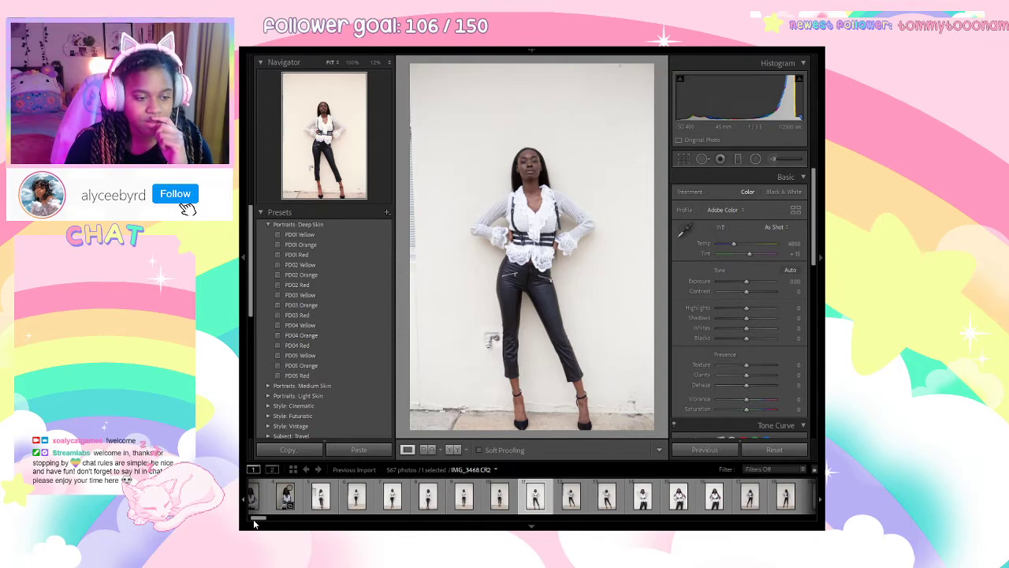
Look over the early photos of the import and hide the Navigator and Presets panels to enlarge the preview.
{"action": "left_click_drag", "start_coordinate": [254, 521], "coordinate": [241, 524]}
{"action": "left_click", "coordinate": [263, 507]}
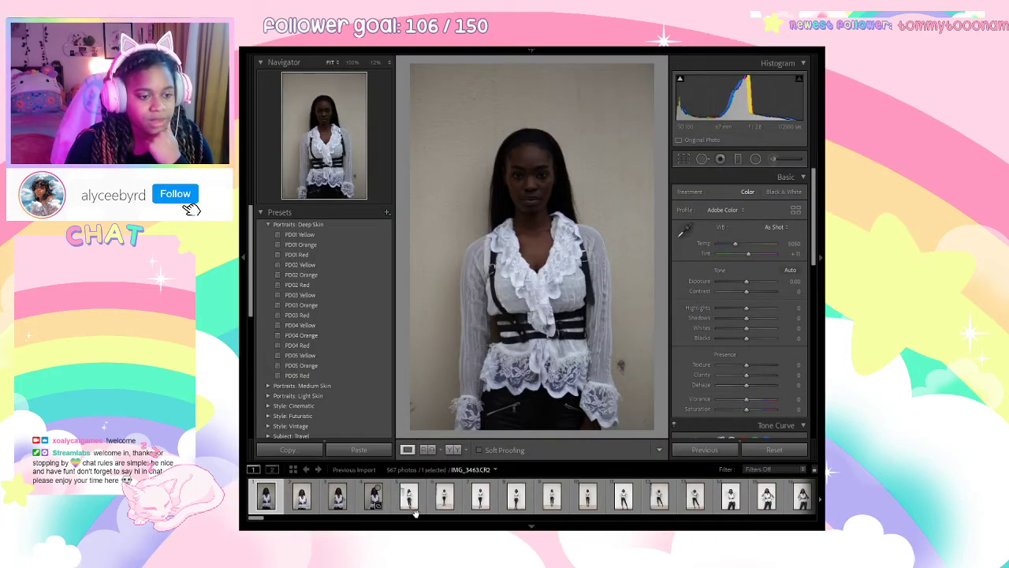
{"action": "left_click_drag", "start_coordinate": [255, 520], "coordinate": [306, 525]}
{"action": "left_click", "coordinate": [327, 495]}
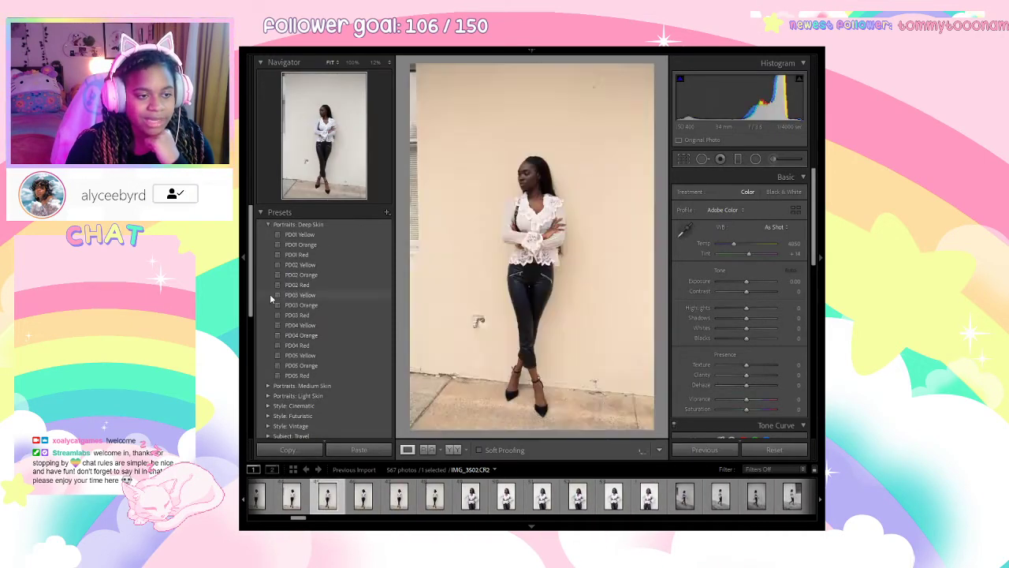
{"action": "left_click", "coordinate": [243, 266]}
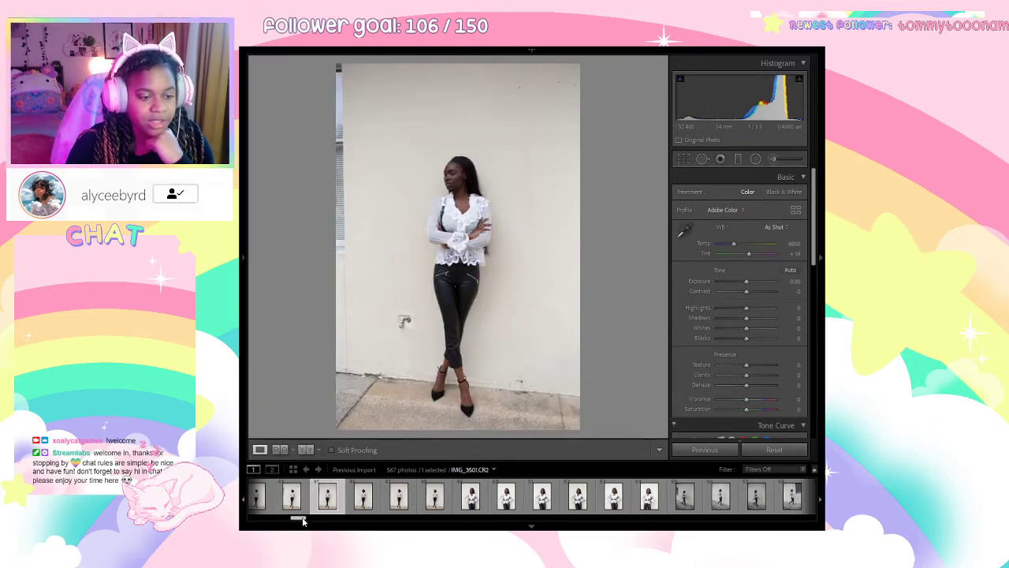
Examine the white-blouse portraits against the pale wall, from the raised-arm poses to the smiling headband shots.
{"action": "left_click_drag", "start_coordinate": [302, 520], "coordinate": [377, 521]}
{"action": "left_click", "coordinate": [377, 505]}
{"action": "left_click", "coordinate": [410, 505]}
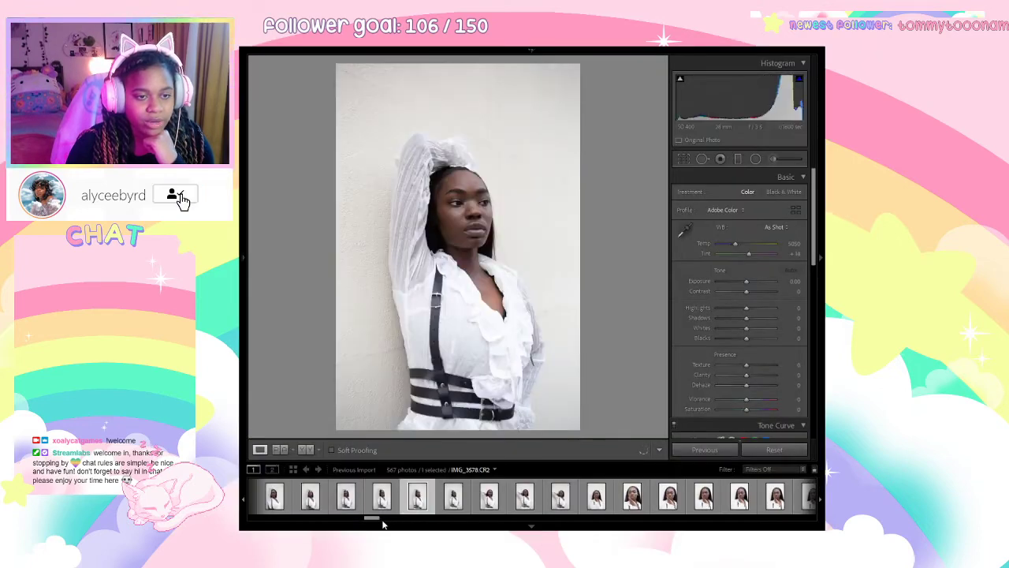
{"action": "scroll", "coordinate": [392, 520], "scroll_direction": "right", "scroll_amount": 3}
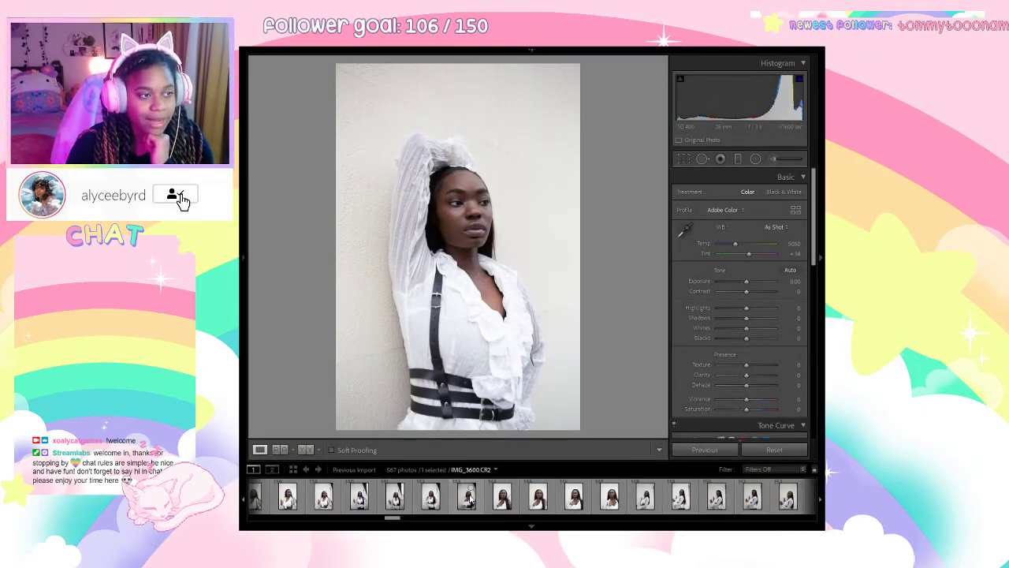
{"action": "left_click", "coordinate": [503, 497]}
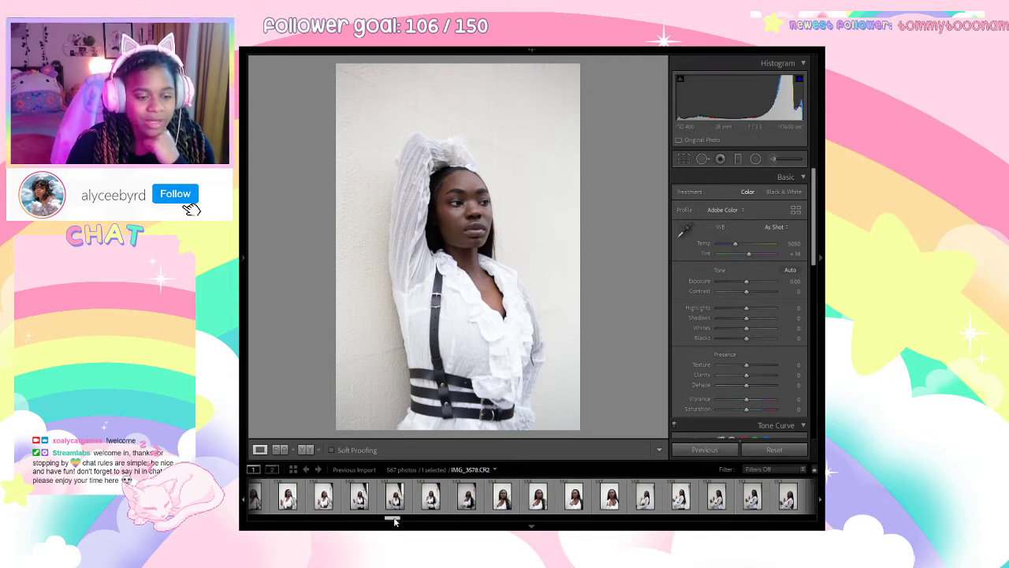
{"action": "left_click_drag", "start_coordinate": [393, 518], "coordinate": [469, 525]}
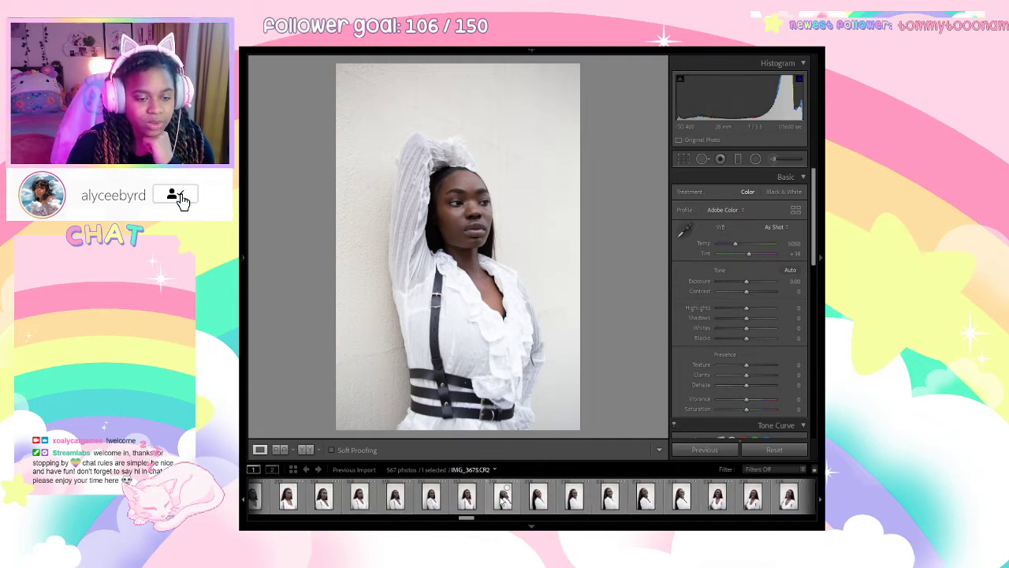
{"action": "left_click", "coordinate": [539, 497]}
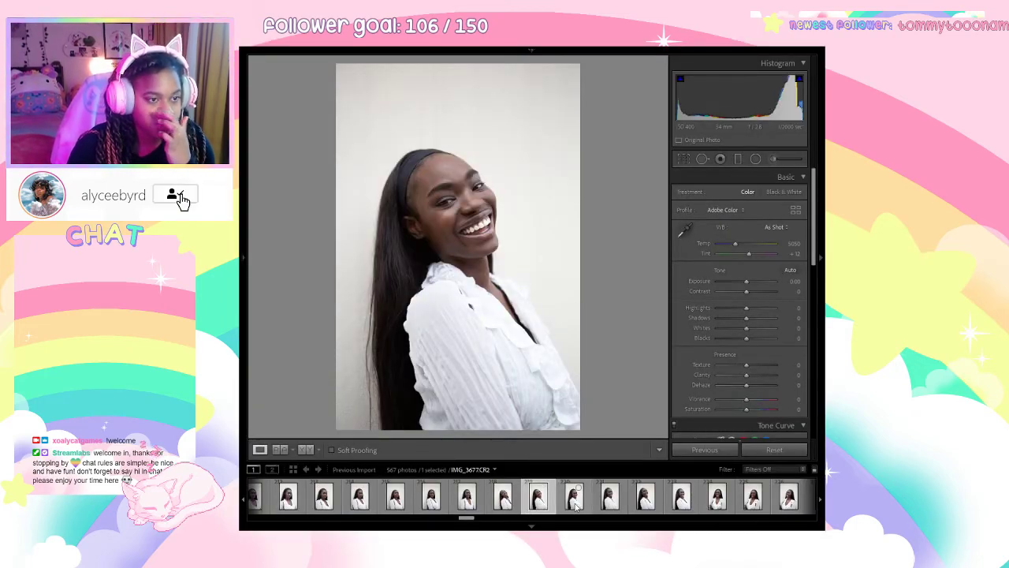
{"action": "left_click", "coordinate": [575, 503]}
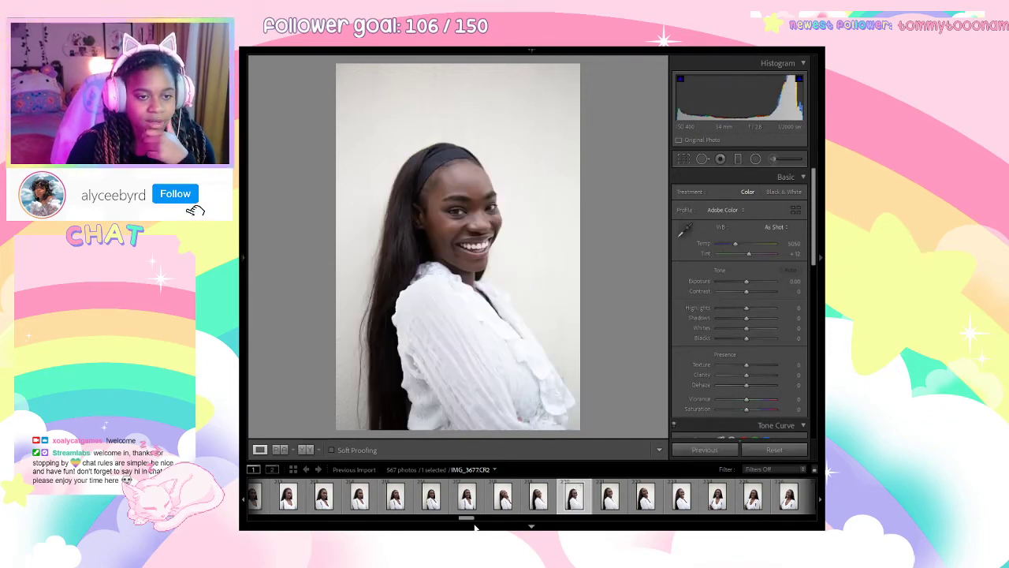
Examine the pink satin dress photos, including the balcony shots and several close-up headband portraits.
{"action": "left_click_drag", "start_coordinate": [464, 518], "coordinate": [528, 522]}
{"action": "left_click", "coordinate": [510, 512]}
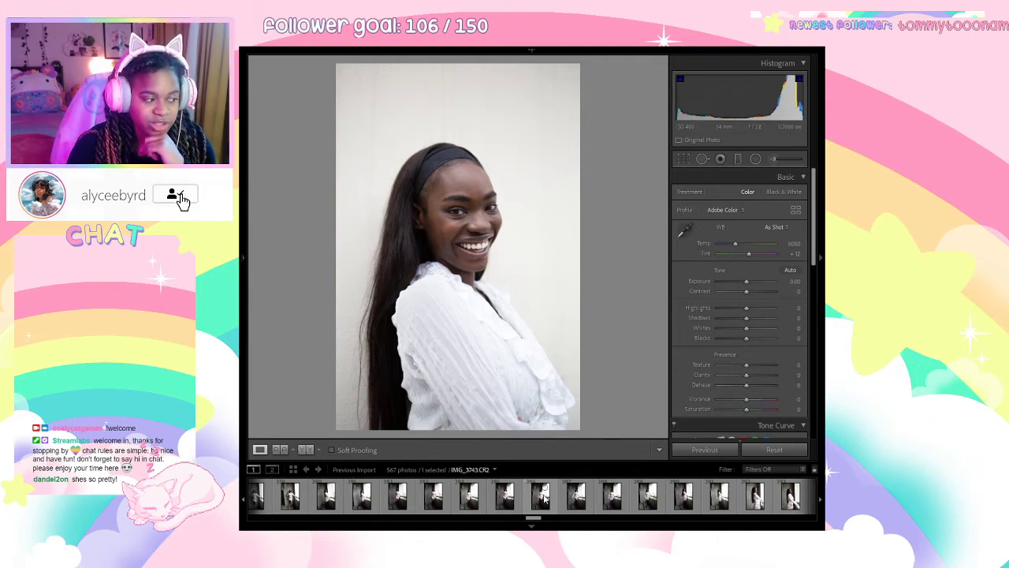
{"action": "key", "text": "Right"}
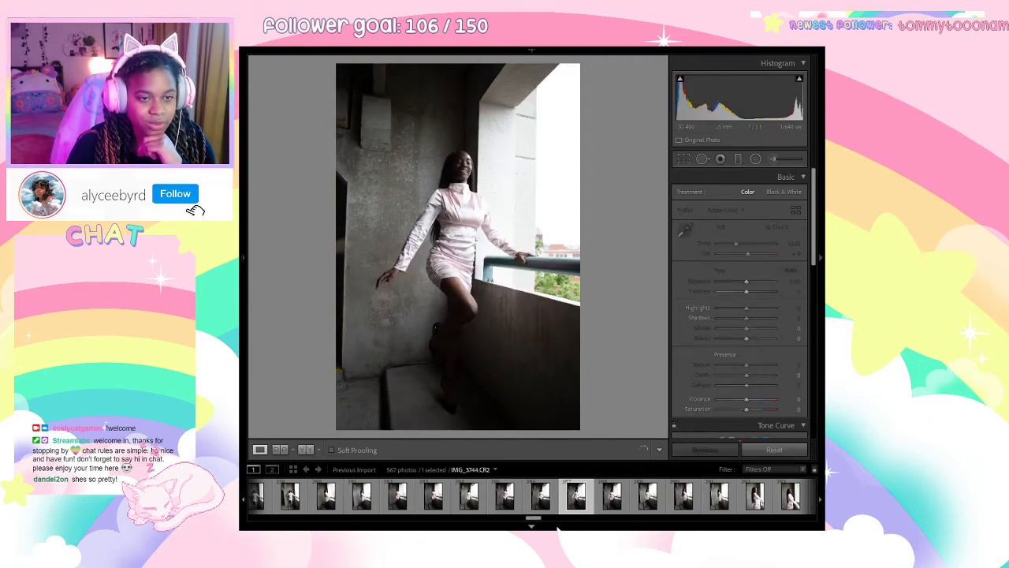
{"action": "left_click_drag", "start_coordinate": [533, 519], "coordinate": [617, 519]}
{"action": "left_click", "coordinate": [530, 508]}
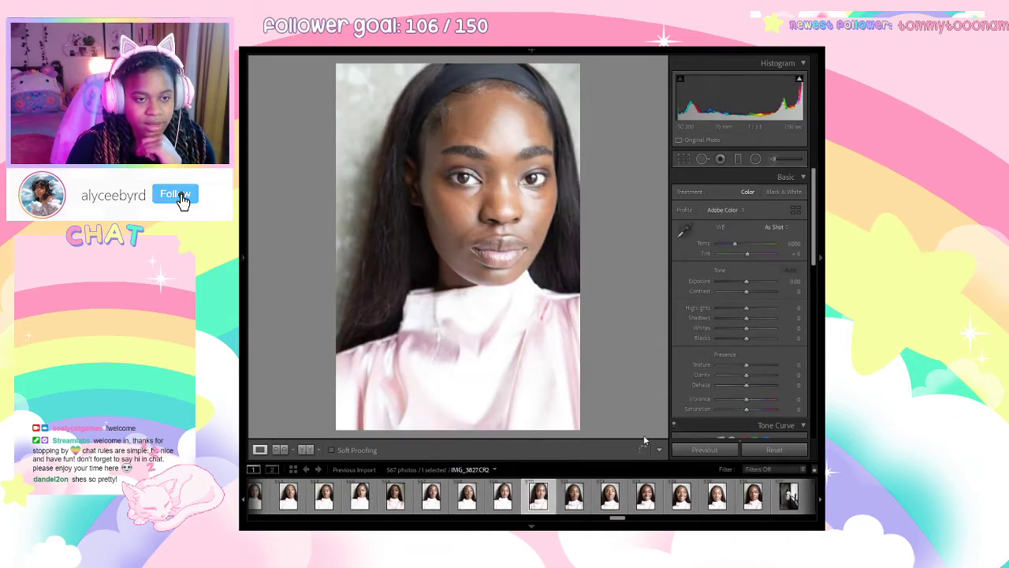
{"action": "left_click", "coordinate": [503, 506]}
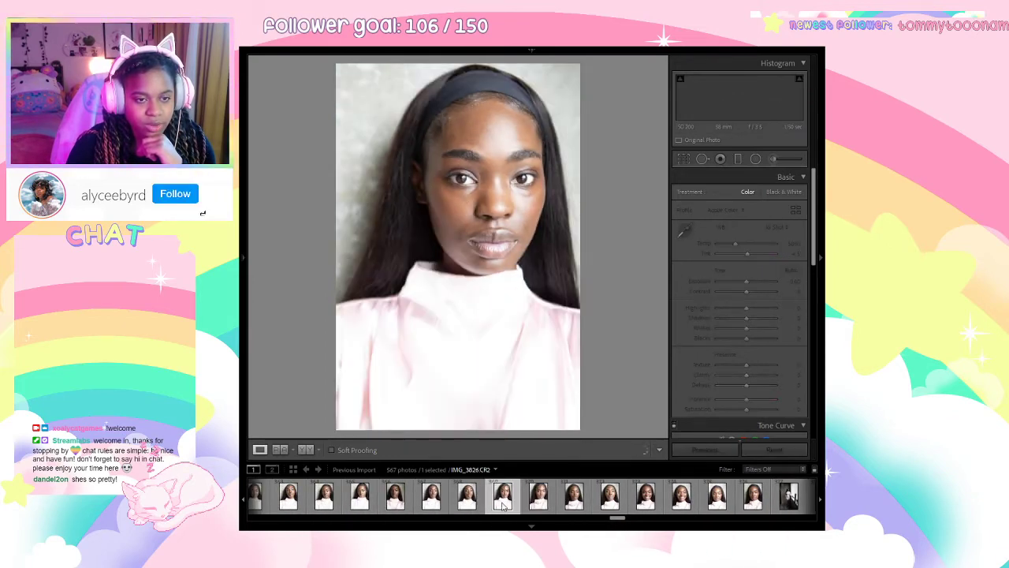
{"action": "left_click", "coordinate": [433, 498]}
{"action": "left_click", "coordinate": [396, 498]}
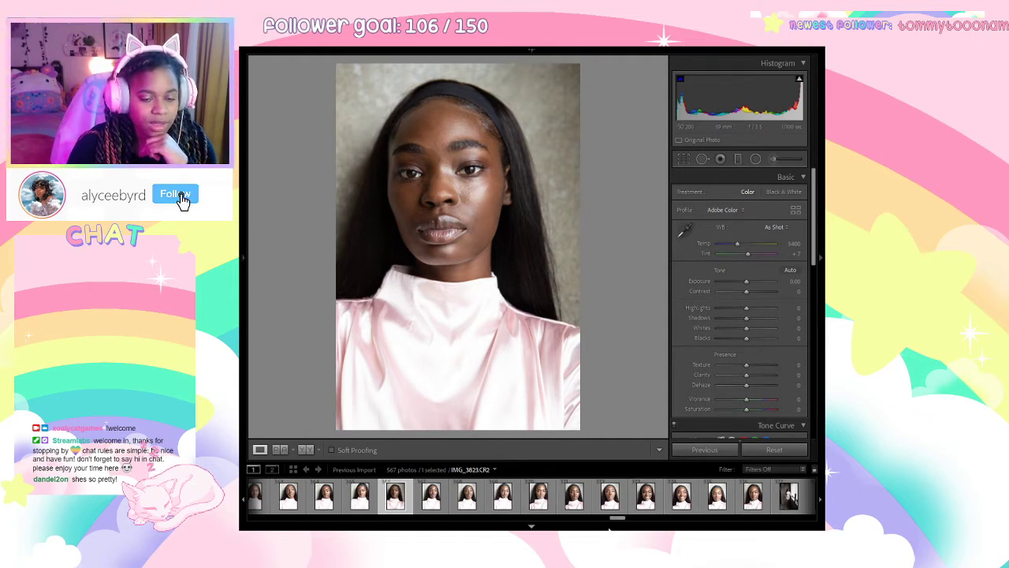
Return to the first photo of the import and flag it as rejected.
{"action": "left_click_drag", "start_coordinate": [625, 518], "coordinate": [268, 514]}
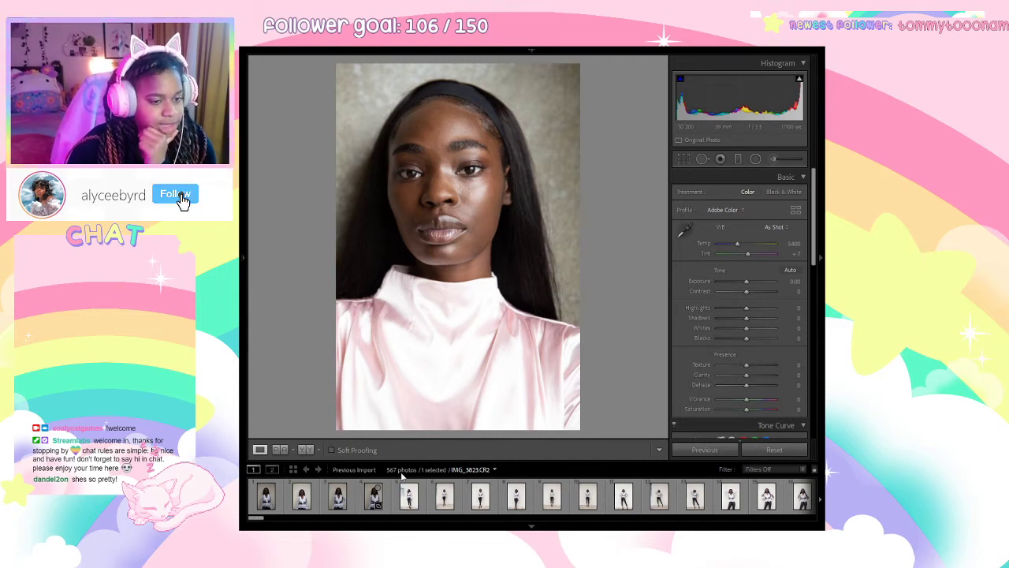
{"action": "left_click", "coordinate": [260, 503]}
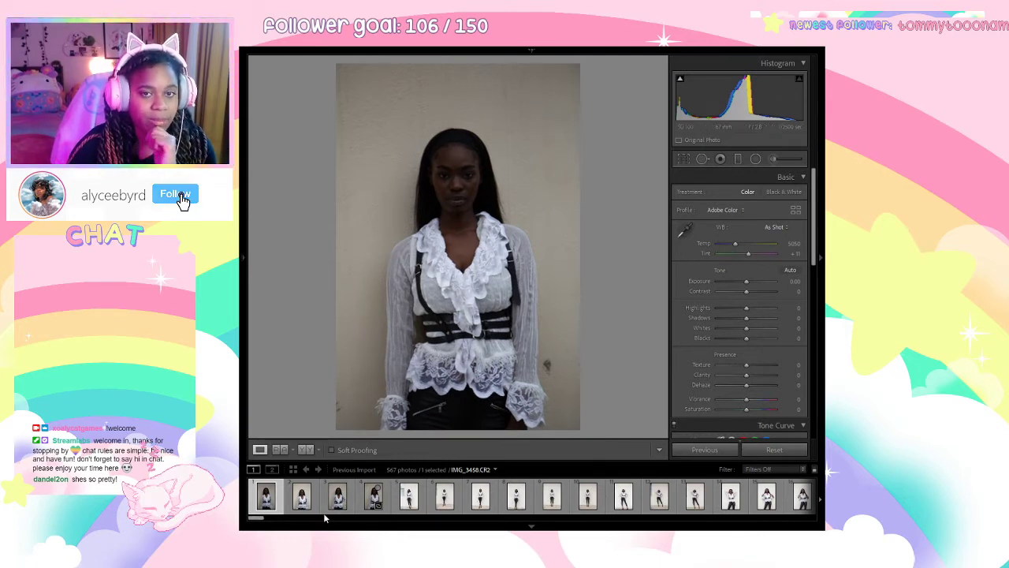
{"action": "key", "text": "x"}
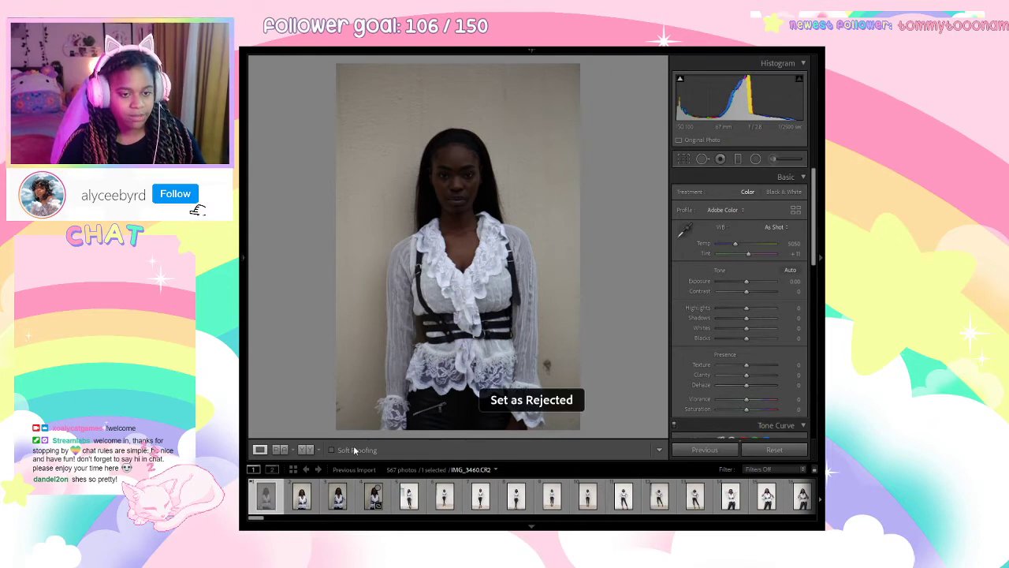
Set the second photo's exposure to +0.02 and inspect the model's face up close.
{"action": "left_click", "coordinate": [306, 506]}
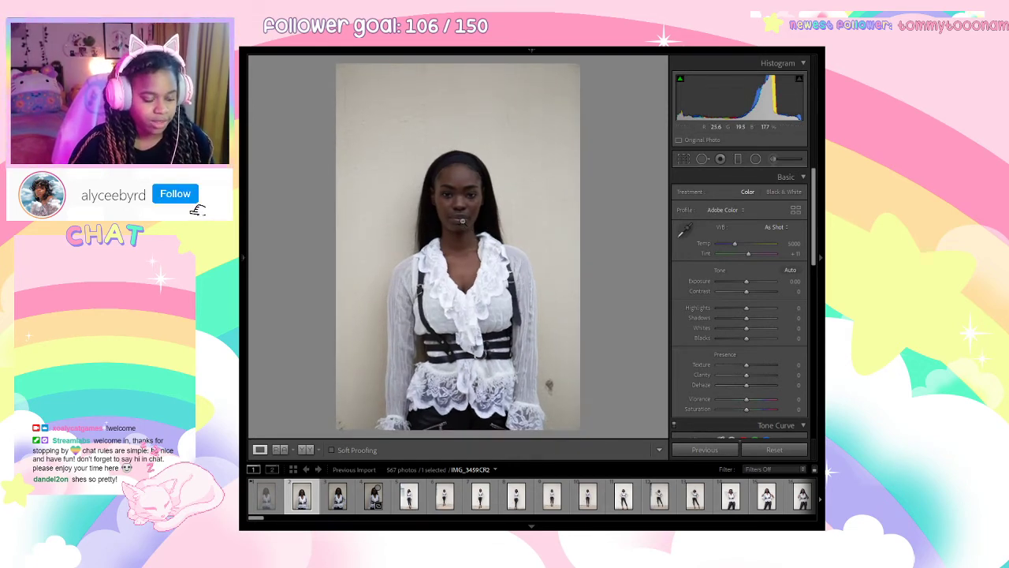
{"action": "key", "text": "alt+equal"}
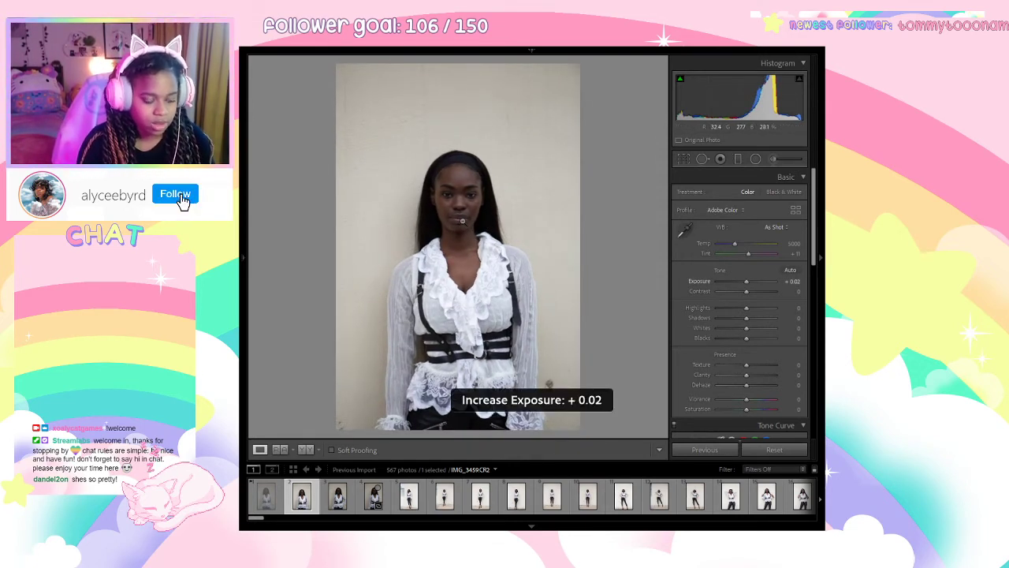
{"action": "key", "text": "z"}
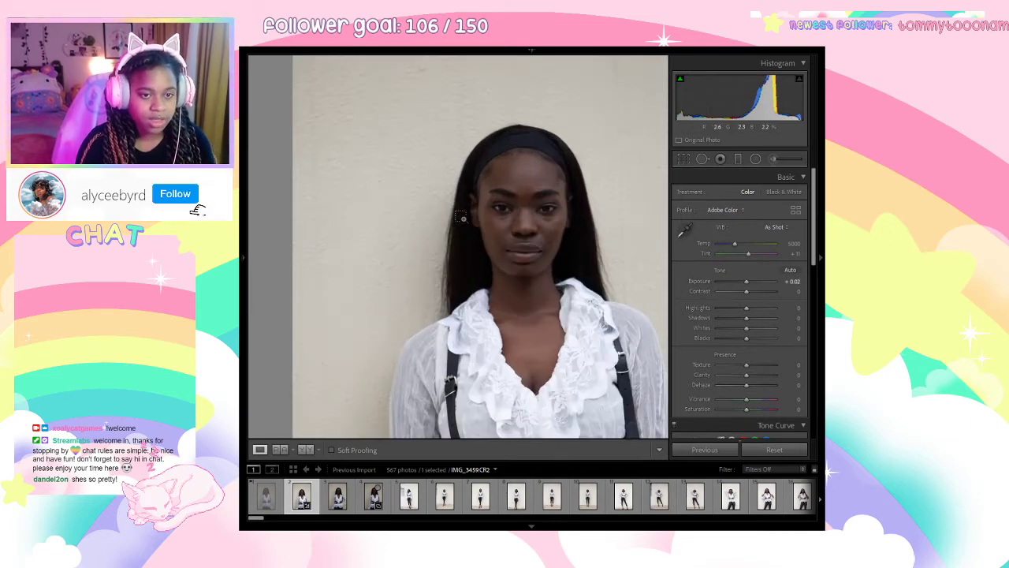
{"action": "key", "text": "ctrl+equal"}
{"action": "key", "text": "ctrl+equal"}
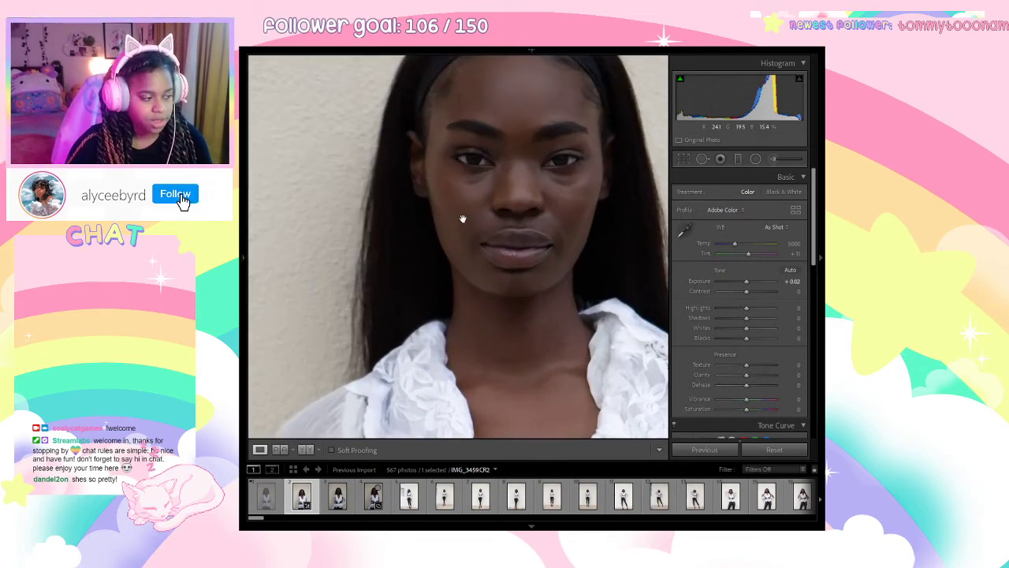
{"action": "left_click", "coordinate": [463, 219]}
{"action": "left_click_drag", "start_coordinate": [572, 163], "coordinate": [538, 162]}
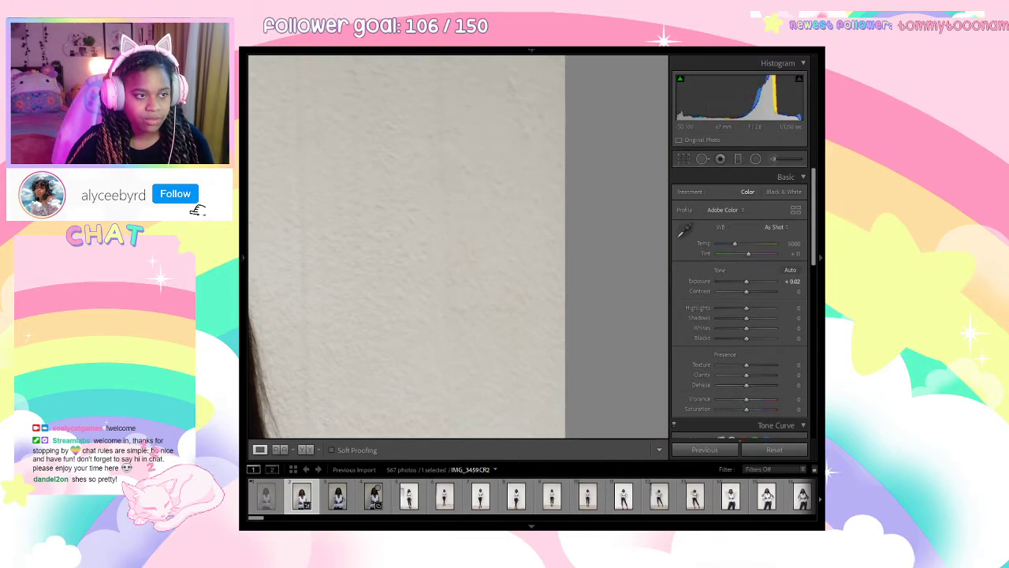
{"action": "left_click_drag", "start_coordinate": [433, 208], "coordinate": [550, 199]}
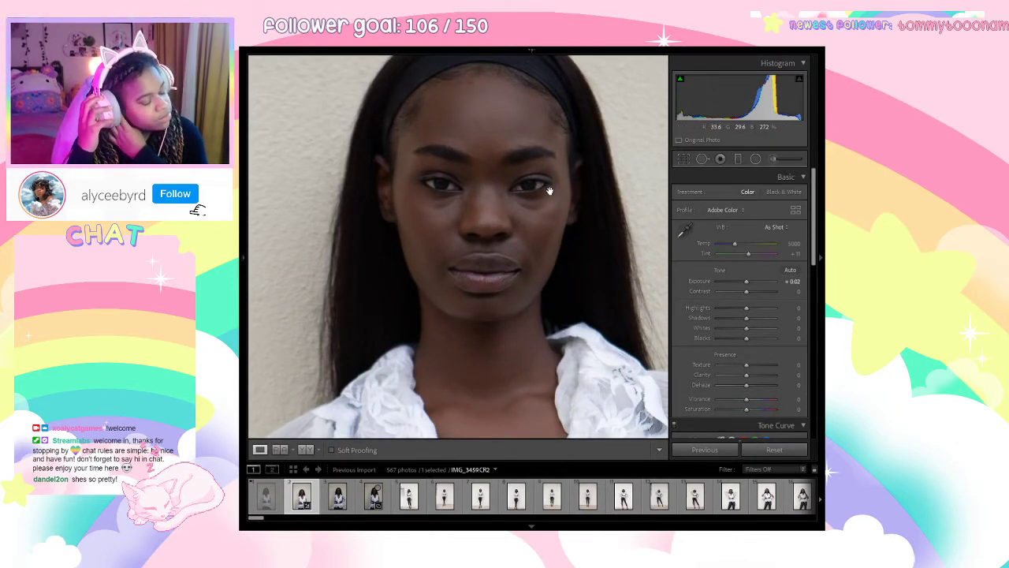
{"action": "left_click_drag", "start_coordinate": [550, 190], "coordinate": [518, 254]}
{"action": "left_click", "coordinate": [514, 256]}
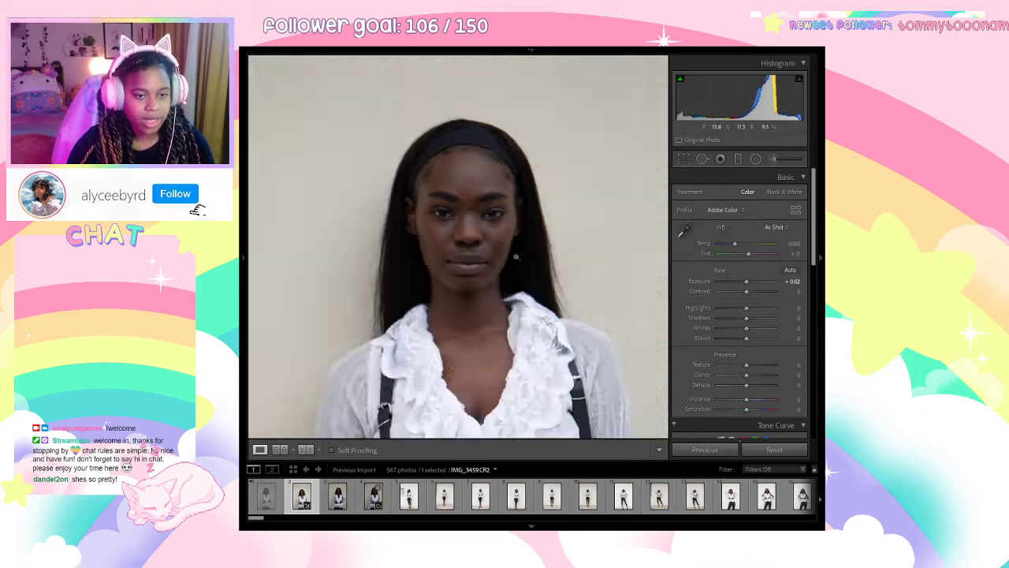
Flag the third and fourth photos of the import as rejected.
{"action": "left_click", "coordinate": [347, 498]}
{"action": "key", "text": "x"}
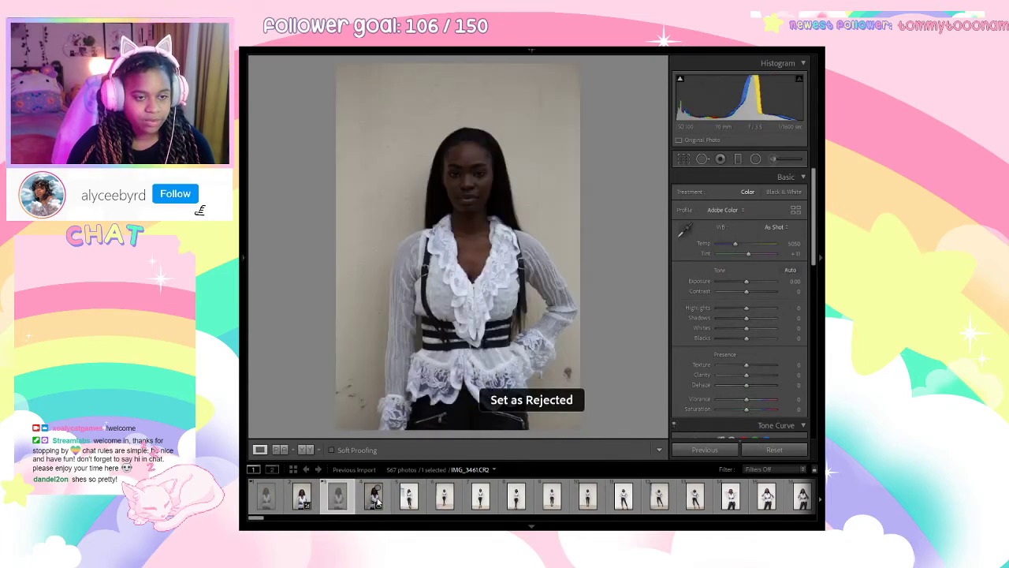
{"action": "key", "text": "x"}
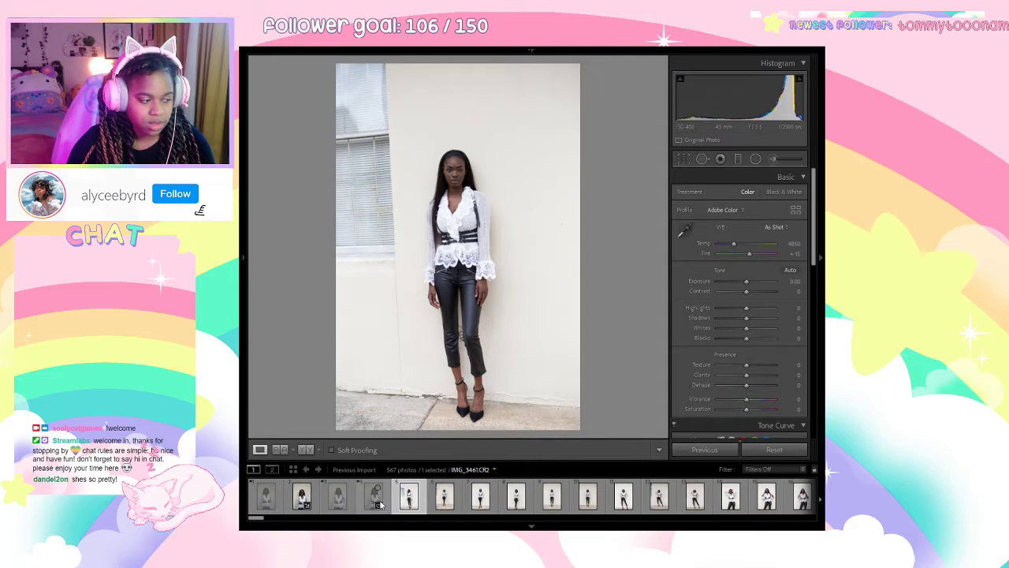
Compare the fifth and sixth photos, the first full-length wall shots, and flag both as rejected.
{"action": "left_click", "coordinate": [443, 497]}
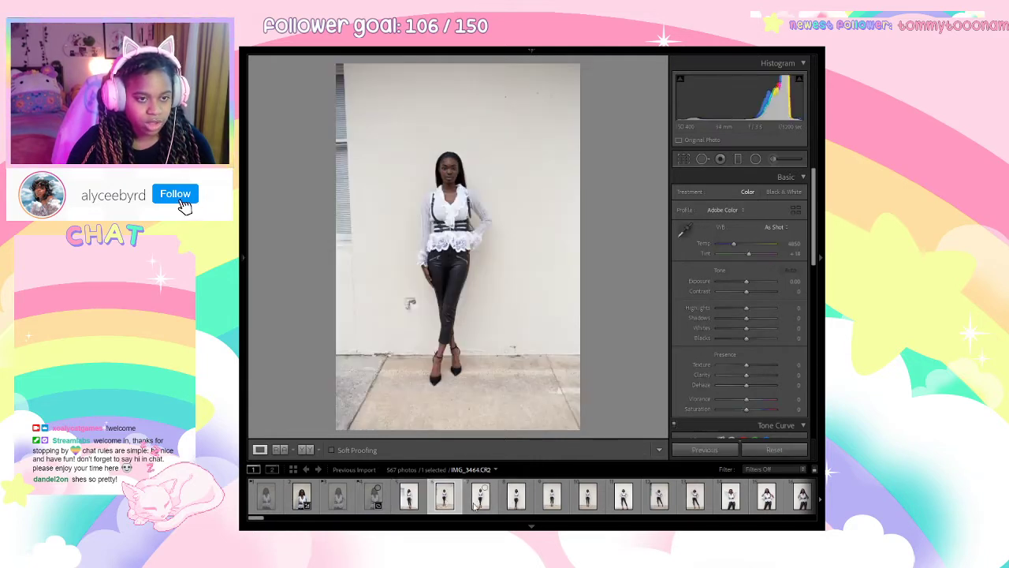
{"action": "left_click", "coordinate": [408, 497]}
{"action": "key", "text": "x"}
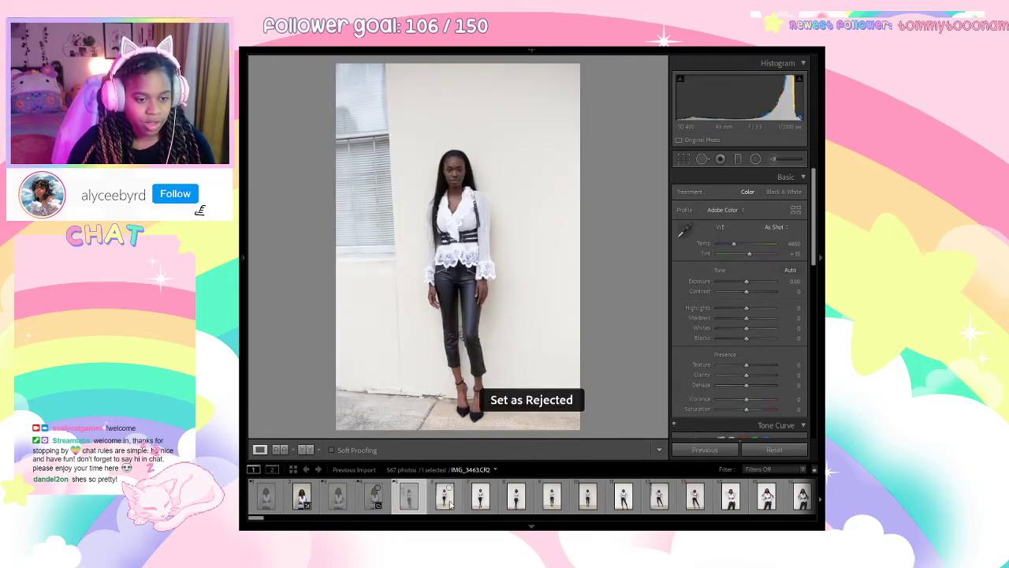
{"action": "key", "text": "x"}
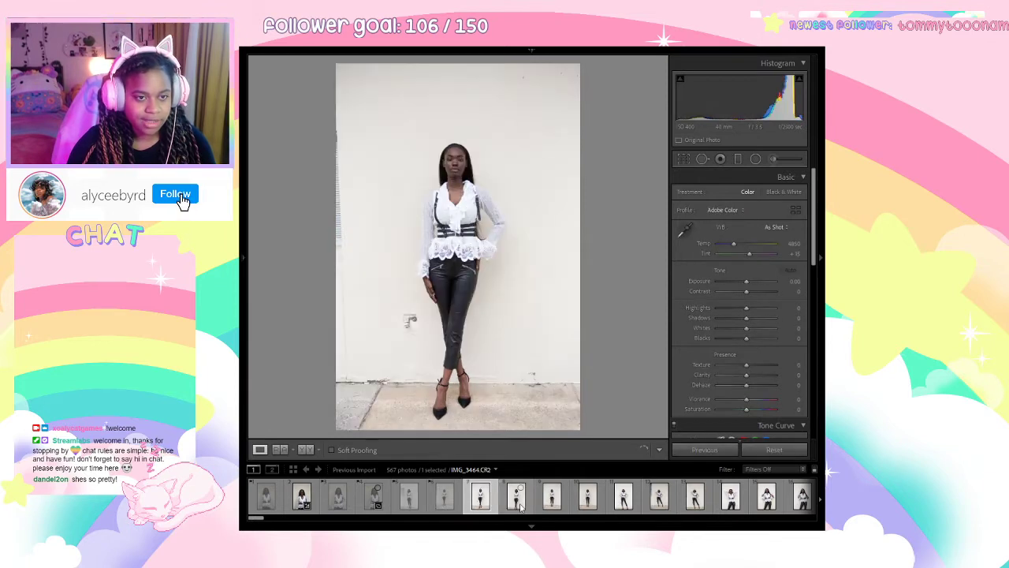
Flag the eighth, ninth and tenth photos, full-length standing poses, as rejected.
{"action": "key", "text": "x"}
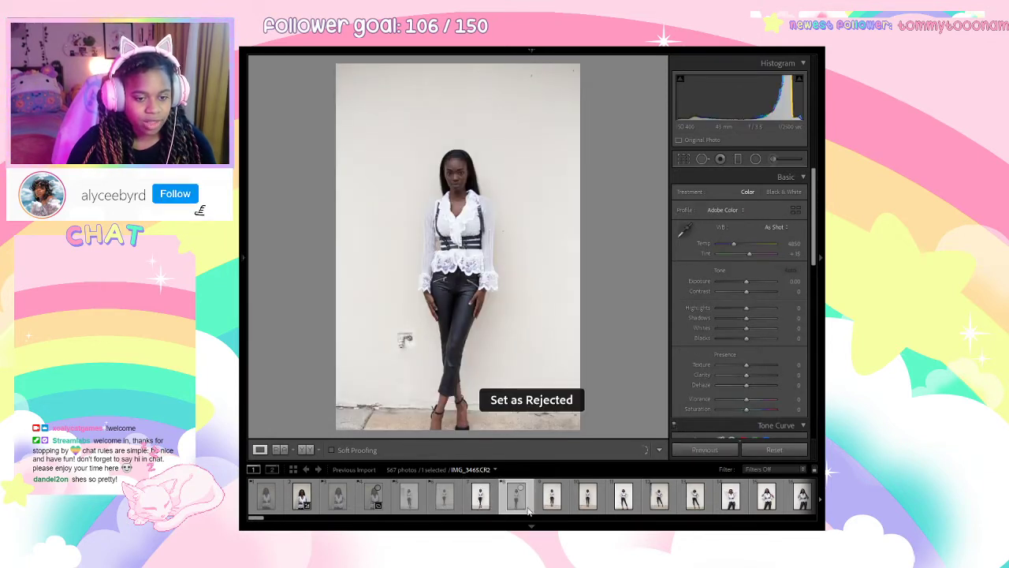
{"action": "key", "text": "x"}
{"action": "key", "text": "x"}
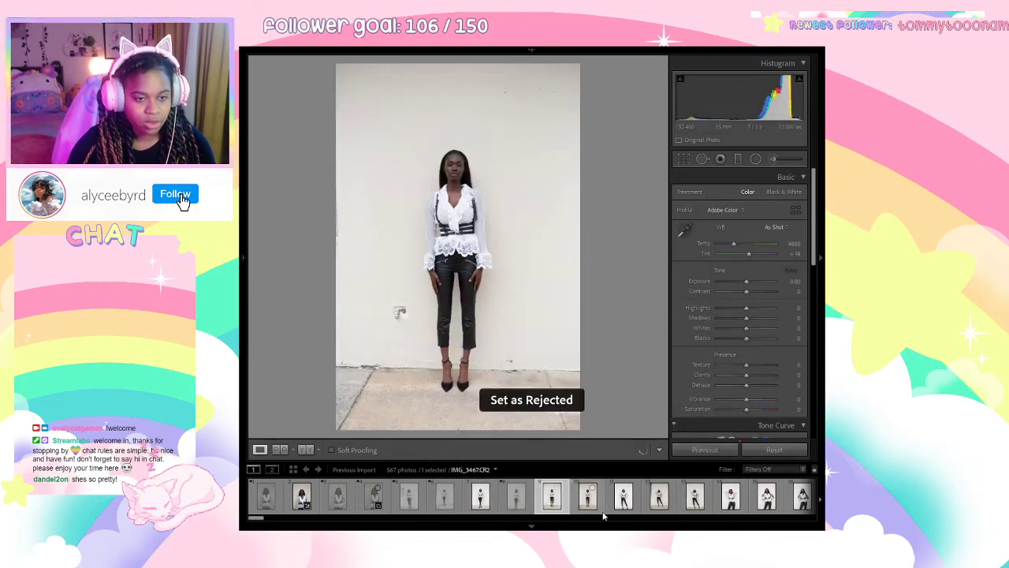
{"action": "key", "text": "x"}
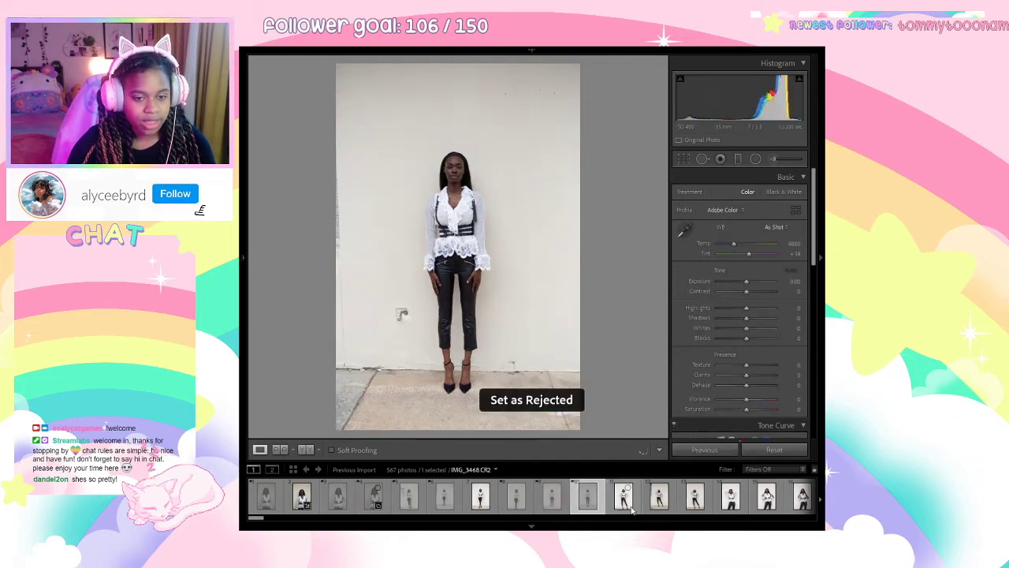
Compare the eleventh and twelfth photos, full-length poses against the wall, and give the eleventh a one-star rating.
{"action": "left_click", "coordinate": [626, 510]}
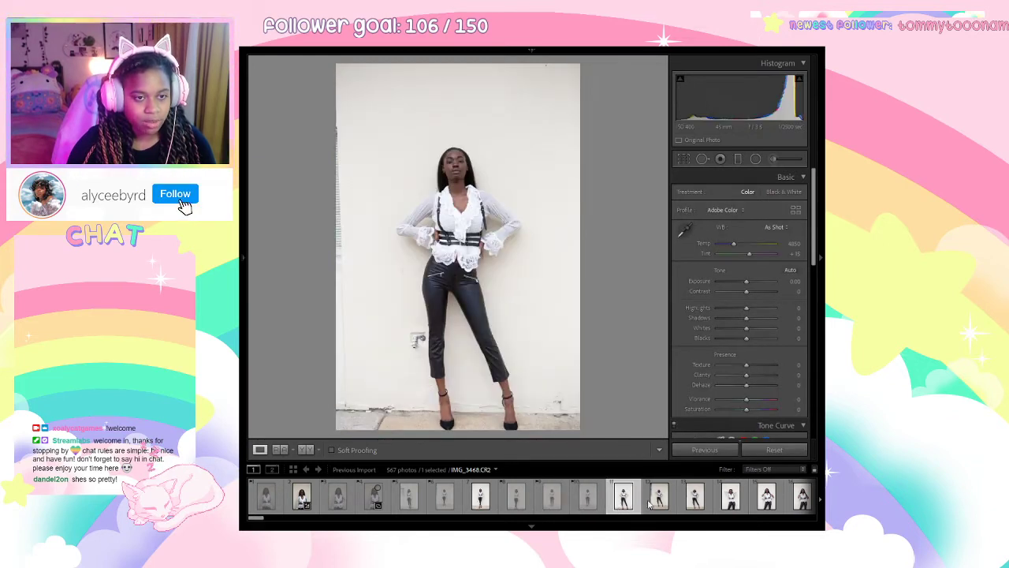
{"action": "left_click", "coordinate": [649, 503]}
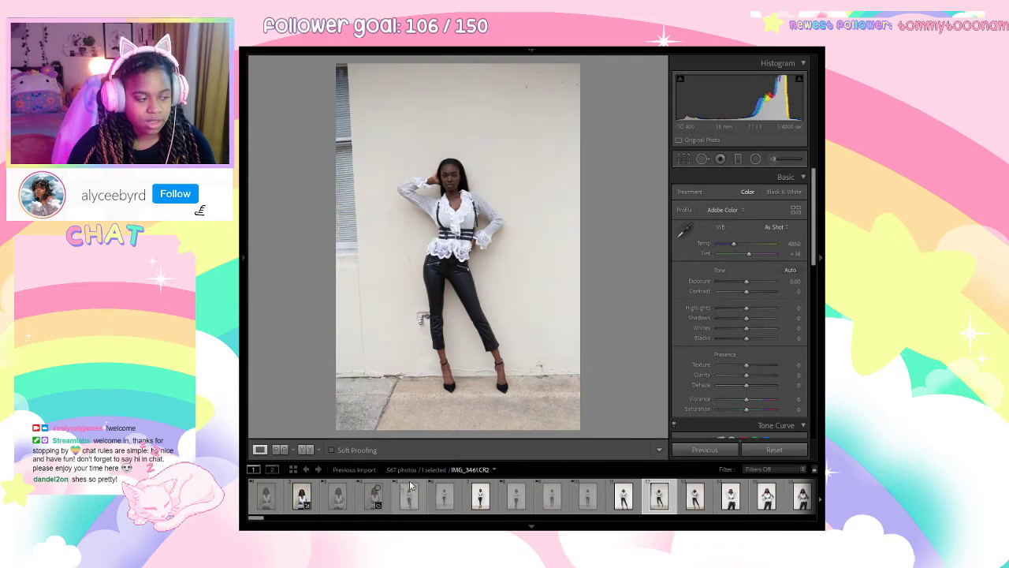
{"action": "left_click", "coordinate": [611, 503]}
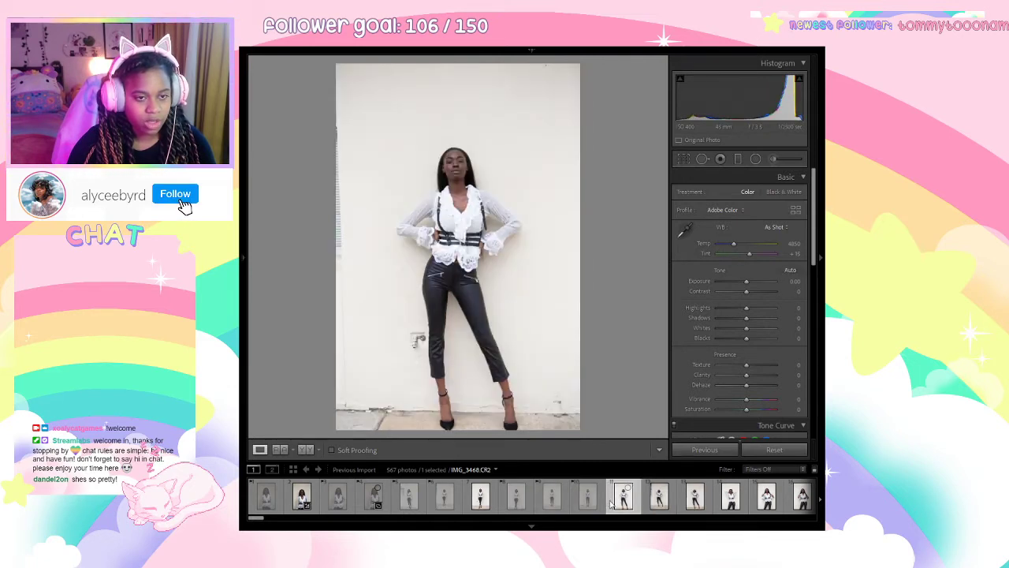
{"action": "key", "text": "1"}
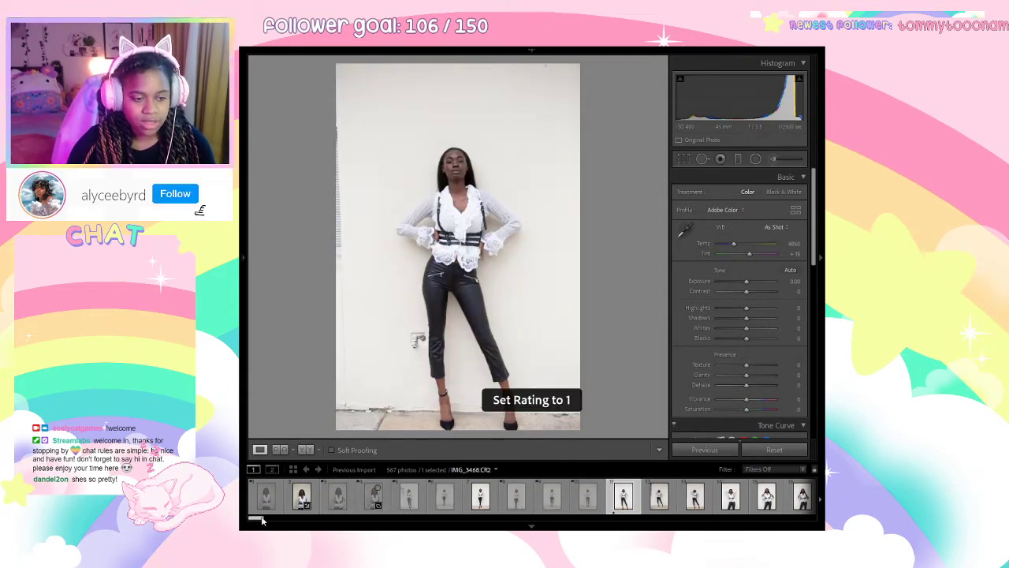
Compare the twelfth and thirteenth photos, the full-length poses with one hand behind the head.
{"action": "left_click_drag", "start_coordinate": [256, 520], "coordinate": [268, 521]}
{"action": "left_click", "coordinate": [318, 497]}
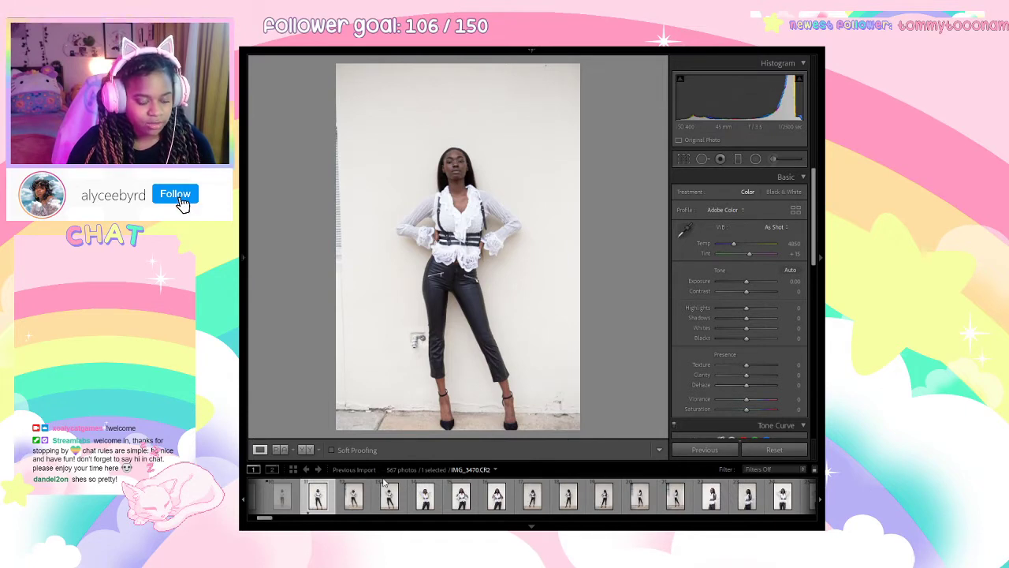
{"action": "left_click", "coordinate": [386, 503]}
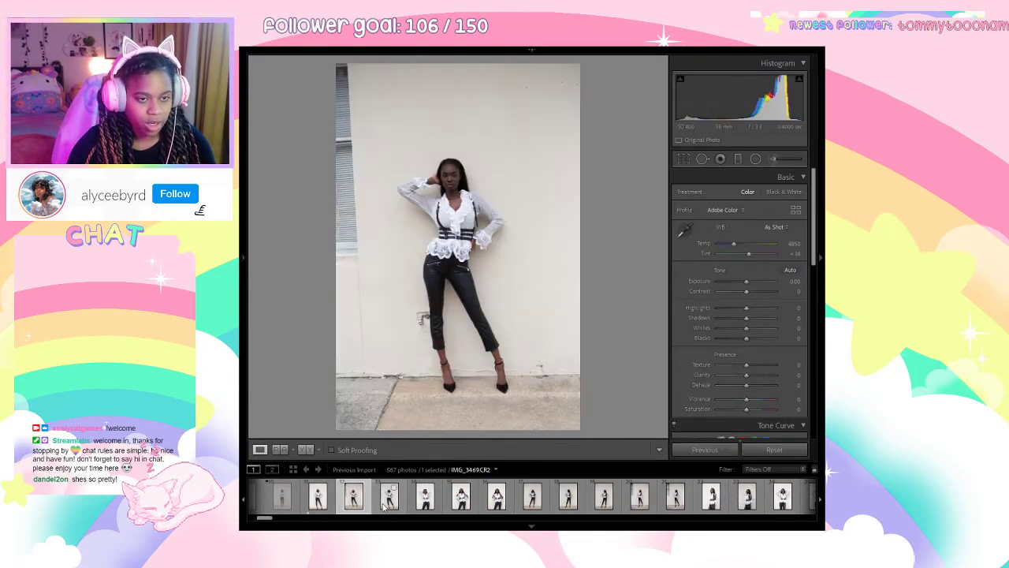
{"action": "left_click", "coordinate": [367, 506]}
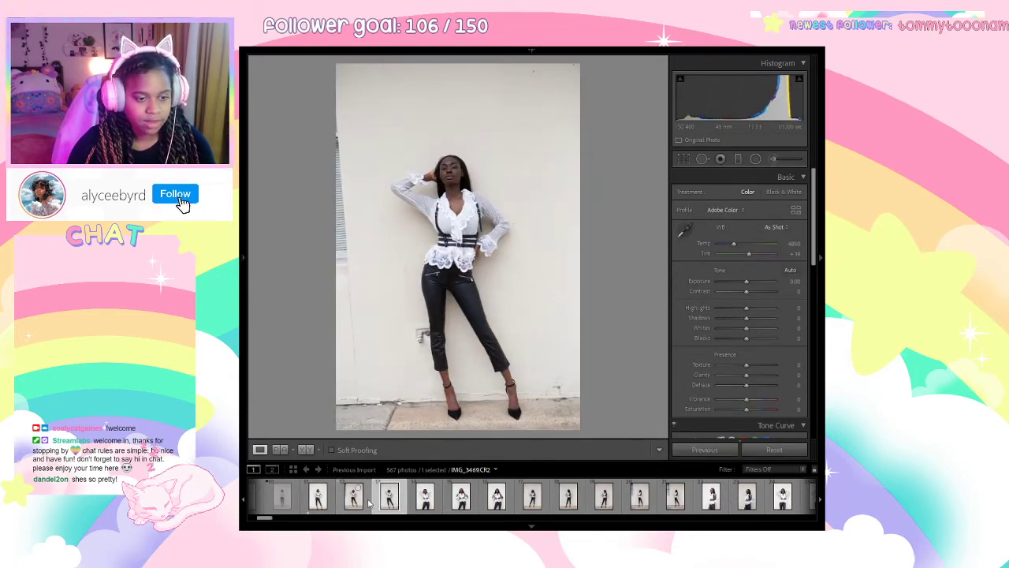
{"action": "left_click", "coordinate": [357, 502]}
Review the closer shots from the fourteenth photo on and flag the fifteenth and sixteenth as rejected.
{"action": "left_click", "coordinate": [427, 501]}
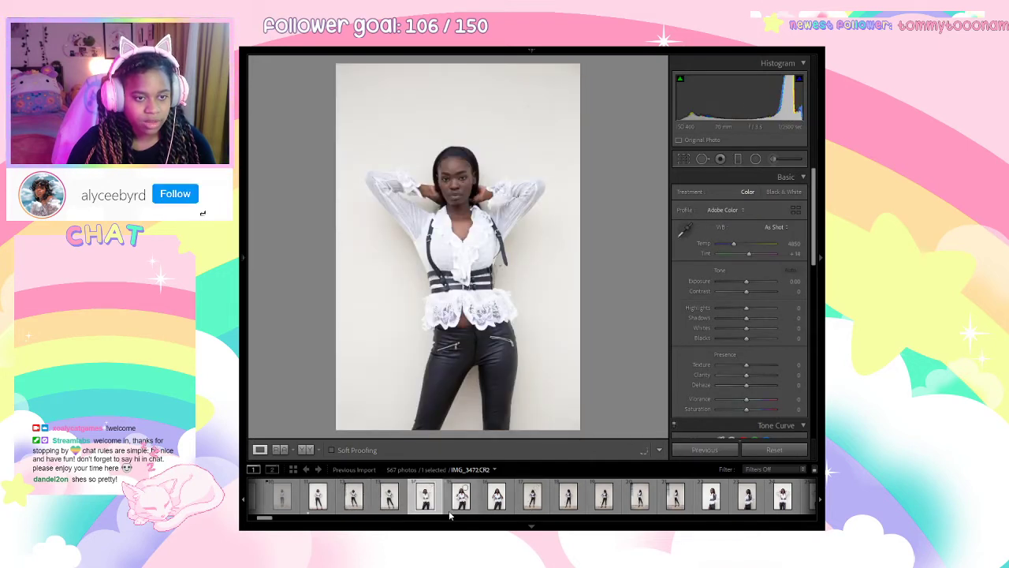
{"action": "left_click", "coordinate": [450, 509]}
{"action": "key", "text": "x"}
{"action": "left_click", "coordinate": [493, 505]}
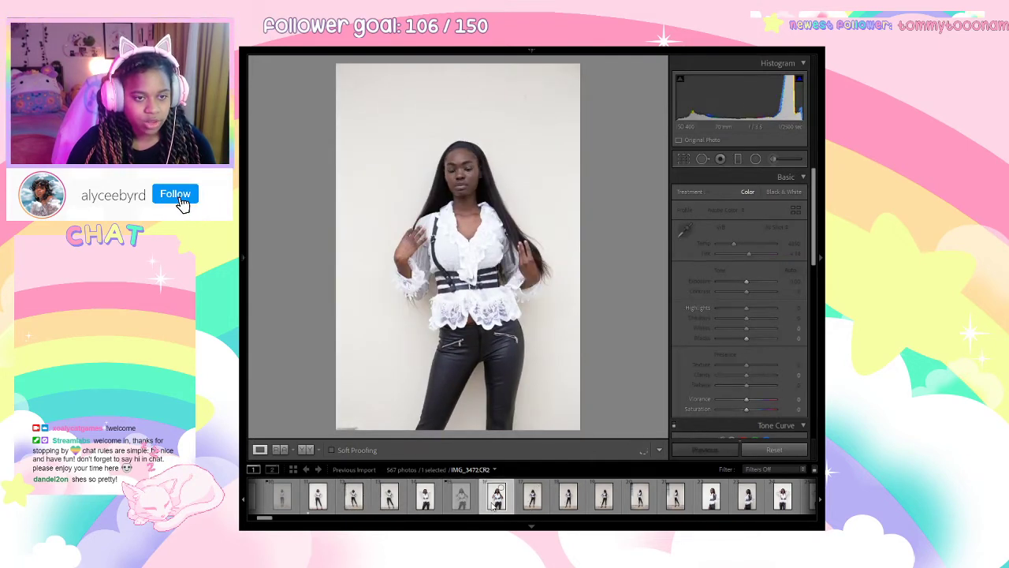
{"action": "key", "text": "x"}
Review the full-length hands-on-hips shots from the seventeenth photo on and flag the eighteenth and twentieth as rejected.
{"action": "left_click", "coordinate": [542, 501]}
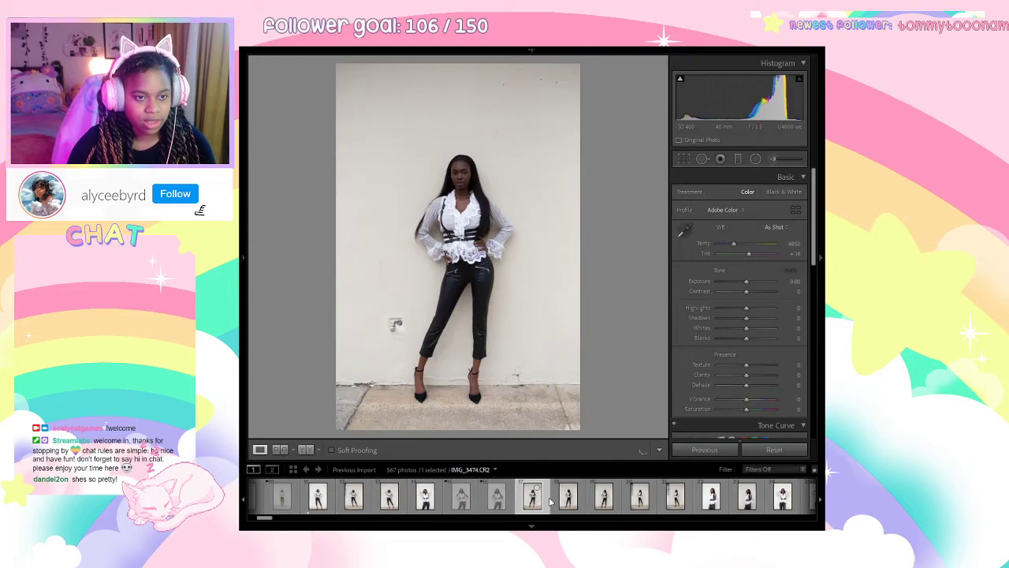
{"action": "left_click_drag", "start_coordinate": [477, 190], "coordinate": [530, 270]}
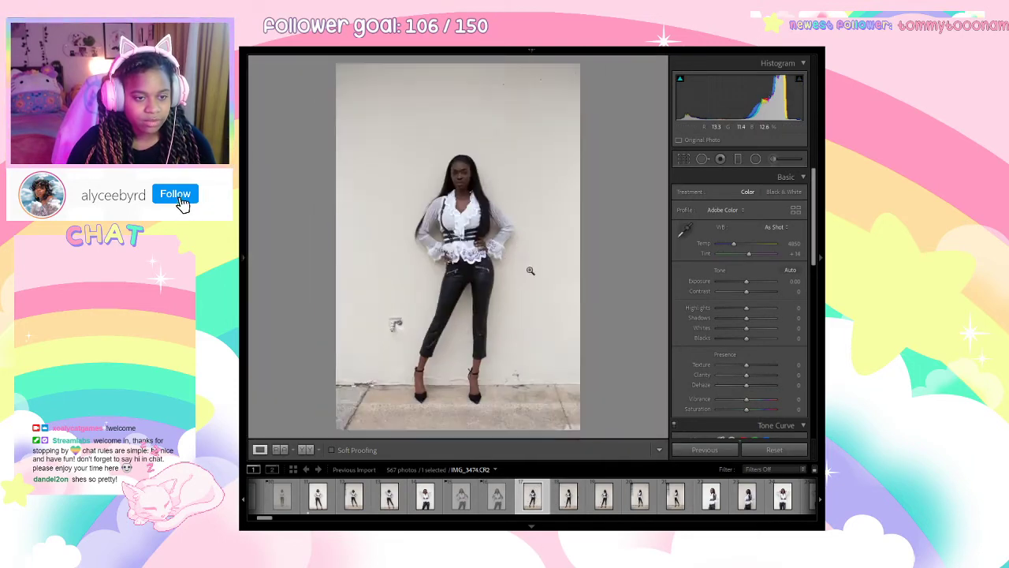
{"action": "left_click", "coordinate": [571, 499]}
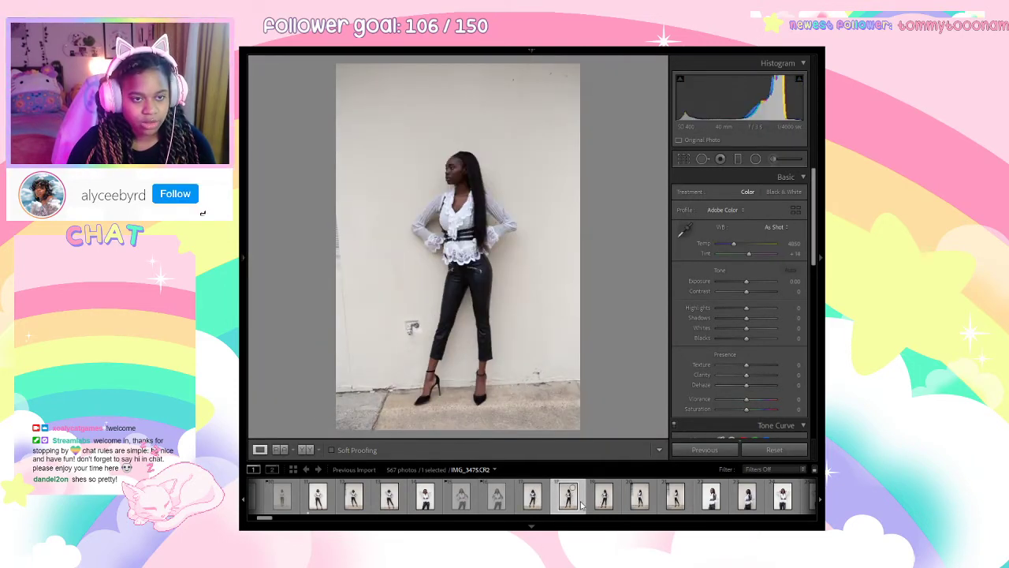
{"action": "key", "text": "x"}
{"action": "left_click", "coordinate": [601, 503]}
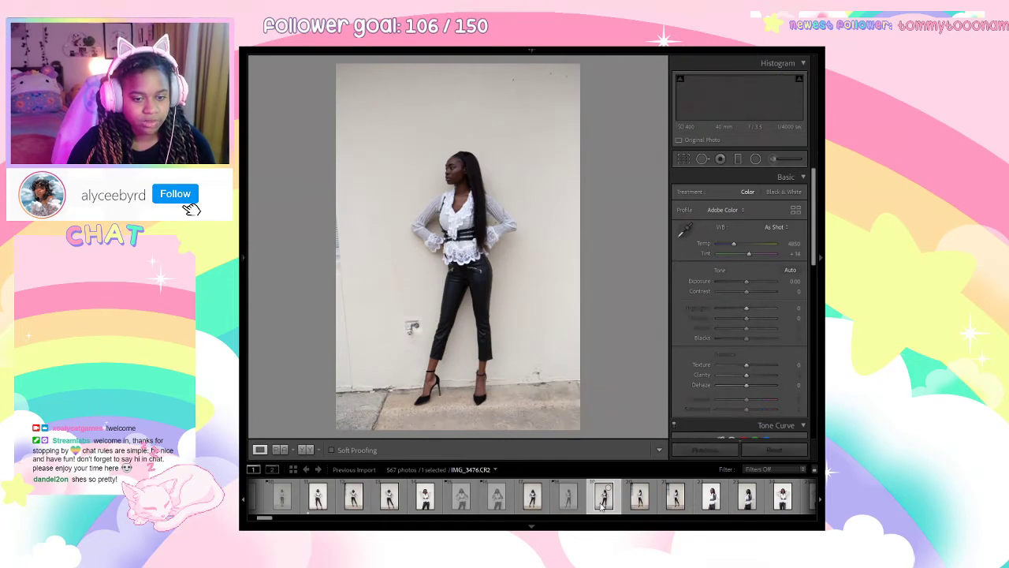
{"action": "left_click", "coordinate": [641, 497]}
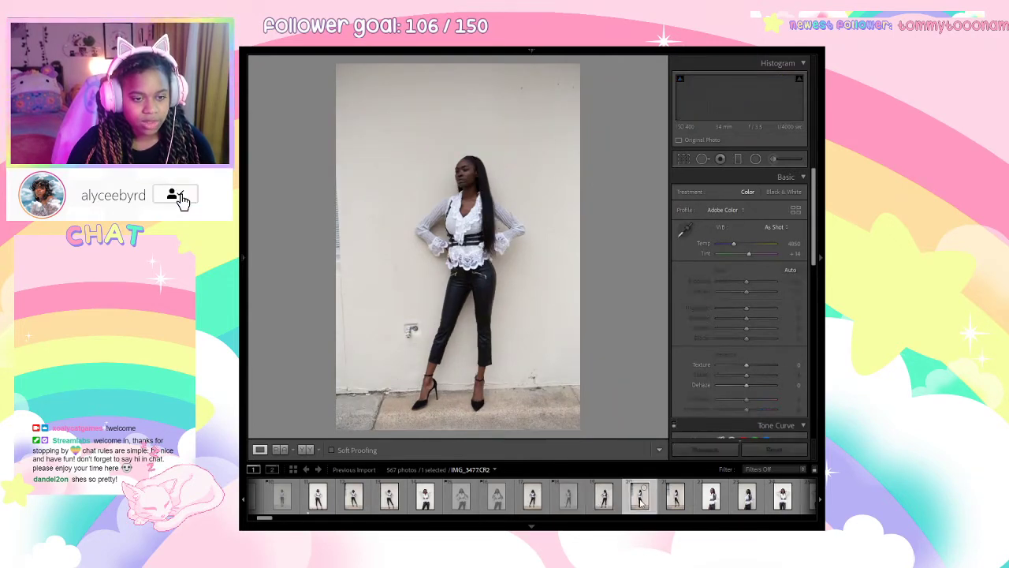
{"action": "key", "text": "x"}
Flag the twenty-first photo, a full-length side pose, and the closer twenty-second photo as rejected.
{"action": "left_click", "coordinate": [688, 500]}
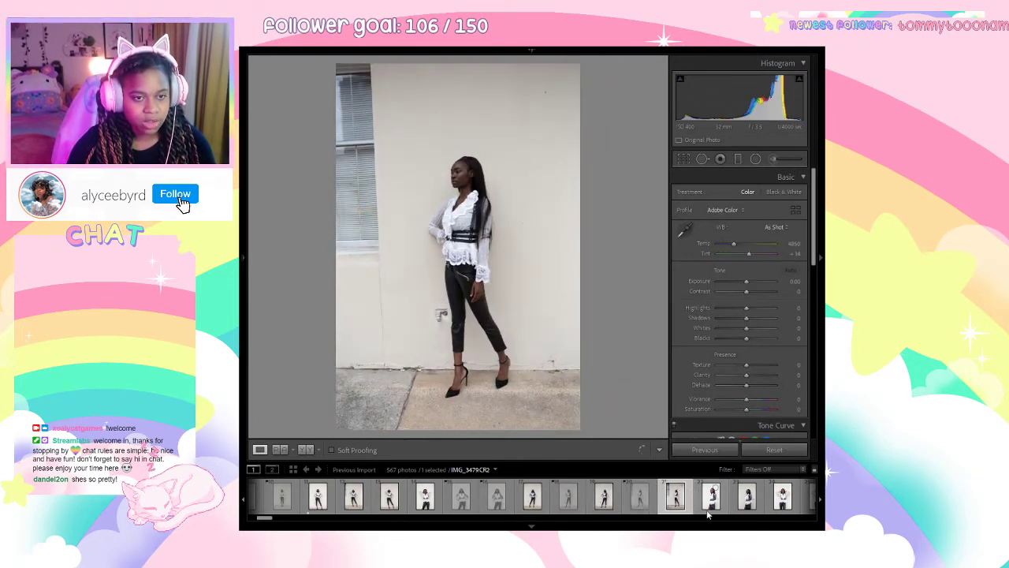
{"action": "key", "text": "x"}
{"action": "left_click", "coordinate": [710, 511]}
{"action": "key", "text": "x"}
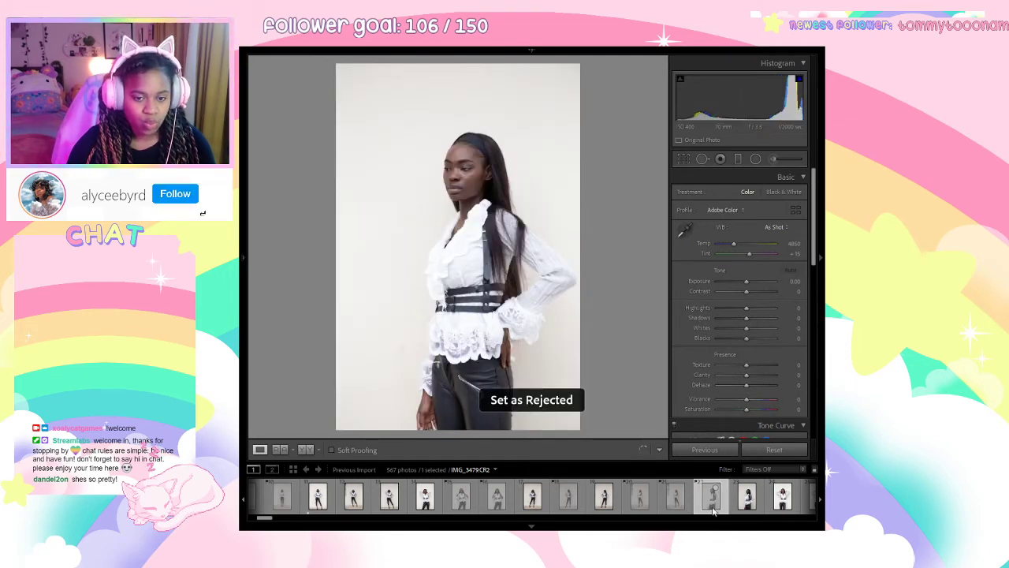
Flag the twenty-third photo, the second closer side pose with a hand on the hip, as rejected.
{"action": "left_click", "coordinate": [747, 496]}
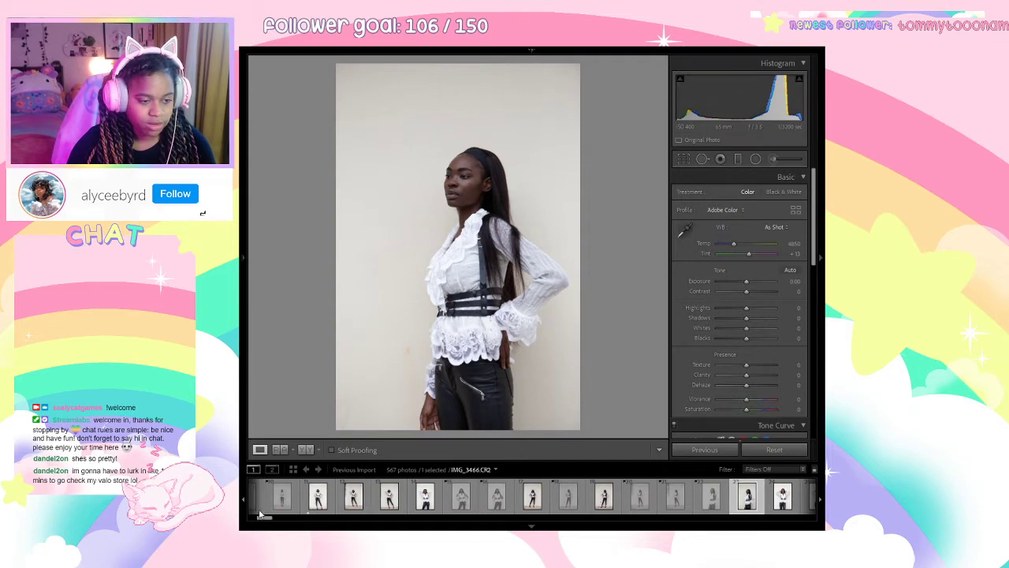
{"action": "left_click_drag", "start_coordinate": [272, 518], "coordinate": [278, 519]}
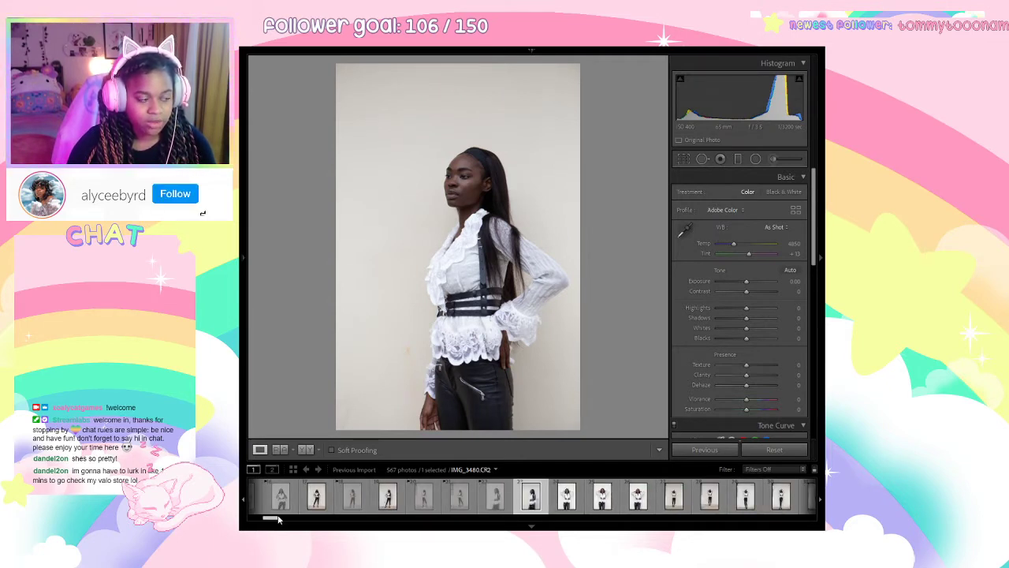
{"action": "left_click_drag", "start_coordinate": [278, 519], "coordinate": [281, 519]}
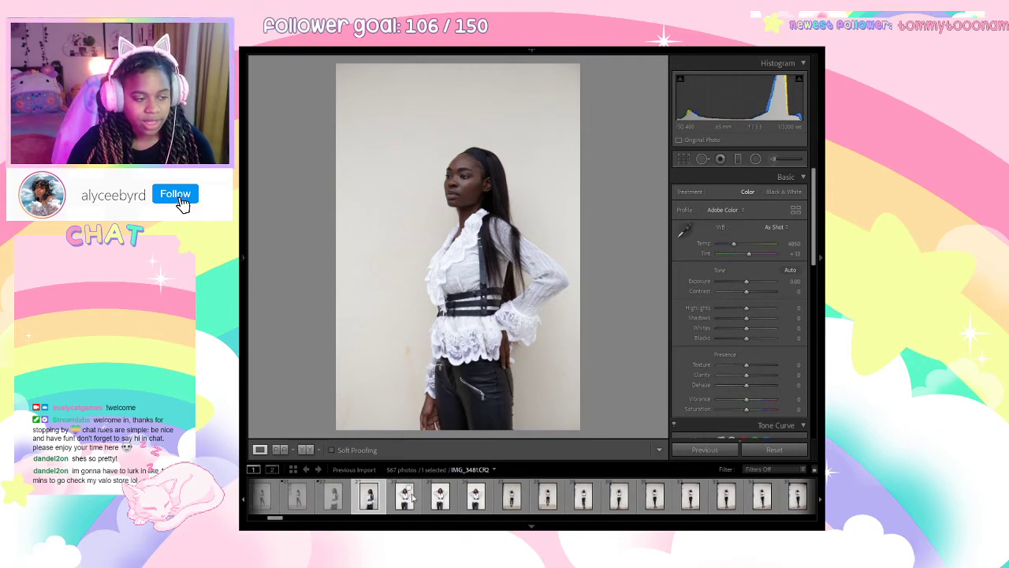
{"action": "left_click", "coordinate": [368, 498]}
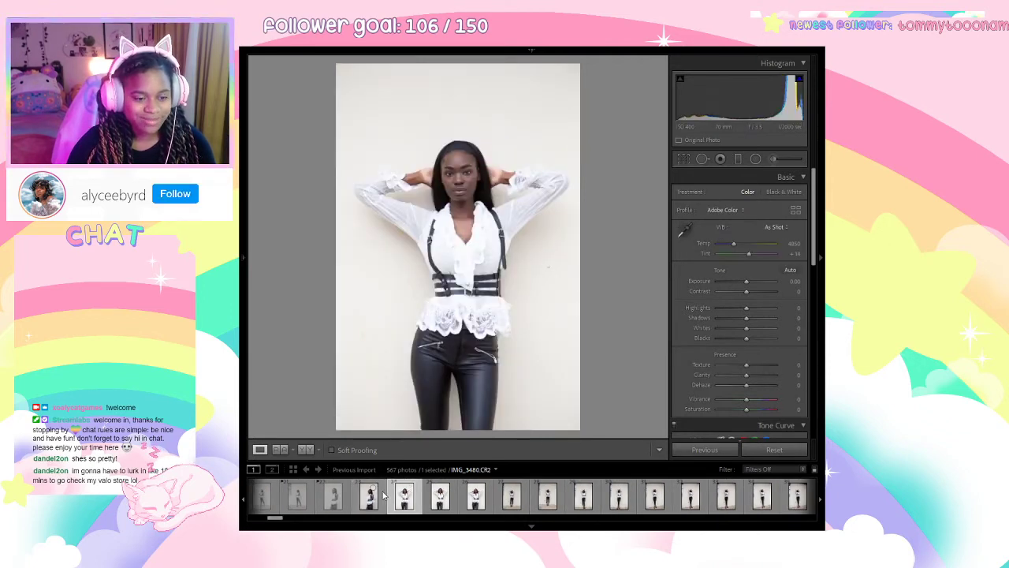
{"action": "key", "text": "x"}
Compare the closer shots with both hands behind the head, checking the face up close, and flag the twenty-fourth to twenty-sixth photos as rejected.
{"action": "left_click", "coordinate": [440, 496]}
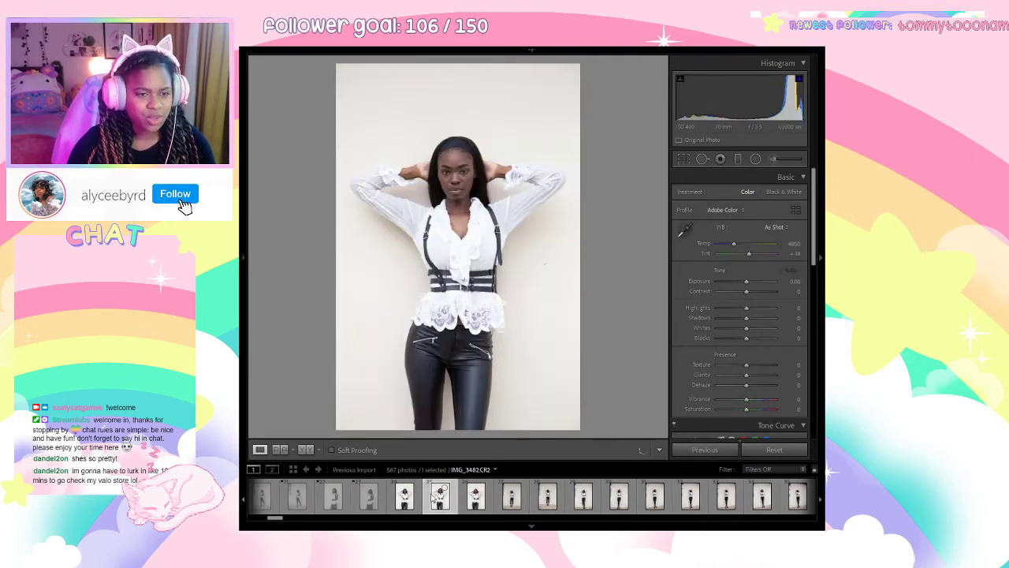
{"action": "left_click", "coordinate": [414, 502]}
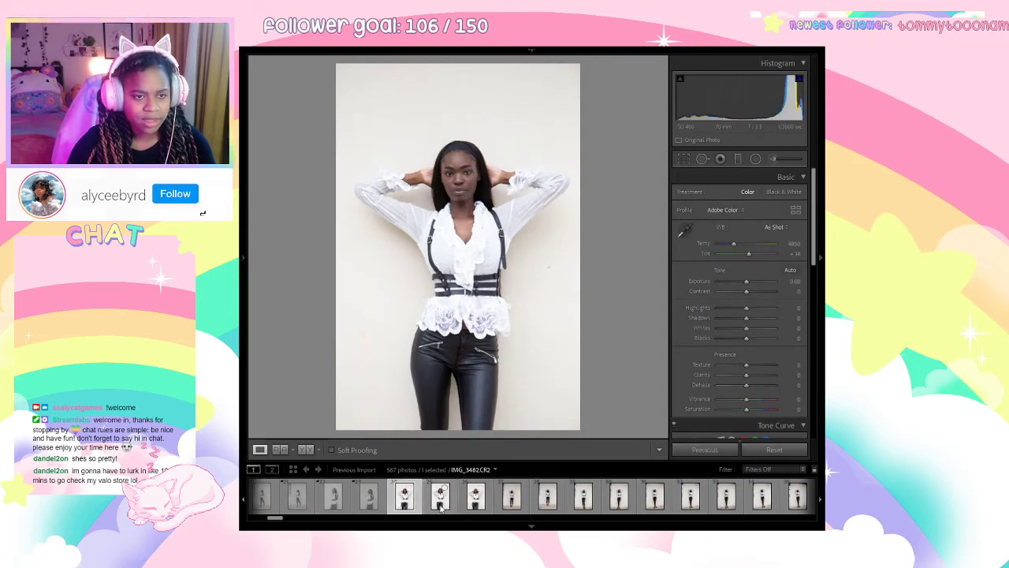
{"action": "left_click", "coordinate": [404, 498]}
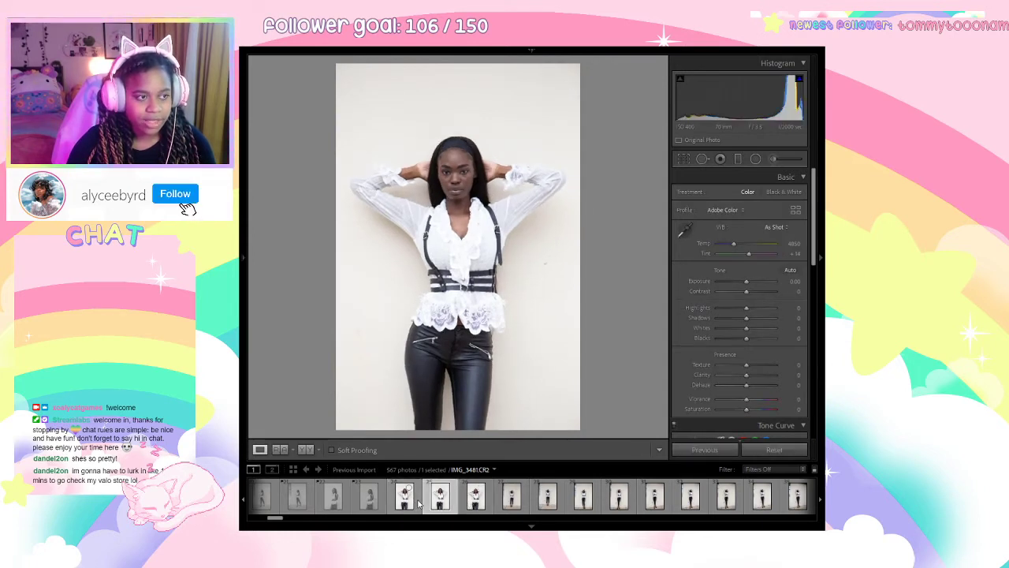
{"action": "left_click", "coordinate": [456, 186]}
{"action": "left_click", "coordinate": [437, 505]}
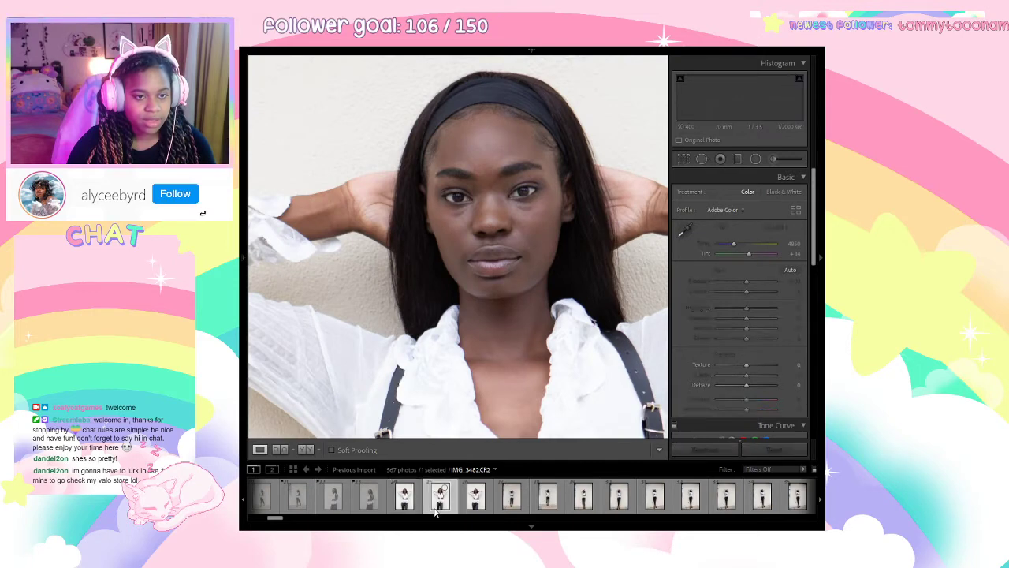
{"action": "left_click", "coordinate": [444, 374]}
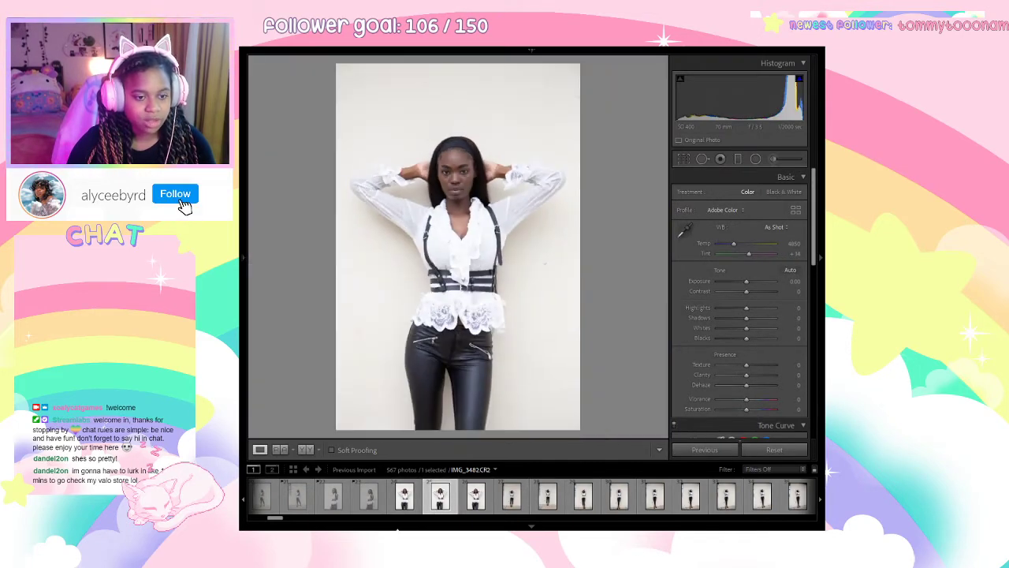
{"action": "key", "text": "x"}
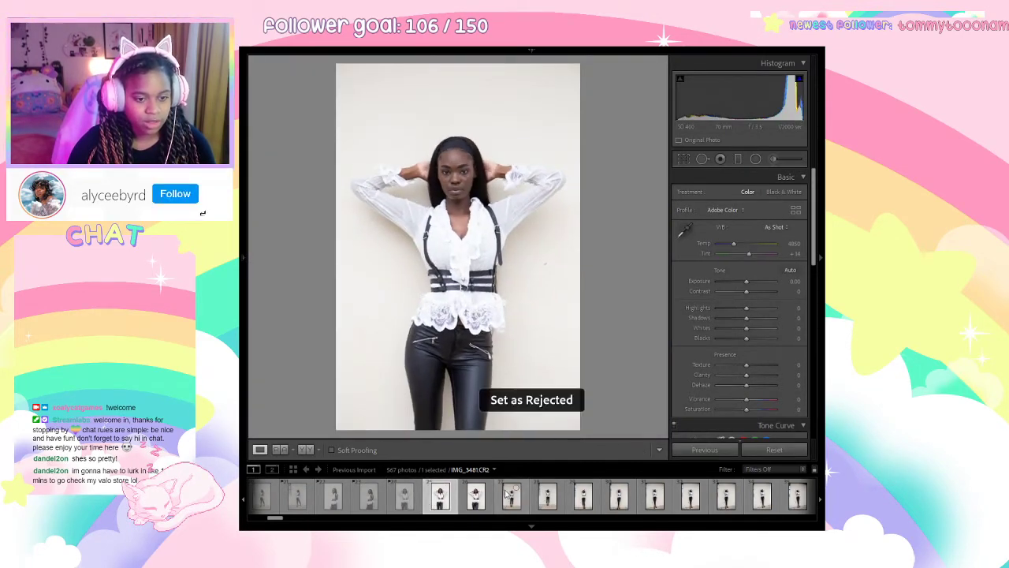
{"action": "left_click", "coordinate": [481, 501]}
Inspect the twenty-seventh photo, the full-length pose with arms crossed overhead, up close and give it a one-star rating.
{"action": "left_click", "coordinate": [513, 498]}
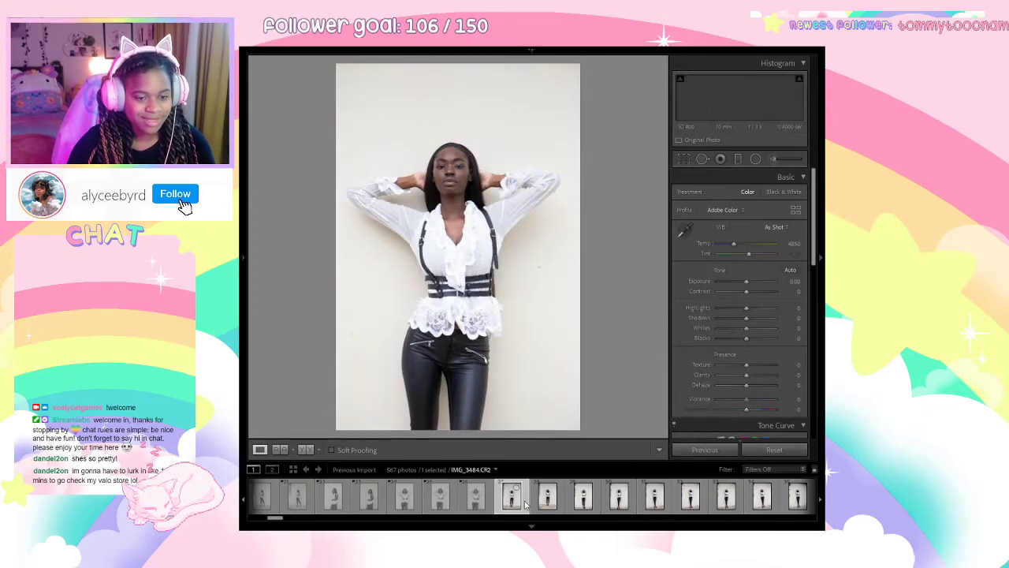
{"action": "left_click", "coordinate": [475, 188]}
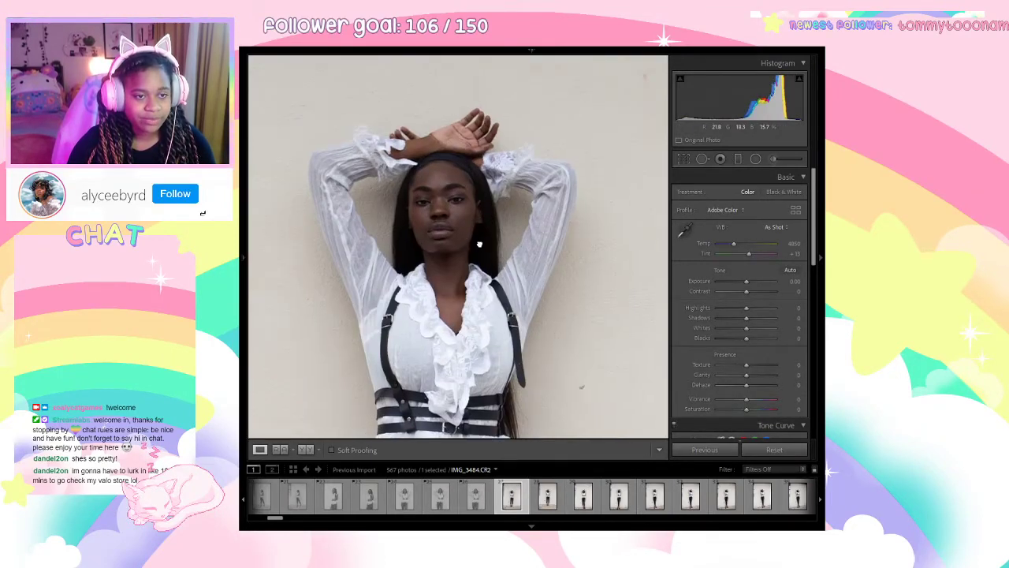
{"action": "left_click", "coordinate": [479, 235]}
{"action": "key", "text": "1"}
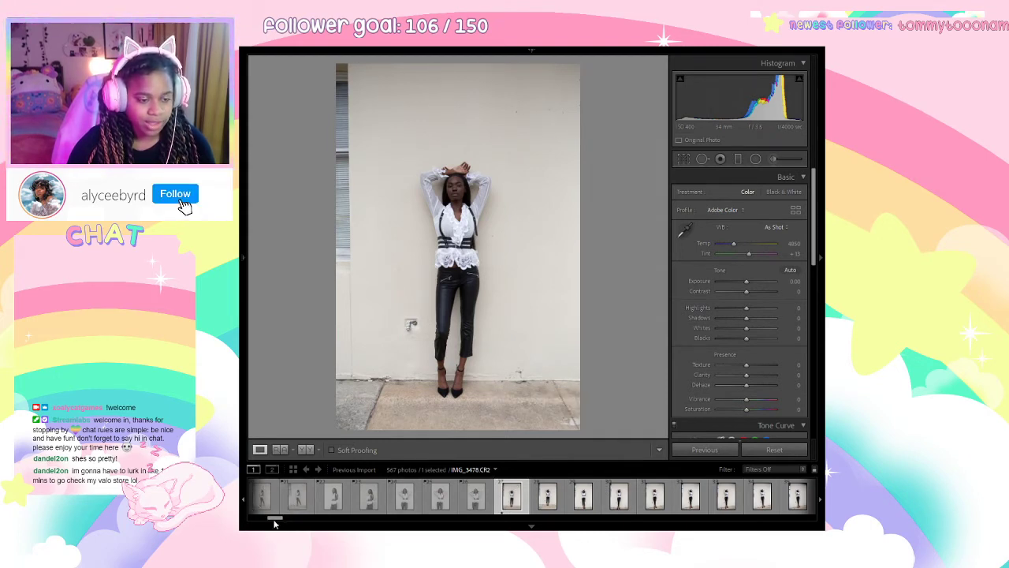
Flag the twenty-eighth photo as rejected and give the thirtieth, a full-length pose with crossed ankles, a one-star rating.
{"action": "left_click_drag", "start_coordinate": [275, 520], "coordinate": [281, 520]}
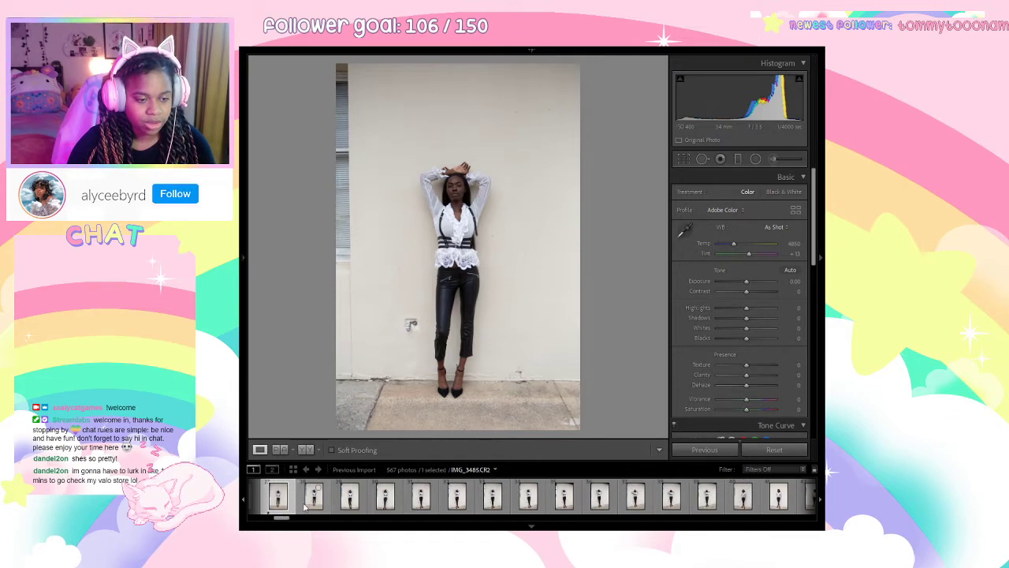
{"action": "left_click", "coordinate": [307, 504]}
{"action": "key", "text": "Right"}
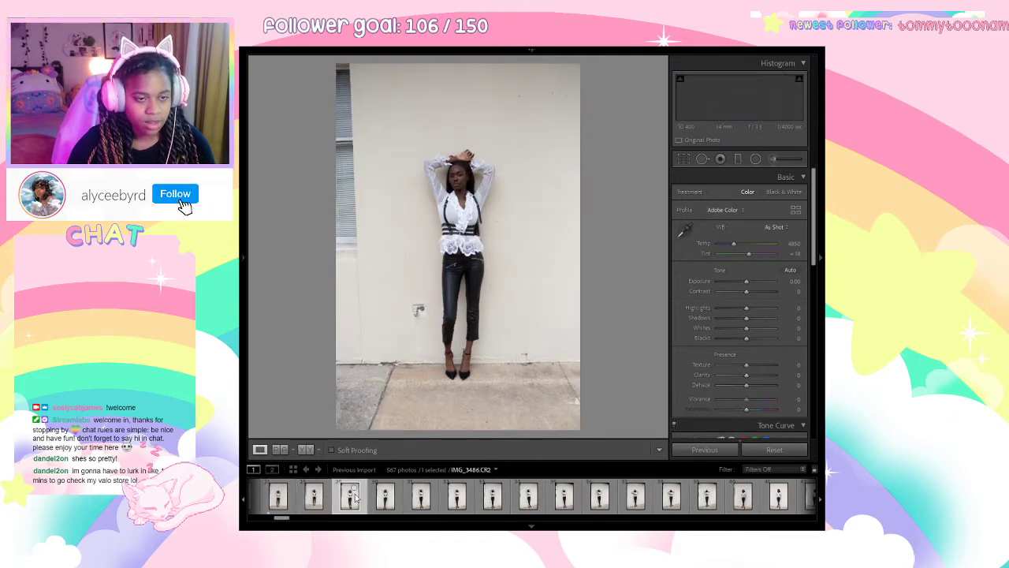
{"action": "key", "text": "x"}
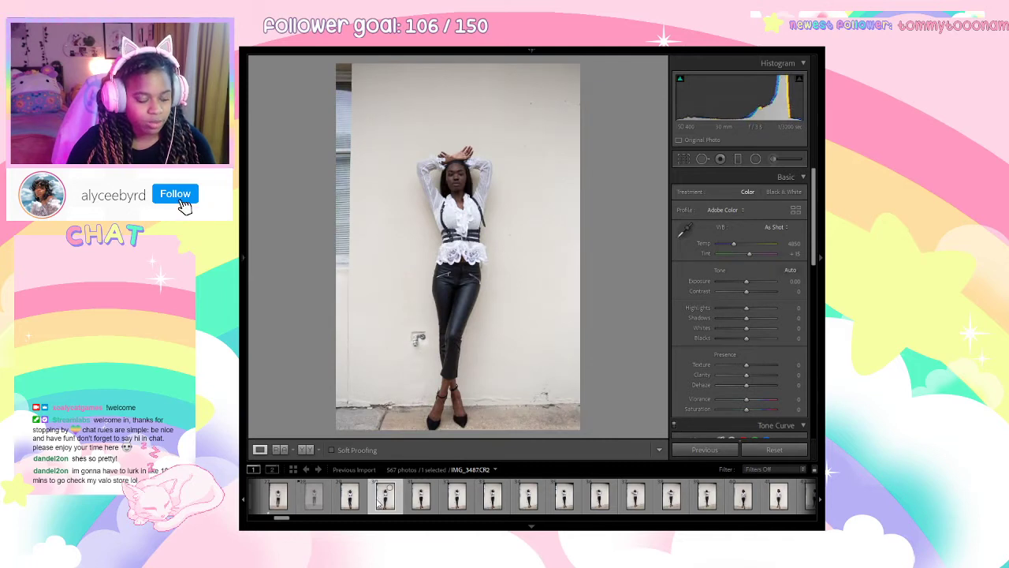
{"action": "key", "text": "1"}
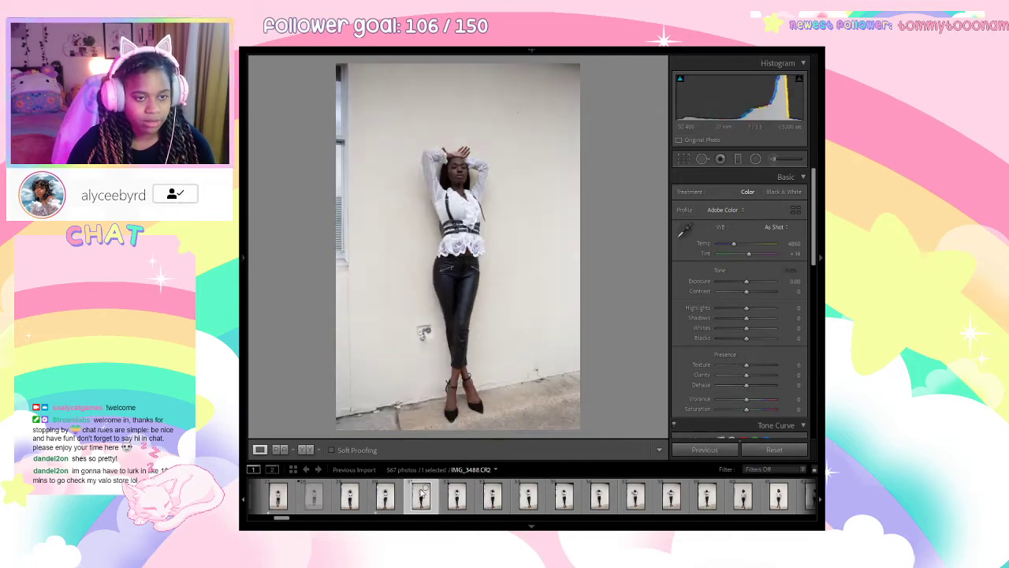
Compare the thirty-second and thirty-third photos and flag the thirty-third to thirty-sixth, full-length with arms crossed overhead, as rejected.
{"action": "left_click", "coordinate": [493, 495]}
{"action": "left_click", "coordinate": [458, 495]}
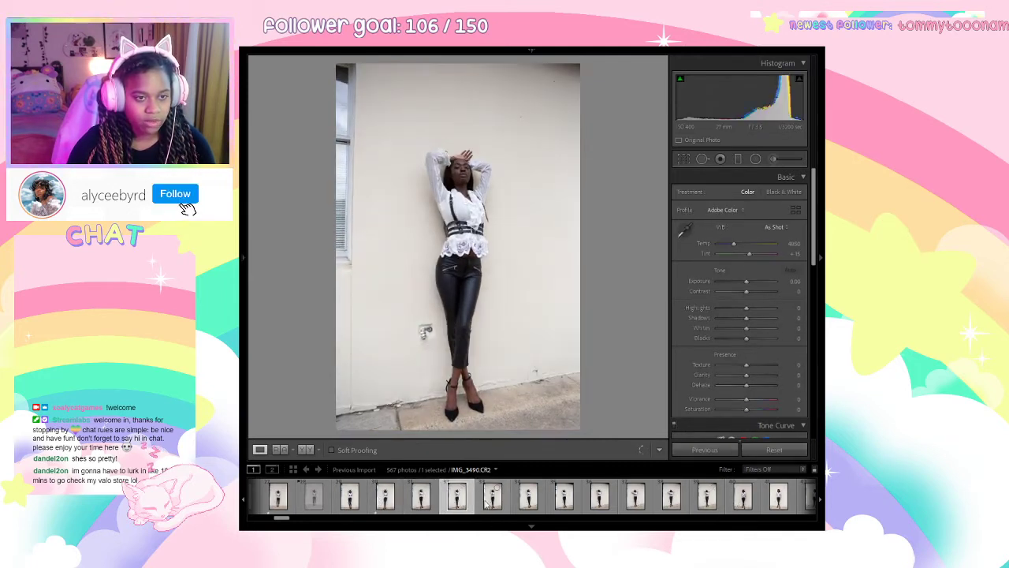
{"action": "left_click", "coordinate": [490, 497]}
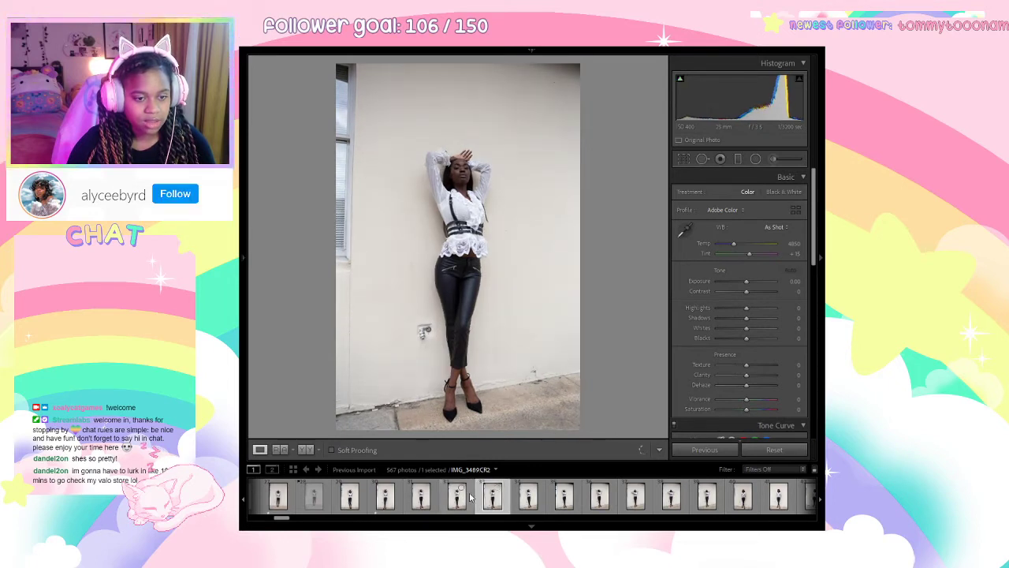
{"action": "key", "text": "x"}
{"action": "left_click", "coordinate": [528, 496]}
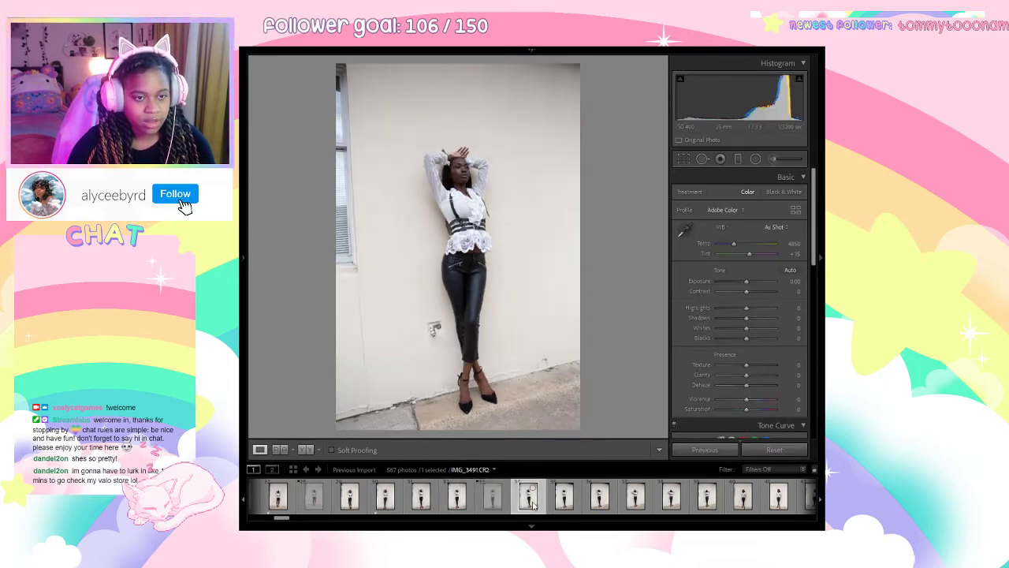
{"action": "key", "text": "x"}
{"action": "left_click", "coordinate": [565, 496]}
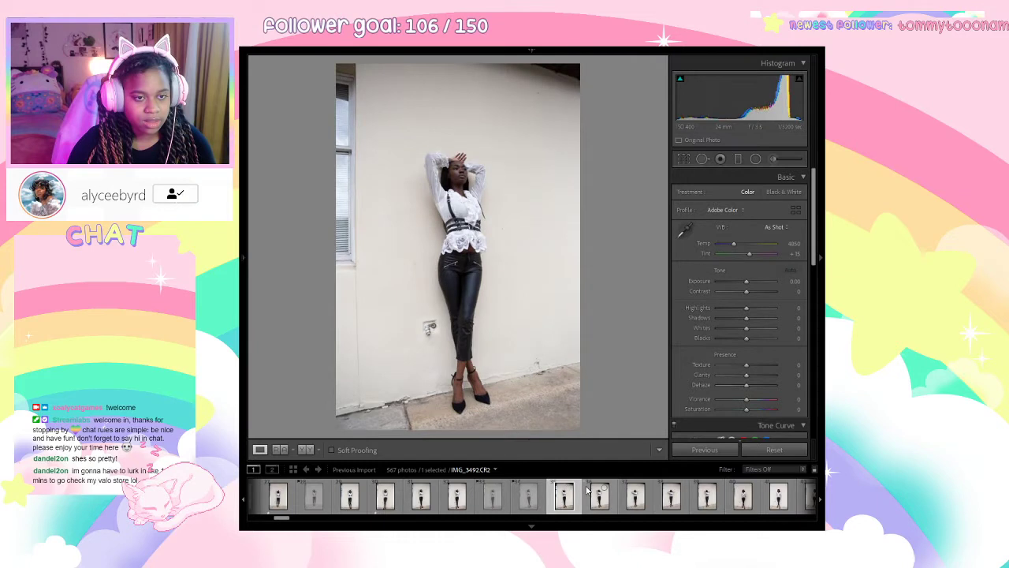
{"action": "key", "text": "x"}
{"action": "key", "text": "x"}
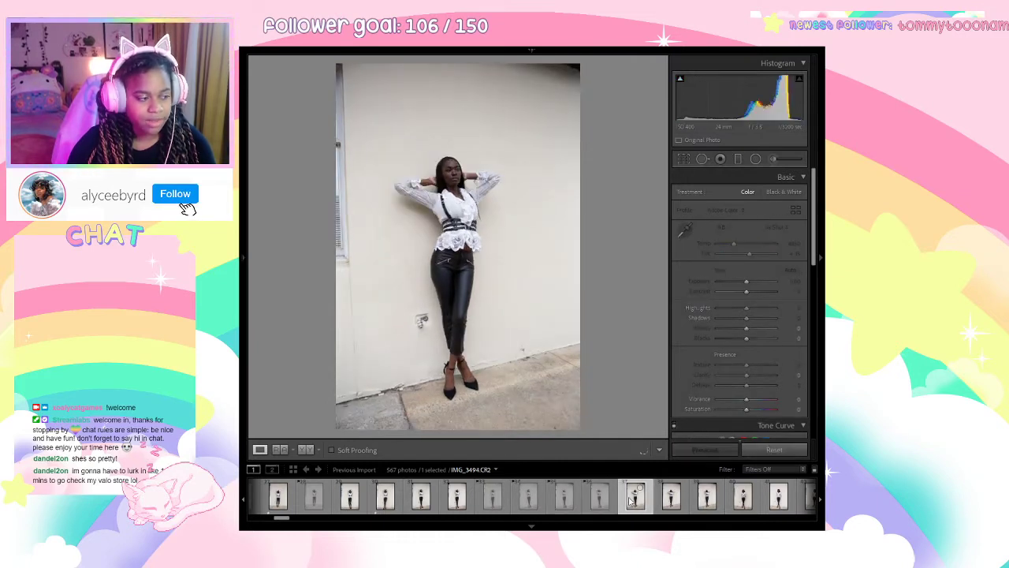
Flag the thirty-seventh to thirty-ninth photos, the full-length poses with both hands behind the head, as rejected.
{"action": "key", "text": "x"}
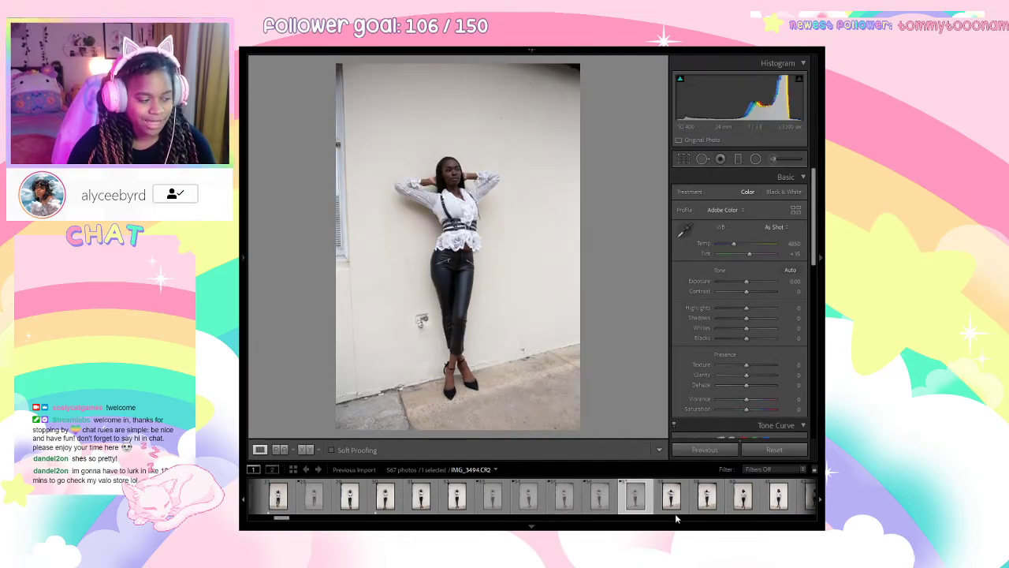
{"action": "key", "text": "x"}
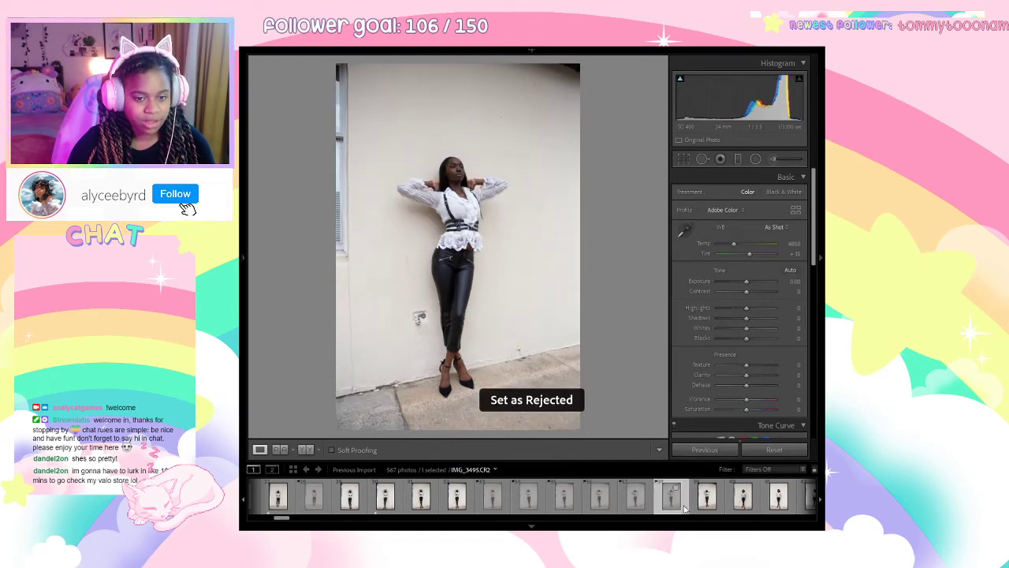
{"action": "left_click", "coordinate": [707, 498]}
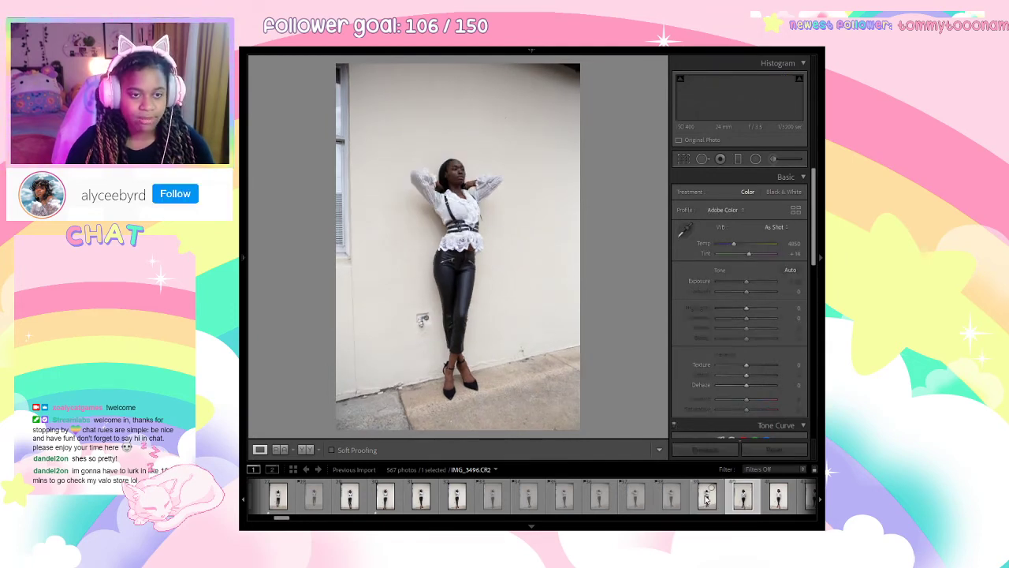
{"action": "key", "text": "Left"}
{"action": "key", "text": "x"}
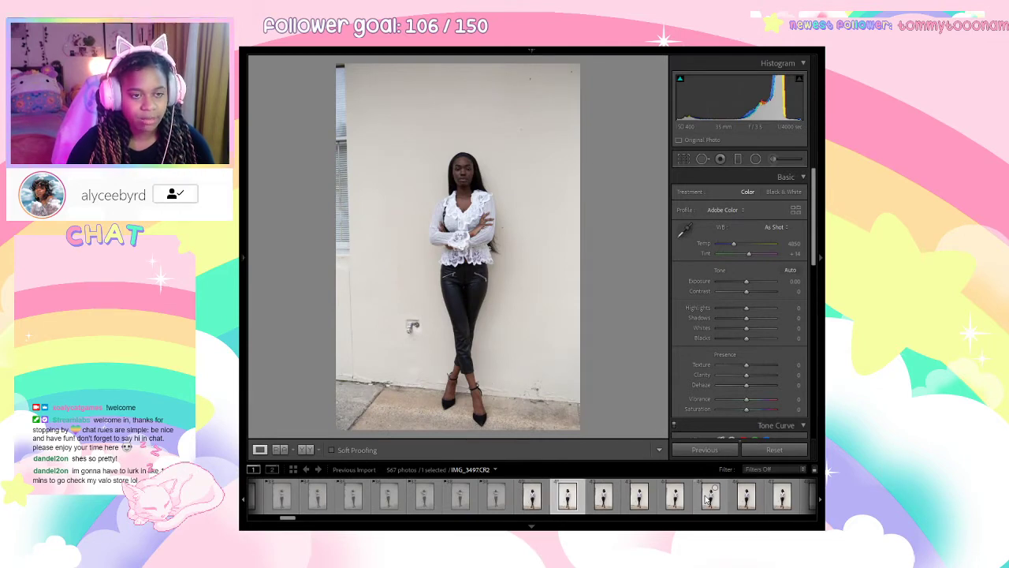
Compare the fortieth and forty-first photos, full-length with arms crossed at the waist, and flag both as rejected.
{"action": "key", "text": "Right"}
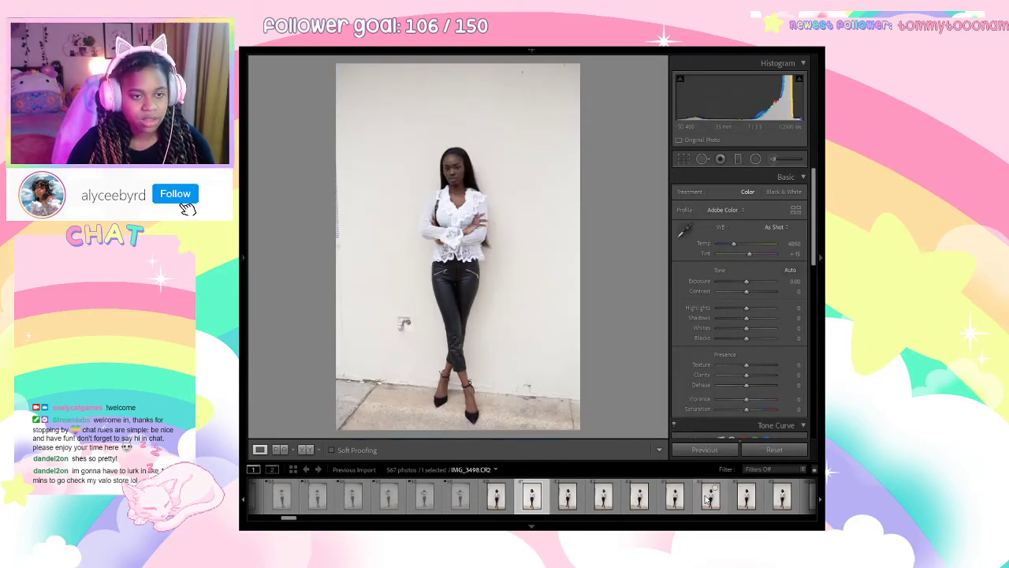
{"action": "key", "text": "x"}
{"action": "key", "text": "Left"}
{"action": "key", "text": "Left"}
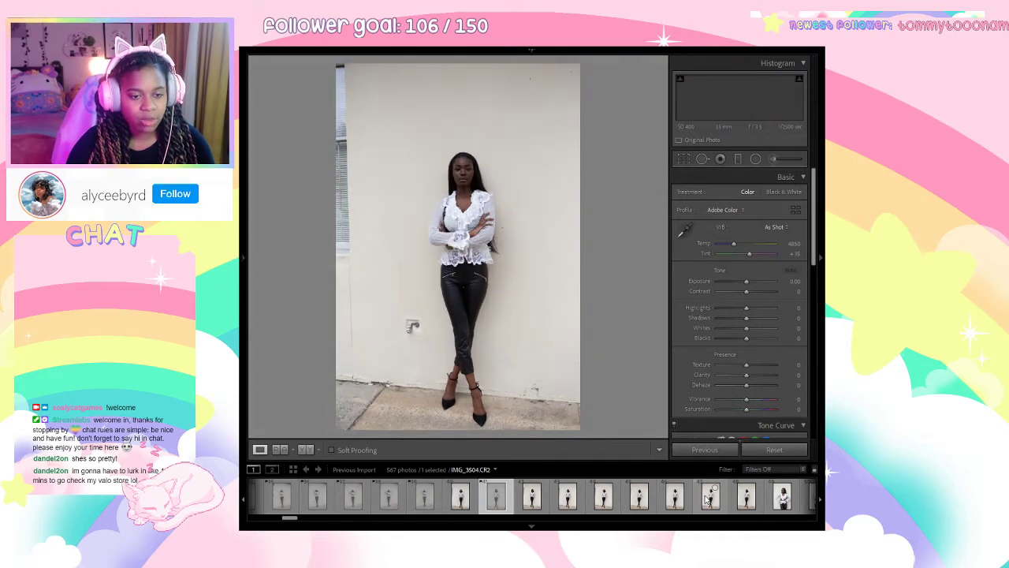
{"action": "key", "text": "x"}
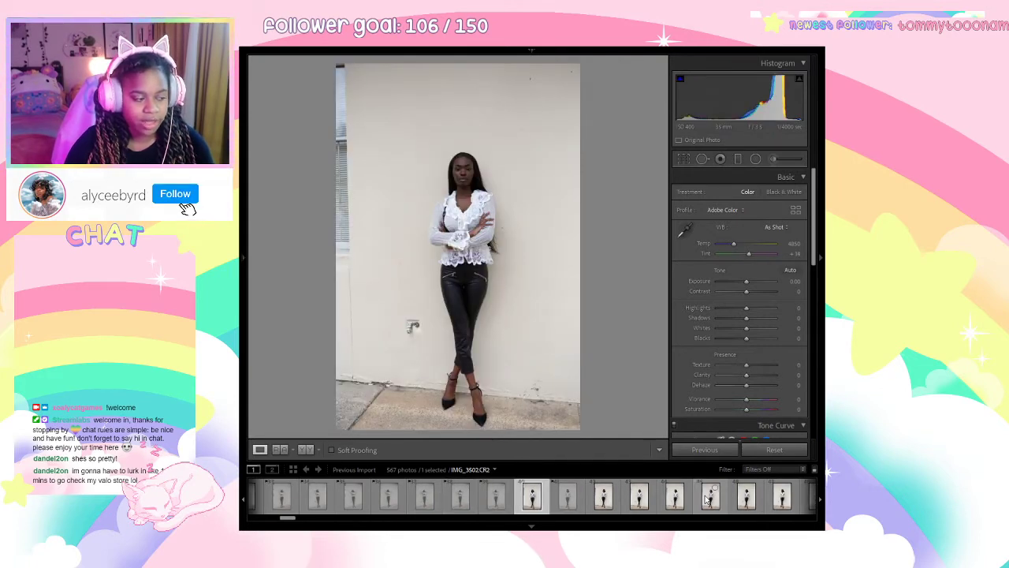
{"action": "key", "text": "x"}
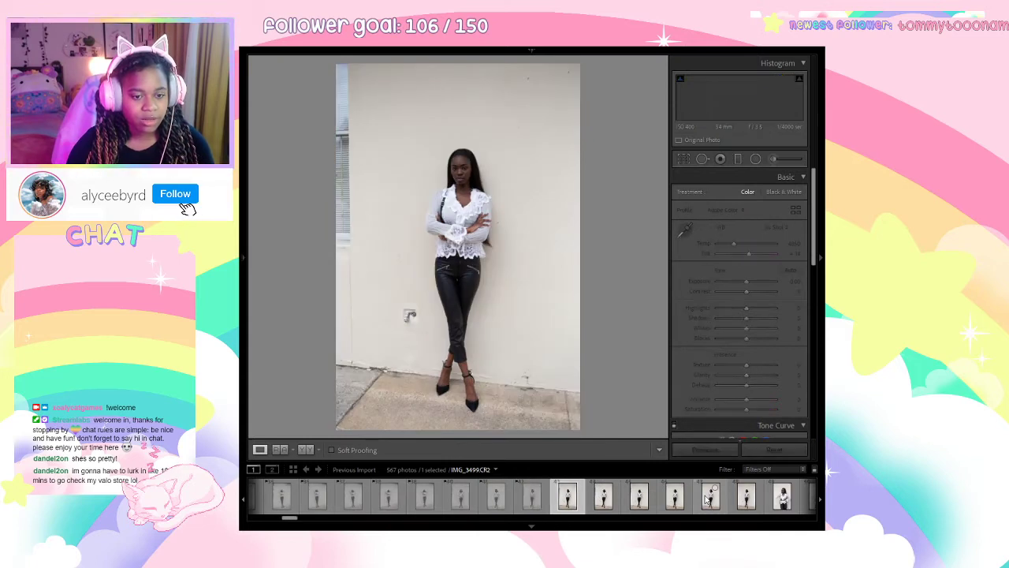
Flag the remaining arms-crossed photos against the wall, up to the first closer hands-on-hips shot, as rejected.
{"action": "key", "text": "x"}
{"action": "key", "text": "x"}
{"action": "key", "text": "x"}
{"action": "key", "text": "x"}
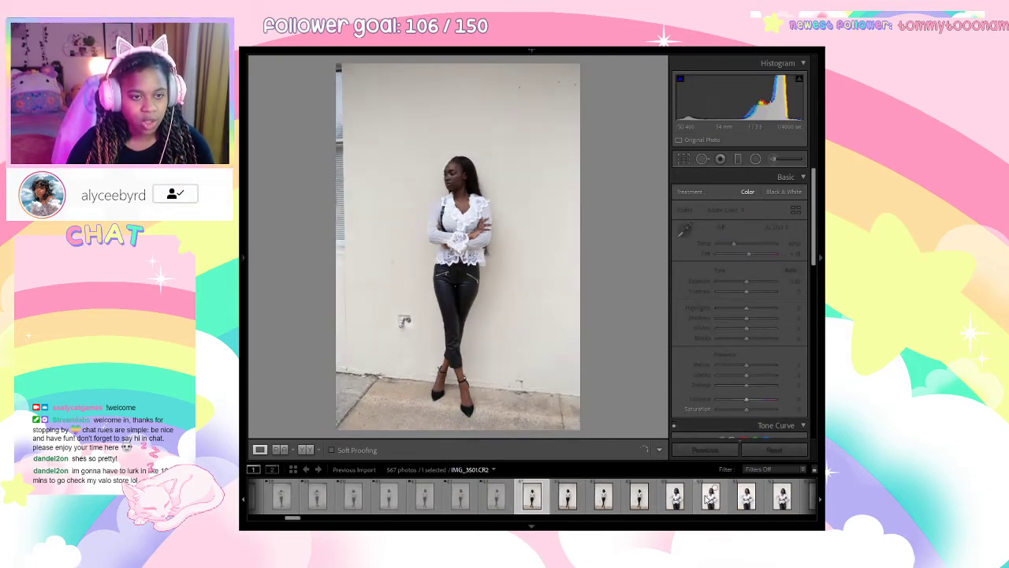
{"action": "key", "text": "x"}
{"action": "key", "text": "x"}
{"action": "key", "text": "x"}
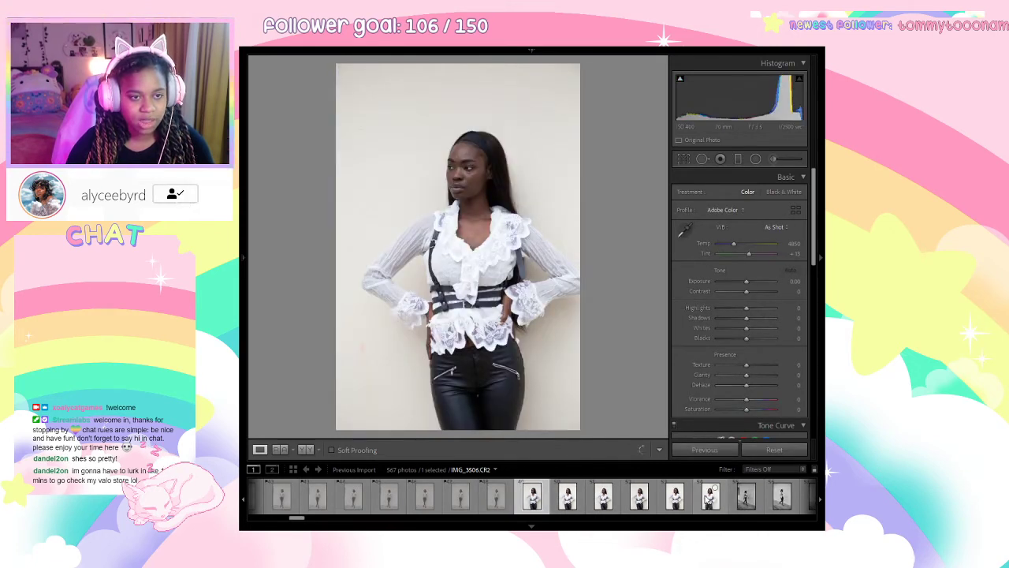
Compare the closer hands-on-hips photos with each other and inspect the face in the fourth one up close.
{"action": "key", "text": "Right"}
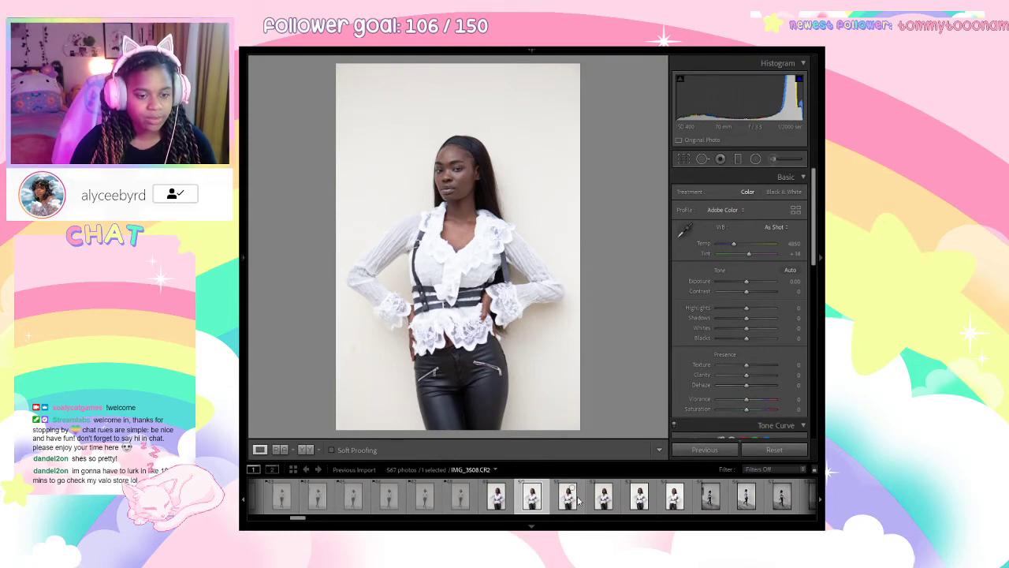
{"action": "left_click", "coordinate": [578, 489]}
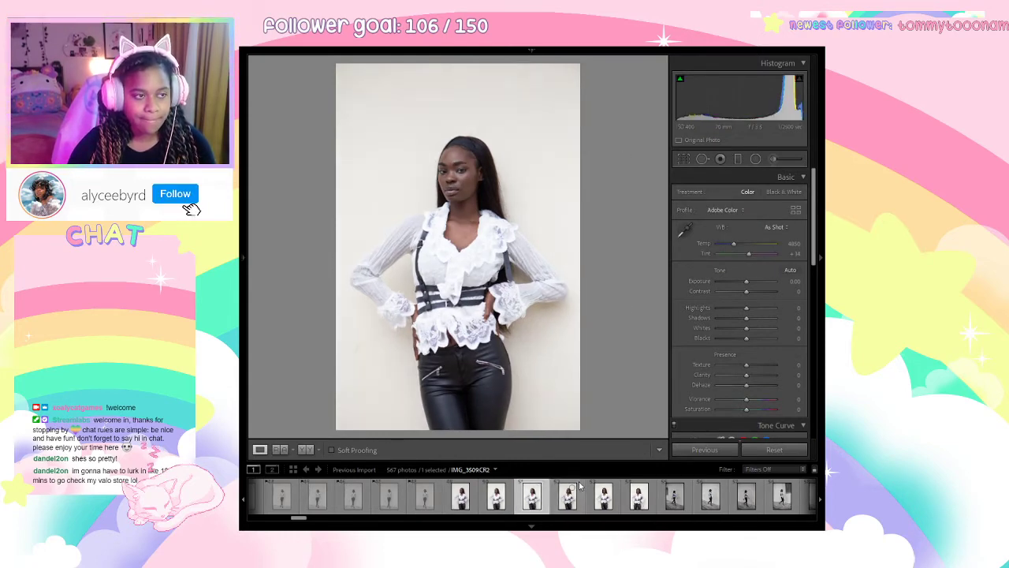
{"action": "key", "text": "Left"}
{"action": "key", "text": "Right"}
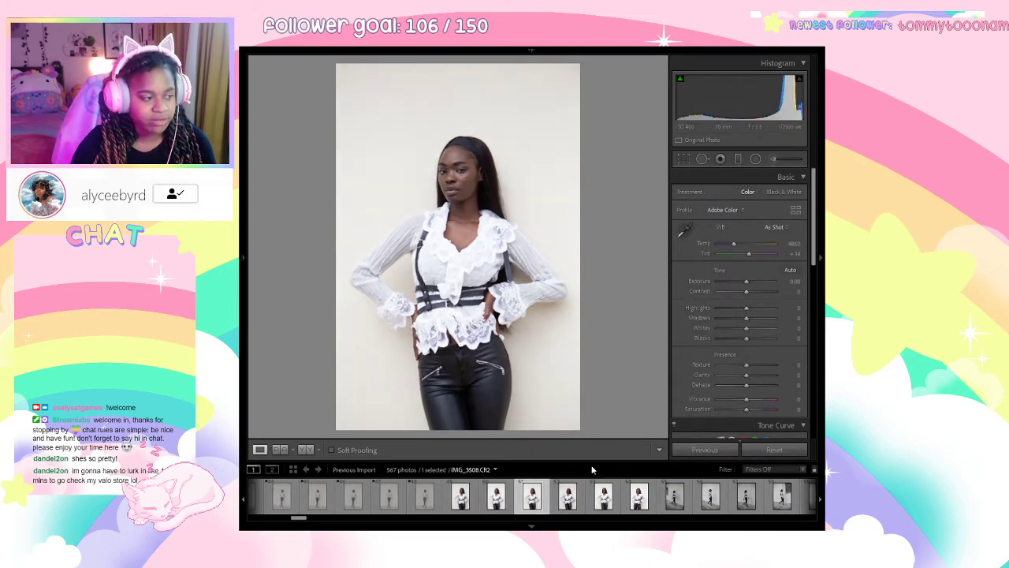
{"action": "key", "text": "Right"}
{"action": "key", "text": "z"}
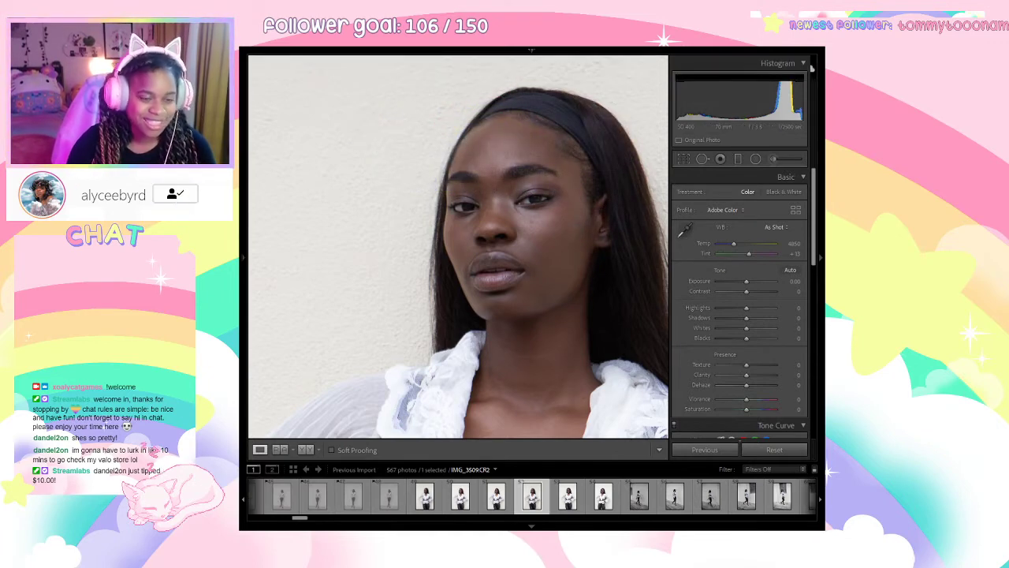
{"action": "left_click", "coordinate": [520, 256]}
{"action": "key", "text": "Right"}
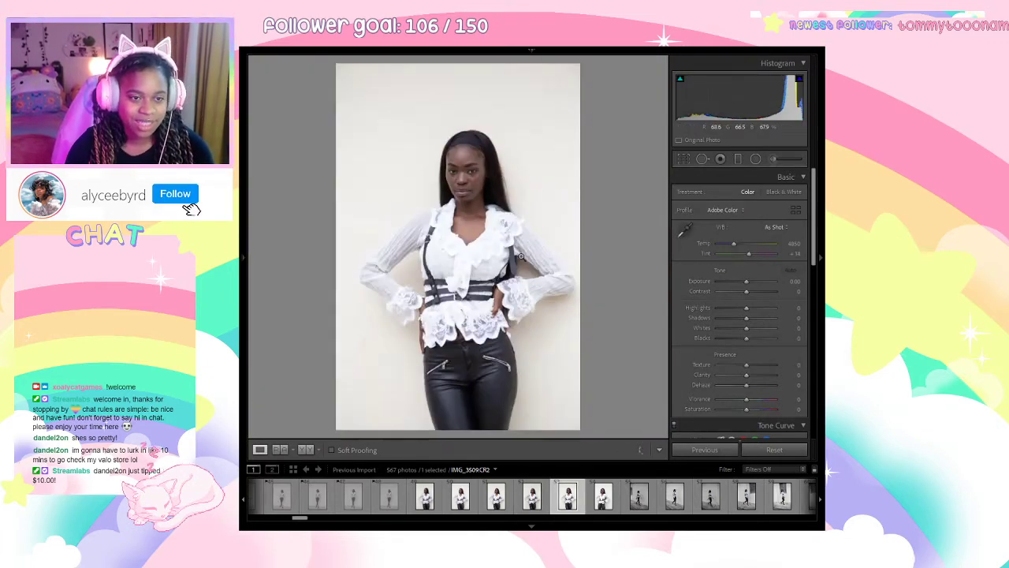
{"action": "key", "text": "Right"}
{"action": "key", "text": "Right"}
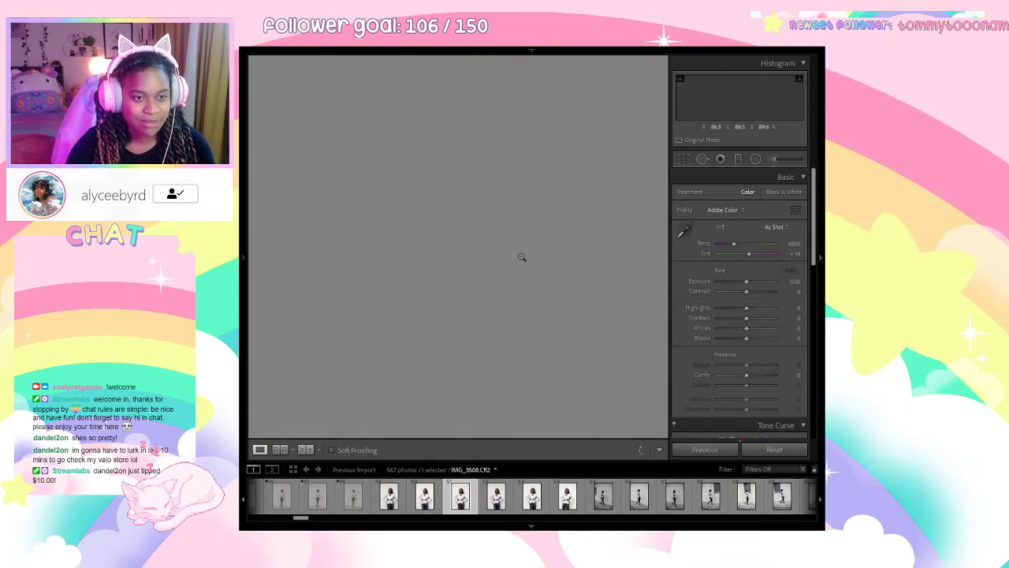
{"action": "key", "text": "Right"}
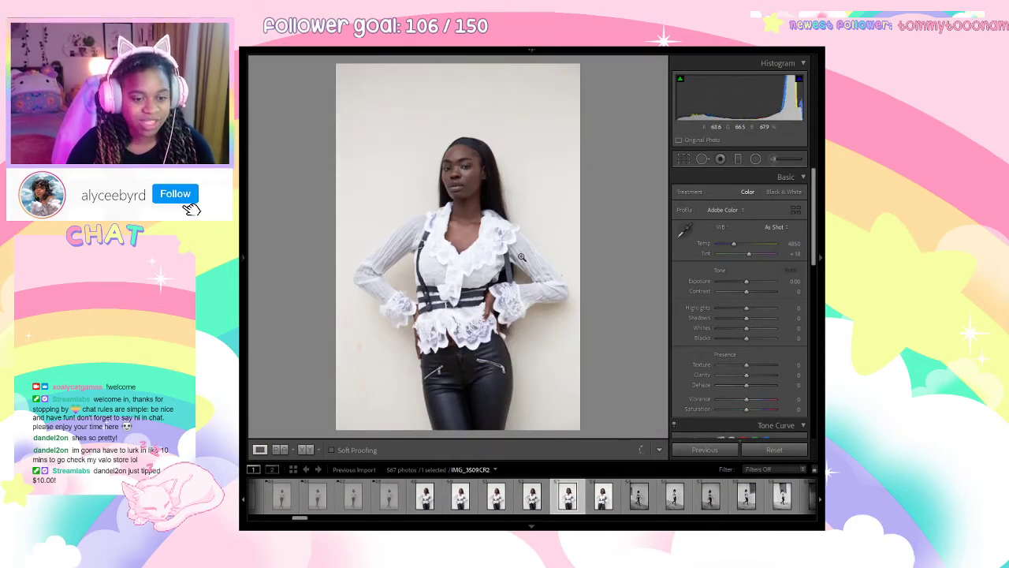
{"action": "key", "text": "Left"}
{"action": "key", "text": "Left"}
{"action": "key", "text": "Left"}
{"action": "key", "text": "Right"}
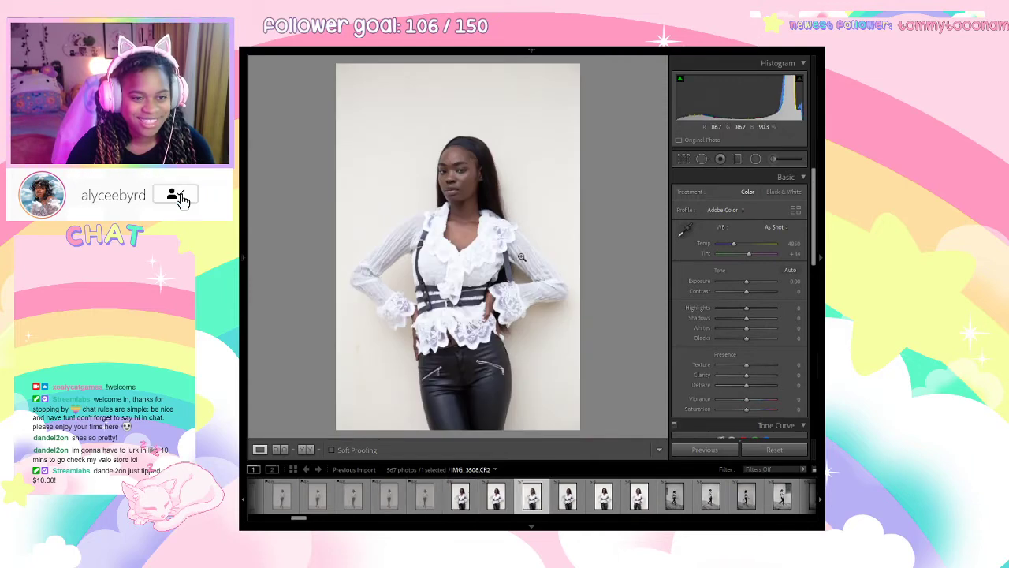
{"action": "key", "text": "Right"}
Check the fourth hands-on-hips photo's face against its neighbours up close, flag the third as rejected and give the fourth a one-star rating.
{"action": "left_click", "coordinate": [471, 170]}
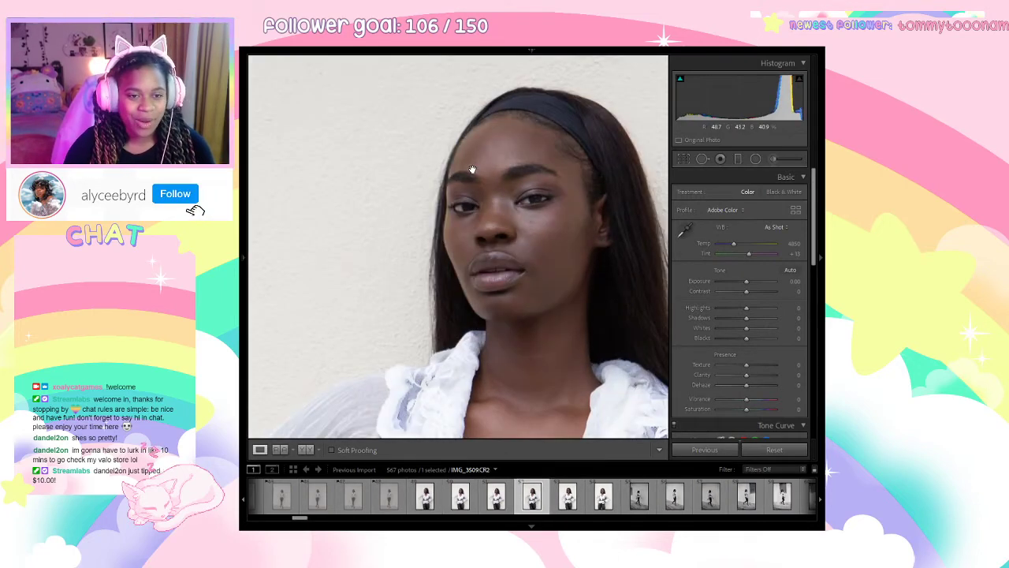
{"action": "key", "text": "Left"}
{"action": "key", "text": "Right"}
{"action": "key", "text": "Right"}
{"action": "key", "text": "Left"}
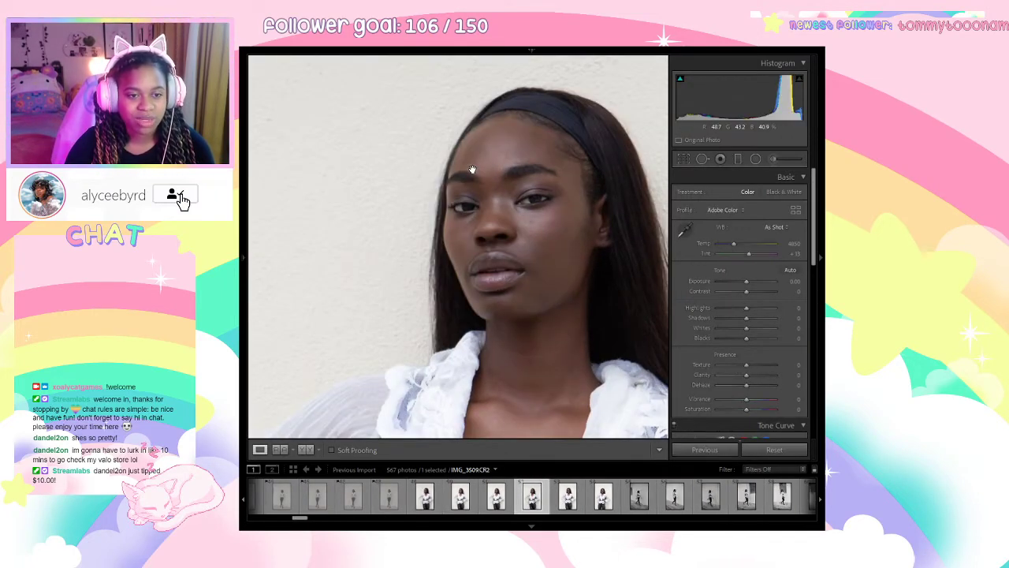
{"action": "left_click", "coordinate": [473, 169]}
{"action": "key", "text": "Left"}
{"action": "key", "text": "x"}
{"action": "key", "text": "Right"}
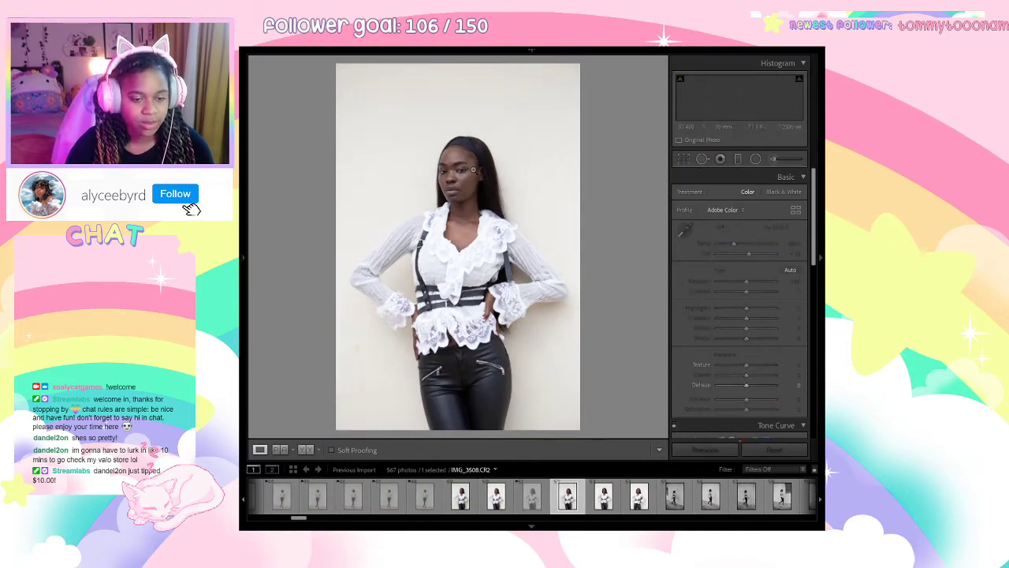
{"action": "key", "text": "Right"}
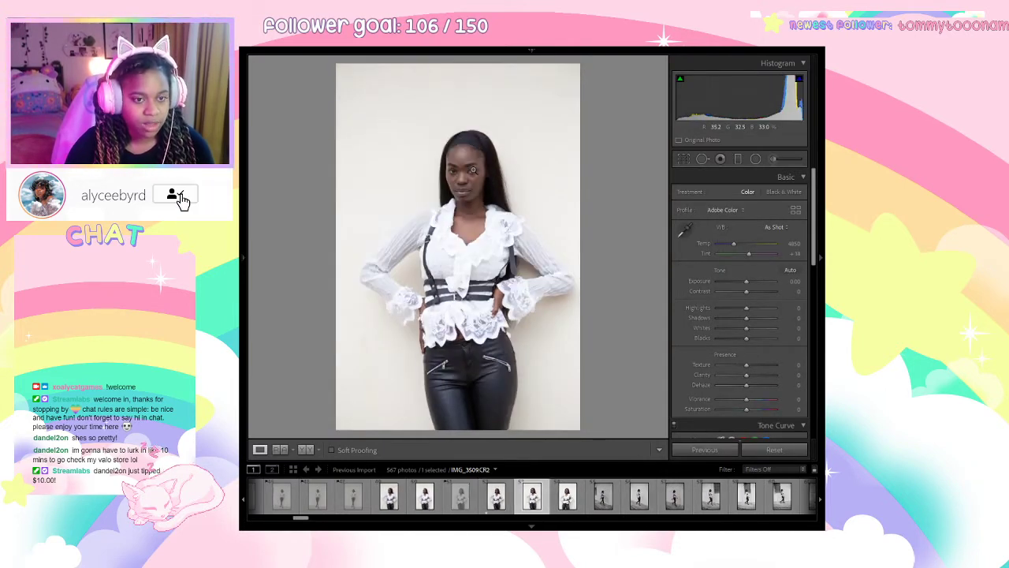
Flag the fifth and sixth hands-on-hips photos as rejected.
{"action": "key", "text": "x"}
{"action": "key", "text": "Right"}
{"action": "key", "text": "x"}
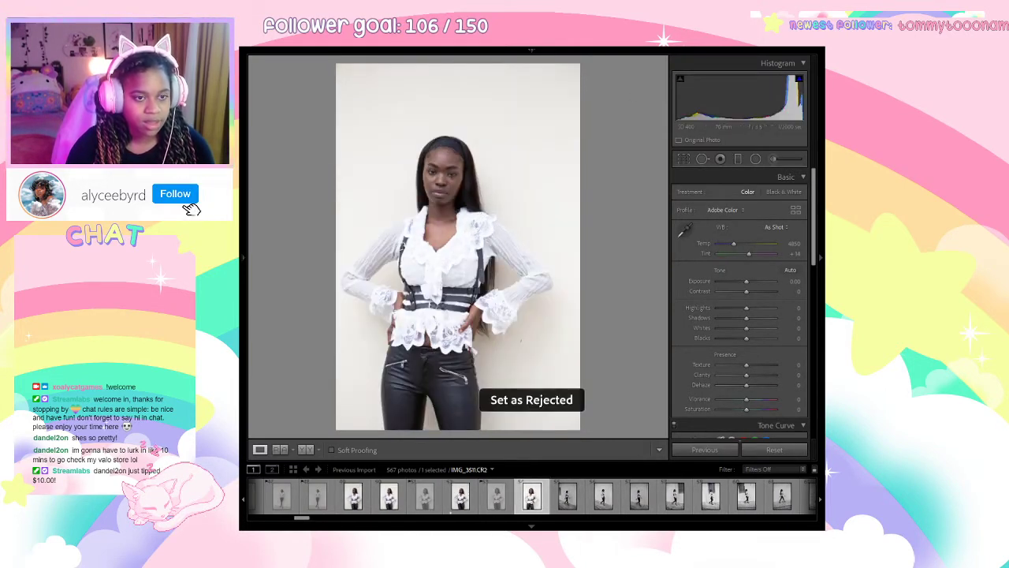
Flag the first five walking photos along the wall, through the one in front of the barred window, as rejected.
{"action": "key", "text": "Right"}
{"action": "key", "text": "x"}
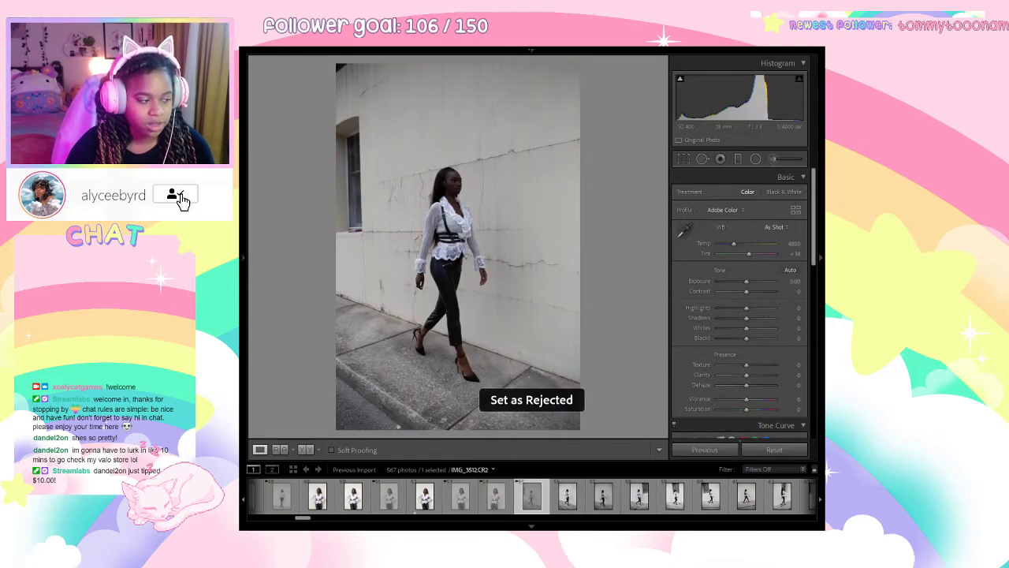
{"action": "key", "text": "Right"}
{"action": "key", "text": "x"}
{"action": "key", "text": "Right"}
{"action": "key", "text": "x"}
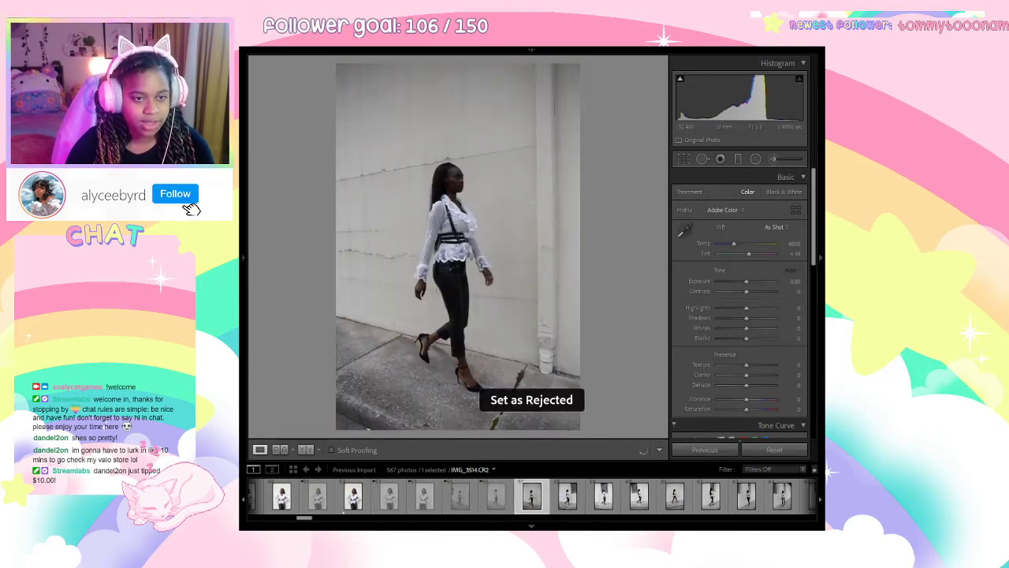
{"action": "key", "text": "Right"}
{"action": "key", "text": "Right"}
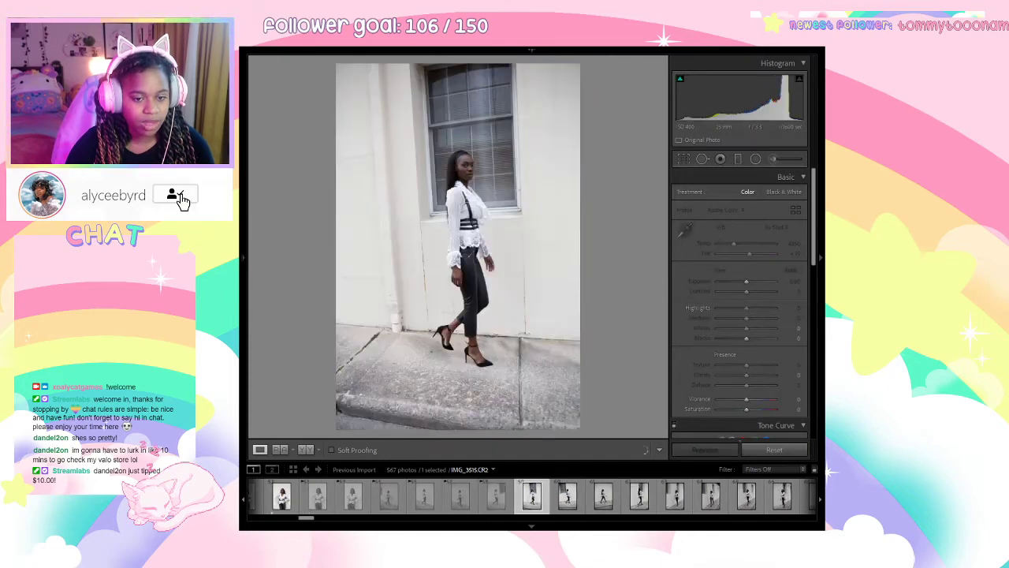
{"action": "key", "text": "x"}
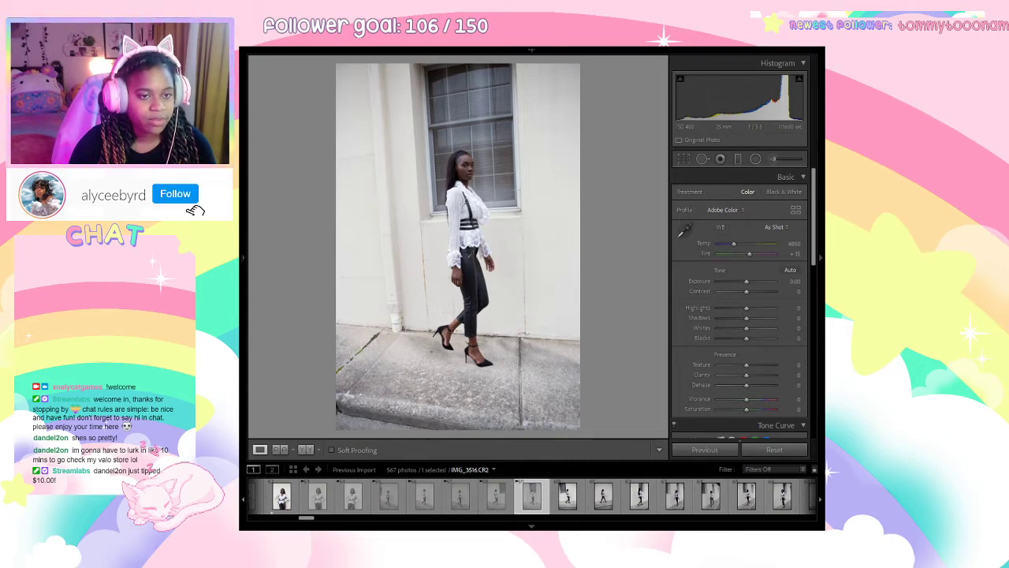
Flag the sixth to eighth walking photos along the sidewalk as rejected.
{"action": "key", "text": "x"}
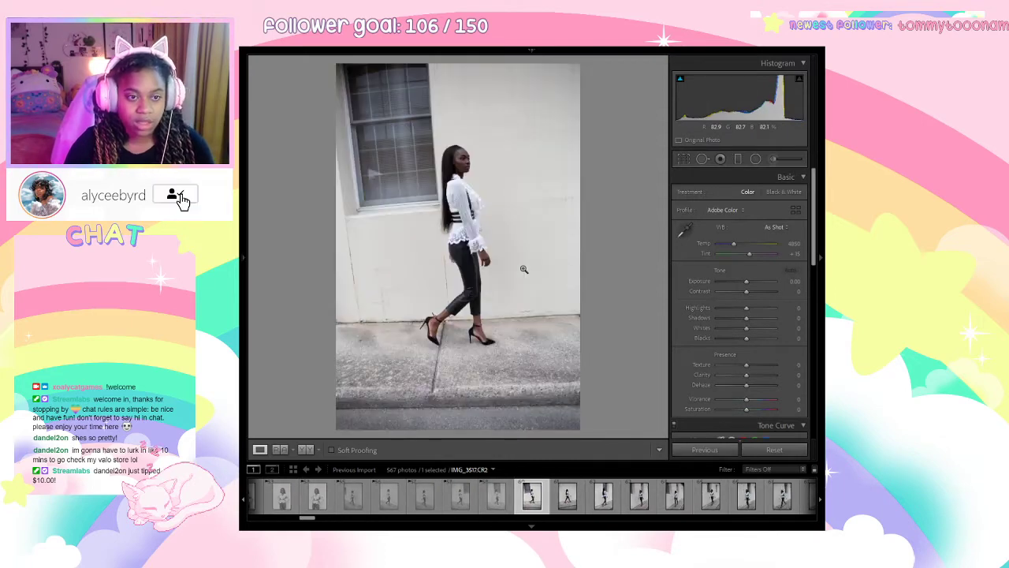
{"action": "key", "text": "x"}
{"action": "key", "text": "x"}
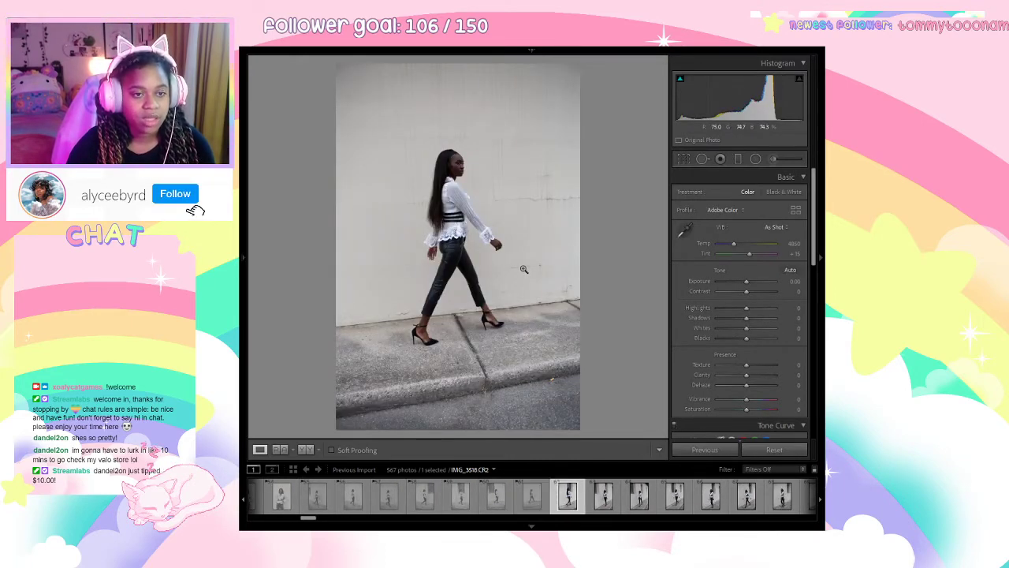
{"action": "key", "text": "x"}
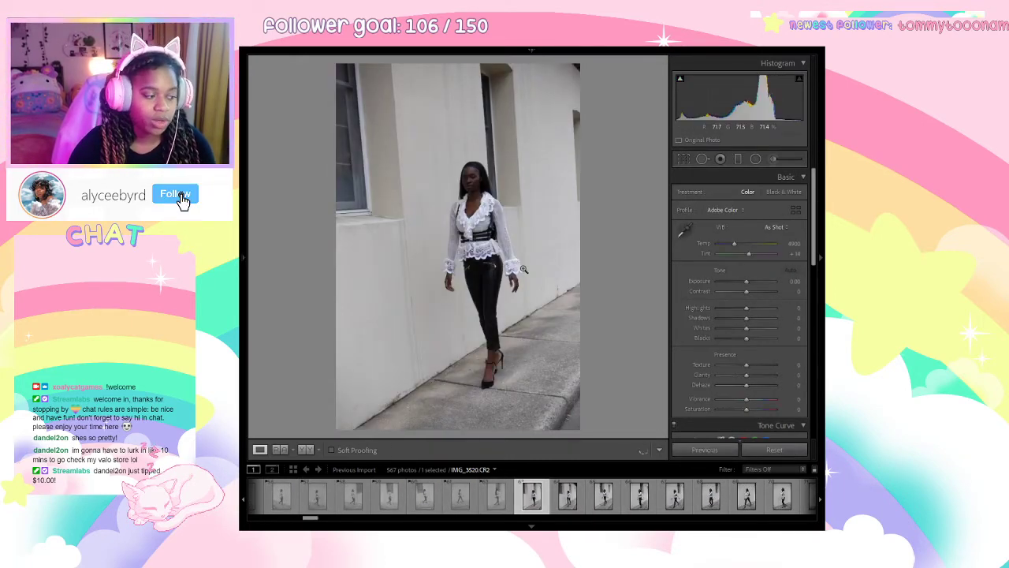
Flag the walking photos IMG_3520 through IMG_3523 as rejected.
{"action": "key", "text": "x"}
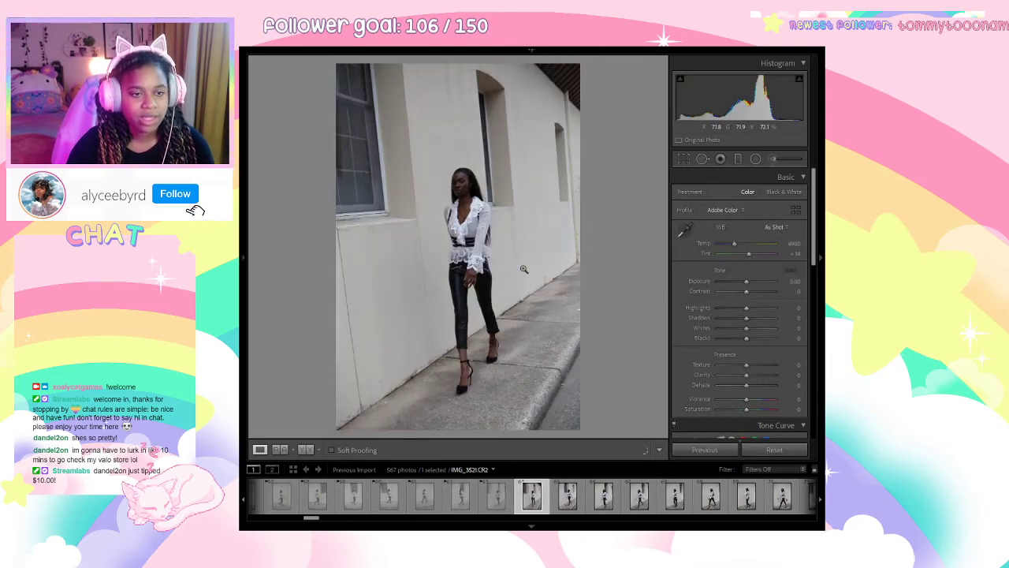
{"action": "key", "text": "x"}
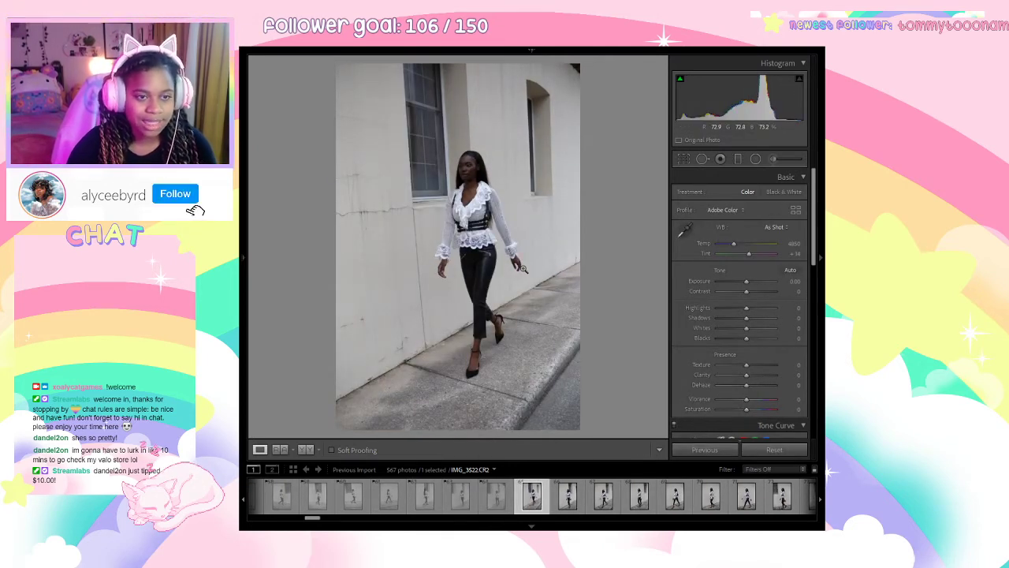
{"action": "key", "text": "x"}
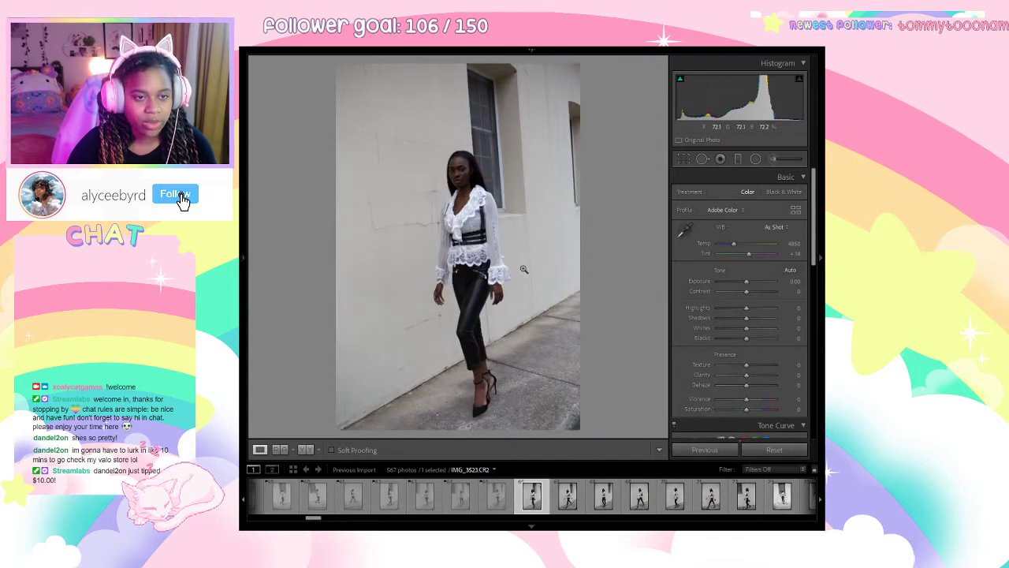
{"action": "key", "text": "x"}
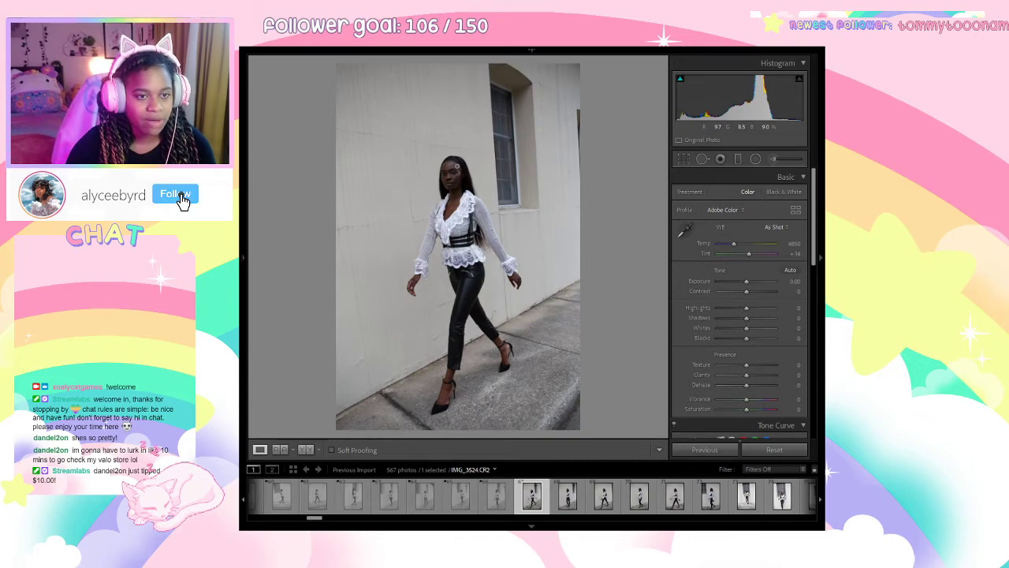
Check the face in IMG_3524 up close, give the photo a one-star rating and flag IMG_3525 as rejected.
{"action": "left_click", "coordinate": [456, 166]}
{"action": "left_click", "coordinate": [460, 241]}
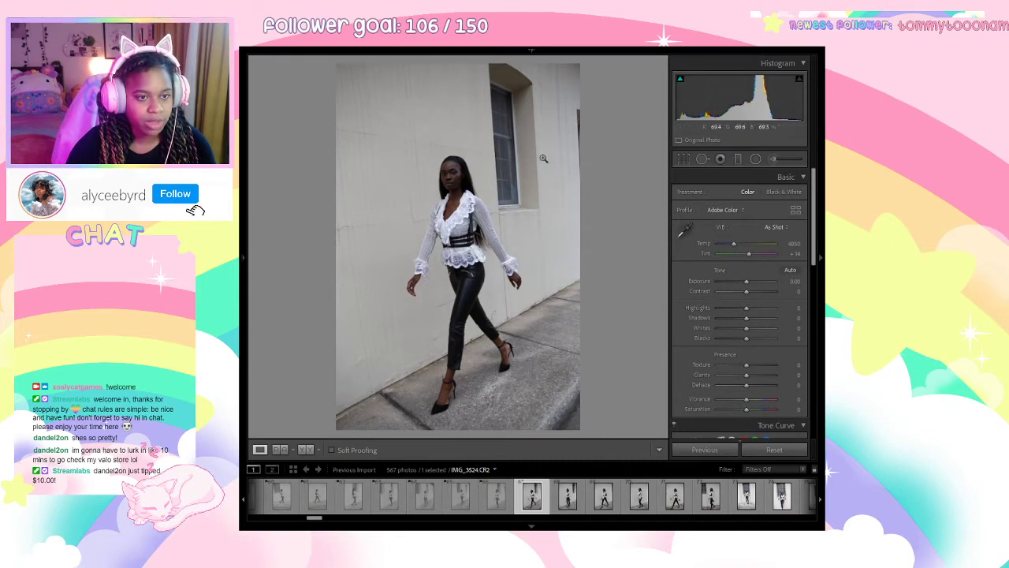
{"action": "key", "text": "1"}
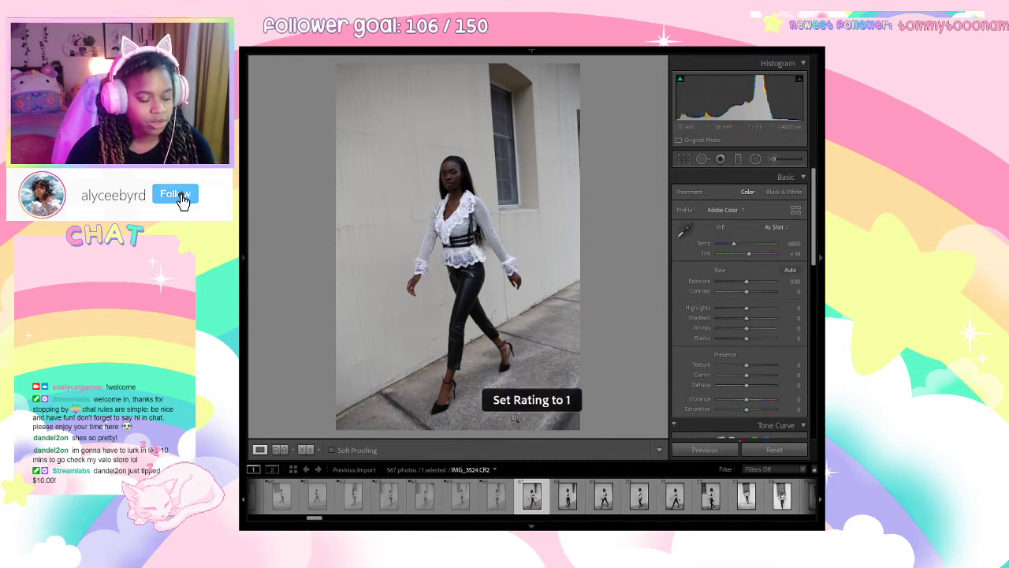
{"action": "key", "text": "x"}
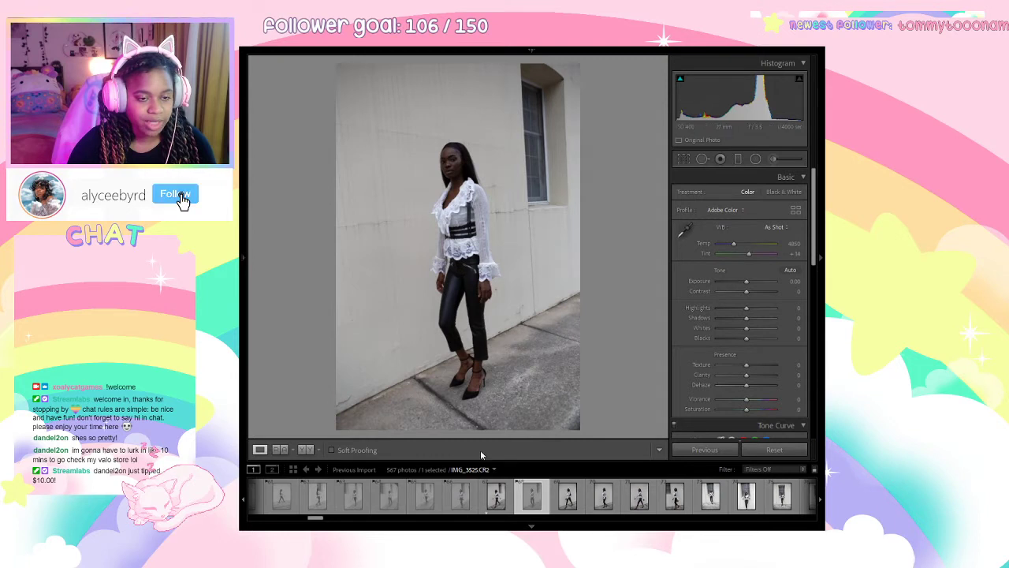
Compare the walking photos IMG_3524 through IMG_3526 and give IMG_3526 a one-star rating.
{"action": "key", "text": "Right"}
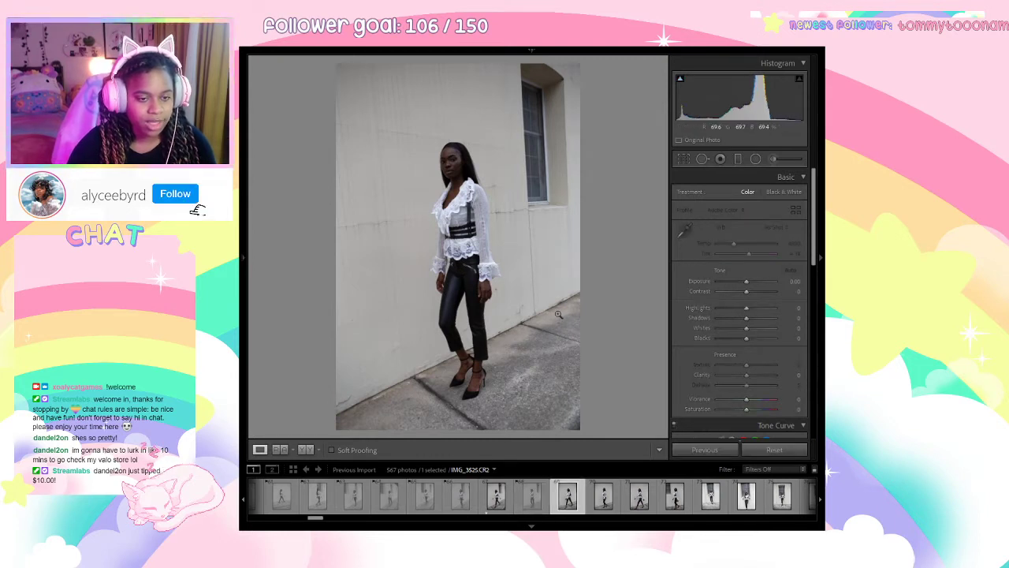
{"action": "key", "text": "Right"}
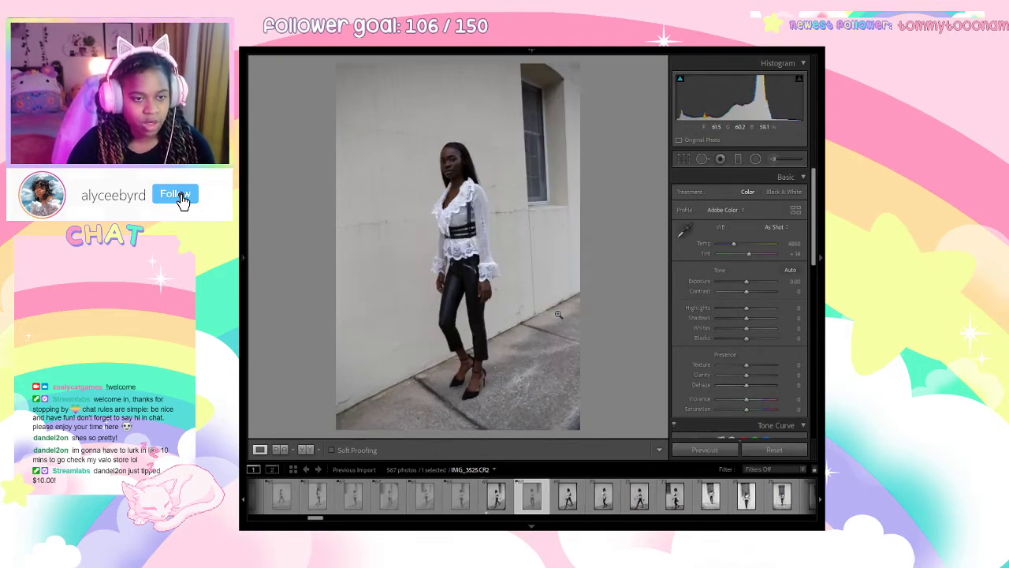
{"action": "key", "text": "Left"}
{"action": "key", "text": "Left"}
{"action": "key", "text": "Left"}
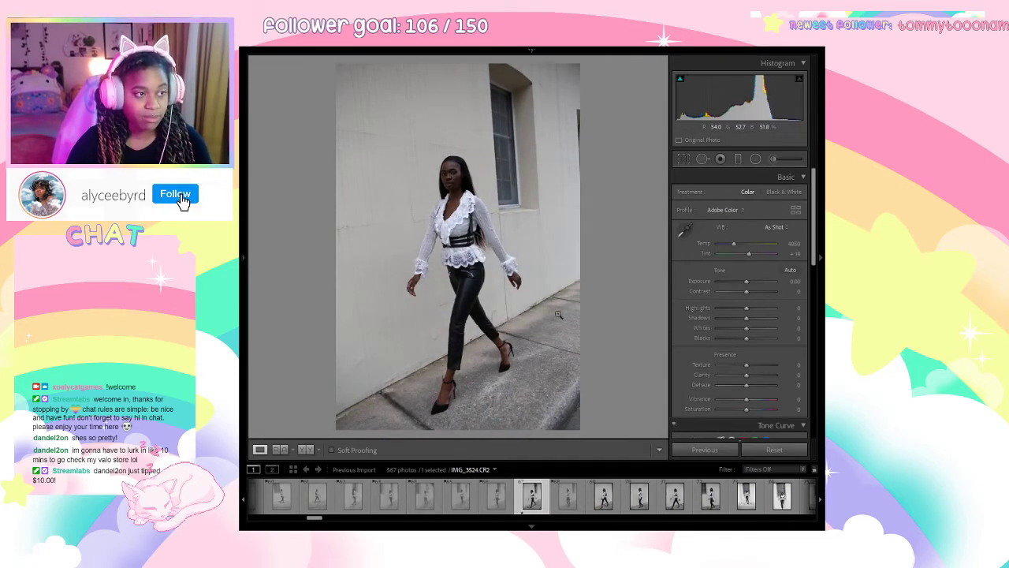
{"action": "key", "text": "Right"}
{"action": "key", "text": "Right"}
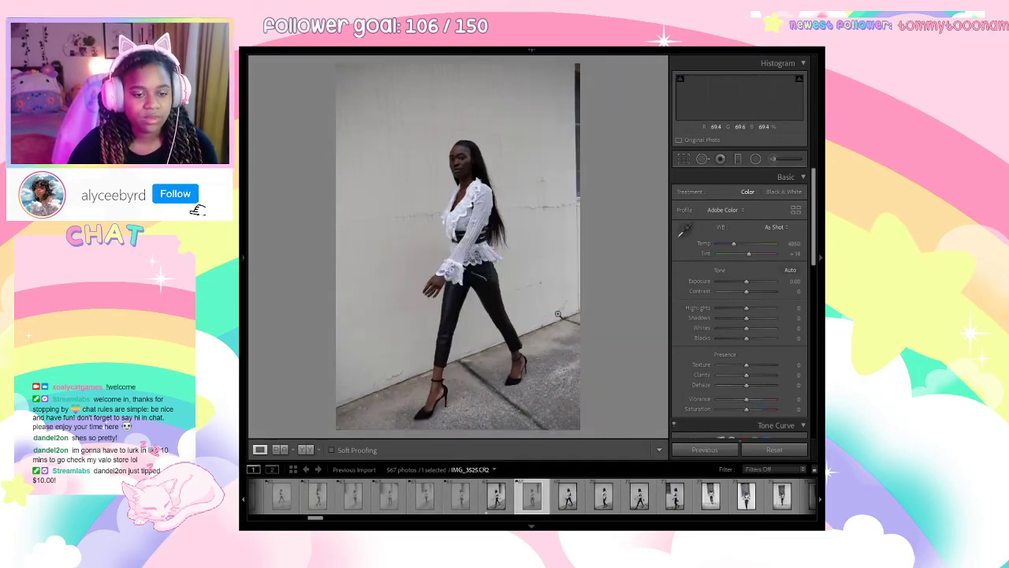
{"action": "key", "text": "1"}
Return to IMG_3523, set its rating to 0 and compare it again with the walking photos IMG_3524 and IMG_3526.
{"action": "key", "text": "Left"}
{"action": "key", "text": "Left"}
{"action": "key", "text": "Left"}
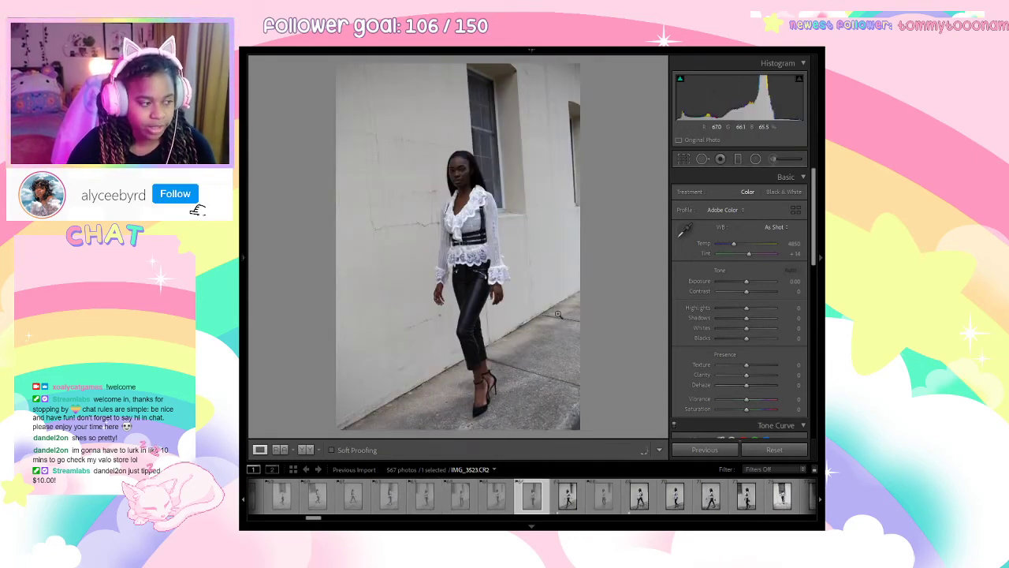
{"action": "key", "text": "0"}
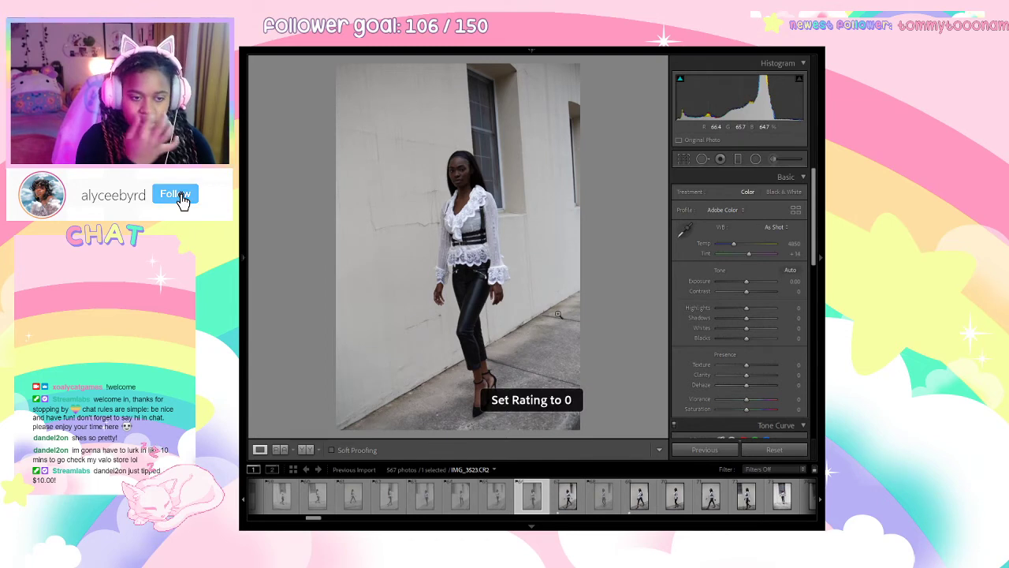
{"action": "key", "text": "Right"}
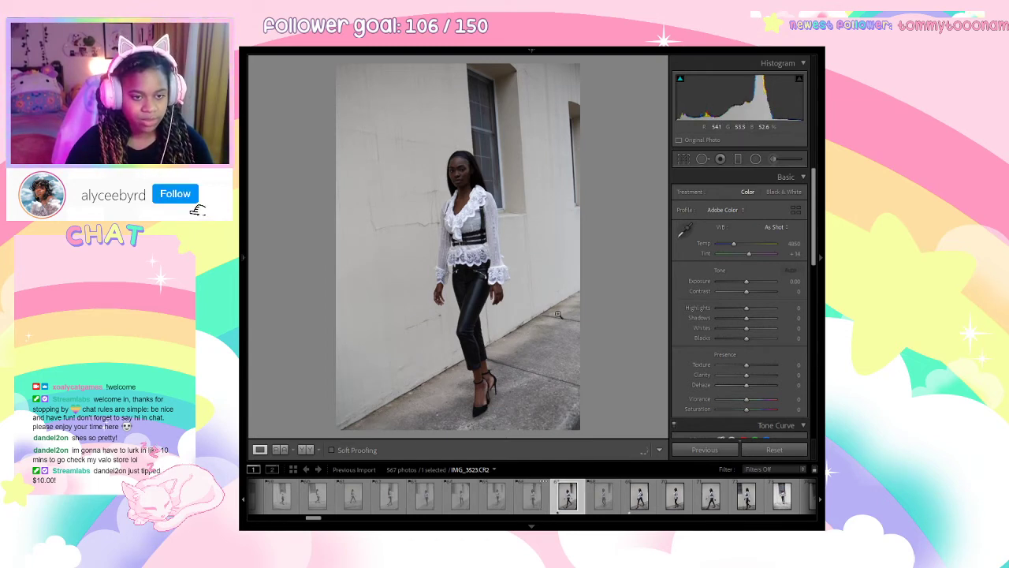
{"action": "key", "text": "Right"}
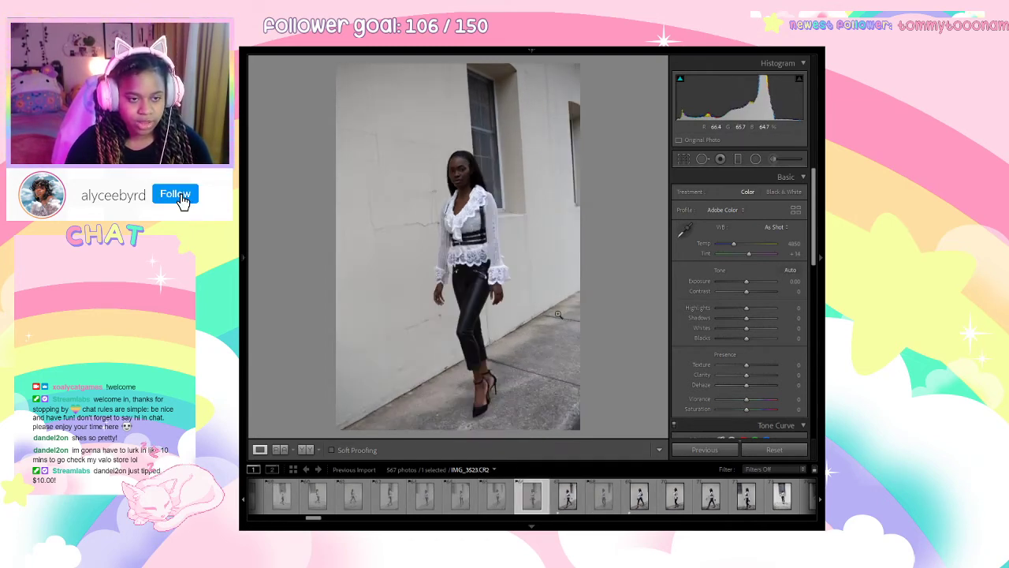
{"action": "key", "text": "Right"}
{"action": "key", "text": "Right"}
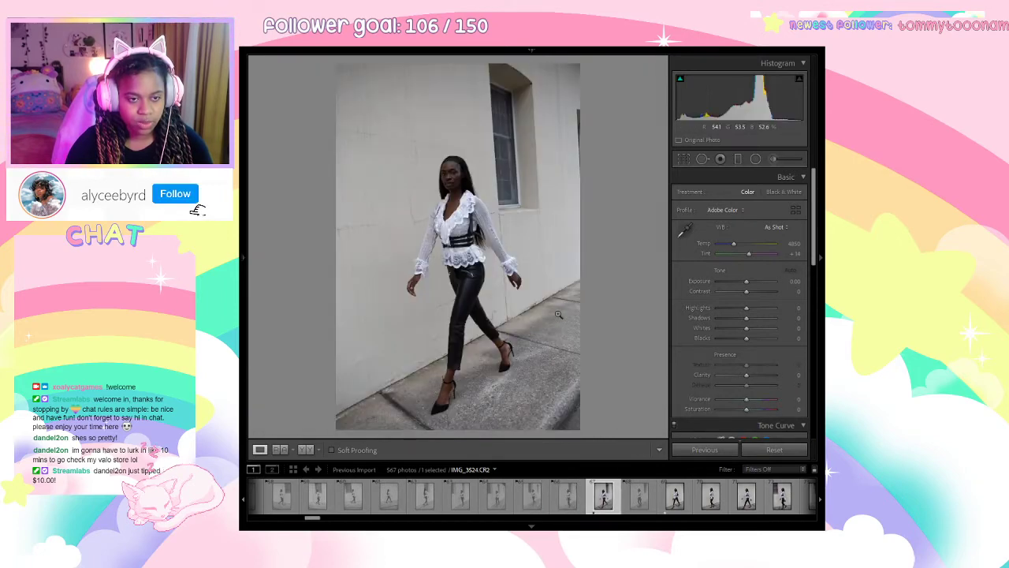
{"action": "key", "text": "Right"}
{"action": "key", "text": "Right"}
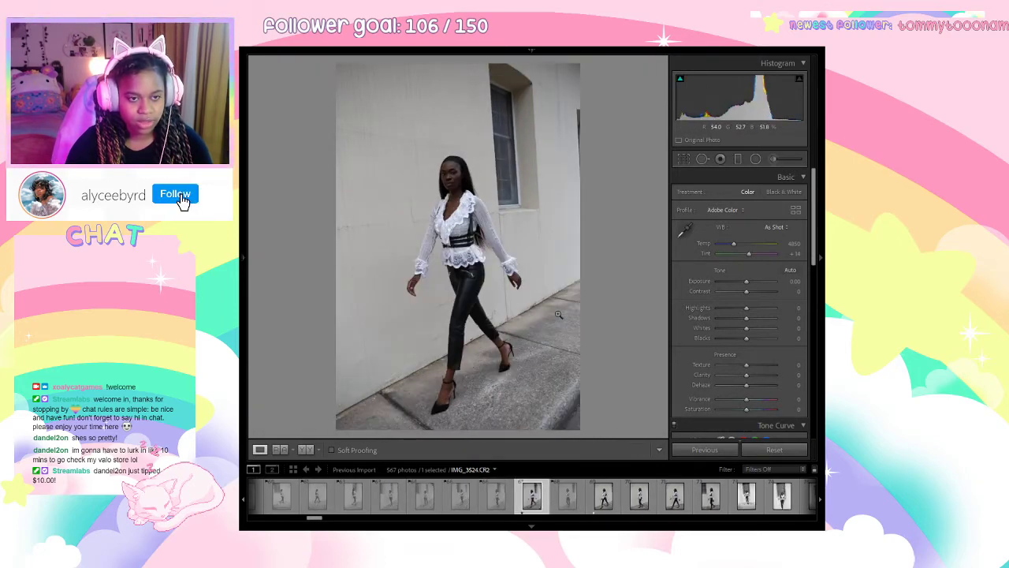
{"action": "key", "text": "Right"}
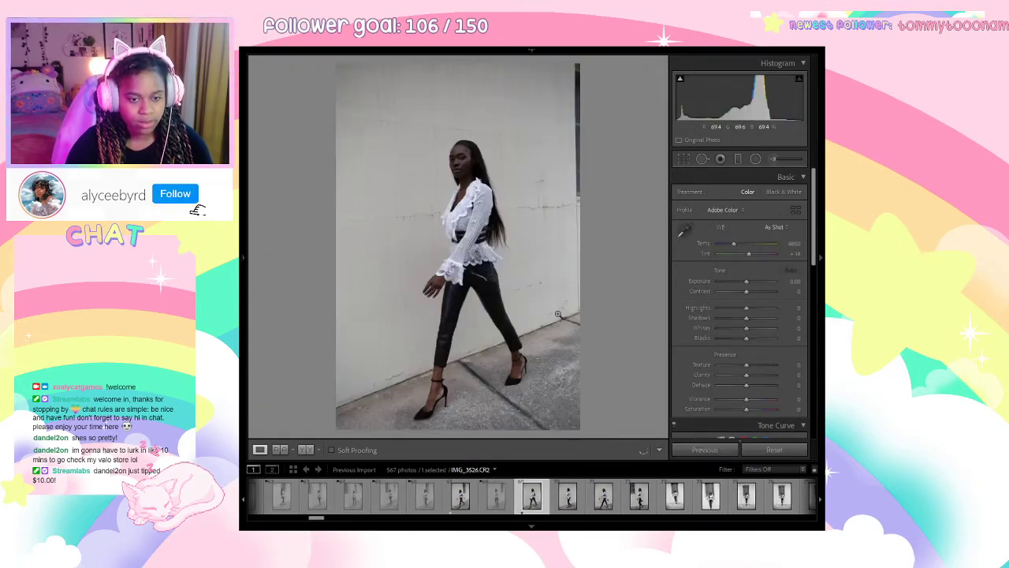
Flag IMG_3527 through IMG_3531, from the last walking shots to the first ones leaning at the window, as rejected.
{"action": "key", "text": "Right"}
{"action": "key", "text": "x"}
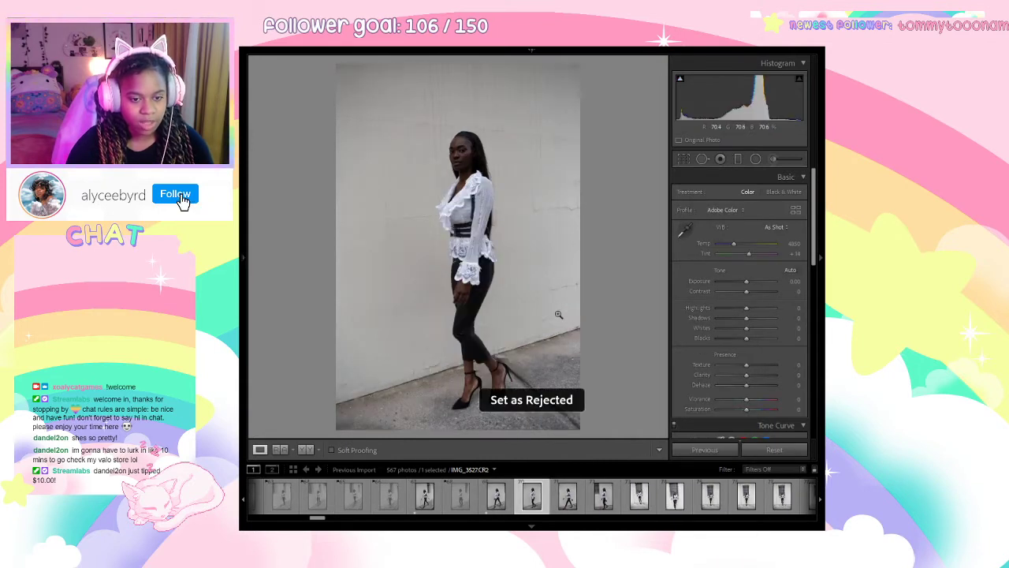
{"action": "key", "text": "Right"}
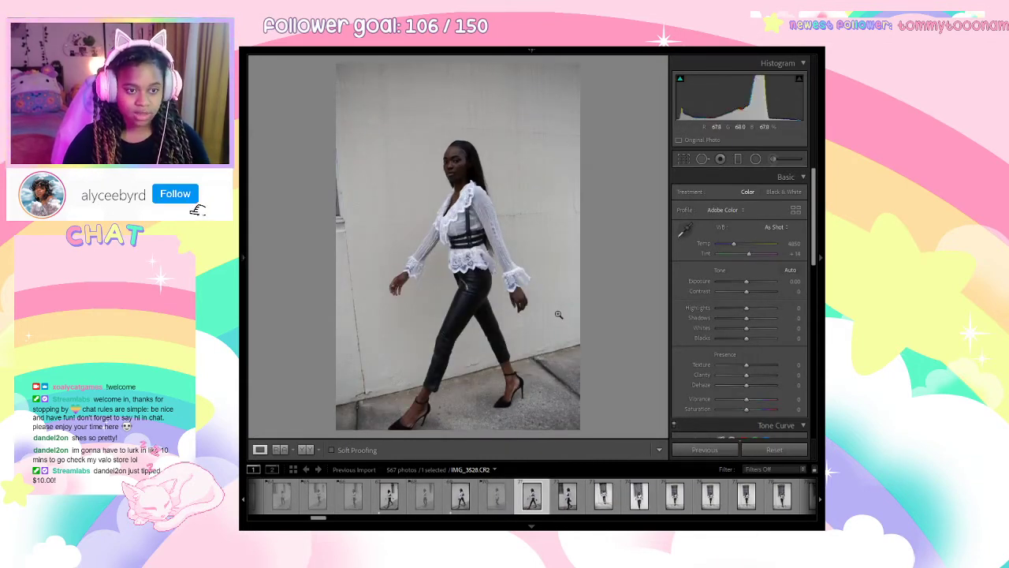
{"action": "key", "text": "Right"}
{"action": "key", "text": "x"}
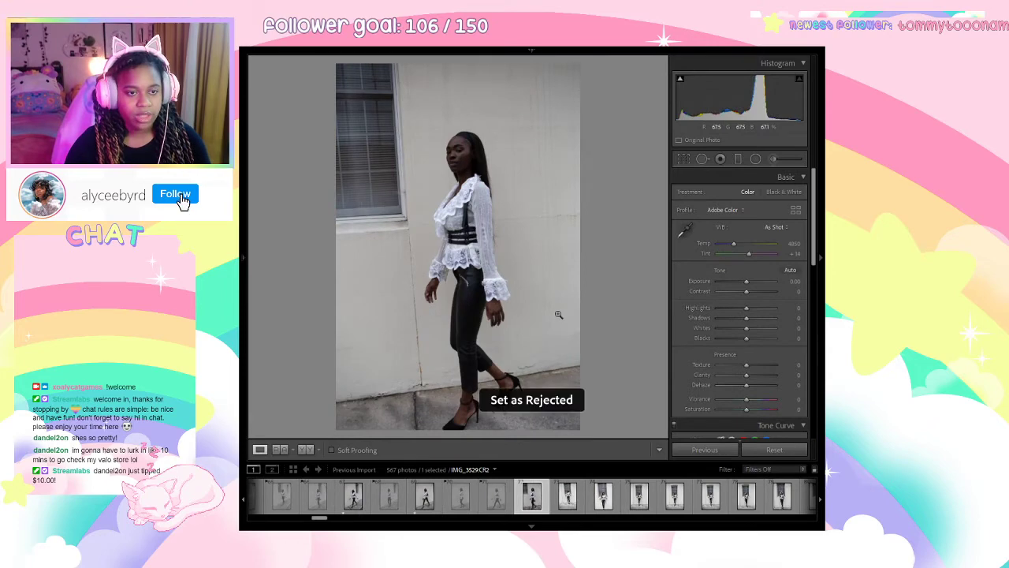
{"action": "key", "text": "Right"}
{"action": "key", "text": "x"}
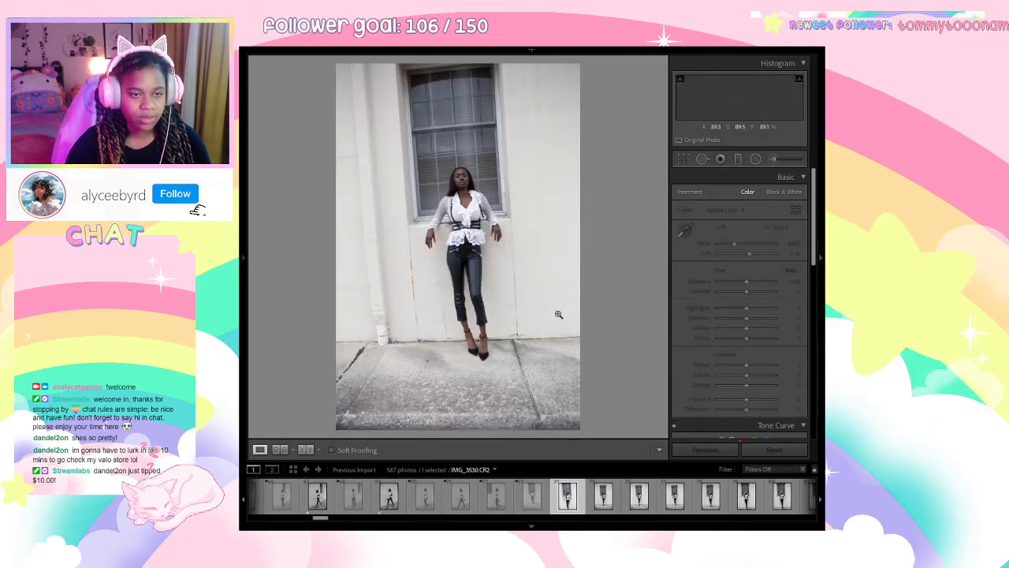
{"action": "key", "text": "Right"}
{"action": "key", "text": "x"}
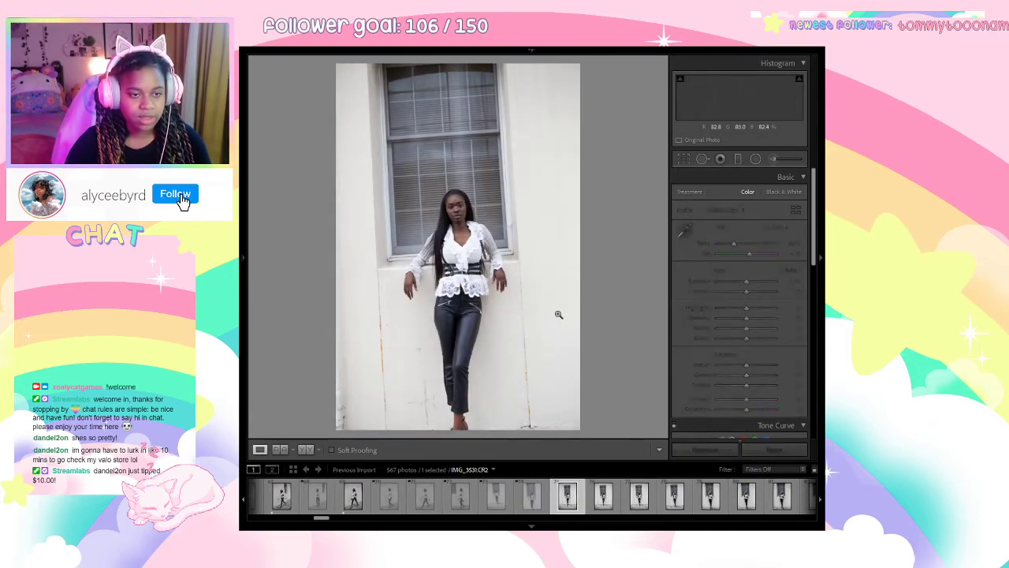
Undo the rejected flag set on the window photo IMG_3532 and give it a one-star rating instead.
{"action": "key", "text": "Right"}
{"action": "key", "text": "x"}
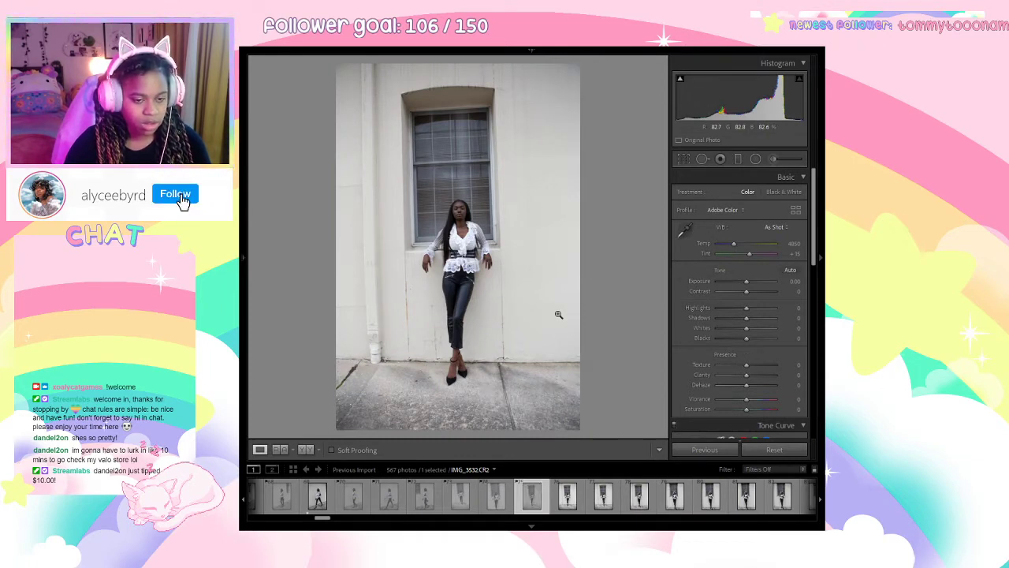
{"action": "key", "text": "ctrl+z"}
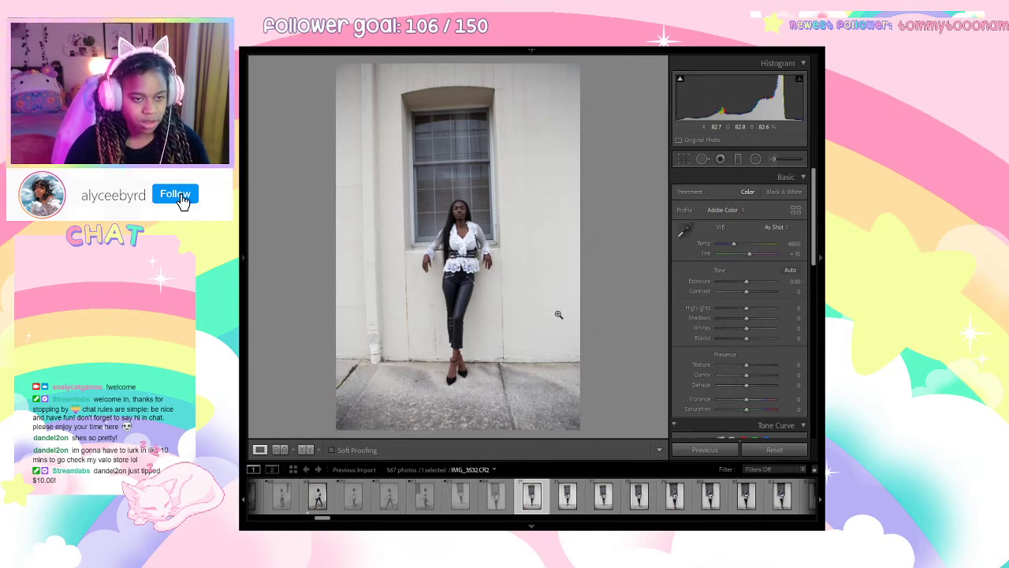
{"action": "key", "text": "1"}
Check the face and pose in IMG_3533 up close and give the photo a one-star rating.
{"action": "key", "text": "Right"}
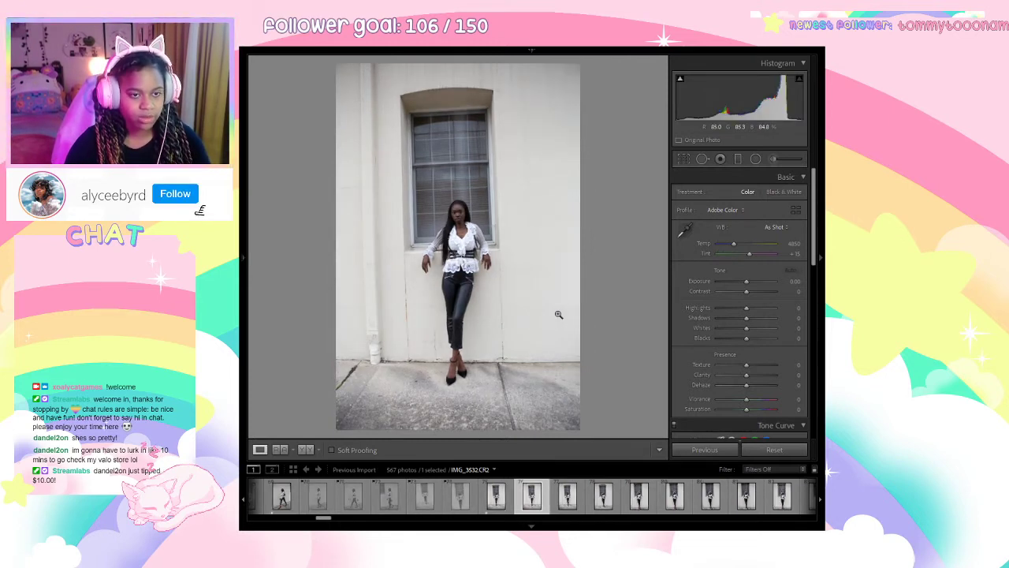
{"action": "left_click", "coordinate": [457, 235]}
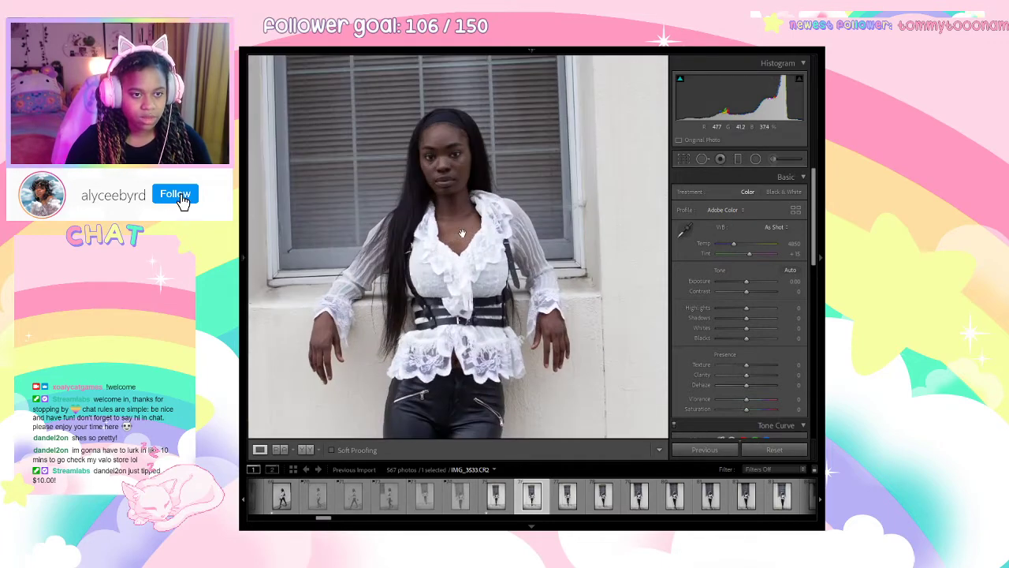
{"action": "left_click", "coordinate": [462, 234]}
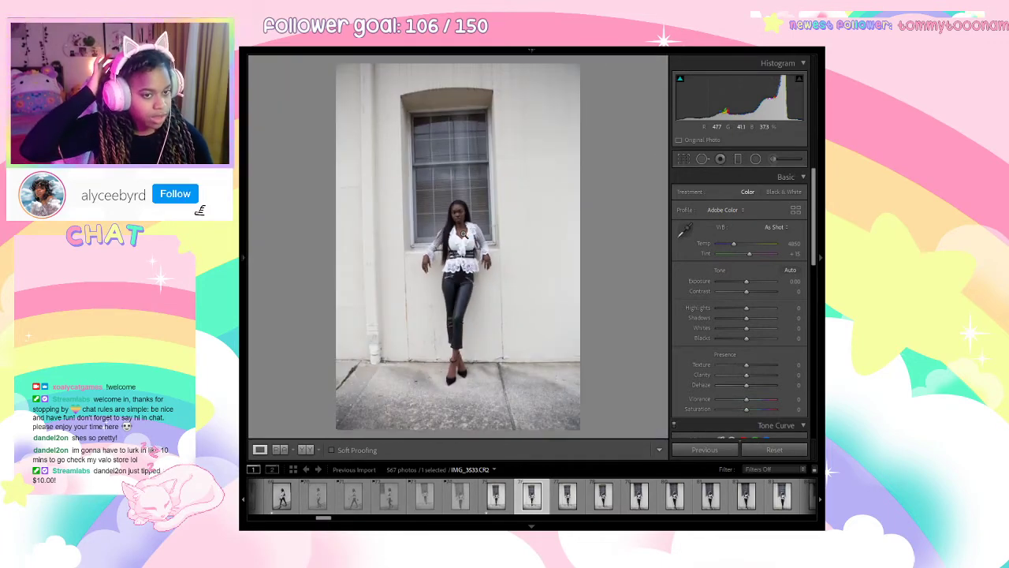
{"action": "key", "text": "1"}
{"action": "key", "text": "Right"}
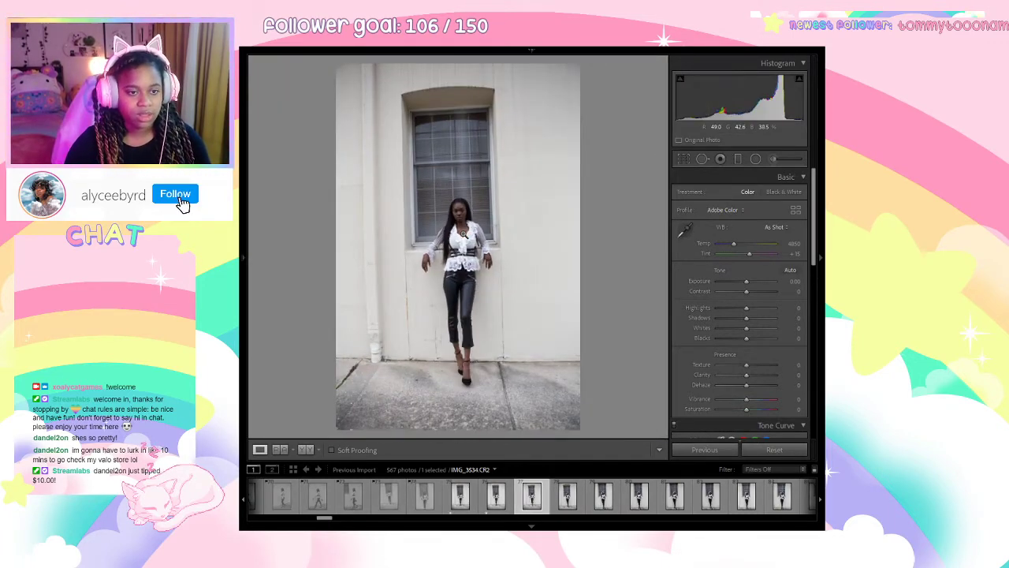
Check the raised-arm photo IMG_3535 up close and flag its neighbours IMG_3534 and IMG_3536 as rejected.
{"action": "key", "text": "Right"}
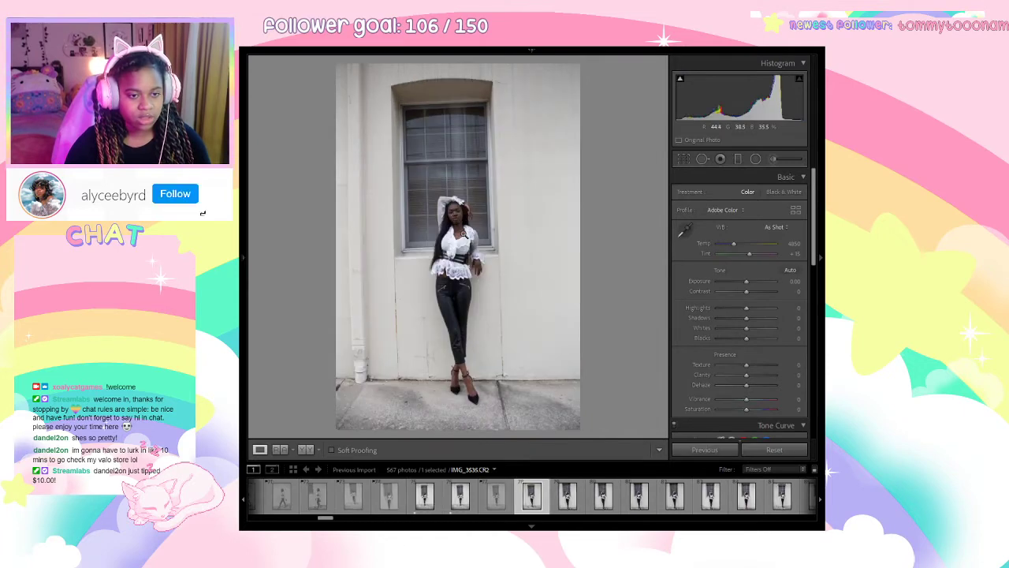
{"action": "left_click", "coordinate": [464, 233]}
{"action": "left_click", "coordinate": [464, 233]}
{"action": "key", "text": "Right"}
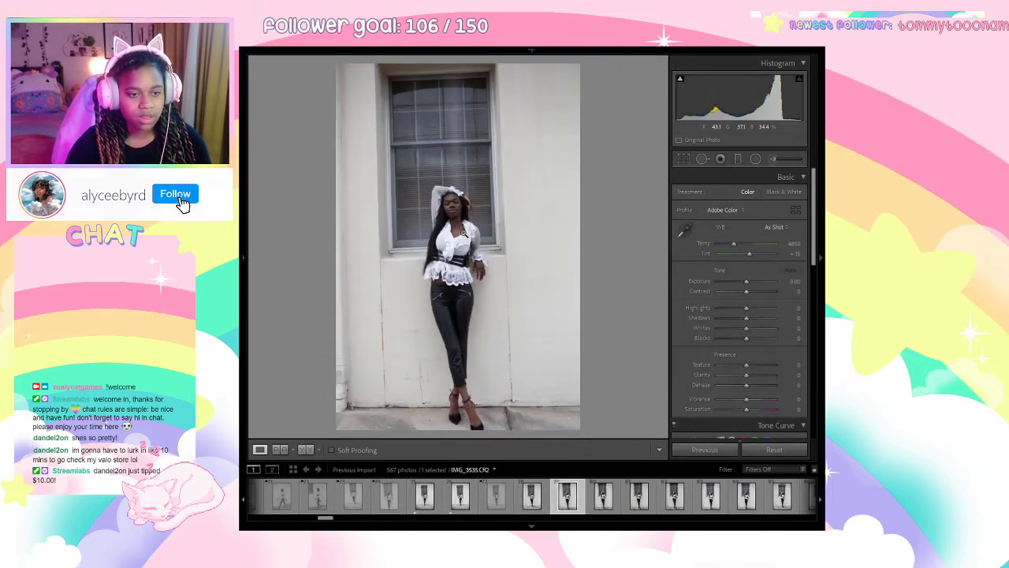
{"action": "key", "text": "Right"}
{"action": "key", "text": "x"}
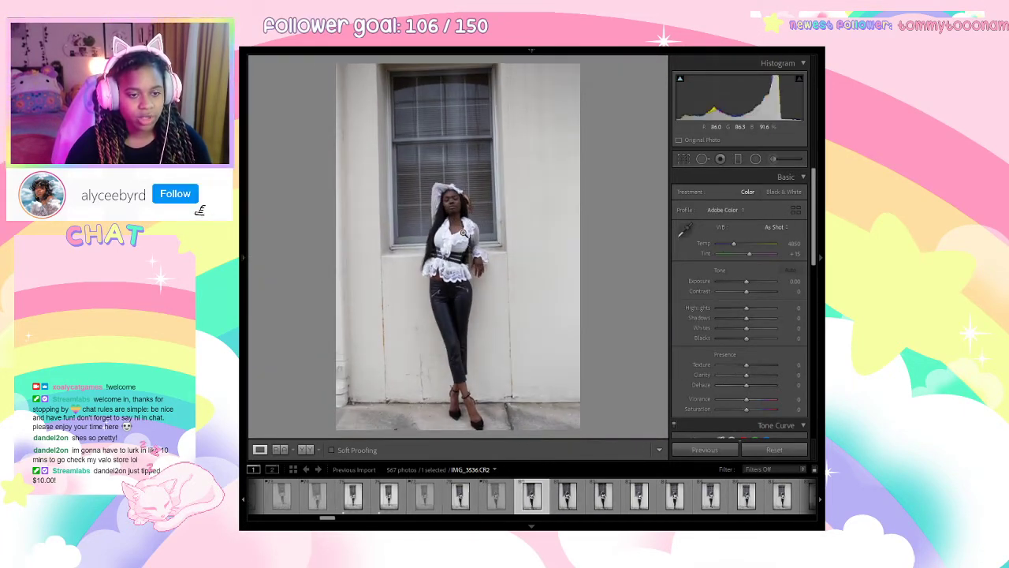
Check the shoes in the raised-arm photo IMG_3537 up close and flag the photo as rejected.
{"action": "left_click", "coordinate": [468, 413]}
{"action": "left_click", "coordinate": [468, 413]}
{"action": "key", "text": "Right"}
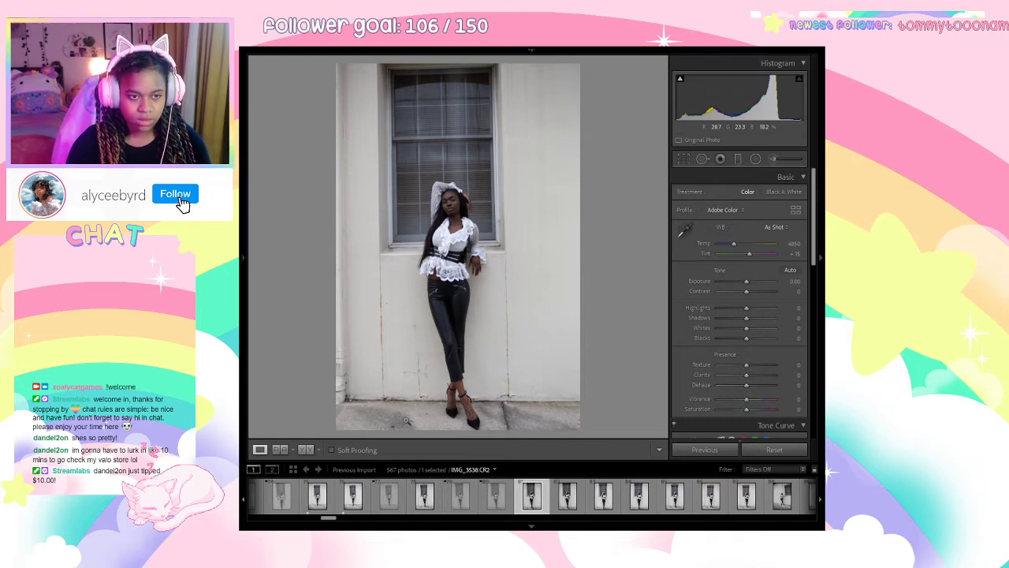
Compare the raised-arm window photos with IMG_3535 and flag IMG_3538 through IMG_3543 as rejected.
{"action": "key", "text": "Right"}
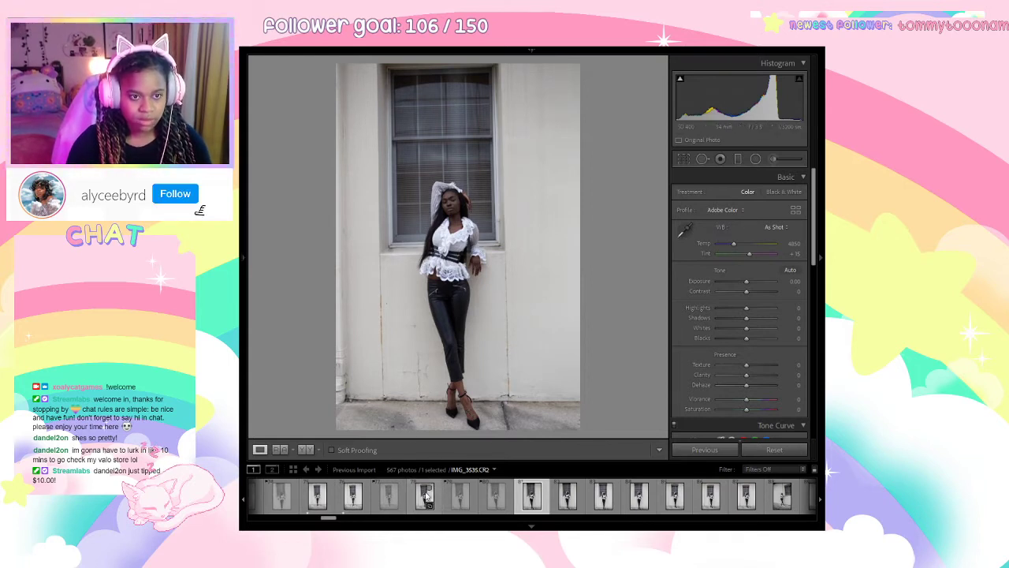
{"action": "left_click", "coordinate": [427, 496]}
{"action": "left_click", "coordinate": [546, 505]}
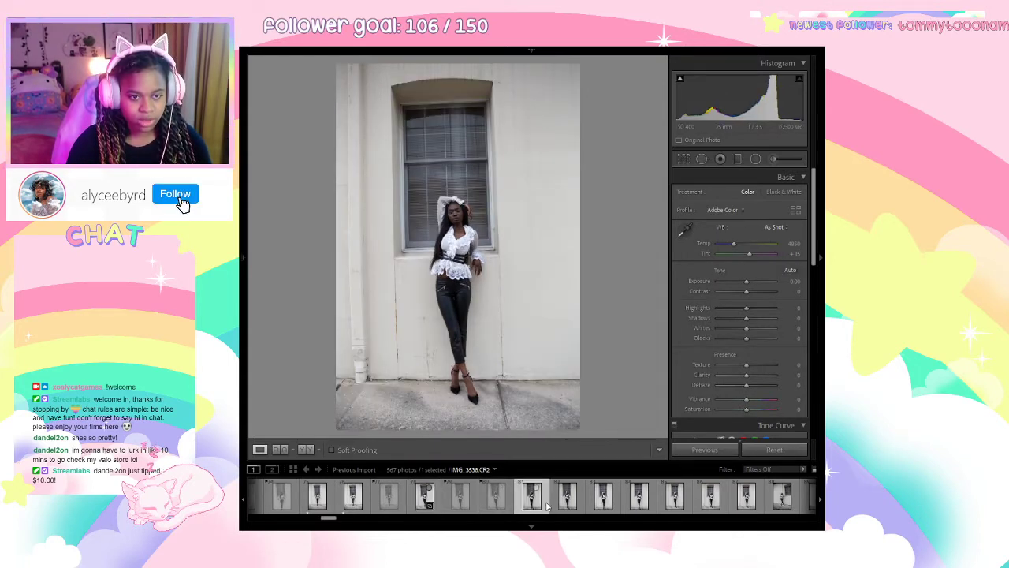
{"action": "key", "text": "Right"}
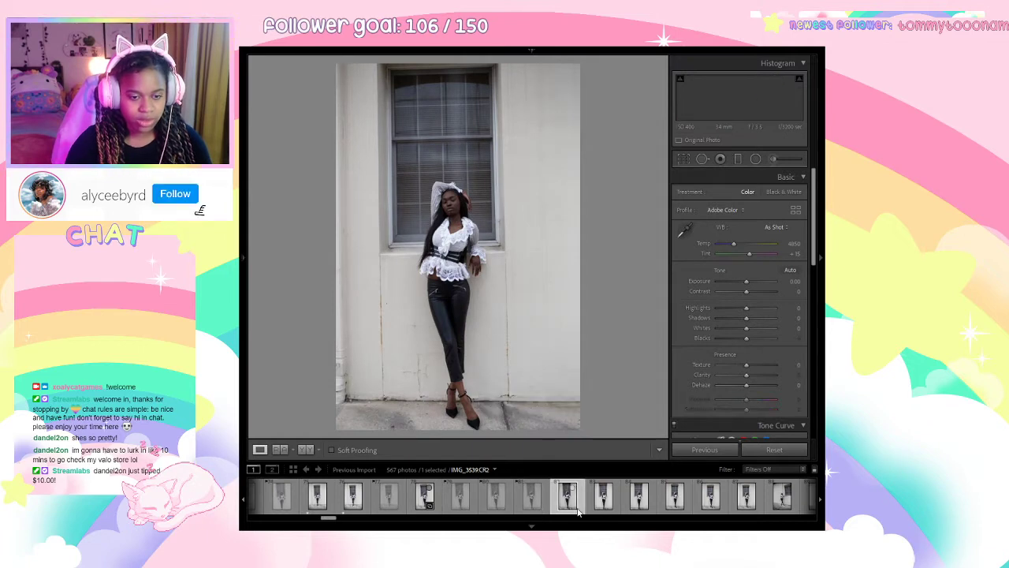
{"action": "key", "text": "Right"}
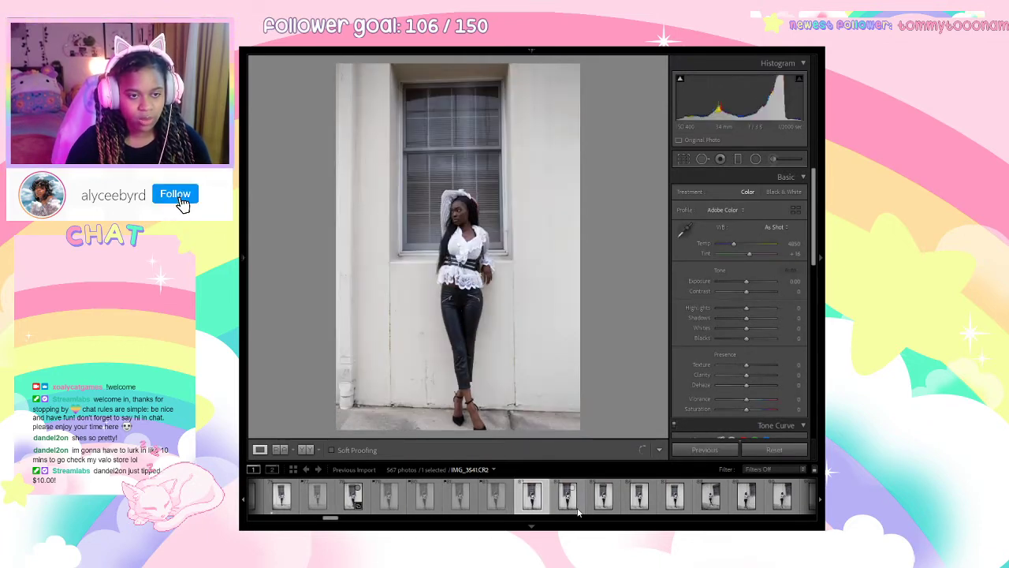
{"action": "key", "text": "Right"}
{"action": "key", "text": "Right"}
{"action": "key", "text": "Right"}
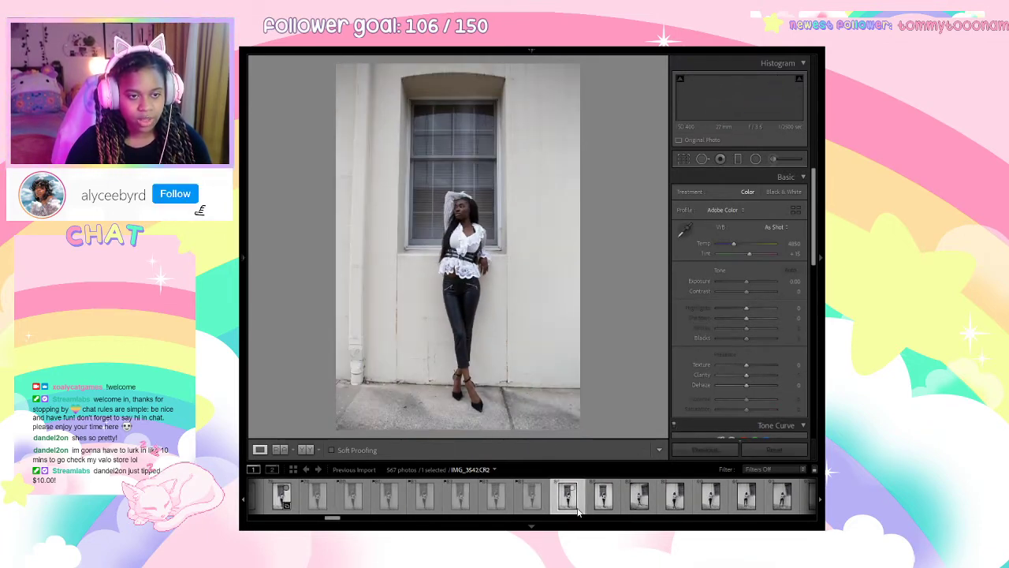
{"action": "left_click", "coordinate": [578, 513]}
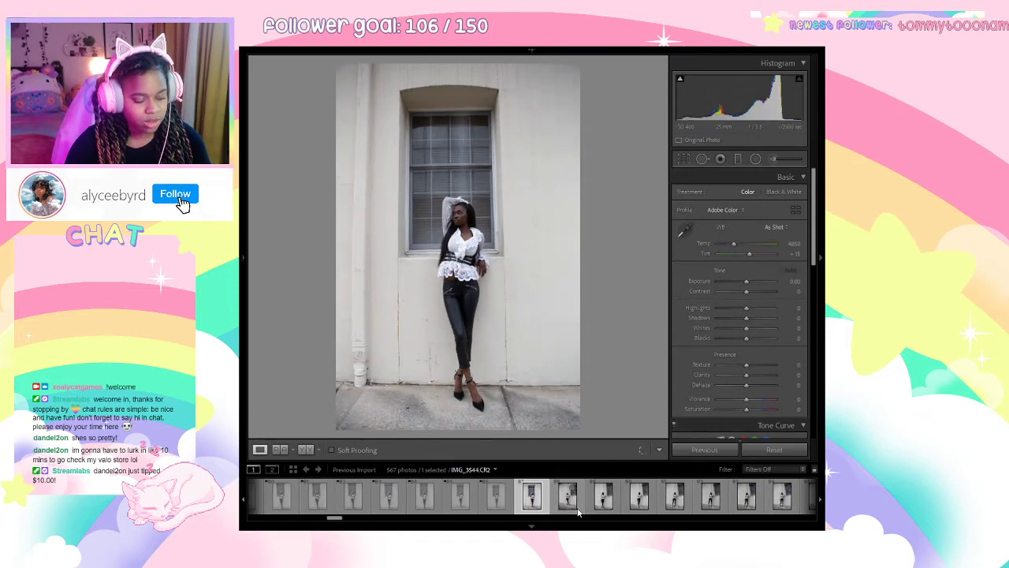
Undo the rejected flag on the window photo IMG_3543 and give it a one-star rating instead.
{"action": "key", "text": "Left"}
{"action": "left_click", "coordinate": [617, 198]}
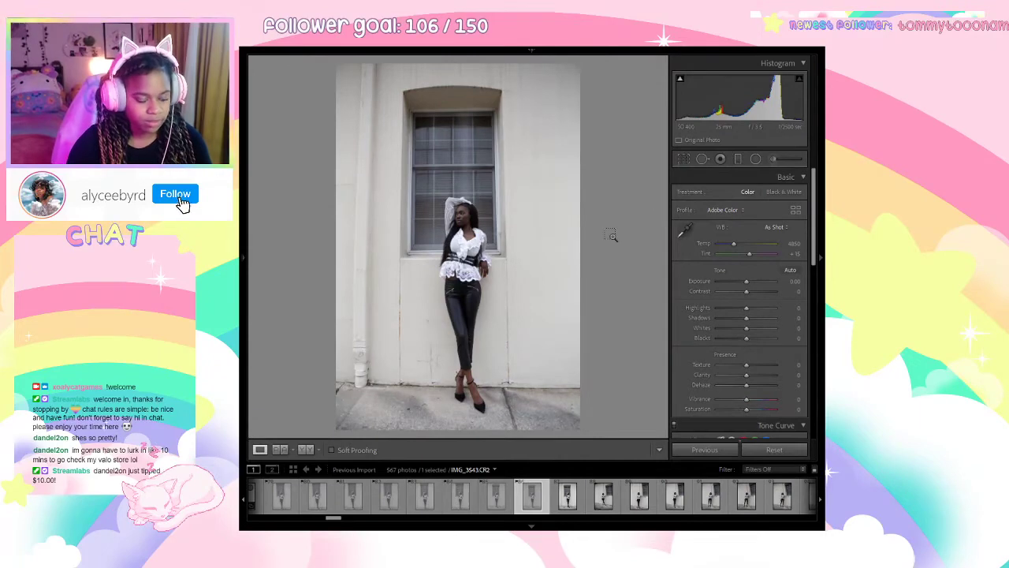
{"action": "key", "text": "ctrl+z"}
{"action": "key", "text": "1"}
Flag the window photo IMG_3544 as rejected and give IMG_3545, with the hand on the windowsill, a one-star rating.
{"action": "key", "text": "Right"}
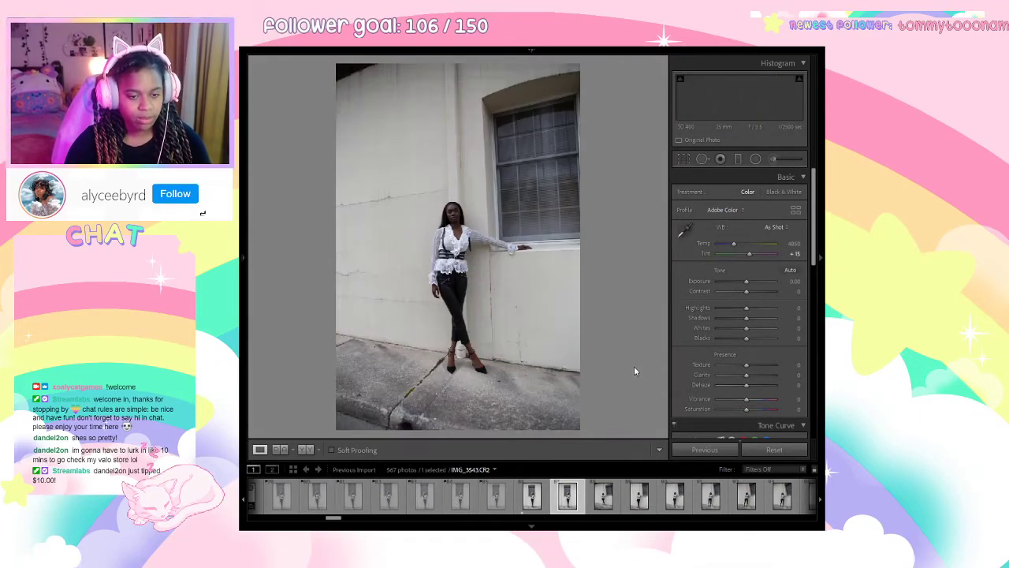
{"action": "key", "text": "x"}
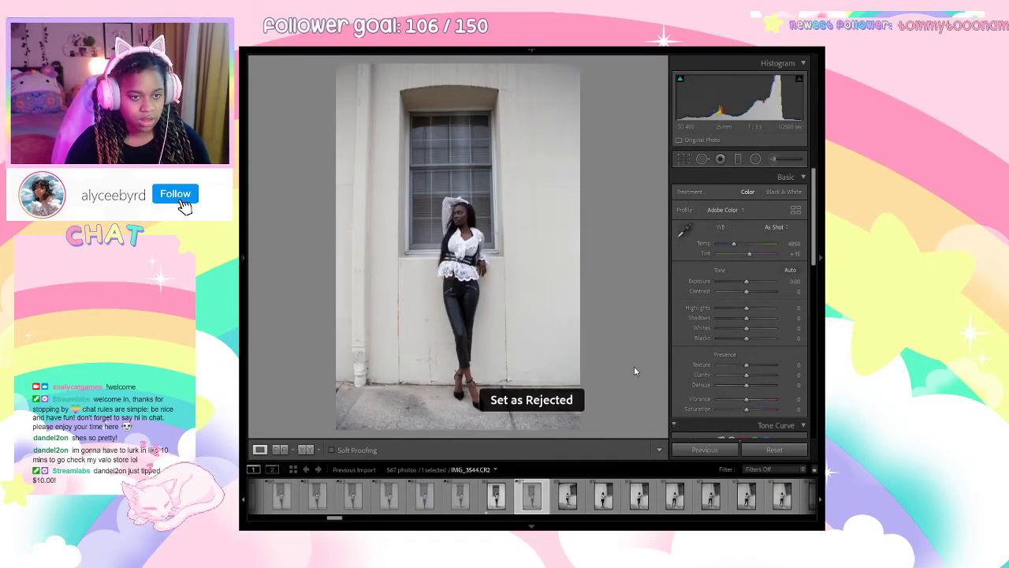
{"action": "key", "text": "Right"}
{"action": "key", "text": "1"}
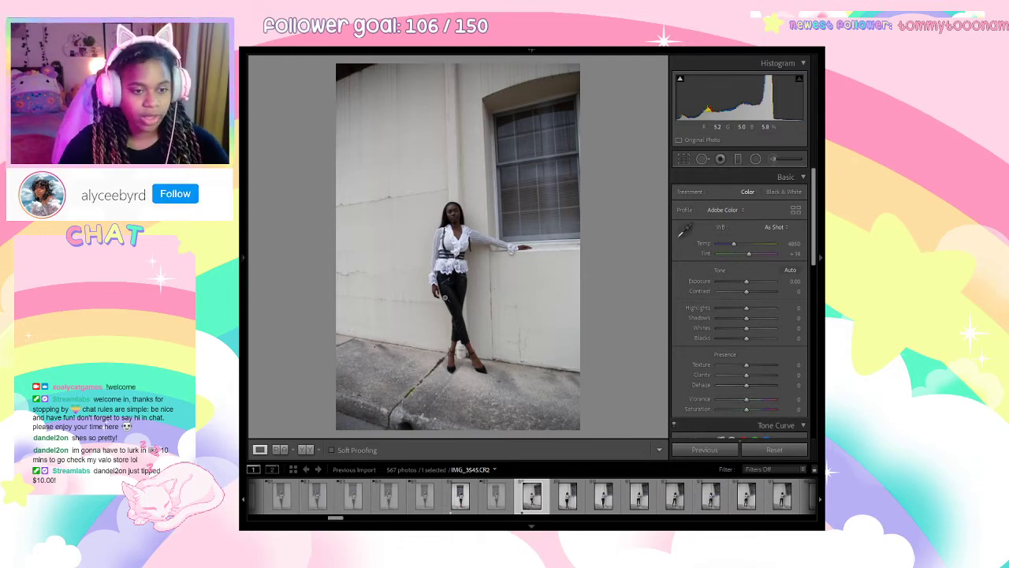
Flag the remaining photos with the hand on the windowsill, IMG_3546 through IMG_3552, as rejected.
{"action": "key", "text": "Right"}
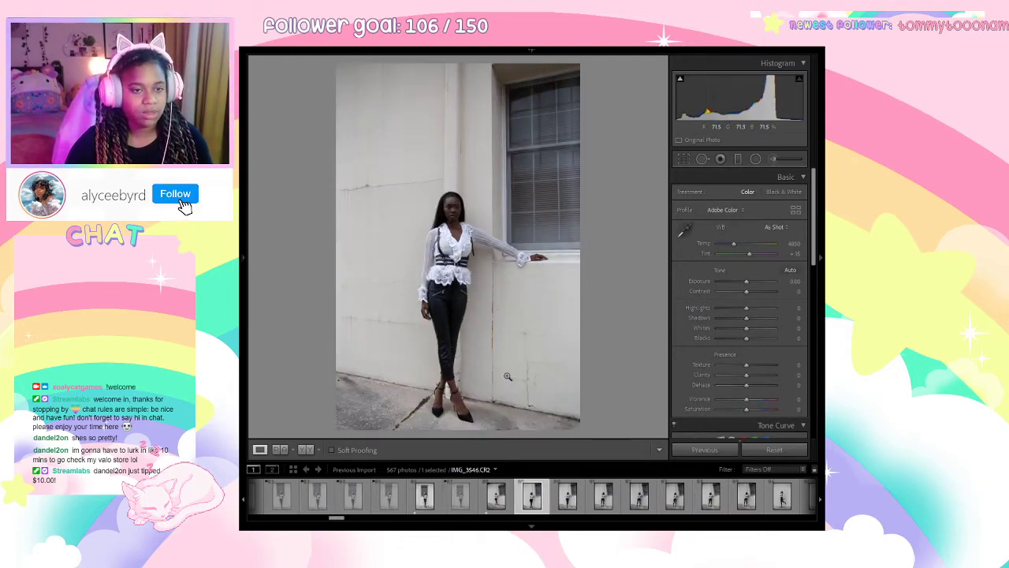
{"action": "key", "text": "x"}
{"action": "key", "text": "Right"}
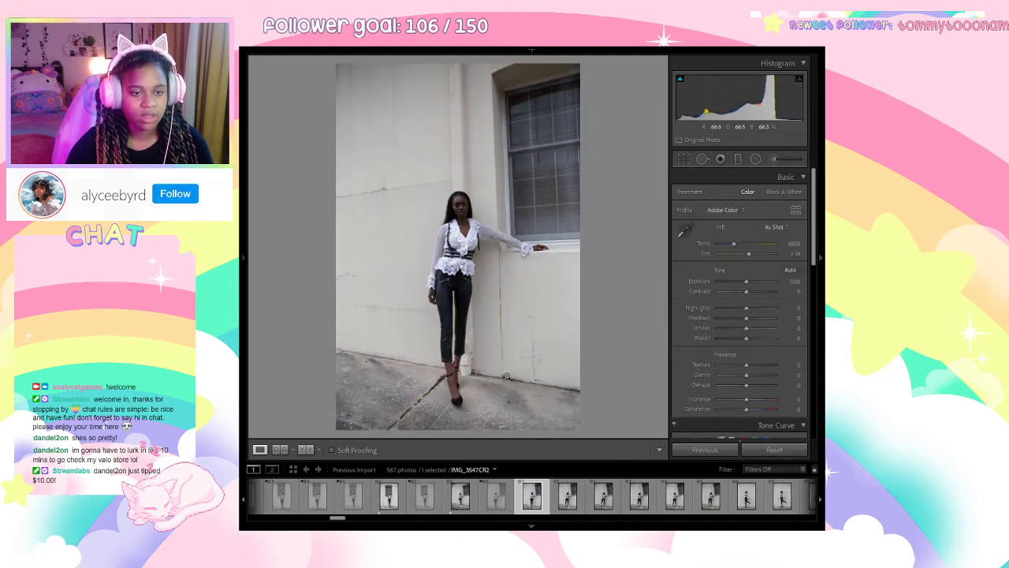
{"action": "key", "text": "x"}
{"action": "key", "text": "Right"}
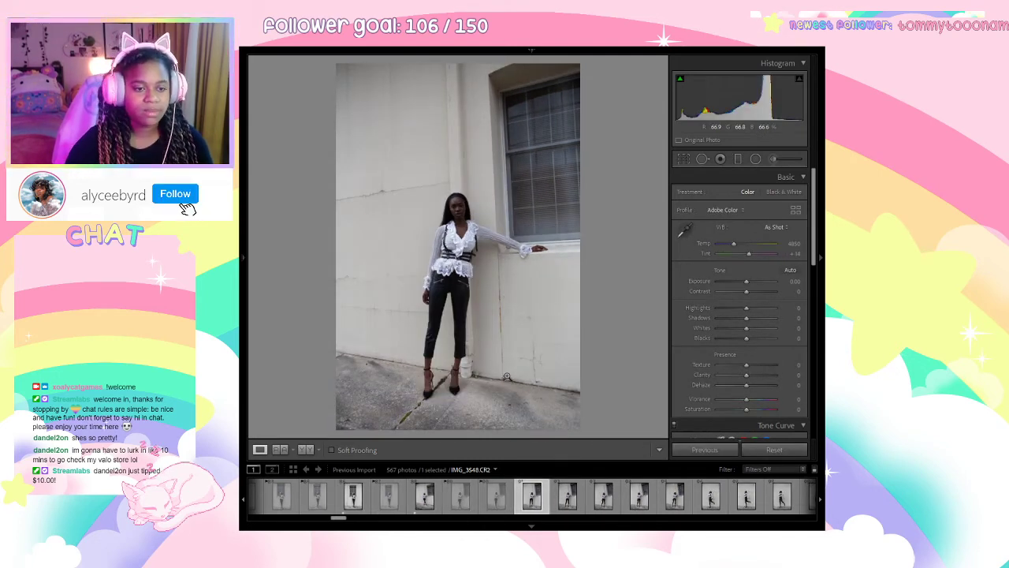
{"action": "key", "text": "x"}
{"action": "key", "text": "Right"}
{"action": "key", "text": "x"}
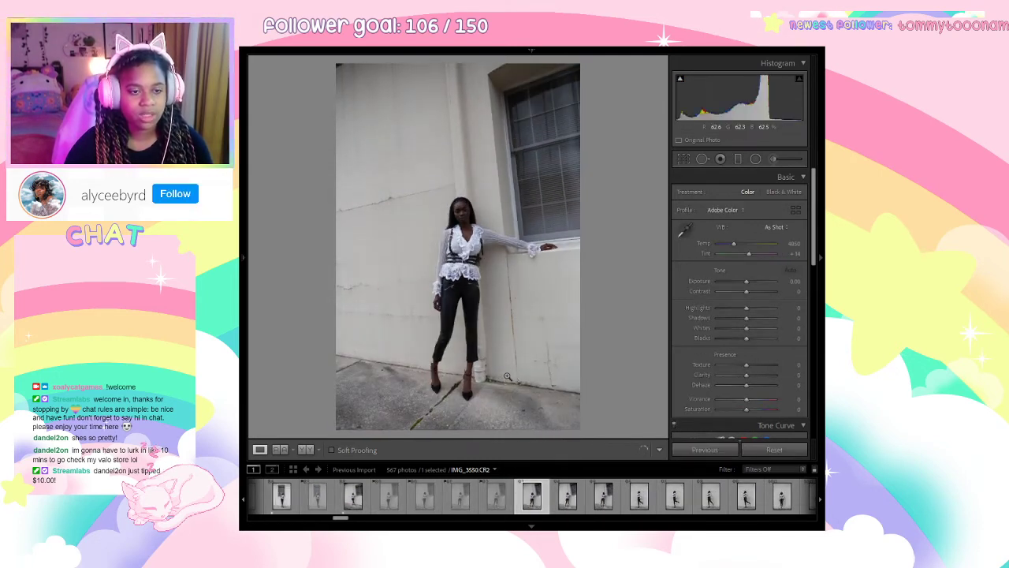
{"action": "key", "text": "Right"}
{"action": "key", "text": "x"}
{"action": "key", "text": "Right"}
{"action": "key", "text": "x"}
{"action": "key", "text": "Right"}
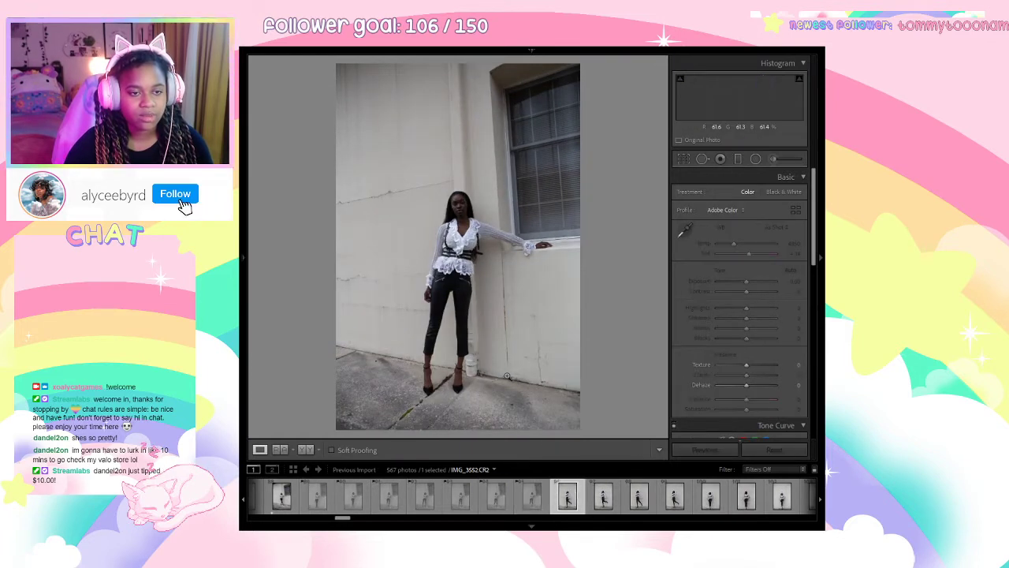
{"action": "key", "text": "x"}
Flag the kicked-leg and hand-on-hip photos at the cracked wall, IMG_3553 through IMG_3559, as rejected.
{"action": "key", "text": "Right"}
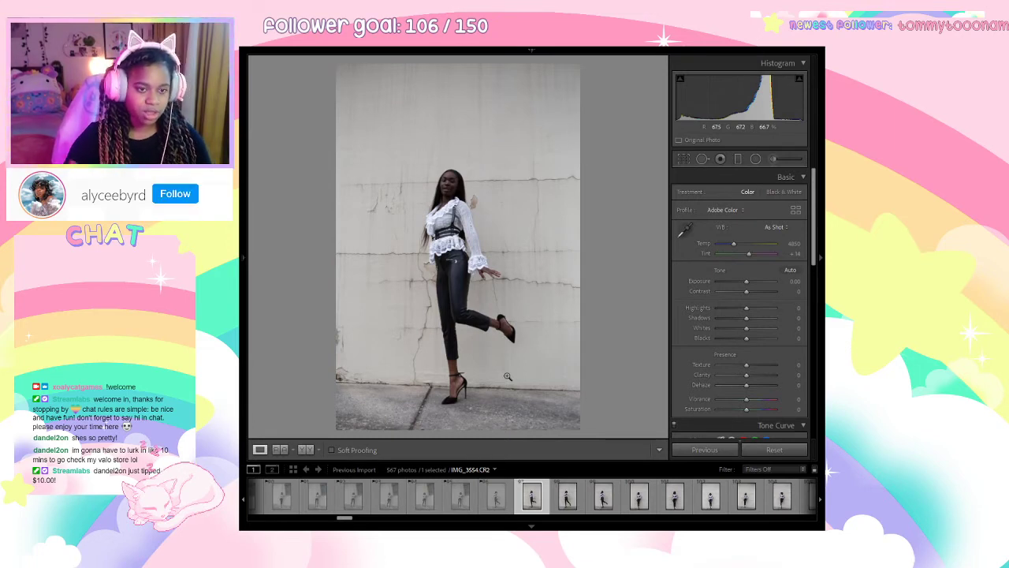
{"action": "key", "text": "x"}
{"action": "key", "text": "x"}
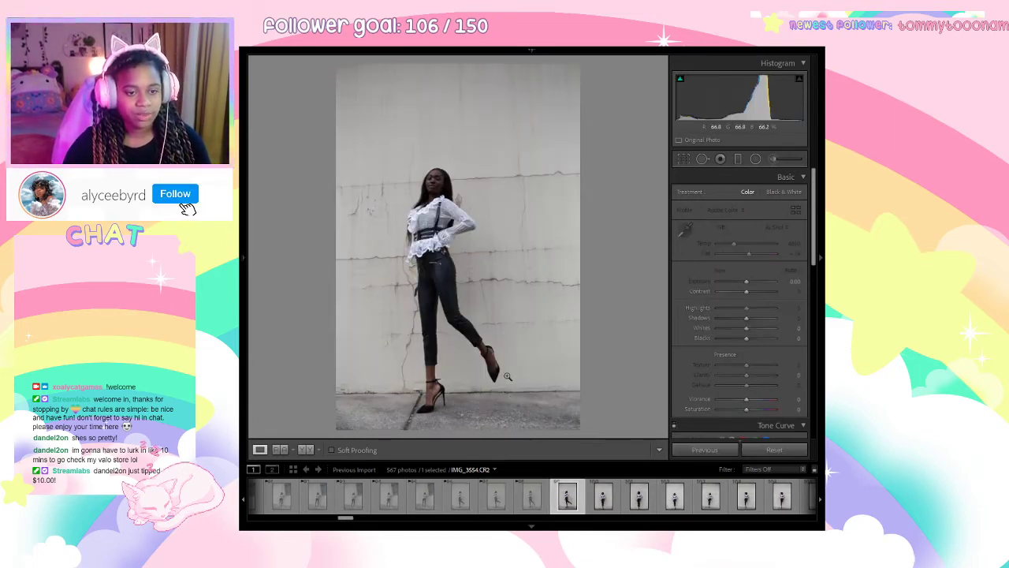
{"action": "key", "text": "x"}
{"action": "key", "text": "x"}
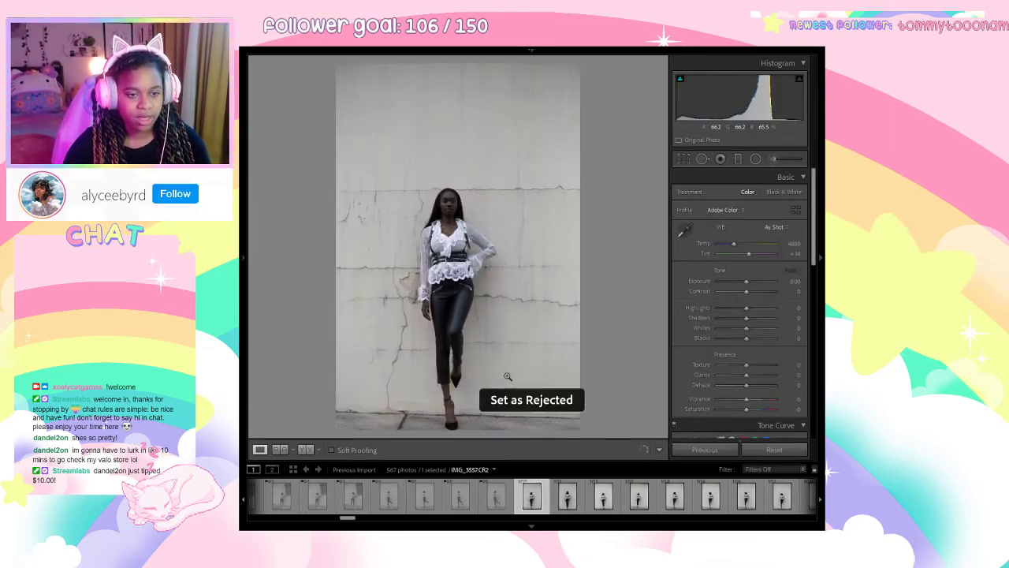
{"action": "key", "text": "Right"}
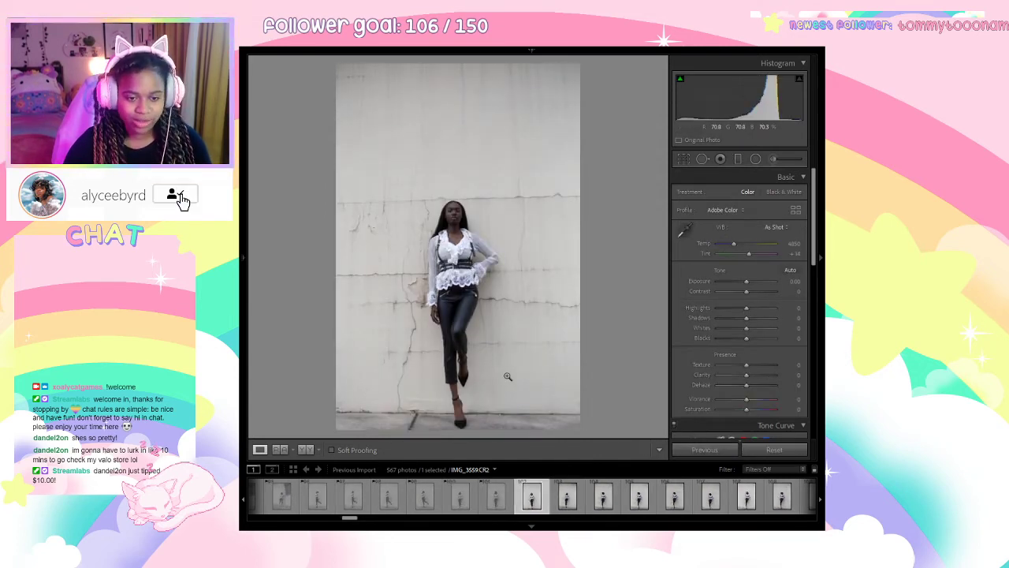
{"action": "key", "text": "Right"}
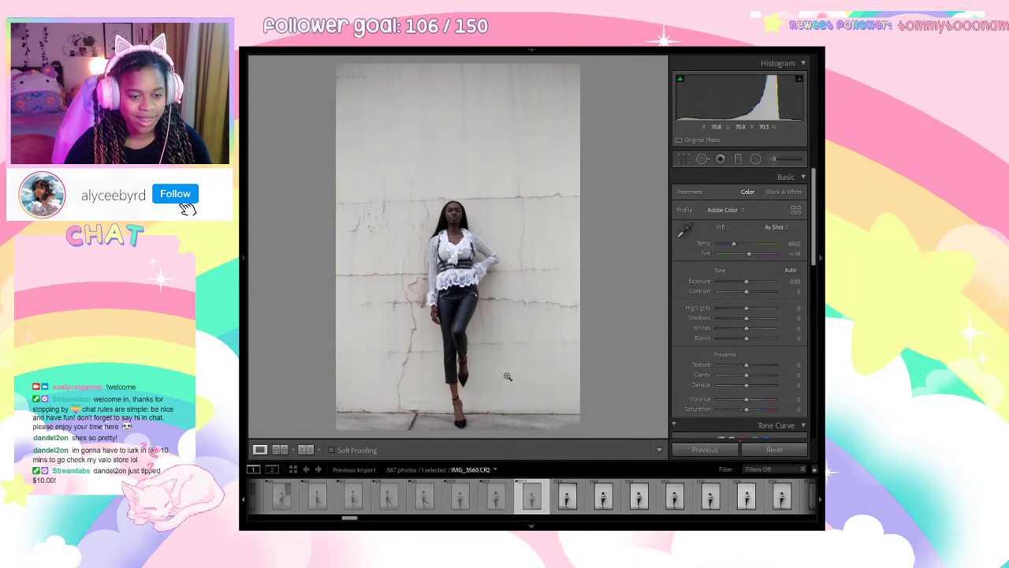
Compare the smiling raised-arm photo IMG_3561 with its neighbours and flag IMG_3560, IMG_3562 and IMG_3563 as rejected.
{"action": "key", "text": "Right"}
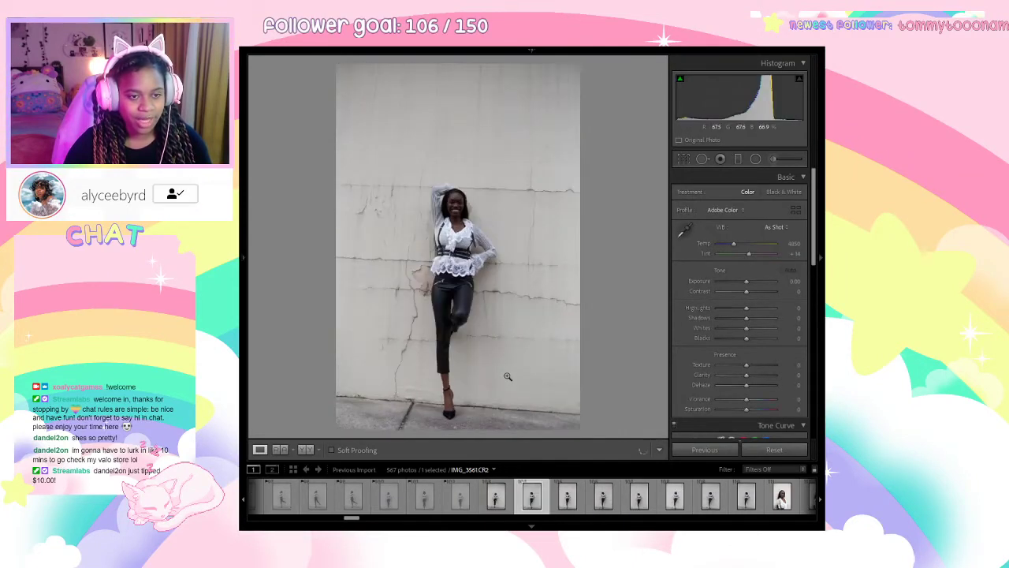
{"action": "key", "text": "Left"}
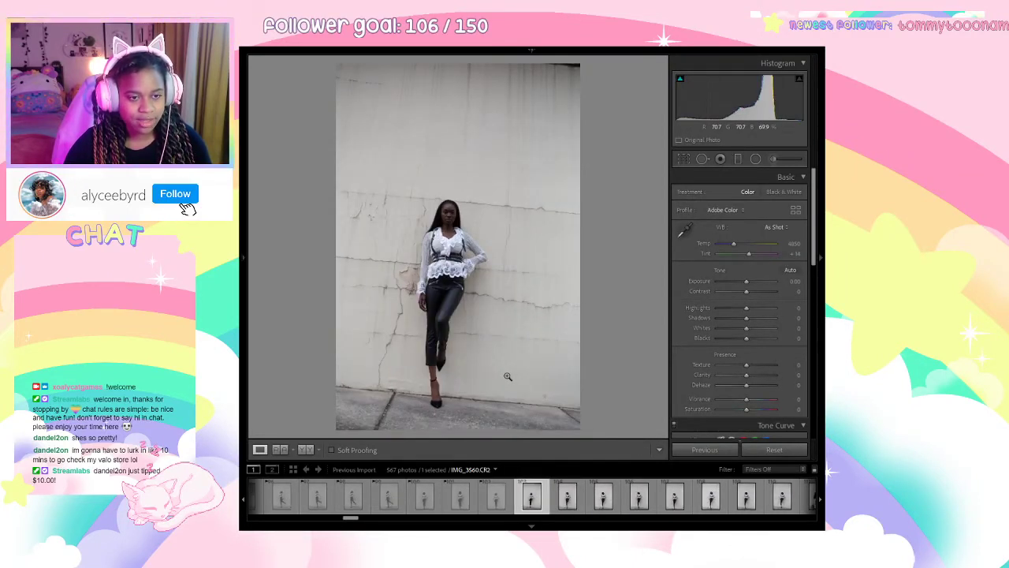
{"action": "key", "text": "Right"}
{"action": "key", "text": "Right"}
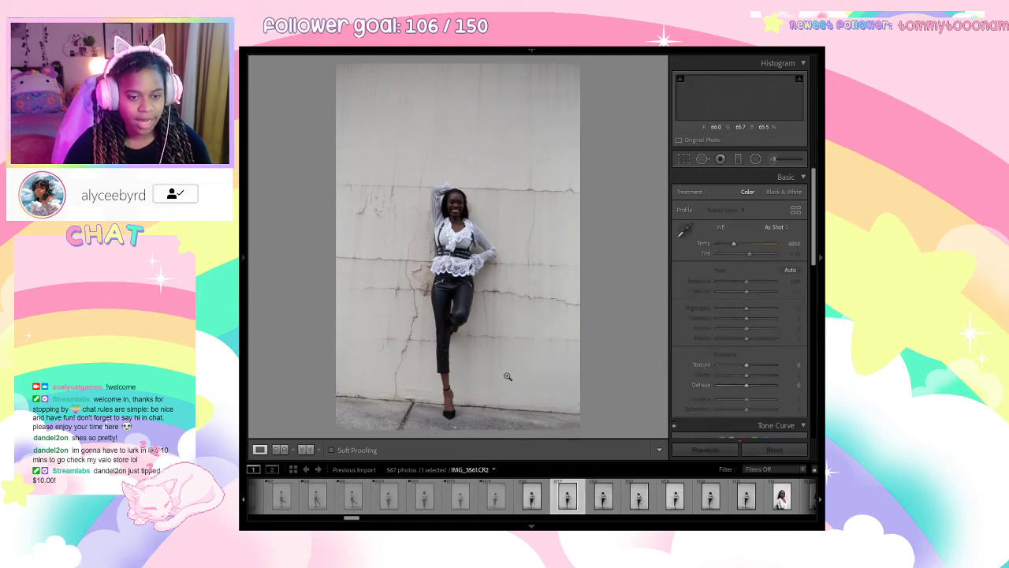
{"action": "key", "text": "Right"}
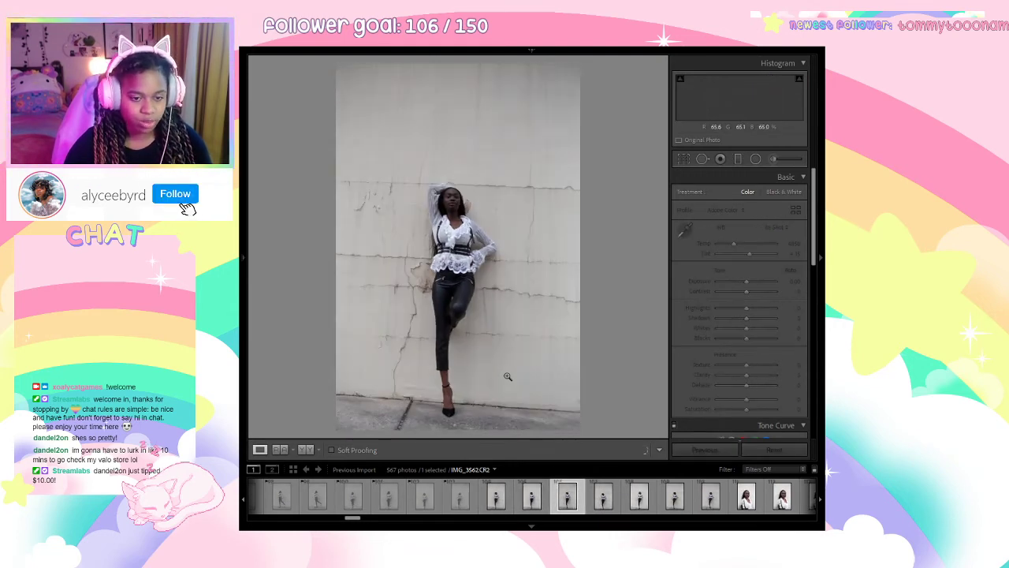
{"action": "key", "text": "Left"}
{"action": "key", "text": "x"}
{"action": "key", "text": "Right"}
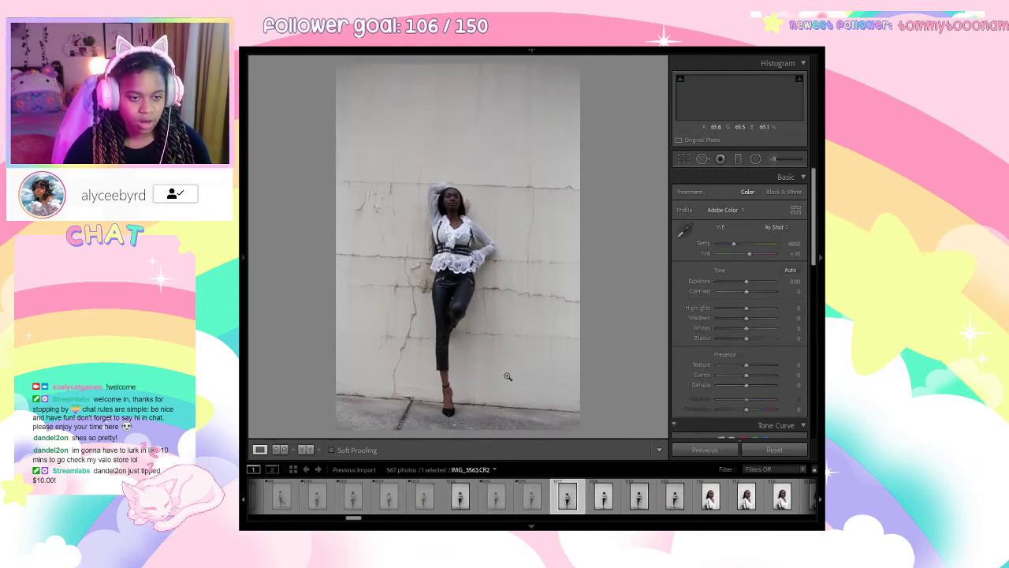
Compare the smiling raised-arm photo IMG_3561 again with the cracked-wall shots before and after it.
{"action": "key", "text": "Right"}
{"action": "key", "text": "Left"}
{"action": "key", "text": "Left"}
{"action": "key", "text": "Left"}
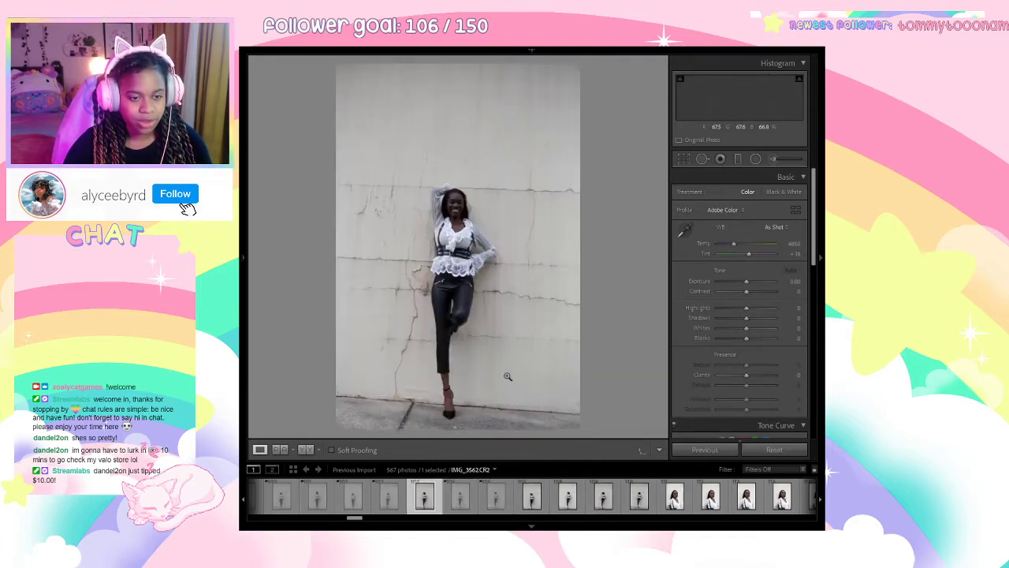
{"action": "key", "text": "Left"}
{"action": "key", "text": "Left"}
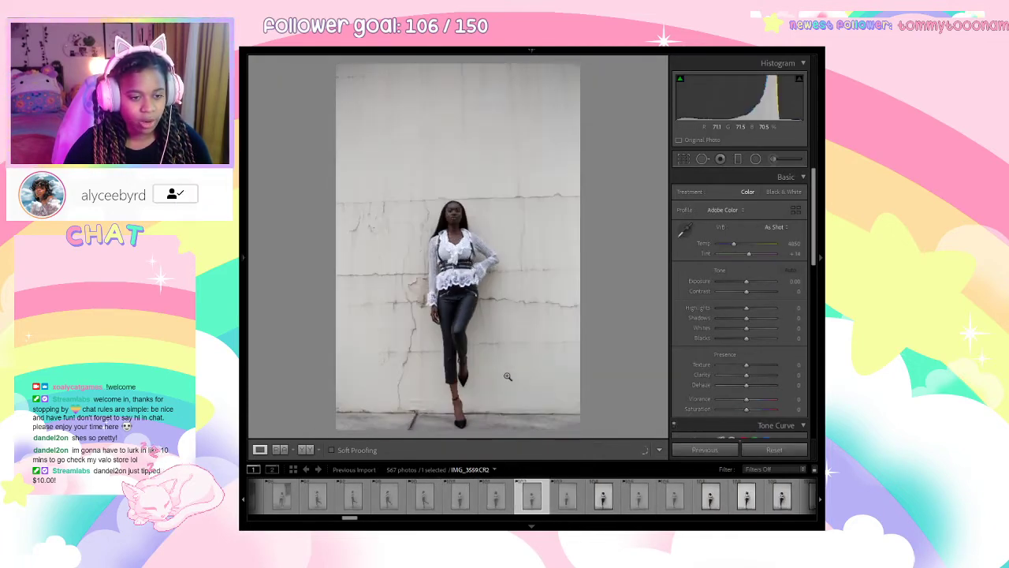
{"action": "key", "text": "Right"}
{"action": "key", "text": "Right"}
{"action": "key", "text": "Right"}
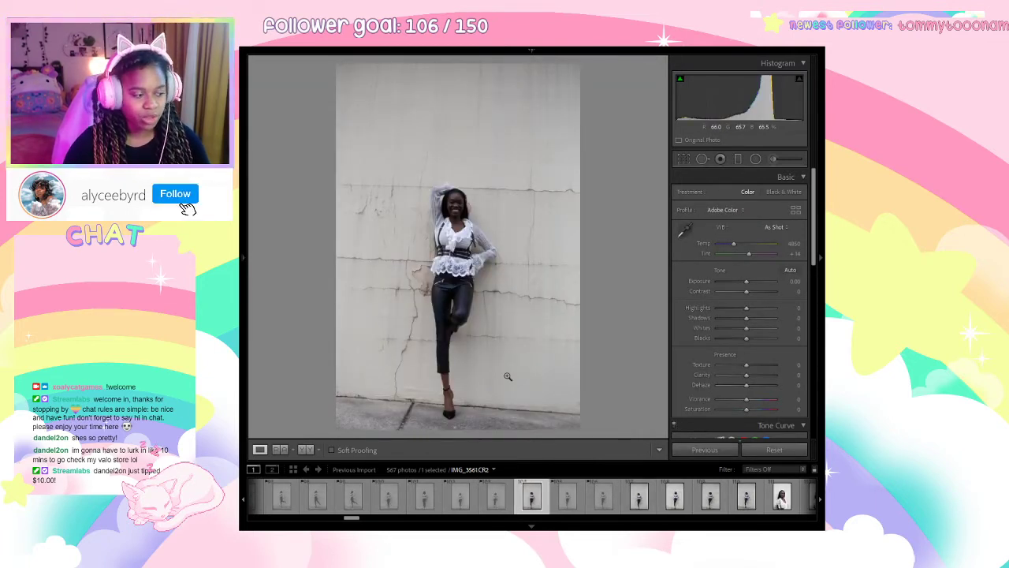
{"action": "key", "text": "Right"}
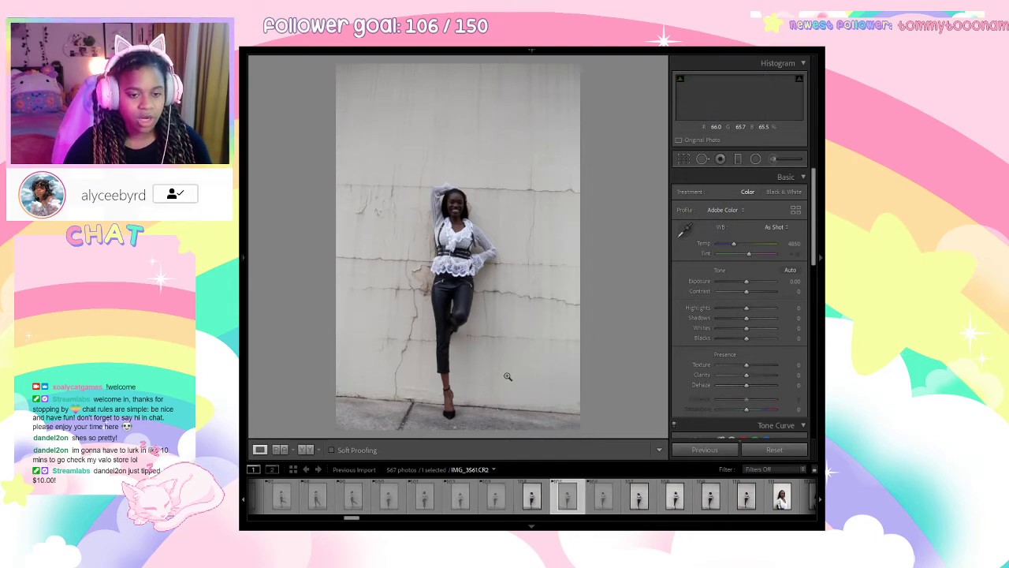
{"action": "key", "text": "Left"}
{"action": "key", "text": "Right"}
Compare the next raised-arm photos at the cracked wall and flag IMG_3564, IMG_3565 and IMG_3566 as rejected.
{"action": "key", "text": "Right"}
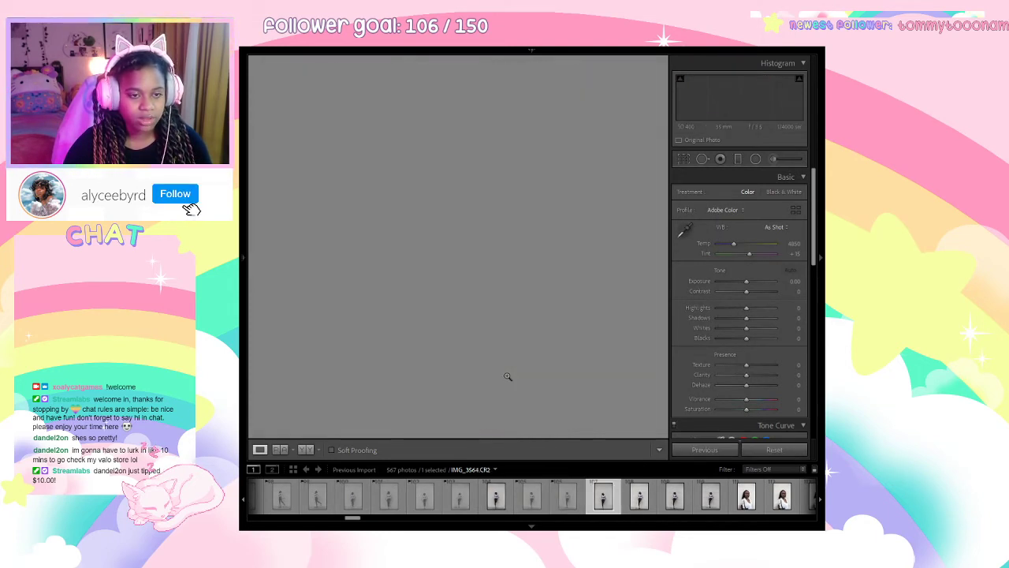
{"action": "key", "text": "Right"}
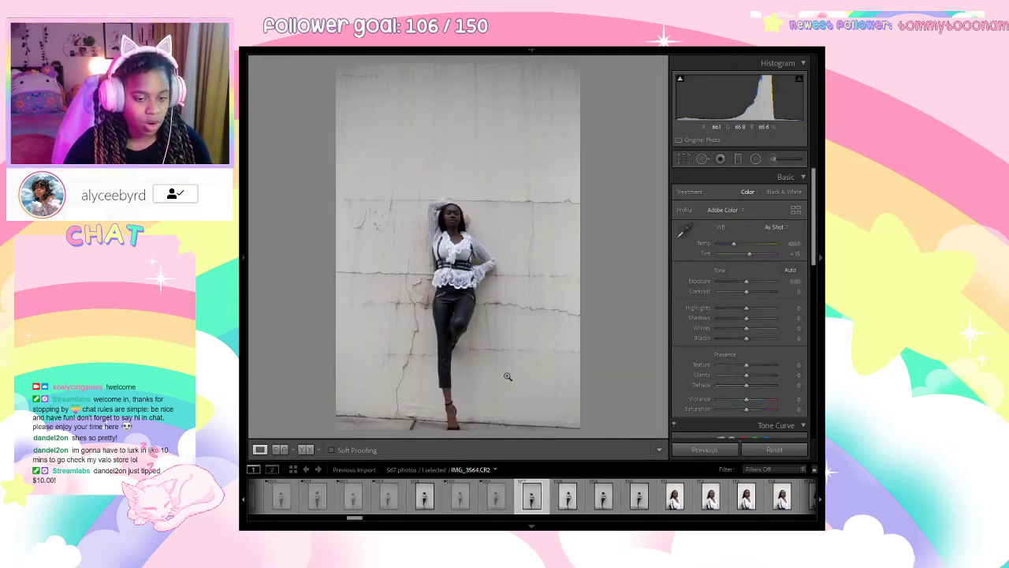
{"action": "key", "text": "Right"}
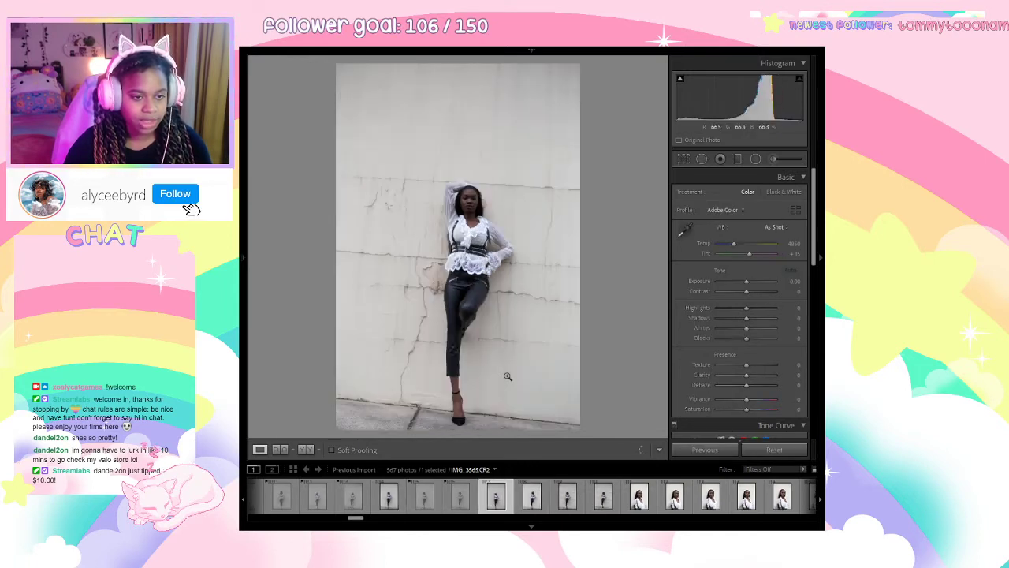
{"action": "key", "text": "x"}
{"action": "key", "text": "x"}
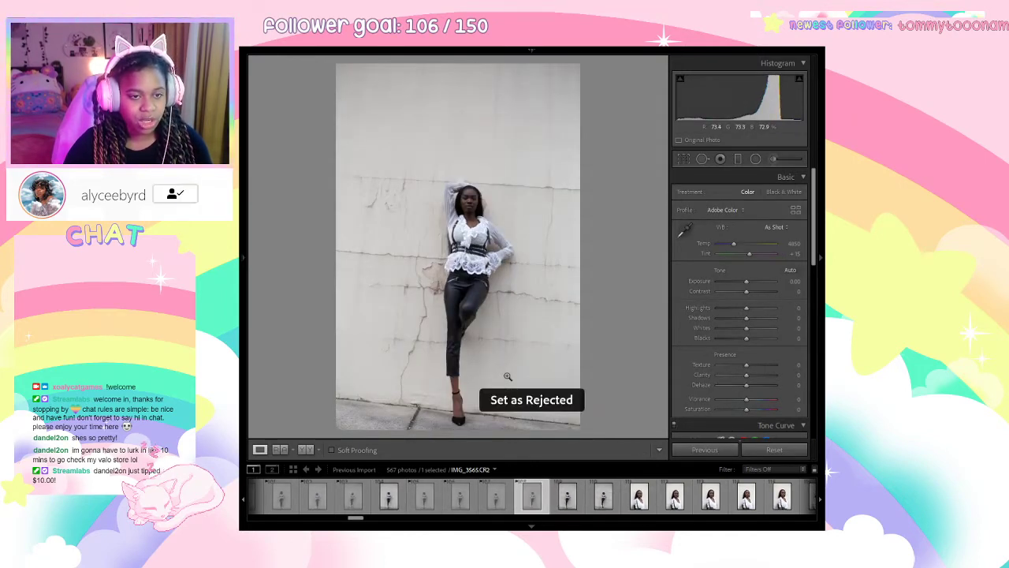
{"action": "key", "text": "Right"}
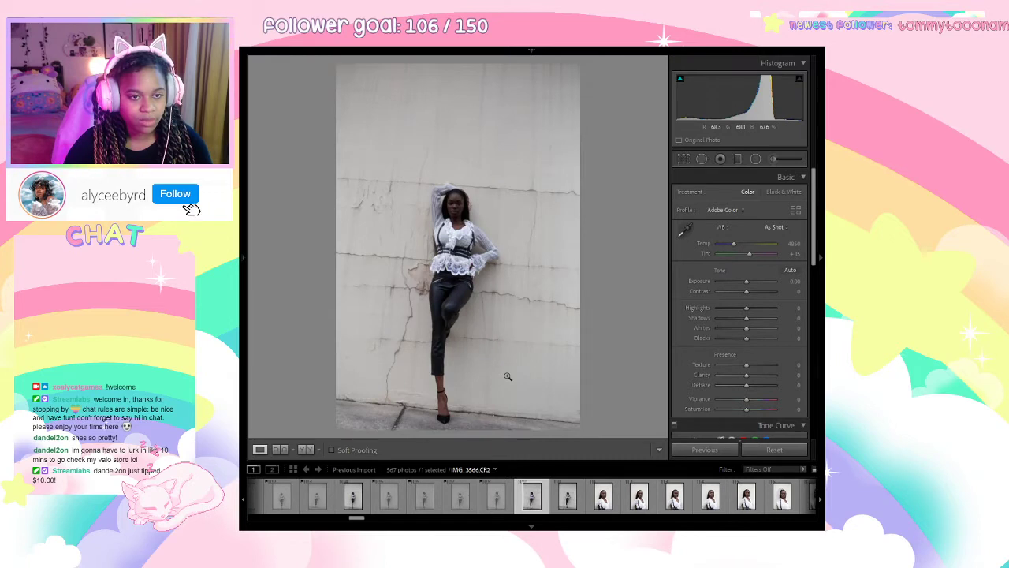
{"action": "key", "text": "Right"}
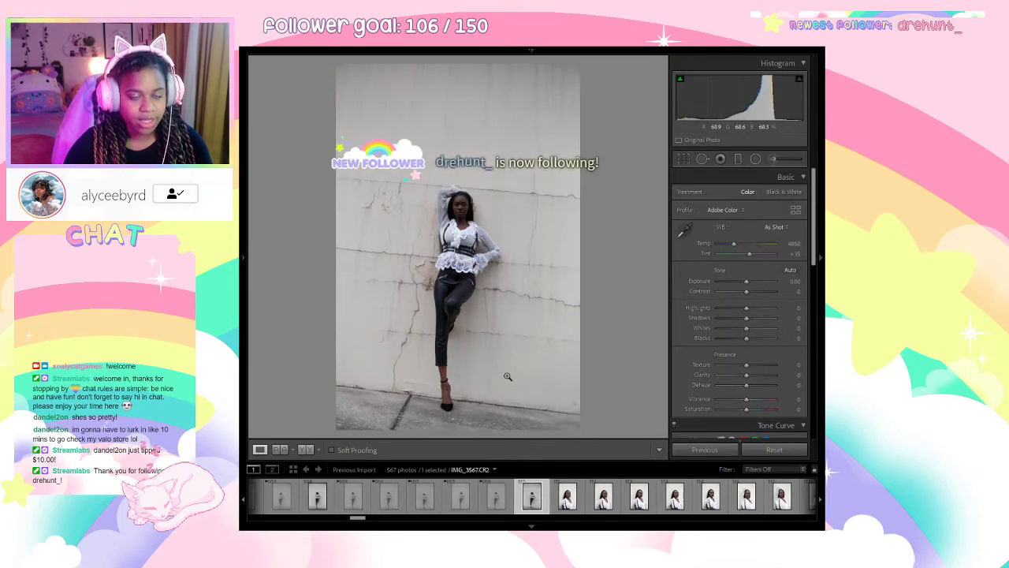
Give the raised-arm, bent-knee photo IMG_3567 at the cracked wall a one-star rating.
{"action": "key", "text": "1"}
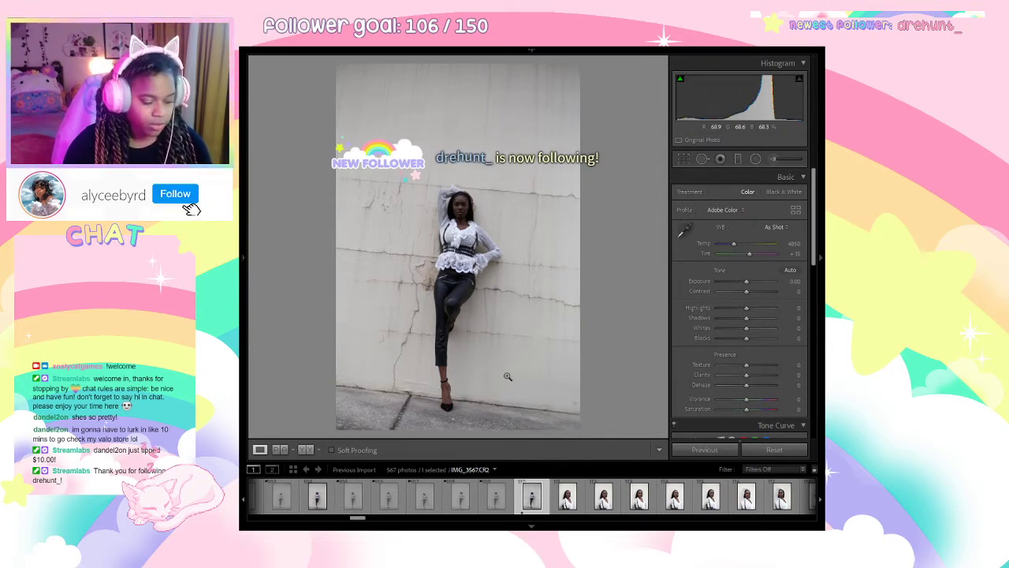
{"action": "key", "text": "Right"}
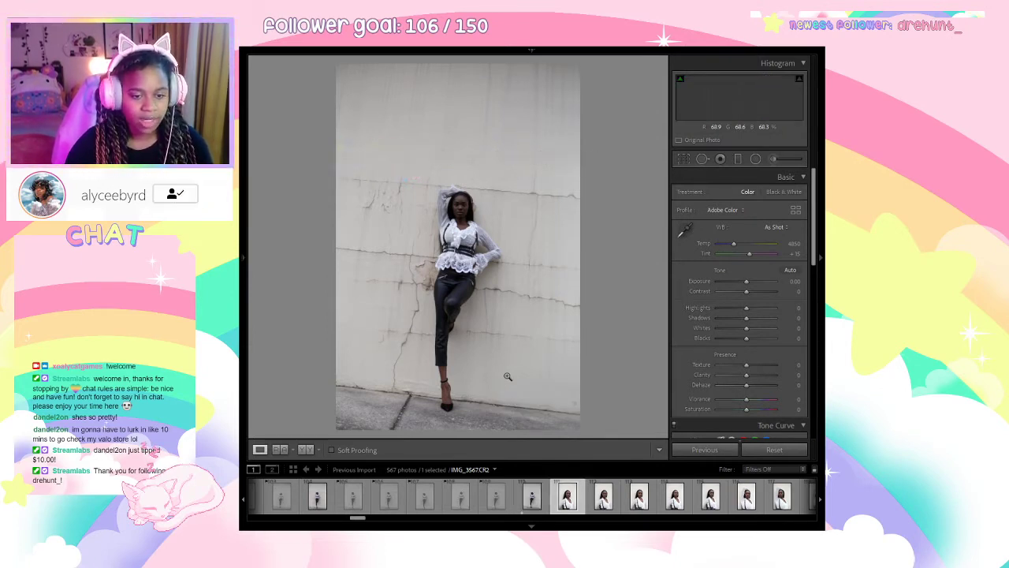
{"action": "key", "text": "Right"}
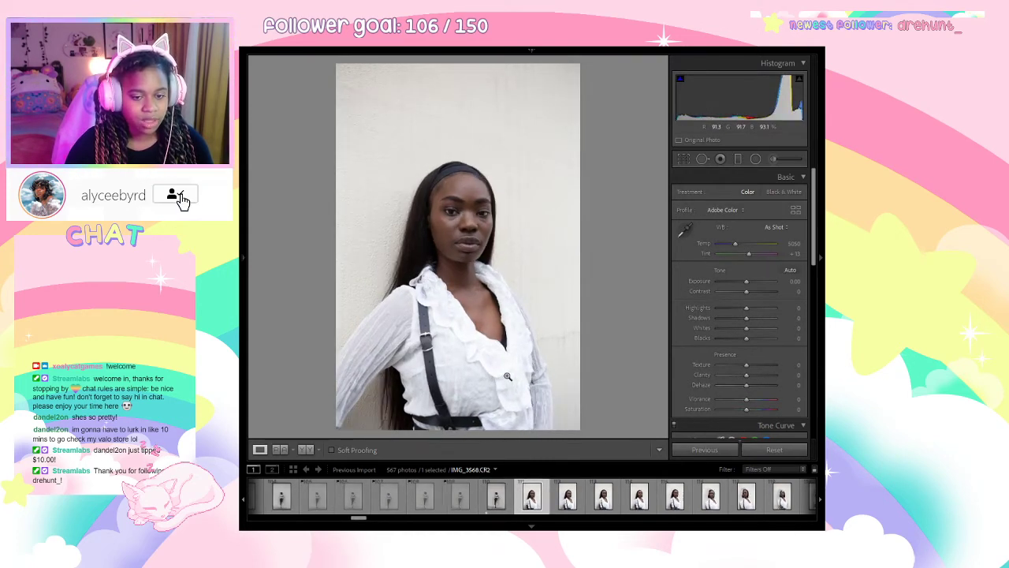
Compare the first half-length portraits at the plain wall and flag IMG_3568 and IMG_3570 as rejected.
{"action": "key", "text": "Right"}
{"action": "key", "text": "Left"}
{"action": "key", "text": "Left"}
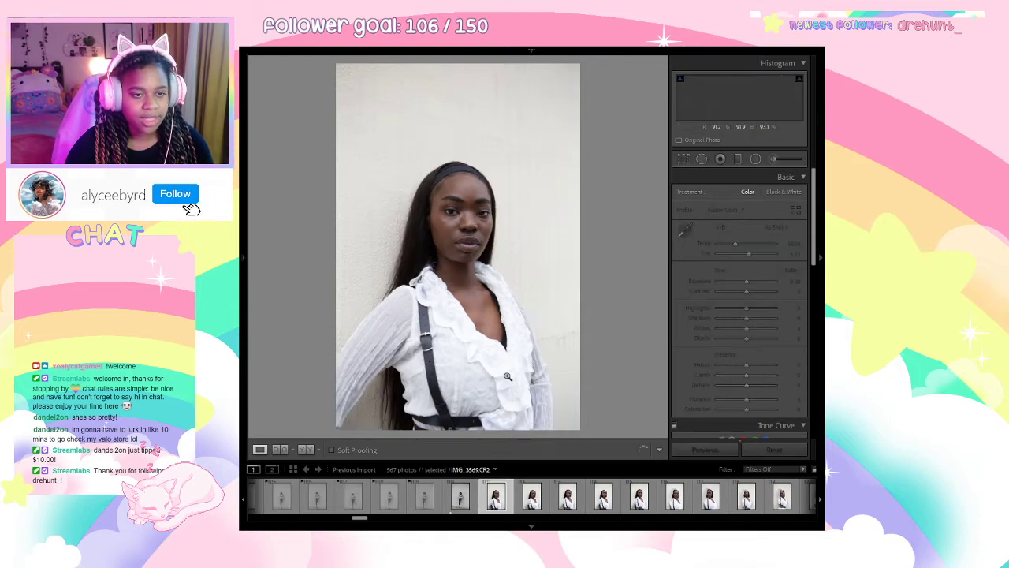
{"action": "key", "text": "Right"}
{"action": "key", "text": "x"}
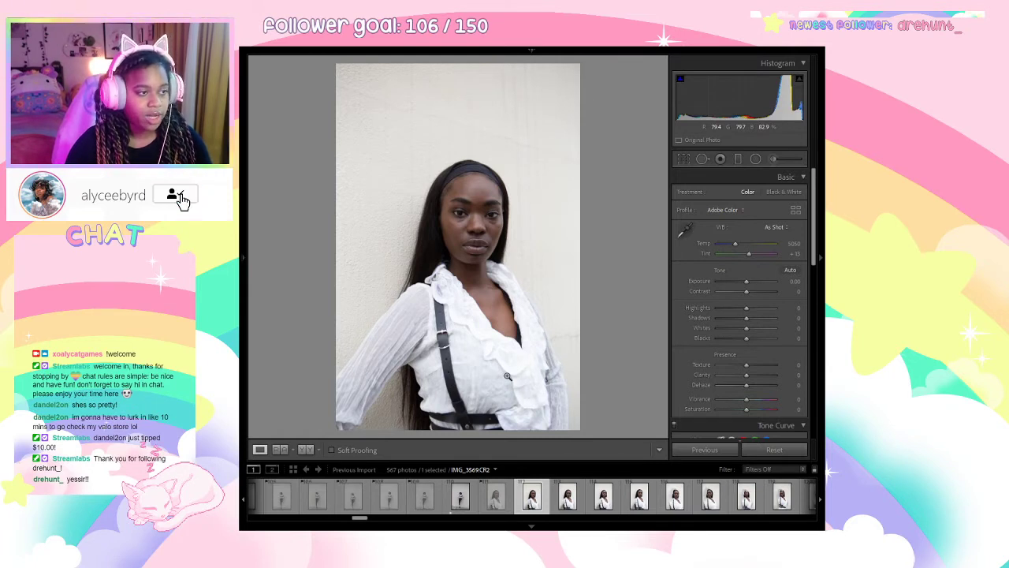
{"action": "key", "text": "Right"}
{"action": "key", "text": "Right"}
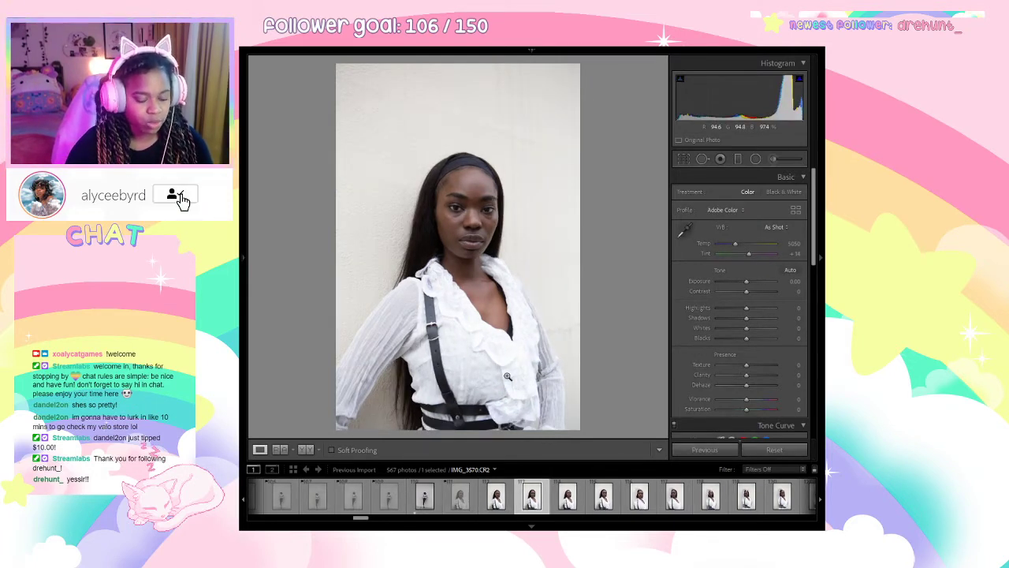
{"action": "key", "text": "x"}
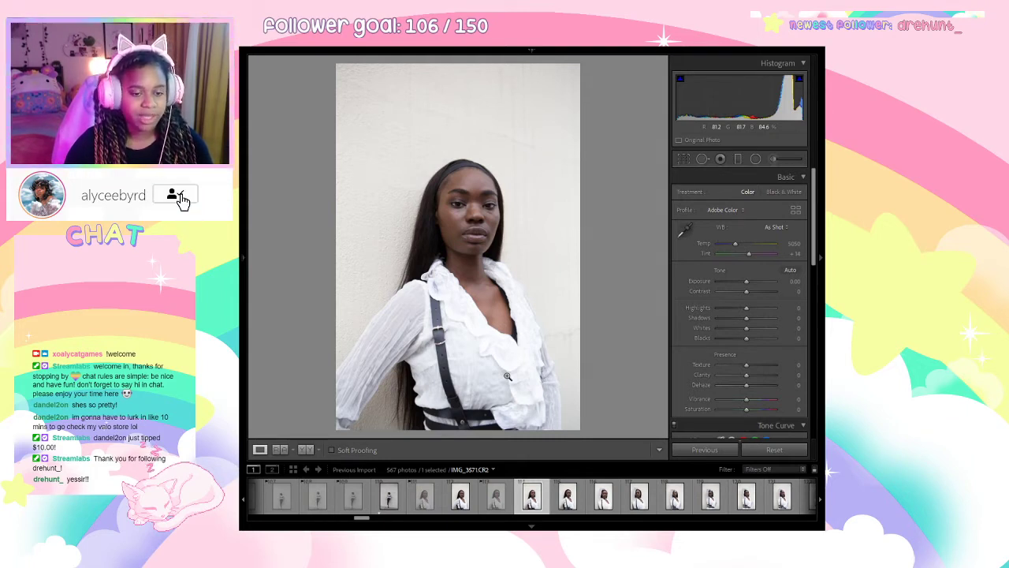
Compare the half-length portraits IMG_3571 and IMG_3572, and flag IMG_3573 as rejected.
{"action": "key", "text": "Right"}
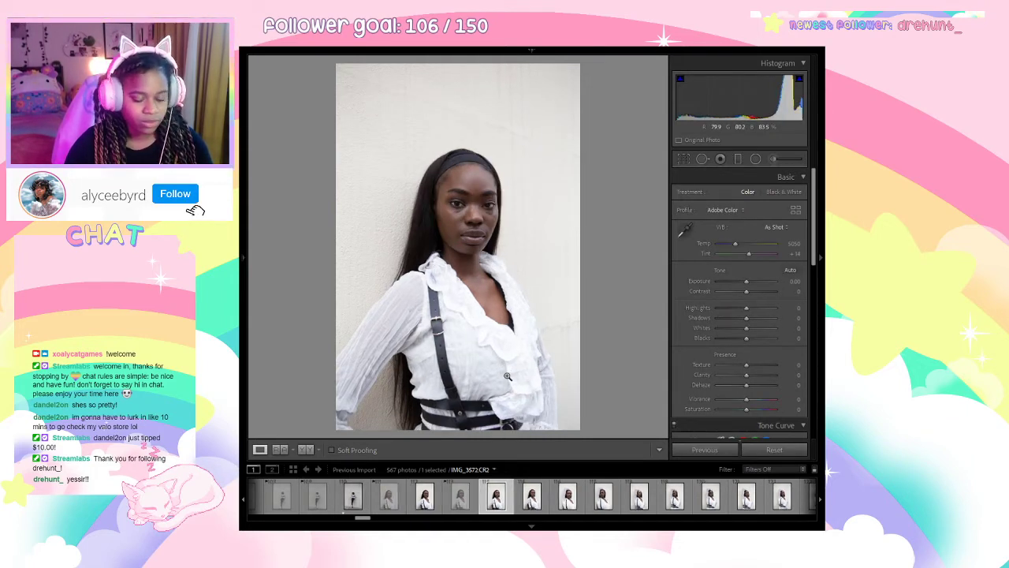
{"action": "key", "text": "Left"}
{"action": "key", "text": "Right"}
{"action": "key", "text": "Right"}
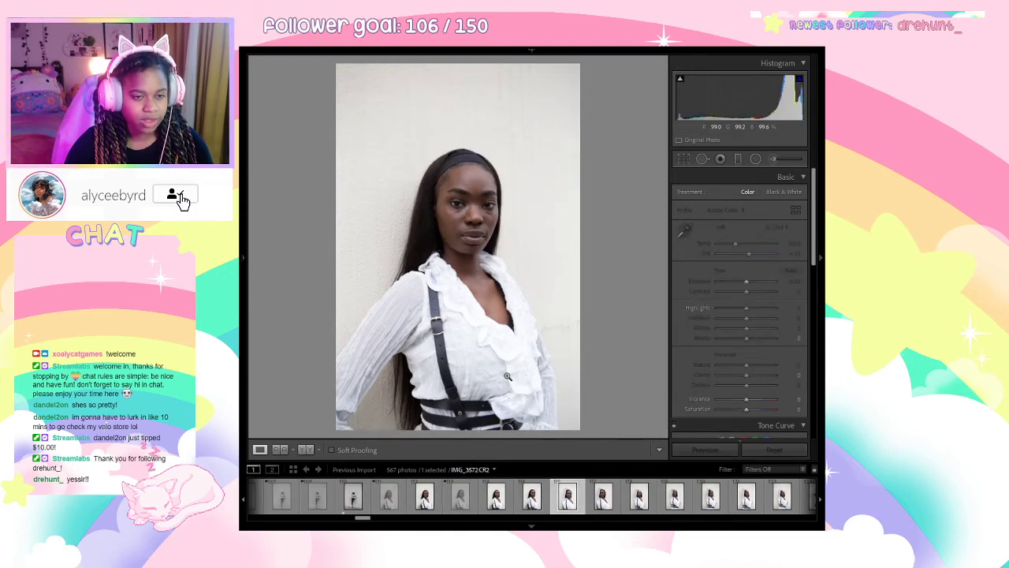
{"action": "key", "text": "Right"}
{"action": "key", "text": "x"}
{"action": "key", "text": "Right"}
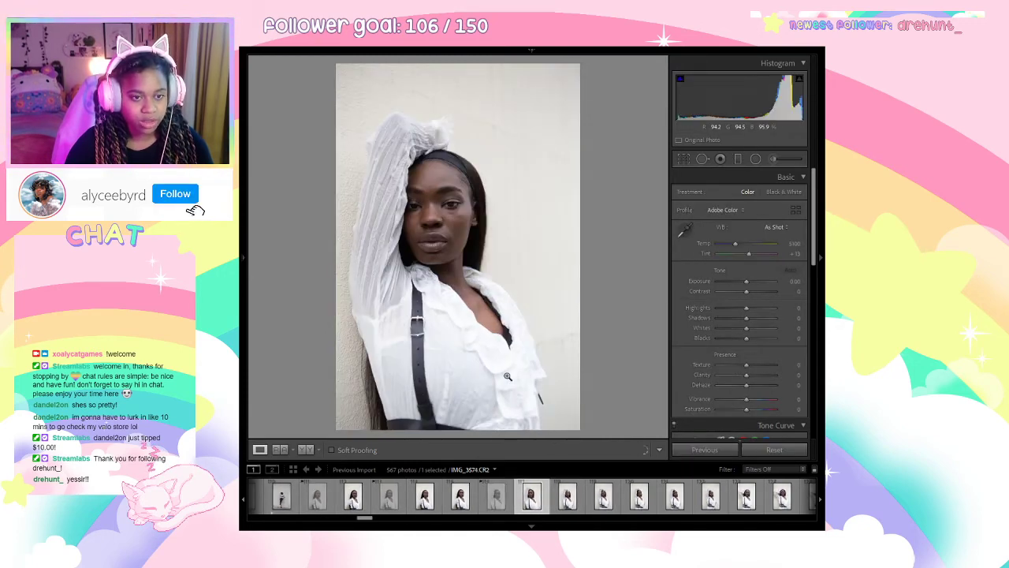
Flag the half-length portraits IMG_3574 through IMG_3579, including the arm-over-head poses, as rejected.
{"action": "key", "text": "x"}
{"action": "key", "text": "Right"}
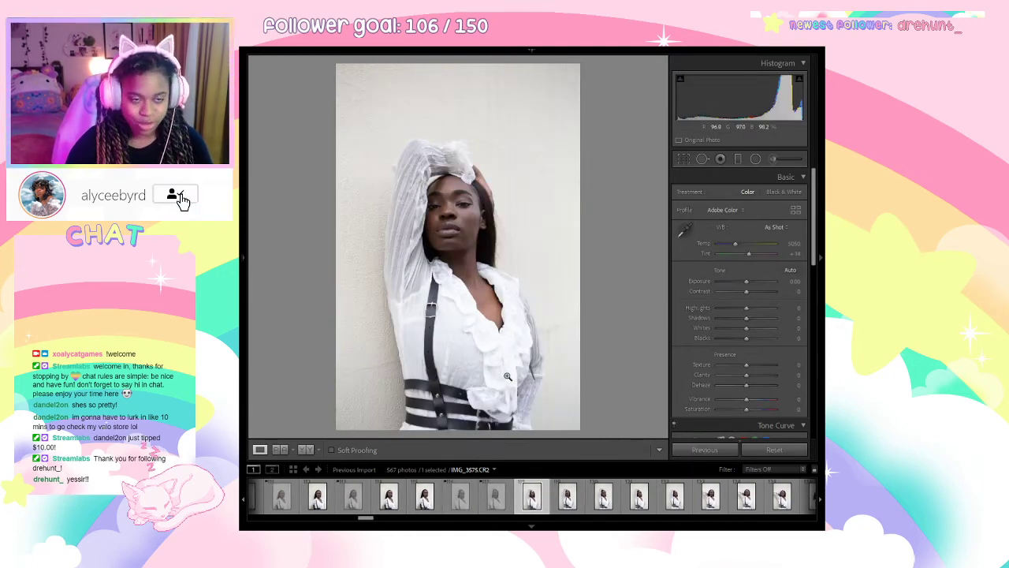
{"action": "key", "text": "x"}
{"action": "key", "text": "Right"}
{"action": "key", "text": "x"}
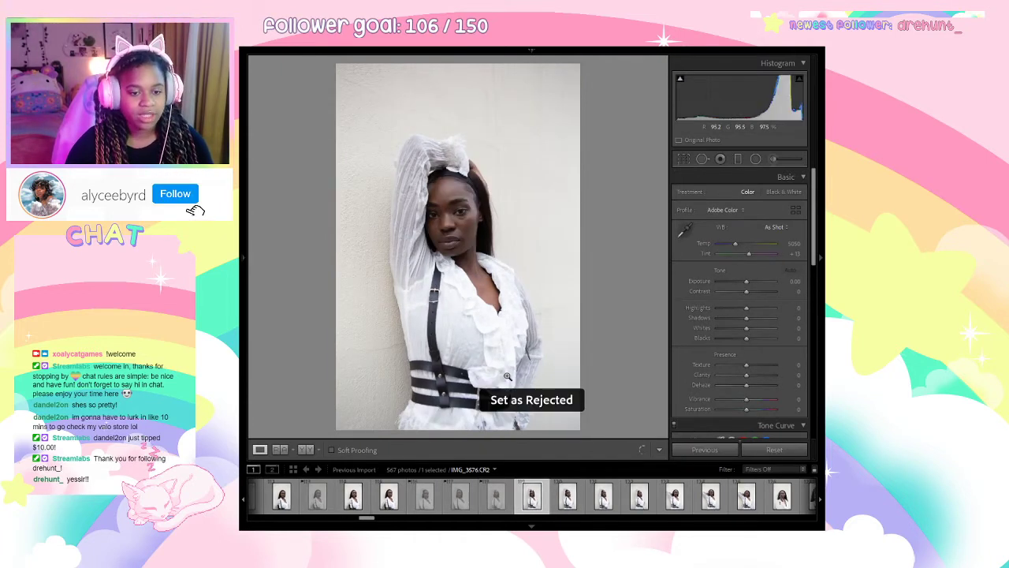
{"action": "key", "text": "Right"}
{"action": "key", "text": "x"}
{"action": "key", "text": "Right"}
{"action": "key", "text": "x"}
{"action": "key", "text": "Right"}
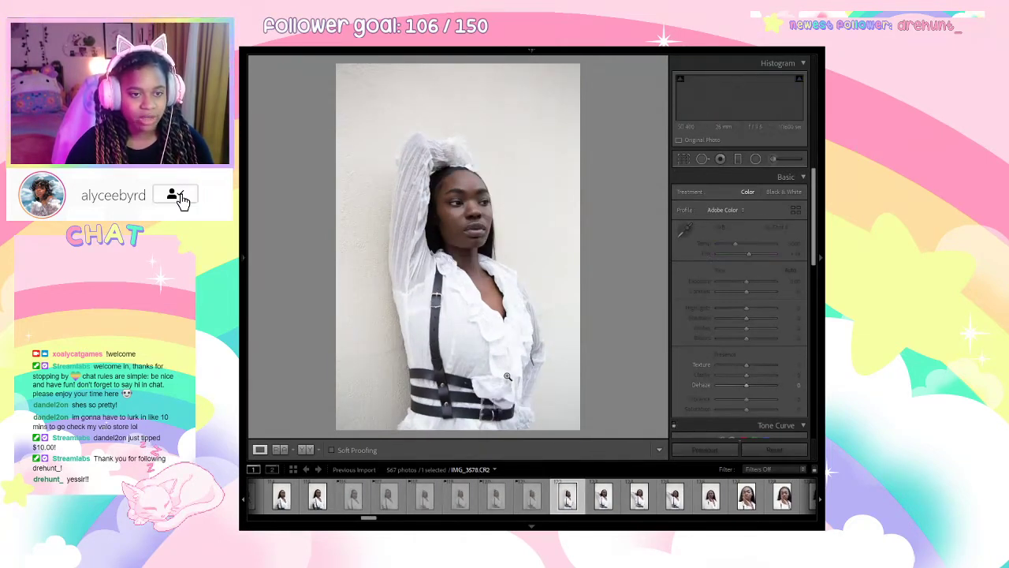
{"action": "key", "text": "x"}
{"action": "key", "text": "Right"}
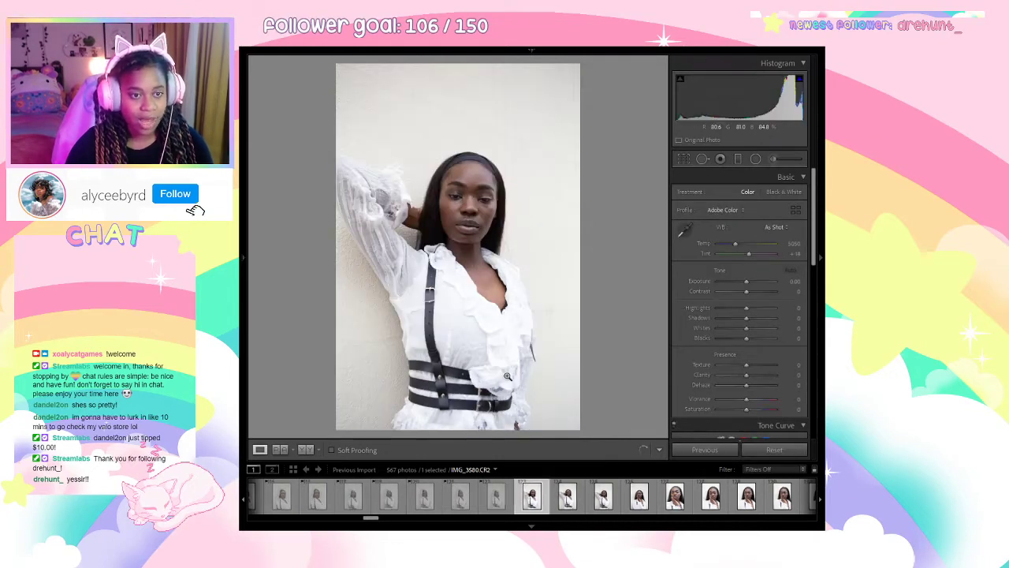
Flag the hand-behind-head photos IMG_3580 and IMG_3582 plus IMG_3583 as rejected, undoing the rejection of IMG_3581.
{"action": "key", "text": "x"}
{"action": "key", "text": "Right"}
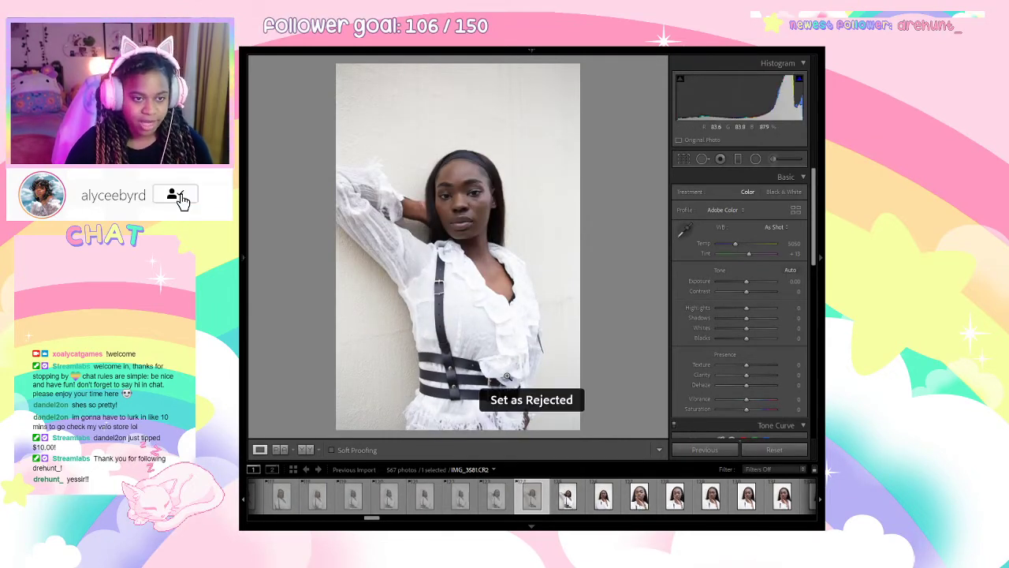
{"action": "key", "text": "ctrl+z"}
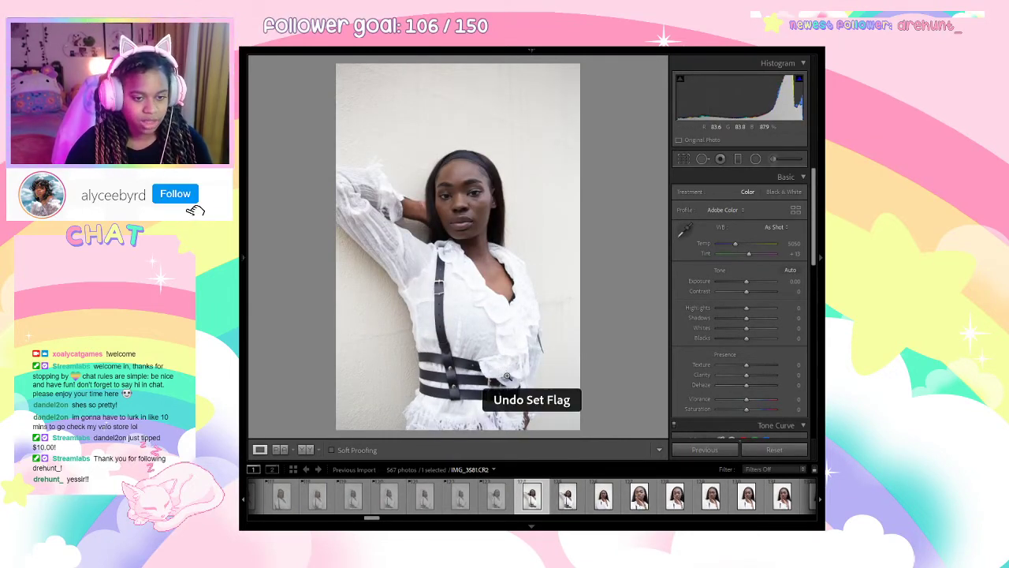
{"action": "key", "text": "Right"}
{"action": "key", "text": "x"}
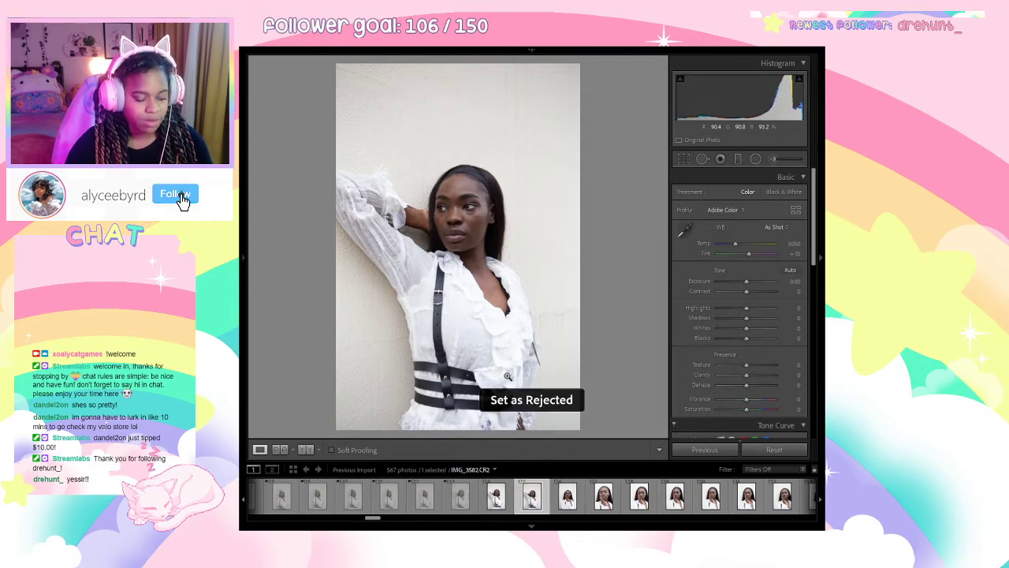
{"action": "key", "text": "Right"}
{"action": "key", "text": "Right"}
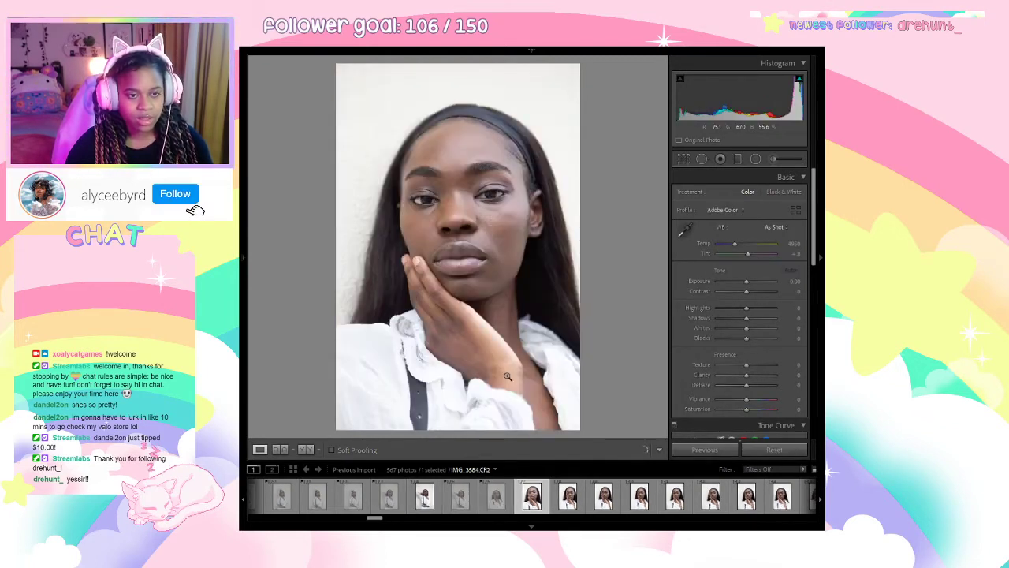
Flag the hand-on-cheek close-ups IMG_3585 through IMG_3588 as rejected.
{"action": "key", "text": "Right"}
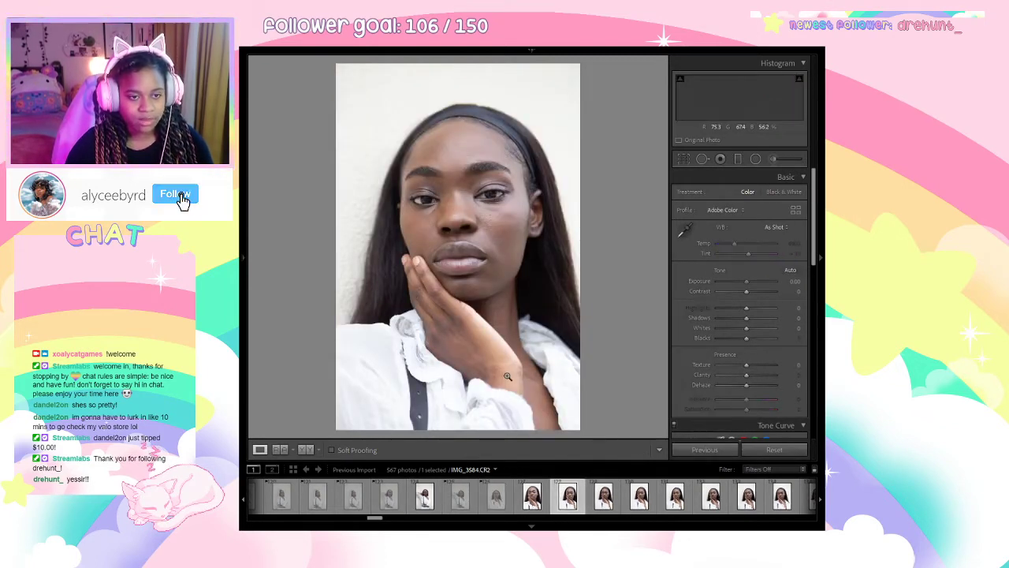
{"action": "key", "text": "x"}
{"action": "key", "text": "Right"}
{"action": "key", "text": "Right"}
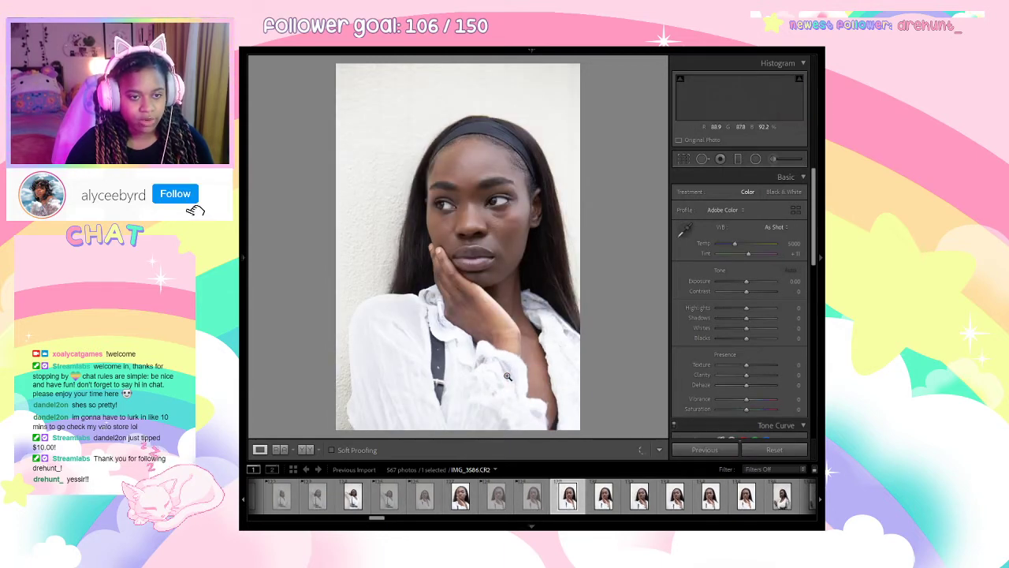
{"action": "key", "text": "Right"}
{"action": "key", "text": "Right"}
{"action": "key", "text": "x"}
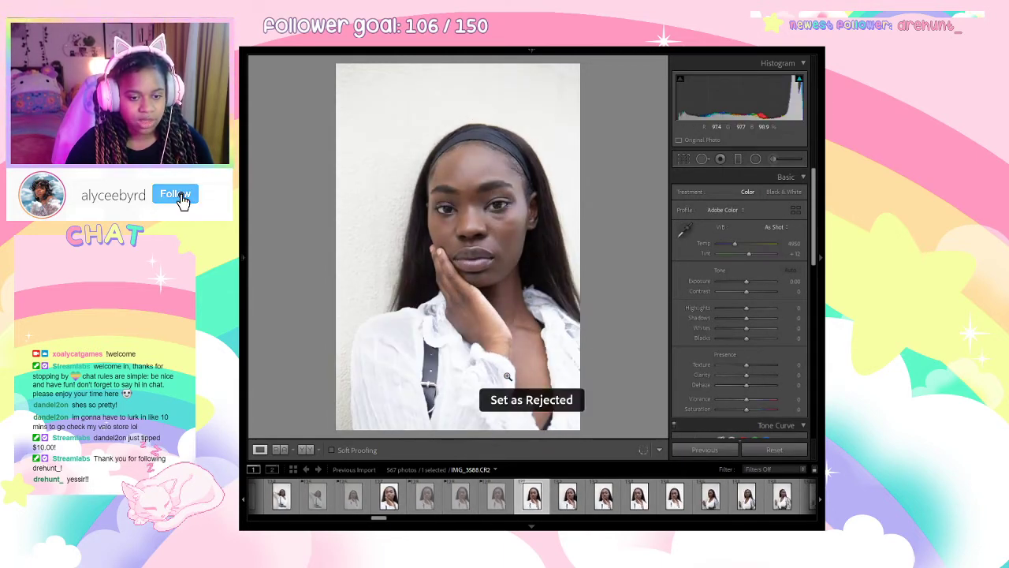
Flag the remaining hand-on-cheek close-ups, IMG_3589 through IMG_3592, as rejected.
{"action": "key", "text": "Right"}
{"action": "key", "text": "x"}
{"action": "key", "text": "Right"}
{"action": "key", "text": "x"}
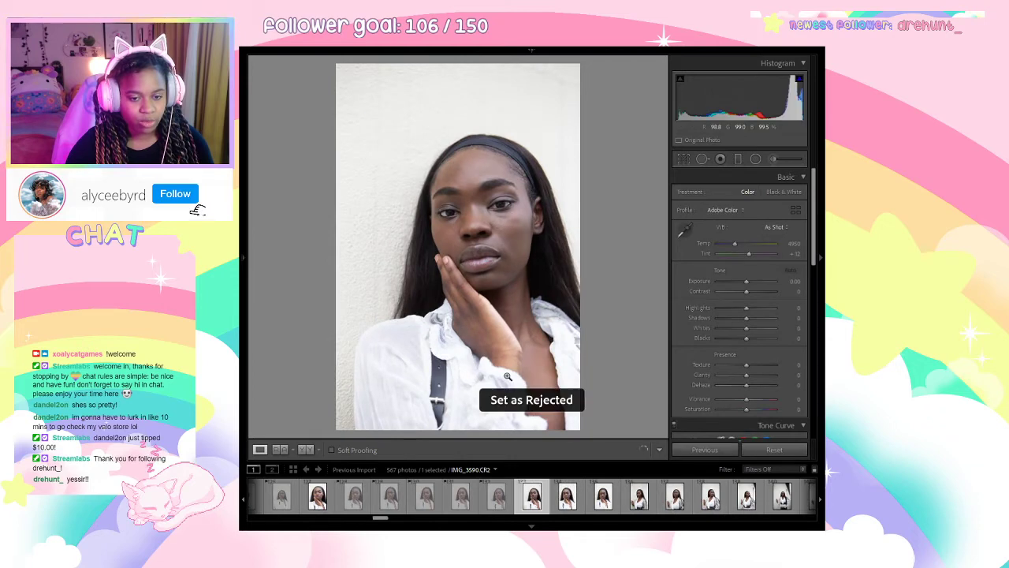
{"action": "key", "text": "Right"}
{"action": "key", "text": "x"}
{"action": "key", "text": "Right"}
{"action": "key", "text": "x"}
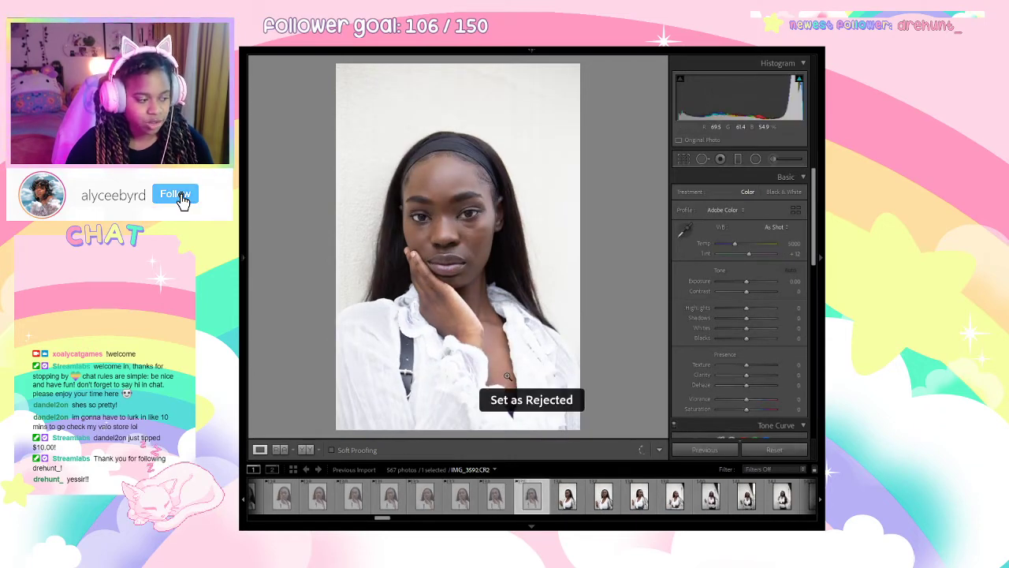
Compare the portraits with one hand against the wall and flag IMG_3593 and IMG_3594 as rejected.
{"action": "key", "text": "Right"}
{"action": "key", "text": "Left"}
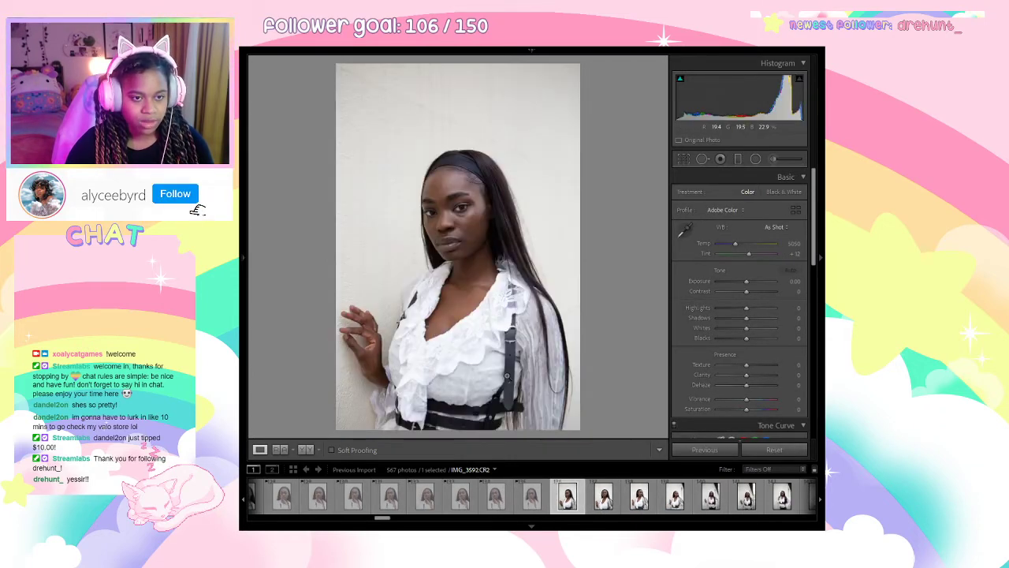
{"action": "key", "text": "Right"}
{"action": "key", "text": "Right"}
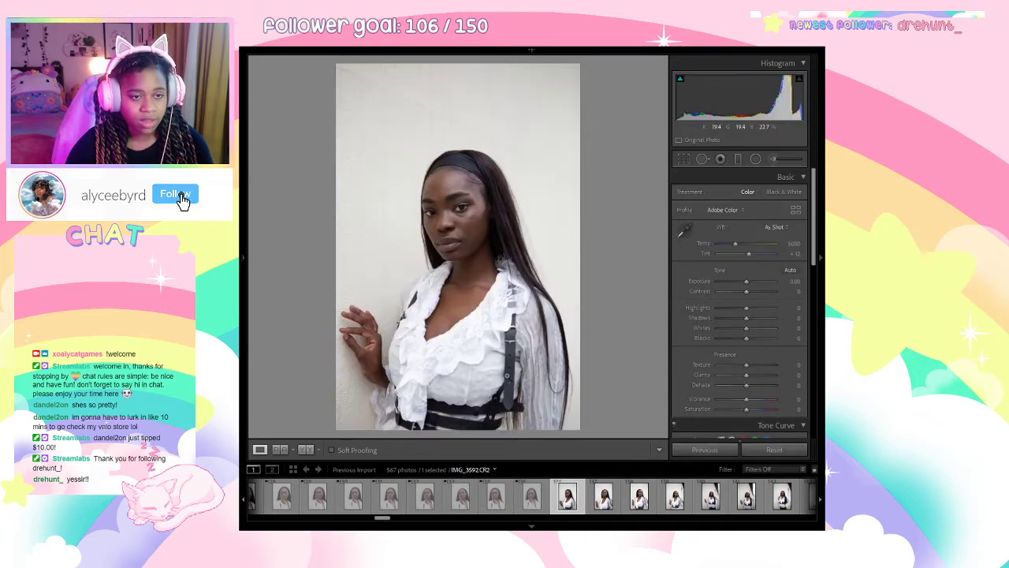
{"action": "key", "text": "x"}
{"action": "key", "text": "Right"}
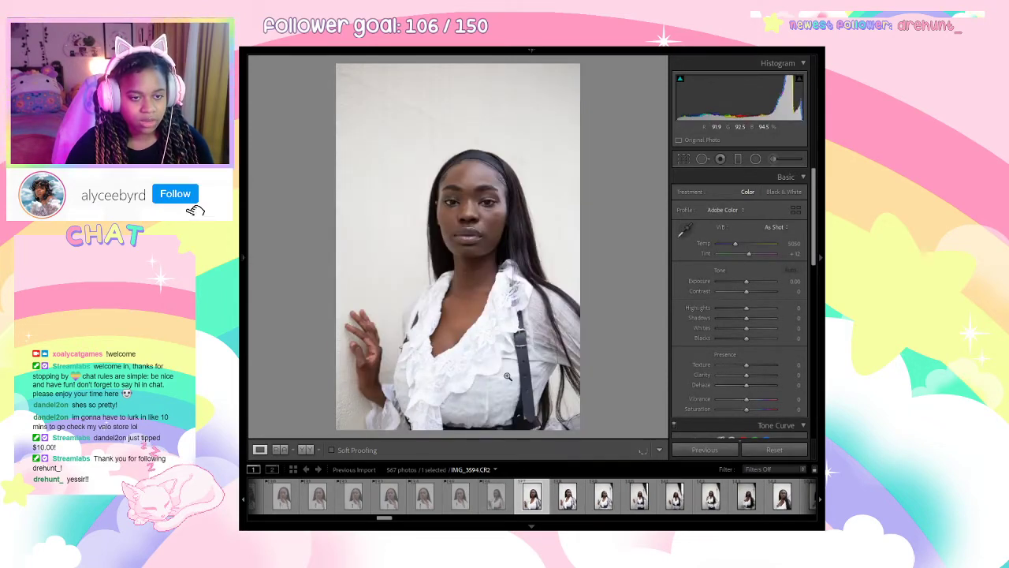
{"action": "key", "text": "Left"}
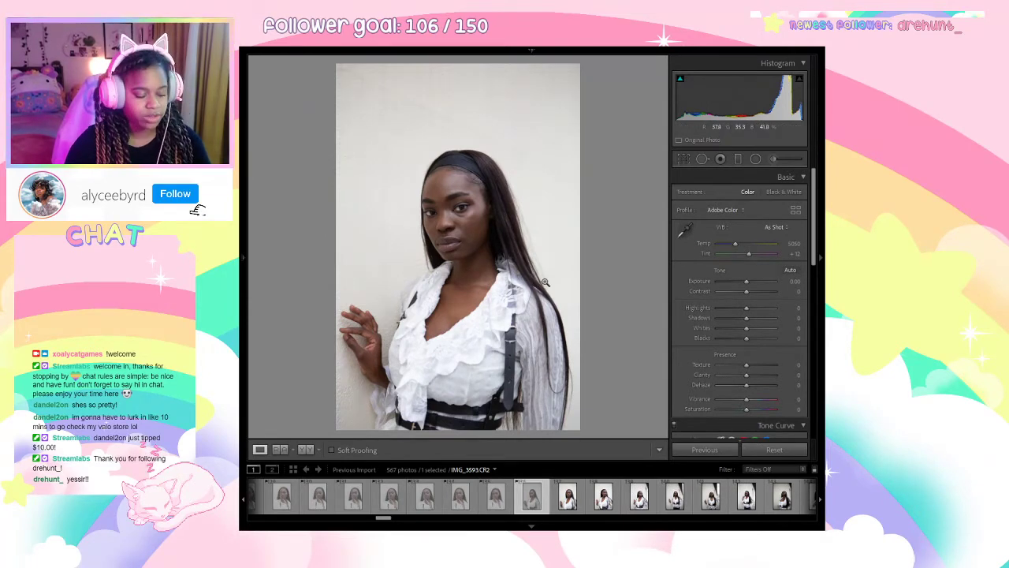
{"action": "key", "text": "Right"}
{"action": "key", "text": "x"}
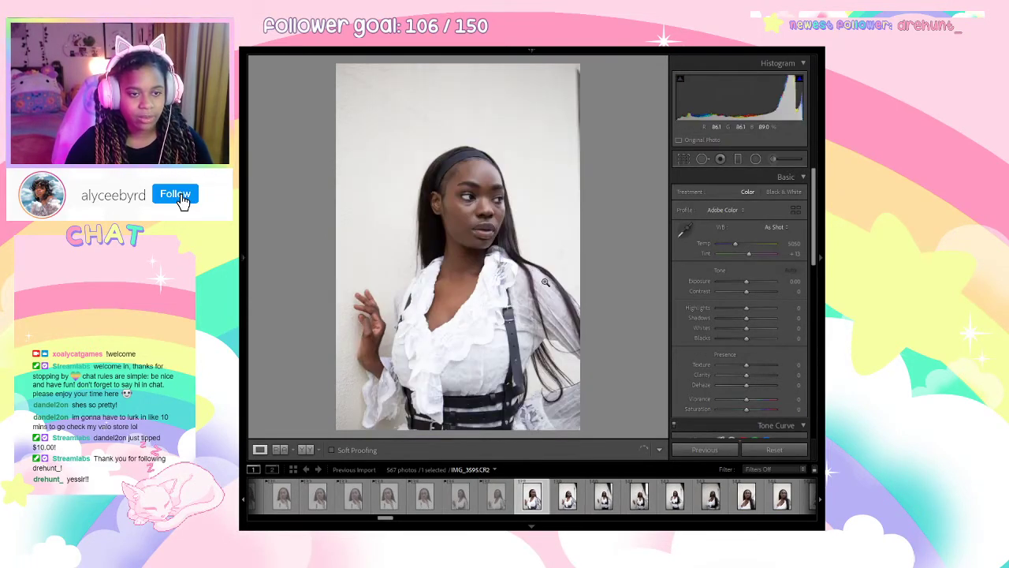
Flag IMG_3595, IMG_3597, IMG_3598 and IMG_3599 from the series along the wall as rejected.
{"action": "key", "text": "x"}
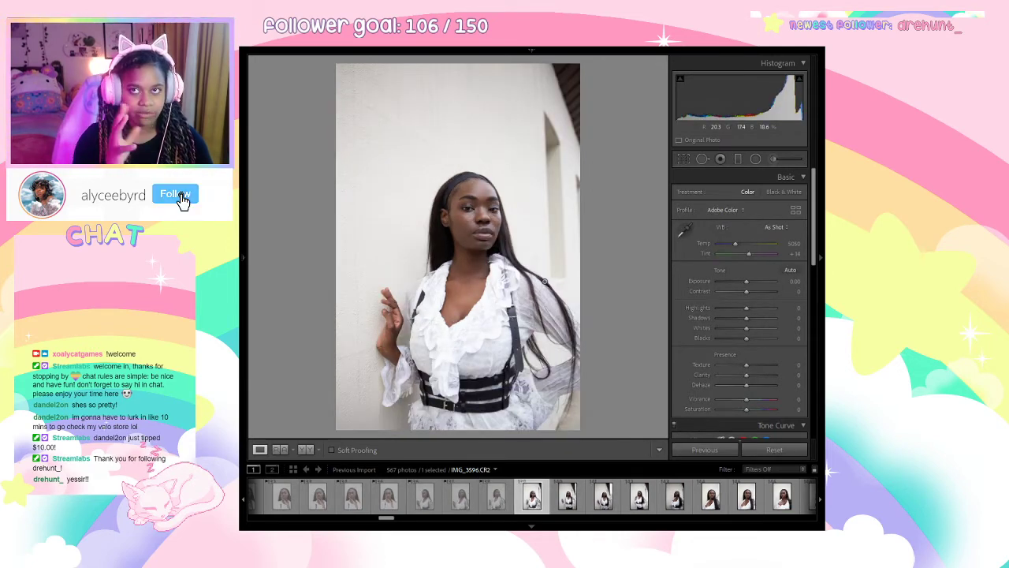
{"action": "key", "text": "Right"}
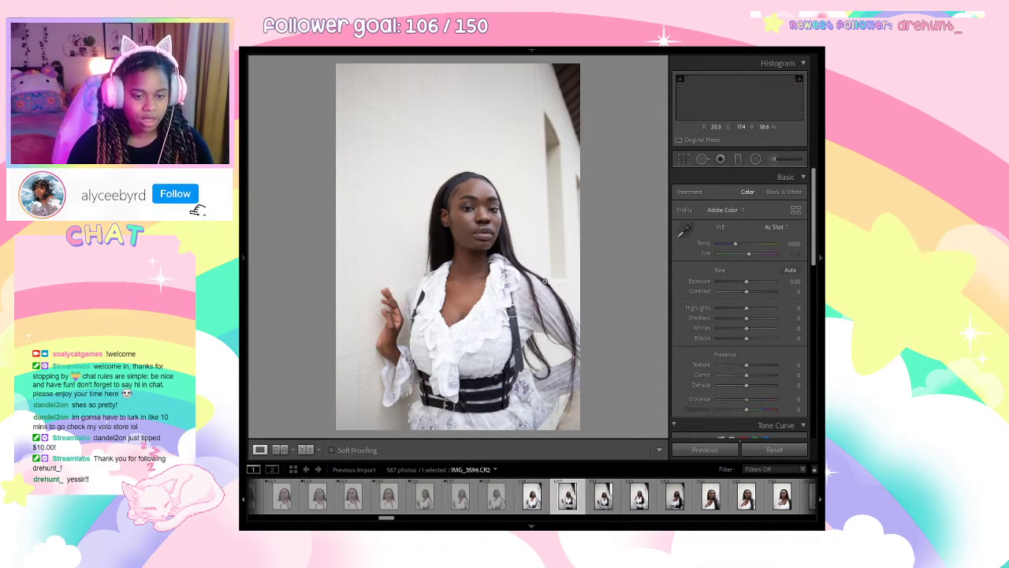
{"action": "key", "text": "x"}
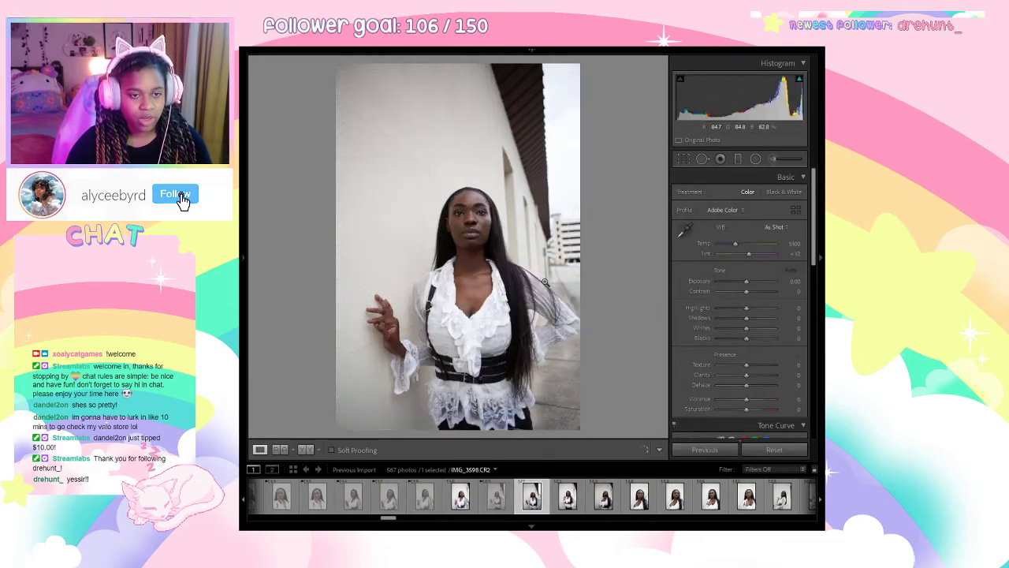
{"action": "key", "text": "x"}
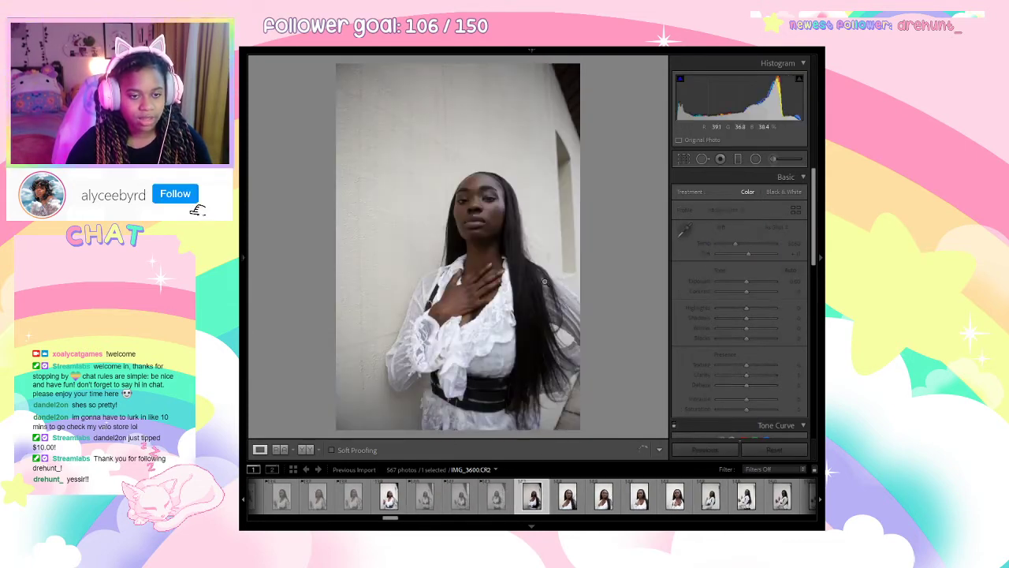
Flag the hand-on-chest portraits IMG_3600, IMG_3601 and IMG_3602 as rejected.
{"action": "key", "text": "x"}
{"action": "key", "text": "x"}
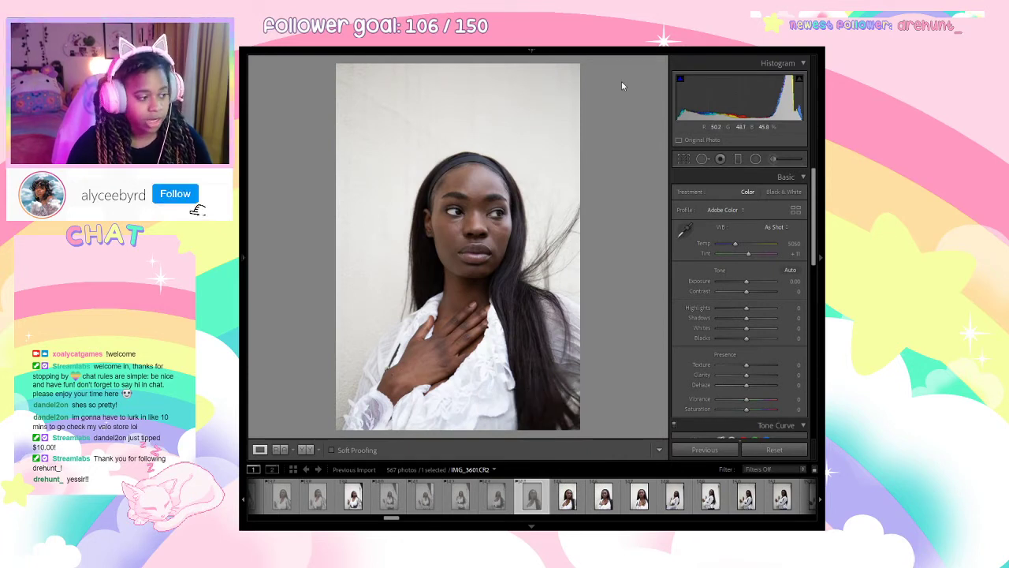
{"action": "key", "text": "x"}
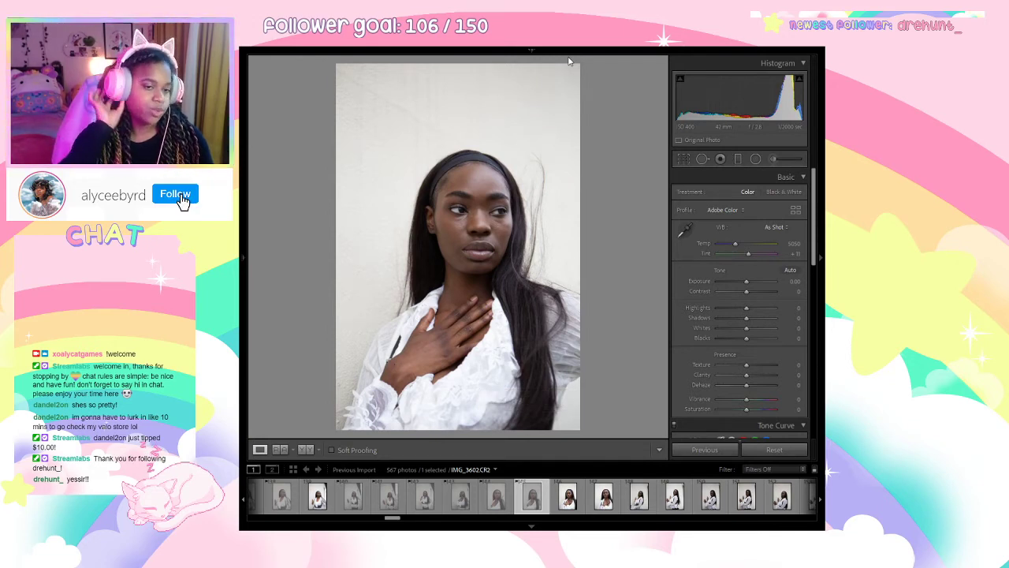
{"action": "key", "text": "Right"}
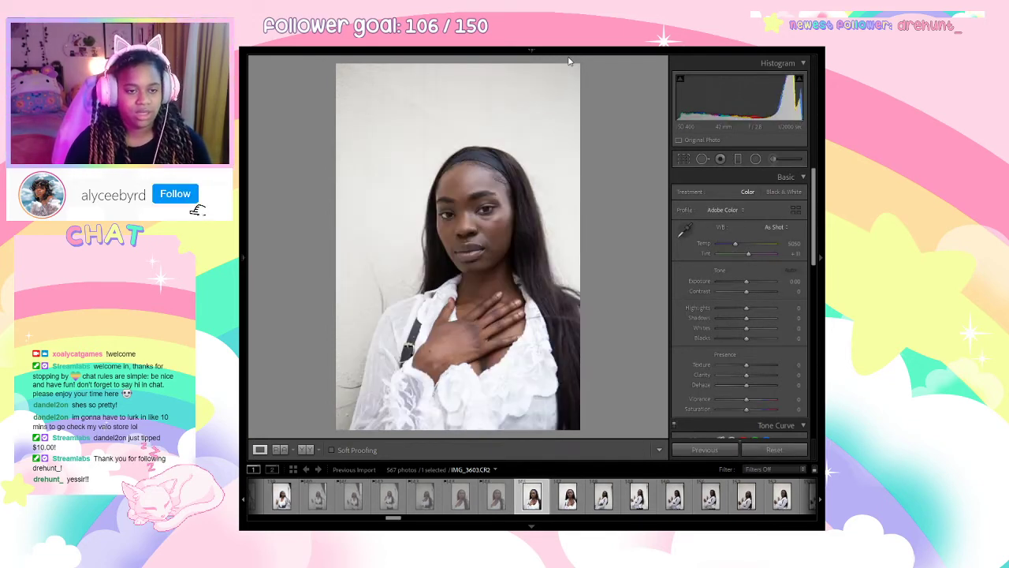
Flag the last hand-on-chest portraits IMG_3603 and IMG_3604 and the hands-on-wall shots IMG_3605 and IMG_3606 as rejected.
{"action": "key", "text": "Right"}
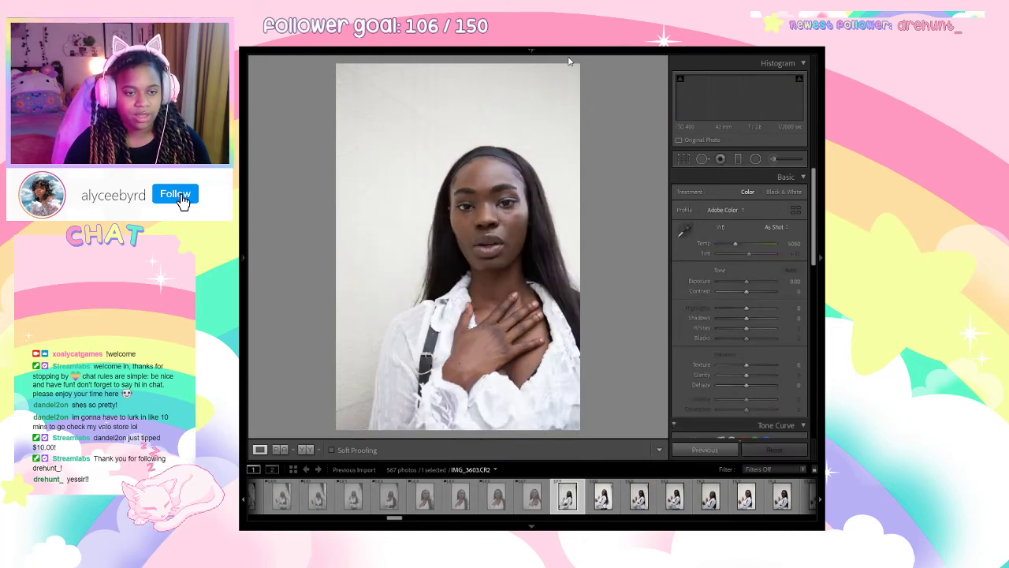
{"action": "key", "text": "Right"}
{"action": "key", "text": "Right"}
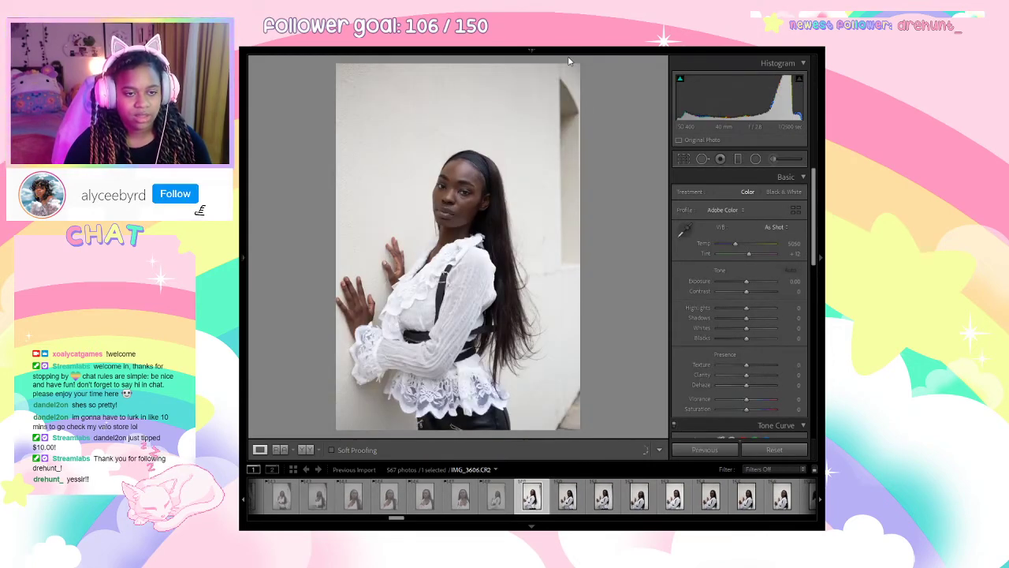
{"action": "key", "text": "x"}
{"action": "key", "text": "Right"}
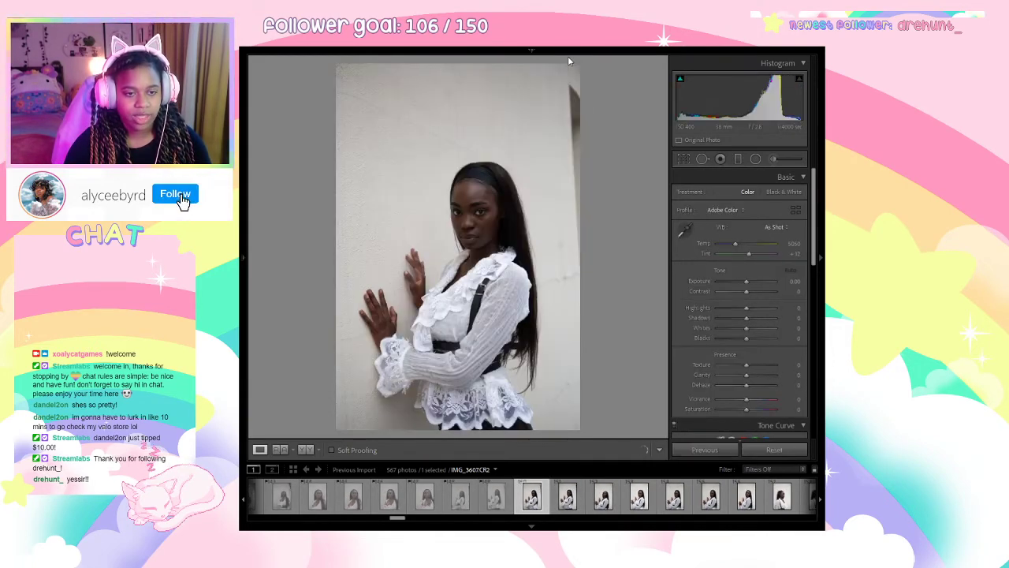
Flag the hands-on-wall portraits IMG_3607, IMG_3608 and IMG_3609 as rejected, and leave IMG_3610 and IMG_3611 unflagged.
{"action": "key", "text": "x"}
{"action": "key", "text": "Right"}
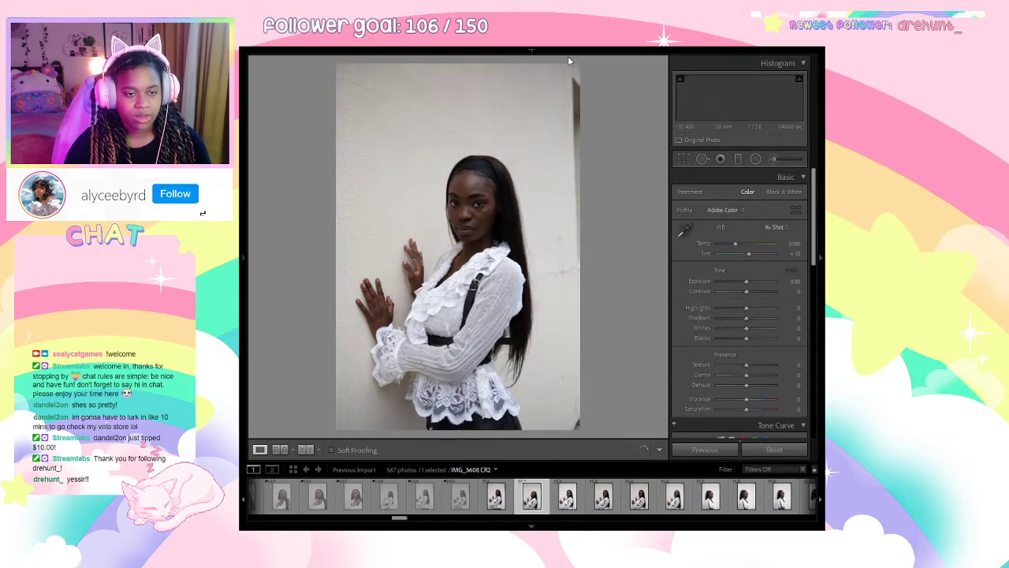
{"action": "key", "text": "Right"}
{"action": "key", "text": "Right"}
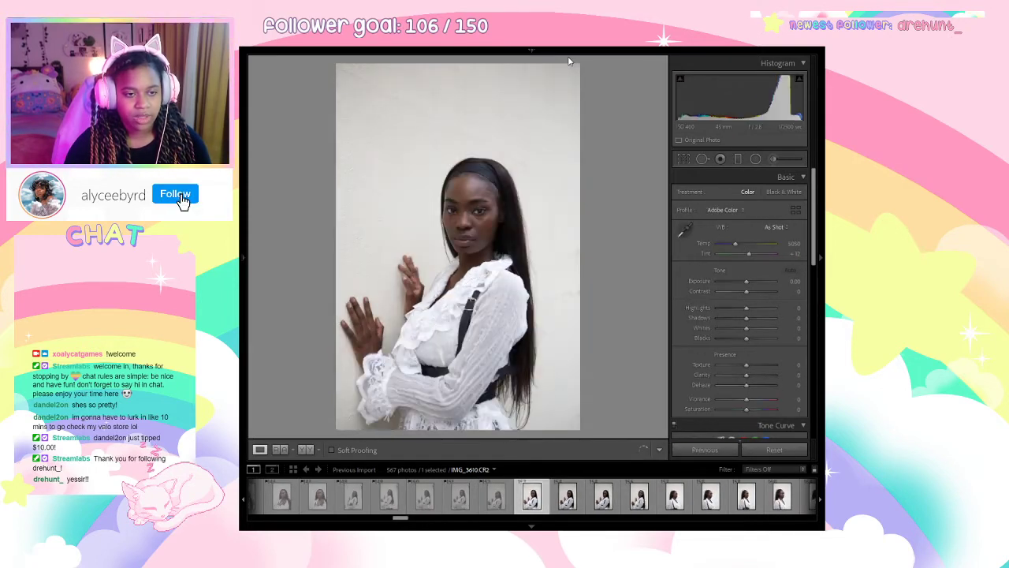
{"action": "key", "text": "Right"}
{"action": "key", "text": "Right"}
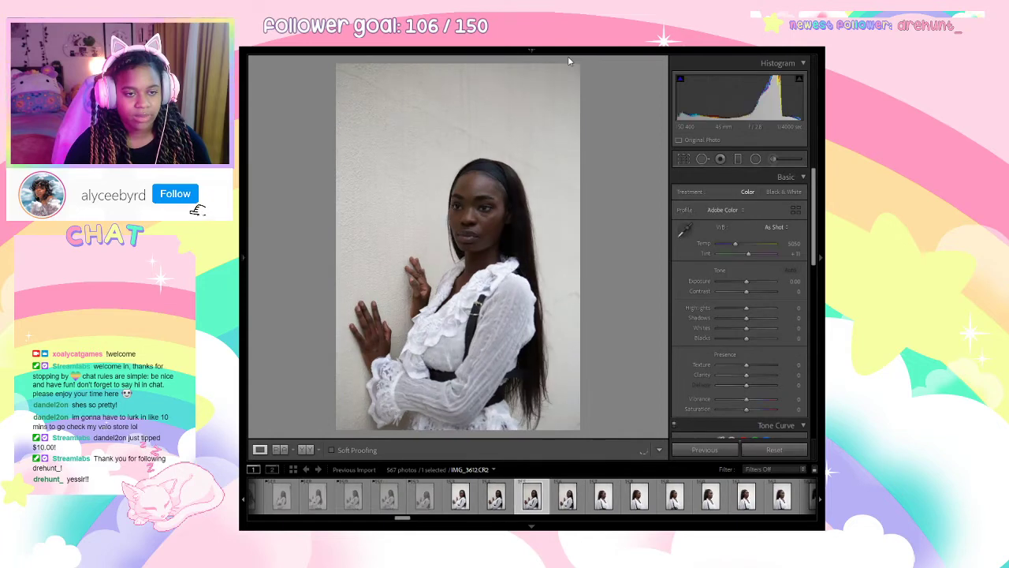
Flag the last two hands-on-wall portraits, IMG_3612 and IMG_3613, as rejected.
{"action": "key", "text": "x"}
{"action": "key", "text": "Right"}
{"action": "key", "text": "x"}
{"action": "key", "text": "Right"}
Flag the portraits looking away from the camera, IMG_3614 through IMG_3618, as rejected.
{"action": "key", "text": "x"}
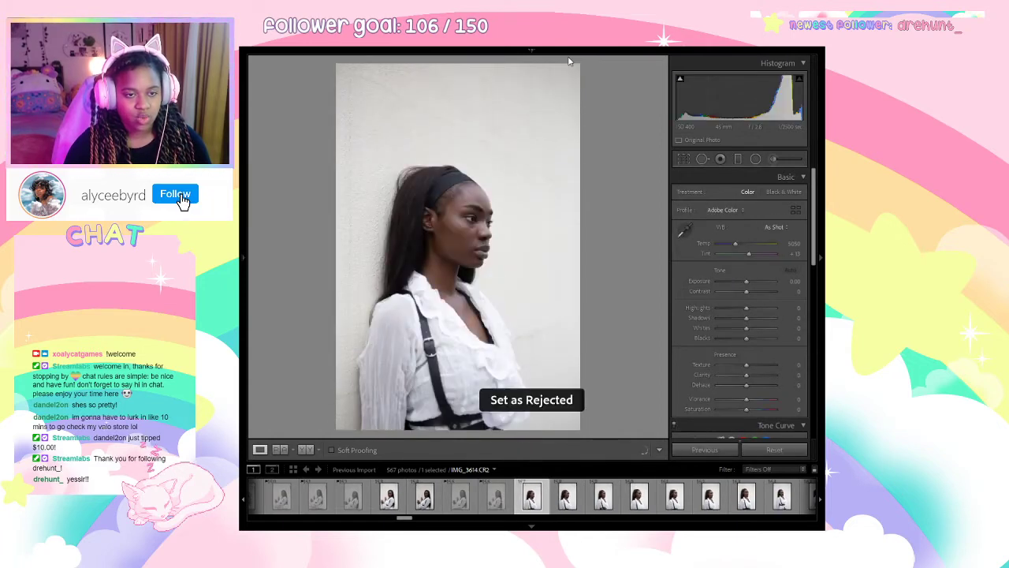
{"action": "key", "text": "Right"}
{"action": "key", "text": "x"}
{"action": "key", "text": "Right"}
{"action": "key", "text": "x"}
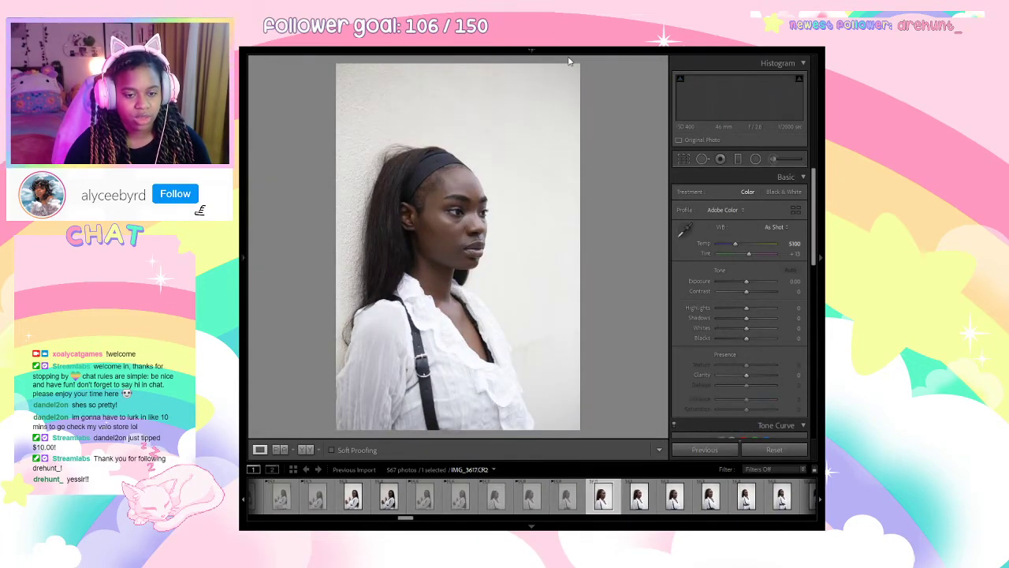
{"action": "key", "text": "Right"}
{"action": "key", "text": "x"}
{"action": "key", "text": "Right"}
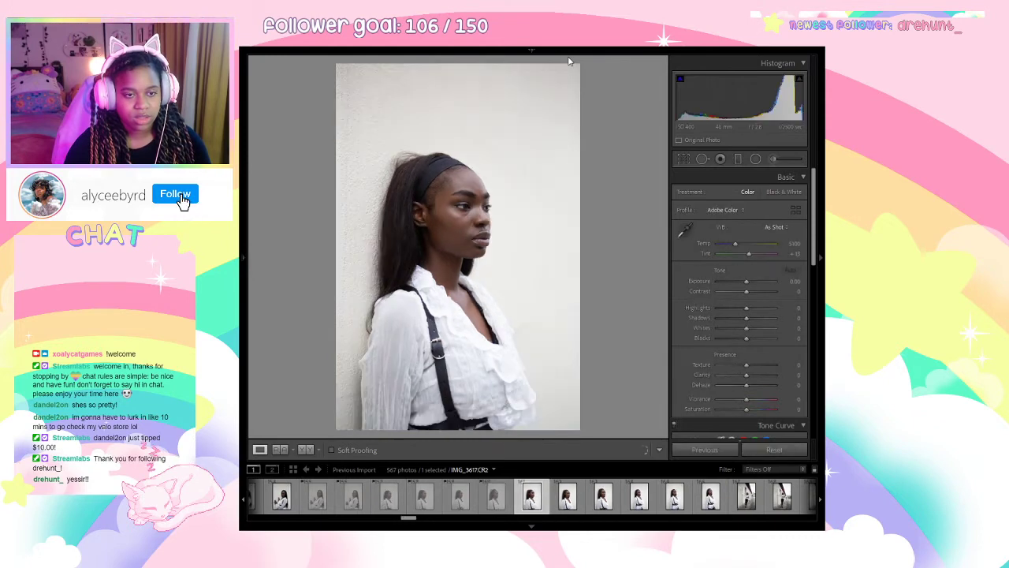
{"action": "key", "text": "x"}
{"action": "key", "text": "Right"}
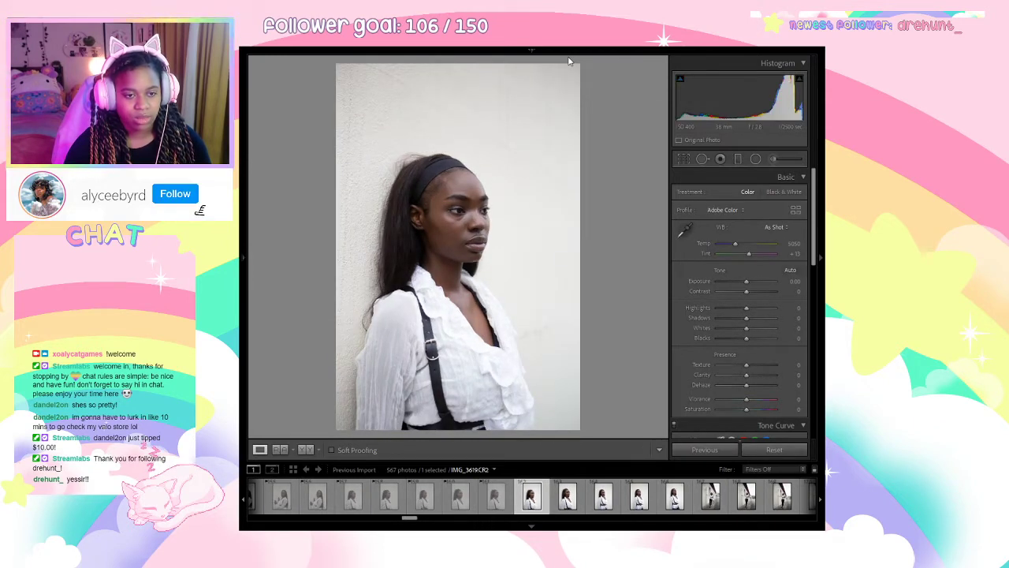
Leave IMG_3619 and IMG_3620 unflagged, and flag IMG_3621, IMG_3622 and IMG_3623 as rejected.
{"action": "key", "text": "Right"}
{"action": "key", "text": "Right"}
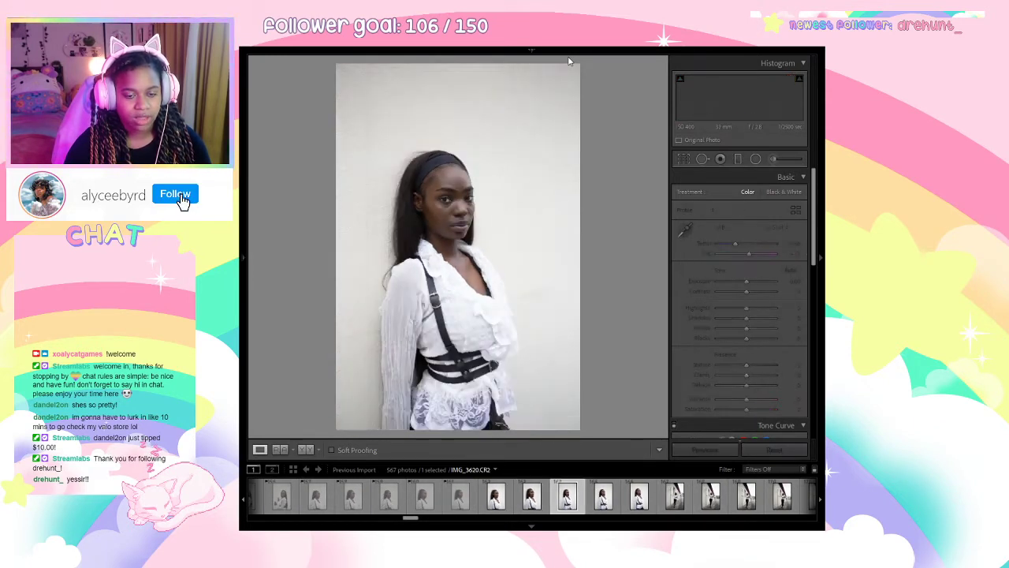
{"action": "key", "text": "x"}
{"action": "key", "text": "x"}
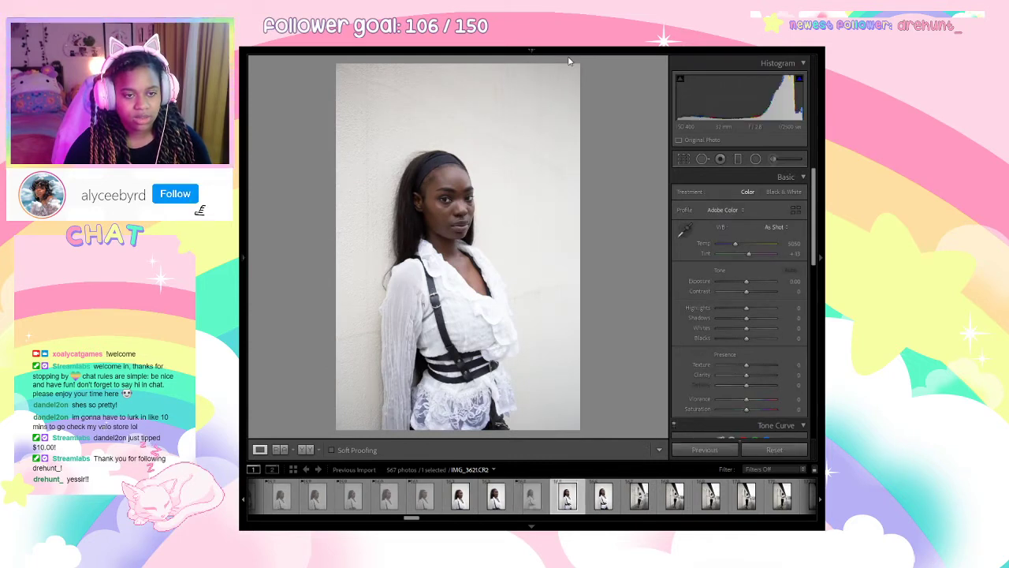
{"action": "key", "text": "x"}
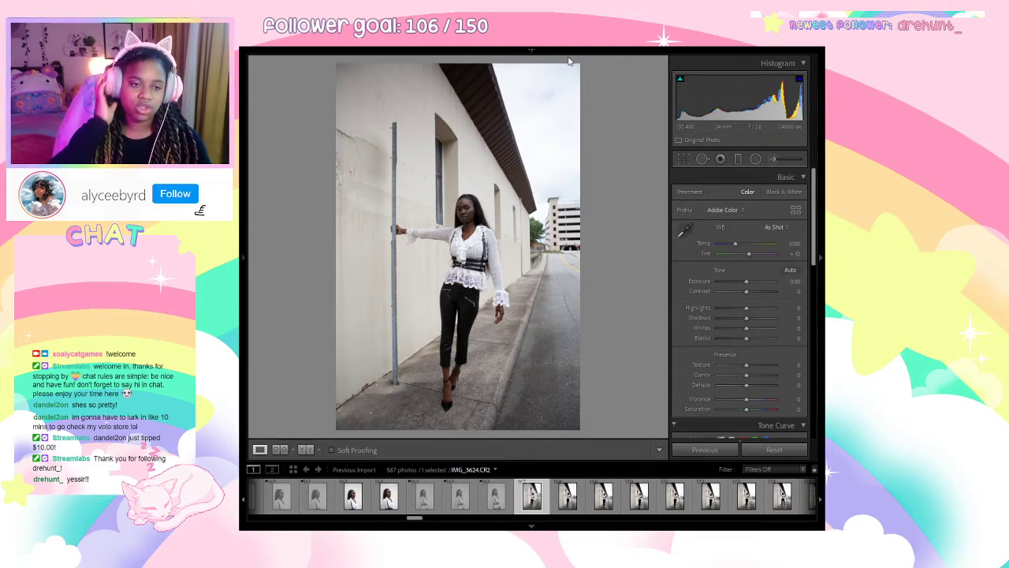
Compare the full-length pole shots IMG_3624 and IMG_3625 and flag IMG_3624 as rejected.
{"action": "key", "text": "Right"}
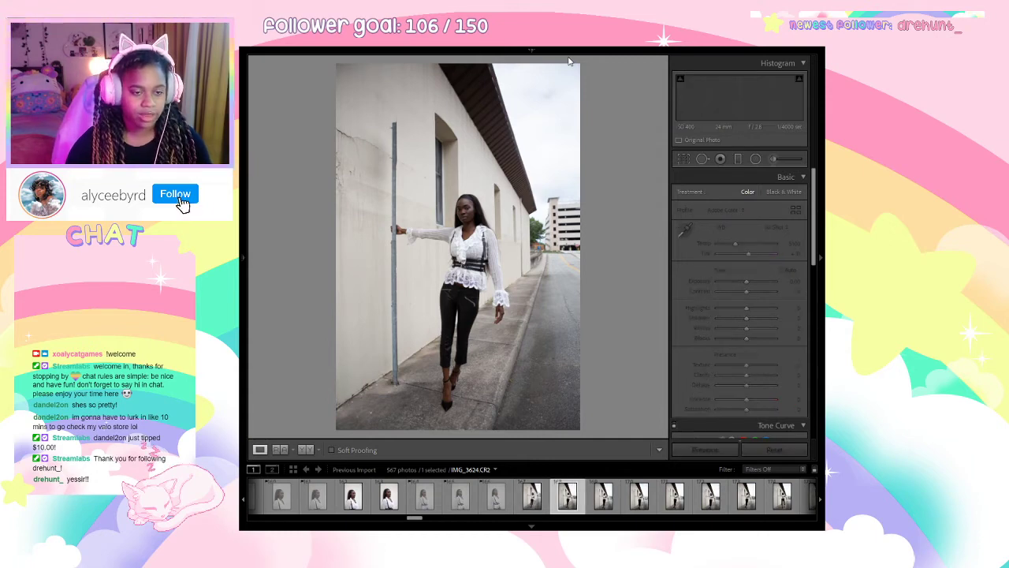
{"action": "key", "text": "Left"}
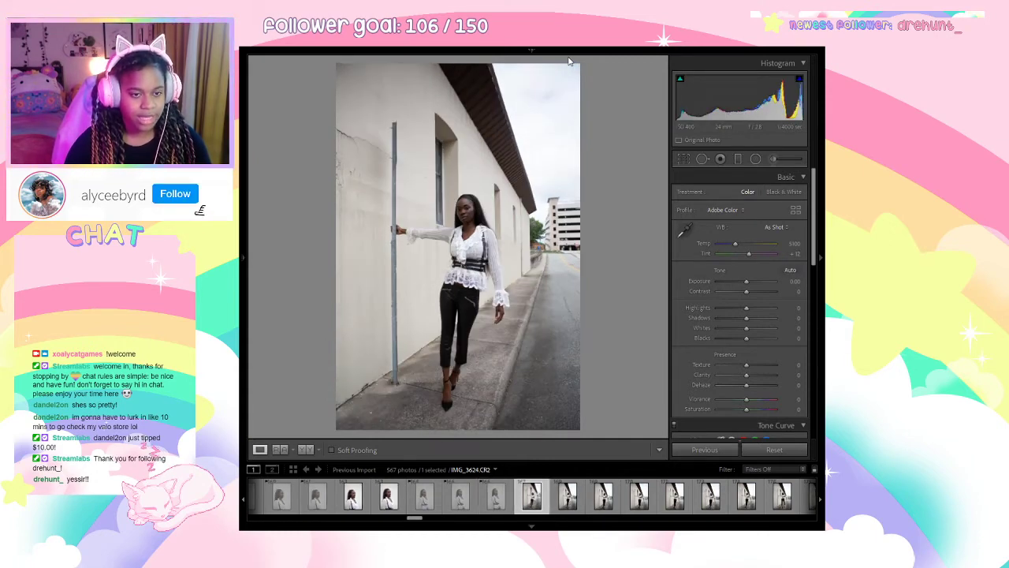
{"action": "key", "text": "Right"}
{"action": "key", "text": "Left"}
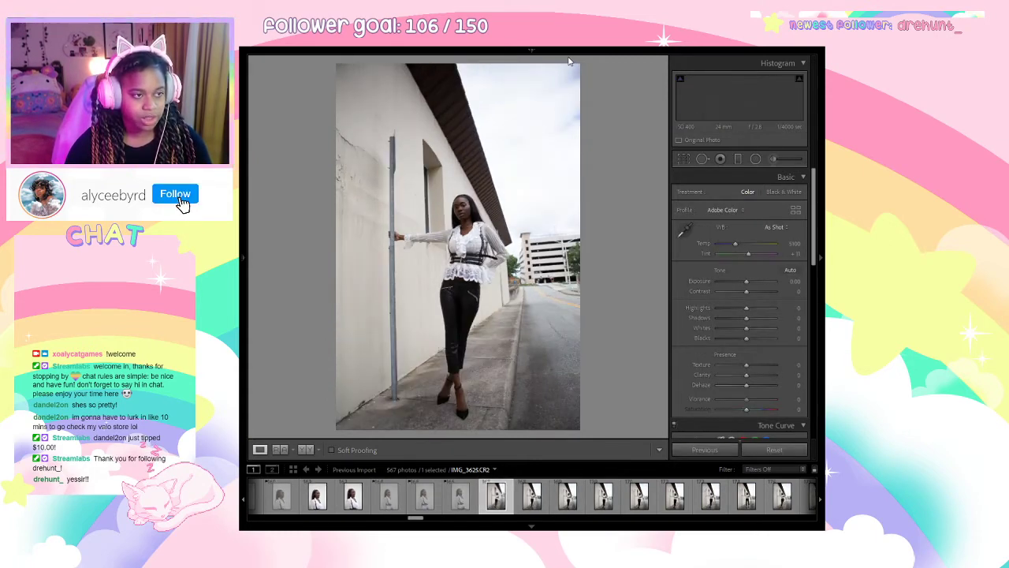
{"action": "key", "text": "Right"}
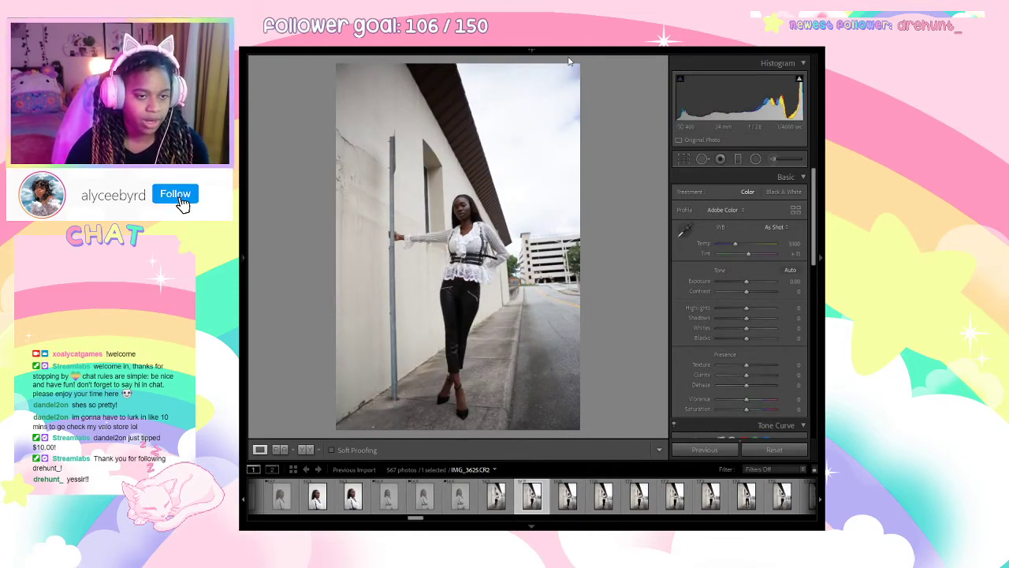
{"action": "key", "text": "Left"}
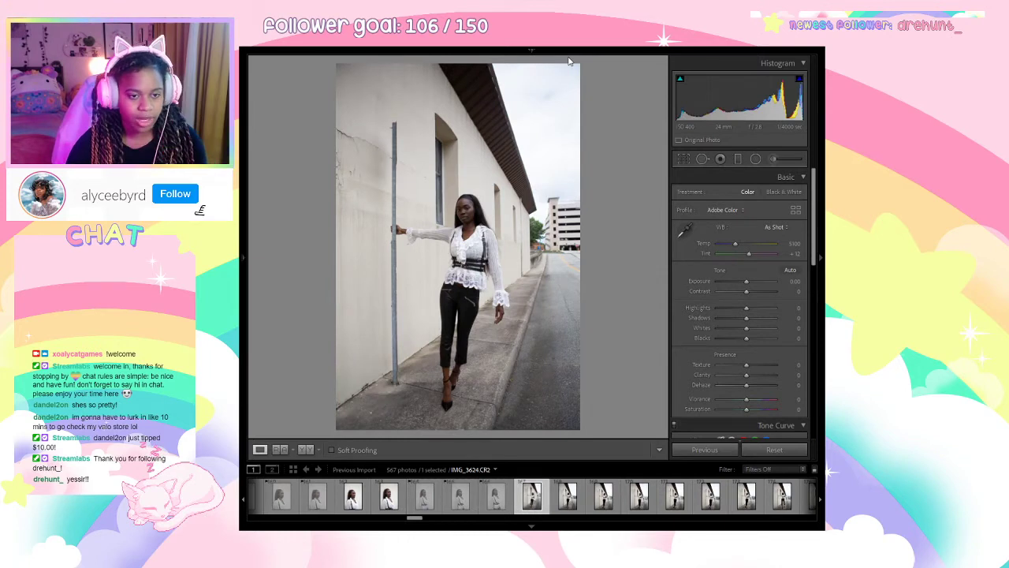
{"action": "key", "text": "Right"}
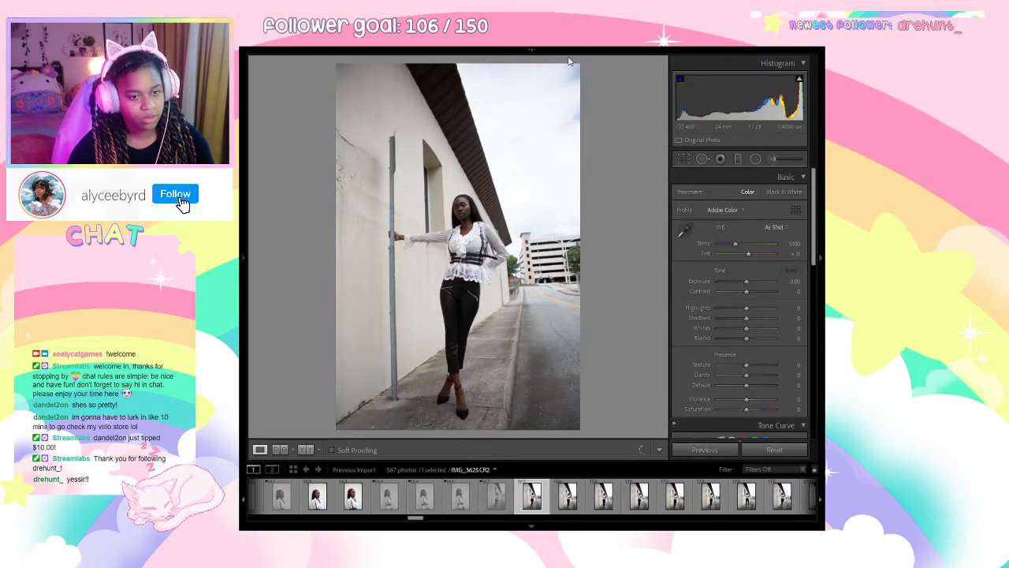
Give IMG_3625 a one-star rating and flag the similar IMG_3626 as rejected.
{"action": "key", "text": "Right"}
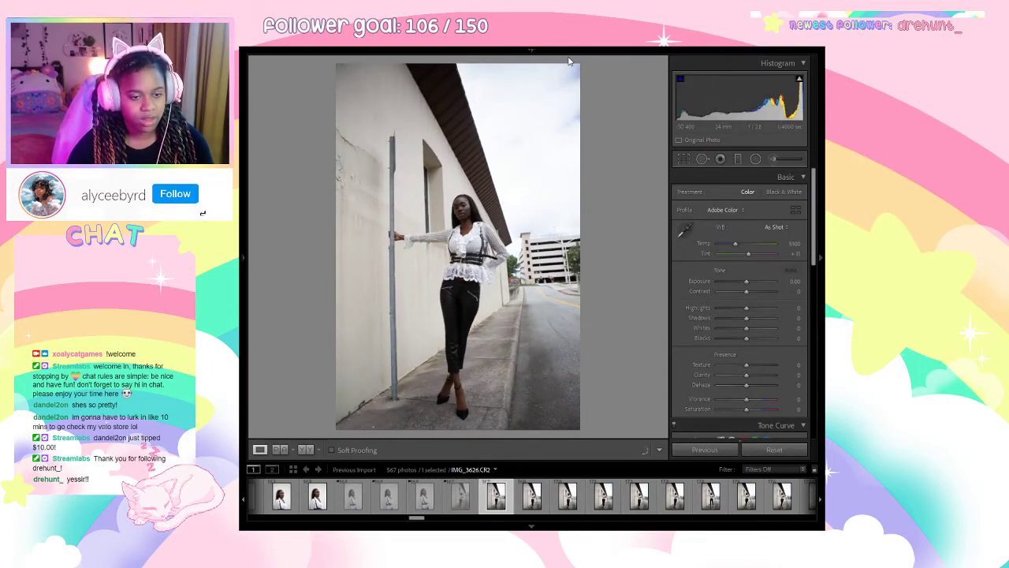
{"action": "key", "text": "1"}
{"action": "key", "text": "Right"}
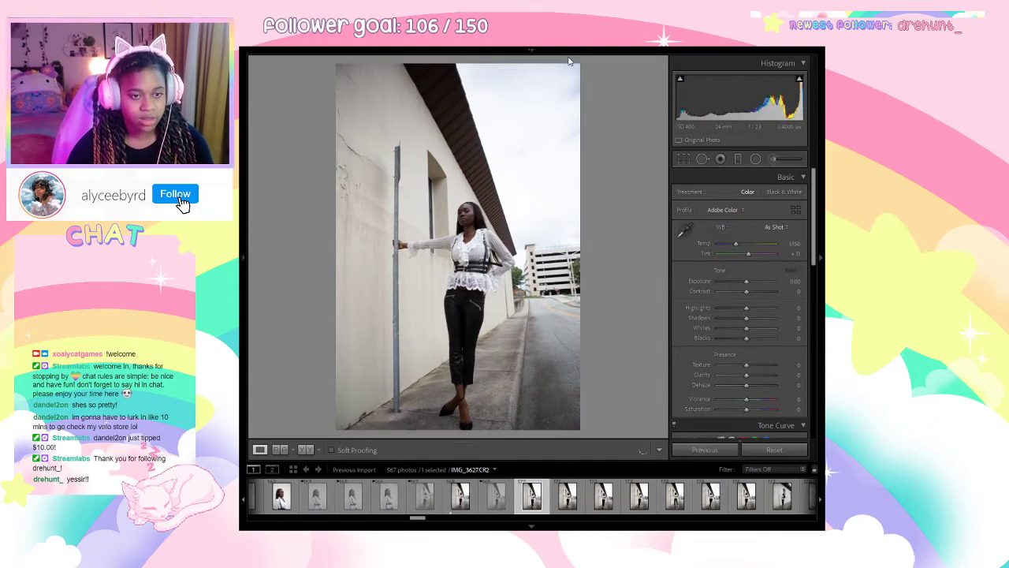
Flag the full-length pole shots IMG_3627 through IMG_3631 as rejected.
{"action": "key", "text": "x"}
{"action": "key", "text": "x"}
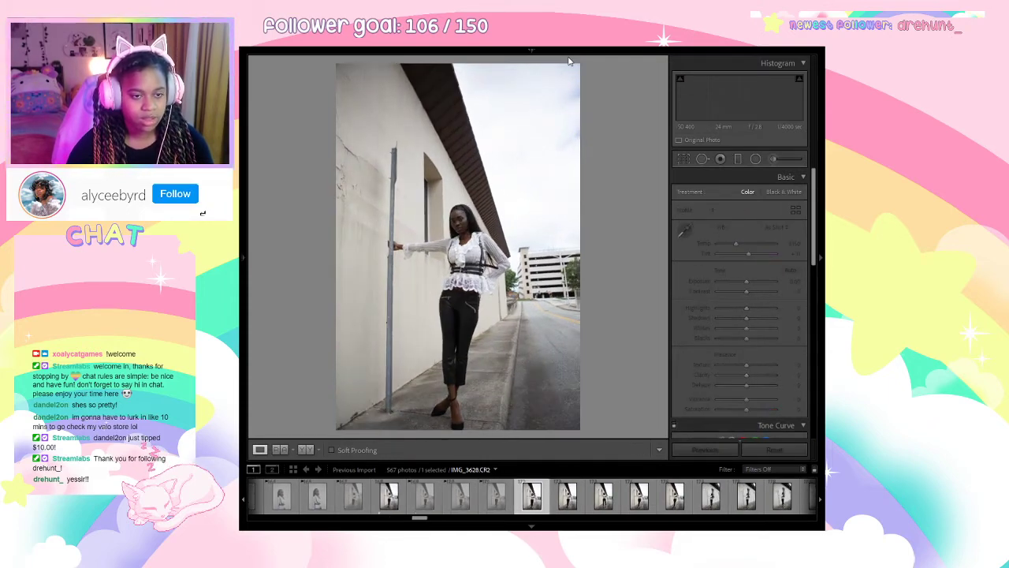
{"action": "key", "text": "x"}
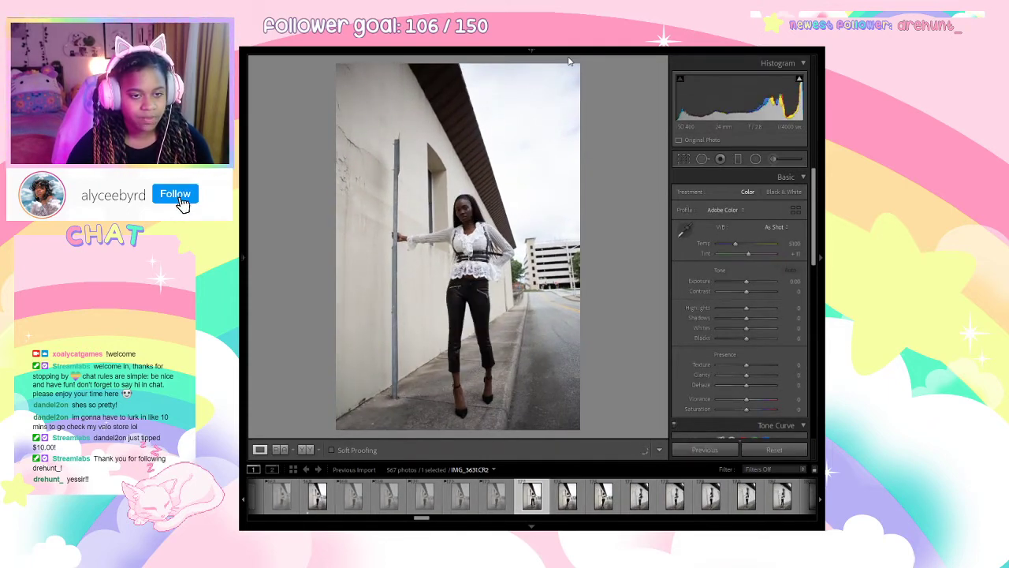
{"action": "key", "text": "x"}
Flag the crossed-legs pole shot IMG_3632 as rejected and give the similar IMG_3633 a one-star rating.
{"action": "key", "text": "Right"}
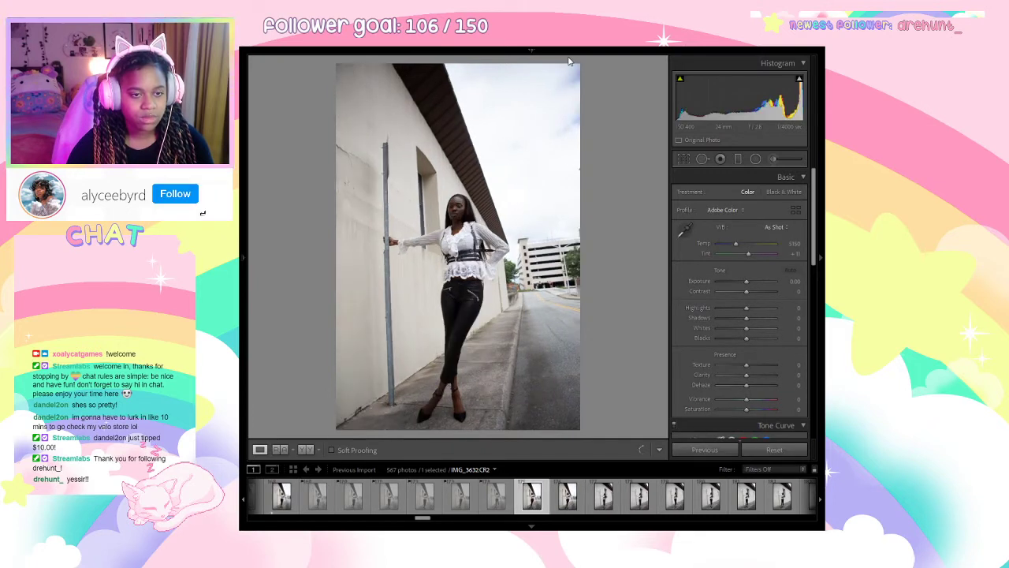
{"action": "key", "text": "x"}
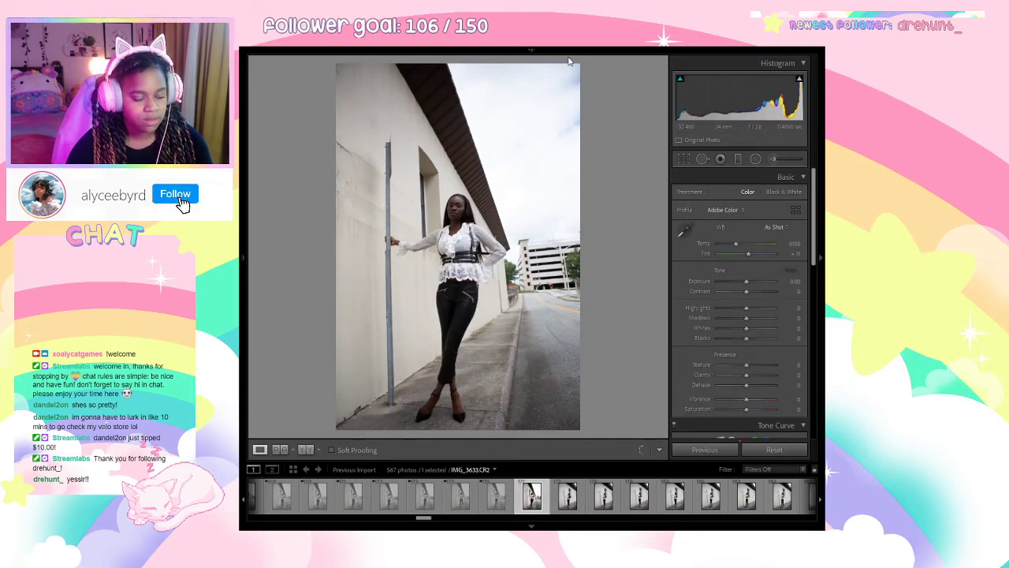
{"action": "key", "text": "1"}
Flag the shots beside the sign pole facing the wall, IMG_3634 through IMG_3642, as rejected.
{"action": "key", "text": "Right"}
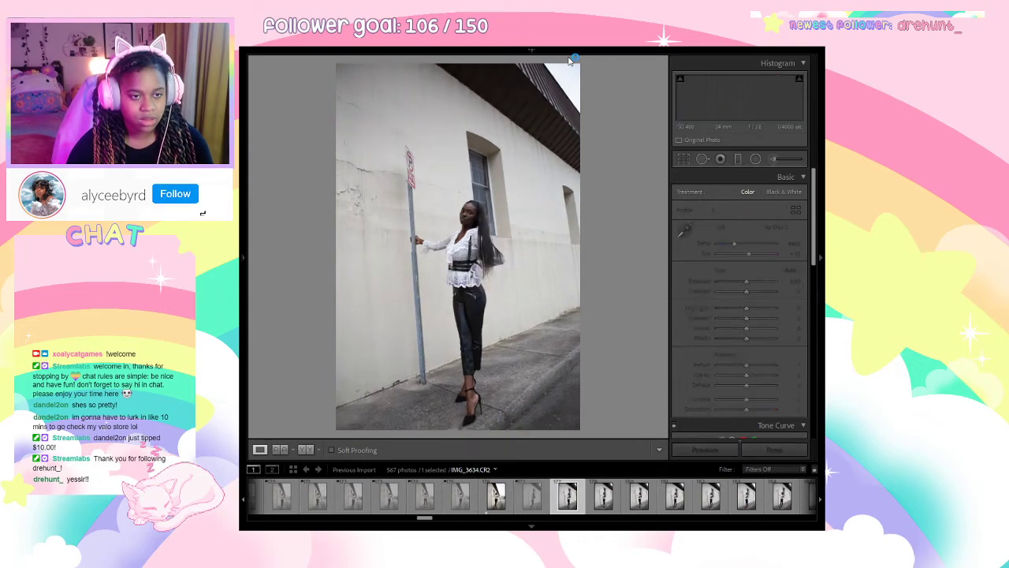
{"action": "key", "text": "x"}
{"action": "key", "text": "Right"}
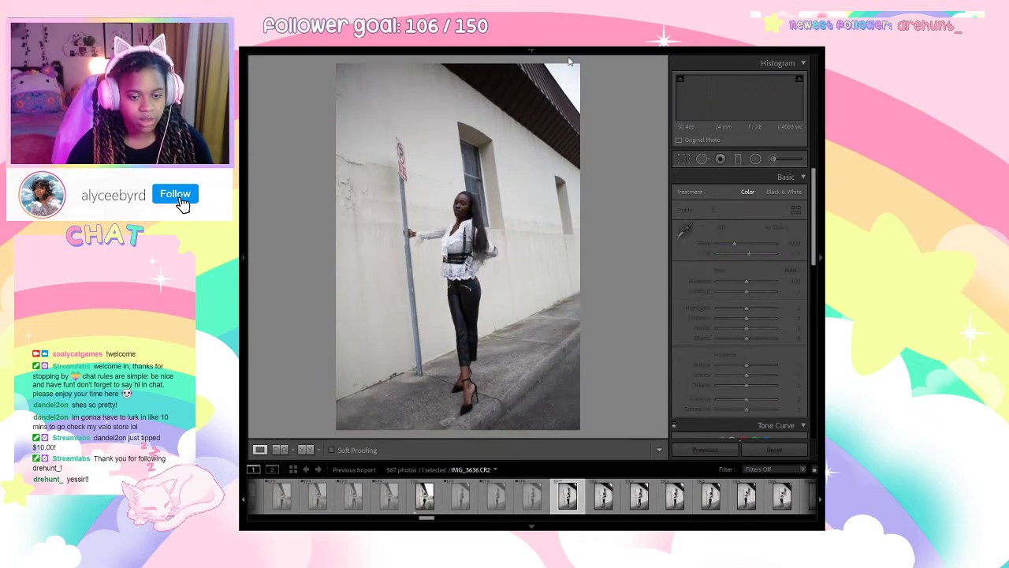
{"action": "key", "text": "Right"}
{"action": "key", "text": "x"}
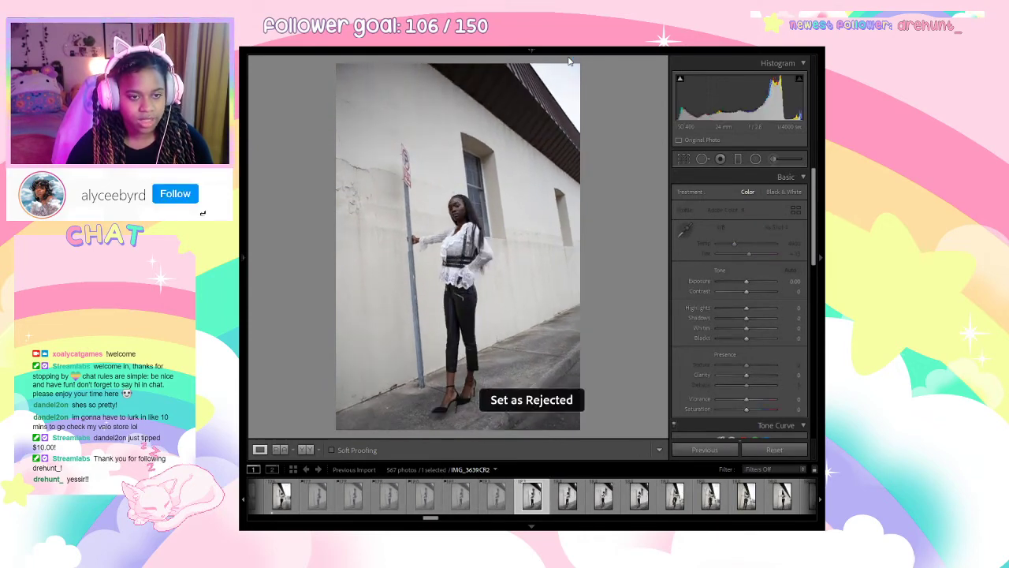
{"action": "key", "text": "Right"}
{"action": "key", "text": "x"}
{"action": "key", "text": "Right"}
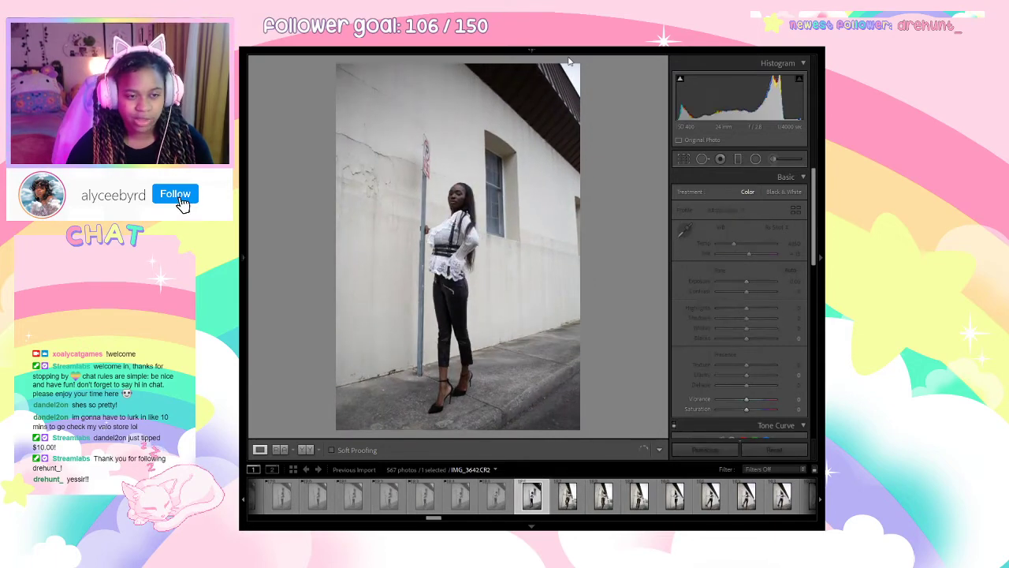
Compare IMG_3643 with the following raised-foot shot IMG_3644, flag IMG_3644 as rejected and remove that flag again.
{"action": "key", "text": "Right"}
{"action": "key", "text": "Left"}
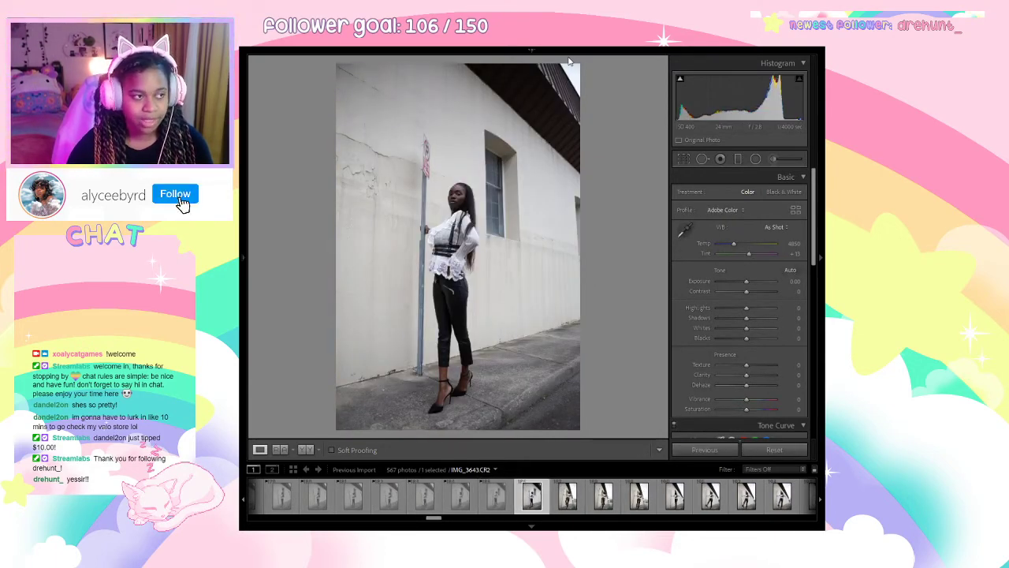
{"action": "key", "text": "Right"}
{"action": "key", "text": "x"}
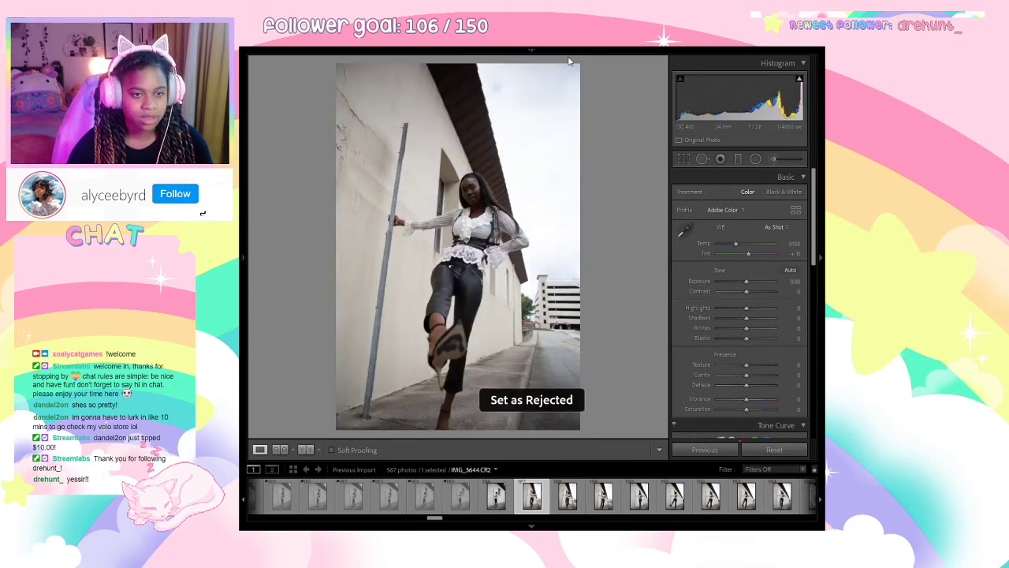
{"action": "key", "text": "Right"}
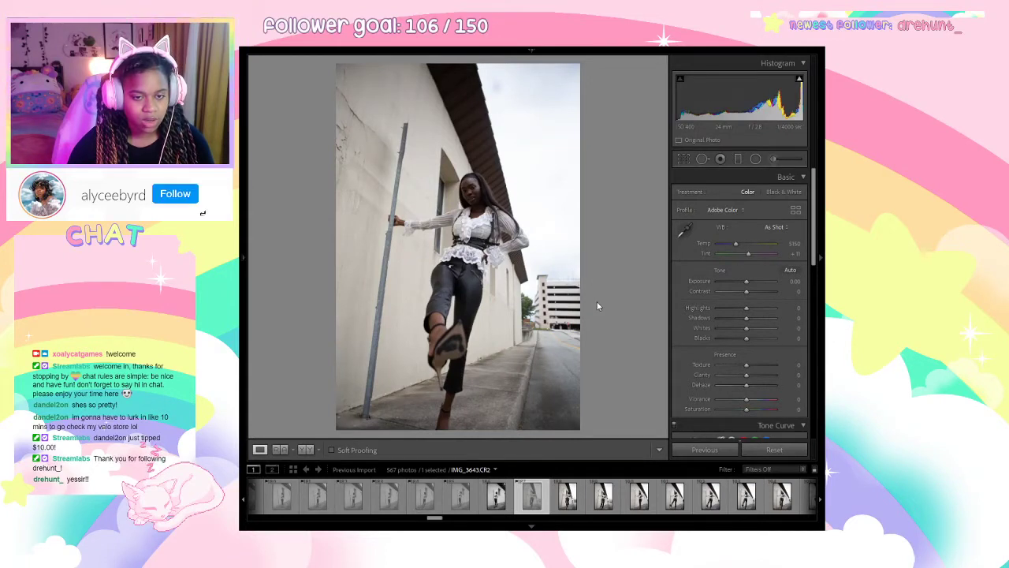
{"action": "key", "text": "u"}
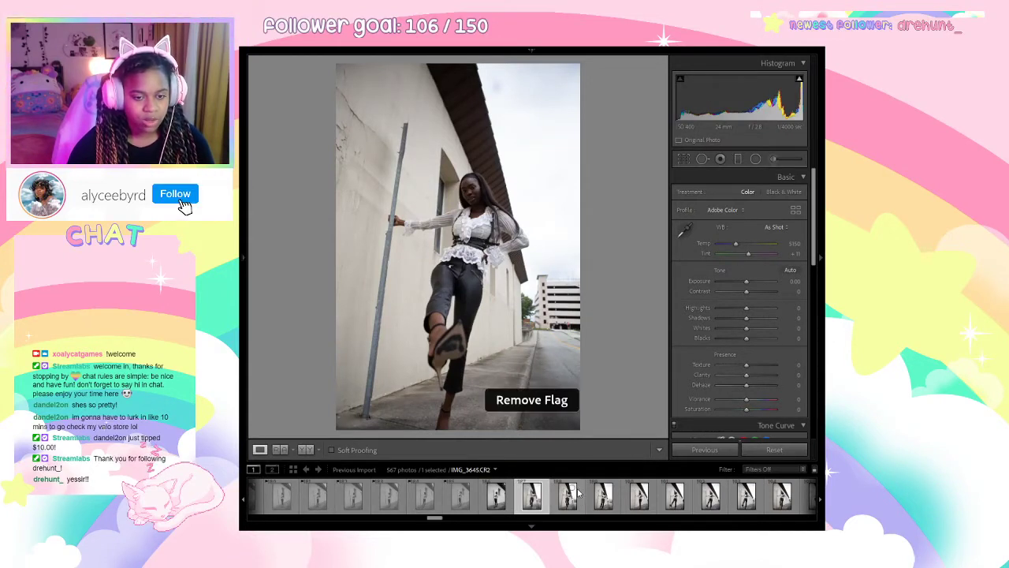
Compare the raised-foot pole shots around IMG_3645 and flag IMG_3646 and IMG_3647 as rejected.
{"action": "left_click", "coordinate": [576, 491]}
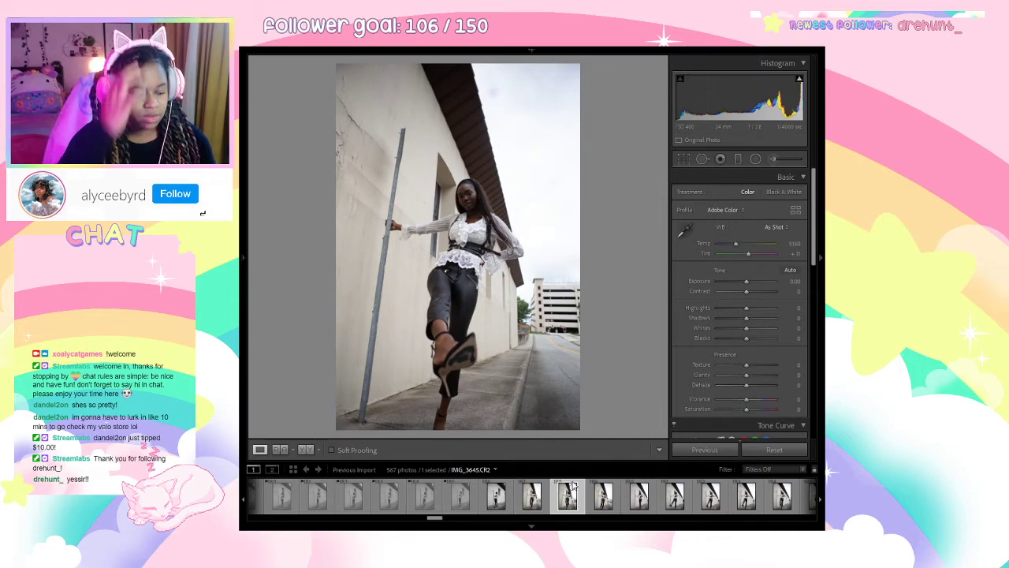
{"action": "key", "text": "Right"}
{"action": "key", "text": "Left"}
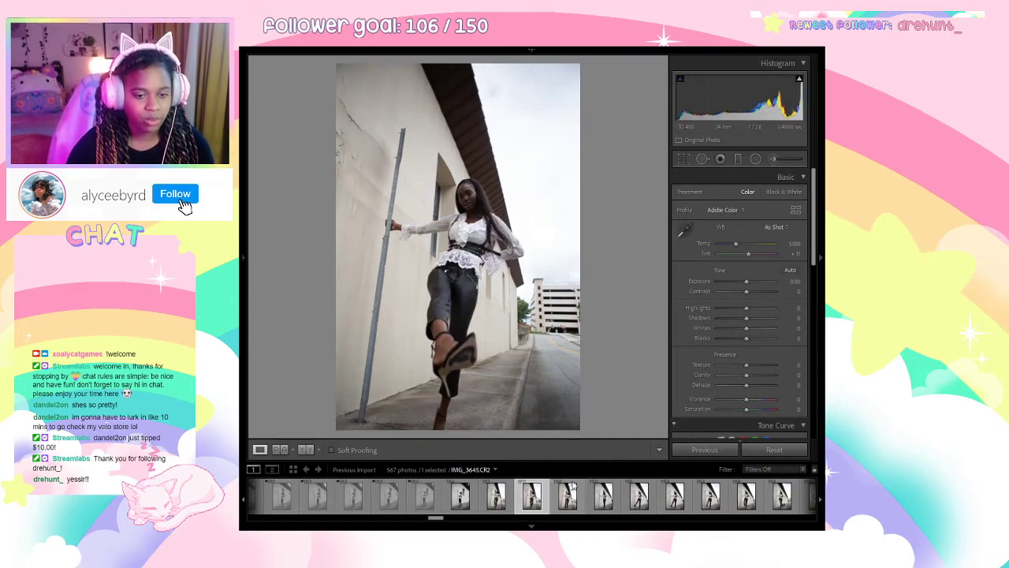
{"action": "key", "text": "Right"}
{"action": "key", "text": "shift+x"}
{"action": "key", "text": "shift+x"}
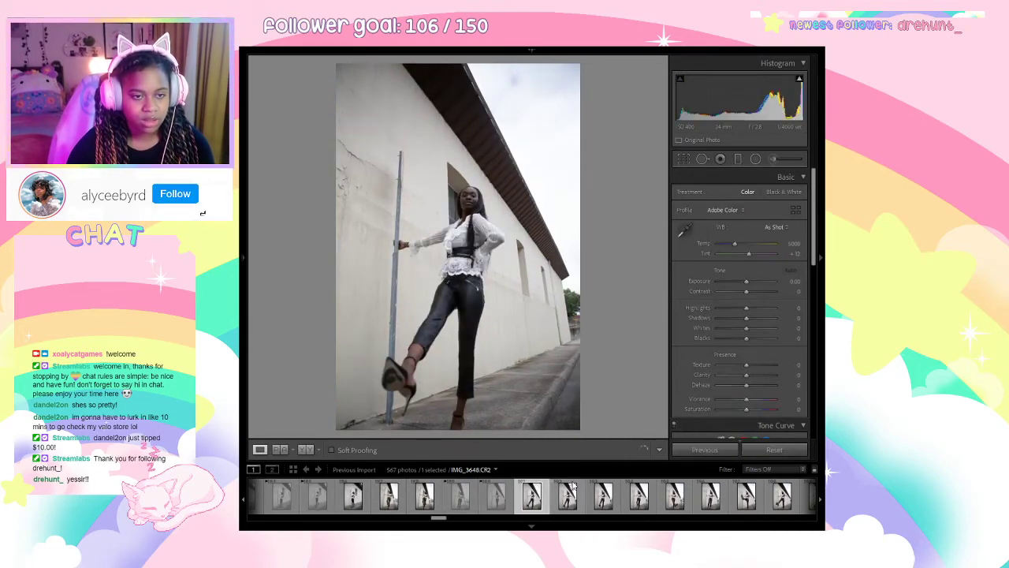
Undo the rejected flag on the smiling pole shot IMG_3647 and give it a one-star rating.
{"action": "key", "text": "Left"}
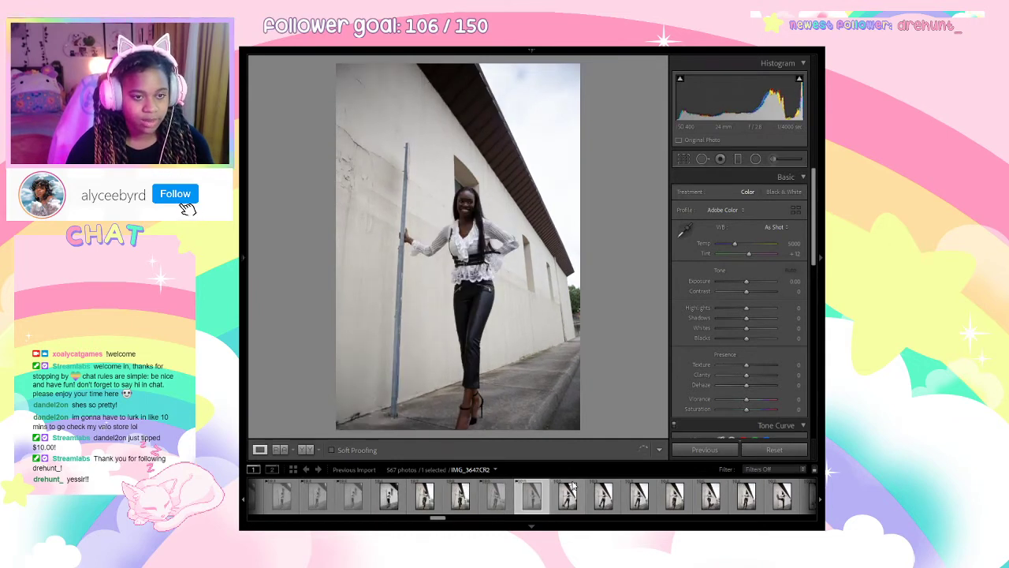
{"action": "key", "text": "ctrl+z"}
{"action": "key", "text": "1"}
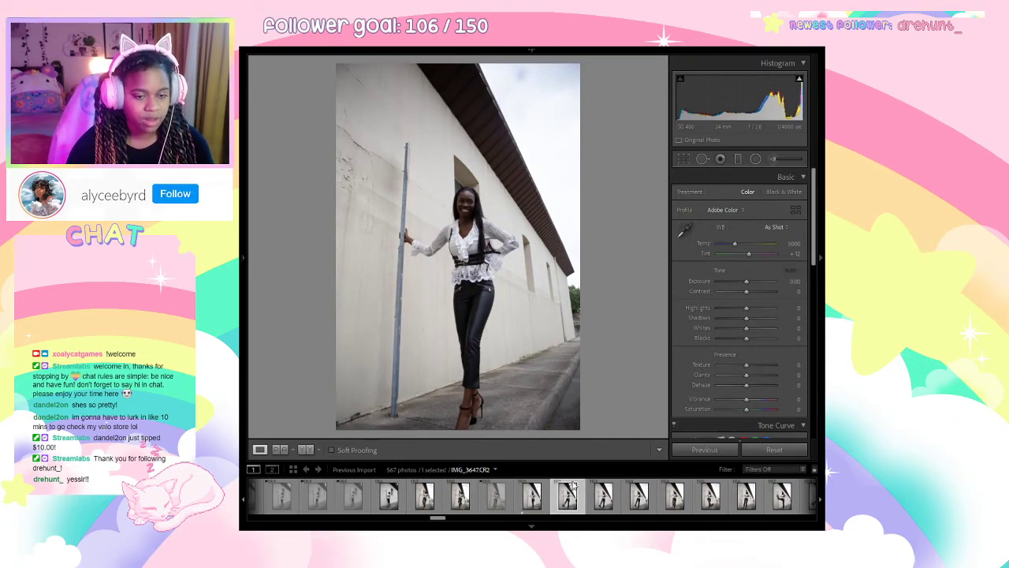
Flag all remaining sign-pole shots from IMG_3648 up to the first close-up portrait, IMG_3663, as rejected.
{"action": "key", "text": "Right"}
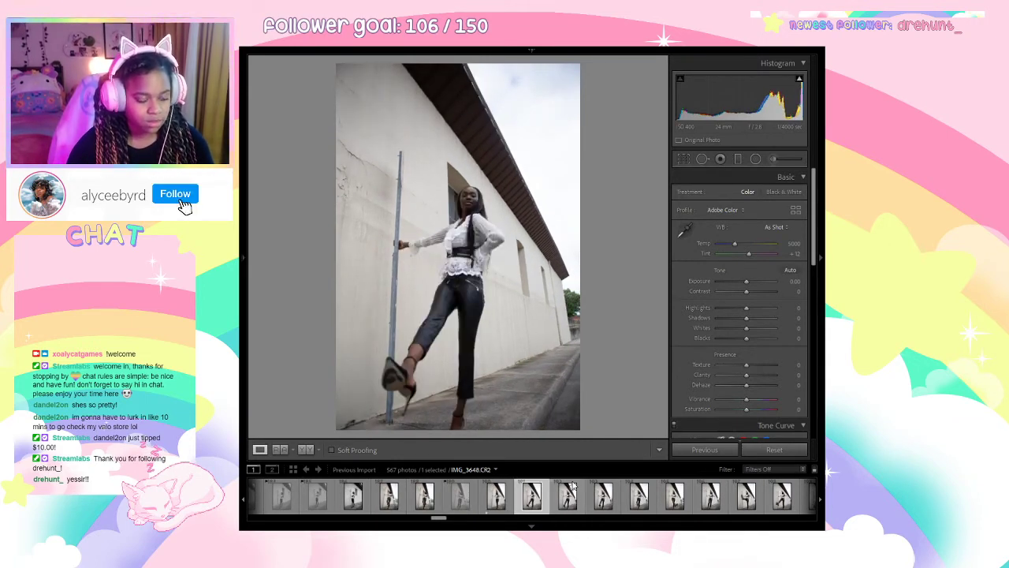
{"action": "key", "text": "Right"}
{"action": "key", "text": "x"}
{"action": "key", "text": "x"}
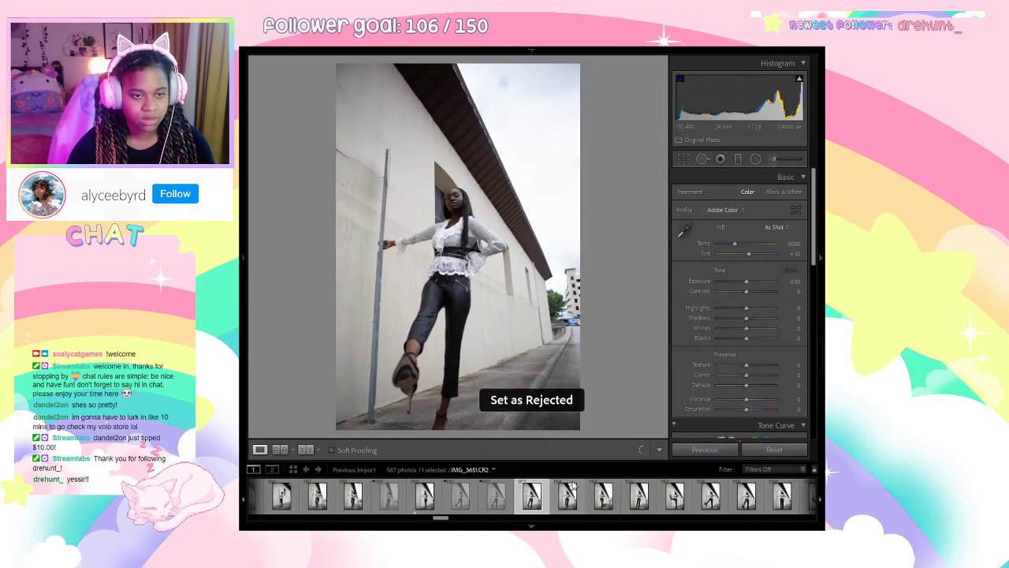
{"action": "key", "text": "x"}
{"action": "key", "text": "x"}
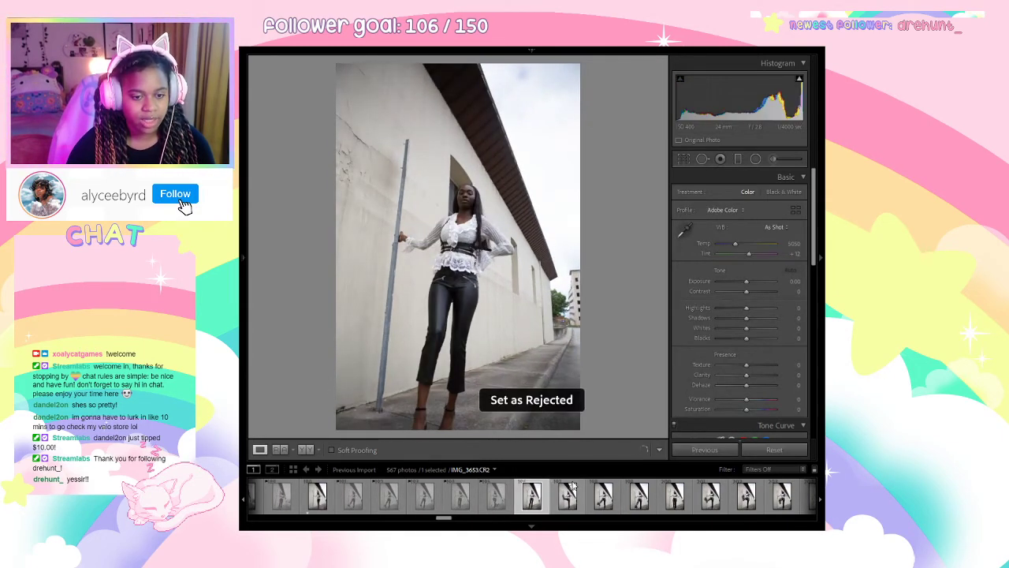
{"action": "key", "text": "x"}
{"action": "key", "text": "x"}
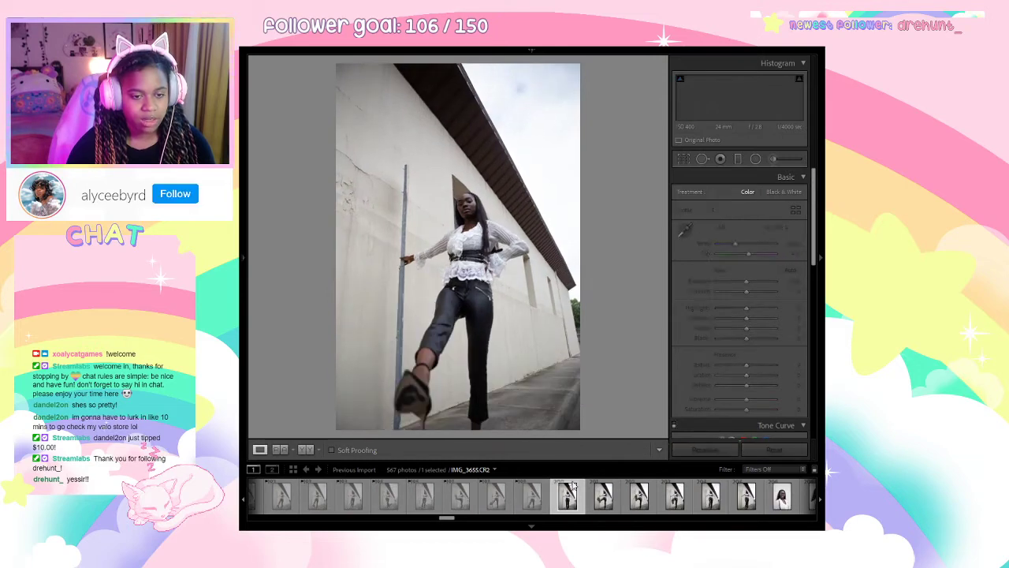
{"action": "key", "text": "x"}
{"action": "key", "text": "x"}
{"action": "key", "text": "x"}
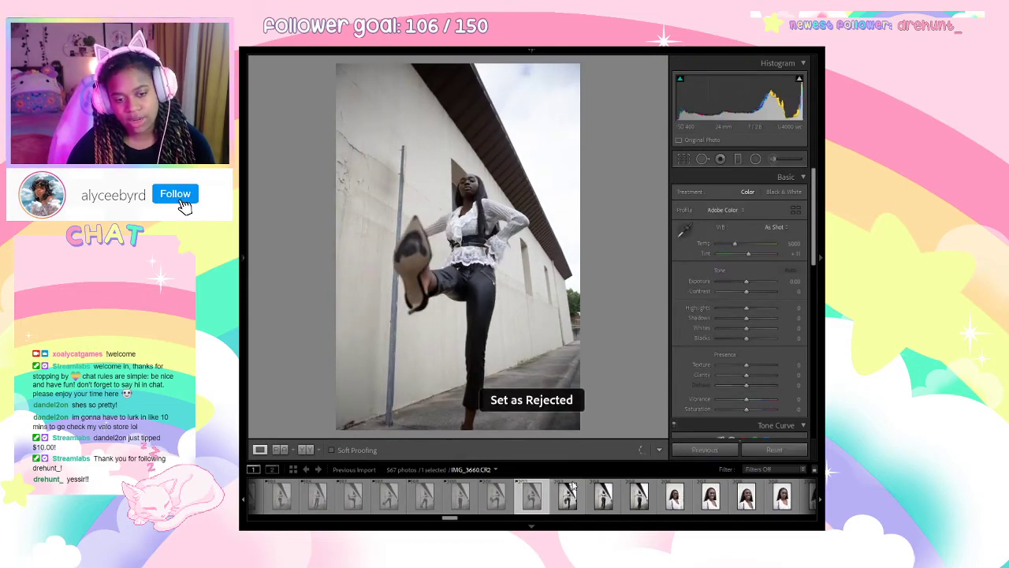
{"action": "key", "text": "x"}
{"action": "key", "text": "x"}
{"action": "key", "text": "x"}
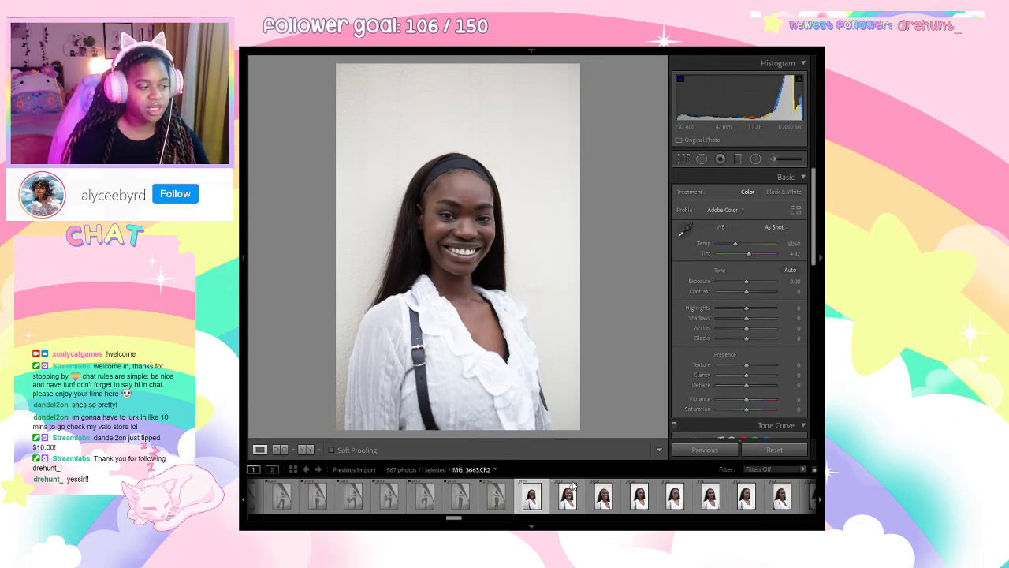
Flag the close-up portraits IMG_3663 and IMG_3665 through IMG_3667 as rejected, leaving the smiling IMG_3664 unflagged.
{"action": "key", "text": "Right"}
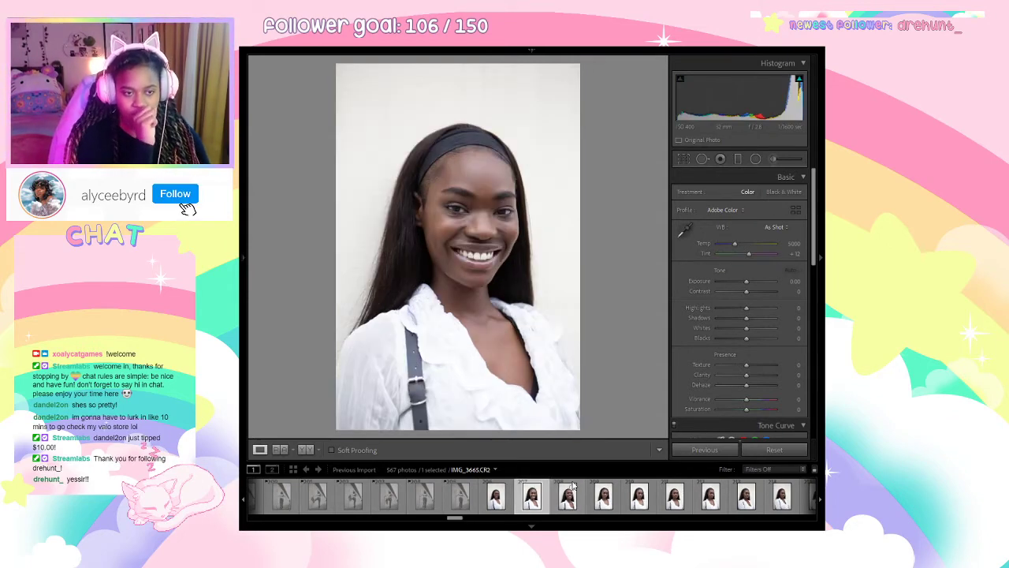
{"action": "key", "text": "Right"}
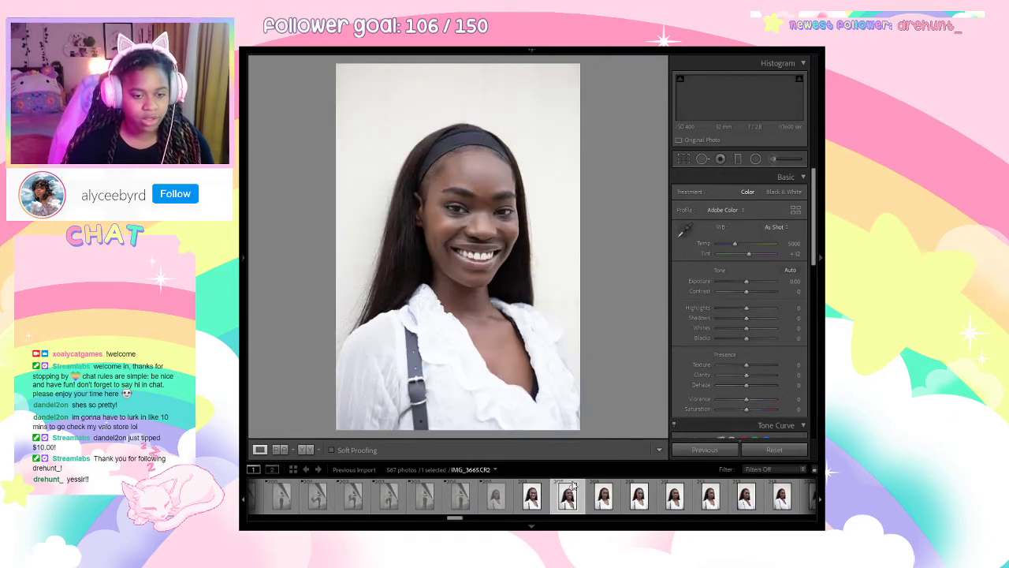
{"action": "key", "text": "Right"}
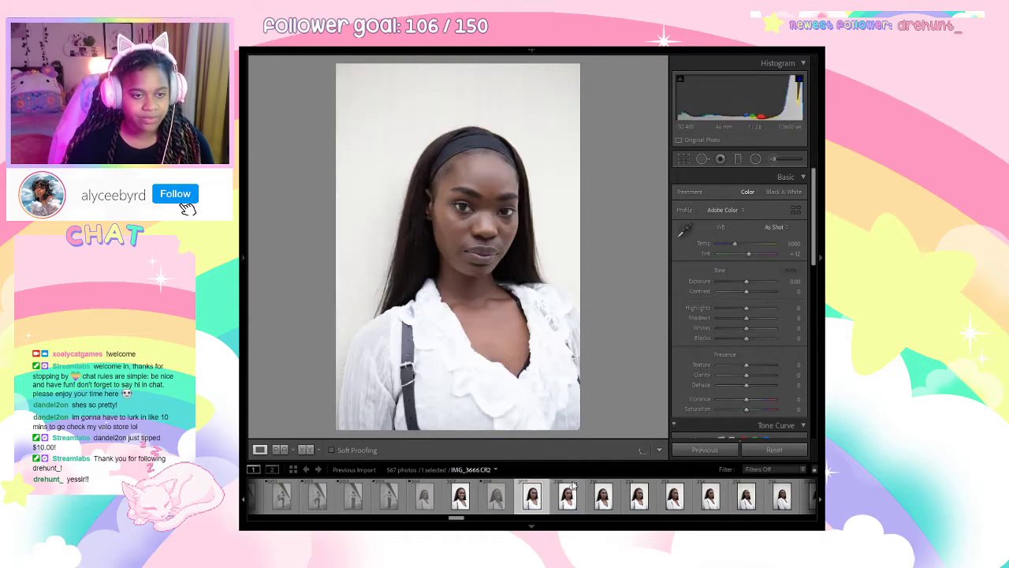
{"action": "key", "text": "Right"}
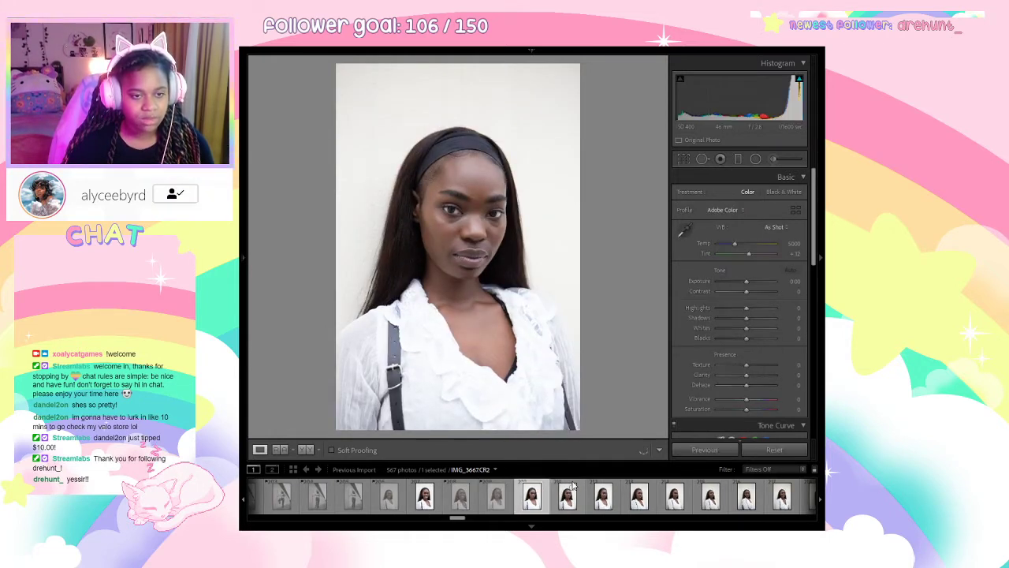
Flag the close-up IMG_3668 as rejected, undo that flag, and give IMG_3668 and IMG_3669 one-star ratings.
{"action": "key", "text": "x"}
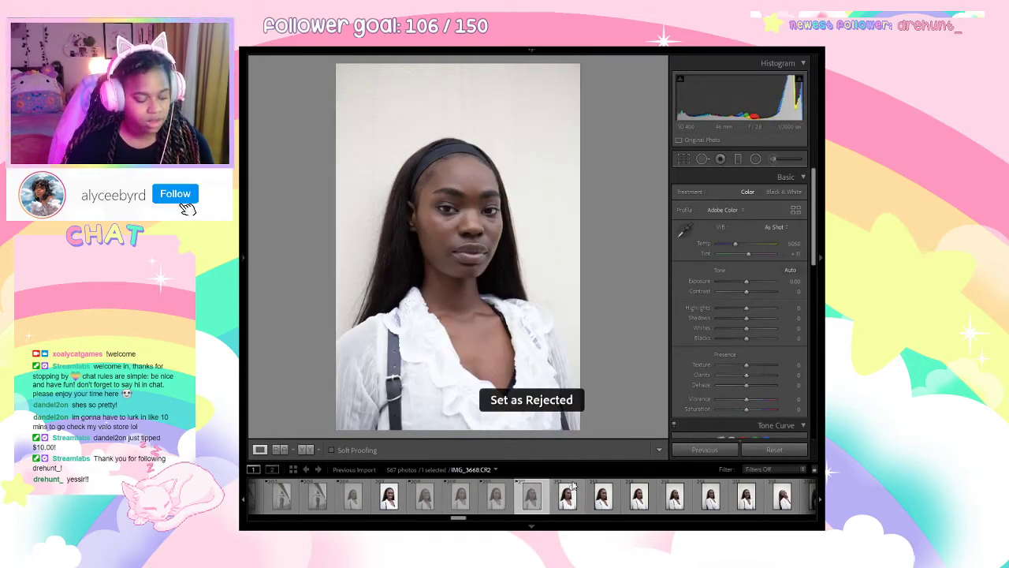
{"action": "key", "text": "ctrl+z"}
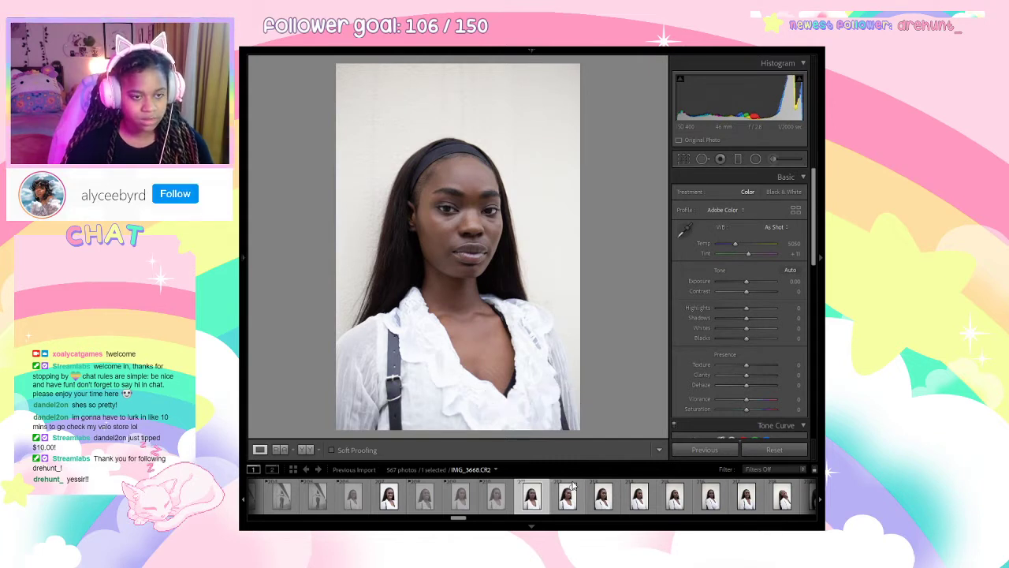
{"action": "key", "text": "Right"}
{"action": "key", "text": "Right"}
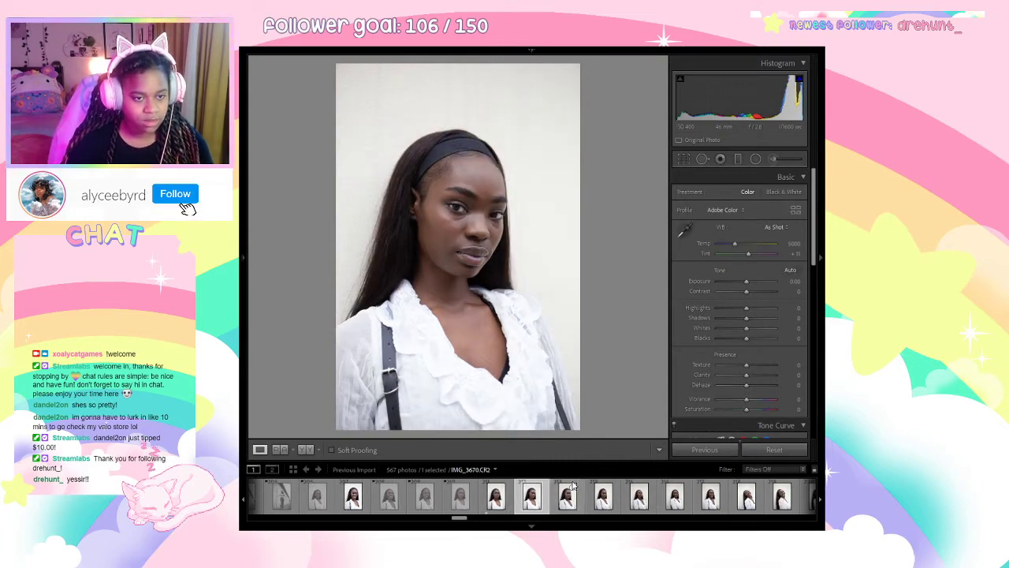
{"action": "key", "text": "1"}
Compare the serious turned-shoulder portraits with the neighbouring smiling shot and flag IMG_3670 through IMG_3673 as rejected.
{"action": "key", "text": "Right"}
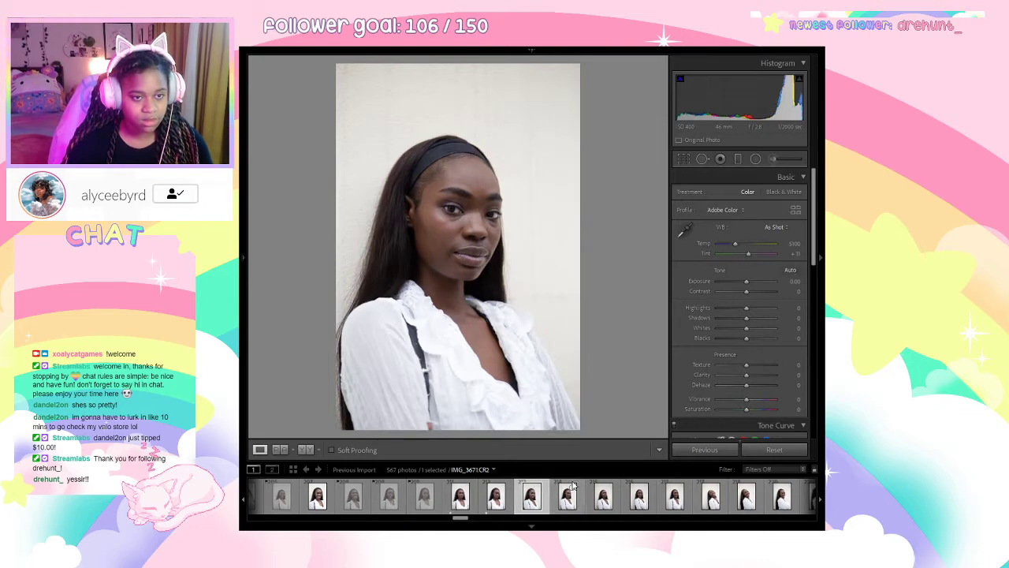
{"action": "key", "text": "x"}
{"action": "key", "text": "Right"}
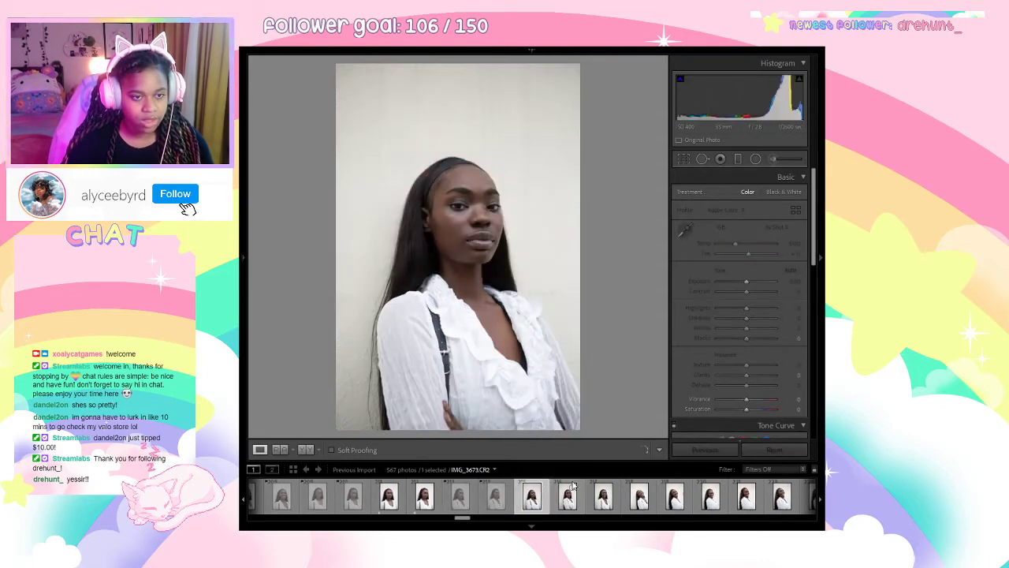
{"action": "key", "text": "Right"}
{"action": "key", "text": "Right"}
{"action": "key", "text": "Left"}
{"action": "key", "text": "Left"}
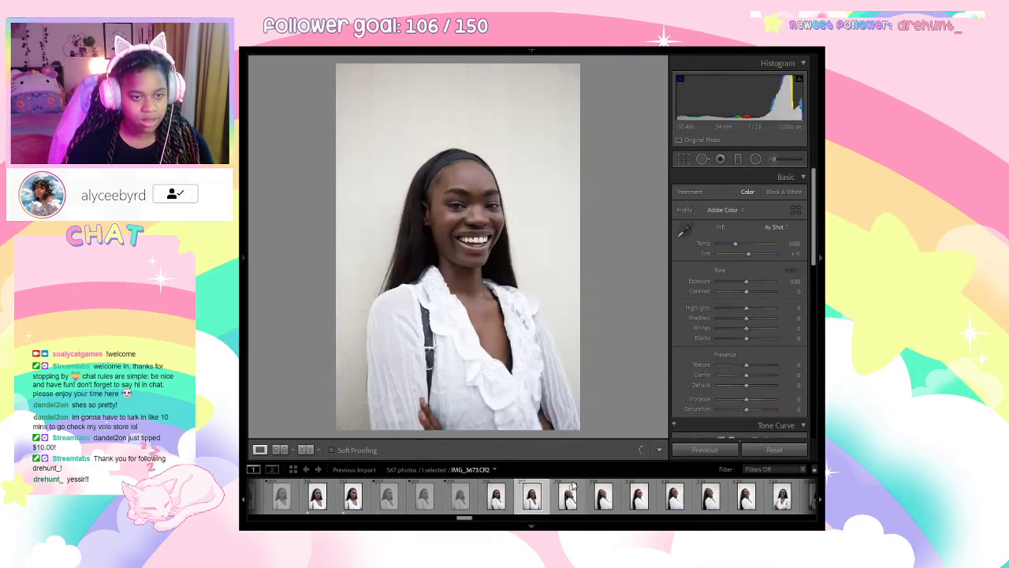
{"action": "key", "text": "x"}
{"action": "key", "text": "Right"}
{"action": "key", "text": "Right"}
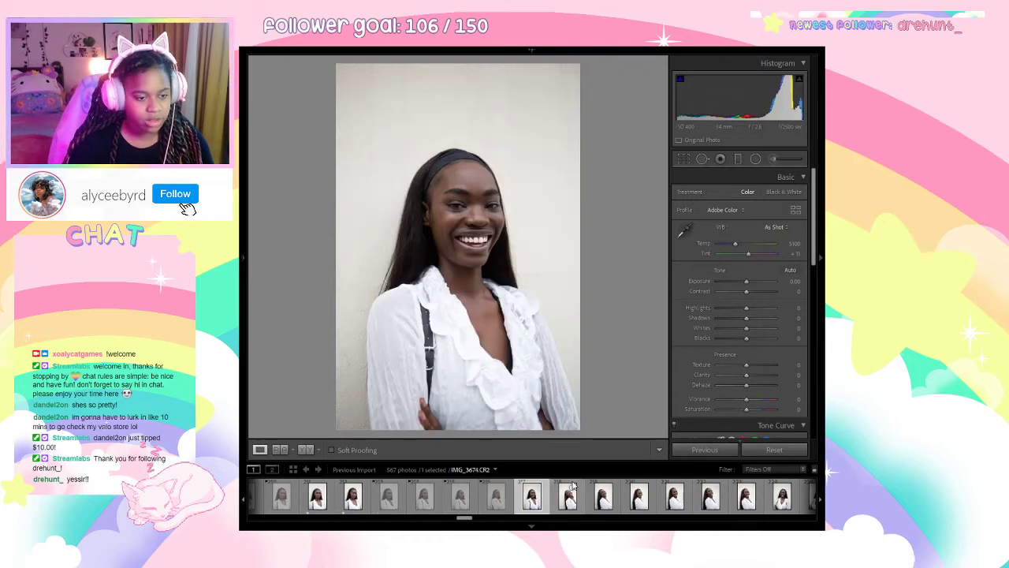
Switch to the side-by-side reference view and set the smiling close-up IMG_3664 as the reference photo.
{"action": "left_click", "coordinate": [307, 448]}
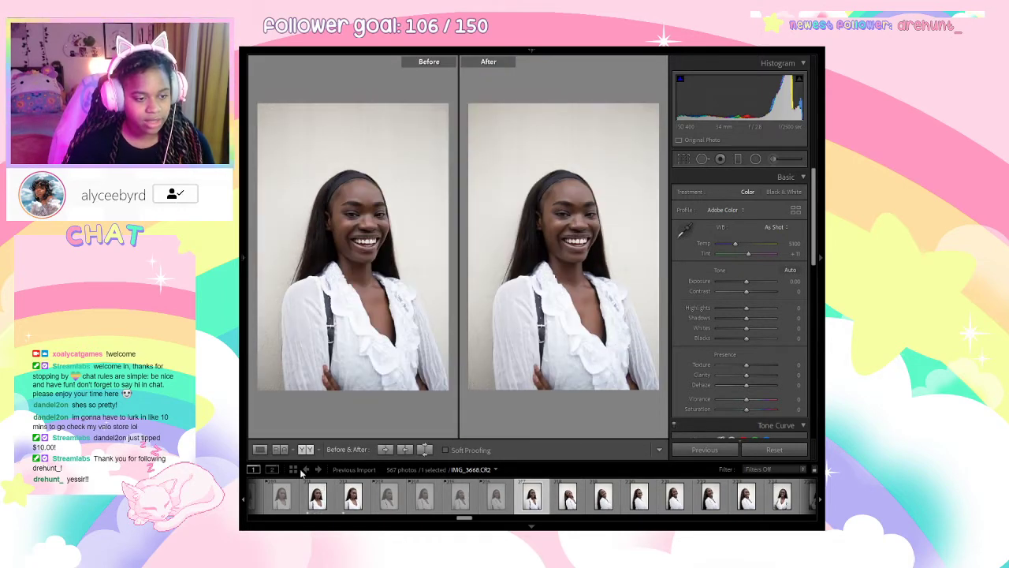
{"action": "key", "text": "shift+r"}
{"action": "key", "text": "Return"}
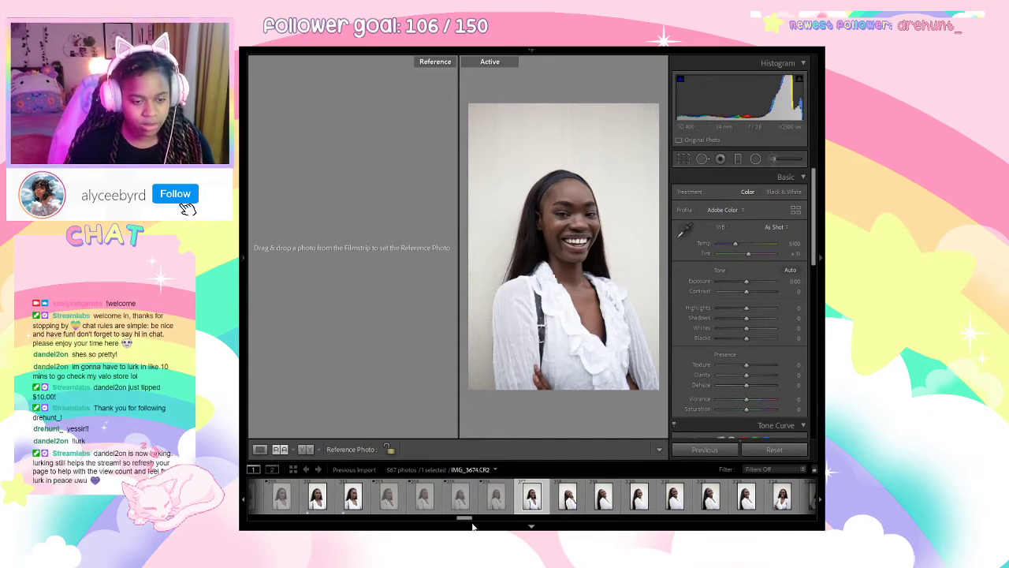
{"action": "left_click_drag", "start_coordinate": [465, 523], "coordinate": [463, 523]}
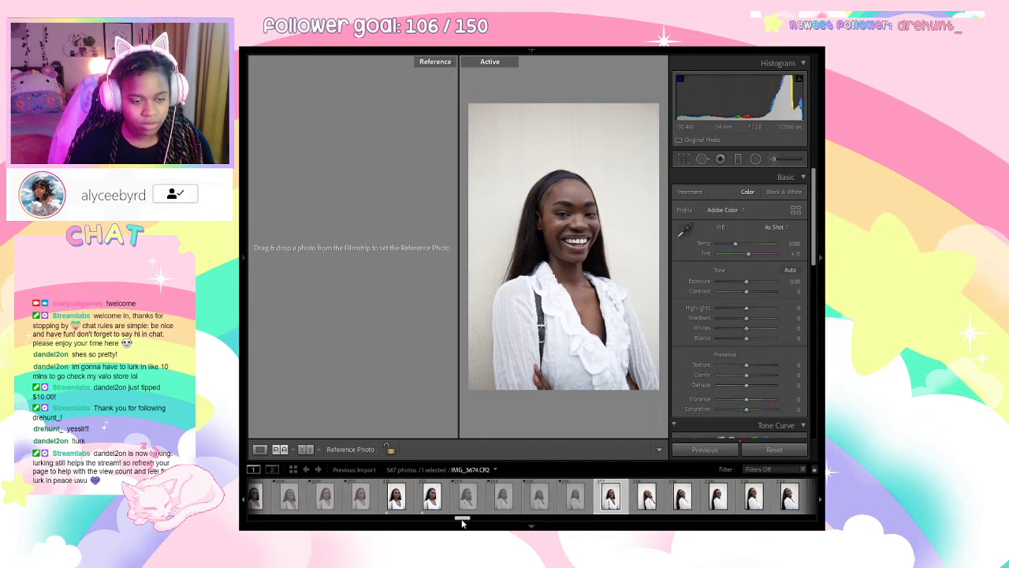
{"action": "left_click", "coordinate": [255, 496]}
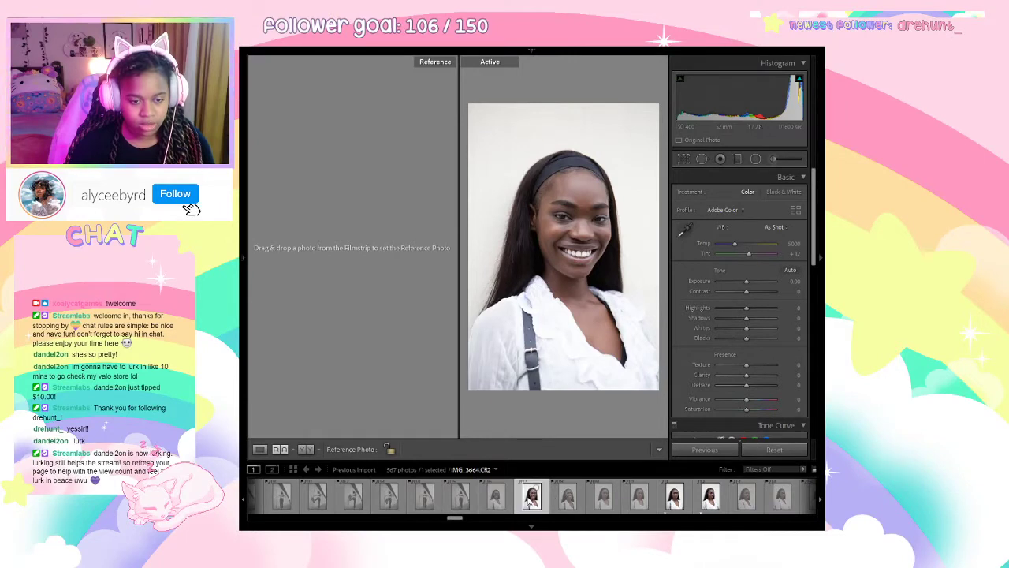
{"action": "left_click_drag", "start_coordinate": [529, 503], "coordinate": [376, 288]}
Compare the smiling crossed-arms portrait IMG_3674 against the reference photo and give it a one-star rating in the single-photo view.
{"action": "left_click", "coordinate": [709, 496]}
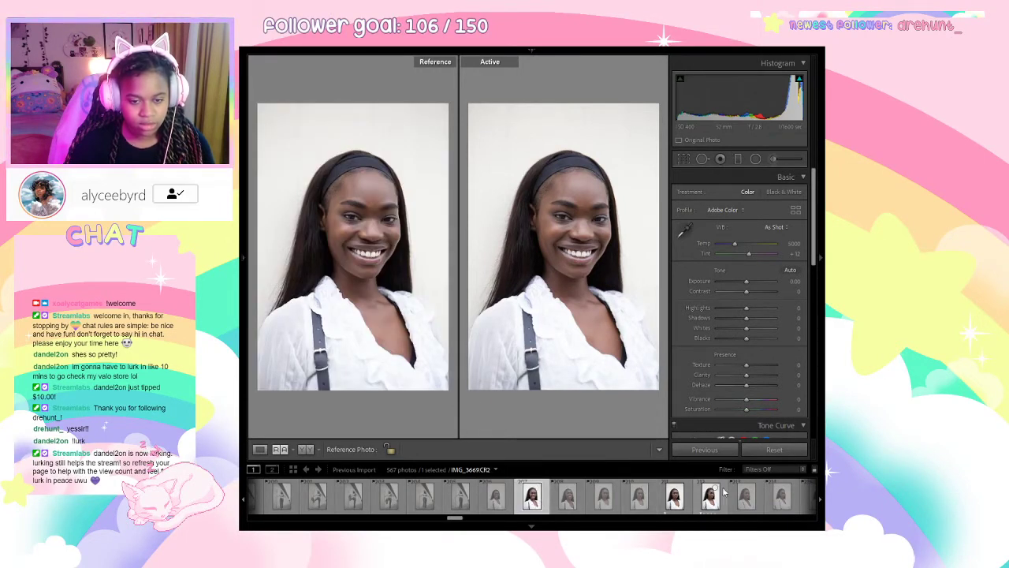
{"action": "left_click", "coordinate": [745, 496]}
{"action": "key", "text": "Right"}
{"action": "key", "text": "Right"}
{"action": "key", "text": "Right"}
{"action": "key", "text": "Right"}
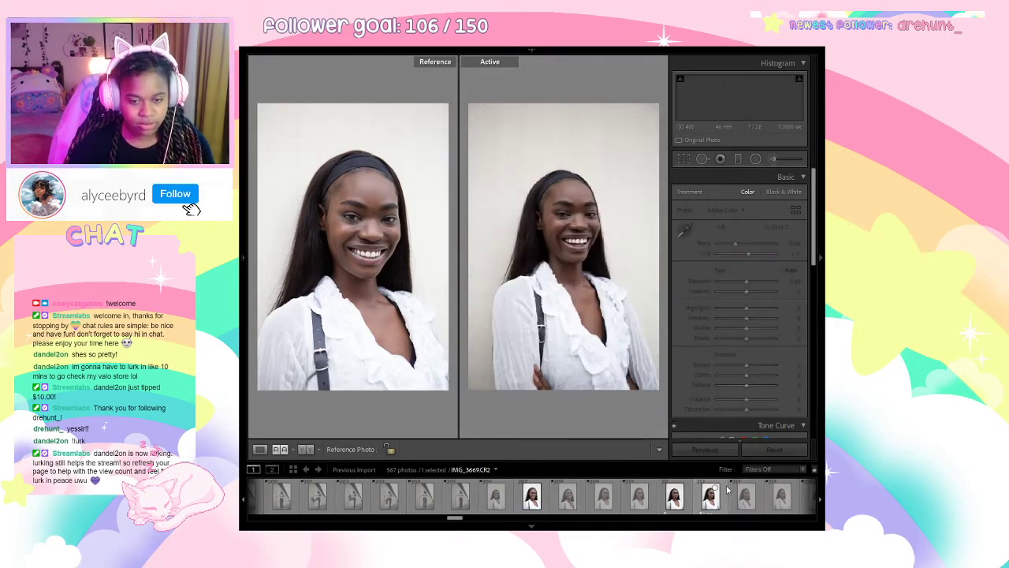
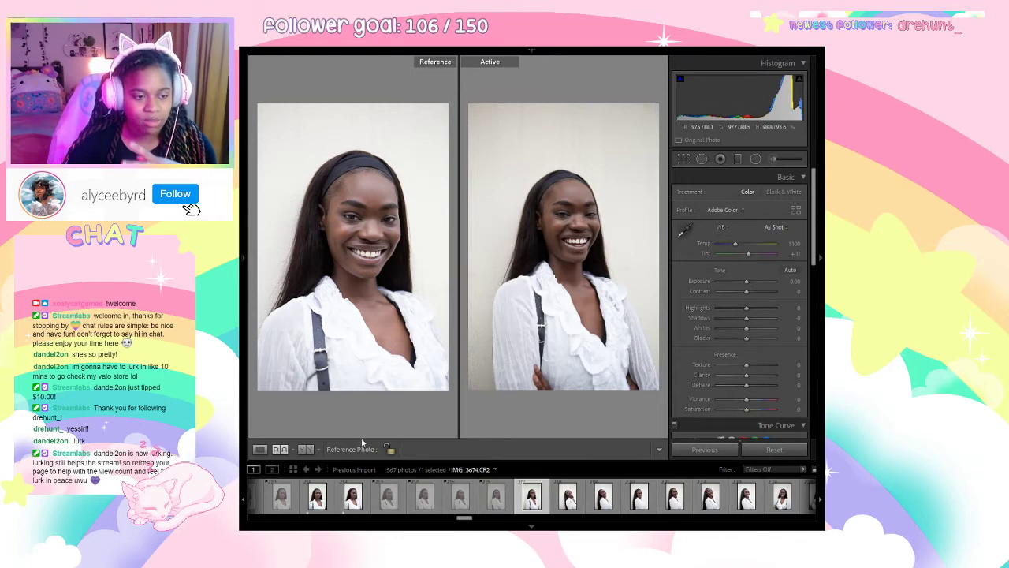
{"action": "left_click", "coordinate": [260, 449]}
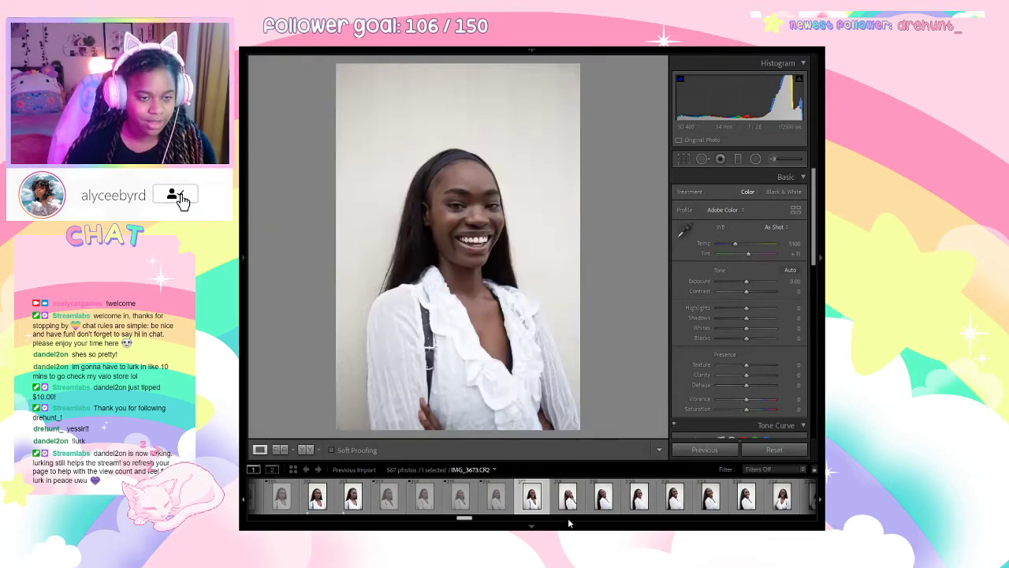
{"action": "key", "text": "Right"}
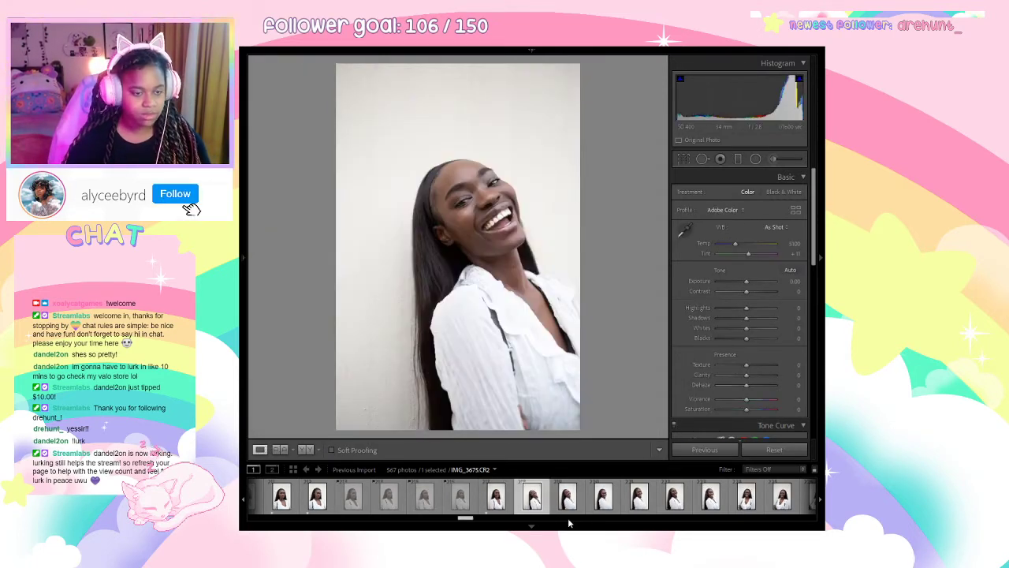
Compare the laughing side-turned portraits and flag IMG_3675 through IMG_3677 as rejected, moving on to IMG_3679.
{"action": "key", "text": "Left"}
{"action": "key", "text": "x"}
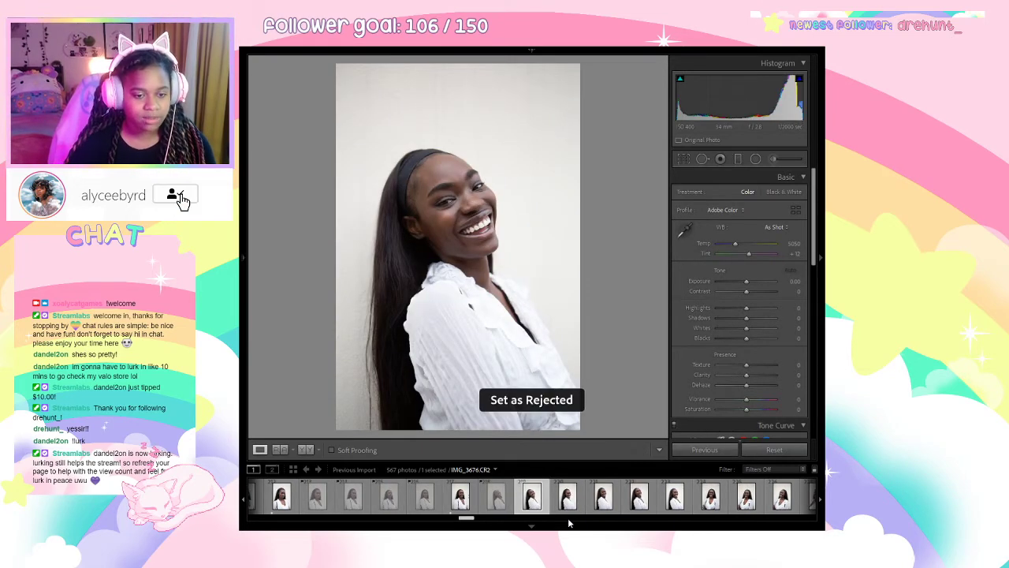
{"action": "key", "text": "Left"}
{"action": "key", "text": "Right"}
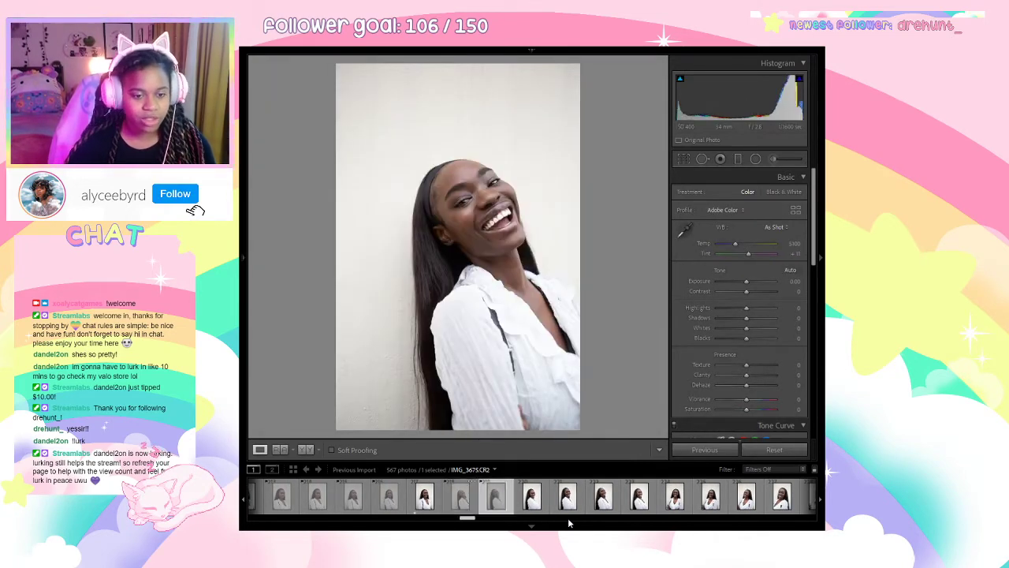
{"action": "key", "text": "Right"}
{"action": "key", "text": "Right"}
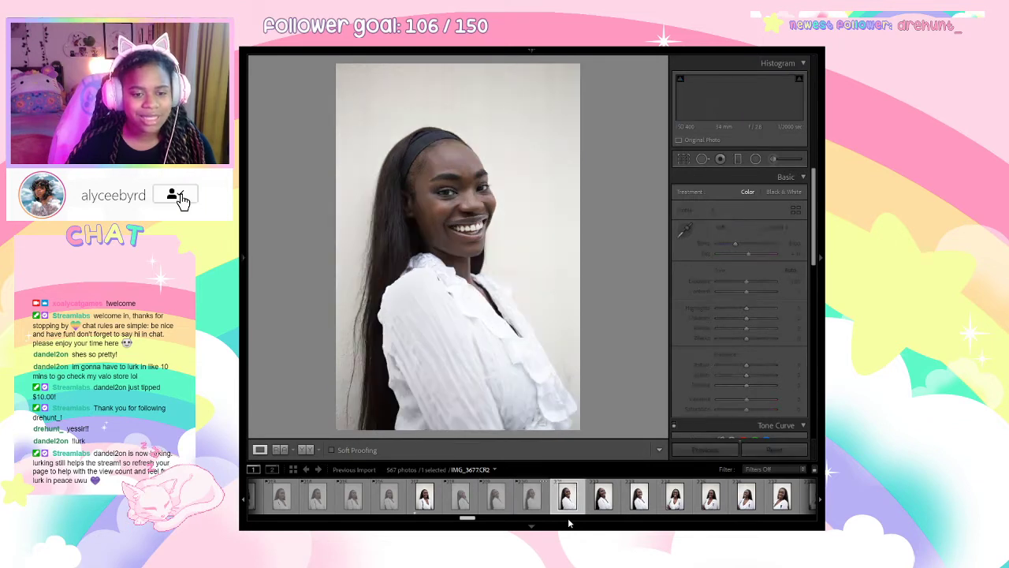
{"action": "key", "text": "Right"}
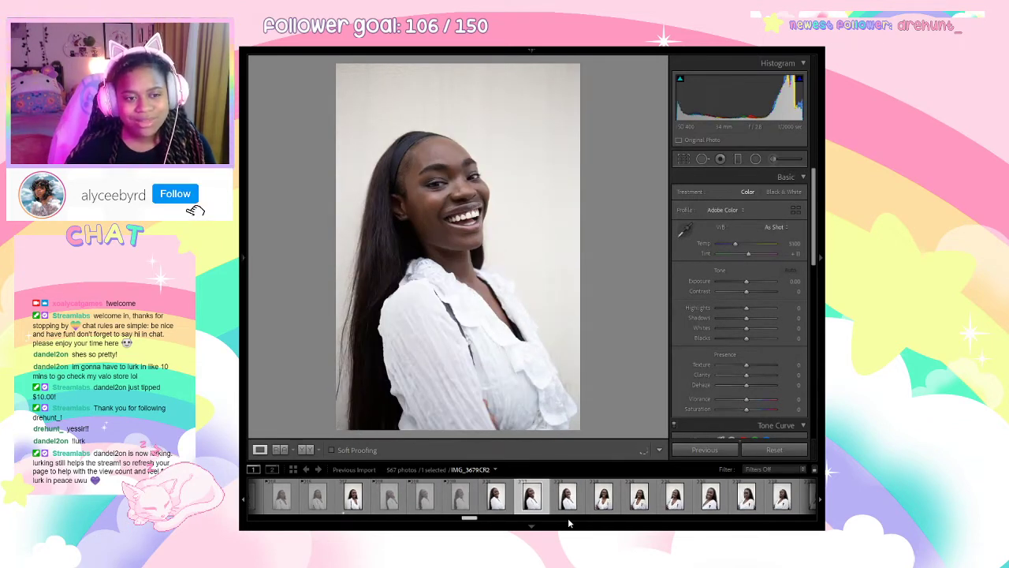
{"action": "key", "text": "x"}
{"action": "key", "text": "Left"}
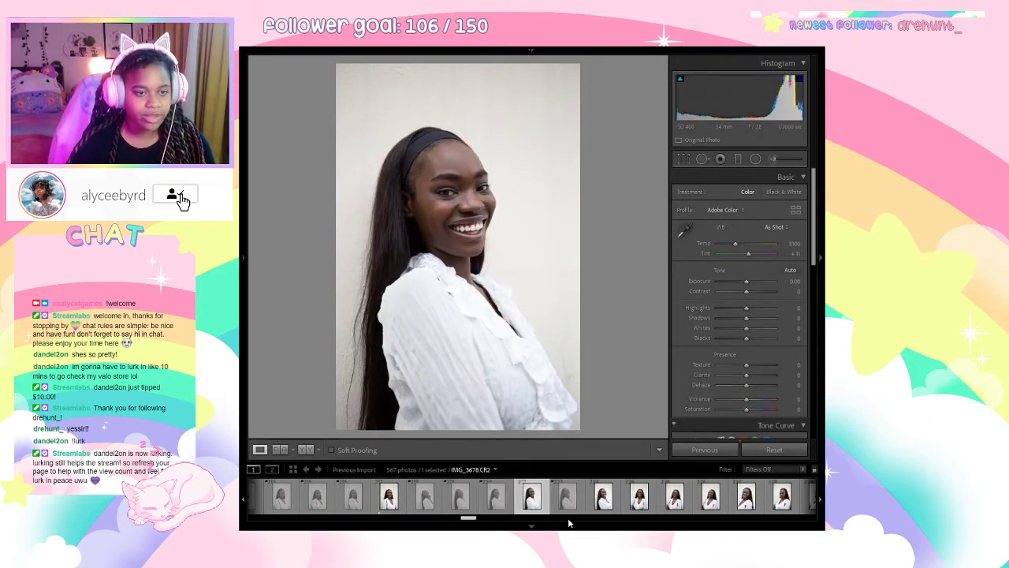
{"action": "key", "text": "Right"}
{"action": "key", "text": "ctrl+z"}
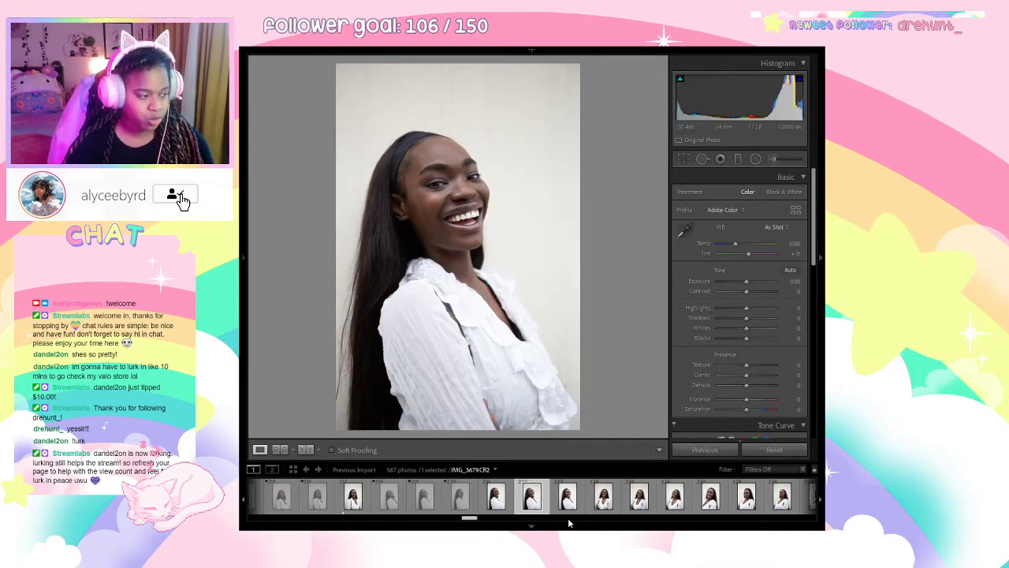
Leave IMG_3679 unflagged and flag the smiling portraits IMG_3680 through IMG_3683 as rejected.
{"action": "key", "text": "Right"}
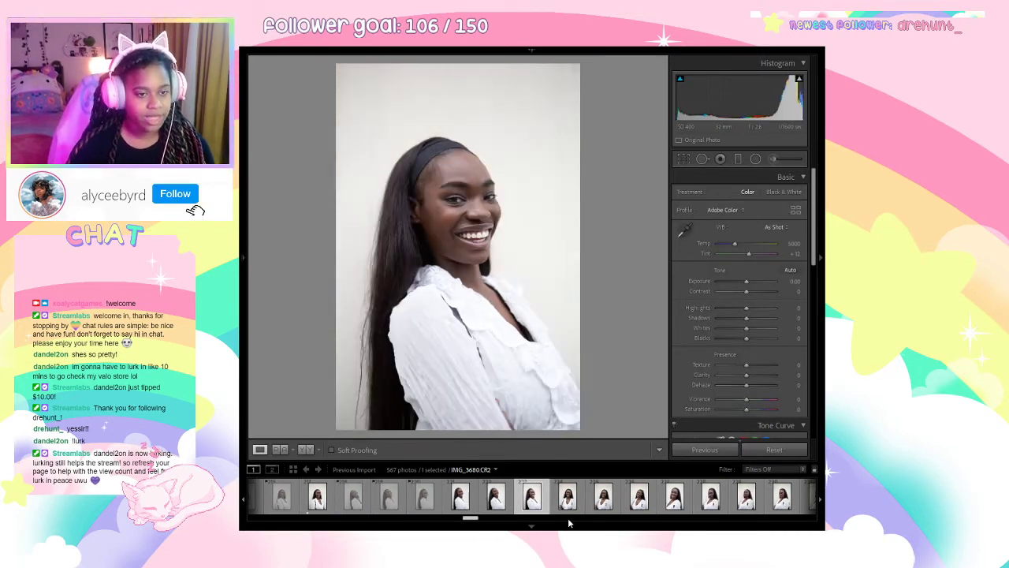
{"action": "key", "text": "x"}
{"action": "key", "text": "Right"}
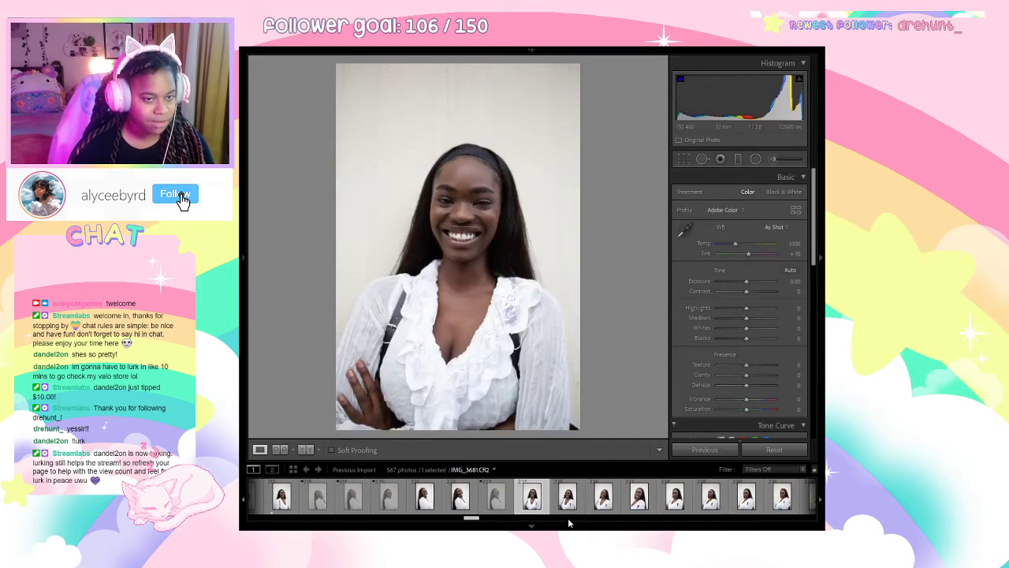
{"action": "key", "text": "x"}
{"action": "key", "text": "Right"}
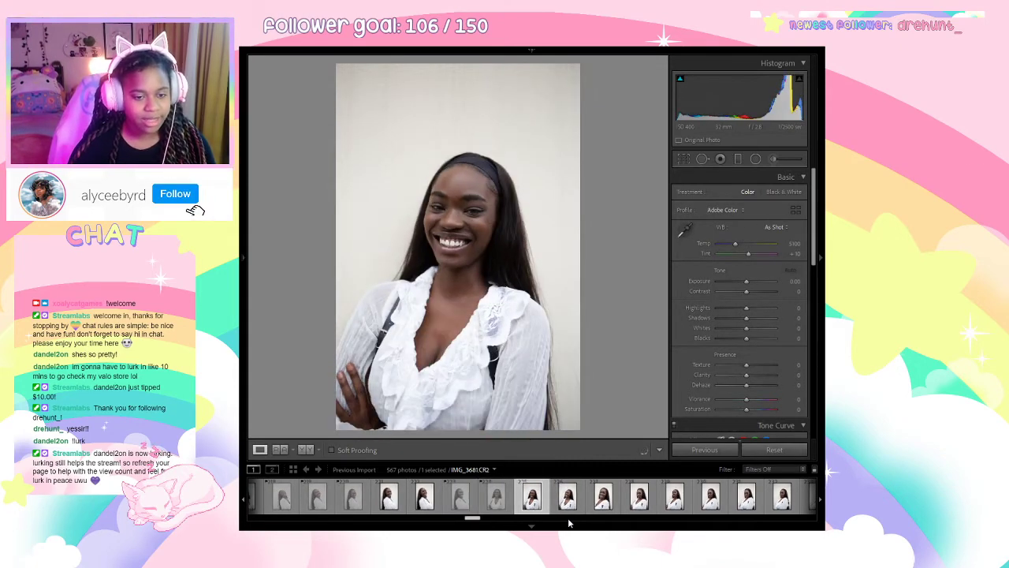
{"action": "key", "text": "Right"}
{"action": "key", "text": "Right"}
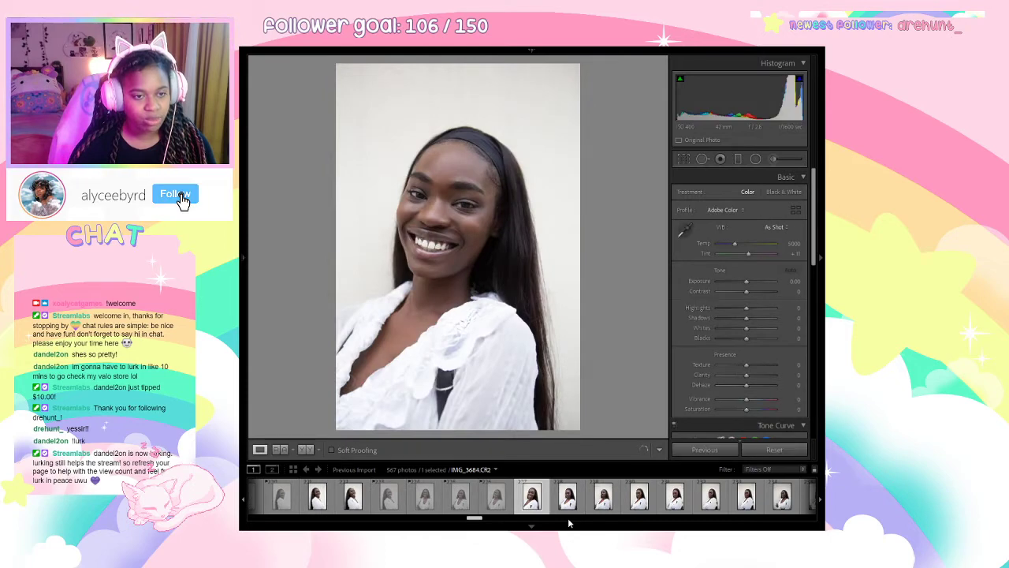
Flag the portraits IMG_3684 through IMG_3688 as rejected.
{"action": "key", "text": "Right"}
{"action": "key", "text": "Right"}
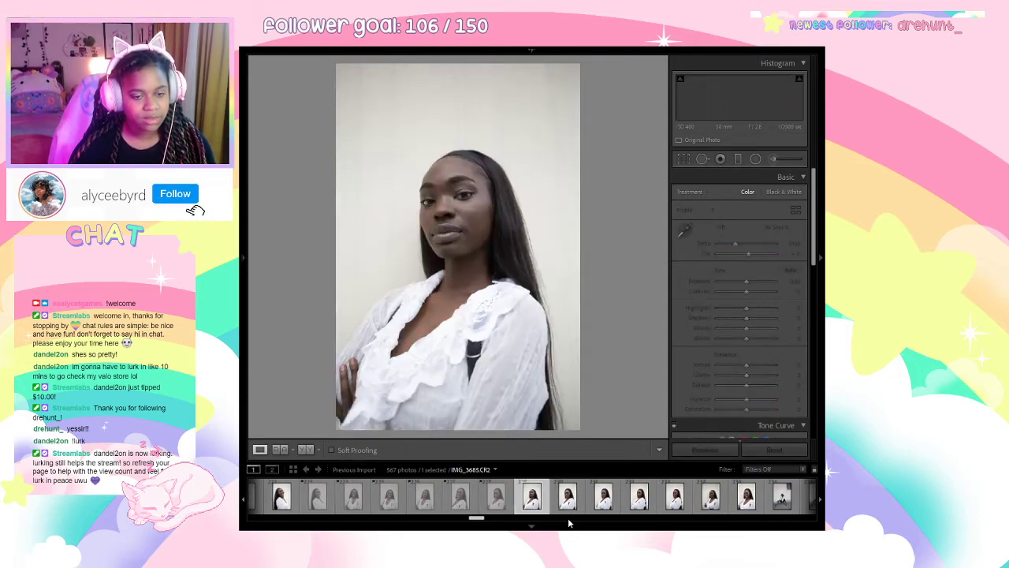
{"action": "key", "text": "x"}
{"action": "key", "text": "Right"}
{"action": "key", "text": "x"}
{"action": "key", "text": "x"}
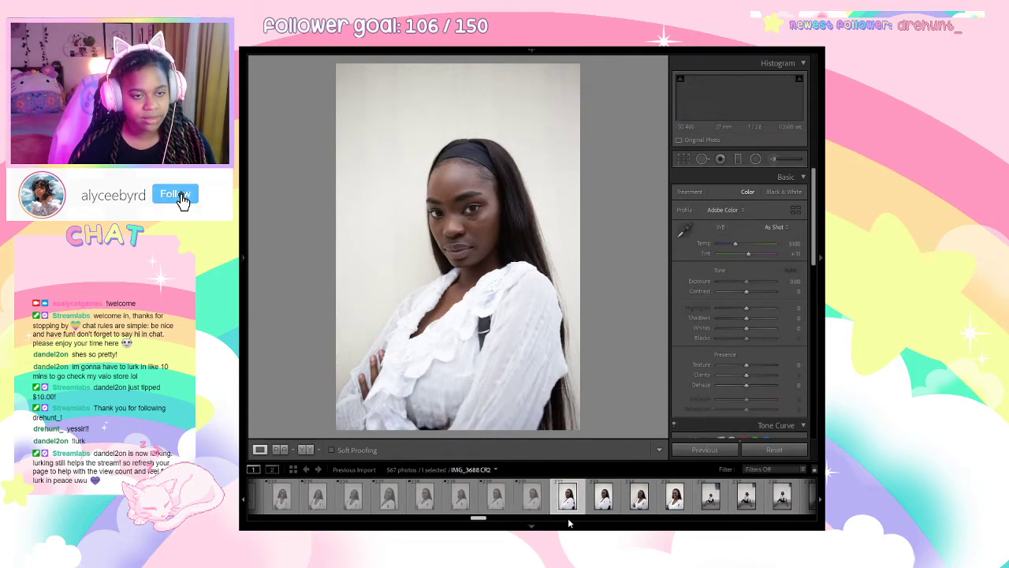
Compare the turned-shoulder portrait IMG_3689 with the smiling shot after it and flag IMG_3689 as rejected.
{"action": "key", "text": "Right"}
{"action": "key", "text": "Right"}
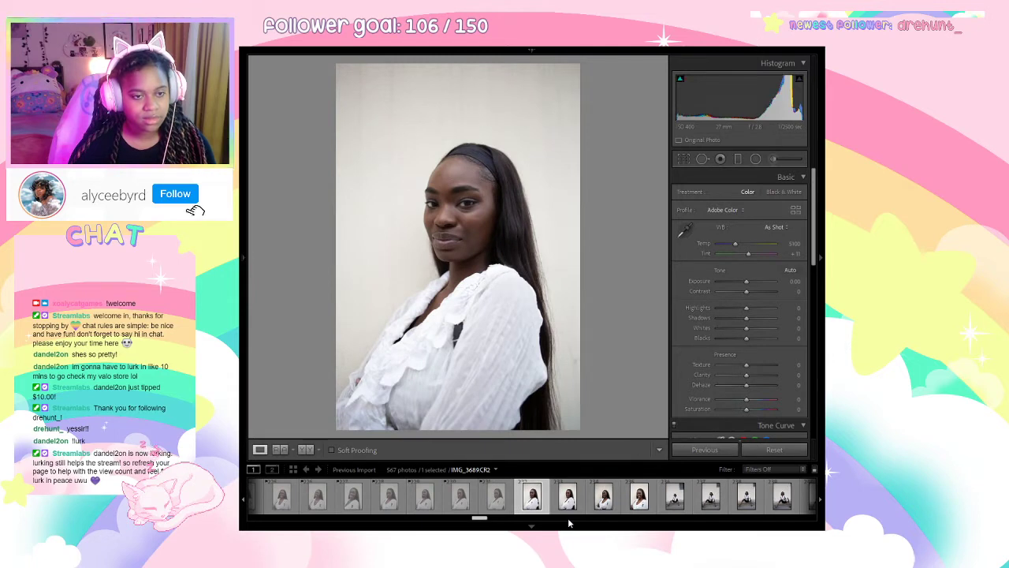
{"action": "key", "text": "Right"}
{"action": "key", "text": "Left"}
{"action": "key", "text": "x"}
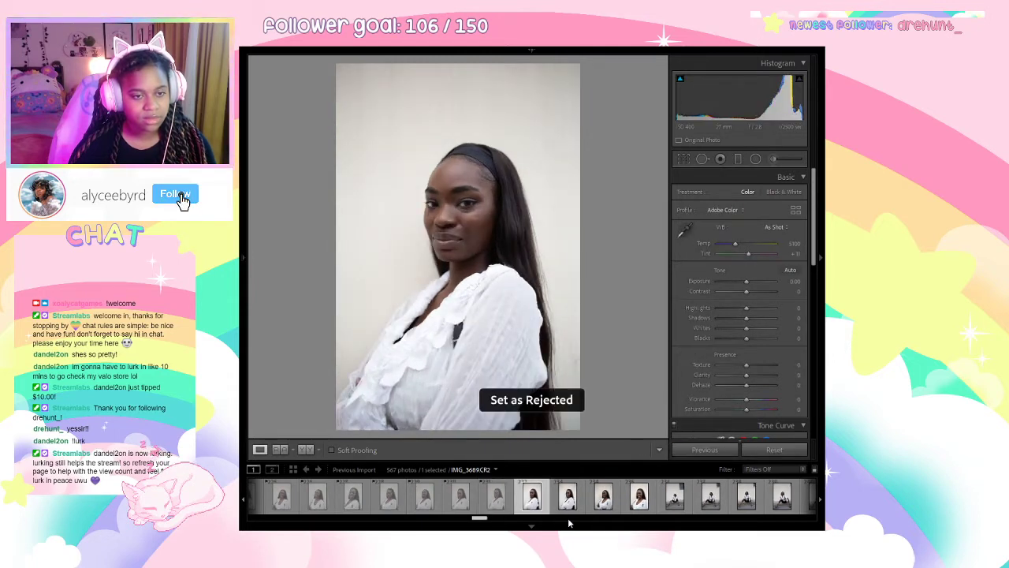
{"action": "key", "text": "Right"}
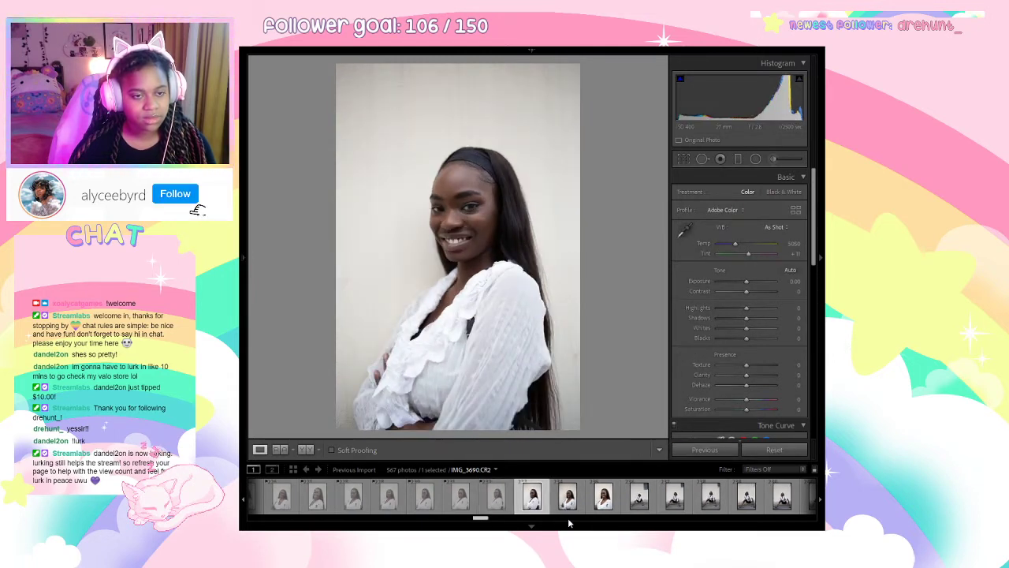
Leave the smiling portrait IMG_3690 unflagged and flag IMG_3691 through IMG_3693 as rejected.
{"action": "key", "text": "Right"}
{"action": "key", "text": "x"}
{"action": "key", "text": "Right"}
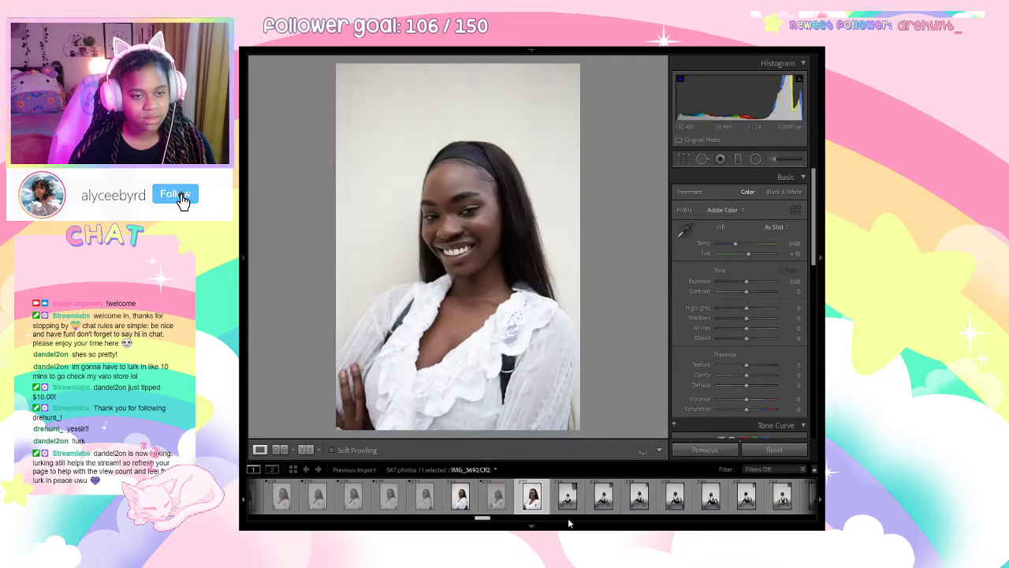
{"action": "key", "text": "Right"}
{"action": "key", "text": "x"}
{"action": "key", "text": "Right"}
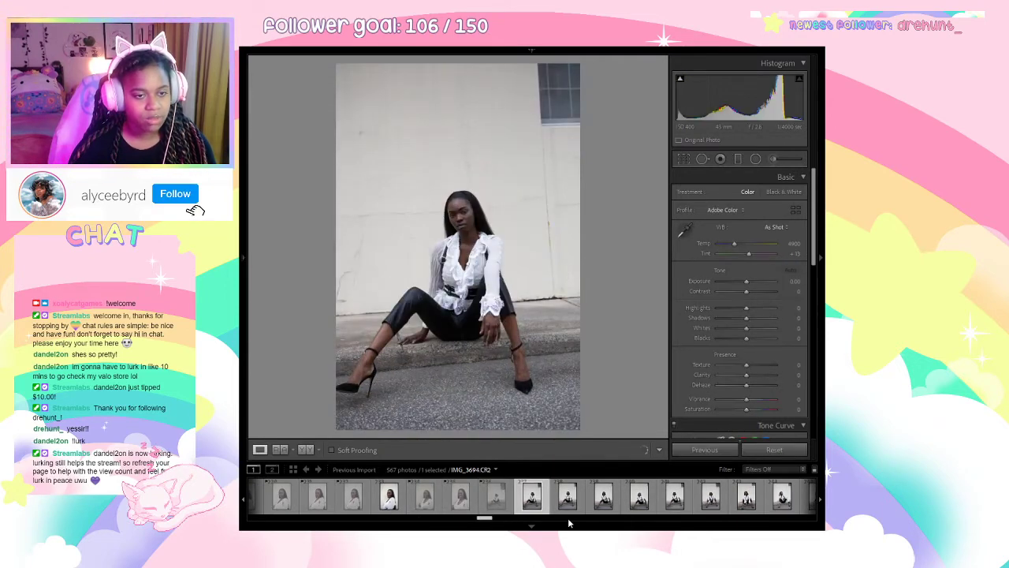
Flag the seated curb photos IMG_3695, IMG_3697 and IMG_3698 as rejected, leaving IMG_3694 and IMG_3696 unflagged.
{"action": "key", "text": "Right"}
{"action": "key", "text": "x"}
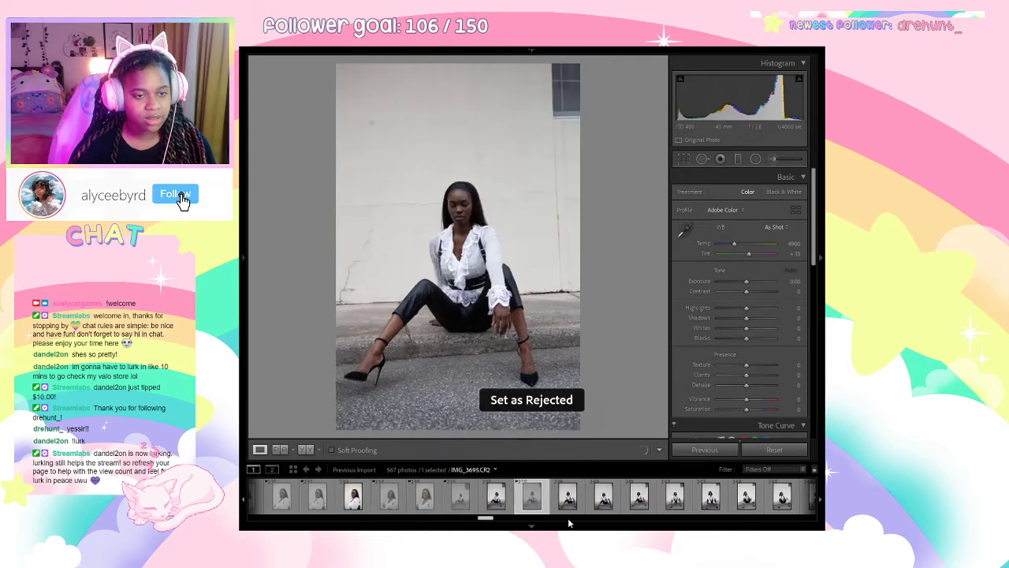
{"action": "key", "text": "Right"}
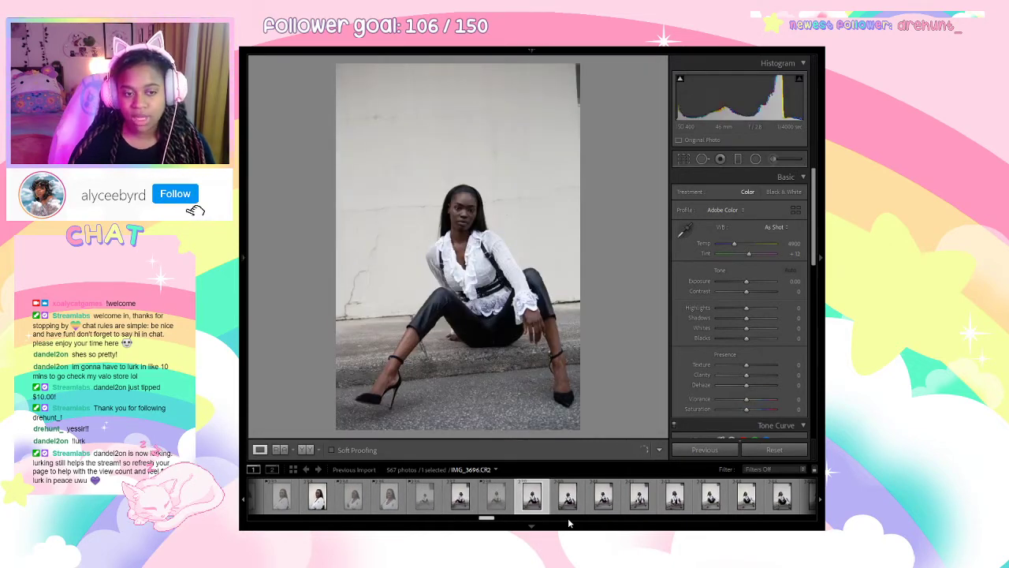
{"action": "key", "text": "Right"}
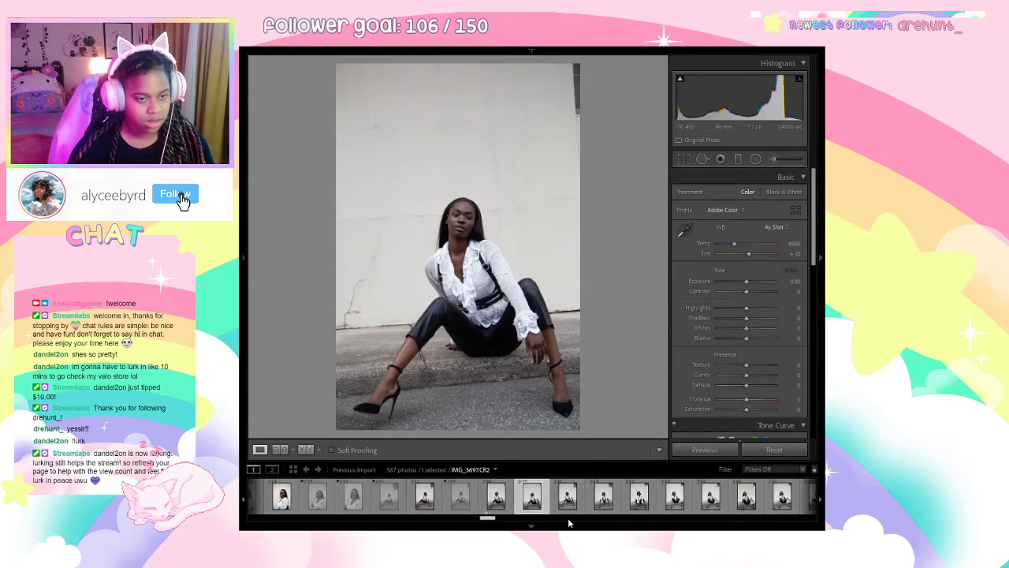
{"action": "key", "text": "x"}
{"action": "key", "text": "Right"}
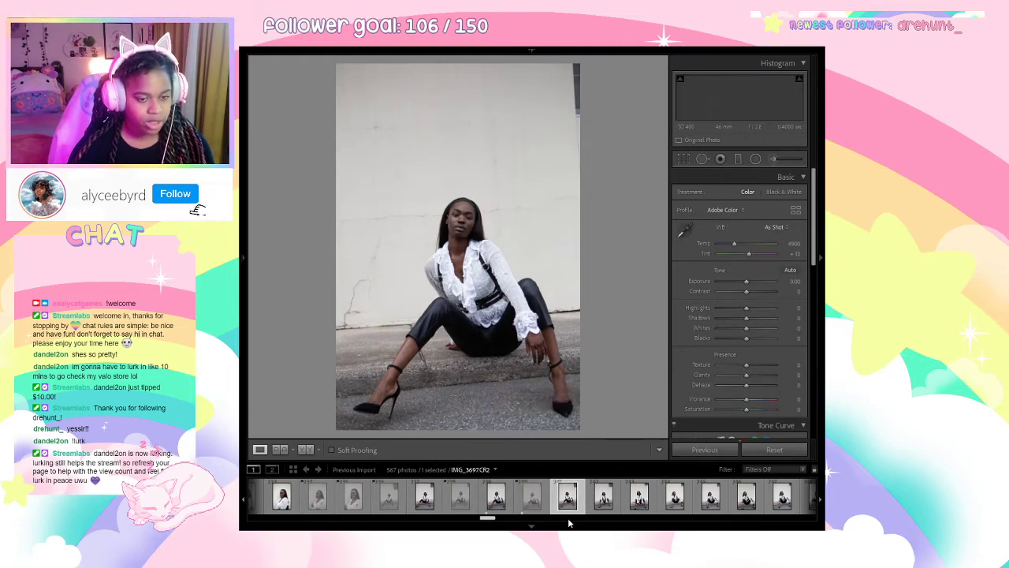
{"action": "key", "text": "x"}
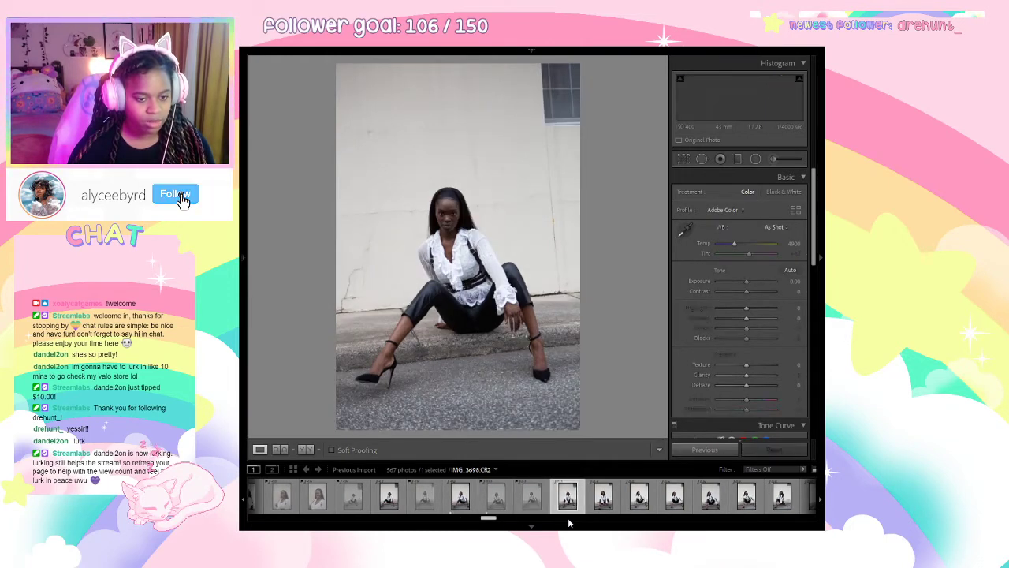
Flag the seated curb photos IMG_3699 through IMG_3701 as rejected.
{"action": "key", "text": "Right"}
{"action": "key", "text": "x"}
{"action": "key", "text": "x"}
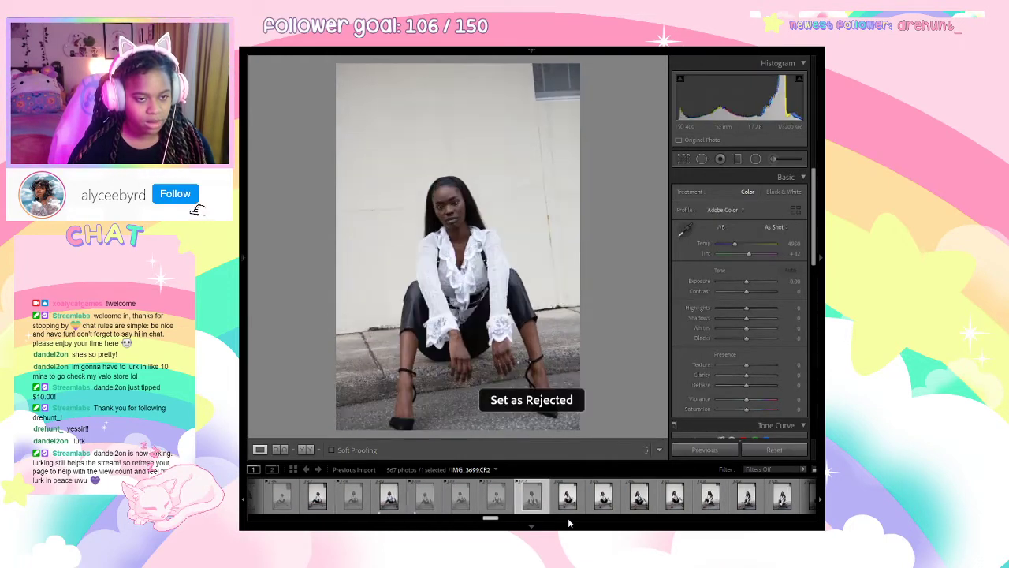
{"action": "key", "text": "Right"}
{"action": "key", "text": "x"}
{"action": "key", "text": "Right"}
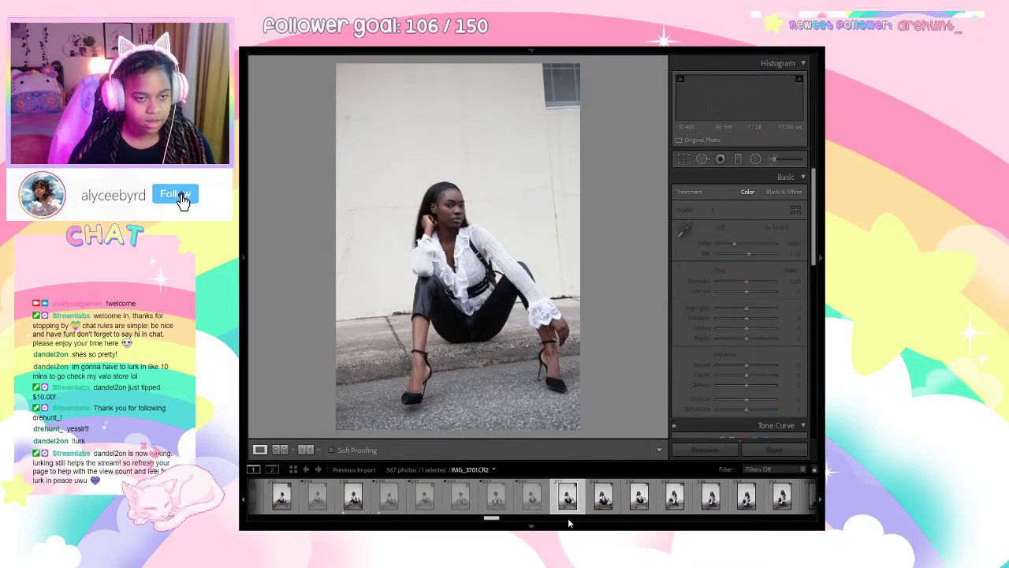
Flag the seated photos IMG_3702 through IMG_3705 as rejected and move on to IMG_3706.
{"action": "key", "text": "x"}
{"action": "key", "text": "Right"}
{"action": "key", "text": "x"}
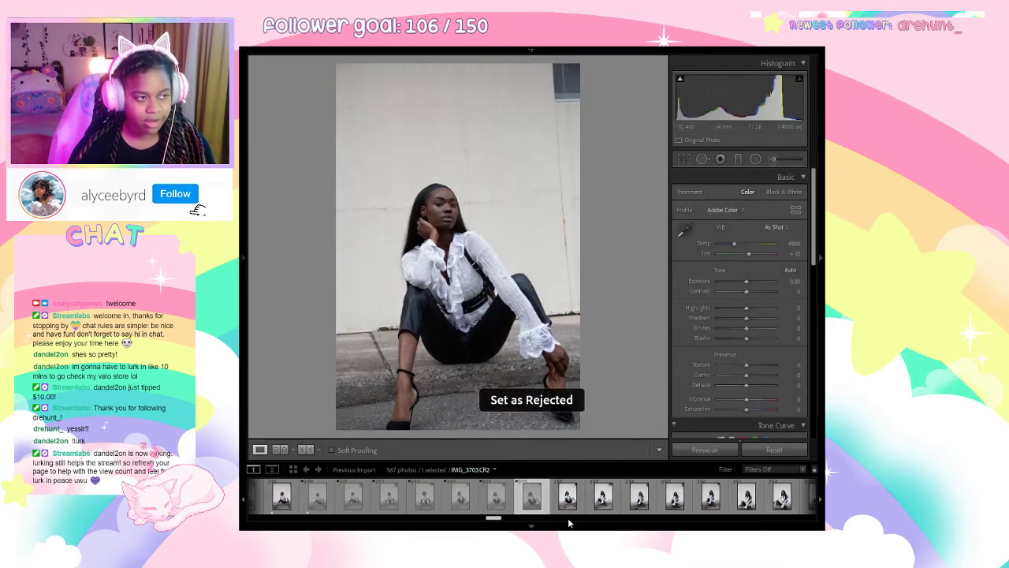
{"action": "key", "text": "Right"}
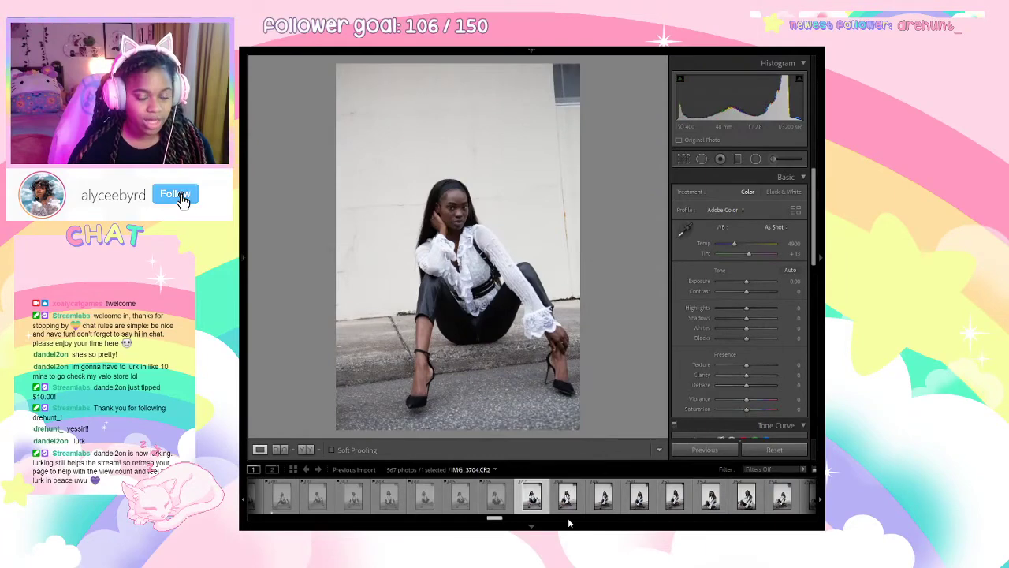
{"action": "key", "text": "Right"}
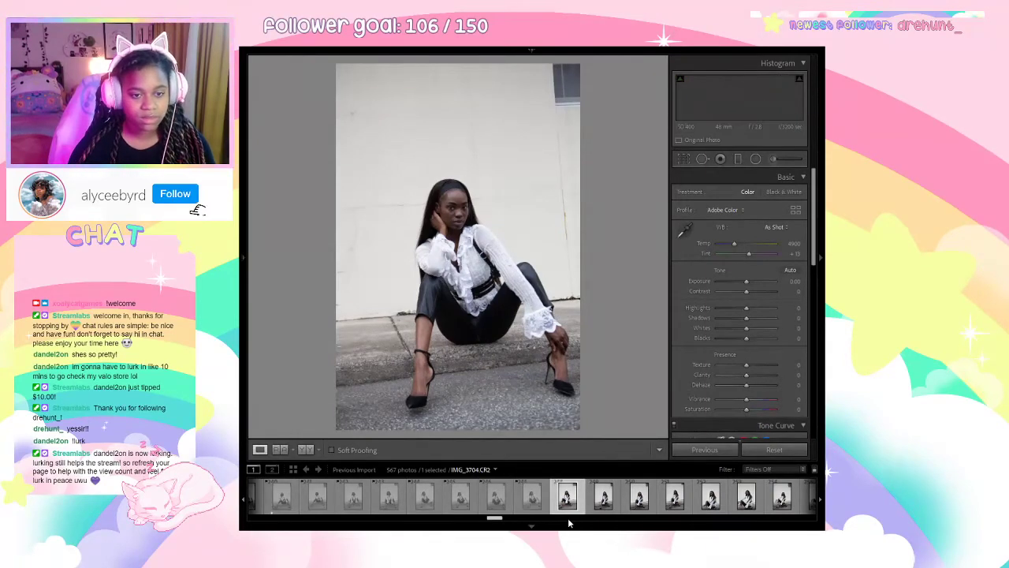
{"action": "key", "text": "Right"}
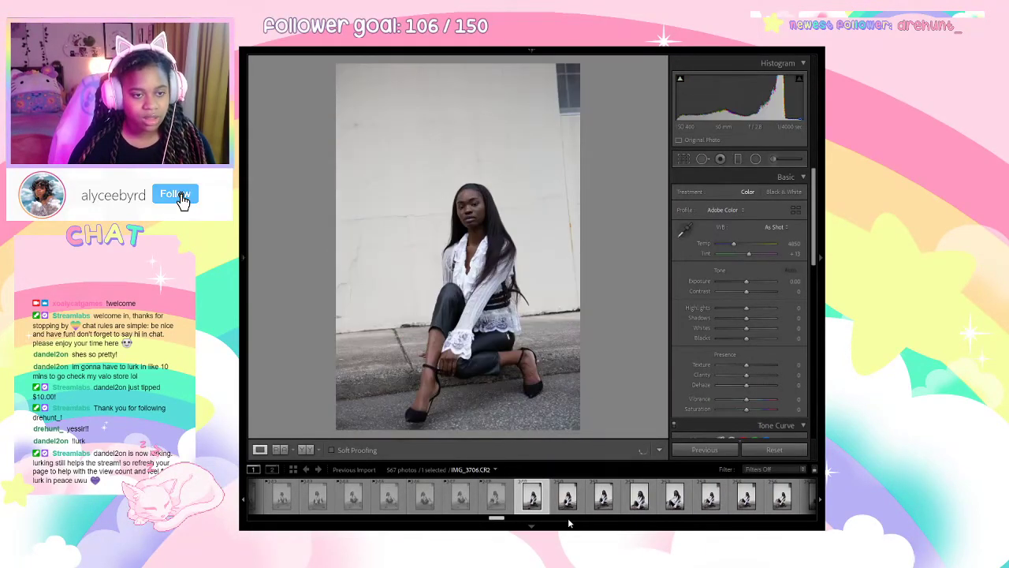
Flag the side-turned seated photos IMG_3706 through IMG_3711 as rejected.
{"action": "key", "text": "Right"}
{"action": "key", "text": "Right"}
{"action": "key", "text": "x"}
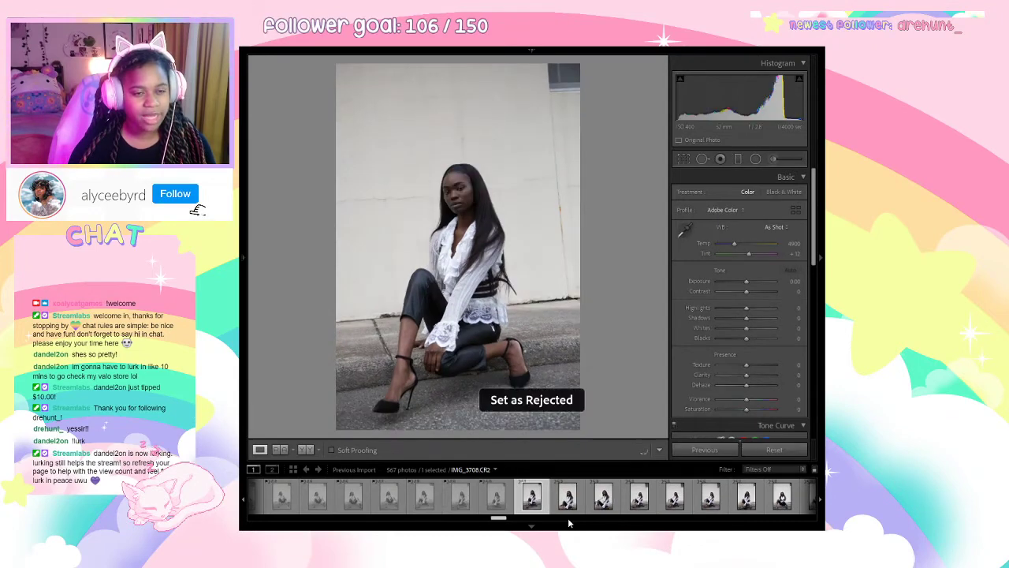
{"action": "key", "text": "Right"}
{"action": "key", "text": "x"}
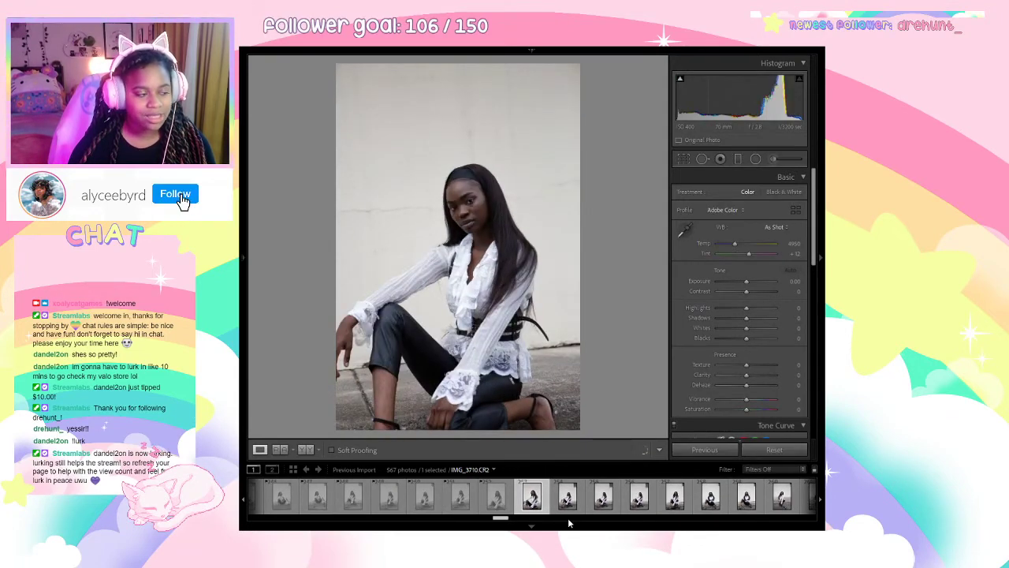
{"action": "key", "text": "Right"}
{"action": "key", "text": "Right"}
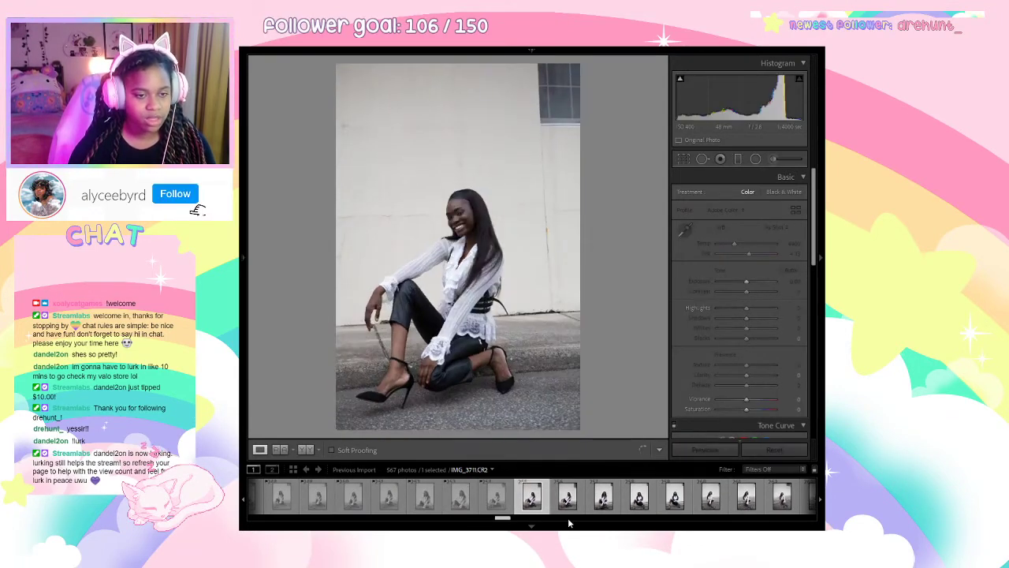
Flag the side-turned and front-facing seated photos IMG_3712 through IMG_3716 as rejected.
{"action": "key", "text": "x"}
{"action": "key", "text": "Right"}
{"action": "key", "text": "Right"}
{"action": "key", "text": "x"}
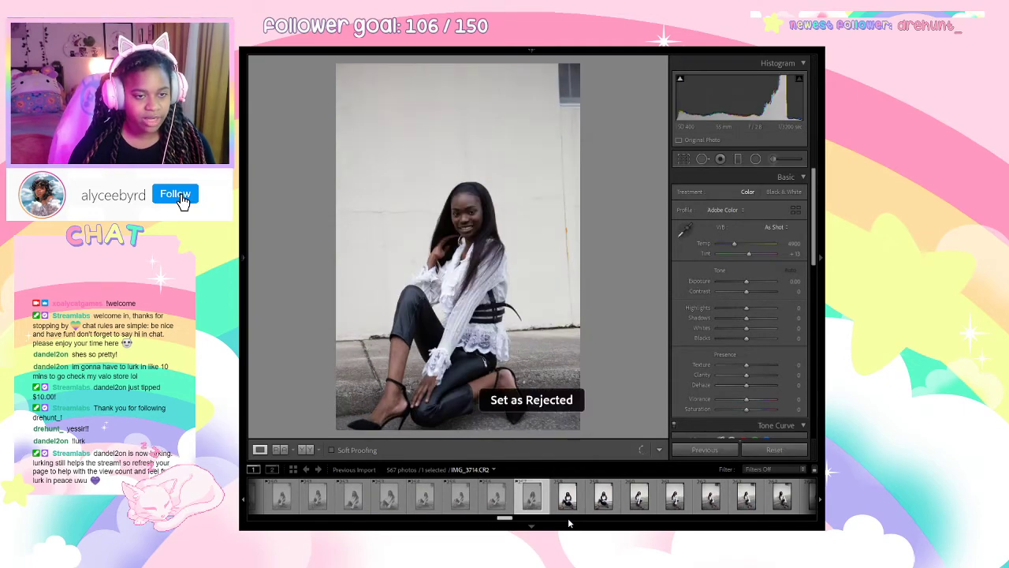
{"action": "key", "text": "Right"}
{"action": "key", "text": "x"}
{"action": "key", "text": "x"}
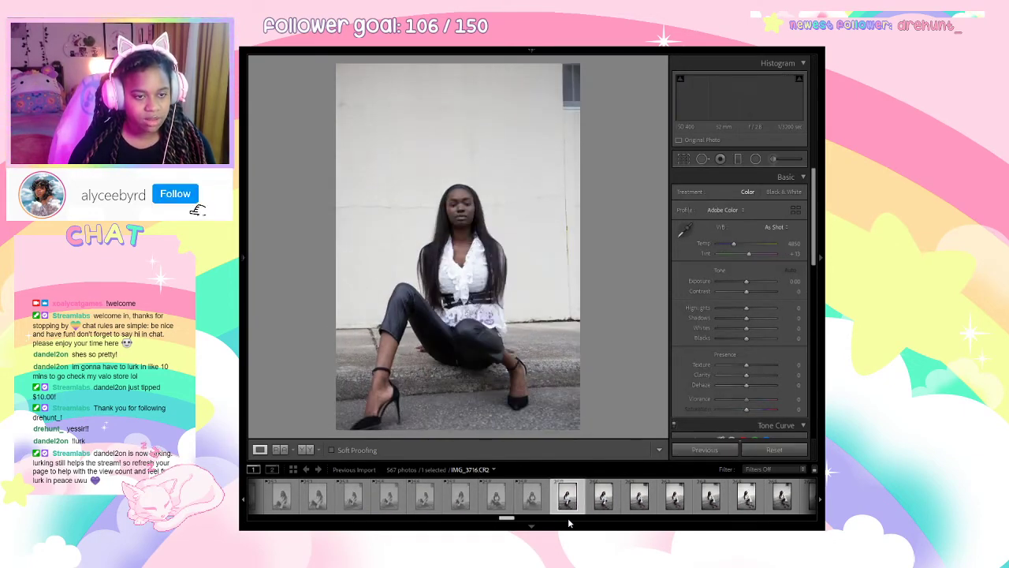
Flag the curb photos IMG_3717 and IMG_3718 as rejected and move on to IMG_3719.
{"action": "key", "text": "Right"}
{"action": "key", "text": "Right"}
{"action": "key", "text": "x"}
{"action": "key", "text": "Right"}
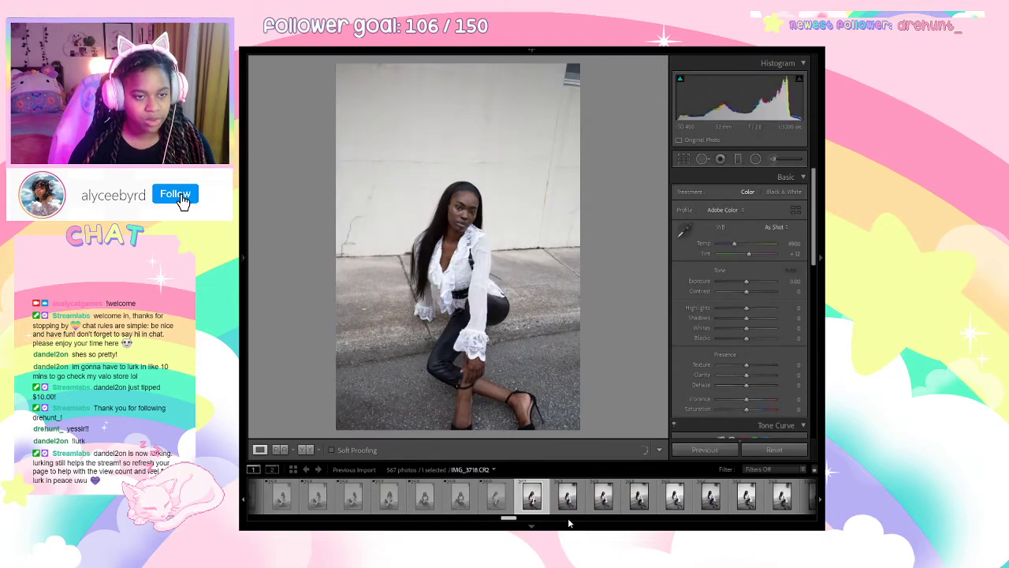
{"action": "key", "text": "x"}
{"action": "key", "text": "Right"}
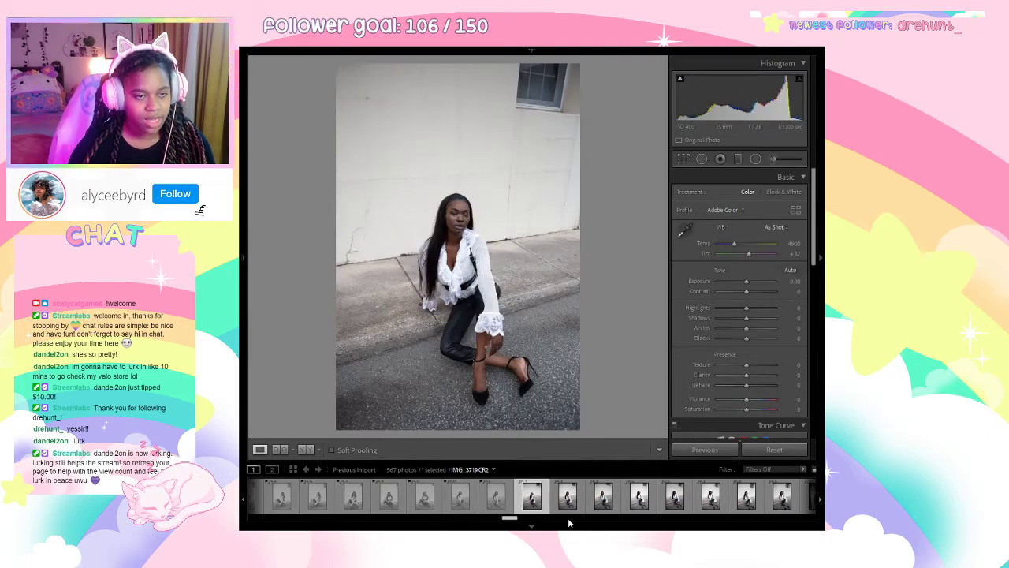
Compare the leaning curb photo IMG_3719 with IMG_3720 and flag both as rejected.
{"action": "key", "text": "Right"}
{"action": "key", "text": "Left"}
{"action": "key", "text": "x"}
{"action": "key", "text": "Right"}
{"action": "key", "text": "x"}
{"action": "key", "text": "Right"}
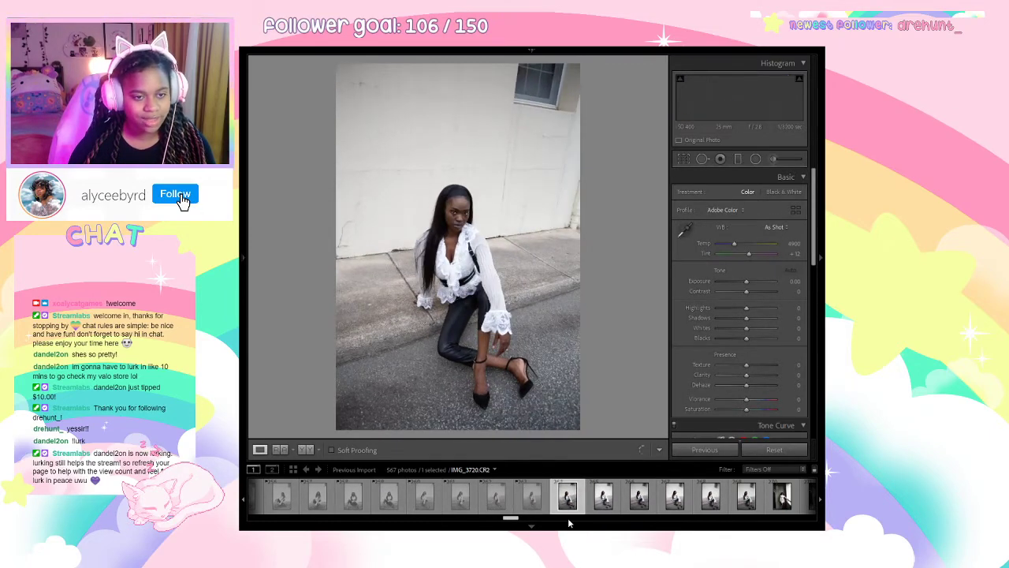
Flag the leaning curb photos IMG_3721 through IMG_3724 as rejected, moving on to IMG_3725.
{"action": "key", "text": "Right"}
{"action": "key", "text": "x"}
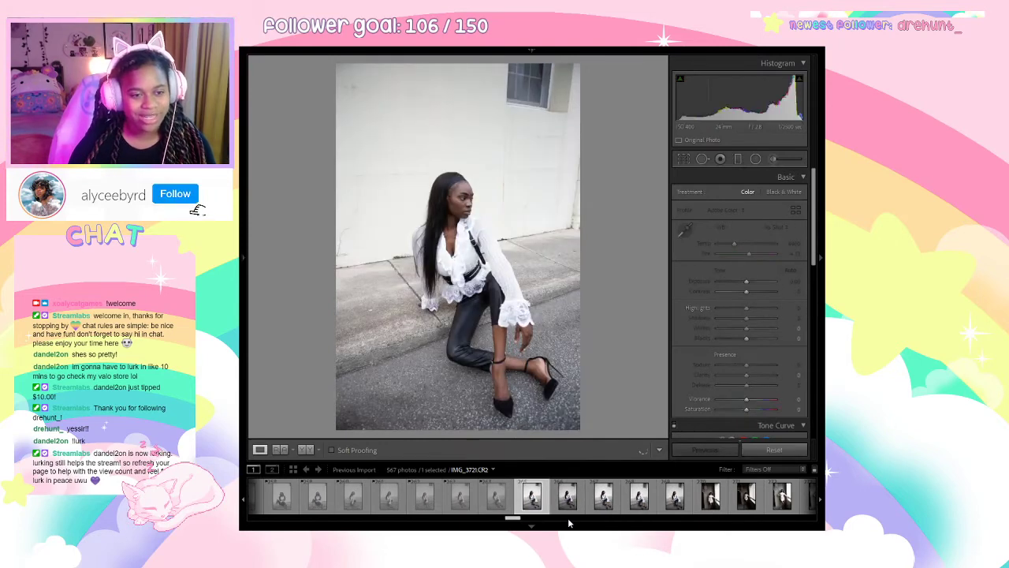
{"action": "key", "text": "Right"}
{"action": "key", "text": "x"}
{"action": "key", "text": "Right"}
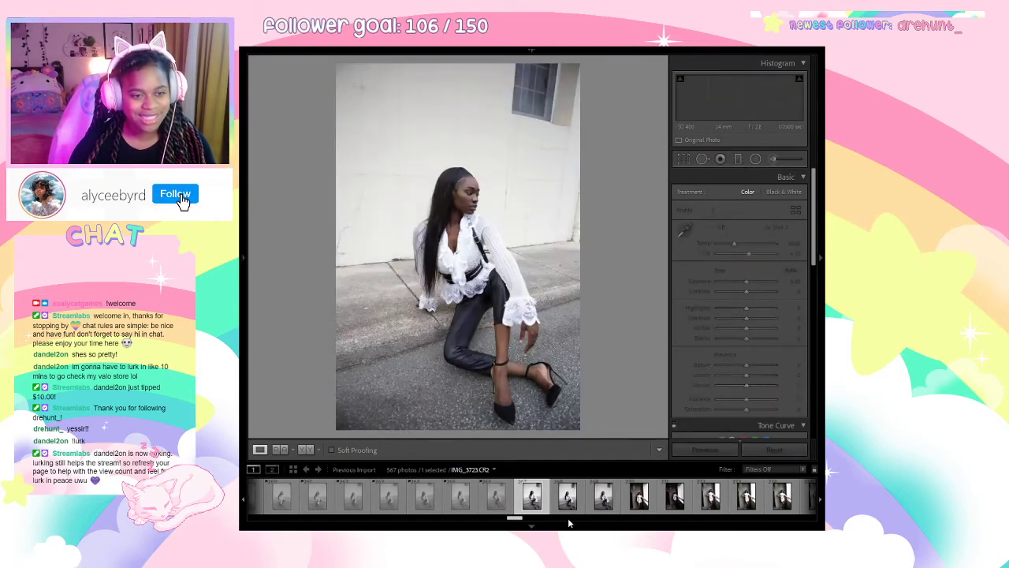
{"action": "key", "text": "x"}
{"action": "key", "text": "Right"}
{"action": "key", "text": "x"}
{"action": "key", "text": "Right"}
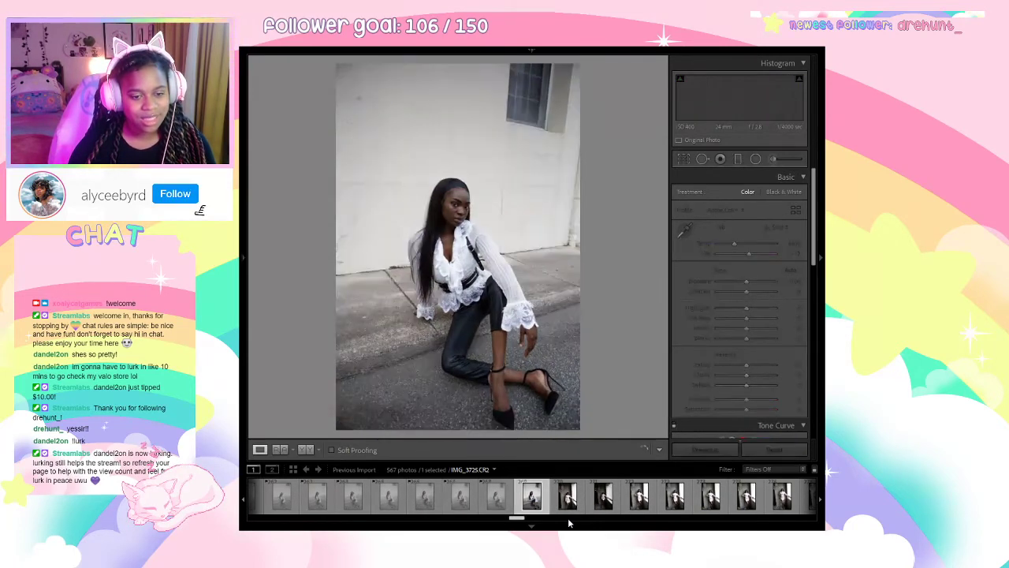
Flag the leaning curb photo IMG_3726 as rejected and move on to the pink-dress railing photo IMG_3727.
{"action": "key", "text": "Right"}
{"action": "key", "text": "x"}
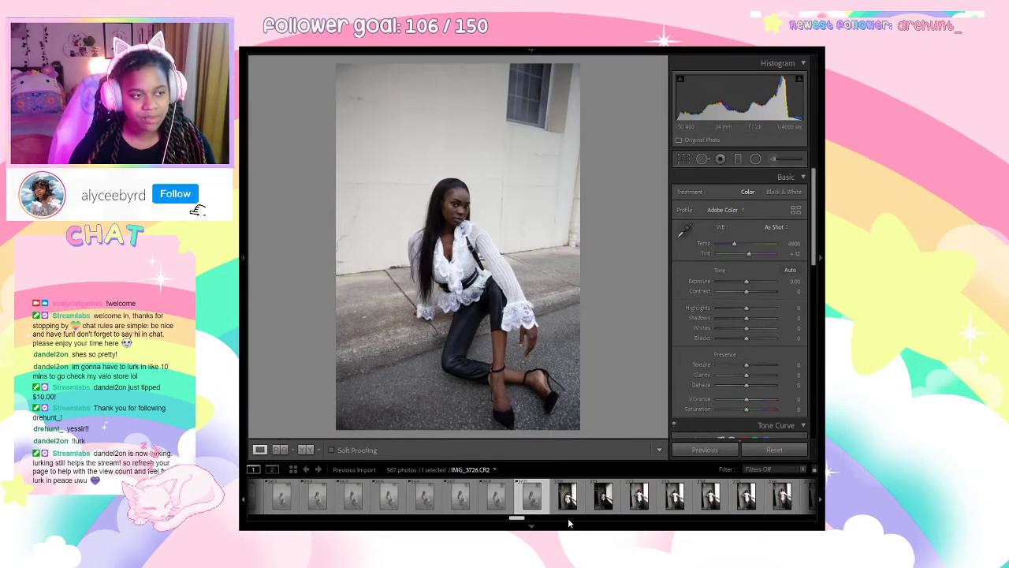
{"action": "key", "text": "Right"}
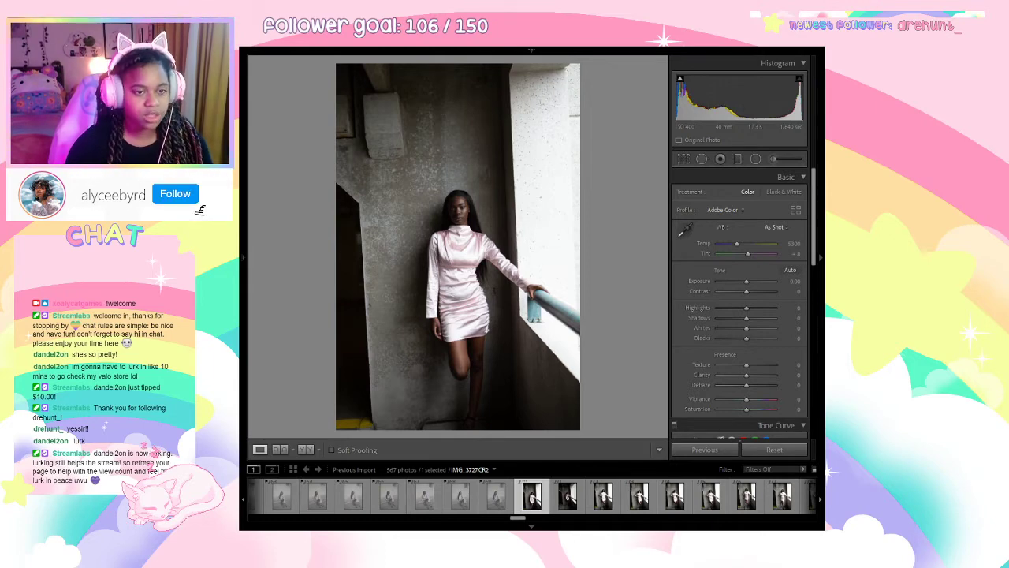
Check the pink-dress photo IMG_3727 up close, and flag it and IMG_3728 as rejected.
{"action": "left_click", "coordinate": [481, 257]}
{"action": "left_click", "coordinate": [481, 256]}
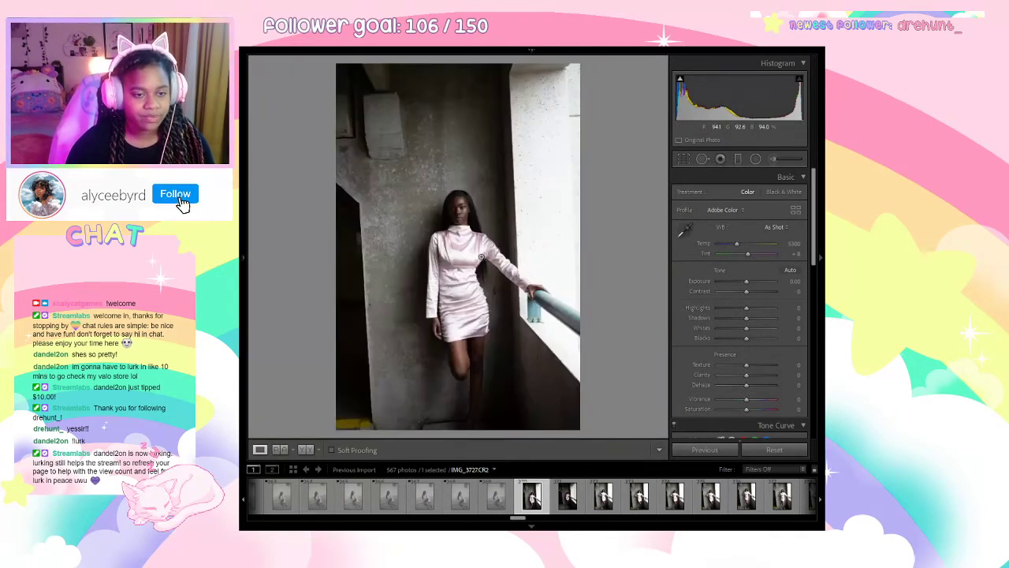
{"action": "key", "text": "x"}
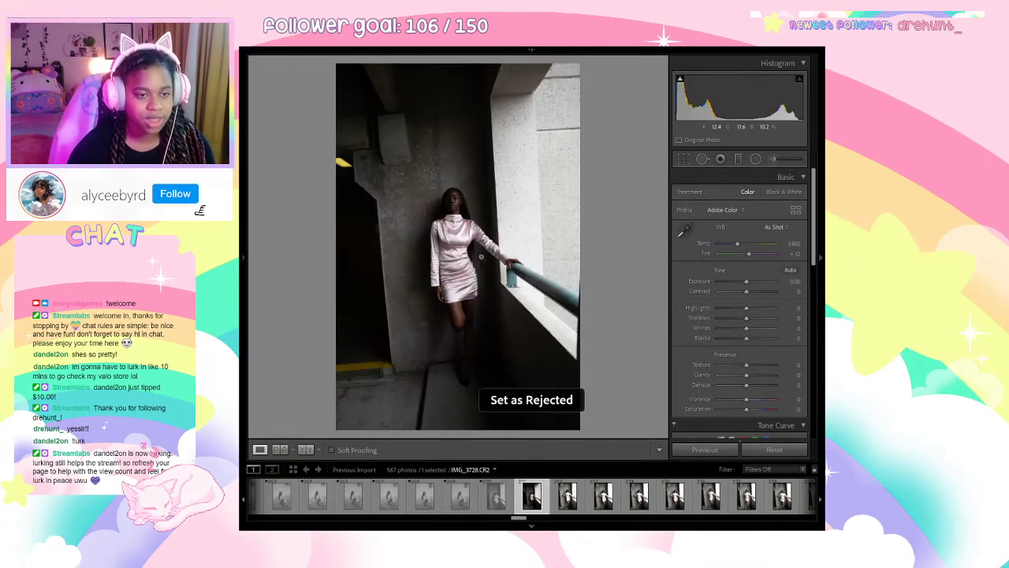
{"action": "key", "text": "x"}
{"action": "key", "text": "x"}
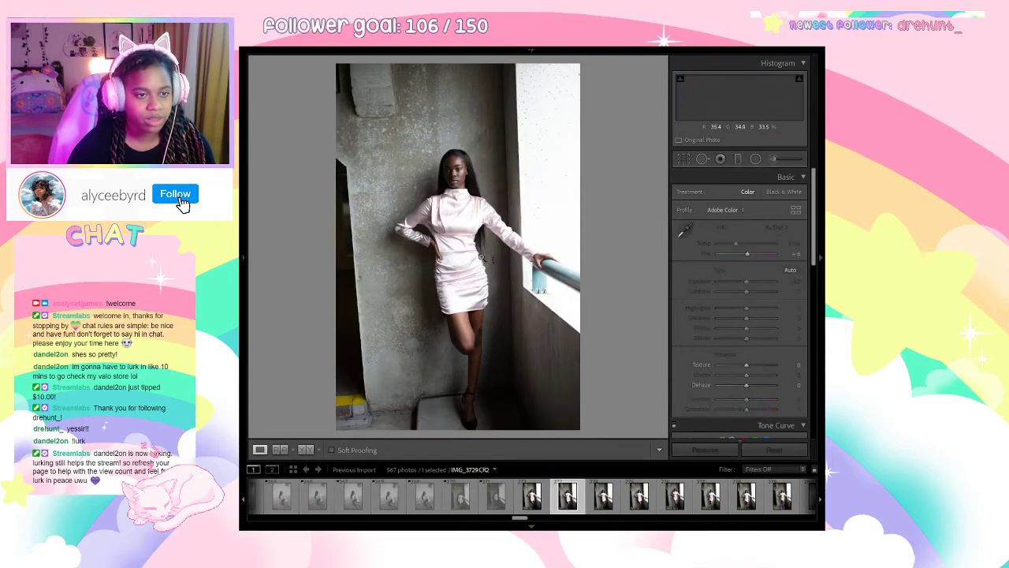
Flag the hand-on-hip railing photos IMG_3729 through IMG_3732 as rejected.
{"action": "key", "text": "x"}
{"action": "key", "text": "x"}
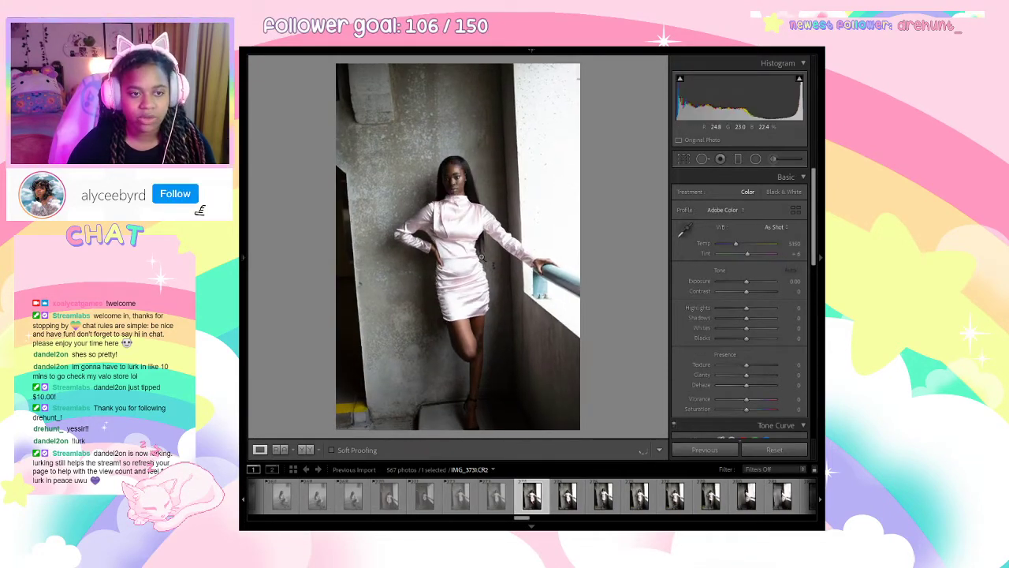
{"action": "key", "text": "x"}
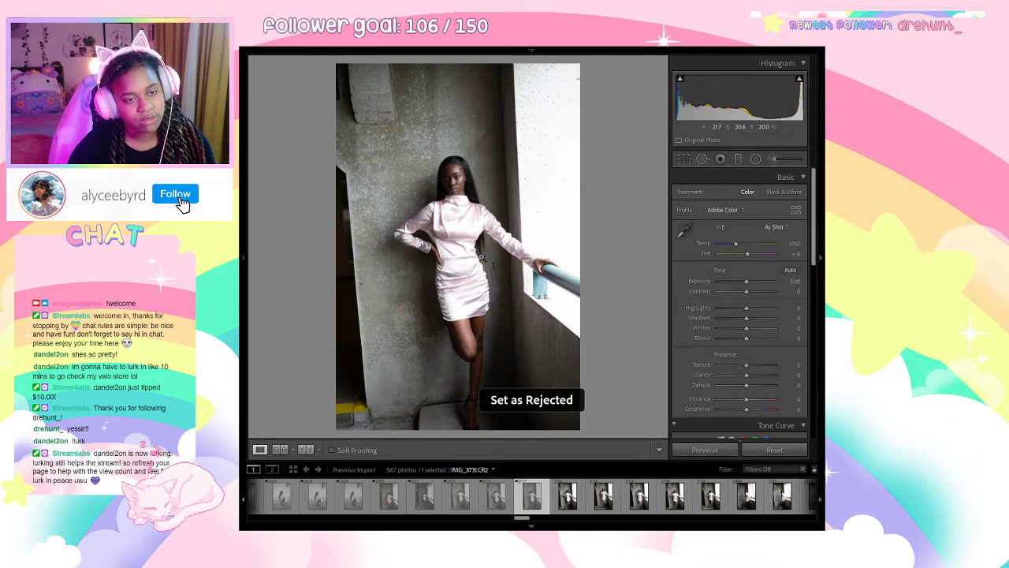
{"action": "key", "text": "x"}
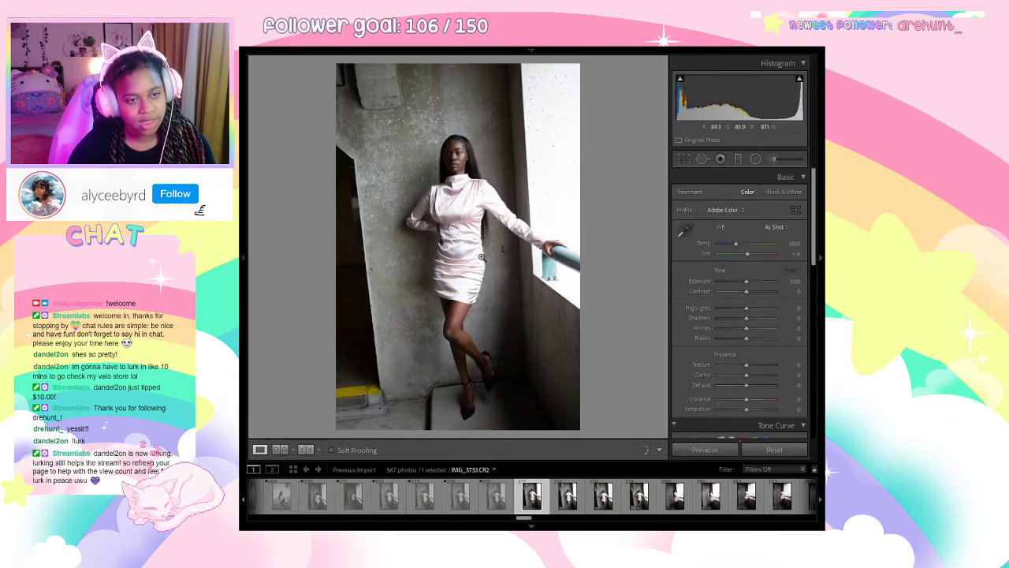
Flag the full-length railing photos IMG_3733 through IMG_3736 as rejected, moving on to IMG_3737.
{"action": "key", "text": "x"}
{"action": "key", "text": "x"}
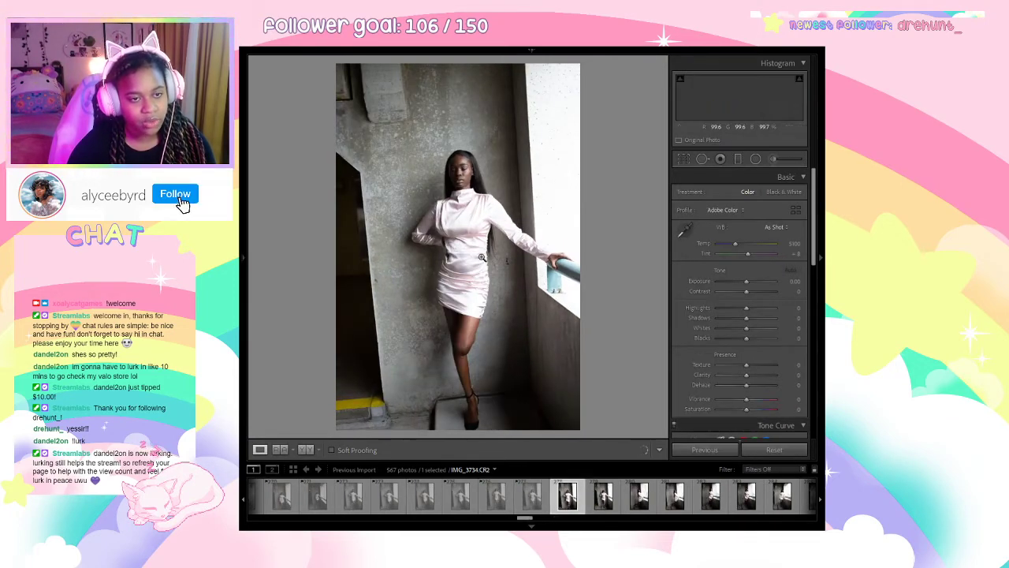
{"action": "key", "text": "x"}
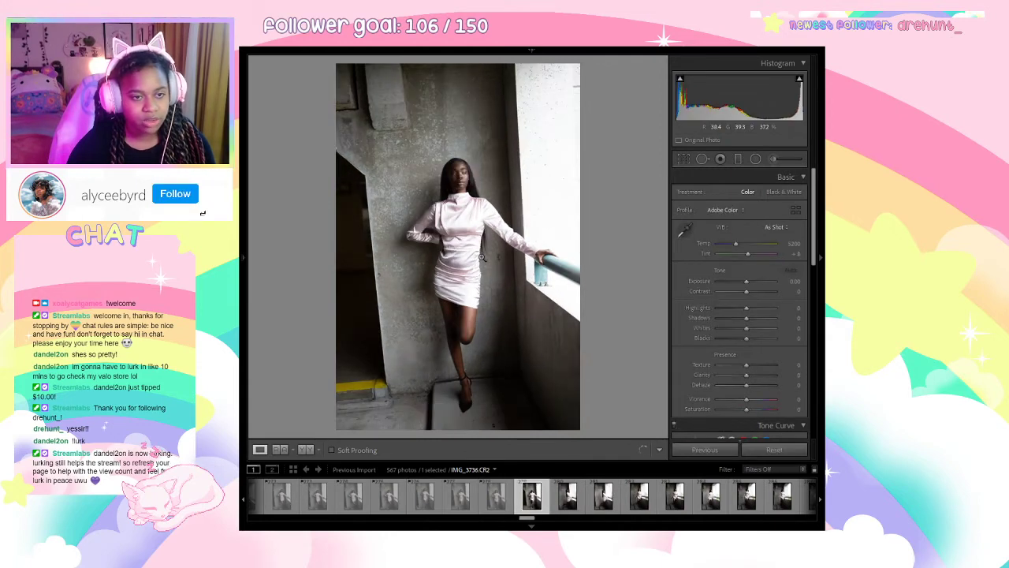
{"action": "key", "text": "x"}
{"action": "key", "text": "x"}
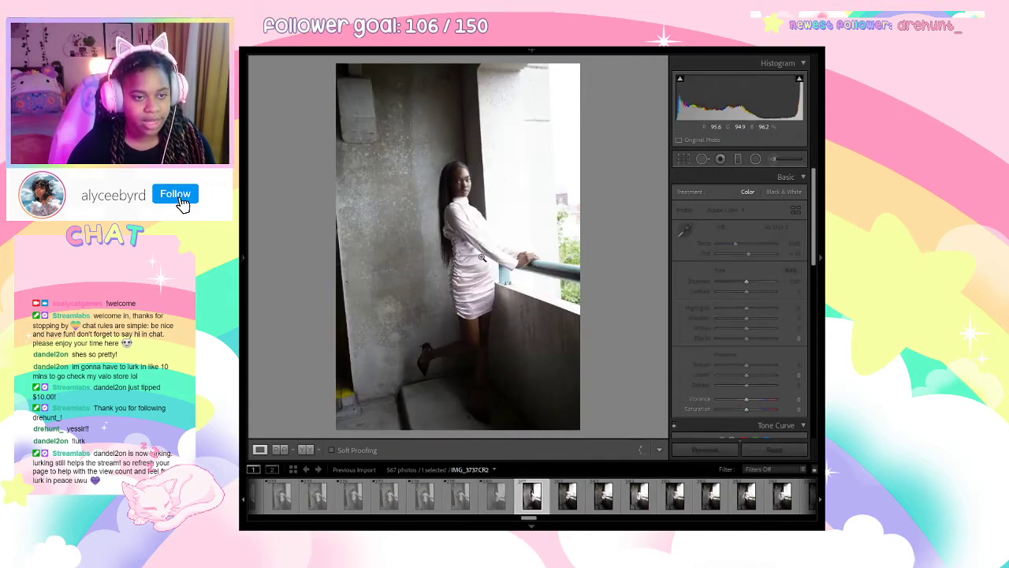
Flag the darker railing photos IMG_3737 through IMG_3741 as rejected.
{"action": "key", "text": "x"}
{"action": "key", "text": "x"}
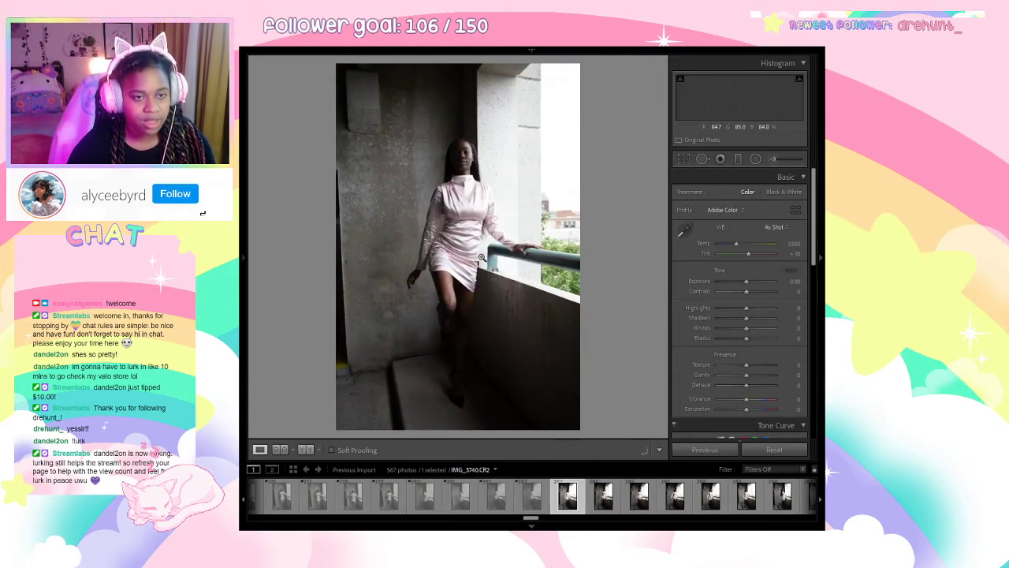
{"action": "key", "text": "x"}
{"action": "key", "text": "x"}
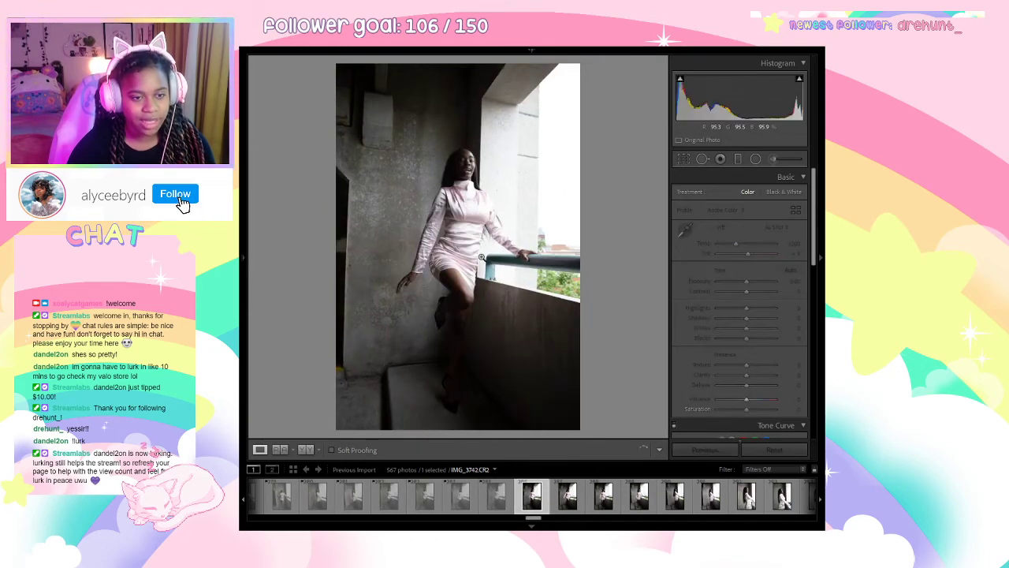
Flag the remaining full-length railing photos IMG_3742 through IMG_3748 as rejected, moving on to the closer side-turned shot IMG_3749.
{"action": "key", "text": "x"}
{"action": "key", "text": "x"}
{"action": "key", "text": "x"}
{"action": "key", "text": "x"}
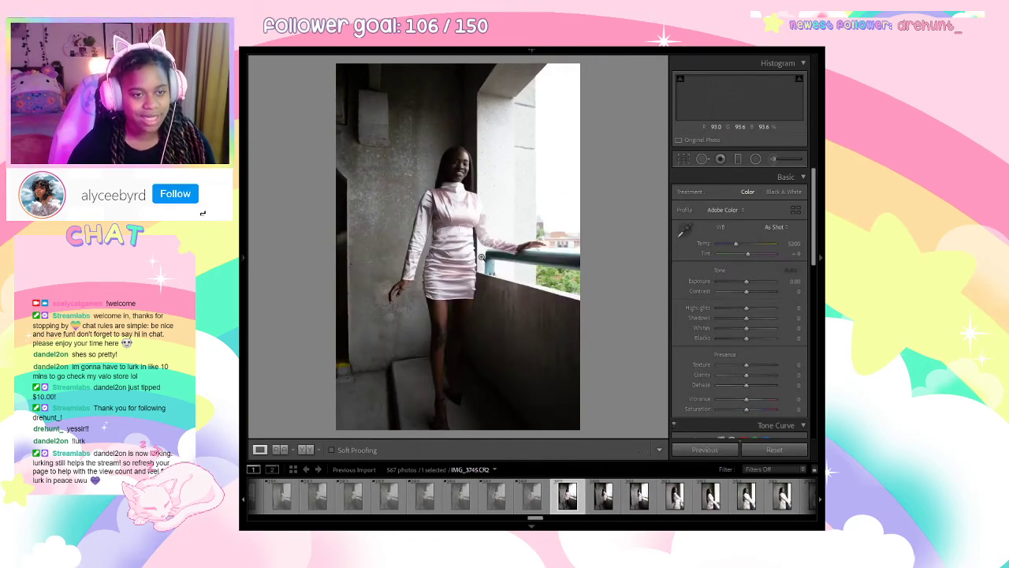
{"action": "key", "text": "x"}
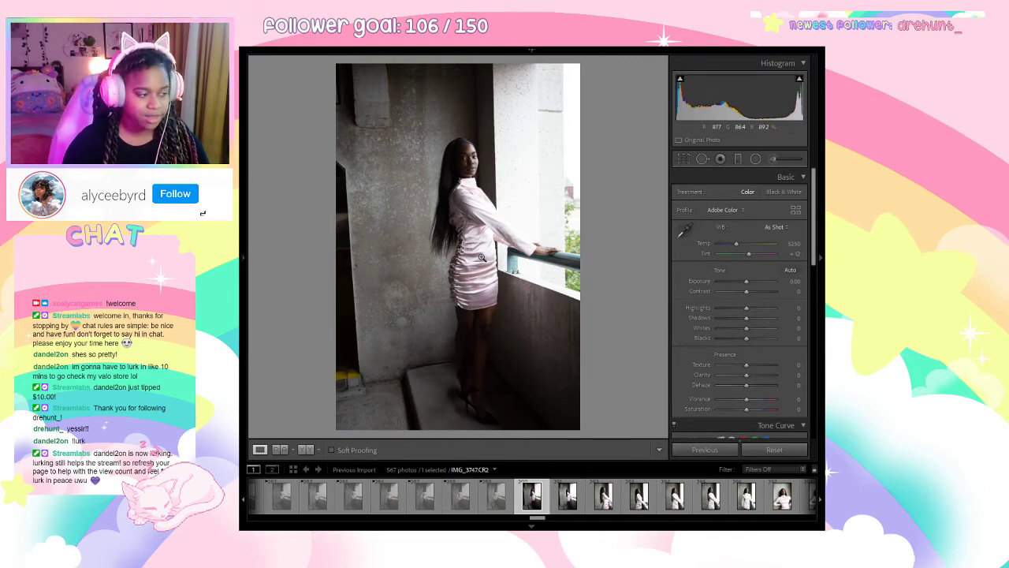
{"action": "key", "text": "x"}
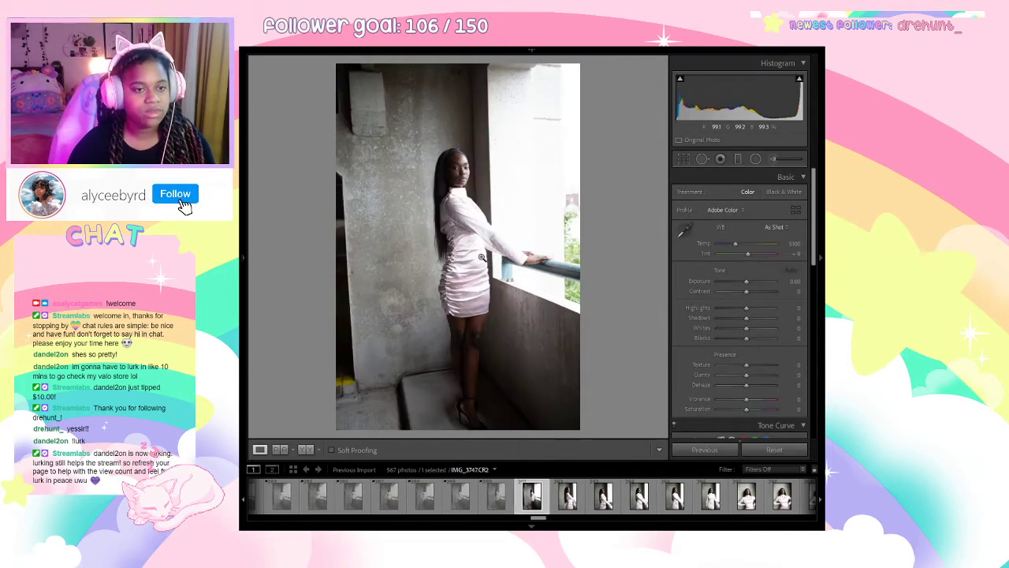
{"action": "key", "text": "x"}
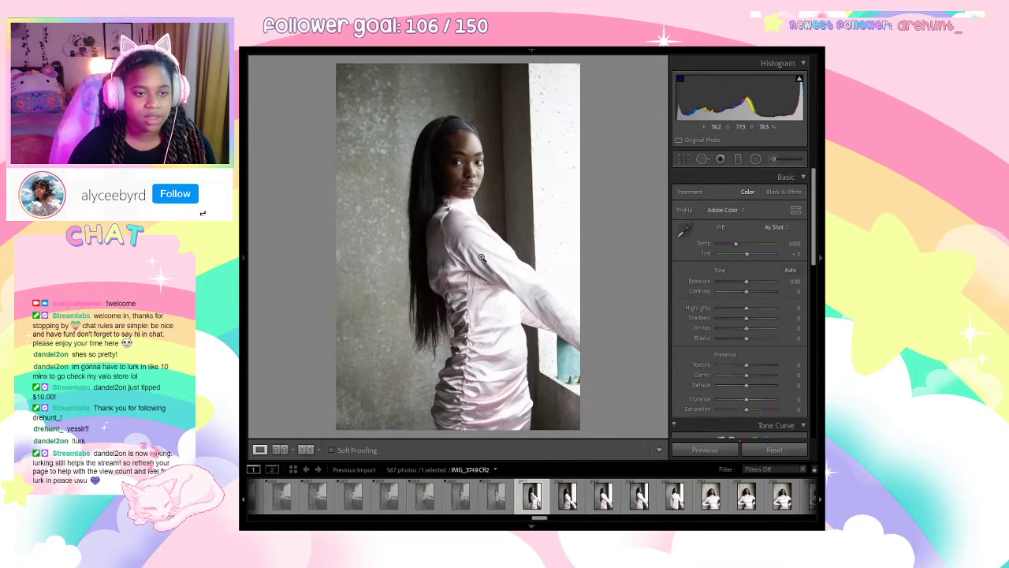
Compare the side-turned photo IMG_3749 with its neighbouring shots and inspect its detail up close.
{"action": "key", "text": "Right"}
{"action": "key", "text": "Left"}
{"action": "key", "text": "Left"}
{"action": "key", "text": "Right"}
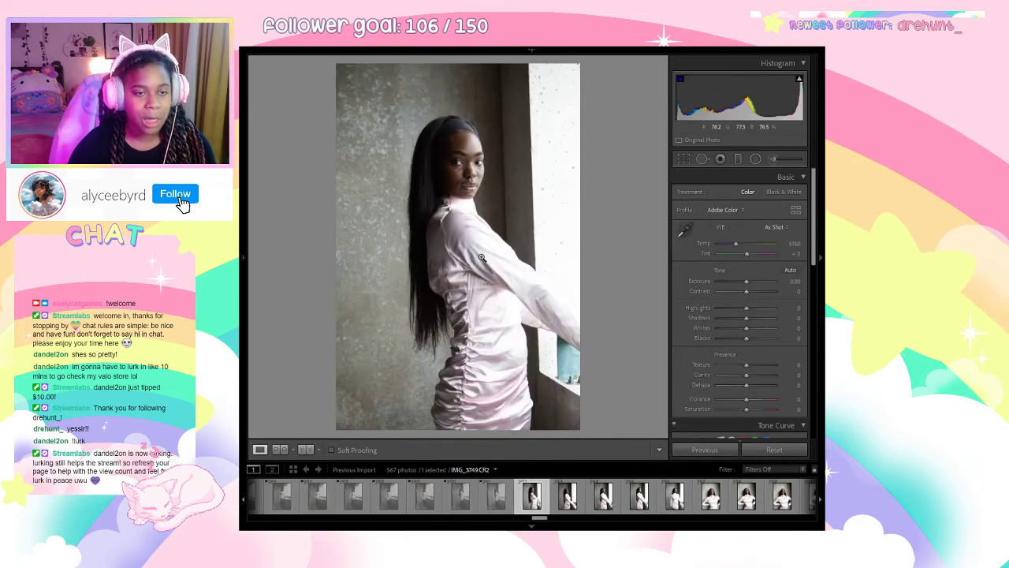
{"action": "left_click", "coordinate": [482, 202]}
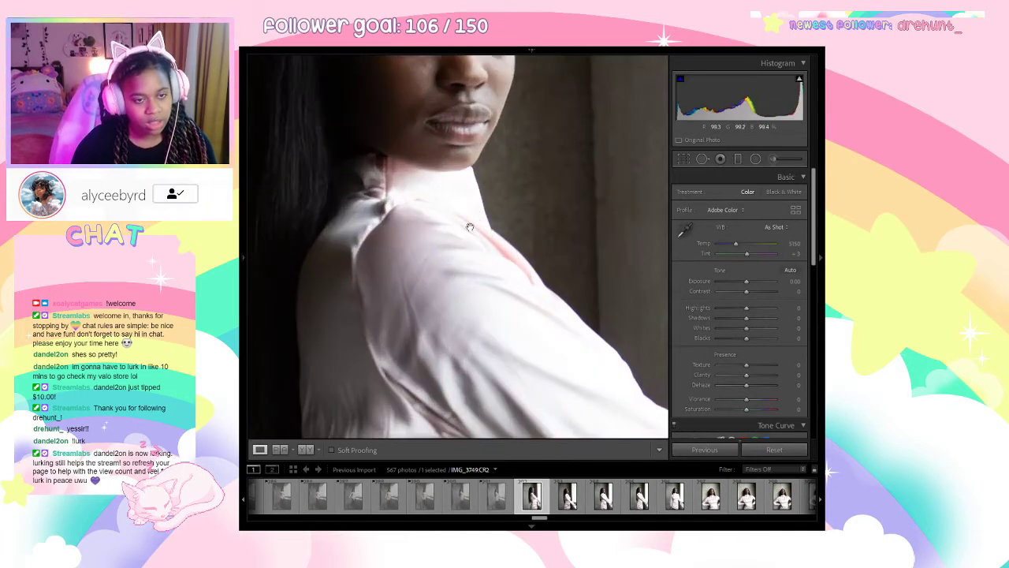
{"action": "left_click", "coordinate": [426, 213]}
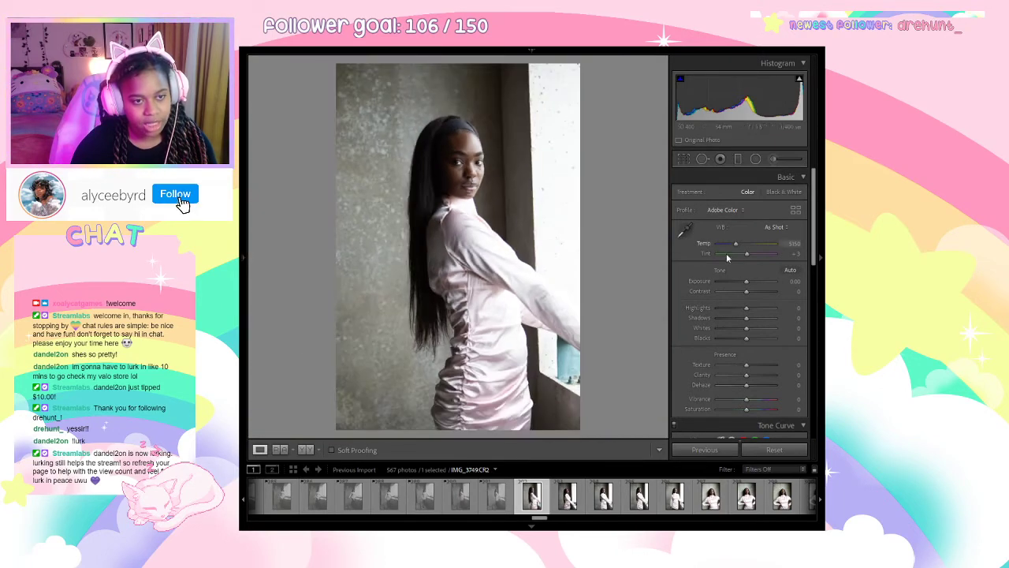
Lower the Highlights of IMG_3749 to -100, and flag the photo as rejected.
{"action": "left_click_drag", "start_coordinate": [747, 308], "coordinate": [717, 311]}
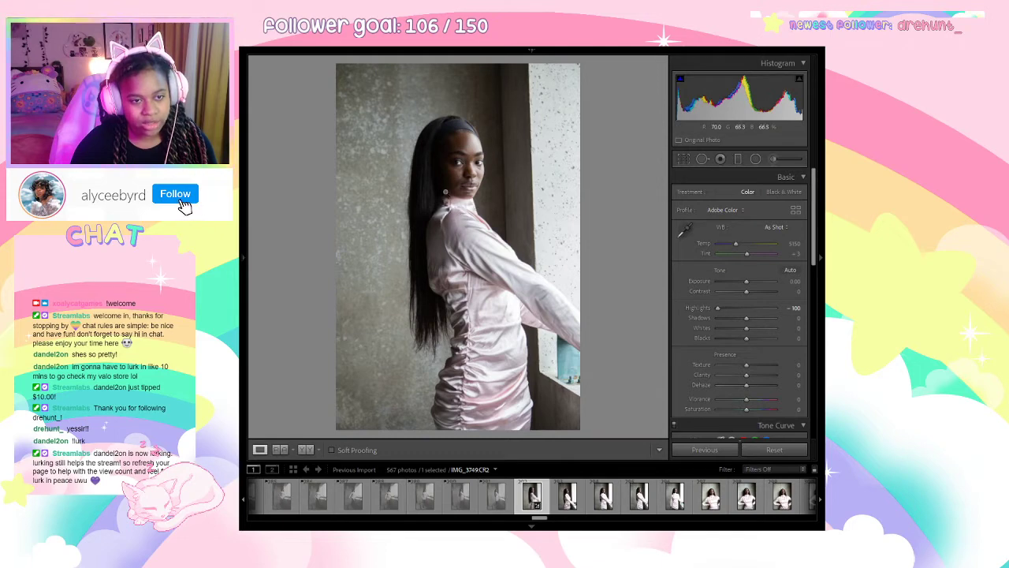
{"action": "key", "text": "x"}
{"action": "key", "text": "Right"}
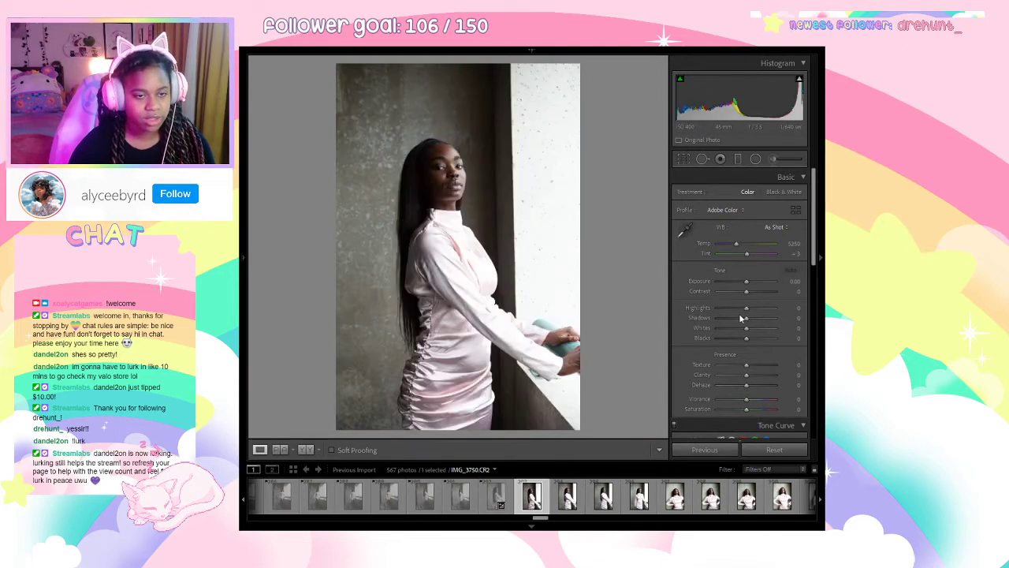
Compare IMG_3750 with IMG_3751, give IMG_3750 a one-star rating, and flag IMG_3752 as rejected.
{"action": "key", "text": "Right"}
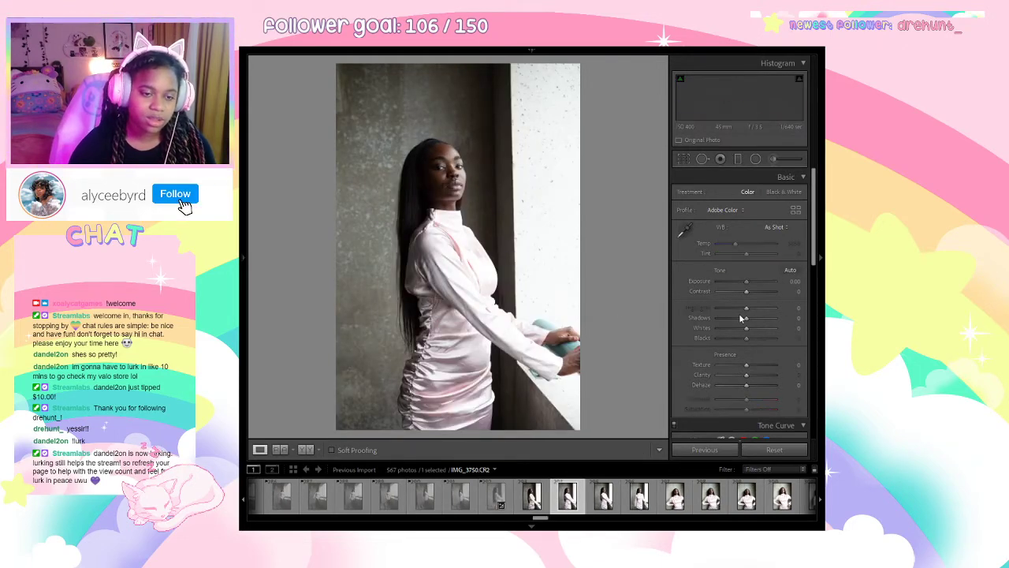
{"action": "key", "text": "Left"}
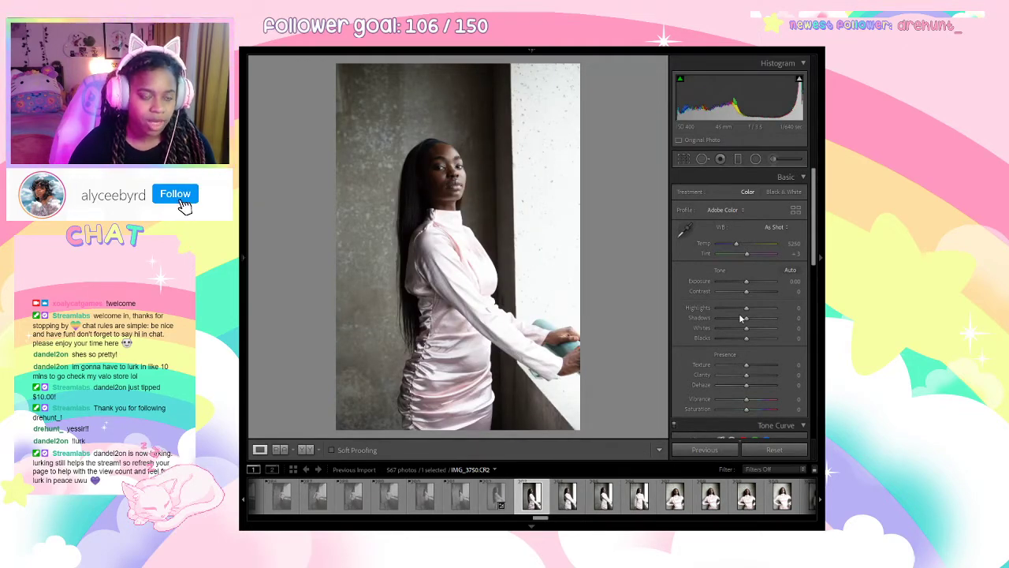
{"action": "key", "text": "1"}
{"action": "key", "text": "Right"}
{"action": "key", "text": "Right"}
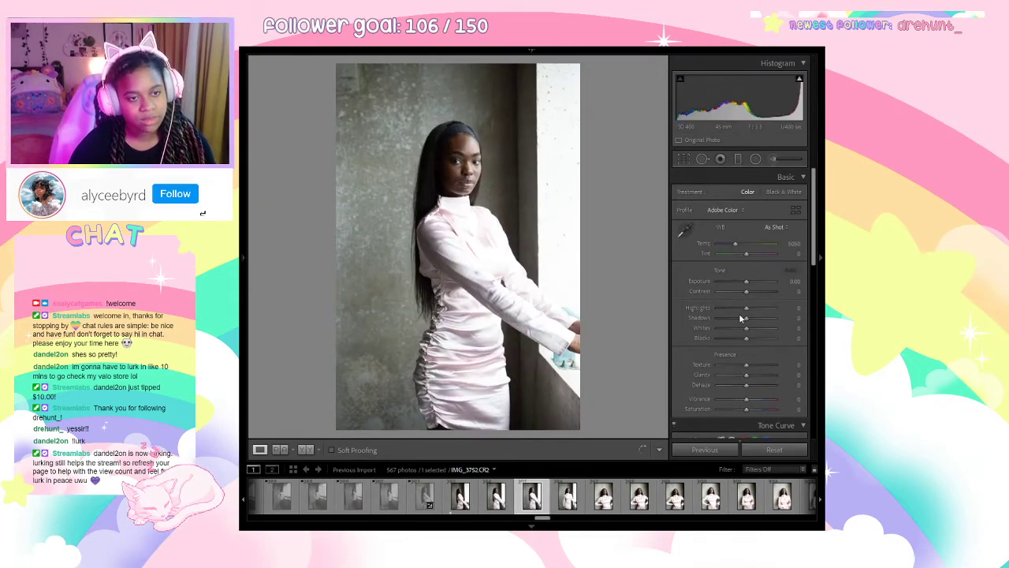
{"action": "key", "text": "Right"}
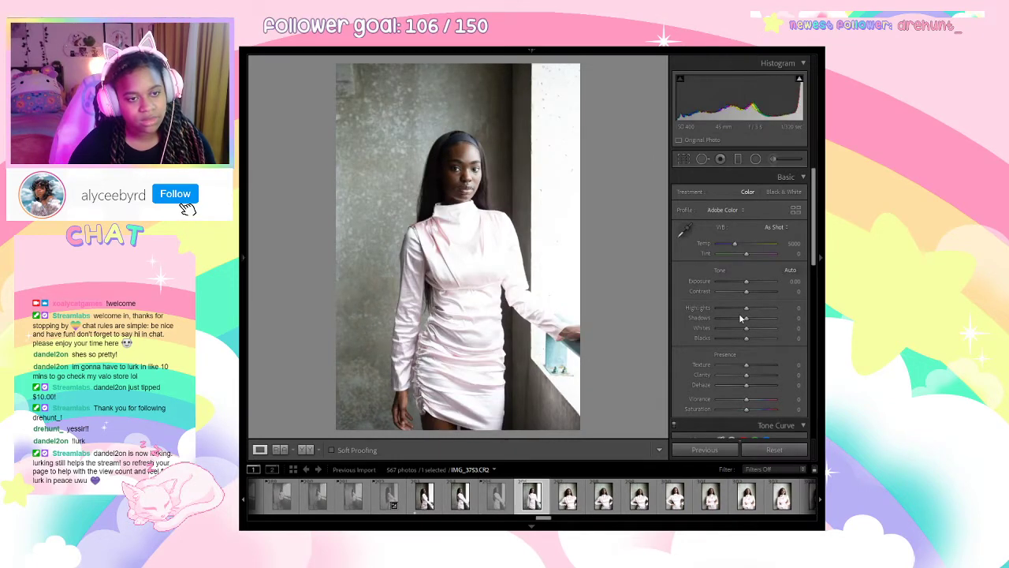
Lower the Highlights of the front-facing photo IMG_3753 to -100 and give it a one-star rating.
{"action": "left_click_drag", "start_coordinate": [745, 308], "coordinate": [715, 313]}
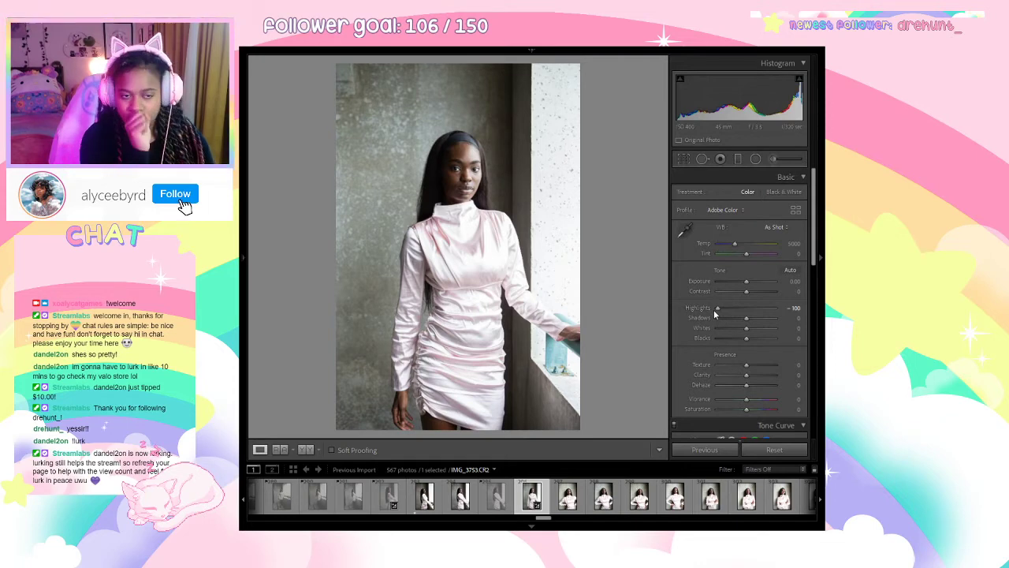
{"action": "key", "text": "1"}
{"action": "key", "text": "Right"}
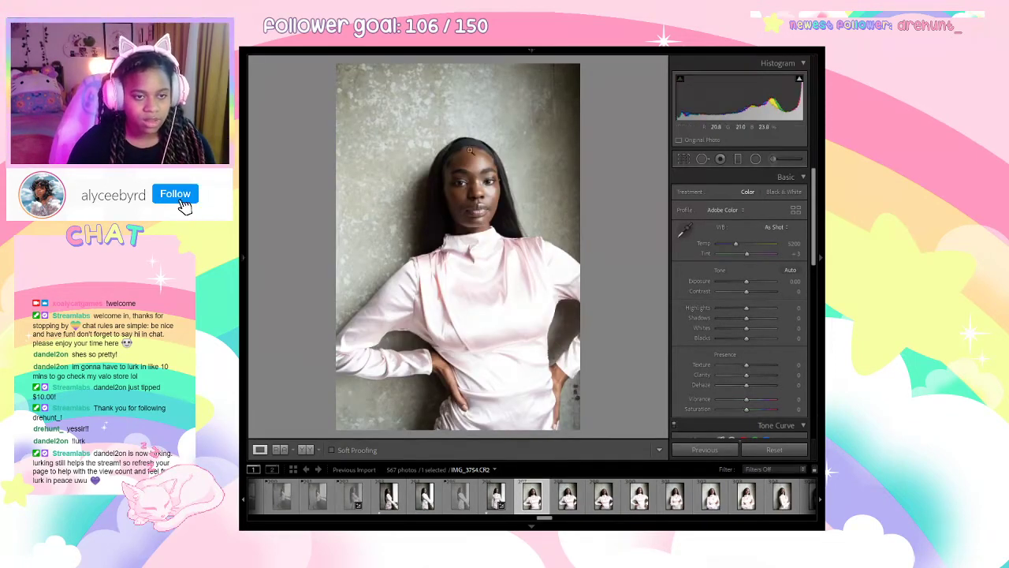
Inspect the face in the hands-on-hips photo IMG_3754 up close, and flag the similar IMG_3755 as rejected.
{"action": "left_click", "coordinate": [465, 186]}
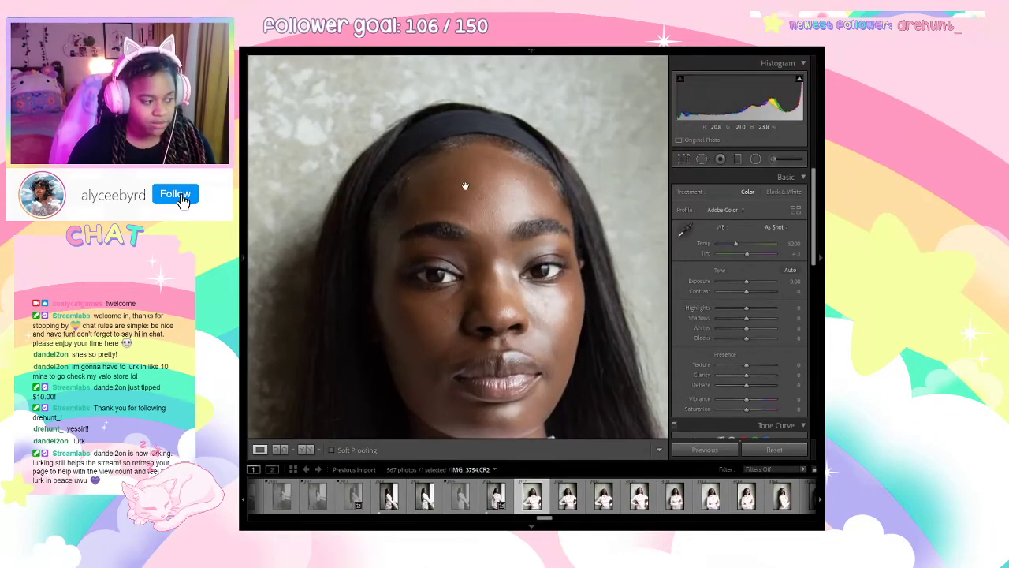
{"action": "left_click", "coordinate": [500, 308]}
{"action": "key", "text": "Right"}
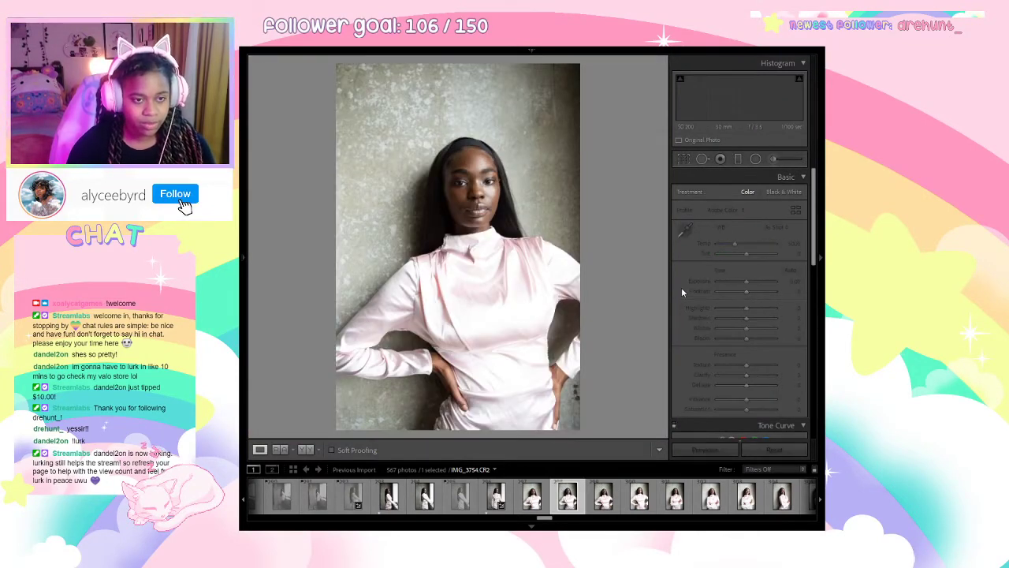
{"action": "key", "text": "x"}
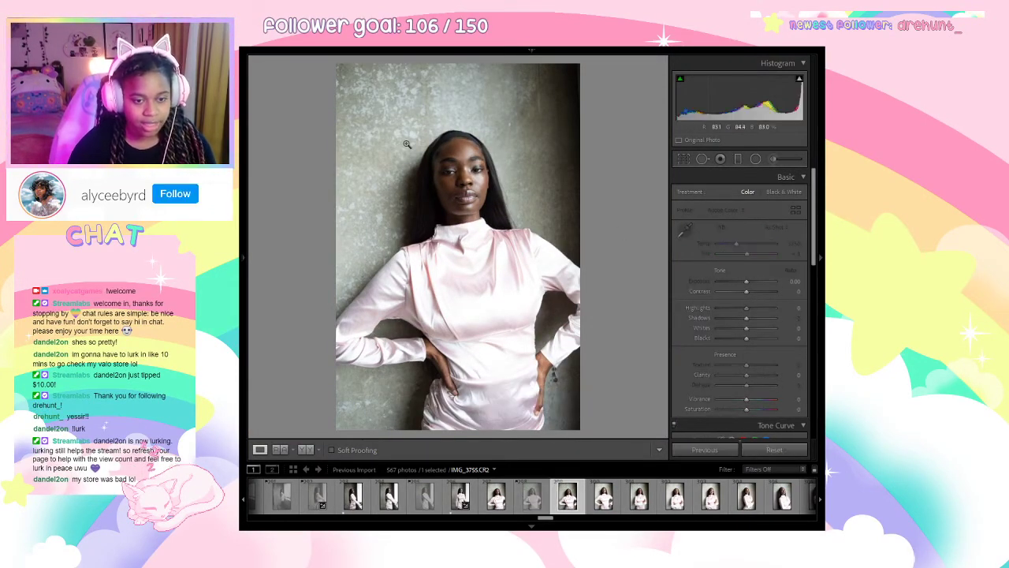
Examine the face in the hands-on-hips photo IMG_3756 up close to judge its sharpness, returning to the full view.
{"action": "key", "text": "Right"}
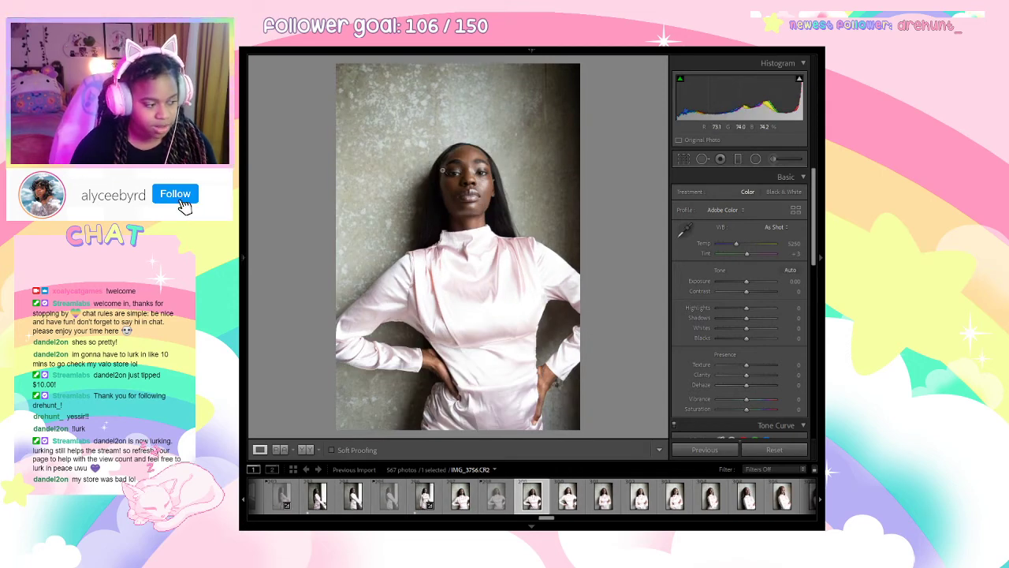
{"action": "left_click", "coordinate": [444, 170]}
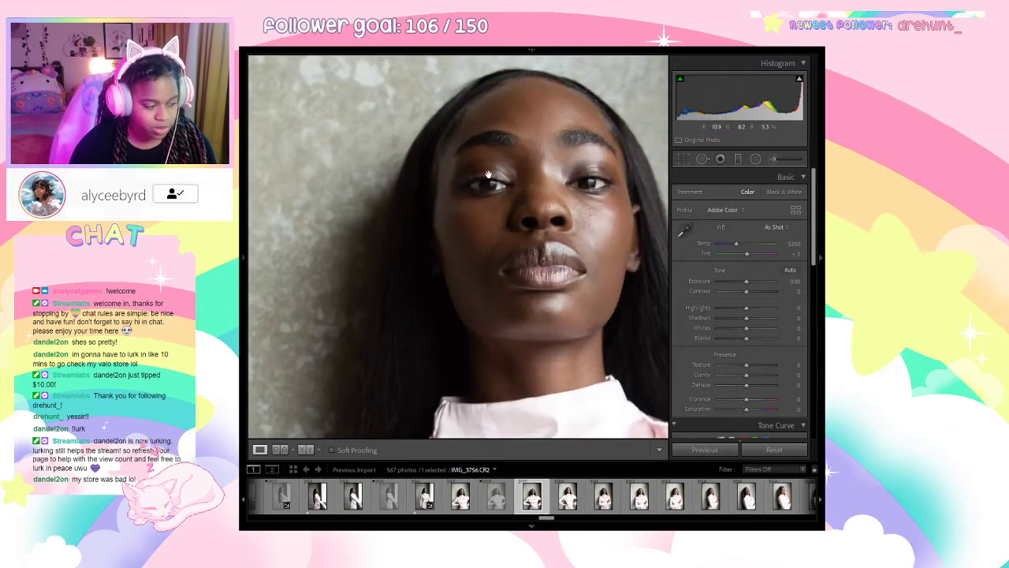
{"action": "left_click", "coordinate": [541, 253]}
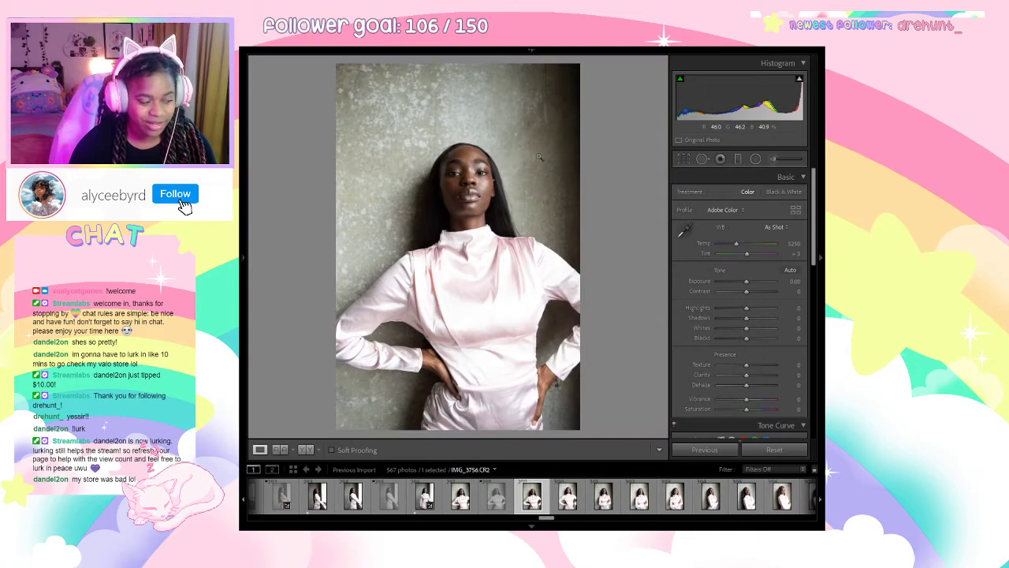
{"action": "left_click_drag", "start_coordinate": [528, 215], "coordinate": [491, 214]}
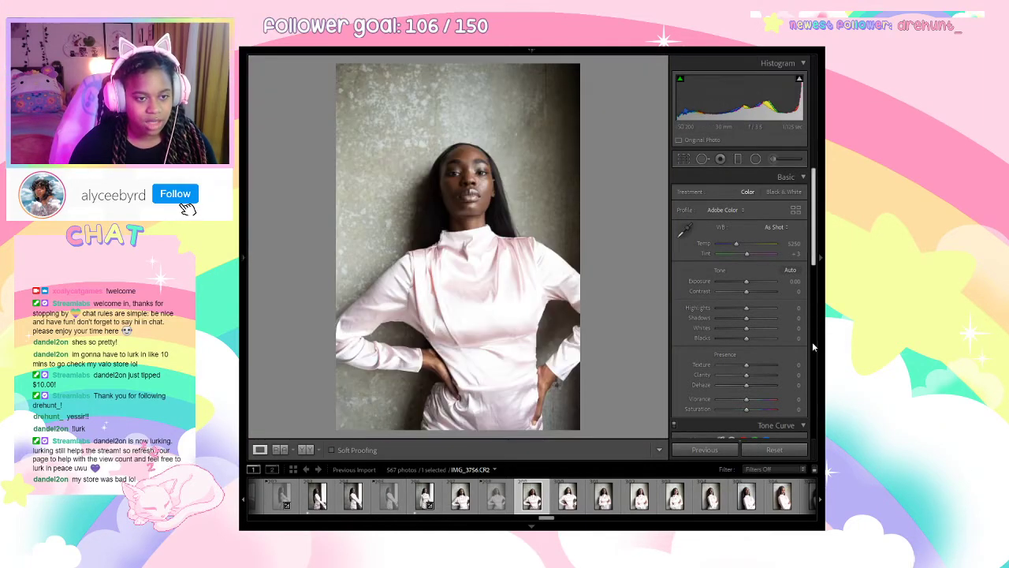
Flag IMG_3757 as rejected and give the crossed-arms photo IMG_3758 a one-star rating, checking the face up close.
{"action": "key", "text": "Right"}
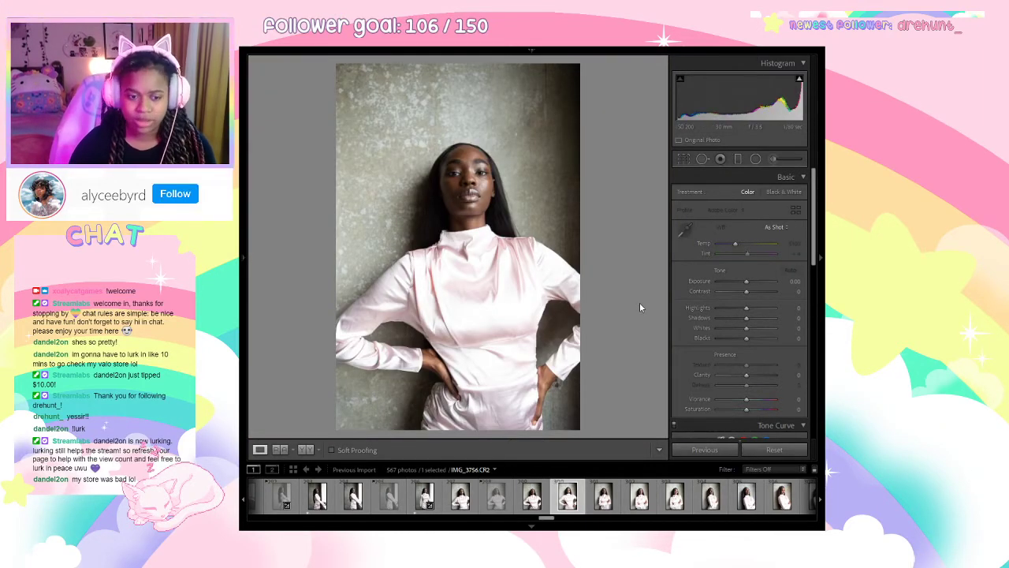
{"action": "key", "text": "Right"}
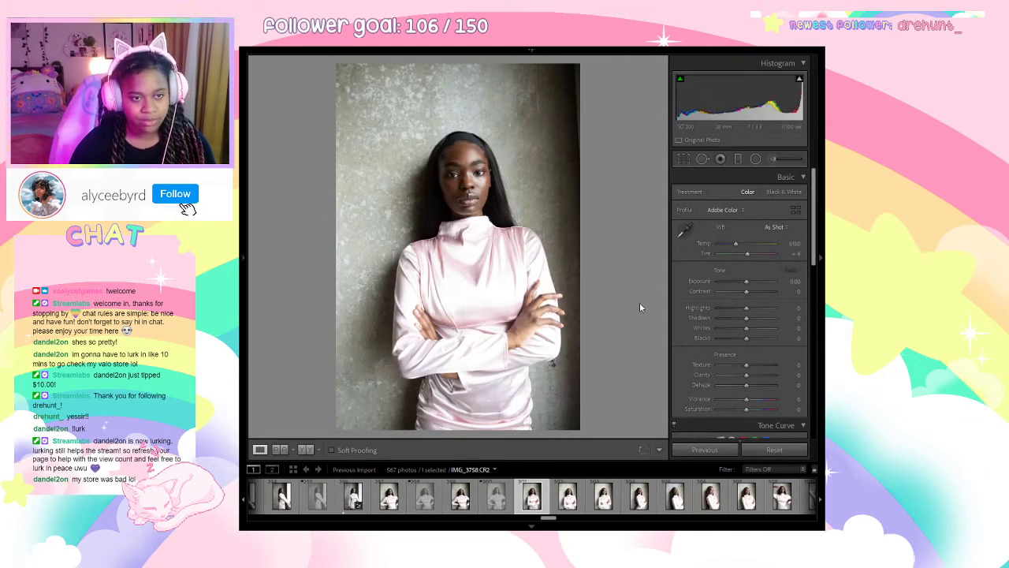
{"action": "key", "text": "1"}
{"action": "left_click_drag", "start_coordinate": [477, 171], "coordinate": [530, 249]}
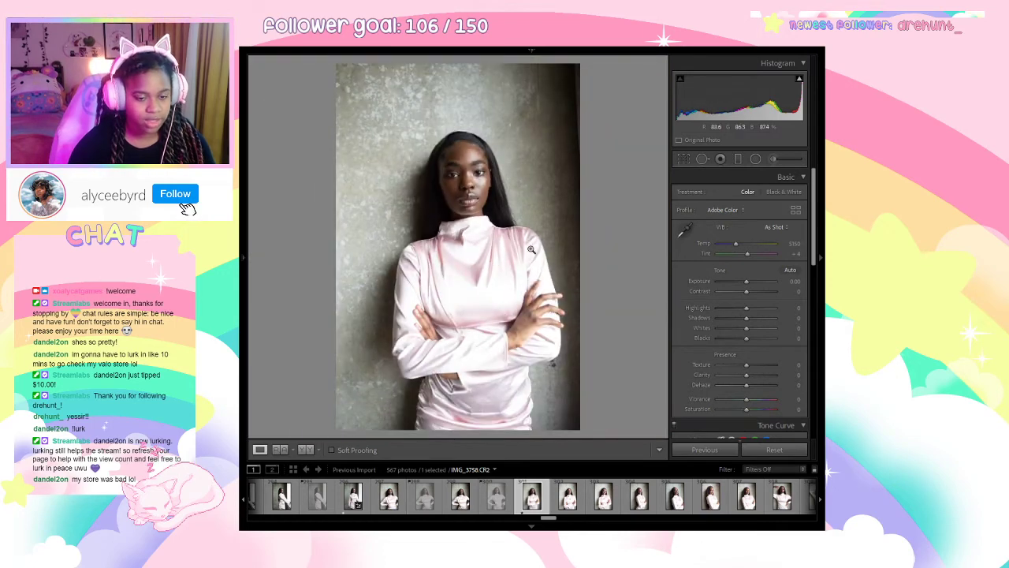
Review the crossed-arms shots IMG_3759 through IMG_3763 and flag all of them as rejected.
{"action": "key", "text": "Right"}
{"action": "key", "text": "x"}
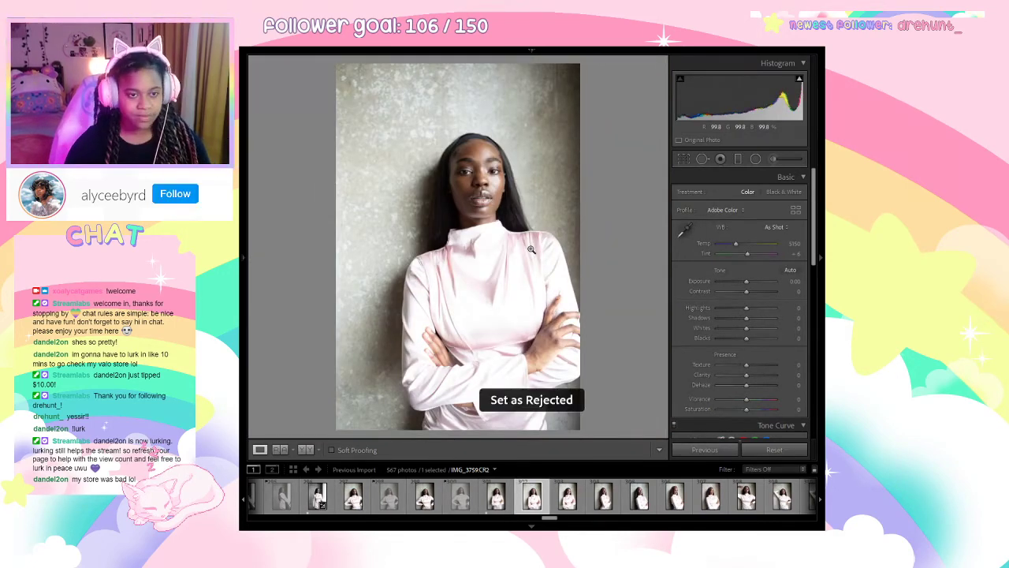
{"action": "key", "text": "Right"}
{"action": "key", "text": "x"}
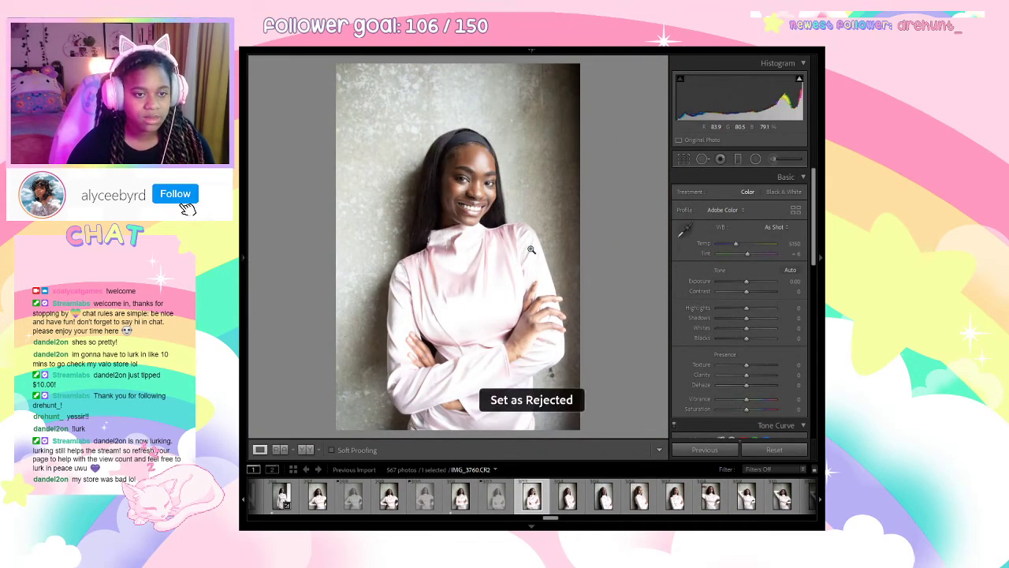
{"action": "key", "text": "Right"}
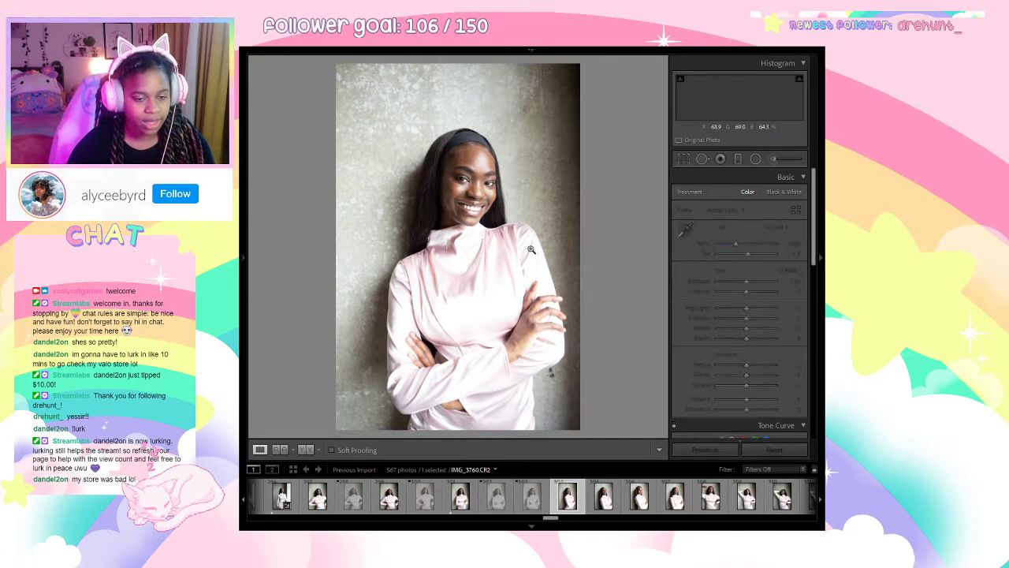
{"action": "key", "text": "Right"}
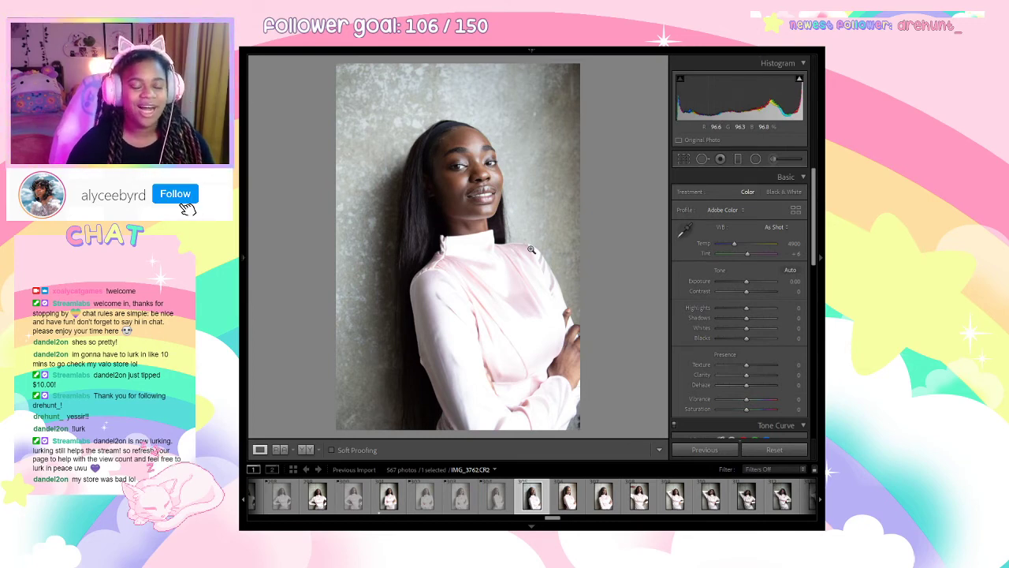
{"action": "key", "text": "Right"}
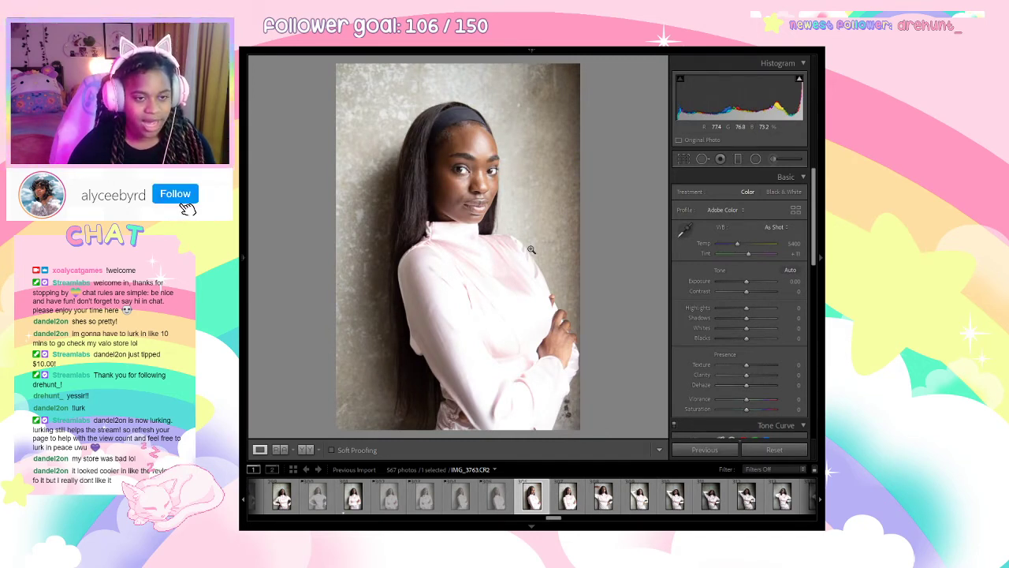
Lower the Highlights of the crossed-arms photo IMG_3764 to test recovery of the bright dress, and flag the photo as rejected.
{"action": "key", "text": "Right"}
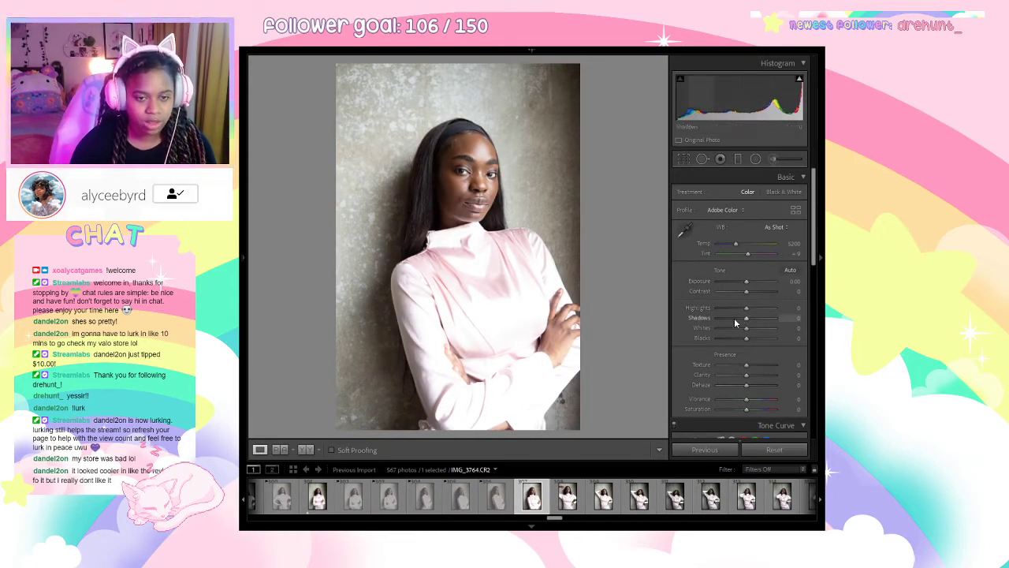
{"action": "left_click_drag", "start_coordinate": [746, 308], "coordinate": [723, 309]}
{"action": "key", "text": "x"}
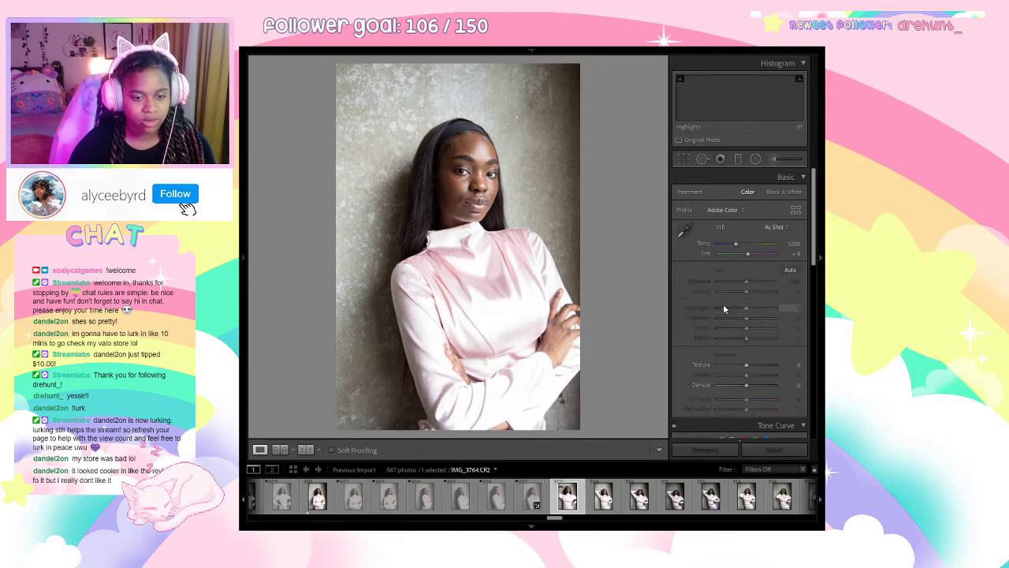
Flag the photos IMG_3765 through IMG_3768 as rejected.
{"action": "key", "text": "Right"}
{"action": "key", "text": "Right"}
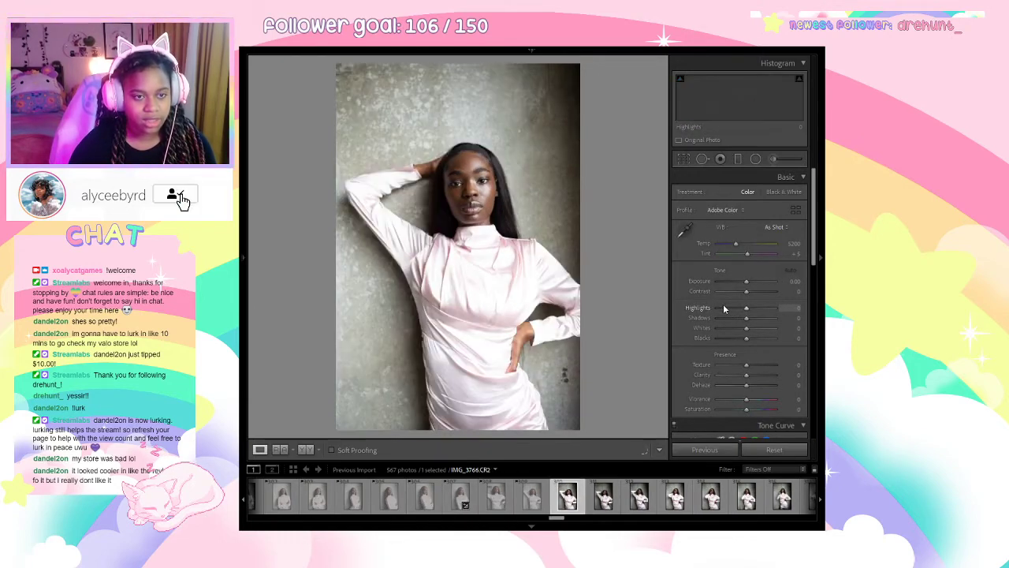
{"action": "key", "text": "x"}
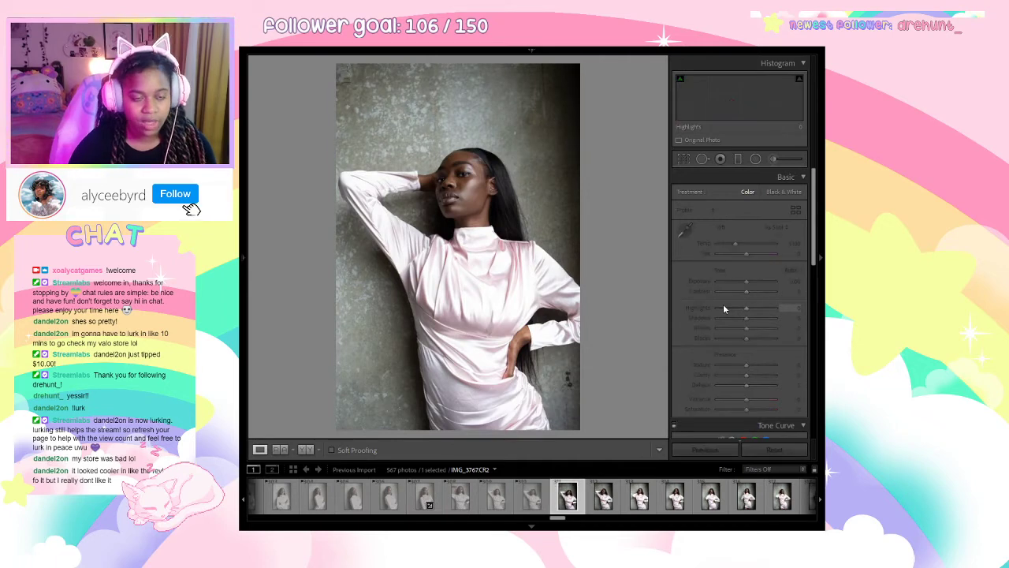
{"action": "key", "text": "Right"}
{"action": "key", "text": "Right"}
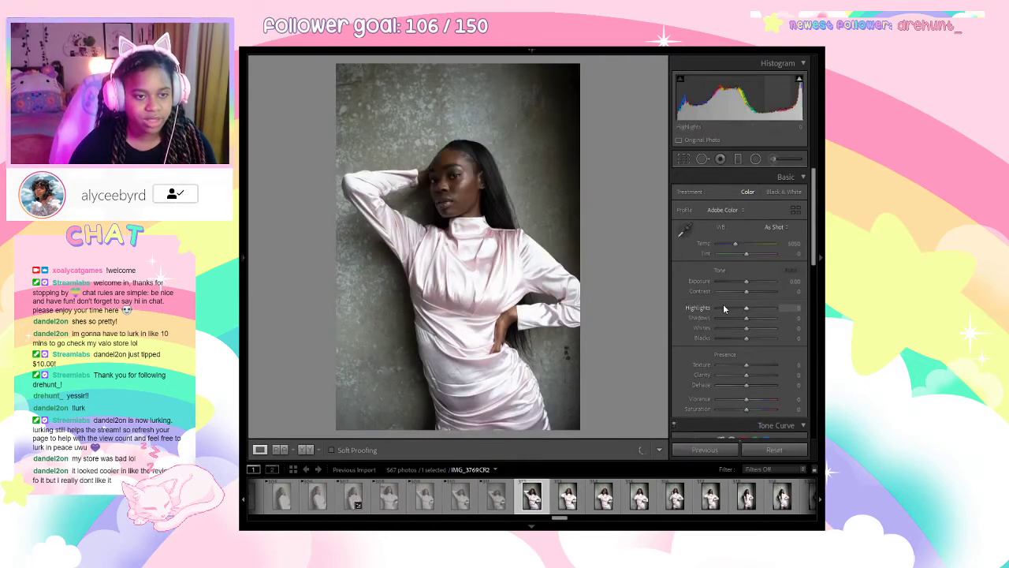
Compare the hand-behind-head photos IMG_3768 and IMG_3769, and examine the face in IMG_3769 up close.
{"action": "key", "text": "Left"}
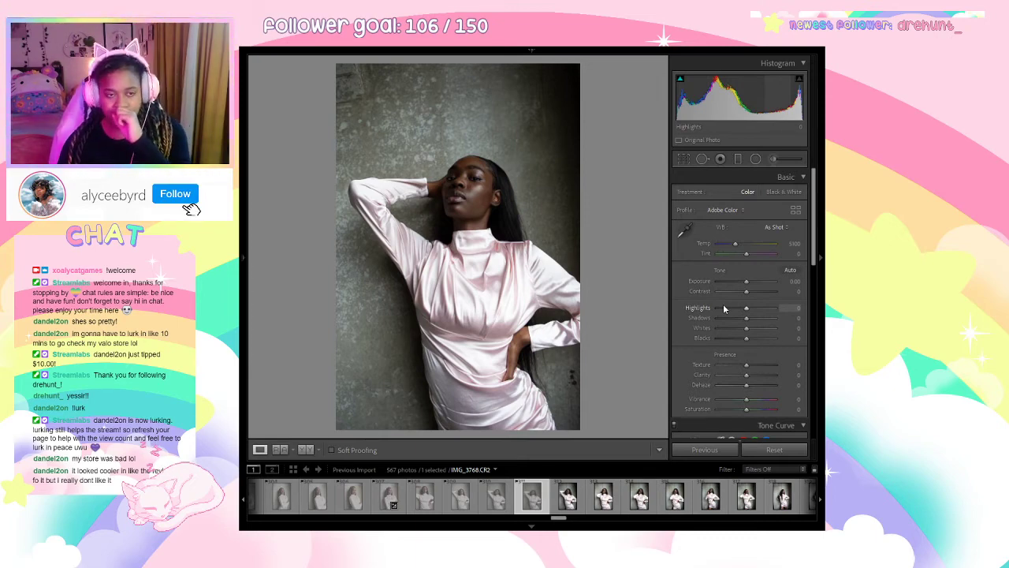
{"action": "key", "text": "Right"}
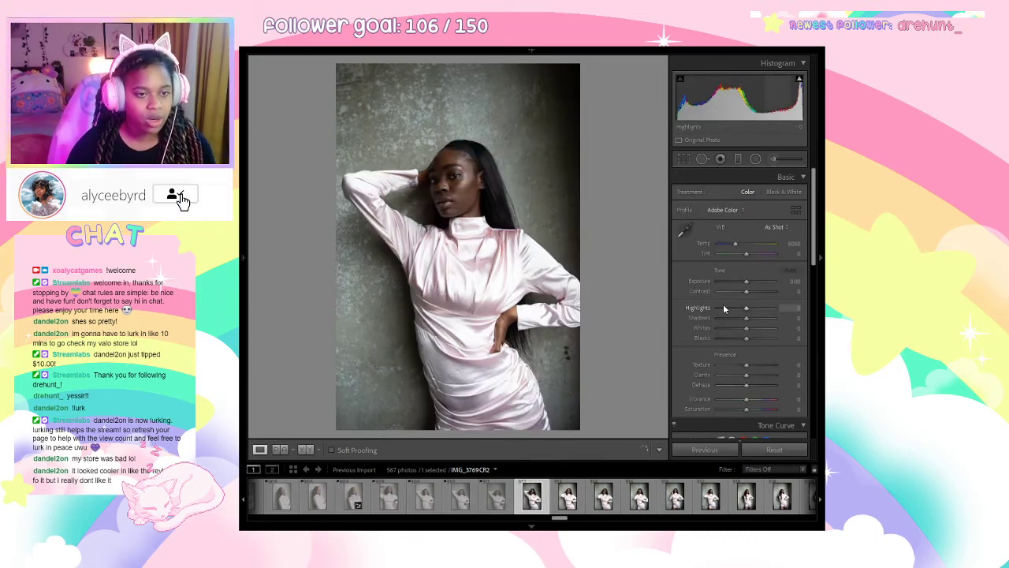
{"action": "left_click", "coordinate": [443, 181]}
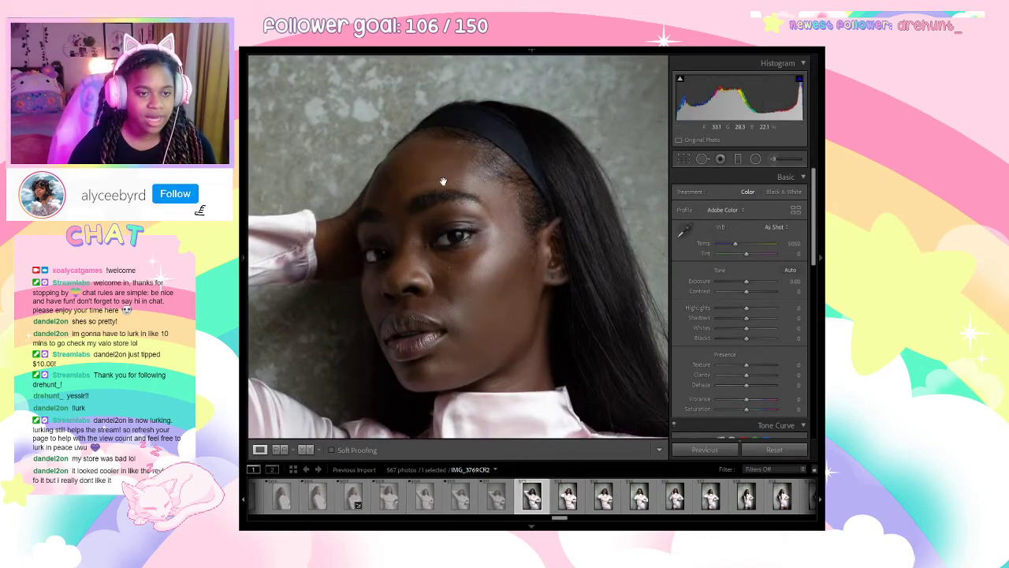
{"action": "left_click", "coordinate": [495, 277]}
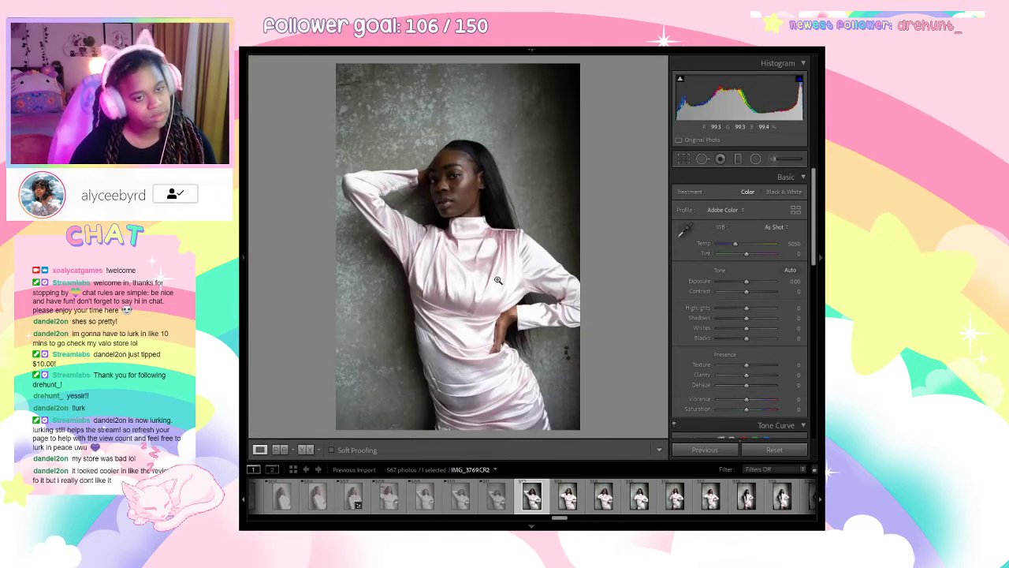
Flag the posed shots IMG_3770 through IMG_3774 as rejected.
{"action": "key", "text": "Right"}
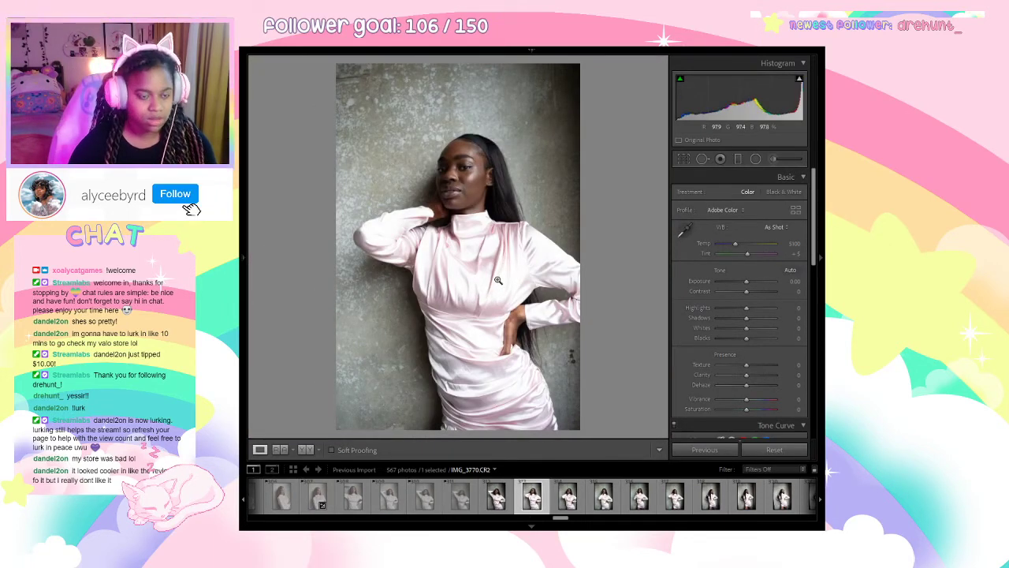
{"action": "key", "text": "x"}
{"action": "key", "text": "Right"}
{"action": "key", "text": "x"}
{"action": "key", "text": "Right"}
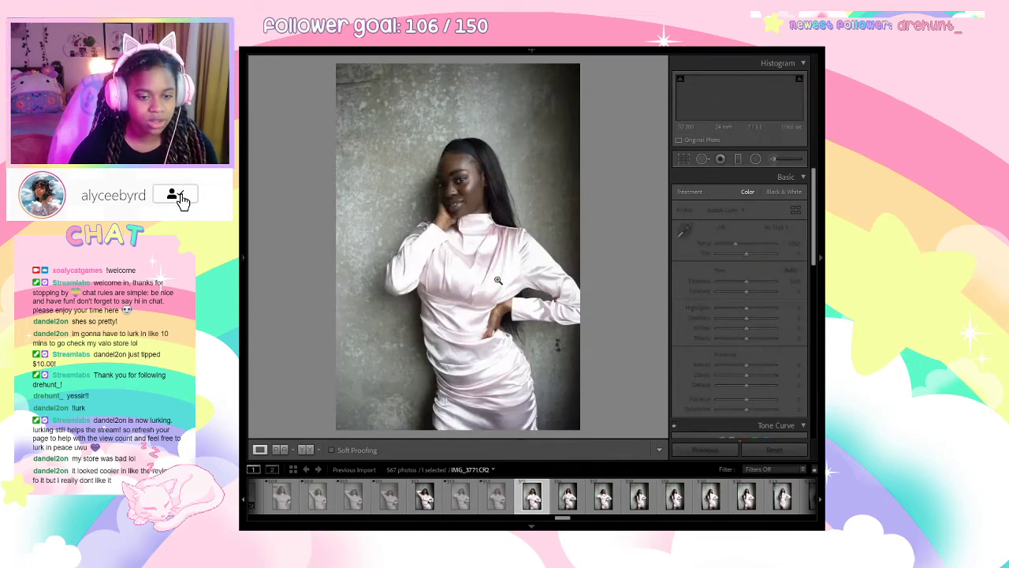
{"action": "key", "text": "x"}
{"action": "key", "text": "Right"}
{"action": "key", "text": "Right"}
{"action": "key", "text": "x"}
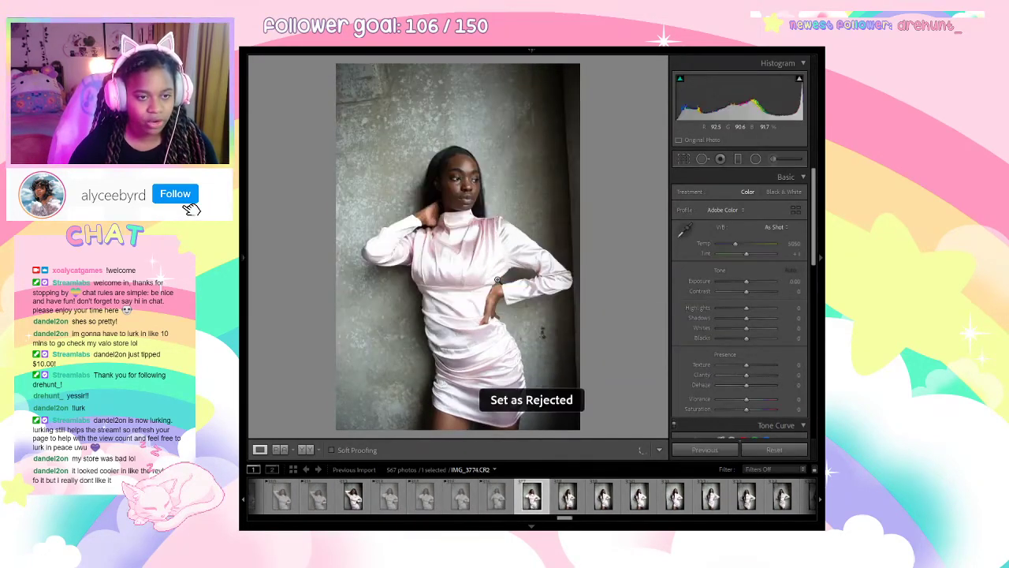
Inspect the long-hair hand-on-hip photo IMG_3775 up close, and give it a one-star rating.
{"action": "key", "text": "Right"}
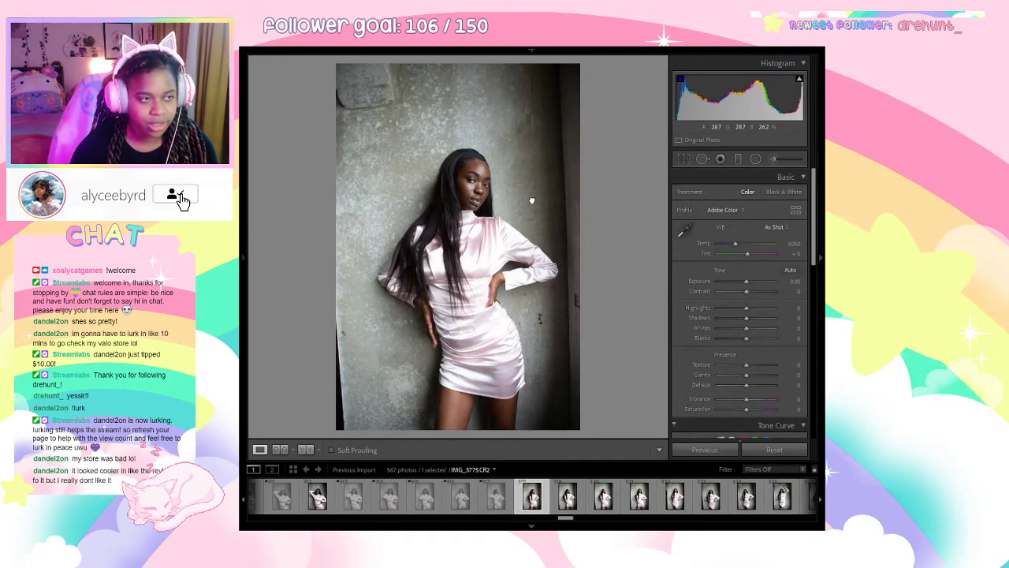
{"action": "left_click", "coordinate": [531, 201]}
{"action": "left_click_drag", "start_coordinate": [491, 247], "coordinate": [628, 313]}
{"action": "left_click", "coordinate": [627, 314]}
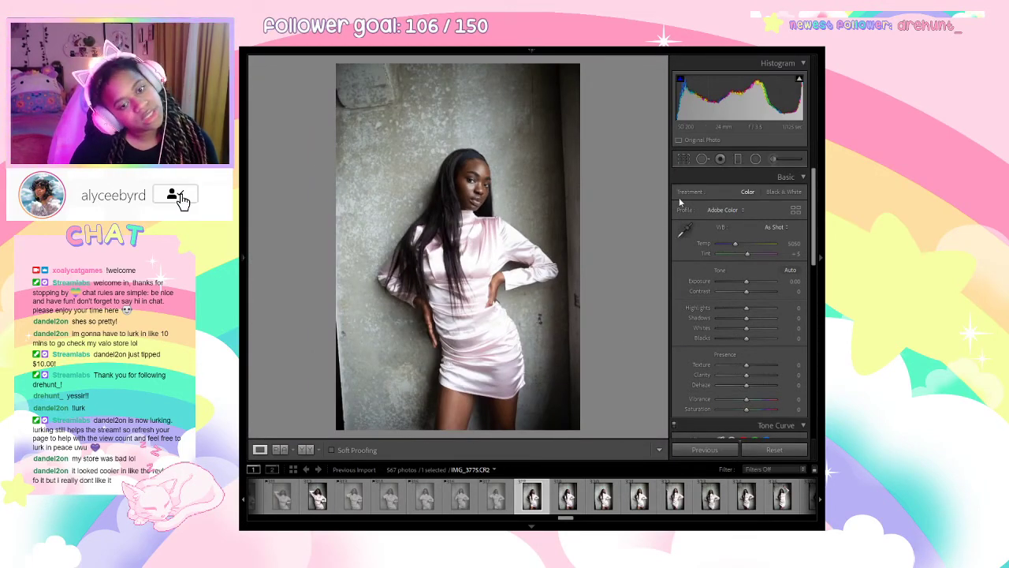
{"action": "key", "text": "1"}
Flag IMG_3776 as rejected, and give the similar shots IMG_3777 and IMG_3778 one-star ratings.
{"action": "key", "text": "Right"}
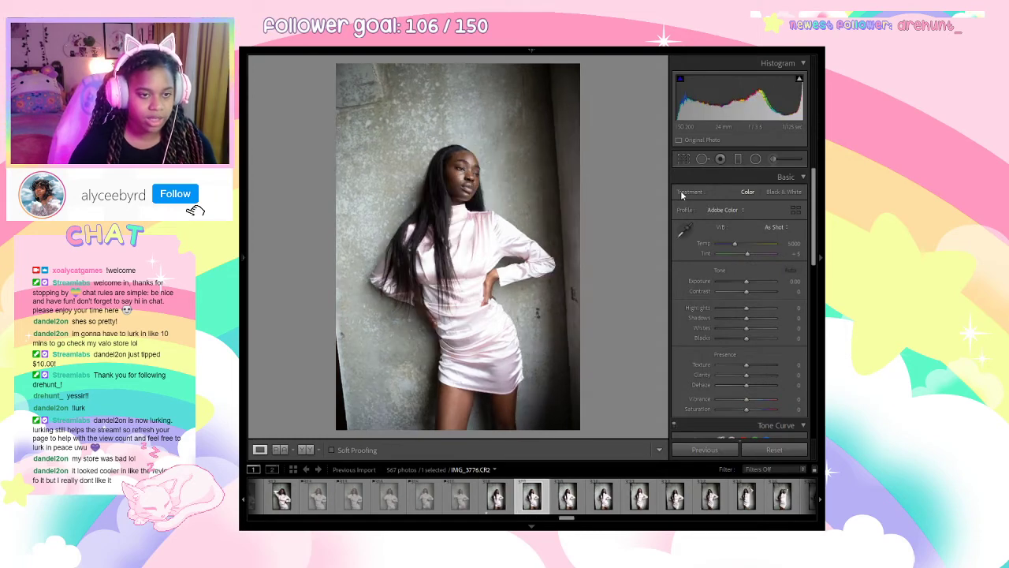
{"action": "key", "text": "Left"}
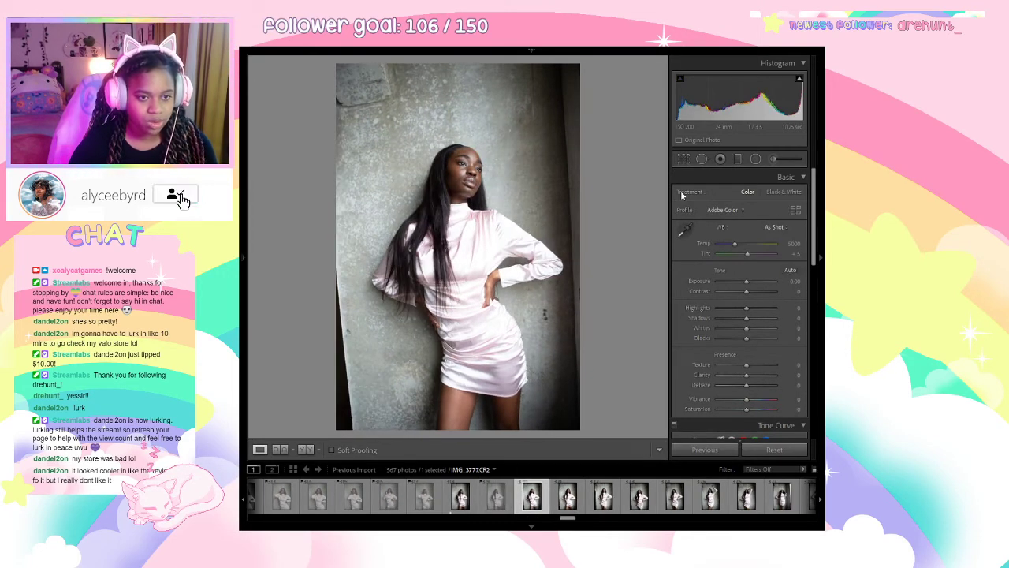
{"action": "key", "text": "1"}
{"action": "key", "text": "Right"}
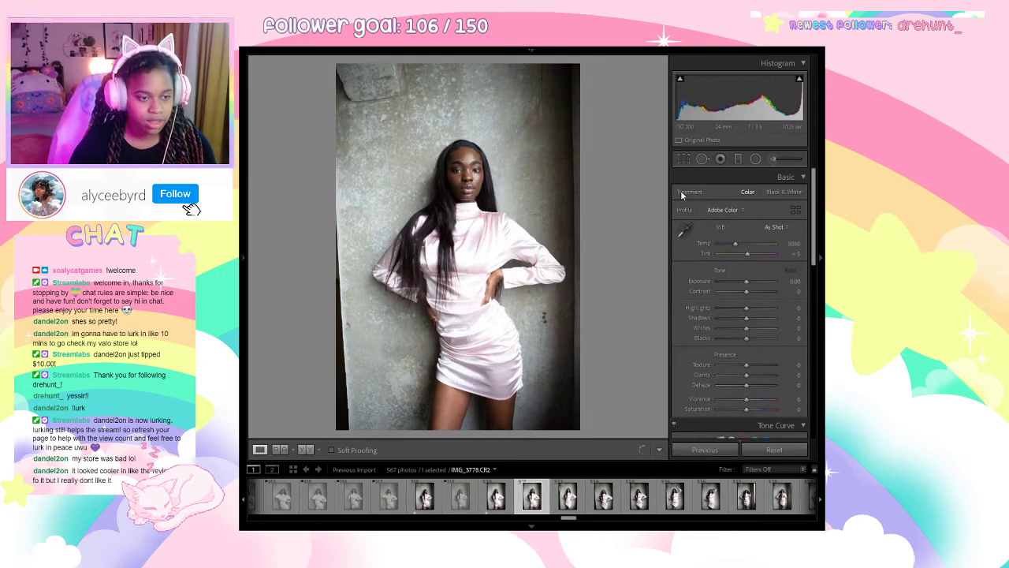
{"action": "key", "text": "1"}
Compare the one-star photos IMG_3775, IMG_3777 and IMG_3778 with each other, and flag IMG_3777 as rejected.
{"action": "key", "text": "Left"}
{"action": "key", "text": "Left"}
{"action": "key", "text": "Left"}
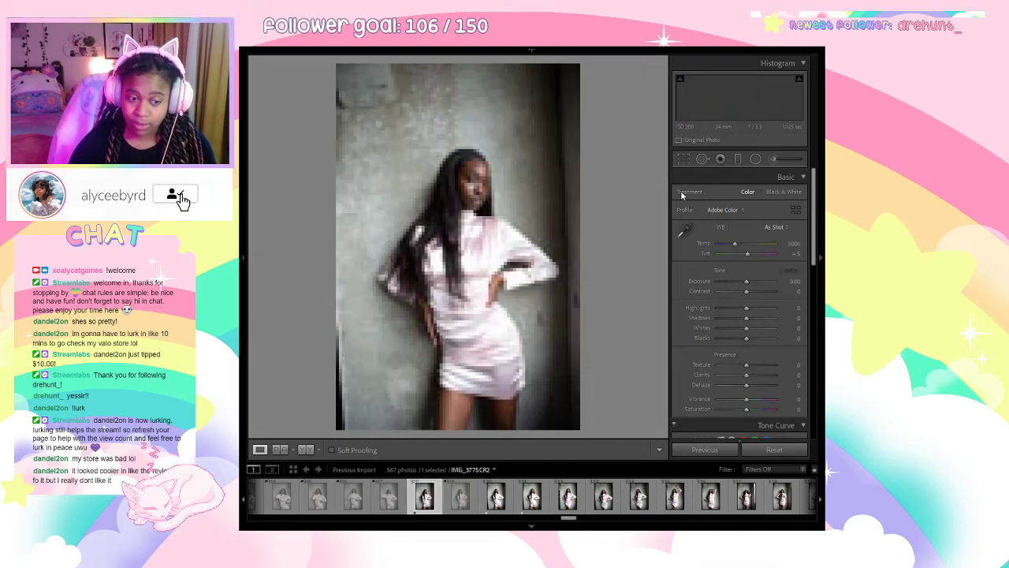
{"action": "key", "text": "Right"}
{"action": "key", "text": "Right"}
{"action": "key", "text": "Right"}
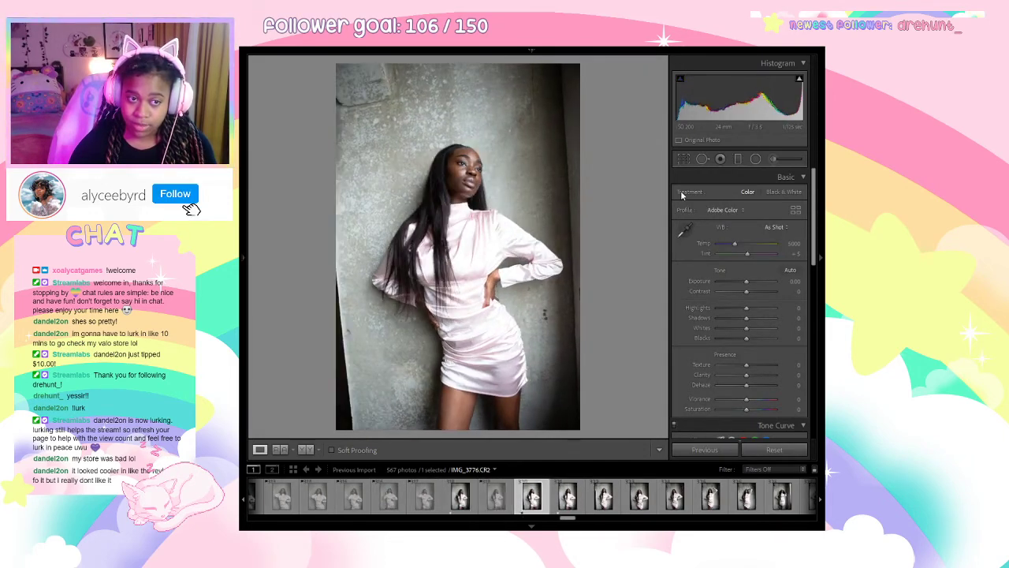
{"action": "key", "text": "Right"}
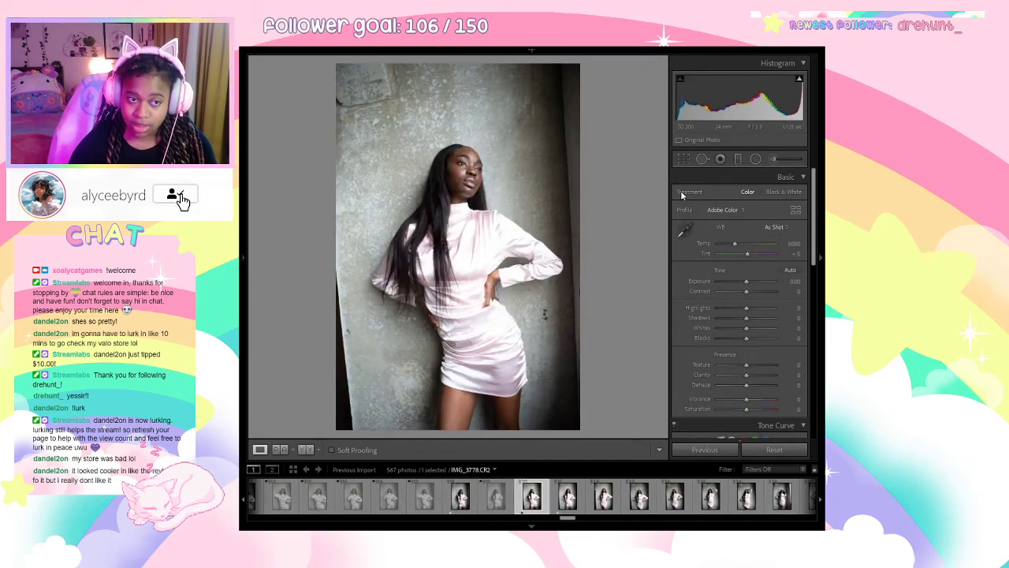
{"action": "key", "text": "x"}
{"action": "key", "text": "Right"}
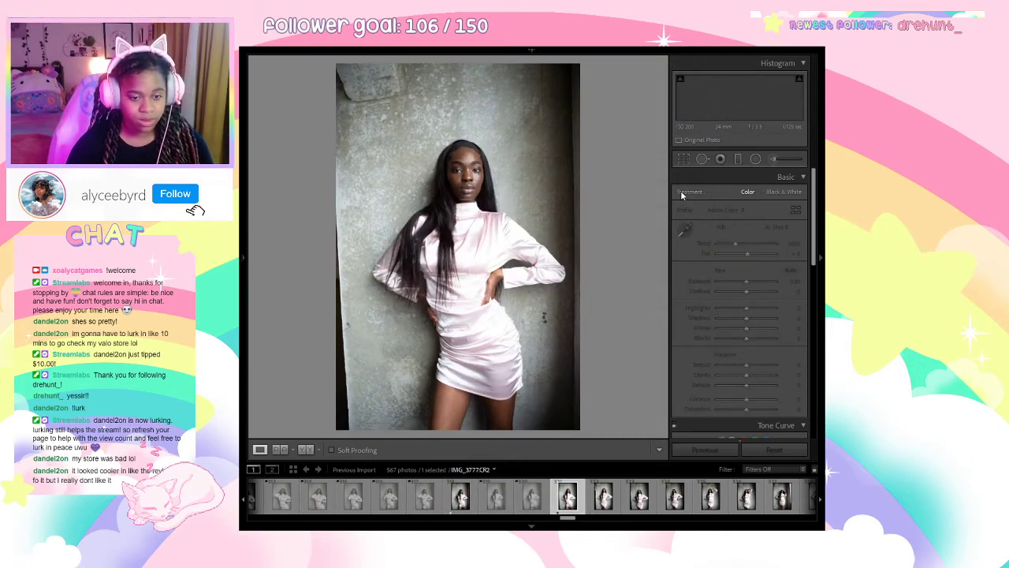
Review IMG_3779 through IMG_3782, and flag all but IMG_3779 as rejected.
{"action": "key", "text": "Right"}
{"action": "key", "text": "Right"}
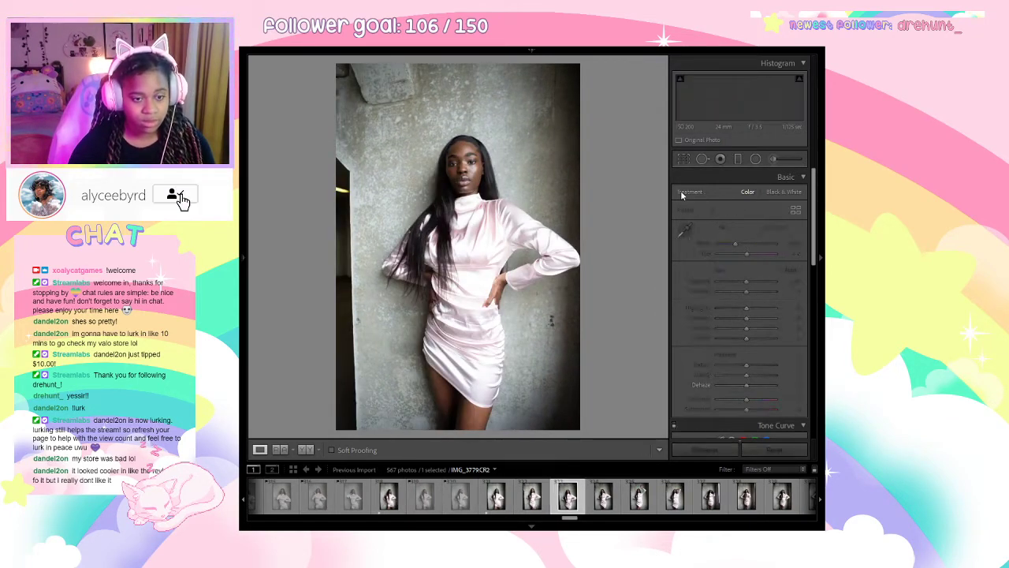
{"action": "key", "text": "x"}
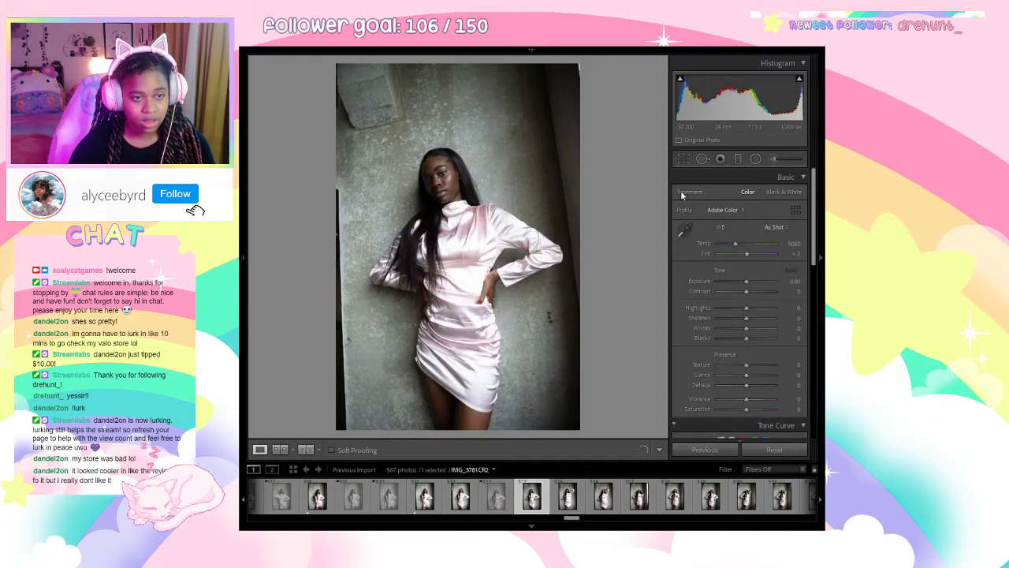
{"action": "key", "text": "x"}
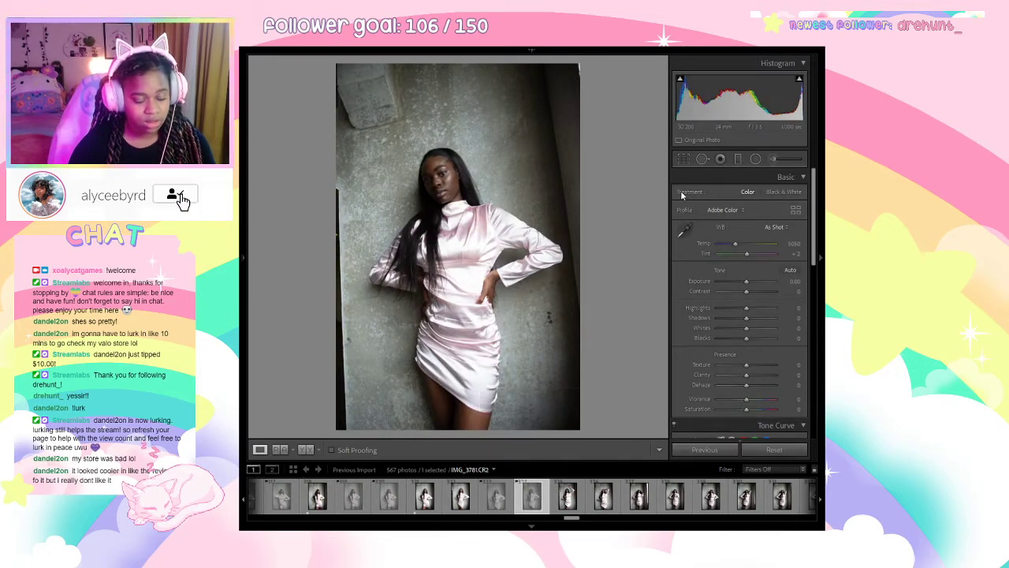
{"action": "key", "text": "Right"}
{"action": "key", "text": "Right"}
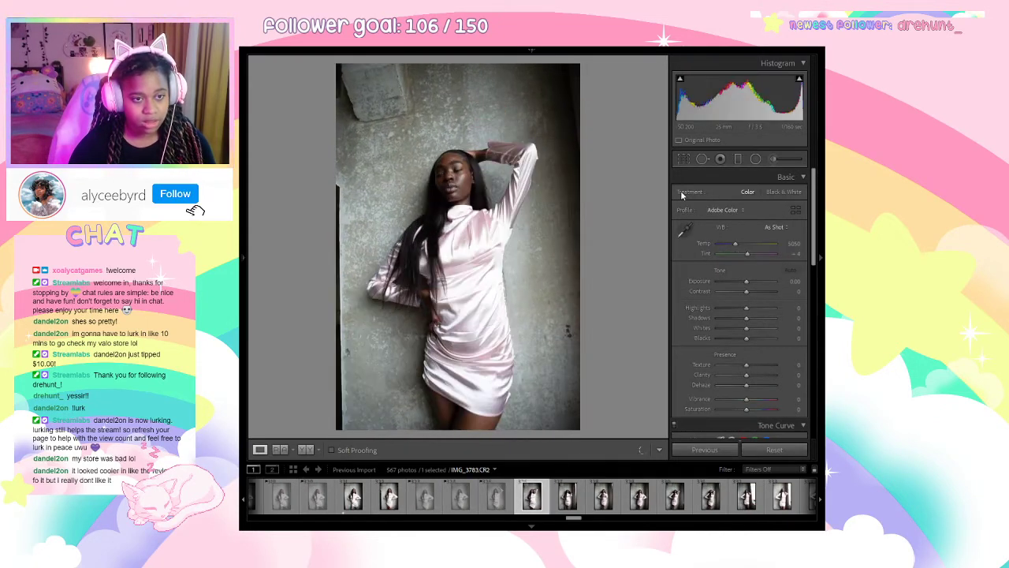
Flag the photos IMG_3783 through IMG_3786 as rejected.
{"action": "key", "text": "Right"}
{"action": "key", "text": "x"}
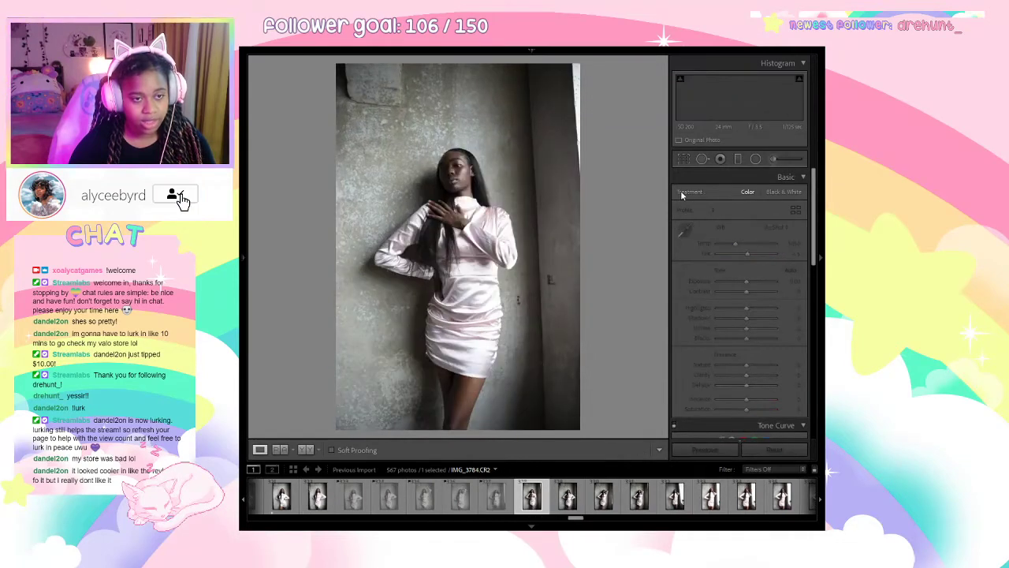
{"action": "key", "text": "Right"}
{"action": "key", "text": "Right"}
{"action": "key", "text": "Right"}
{"action": "key", "text": "Right"}
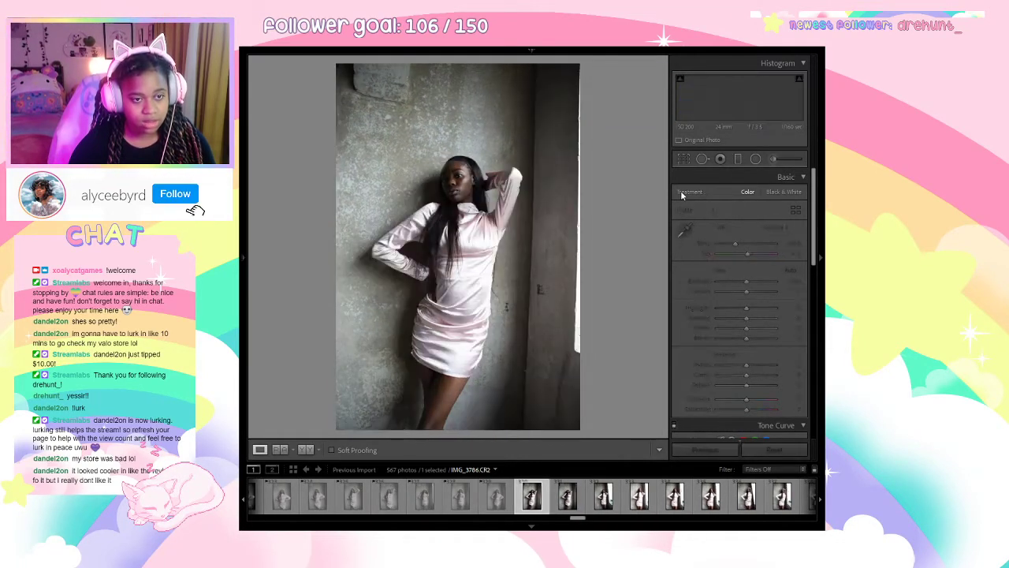
Review the photos IMG_3787 through IMG_3791 and flag them as rejected.
{"action": "key", "text": "Right"}
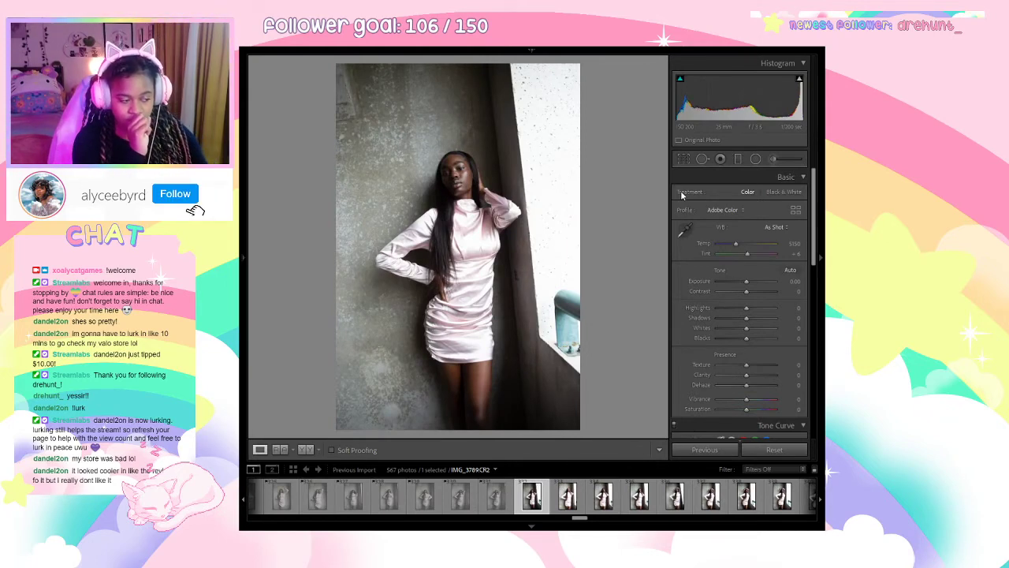
{"action": "key", "text": "Right"}
{"action": "key", "text": "Right"}
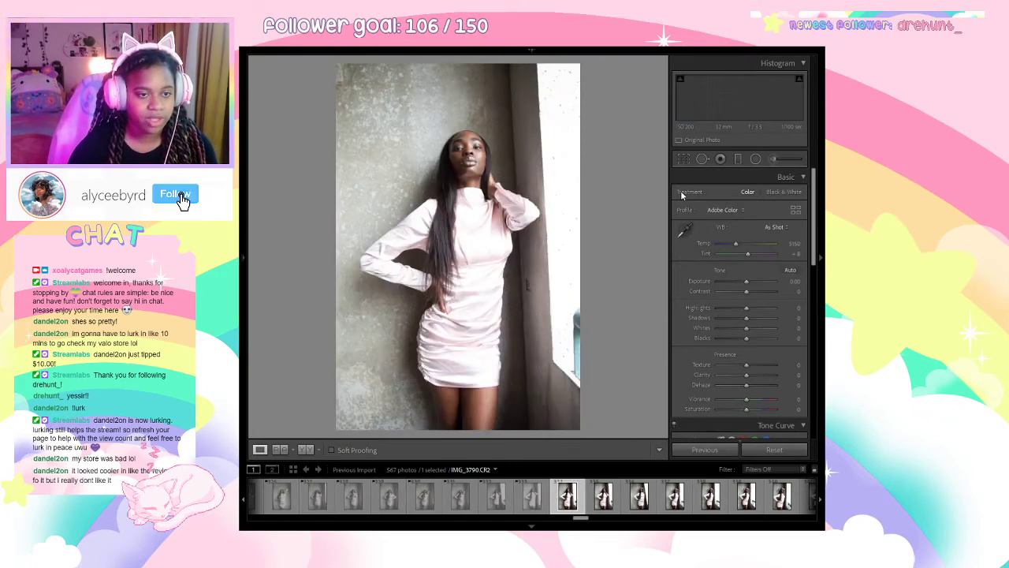
{"action": "key", "text": "x"}
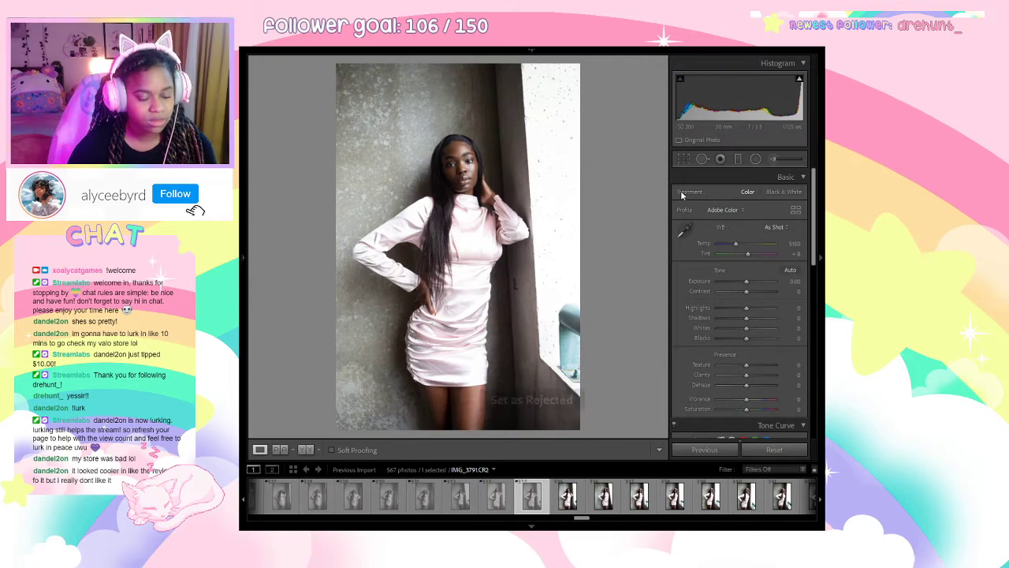
Undo the rejection of IMG_3791 and crop it tighter around the woman, trimming her lower legs and part of the window.
{"action": "key", "text": "ctrl+z"}
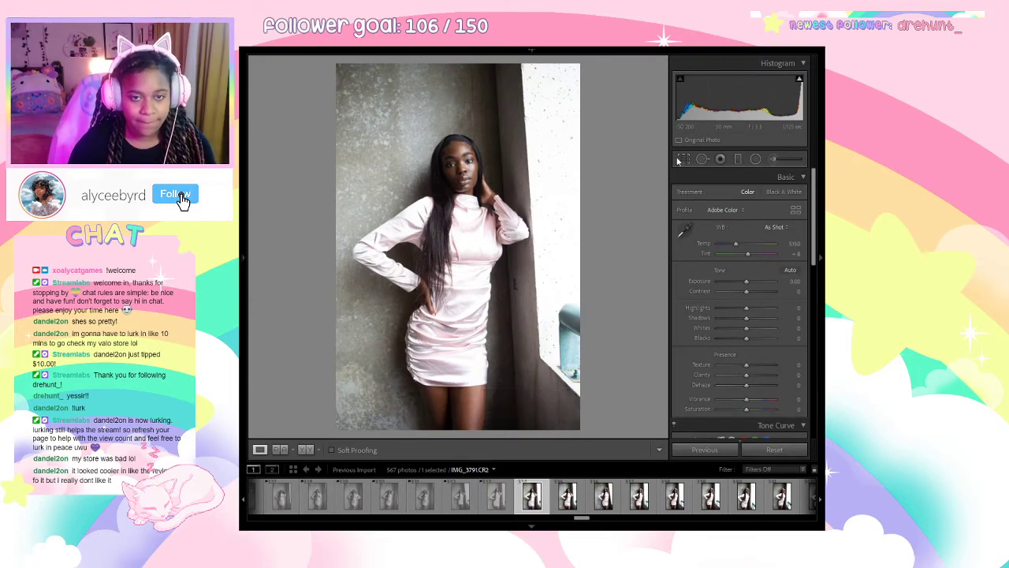
{"action": "key", "text": "r"}
{"action": "left_click_drag", "start_coordinate": [579, 426], "coordinate": [552, 392]}
{"action": "left_click_drag", "start_coordinate": [472, 339], "coordinate": [455, 309]}
{"action": "key", "text": "Return"}
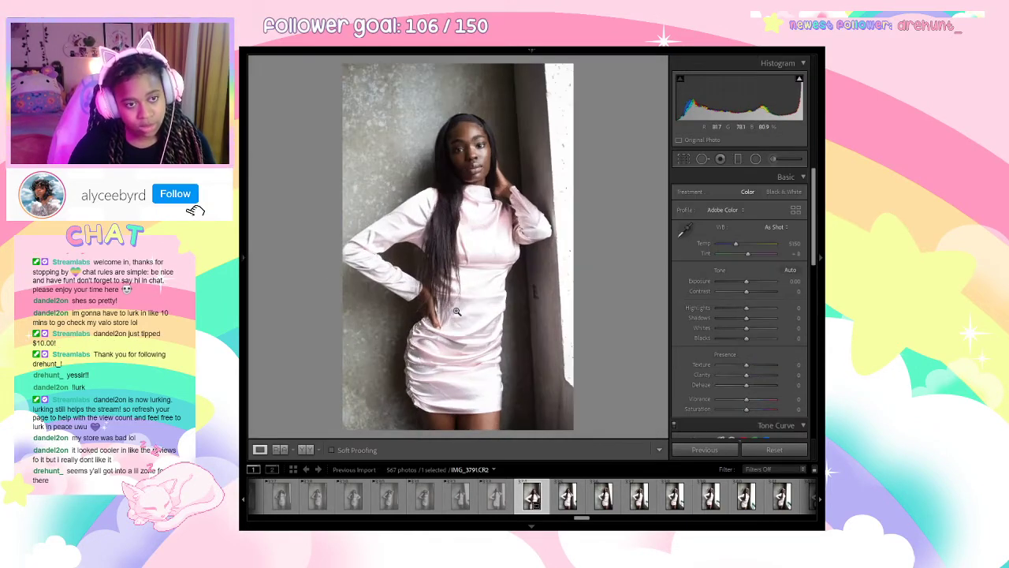
Flag the cropped IMG_3791 as rejected, and look through IMG_3792 and IMG_3793 without flagging them.
{"action": "key", "text": "x"}
{"action": "key", "text": "Right"}
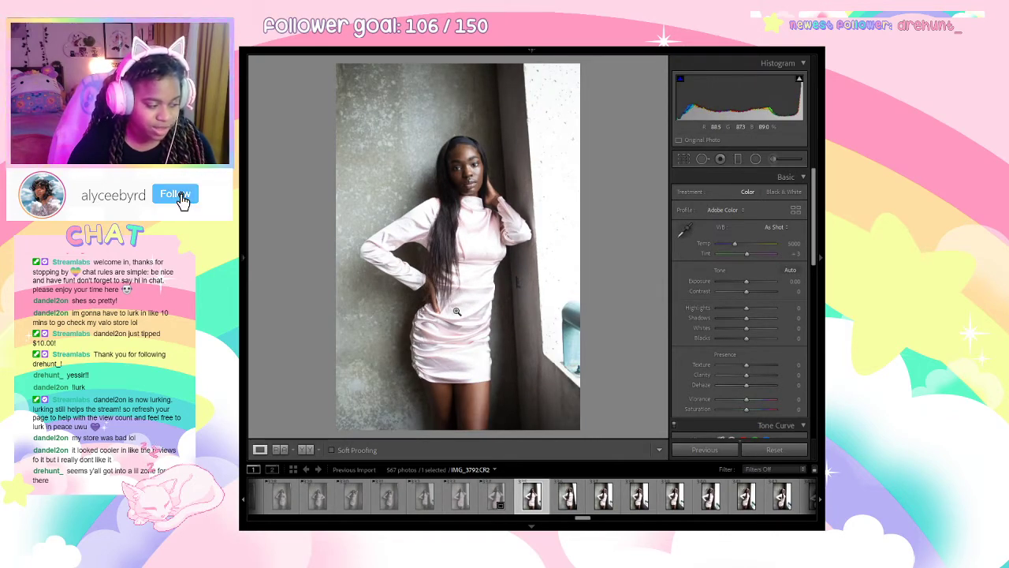
{"action": "key", "text": "Right"}
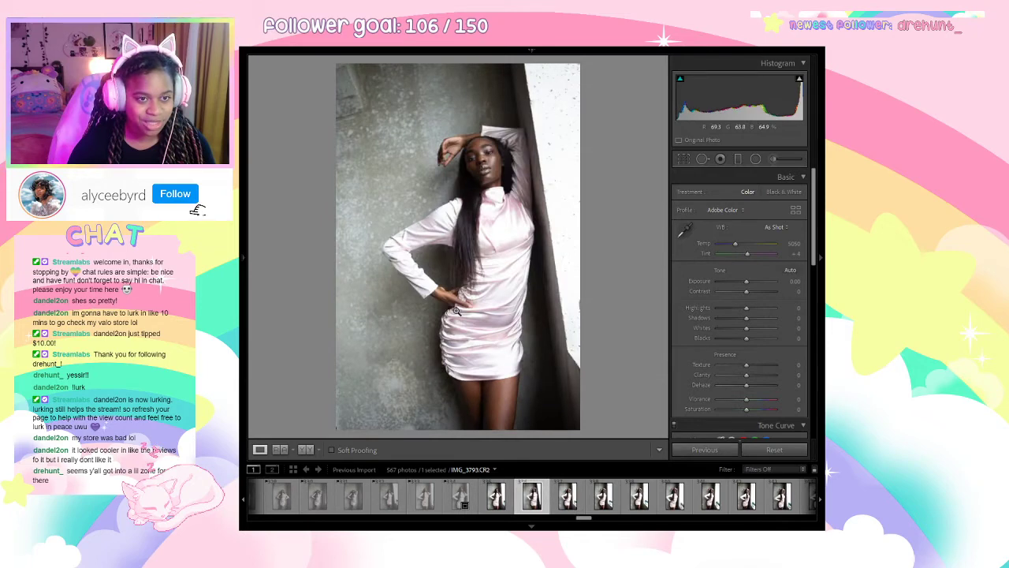
Compare IMG_3793.CR2 with the neighbouring frames of the same pose and flag IMG_3793.CR2 as rejected.
{"action": "key", "text": "Right"}
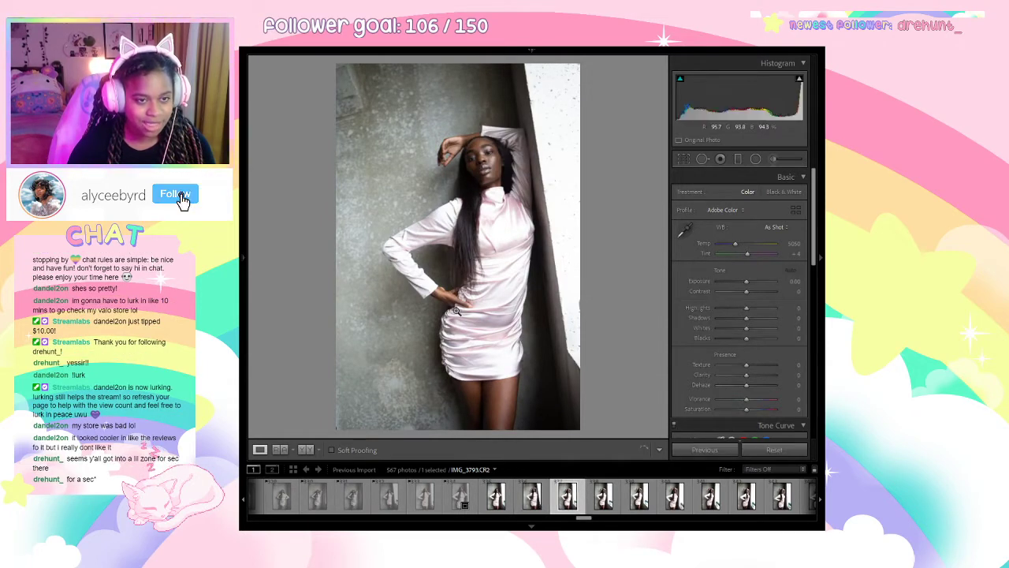
{"action": "key", "text": "Right"}
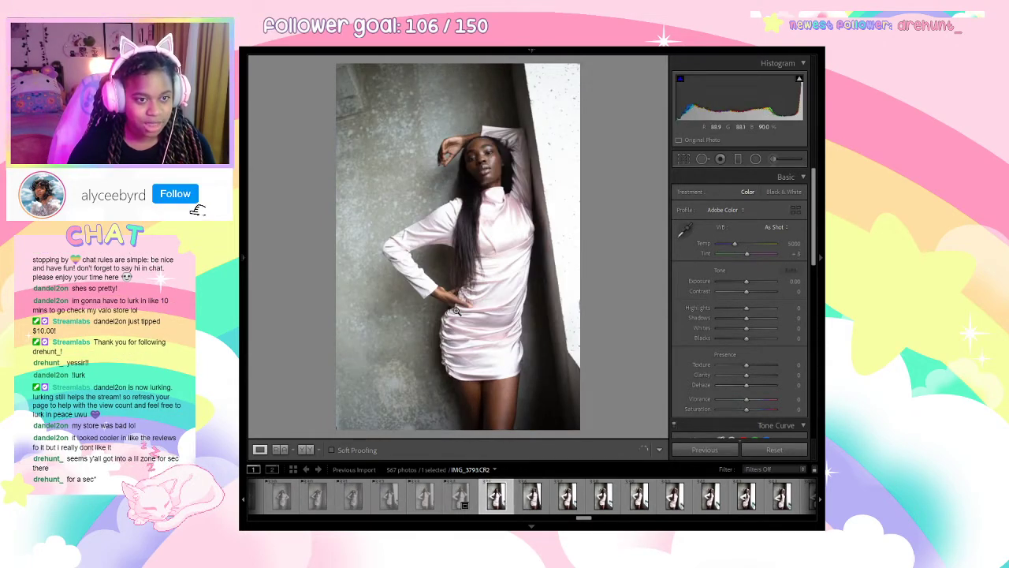
{"action": "key", "text": "Left"}
{"action": "key", "text": "Left"}
{"action": "key", "text": "Right"}
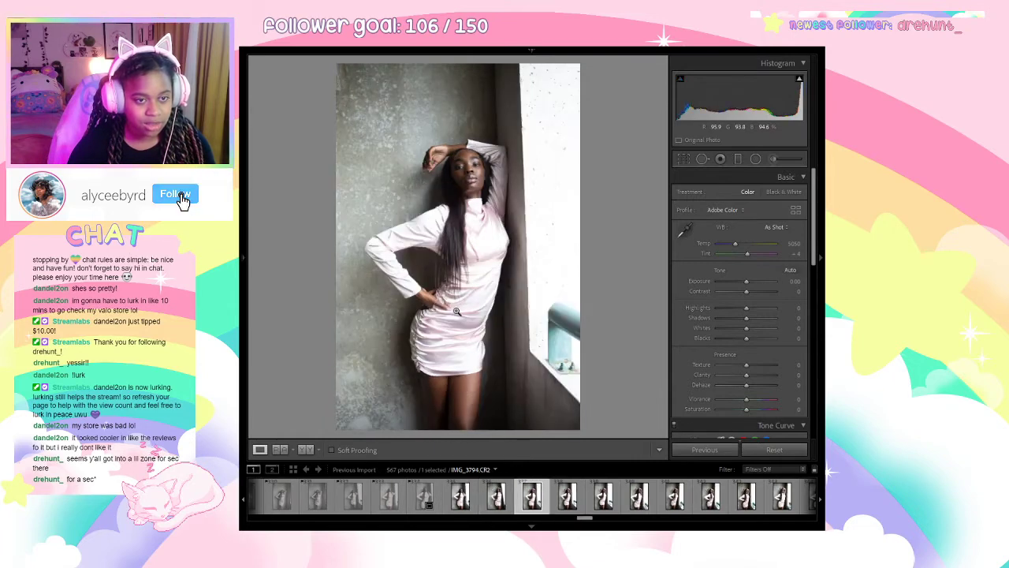
{"action": "key", "text": "Right"}
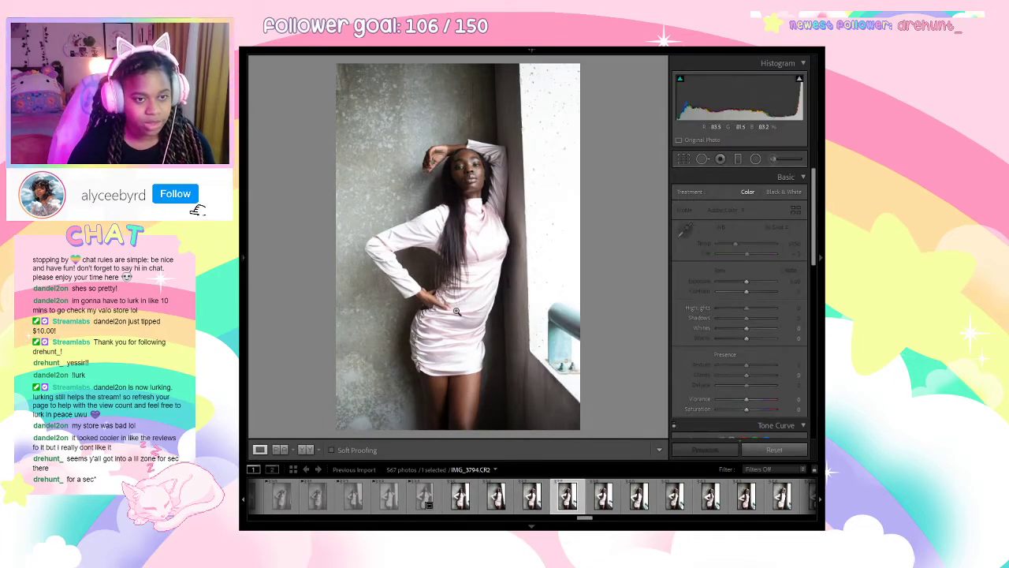
{"action": "key", "text": "Left"}
{"action": "key", "text": "Left"}
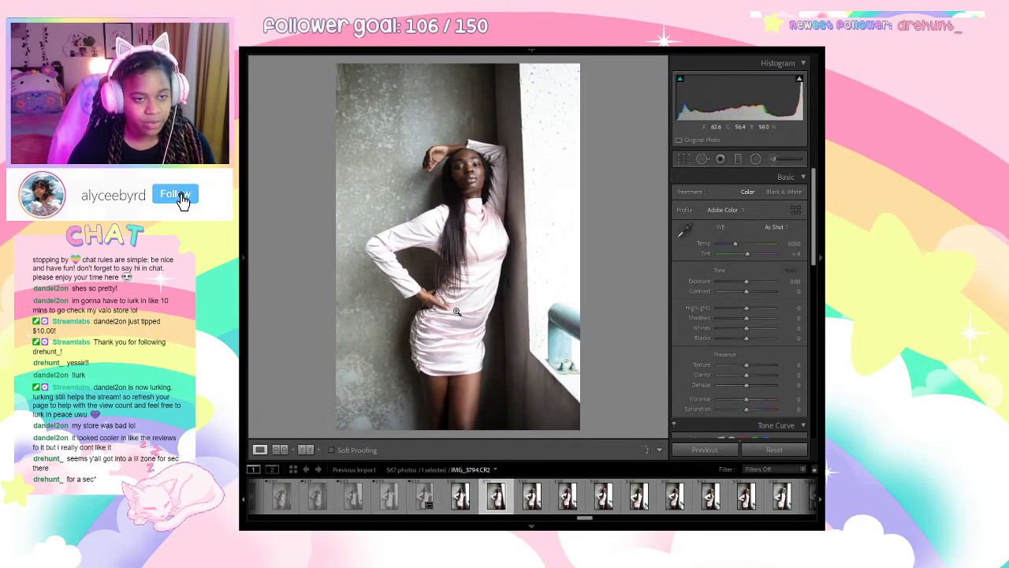
{"action": "key", "text": "Right"}
{"action": "key", "text": "Right"}
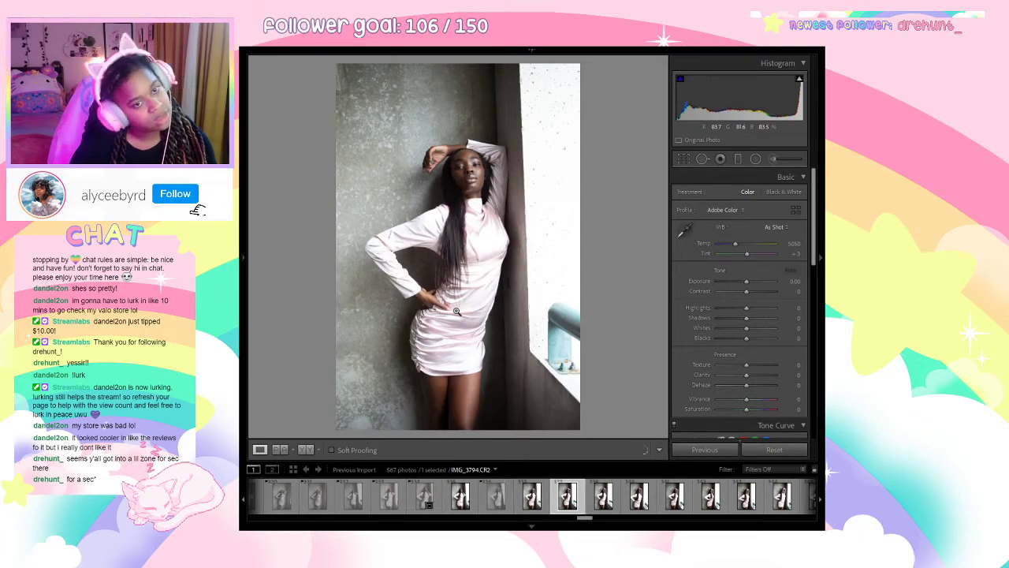
Compare IMG_3794.CR2 with the frame after it and flag IMG_3795.CR2 as rejected.
{"action": "key", "text": "Right"}
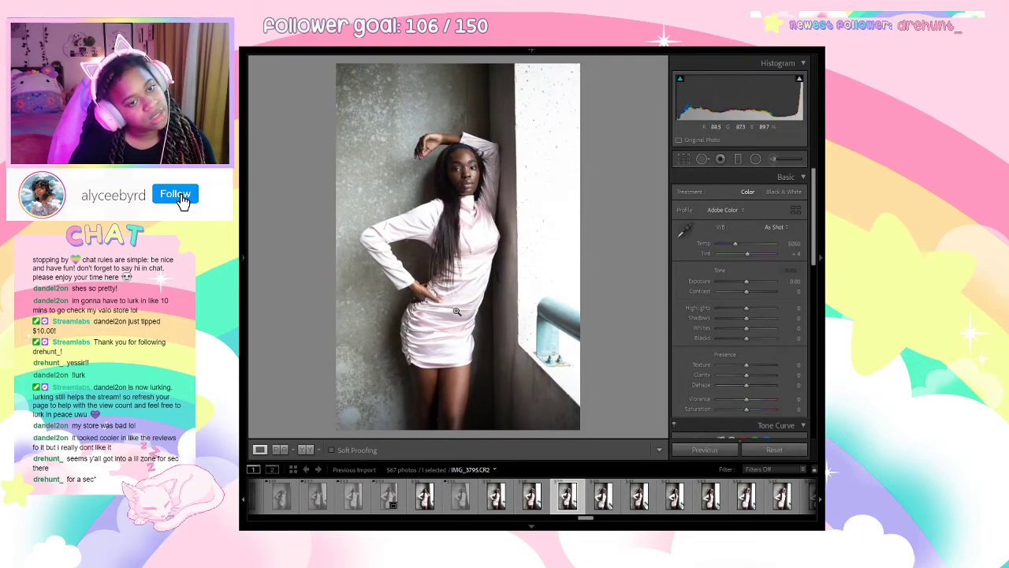
{"action": "key", "text": "Left"}
{"action": "key", "text": "Left"}
{"action": "key", "text": "Right"}
{"action": "key", "text": "x"}
{"action": "key", "text": "Left"}
{"action": "key", "text": "Right"}
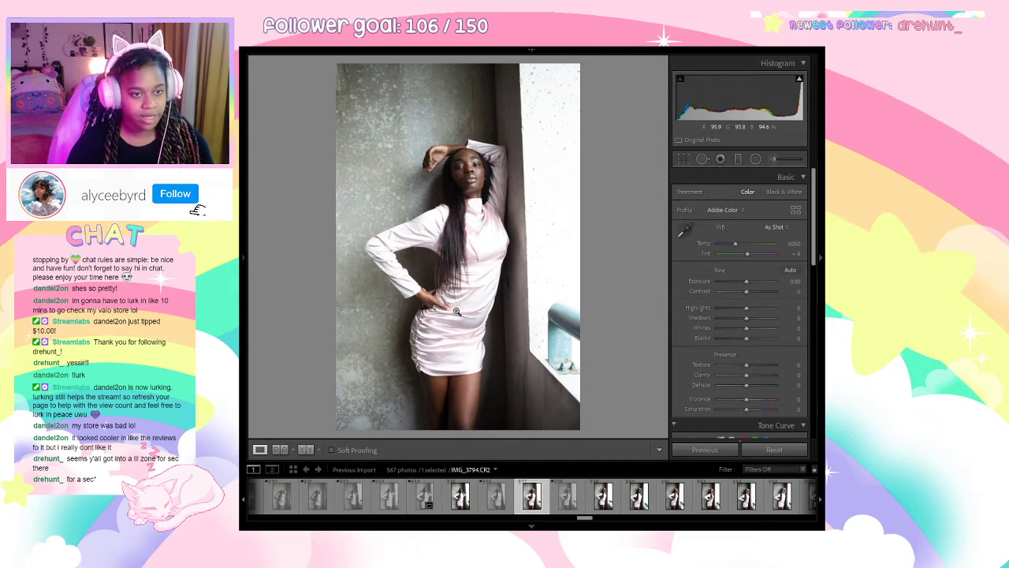
Flag IMG_3796.CR2 as rejected, then compare IMG_3797.CR2 with the smiling frame after it.
{"action": "key", "text": "Right"}
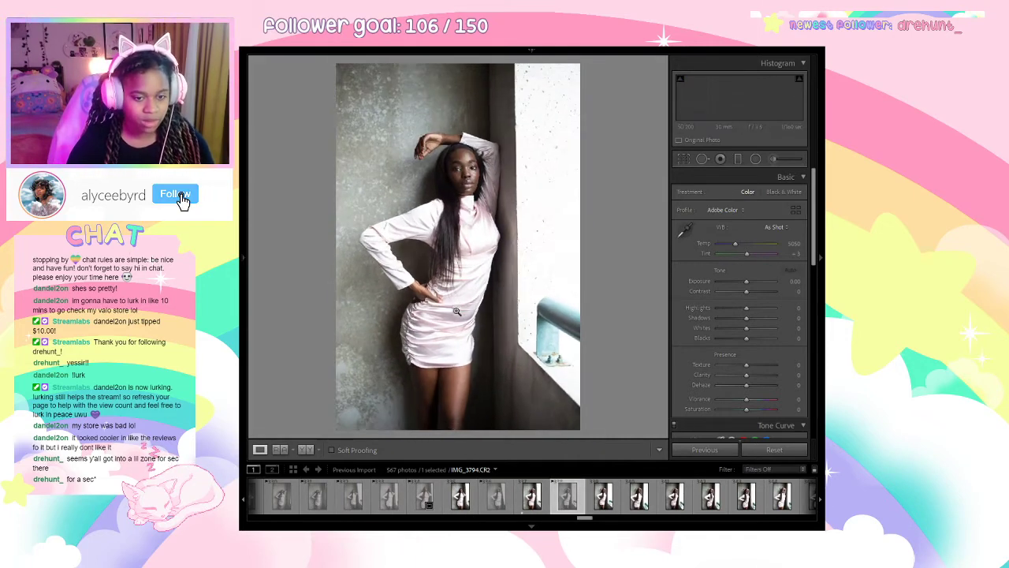
{"action": "key", "text": "x"}
{"action": "key", "text": "Right"}
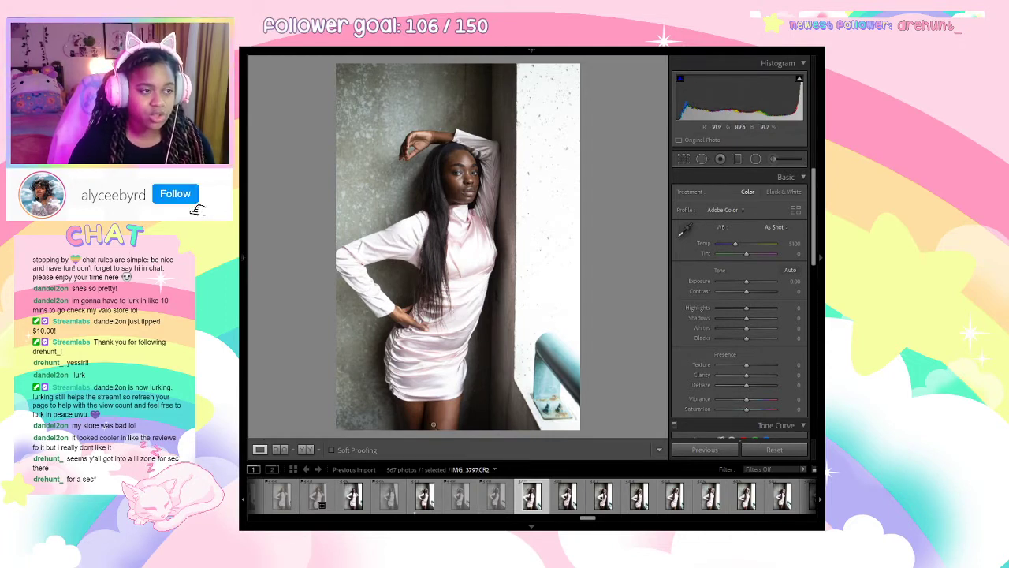
{"action": "key", "text": "Right"}
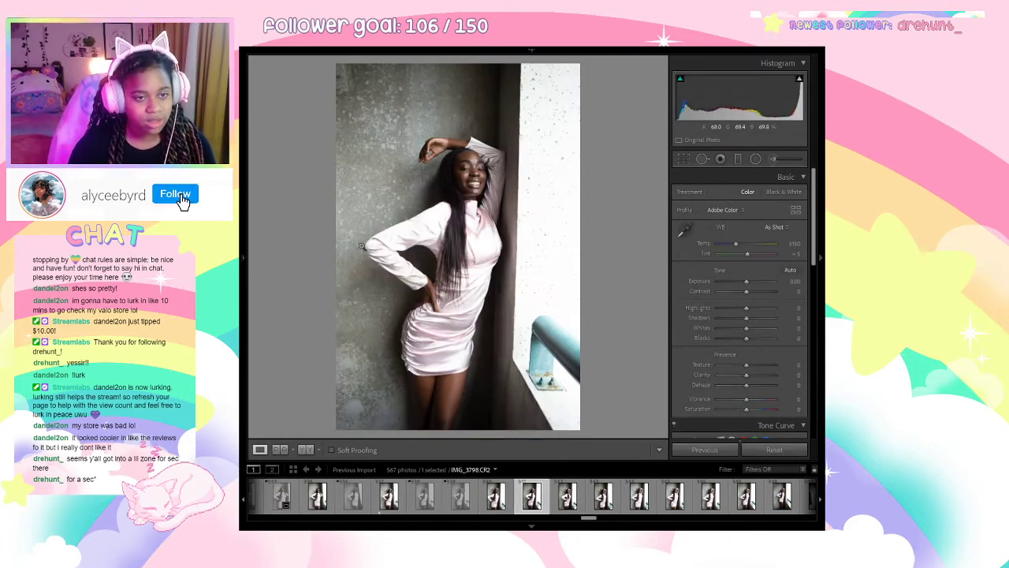
{"action": "key", "text": "Left"}
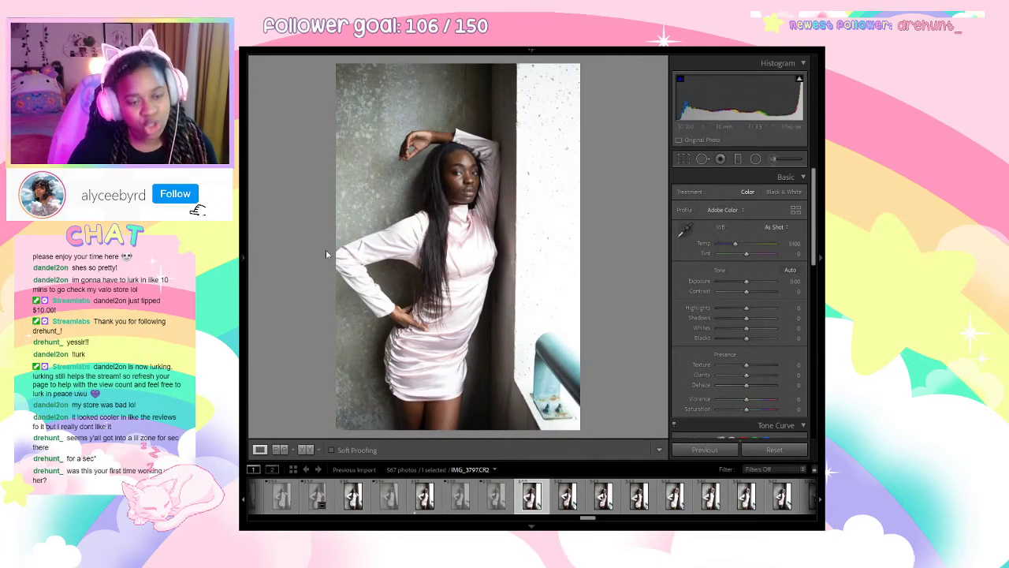
Crop IMG_3797.CR2 at its original aspect ratio tightly around the model, cutting off most of the bright wall.
{"action": "left_click", "coordinate": [685, 161]}
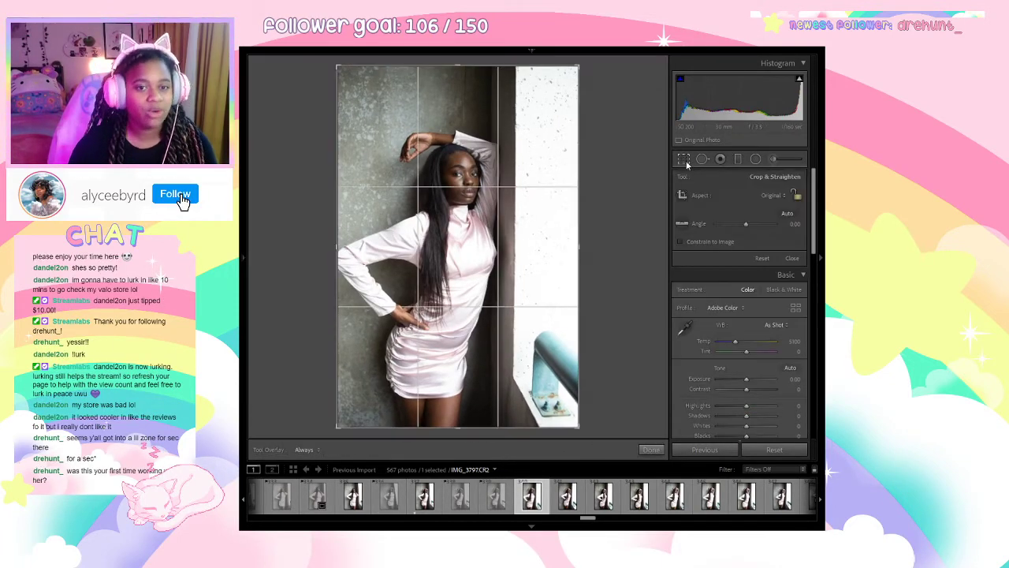
{"action": "left_click", "coordinate": [685, 162]}
{"action": "left_click", "coordinate": [684, 161]}
{"action": "left_click_drag", "start_coordinate": [585, 248], "coordinate": [559, 245]}
{"action": "key", "text": "ctrl+z"}
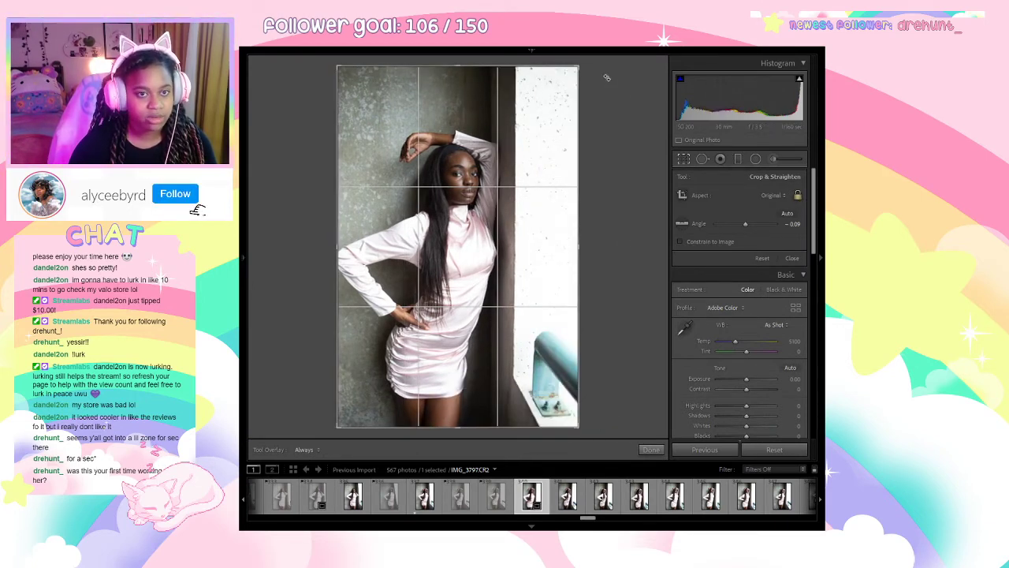
{"action": "left_click_drag", "start_coordinate": [579, 66], "coordinate": [549, 152]}
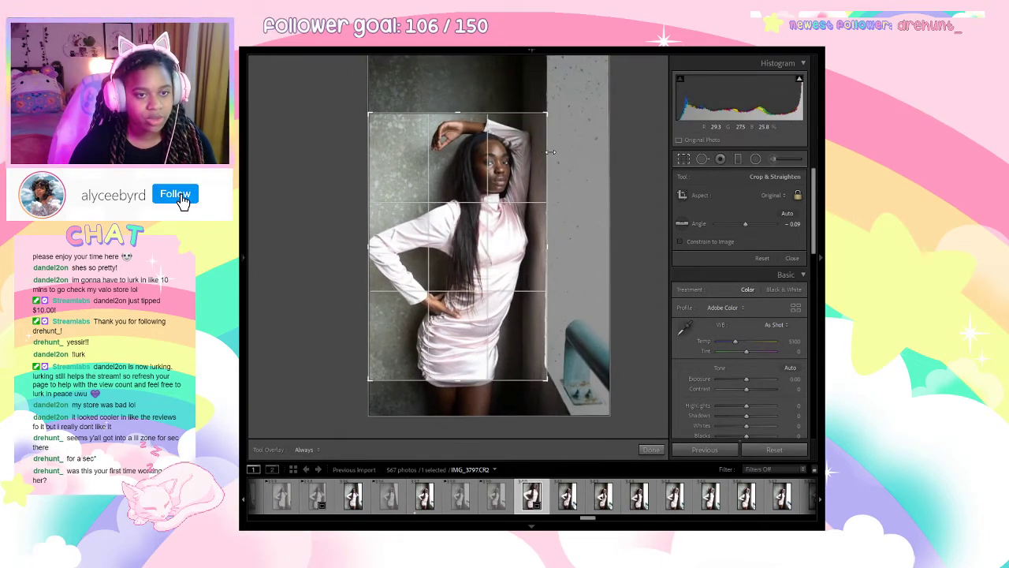
{"action": "key", "text": "Return"}
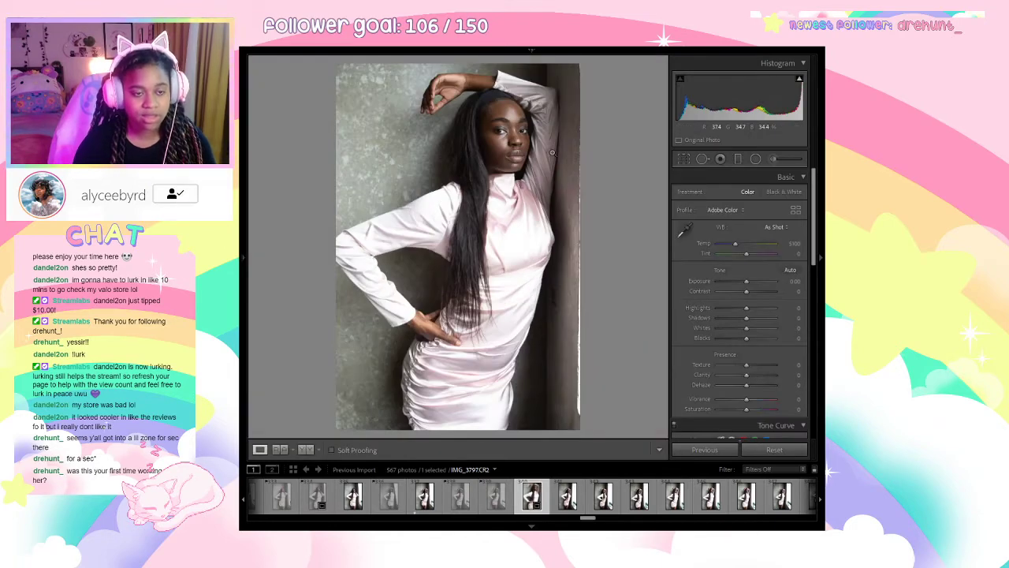
Widen the crop of IMG_3797.CR2 slightly to include more of the bright wall beside the model.
{"action": "left_click", "coordinate": [683, 159]}
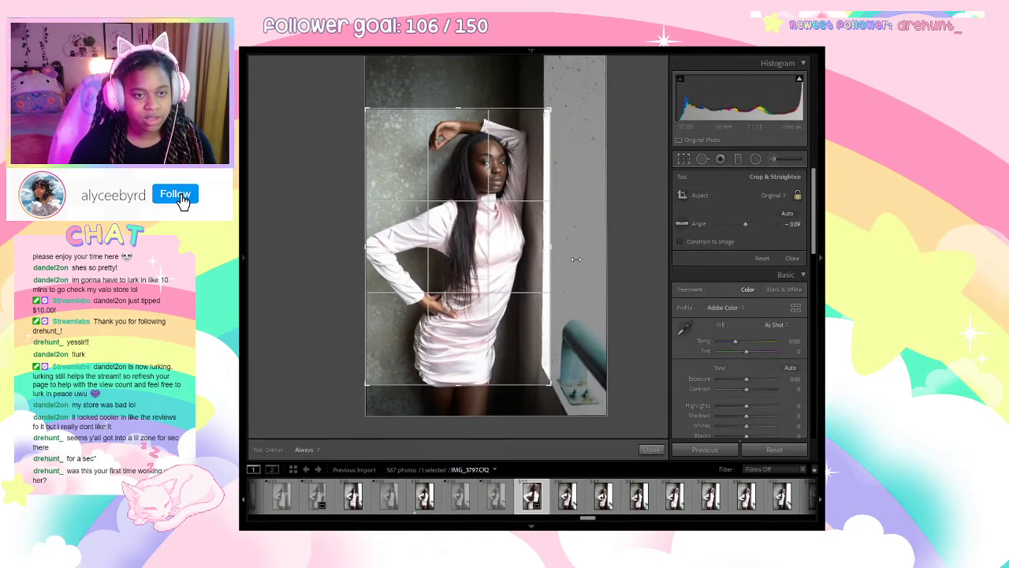
{"action": "mouse_move", "coordinate": [560, 108]}
{"action": "left_mouse_down"}
{"action": "mouse_move", "coordinate": [467, 249]}
{"action": "mouse_move", "coordinate": [669, 89]}
{"action": "mouse_move", "coordinate": [504, 213]}
{"action": "mouse_move", "coordinate": [578, 113]}
{"action": "left_mouse_up"}
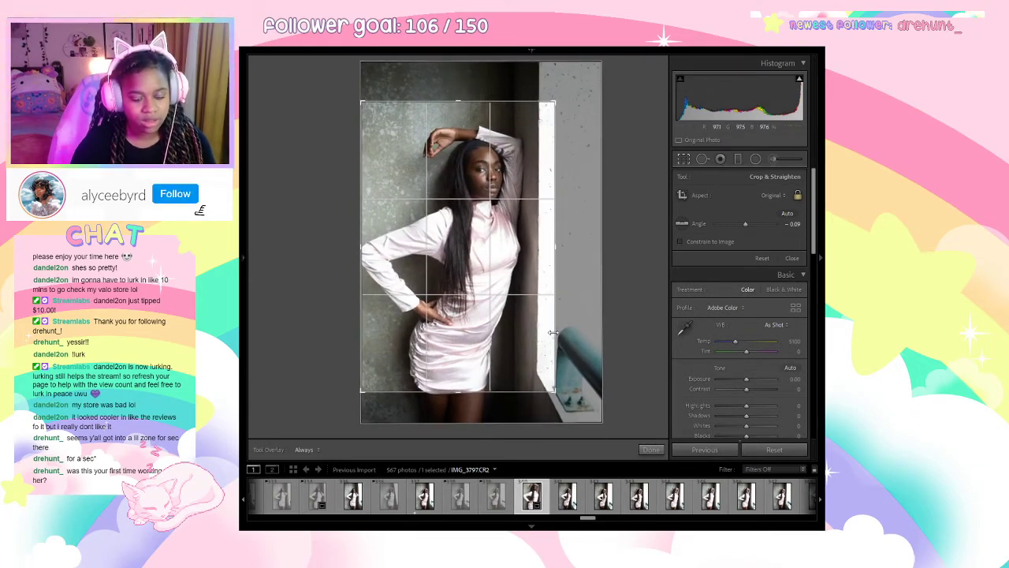
{"action": "key", "text": "Return"}
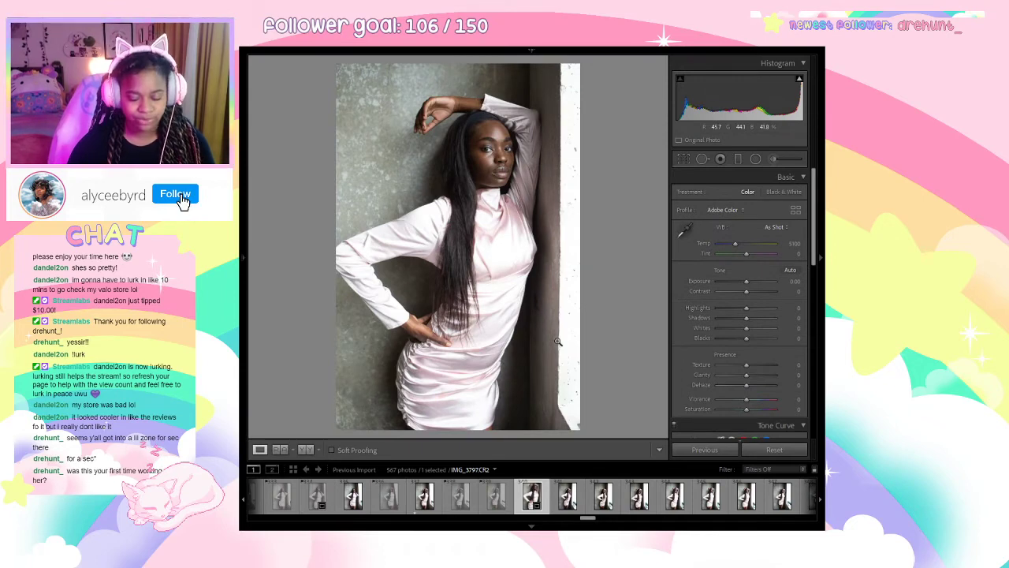
Flag IMG_3798.CR2 through IMG_3801.CR2 as rejected.
{"action": "key", "text": "Right"}
{"action": "key", "text": "Right"}
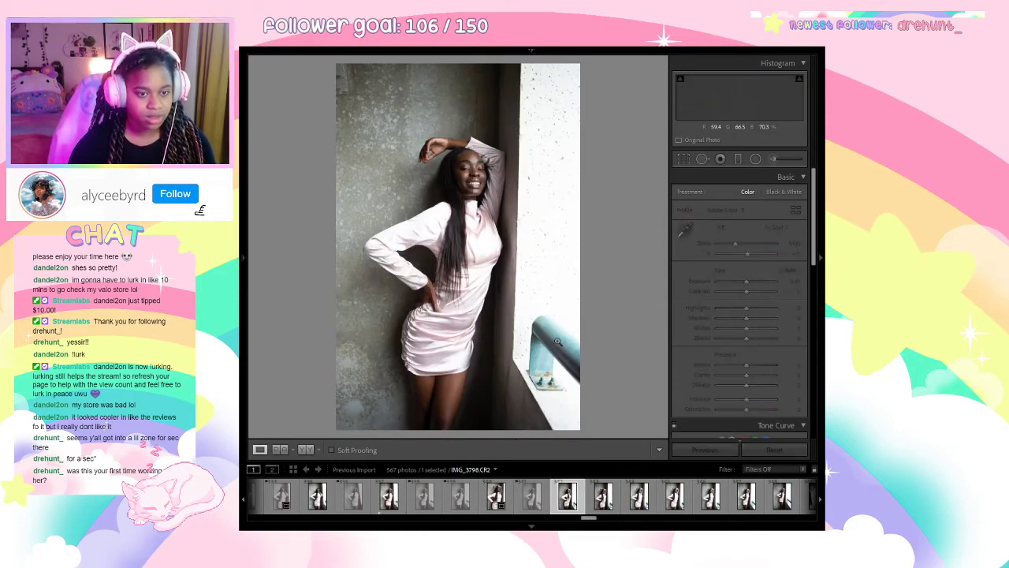
{"action": "key", "text": "x"}
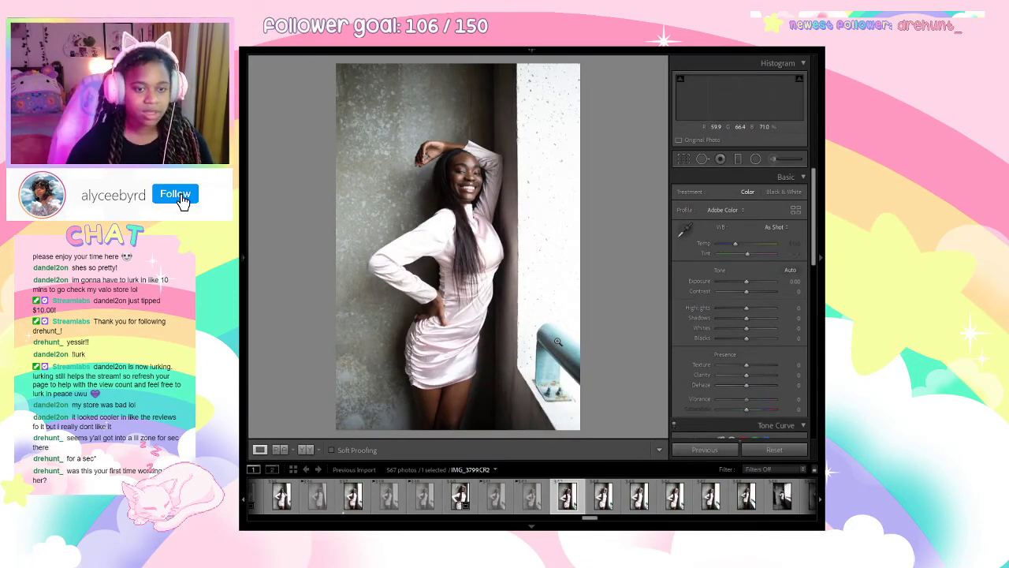
{"action": "key", "text": "Right"}
{"action": "key", "text": "Right"}
{"action": "key", "text": "x"}
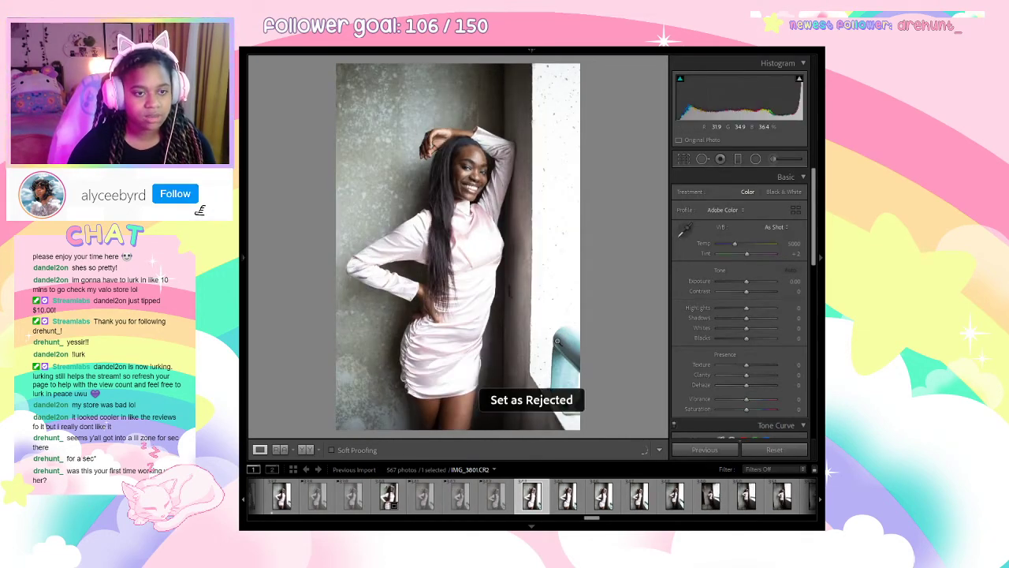
Set Highlights to -79 and Whites to -63 on IMG_3802.CR2 and give the photo a rating of 1.
{"action": "key", "text": "Right"}
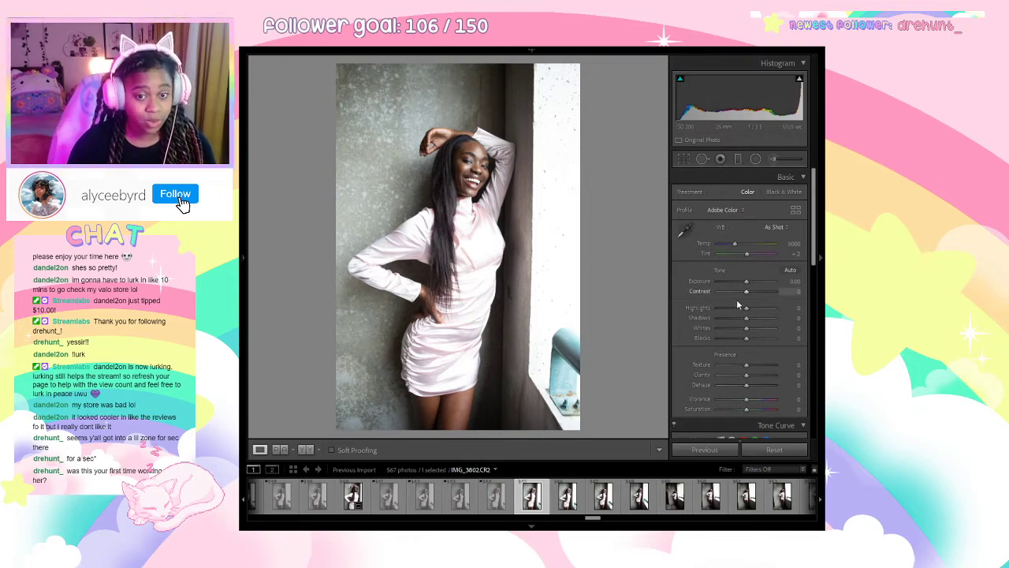
{"action": "left_click_drag", "start_coordinate": [746, 307], "coordinate": [729, 330]}
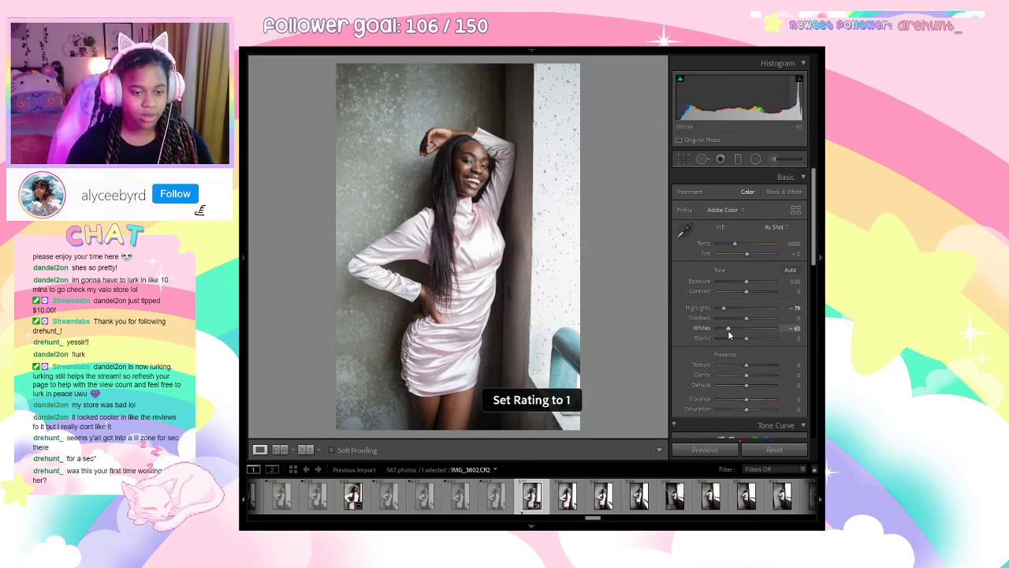
Flag IMG_3803.CR2, IMG_3804.CR2 and IMG_3805.CR2 as rejected.
{"action": "key", "text": "Right"}
{"action": "key", "text": "x"}
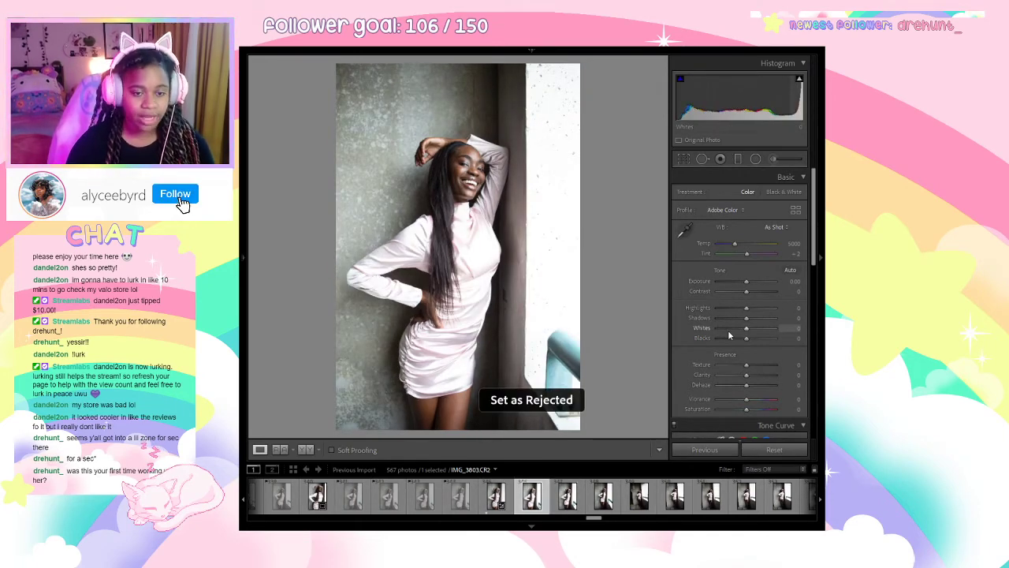
{"action": "key", "text": "Right"}
{"action": "key", "text": "x"}
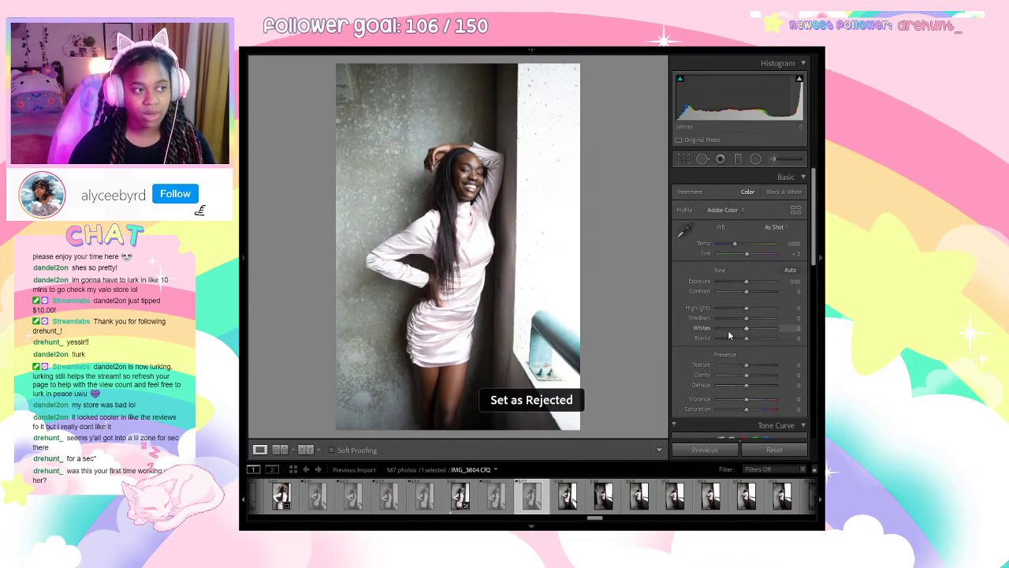
{"action": "key", "text": "Right"}
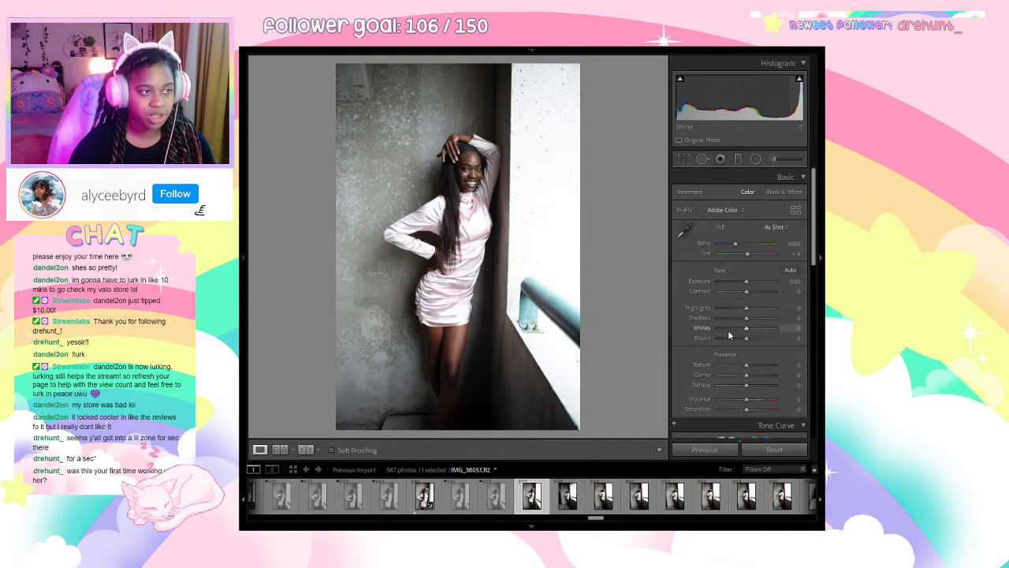
{"action": "key", "text": "x"}
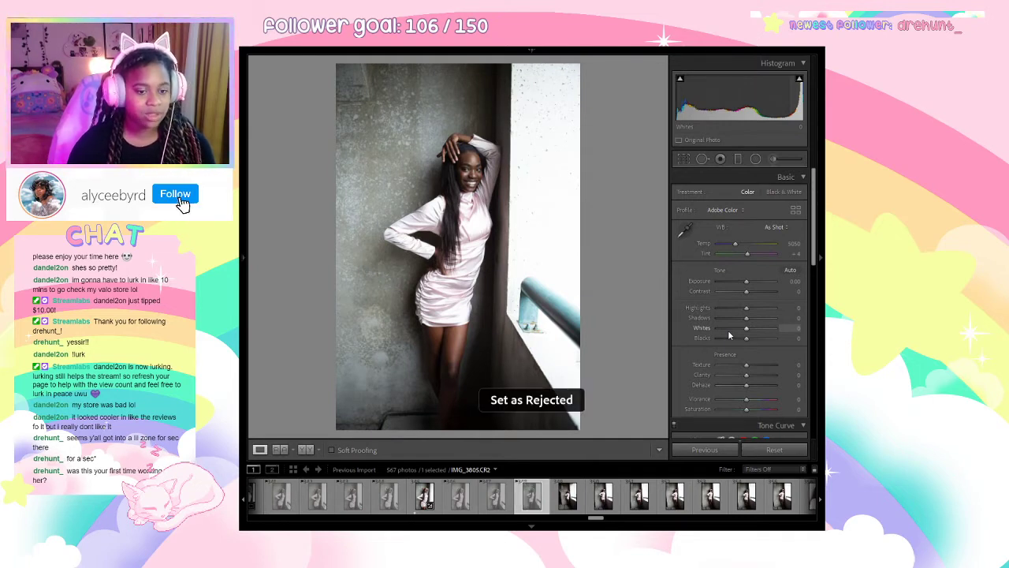
Crop the full-length photo IMG_3806.CR2 closer around the model, removing the dark doorway, and check the result.
{"action": "key", "text": "Right"}
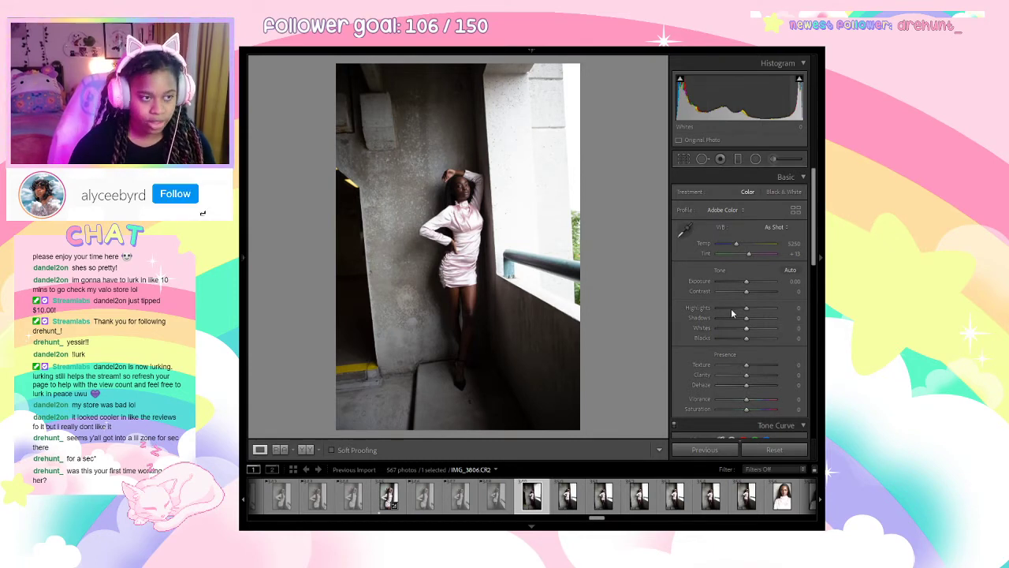
{"action": "left_click", "coordinate": [681, 159]}
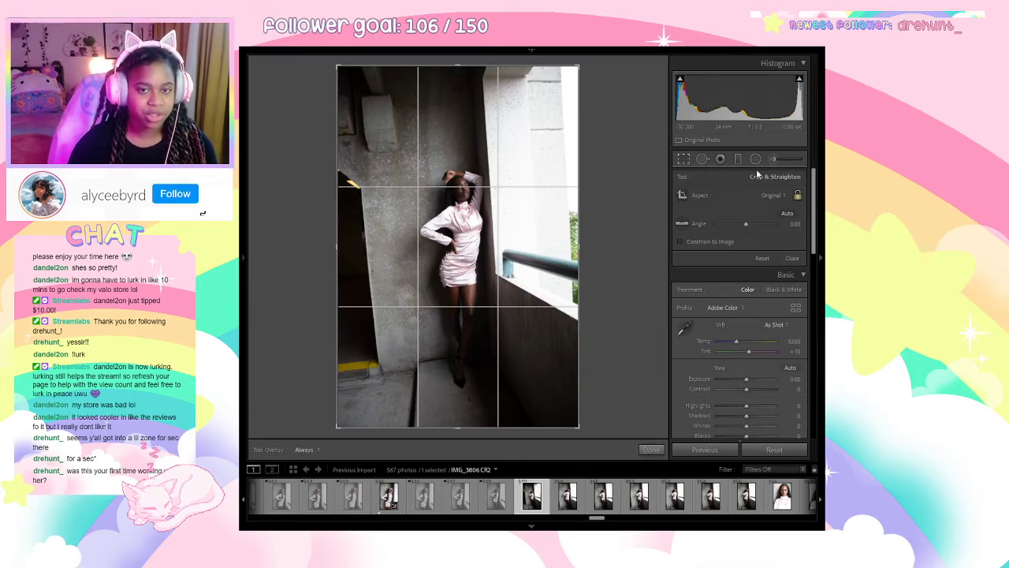
{"action": "left_click_drag", "start_coordinate": [596, 143], "coordinate": [485, 158]}
{"action": "key", "text": "Return"}
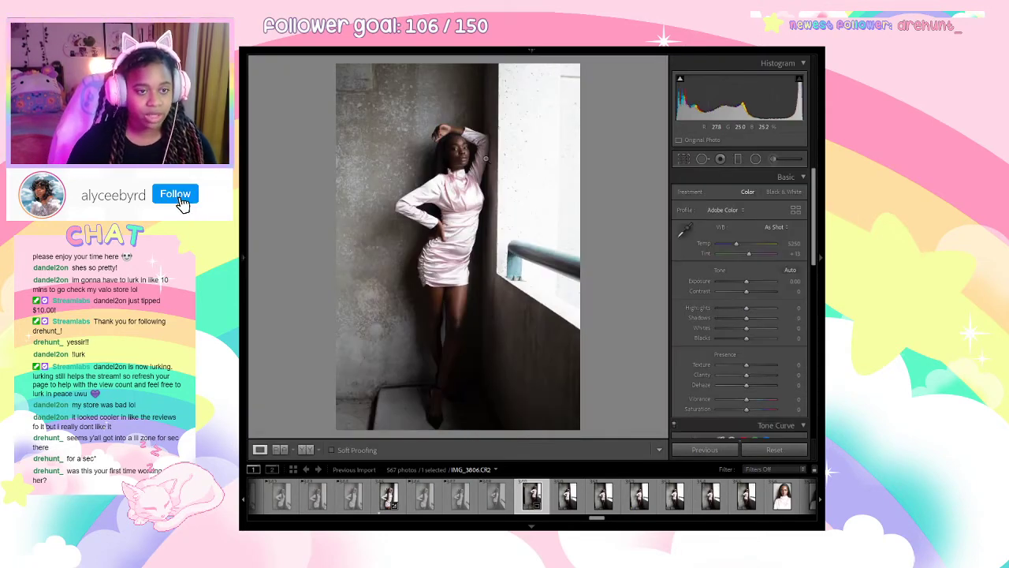
{"action": "left_click", "coordinate": [486, 159]}
{"action": "left_click", "coordinate": [482, 160]}
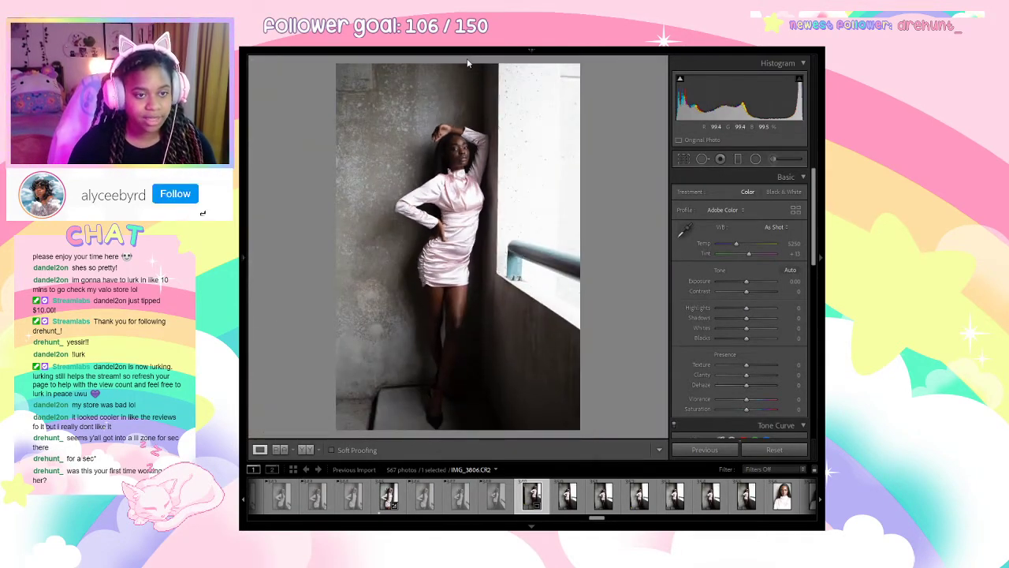
Flag IMG_3807.CR2, IMG_3808.CR2 and IMG_3809.CR2 as rejected and advance to IMG_3810.CR2.
{"action": "key", "text": "Right"}
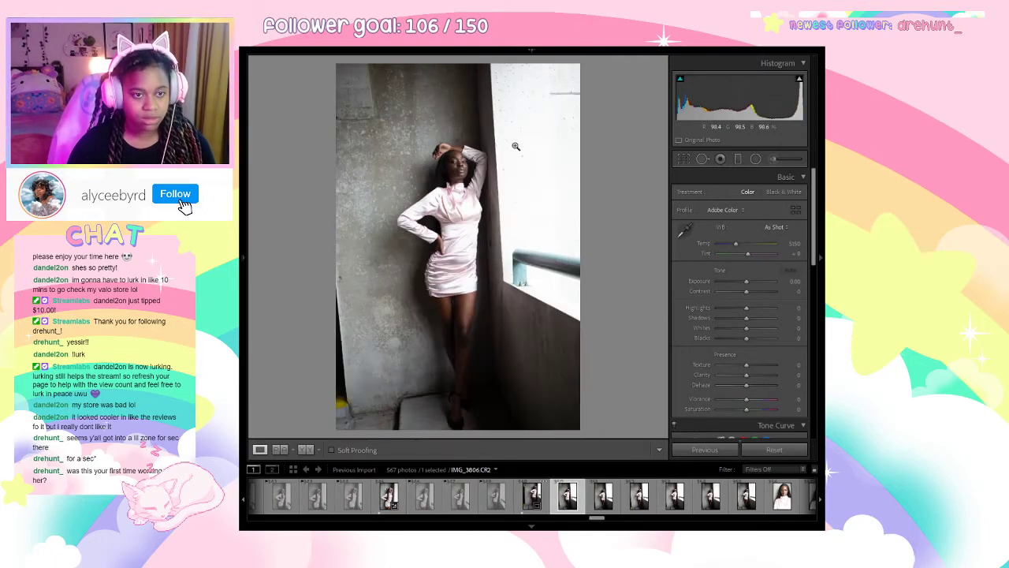
{"action": "key", "text": "Right"}
{"action": "key", "text": "x"}
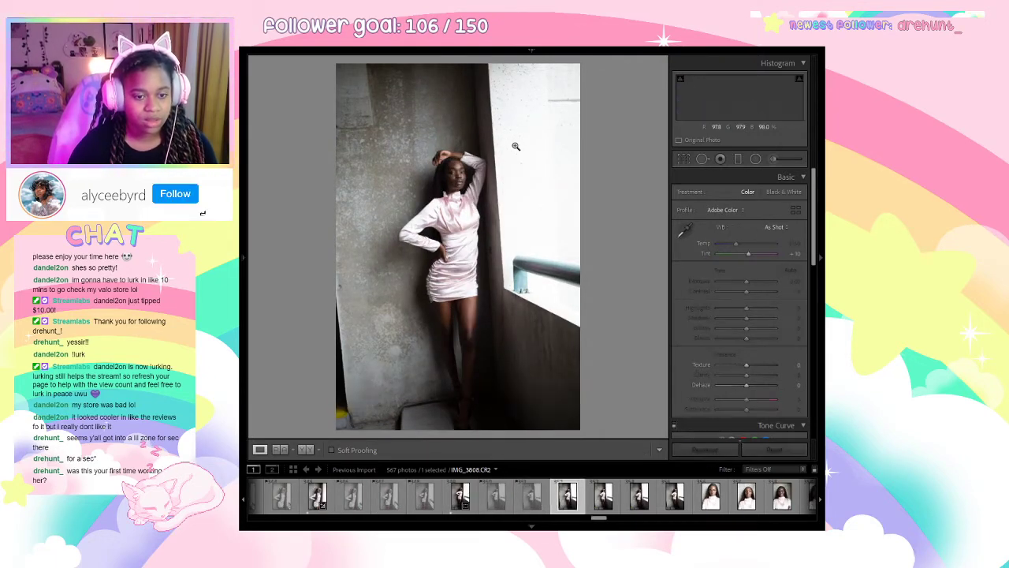
{"action": "key", "text": "Right"}
{"action": "key", "text": "x"}
{"action": "key", "text": "Right"}
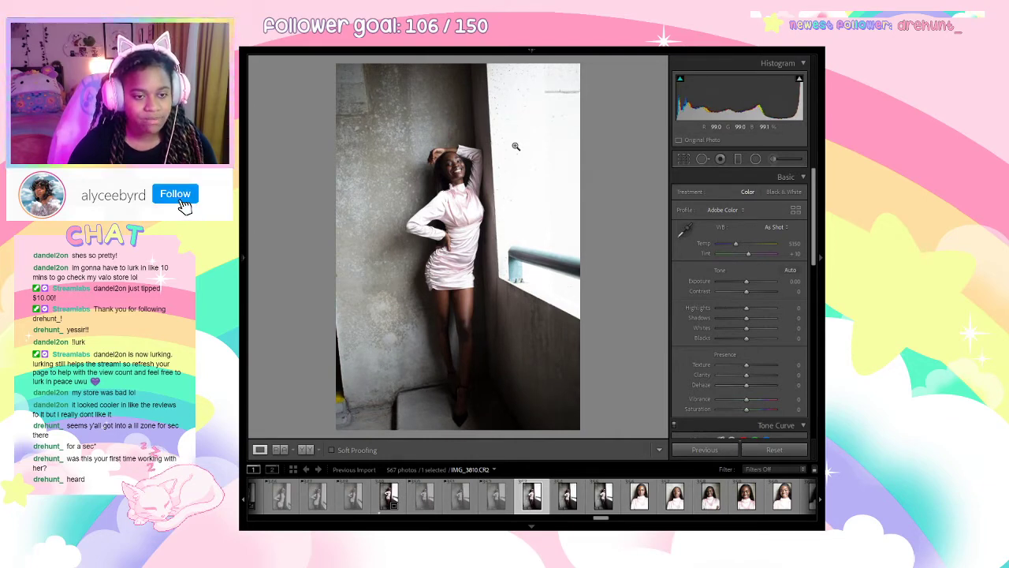
Flag IMG_3810.CR2, IMG_3811.CR2 and IMG_3813.CR2 as rejected, and undo the rejection of IMG_3812.CR2 to keep it.
{"action": "key", "text": "Right"}
{"action": "key", "text": "Right"}
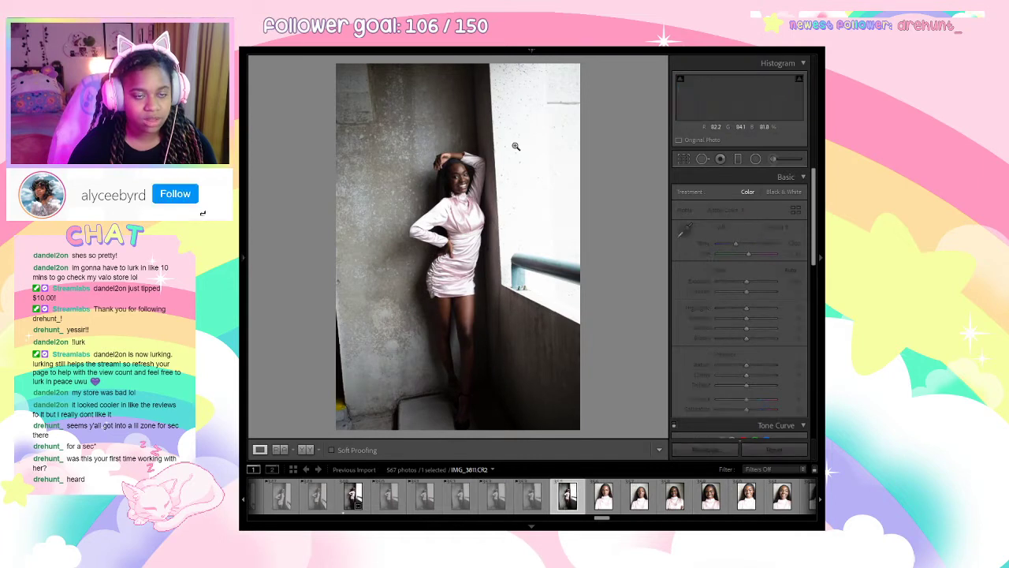
{"action": "key", "text": "x"}
{"action": "key", "text": "ctrl+z"}
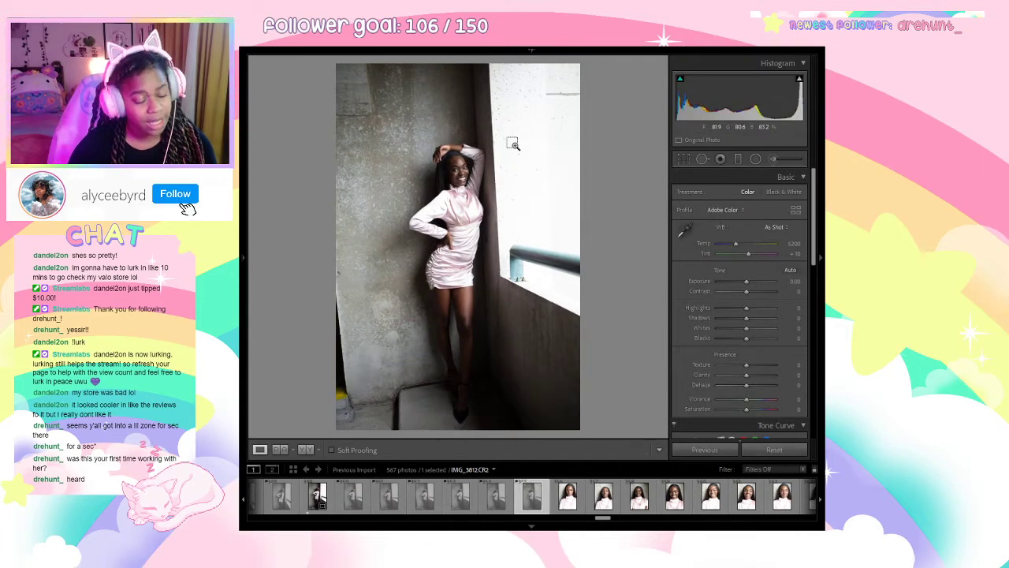
{"action": "key", "text": "Right"}
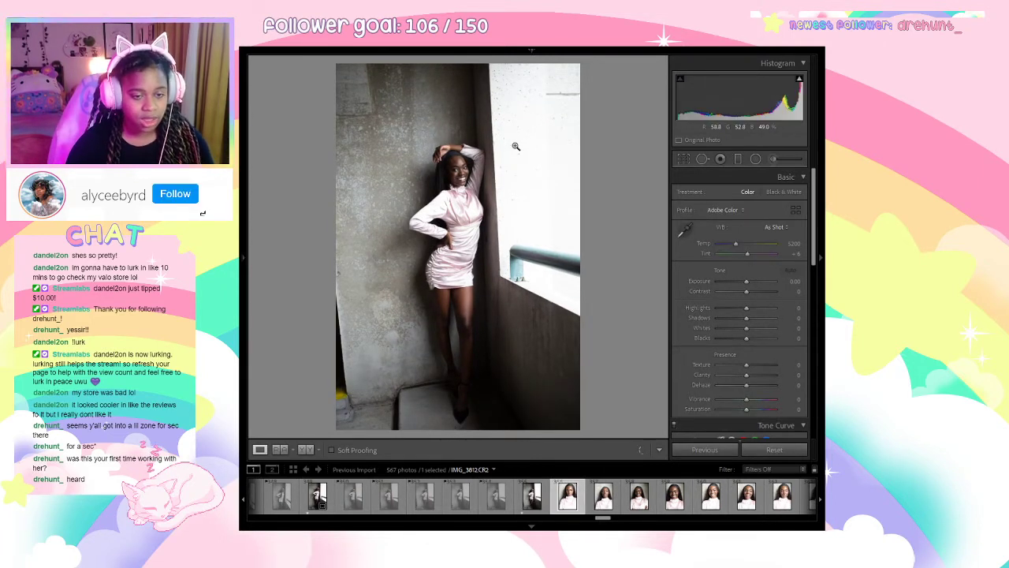
{"action": "key", "text": "Right"}
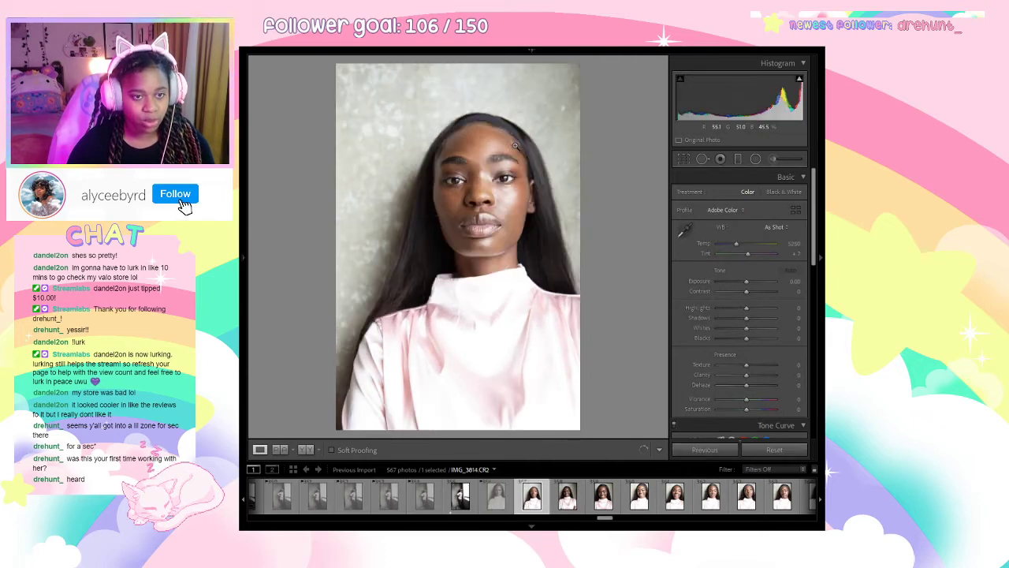
Examine the model's face in IMG_3814.CR2 at close zoom, and flag it and IMG_3815.CR2 as rejected.
{"action": "left_click", "coordinate": [515, 145]}
{"action": "left_click", "coordinate": [513, 264]}
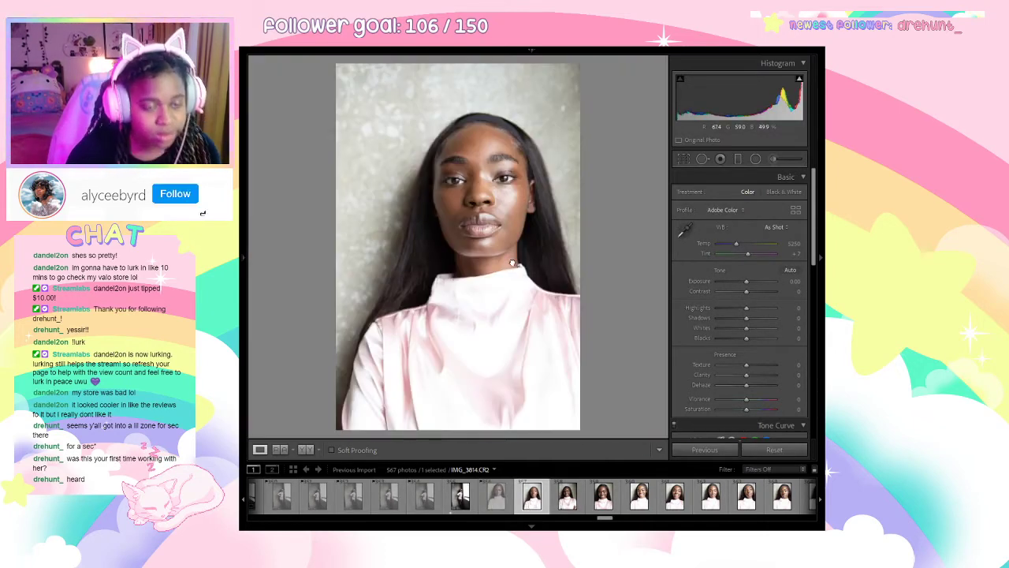
{"action": "left_click", "coordinate": [517, 236]}
{"action": "left_click", "coordinate": [519, 234]}
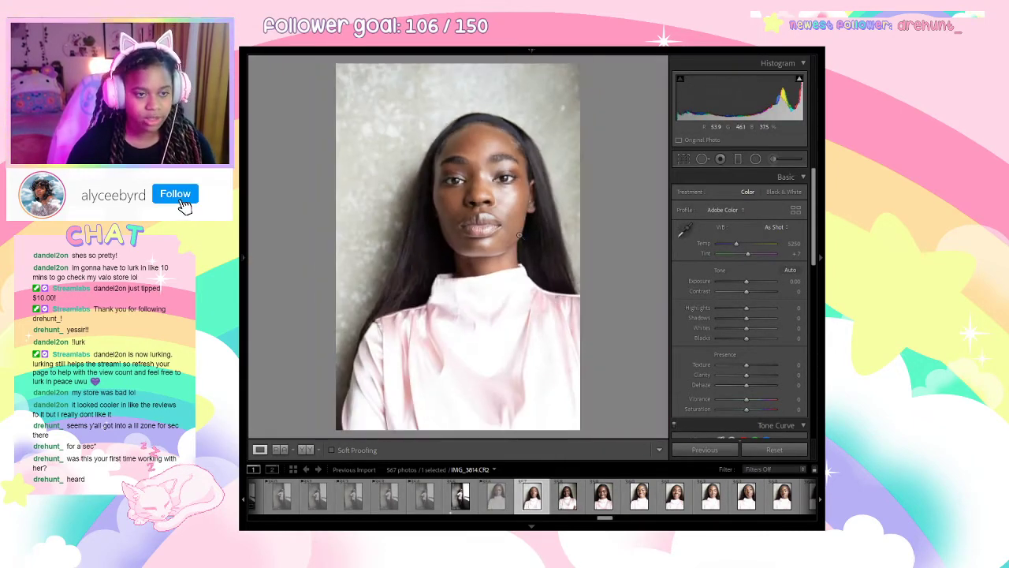
{"action": "key", "text": "Right"}
{"action": "key", "text": "Left"}
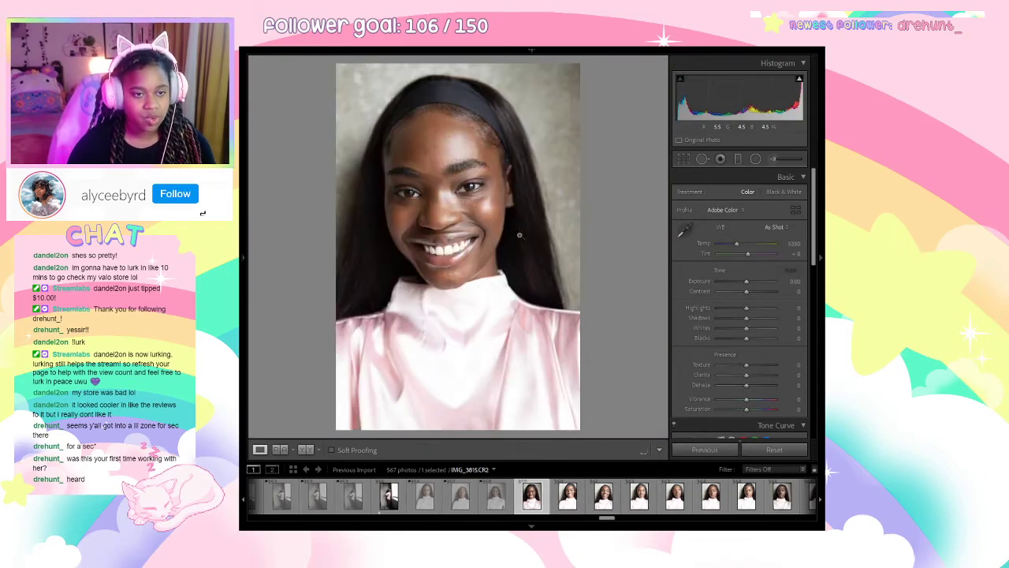
Keep the smiling portrait IMG_3816.CR2 and flag IMG_3817.CR2 through IMG_3822.CR2 as rejected.
{"action": "key", "text": "Right"}
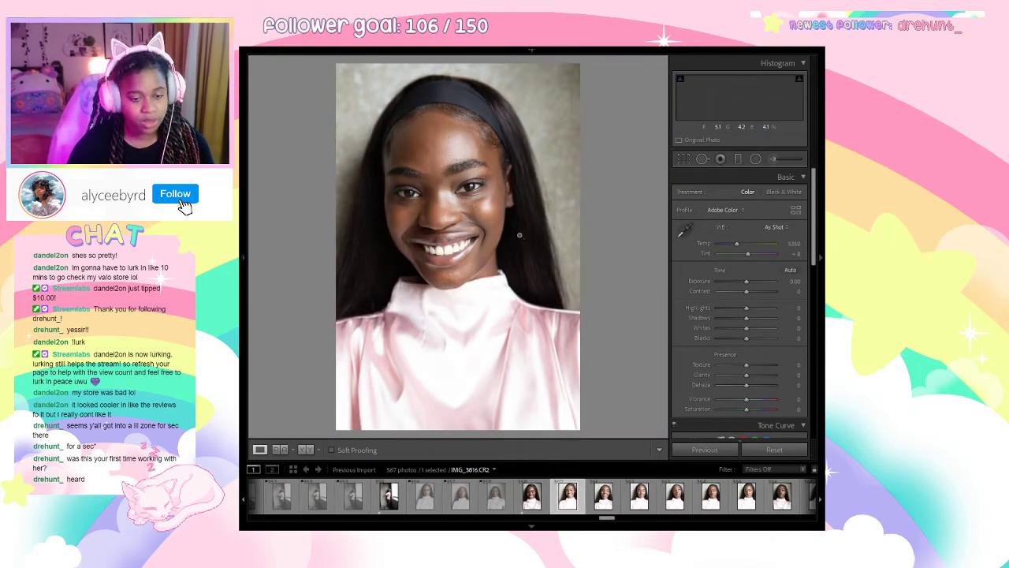
{"action": "key", "text": "Right"}
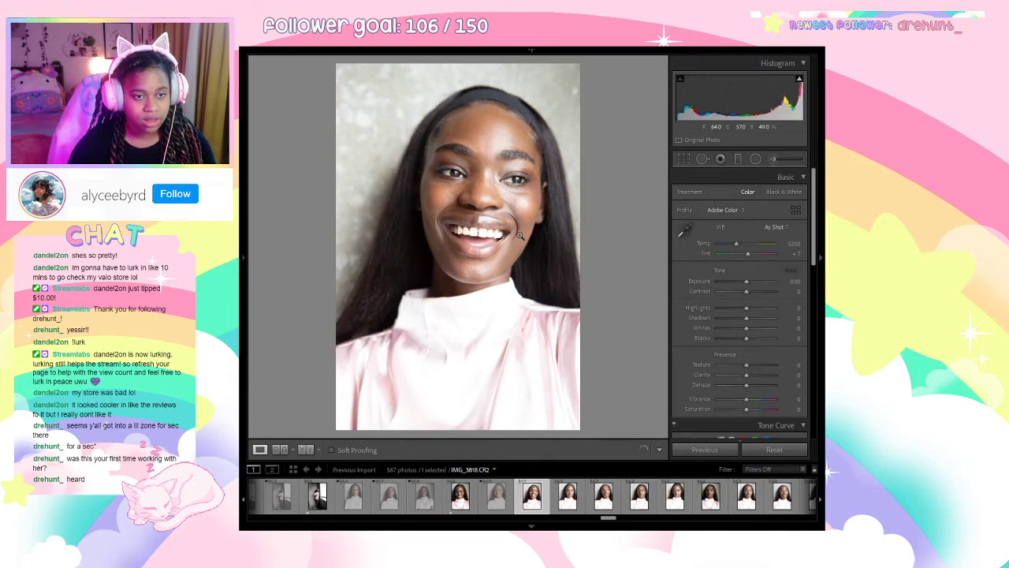
{"action": "key", "text": "x"}
{"action": "key", "text": "Right"}
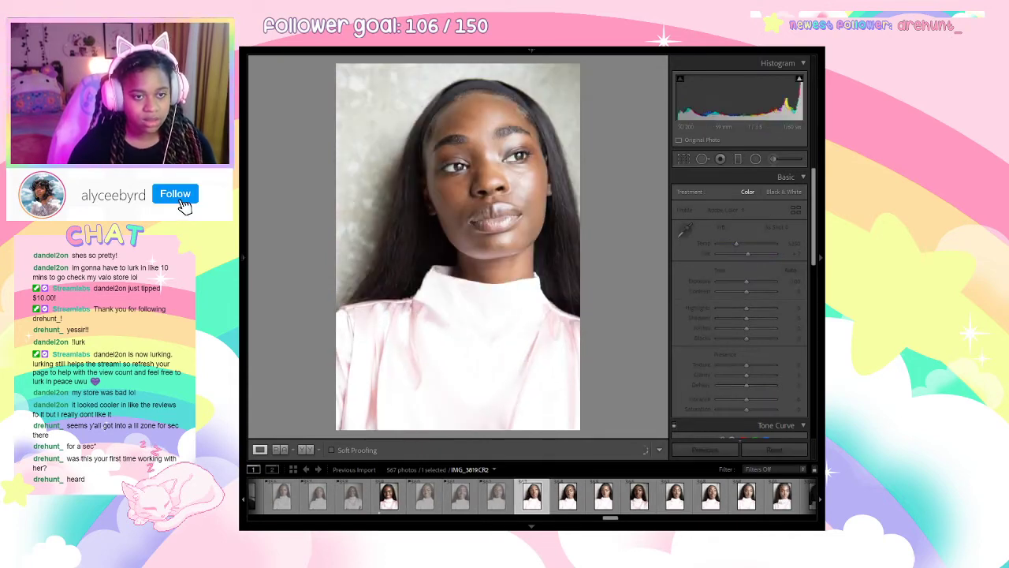
{"action": "key", "text": "Right"}
{"action": "key", "text": "Right"}
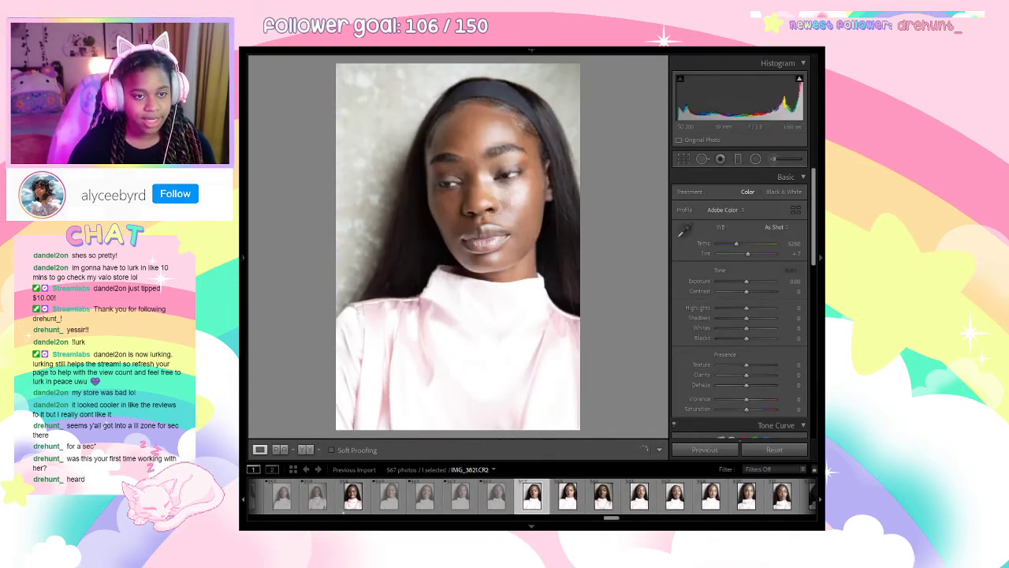
{"action": "key", "text": "Right"}
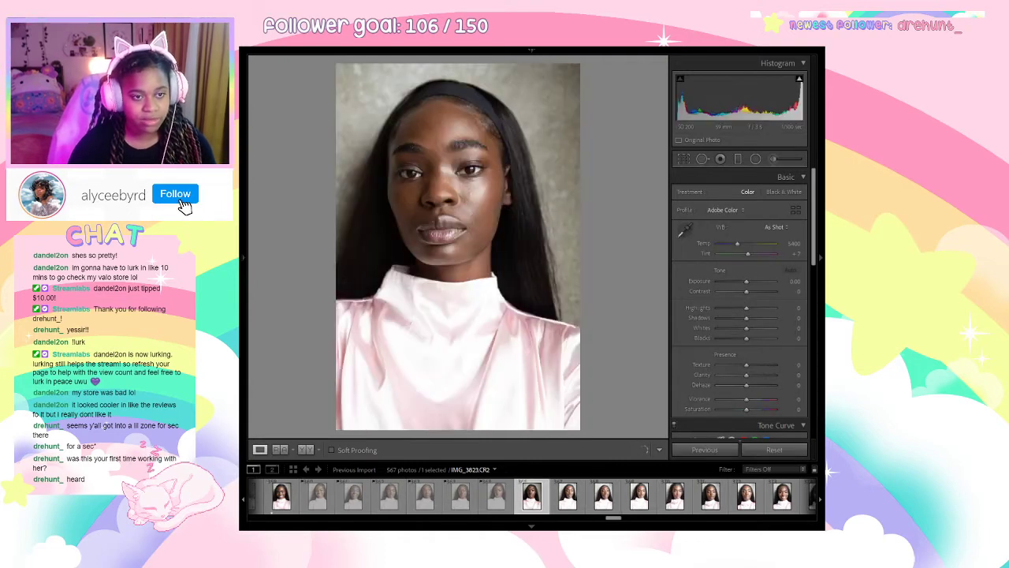
Give IMG_3823.CR2 a rating of 1 and flag IMG_3824.CR2, IMG_3825.CR2 and IMG_3826.CR2 as rejected.
{"action": "key", "text": "1"}
{"action": "key", "text": "Right"}
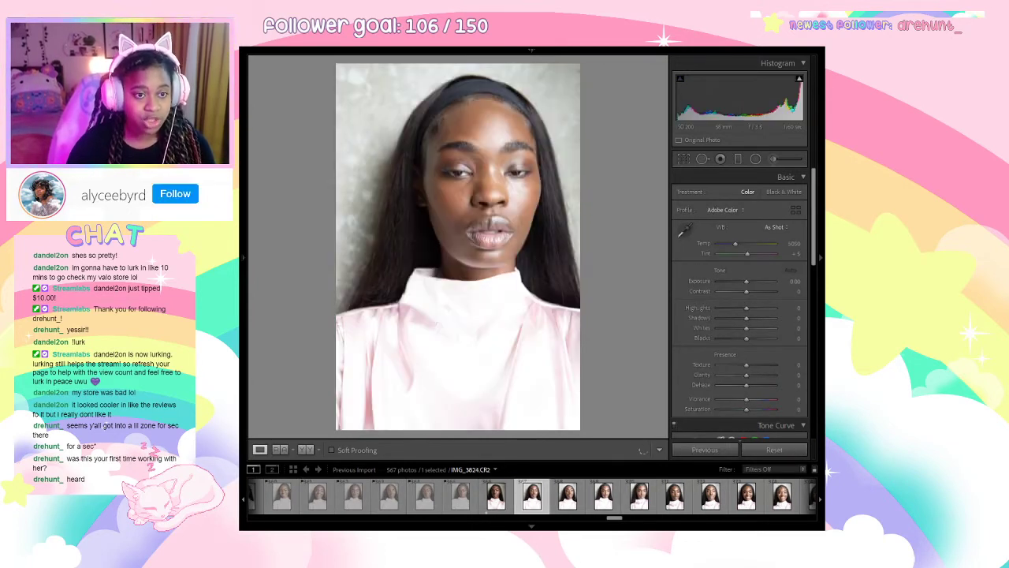
{"action": "key", "text": "Right"}
{"action": "key", "text": "Right"}
{"action": "key", "text": "Right"}
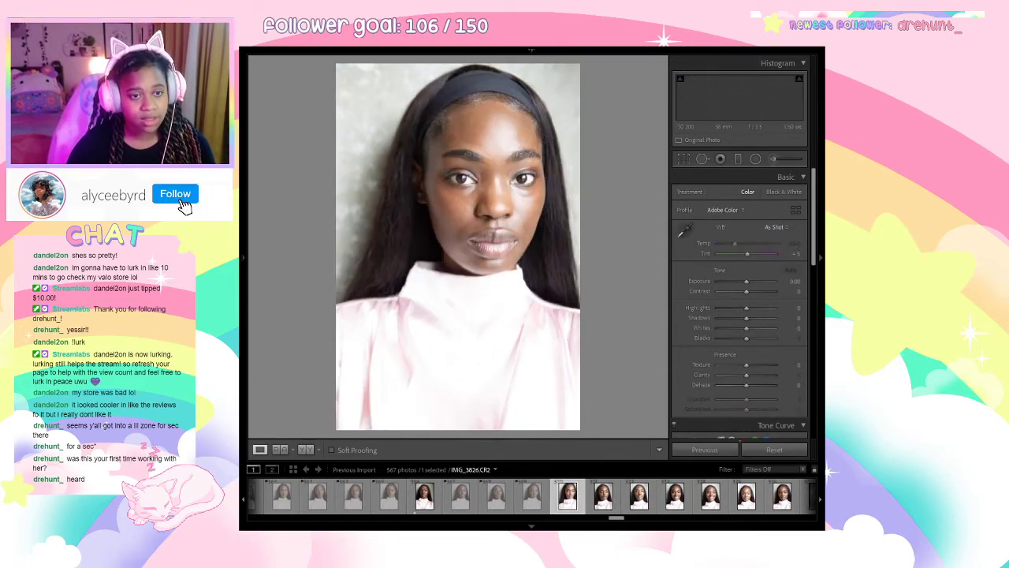
Flag the remaining close-up portraits IMG_3827.CR2 through IMG_3833.CR2 as rejected.
{"action": "key", "text": "x"}
{"action": "key", "text": "Right"}
{"action": "key", "text": "Right"}
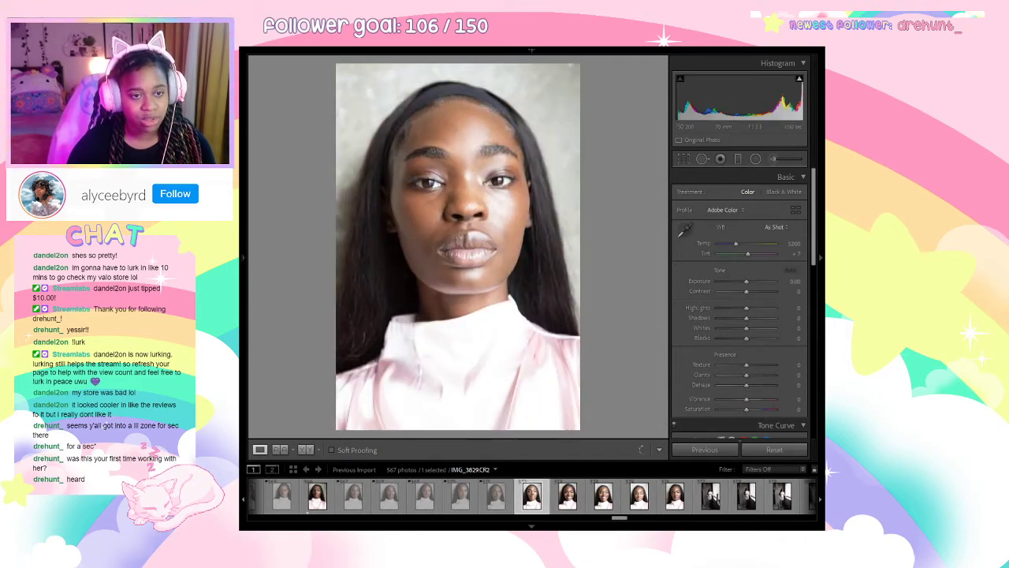
{"action": "key", "text": "Right"}
{"action": "key", "text": "Right"}
{"action": "key", "text": "x"}
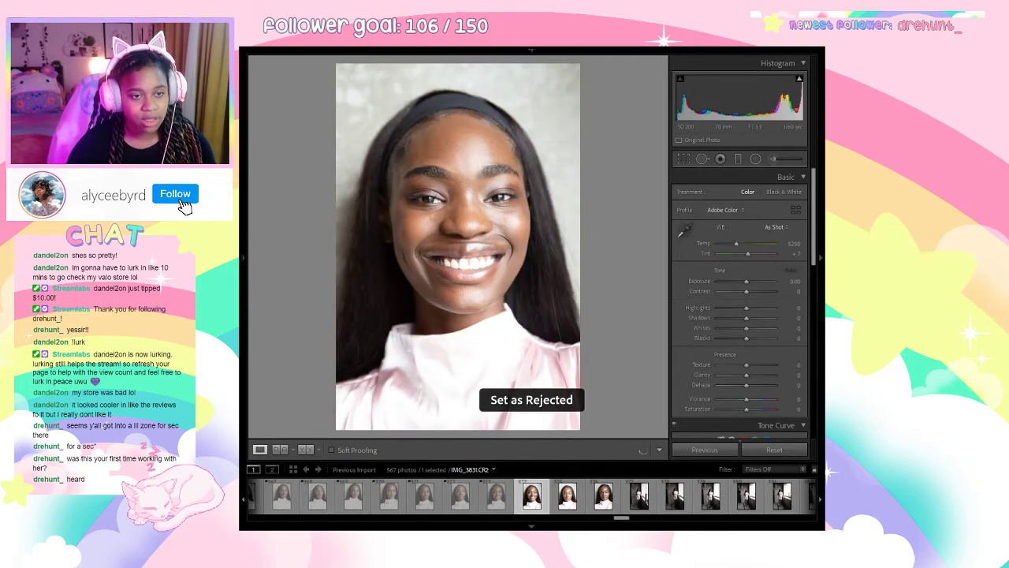
{"action": "key", "text": "Right"}
{"action": "key", "text": "Right"}
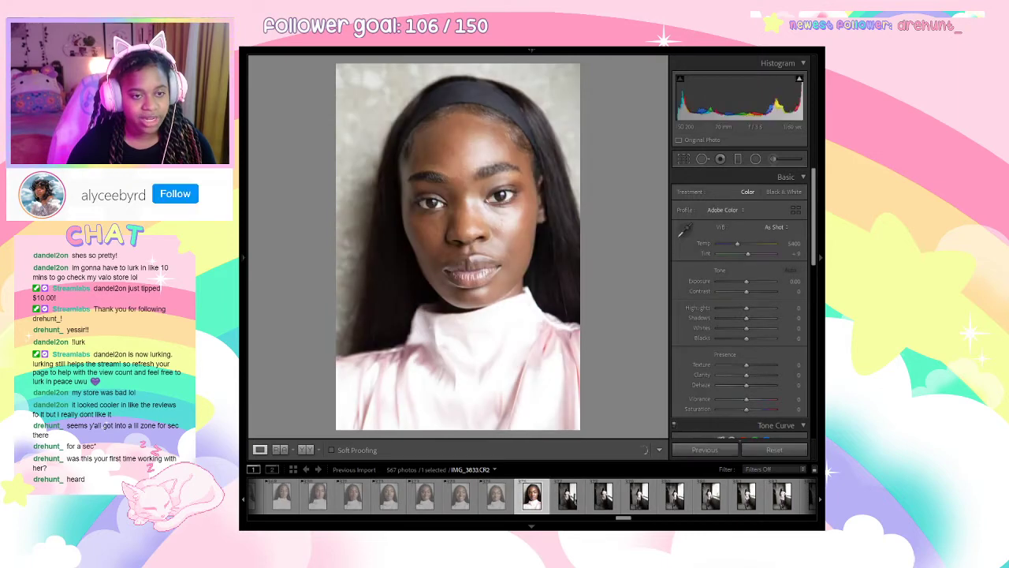
{"action": "key", "text": "Right"}
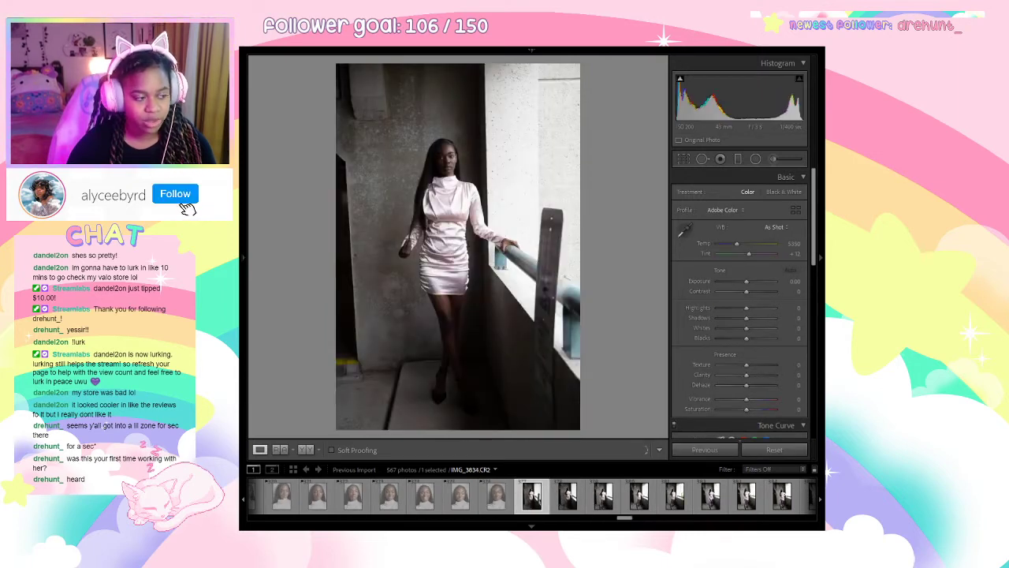
Flag IMG_3834.CR2, IMG_3835.CR2 and IMG_3837.CR2 through IMG_3839.CR2 as rejected, keeping IMG_3836.CR2.
{"action": "key", "text": "x"}
{"action": "key", "text": "Right"}
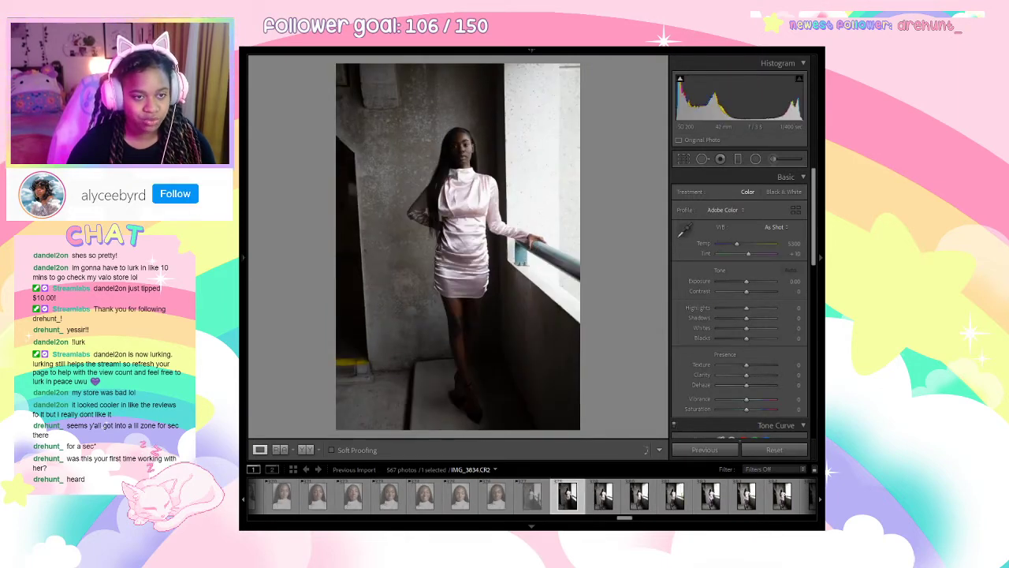
{"action": "key", "text": "x"}
{"action": "key", "text": "Right"}
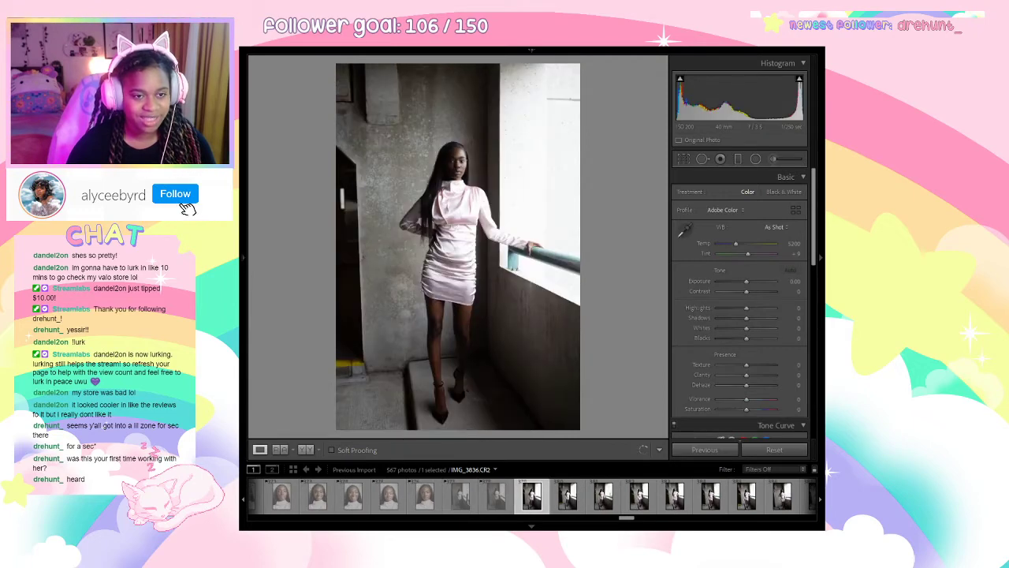
{"action": "key", "text": "Right"}
{"action": "key", "text": "x"}
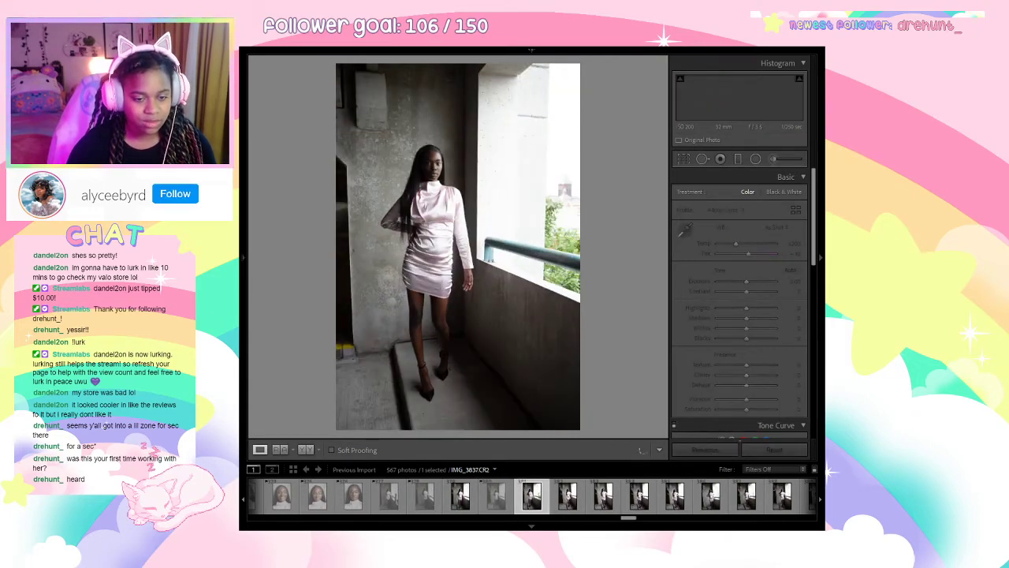
{"action": "key", "text": "Right"}
{"action": "key", "text": "x"}
{"action": "key", "text": "Right"}
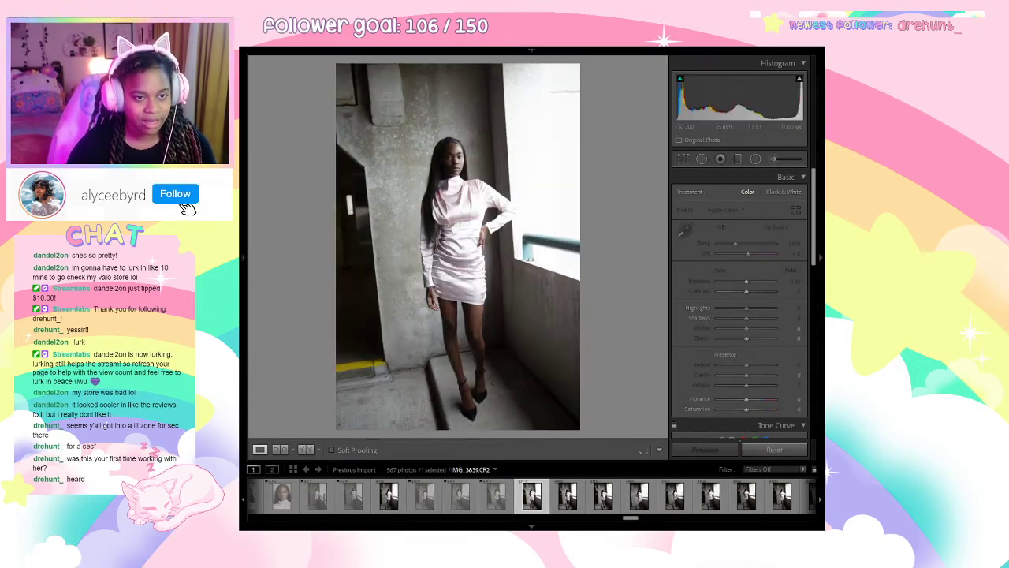
Flag the full-length photos IMG_3840.CR2 through IMG_3843.CR2 as rejected.
{"action": "key", "text": "x"}
{"action": "key", "text": "Right"}
{"action": "key", "text": "x"}
{"action": "key", "text": "Right"}
{"action": "key", "text": "x"}
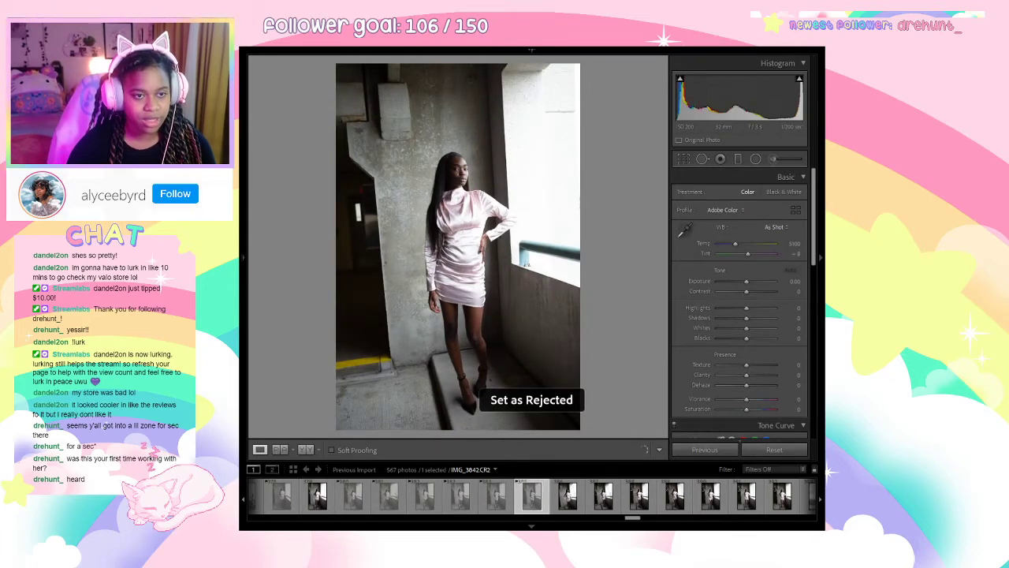
{"action": "key", "text": "Right"}
{"action": "key", "text": "x"}
{"action": "key", "text": "Right"}
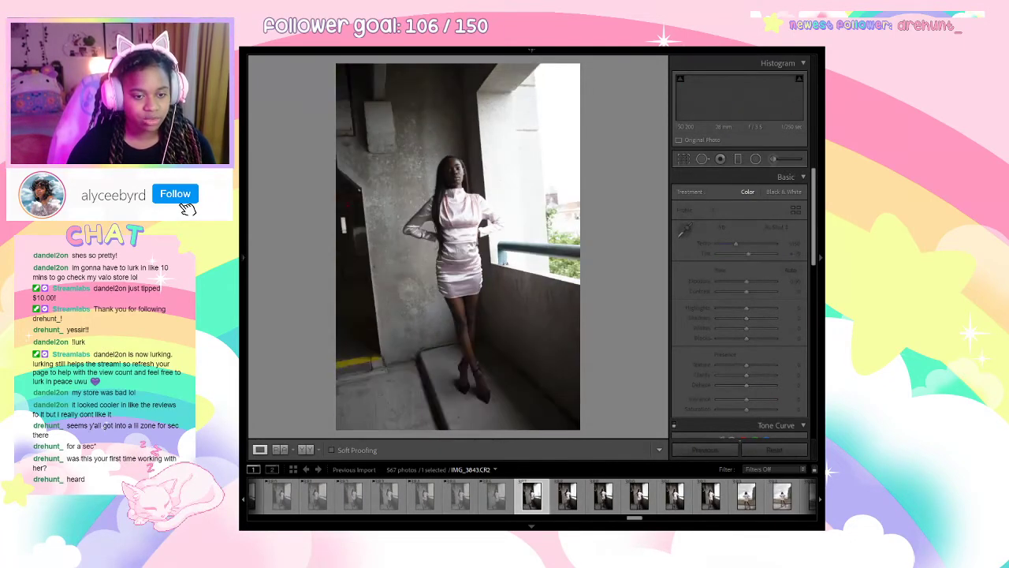
Flag IMG_3844.CR2, IMG_3845.CR2 and IMG_3846.CR2 as rejected.
{"action": "key", "text": "x"}
{"action": "key", "text": "Right"}
{"action": "key", "text": "x"}
{"action": "key", "text": "Right"}
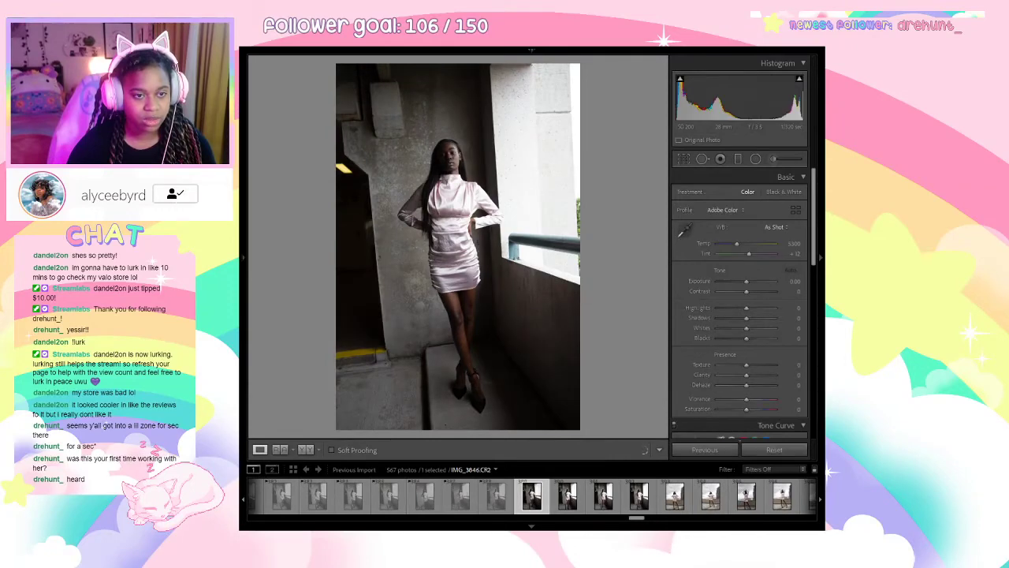
{"action": "key", "text": "x"}
{"action": "key", "text": "Right"}
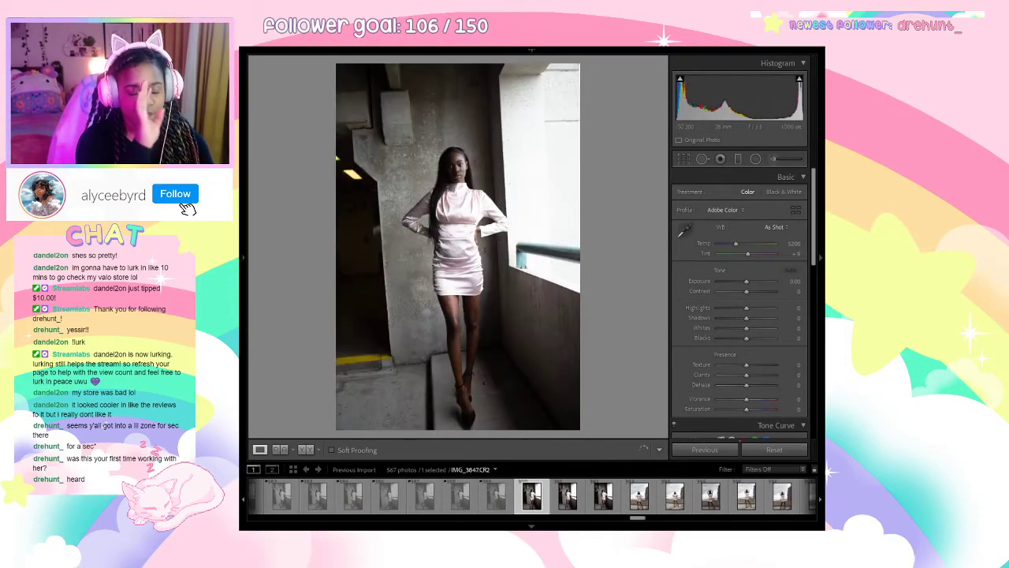
Flag IMG_3847.CR2, IMG_3848.CR2 and IMG_3849.CR2 as rejected and advance to the rooftop photo IMG_3850.CR2.
{"action": "key", "text": "x"}
{"action": "key", "text": "Right"}
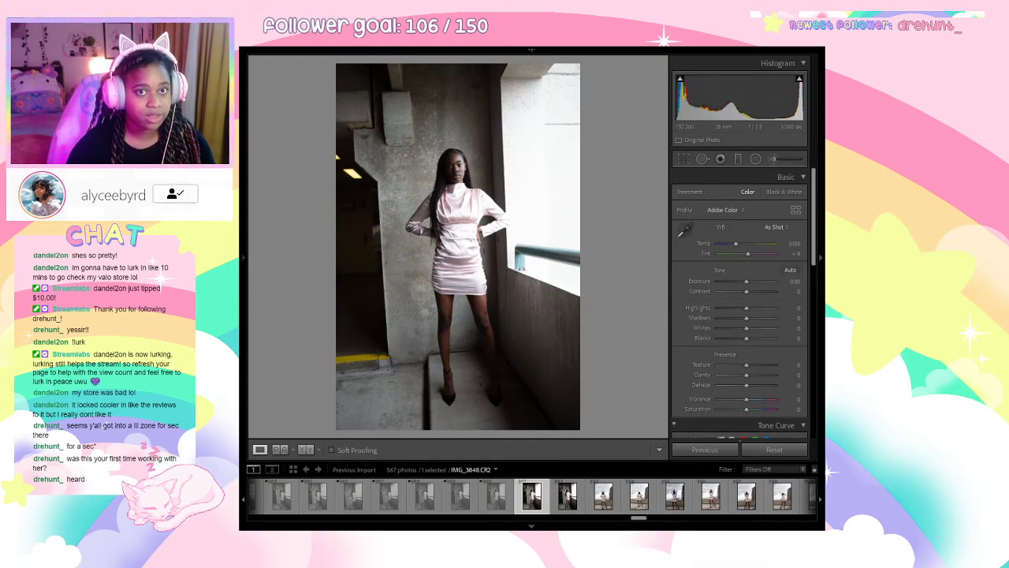
{"action": "key", "text": "x"}
{"action": "key", "text": "Right"}
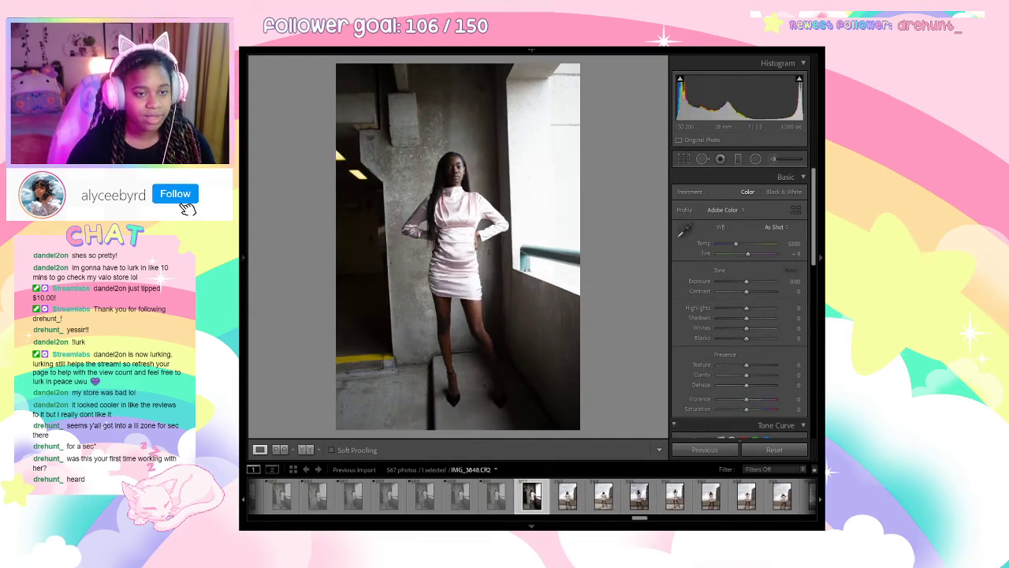
{"action": "key", "text": "x"}
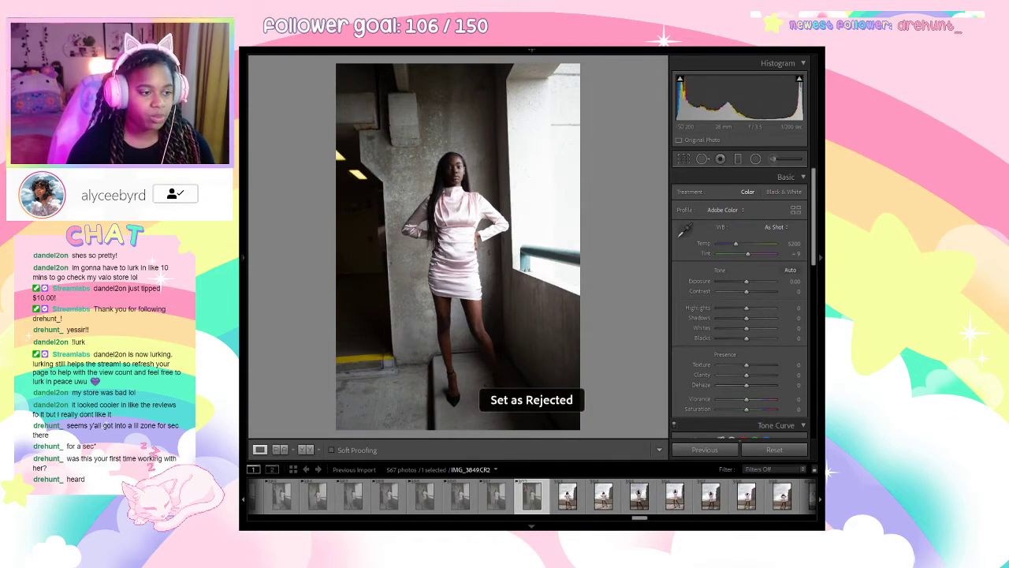
{"action": "key", "text": "Right"}
{"action": "key", "text": "Right"}
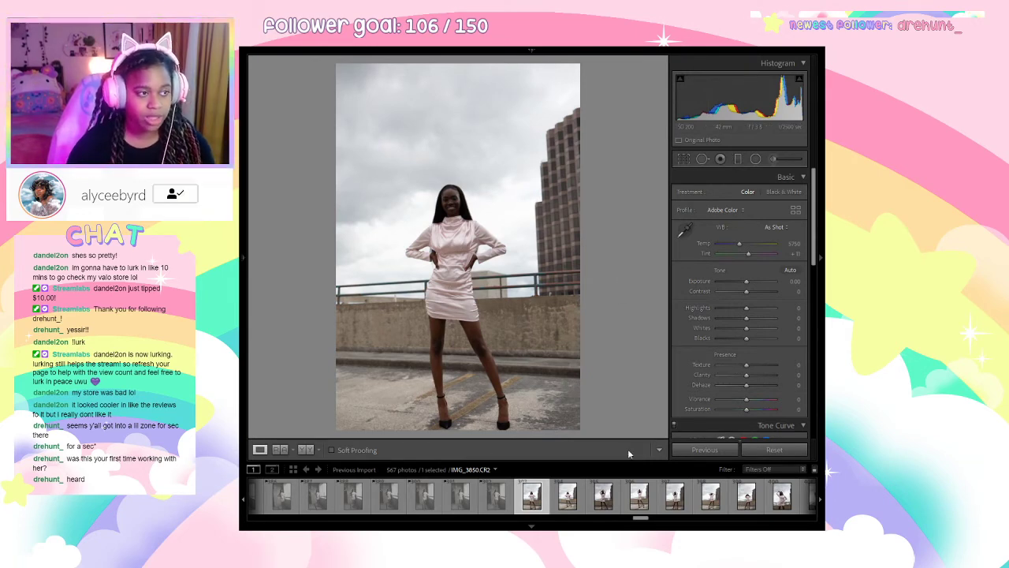
Flag the rooftop photos IMG_3850.CR2, IMG_3851.CR2 and IMG_3852.CR2 as rejected.
{"action": "key", "text": "Right"}
{"action": "key", "text": "Right"}
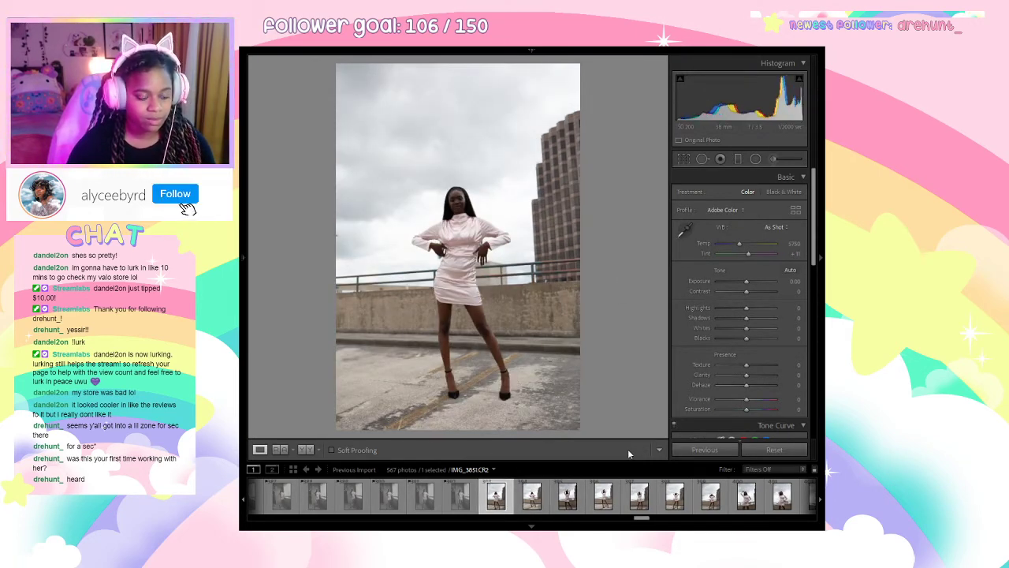
{"action": "key", "text": "Left"}
{"action": "key", "text": "x"}
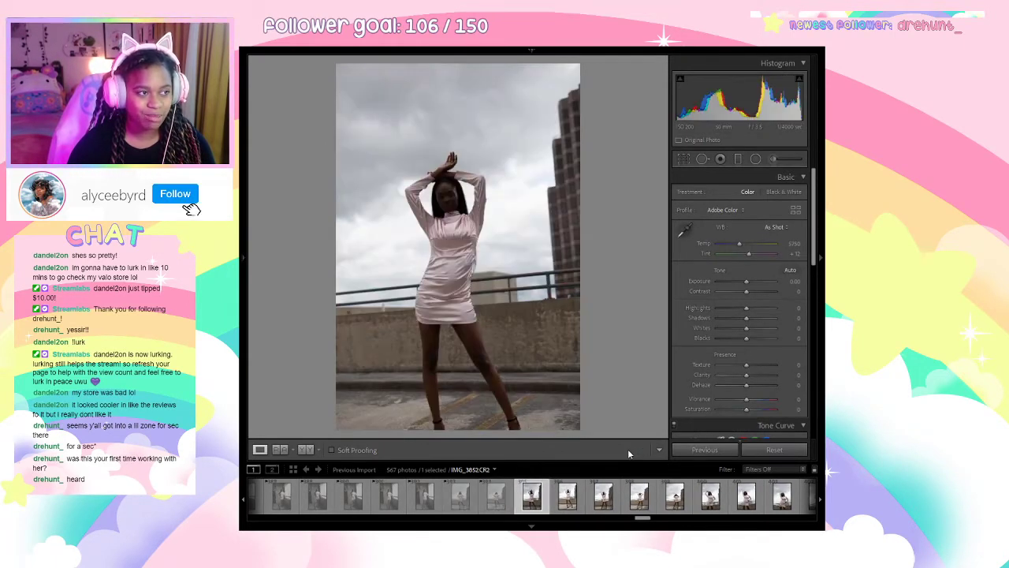
{"action": "key", "text": "x"}
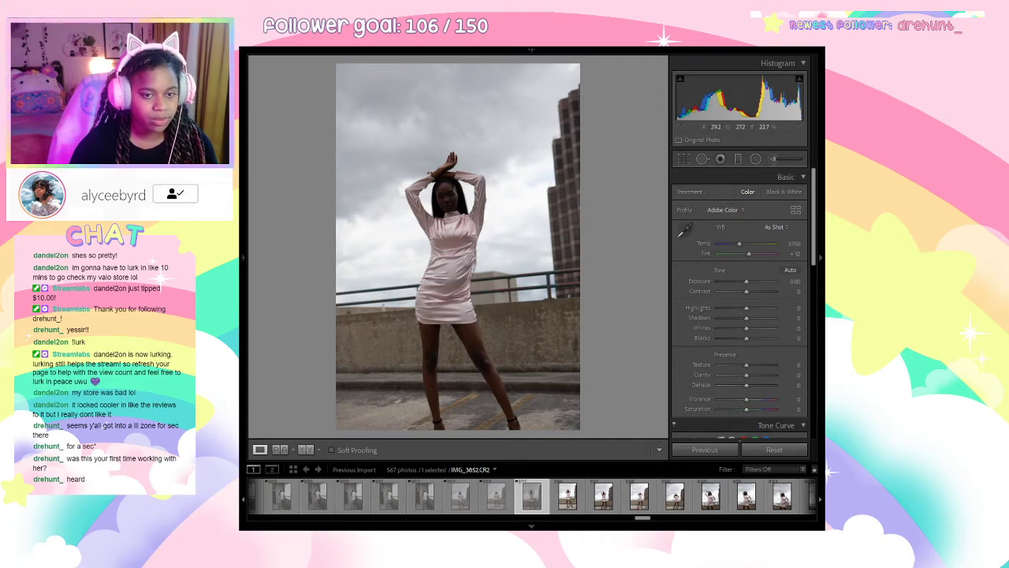
Check IMG_3852.CR2 up close, and flag the next rooftop photo, IMG_3853.CR2, as rejected.
{"action": "left_click", "coordinate": [574, 311]}
{"action": "left_click", "coordinate": [575, 304]}
{"action": "key", "text": "x"}
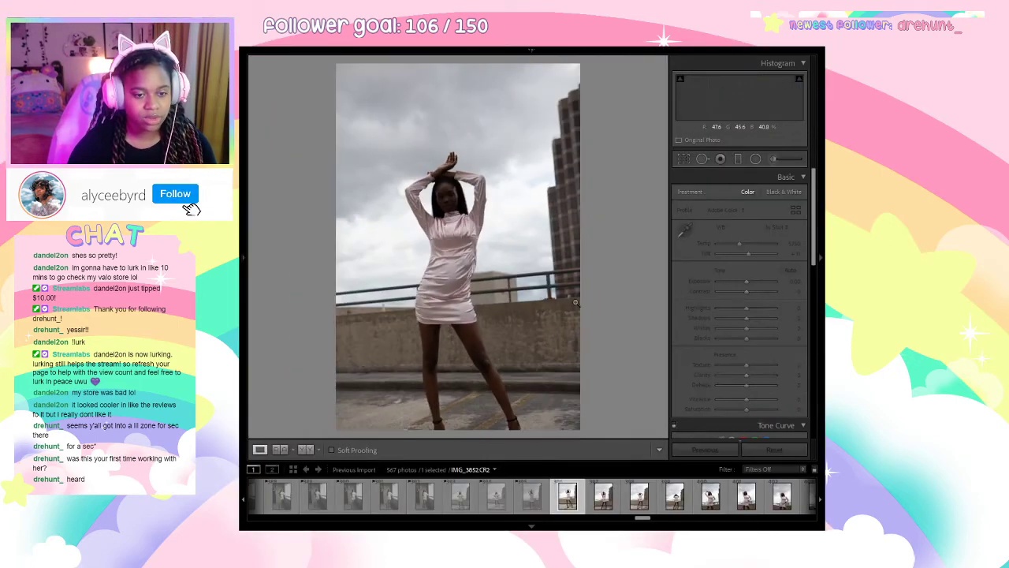
{"action": "key", "text": "Right"}
{"action": "key", "text": "Right"}
{"action": "key", "text": "Right"}
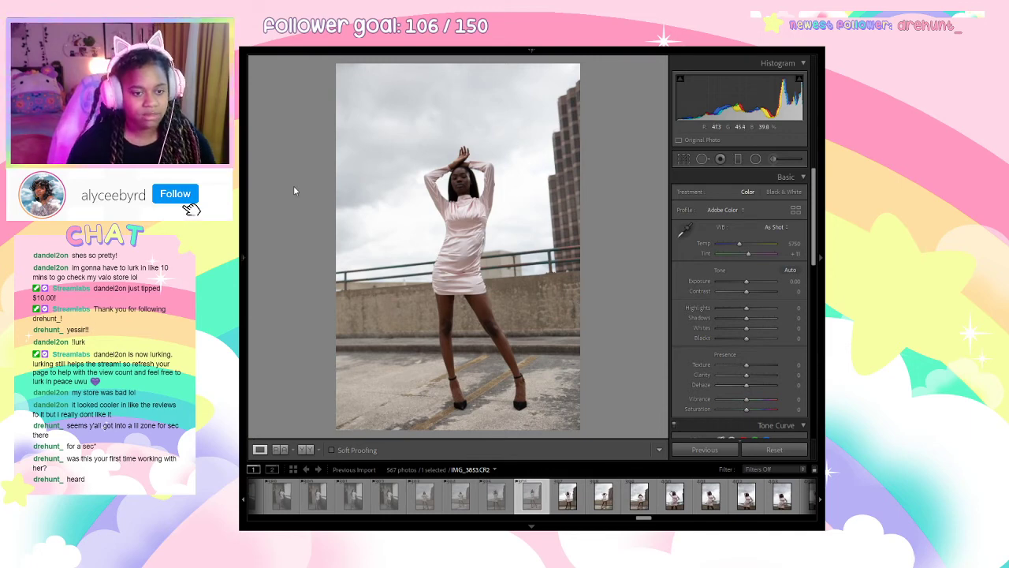
Inspect the rooftop photo IMG_3853.CR2 up close, and flag IMG_3854.CR2 and IMG_3855.CR2 as rejected.
{"action": "left_click", "coordinate": [447, 184]}
{"action": "left_click", "coordinate": [448, 184]}
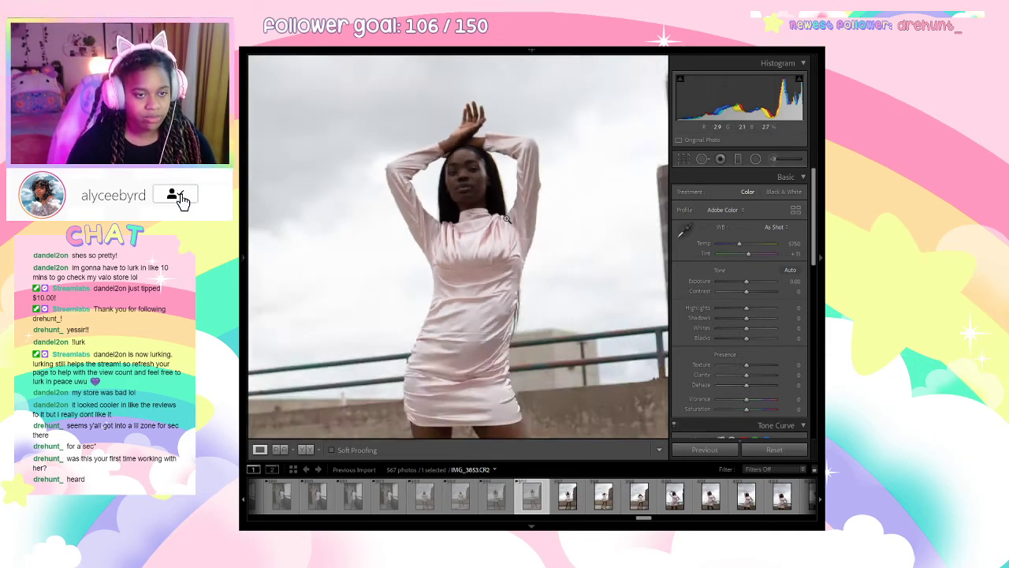
{"action": "key", "text": "x"}
{"action": "key", "text": "x"}
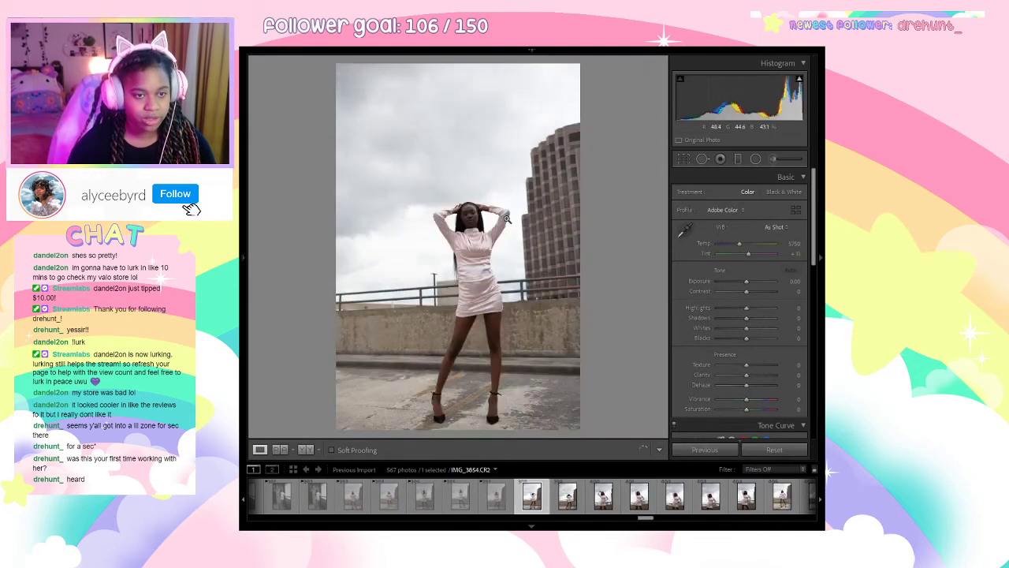
{"action": "key", "text": "x"}
{"action": "key", "text": "Right"}
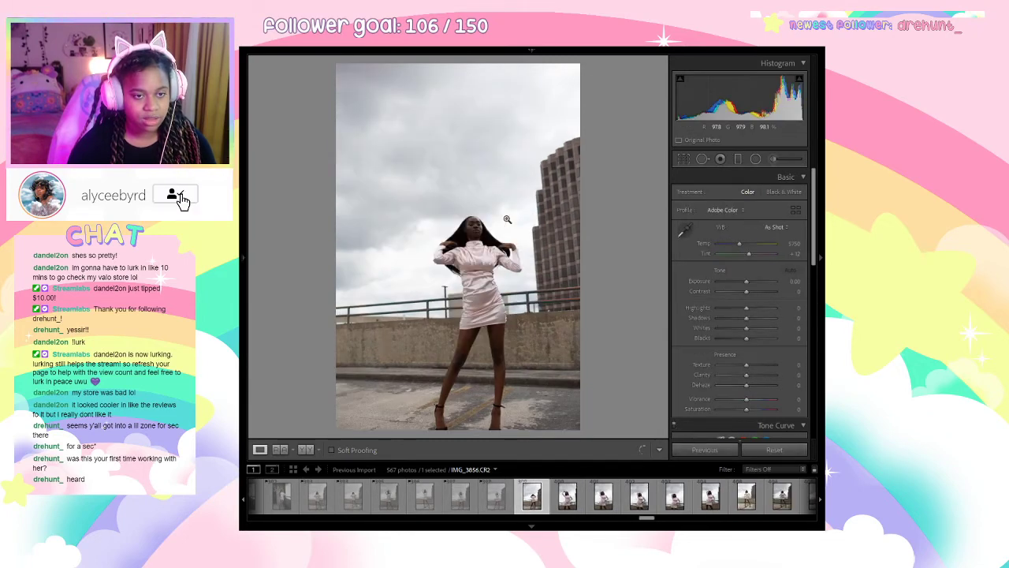
Flag the rooftop photos IMG_3856.CR2 through IMG_3861.CR2 as rejected.
{"action": "key", "text": "Right"}
{"action": "key", "text": "Right"}
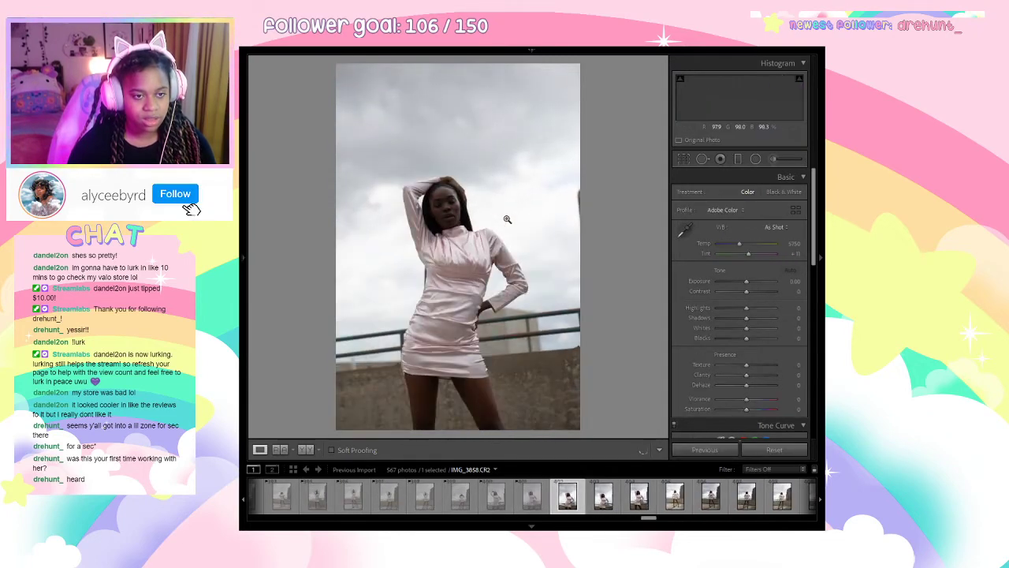
{"action": "key", "text": "Right"}
{"action": "key", "text": "Right"}
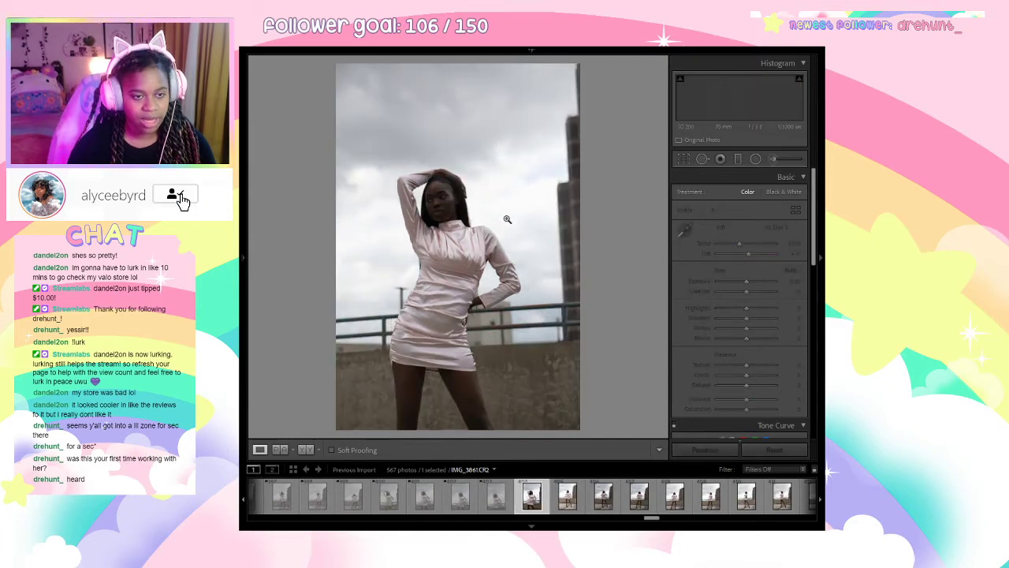
{"action": "key", "text": "Right"}
Undo the rejected flag on IMG_3862.CR2 and rate the photo one star instead.
{"action": "key", "text": "x"}
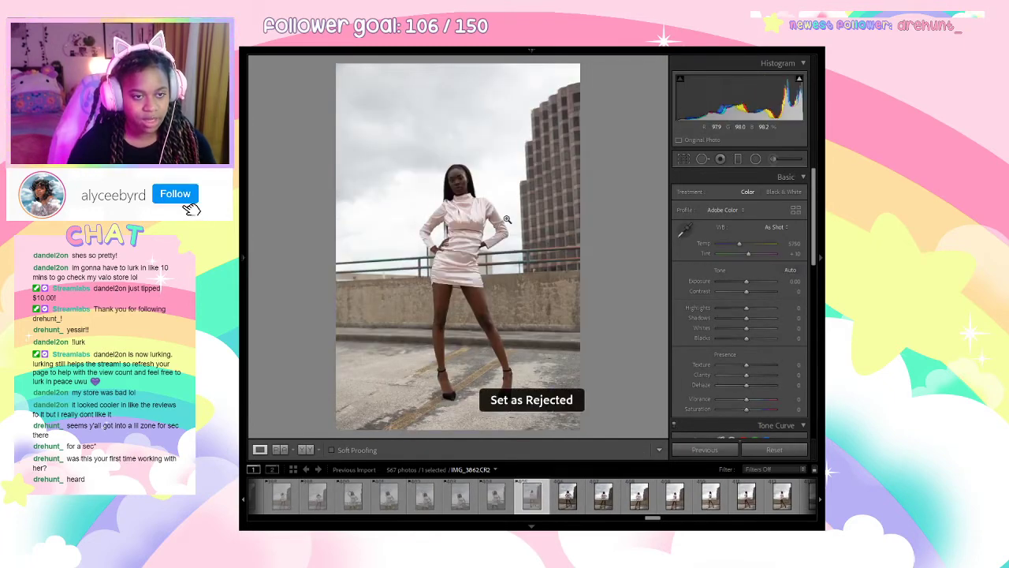
{"action": "key", "text": "ctrl+z"}
{"action": "key", "text": "1"}
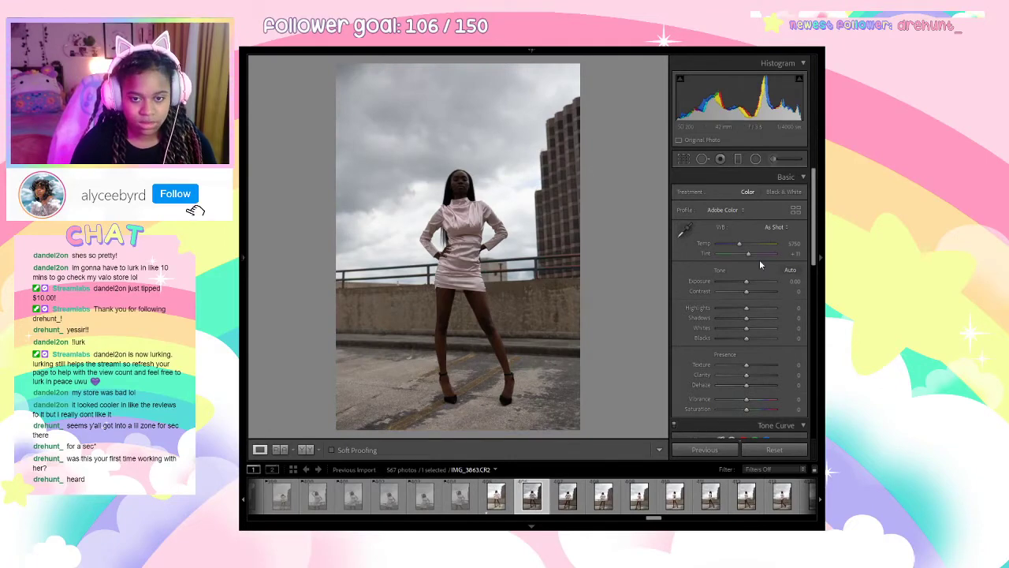
Raise the exposure of IMG_3863.CR2 to +1.40 for a closer check, and flag the photo as rejected.
{"action": "left_click_drag", "start_coordinate": [746, 282], "coordinate": [754, 283]}
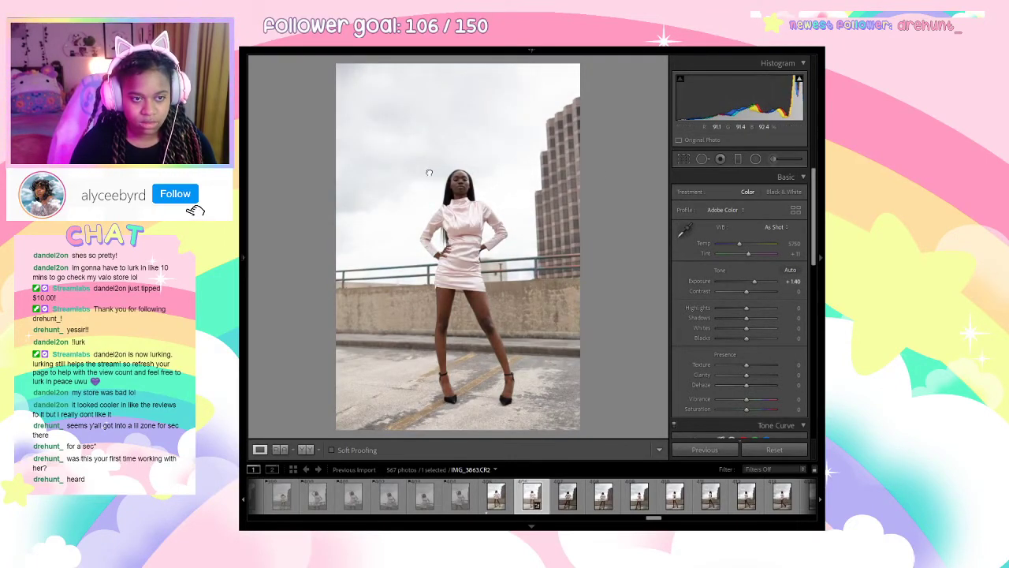
{"action": "left_click", "coordinate": [430, 173]}
{"action": "left_click", "coordinate": [643, 331]}
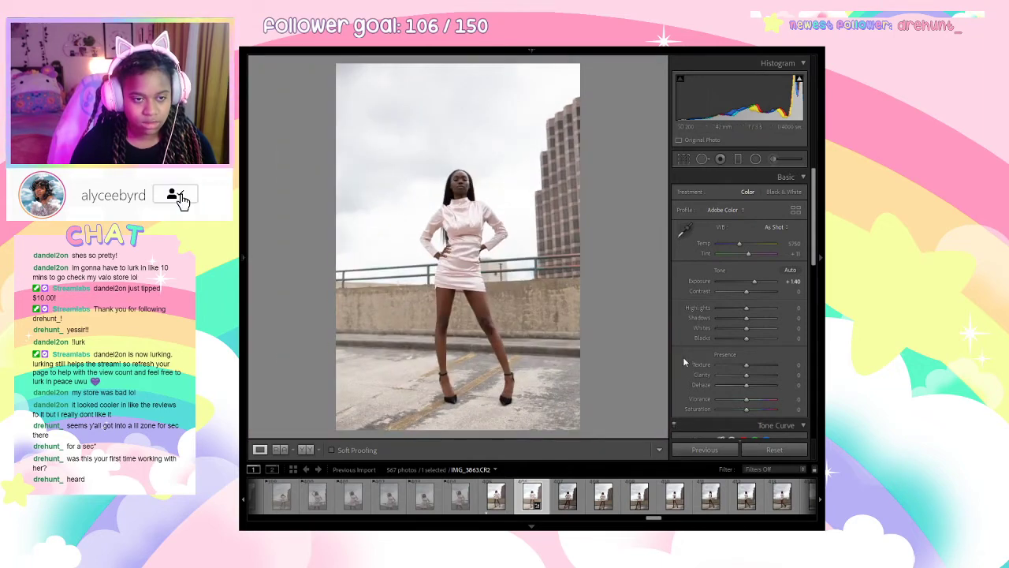
{"action": "key", "text": "Right"}
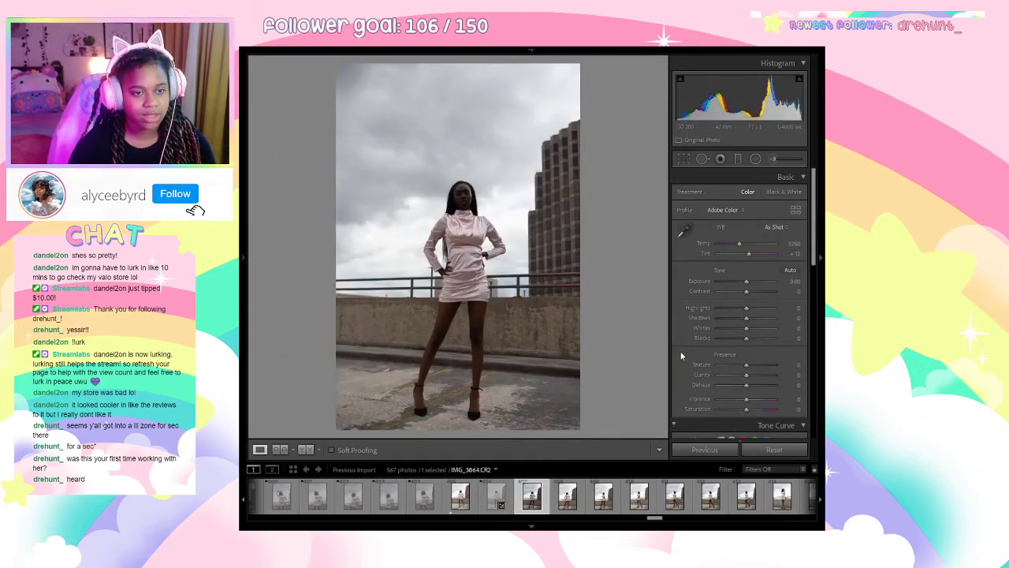
Flag IMG_3864.CR2, IMG_3865.CR2 and IMG_3866.CR2 as rejected.
{"action": "key", "text": "Right"}
{"action": "key", "text": "x"}
{"action": "key", "text": "Right"}
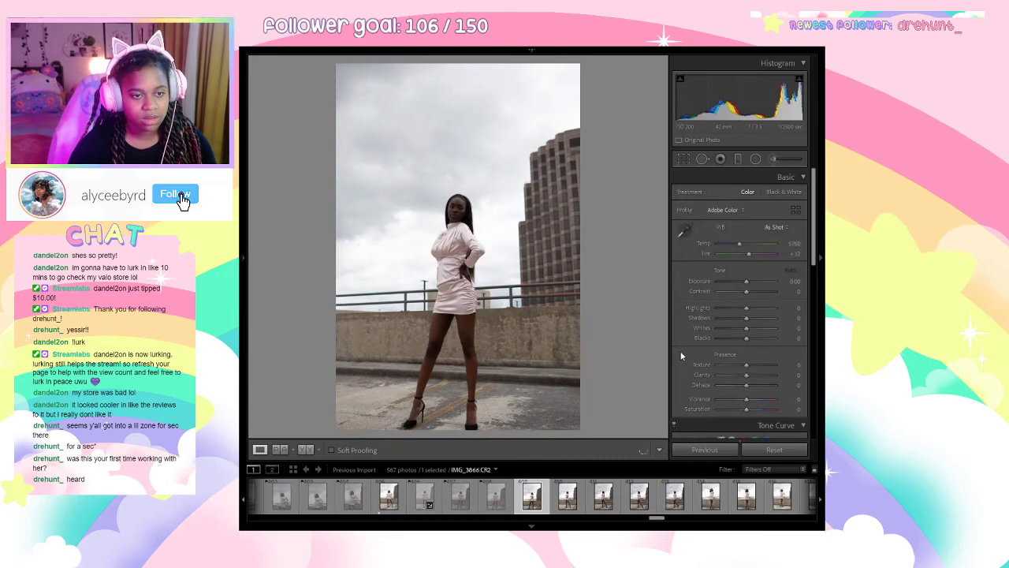
{"action": "key", "text": "x"}
{"action": "key", "text": "Right"}
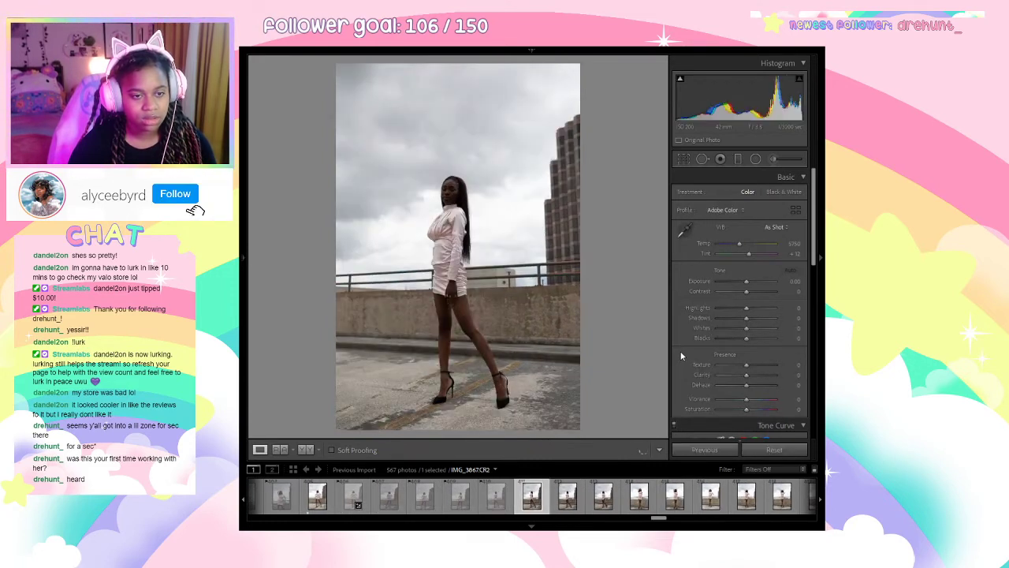
Flag IMG_3867.CR2 through IMG_3870.CR2 as rejected and advance to IMG_3871.CR2.
{"action": "key", "text": "Right"}
{"action": "key", "text": "Right"}
{"action": "key", "text": "x"}
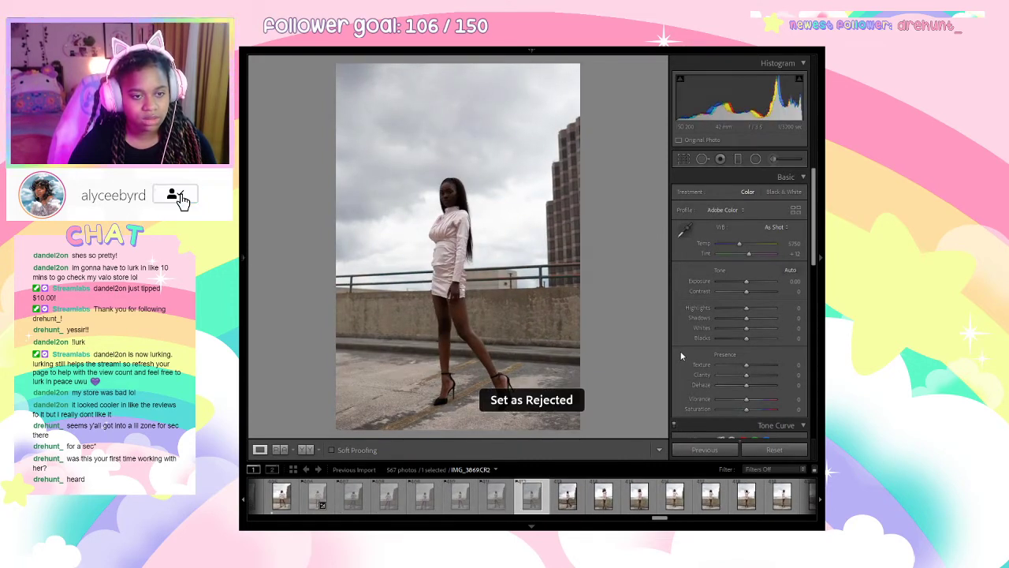
{"action": "key", "text": "Right"}
{"action": "key", "text": "Right"}
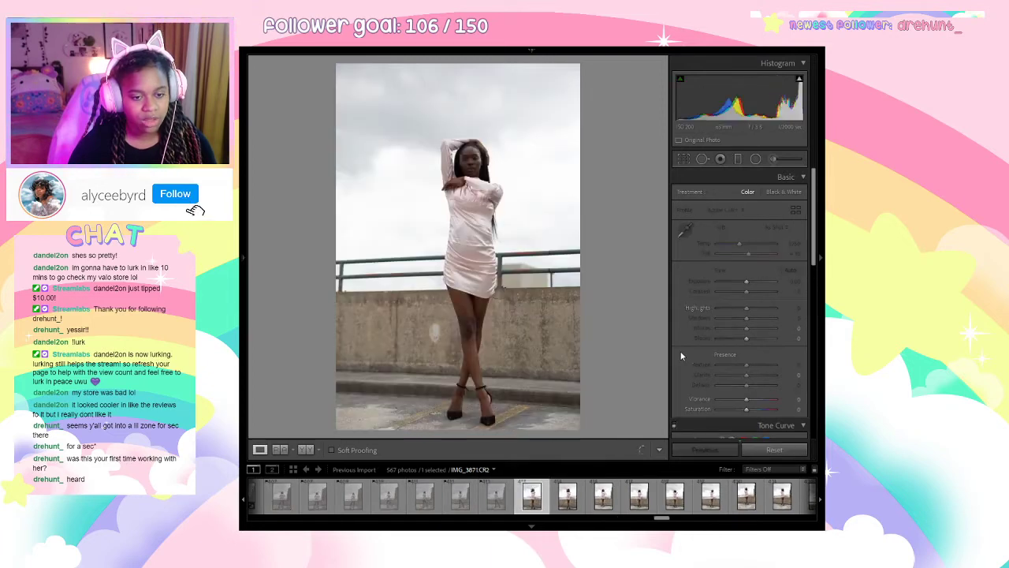
Compare IMG_3871.CR2 with the frames after it, and flag IMG_3871.CR2 and IMG_3872.CR2 as rejected.
{"action": "key", "text": "x"}
{"action": "key", "text": "Right"}
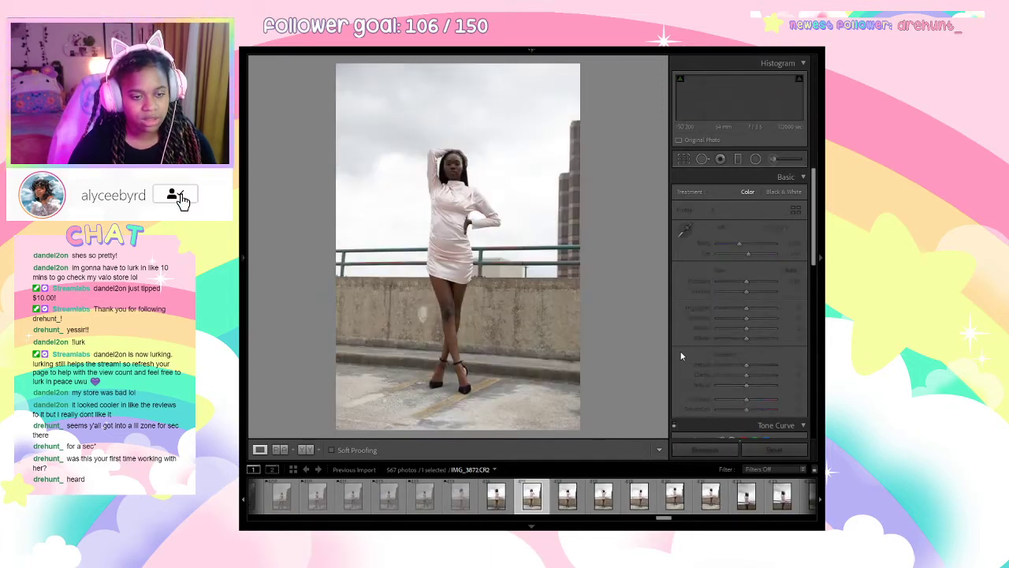
{"action": "key", "text": "Left"}
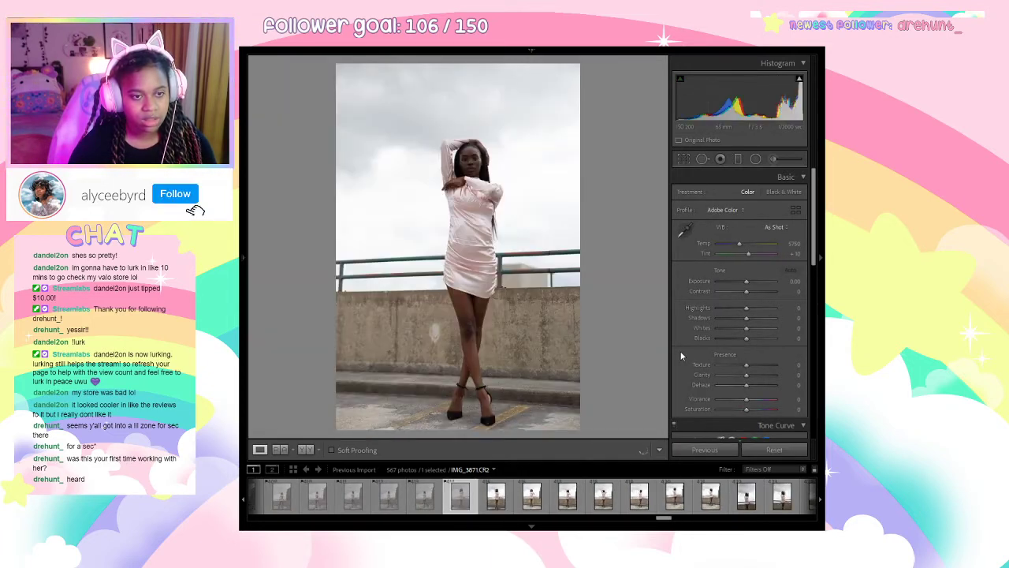
{"action": "key", "text": "Right"}
{"action": "key", "text": "Right"}
{"action": "key", "text": "x"}
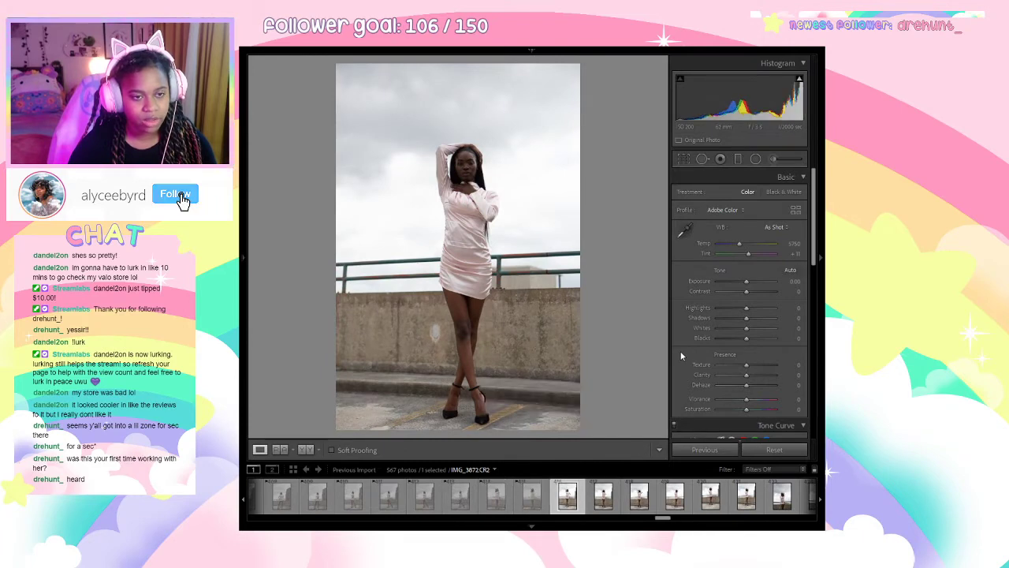
Flag IMG_3873.CR2 and IMG_3874.CR2 as rejected and advance to IMG_3875.CR2.
{"action": "key", "text": "Right"}
{"action": "key", "text": "x"}
{"action": "key", "text": "Right"}
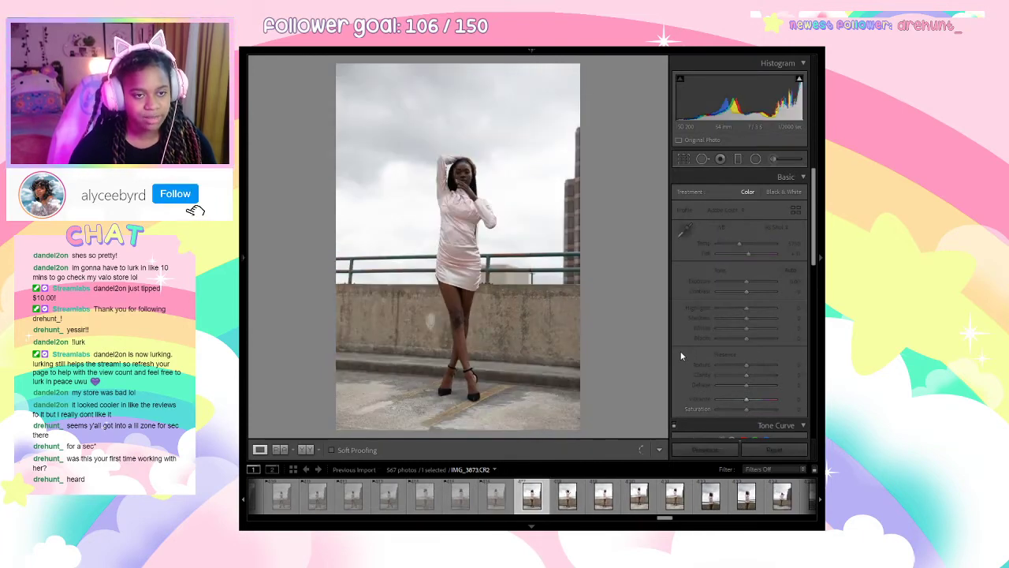
{"action": "key", "text": "x"}
{"action": "key", "text": "Right"}
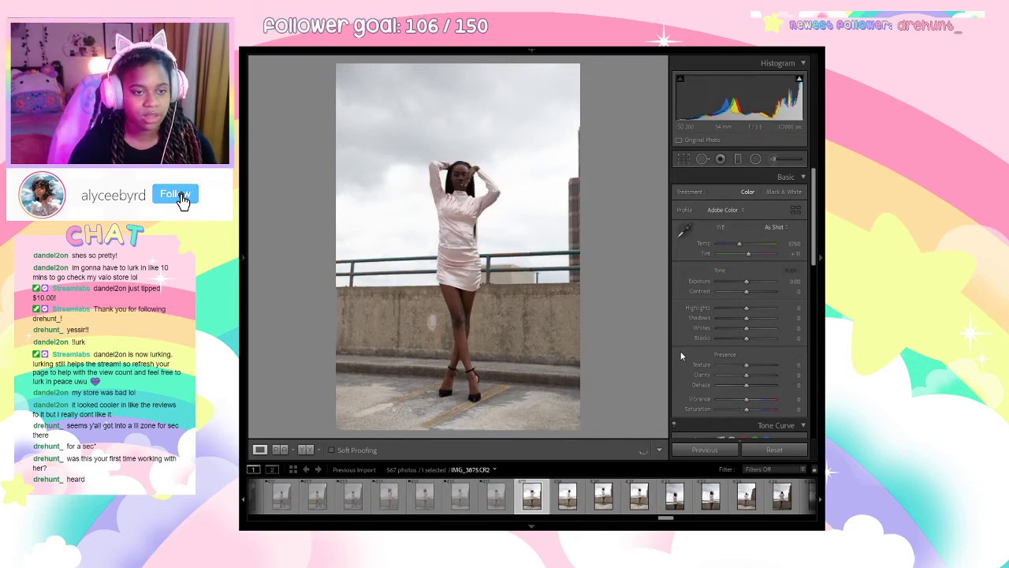
Flag IMG_3875.CR2 through IMG_3878.CR2 as rejected and advance to IMG_3879.CR2.
{"action": "key", "text": "Right"}
{"action": "key", "text": "Right"}
{"action": "key", "text": "x"}
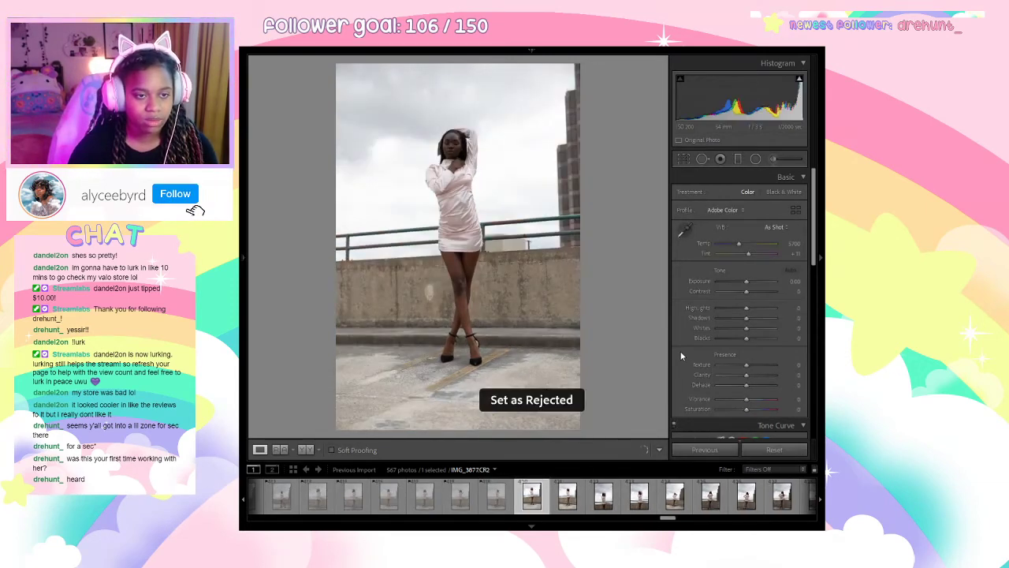
{"action": "key", "text": "Right"}
{"action": "key", "text": "Right"}
{"action": "key", "text": "Right"}
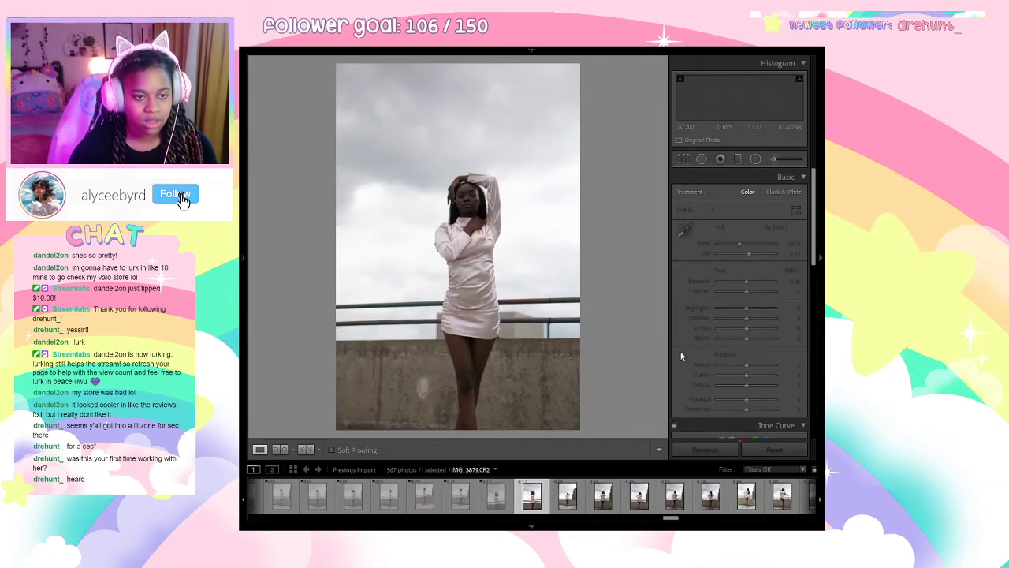
Flag IMG_3879.CR2, IMG_3880.CR2 and IMG_3881.CR2 as rejected and advance to IMG_3882.CR2.
{"action": "key", "text": "x"}
{"action": "key", "text": "Right"}
{"action": "key", "text": "x"}
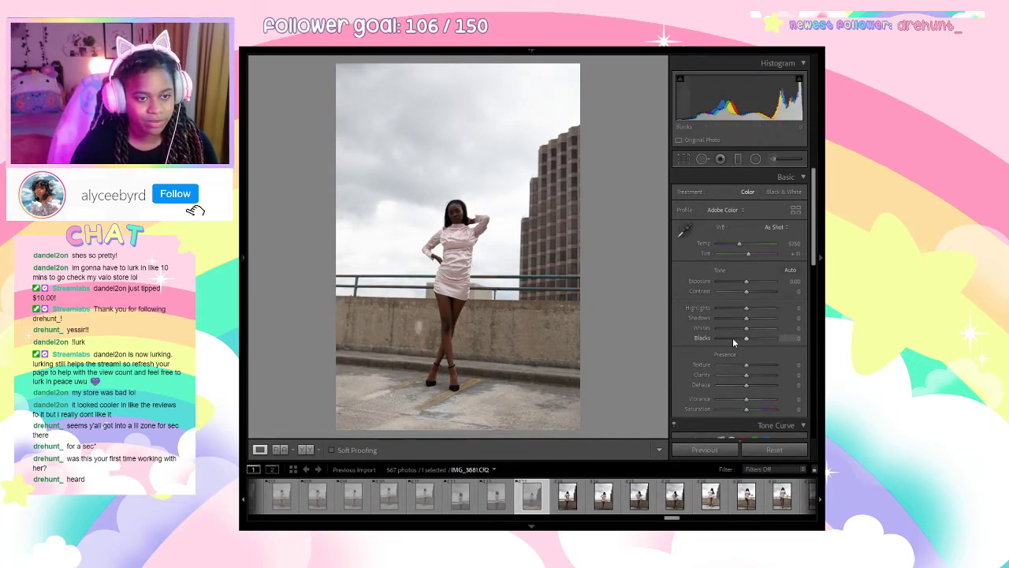
{"action": "key", "text": "Right"}
{"action": "key", "text": "x"}
{"action": "key", "text": "Right"}
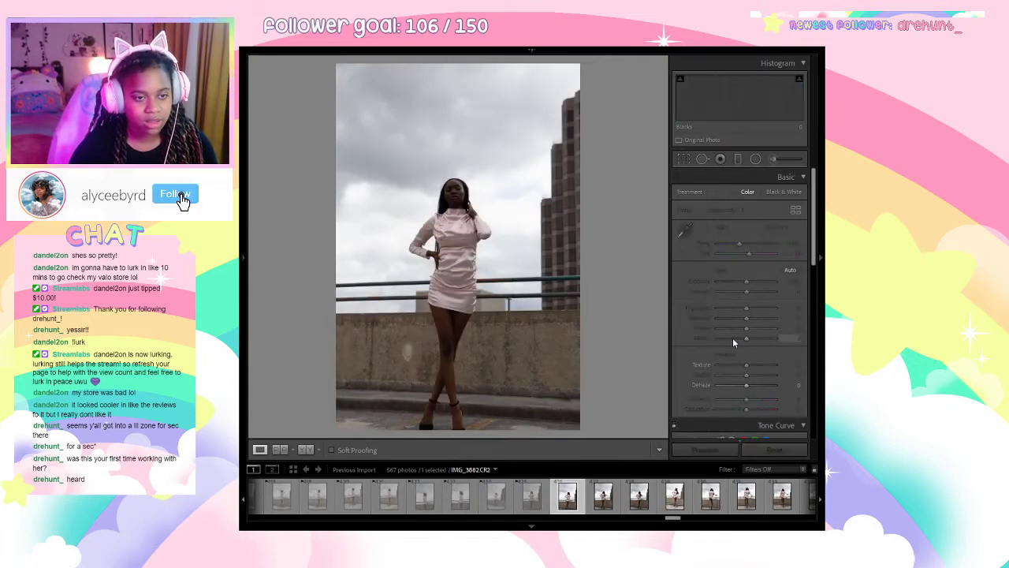
Flag IMG_3882.CR2 through IMG_3886.CR2 as rejected and advance to IMG_3887.CR2.
{"action": "key", "text": "Right"}
{"action": "key", "text": "Right"}
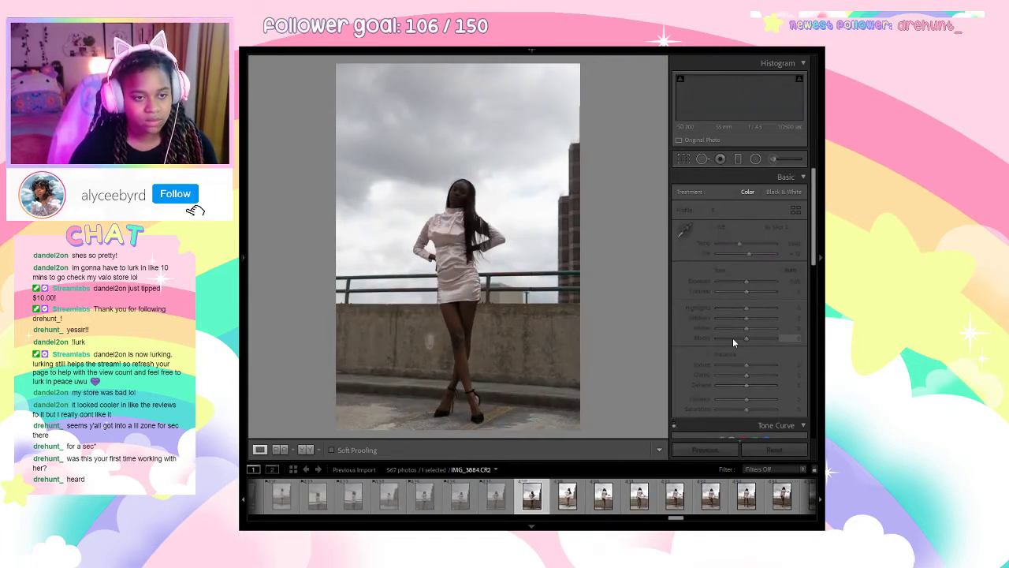
{"action": "key", "text": "x"}
{"action": "key", "text": "Right"}
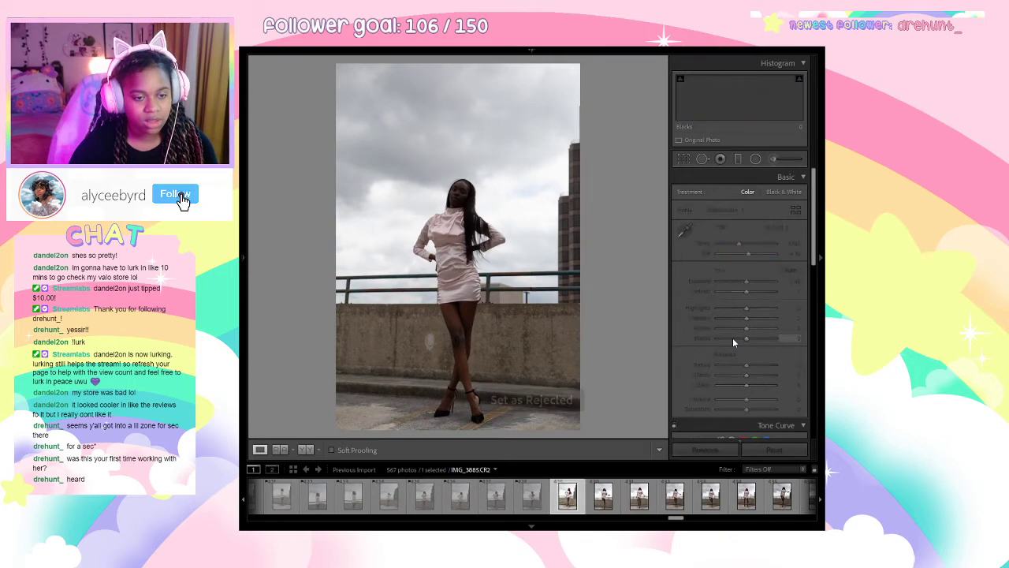
{"action": "key", "text": "Right"}
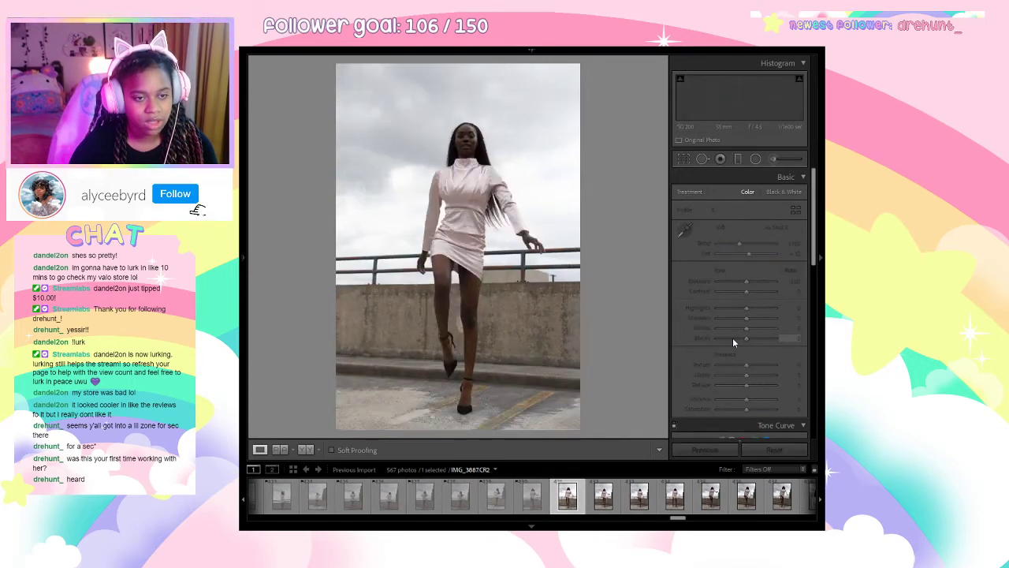
Flag the raised-leg photos IMG_3887.CR2 through IMG_3891.CR2 as rejected and advance to IMG_3892.CR2.
{"action": "key", "text": "x"}
{"action": "key", "text": "Right"}
{"action": "key", "text": "x"}
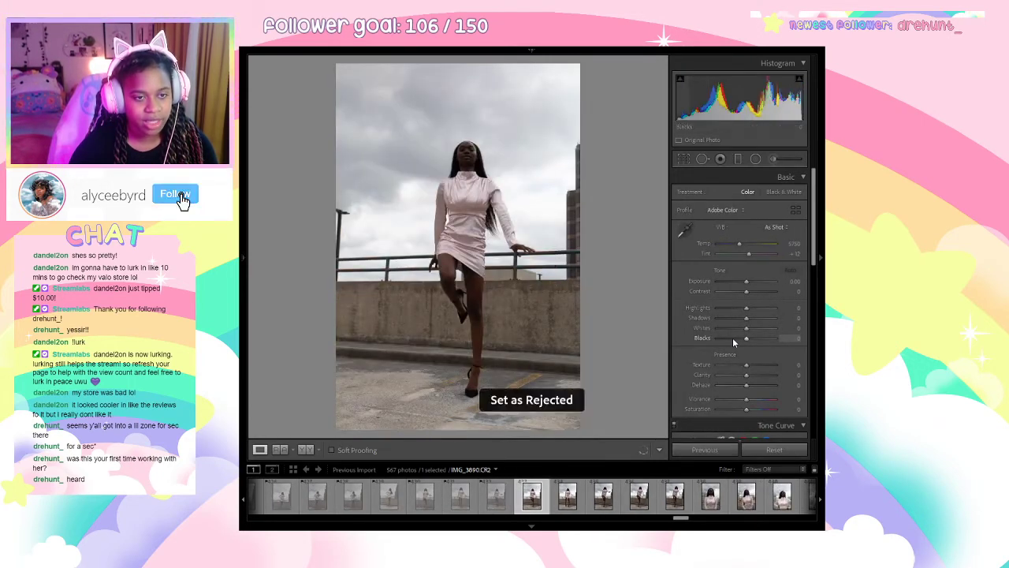
{"action": "key", "text": "Right"}
{"action": "key", "text": "Right"}
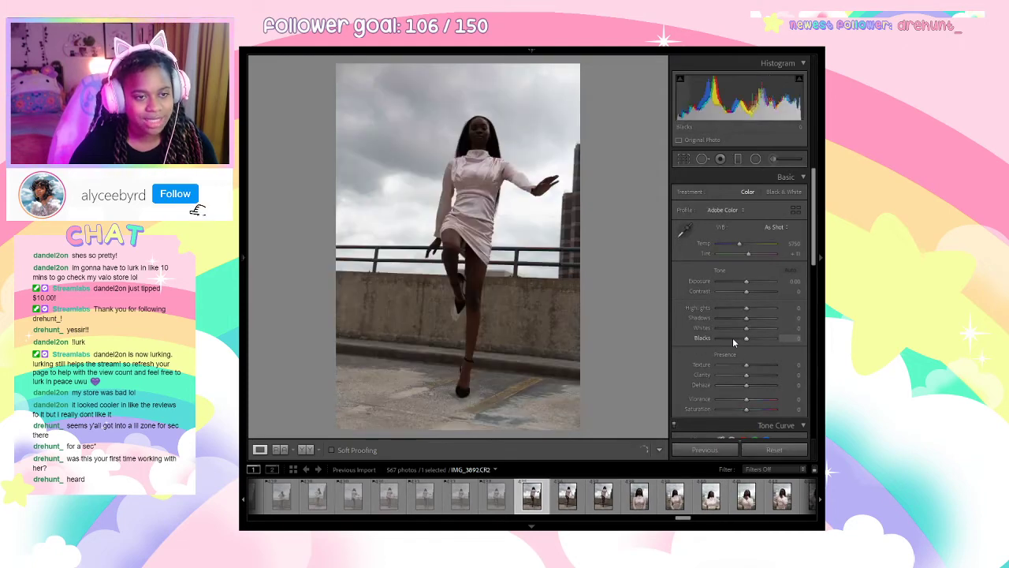
Flag IMG_3892.CR2, IMG_3893.CR2, IMG_3894.CR2 and the first close portrait, IMG_3895.CR2, as rejected.
{"action": "key", "text": "Right"}
{"action": "key", "text": "x"}
{"action": "key", "text": "Right"}
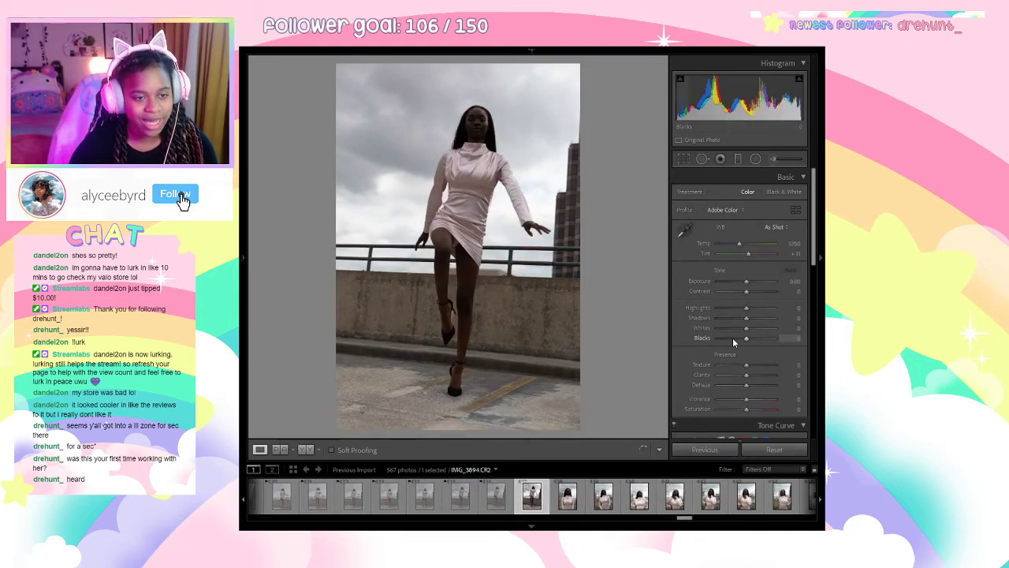
{"action": "key", "text": "x"}
{"action": "key", "text": "Right"}
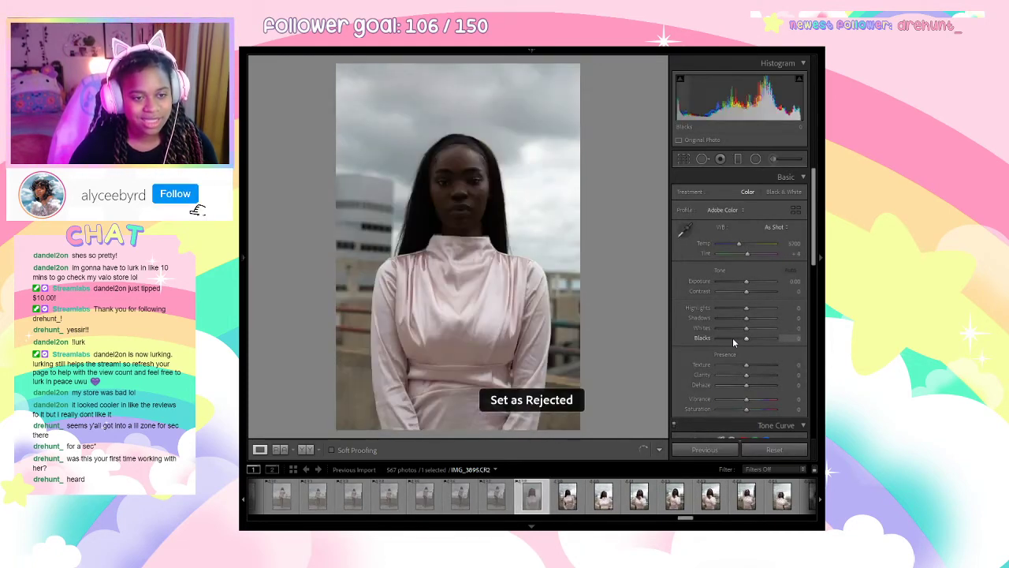
Flag the close portraits IMG_3896.CR2 and IMG_3897.CR2 as rejected.
{"action": "key", "text": "x"}
{"action": "key", "text": "Right"}
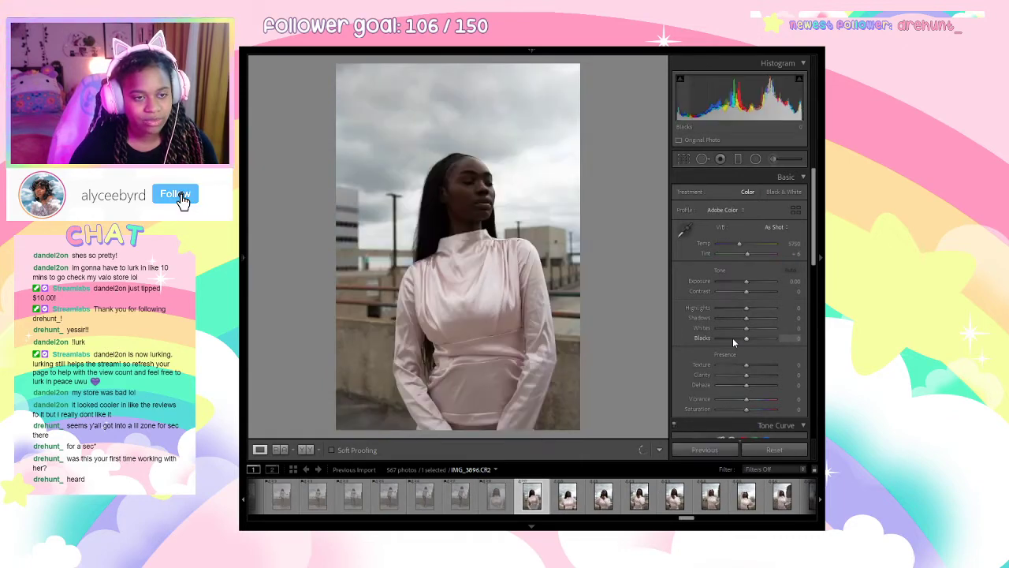
{"action": "key", "text": "Right"}
{"action": "key", "text": "x"}
{"action": "key", "text": "Right"}
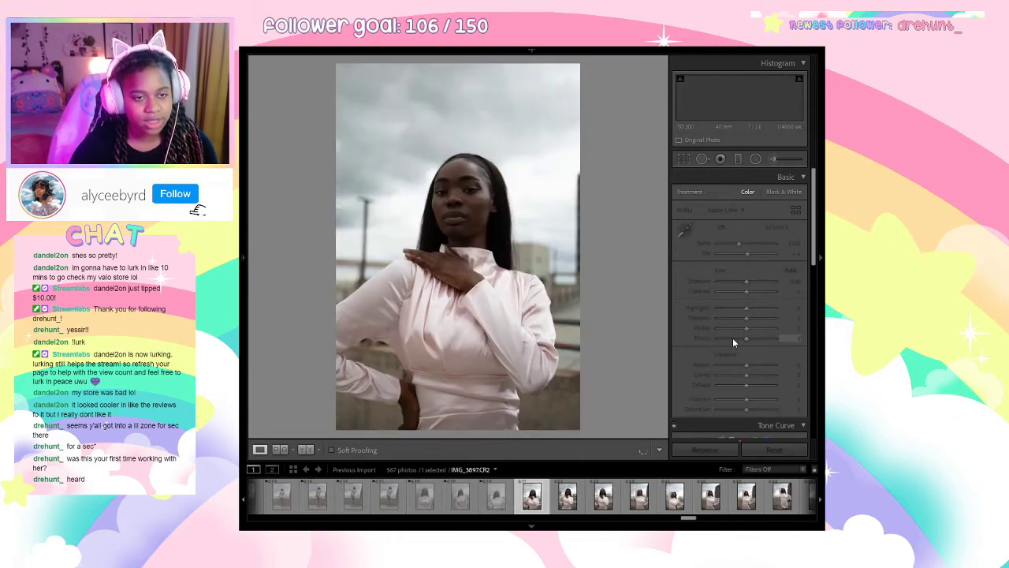
Flag the close portraits IMG_3898.CR2 through IMG_3901.CR2 as rejected and advance to IMG_3902.CR2.
{"action": "key", "text": "x"}
{"action": "key", "text": "Right"}
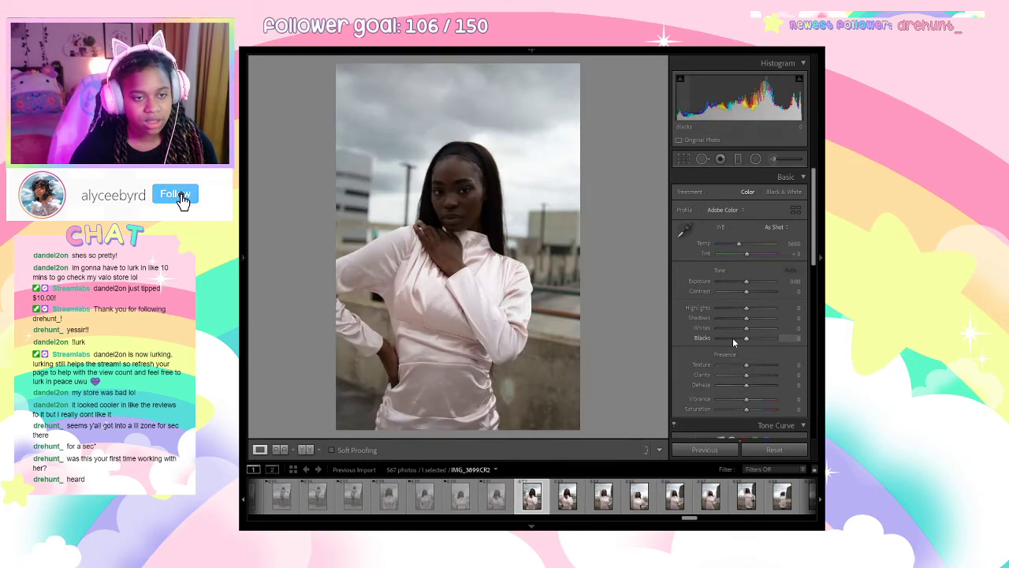
{"action": "key", "text": "x"}
{"action": "key", "text": "Right"}
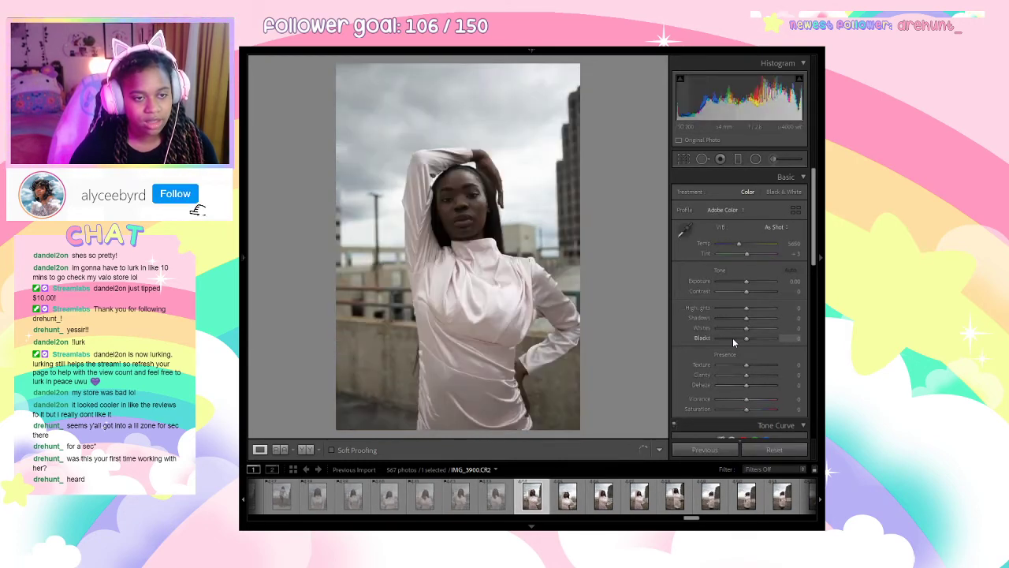
{"action": "key", "text": "Right"}
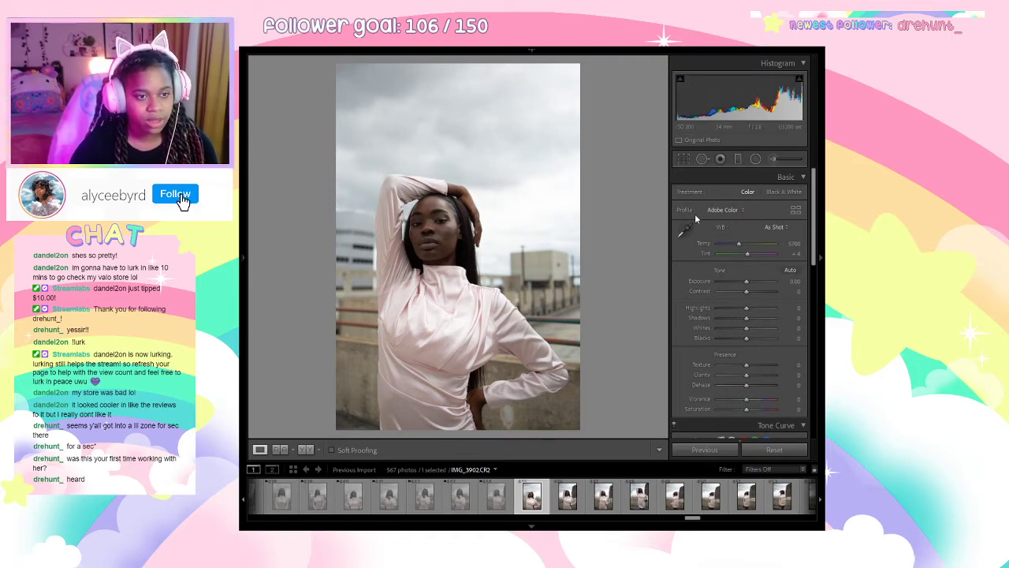
Check the face in IMG_3902.CR2 up close, raise its exposure to +0.26 and flag the photo as rejected.
{"action": "key", "text": "z"}
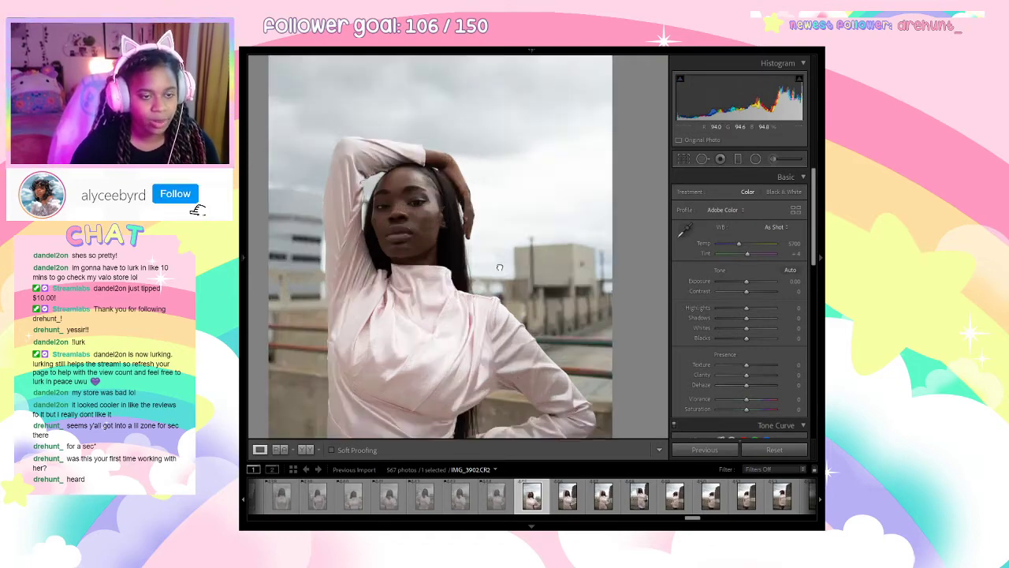
{"action": "left_click_drag", "start_coordinate": [658, 349], "coordinate": [561, 287]}
{"action": "key", "text": "z"}
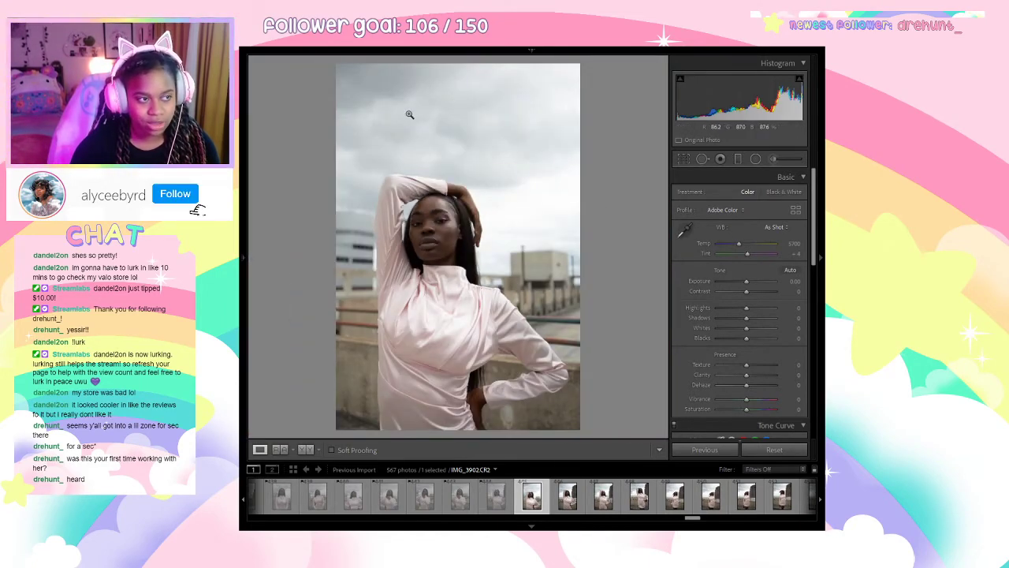
{"action": "mouse_move", "coordinate": [746, 282]}
{"action": "left_mouse_down"}
{"action": "mouse_move", "coordinate": [758, 282]}
{"action": "mouse_move", "coordinate": [749, 283]}
{"action": "left_mouse_up"}
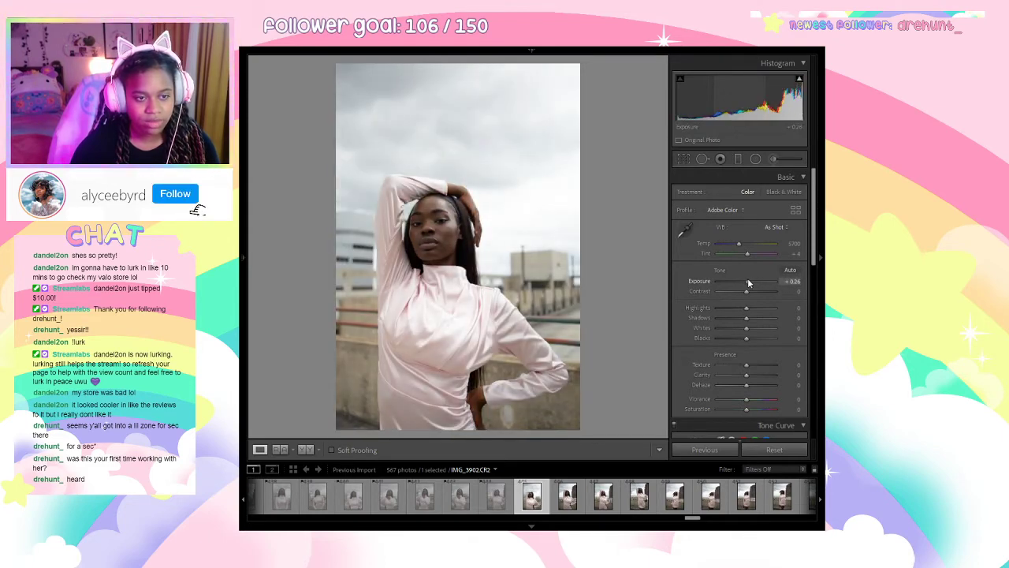
{"action": "key", "text": "Right"}
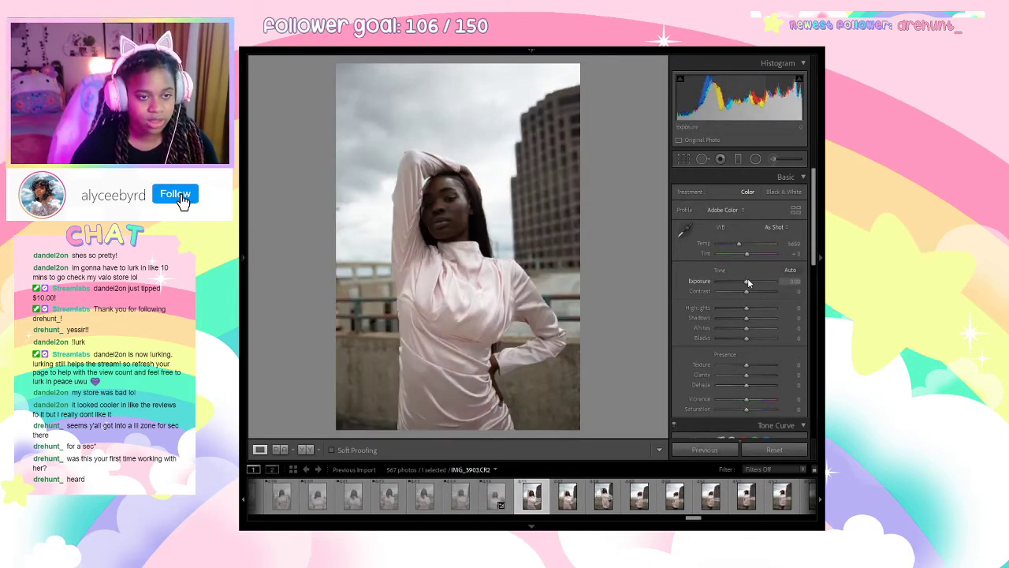
Flag the raised-arm photos IMG_3903.CR2 through IMG_3906.CR2 as rejected and advance to IMG_3907.CR2.
{"action": "key", "text": "x"}
{"action": "key", "text": "Right"}
{"action": "key", "text": "Right"}
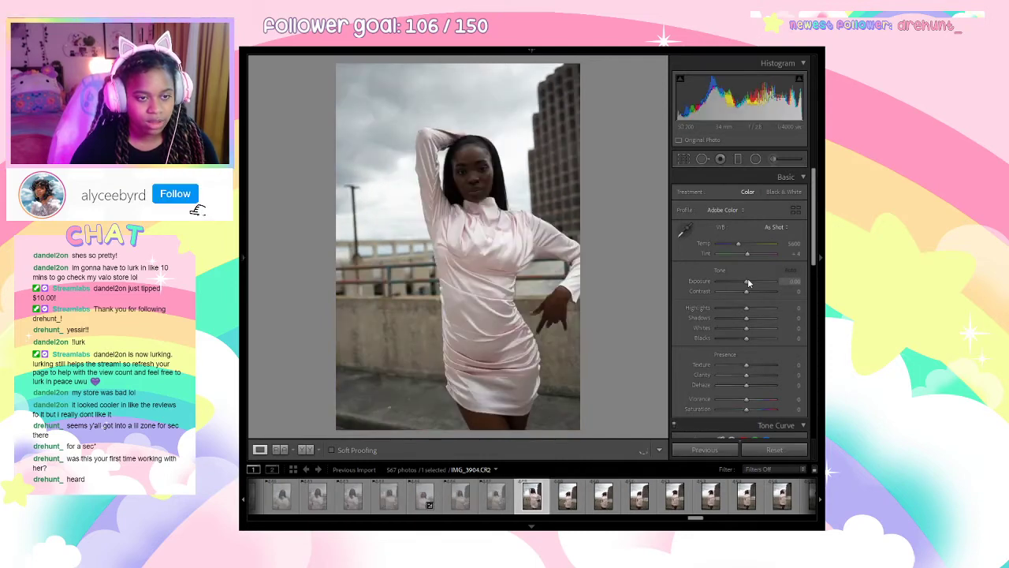
{"action": "key", "text": "Right"}
{"action": "key", "text": "x"}
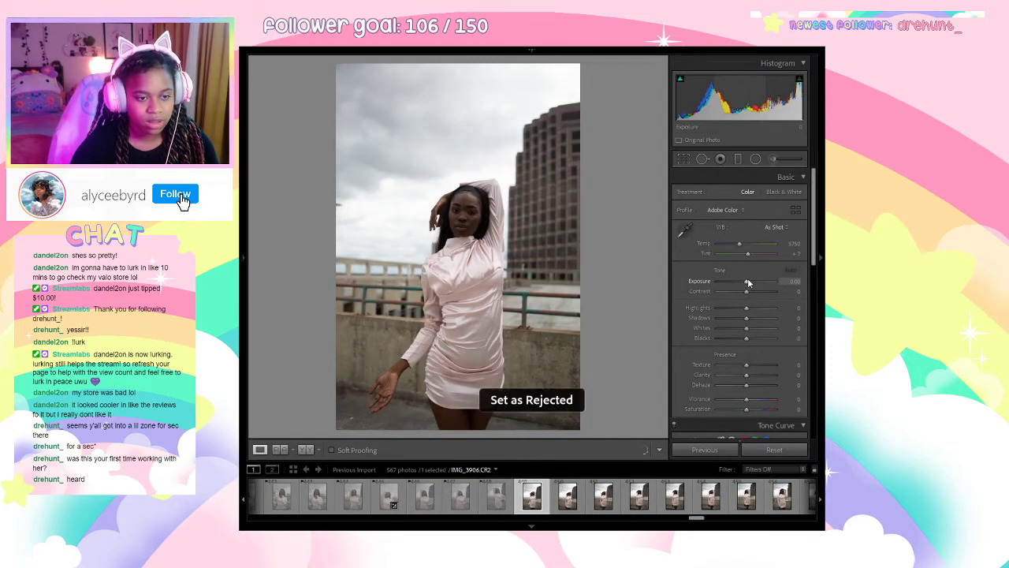
{"action": "key", "text": "Right"}
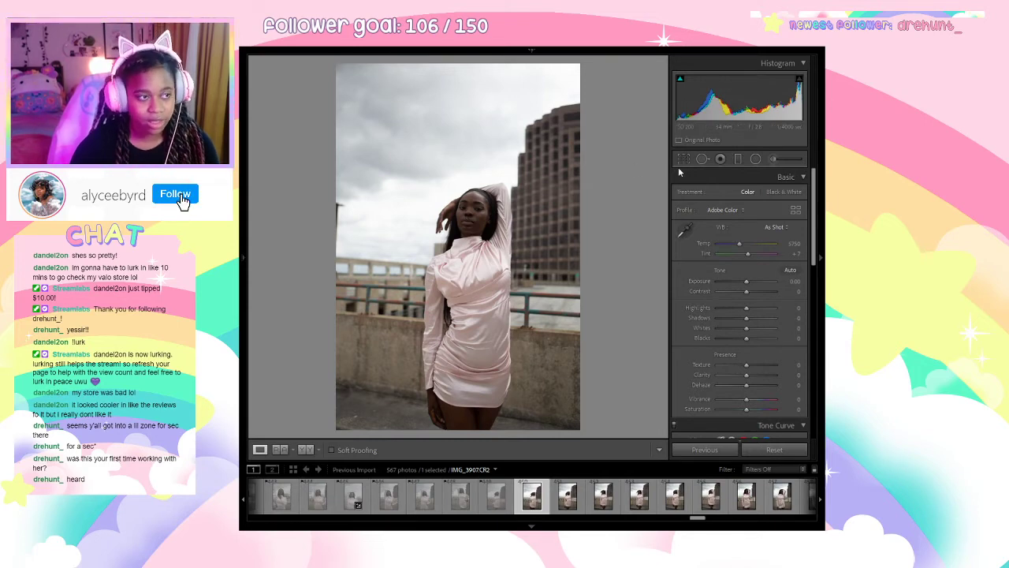
Crop IMG_3907.CR2 tighter around the model at the original aspect ratio, from above the raised arm to the thighs, and advance to IMG_3908.CR2.
{"action": "key", "text": "r"}
{"action": "left_click_drag", "start_coordinate": [483, 58], "coordinate": [478, 158]}
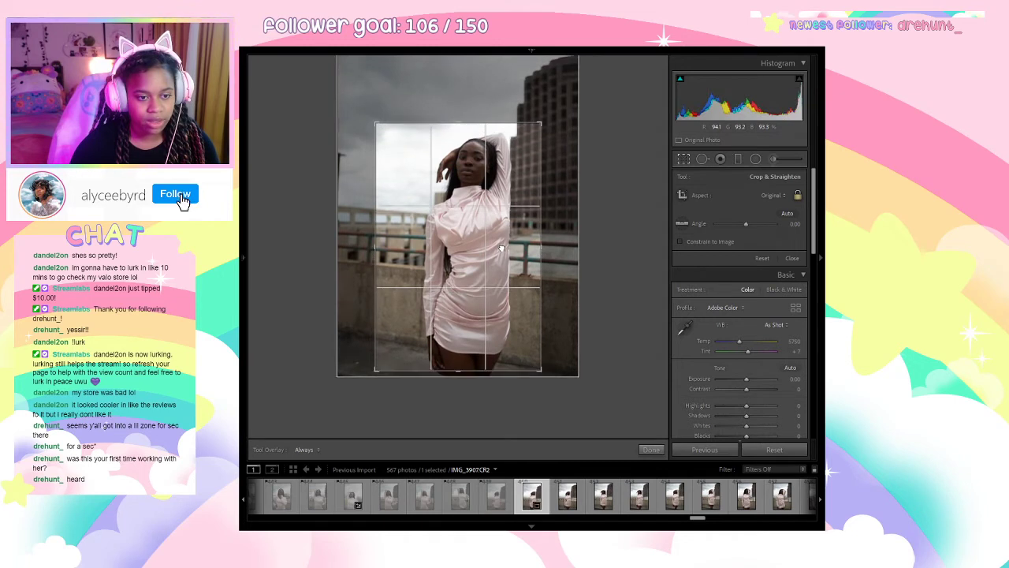
{"action": "left_click_drag", "start_coordinate": [502, 248], "coordinate": [501, 246]}
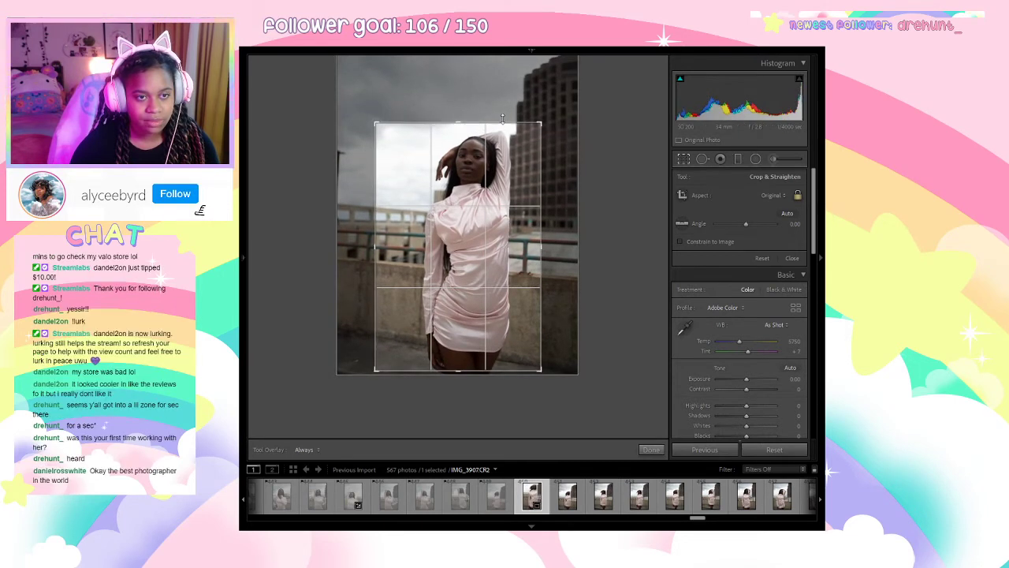
{"action": "left_click_drag", "start_coordinate": [504, 123], "coordinate": [502, 113]}
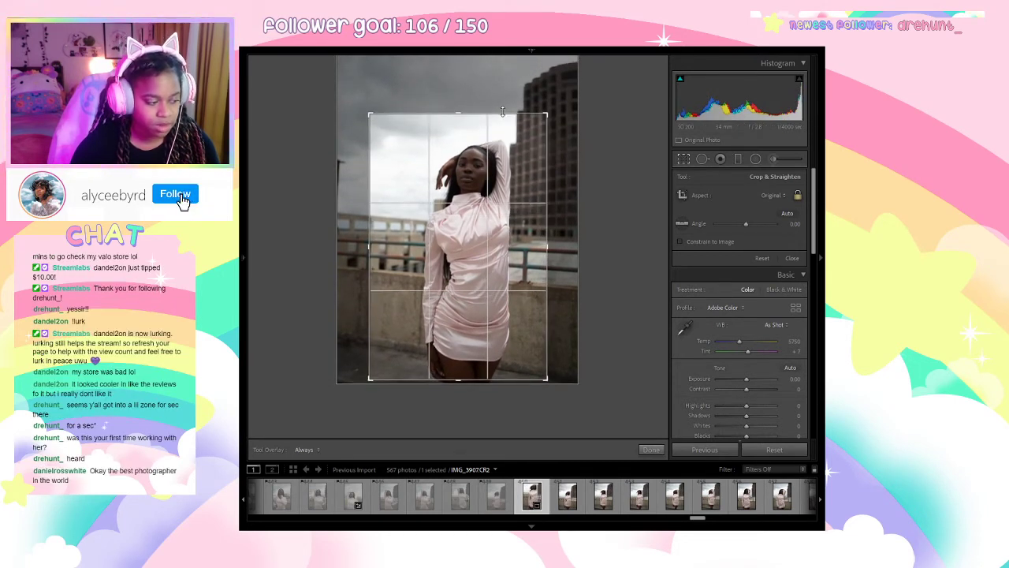
{"action": "key", "text": "Return"}
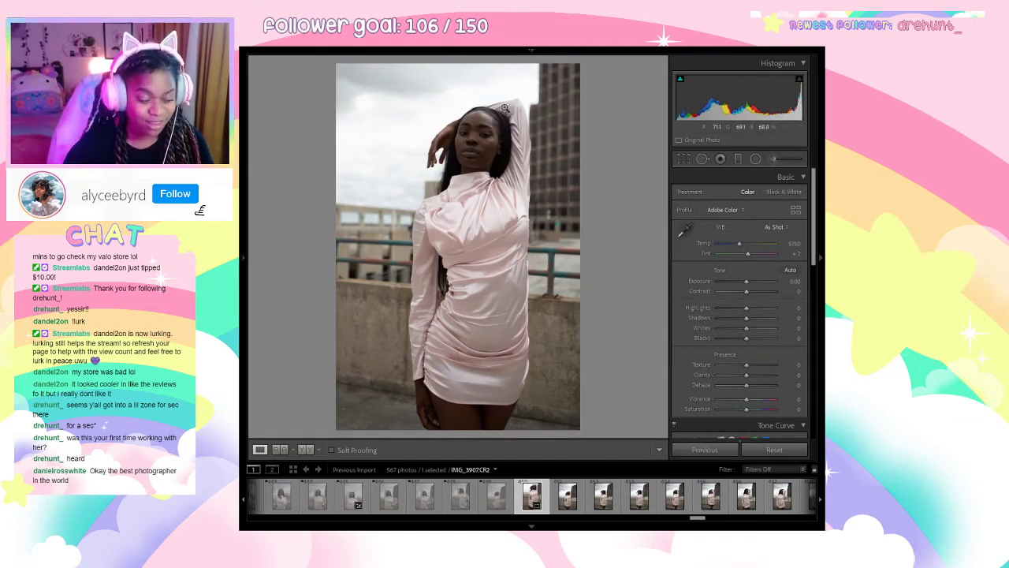
{"action": "key", "text": "Right"}
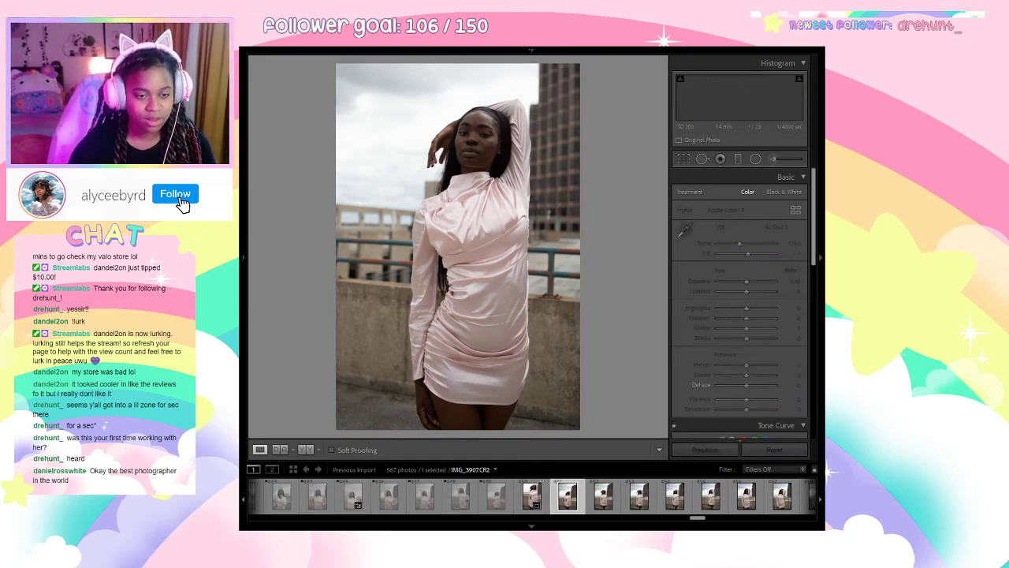
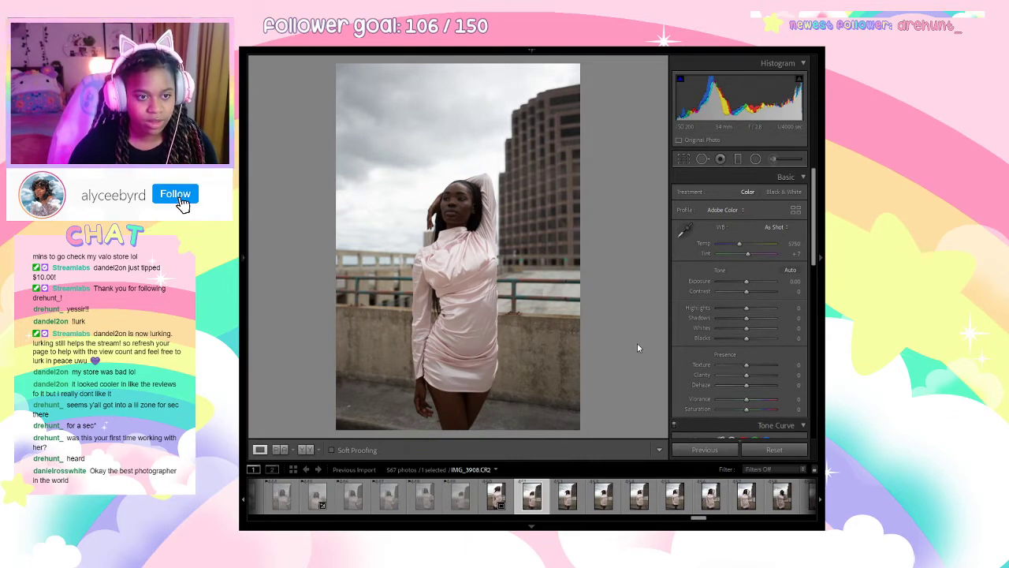
Check the model's face in IMG_3908.CR2 up close and rate the photo one star.
{"action": "left_click", "coordinate": [463, 209]}
{"action": "left_click", "coordinate": [458, 199]}
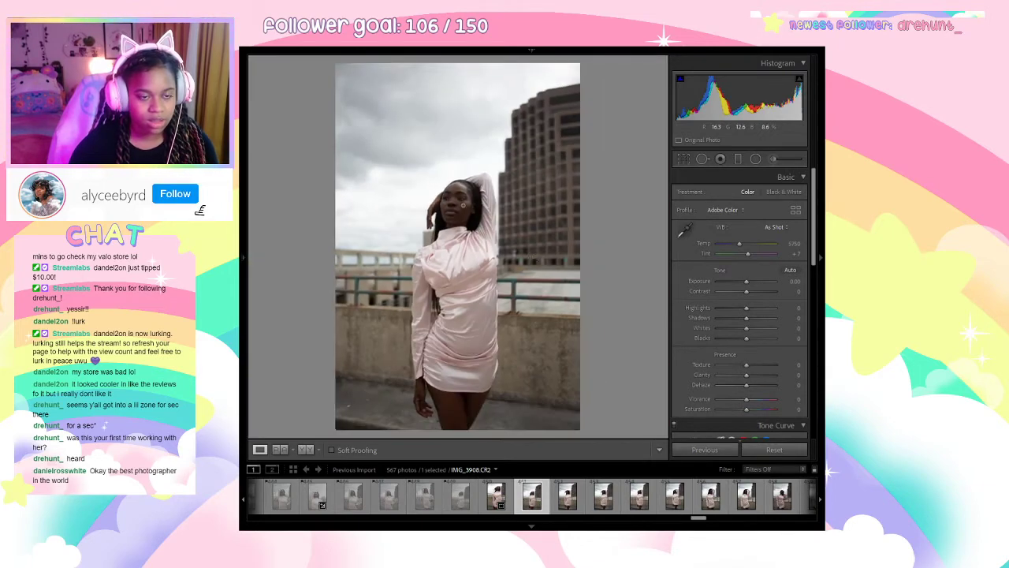
{"action": "key", "text": "1"}
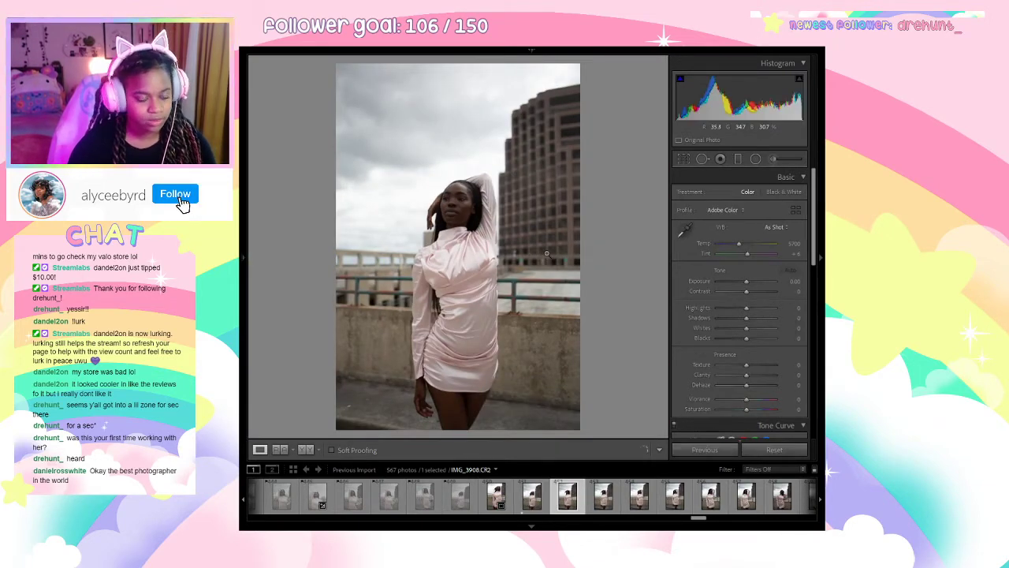
Flag the photos IMG_3909.CR2 through IMG_3912.CR2 as rejected.
{"action": "key", "text": "Right"}
{"action": "key", "text": "Right"}
{"action": "key", "text": "Right"}
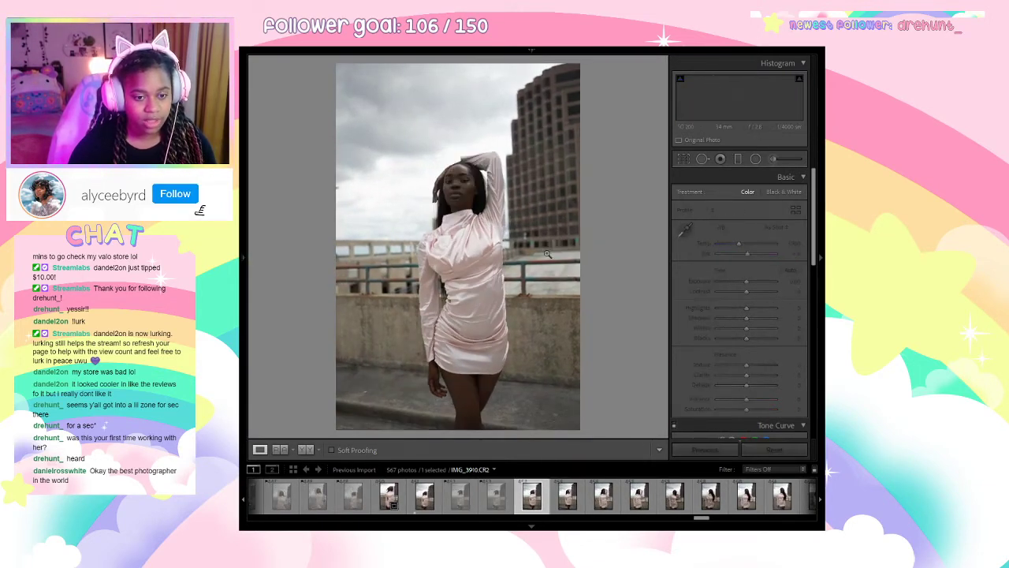
{"action": "key", "text": "x"}
{"action": "key", "text": "Right"}
{"action": "key", "text": "x"}
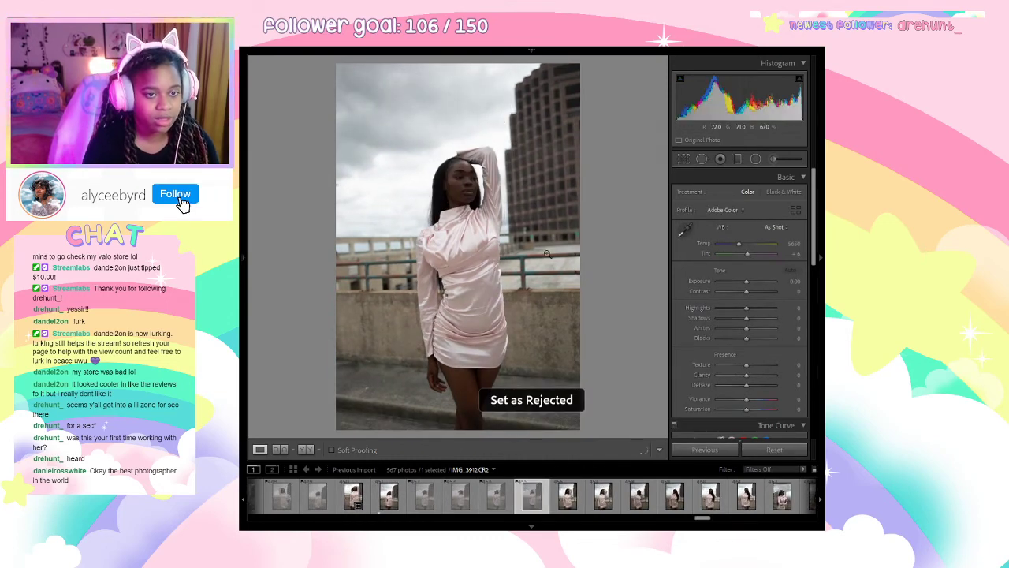
Flag IMG_3913.CR2 and IMG_3914.CR2 as rejected and advance to IMG_3915.CR2.
{"action": "key", "text": "Right"}
{"action": "key", "text": "x"}
{"action": "key", "text": "Right"}
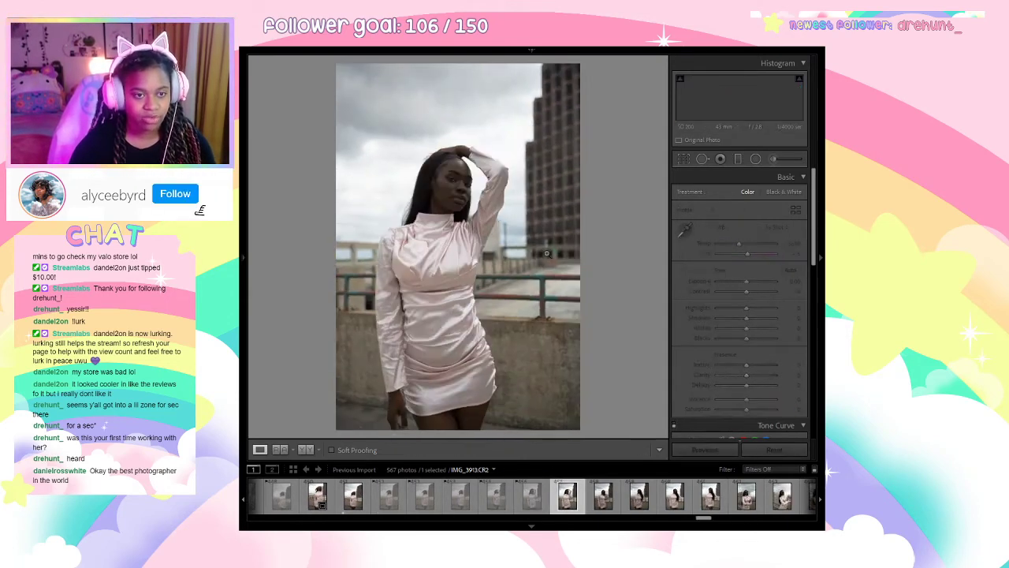
{"action": "key", "text": "x"}
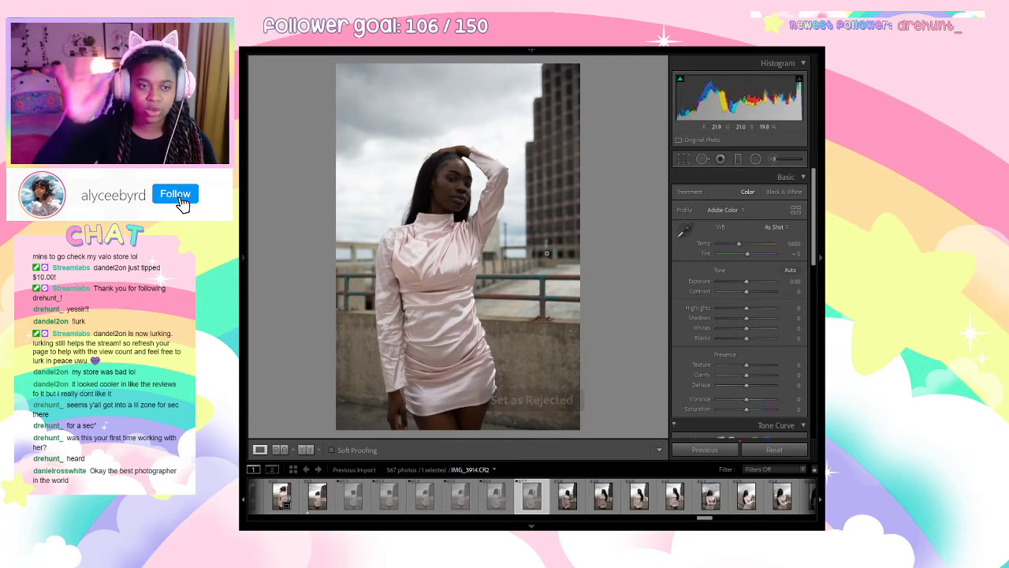
{"action": "key", "text": "Right"}
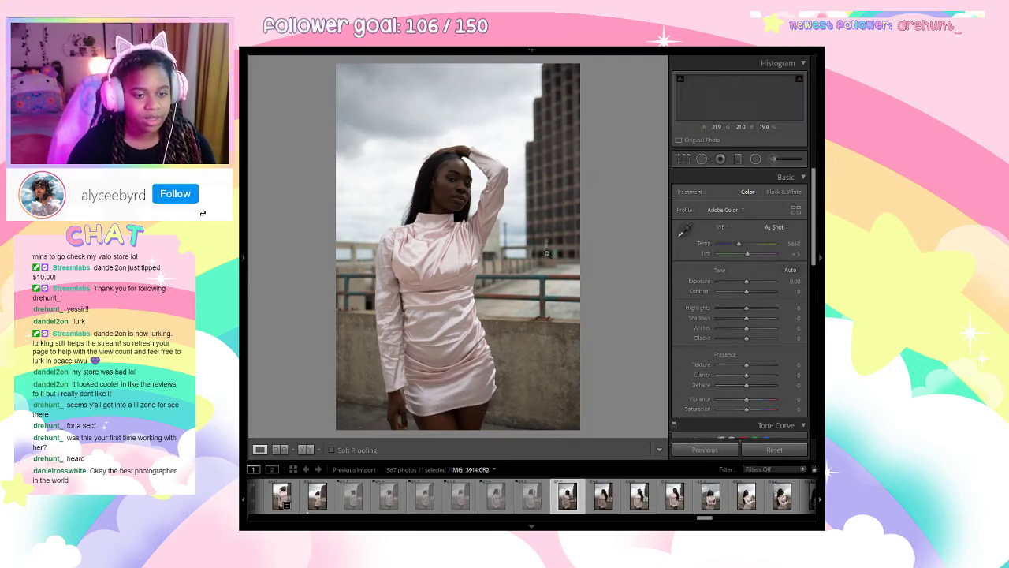
Flag IMG_3915.CR2 through IMG_3918.CR2 as rejected and advance to the crossed-arms photo IMG_3919.CR2.
{"action": "key", "text": "Right"}
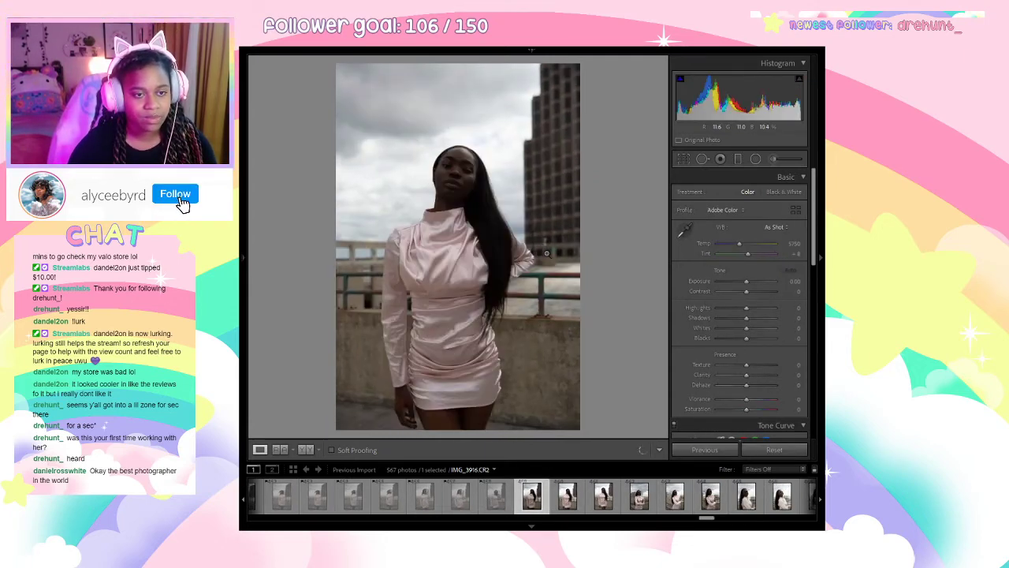
{"action": "key", "text": "x"}
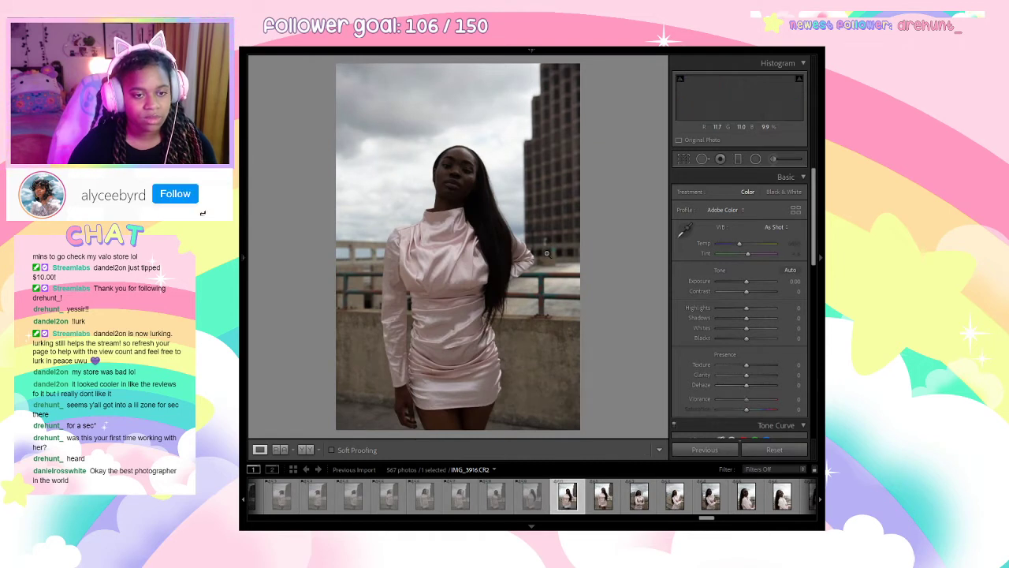
{"action": "key", "text": "Right"}
{"action": "key", "text": "Right"}
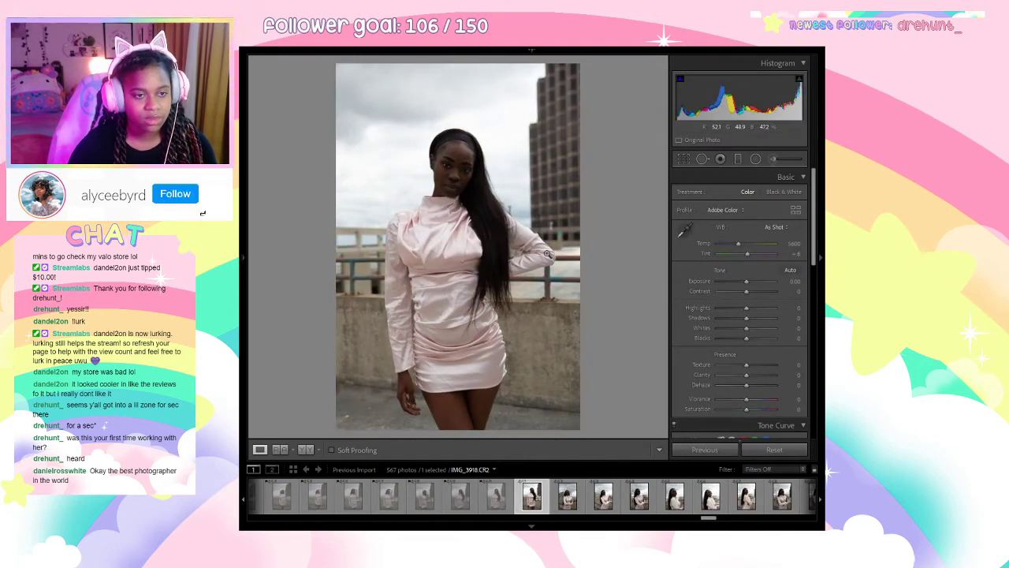
{"action": "key", "text": "x"}
{"action": "key", "text": "Right"}
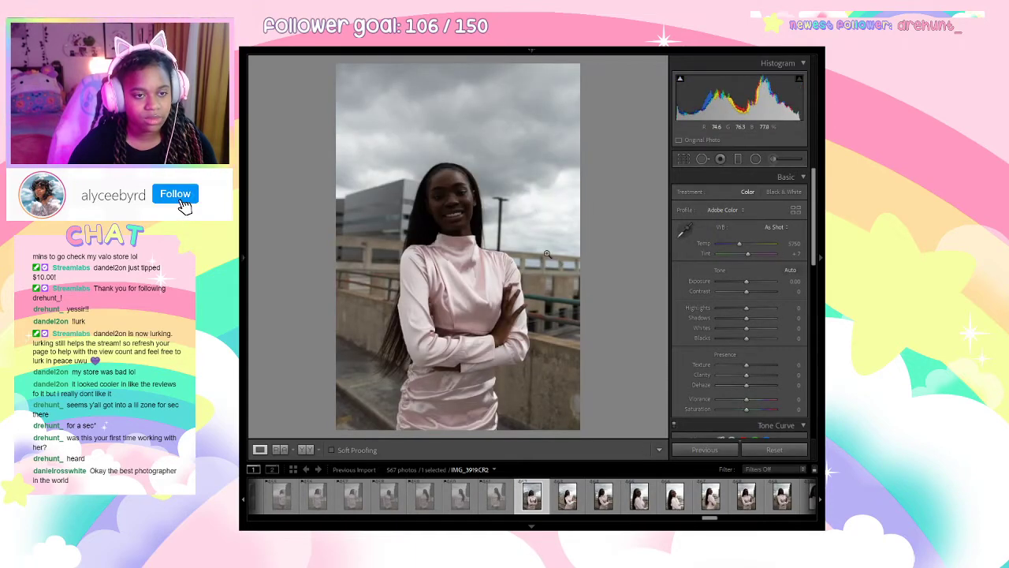
Flag the photos IMG_3919.CR2 through IMG_3923.CR2 as rejected and advance to IMG_3924.CR2.
{"action": "key", "text": "Right"}
{"action": "key", "text": "x"}
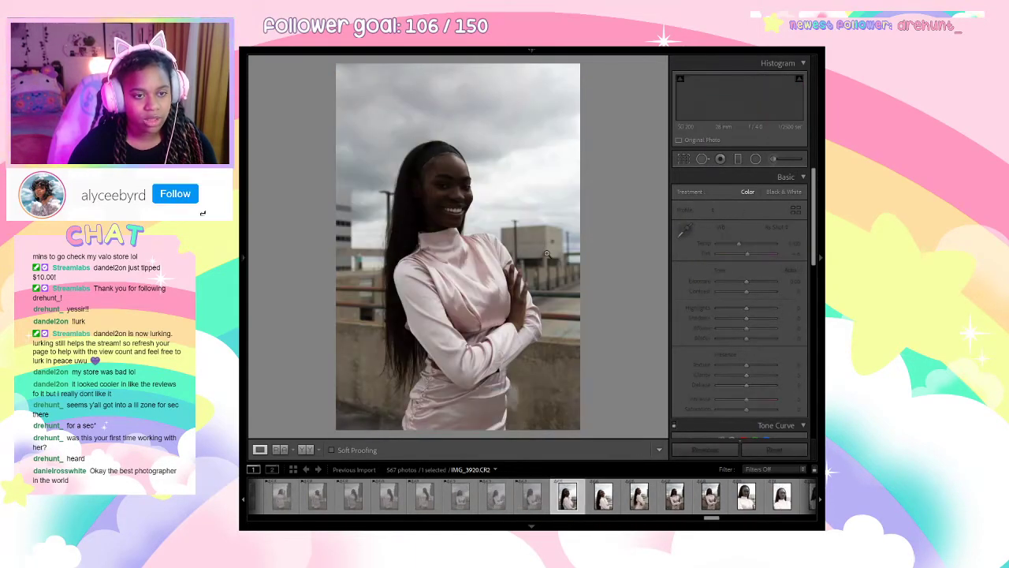
{"action": "key", "text": "Right"}
{"action": "key", "text": "Right"}
{"action": "key", "text": "Right"}
{"action": "key", "text": "Right"}
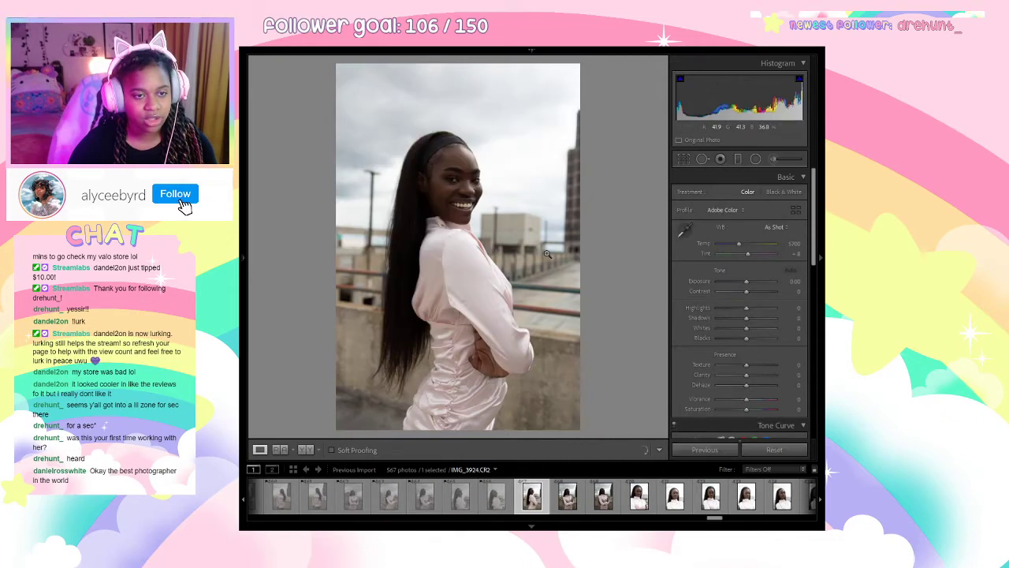
Flag the smiling photos IMG_3924.CR2, IMG_3925.CR2 and IMG_3926.CR2 as rejected and advance to IMG_3927.CR2.
{"action": "key", "text": "Right"}
{"action": "key", "text": "Right"}
{"action": "key", "text": "x"}
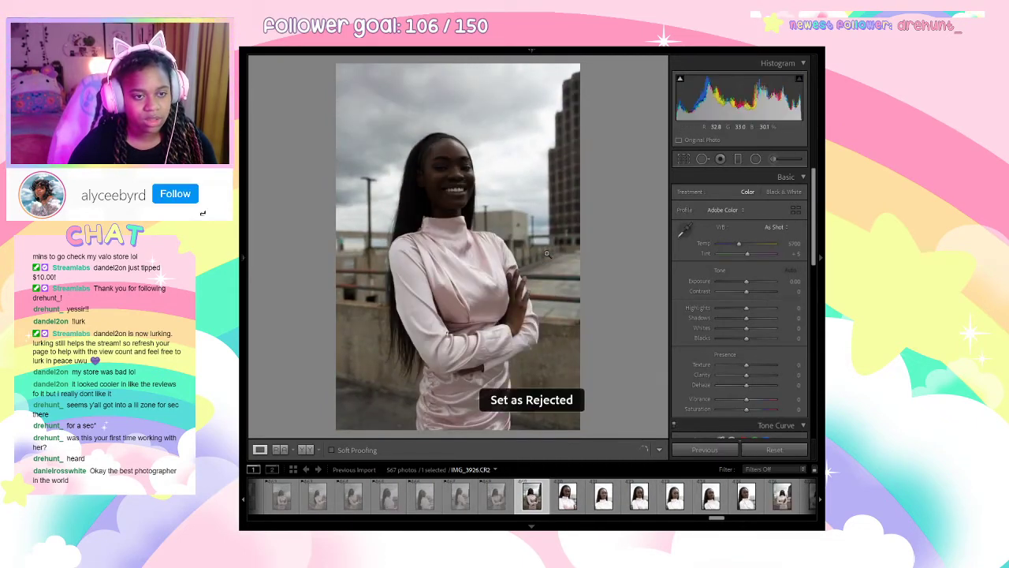
{"action": "key", "text": "Right"}
Undo the rejected flag on the close portrait IMG_3927.CR2, rate it one star and advance to IMG_3928.CR2.
{"action": "key", "text": "x"}
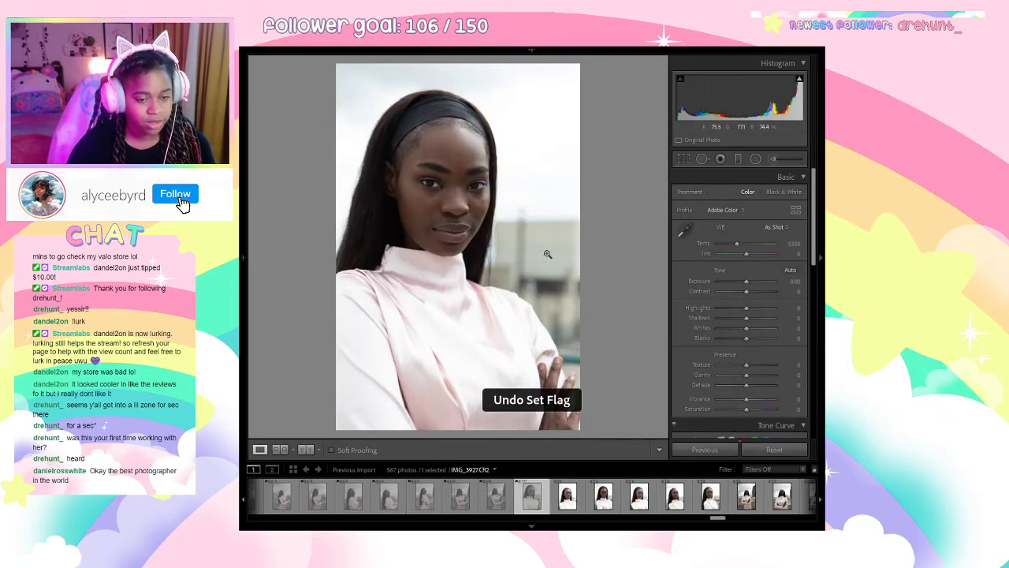
{"action": "key", "text": "1"}
{"action": "key", "text": "Right"}
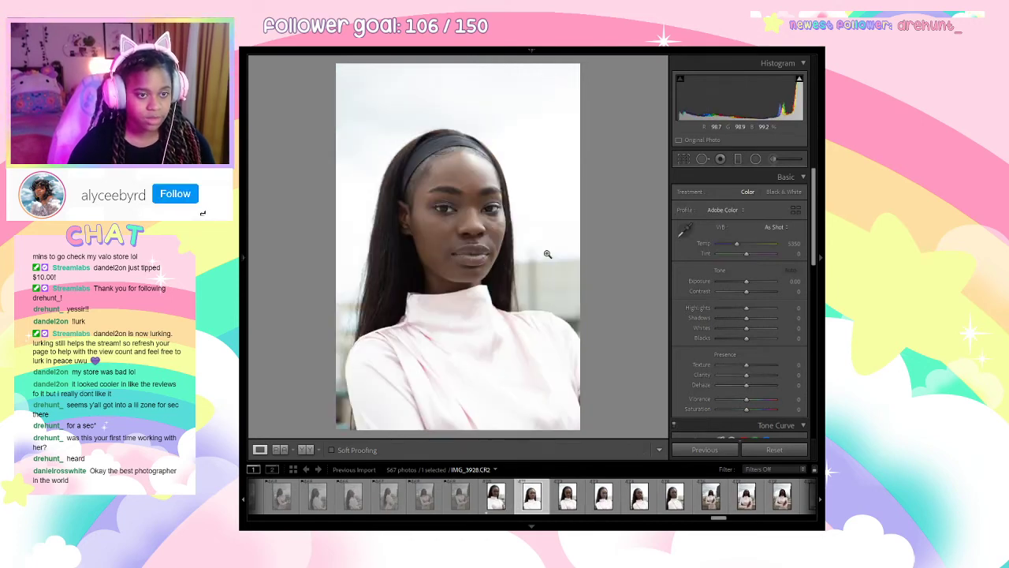
Keep the close portraits IMG_3928.CR2 and IMG_3930.CR2, flag IMG_3929.CR2 between them as rejected and advance to IMG_3931.CR2.
{"action": "key", "text": "Right"}
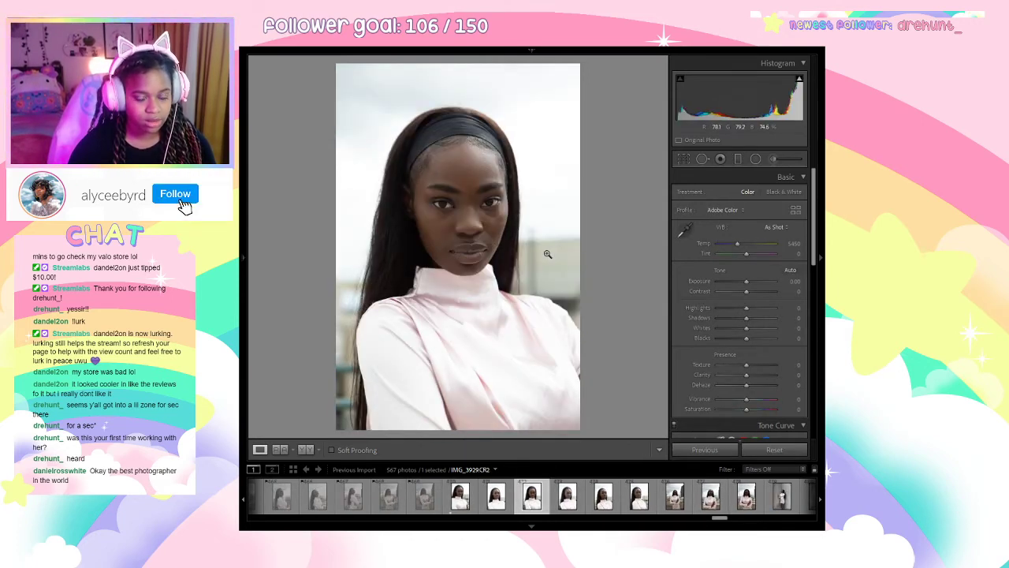
{"action": "key", "text": "Right"}
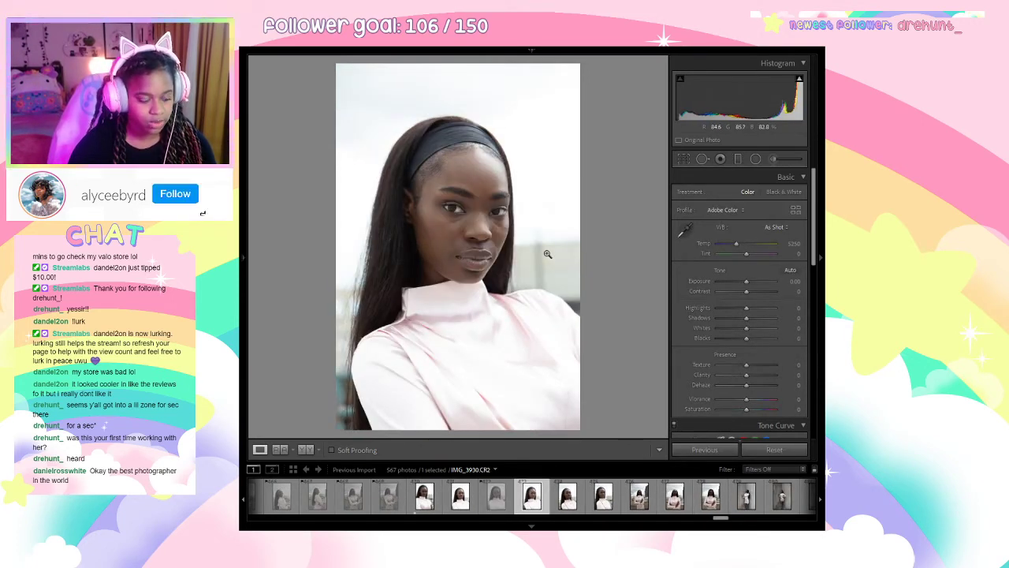
{"action": "key", "text": "Right"}
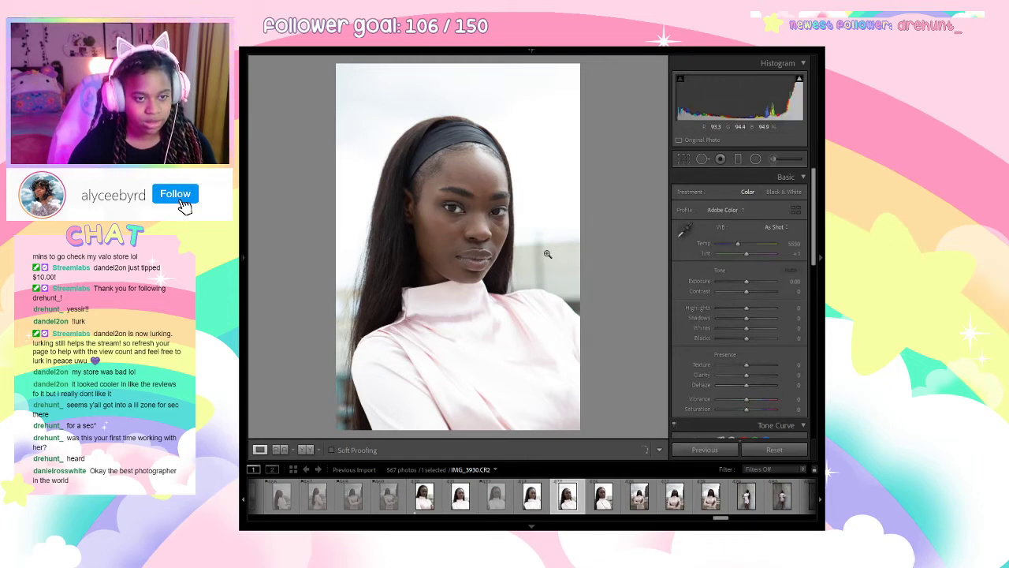
Flag IMG_3931.CR2 through IMG_3935.CR2 as rejected and advance to the concrete-wall photo IMG_3936.CR2.
{"action": "key", "text": "Right"}
{"action": "key", "text": "Right"}
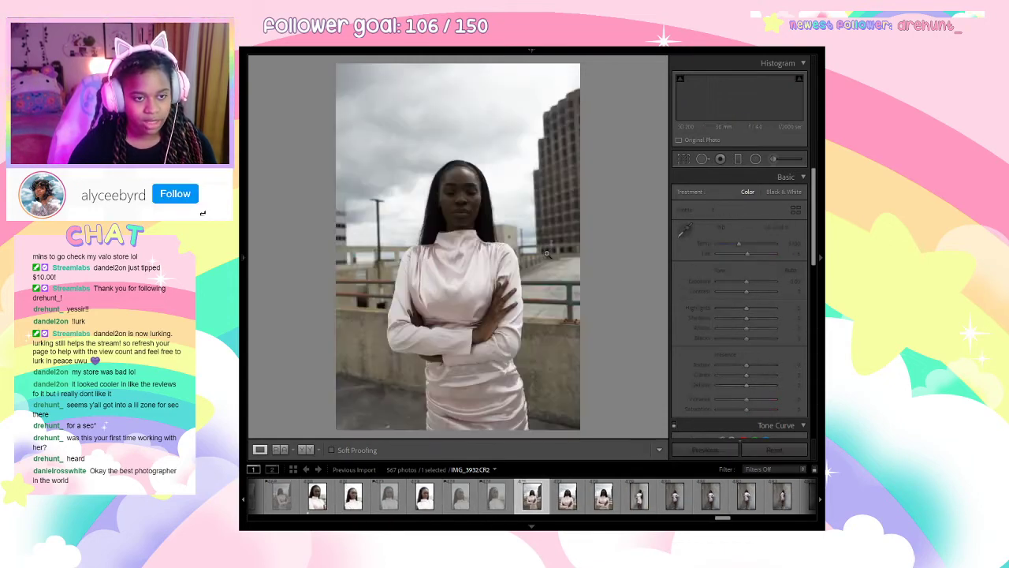
{"action": "key", "text": "x"}
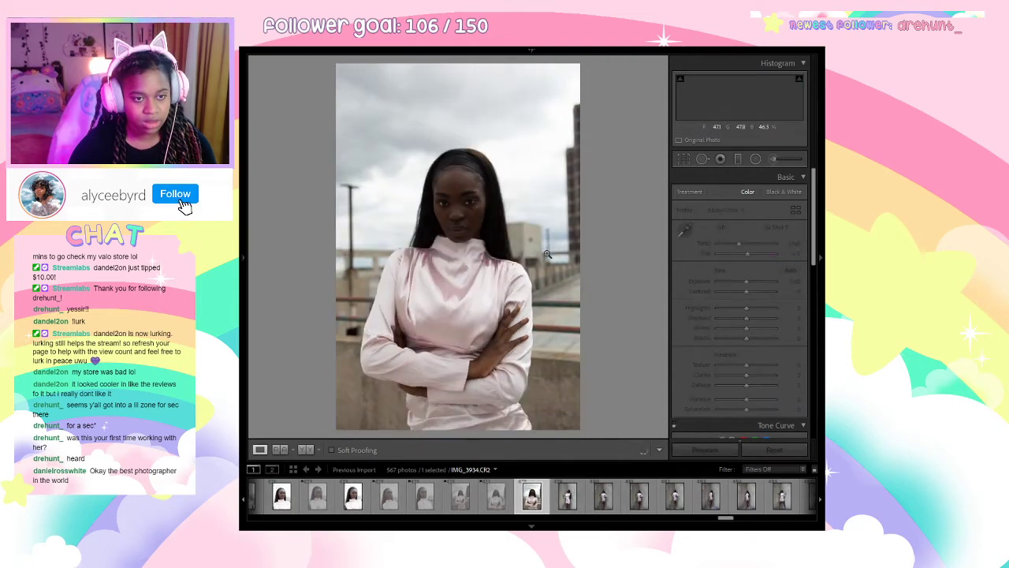
{"action": "key", "text": "x"}
{"action": "key", "text": "x"}
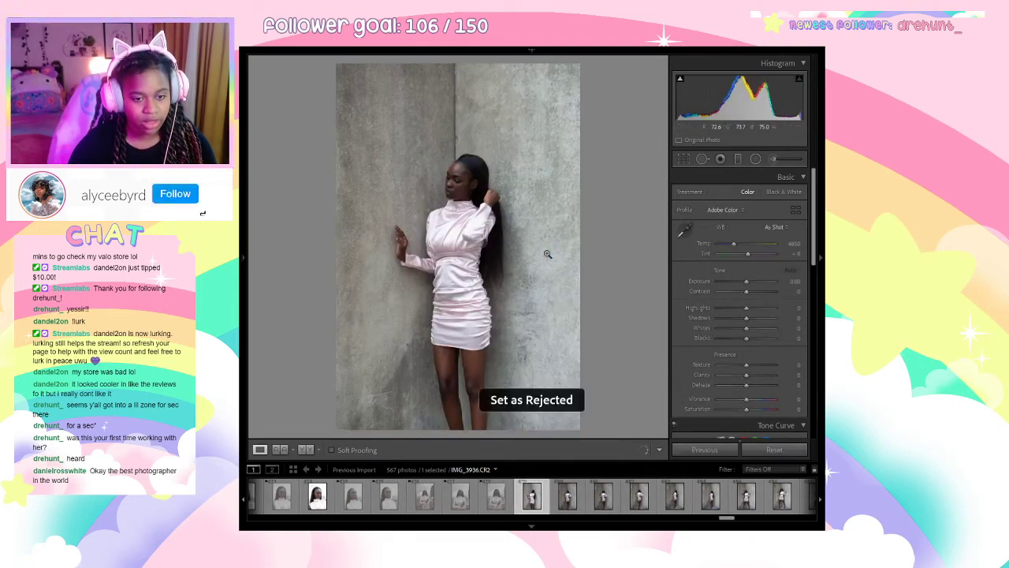
Flag the concrete-wall photos IMG_3936.CR2 through IMG_3942.CR2 as rejected and advance to IMG_3943.CR2.
{"action": "key", "text": "x"}
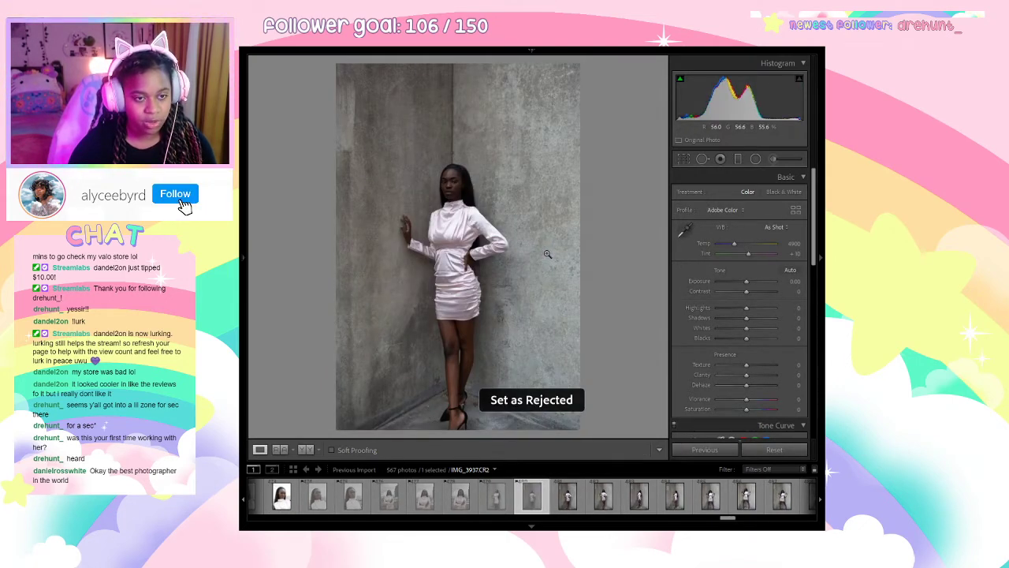
{"action": "key", "text": "x"}
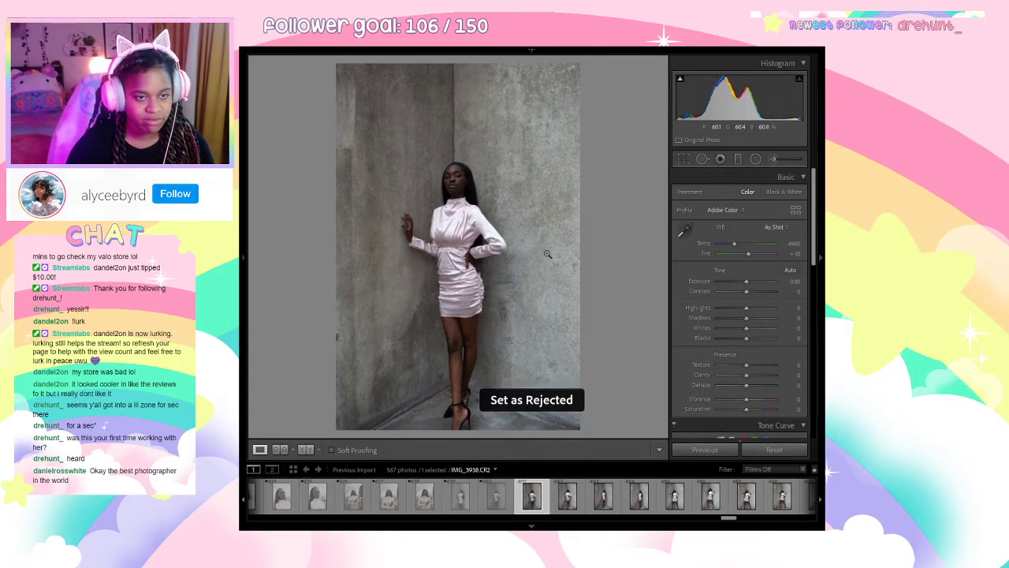
{"action": "key", "text": "x"}
{"action": "key", "text": "x"}
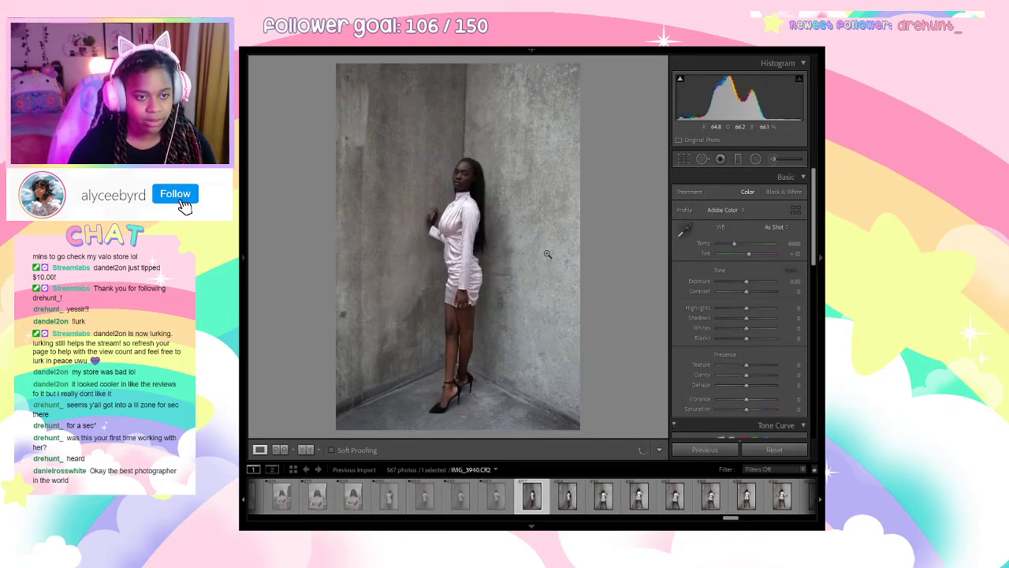
{"action": "key", "text": "x"}
{"action": "key", "text": "x"}
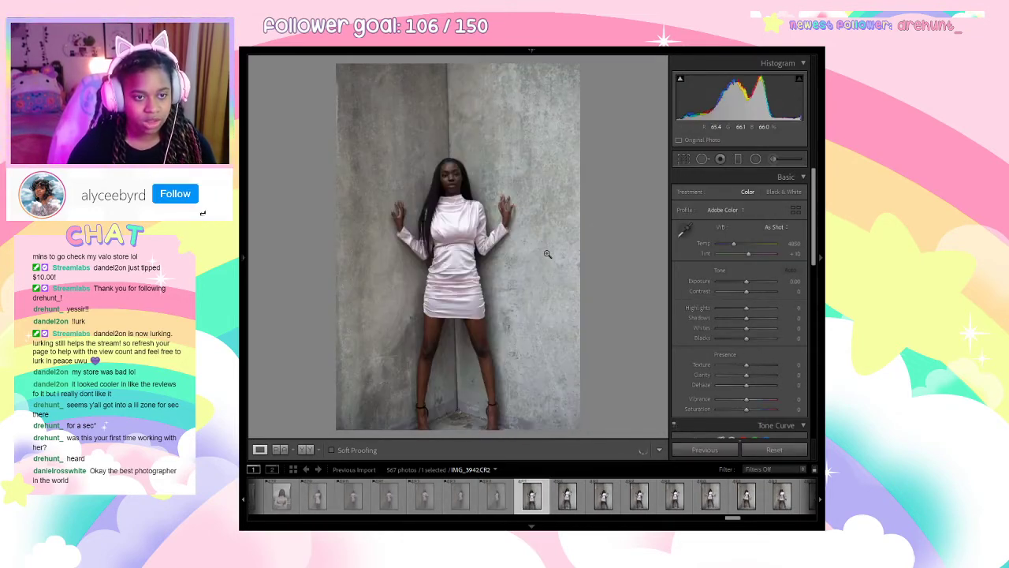
{"action": "key", "text": "x"}
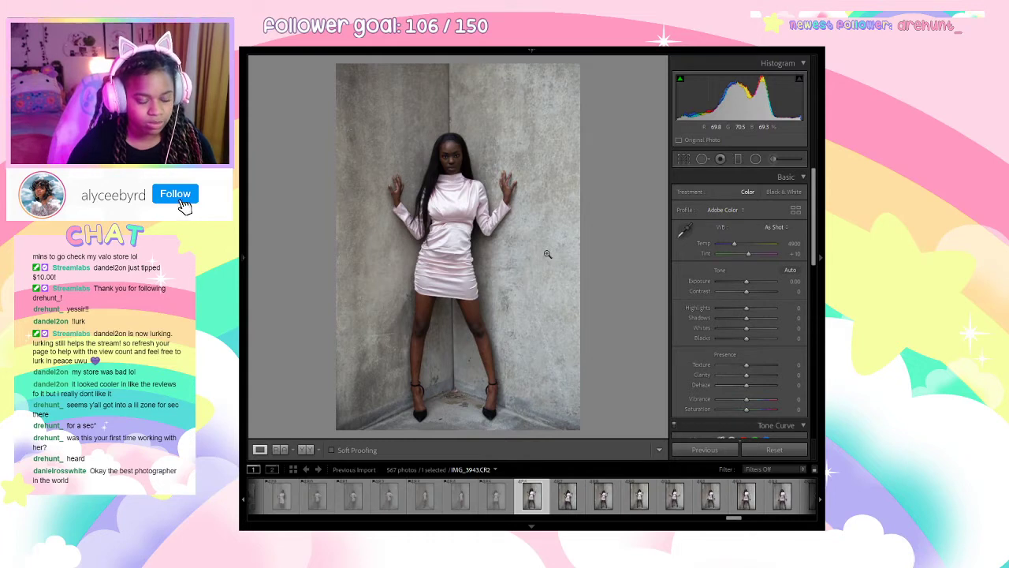
Rate IMG_3943.CR2 one star, flag IMG_3944.CR2 and IMG_3945.CR2 as rejected and advance to IMG_3946.CR2.
{"action": "key", "text": "1"}
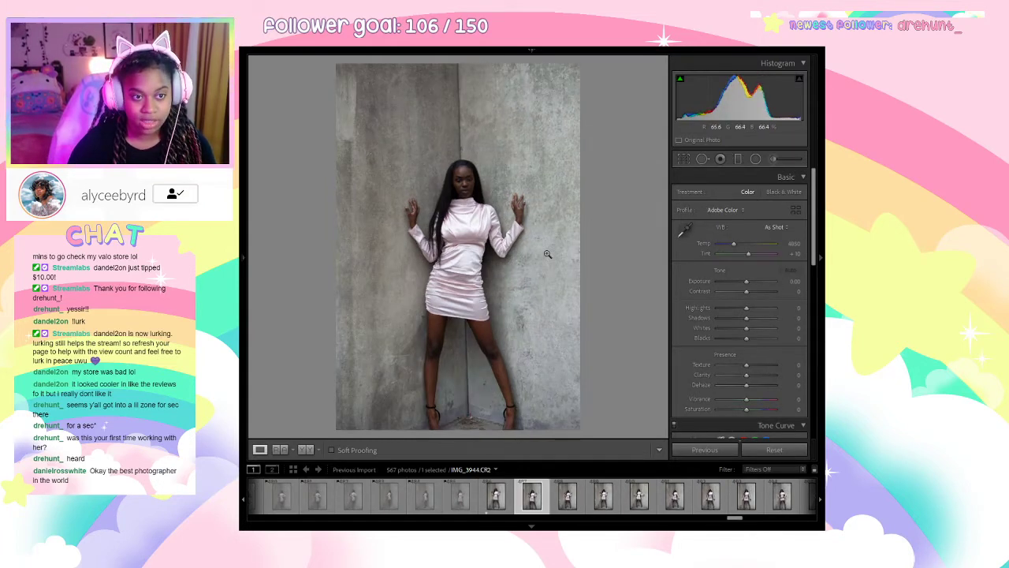
{"action": "key", "text": "x"}
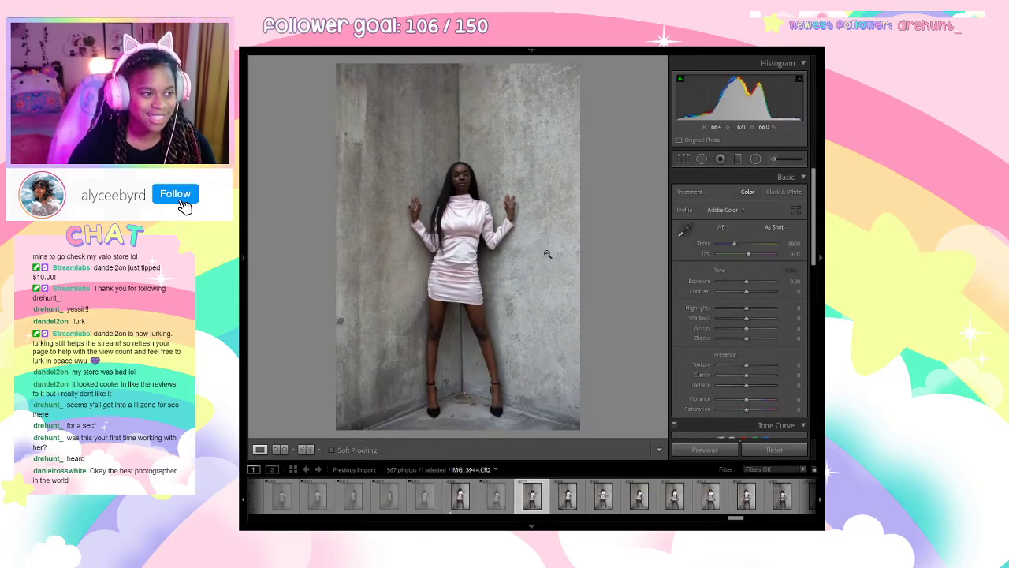
{"action": "key", "text": "x"}
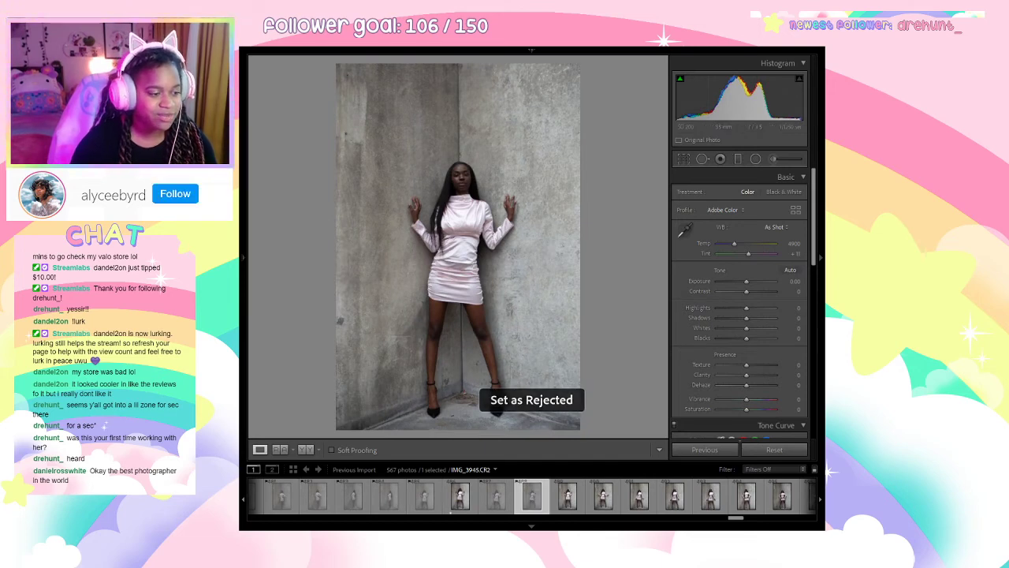
{"action": "key", "text": "Right"}
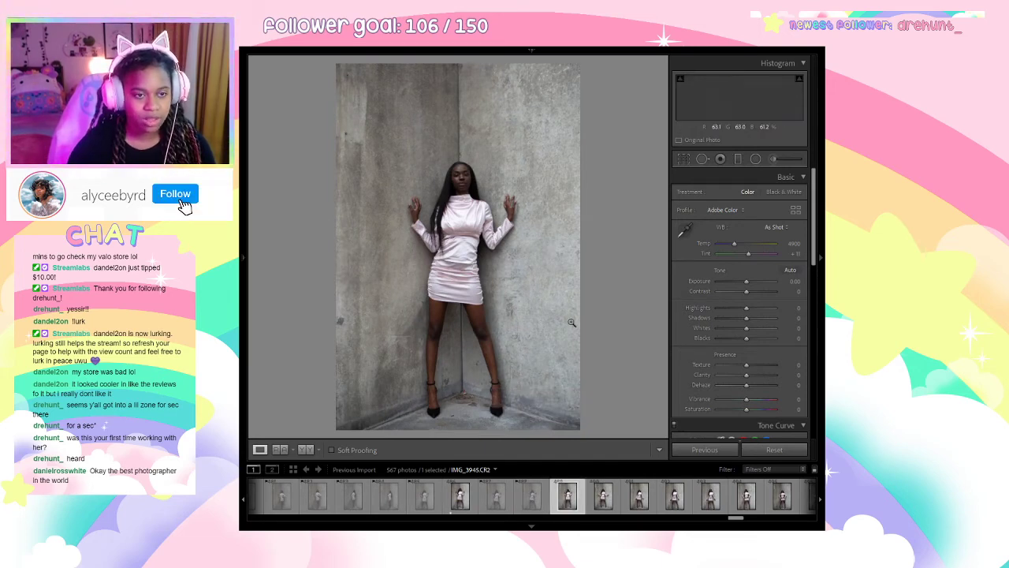
Inspect the face in IMG_3946.CR2 up close, compare the photo with the starred IMG_3943.CR2 and flag IMG_3946.CR2 as rejected.
{"action": "left_click", "coordinate": [572, 322]}
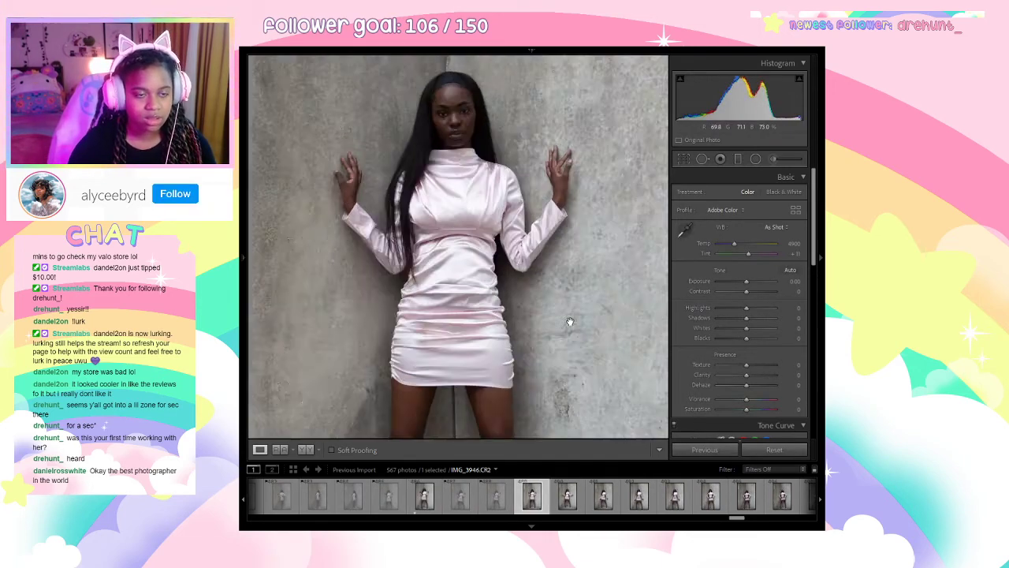
{"action": "left_click_drag", "start_coordinate": [487, 72], "coordinate": [495, 228]}
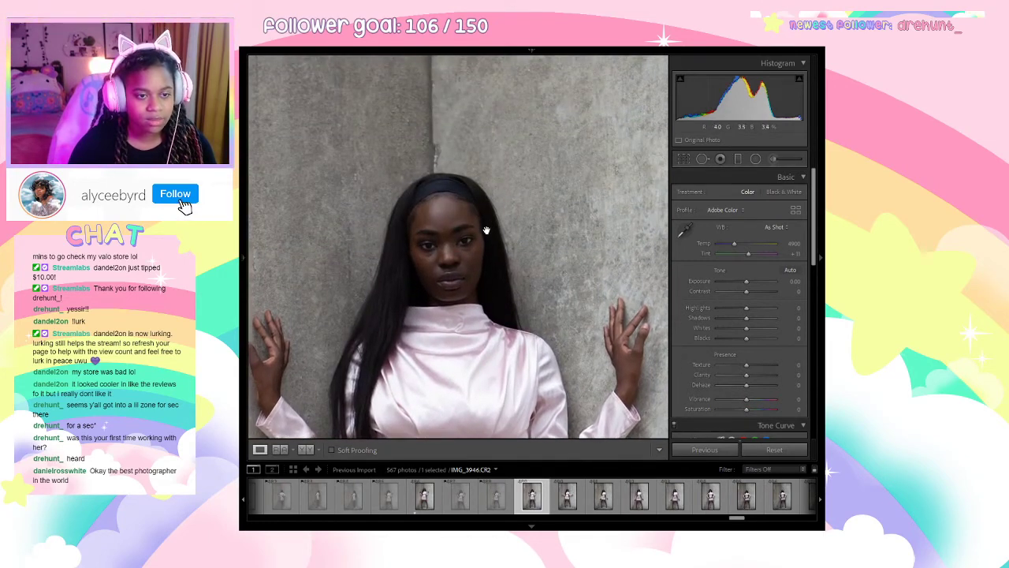
{"action": "left_click", "coordinate": [486, 234]}
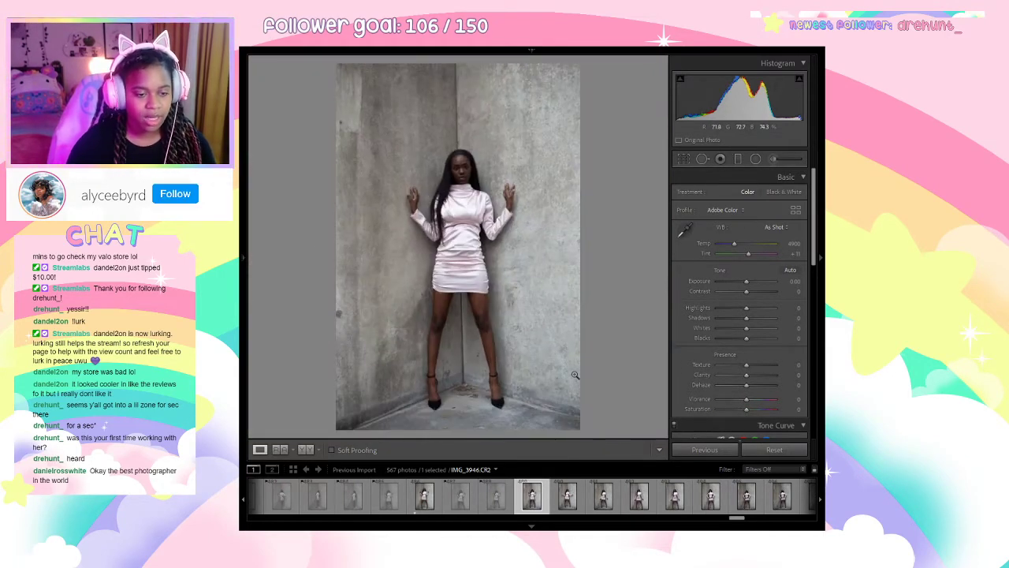
{"action": "key", "text": "Right"}
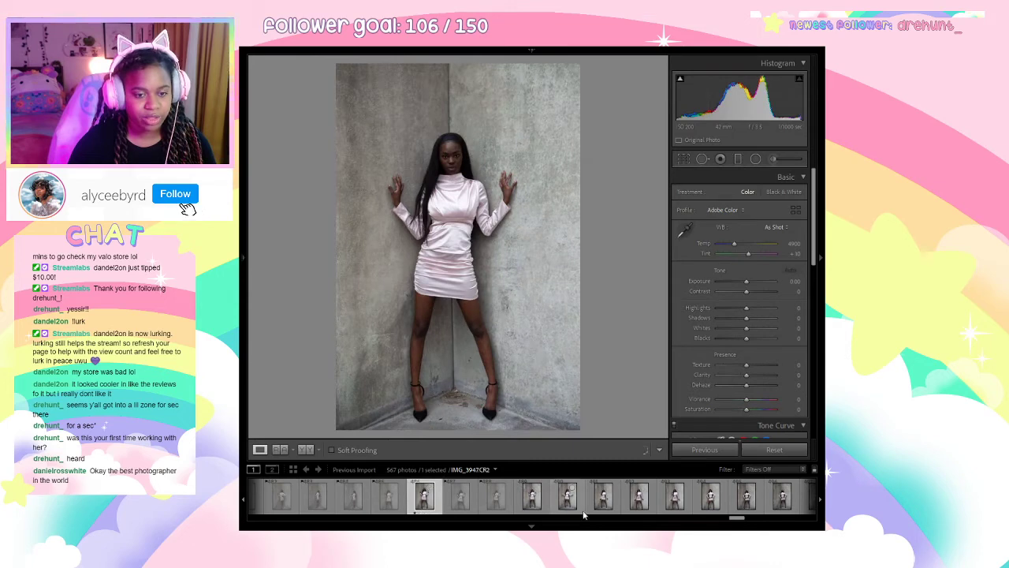
{"action": "left_click", "coordinate": [535, 500]}
{"action": "key", "text": "x"}
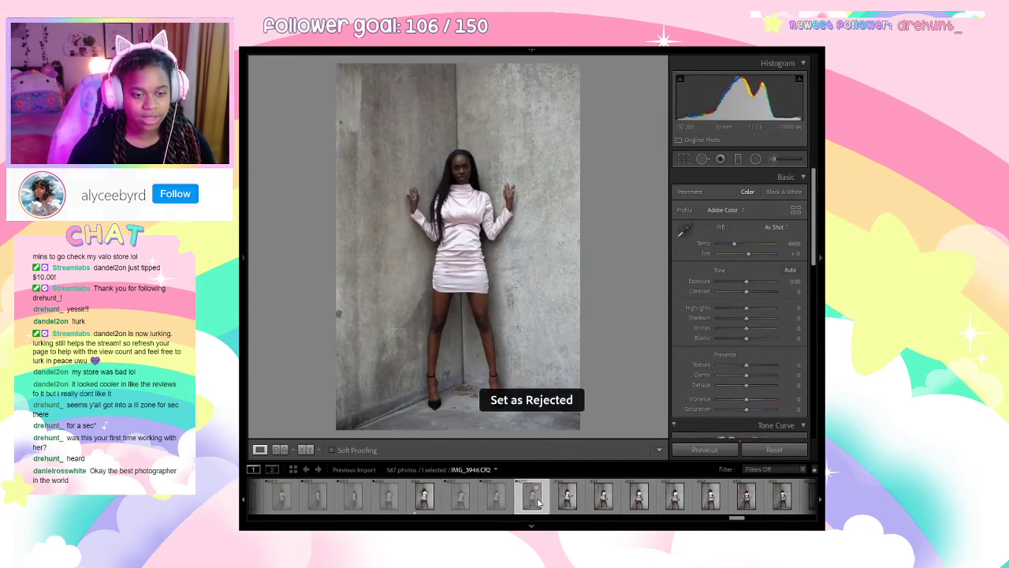
Flag IMG_3947.CR2 through IMG_3951.CR2 as rejected and advance to the hands-on-hips photo IMG_3952.CR2.
{"action": "key", "text": "Right"}
{"action": "key", "text": "x"}
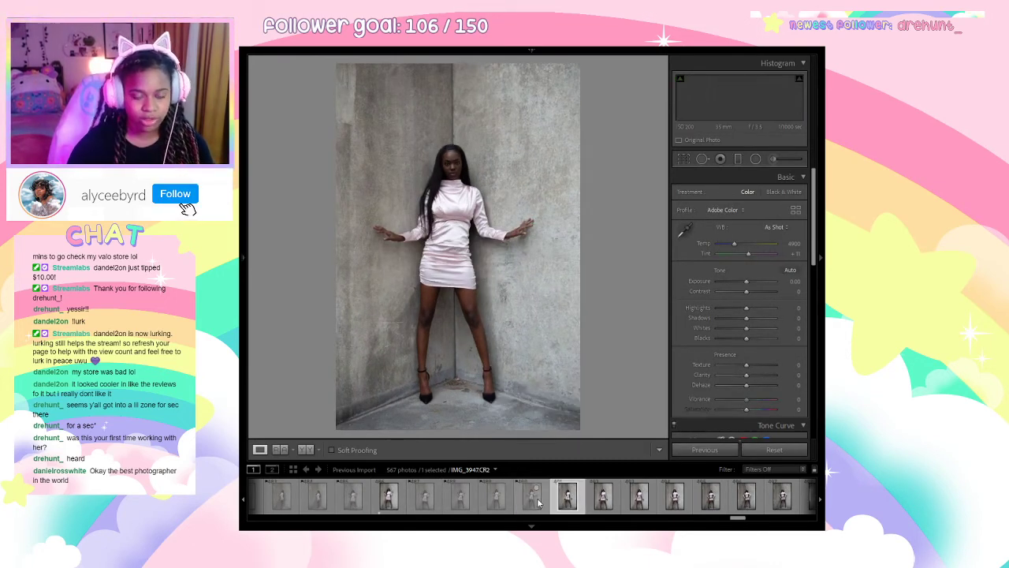
{"action": "left_click", "coordinate": [534, 498]}
{"action": "key", "text": "x"}
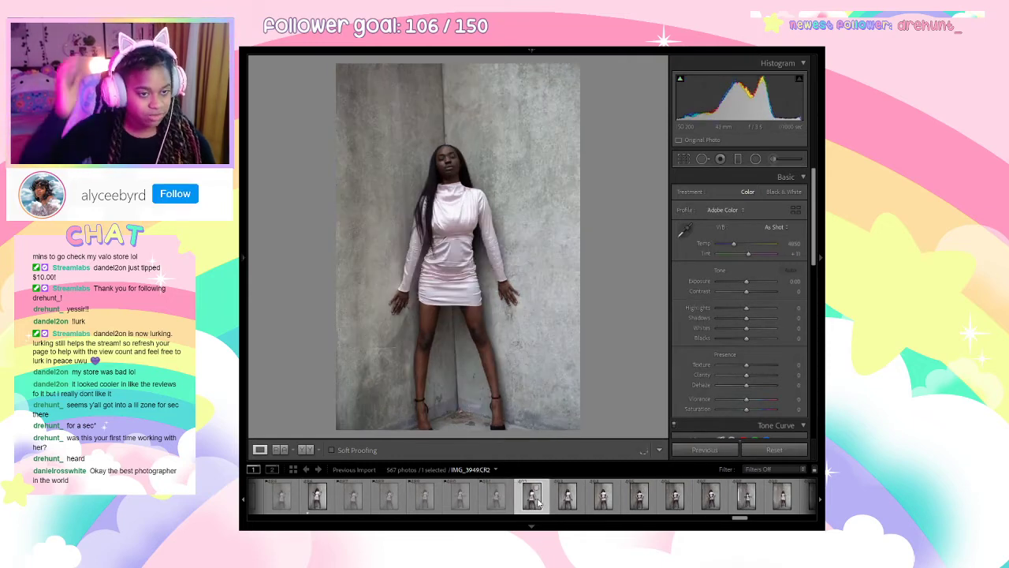
{"action": "key", "text": "x"}
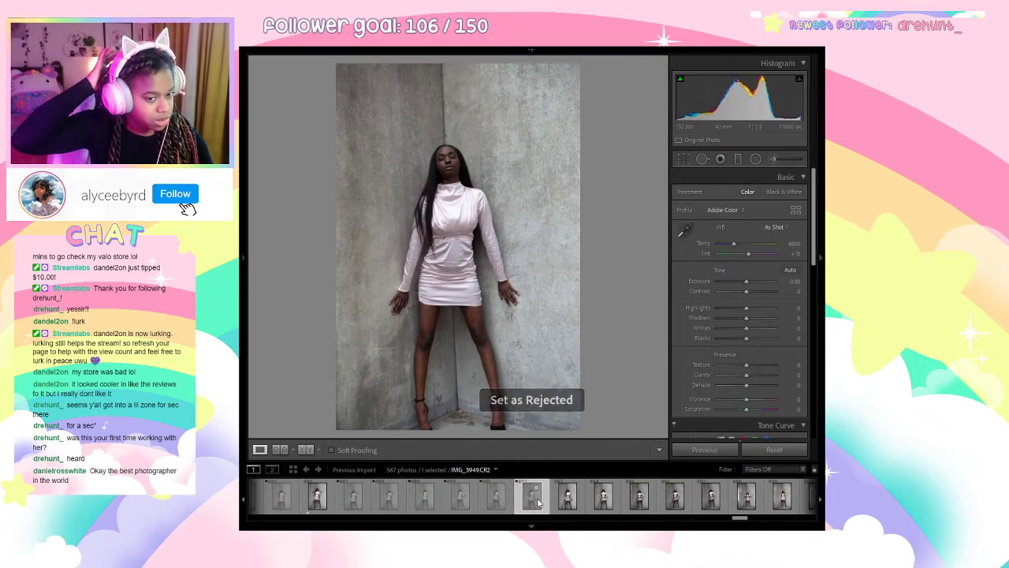
{"action": "key", "text": "Right"}
{"action": "key", "text": "x"}
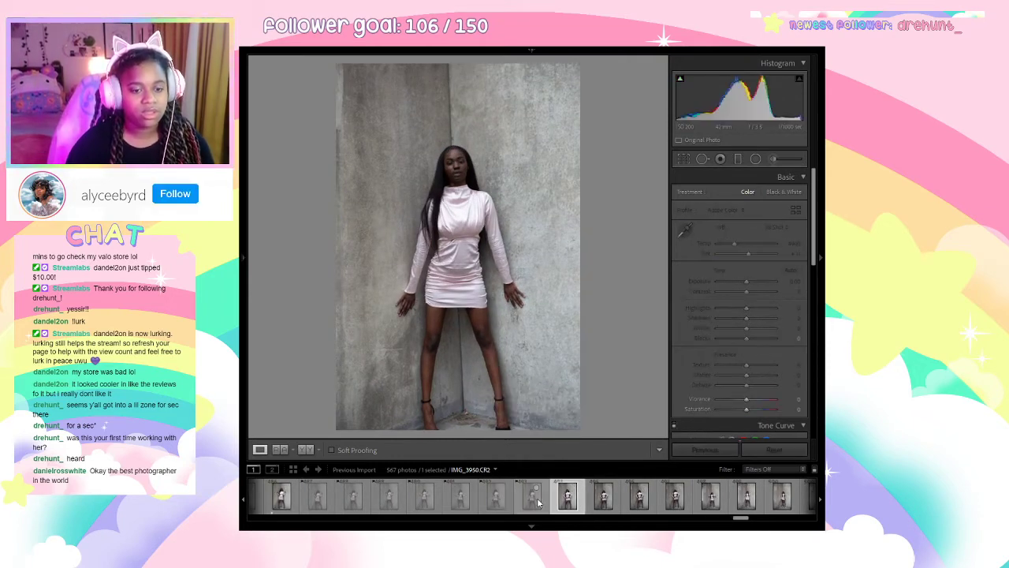
{"action": "key", "text": "Right"}
{"action": "key", "text": "x"}
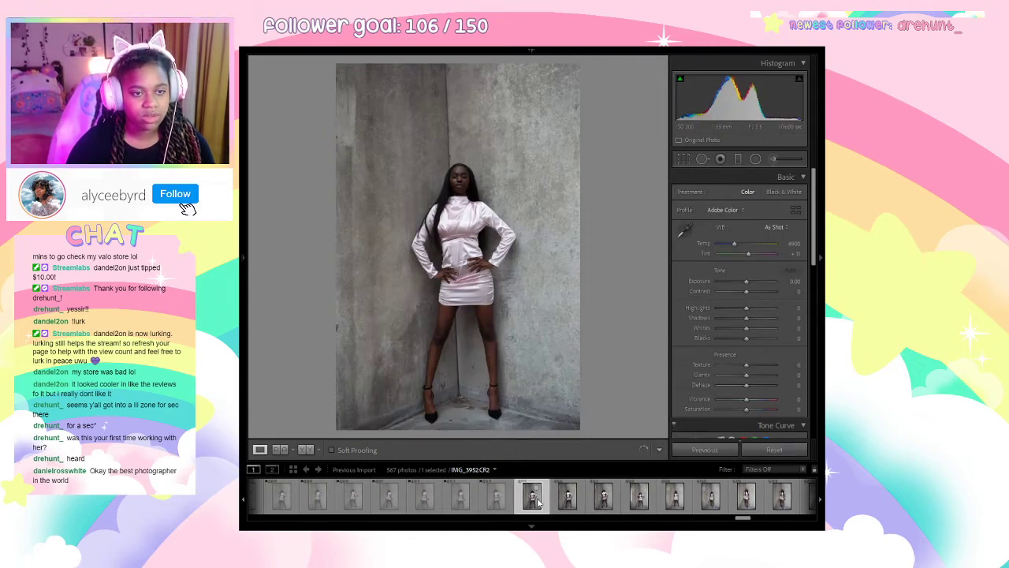
Flag the hands-on-hips photos IMG_3952.CR2 through IMG_3954.CR2 as rejected, checking the face in IMG_3954.CR2 up close, and advance to IMG_3955.CR2.
{"action": "key", "text": "x"}
{"action": "key", "text": "Right"}
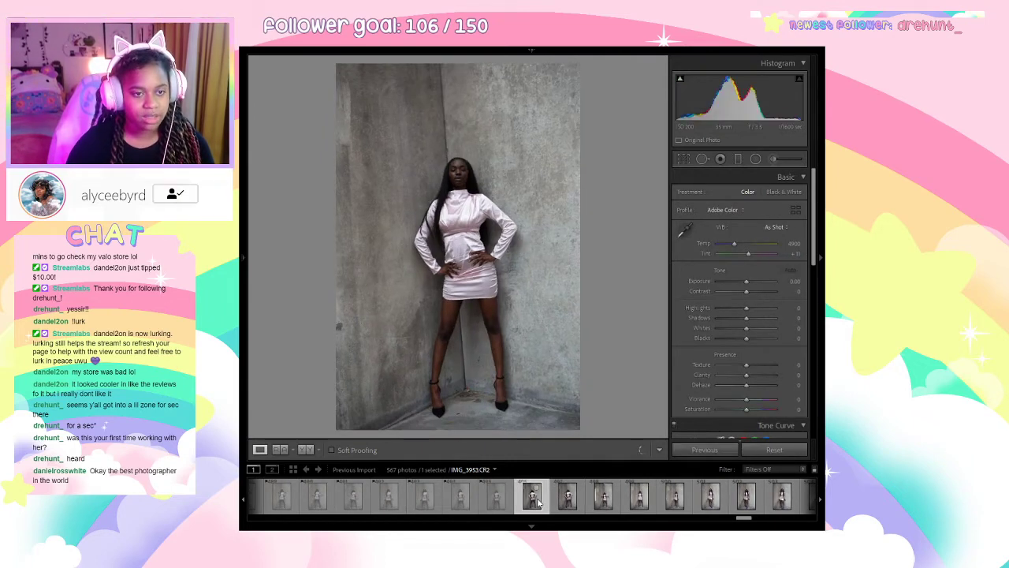
{"action": "key", "text": "x"}
{"action": "left_click", "coordinate": [467, 159]}
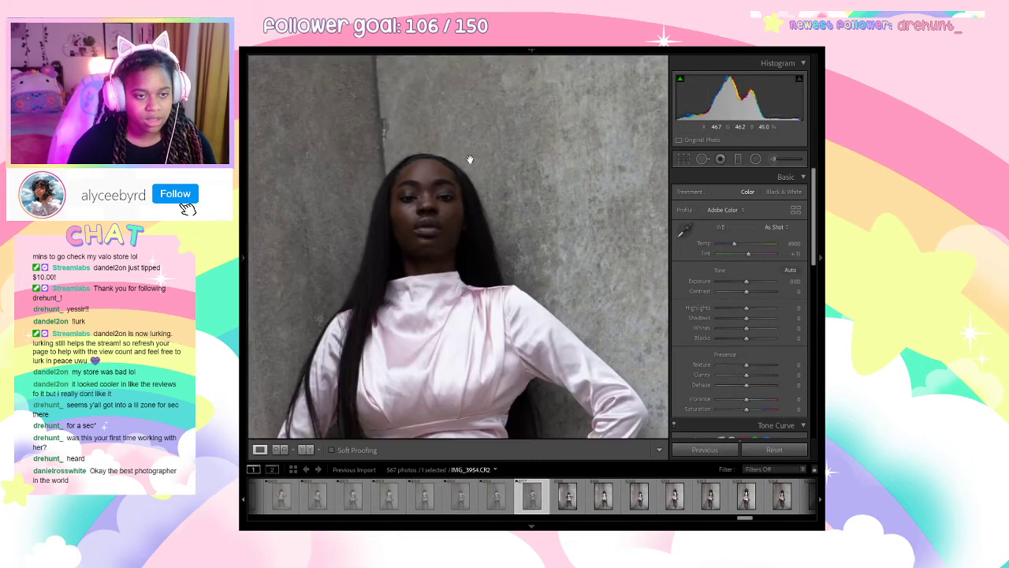
{"action": "left_click", "coordinate": [469, 162]}
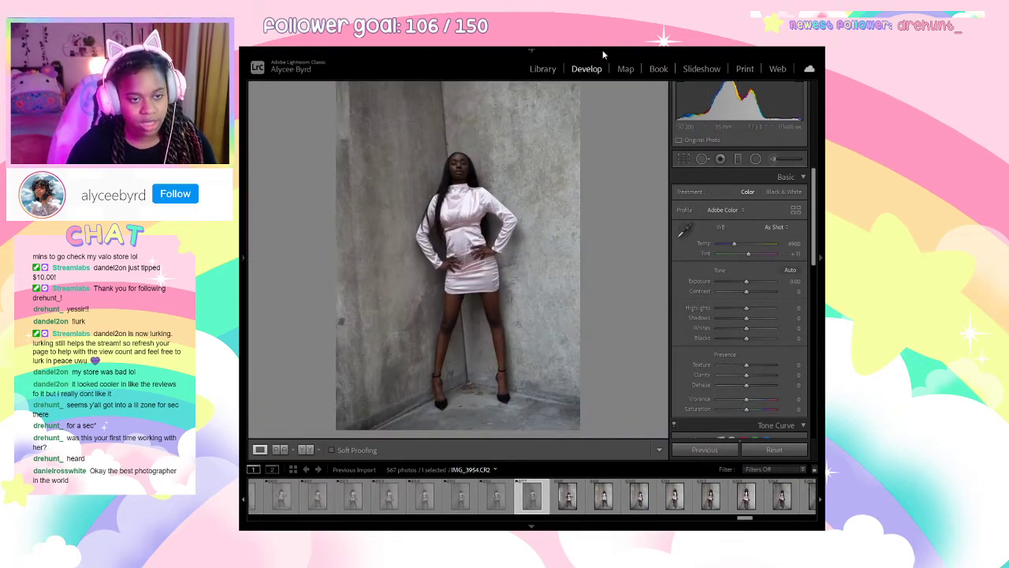
{"action": "key", "text": "Right"}
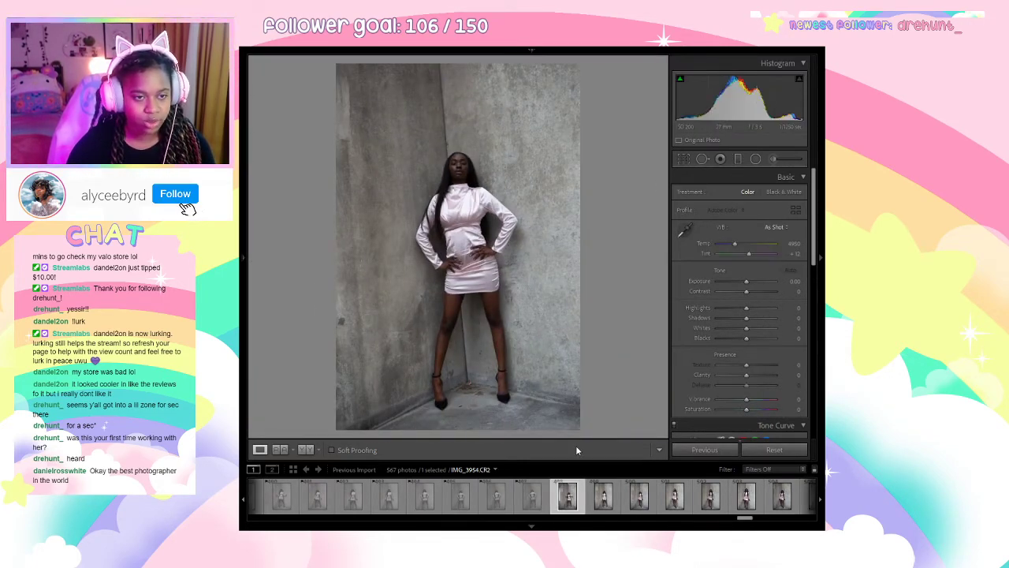
Flag IMG_3955.CR2 through IMG_3957.CR2 as rejected, keep IMG_3958.CR2 and advance to IMG_3959.CR2.
{"action": "key", "text": "Right"}
{"action": "key", "text": "Right"}
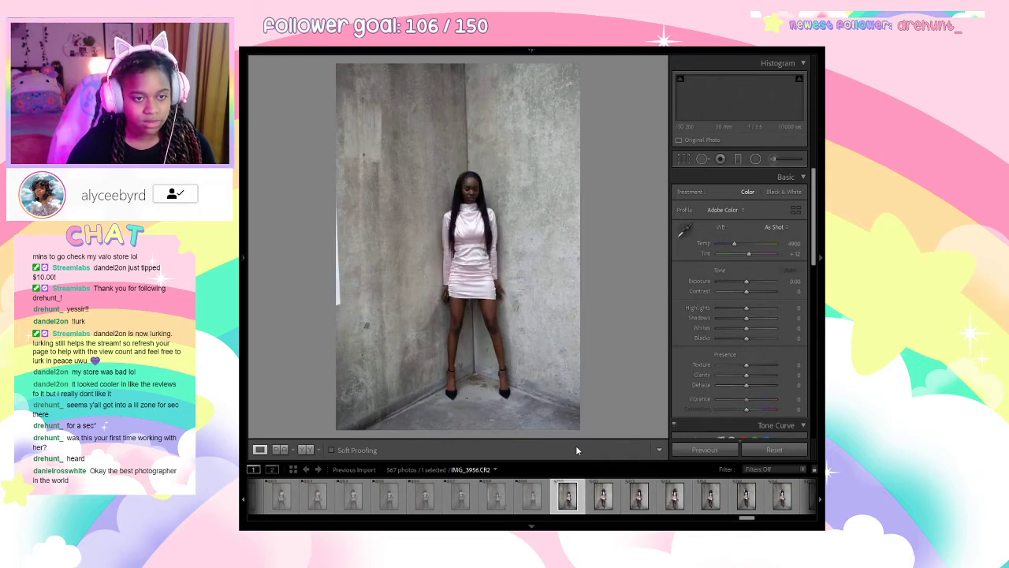
{"action": "key", "text": "Right"}
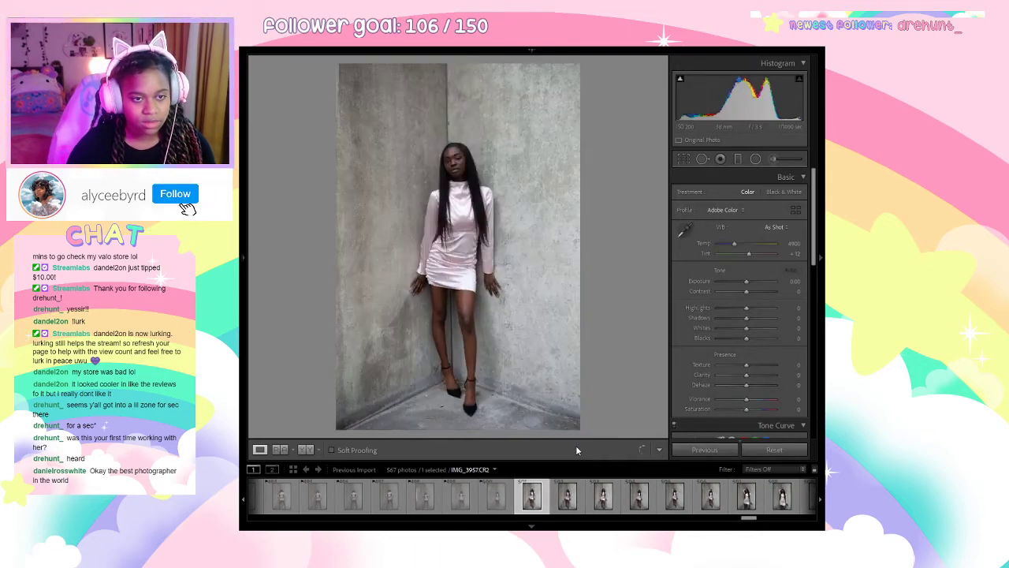
{"action": "key", "text": "x"}
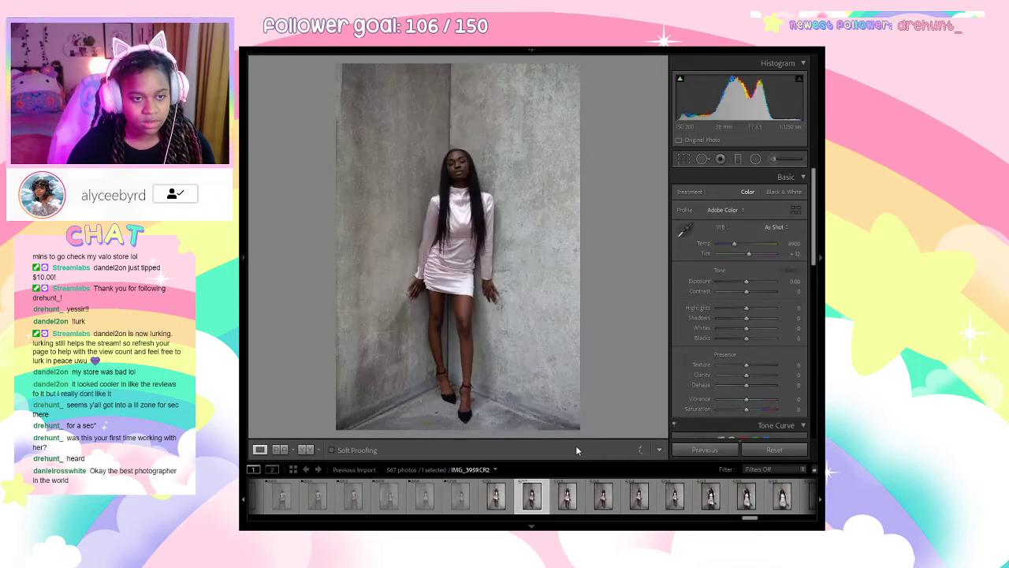
Flag IMG_3959.CR2 through IMG_3962.CR2 as rejected and advance to the raised-arm photo IMG_3963.CR2.
{"action": "key", "text": "Right"}
{"action": "key", "text": "Right"}
{"action": "key", "text": "Right"}
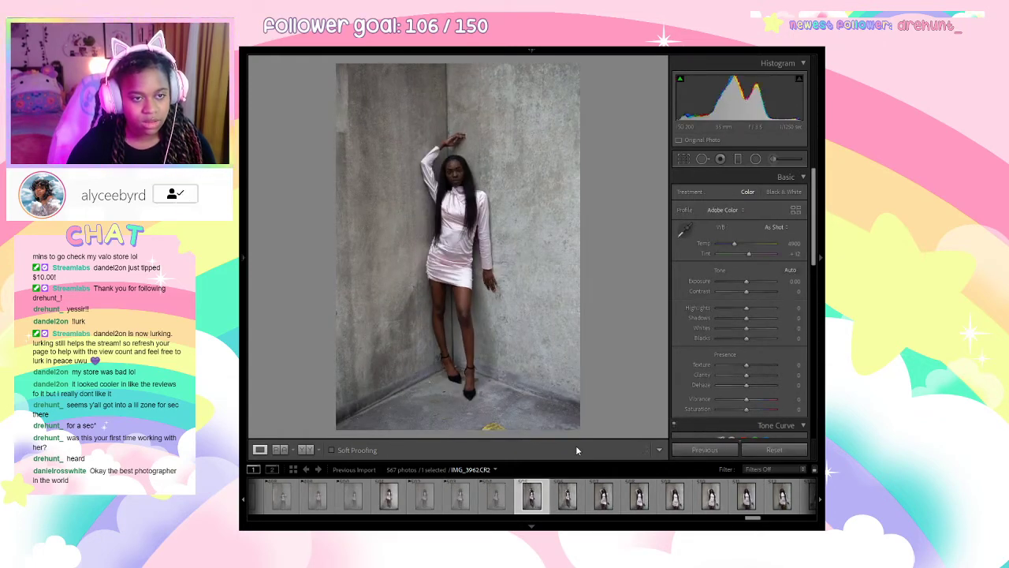
{"action": "key", "text": "Right"}
{"action": "key", "text": "Left"}
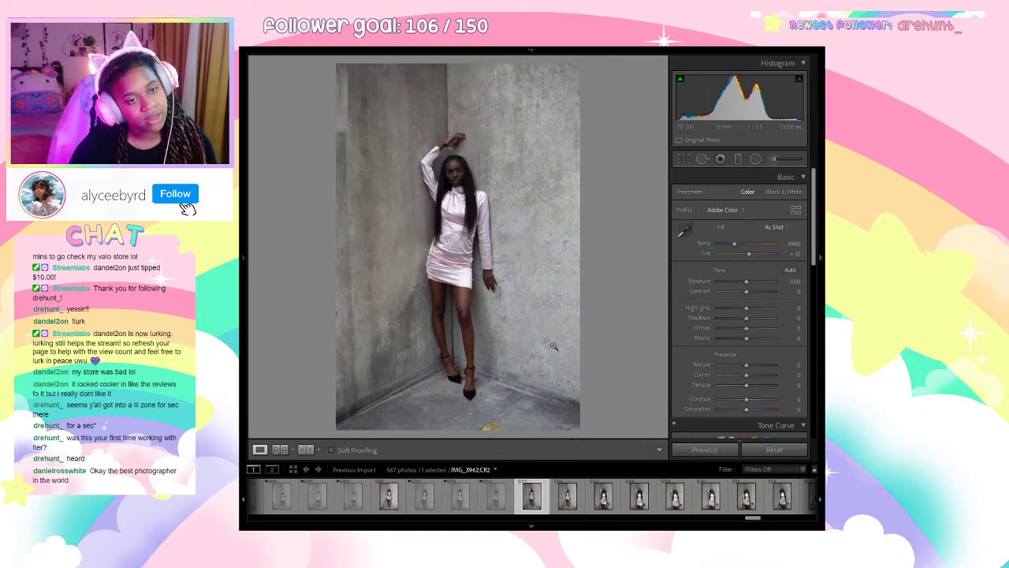
{"action": "key", "text": "x"}
{"action": "key", "text": "Left"}
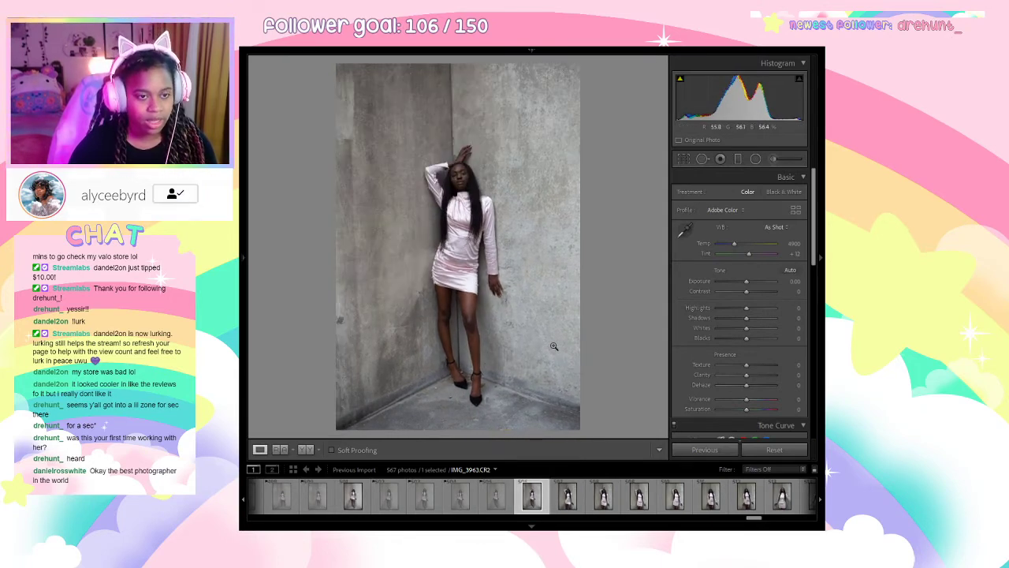
Compare IMG_3963.CR2 with IMG_3964.CR2, rate IMG_3963.CR2 one star and flag IMG_3964.CR2 and IMG_3965.CR2 as rejected.
{"action": "key", "text": "Right"}
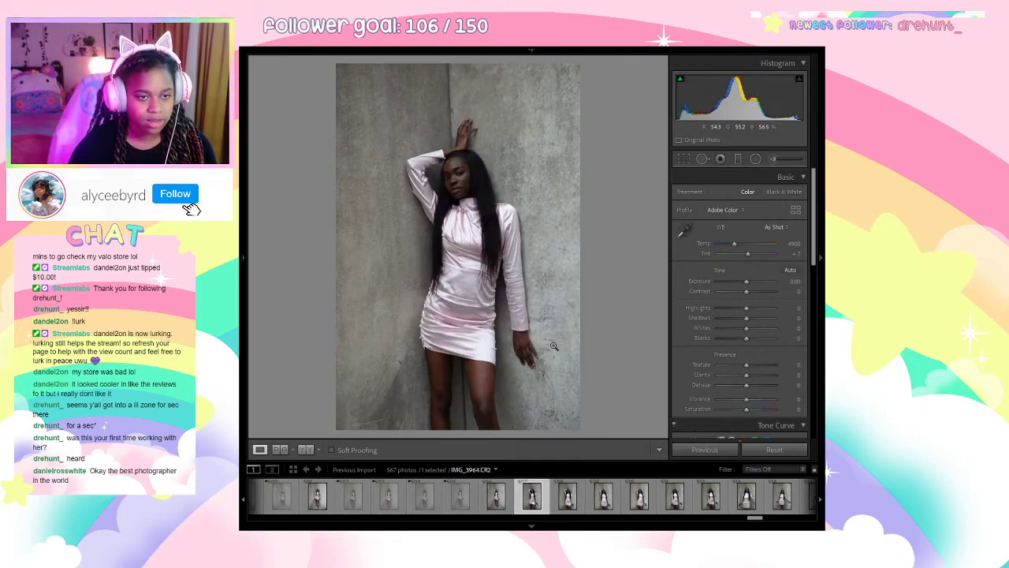
{"action": "key", "text": "Left"}
{"action": "key", "text": "Right"}
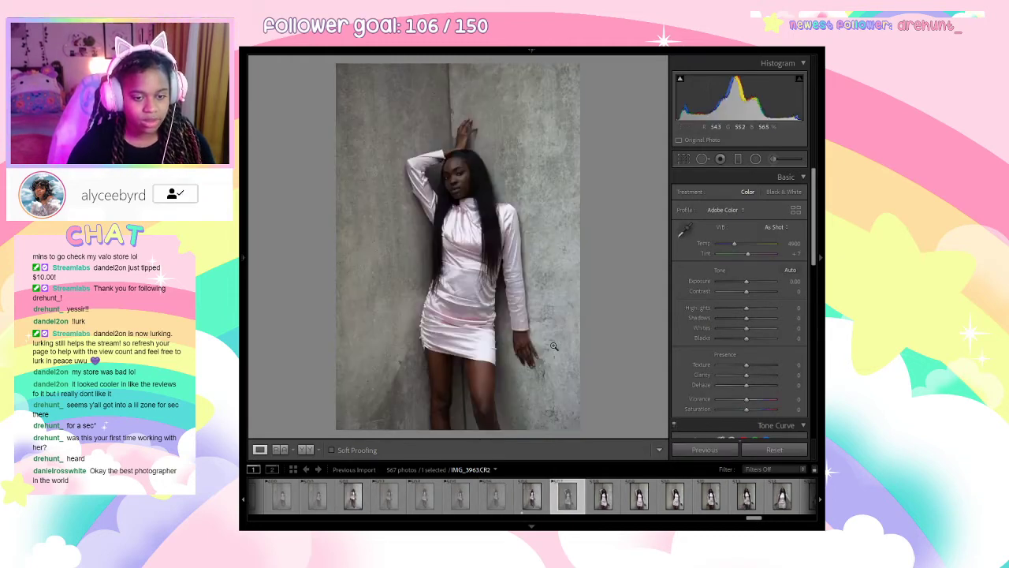
{"action": "key", "text": "Left"}
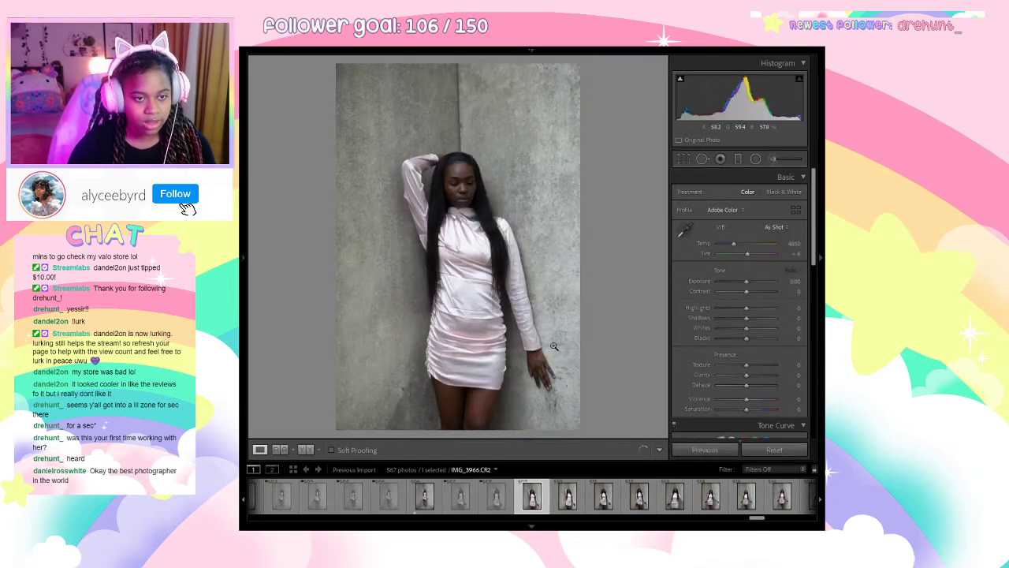
Flag IMG_3966.CR2 through IMG_3971.CR2 as rejected and advance to IMG_3972.CR2.
{"action": "key", "text": "Right"}
{"action": "key", "text": "Right"}
{"action": "key", "text": "x"}
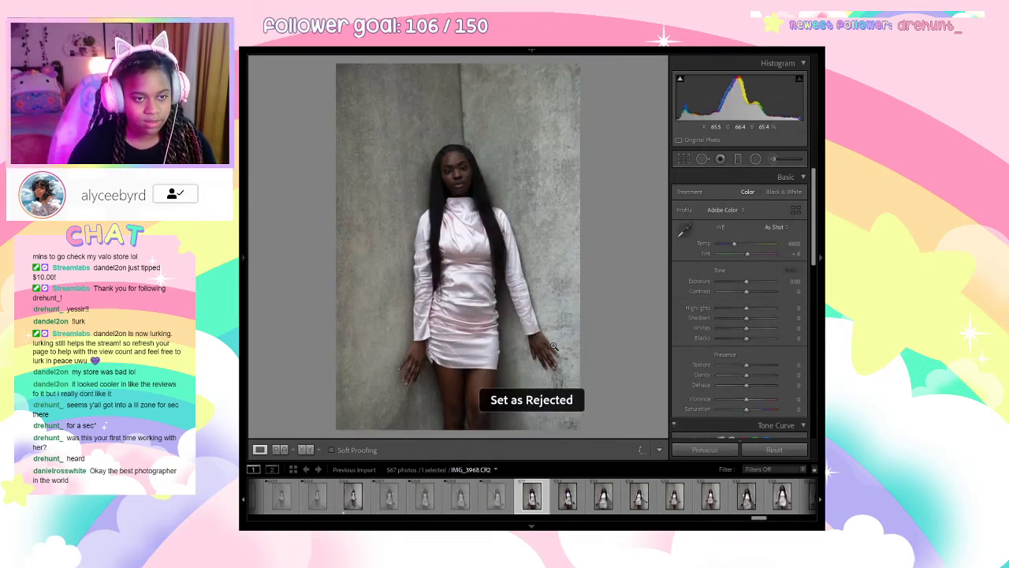
{"action": "key", "text": "x"}
{"action": "key", "text": "Right"}
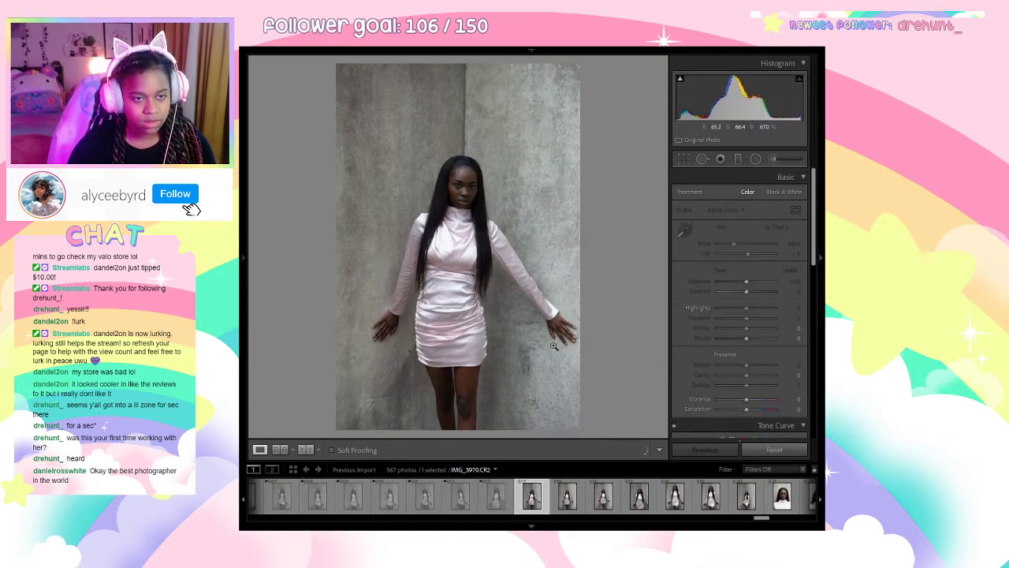
{"action": "key", "text": "Right"}
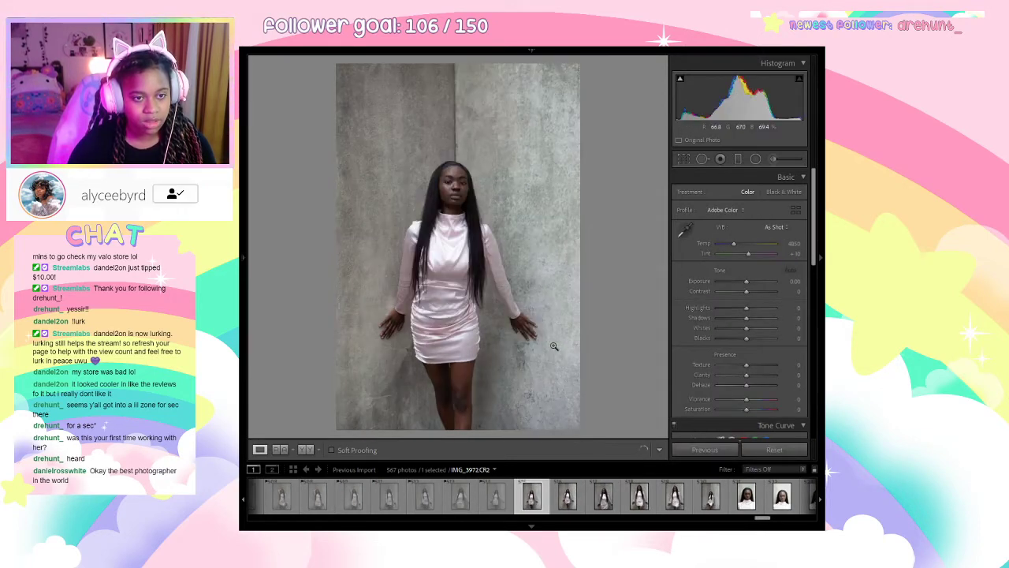
Flag IMG_3972.CR2 through IMG_3977.CR2 as rejected and advance to the headshot IMG_3978.CR2.
{"action": "key", "text": "x"}
{"action": "key", "text": "x"}
{"action": "key", "text": "x"}
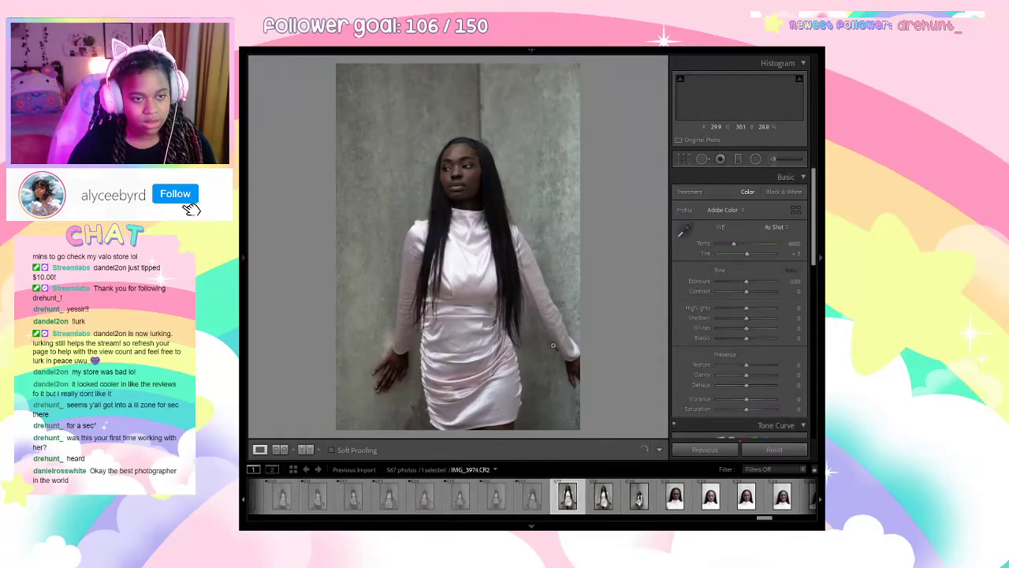
{"action": "key", "text": "x"}
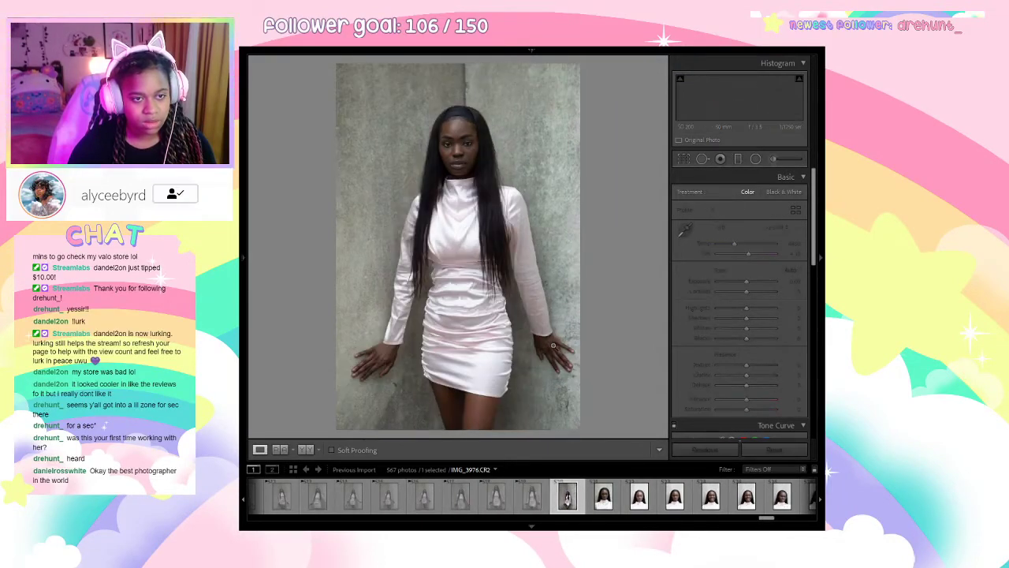
{"action": "key", "text": "x"}
{"action": "key", "text": "x"}
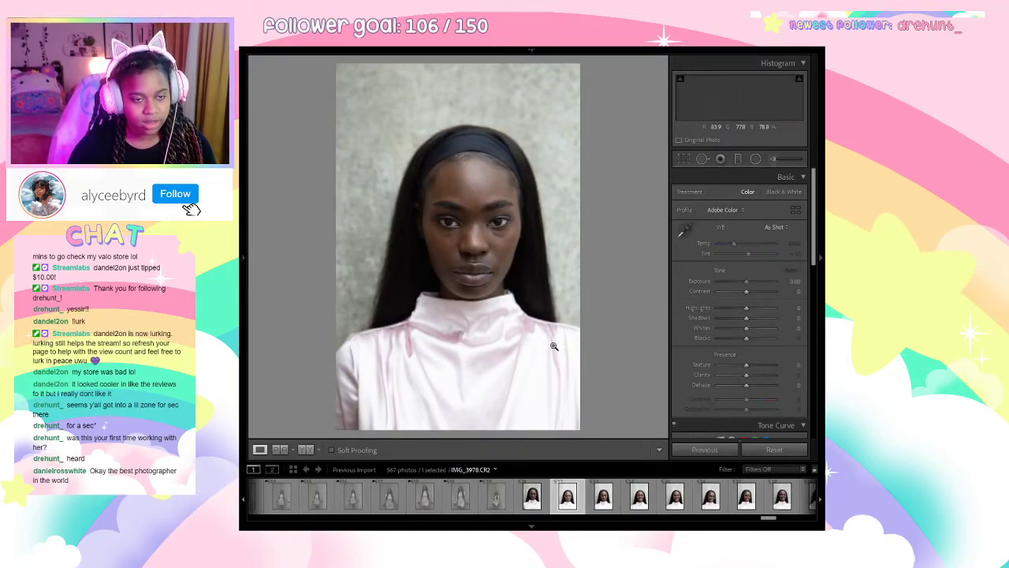
Flag the headshots IMG_3978.CR2 through IMG_3980.CR2 as rejected and advance to the smiling frame IMG_3981.CR2.
{"action": "key", "text": "Right"}
{"action": "key", "text": "x"}
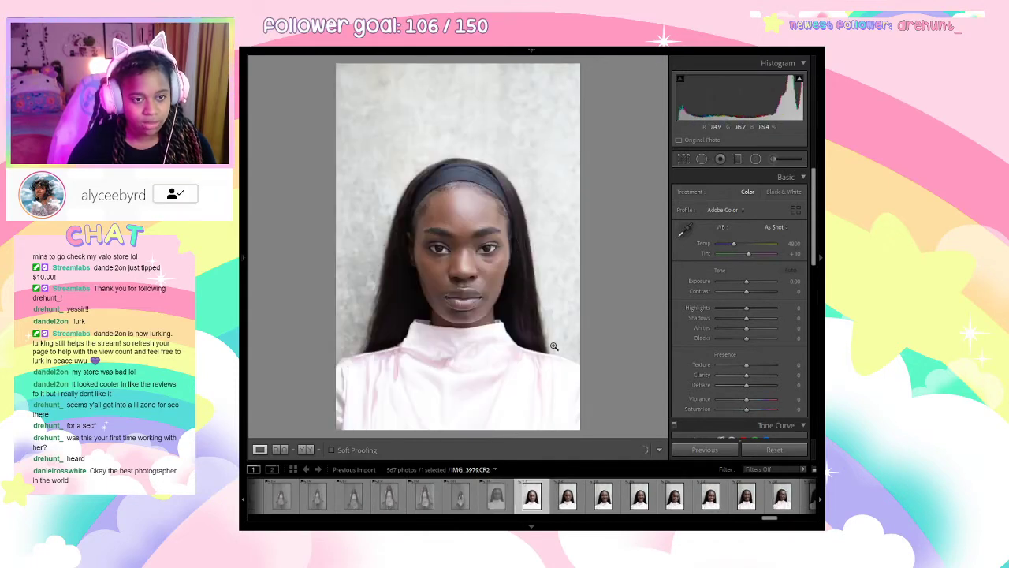
{"action": "key", "text": "x"}
{"action": "key", "text": "Right"}
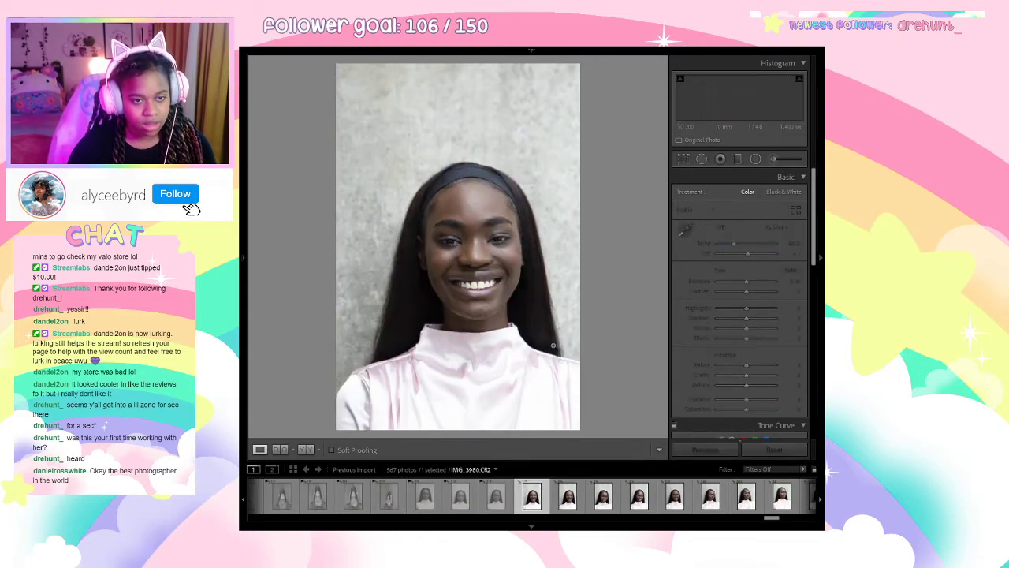
Return to IMG_3980.CR2, inspect the face up close, then remove its rejected flag and rate it one star.
{"action": "key", "text": "Left"}
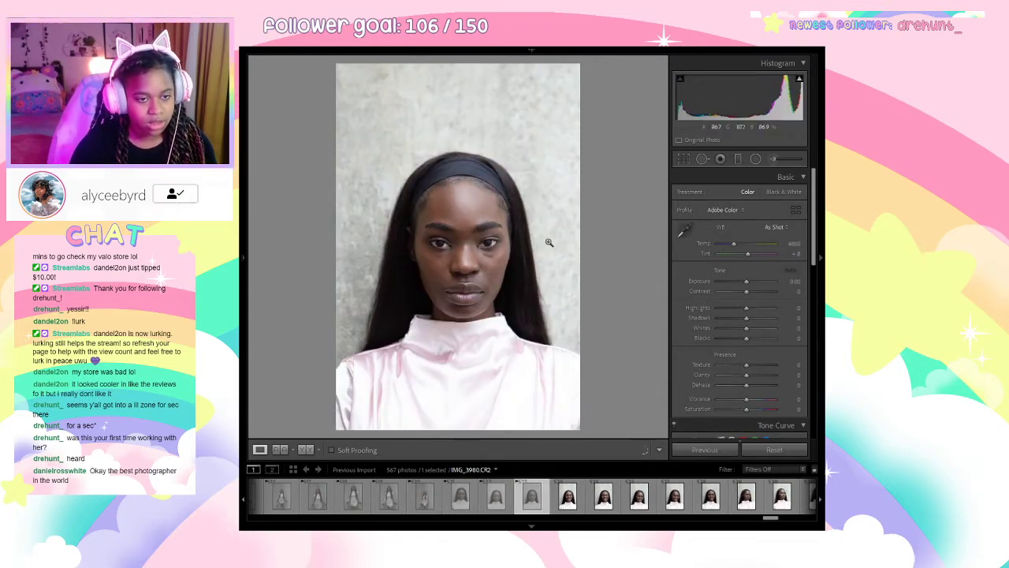
{"action": "left_click_drag", "start_coordinate": [549, 242], "coordinate": [670, 167]}
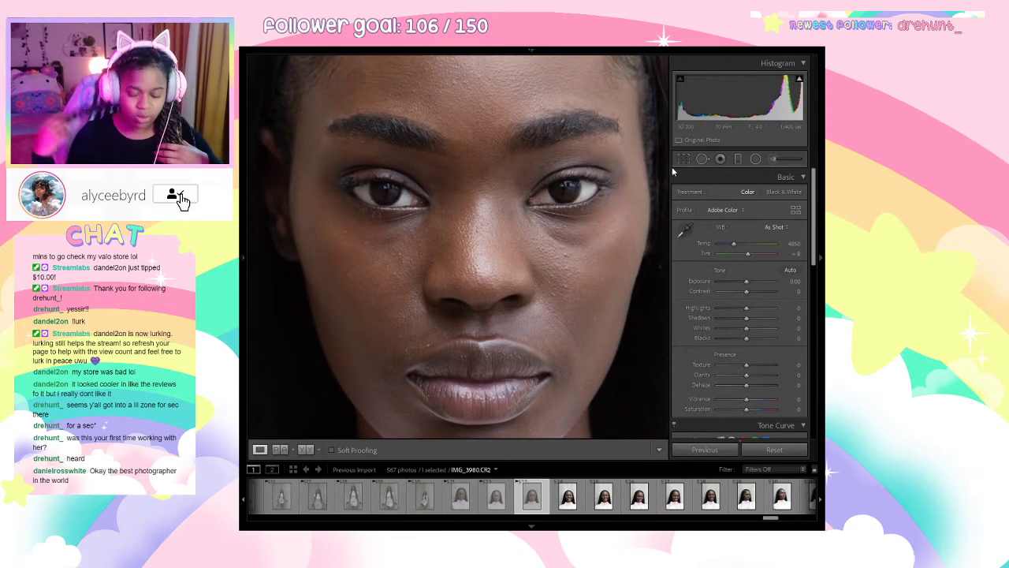
{"action": "left_click", "coordinate": [554, 195]}
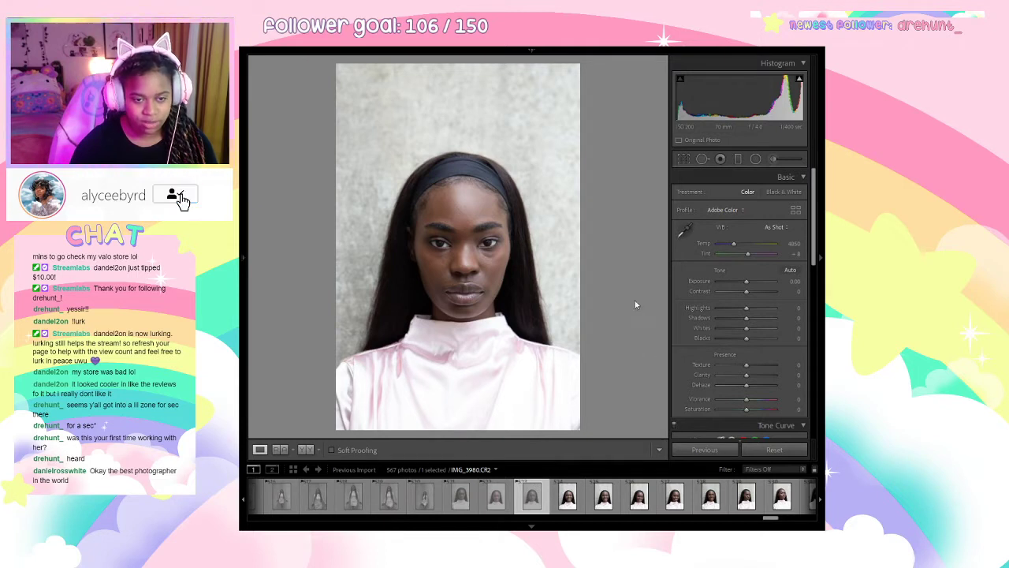
{"action": "key", "text": "u"}
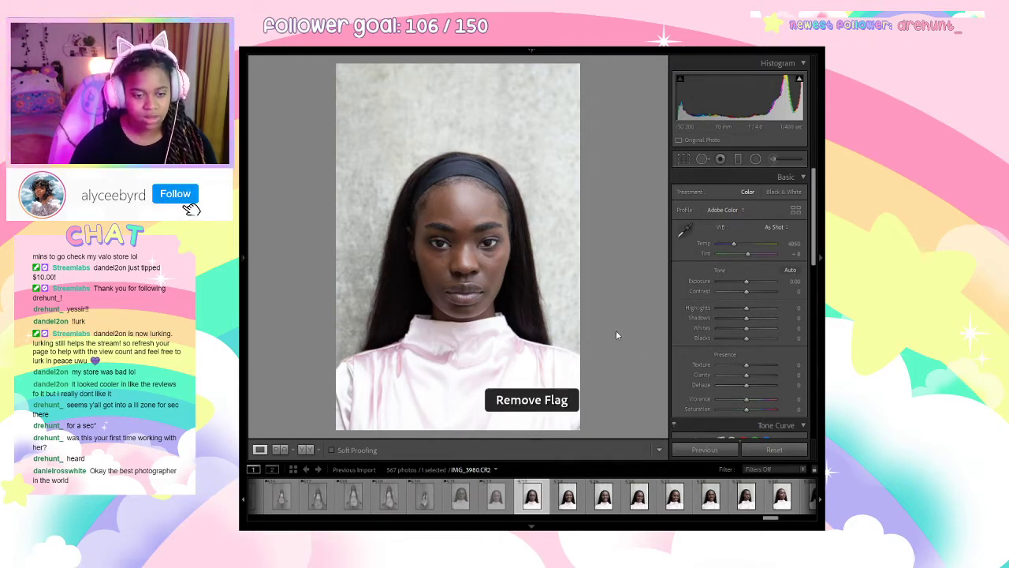
{"action": "key", "text": "1"}
Compare the smiling frames, flag IMG_3981.CR2 and IMG_3982.CR2 as rejected and advance to IMG_3983.CR2.
{"action": "key", "text": "Right"}
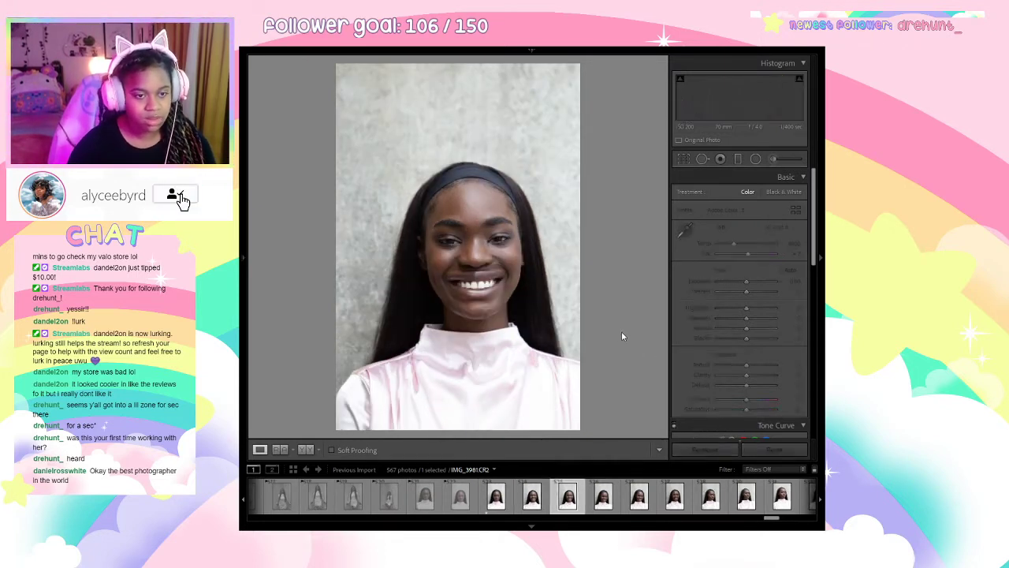
{"action": "key", "text": "Left"}
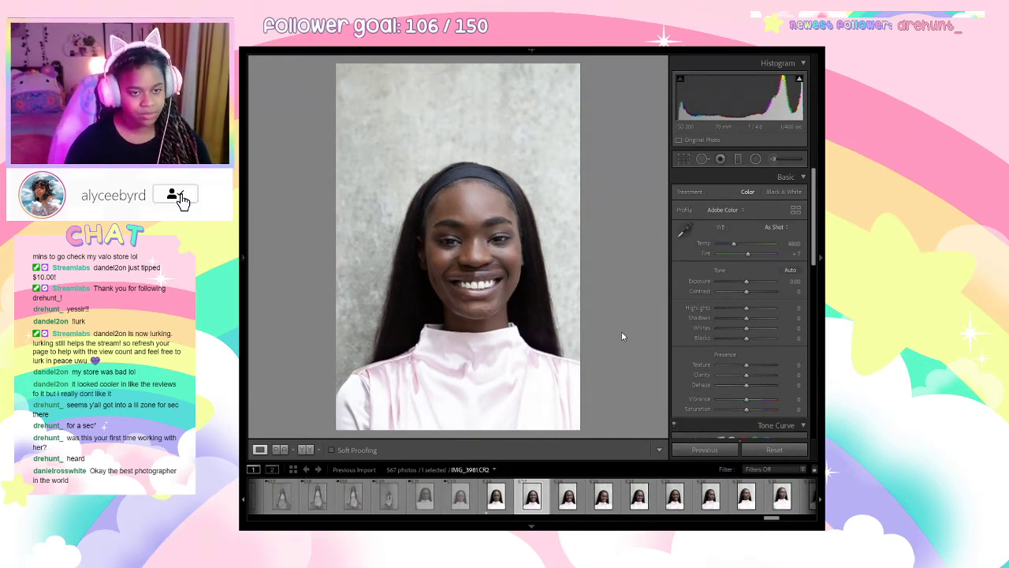
{"action": "key", "text": "Right"}
{"action": "key", "text": "Left"}
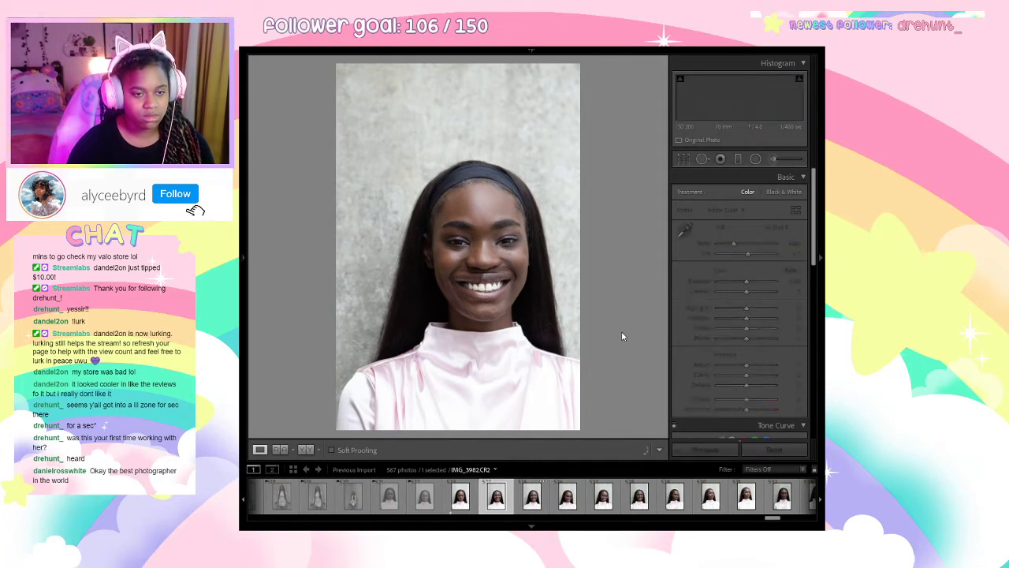
{"action": "key", "text": "x"}
{"action": "key", "text": "Left"}
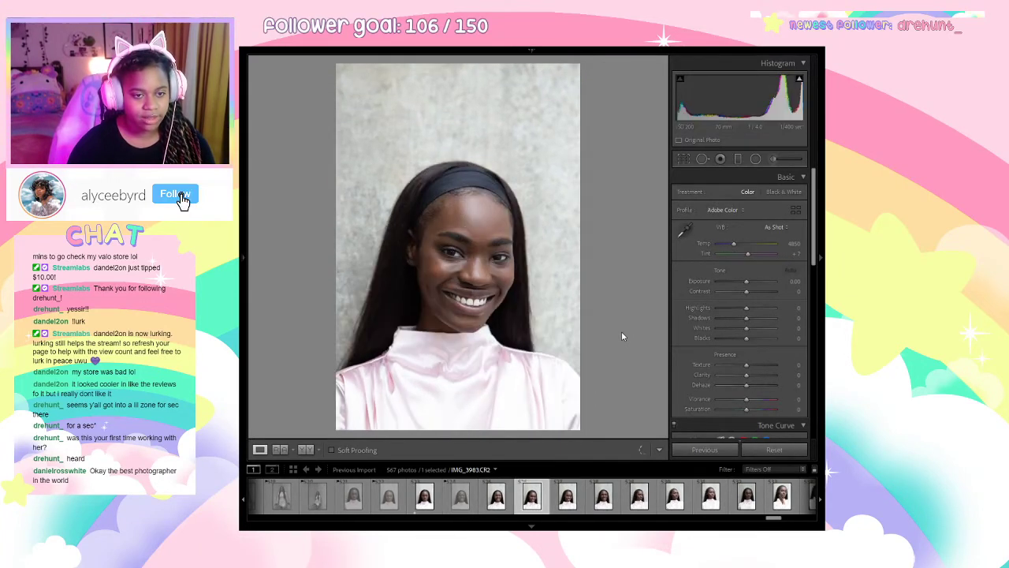
{"action": "key", "text": "x"}
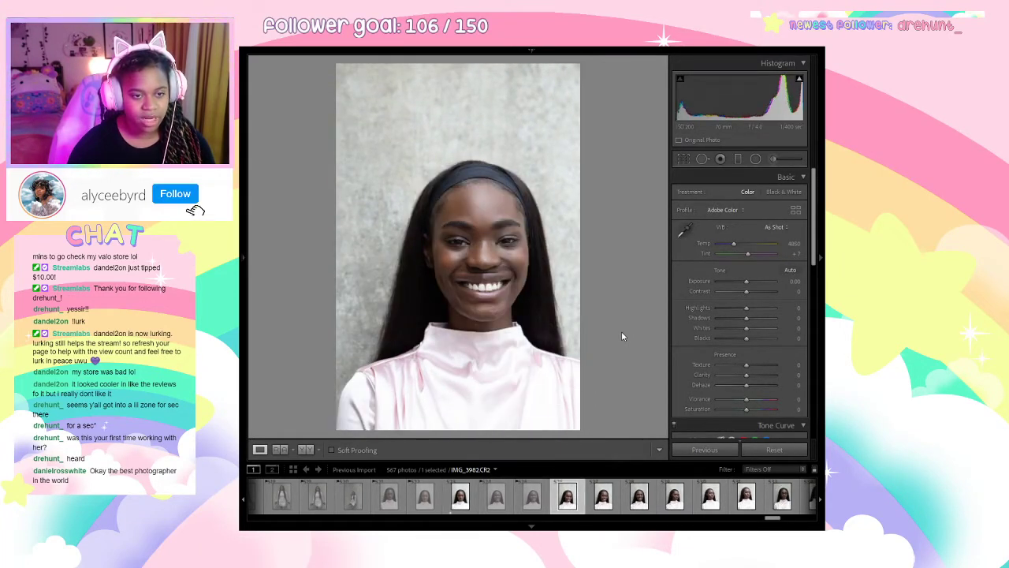
Crop IMG_3983.CR2 tighter around the head and shoulders at the original aspect ratio, trimming the empty wall above the hair.
{"action": "left_click", "coordinate": [683, 159]}
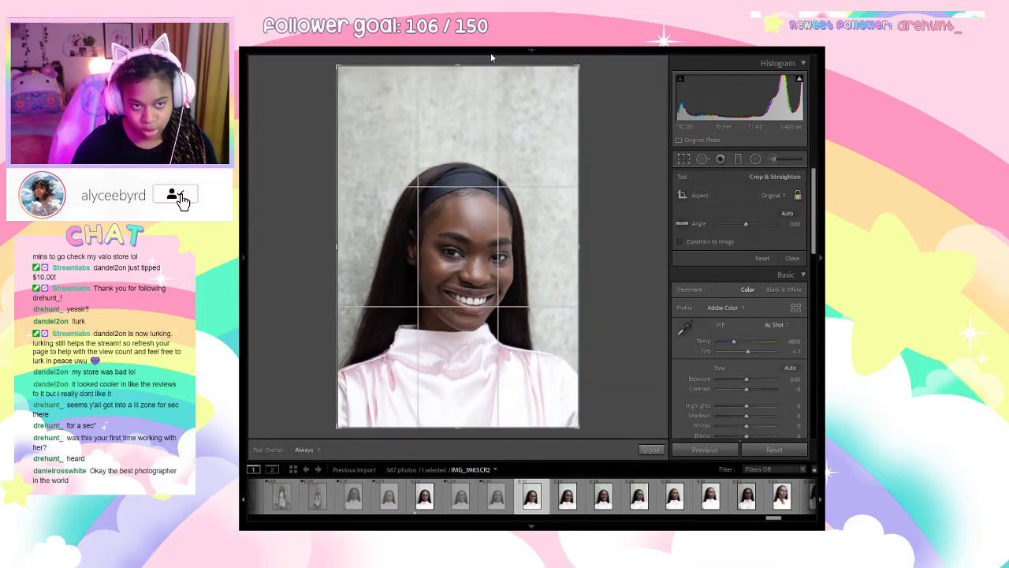
{"action": "left_click_drag", "start_coordinate": [458, 64], "coordinate": [471, 96]}
{"action": "left_click_drag", "start_coordinate": [464, 225], "coordinate": [480, 225]}
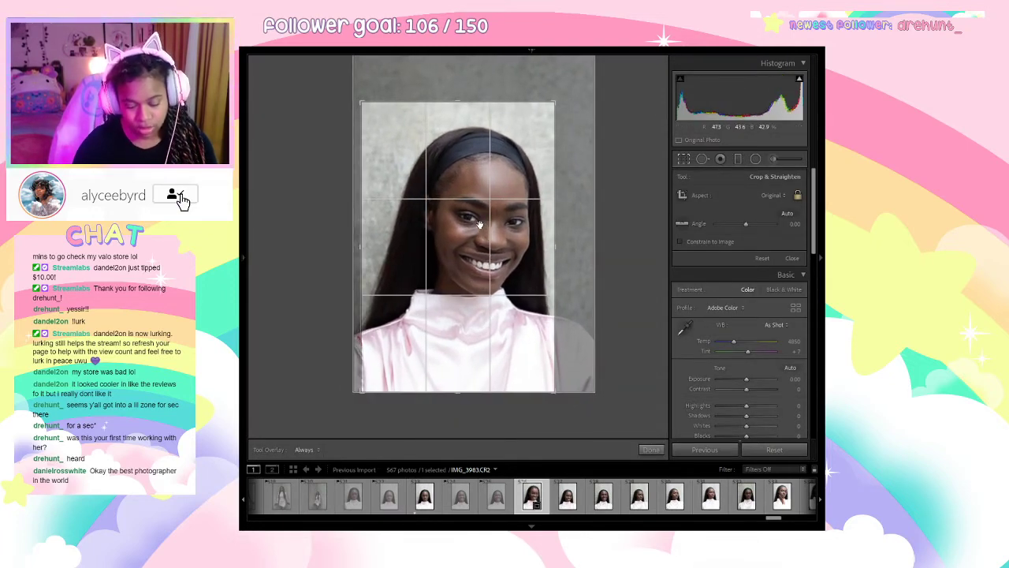
{"action": "key", "text": "Return"}
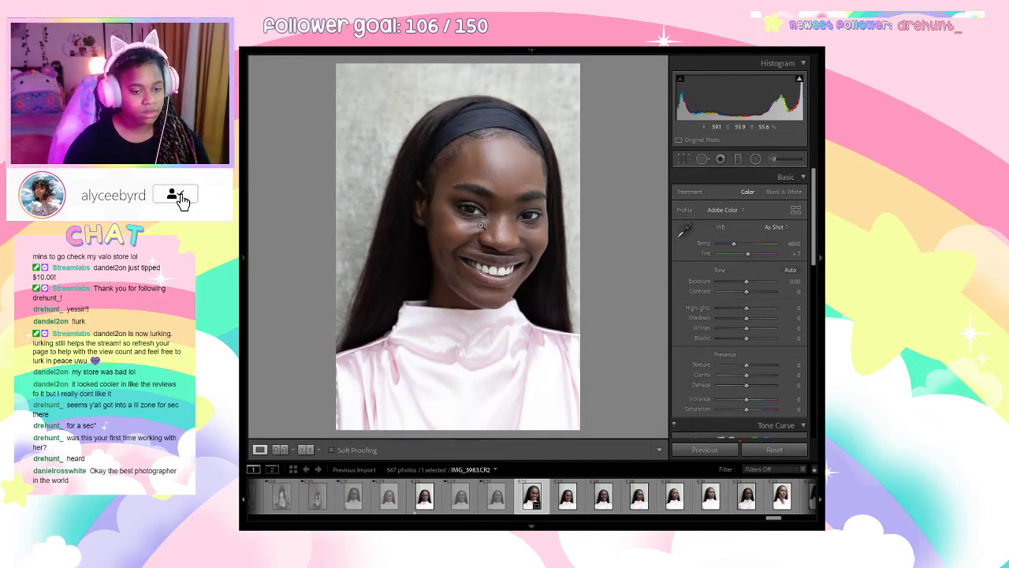
Flag IMG_3984.CR2 and IMG_3985.CR2 as rejected and advance to IMG_3986.CR2.
{"action": "key", "text": "Right"}
{"action": "key", "text": "Right"}
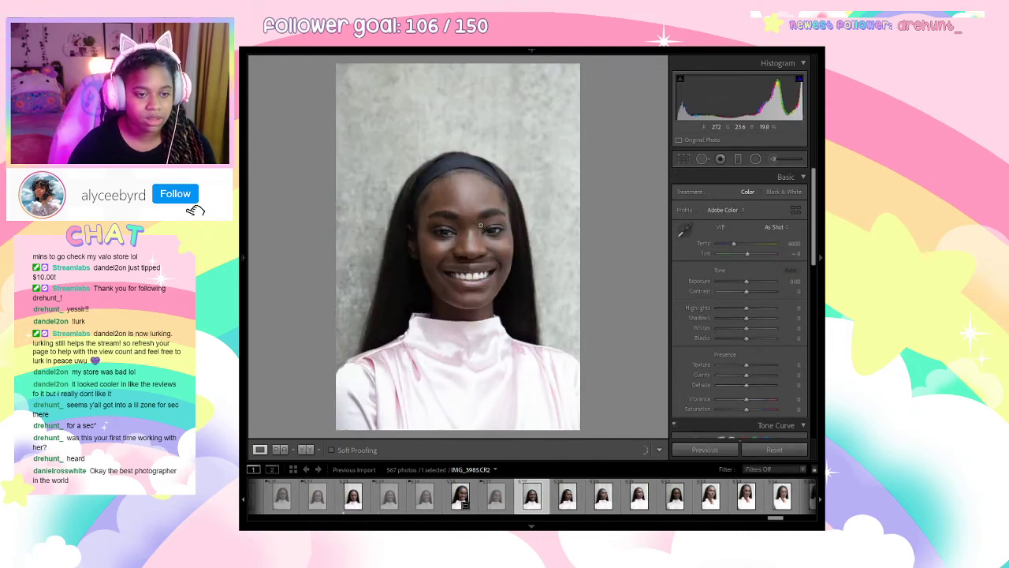
{"action": "key", "text": "Right"}
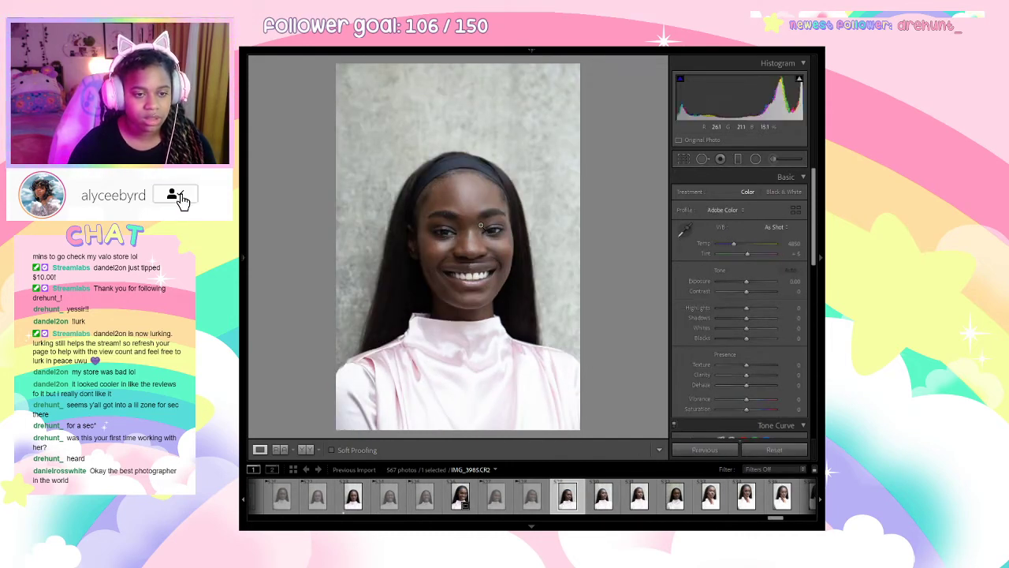
Rate IMG_3986.CR2 and the cropped smiling portrait IMG_3983.CR2 one star, then open IMG_3987.CR2.
{"action": "key", "text": "1"}
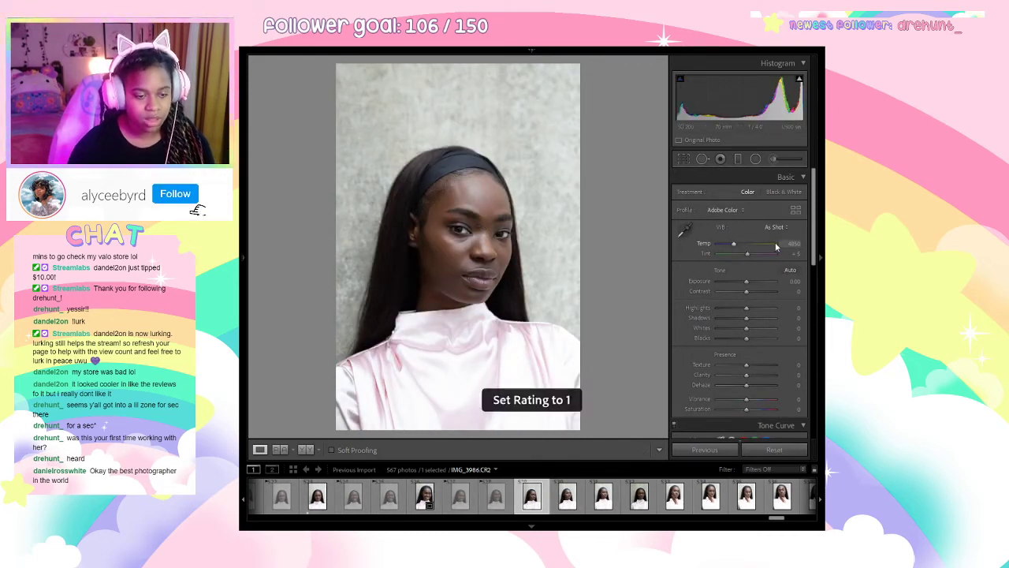
{"action": "left_click", "coordinate": [424, 495]}
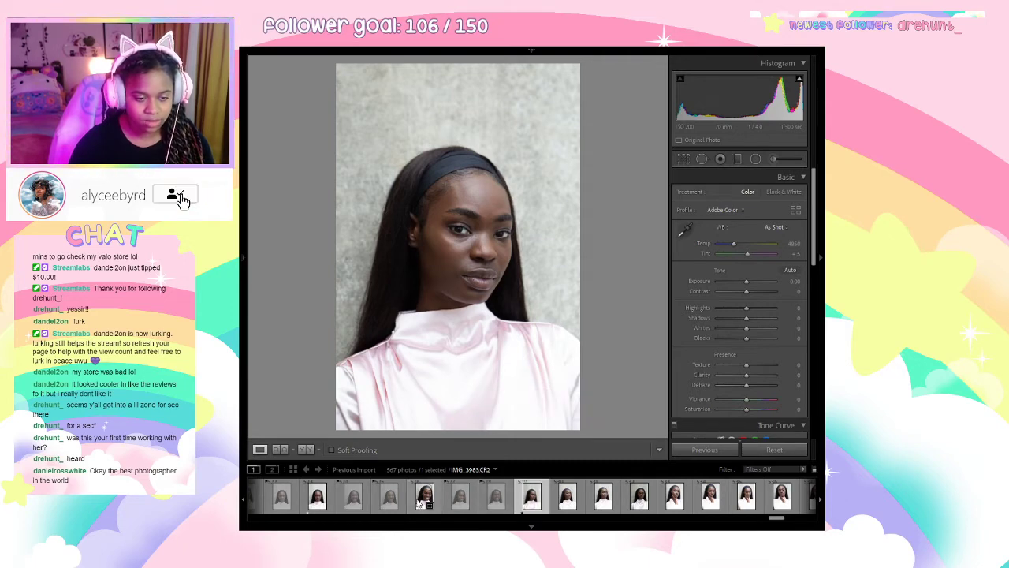
{"action": "left_click", "coordinate": [564, 508]}
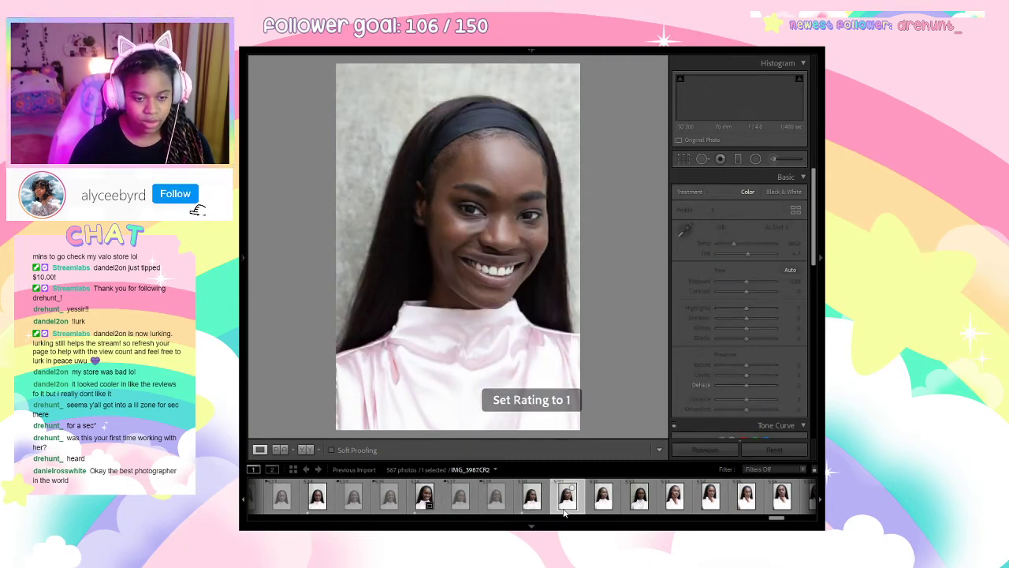
Flag IMG_3987.CR2 and IMG_3989.CR2 as rejected, keep IMG_3988.CR2 and IMG_3990.CR2, and advance to IMG_3991.CR2.
{"action": "key", "text": "Right"}
{"action": "key", "text": "Right"}
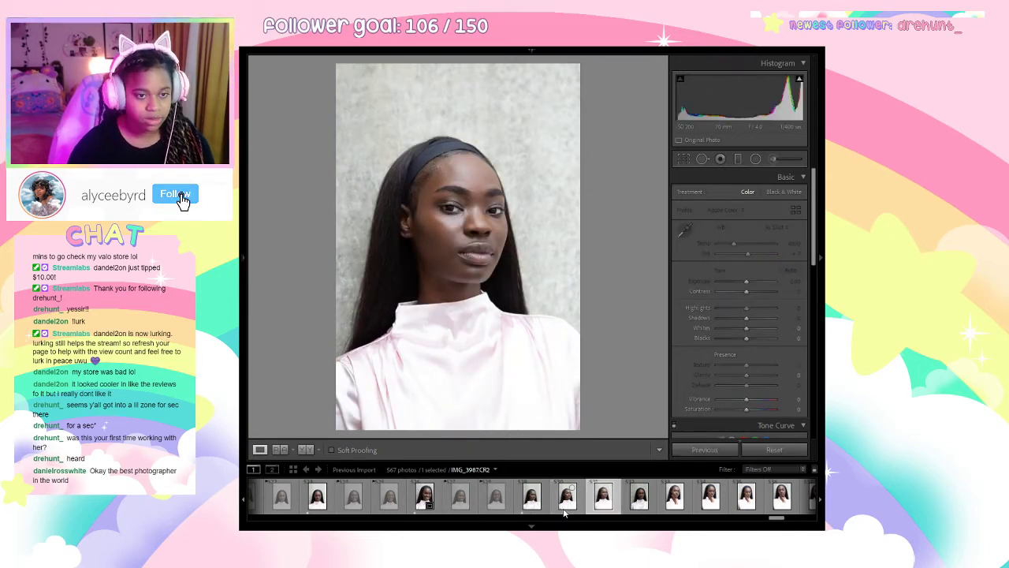
{"action": "key", "text": "x"}
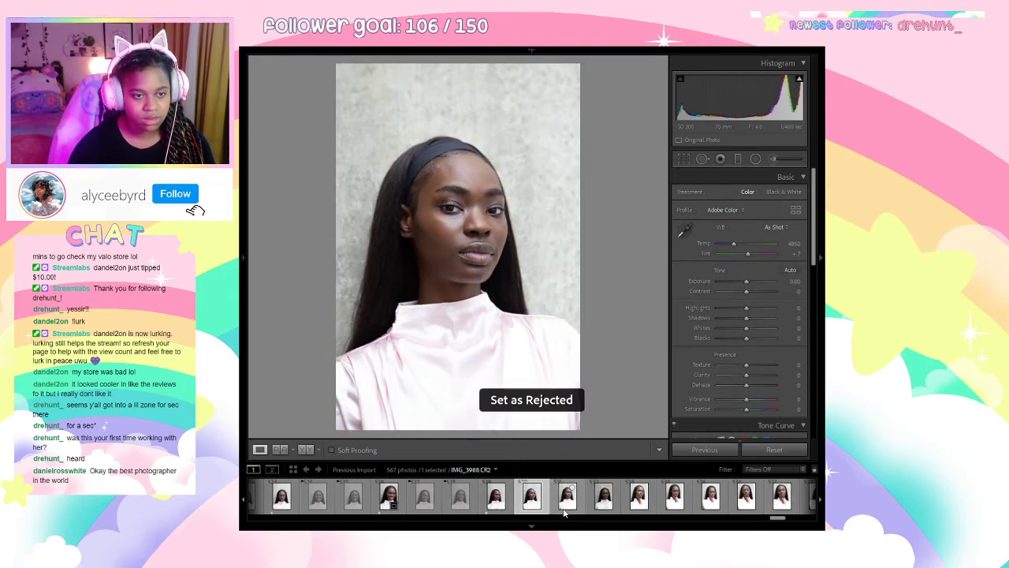
{"action": "key", "text": "Right"}
{"action": "key", "text": "Right"}
{"action": "key", "text": "Right"}
{"action": "key", "text": "Right"}
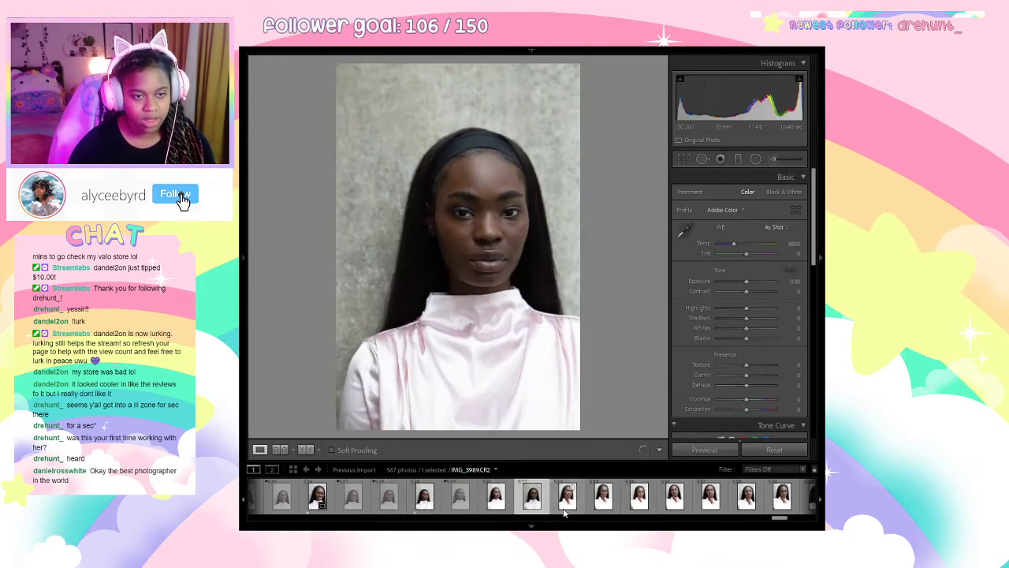
{"action": "key", "text": "Right"}
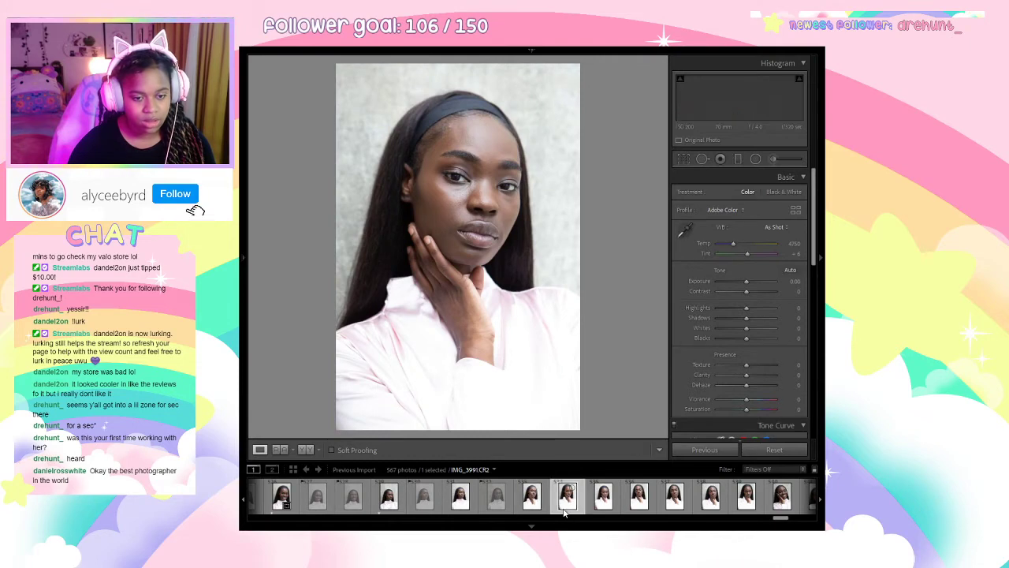
Flag the hand-on-chin frames IMG_3991.CR2 through IMG_3993.CR2 as rejected and advance to IMG_3994.CR2.
{"action": "key", "text": "x"}
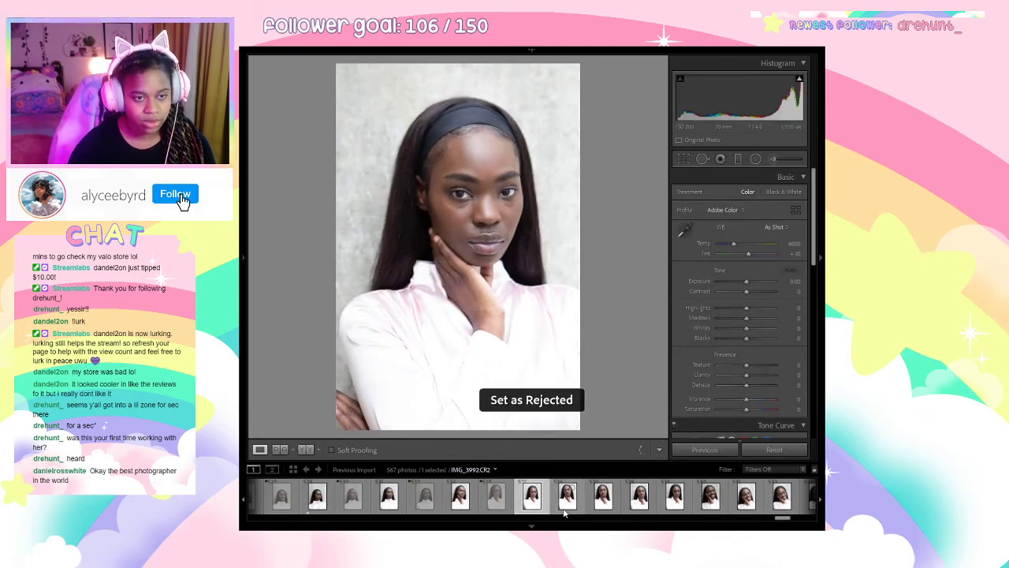
{"action": "key", "text": "Right"}
{"action": "key", "text": "Right"}
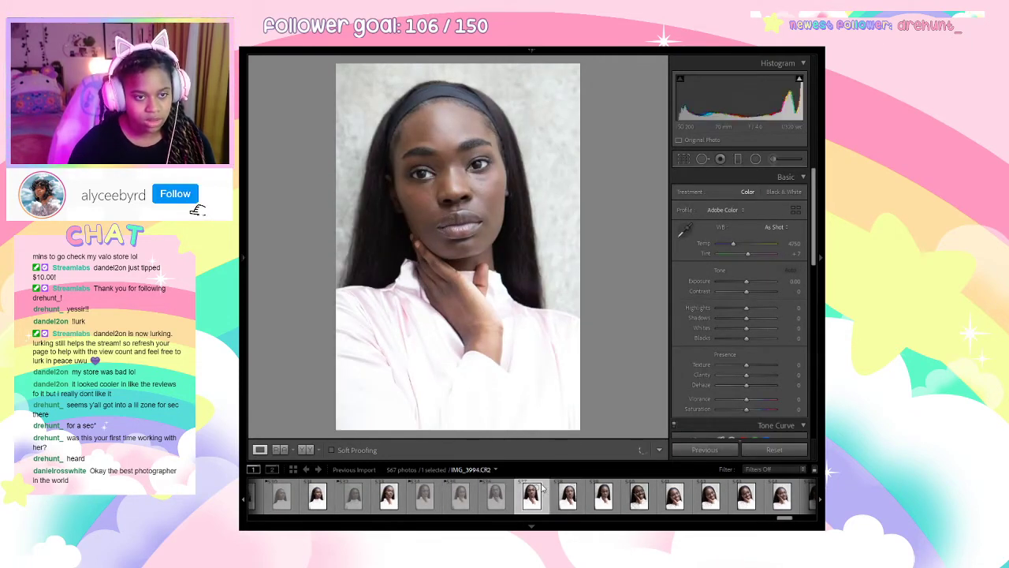
Recover the bright areas of IMG_3990.CR2 by setting Highlights to -84 and Whites to -77.
{"action": "left_click", "coordinate": [388, 494]}
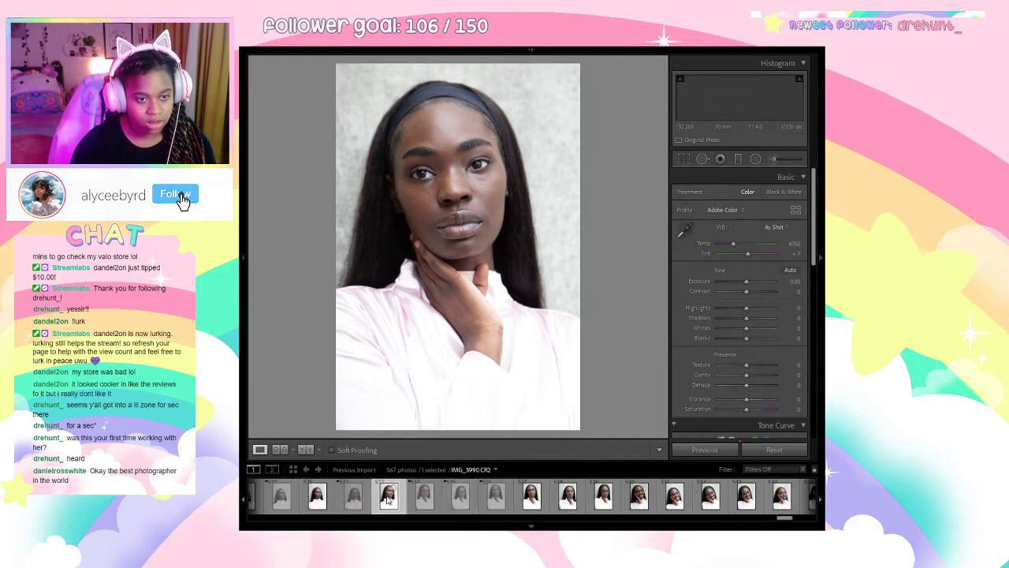
{"action": "left_click_drag", "start_coordinate": [746, 307], "coordinate": [722, 309]}
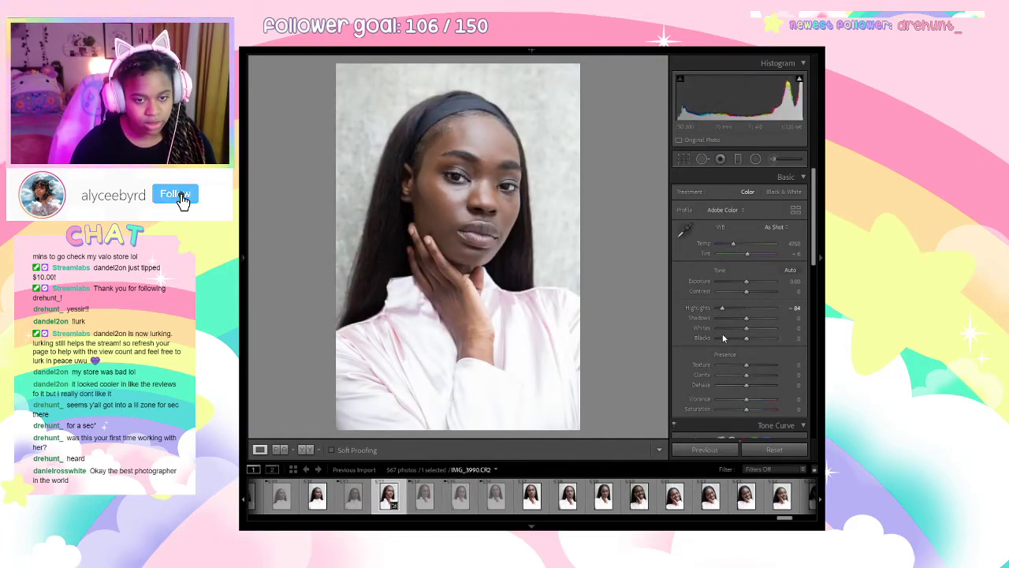
{"action": "left_click", "coordinate": [725, 328]}
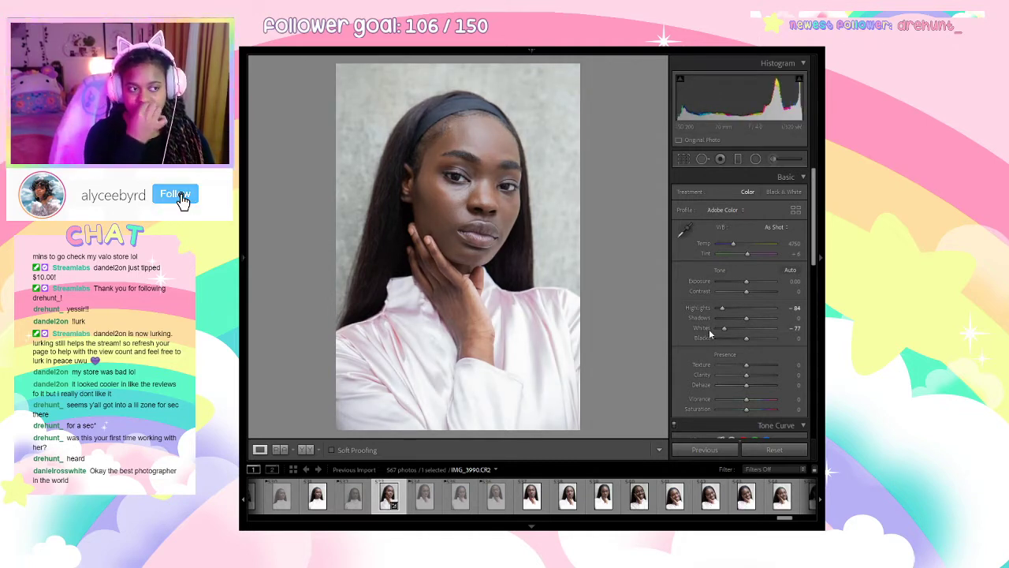
Flag IMG_3995.CR2 and IMG_3996.CR2 as rejected and compare the smiling IMG_3997.CR2 with the frame after it.
{"action": "key", "text": "Right"}
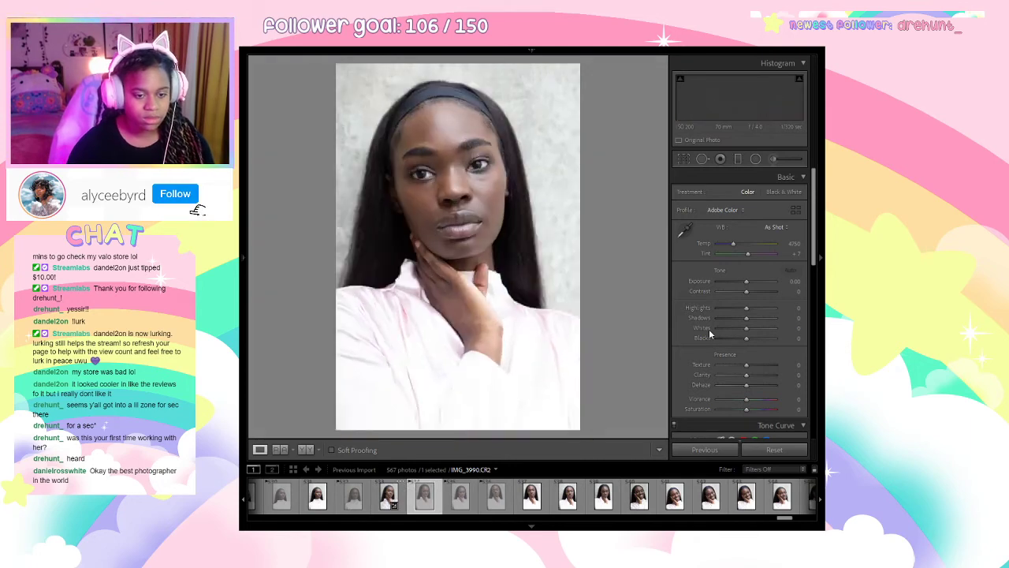
{"action": "key", "text": "Right"}
{"action": "key", "text": "Right"}
{"action": "key", "text": "Right"}
{"action": "key", "text": "Right"}
{"action": "key", "text": "Right"}
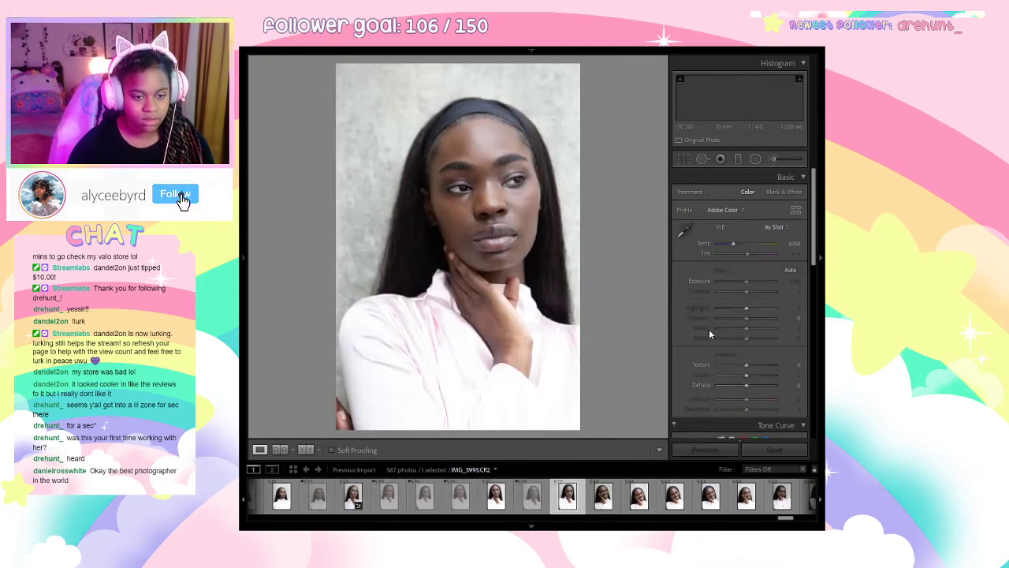
{"action": "key", "text": "Right"}
{"action": "key", "text": "Right"}
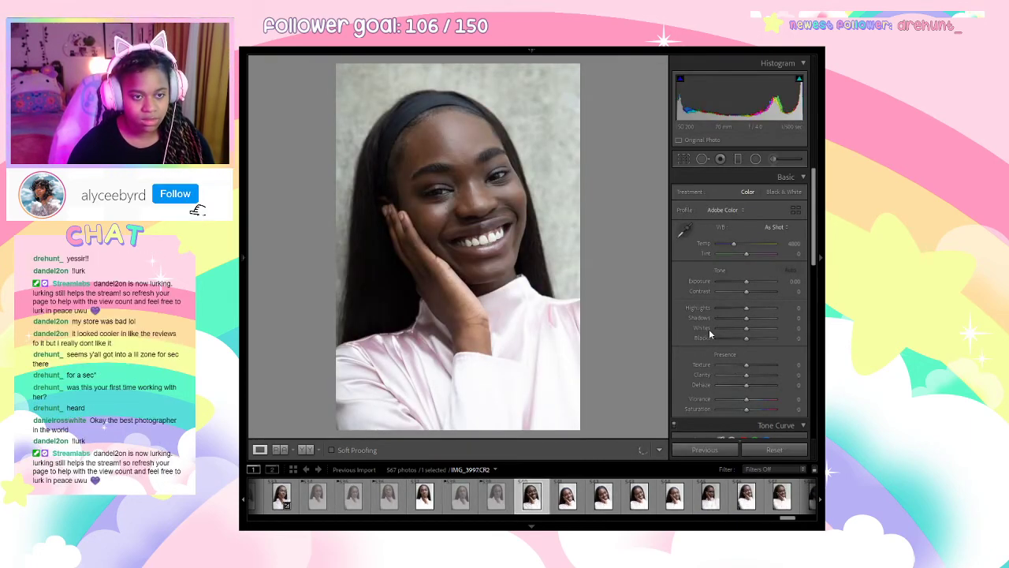
{"action": "key", "text": "Right"}
{"action": "key", "text": "Left"}
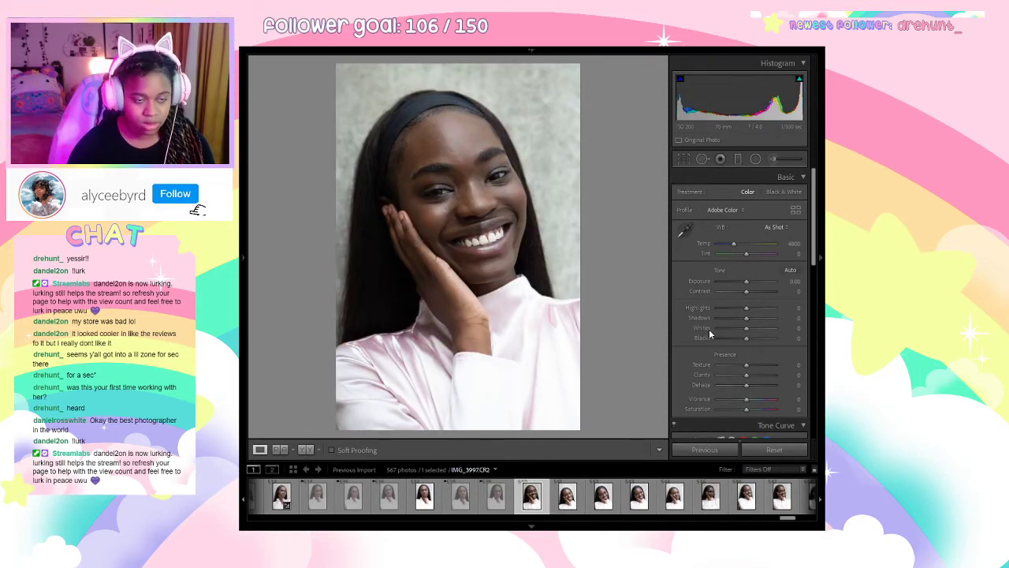
Compare the smiling frames IMG_3997.CR2 through IMG_3999.CR2, rate IMG_3997.CR2 one star, keep IMG_3998.CR2 unflagged and flag IMG_3999.CR2 as rejected.
{"action": "key", "text": "Right"}
{"action": "key", "text": "Right"}
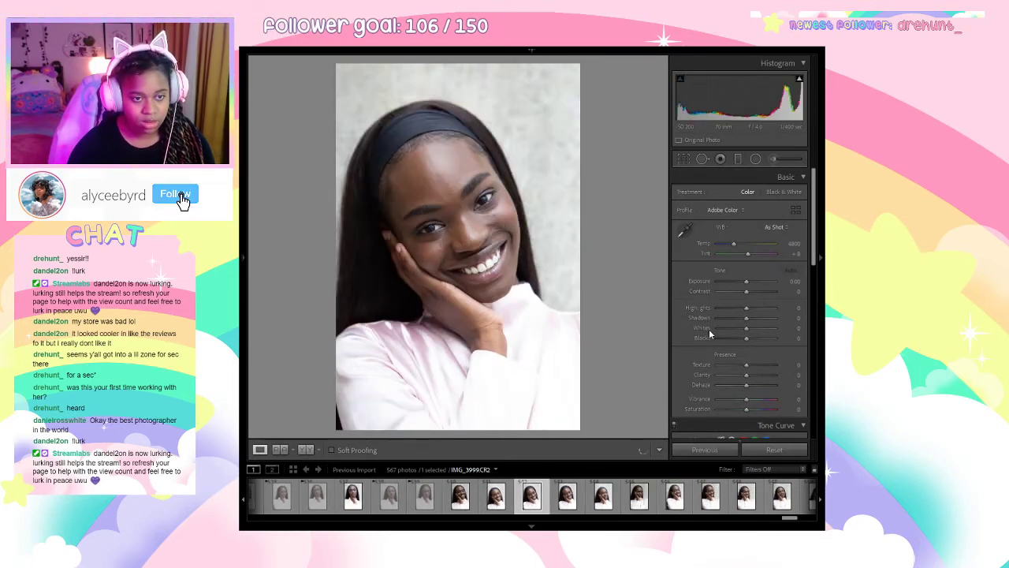
{"action": "key", "text": "Left"}
{"action": "key", "text": "Left"}
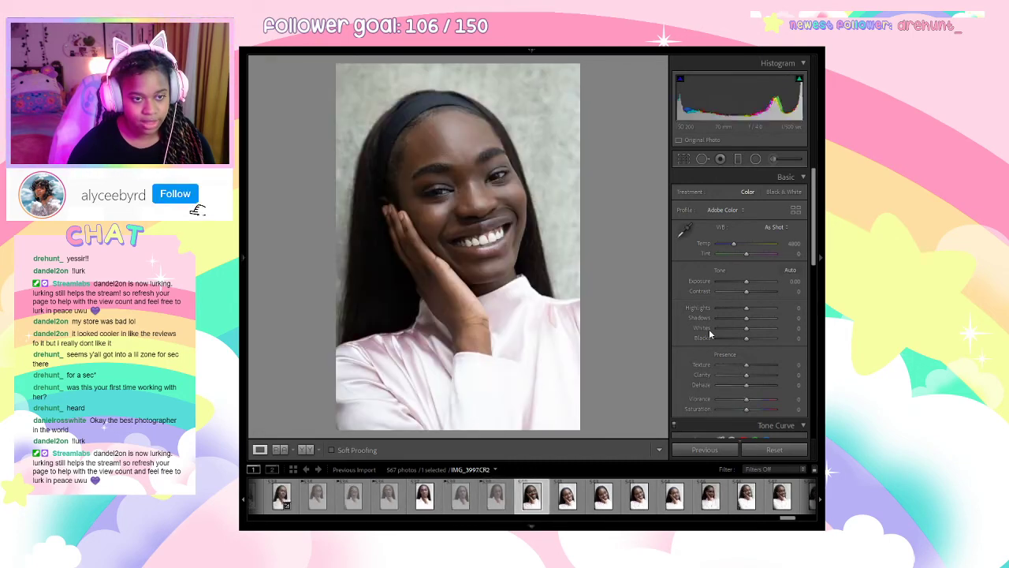
{"action": "key", "text": "Right"}
{"action": "key", "text": "Left"}
{"action": "key", "text": "Left"}
{"action": "key", "text": "Right"}
{"action": "key", "text": "Right"}
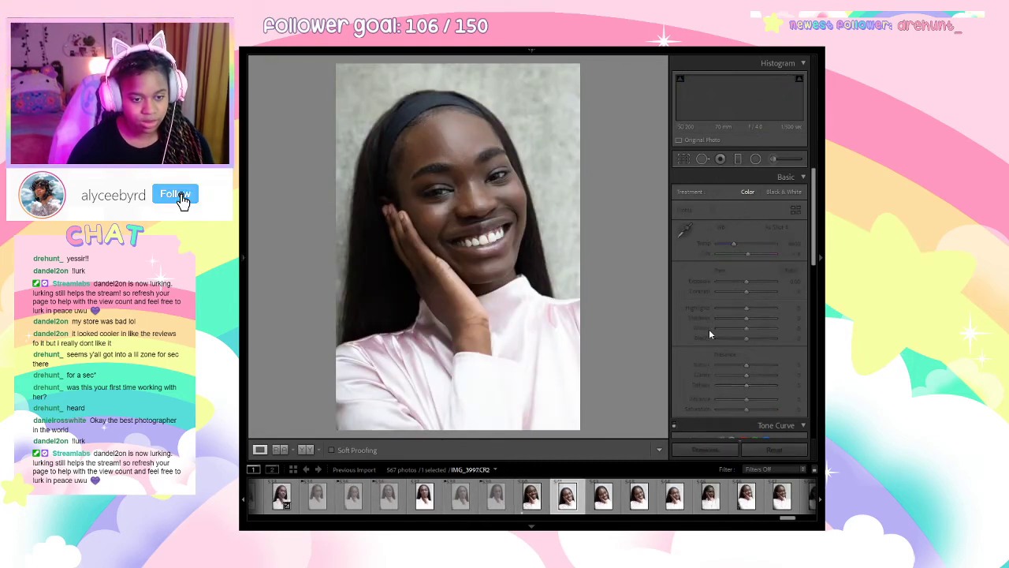
{"action": "key", "text": "Right"}
{"action": "key", "text": "Right"}
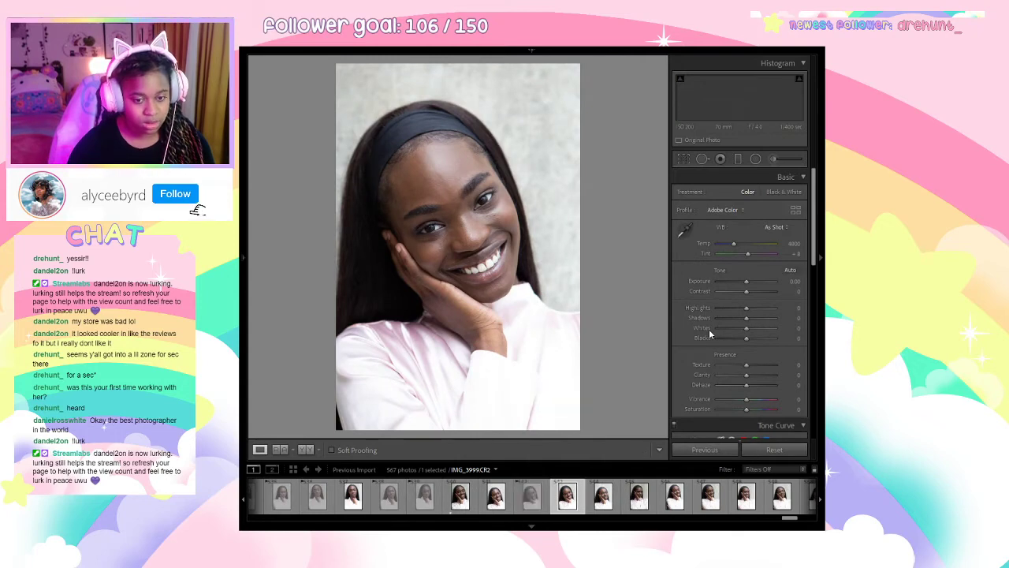
Flag the remaining hand-on-cheek frames IMG_4000.CR2 through IMG_4006.CR2 as rejected and advance to the frame after them.
{"action": "key", "text": "Right"}
{"action": "key", "text": "x"}
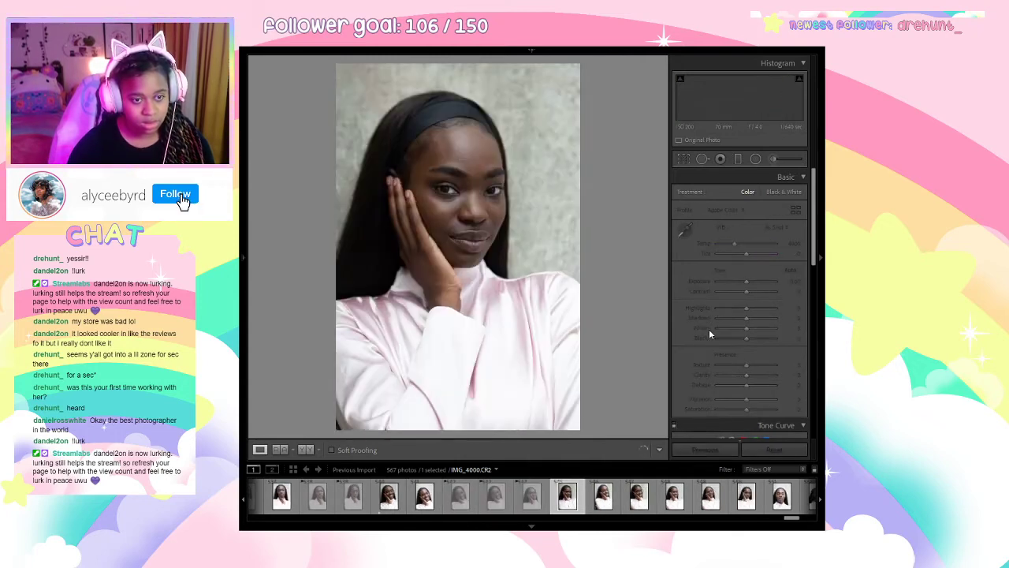
{"action": "key", "text": "Right"}
{"action": "key", "text": "Right"}
{"action": "key", "text": "Right"}
{"action": "key", "text": "Right"}
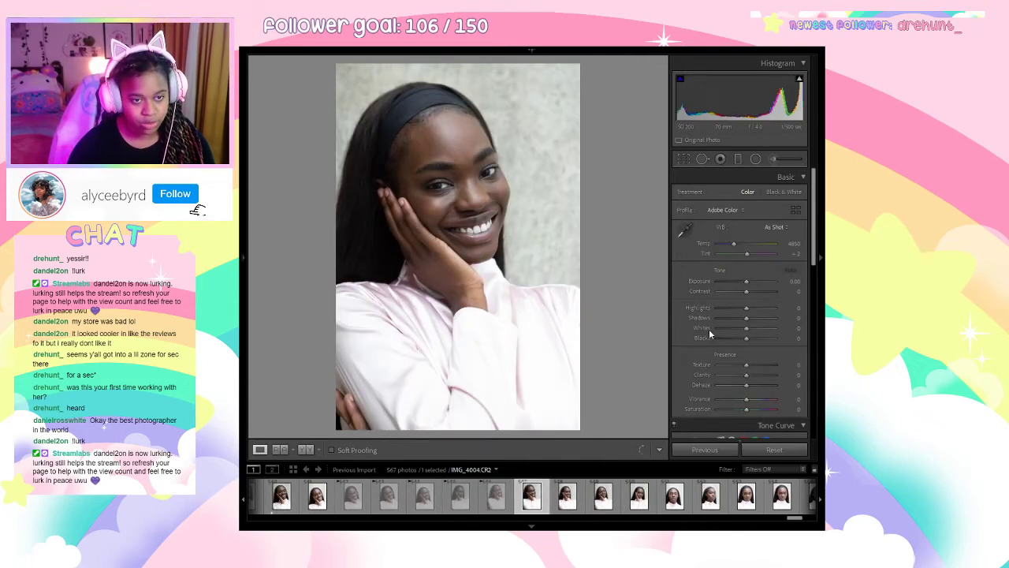
{"action": "key", "text": "Right"}
{"action": "key", "text": "Right"}
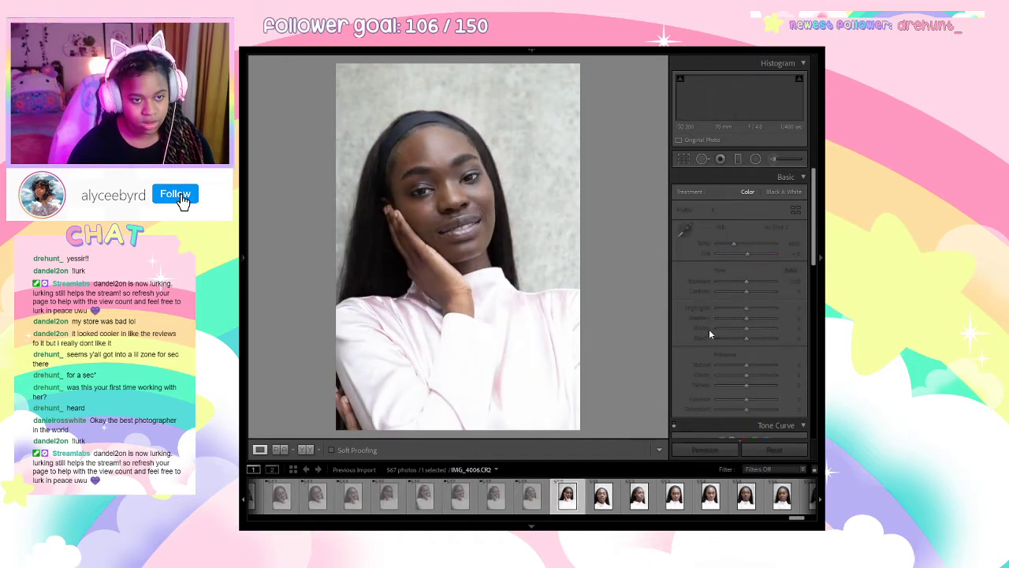
Flag IMG_4007.CR2 through IMG_4011.CR2 as rejected and advance to the front-facing close-up IMG_4012.CR2.
{"action": "key", "text": "Right"}
{"action": "key", "text": "x"}
{"action": "key", "text": "Right"}
{"action": "key", "text": "x"}
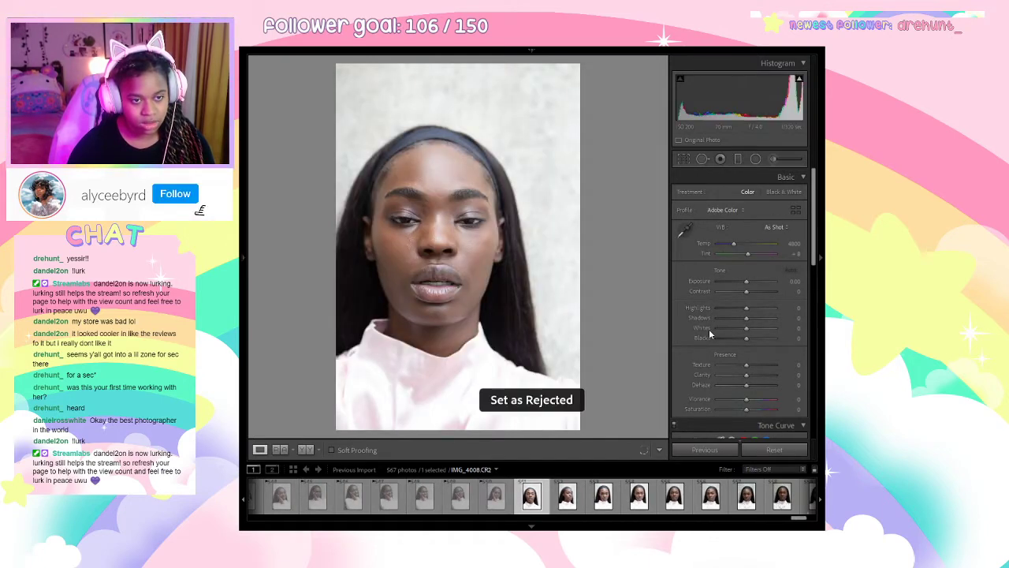
{"action": "key", "text": "Right"}
{"action": "key", "text": "x"}
{"action": "key", "text": "Right"}
{"action": "key", "text": "x"}
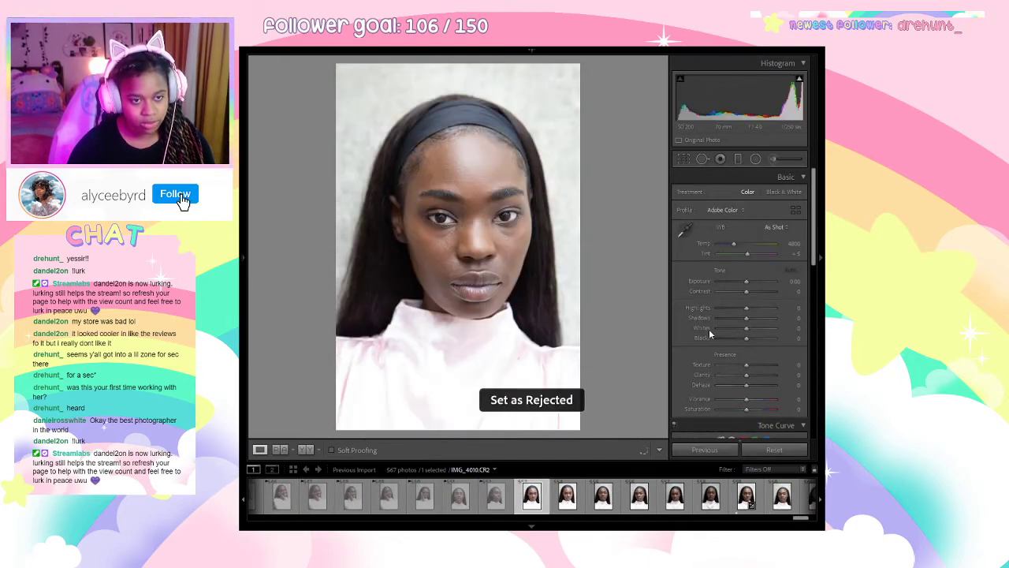
{"action": "key", "text": "Right"}
{"action": "key", "text": "x"}
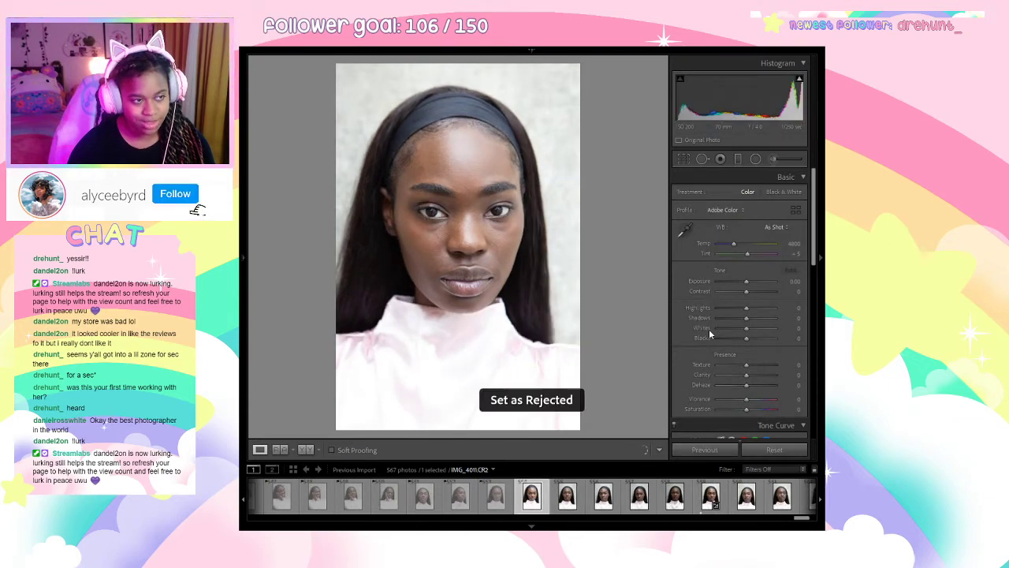
{"action": "key", "text": "Right"}
Reject IMG_4012.CR2, undo that flag, rate the frame one star instead and advance to IMG_4013.CR2.
{"action": "key", "text": "x"}
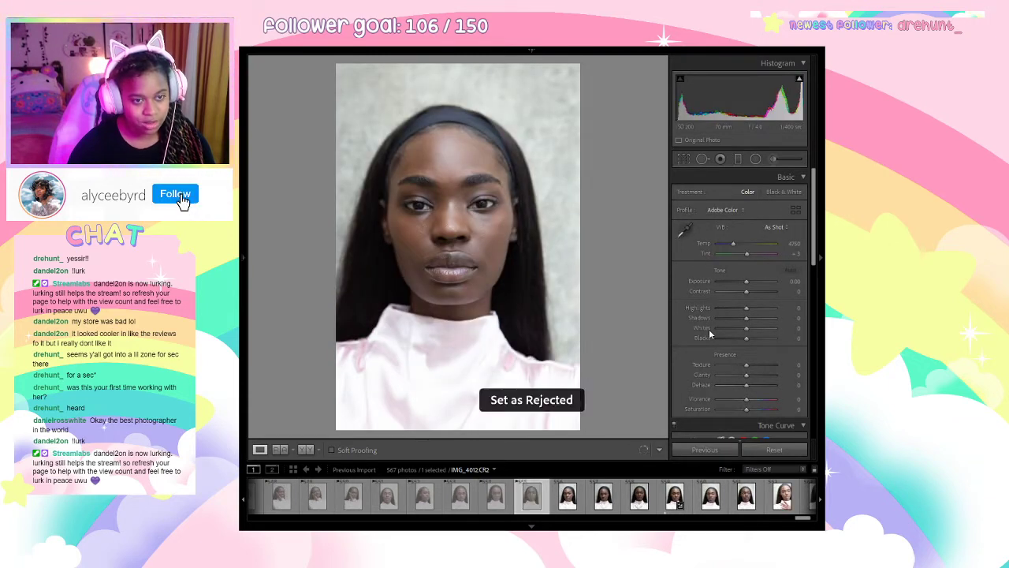
{"action": "key", "text": "ctrl+z"}
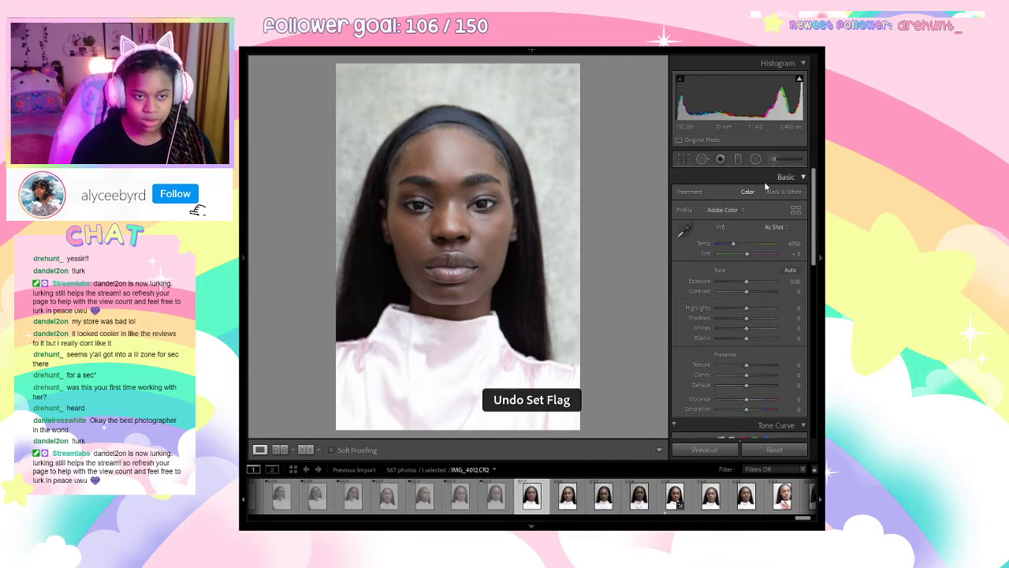
{"action": "key", "text": "1"}
{"action": "key", "text": "Right"}
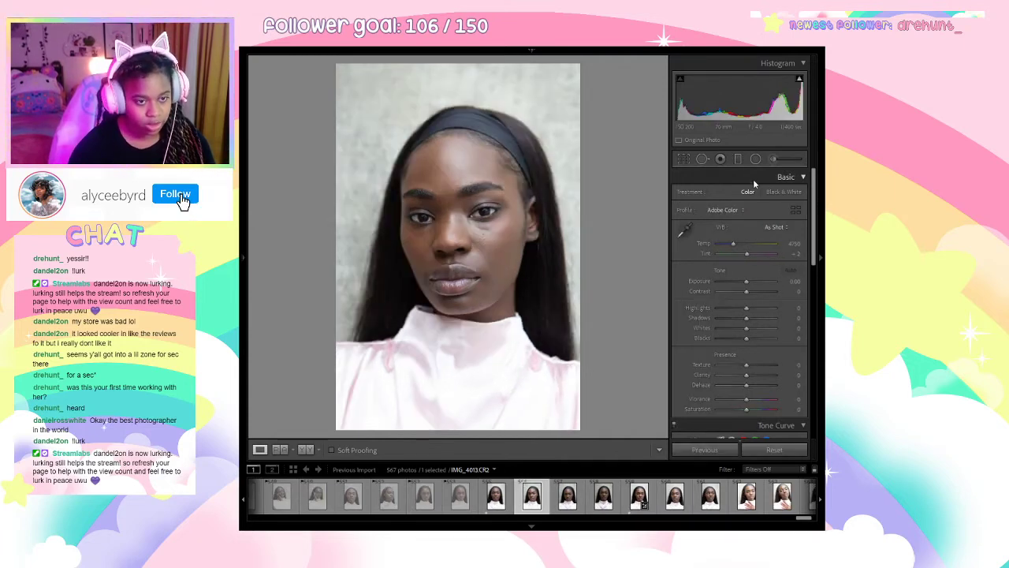
Flag IMG_4013.CR2 through IMG_4015.CR2 as rejected and advance to IMG_4016.CR2.
{"action": "key", "text": "Right"}
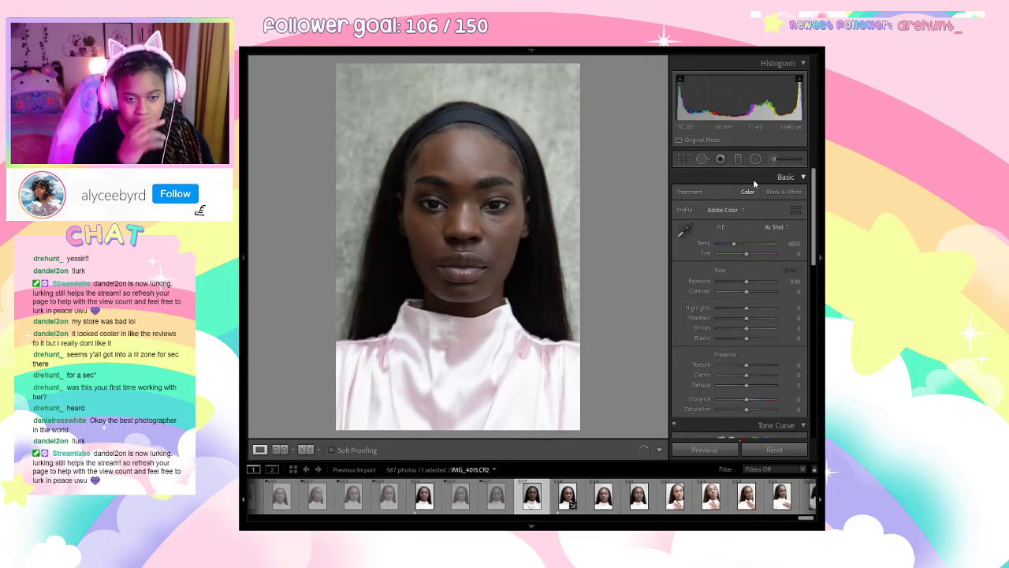
{"action": "key", "text": "x"}
{"action": "key", "text": "Right"}
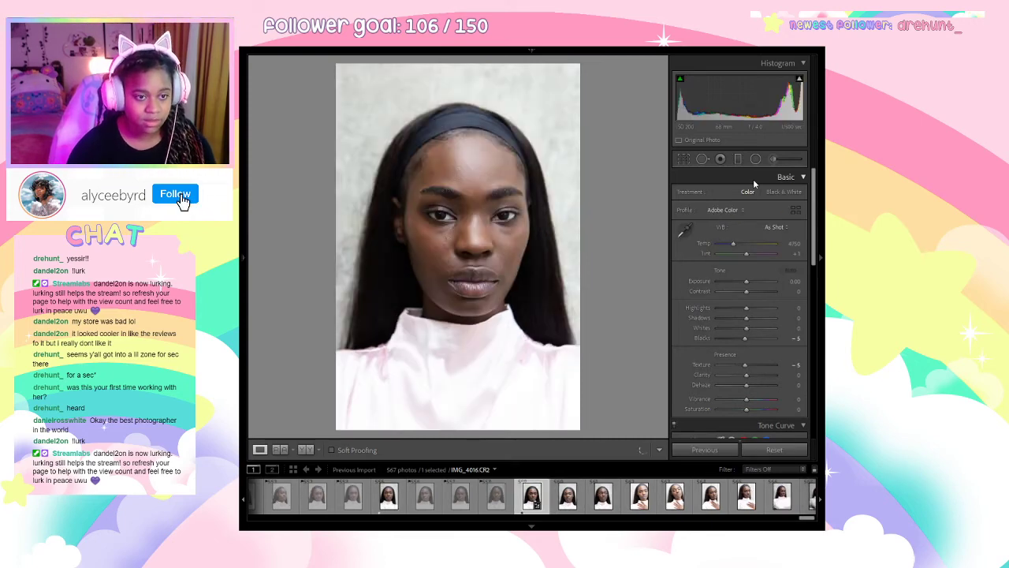
Keep the already edited IMG_4016.CR2, rate IMG_4017.CR2 and IMG_4018.CR2 one star, and advance to the first hand-on-chest frame.
{"action": "key", "text": "Right"}
{"action": "key", "text": "Right"}
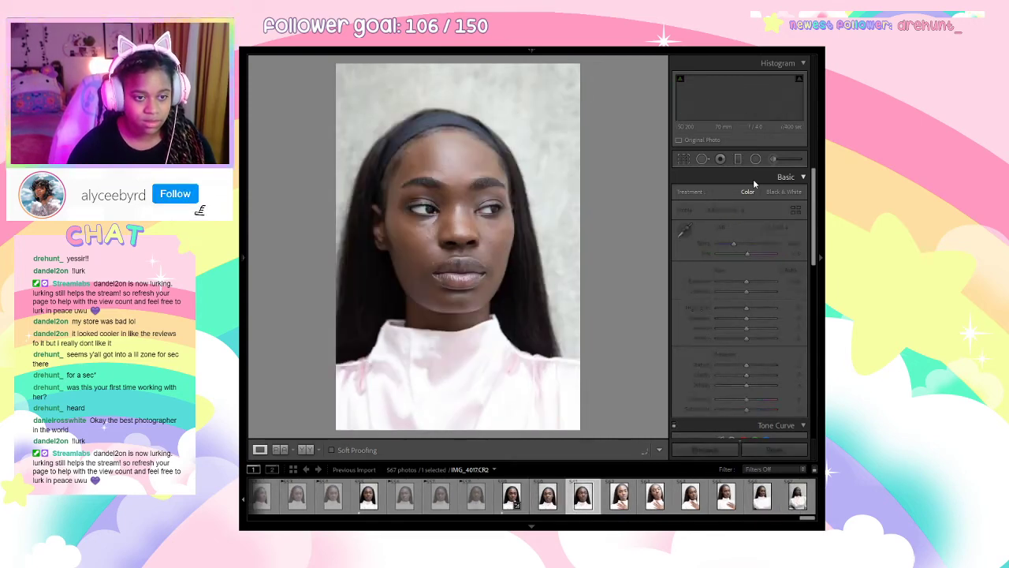
{"action": "key", "text": "1"}
{"action": "key", "text": "Right"}
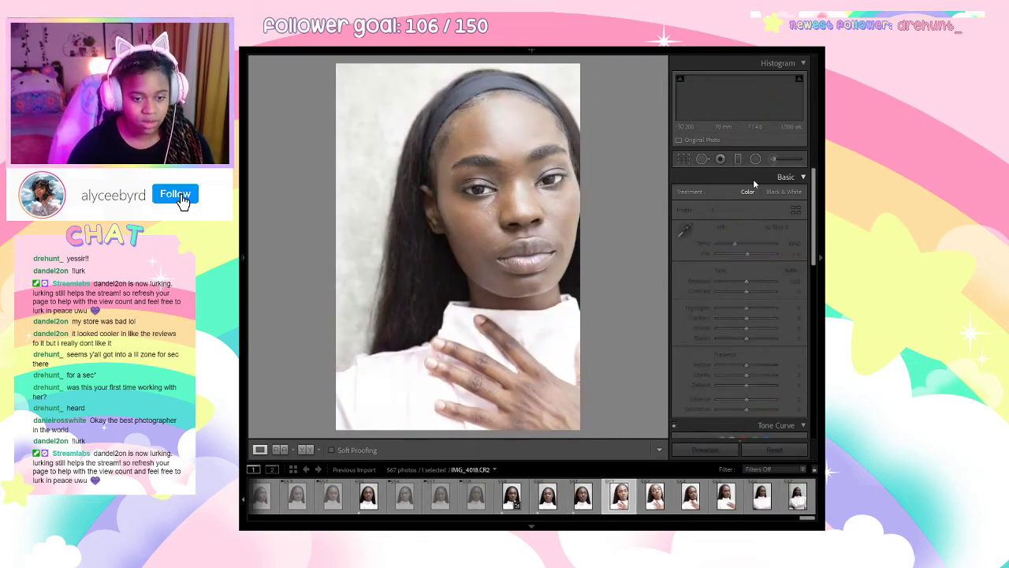
Flag the last frames of the shoot, IMG_4019.CR2 through IMG_4024.CR2, as rejected.
{"action": "key", "text": "x"}
{"action": "key", "text": "Right"}
{"action": "key", "text": "Right"}
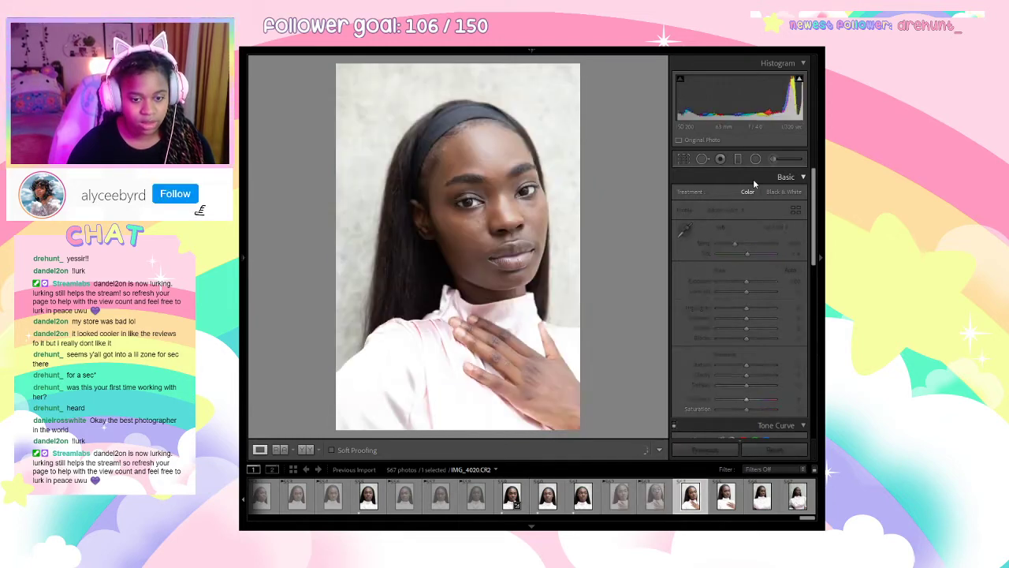
{"action": "key", "text": "x"}
{"action": "key", "text": "Right"}
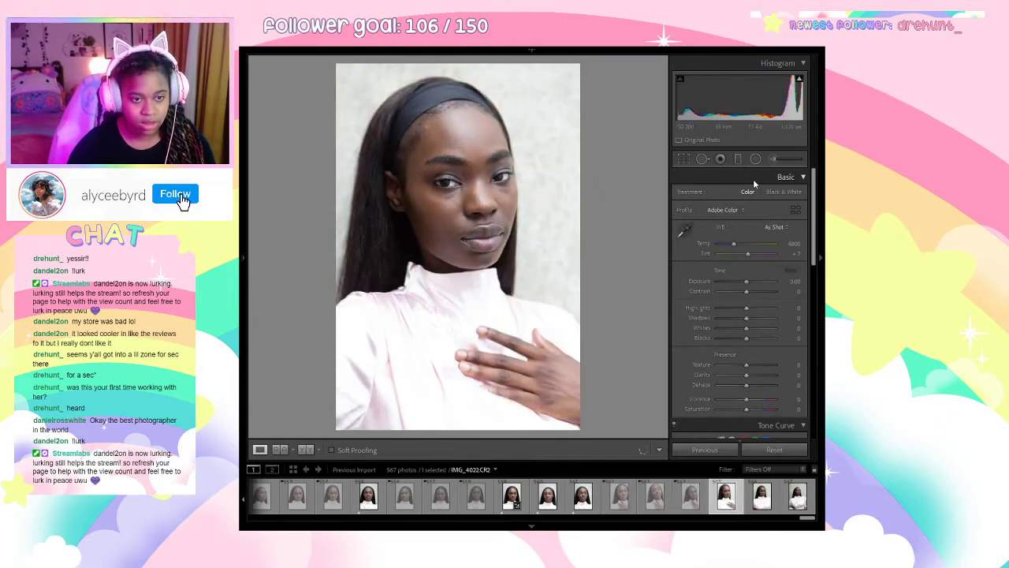
{"action": "key", "text": "Right"}
{"action": "key", "text": "x"}
{"action": "key", "text": "Right"}
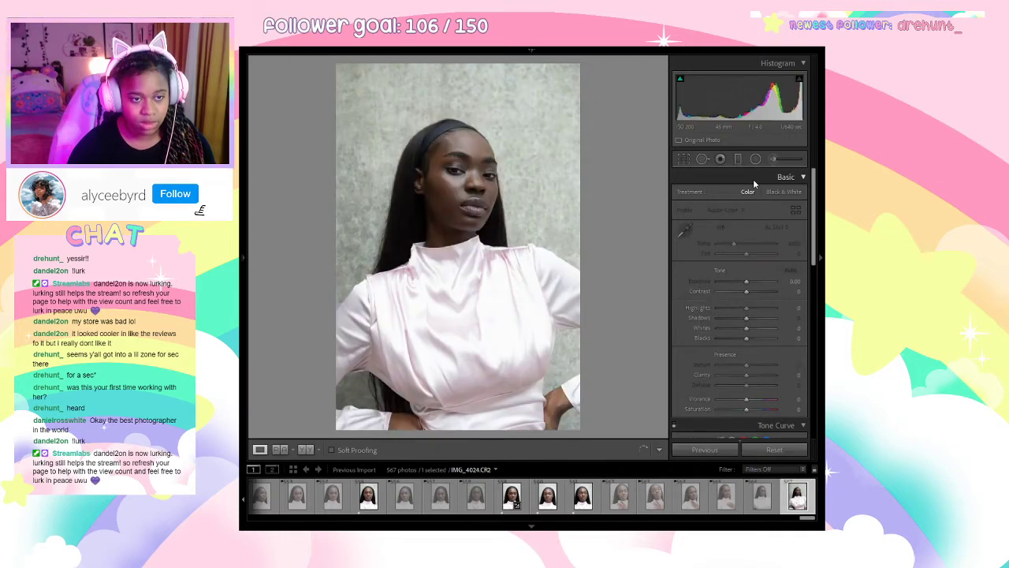
{"action": "key", "text": "x"}
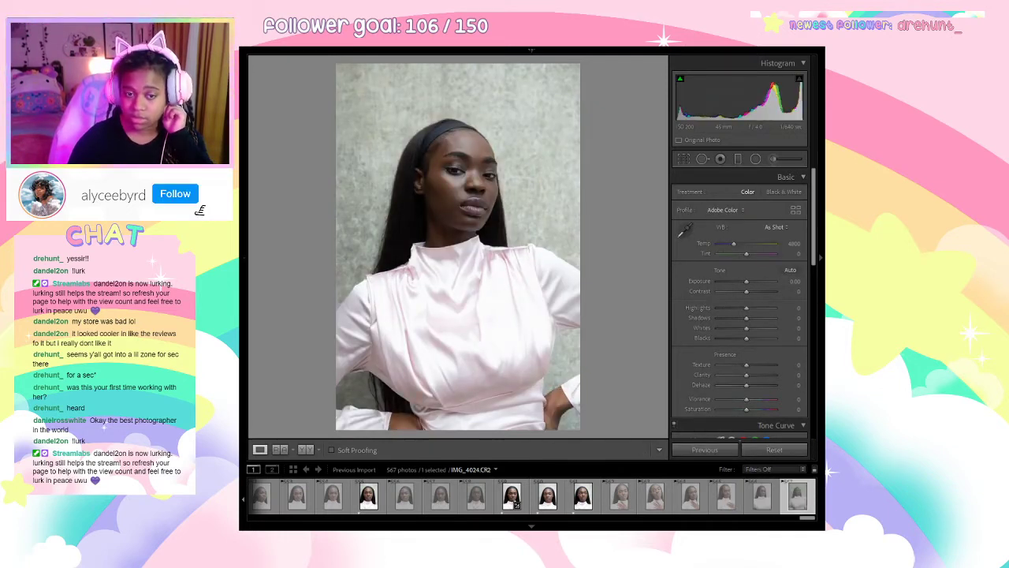
Filter the filmstrip to show only photos rated one star or higher and go back to its beginning.
{"action": "left_click_drag", "start_coordinate": [242, 392], "coordinate": [180, 392]}
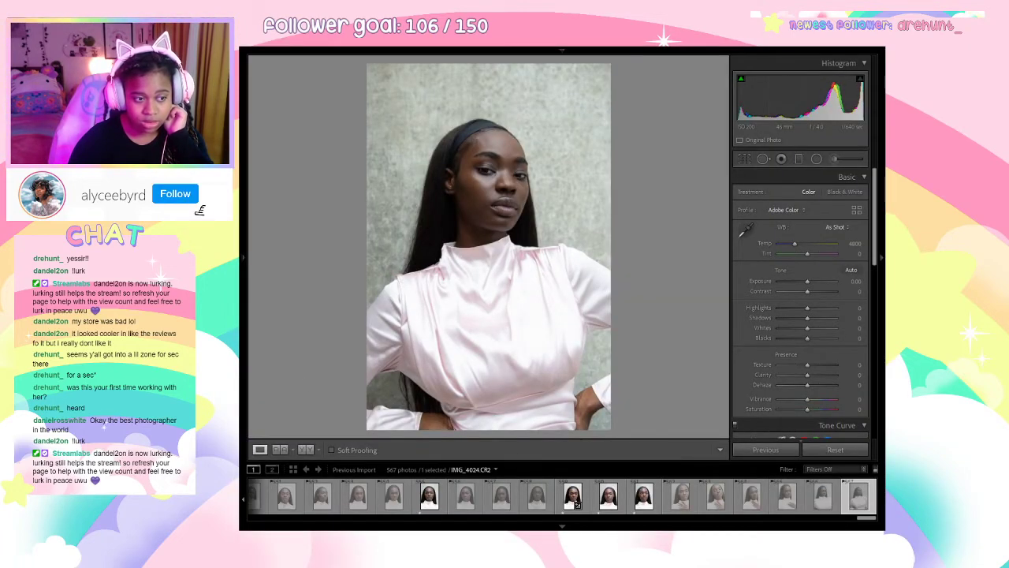
{"action": "left_click", "coordinate": [246, 333]}
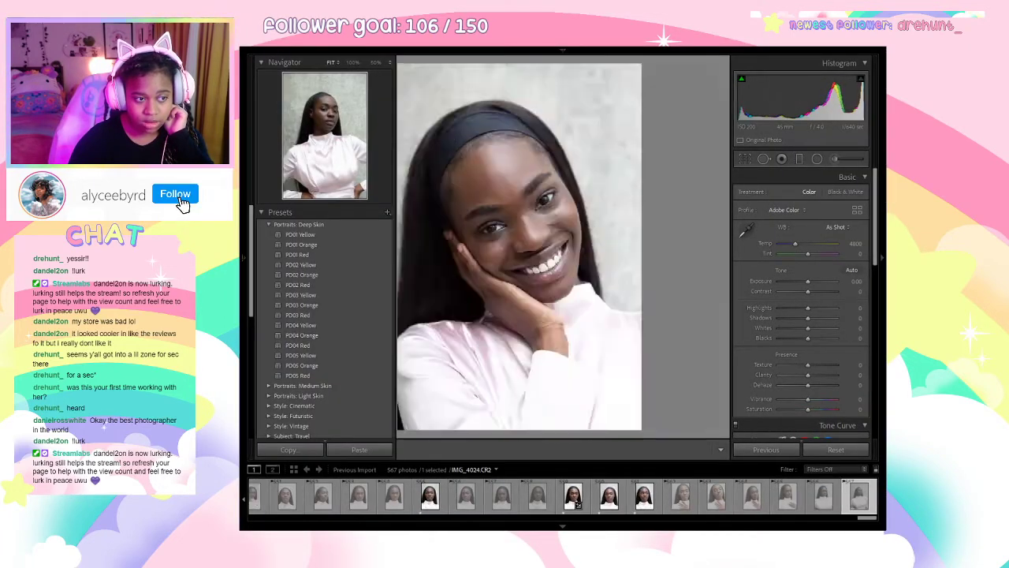
{"action": "left_click_drag", "start_coordinate": [887, 425], "coordinate": [1008, 426]}
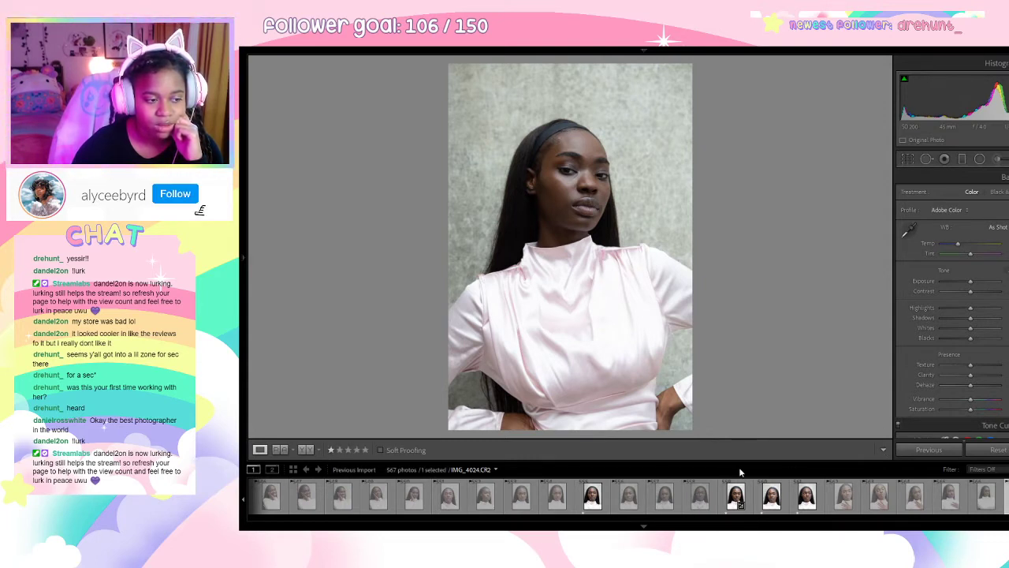
{"action": "left_click", "coordinate": [964, 402]}
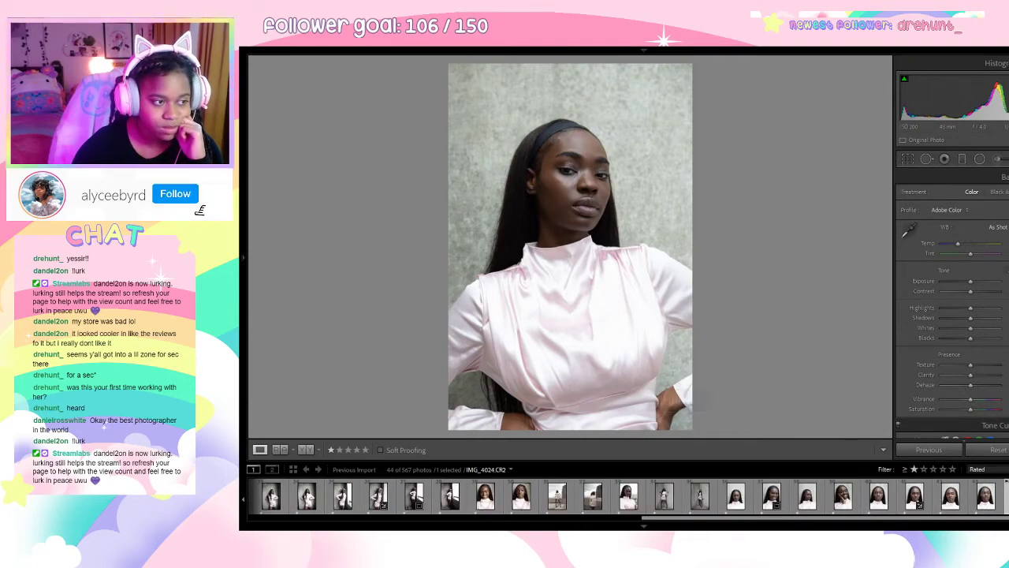
{"action": "mouse_move", "coordinate": [240, 333]}
{"action": "left_mouse_down"}
{"action": "mouse_move", "coordinate": [443, 333]}
{"action": "mouse_move", "coordinate": [245, 332]}
{"action": "left_mouse_up"}
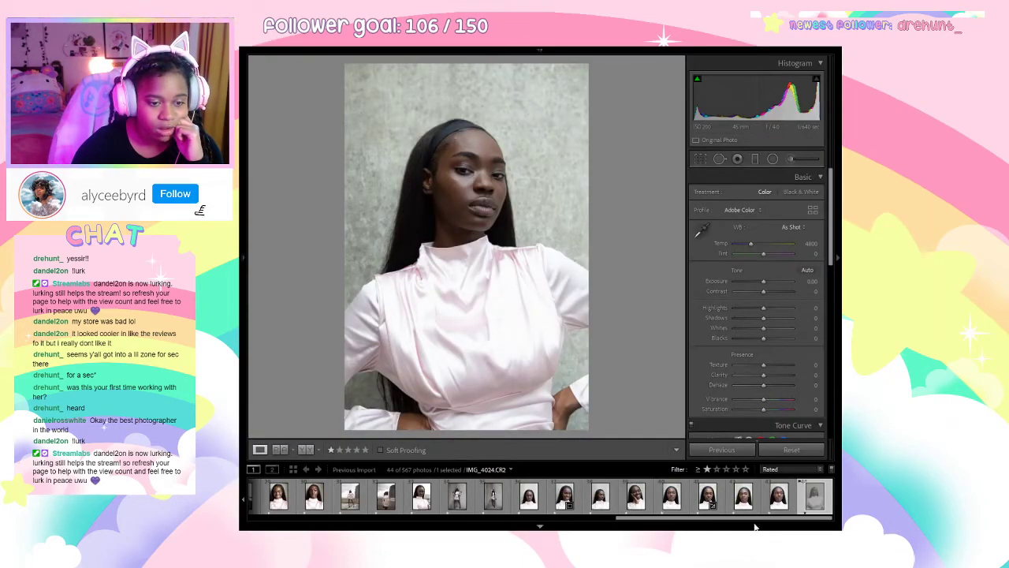
{"action": "left_click_drag", "start_coordinate": [694, 518], "coordinate": [246, 472]}
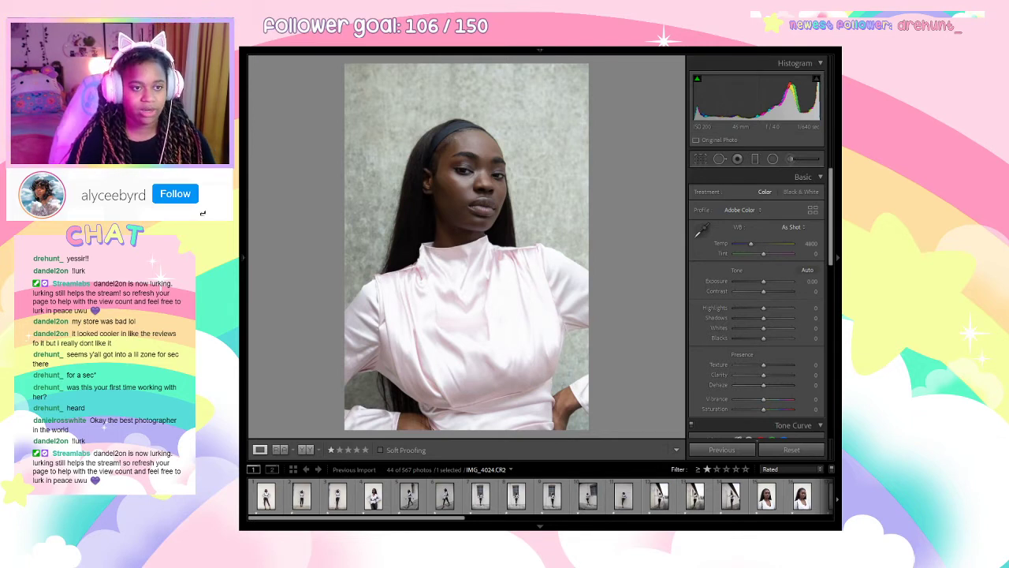
Select the full-length arms-raised frame IMG_3487.CR2 and enable its lens profile corrections, comparing the image with and without them.
{"action": "mouse_move", "coordinate": [243, 304]}
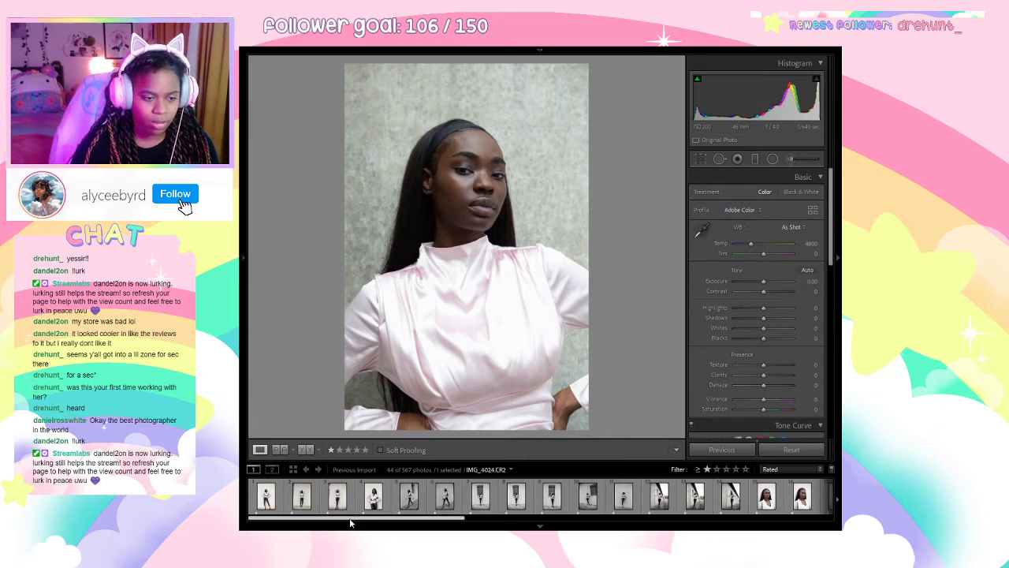
{"action": "left_click", "coordinate": [267, 496]}
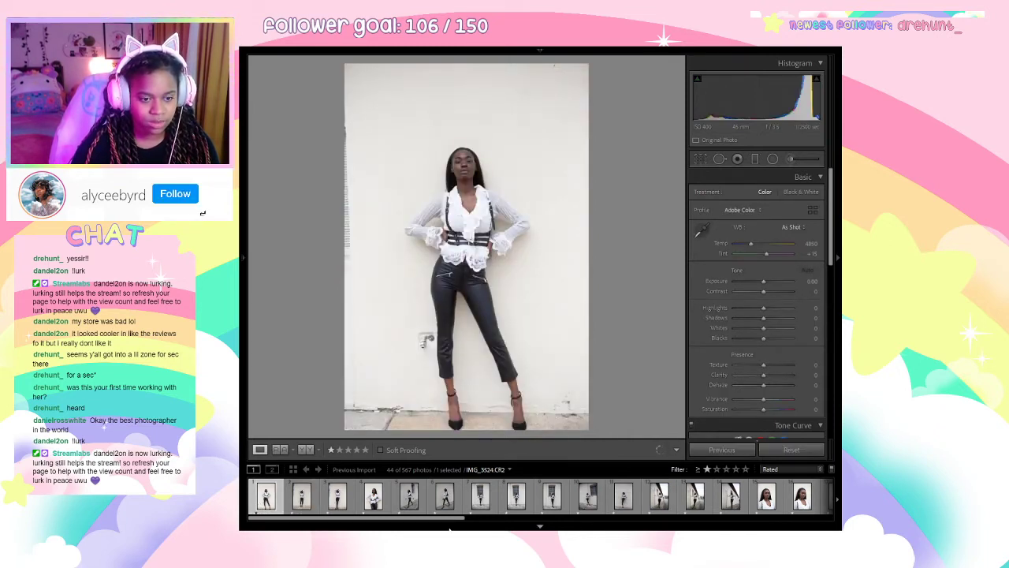
{"action": "left_click", "coordinate": [375, 500]}
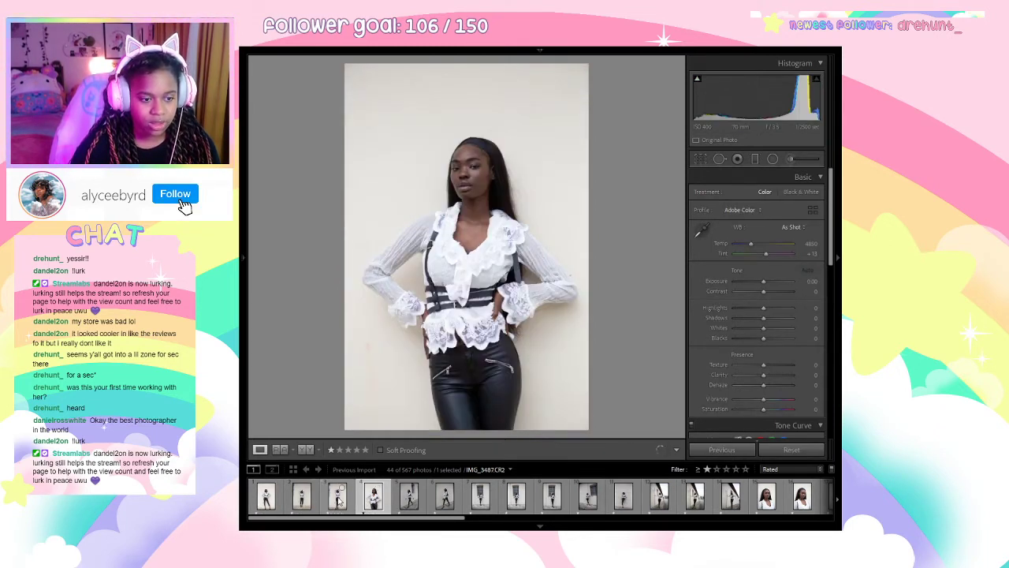
{"action": "left_click", "coordinate": [338, 500]}
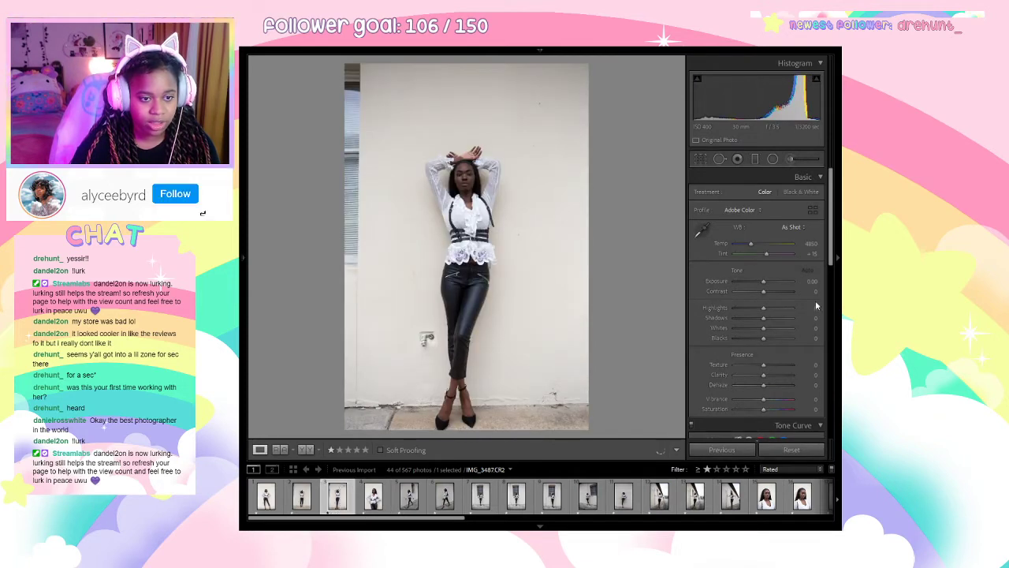
{"action": "scroll", "coordinate": [812, 307], "scroll_direction": "down", "scroll_amount": 5}
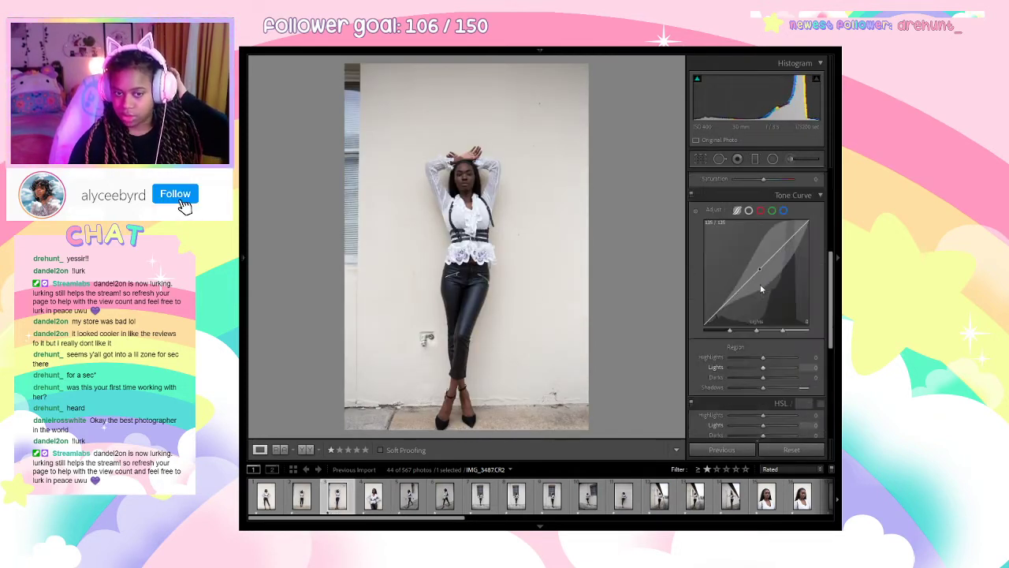
{"action": "scroll", "coordinate": [761, 289], "scroll_direction": "down", "scroll_amount": 3}
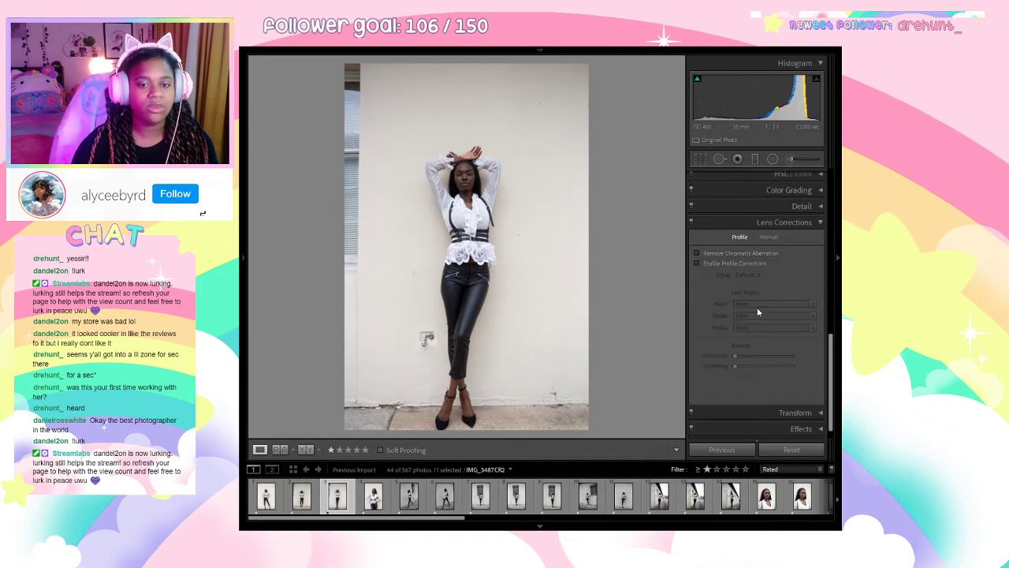
{"action": "scroll", "coordinate": [761, 268], "scroll_direction": "down", "scroll_amount": 2}
{"action": "left_click", "coordinate": [729, 264]}
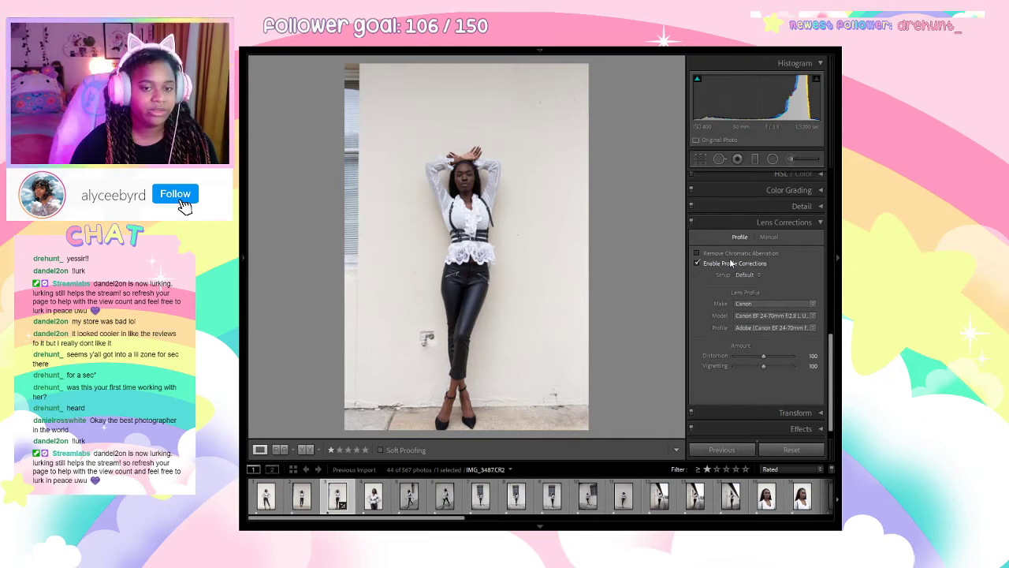
{"action": "left_click", "coordinate": [731, 263]}
{"action": "left_click", "coordinate": [731, 263]}
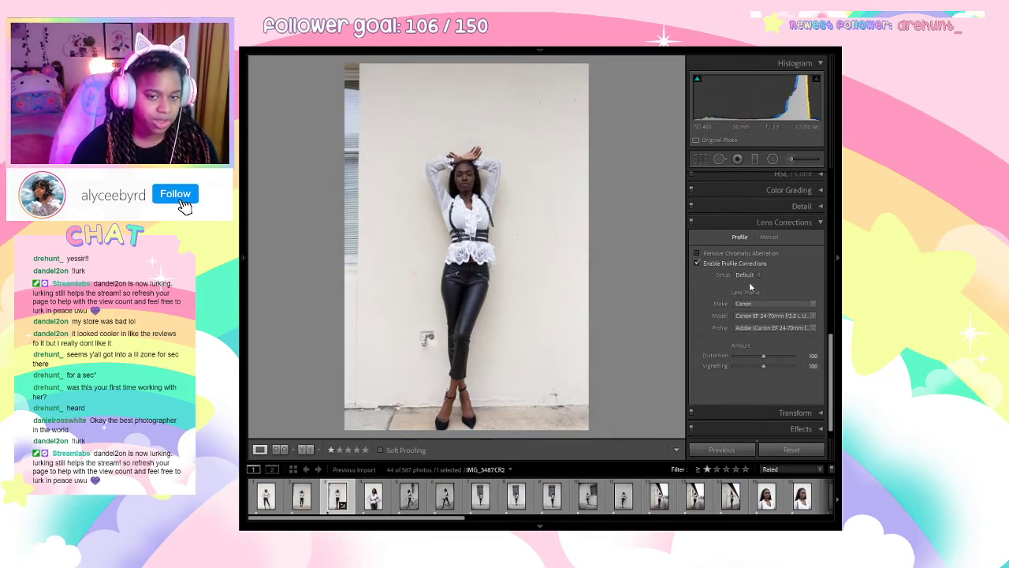
Toggle the lens profile corrections repeatedly to compare distortion and vignetting in IMG_3487.CR2, leaving them enabled.
{"action": "left_click", "coordinate": [732, 263]}
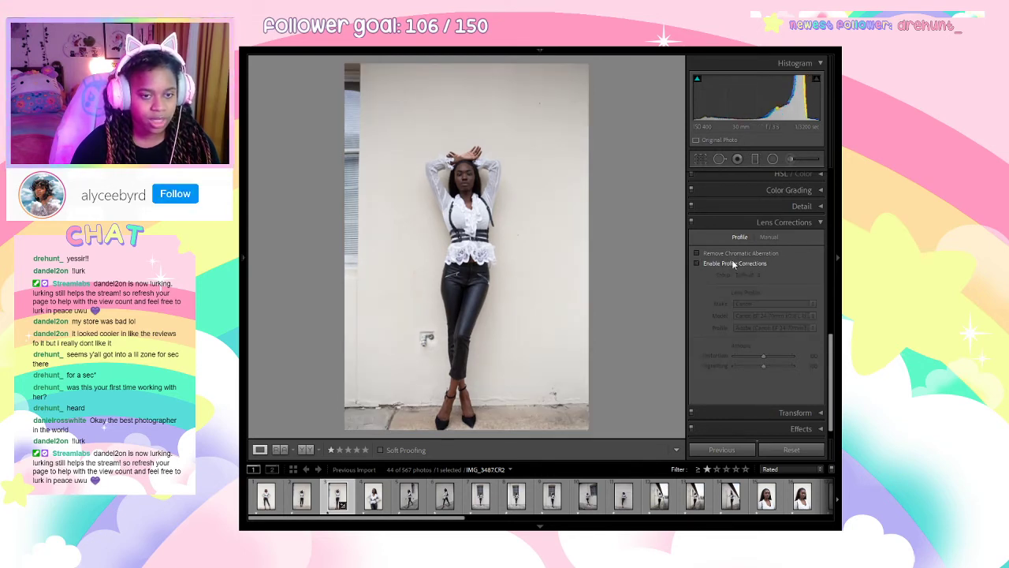
{"action": "left_click", "coordinate": [732, 264]}
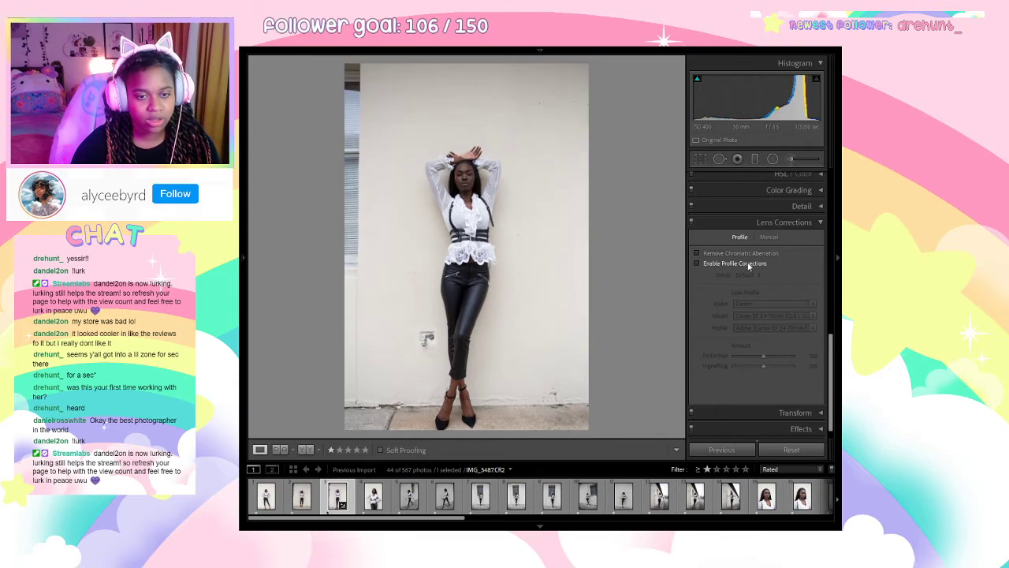
{"action": "left_click", "coordinate": [750, 263]}
{"action": "left_click", "coordinate": [749, 263]}
{"action": "left_click", "coordinate": [748, 263]}
{"action": "left_click", "coordinate": [749, 263]}
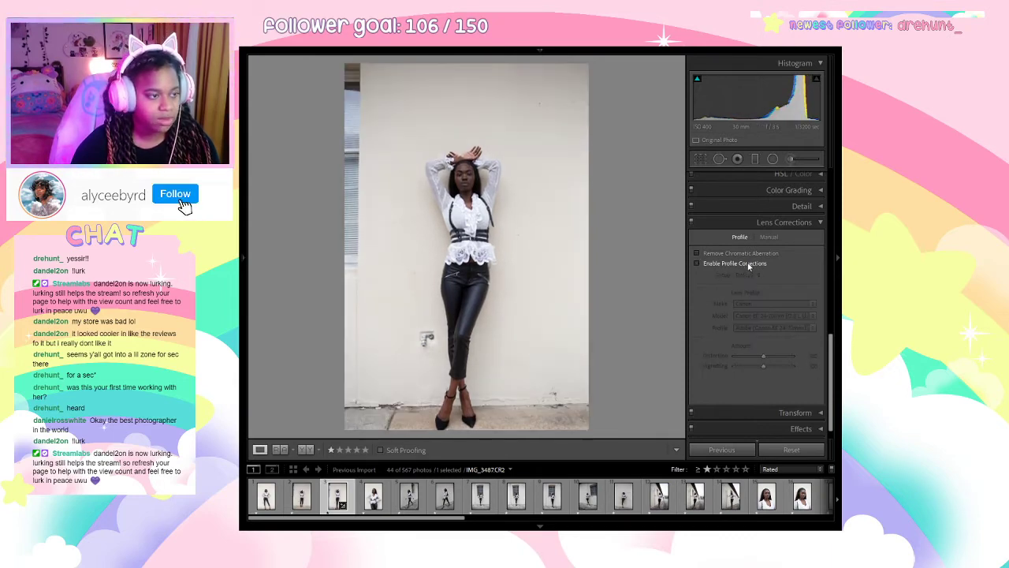
{"action": "left_click", "coordinate": [749, 263]}
{"action": "left_click", "coordinate": [749, 263]}
{"action": "left_click", "coordinate": [751, 265]}
Set the photo's exposure to +0.26, contrast to −12, highlights to −9, whites to −33 and blacks to −9.
{"action": "scroll", "coordinate": [772, 308], "scroll_direction": "up", "scroll_amount": 10}
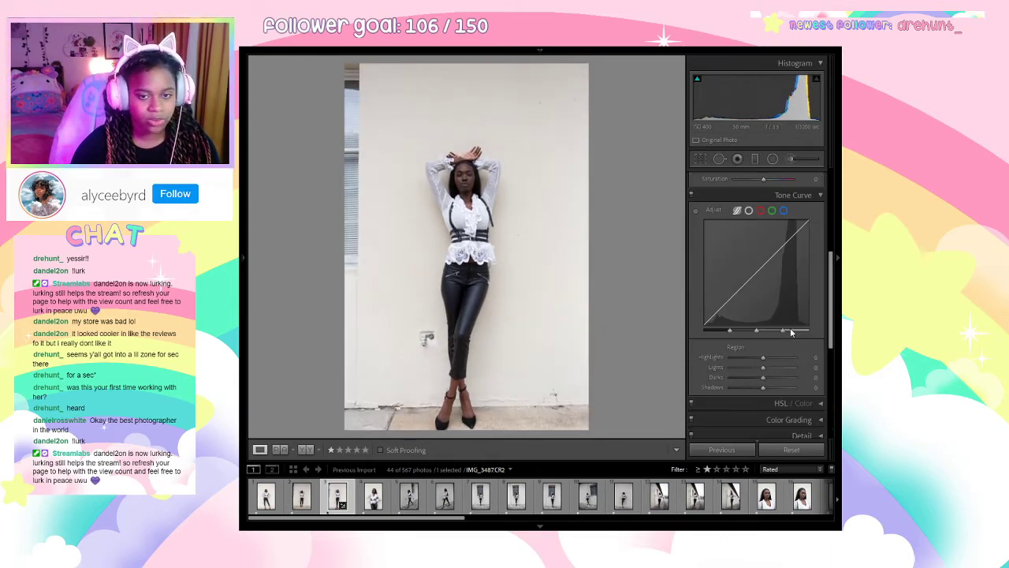
{"action": "left_click_drag", "start_coordinate": [763, 307], "coordinate": [761, 338]}
{"action": "mouse_move", "coordinate": [762, 294]}
{"action": "left_mouse_down"}
{"action": "mouse_move", "coordinate": [773, 290]}
{"action": "mouse_move", "coordinate": [760, 293]}
{"action": "mouse_move", "coordinate": [764, 283]}
{"action": "left_mouse_up"}
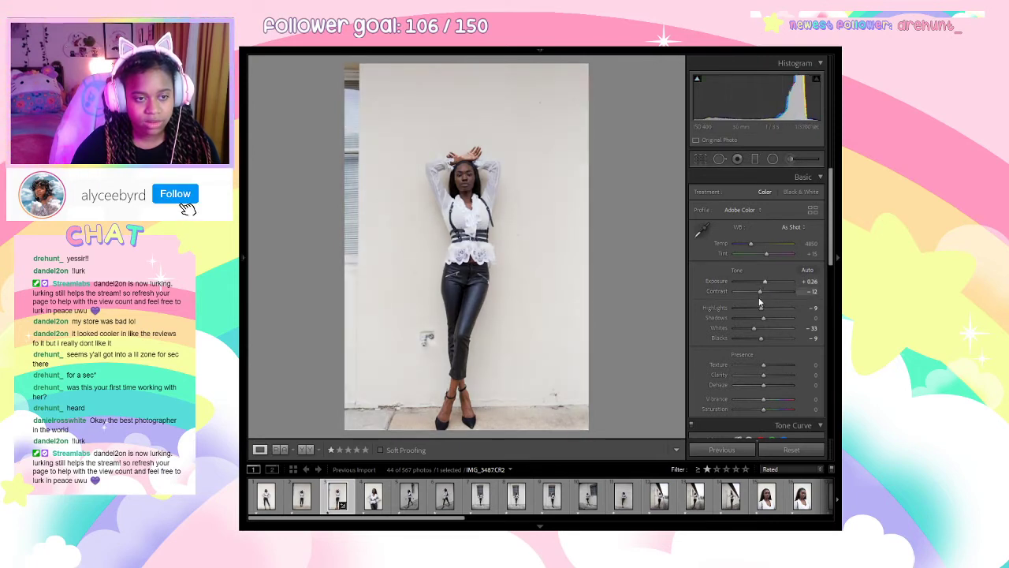
Set texture to +26 and clarity to +22, and inspect the model's face and blouse up close.
{"action": "scroll", "coordinate": [771, 359], "scroll_direction": "down", "scroll_amount": 2}
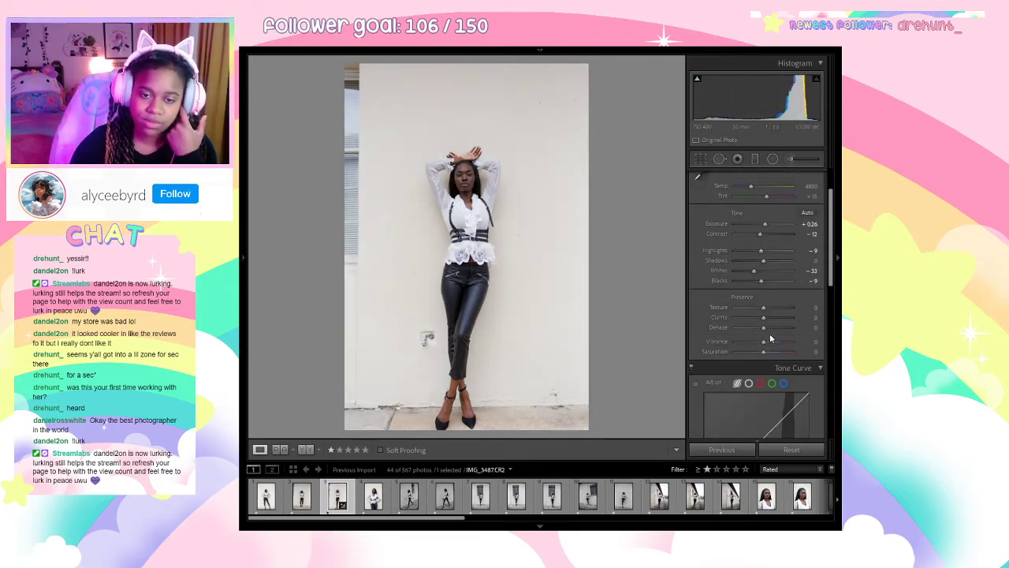
{"action": "scroll", "coordinate": [773, 303], "scroll_direction": "down", "scroll_amount": 2}
{"action": "scroll", "coordinate": [776, 309], "scroll_direction": "up", "scroll_amount": 2}
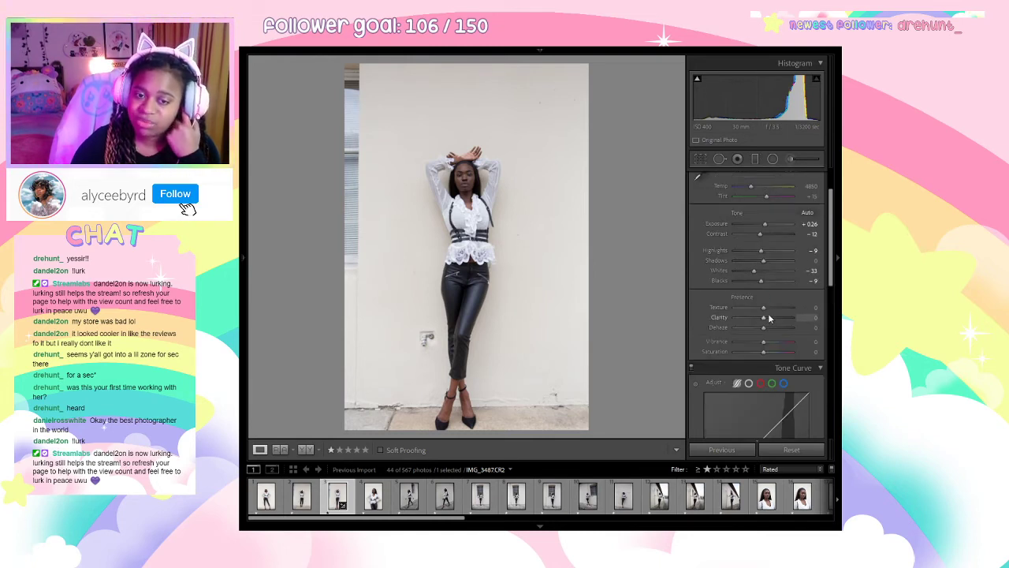
{"action": "left_click", "coordinate": [769, 309]}
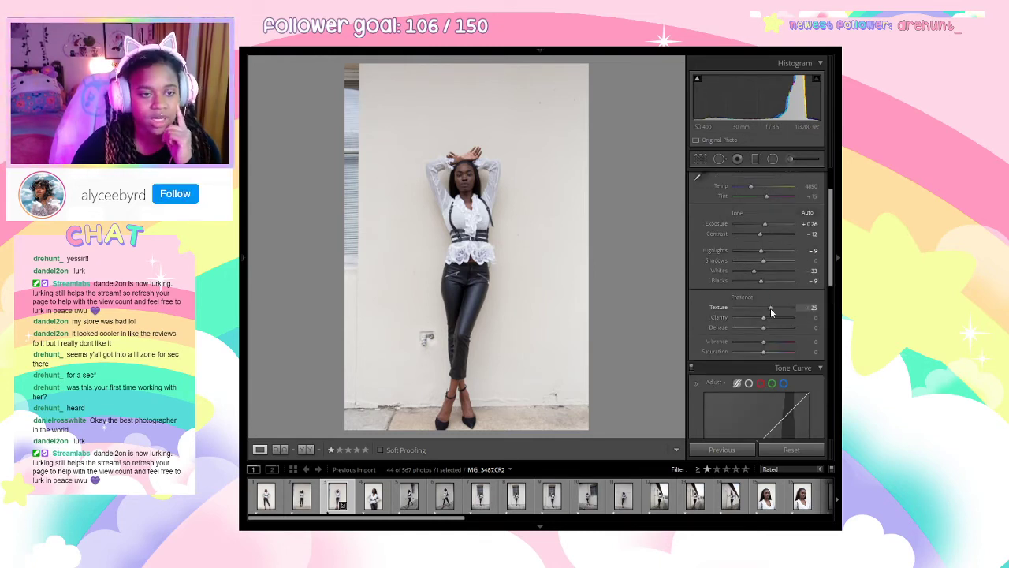
{"action": "left_click", "coordinate": [772, 317]}
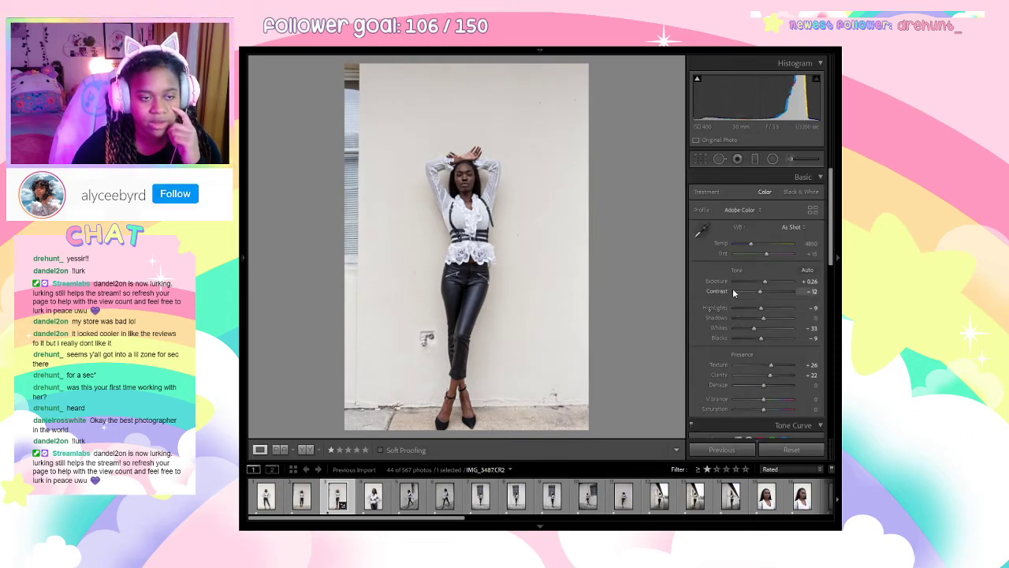
{"action": "scroll", "coordinate": [733, 288], "scroll_direction": "up", "scroll_amount": 2}
{"action": "left_click", "coordinate": [488, 177]}
{"action": "left_click_drag", "start_coordinate": [466, 193], "coordinate": [697, 202]}
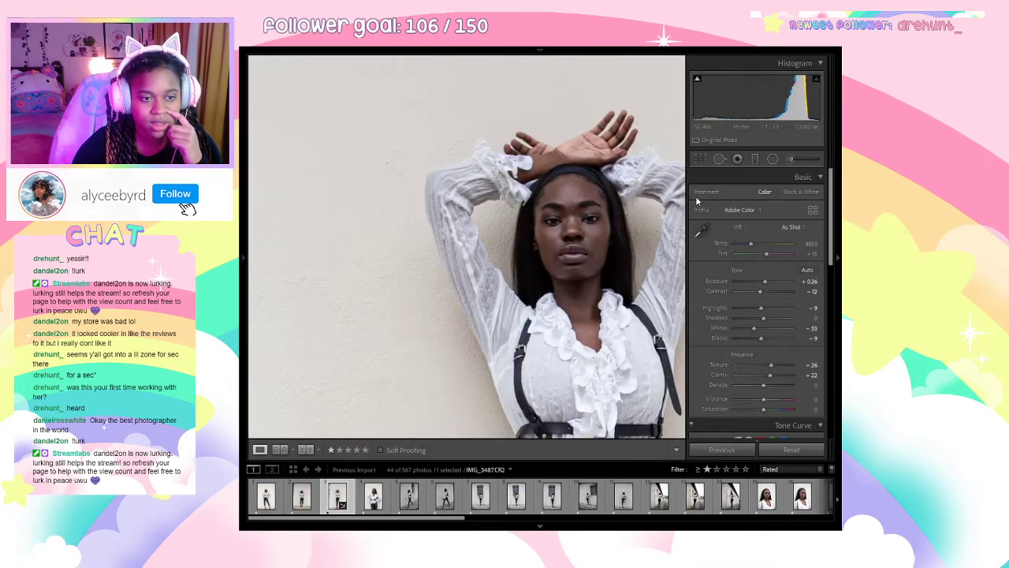
{"action": "left_click", "coordinate": [601, 249]}
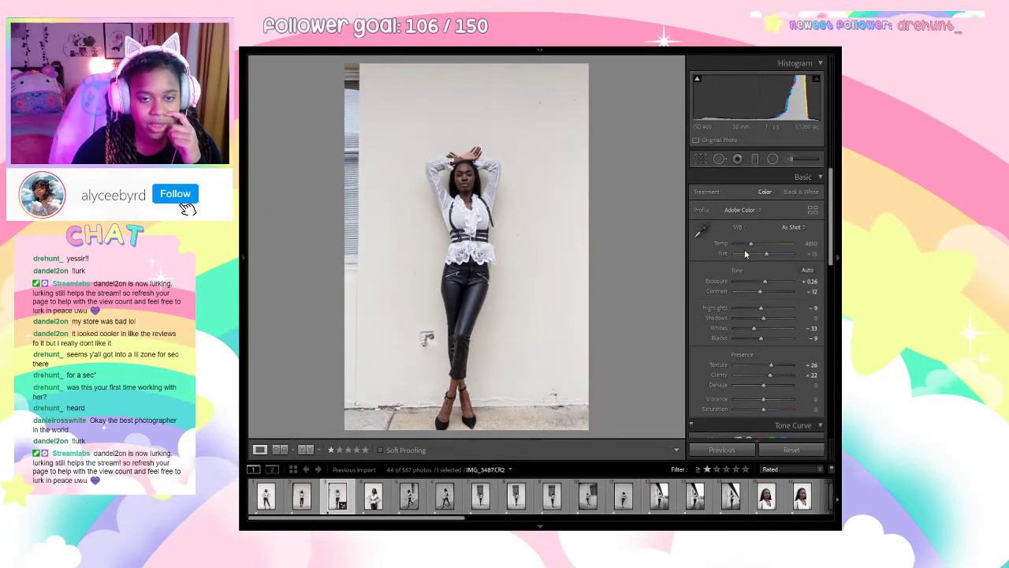
Warm the white balance to a temperature of 5309 with tint +13, and check the skin tones up close.
{"action": "left_click_drag", "start_coordinate": [751, 246], "coordinate": [755, 248]}
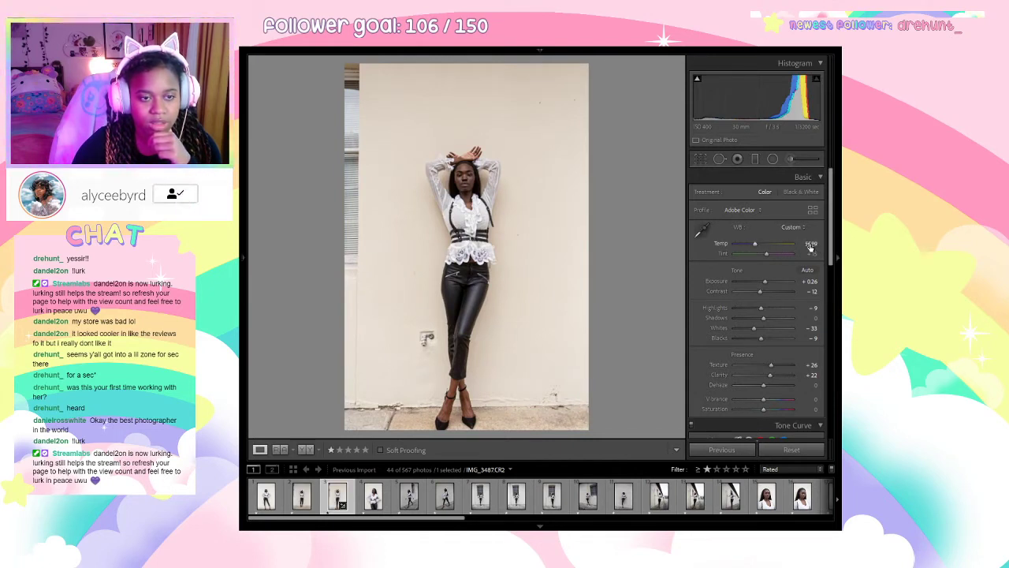
{"action": "left_click_drag", "start_coordinate": [810, 247], "coordinate": [806, 246]}
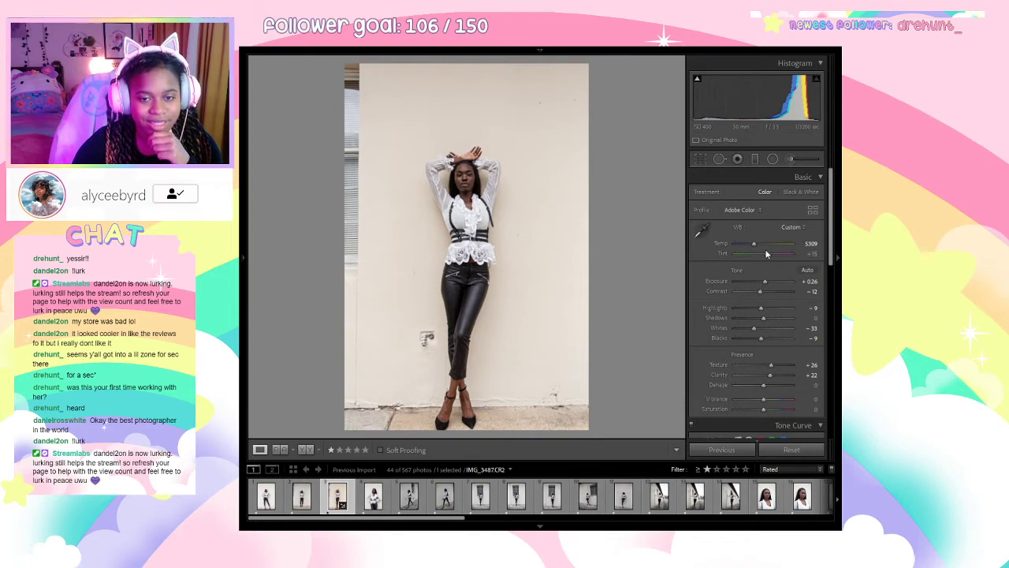
{"action": "left_click_drag", "start_coordinate": [766, 254], "coordinate": [765, 255]}
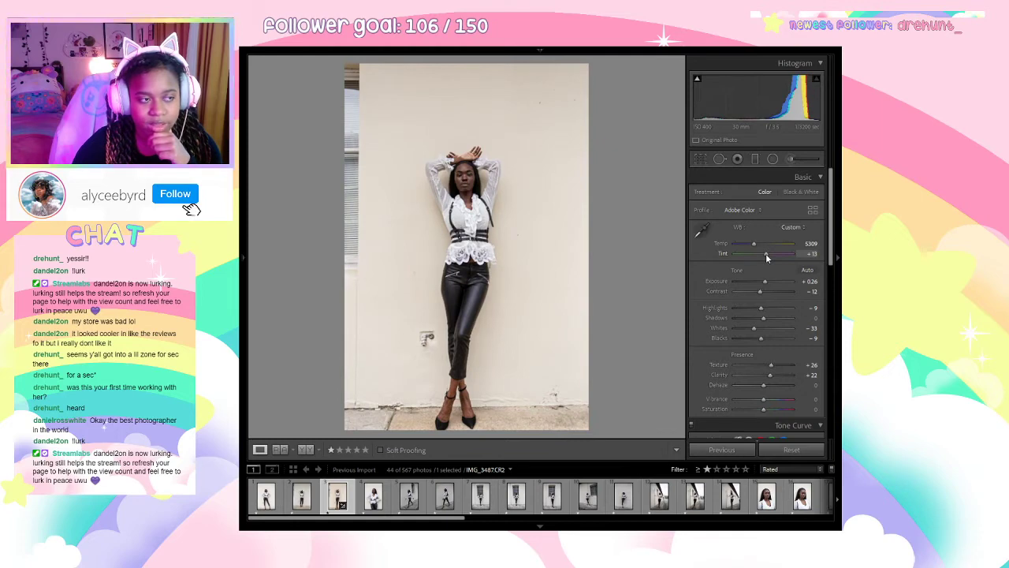
{"action": "left_click", "coordinate": [492, 214]}
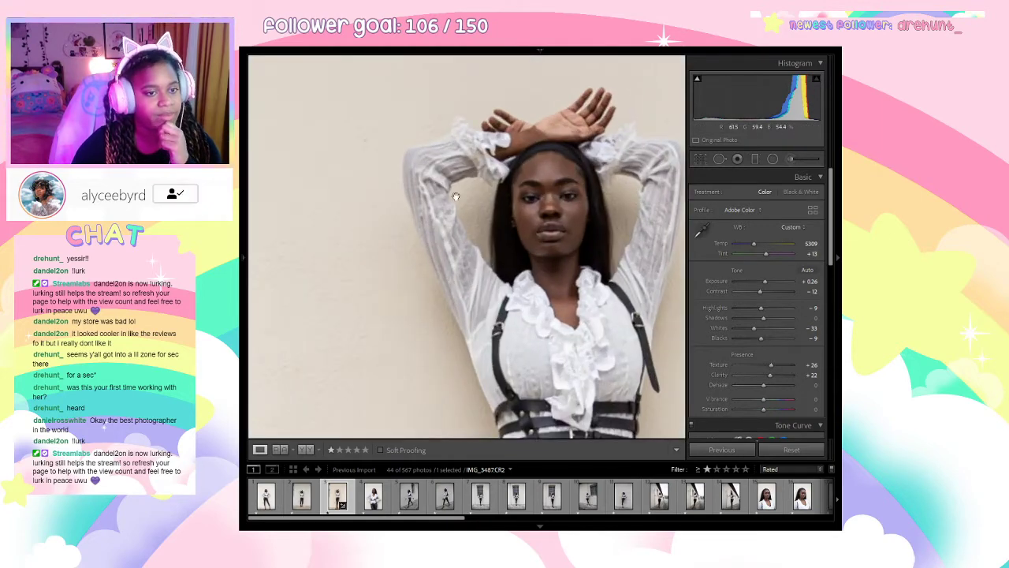
{"action": "left_click_drag", "start_coordinate": [659, 253], "coordinate": [615, 235]}
{"action": "left_click", "coordinate": [612, 235]}
Expand the HSL controls and calibrate Red Primary to hue −2, saturation +2 and Green Primary to hue +19, saturation −18.
{"action": "scroll", "coordinate": [782, 328], "scroll_direction": "down", "scroll_amount": 15}
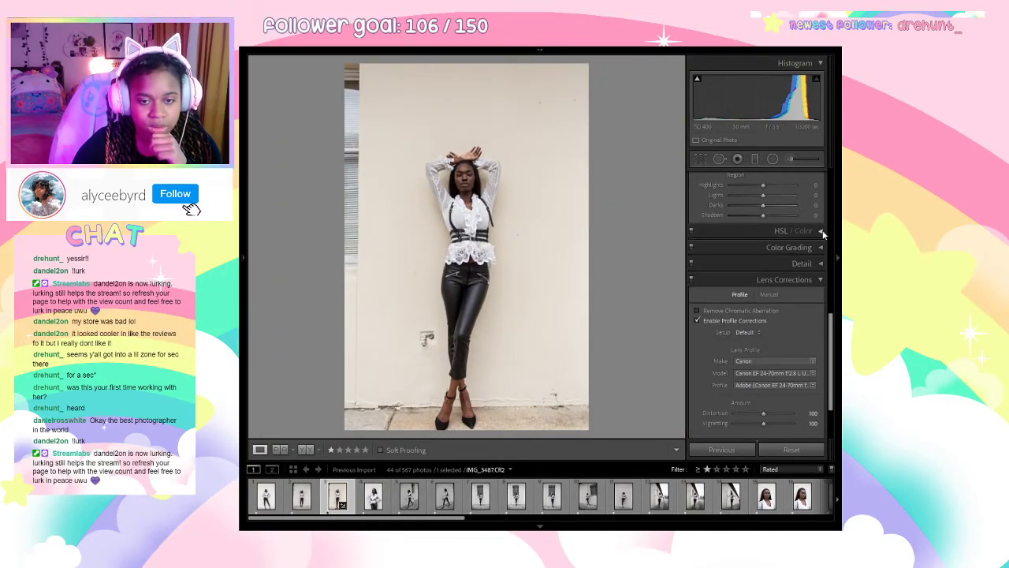
{"action": "left_click", "coordinate": [823, 231]}
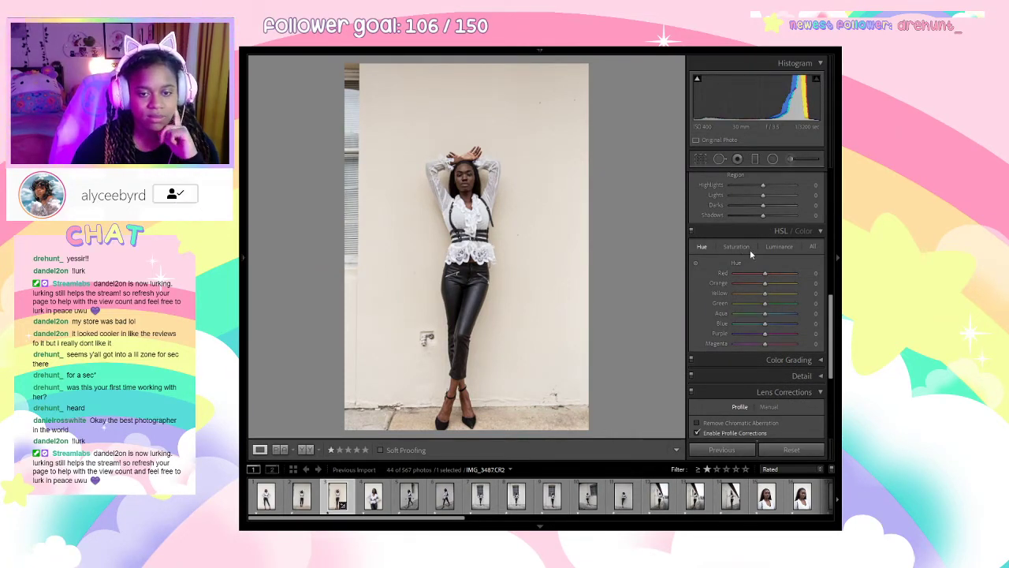
{"action": "scroll", "coordinate": [750, 251], "scroll_direction": "down", "scroll_amount": 3}
{"action": "scroll", "coordinate": [750, 241], "scroll_direction": "up", "scroll_amount": 5}
{"action": "scroll", "coordinate": [774, 314], "scroll_direction": "down", "scroll_amount": 2}
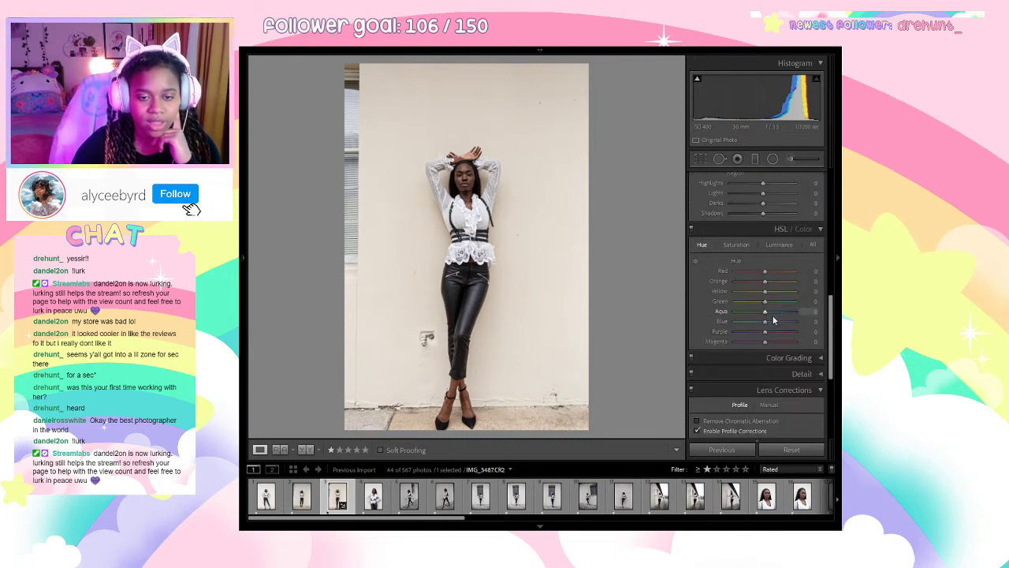
{"action": "scroll", "coordinate": [773, 320], "scroll_direction": "down", "scroll_amount": 4}
{"action": "scroll", "coordinate": [794, 281], "scroll_direction": "down", "scroll_amount": 3}
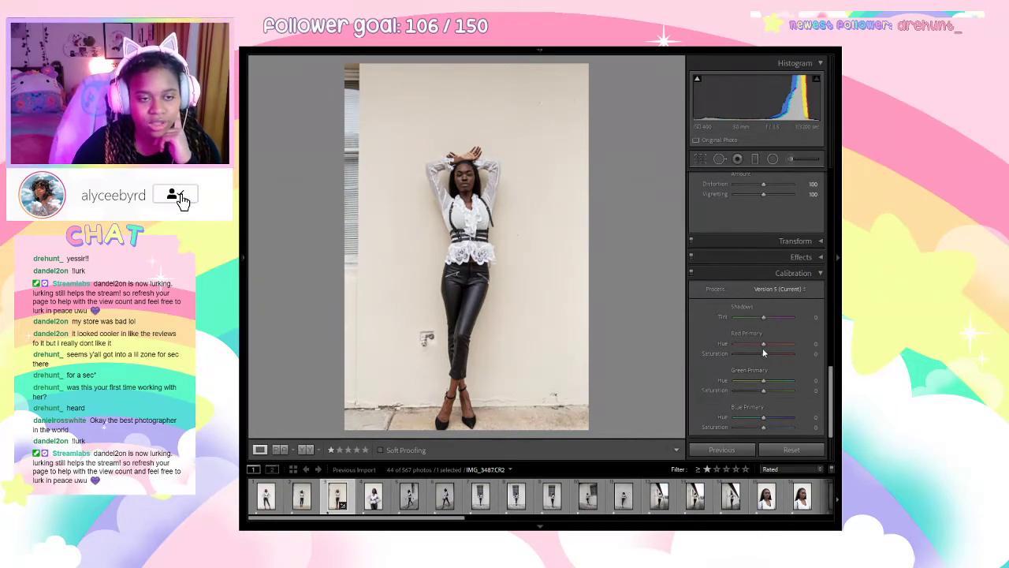
{"action": "left_click_drag", "start_coordinate": [763, 346], "coordinate": [759, 391]}
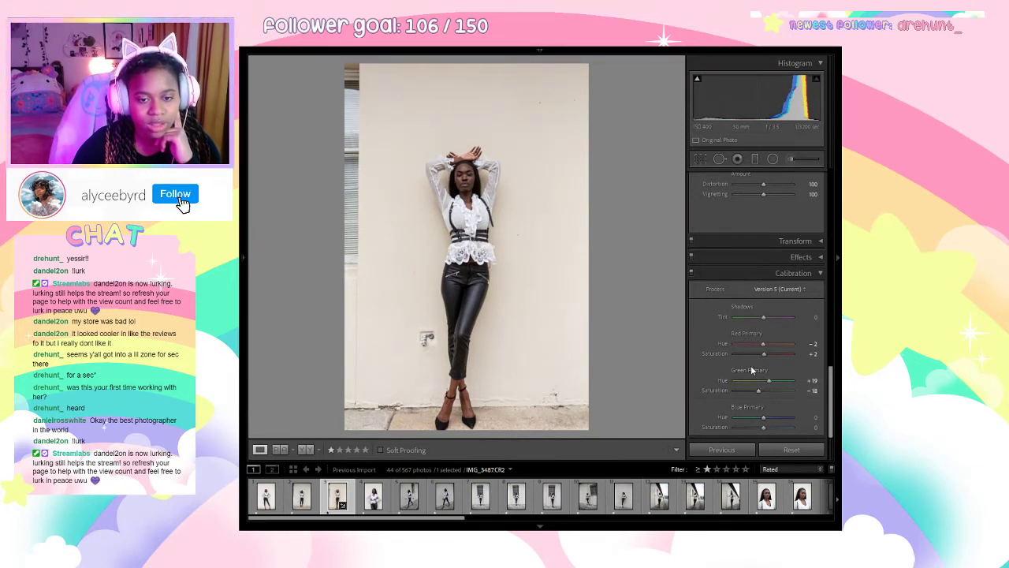
Calibrate Blue Primary to hue −7 and saturation +19, judging the skin tones in a close-up view.
{"action": "left_click", "coordinate": [779, 416]}
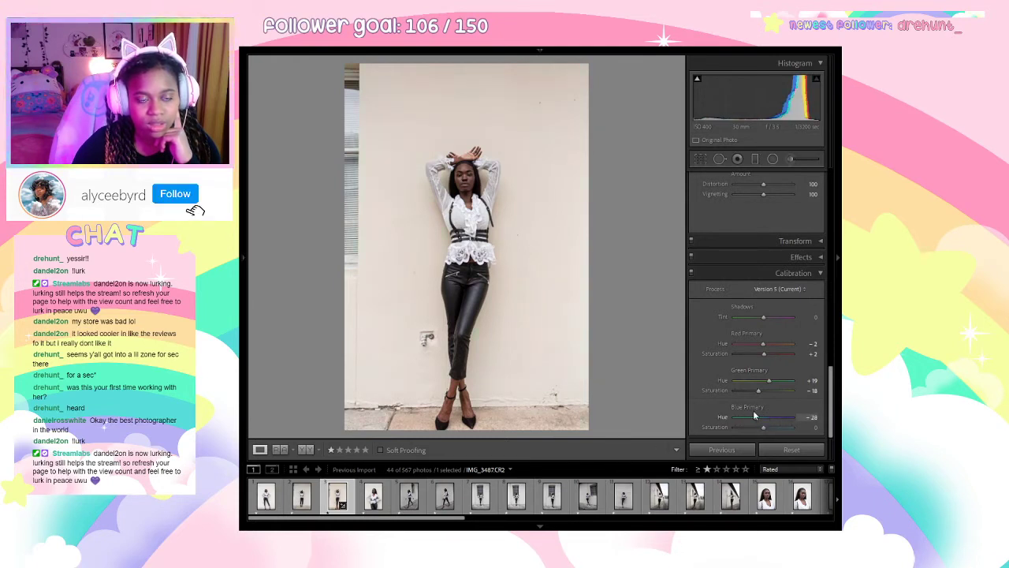
{"action": "left_click_drag", "start_coordinate": [762, 408], "coordinate": [784, 430]}
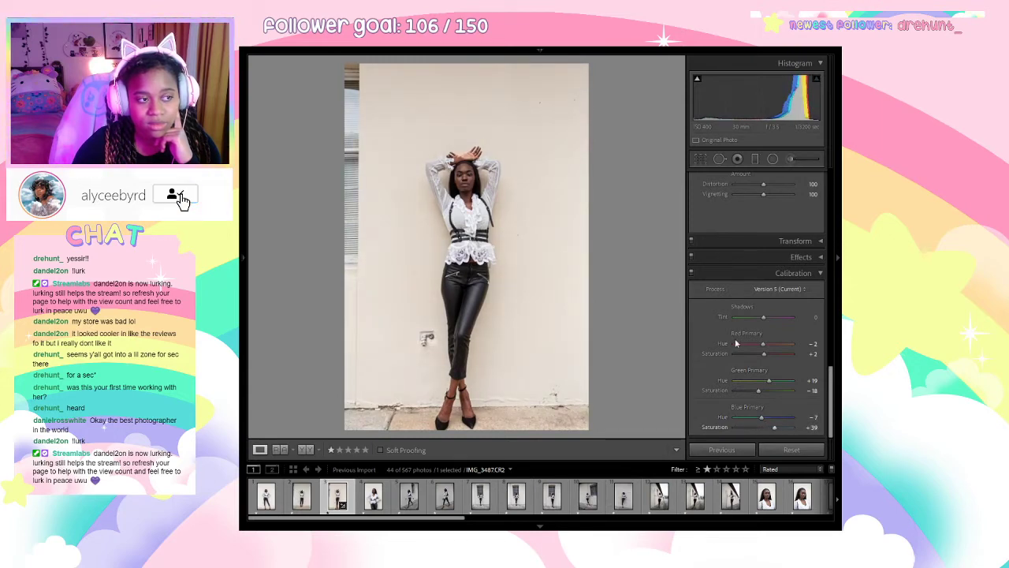
{"action": "left_click", "coordinate": [484, 223]}
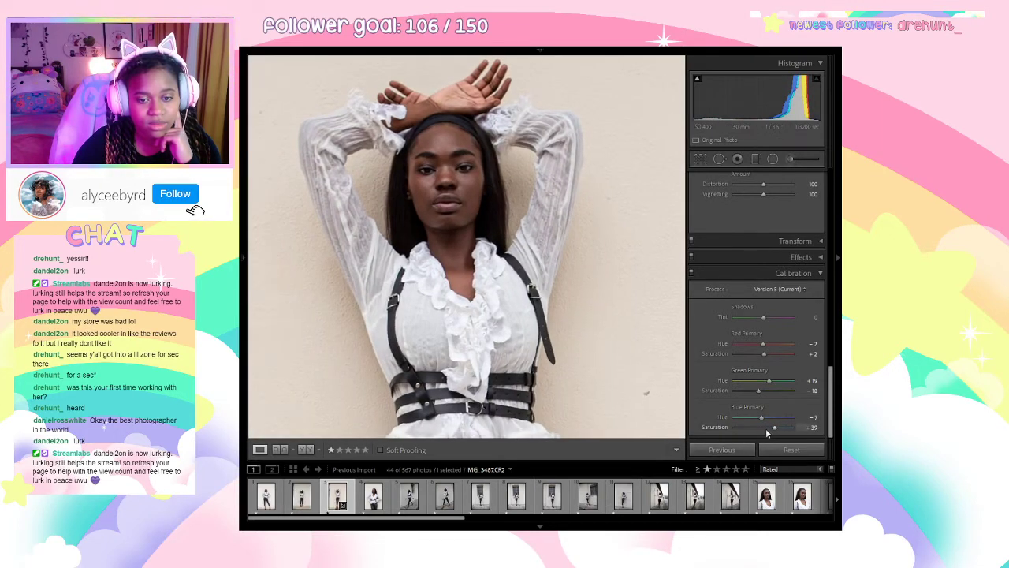
{"action": "left_click_drag", "start_coordinate": [771, 428], "coordinate": [762, 428]}
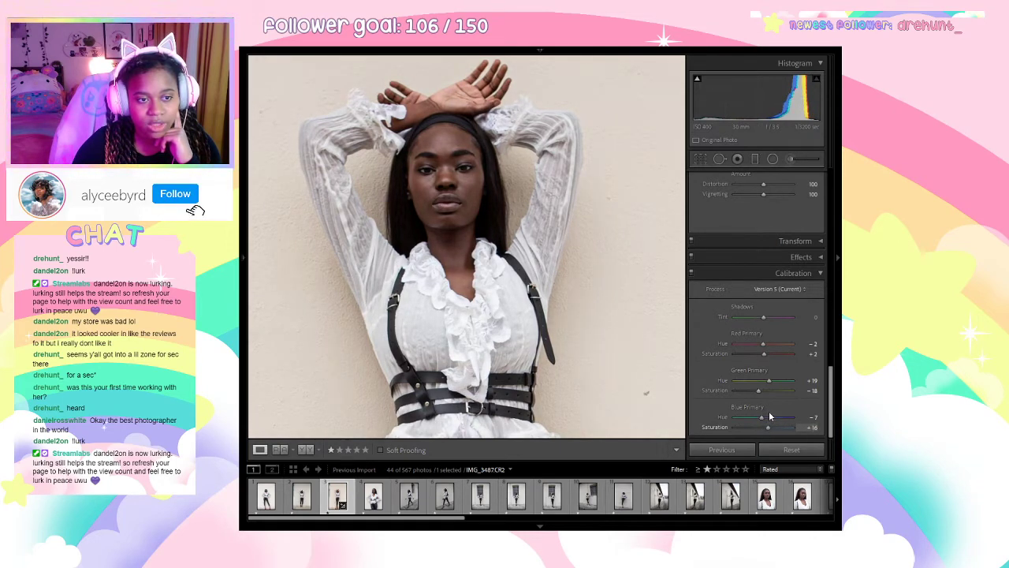
{"action": "key", "text": "z"}
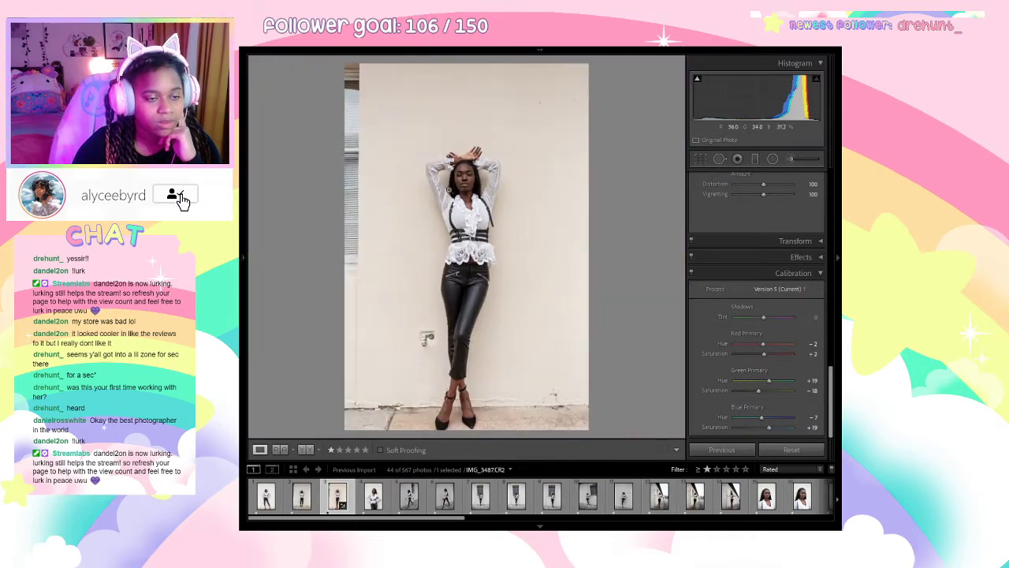
Sample the wall's color range with the HSL targeted adjustment tool and try shifting the yellow and orange hues.
{"action": "scroll", "coordinate": [765, 326], "scroll_direction": "up", "scroll_amount": 8}
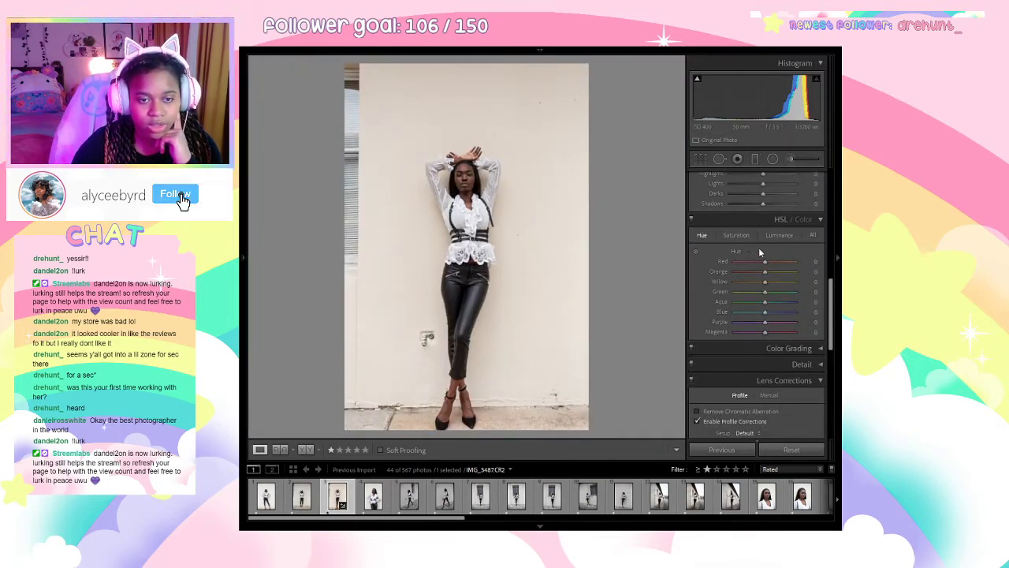
{"action": "left_click", "coordinate": [695, 251]}
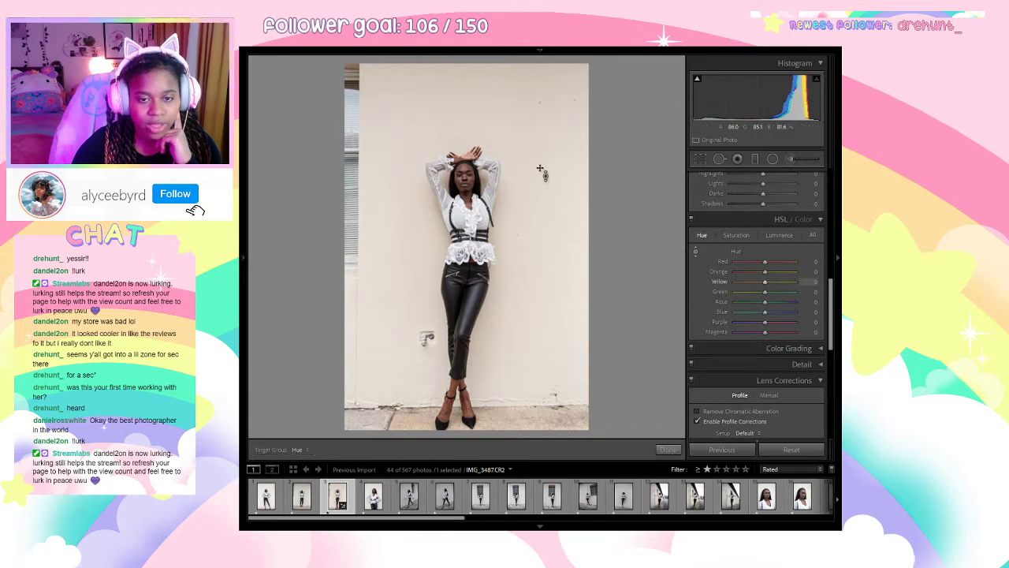
{"action": "left_click", "coordinate": [668, 450]}
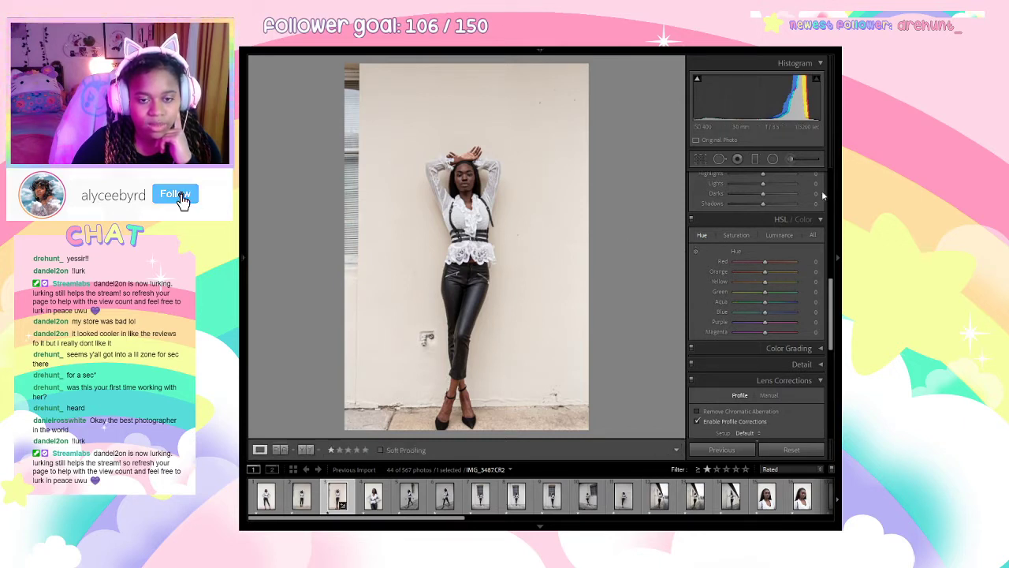
{"action": "left_click_drag", "start_coordinate": [730, 283], "coordinate": [776, 273]}
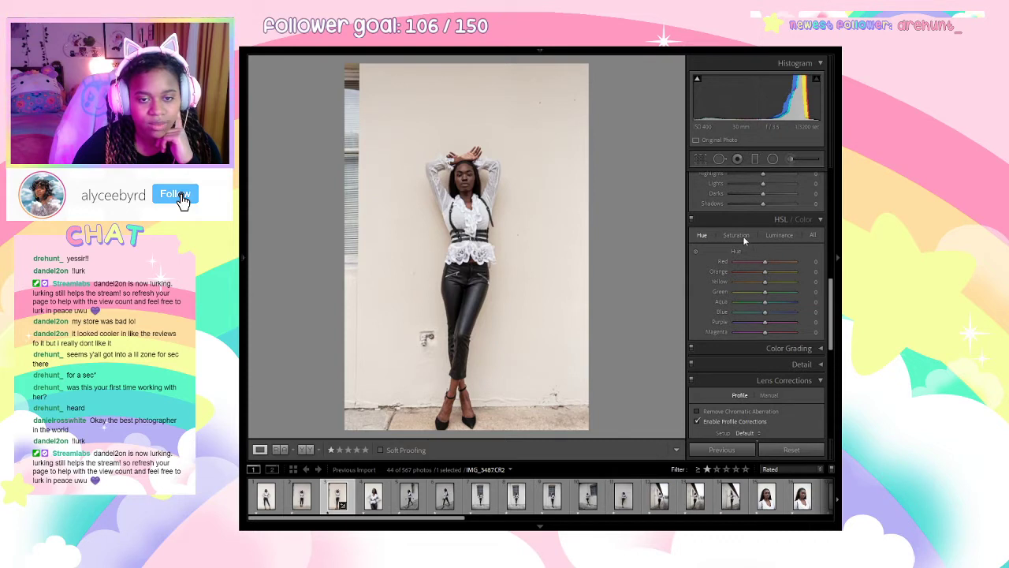
Neutralize the warm cast on the wall by setting yellow saturation to −100 and yellow luminance to +88.
{"action": "left_click_drag", "start_coordinate": [787, 286], "coordinate": [649, 274]}
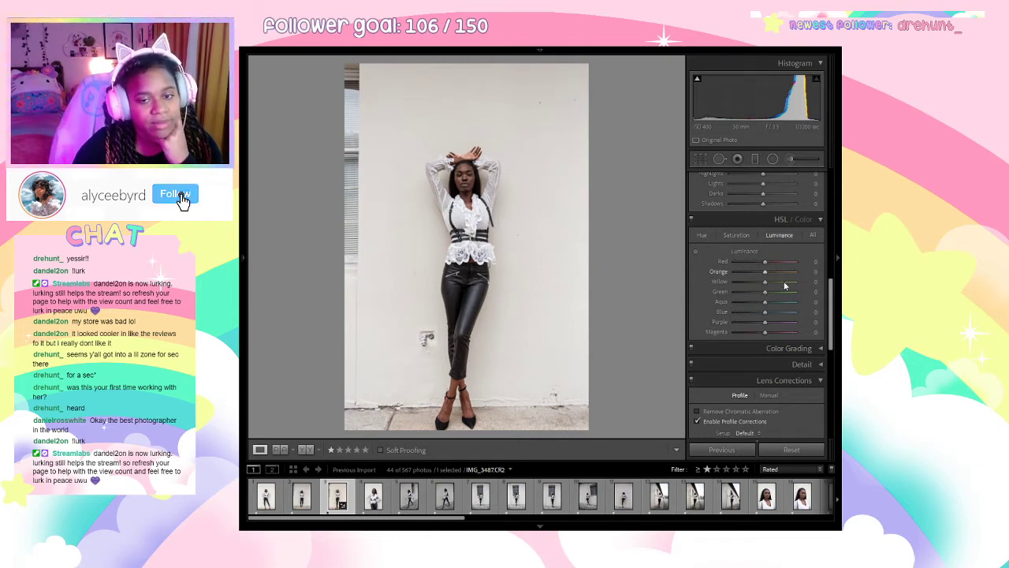
{"action": "mouse_move", "coordinate": [785, 286]}
{"action": "left_mouse_down"}
{"action": "mouse_move", "coordinate": [719, 274]}
{"action": "mouse_move", "coordinate": [790, 282]}
{"action": "left_mouse_up"}
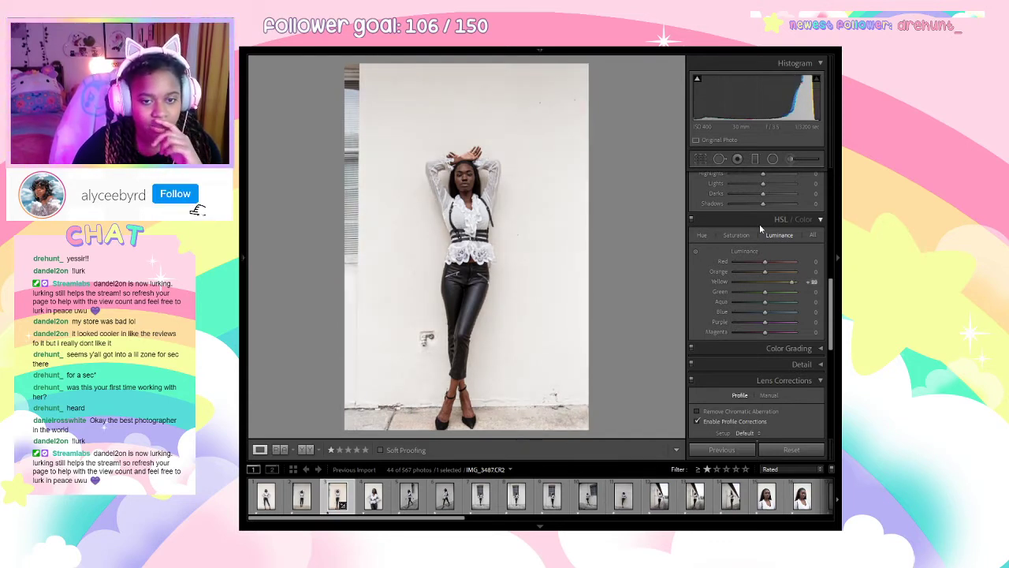
Shift the blue range with the HSL controls: try its luminance, then set blue saturation to +58 and blue hue to +82.
{"action": "left_click", "coordinate": [696, 251]}
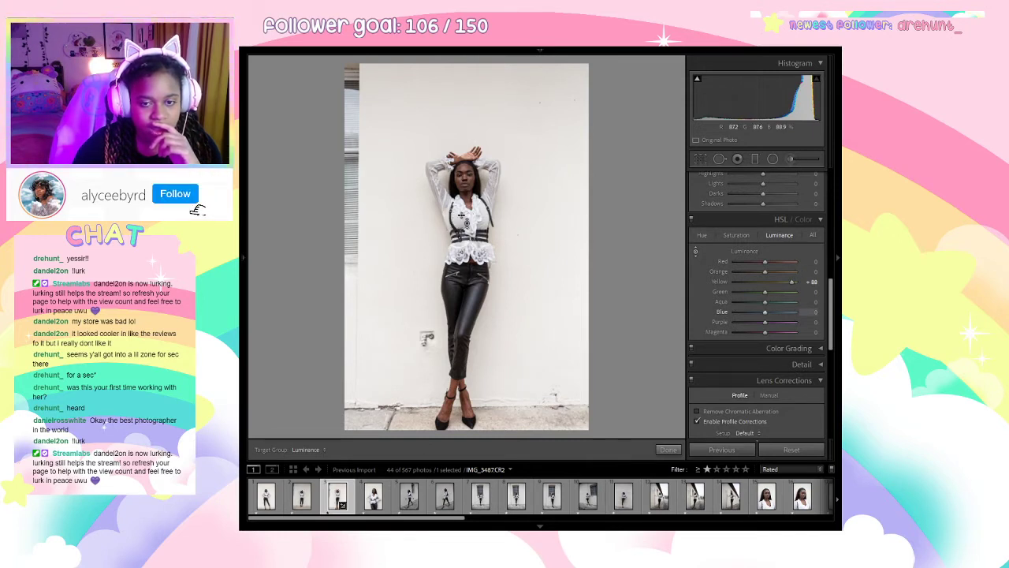
{"action": "left_click_drag", "start_coordinate": [786, 313], "coordinate": [798, 313]}
{"action": "left_click", "coordinate": [736, 235]}
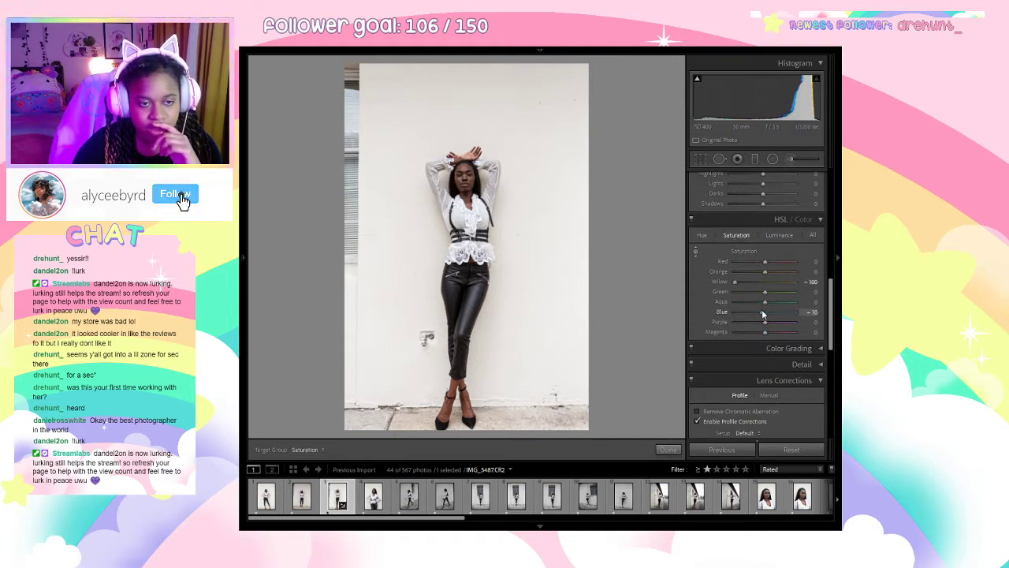
{"action": "left_click_drag", "start_coordinate": [741, 314], "coordinate": [784, 316]}
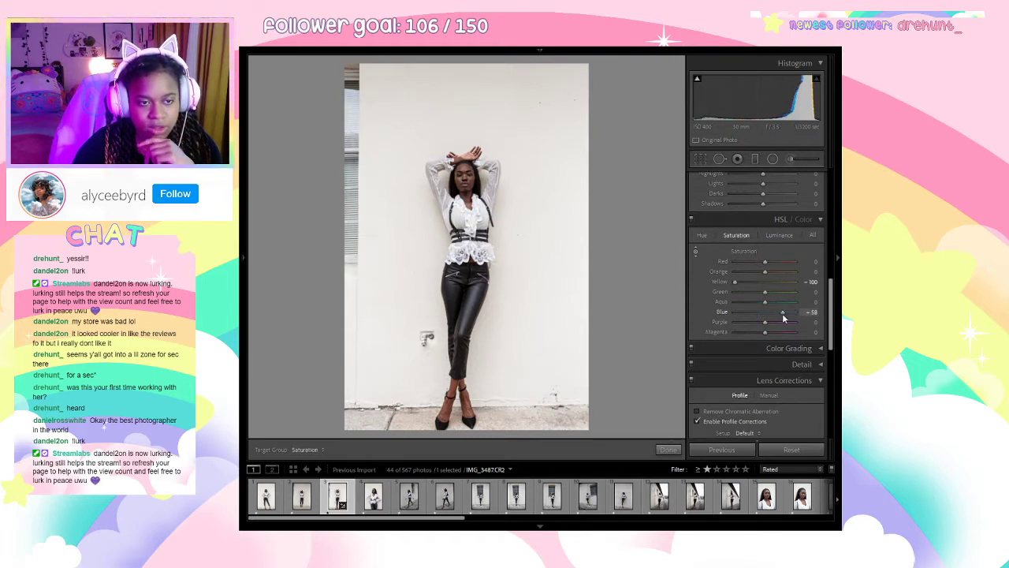
{"action": "left_click", "coordinate": [702, 235]}
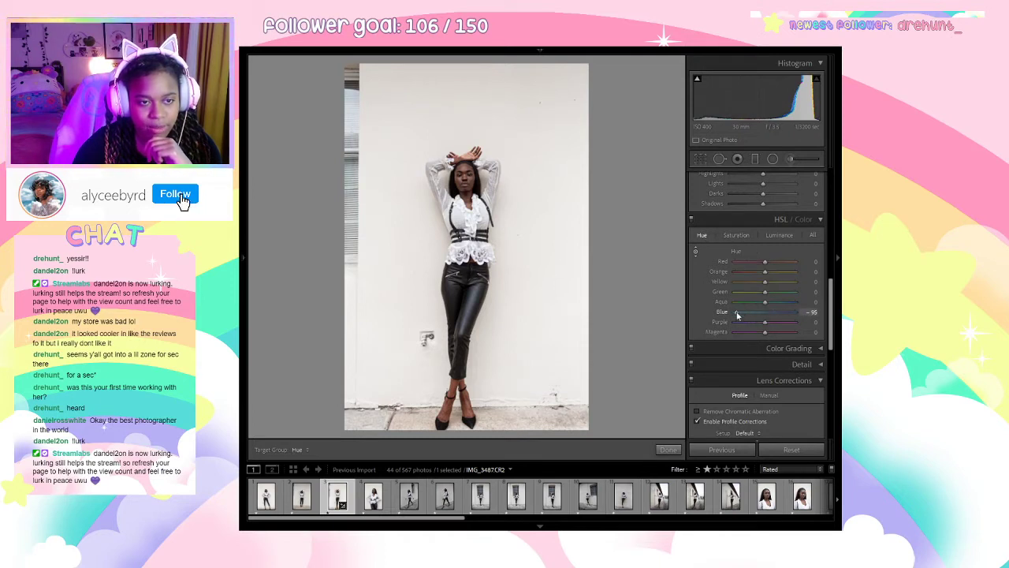
{"action": "left_click_drag", "start_coordinate": [794, 321], "coordinate": [790, 322]}
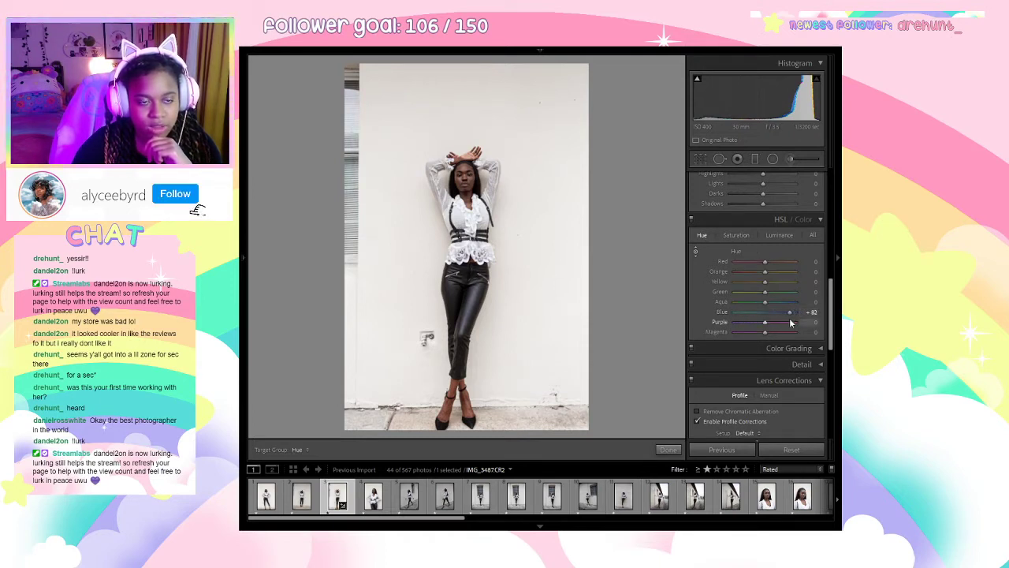
Add two points to the green channel tone curve, at 34/35 in the shadows and 207/206 in the highlights, and check the face close up.
{"action": "scroll", "coordinate": [784, 282], "scroll_direction": "up", "scroll_amount": 5}
{"action": "scroll", "coordinate": [784, 276], "scroll_direction": "down", "scroll_amount": 4}
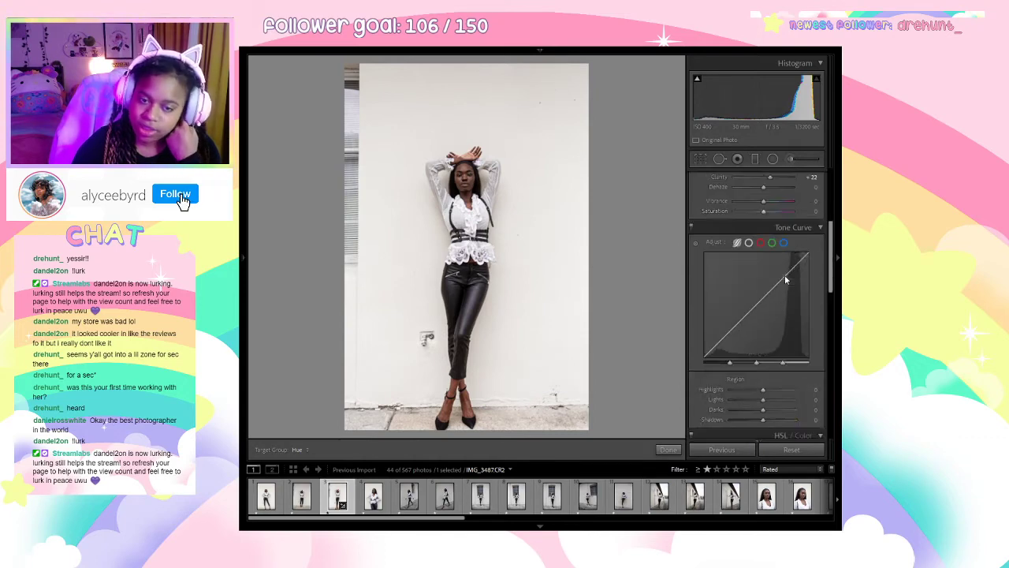
{"action": "scroll", "coordinate": [785, 281], "scroll_direction": "up", "scroll_amount": 4}
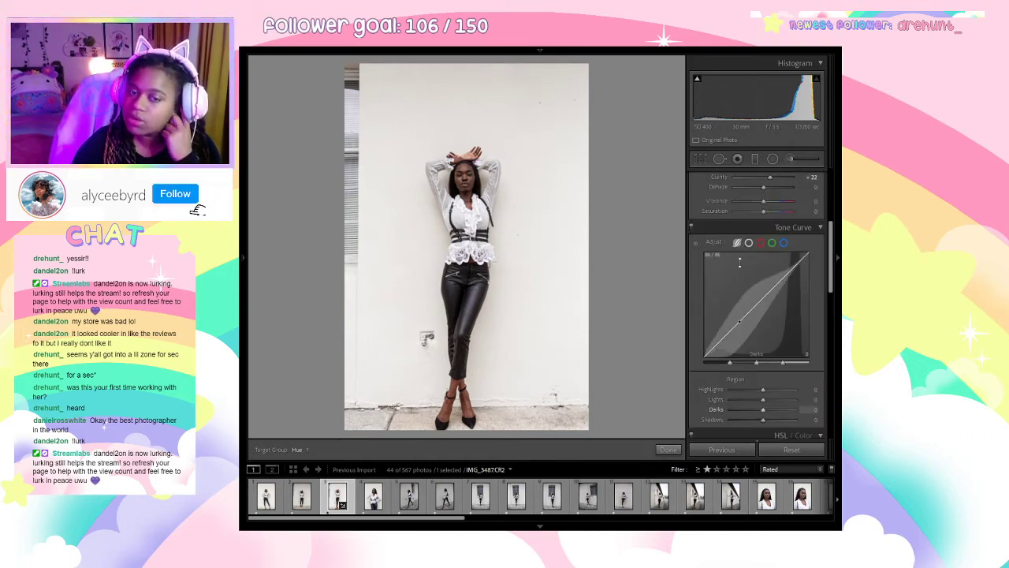
{"action": "left_click", "coordinate": [761, 244]}
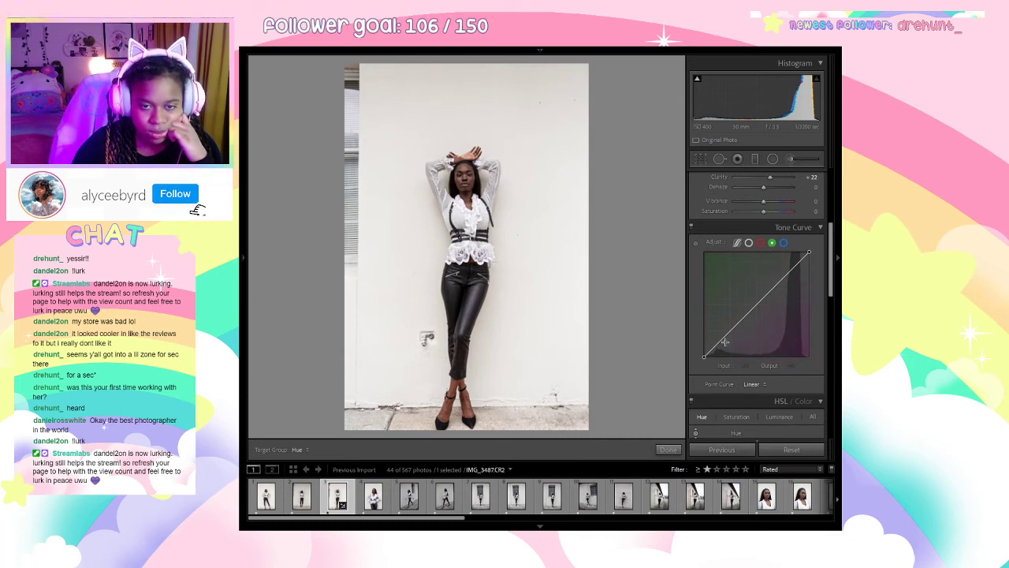
{"action": "left_click_drag", "start_coordinate": [714, 350], "coordinate": [718, 346]}
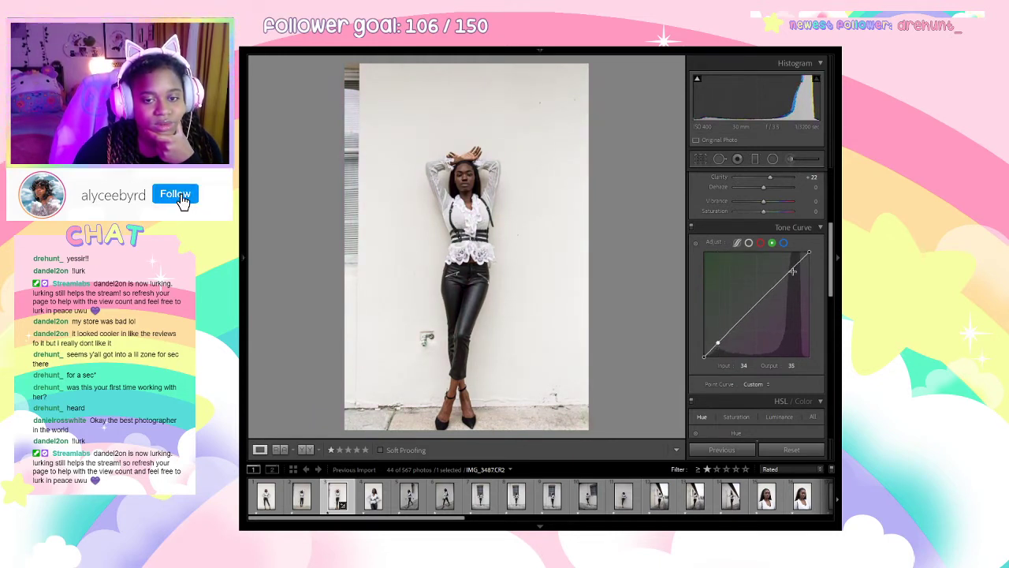
{"action": "left_click_drag", "start_coordinate": [791, 270], "coordinate": [792, 276]}
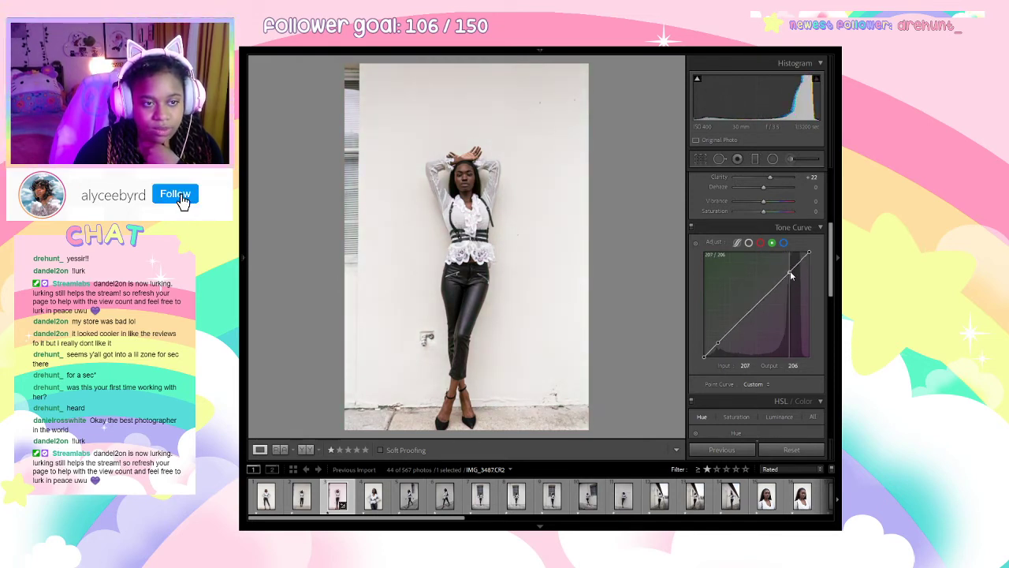
{"action": "left_click", "coordinate": [437, 179]}
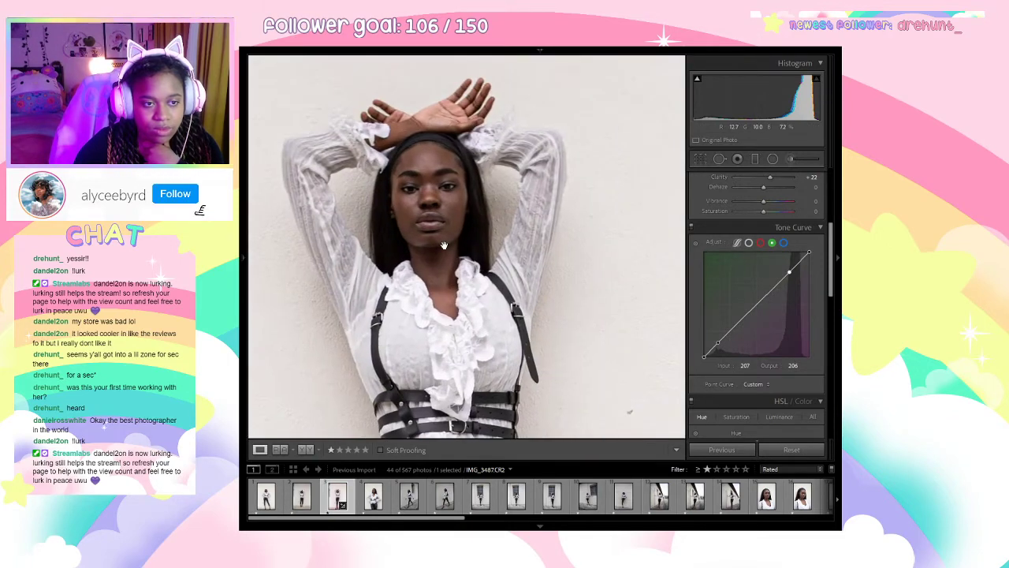
{"action": "left_click", "coordinate": [444, 245]}
Shape the combined RGB point curve with shadow and midtone points and a highlight point at input 220, output 212, undoing the overly strong highlight change.
{"action": "left_click", "coordinate": [758, 246]}
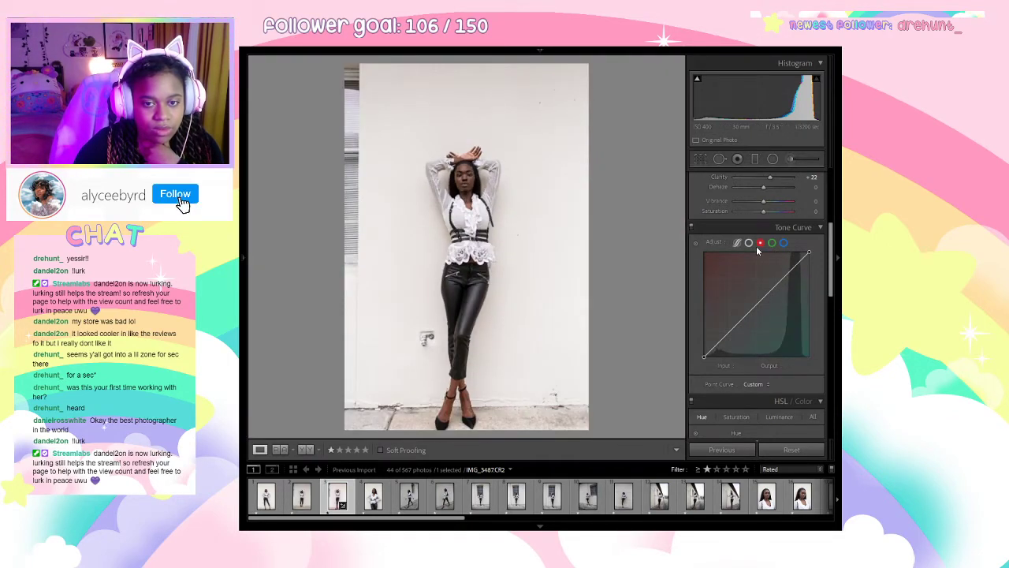
{"action": "left_click", "coordinate": [737, 243]}
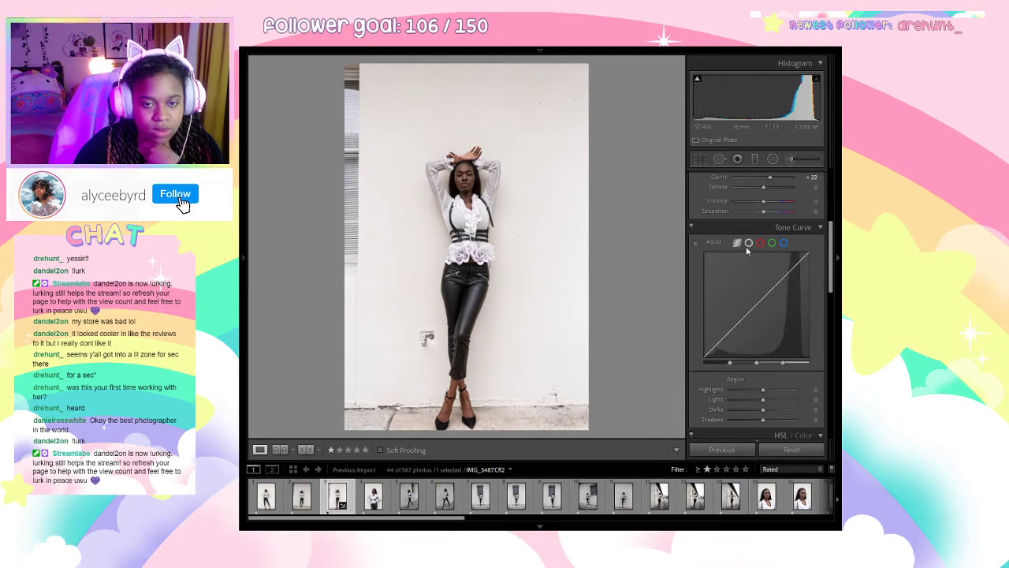
{"action": "left_click", "coordinate": [748, 243]}
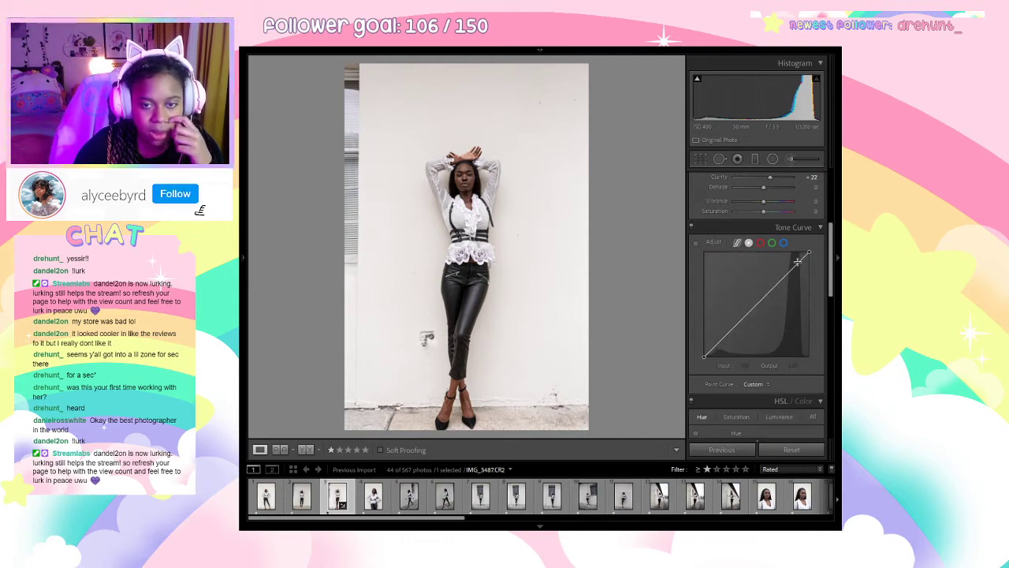
{"action": "left_click_drag", "start_coordinate": [798, 261], "coordinate": [728, 332]}
{"action": "left_click_drag", "start_coordinate": [786, 269], "coordinate": [787, 272]}
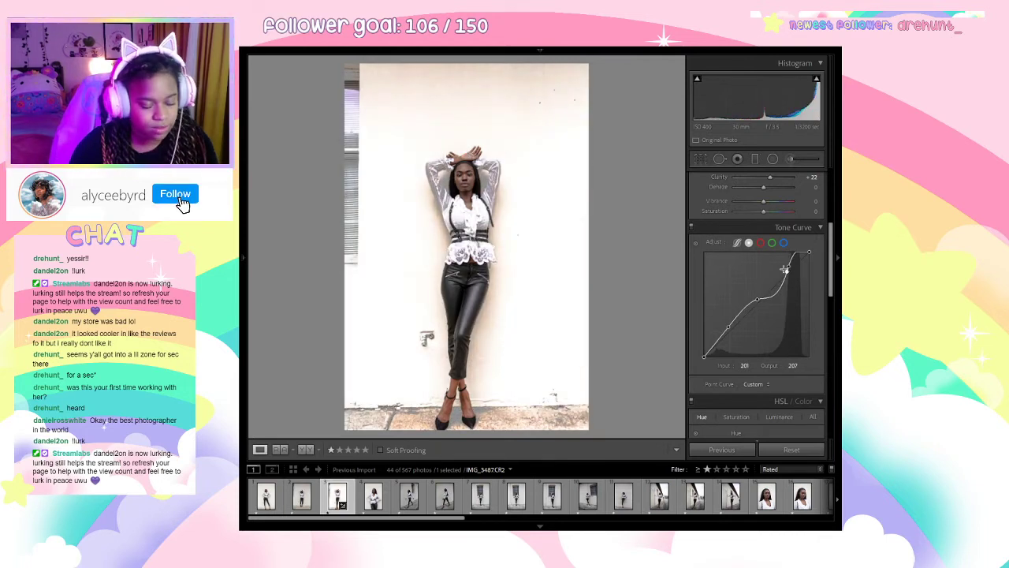
{"action": "key", "text": "ctrl+z"}
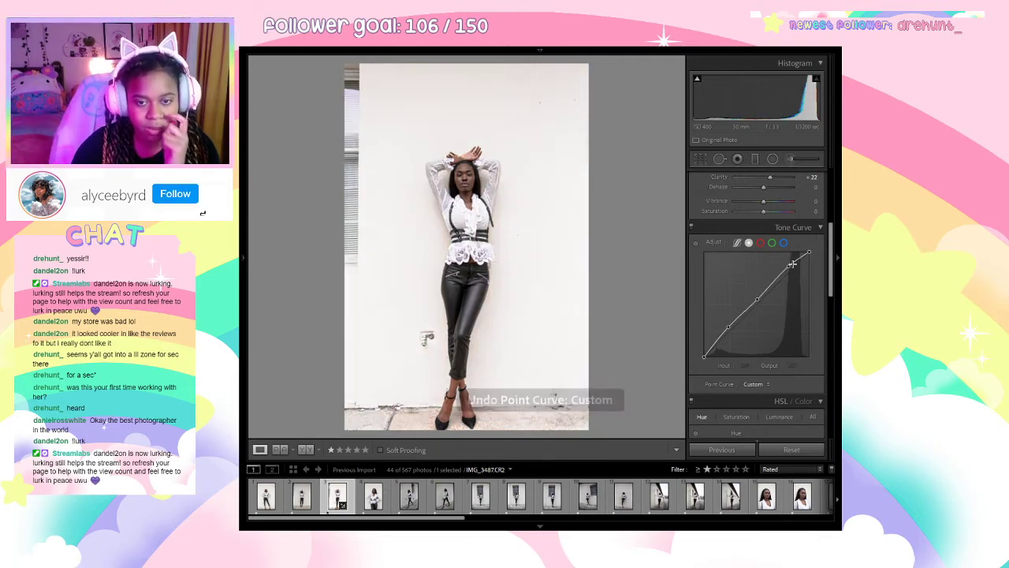
{"action": "left_click_drag", "start_coordinate": [787, 272], "coordinate": [798, 273]}
{"action": "left_click", "coordinate": [453, 179]}
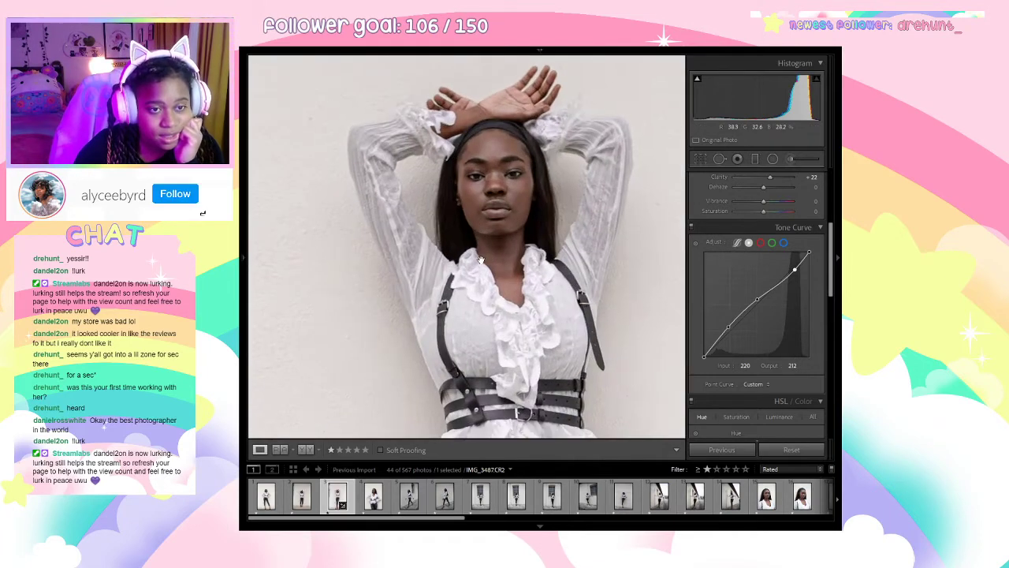
{"action": "left_click", "coordinate": [473, 262]}
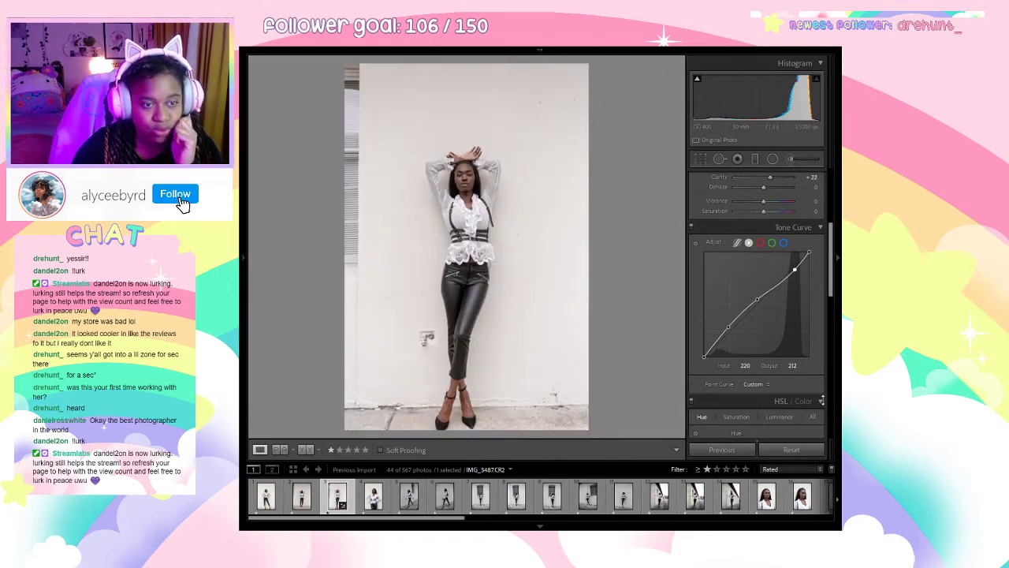
Set vibrance to +63 and saturation to −11, judging the skin tones in a close-up view.
{"action": "scroll", "coordinate": [835, 452], "scroll_direction": "up", "scroll_amount": 5}
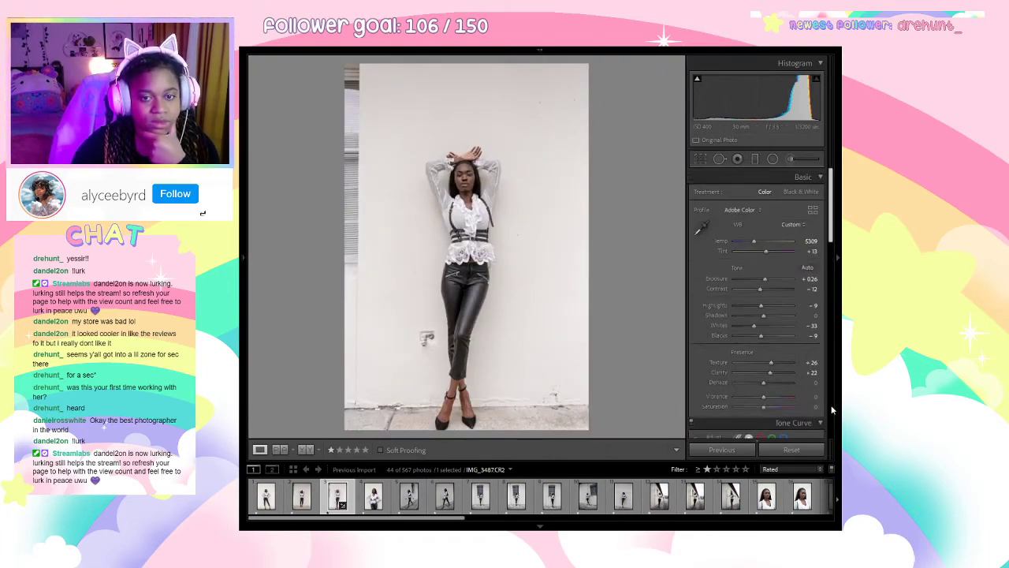
{"action": "mouse_move", "coordinate": [764, 400]}
{"action": "left_mouse_down"}
{"action": "mouse_move", "coordinate": [775, 404]}
{"action": "mouse_move", "coordinate": [759, 410]}
{"action": "mouse_move", "coordinate": [770, 414]}
{"action": "mouse_move", "coordinate": [756, 409]}
{"action": "mouse_move", "coordinate": [781, 401]}
{"action": "left_mouse_up"}
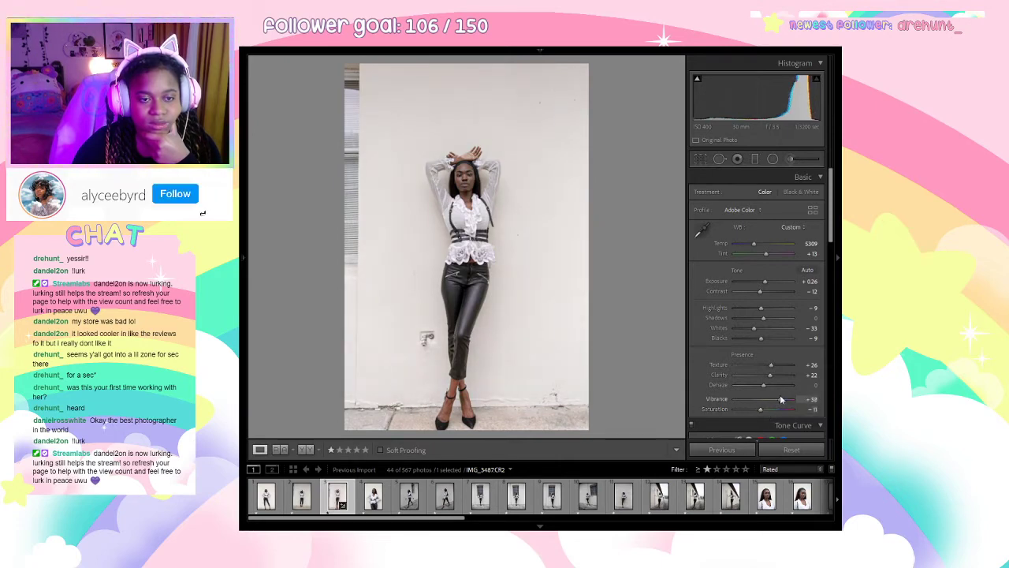
{"action": "left_click", "coordinate": [477, 184]}
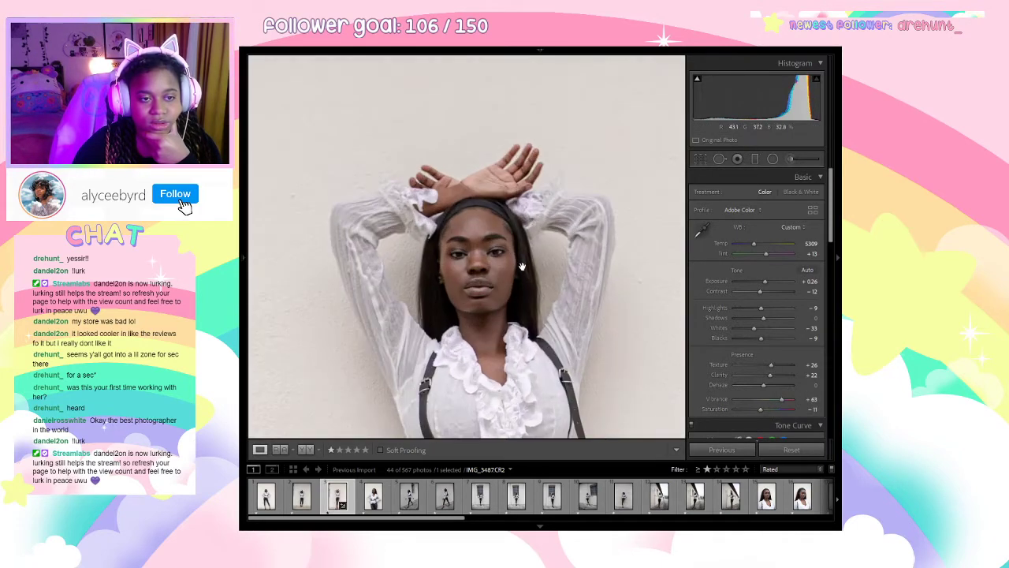
{"action": "left_click", "coordinate": [507, 281]}
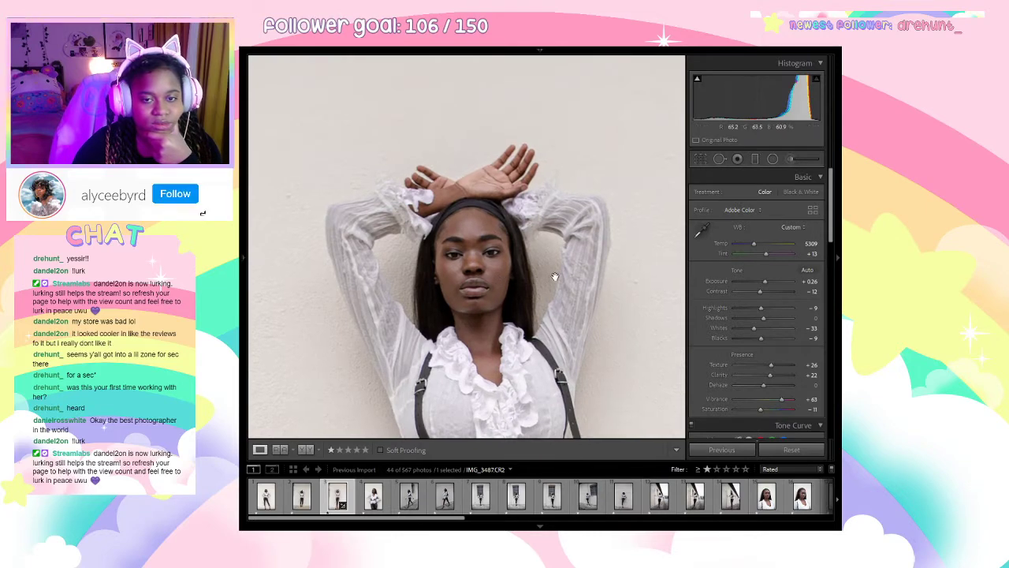
{"action": "scroll", "coordinate": [763, 330], "scroll_direction": "down", "scroll_amount": 10}
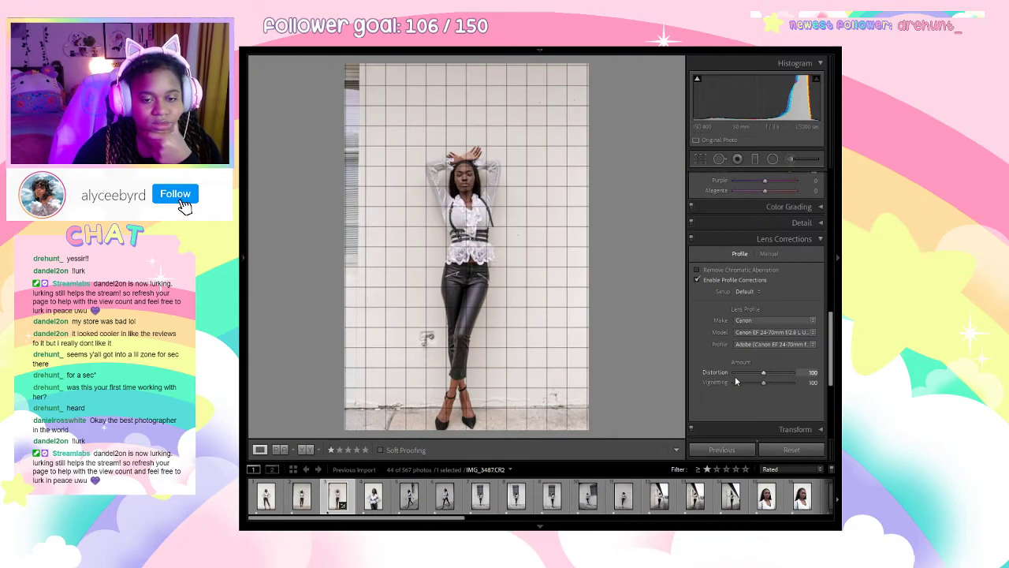
{"action": "scroll", "coordinate": [779, 278], "scroll_direction": "up", "scroll_amount": 5}
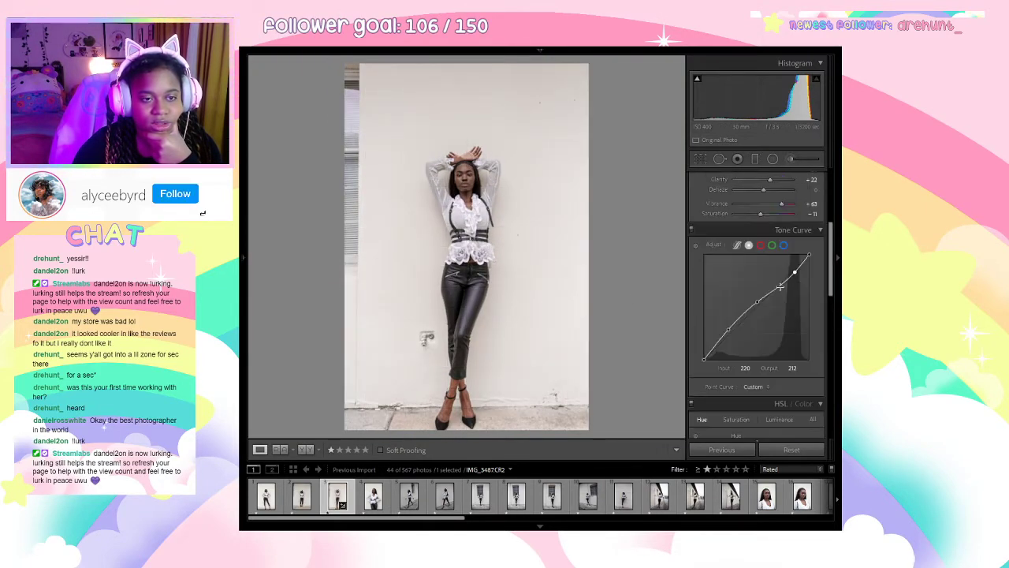
{"action": "key", "text": "z"}
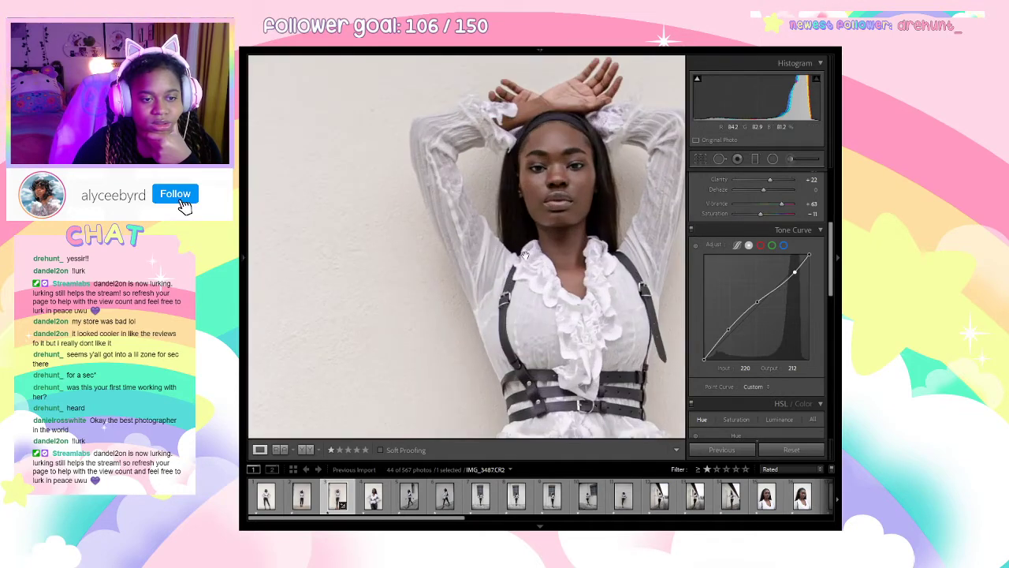
{"action": "key", "text": "z"}
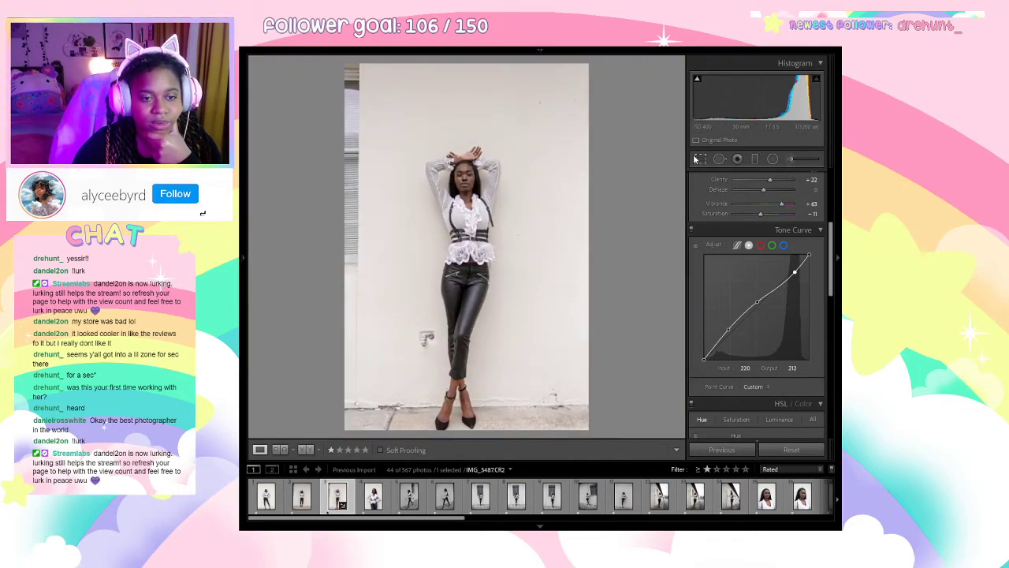
Crop the photo tighter around the model at the original aspect ratio, trimming away the window along the wall's edge.
{"action": "left_click", "coordinate": [698, 158]}
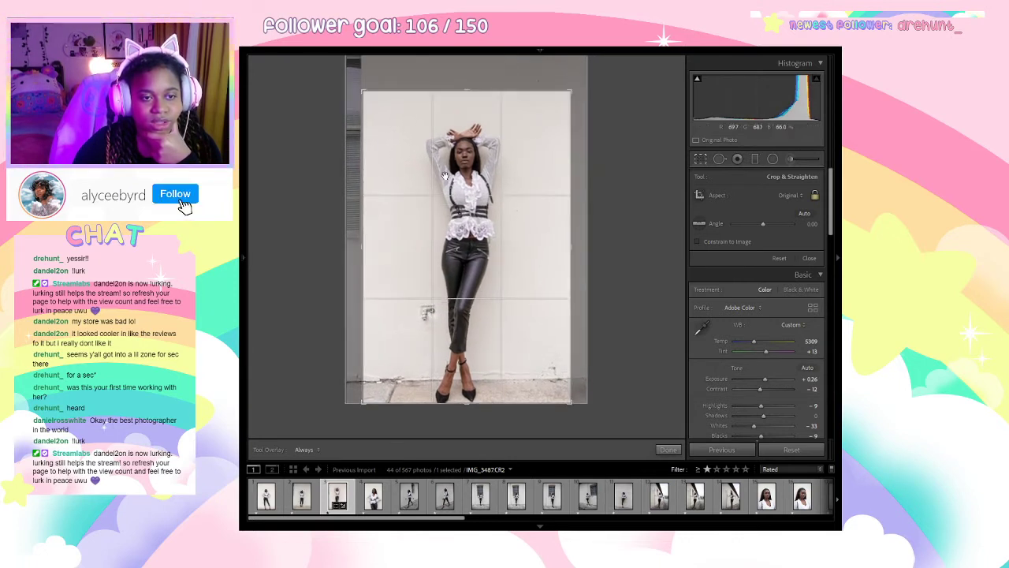
{"action": "left_click_drag", "start_coordinate": [456, 129], "coordinate": [459, 130]}
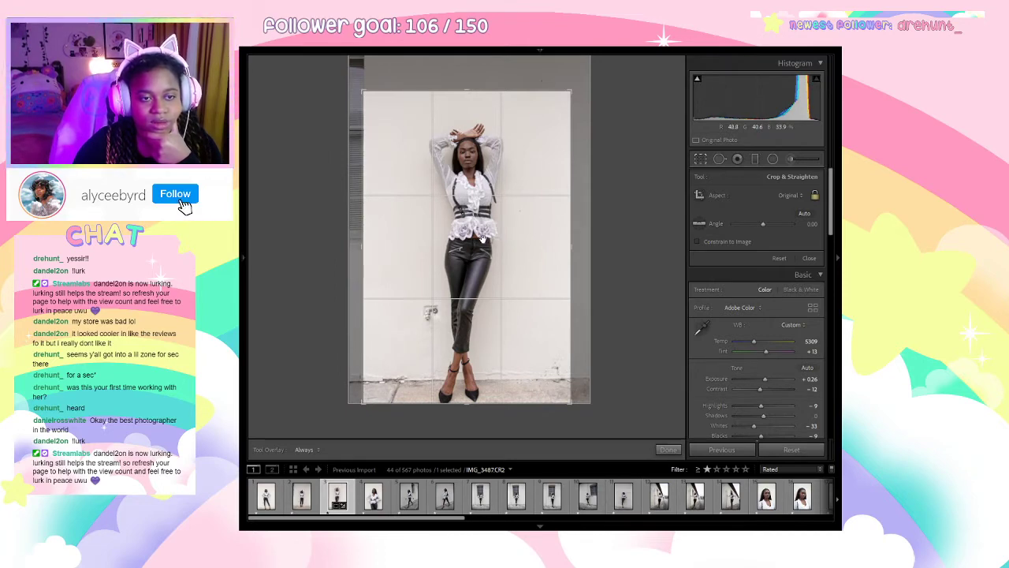
{"action": "left_click", "coordinate": [666, 450]}
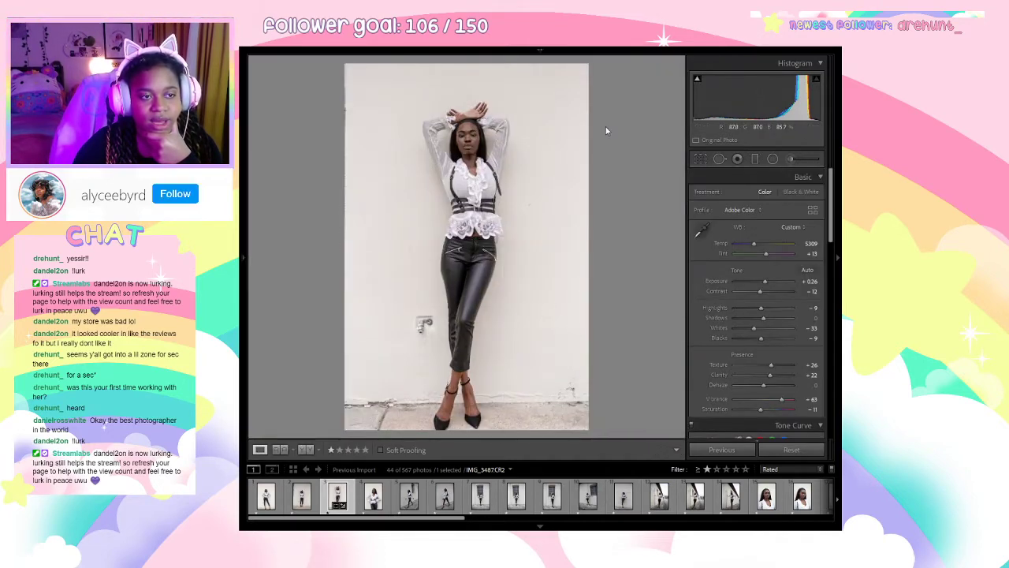
Reopen the crop and shift the photo horizontally within the frame to rebalance the model and exclude the rest of the window.
{"action": "left_click", "coordinate": [700, 159]}
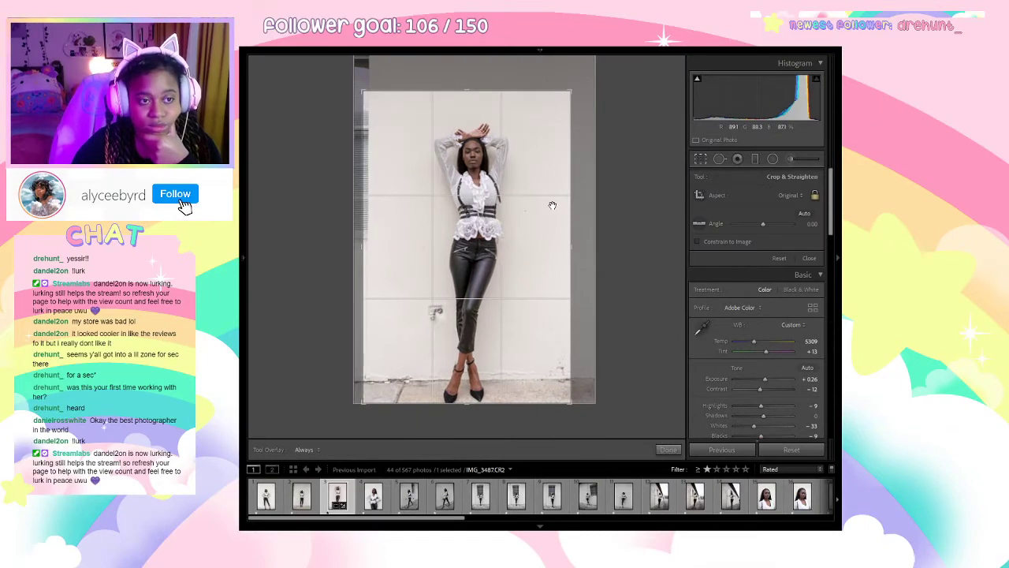
{"action": "key", "text": "Left"}
{"action": "key", "text": "Left"}
{"action": "key", "text": "Right"}
{"action": "key", "text": "Right"}
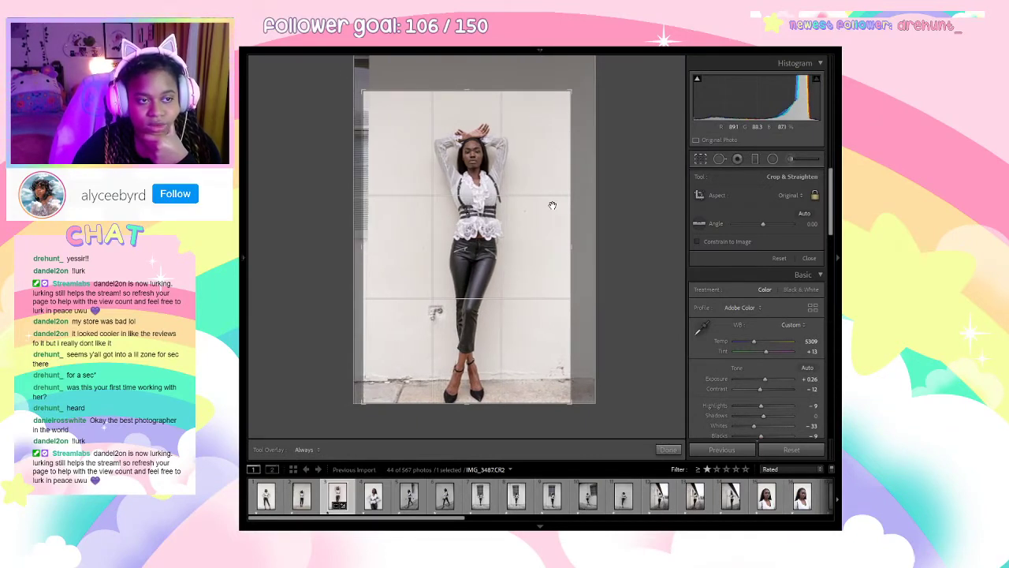
{"action": "key", "text": "Left"}
{"action": "key", "text": "Left"}
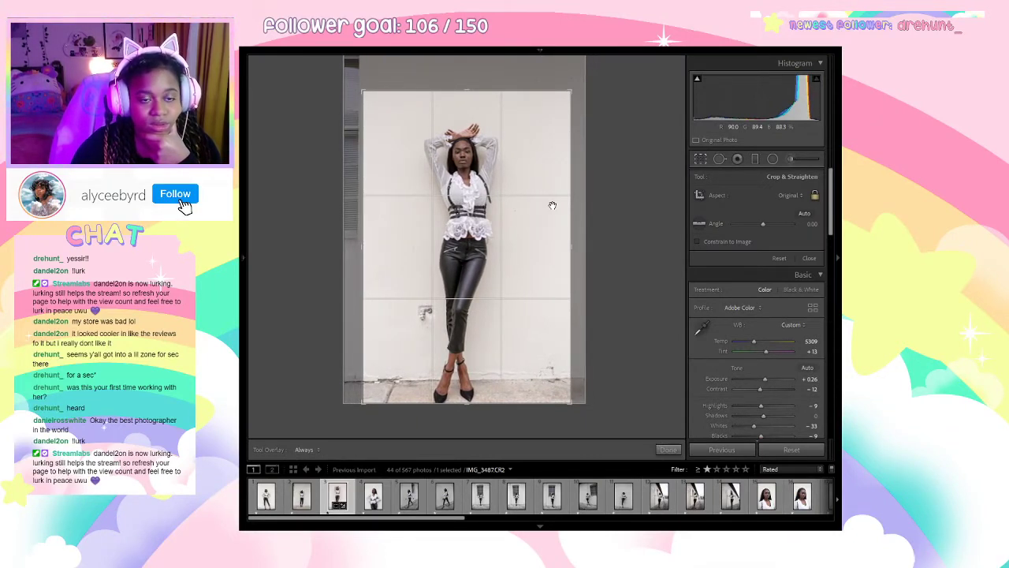
{"action": "left_click_drag", "start_coordinate": [552, 205], "coordinate": [555, 207]}
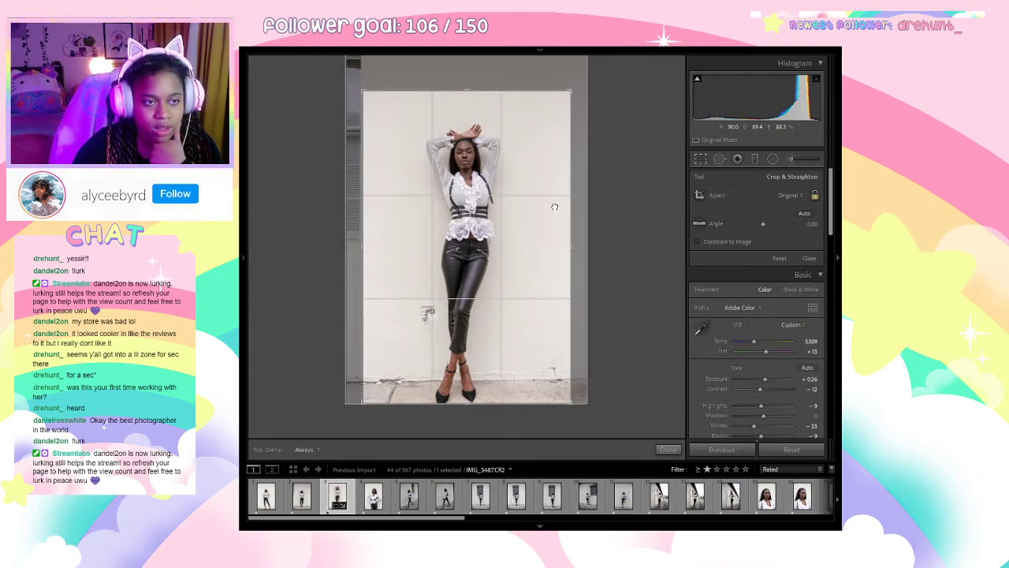
{"action": "key", "text": "Return"}
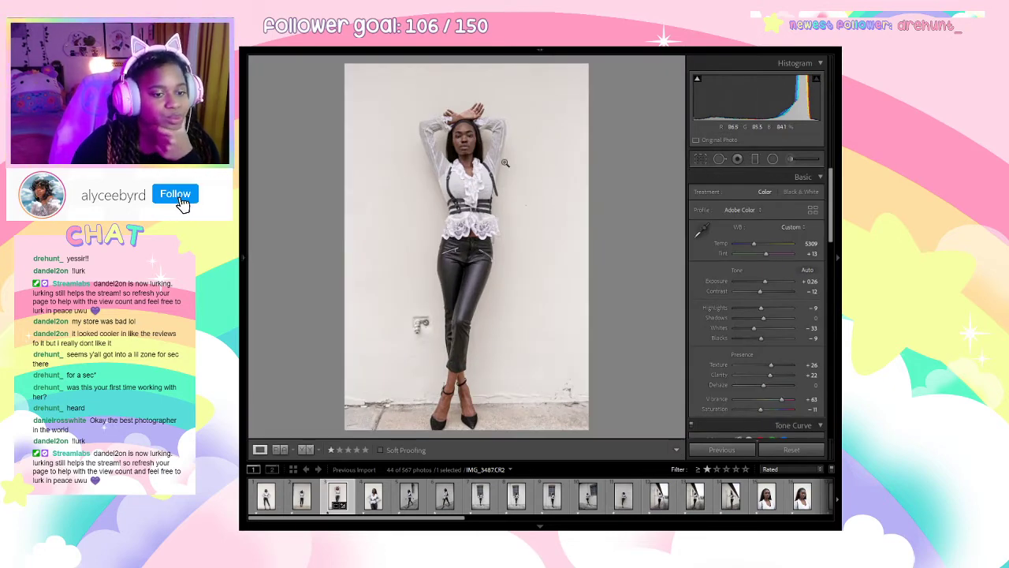
Compare the before and after versions side by side, zoomed in on the model's face and upper body.
{"action": "left_click", "coordinate": [308, 450]}
{"action": "left_click", "coordinate": [581, 209]}
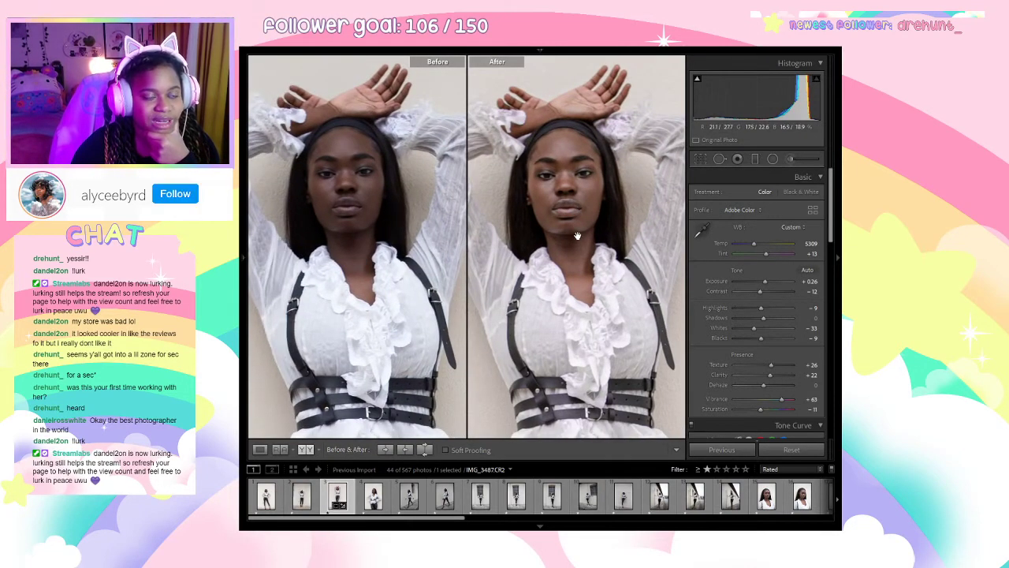
Return to the single-photo view and set sharpening to amount 108, detail 65 and masking 4, judging the effect close up.
{"action": "left_click", "coordinate": [577, 235]}
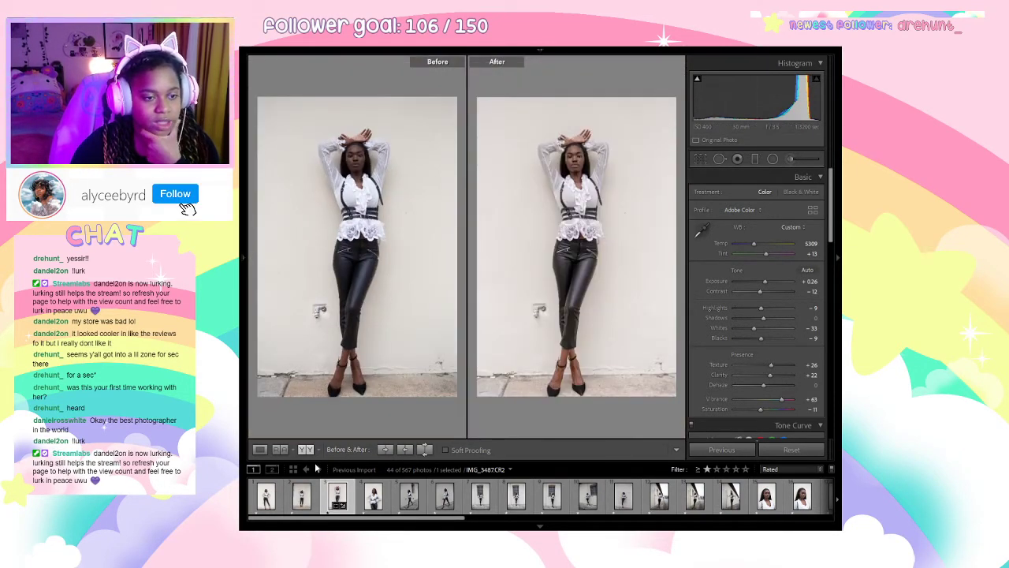
{"action": "left_click", "coordinate": [260, 449]}
{"action": "left_click", "coordinate": [789, 425]}
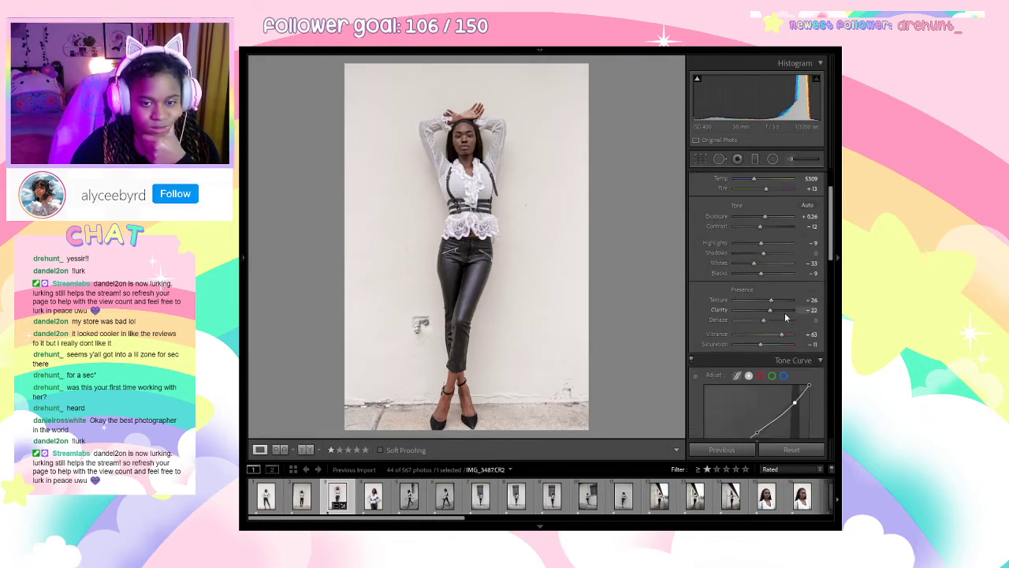
{"action": "scroll", "coordinate": [784, 354], "scroll_direction": "down", "scroll_amount": 3}
{"action": "scroll", "coordinate": [780, 312], "scroll_direction": "down", "scroll_amount": 10}
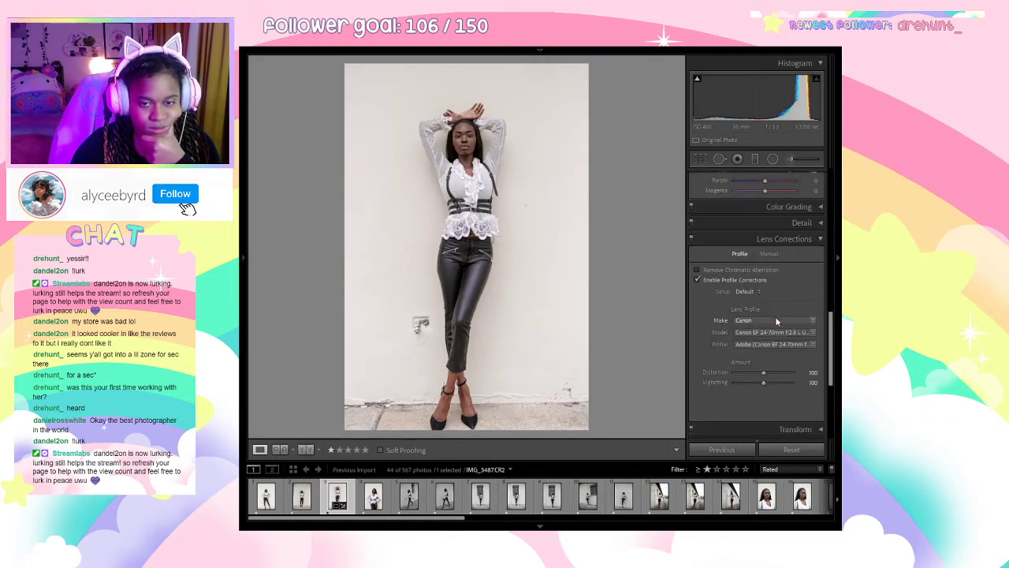
{"action": "left_click", "coordinate": [803, 223]}
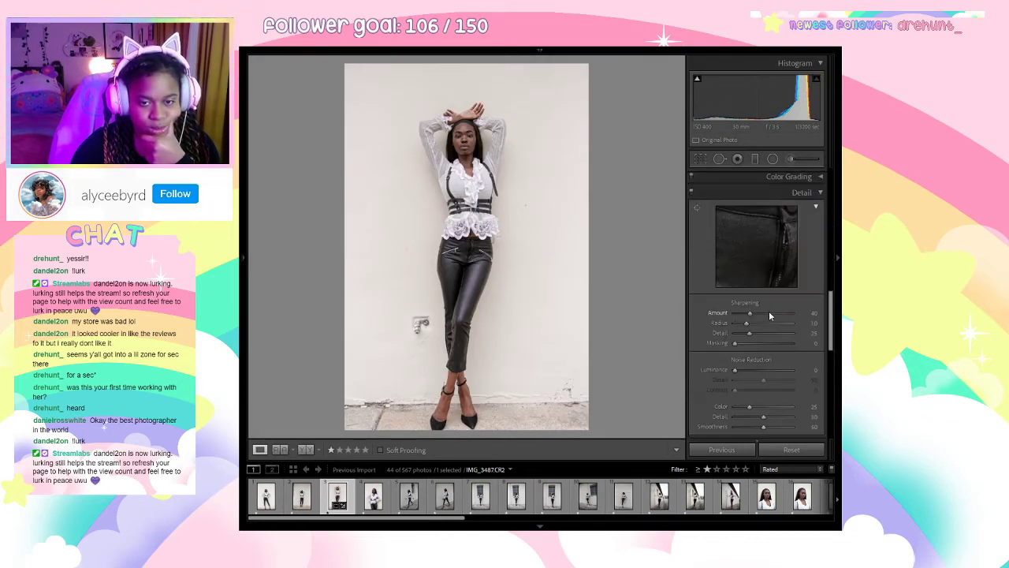
{"action": "left_click", "coordinate": [461, 117]}
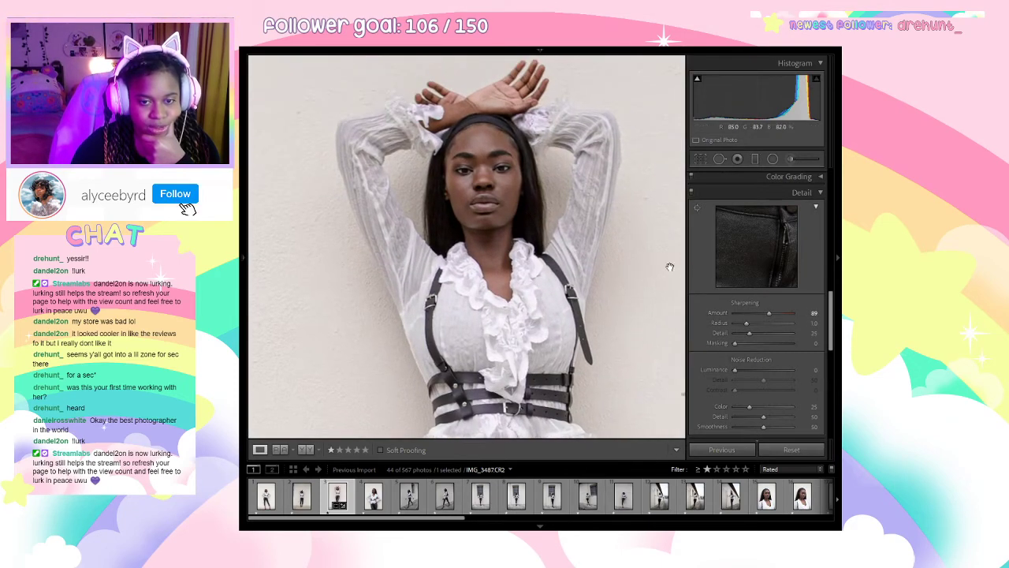
{"action": "left_click_drag", "start_coordinate": [772, 334], "coordinate": [761, 337]}
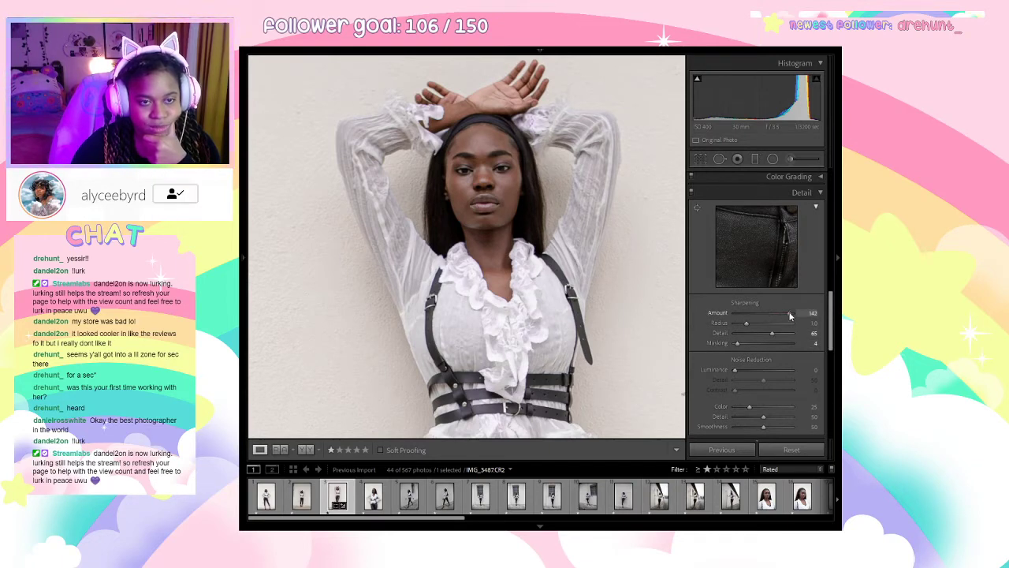
{"action": "left_click_drag", "start_coordinate": [789, 317], "coordinate": [777, 316]}
{"action": "left_click", "coordinate": [529, 196]}
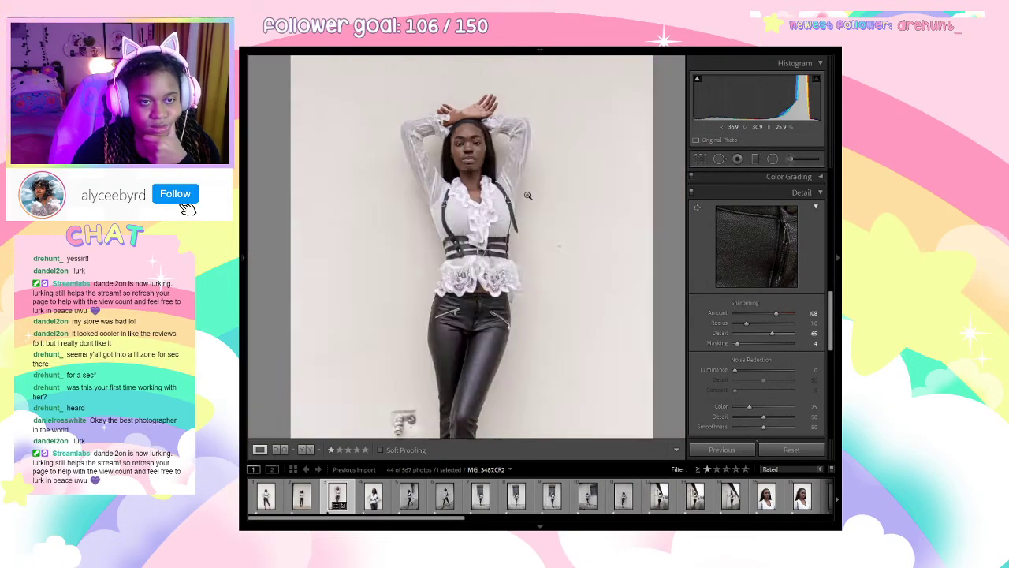
Set noise reduction luminance to 22 and its detail to 32, judging the model's face close up.
{"action": "left_click", "coordinate": [508, 188]}
{"action": "left_click", "coordinate": [475, 154]}
{"action": "left_click", "coordinate": [475, 154]}
{"action": "left_click_drag", "start_coordinate": [473, 153], "coordinate": [471, 192]}
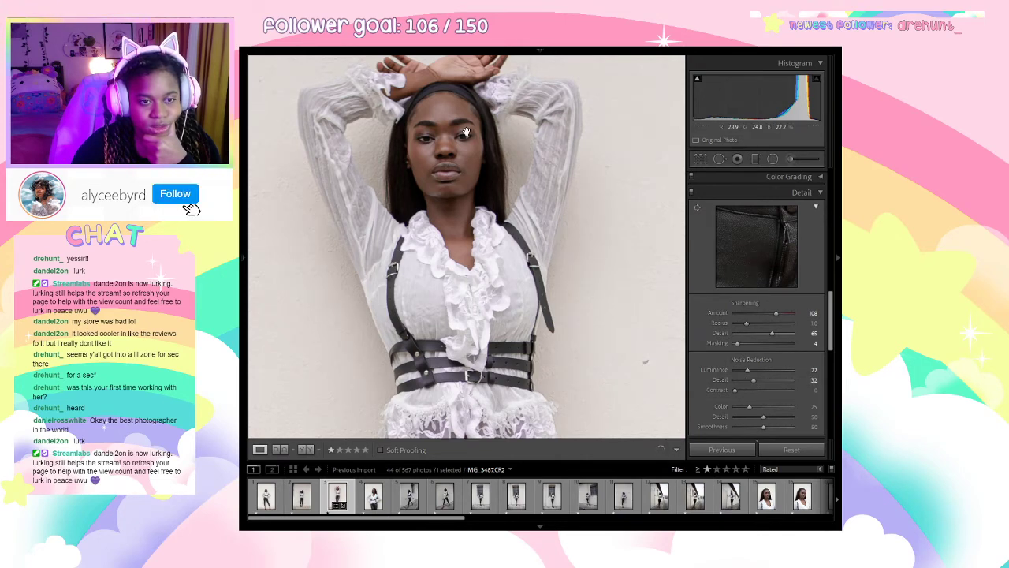
{"action": "left_click", "coordinate": [481, 226]}
Look through the photo's develop settings from Basic to Calibration, including the Effects and Transform options.
{"action": "scroll", "coordinate": [828, 345], "scroll_direction": "up", "scroll_amount": 10}
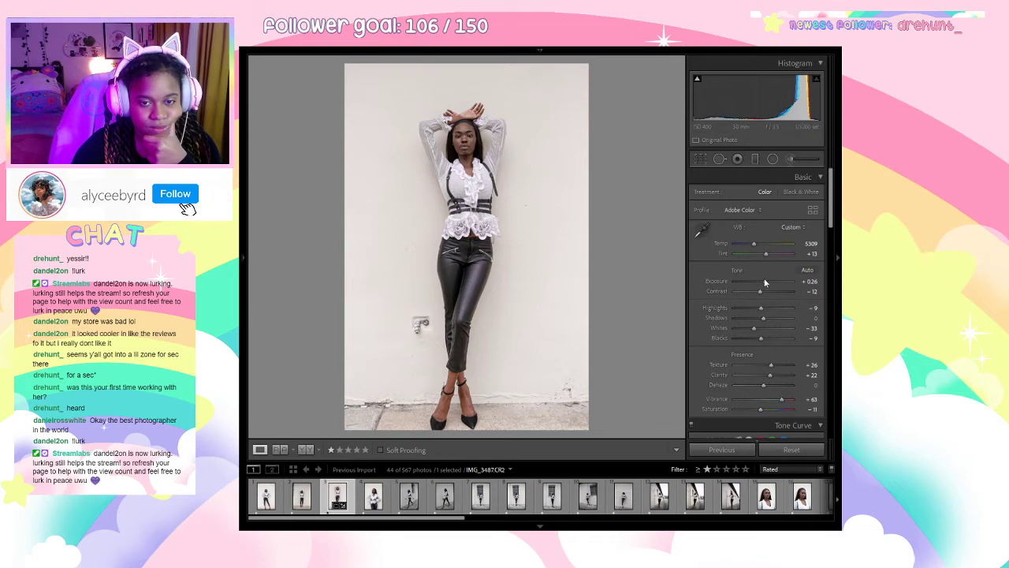
{"action": "scroll", "coordinate": [773, 320], "scroll_direction": "down", "scroll_amount": 4}
{"action": "scroll", "coordinate": [769, 287], "scroll_direction": "down", "scroll_amount": 5}
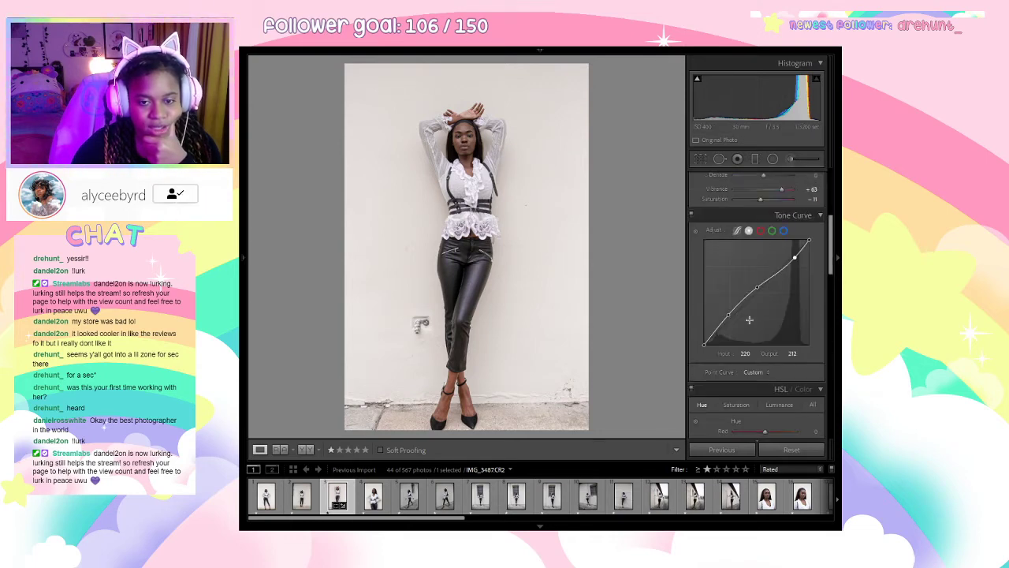
{"action": "scroll", "coordinate": [745, 303], "scroll_direction": "down", "scroll_amount": 6}
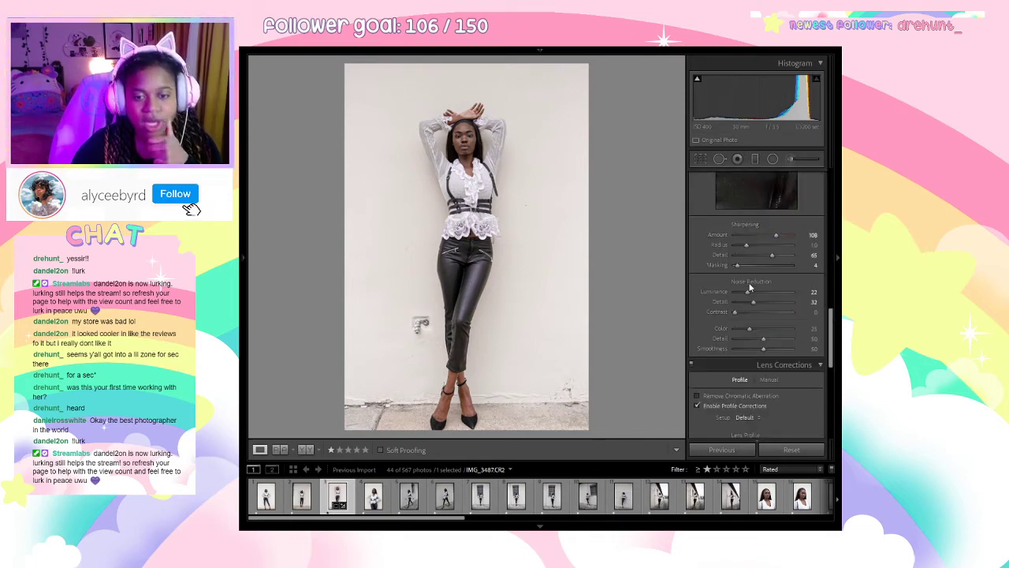
{"action": "scroll", "coordinate": [755, 294], "scroll_direction": "down", "scroll_amount": 6}
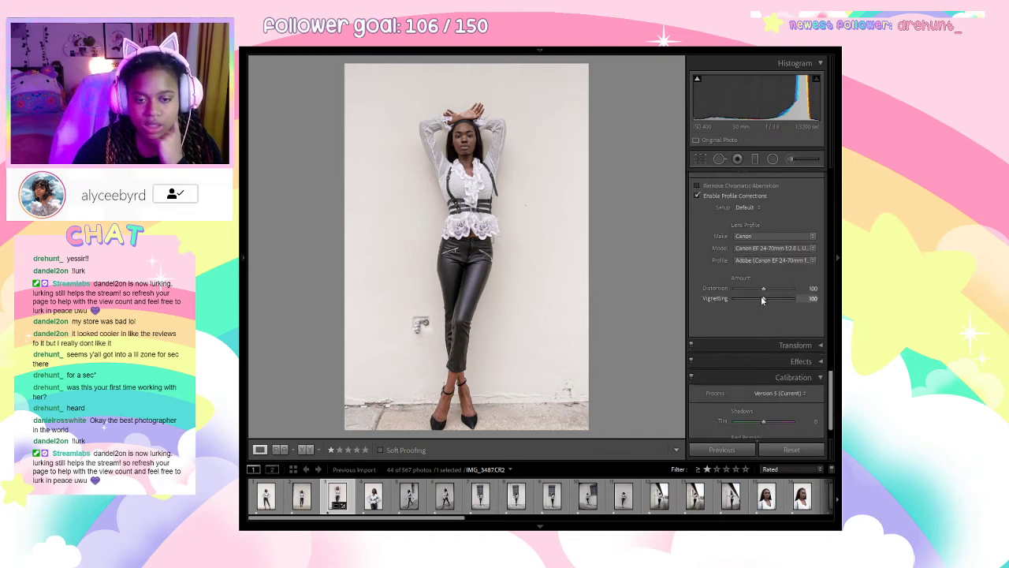
{"action": "left_click", "coordinate": [791, 257]}
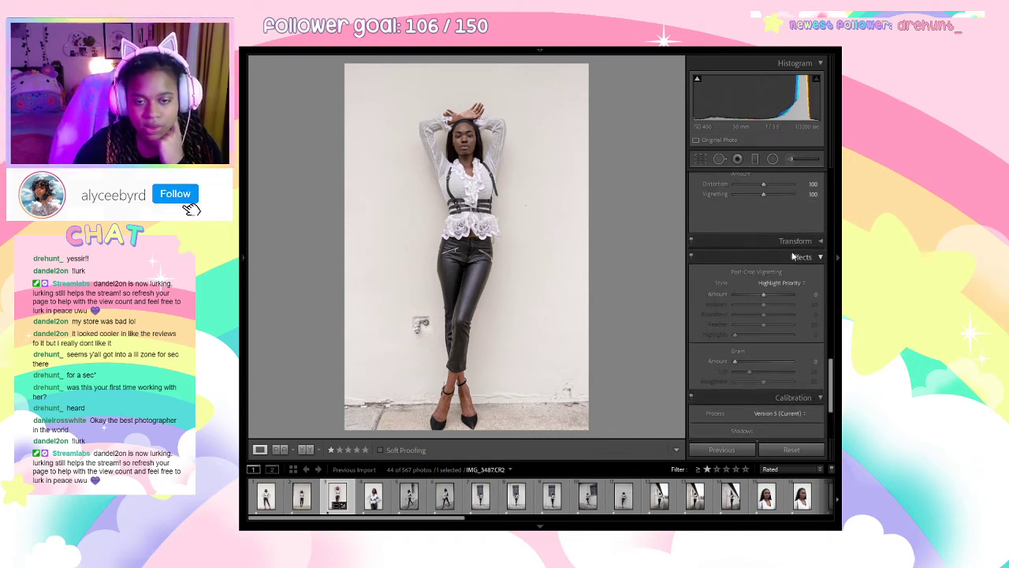
{"action": "left_click", "coordinate": [798, 241]}
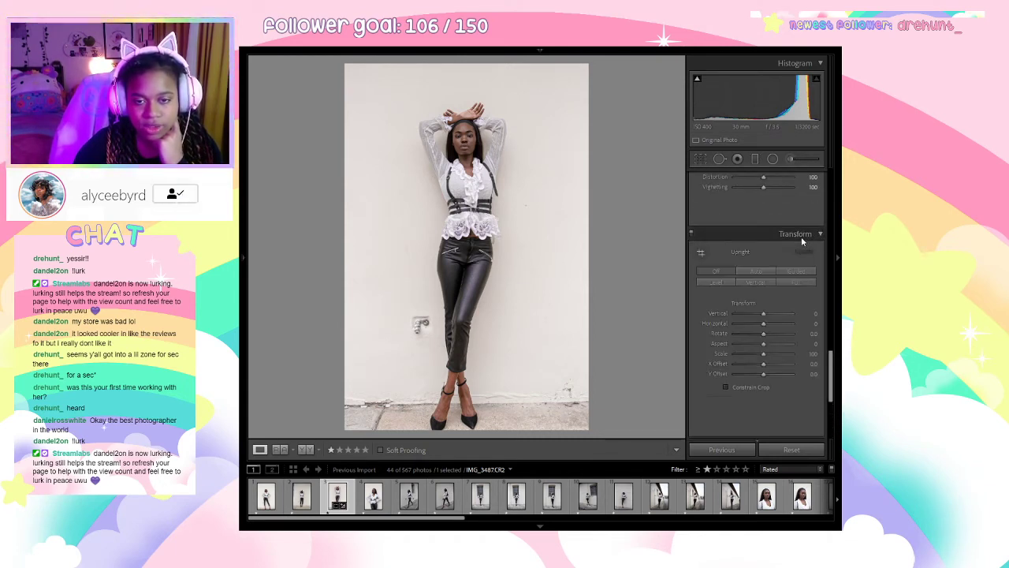
{"action": "left_click", "coordinate": [801, 237]}
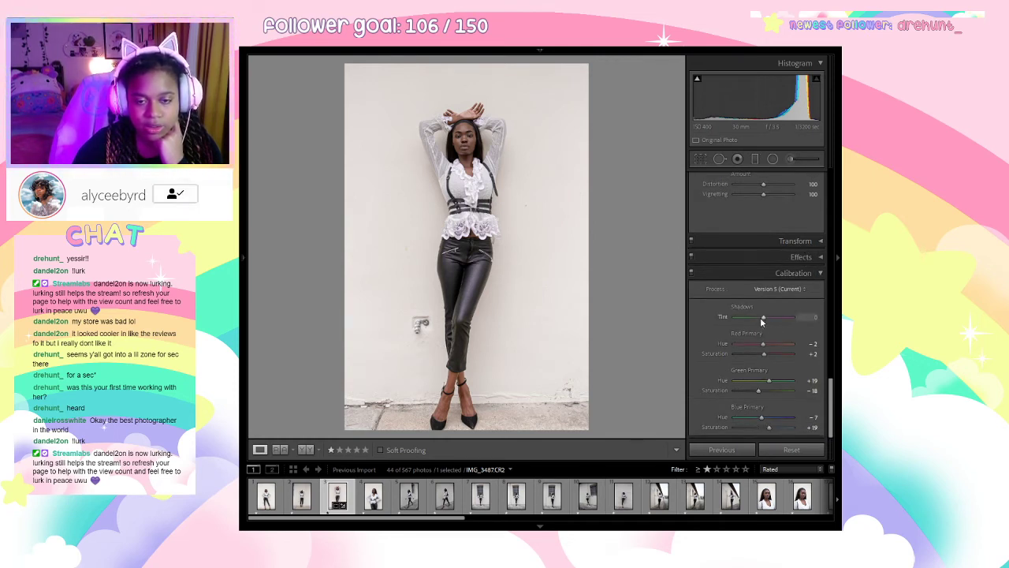
Set the Calibration shadows tint to −5, checking trial values on the full photo and on the skin tones close up.
{"action": "left_click_drag", "start_coordinate": [762, 321], "coordinate": [764, 320]}
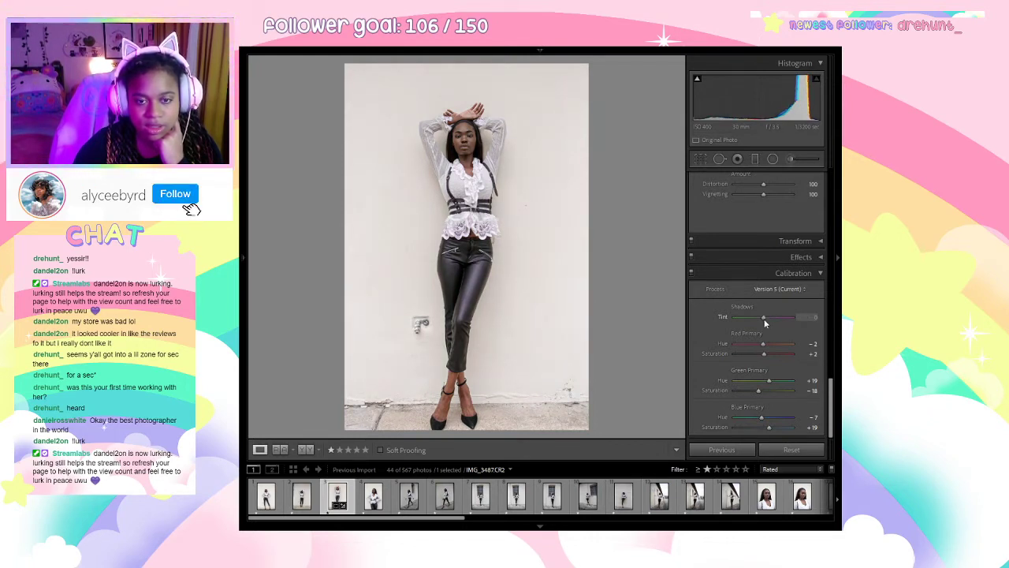
{"action": "left_click_drag", "start_coordinate": [764, 320], "coordinate": [766, 323]}
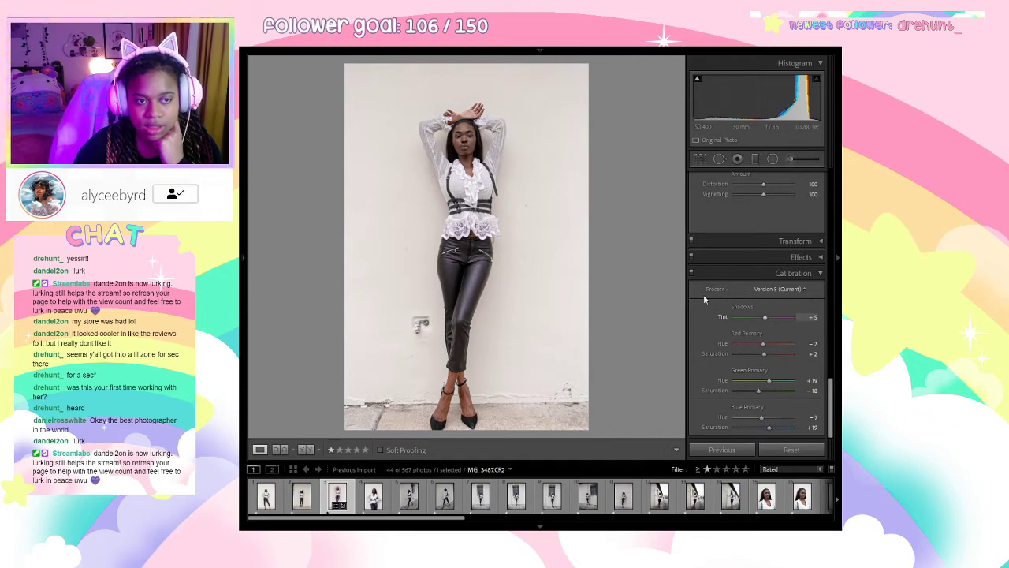
{"action": "left_click", "coordinate": [443, 133]}
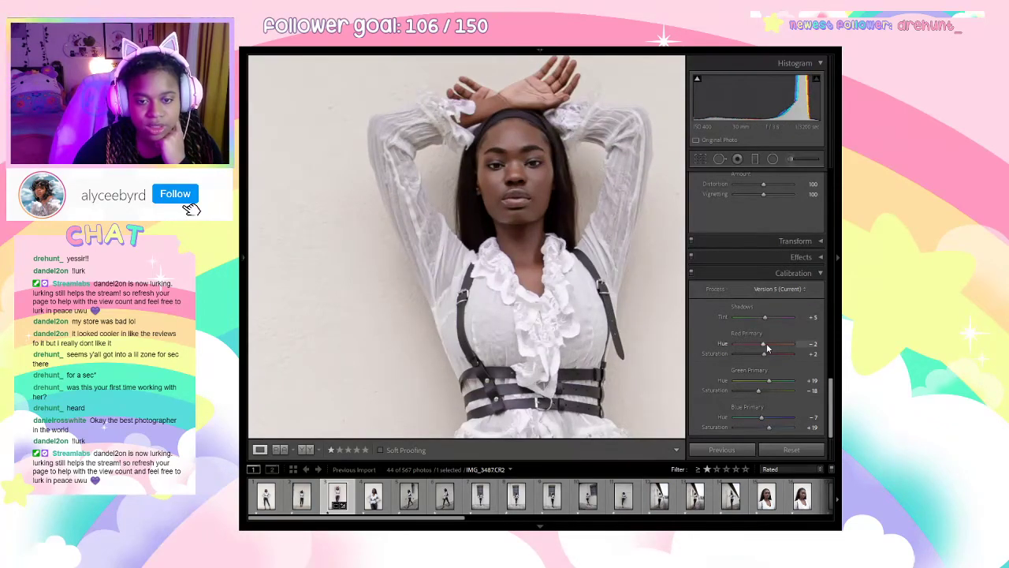
{"action": "left_click", "coordinate": [466, 357]}
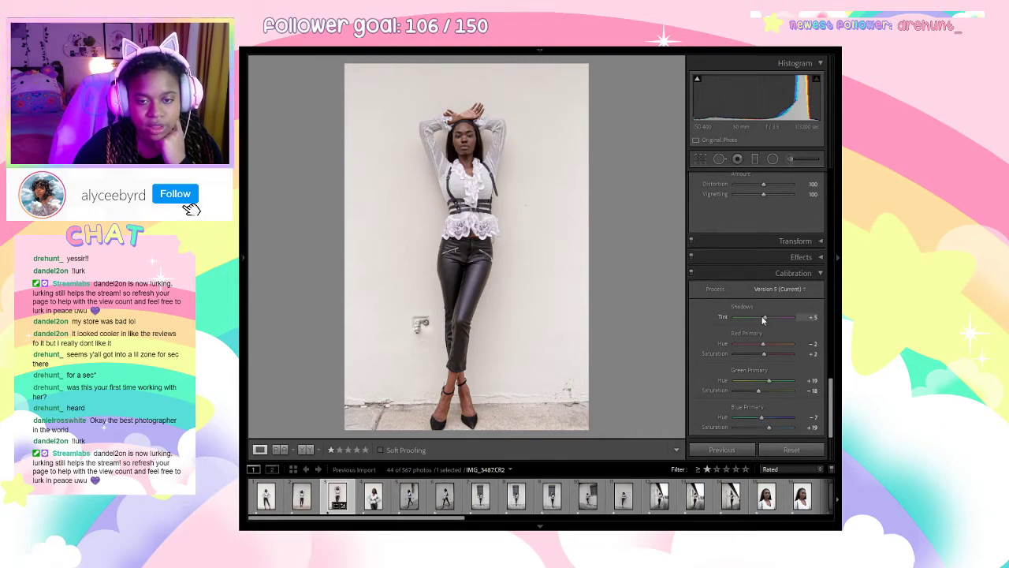
{"action": "left_click_drag", "start_coordinate": [762, 319], "coordinate": [773, 316]}
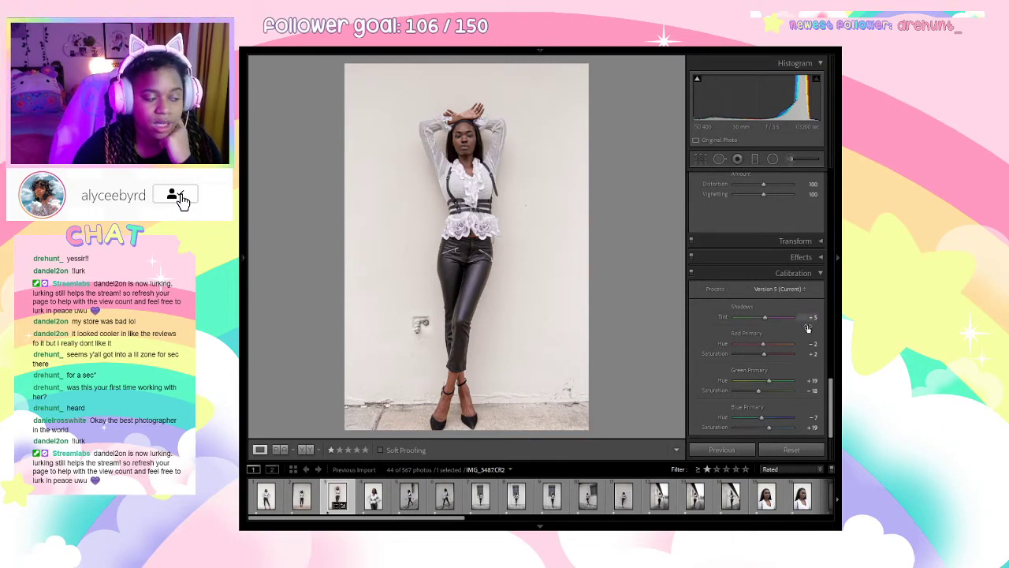
{"action": "left_click_drag", "start_coordinate": [767, 317], "coordinate": [763, 317]}
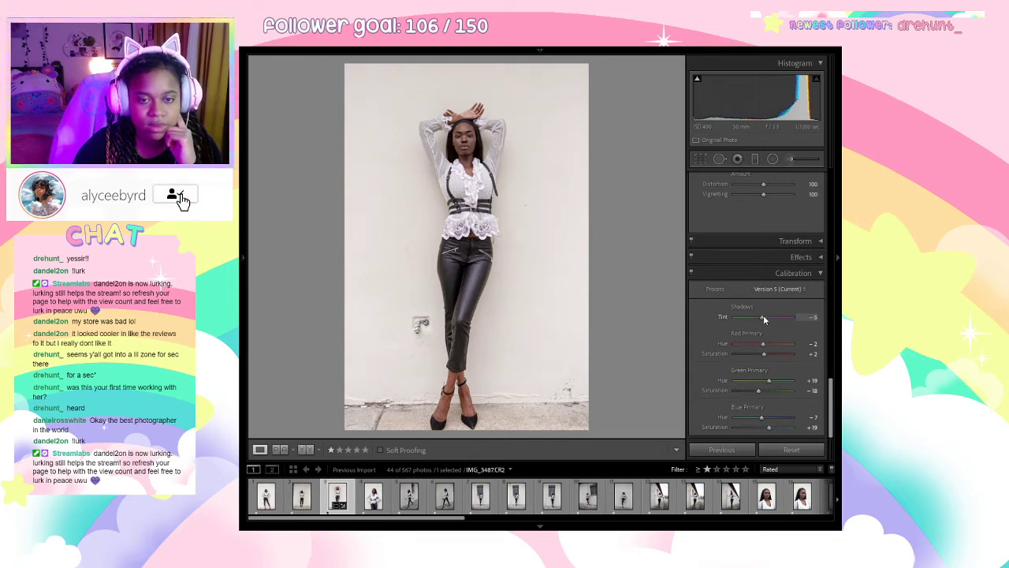
Shape the red channel tone curve with a midtone point at 126/129 and a highlight point at 210/208, checking the skin close up.
{"action": "scroll", "coordinate": [757, 353], "scroll_direction": "up", "scroll_amount": 10}
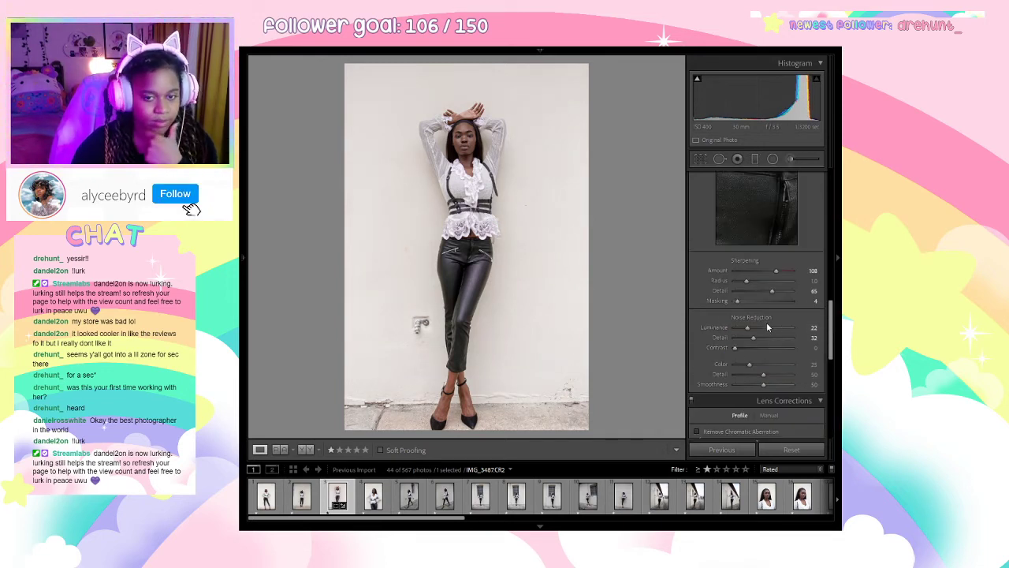
{"action": "scroll", "coordinate": [749, 291], "scroll_direction": "up", "scroll_amount": 5}
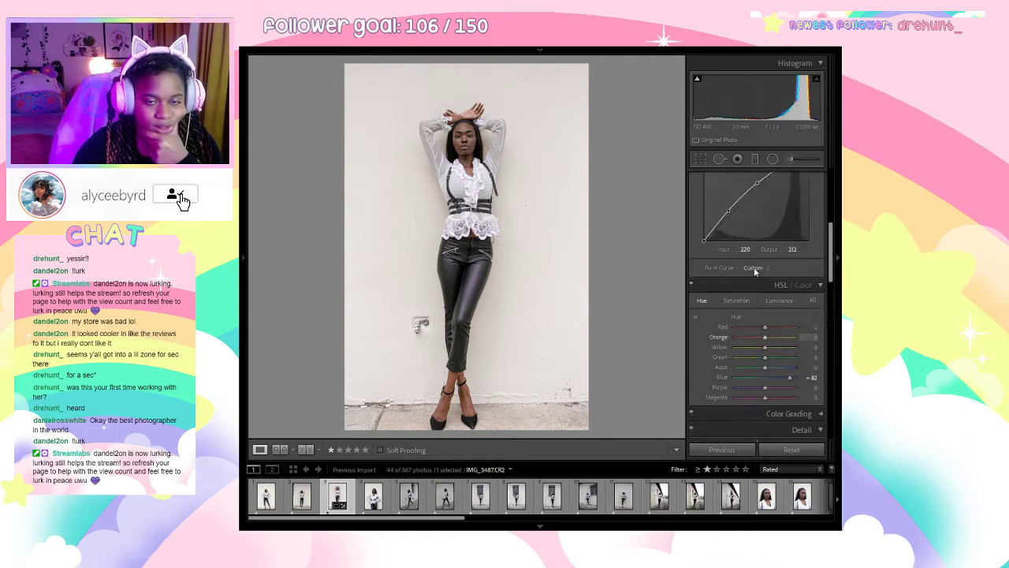
{"action": "left_click", "coordinate": [760, 266]}
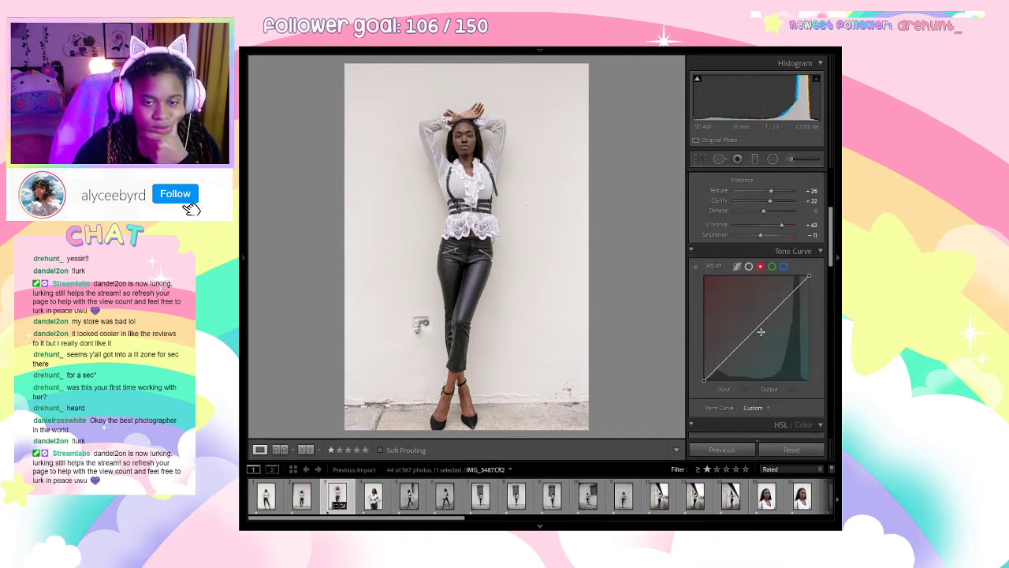
{"action": "left_click_drag", "start_coordinate": [759, 326], "coordinate": [757, 332]}
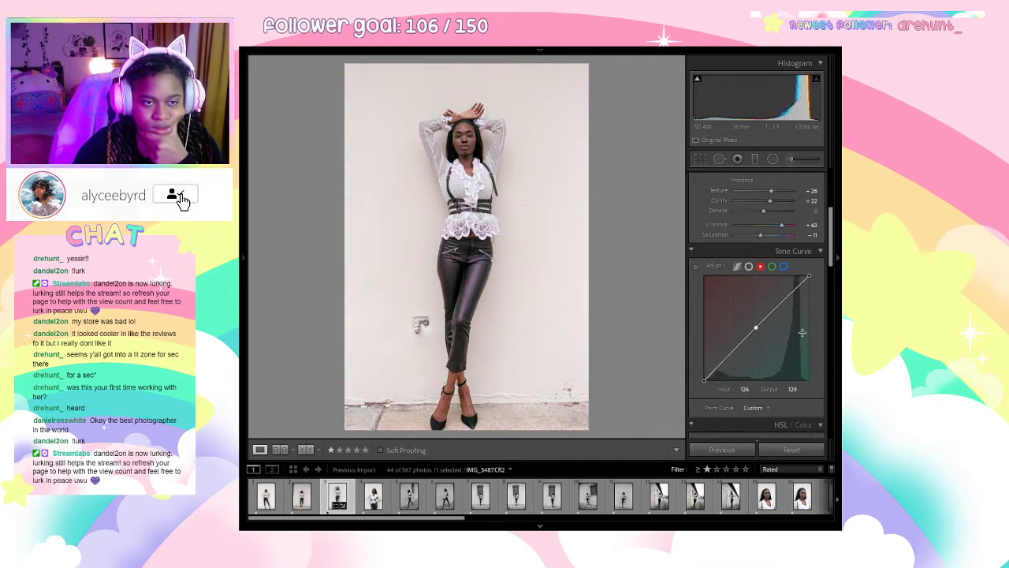
{"action": "left_click_drag", "start_coordinate": [789, 296], "coordinate": [793, 298]}
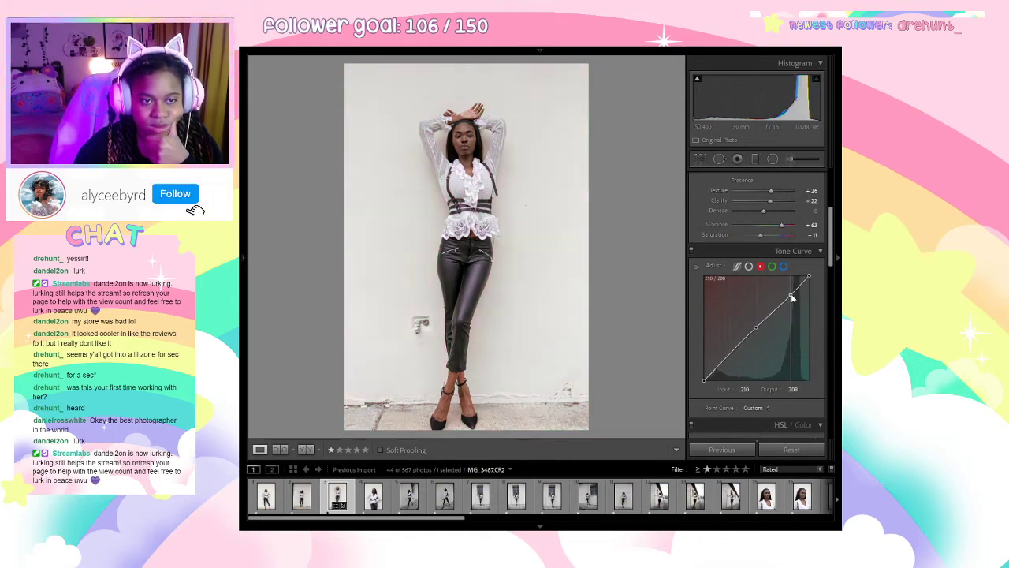
{"action": "left_click", "coordinate": [413, 84]}
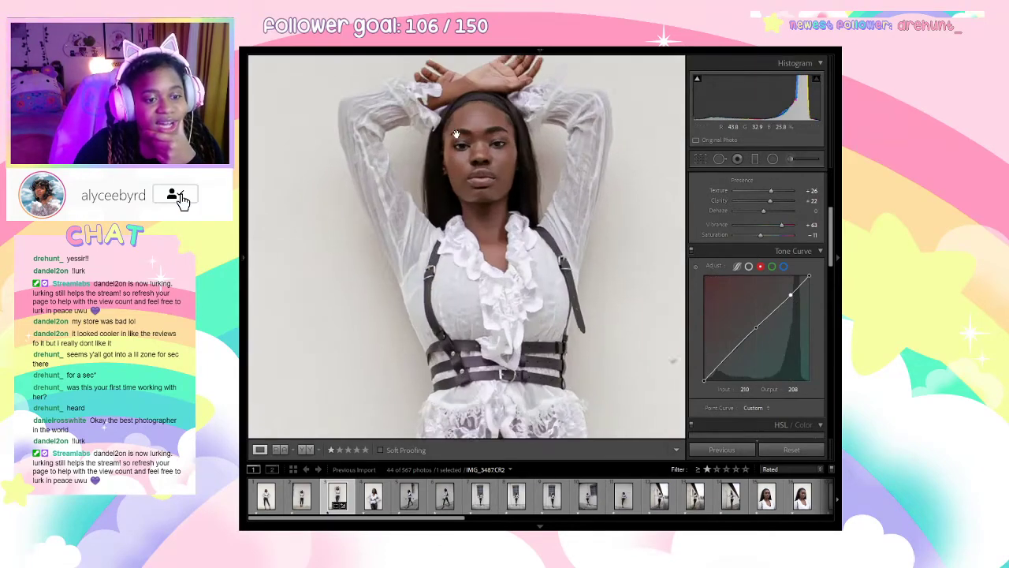
{"action": "left_click", "coordinate": [595, 325]}
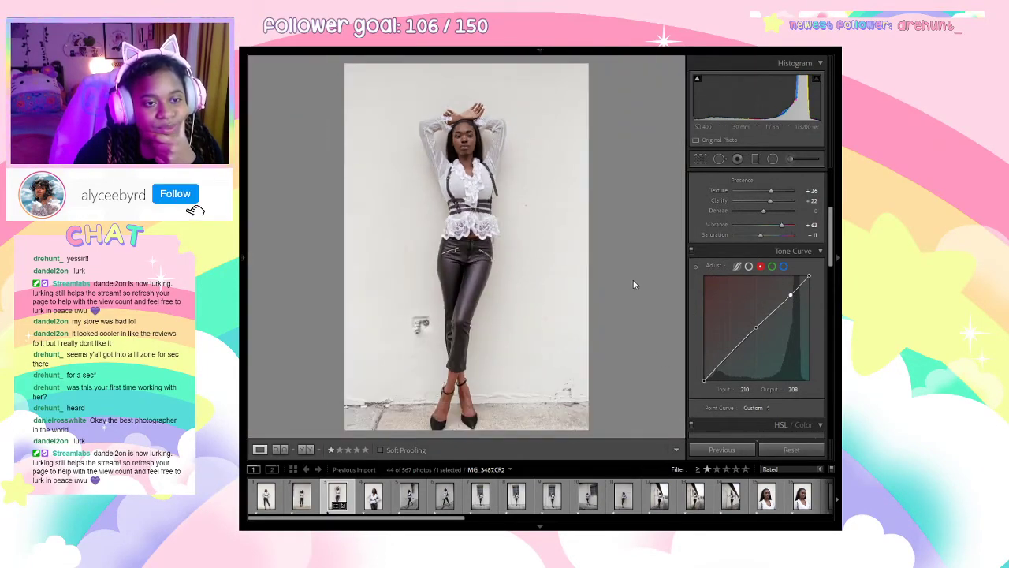
Browse the Portraits: Deep Skin presets and preview their looks on the photo without applying one.
{"action": "scroll", "coordinate": [755, 306], "scroll_direction": "down", "scroll_amount": 5}
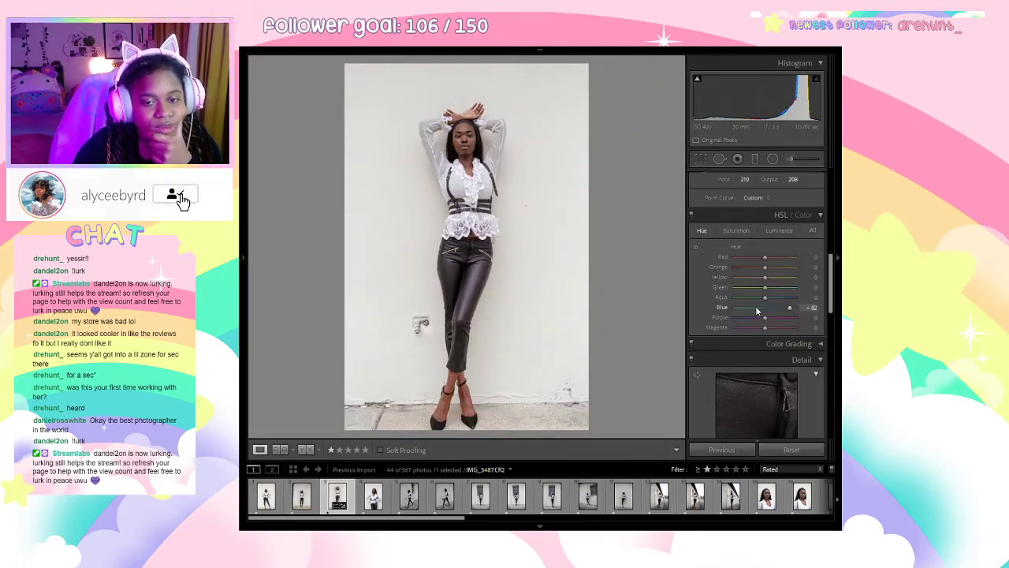
{"action": "left_click", "coordinate": [245, 244]}
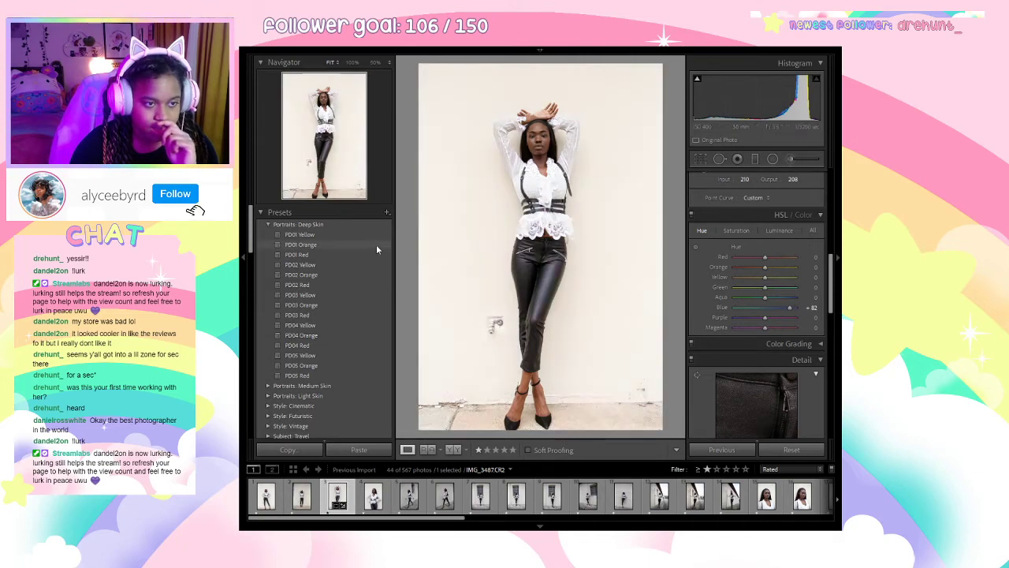
{"action": "left_click", "coordinate": [268, 224]}
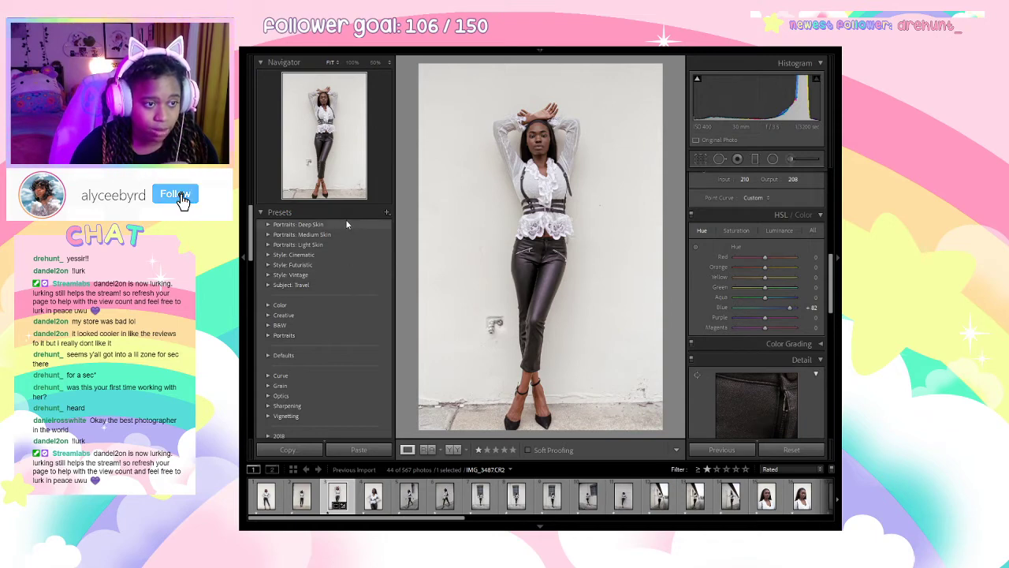
{"action": "left_click", "coordinate": [272, 225]}
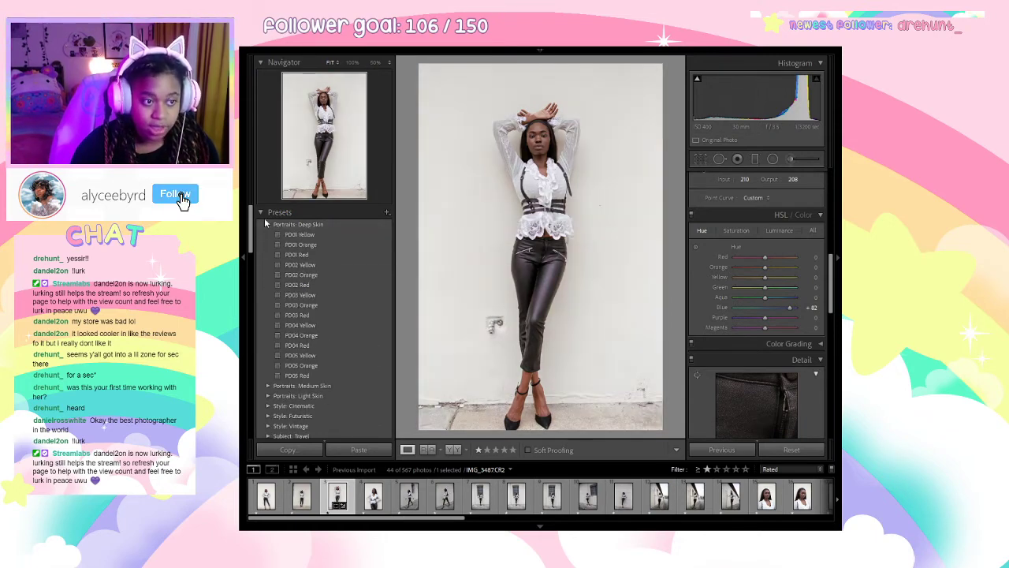
{"action": "left_click", "coordinate": [269, 224]}
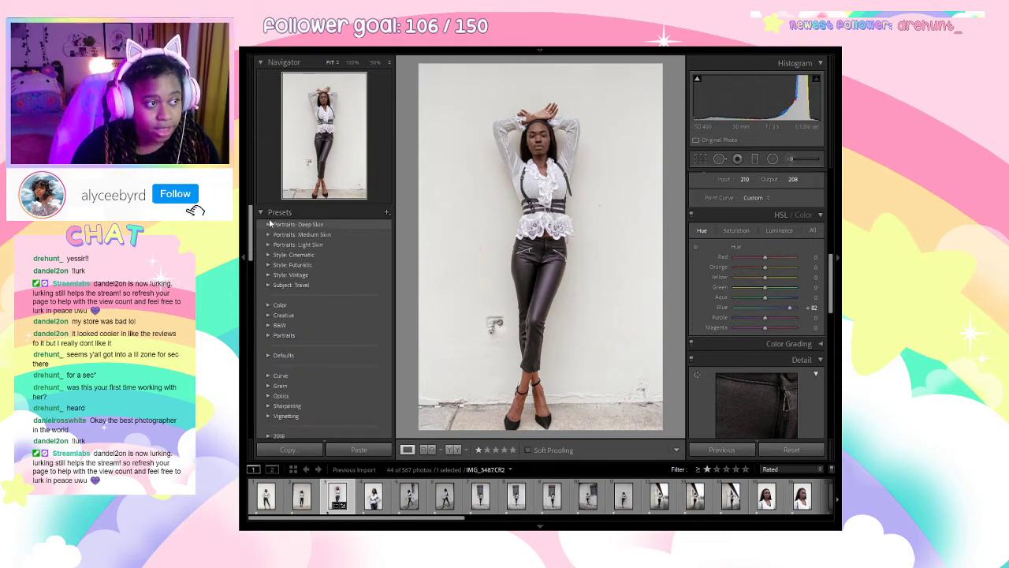
{"action": "left_click", "coordinate": [269, 224]}
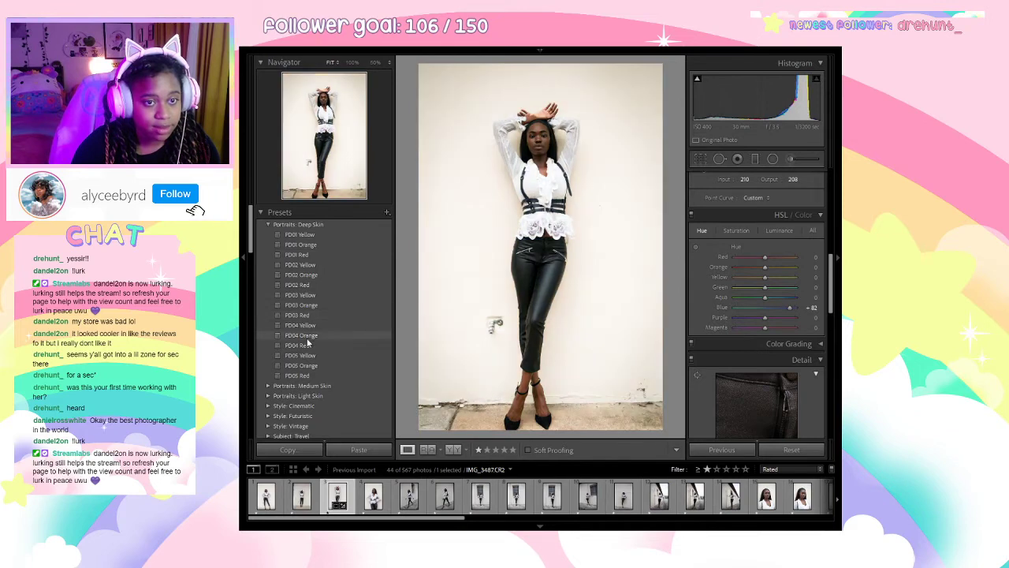
{"action": "scroll", "coordinate": [303, 316], "scroll_direction": "down", "scroll_amount": 2}
{"action": "scroll", "coordinate": [303, 281], "scroll_direction": "up", "scroll_amount": 2}
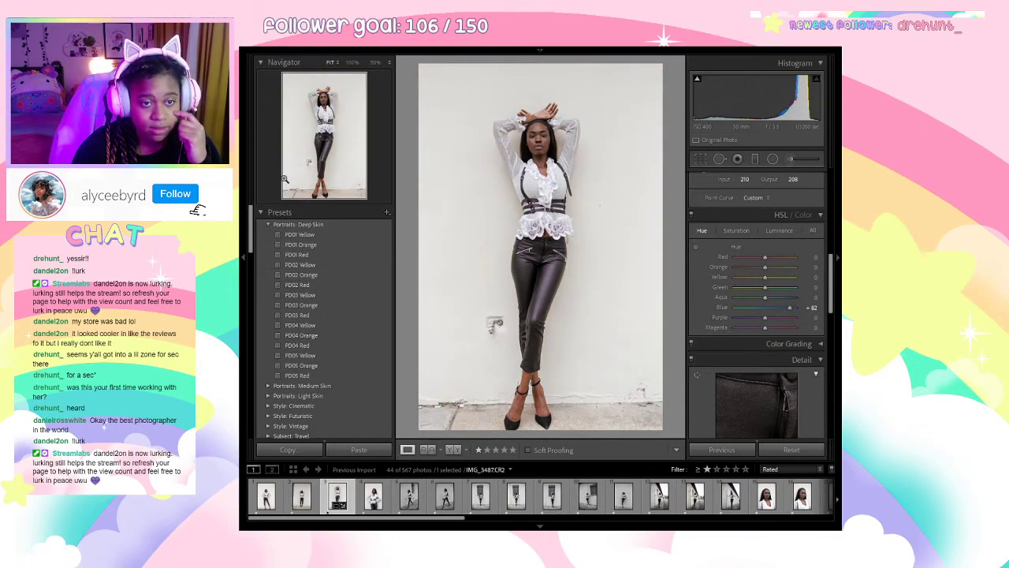
Collapse the Portraits: Deep Skin presets, hide the presets area and set the photo's white balance temperature to 5333.
{"action": "left_click", "coordinate": [268, 223]}
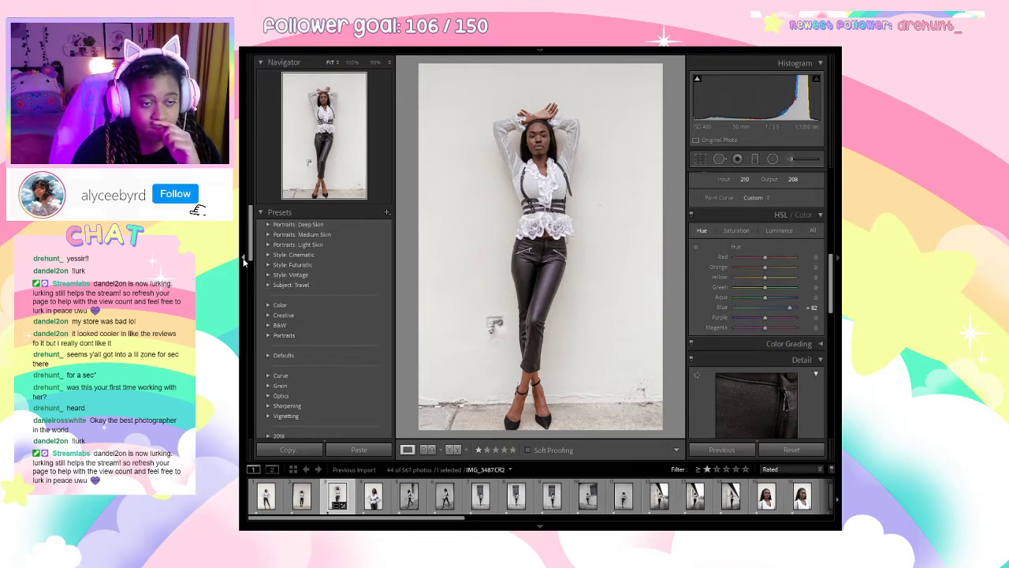
{"action": "left_click", "coordinate": [246, 253]}
{"action": "scroll", "coordinate": [776, 293], "scroll_direction": "up", "scroll_amount": 10}
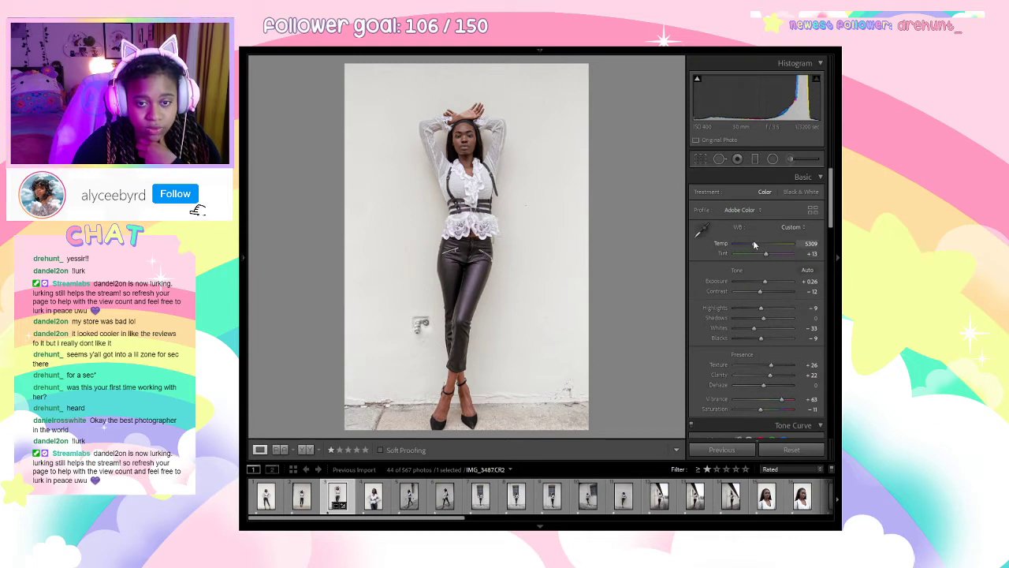
{"action": "left_click_drag", "start_coordinate": [753, 241], "coordinate": [755, 246]}
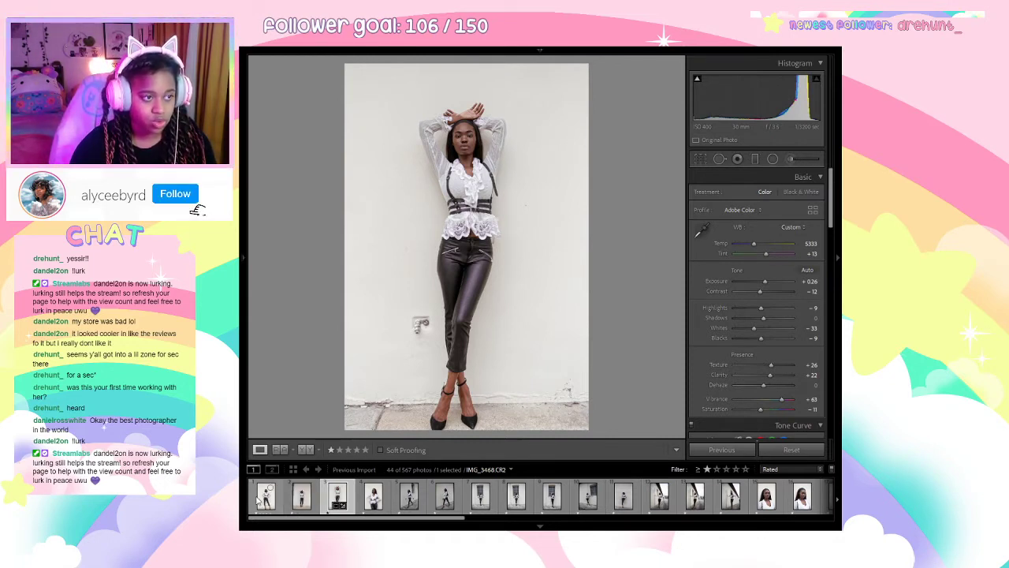
Sync the develop settings of IMG_3487.CR2 to IMG_3509.CR2 and open IMG_3509.CR2 for editing.
{"action": "key", "text": "alt"}
{"action": "left_click", "coordinate": [374, 498]}
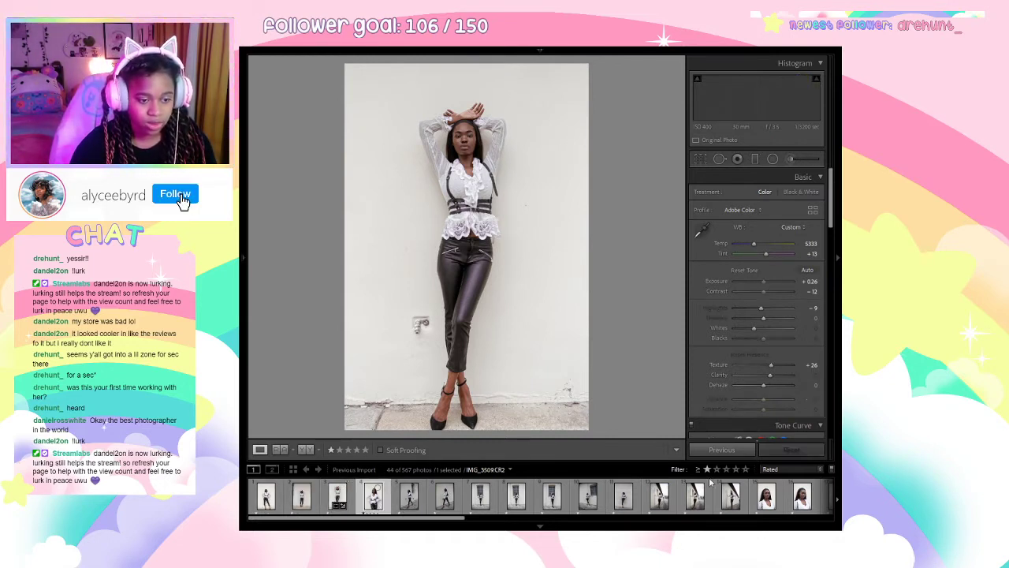
{"action": "left_click", "coordinate": [339, 498], "text": "ctrl"}
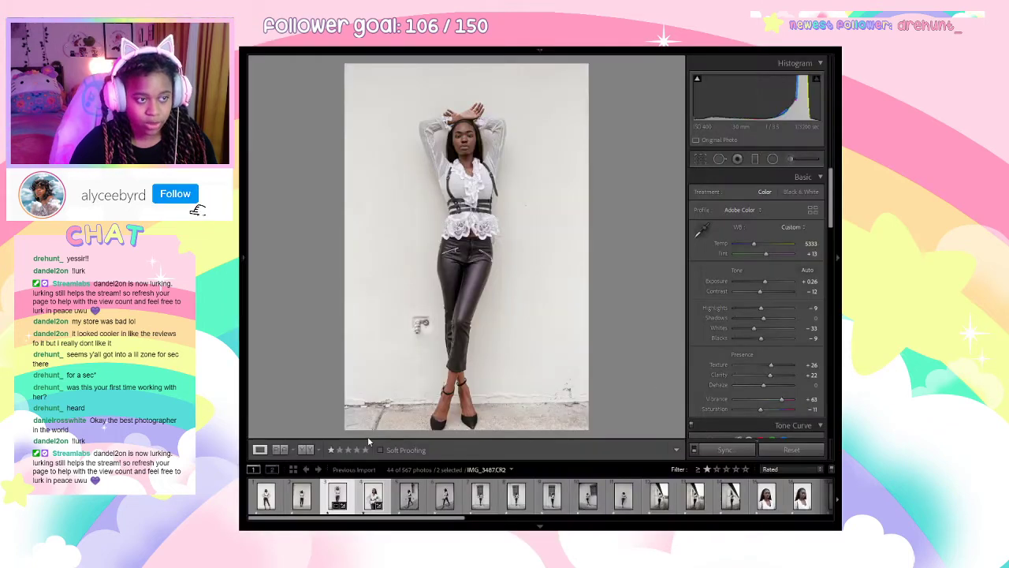
{"action": "left_click", "coordinate": [410, 500]}
{"action": "left_click", "coordinate": [375, 498]}
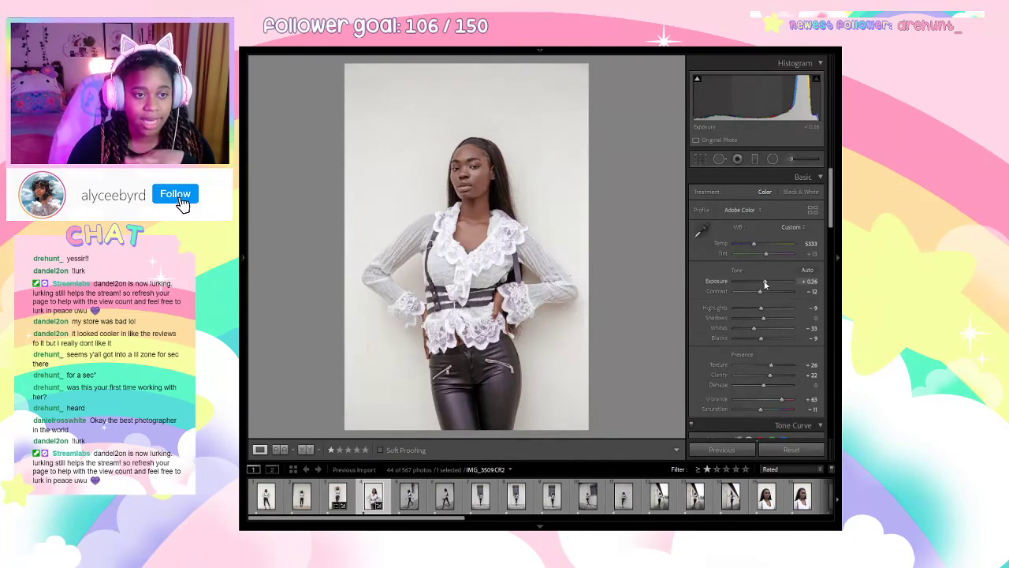
Set exposure to −0.09 and whites to −5, and move the red tone curve's midtone point to 102/108.
{"action": "left_click_drag", "start_coordinate": [763, 282], "coordinate": [760, 282]}
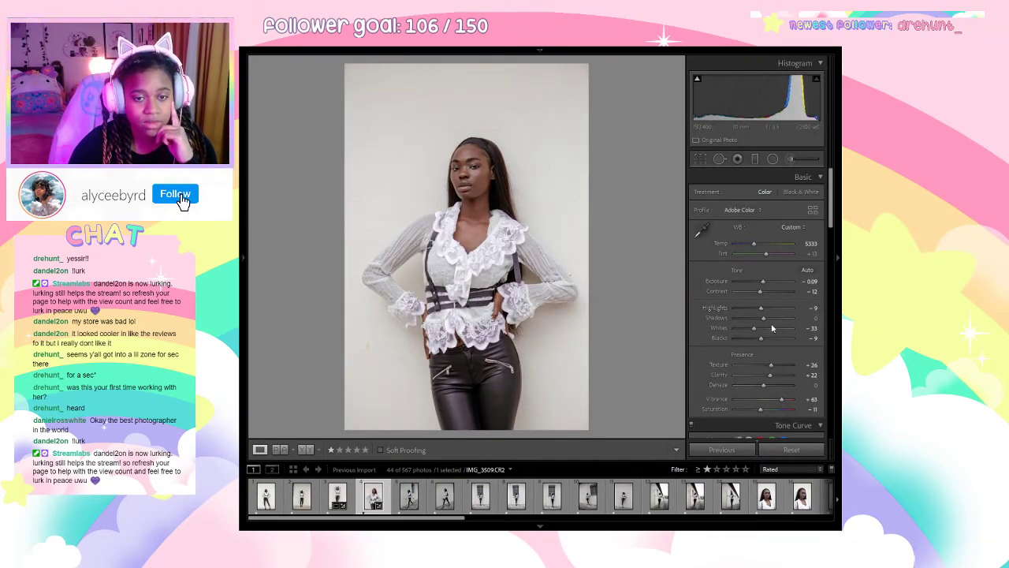
{"action": "mouse_move", "coordinate": [772, 328]}
{"action": "left_mouse_down"}
{"action": "mouse_move", "coordinate": [786, 329]}
{"action": "mouse_move", "coordinate": [769, 332]}
{"action": "left_mouse_up"}
{"action": "scroll", "coordinate": [757, 316], "scroll_direction": "down", "scroll_amount": 5}
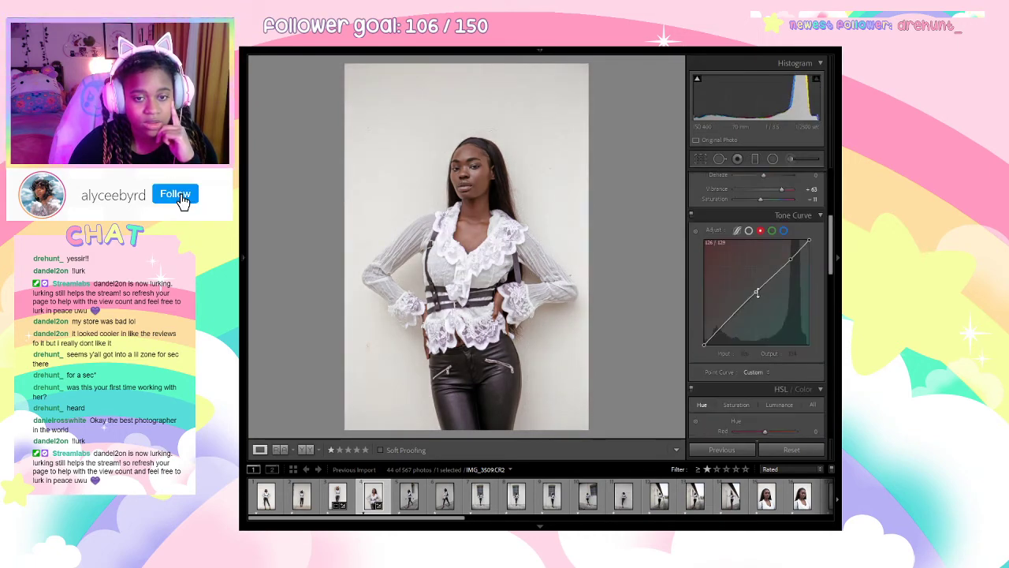
{"action": "mouse_move", "coordinate": [756, 292]}
{"action": "left_mouse_down"}
{"action": "mouse_move", "coordinate": [747, 310]}
{"action": "mouse_move", "coordinate": [745, 301]}
{"action": "left_mouse_up"}
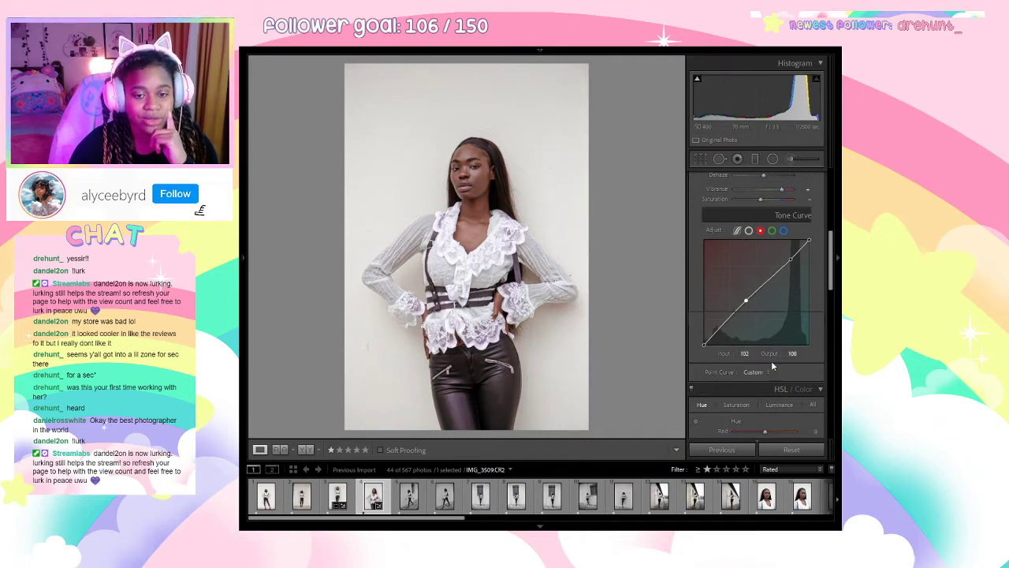
Set the HSL red saturation to −5, hue to +35 and luminance to −8, and the orange luminance to +48.
{"action": "scroll", "coordinate": [695, 294], "scroll_direction": "down", "scroll_amount": 3}
{"action": "left_click", "coordinate": [745, 265]}
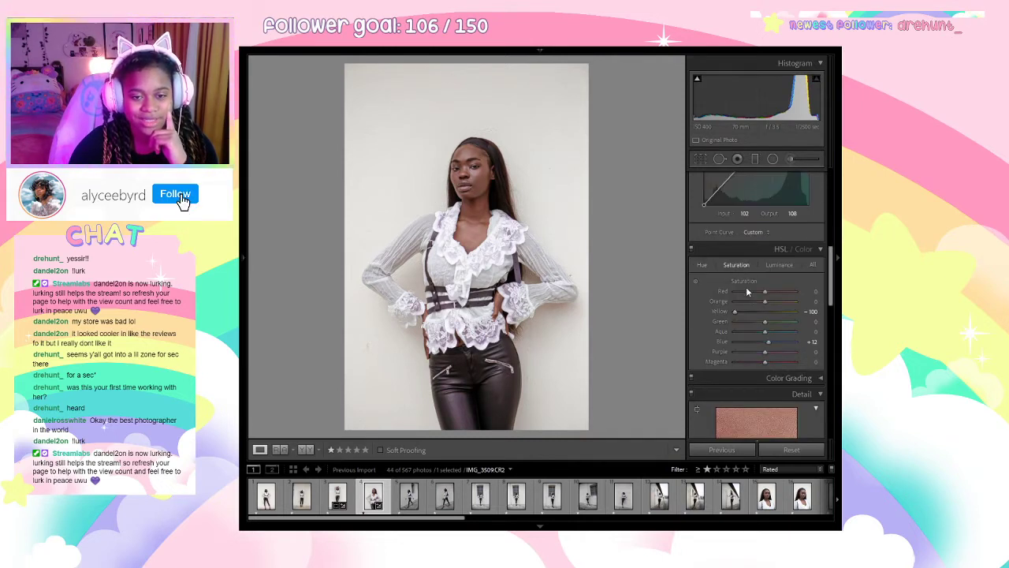
{"action": "left_click_drag", "start_coordinate": [764, 290], "coordinate": [799, 291]}
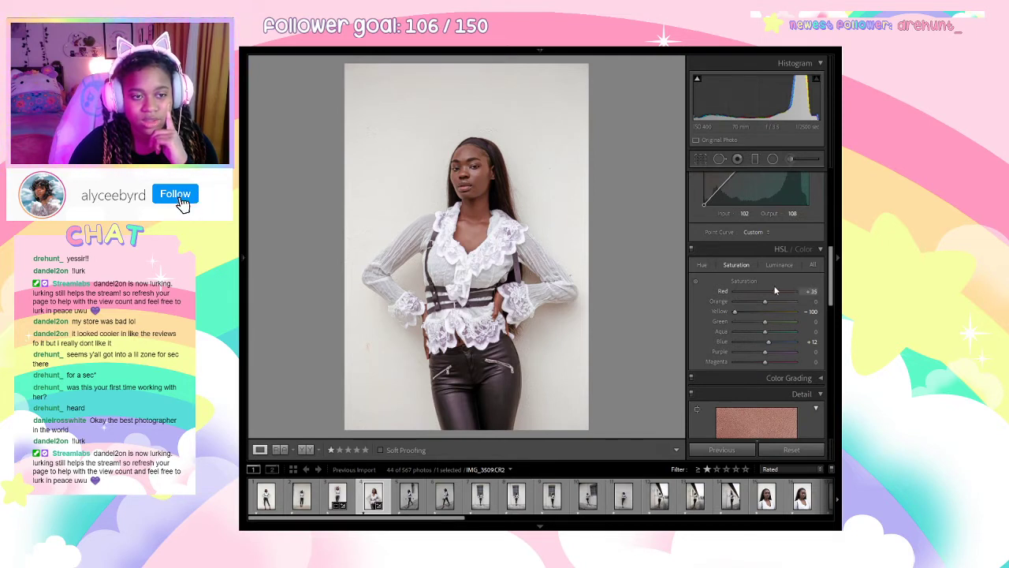
{"action": "left_click", "coordinate": [702, 265]}
{"action": "left_click_drag", "start_coordinate": [765, 291], "coordinate": [775, 295]}
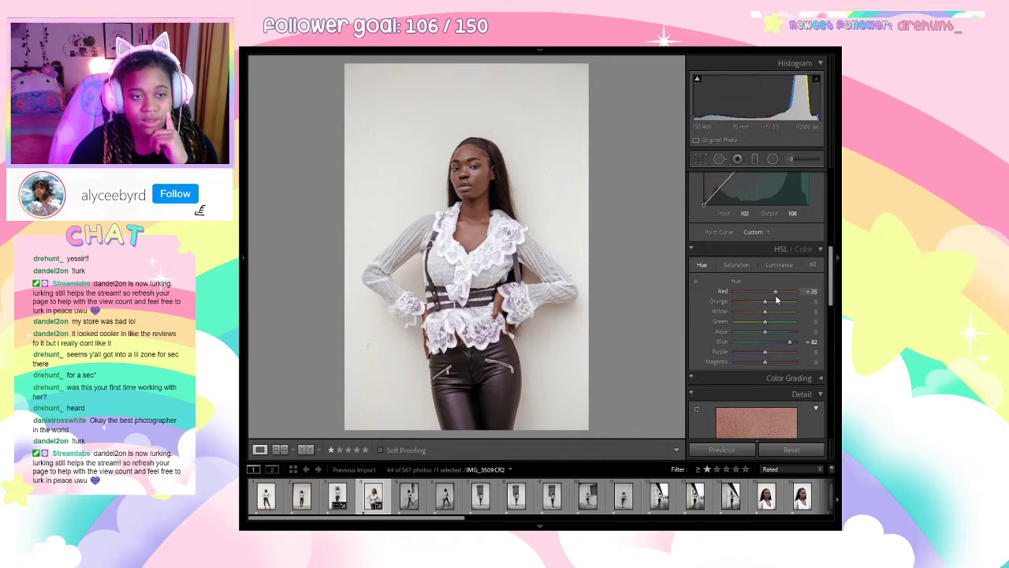
{"action": "left_click", "coordinate": [779, 265]}
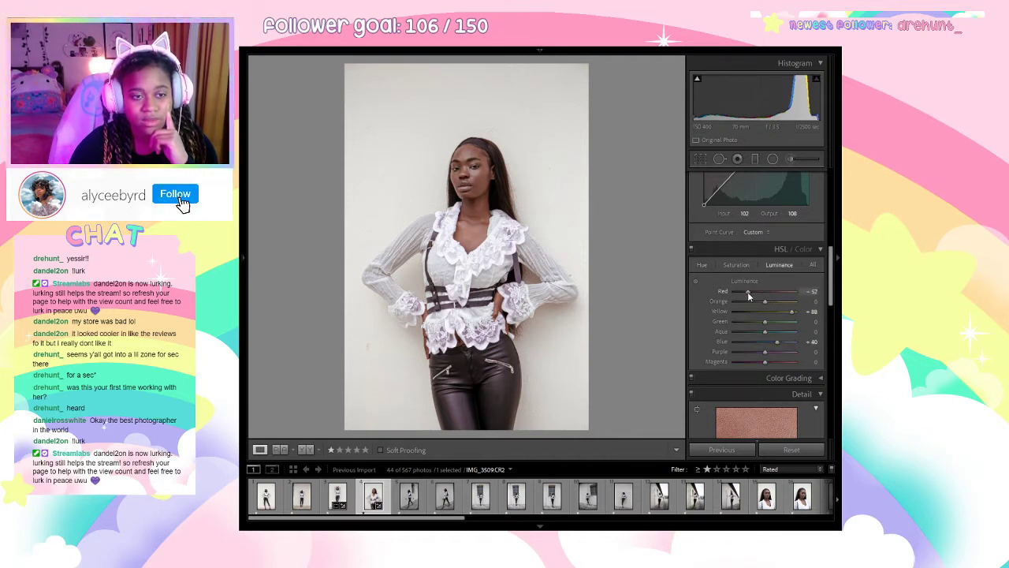
{"action": "left_click_drag", "start_coordinate": [771, 292], "coordinate": [793, 302]}
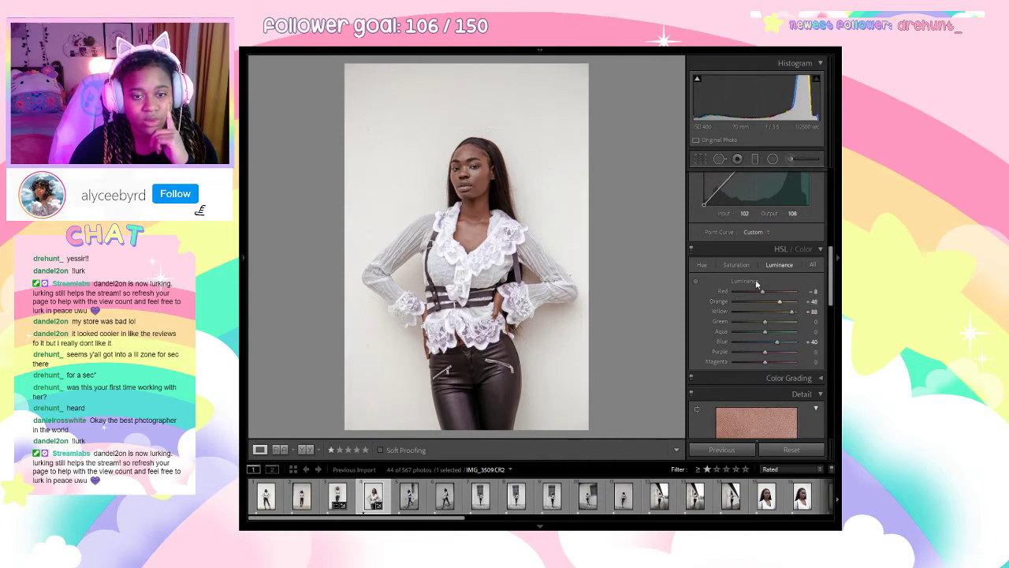
Set the HSL red hue to +55 and the orange hue to +5.
{"action": "left_click", "coordinate": [701, 265]}
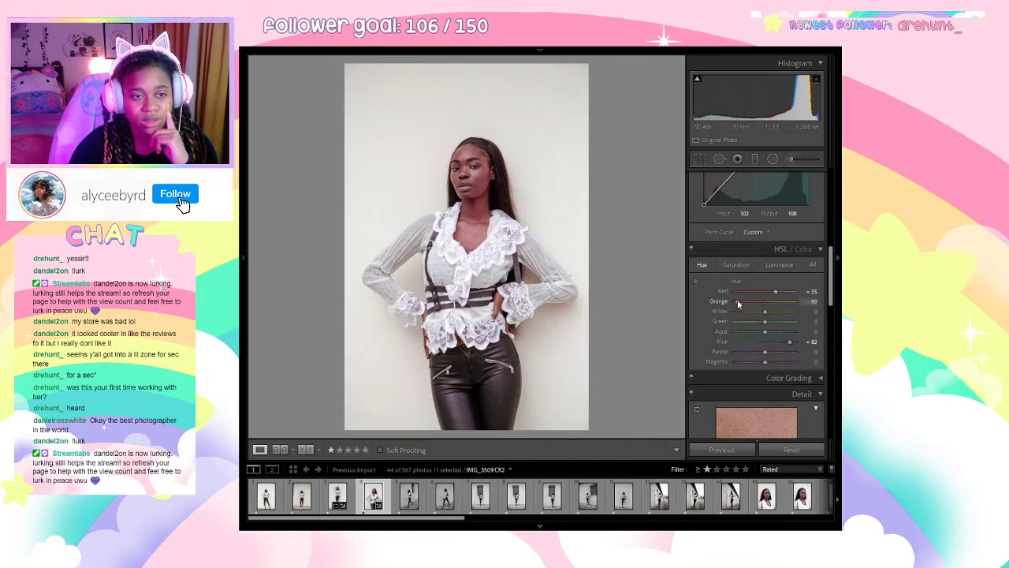
{"action": "mouse_move", "coordinate": [749, 301]}
{"action": "left_mouse_down"}
{"action": "mouse_move", "coordinate": [761, 304]}
{"action": "mouse_move", "coordinate": [761, 287]}
{"action": "left_mouse_up"}
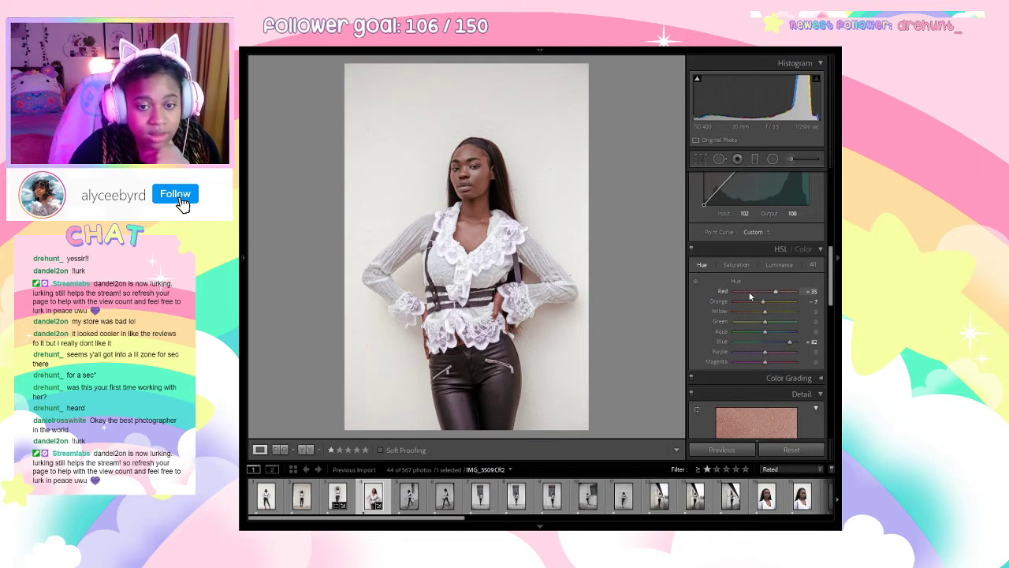
{"action": "mouse_move", "coordinate": [769, 292]}
{"action": "left_mouse_down"}
{"action": "mouse_move", "coordinate": [782, 292]}
{"action": "mouse_move", "coordinate": [767, 302]}
{"action": "left_mouse_up"}
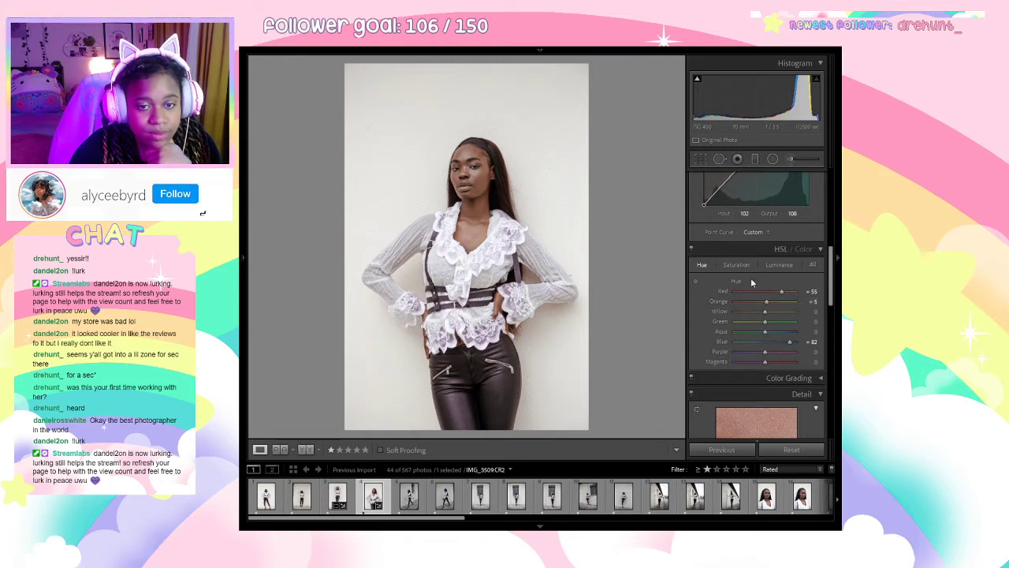
{"action": "left_click", "coordinate": [735, 265]}
{"action": "left_click", "coordinate": [790, 303]}
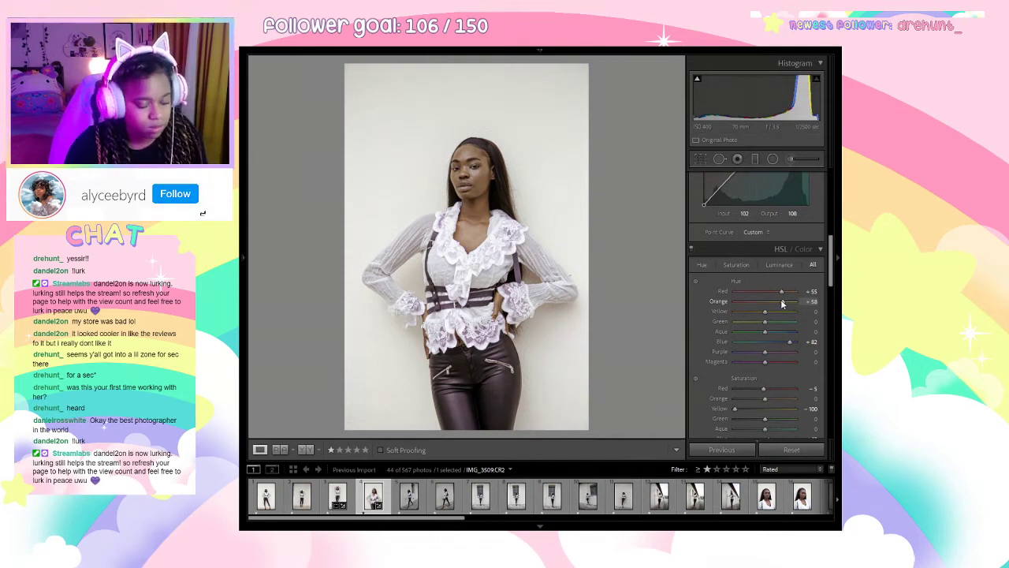
{"action": "key", "text": "ctrl+z"}
Set the HSL orange saturation to +38 and the orange luminance to −2, checking the face close up.
{"action": "left_click", "coordinate": [737, 265]}
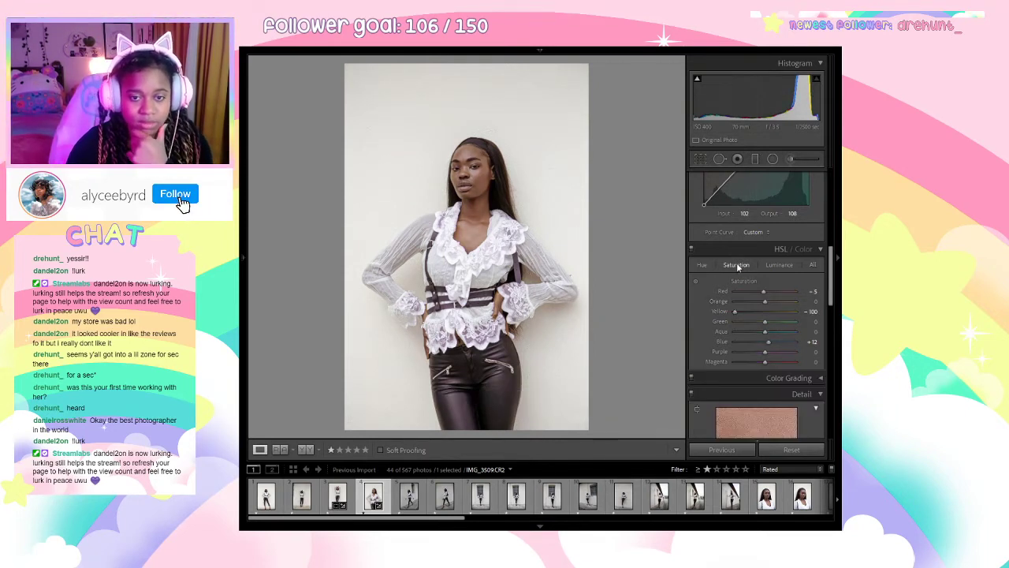
{"action": "left_click", "coordinate": [813, 265]}
{"action": "left_click", "coordinate": [737, 267]}
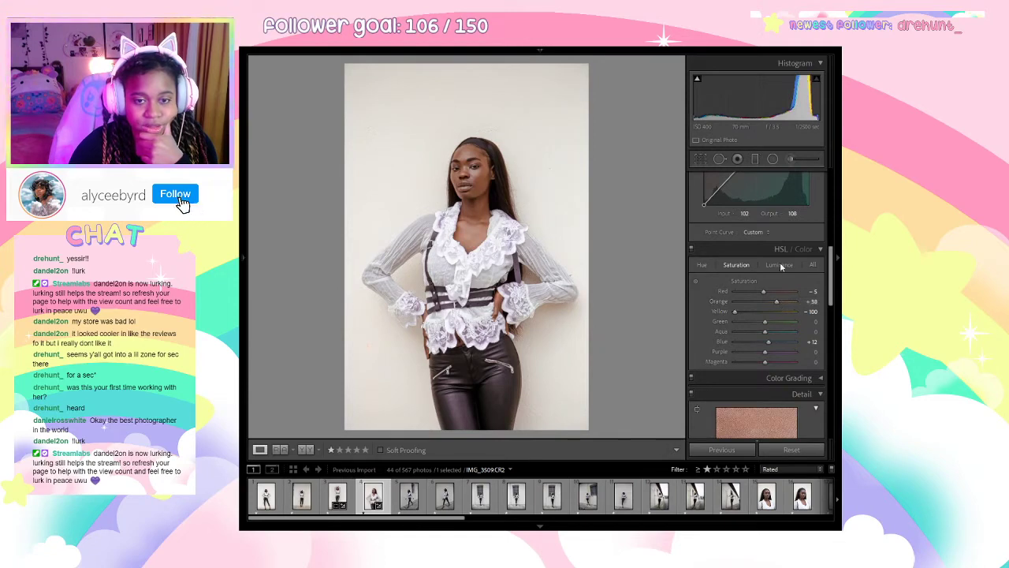
{"action": "left_click", "coordinate": [779, 265]}
{"action": "left_click_drag", "start_coordinate": [784, 304], "coordinate": [765, 304]}
{"action": "left_click", "coordinate": [464, 193]}
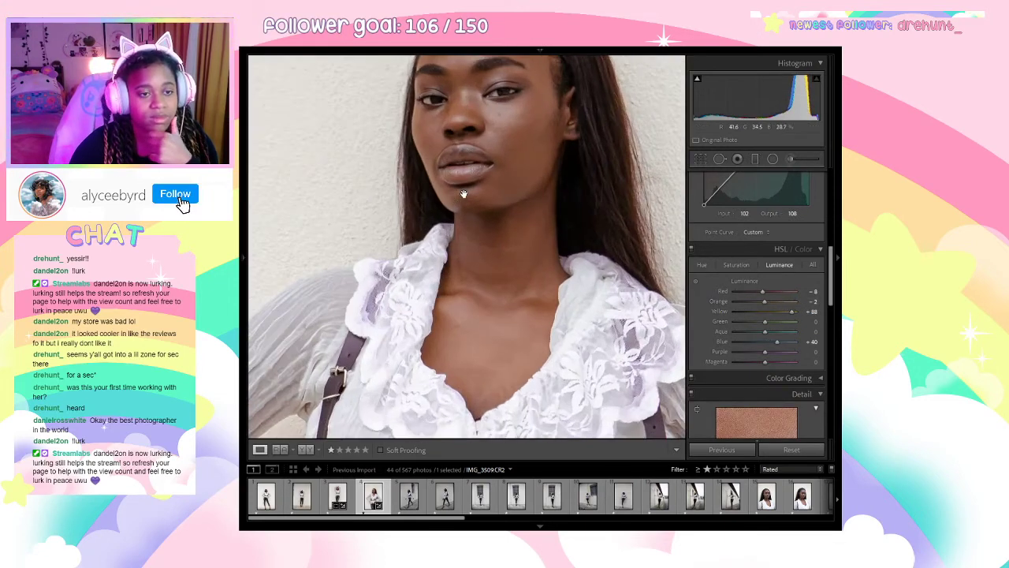
{"action": "left_click", "coordinate": [464, 193]}
{"action": "scroll", "coordinate": [812, 309], "scroll_direction": "up", "scroll_amount": 5}
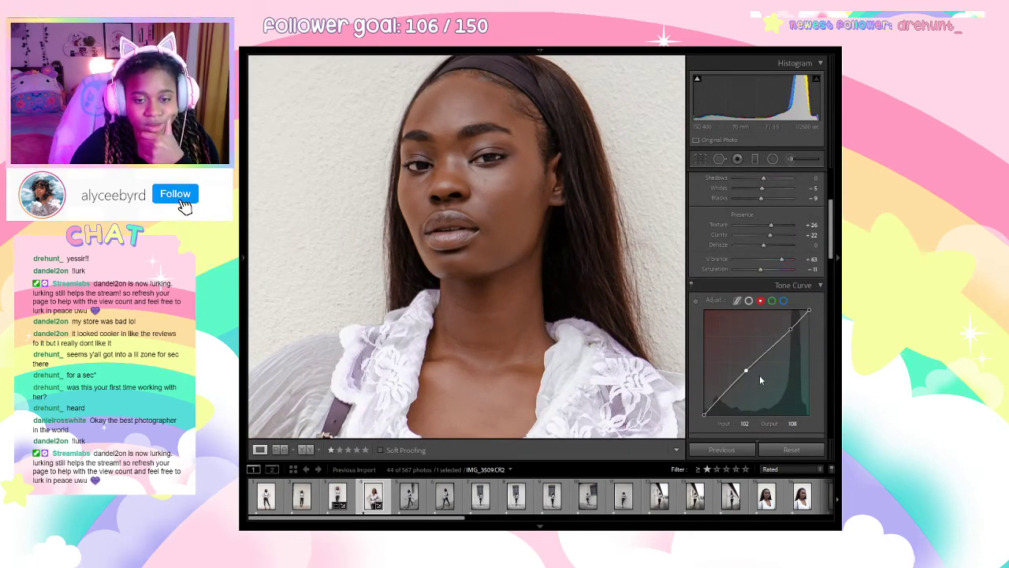
{"action": "left_click", "coordinate": [666, 276]}
Set the white balance tint to +5 and the temperature to 5421, checking the skin tones close up.
{"action": "scroll", "coordinate": [766, 328], "scroll_direction": "up", "scroll_amount": 4}
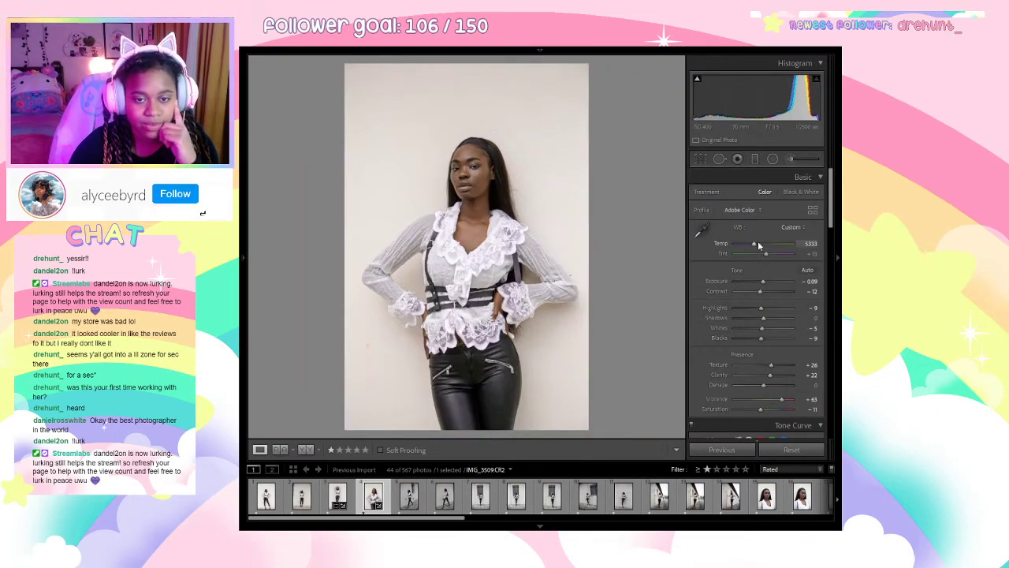
{"action": "left_click_drag", "start_coordinate": [766, 254], "coordinate": [767, 257]}
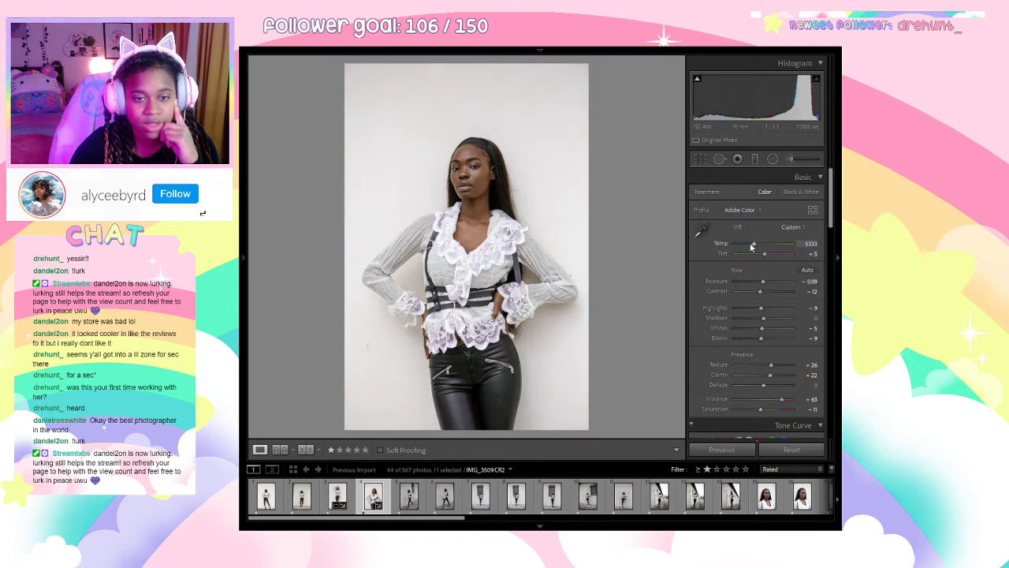
{"action": "left_click_drag", "start_coordinate": [756, 244], "coordinate": [754, 244]}
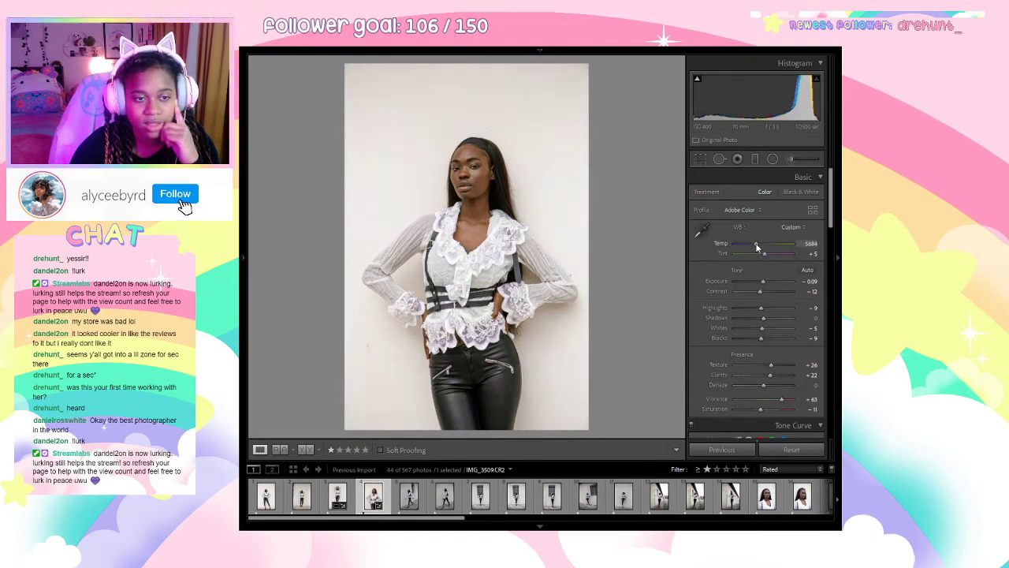
{"action": "left_click", "coordinate": [495, 196]}
{"action": "left_click_drag", "start_coordinate": [496, 196], "coordinate": [573, 275]}
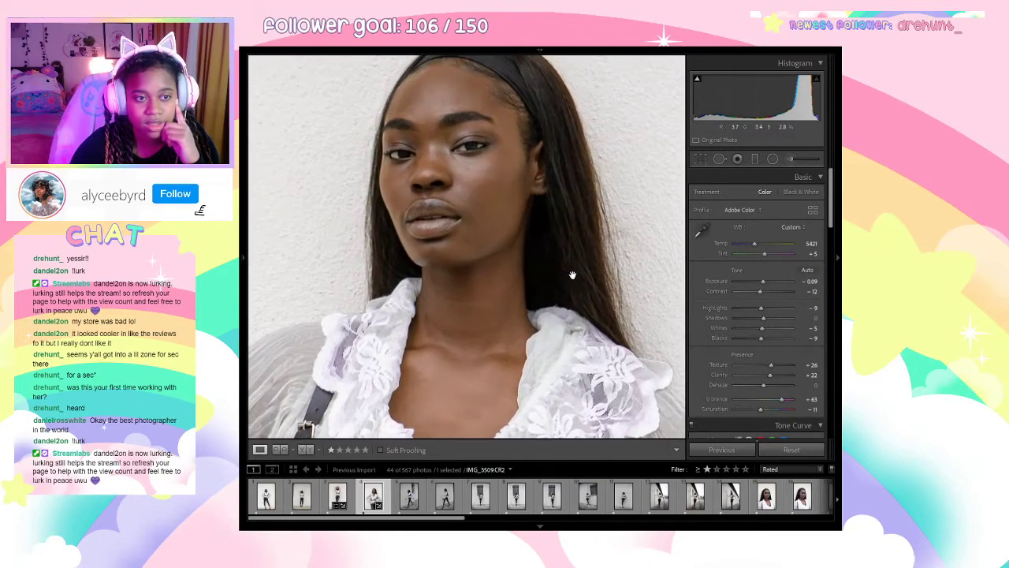
Compare the photo before and after editing in a left/right view centred on the face.
{"action": "left_click", "coordinate": [304, 450]}
{"action": "left_click", "coordinate": [303, 450]}
{"action": "left_click", "coordinate": [304, 449]}
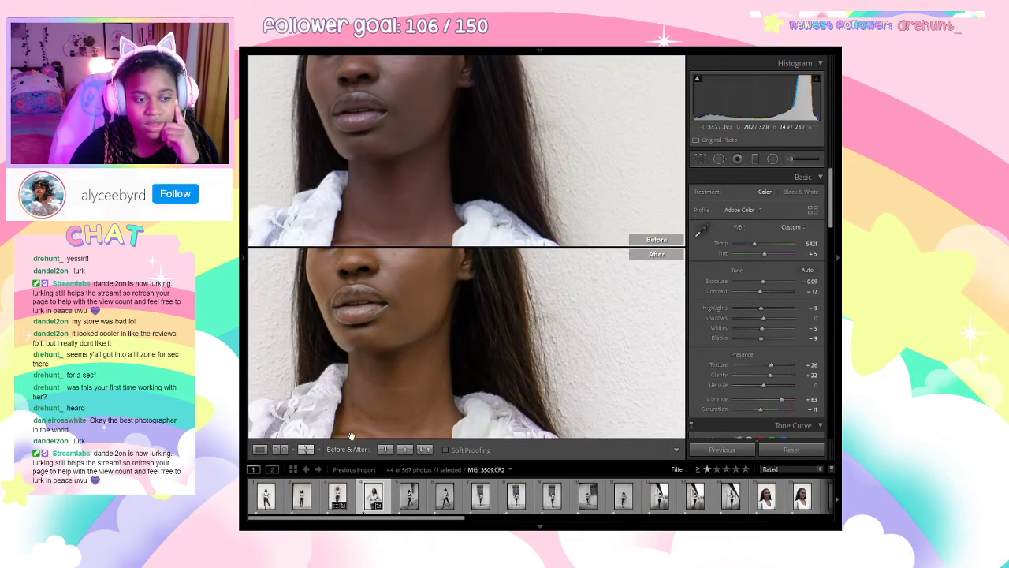
{"action": "left_click", "coordinate": [303, 450]}
{"action": "left_click", "coordinate": [303, 450]}
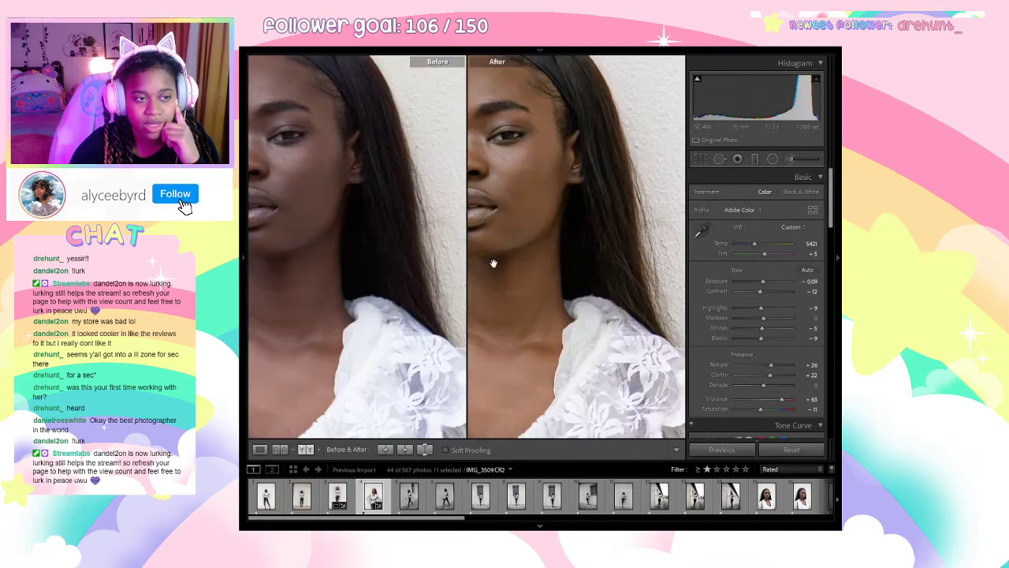
{"action": "left_click_drag", "start_coordinate": [559, 269], "coordinate": [571, 267]}
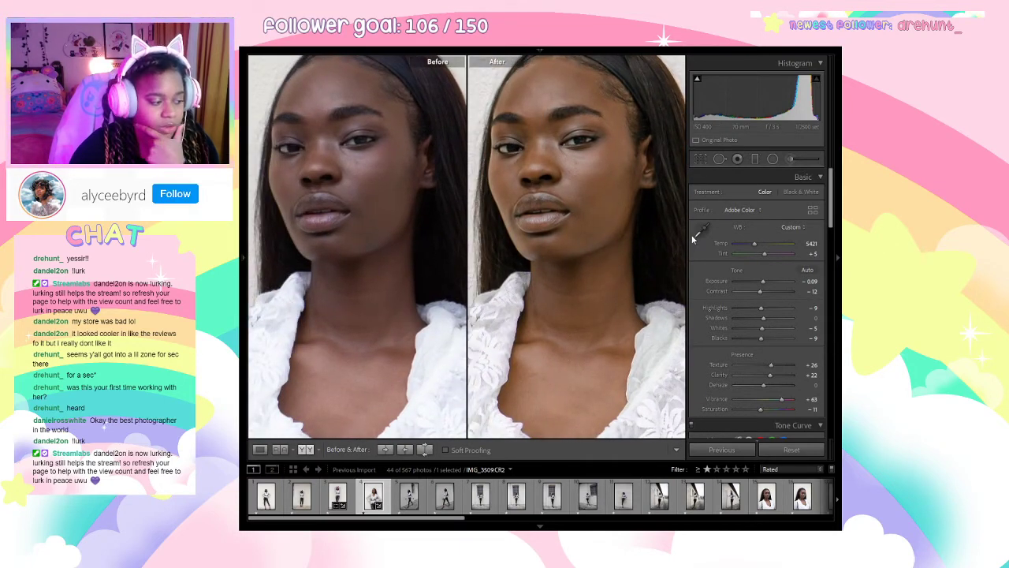
Adjust the Calibration shadows tint, trying +23 and +18 while comparing the skin with the before view.
{"action": "scroll", "coordinate": [757, 300], "scroll_direction": "down", "scroll_amount": 3}
{"action": "scroll", "coordinate": [761, 292], "scroll_direction": "down", "scroll_amount": 10}
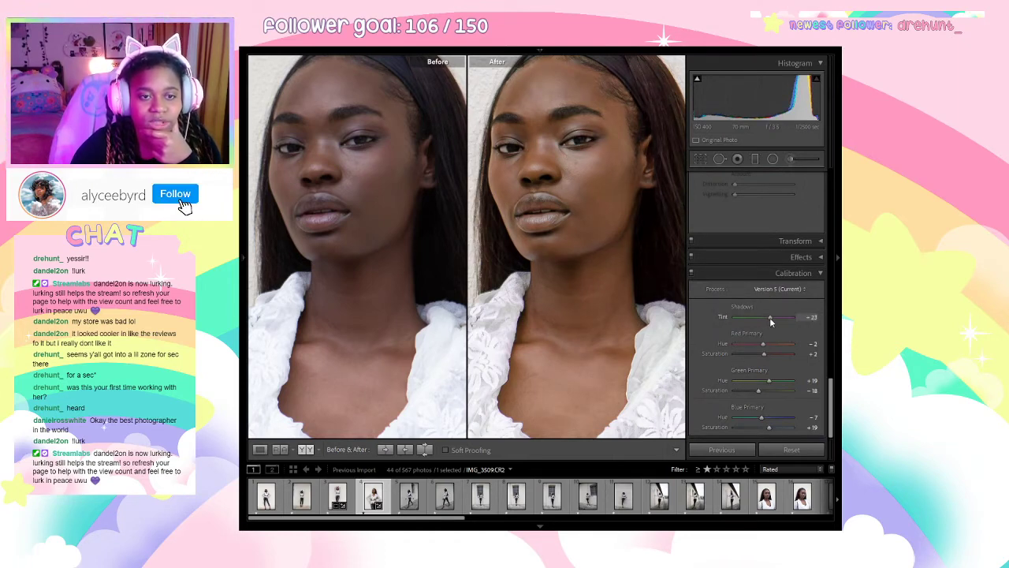
{"action": "left_click_drag", "start_coordinate": [773, 321], "coordinate": [764, 322]}
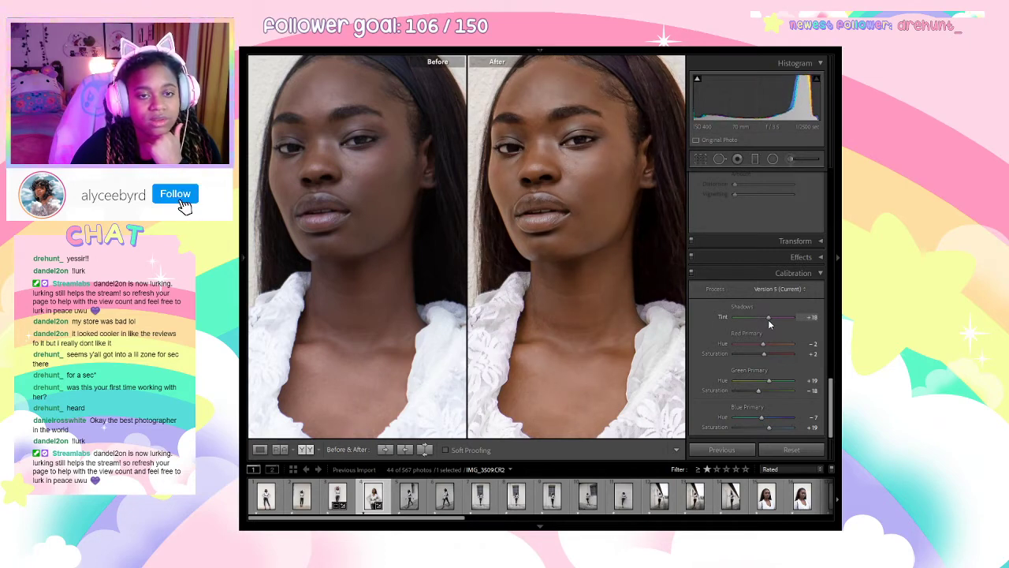
Set the HSL orange hue to −5, comparing the whole face with the before view.
{"action": "scroll", "coordinate": [762, 299], "scroll_direction": "up", "scroll_amount": 10}
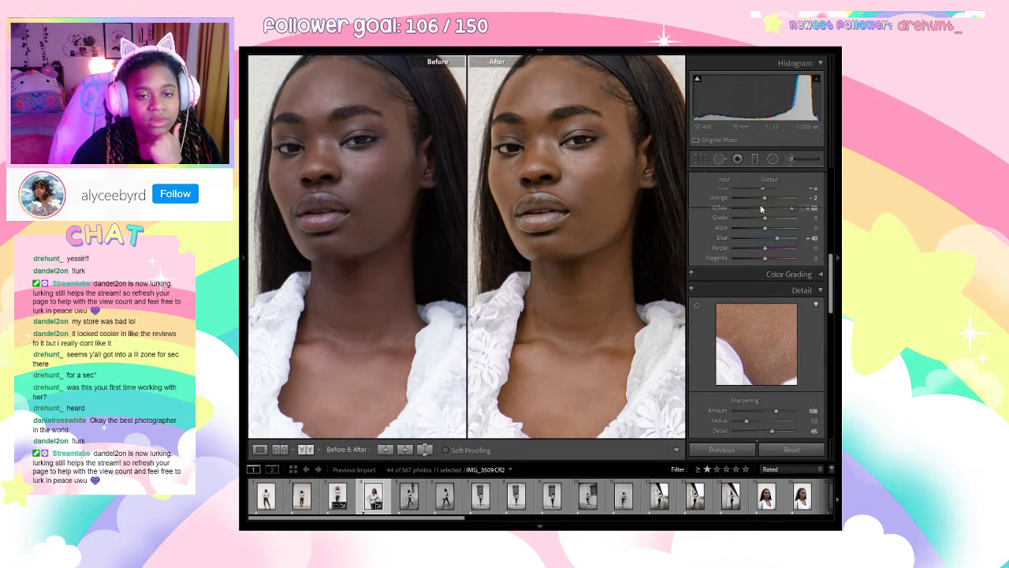
{"action": "left_click", "coordinate": [813, 230]}
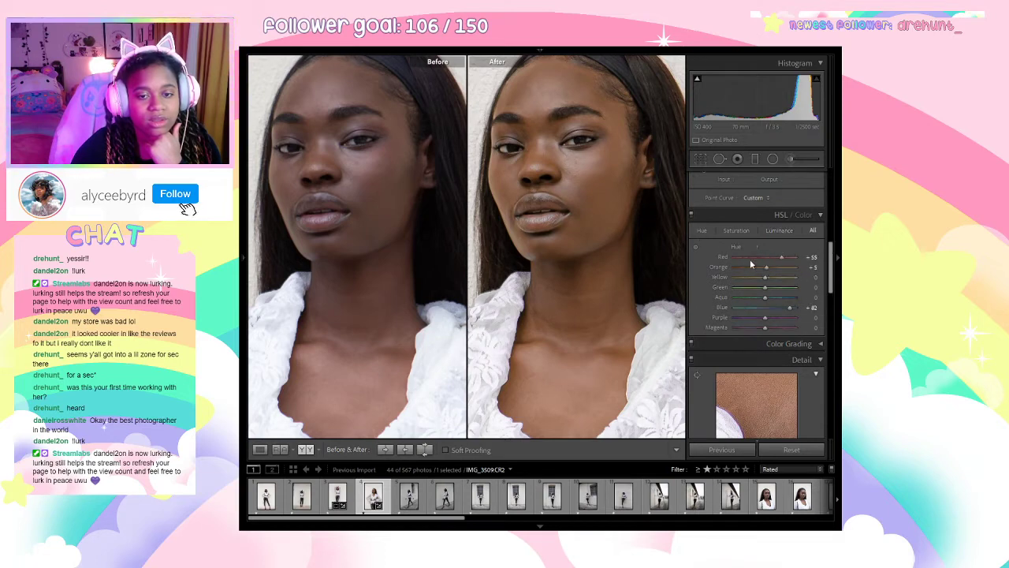
{"action": "left_click_drag", "start_coordinate": [751, 270], "coordinate": [761, 272]}
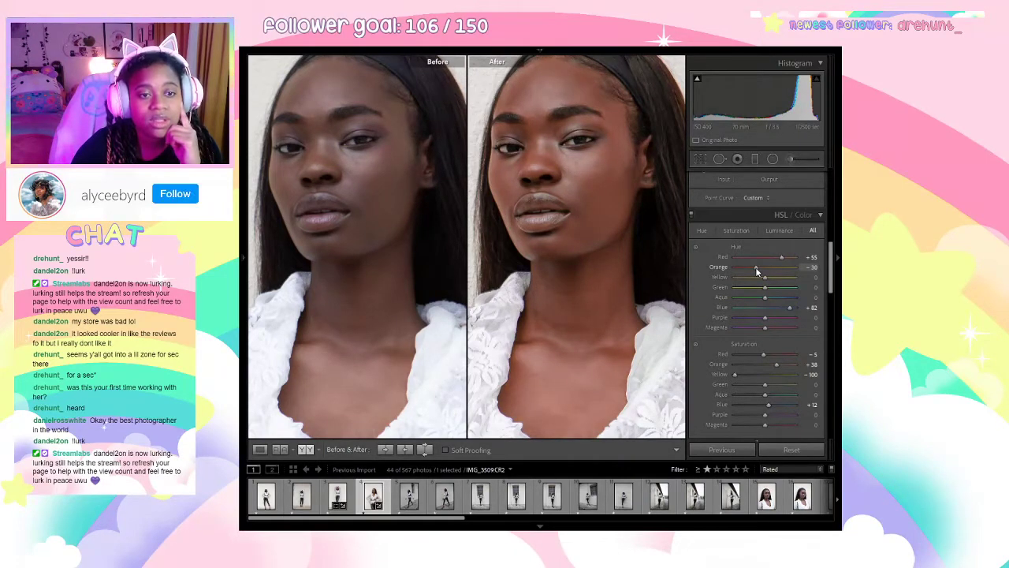
{"action": "left_click_drag", "start_coordinate": [763, 272], "coordinate": [764, 272]}
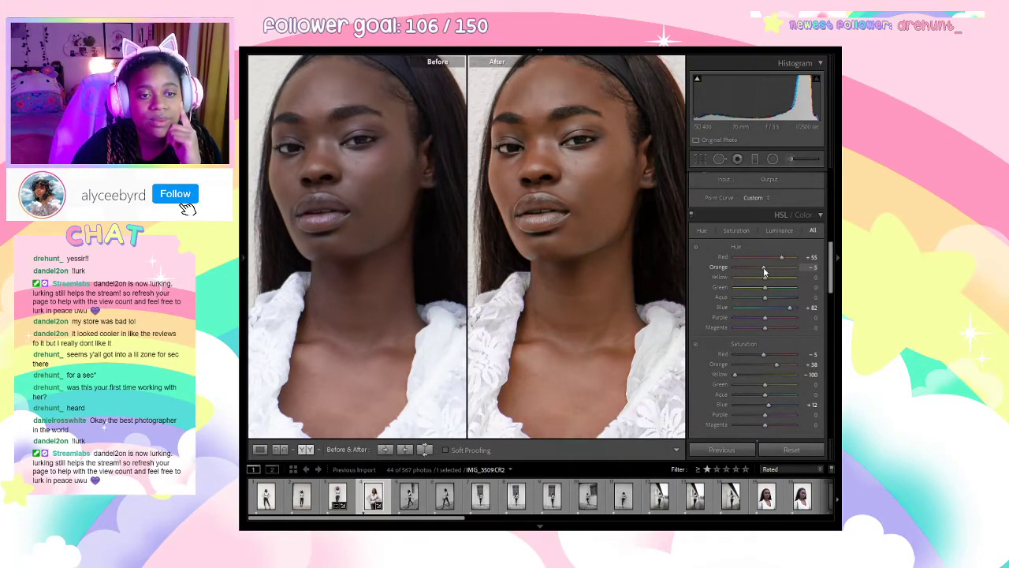
{"action": "left_click_drag", "start_coordinate": [553, 153], "coordinate": [566, 205]}
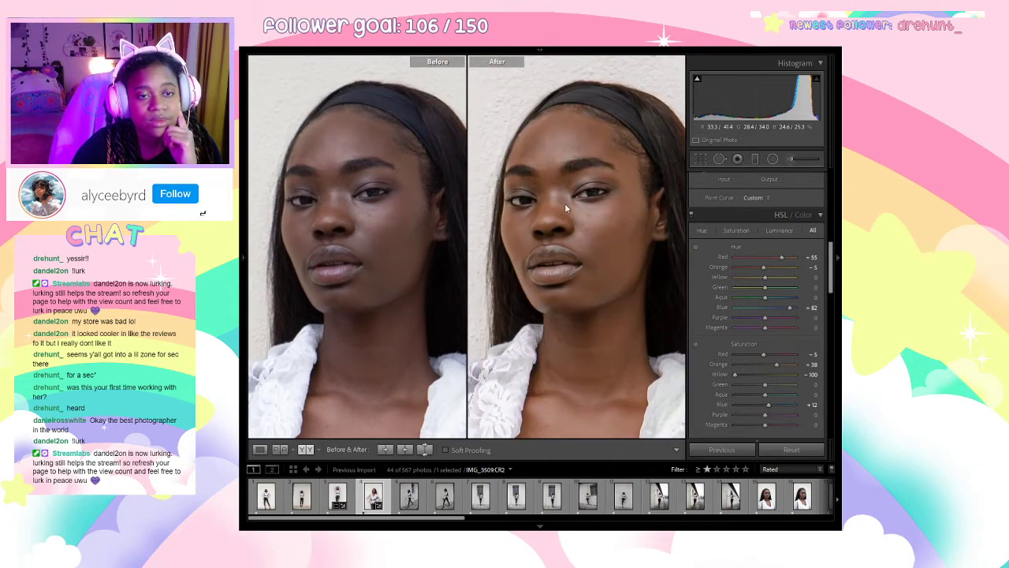
Set the HSL saturation of red to +83, orange to +23 and yellow to −65.
{"action": "left_click", "coordinate": [736, 230]}
{"action": "left_click_drag", "start_coordinate": [748, 259], "coordinate": [806, 264]}
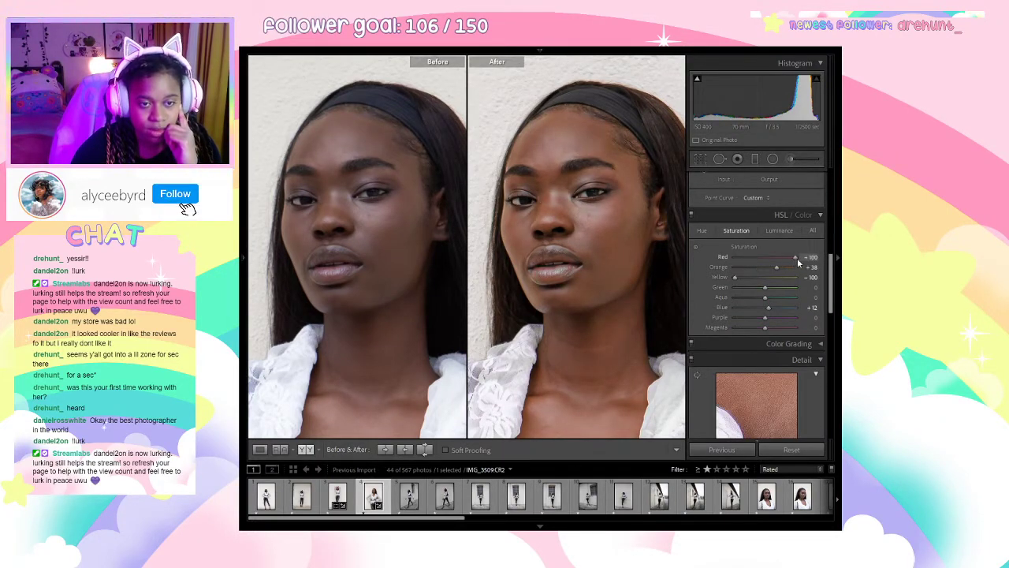
{"action": "left_click_drag", "start_coordinate": [776, 267], "coordinate": [745, 265]}
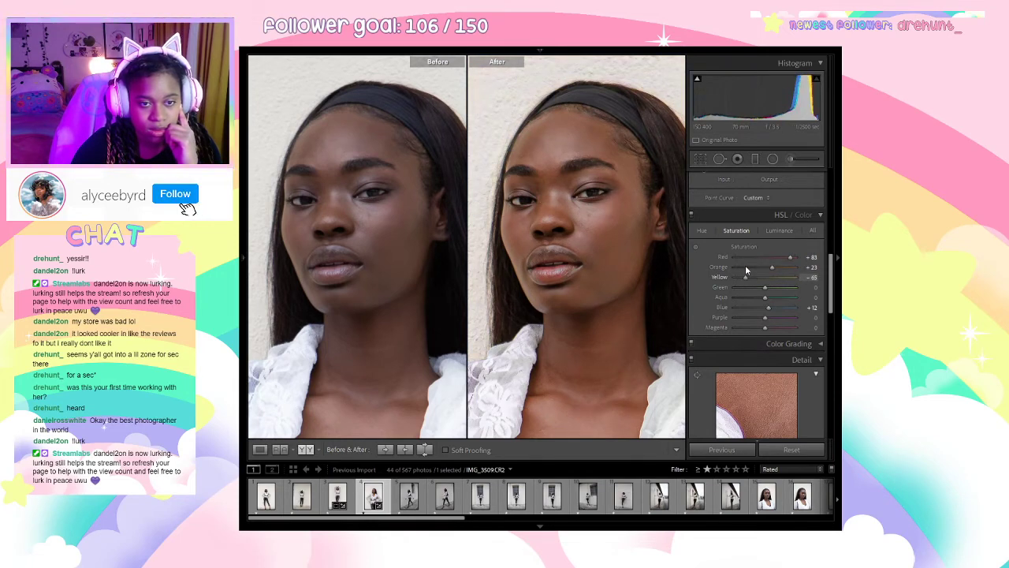
Set the portrait's Vibrance to +26 and Blacks to −26.
{"action": "left_click_drag", "start_coordinate": [610, 197], "coordinate": [607, 217]}
{"action": "left_click", "coordinate": [608, 217]}
{"action": "scroll", "coordinate": [771, 392], "scroll_direction": "up", "scroll_amount": 10}
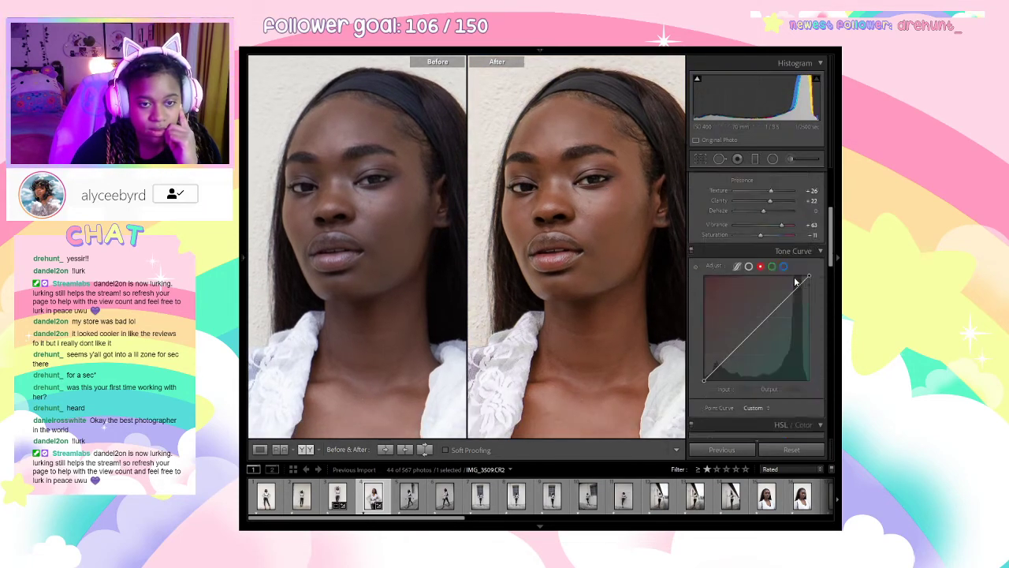
{"action": "left_click_drag", "start_coordinate": [782, 400], "coordinate": [772, 400]}
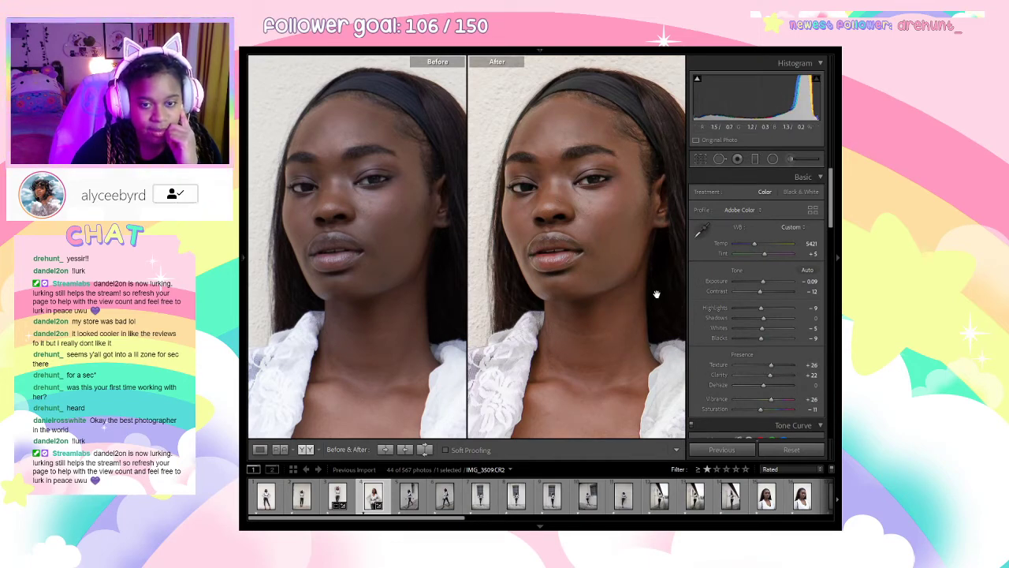
{"action": "left_click", "coordinate": [754, 342]}
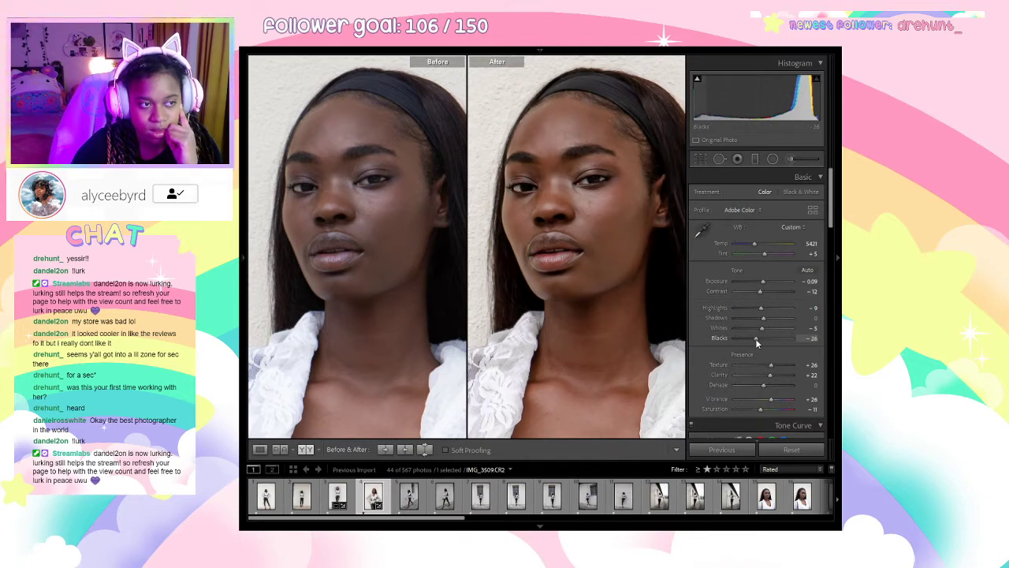
Check the darker tones in full and close-up, and enable lens profile corrections for the portrait.
{"action": "left_click", "coordinate": [556, 186]}
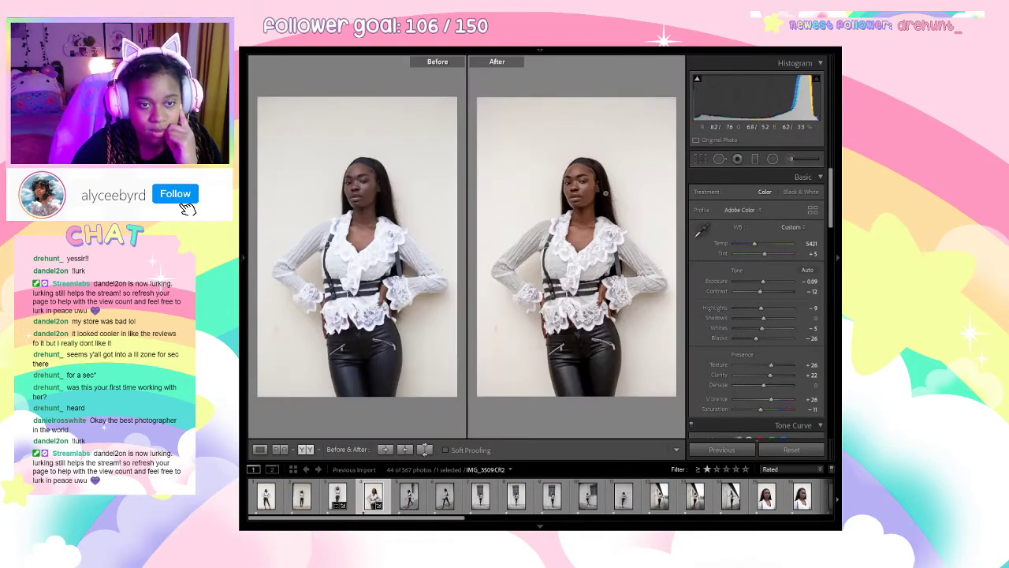
{"action": "left_click", "coordinate": [597, 231]}
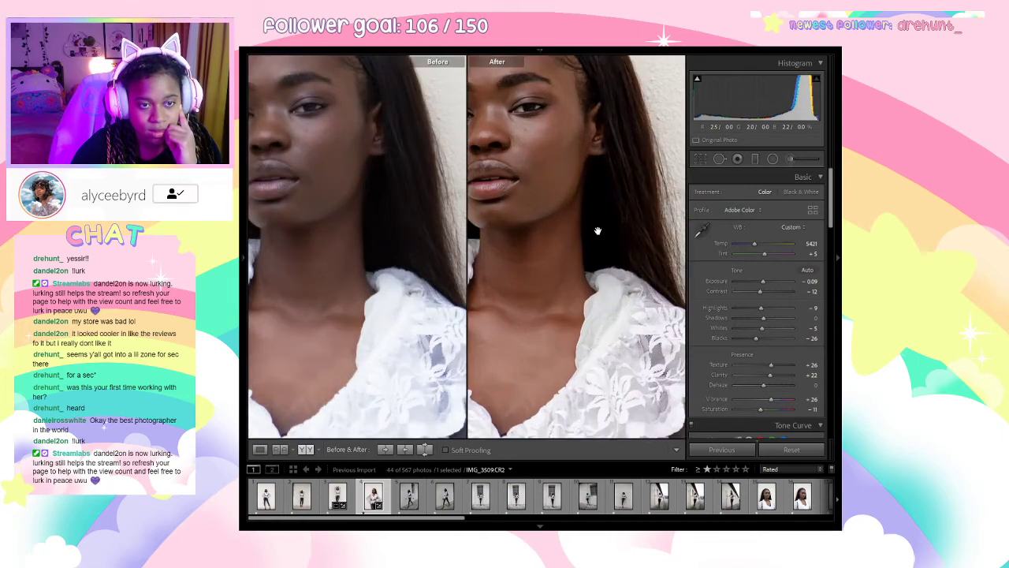
{"action": "left_click", "coordinate": [598, 231]}
{"action": "scroll", "coordinate": [692, 286], "scroll_direction": "down", "scroll_amount": 10}
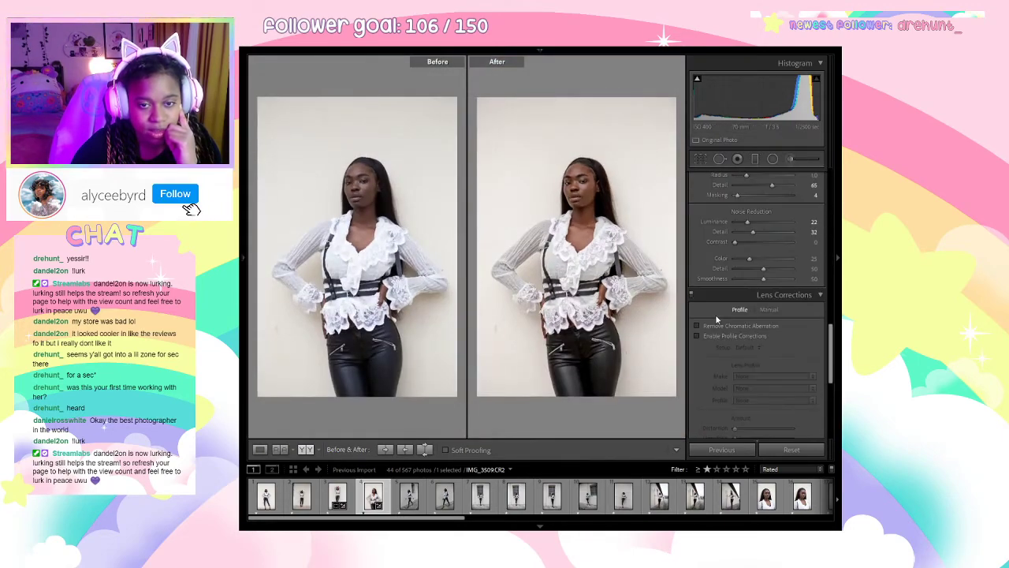
{"action": "left_click", "coordinate": [717, 335]}
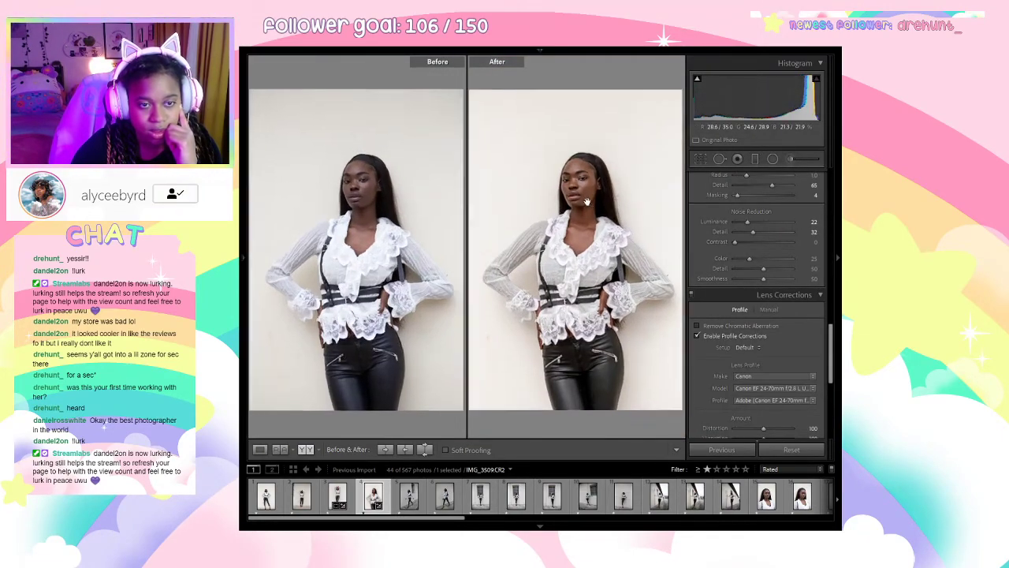
Inspect the face in the before/after comparison and set Highlights to −25.
{"action": "left_click", "coordinate": [581, 196]}
{"action": "left_click_drag", "start_coordinate": [582, 192], "coordinate": [616, 309]}
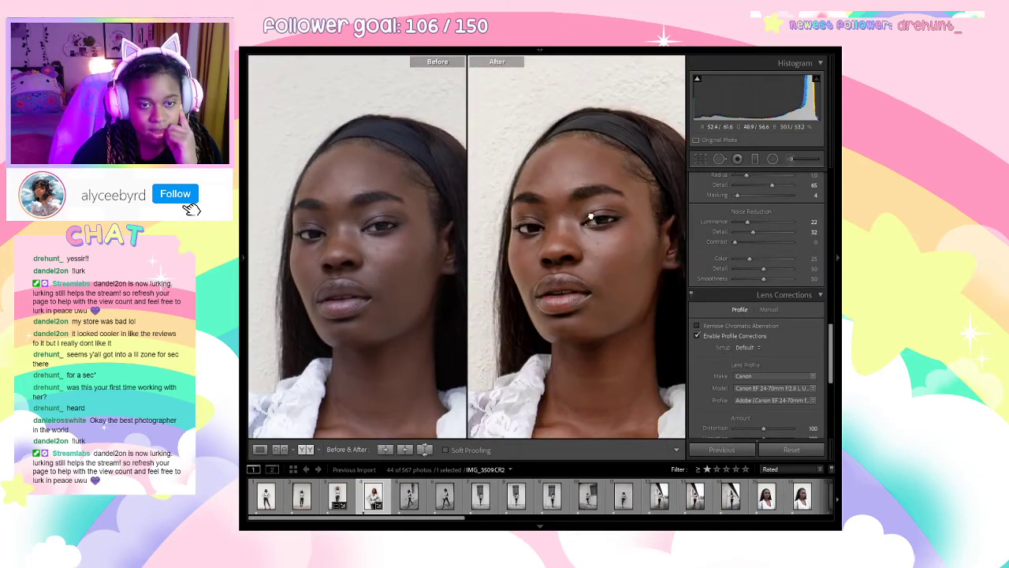
{"action": "scroll", "coordinate": [793, 233], "scroll_direction": "up", "scroll_amount": 5}
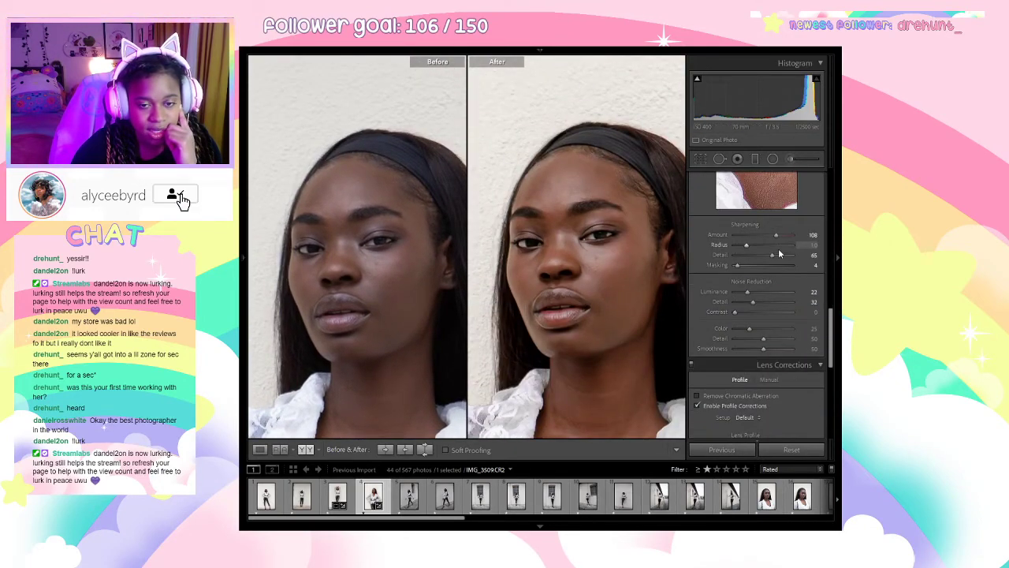
{"action": "scroll", "coordinate": [751, 264], "scroll_direction": "up", "scroll_amount": 10}
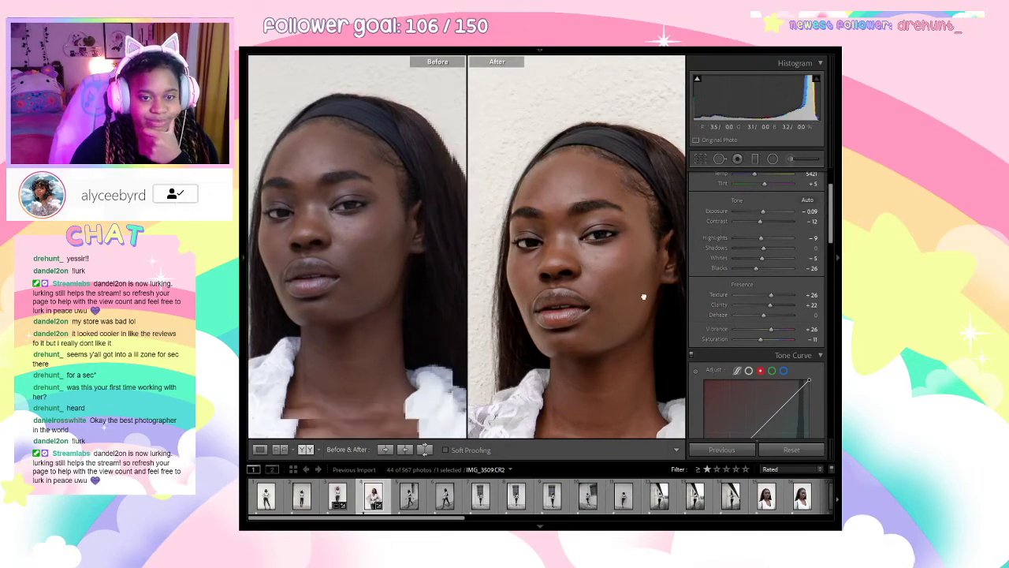
{"action": "left_click_drag", "start_coordinate": [761, 237], "coordinate": [756, 238]}
{"action": "left_click", "coordinate": [614, 226]}
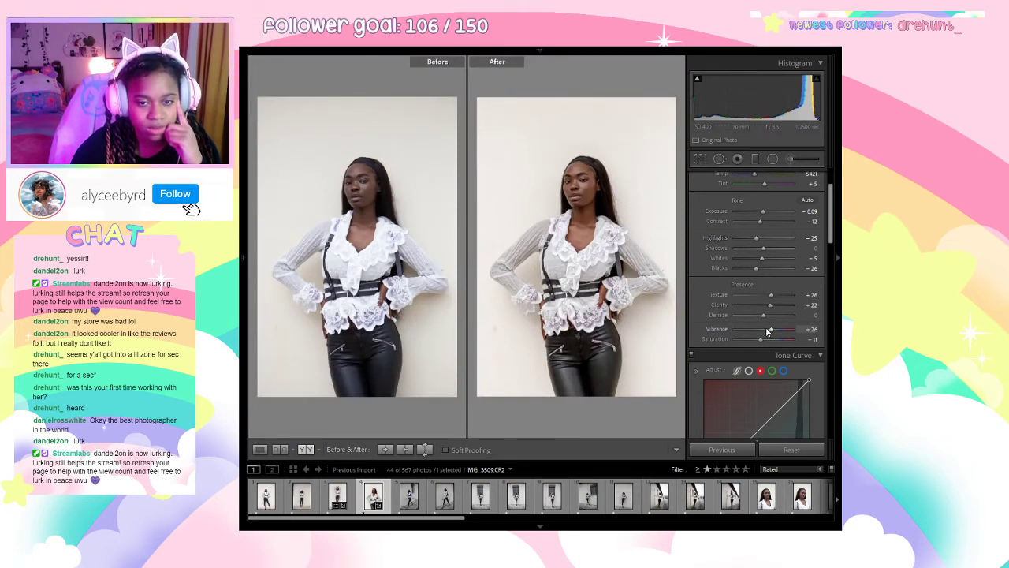
Set the portrait's Vibrance to +5 and compare the face's skin tones before and after the edit.
{"action": "left_click_drag", "start_coordinate": [766, 332], "coordinate": [765, 330]}
{"action": "left_click", "coordinate": [621, 212]}
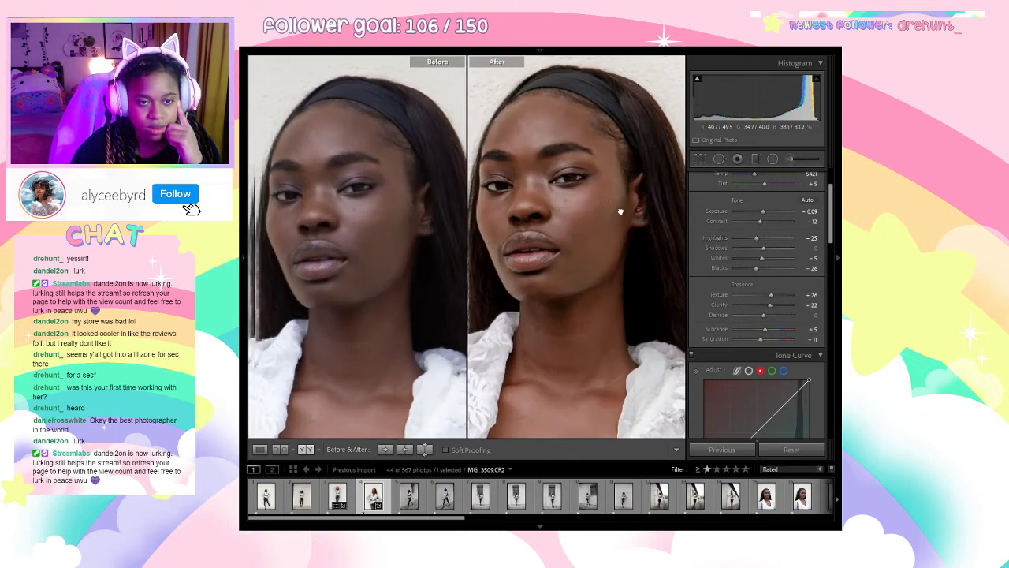
{"action": "left_click", "coordinate": [621, 211]}
{"action": "scroll", "coordinate": [756, 246], "scroll_direction": "up", "scroll_amount": 2}
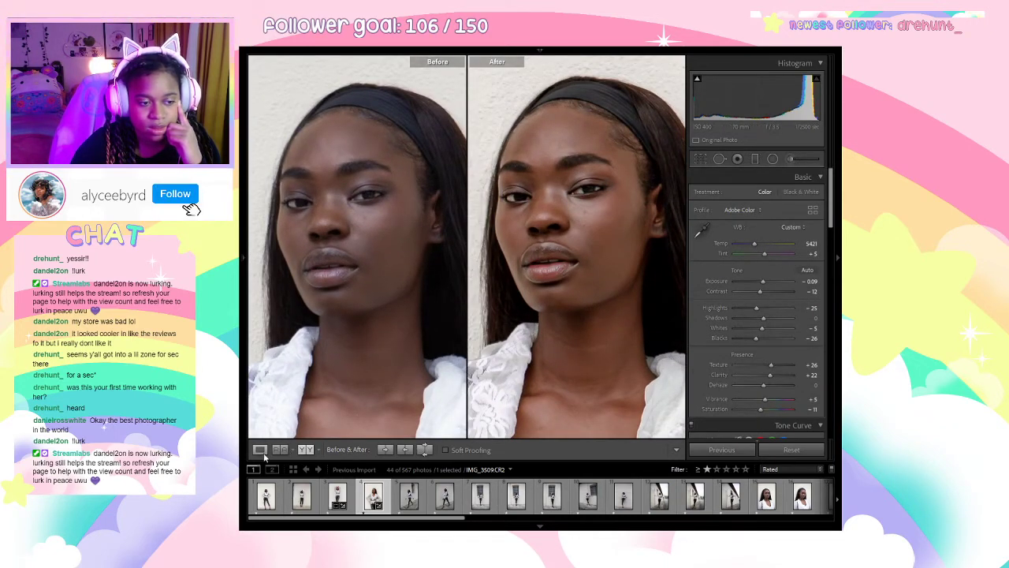
{"action": "left_click", "coordinate": [540, 253]}
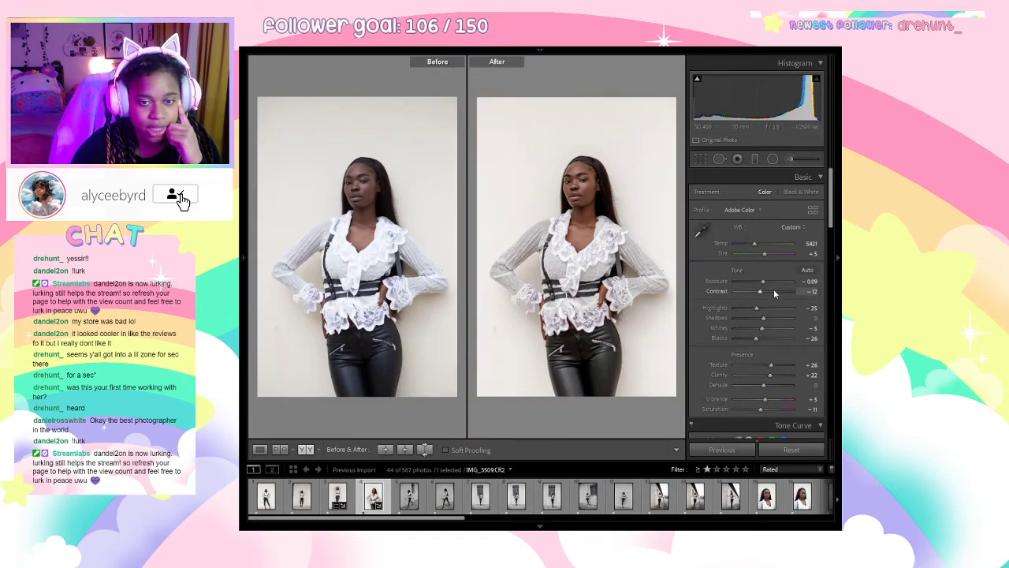
Leave the before/after comparison and open the walking photo IMG_3524.CR2 for editing.
{"action": "key", "text": "y"}
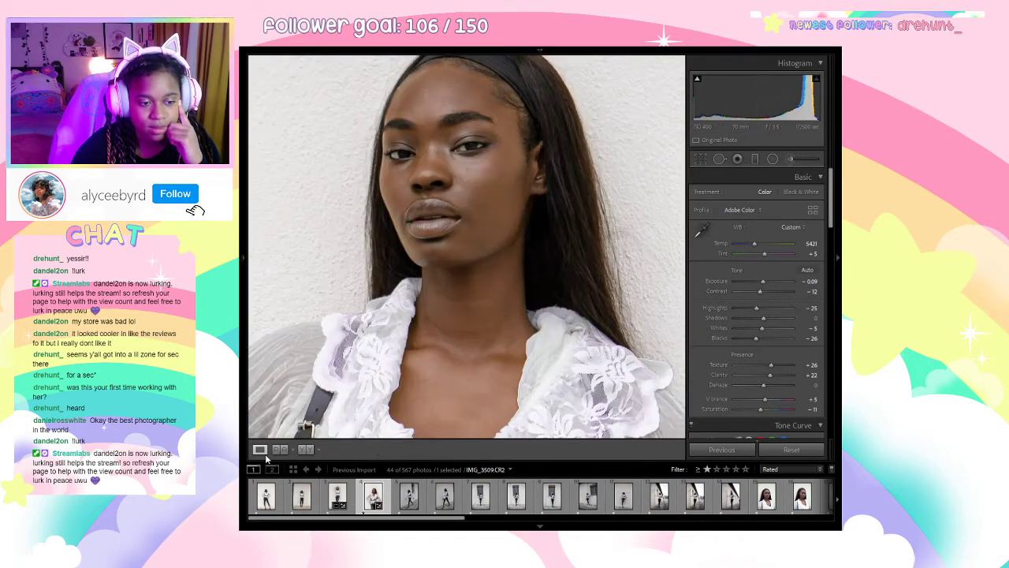
{"action": "left_click", "coordinate": [467, 183]}
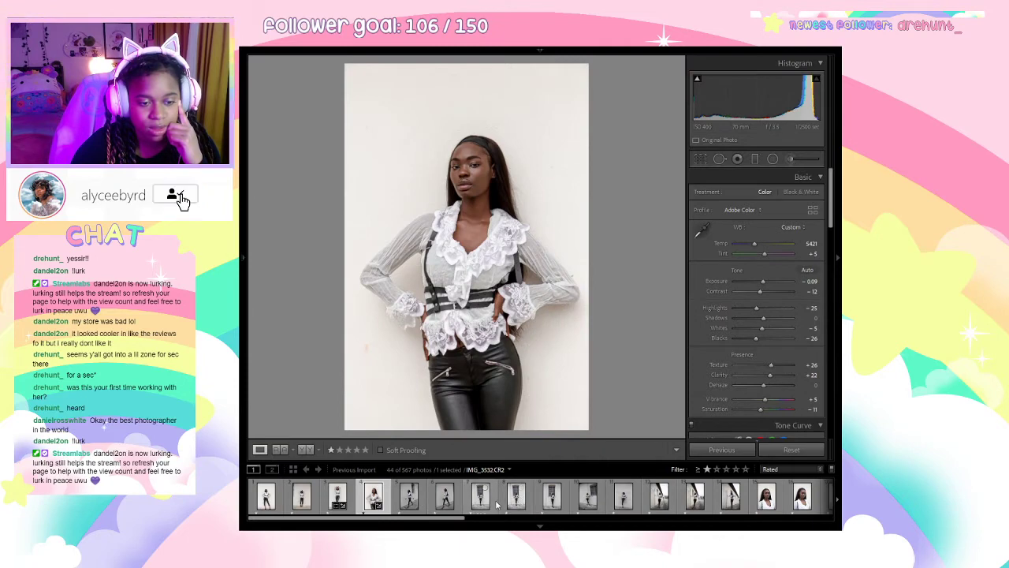
{"action": "left_click", "coordinate": [409, 497]}
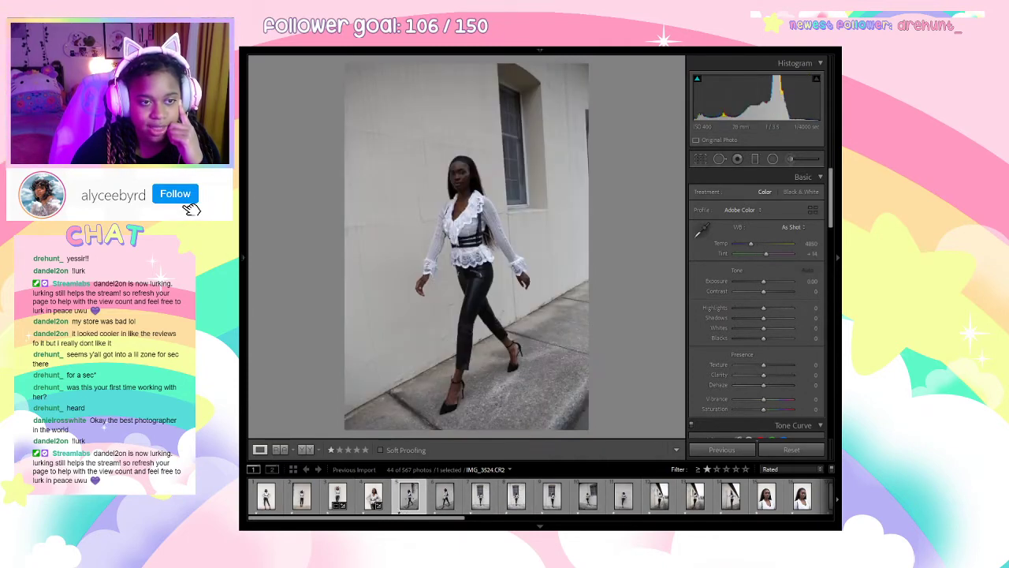
Expand the 2018 and 2020 preset groups and preview the aislin pink and butterfly2 presets on the walking photo.
{"action": "left_click", "coordinate": [243, 268]}
{"action": "scroll", "coordinate": [317, 304], "scroll_direction": "down", "scroll_amount": 3}
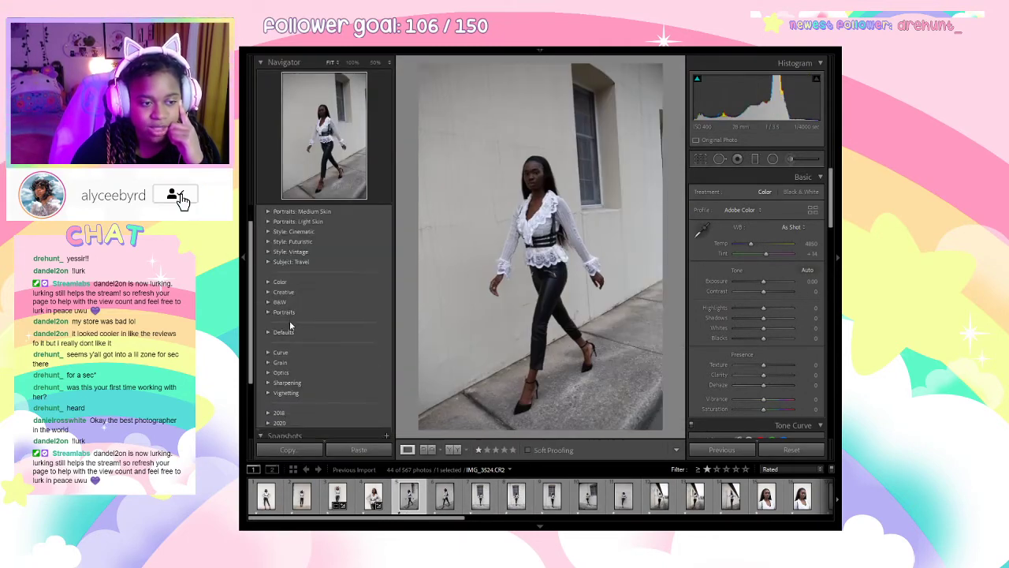
{"action": "left_click", "coordinate": [268, 351]}
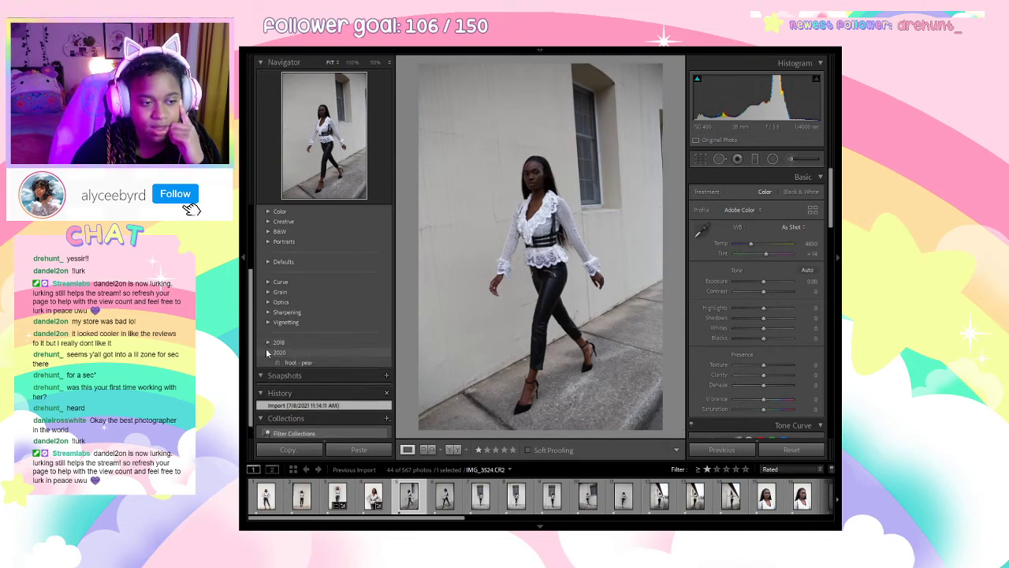
{"action": "left_click", "coordinate": [268, 343]}
{"action": "left_click", "coordinate": [305, 362]}
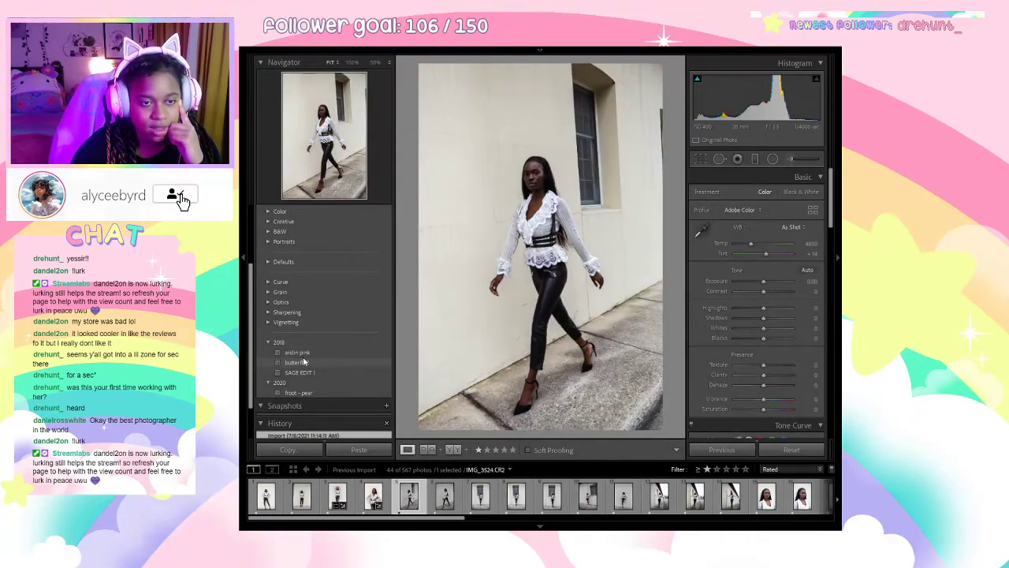
{"action": "left_click", "coordinate": [308, 354]}
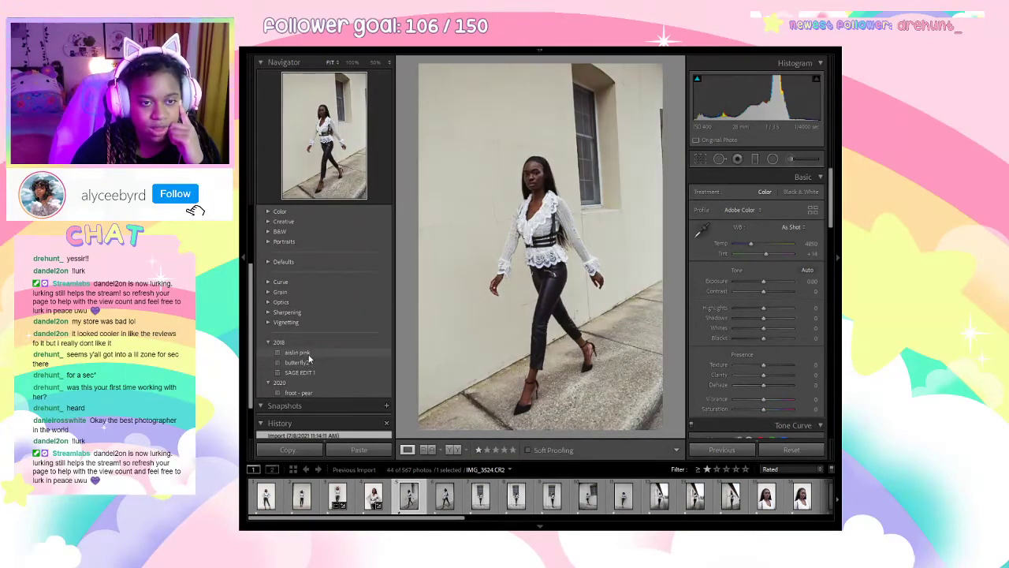
{"action": "left_click", "coordinate": [314, 362]}
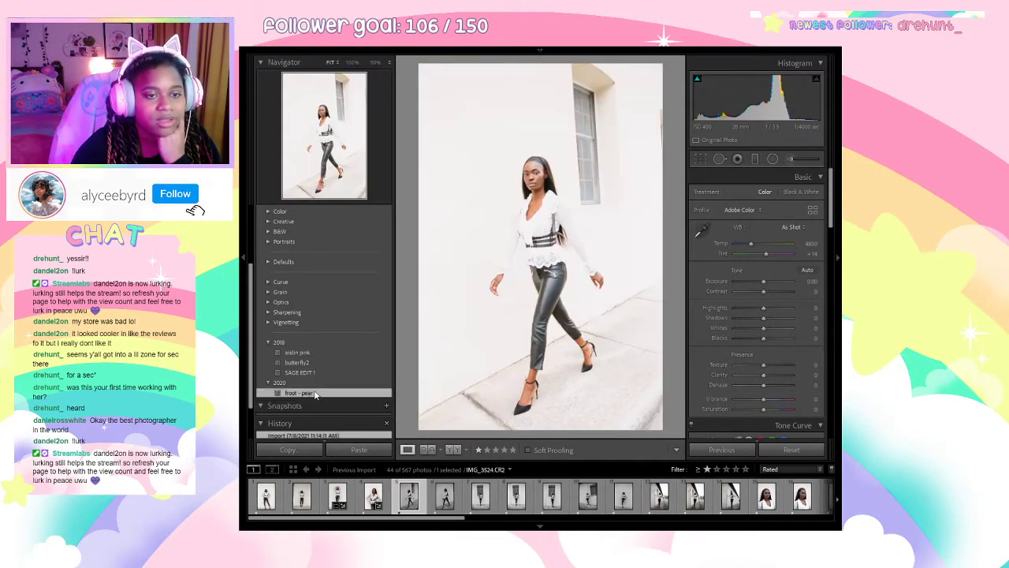
Try the froot - pear preset on the walking photo with Exposure at +1.23.
{"action": "left_click", "coordinate": [308, 393]}
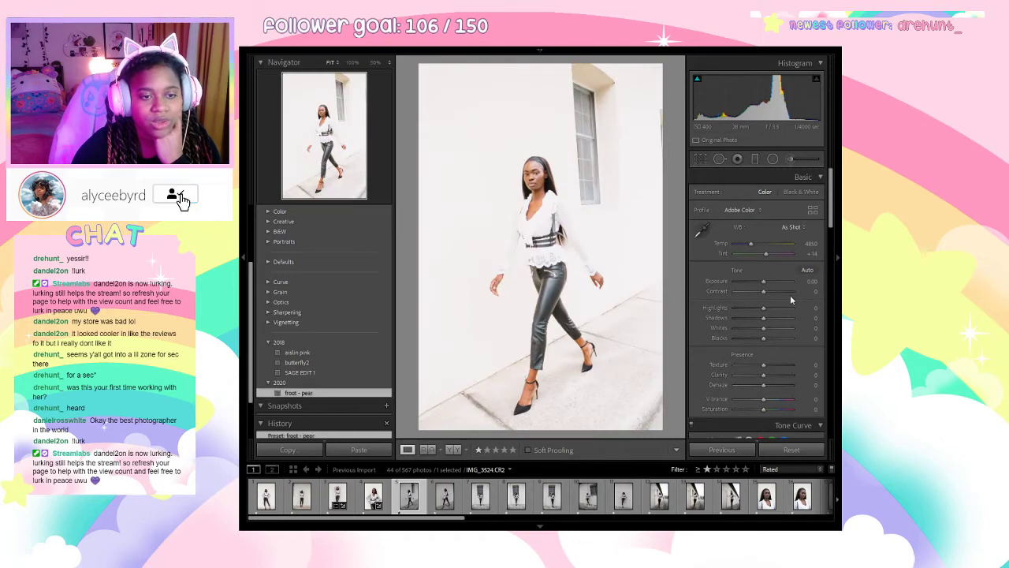
{"action": "left_click_drag", "start_coordinate": [764, 285], "coordinate": [770, 283]}
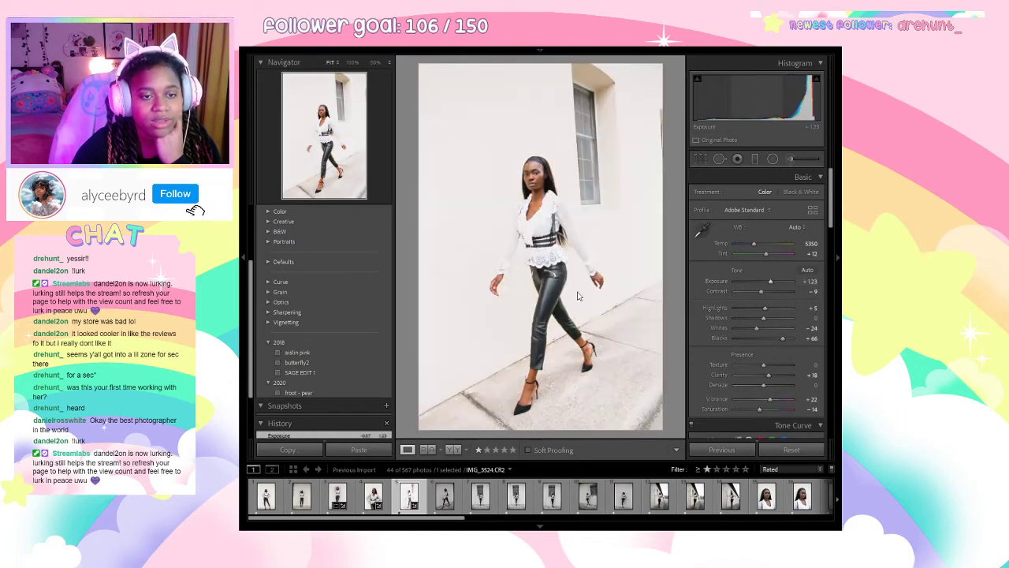
Apply the aislin pink preset and set Exposure to +1.34, Highlights to −74, Whites to −30 and Temp to 5158.
{"action": "left_click", "coordinate": [297, 351]}
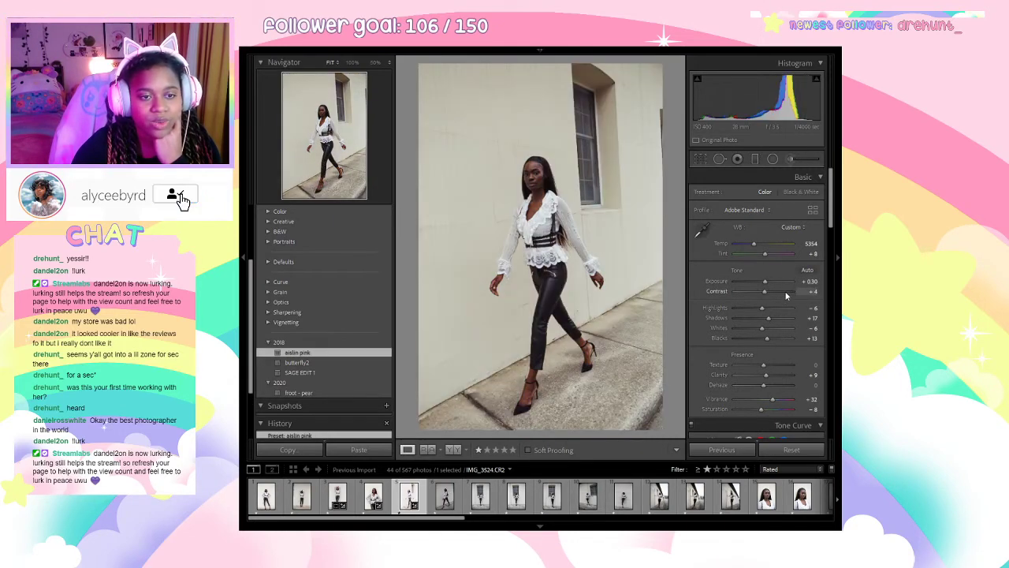
{"action": "left_click_drag", "start_coordinate": [770, 281], "coordinate": [743, 331]}
{"action": "left_click_drag", "start_coordinate": [754, 243], "coordinate": [753, 245]}
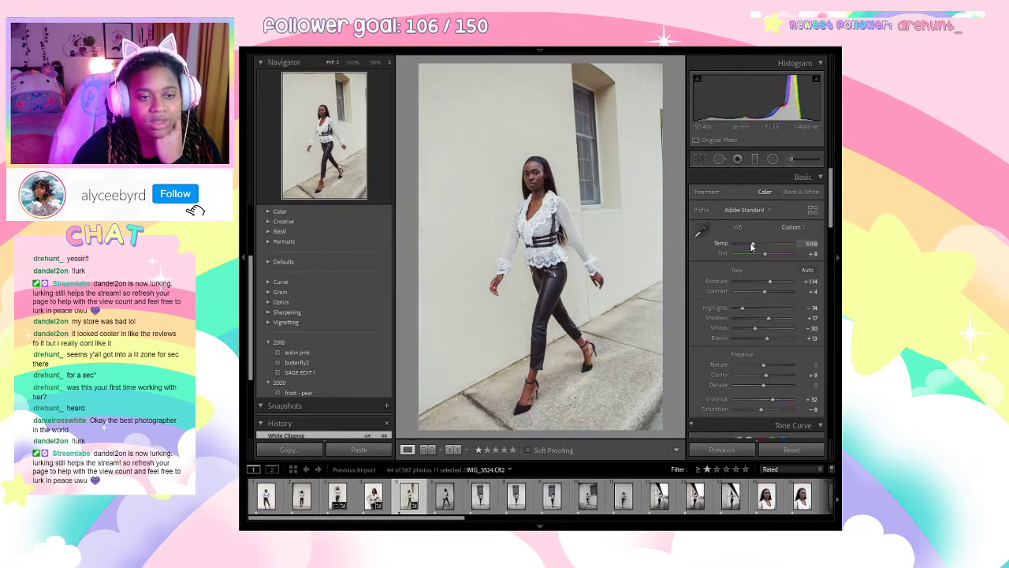
In HSL, set Luminance to −28 for Orange, +68 for Yellow and −75 for Green, and Yellow Saturation to −73.
{"action": "scroll", "coordinate": [750, 331], "scroll_direction": "down", "scroll_amount": 5}
{"action": "scroll", "coordinate": [750, 383], "scroll_direction": "down", "scroll_amount": 4}
{"action": "scroll", "coordinate": [741, 256], "scroll_direction": "up", "scroll_amount": 1}
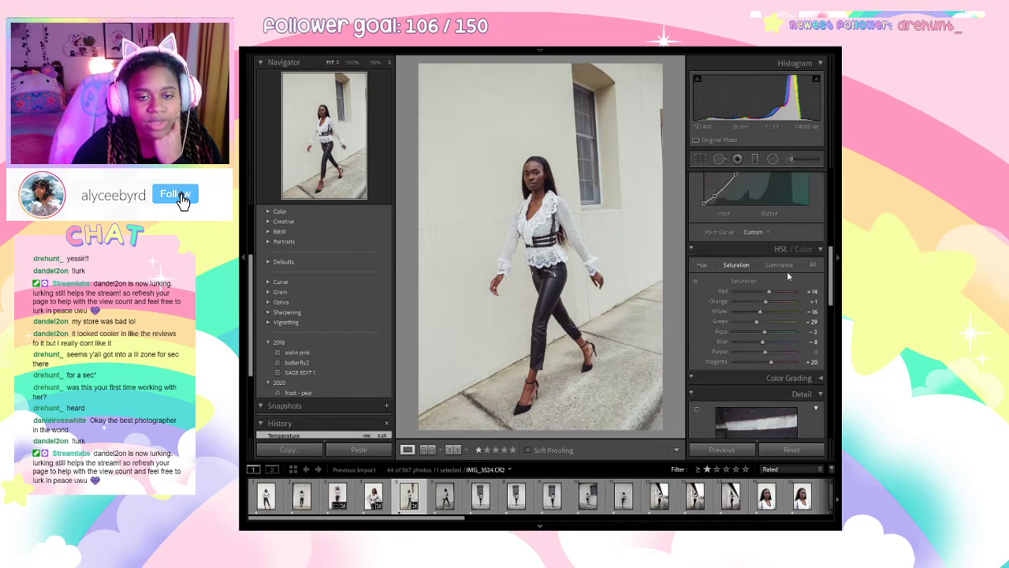
{"action": "left_click", "coordinate": [779, 265]}
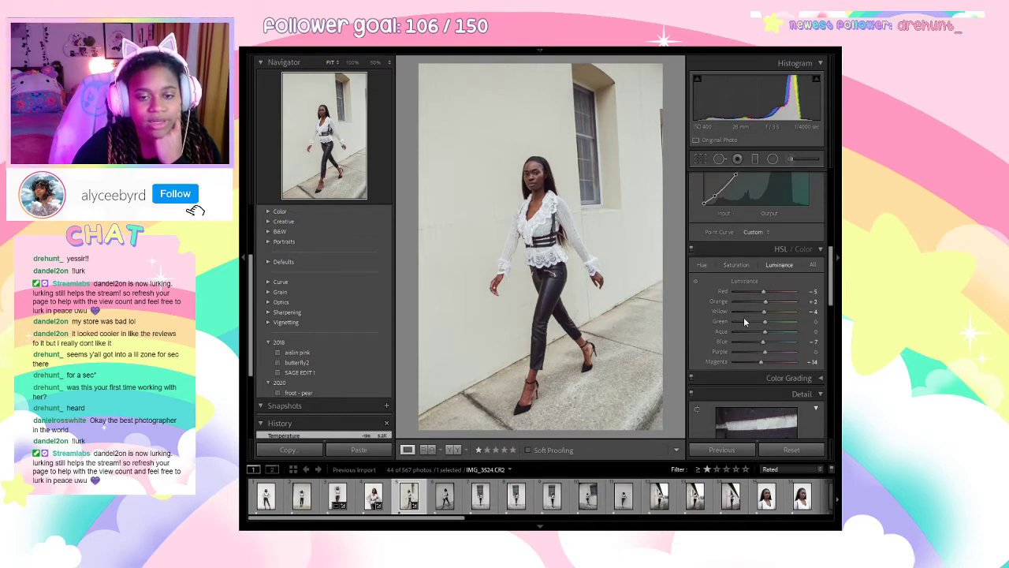
{"action": "left_click", "coordinate": [743, 321]}
{"action": "left_click", "coordinate": [751, 312]}
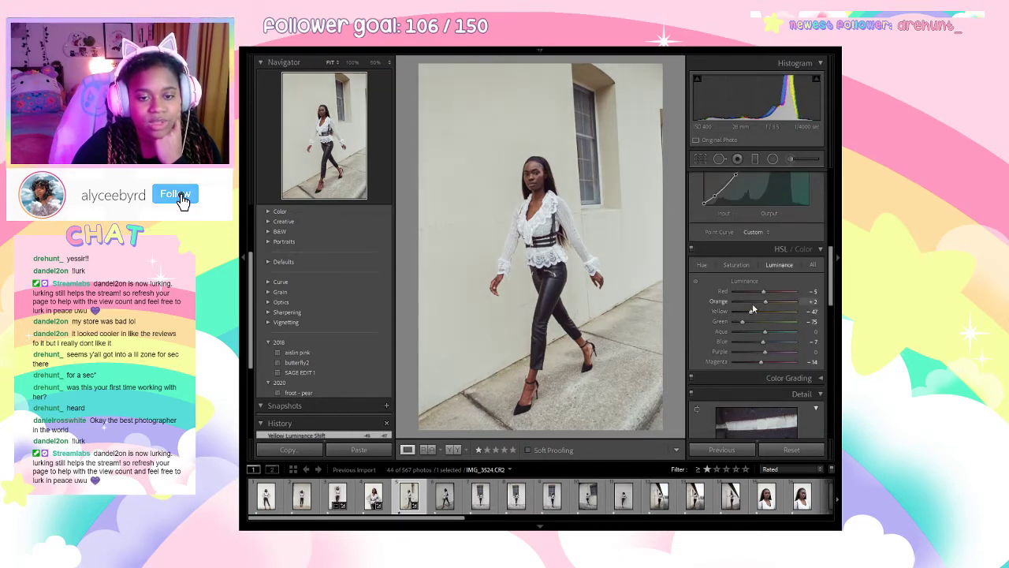
{"action": "left_click", "coordinate": [743, 304]}
{"action": "left_click_drag", "start_coordinate": [748, 309], "coordinate": [785, 310]}
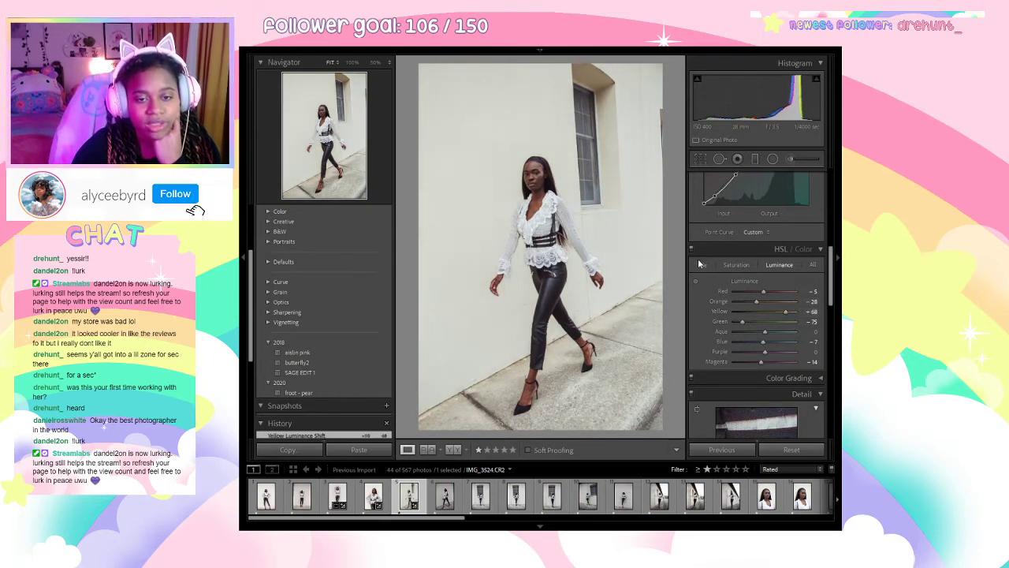
{"action": "left_click", "coordinate": [735, 264]}
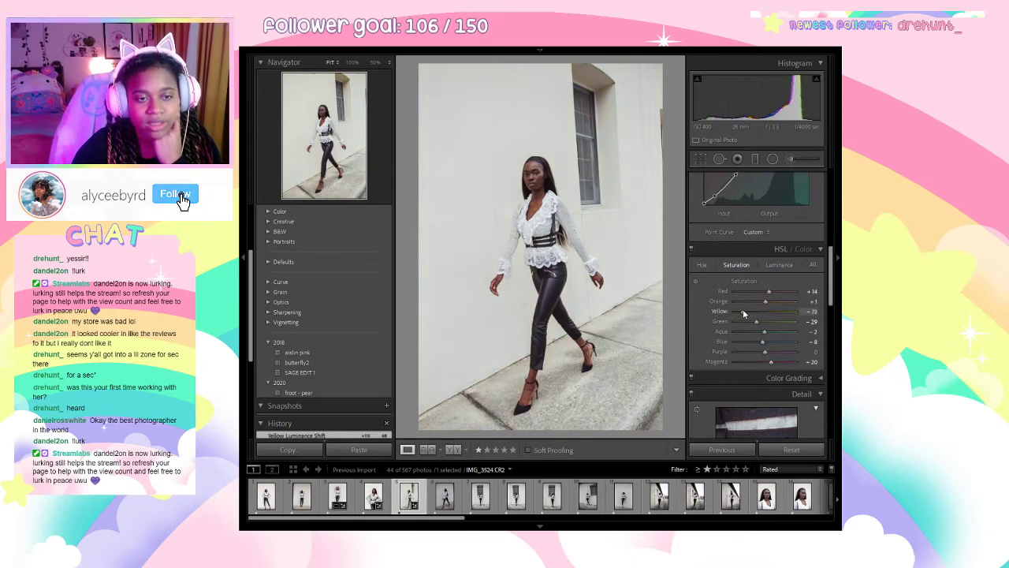
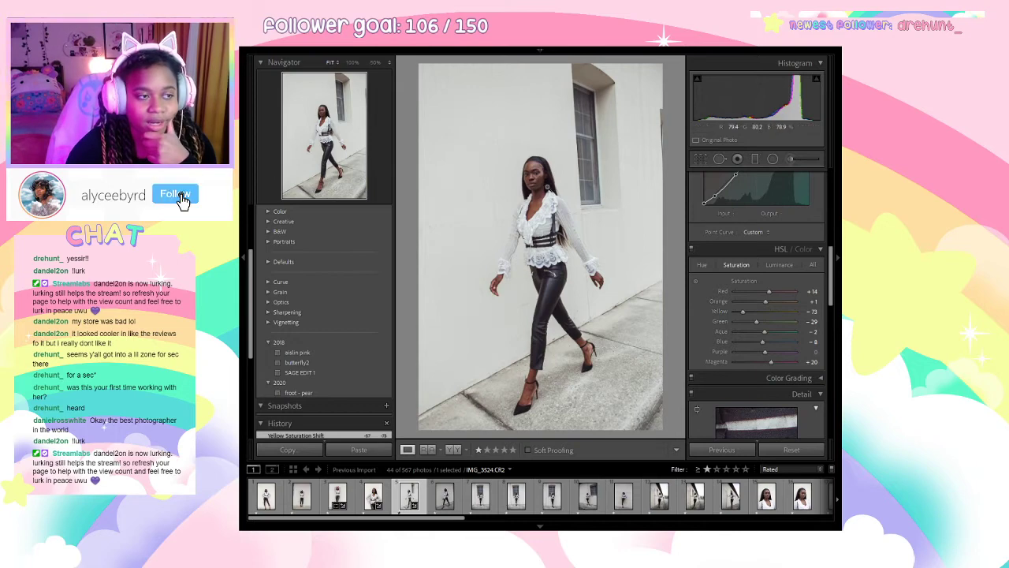
Inspect the walking photo up close and adjust its Grain Amount in the Effects settings.
{"action": "left_click", "coordinate": [567, 205]}
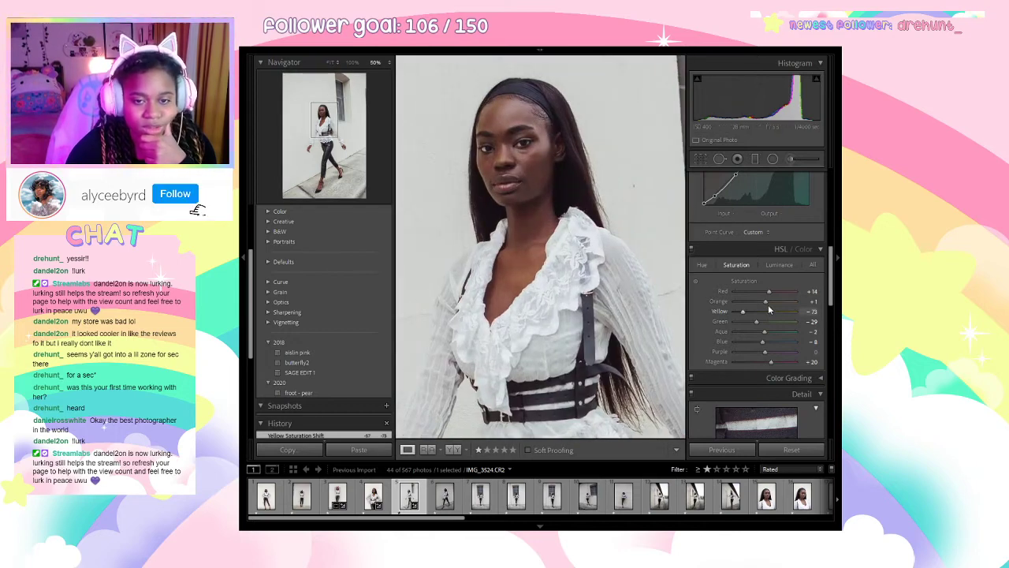
{"action": "scroll", "coordinate": [768, 304], "scroll_direction": "down", "scroll_amount": 5}
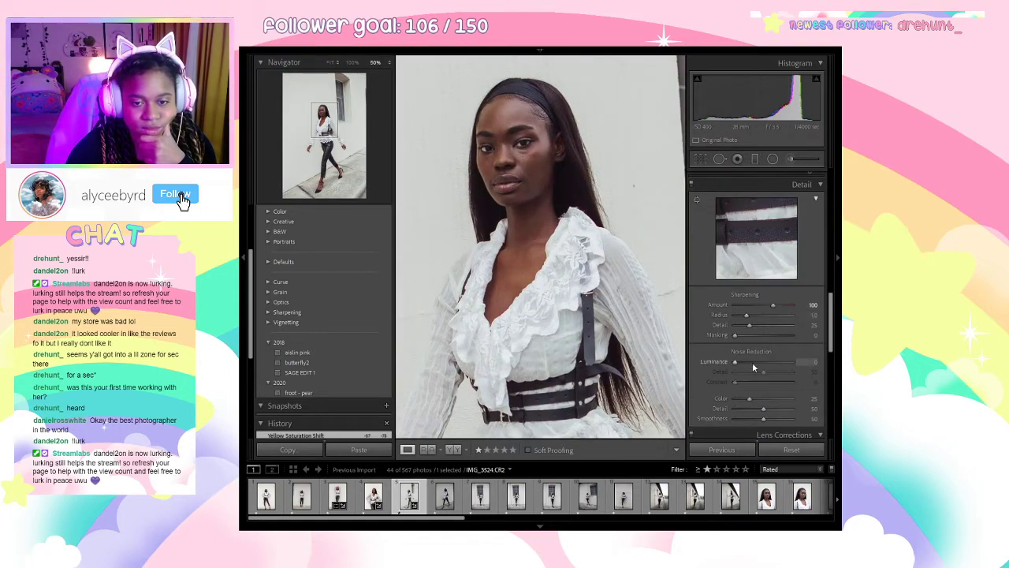
{"action": "scroll", "coordinate": [767, 326], "scroll_direction": "down", "scroll_amount": 4}
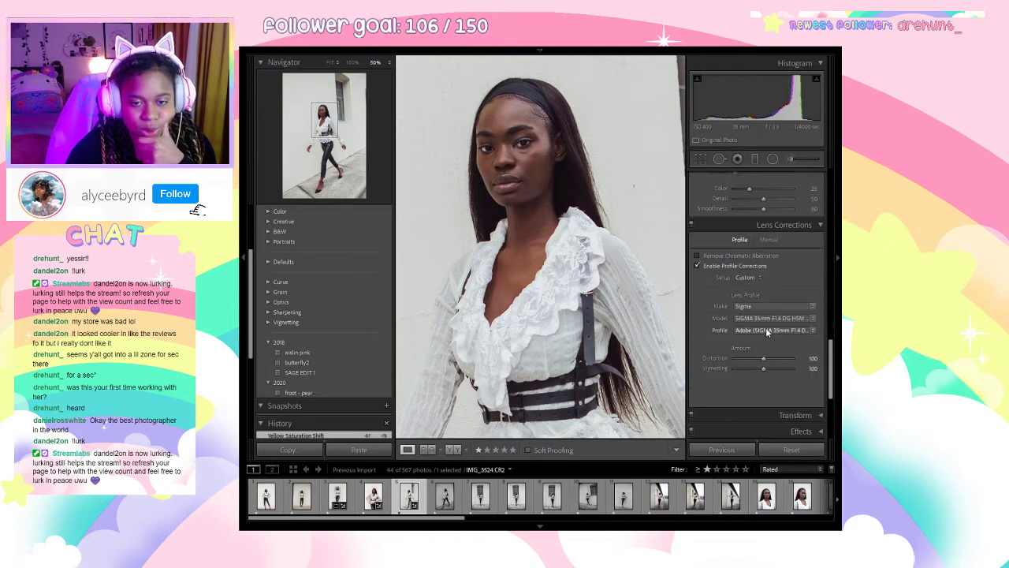
{"action": "scroll", "coordinate": [766, 327], "scroll_direction": "down", "scroll_amount": 3}
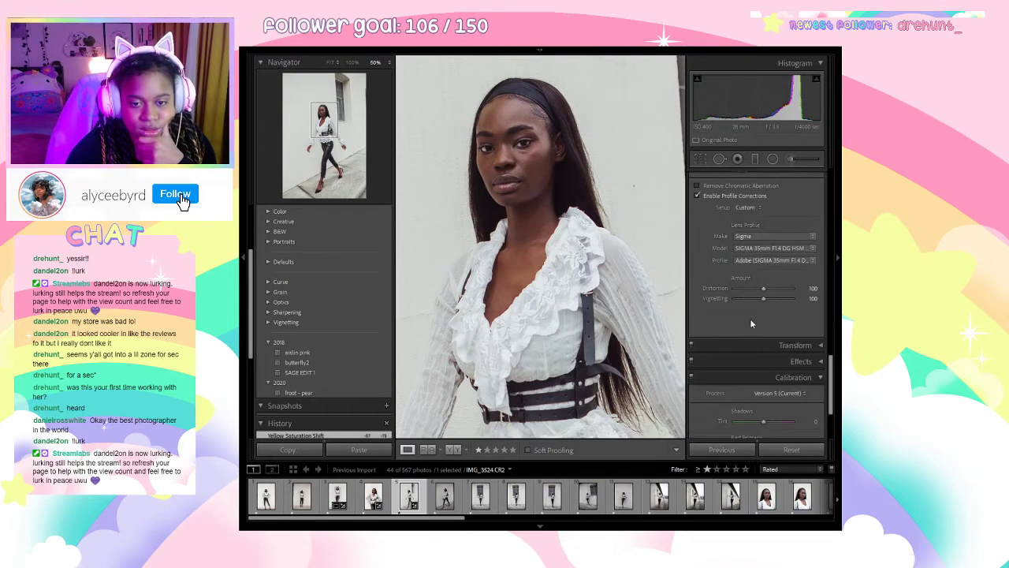
{"action": "scroll", "coordinate": [753, 319], "scroll_direction": "down", "scroll_amount": 1}
{"action": "left_click", "coordinate": [790, 291]}
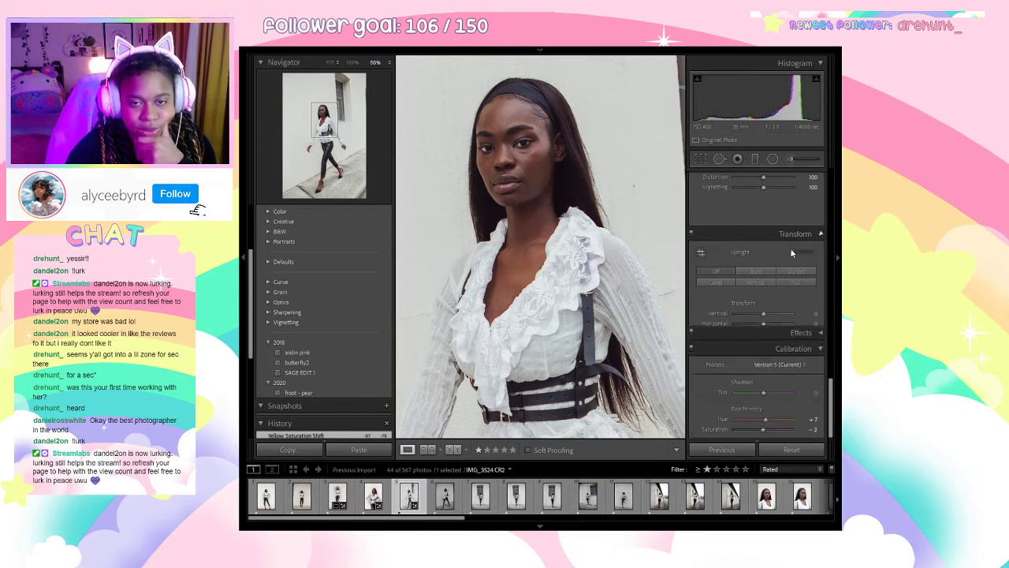
{"action": "left_click", "coordinate": [789, 255]}
{"action": "scroll", "coordinate": [772, 317], "scroll_direction": "down", "scroll_amount": 2}
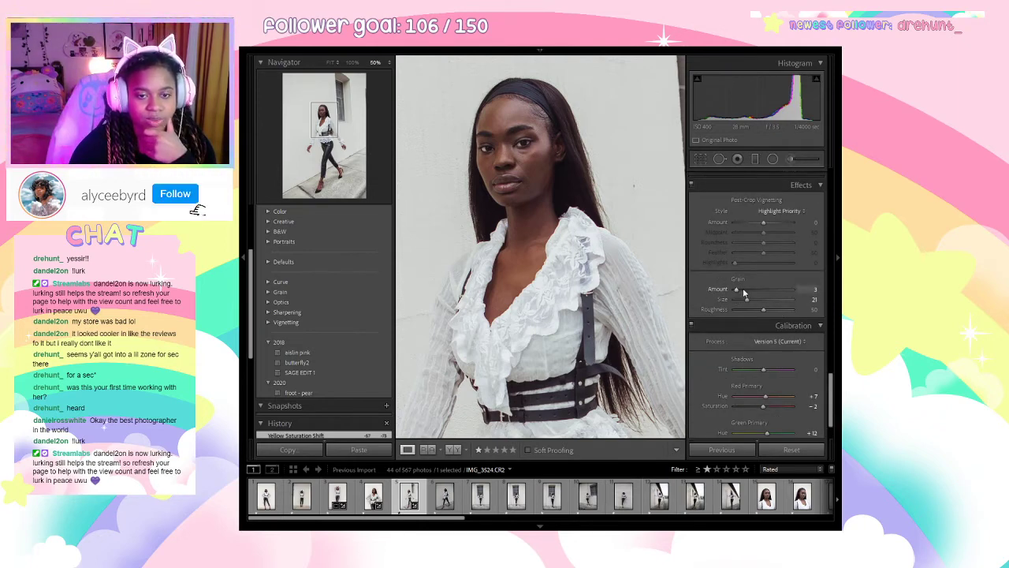
{"action": "left_click_drag", "start_coordinate": [742, 291], "coordinate": [747, 292]}
{"action": "scroll", "coordinate": [769, 263], "scroll_direction": "up", "scroll_amount": 5}
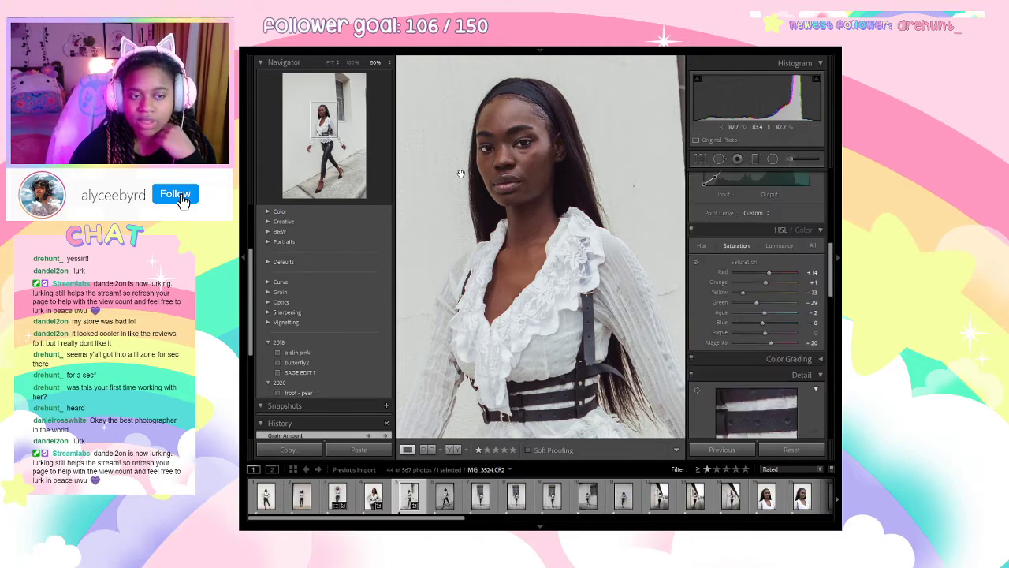
{"action": "left_click", "coordinate": [460, 174]}
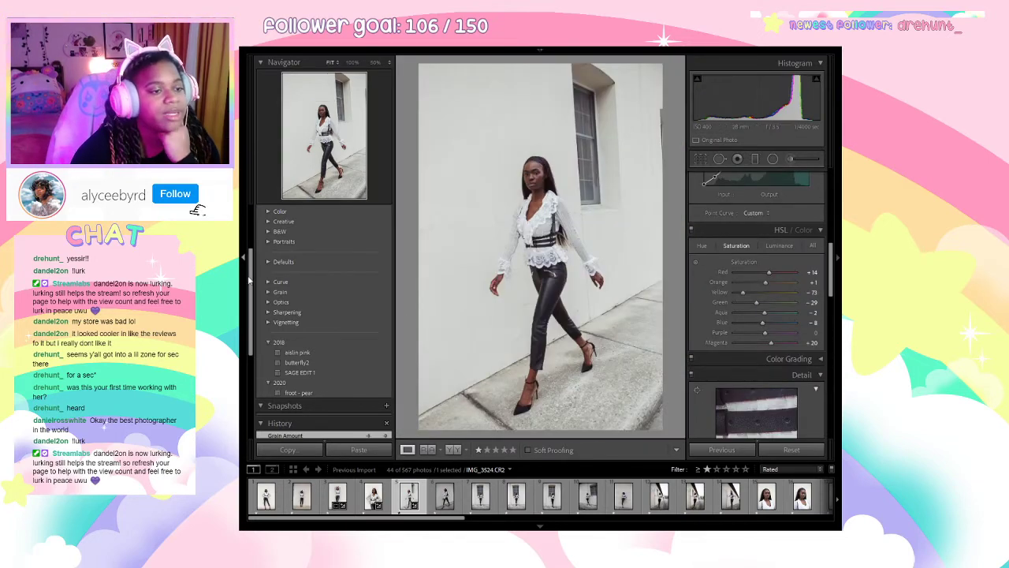
Compare the walking photo in Reference View with the waist-up hands-on-hips photo as reference, hiding the presets side for more room.
{"action": "left_click", "coordinate": [428, 449]}
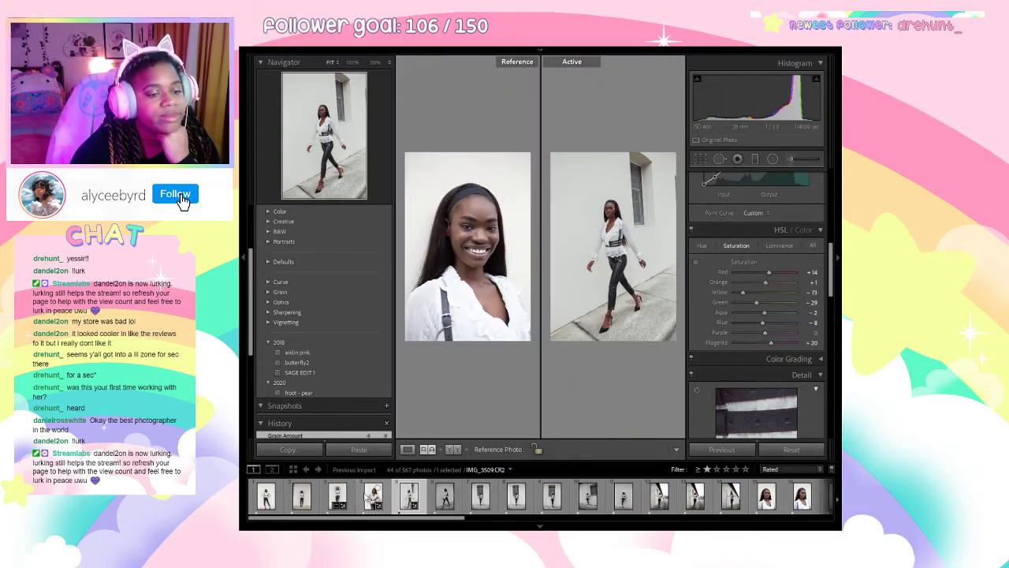
{"action": "left_click", "coordinate": [373, 495]}
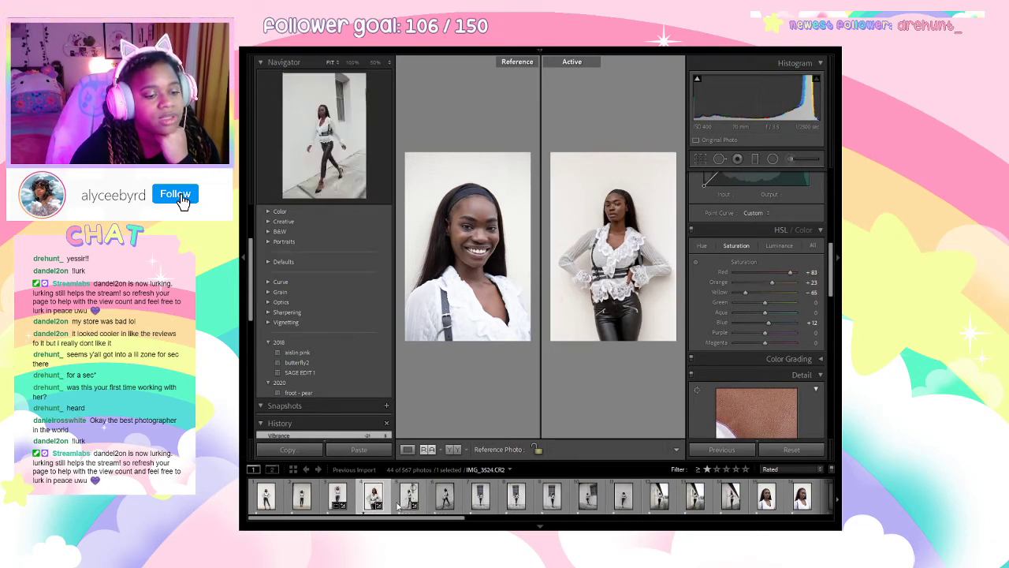
{"action": "left_click_drag", "start_coordinate": [410, 495], "coordinate": [434, 315]}
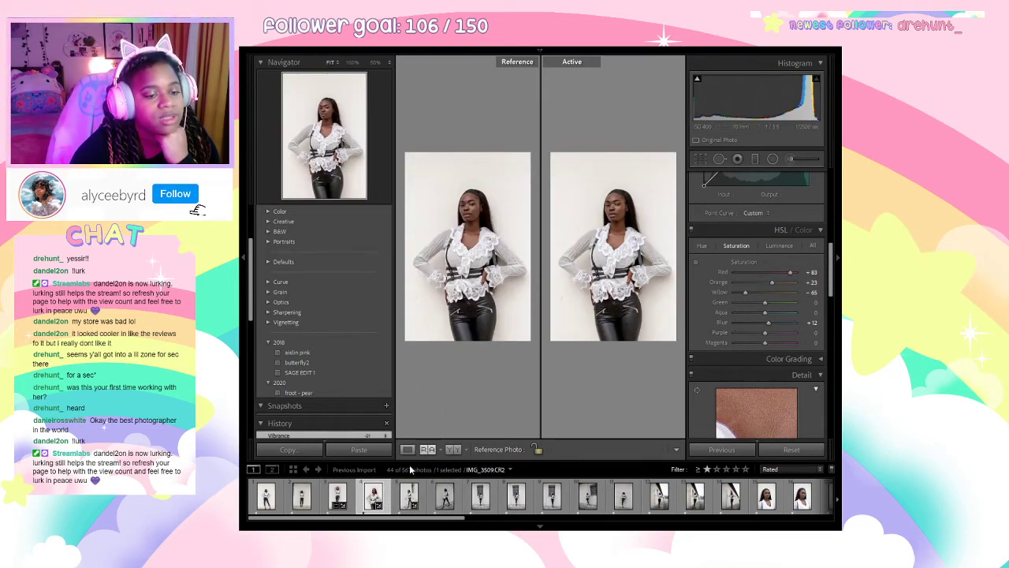
{"action": "left_click", "coordinate": [410, 495]}
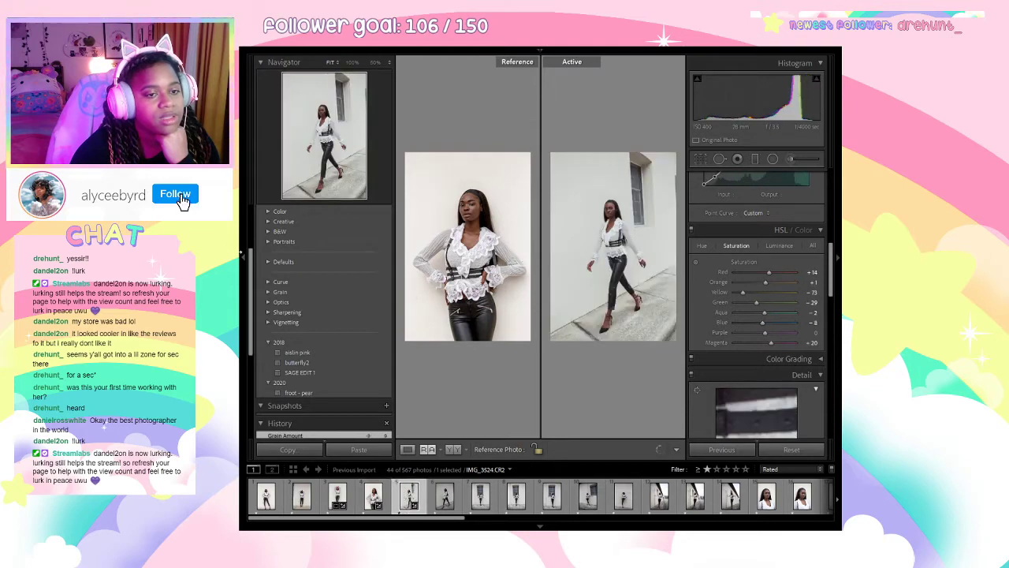
{"action": "left_click", "coordinate": [243, 256]}
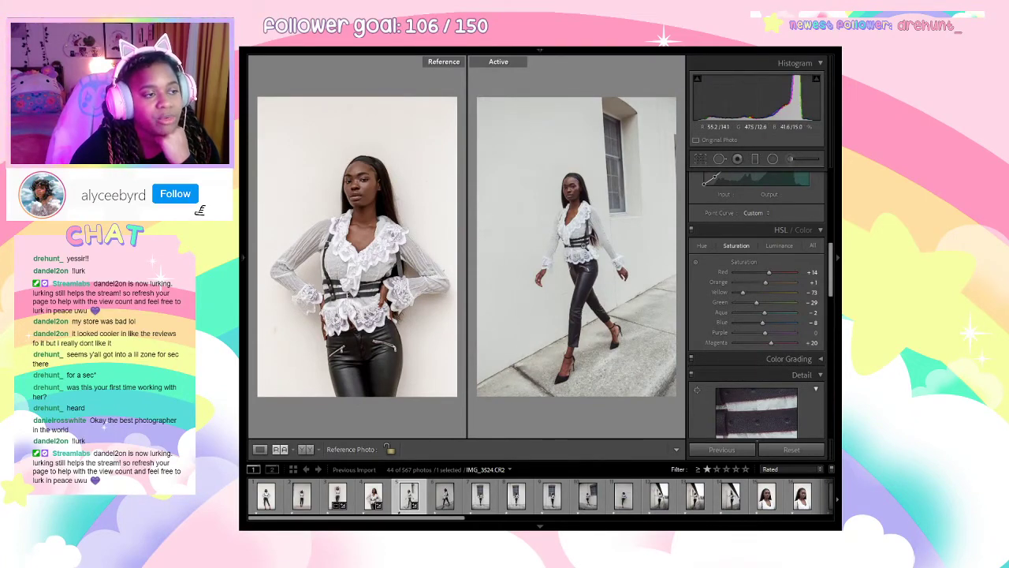
{"action": "left_click", "coordinate": [371, 189]}
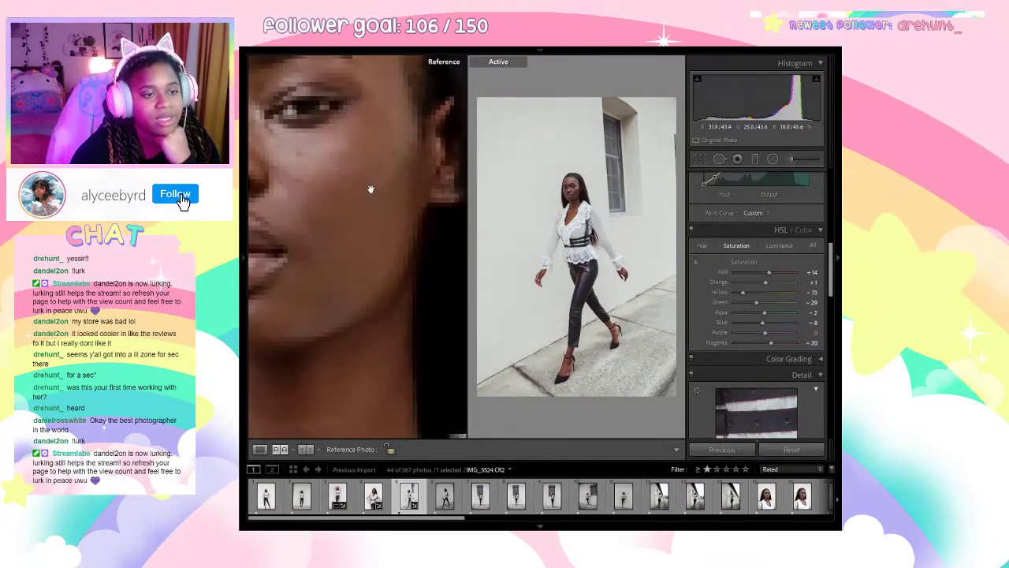
{"action": "left_click", "coordinate": [417, 219]}
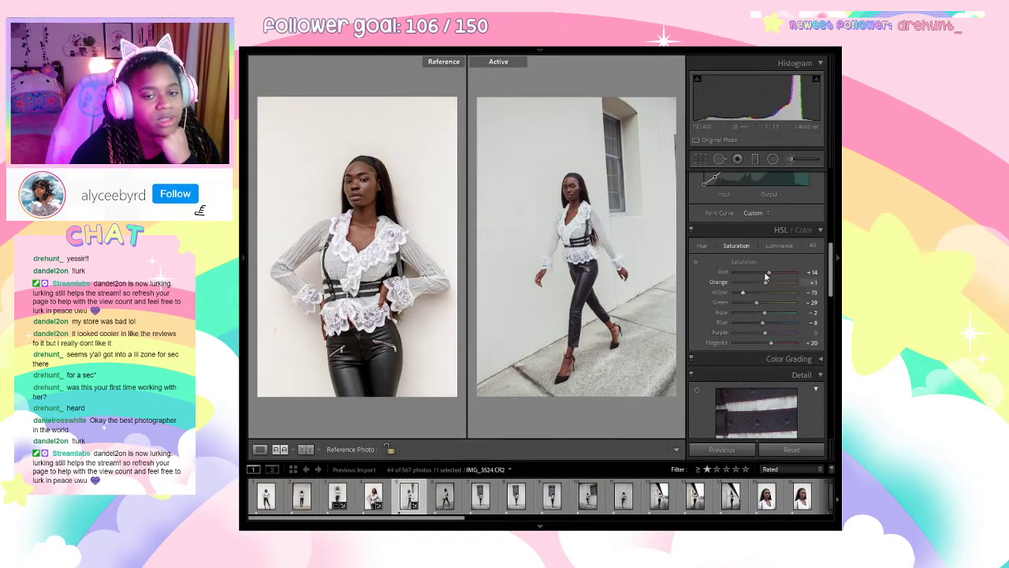
Set Yellow Luminance to +100, Highlights to −44 and Whites to −26 on the walking photo.
{"action": "left_click", "coordinate": [776, 246]}
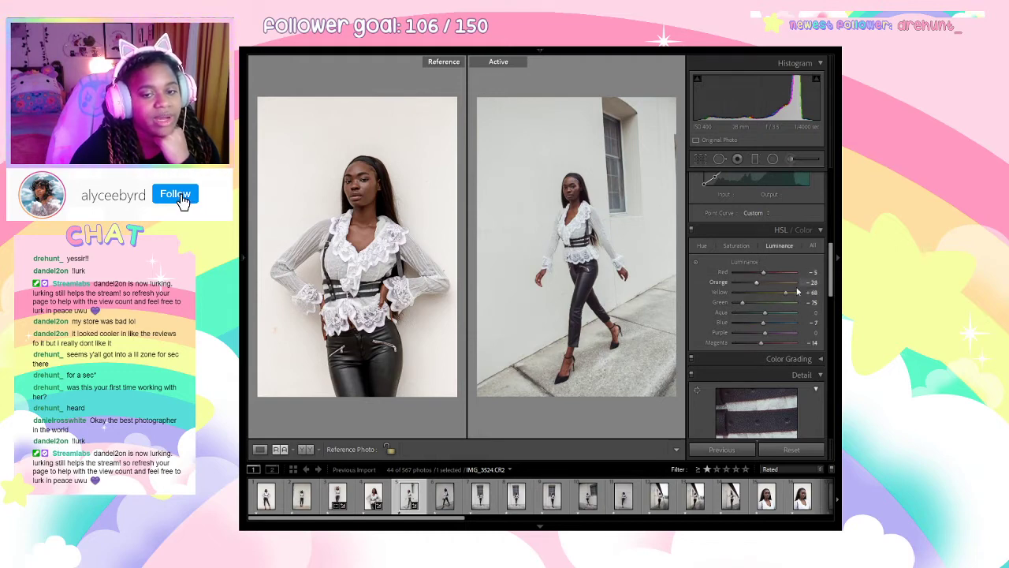
{"action": "left_click_drag", "start_coordinate": [786, 293], "coordinate": [818, 289]}
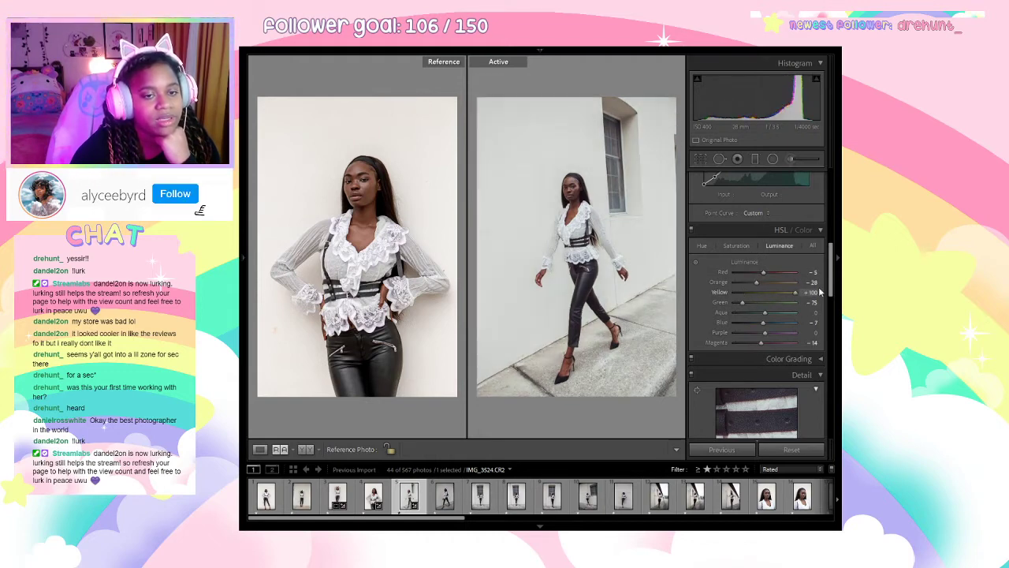
{"action": "left_click", "coordinate": [732, 245]}
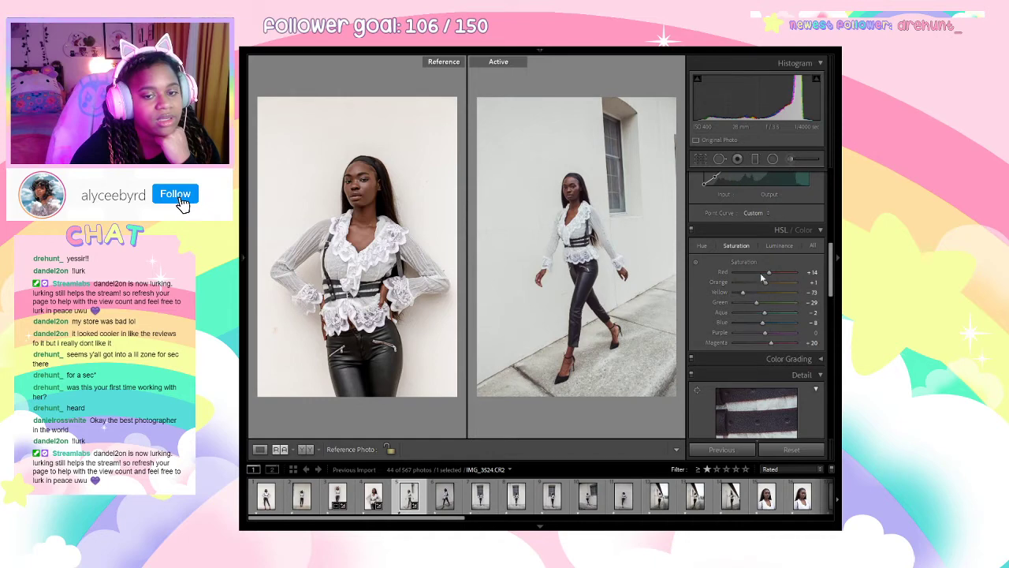
{"action": "left_click_drag", "start_coordinate": [792, 291], "coordinate": [763, 325]}
{"action": "scroll", "coordinate": [792, 278], "scroll_direction": "up", "scroll_amount": 5}
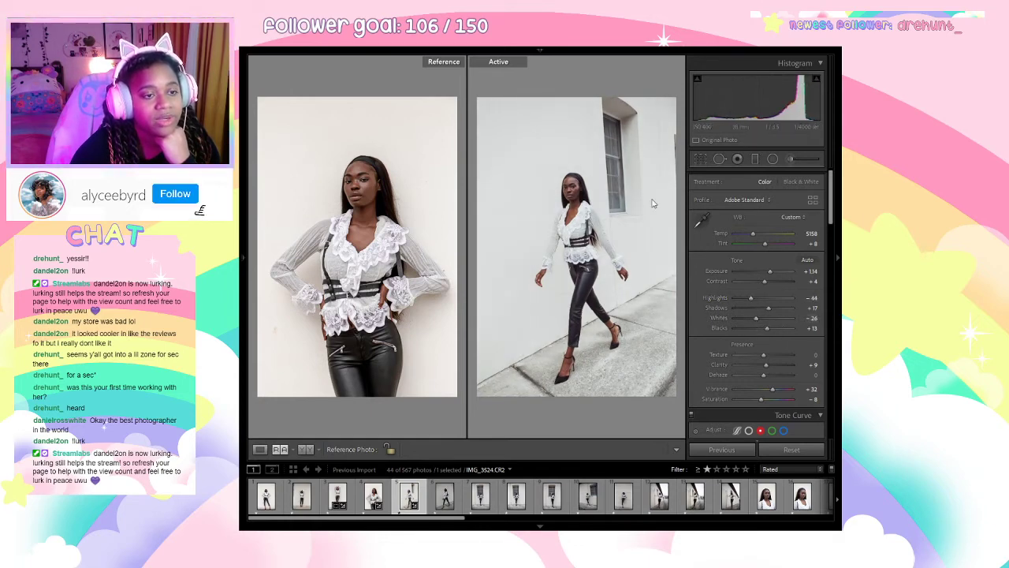
Warm the walking photo to Temp 5421 and check its skin and wall tones up close against the reference.
{"action": "left_click", "coordinate": [576, 197]}
{"action": "key", "text": "z"}
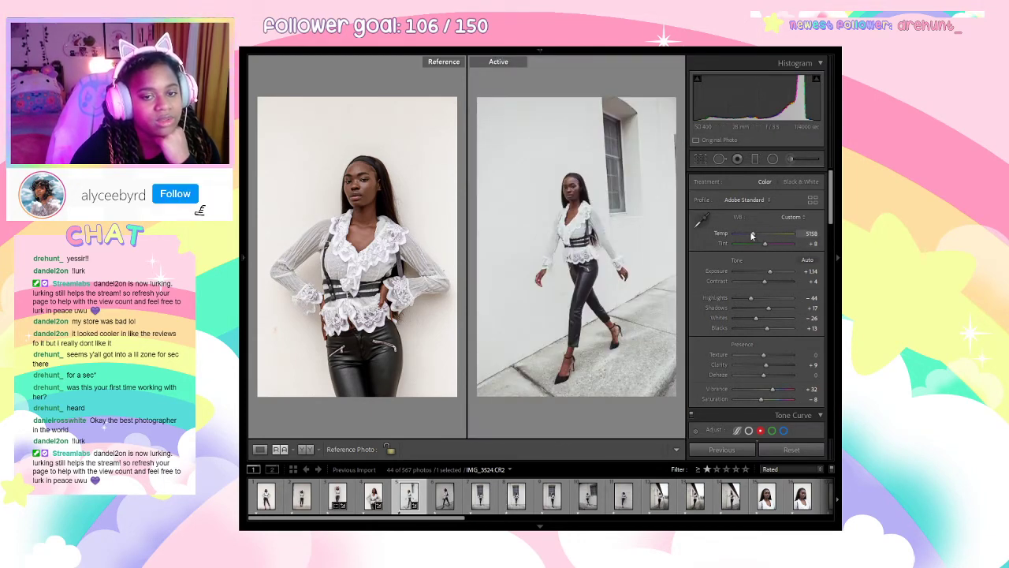
{"action": "left_click_drag", "start_coordinate": [753, 234], "coordinate": [755, 235]}
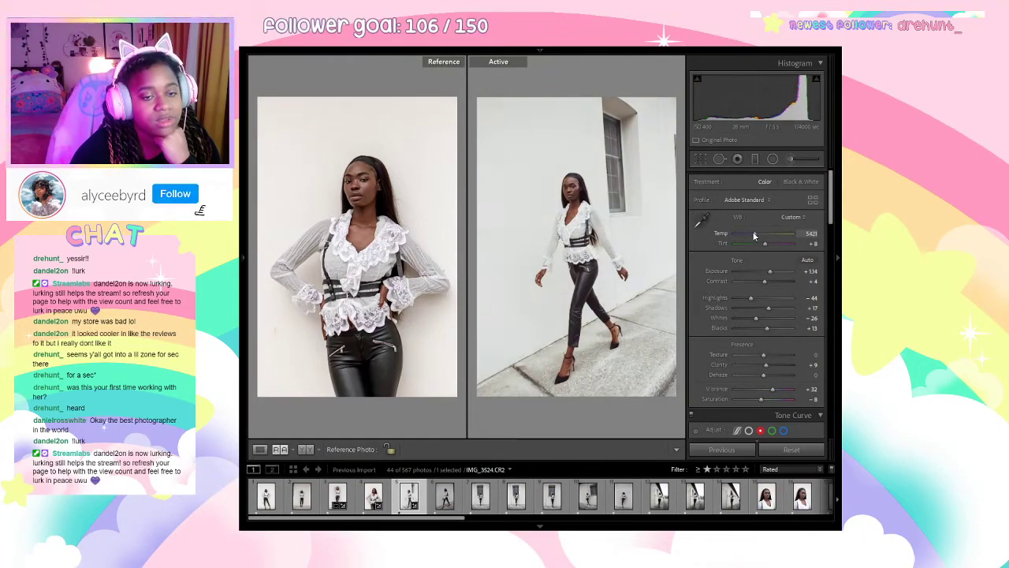
{"action": "left_click", "coordinate": [589, 213]}
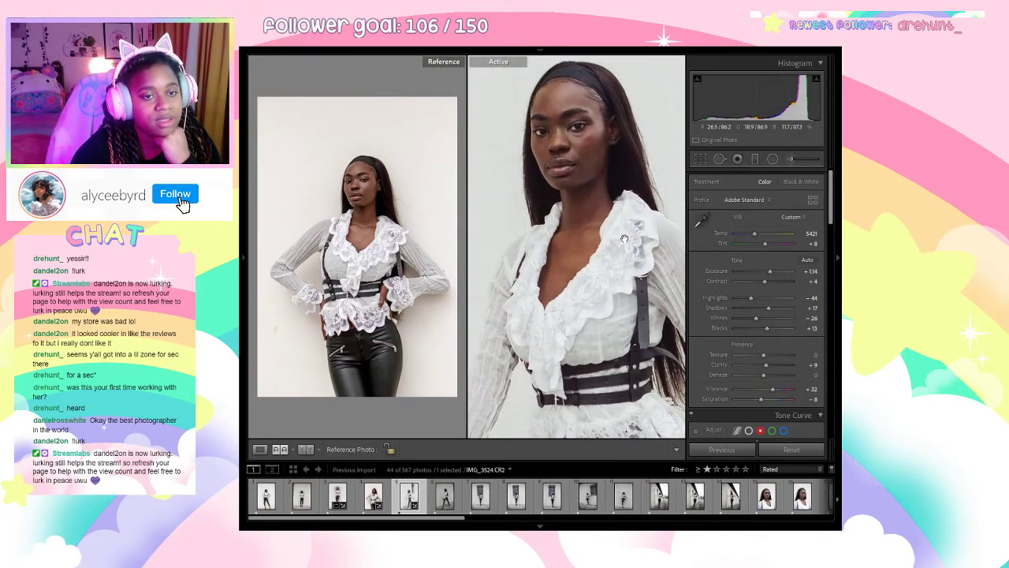
{"action": "left_click", "coordinate": [626, 240]}
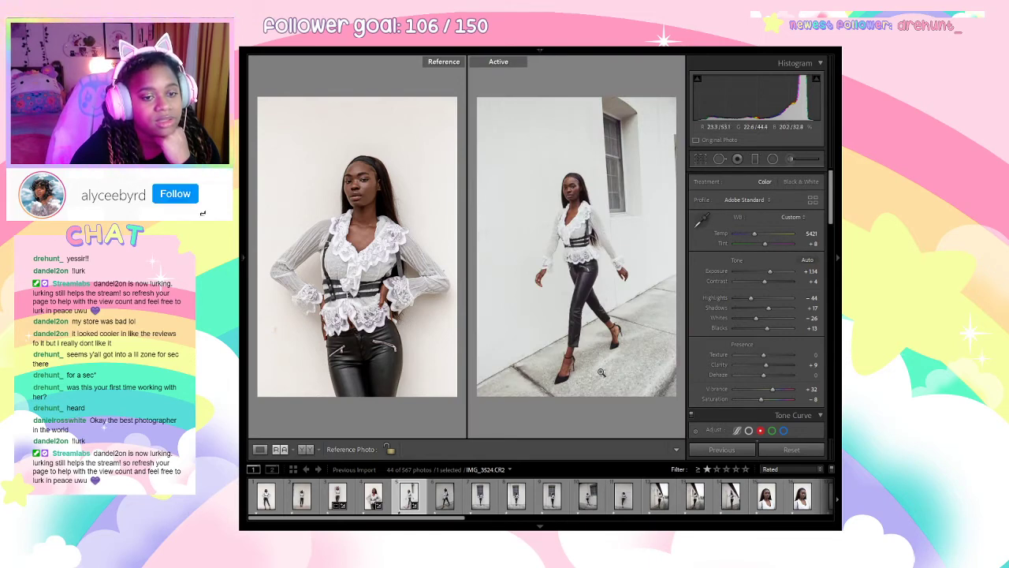
{"action": "left_click", "coordinate": [598, 179]}
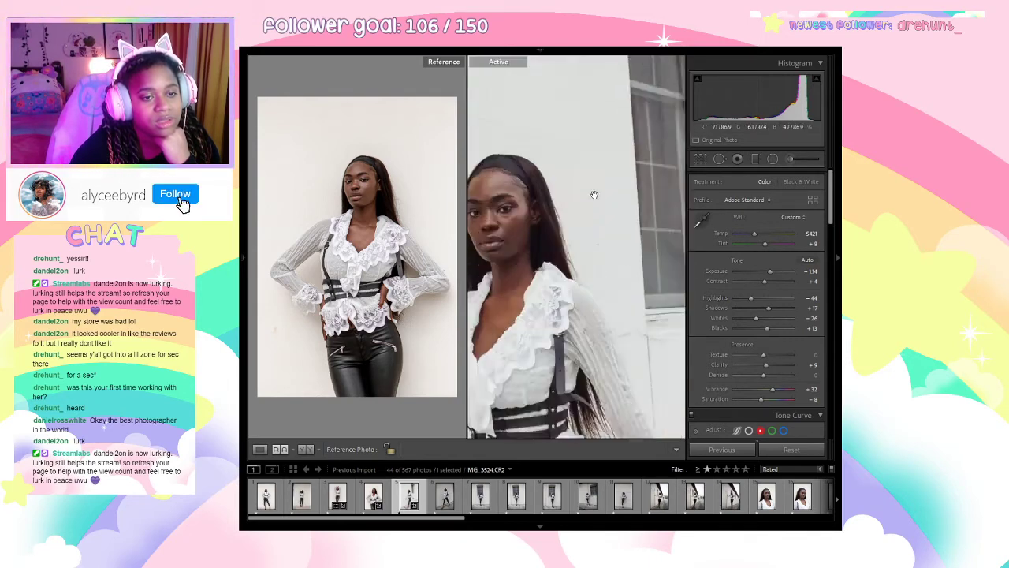
{"action": "left_click", "coordinate": [631, 235]}
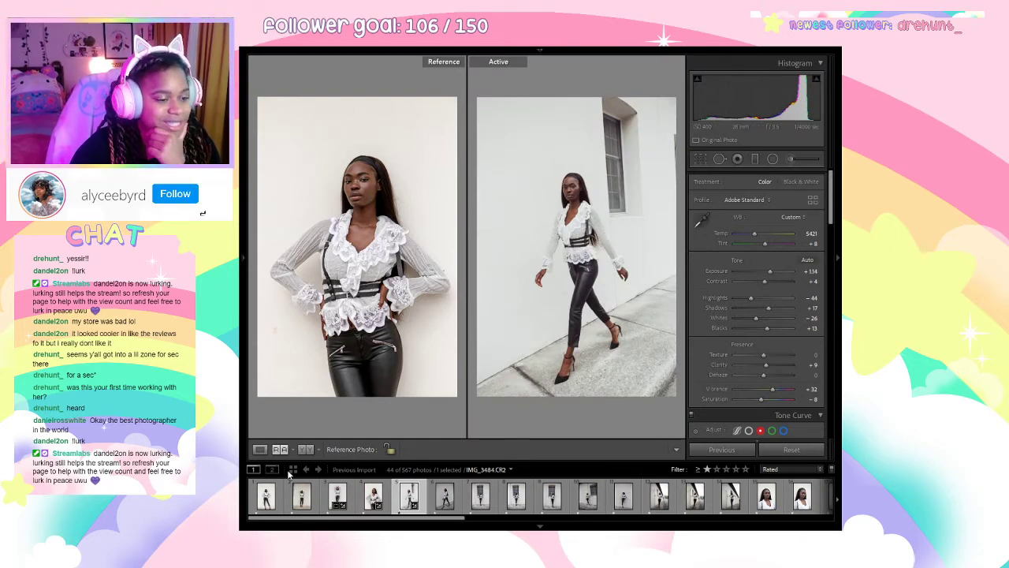
Return to the single-photo view, apply the walking photo's settings to the first two full-length photos and open IMG_3468.
{"action": "left_click", "coordinate": [260, 449]}
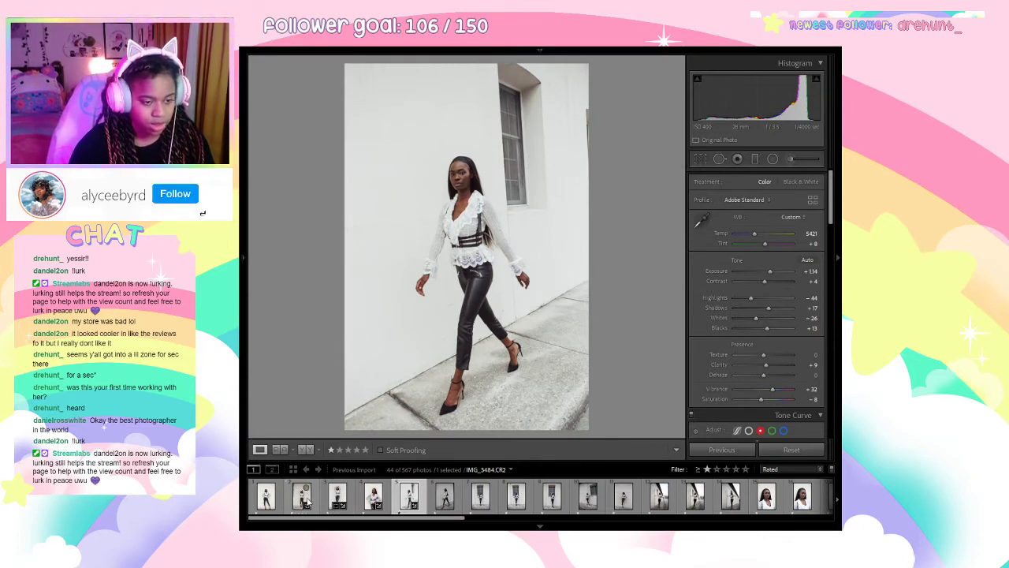
{"action": "left_click", "coordinate": [302, 503], "text": "ctrl"}
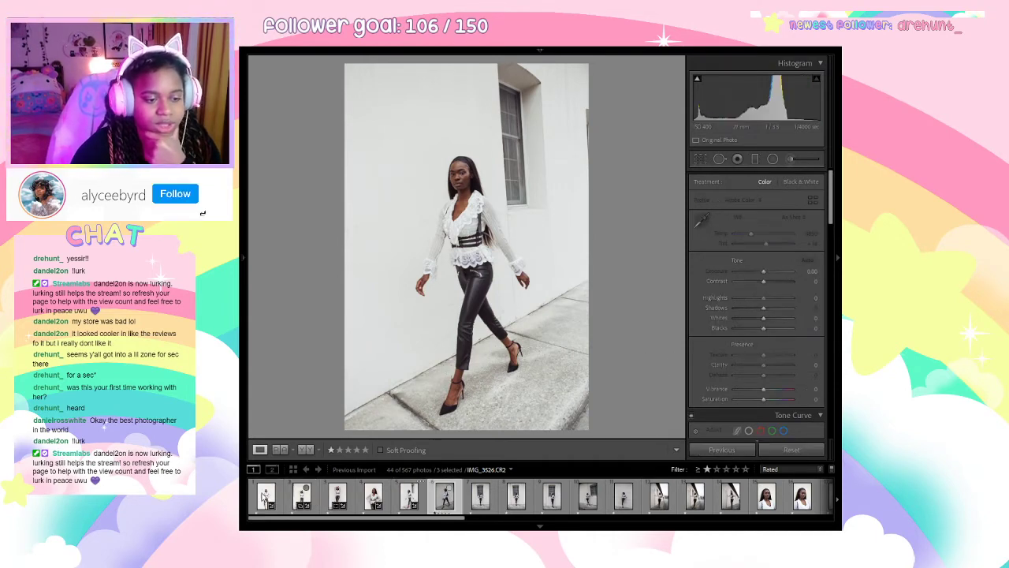
{"action": "left_click", "coordinate": [266, 495]}
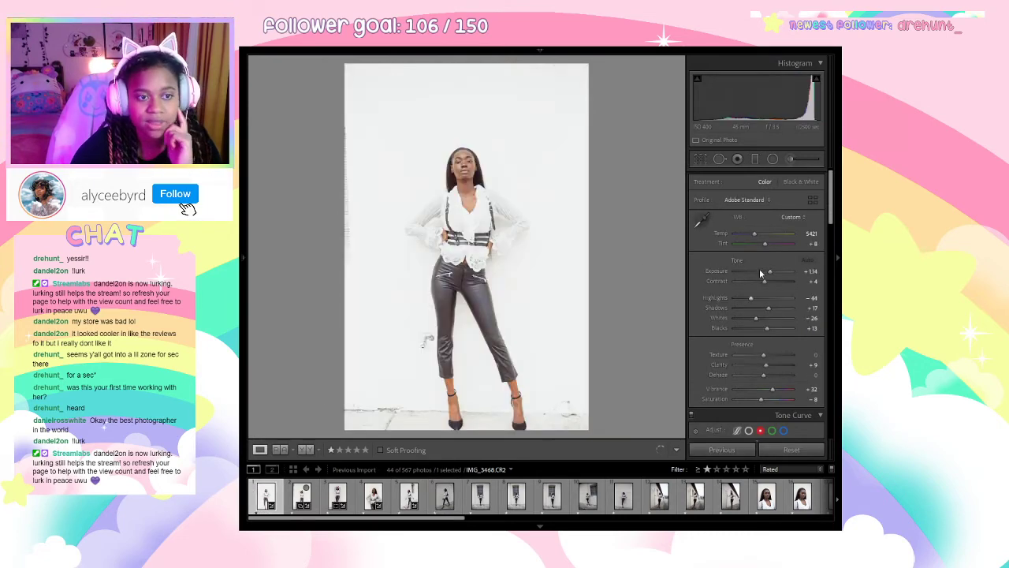
On IMG_3468, set Exposure to +0.26, Highlights −82, Shadows +16, Whites −77, Blacks −9 and Temp 5158, and check the face up close.
{"action": "left_click_drag", "start_coordinate": [761, 273], "coordinate": [763, 329]}
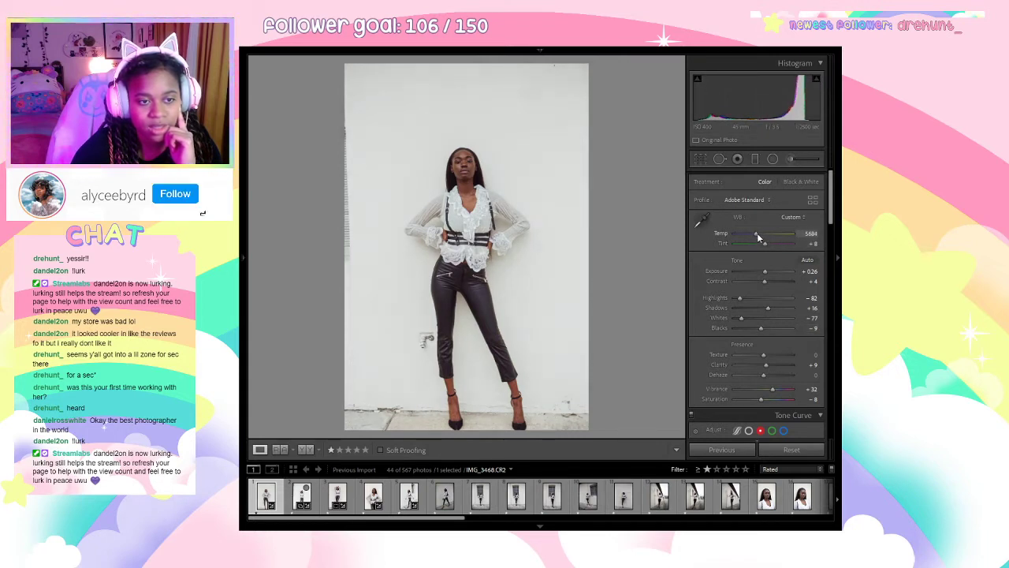
{"action": "left_click_drag", "start_coordinate": [759, 237], "coordinate": [755, 236]}
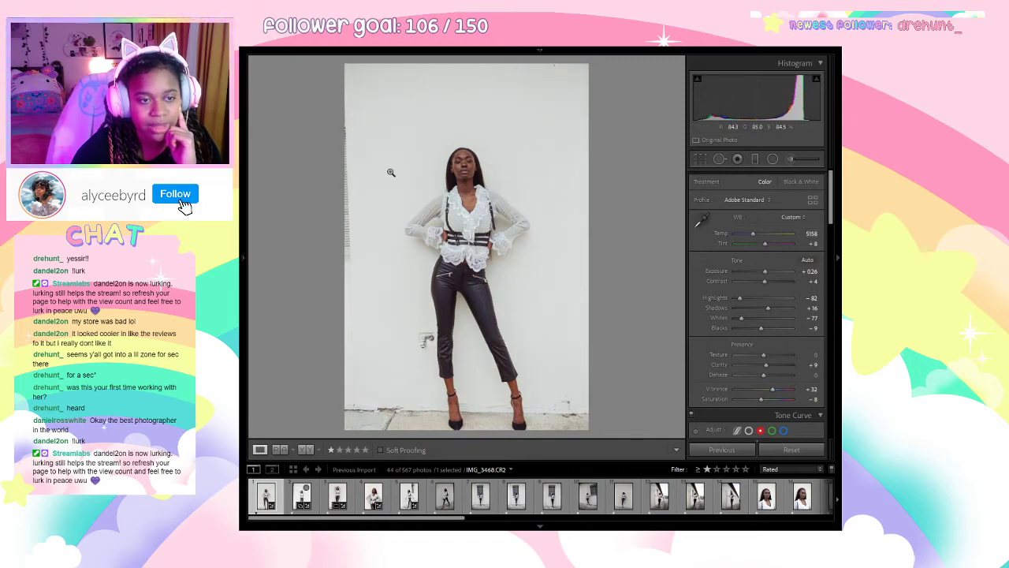
{"action": "left_click", "coordinate": [440, 183]}
{"action": "left_click_drag", "start_coordinate": [475, 209], "coordinate": [400, 218]}
{"action": "left_click", "coordinate": [417, 207]}
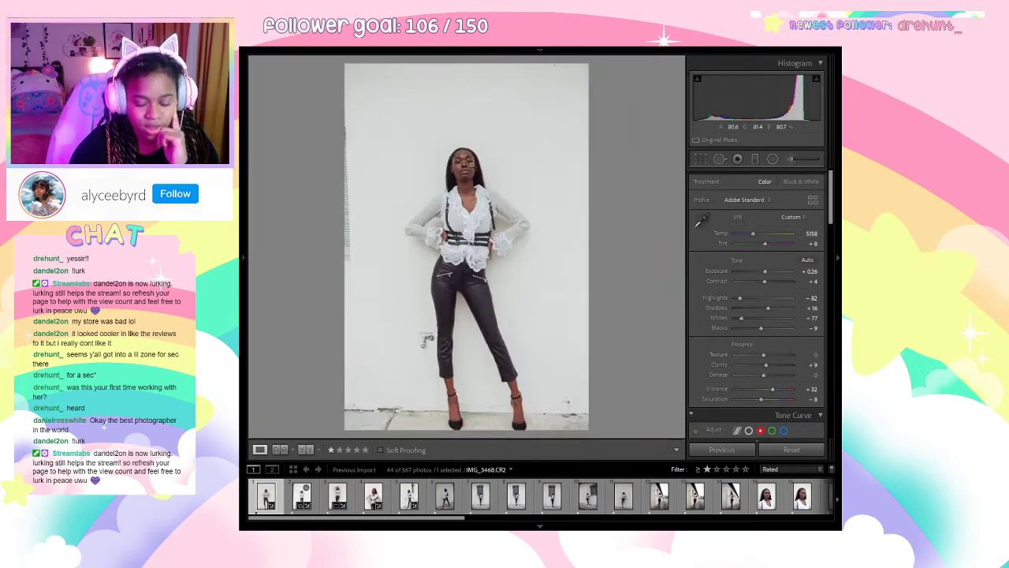
Set Exposure to +0.44 on the arms-raised photo IMG_3484, remove its star rating and go on to the waist-up hands-on-hips photo.
{"action": "key", "text": "Right"}
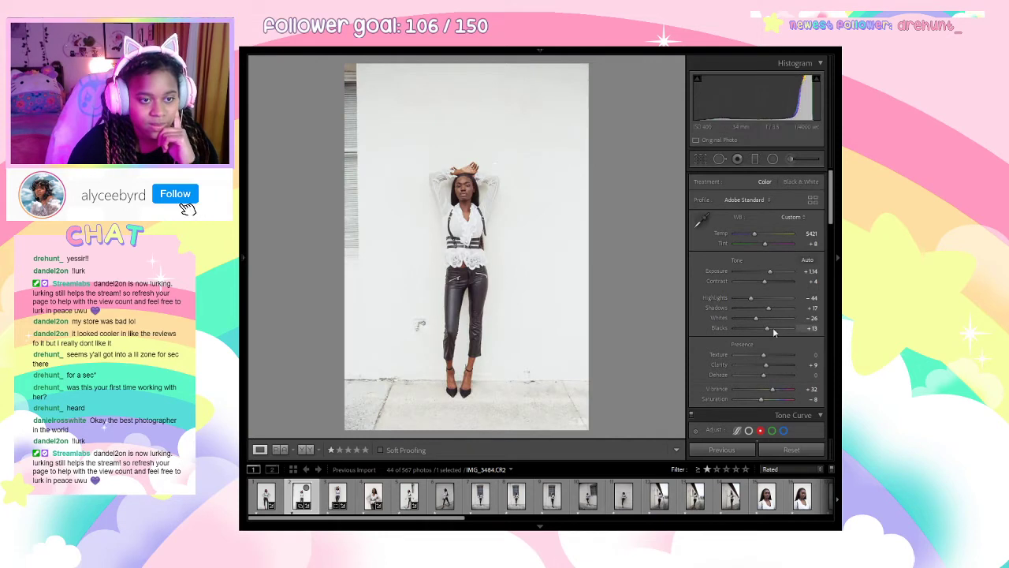
{"action": "left_click_drag", "start_coordinate": [771, 271], "coordinate": [766, 270]}
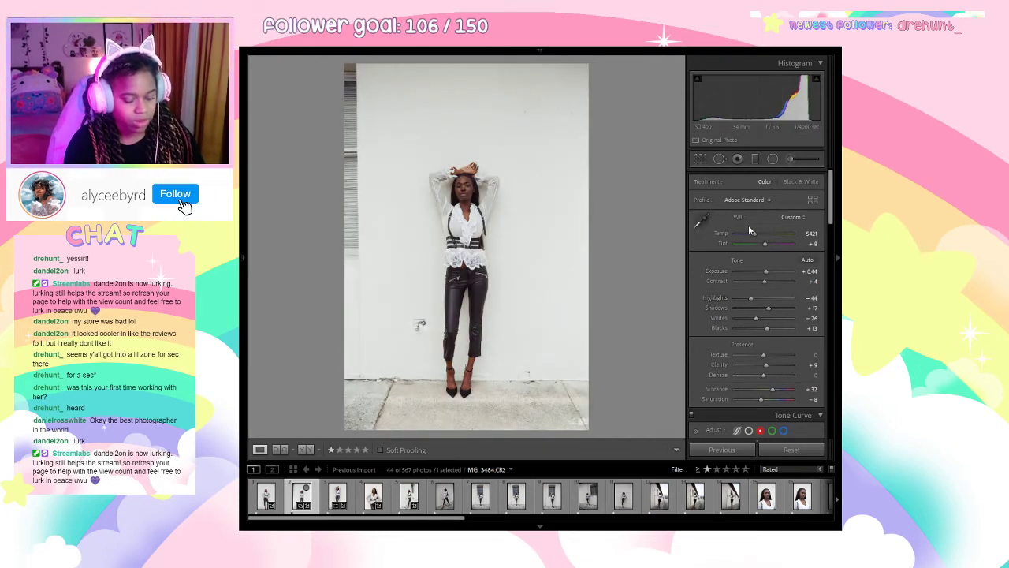
{"action": "key", "text": "0"}
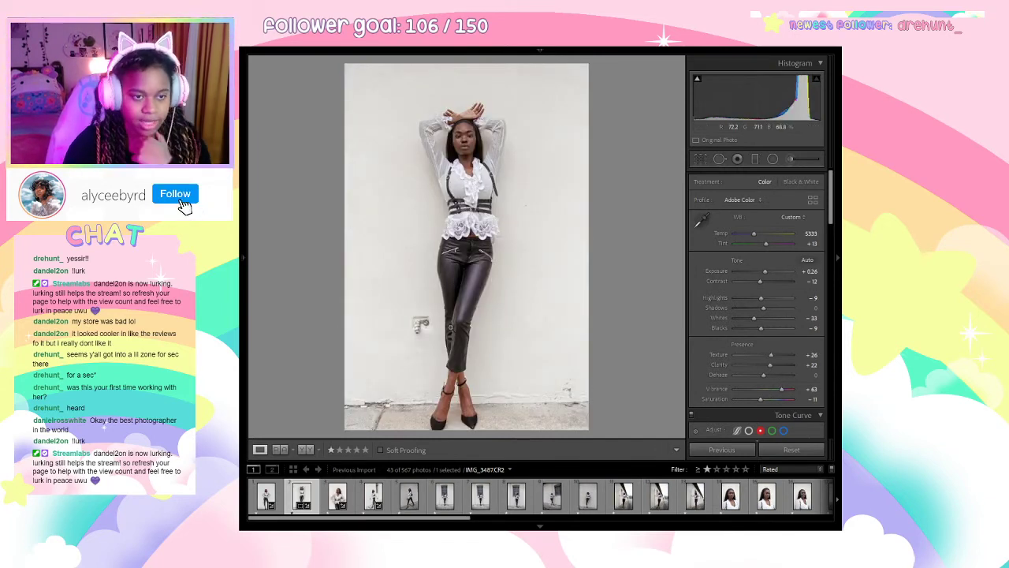
{"action": "key", "text": "Right"}
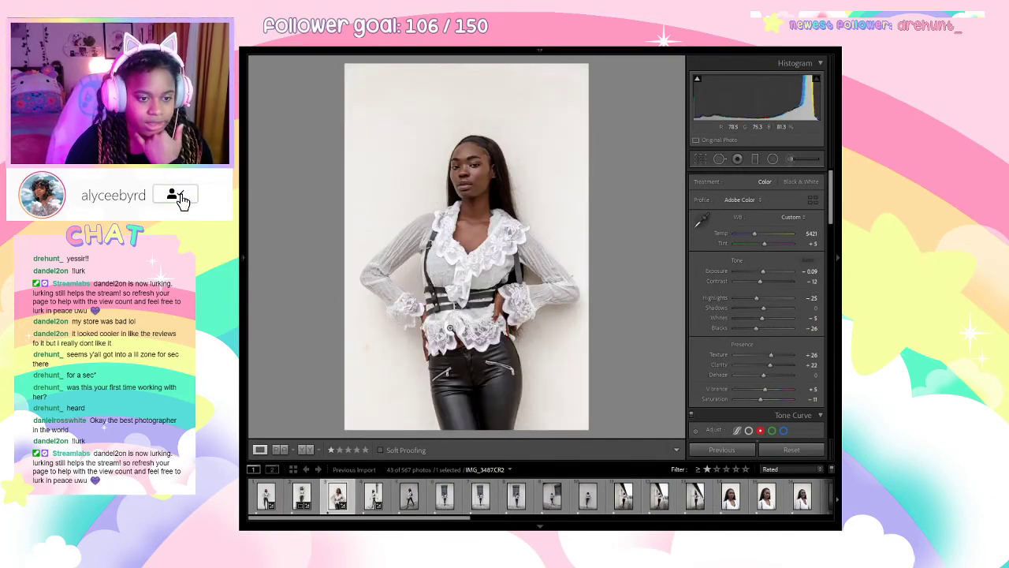
Apply the walking photo's settings to the ten photos starting at IMG_3524, look through the first ones and open window photo IMG_3532.
{"action": "key", "text": "Right"}
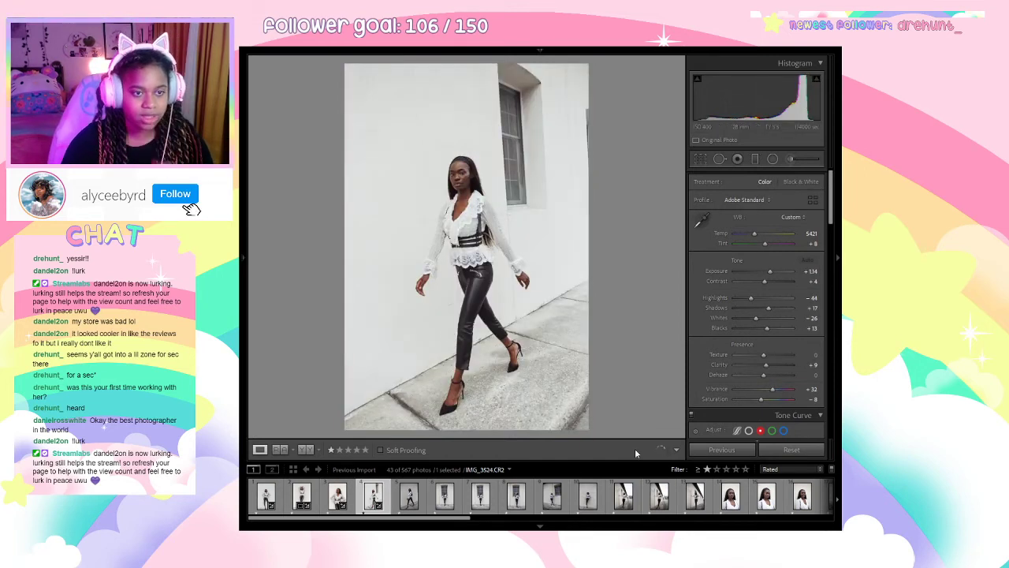
{"action": "left_click", "coordinate": [695, 495], "text": "shift"}
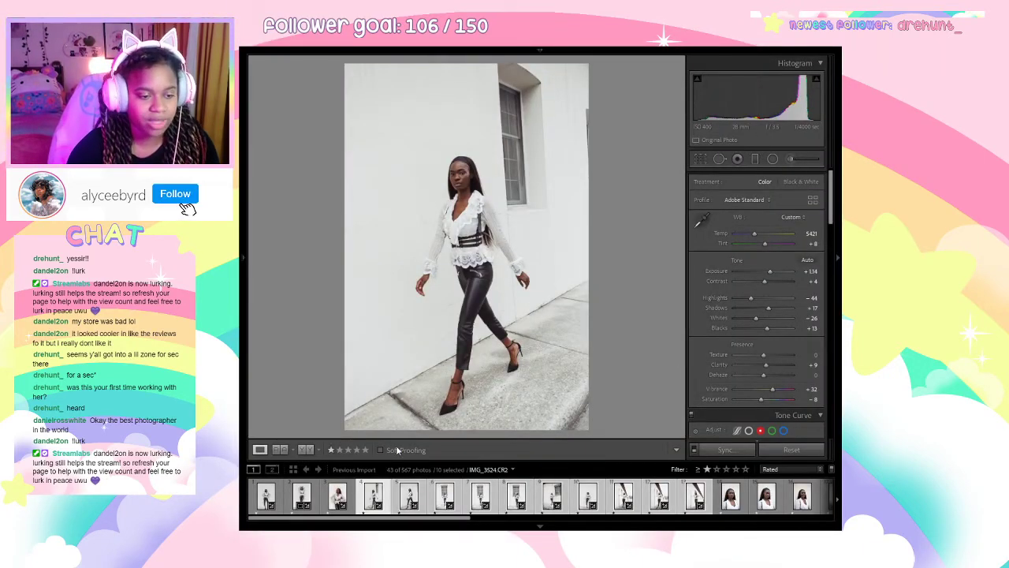
{"action": "left_click", "coordinate": [373, 497]}
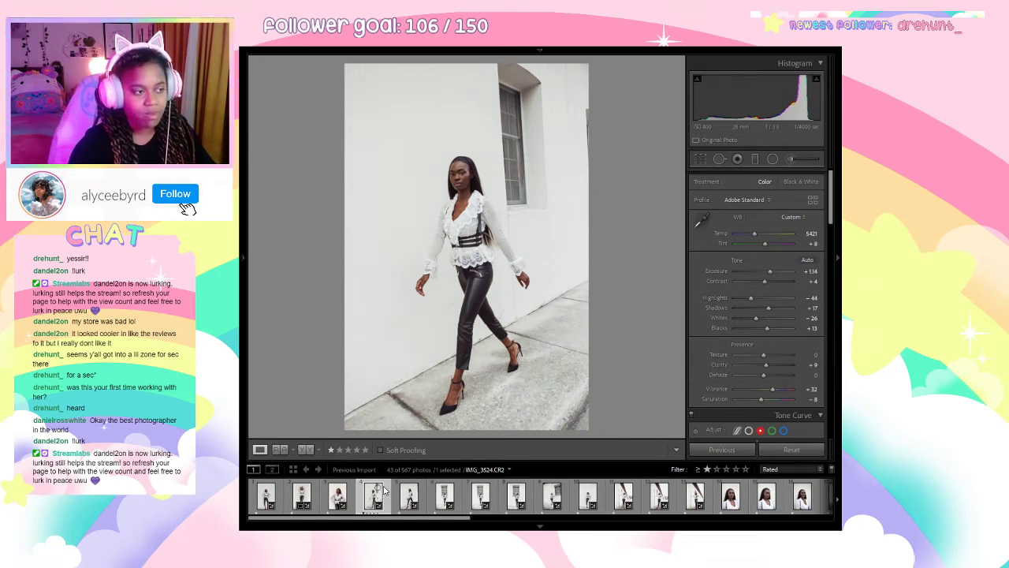
{"action": "left_click", "coordinate": [409, 495]}
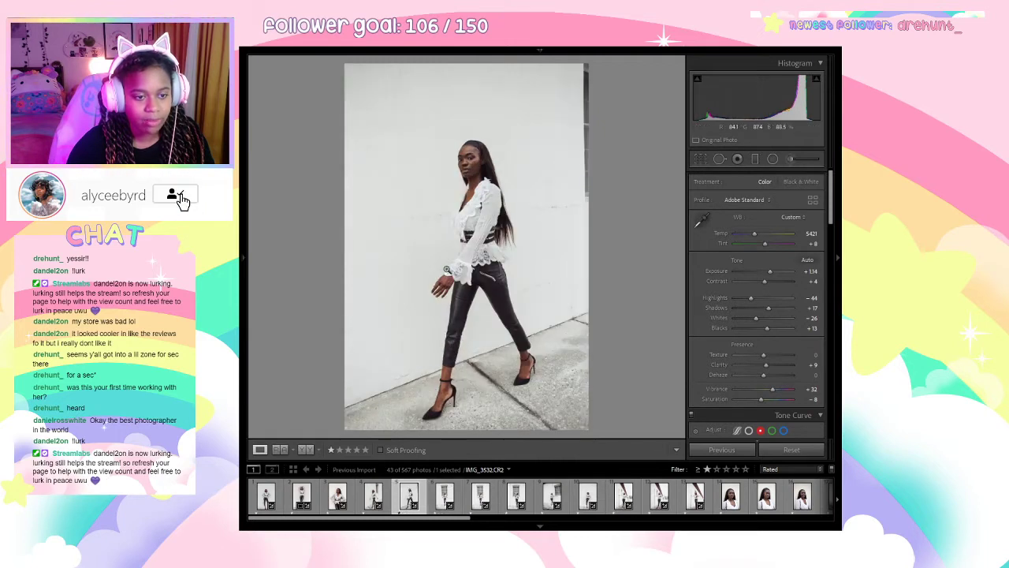
{"action": "left_click", "coordinate": [445, 495]}
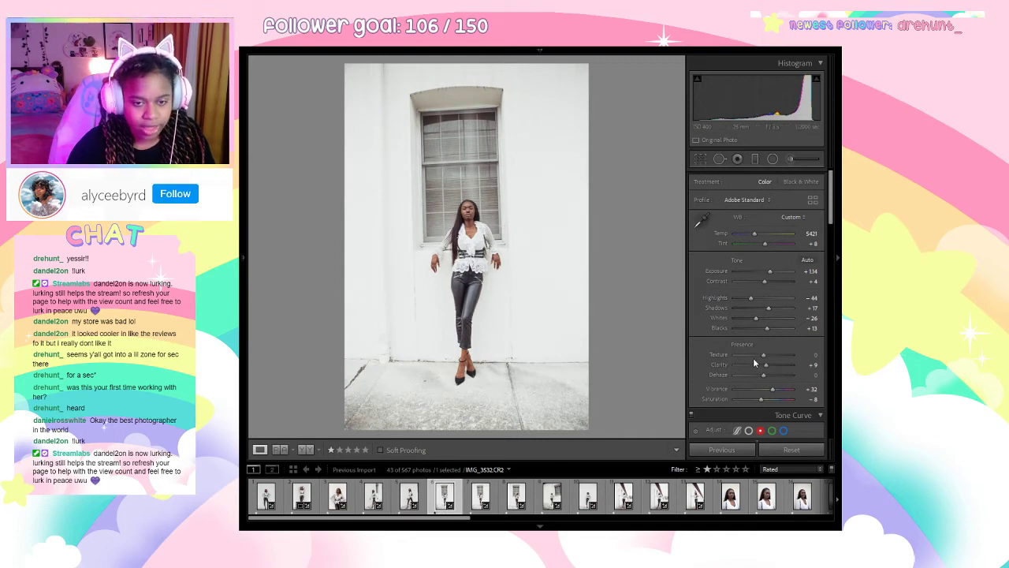
Set IMG_3532's tone curve regions to Highlights −17, Lights −42 and Darks −20, and check the face up close.
{"action": "scroll", "coordinate": [765, 346], "scroll_direction": "down", "scroll_amount": 5}
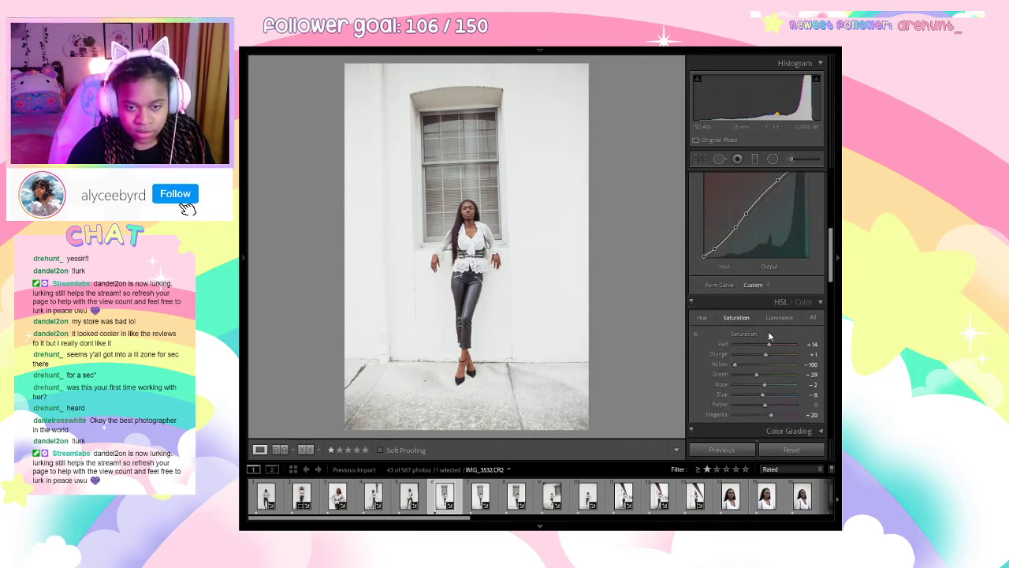
{"action": "scroll", "coordinate": [721, 193], "scroll_direction": "up", "scroll_amount": 3}
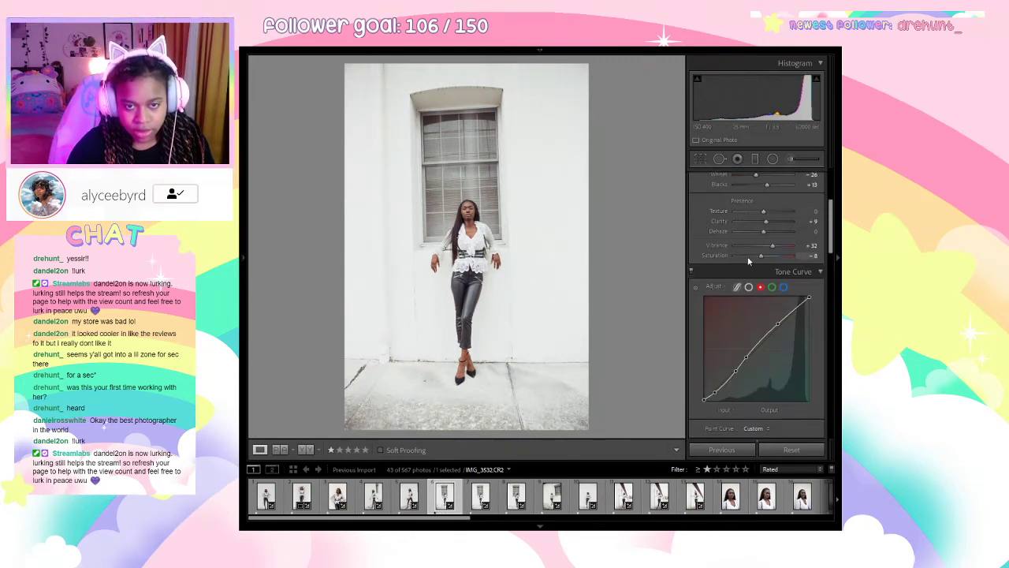
{"action": "left_click", "coordinate": [737, 287]}
{"action": "scroll", "coordinate": [740, 309], "scroll_direction": "down", "scroll_amount": 2}
{"action": "left_click_drag", "start_coordinate": [763, 362], "coordinate": [757, 385]}
{"action": "left_click", "coordinate": [488, 232]}
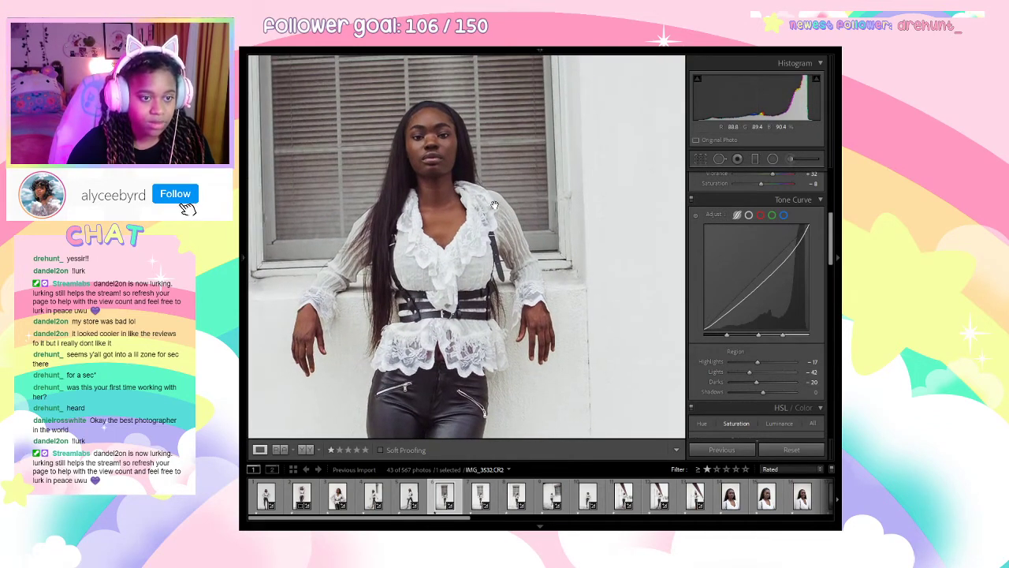
{"action": "left_click", "coordinate": [495, 206]}
Straighten window photo IMG_3532 with the automatic crop angle and apply the crop.
{"action": "left_click", "coordinate": [701, 160]}
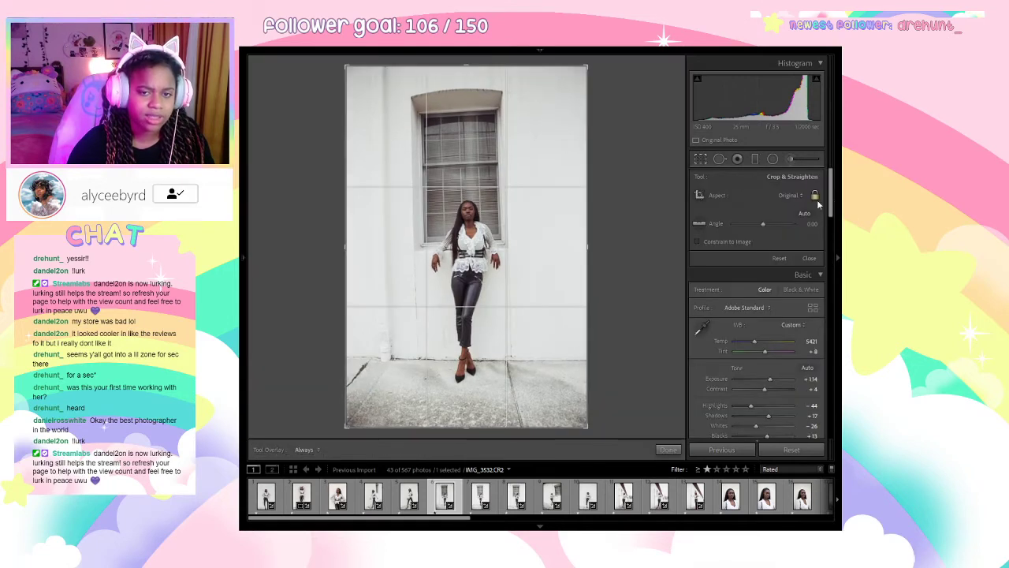
{"action": "left_click", "coordinate": [804, 214]}
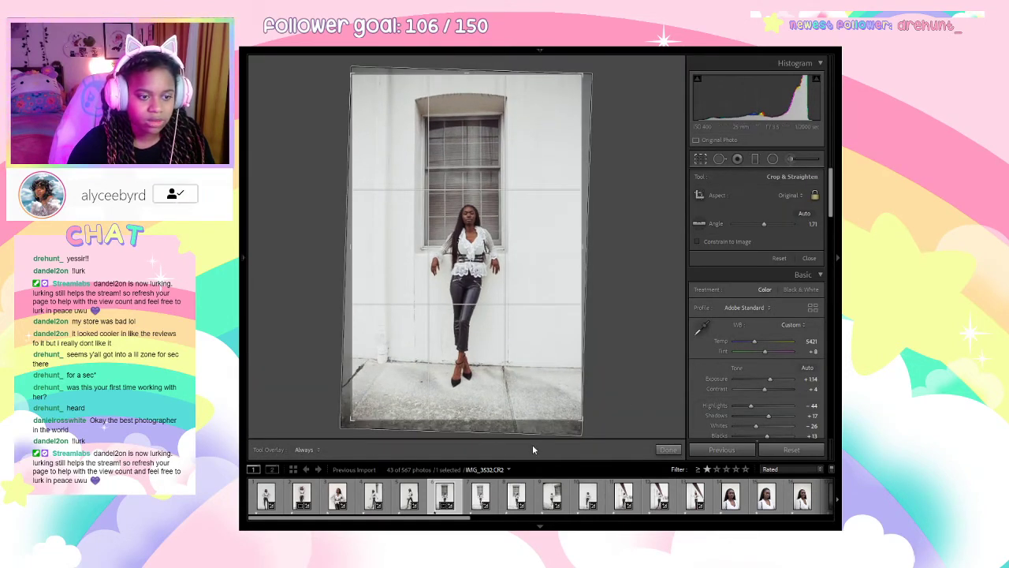
{"action": "left_click", "coordinate": [668, 450]}
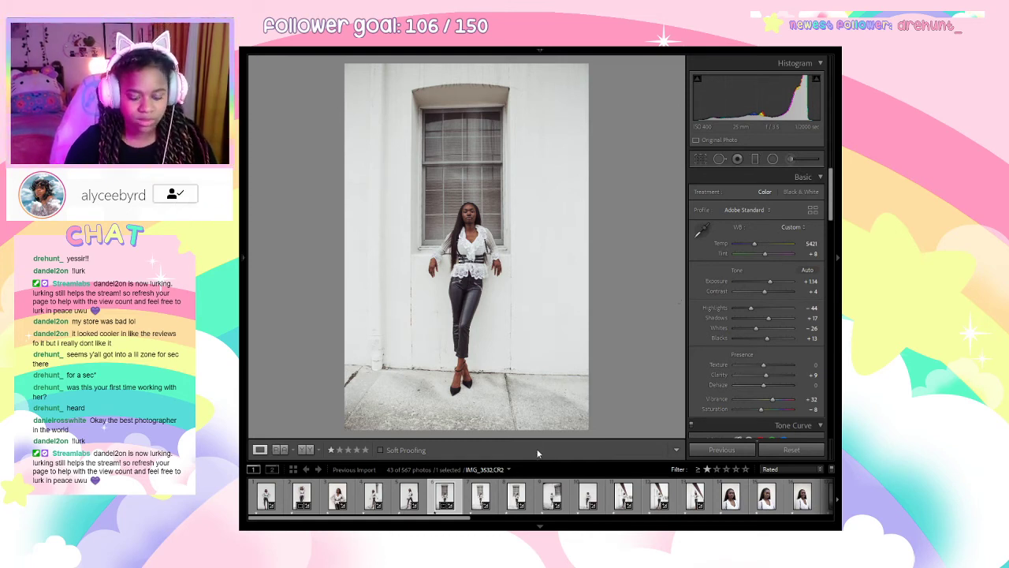
Sync the settings of IMG_3532 to the four photos that follow it, through IMG_3567.
{"action": "key", "text": "Right"}
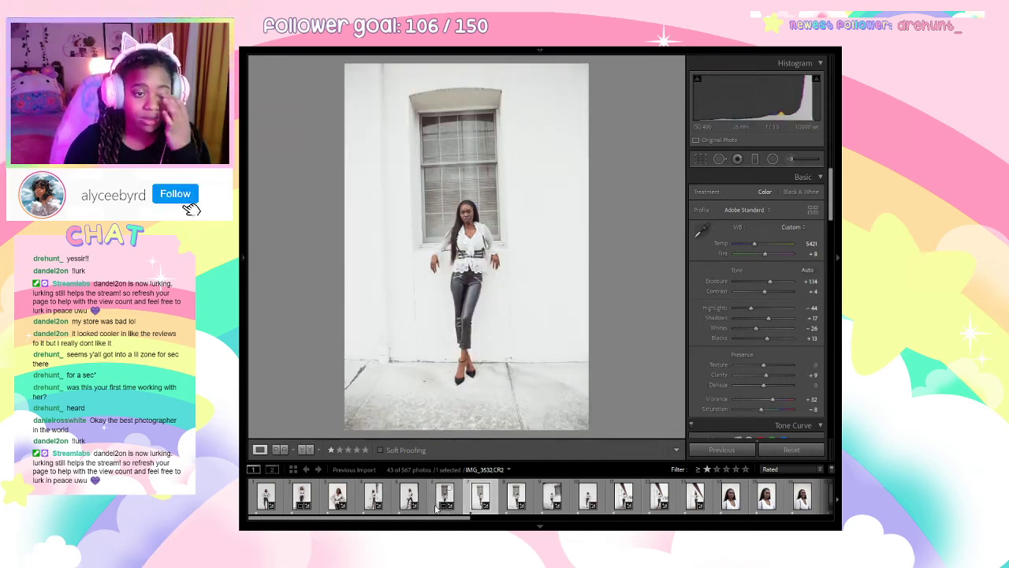
{"action": "left_click", "coordinate": [588, 495], "text": "shift"}
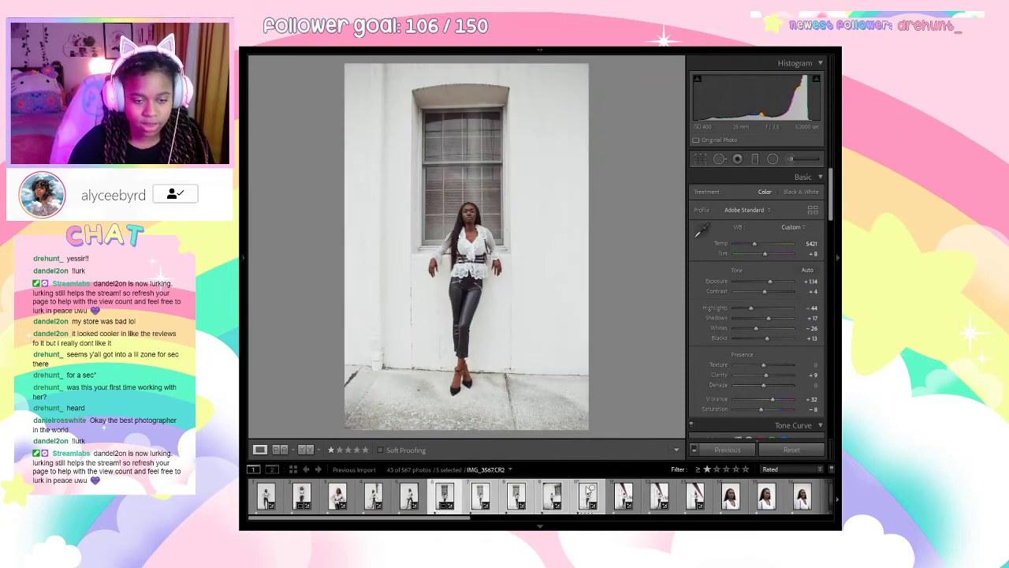
{"action": "left_click", "coordinate": [749, 454]}
{"action": "key", "text": "Return"}
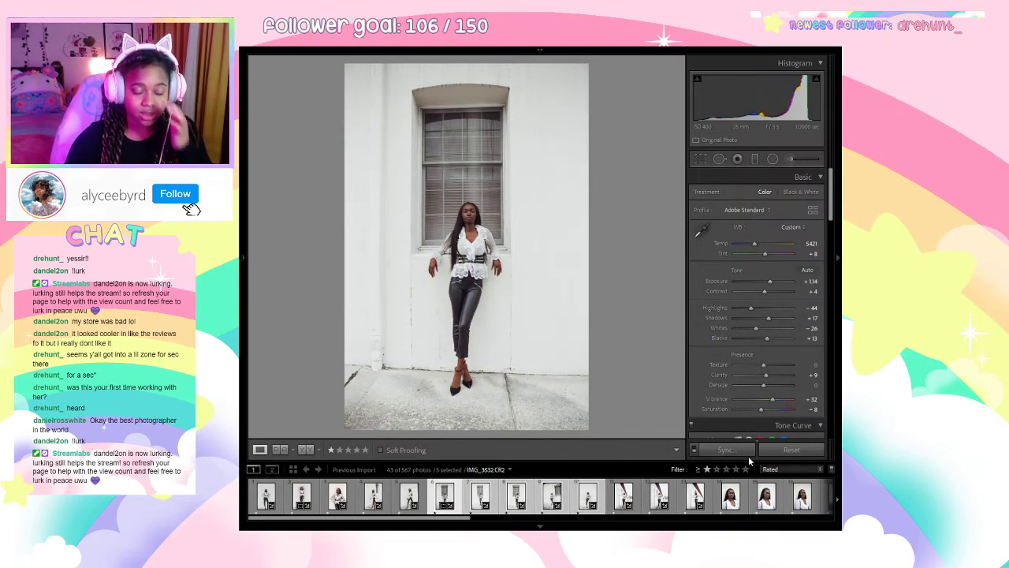
Look through the synced window photos and examine the model in IMG_3543 up close.
{"action": "left_click", "coordinate": [471, 501]}
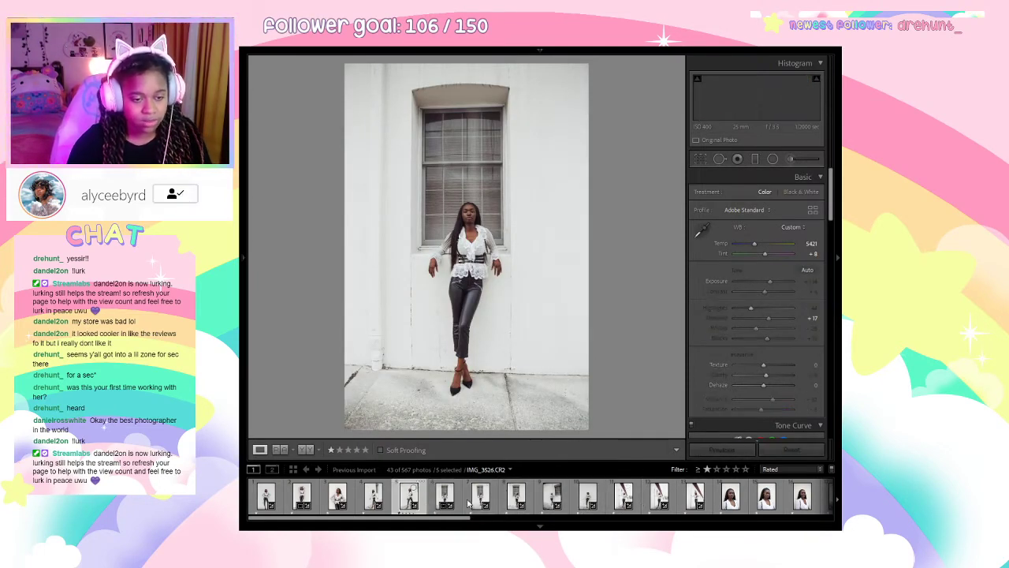
{"action": "left_click", "coordinate": [515, 503]}
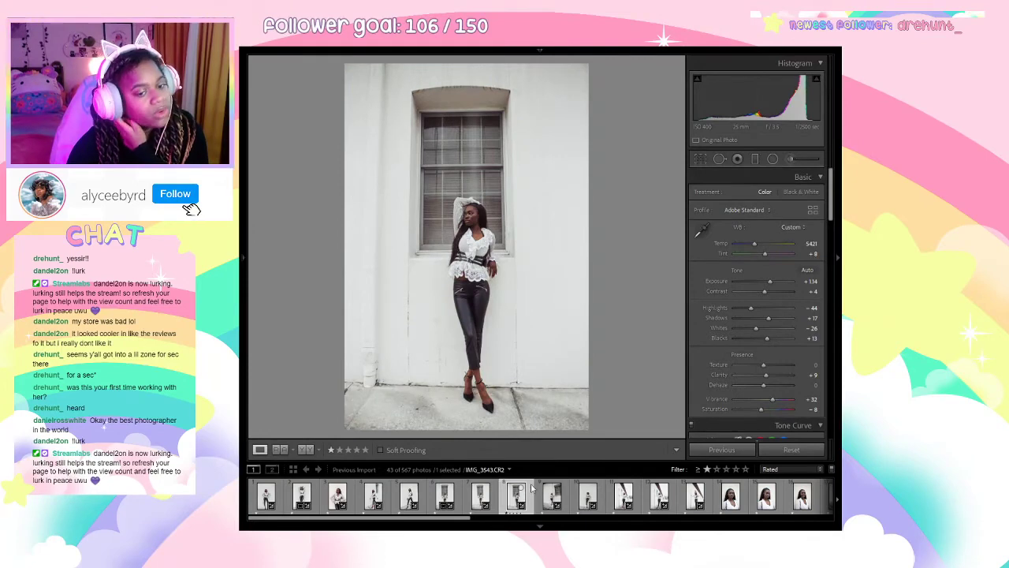
{"action": "left_click", "coordinate": [486, 215]}
{"action": "left_click_drag", "start_coordinate": [467, 262], "coordinate": [473, 190]}
Open the outstretched-arm photo IMG_3545 and set its Exposure to +1.40.
{"action": "left_click", "coordinate": [542, 494]}
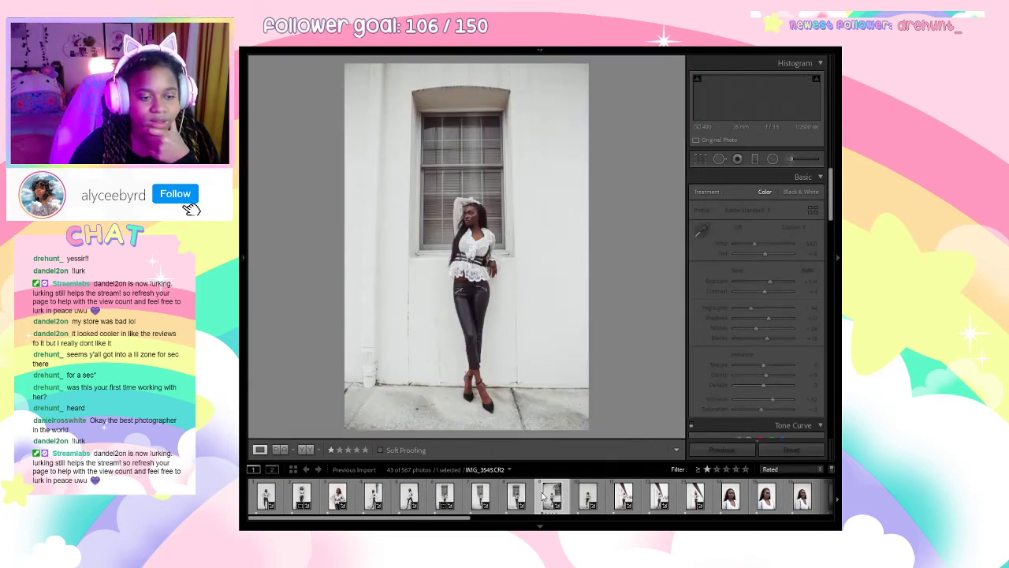
{"action": "mouse_move", "coordinate": [465, 220]}
{"action": "left_mouse_down"}
{"action": "mouse_move", "coordinate": [450, 214]}
{"action": "mouse_move", "coordinate": [454, 222]}
{"action": "left_mouse_up"}
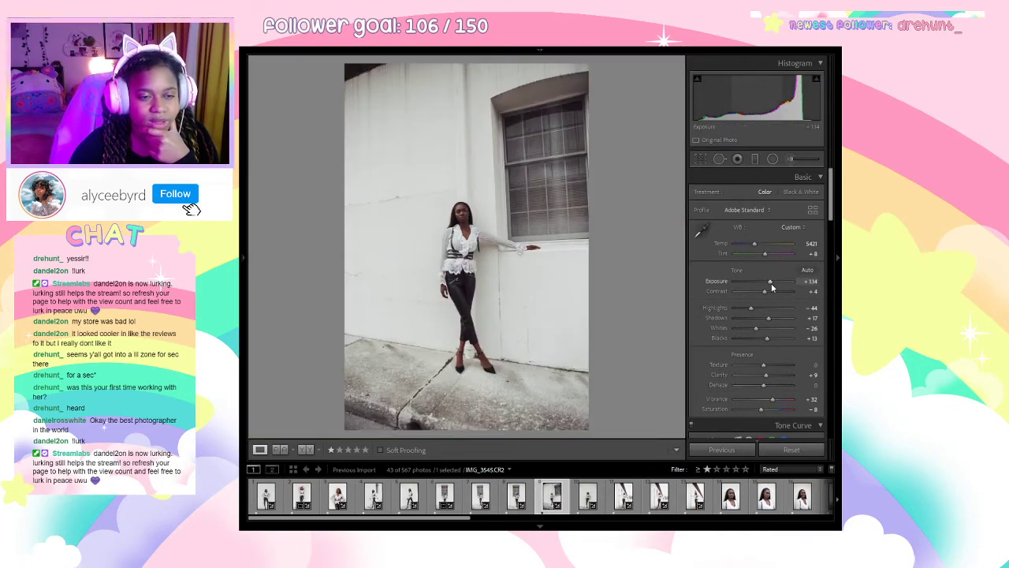
{"action": "left_click_drag", "start_coordinate": [771, 282], "coordinate": [775, 286]}
{"action": "scroll", "coordinate": [717, 317], "scroll_direction": "down", "scroll_amount": 10}
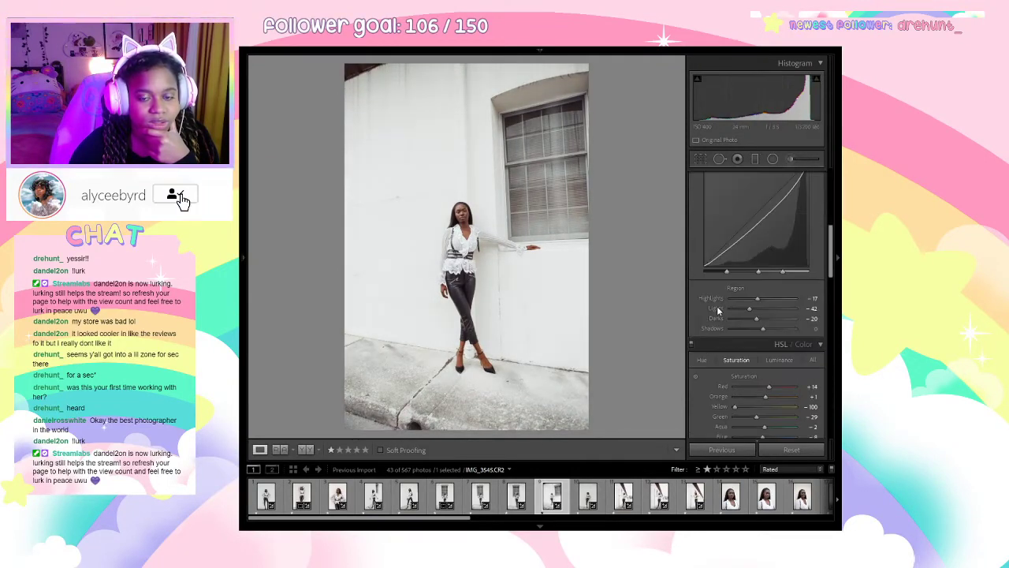
{"action": "left_click", "coordinate": [749, 275]}
{"action": "scroll", "coordinate": [750, 278], "scroll_direction": "up", "scroll_amount": 10}
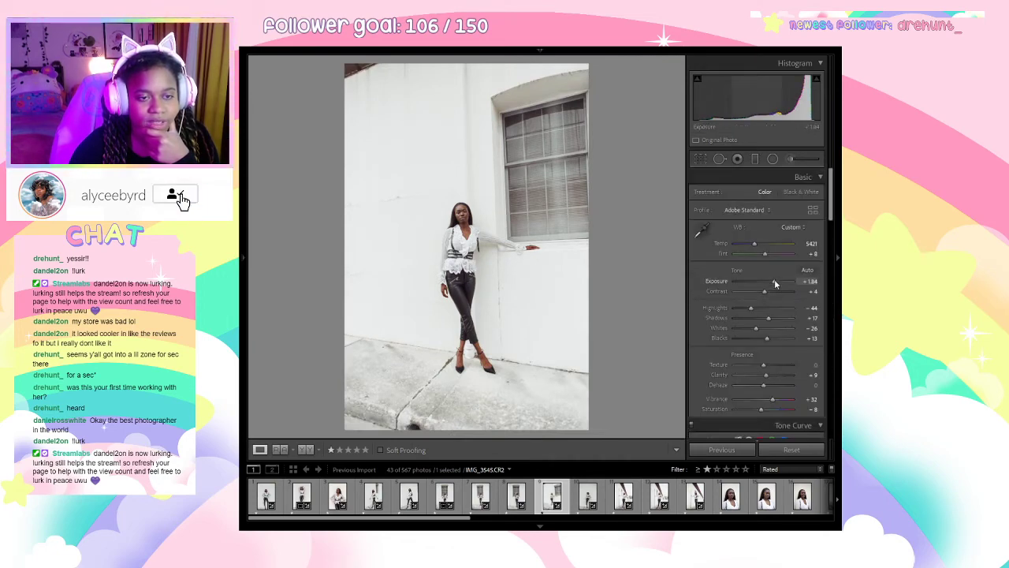
{"action": "left_click_drag", "start_coordinate": [774, 282], "coordinate": [772, 282]}
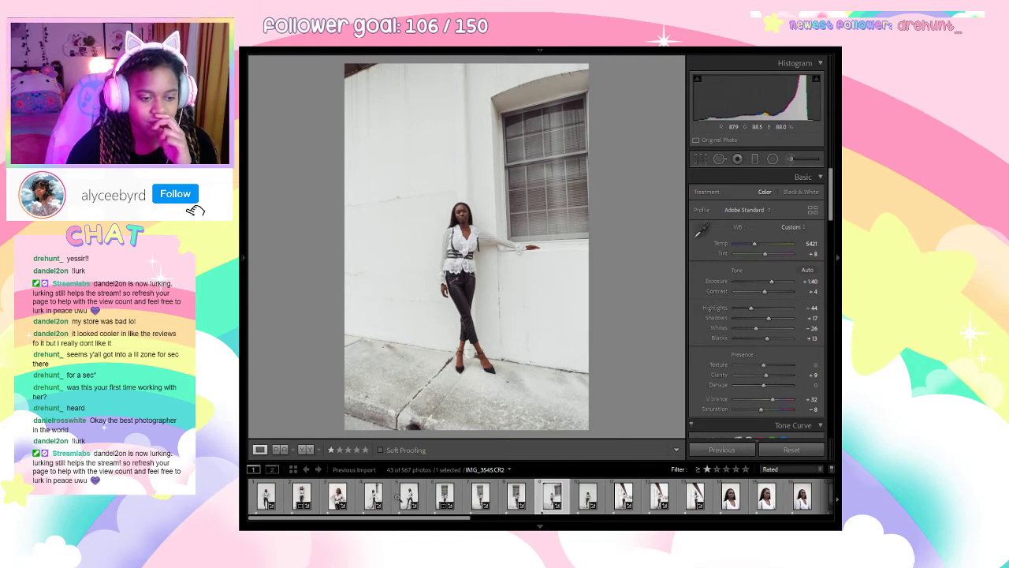
Enable lens profile corrections on window photos IMG_3543, IMG_3533 and IMG_3532 and on walking photo IMG_3526.
{"action": "left_click", "coordinate": [516, 497]}
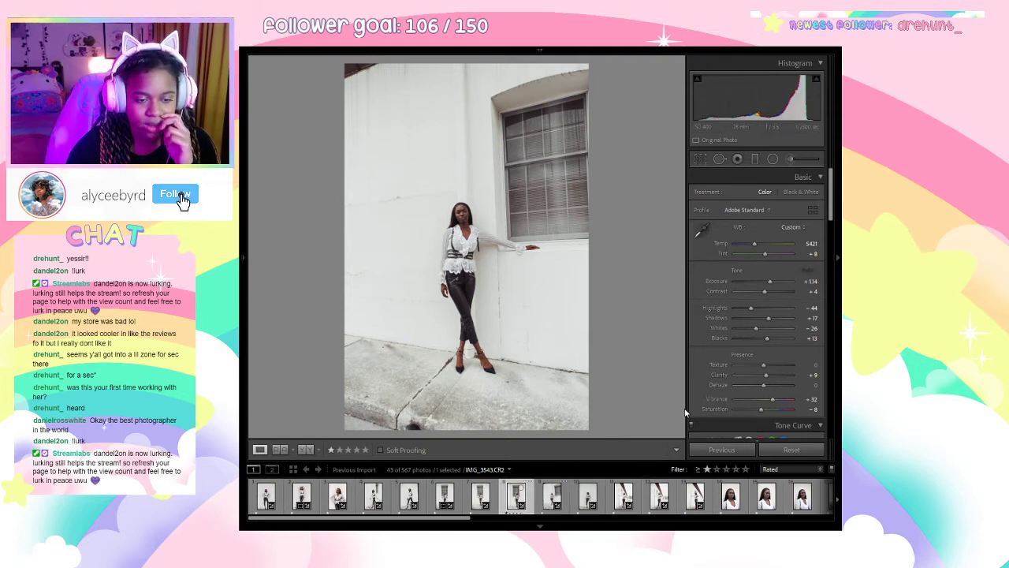
{"action": "scroll", "coordinate": [736, 322], "scroll_direction": "down", "scroll_amount": 6}
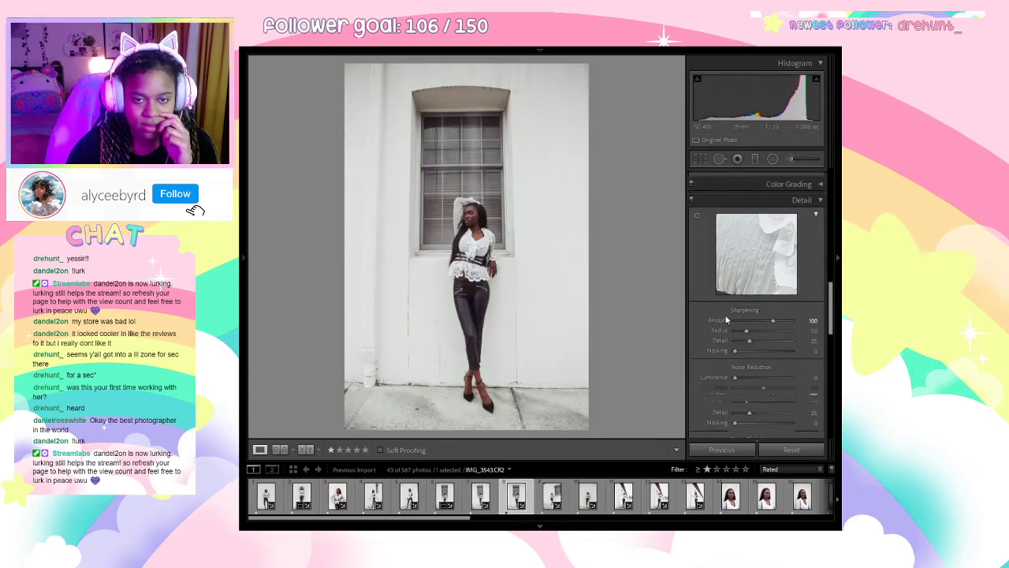
{"action": "scroll", "coordinate": [730, 340], "scroll_direction": "down", "scroll_amount": 4}
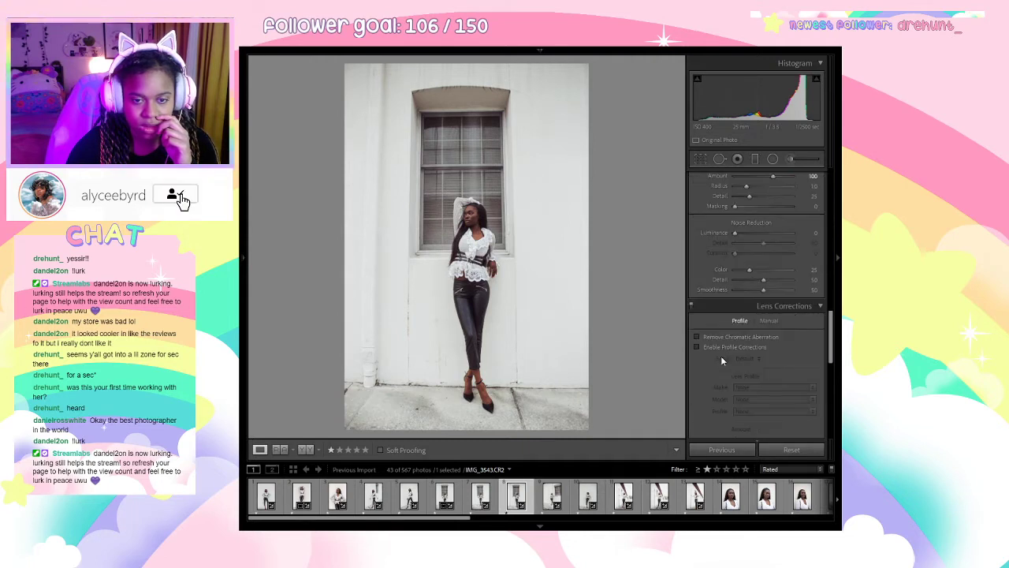
{"action": "left_click", "coordinate": [719, 348]}
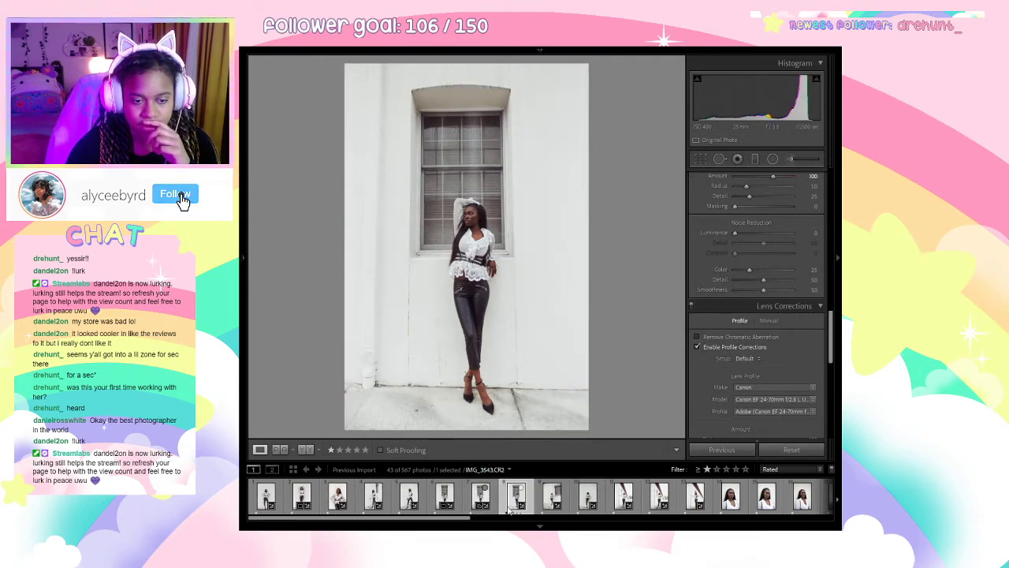
{"action": "left_click", "coordinate": [478, 489]}
{"action": "left_click", "coordinate": [457, 502]}
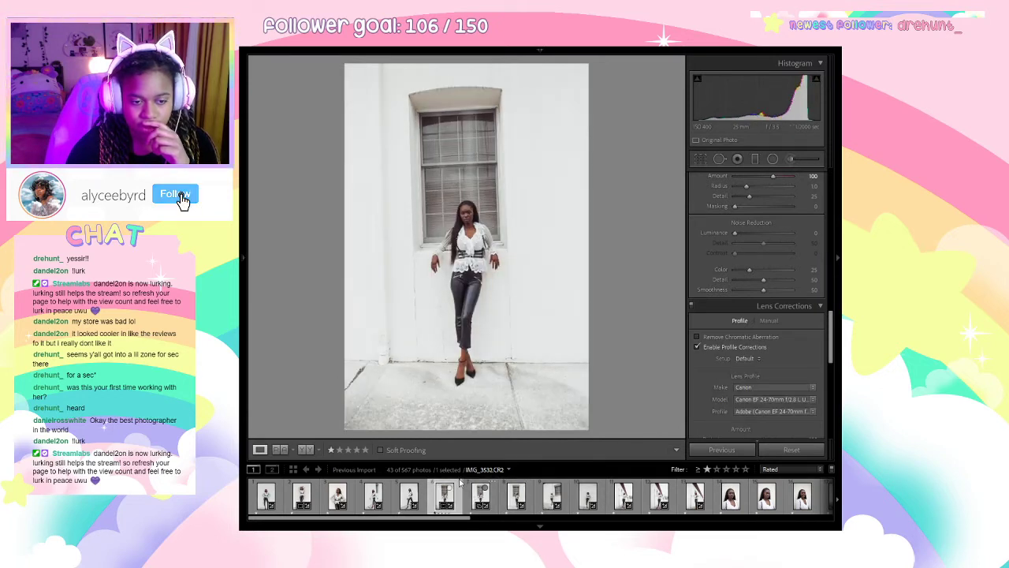
{"action": "left_click", "coordinate": [698, 348]}
{"action": "left_click", "coordinate": [420, 500]}
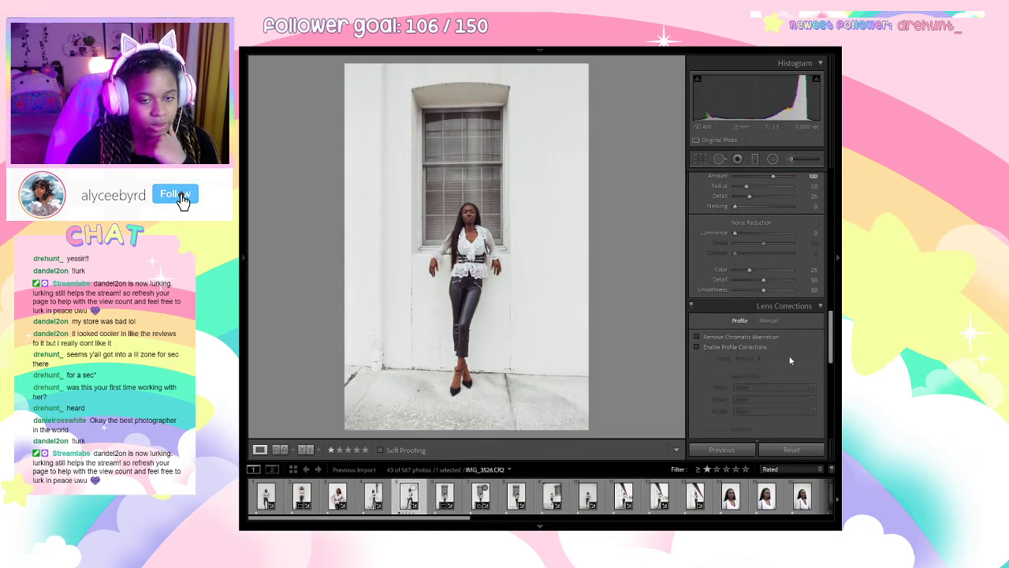
{"action": "left_click", "coordinate": [730, 350]}
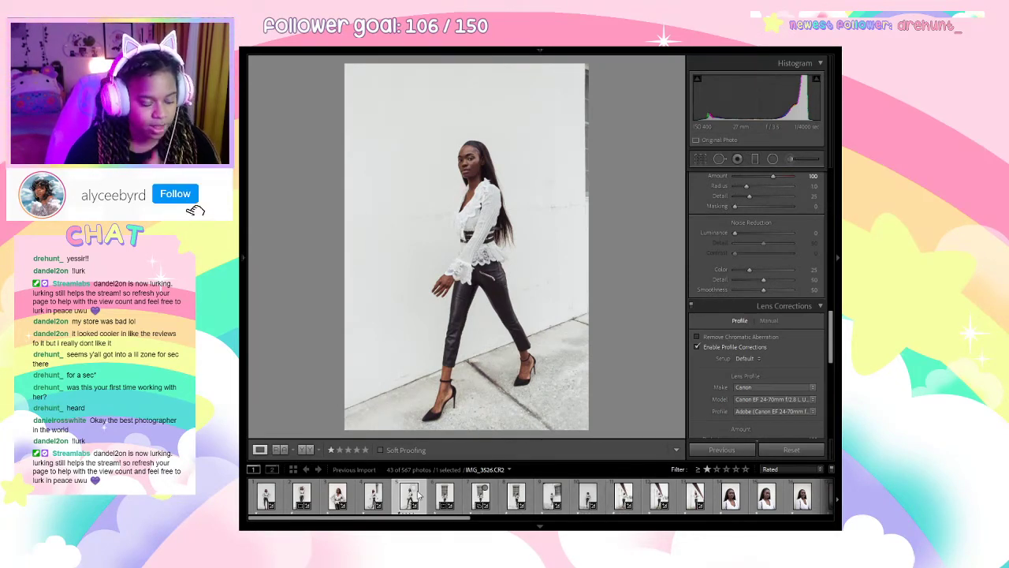
Rate the walking photo IMG_3526 and the window photos IMG_3543 and IMG_3545 two stars.
{"action": "key", "text": "2"}
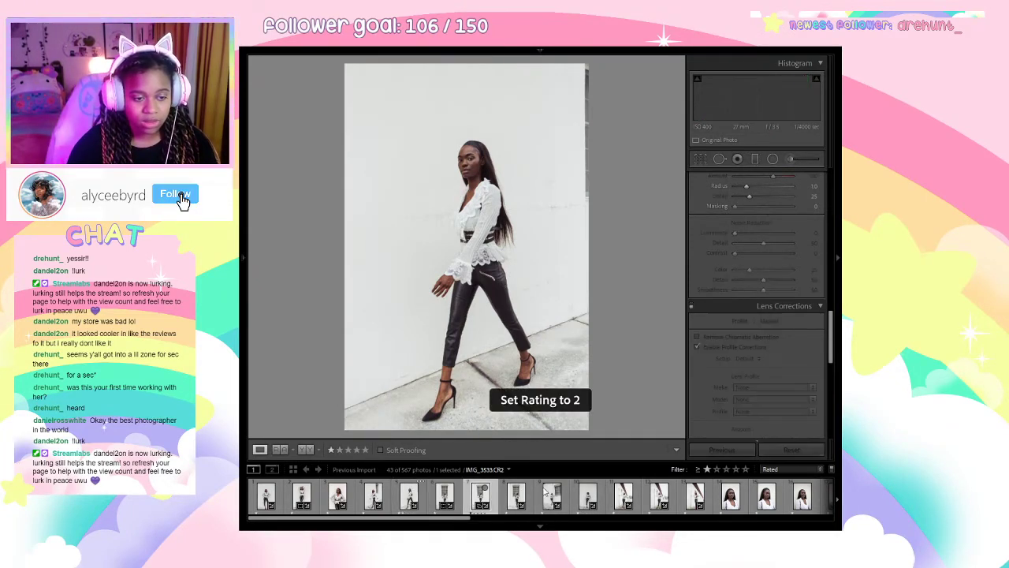
{"action": "left_click", "coordinate": [516, 496]}
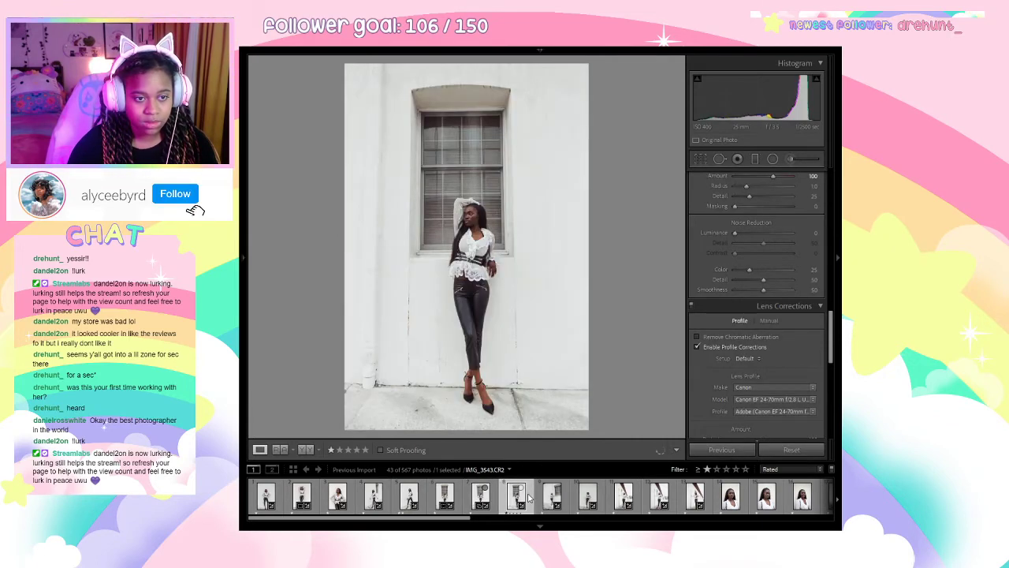
{"action": "key", "text": "2"}
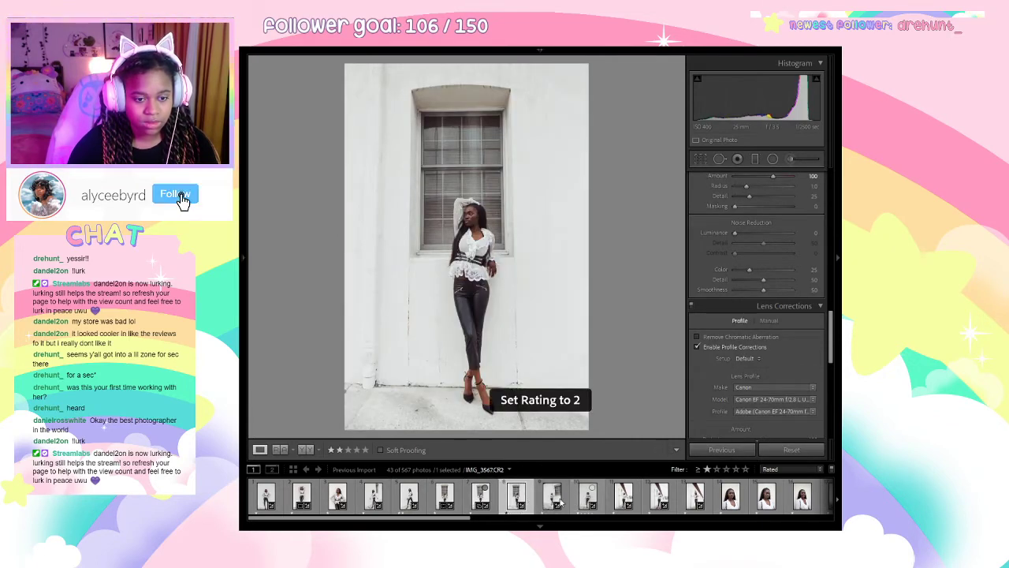
{"action": "left_click", "coordinate": [553, 497]}
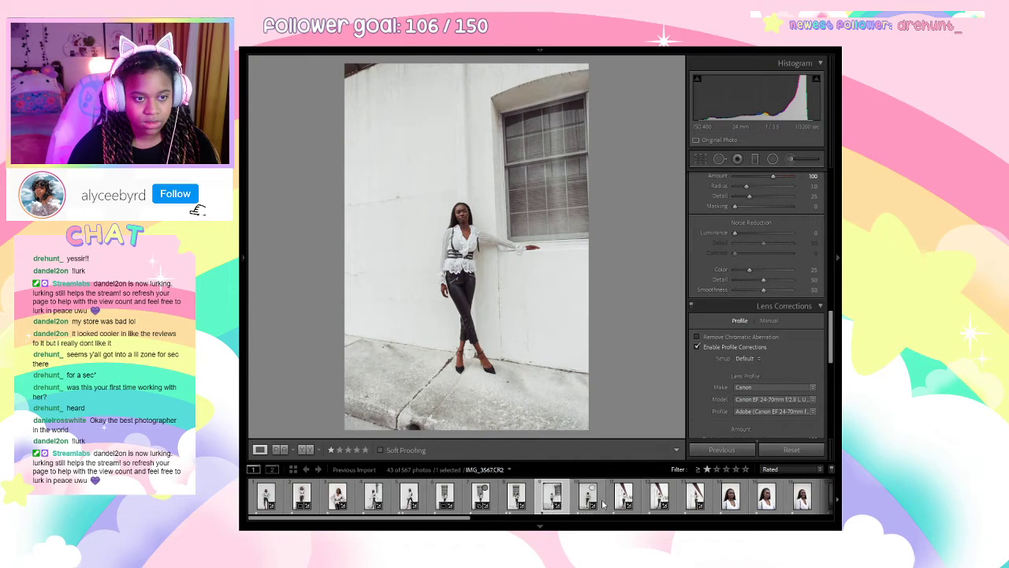
{"action": "key", "text": "2"}
Open the wall-leaning photo IMG_3567, set its Tone Curve Highlights to +8 and Lights to -14, and drop it from the rated photos.
{"action": "left_click", "coordinate": [591, 498]}
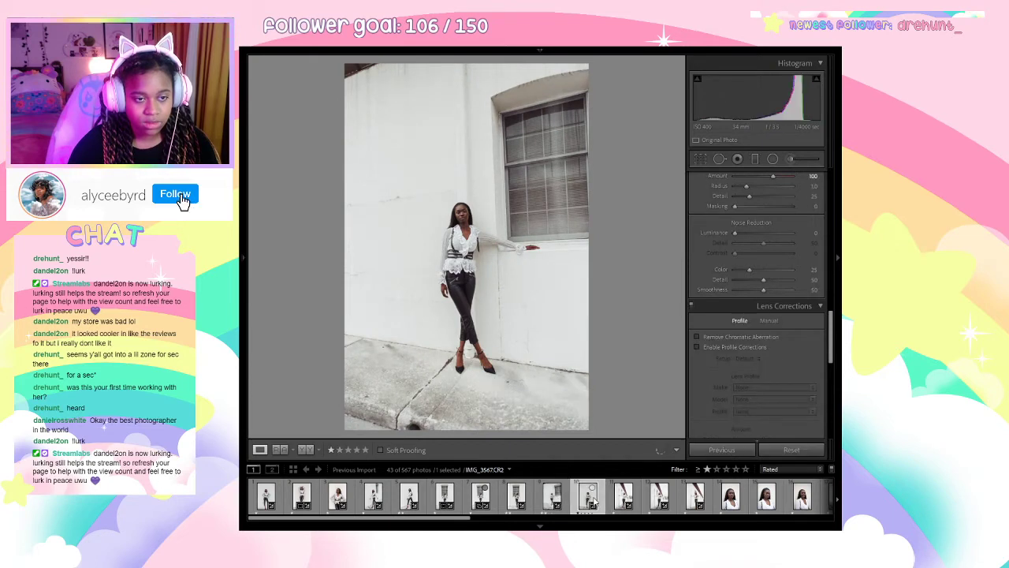
{"action": "scroll", "coordinate": [782, 309], "scroll_direction": "up", "scroll_amount": 10}
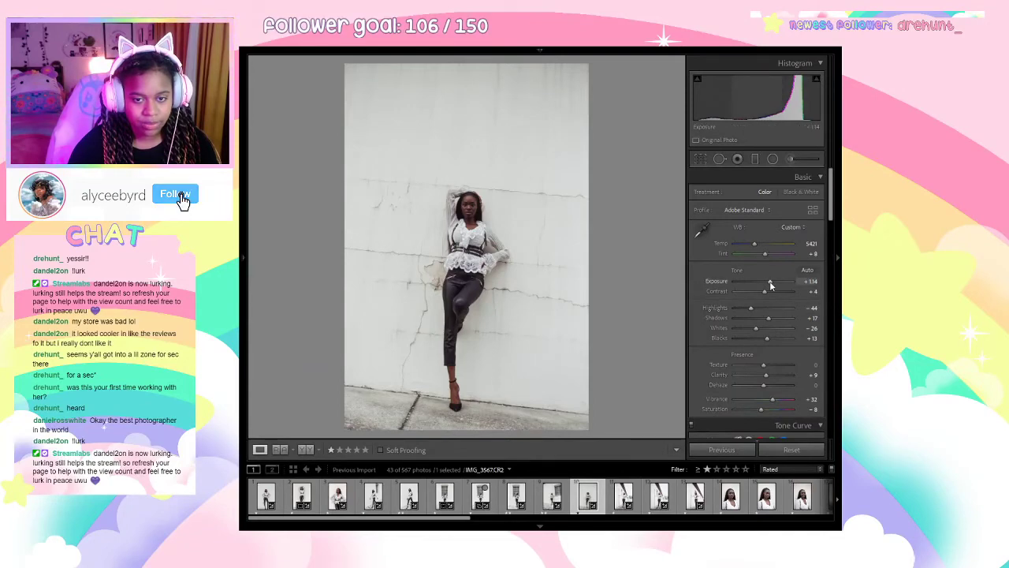
{"action": "scroll", "coordinate": [757, 339], "scroll_direction": "down", "scroll_amount": 10}
{"action": "scroll", "coordinate": [755, 340], "scroll_direction": "up", "scroll_amount": 5}
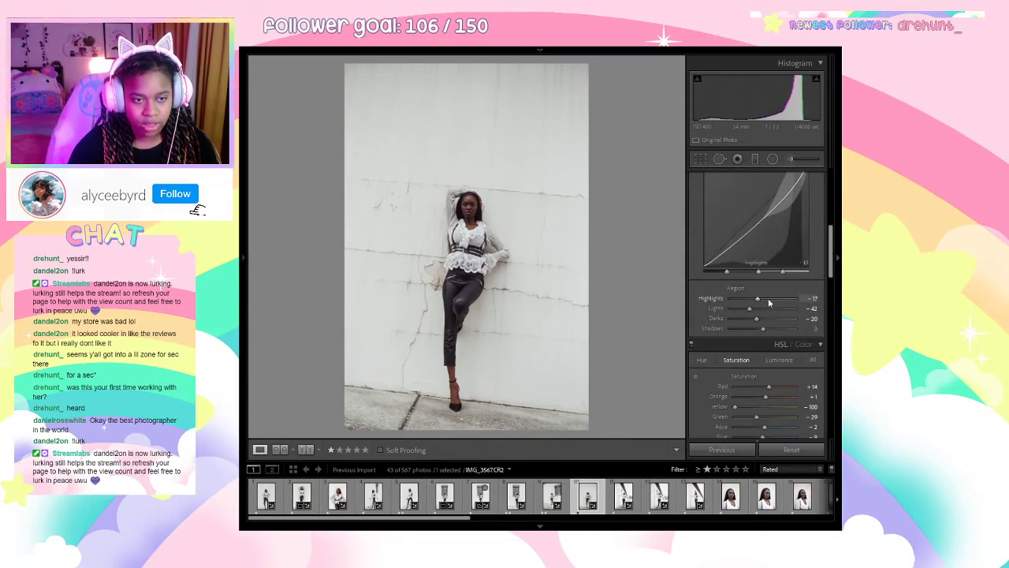
{"action": "left_click_drag", "start_coordinate": [768, 300], "coordinate": [758, 308]}
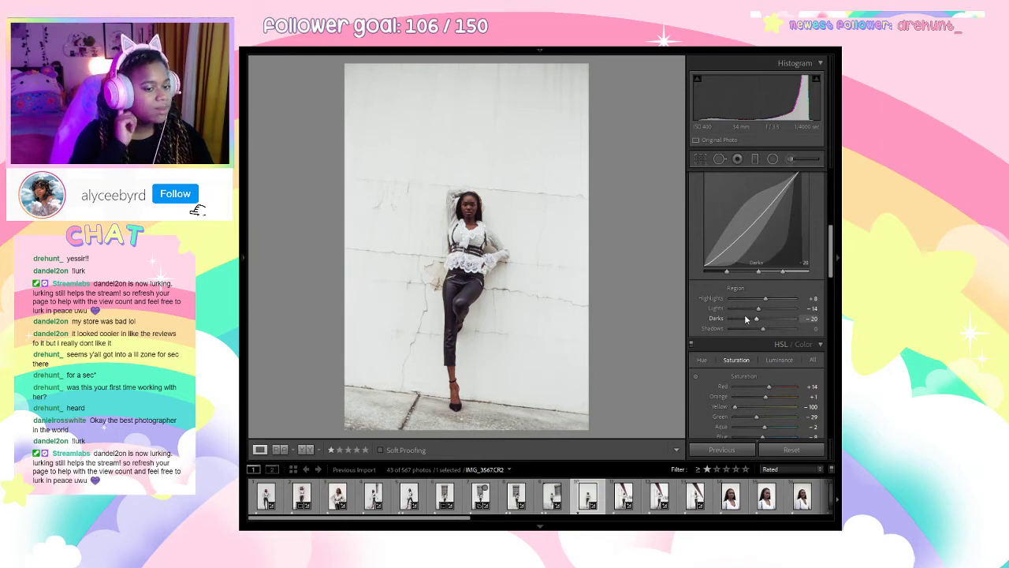
{"action": "key", "text": "Right"}
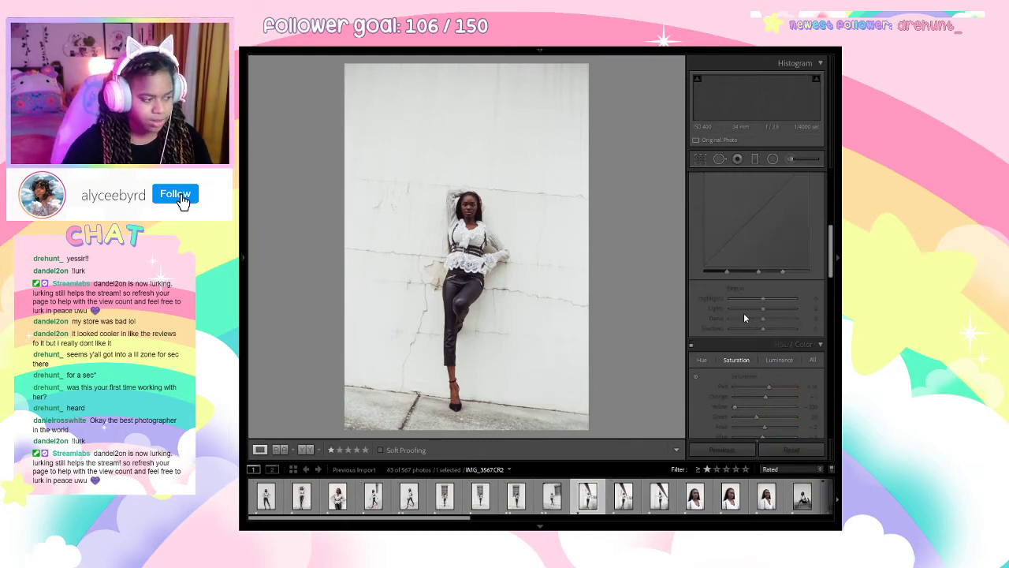
Open the pole photo IMG_3625, set its Exposure to +0.26 and enable lens profile corrections.
{"action": "key", "text": "Right"}
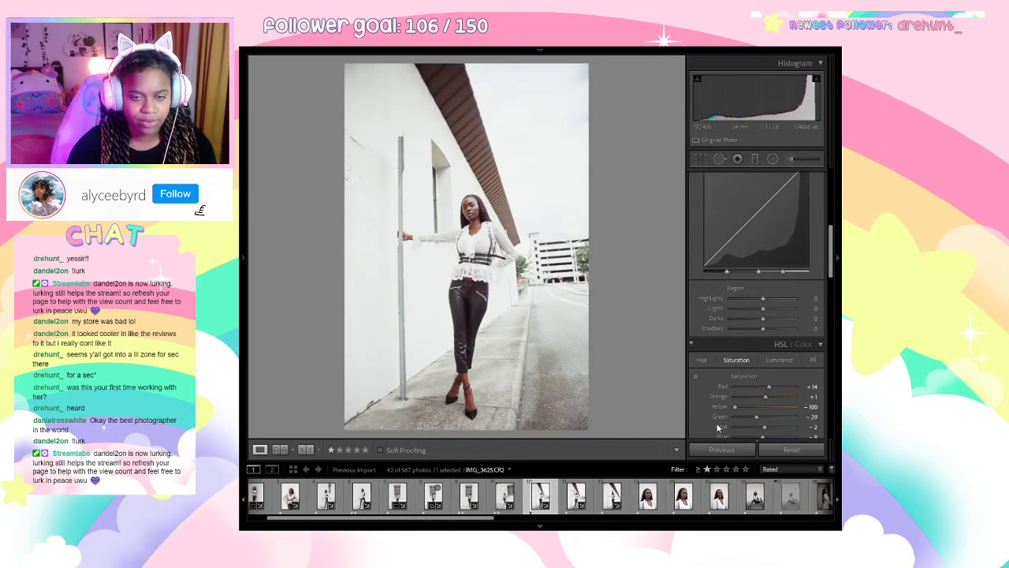
{"action": "scroll", "coordinate": [717, 427], "scroll_direction": "up", "scroll_amount": 10}
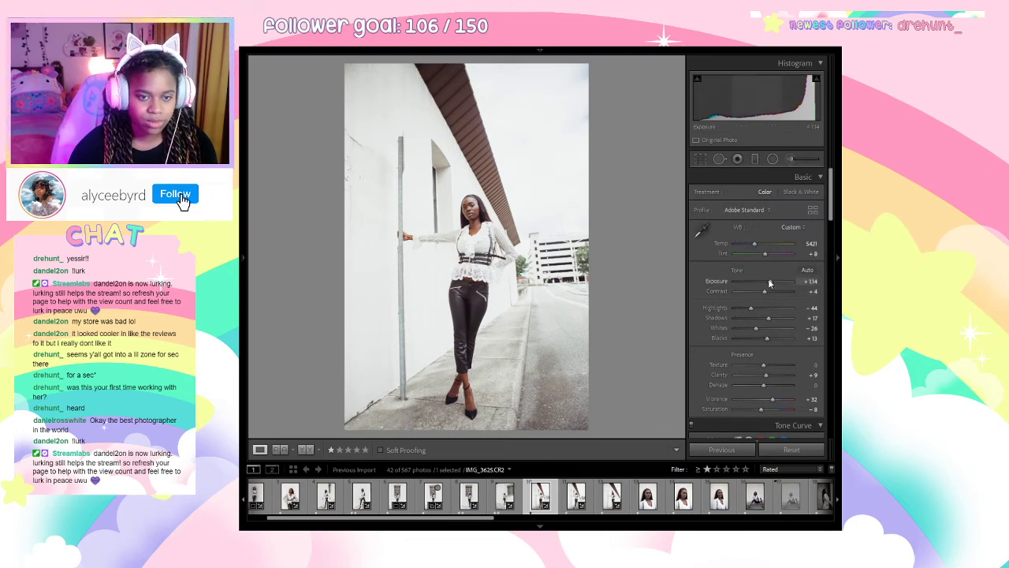
{"action": "left_click_drag", "start_coordinate": [768, 282], "coordinate": [763, 282]}
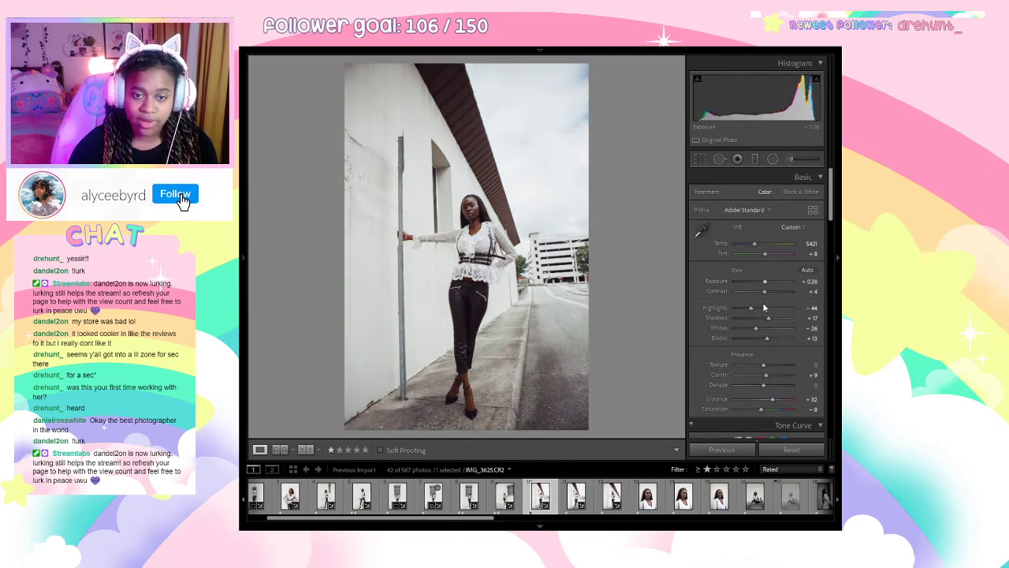
{"action": "scroll", "coordinate": [748, 248], "scroll_direction": "down", "scroll_amount": 10}
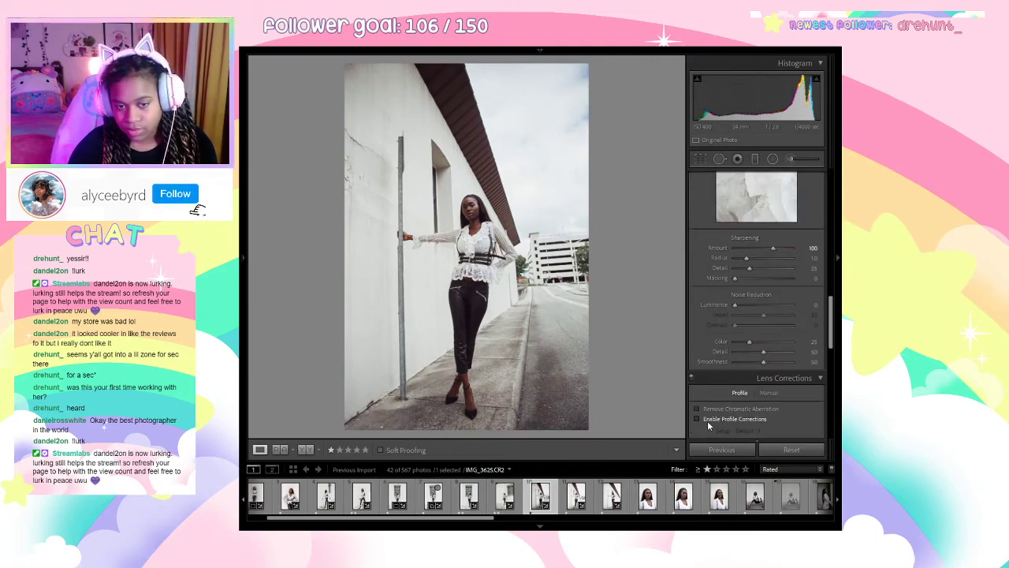
{"action": "scroll", "coordinate": [707, 311], "scroll_direction": "up", "scroll_amount": 10}
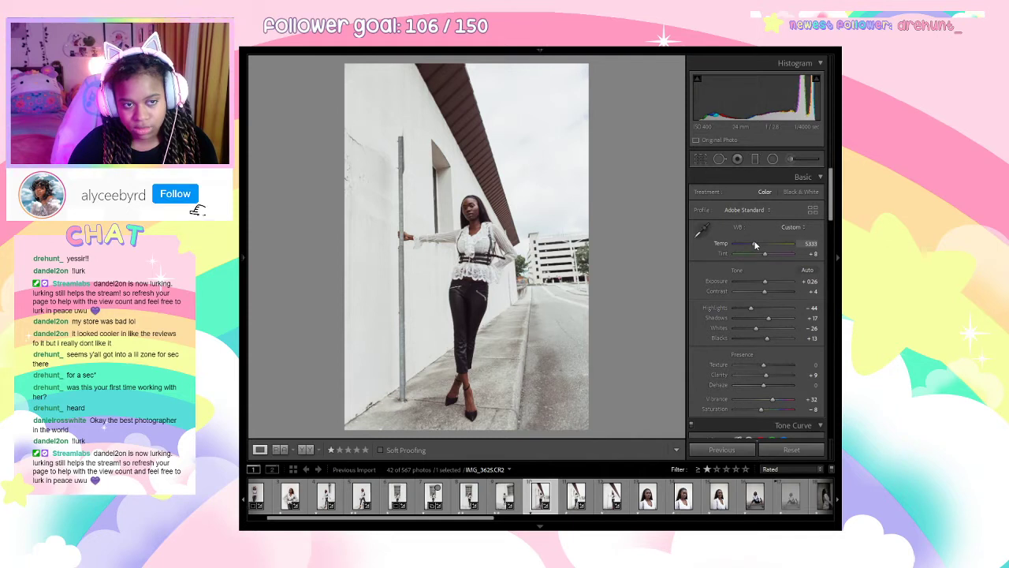
Set the white balance of IMG_3625 to Temp 5333 and Tint +11, and examine the model up close.
{"action": "left_click_drag", "start_coordinate": [766, 253], "coordinate": [768, 254]}
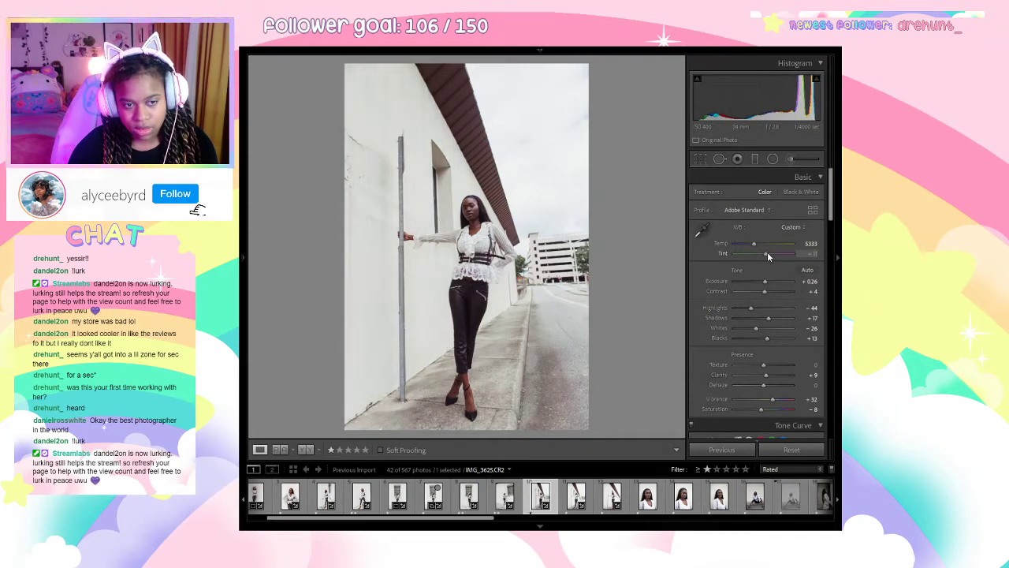
{"action": "left_click", "coordinate": [485, 242]}
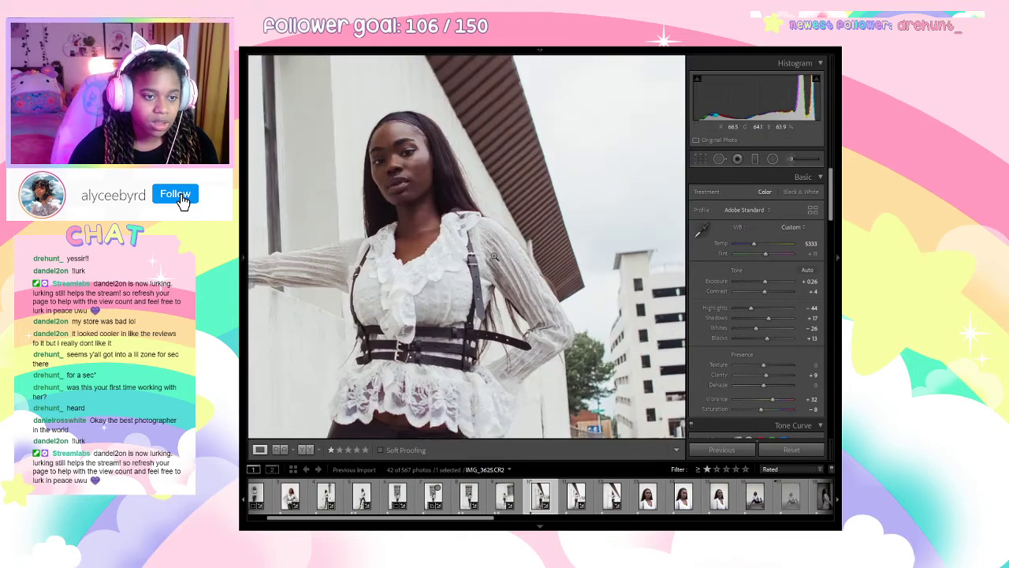
{"action": "left_click", "coordinate": [489, 257]}
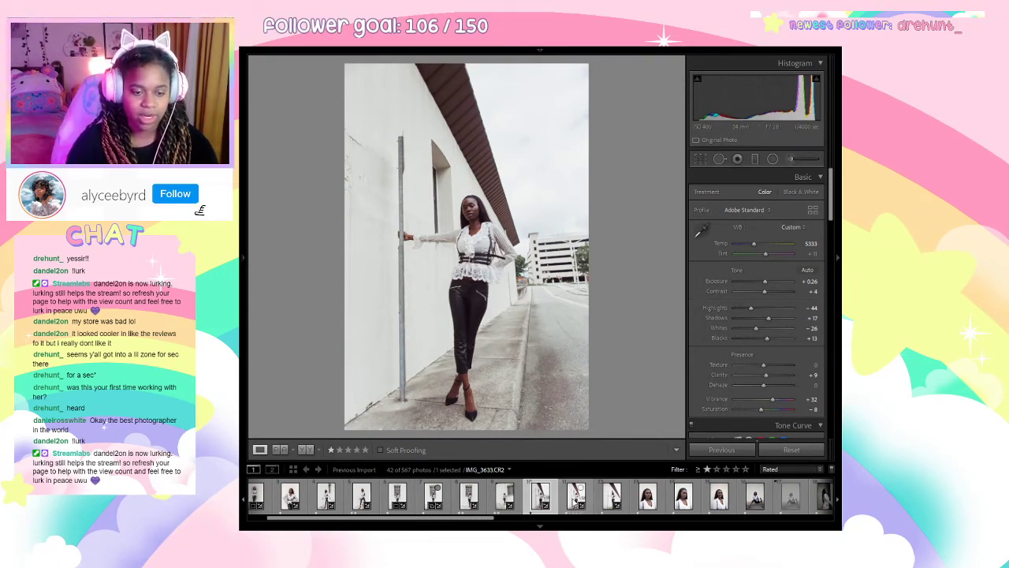
Compare IMG_3625 with the next pole photo and sync its settings to the six photos that follow it.
{"action": "left_click", "coordinate": [577, 495]}
{"action": "left_click", "coordinate": [530, 500]}
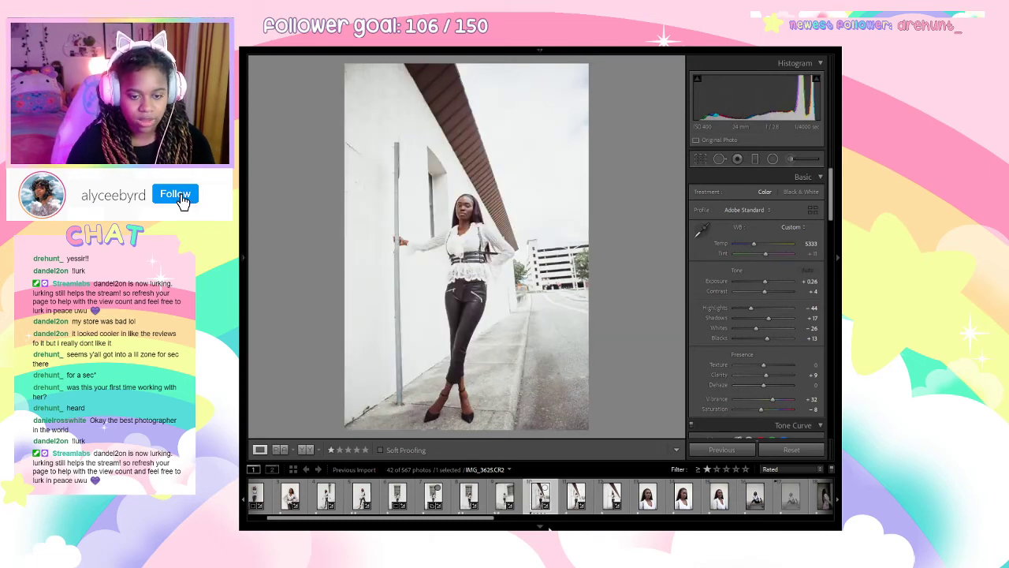
{"action": "left_click", "coordinate": [743, 500], "text": "shift"}
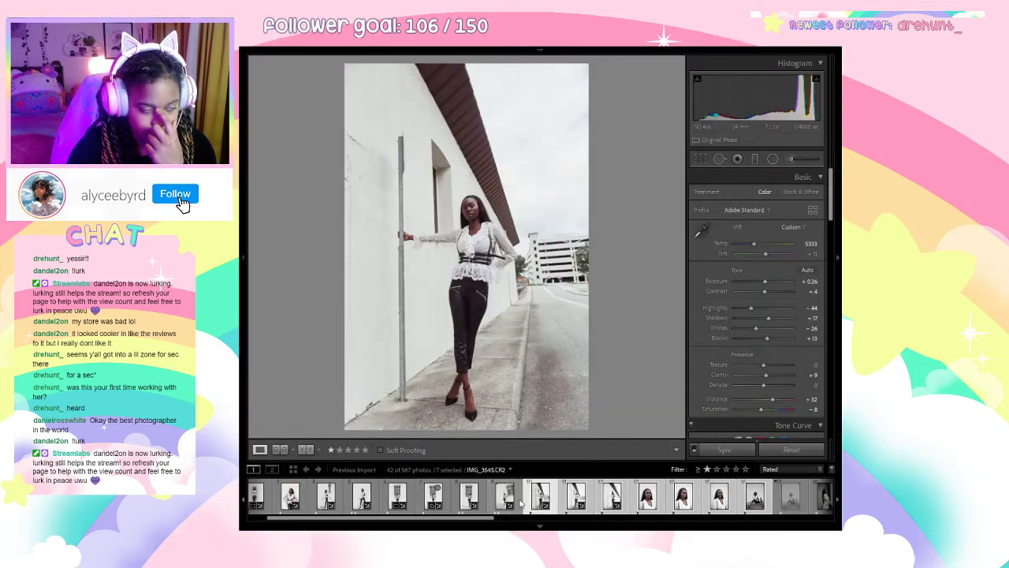
Review the synced pole photos up to the smiling one, IMG_3647, and set its Calibration Shadows Tint to -2.
{"action": "left_click", "coordinate": [511, 501]}
{"action": "key", "text": "Right"}
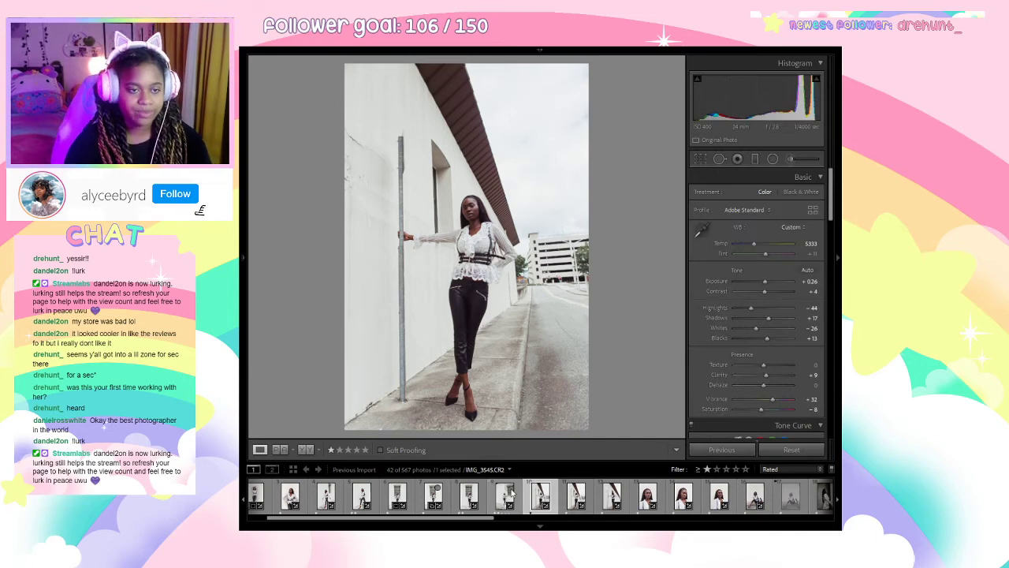
{"action": "key", "text": "Right"}
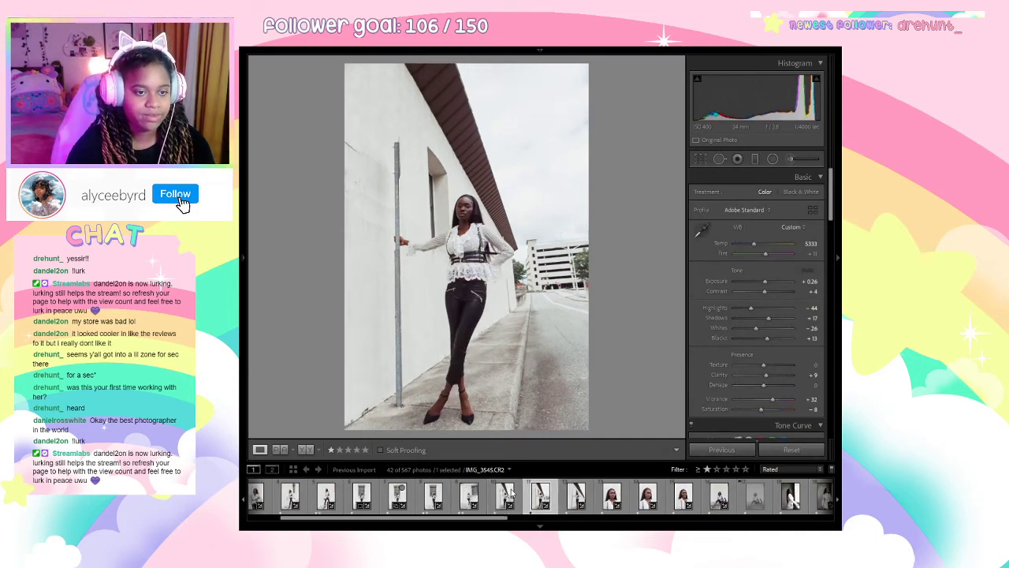
{"action": "key", "text": "Right"}
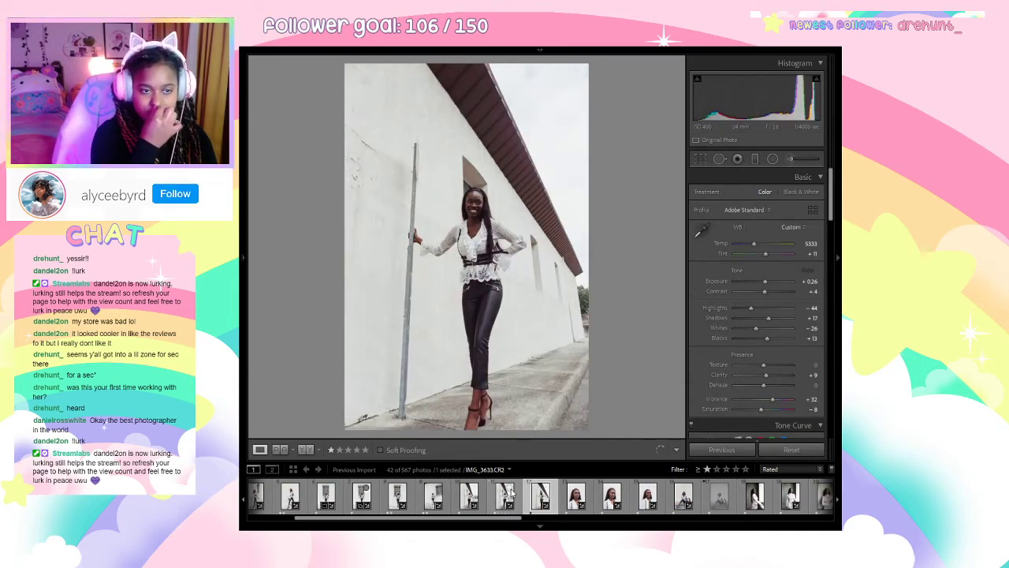
{"action": "key", "text": "Right"}
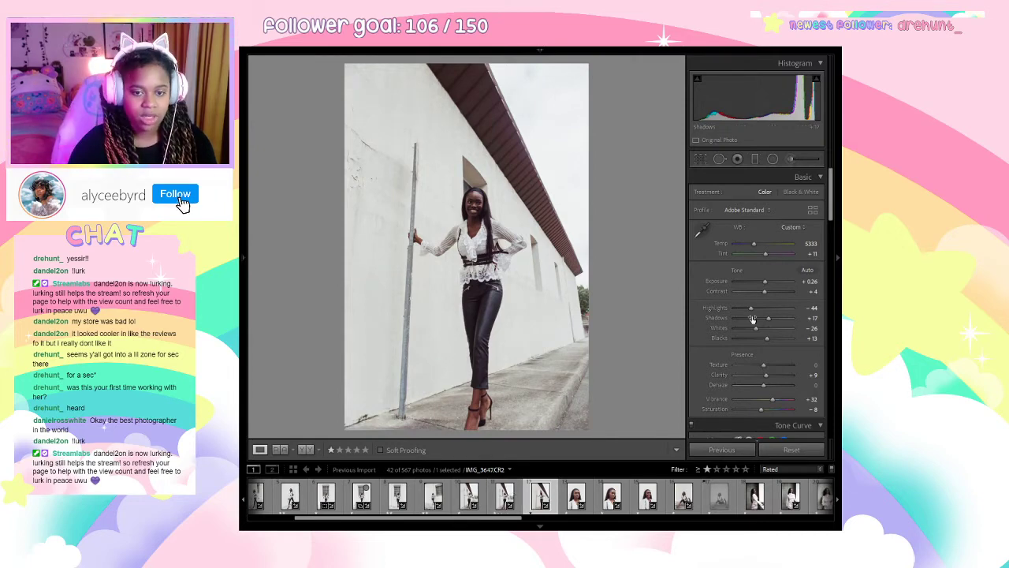
{"action": "left_click", "coordinate": [498, 223]}
{"action": "scroll", "coordinate": [729, 409], "scroll_direction": "down", "scroll_amount": 15}
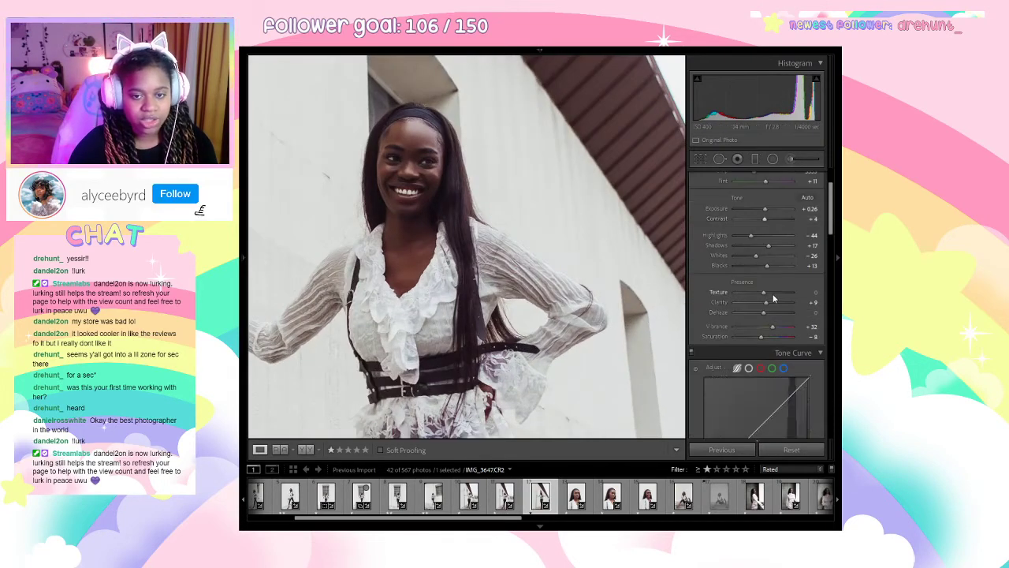
{"action": "key", "text": "z"}
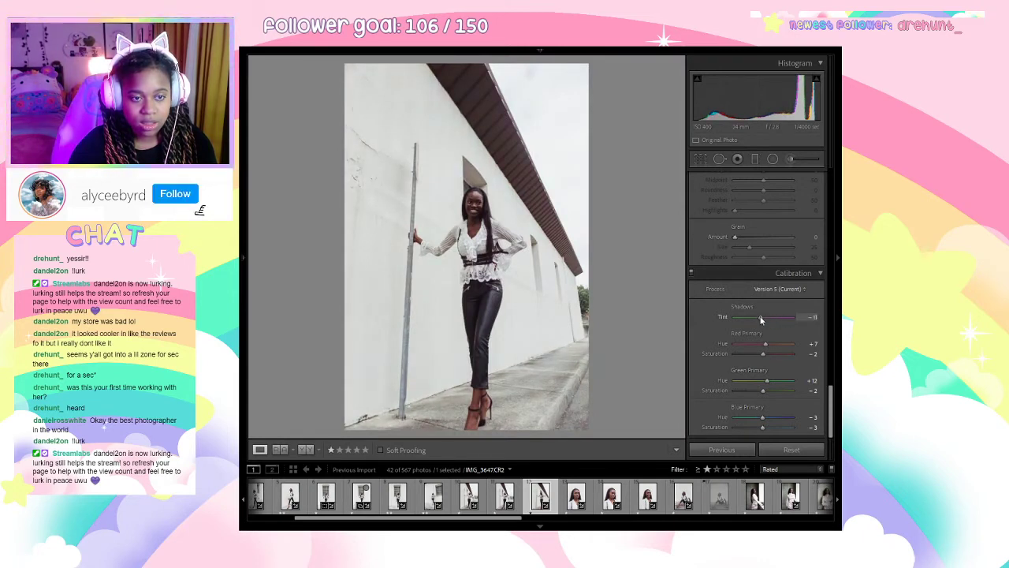
{"action": "left_click", "coordinate": [801, 316]}
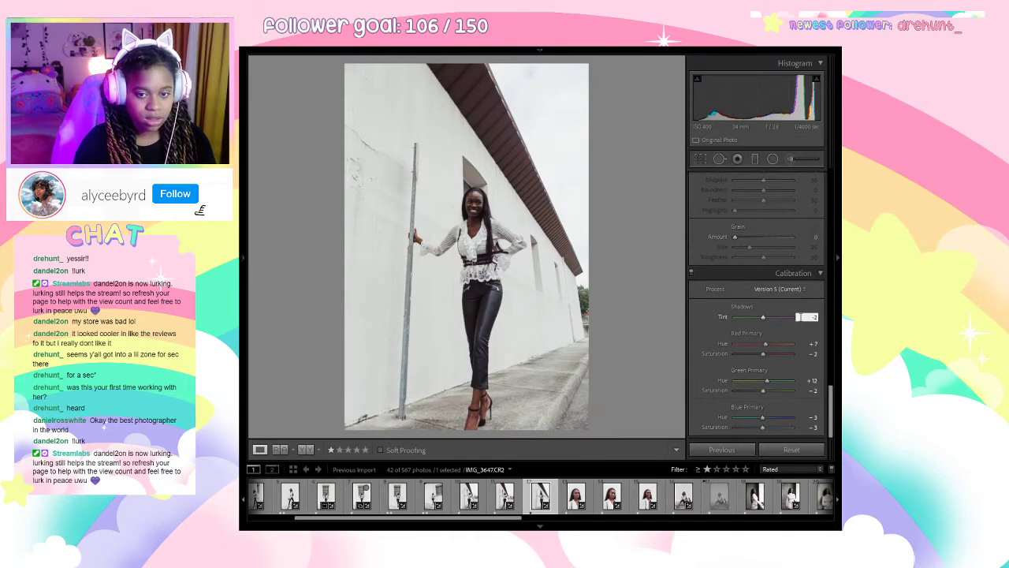
Set the tone of IMG_3647 to Highlights -69, Shadows +26, Whites +37 and Blacks +23.
{"action": "scroll", "coordinate": [757, 315], "scroll_direction": "up", "scroll_amount": 10}
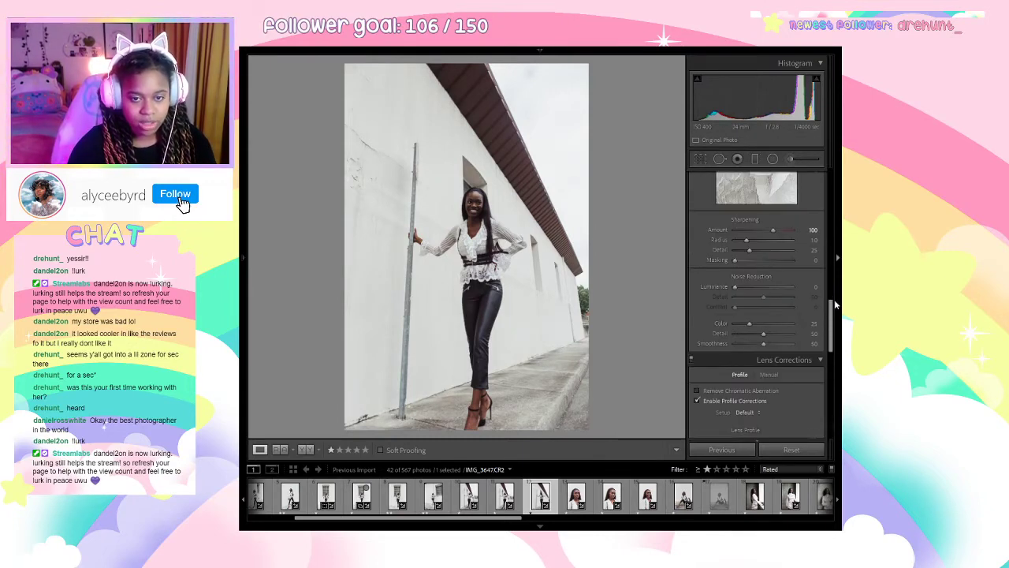
{"action": "scroll", "coordinate": [729, 259], "scroll_direction": "up", "scroll_amount": 10}
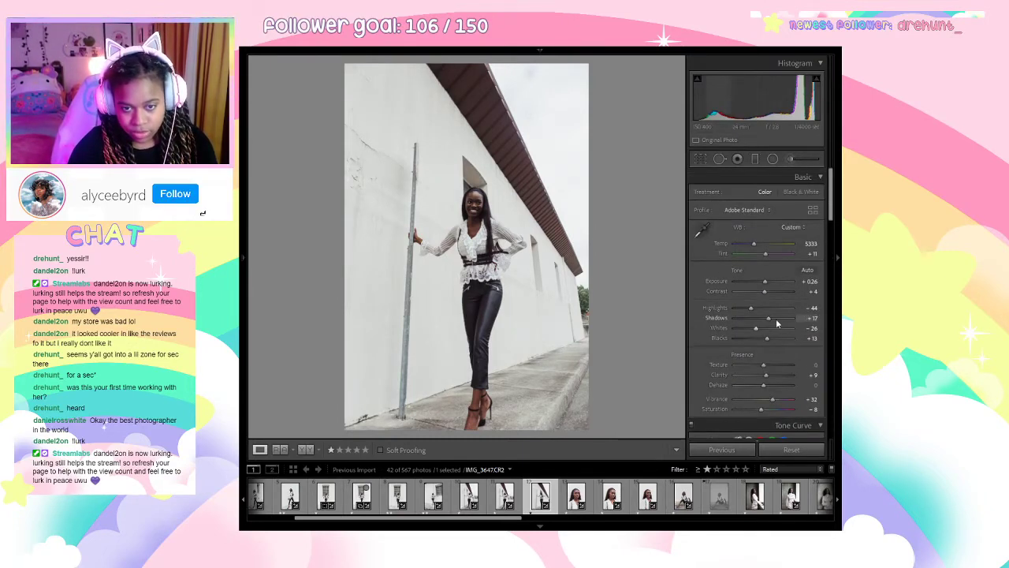
{"action": "left_click", "coordinate": [777, 320]}
{"action": "left_click_drag", "start_coordinate": [777, 321], "coordinate": [771, 338]}
{"action": "left_click", "coordinate": [777, 340]}
{"action": "left_click", "coordinate": [774, 330]}
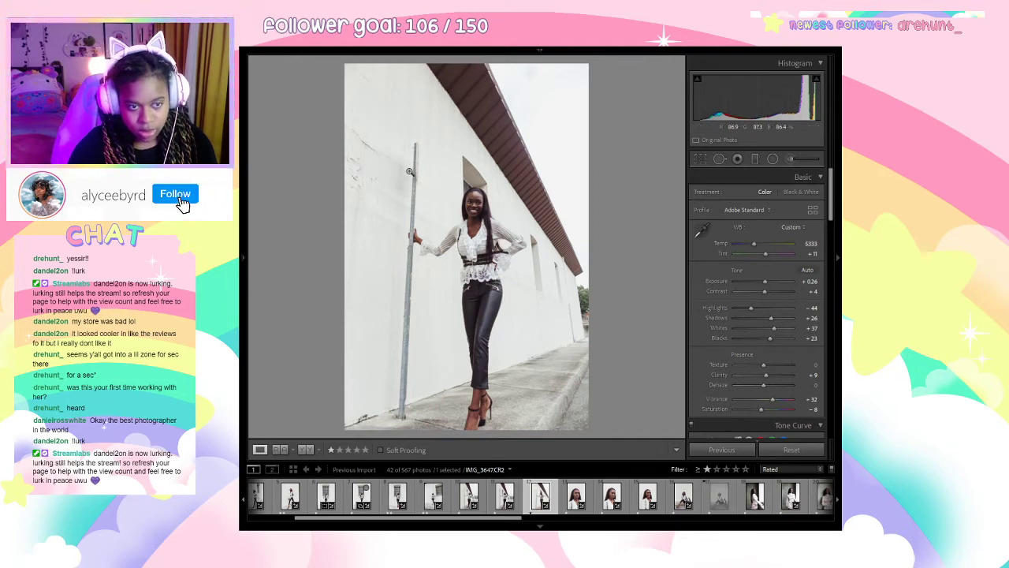
{"action": "left_click", "coordinate": [409, 171]}
{"action": "left_click", "coordinate": [484, 338]}
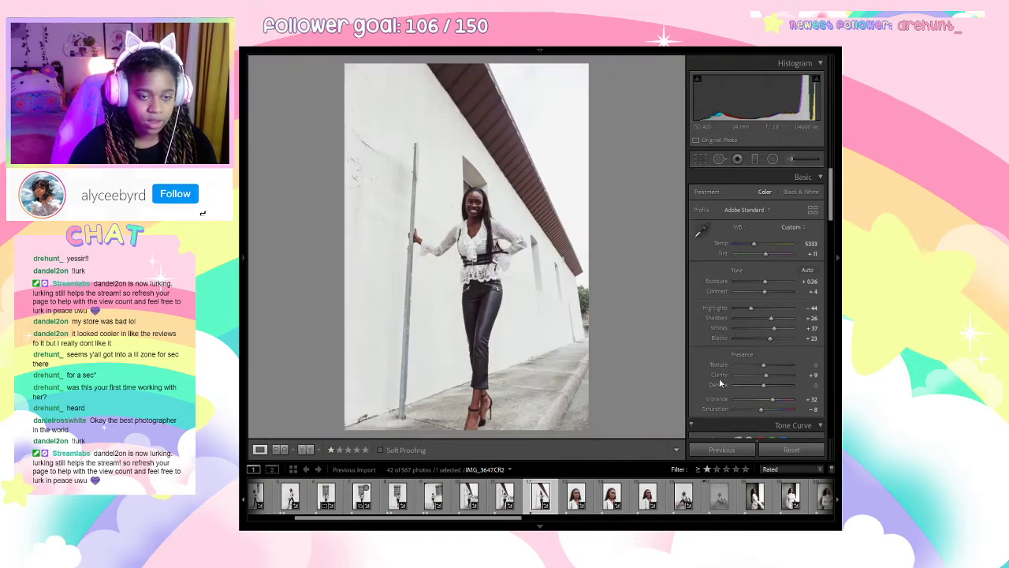
{"action": "left_click_drag", "start_coordinate": [751, 307], "coordinate": [742, 309]}
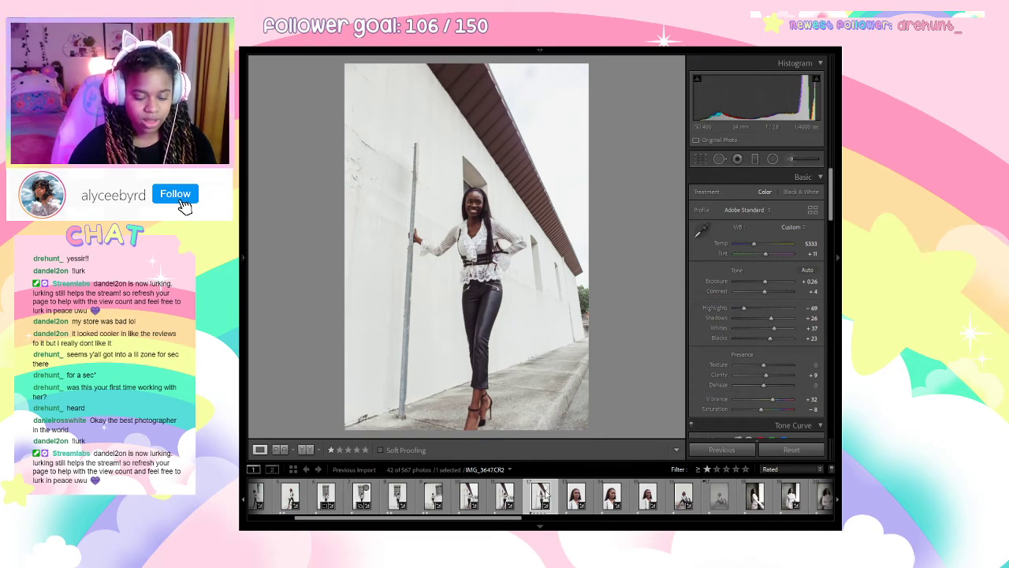
Check the close-up portrait IMG_3668 and sync the settings of the hands-on-hips photo IMG_3509 to it.
{"action": "key", "text": "Right"}
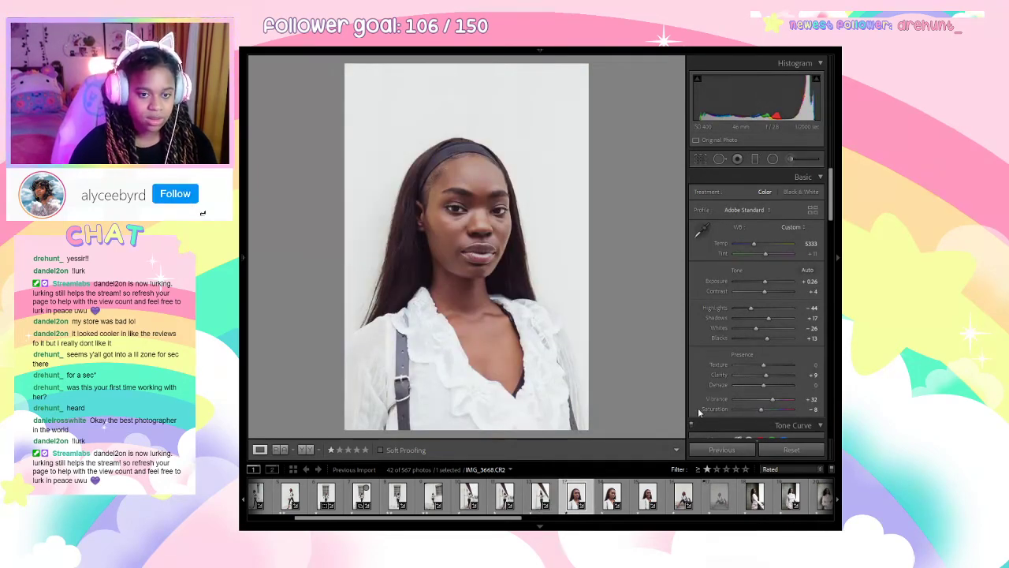
{"action": "left_click", "coordinate": [454, 184]}
{"action": "left_click", "coordinate": [491, 275]}
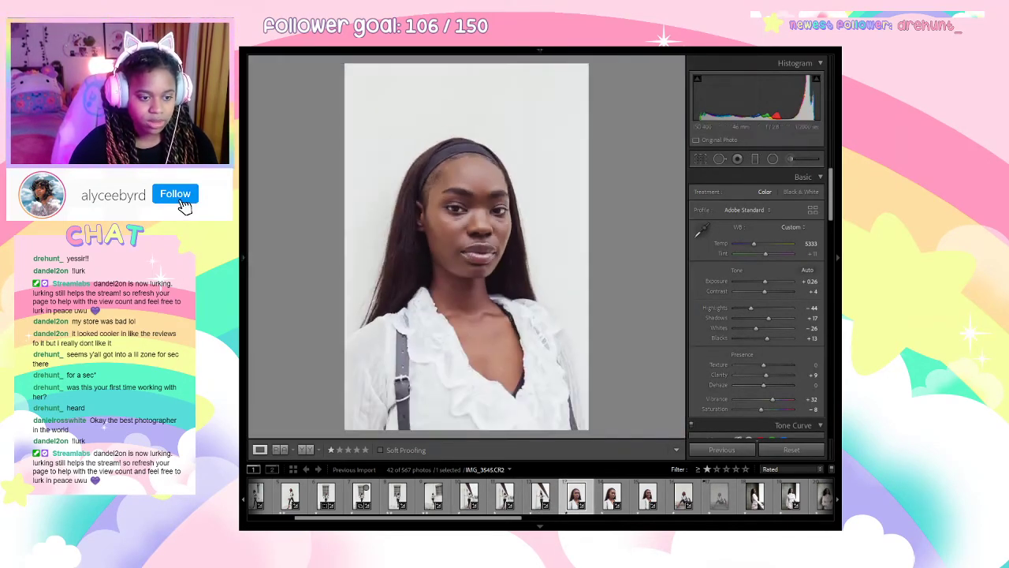
{"action": "mouse_move", "coordinate": [414, 521]}
{"action": "left_mouse_down"}
{"action": "mouse_move", "coordinate": [295, 522]}
{"action": "mouse_move", "coordinate": [416, 521]}
{"action": "left_mouse_up"}
{"action": "left_click", "coordinate": [340, 500]}
{"action": "left_click", "coordinate": [553, 494]}
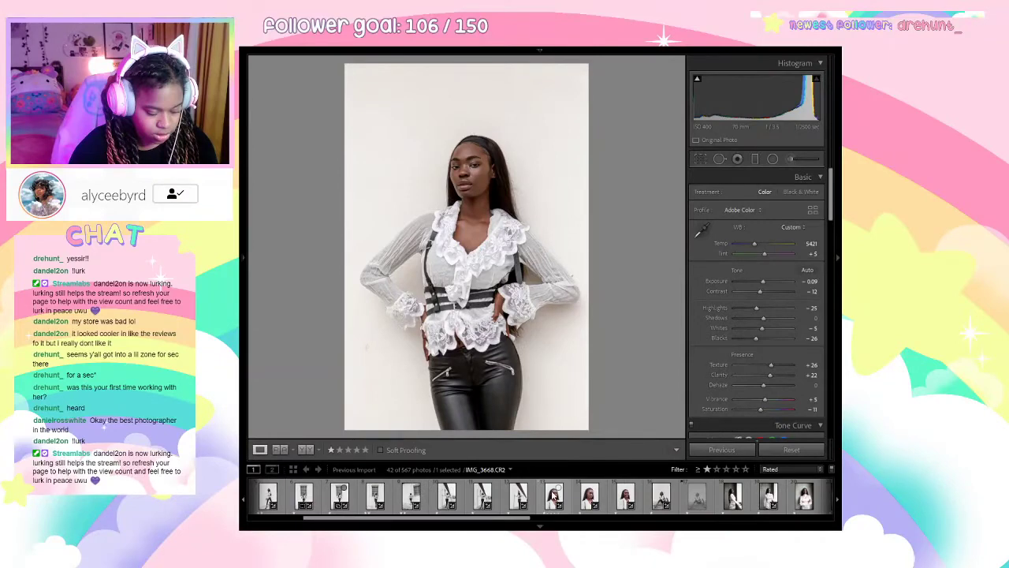
{"action": "left_click", "coordinate": [553, 495], "text": "ctrl"}
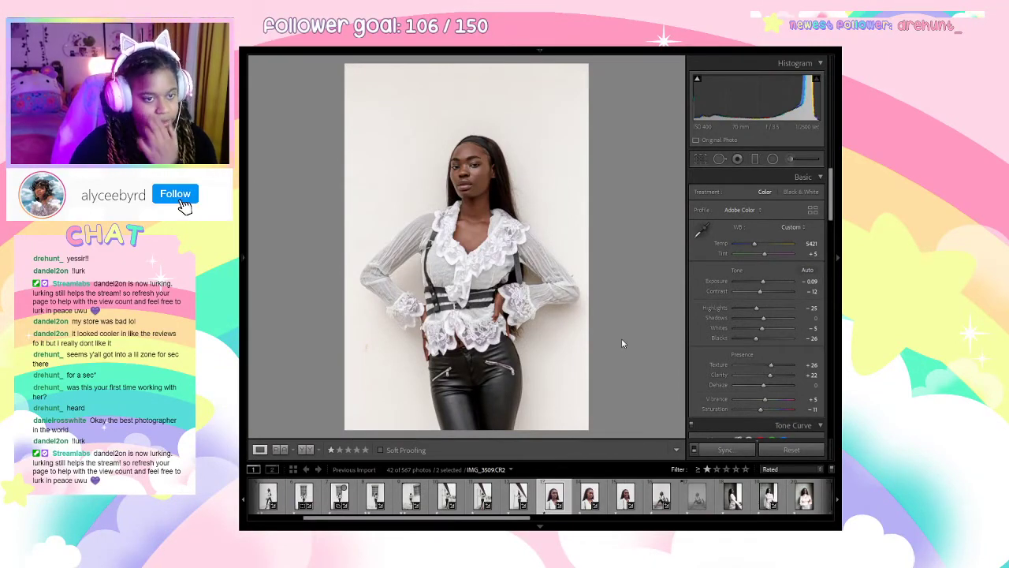
{"action": "left_click", "coordinate": [674, 376]}
Reopen the close-up portrait IMG_3668 and set its Exposure to +0.09 and Contrast to +18.
{"action": "left_click", "coordinate": [524, 497]}
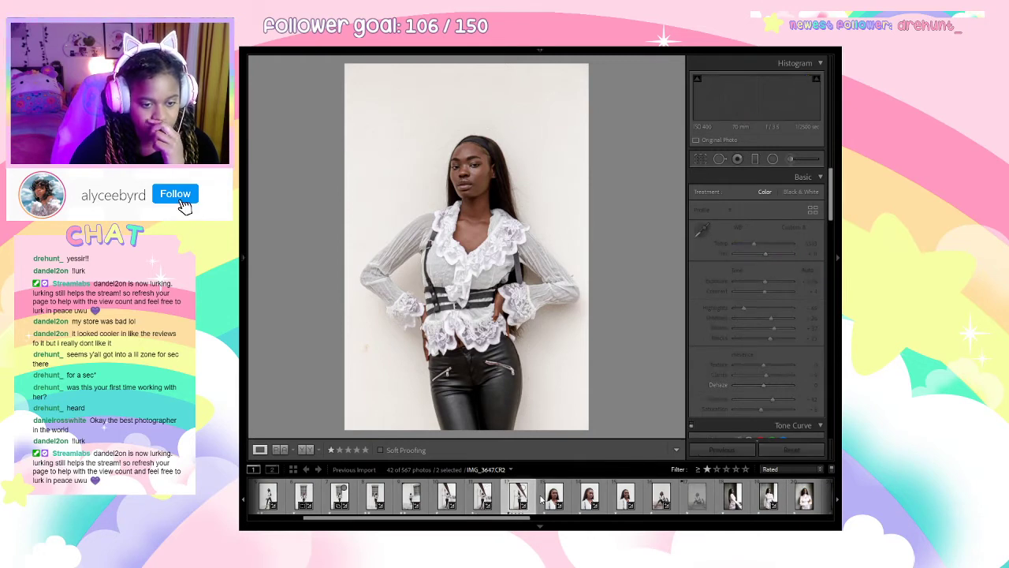
{"action": "left_click", "coordinate": [543, 497]}
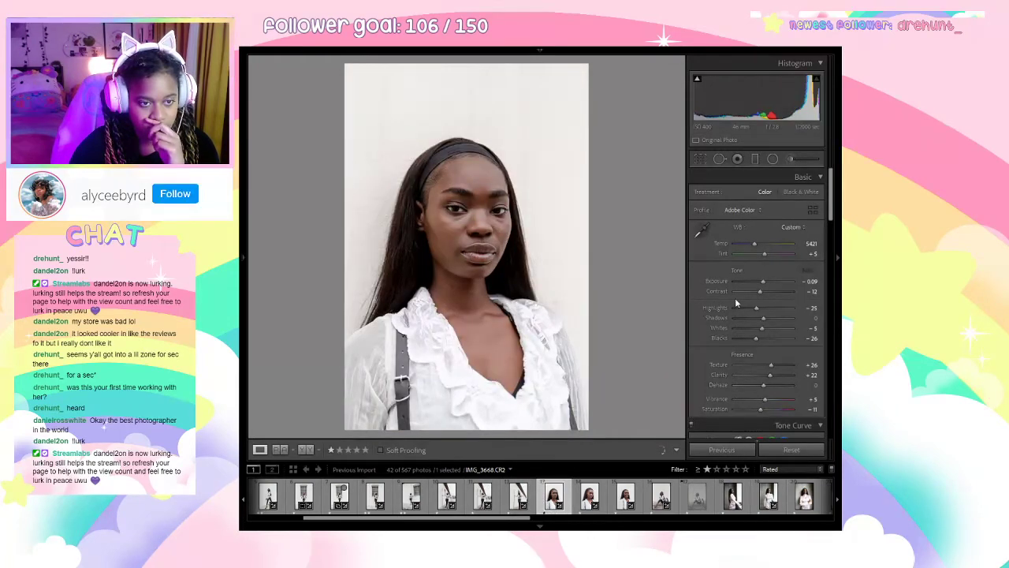
{"action": "left_click_drag", "start_coordinate": [762, 282], "coordinate": [773, 292]}
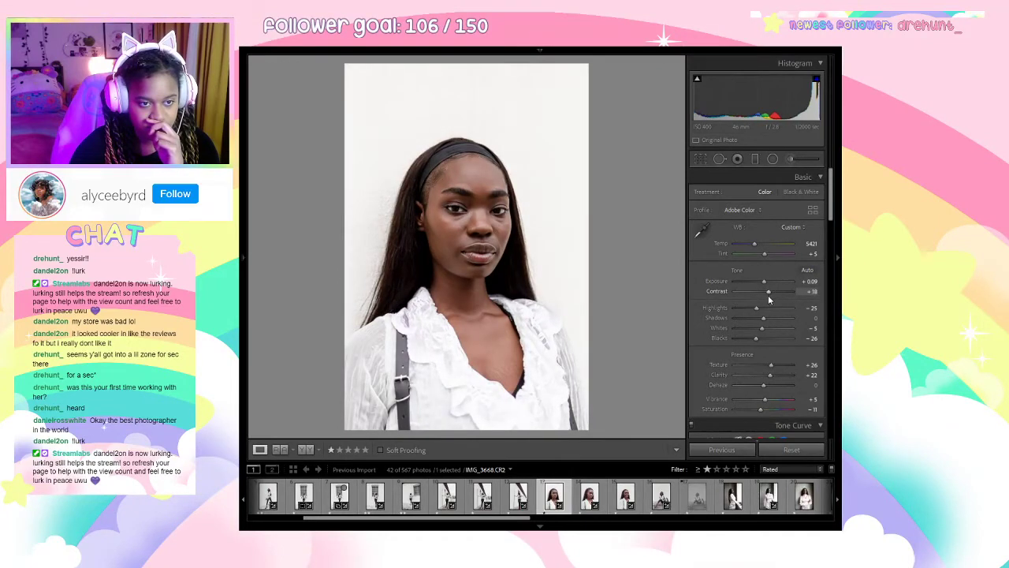
{"action": "scroll", "coordinate": [761, 302], "scroll_direction": "down", "scroll_amount": 15}
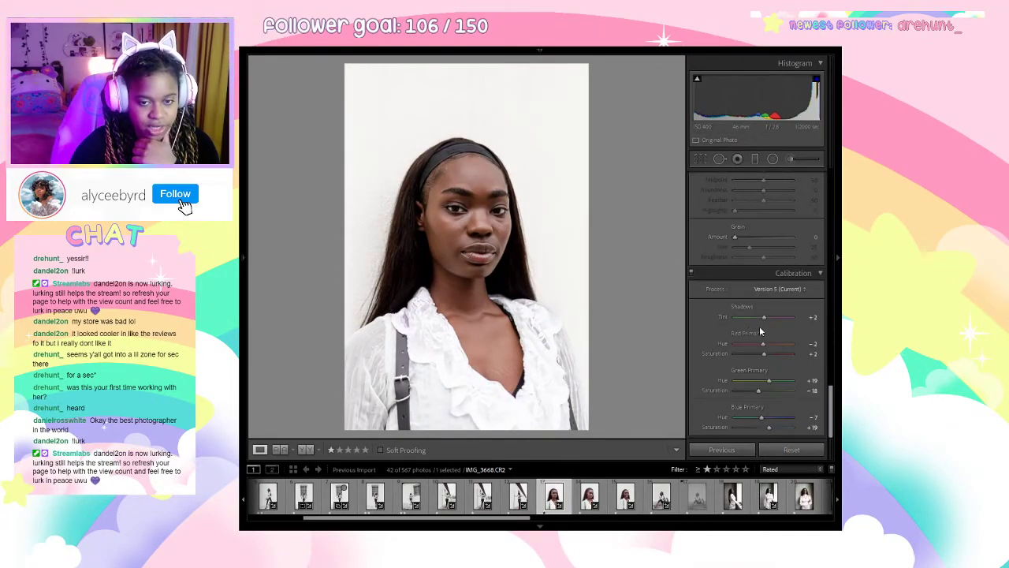
Set the Calibration Shadows Tint of IMG_3668 to -2 and compare the photo side by side with the hands-on-hips reference.
{"action": "left_click_drag", "start_coordinate": [764, 319], "coordinate": [764, 319]}
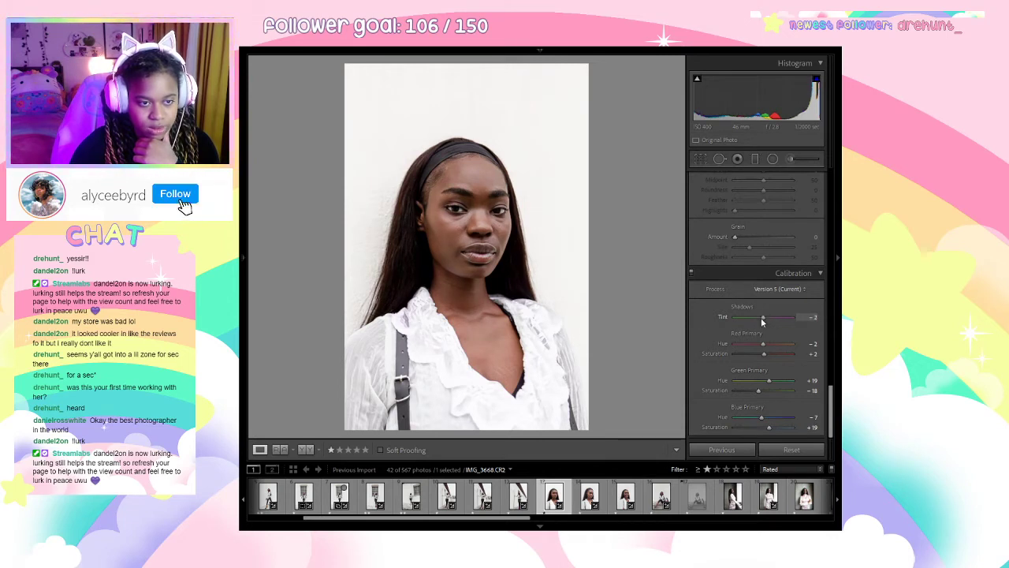
{"action": "left_click", "coordinate": [282, 448]}
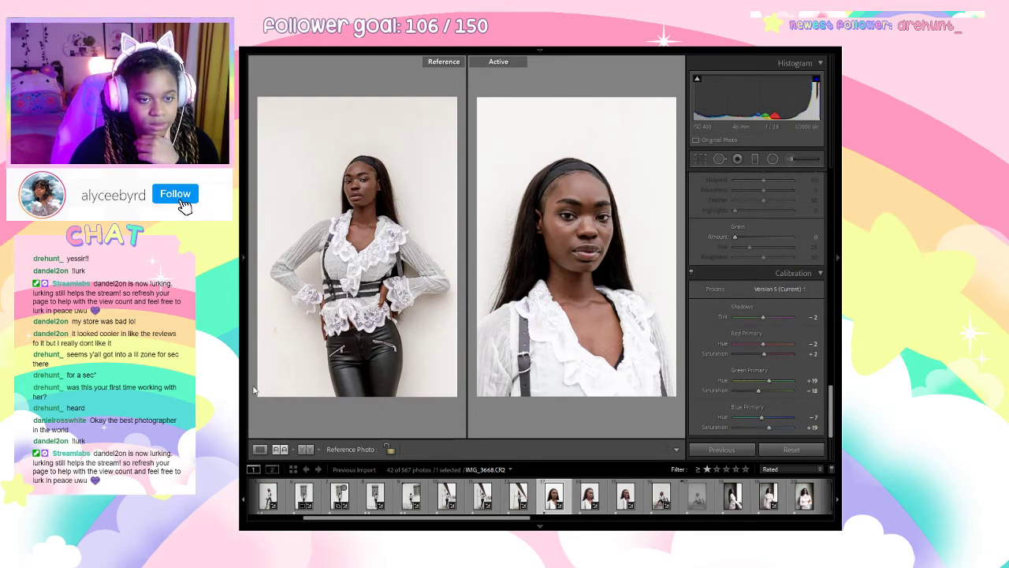
{"action": "scroll", "coordinate": [792, 362], "scroll_direction": "up", "scroll_amount": 5}
{"action": "scroll", "coordinate": [789, 361], "scroll_direction": "up", "scroll_amount": 10}
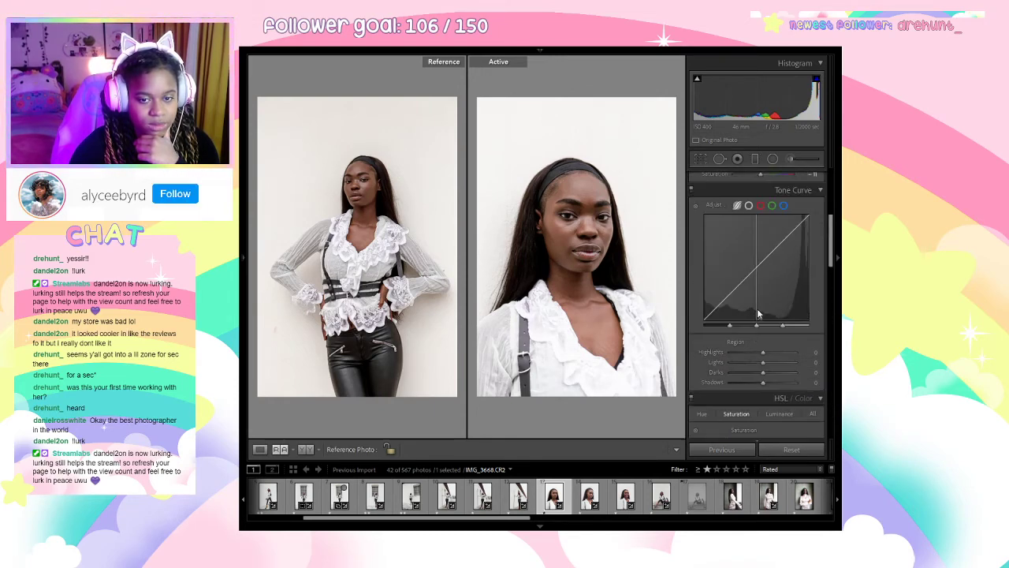
{"action": "scroll", "coordinate": [780, 360], "scroll_direction": "down", "scroll_amount": 10}
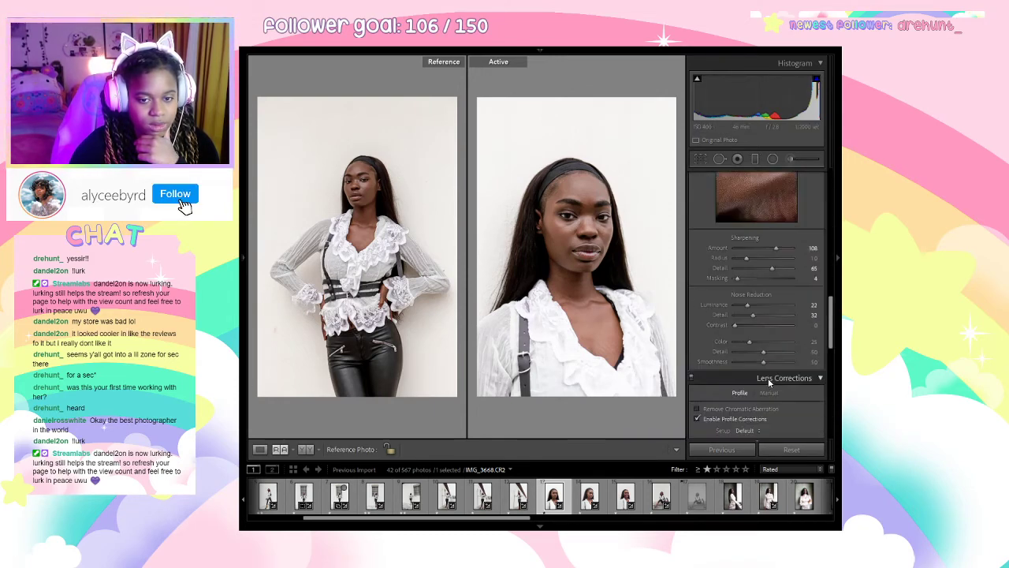
{"action": "scroll", "coordinate": [763, 385], "scroll_direction": "up", "scroll_amount": 10}
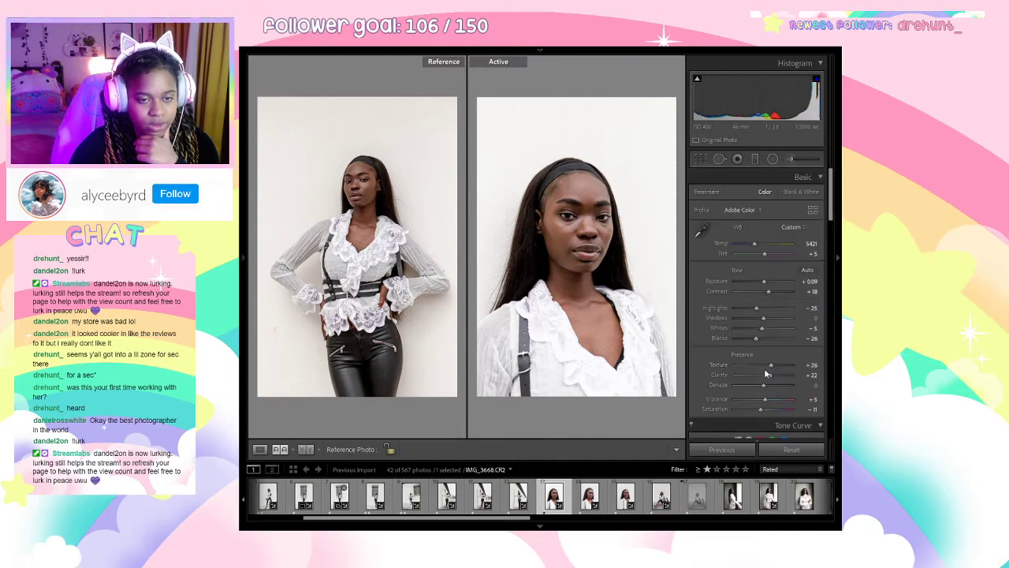
Set the Highlights of IMG_3668 to -30 and its Vibrance to +39, and return to the single-photo view.
{"action": "scroll", "coordinate": [768, 306], "scroll_direction": "down", "scroll_amount": 1}
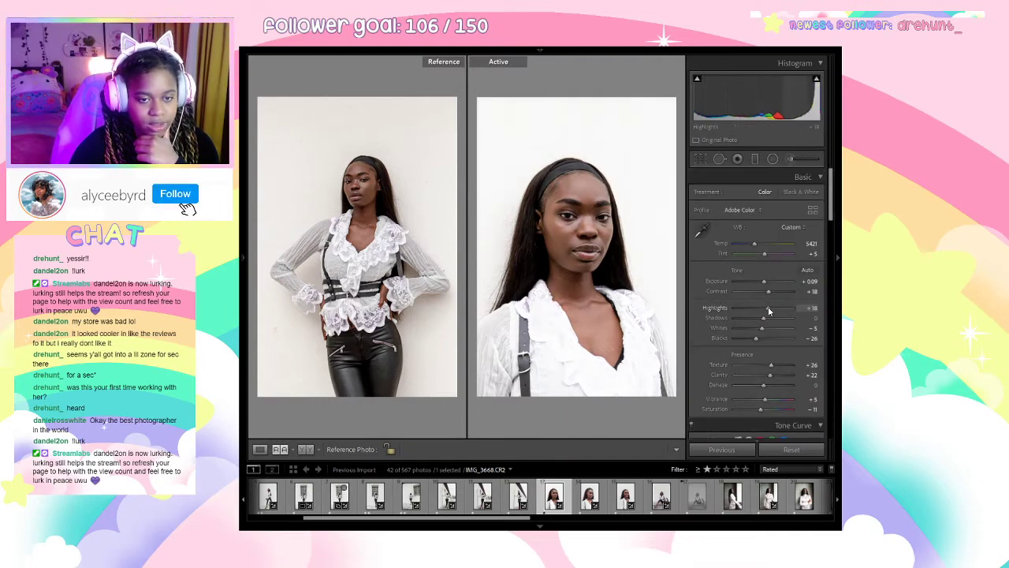
{"action": "left_click_drag", "start_coordinate": [764, 400], "coordinate": [775, 401]}
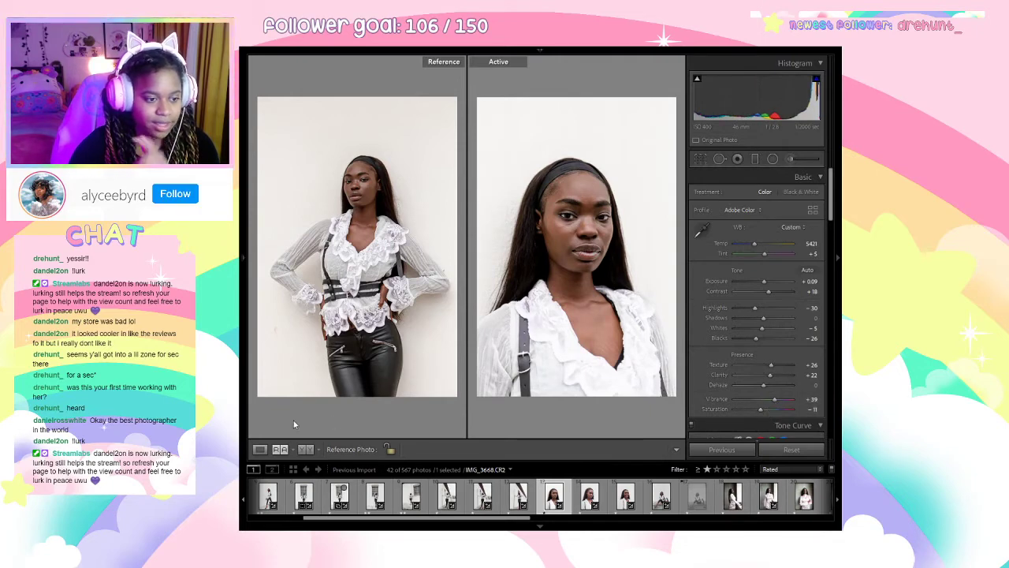
{"action": "left_click", "coordinate": [260, 450]}
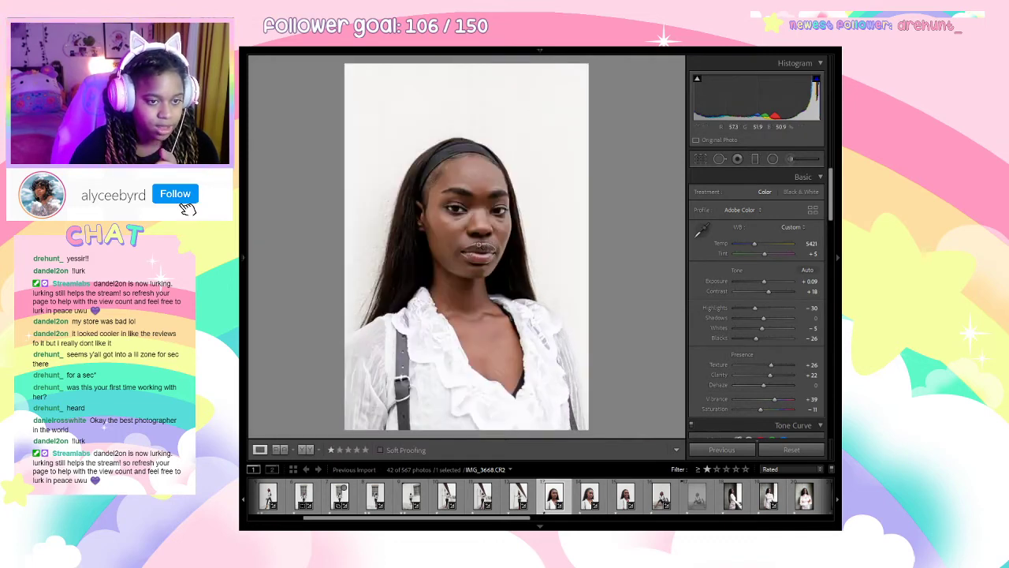
Sync the settings of IMG_3668 to the next two close-up portraits and check them up to the smiling IMG_3674.
{"action": "left_click", "coordinate": [625, 495], "text": "shift"}
{"action": "left_click", "coordinate": [726, 453]}
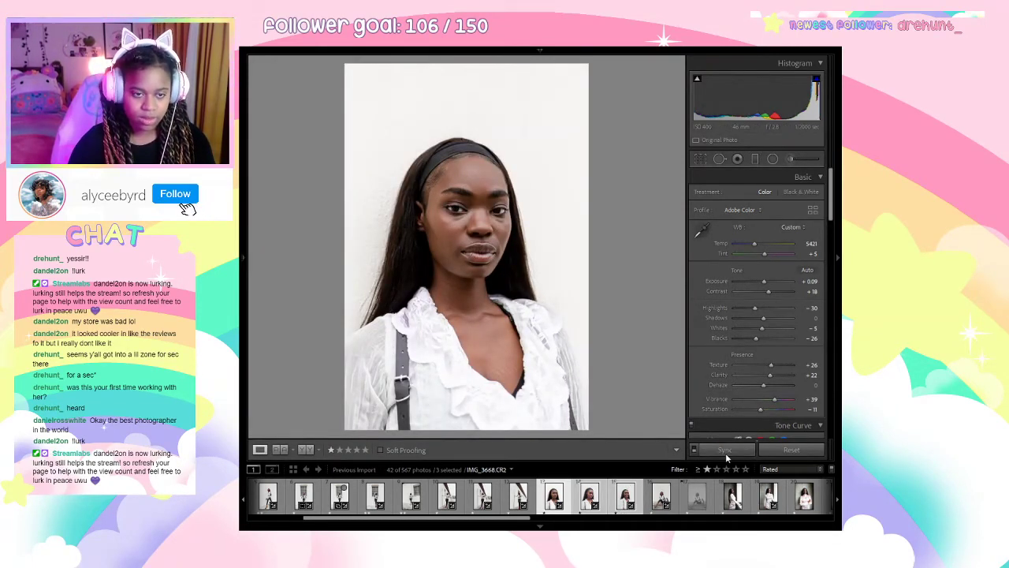
{"action": "key", "text": "Return"}
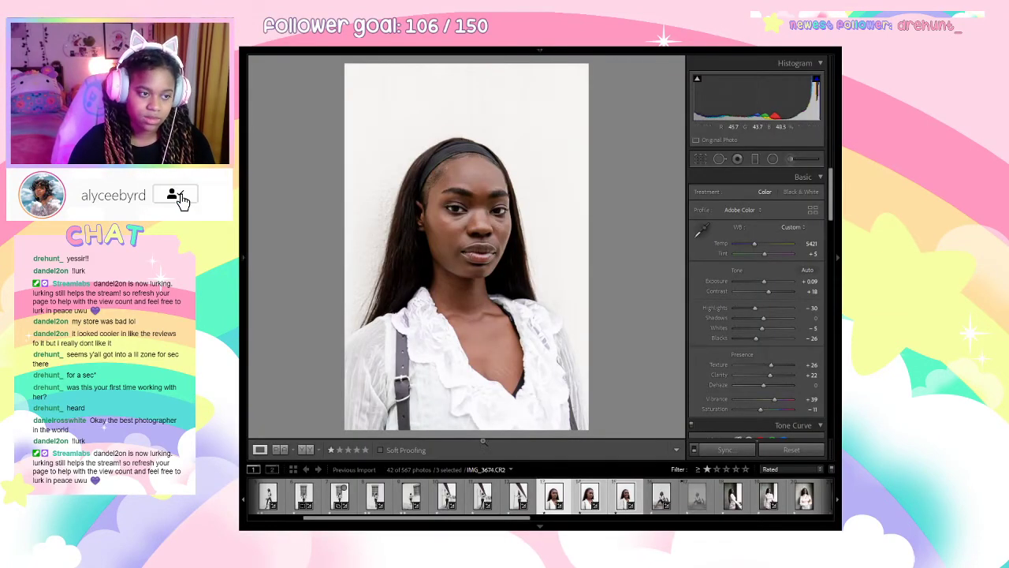
{"action": "left_click", "coordinate": [511, 500]}
{"action": "left_click", "coordinate": [591, 495]}
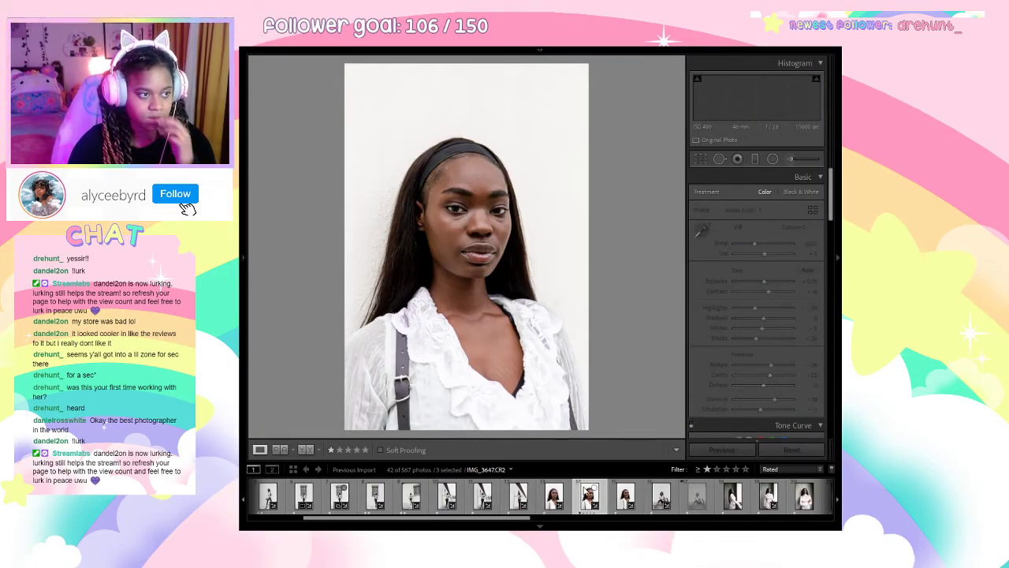
{"action": "left_click", "coordinate": [630, 489]}
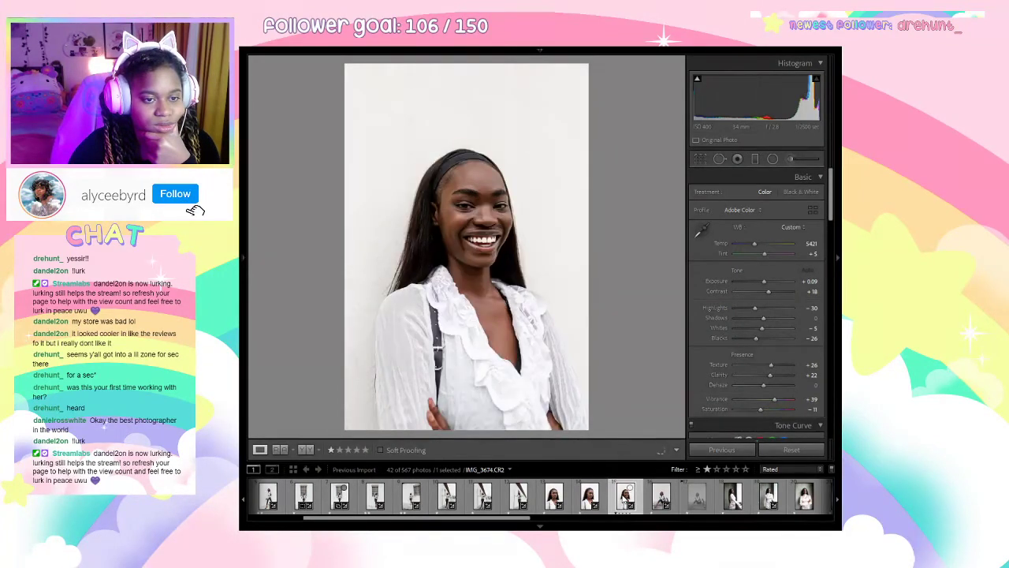
Clear the star ratings of IMG_3668 and the close-up following it, leaving the smiling IMG_3674 as the rated close-up.
{"action": "left_click", "coordinate": [555, 495]}
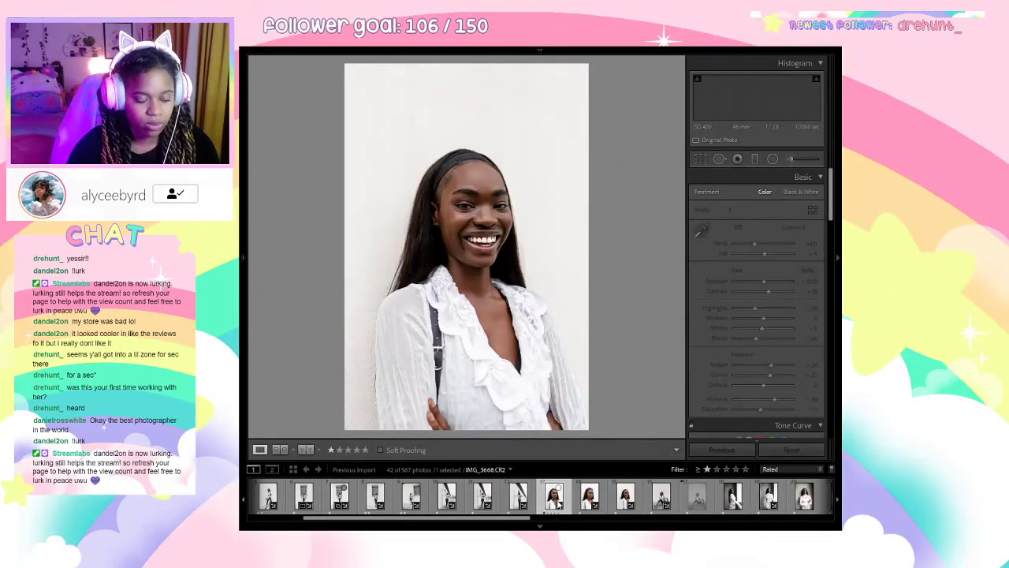
{"action": "key", "text": "0"}
{"action": "left_click", "coordinate": [595, 497]}
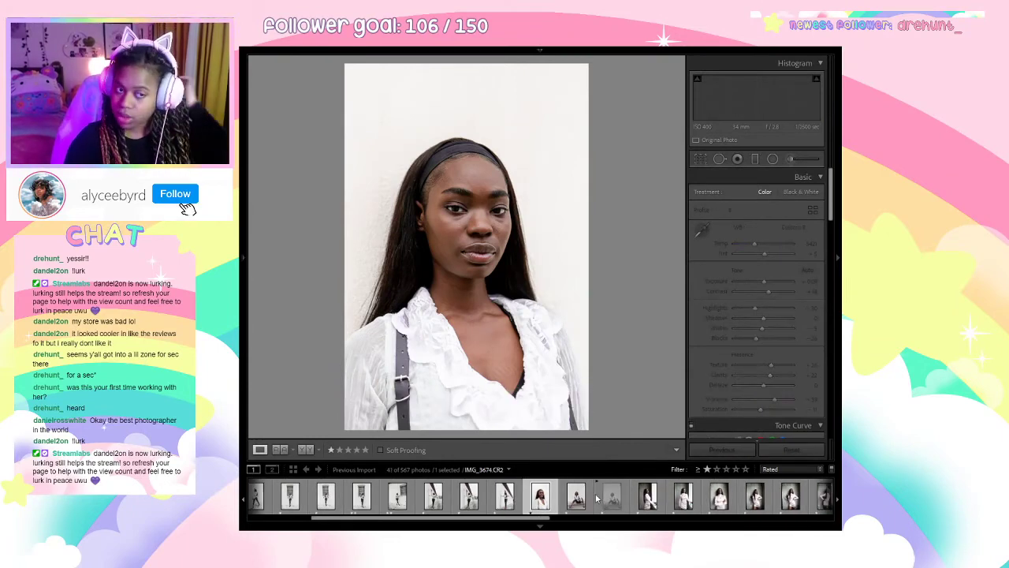
Check the smiling IMG_3674 against the reference photo and close up on the face, and rate it 2 stars.
{"action": "left_click", "coordinate": [276, 450]}
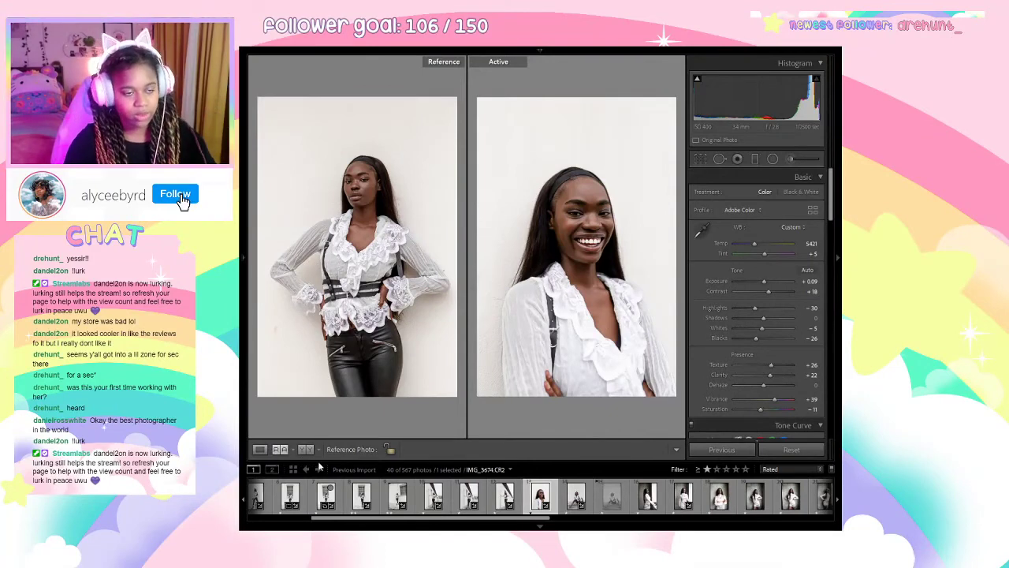
{"action": "left_click", "coordinate": [259, 449]}
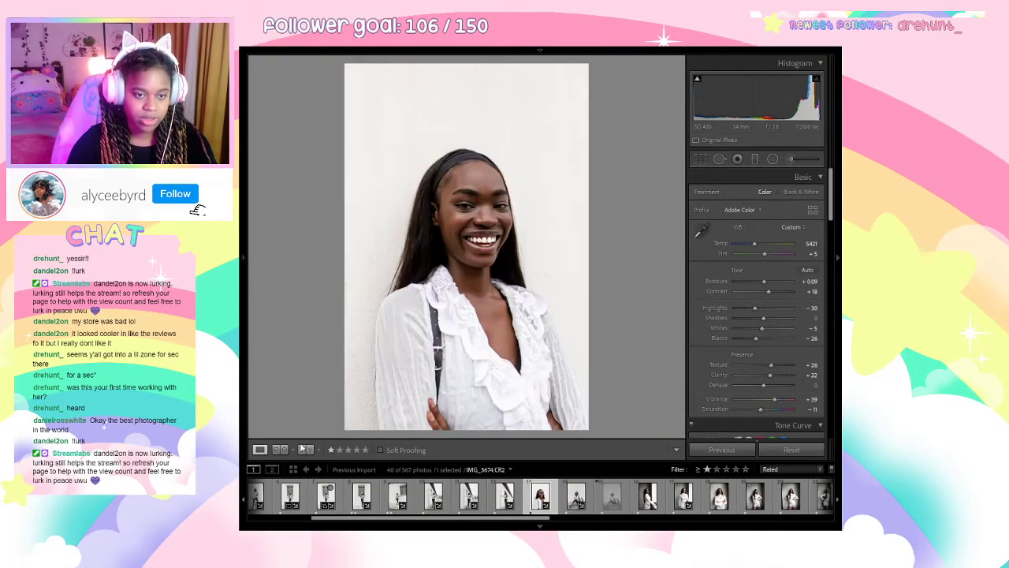
{"action": "left_click", "coordinate": [415, 175]}
{"action": "left_click_drag", "start_coordinate": [582, 319], "coordinate": [412, 184]}
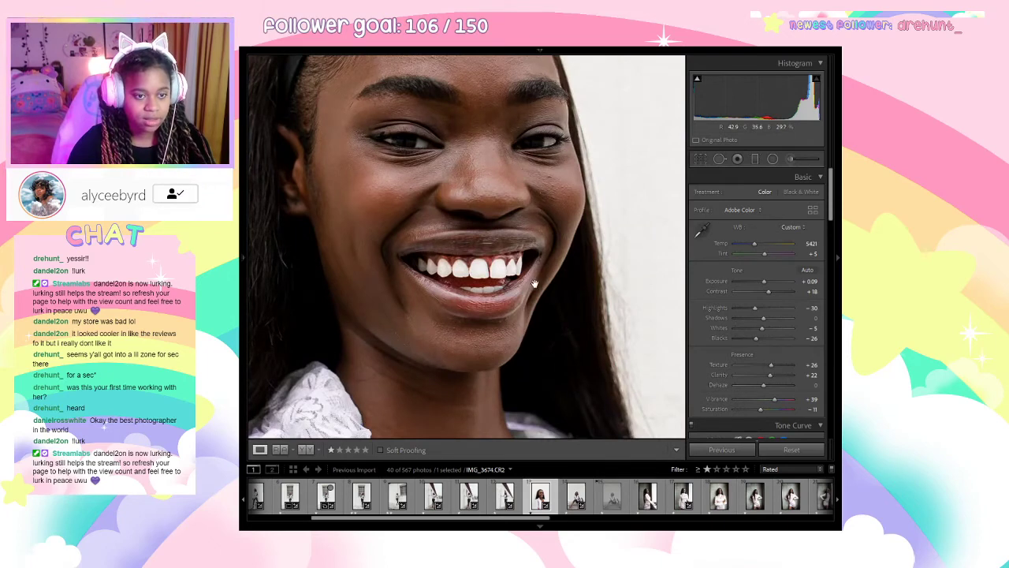
{"action": "left_click", "coordinate": [446, 182]}
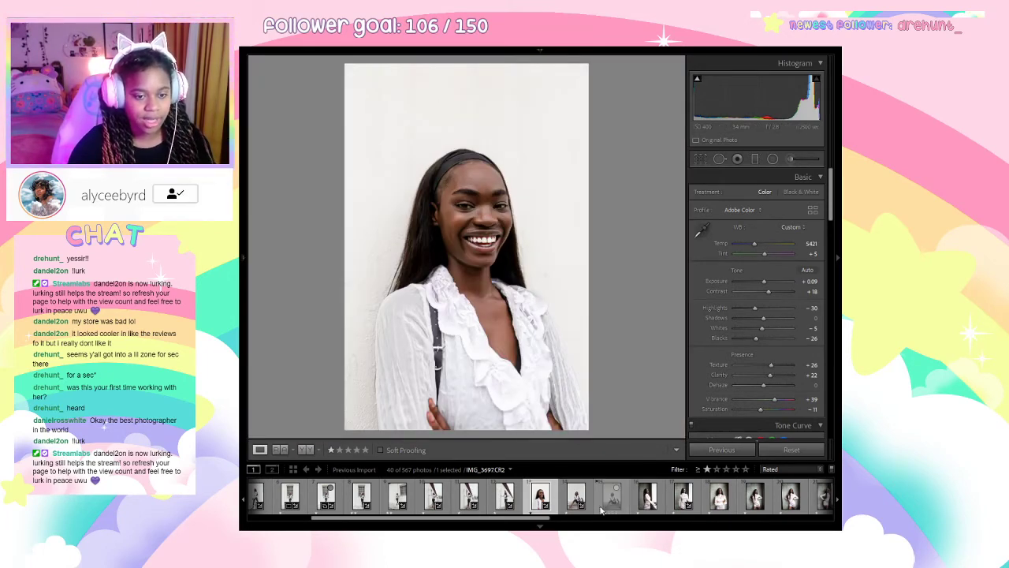
{"action": "key", "text": "2"}
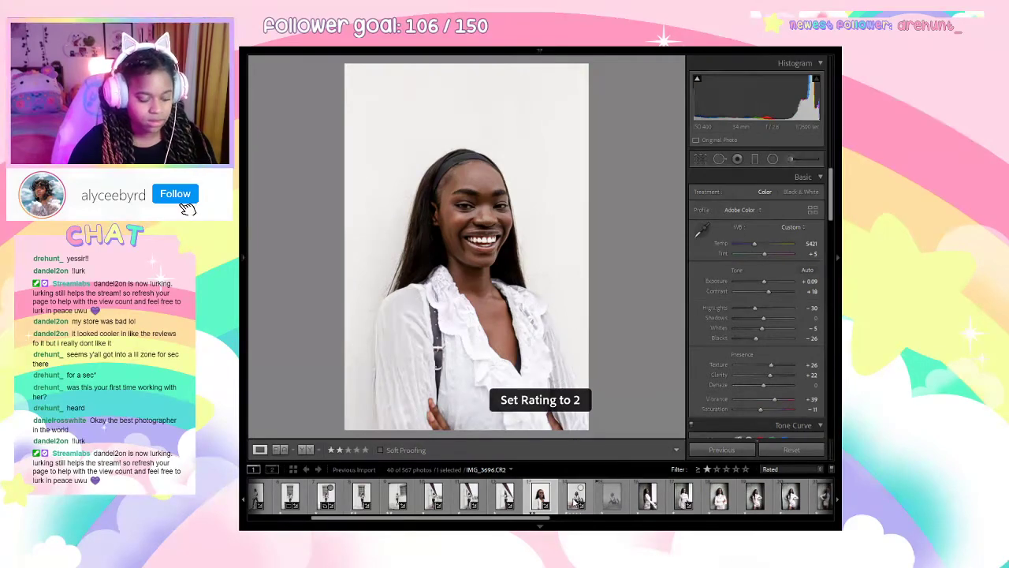
Add the seated photo IMG_3696 to the selection and compare IMG_3674 before and after editing, close up on the face.
{"action": "left_click", "coordinate": [577, 495], "text": "ctrl"}
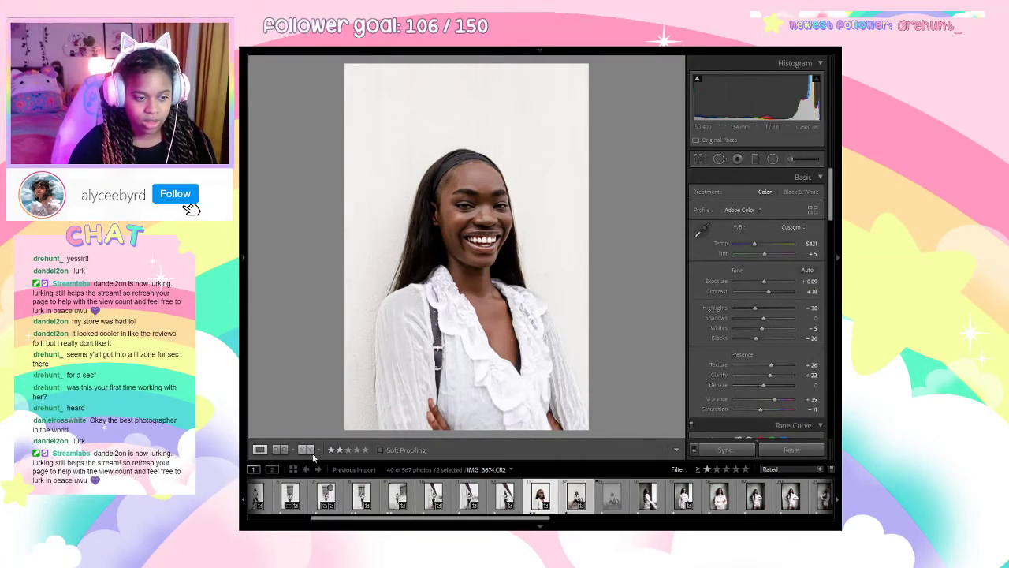
{"action": "left_click", "coordinate": [311, 456]}
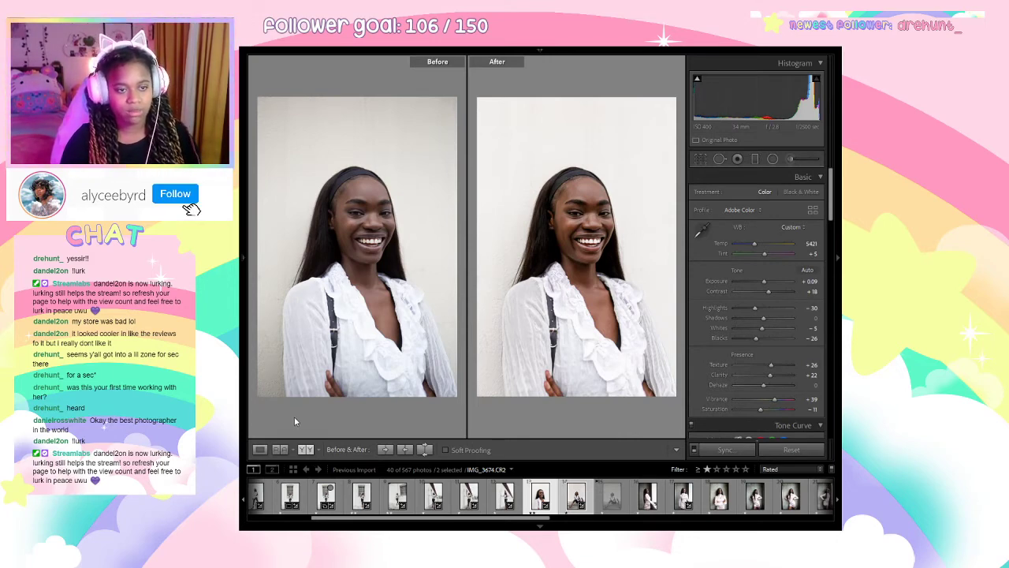
{"action": "left_click", "coordinate": [599, 183]}
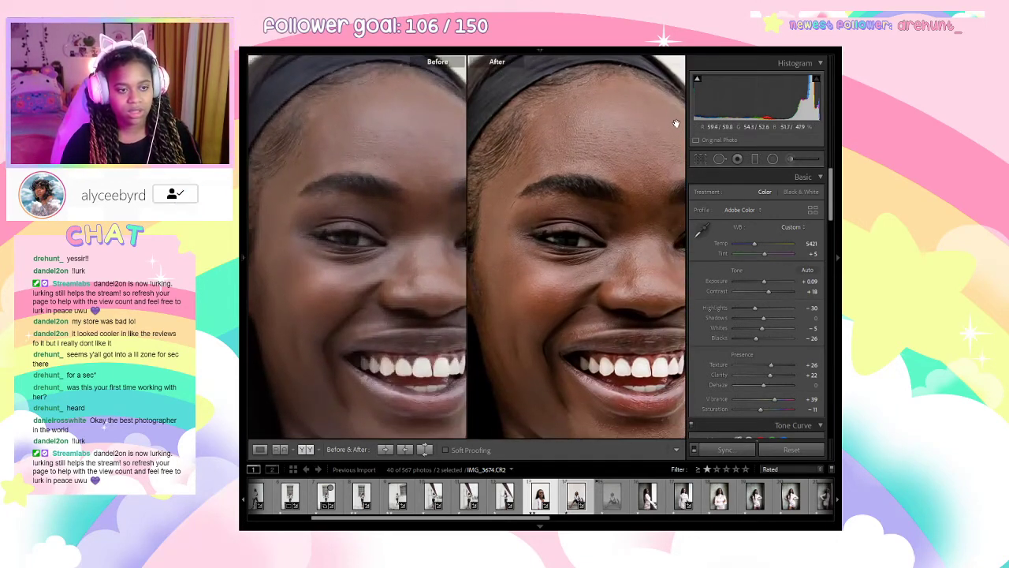
{"action": "left_click_drag", "start_coordinate": [648, 200], "coordinate": [668, 208]}
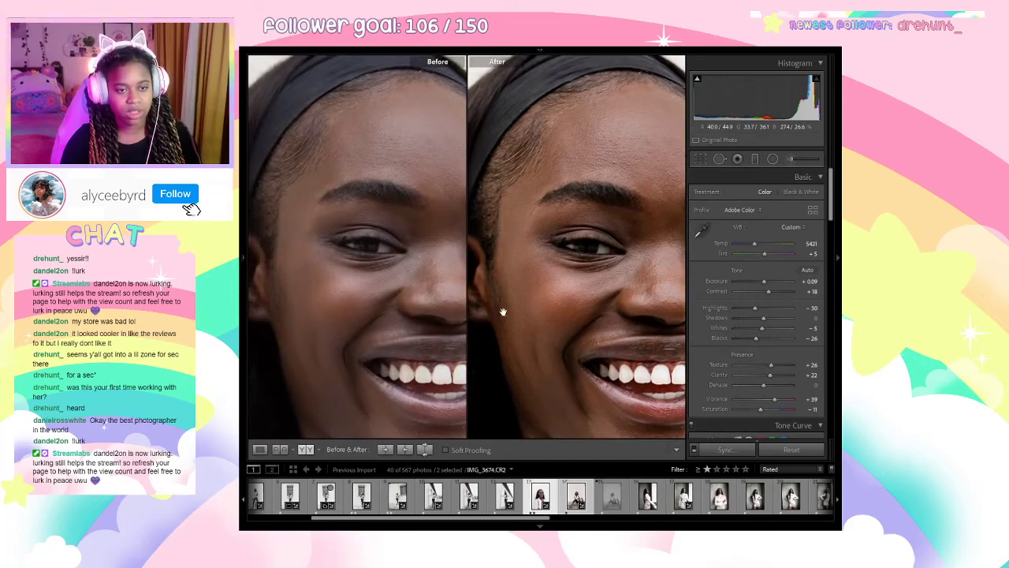
Set the Orange Luminance of the smiling portrait IMG_3674 to -28 and leave the before-and-after comparison.
{"action": "scroll", "coordinate": [730, 377], "scroll_direction": "down", "scroll_amount": 5}
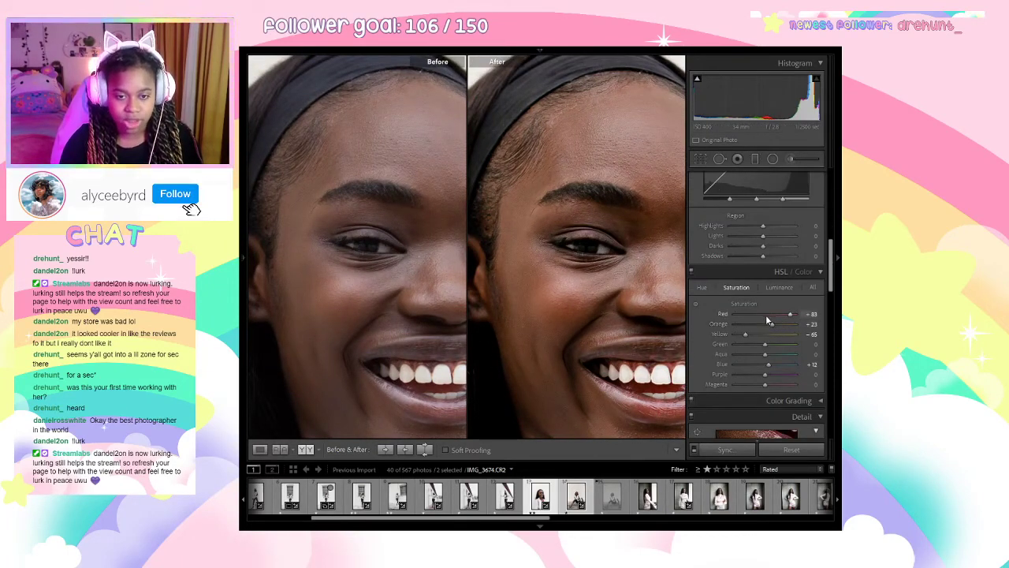
{"action": "left_click_drag", "start_coordinate": [760, 328], "coordinate": [767, 327]}
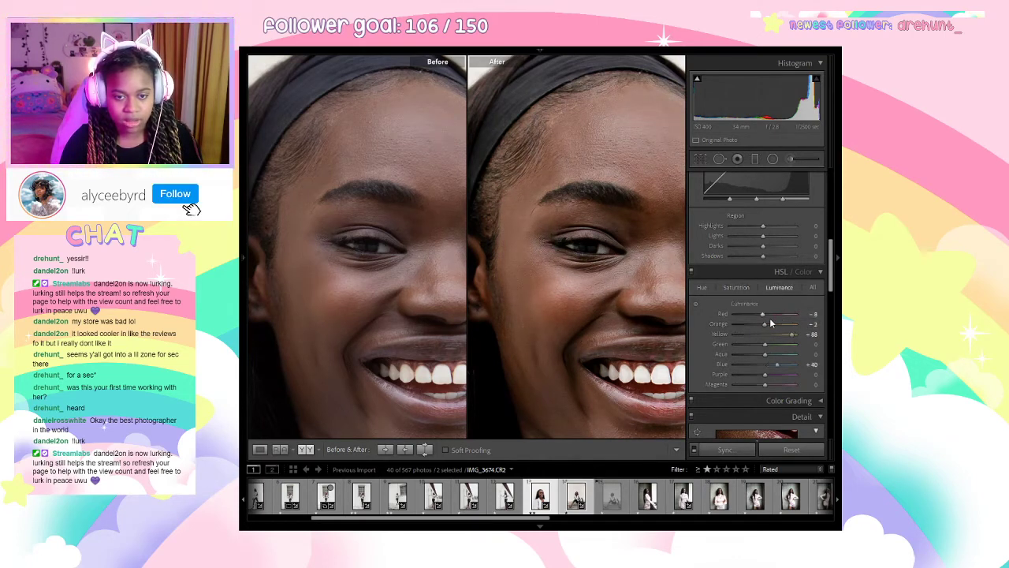
{"action": "left_click_drag", "start_coordinate": [753, 325], "coordinate": [756, 324]}
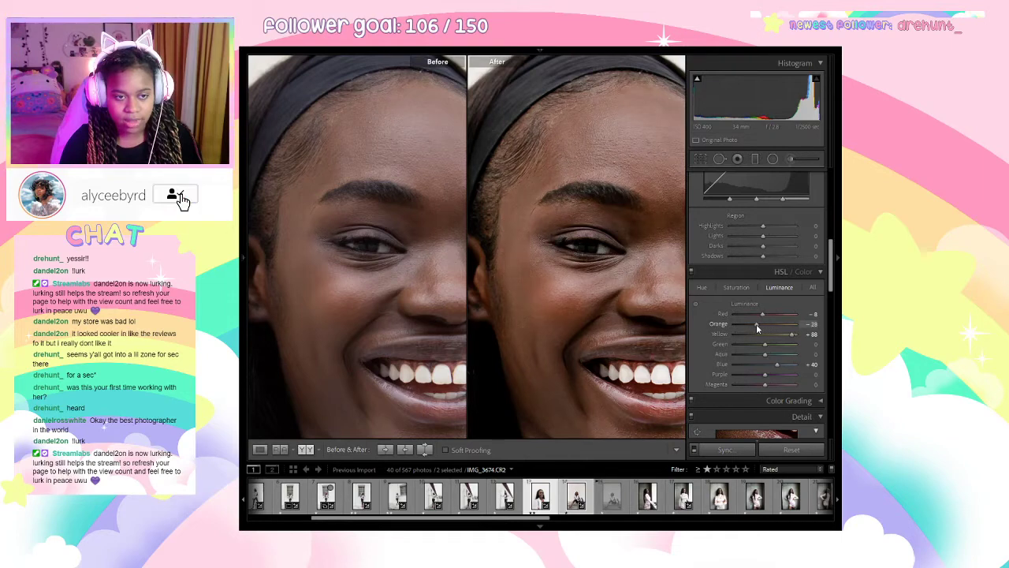
{"action": "left_click", "coordinate": [569, 301]}
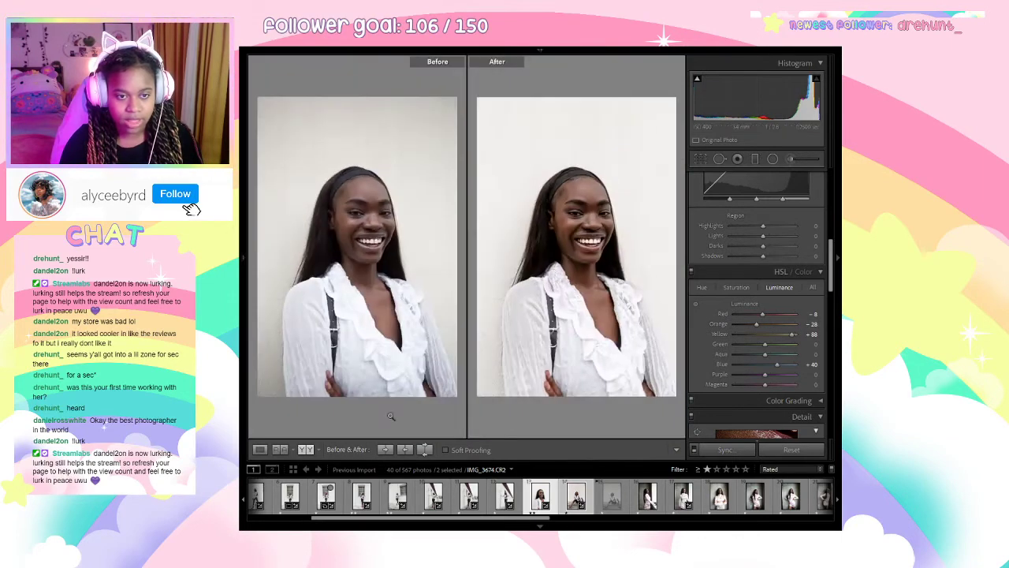
{"action": "key", "text": "y"}
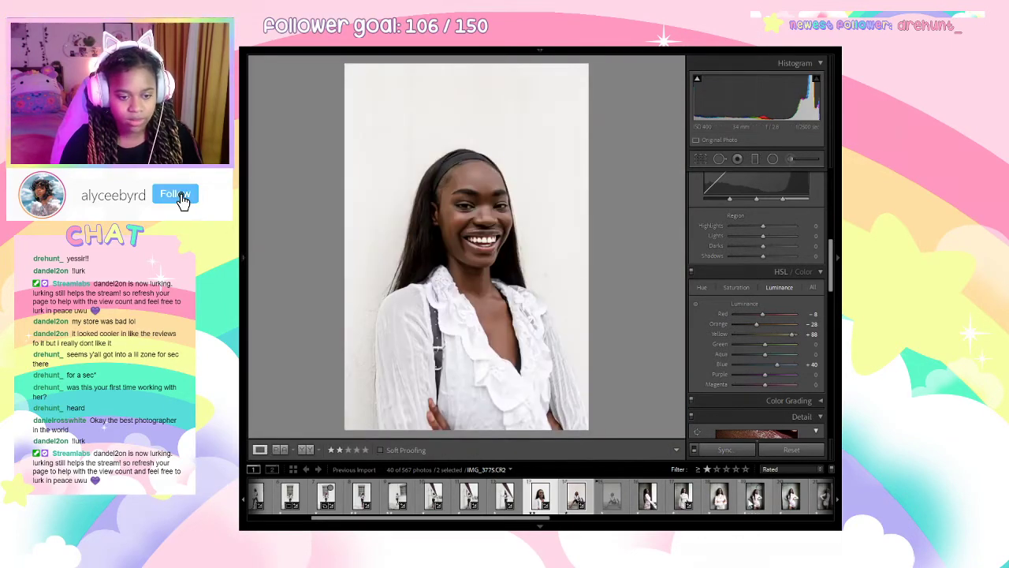
Clear the star ratings of the seated photo IMG_3696 and the unedited photo after it, IMG_3697.
{"action": "left_click", "coordinate": [580, 498]}
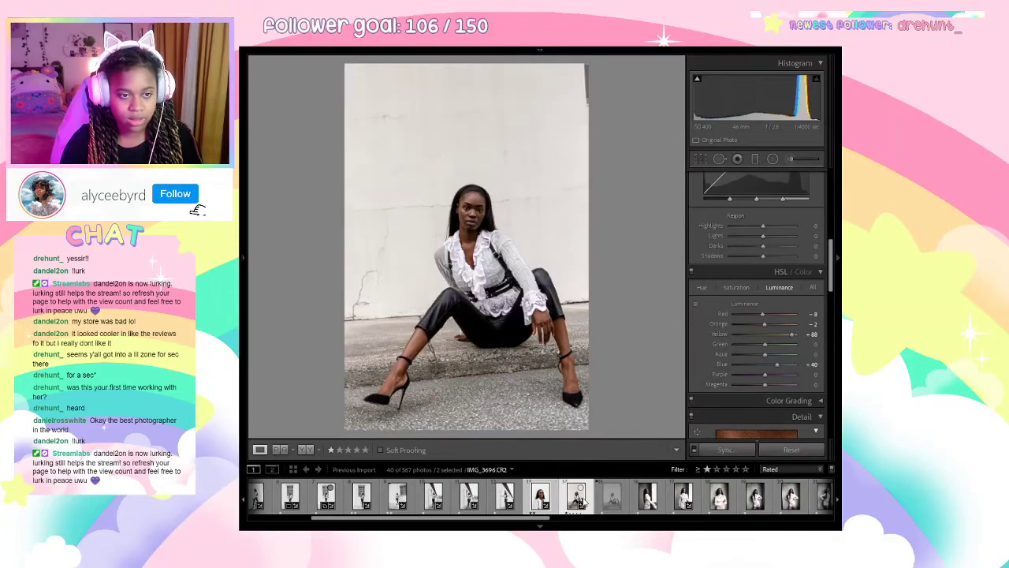
{"action": "key", "text": "0"}
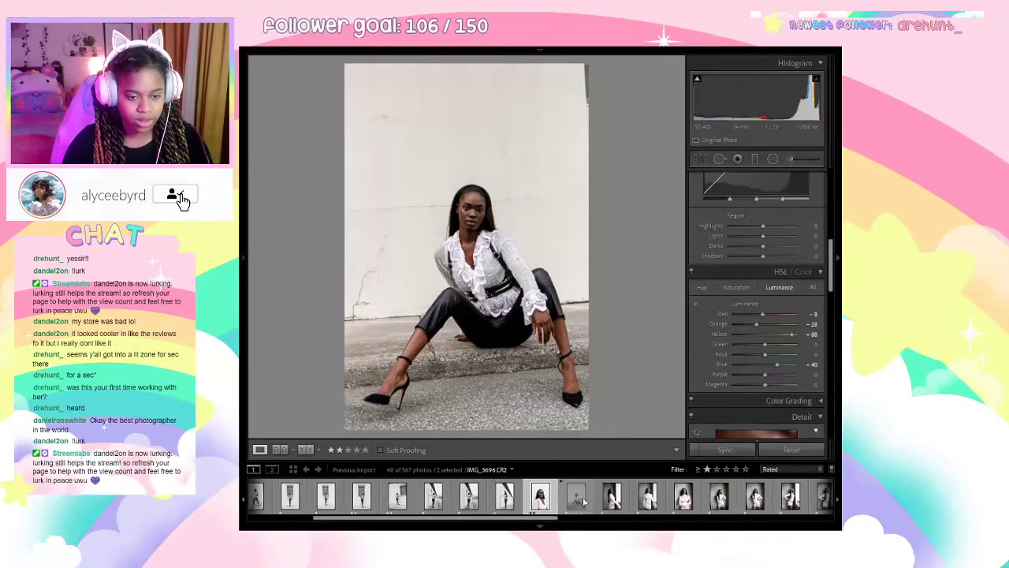
{"action": "left_click", "coordinate": [573, 505]}
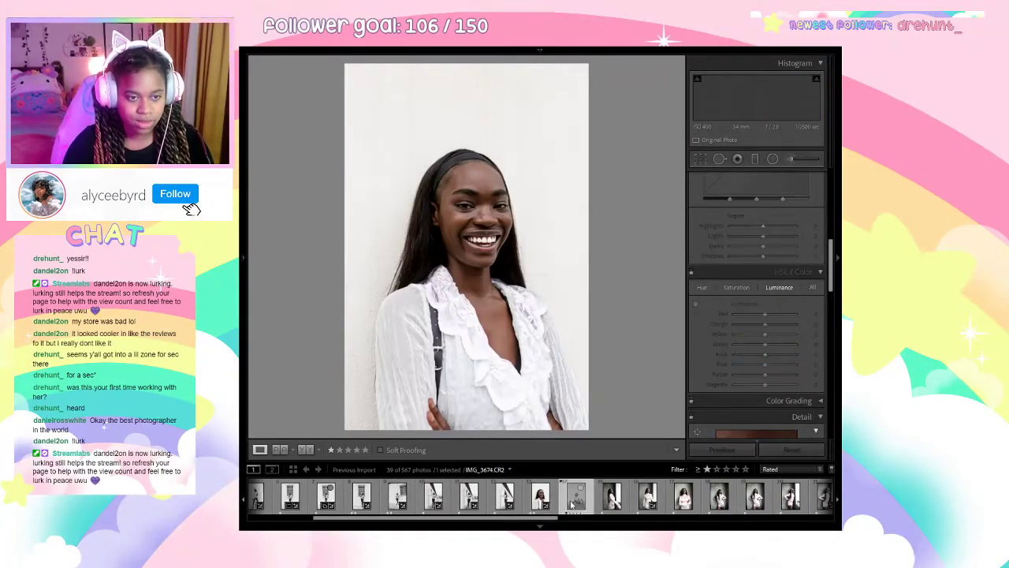
{"action": "key", "text": "0"}
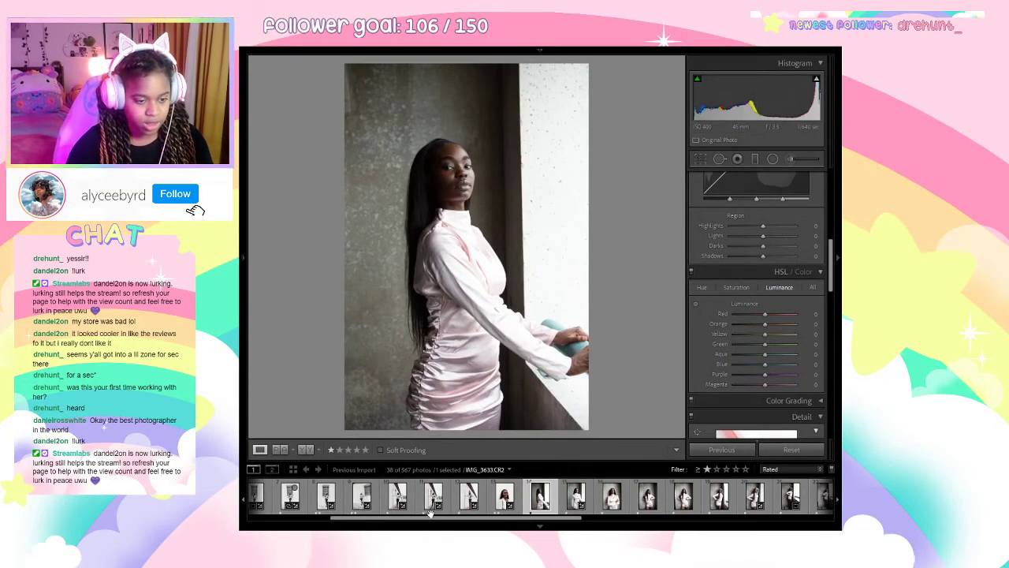
Sync the settings of the walking photo IMG_3524 to the first pink-dress photo, IMG_3750.
{"action": "left_click_drag", "start_coordinate": [378, 522], "coordinate": [297, 522]}
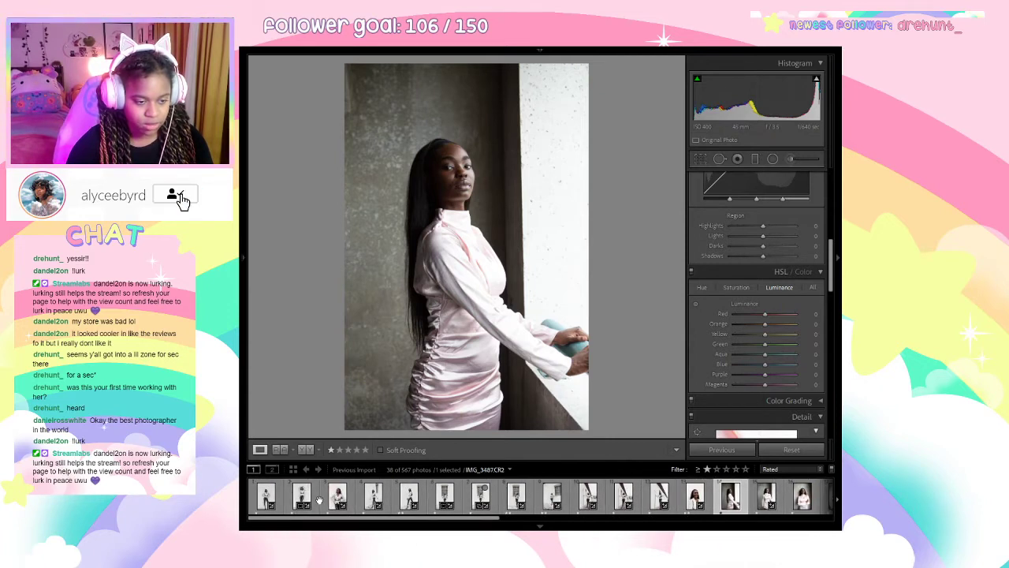
{"action": "left_click", "coordinate": [373, 497]}
{"action": "left_click_drag", "start_coordinate": [370, 523], "coordinate": [438, 524]}
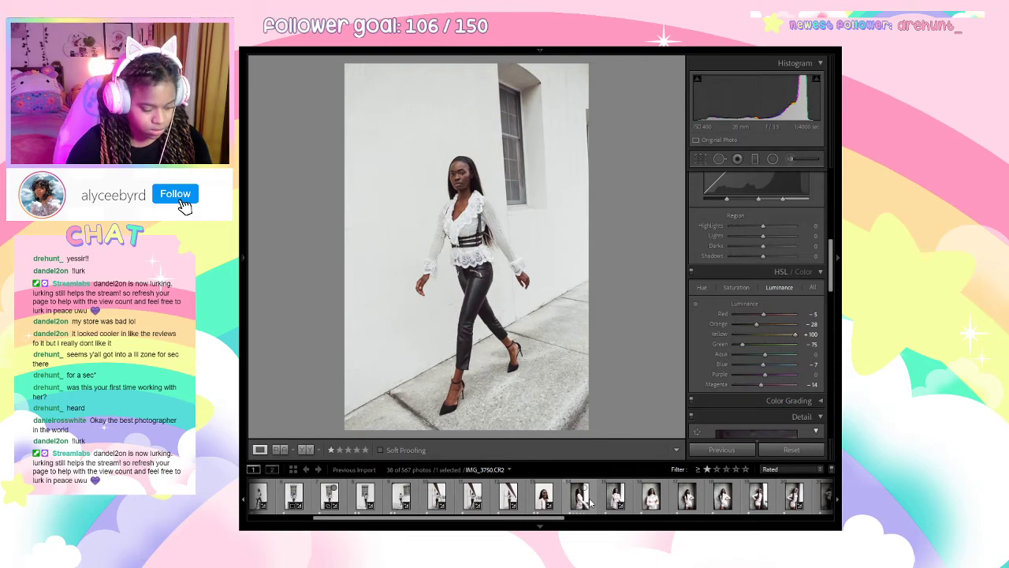
{"action": "left_click", "coordinate": [589, 503], "text": "ctrl"}
{"action": "left_click", "coordinate": [723, 452]}
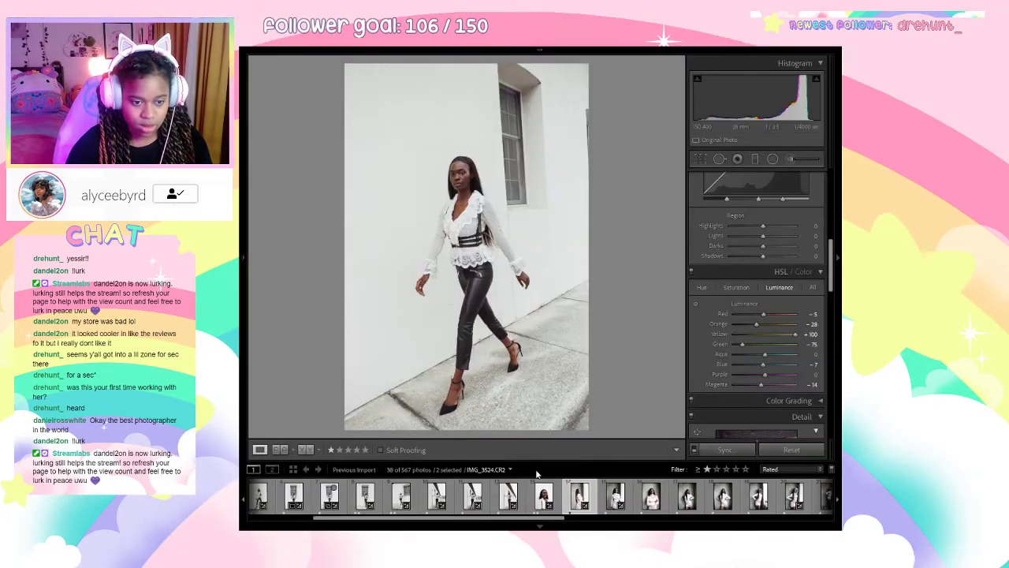
Set the Highlights of the first pink-dress photo IMG_3750 to -91, its Exposure to +0.09 and its Tint to +2.
{"action": "left_click", "coordinate": [544, 495]}
{"action": "left_click", "coordinate": [579, 497]}
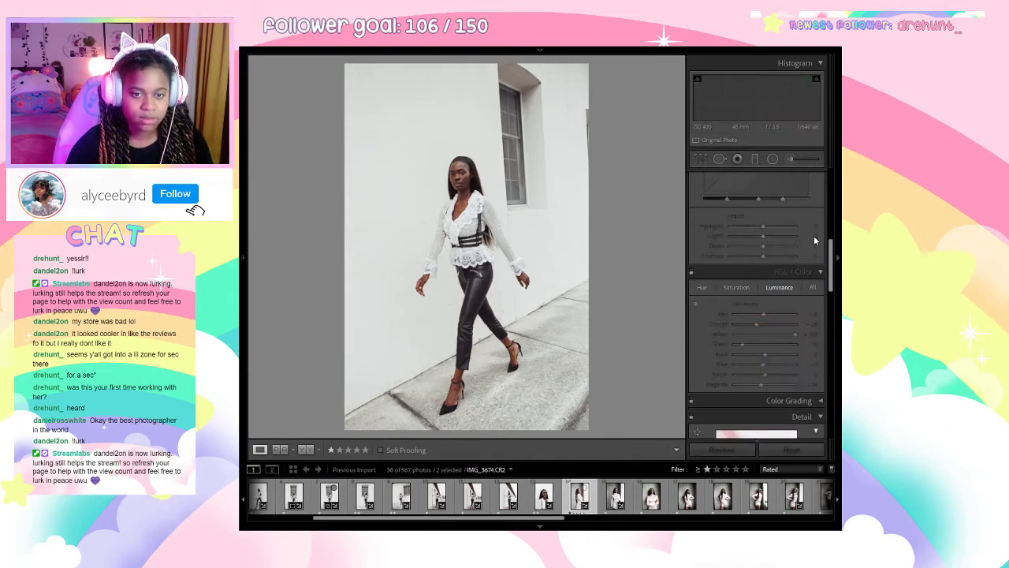
{"action": "scroll", "coordinate": [789, 246], "scroll_direction": "up", "scroll_amount": 5}
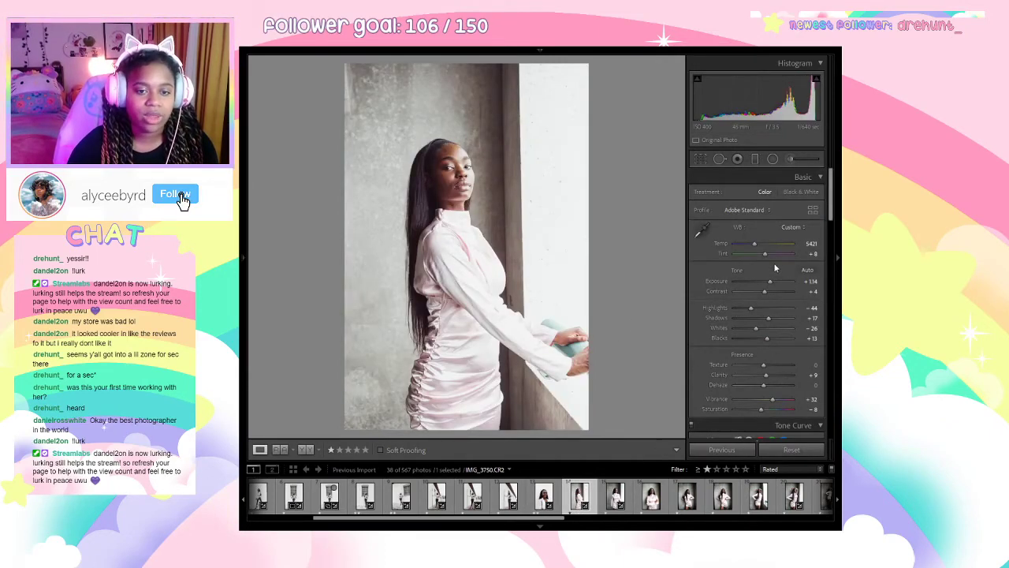
{"action": "left_click_drag", "start_coordinate": [750, 307], "coordinate": [737, 307]}
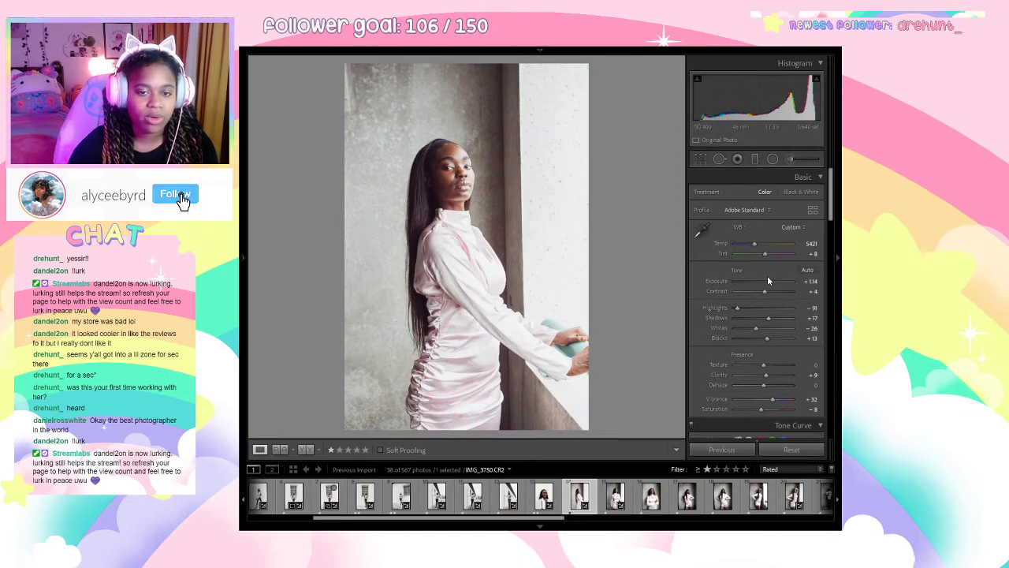
{"action": "left_click_drag", "start_coordinate": [768, 281], "coordinate": [764, 281]}
{"action": "left_click_drag", "start_coordinate": [464, 186], "coordinate": [465, 162]}
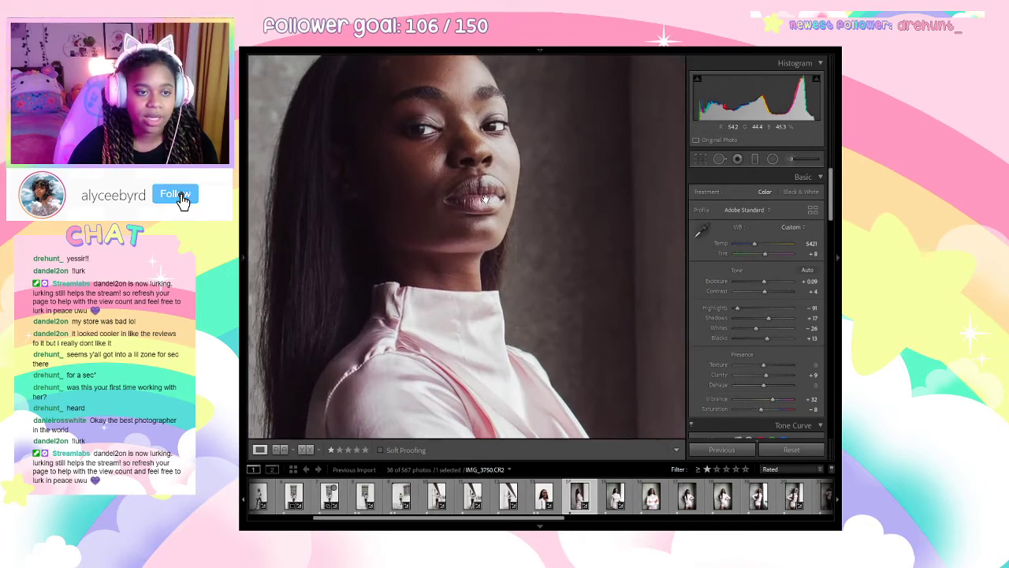
{"action": "left_click", "coordinate": [467, 81]}
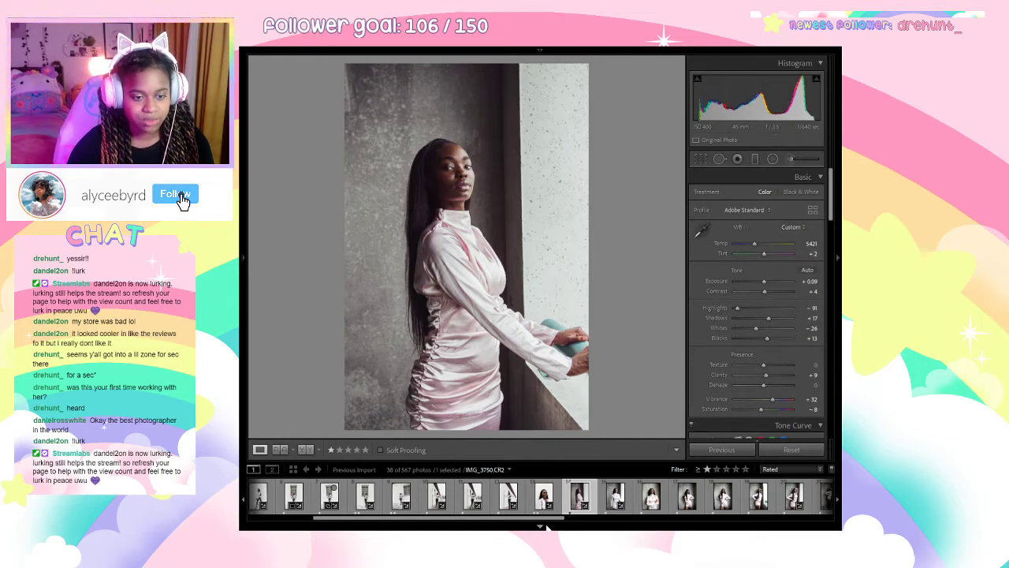
Sync the settings of IMG_3750 to the eight pink-dress photos that follow it, stopping before the close-up portraits.
{"action": "left_click_drag", "start_coordinate": [550, 520], "coordinate": [628, 520]}
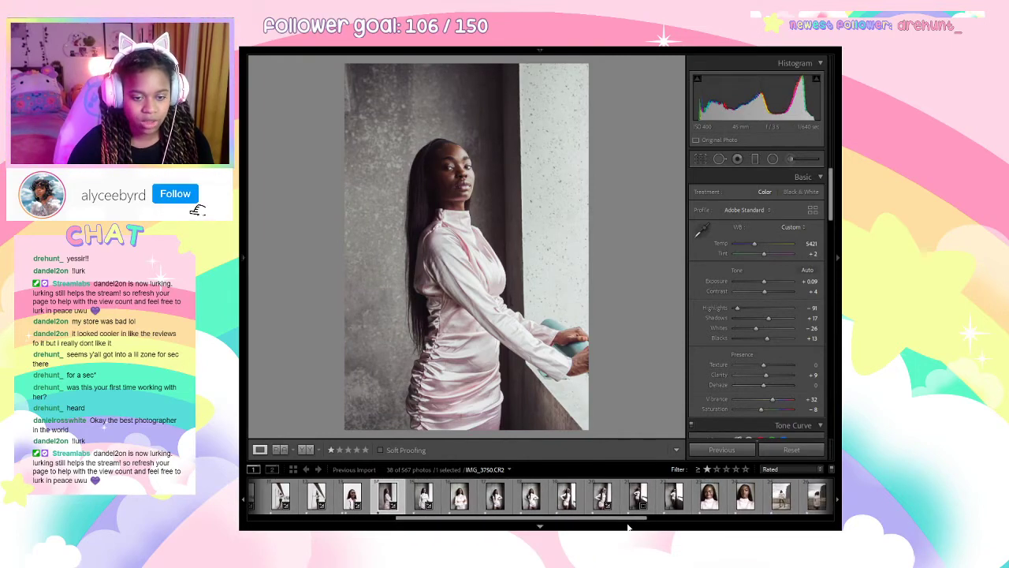
{"action": "left_click", "coordinate": [689, 487], "text": "shift"}
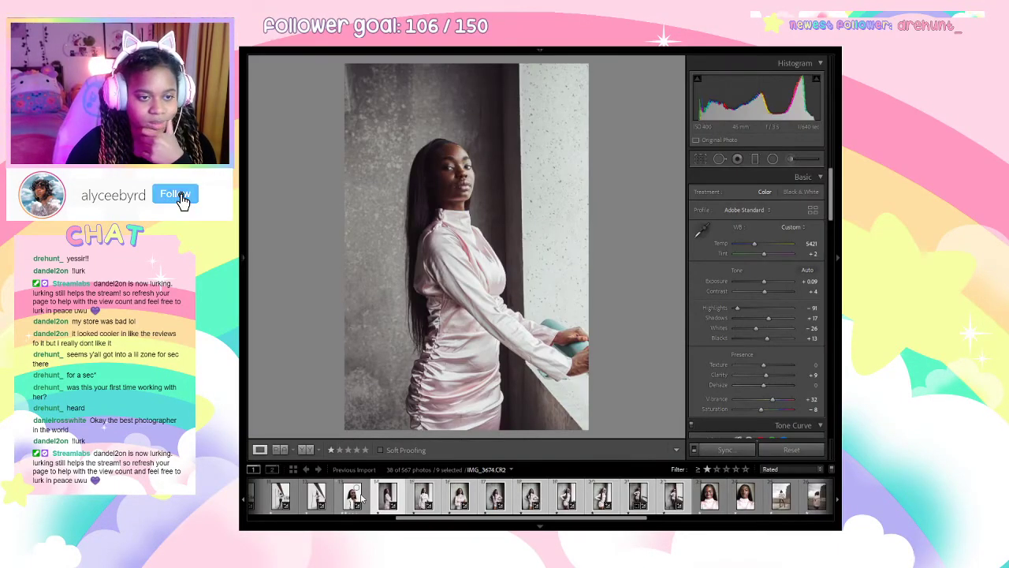
Compare the pink-dress photo IMG_3750 before and after editing, close up on the face, and return to the single view.
{"action": "left_click", "coordinate": [387, 496]}
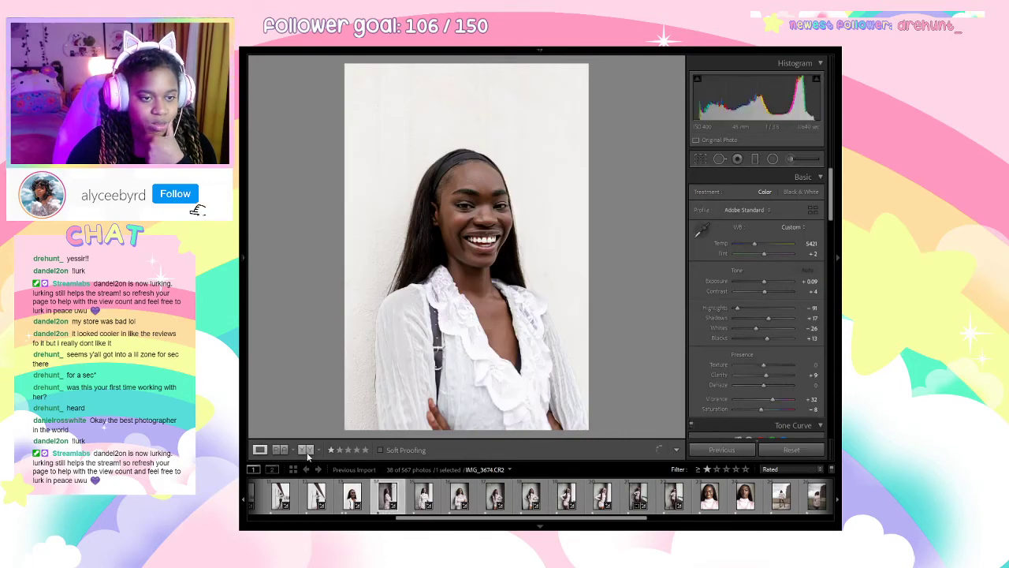
{"action": "left_click", "coordinate": [307, 450]}
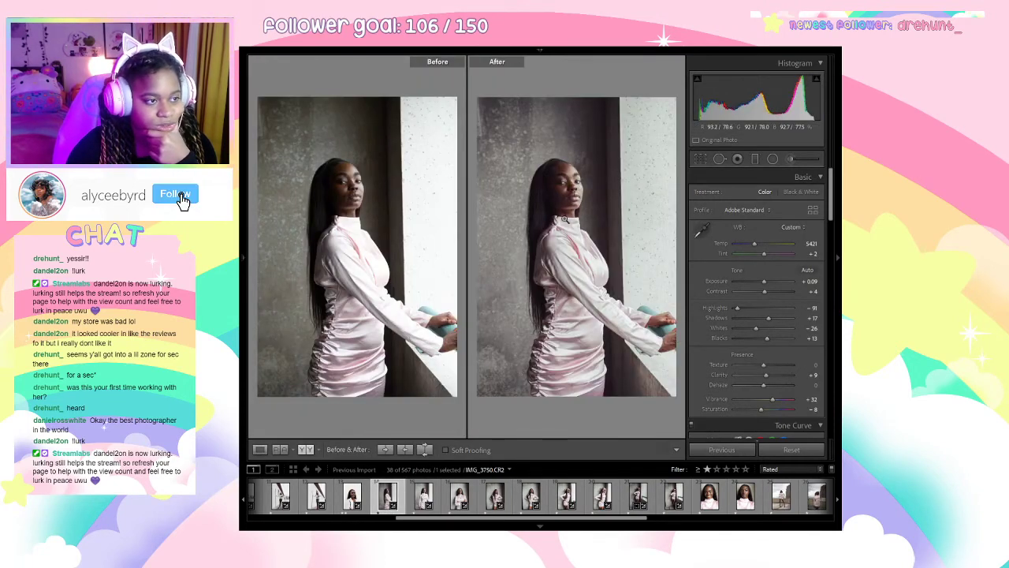
{"action": "left_click", "coordinate": [556, 119]}
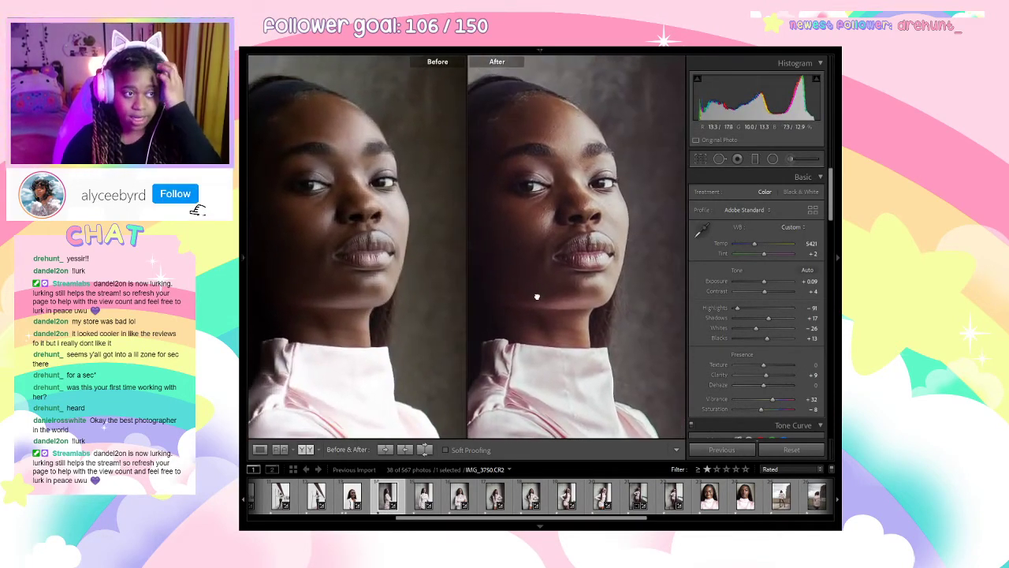
{"action": "left_click_drag", "start_coordinate": [541, 293], "coordinate": [593, 281]}
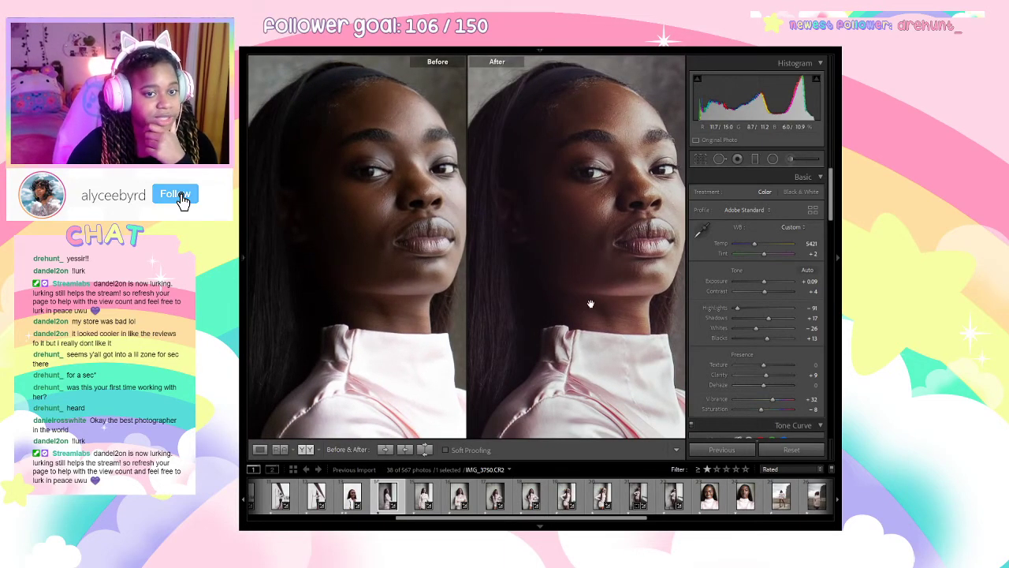
{"action": "left_click", "coordinate": [597, 282]}
{"action": "left_click", "coordinate": [260, 450]}
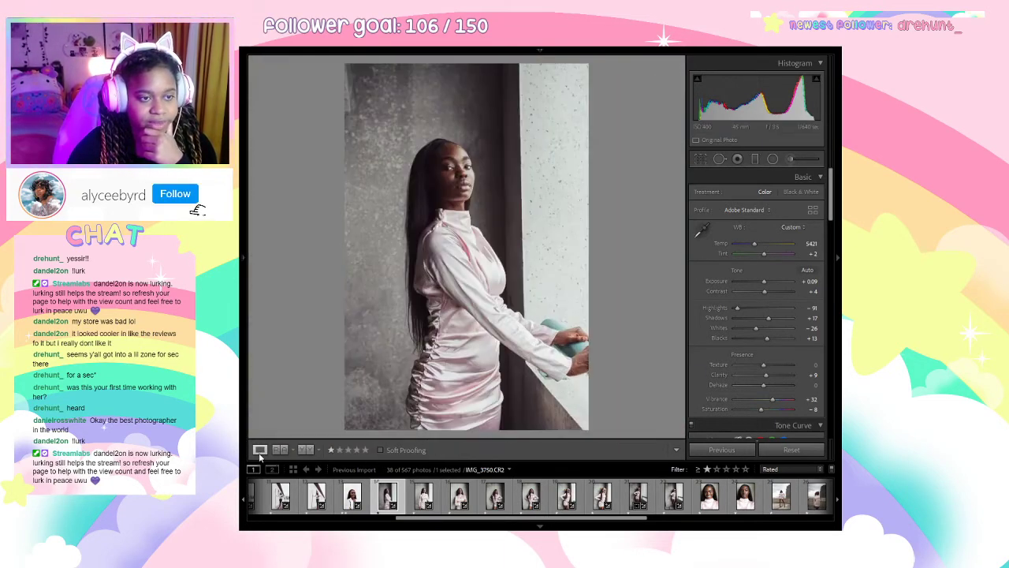
Set Whites to -74 and Exposure to -0.97 on the pink-dress photo IMG_3753 and clear its star rating.
{"action": "left_click", "coordinate": [418, 503]}
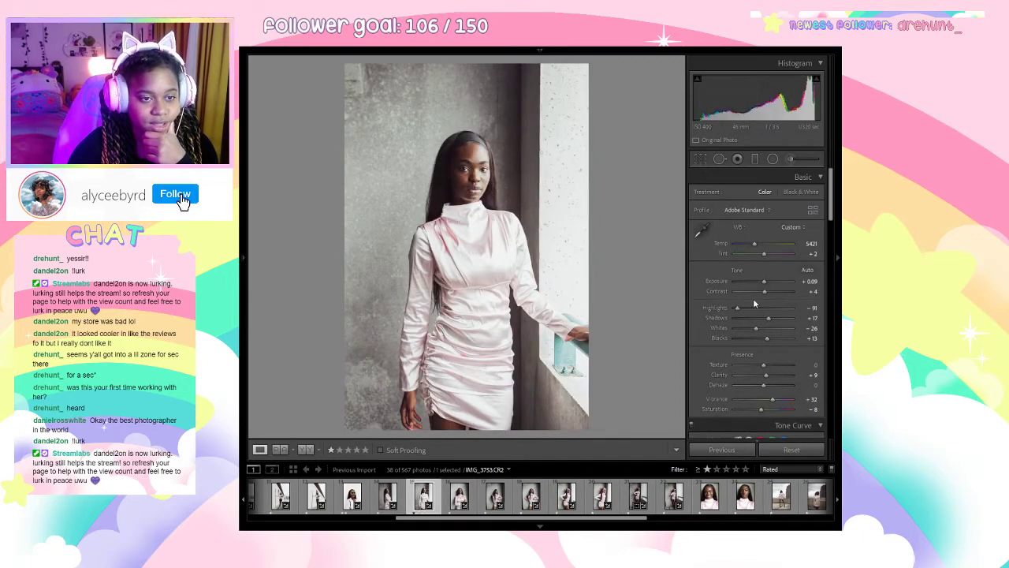
{"action": "left_click_drag", "start_coordinate": [755, 327], "coordinate": [742, 326]}
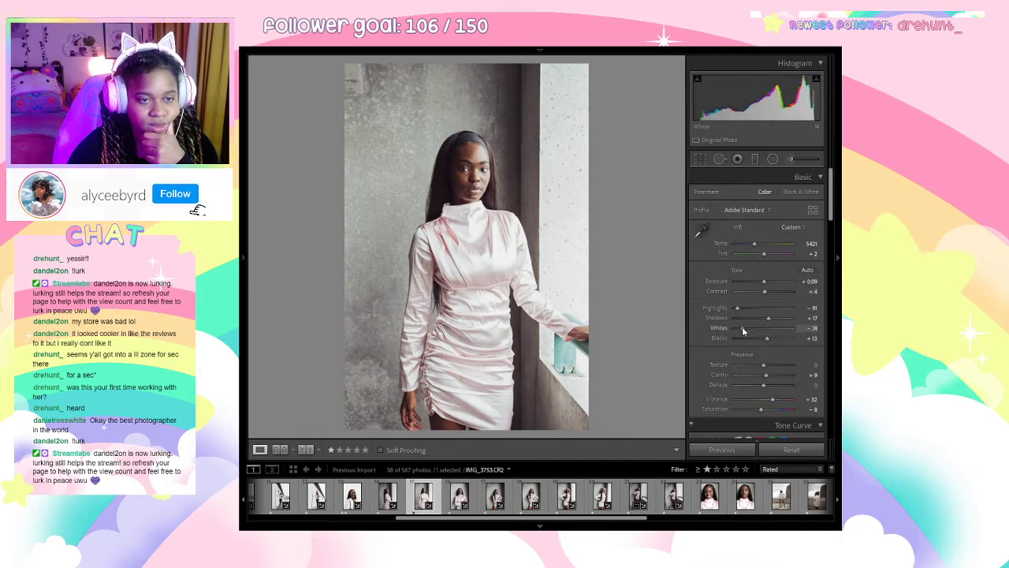
{"action": "left_click_drag", "start_coordinate": [765, 282], "coordinate": [758, 282]}
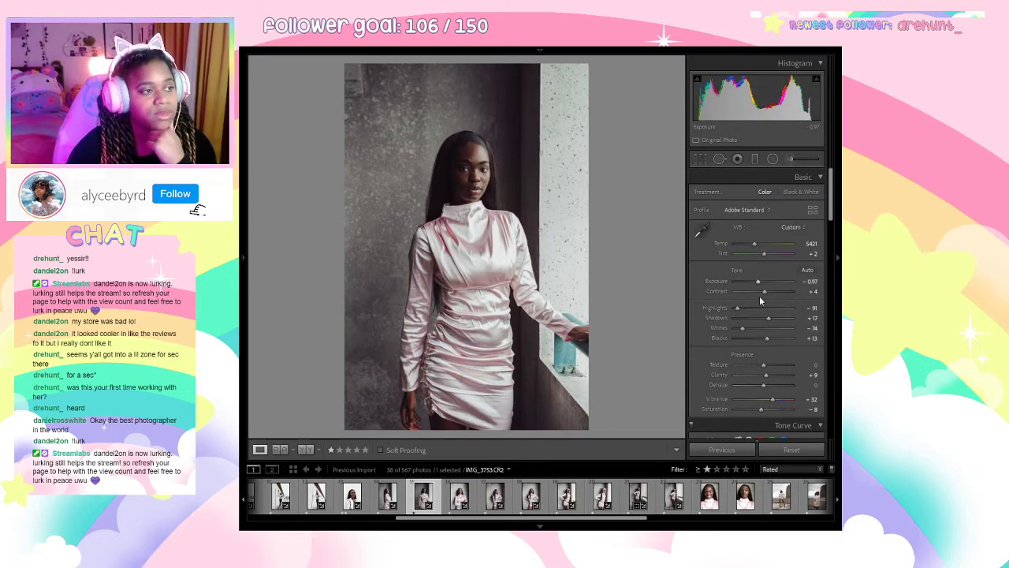
{"action": "key", "text": "0"}
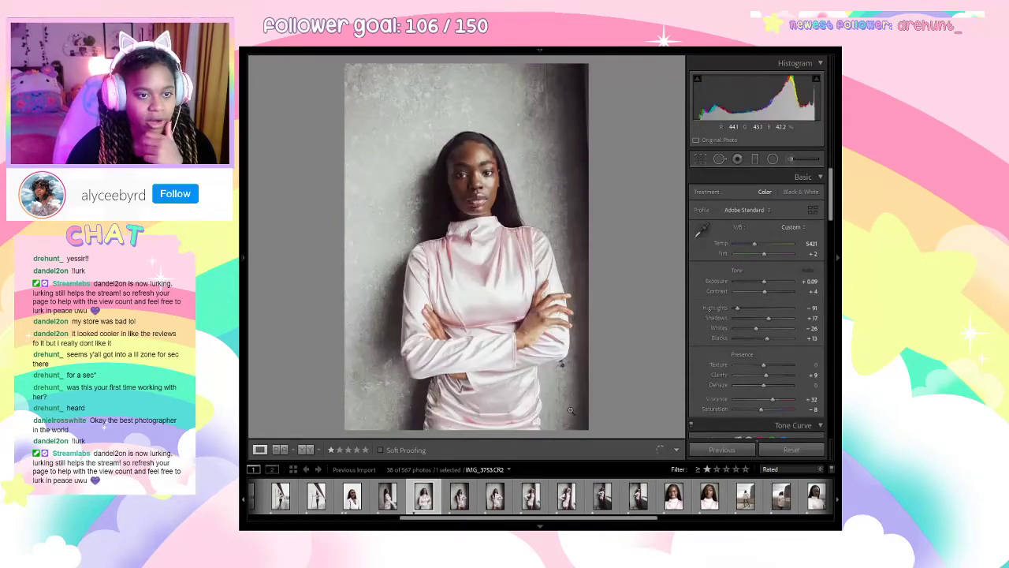
Set Whites to -75 and Shadows to +11 on the crossed-arms photo IMG_3758, checking the face close up.
{"action": "left_click", "coordinate": [744, 329]}
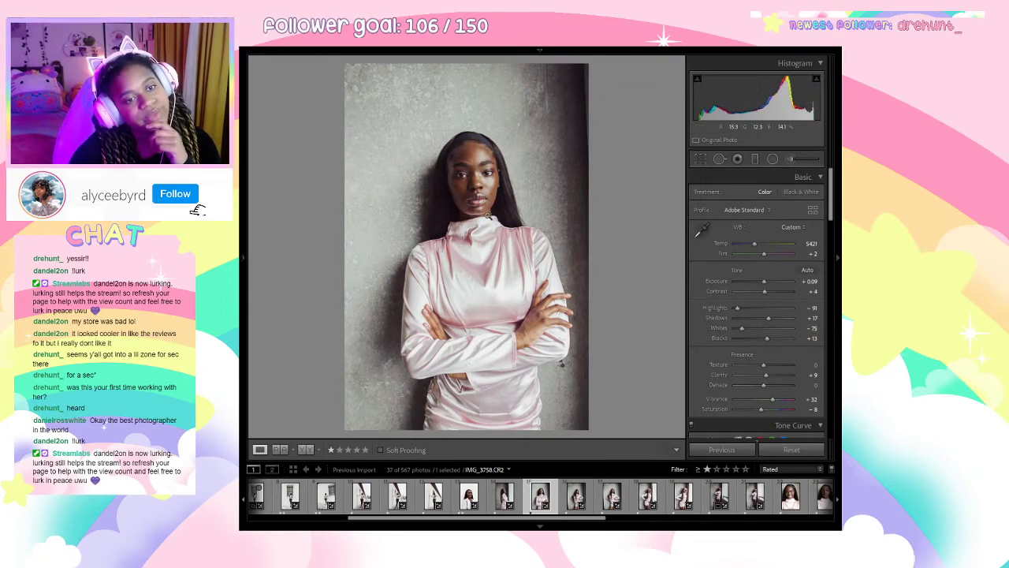
{"action": "left_click", "coordinate": [466, 198]}
{"action": "left_click_drag", "start_coordinate": [427, 211], "coordinate": [694, 118]}
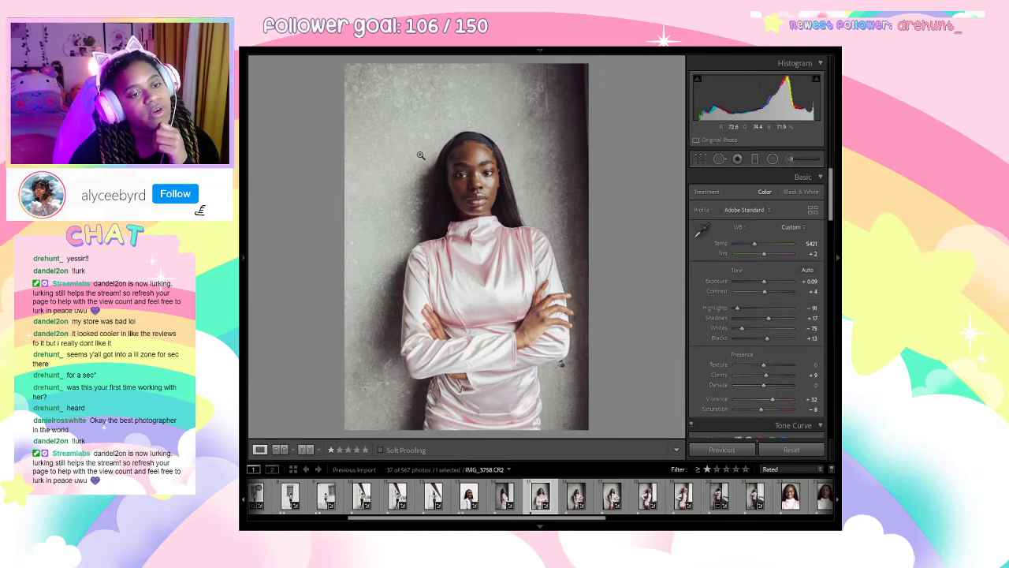
{"action": "left_click", "coordinate": [447, 136]}
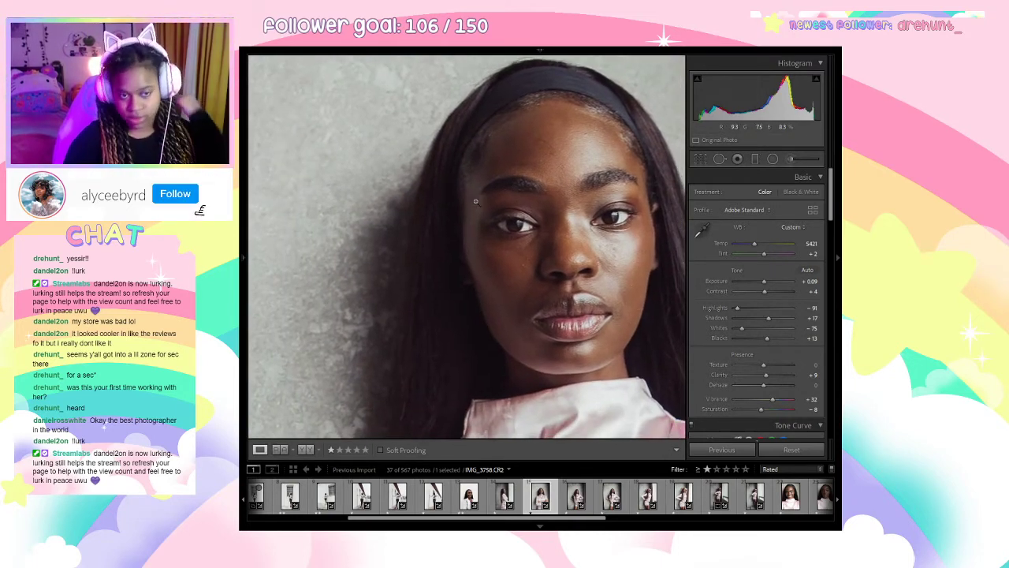
{"action": "left_click", "coordinate": [475, 201]}
{"action": "mouse_move", "coordinate": [768, 317]}
{"action": "left_mouse_down"}
{"action": "mouse_move", "coordinate": [783, 328]}
{"action": "mouse_move", "coordinate": [765, 320]}
{"action": "left_mouse_up"}
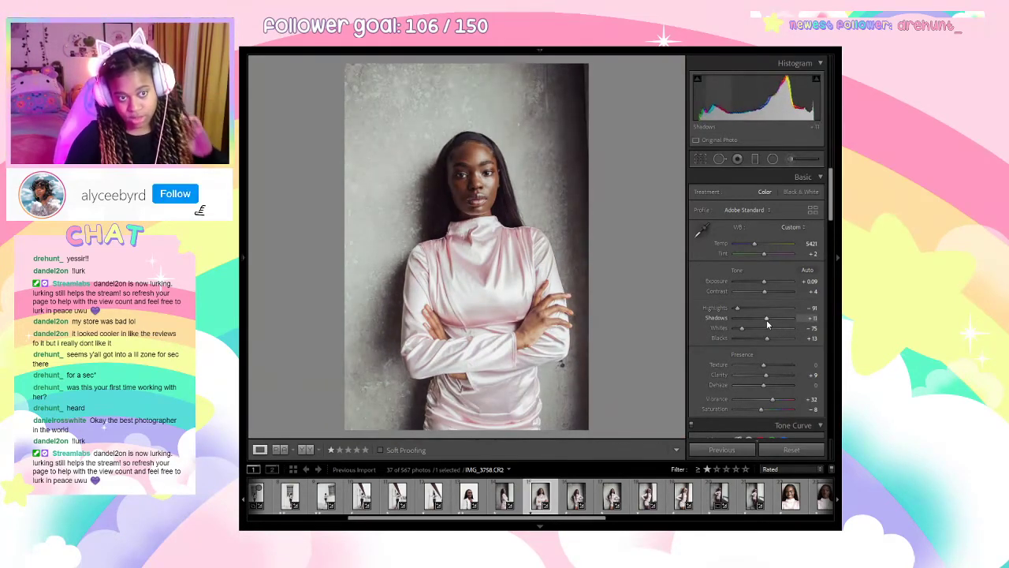
Clear the star rating of the crossed-arms photo IMG_3758 and go on to the hands-on-hips photo IMG_3775.
{"action": "scroll", "coordinate": [740, 305], "scroll_direction": "down", "scroll_amount": 3}
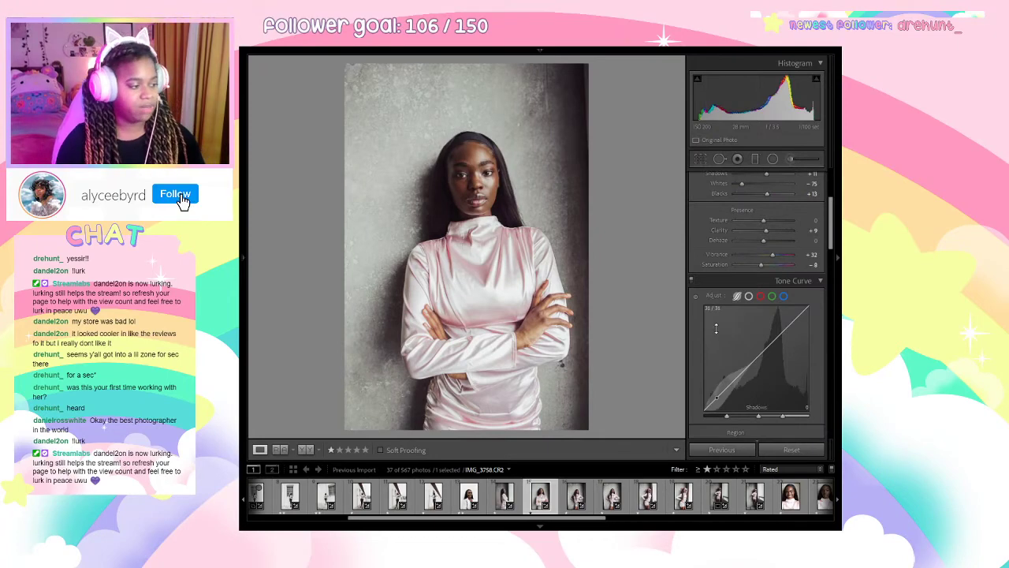
{"action": "key", "text": "ctrl+z"}
{"action": "key", "text": "ctrl+z"}
{"action": "key", "text": "ctrl+z"}
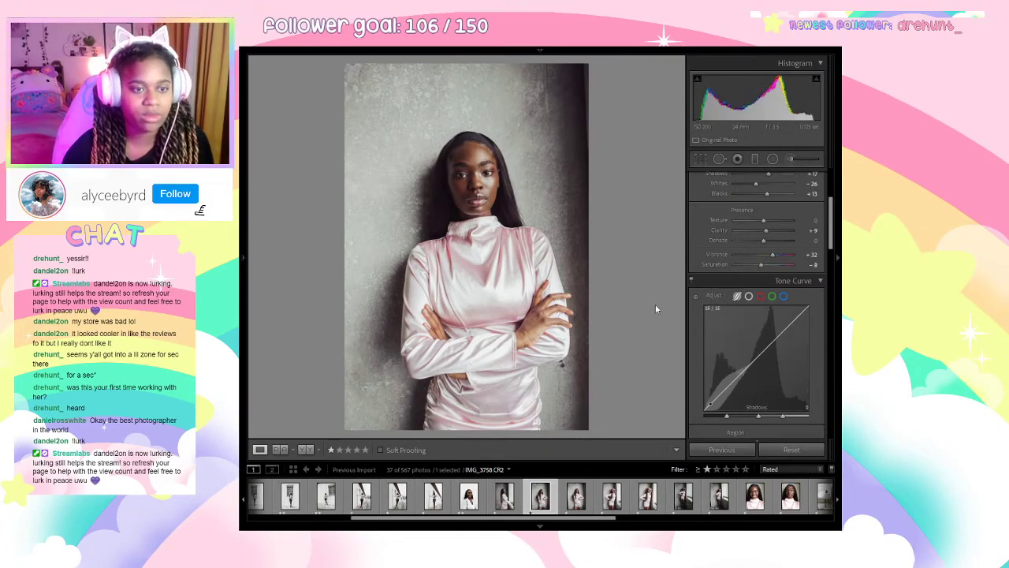
{"action": "key", "text": "Left"}
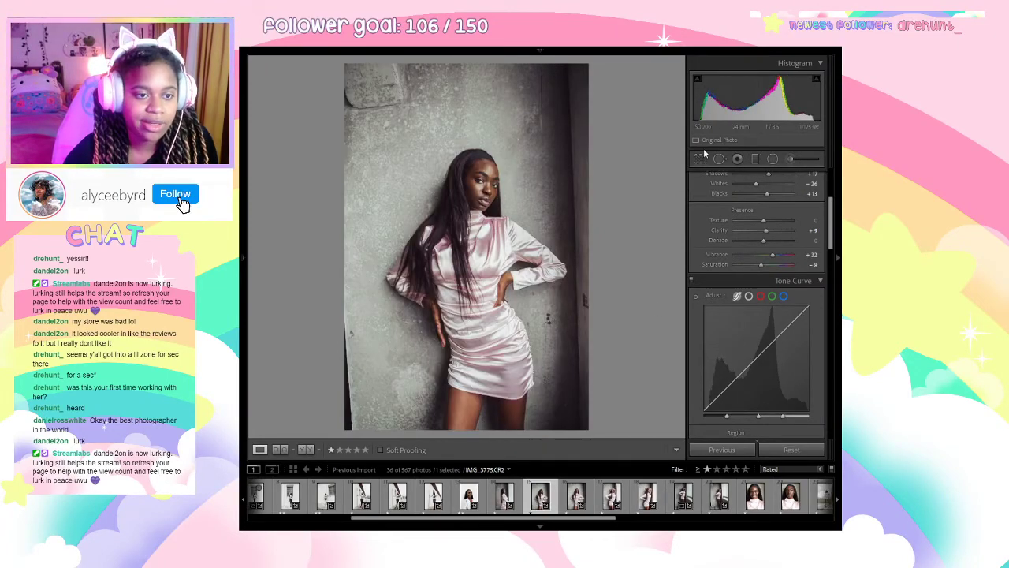
Crop the hands-on-hips photo IMG_3775 tighter around the model, down to the upper thighs, and check the face close up.
{"action": "left_click", "coordinate": [701, 158]}
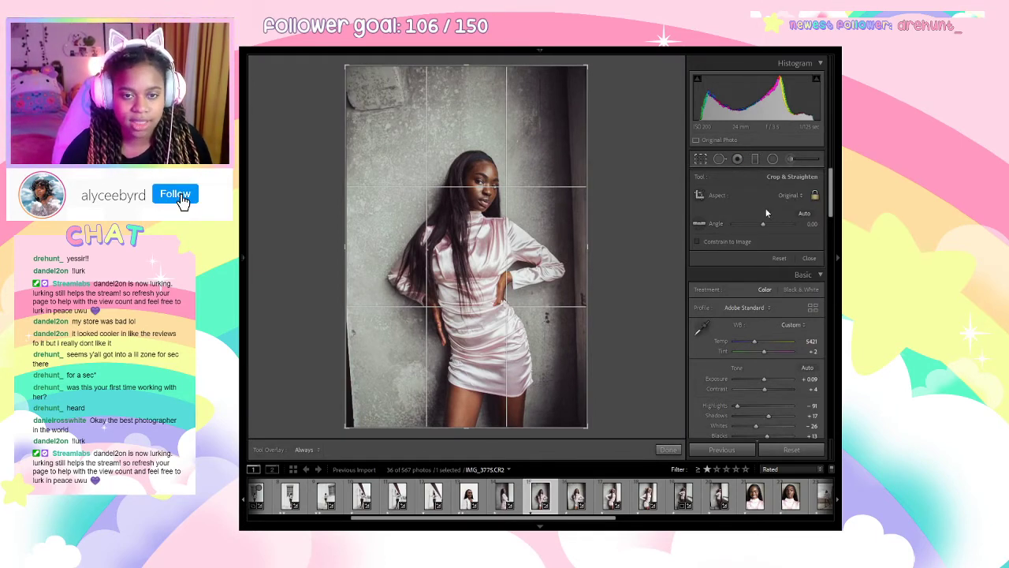
{"action": "left_click_drag", "start_coordinate": [445, 67], "coordinate": [445, 114]}
{"action": "left_click_drag", "start_coordinate": [431, 179], "coordinate": [416, 211]}
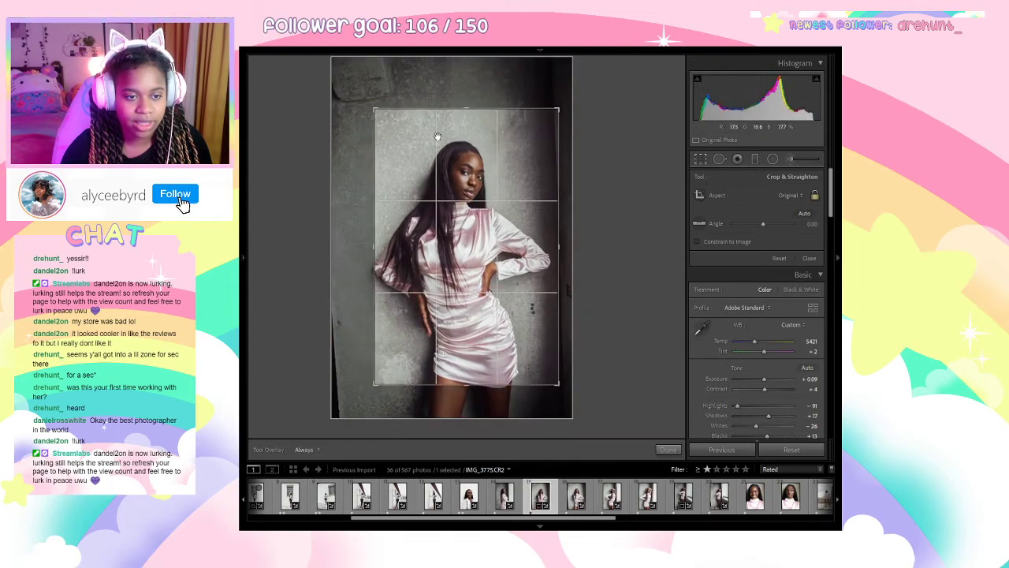
{"action": "left_click_drag", "start_coordinate": [435, 114], "coordinate": [462, 118]}
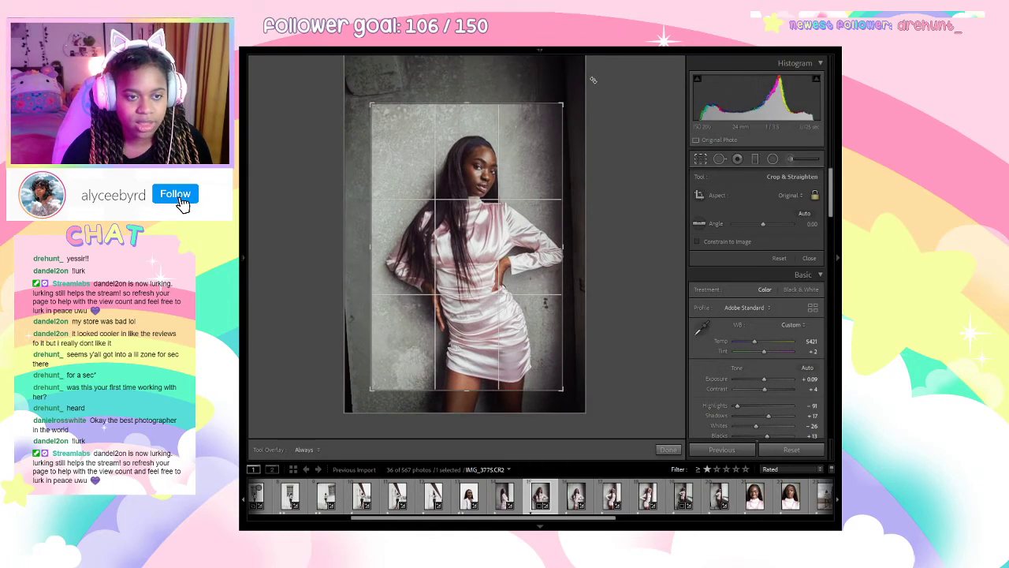
{"action": "left_click_drag", "start_coordinate": [568, 103], "coordinate": [575, 97]}
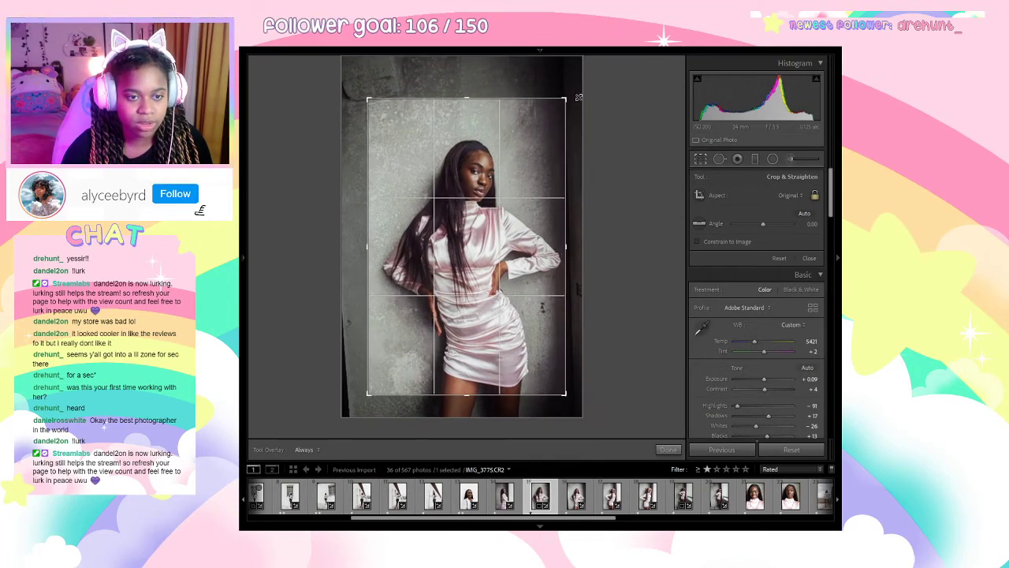
{"action": "left_click_drag", "start_coordinate": [548, 179], "coordinate": [536, 179]}
{"action": "key", "text": "Return"}
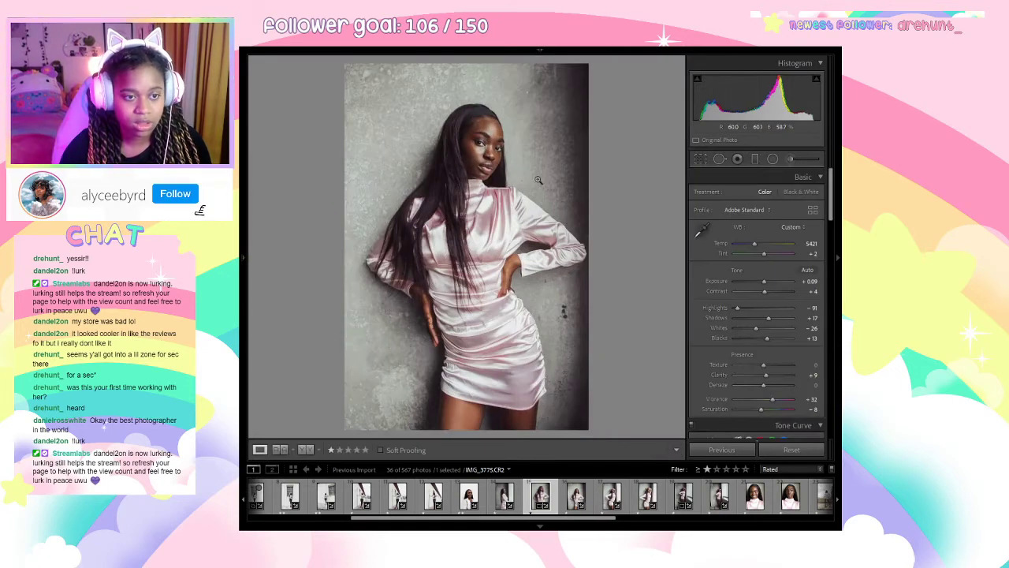
{"action": "left_click", "coordinate": [497, 144]}
{"action": "left_click_drag", "start_coordinate": [497, 145], "coordinate": [512, 151]}
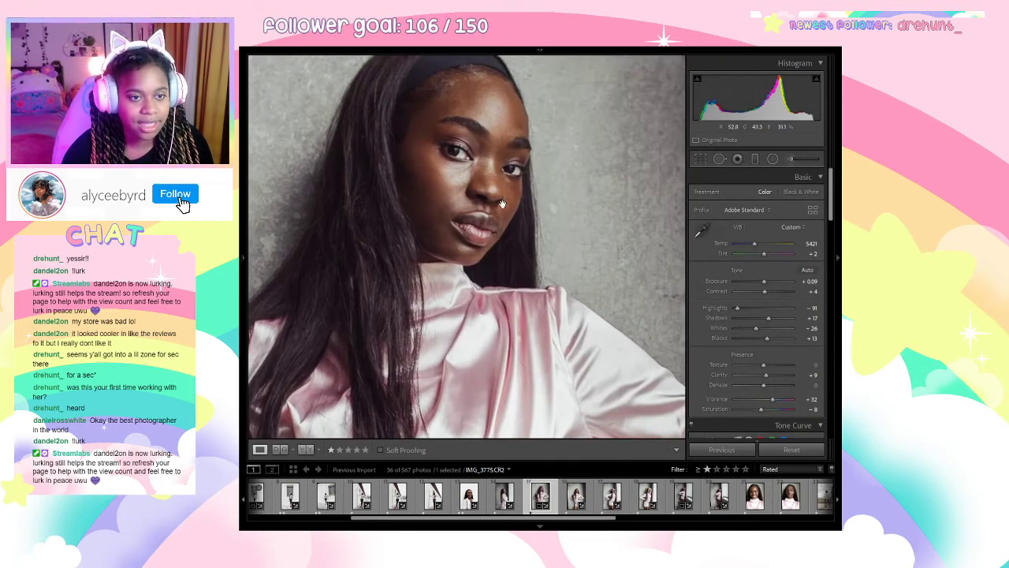
{"action": "left_click", "coordinate": [503, 305]}
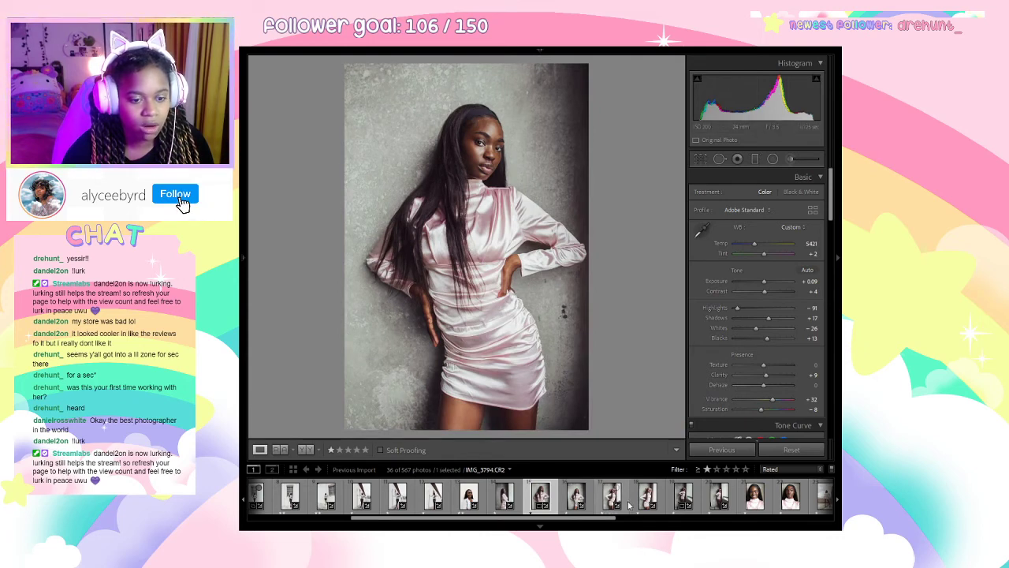
Crop the similar pose IMG_3778 tighter around the model, down to the upper thighs, and return to IMG_3775 to compare.
{"action": "left_click", "coordinate": [570, 498]}
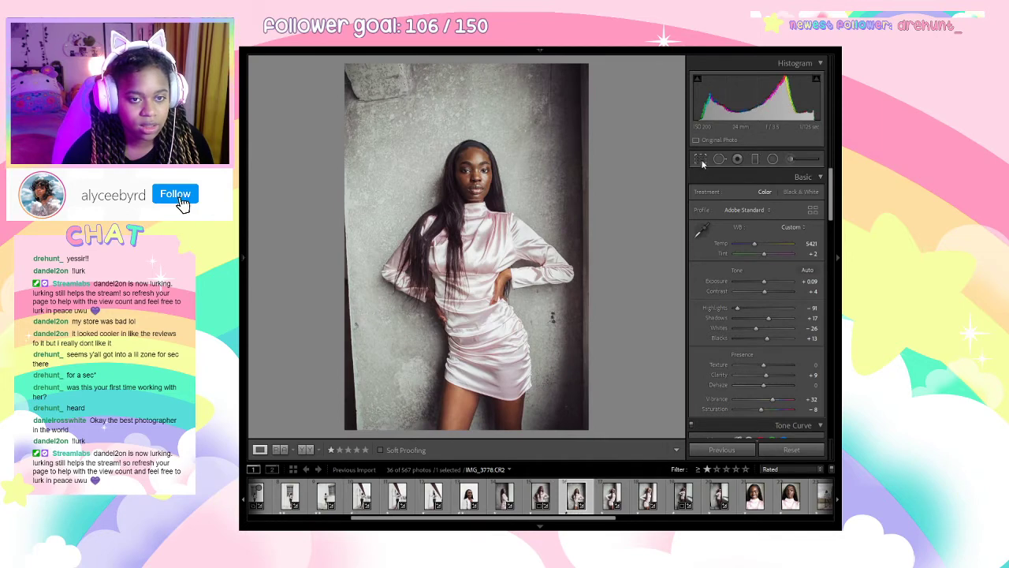
{"action": "key", "text": "r"}
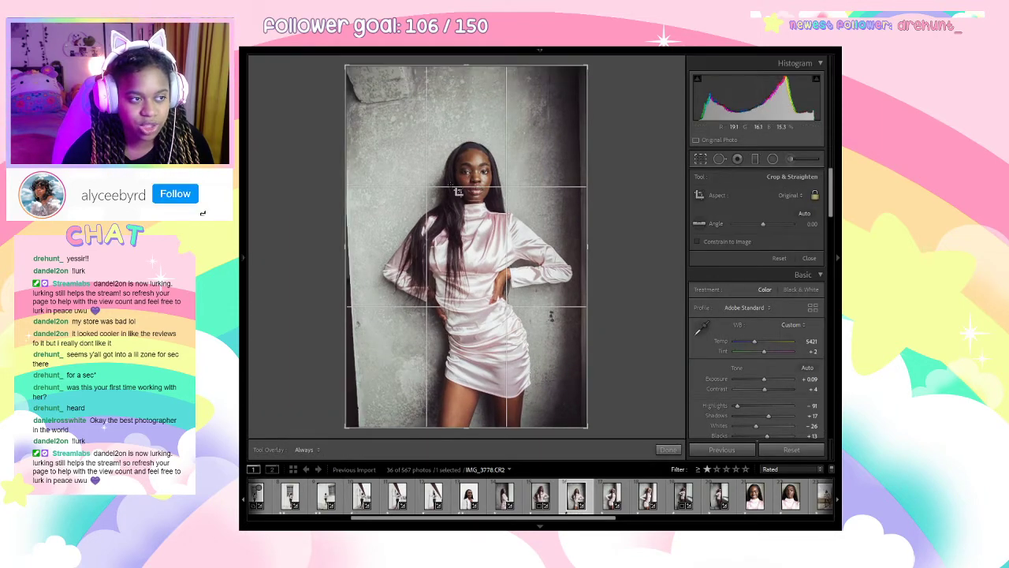
{"action": "left_click_drag", "start_coordinate": [471, 66], "coordinate": [472, 102]}
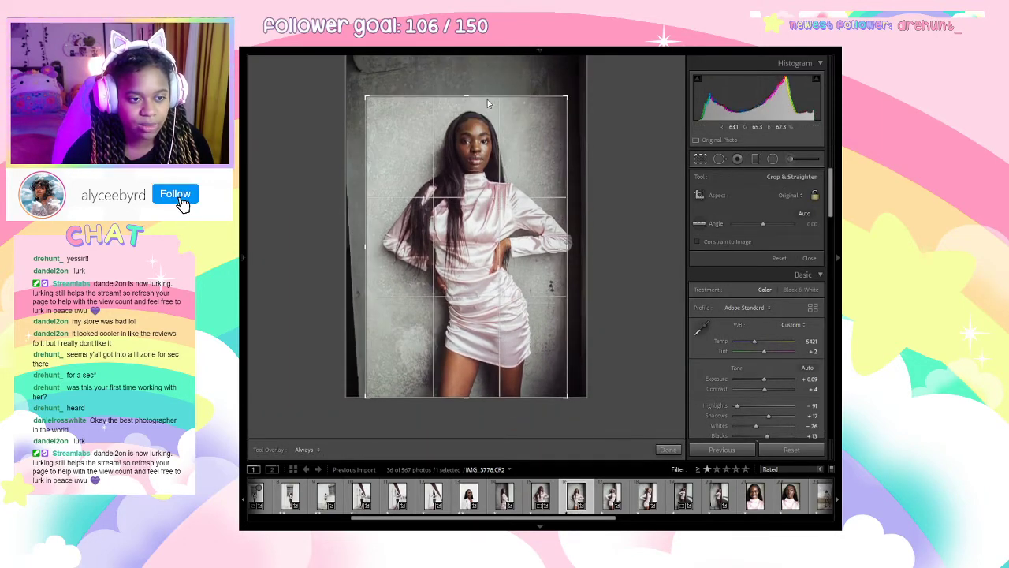
{"action": "mouse_move", "coordinate": [497, 157]}
{"action": "left_mouse_down"}
{"action": "mouse_move", "coordinate": [481, 164]}
{"action": "mouse_move", "coordinate": [489, 171]}
{"action": "left_mouse_up"}
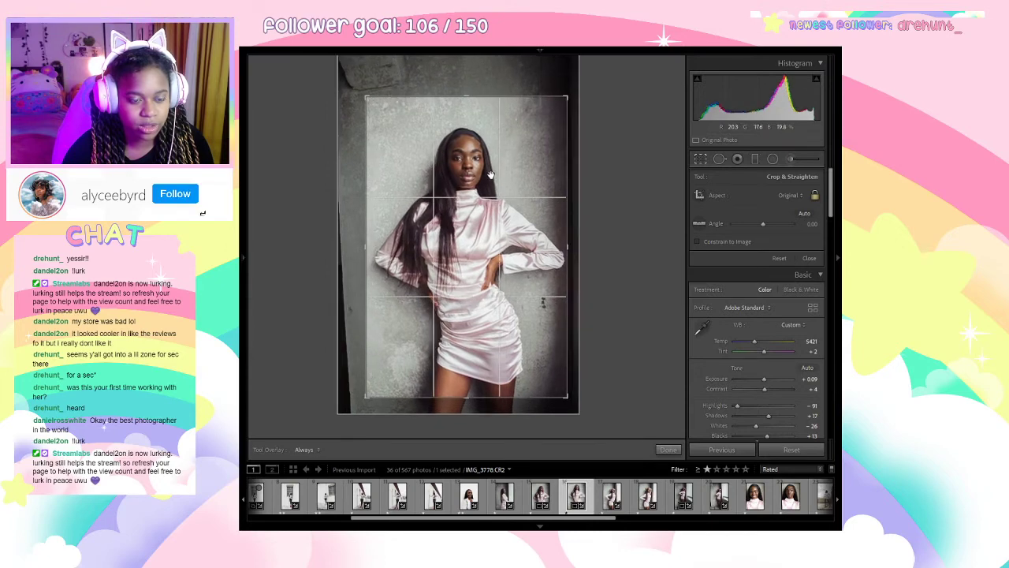
{"action": "key", "text": "Return"}
{"action": "key", "text": "Left"}
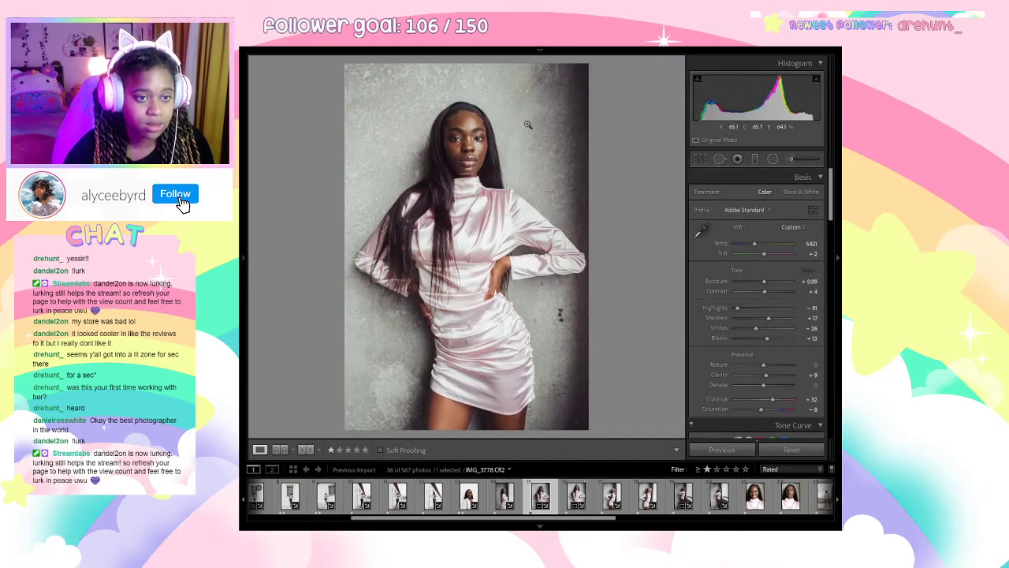
Compare the hands-on-hips photos IMG_3775 and IMG_3778, and clear the star rating of IMG_3778.
{"action": "key", "text": "Left"}
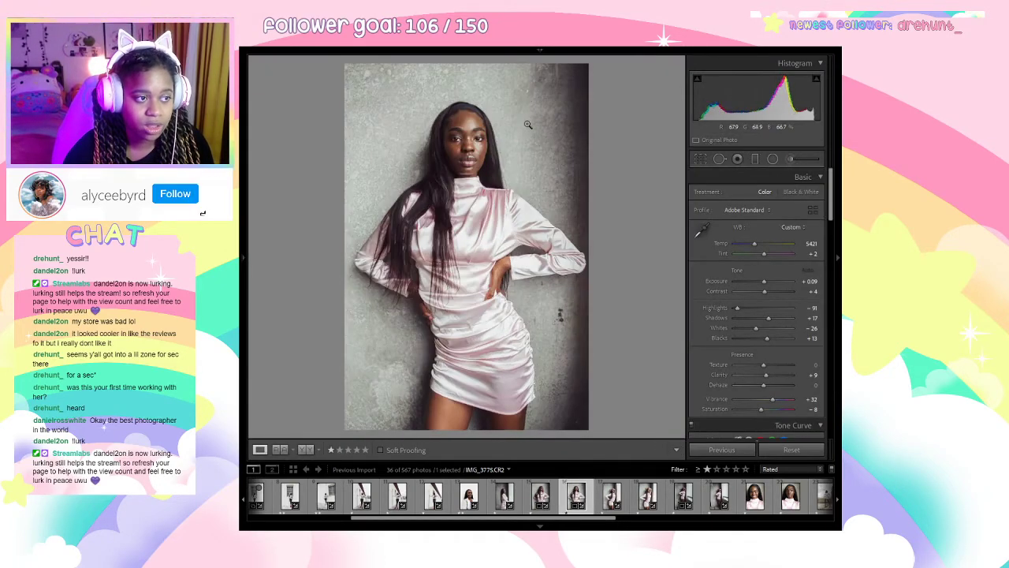
{"action": "key", "text": "Right"}
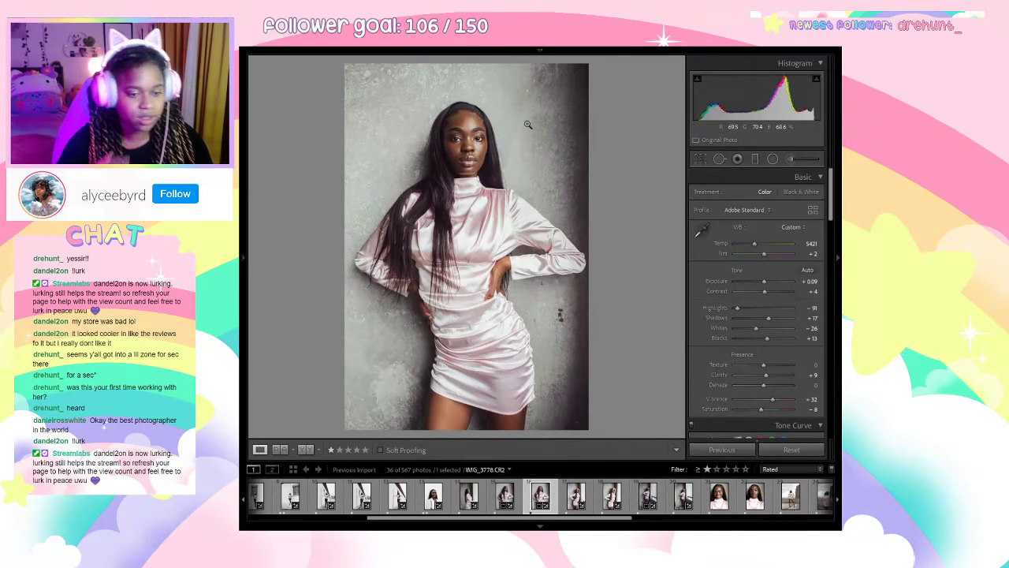
{"action": "key", "text": "0"}
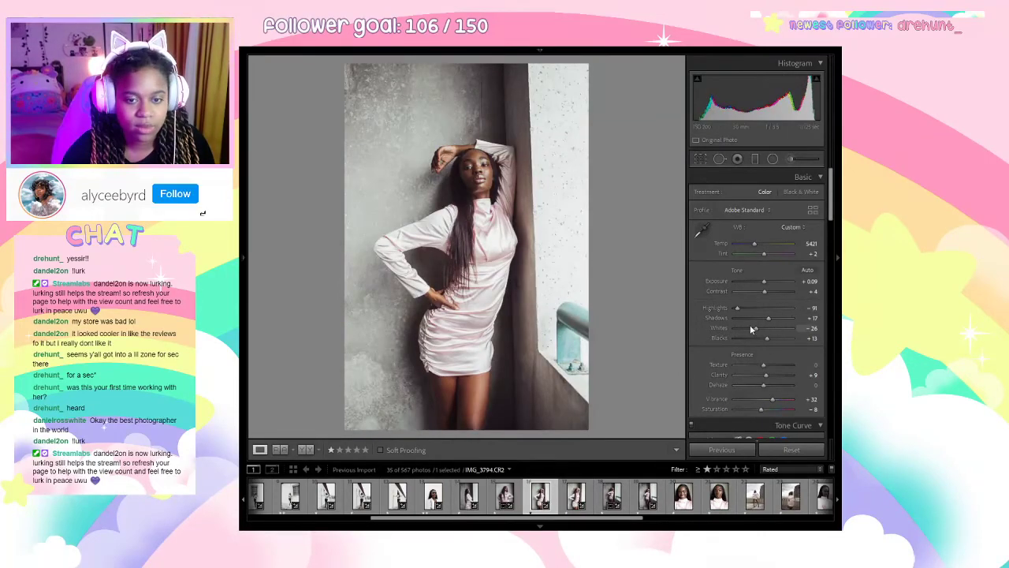
Set Whites to -23 and Exposure to -0.09 on the raised-arm photo IMG_3794.
{"action": "left_click_drag", "start_coordinate": [737, 325], "coordinate": [759, 329]}
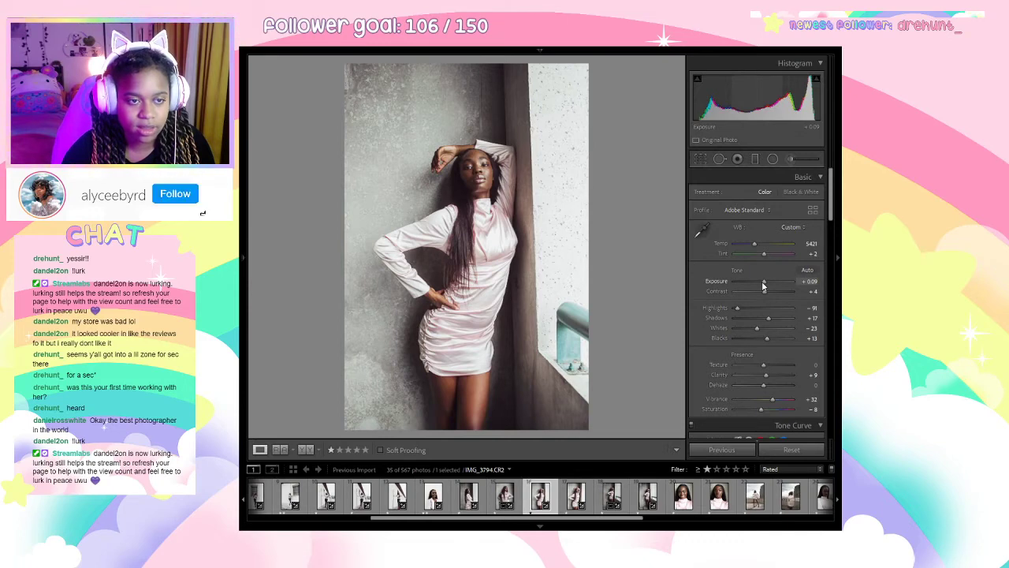
{"action": "left_click_drag", "start_coordinate": [762, 280], "coordinate": [761, 282]}
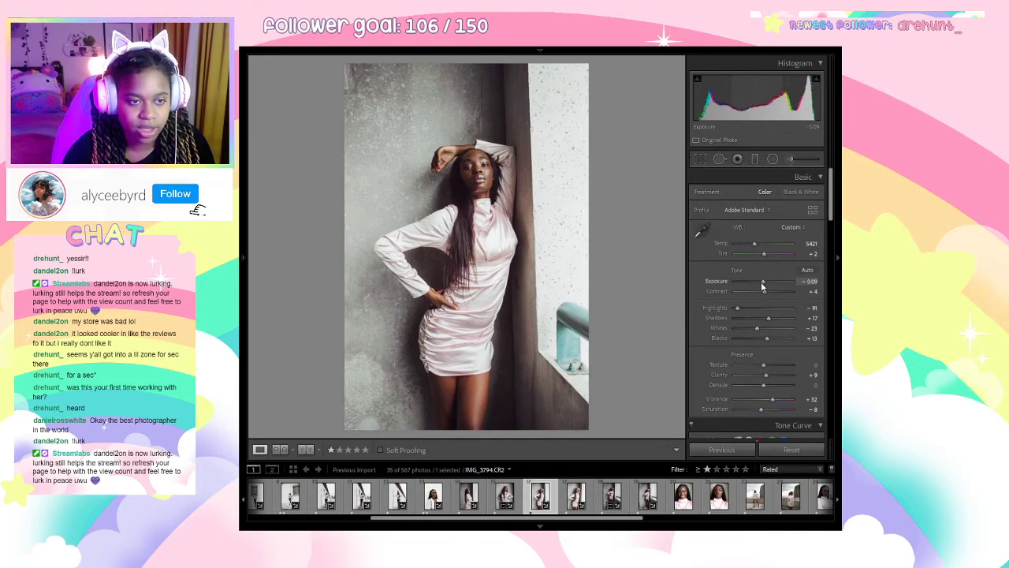
{"action": "left_click", "coordinate": [691, 176]}
Crop the raised-arm photo IMG_3794 tighter around the model, down to the upper thighs, and check the face close up.
{"action": "left_click", "coordinate": [700, 160]}
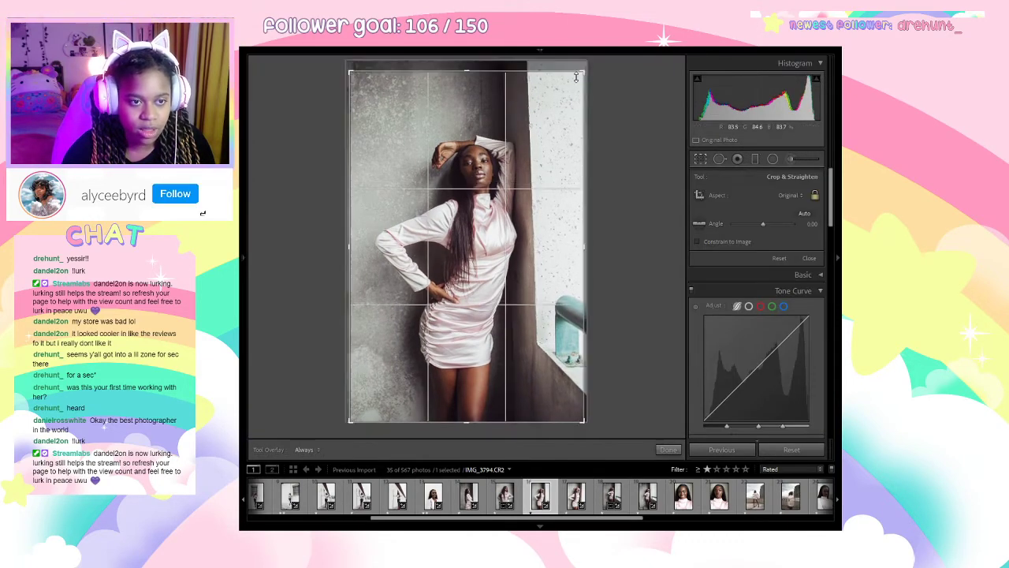
{"action": "left_click_drag", "start_coordinate": [576, 77], "coordinate": [560, 106]}
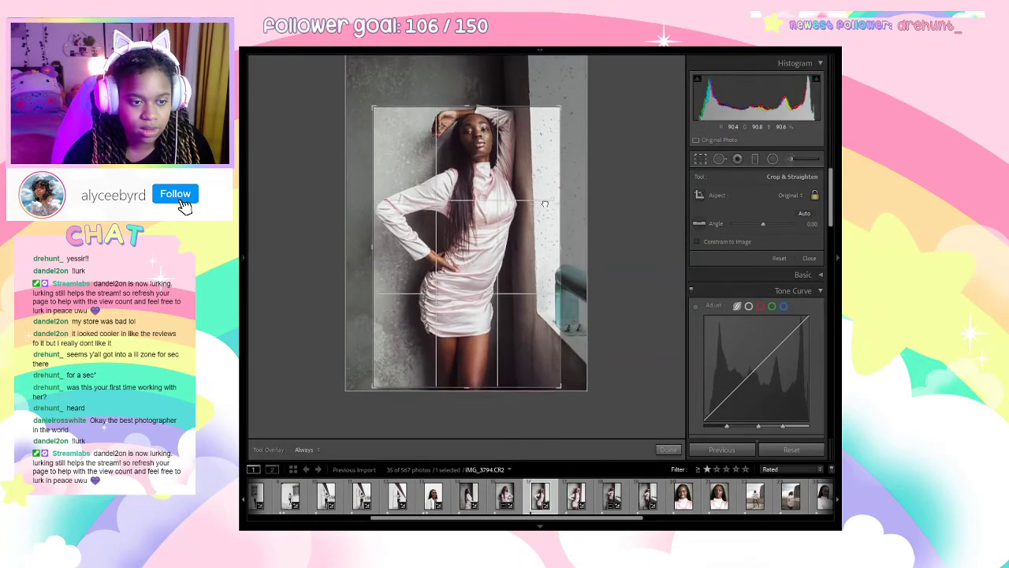
{"action": "left_click_drag", "start_coordinate": [544, 204], "coordinate": [556, 229]}
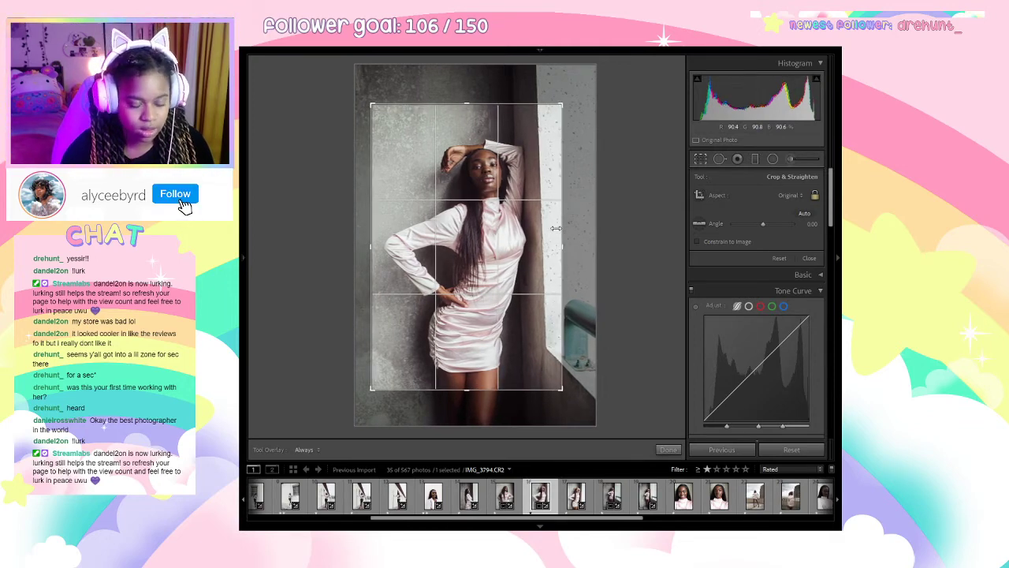
{"action": "key", "text": "Return"}
{"action": "left_click", "coordinate": [492, 156]}
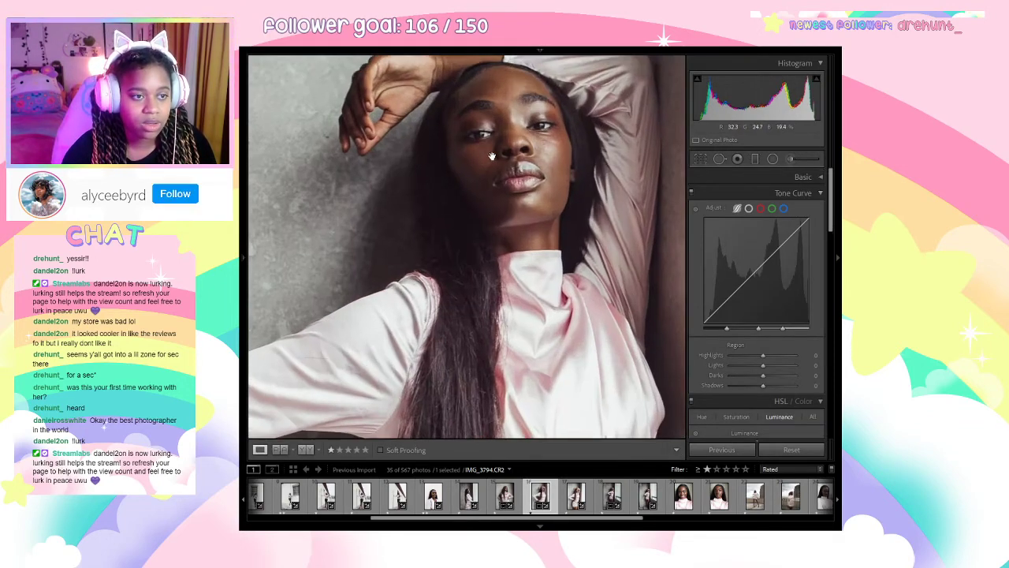
{"action": "left_click", "coordinate": [515, 159]}
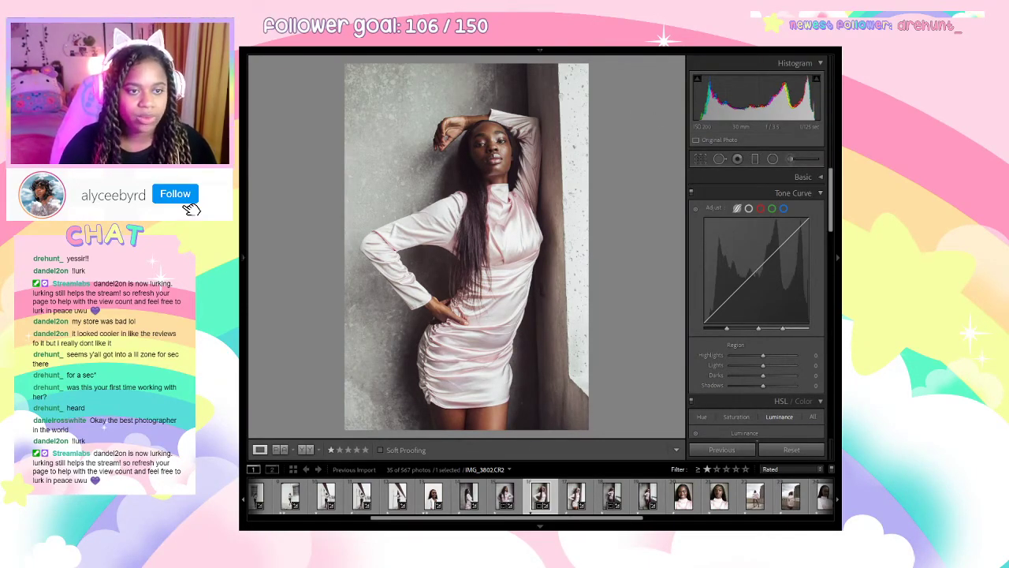
Check the face in the smiling raised-arm photo IMG_3802 close up, and set its Whites to -67 and Exposure to -0.53.
{"action": "left_click", "coordinate": [579, 493]}
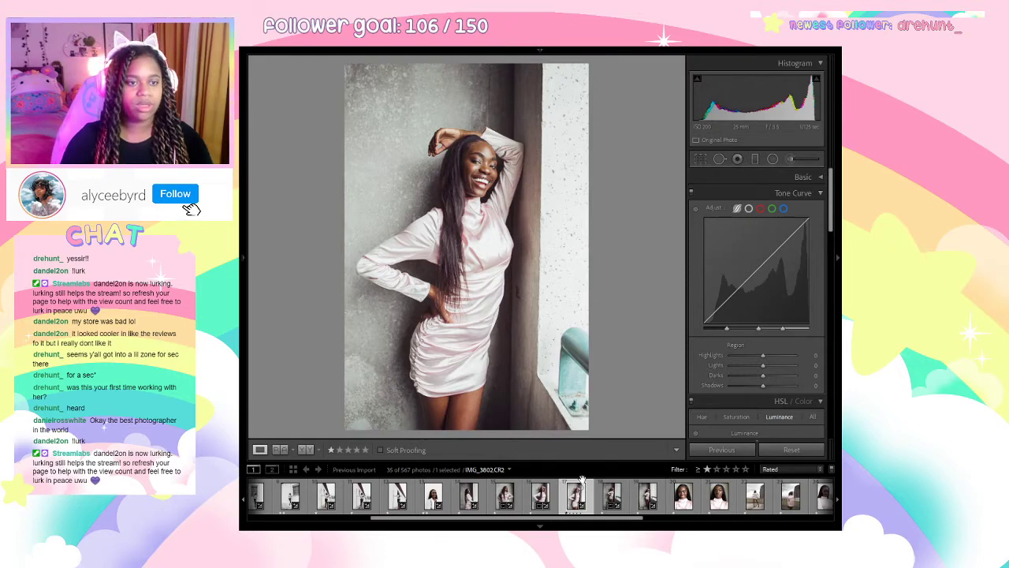
{"action": "left_click", "coordinate": [564, 211]}
{"action": "left_click_drag", "start_coordinate": [487, 165], "coordinate": [607, 351]}
{"action": "left_click", "coordinate": [607, 352]}
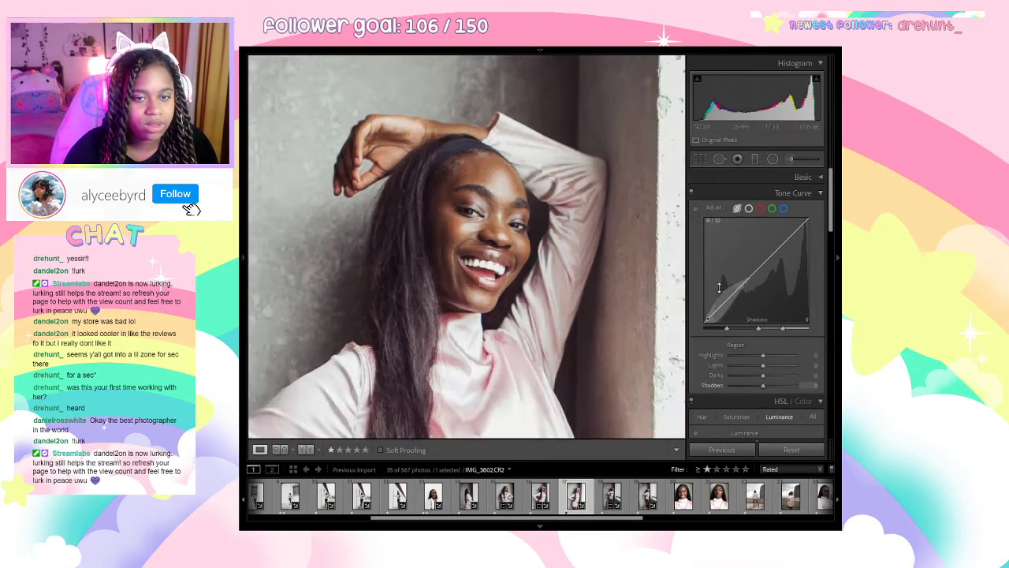
{"action": "left_click", "coordinate": [805, 176]}
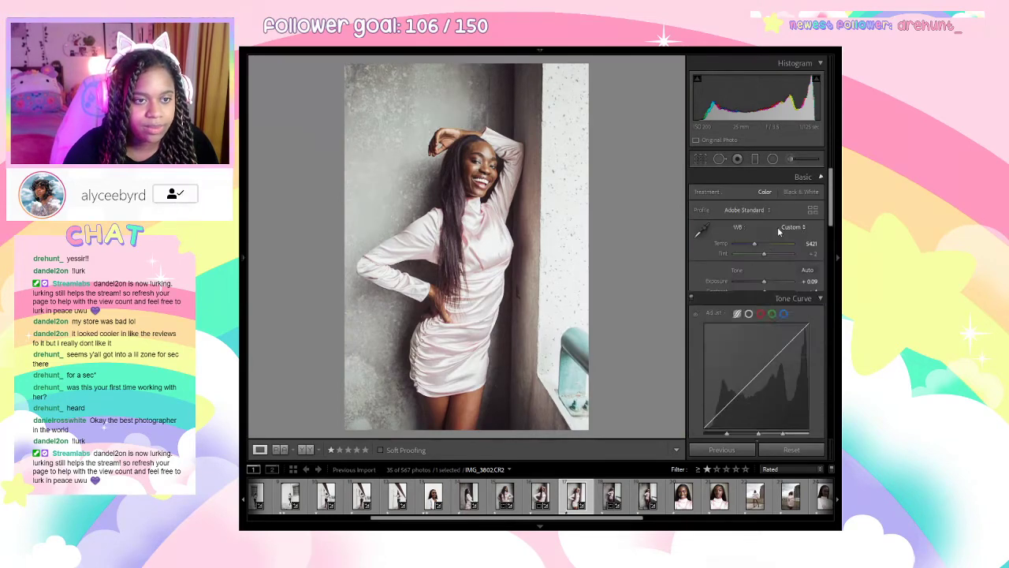
{"action": "left_click", "coordinate": [744, 330]}
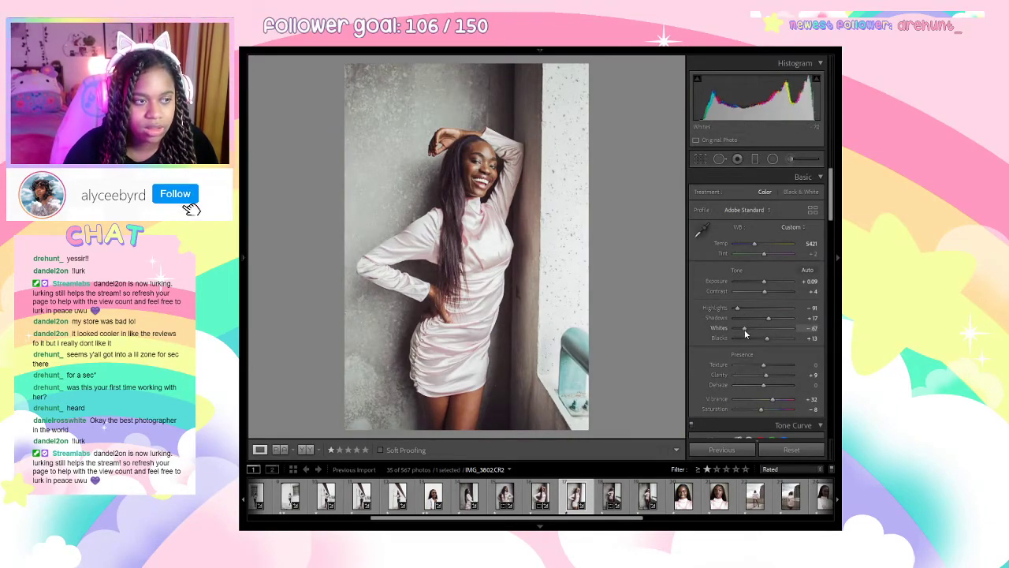
{"action": "left_click_drag", "start_coordinate": [758, 283], "coordinate": [760, 284]}
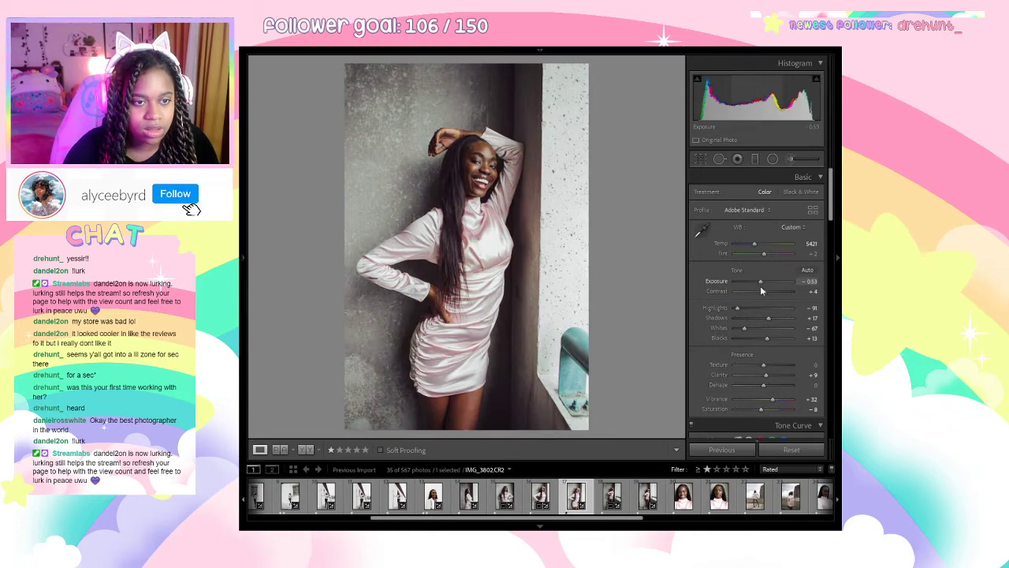
Crop the smiling photo IMG_3802 tighter around the model, from above the raised arm down to the dress hem.
{"action": "left_click", "coordinate": [700, 160]}
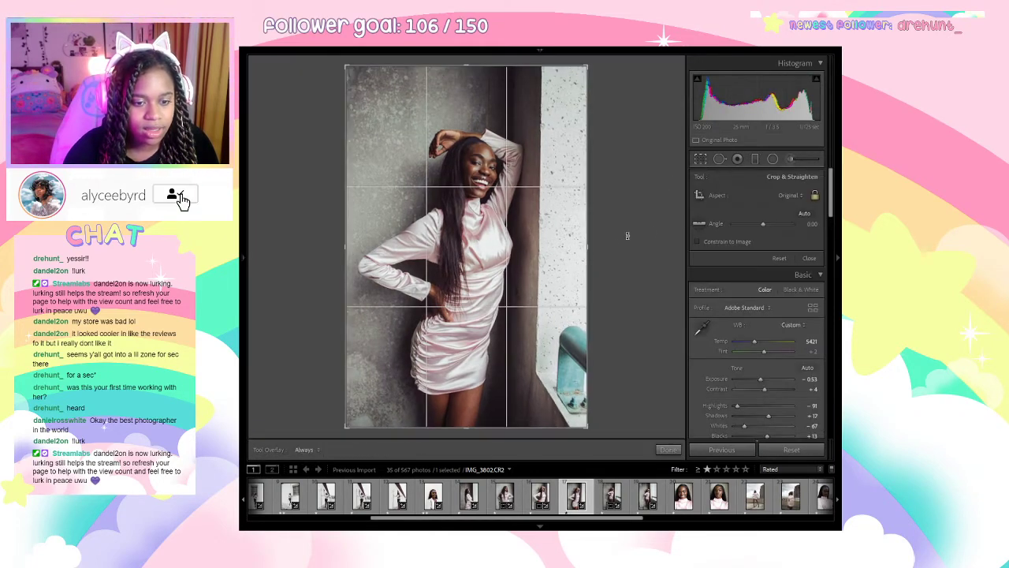
{"action": "left_click_drag", "start_coordinate": [588, 247], "coordinate": [534, 262]}
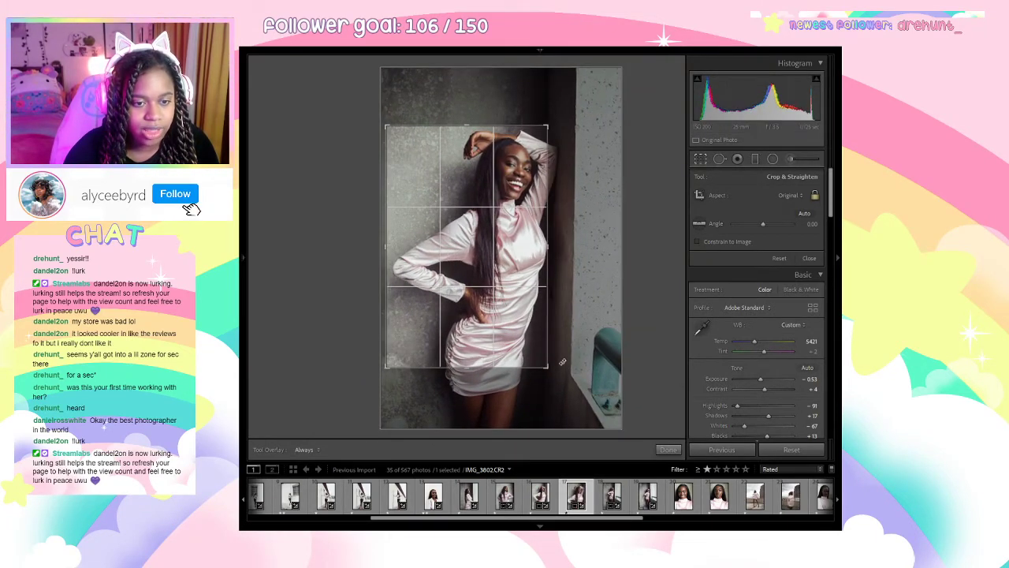
{"action": "left_click_drag", "start_coordinate": [563, 362], "coordinate": [571, 391]}
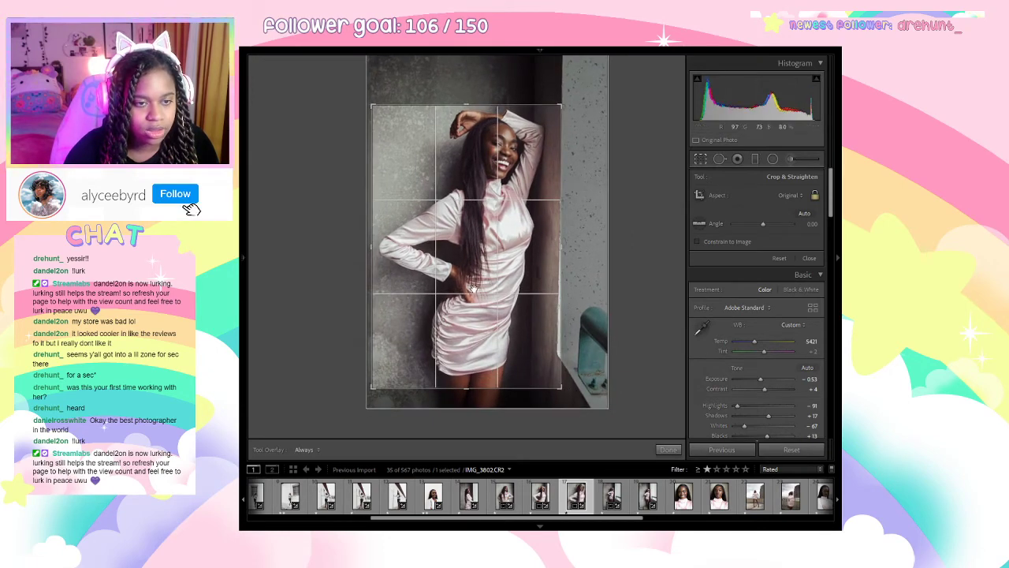
{"action": "left_click_drag", "start_coordinate": [505, 268], "coordinate": [507, 279]}
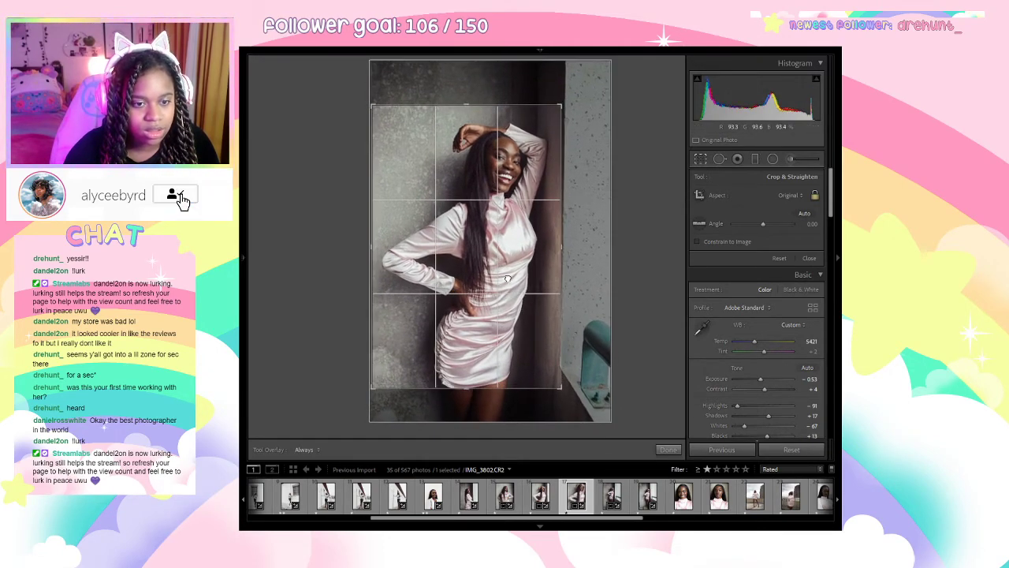
{"action": "left_click", "coordinate": [668, 449]}
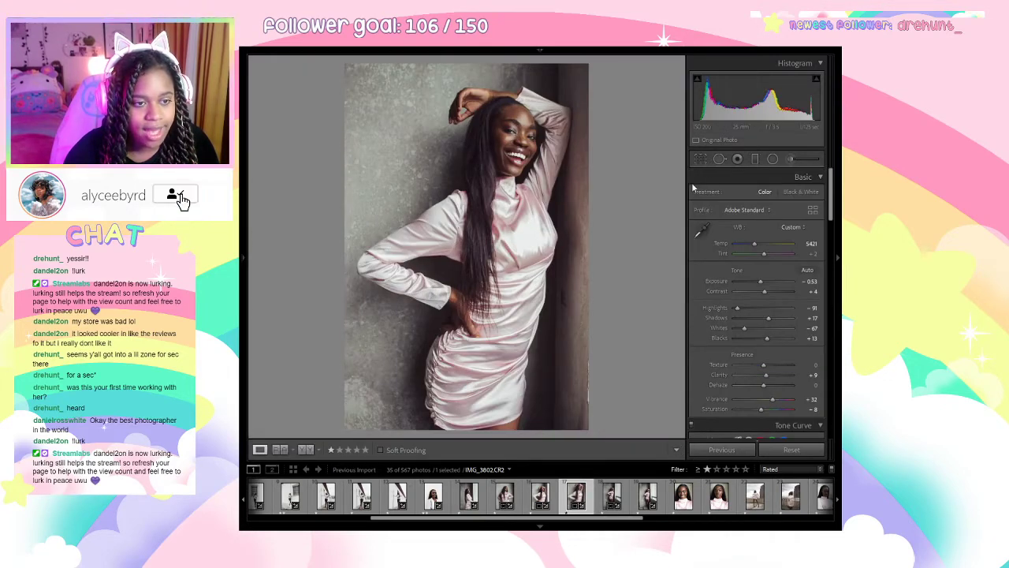
Refine the crop of IMG_3802 to leave more room above the raised arm and cut through the skirt just above the hem.
{"action": "left_click", "coordinate": [701, 159]}
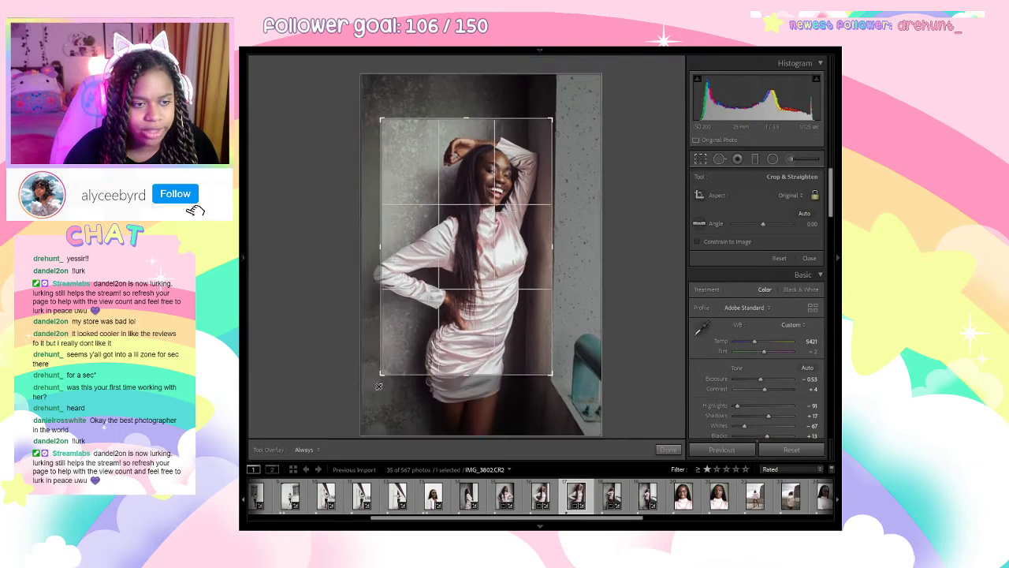
{"action": "left_click_drag", "start_coordinate": [366, 385], "coordinate": [375, 379]}
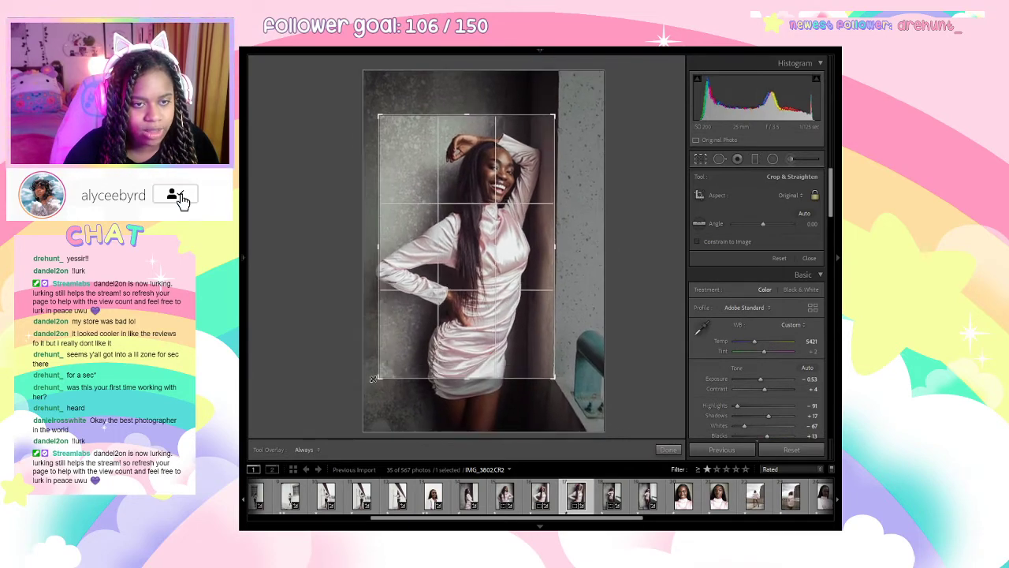
{"action": "mouse_move", "coordinate": [535, 308]}
{"action": "left_mouse_down"}
{"action": "mouse_move", "coordinate": [538, 300]}
{"action": "mouse_move", "coordinate": [542, 312]}
{"action": "left_mouse_up"}
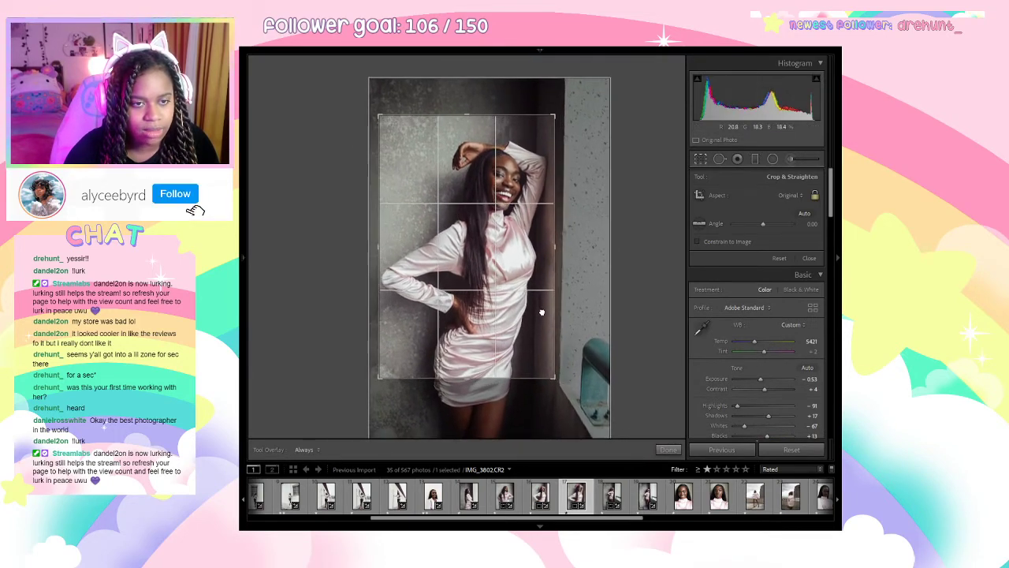
{"action": "key", "text": "Return"}
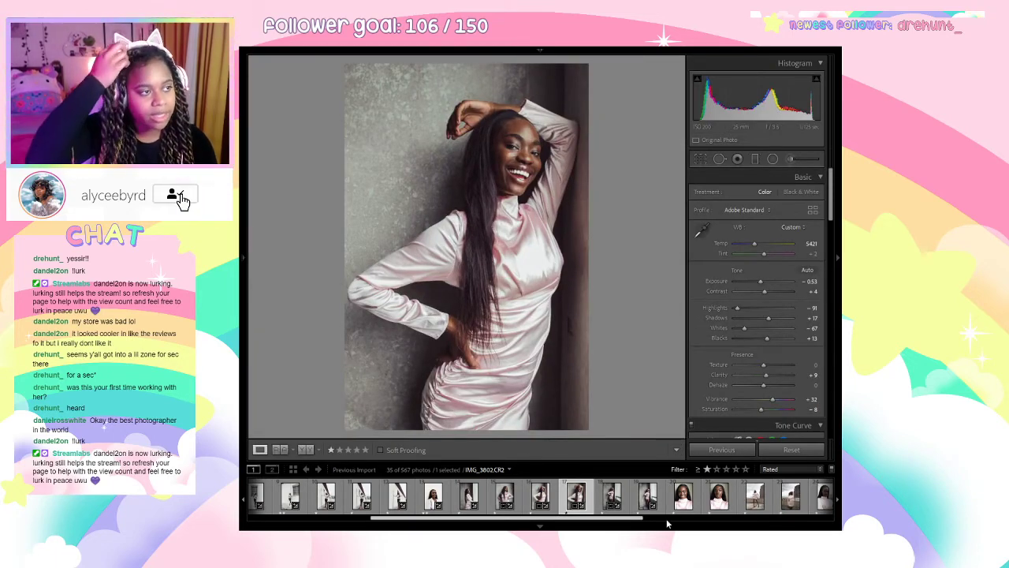
Check the smiling face in the full-length photo IMG_3812, rotate the photo by 1.71 and crop it tighter around the model.
{"action": "left_click", "coordinate": [613, 495]}
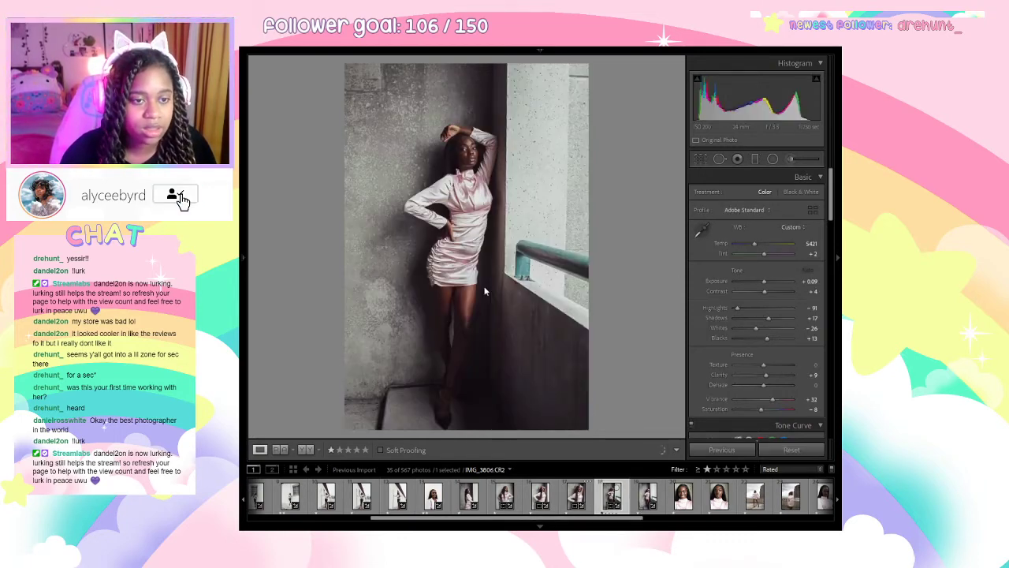
{"action": "key", "text": "Right"}
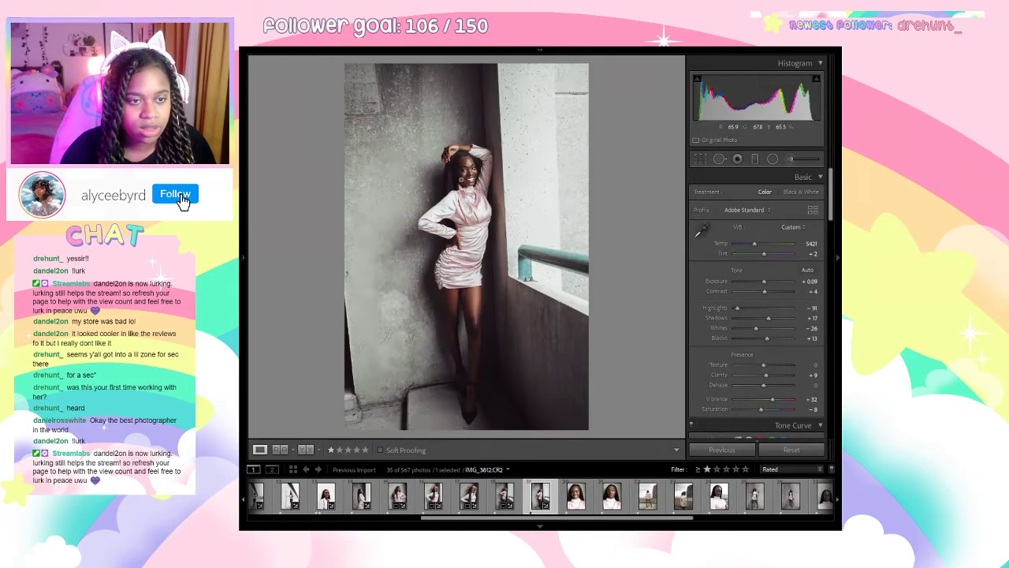
{"action": "left_click", "coordinate": [465, 167]}
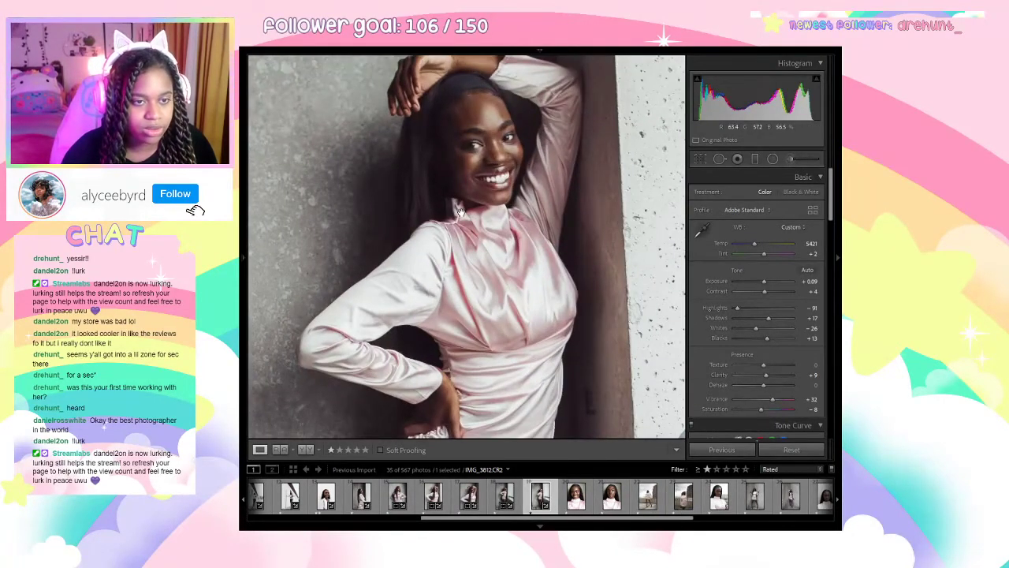
{"action": "left_click", "coordinate": [464, 167]}
{"action": "key", "text": "r"}
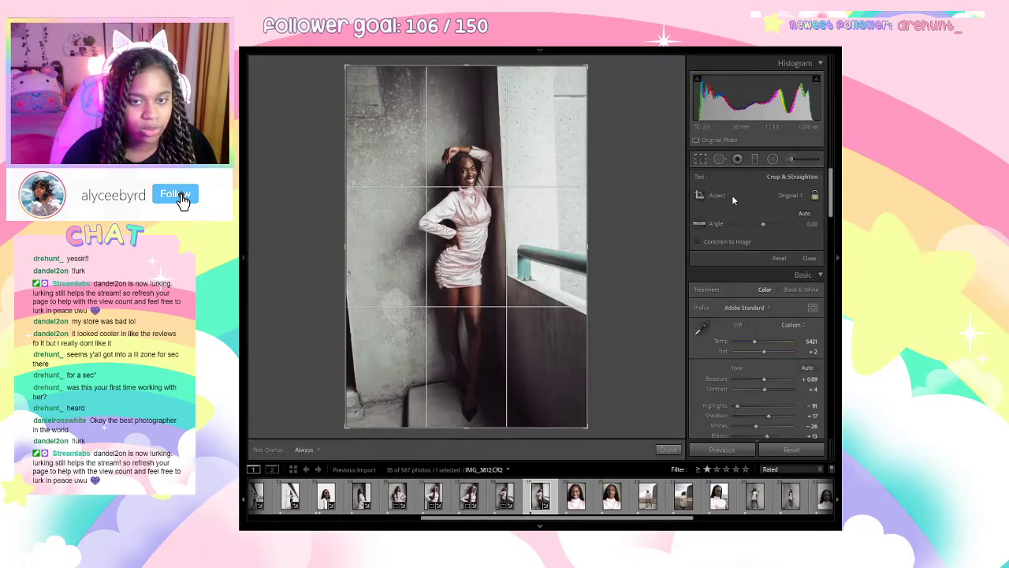
{"action": "left_click_drag", "start_coordinate": [591, 206], "coordinate": [504, 238]}
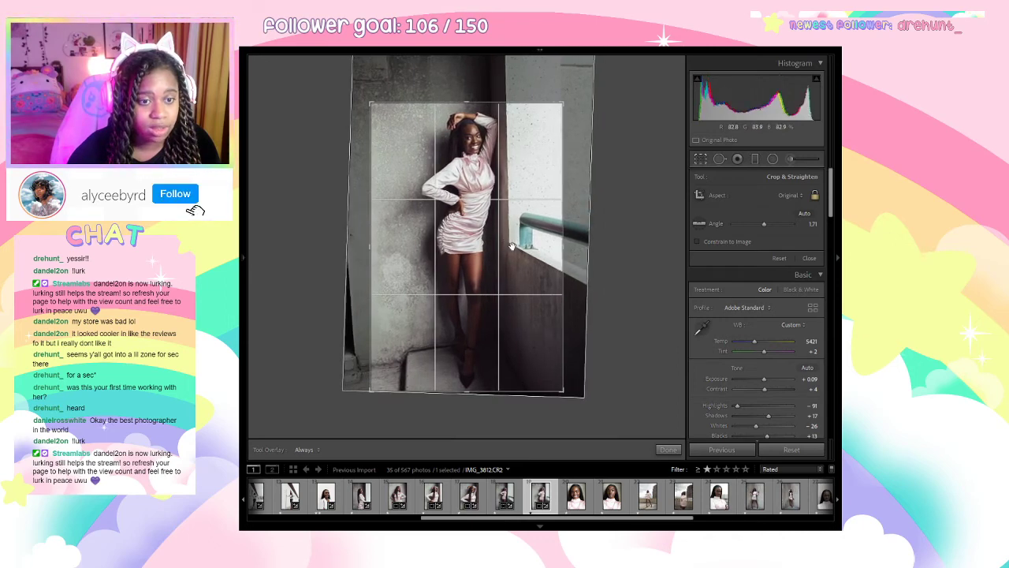
{"action": "key", "text": "Return"}
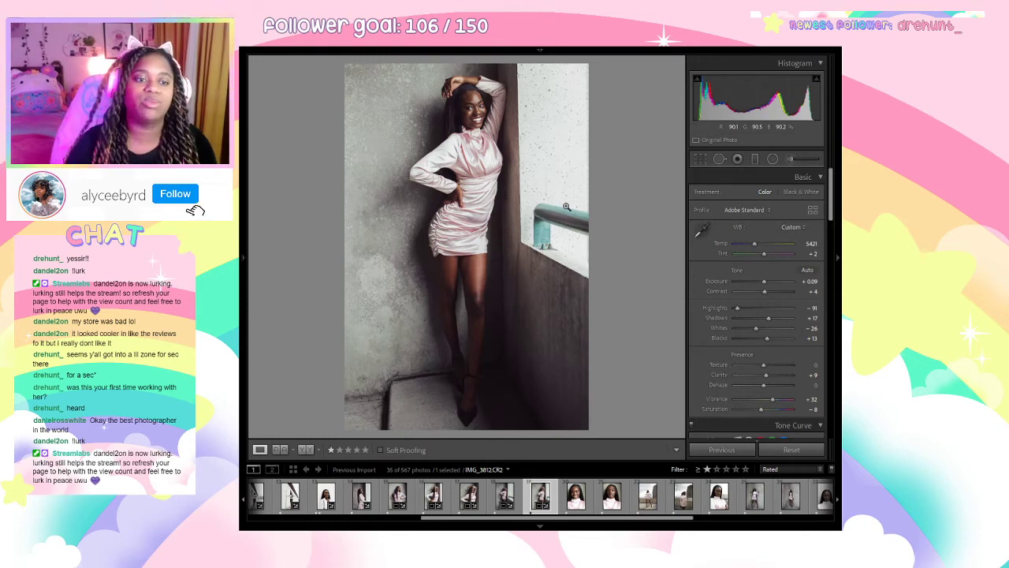
Loosen the crop of the full-length photo IMG_3812 to leave more space above the model's raised arm.
{"action": "left_click", "coordinate": [698, 160]}
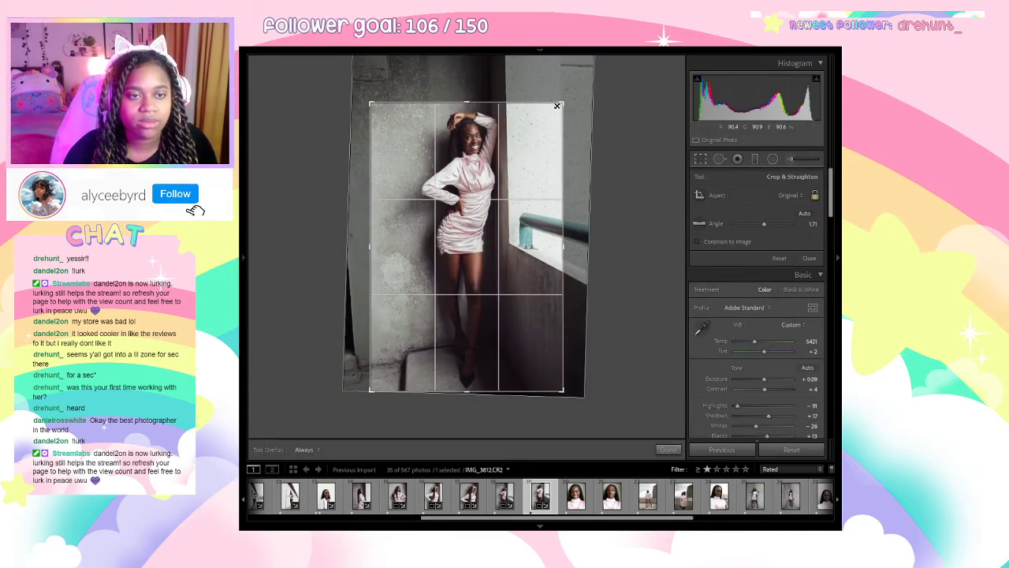
{"action": "left_click_drag", "start_coordinate": [557, 105], "coordinate": [572, 87]}
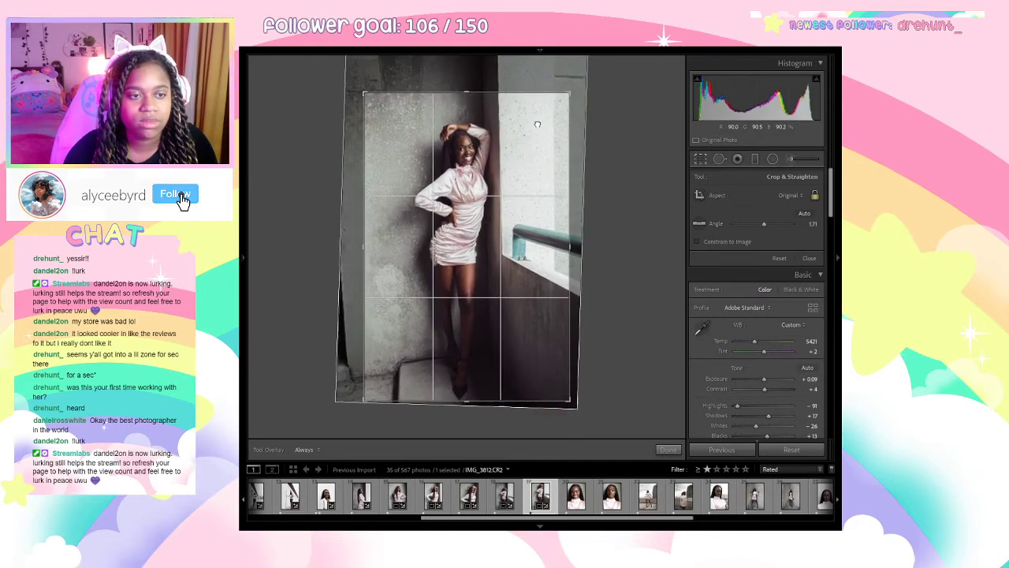
{"action": "left_click_drag", "start_coordinate": [537, 124], "coordinate": [546, 123]}
{"action": "key", "text": "Return"}
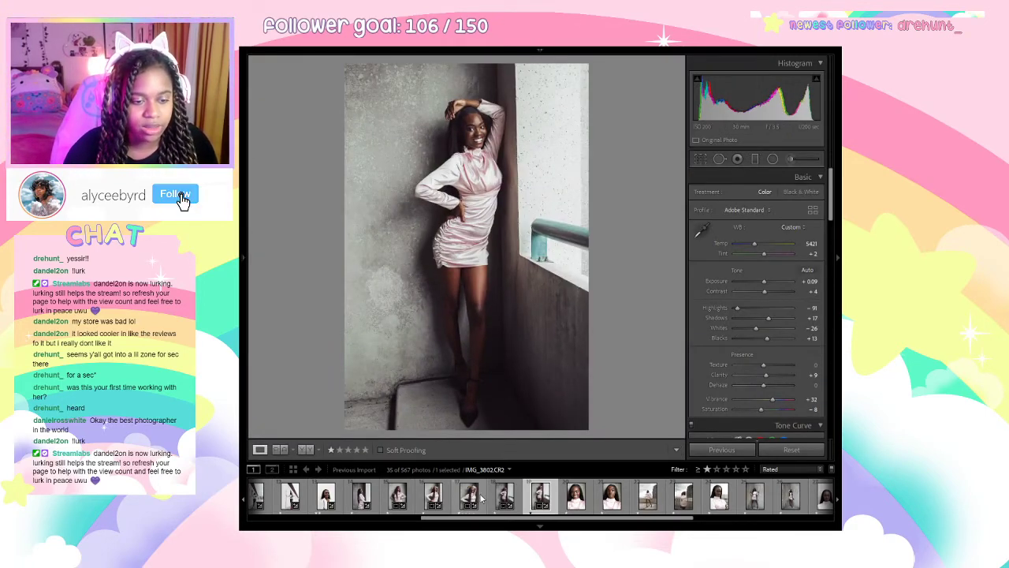
Clear the star rating of the unsmiling full-length photo IMG_3806.
{"action": "left_click", "coordinate": [504, 498]}
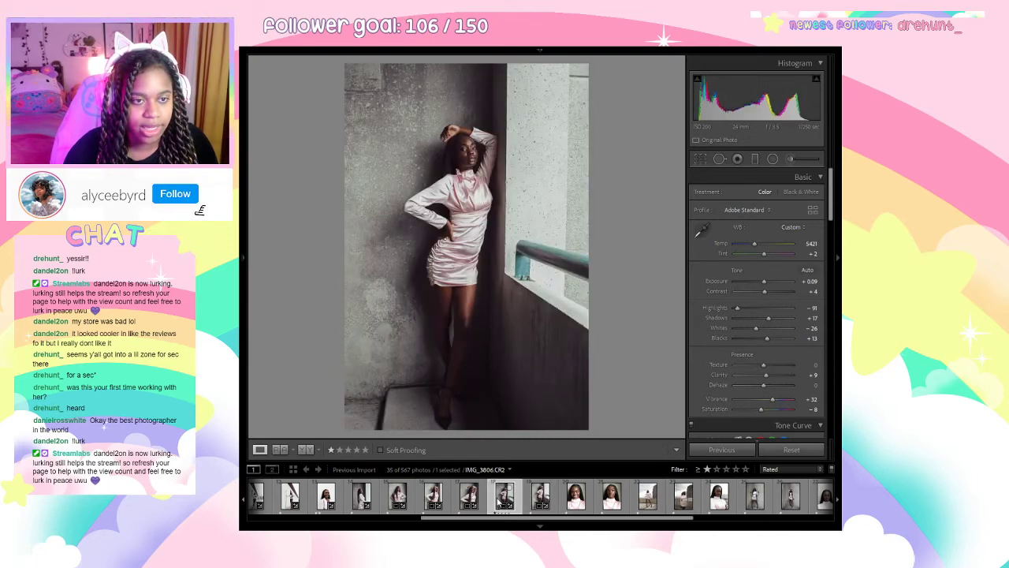
{"action": "key", "text": "0"}
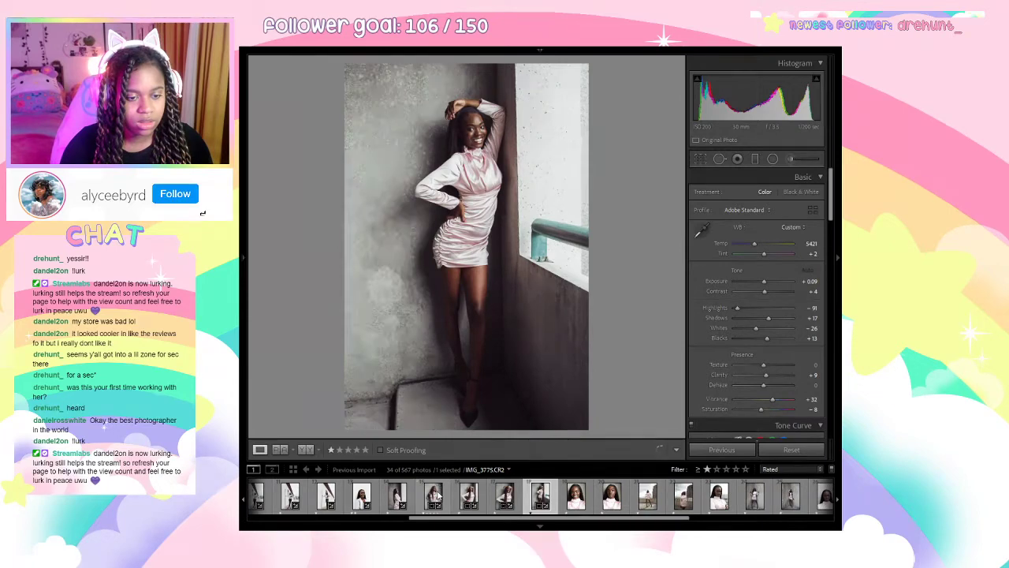
Sync the develop settings of the full-length photo IMG_3812 to the smiling close-up IMG_3816 and set the close-up's exposure to -0.26.
{"action": "key", "text": "0"}
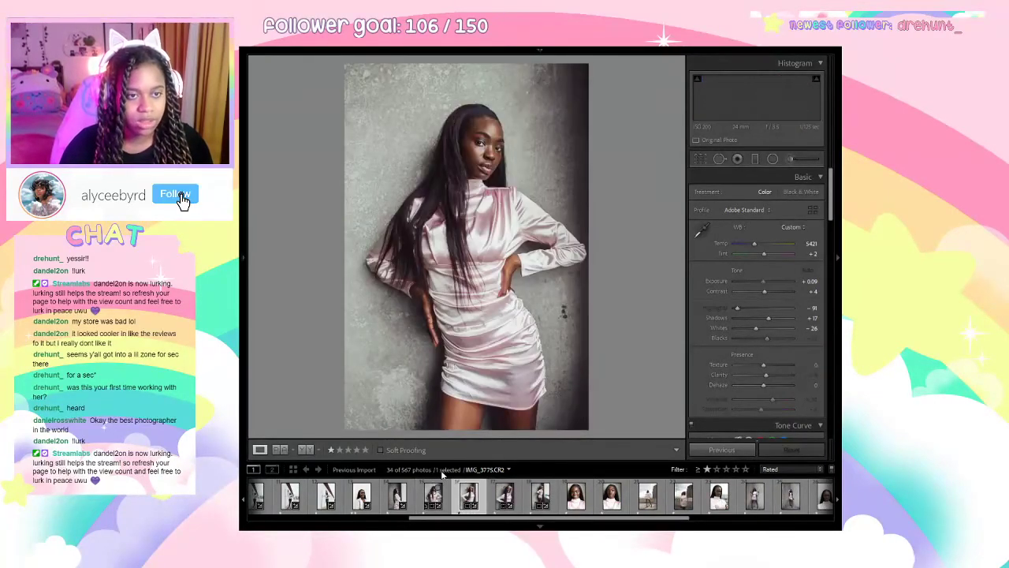
{"action": "key", "text": "Right"}
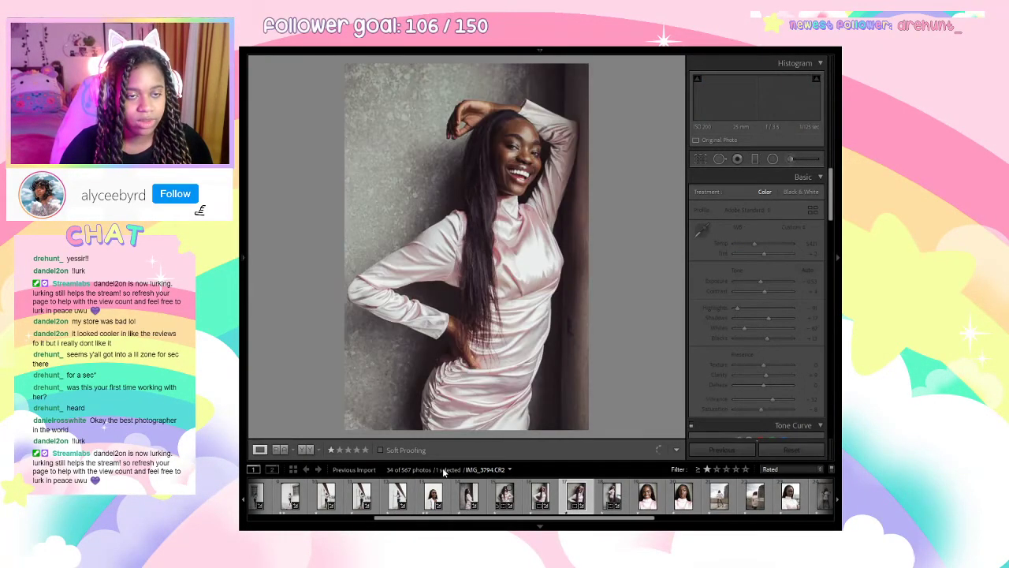
{"action": "key", "text": "Right"}
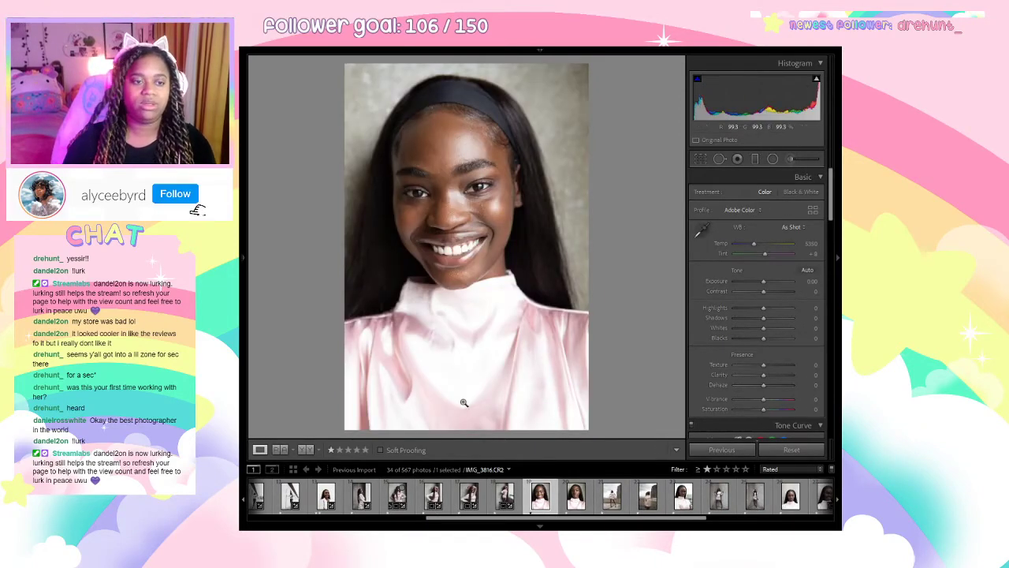
{"action": "left_click", "coordinate": [505, 495], "text": "ctrl"}
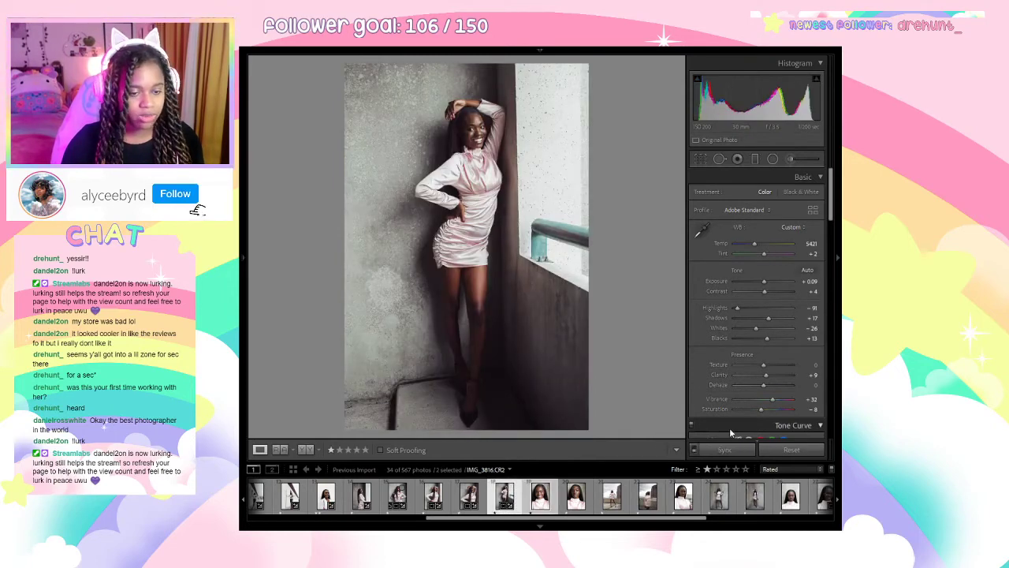
{"action": "left_click", "coordinate": [724, 449]}
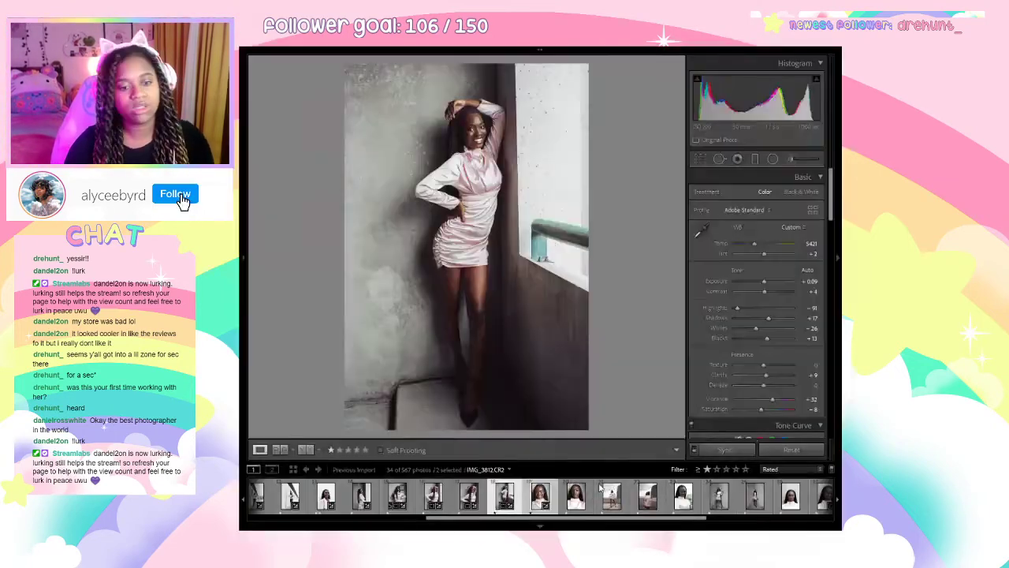
{"action": "key", "text": "Right"}
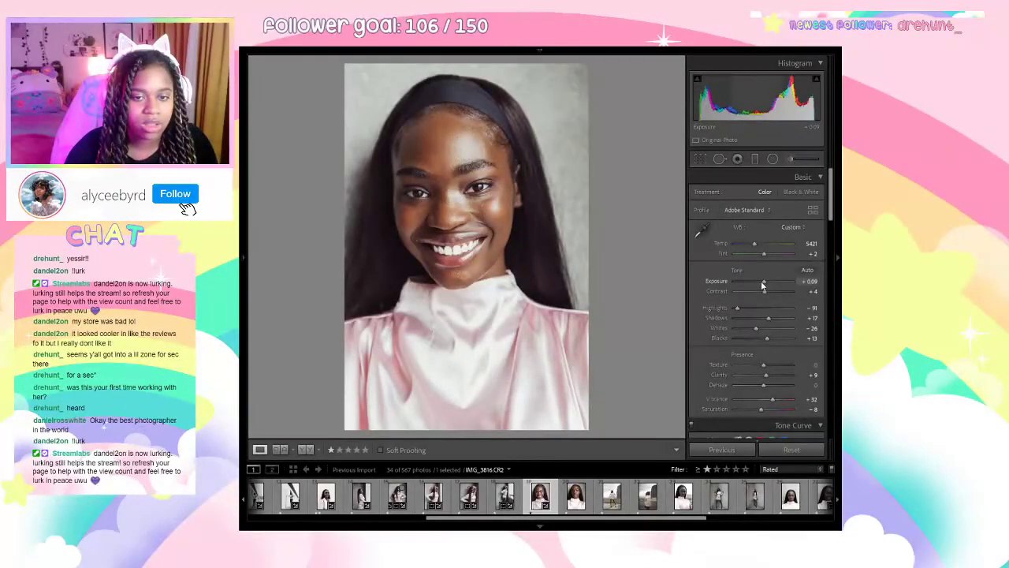
{"action": "left_click_drag", "start_coordinate": [762, 283], "coordinate": [760, 283]}
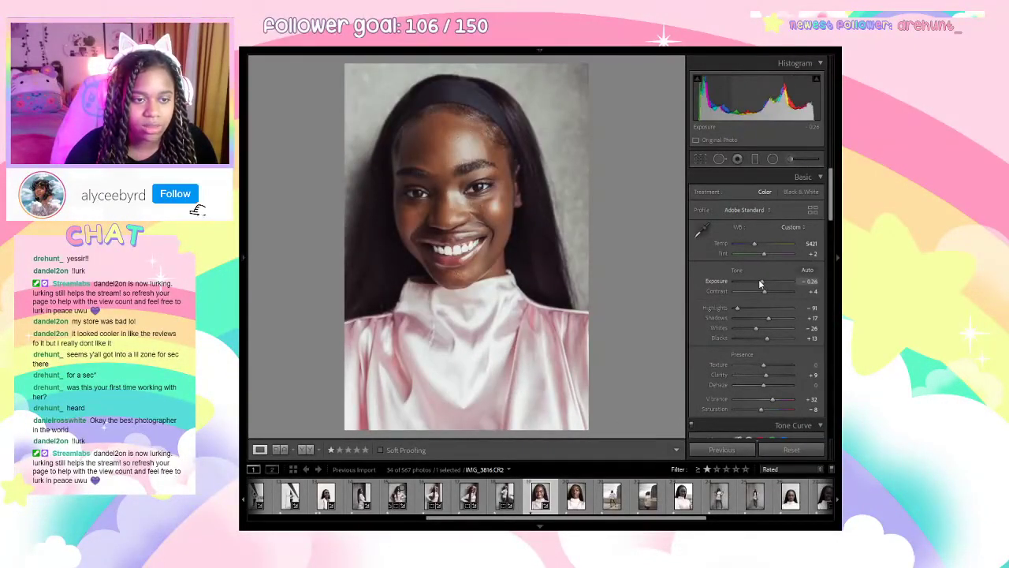
Crop the smiling close-up IMG_3816 tighter around the head with less space above it, and inspect the facial skin up close.
{"action": "left_click", "coordinate": [702, 159]}
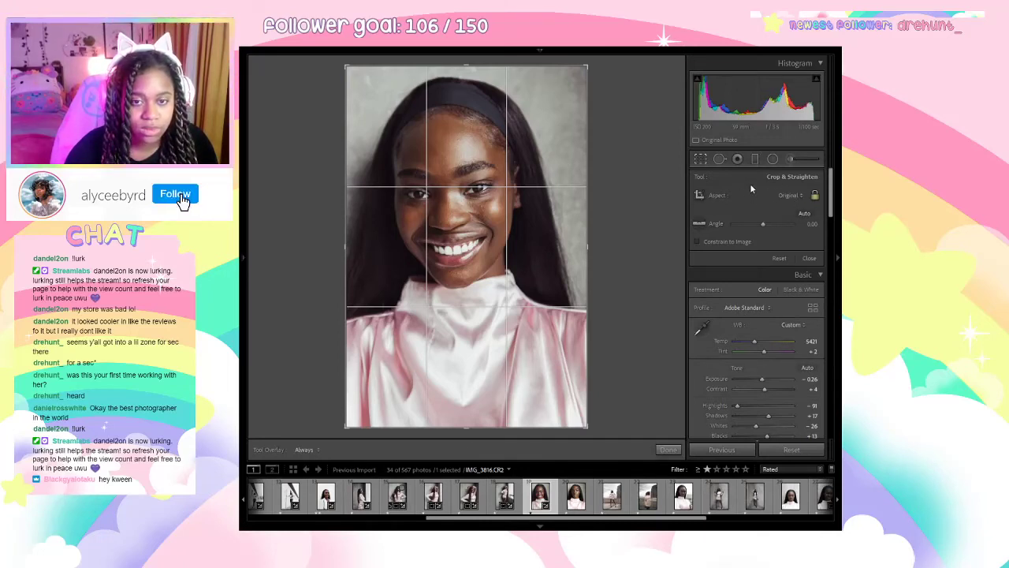
{"action": "left_click_drag", "start_coordinate": [588, 66], "coordinate": [572, 85]}
{"action": "left_click_drag", "start_coordinate": [502, 228], "coordinate": [491, 266]}
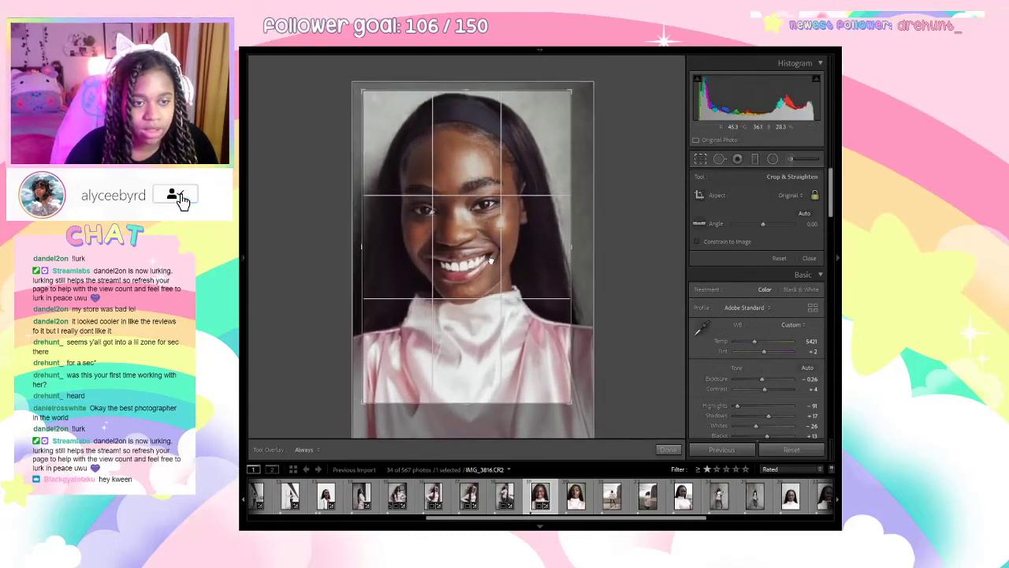
{"action": "left_click", "coordinate": [673, 449]}
{"action": "left_click", "coordinate": [460, 166]}
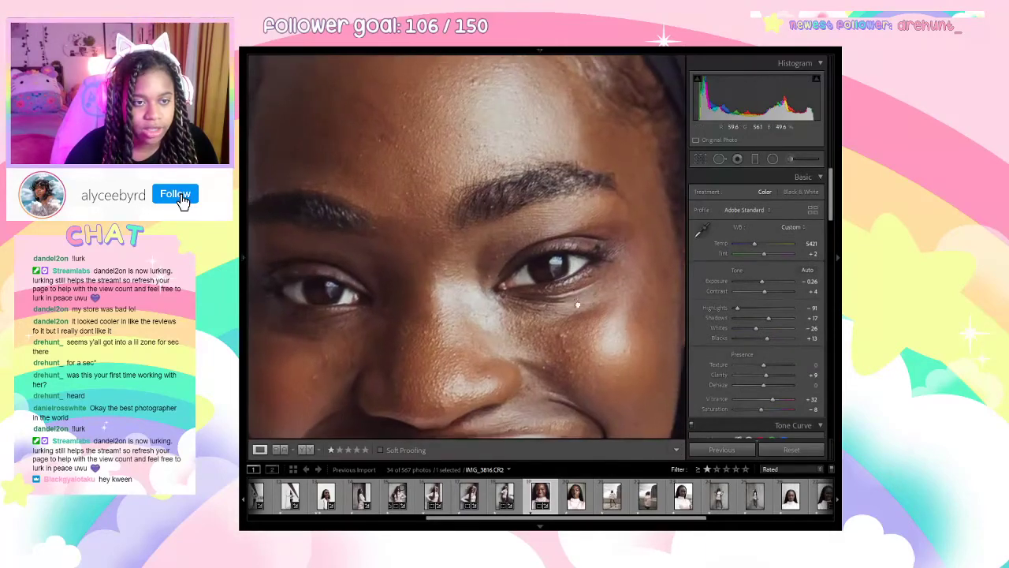
{"action": "left_click_drag", "start_coordinate": [535, 243], "coordinate": [567, 334]}
{"action": "left_click", "coordinate": [568, 334]}
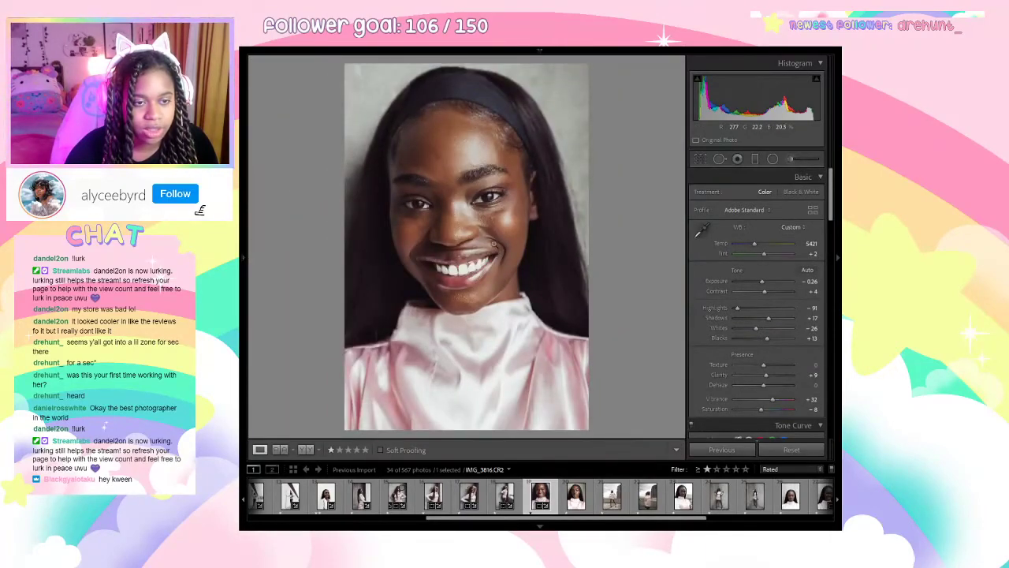
{"action": "left_click", "coordinate": [491, 226]}
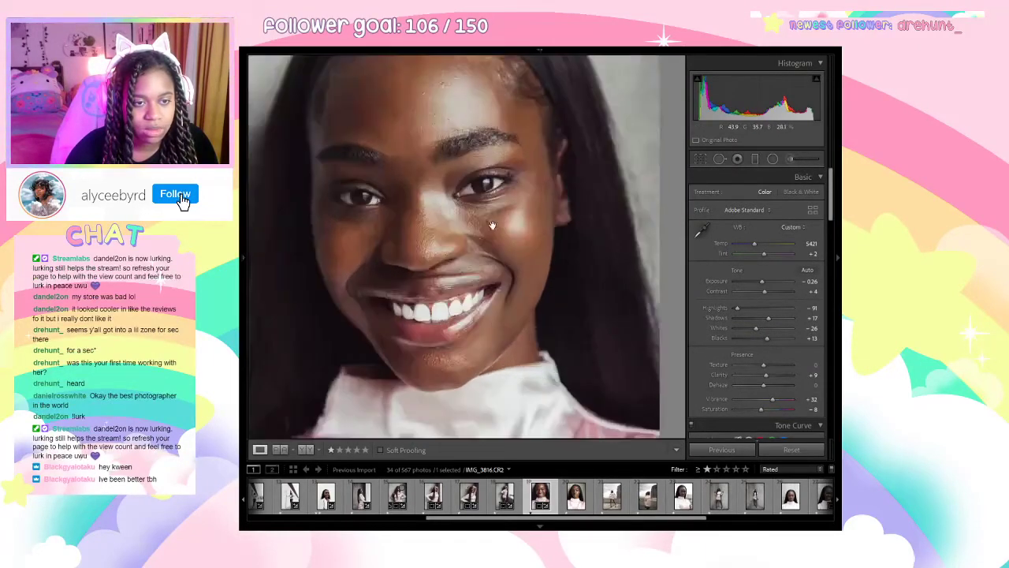
{"action": "left_click", "coordinate": [500, 241]}
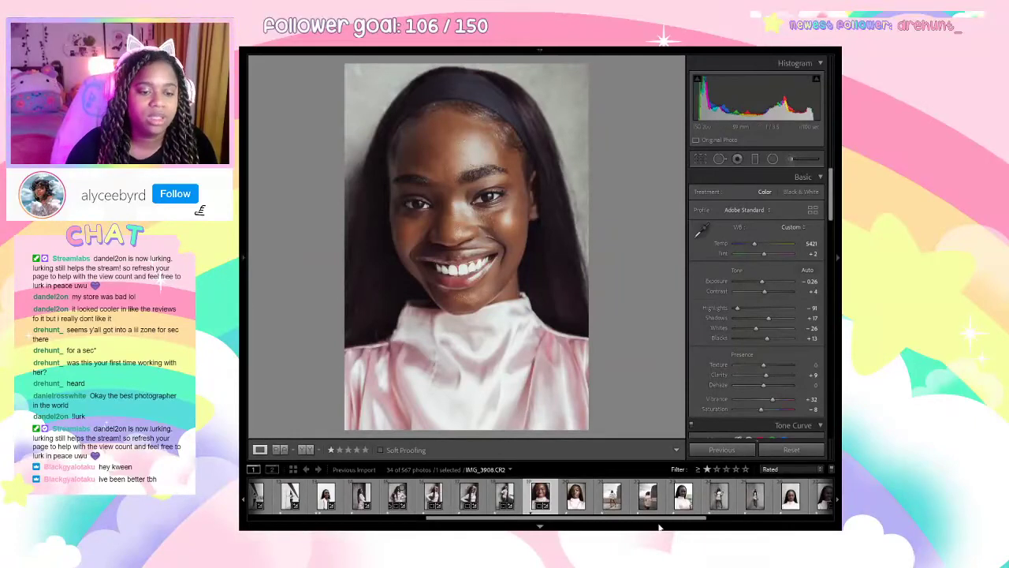
Sync the develop settings of the smiling close-up IMG_3816 to the unsmiling close-up IMG_3823.
{"action": "left_click", "coordinate": [575, 495]}
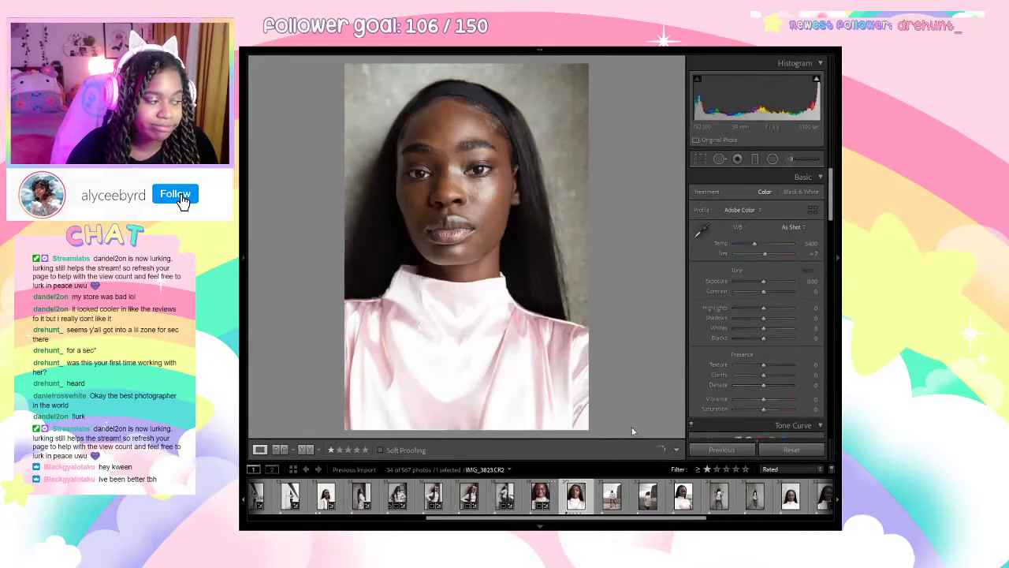
{"action": "left_click", "coordinate": [541, 495]}
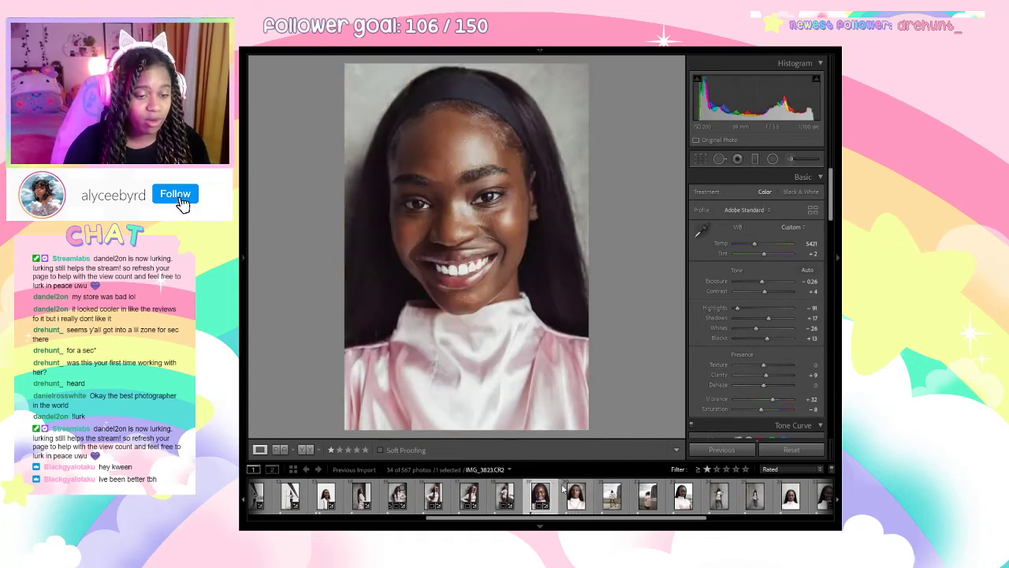
{"action": "left_click", "coordinate": [575, 495], "text": "shift"}
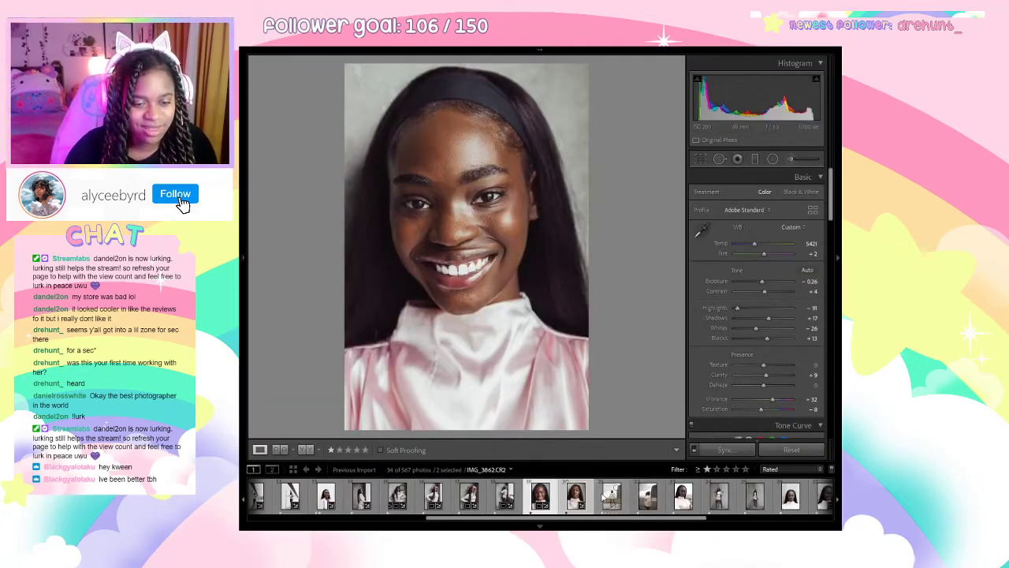
{"action": "left_click", "coordinate": [576, 495]}
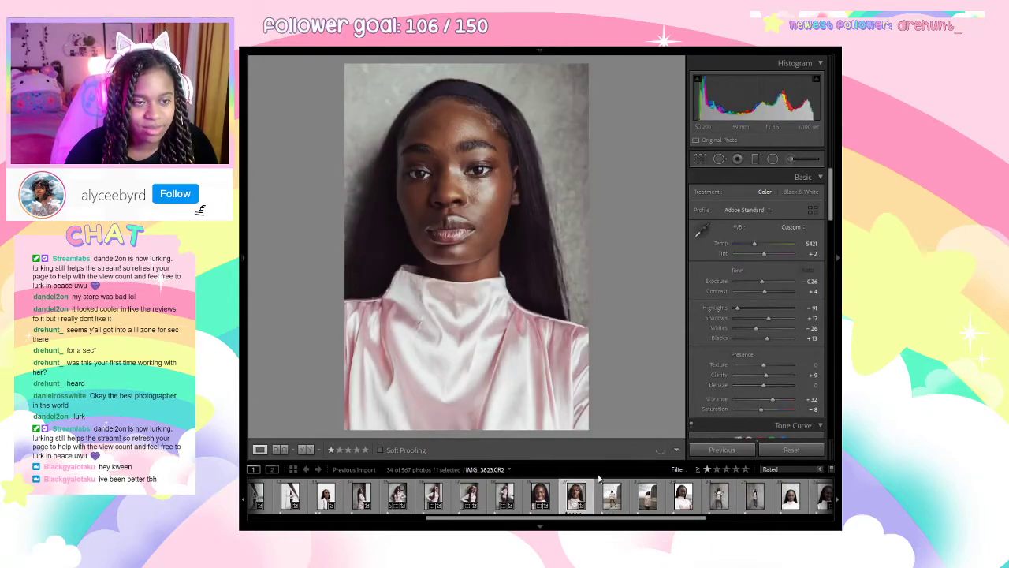
Sync the develop settings of the close-up IMG_3823 to the full-length rooftop photo IMG_3862.
{"action": "left_click", "coordinate": [613, 502]}
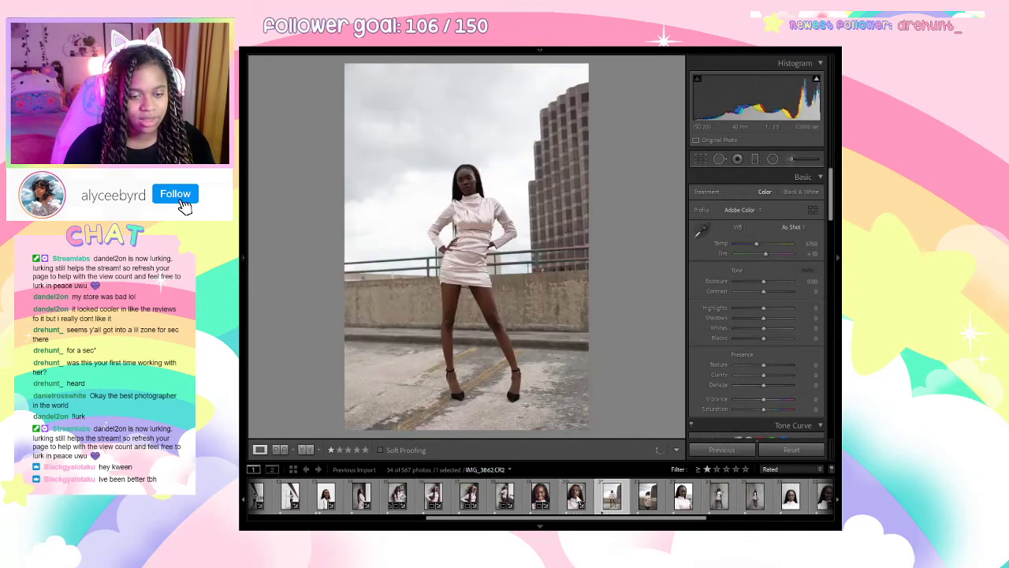
{"action": "left_click", "coordinate": [577, 501]}
{"action": "left_click", "coordinate": [609, 504], "text": "ctrl"}
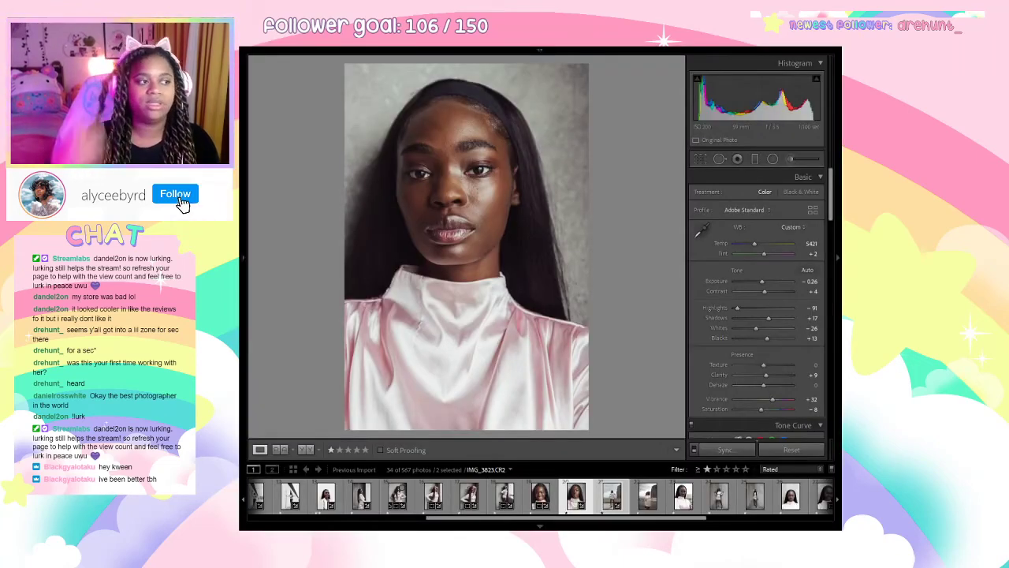
{"action": "left_click", "coordinate": [540, 497]}
{"action": "left_click", "coordinate": [615, 497]}
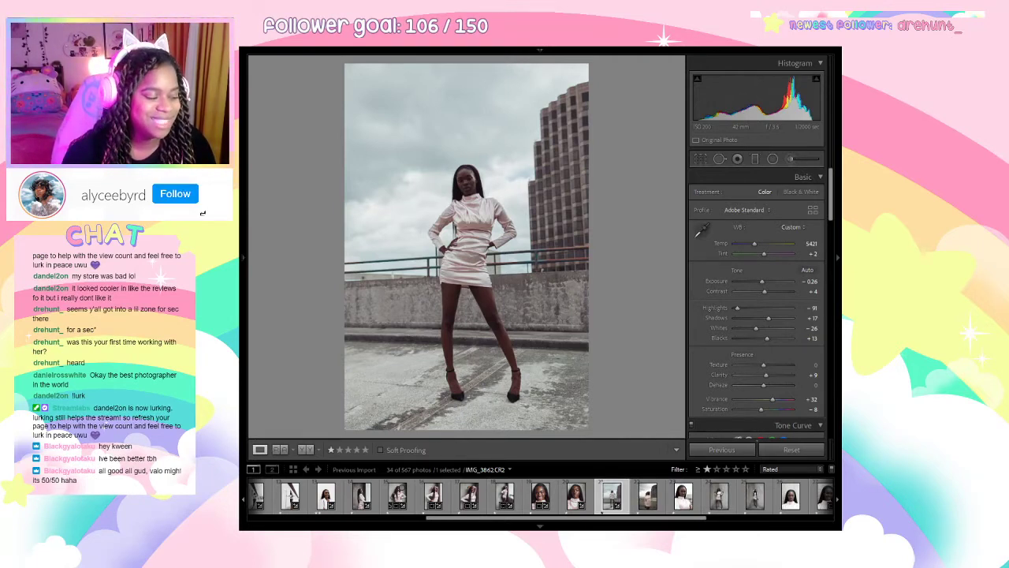
Adjust the tone of the rooftop photo IMG_3862 to highlights -70, shadows +32, whites -5 and exposure 0.00.
{"action": "left_click", "coordinate": [474, 204]}
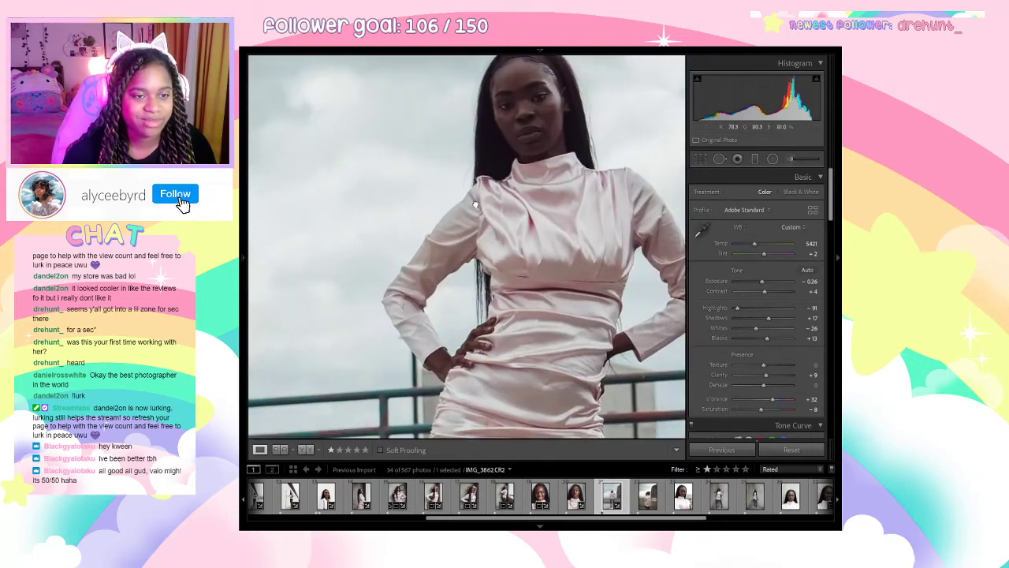
{"action": "left_click", "coordinate": [474, 204]}
{"action": "left_click", "coordinate": [767, 308]}
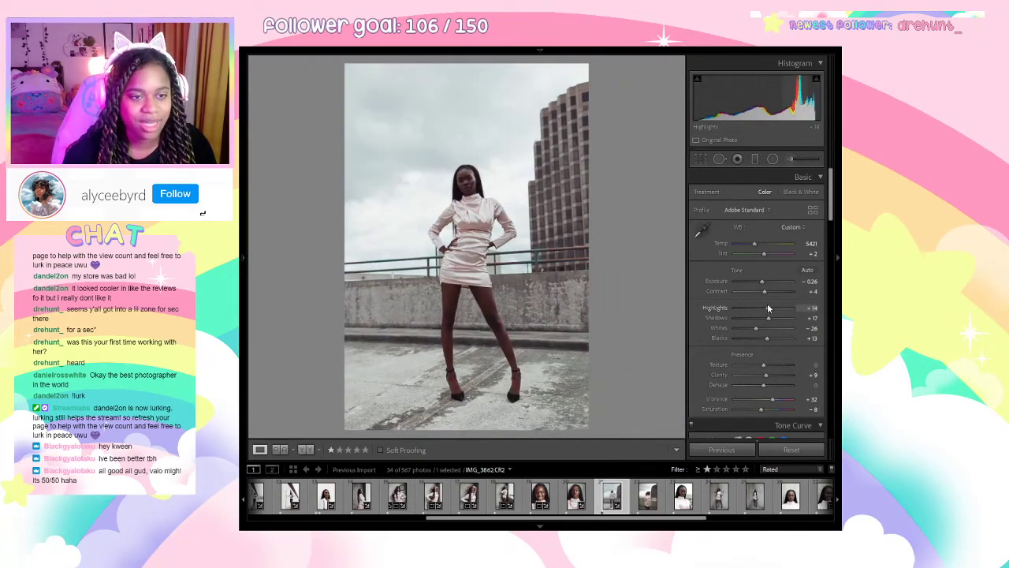
{"action": "mouse_move", "coordinate": [769, 308]}
{"action": "left_mouse_down"}
{"action": "mouse_move", "coordinate": [743, 308]}
{"action": "mouse_move", "coordinate": [769, 331]}
{"action": "mouse_move", "coordinate": [760, 335]}
{"action": "mouse_move", "coordinate": [775, 321]}
{"action": "left_mouse_up"}
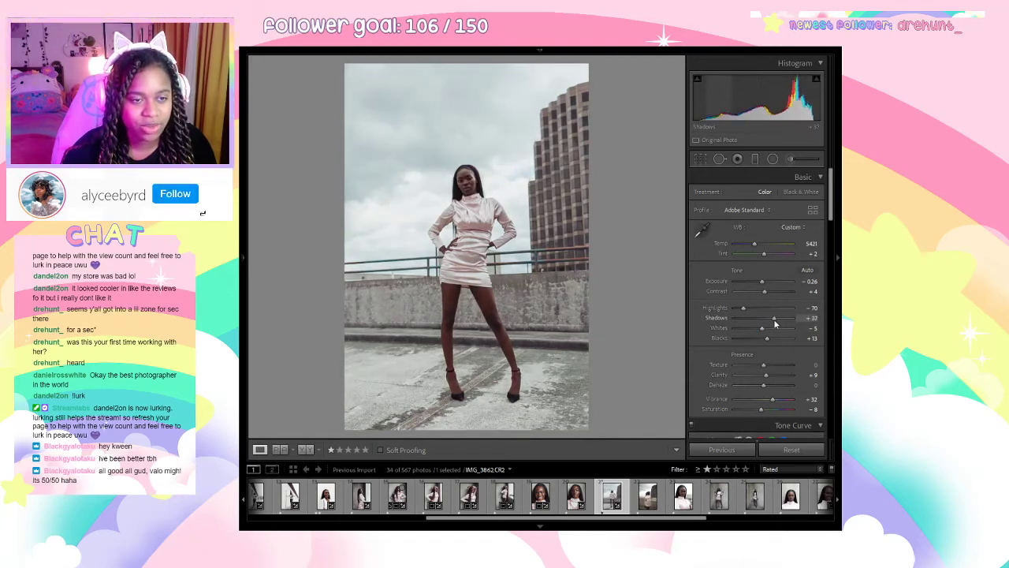
{"action": "left_click_drag", "start_coordinate": [771, 280], "coordinate": [764, 283]}
{"action": "double_click", "coordinate": [764, 280]}
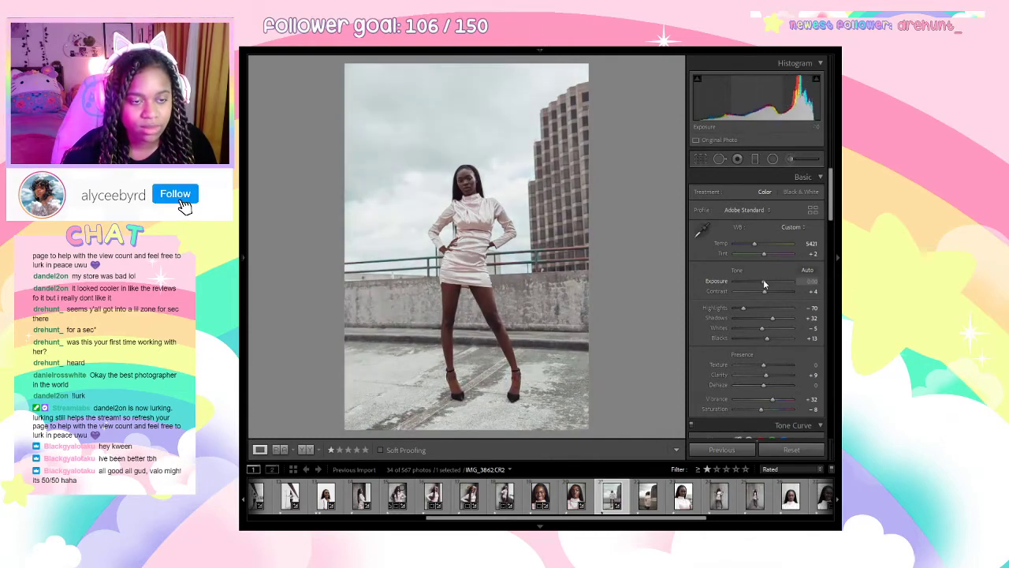
Check the model's face in the rooftop photo IMG_3862 and clear the photo's star rating.
{"action": "left_click", "coordinate": [485, 218]}
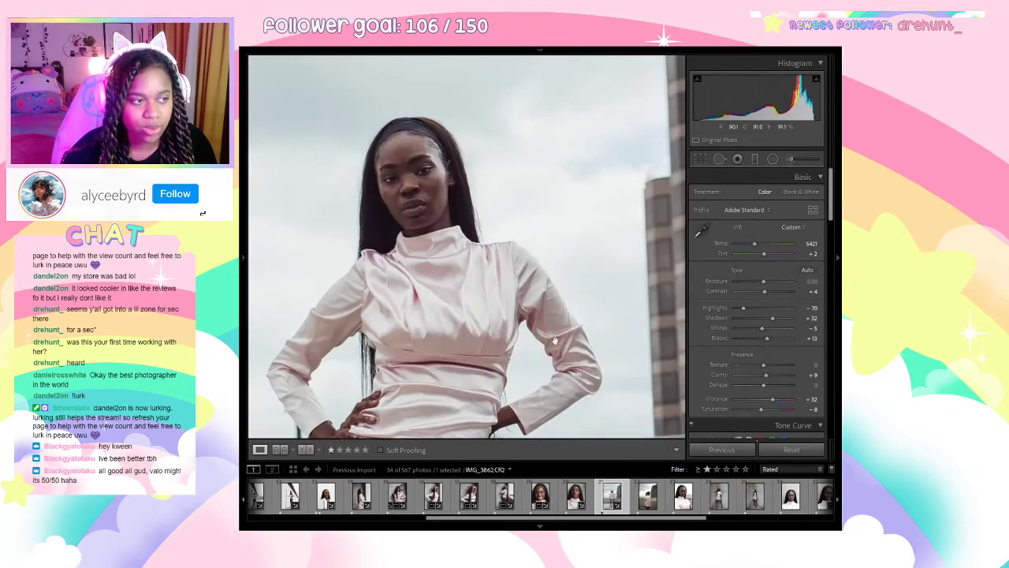
{"action": "left_click", "coordinate": [486, 221]}
{"action": "key", "text": "0"}
{"action": "key", "text": "Left"}
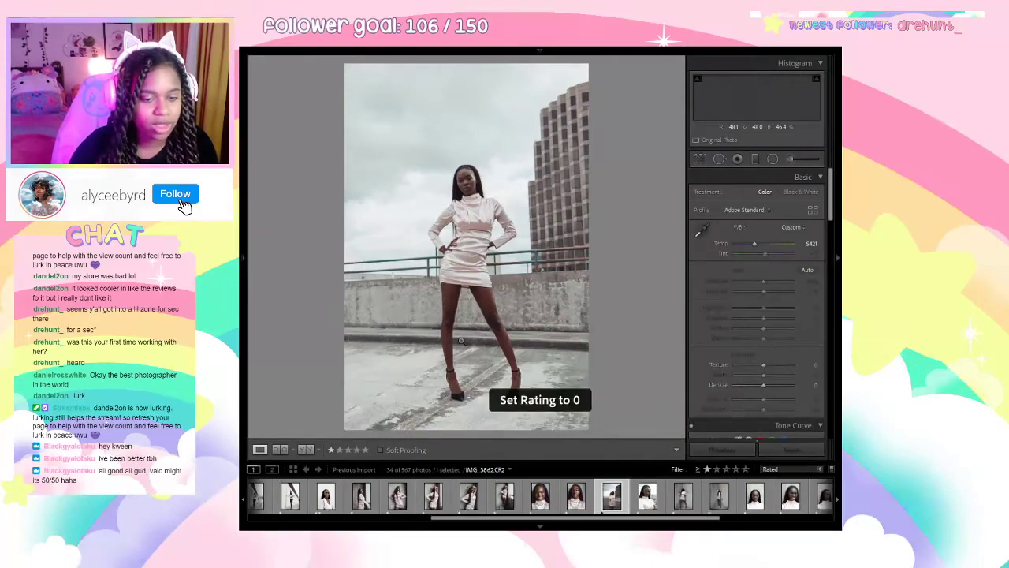
Sync the develop settings of the close-up IMG_3823 to the raised-arm rooftop photo IMG_3908.
{"action": "key", "text": "Left"}
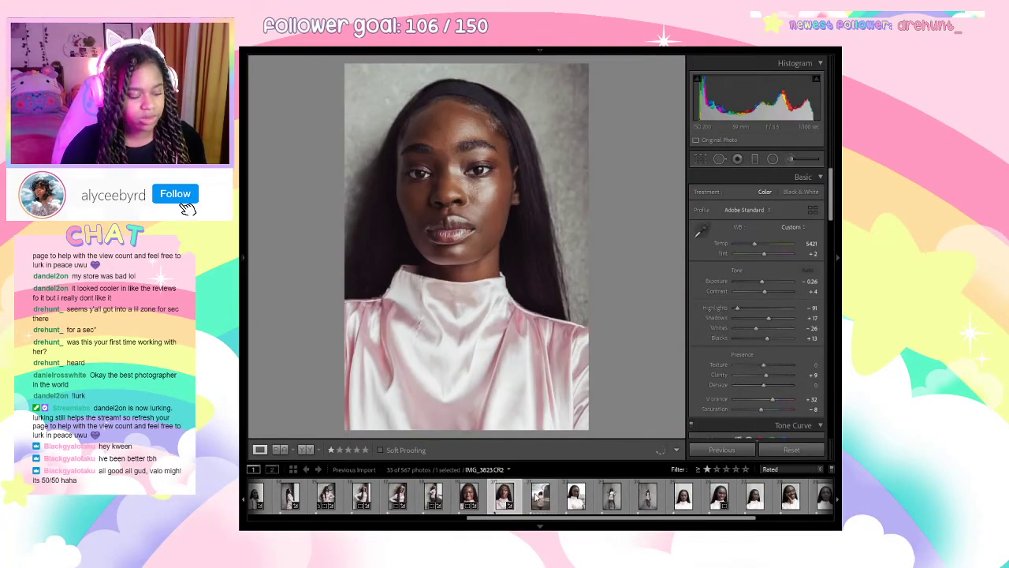
{"action": "left_click", "coordinate": [540, 495], "text": "ctrl"}
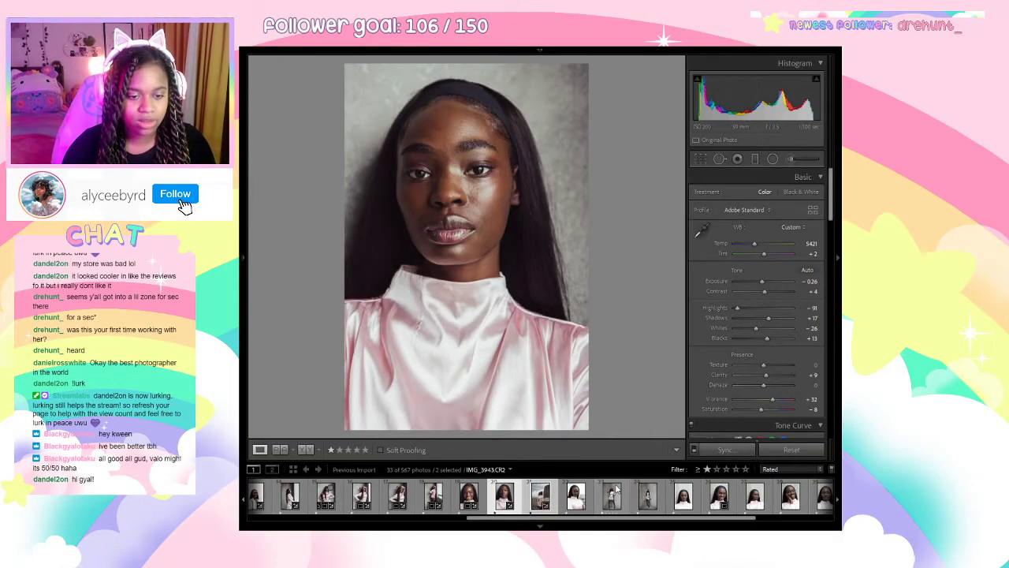
{"action": "left_click", "coordinate": [569, 498]}
{"action": "key", "text": "Left"}
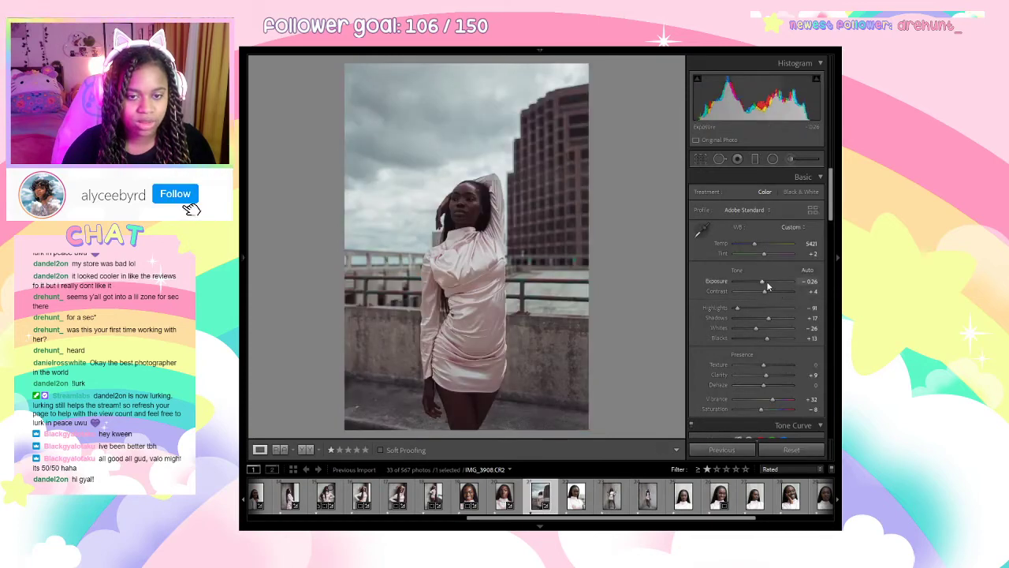
Brighten the rooftop photo IMG_3908 to an exposure of about +0.6 and set its whites to -77.
{"action": "left_click_drag", "start_coordinate": [766, 281], "coordinate": [768, 280]}
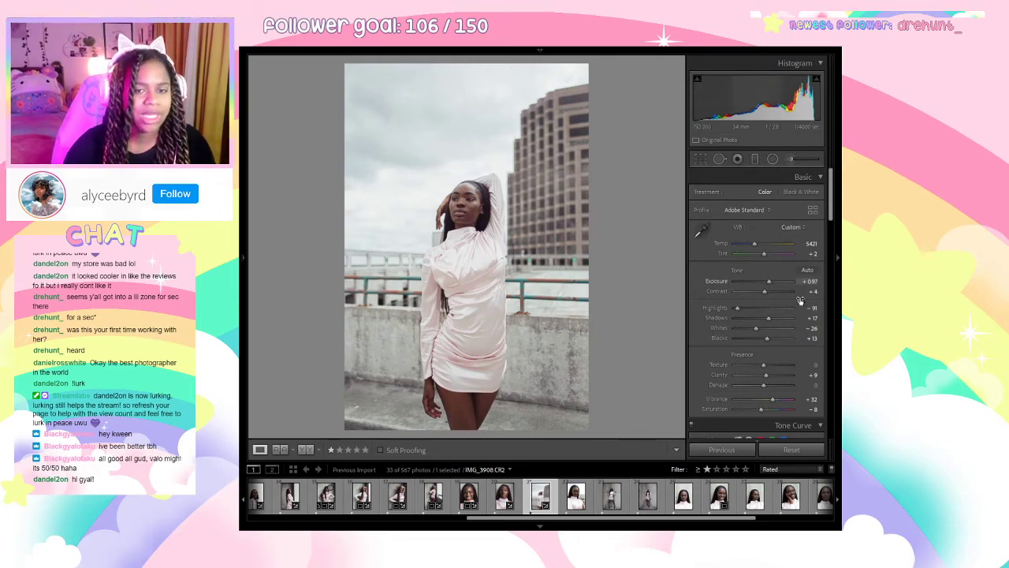
{"action": "left_click", "coordinate": [741, 329]}
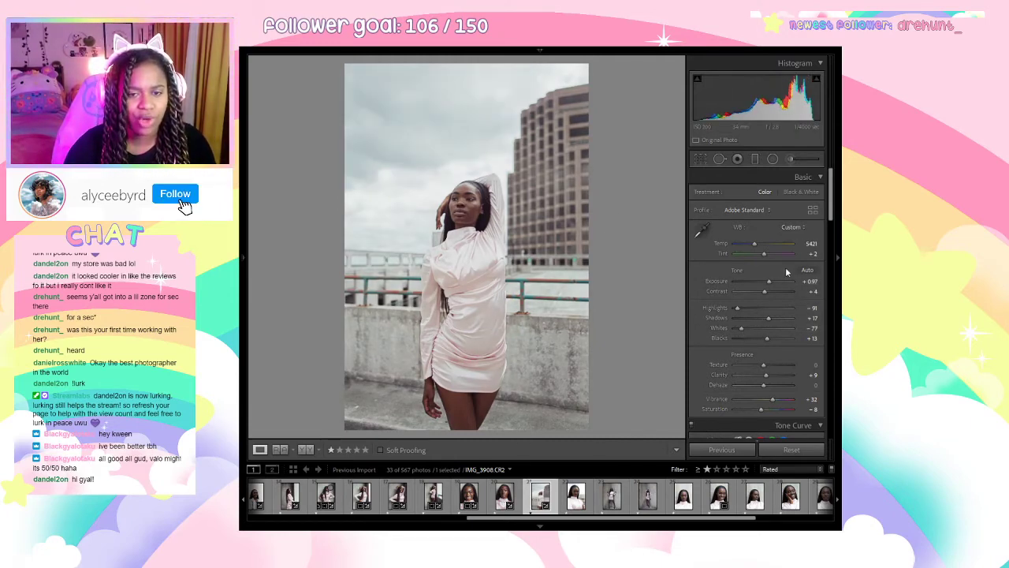
{"action": "left_click_drag", "start_coordinate": [769, 282], "coordinate": [768, 284]}
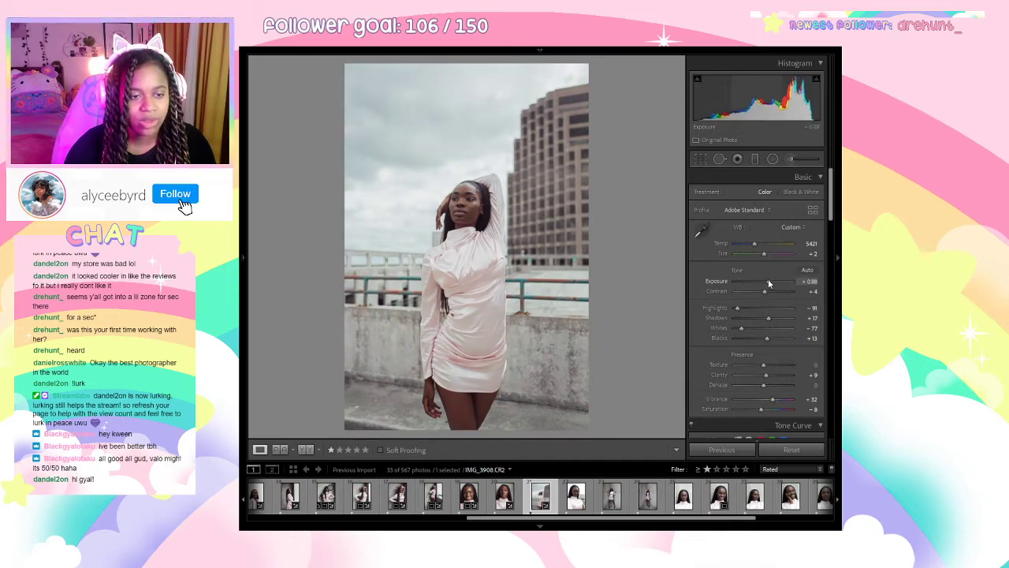
{"action": "left_click_drag", "start_coordinate": [768, 279], "coordinate": [766, 278]}
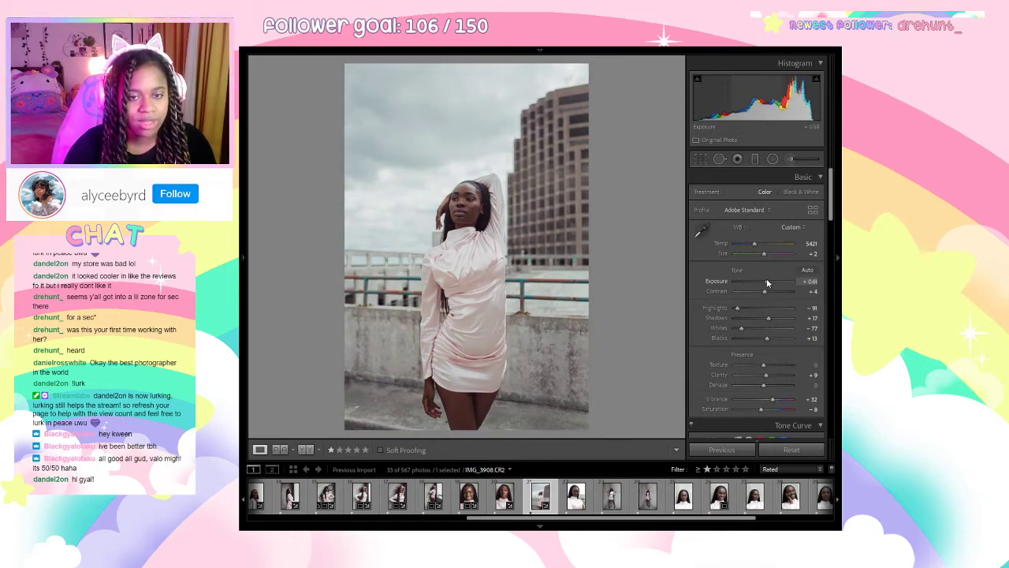
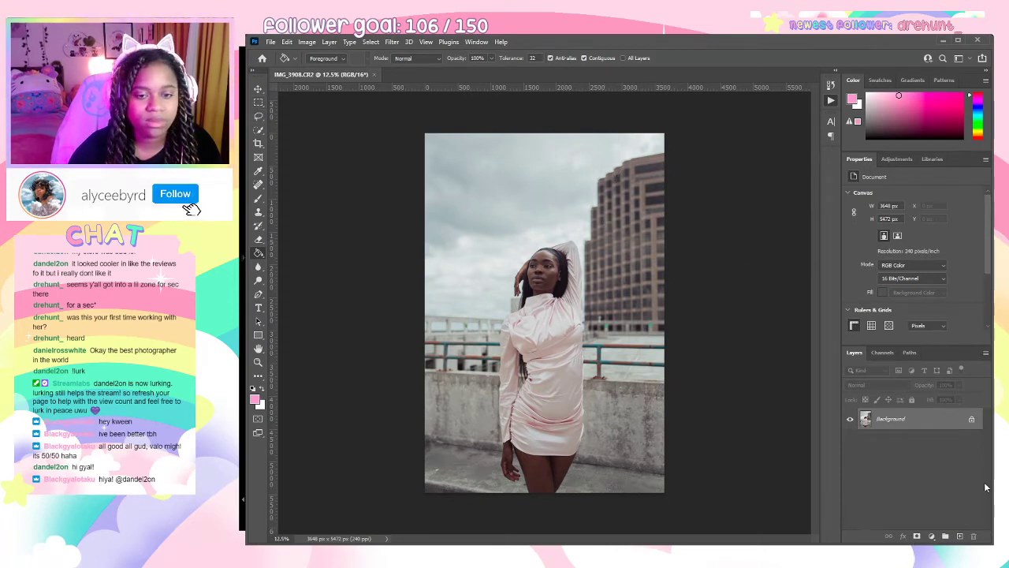
Switch to Photoshop with IMG_3908 open and duplicate the Background layer.
{"action": "key", "text": "ctrl+j"}
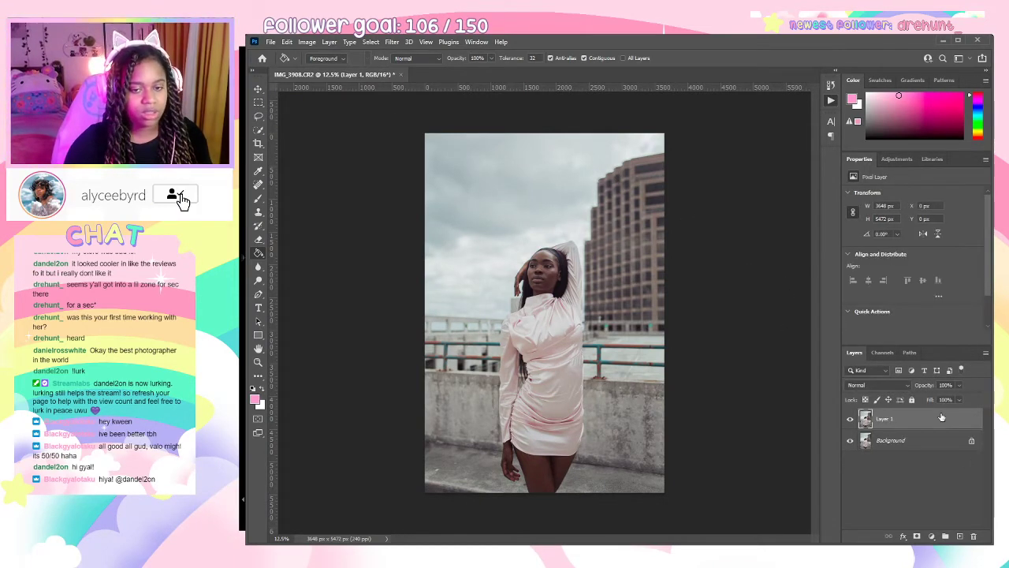
Select the tall building behind the model with the Object Selection tool, using a rectangular selection area.
{"action": "left_click", "coordinate": [259, 131]}
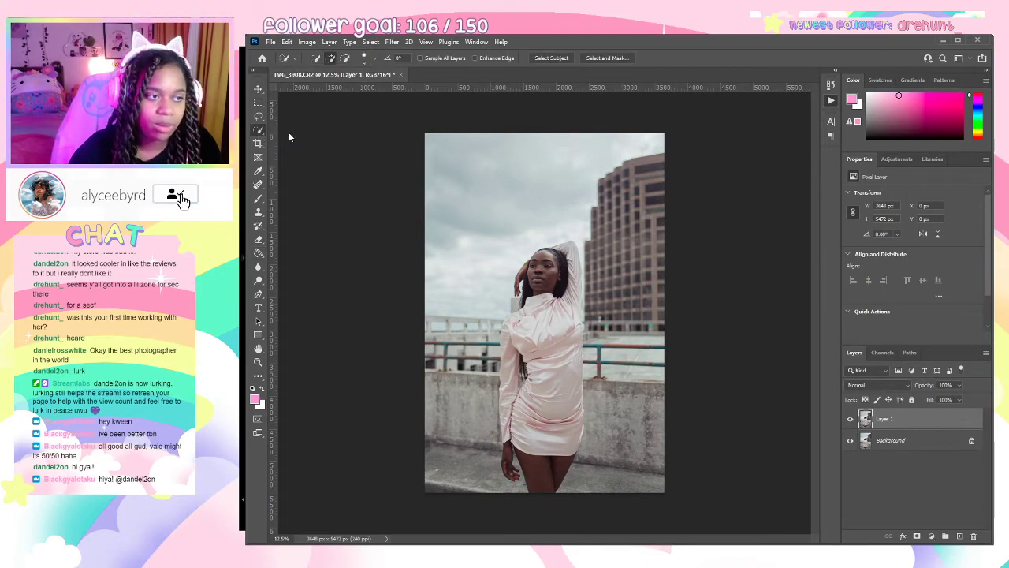
{"action": "left_click", "coordinate": [288, 132]}
{"action": "left_click_drag", "start_coordinate": [561, 130], "coordinate": [670, 208]}
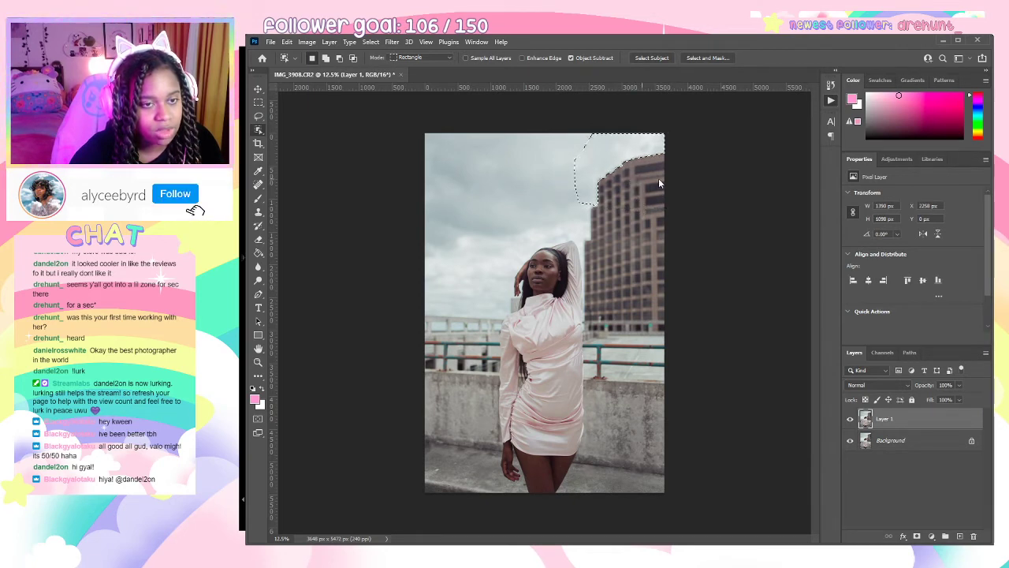
{"action": "left_click", "coordinate": [668, 187]}
{"action": "left_click_drag", "start_coordinate": [568, 139], "coordinate": [668, 320]}
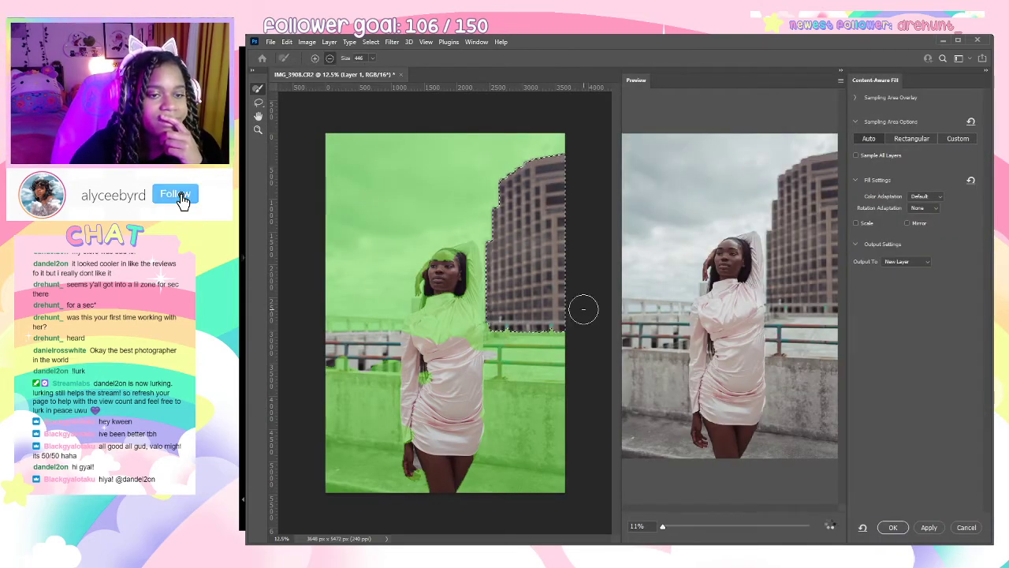
Content-aware fill the building selection to a new layer, excluding the model, railing and rooftop wall from the sampling area.
{"action": "mouse_move", "coordinate": [447, 266]}
{"action": "left_mouse_down"}
{"action": "mouse_move", "coordinate": [451, 254]}
{"action": "mouse_move", "coordinate": [457, 276]}
{"action": "mouse_move", "coordinate": [441, 285]}
{"action": "mouse_move", "coordinate": [470, 300]}
{"action": "left_mouse_up"}
{"action": "mouse_move", "coordinate": [437, 252]}
{"action": "left_mouse_down"}
{"action": "mouse_move", "coordinate": [406, 296]}
{"action": "mouse_move", "coordinate": [407, 331]}
{"action": "mouse_move", "coordinate": [442, 353]}
{"action": "mouse_move", "coordinate": [454, 325]}
{"action": "mouse_move", "coordinate": [431, 311]}
{"action": "mouse_move", "coordinate": [426, 331]}
{"action": "mouse_move", "coordinate": [462, 319]}
{"action": "mouse_move", "coordinate": [460, 300]}
{"action": "mouse_move", "coordinate": [422, 371]}
{"action": "mouse_move", "coordinate": [424, 427]}
{"action": "mouse_move", "coordinate": [403, 507]}
{"action": "mouse_move", "coordinate": [394, 380]}
{"action": "mouse_move", "coordinate": [334, 378]}
{"action": "mouse_move", "coordinate": [356, 494]}
{"action": "mouse_move", "coordinate": [351, 363]}
{"action": "mouse_move", "coordinate": [334, 359]}
{"action": "mouse_move", "coordinate": [408, 365]}
{"action": "mouse_move", "coordinate": [372, 414]}
{"action": "mouse_move", "coordinate": [361, 459]}
{"action": "mouse_move", "coordinate": [385, 490]}
{"action": "mouse_move", "coordinate": [369, 388]}
{"action": "mouse_move", "coordinate": [370, 410]}
{"action": "mouse_move", "coordinate": [340, 399]}
{"action": "mouse_move", "coordinate": [329, 465]}
{"action": "mouse_move", "coordinate": [400, 449]}
{"action": "left_mouse_up"}
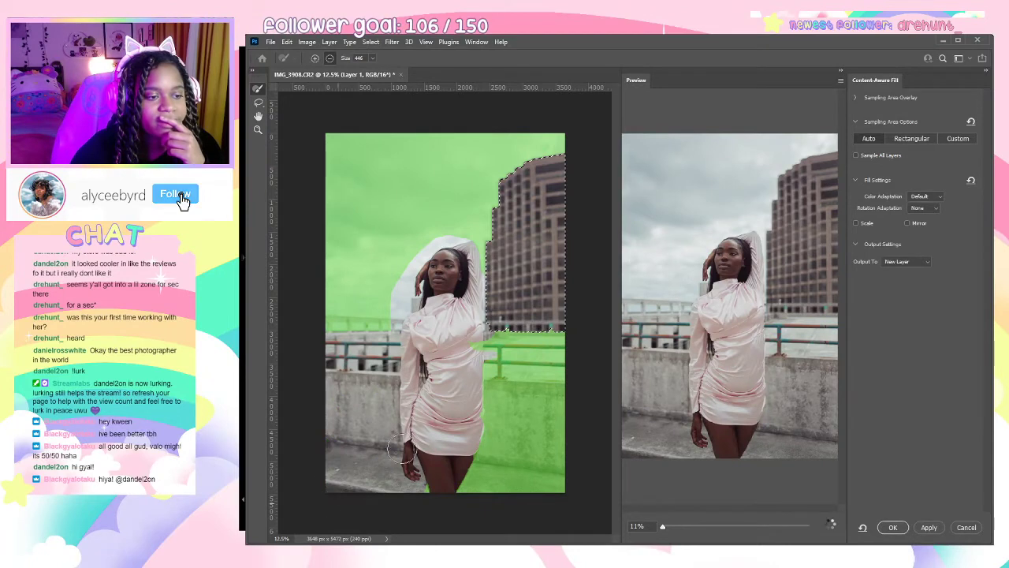
{"action": "mouse_move", "coordinate": [482, 347]}
{"action": "left_mouse_down"}
{"action": "mouse_move", "coordinate": [531, 344]}
{"action": "mouse_move", "coordinate": [553, 363]}
{"action": "mouse_move", "coordinate": [540, 481]}
{"action": "mouse_move", "coordinate": [524, 393]}
{"action": "mouse_move", "coordinate": [497, 387]}
{"action": "mouse_move", "coordinate": [467, 489]}
{"action": "mouse_move", "coordinate": [504, 453]}
{"action": "mouse_move", "coordinate": [523, 402]}
{"action": "mouse_move", "coordinate": [501, 387]}
{"action": "mouse_move", "coordinate": [496, 363]}
{"action": "mouse_move", "coordinate": [530, 376]}
{"action": "mouse_move", "coordinate": [528, 391]}
{"action": "mouse_move", "coordinate": [493, 369]}
{"action": "mouse_move", "coordinate": [492, 490]}
{"action": "mouse_move", "coordinate": [417, 468]}
{"action": "left_mouse_up"}
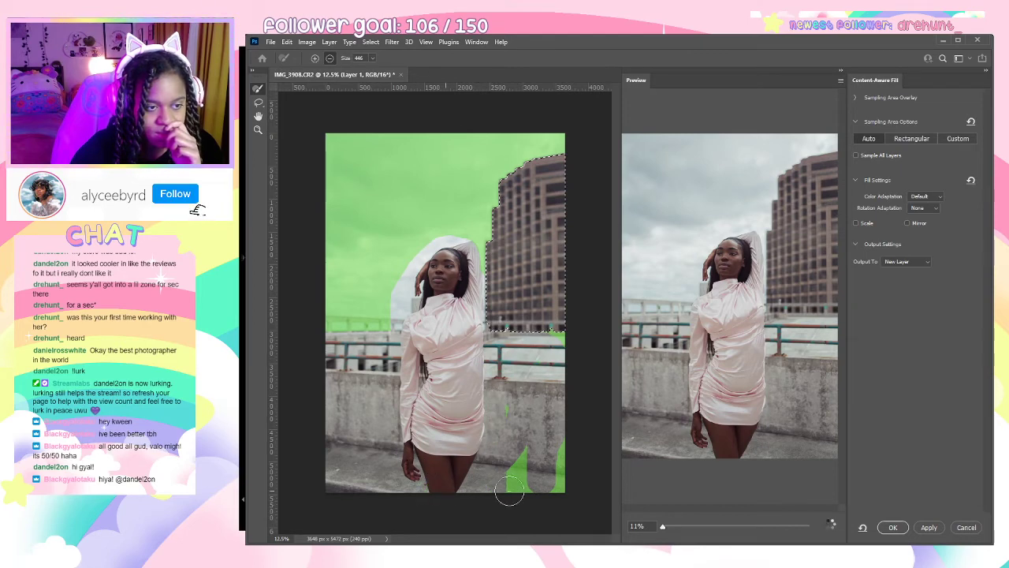
{"action": "mouse_move", "coordinate": [509, 491]}
{"action": "left_mouse_down"}
{"action": "mouse_move", "coordinate": [558, 482]}
{"action": "mouse_move", "coordinate": [516, 459]}
{"action": "mouse_move", "coordinate": [528, 492]}
{"action": "mouse_move", "coordinate": [507, 394]}
{"action": "mouse_move", "coordinate": [563, 335]}
{"action": "mouse_move", "coordinate": [558, 436]}
{"action": "mouse_move", "coordinate": [537, 484]}
{"action": "left_mouse_up"}
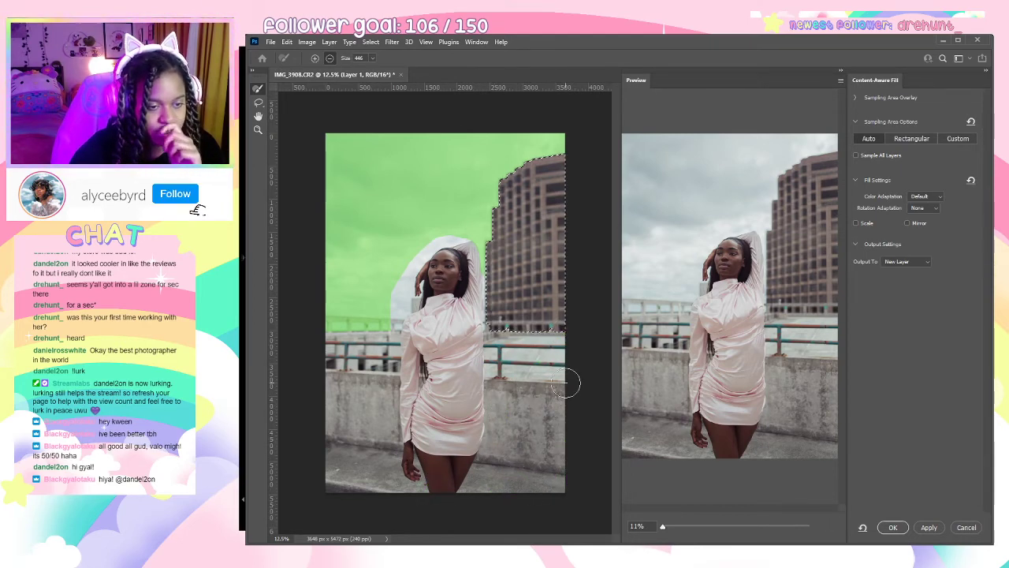
{"action": "left_click", "coordinate": [896, 535]}
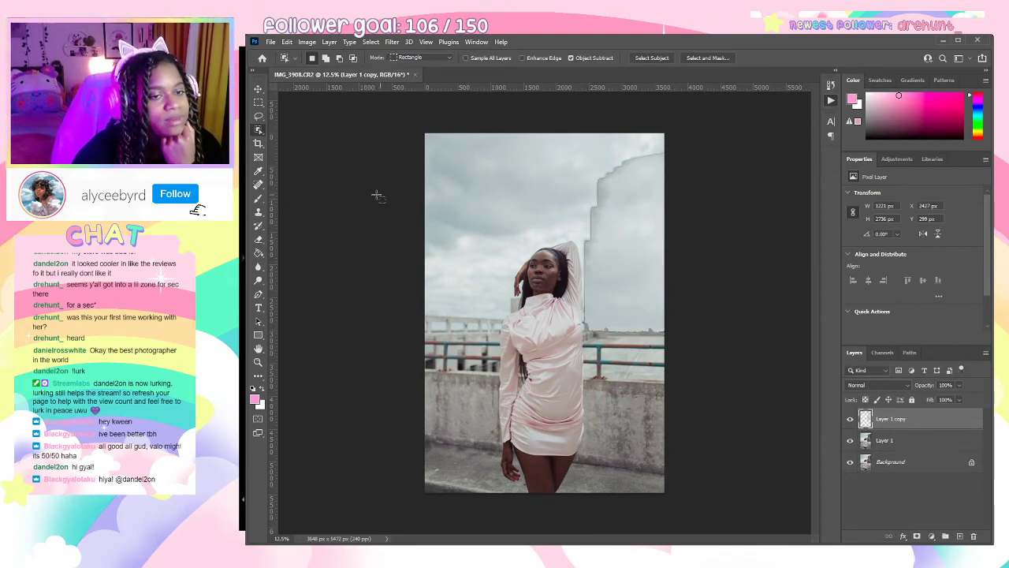
Enlarge the Spot Healing Brush and try healing the building's leftover outline in the sky on Layer 1.
{"action": "key", "text": "e"}
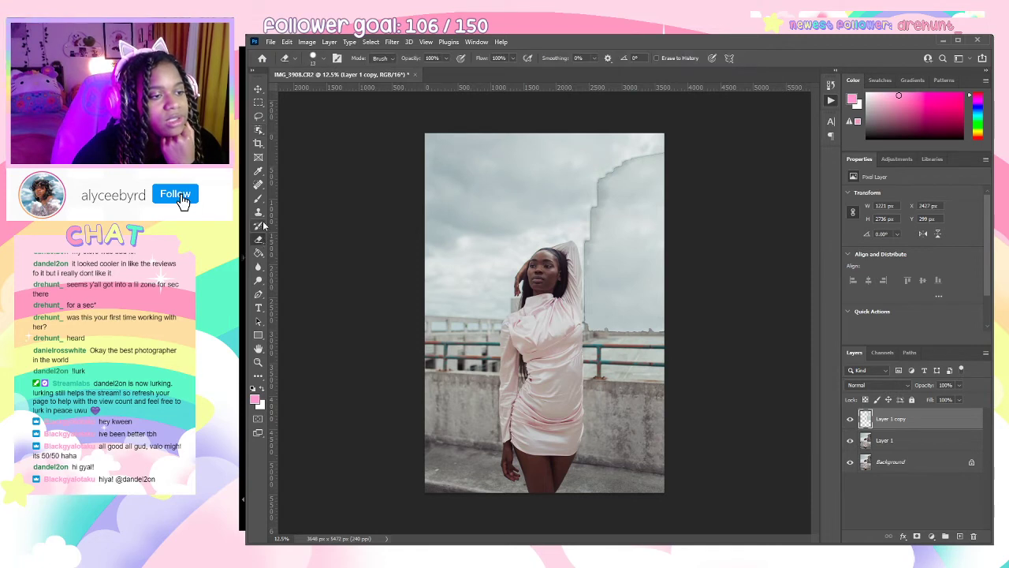
{"action": "left_click", "coordinate": [261, 186]}
{"action": "key", "text": "shift+j"}
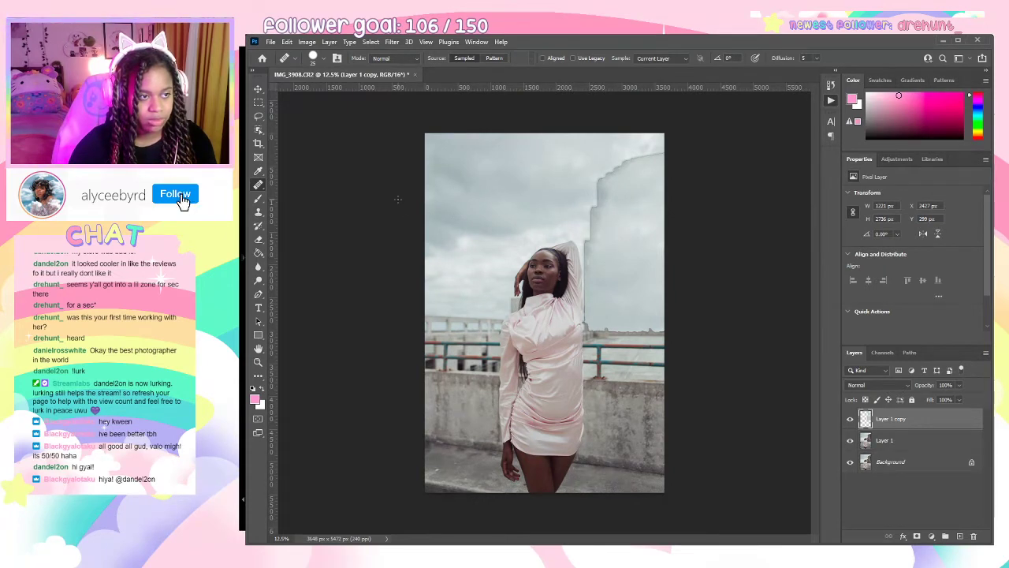
{"action": "key", "text": "shift+j"}
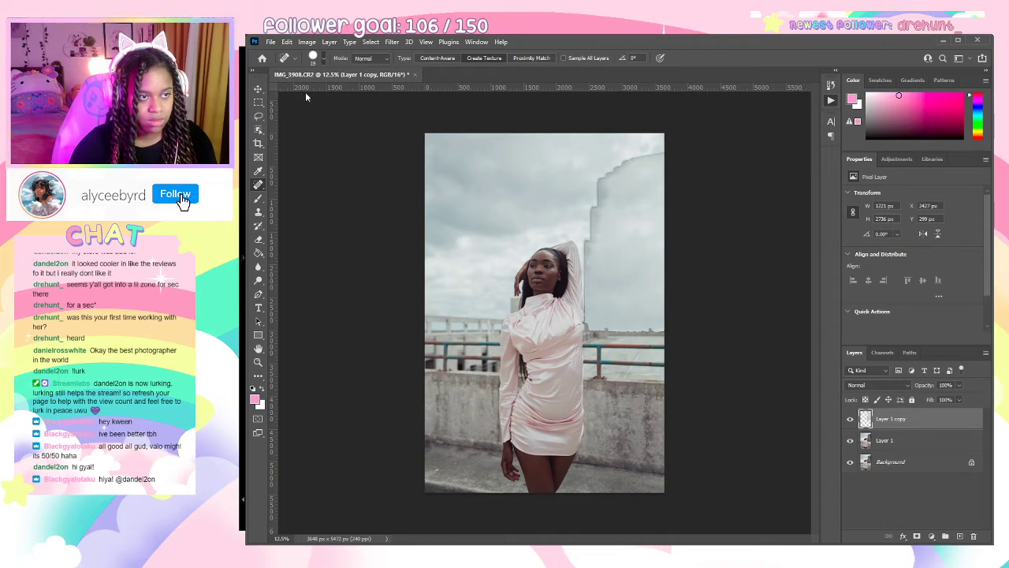
{"action": "key", "text": "bracketright"}
{"action": "key", "text": "bracketright"}
{"action": "key", "text": "bracketright"}
{"action": "key", "text": "bracketright"}
{"action": "key", "text": "bracketright"}
{"action": "key", "text": "bracketright"}
{"action": "key", "text": "bracketright"}
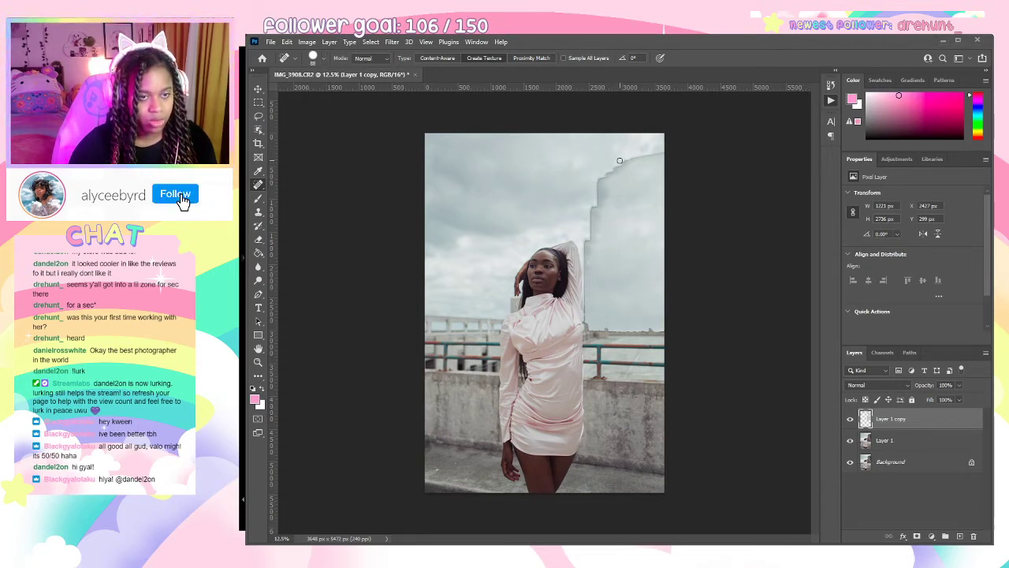
{"action": "key", "text": "alt+bracketleft"}
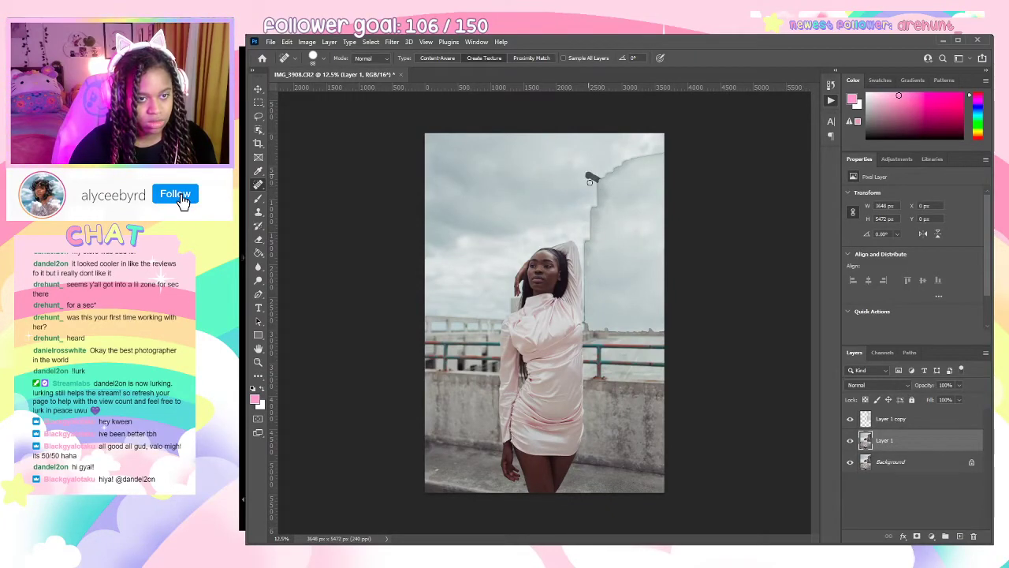
{"action": "left_click_drag", "start_coordinate": [597, 202], "coordinate": [597, 204]}
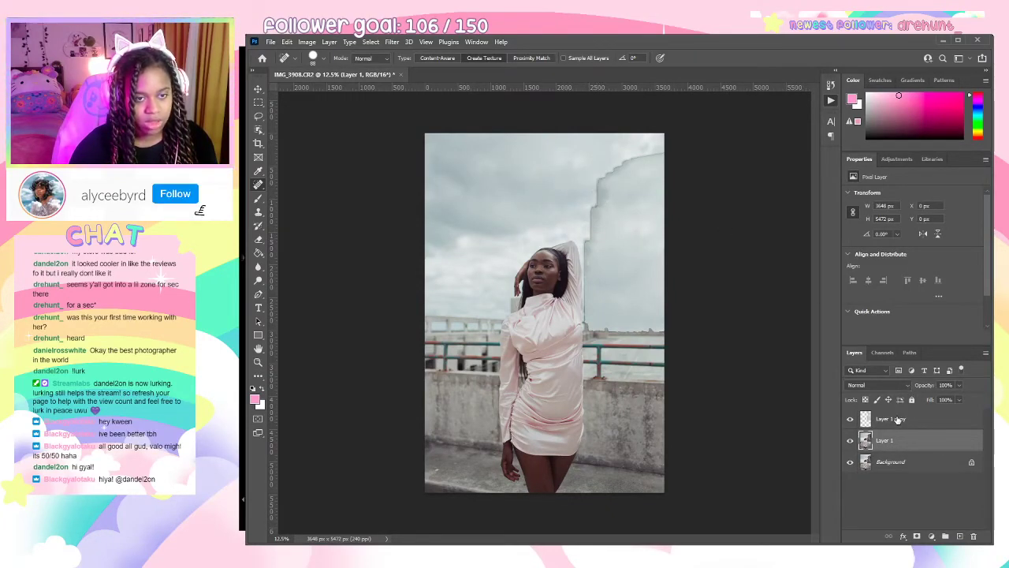
Merge the filled sky layer down into Layer 1 and spot-heal the building's upper outline in the clouds.
{"action": "left_click", "coordinate": [902, 417]}
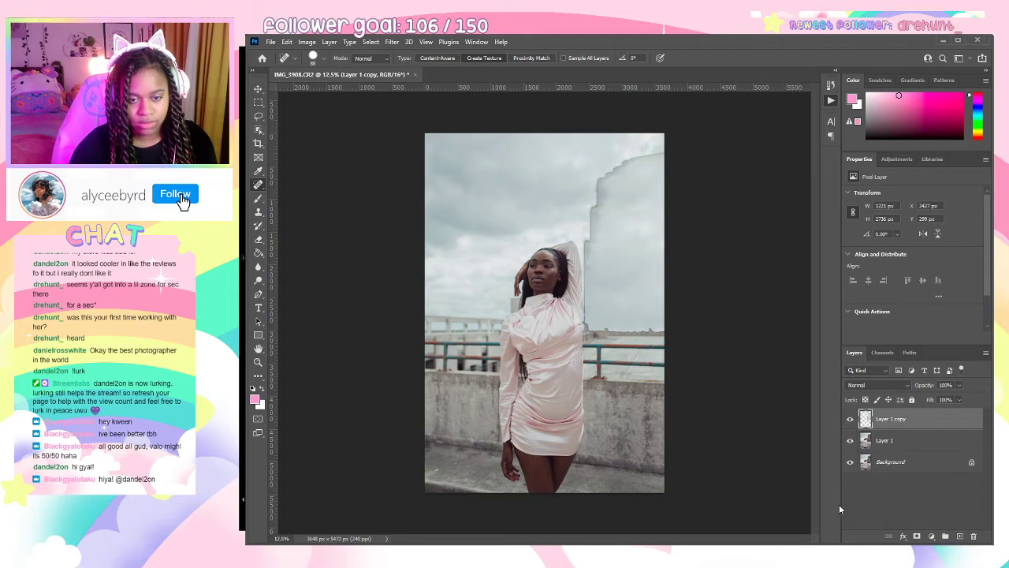
{"action": "key", "text": "ctrl+e"}
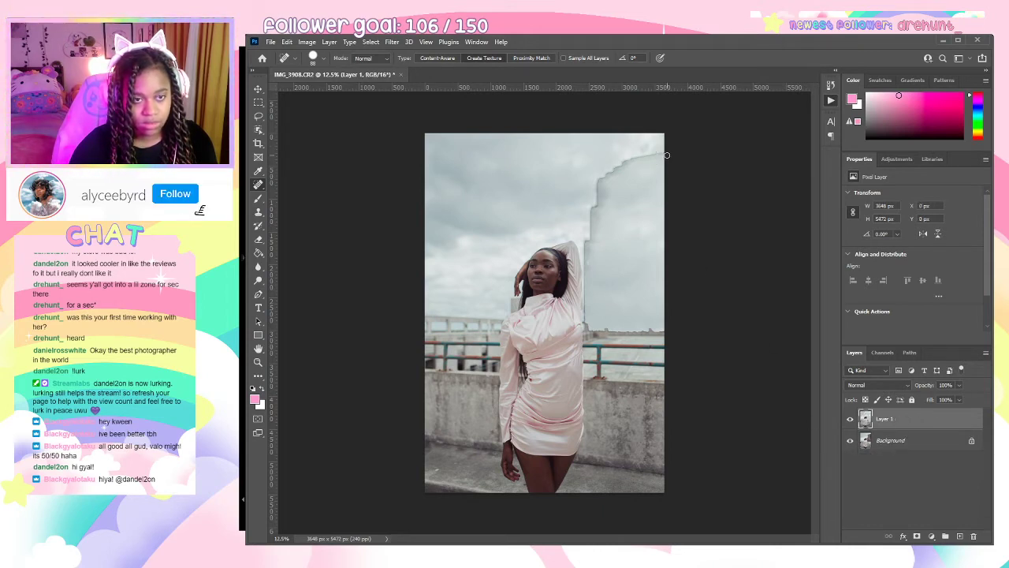
{"action": "left_click_drag", "start_coordinate": [664, 155], "coordinate": [597, 181]}
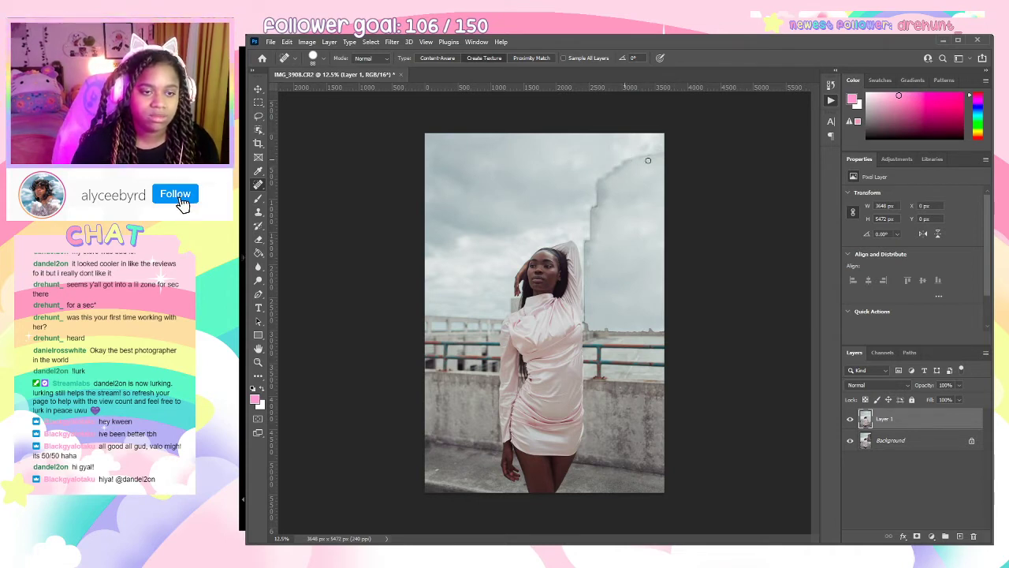
{"action": "left_click_drag", "start_coordinate": [626, 161], "coordinate": [647, 157]}
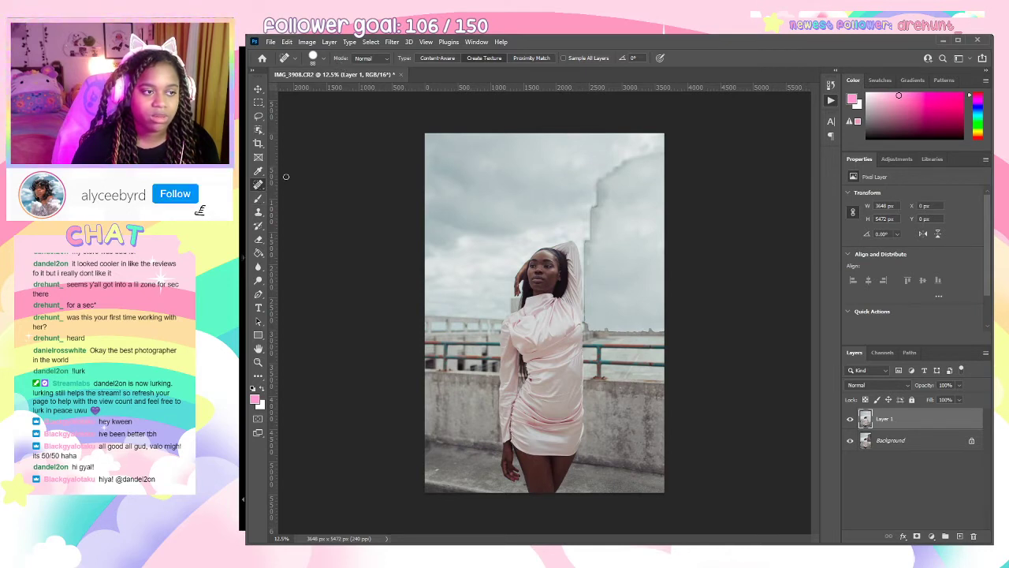
Heal the building's vertical outline with sampled clouds using a 201 px Healing Brush, undoing the last stroke beside the raised sleeve.
{"action": "key", "text": "shift+j"}
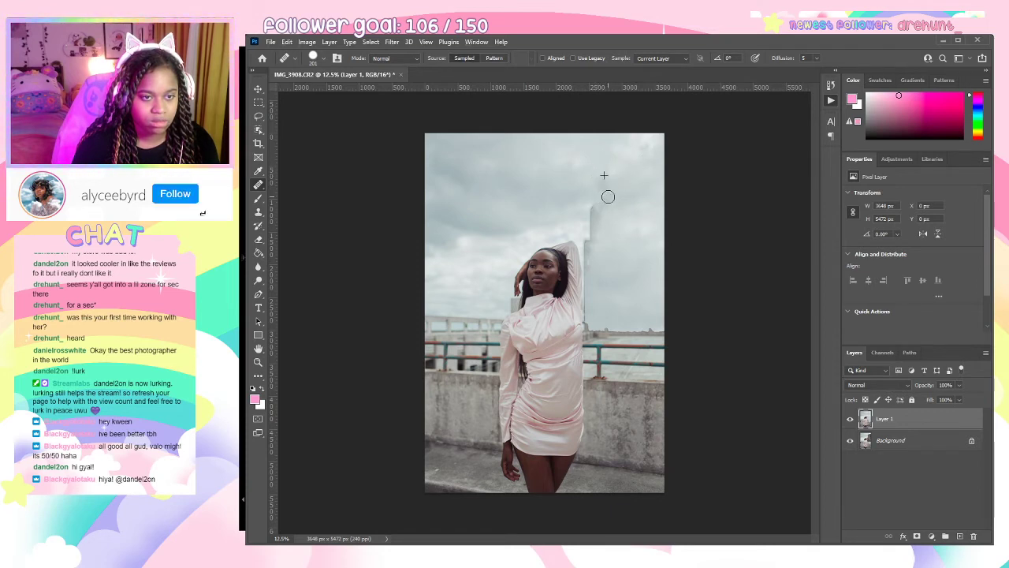
{"action": "left_click_drag", "start_coordinate": [589, 215], "coordinate": [588, 194]}
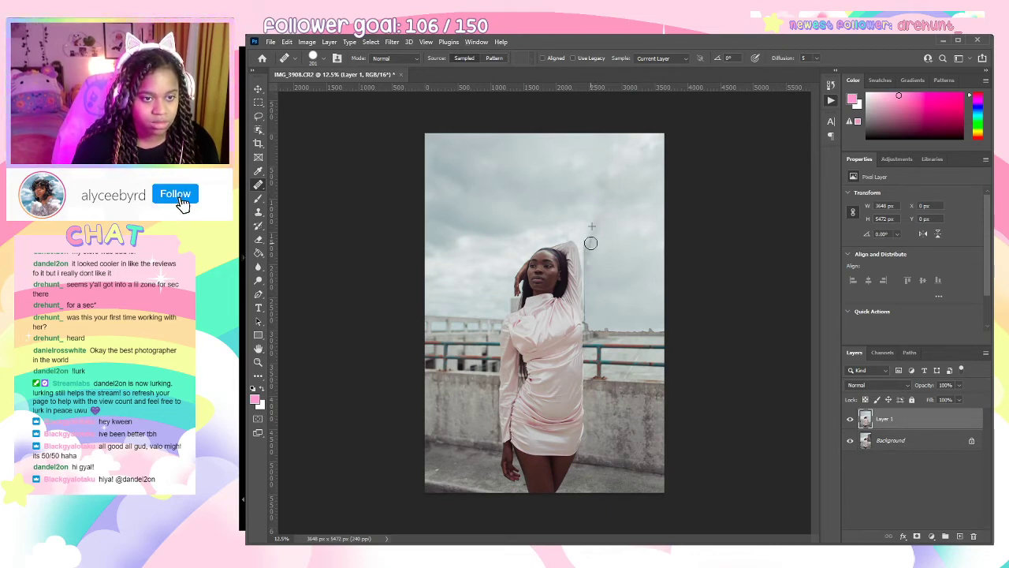
{"action": "left_click_drag", "start_coordinate": [591, 243], "coordinate": [591, 221]}
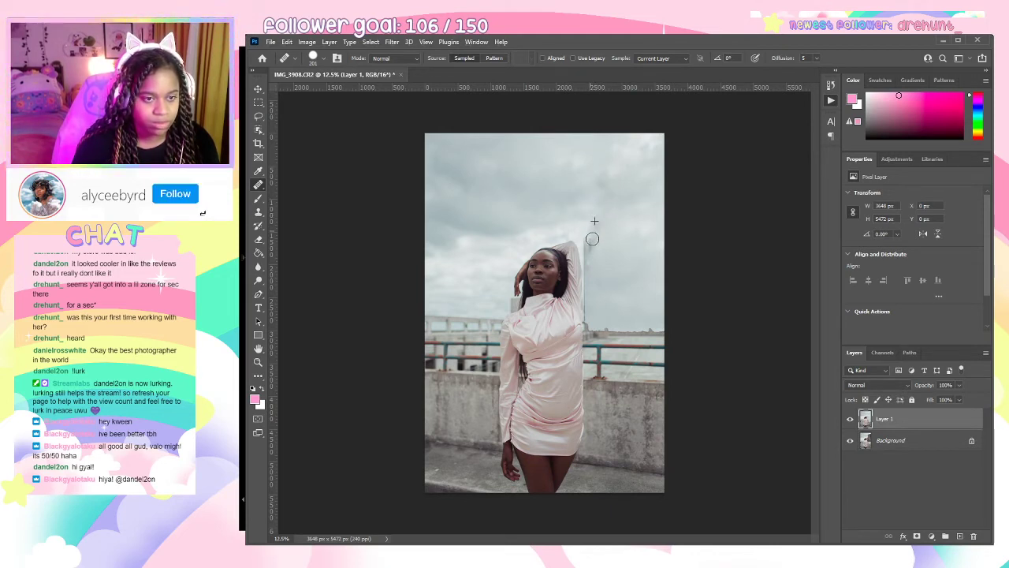
{"action": "left_click_drag", "start_coordinate": [592, 224], "coordinate": [588, 222]}
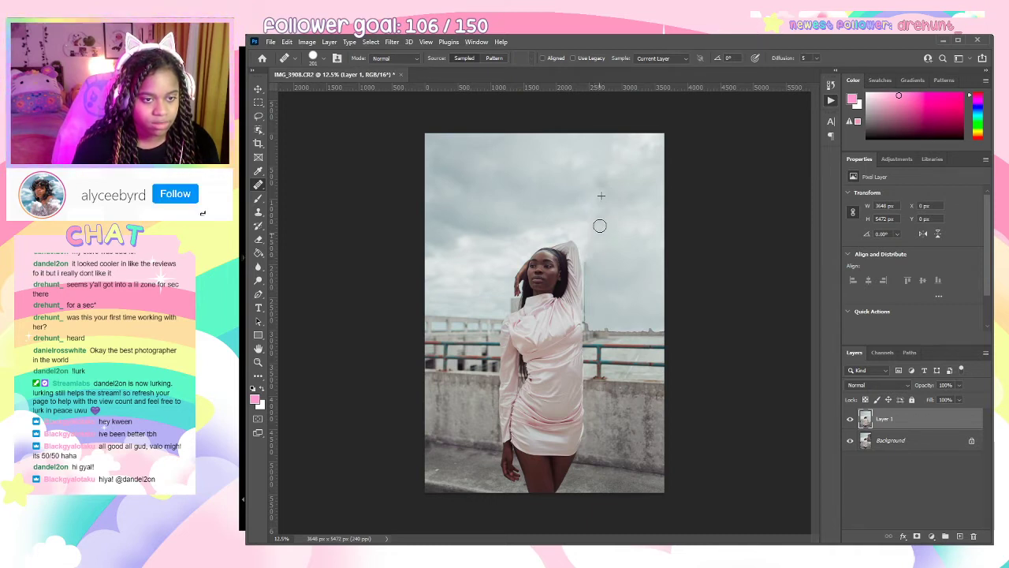
{"action": "left_click_drag", "start_coordinate": [600, 226], "coordinate": [590, 272]}
{"action": "left_click", "coordinate": [601, 260], "text": "alt"}
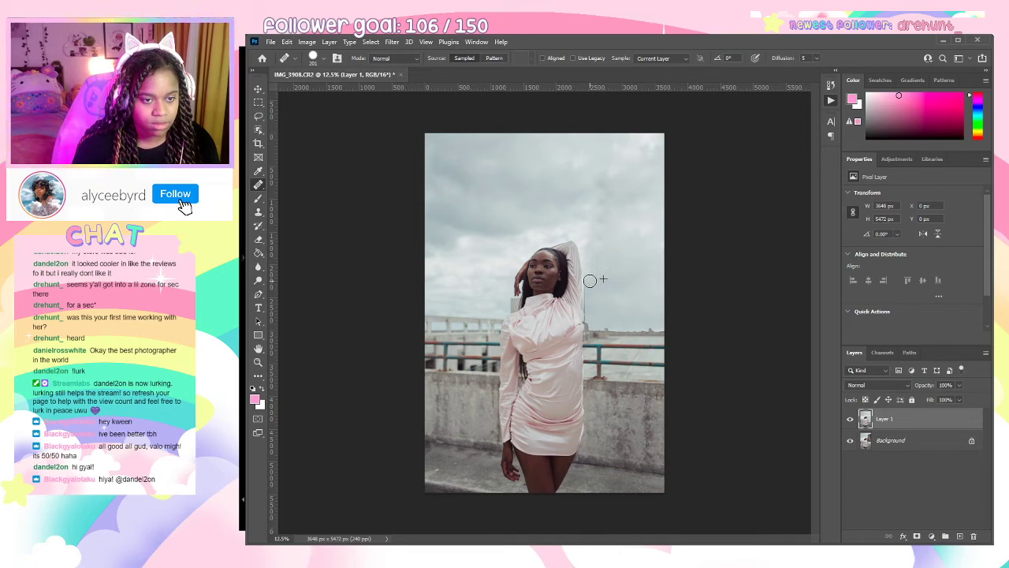
{"action": "left_click_drag", "start_coordinate": [590, 310], "coordinate": [591, 317]}
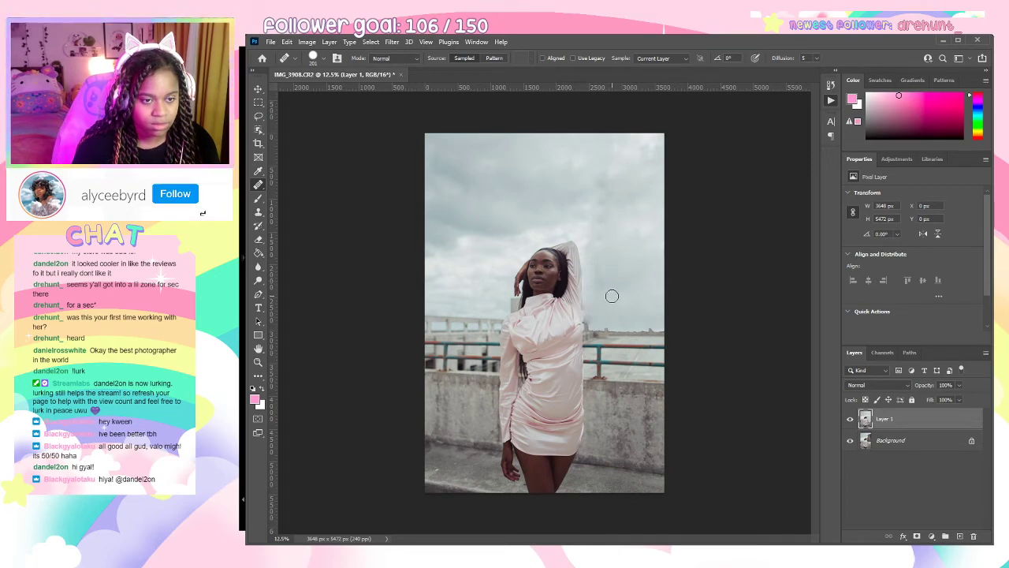
{"action": "scroll", "coordinate": [663, 266], "scroll_direction": "up", "scroll_amount": 3}
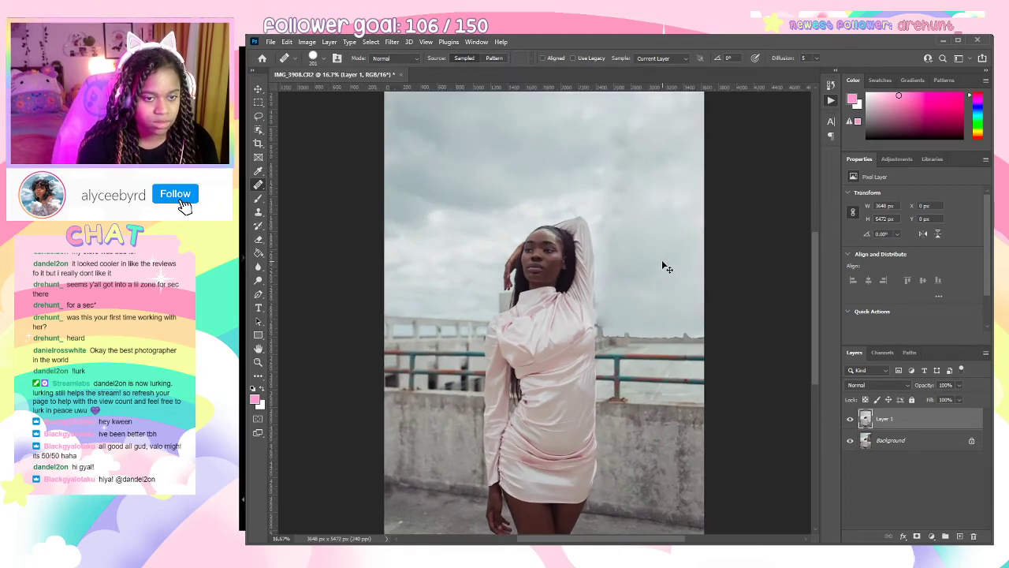
{"action": "left_click_drag", "start_coordinate": [662, 263], "coordinate": [552, 238]}
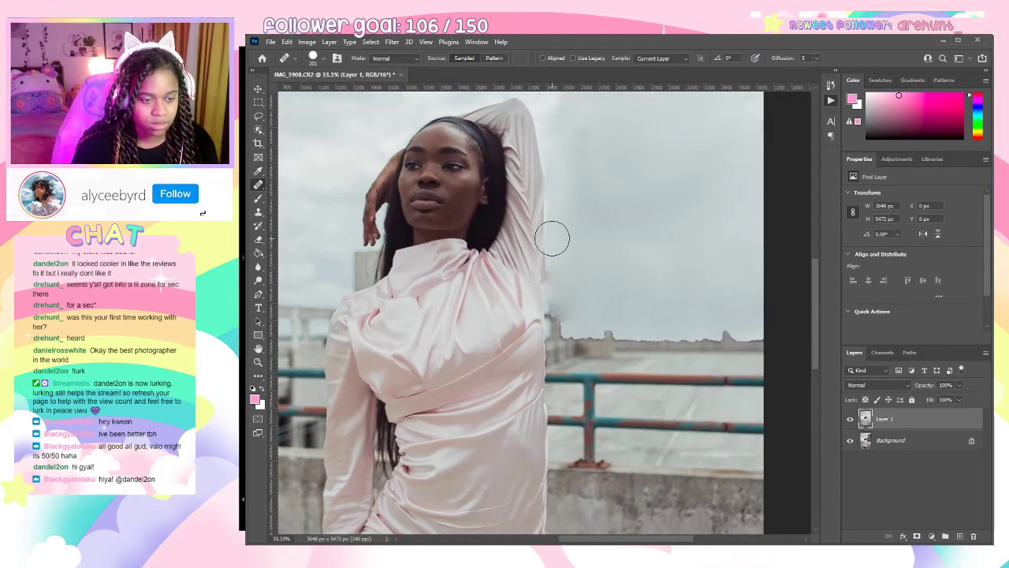
{"action": "key", "text": "ctrl+z"}
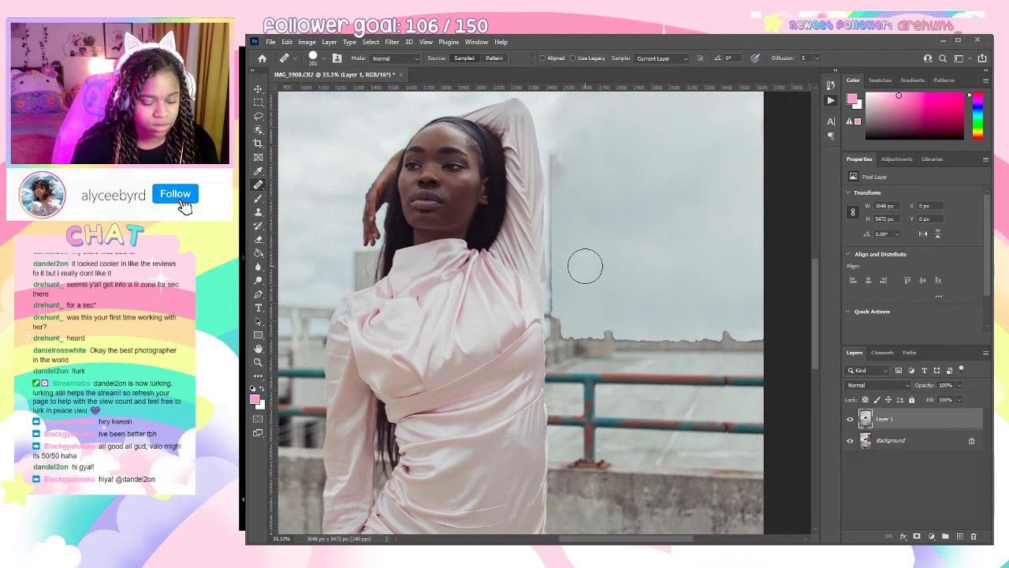
Heal the leftover building edge between the model's sleeve and the horizon, undoing the last stroke along the jagged skyline.
{"action": "key", "text": "ctrl+plus"}
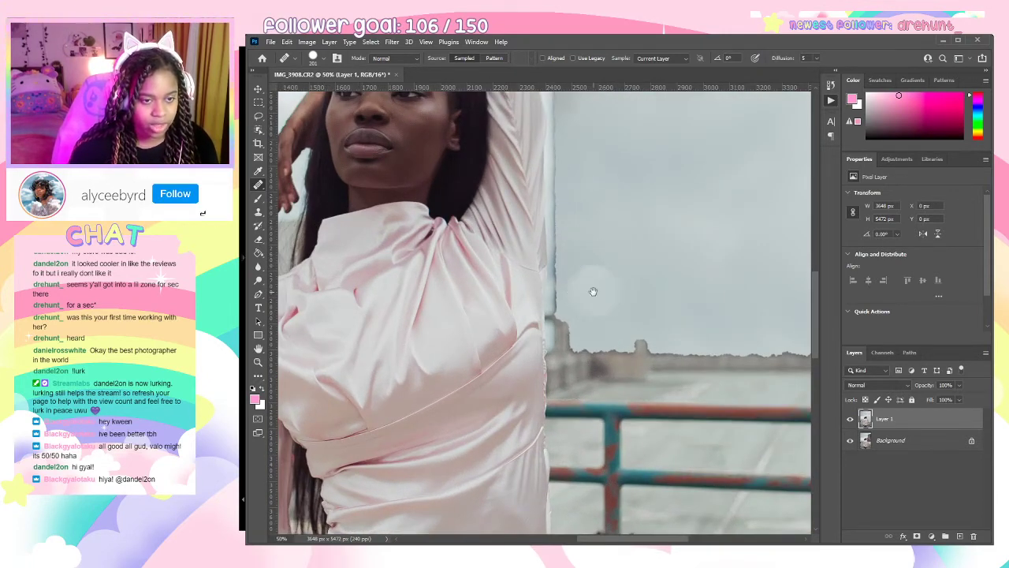
{"action": "mouse_move", "coordinate": [593, 288]}
{"action": "left_mouse_down"}
{"action": "mouse_move", "coordinate": [432, 262]}
{"action": "mouse_move", "coordinate": [446, 263]}
{"action": "left_mouse_up"}
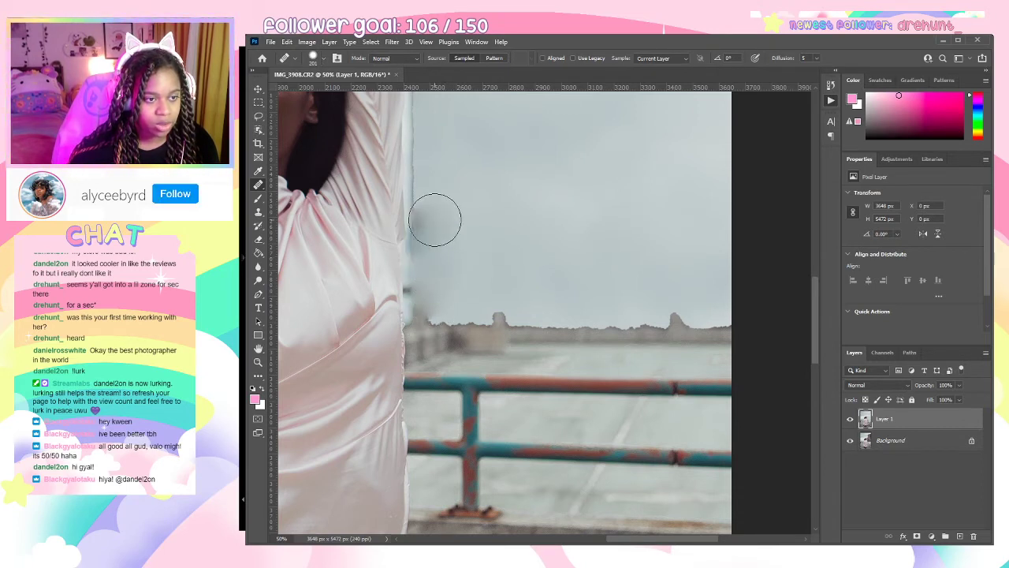
{"action": "left_click_drag", "start_coordinate": [439, 256], "coordinate": [434, 295]}
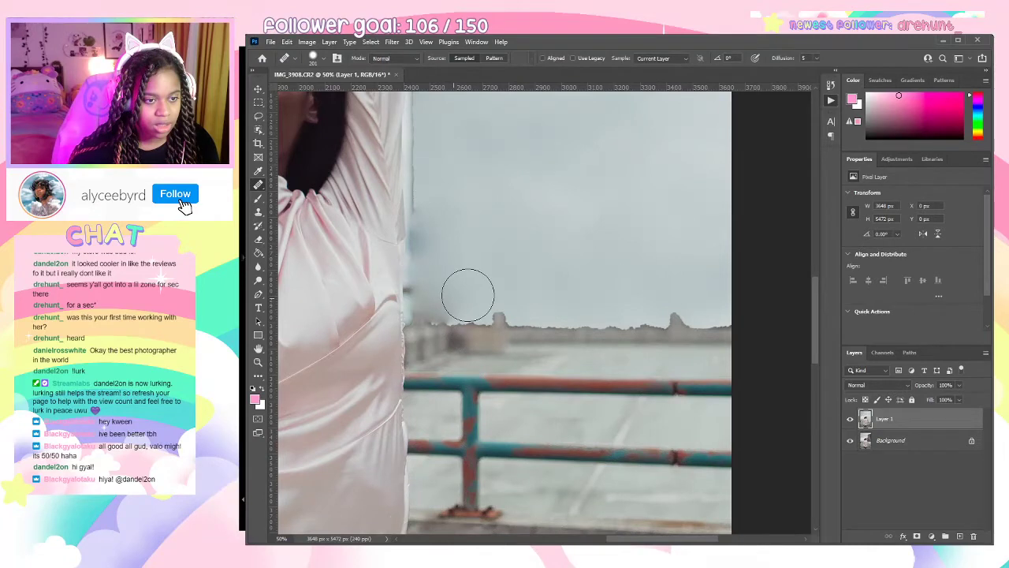
{"action": "left_click_drag", "start_coordinate": [468, 295], "coordinate": [605, 287]}
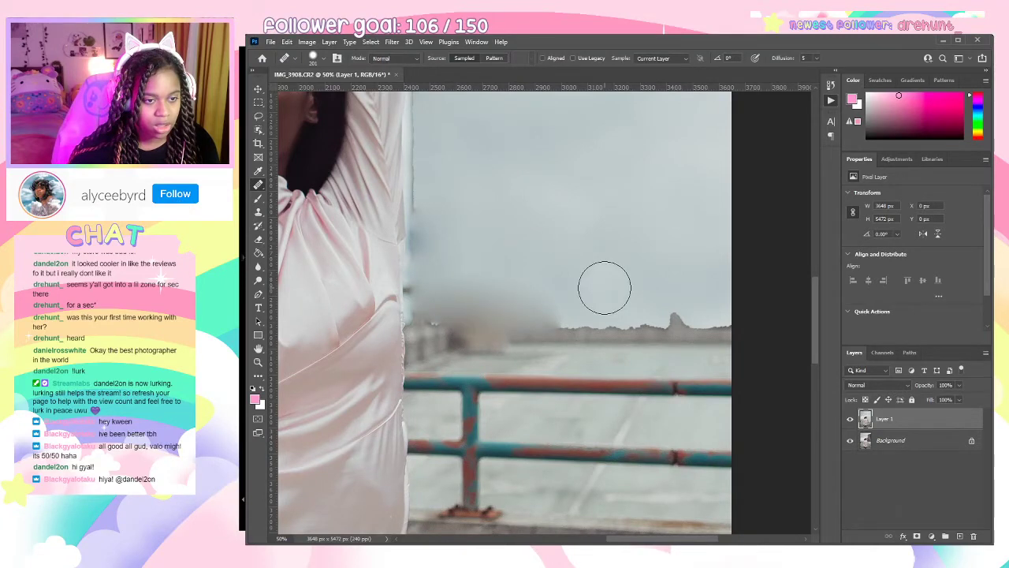
{"action": "key", "text": "ctrl+z"}
Clone clean sky and horizon over the jagged skyline out to the photo's right edge with a 177 px Clone Stamp.
{"action": "left_click", "coordinate": [259, 212]}
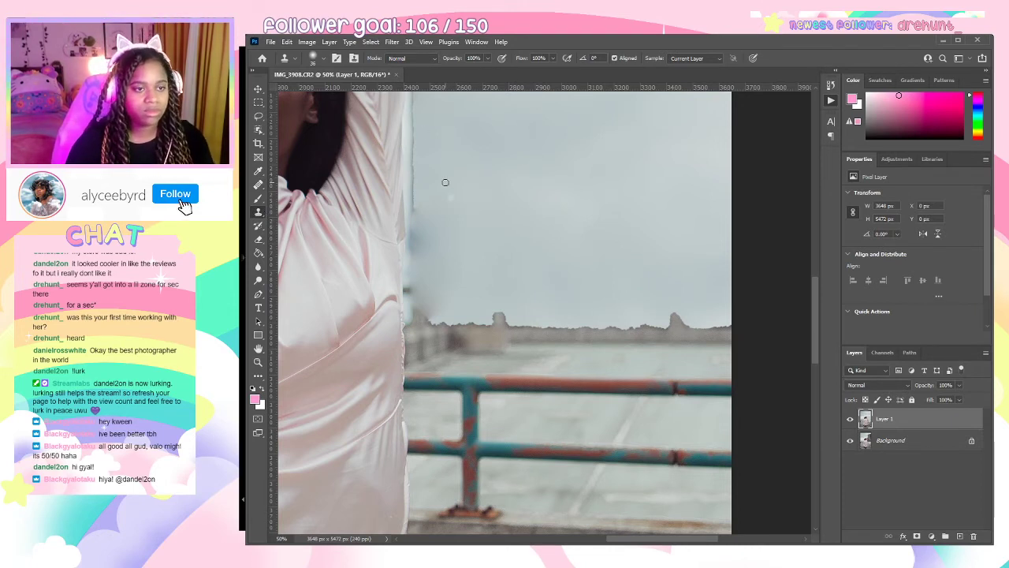
{"action": "left_click", "coordinate": [365, 94]}
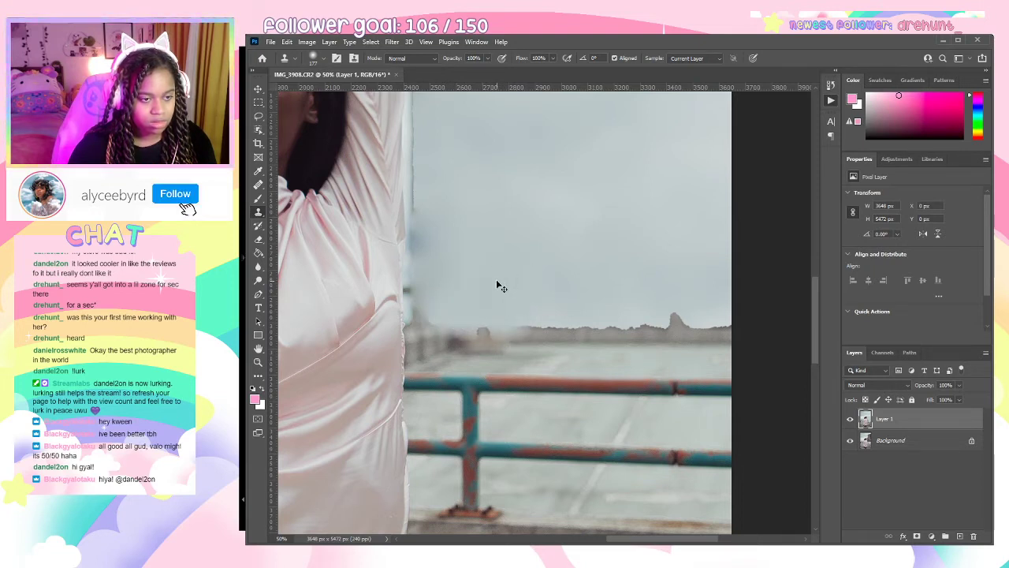
{"action": "mouse_move", "coordinate": [434, 319]}
{"action": "left_mouse_down"}
{"action": "mouse_move", "coordinate": [517, 319]}
{"action": "mouse_move", "coordinate": [458, 313]}
{"action": "mouse_move", "coordinate": [520, 307]}
{"action": "mouse_move", "coordinate": [691, 318]}
{"action": "left_mouse_up"}
{"action": "left_click", "coordinate": [510, 223], "text": "alt"}
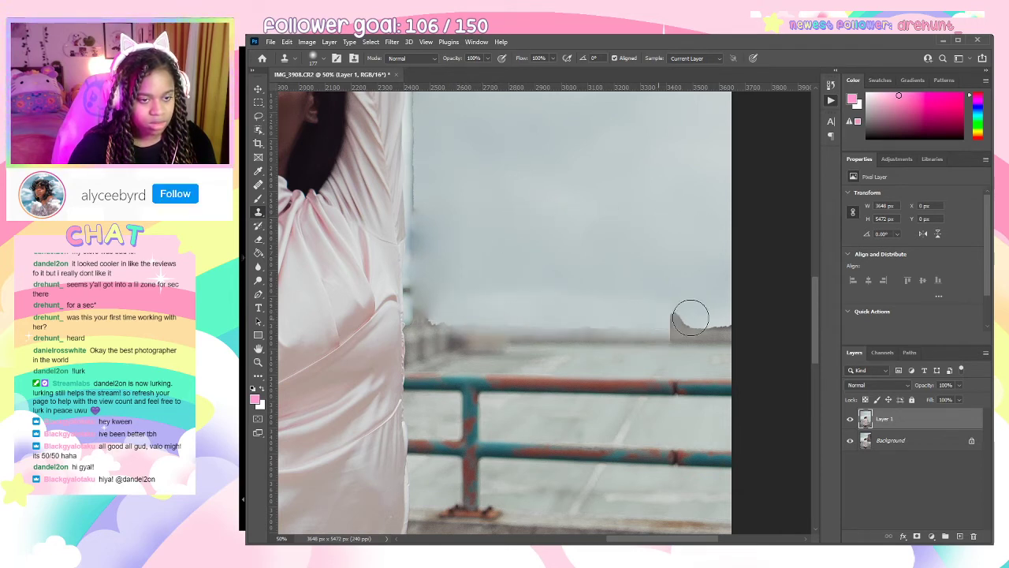
{"action": "mouse_move", "coordinate": [608, 270]}
{"action": "left_mouse_down"}
{"action": "mouse_move", "coordinate": [457, 255]}
{"action": "mouse_move", "coordinate": [341, 206]}
{"action": "mouse_move", "coordinate": [348, 218]}
{"action": "left_mouse_up"}
{"action": "mouse_move", "coordinate": [426, 225]}
{"action": "left_mouse_down"}
{"action": "mouse_move", "coordinate": [527, 261]}
{"action": "mouse_move", "coordinate": [482, 279]}
{"action": "left_mouse_up"}
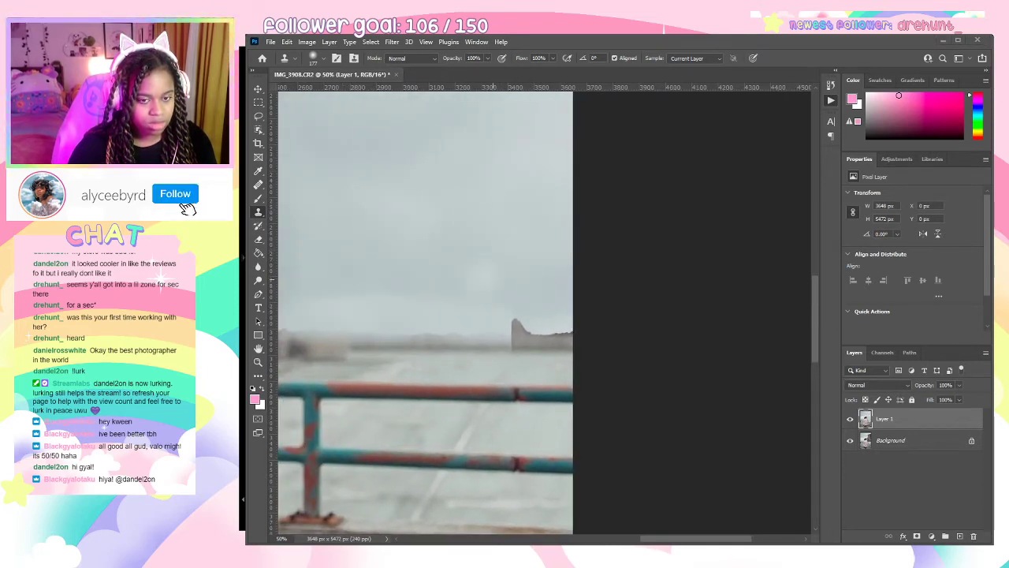
{"action": "mouse_move", "coordinate": [505, 299]}
{"action": "left_mouse_down"}
{"action": "mouse_move", "coordinate": [533, 310]}
{"action": "mouse_move", "coordinate": [508, 314]}
{"action": "mouse_move", "coordinate": [540, 318]}
{"action": "mouse_move", "coordinate": [516, 318]}
{"action": "mouse_move", "coordinate": [531, 322]}
{"action": "mouse_move", "coordinate": [573, 319]}
{"action": "left_mouse_up"}
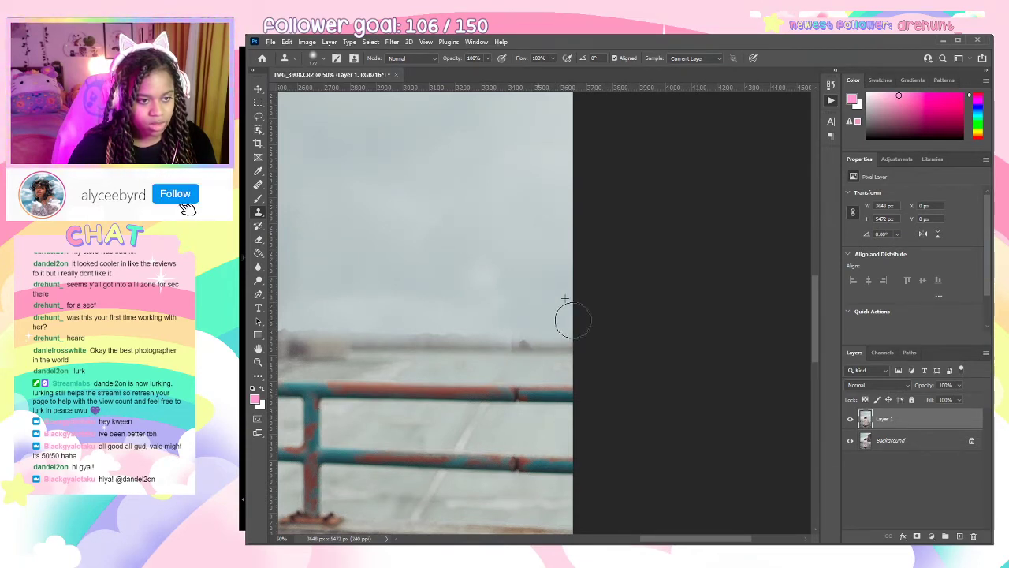
Clone clean sky over the dark smudge by the horizon and the leftover vertical building edge beside the model's raised sleeve.
{"action": "left_click_drag", "start_coordinate": [475, 245], "coordinate": [587, 257]}
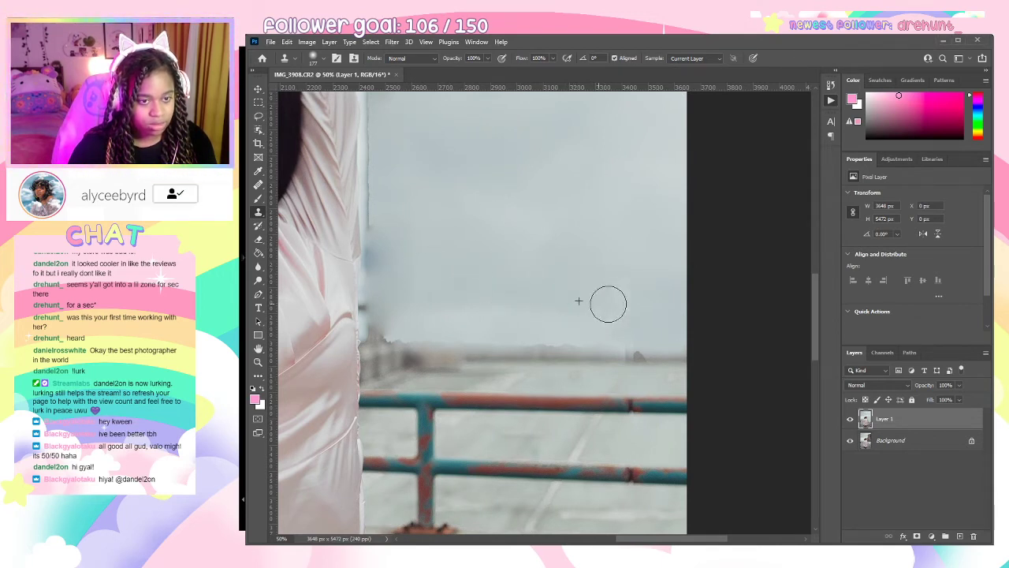
{"action": "left_click", "coordinate": [451, 291], "text": "alt"}
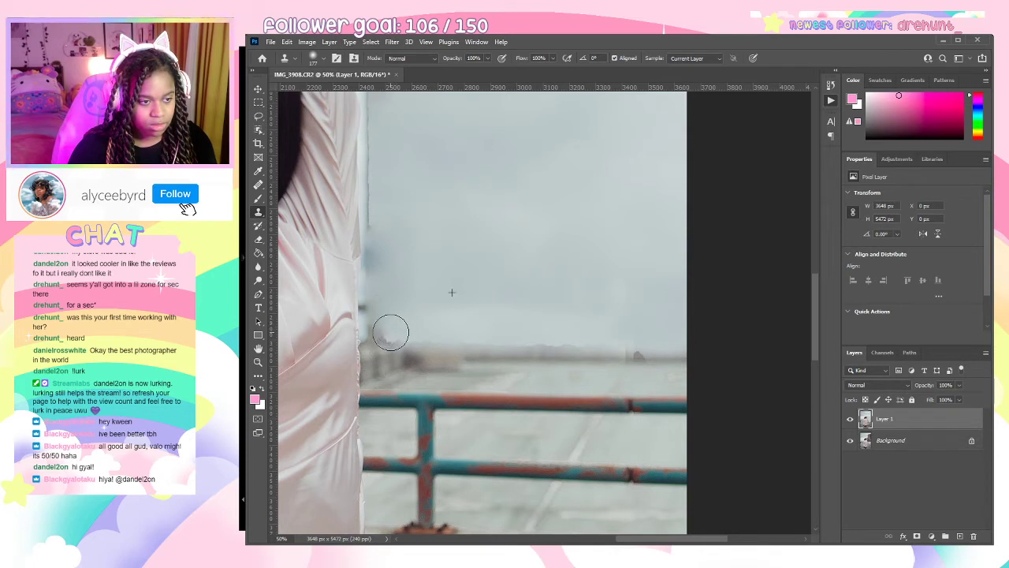
{"action": "mouse_move", "coordinate": [391, 332]}
{"action": "left_mouse_down"}
{"action": "mouse_move", "coordinate": [386, 339]}
{"action": "mouse_move", "coordinate": [383, 202]}
{"action": "mouse_move", "coordinate": [415, 250]}
{"action": "mouse_move", "coordinate": [417, 336]}
{"action": "left_mouse_up"}
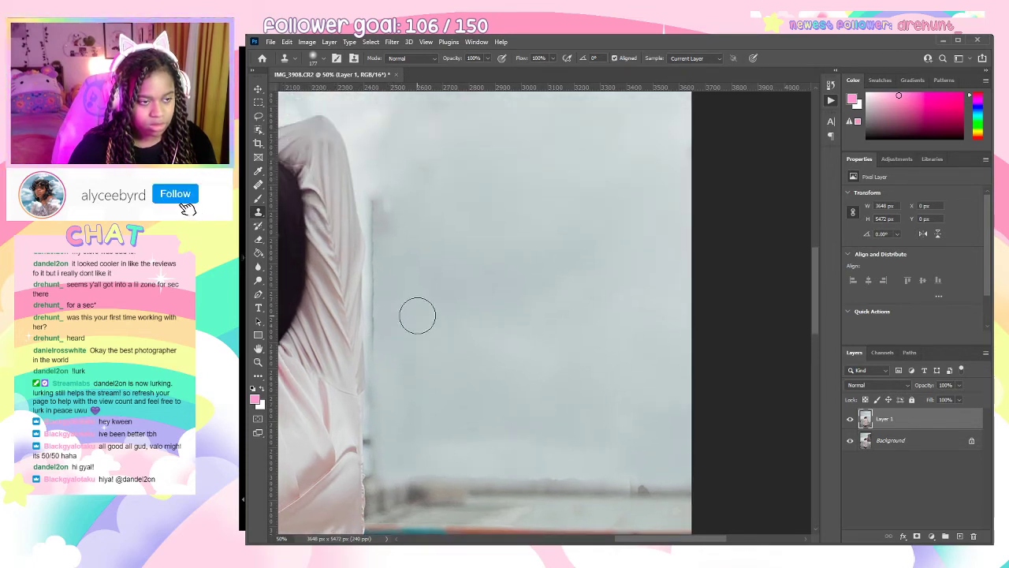
{"action": "left_click", "coordinate": [421, 286], "text": "alt"}
{"action": "mouse_move", "coordinate": [399, 210]}
{"action": "left_mouse_down"}
{"action": "mouse_move", "coordinate": [392, 236]}
{"action": "mouse_move", "coordinate": [378, 203]}
{"action": "mouse_move", "coordinate": [394, 241]}
{"action": "mouse_move", "coordinate": [382, 239]}
{"action": "mouse_move", "coordinate": [387, 348]}
{"action": "mouse_move", "coordinate": [390, 236]}
{"action": "mouse_move", "coordinate": [391, 284]}
{"action": "mouse_move", "coordinate": [383, 279]}
{"action": "mouse_move", "coordinate": [397, 340]}
{"action": "mouse_move", "coordinate": [383, 450]}
{"action": "left_mouse_up"}
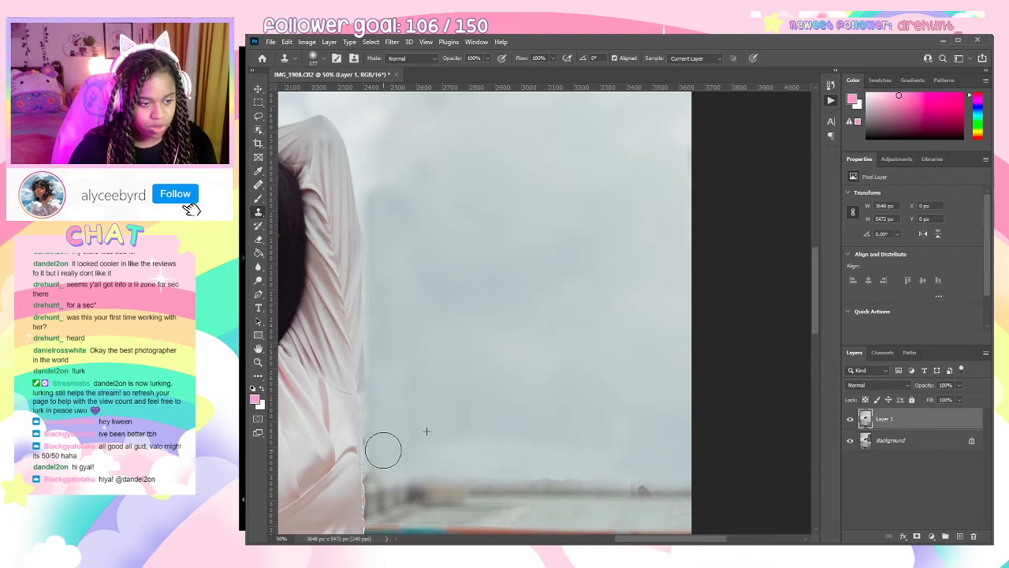
Clone smooth sky along the distant skyline between the sleeve and the photo's edge, undoing the first stroke and repainting it.
{"action": "left_click_drag", "start_coordinate": [505, 410], "coordinate": [451, 319]}
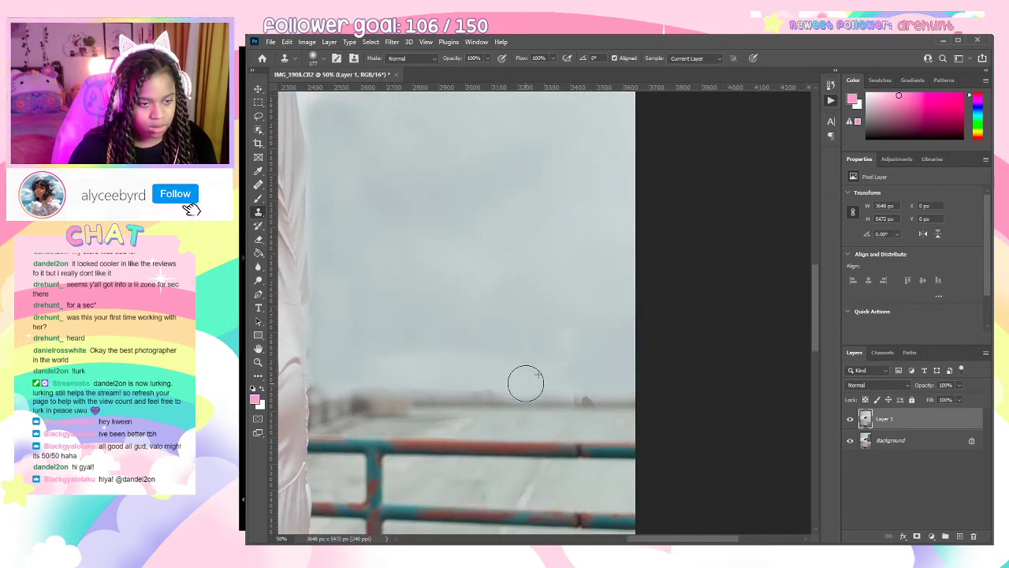
{"action": "left_click_drag", "start_coordinate": [526, 384], "coordinate": [361, 379]}
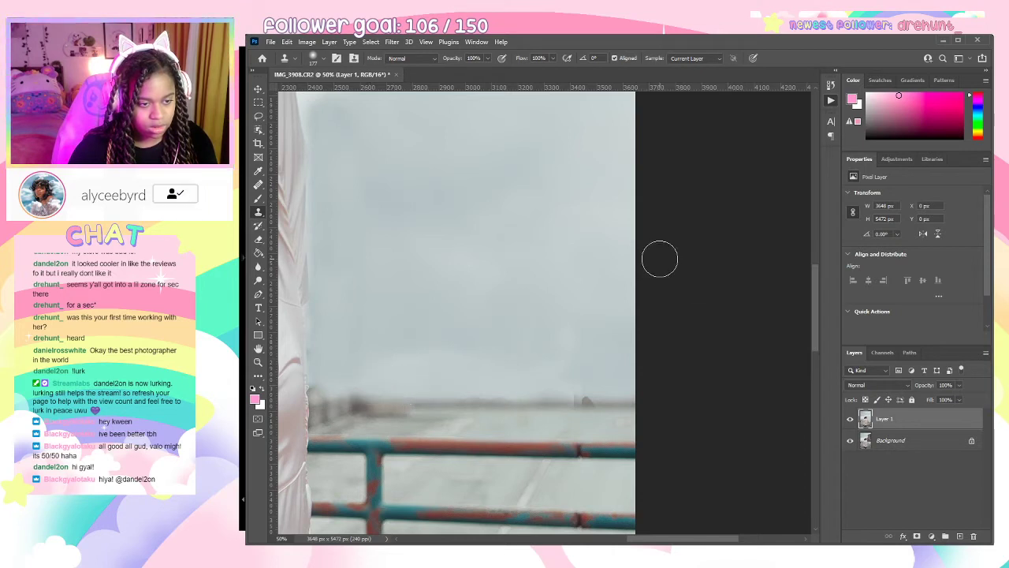
{"action": "key", "text": "ctrl+z"}
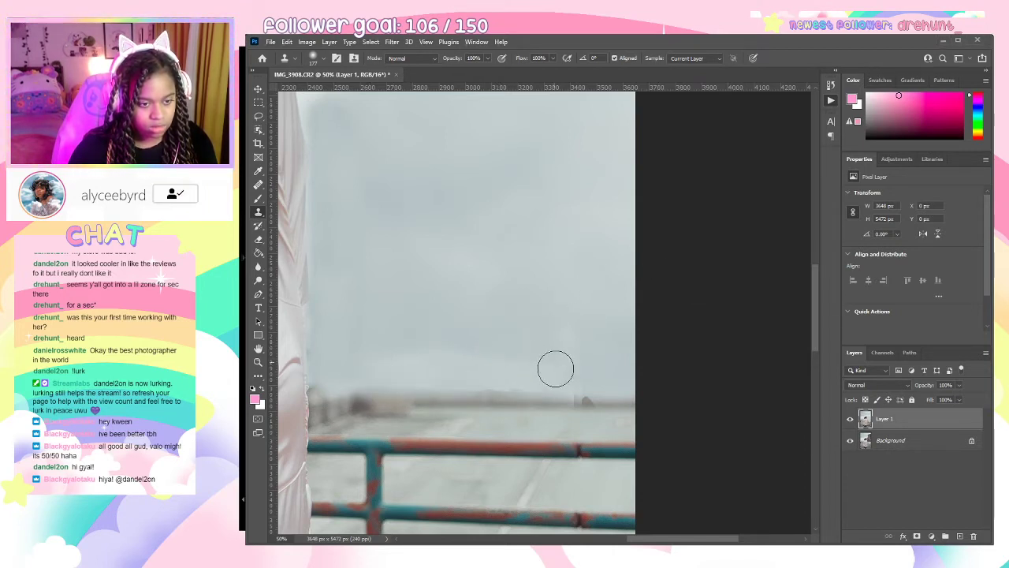
{"action": "left_click_drag", "start_coordinate": [584, 378], "coordinate": [392, 377]}
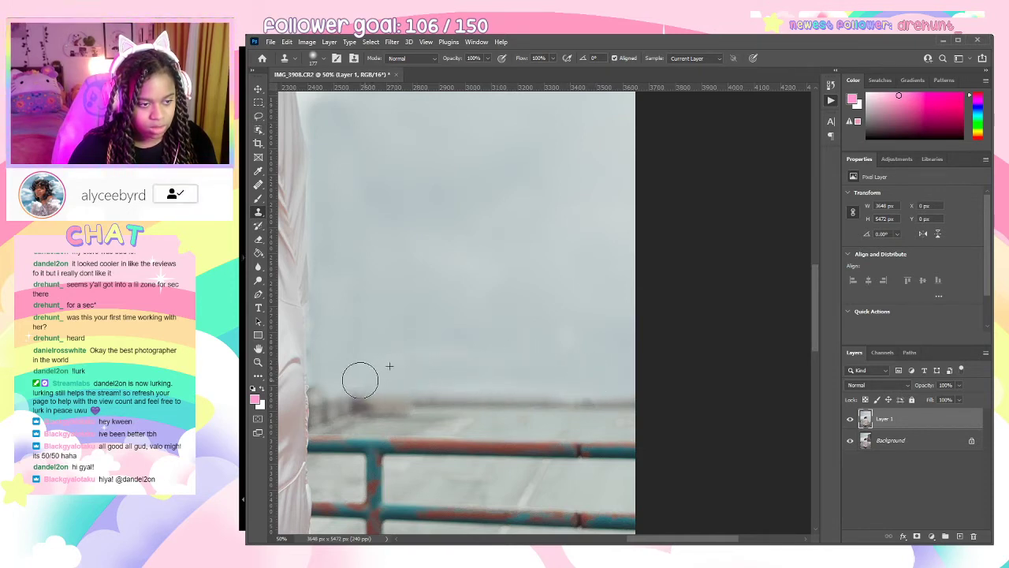
Heal the dark blotchy patches in the clouds above the raised arm with sampled sky, using a 201 px Healing Brush.
{"action": "mouse_move", "coordinate": [477, 255]}
{"action": "left_mouse_down"}
{"action": "mouse_move", "coordinate": [506, 432]}
{"action": "mouse_move", "coordinate": [513, 200]}
{"action": "mouse_move", "coordinate": [466, 306]}
{"action": "mouse_move", "coordinate": [549, 322]}
{"action": "mouse_move", "coordinate": [559, 185]}
{"action": "mouse_move", "coordinate": [490, 175]}
{"action": "mouse_move", "coordinate": [508, 201]}
{"action": "mouse_move", "coordinate": [491, 146]}
{"action": "mouse_move", "coordinate": [524, 155]}
{"action": "left_mouse_up"}
{"action": "left_click", "coordinate": [555, 172], "text": "alt"}
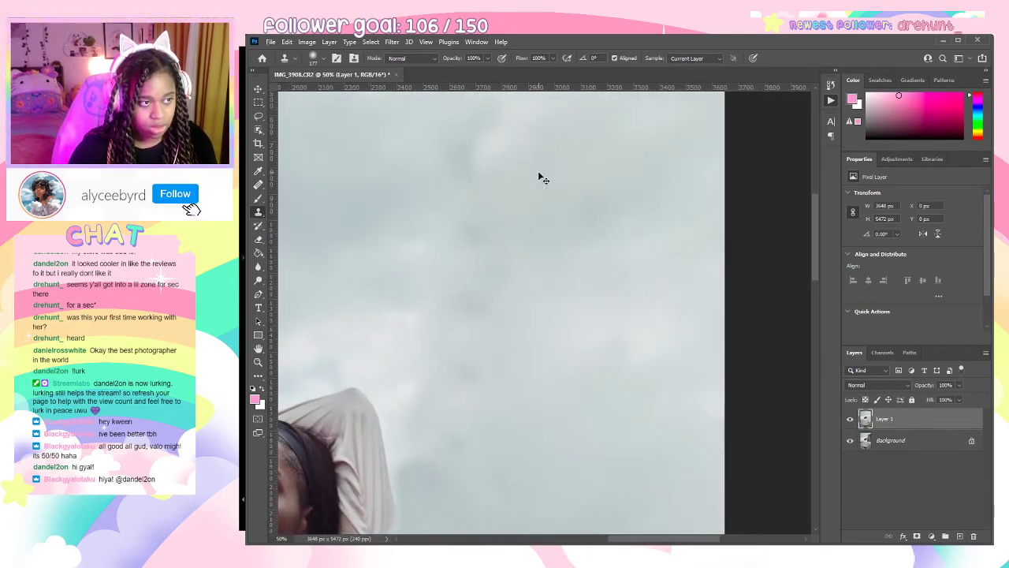
{"action": "key", "text": "ctrl+minus"}
{"action": "key", "text": "ctrl+minus"}
{"action": "key", "text": "ctrl+minus"}
{"action": "key", "text": "ctrl+minus"}
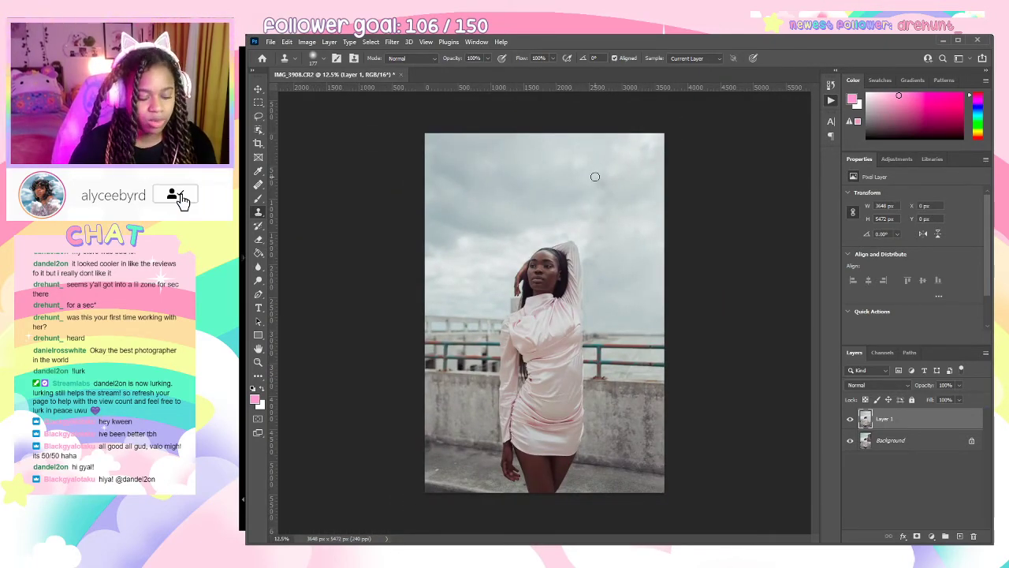
{"action": "key", "text": "ctrl+plus"}
{"action": "key", "text": "ctrl+plus"}
{"action": "mouse_move", "coordinate": [597, 181]}
{"action": "left_mouse_down"}
{"action": "mouse_move", "coordinate": [285, 401]}
{"action": "mouse_move", "coordinate": [421, 342]}
{"action": "mouse_move", "coordinate": [617, 180]}
{"action": "left_mouse_up"}
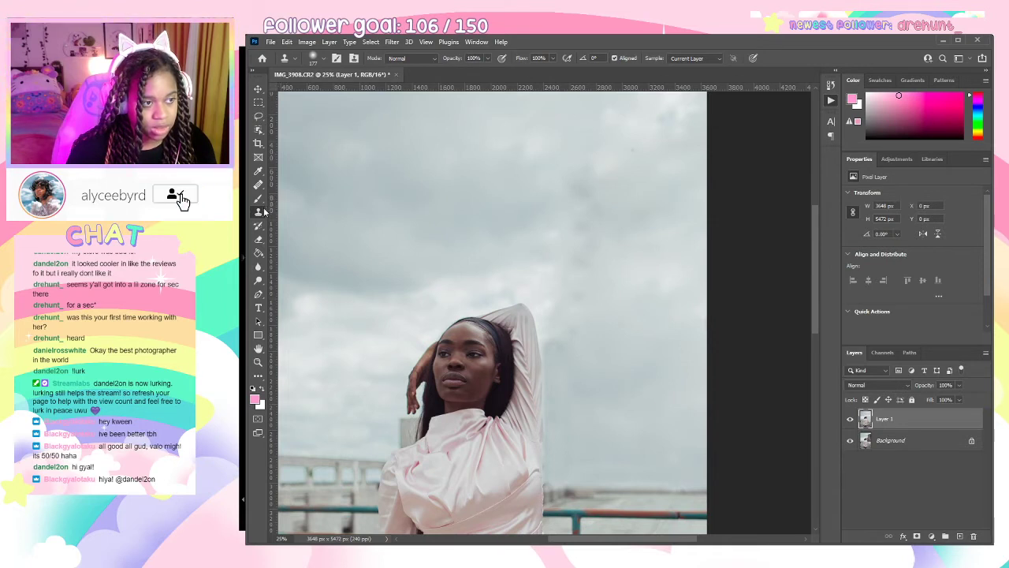
{"action": "left_click", "coordinate": [257, 185]}
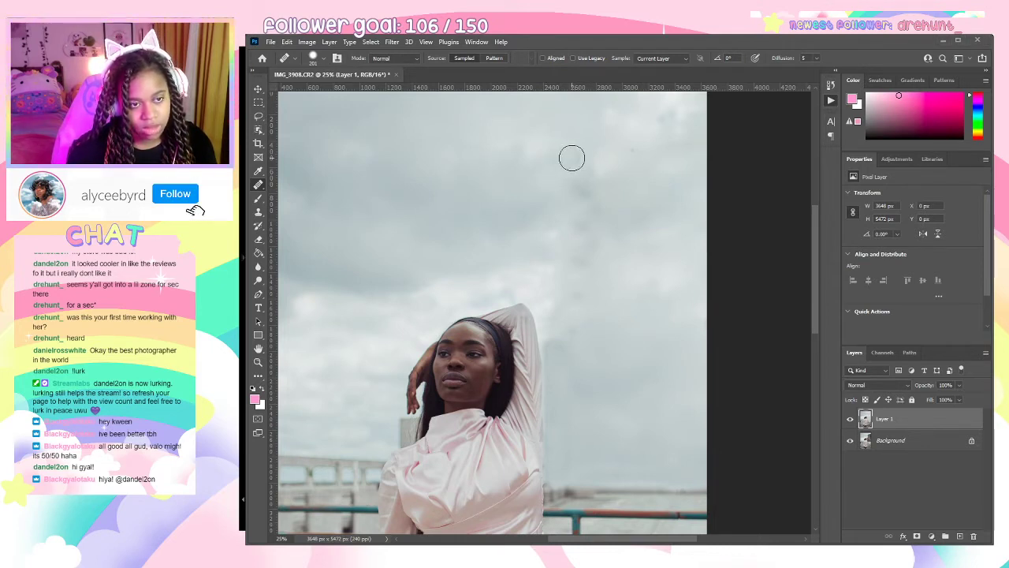
{"action": "left_click_drag", "start_coordinate": [595, 179], "coordinate": [588, 184]}
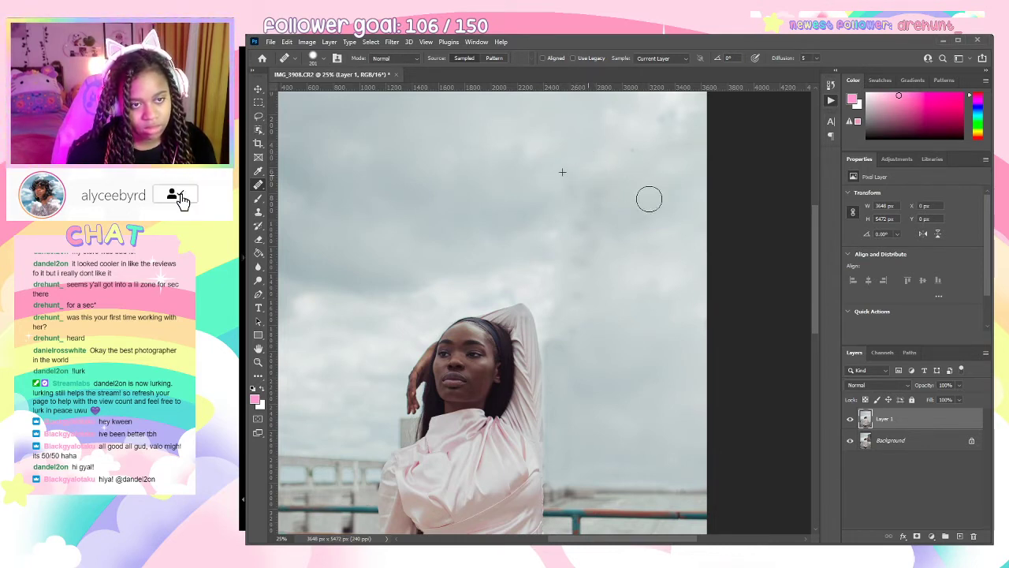
{"action": "left_click", "coordinate": [600, 210], "text": "alt"}
{"action": "mouse_move", "coordinate": [586, 224]}
{"action": "left_mouse_down"}
{"action": "mouse_move", "coordinate": [602, 199]}
{"action": "mouse_move", "coordinate": [576, 182]}
{"action": "left_mouse_up"}
{"action": "left_click", "coordinate": [645, 218], "text": "alt"}
{"action": "left_click_drag", "start_coordinate": [590, 240], "coordinate": [581, 264]}
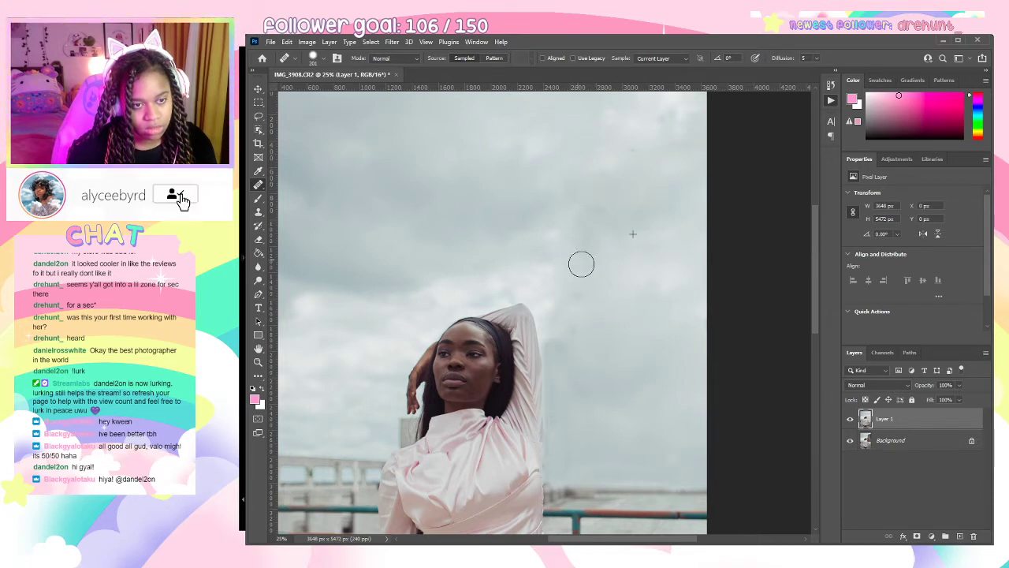
{"action": "left_click", "coordinate": [609, 200], "text": "alt"}
{"action": "left_click_drag", "start_coordinate": [583, 208], "coordinate": [566, 189]}
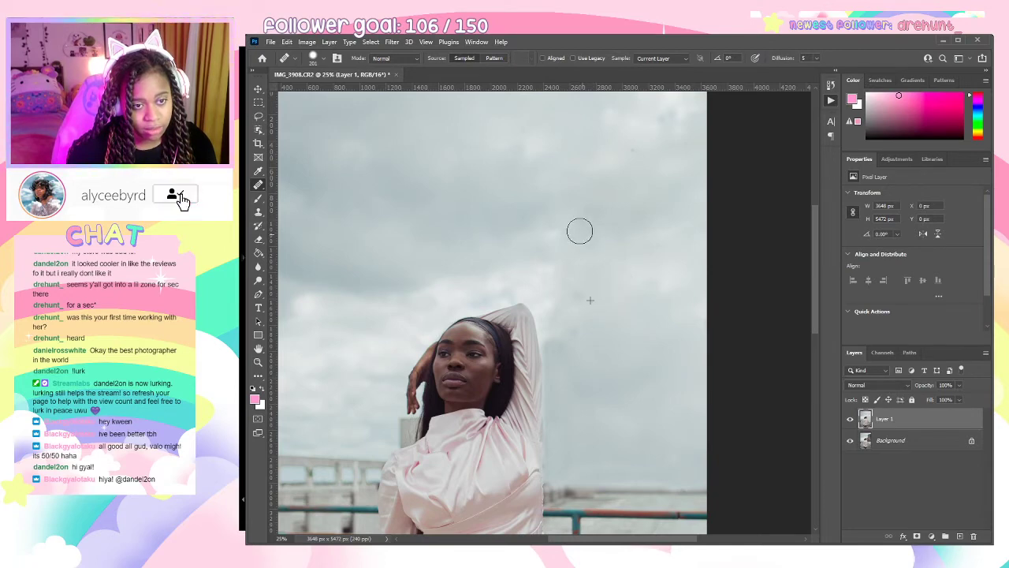
Compare the whole photo with and without the building removal by toggling the visibility of Layer 1.
{"action": "key", "text": "ctrl+minus"}
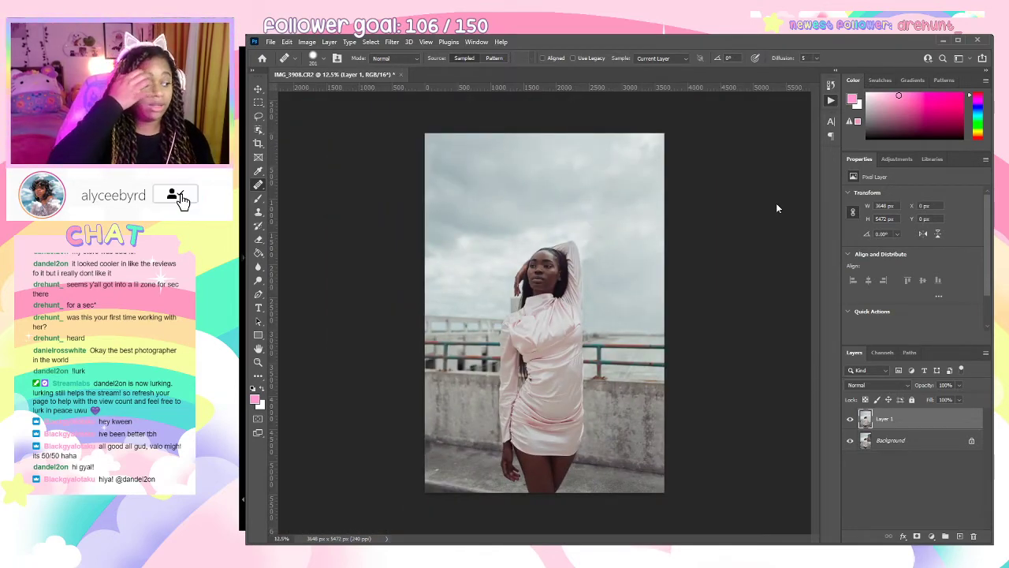
{"action": "left_click", "coordinate": [855, 420]}
{"action": "left_click", "coordinate": [855, 419]}
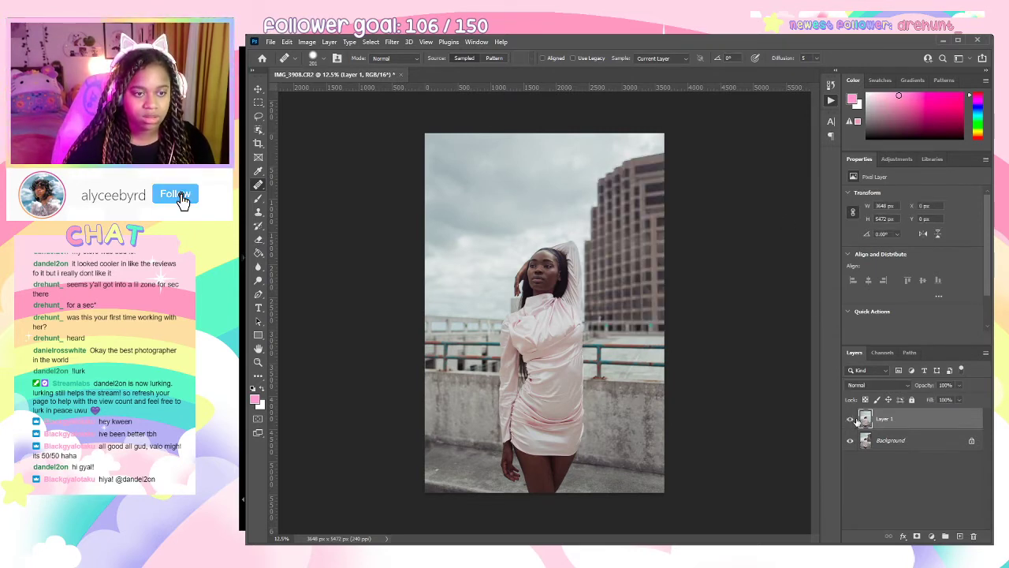
{"action": "left_click", "coordinate": [855, 420]}
{"action": "left_click", "coordinate": [855, 419]}
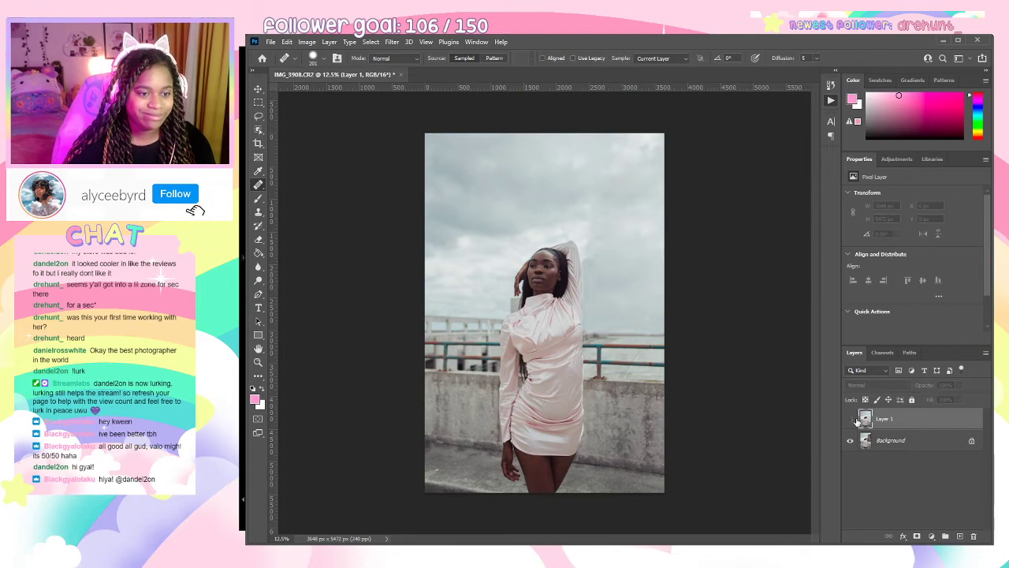
{"action": "left_click", "coordinate": [851, 419]}
{"action": "left_click", "coordinate": [851, 419]}
{"action": "left_click", "coordinate": [851, 419]}
{"action": "left_click", "coordinate": [851, 419]}
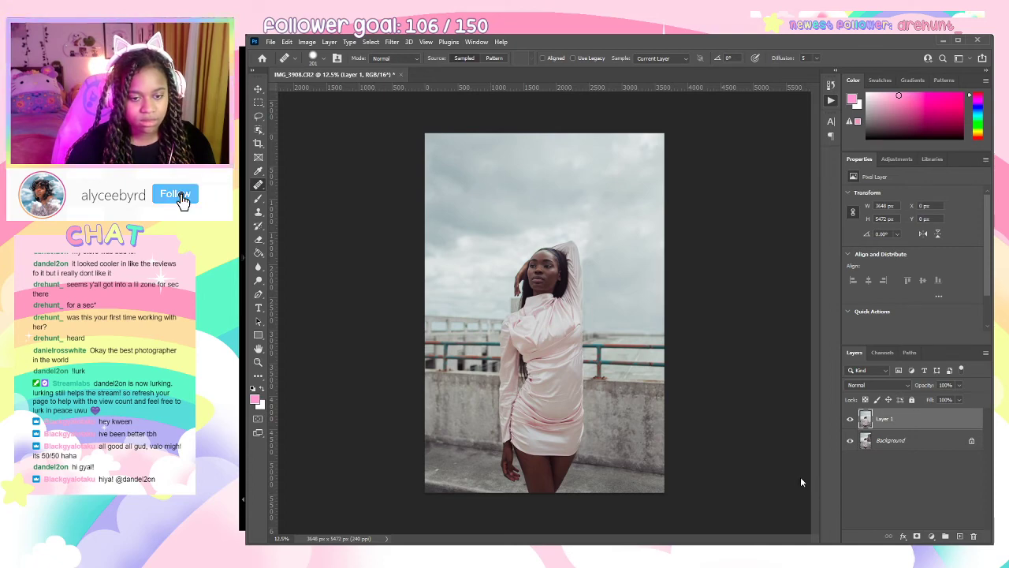
Merge Layer 1 into the Background and save the retouched photo.
{"action": "key", "text": "Delete"}
{"action": "scroll", "coordinate": [683, 295], "scroll_direction": "up", "scroll_amount": 2}
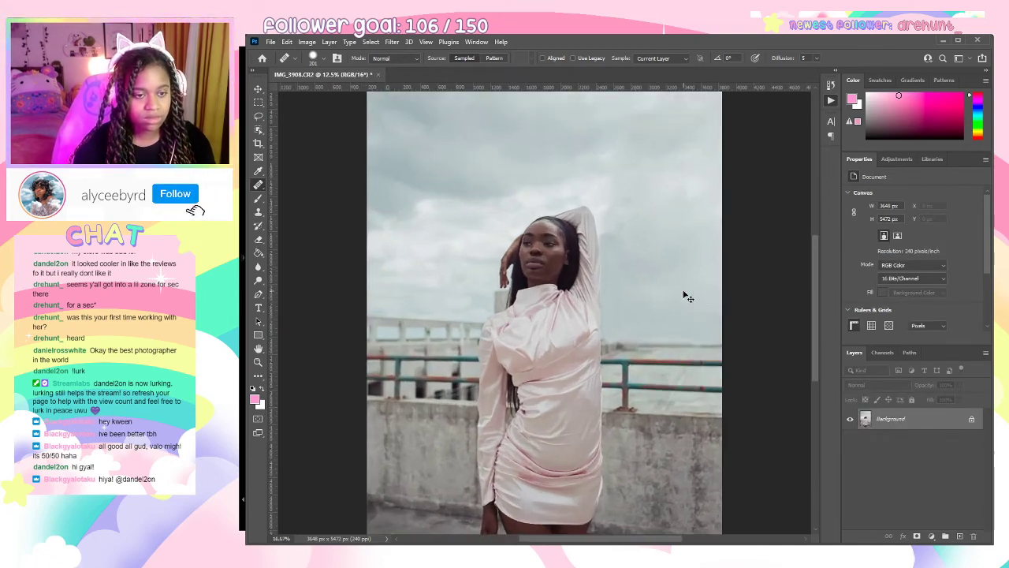
{"action": "left_click_drag", "start_coordinate": [683, 291], "coordinate": [549, 304]}
{"action": "scroll", "coordinate": [549, 305], "scroll_direction": "up", "scroll_amount": 1}
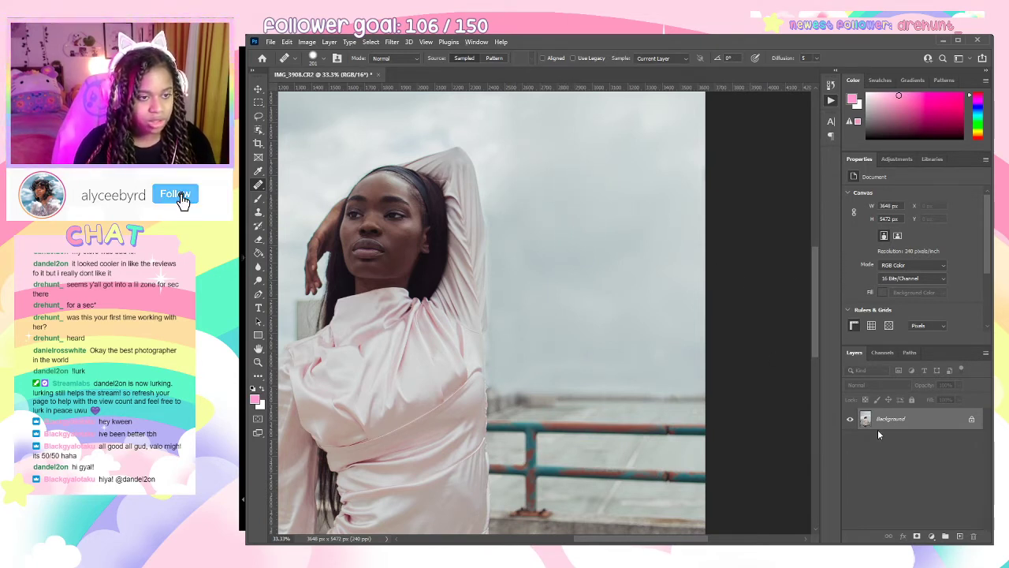
{"action": "left_click", "coordinate": [645, 349]}
{"action": "key", "text": "ctrl+minus"}
{"action": "key", "text": "ctrl+minus"}
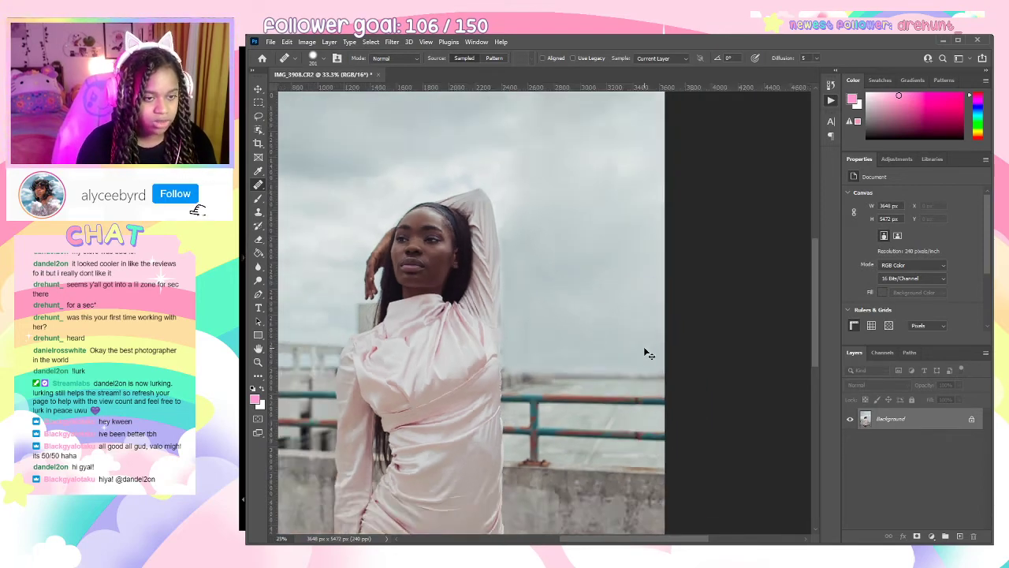
{"action": "key", "text": "ctrl+minus"}
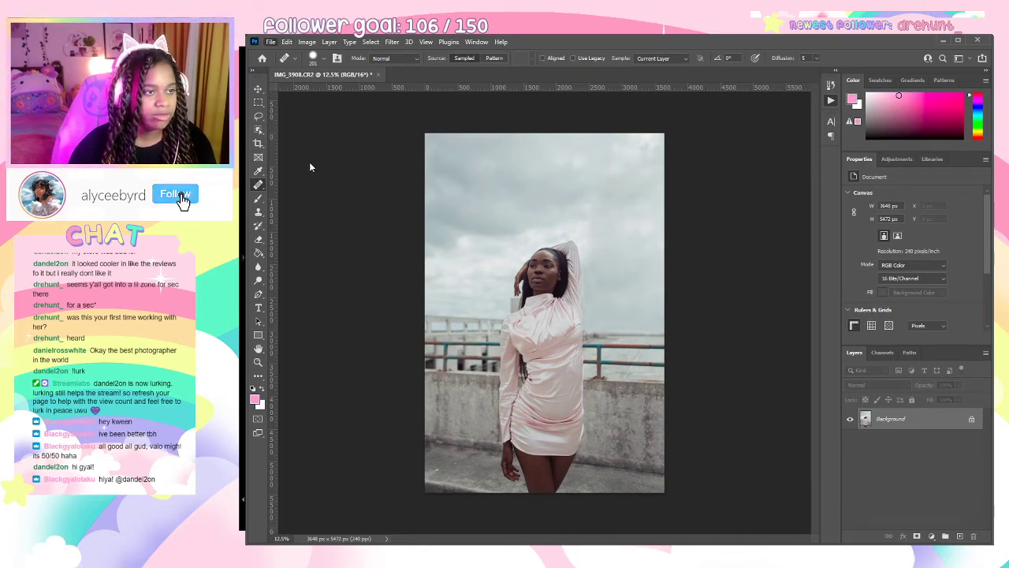
{"action": "key", "text": "ctrl+s"}
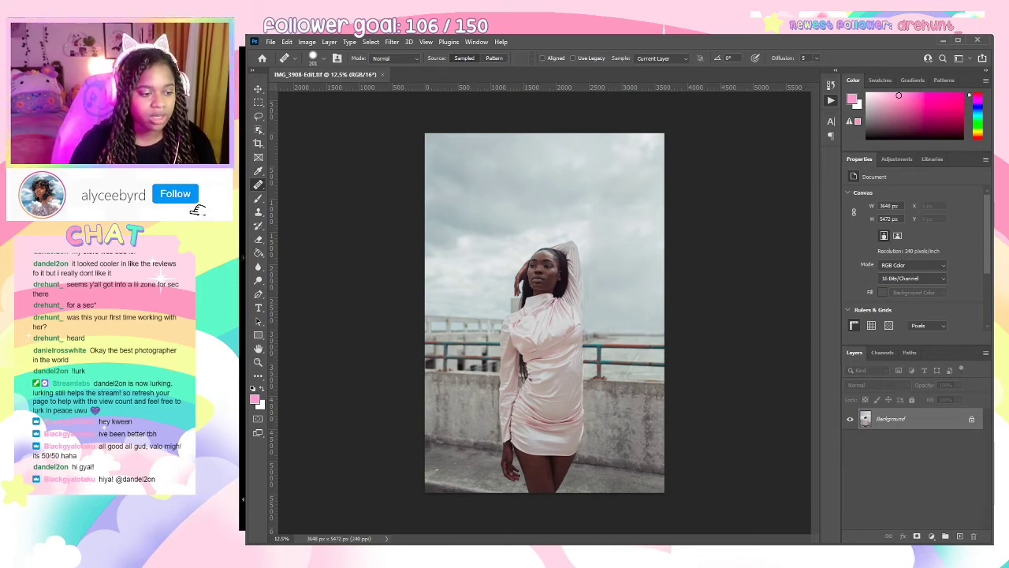
Switch to Lightroom and clear the star rating of the original IMG_3908.CR2 so only the edited copy stays in the rated set.
{"action": "left_click", "coordinate": [941, 41]}
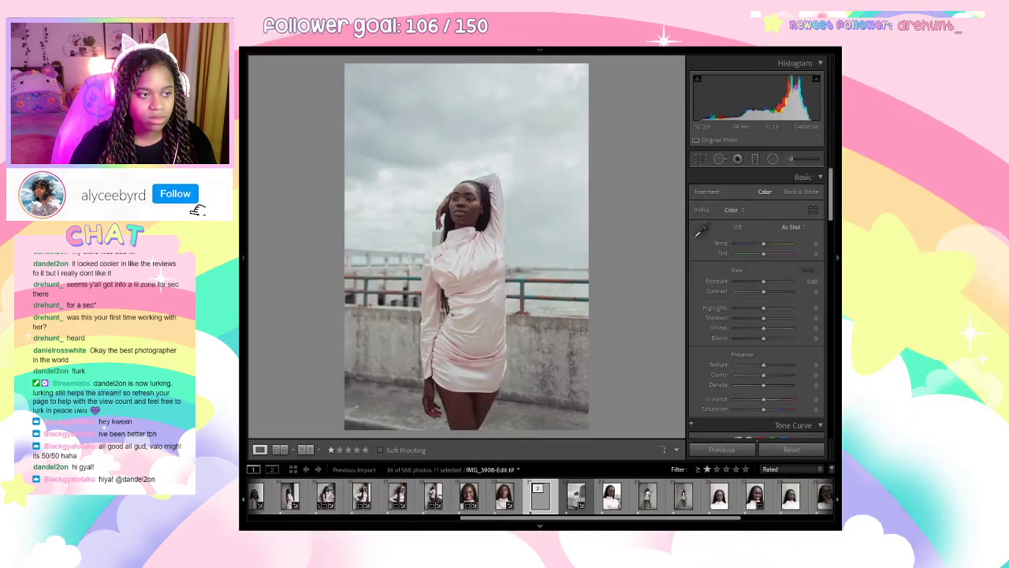
{"action": "left_click", "coordinate": [564, 539]}
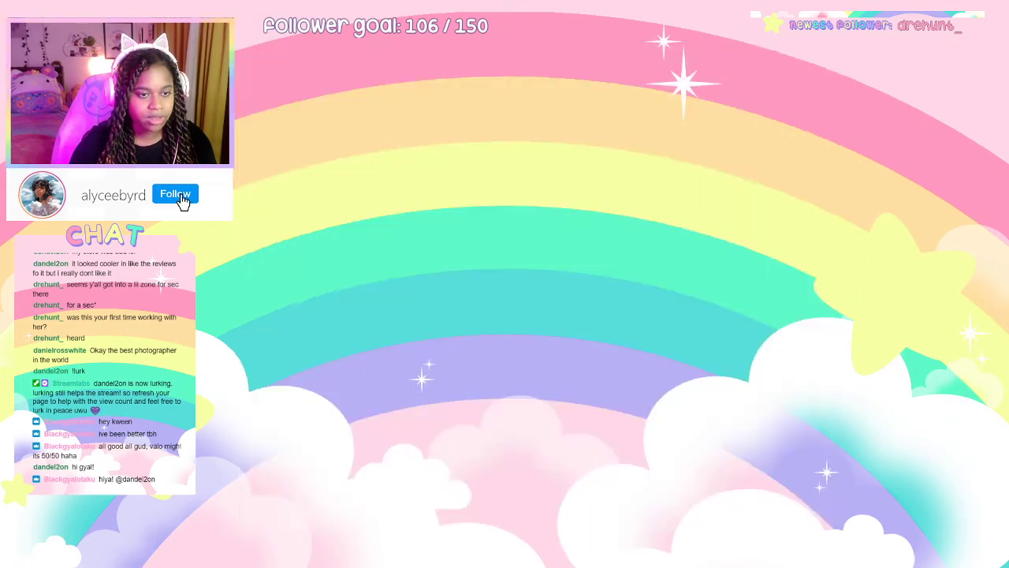
{"action": "left_click", "coordinate": [563, 539]}
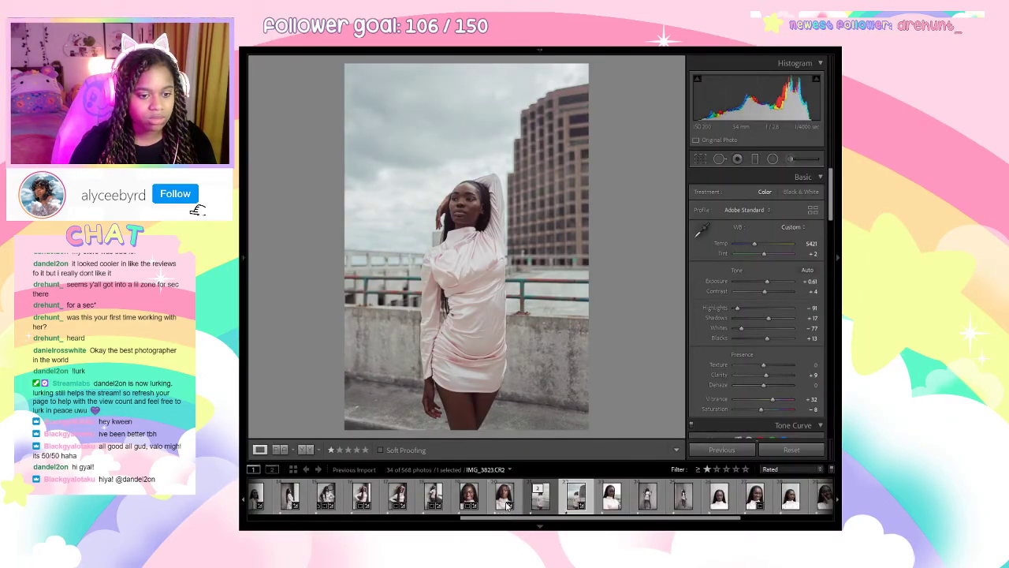
{"action": "left_click", "coordinate": [539, 496]}
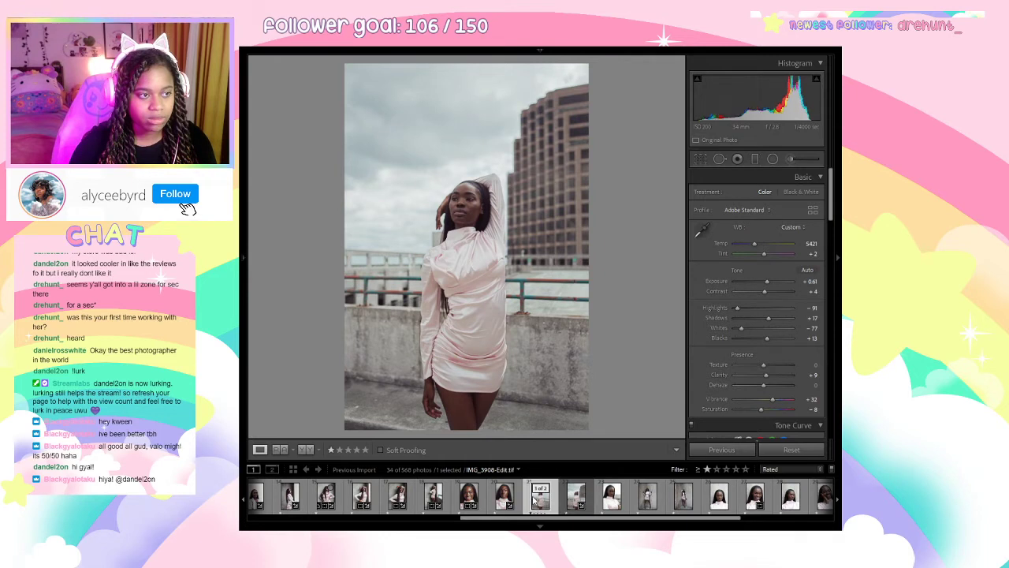
{"action": "left_click", "coordinate": [583, 502]}
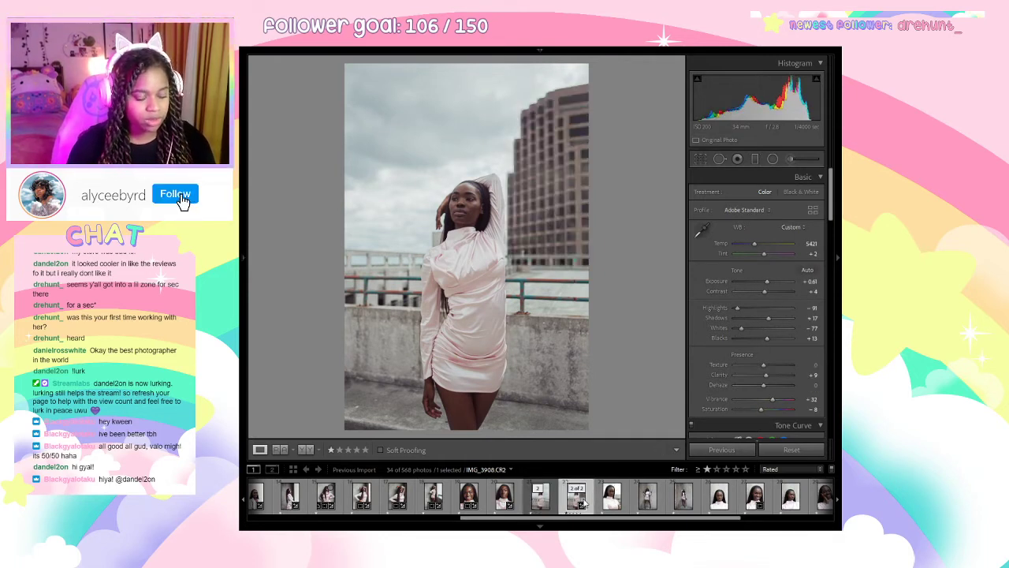
{"action": "key", "text": "0"}
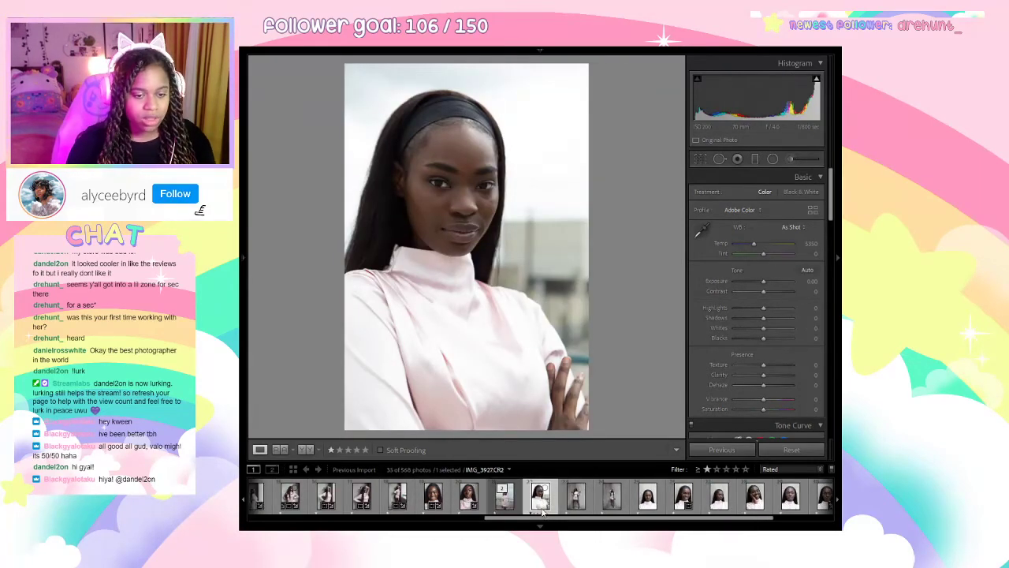
Set Texture to +39 and Clarity to -7 on IMG_3908-Edit.tif and check the effect on the face.
{"action": "left_click", "coordinate": [502, 502]}
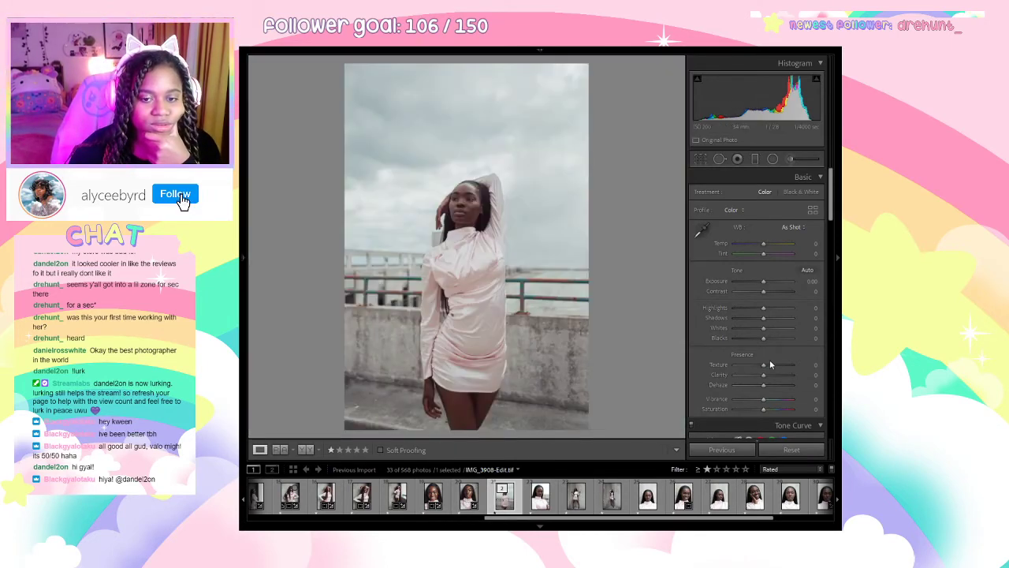
{"action": "mouse_move", "coordinate": [763, 365]}
{"action": "left_mouse_down"}
{"action": "mouse_move", "coordinate": [773, 367]}
{"action": "mouse_move", "coordinate": [762, 377]}
{"action": "left_mouse_up"}
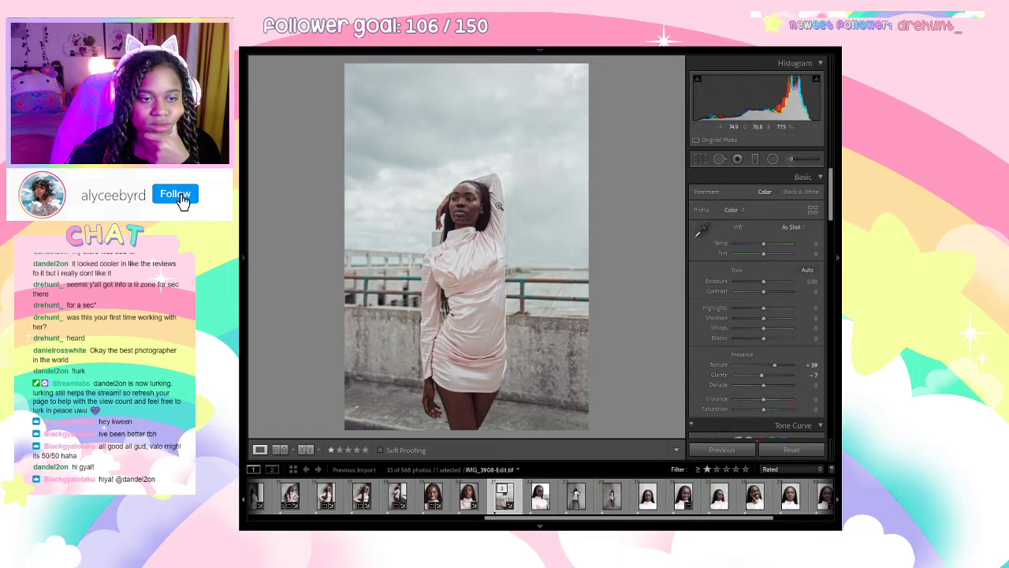
{"action": "left_click", "coordinate": [499, 206]}
{"action": "left_click", "coordinate": [493, 212]}
{"action": "left_click", "coordinate": [490, 216]}
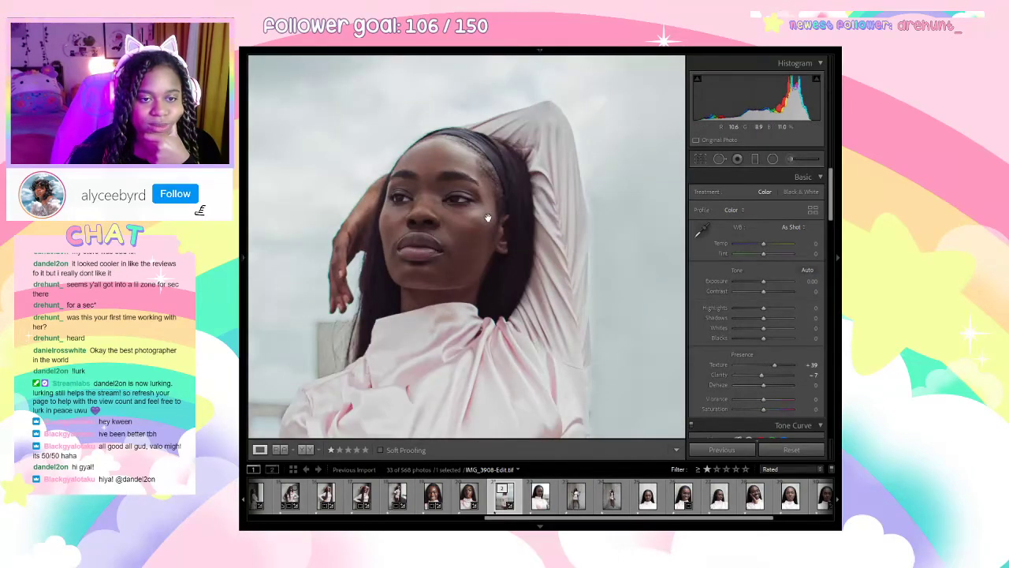
{"action": "left_click", "coordinate": [488, 217]}
Crop IMG_3908-Edit.tif slightly tighter in its original aspect ratio, trimming the sky and edges while keeping the model near the centre.
{"action": "left_click", "coordinate": [701, 158]}
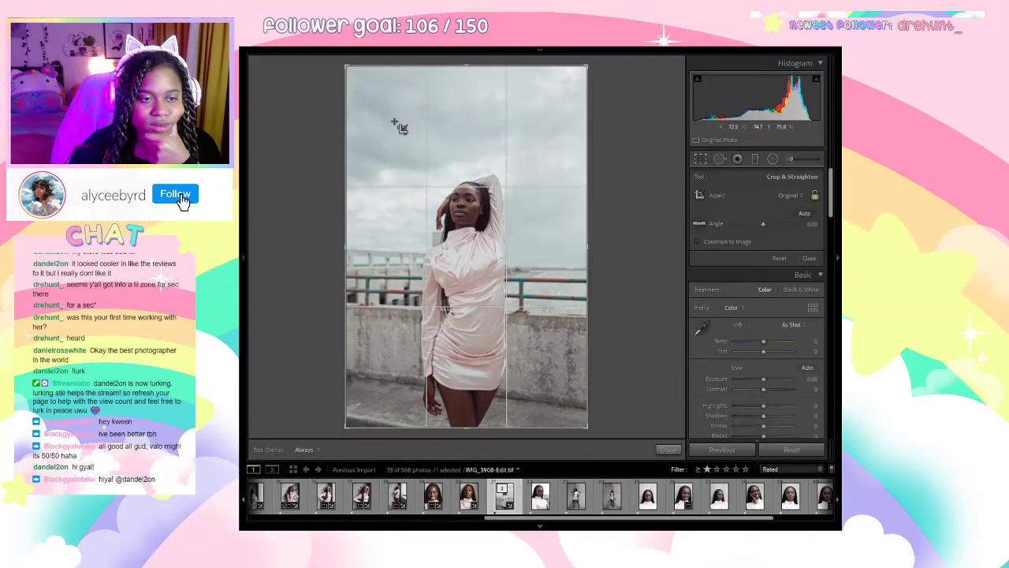
{"action": "left_click_drag", "start_coordinate": [449, 64], "coordinate": [450, 106]}
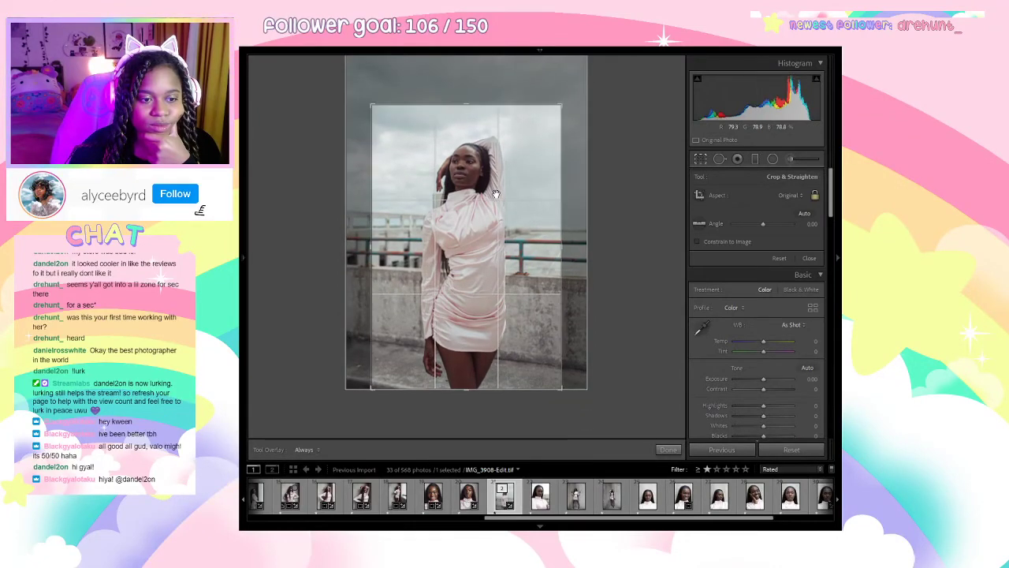
{"action": "left_click_drag", "start_coordinate": [495, 197], "coordinate": [486, 205]}
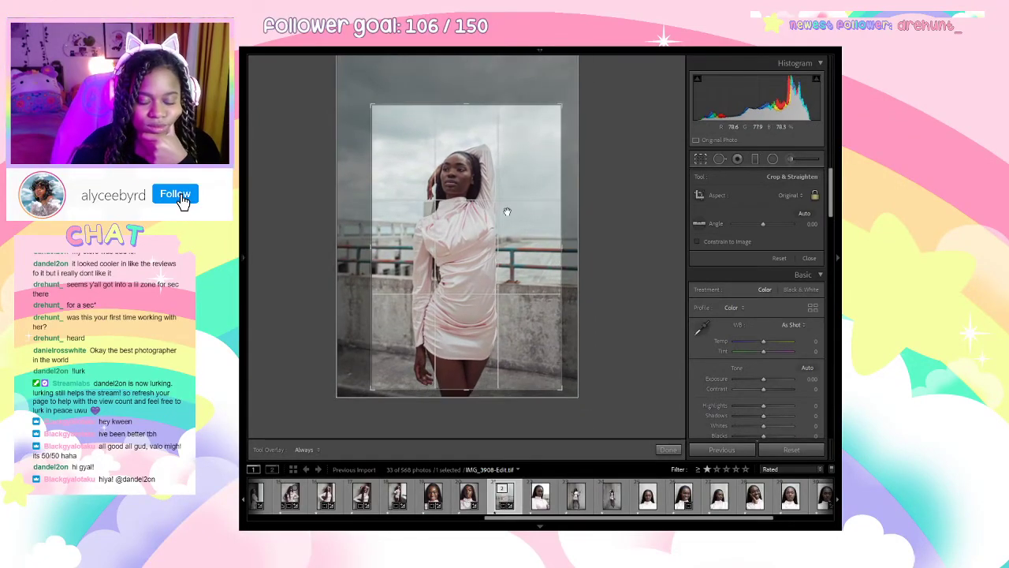
{"action": "key", "text": "Return"}
{"action": "left_click", "coordinate": [700, 158]}
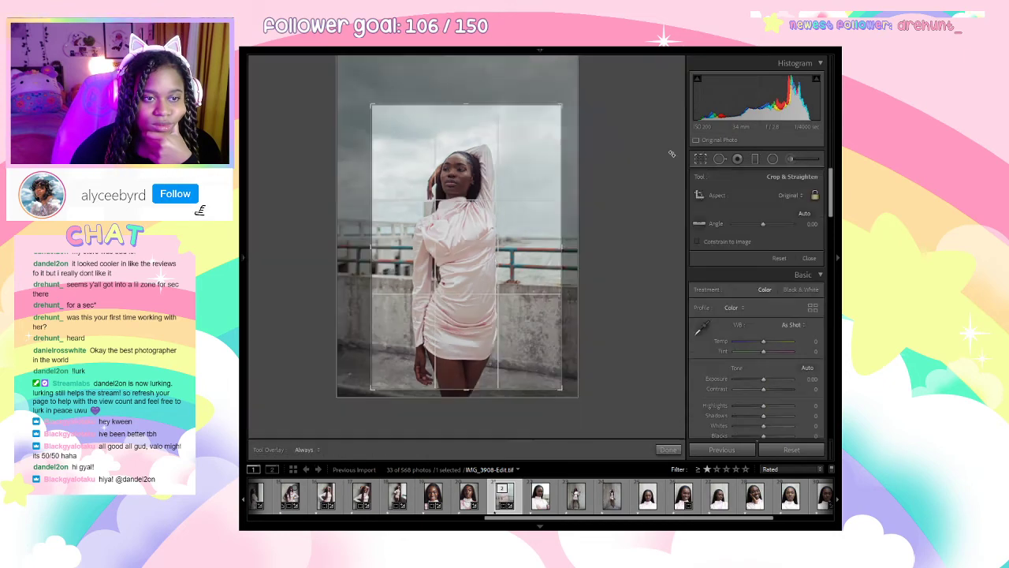
{"action": "left_click_drag", "start_coordinate": [453, 128], "coordinate": [469, 131]}
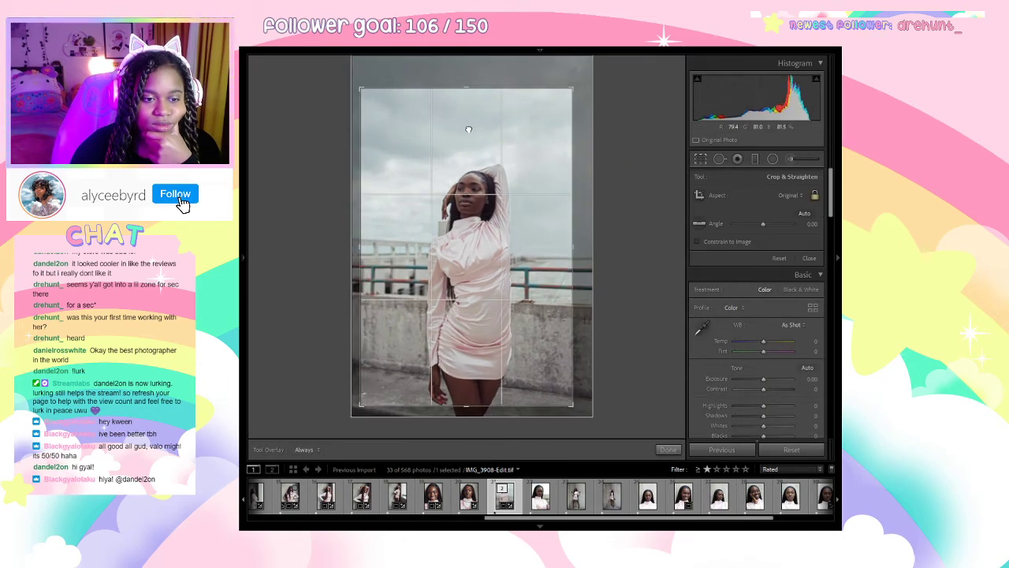
{"action": "key", "text": "Return"}
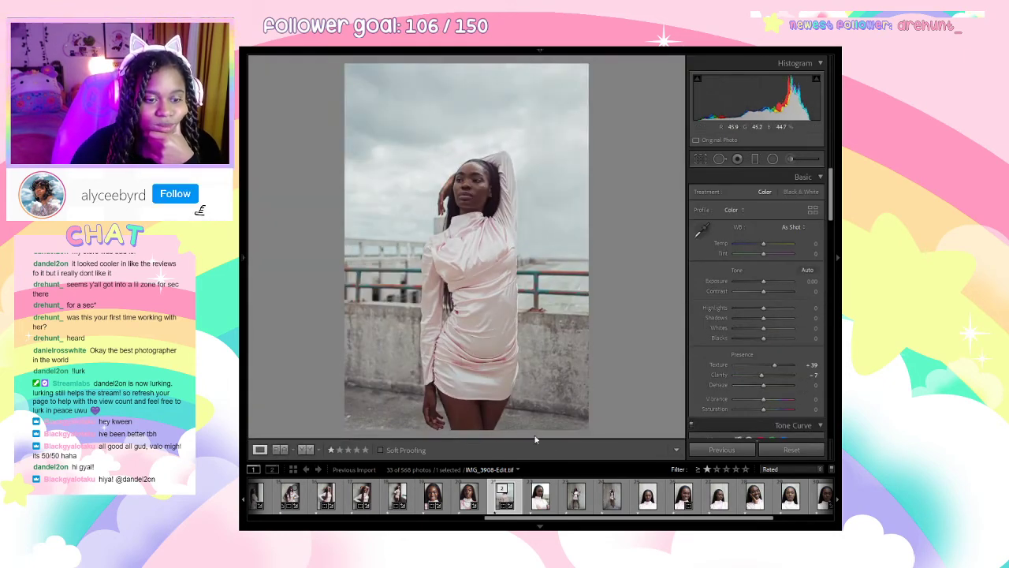
Sync the develop settings of the edited close-up headshot IMG_3823.CR2 to the full-body concrete-corner photo IMG_3943.CR2.
{"action": "left_click", "coordinate": [567, 501]}
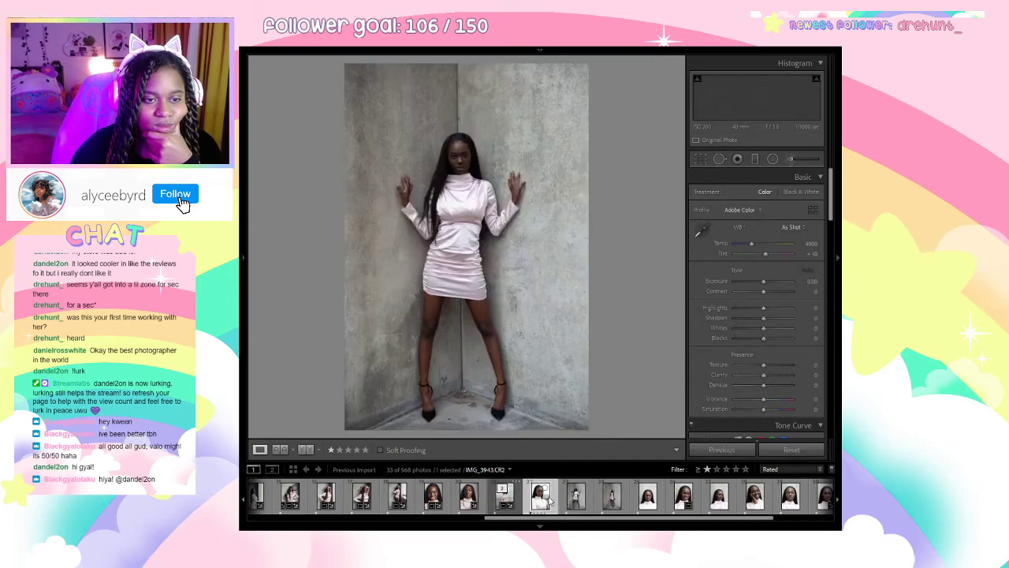
{"action": "left_click", "coordinate": [540, 497]}
{"action": "left_click", "coordinate": [477, 497], "text": "ctrl"}
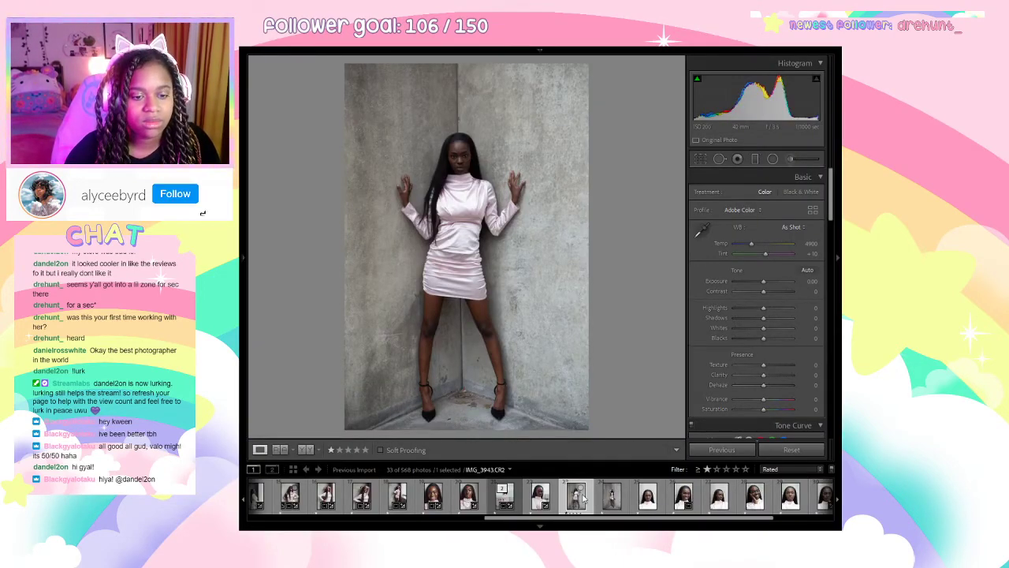
{"action": "left_click", "coordinate": [505, 495]}
{"action": "left_click", "coordinate": [469, 495]}
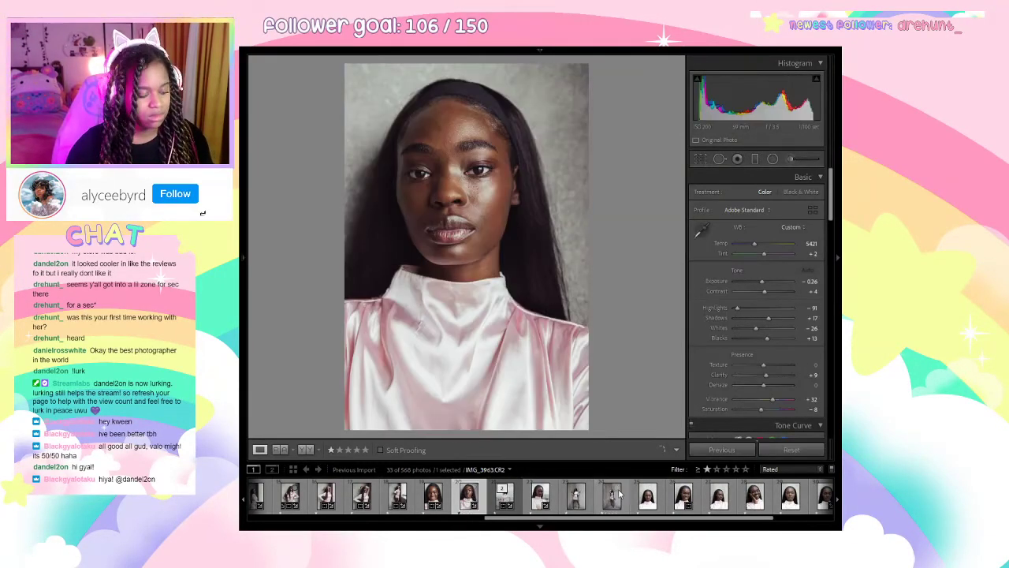
{"action": "left_click", "coordinate": [577, 495], "text": "ctrl"}
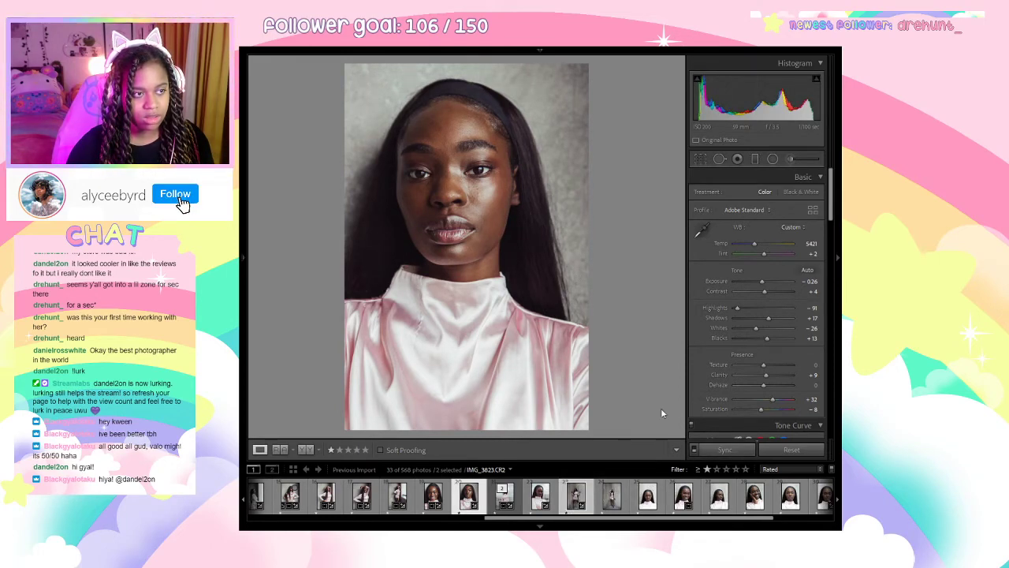
{"action": "left_click", "coordinate": [611, 495]}
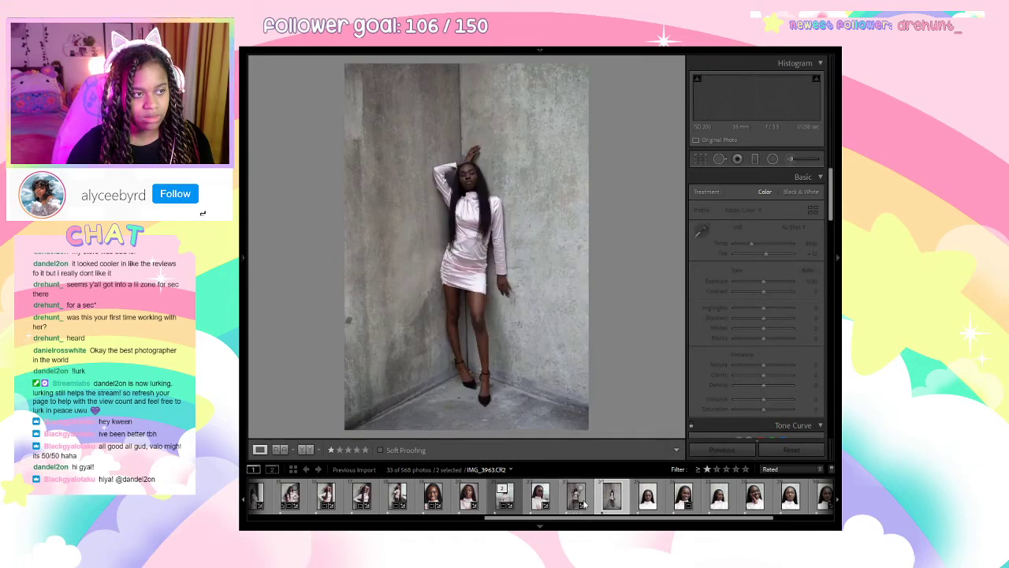
{"action": "left_click", "coordinate": [579, 499]}
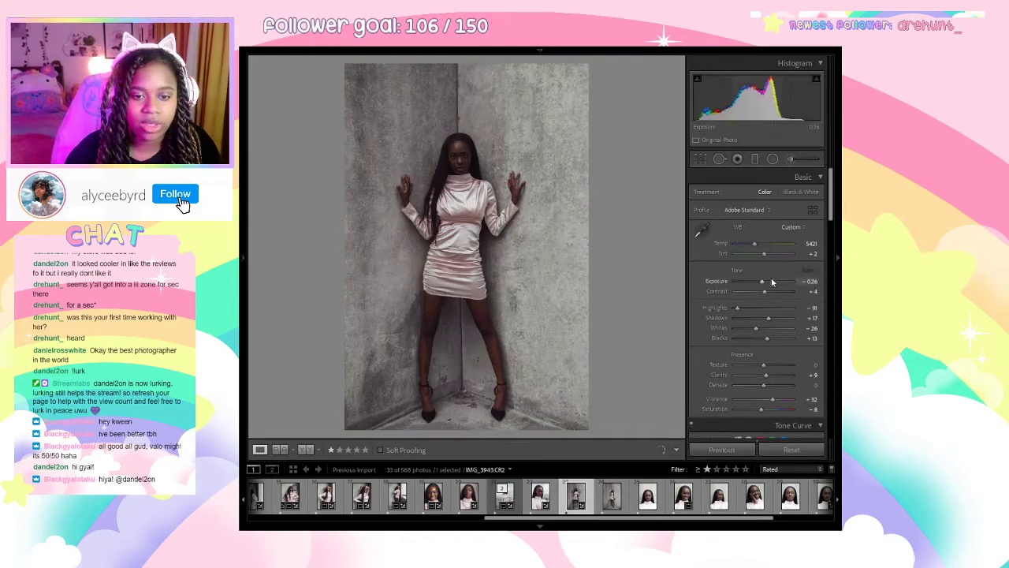
Set Exposure to +0.53 and Highlights to -28 on IMG_3943.CR2 and check the face up close.
{"action": "left_click_drag", "start_coordinate": [767, 284], "coordinate": [755, 308]}
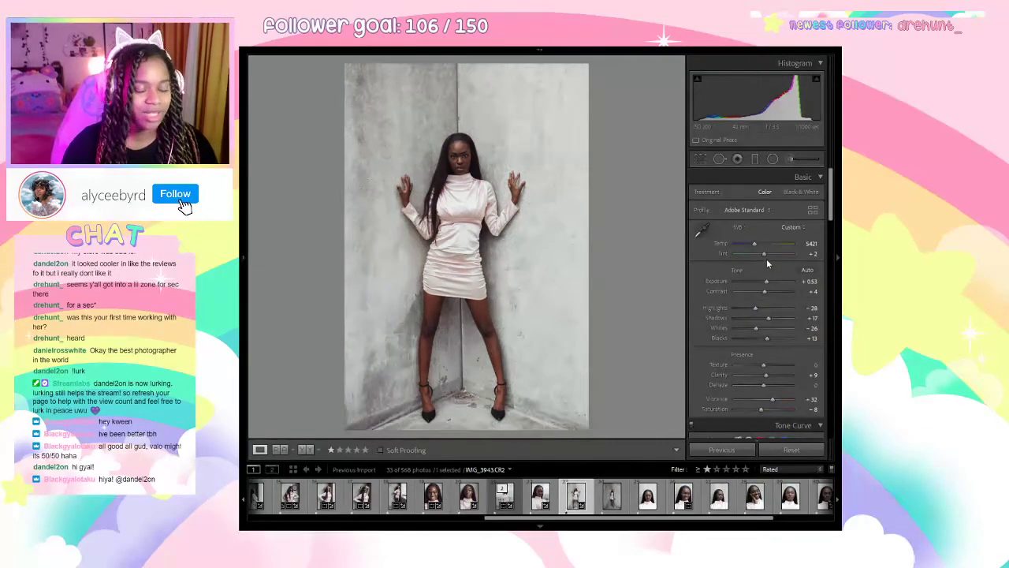
{"action": "left_click", "coordinate": [447, 162]}
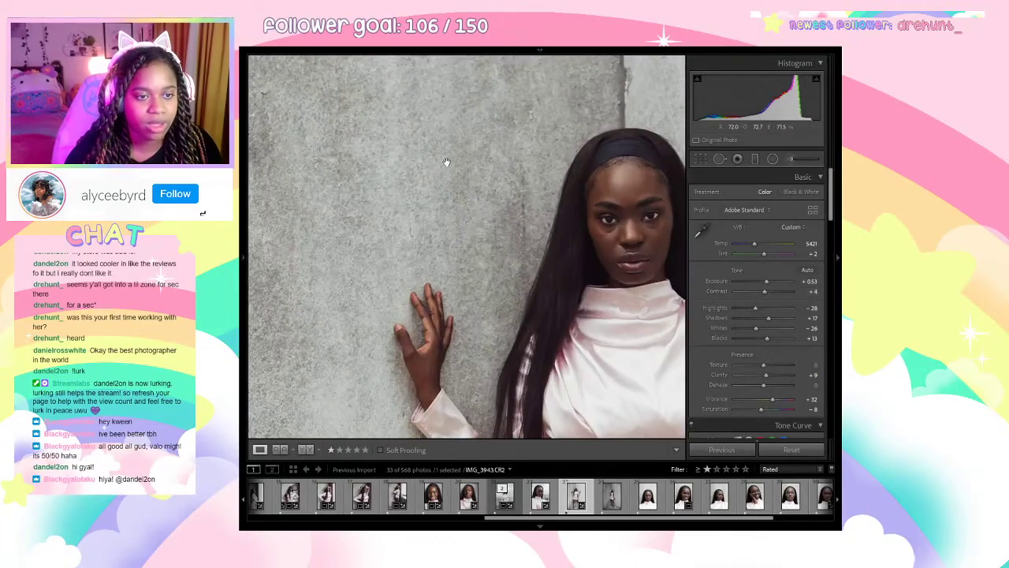
{"action": "left_click_drag", "start_coordinate": [555, 228], "coordinate": [464, 190]}
{"action": "left_click", "coordinate": [598, 372]}
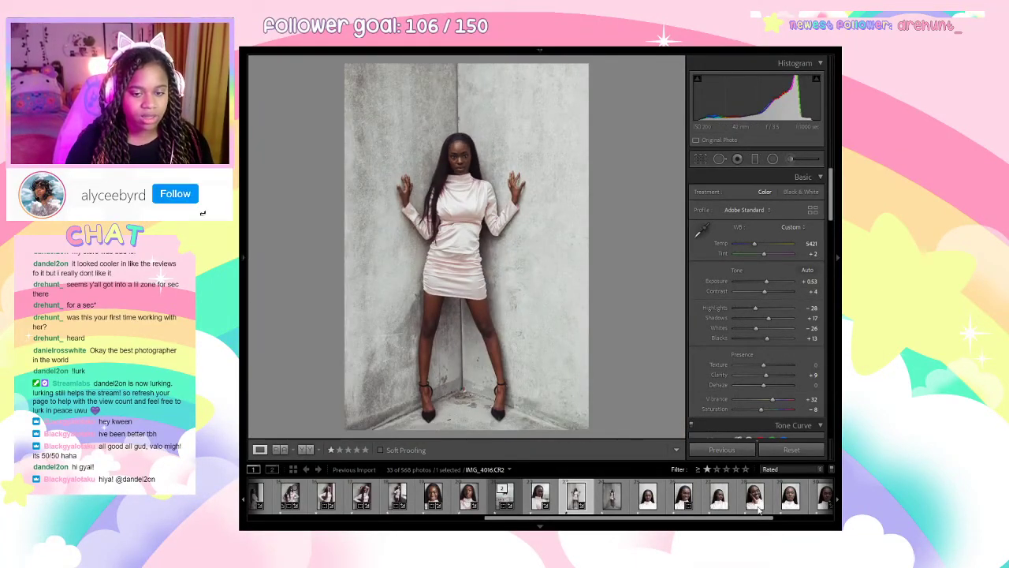
Sync the settings of IMG_3943.CR2 to the unedited photos that follow it in the rated set.
{"action": "left_click_drag", "start_coordinate": [616, 519], "coordinate": [678, 520]}
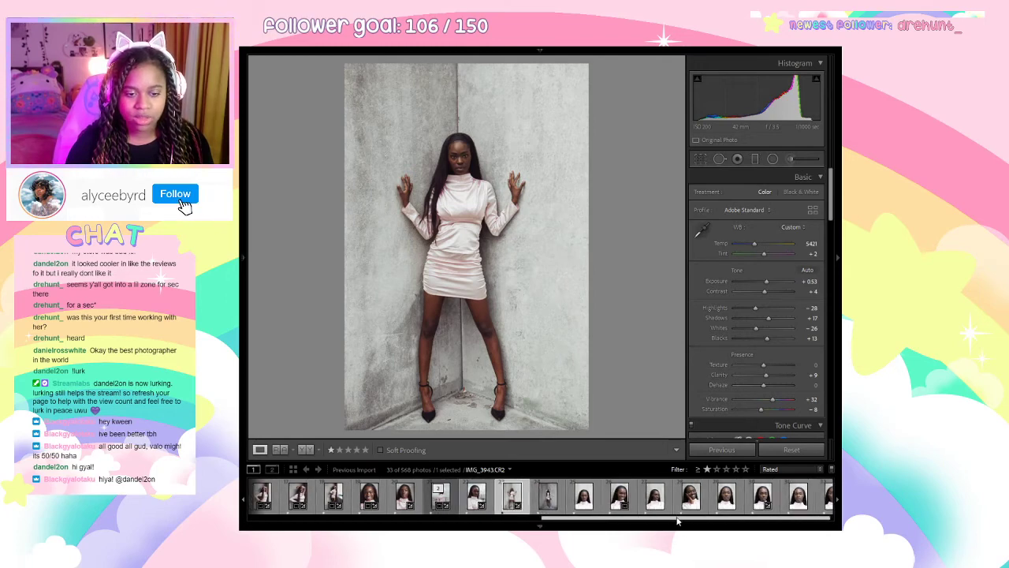
{"action": "left_click", "coordinate": [815, 496], "text": "shift"}
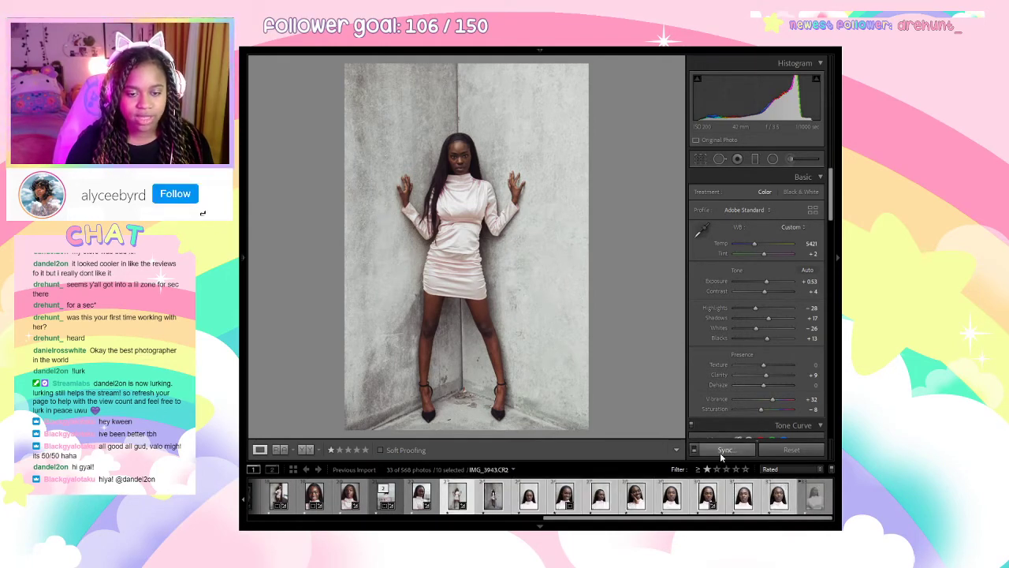
{"action": "key", "text": "alt+Tab"}
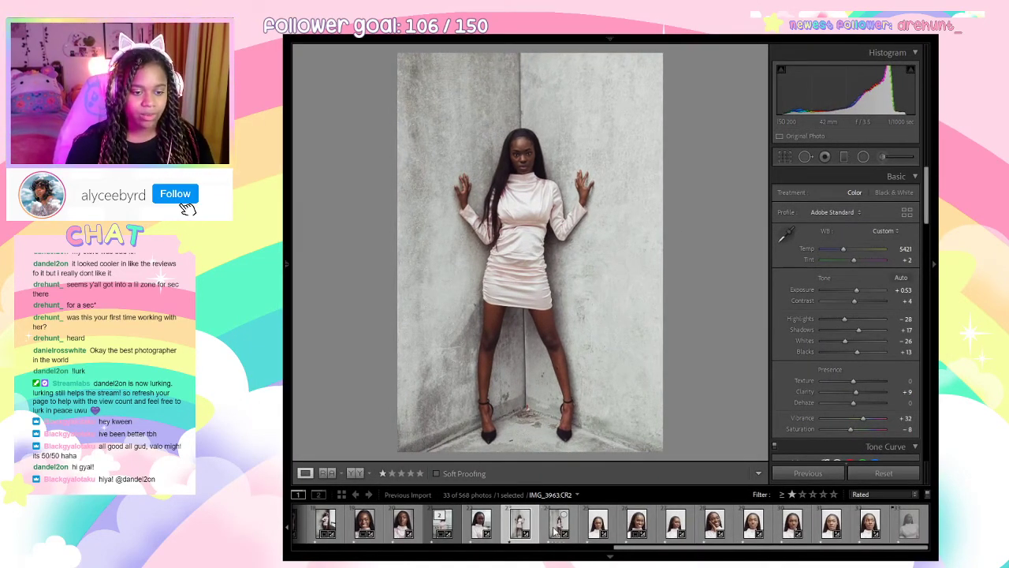
Set Contrast to +14 and Blacks to +32 on the raised-arm corner photo IMG_3963.CR2.
{"action": "left_click", "coordinate": [554, 531]}
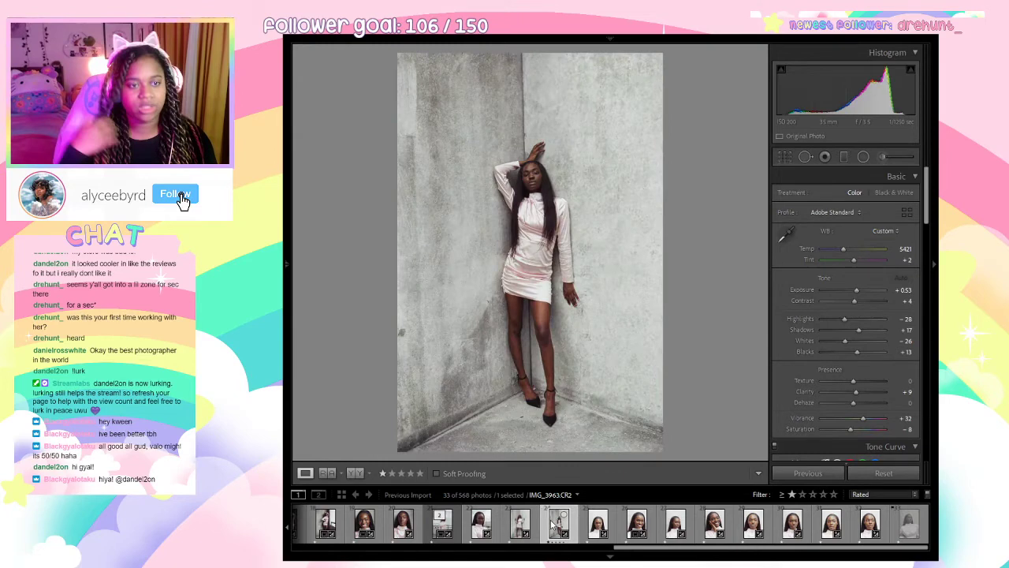
{"action": "left_click", "coordinate": [563, 249]}
{"action": "left_click", "coordinate": [537, 195]}
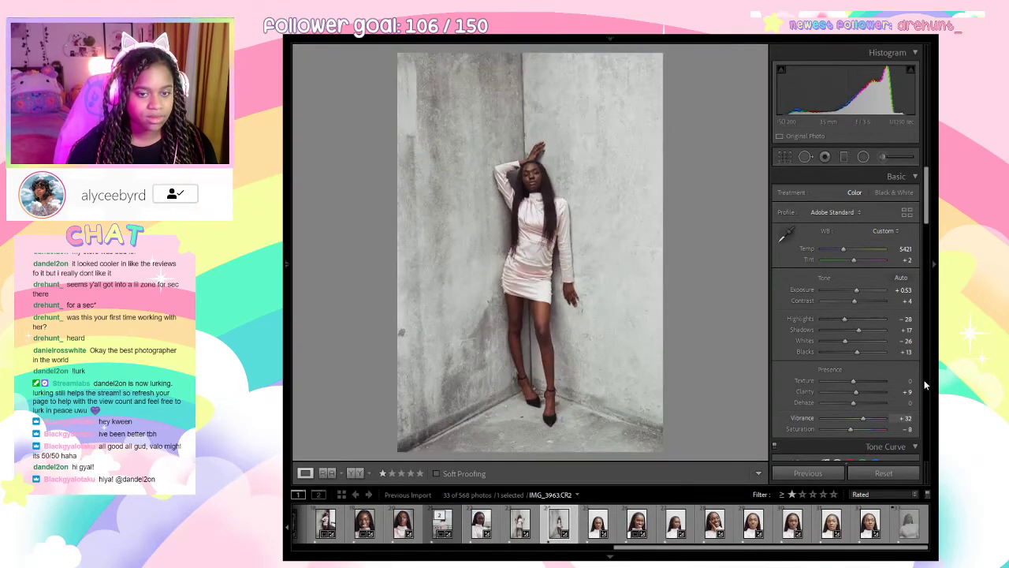
{"action": "left_click", "coordinate": [862, 298]}
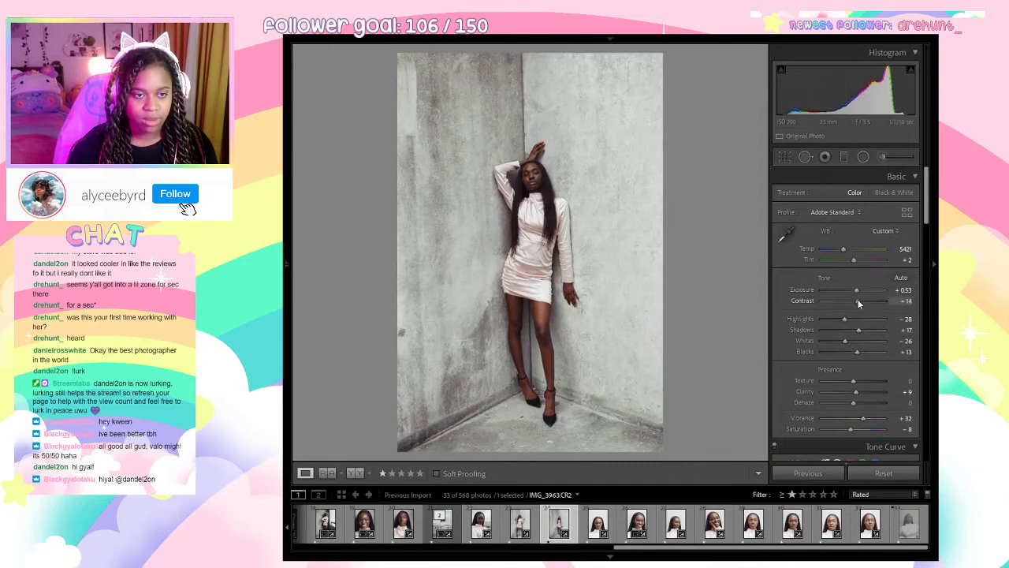
{"action": "left_click_drag", "start_coordinate": [859, 351], "coordinate": [837, 353]}
{"action": "left_click_drag", "start_coordinate": [841, 356], "coordinate": [864, 352]}
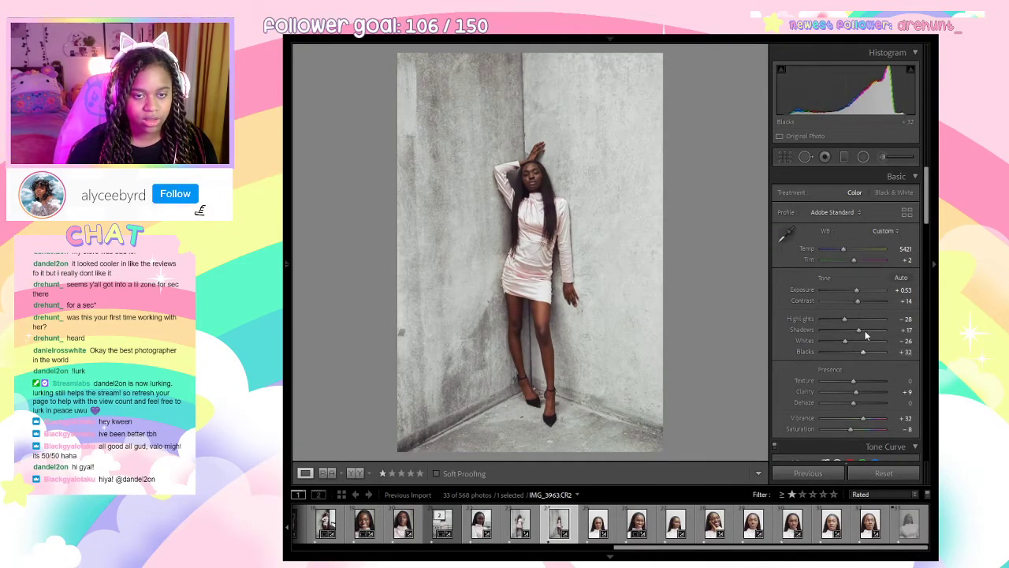
Reset Exposure to 0.00, set Shadows to +49 and Whites to +23 on IMG_3963.CR2, and check the face up close.
{"action": "left_click_drag", "start_coordinate": [856, 291], "coordinate": [851, 293]}
{"action": "double_click", "coordinate": [851, 292]}
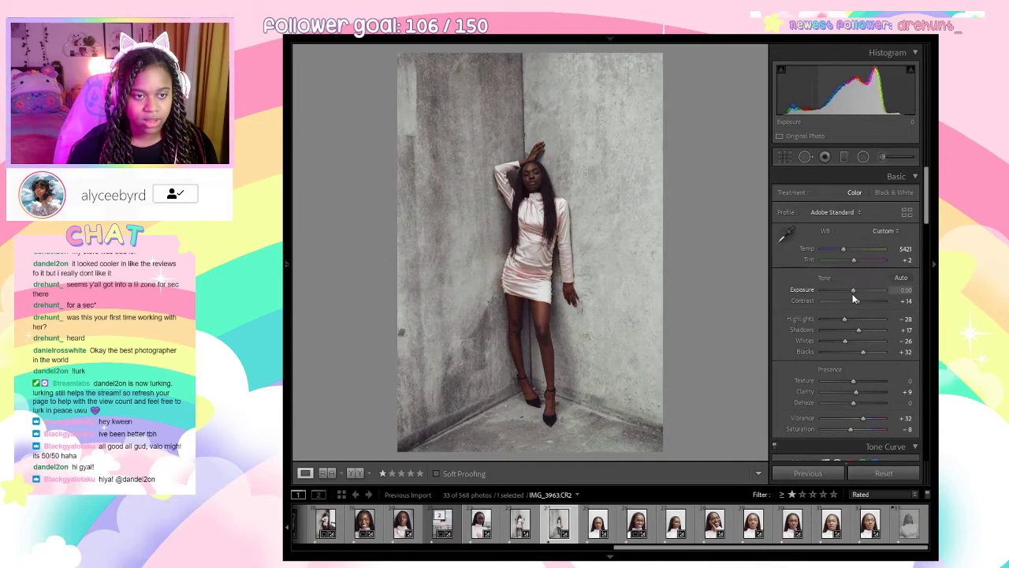
{"action": "left_click", "coordinate": [874, 329]}
{"action": "left_click", "coordinate": [862, 340]}
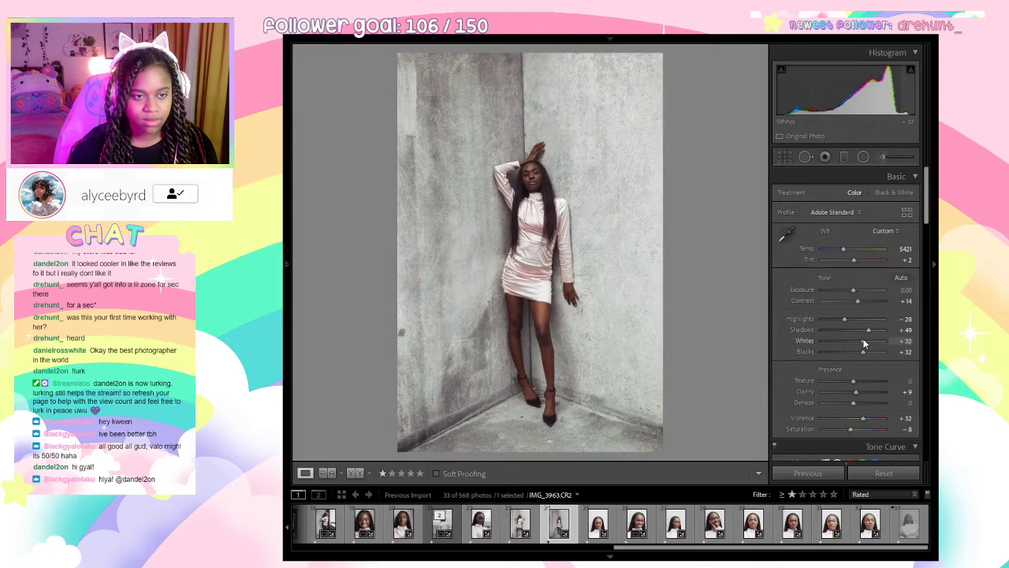
{"action": "left_click", "coordinate": [495, 180]}
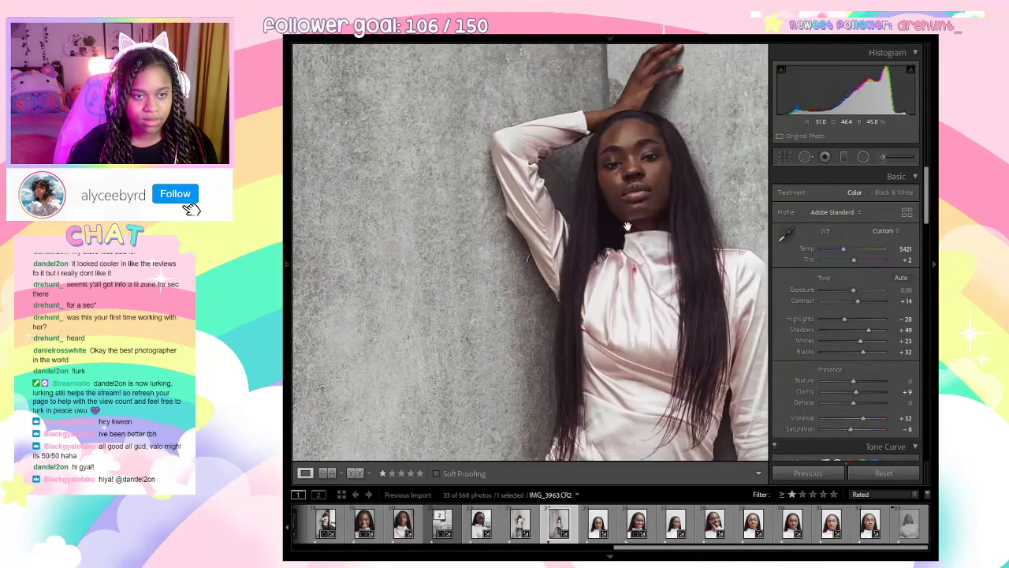
{"action": "left_click", "coordinate": [496, 180]}
Crop IMG_3963.CR2 tighter around the full-length model, keeping the original aspect ratio.
{"action": "left_click", "coordinate": [785, 156]}
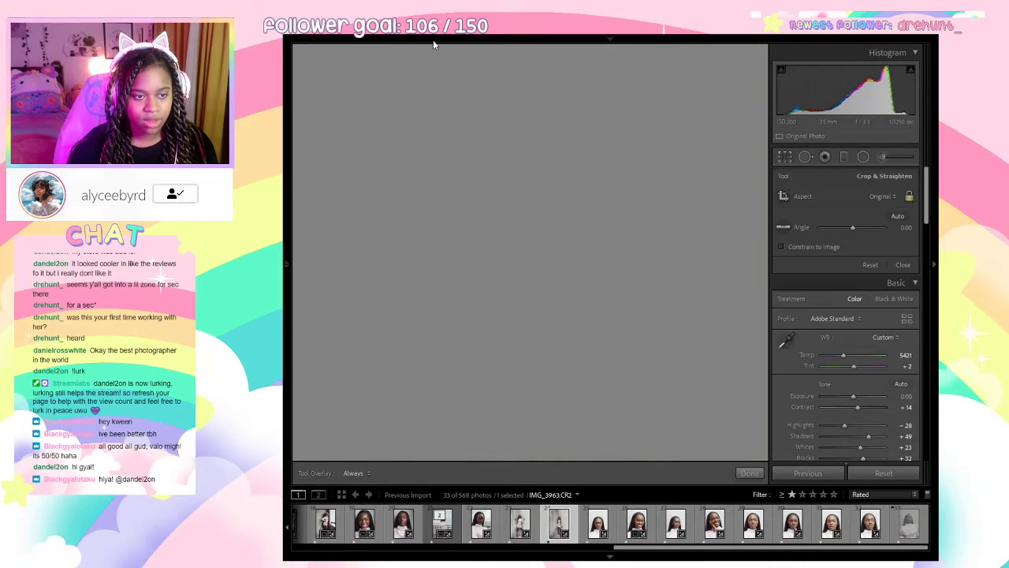
{"action": "left_click_drag", "start_coordinate": [498, 49], "coordinate": [558, 207]}
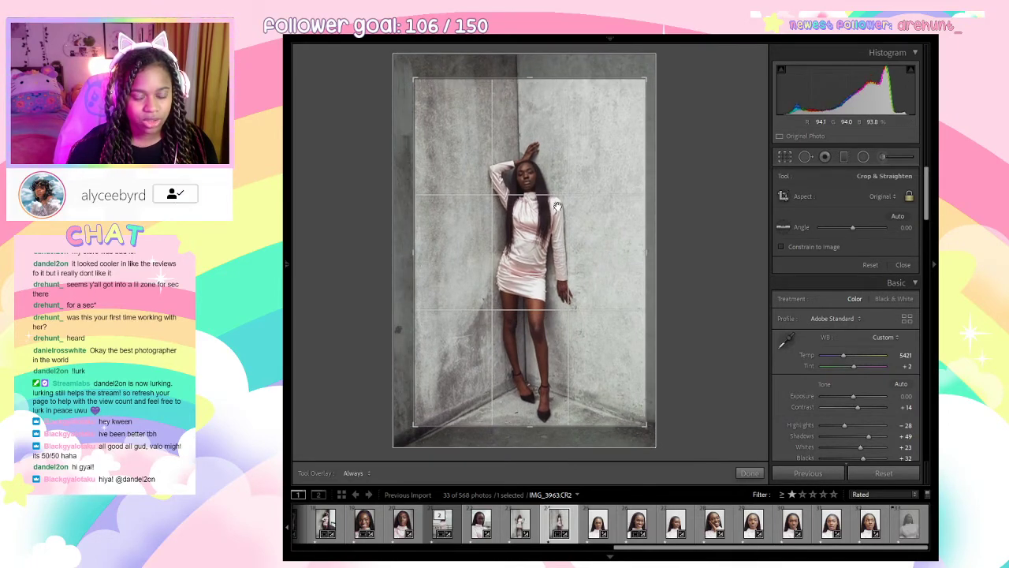
{"action": "key", "text": "Return"}
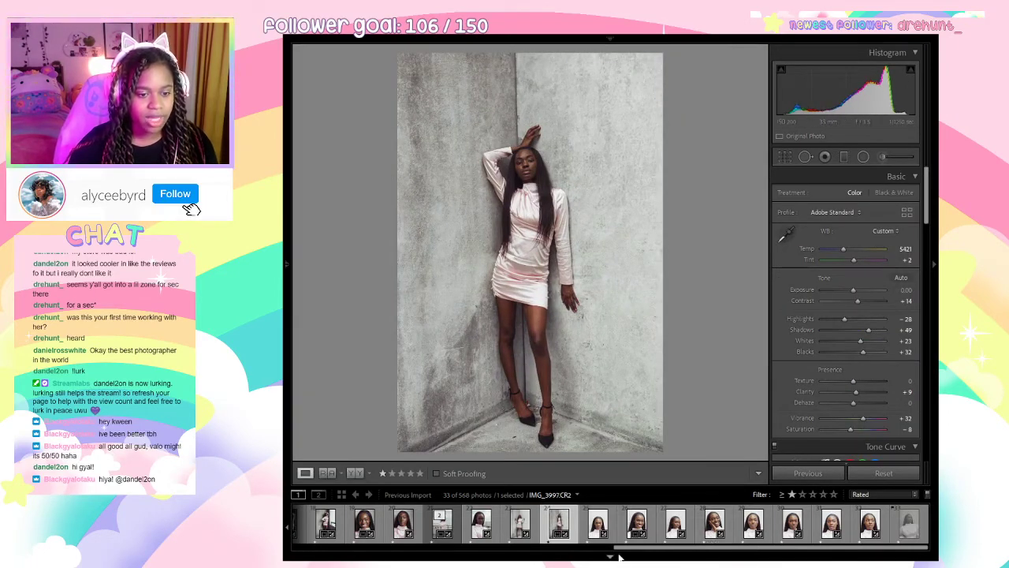
Return to IMG_3943.CR2, set Texture to +28 and check the effect on the face and dress.
{"action": "left_click", "coordinate": [523, 526]}
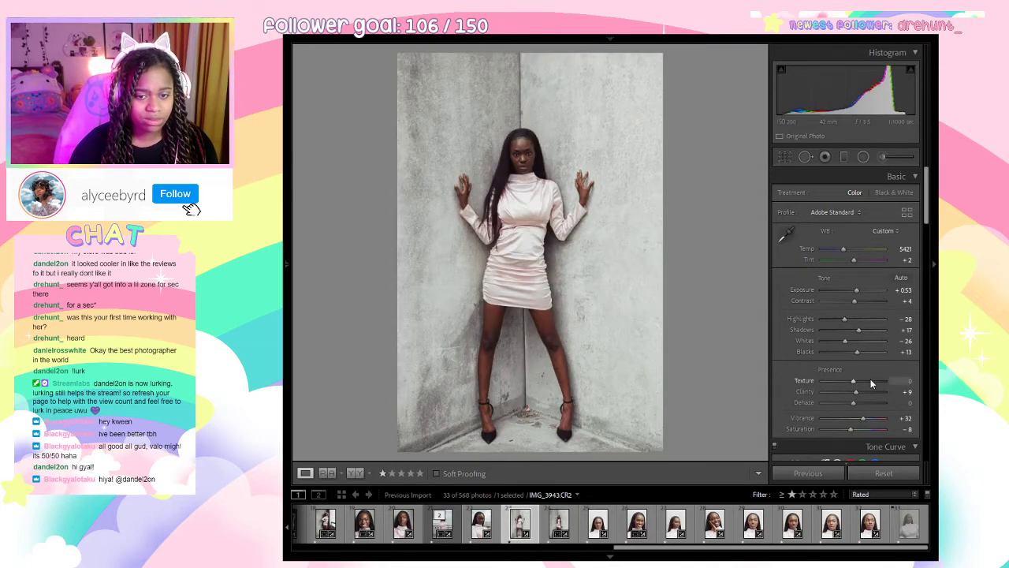
{"action": "left_click_drag", "start_coordinate": [860, 377], "coordinate": [862, 385]}
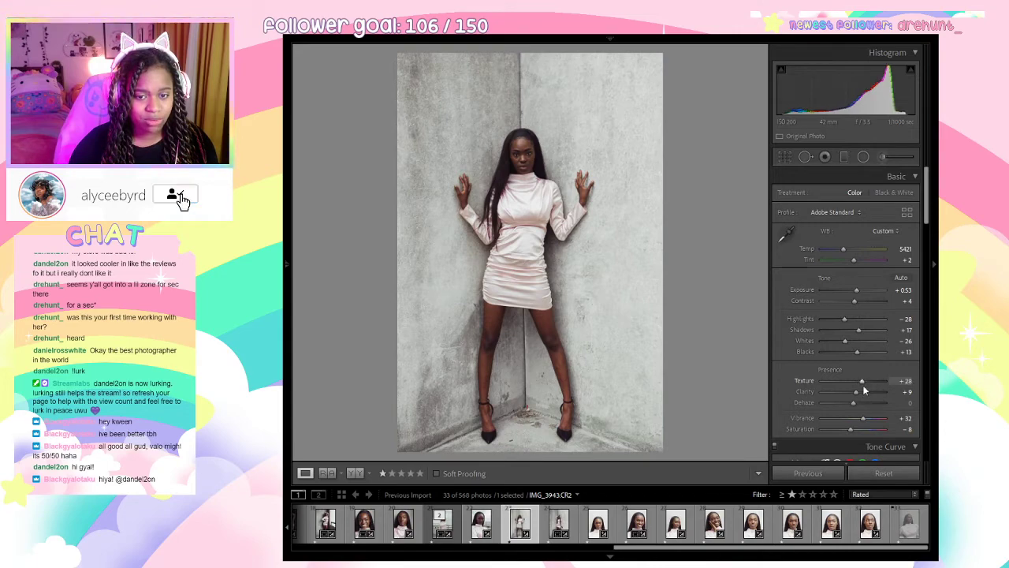
{"action": "left_click", "coordinate": [559, 251]}
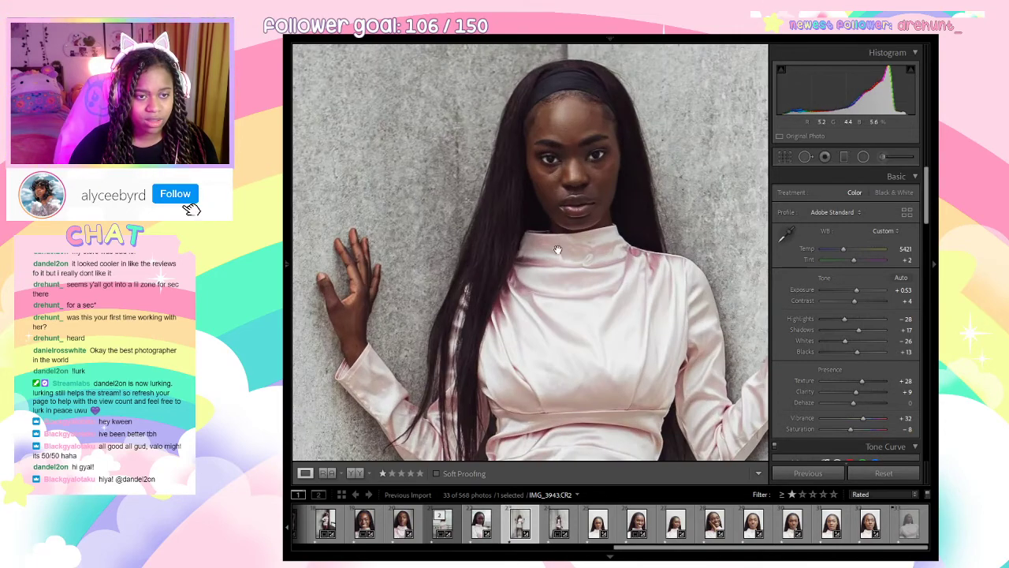
{"action": "left_click", "coordinate": [559, 251]}
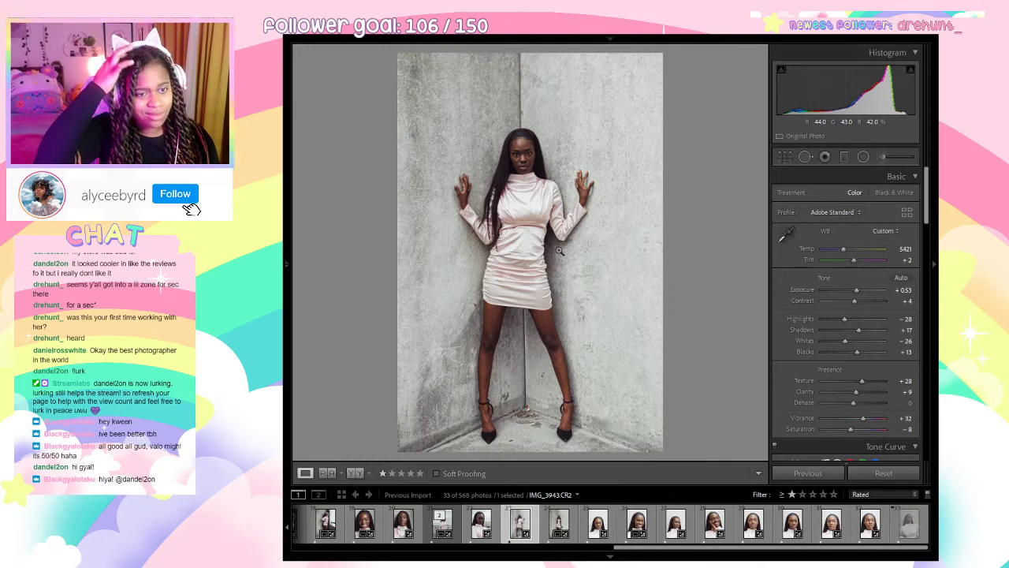
Set Exposure to -0.44 on the front-facing headshot IMG_3980.CR2 and crop it tighter around the head and shoulders.
{"action": "key", "text": "Right"}
{"action": "key", "text": "Right"}
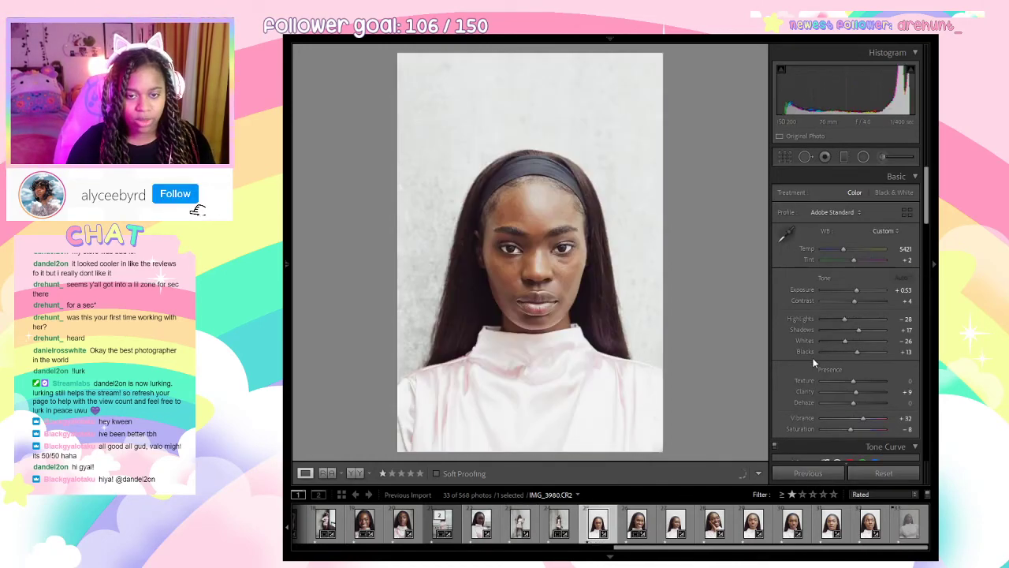
{"action": "left_click_drag", "start_coordinate": [856, 289], "coordinate": [853, 290]}
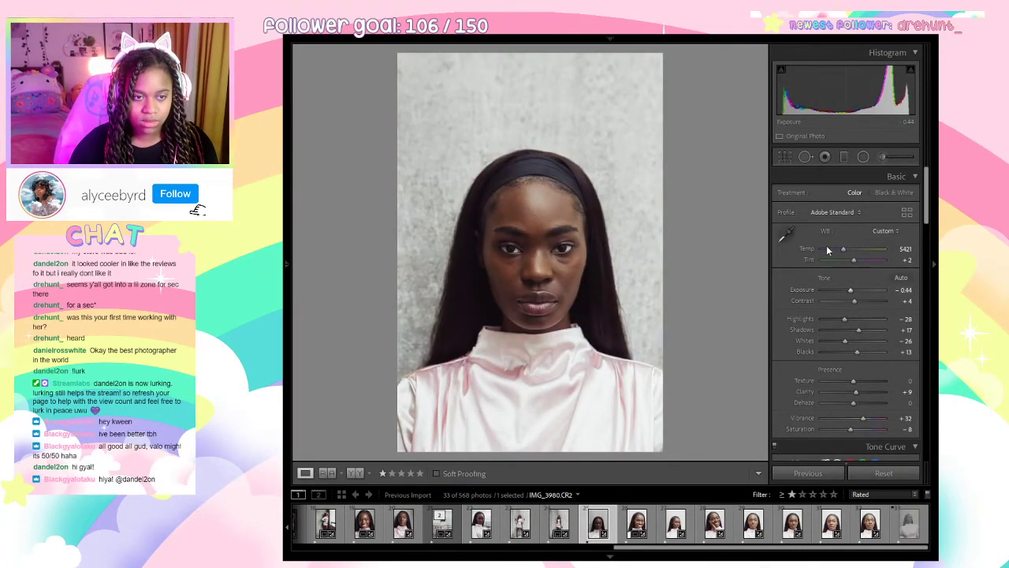
{"action": "left_click", "coordinate": [784, 157]}
{"action": "left_click_drag", "start_coordinate": [500, 78], "coordinate": [505, 94]}
{"action": "key", "text": "Return"}
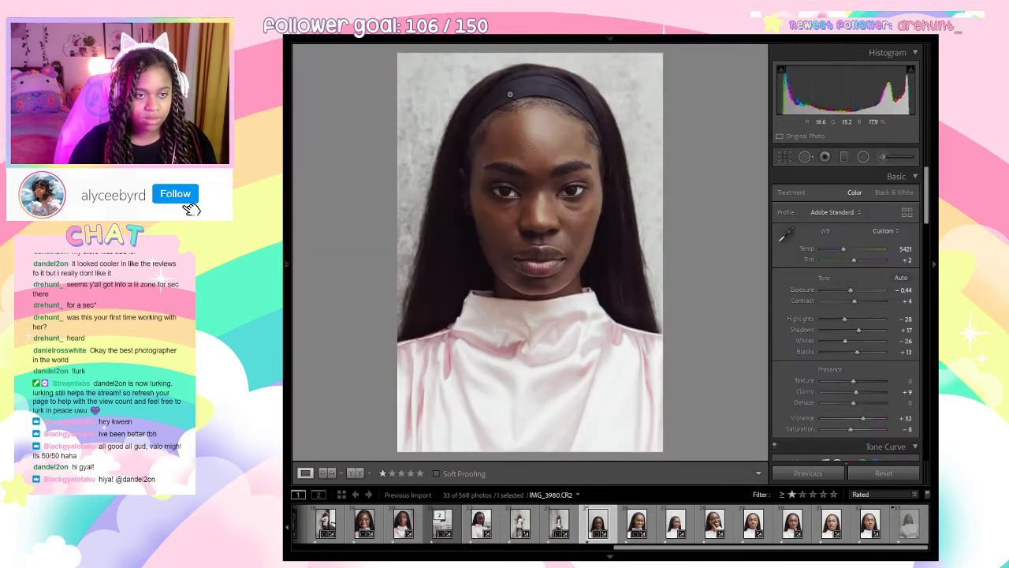
Reset Exposure to 0.00 on the smiling headshot IMG_3983.CR2, check the face up close and compare before and after side by side.
{"action": "left_click", "coordinate": [647, 533]}
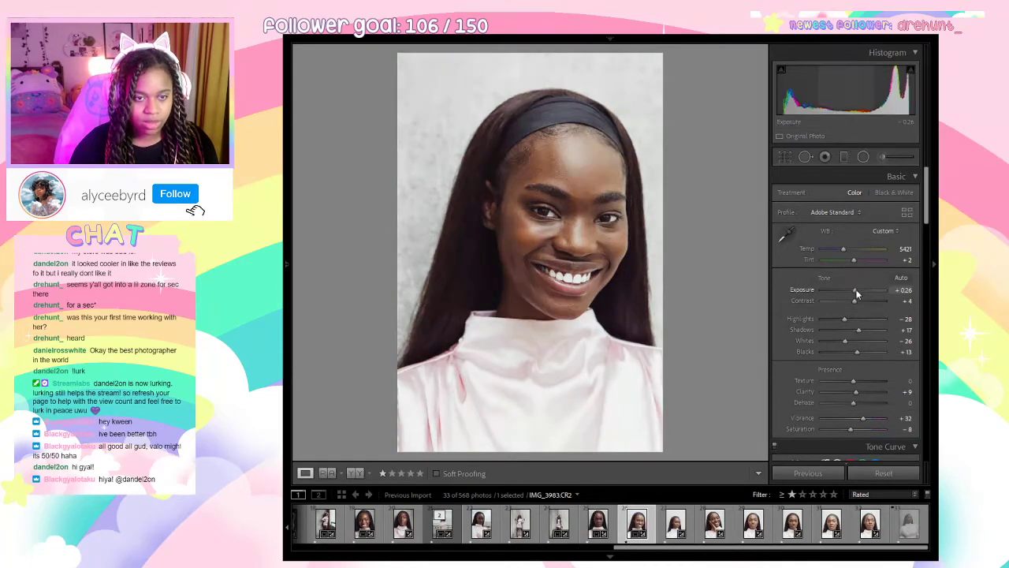
{"action": "double_click", "coordinate": [855, 292]}
{"action": "left_click", "coordinate": [581, 230]}
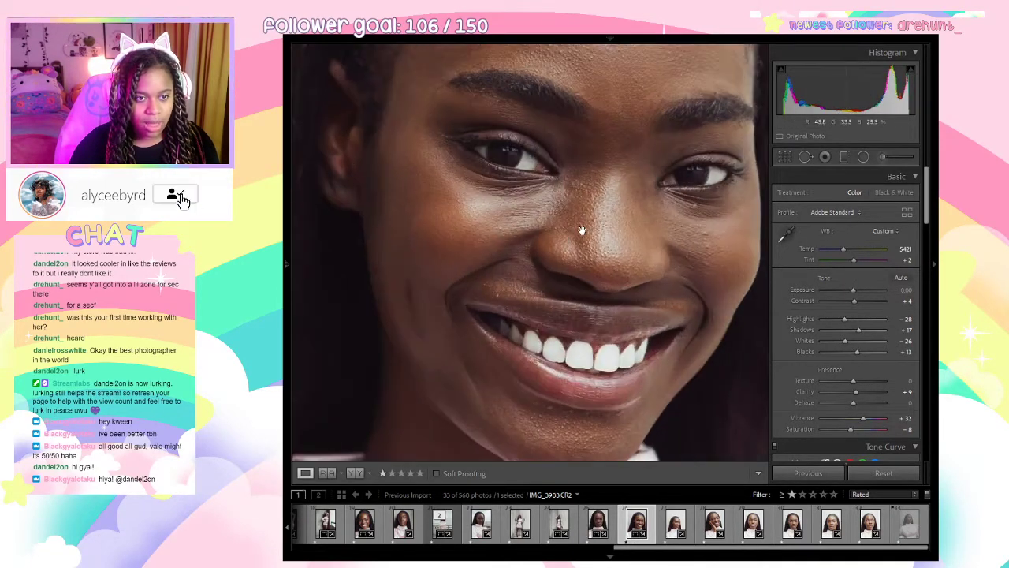
{"action": "left_click", "coordinate": [584, 230]}
{"action": "key", "text": "y"}
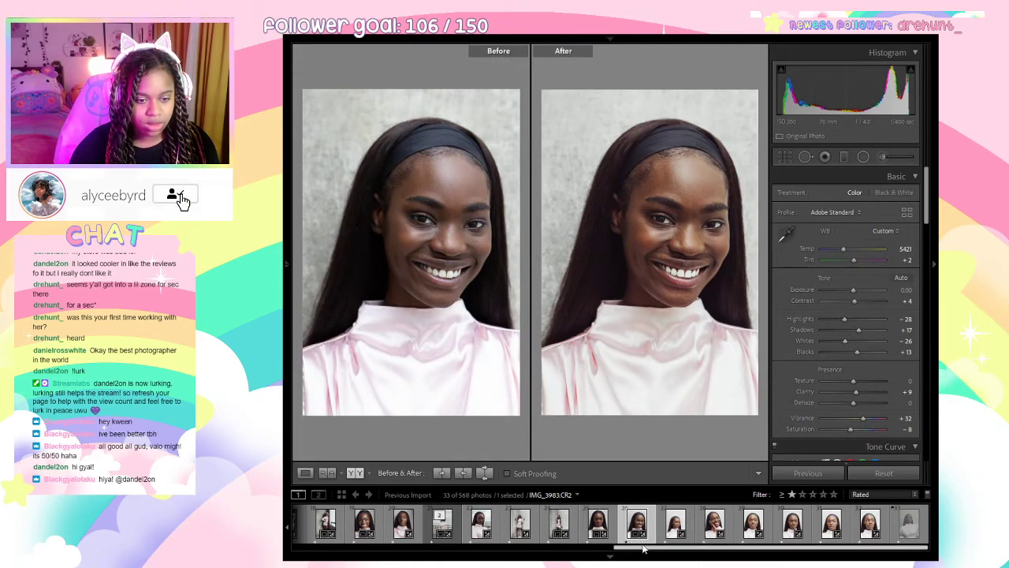
Select the run of edited photos from IMG_3509.CR2 through IMG_3983.CR2.
{"action": "left_click_drag", "start_coordinate": [623, 548], "coordinate": [397, 536]}
{"action": "scroll", "coordinate": [398, 537], "scroll_direction": "up", "scroll_amount": 5}
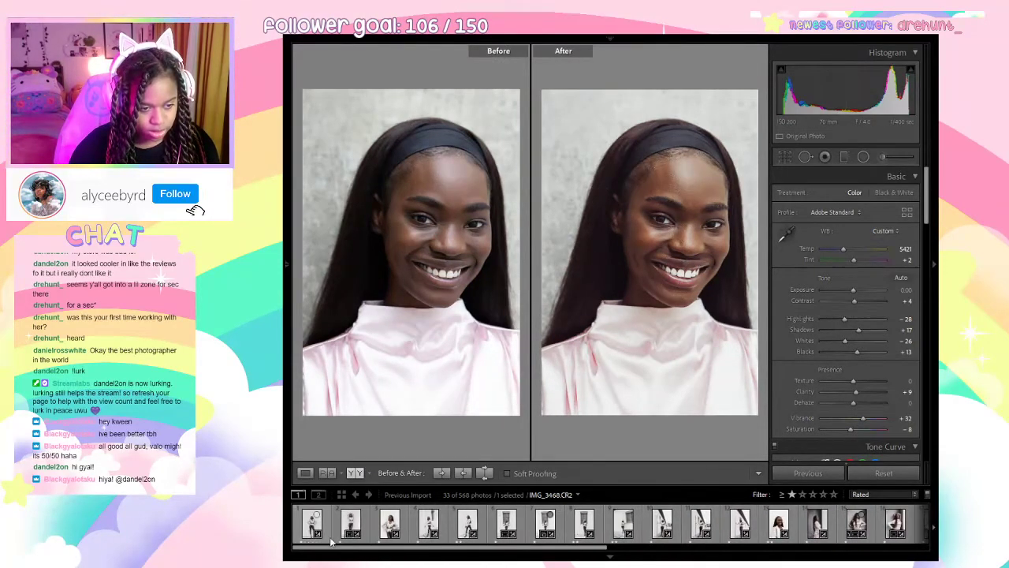
{"action": "left_click", "coordinate": [411, 536]}
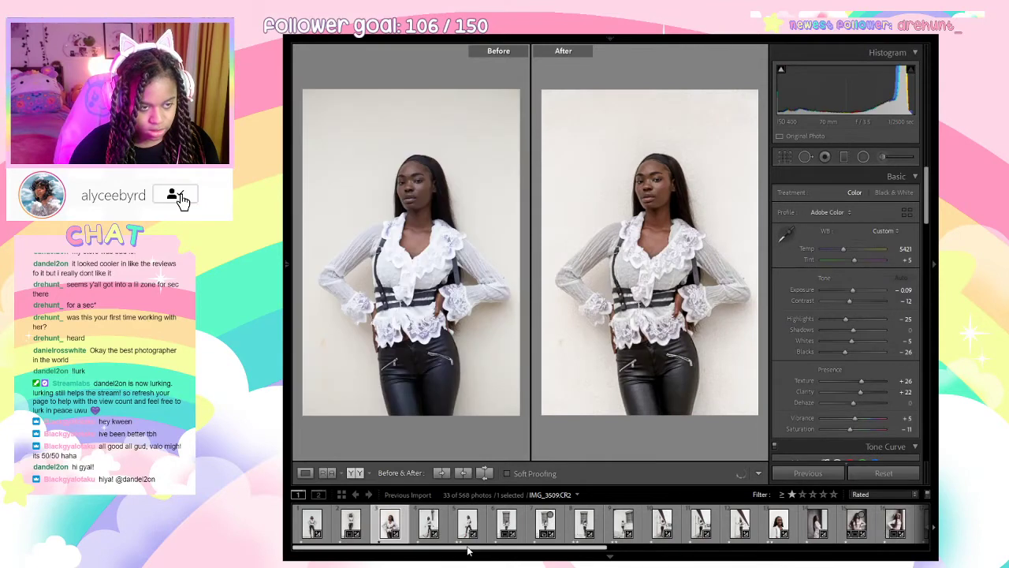
{"action": "scroll", "coordinate": [631, 525], "scroll_direction": "down", "scroll_amount": 5}
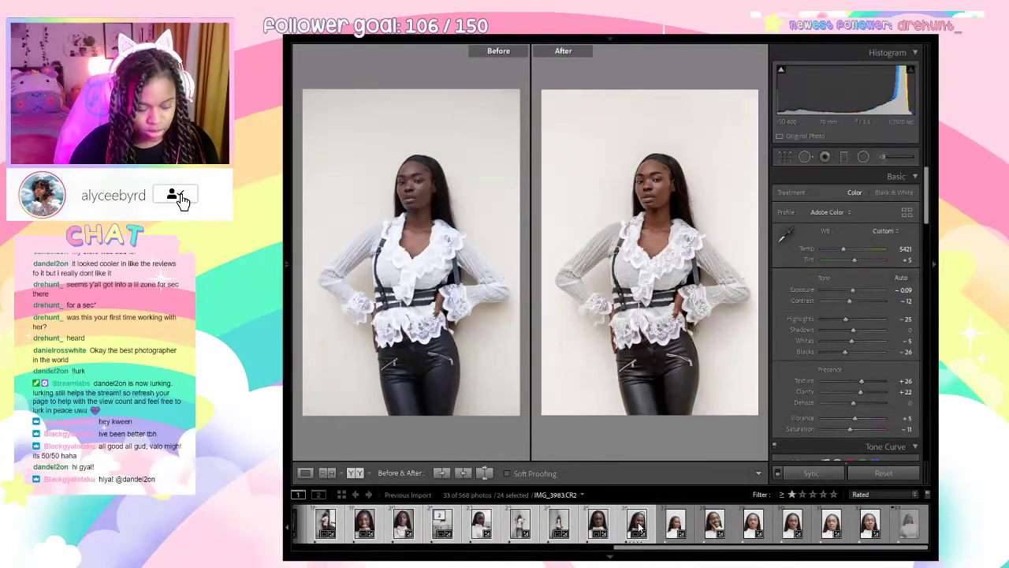
Select only the close-up portrait IMG_3980.CR2 in the filmstrip and show it in side-by-side Before & After view.
{"action": "left_click_drag", "start_coordinate": [640, 546], "coordinate": [315, 544]}
{"action": "left_click", "coordinate": [390, 524]}
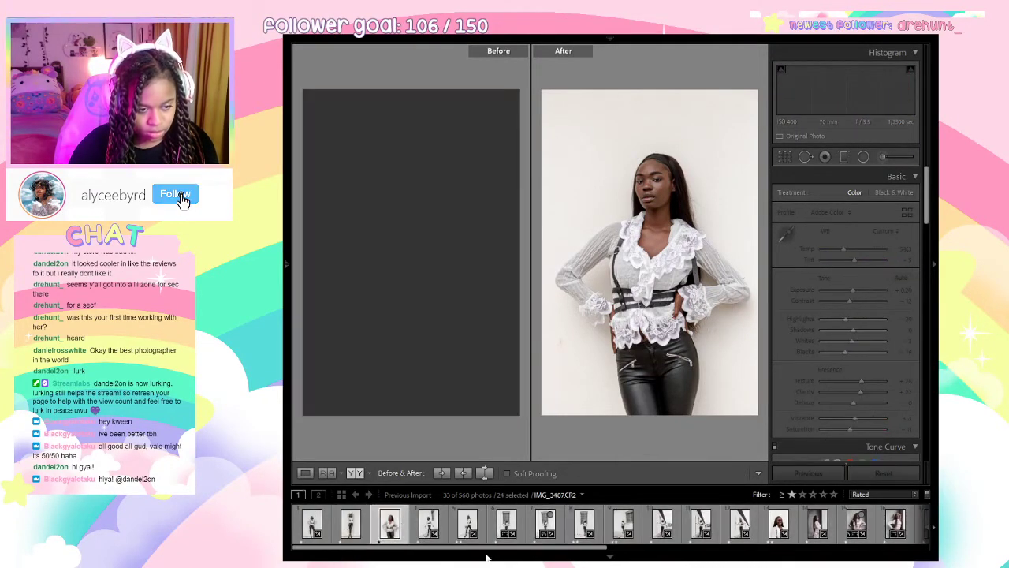
{"action": "left_click_drag", "start_coordinate": [489, 549], "coordinate": [666, 544]}
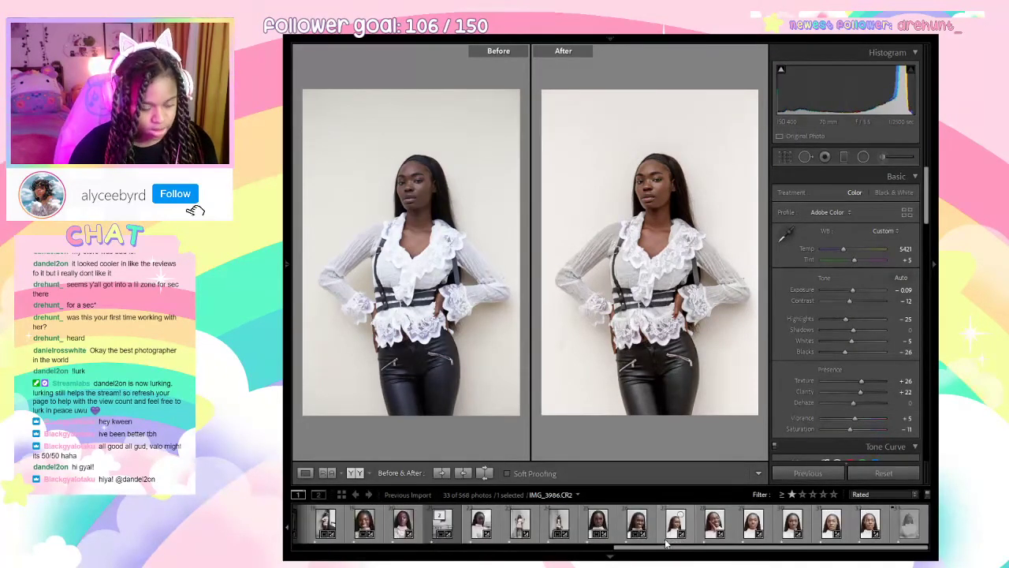
{"action": "left_click", "coordinate": [598, 525], "text": "ctrl"}
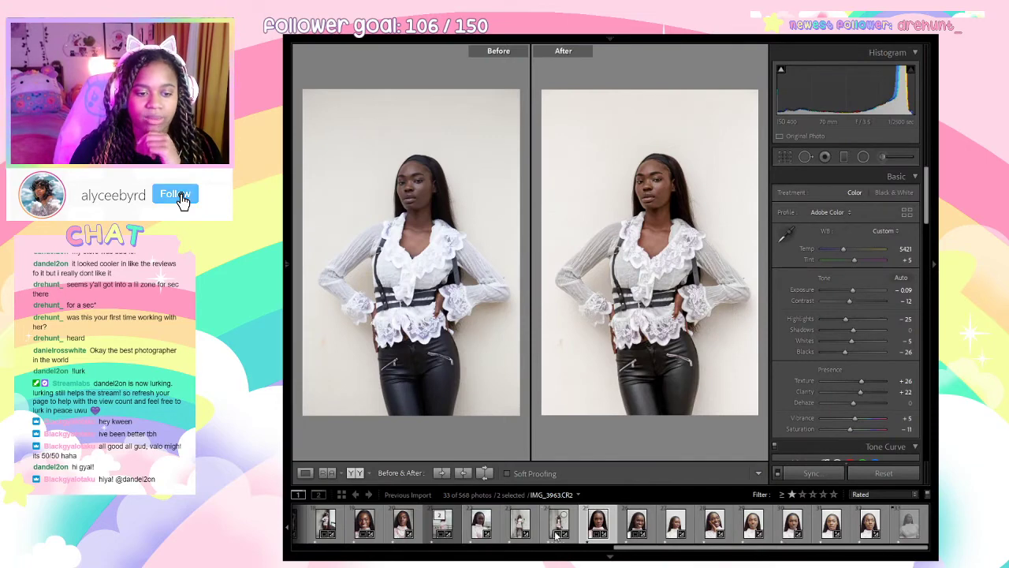
{"action": "left_click", "coordinate": [557, 530]}
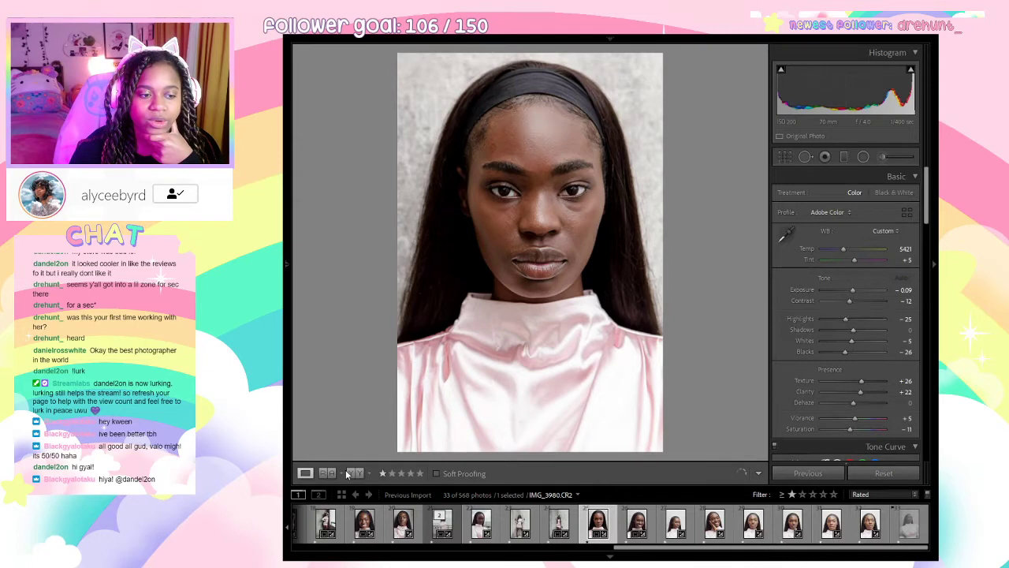
{"action": "left_click", "coordinate": [349, 473]}
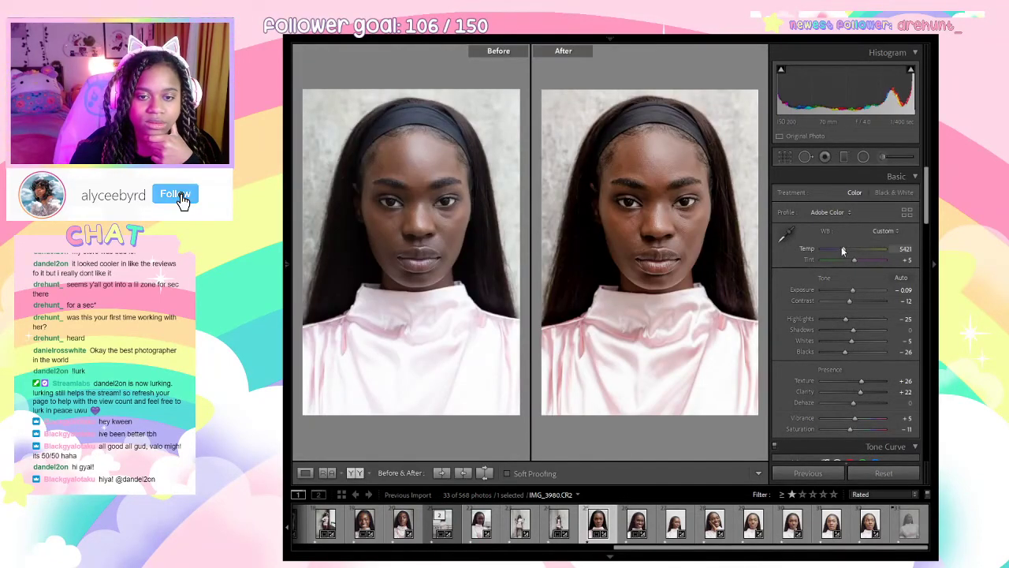
Set the close-up portrait's Temp to 4895, Contrast to +12 and Vibrance to +14.
{"action": "left_click_drag", "start_coordinate": [841, 250], "coordinate": [838, 251]}
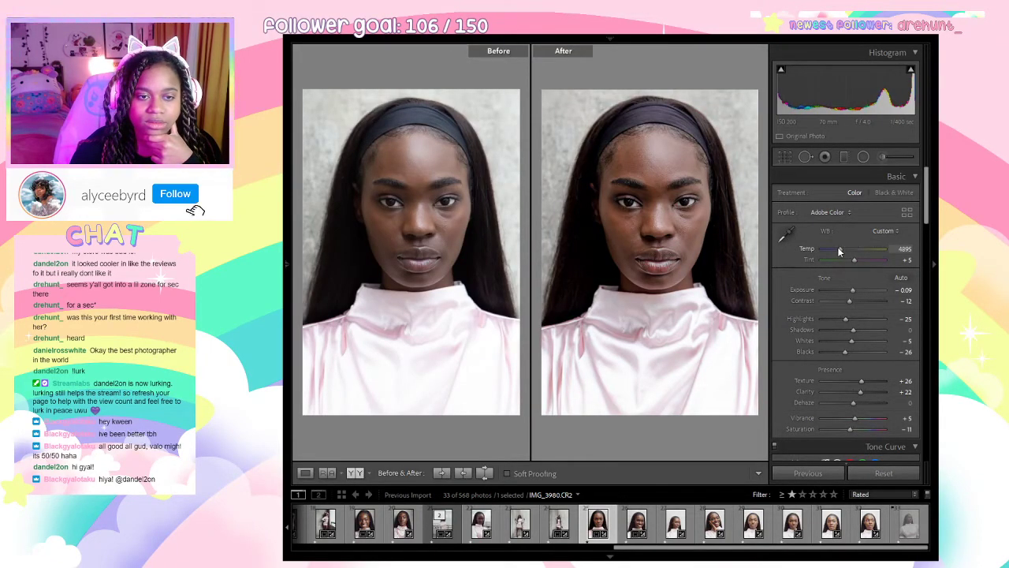
{"action": "left_click_drag", "start_coordinate": [850, 300], "coordinate": [857, 300]}
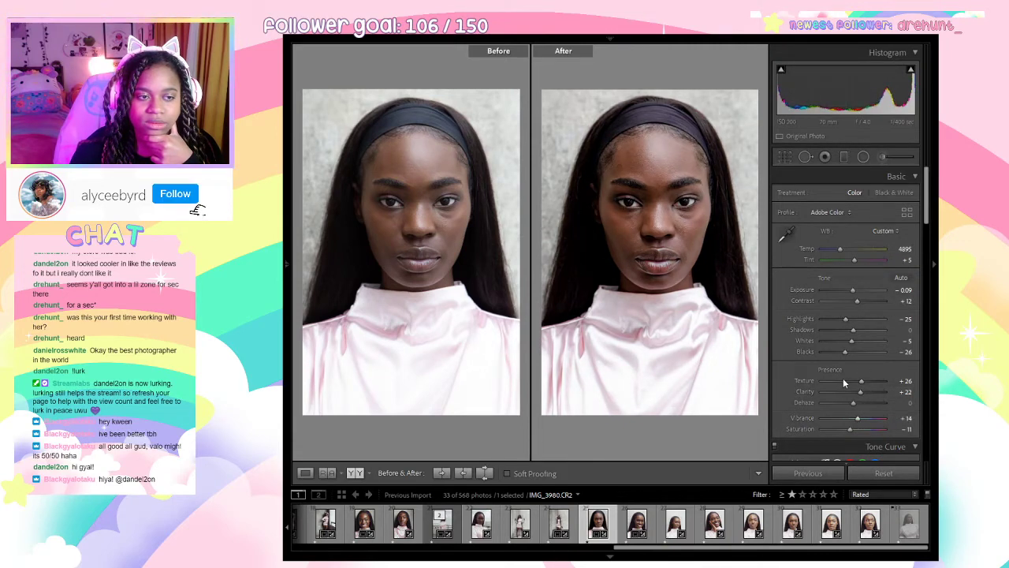
Lower the portrait's orange luminance to -70 in the HSL adjustments.
{"action": "scroll", "coordinate": [856, 379], "scroll_direction": "down", "scroll_amount": 8}
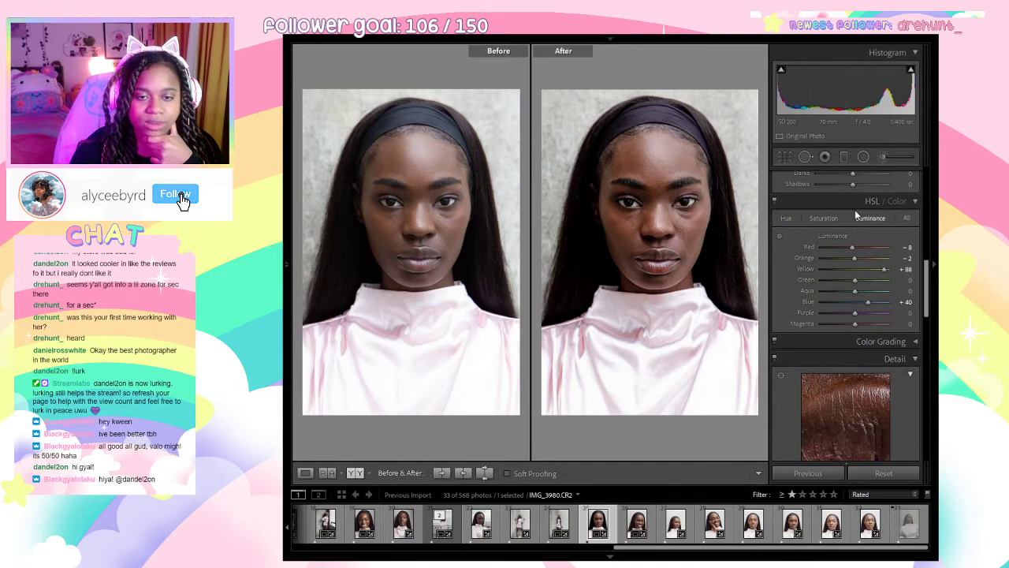
{"action": "left_click", "coordinate": [834, 217]}
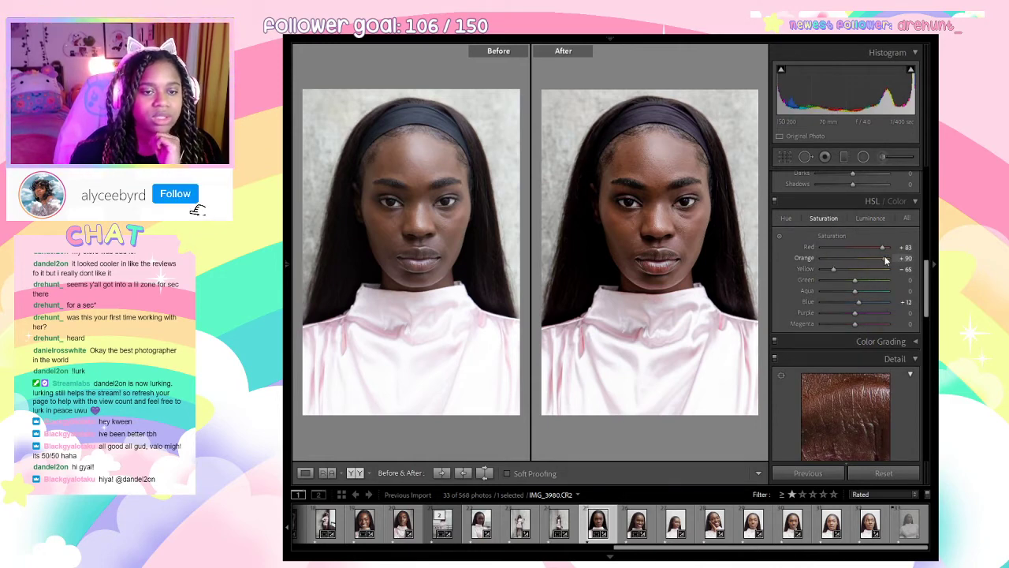
{"action": "left_click_drag", "start_coordinate": [885, 260], "coordinate": [838, 258]}
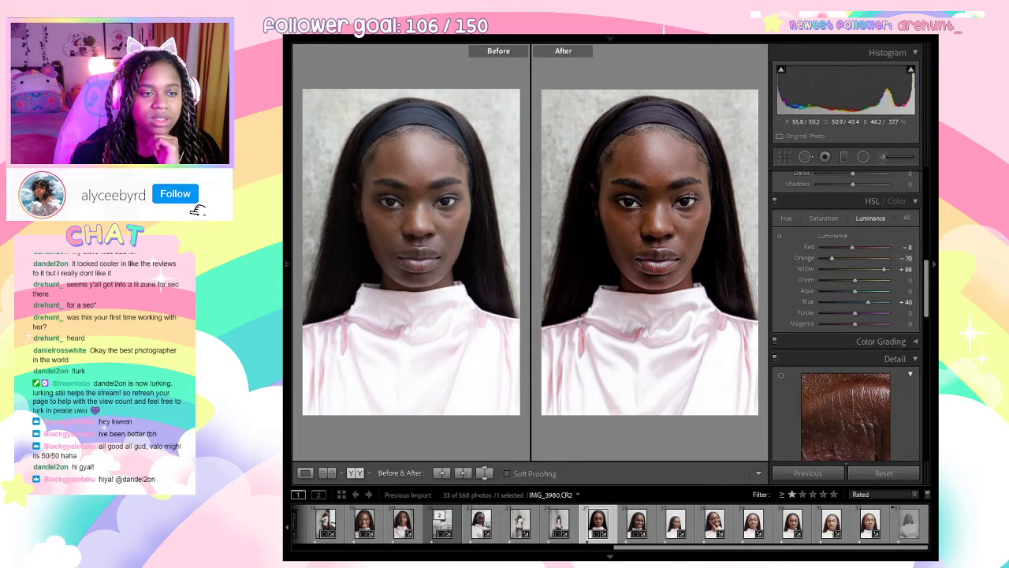
Examine the face up close in the before/after comparison and set the orange luminance to +23.
{"action": "left_click", "coordinate": [678, 197]}
{"action": "left_click", "coordinate": [678, 197]}
{"action": "left_click", "coordinate": [680, 194]}
{"action": "left_click", "coordinate": [680, 193]}
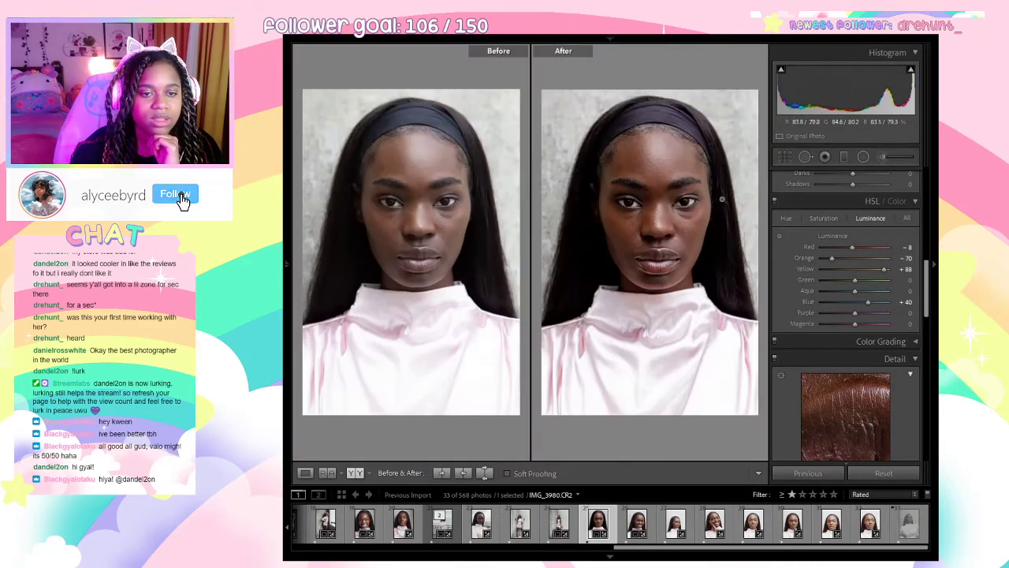
{"action": "left_click", "coordinate": [675, 200]}
{"action": "left_click", "coordinate": [729, 178]}
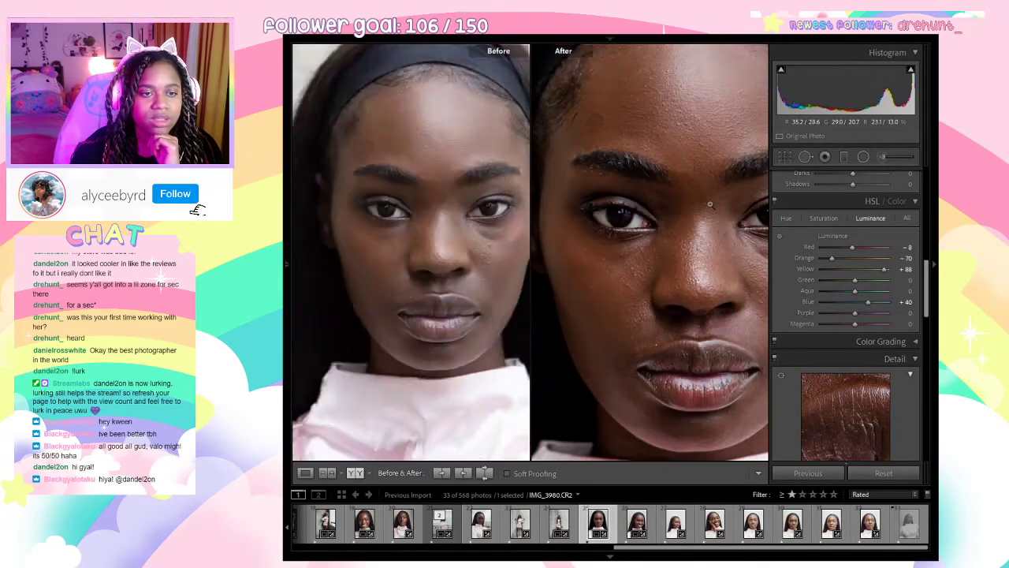
{"action": "left_click", "coordinate": [698, 238]}
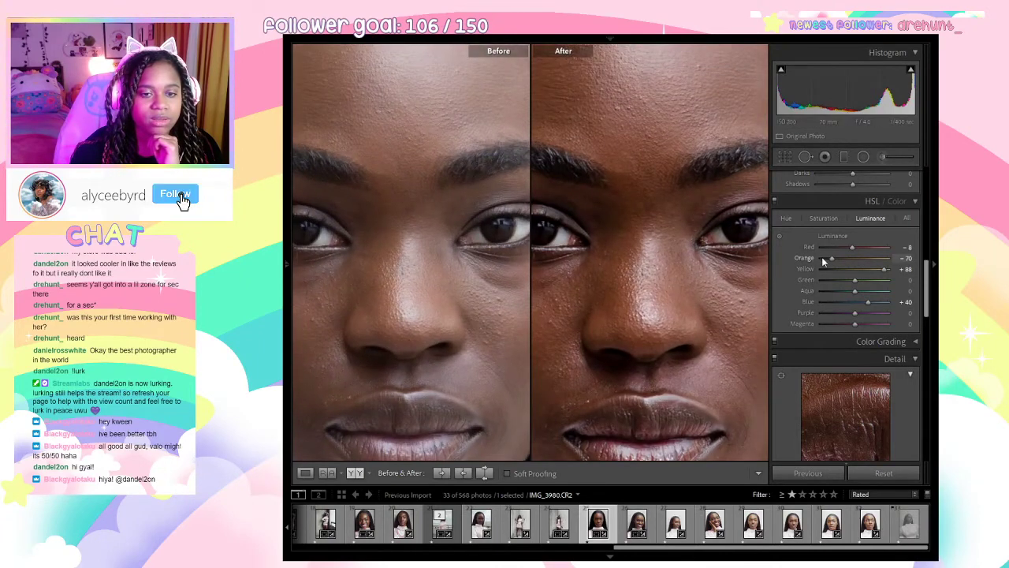
{"action": "left_click_drag", "start_coordinate": [832, 258], "coordinate": [862, 264]}
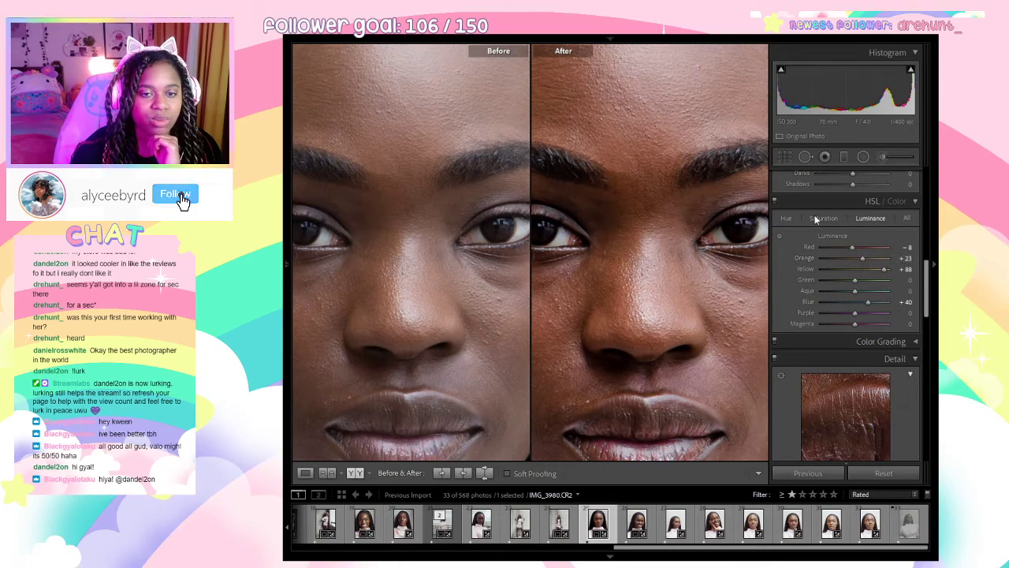
Shift the skin tones by setting the orange hue to +20 and the red hue to -33.
{"action": "left_click", "coordinate": [786, 217]}
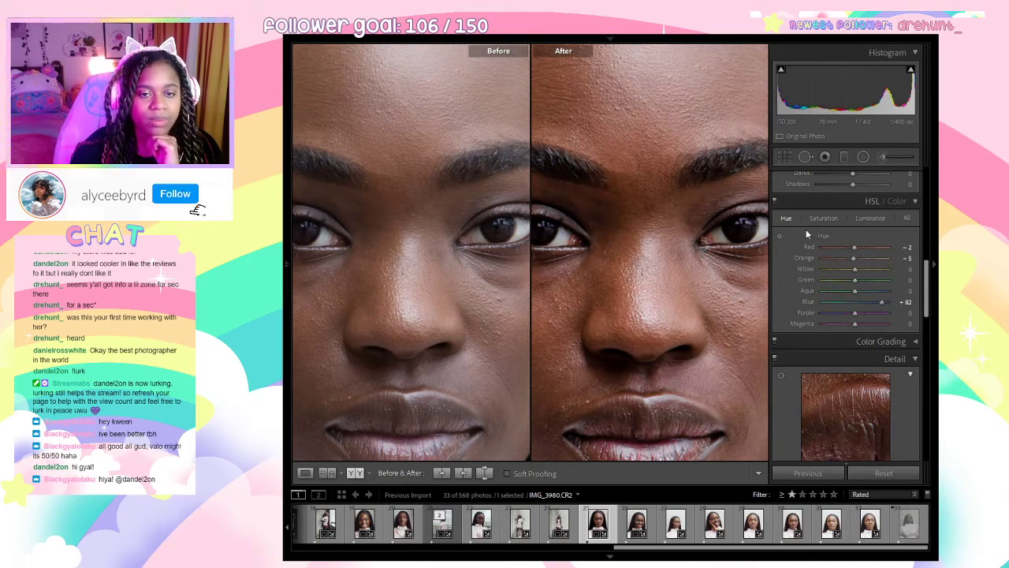
{"action": "left_click", "coordinate": [832, 258]}
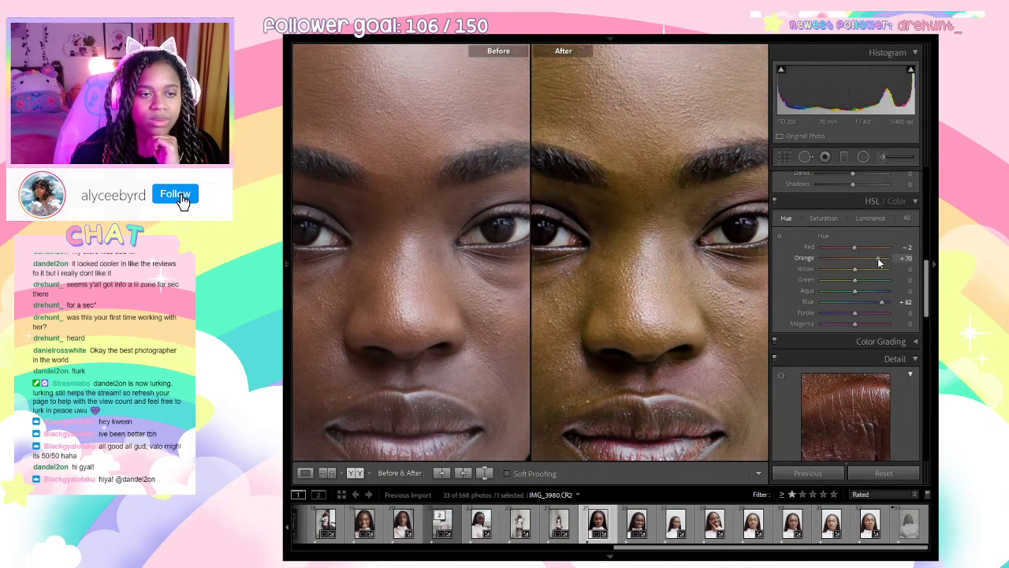
{"action": "left_click_drag", "start_coordinate": [860, 258], "coordinate": [861, 258]}
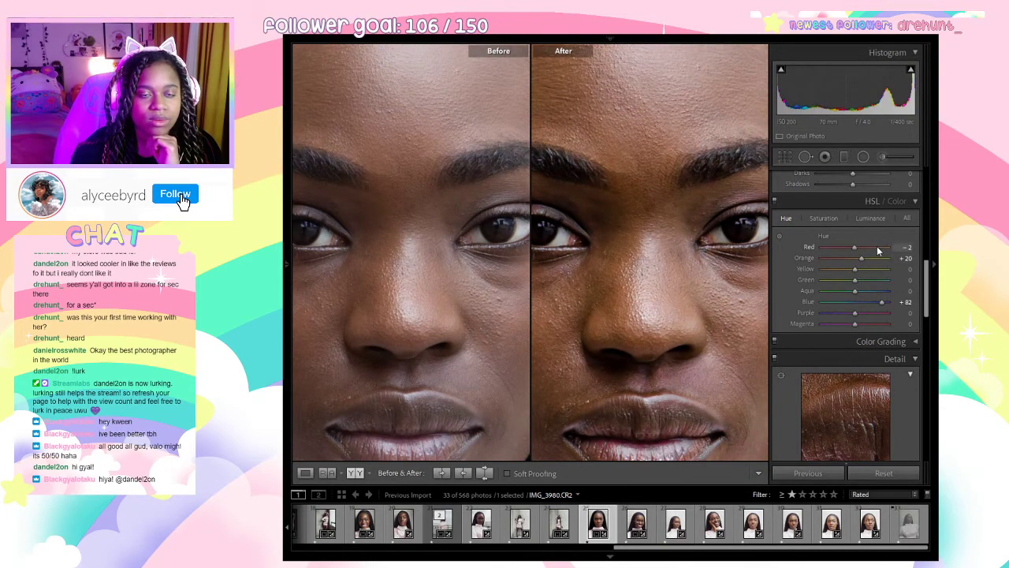
{"action": "left_click", "coordinate": [876, 247]}
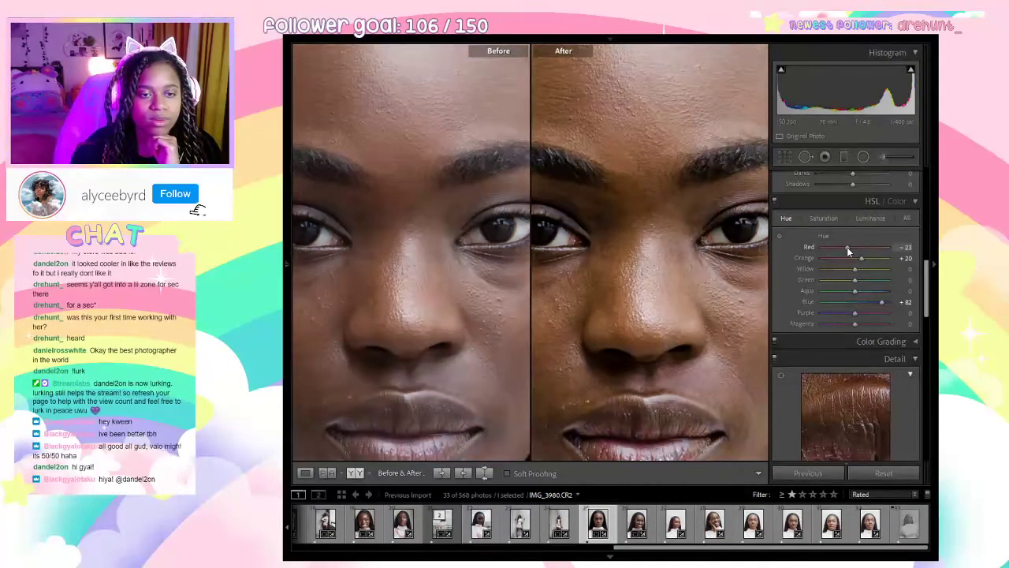
Set the red luminance to -38 and return to the full before/after view of the portrait.
{"action": "left_click", "coordinate": [872, 219]}
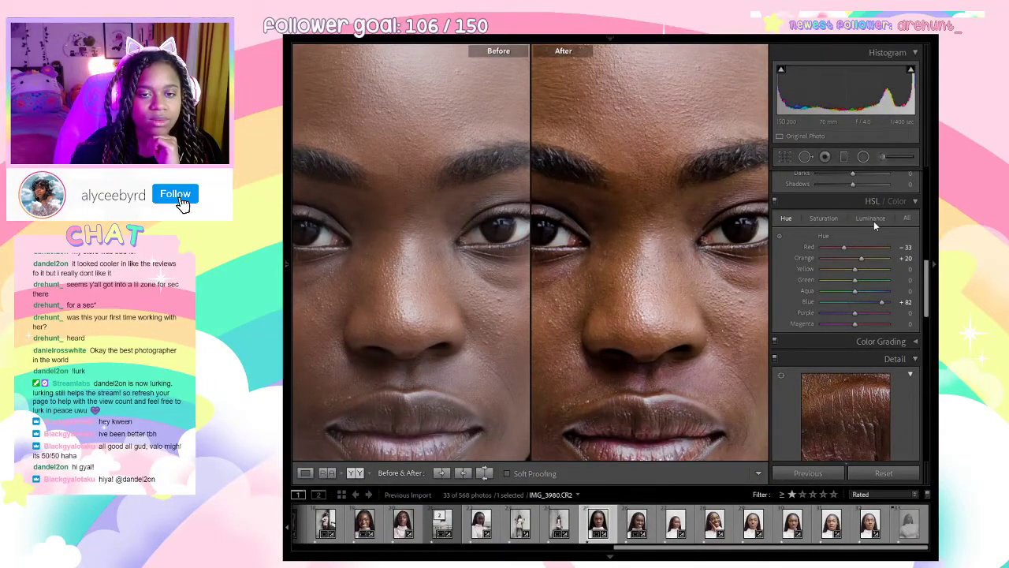
{"action": "mouse_move", "coordinate": [841, 248]}
{"action": "left_mouse_down"}
{"action": "mouse_move", "coordinate": [870, 249]}
{"action": "mouse_move", "coordinate": [842, 250]}
{"action": "left_mouse_up"}
{"action": "left_click", "coordinate": [608, 276]}
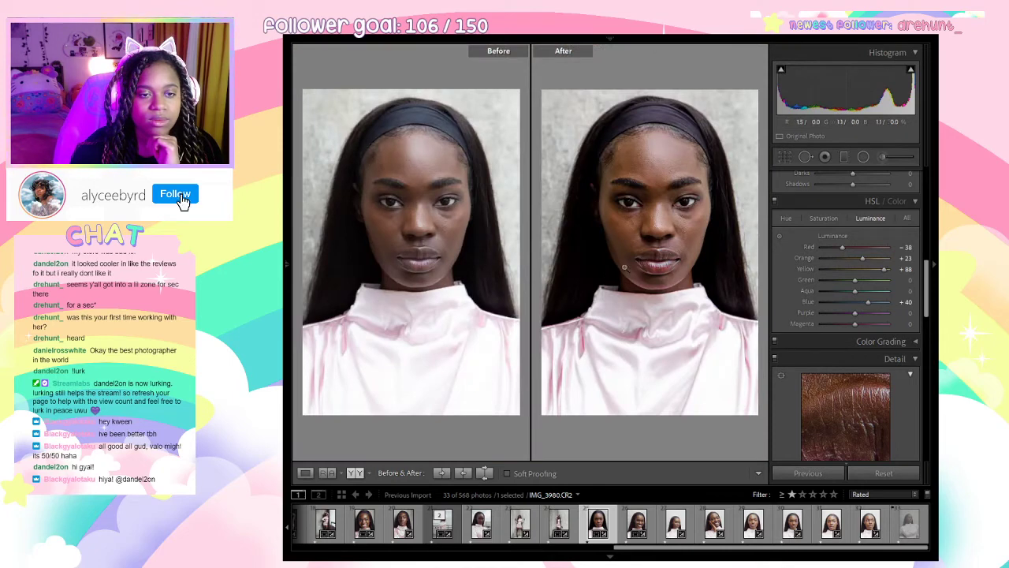
Refine the portrait's tone with Contrast +18, Highlights -37, Shadows +12, Whites -40, Blacks -16, and Vibrance +18.
{"action": "scroll", "coordinate": [835, 252], "scroll_direction": "up", "scroll_amount": 5}
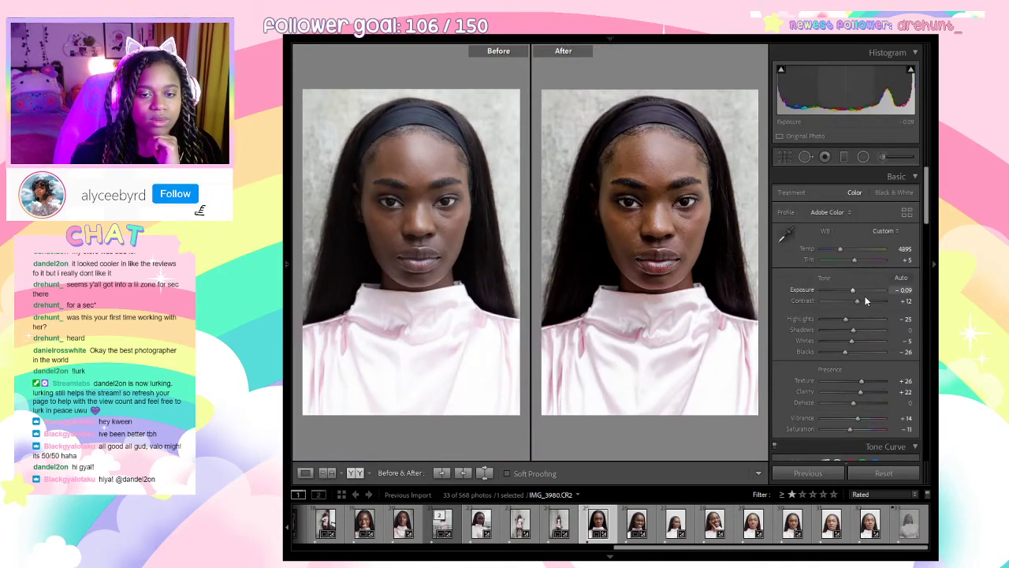
{"action": "left_click_drag", "start_coordinate": [857, 300], "coordinate": [848, 353]}
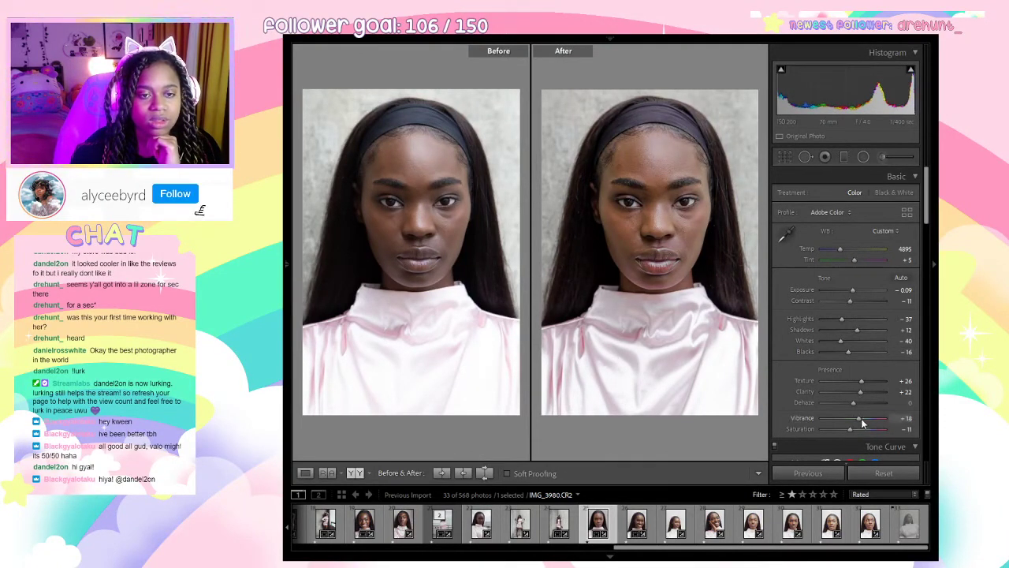
{"action": "left_click_drag", "start_coordinate": [860, 417], "coordinate": [862, 417]}
{"action": "left_click_drag", "start_coordinate": [855, 304], "coordinate": [862, 303]}
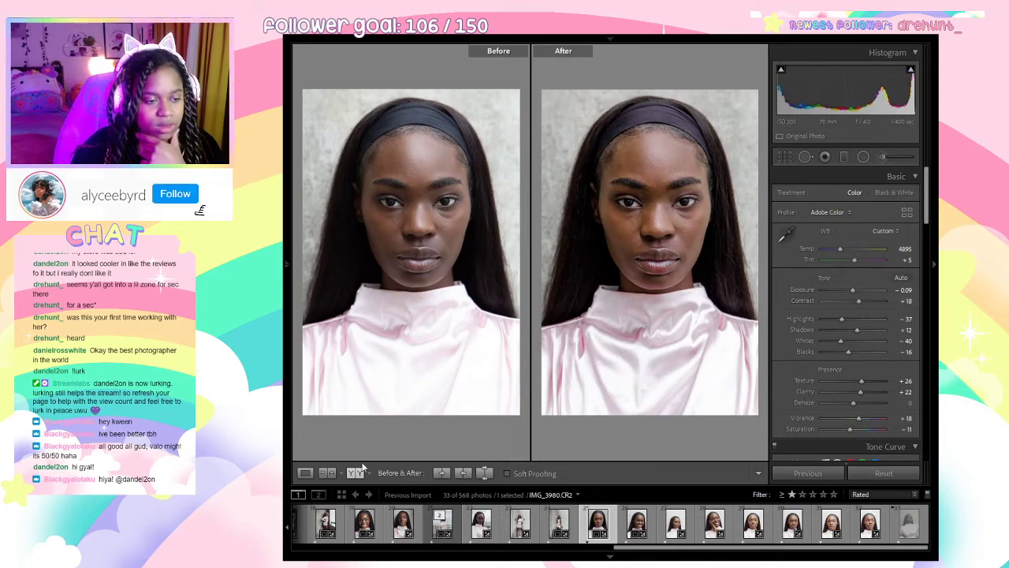
Show only the edited portrait in Loupe view and inspect the skin and eyes up close.
{"action": "left_click", "coordinate": [306, 473]}
{"action": "left_click", "coordinate": [566, 159]}
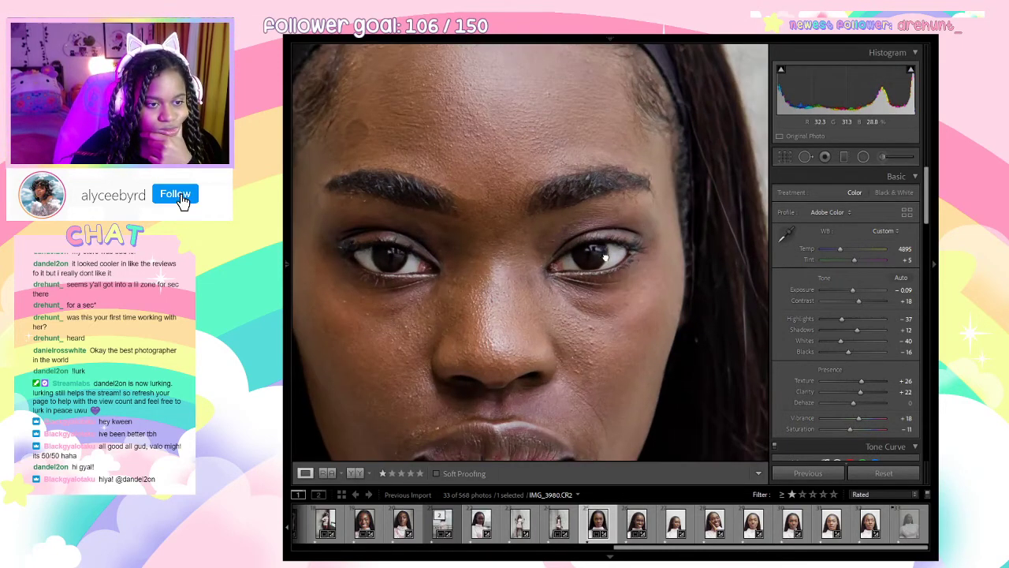
{"action": "left_click", "coordinate": [598, 255]}
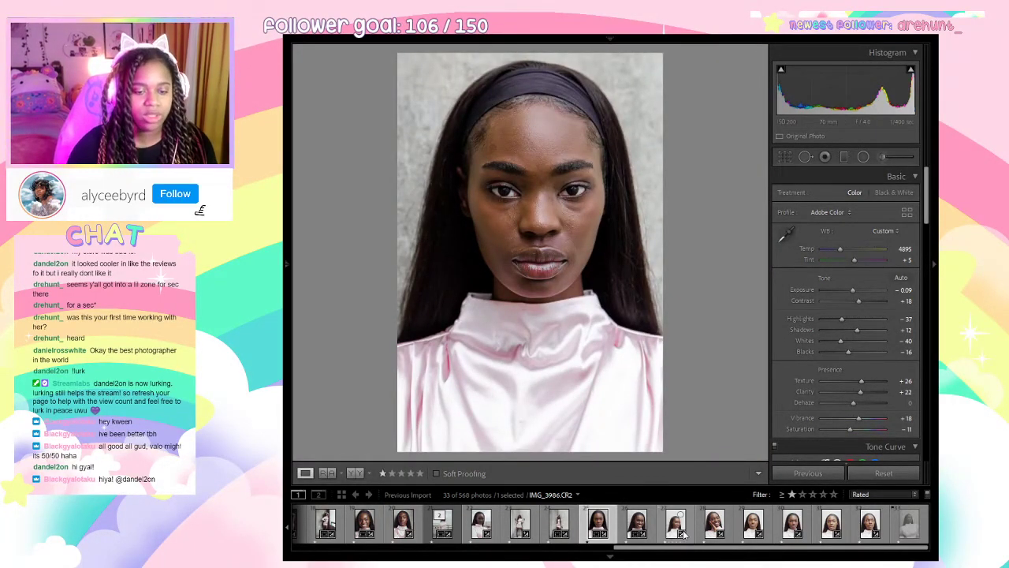
Sync the settings of IMG_3980.CR2 to IMG_3986.CR2 and open IMG_3986.CR2 on its own.
{"action": "left_click", "coordinate": [672, 527], "text": "ctrl"}
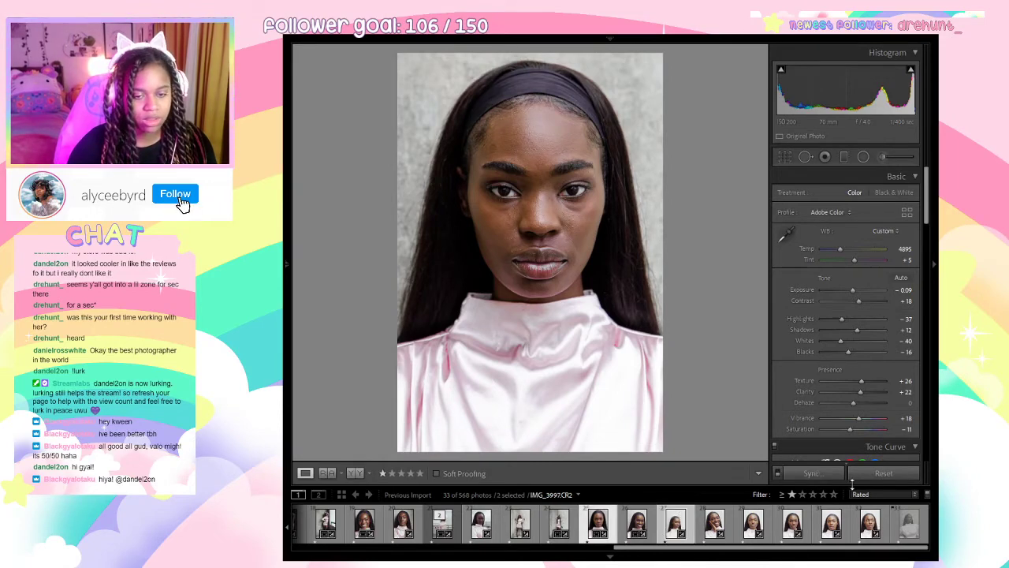
{"action": "left_click", "coordinate": [765, 403]}
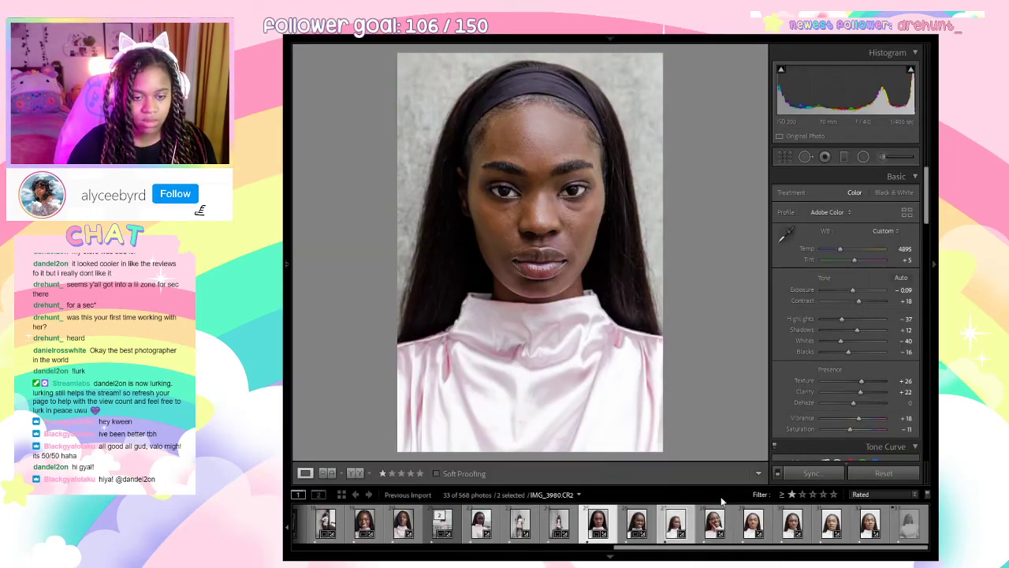
{"action": "left_click", "coordinate": [640, 527]}
{"action": "left_click", "coordinate": [669, 528]}
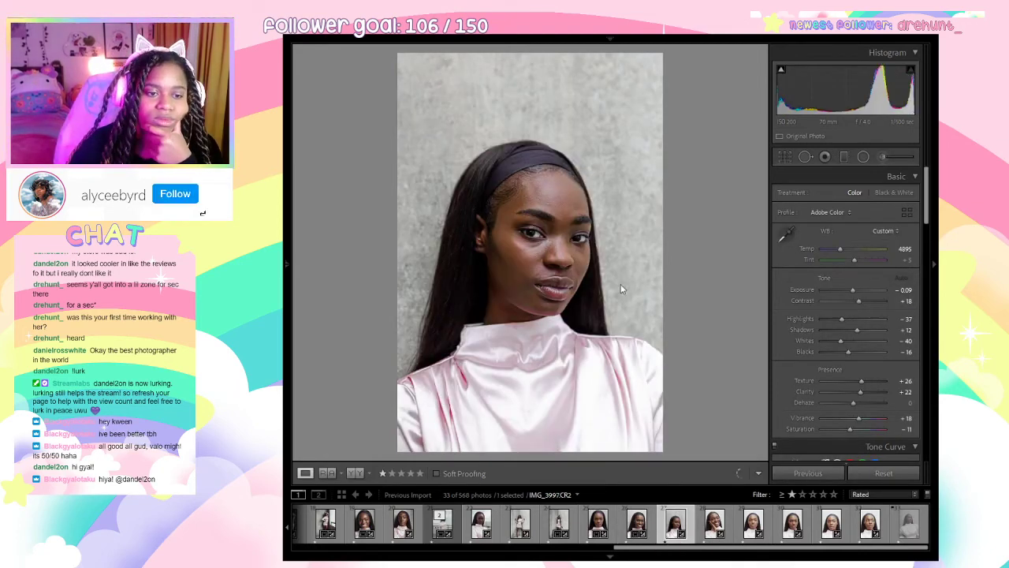
Review the synced portrait and its HSL, lens, effects and calibration settings, expanding the Transform controls.
{"action": "left_click", "coordinate": [580, 295]}
{"action": "key", "text": "z"}
{"action": "scroll", "coordinate": [878, 385], "scroll_direction": "down", "scroll_amount": 10}
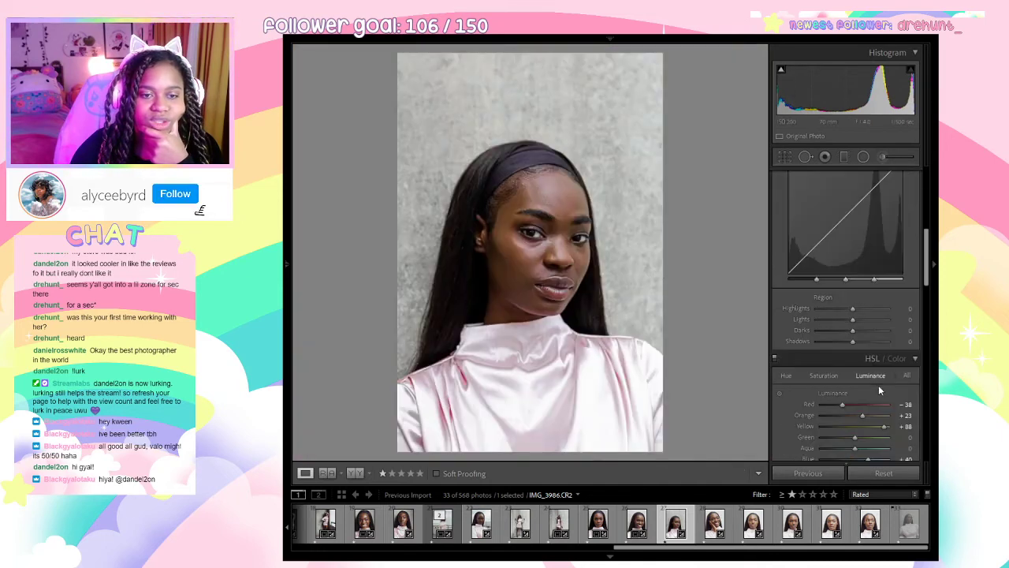
{"action": "scroll", "coordinate": [868, 402], "scroll_direction": "down", "scroll_amount": 3}
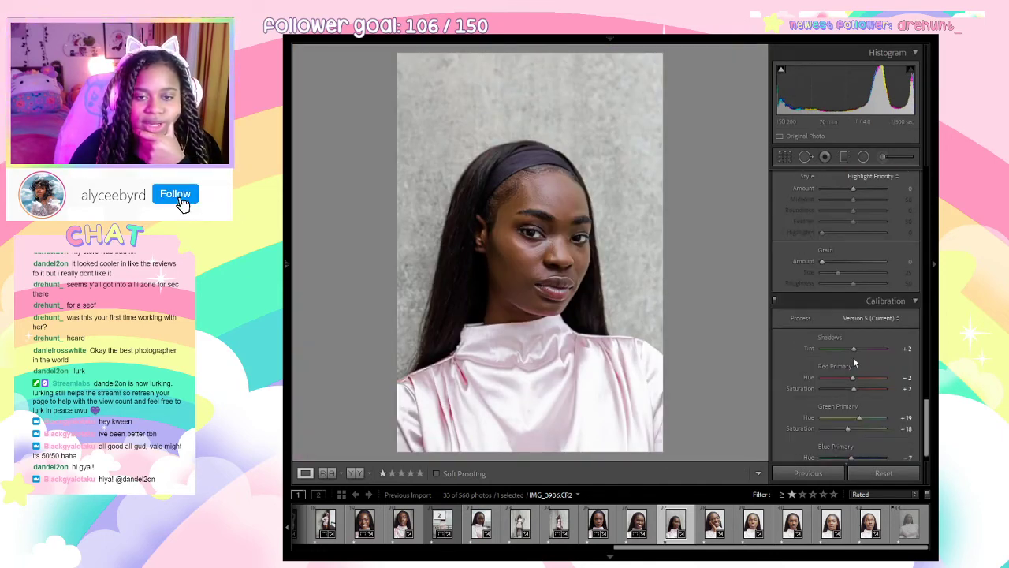
{"action": "scroll", "coordinate": [865, 368], "scroll_direction": "up", "scroll_amount": 3}
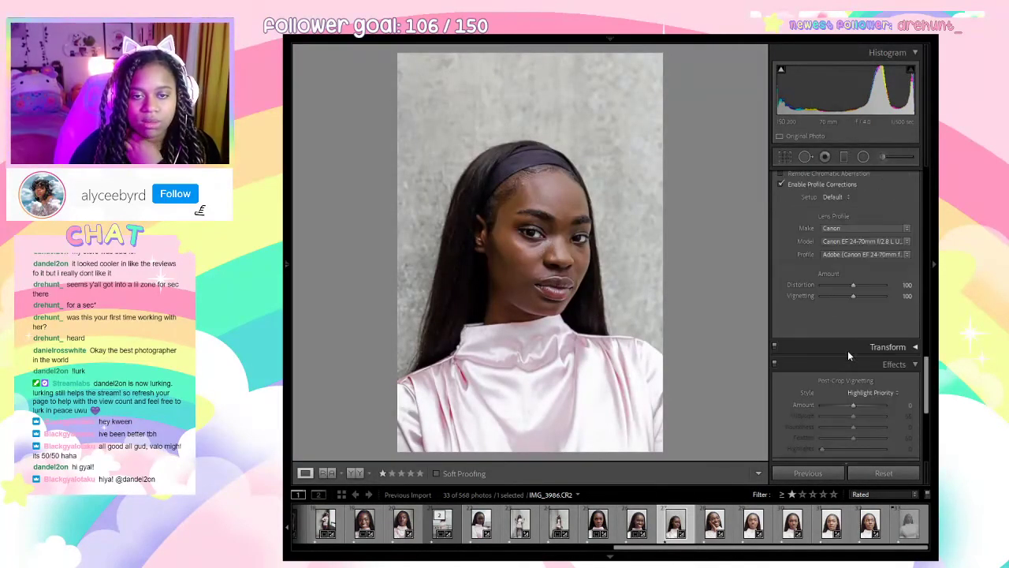
{"action": "scroll", "coordinate": [860, 233], "scroll_direction": "down", "scroll_amount": 3}
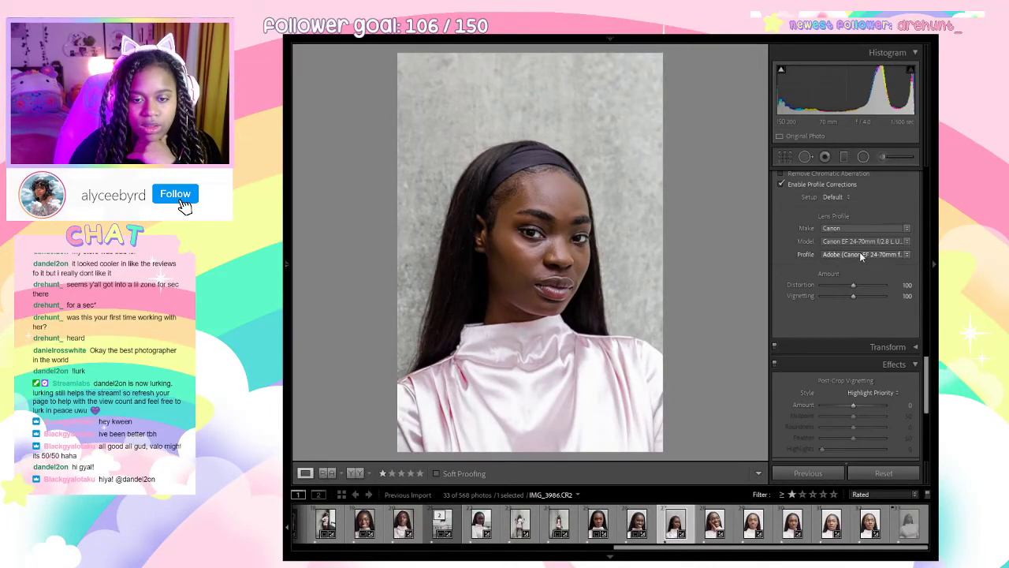
{"action": "left_click", "coordinate": [890, 350]}
{"action": "scroll", "coordinate": [889, 355], "scroll_direction": "down", "scroll_amount": 5}
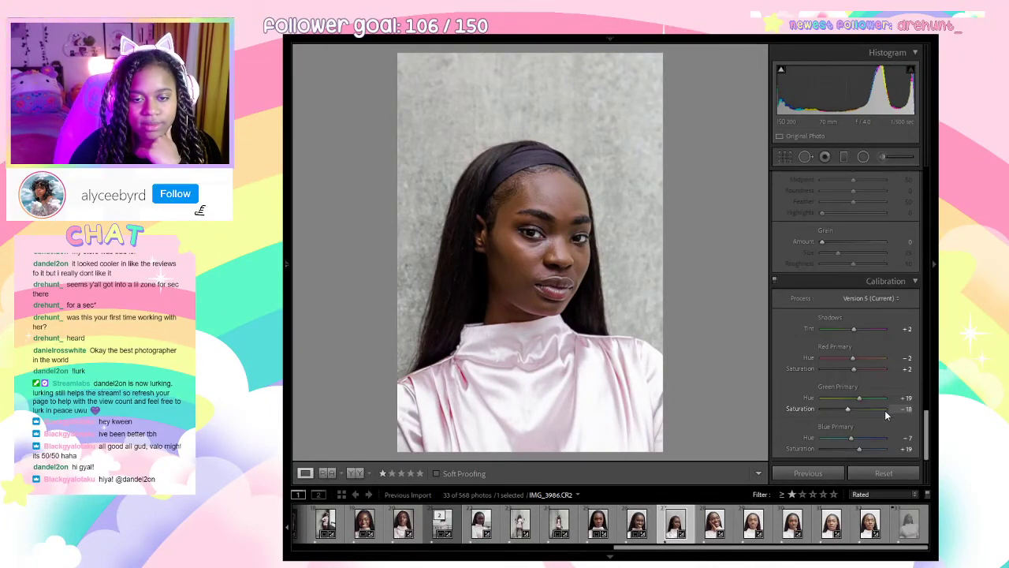
Defringe the portrait in manual lens corrections with purple amount 20 and hue 21/61, green amount 15 and hue 40/73.
{"action": "scroll", "coordinate": [851, 323], "scroll_direction": "up", "scroll_amount": 3}
{"action": "scroll", "coordinate": [852, 321], "scroll_direction": "up", "scroll_amount": 4}
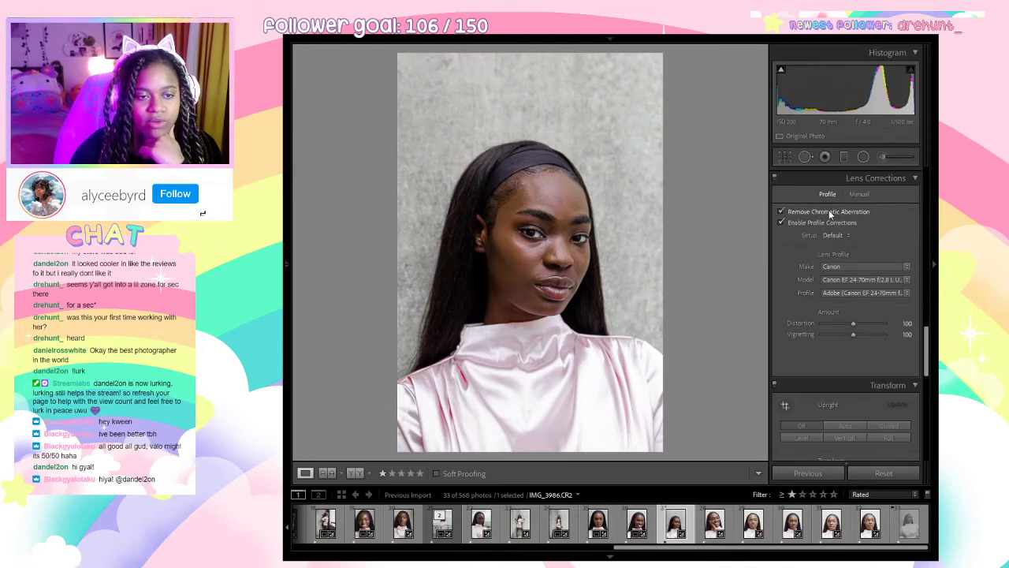
{"action": "left_click", "coordinate": [857, 197]}
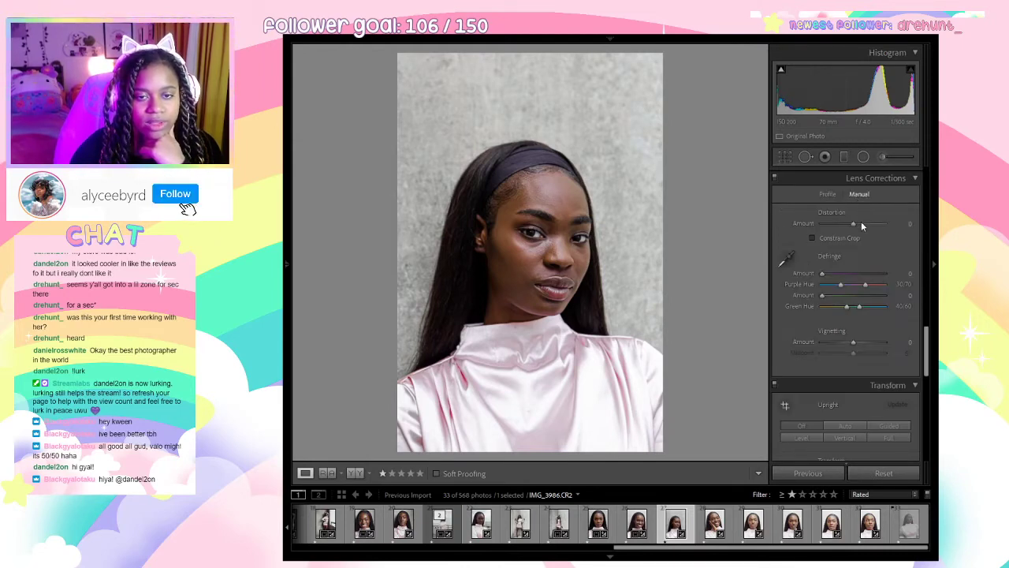
{"action": "left_click", "coordinate": [630, 257]}
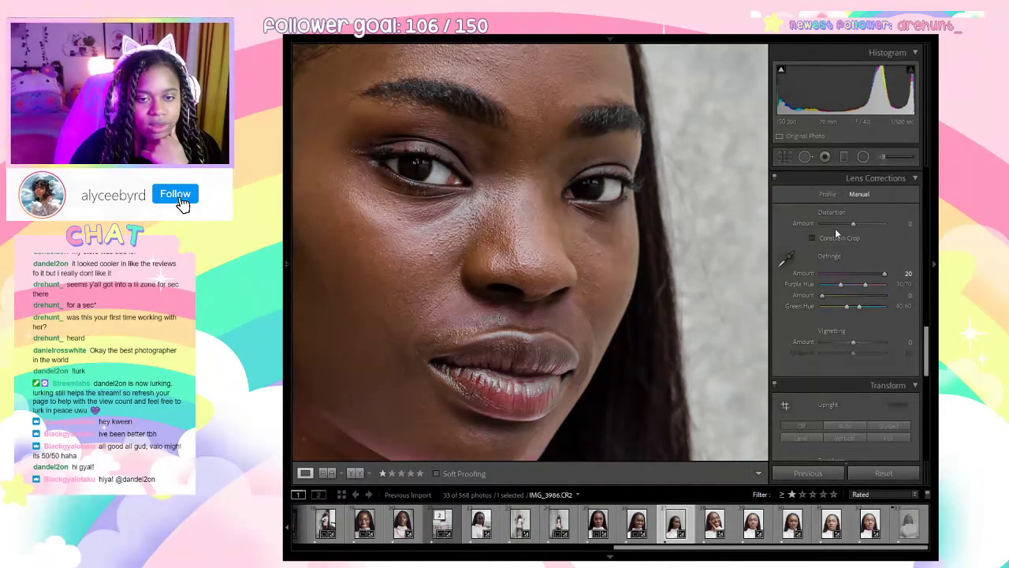
{"action": "left_click_drag", "start_coordinate": [893, 289], "coordinate": [855, 287]}
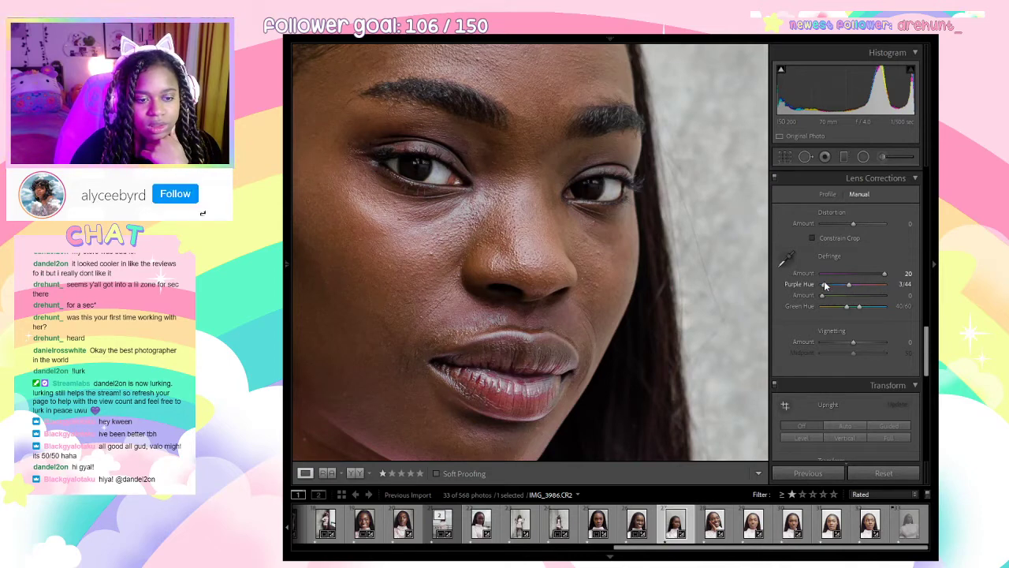
{"action": "mouse_move", "coordinate": [824, 284]}
{"action": "left_mouse_down"}
{"action": "mouse_move", "coordinate": [859, 286]}
{"action": "mouse_move", "coordinate": [837, 288]}
{"action": "left_mouse_up"}
{"action": "left_click_drag", "start_coordinate": [823, 296], "coordinate": [868, 306]}
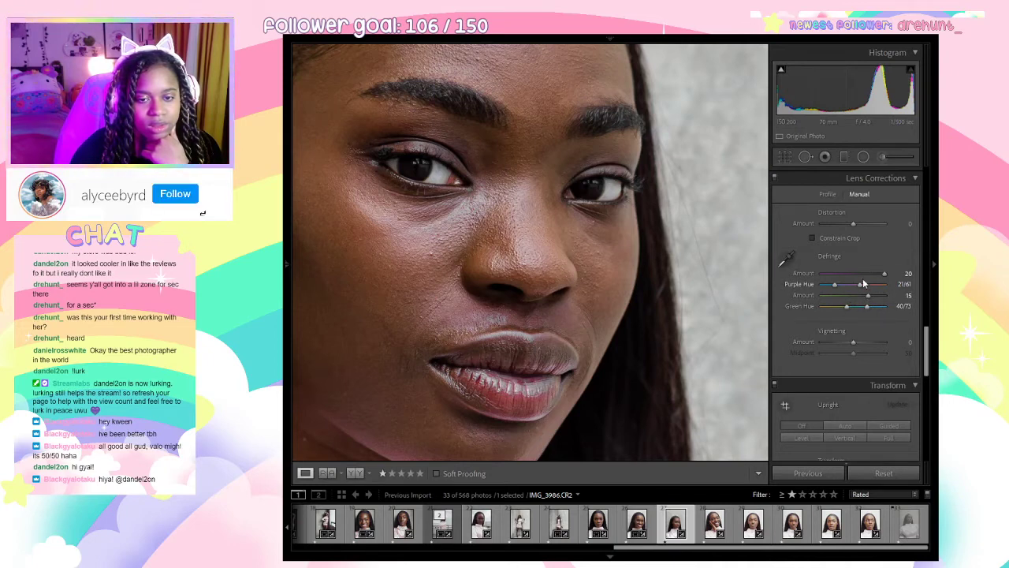
Set the calibration Shadows Tint to -2 and check the whole portrait.
{"action": "scroll", "coordinate": [870, 331], "scroll_direction": "down", "scroll_amount": 5}
{"action": "scroll", "coordinate": [871, 335], "scroll_direction": "down", "scroll_amount": 3}
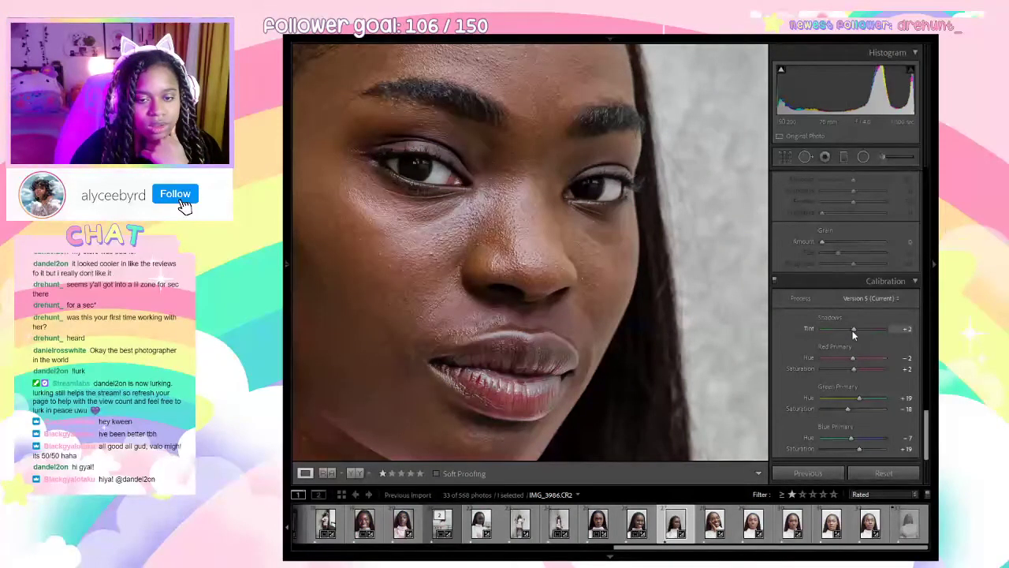
{"action": "left_click_drag", "start_coordinate": [850, 331], "coordinate": [848, 330]}
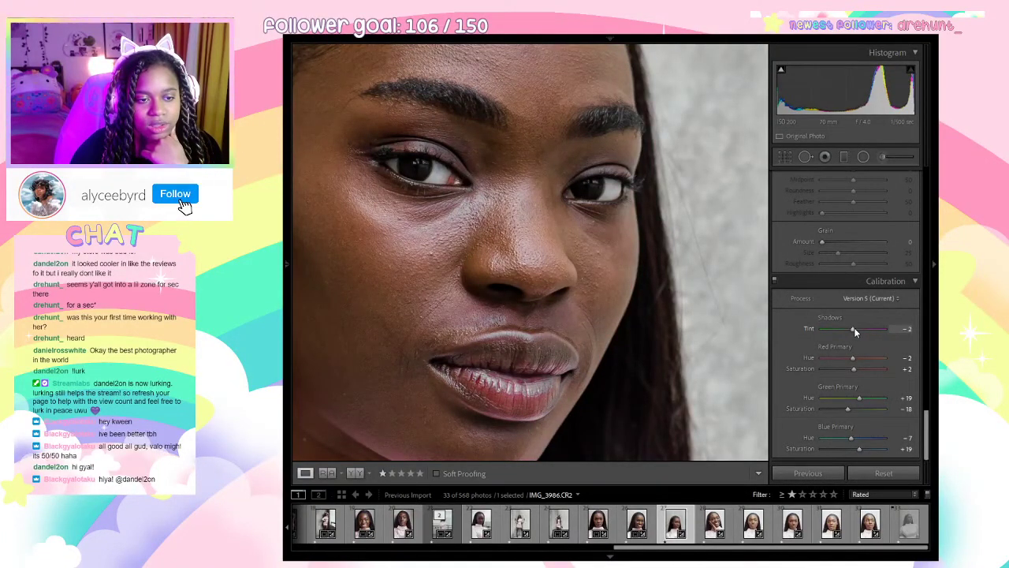
{"action": "left_click", "coordinate": [668, 384]}
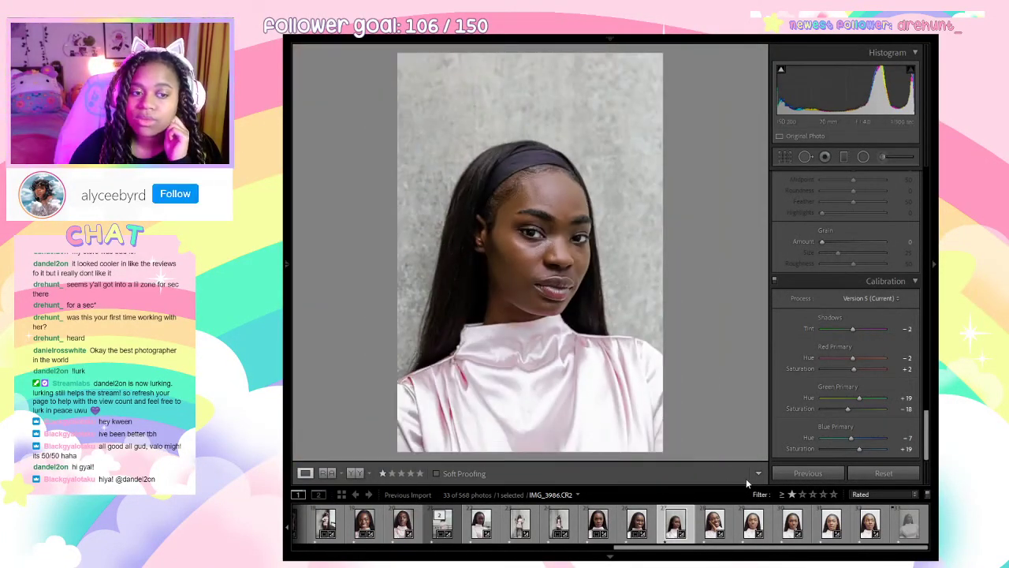
{"action": "left_click", "coordinate": [521, 211]}
{"action": "left_click", "coordinate": [521, 211]}
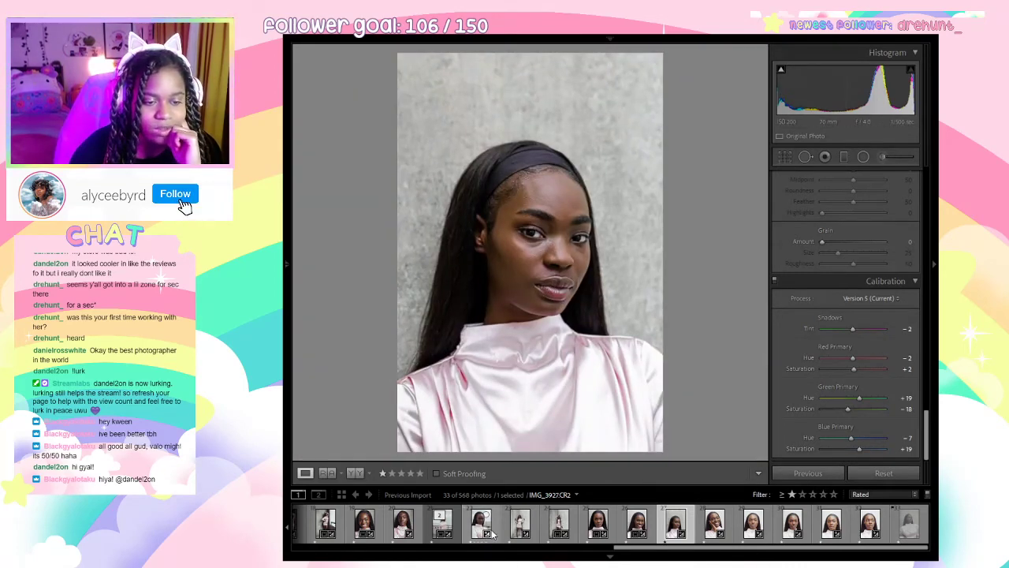
Sync the settings of IMG_3927.CR2 to IMG_3986.CR2 and open IMG_3986.CR2 on its own.
{"action": "left_click", "coordinate": [483, 530]}
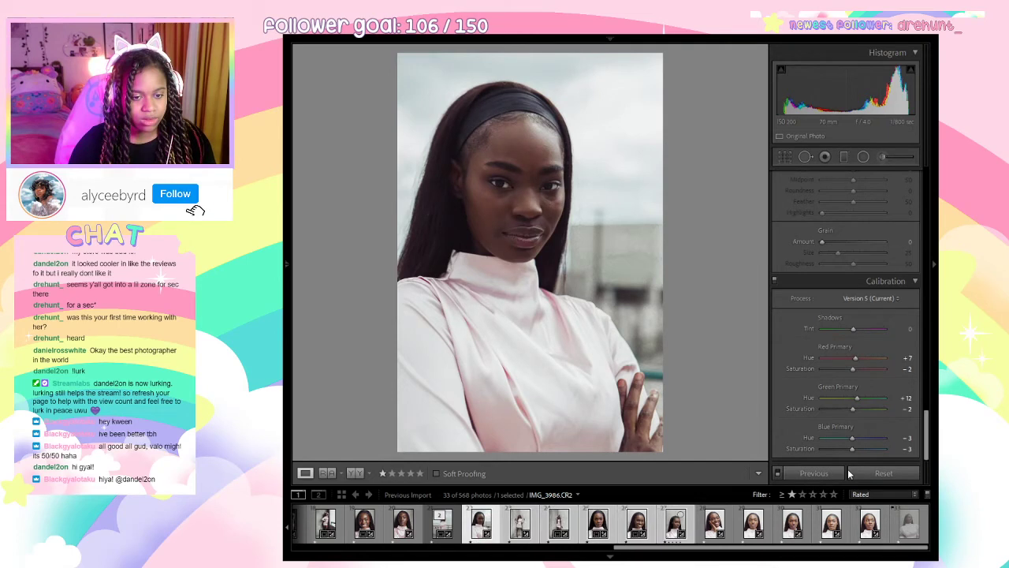
{"action": "left_click", "coordinate": [713, 524]}
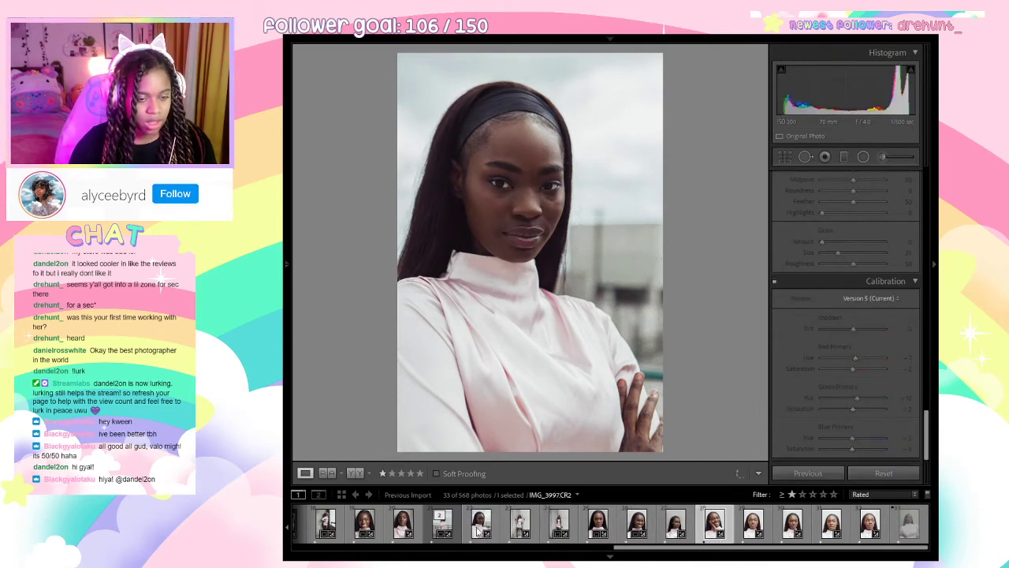
{"action": "left_click", "coordinate": [479, 528]}
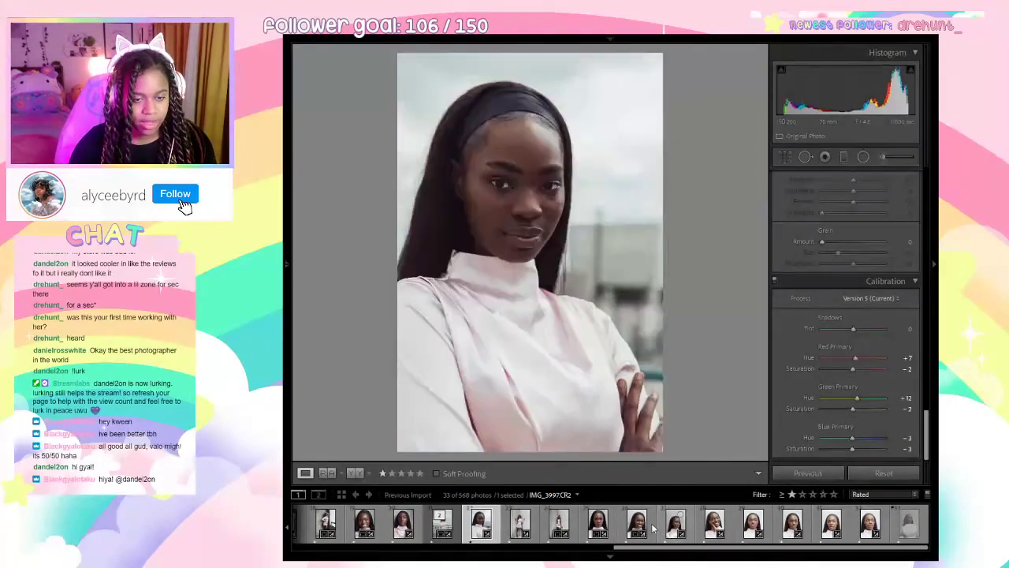
{"action": "left_click", "coordinate": [675, 524], "text": "ctrl"}
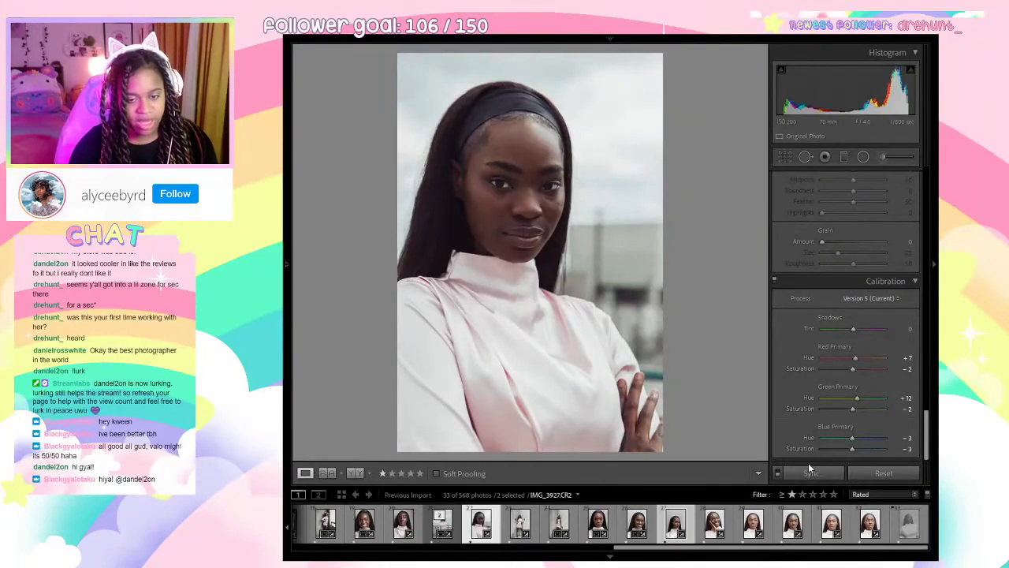
{"action": "left_click", "coordinate": [811, 470]}
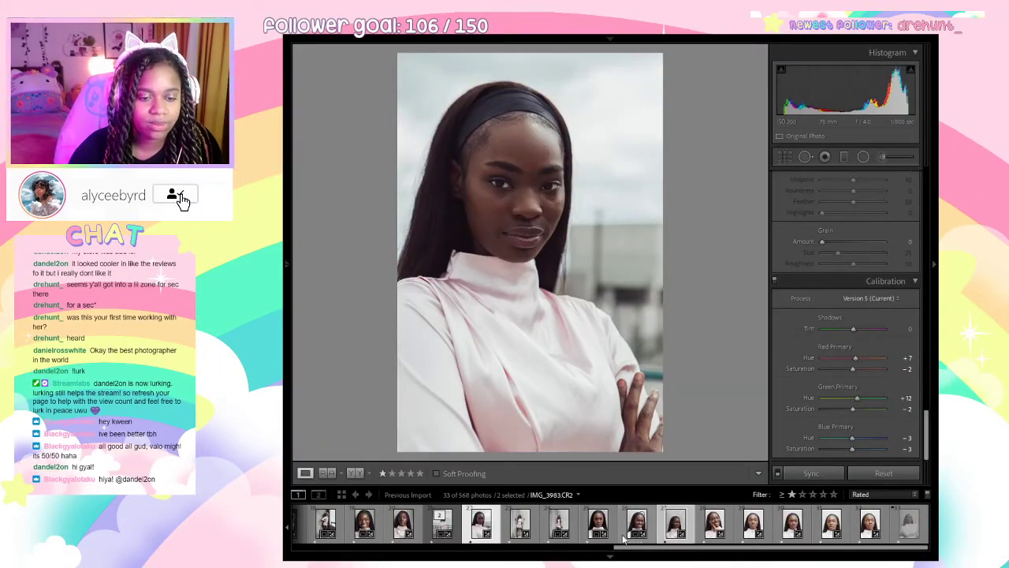
{"action": "left_click", "coordinate": [628, 528]}
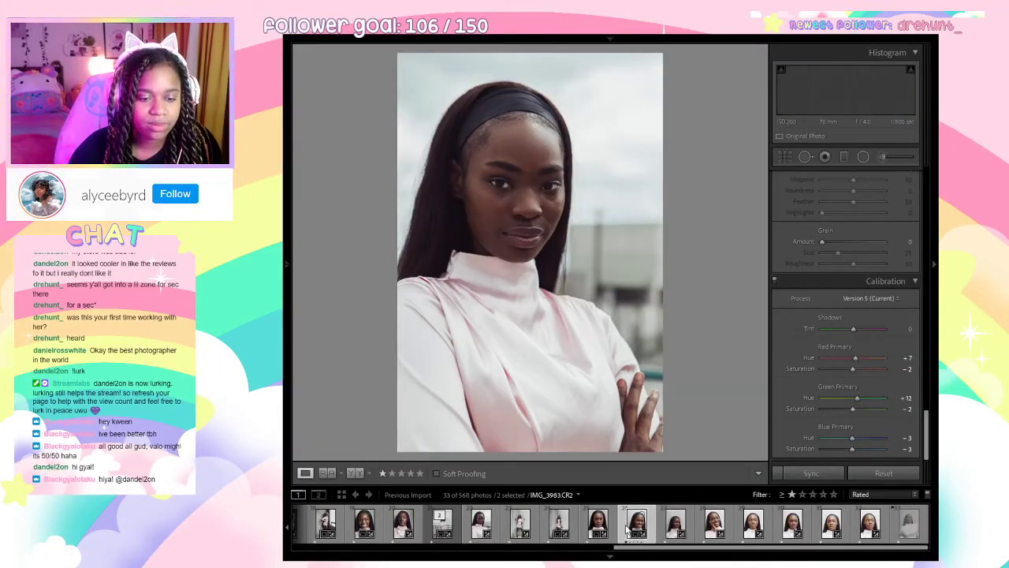
{"action": "key", "text": "Right"}
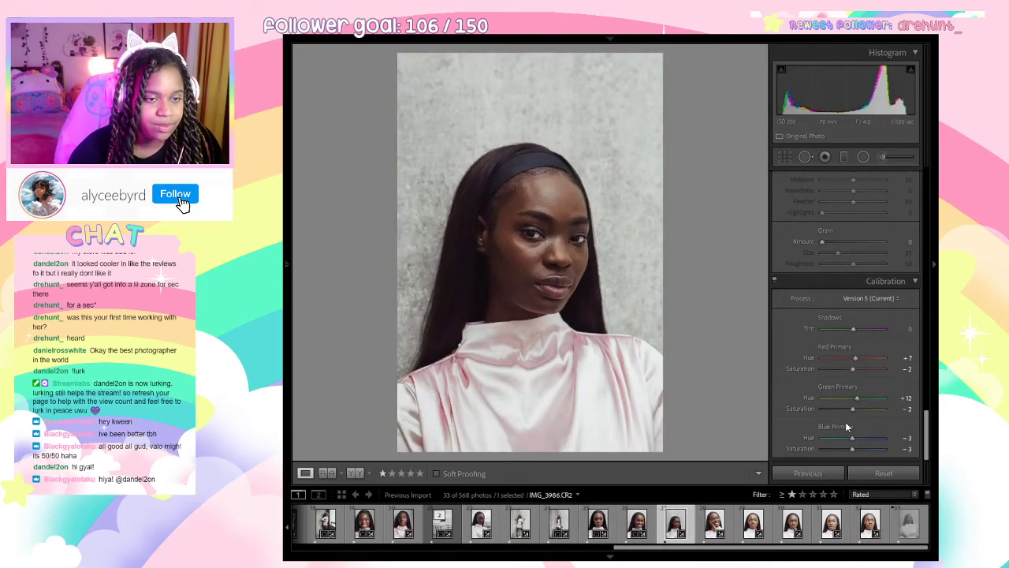
Set the Exposure of IMG_3986.CR2 to +0.18.
{"action": "scroll", "coordinate": [845, 422], "scroll_direction": "up", "scroll_amount": 10}
{"action": "scroll", "coordinate": [854, 273], "scroll_direction": "up", "scroll_amount": 6}
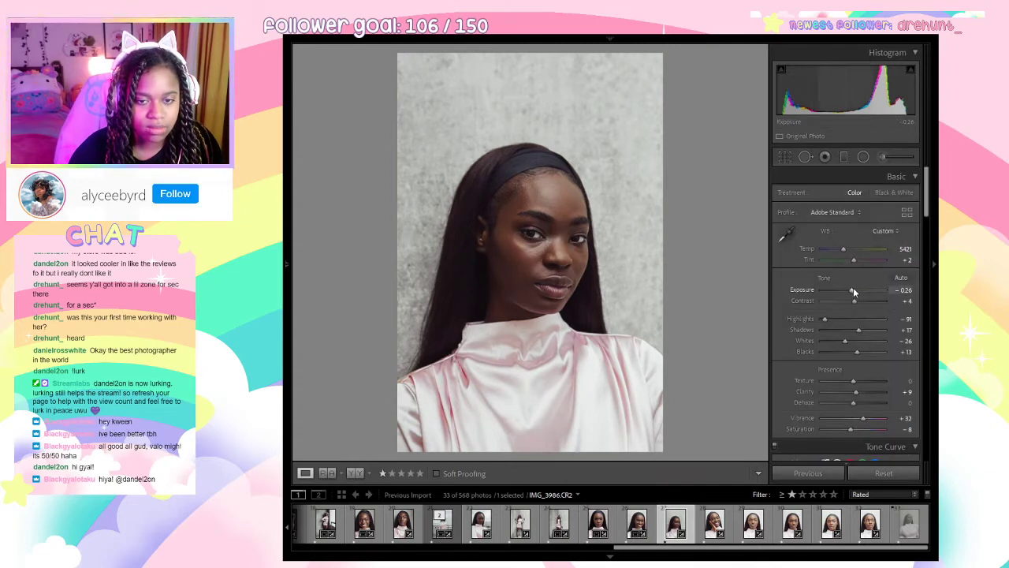
{"action": "left_click_drag", "start_coordinate": [853, 290], "coordinate": [859, 293]}
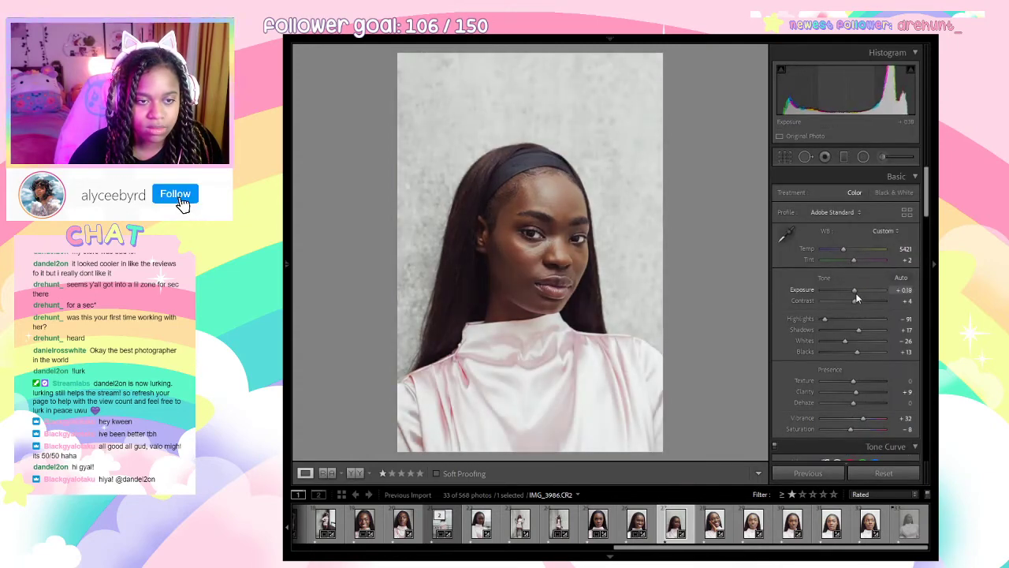
Crop IMG_3986.CR2 tighter around the head and shoulders at the original aspect ratio and reposition the framing sideways.
{"action": "left_click", "coordinate": [782, 155]}
{"action": "left_click_drag", "start_coordinate": [545, 68], "coordinate": [557, 169]}
{"action": "key", "text": "Return"}
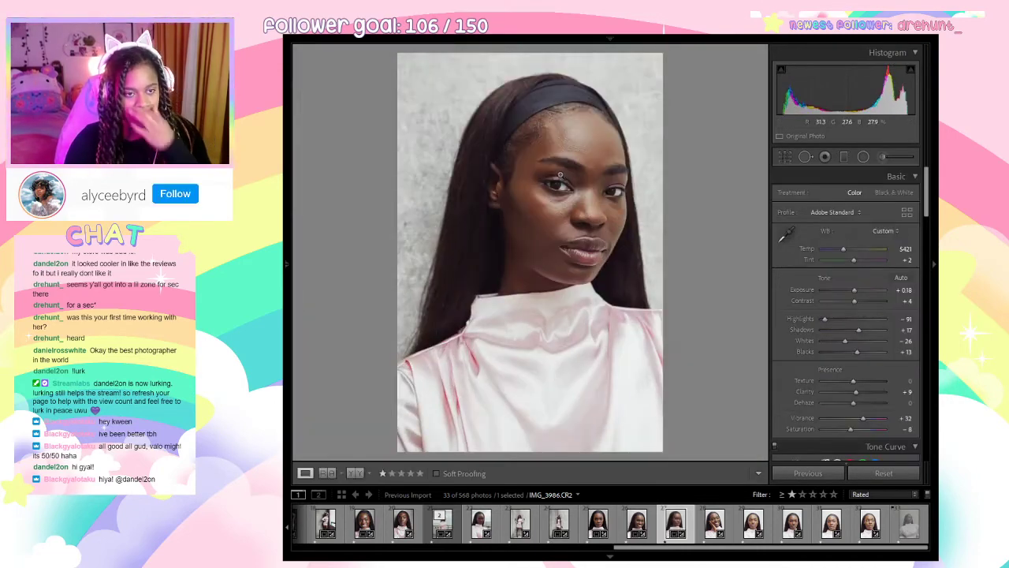
{"action": "left_click", "coordinate": [782, 155]}
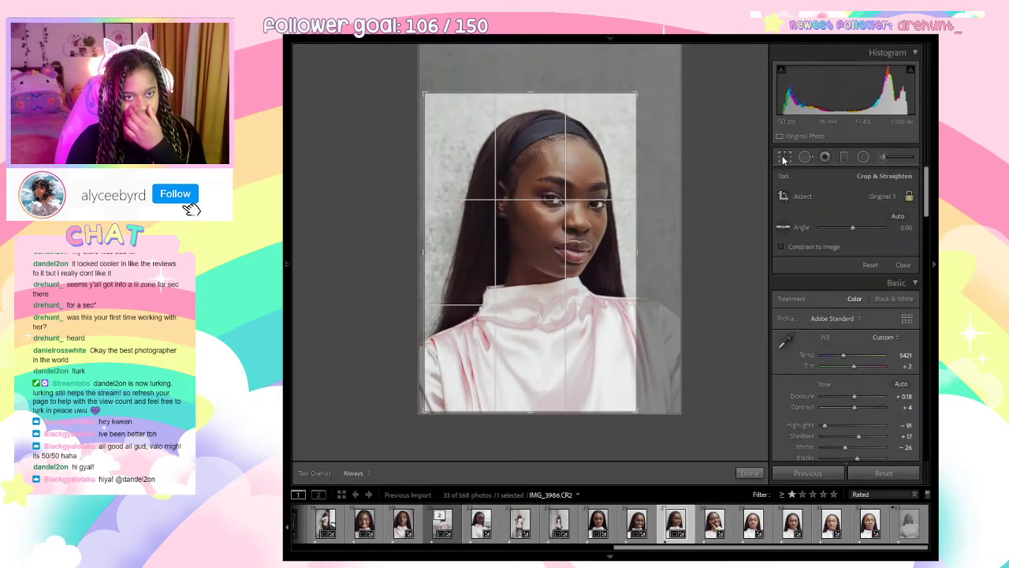
{"action": "left_click_drag", "start_coordinate": [592, 215], "coordinate": [581, 212]}
{"action": "key", "text": "Return"}
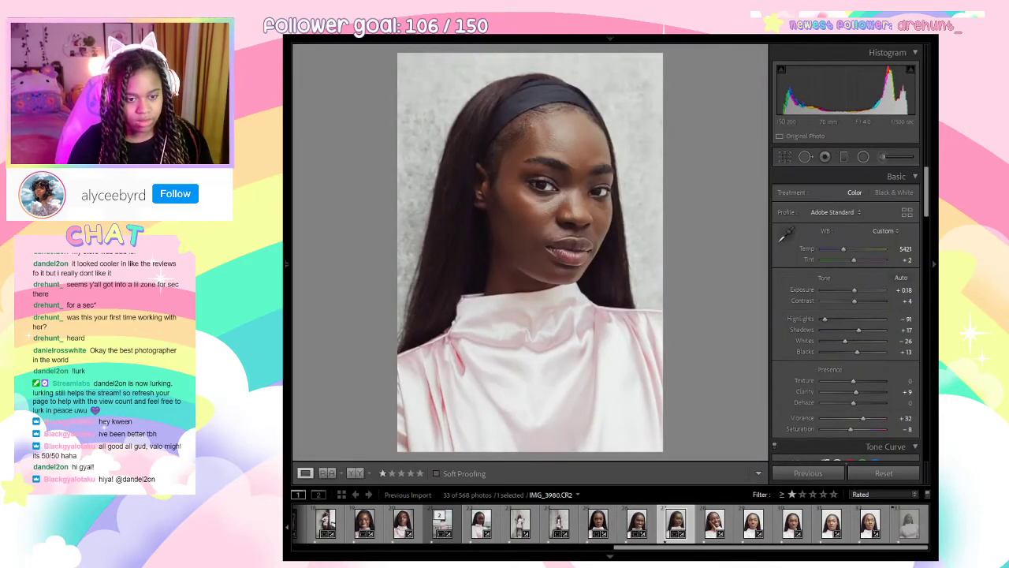
Sync the settings of IMG_3986.CR2 to IMG_3980.CR2 and IMG_3983.CR2, and compare IMG_3983.CR2 with IMG_3986.CR2.
{"action": "left_click", "coordinate": [597, 522], "text": "shift"}
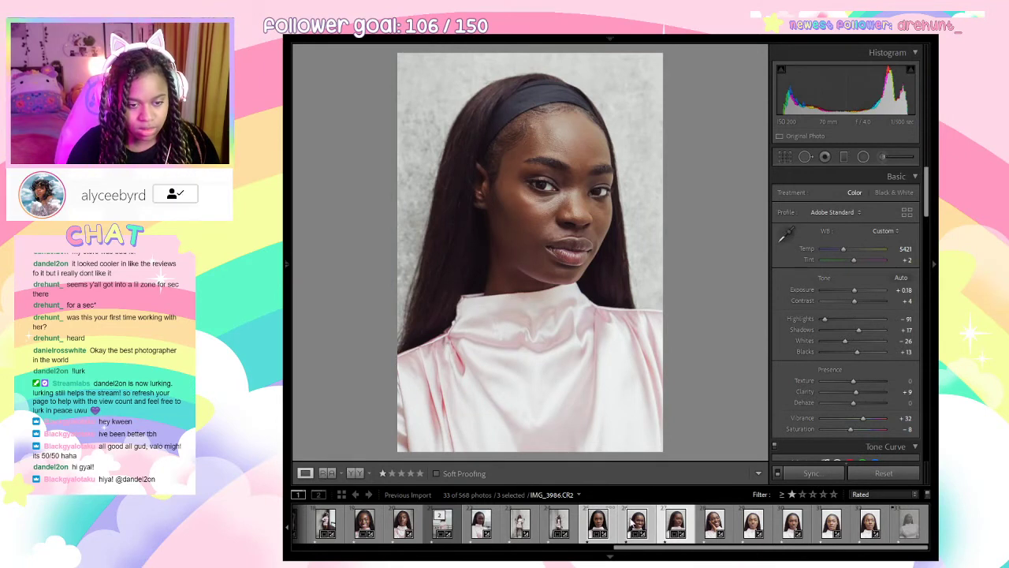
{"action": "left_click", "coordinate": [636, 524]}
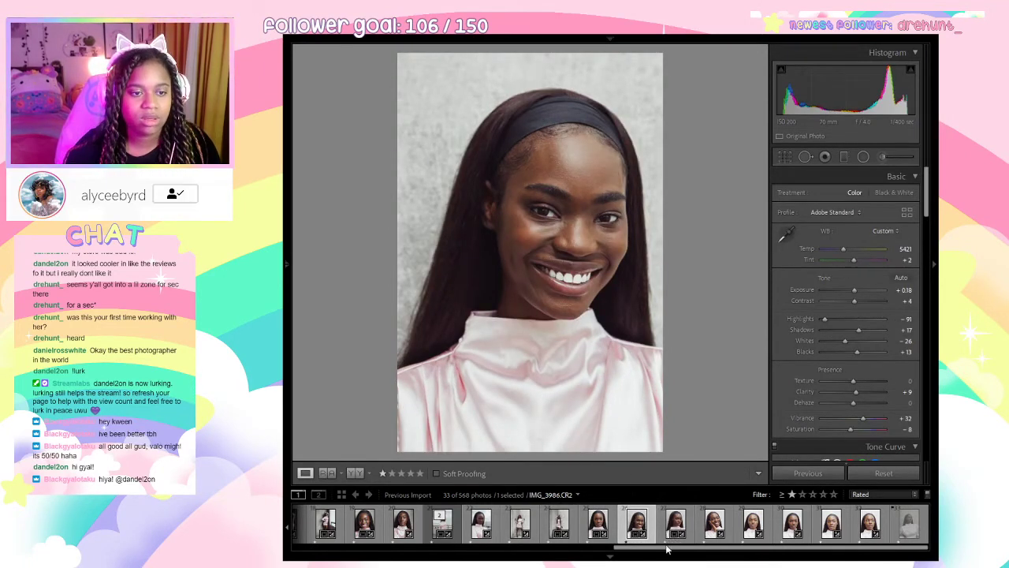
{"action": "left_click", "coordinate": [675, 527]}
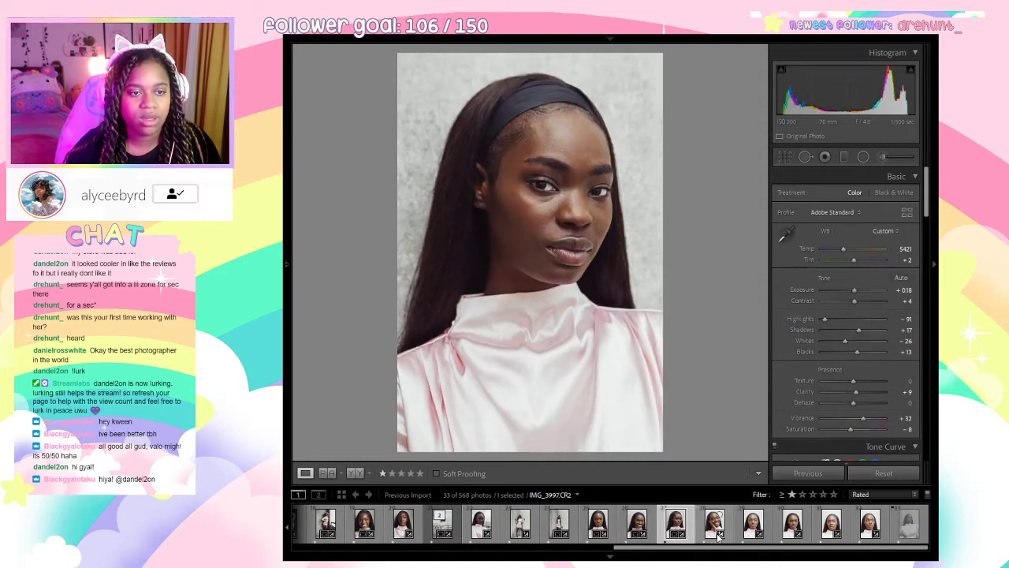
Remove the star ratings from IMG_3986.CR2 and IMG_4012.CR2 to drop them from the rated selection.
{"action": "key", "text": "0"}
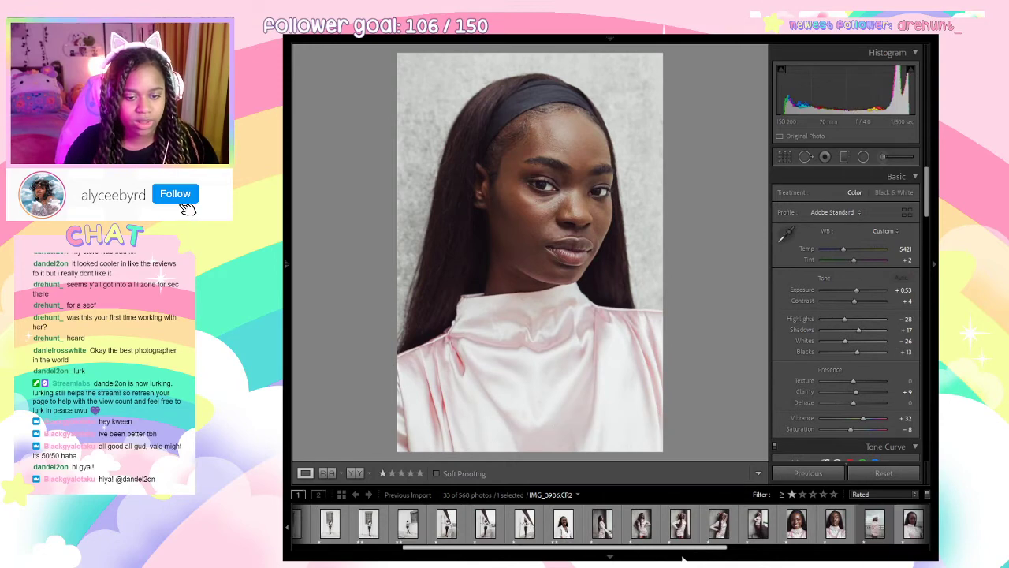
{"action": "left_click", "coordinate": [721, 557]}
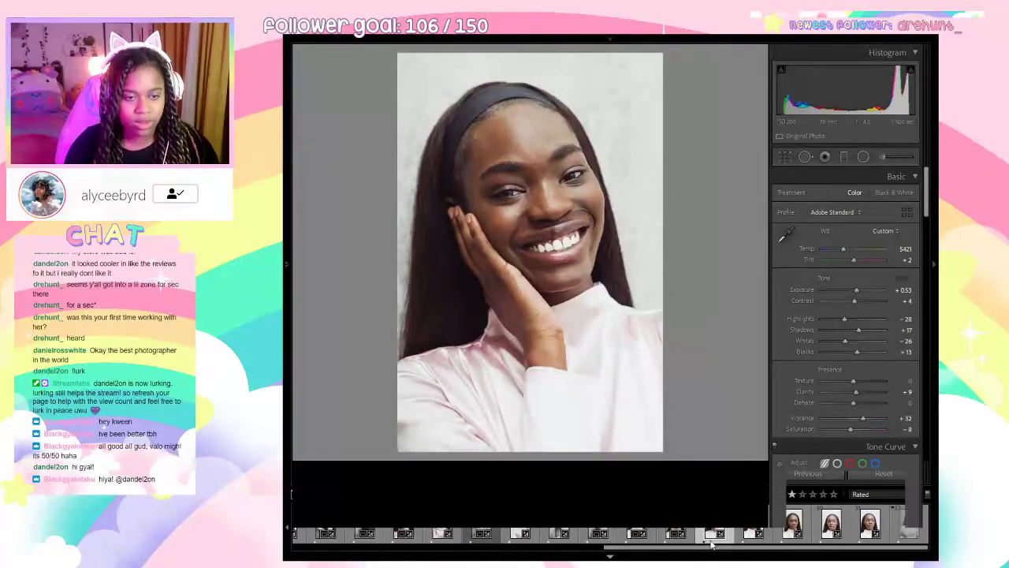
{"action": "left_click", "coordinate": [689, 558]}
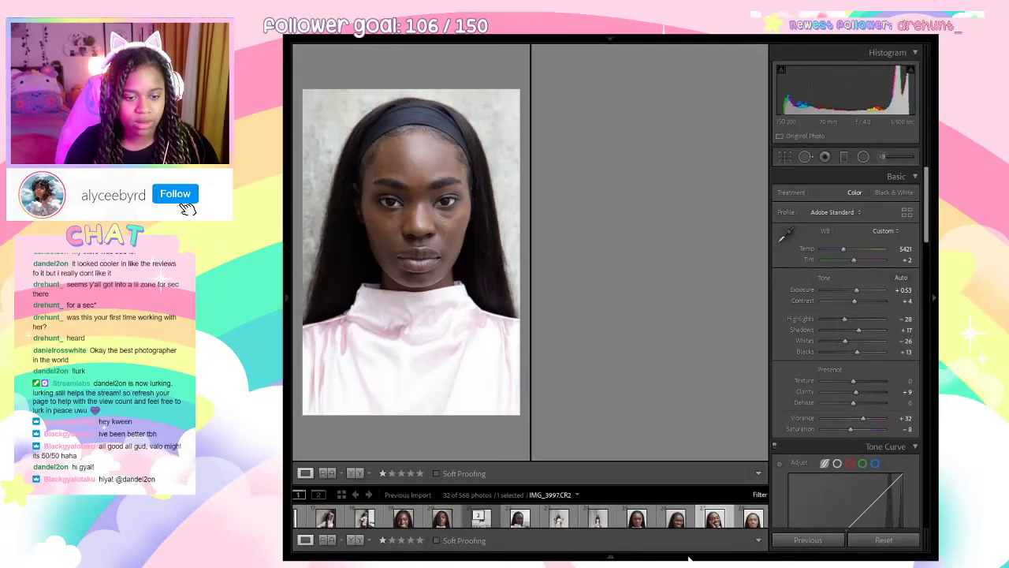
{"action": "left_click", "coordinate": [752, 523]}
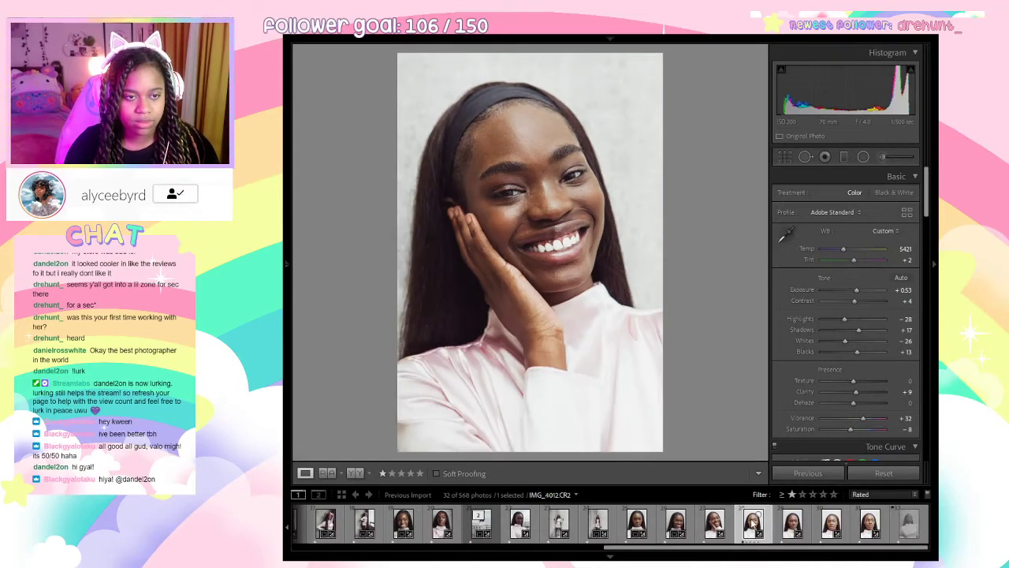
{"action": "key", "text": "0"}
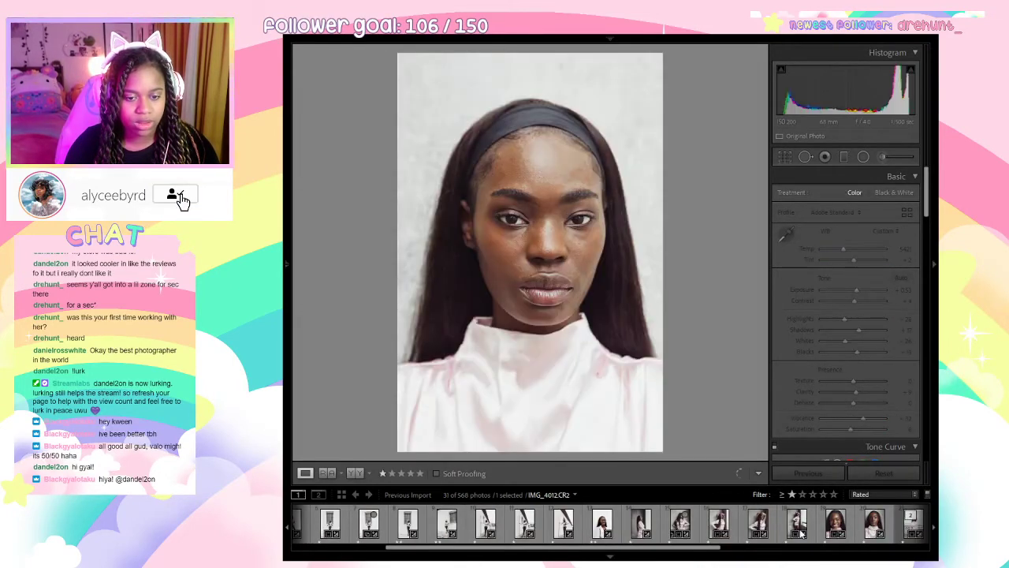
{"action": "left_click_drag", "start_coordinate": [700, 555], "coordinate": [797, 555]}
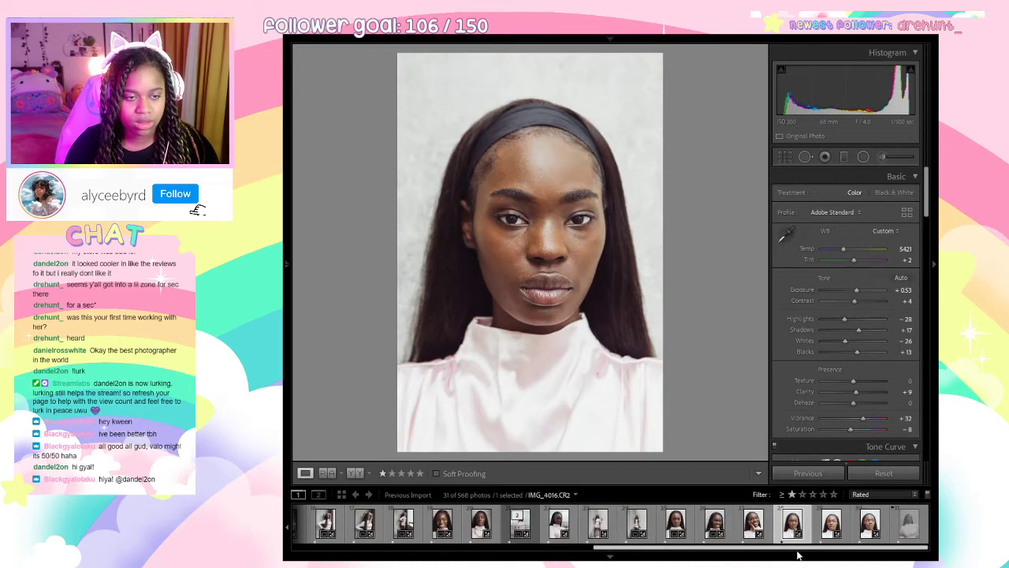
Open IMG_4017.CR2 and set its Exposure to -0.53.
{"action": "left_click", "coordinate": [832, 522]}
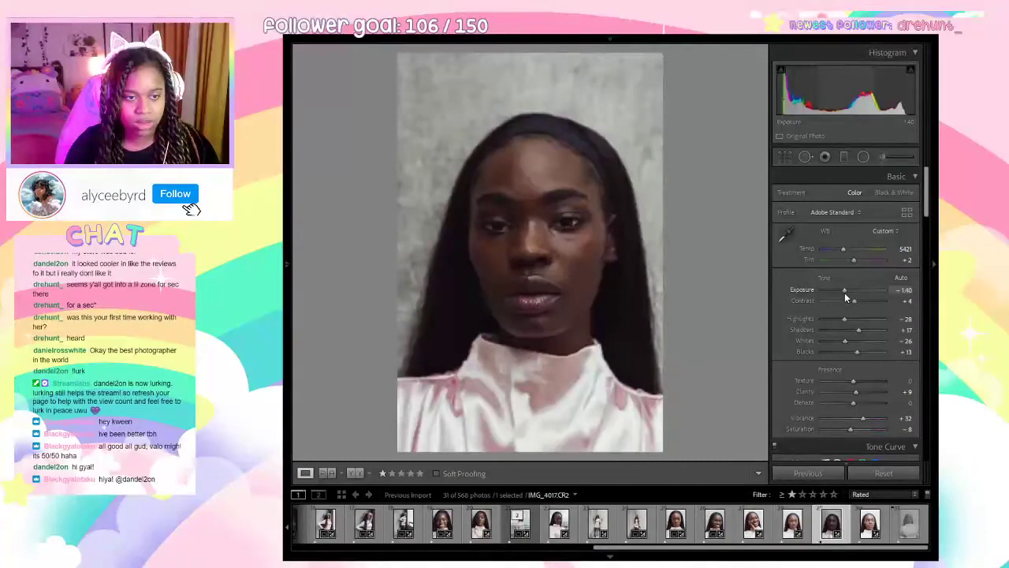
{"action": "left_click_drag", "start_coordinate": [844, 292], "coordinate": [850, 292]}
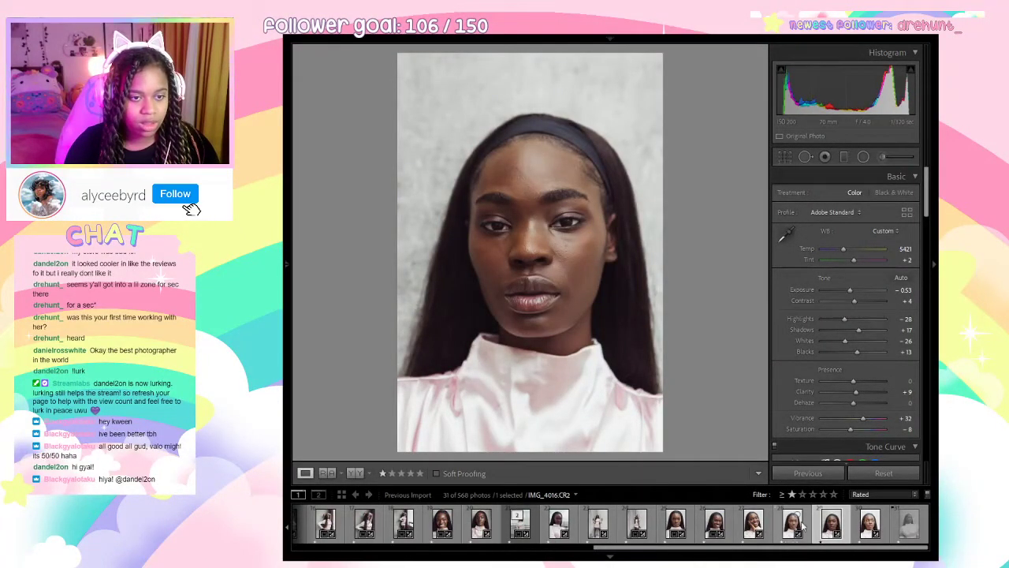
Remove the star rating from IMG_4018.CR2 and open the smiling hand-on-cheek portrait IMG_3997.CR2.
{"action": "left_click", "coordinate": [869, 524]}
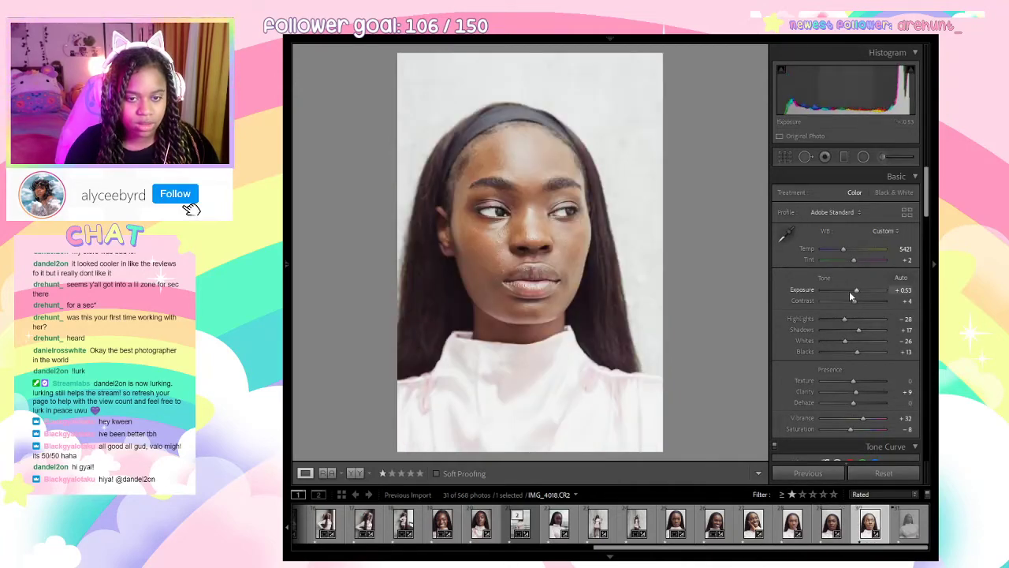
{"action": "key", "text": "0"}
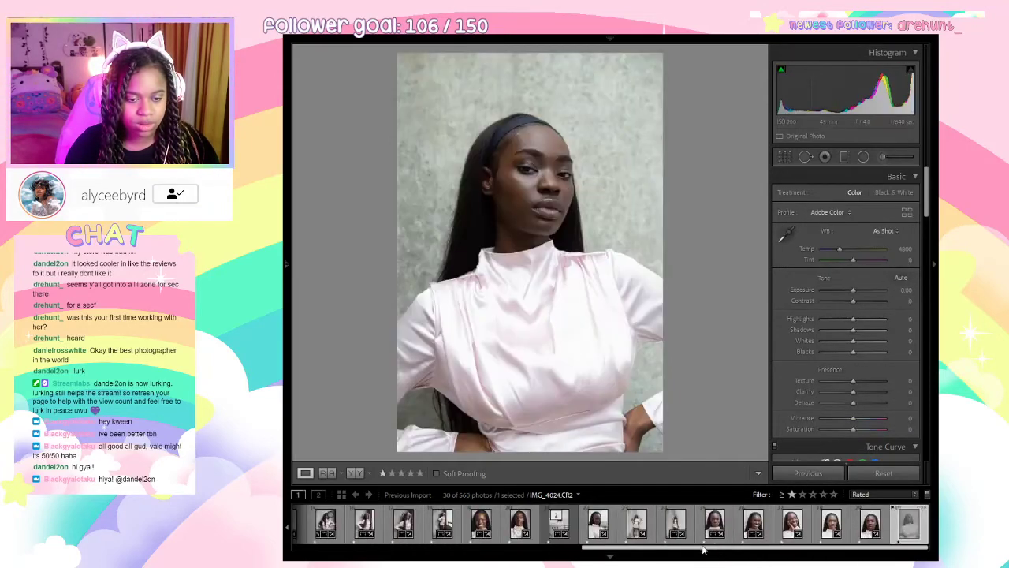
{"action": "left_click", "coordinate": [793, 522]}
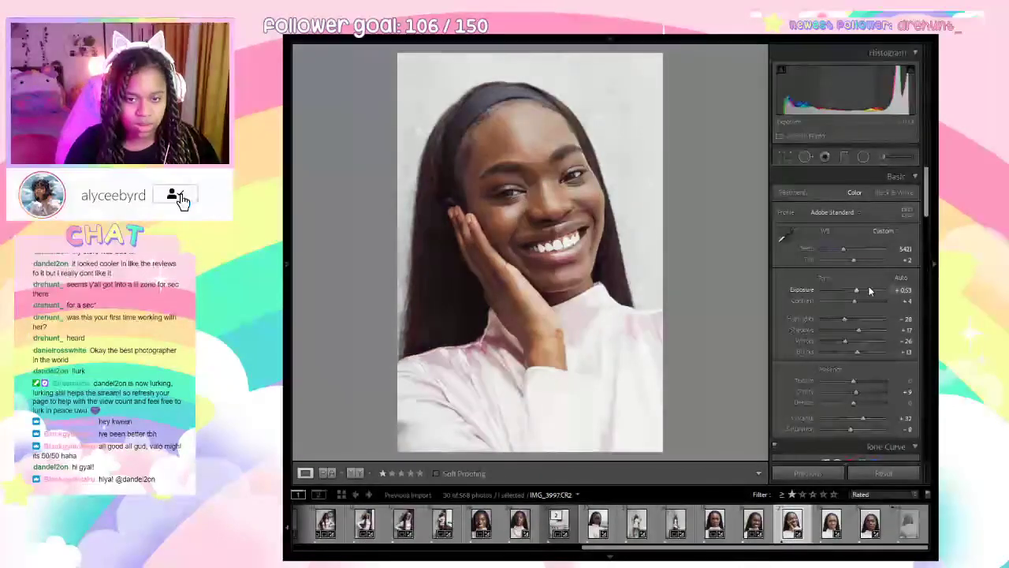
Set the Exposure of IMG_3997.CR2 to -0.44, and remove its star rating.
{"action": "left_click_drag", "start_coordinate": [858, 290], "coordinate": [851, 292]}
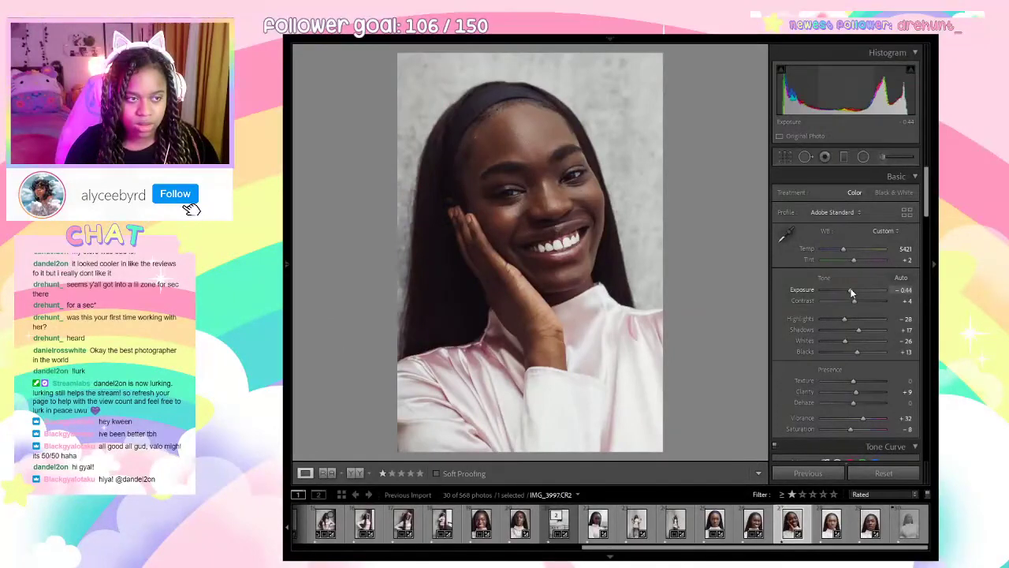
{"action": "key", "text": "0"}
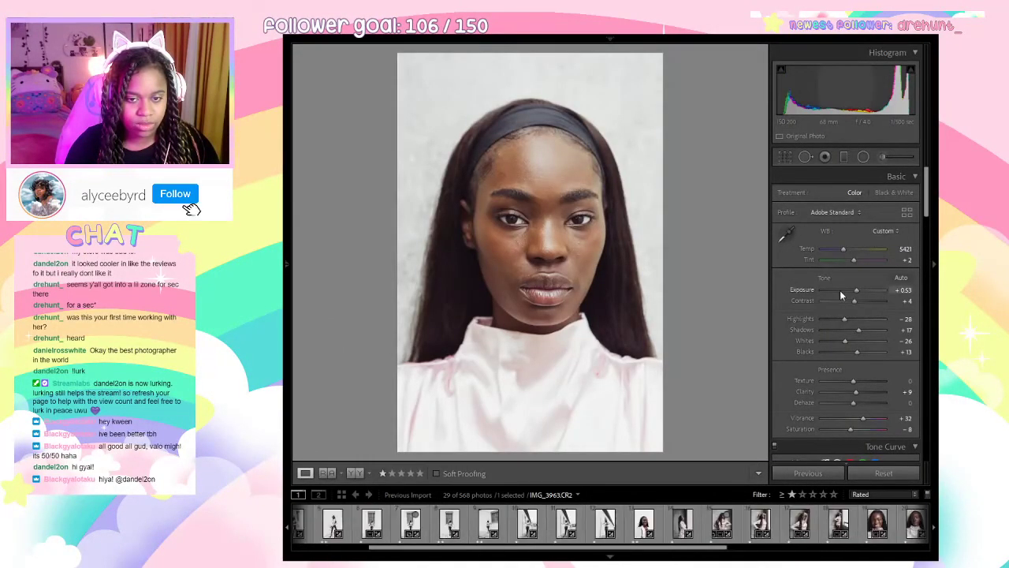
Set the Exposure of the frontal portrait IMG_4016.CR2 to -0.35 and check the face up close.
{"action": "left_click_drag", "start_coordinate": [855, 290], "coordinate": [850, 297]}
{"action": "left_click", "coordinate": [541, 230]}
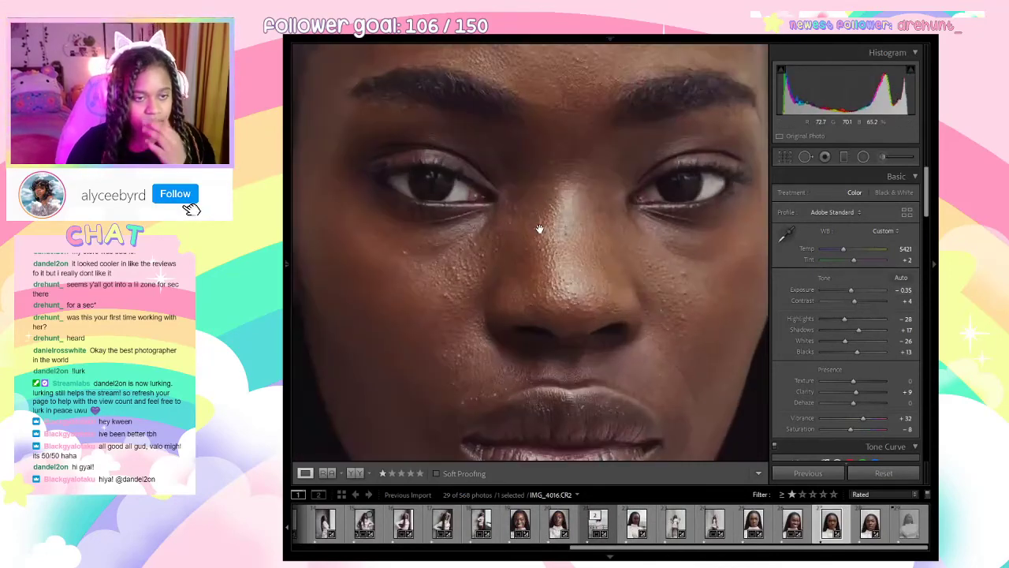
{"action": "left_click", "coordinate": [500, 300]}
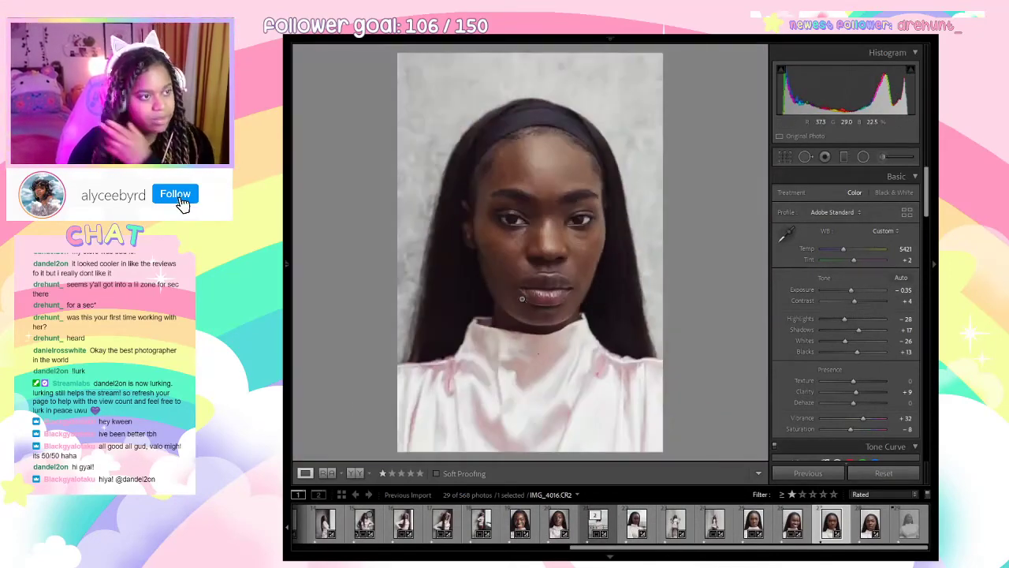
Set IMG_4024.CR2 to Exposure +0.18, Highlights -72 and Whites -35, and remove its star rating.
{"action": "left_click", "coordinate": [883, 531]}
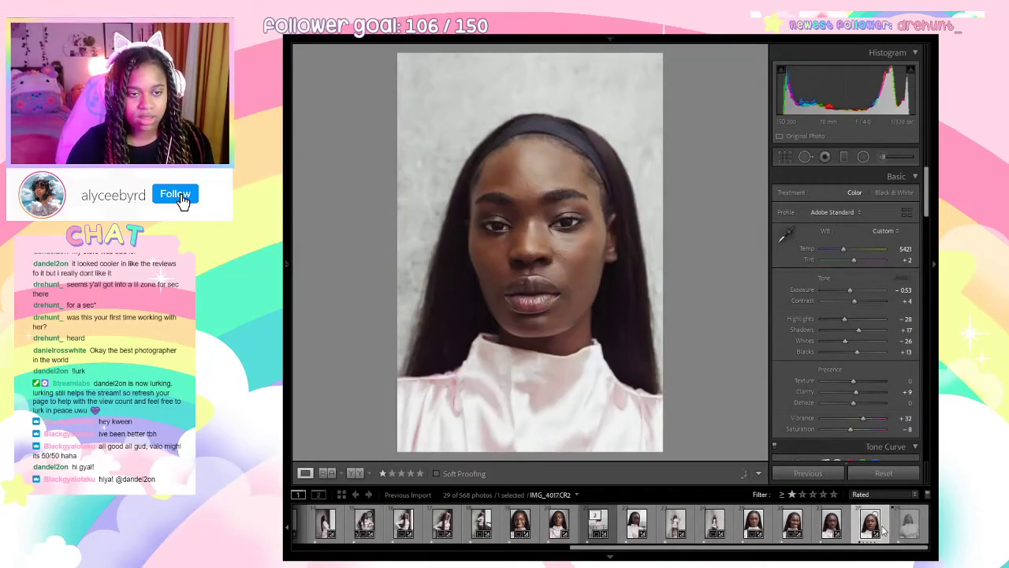
{"action": "left_click", "coordinate": [909, 524], "text": "ctrl"}
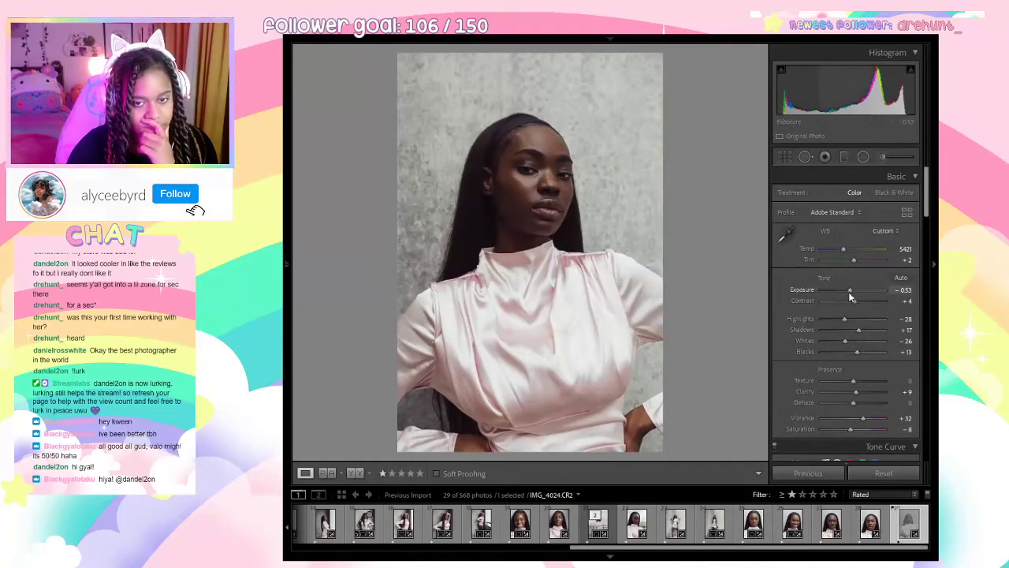
{"action": "left_click_drag", "start_coordinate": [849, 292], "coordinate": [854, 294]}
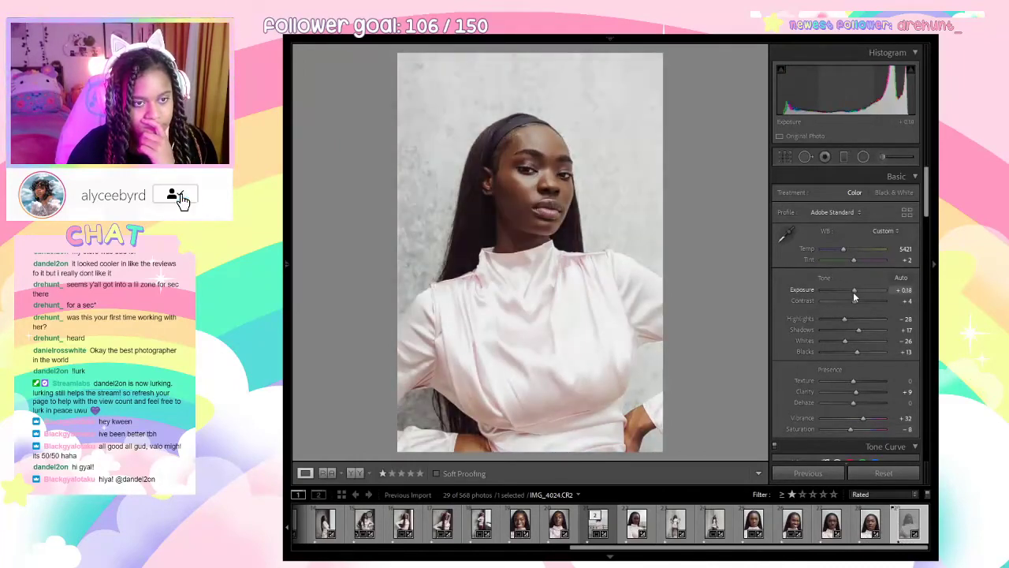
{"action": "left_click_drag", "start_coordinate": [839, 317], "coordinate": [841, 341]}
{"action": "left_click", "coordinate": [518, 153]}
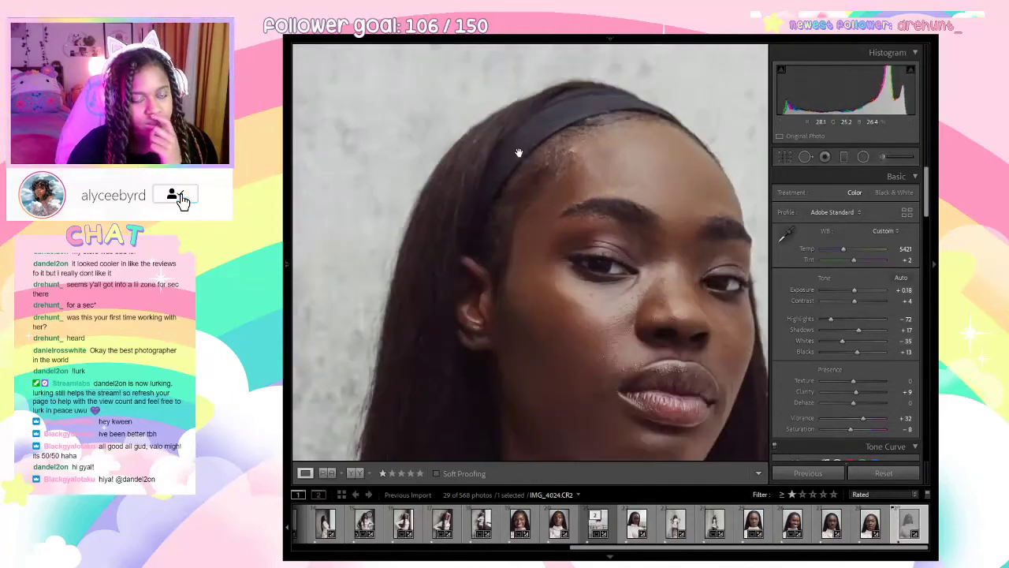
{"action": "left_click", "coordinate": [518, 153]}
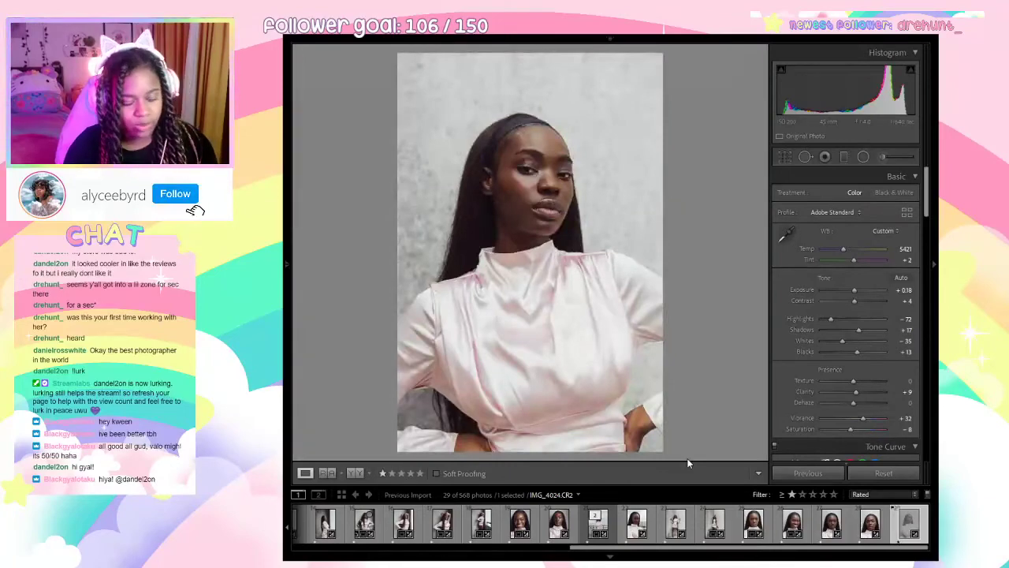
{"action": "key", "text": "0"}
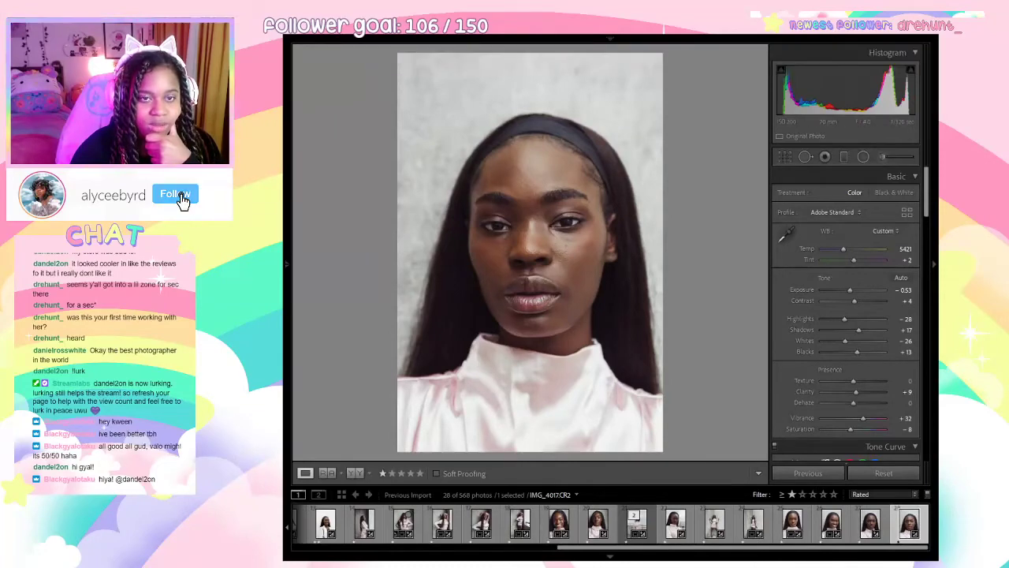
Show the rated photos in the Library's Grid view, hiding the navigation panel and module picker for larger coverage.
{"action": "left_click", "coordinate": [621, 40]}
{"action": "left_click", "coordinate": [630, 60]}
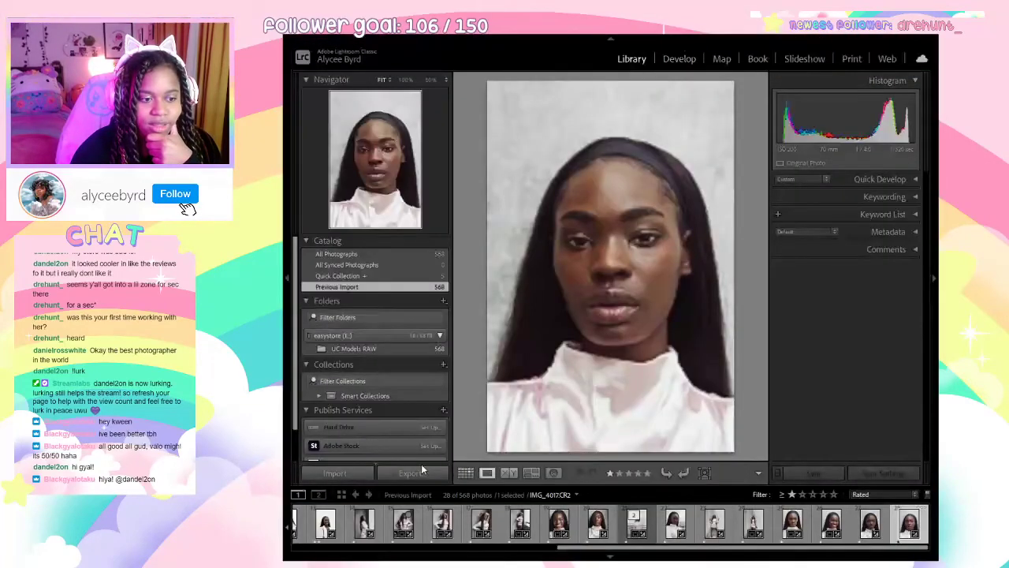
{"action": "left_click", "coordinate": [465, 472]}
{"action": "scroll", "coordinate": [555, 364], "scroll_direction": "up", "scroll_amount": 3}
{"action": "scroll", "coordinate": [556, 365], "scroll_direction": "up", "scroll_amount": 3}
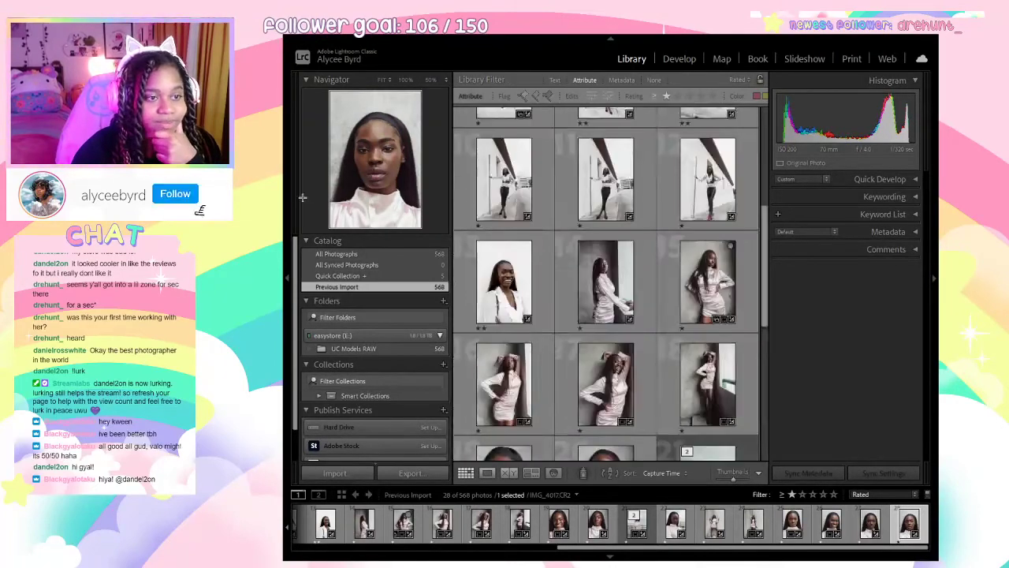
{"action": "left_click", "coordinate": [287, 277]}
{"action": "left_click", "coordinate": [610, 40]}
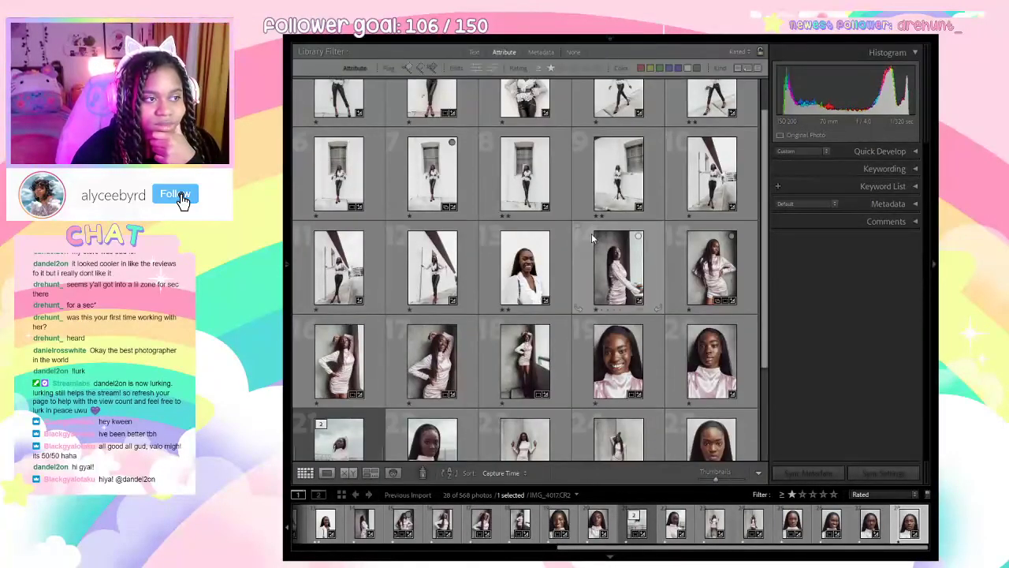
Review the rated thumbnails, open the unsmiling pink-blouse portrait IMG_3823.CR2 in Loupe view and inspect its skin up close.
{"action": "scroll", "coordinate": [597, 233], "scroll_direction": "up", "scroll_amount": 2}
{"action": "scroll", "coordinate": [625, 224], "scroll_direction": "down", "scroll_amount": 1}
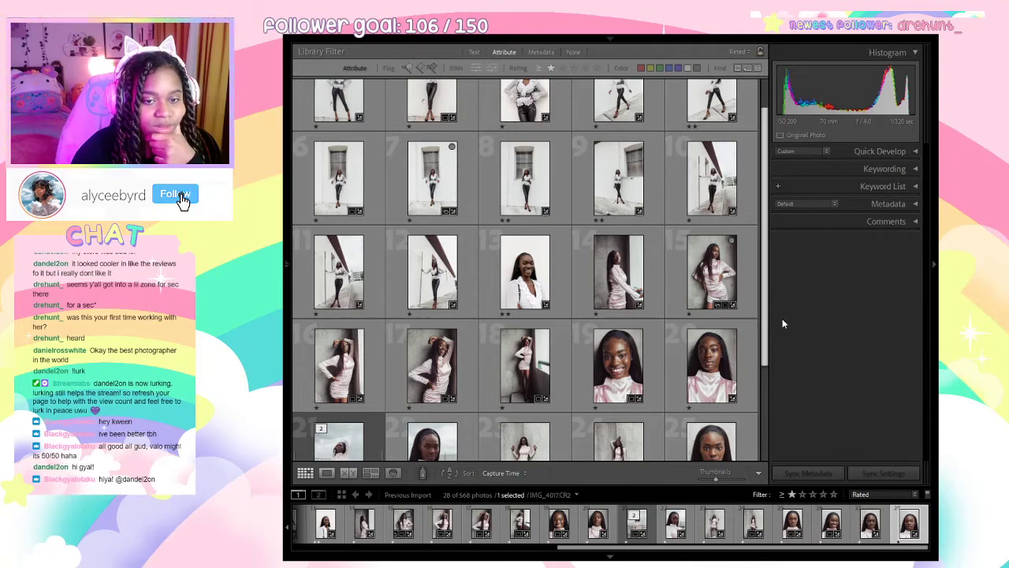
{"action": "scroll", "coordinate": [715, 397], "scroll_direction": "down", "scroll_amount": 3}
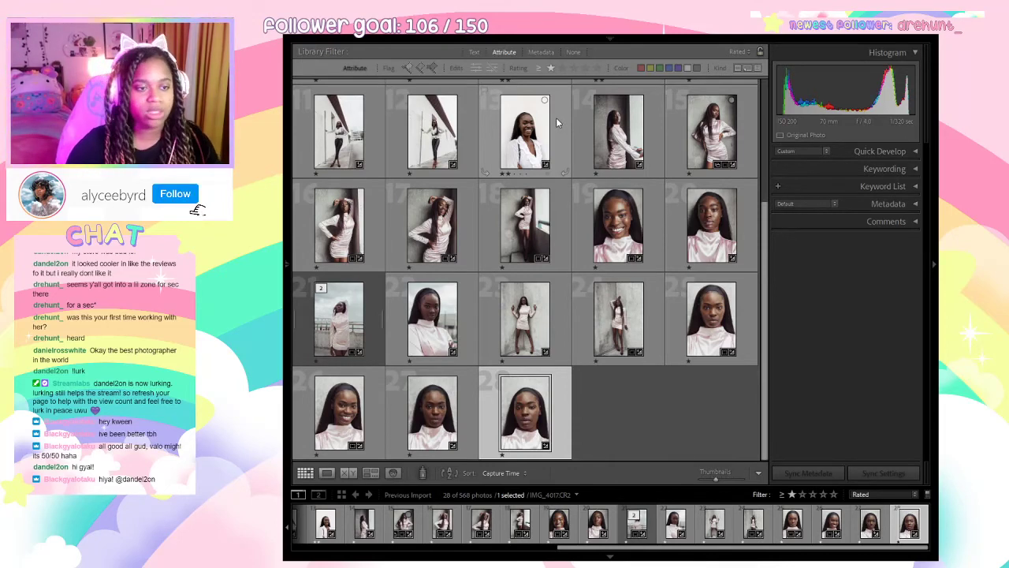
{"action": "scroll", "coordinate": [659, 157], "scroll_direction": "up", "scroll_amount": 4}
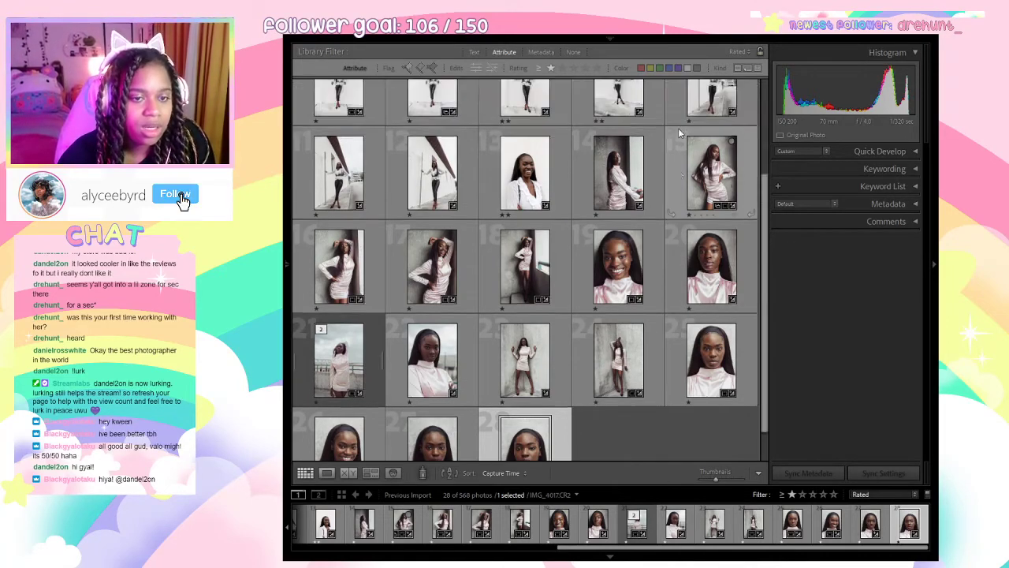
{"action": "scroll", "coordinate": [643, 249], "scroll_direction": "down", "scroll_amount": 5}
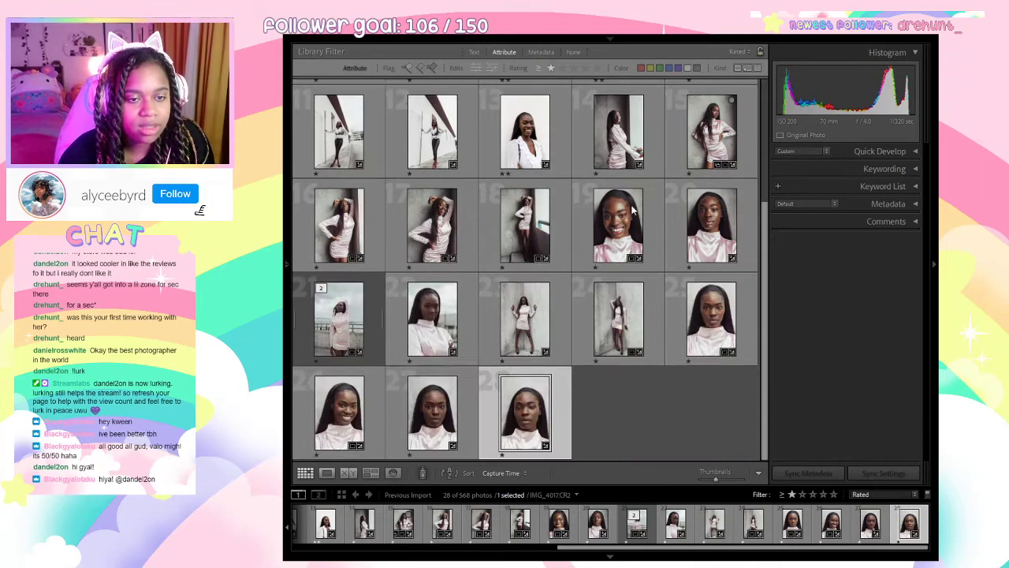
{"action": "left_click", "coordinate": [643, 249]}
{"action": "left_click", "coordinate": [685, 234]}
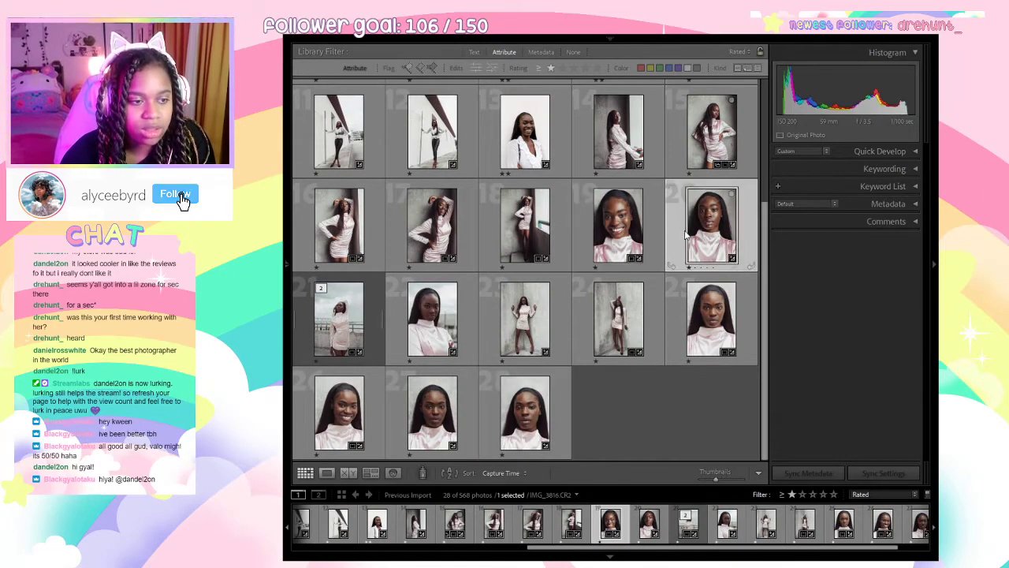
{"action": "double_click", "coordinate": [684, 234]}
{"action": "left_click", "coordinate": [509, 180]}
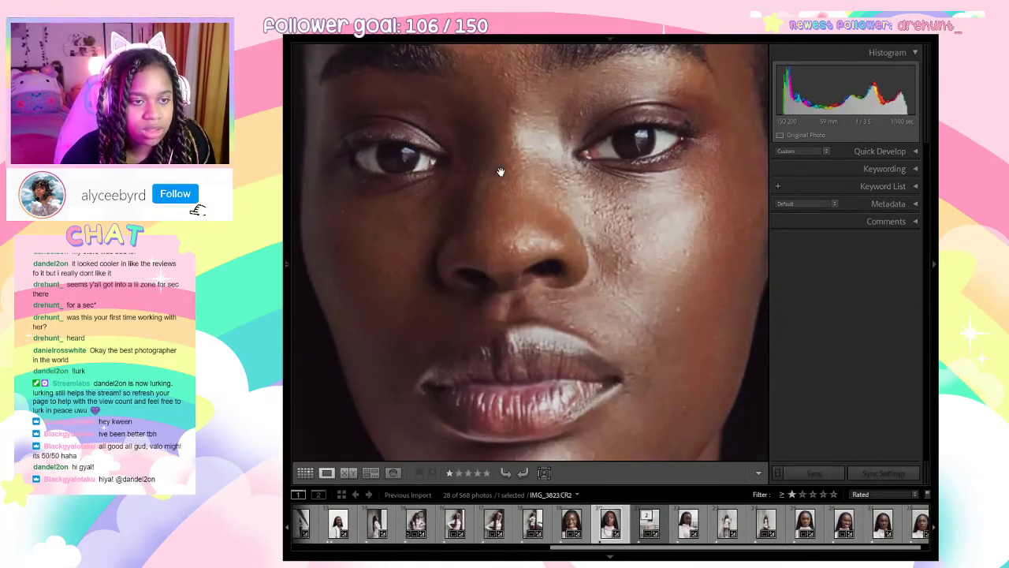
{"action": "left_click", "coordinate": [500, 171]}
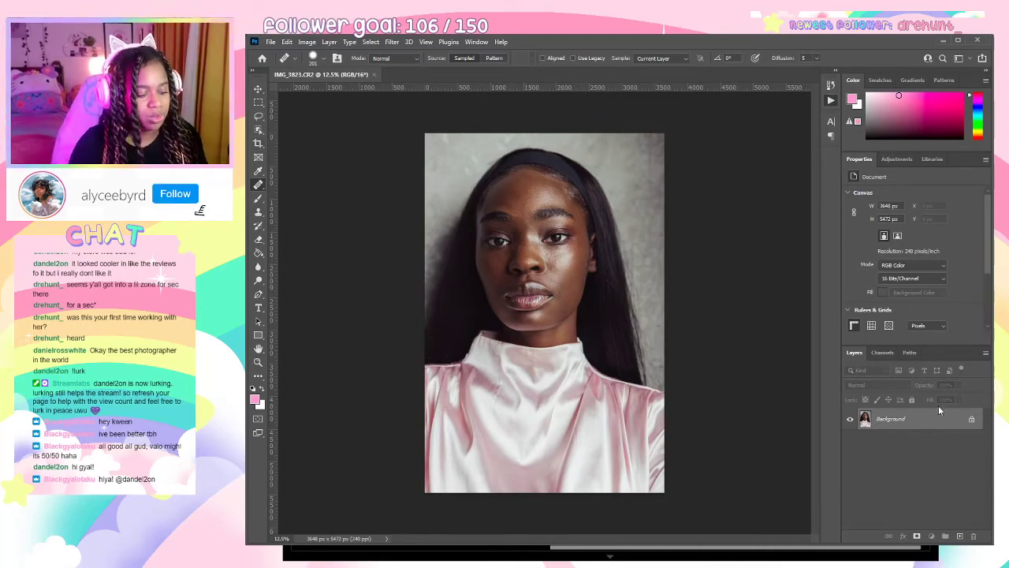
In Photoshop, duplicate the Background layer of IMG_3823.CR2 and frame the face for retouching.
{"action": "key", "text": "ctrl+j"}
{"action": "key", "text": "ctrl+plus"}
{"action": "key", "text": "ctrl+plus"}
{"action": "key", "text": "ctrl+plus"}
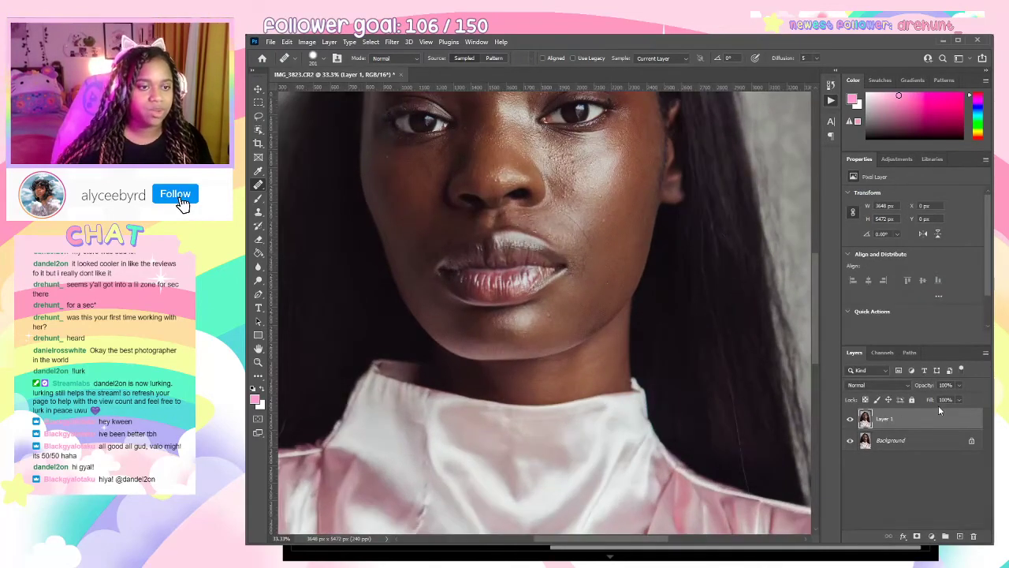
{"action": "left_click_drag", "start_coordinate": [677, 298], "coordinate": [604, 387]}
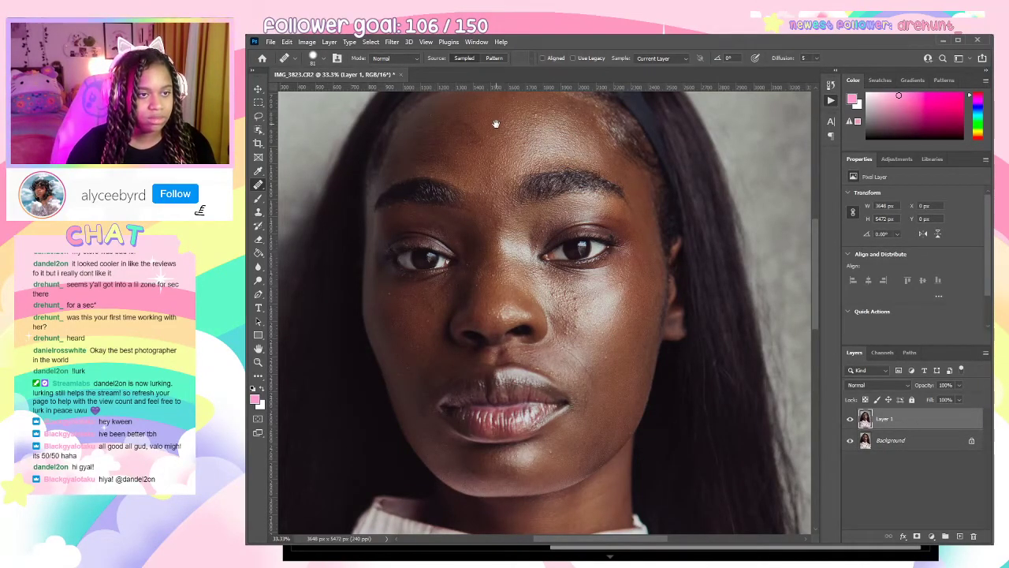
{"action": "mouse_move", "coordinate": [496, 124]}
{"action": "left_mouse_down"}
{"action": "mouse_move", "coordinate": [491, 165]}
{"action": "mouse_move", "coordinate": [476, 181]}
{"action": "left_mouse_up"}
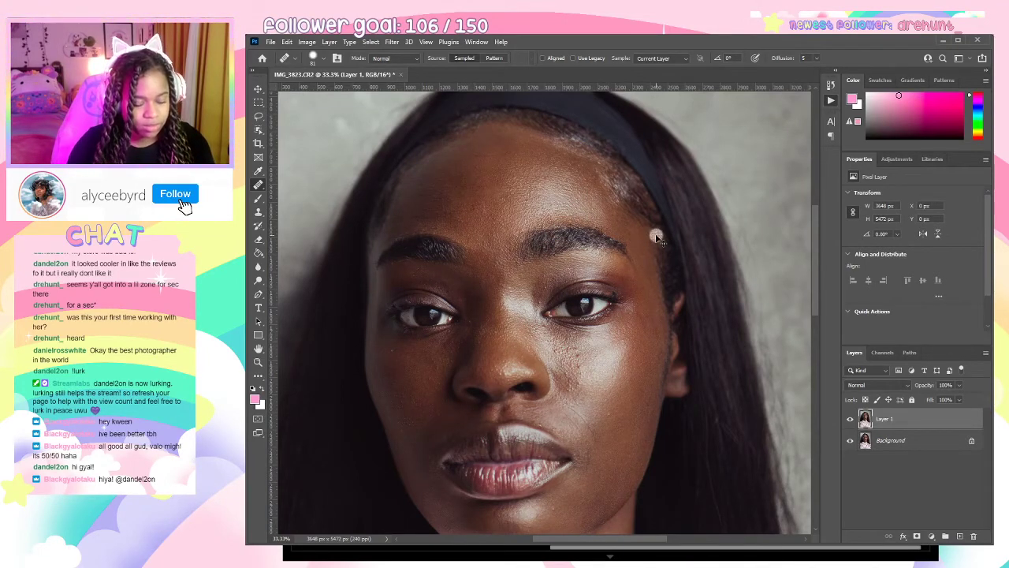
Heal the textured skin beside the nose on the brightly lit cheek using nearby smooth samples, and check the whole portrait.
{"action": "key", "text": "ctrl+plus"}
{"action": "left_click_drag", "start_coordinate": [601, 326], "coordinate": [542, 183]}
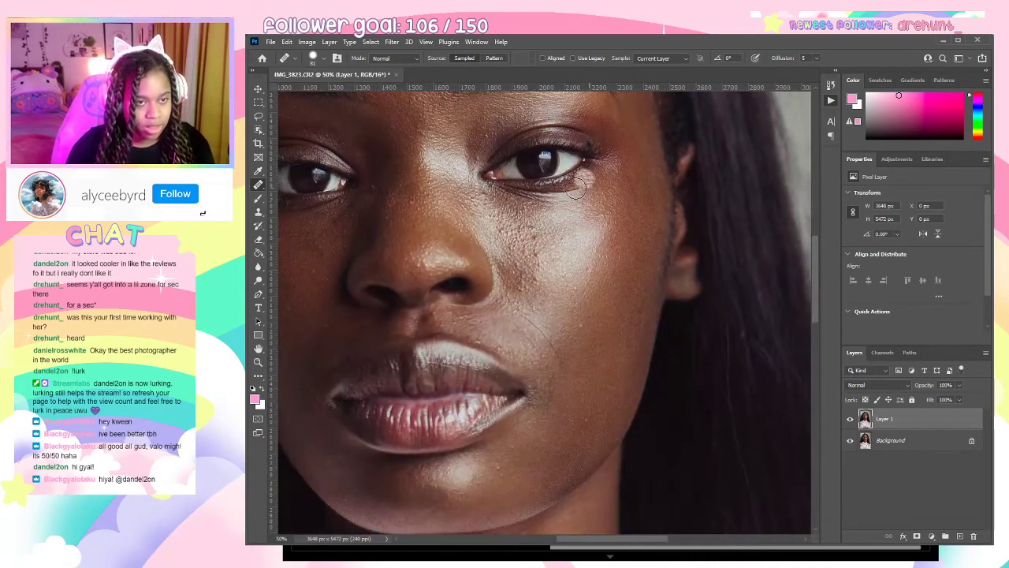
{"action": "left_click", "coordinate": [559, 261], "text": "alt"}
{"action": "left_click", "coordinate": [541, 254]}
{"action": "left_click", "coordinate": [583, 265], "text": "alt"}
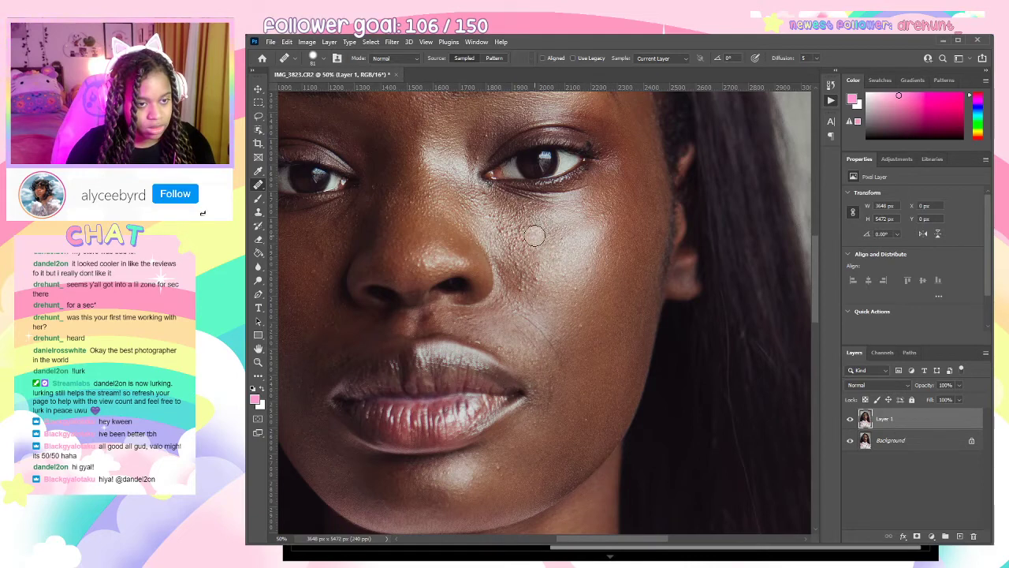
{"action": "left_click", "coordinate": [535, 236]}
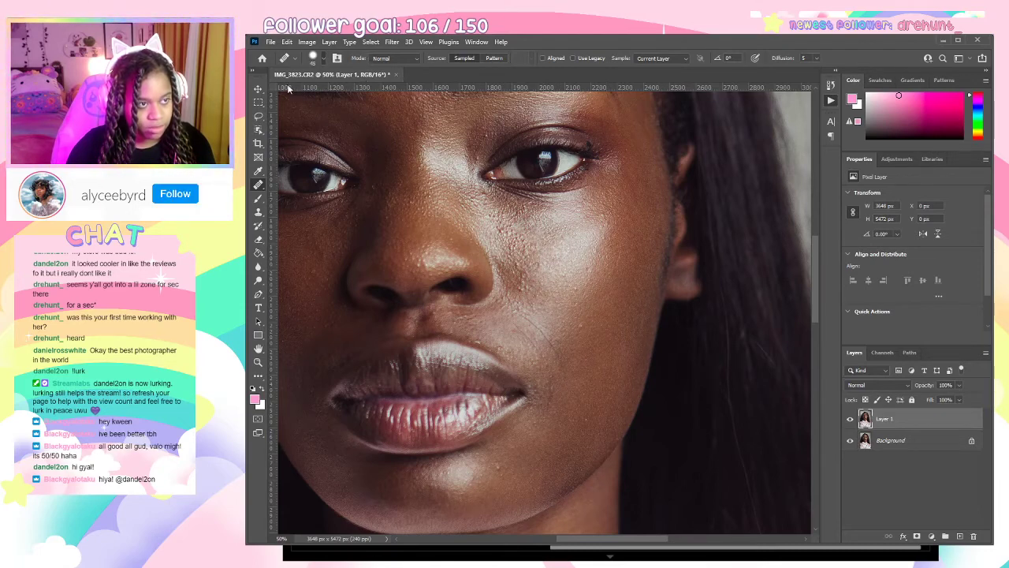
{"action": "left_click", "coordinate": [503, 225]}
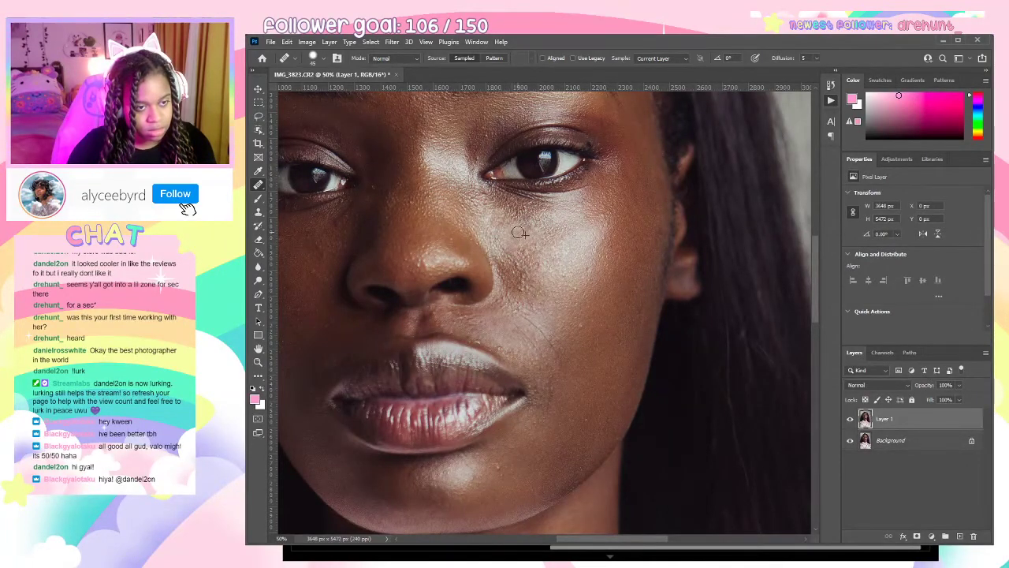
{"action": "key", "text": "ctrl+minus"}
{"action": "key", "text": "ctrl+minus"}
{"action": "key", "text": "ctrl+minus"}
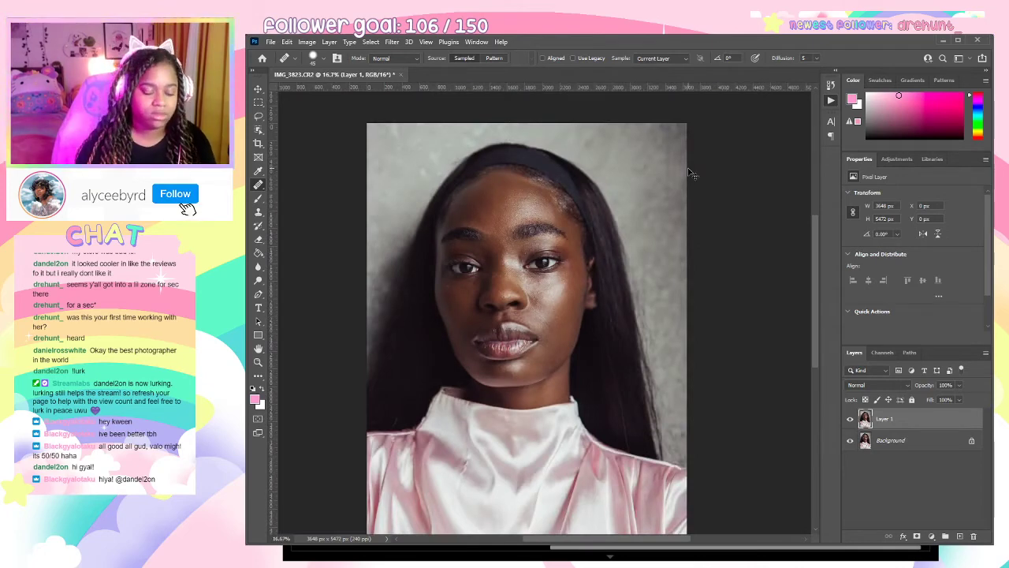
Enlarge the Healing Brush to 124 px and heal the textured skin on the brightly lit cheek below the eye.
{"action": "key", "text": "ctrl+plus"}
{"action": "key", "text": "ctrl+plus"}
{"action": "key", "text": "ctrl+plus"}
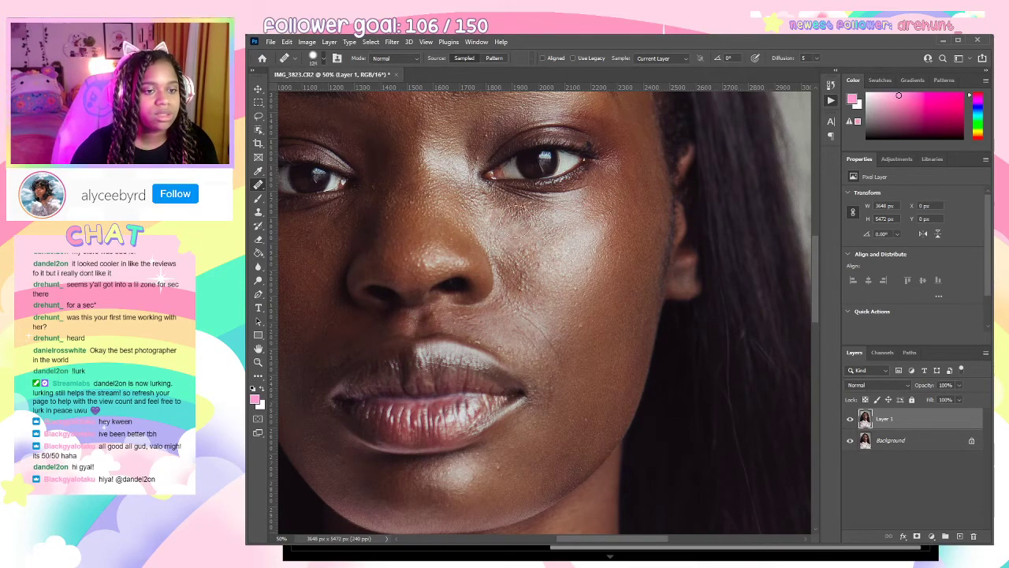
{"action": "key", "text": "]"}
{"action": "key", "text": "]"}
{"action": "key", "text": "]"}
{"action": "key", "text": "]"}
{"action": "key", "text": "]"}
{"action": "key", "text": "]"}
{"action": "key", "text": "]"}
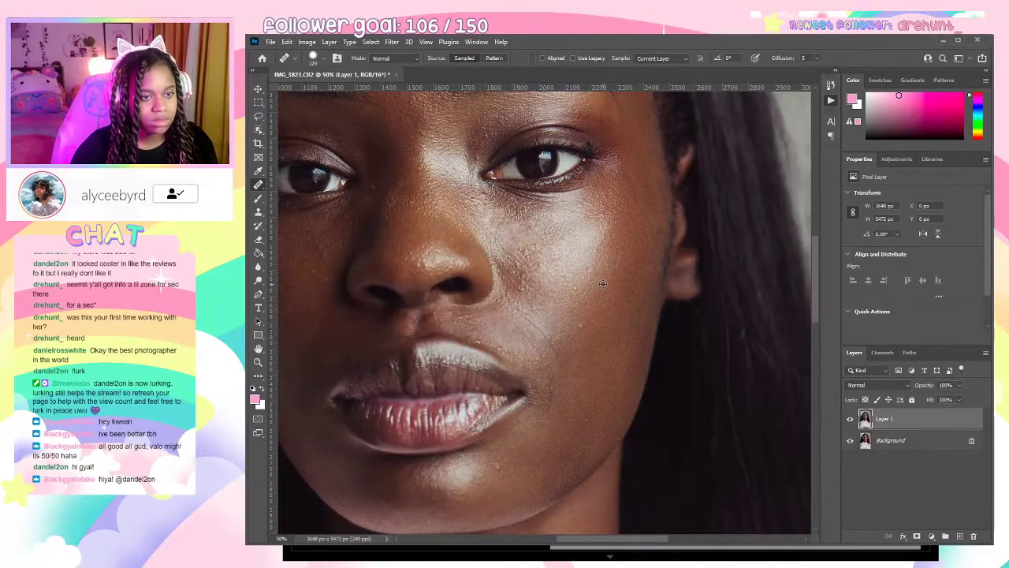
{"action": "left_click", "coordinate": [515, 228]}
{"action": "left_click", "coordinate": [531, 246]}
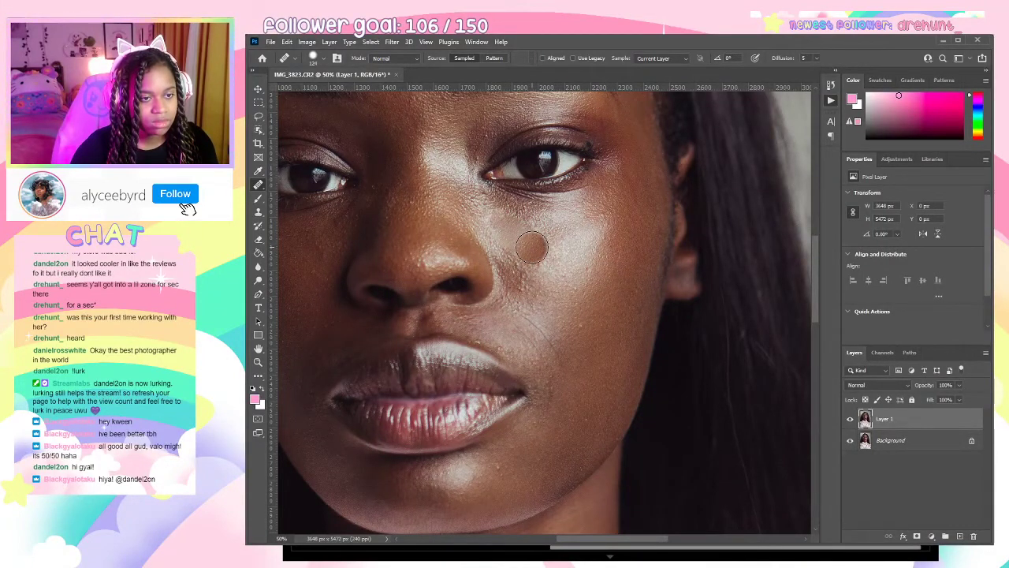
{"action": "left_click", "coordinate": [535, 237]}
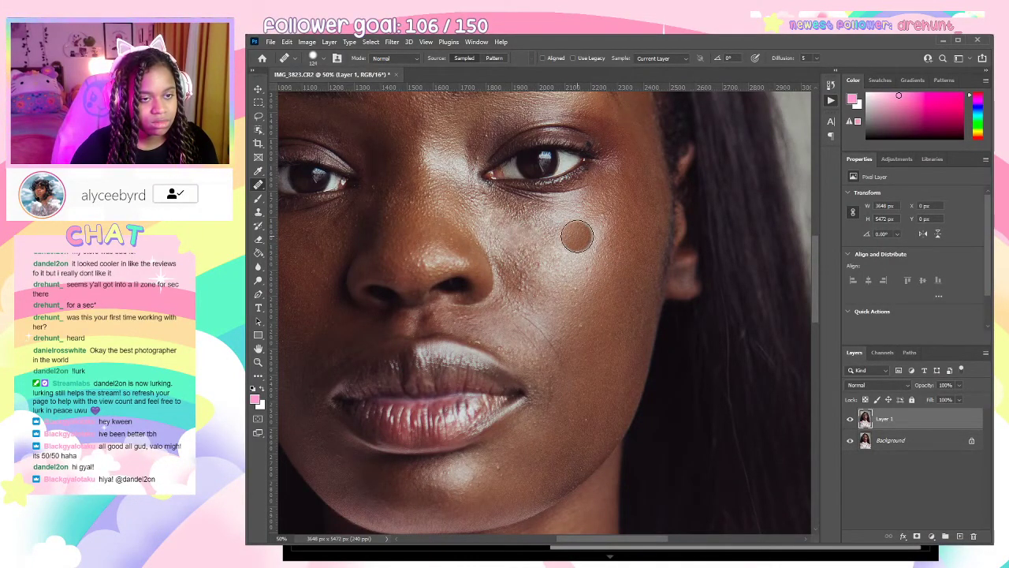
{"action": "left_click", "coordinate": [576, 236]}
{"action": "left_click", "coordinate": [581, 220]}
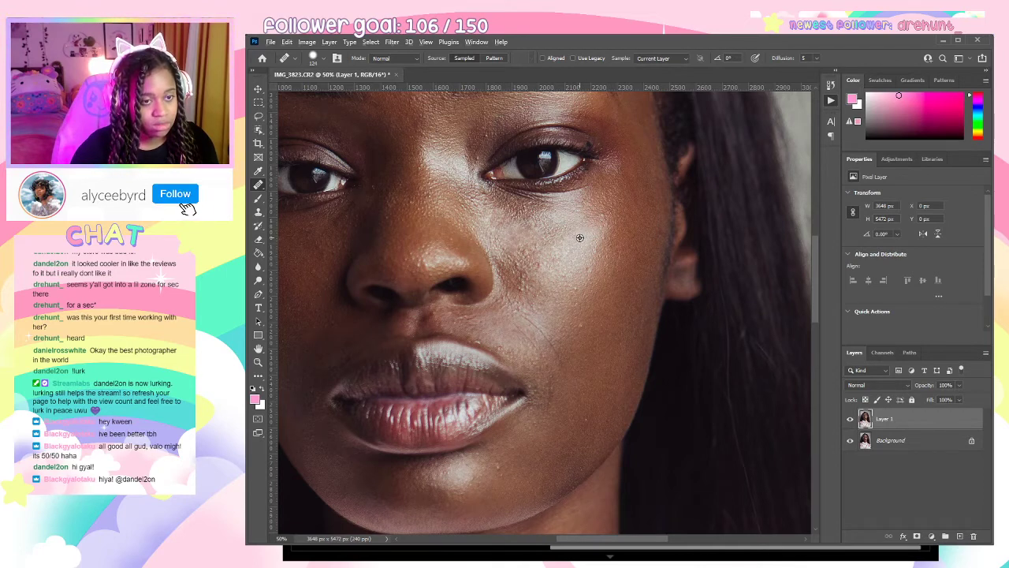
{"action": "left_click", "coordinate": [531, 235]}
{"action": "left_click", "coordinate": [533, 269]}
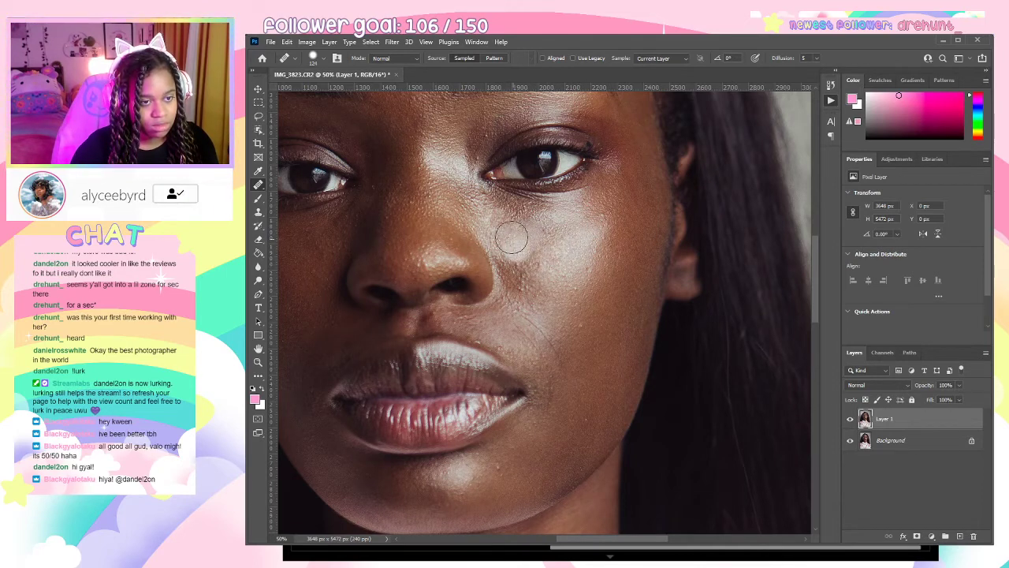
Heal the remaining texture between the nose and the middle of the bright cheek with fresh nearby samples, and check the face.
{"action": "left_click", "coordinate": [506, 234]}
{"action": "left_click", "coordinate": [519, 257], "text": "alt"}
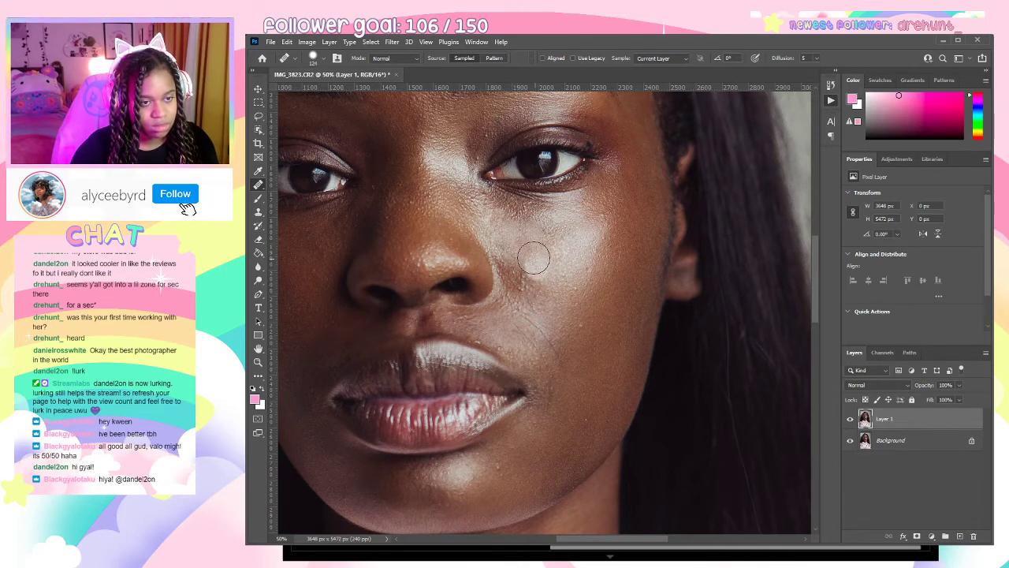
{"action": "left_click", "coordinate": [534, 259]}
{"action": "mouse_move", "coordinate": [538, 291]}
{"action": "left_mouse_down"}
{"action": "mouse_move", "coordinate": [529, 299]}
{"action": "mouse_move", "coordinate": [526, 283]}
{"action": "left_mouse_up"}
{"action": "left_click", "coordinate": [568, 289]}
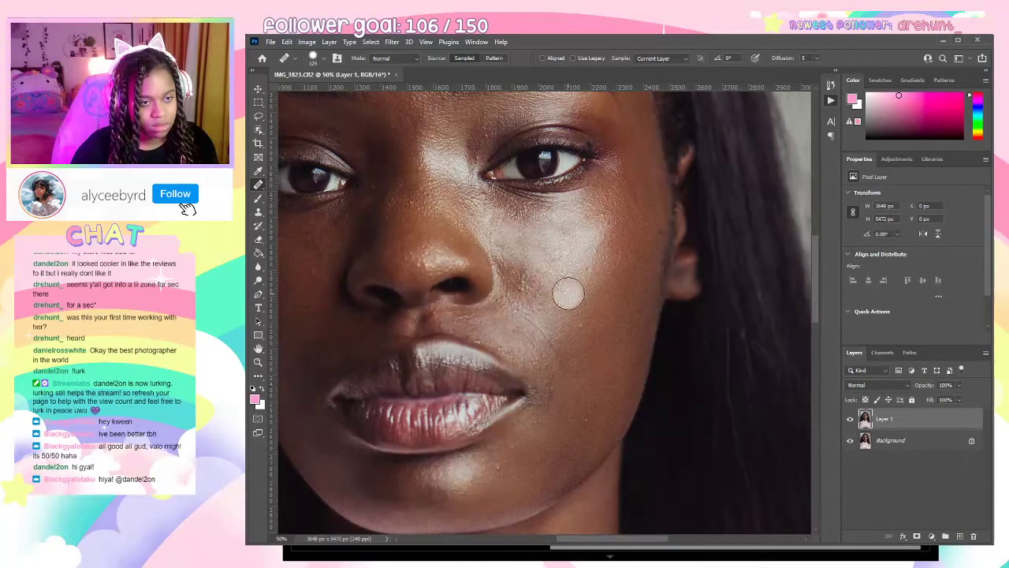
{"action": "left_click", "coordinate": [569, 260], "text": "alt"}
{"action": "left_click", "coordinate": [547, 231]}
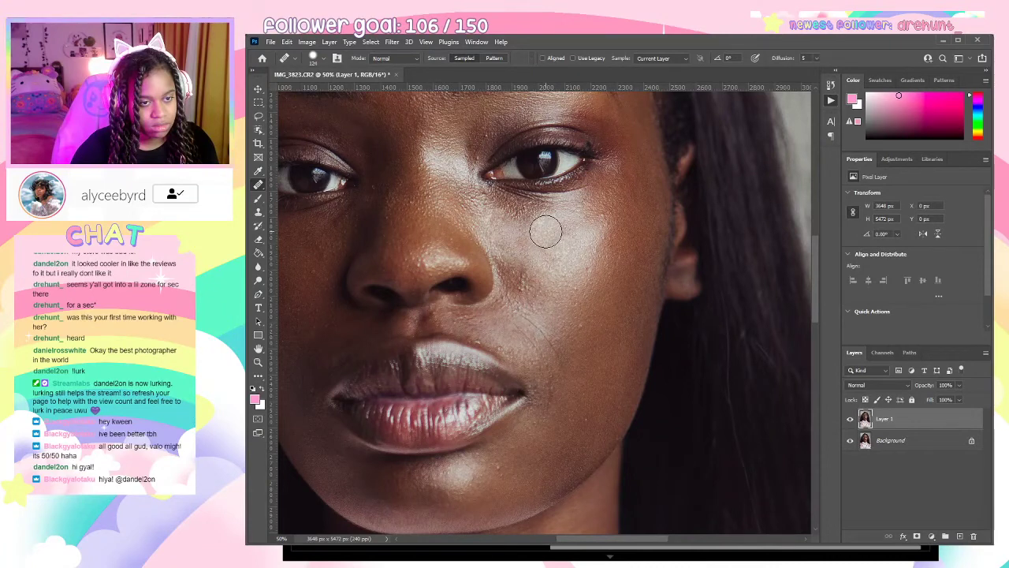
{"action": "left_click", "coordinate": [561, 258], "text": "alt"}
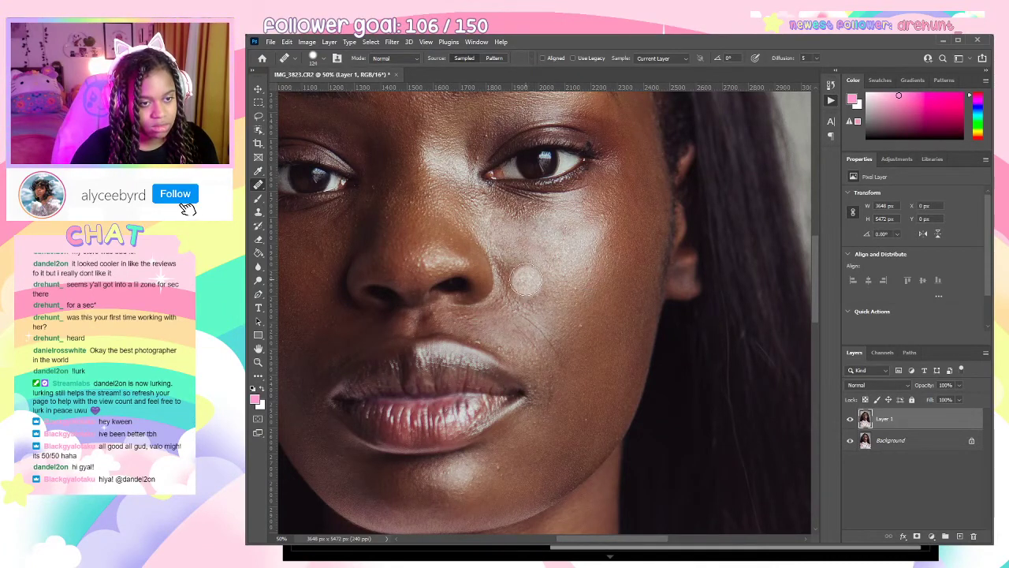
{"action": "left_click", "coordinate": [525, 277]}
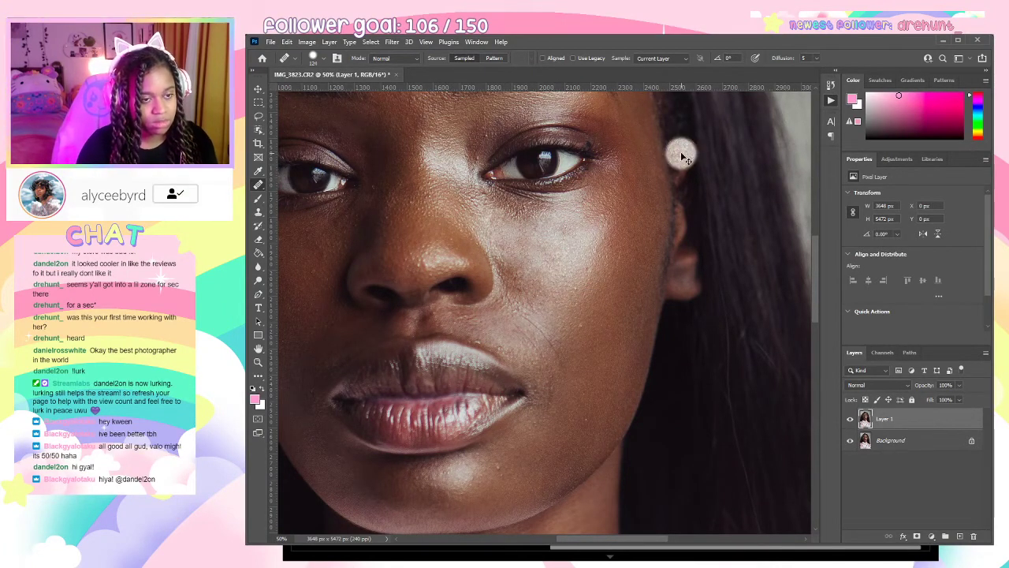
{"action": "key", "text": "ctrl+minus"}
{"action": "scroll", "coordinate": [681, 152], "scroll_direction": "down", "scroll_amount": 1}
{"action": "scroll", "coordinate": [680, 152], "scroll_direction": "up", "scroll_amount": 1}
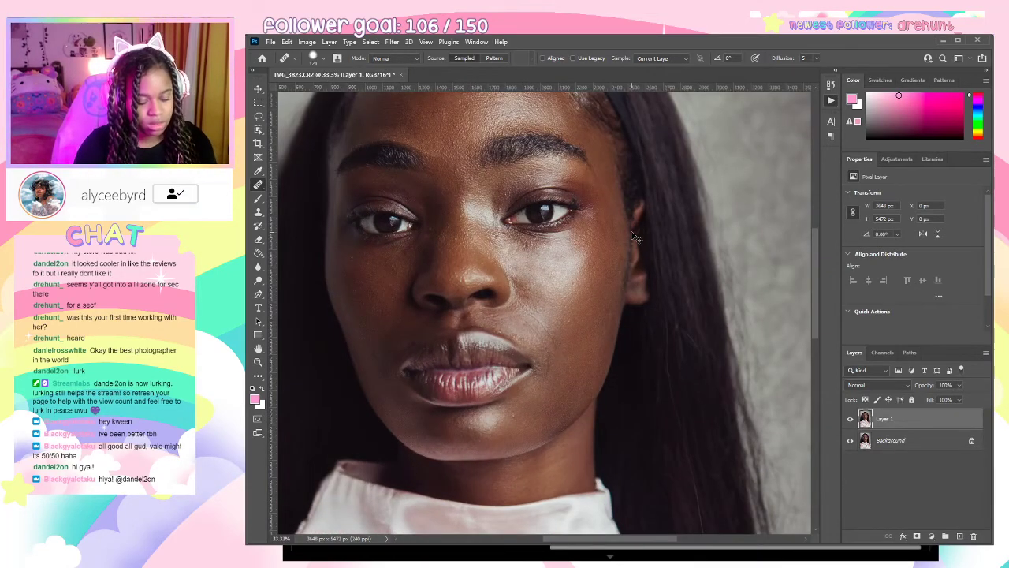
Patch the uneven spots on the shaded cheek, below the eye and beside the nose, with nearby smooth skin using the Patch tool.
{"action": "scroll", "coordinate": [632, 232], "scroll_direction": "up", "scroll_amount": 1}
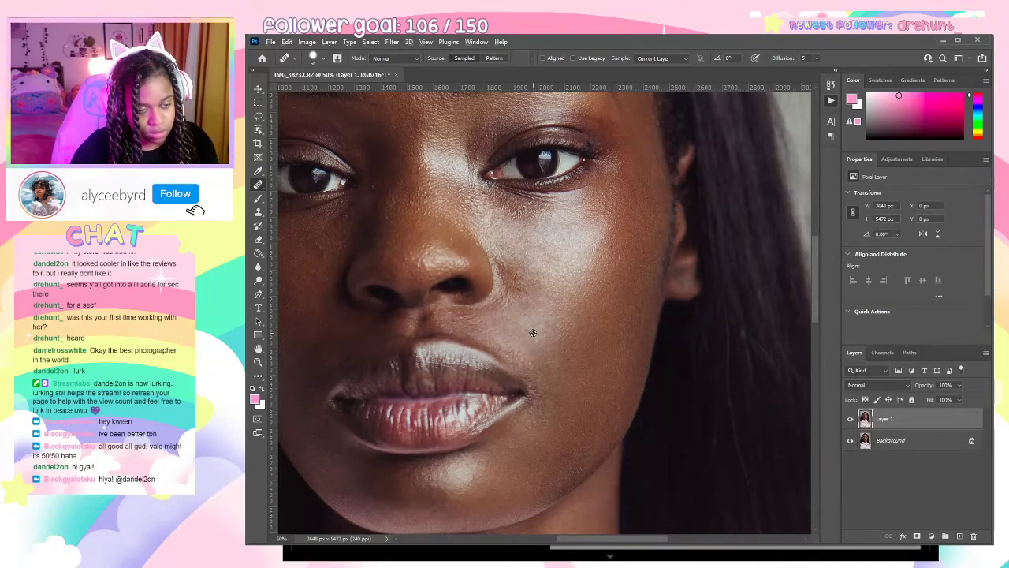
{"action": "left_click_drag", "start_coordinate": [556, 262], "coordinate": [656, 257]}
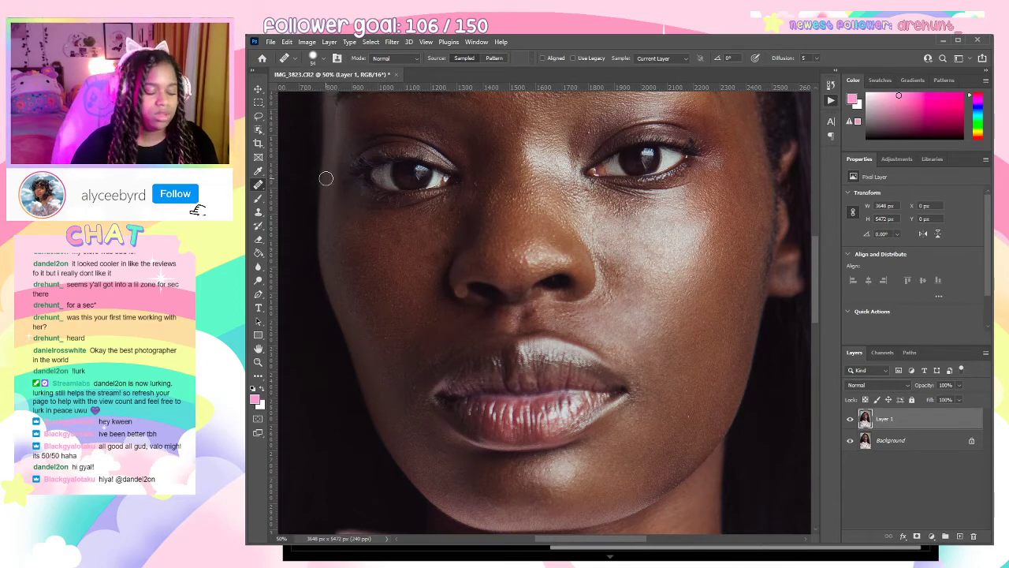
{"action": "key", "text": "shift+j"}
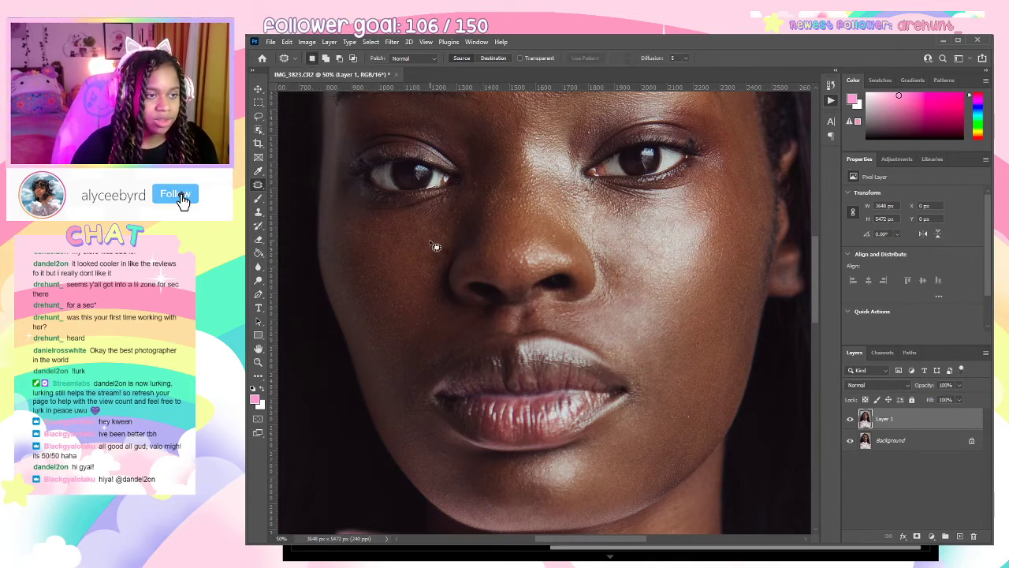
{"action": "mouse_move", "coordinate": [454, 256]}
{"action": "left_mouse_down"}
{"action": "mouse_move", "coordinate": [426, 257]}
{"action": "mouse_move", "coordinate": [444, 264]}
{"action": "mouse_move", "coordinate": [456, 254]}
{"action": "mouse_move", "coordinate": [417, 290]}
{"action": "left_mouse_up"}
{"action": "key", "text": "ctrl+d"}
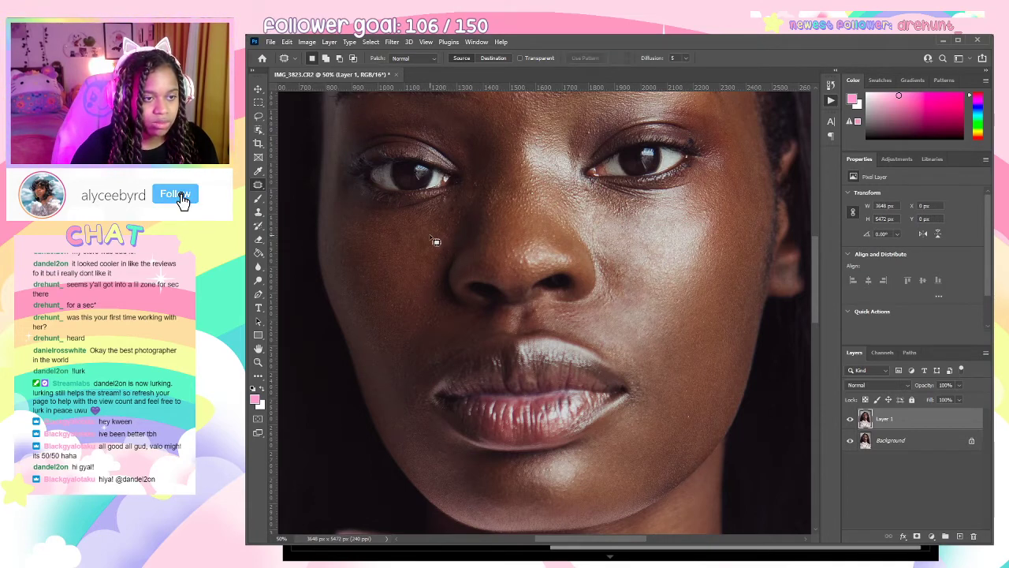
{"action": "mouse_move", "coordinate": [415, 237]}
{"action": "left_mouse_down"}
{"action": "mouse_move", "coordinate": [437, 251]}
{"action": "mouse_move", "coordinate": [417, 277]}
{"action": "left_mouse_up"}
{"action": "key", "text": "ctrl+d"}
{"action": "mouse_move", "coordinate": [361, 221]}
{"action": "left_mouse_down"}
{"action": "mouse_move", "coordinate": [361, 238]}
{"action": "mouse_move", "coordinate": [439, 237]}
{"action": "left_mouse_up"}
{"action": "key", "text": "ctrl+d"}
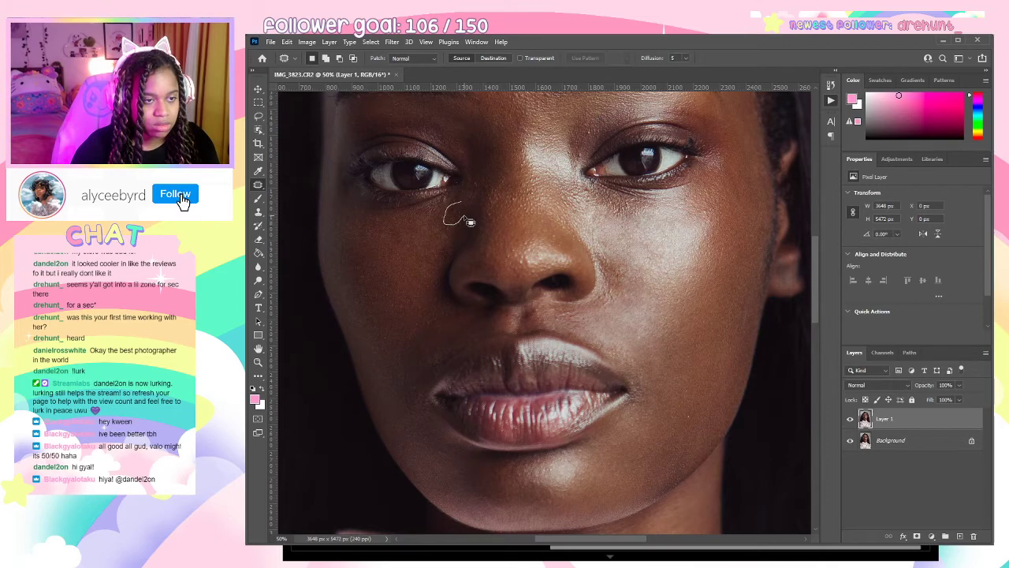
{"action": "mouse_move", "coordinate": [466, 214]}
{"action": "left_mouse_down"}
{"action": "mouse_move", "coordinate": [462, 204]}
{"action": "mouse_move", "coordinate": [424, 240]}
{"action": "left_mouse_up"}
{"action": "key", "text": "ctrl+d"}
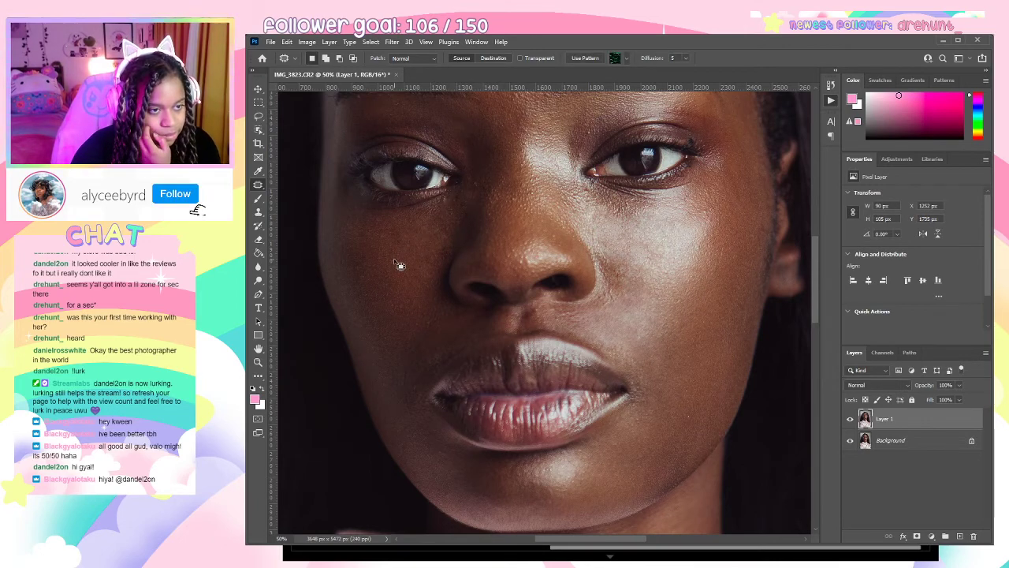
Patch the textured spot beside the nostril on the brightly lit cheek with smoother cheek skin.
{"action": "left_click_drag", "start_coordinate": [568, 234], "coordinate": [427, 262]}
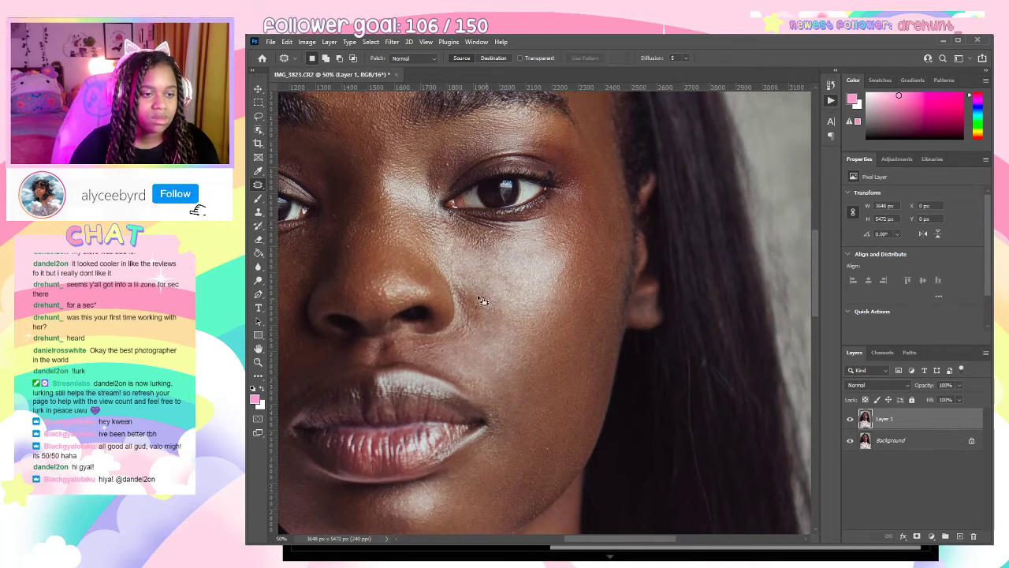
{"action": "mouse_move", "coordinate": [473, 309]}
{"action": "left_mouse_down"}
{"action": "mouse_move", "coordinate": [503, 307]}
{"action": "mouse_move", "coordinate": [485, 298]}
{"action": "mouse_move", "coordinate": [528, 287]}
{"action": "left_mouse_up"}
{"action": "key", "text": "ctrl+d"}
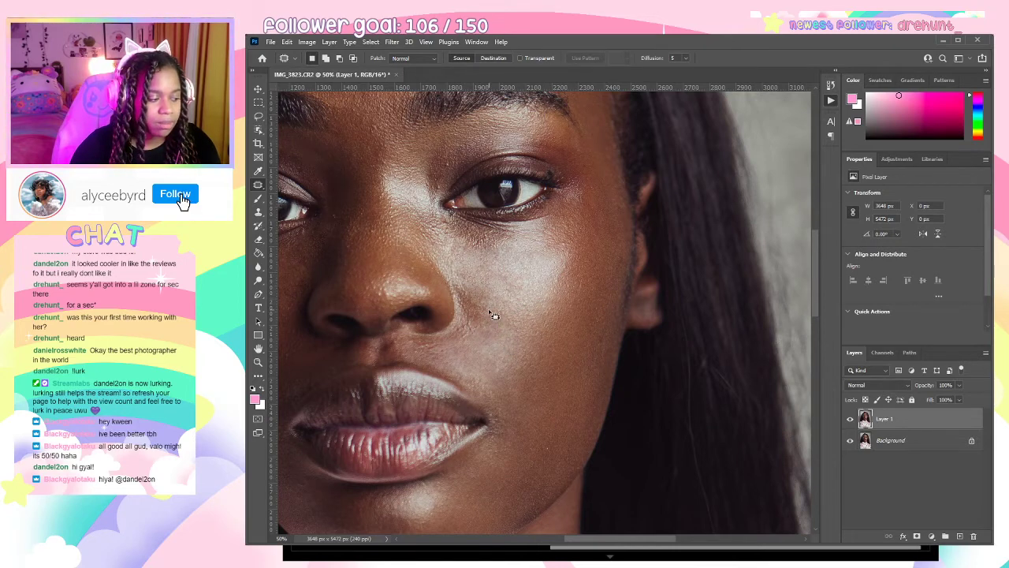
Try to patch the small textured spot on the middle of the forehead with neighbouring skin.
{"action": "scroll", "coordinate": [454, 268], "scroll_direction": "up", "scroll_amount": 3}
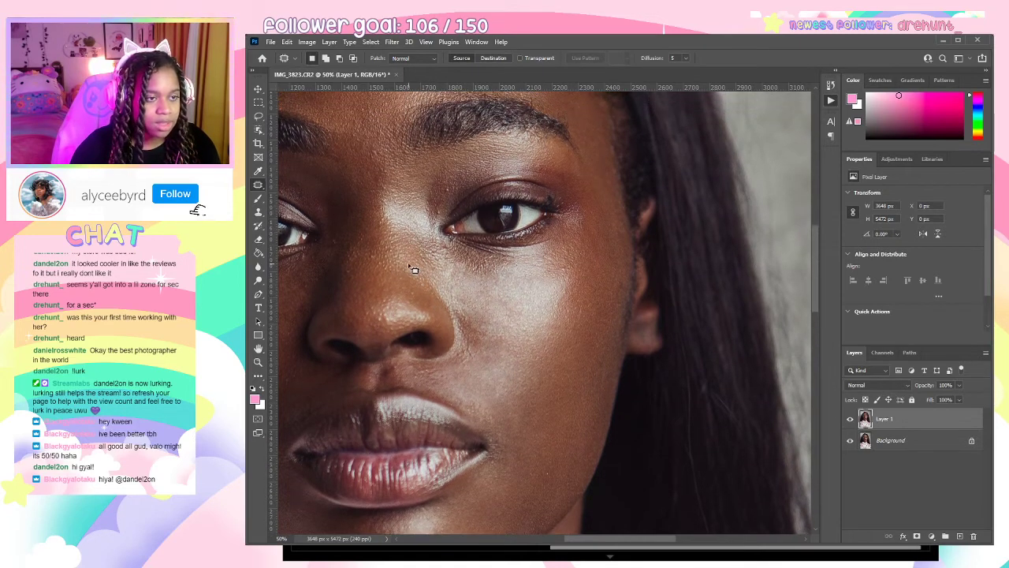
{"action": "scroll", "coordinate": [402, 268], "scroll_direction": "up", "scroll_amount": 1}
{"action": "scroll", "coordinate": [572, 268], "scroll_direction": "left", "scroll_amount": 3}
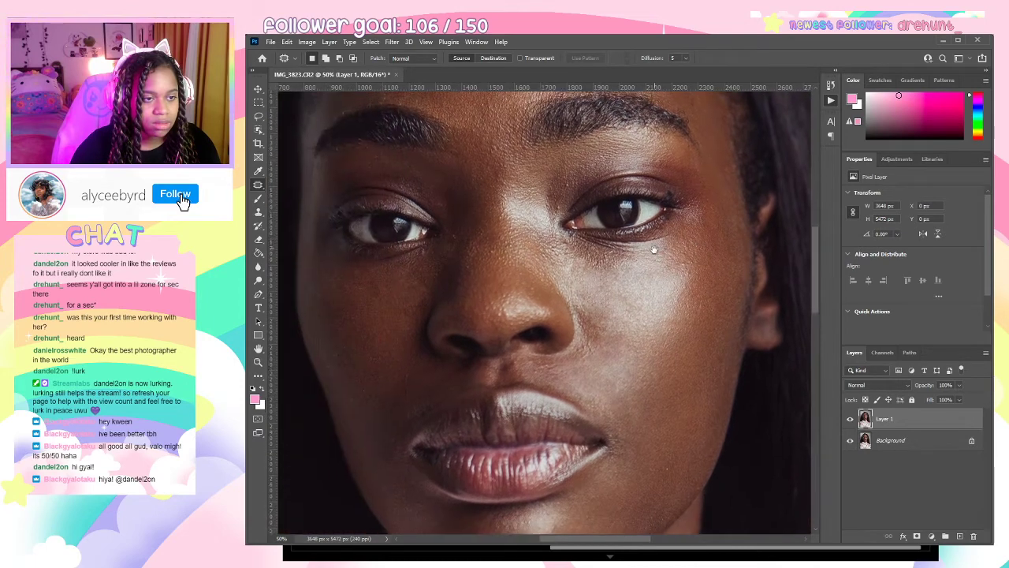
{"action": "scroll", "coordinate": [517, 236], "scroll_direction": "up", "scroll_amount": 5}
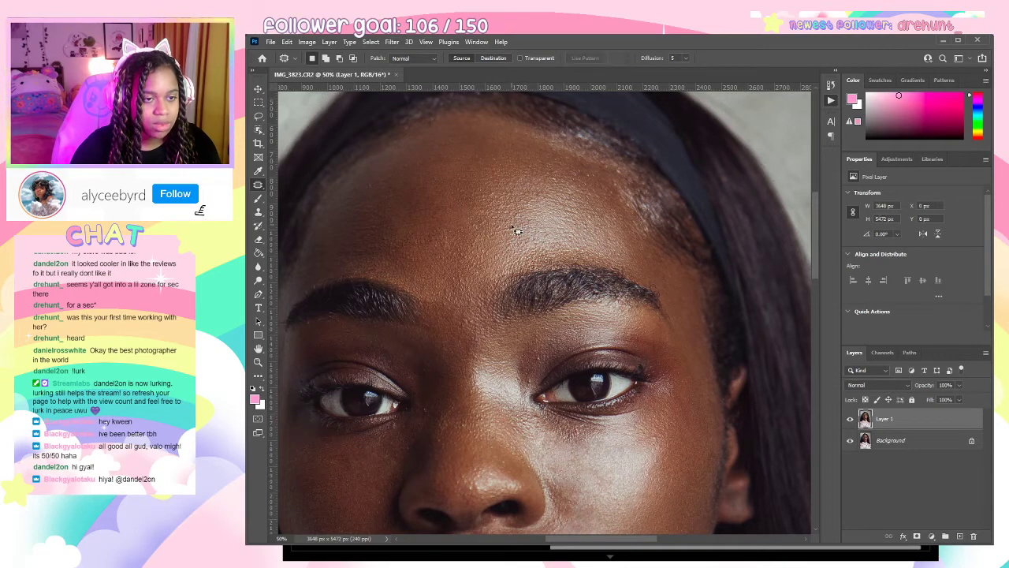
{"action": "left_click_drag", "start_coordinate": [522, 228], "coordinate": [520, 228]}
{"action": "left_click_drag", "start_coordinate": [521, 230], "coordinate": [558, 211]}
{"action": "key", "text": "ctrl+d"}
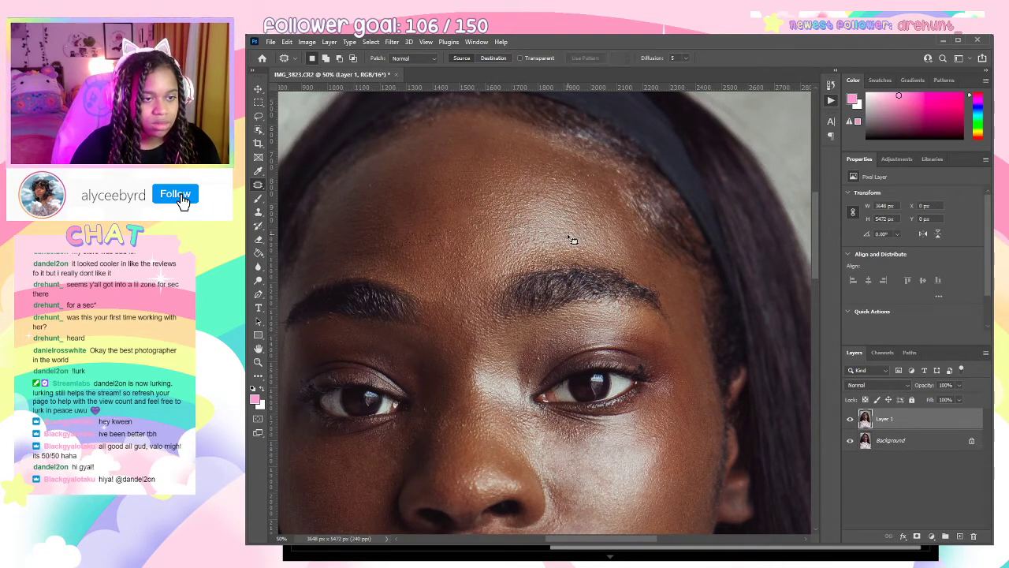
{"action": "key", "text": "ctrl+z"}
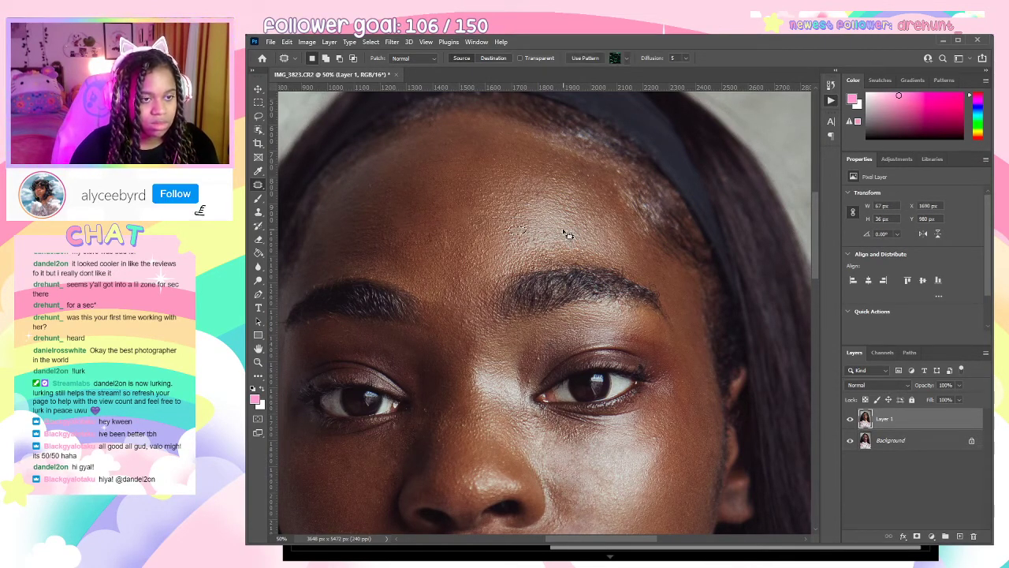
{"action": "key", "text": "ctrl+d"}
Try to heal the fine lines beneath the eye on the bright side with the Healing Brush, sampling the cheek.
{"action": "left_click_drag", "start_coordinate": [633, 435], "coordinate": [586, 360]}
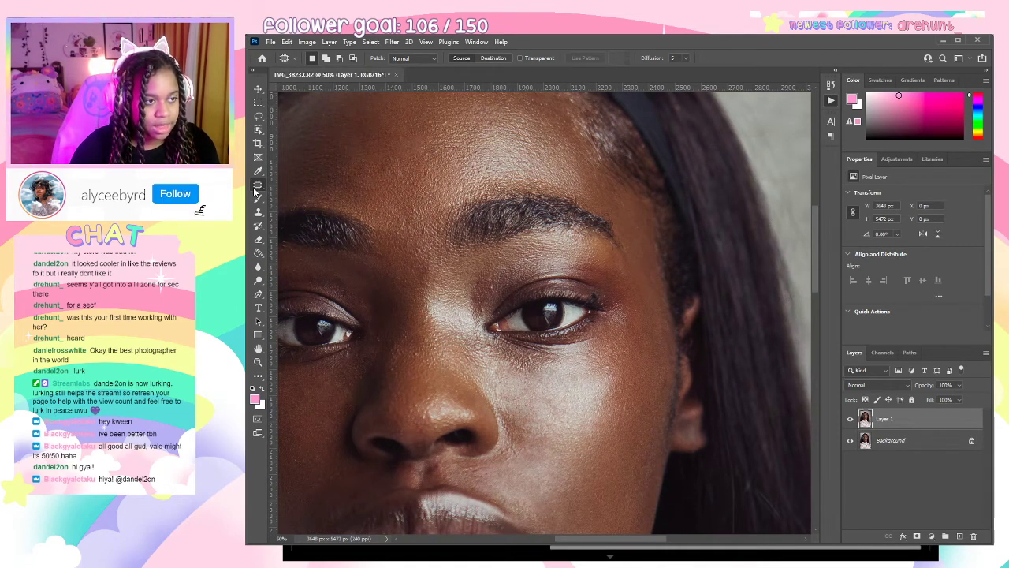
{"action": "key", "text": "shift+j"}
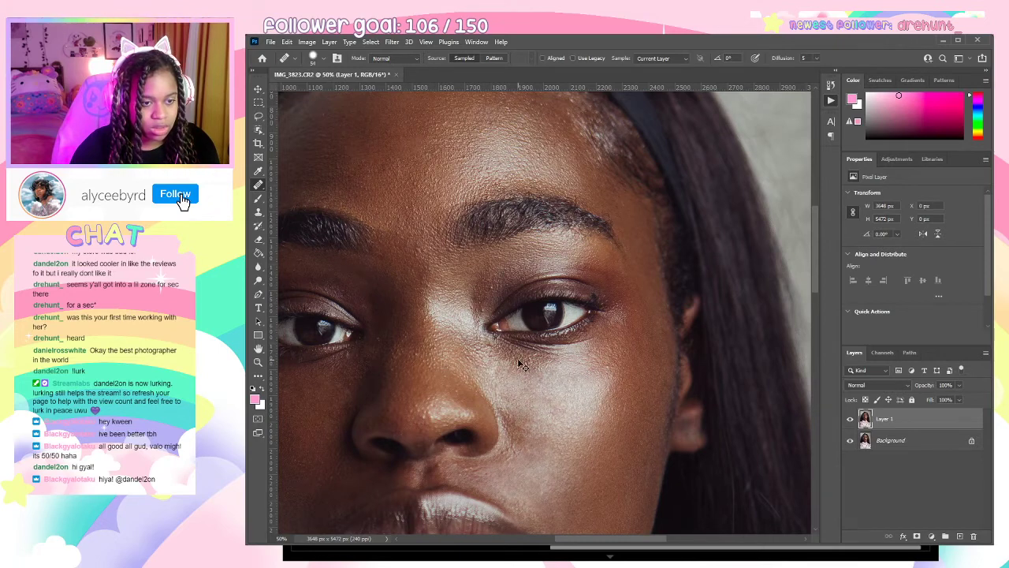
{"action": "left_click", "coordinate": [523, 367]}
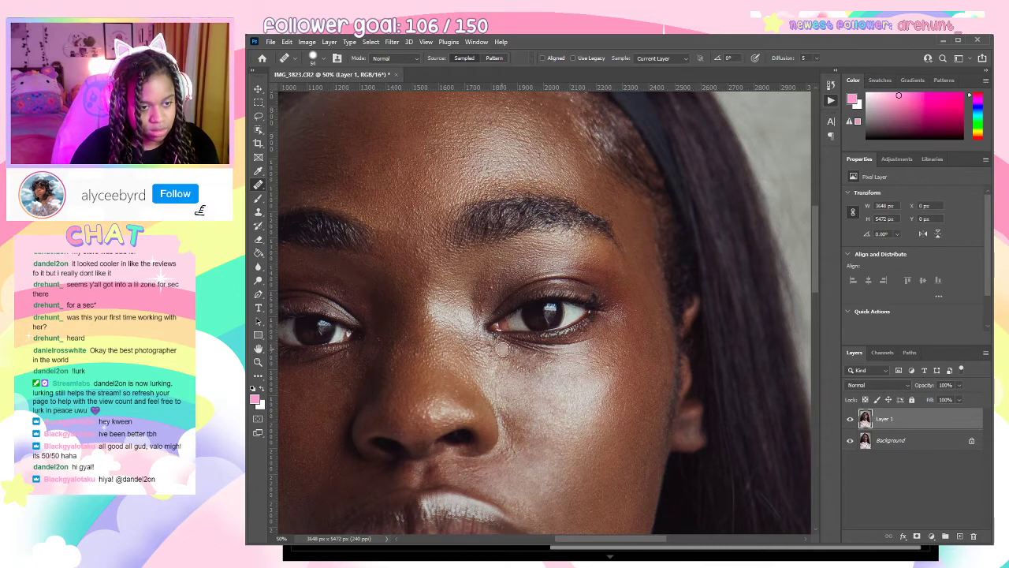
{"action": "left_click", "coordinate": [523, 368]}
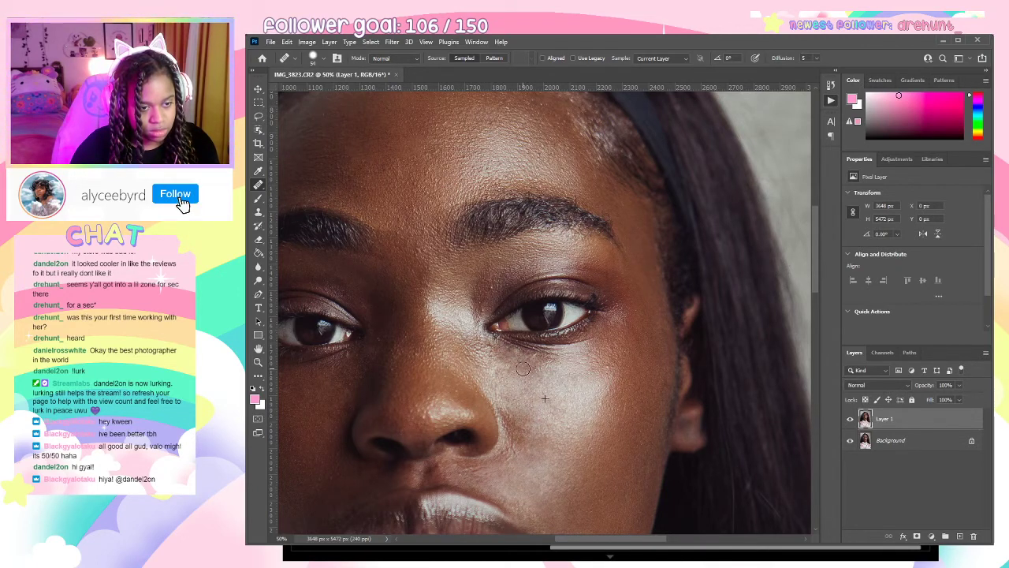
{"action": "left_click", "coordinate": [558, 371], "text": "alt"}
{"action": "left_click_drag", "start_coordinate": [534, 356], "coordinate": [517, 353]}
{"action": "left_click", "coordinate": [548, 360]}
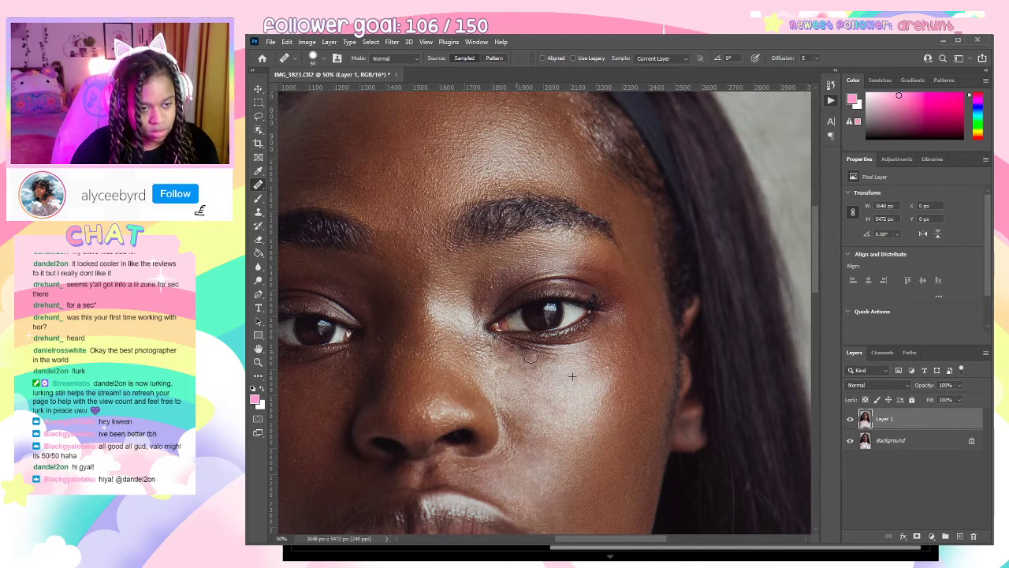
{"action": "key", "text": "ctrl+z"}
{"action": "key", "text": "ctrl+z"}
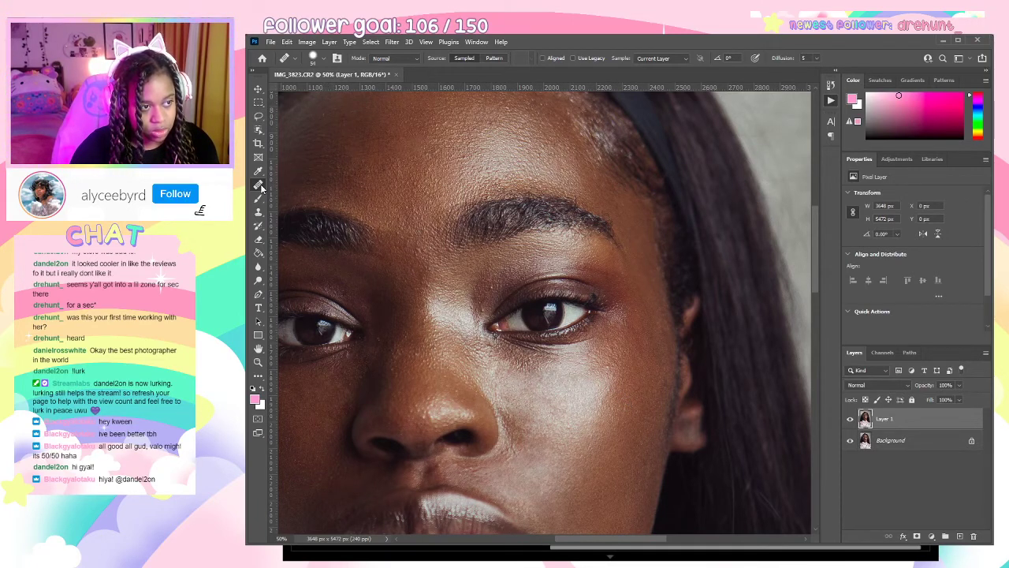
Try to patch the whole under-eye area on the bright side with the Patch tool, and check the portrait.
{"action": "key", "text": "shift+j"}
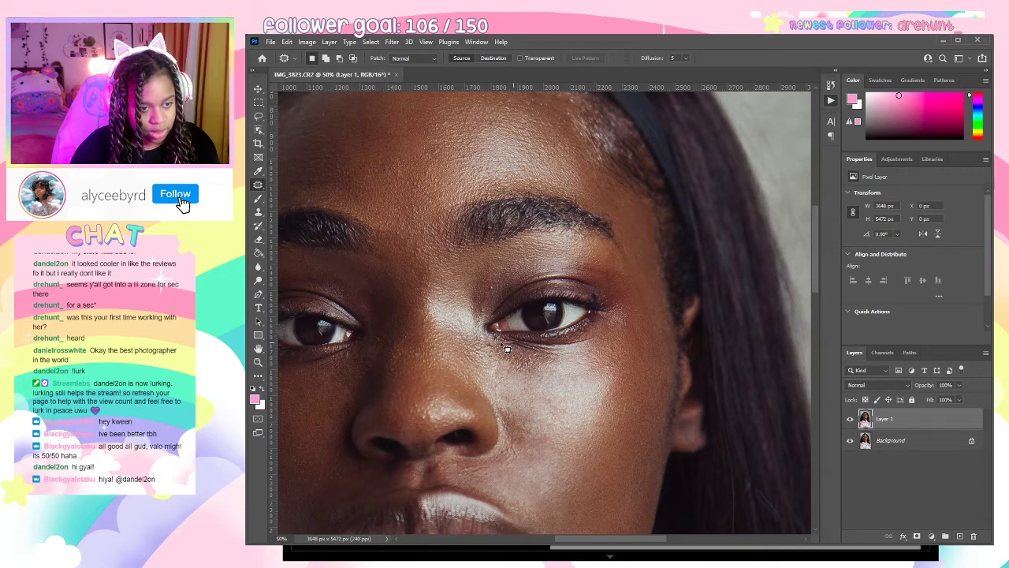
{"action": "mouse_move", "coordinate": [572, 372]}
{"action": "left_mouse_down"}
{"action": "mouse_move", "coordinate": [558, 356]}
{"action": "mouse_move", "coordinate": [567, 408]}
{"action": "mouse_move", "coordinate": [552, 367]}
{"action": "mouse_move", "coordinate": [484, 333]}
{"action": "mouse_move", "coordinate": [282, 375]}
{"action": "left_mouse_up"}
{"action": "key", "text": "ctrl+d"}
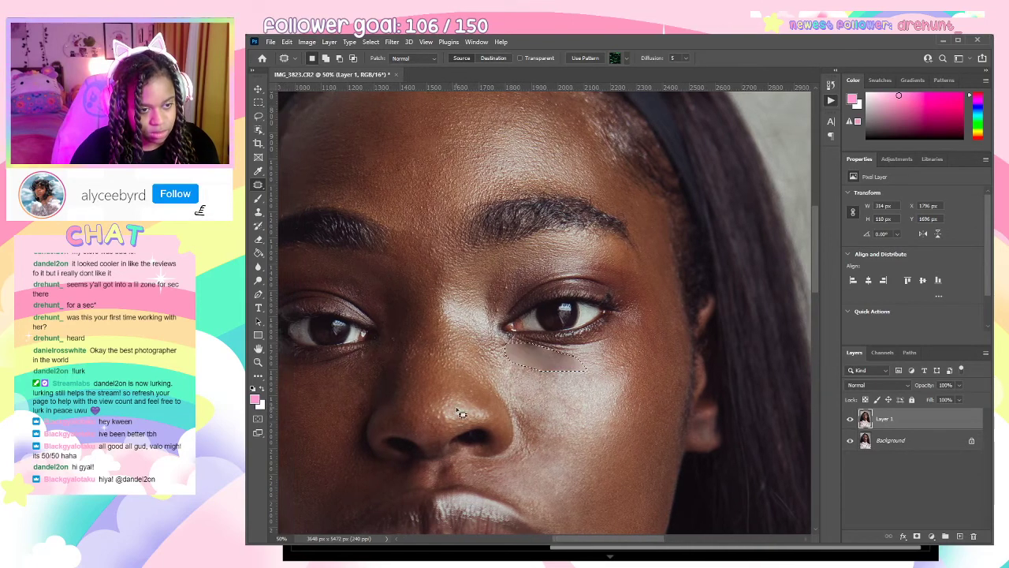
{"action": "key", "text": "ctrl+d"}
{"action": "key", "text": "ctrl+z"}
{"action": "key", "text": "ctrl+d"}
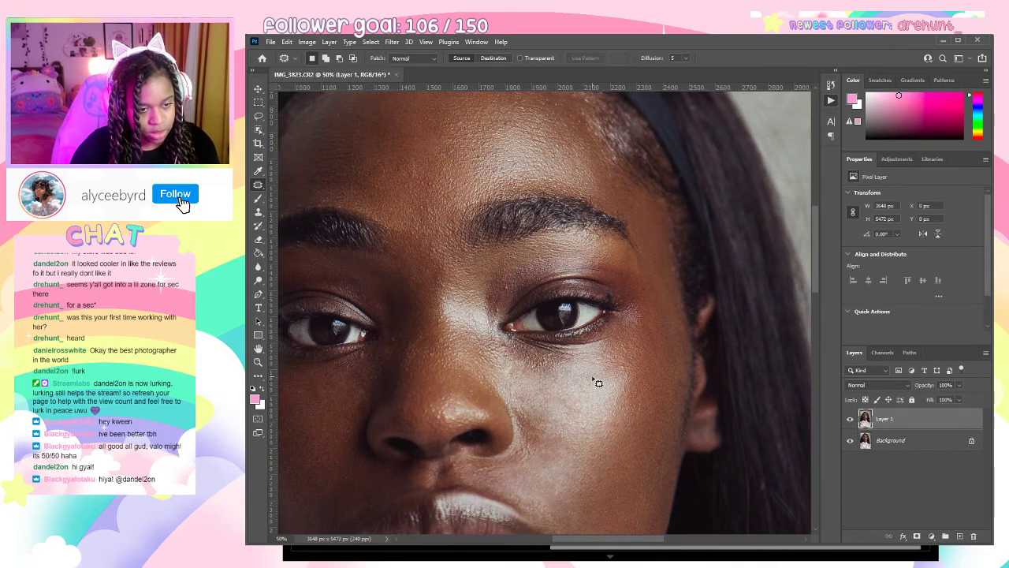
{"action": "key", "text": "ctrl+minus"}
{"action": "key", "text": "ctrl+minus"}
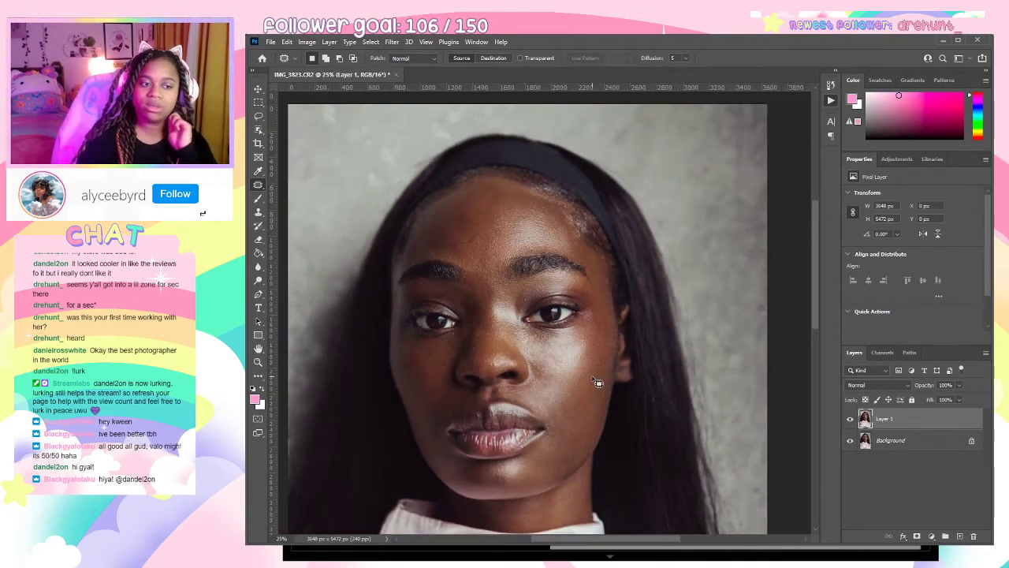
Patch the spot beneath the eye on the shadowed cheek with skin from slightly lower on the cheek.
{"action": "key", "text": "ctrl+minus"}
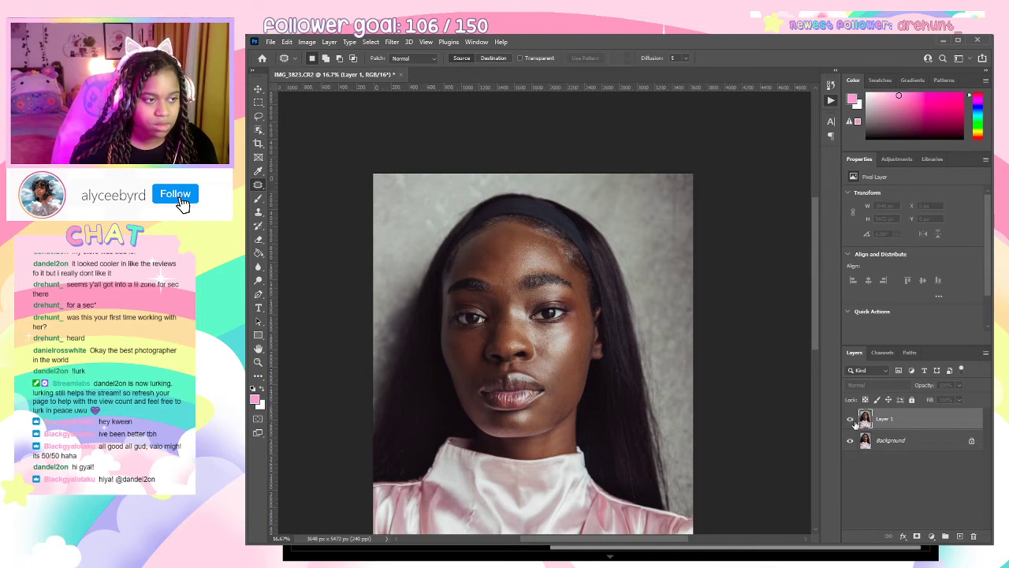
{"action": "key", "text": "ctrl+plus"}
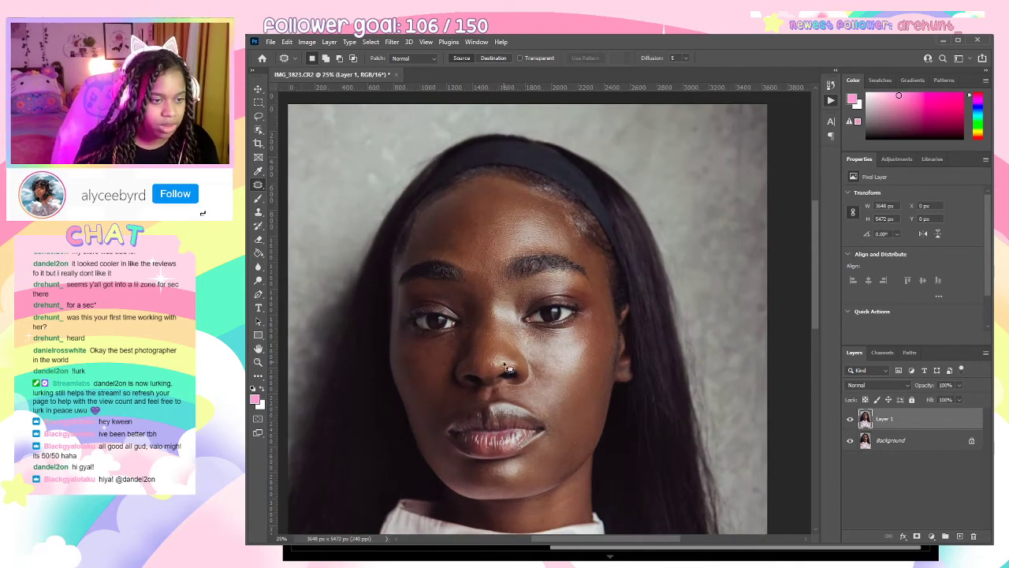
{"action": "mouse_move", "coordinate": [416, 347]}
{"action": "left_mouse_down"}
{"action": "mouse_move", "coordinate": [428, 363]}
{"action": "mouse_move", "coordinate": [436, 353]}
{"action": "mouse_move", "coordinate": [426, 372]}
{"action": "left_mouse_up"}
{"action": "key", "text": "ctrl+d"}
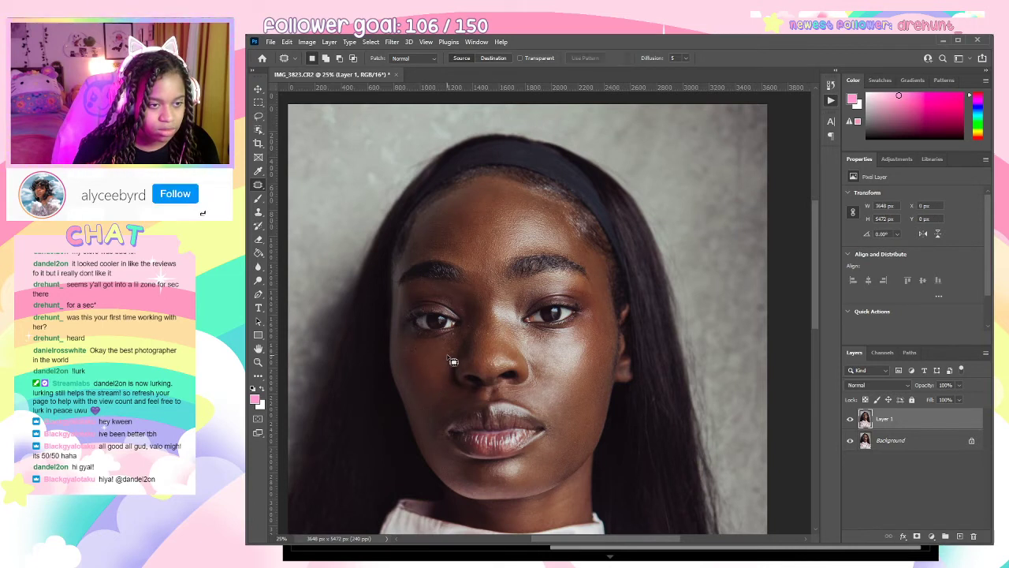
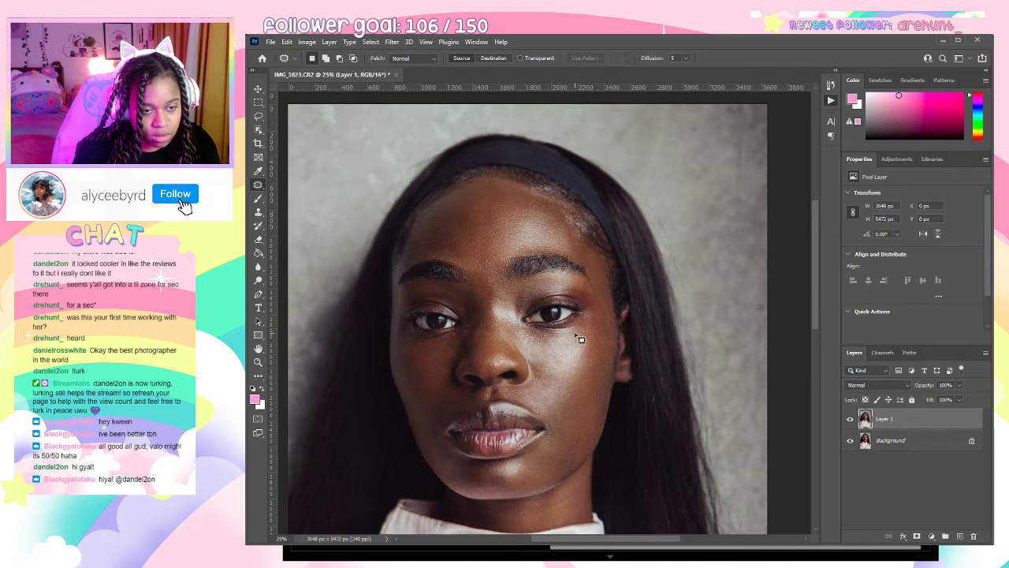
Patch the uneven skin beneath the eye on the bright side with neighbouring cheek skin in two places.
{"action": "mouse_move", "coordinate": [576, 332]}
{"action": "left_mouse_down"}
{"action": "mouse_move", "coordinate": [551, 342]}
{"action": "mouse_move", "coordinate": [586, 355]}
{"action": "mouse_move", "coordinate": [578, 338]}
{"action": "mouse_move", "coordinate": [576, 354]}
{"action": "left_mouse_up"}
{"action": "key", "text": "ctrl+d"}
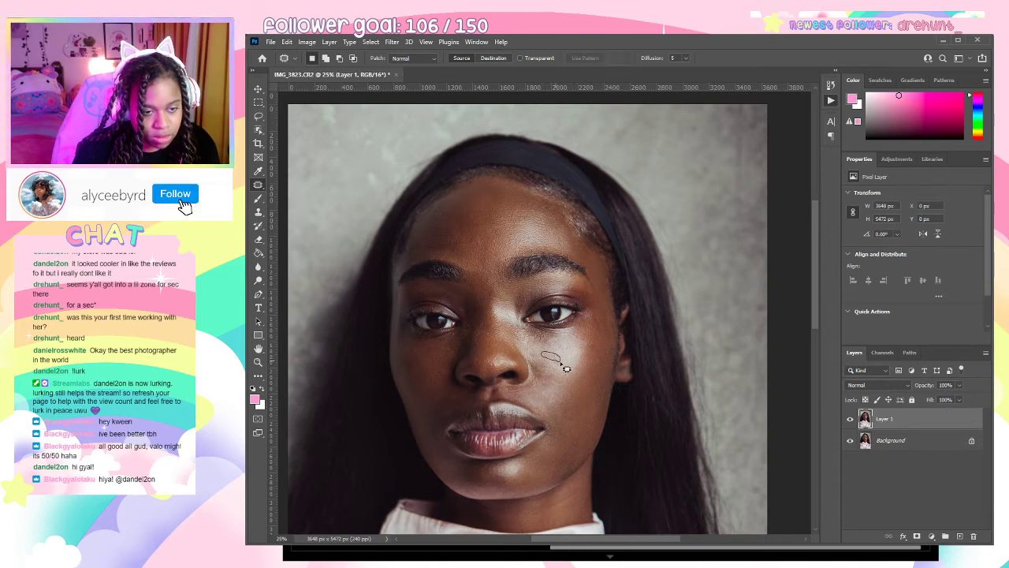
{"action": "left_click_drag", "start_coordinate": [560, 363], "coordinate": [561, 348]}
{"action": "key", "text": "ctrl+d"}
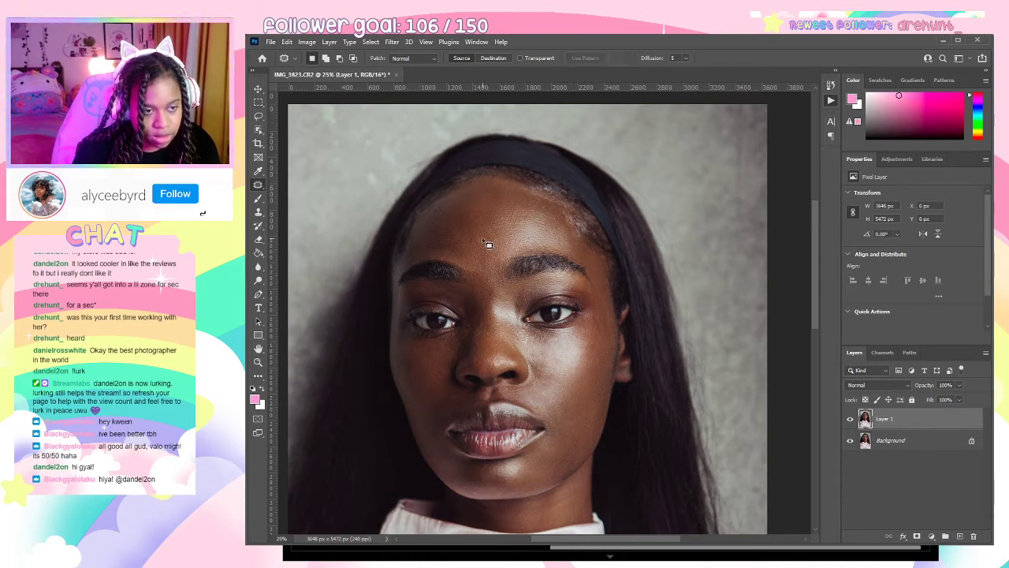
Patch the small spots at the centre of the forehead, just above and between the eyebrows, with adjacent skin.
{"action": "mouse_move", "coordinate": [479, 249]}
{"action": "left_mouse_down"}
{"action": "mouse_move", "coordinate": [479, 221]}
{"action": "mouse_move", "coordinate": [503, 233]}
{"action": "mouse_move", "coordinate": [482, 235]}
{"action": "left_mouse_up"}
{"action": "key", "text": "ctrl+d"}
{"action": "key", "text": "ctrl+d"}
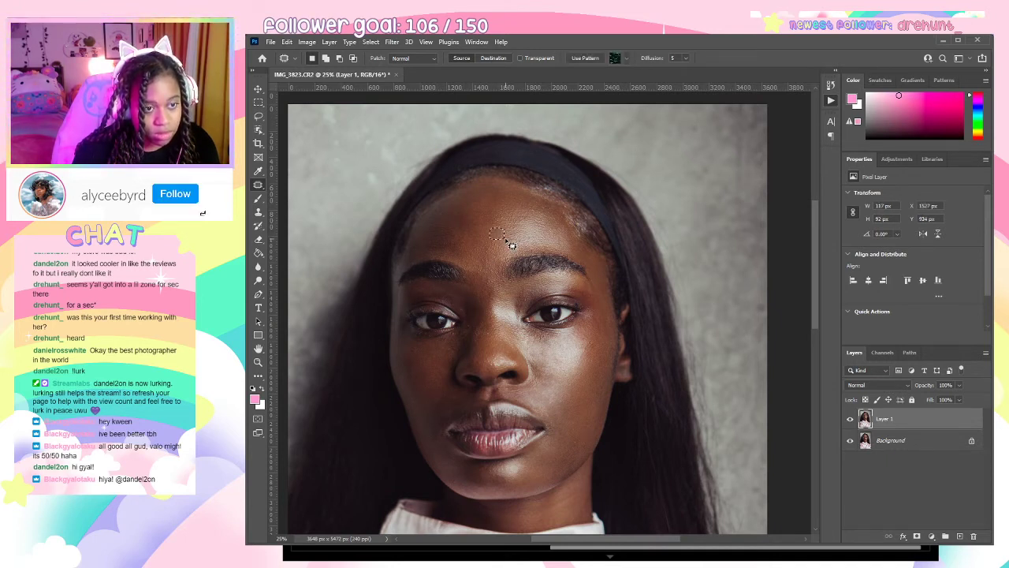
{"action": "left_click_drag", "start_coordinate": [505, 240], "coordinate": [508, 242]}
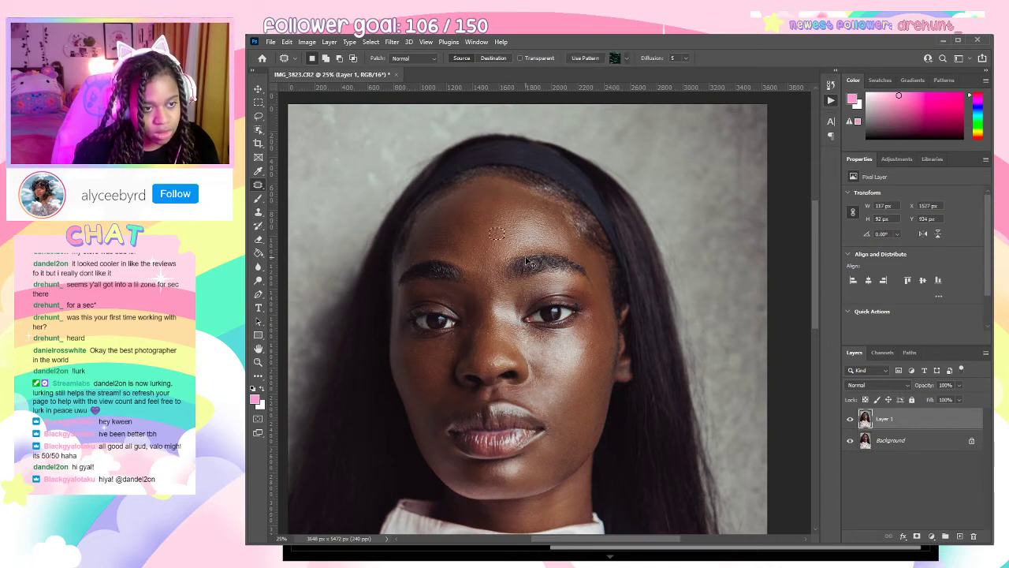
{"action": "key", "text": "ctrl+d"}
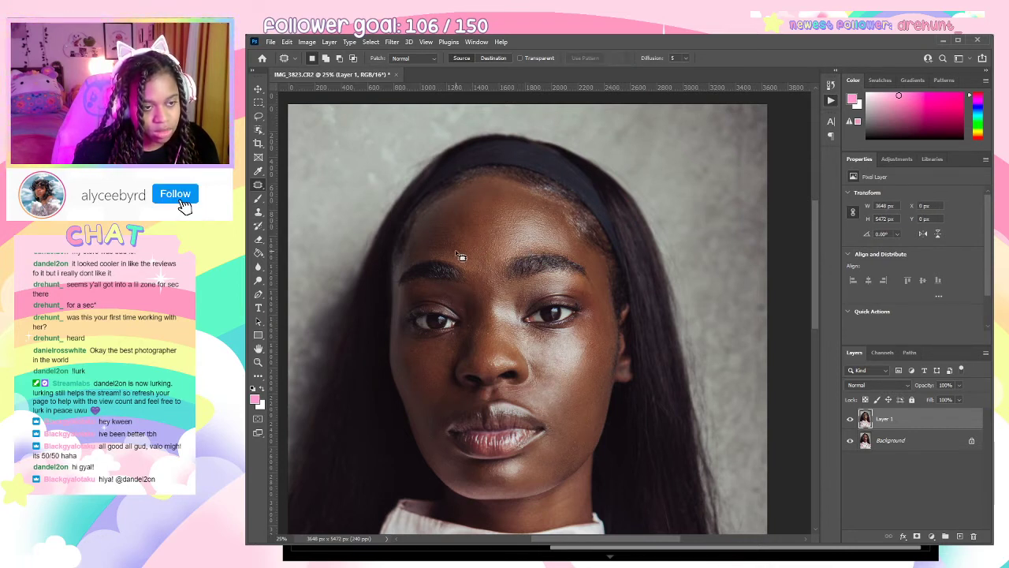
Patch the blemishes above the eyebrow on the shadowed side of the forehead with neighbouring skin.
{"action": "mouse_move", "coordinate": [440, 253]}
{"action": "left_mouse_down"}
{"action": "mouse_move", "coordinate": [436, 232]}
{"action": "mouse_move", "coordinate": [413, 241]}
{"action": "mouse_move", "coordinate": [427, 253]}
{"action": "left_mouse_up"}
{"action": "key", "text": "ctrl+d"}
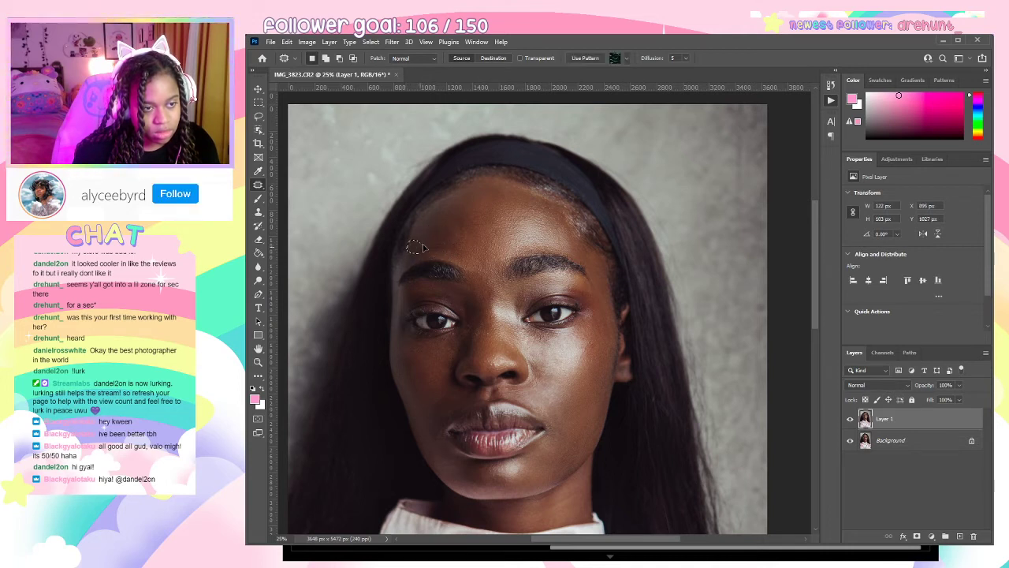
{"action": "key", "text": "ctrl+d"}
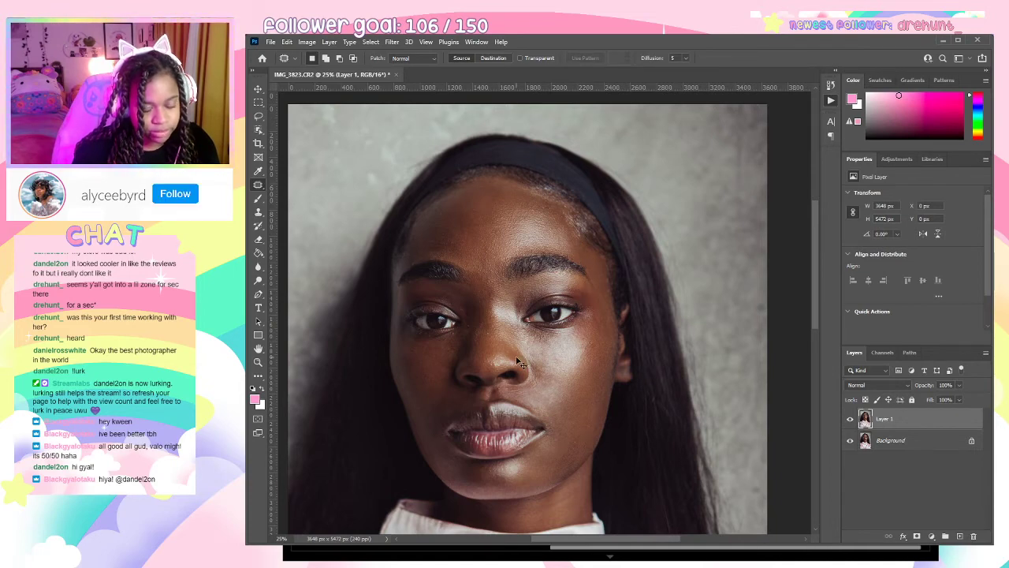
Patch the textured spot on the outer part of the bright cheek with skin from just below it.
{"action": "scroll", "coordinate": [518, 363], "scroll_direction": "up", "scroll_amount": 1}
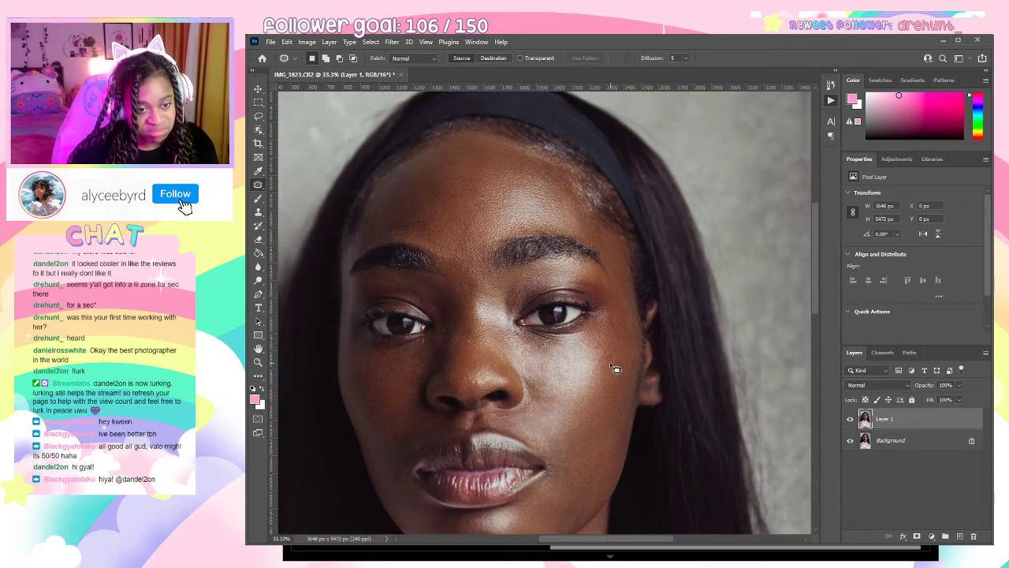
{"action": "mouse_move", "coordinate": [600, 372]}
{"action": "left_mouse_down"}
{"action": "mouse_move", "coordinate": [620, 350]}
{"action": "mouse_move", "coordinate": [606, 401]}
{"action": "left_mouse_up"}
{"action": "key", "text": "ctrl+d"}
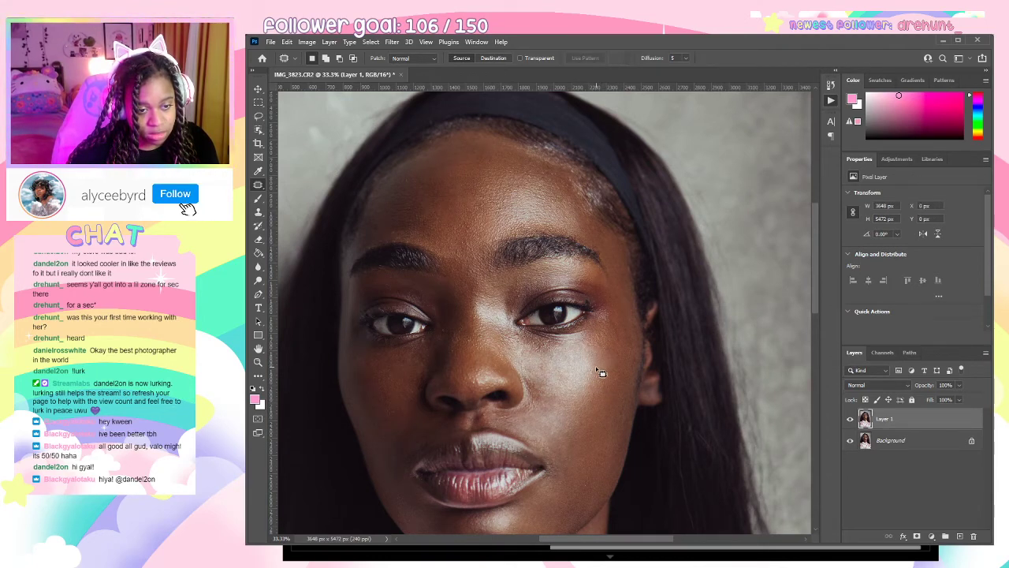
Patch the textured areas between the nose and the bright cheek with smoother skin from lower on the cheek.
{"action": "scroll", "coordinate": [621, 387], "scroll_direction": "down", "scroll_amount": 2}
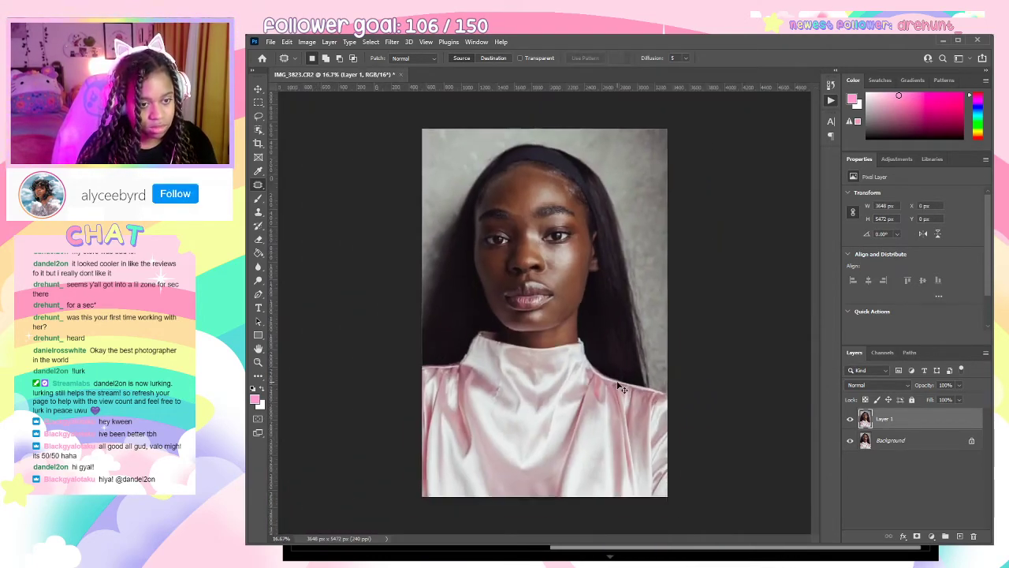
{"action": "scroll", "coordinate": [621, 387], "scroll_direction": "up", "scroll_amount": 1}
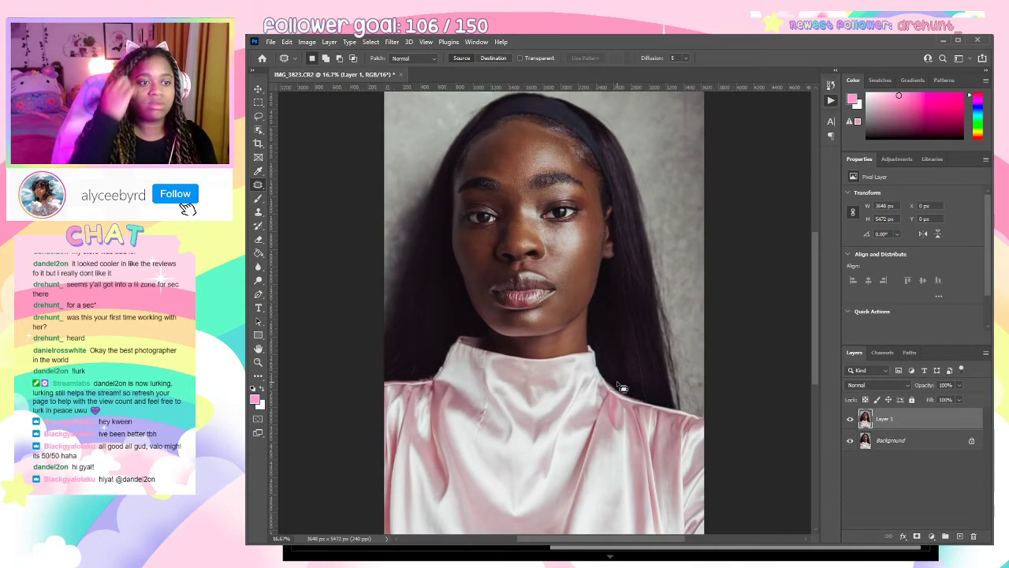
{"action": "scroll", "coordinate": [621, 387], "scroll_direction": "up", "scroll_amount": 1}
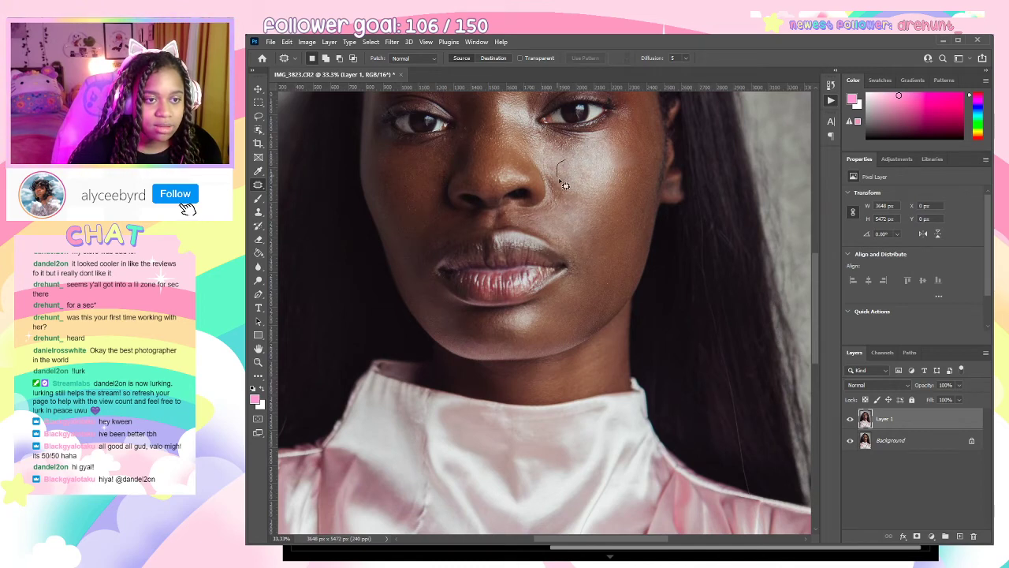
{"action": "mouse_move", "coordinate": [581, 172]}
{"action": "left_mouse_down"}
{"action": "mouse_move", "coordinate": [596, 162]}
{"action": "mouse_move", "coordinate": [583, 185]}
{"action": "mouse_move", "coordinate": [599, 180]}
{"action": "mouse_move", "coordinate": [567, 216]}
{"action": "left_mouse_up"}
{"action": "key", "text": "ctrl+d"}
{"action": "key", "text": "ctrl+d"}
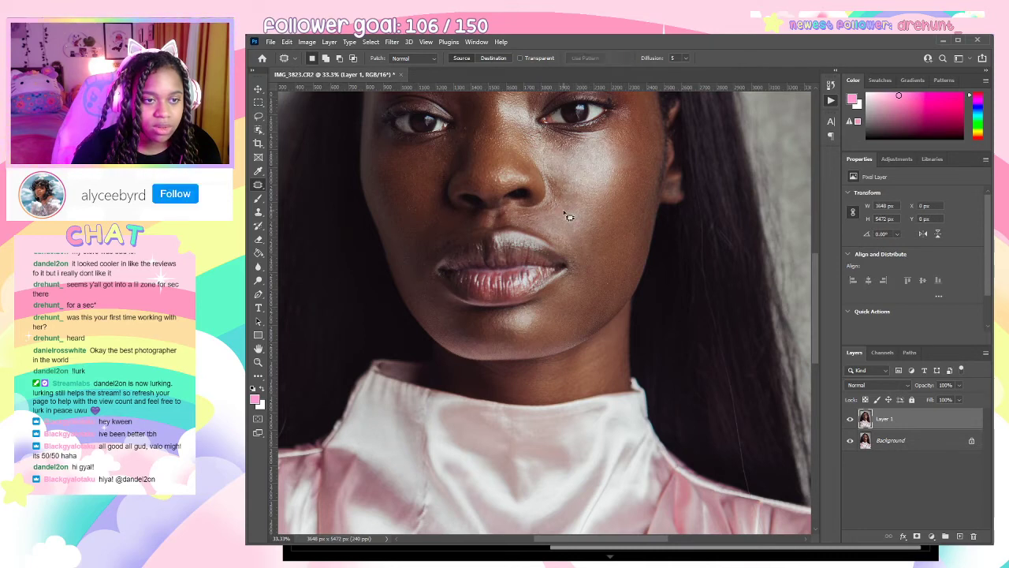
{"action": "left_click_drag", "start_coordinate": [580, 168], "coordinate": [595, 203]}
{"action": "key", "text": "ctrl+d"}
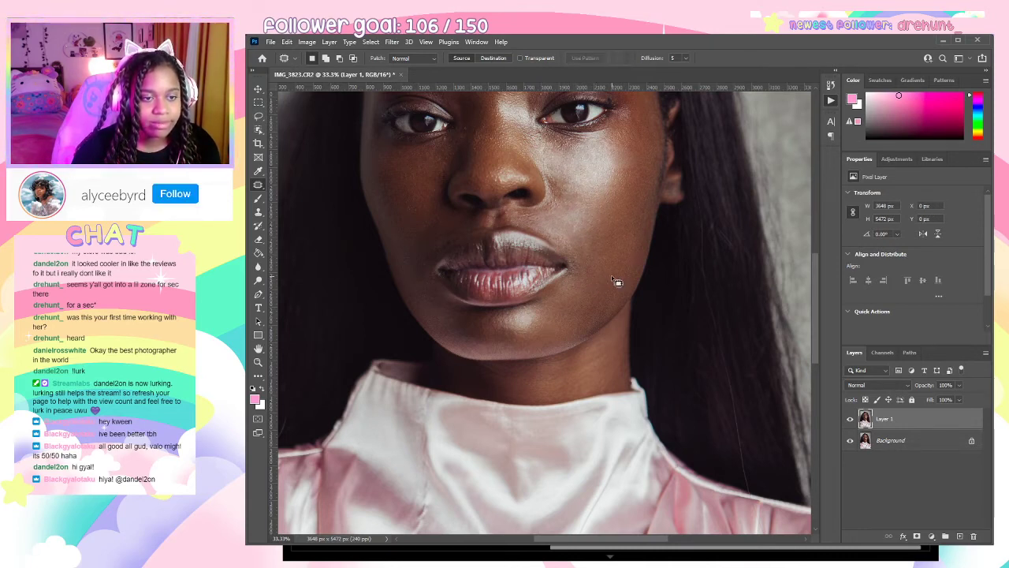
Patch the uneven spots on the upper eyelid of the shadowed eye with neighbouring lid skin.
{"action": "key", "text": "ctrl+plus"}
{"action": "key", "text": "ctrl+minus"}
{"action": "key", "text": "ctrl+minus"}
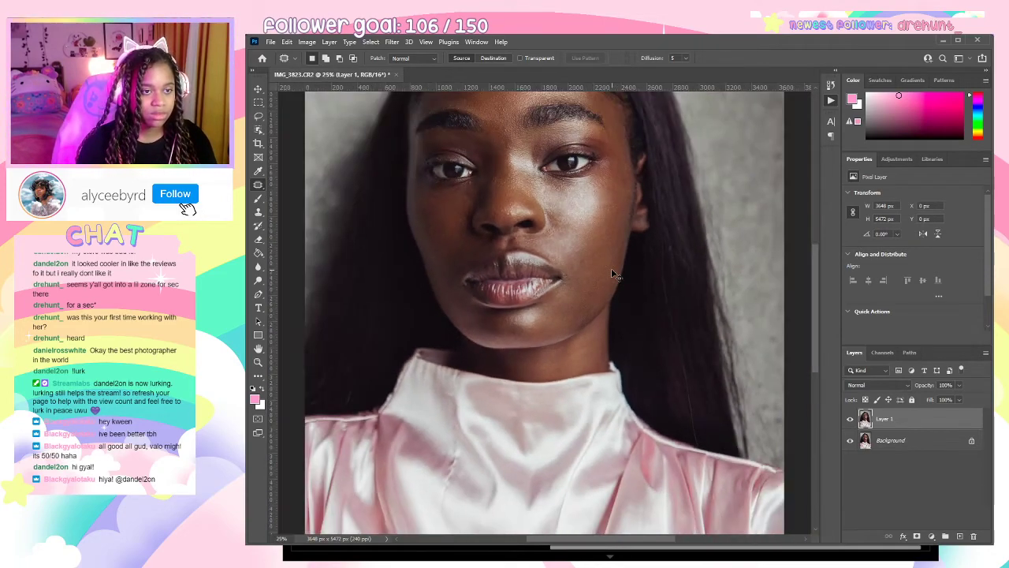
{"action": "left_click_drag", "start_coordinate": [588, 201], "coordinate": [698, 386]}
{"action": "key", "text": "ctrl+plus"}
{"action": "key", "text": "ctrl+plus"}
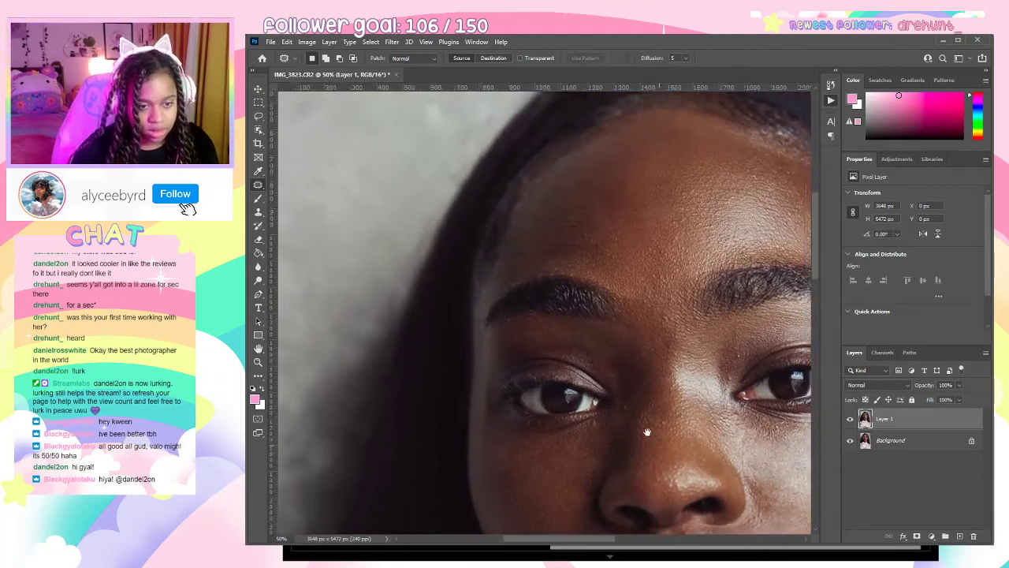
{"action": "left_click_drag", "start_coordinate": [647, 432], "coordinate": [615, 365]}
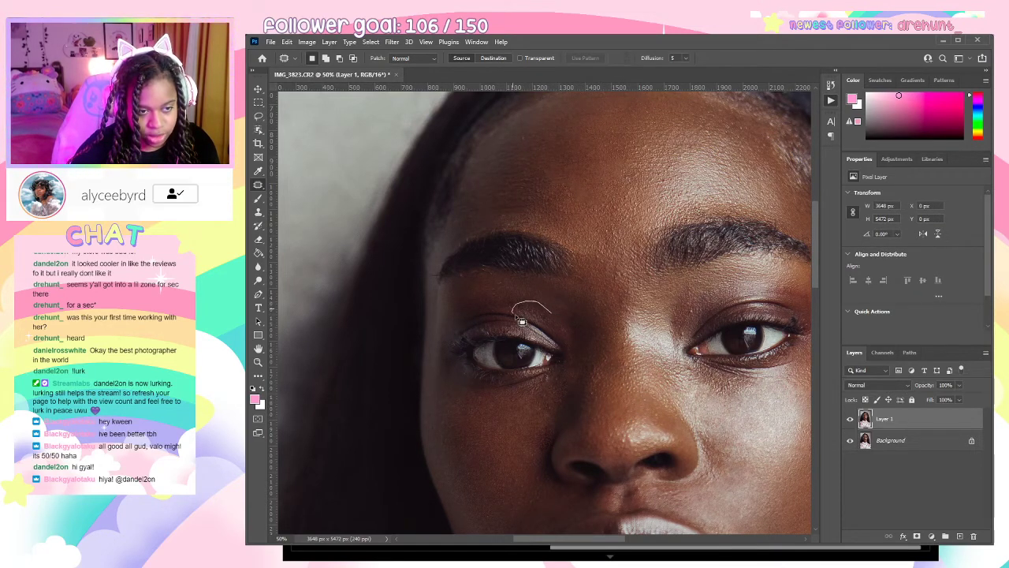
{"action": "mouse_move", "coordinate": [549, 330]}
{"action": "left_mouse_down"}
{"action": "mouse_move", "coordinate": [560, 319]}
{"action": "mouse_move", "coordinate": [516, 313]}
{"action": "mouse_move", "coordinate": [481, 293]}
{"action": "mouse_move", "coordinate": [498, 312]}
{"action": "left_mouse_up"}
{"action": "key", "text": "ctrl+d"}
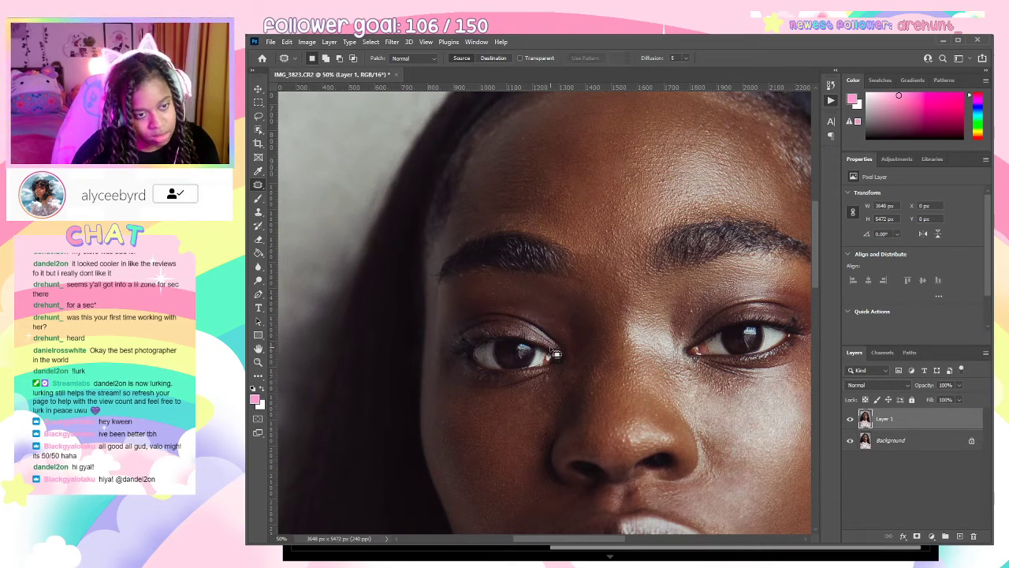
{"action": "mouse_move", "coordinate": [523, 309]}
{"action": "left_mouse_down"}
{"action": "mouse_move", "coordinate": [505, 299]}
{"action": "mouse_move", "coordinate": [525, 312]}
{"action": "left_mouse_up"}
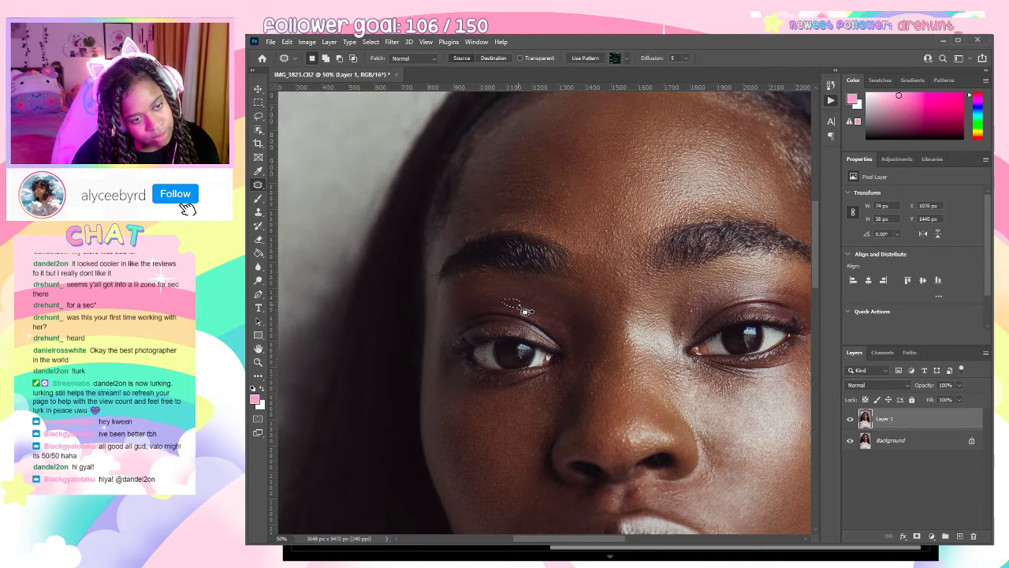
{"action": "key", "text": "ctrl+d"}
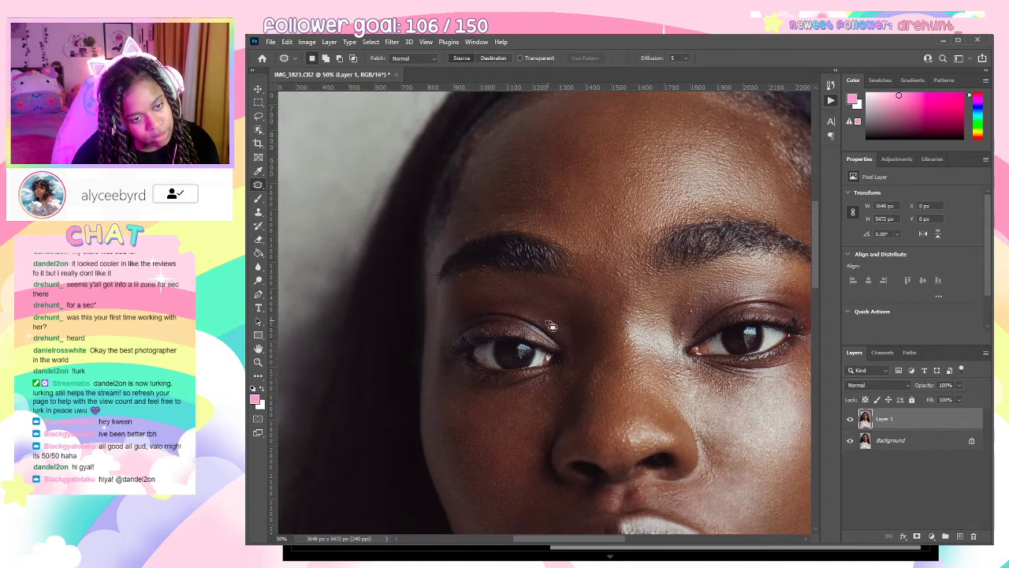
Patch the skin near the inner corner of the shadowed eye and on the adjoining side of the nose.
{"action": "mouse_move", "coordinate": [562, 336]}
{"action": "left_mouse_down"}
{"action": "mouse_move", "coordinate": [559, 311]}
{"action": "mouse_move", "coordinate": [538, 323]}
{"action": "mouse_move", "coordinate": [573, 341]}
{"action": "mouse_move", "coordinate": [557, 312]}
{"action": "mouse_move", "coordinate": [575, 341]}
{"action": "left_mouse_up"}
{"action": "key", "text": "ctrl+d"}
{"action": "key", "text": "ctrl+d"}
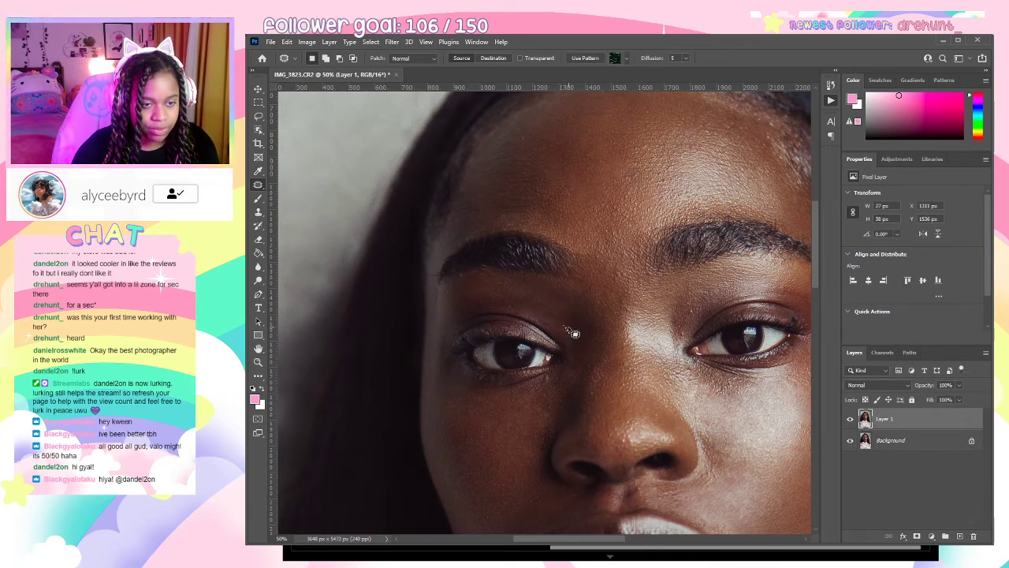
{"action": "key", "text": "ctrl+d"}
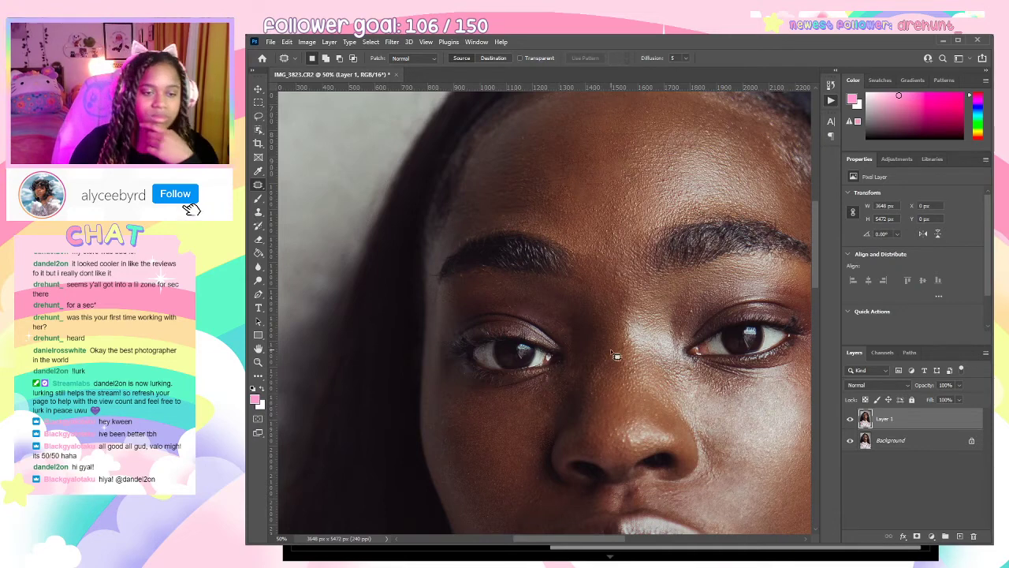
{"action": "mouse_move", "coordinate": [604, 361]}
{"action": "left_mouse_down"}
{"action": "mouse_move", "coordinate": [589, 395]}
{"action": "mouse_move", "coordinate": [616, 379]}
{"action": "mouse_move", "coordinate": [607, 388]}
{"action": "mouse_move", "coordinate": [601, 353]}
{"action": "left_mouse_up"}
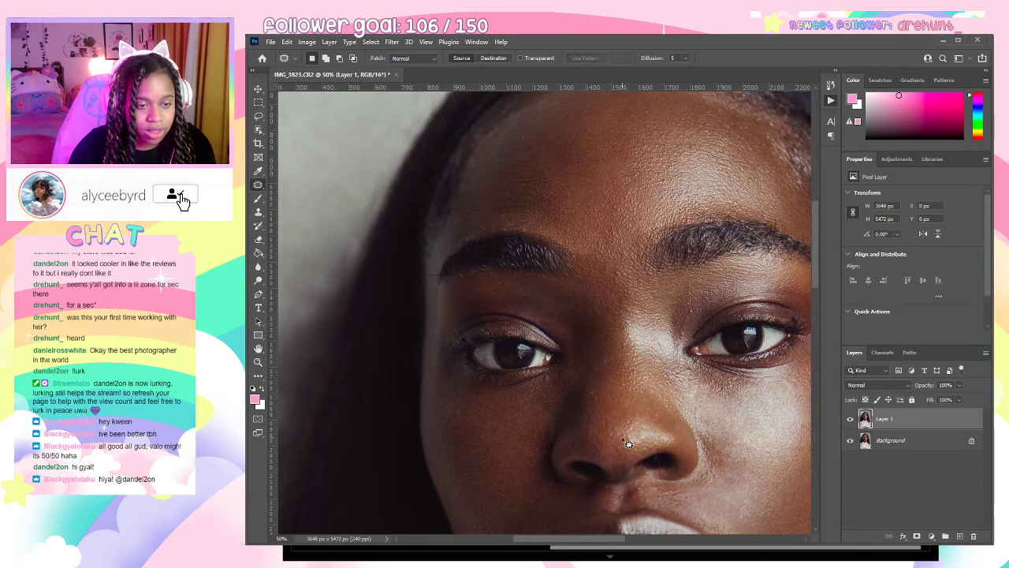
{"action": "key", "text": "ctrl+d"}
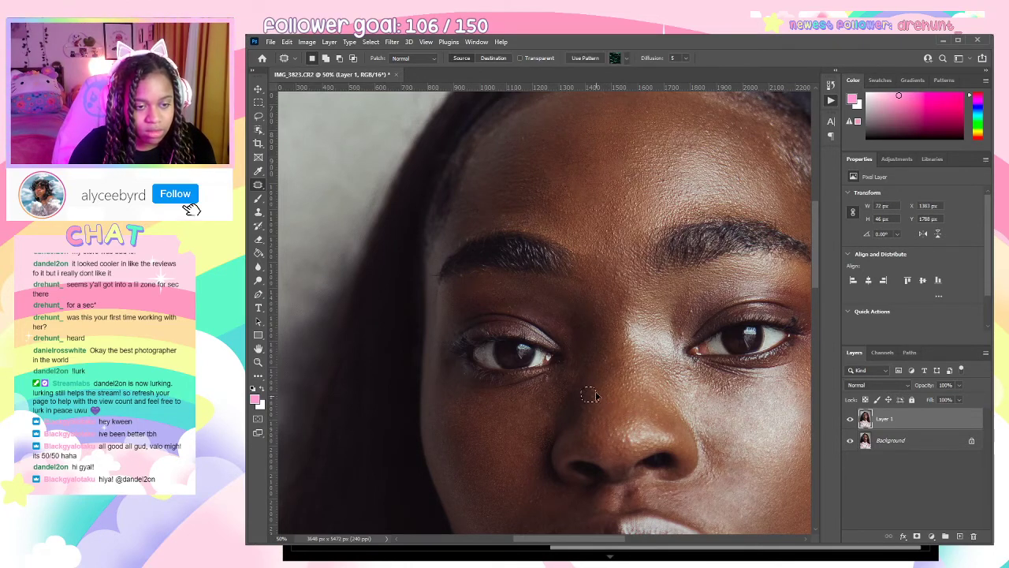
Patch the small textured area on the forehead above the inner end of the bright-side eyebrow.
{"action": "left_click_drag", "start_coordinate": [613, 383], "coordinate": [505, 388]}
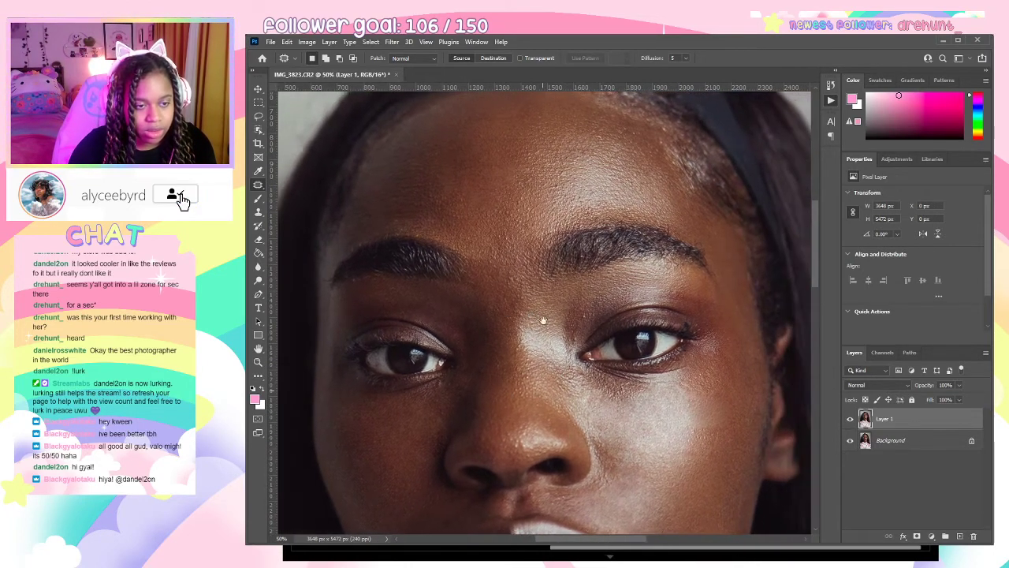
{"action": "mouse_move", "coordinate": [580, 190]}
{"action": "left_mouse_down"}
{"action": "mouse_move", "coordinate": [540, 246]}
{"action": "mouse_move", "coordinate": [524, 245]}
{"action": "left_mouse_up"}
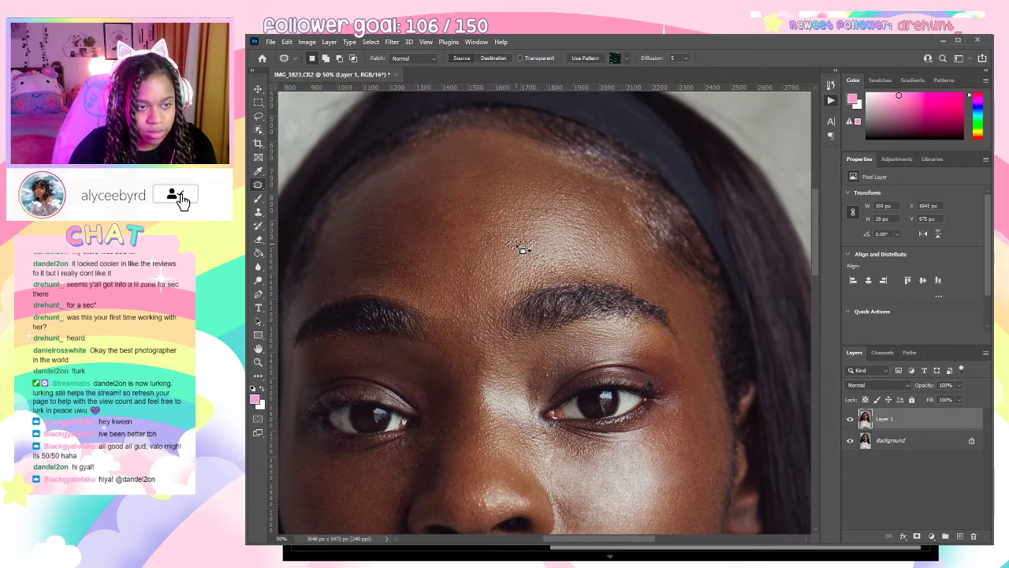
{"action": "key", "text": "ctrl+d"}
Patch the small spots around the outer corners of both eyes with neighbouring skin.
{"action": "left_click_drag", "start_coordinate": [698, 370], "coordinate": [457, 354]}
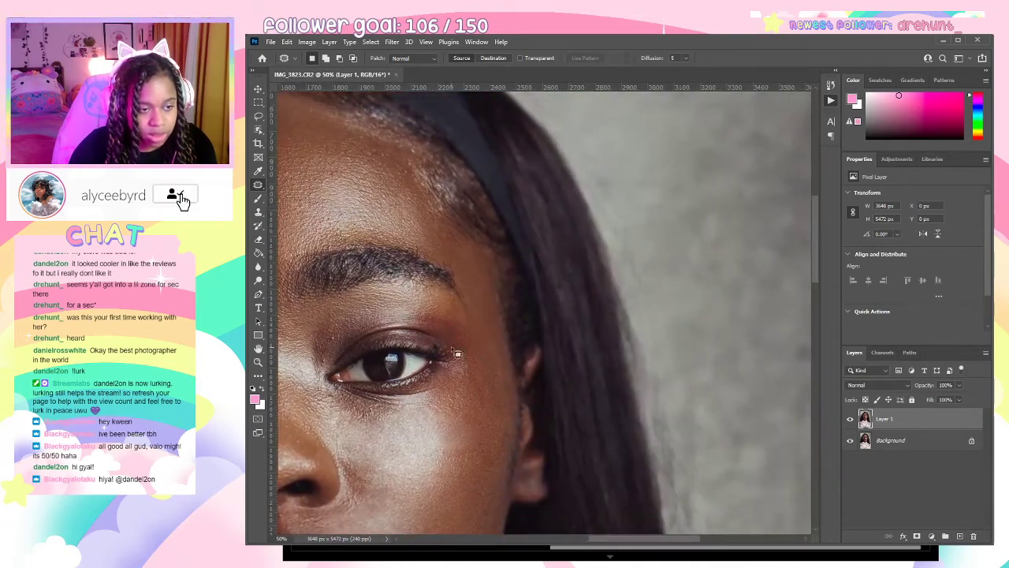
{"action": "key", "text": "ctrl+plus"}
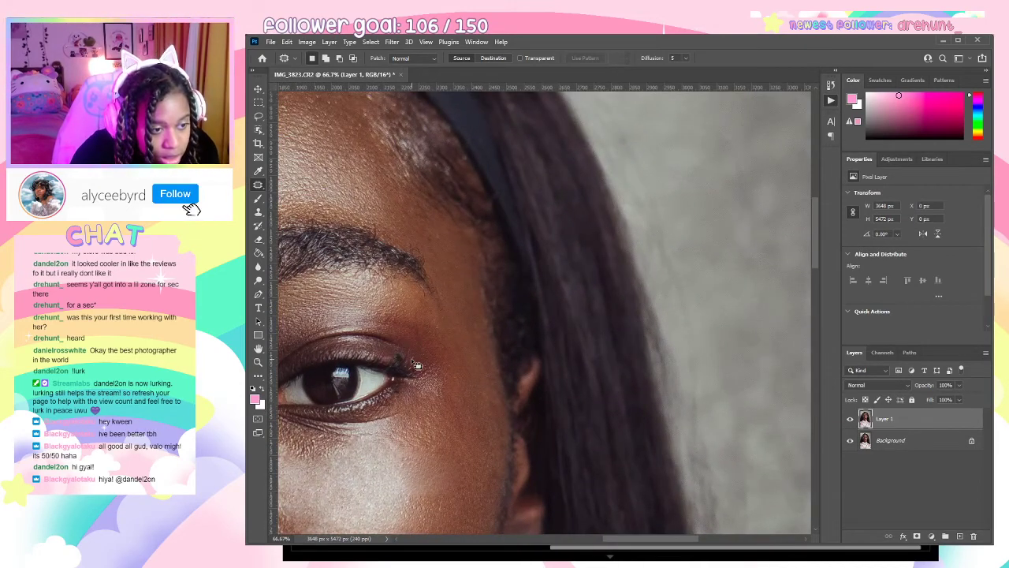
{"action": "left_click_drag", "start_coordinate": [394, 354], "coordinate": [545, 319]}
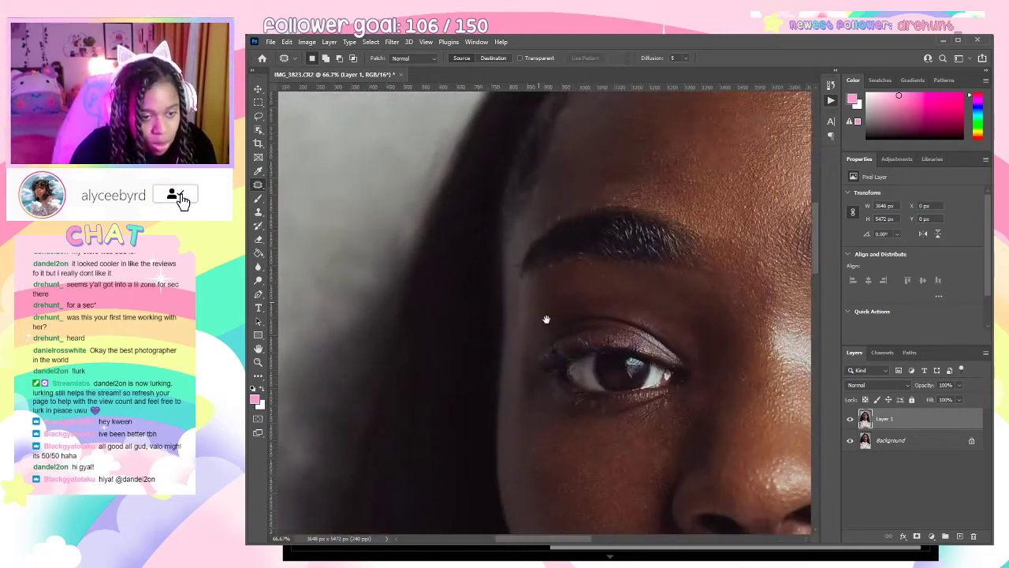
{"action": "left_click_drag", "start_coordinate": [788, 332], "coordinate": [332, 252]}
{"action": "mouse_move", "coordinate": [426, 254]}
{"action": "left_mouse_down"}
{"action": "mouse_move", "coordinate": [466, 277]}
{"action": "mouse_move", "coordinate": [441, 290]}
{"action": "mouse_move", "coordinate": [451, 296]}
{"action": "mouse_move", "coordinate": [443, 287]}
{"action": "mouse_move", "coordinate": [455, 297]}
{"action": "mouse_move", "coordinate": [428, 279]}
{"action": "mouse_move", "coordinate": [698, 328]}
{"action": "left_mouse_up"}
{"action": "key", "text": "ctrl+d"}
{"action": "left_click_drag", "start_coordinate": [296, 309], "coordinate": [458, 352]}
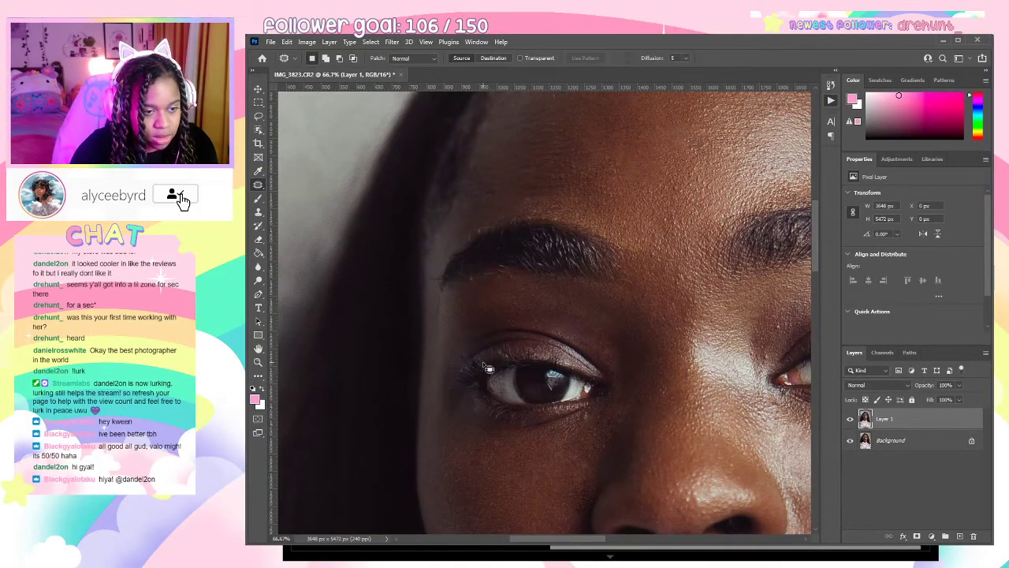
{"action": "mouse_move", "coordinate": [475, 369]}
{"action": "left_mouse_down"}
{"action": "mouse_move", "coordinate": [436, 354]}
{"action": "mouse_move", "coordinate": [320, 338]}
{"action": "left_mouse_up"}
{"action": "key", "text": "ctrl+d"}
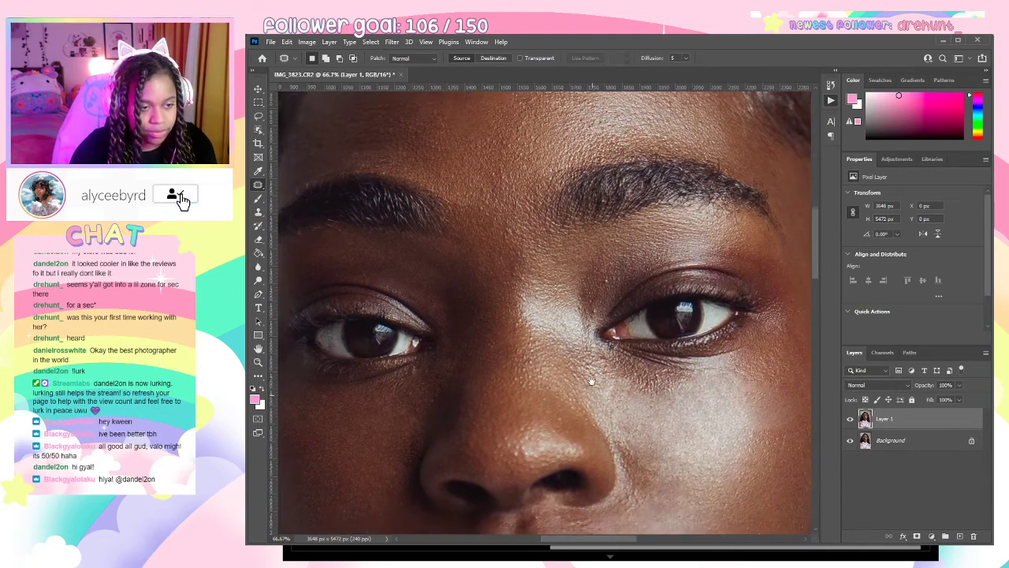
Patch the skin beneath the inner corner of the shadowed eye with neighbouring skin.
{"action": "mouse_move", "coordinate": [420, 349]}
{"action": "left_mouse_down"}
{"action": "mouse_move", "coordinate": [417, 375]}
{"action": "mouse_move", "coordinate": [422, 365]}
{"action": "mouse_move", "coordinate": [436, 384]}
{"action": "mouse_move", "coordinate": [377, 360]}
{"action": "left_mouse_up"}
{"action": "key", "text": "ctrl+d"}
{"action": "key", "text": "ctrl+d"}
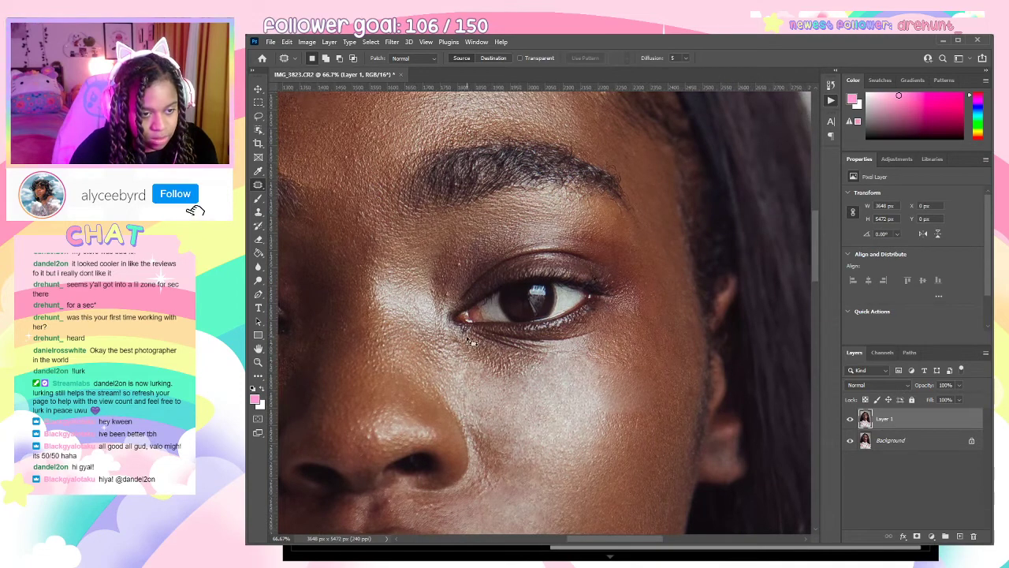
Patch the fine lines directly beneath the bright-side eye with smoother skin from the cheek below.
{"action": "mouse_move", "coordinate": [504, 354]}
{"action": "left_mouse_down"}
{"action": "mouse_move", "coordinate": [466, 343]}
{"action": "mouse_move", "coordinate": [475, 364]}
{"action": "mouse_move", "coordinate": [511, 381]}
{"action": "mouse_move", "coordinate": [565, 374]}
{"action": "mouse_move", "coordinate": [561, 361]}
{"action": "mouse_move", "coordinate": [543, 377]}
{"action": "mouse_move", "coordinate": [552, 416]}
{"action": "left_mouse_up"}
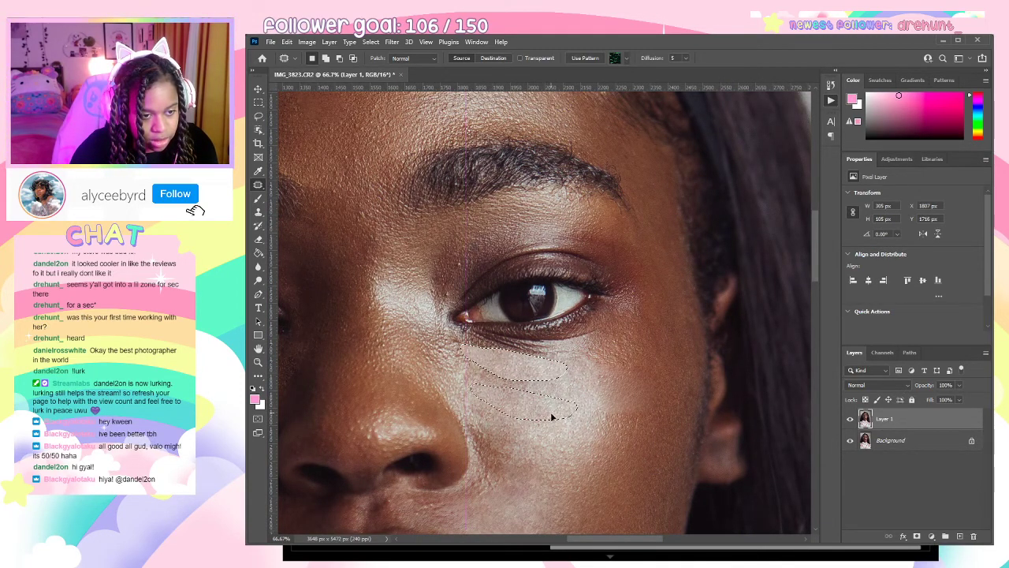
{"action": "key", "text": "ctrl+d"}
{"action": "mouse_move", "coordinate": [507, 356]}
{"action": "left_mouse_down"}
{"action": "mouse_move", "coordinate": [465, 347]}
{"action": "mouse_move", "coordinate": [510, 364]}
{"action": "mouse_move", "coordinate": [465, 337]}
{"action": "mouse_move", "coordinate": [508, 361]}
{"action": "mouse_move", "coordinate": [502, 355]}
{"action": "mouse_move", "coordinate": [527, 354]}
{"action": "mouse_move", "coordinate": [532, 374]}
{"action": "left_mouse_up"}
{"action": "key", "text": "ctrl+d"}
{"action": "key", "text": "ctrl+d"}
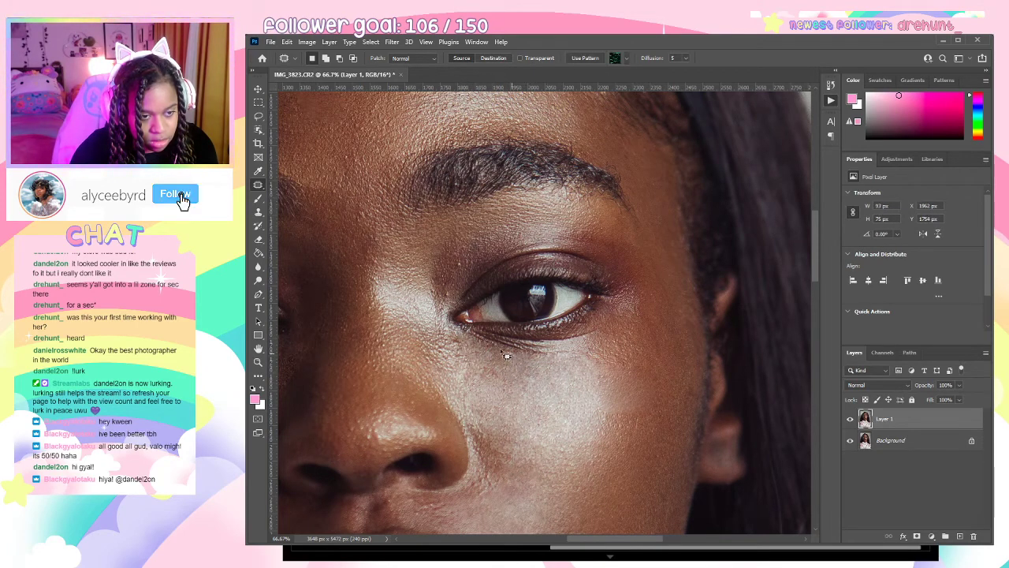
{"action": "key", "text": "ctrl+d"}
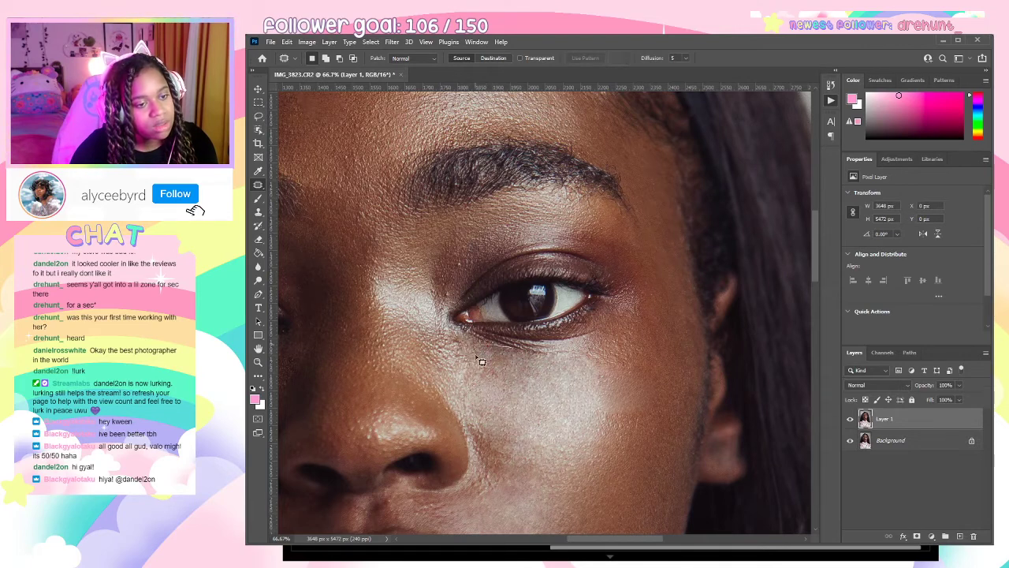
{"action": "left_click_drag", "start_coordinate": [524, 362], "coordinate": [536, 398]}
{"action": "key", "text": "ctrl+d"}
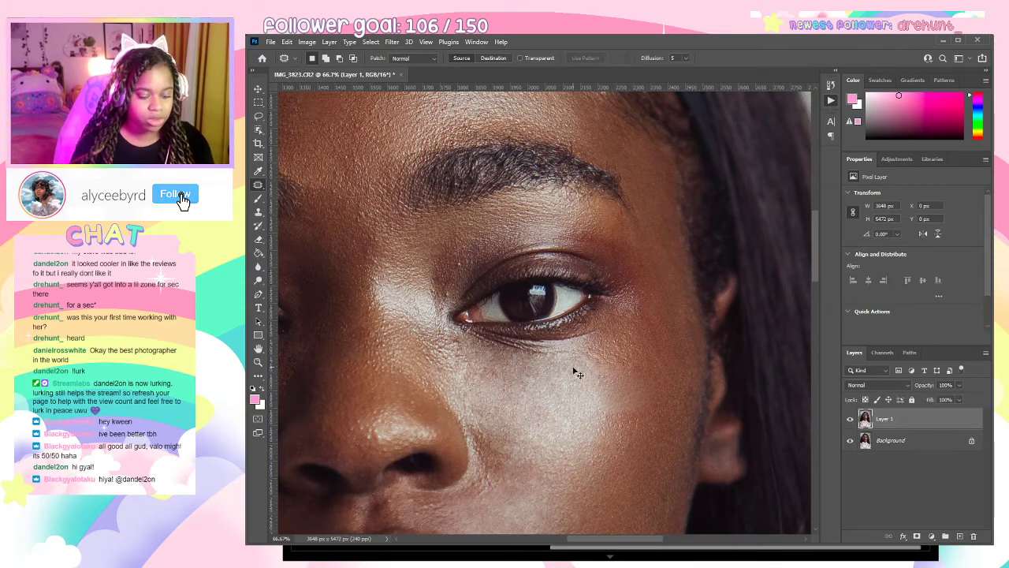
Patch the under-eye skin between the nose and the upper cheek on the bright side with nearby cheek skin.
{"action": "key", "text": "ctrl+minus"}
{"action": "key", "text": "ctrl+minus"}
{"action": "key", "text": "ctrl+minus"}
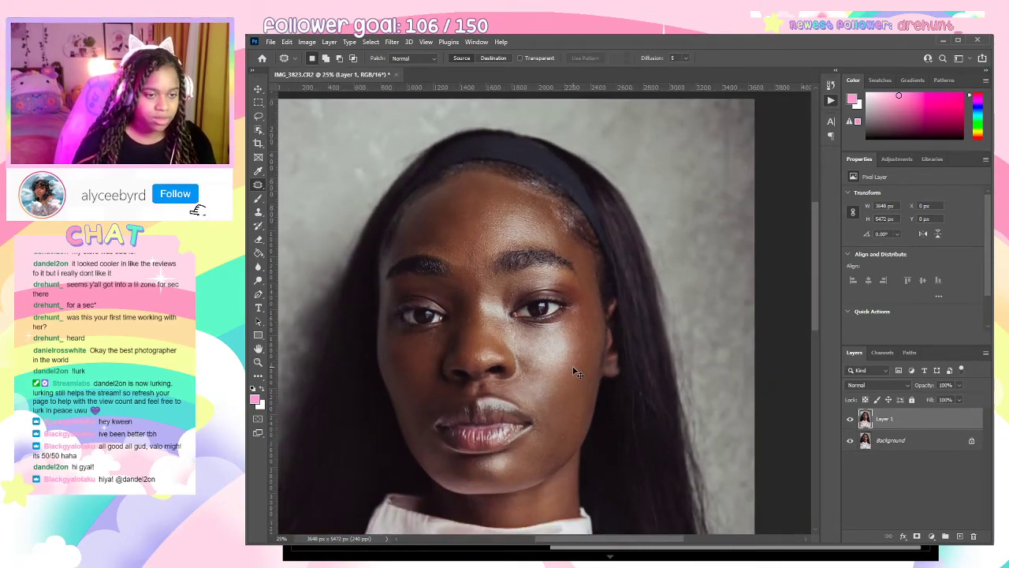
{"action": "key", "text": "ctrl+plus"}
{"action": "key", "text": "ctrl+plus"}
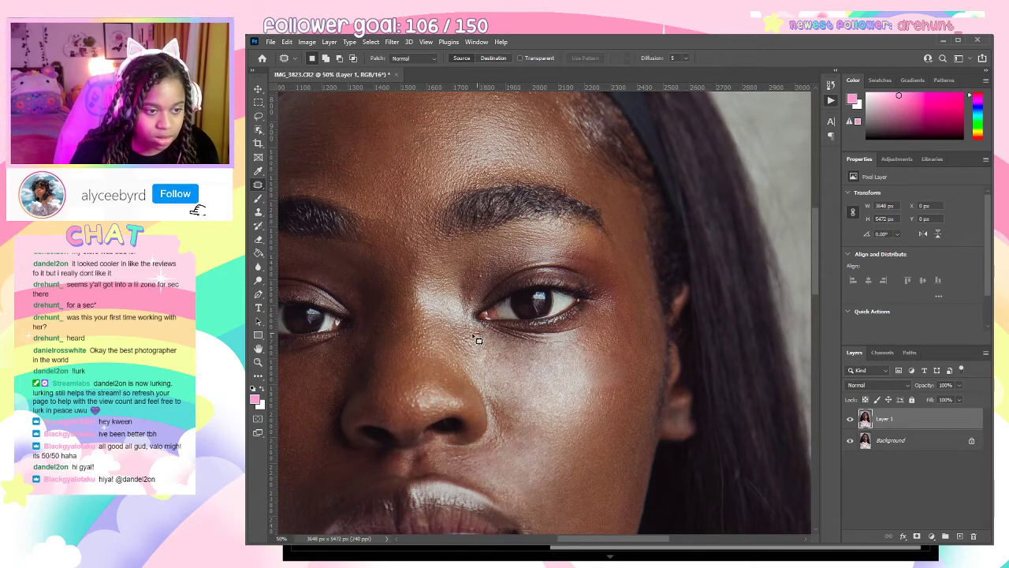
{"action": "mouse_move", "coordinate": [488, 354]}
{"action": "left_mouse_down"}
{"action": "mouse_move", "coordinate": [483, 334]}
{"action": "mouse_move", "coordinate": [578, 372]}
{"action": "left_mouse_up"}
{"action": "key", "text": "ctrl+d"}
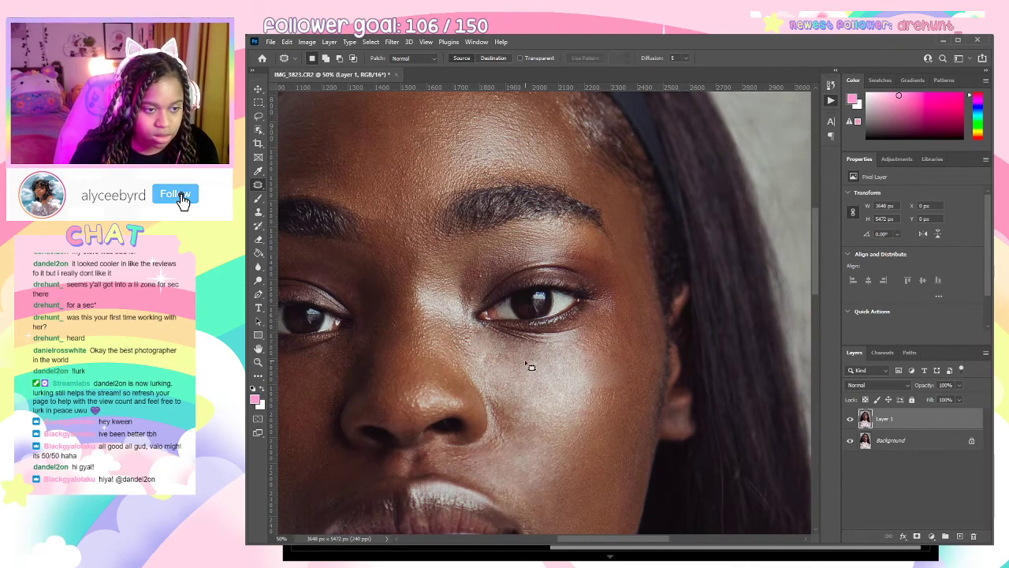
{"action": "mouse_move", "coordinate": [518, 361]}
{"action": "left_mouse_down"}
{"action": "mouse_move", "coordinate": [492, 356]}
{"action": "mouse_move", "coordinate": [507, 367]}
{"action": "mouse_move", "coordinate": [571, 368]}
{"action": "left_mouse_up"}
{"action": "key", "text": "ctrl+d"}
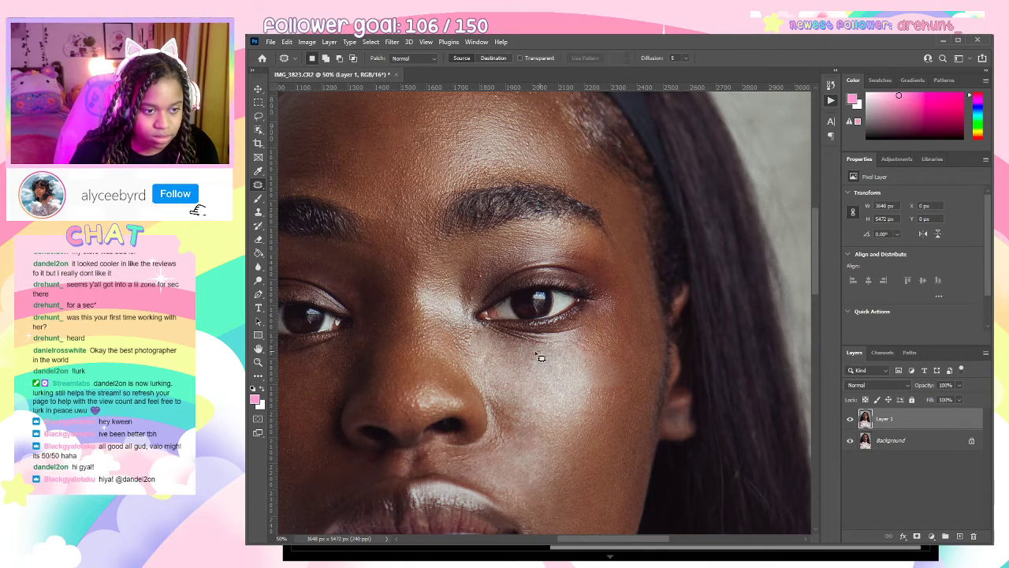
Patch the small uneven areas on the upper cheek below the middle and outer part of the bright-side eye.
{"action": "mouse_move", "coordinate": [540, 366]}
{"action": "left_mouse_down"}
{"action": "mouse_move", "coordinate": [550, 372]}
{"action": "mouse_move", "coordinate": [541, 386]}
{"action": "left_mouse_up"}
{"action": "key", "text": "ctrl+d"}
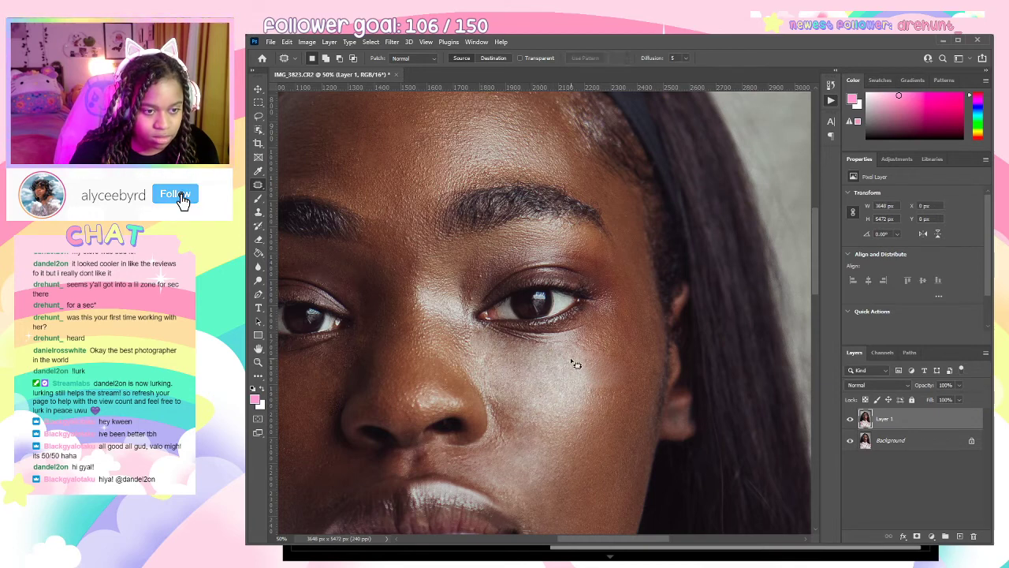
{"action": "mouse_move", "coordinate": [570, 352]}
{"action": "left_mouse_down"}
{"action": "mouse_move", "coordinate": [549, 350]}
{"action": "mouse_move", "coordinate": [573, 367]}
{"action": "mouse_move", "coordinate": [571, 355]}
{"action": "left_mouse_up"}
{"action": "left_click_drag", "start_coordinate": [559, 357], "coordinate": [556, 376]}
{"action": "key", "text": "ctrl+d"}
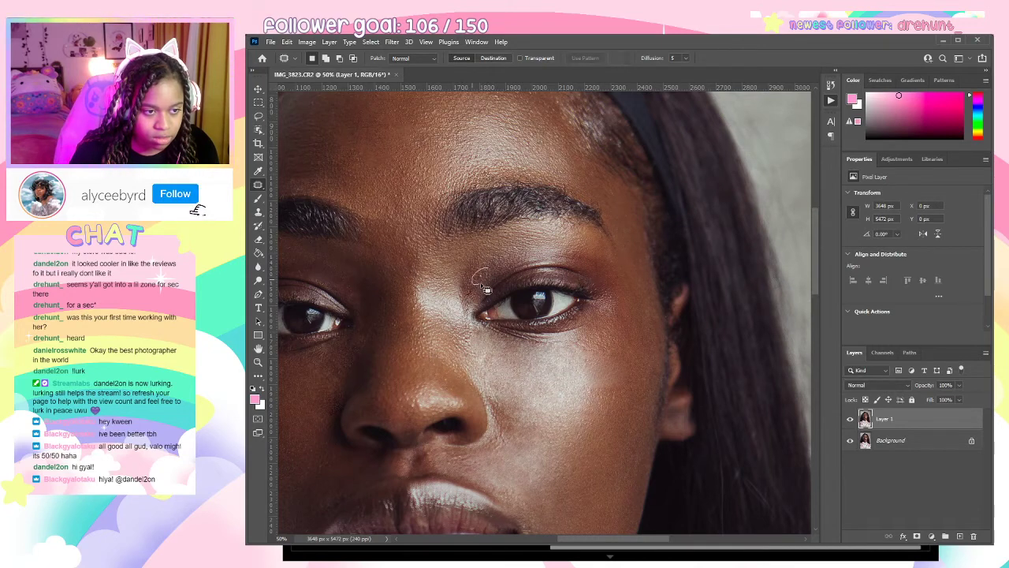
Patch the skin around the inner corner and the inner upper lid of the bright-side eye.
{"action": "mouse_move", "coordinate": [480, 284]}
{"action": "left_mouse_down"}
{"action": "mouse_move", "coordinate": [488, 274]}
{"action": "mouse_move", "coordinate": [483, 294]}
{"action": "left_mouse_up"}
{"action": "key", "text": "ctrl+d"}
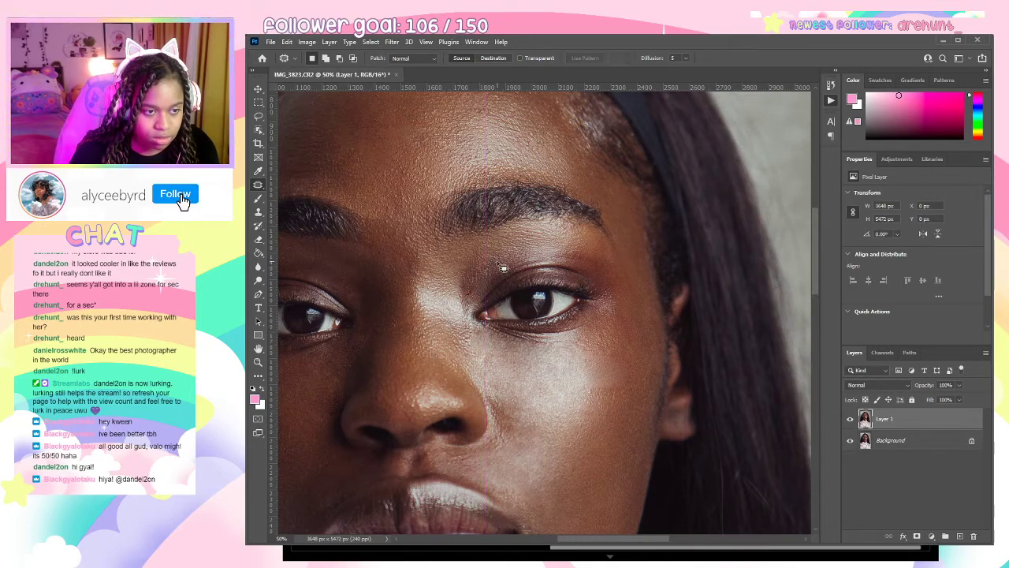
{"action": "left_click_drag", "start_coordinate": [487, 268], "coordinate": [505, 262]}
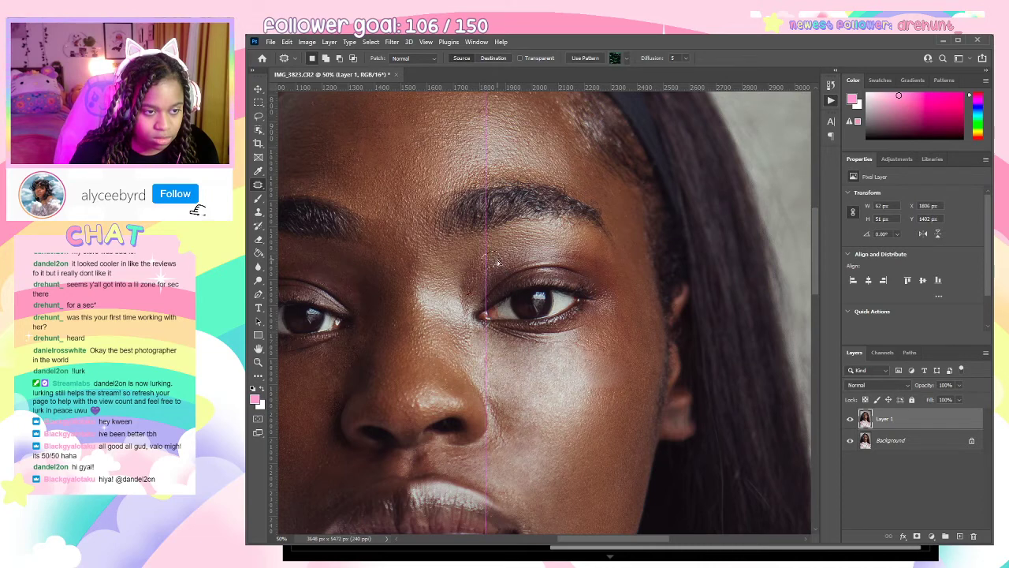
{"action": "key", "text": "ctrl+d"}
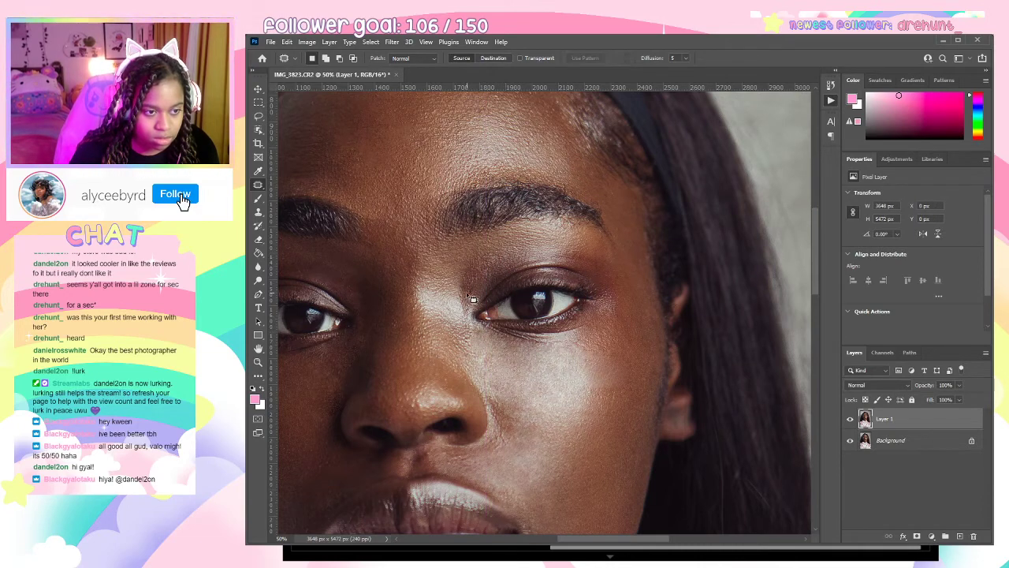
{"action": "left_click_drag", "start_coordinate": [470, 298], "coordinate": [470, 288]}
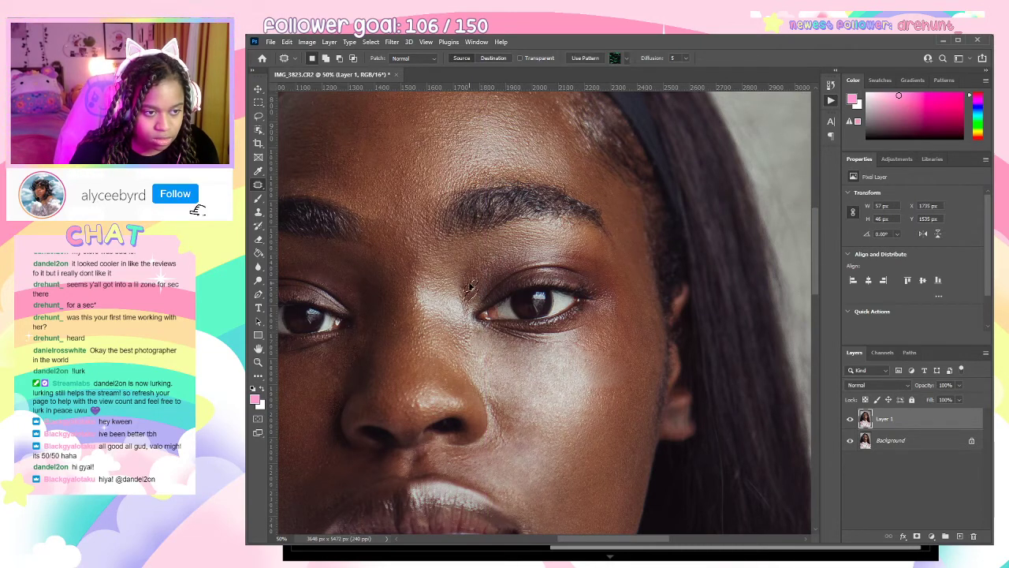
{"action": "key", "text": "ctrl+d"}
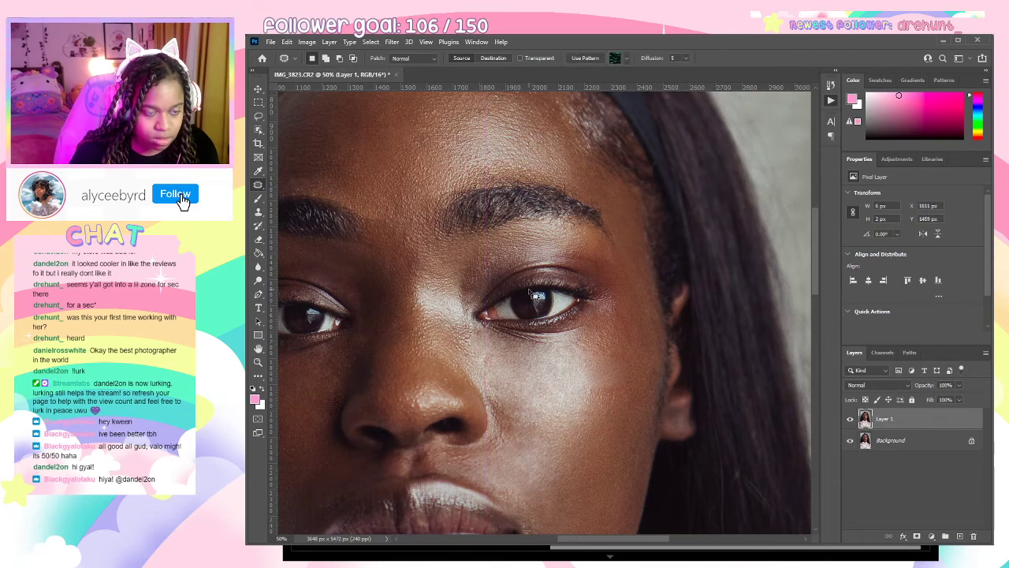
{"action": "key", "text": "ctrl+shift+d"}
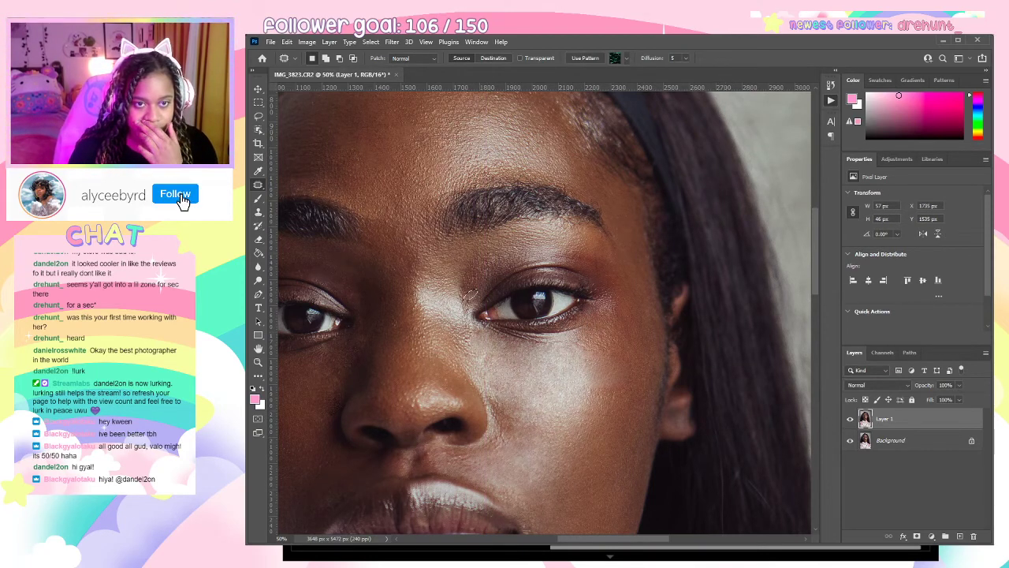
{"action": "key", "text": "ctrl+d"}
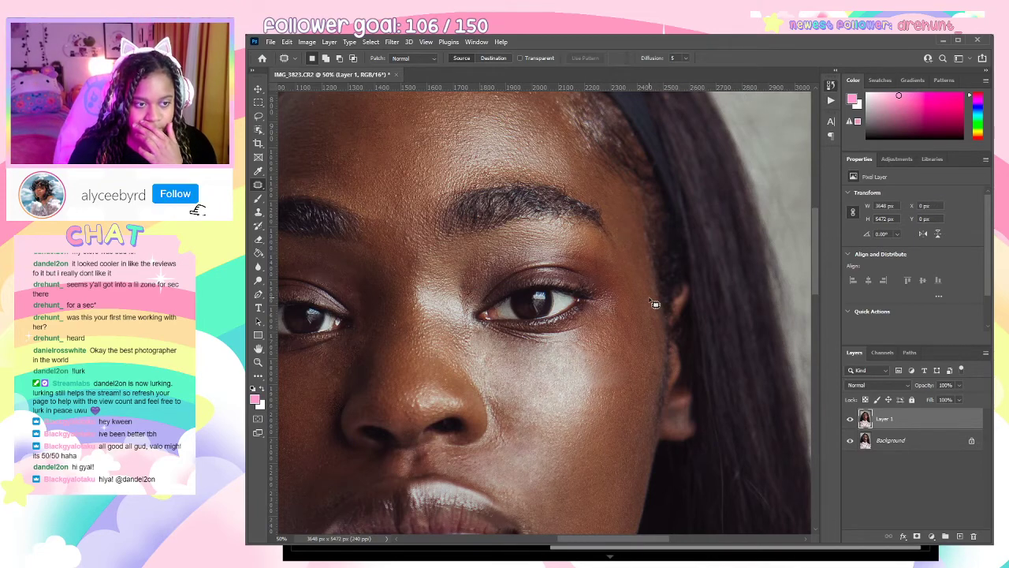
Patch the bright-side cheek area beside the nose with adjacent cheek skin, judging it on the whole portrait.
{"action": "key", "text": "ctrl+minus"}
{"action": "key", "text": "ctrl+minus"}
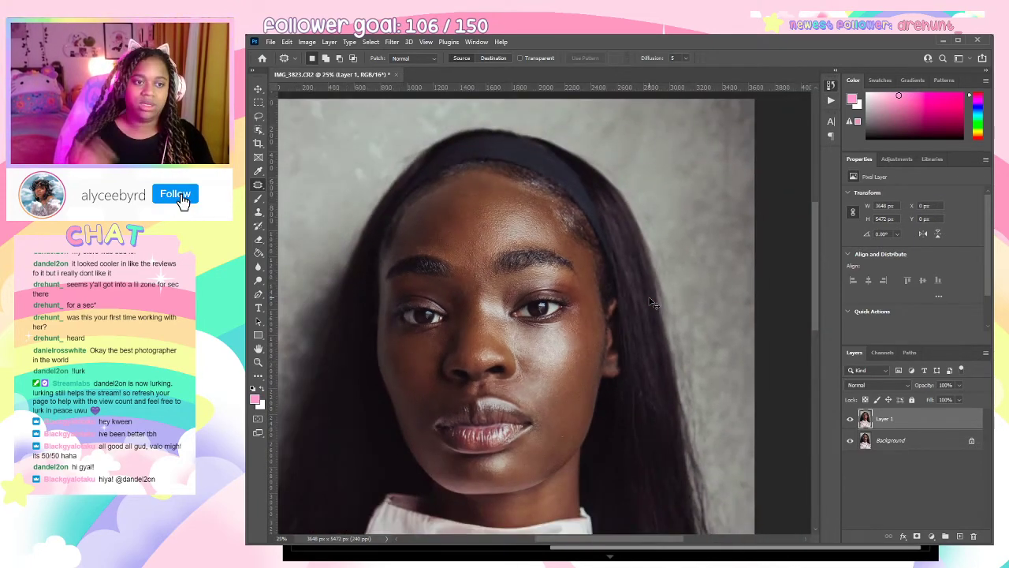
{"action": "key", "text": "ctrl+minus"}
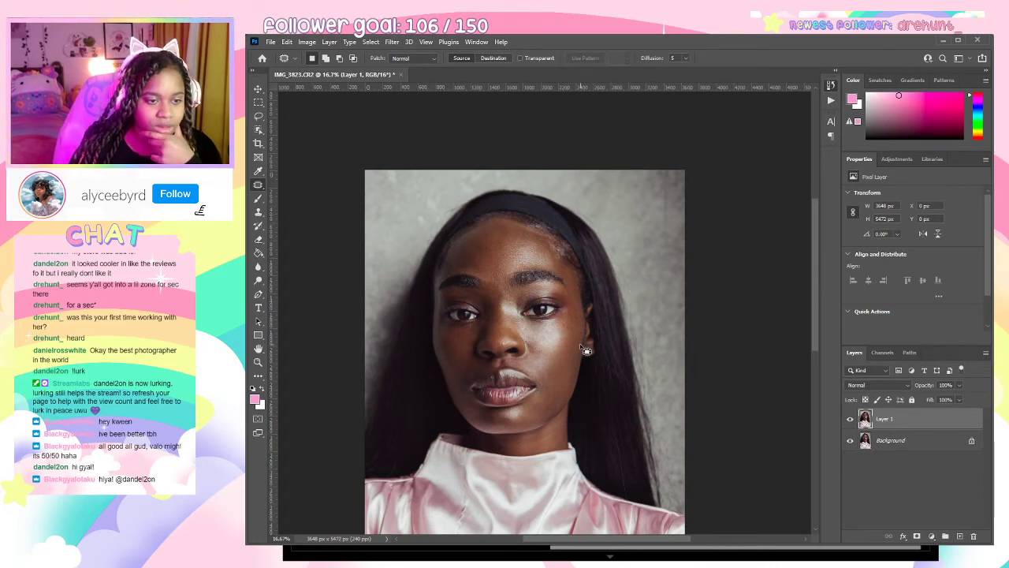
{"action": "left_click_drag", "start_coordinate": [584, 349], "coordinate": [544, 309]}
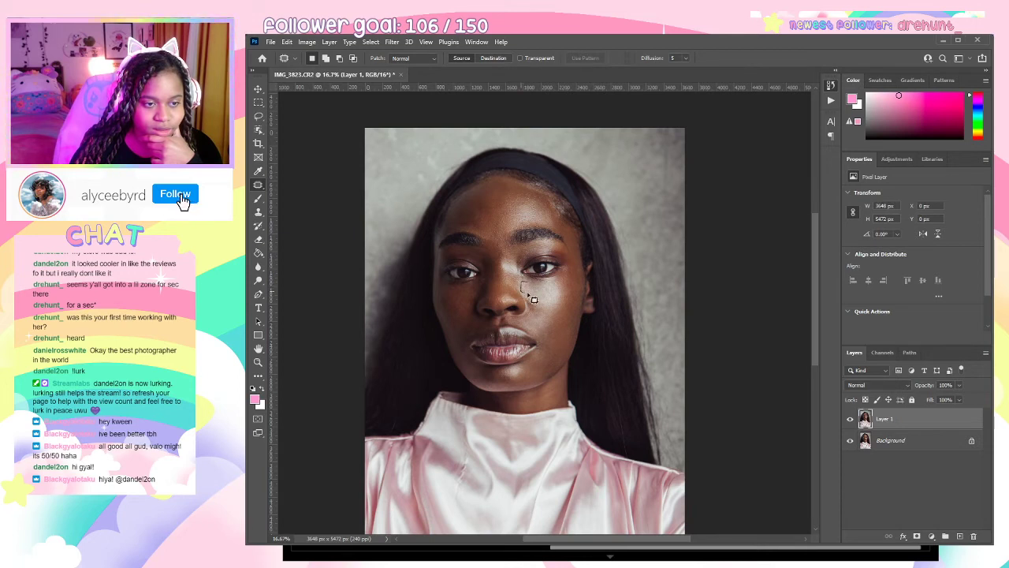
{"action": "left_click_drag", "start_coordinate": [533, 300], "coordinate": [541, 292]}
{"action": "key", "text": "ctrl+d"}
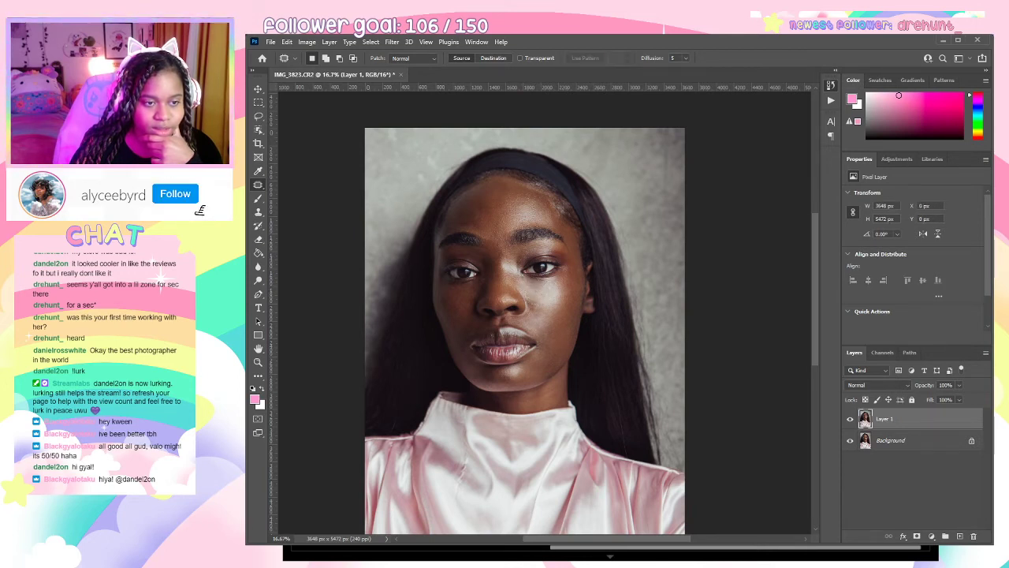
Hide and show Layer 1 to compare the retouched skin with the original portrait.
{"action": "left_click", "coordinate": [851, 419]}
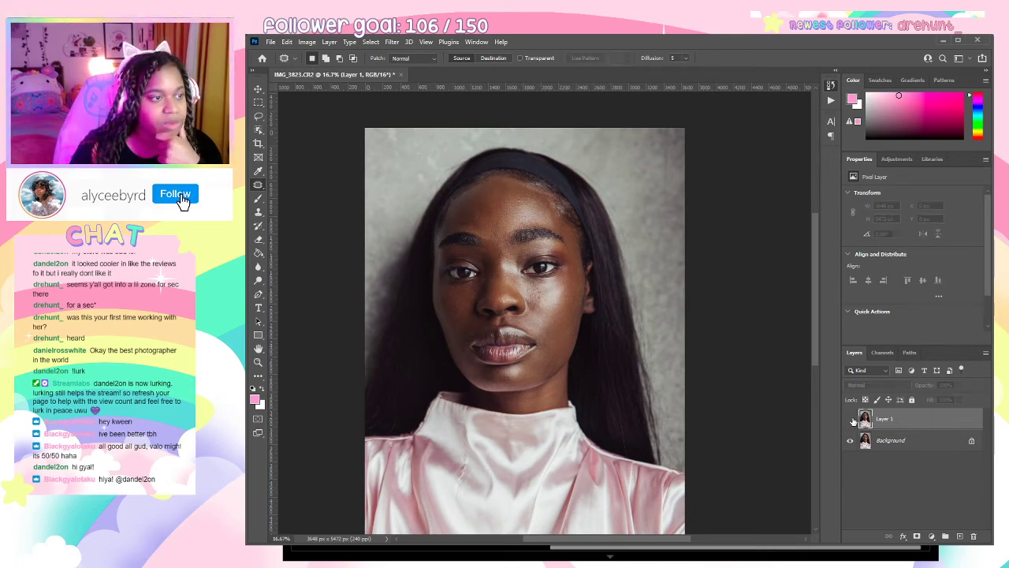
{"action": "left_click", "coordinate": [851, 419]}
{"action": "left_click", "coordinate": [851, 420]}
{"action": "left_click", "coordinate": [851, 420]}
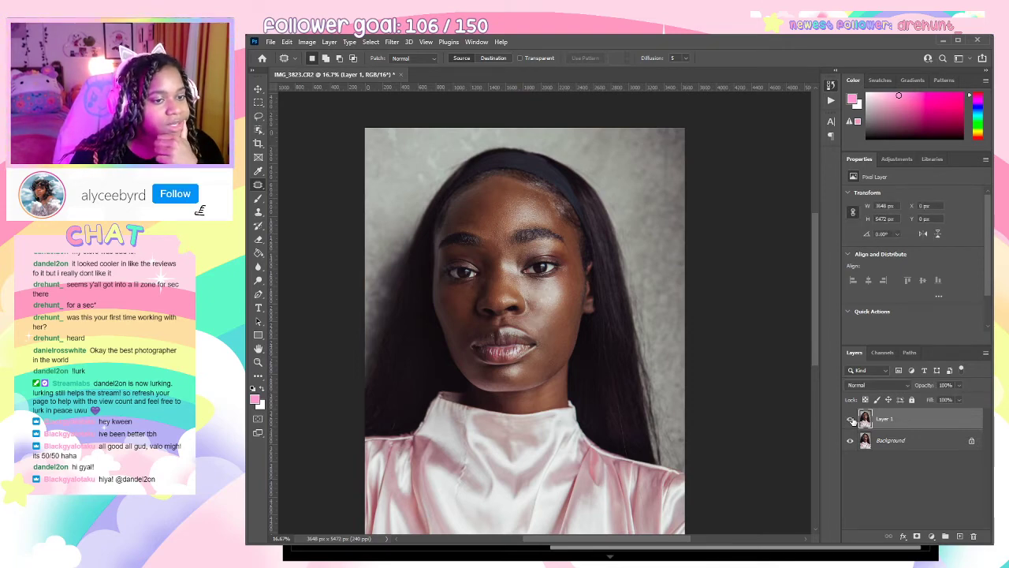
Patch the bright-side cheek skin next to the nostril and smile line with skin from just above it.
{"action": "key", "text": "ctrl+plus"}
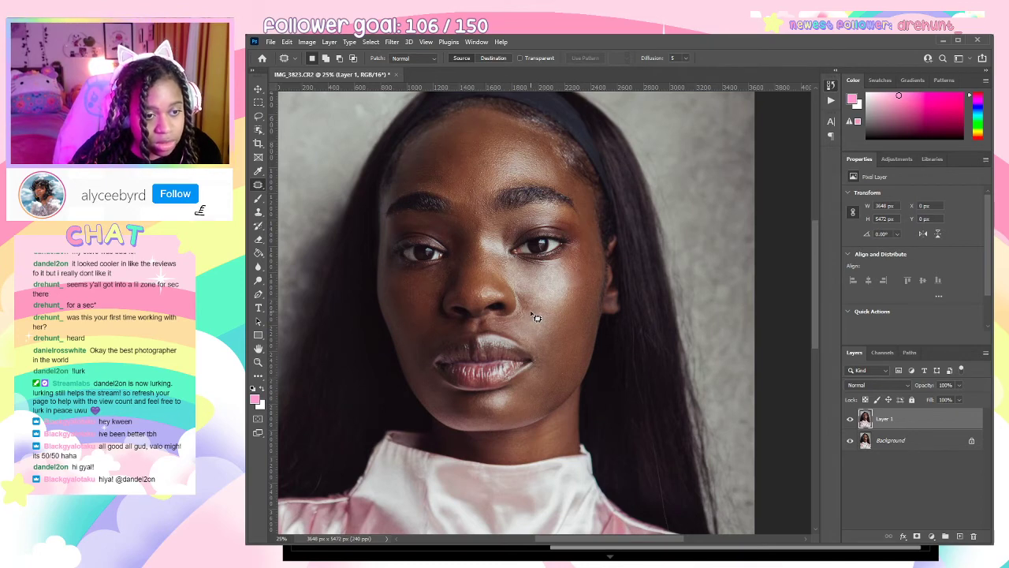
{"action": "left_click_drag", "start_coordinate": [536, 319], "coordinate": [543, 301]}
{"action": "key", "text": "ctrl+d"}
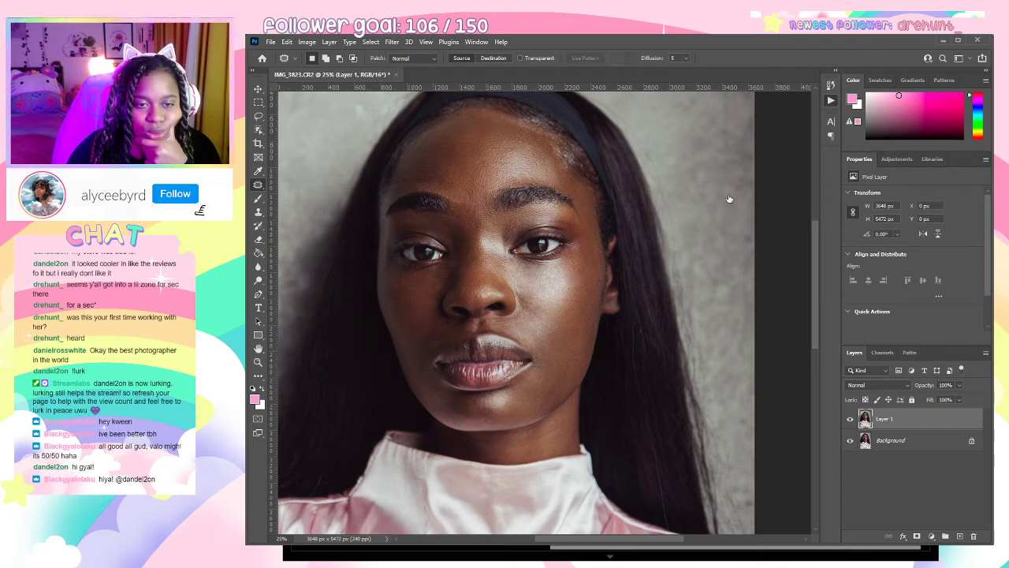
Duplicate Layer 1, convert the copy to a smart object and apply a Surface Blur filter to it.
{"action": "scroll", "coordinate": [710, 206], "scroll_direction": "up", "scroll_amount": 2}
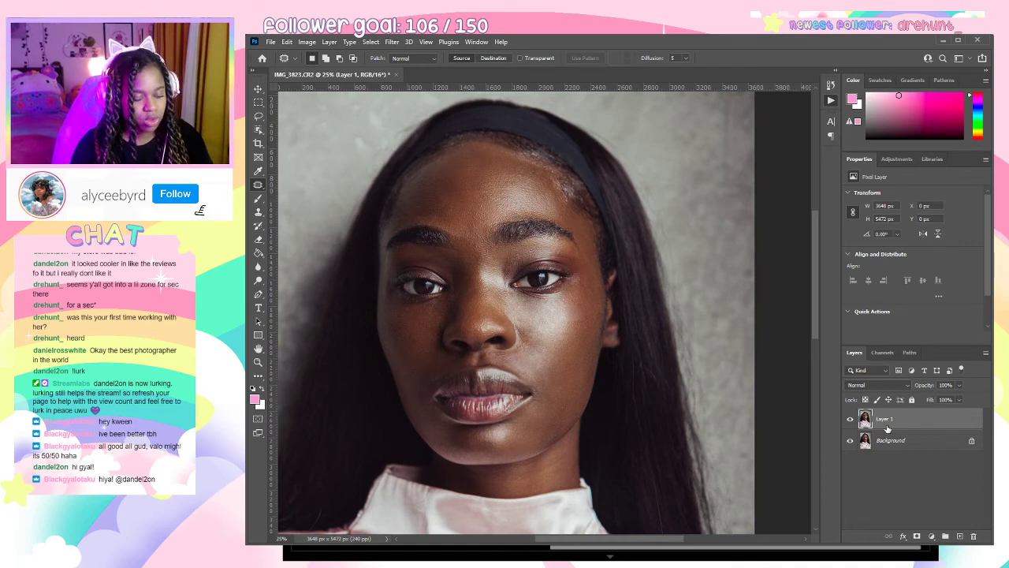
{"action": "key", "text": "ctrl+j"}
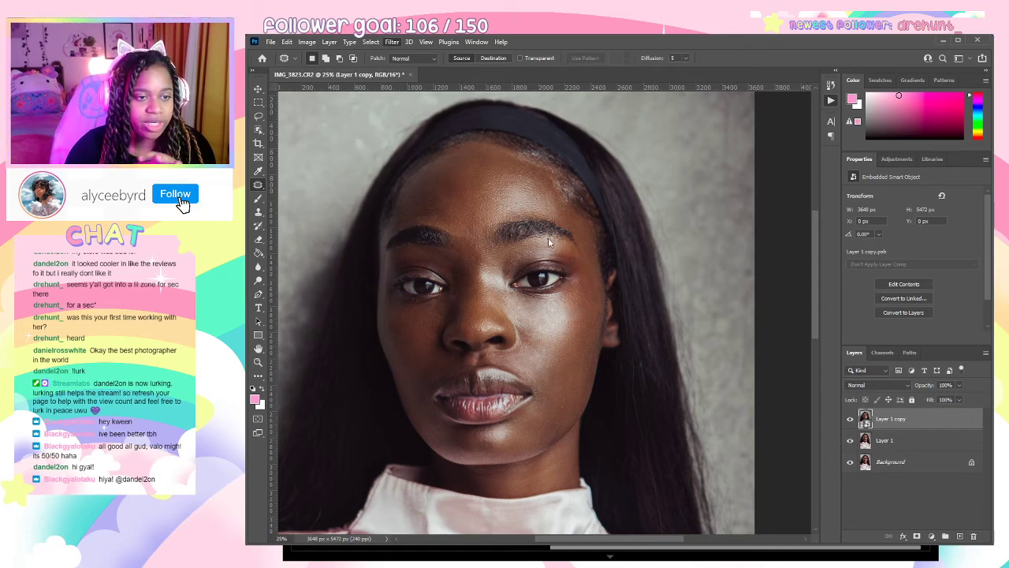
{"action": "key", "text": "space"}
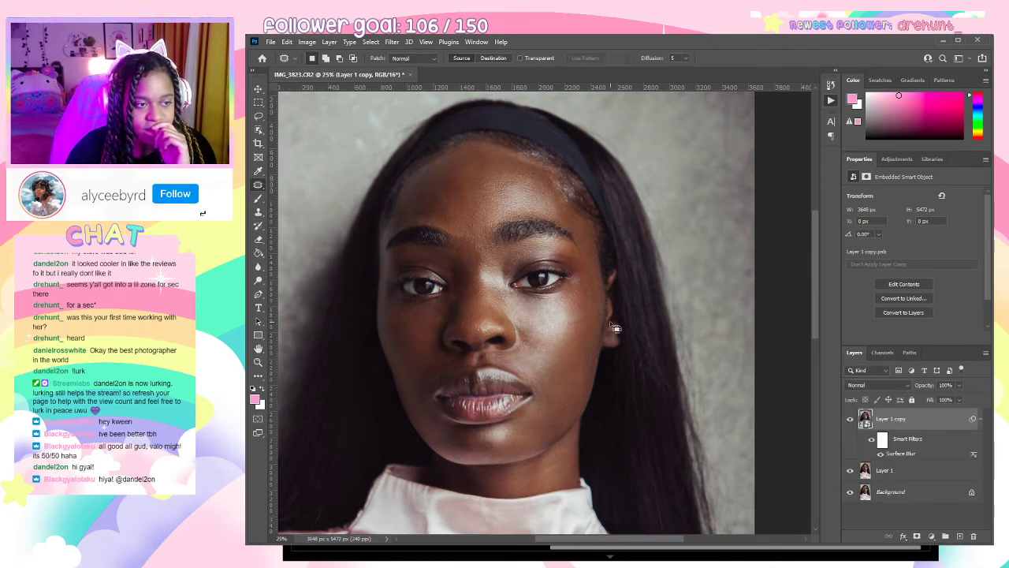
Rasterize the Surface Blur copy of Layer 1 for erasing and enlarge the Eraser brush to 117 px.
{"action": "left_click", "coordinate": [259, 240]}
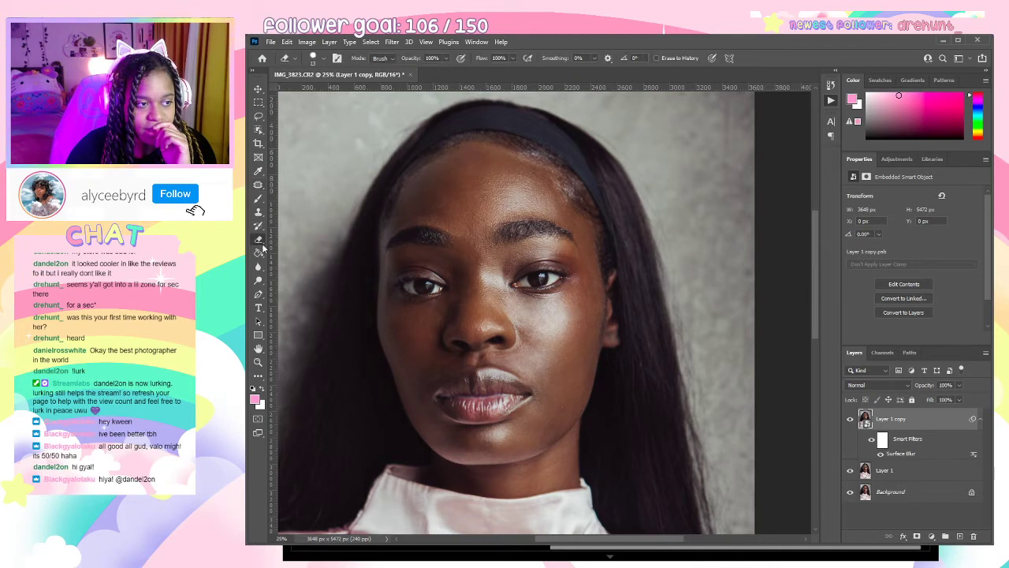
{"action": "left_click", "coordinate": [586, 288]}
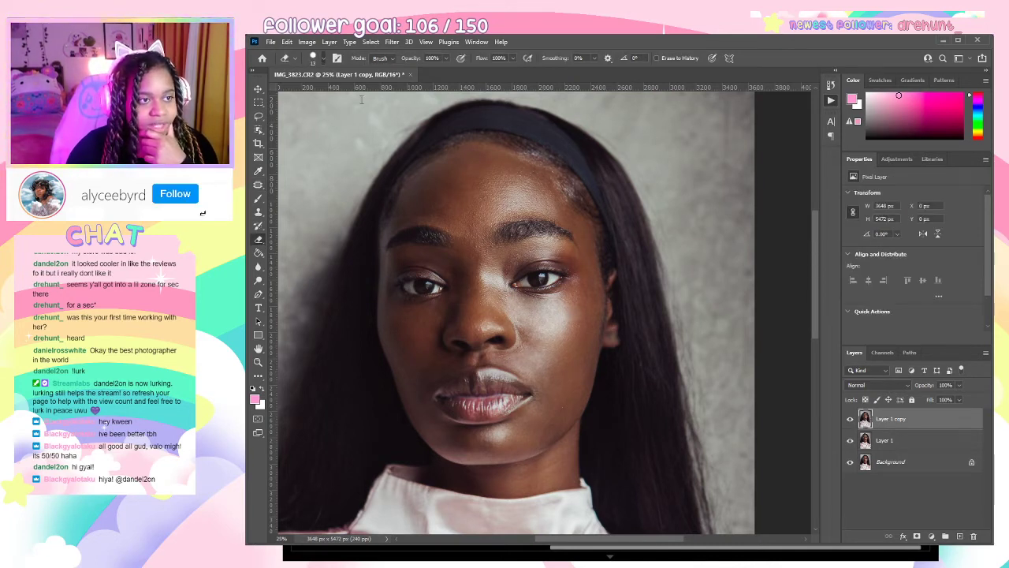
{"action": "key", "text": "bracketright"}
{"action": "key", "text": "bracketright"}
{"action": "key", "text": "bracketright"}
{"action": "key", "text": "bracketright"}
{"action": "key", "text": "bracketright"}
{"action": "key", "text": "bracketright"}
{"action": "key", "text": "bracketright"}
{"action": "key", "text": "bracketright"}
{"action": "key", "text": "bracketright"}
{"action": "key", "text": "bracketright"}
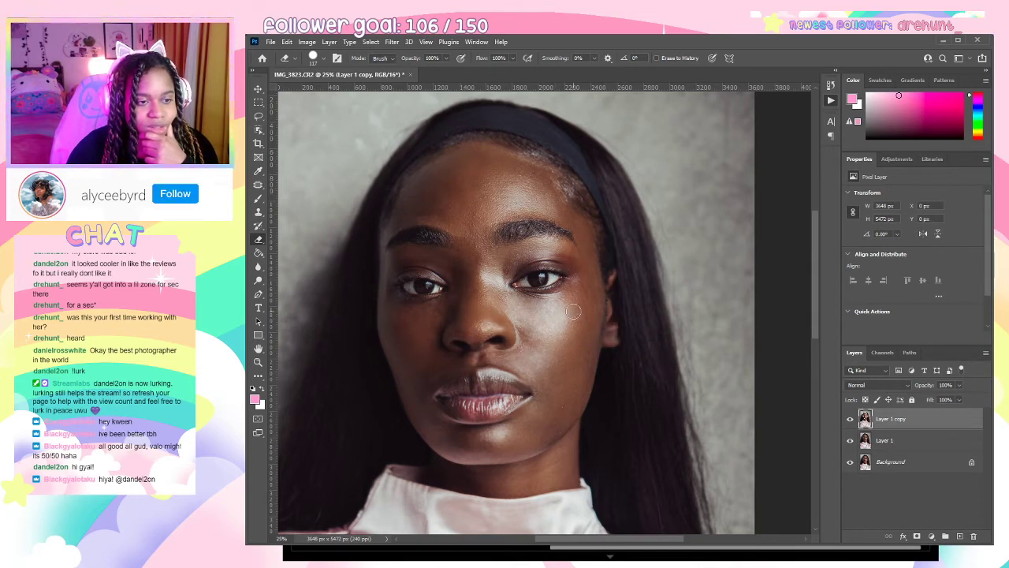
Hide and show Layer 1 copy to compare the portrait with and without the surface blur.
{"action": "left_click", "coordinate": [847, 420]}
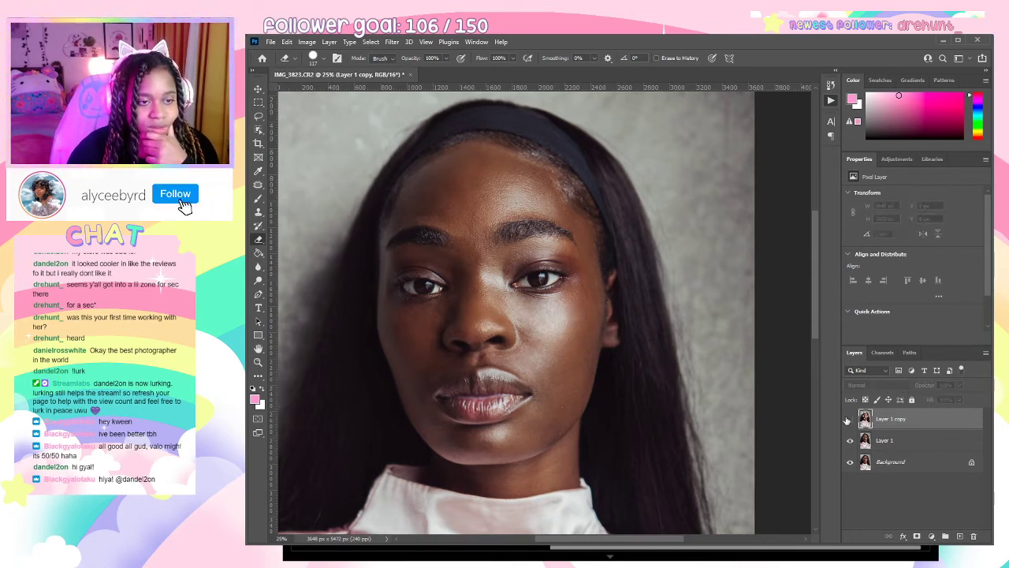
{"action": "left_click", "coordinate": [848, 420]}
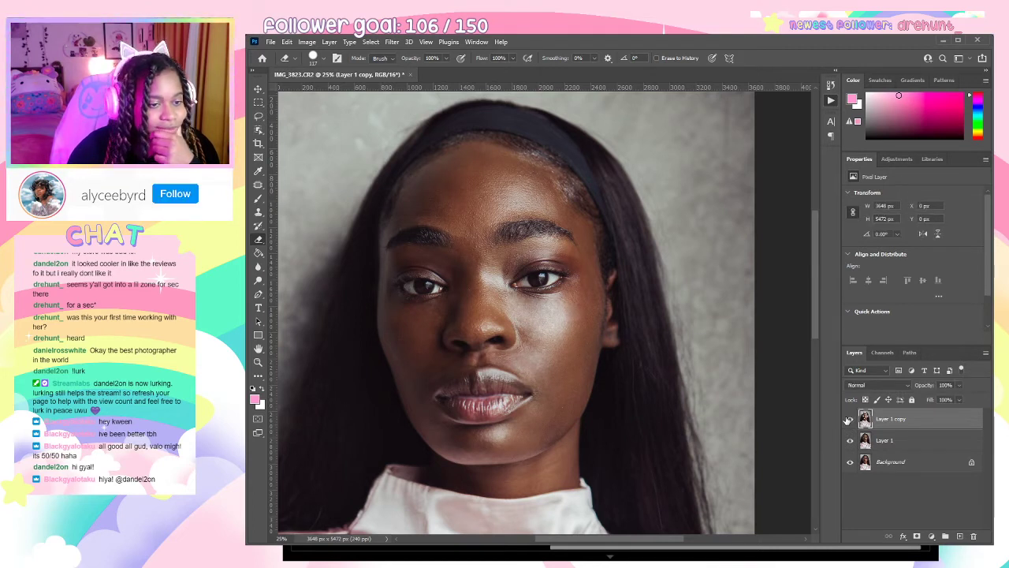
{"action": "left_click", "coordinate": [848, 420]}
{"action": "left_click", "coordinate": [848, 419]}
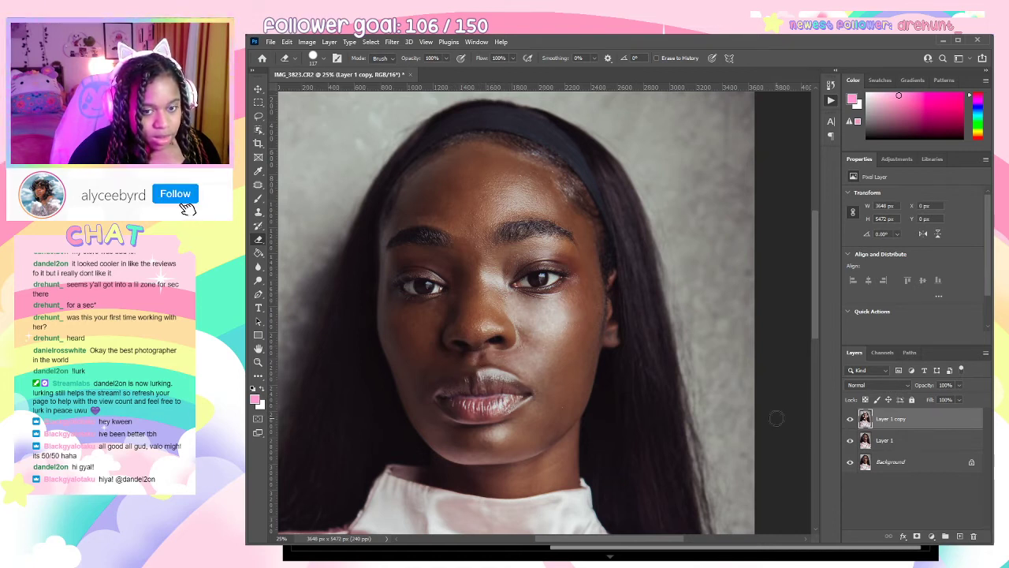
With the layers beneath hidden, erase the hairline, eyebrows, eyes, nostrils, lips and ear from Layer 1 copy, then show those layers again.
{"action": "left_click", "coordinate": [850, 462]}
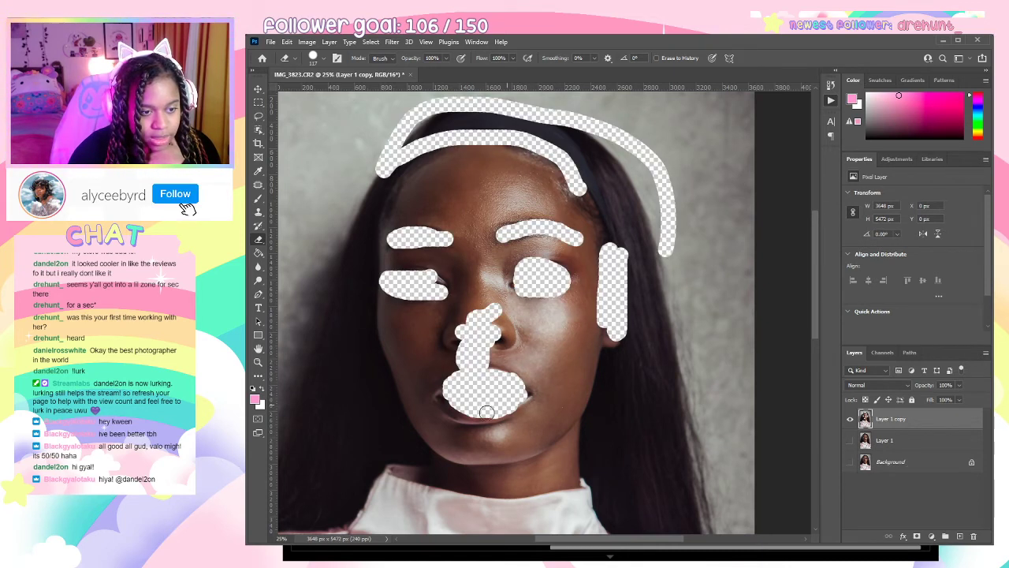
{"action": "mouse_move", "coordinate": [486, 411]}
{"action": "left_mouse_down"}
{"action": "mouse_move", "coordinate": [450, 418]}
{"action": "mouse_move", "coordinate": [437, 400]}
{"action": "mouse_move", "coordinate": [468, 402]}
{"action": "mouse_move", "coordinate": [444, 410]}
{"action": "mouse_move", "coordinate": [524, 391]}
{"action": "left_mouse_up"}
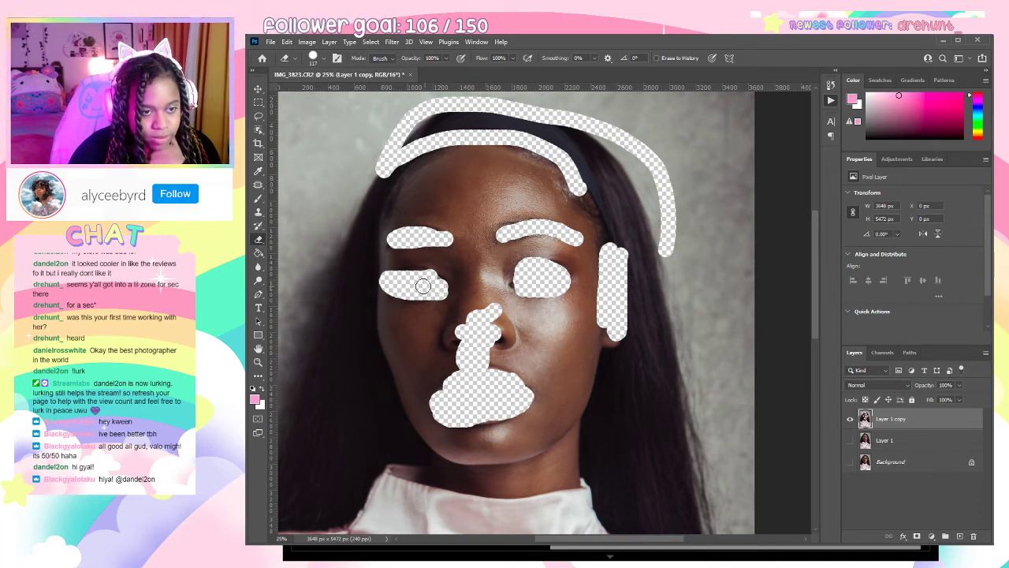
{"action": "left_click_drag", "start_coordinate": [613, 323], "coordinate": [619, 351]}
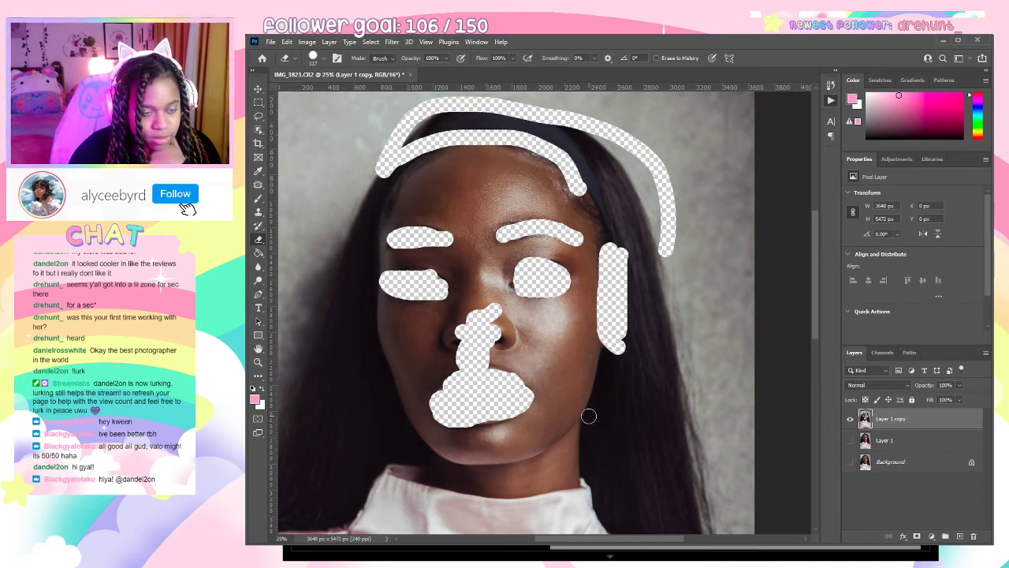
{"action": "mouse_move", "coordinate": [546, 180]}
{"action": "left_mouse_down"}
{"action": "mouse_move", "coordinate": [607, 218]}
{"action": "mouse_move", "coordinate": [521, 156]}
{"action": "mouse_move", "coordinate": [466, 147]}
{"action": "mouse_move", "coordinate": [399, 170]}
{"action": "mouse_move", "coordinate": [377, 207]}
{"action": "mouse_move", "coordinate": [382, 197]}
{"action": "left_mouse_up"}
{"action": "left_click_drag", "start_coordinate": [850, 440], "coordinate": [852, 462]}
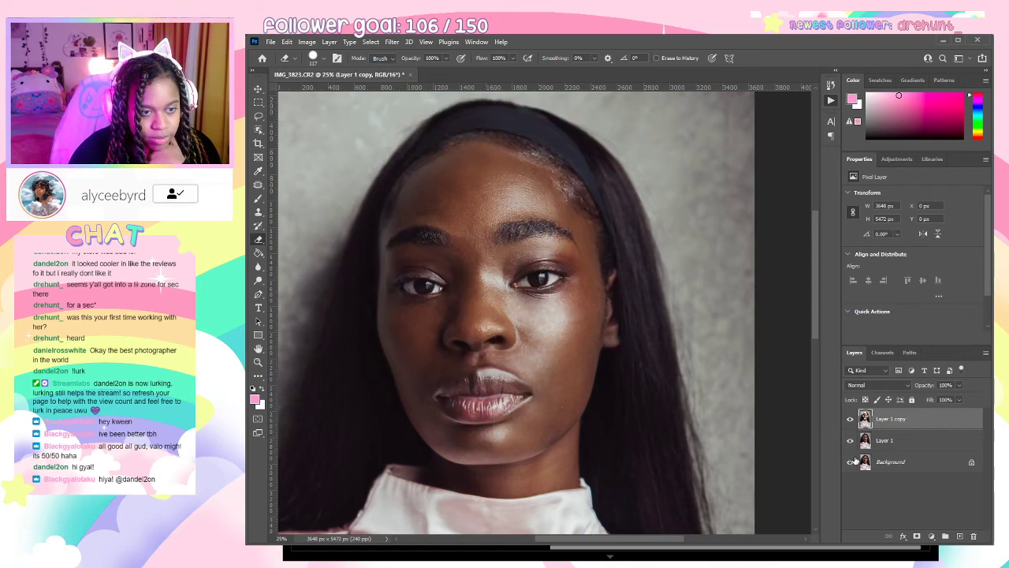
Toggle Layer 1 copy at 16.7% zoom to compare the face and blouse with and without the partly erased blur.
{"action": "left_click", "coordinate": [851, 418]}
{"action": "key", "text": "ctrl+minus"}
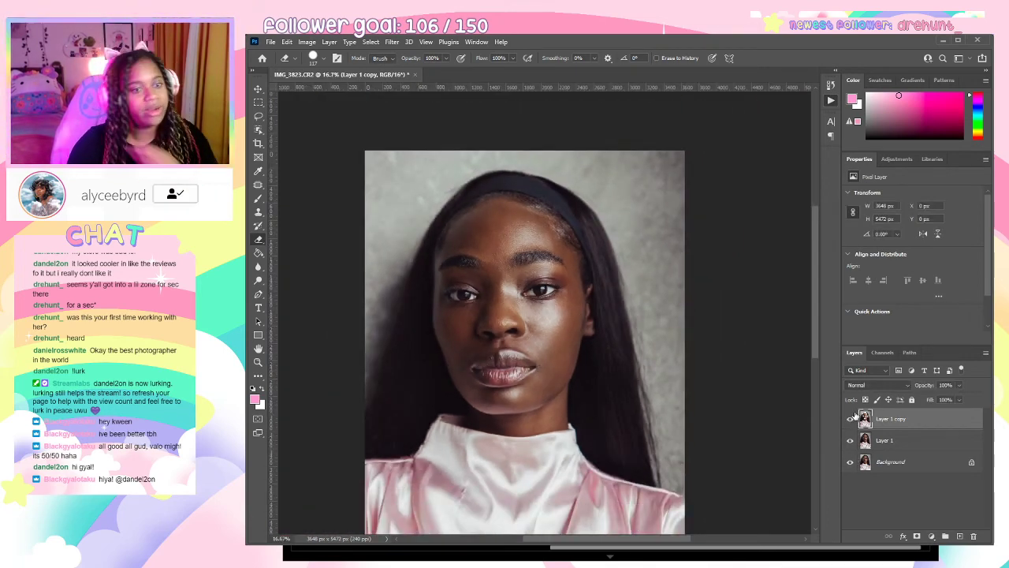
{"action": "left_click", "coordinate": [851, 418]}
{"action": "left_click", "coordinate": [851, 419]}
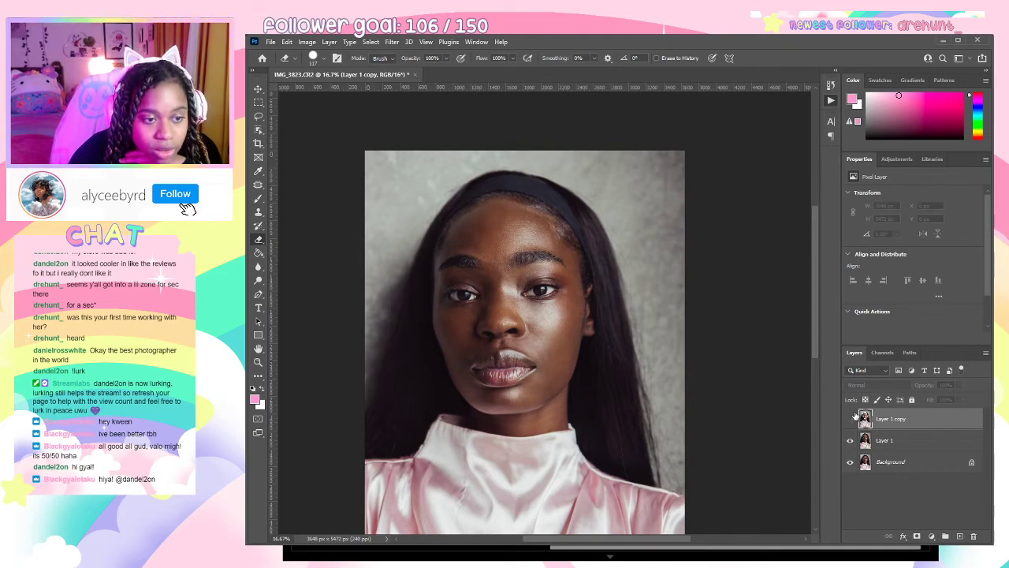
{"action": "left_click", "coordinate": [851, 419]}
{"action": "left_click_drag", "start_coordinate": [455, 375], "coordinate": [464, 225]}
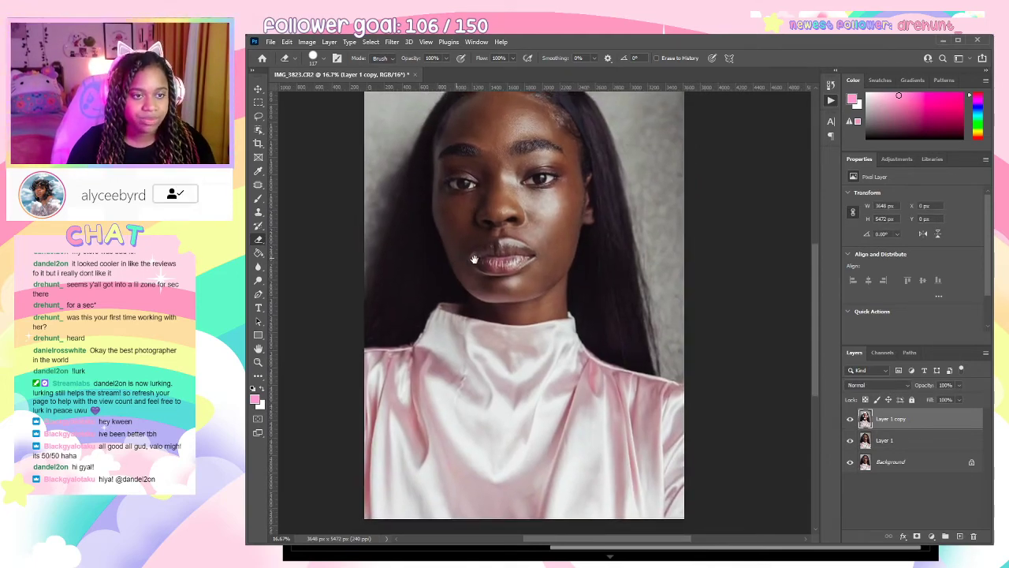
{"action": "left_click", "coordinate": [851, 419]}
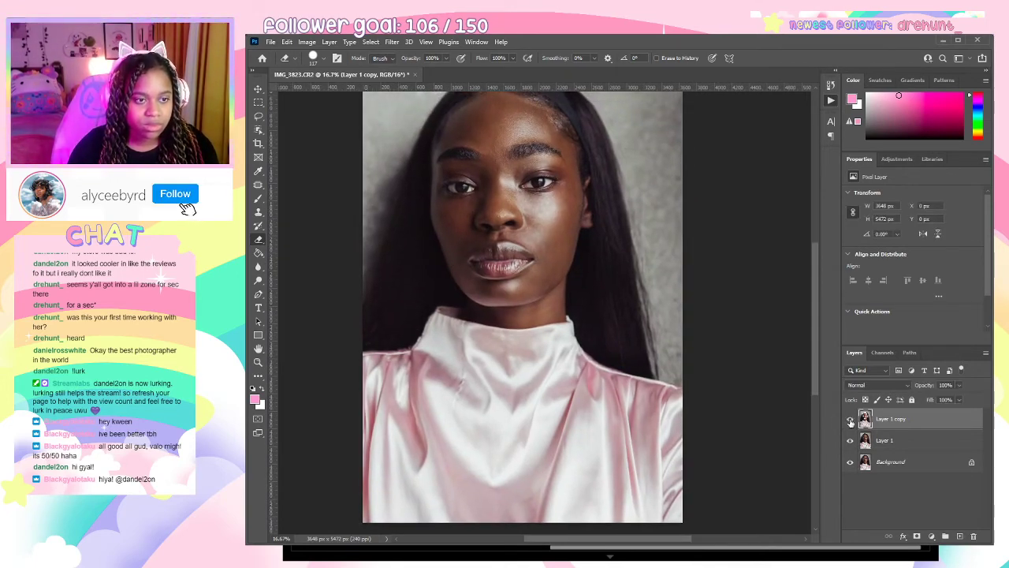
{"action": "left_click", "coordinate": [851, 419]}
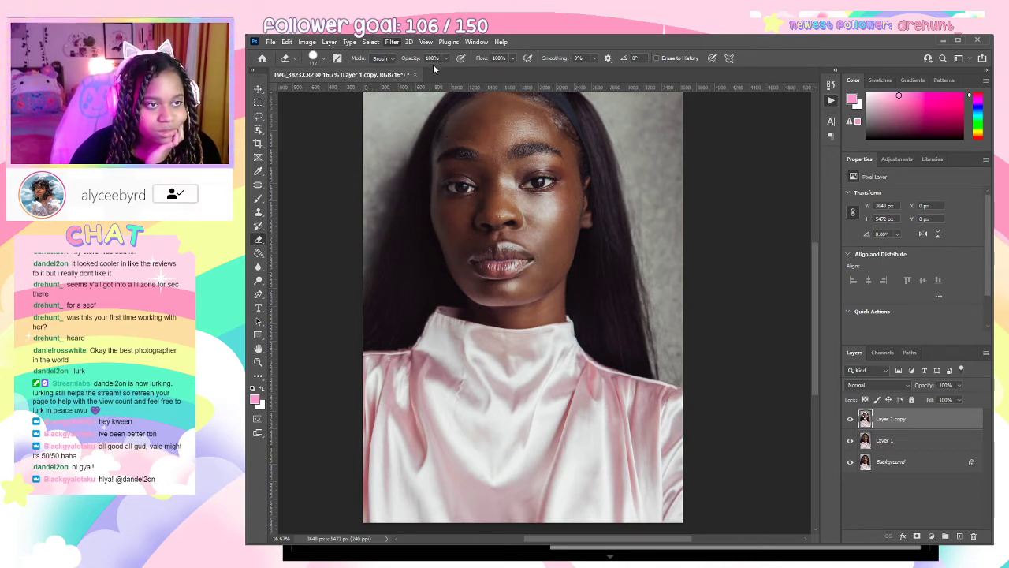
Convert the image to 8 bits per channel and open the Texturizer effect of the Filter Gallery on Layer 1 copy.
{"action": "left_click", "coordinate": [891, 440]}
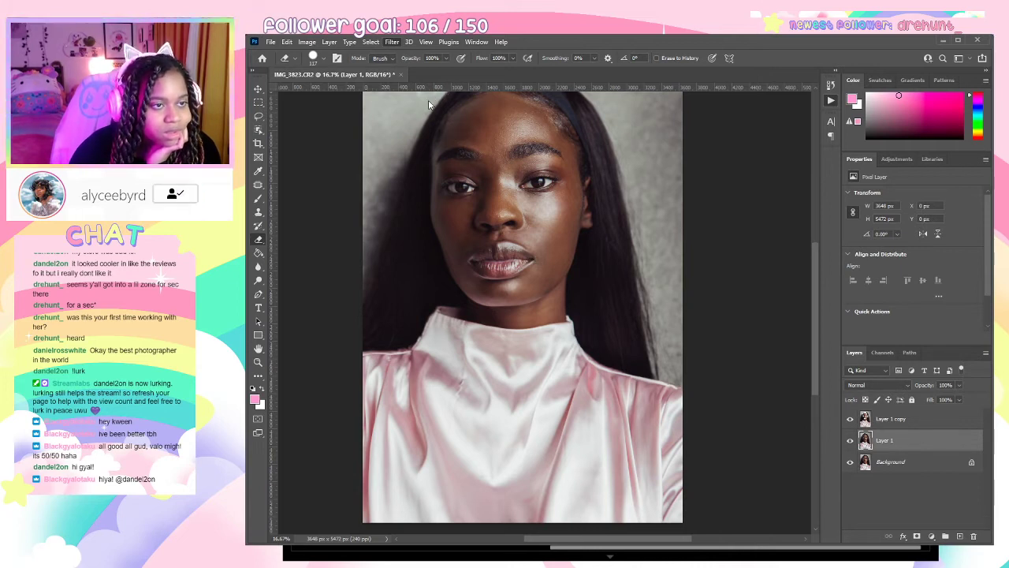
{"action": "left_click", "coordinate": [922, 423]}
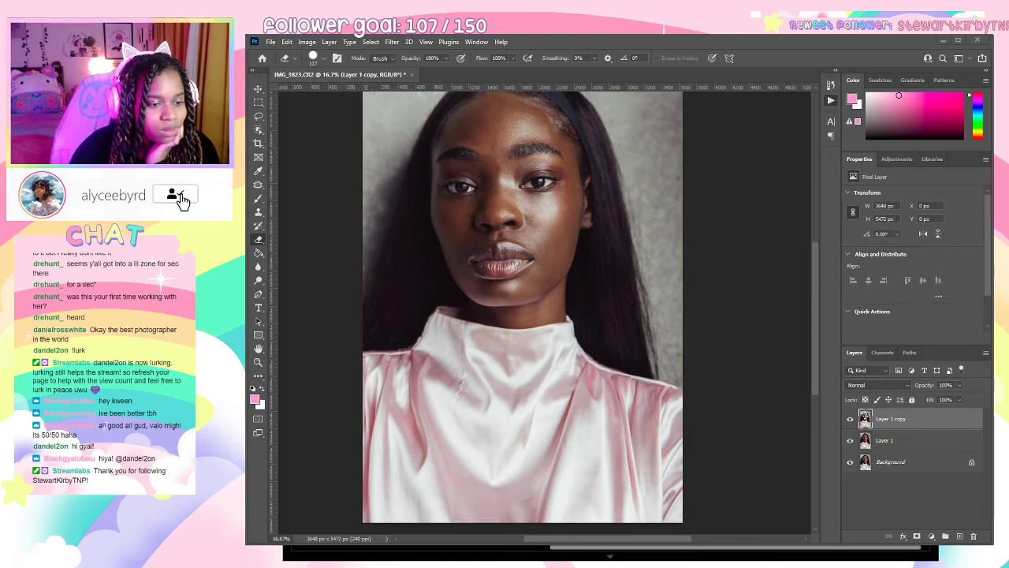
{"action": "key", "text": "alt+Tab"}
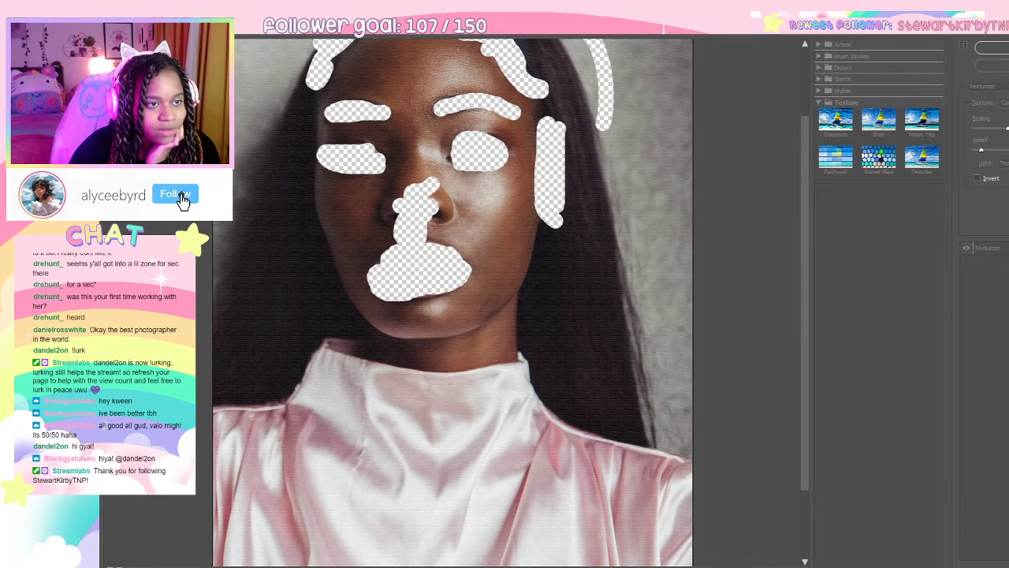
{"action": "left_click", "coordinate": [924, 162]}
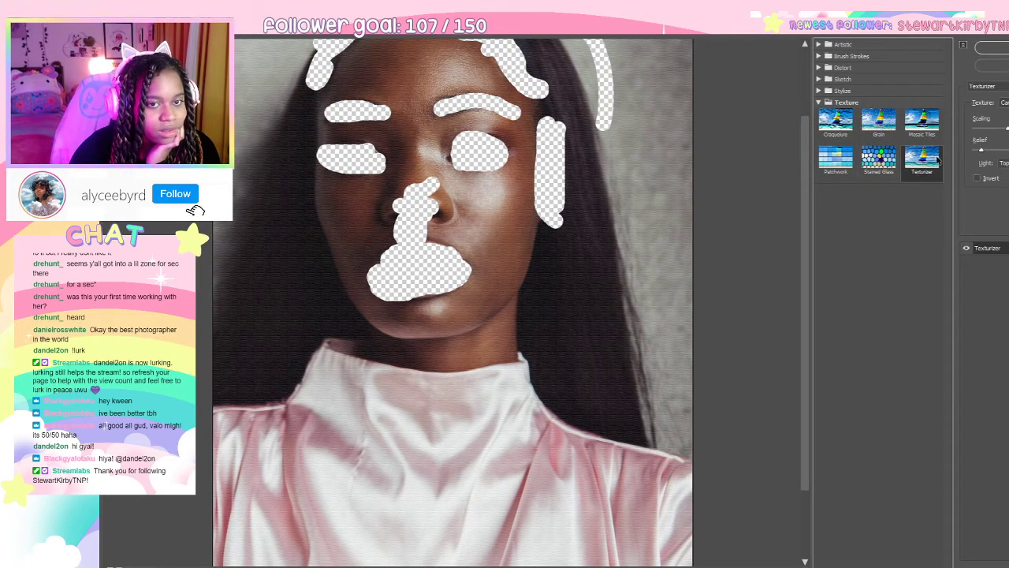
Adjust the Texturizer's relief to a very low amount and reduce its scaling while checking the skin in the preview.
{"action": "left_click_drag", "start_coordinate": [363, 128], "coordinate": [353, 197]}
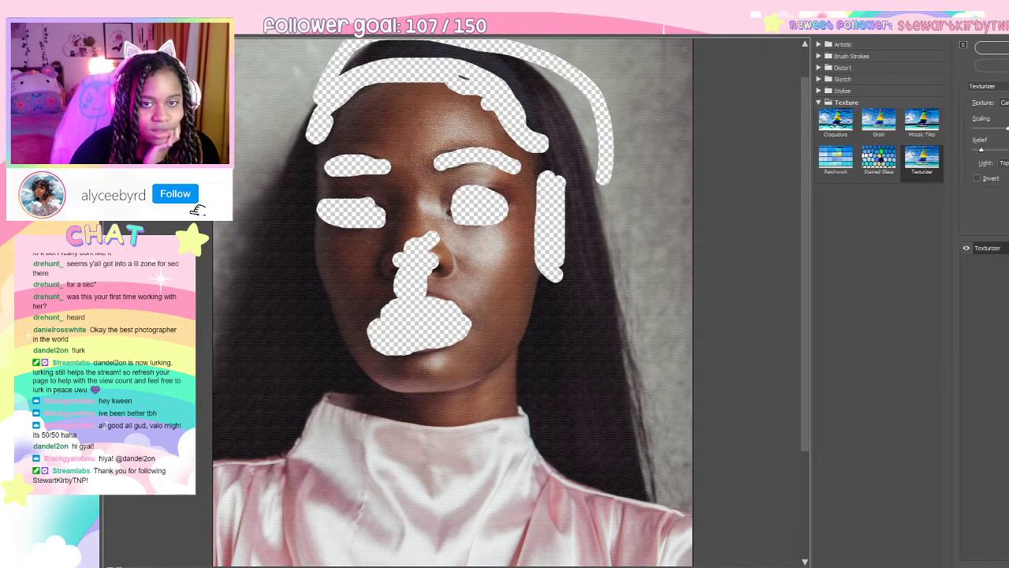
{"action": "left_click_drag", "start_coordinate": [982, 153], "coordinate": [973, 151]}
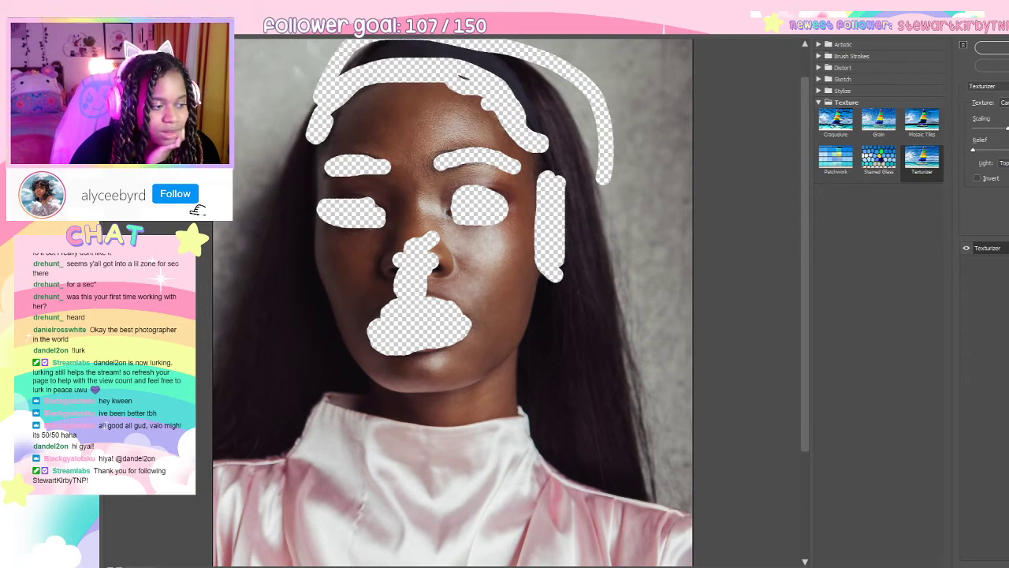
{"action": "left_click", "coordinate": [125, 565]}
{"action": "left_click", "coordinate": [125, 565]}
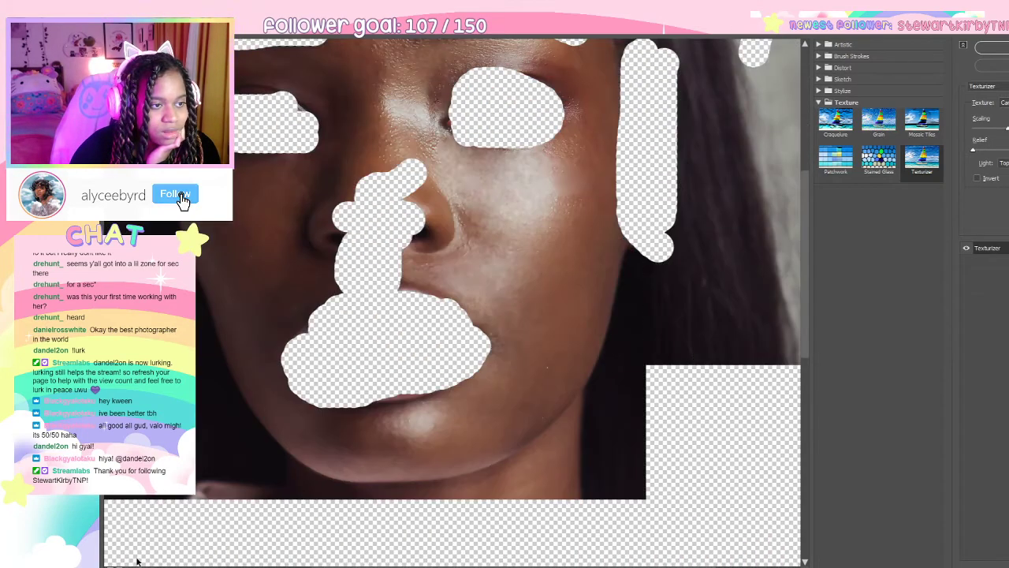
{"action": "left_click_drag", "start_coordinate": [489, 269], "coordinate": [500, 298]}
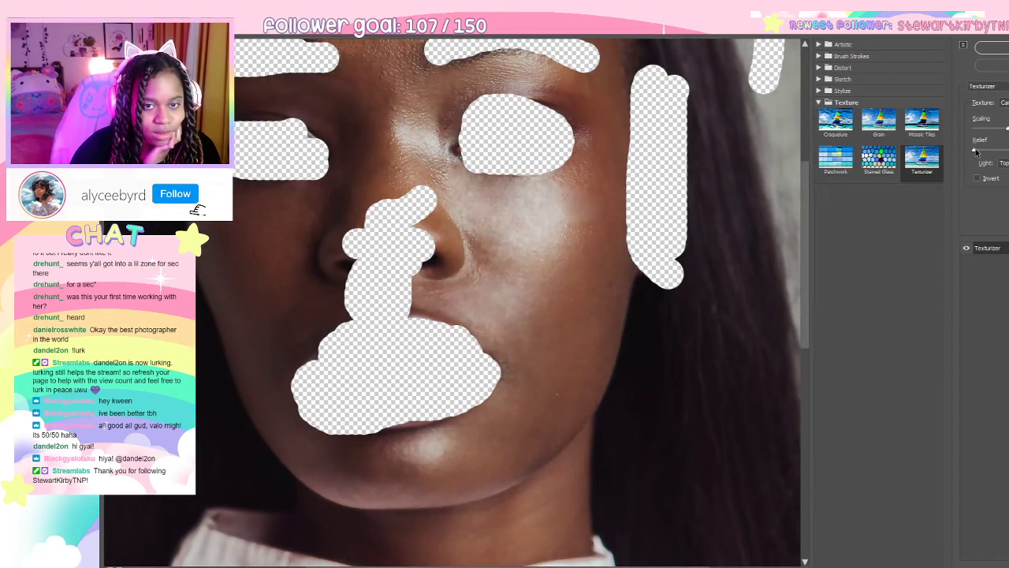
{"action": "left_click_drag", "start_coordinate": [974, 151], "coordinate": [977, 152]}
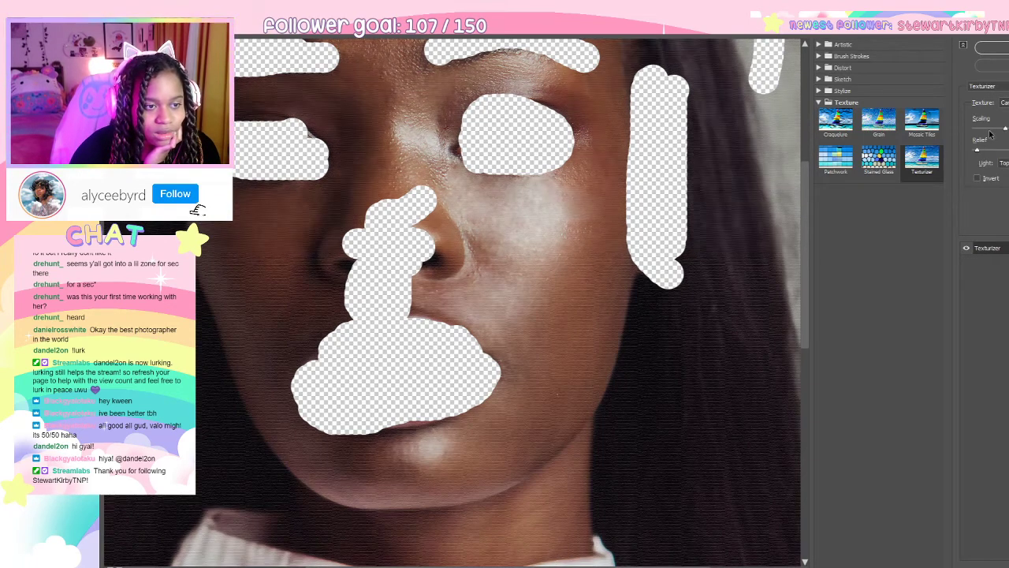
{"action": "left_click_drag", "start_coordinate": [989, 131], "coordinate": [984, 131]}
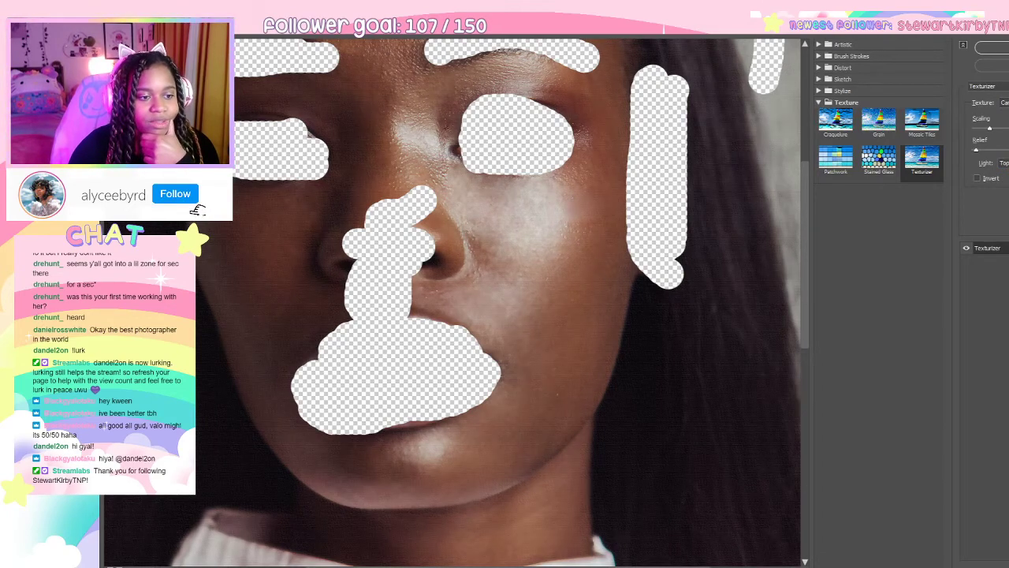
{"action": "key", "text": "ctrl+minus"}
{"action": "key", "text": "ctrl+minus"}
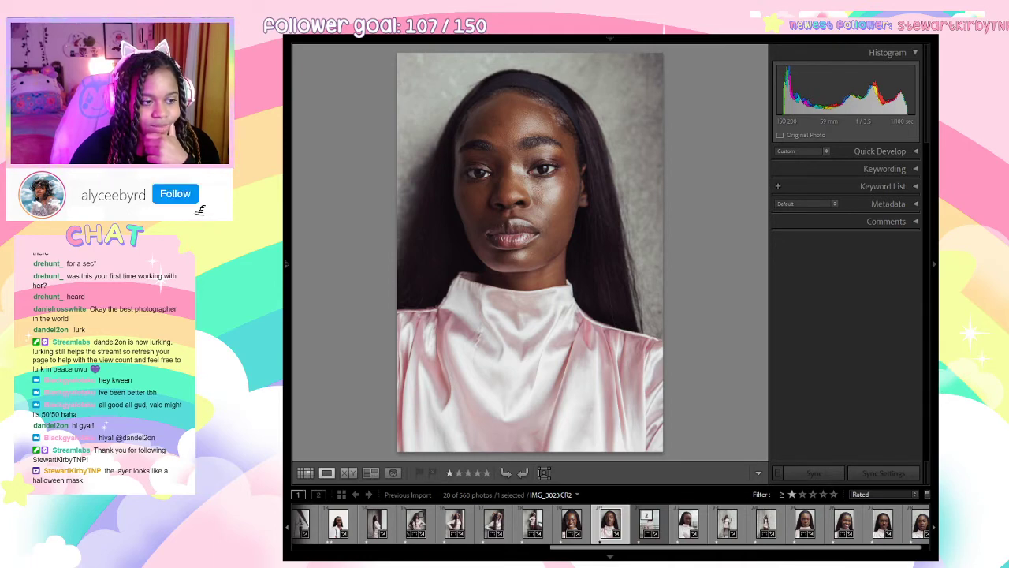
Return to Photoshop and erase the hair and background beside the ear and along the shoulder from Layer 1 copy with the 401 px eraser.
{"action": "key", "text": "alt+Tab"}
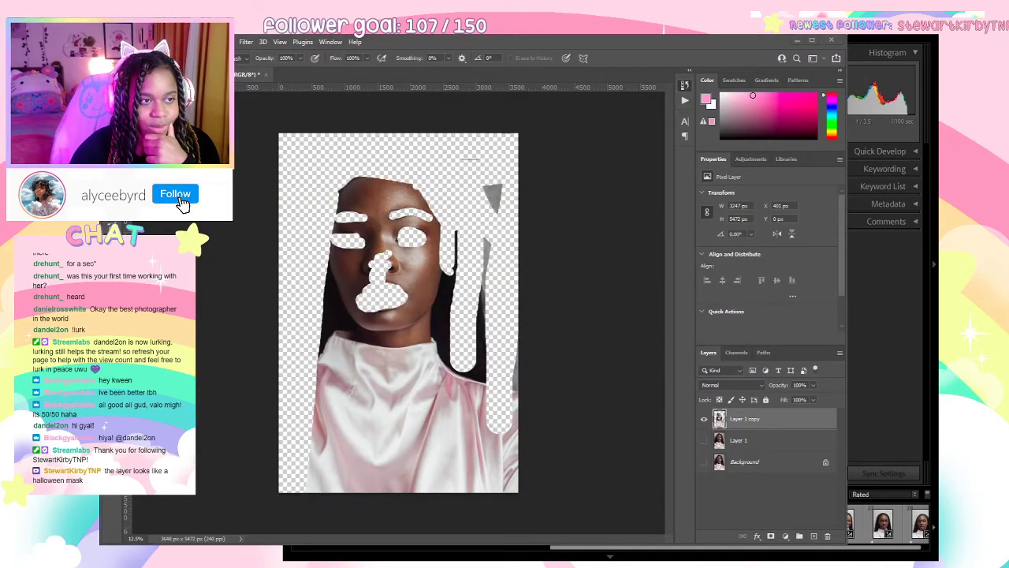
{"action": "left_click_drag", "start_coordinate": [552, 41], "coordinate": [660, 41]}
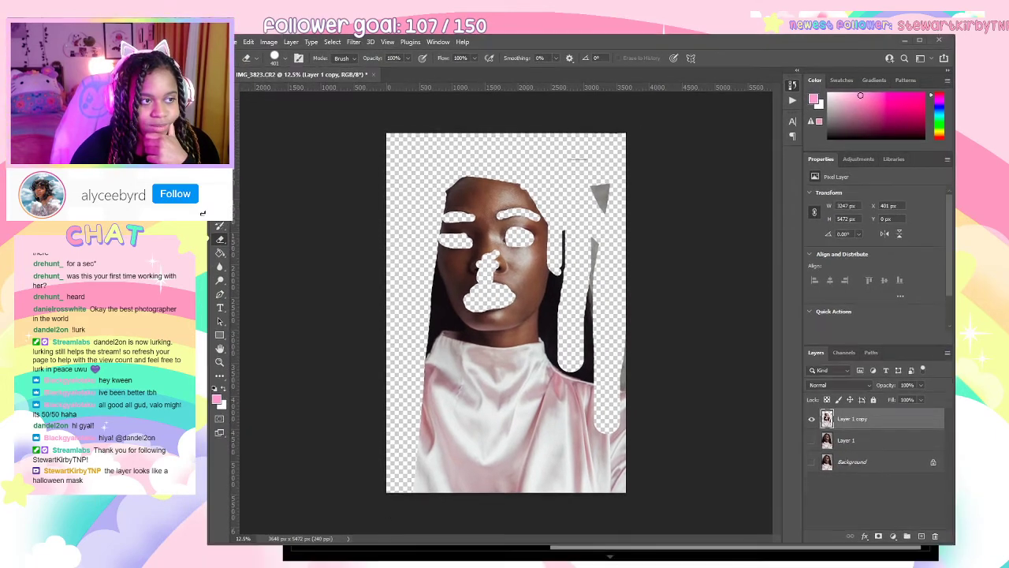
{"action": "mouse_move", "coordinate": [540, 294]}
{"action": "left_mouse_down"}
{"action": "mouse_move", "coordinate": [557, 345]}
{"action": "mouse_move", "coordinate": [567, 238]}
{"action": "mouse_move", "coordinate": [567, 388]}
{"action": "mouse_move", "coordinate": [567, 277]}
{"action": "mouse_move", "coordinate": [578, 381]}
{"action": "left_mouse_up"}
{"action": "key", "text": "ctrl+z"}
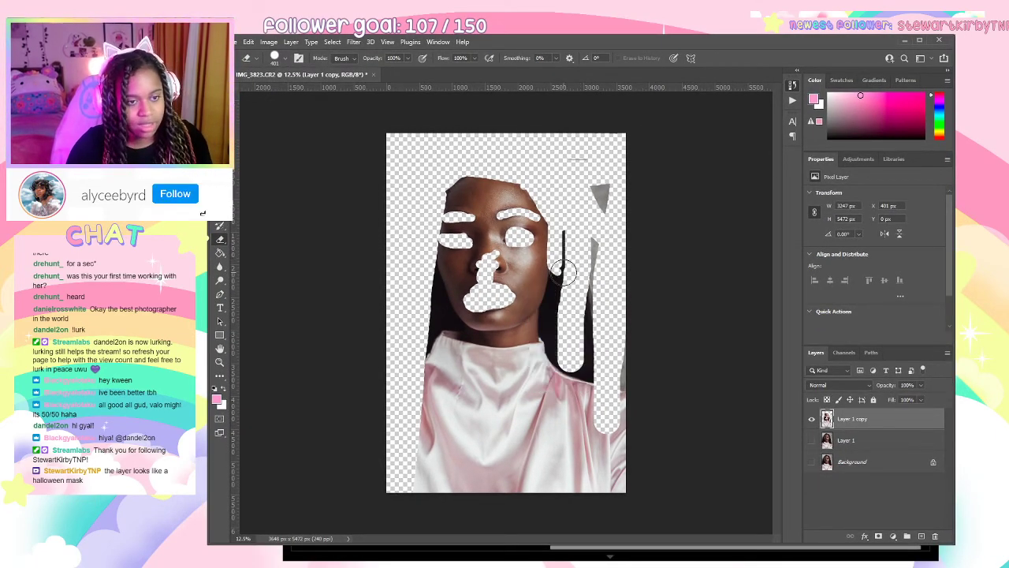
{"action": "mouse_move", "coordinate": [562, 263]}
{"action": "left_mouse_down"}
{"action": "mouse_move", "coordinate": [559, 339]}
{"action": "mouse_move", "coordinate": [571, 224]}
{"action": "mouse_move", "coordinate": [592, 442]}
{"action": "left_mouse_up"}
{"action": "left_click_drag", "start_coordinate": [597, 197], "coordinate": [580, 307]}
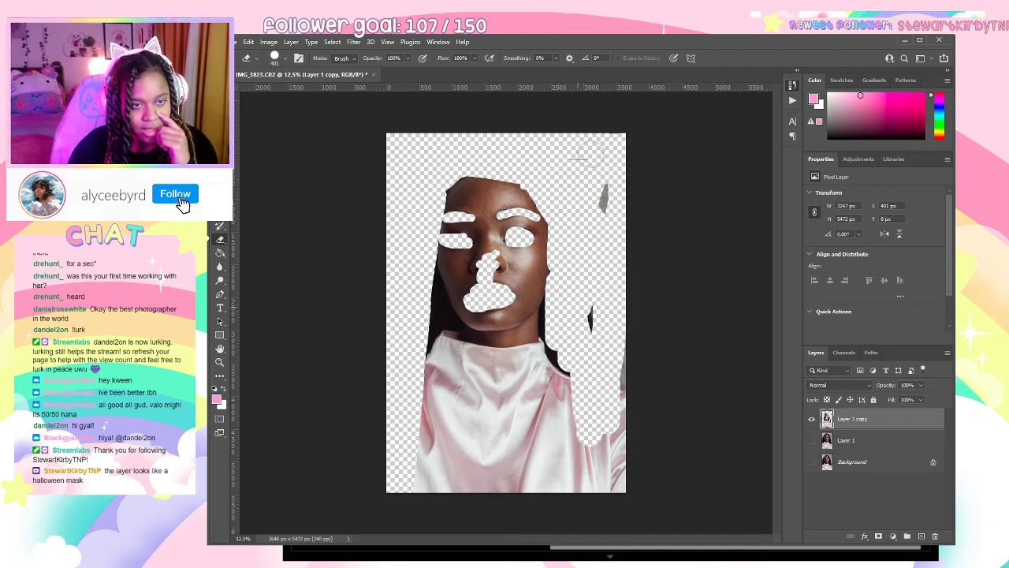
{"action": "left_click_drag", "start_coordinate": [612, 187], "coordinate": [614, 473]}
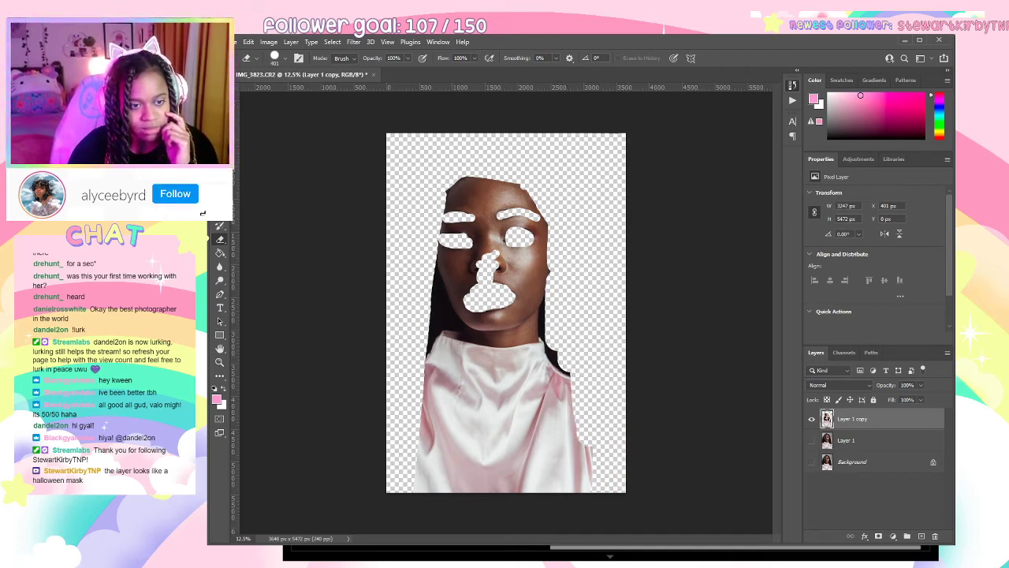
Erase the pink blouse from Layer 1 copy, then show Layer 1 and Background again.
{"action": "mouse_move", "coordinate": [577, 376]}
{"action": "left_mouse_down"}
{"action": "mouse_move", "coordinate": [548, 514]}
{"action": "mouse_move", "coordinate": [506, 487]}
{"action": "mouse_move", "coordinate": [599, 459]}
{"action": "mouse_move", "coordinate": [479, 495]}
{"action": "mouse_move", "coordinate": [422, 465]}
{"action": "mouse_move", "coordinate": [552, 455]}
{"action": "mouse_move", "coordinate": [414, 439]}
{"action": "mouse_move", "coordinate": [493, 446]}
{"action": "mouse_move", "coordinate": [471, 461]}
{"action": "mouse_move", "coordinate": [423, 398]}
{"action": "mouse_move", "coordinate": [429, 511]}
{"action": "mouse_move", "coordinate": [436, 435]}
{"action": "mouse_move", "coordinate": [423, 483]}
{"action": "mouse_move", "coordinate": [457, 411]}
{"action": "mouse_move", "coordinate": [571, 409]}
{"action": "mouse_move", "coordinate": [498, 431]}
{"action": "mouse_move", "coordinate": [562, 413]}
{"action": "mouse_move", "coordinate": [566, 359]}
{"action": "mouse_move", "coordinate": [556, 351]}
{"action": "mouse_move", "coordinate": [534, 422]}
{"action": "left_mouse_up"}
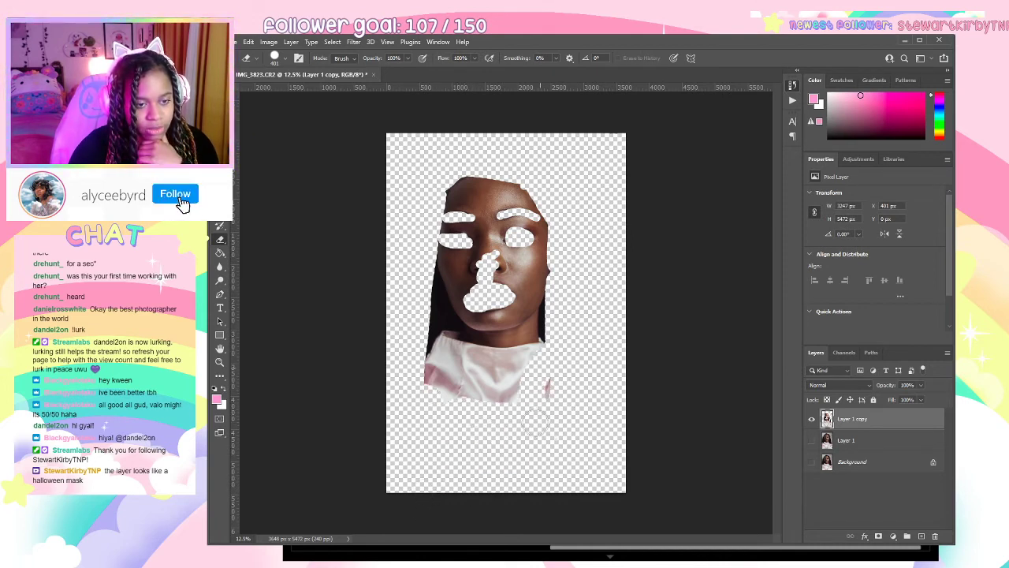
{"action": "mouse_move", "coordinate": [555, 347]}
{"action": "left_mouse_down"}
{"action": "mouse_move", "coordinate": [506, 387]}
{"action": "mouse_move", "coordinate": [467, 389]}
{"action": "mouse_move", "coordinate": [409, 367]}
{"action": "mouse_move", "coordinate": [450, 354]}
{"action": "mouse_move", "coordinate": [505, 366]}
{"action": "mouse_move", "coordinate": [526, 358]}
{"action": "mouse_move", "coordinate": [455, 354]}
{"action": "mouse_move", "coordinate": [427, 330]}
{"action": "mouse_move", "coordinate": [414, 284]}
{"action": "mouse_move", "coordinate": [471, 390]}
{"action": "left_mouse_up"}
{"action": "left_click", "coordinate": [812, 440]}
{"action": "left_click", "coordinate": [812, 461]}
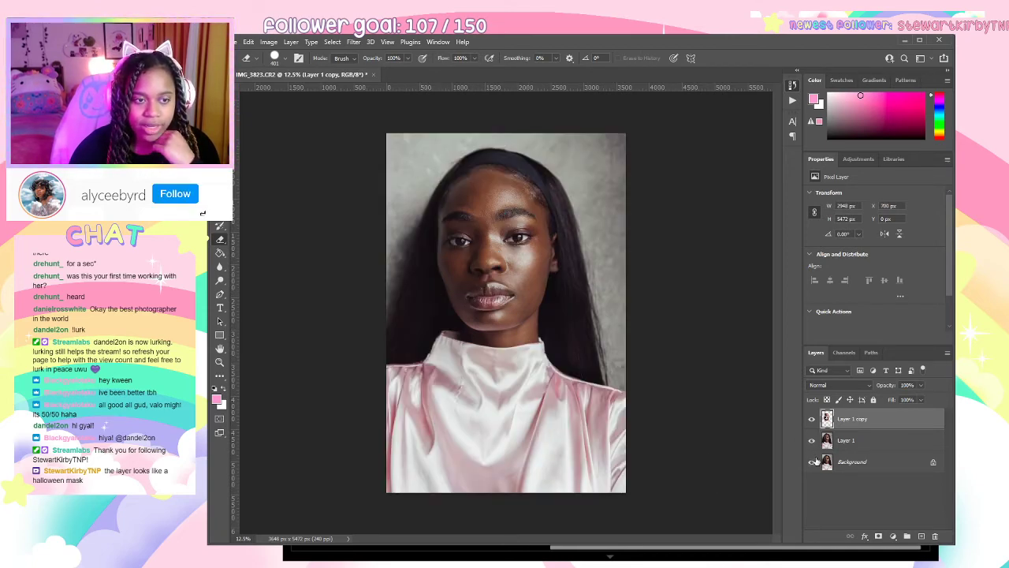
Compare the face with Layer 1 copy hidden and shown at 33.3% zoom, and set that layer's opacity to 75%.
{"action": "key", "text": "ctrl+equal"}
{"action": "key", "text": "ctrl+equal"}
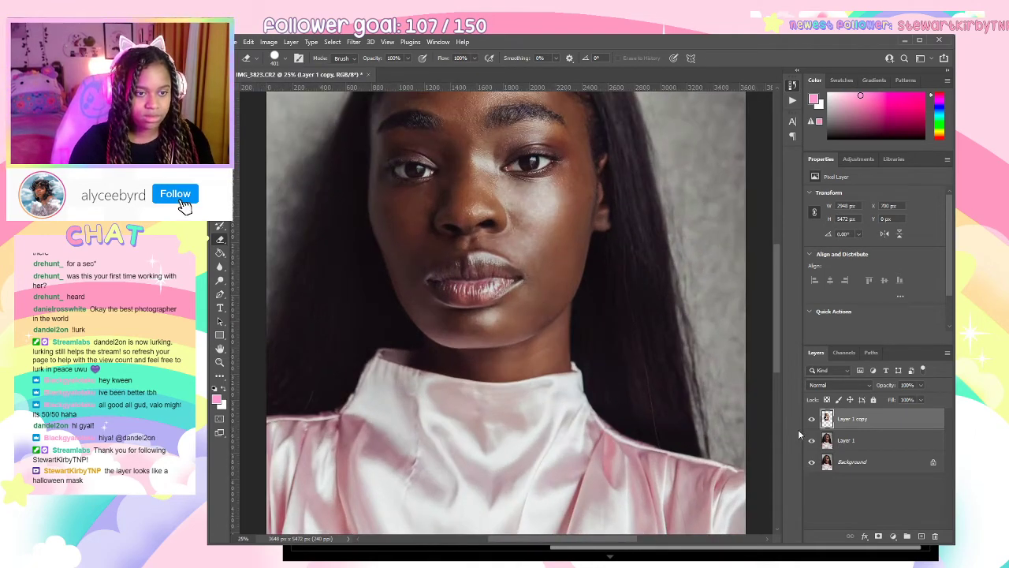
{"action": "key", "text": "ctrl+equal"}
{"action": "left_click_drag", "start_coordinate": [541, 197], "coordinate": [548, 338]}
{"action": "left_click", "coordinate": [812, 418]}
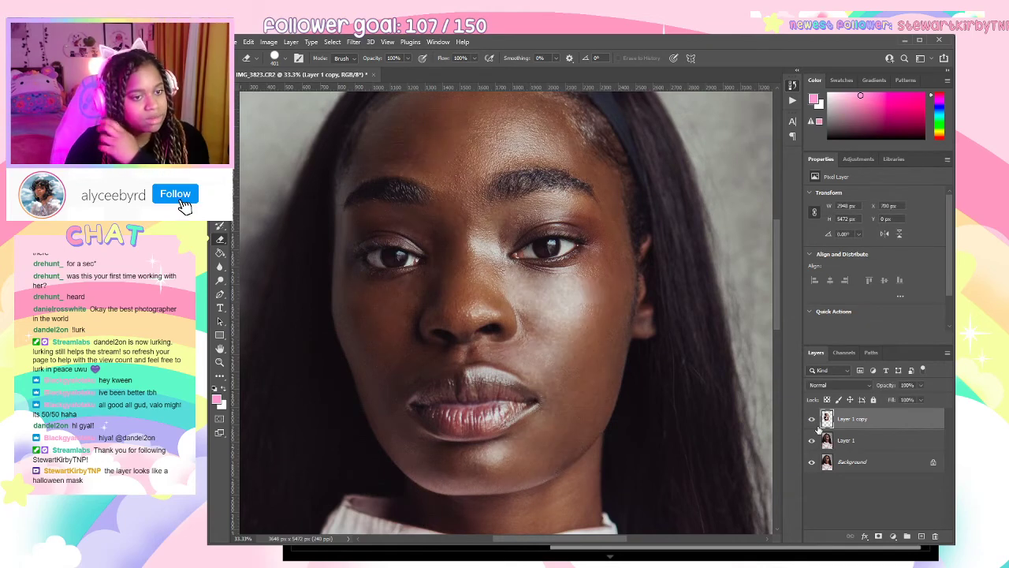
{"action": "left_click", "coordinate": [815, 424]}
{"action": "left_click", "coordinate": [816, 424]}
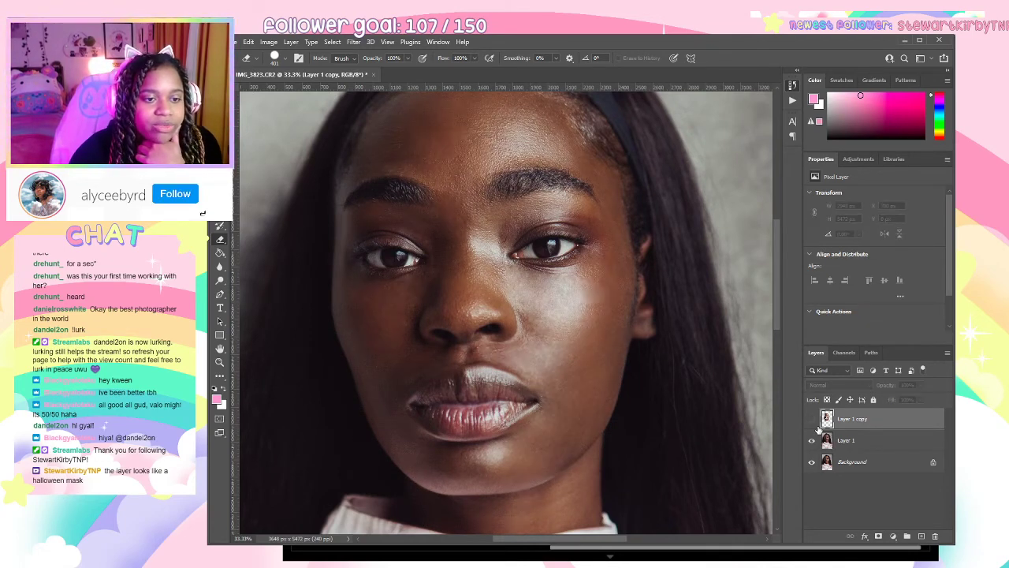
{"action": "left_click", "coordinate": [815, 424]}
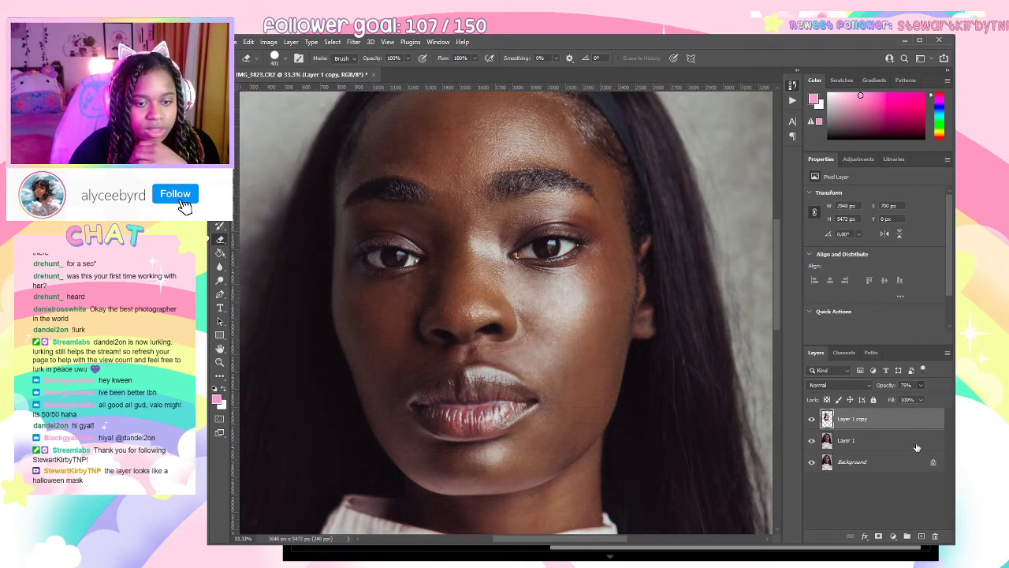
Toggle Layer 1 copy repeatedly to judge its effect at 75% opacity, leave it shown and select Layer 1.
{"action": "left_click", "coordinate": [812, 417]}
{"action": "left_click", "coordinate": [813, 419]}
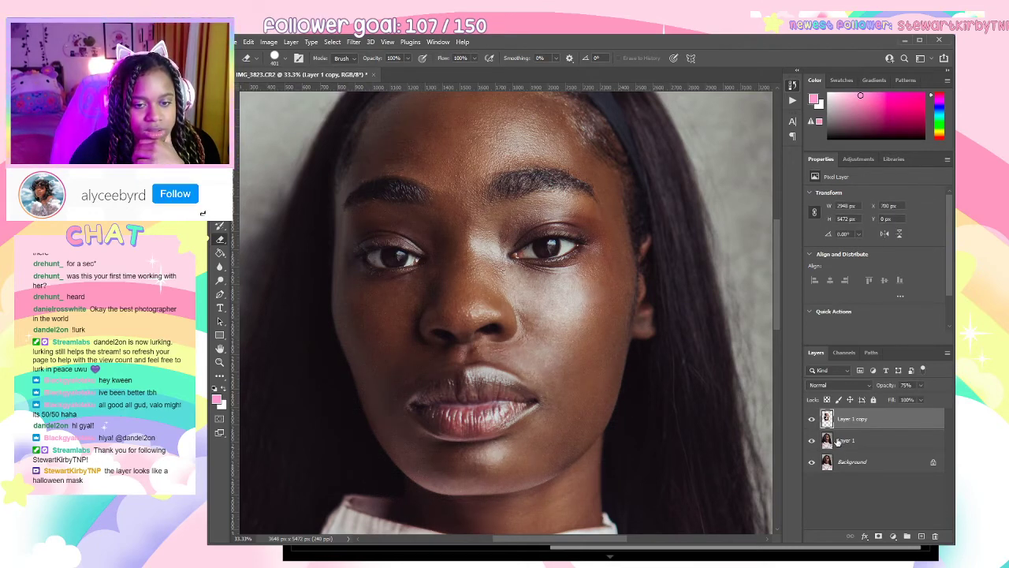
{"action": "left_click", "coordinate": [815, 421]}
{"action": "left_click", "coordinate": [815, 421]}
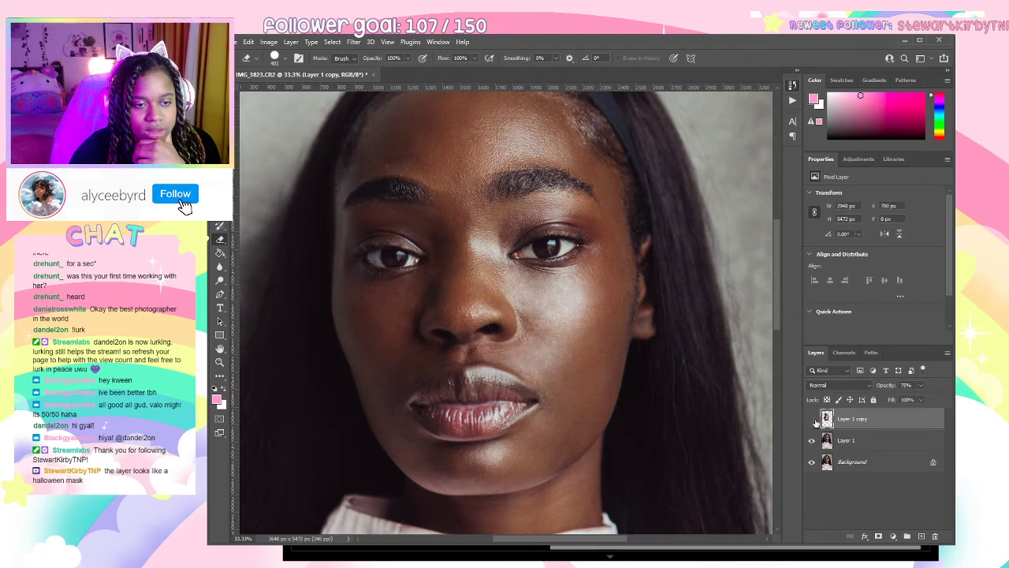
{"action": "left_click", "coordinate": [816, 421]}
{"action": "left_click", "coordinate": [815, 421]}
{"action": "left_click", "coordinate": [815, 421]}
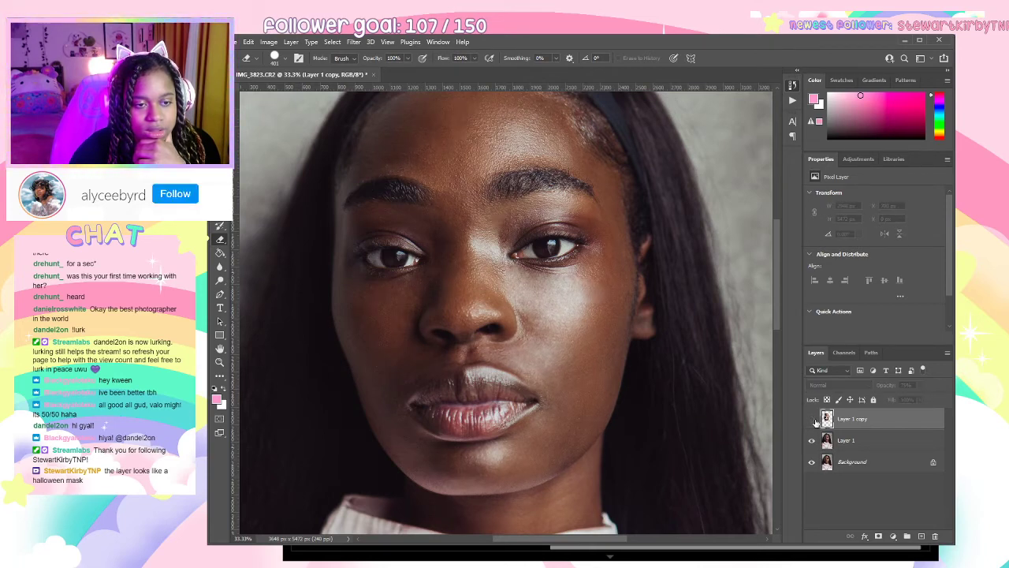
{"action": "left_click", "coordinate": [850, 442]}
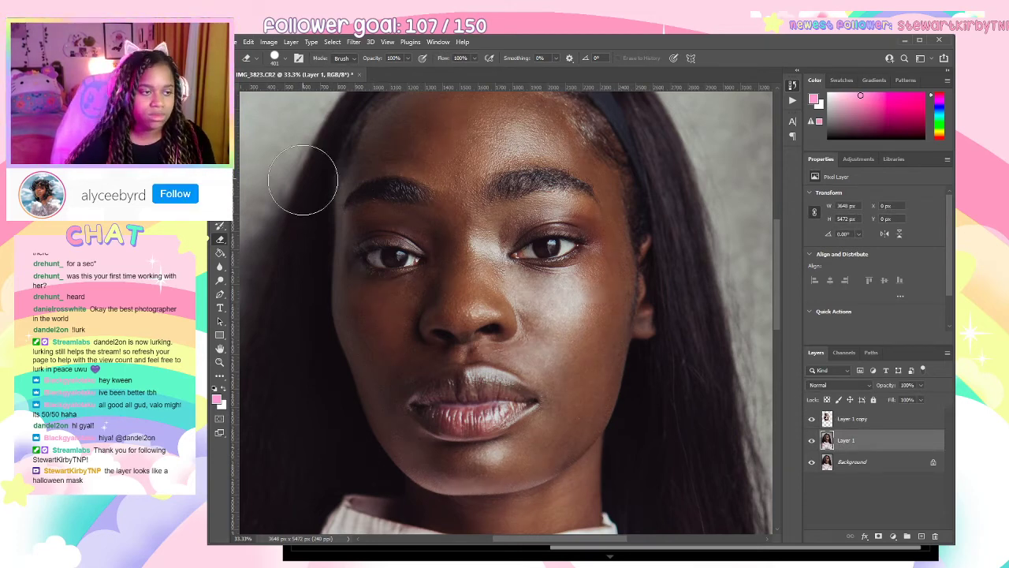
Select Layer 1 copy and patch the outer cheek below the eye near the ear with the Patch tool.
{"action": "key", "text": "j"}
{"action": "key", "text": "alt+bracketright"}
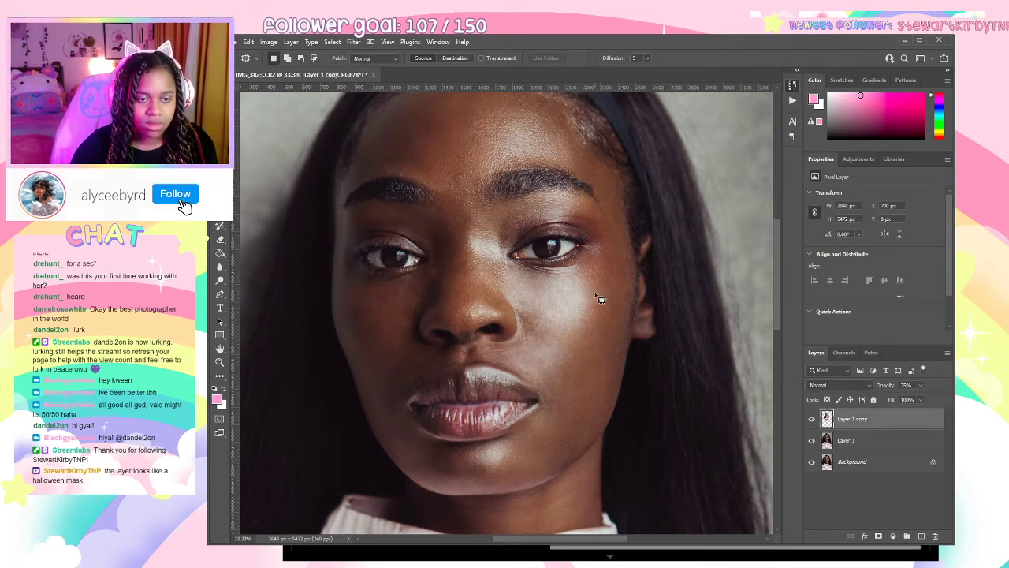
{"action": "mouse_move", "coordinate": [581, 298]}
{"action": "left_mouse_down"}
{"action": "mouse_move", "coordinate": [615, 306]}
{"action": "mouse_move", "coordinate": [598, 294]}
{"action": "left_mouse_up"}
{"action": "left_click_drag", "start_coordinate": [598, 305], "coordinate": [587, 331]}
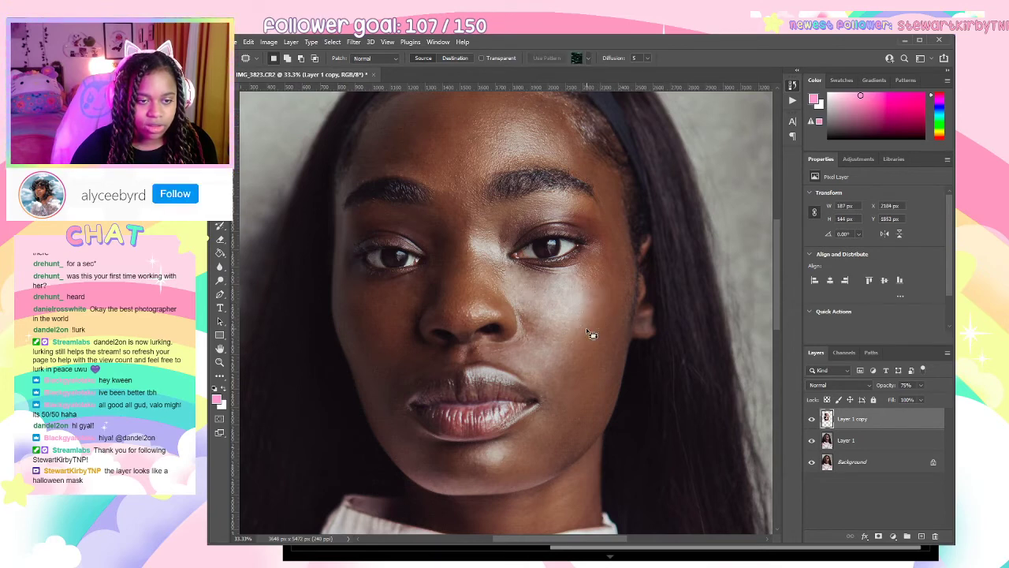
{"action": "key", "text": "ctrl+d"}
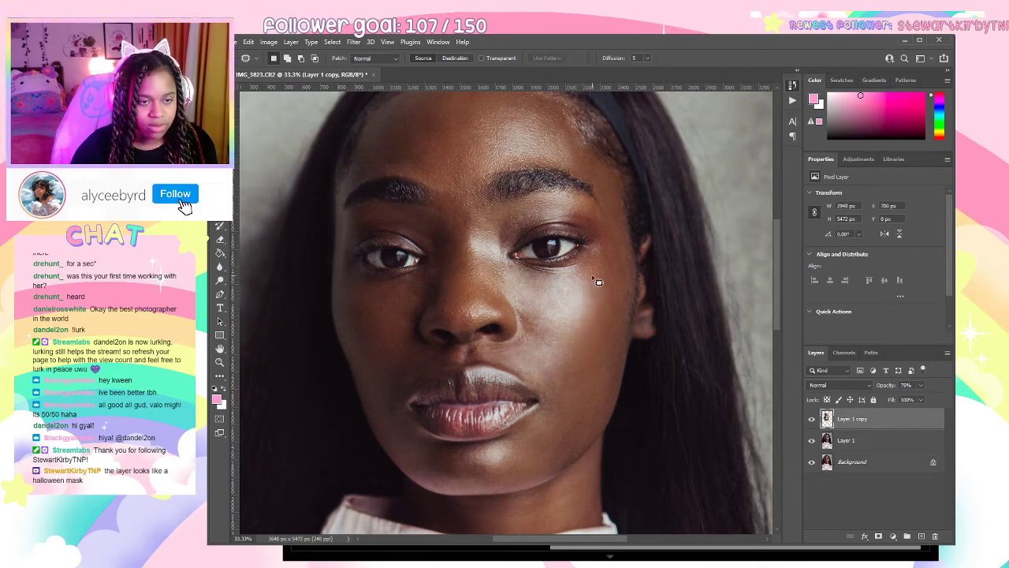
Patch the uneven spots across the bright cheek highlight on Layer 1 copy, clearing the selection after each patch.
{"action": "mouse_move", "coordinate": [544, 291]}
{"action": "left_mouse_down"}
{"action": "mouse_move", "coordinate": [576, 300]}
{"action": "mouse_move", "coordinate": [581, 329]}
{"action": "left_mouse_up"}
{"action": "key", "text": "ctrl+d"}
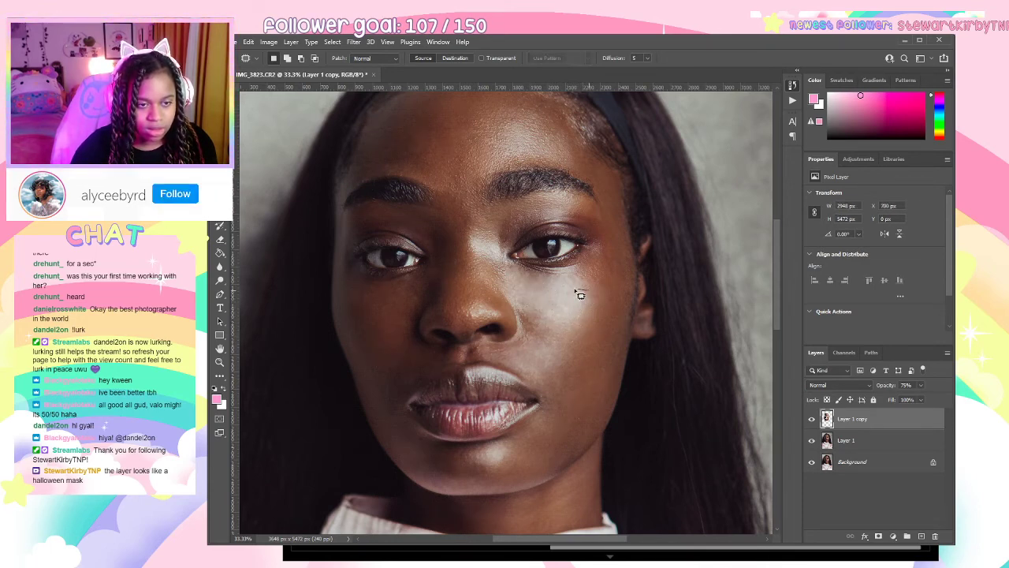
{"action": "mouse_move", "coordinate": [574, 290]}
{"action": "left_mouse_down"}
{"action": "mouse_move", "coordinate": [591, 304]}
{"action": "mouse_move", "coordinate": [576, 293]}
{"action": "left_mouse_up"}
{"action": "mouse_move", "coordinate": [582, 297]}
{"action": "left_mouse_down"}
{"action": "mouse_move", "coordinate": [540, 306]}
{"action": "mouse_move", "coordinate": [579, 305]}
{"action": "mouse_move", "coordinate": [521, 286]}
{"action": "mouse_move", "coordinate": [551, 295]}
{"action": "mouse_move", "coordinate": [561, 243]}
{"action": "left_mouse_up"}
{"action": "key", "text": "ctrl+d"}
{"action": "key", "text": "ctrl+d"}
{"action": "key", "text": "ctrl+d"}
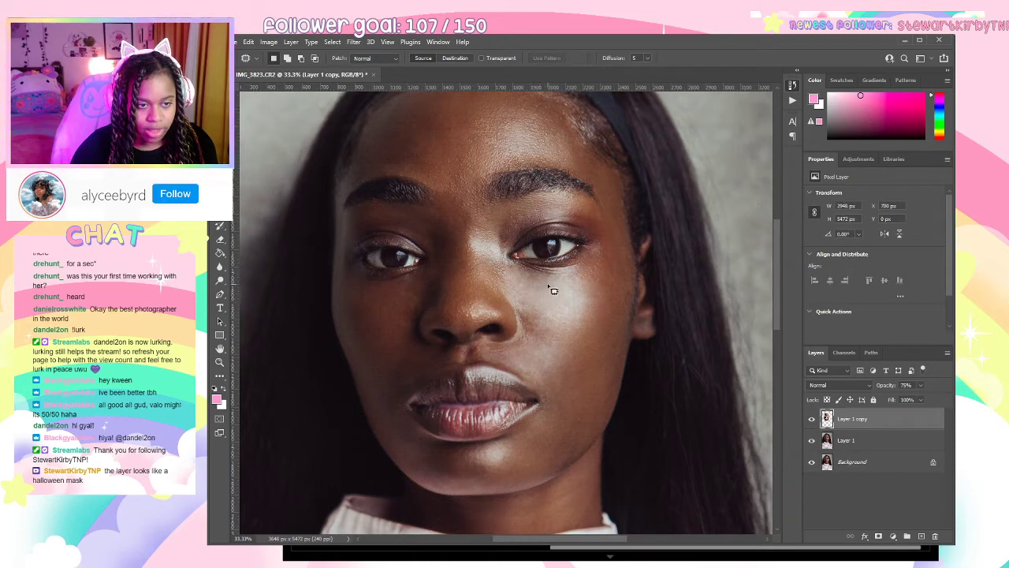
{"action": "mouse_move", "coordinate": [554, 291]}
{"action": "left_mouse_down"}
{"action": "mouse_move", "coordinate": [529, 292]}
{"action": "mouse_move", "coordinate": [535, 299]}
{"action": "left_mouse_up"}
{"action": "key", "text": "ctrl+d"}
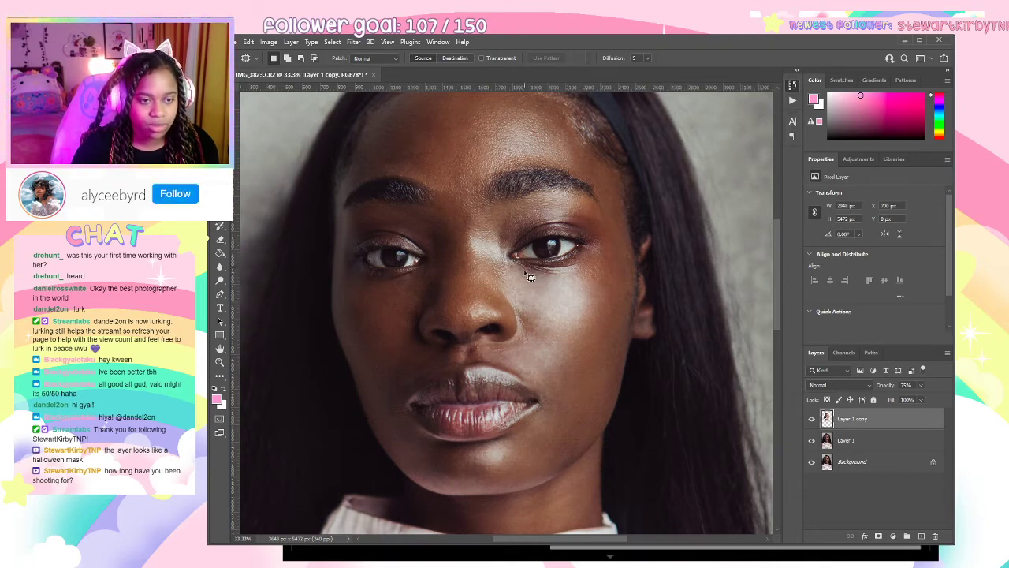
Patch the under-eye area and the inner cheek beside the nose on Layer 1 copy, then clear the selection.
{"action": "mouse_move", "coordinate": [530, 277]}
{"action": "left_mouse_down"}
{"action": "mouse_move", "coordinate": [555, 299]}
{"action": "mouse_move", "coordinate": [564, 274]}
{"action": "mouse_move", "coordinate": [560, 282]}
{"action": "mouse_move", "coordinate": [585, 281]}
{"action": "left_mouse_up"}
{"action": "key", "text": "ctrl+d"}
{"action": "mouse_move", "coordinate": [574, 282]}
{"action": "left_mouse_down"}
{"action": "mouse_move", "coordinate": [550, 278]}
{"action": "mouse_move", "coordinate": [511, 294]}
{"action": "mouse_move", "coordinate": [528, 312]}
{"action": "mouse_move", "coordinate": [552, 294]}
{"action": "mouse_move", "coordinate": [517, 299]}
{"action": "mouse_move", "coordinate": [528, 312]}
{"action": "mouse_move", "coordinate": [547, 303]}
{"action": "mouse_move", "coordinate": [526, 287]}
{"action": "mouse_move", "coordinate": [519, 295]}
{"action": "mouse_move", "coordinate": [534, 302]}
{"action": "mouse_move", "coordinate": [549, 297]}
{"action": "mouse_move", "coordinate": [504, 292]}
{"action": "mouse_move", "coordinate": [543, 306]}
{"action": "left_mouse_up"}
{"action": "key", "text": "ctrl+d"}
{"action": "key", "text": "ctrl+d"}
{"action": "key", "text": "ctrl+d"}
{"action": "key", "text": "ctrl+d"}
{"action": "key", "text": "ctrl+d"}
{"action": "mouse_move", "coordinate": [512, 263]}
{"action": "left_mouse_down"}
{"action": "mouse_move", "coordinate": [509, 274]}
{"action": "mouse_move", "coordinate": [536, 300]}
{"action": "mouse_move", "coordinate": [537, 275]}
{"action": "mouse_move", "coordinate": [523, 281]}
{"action": "left_mouse_up"}
{"action": "left_click_drag", "start_coordinate": [531, 279], "coordinate": [534, 304]}
{"action": "key", "text": "ctrl+d"}
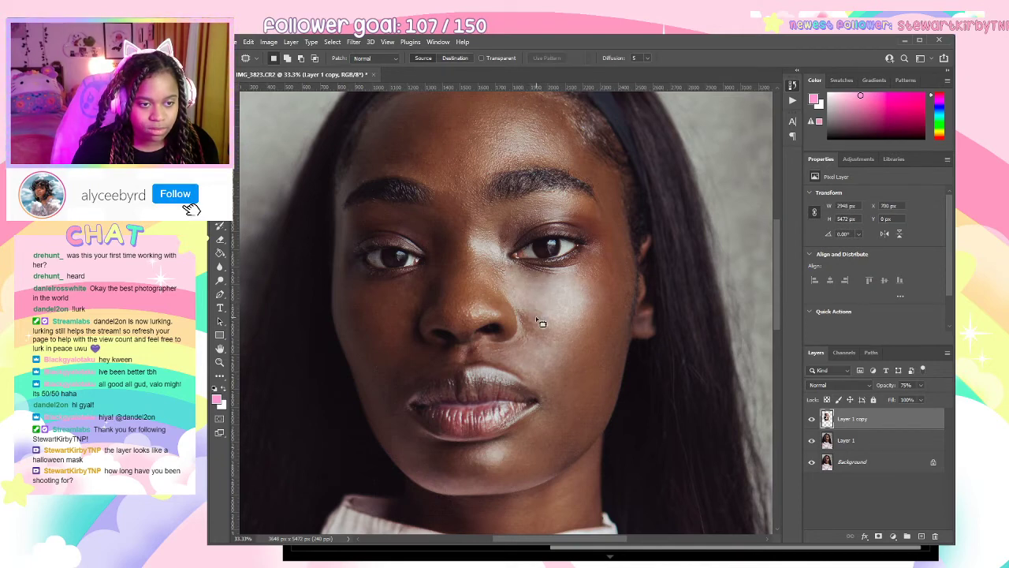
Duplicate the Background layer, hide the original, and merge all visible layers into the duplicate.
{"action": "key", "text": "ctrl+minus"}
{"action": "key", "text": "ctrl+minus"}
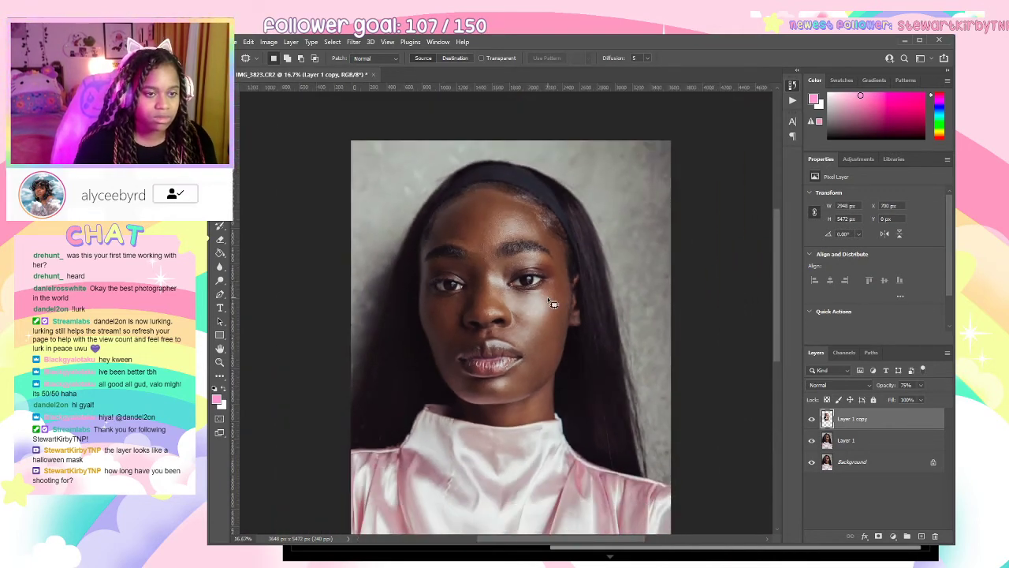
{"action": "key", "text": "ctrl+plus"}
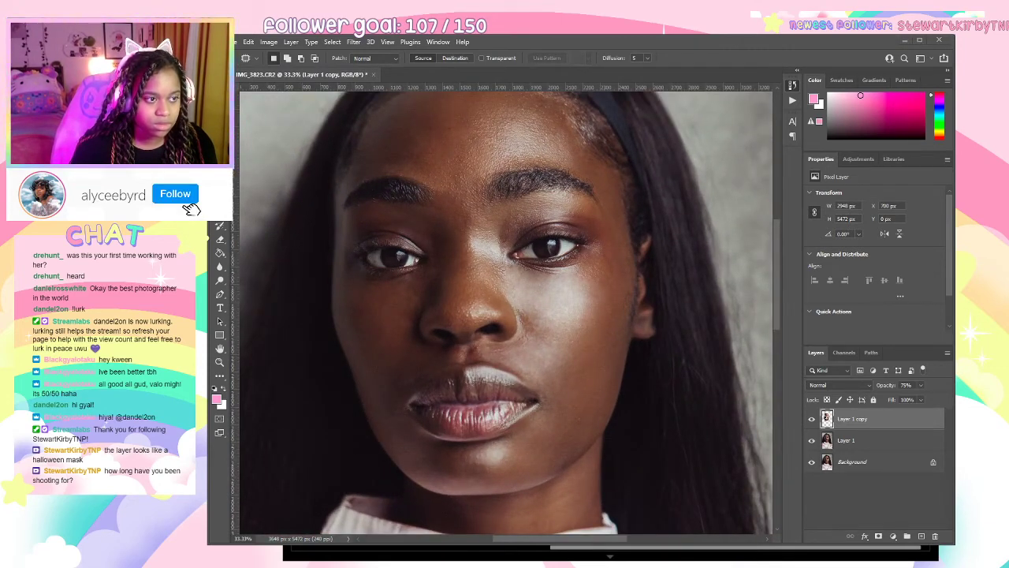
{"action": "key", "text": "ctrl+minus"}
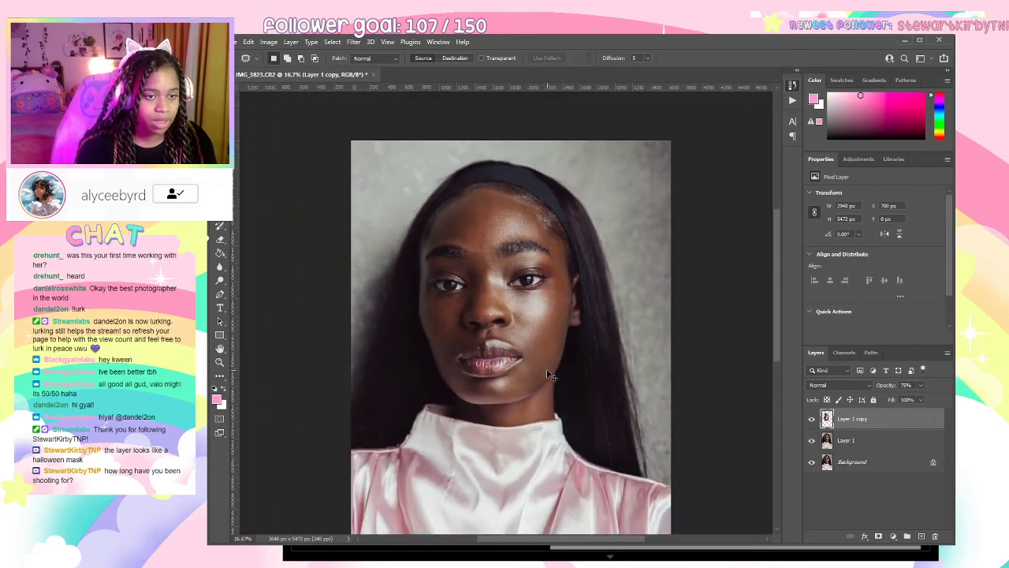
{"action": "left_click", "coordinate": [900, 457]}
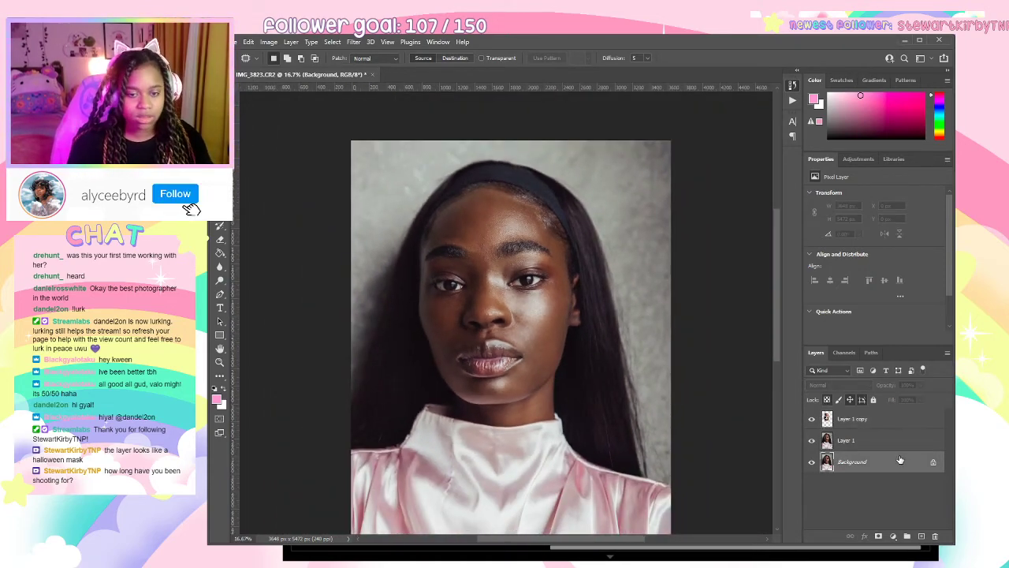
{"action": "key", "text": "ctrl+j"}
{"action": "left_click", "coordinate": [811, 483]}
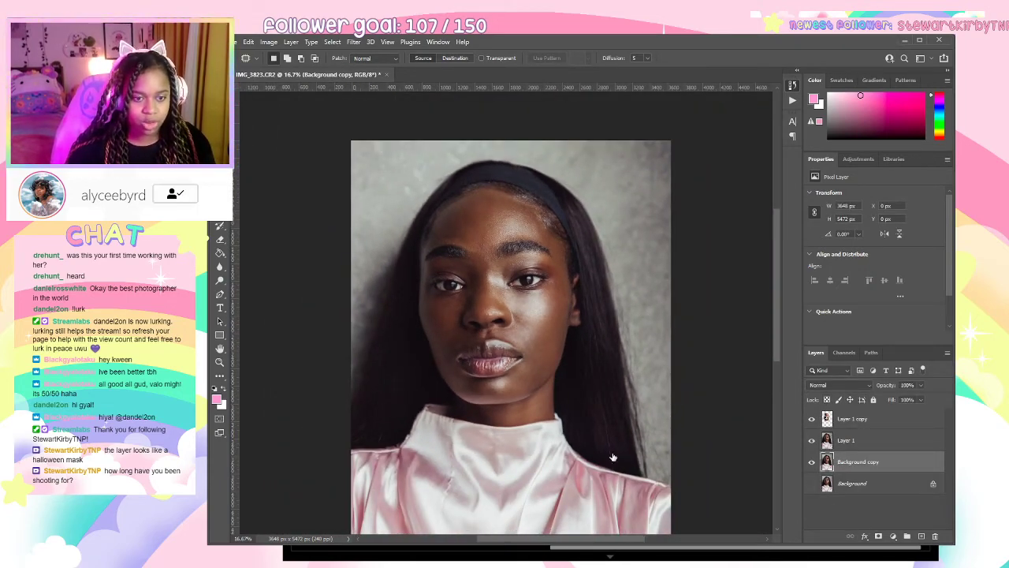
{"action": "left_click", "coordinate": [844, 422]}
{"action": "left_click", "coordinate": [855, 459]}
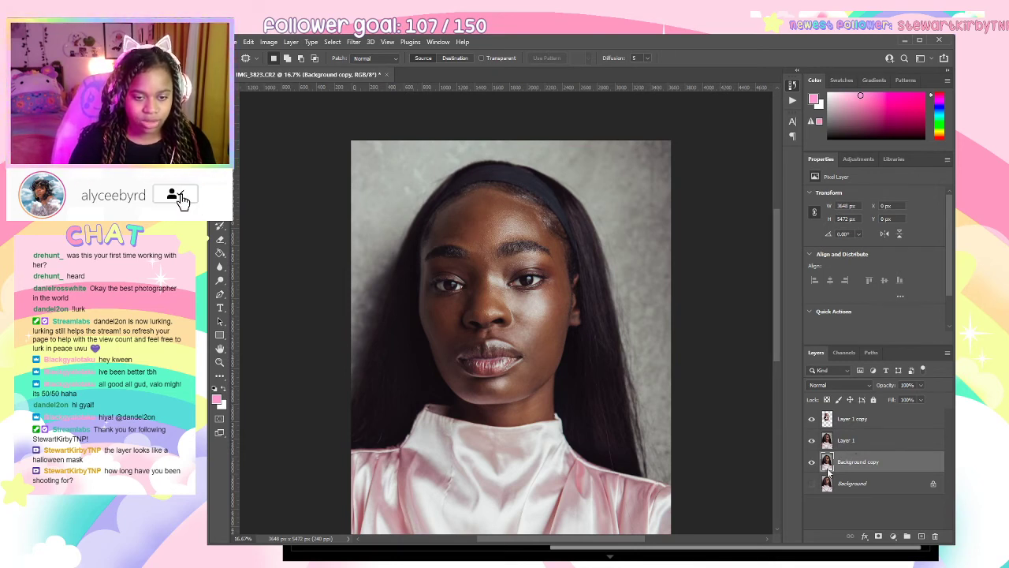
{"action": "key", "text": "ctrl+shift+e"}
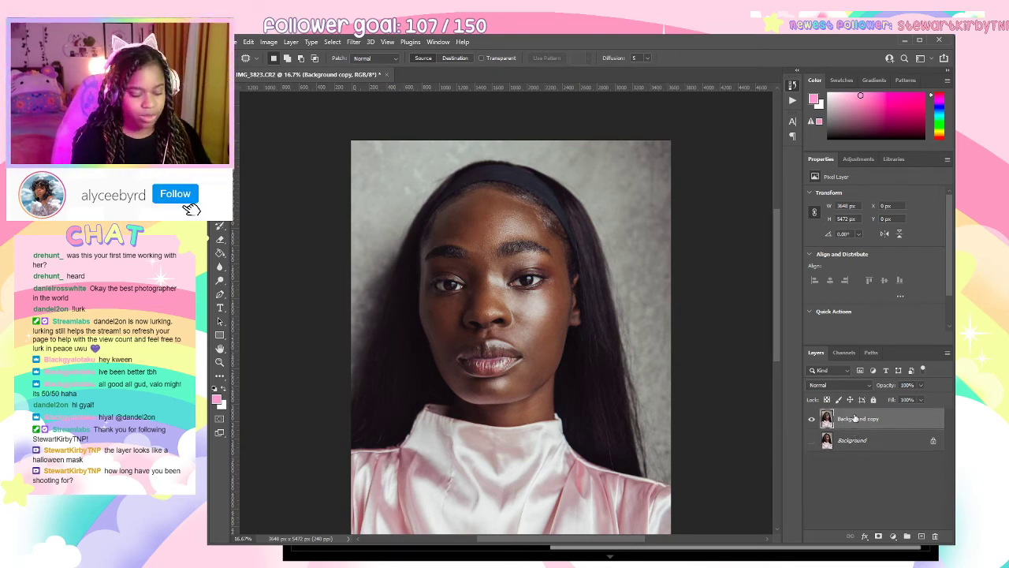
Duplicate the merged Background copy, hide both layers beneath the new duplicate, and select the new top layer.
{"action": "key", "text": "ctrl+j"}
{"action": "left_click", "coordinate": [812, 462]}
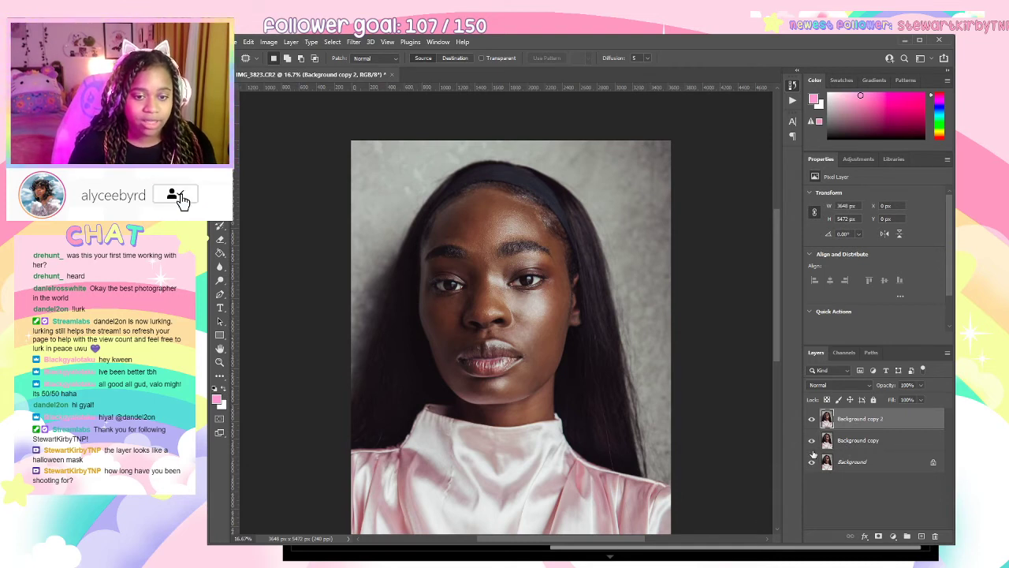
{"action": "left_click", "coordinate": [812, 441]}
{"action": "left_click", "coordinate": [823, 484]}
{"action": "left_click", "coordinate": [825, 463]}
{"action": "left_click", "coordinate": [812, 462]}
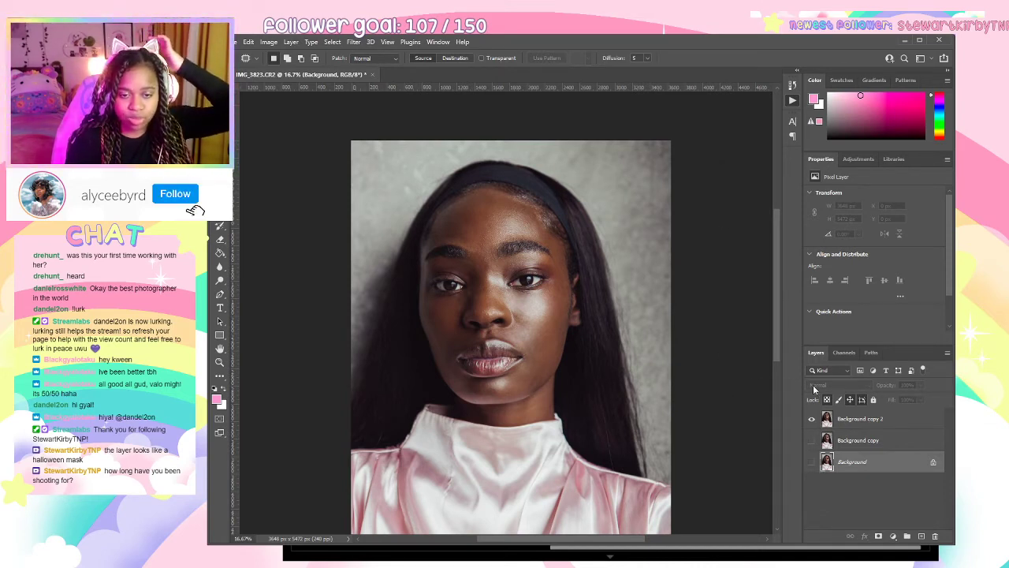
{"action": "left_click", "coordinate": [844, 417]}
Add the Eyes N Teeth Whitening adjustment group, select its Photo Filter 1 mask, and set the Brush tool's opacity to 25%.
{"action": "key", "text": "q"}
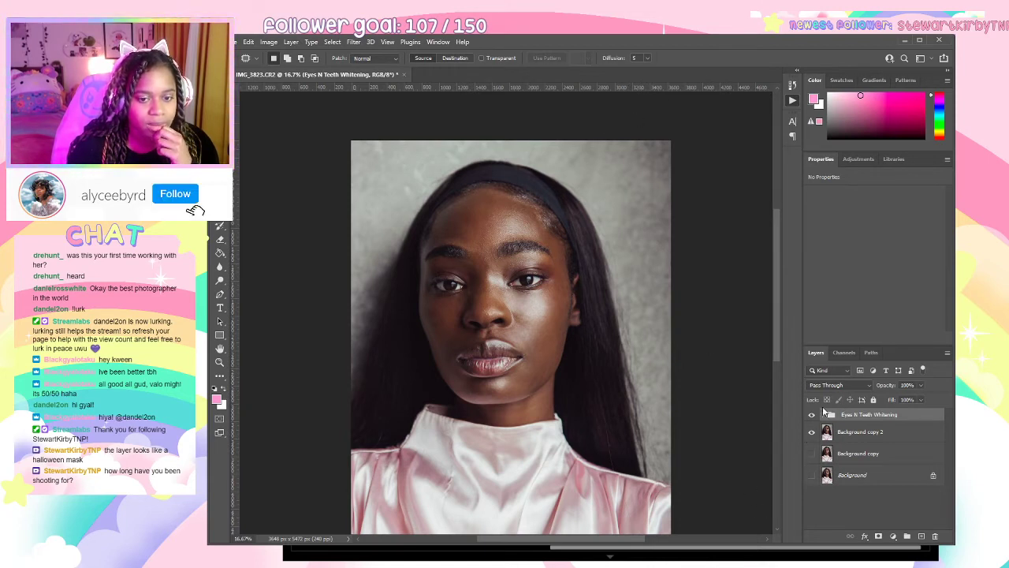
{"action": "left_click", "coordinate": [825, 415]}
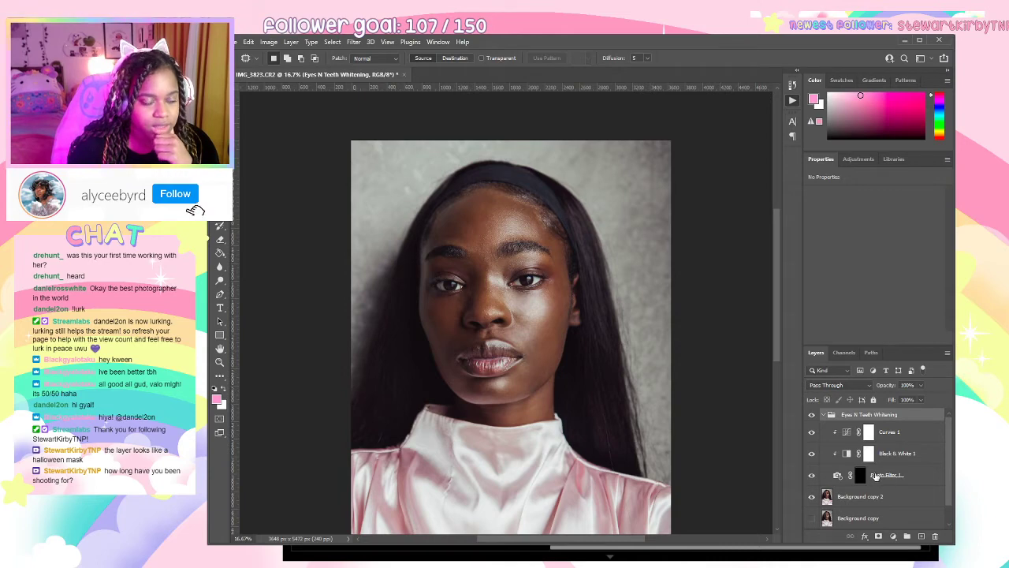
{"action": "left_click", "coordinate": [876, 477]}
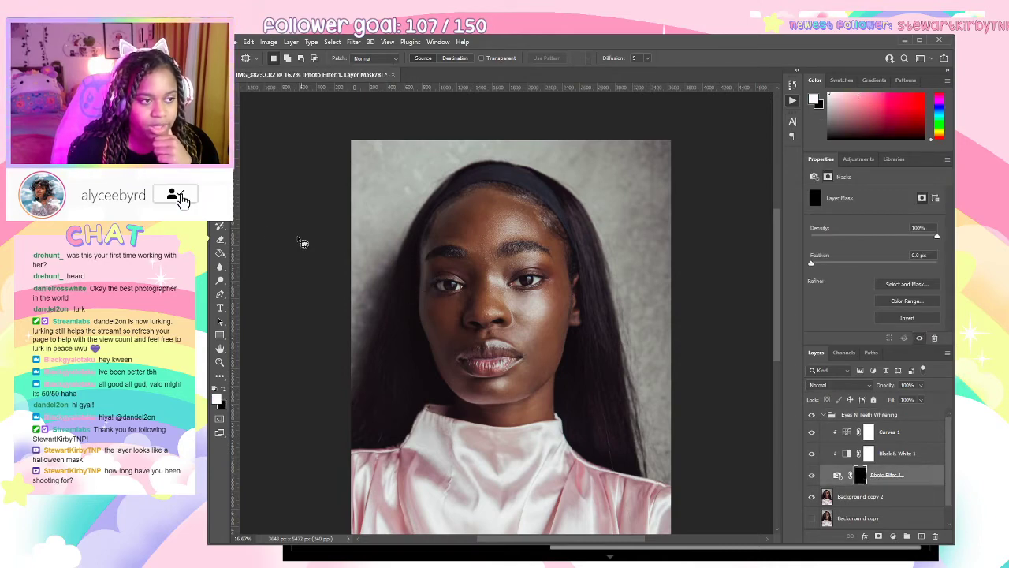
{"action": "key", "text": "b"}
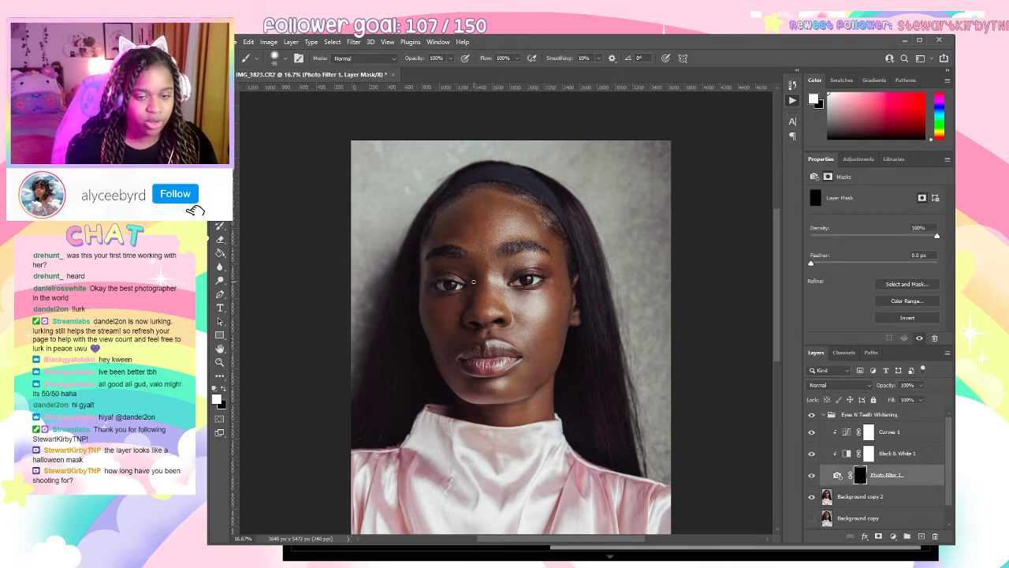
{"action": "key", "text": "ctrl+plus"}
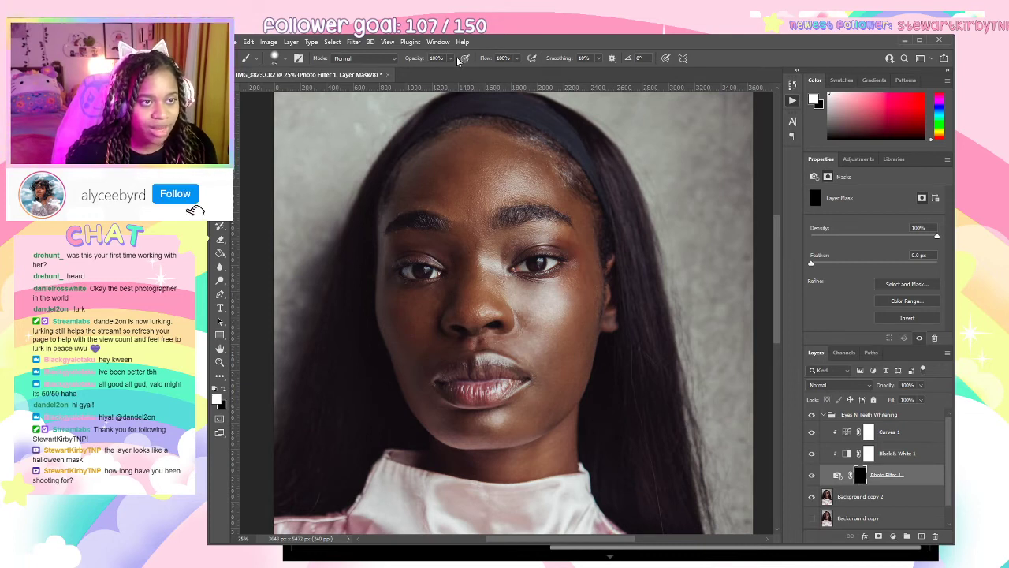
{"action": "left_click_drag", "start_coordinate": [451, 59], "coordinate": [413, 75]}
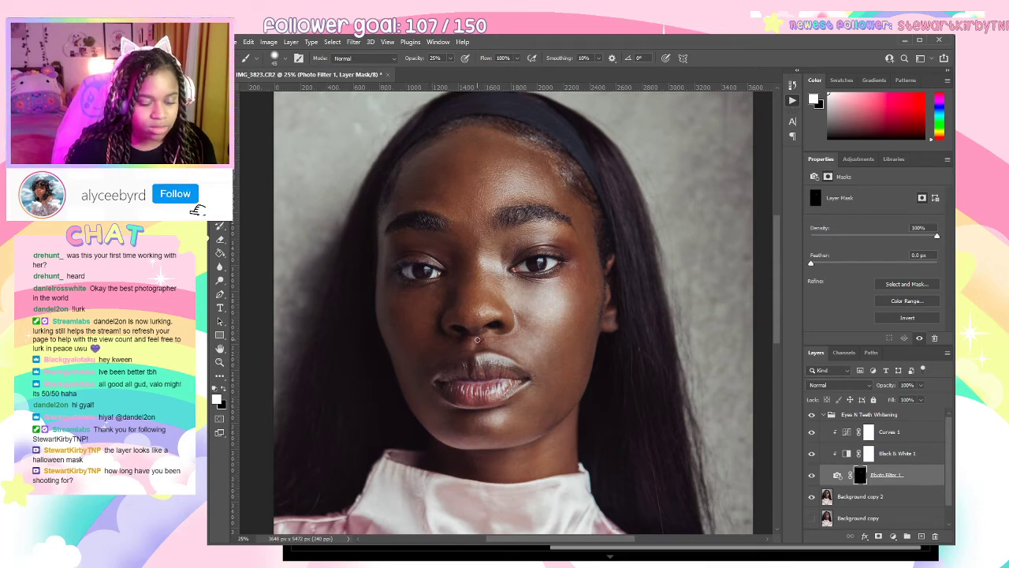
Collapse the Eyes N Teeth Whitening group and check its effect on the eyes in full and close-up views.
{"action": "key", "text": "ctrl+minus"}
{"action": "key", "text": "ctrl+minus"}
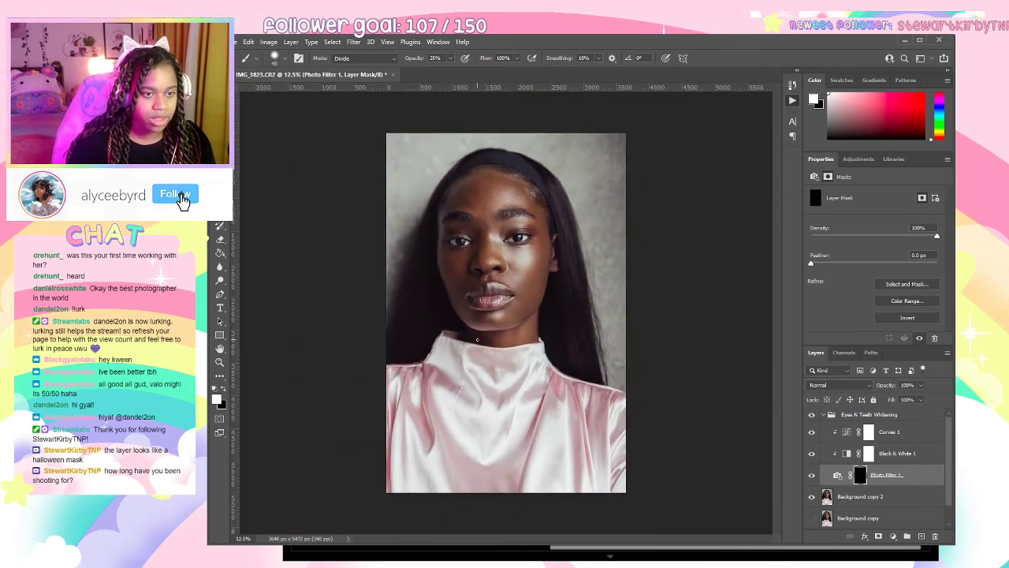
{"action": "left_click", "coordinate": [828, 415]}
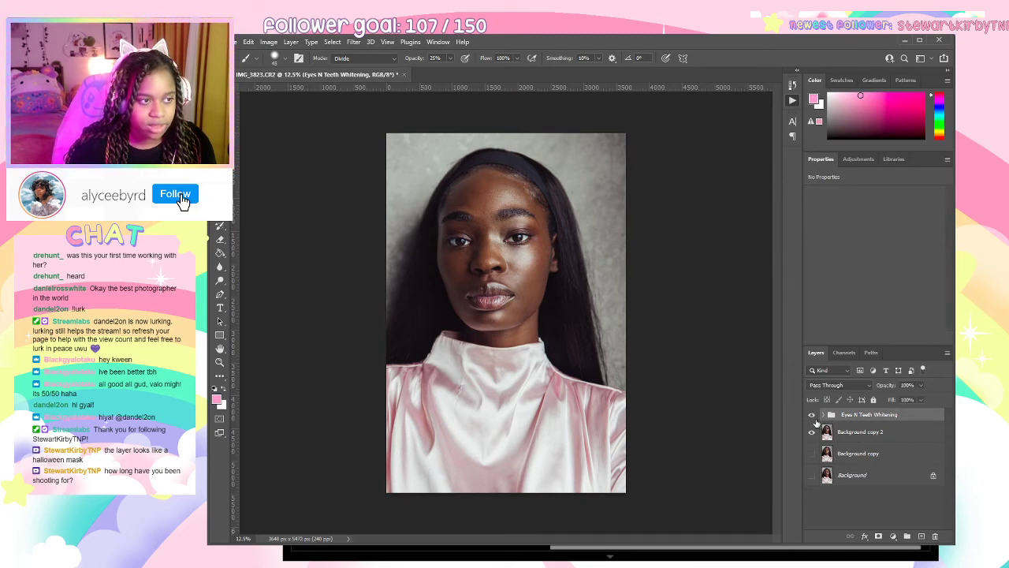
{"action": "left_click", "coordinate": [812, 416]}
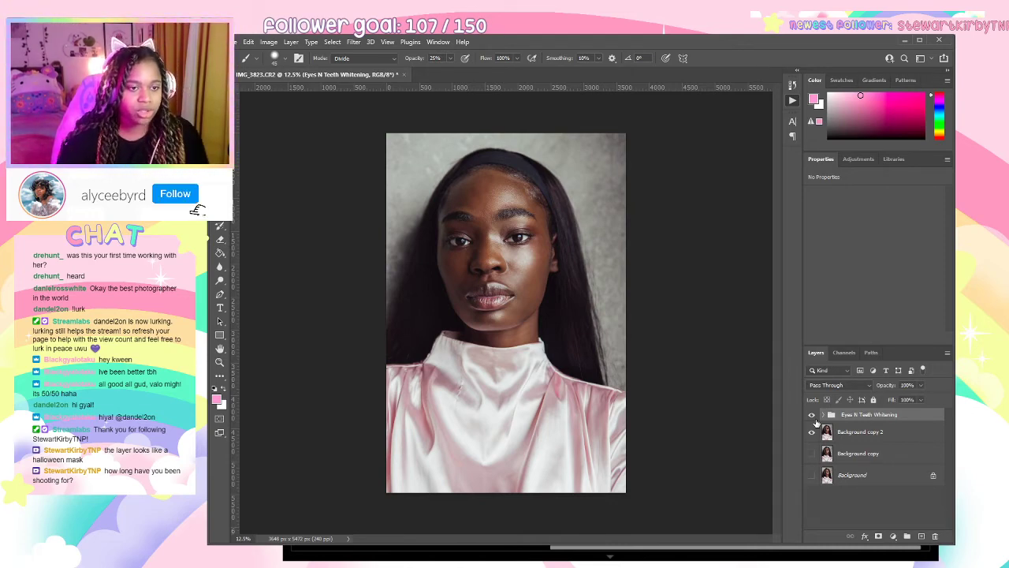
{"action": "key", "text": "ctrl+plus"}
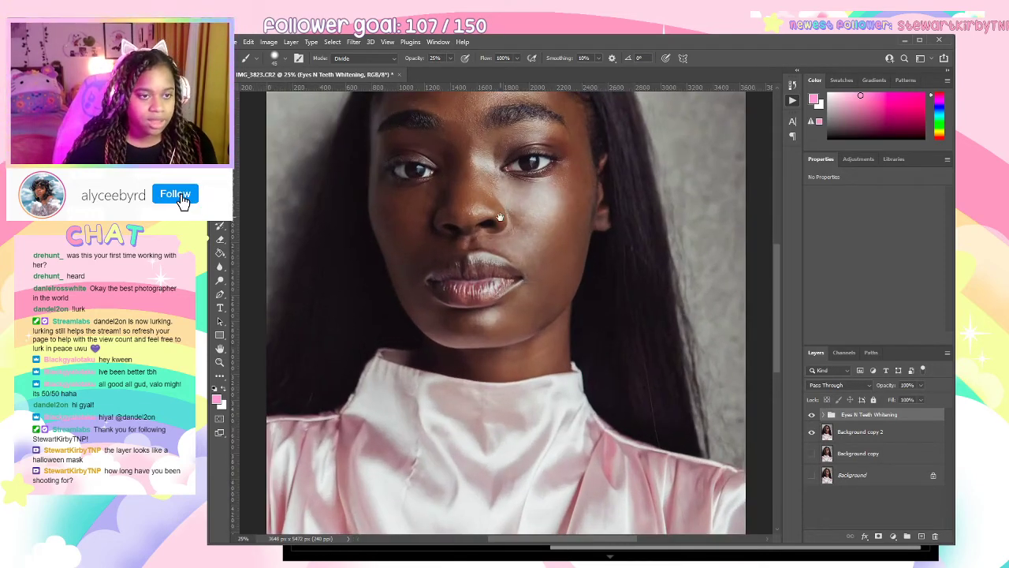
{"action": "left_click_drag", "start_coordinate": [500, 217], "coordinate": [512, 460]}
{"action": "key", "text": "ctrl+minus"}
{"action": "key", "text": "ctrl+minus"}
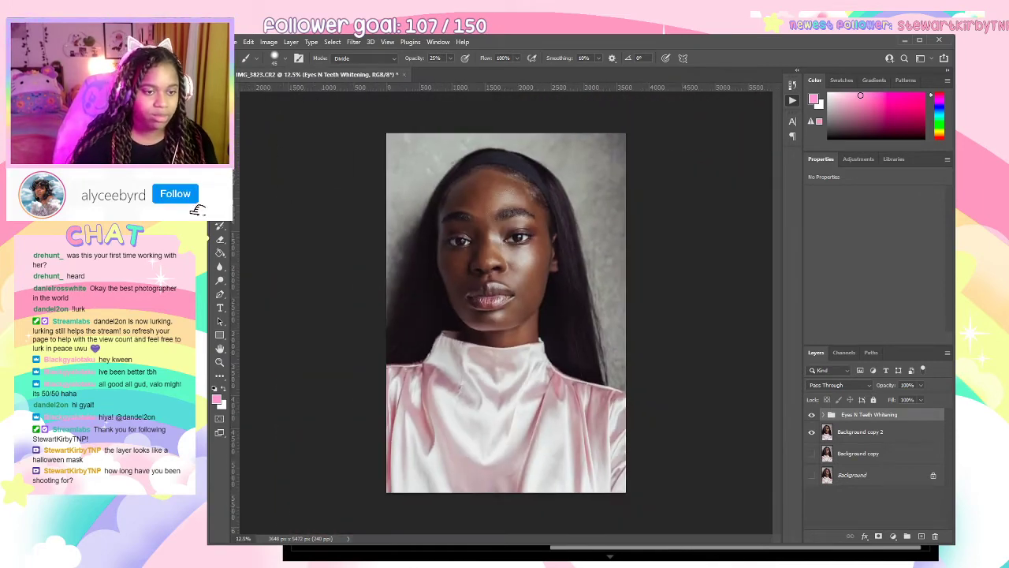
Merge the visible layers into a single Background layer and inspect the flattened portrait up close and in full.
{"action": "left_click", "coordinate": [895, 440]}
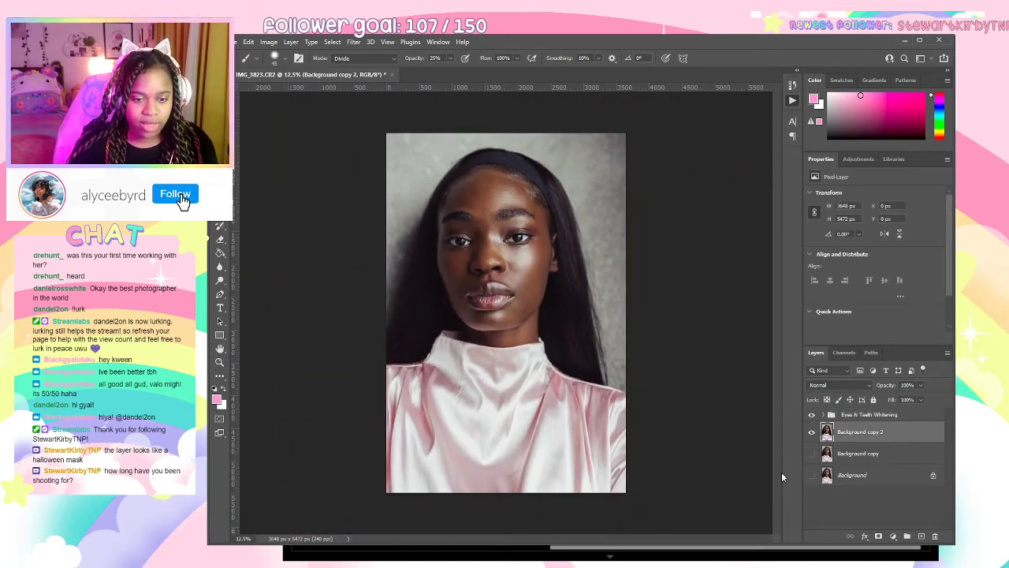
{"action": "key", "text": "ctrl+shift+e"}
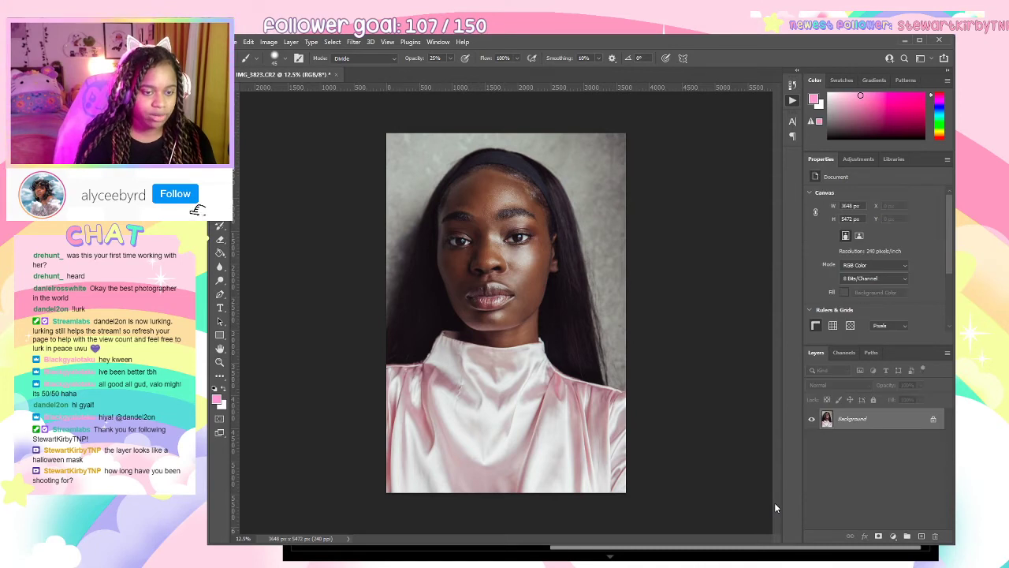
{"action": "key", "text": "ctrl+plus"}
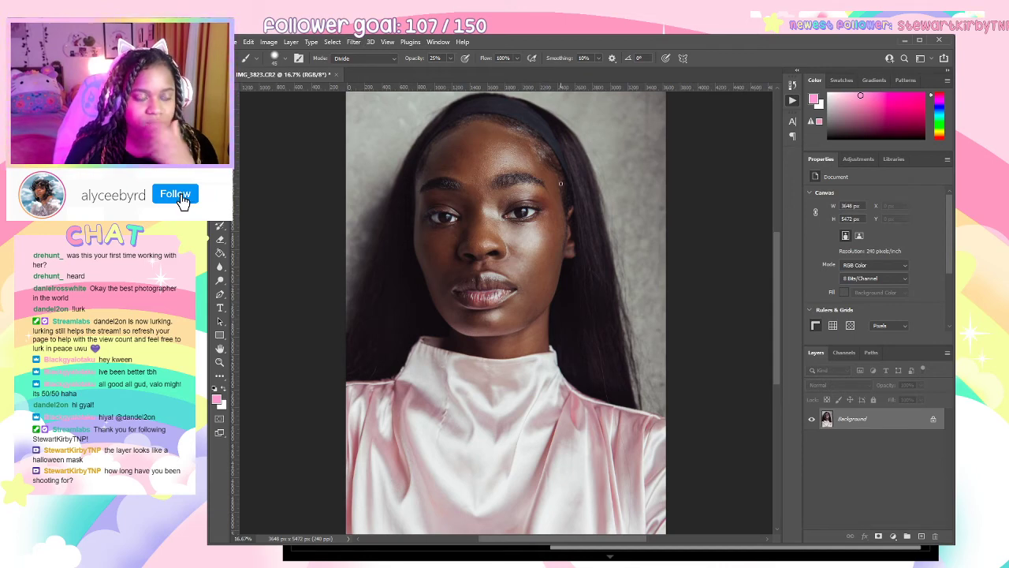
{"action": "key", "text": "ctrl+plus"}
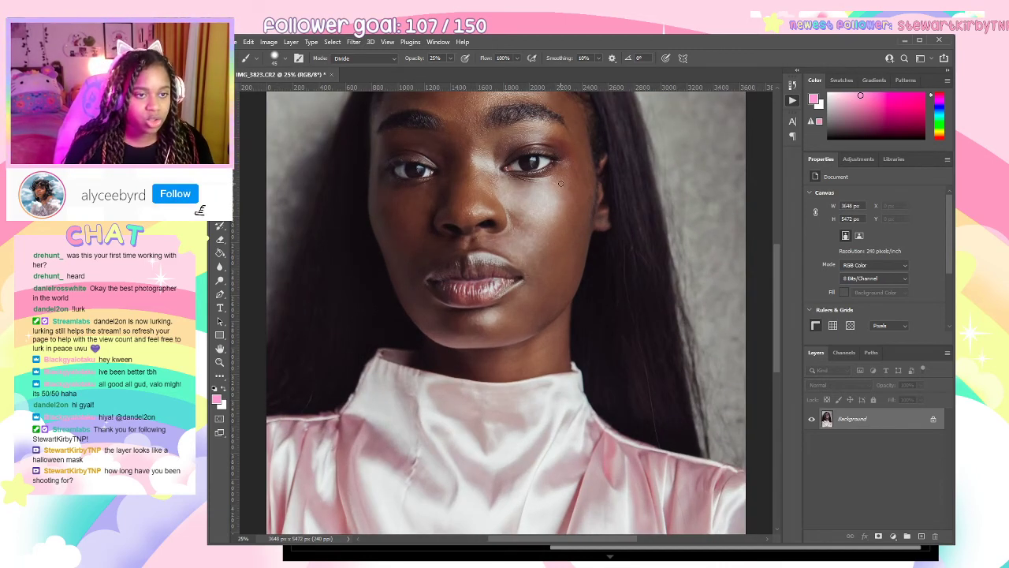
{"action": "left_click_drag", "start_coordinate": [580, 179], "coordinate": [587, 250]}
{"action": "key", "text": "ctrl+minus"}
{"action": "key", "text": "ctrl+minus"}
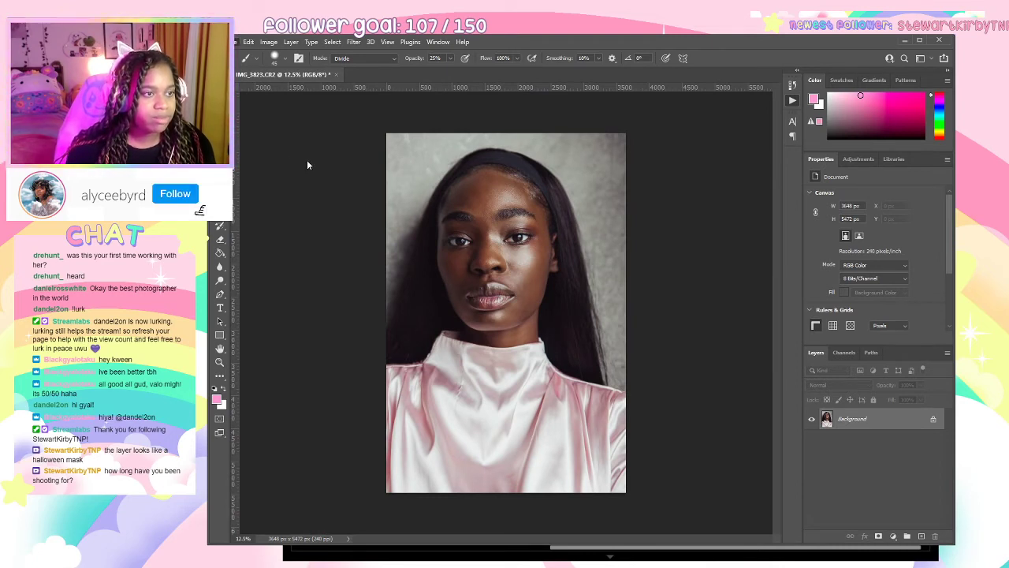
Save the flattened retouched portrait and switch to Lightroom Classic with the edited photo in view.
{"action": "key", "text": "ctrl+s"}
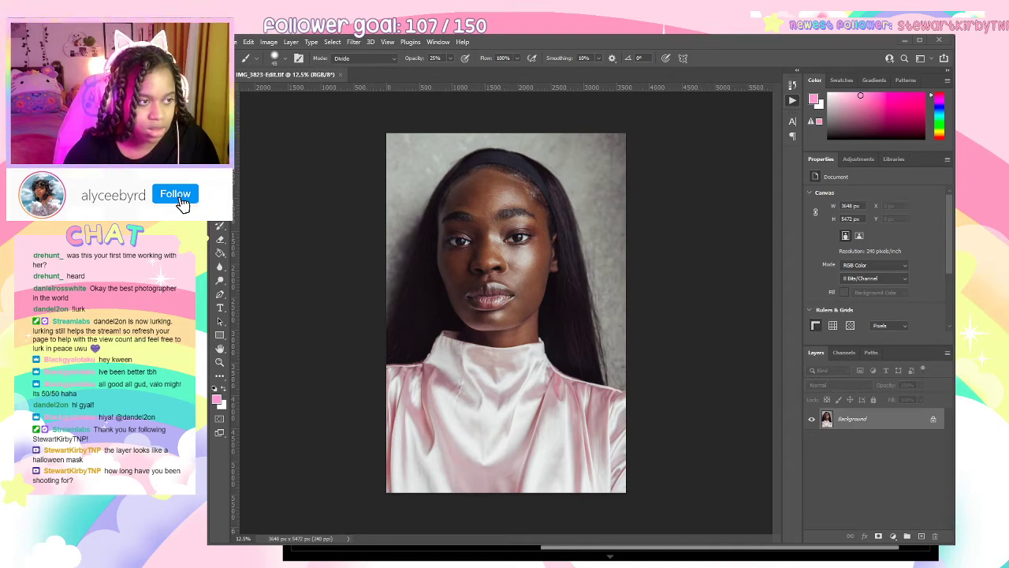
{"action": "key", "text": "alt+Tab"}
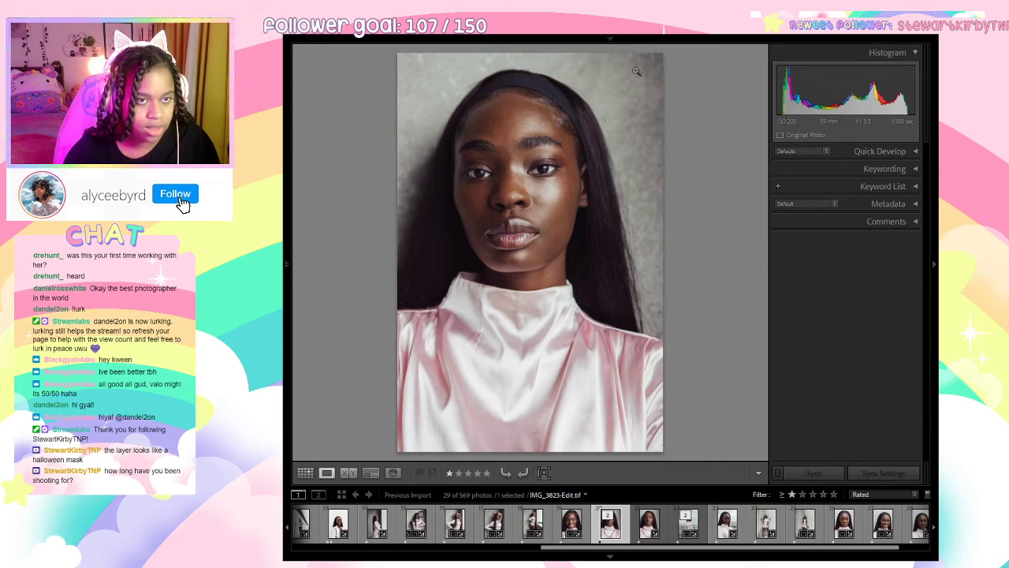
{"action": "mouse_move", "coordinate": [640, 38]}
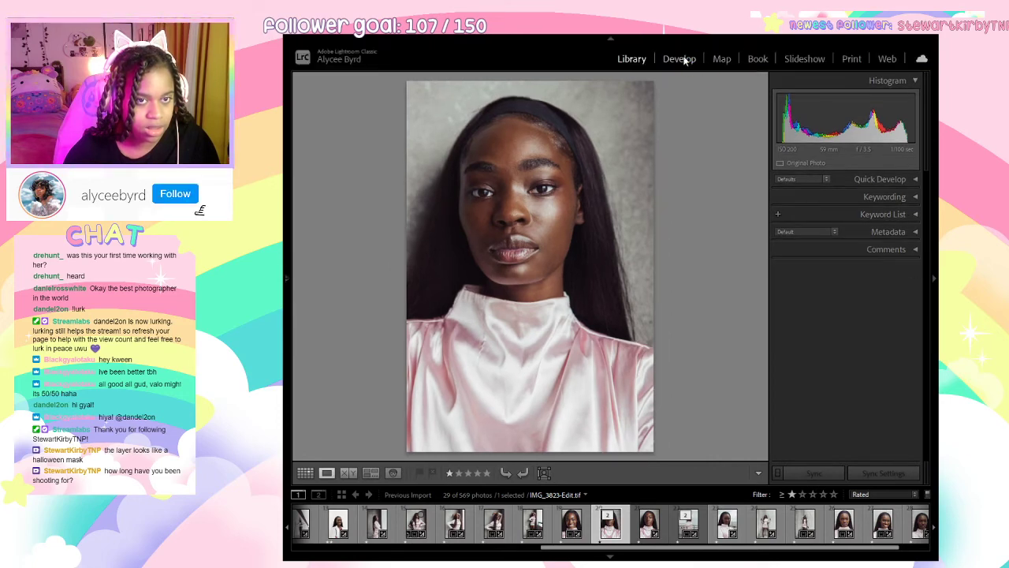
Open the retouched IMG_3823-Edit.tif for developing and set the original IMG_3823.CR2 as its reference photo in Reference View.
{"action": "left_click", "coordinate": [679, 59]}
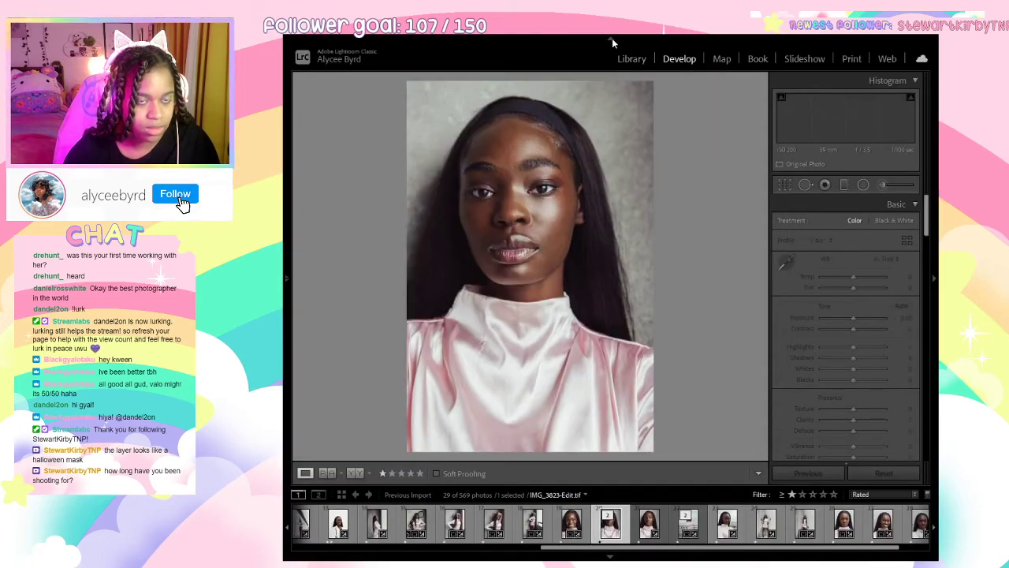
{"action": "left_click", "coordinate": [332, 473]}
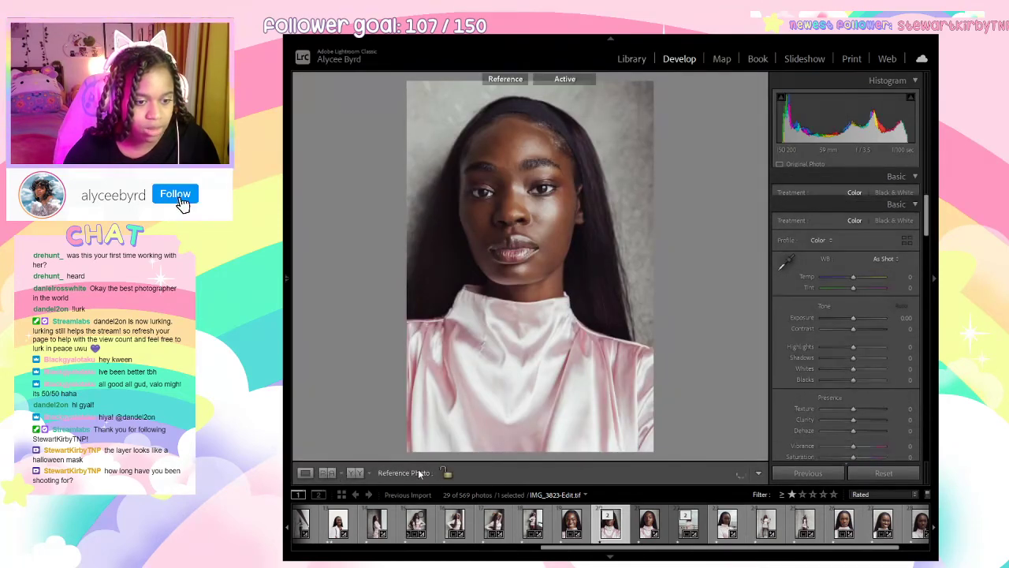
{"action": "left_click", "coordinate": [331, 473]}
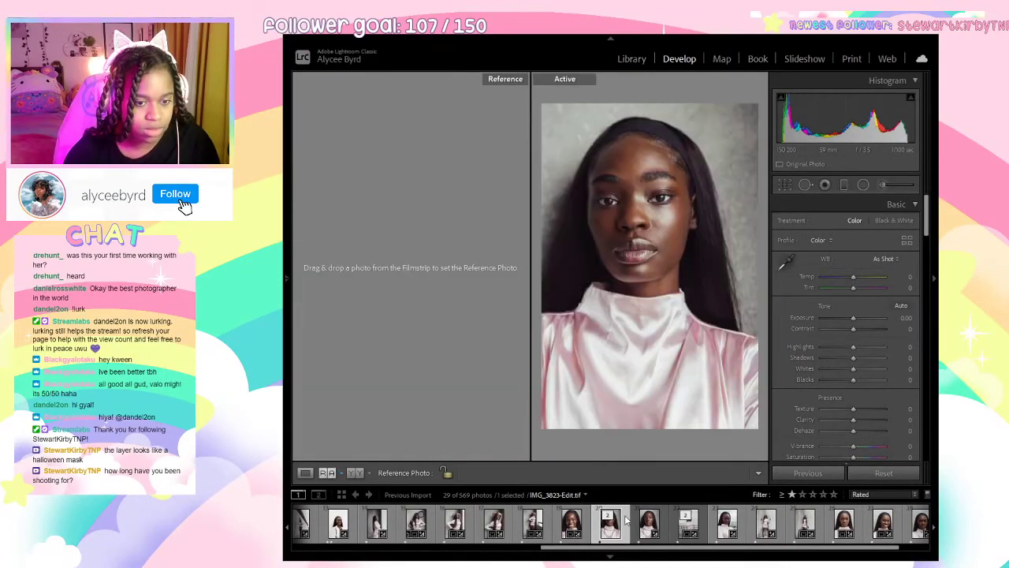
{"action": "left_click_drag", "start_coordinate": [648, 522], "coordinate": [498, 309]}
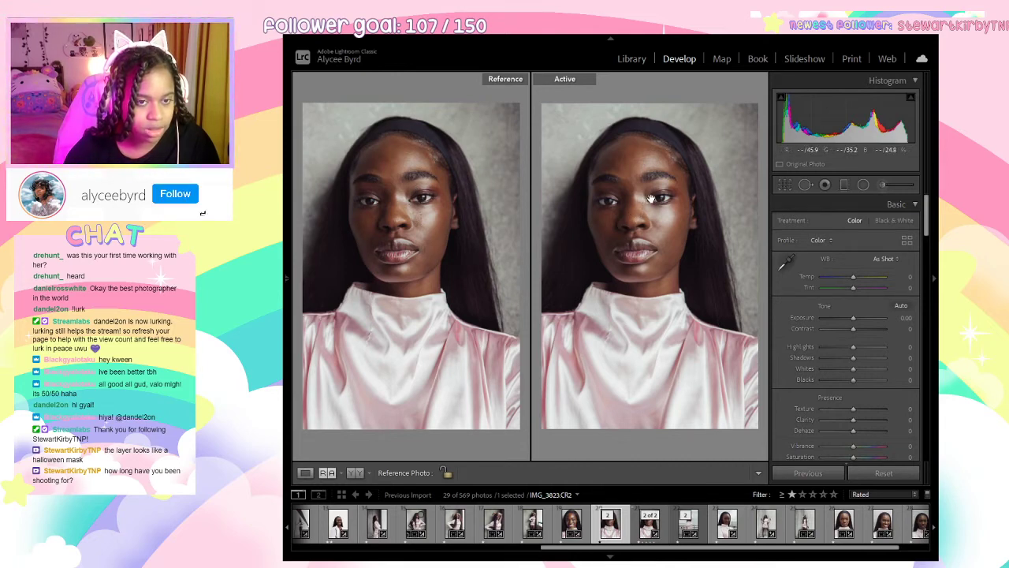
Compare the skin, eyes and lips of the original and retouched portraits side by side, close up and in full.
{"action": "left_click", "coordinate": [442, 201]}
{"action": "left_click", "coordinate": [538, 247]}
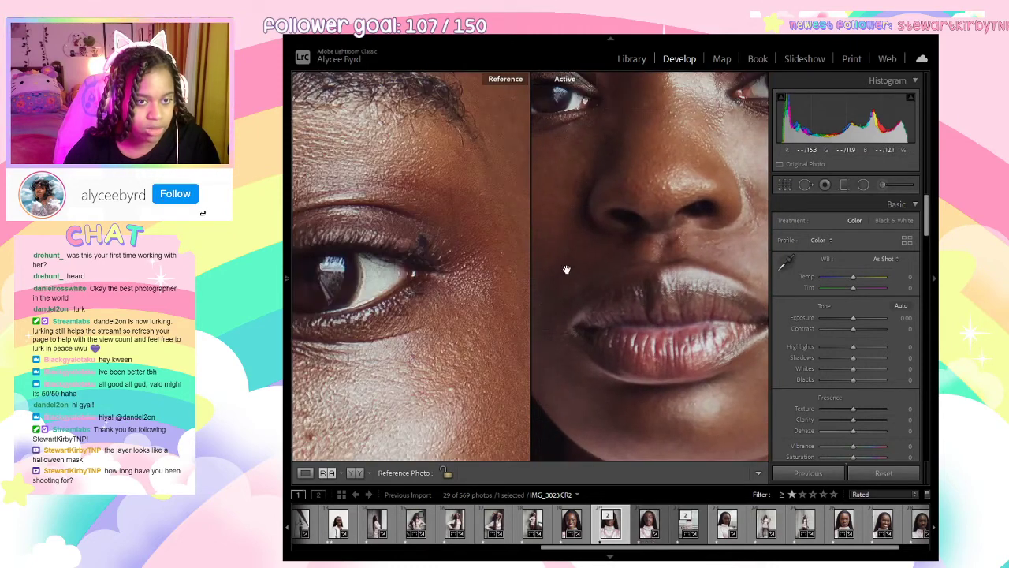
{"action": "left_click", "coordinate": [472, 268]}
{"action": "left_click", "coordinate": [433, 218]}
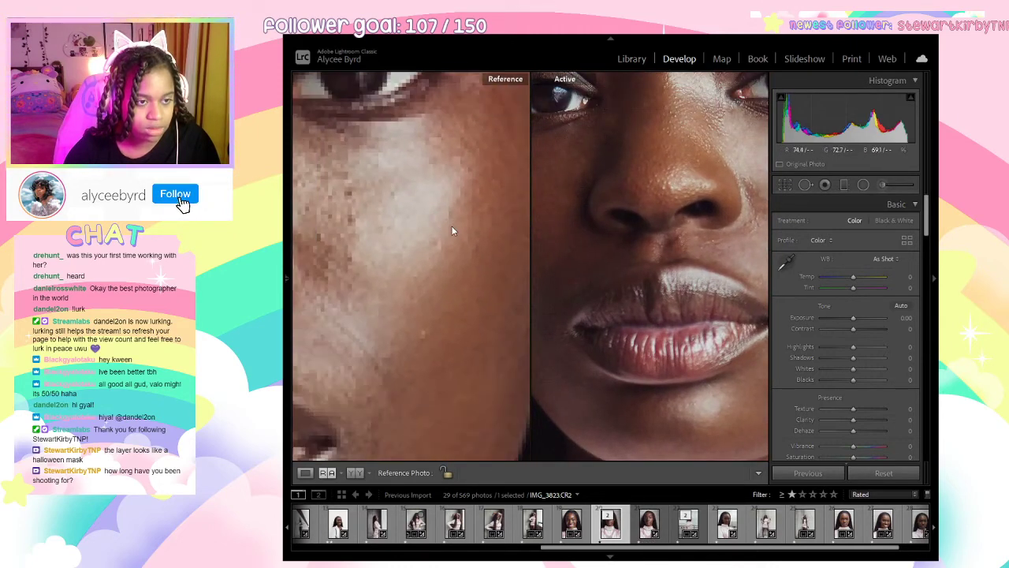
{"action": "left_click", "coordinate": [447, 227]}
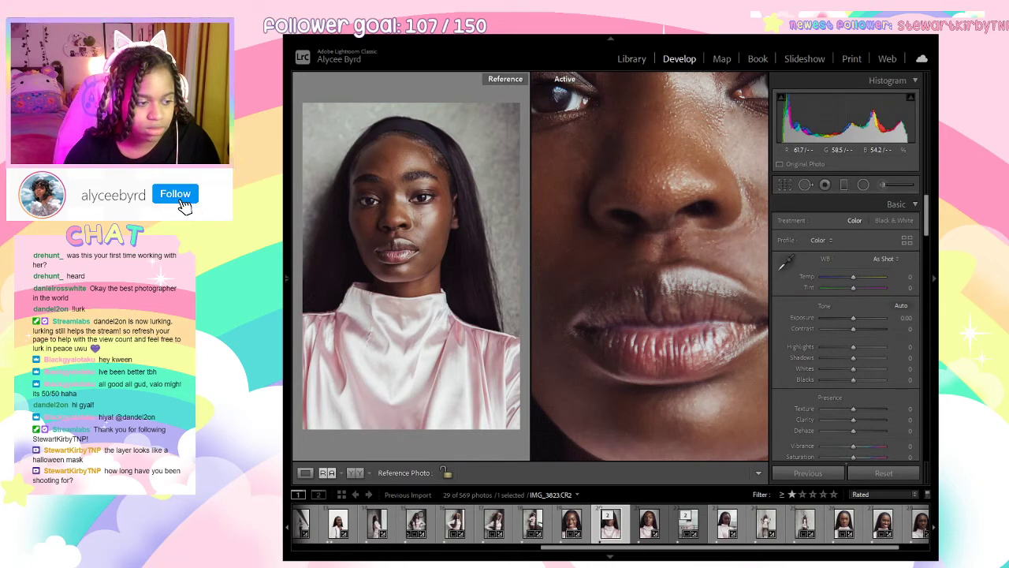
{"action": "key", "text": "ctrl+equal"}
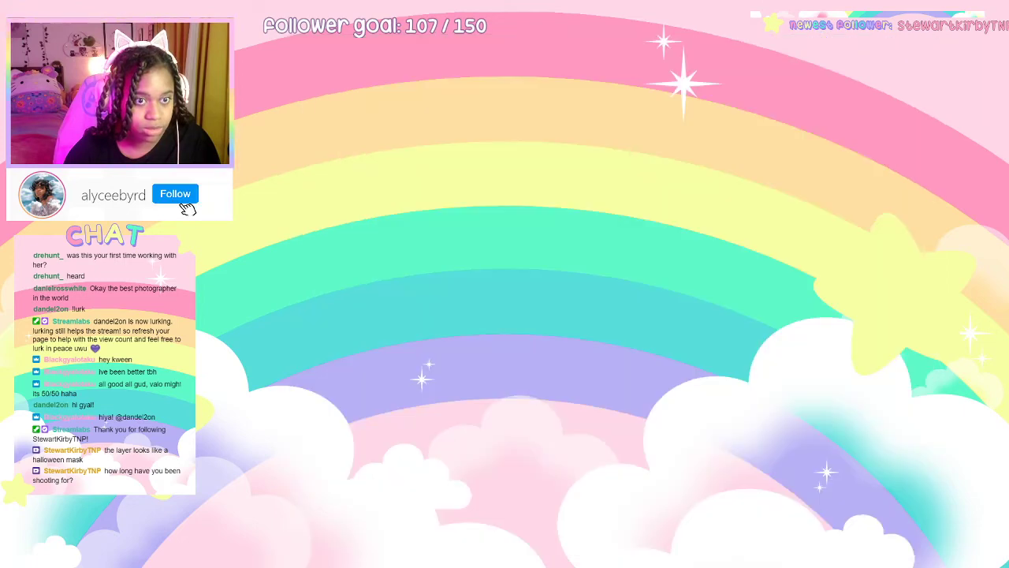
{"action": "left_click", "coordinate": [420, 207]}
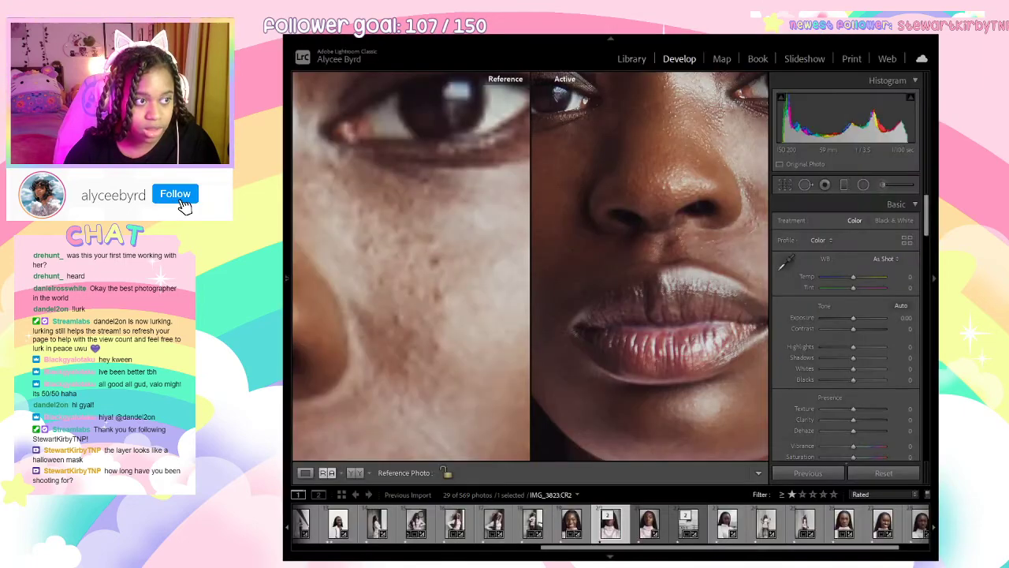
{"action": "left_click_drag", "start_coordinate": [465, 266], "coordinate": [480, 270]}
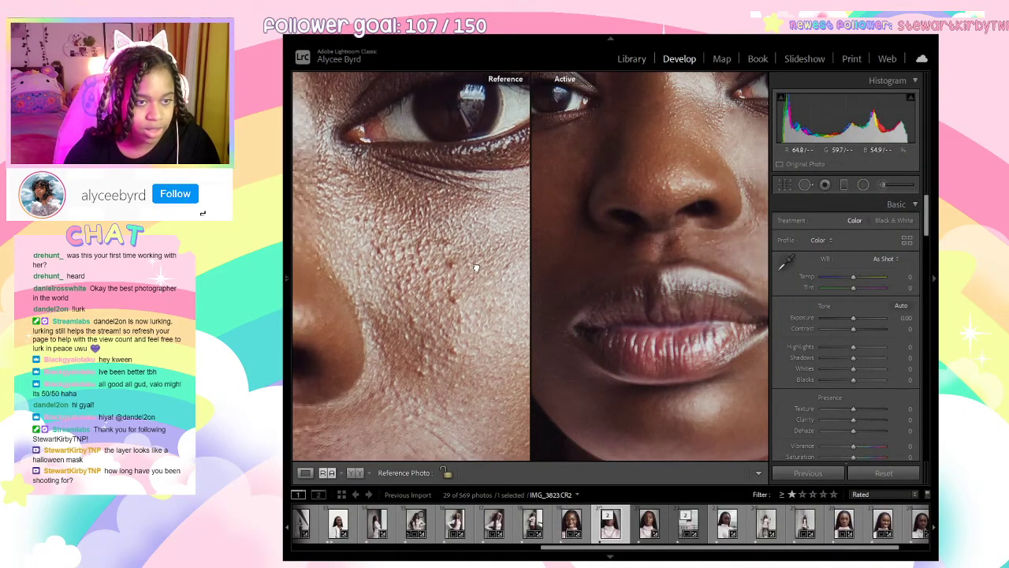
{"action": "left_click_drag", "start_coordinate": [710, 244], "coordinate": [552, 371]}
{"action": "left_click_drag", "start_coordinate": [753, 216], "coordinate": [811, 161]}
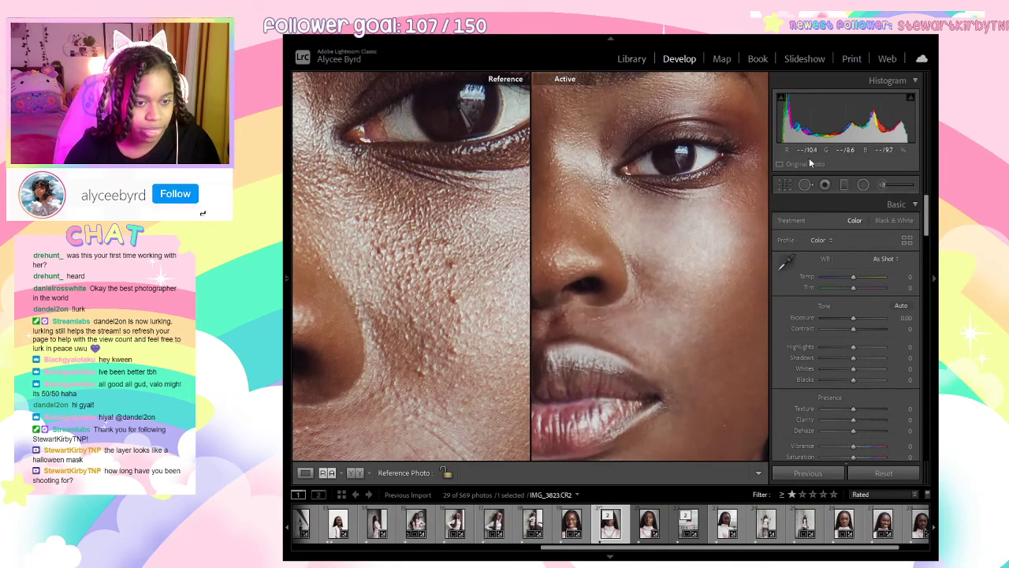
{"action": "left_click", "coordinate": [357, 279]}
{"action": "left_click", "coordinate": [583, 202]}
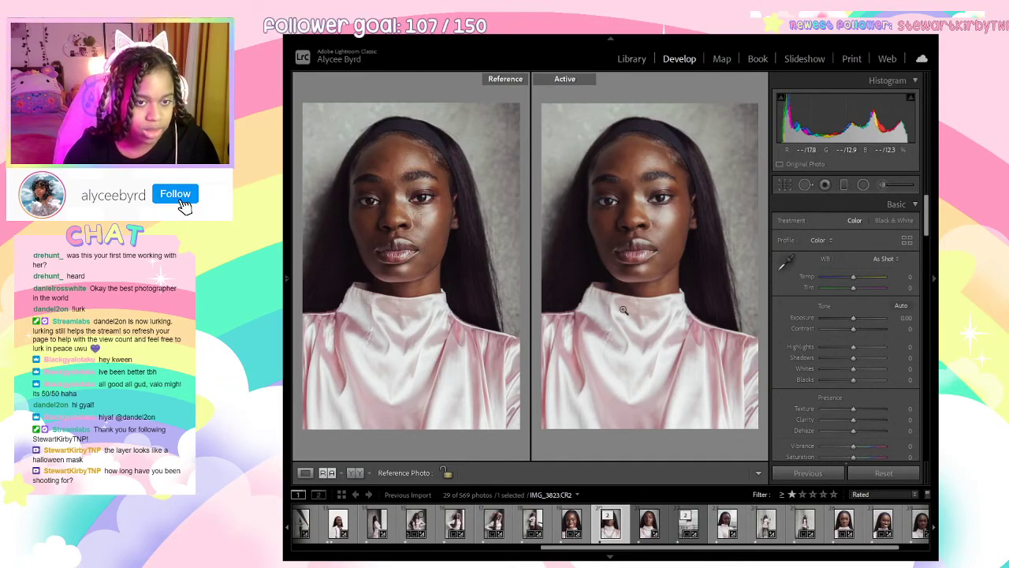
{"action": "left_click", "coordinate": [606, 194]}
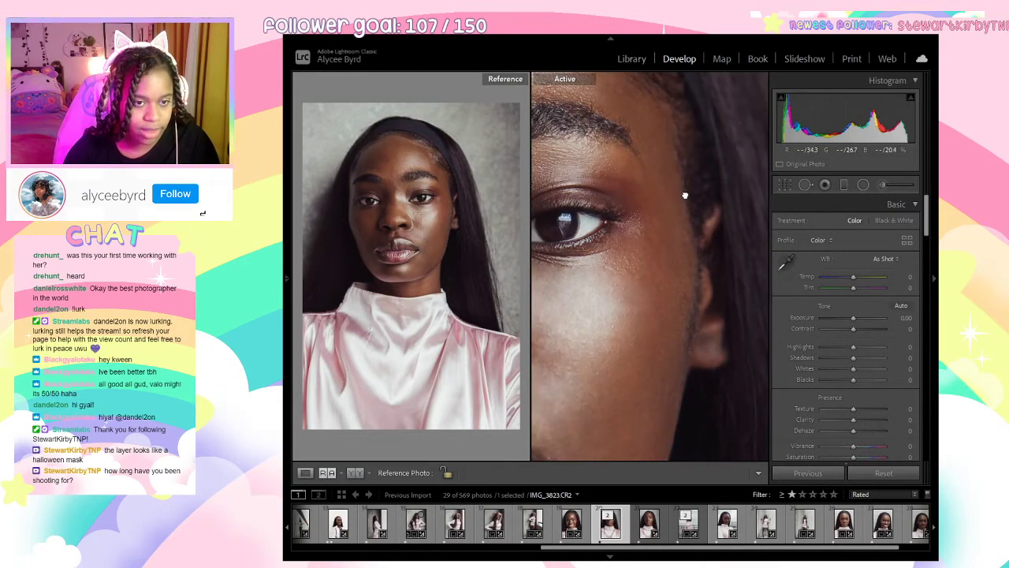
Return to the single-photo Loupe view and set the retouched portrait's Texture to +19 and Clarity to +4.
{"action": "left_click", "coordinate": [306, 473]}
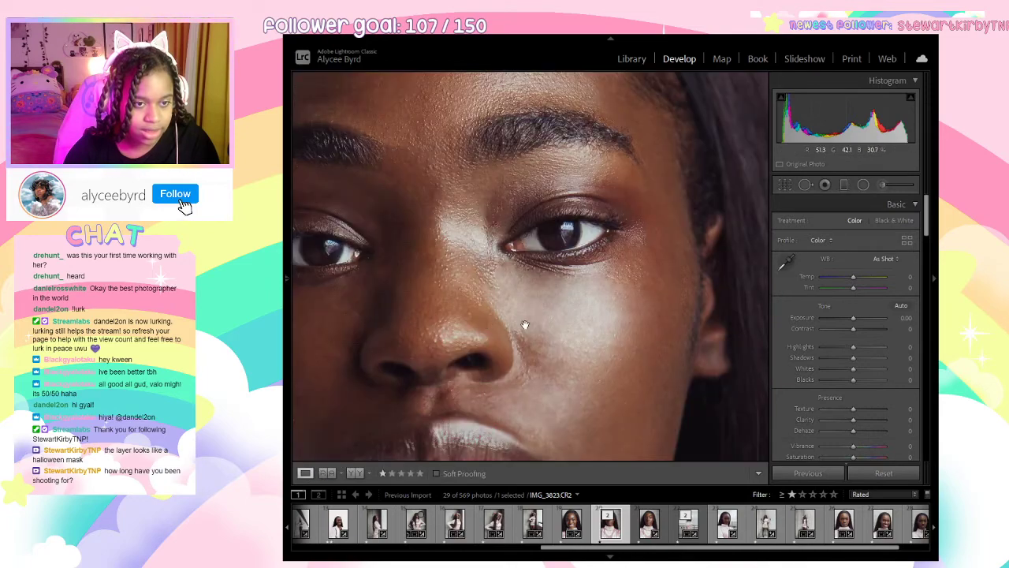
{"action": "left_click", "coordinate": [526, 325]}
{"action": "left_click_drag", "start_coordinate": [854, 408], "coordinate": [867, 408]}
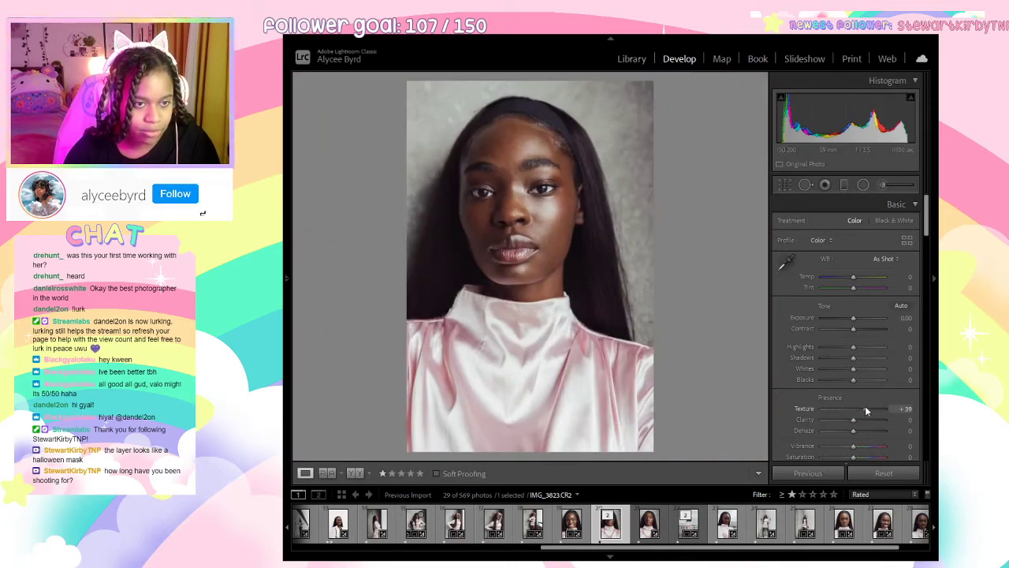
{"action": "left_click", "coordinate": [559, 219]}
{"action": "left_click_drag", "start_coordinate": [469, 208], "coordinate": [701, 295]}
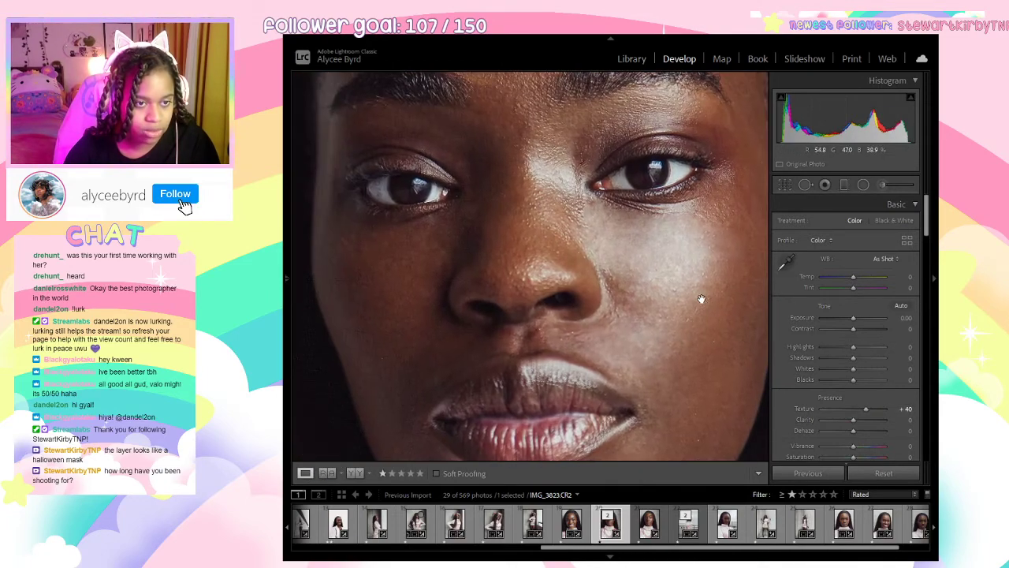
{"action": "left_click", "coordinate": [860, 410]}
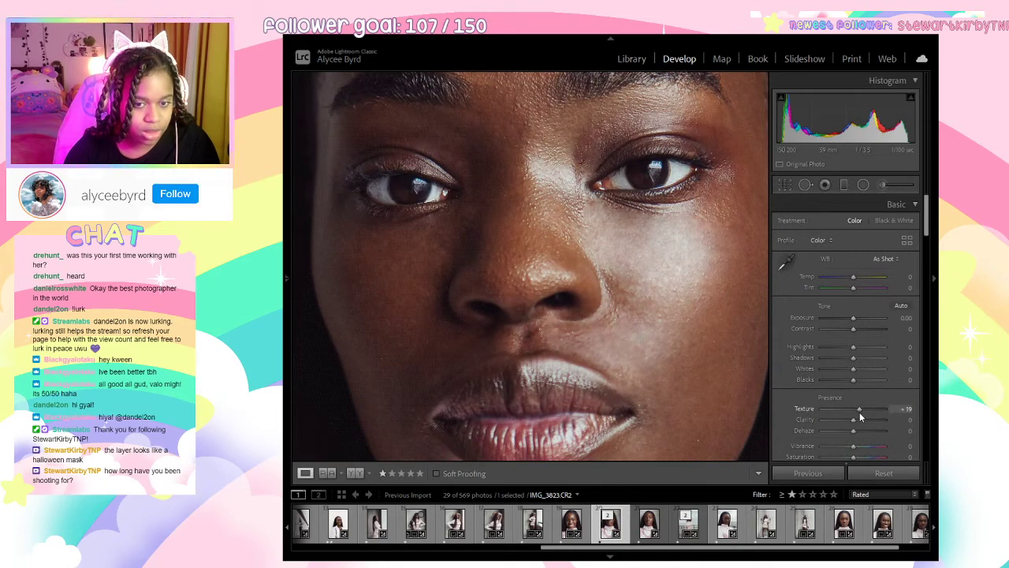
{"action": "left_click", "coordinate": [856, 421]}
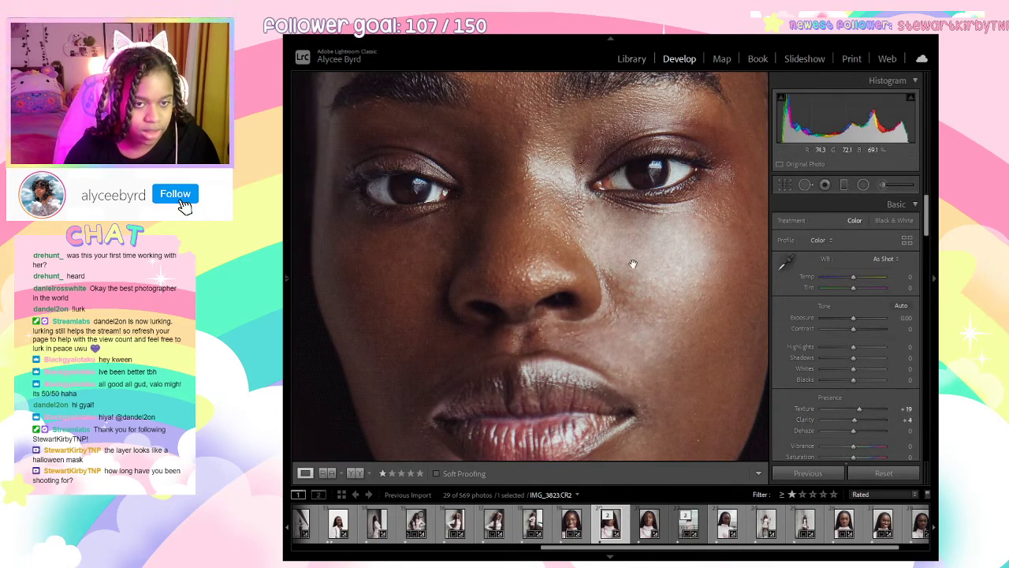
Check the face up close and in full, and rate the retouched portrait IMG_3823-Edit.tif two stars.
{"action": "left_click", "coordinate": [632, 264]}
{"action": "left_click", "coordinate": [540, 225]}
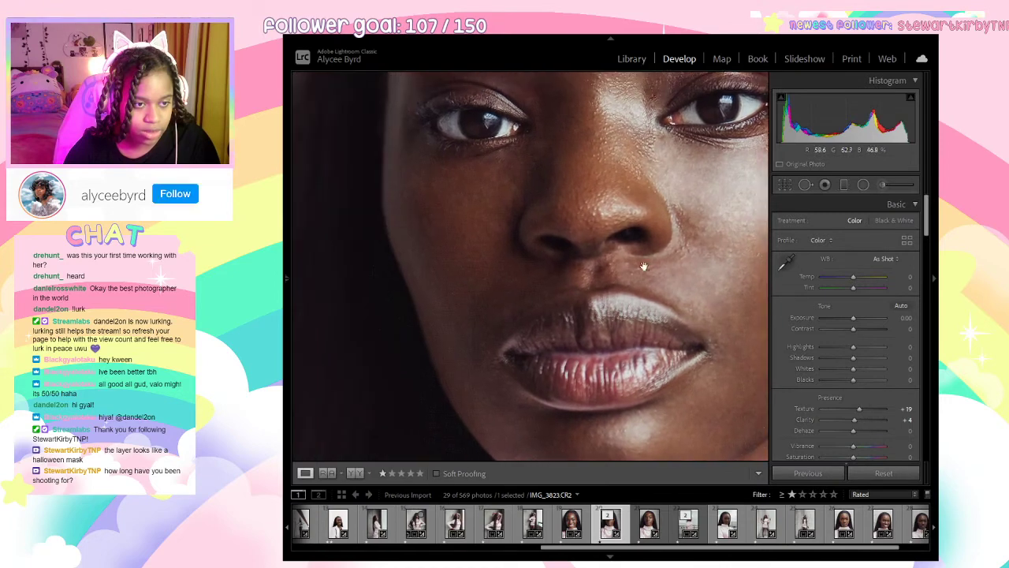
{"action": "left_click_drag", "start_coordinate": [546, 295], "coordinate": [592, 297]}
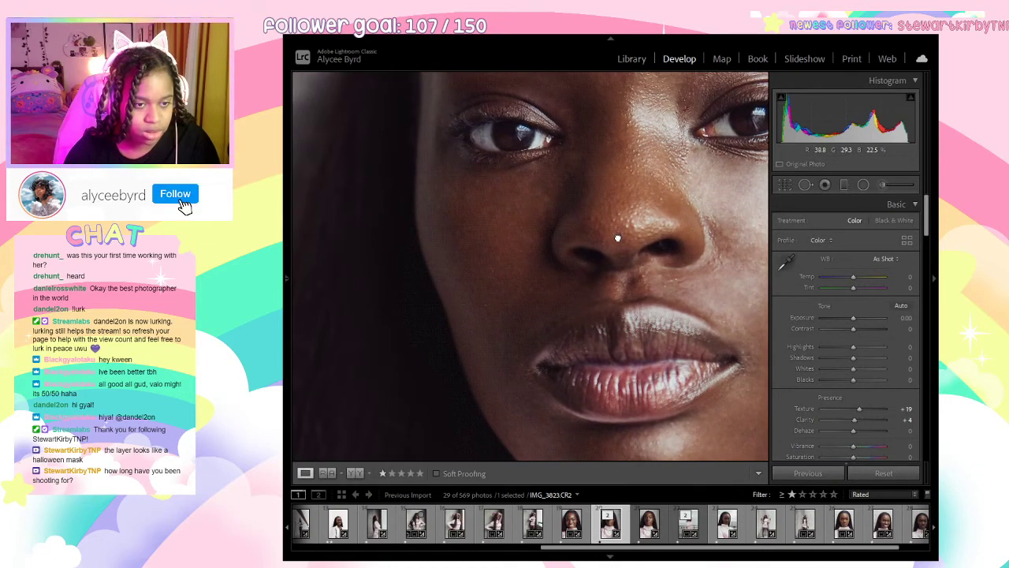
{"action": "left_click_drag", "start_coordinate": [617, 238], "coordinate": [545, 260]}
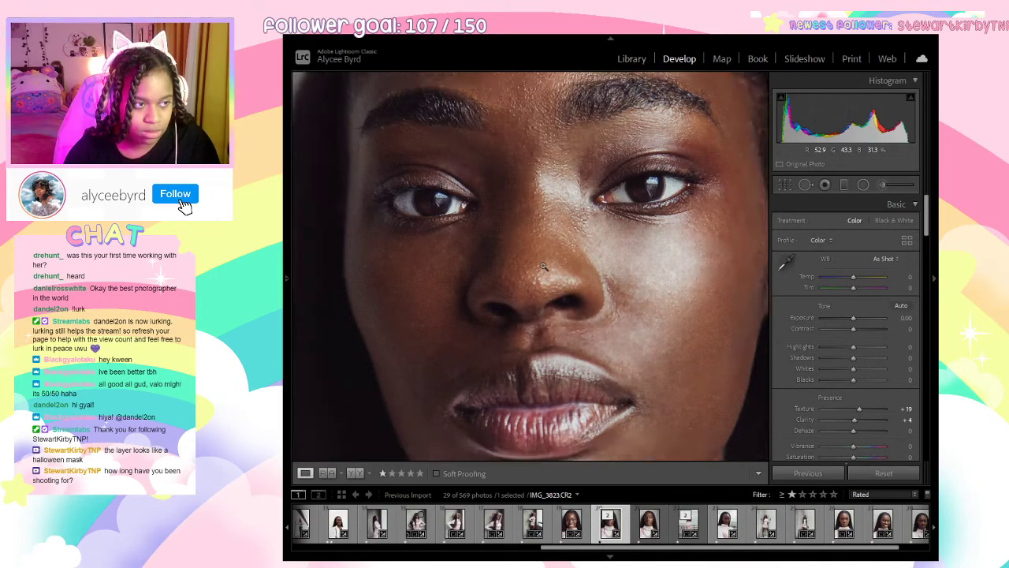
{"action": "left_click", "coordinate": [541, 265]}
{"action": "left_click", "coordinate": [645, 253]}
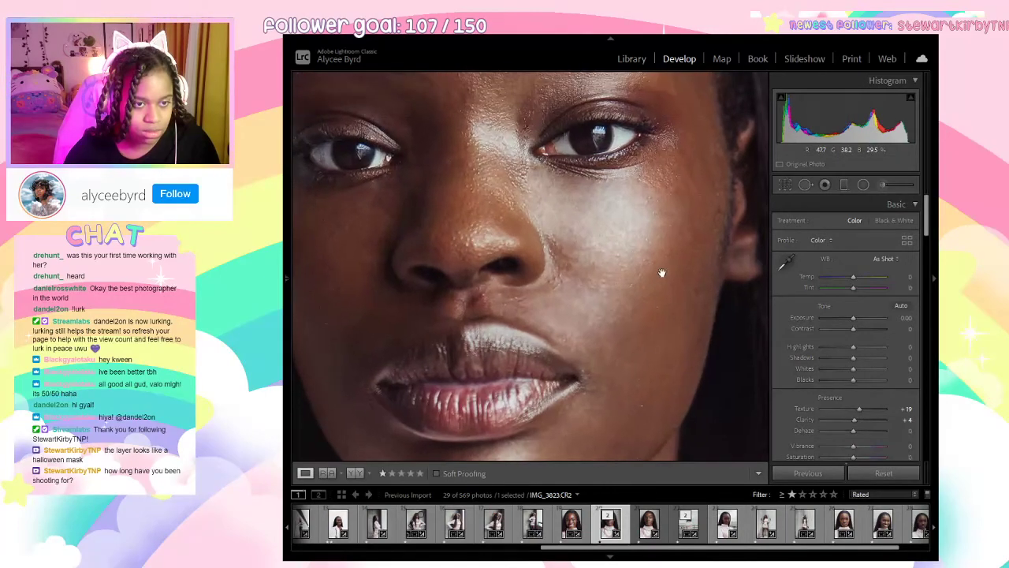
{"action": "left_click", "coordinate": [645, 253]}
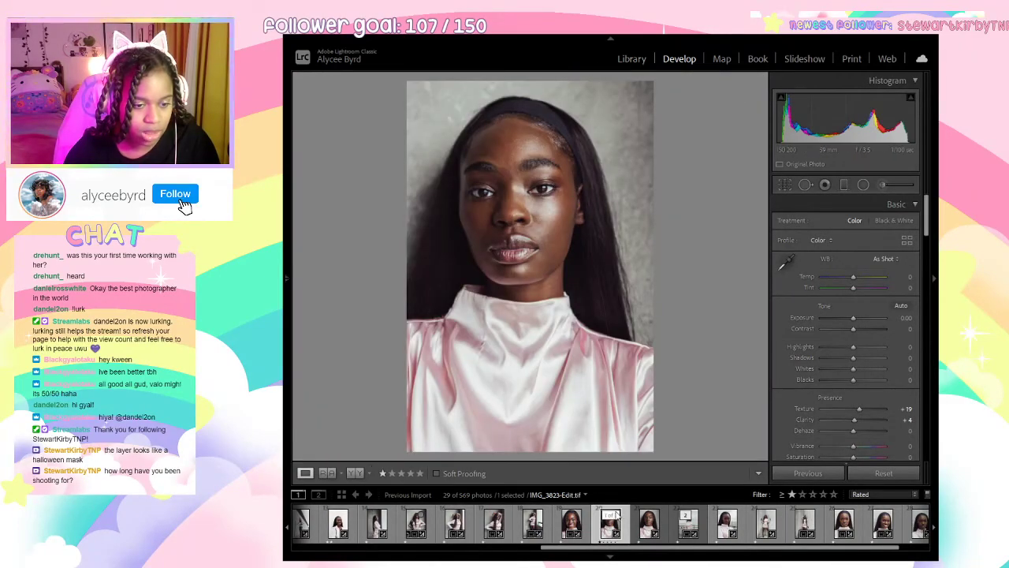
{"action": "key", "text": "2"}
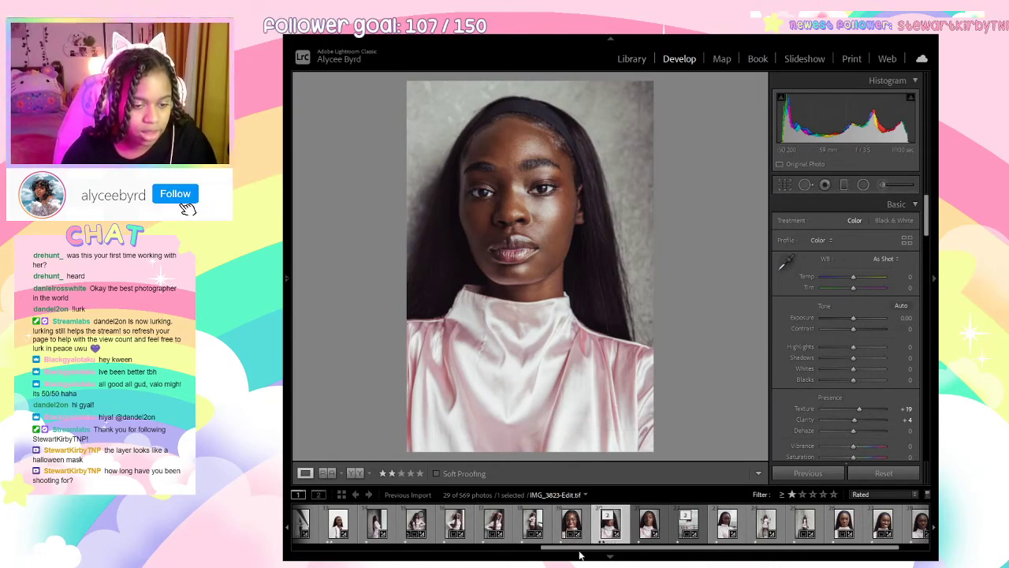
On IMG_3487.CR2, the full-length shot against the white wall, set Luminance noise reduction to 12 and Texture to +47.
{"action": "left_click_drag", "start_coordinate": [580, 556], "coordinate": [341, 544]}
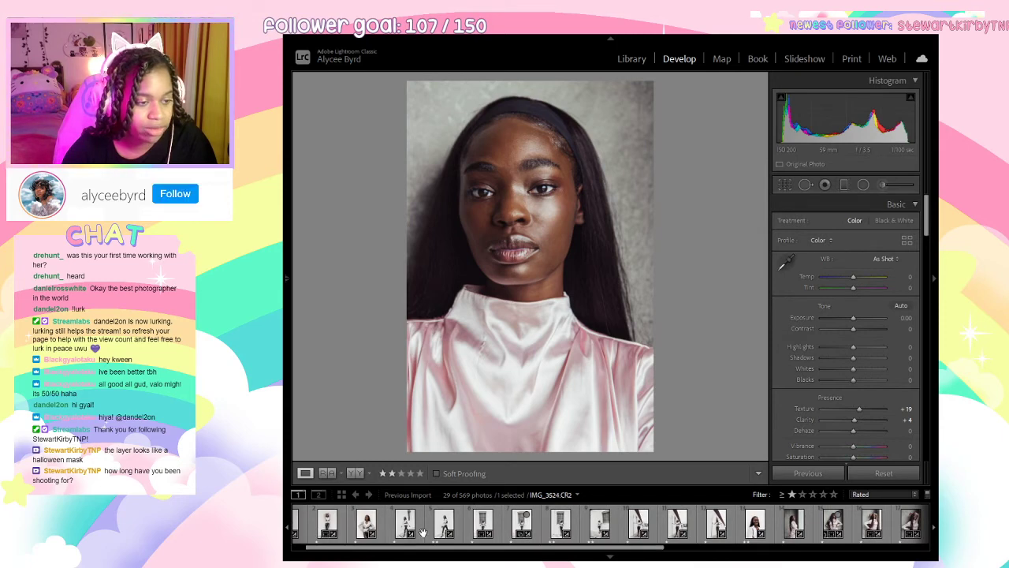
{"action": "left_click_drag", "start_coordinate": [401, 548], "coordinate": [358, 536]}
{"action": "left_click", "coordinate": [352, 527]}
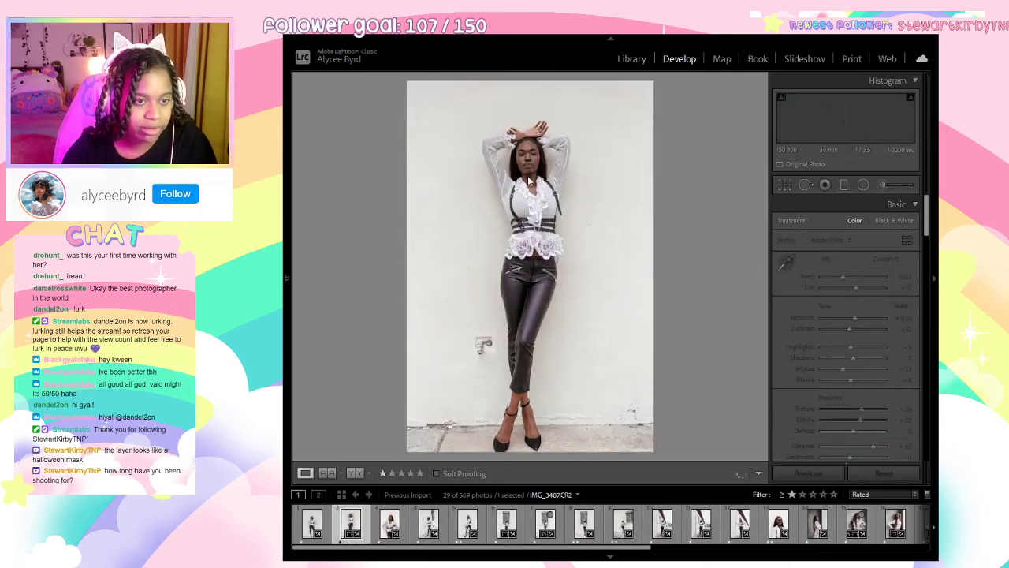
{"action": "left_click", "coordinate": [580, 197]}
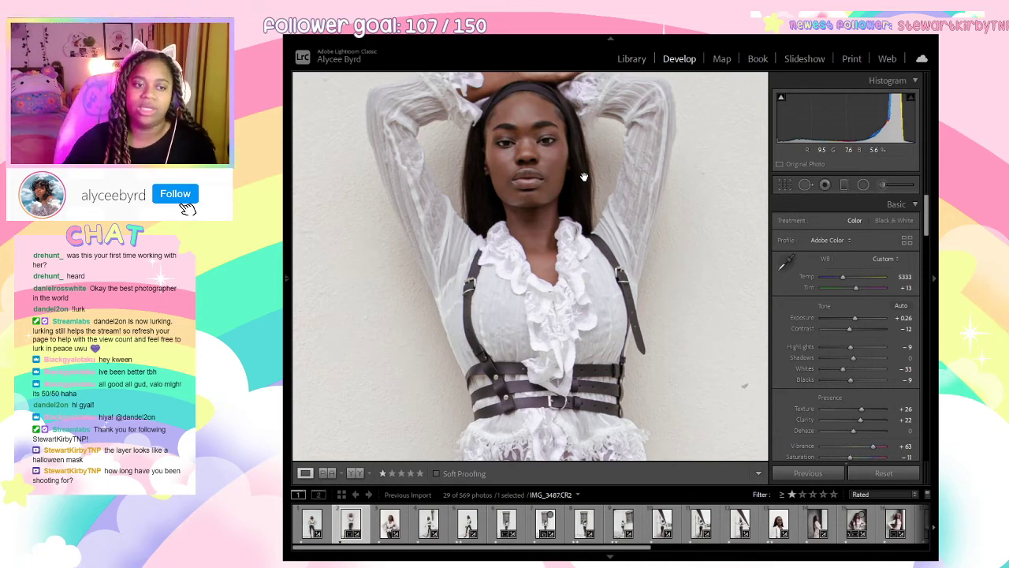
{"action": "scroll", "coordinate": [875, 405], "scroll_direction": "down", "scroll_amount": 10}
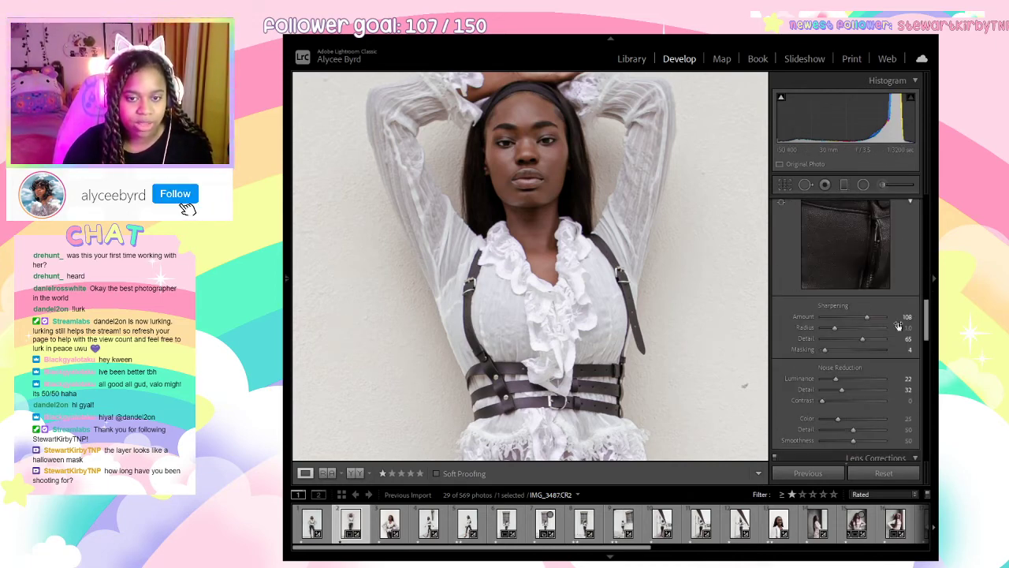
{"action": "scroll", "coordinate": [841, 280], "scroll_direction": "up", "scroll_amount": 6}
{"action": "scroll", "coordinate": [895, 315], "scroll_direction": "down", "scroll_amount": 6}
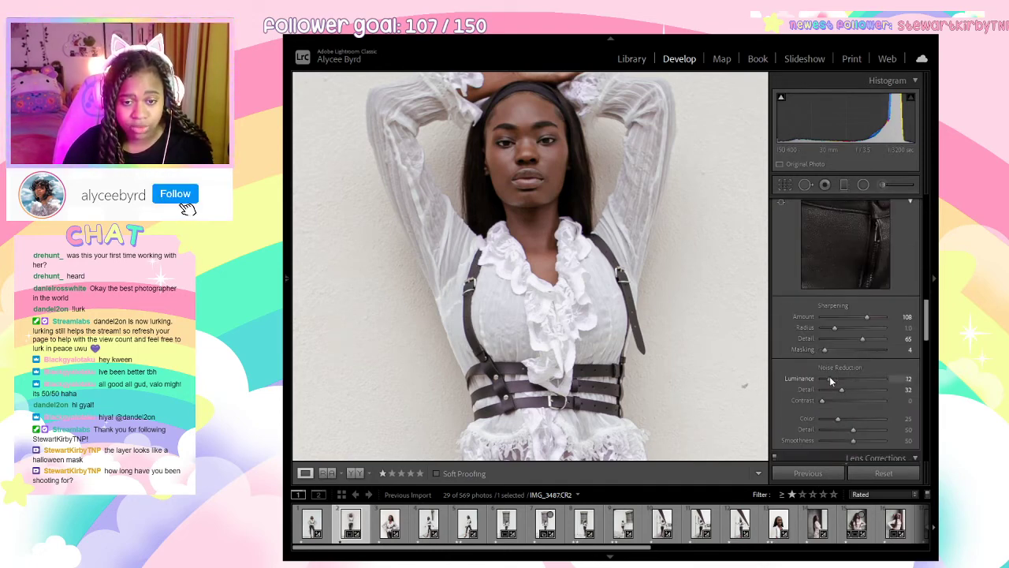
{"action": "scroll", "coordinate": [845, 355], "scroll_direction": "up", "scroll_amount": 10}
{"action": "mouse_move", "coordinate": [862, 409]}
{"action": "left_mouse_down"}
{"action": "mouse_move", "coordinate": [885, 417]}
{"action": "mouse_move", "coordinate": [859, 411]}
{"action": "mouse_move", "coordinate": [868, 409]}
{"action": "left_mouse_up"}
{"action": "left_click", "coordinate": [396, 323]}
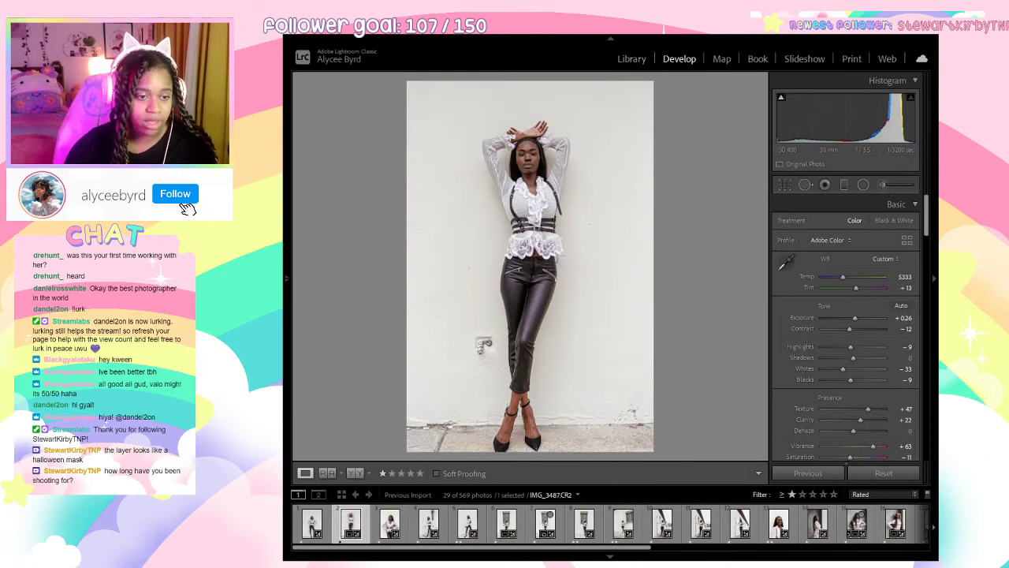
Remove the pipe fitting from the white wall with Spot Removal in Clone mode at size 80.
{"action": "left_click", "coordinate": [801, 185]}
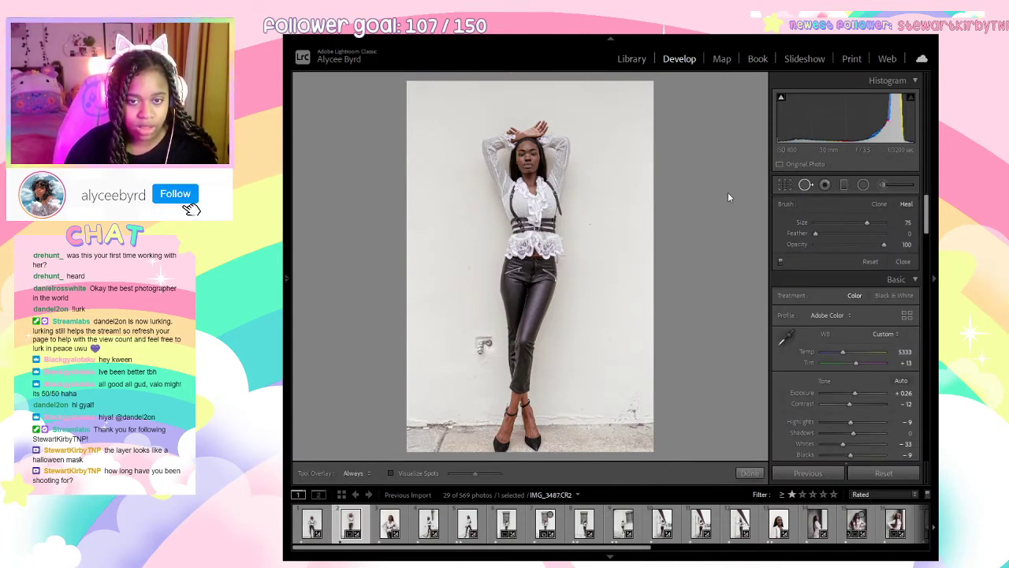
{"action": "key", "text": "bracketright"}
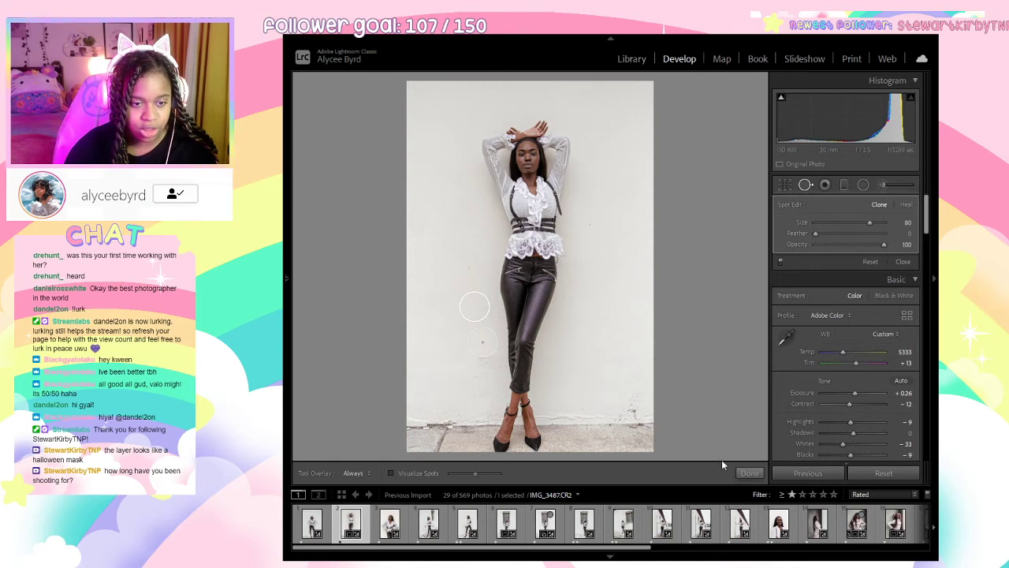
{"action": "left_click", "coordinate": [749, 473]}
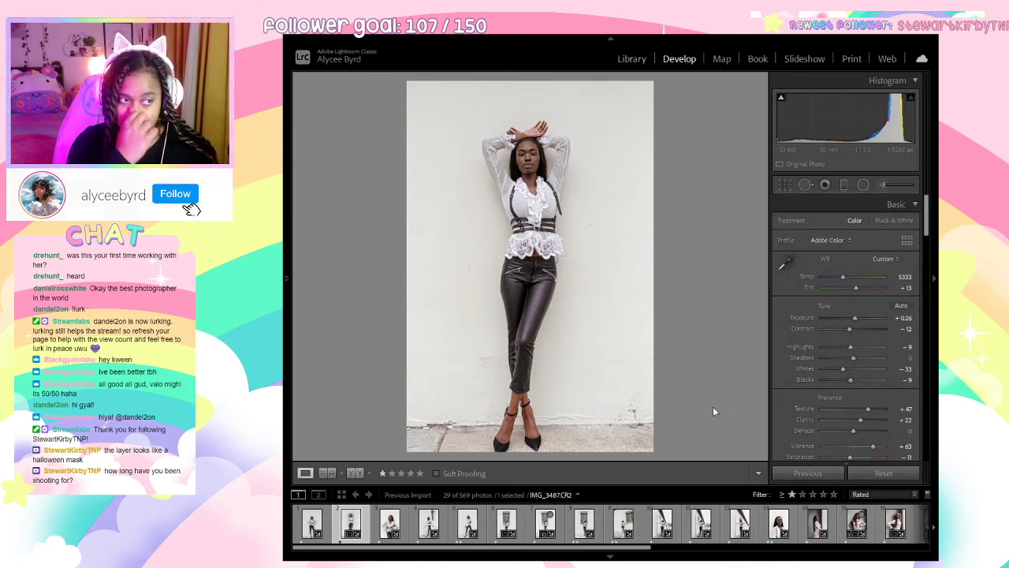
Rate the cleaned-up full-length shot two stars and move ahead to IMG_3524.CR2.
{"action": "key", "text": "2"}
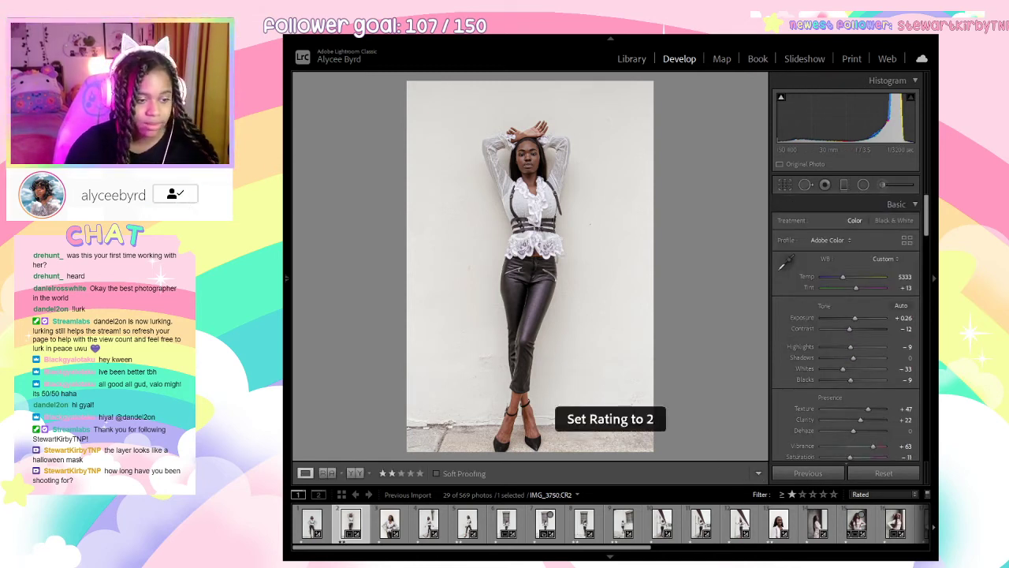
{"action": "key", "text": "Right"}
{"action": "key", "text": "Right"}
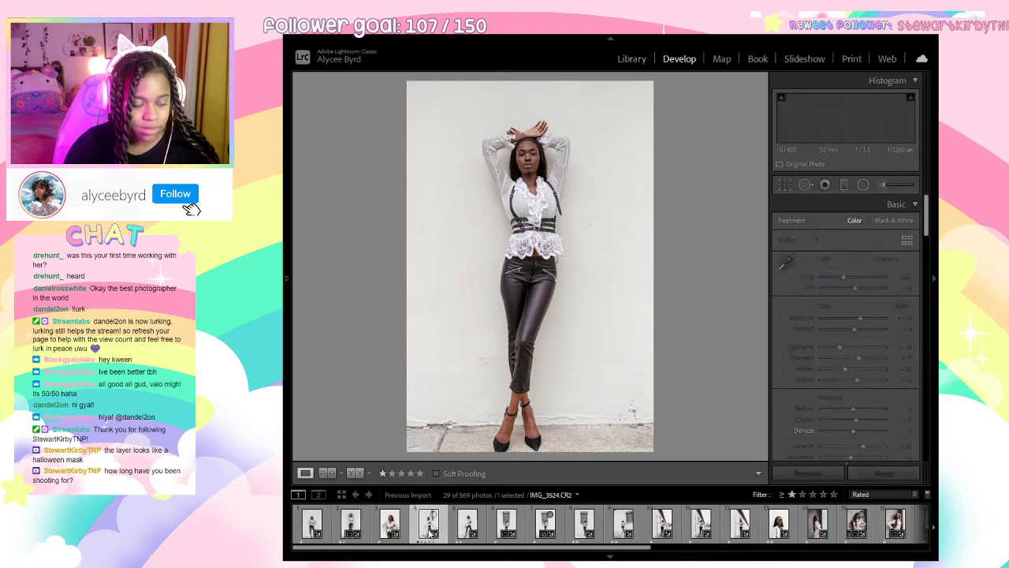
Examine the face and under-eye area of the walking shot IMG_3524.CR2 up close.
{"action": "left_click", "coordinate": [525, 183]}
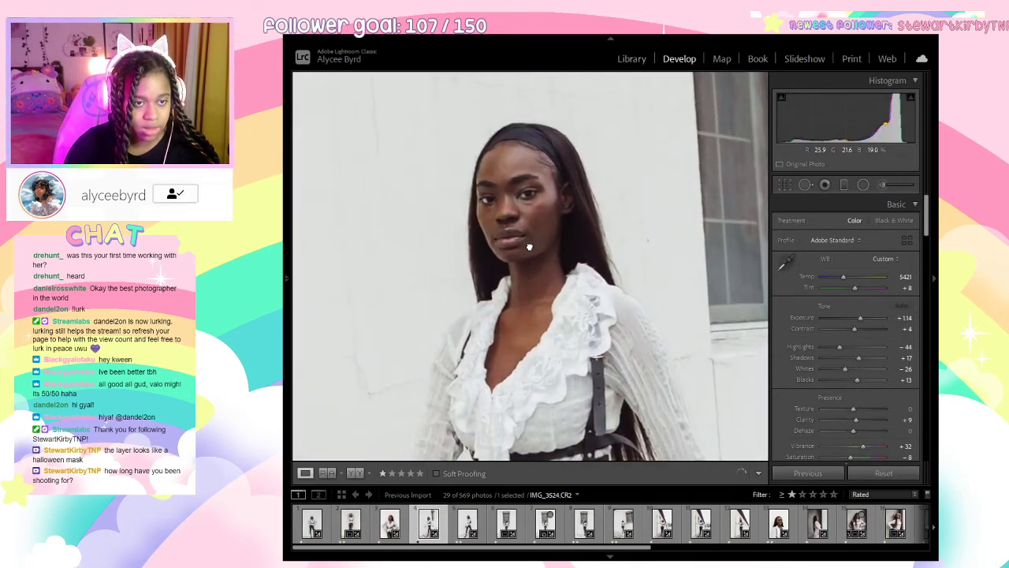
{"action": "left_click", "coordinate": [542, 202]}
{"action": "left_click", "coordinate": [540, 198]}
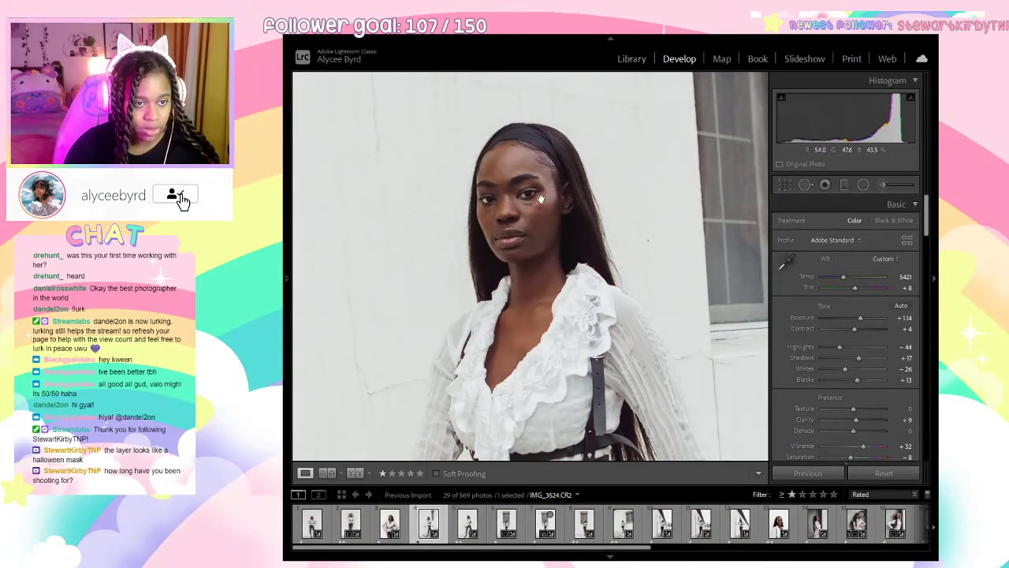
{"action": "left_click", "coordinate": [524, 204]}
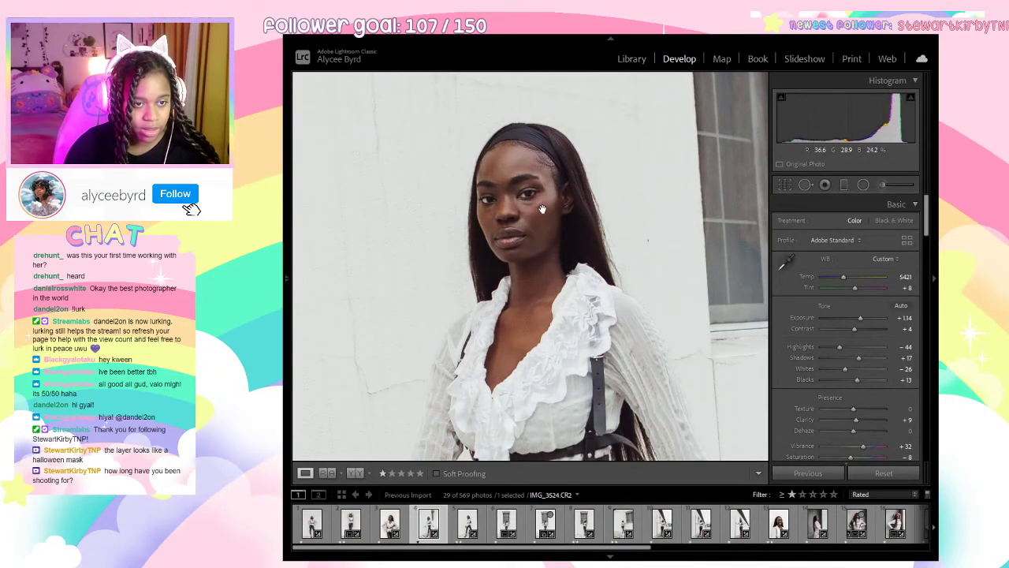
{"action": "left_click", "coordinate": [536, 208]}
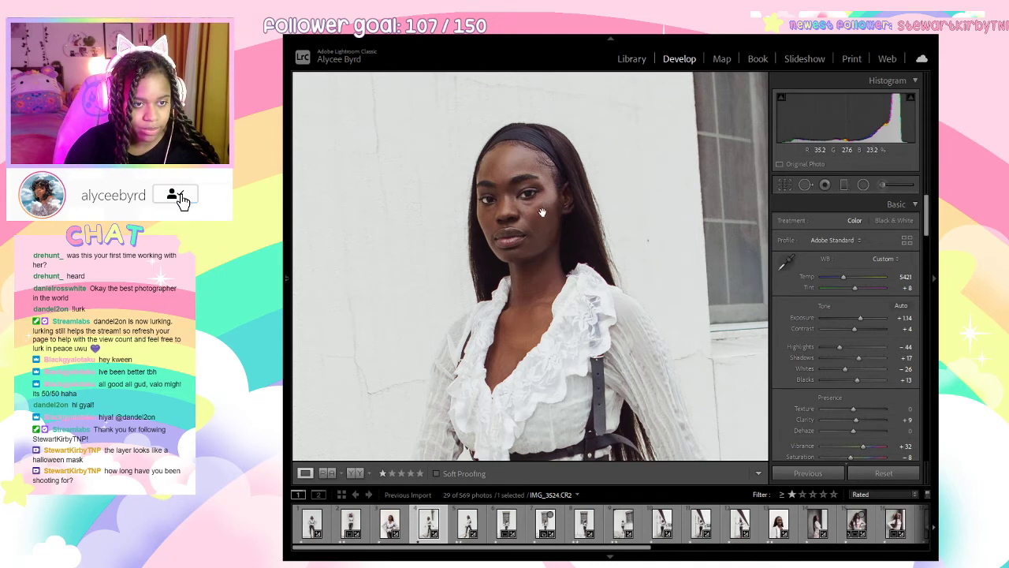
{"action": "left_click", "coordinate": [543, 213]}
{"action": "left_click", "coordinate": [540, 205]}
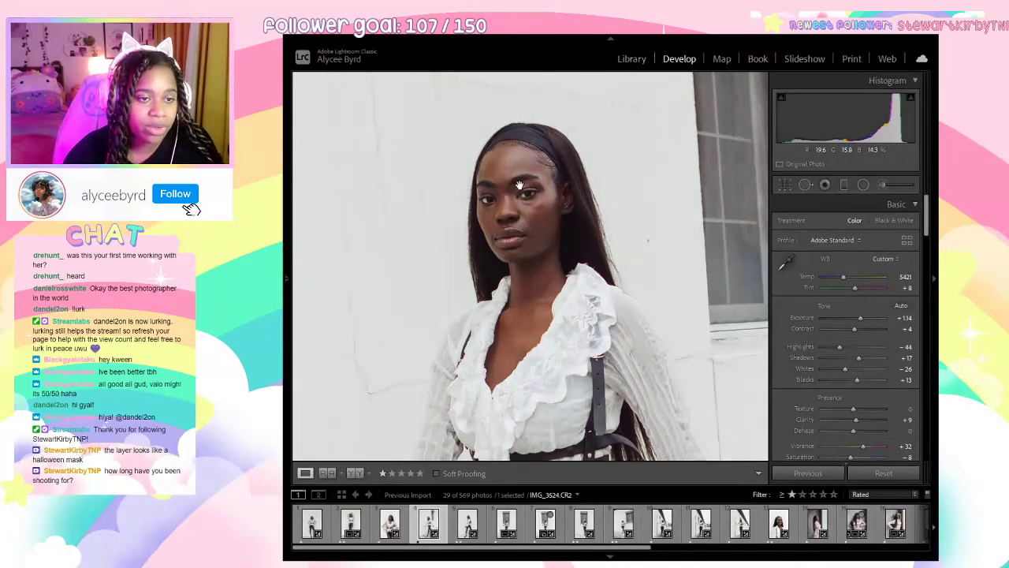
{"action": "left_click", "coordinate": [522, 188]}
{"action": "left_click", "coordinate": [532, 195]}
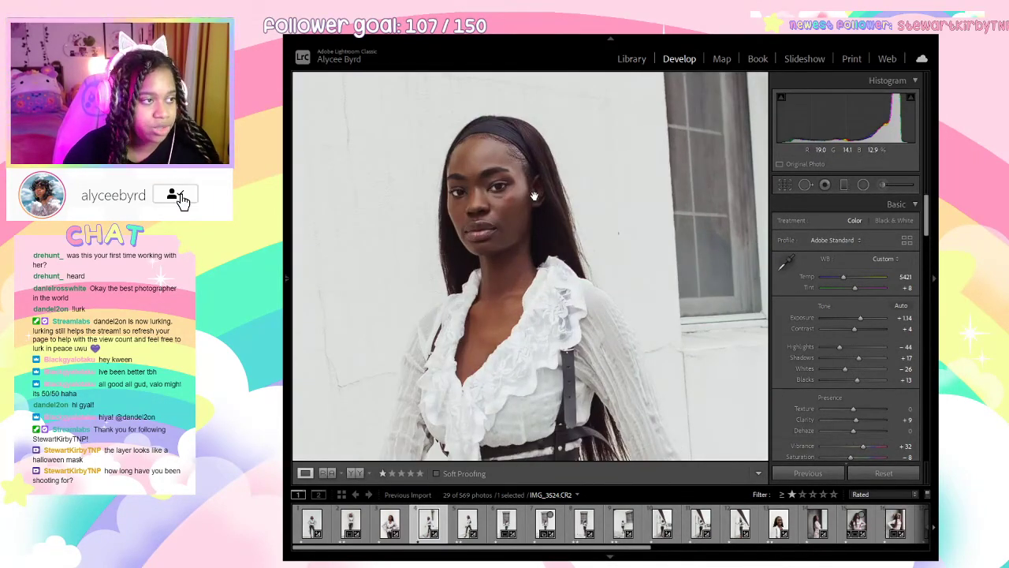
Heal the line under the eye on IMG_3524.CR2 with Spot Removal in Heal mode at size 12, sampling from the cheek below.
{"action": "left_click", "coordinate": [805, 184]}
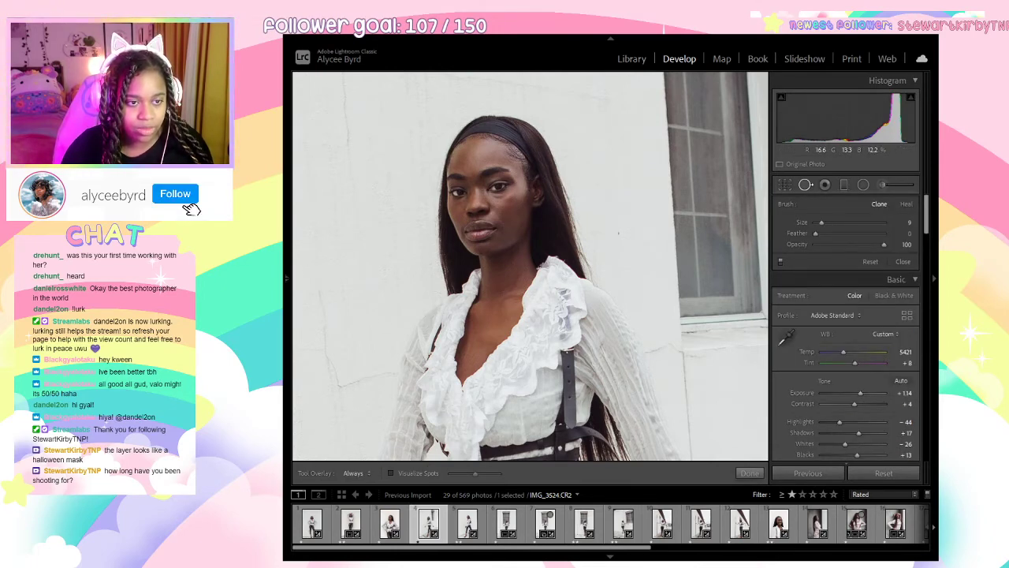
{"action": "left_click", "coordinate": [905, 204]}
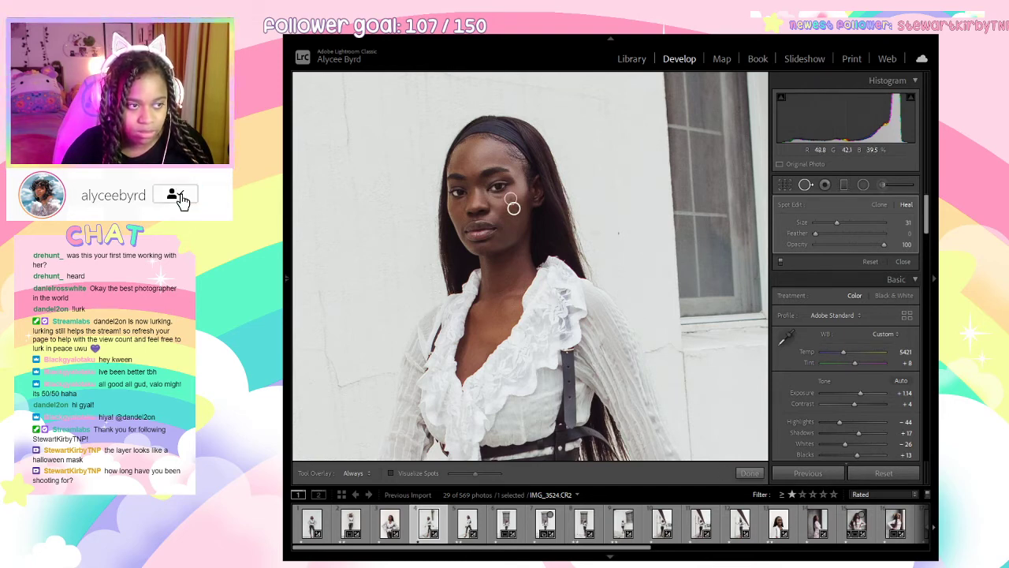
{"action": "left_click_drag", "start_coordinate": [497, 194], "coordinate": [502, 197]}
{"action": "key", "text": "ctrl+z"}
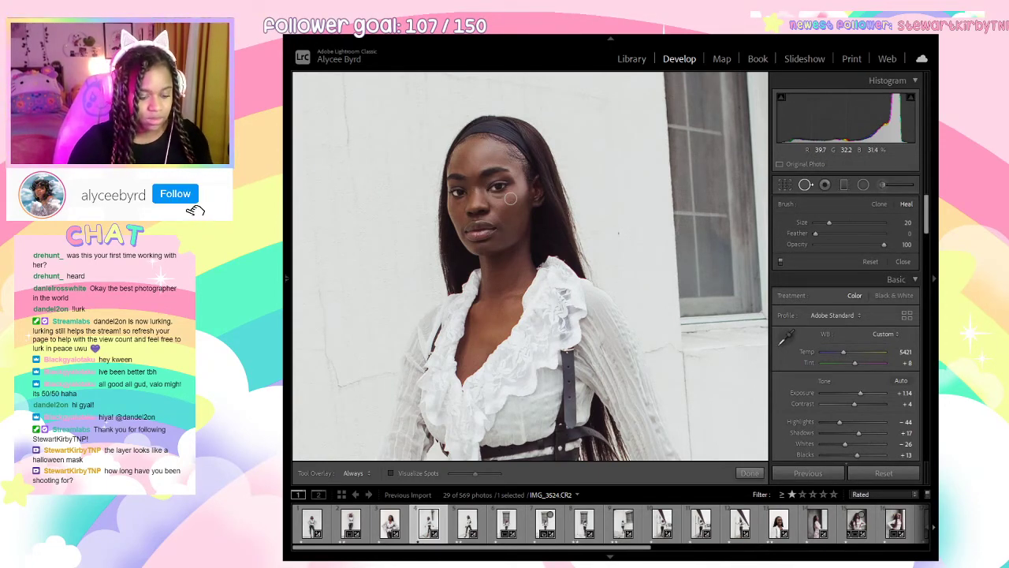
{"action": "key", "text": "ctrl+equal"}
{"action": "key", "text": "ctrl+equal"}
{"action": "left_click_drag", "start_coordinate": [470, 182], "coordinate": [566, 329]}
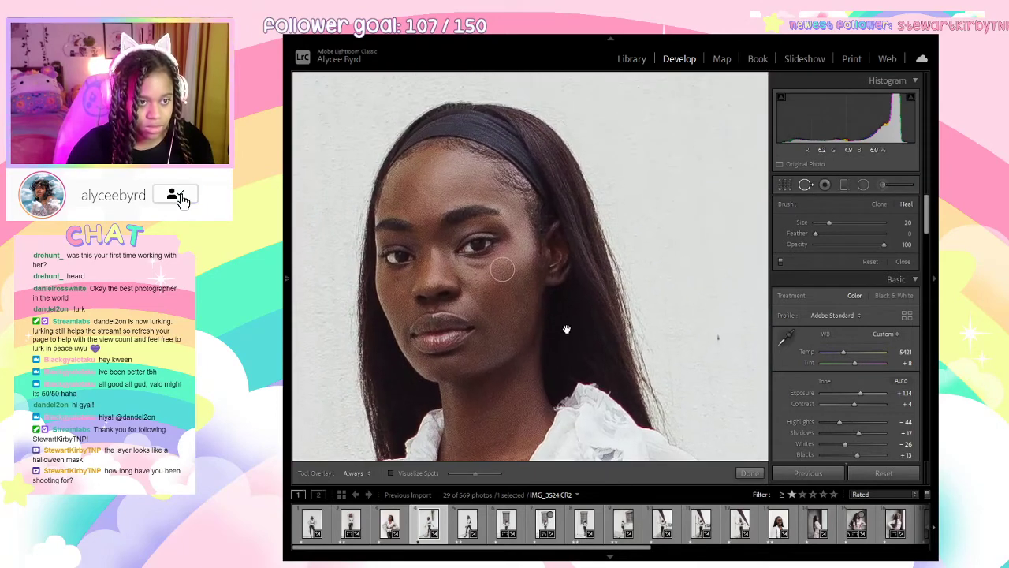
{"action": "mouse_move", "coordinate": [502, 269]}
{"action": "left_mouse_down"}
{"action": "mouse_move", "coordinate": [469, 265]}
{"action": "mouse_move", "coordinate": [493, 268]}
{"action": "left_mouse_up"}
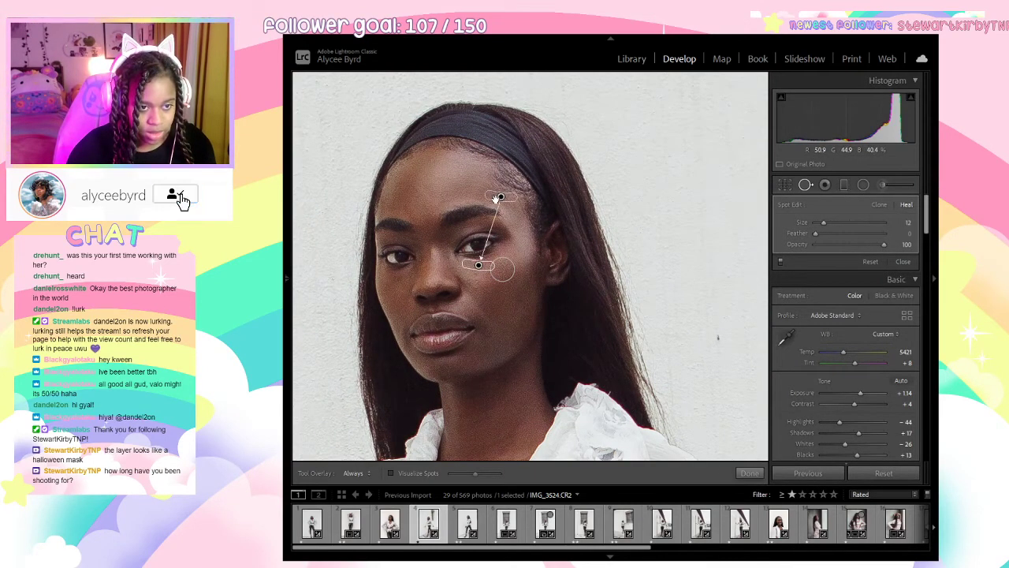
{"action": "left_click_drag", "start_coordinate": [501, 195], "coordinate": [507, 289]}
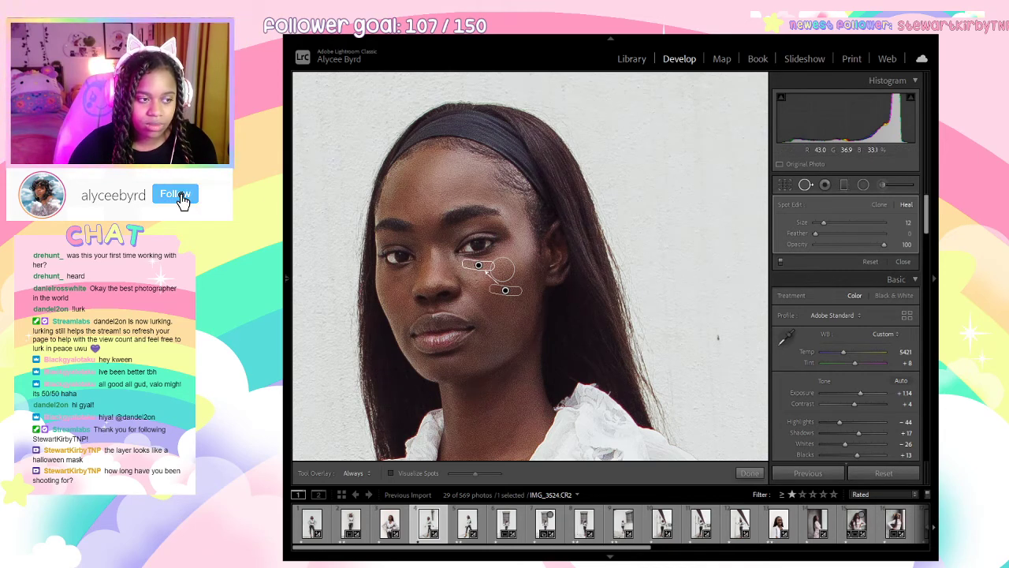
Heal the smile line beside the mouth at size 12 with clean cheek skin as the source, and finish Spot Removal.
{"action": "left_click", "coordinate": [469, 299]}
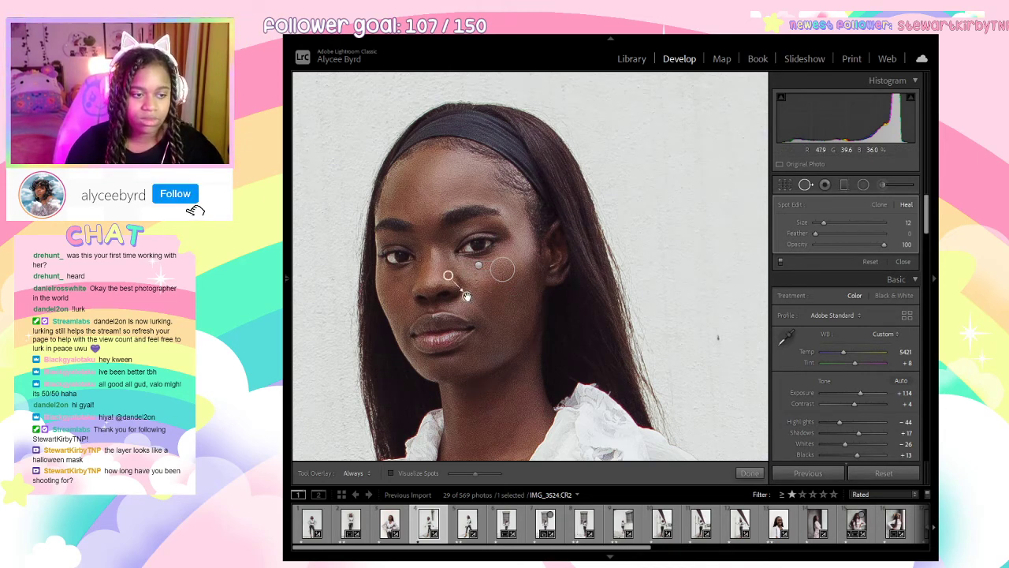
{"action": "key", "text": "Delete"}
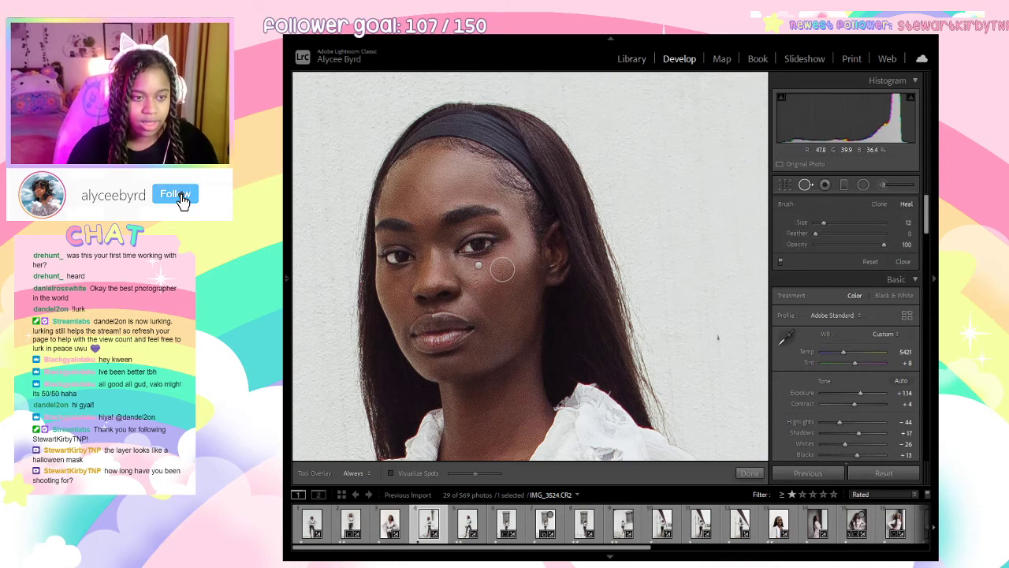
{"action": "left_click_drag", "start_coordinate": [474, 295], "coordinate": [478, 309]}
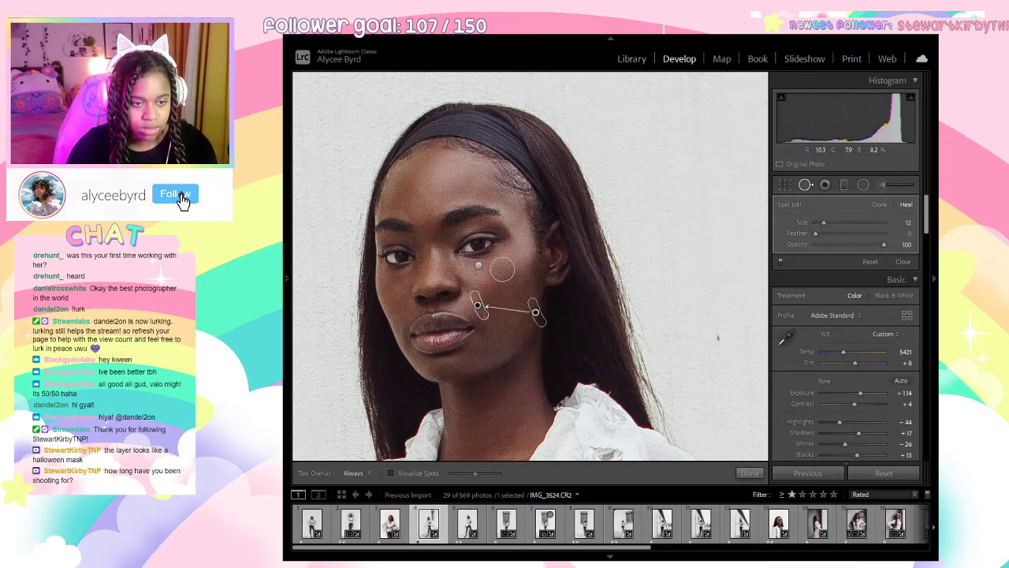
{"action": "left_click_drag", "start_coordinate": [540, 316], "coordinate": [503, 304]}
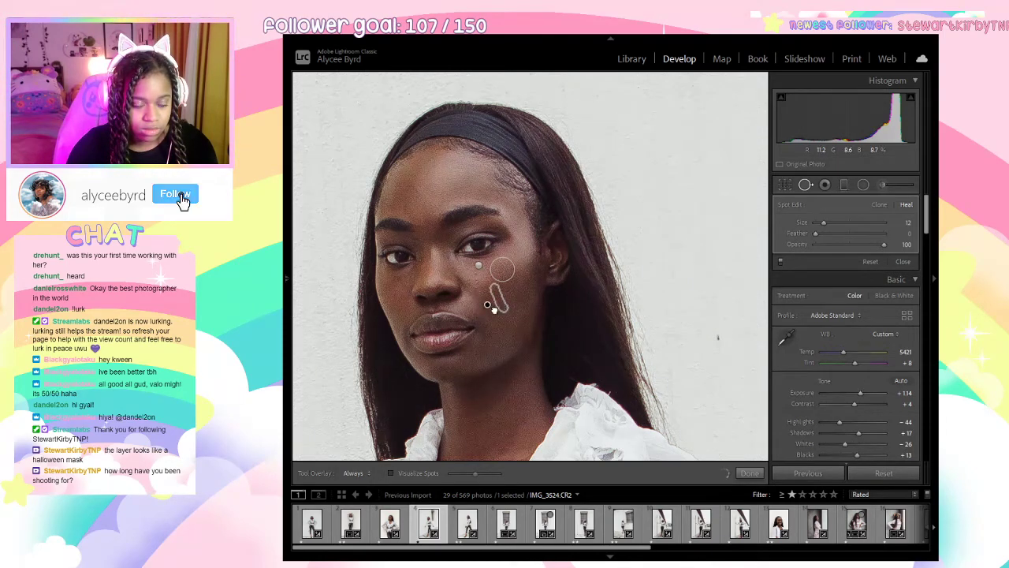
{"action": "left_click_drag", "start_coordinate": [495, 310], "coordinate": [495, 310]}
{"action": "left_click", "coordinate": [748, 474]}
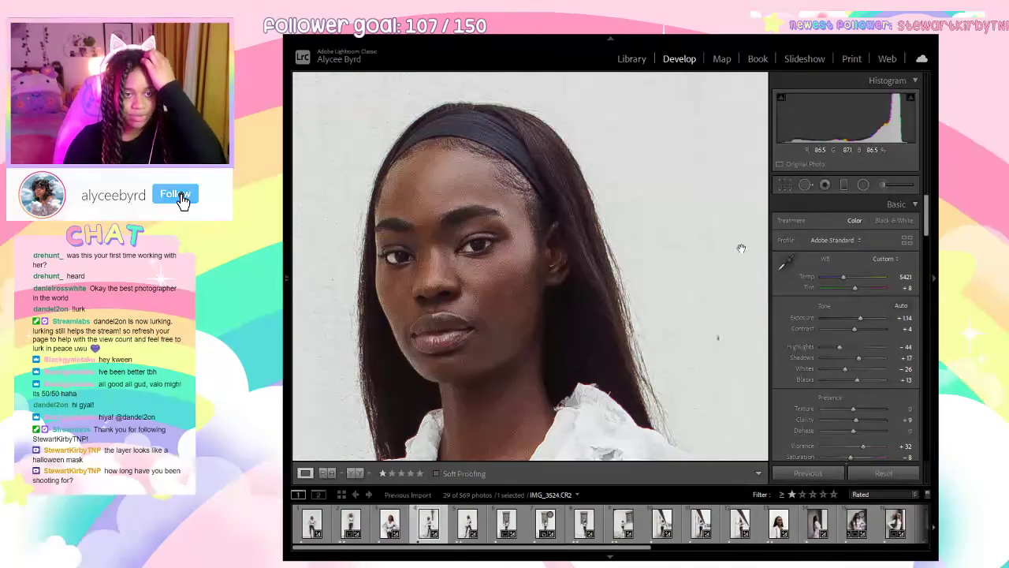
Set Texture to +19 and Clarity to +19 on the walking shot and rate it two stars.
{"action": "left_click", "coordinate": [587, 285]}
{"action": "left_click", "coordinate": [550, 258]}
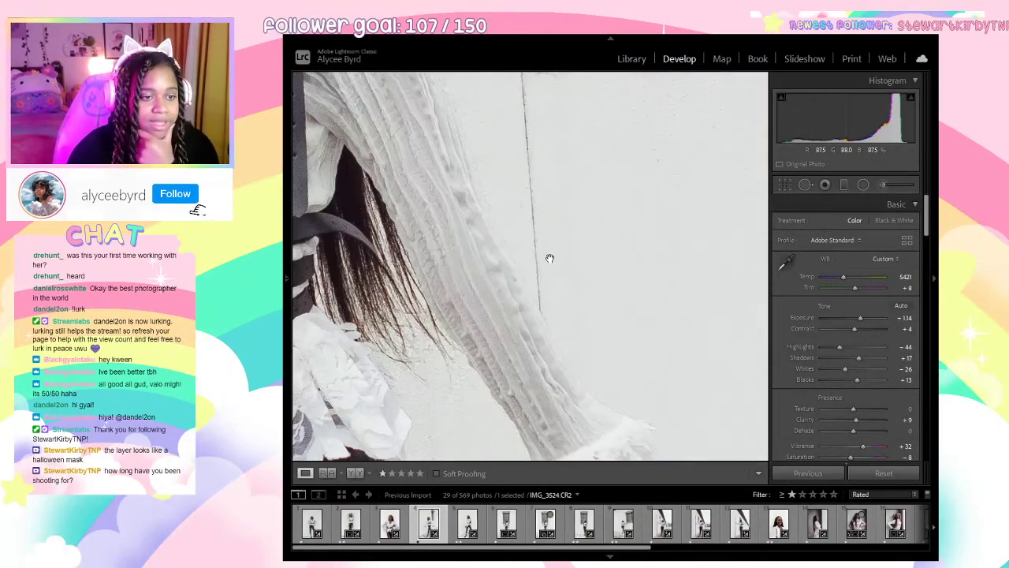
{"action": "left_click", "coordinate": [550, 258]}
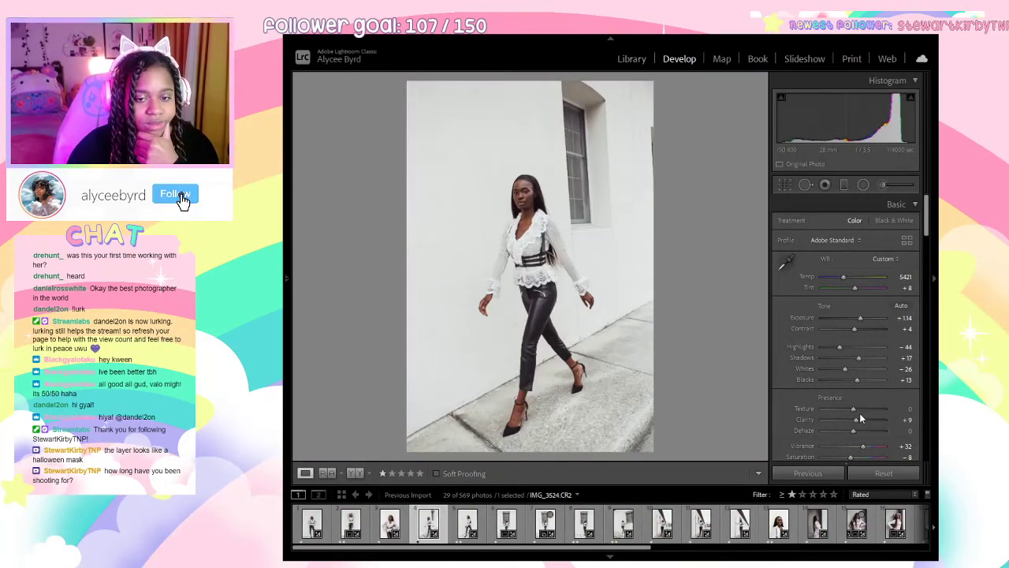
{"action": "left_click_drag", "start_coordinate": [858, 411], "coordinate": [859, 408]}
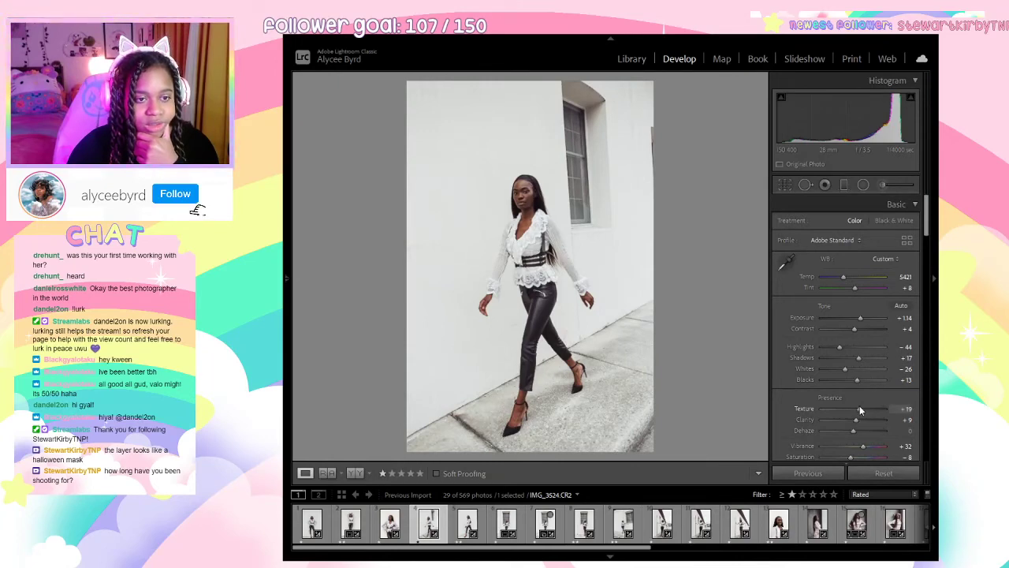
{"action": "left_click", "coordinate": [784, 184]}
{"action": "left_click", "coordinate": [749, 472]}
{"action": "key", "text": "2"}
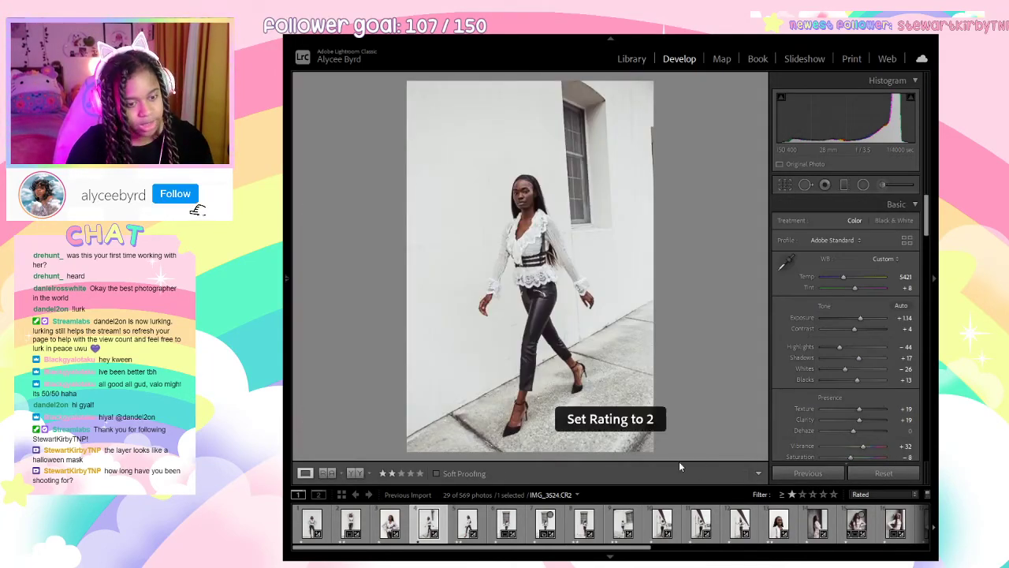
Compare the window shots IMG_3532, IMG_3533 and IMG_3543, and remove the star rating from IMG_3533.CR2.
{"action": "left_click", "coordinate": [472, 533]}
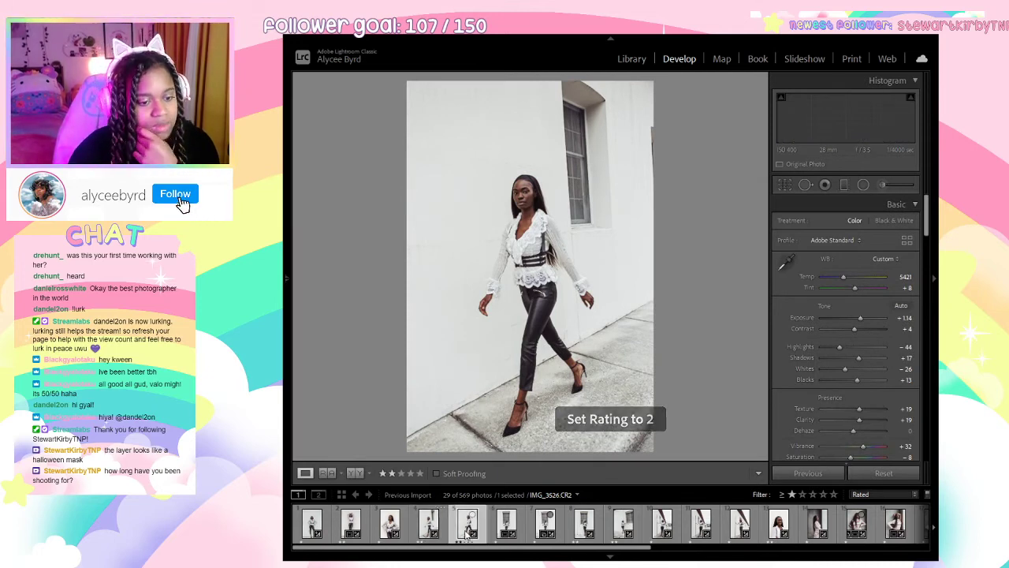
{"action": "left_click", "coordinate": [510, 528]}
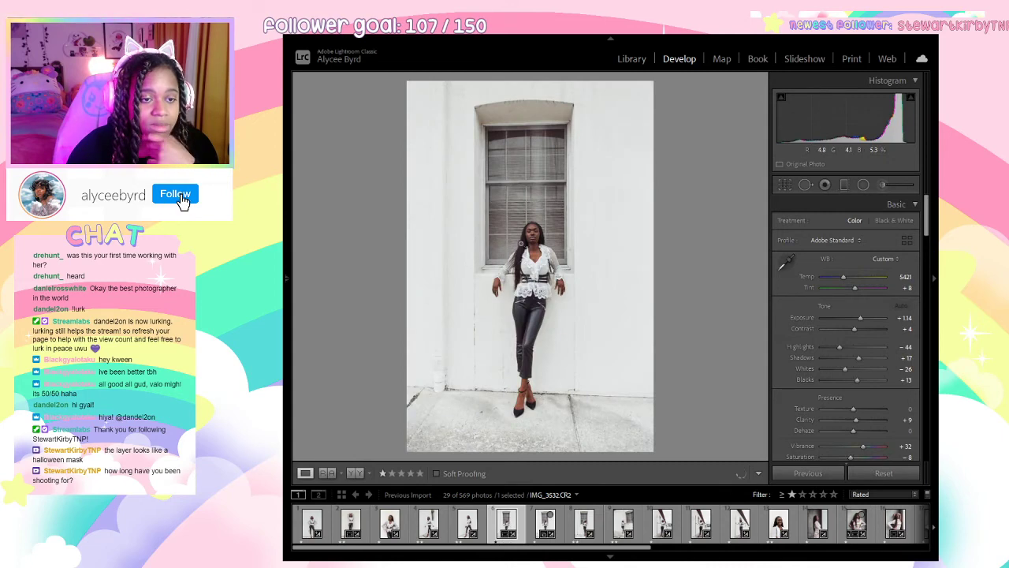
{"action": "left_click", "coordinate": [520, 243]}
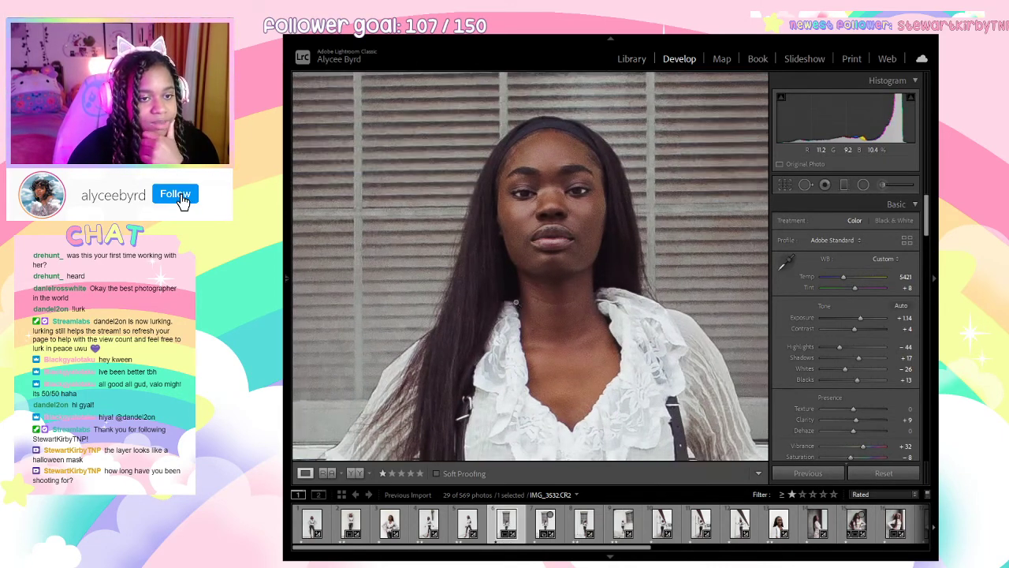
{"action": "left_click", "coordinate": [501, 303]}
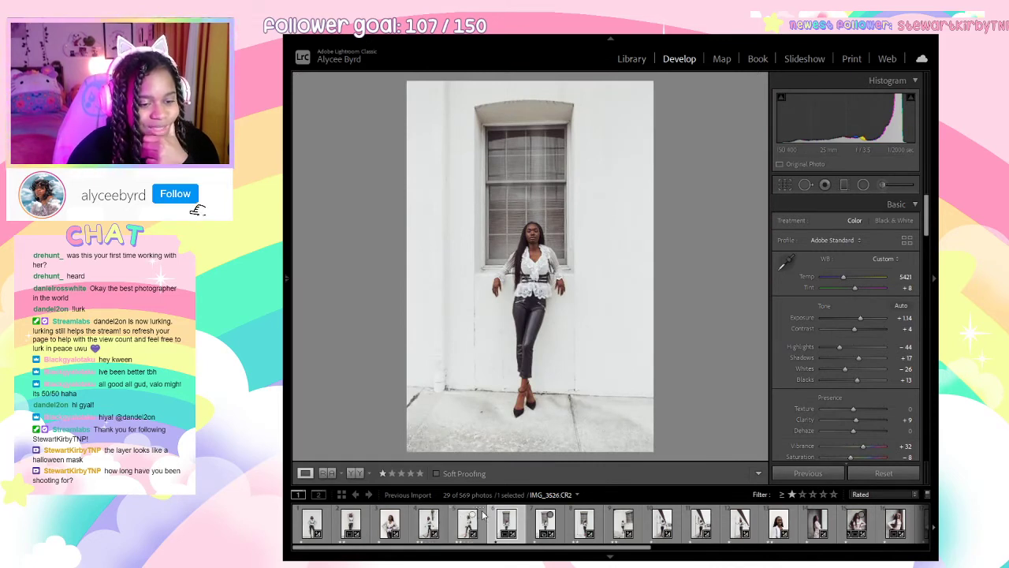
{"action": "left_click", "coordinate": [544, 525]}
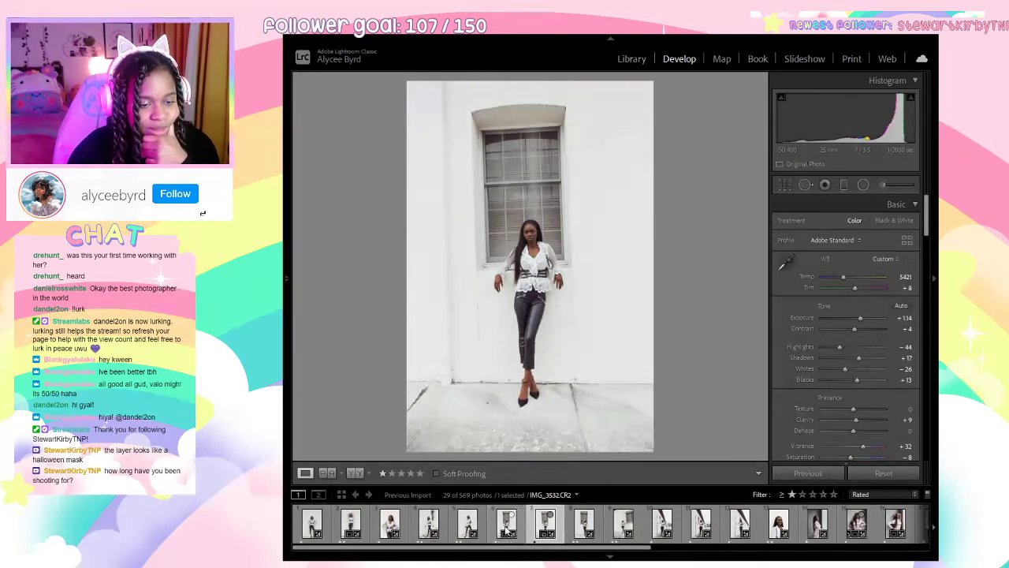
{"action": "left_click", "coordinate": [583, 531]}
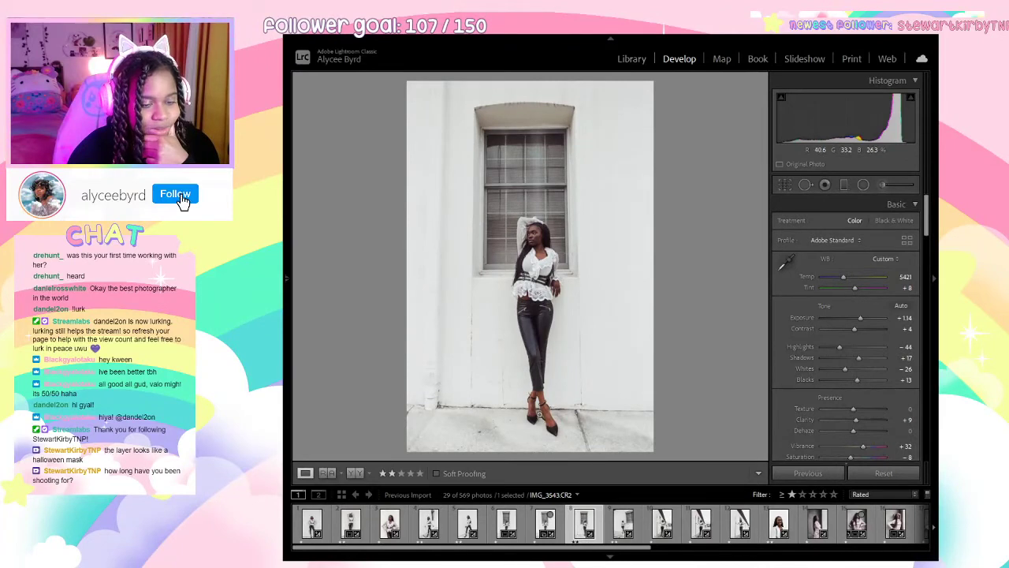
{"action": "left_click", "coordinate": [550, 525]}
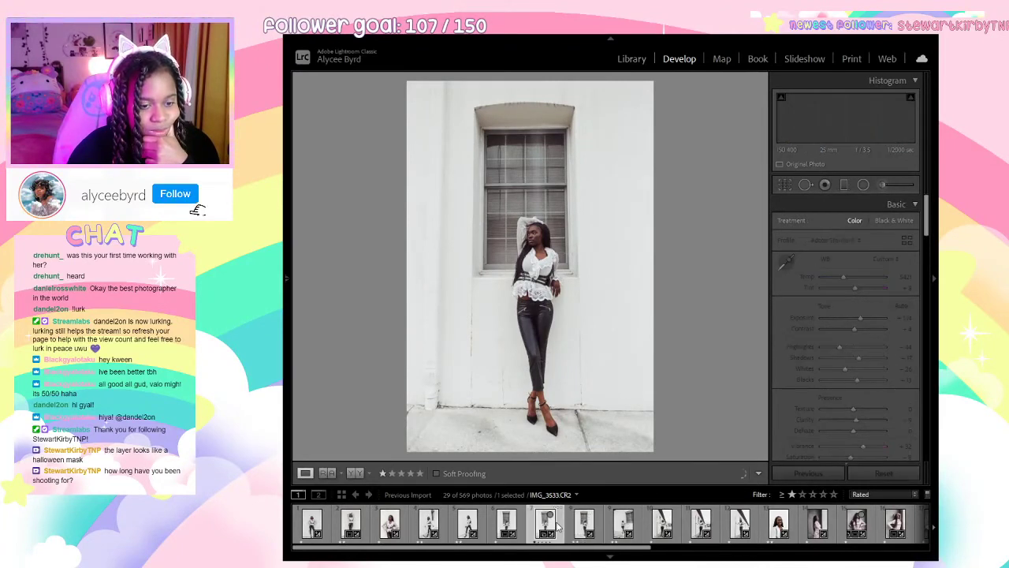
{"action": "key", "text": "Left"}
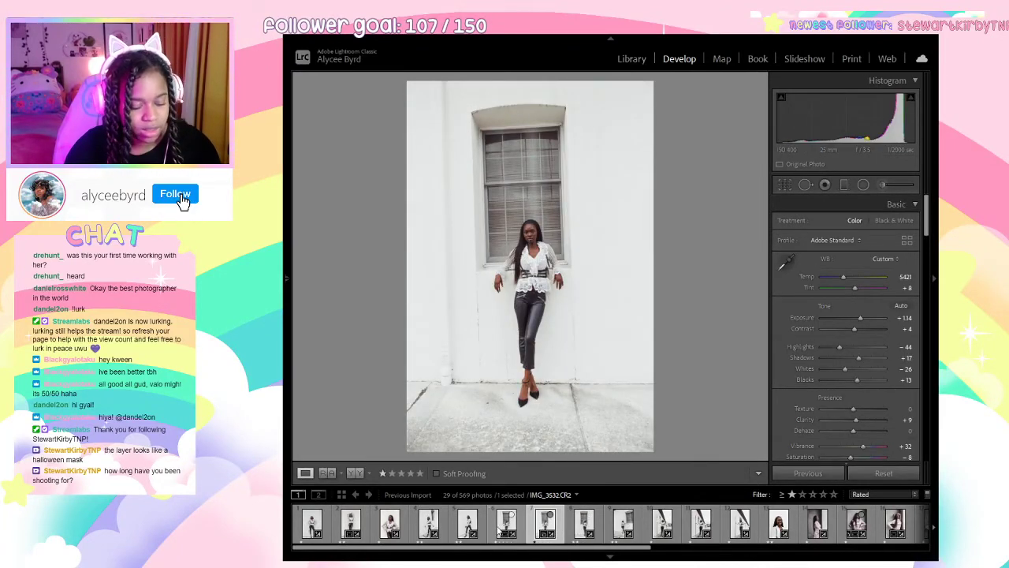
{"action": "key", "text": "0"}
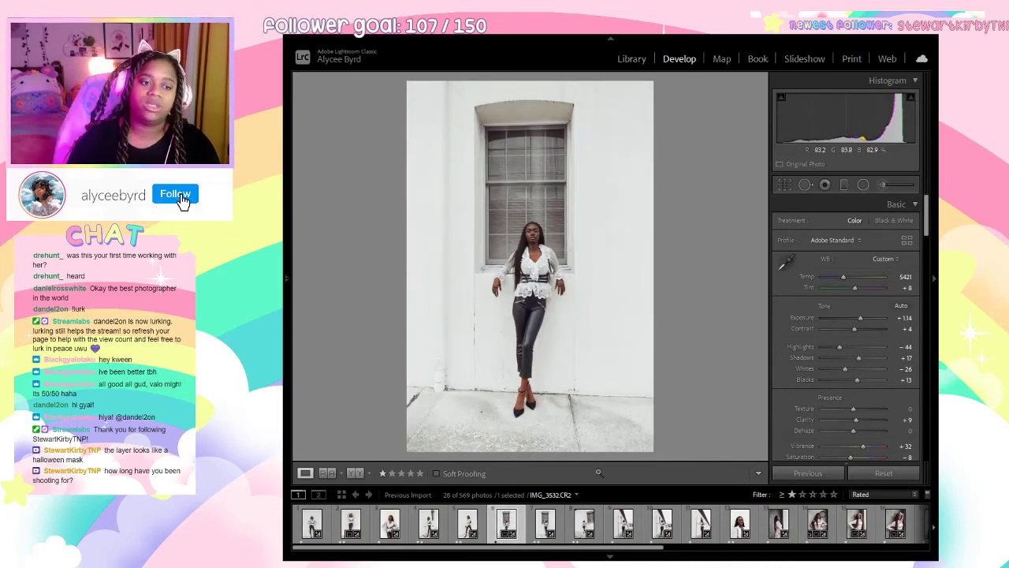
Heal the line under the eye on the window shot IMG_3543.CR2 with Spot Removal in Heal mode at size 12.
{"action": "left_click", "coordinate": [549, 528]}
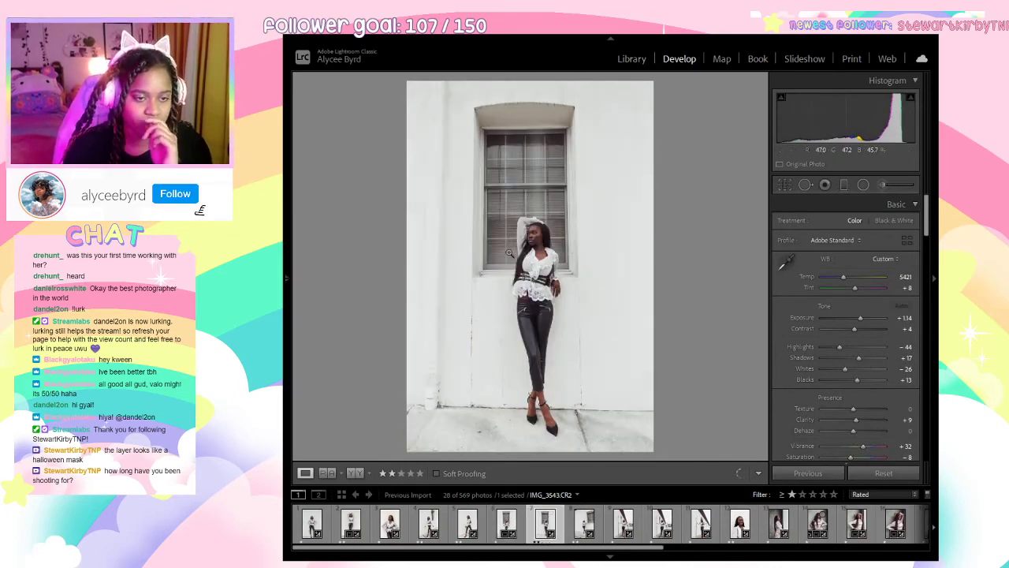
{"action": "left_click", "coordinate": [524, 249]}
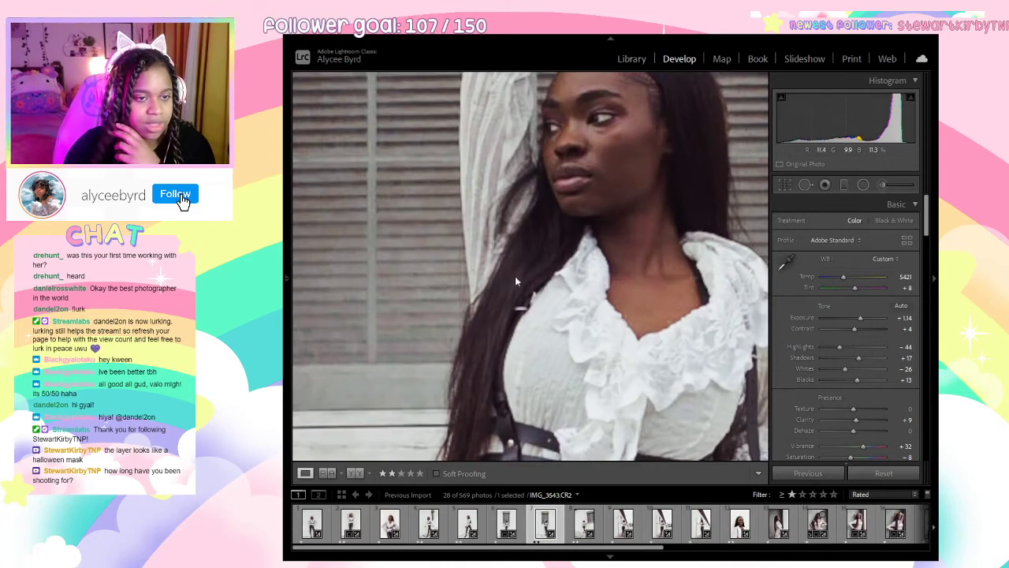
{"action": "left_click_drag", "start_coordinate": [524, 250], "coordinate": [441, 286]}
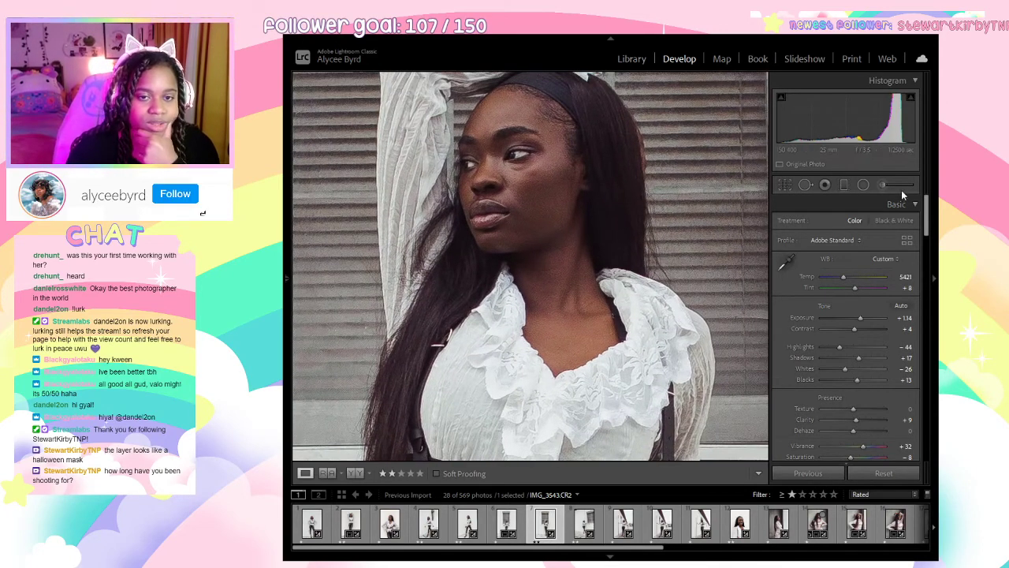
{"action": "left_click", "coordinate": [806, 187]}
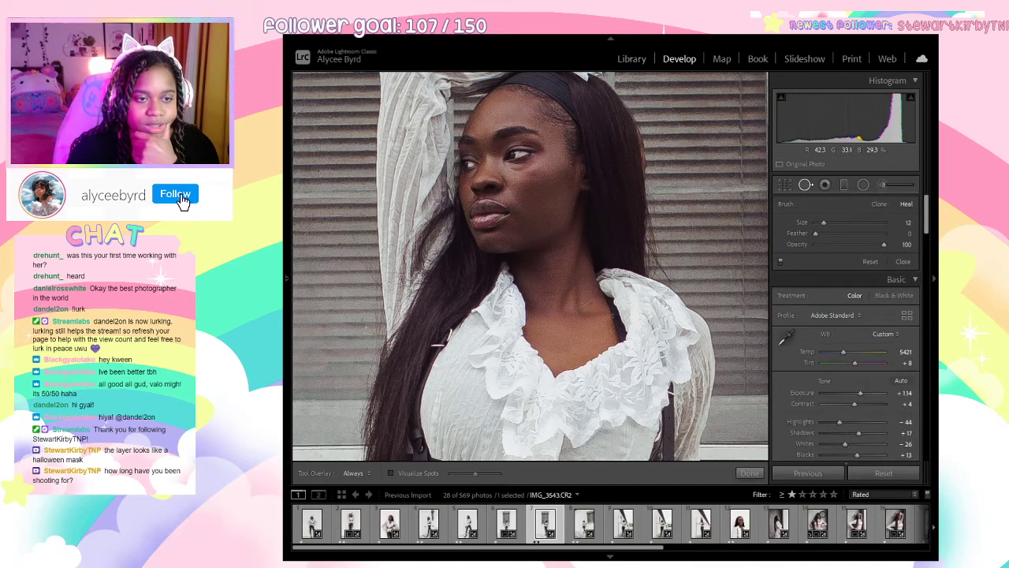
{"action": "left_click_drag", "start_coordinate": [511, 168], "coordinate": [539, 170]}
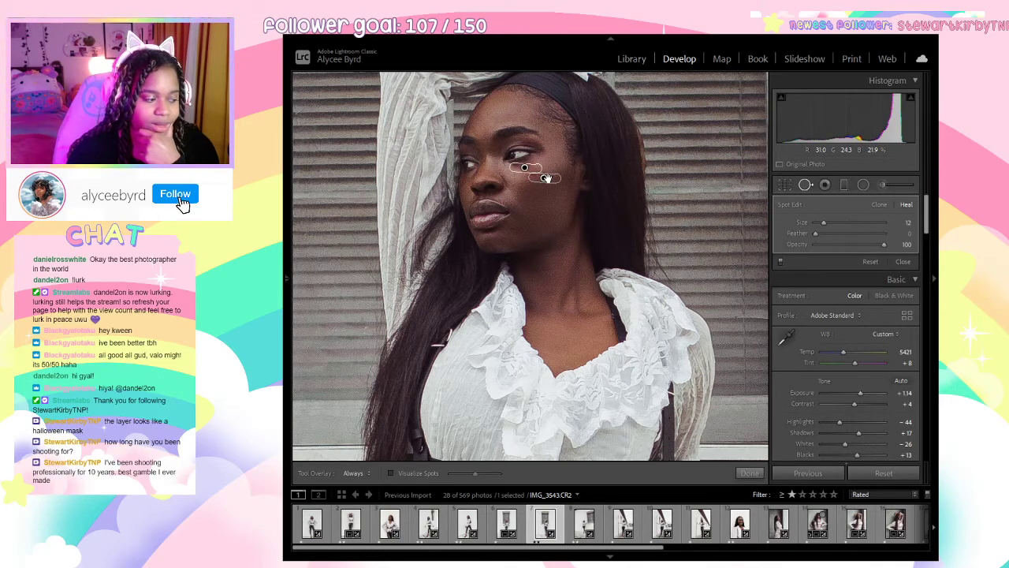
Delete the heal stroke under the eye on the window shot IMG_3543.CR2.
{"action": "key", "text": "Delete"}
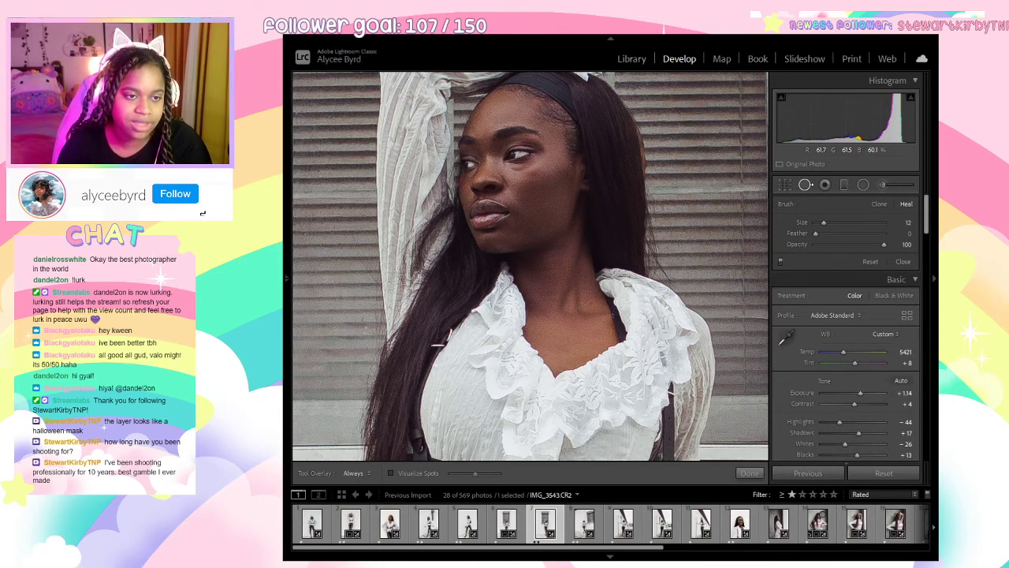
Try a new size 12 heal under the eye with skin beside the eye as the source, and delete it.
{"action": "left_click", "coordinate": [525, 169]}
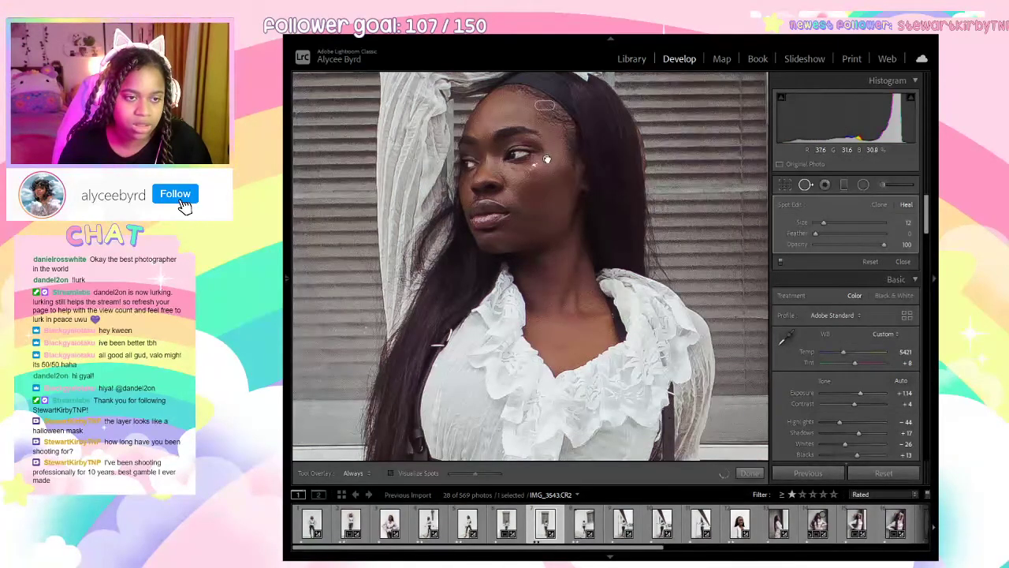
{"action": "left_click_drag", "start_coordinate": [547, 160], "coordinate": [546, 158]}
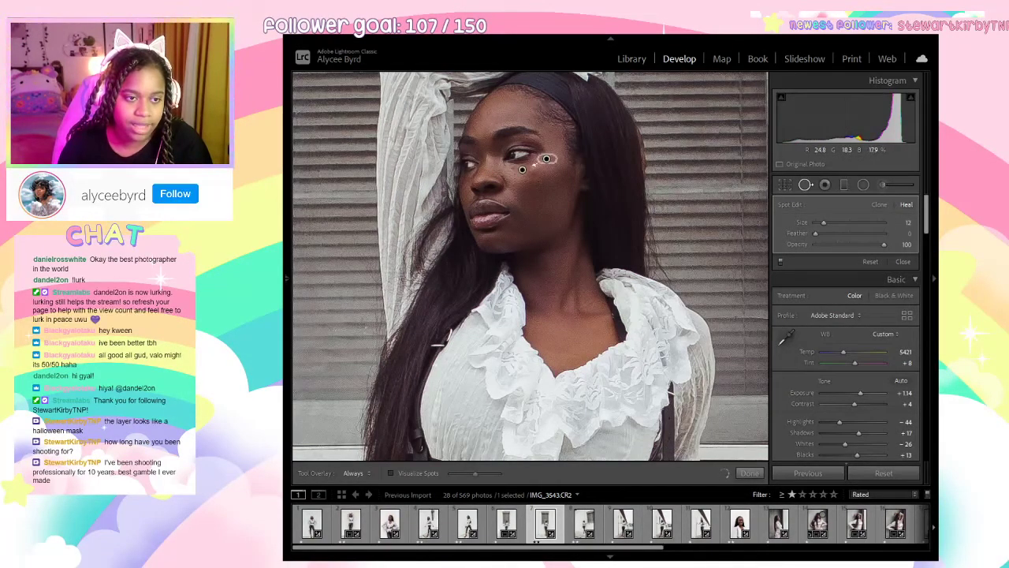
{"action": "key", "text": "Delete"}
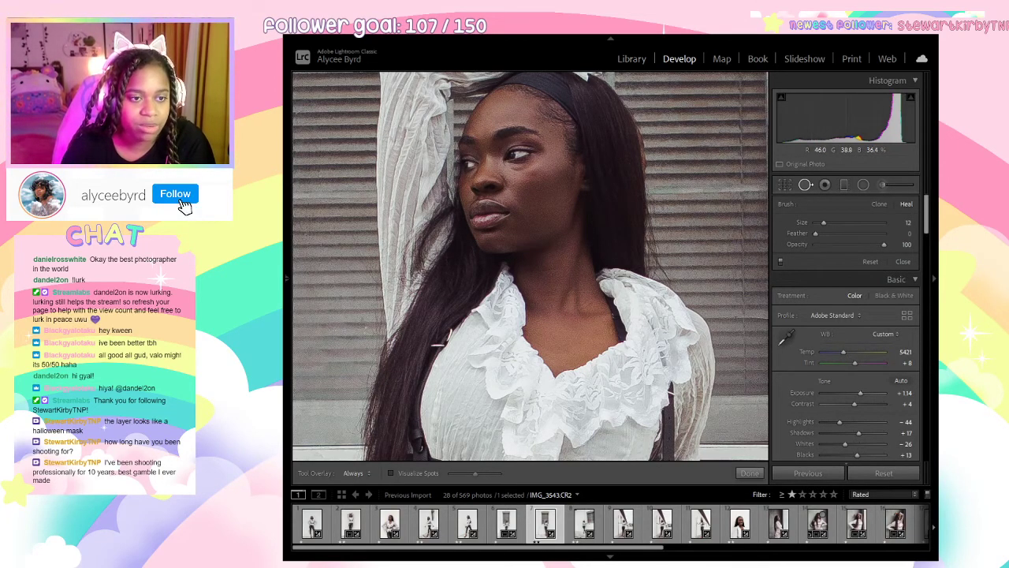
Heal the line under the eye with two short size 12 spots sourced from clean cheek skin, and finish Spot Removal.
{"action": "left_click_drag", "start_coordinate": [513, 167], "coordinate": [519, 168]}
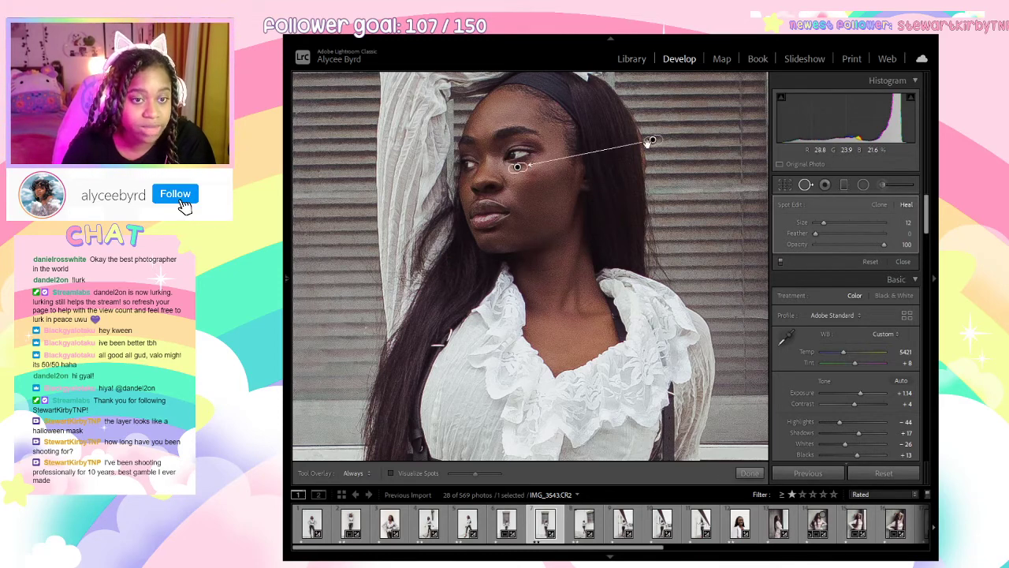
{"action": "left_click_drag", "start_coordinate": [653, 143], "coordinate": [544, 160]}
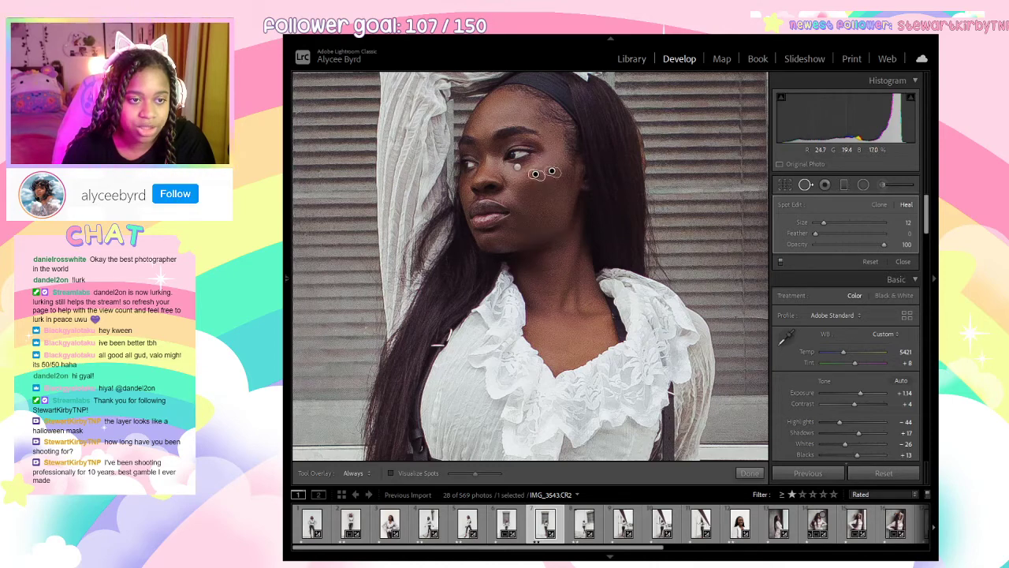
{"action": "left_click", "coordinate": [749, 473]}
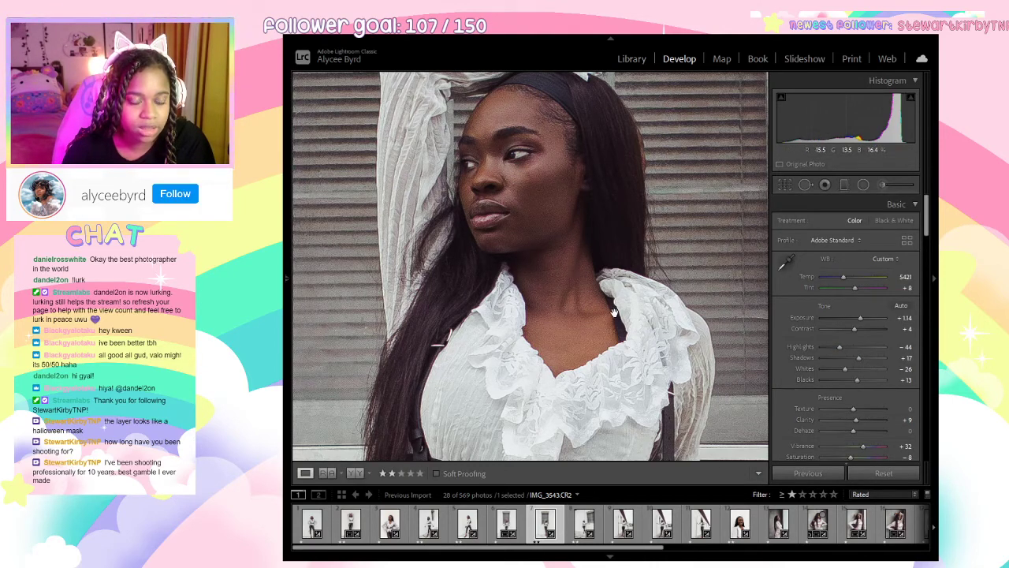
Try to heal away the black strap showing at the edge of the lace collar at size 17, and undo it.
{"action": "left_click_drag", "start_coordinate": [587, 285], "coordinate": [625, 308]}
{"action": "left_click", "coordinate": [590, 320]}
{"action": "left_click", "coordinate": [590, 320]}
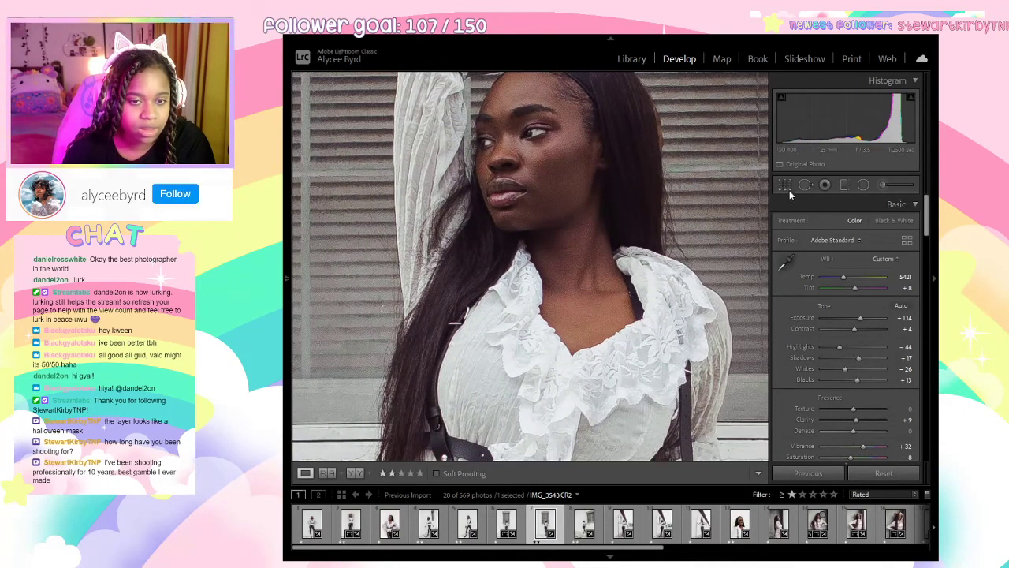
{"action": "left_click", "coordinate": [805, 184]}
{"action": "key", "text": "]"}
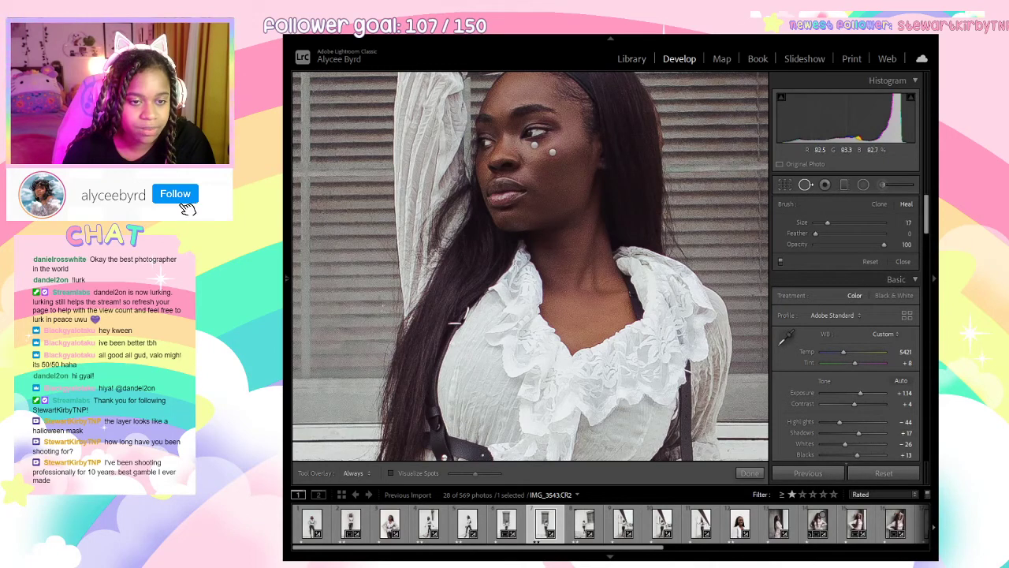
{"action": "left_click_drag", "start_coordinate": [629, 271], "coordinate": [643, 328]}
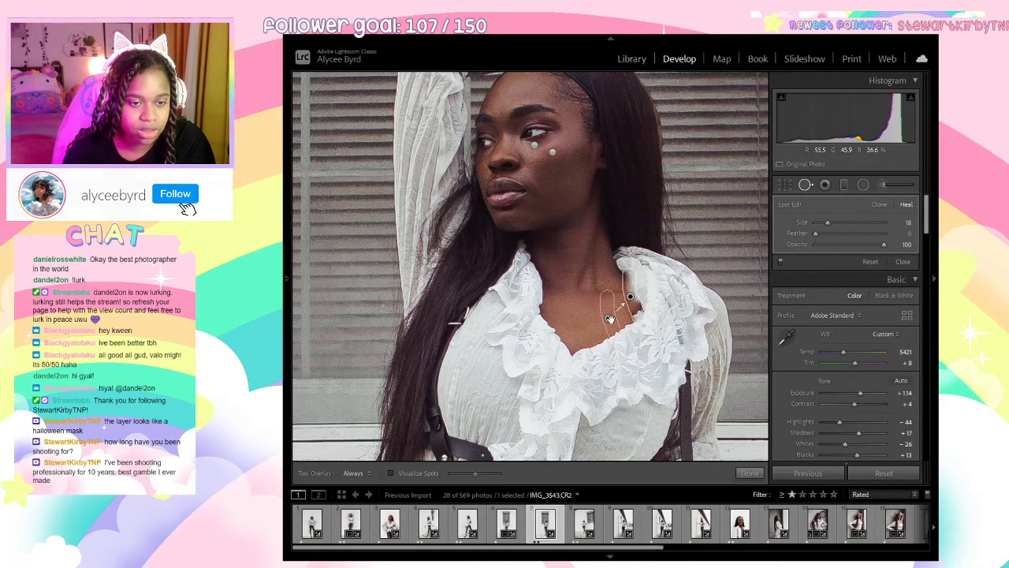
{"action": "key", "text": "ctrl+z"}
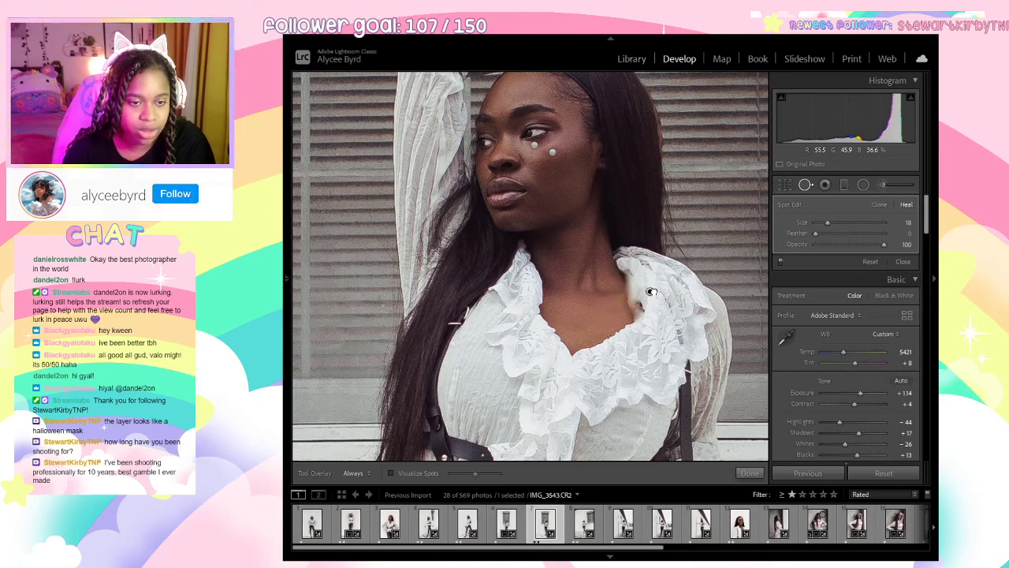
{"action": "key", "text": "ctrl+y"}
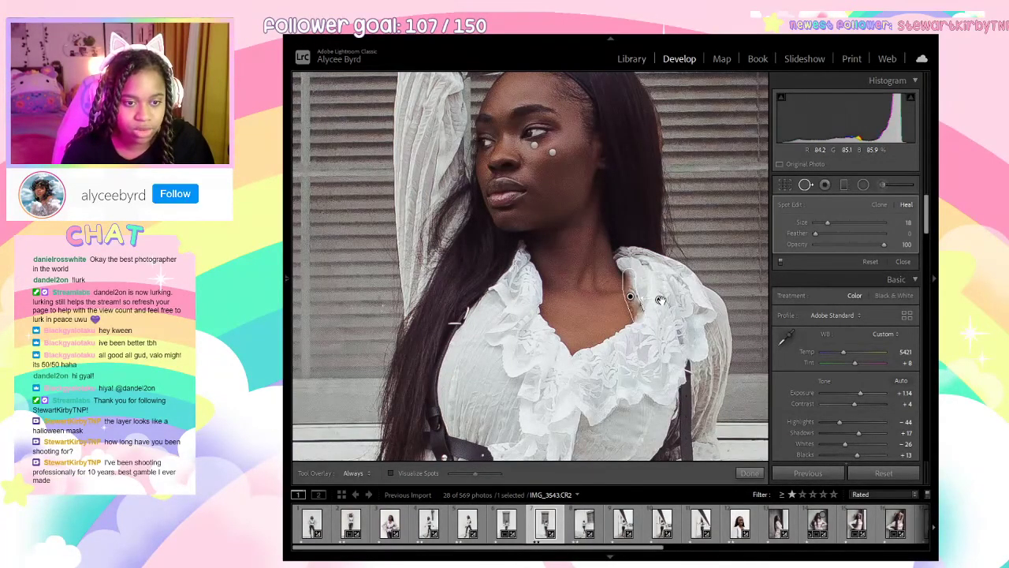
{"action": "key", "text": "ctrl+z"}
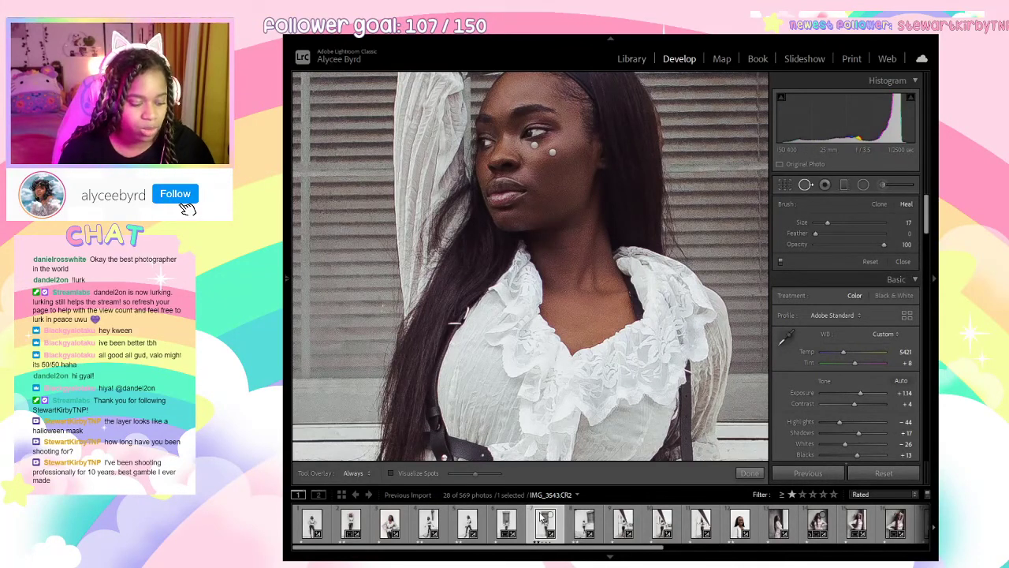
Give the window shot IMG_3543.CR2 a red color label and finish Spot Removal.
{"action": "key", "text": "6"}
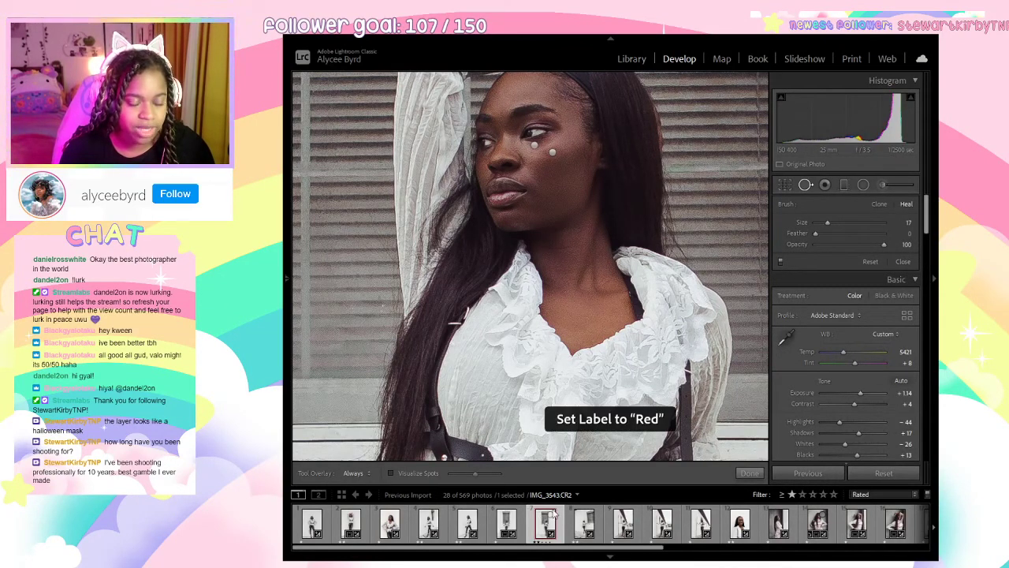
{"action": "left_click", "coordinate": [745, 473]}
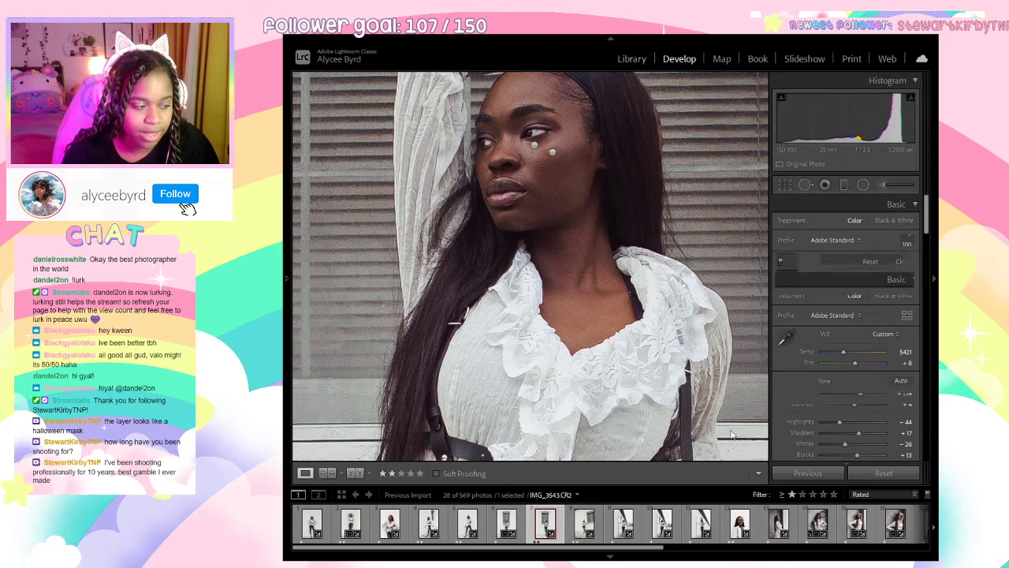
{"action": "left_click", "coordinate": [607, 372]}
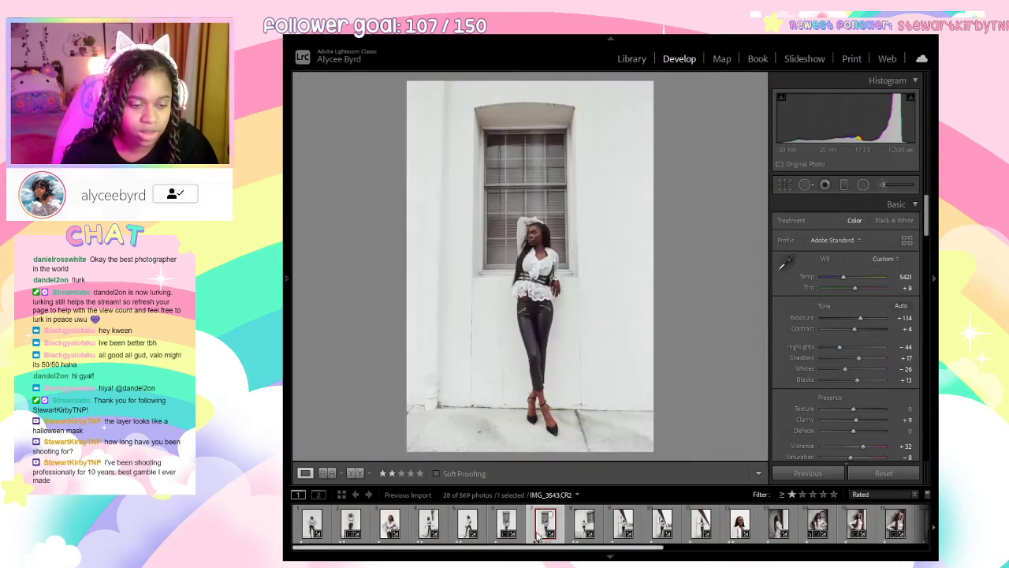
Auto-straighten the leaning shot IMG_3545.CR2, then tighten and reposition its crop around the model in the original aspect ratio.
{"action": "left_click", "coordinate": [584, 523]}
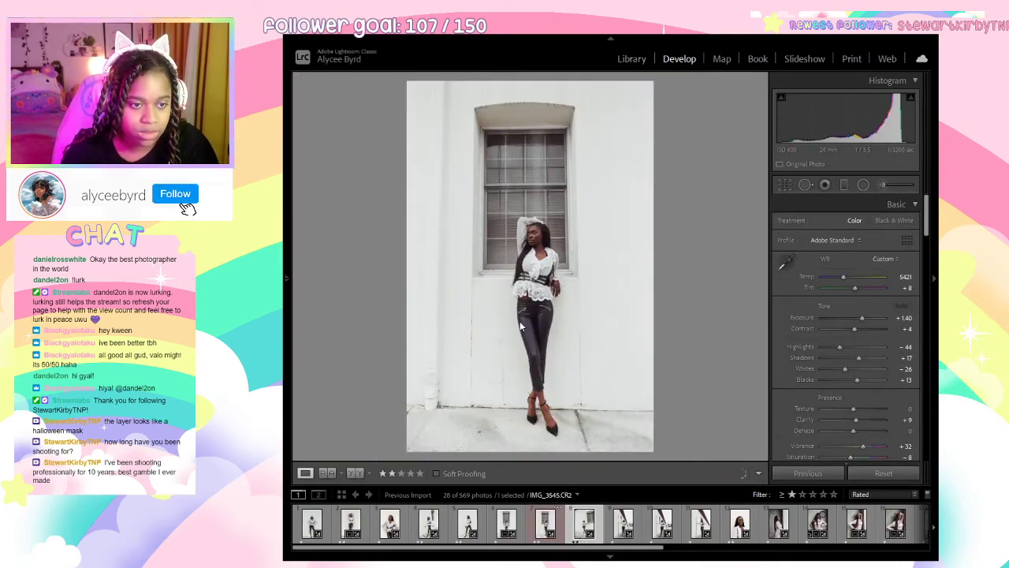
{"action": "left_click", "coordinate": [520, 315]}
{"action": "left_click", "coordinate": [519, 315]}
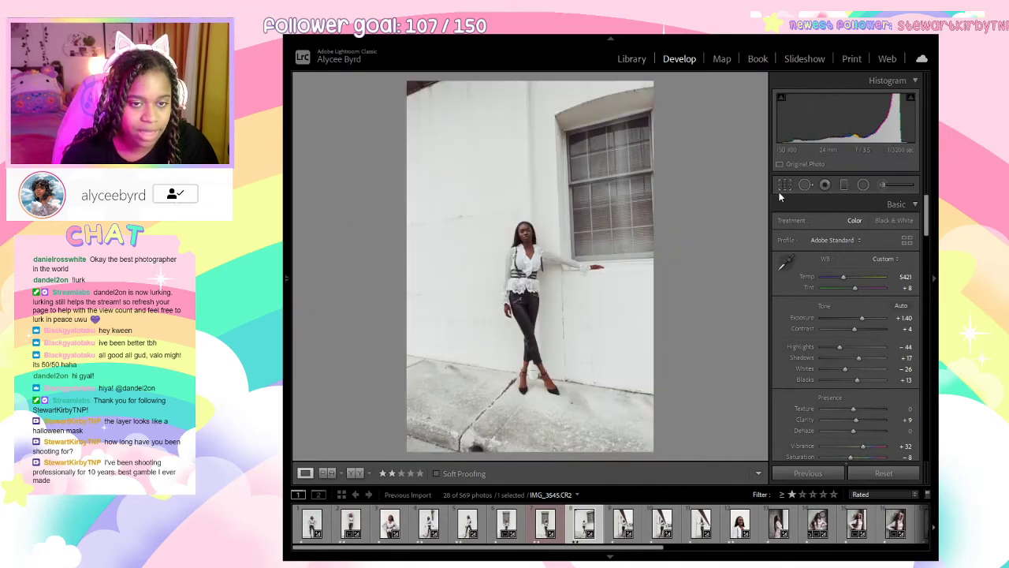
{"action": "key", "text": "r"}
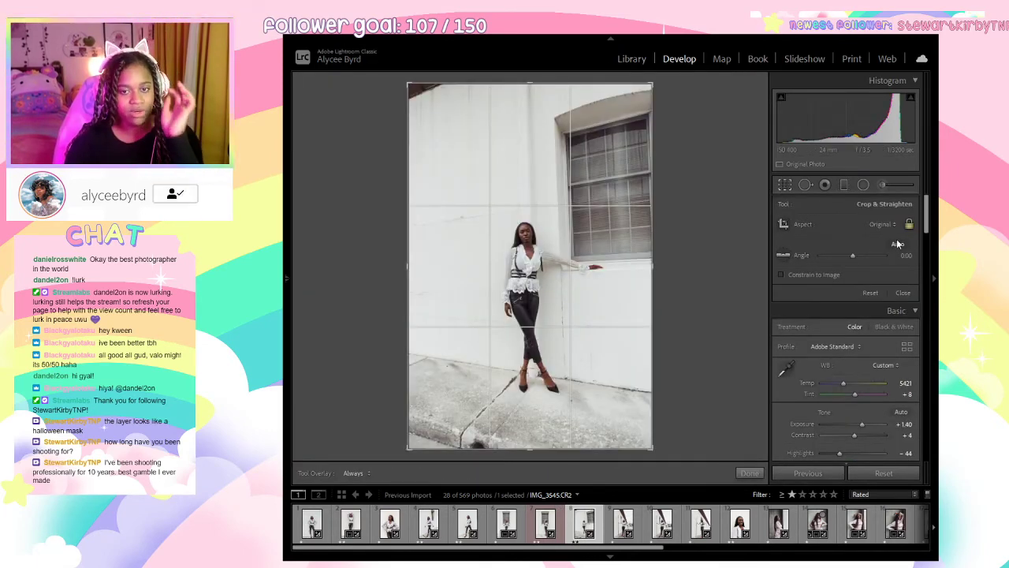
{"action": "left_click", "coordinate": [889, 250]}
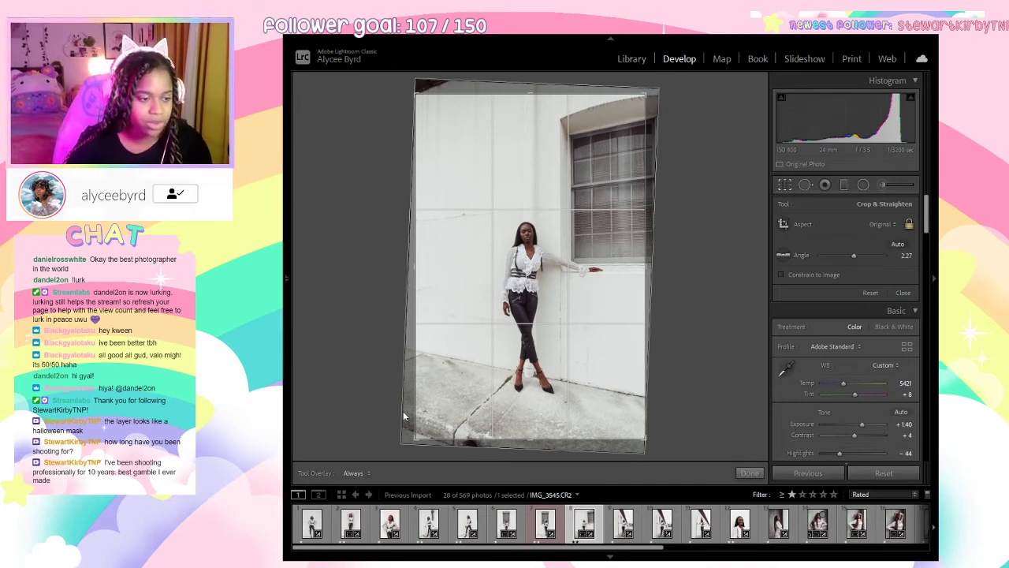
{"action": "left_click_drag", "start_coordinate": [442, 435], "coordinate": [434, 412]}
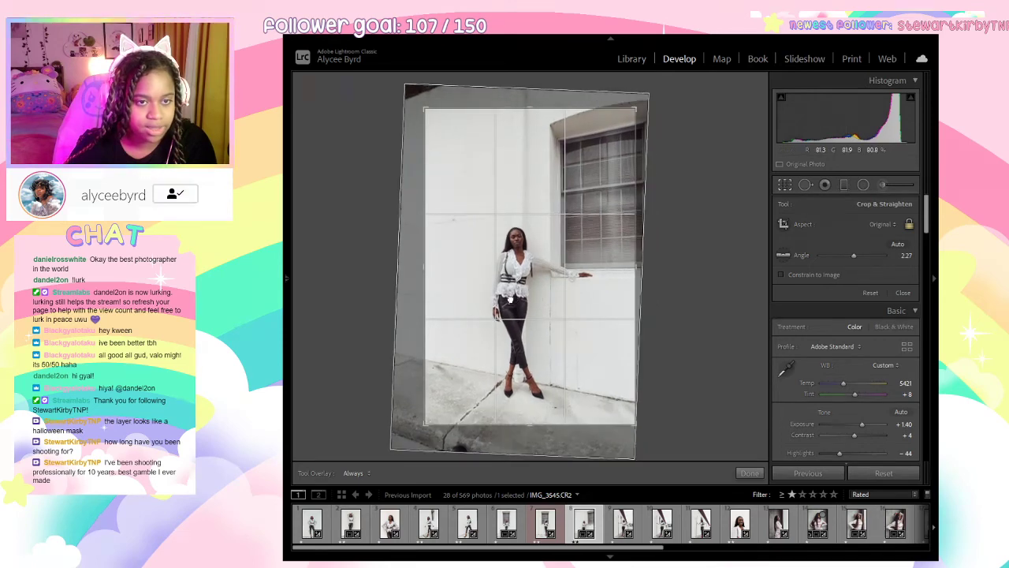
{"action": "left_click_drag", "start_coordinate": [506, 290], "coordinate": [506, 286]}
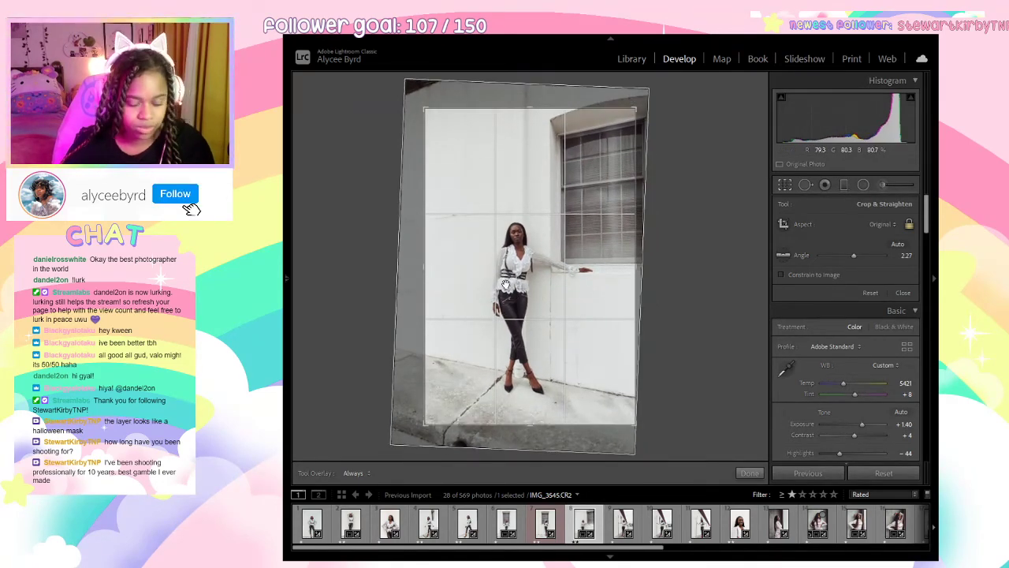
{"action": "key", "text": "Return"}
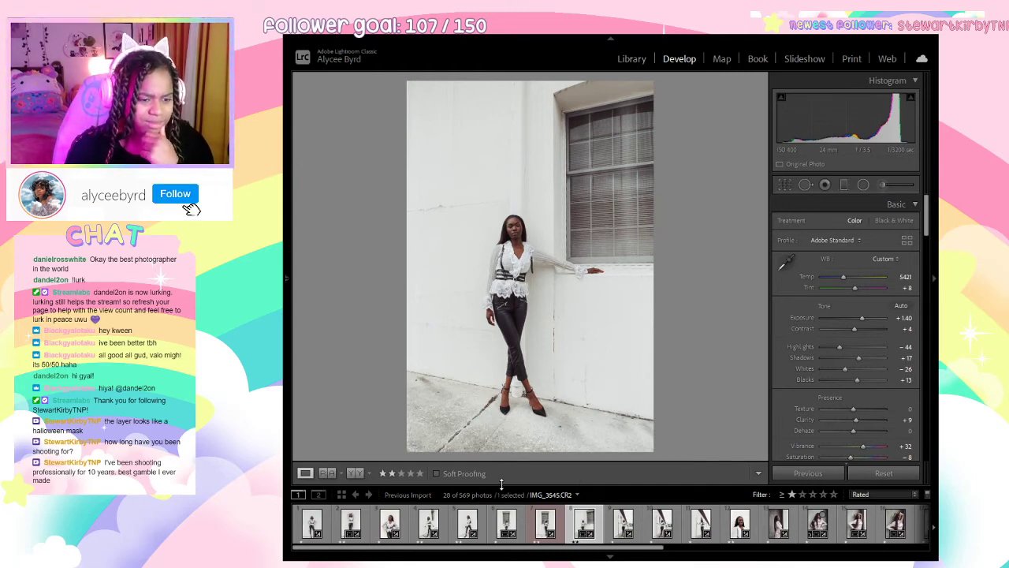
Resize the filmstrip so its thumbnails are moderately larger.
{"action": "left_click_drag", "start_coordinate": [501, 484], "coordinate": [500, 421]}
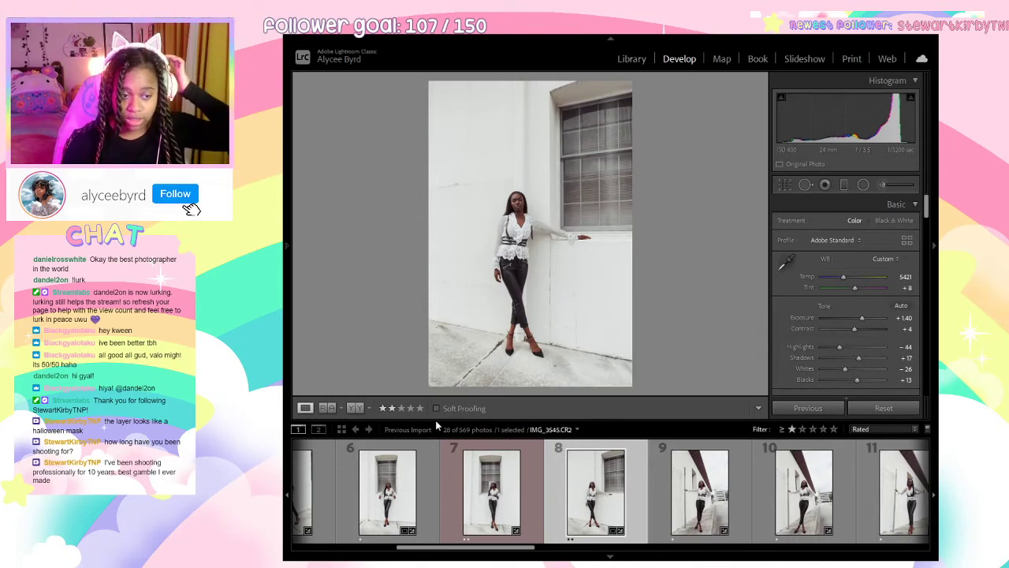
{"action": "left_click_drag", "start_coordinate": [428, 420], "coordinate": [493, 507]}
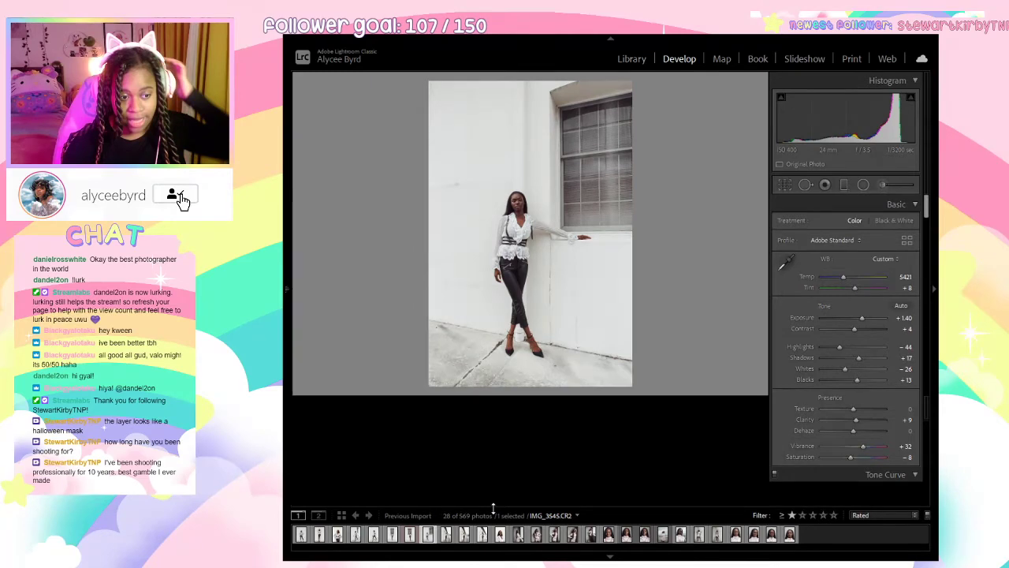
{"action": "left_click_drag", "start_coordinate": [547, 512], "coordinate": [547, 469]}
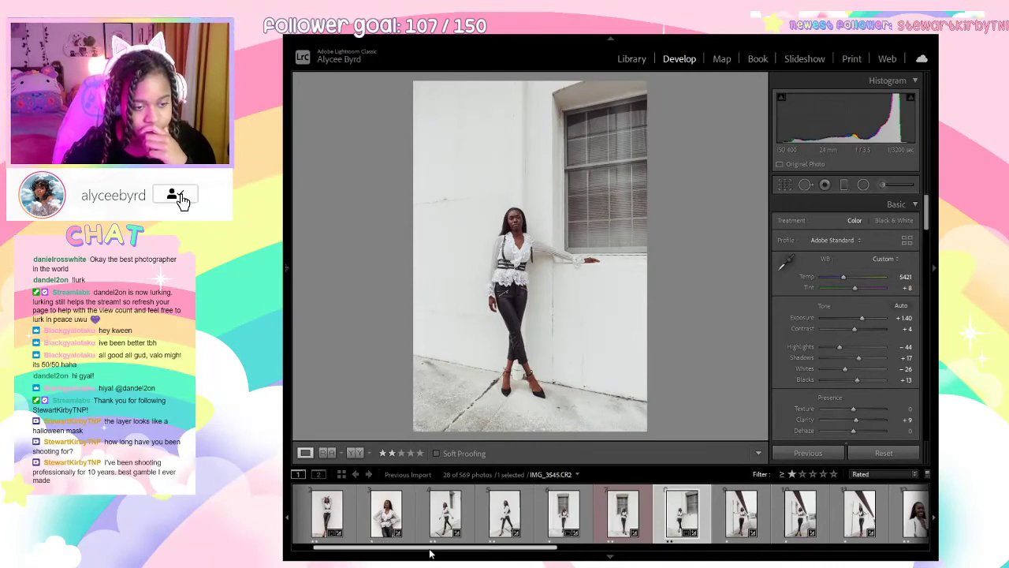
Crop the hands-on-hips shot IMG_3468.CR2 tighter around the model, trimming the empty wall above her in the original aspect ratio.
{"action": "left_click_drag", "start_coordinate": [430, 554], "coordinate": [414, 554]}
{"action": "left_click", "coordinate": [305, 535]}
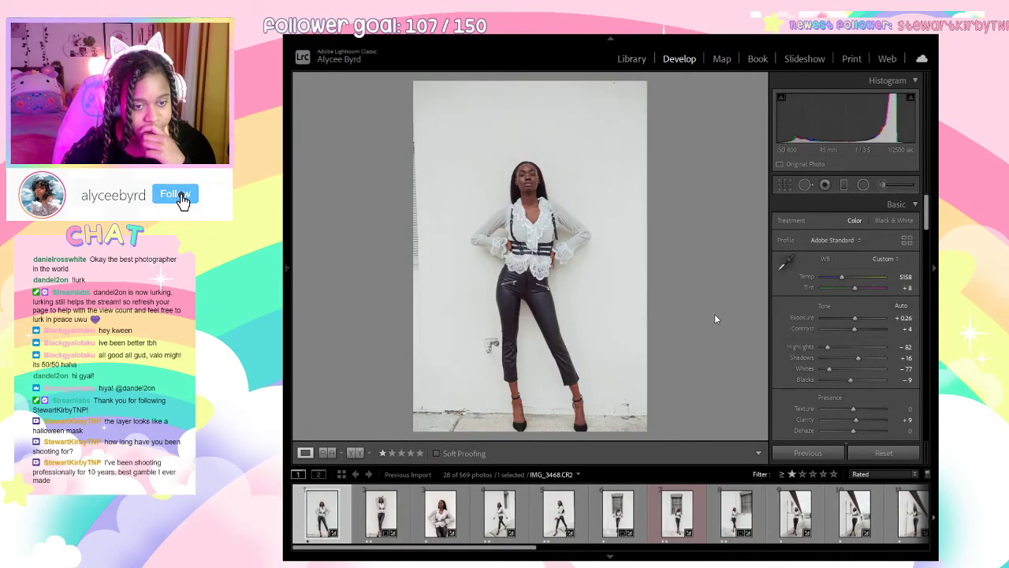
{"action": "left_click", "coordinate": [782, 184]}
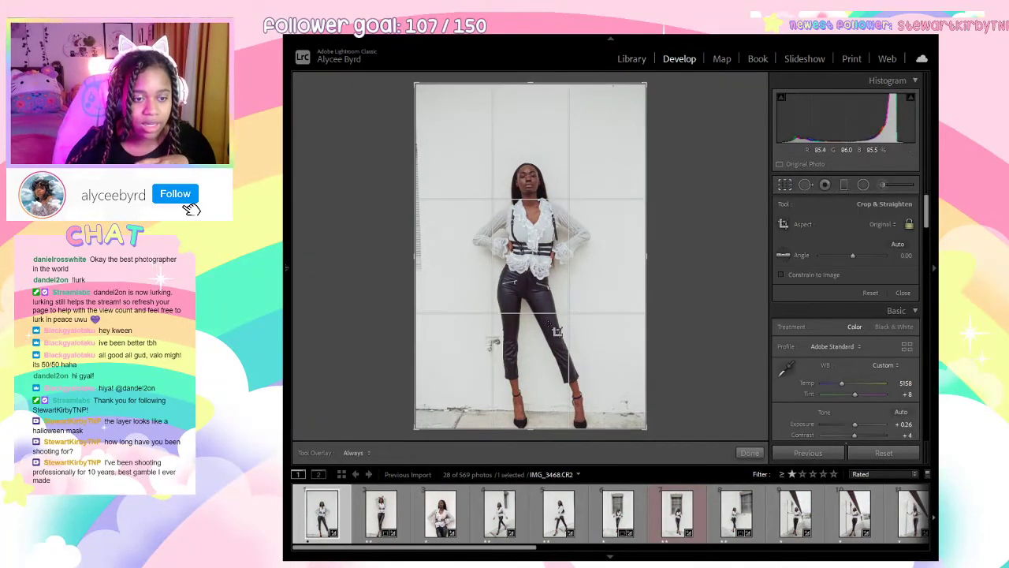
{"action": "left_click_drag", "start_coordinate": [523, 92], "coordinate": [525, 136]}
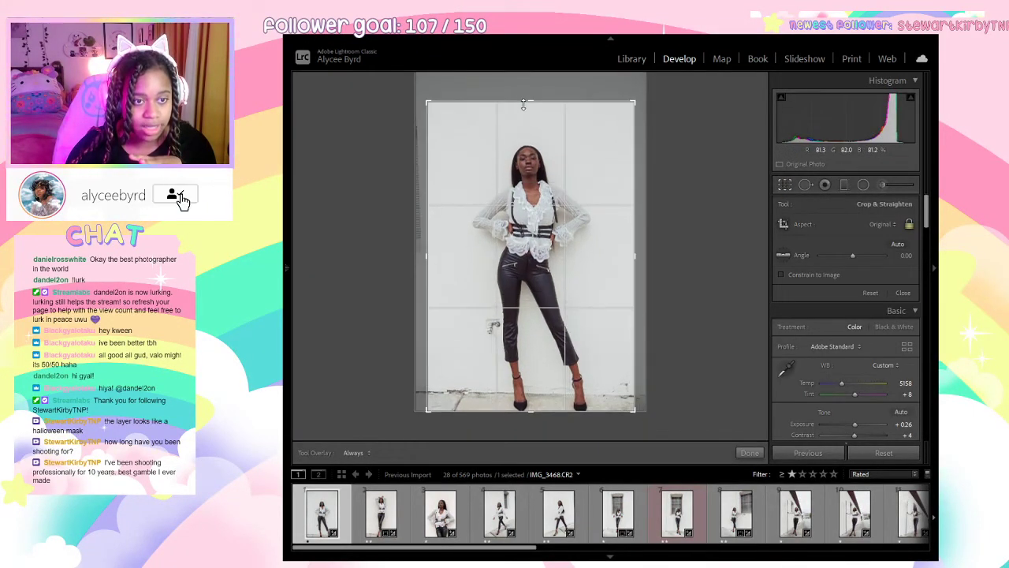
{"action": "left_click", "coordinate": [743, 456]}
{"action": "left_click_drag", "start_coordinate": [502, 145], "coordinate": [419, 346]}
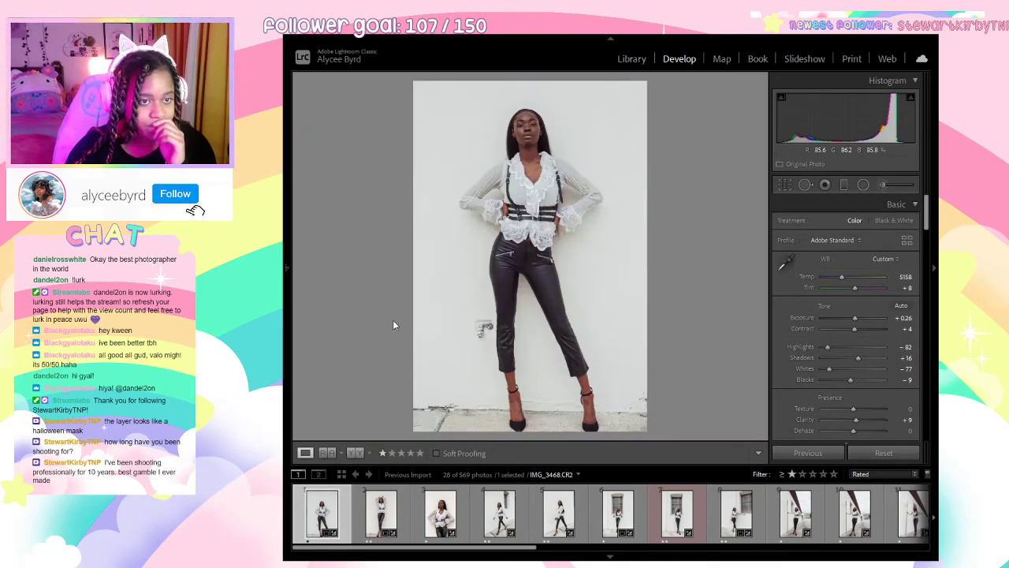
Synchronize the develop settings of IMG_3468.CR2 to the raised-arms shot IMG_3487.CR2, and compare the two shots.
{"action": "key", "text": "Right"}
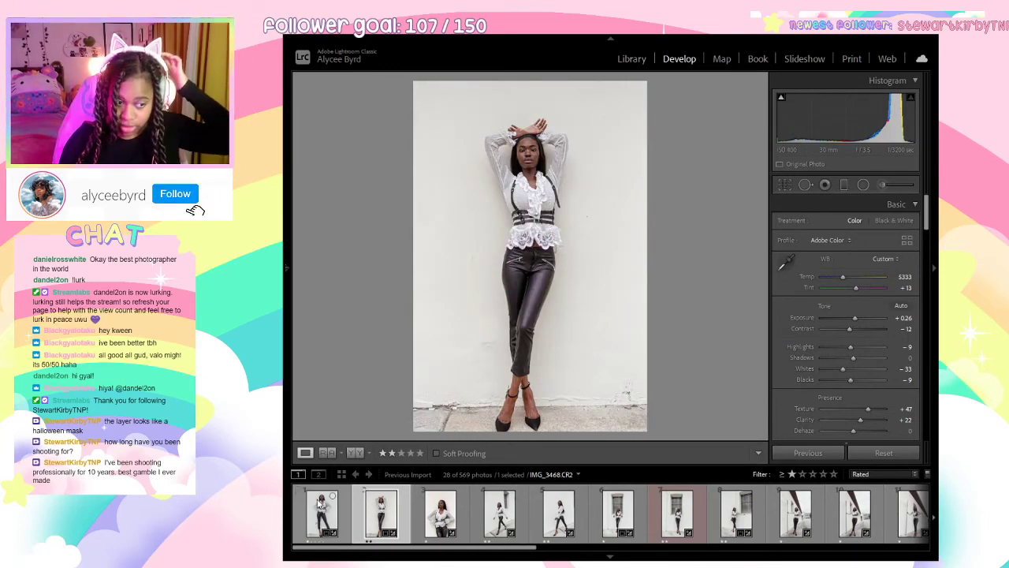
{"action": "key", "text": "Right"}
{"action": "left_click", "coordinate": [381, 512], "text": "ctrl"}
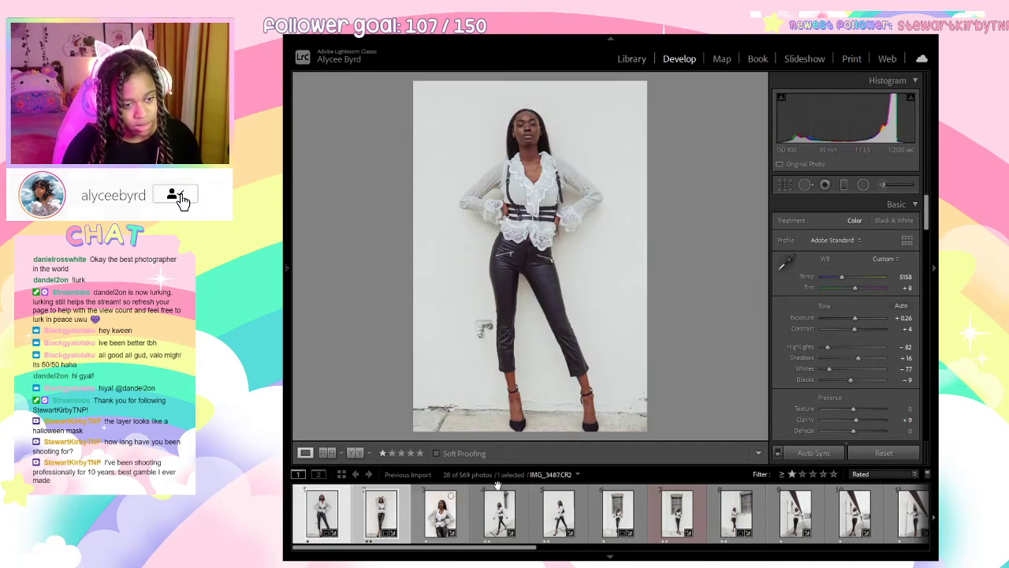
{"action": "left_click", "coordinate": [734, 405]}
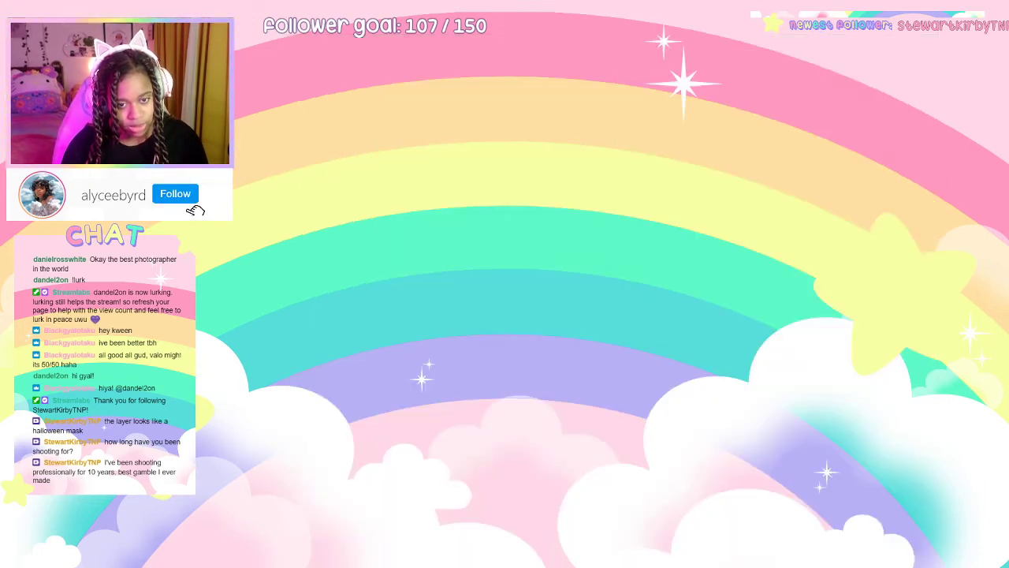
{"action": "left_click", "coordinate": [440, 512]}
{"action": "left_click", "coordinate": [371, 508]}
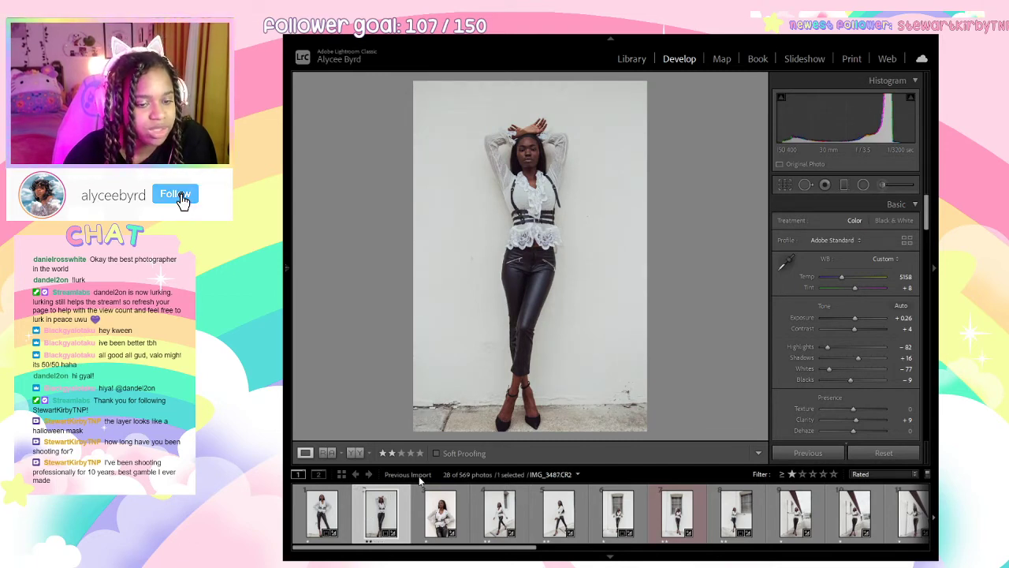
{"action": "left_click", "coordinate": [328, 520]}
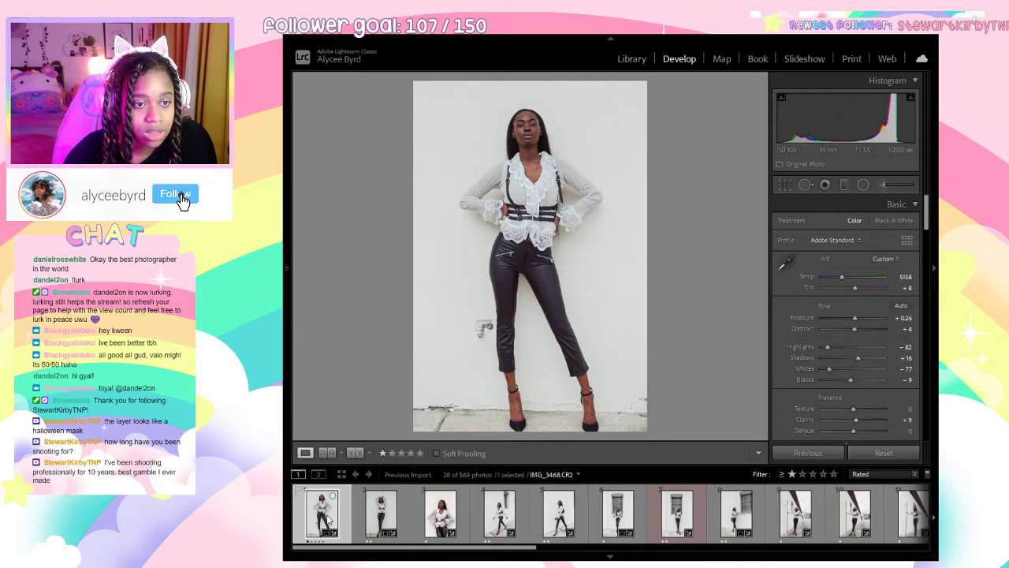
Raise the exposure of the raised-arms shot IMG_3487.CR2 to +0.53.
{"action": "left_click", "coordinate": [369, 520]}
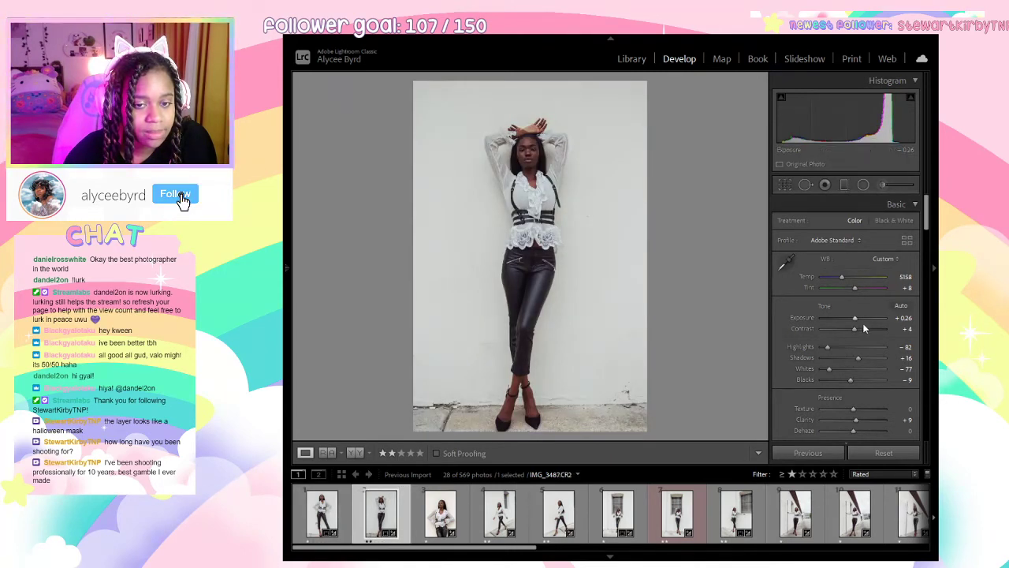
{"action": "left_click_drag", "start_coordinate": [853, 319], "coordinate": [856, 319]}
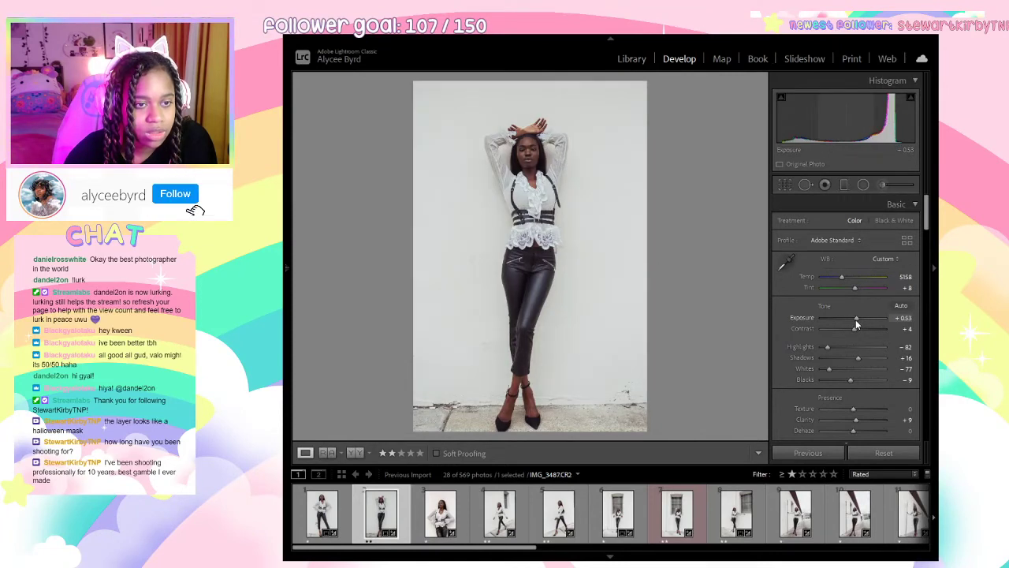
Check the close-up IMG_3509.CR2, and compare the walking shots IMG_3524.CR2 and IMG_3526.CR2, ending on IMG_3526.CR2.
{"action": "left_click", "coordinate": [436, 514]}
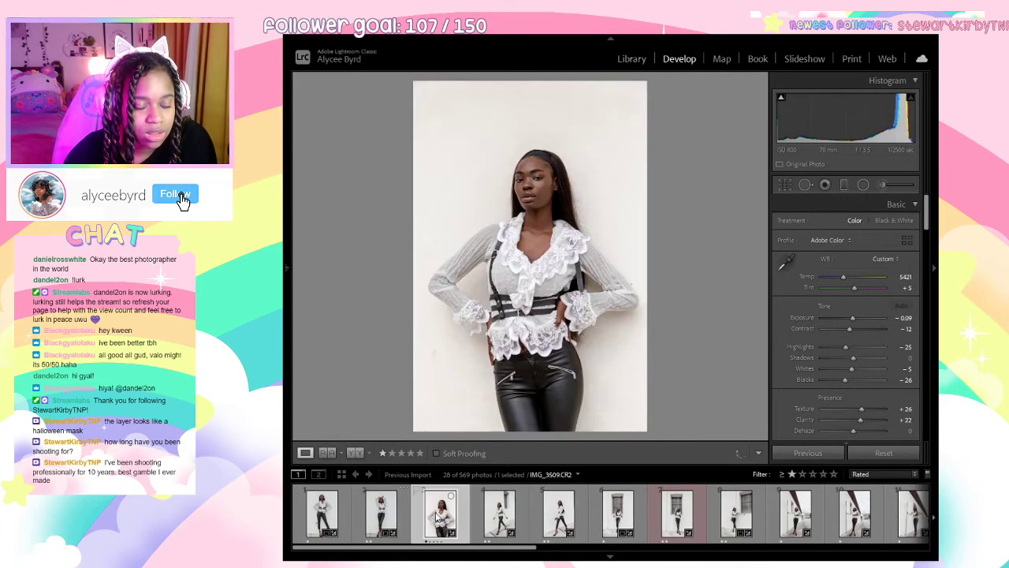
{"action": "left_click", "coordinate": [569, 529]}
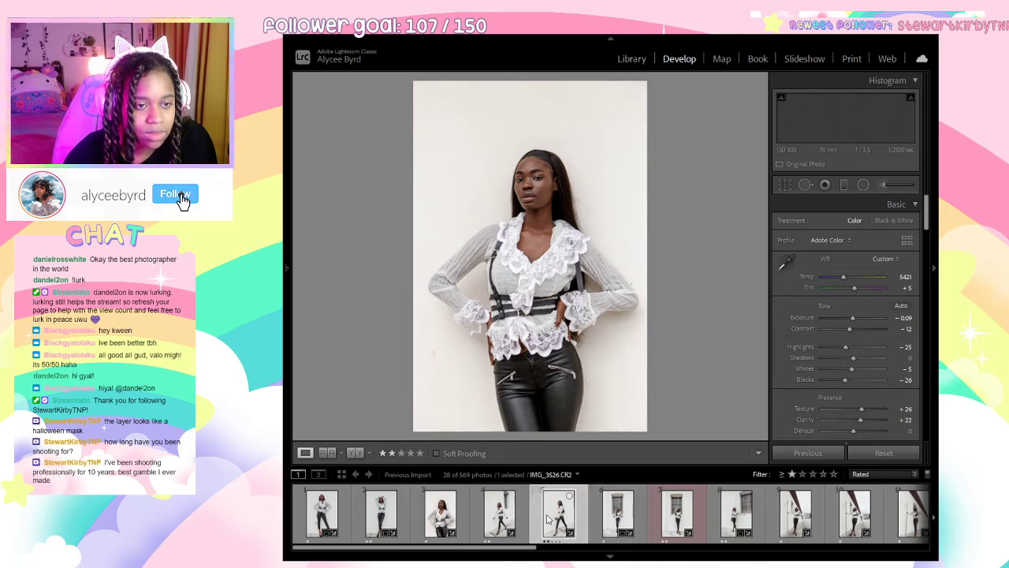
{"action": "left_click", "coordinate": [505, 505]}
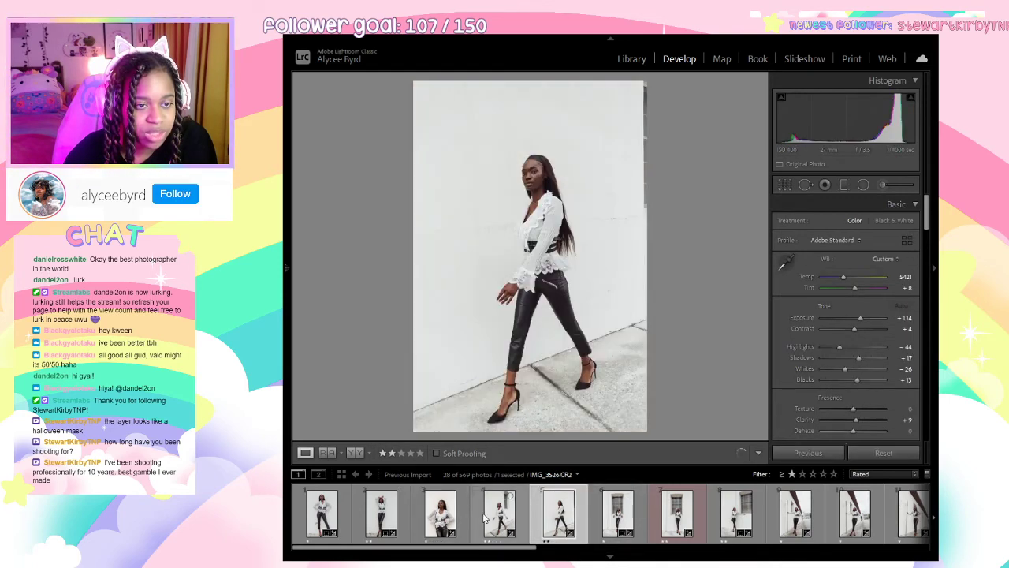
{"action": "left_click", "coordinate": [550, 520]}
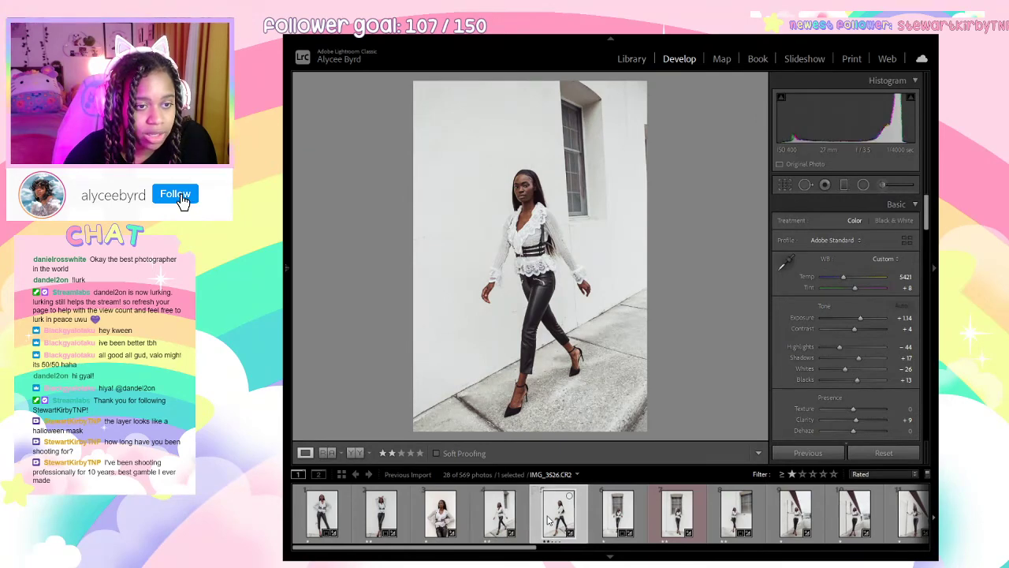
{"action": "left_click", "coordinate": [524, 515]}
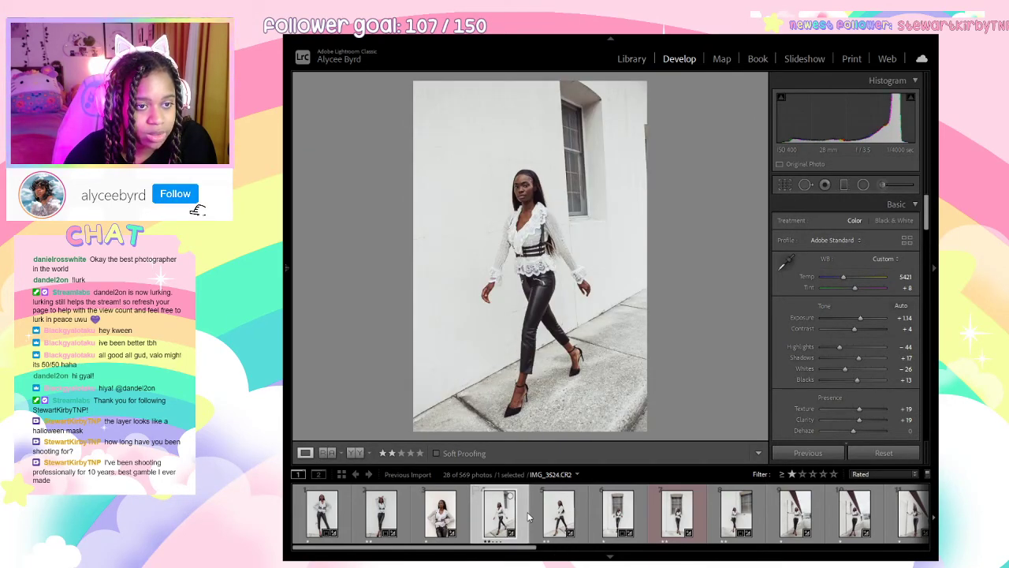
{"action": "left_click", "coordinate": [555, 514]}
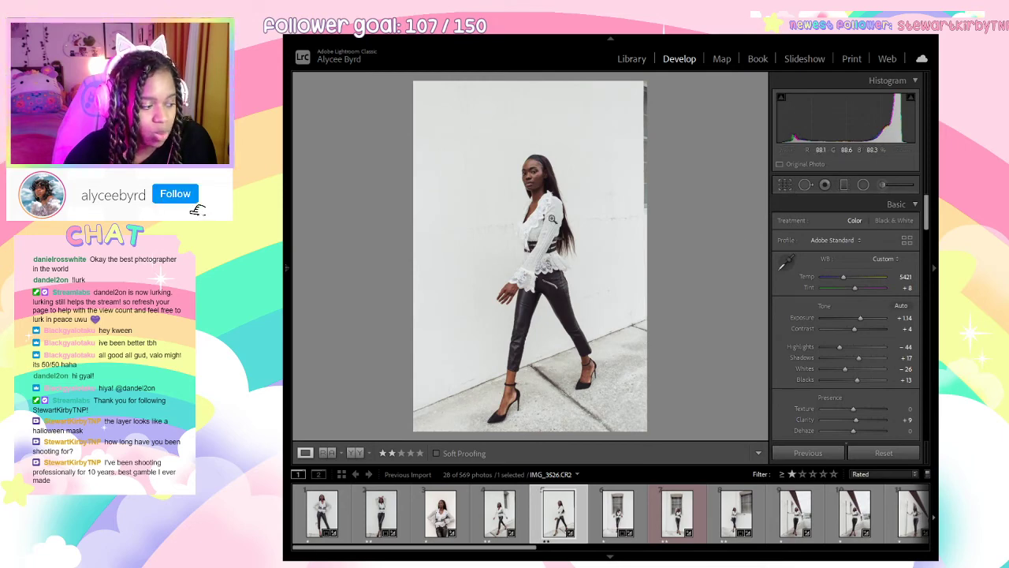
Inspect the walking photo IMG_3526.CR2 up close from the upper body to the feet, and view the neighbouring walking shot IMG_3524.CR2.
{"action": "left_click", "coordinate": [549, 195]}
{"action": "left_click_drag", "start_coordinate": [549, 195], "coordinate": [597, 348]}
{"action": "left_click", "coordinate": [596, 348]}
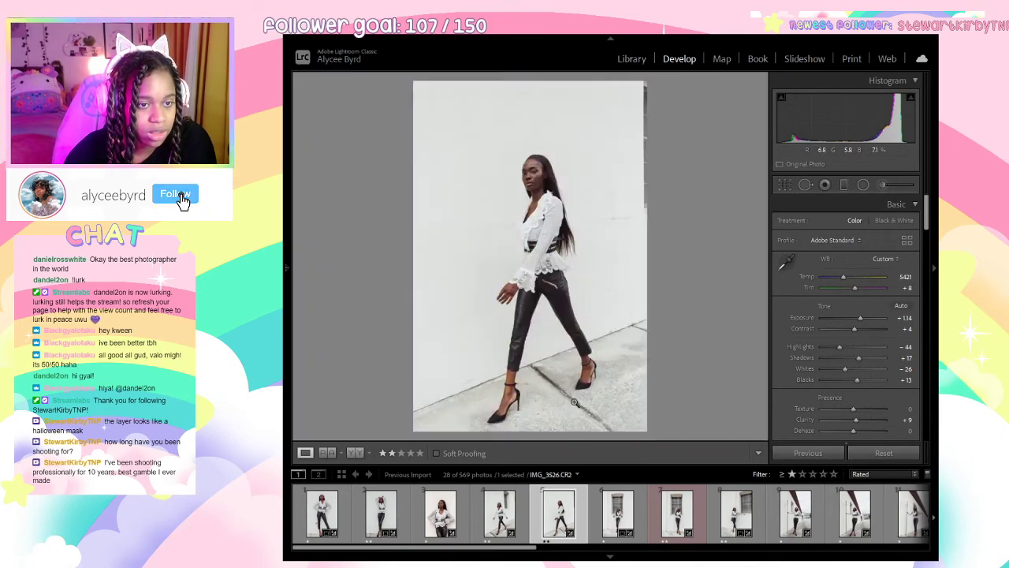
{"action": "left_click", "coordinate": [522, 514]}
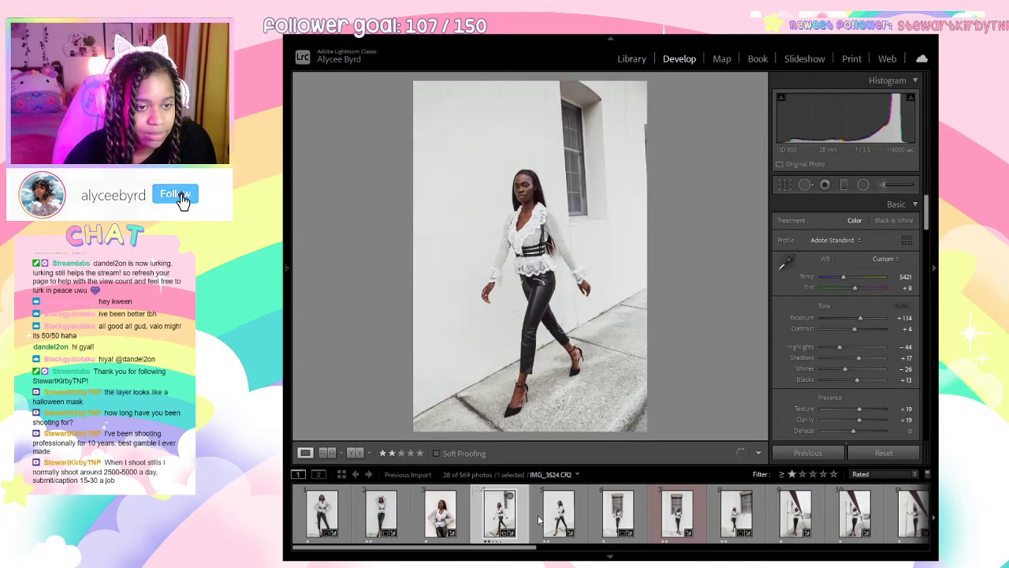
Examine the front-facing window pose IMG_3532.CR2 at full view and up close, checking the face, outfit and feet.
{"action": "left_click", "coordinate": [617, 514]}
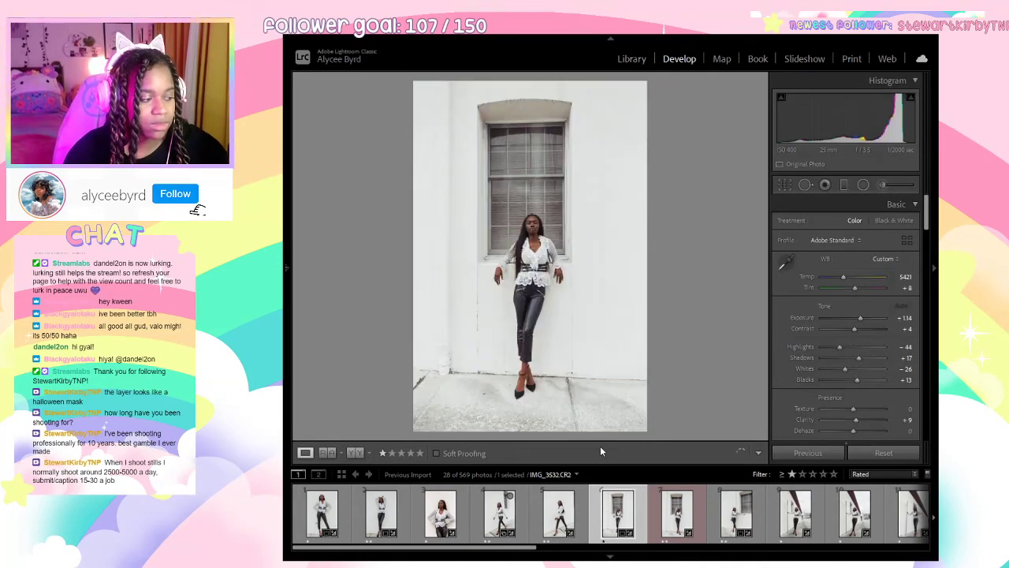
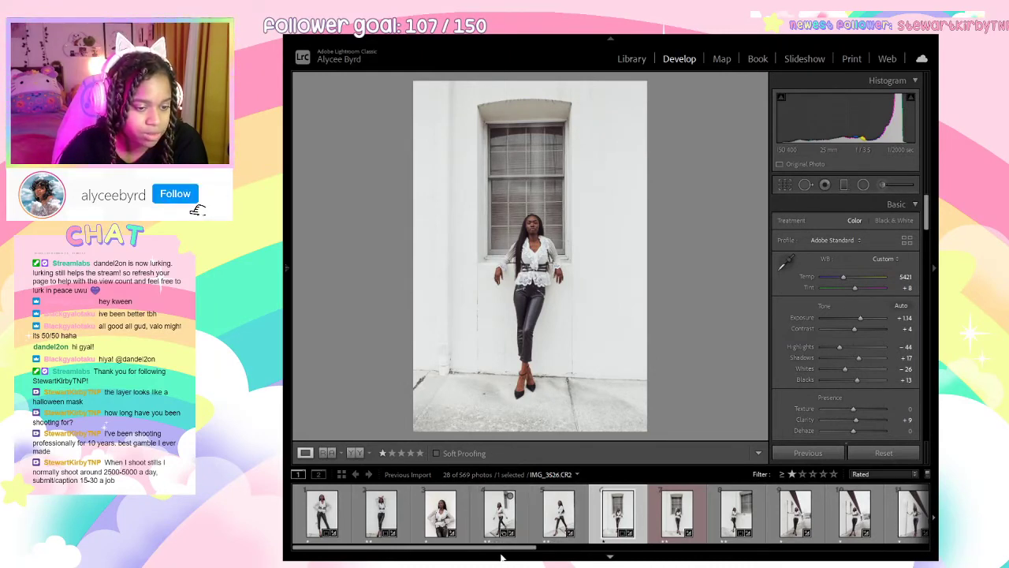
{"action": "mouse_move", "coordinate": [505, 547]}
{"action": "left_mouse_down"}
{"action": "mouse_move", "coordinate": [524, 546]}
{"action": "mouse_move", "coordinate": [498, 543]}
{"action": "left_mouse_up"}
{"action": "scroll", "coordinate": [520, 548], "scroll_direction": "down", "scroll_amount": 3}
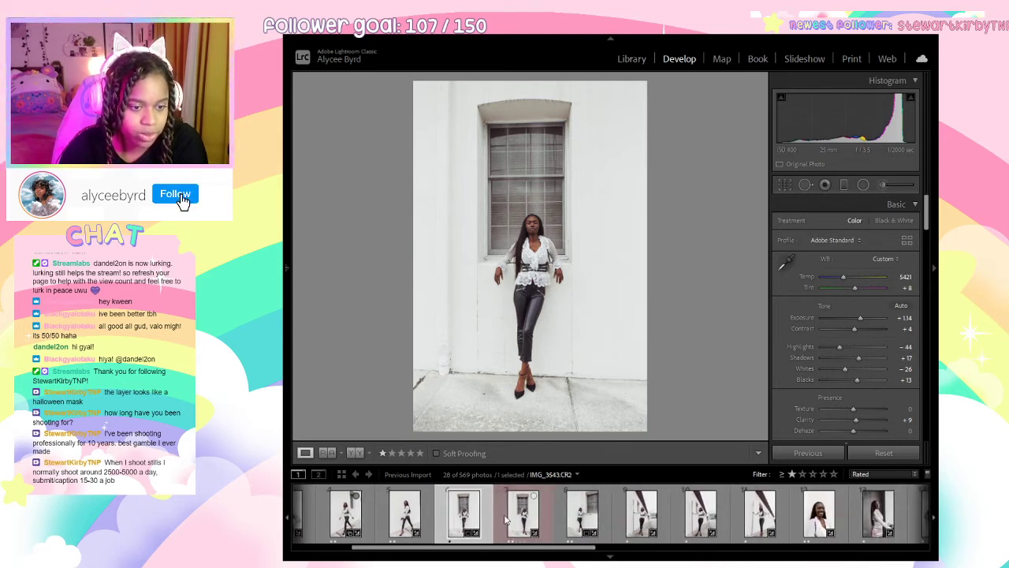
{"action": "left_click", "coordinate": [504, 518]}
{"action": "left_click", "coordinate": [463, 517]}
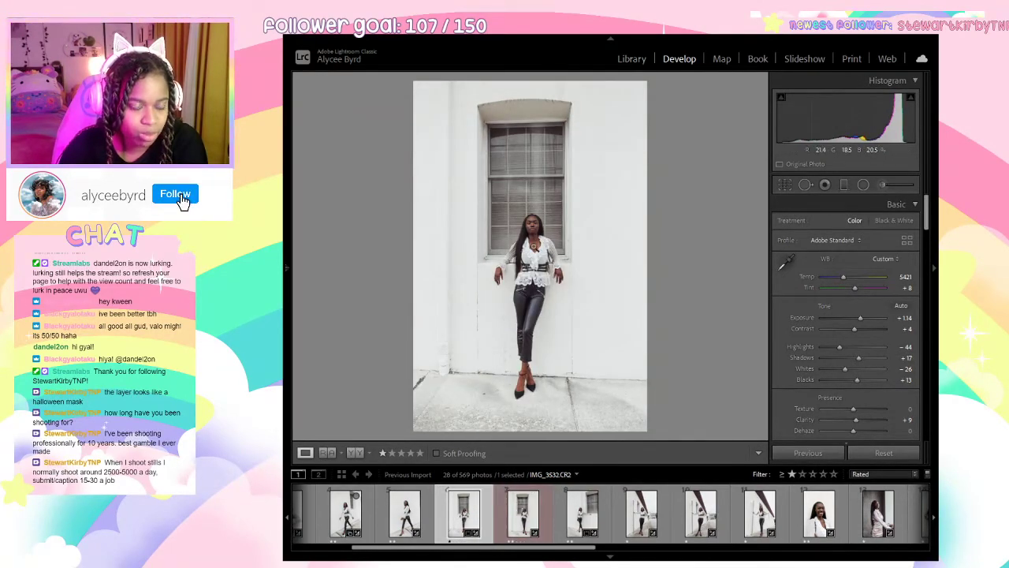
{"action": "left_click", "coordinate": [535, 254]}
{"action": "left_click_drag", "start_coordinate": [534, 254], "coordinate": [539, 414]}
{"action": "left_click", "coordinate": [538, 414]}
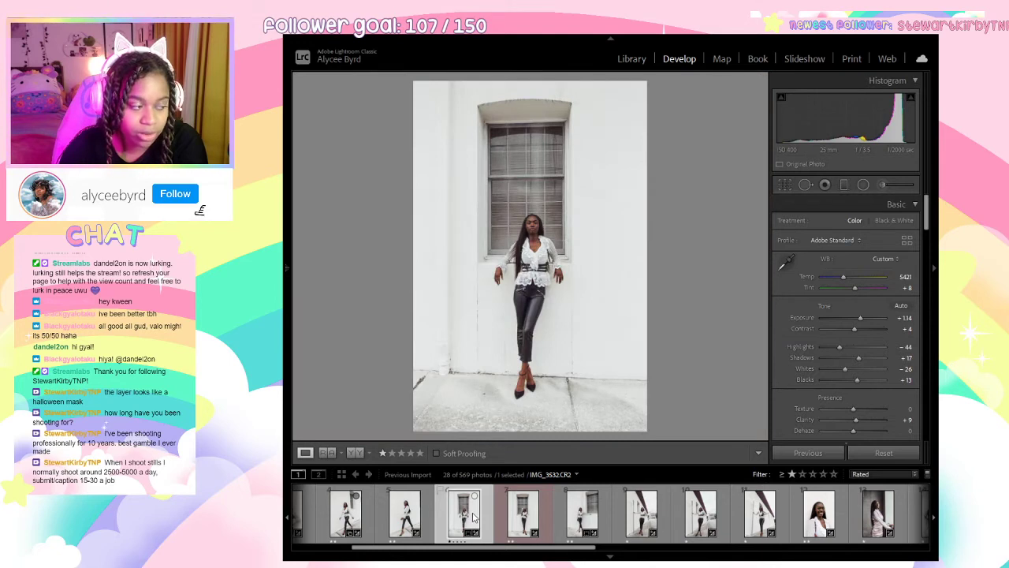
{"action": "left_click_drag", "start_coordinate": [510, 549], "coordinate": [544, 558]}
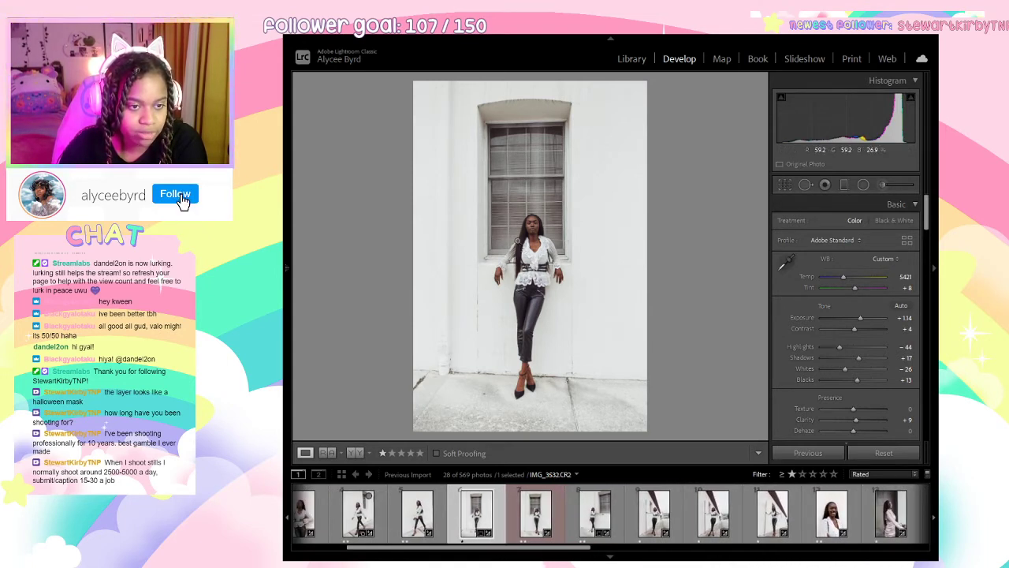
{"action": "left_click", "coordinate": [526, 227]}
{"action": "left_click", "coordinate": [515, 208]}
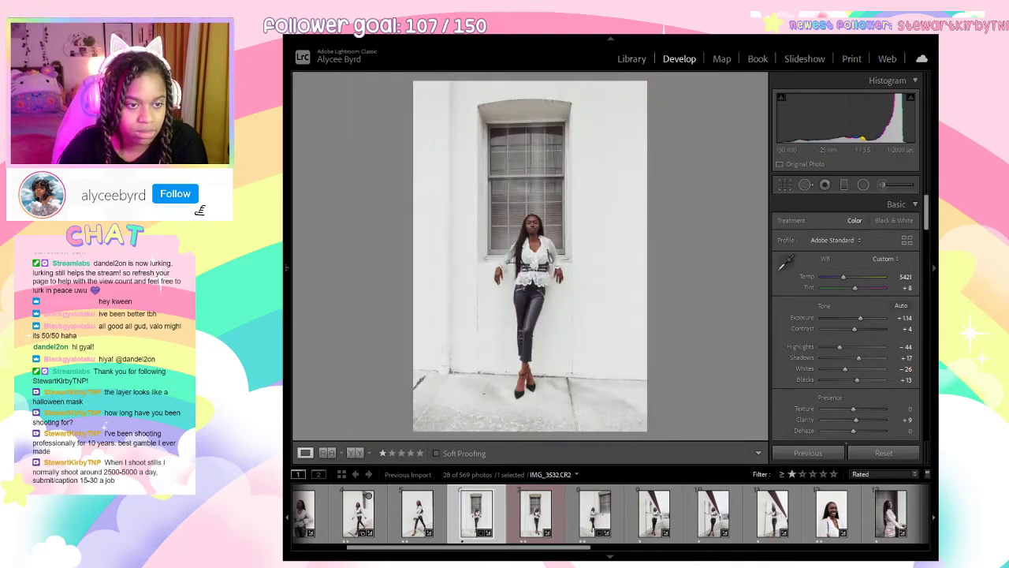
Check the model's face and sharpness up close in the window shots IMG_3543.CR2 and IMG_3545.CR2.
{"action": "left_click", "coordinate": [518, 523]}
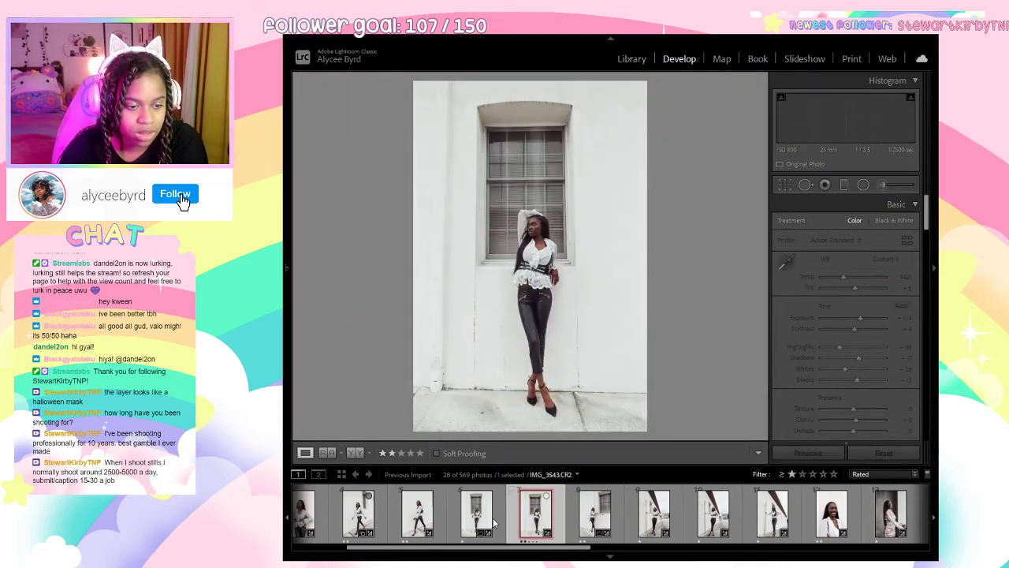
{"action": "left_click", "coordinate": [521, 242]}
{"action": "left_click_drag", "start_coordinate": [521, 242], "coordinate": [418, 236]}
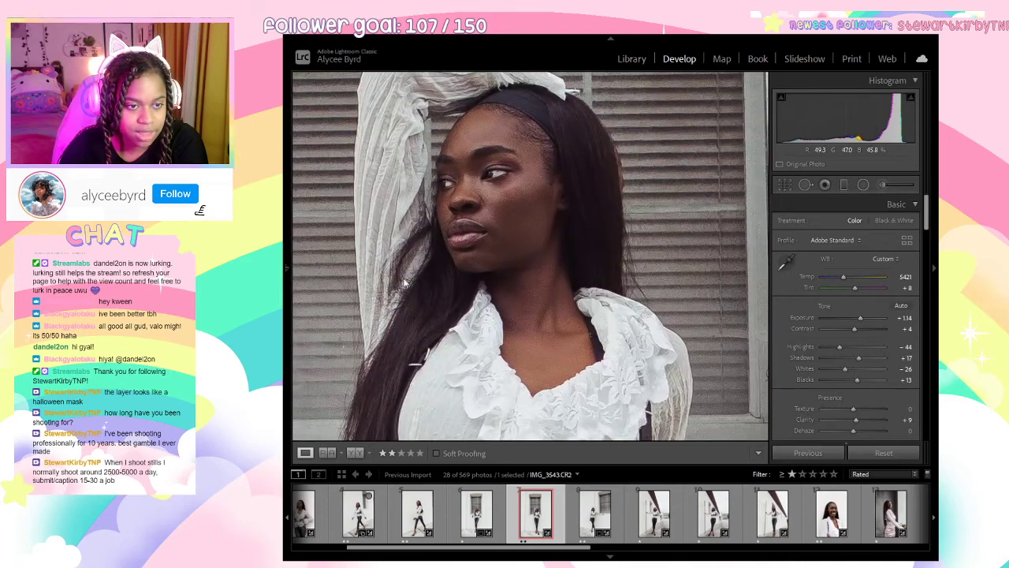
{"action": "left_click", "coordinate": [488, 426]}
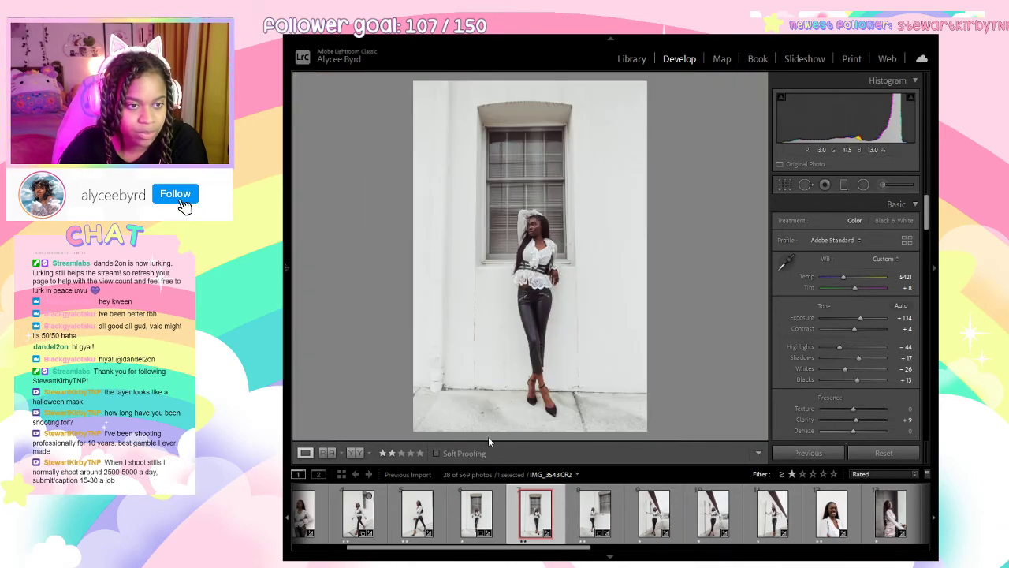
{"action": "left_click", "coordinate": [595, 513]}
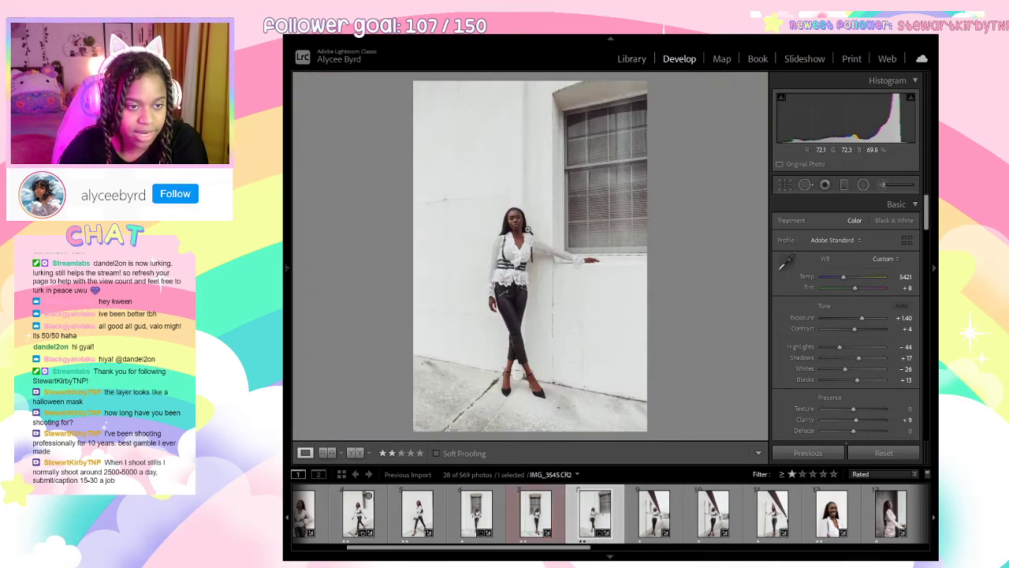
{"action": "left_click", "coordinate": [528, 230]}
{"action": "left_click", "coordinate": [513, 236]}
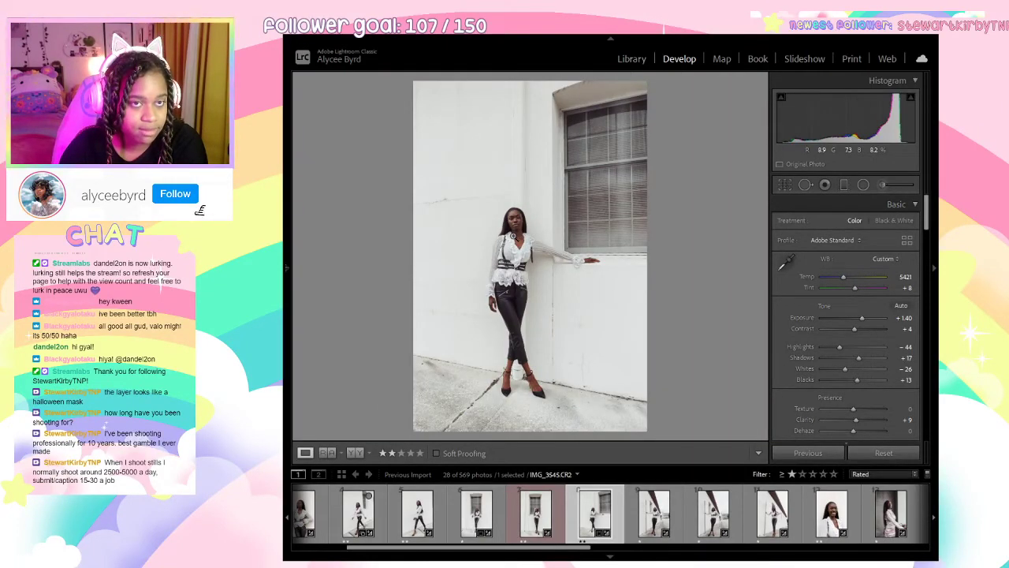
{"action": "left_click", "coordinate": [514, 228]}
{"action": "left_click", "coordinate": [504, 260]}
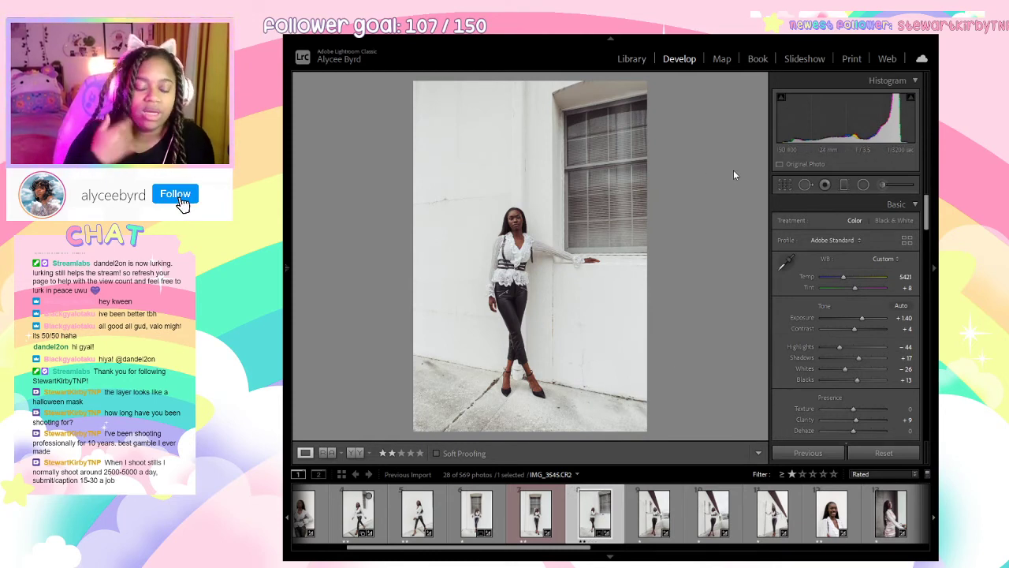
Inspect the model's face and upper body up close in IMG_3625.CR2, the first shot with the metal pole.
{"action": "key", "text": "Right"}
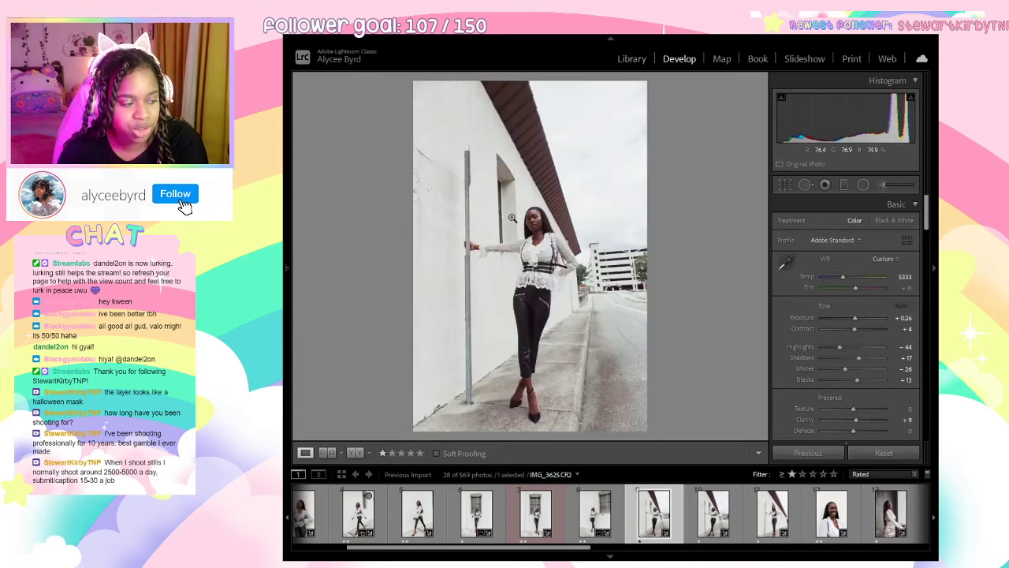
{"action": "left_click", "coordinate": [512, 218]}
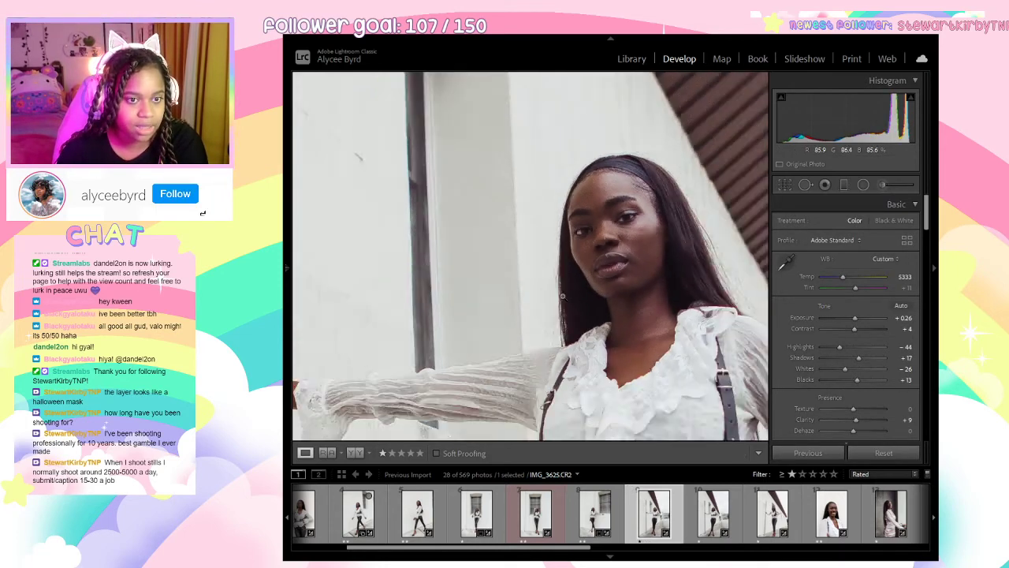
{"action": "left_click", "coordinate": [563, 296]}
{"action": "left_click", "coordinate": [538, 228]}
{"action": "left_click", "coordinate": [534, 244]}
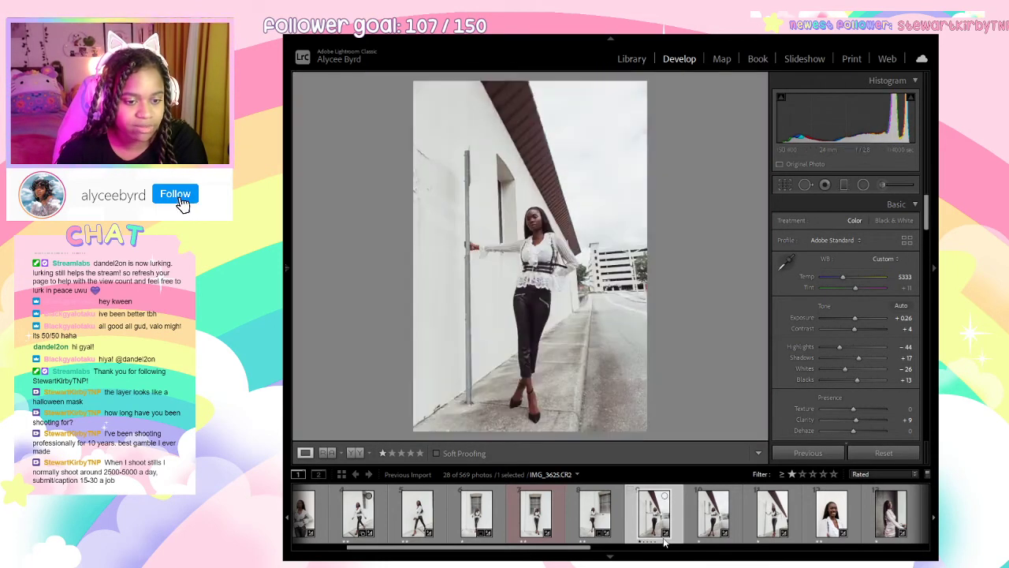
Compare the three metal pole shots and clear the star rating of the middle one, IMG_3633.CR2.
{"action": "left_click", "coordinate": [695, 506]}
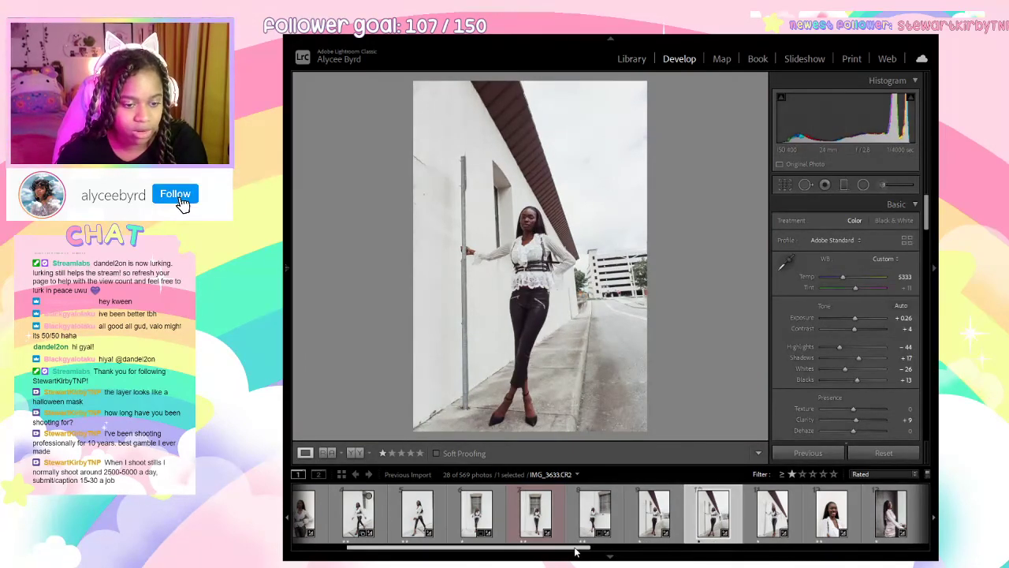
{"action": "left_click_drag", "start_coordinate": [581, 556], "coordinate": [670, 555]}
{"action": "left_click", "coordinate": [542, 520]}
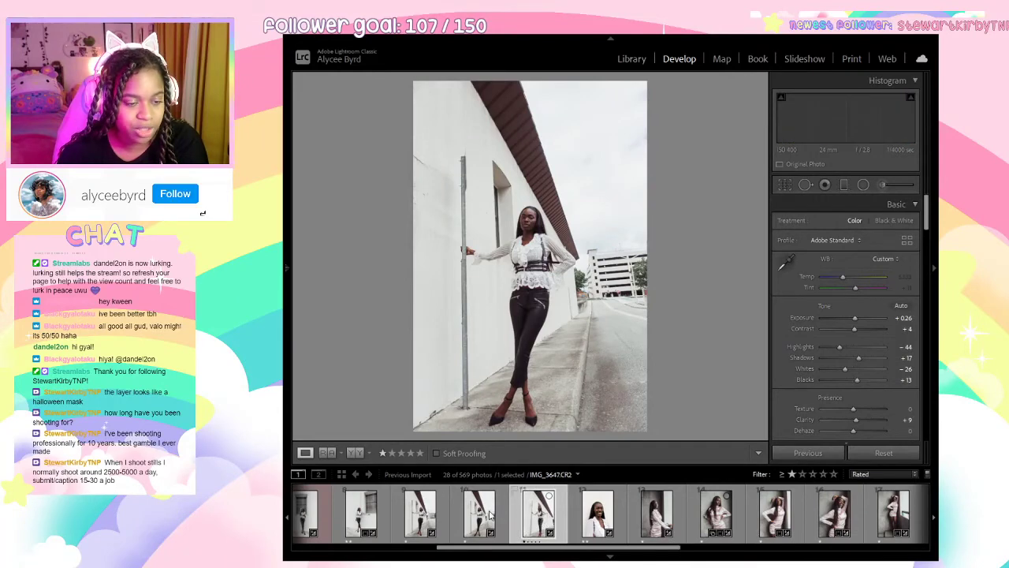
{"action": "left_click", "coordinate": [419, 512]}
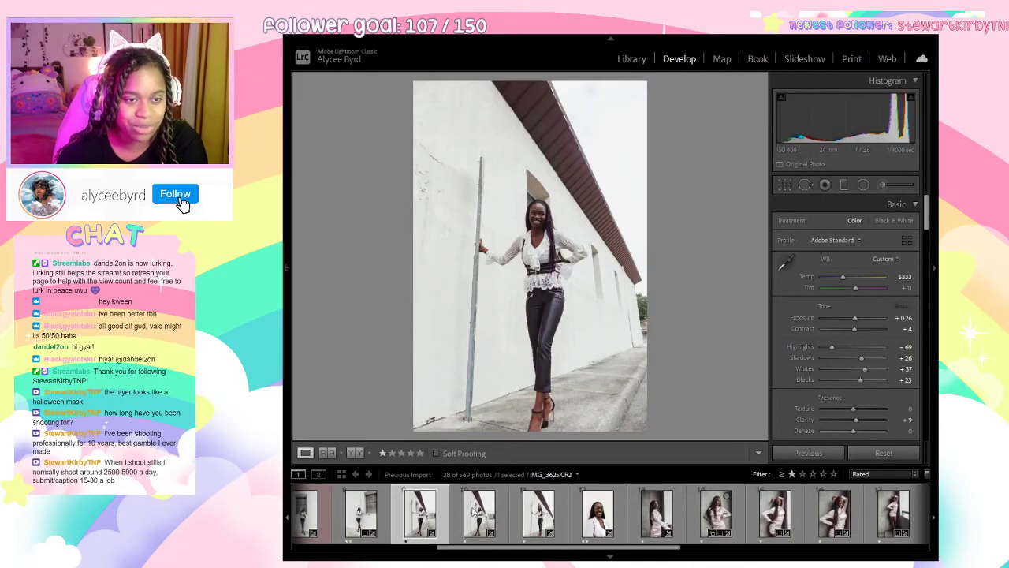
{"action": "left_click", "coordinate": [476, 512]}
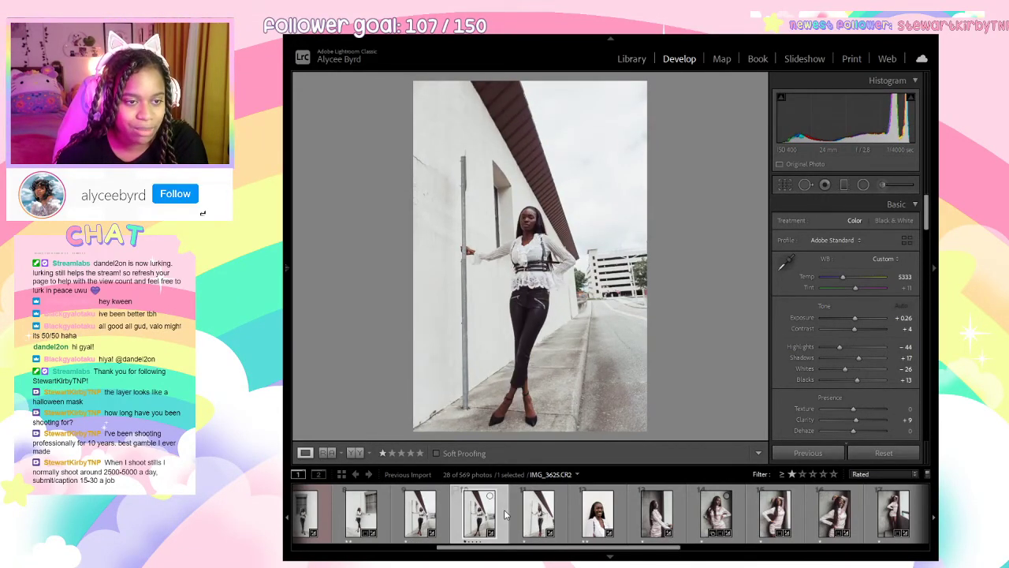
{"action": "key", "text": "0"}
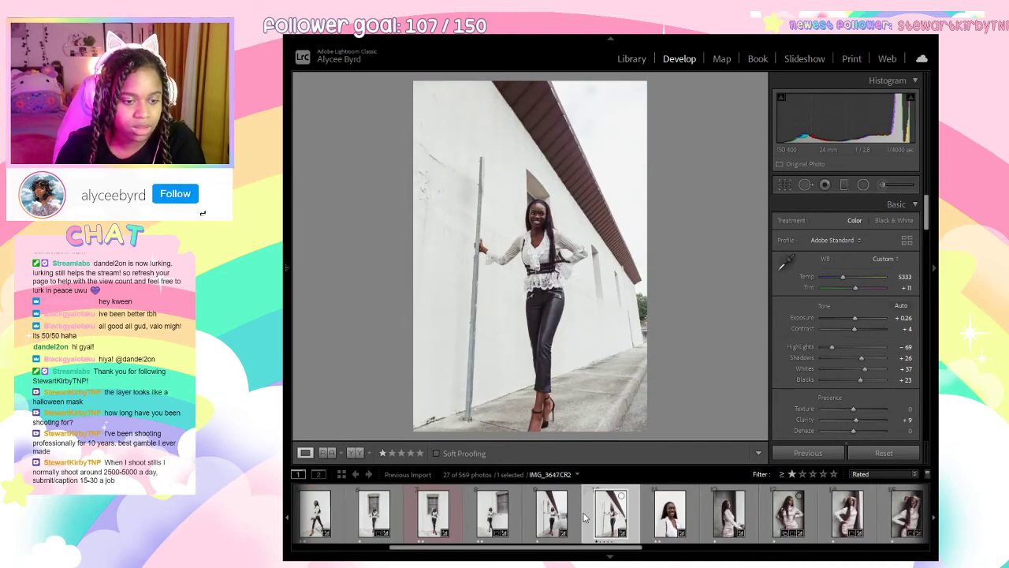
Open the smiling portrait IMG_3674.CR2 and lower its exposure to +0.44.
{"action": "left_click", "coordinate": [647, 524]}
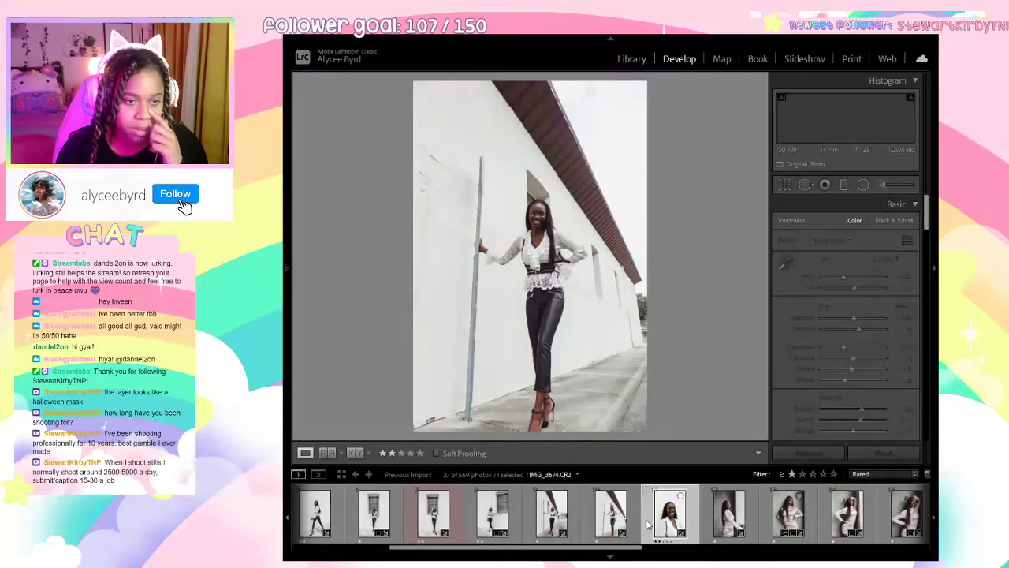
{"action": "left_click", "coordinate": [374, 514]}
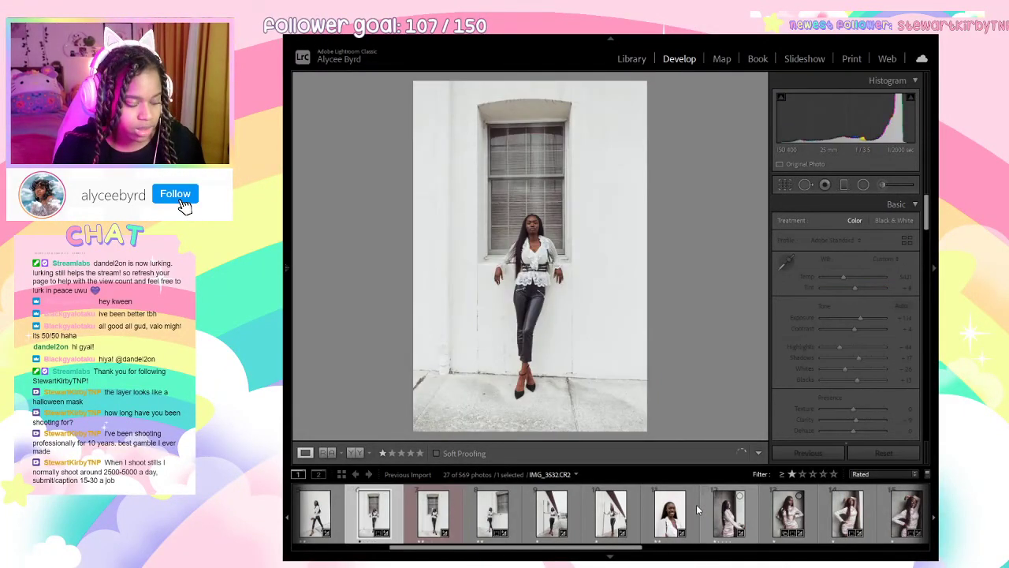
{"action": "left_click", "coordinate": [694, 510]}
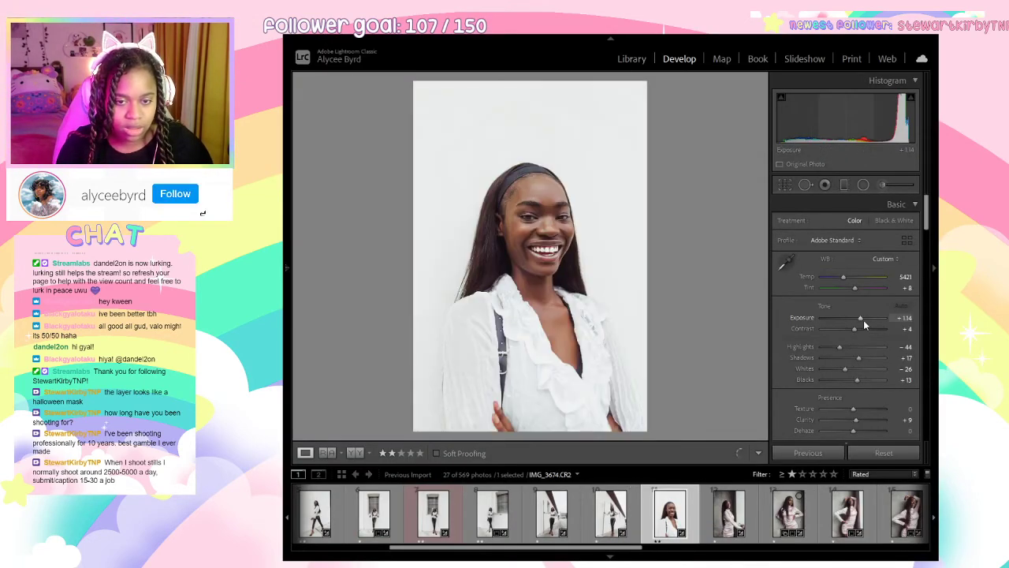
{"action": "left_click_drag", "start_coordinate": [862, 317], "coordinate": [861, 319]}
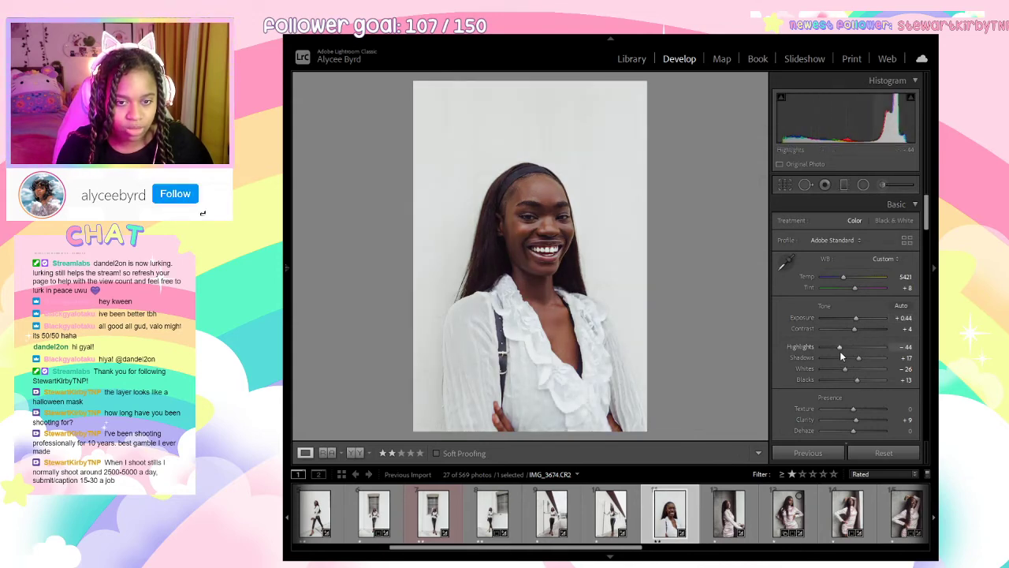
Set the smiling portrait's orange saturation to -17 in the HSL adjustments.
{"action": "scroll", "coordinate": [859, 347], "scroll_direction": "down", "scroll_amount": 6}
{"action": "scroll", "coordinate": [843, 326], "scroll_direction": "down", "scroll_amount": 2}
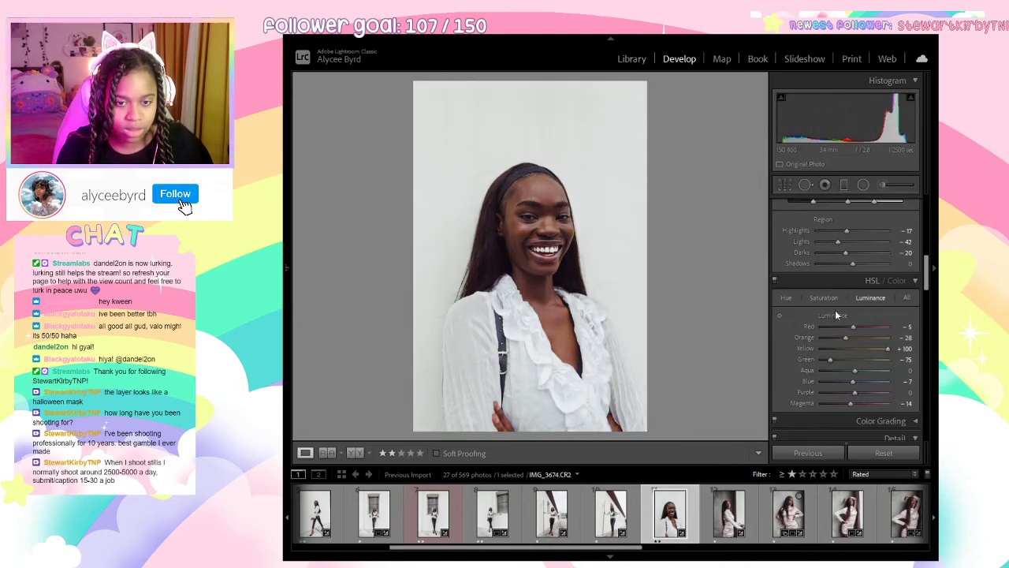
{"action": "left_click", "coordinate": [822, 299]}
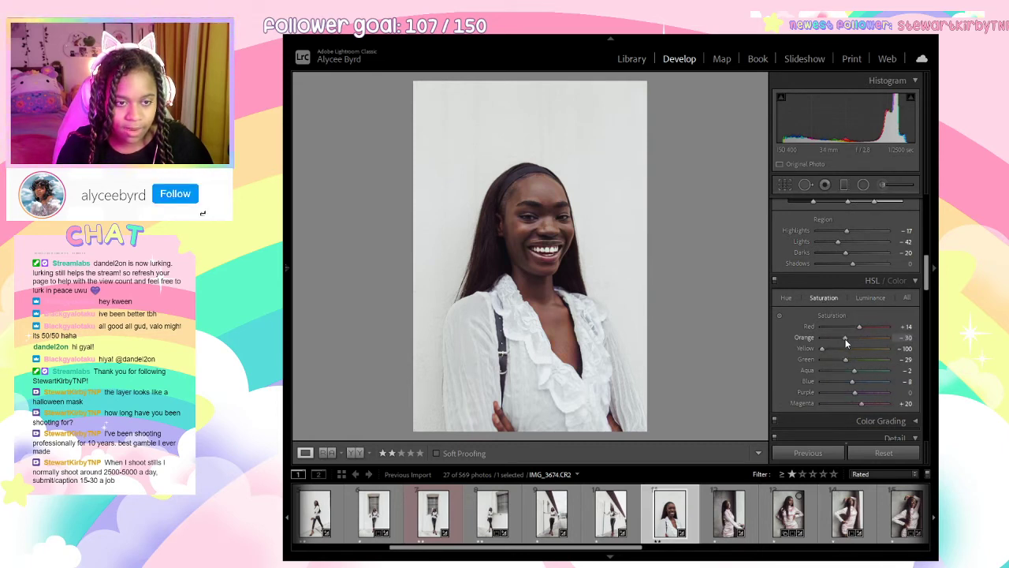
{"action": "left_click_drag", "start_coordinate": [852, 343], "coordinate": [851, 344]}
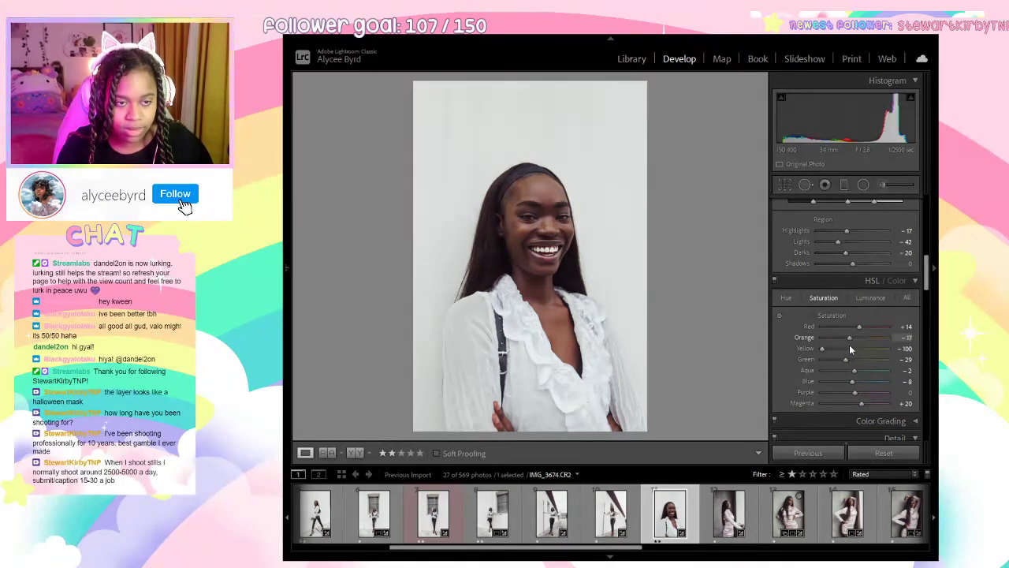
Try a brighter exposure of +1.05 on the smiling portrait, and settle on +0.53.
{"action": "scroll", "coordinate": [850, 345], "scroll_direction": "up", "scroll_amount": 8}
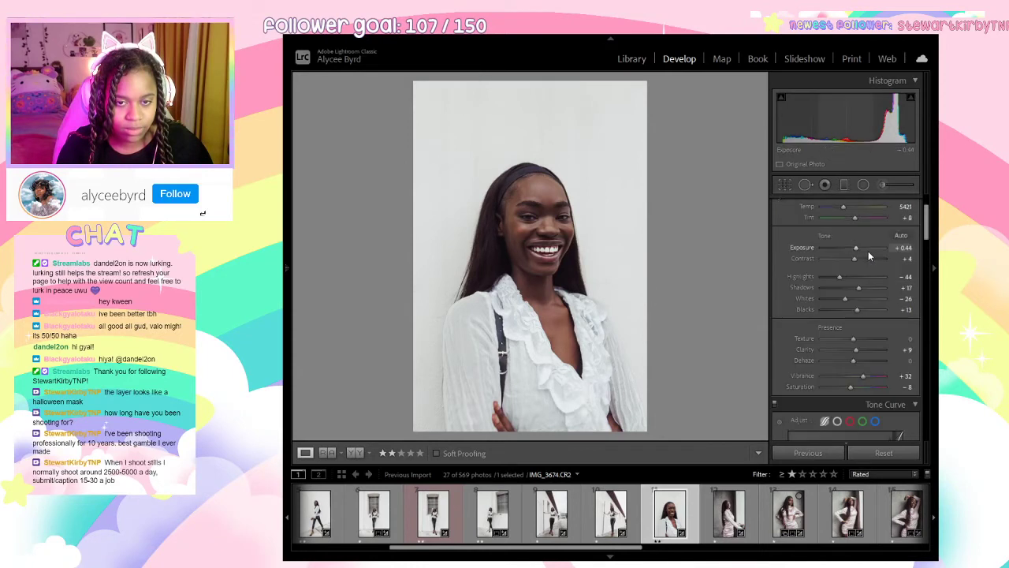
{"action": "left_click_drag", "start_coordinate": [856, 250], "coordinate": [860, 250]}
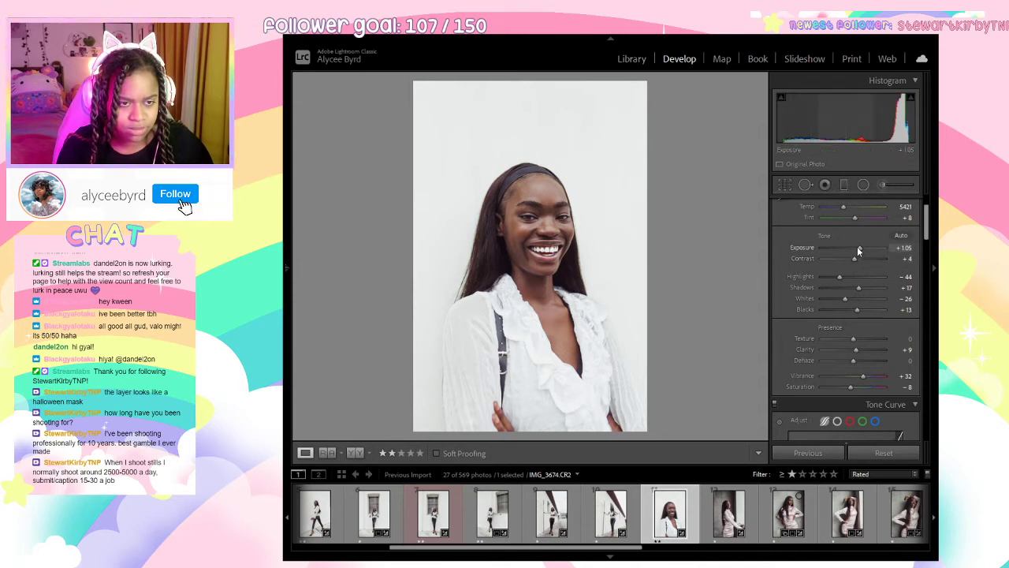
{"action": "left_click_drag", "start_coordinate": [859, 249], "coordinate": [854, 249]}
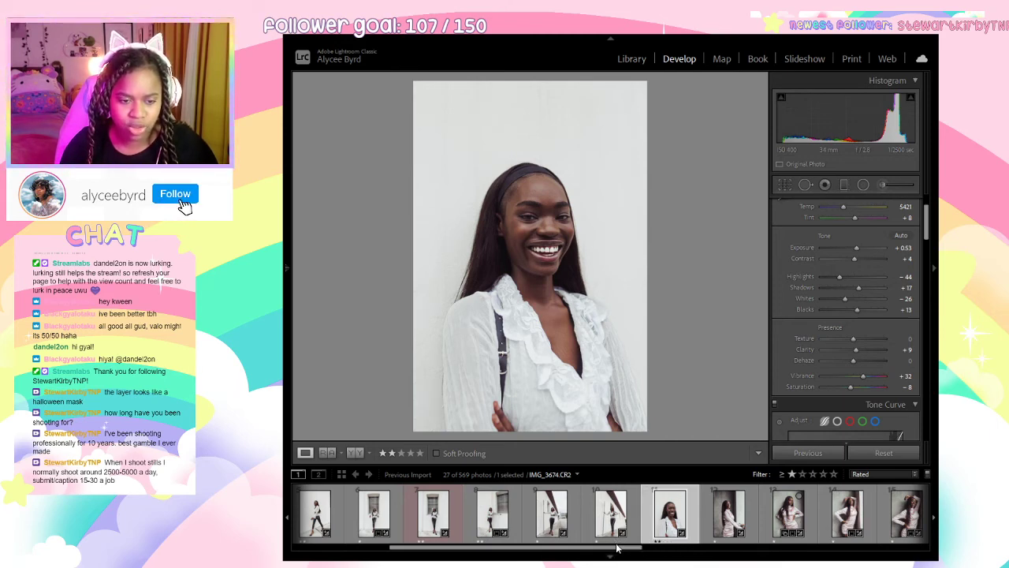
Open IMG_3750.CR2, the side pose in the pink satin dress, and zoom in on the face.
{"action": "left_click_drag", "start_coordinate": [635, 550], "coordinate": [716, 551]}
{"action": "left_click", "coordinate": [527, 514]}
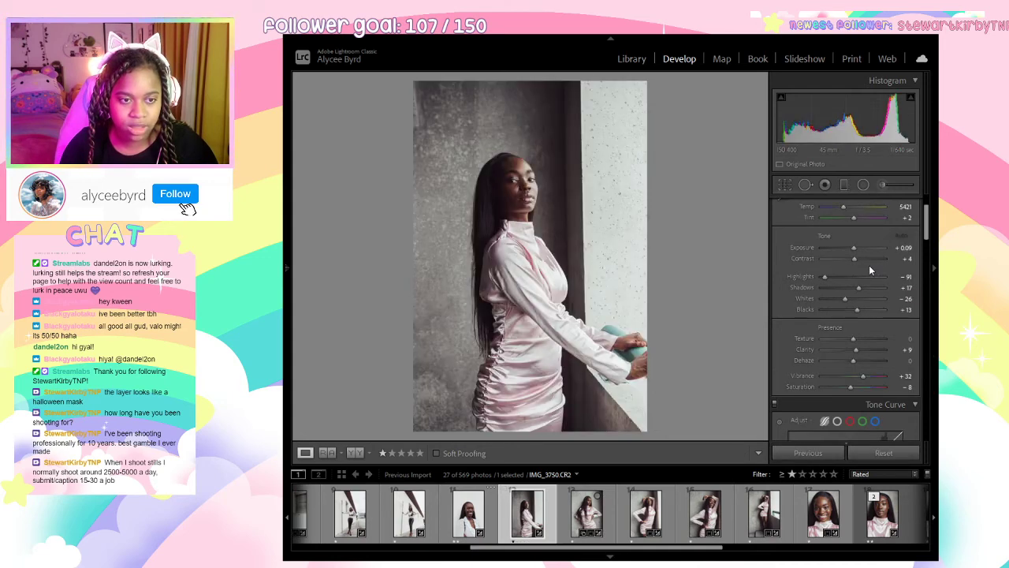
{"action": "left_click", "coordinate": [527, 200]}
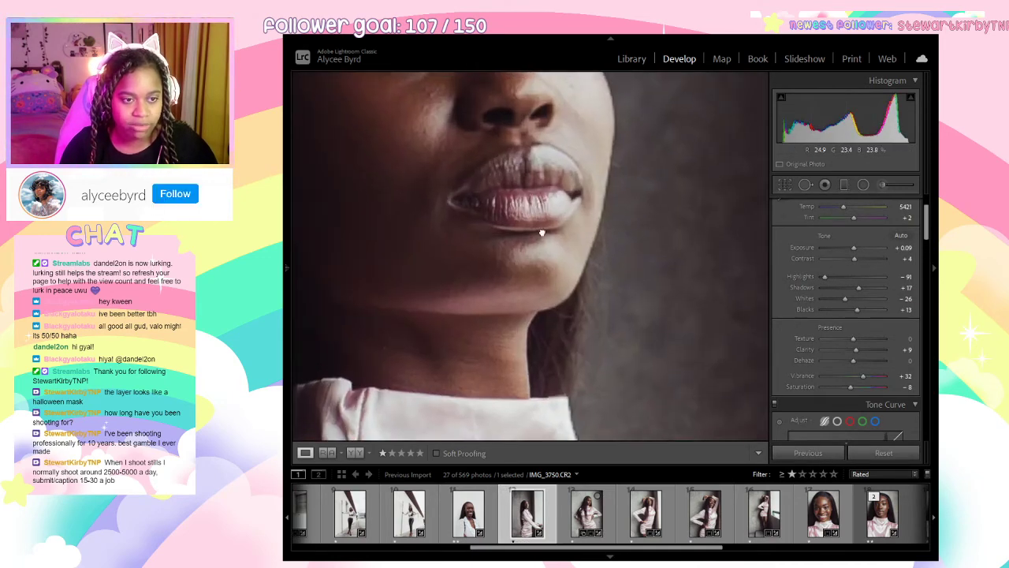
Inspect the face in the side pose, and crop the photo tighter around the head and torso at the original aspect ratio.
{"action": "left_click", "coordinate": [517, 180]}
{"action": "left_click", "coordinate": [514, 178]}
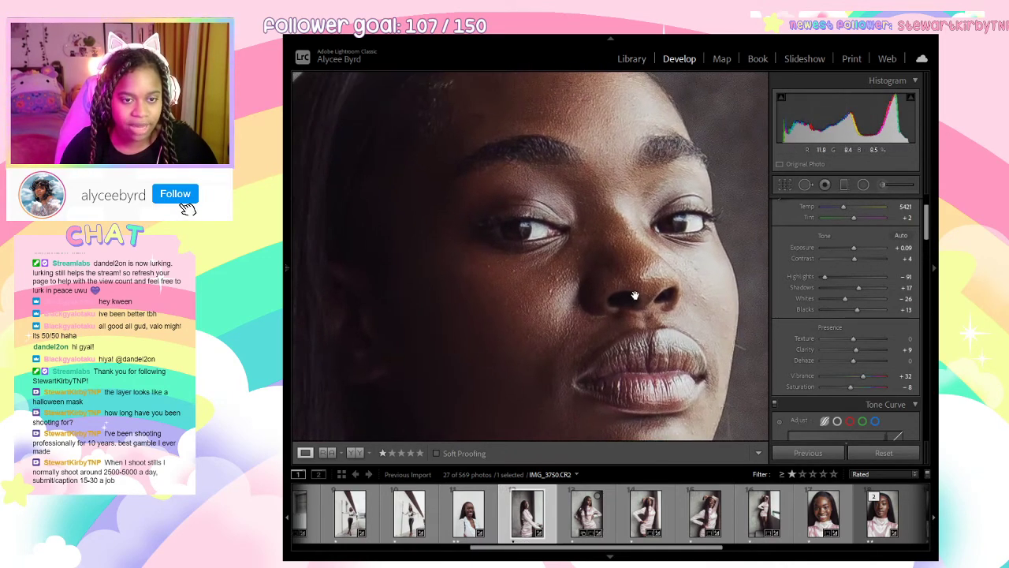
{"action": "left_click", "coordinate": [544, 213]}
{"action": "left_click", "coordinate": [544, 213]}
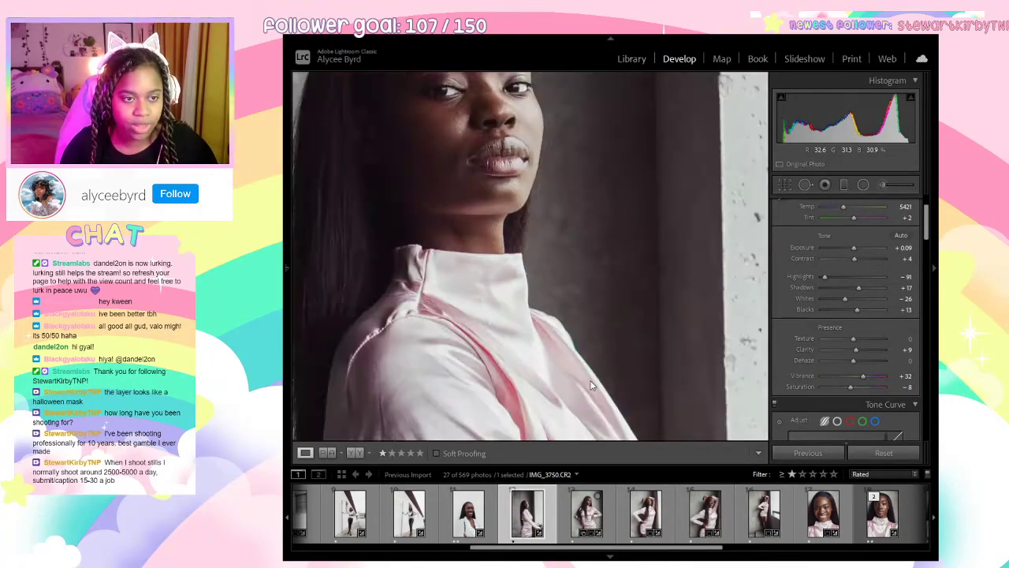
{"action": "left_click", "coordinate": [555, 271]}
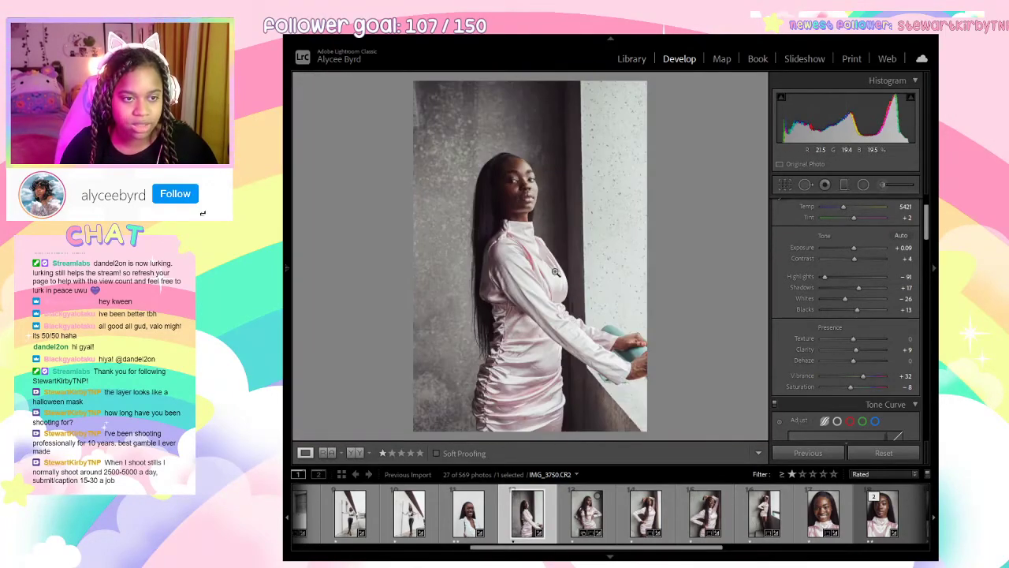
{"action": "left_click", "coordinate": [781, 183]}
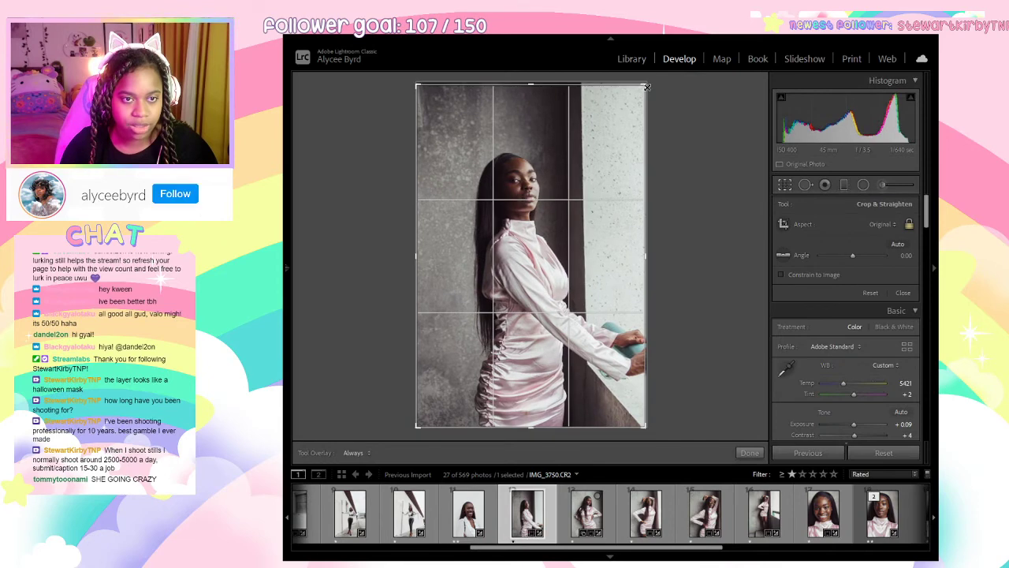
{"action": "left_click_drag", "start_coordinate": [647, 86], "coordinate": [576, 188]}
{"action": "left_click_drag", "start_coordinate": [528, 229], "coordinate": [508, 281]}
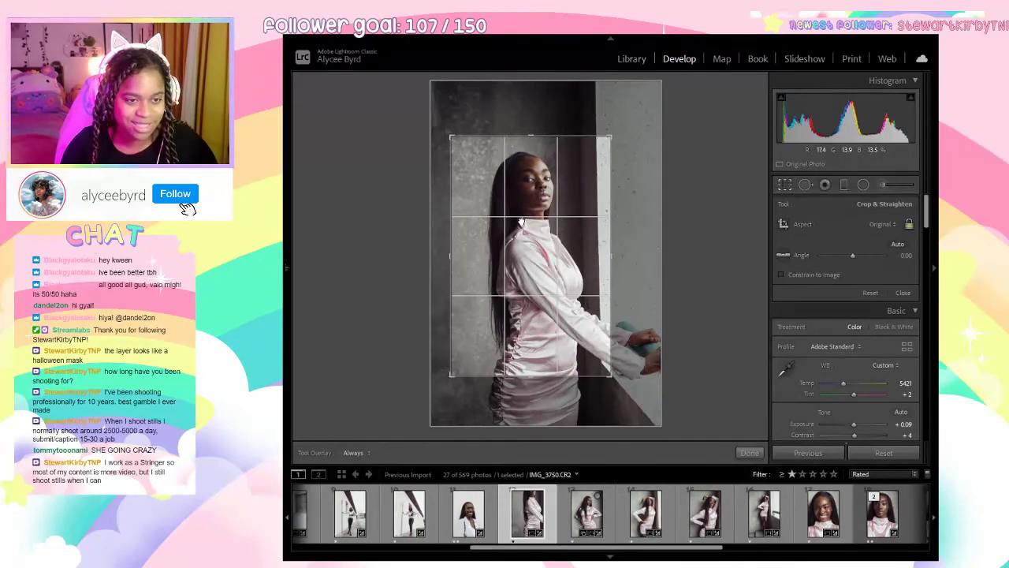
{"action": "left_click", "coordinate": [749, 452]}
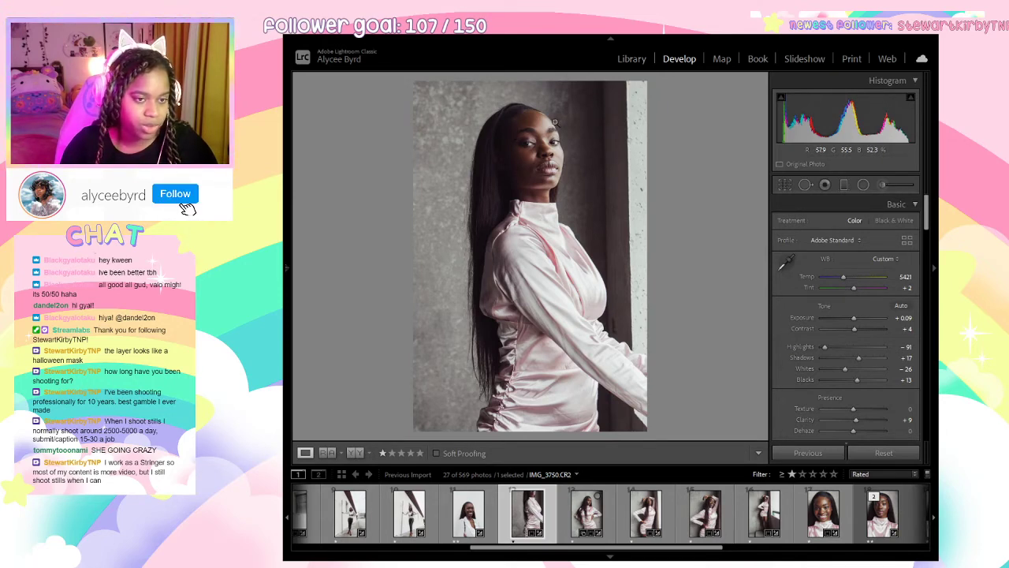
Reposition the side pose's crop so the woman sits slightly further left in the frame, and check her face up close.
{"action": "left_click", "coordinate": [510, 134]}
{"action": "left_click", "coordinate": [510, 134]}
{"action": "left_click", "coordinate": [785, 186]}
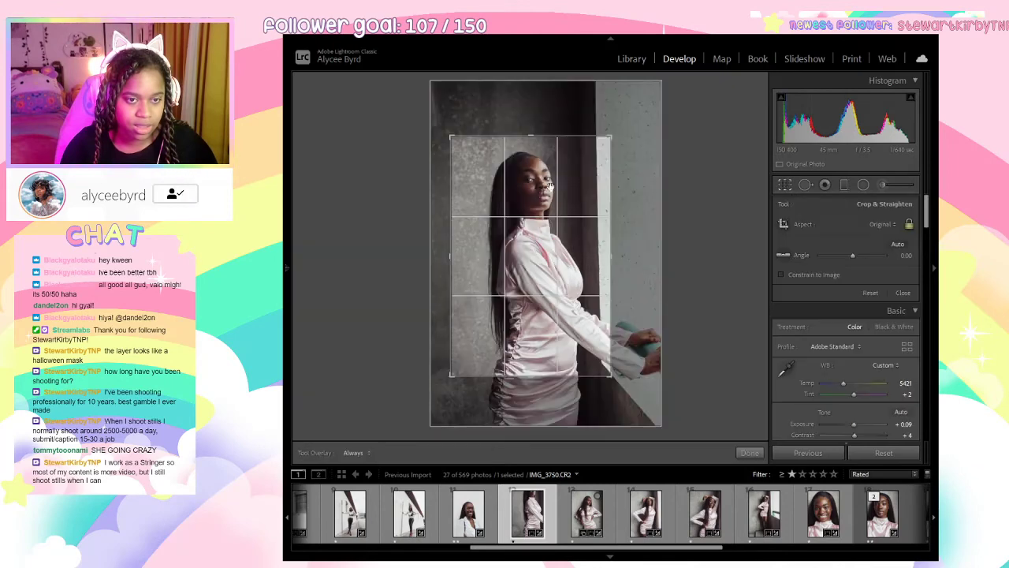
{"action": "left_click_drag", "start_coordinate": [532, 189], "coordinate": [529, 188]}
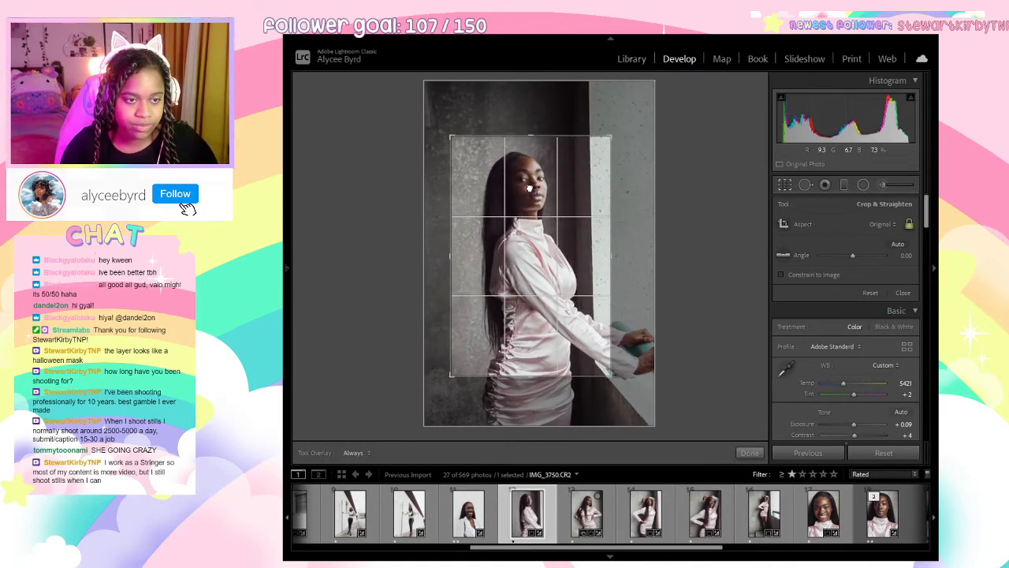
{"action": "left_click", "coordinate": [756, 457]}
{"action": "left_click", "coordinate": [539, 140]}
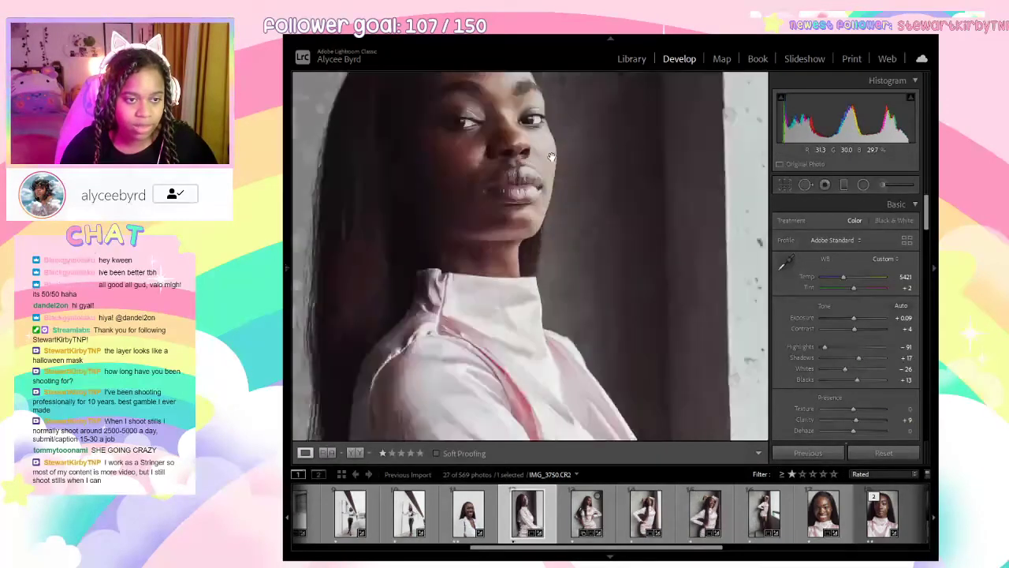
{"action": "left_click", "coordinate": [589, 298]}
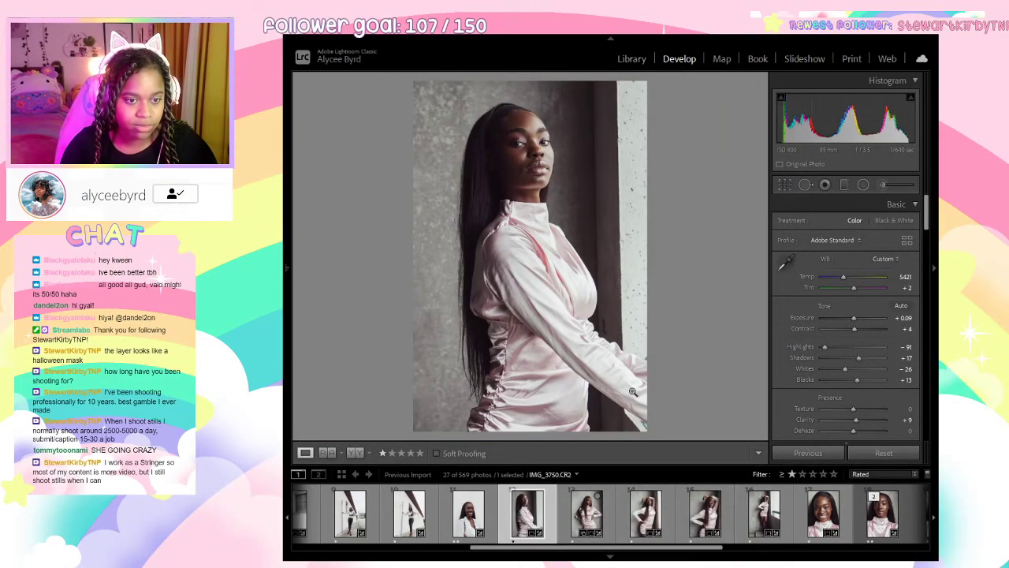
Open IMG_3775.CR2, the hands-on-hips pose against the concrete wall, and inspect the face, hair and dress up close.
{"action": "left_click", "coordinate": [602, 518]}
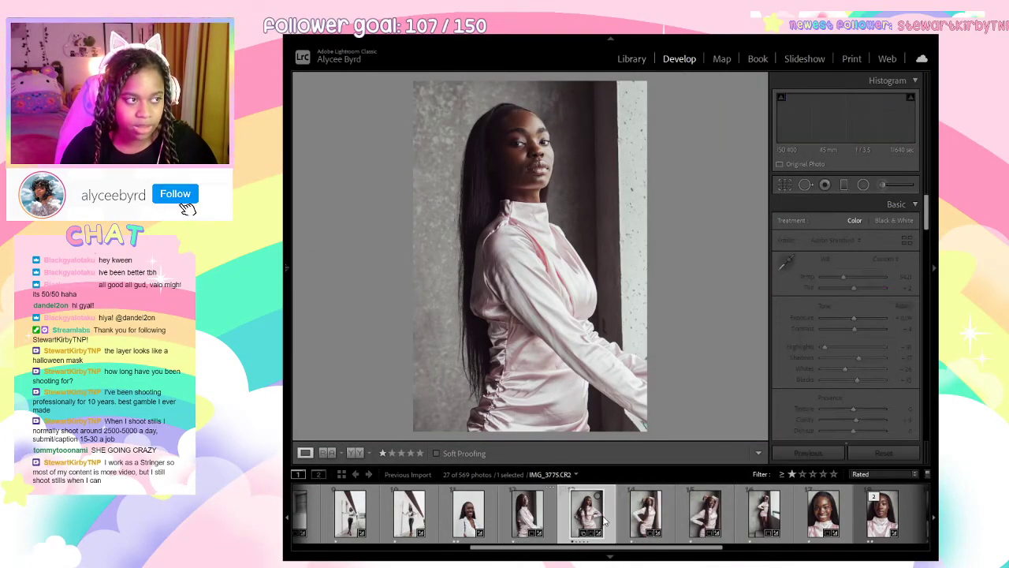
{"action": "left_click", "coordinate": [529, 181]}
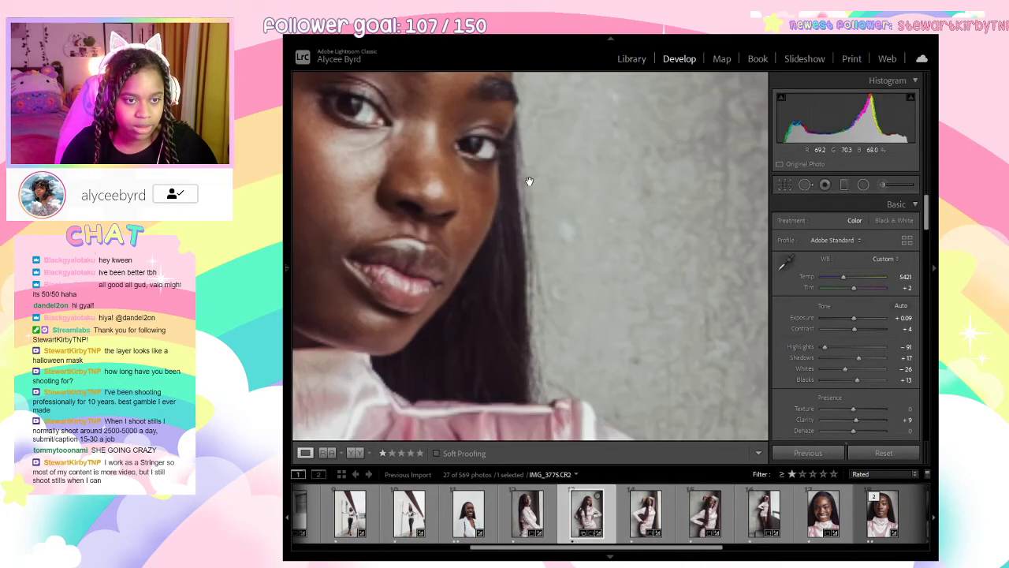
{"action": "left_click", "coordinate": [625, 315]}
{"action": "left_click", "coordinate": [493, 241]}
{"action": "left_click_drag", "start_coordinate": [540, 139], "coordinate": [621, 291]}
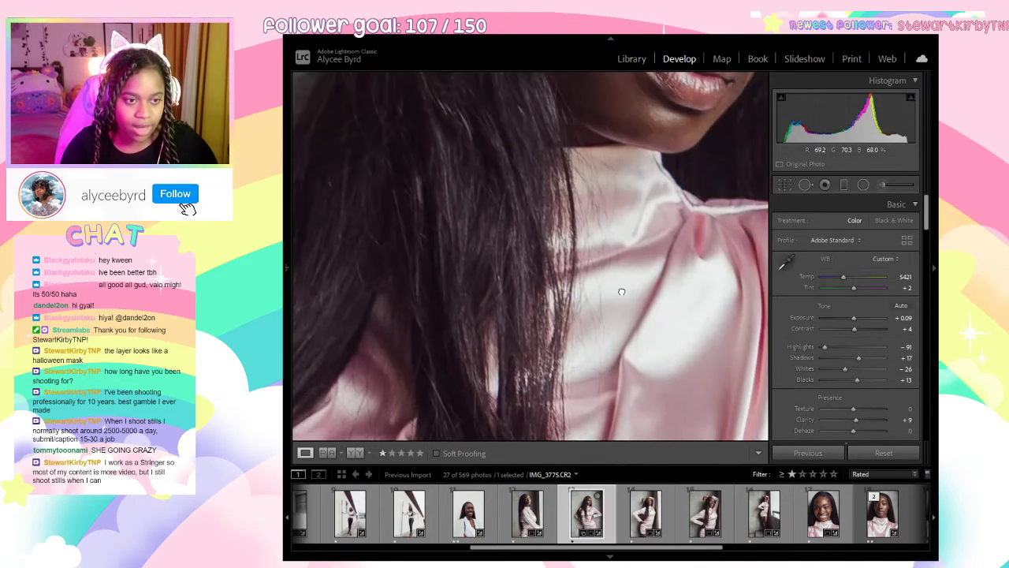
{"action": "left_click", "coordinate": [622, 292]}
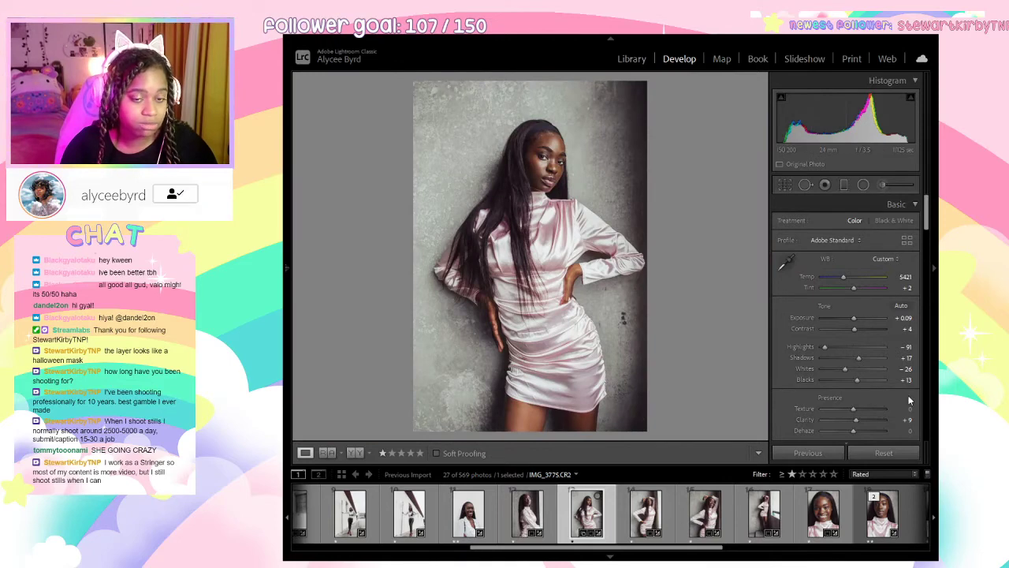
Lower the hands-on-hips photo's whites to -75 and its vibrance to +23.
{"action": "left_click_drag", "start_coordinate": [846, 368], "coordinate": [830, 372]}
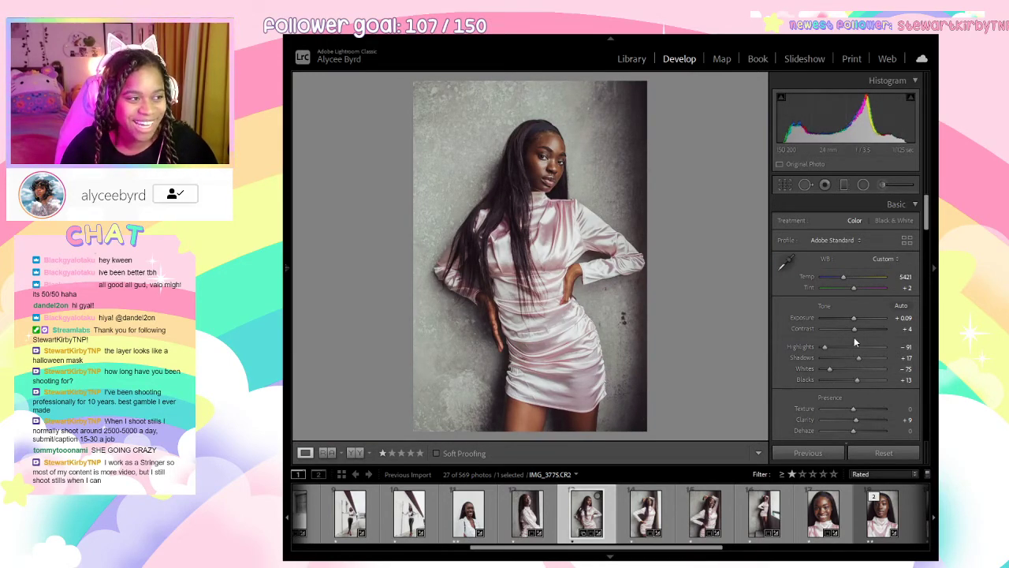
{"action": "scroll", "coordinate": [856, 337], "scroll_direction": "down", "scroll_amount": 3}
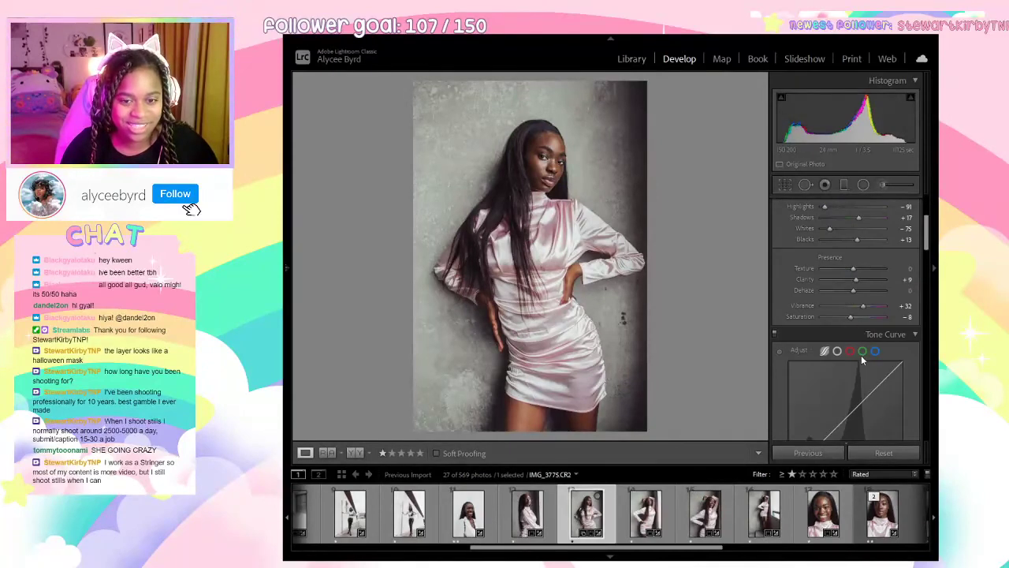
{"action": "scroll", "coordinate": [861, 352], "scroll_direction": "up", "scroll_amount": 2}
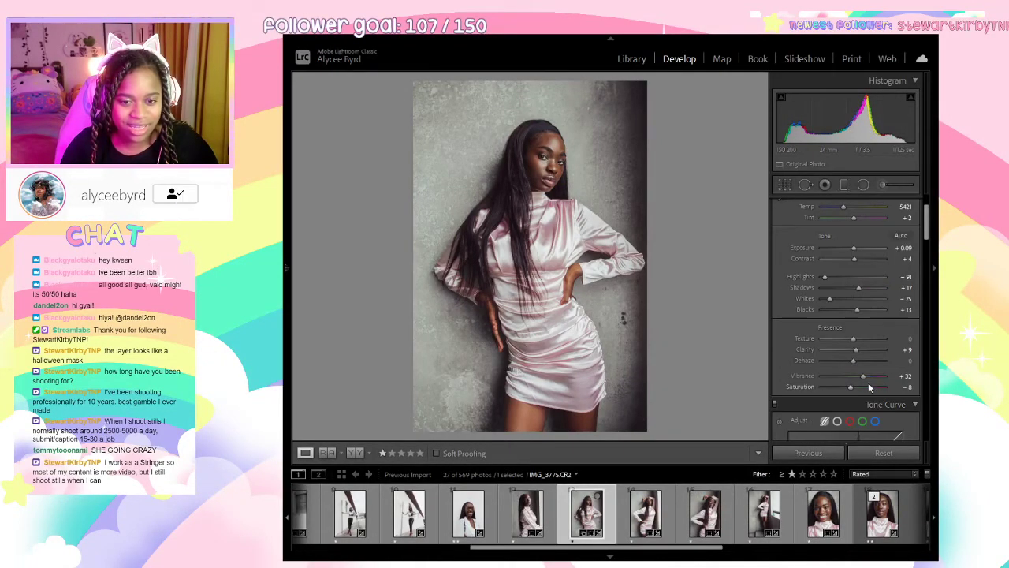
{"action": "left_click_drag", "start_coordinate": [865, 376], "coordinate": [862, 380]}
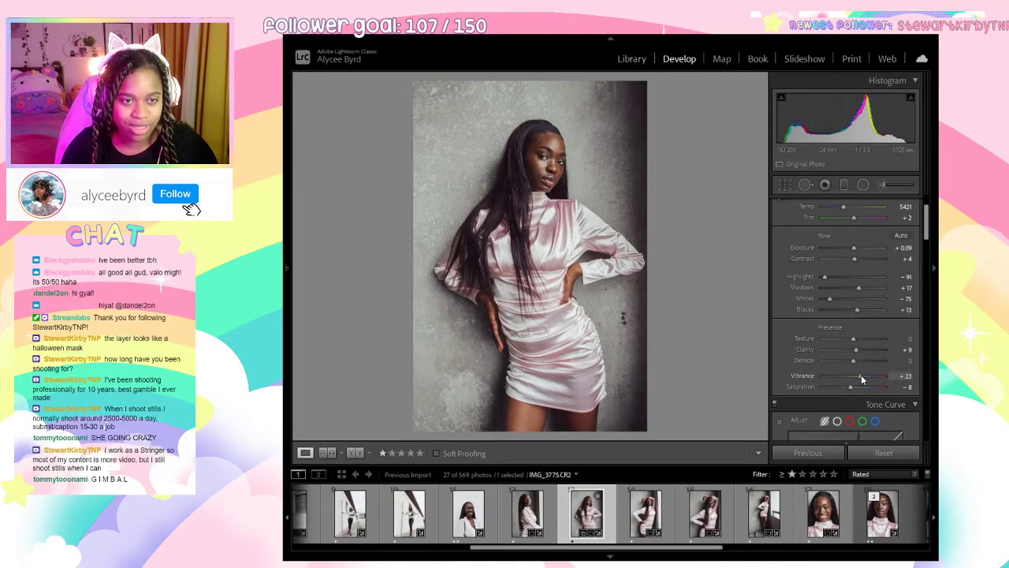
Set the hands-on-hips photo's orange saturation to -2 in the HSL adjustments.
{"action": "scroll", "coordinate": [857, 344], "scroll_direction": "down", "scroll_amount": 6}
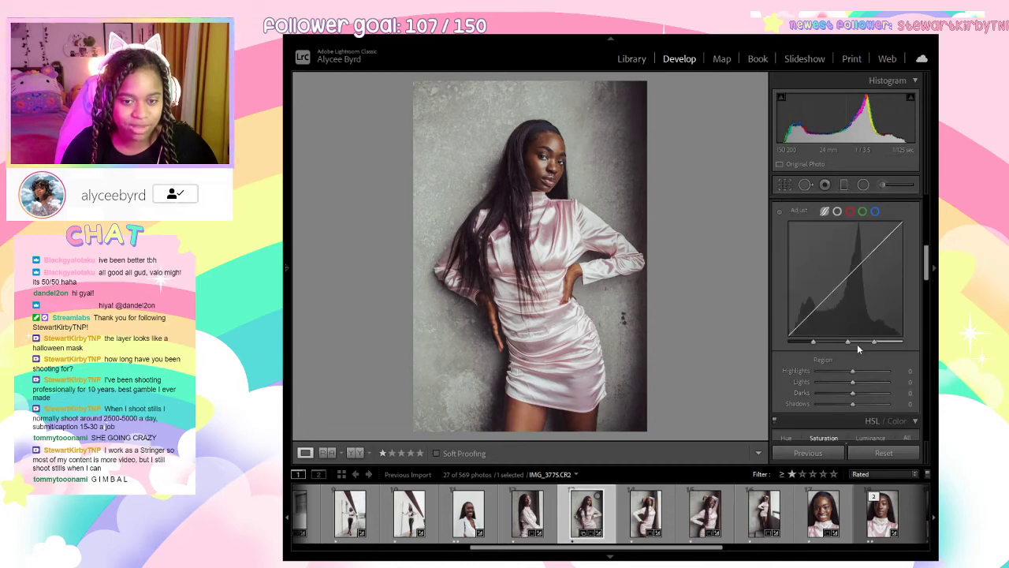
{"action": "left_click_drag", "start_coordinate": [855, 268], "coordinate": [853, 268]}
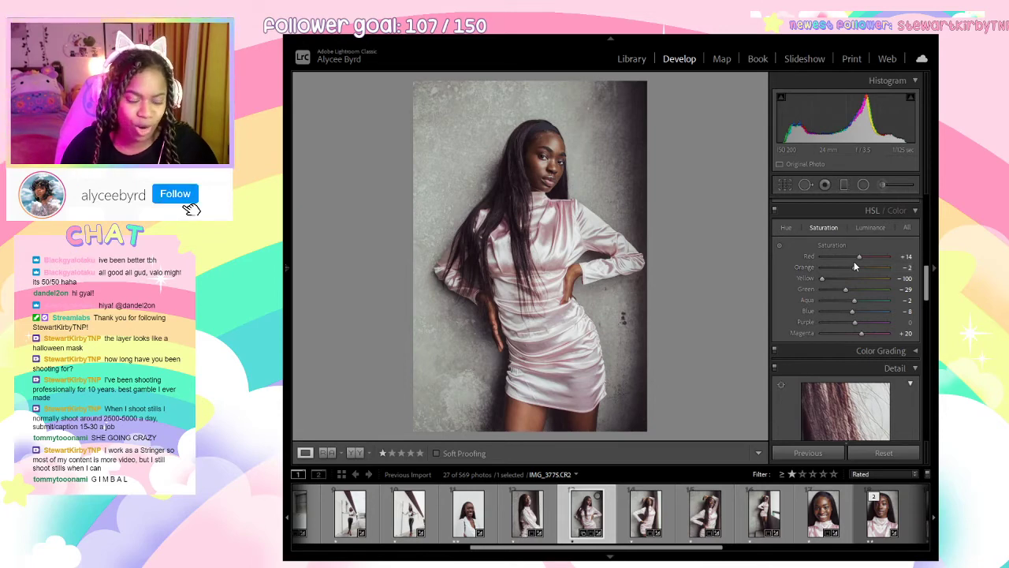
{"action": "scroll", "coordinate": [854, 266], "scroll_direction": "down", "scroll_amount": 2}
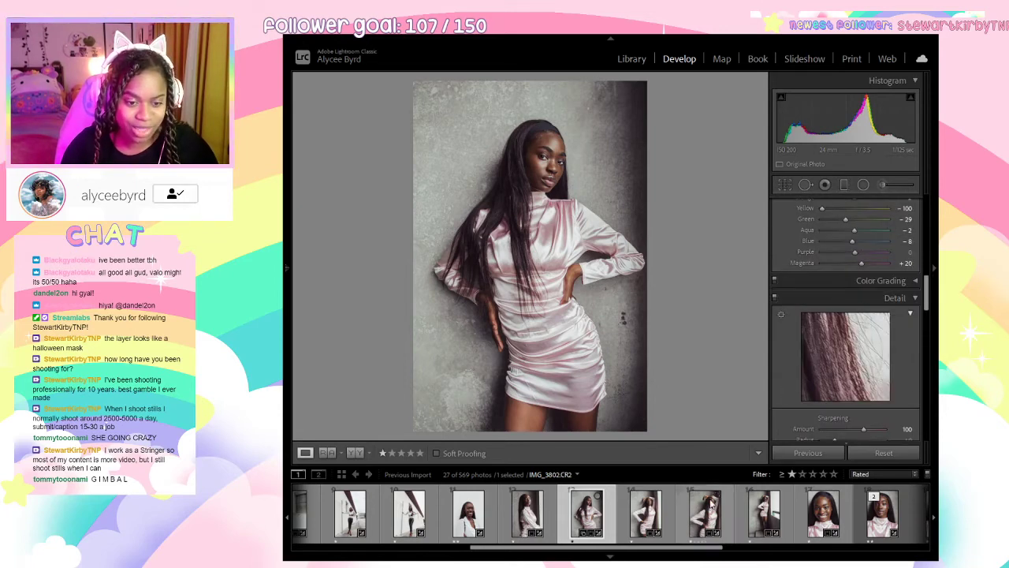
Open IMG_3794.CR2, the unsmiling pose with one arm over the head, and lower its exposure to -0.09.
{"action": "left_click", "coordinate": [643, 514]}
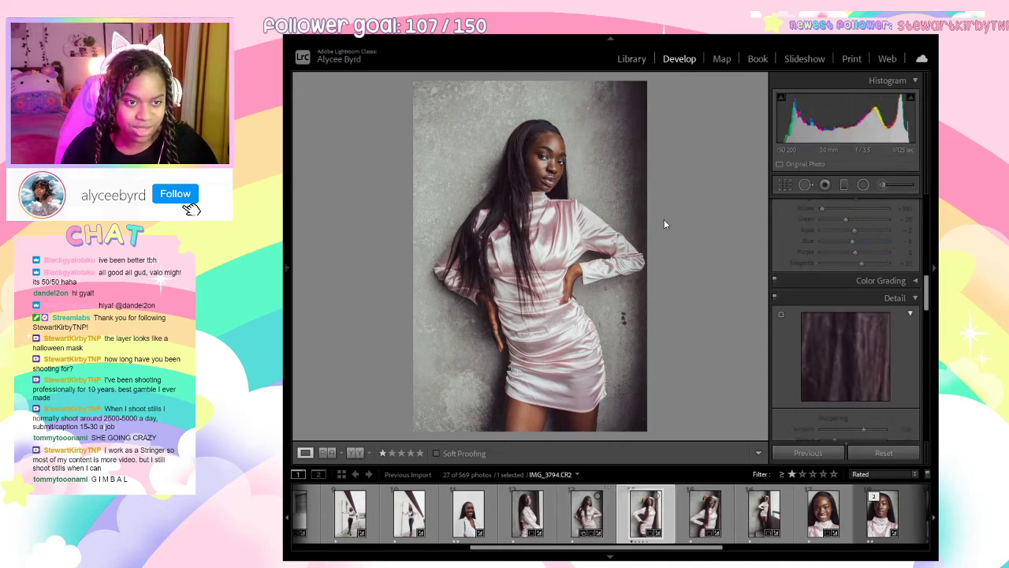
{"action": "scroll", "coordinate": [861, 284], "scroll_direction": "up", "scroll_amount": 2}
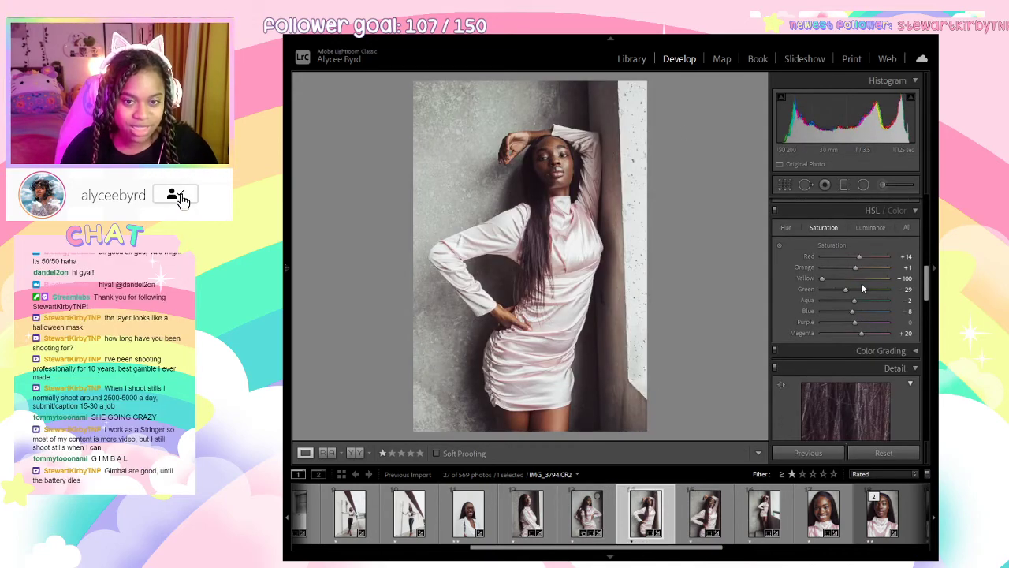
{"action": "scroll", "coordinate": [860, 282], "scroll_direction": "up", "scroll_amount": 5}
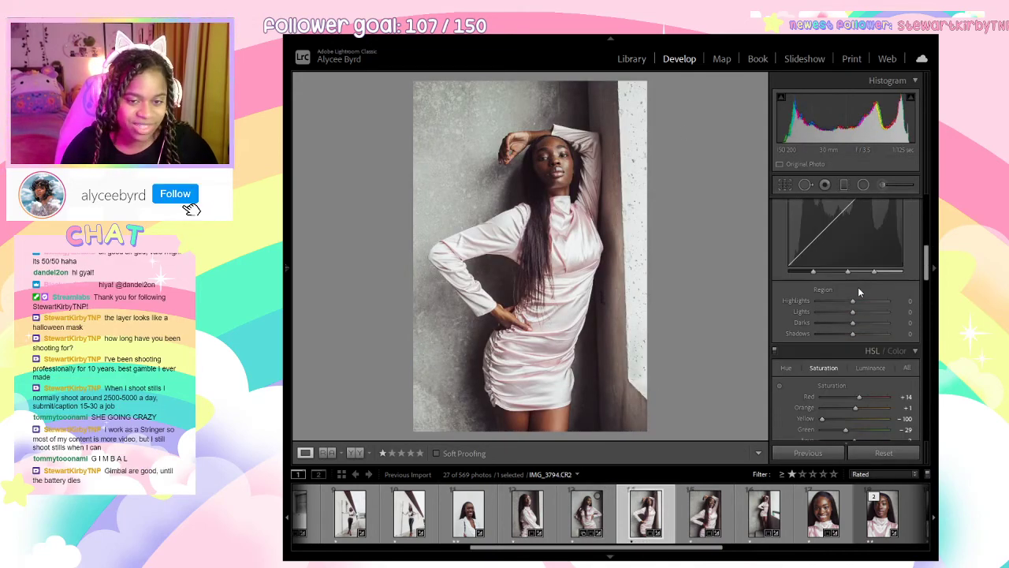
{"action": "scroll", "coordinate": [848, 292], "scroll_direction": "up", "scroll_amount": 6}
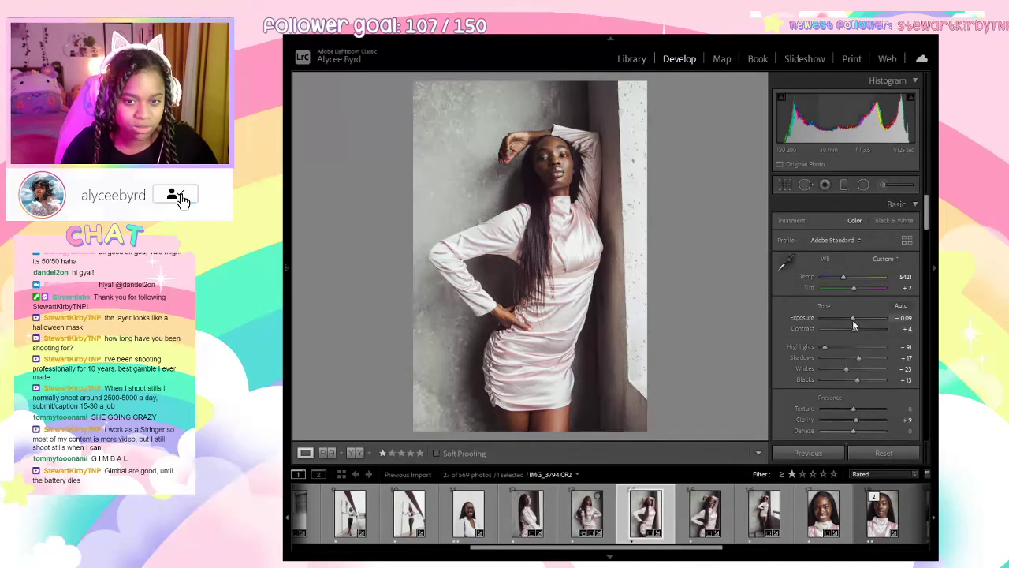
Set the orange saturation of IMG_3794.CR2 to -10 in the HSL adjustments.
{"action": "scroll", "coordinate": [848, 347], "scroll_direction": "down", "scroll_amount": 6}
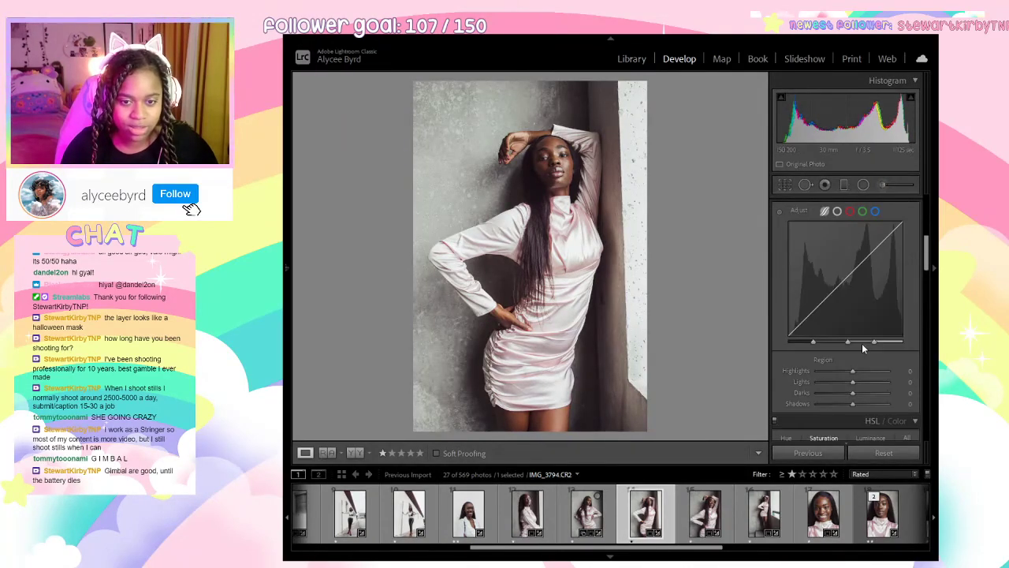
{"action": "scroll", "coordinate": [864, 348], "scroll_direction": "down", "scroll_amount": 5}
{"action": "left_click_drag", "start_coordinate": [856, 266], "coordinate": [851, 267]}
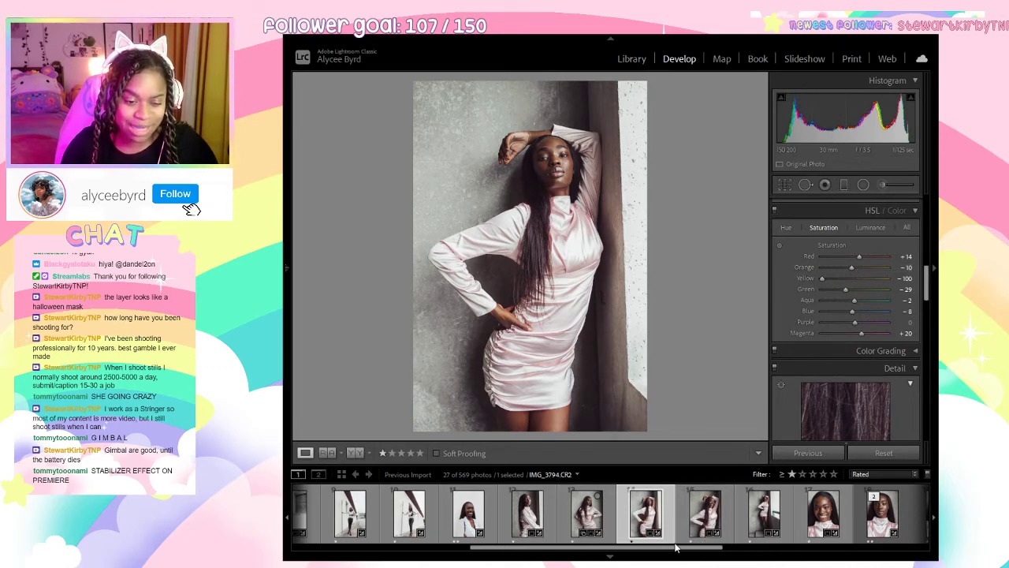
Open IMG_3802.CR2, the smiling pose with a raised arm, and reduce its orange saturation to -22.
{"action": "key", "text": "Right"}
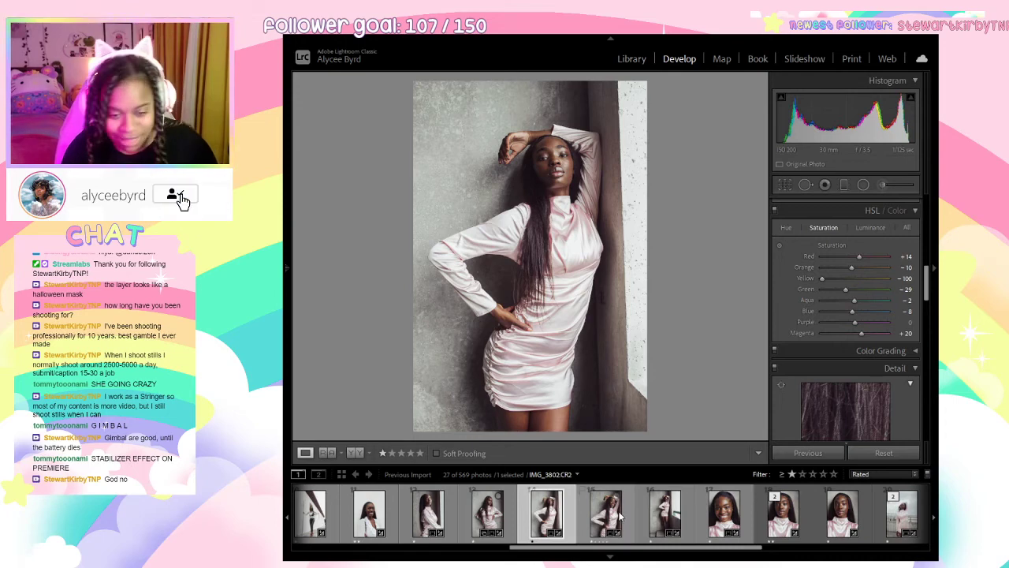
{"action": "left_click", "coordinate": [599, 530]}
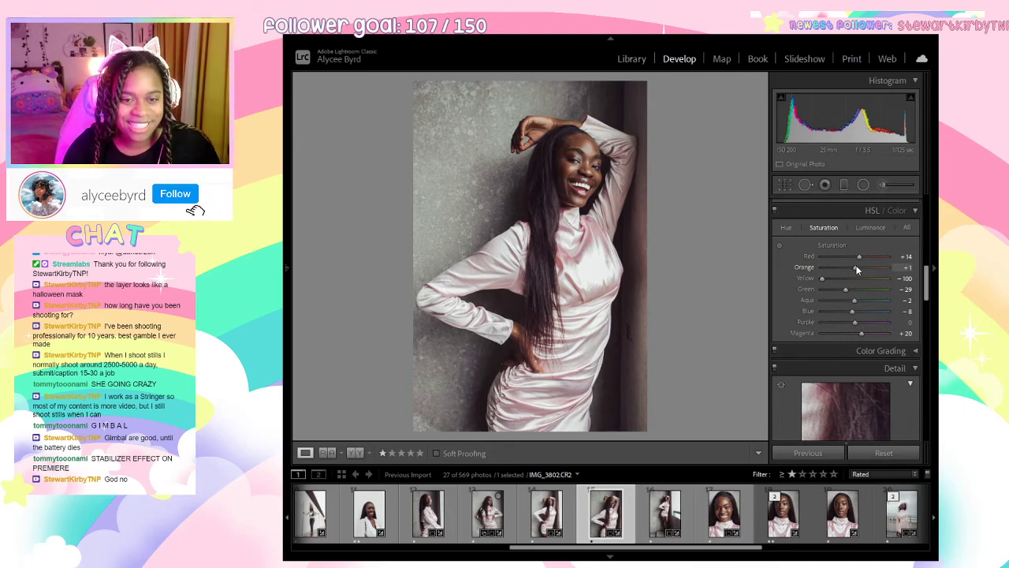
{"action": "left_click_drag", "start_coordinate": [854, 269], "coordinate": [848, 269]}
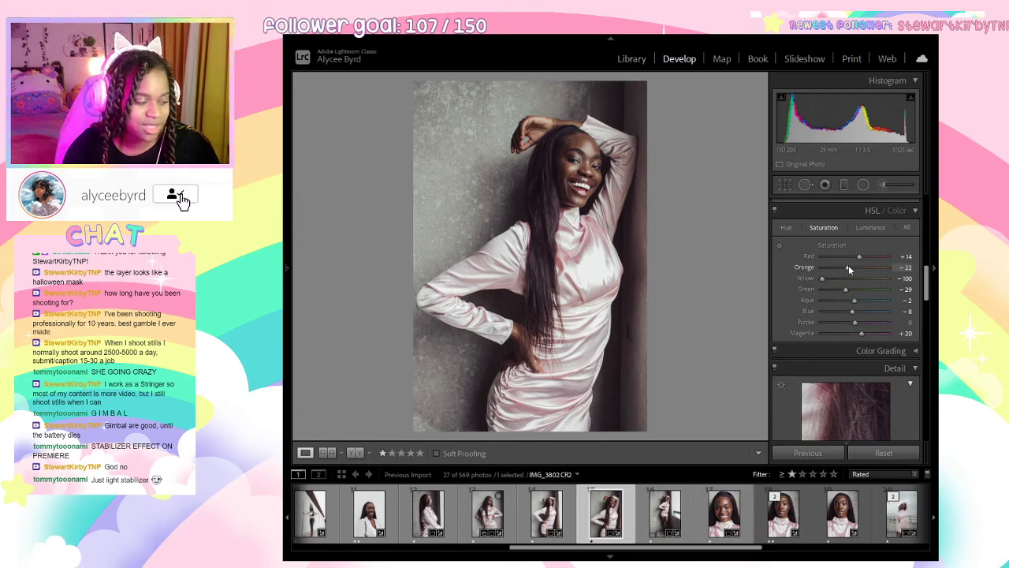
Open IMG_3812.CR2, the full-length smiling pose beside the window ledge, and inspect the face up close.
{"action": "key", "text": "Right"}
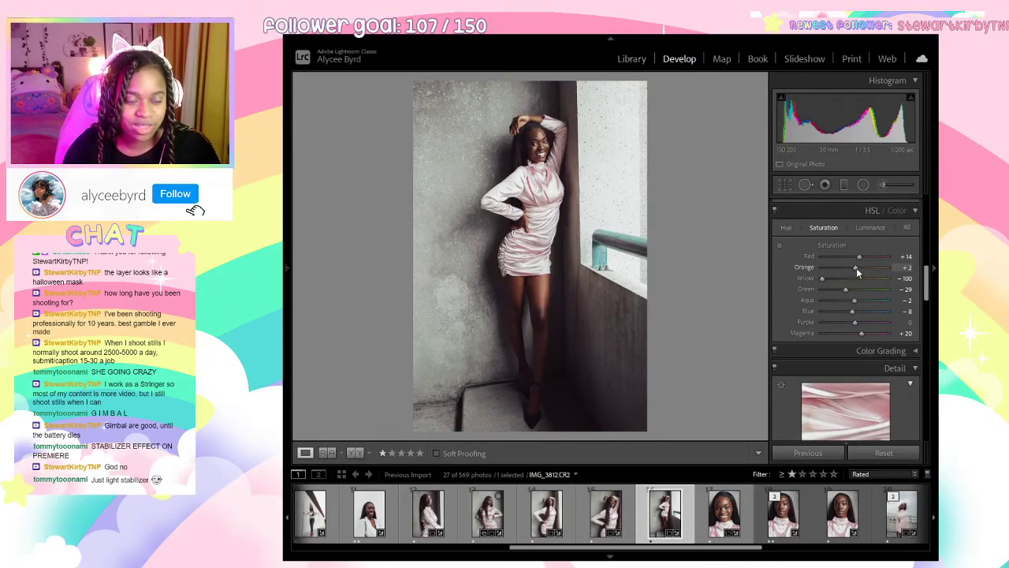
{"action": "left_click", "coordinate": [541, 169]}
{"action": "left_click_drag", "start_coordinate": [540, 169], "coordinate": [565, 289]}
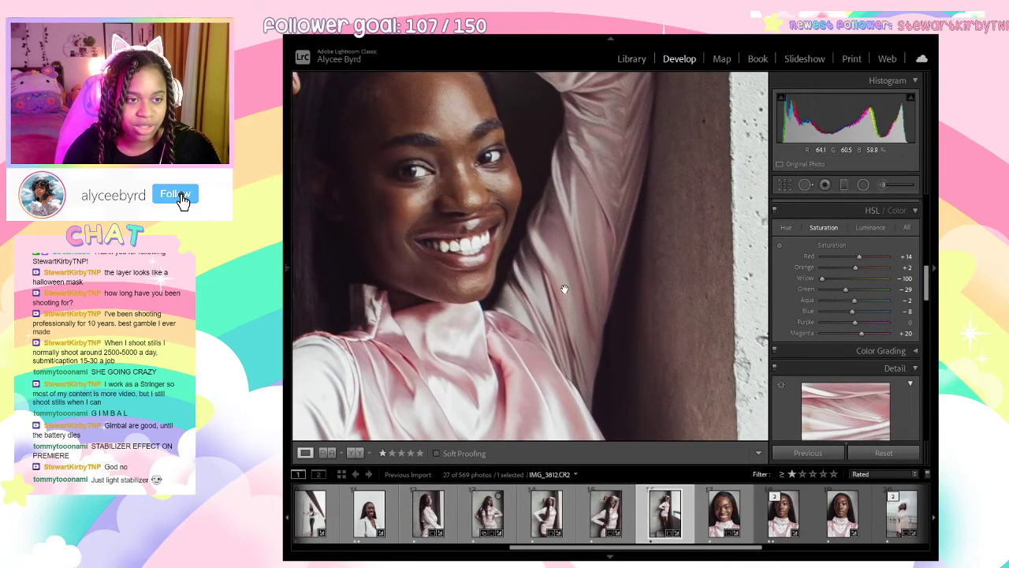
{"action": "left_click", "coordinate": [565, 288]}
{"action": "left_click_drag", "start_coordinate": [542, 154], "coordinate": [589, 377]}
{"action": "left_click", "coordinate": [629, 322]}
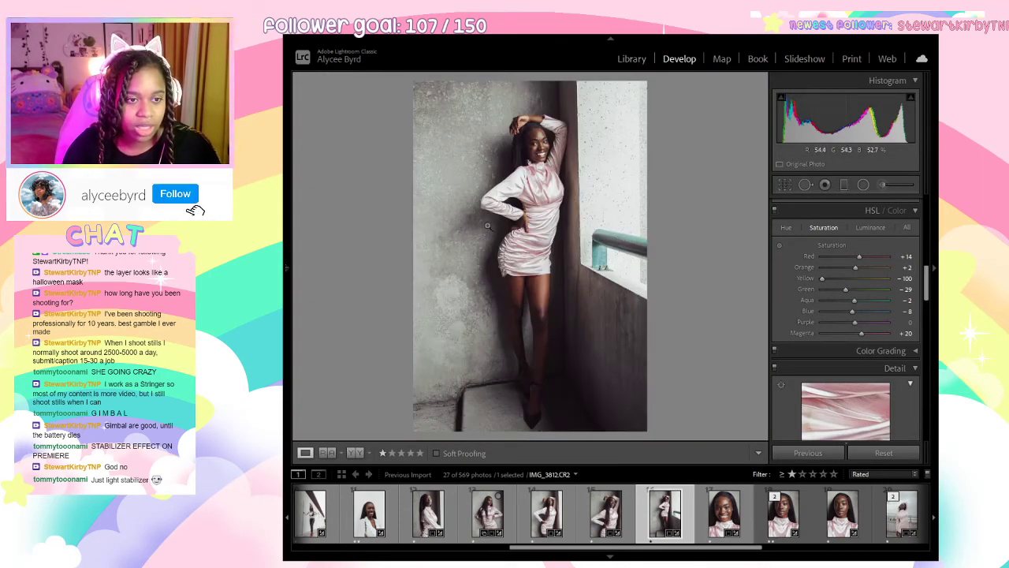
Compare the smiling close-up IMG_3816.CR2 with the white-blouse portrait IMG_3674.CR2.
{"action": "left_click", "coordinate": [721, 520]}
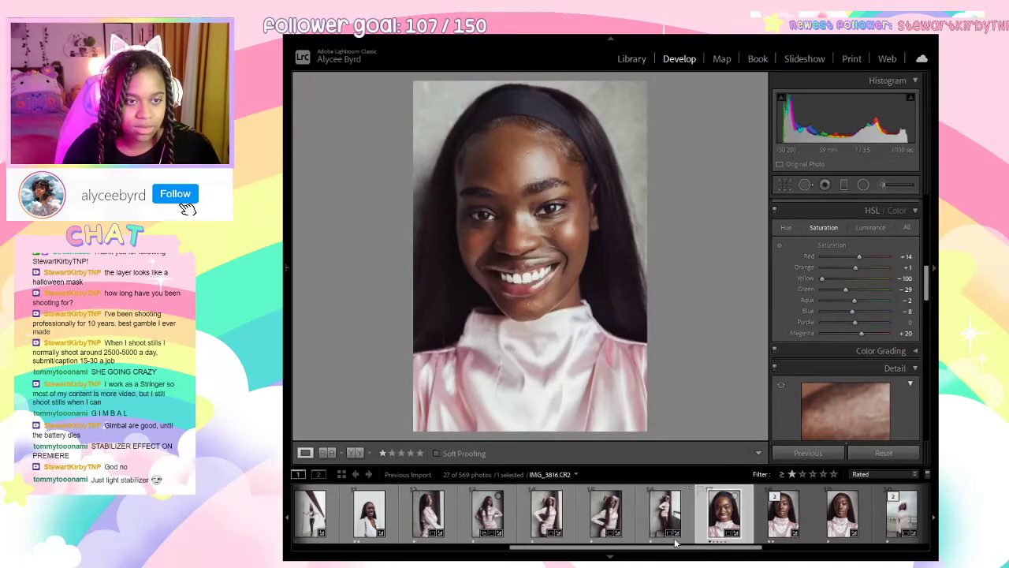
{"action": "scroll", "coordinate": [675, 521], "scroll_direction": "up", "scroll_amount": 3}
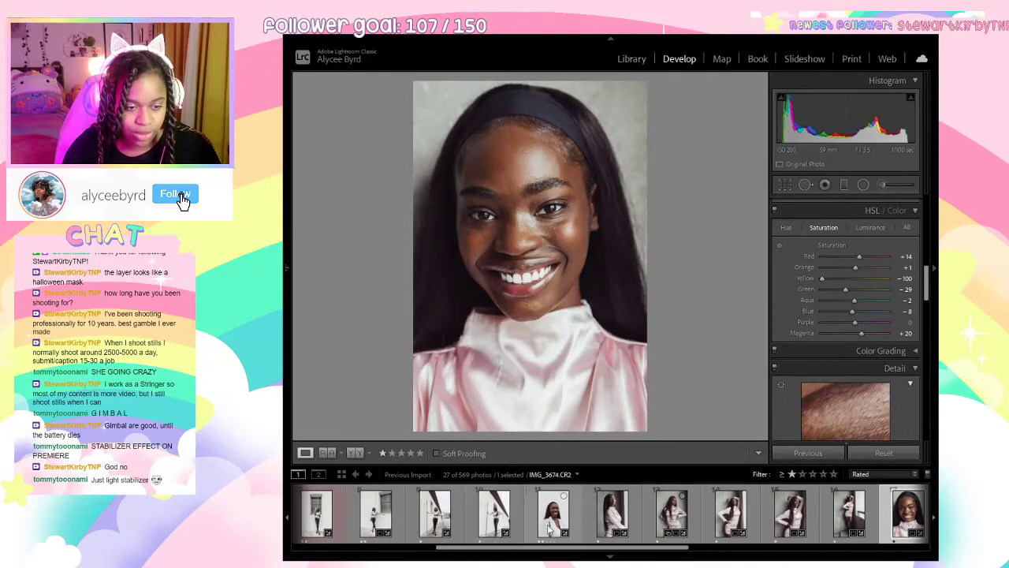
{"action": "left_click", "coordinate": [549, 530]}
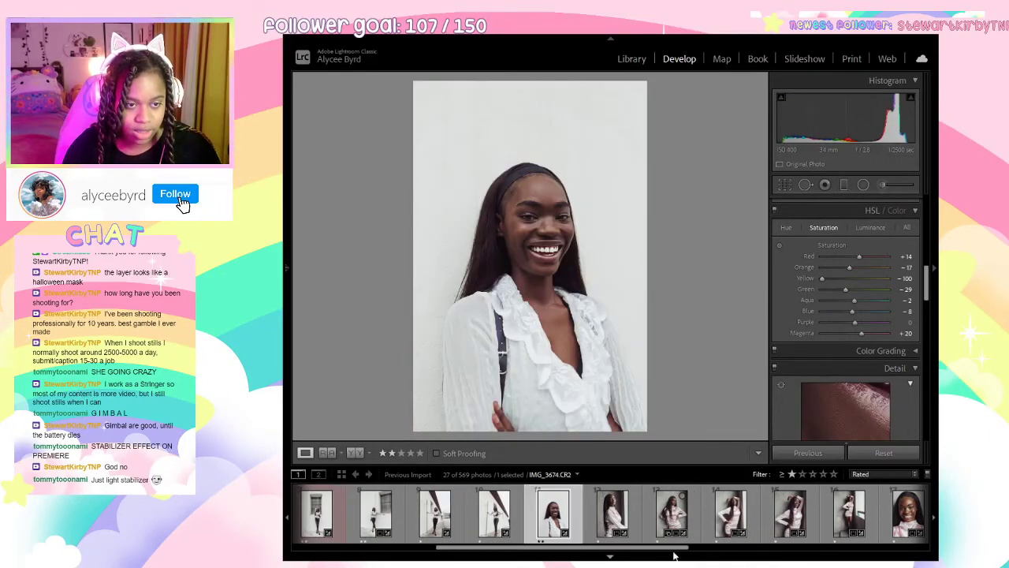
{"action": "scroll", "coordinate": [678, 524], "scroll_direction": "down", "scroll_amount": 3}
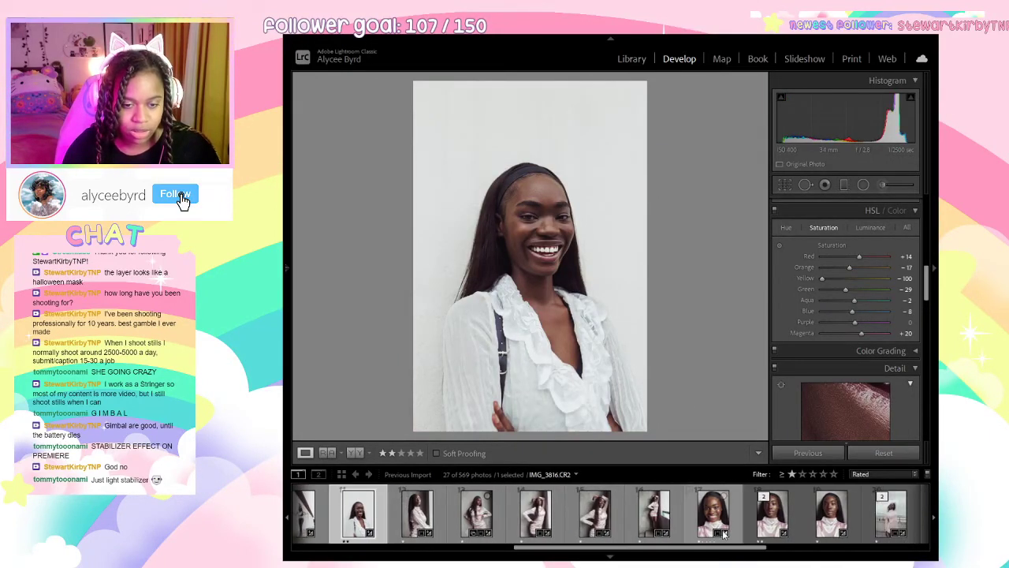
Clear the star ratings of the smiling close-up IMG_3816.CR2 and the second copy of the unsmiling close-up IMG_3823.CR2.
{"action": "left_click", "coordinate": [715, 530]}
{"action": "key", "text": "0"}
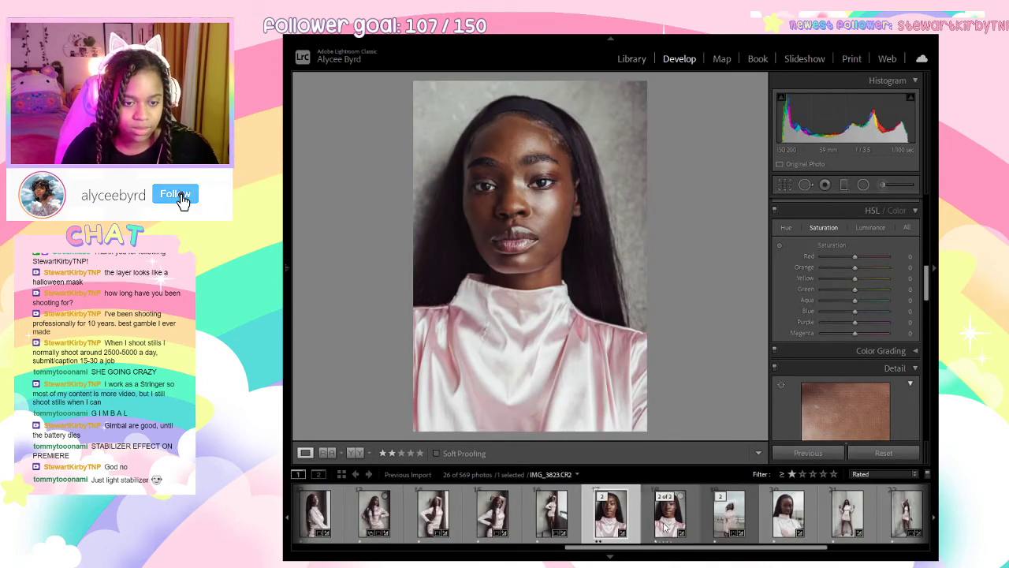
{"action": "left_click", "coordinate": [667, 527]}
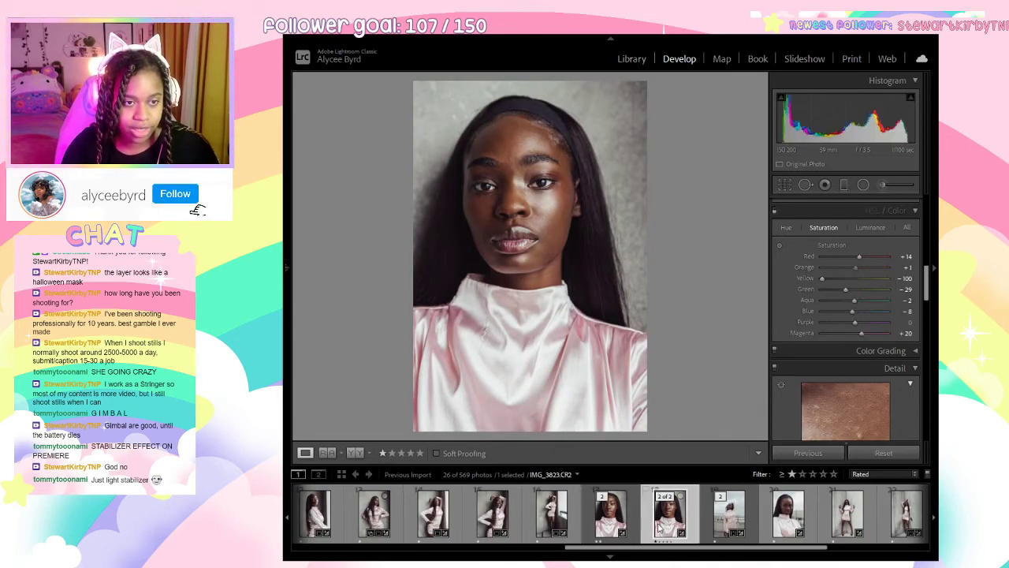
{"action": "key", "text": "0"}
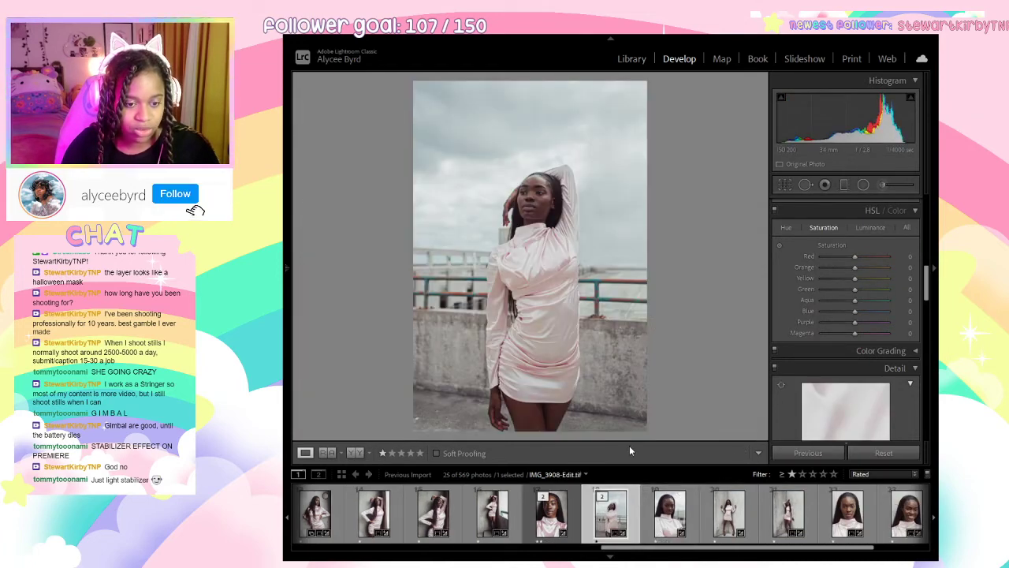
Turn off the star rating filter to check the stacked copy of IMG_3908-Edit.tif, and restore the one-star filter.
{"action": "left_click", "coordinate": [791, 474]}
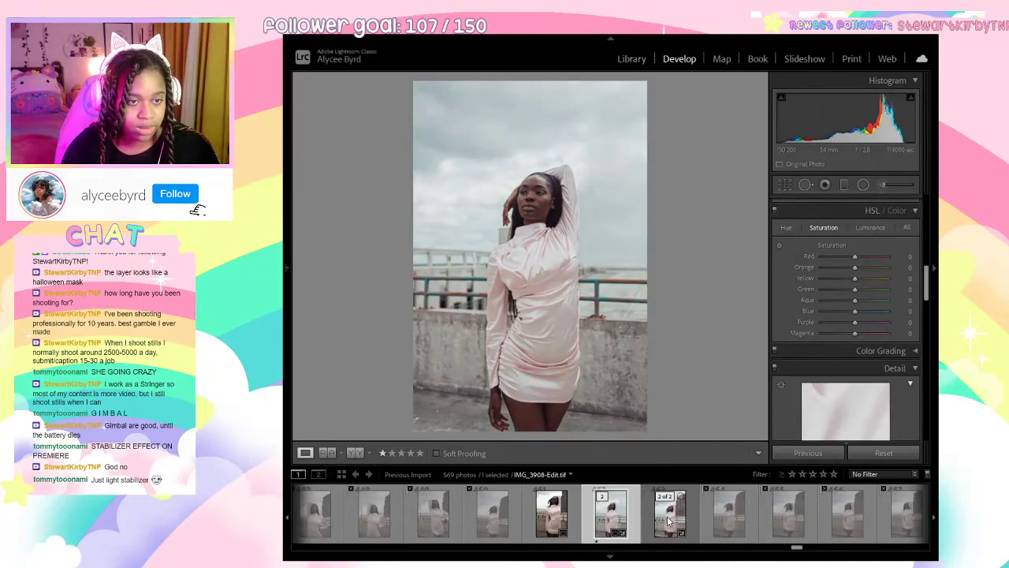
{"action": "left_click", "coordinate": [669, 519]}
{"action": "left_click", "coordinate": [622, 526]}
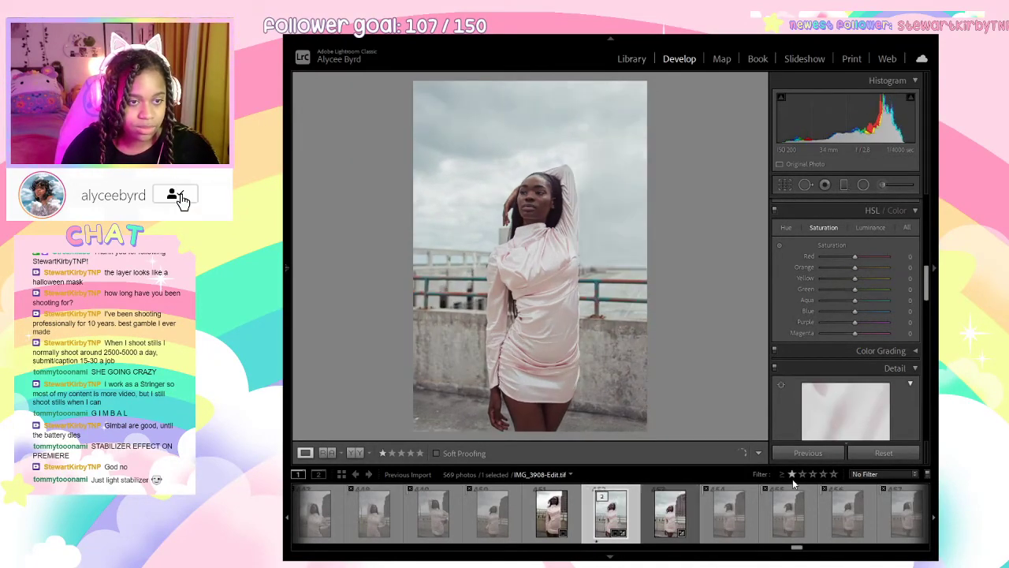
{"action": "left_click", "coordinate": [791, 474]}
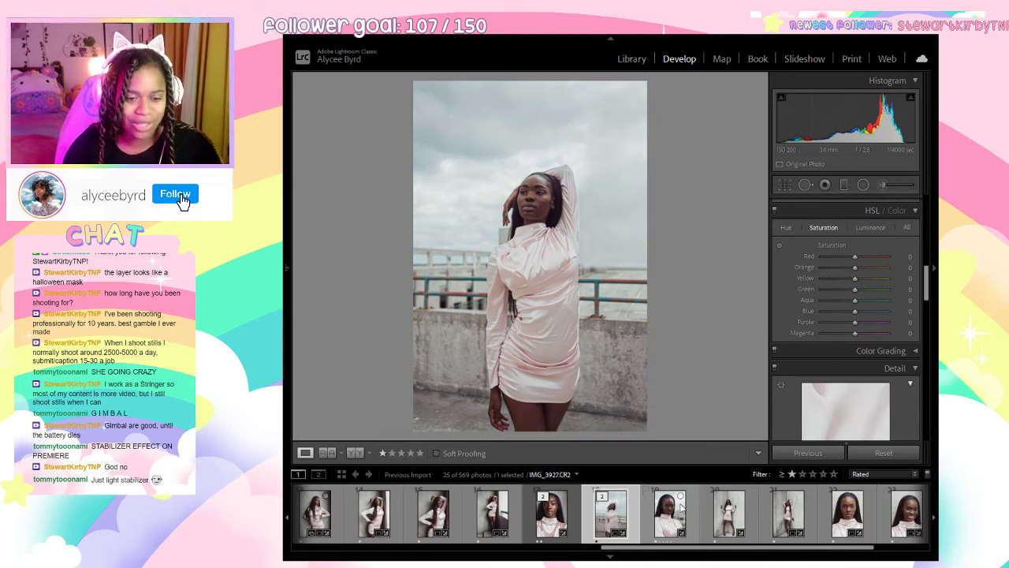
Open the outdoor portrait IMG_3927.CR2 and set exposure to 0.00, highlights to -86, shadows to +33 and whites to -68.
{"action": "left_click", "coordinate": [683, 517]}
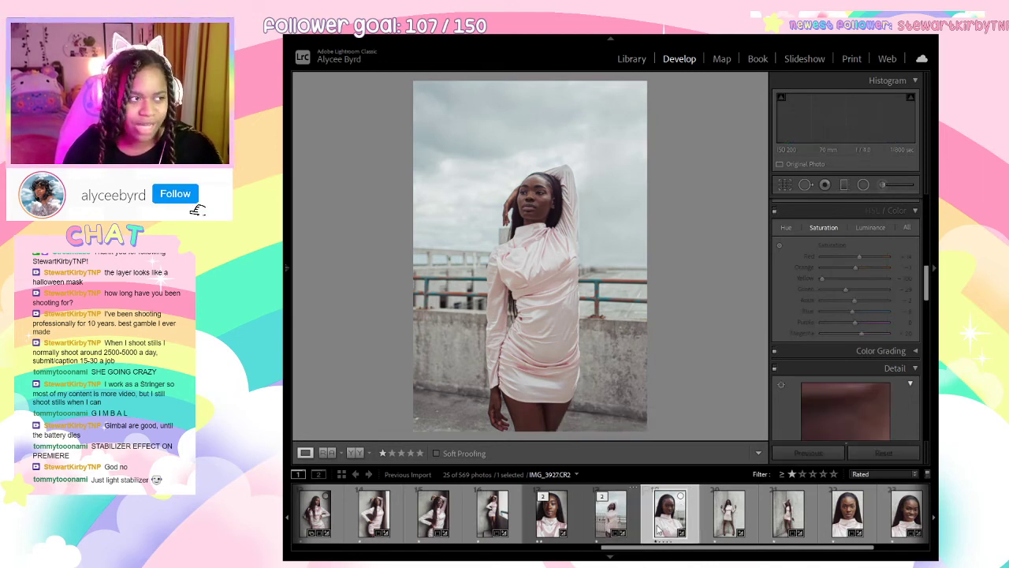
{"action": "scroll", "coordinate": [833, 386], "scroll_direction": "up", "scroll_amount": 5}
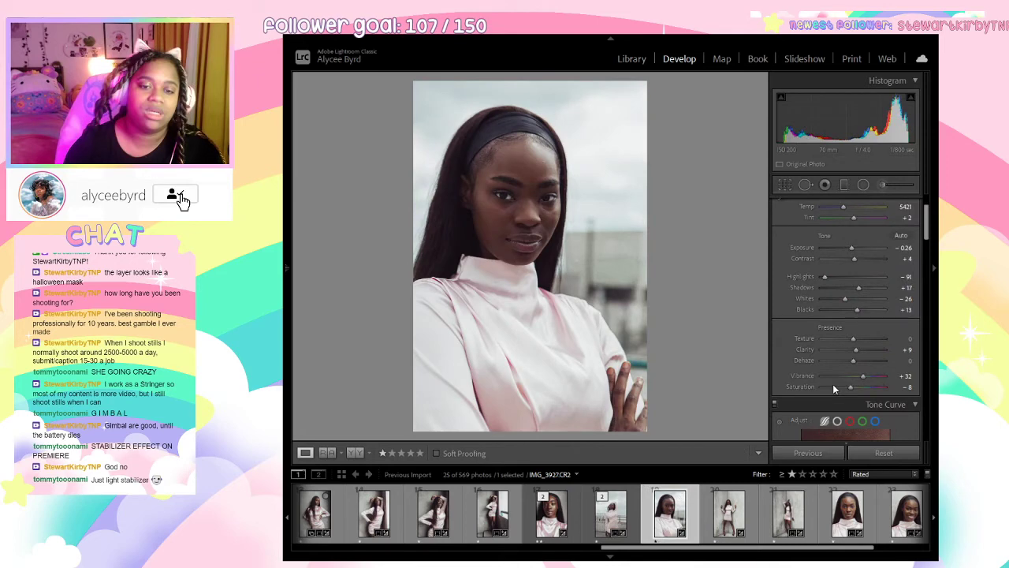
{"action": "scroll", "coordinate": [844, 347], "scroll_direction": "up", "scroll_amount": 2}
{"action": "left_click_drag", "start_coordinate": [854, 318], "coordinate": [863, 363]}
{"action": "double_click", "coordinate": [858, 319]}
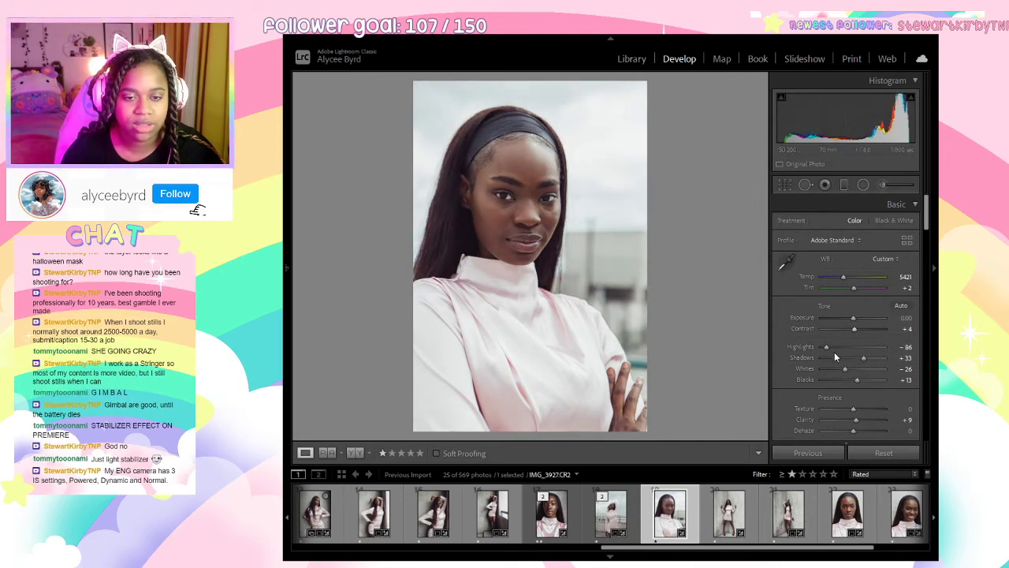
{"action": "left_click_drag", "start_coordinate": [845, 368], "coordinate": [832, 372]}
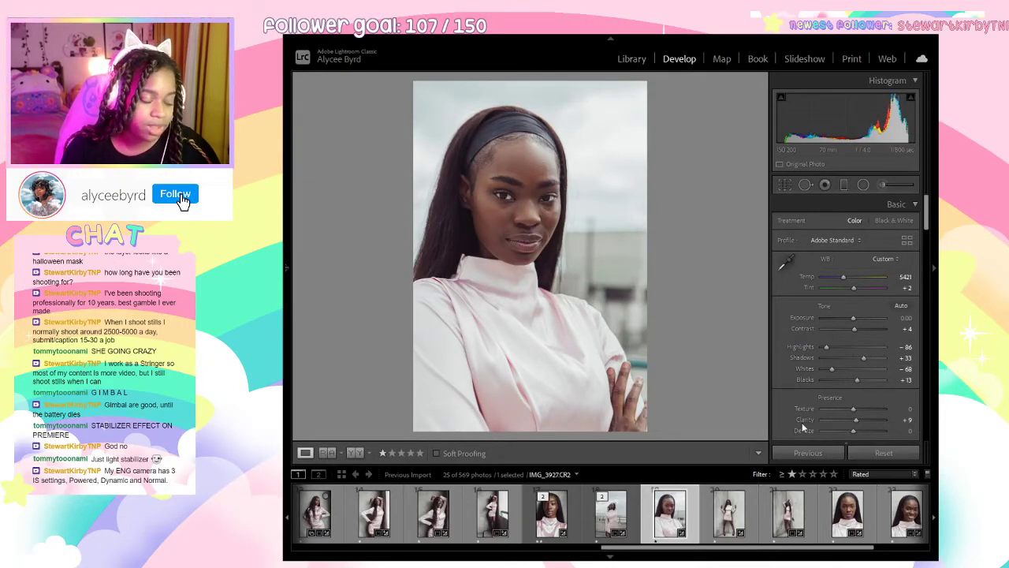
Open IMG_3943.CR2, the full-length corner pose, and heal the skin under the eye right of the nose with a size 15 brush.
{"action": "left_click", "coordinate": [726, 517]}
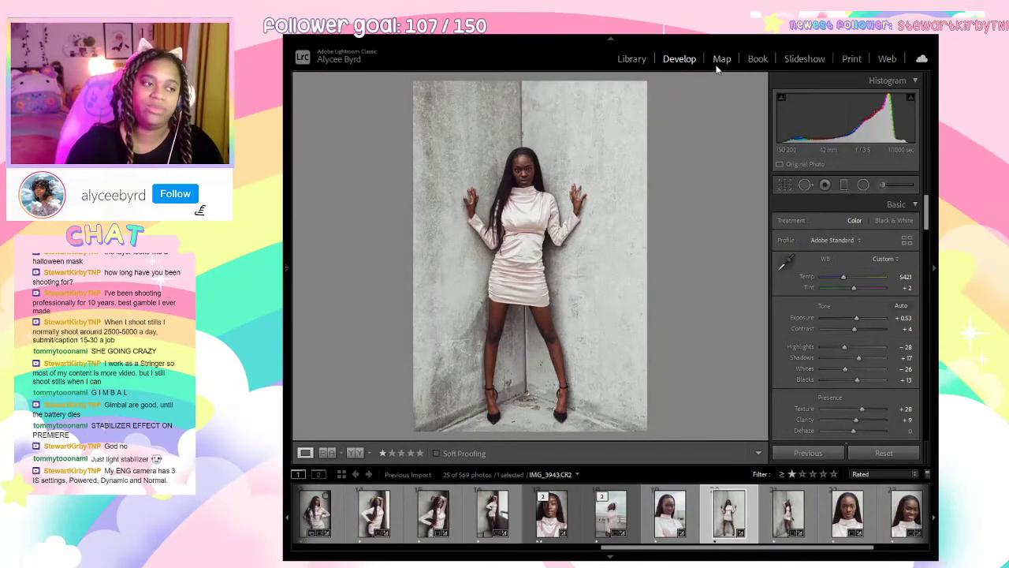
{"action": "left_click_drag", "start_coordinate": [458, 149], "coordinate": [613, 334]}
{"action": "left_click_drag", "start_coordinate": [489, 201], "coordinate": [578, 256]}
{"action": "left_click", "coordinate": [515, 168]}
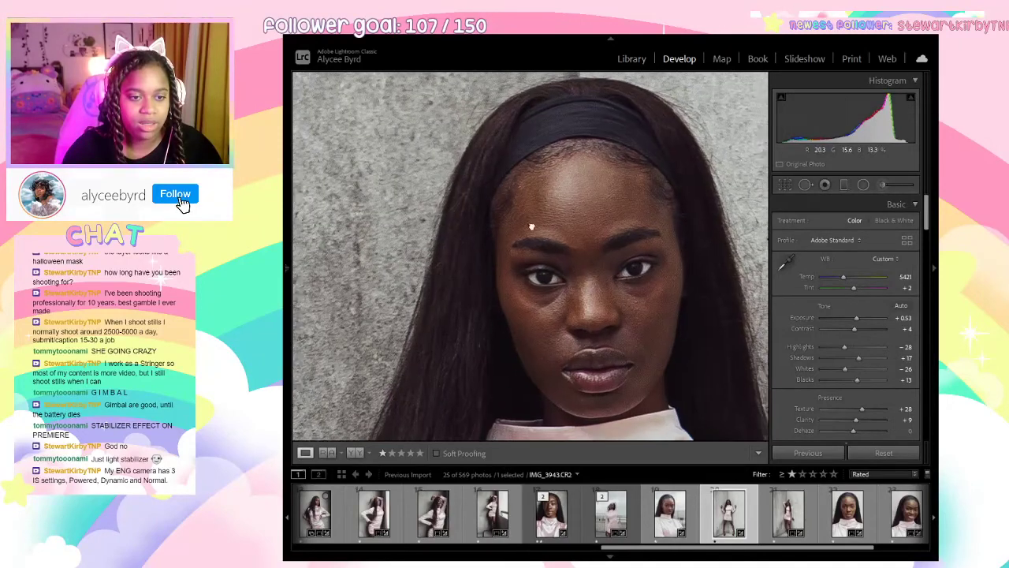
{"action": "left_click", "coordinate": [803, 183]}
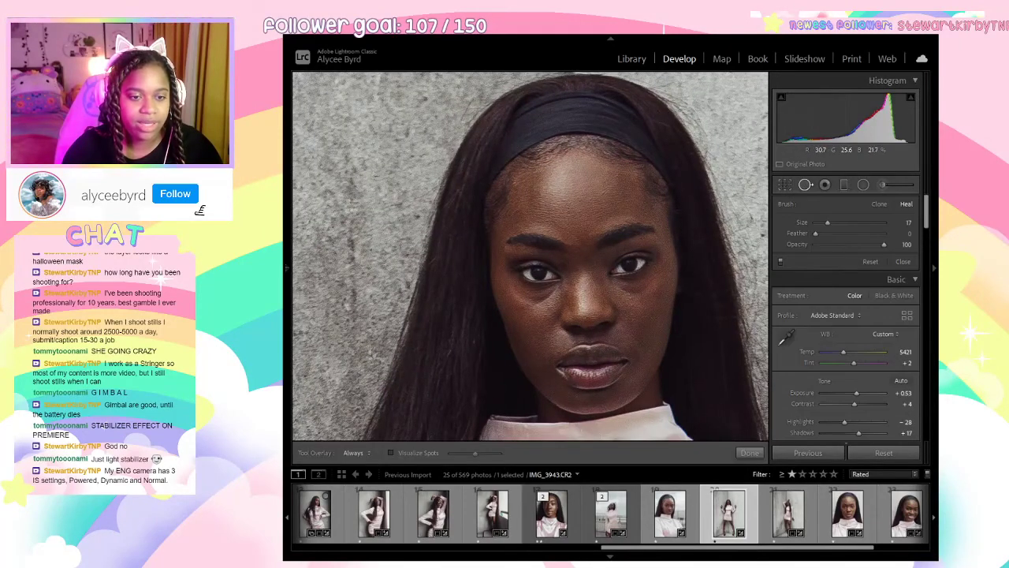
{"action": "scroll", "coordinate": [583, 237], "scroll_direction": "down", "scroll_amount": 1}
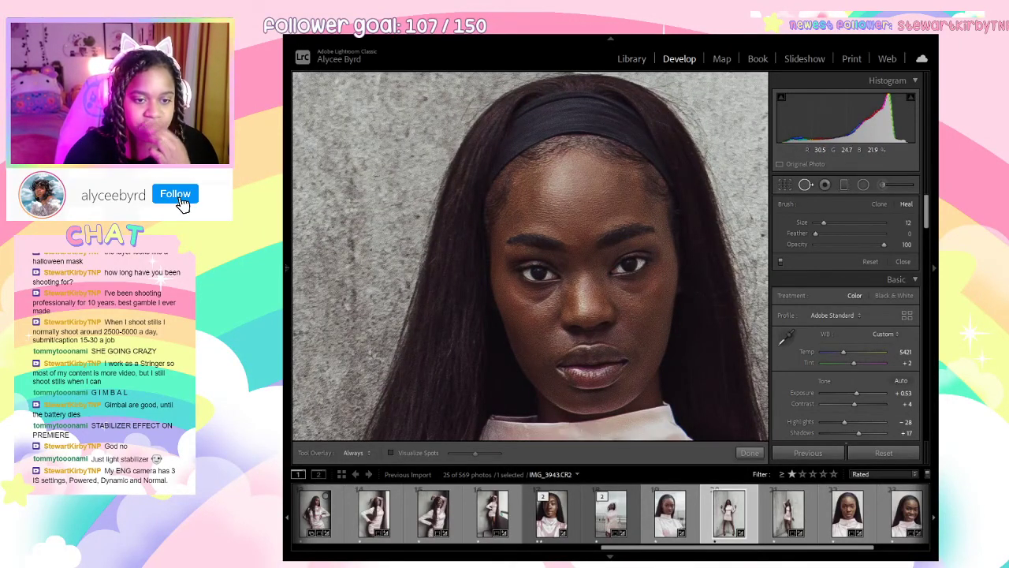
{"action": "left_click_drag", "start_coordinate": [622, 289], "coordinate": [660, 287]}
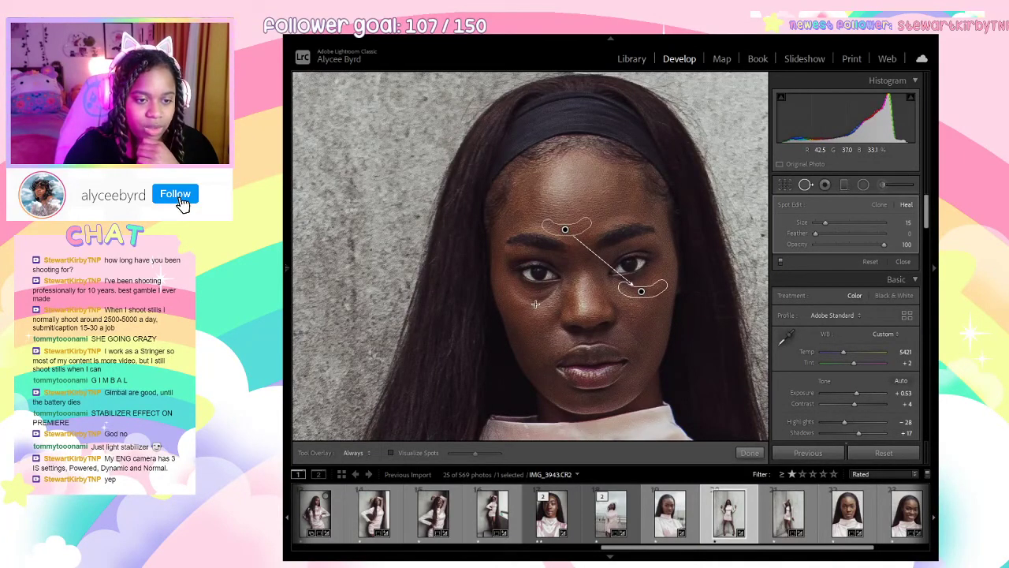
Try healing the skin under the eye left of the nose with a size 15 brush, and delete the test spots.
{"action": "left_click_drag", "start_coordinate": [523, 298], "coordinate": [571, 206]}
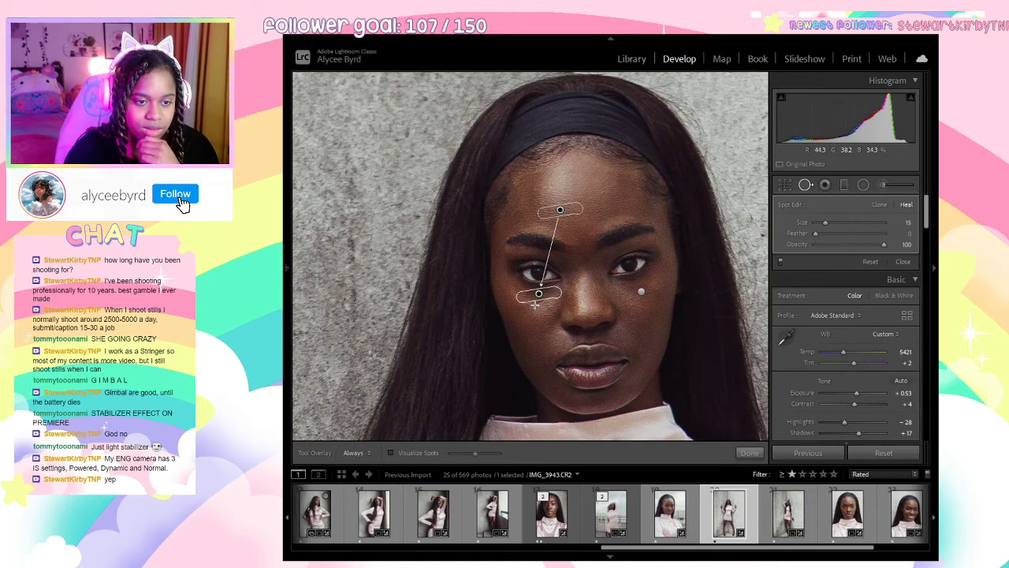
{"action": "left_click_drag", "start_coordinate": [535, 305], "coordinate": [543, 302]}
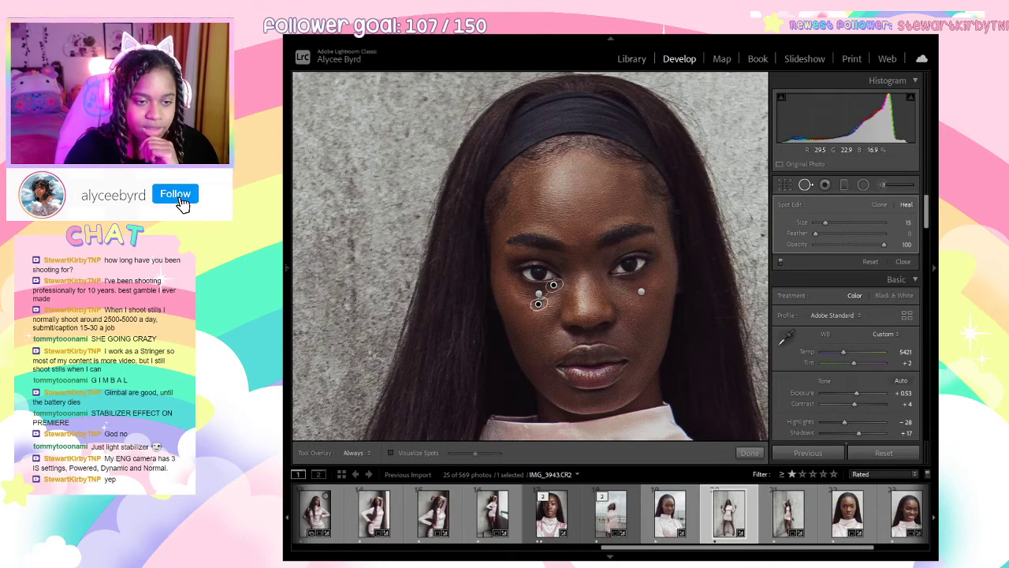
{"action": "left_click", "coordinate": [539, 294]}
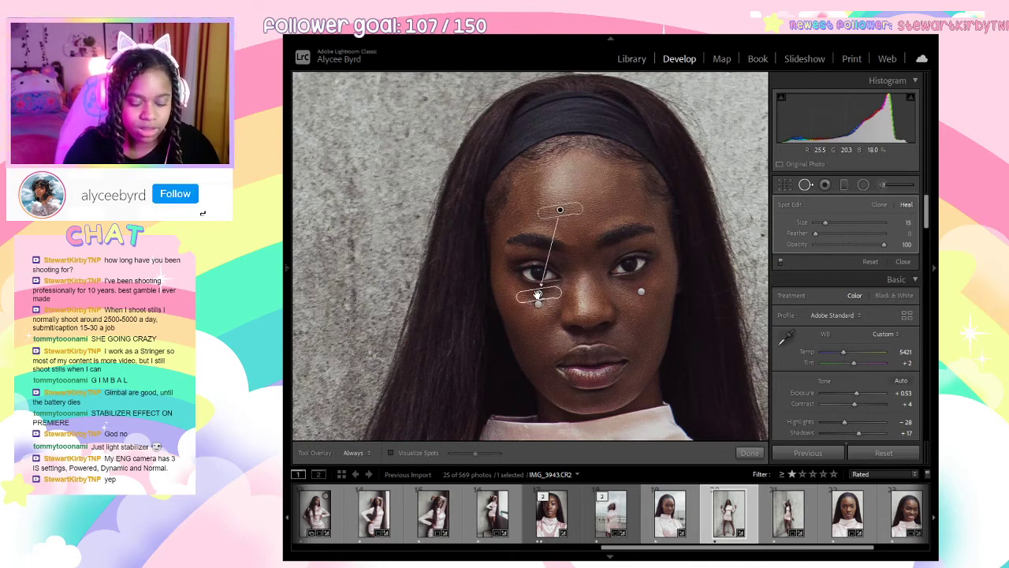
{"action": "key", "text": "Delete"}
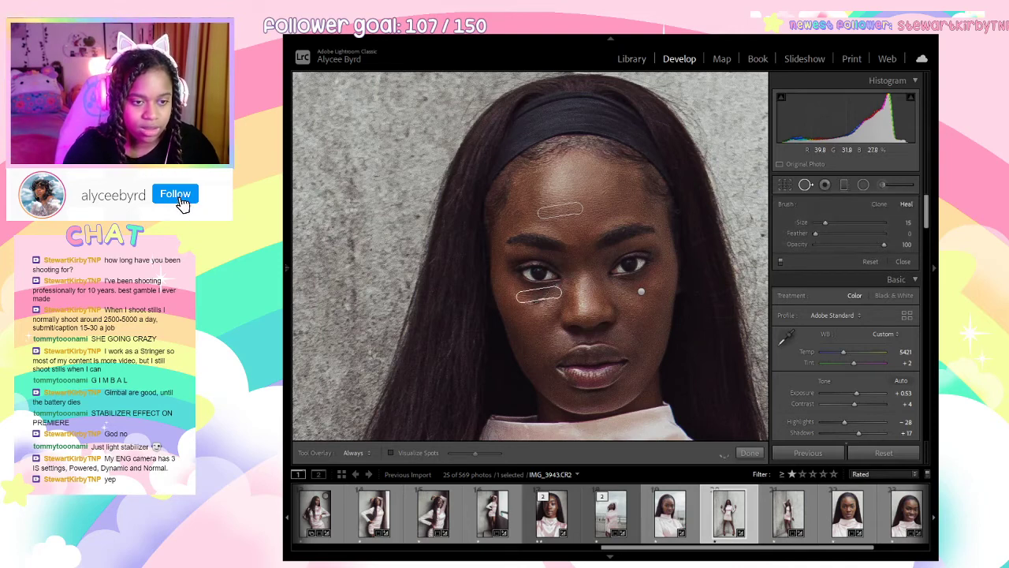
Using a size 12 heal brush, heal the under-eye crease left of the nose from mid-forehead skin, plus a spot on the forehead's left side.
{"action": "key", "text": "["}
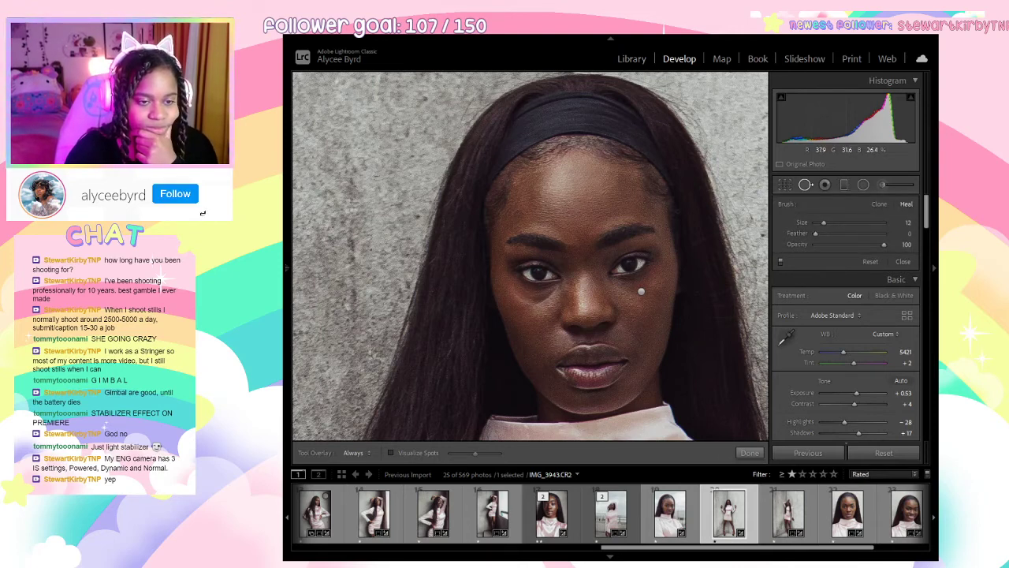
{"action": "left_click_drag", "start_coordinate": [556, 289], "coordinate": [541, 300]}
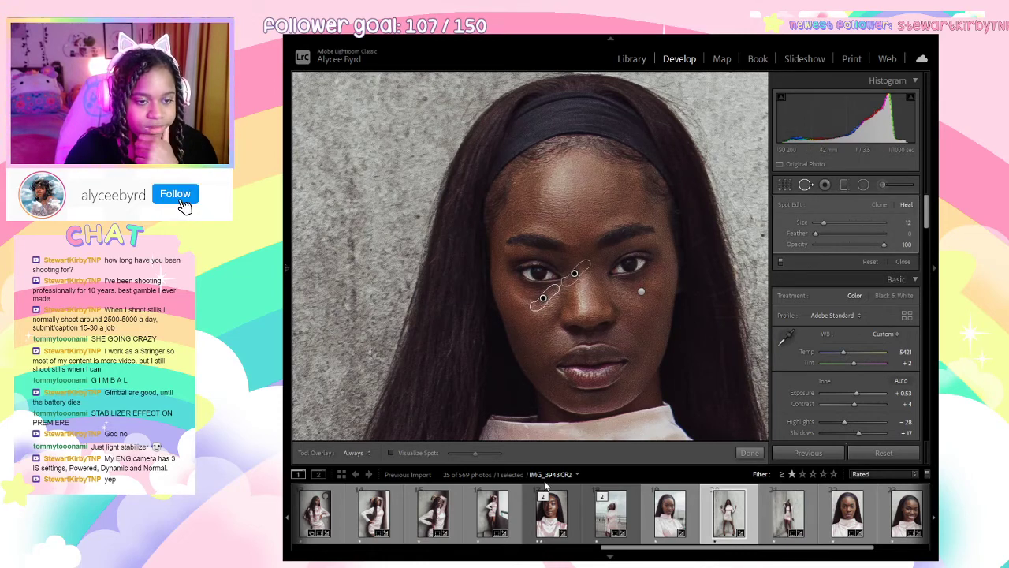
{"action": "left_click_drag", "start_coordinate": [549, 277], "coordinate": [565, 207]}
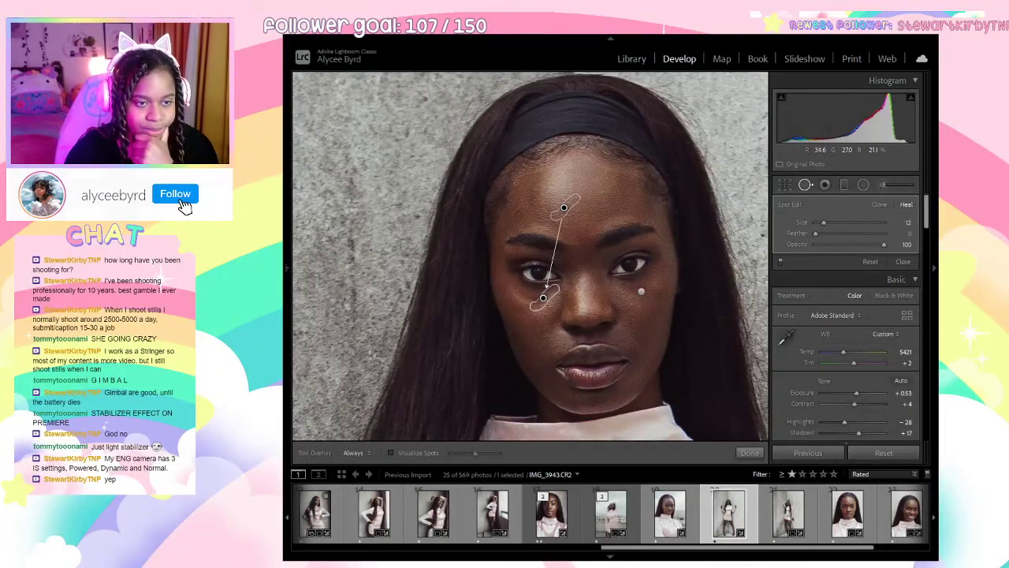
{"action": "left_click", "coordinate": [518, 214]}
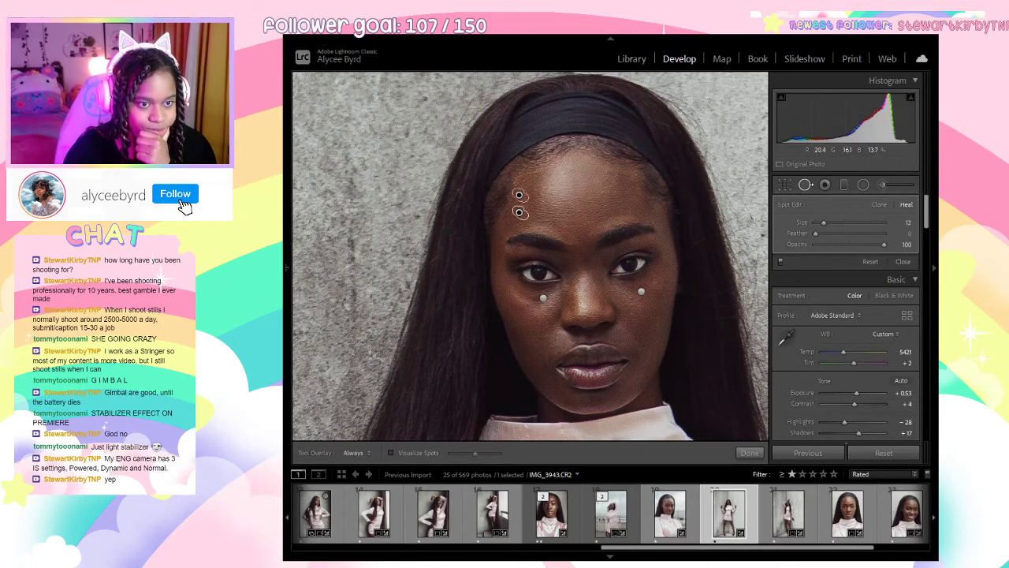
Try healing the outer under-eye area left of the nose with another stroke and a repositioned source.
{"action": "left_click", "coordinate": [542, 299]}
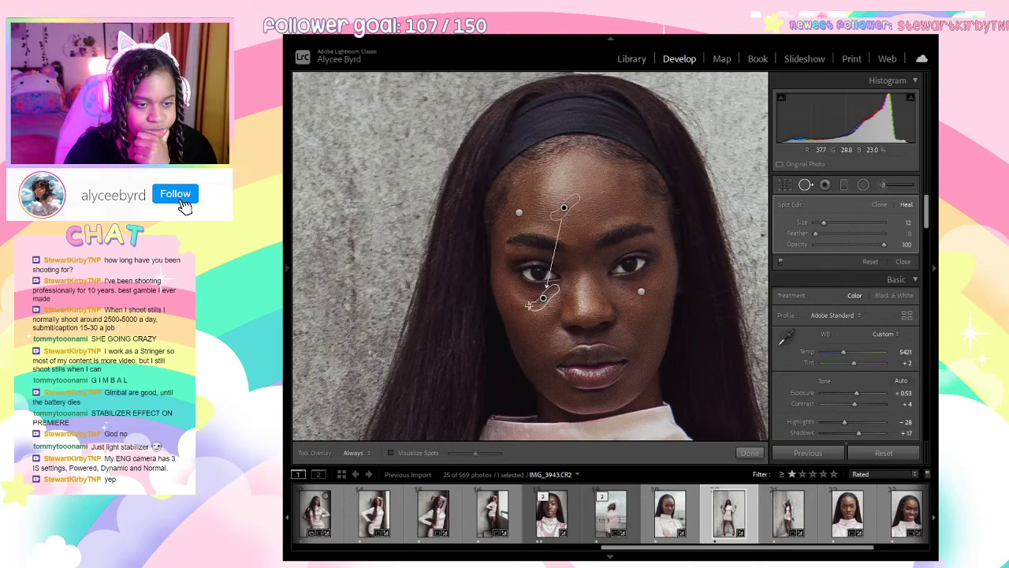
{"action": "left_click_drag", "start_coordinate": [519, 294], "coordinate": [534, 301]}
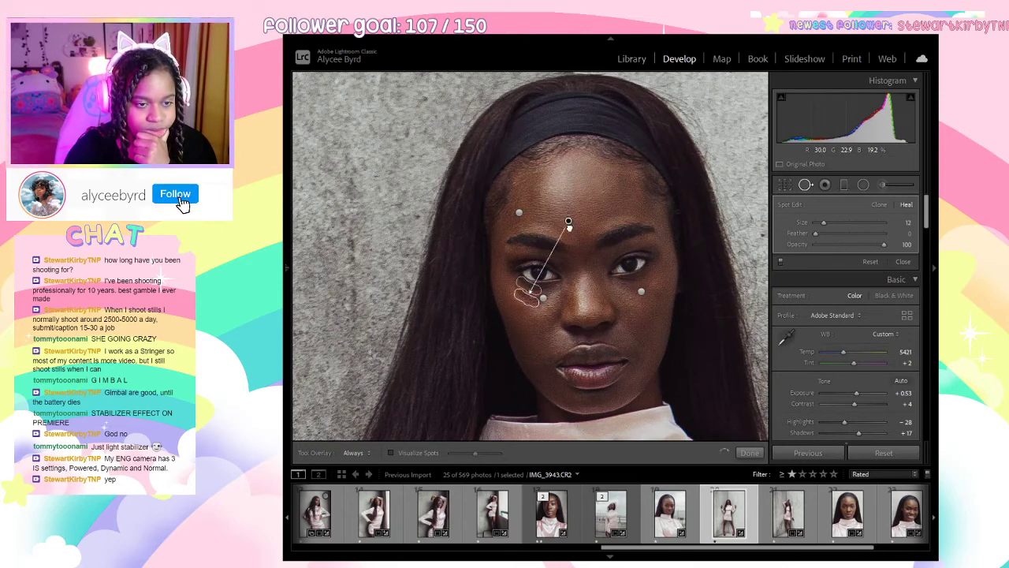
{"action": "left_click_drag", "start_coordinate": [569, 227], "coordinate": [555, 197]}
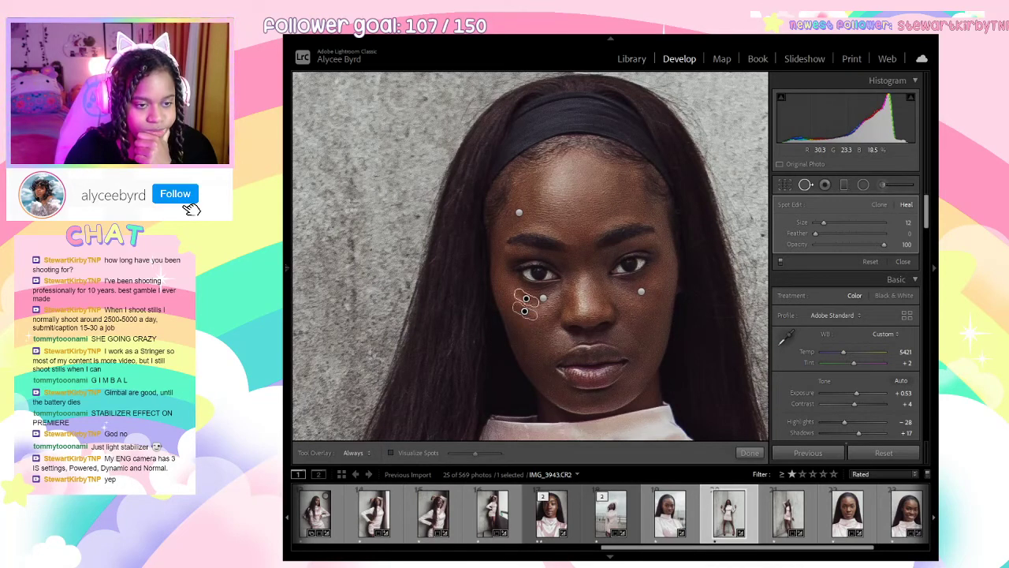
Delete the two heal spots under the eye left of the nose and finish spot healing.
{"action": "left_click", "coordinate": [741, 452]}
{"action": "left_click", "coordinate": [807, 187]}
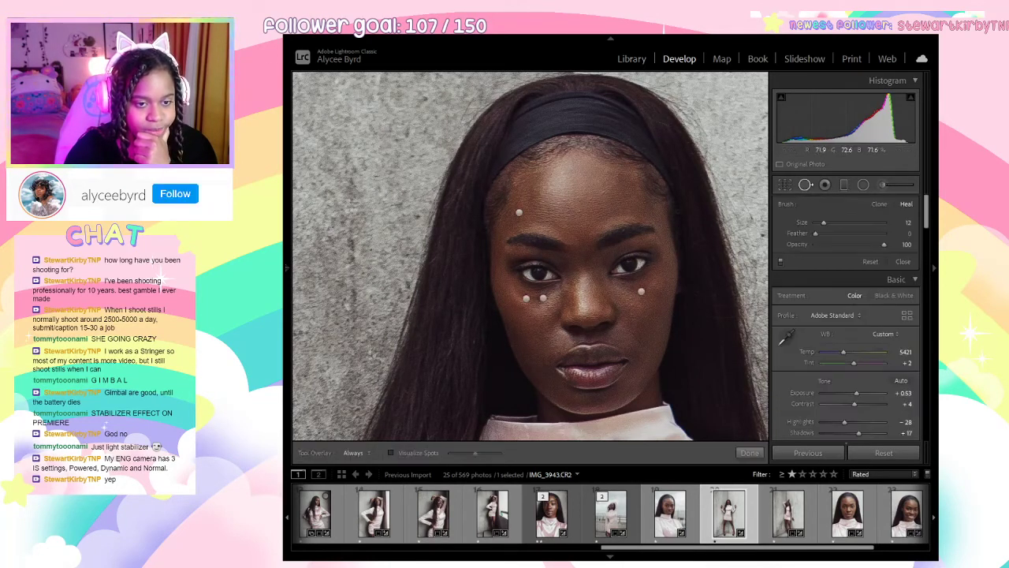
{"action": "left_click", "coordinate": [526, 299]}
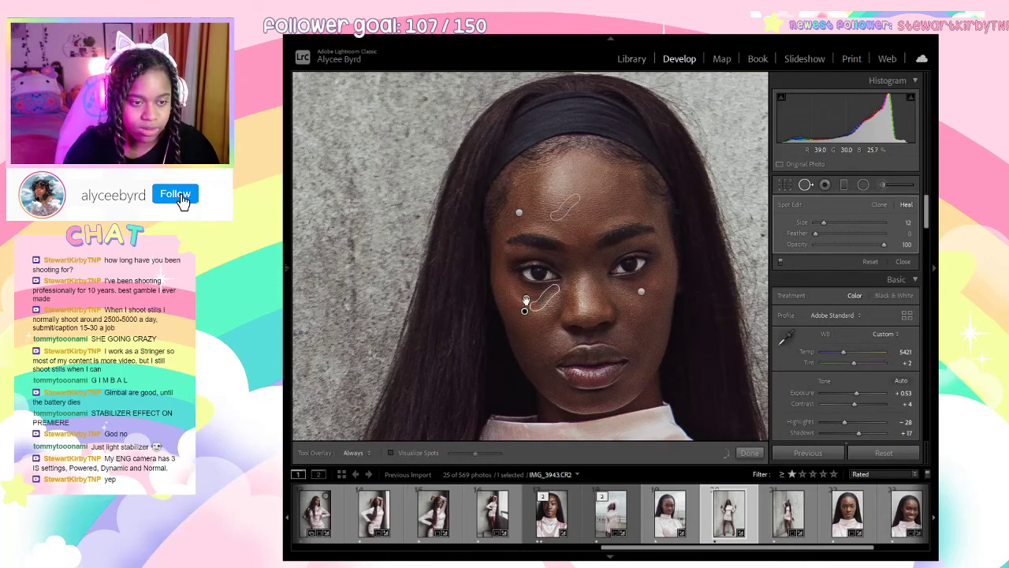
{"action": "key", "text": "Delete"}
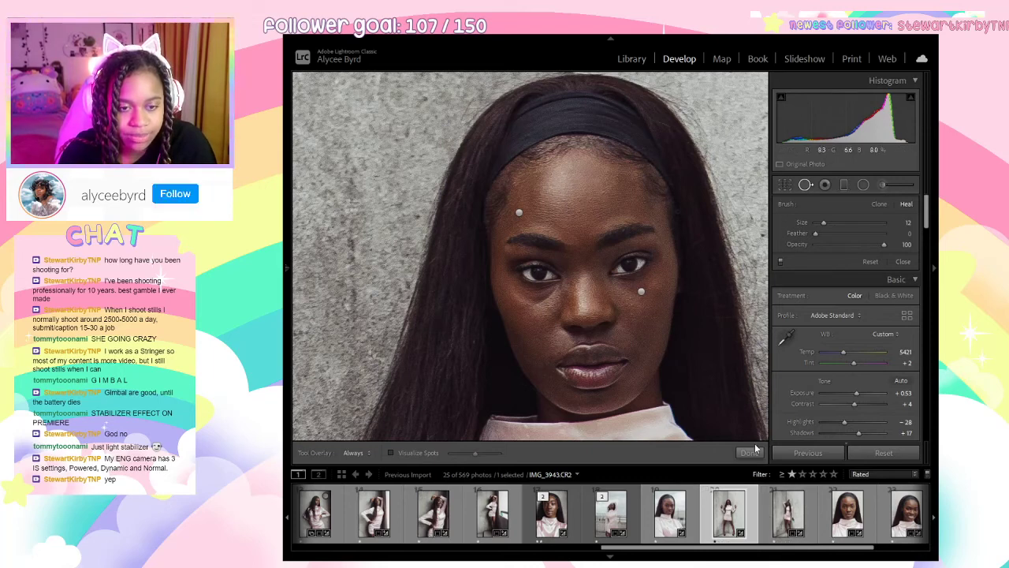
{"action": "left_click", "coordinate": [691, 402]}
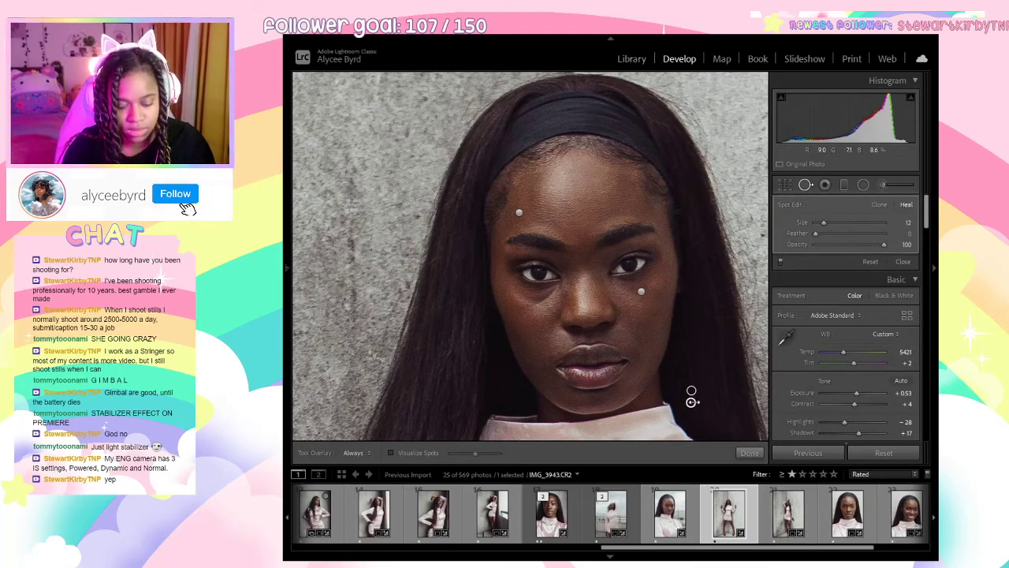
{"action": "left_click", "coordinate": [750, 453]}
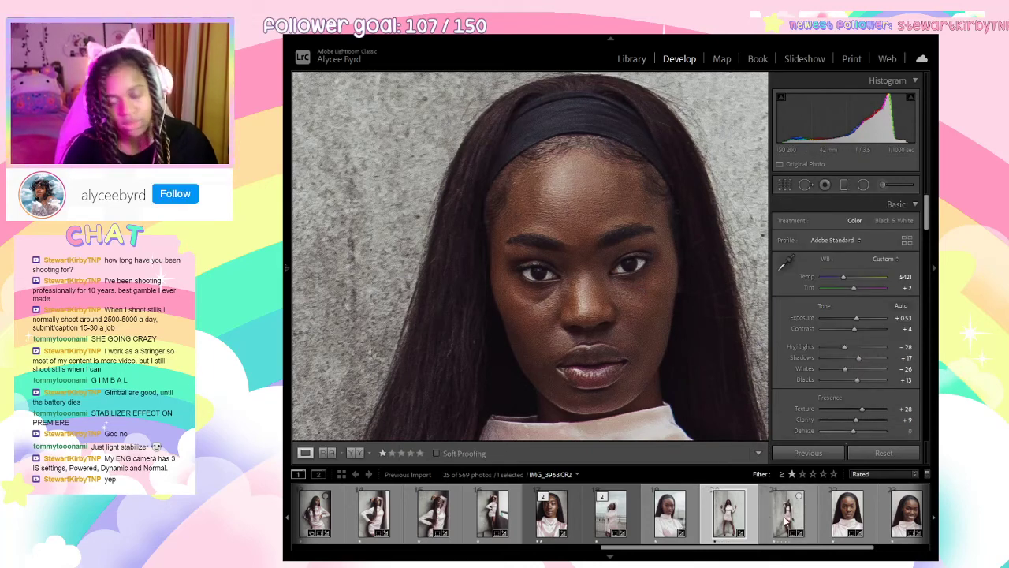
Set up a reference comparison of the two full-length corner-wall shots, with IMG_3943 as reference and IMG_3963 as the active photo.
{"action": "left_click", "coordinate": [628, 357]}
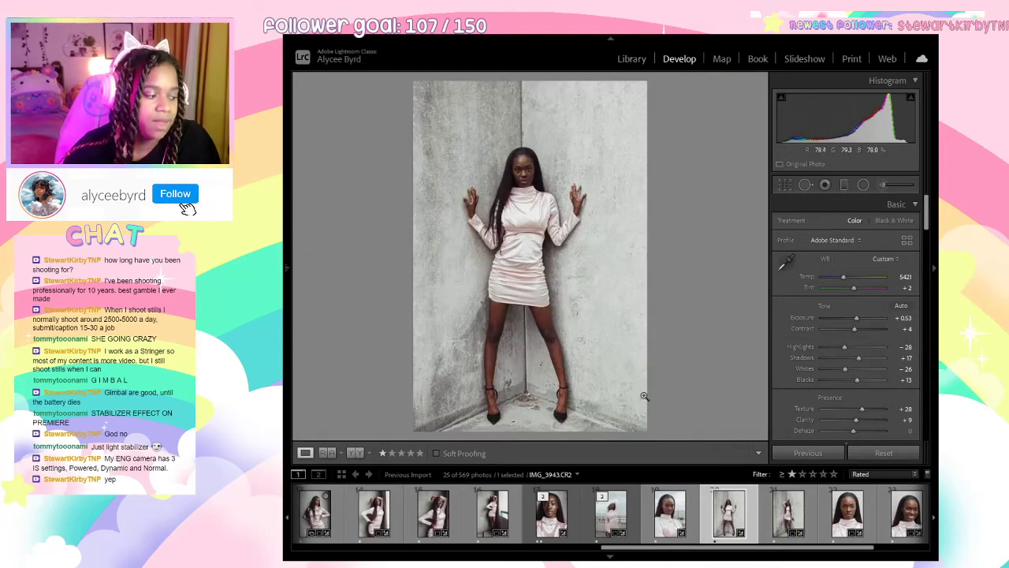
{"action": "left_click", "coordinate": [775, 513]}
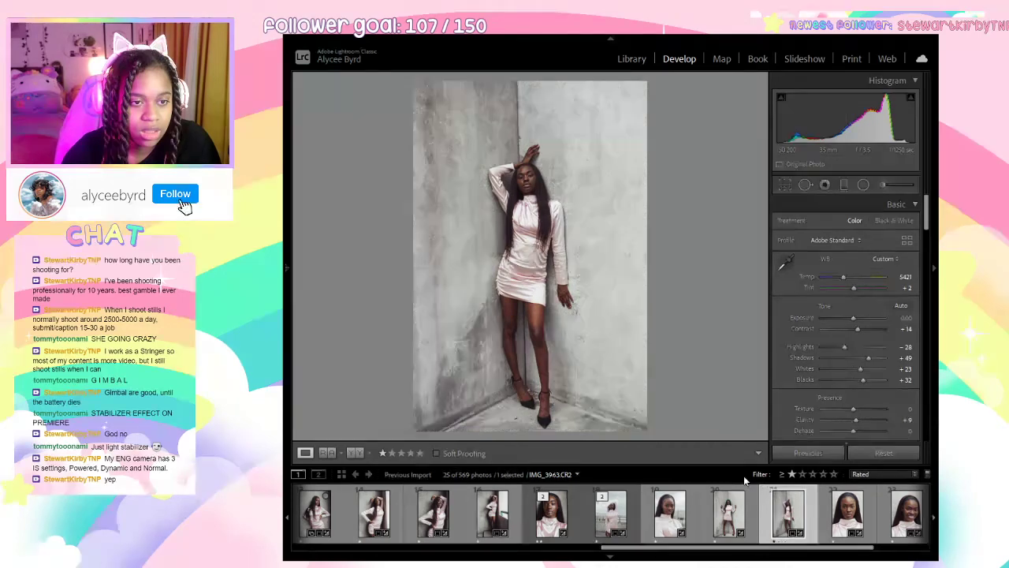
{"action": "left_click", "coordinate": [327, 452]}
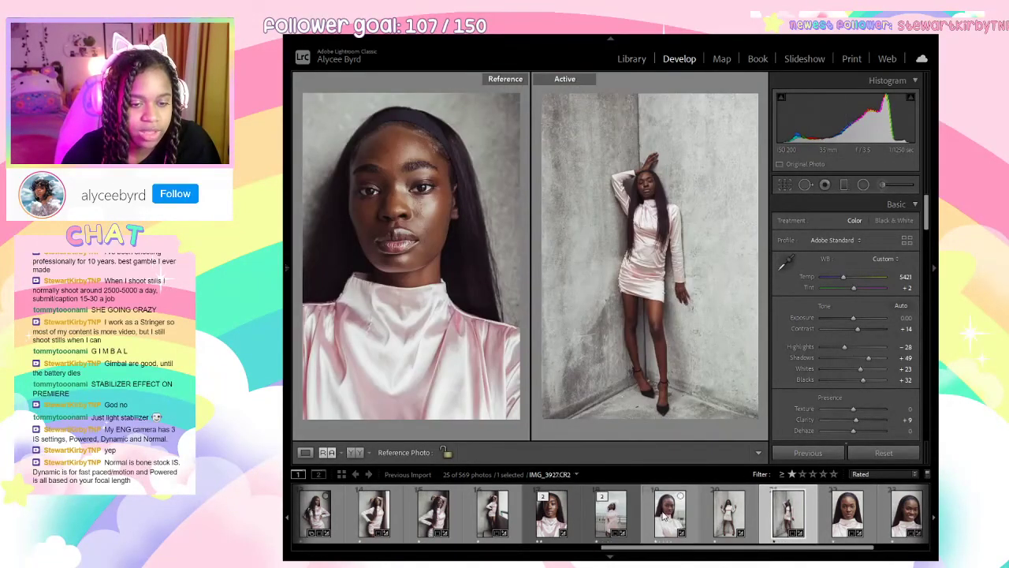
{"action": "left_click_drag", "start_coordinate": [721, 518], "coordinate": [385, 334]}
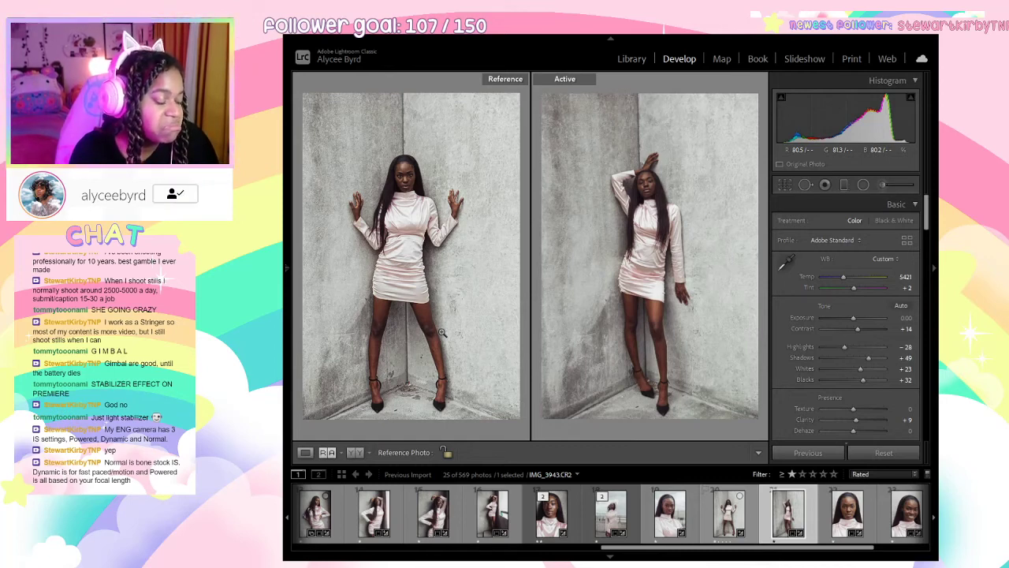
Examine the model's face and hands in reference photo IMG_3943 up close, and weigh the shot against IMG_3963.
{"action": "left_click", "coordinate": [646, 182]}
{"action": "left_click", "coordinate": [646, 182]}
{"action": "left_click", "coordinate": [416, 179]}
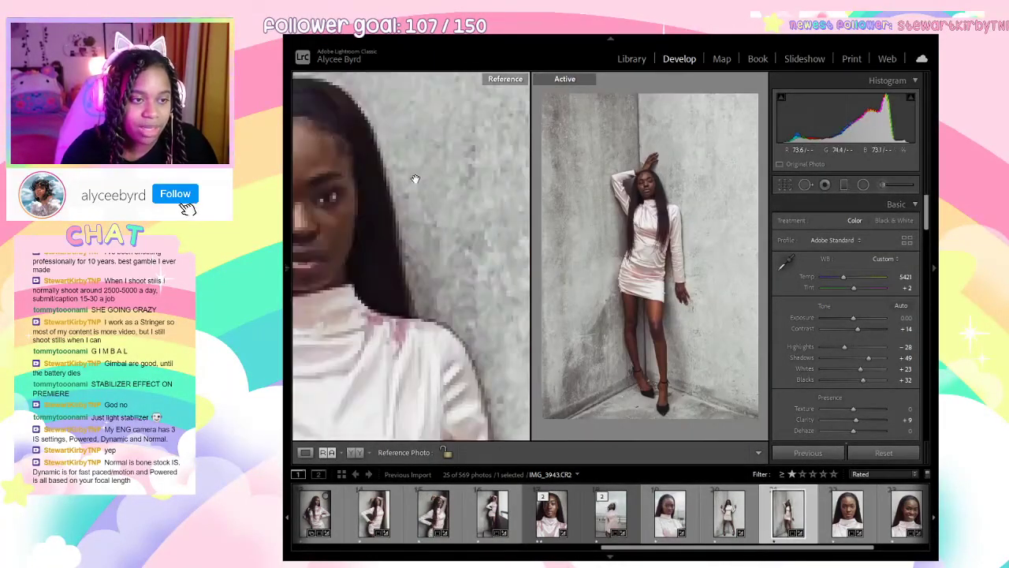
{"action": "left_click_drag", "start_coordinate": [415, 179], "coordinate": [513, 221]}
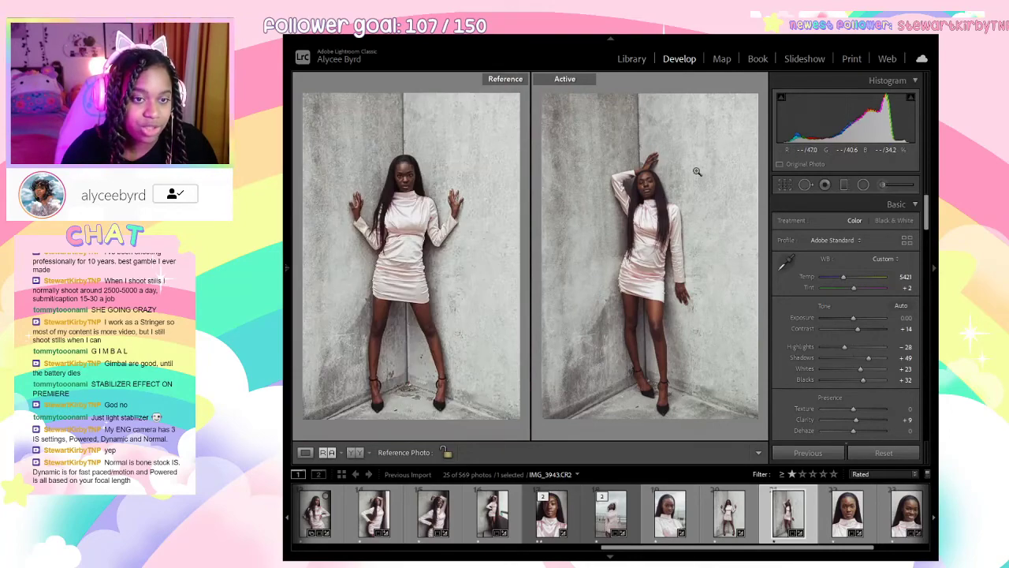
{"action": "left_click", "coordinate": [346, 163]}
{"action": "left_click_drag", "start_coordinate": [432, 237], "coordinate": [420, 174]}
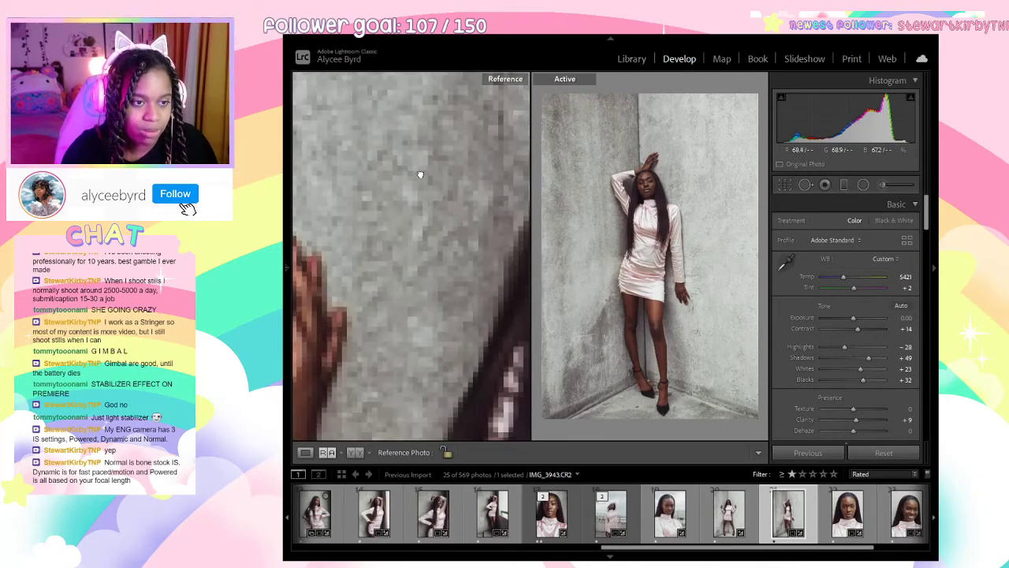
{"action": "left_click", "coordinate": [420, 175]}
{"action": "left_click", "coordinate": [406, 158]}
{"action": "left_click", "coordinate": [394, 148]}
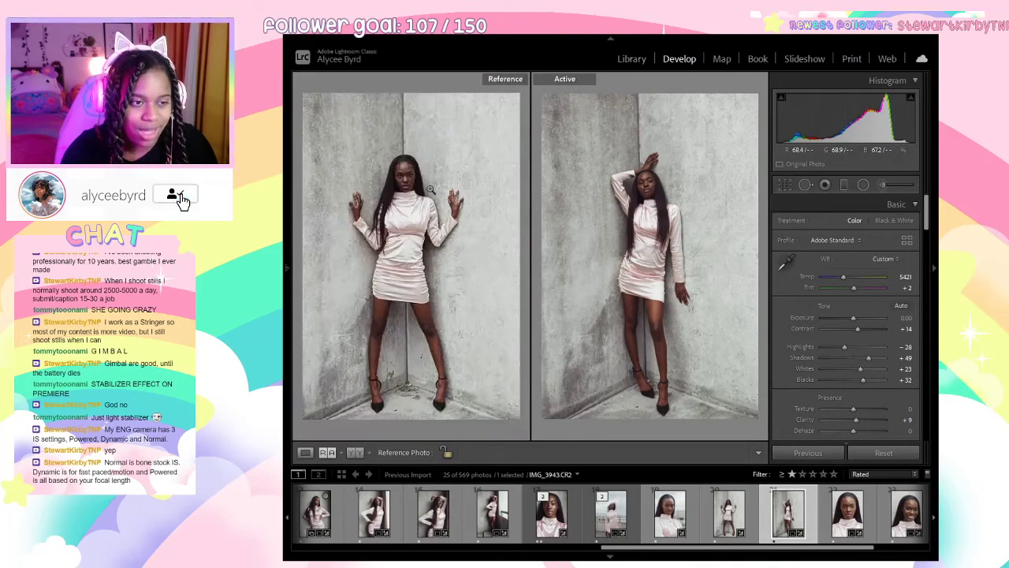
{"action": "left_click", "coordinate": [393, 146]}
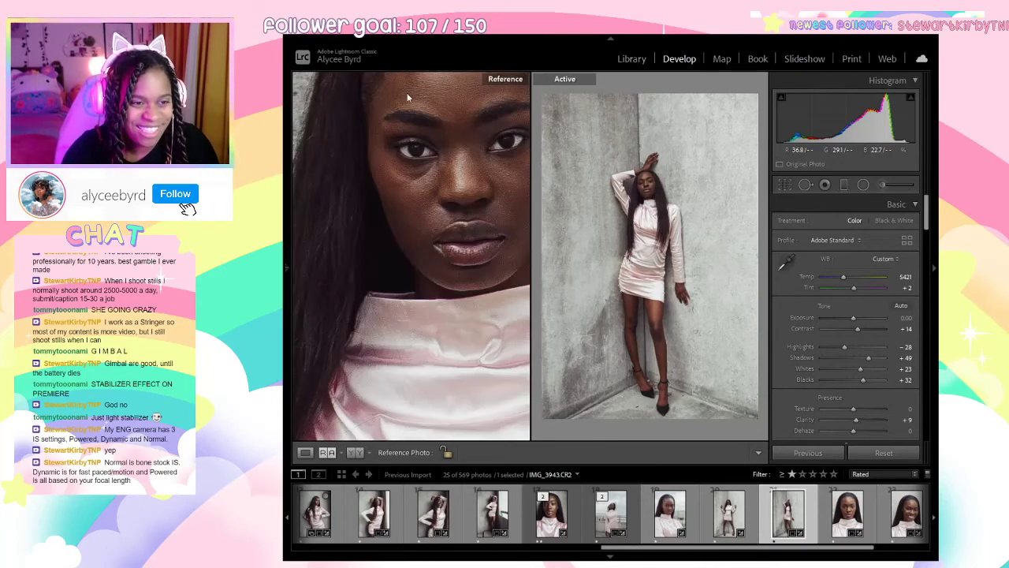
{"action": "left_click", "coordinate": [407, 92]}
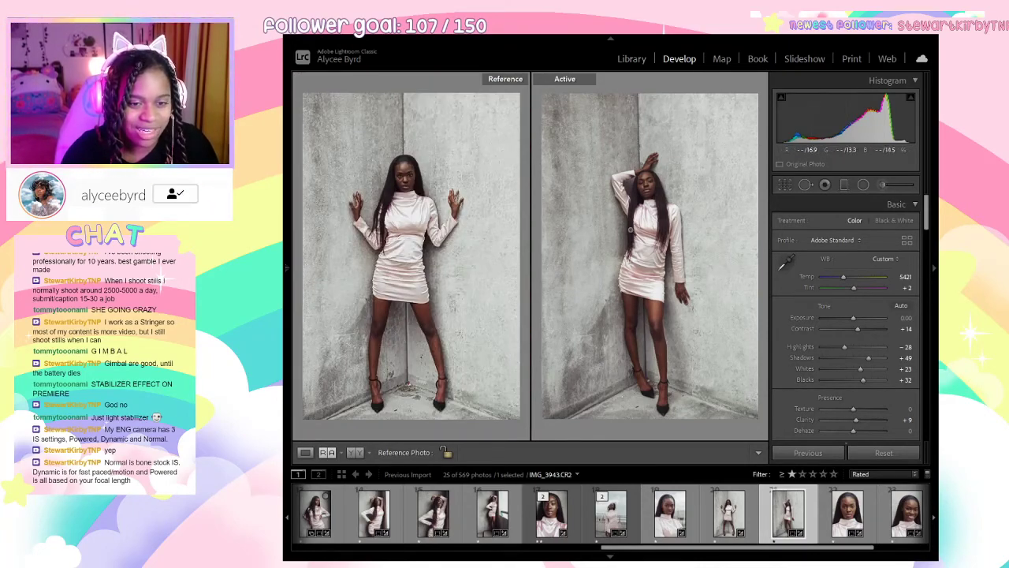
{"action": "left_click_drag", "start_coordinate": [672, 190], "coordinate": [664, 229]}
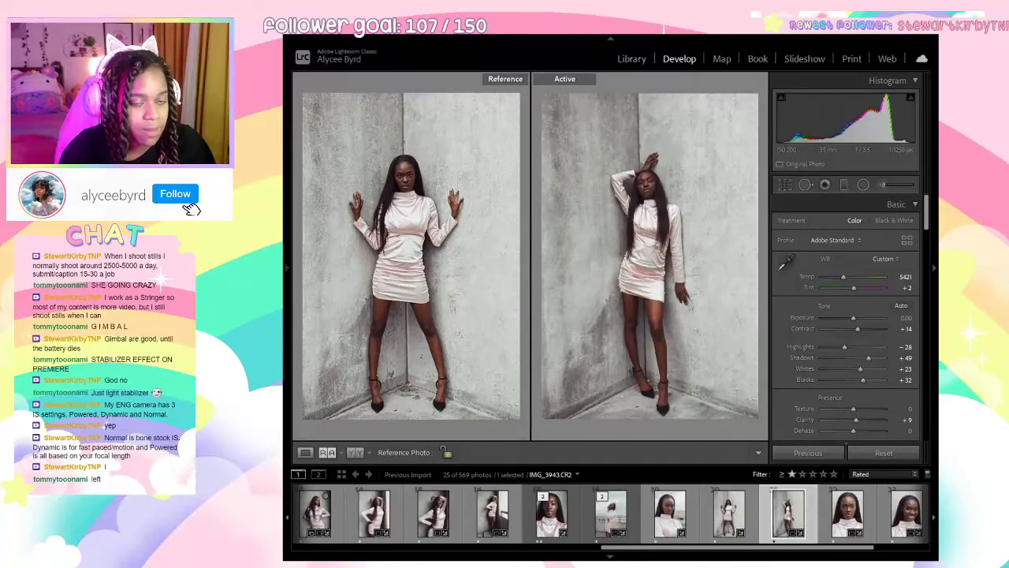
Return to the single-photo view and rate the hands-raised corner shot IMG_3943 two stars.
{"action": "left_click", "coordinate": [305, 452]}
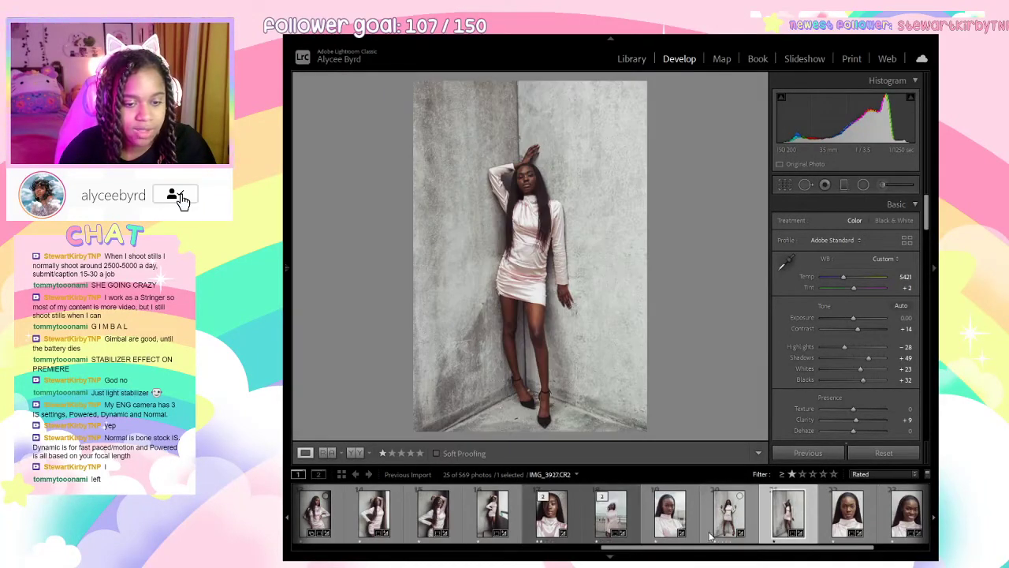
{"action": "left_click", "coordinate": [719, 512]}
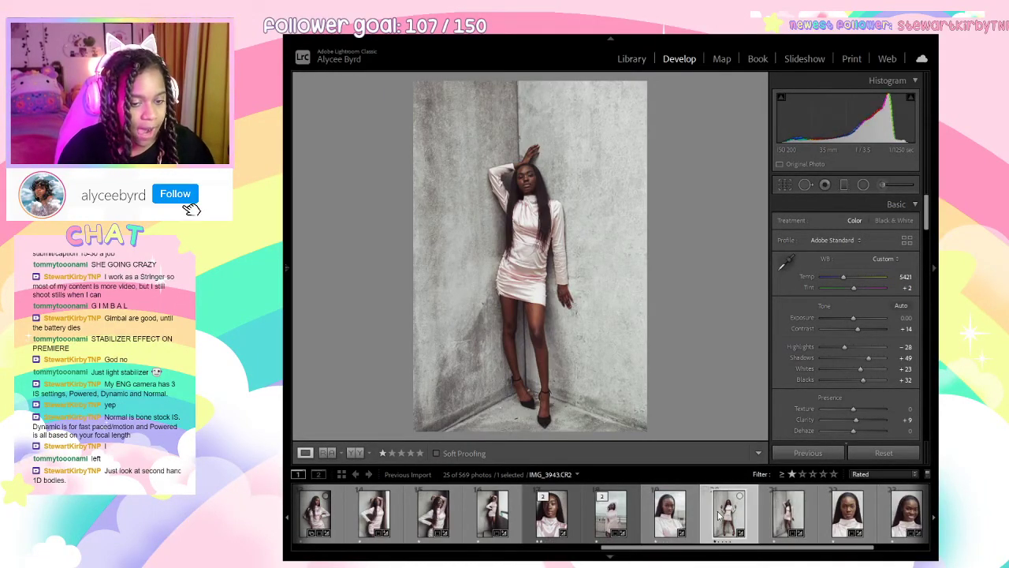
{"action": "key", "text": "2"}
Check the straight-on headband portrait IMG_3980 against the other rated shots and remove its star rating.
{"action": "left_click", "coordinate": [847, 512]}
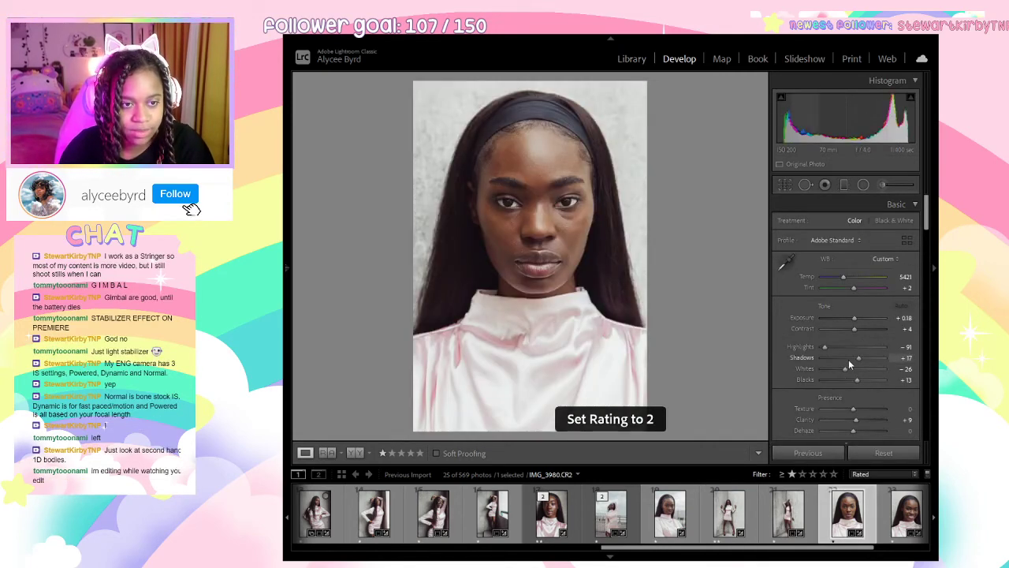
{"action": "left_click", "coordinate": [557, 514]}
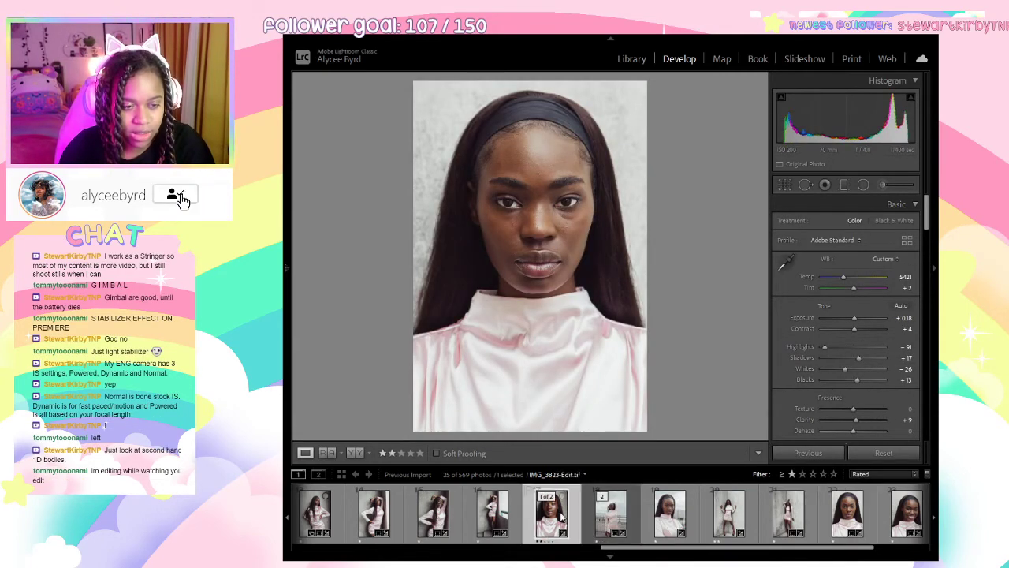
{"action": "left_click", "coordinate": [847, 511]}
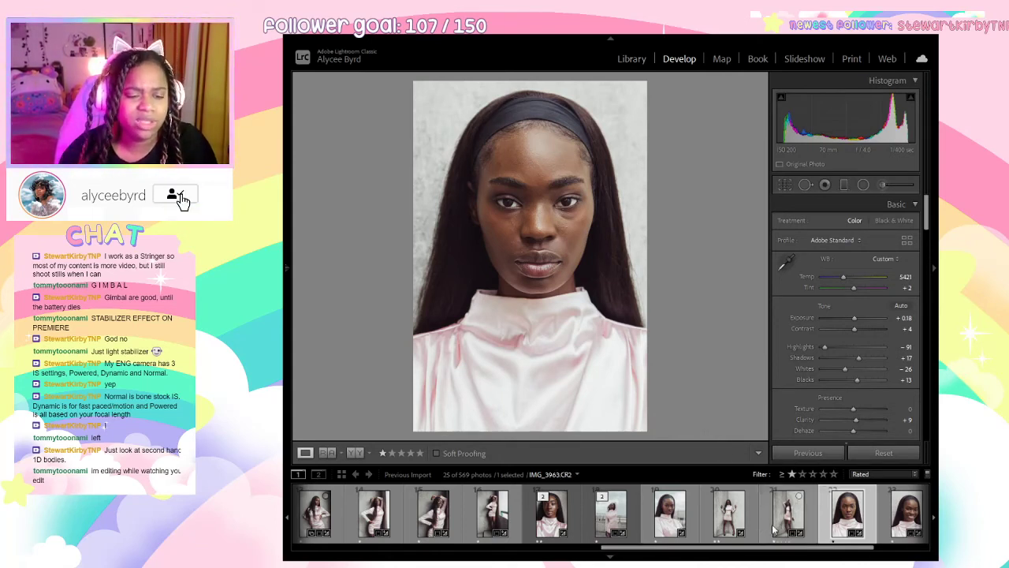
{"action": "left_click", "coordinate": [611, 514]}
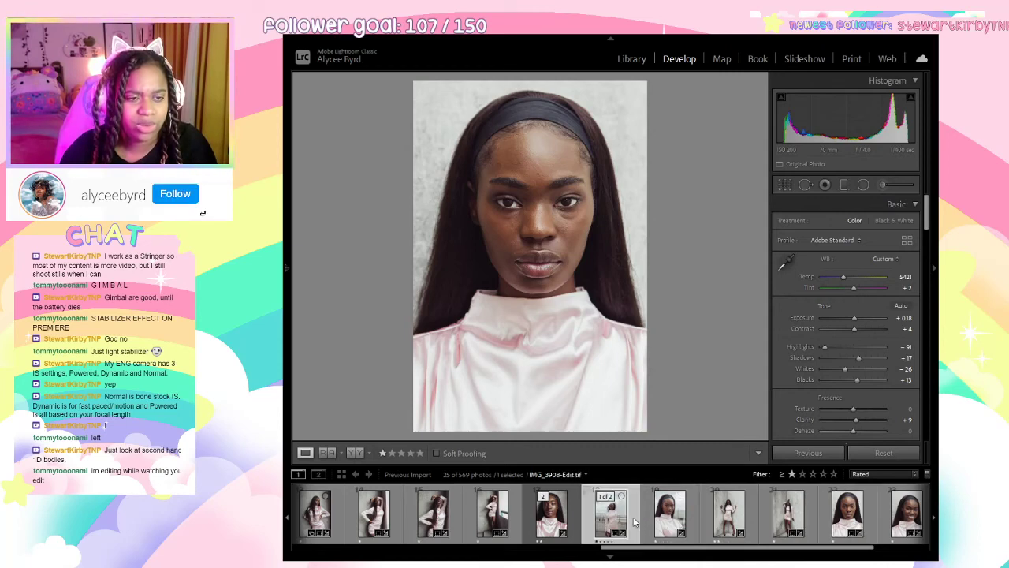
{"action": "left_click", "coordinate": [834, 523]}
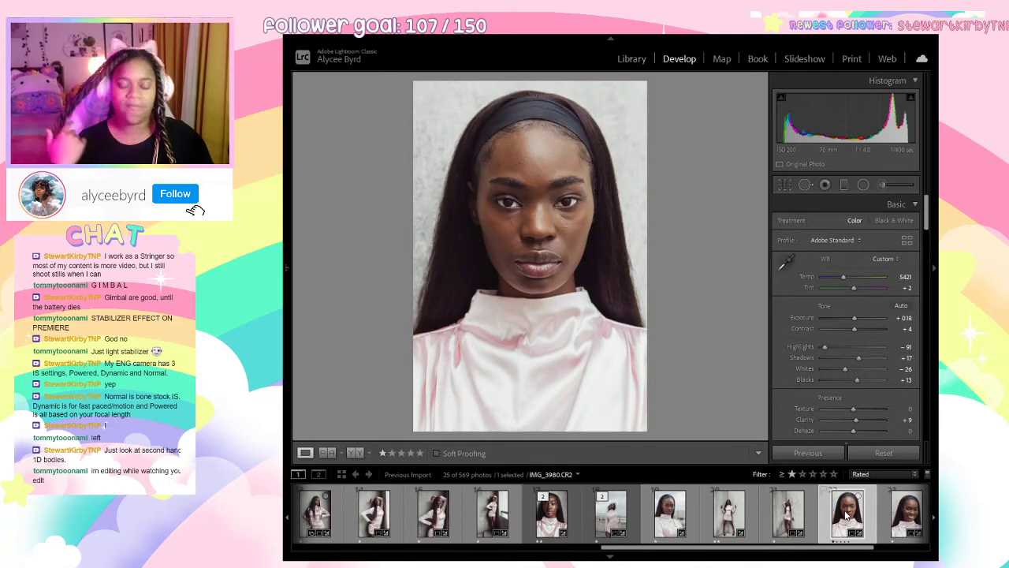
{"action": "key", "text": "0"}
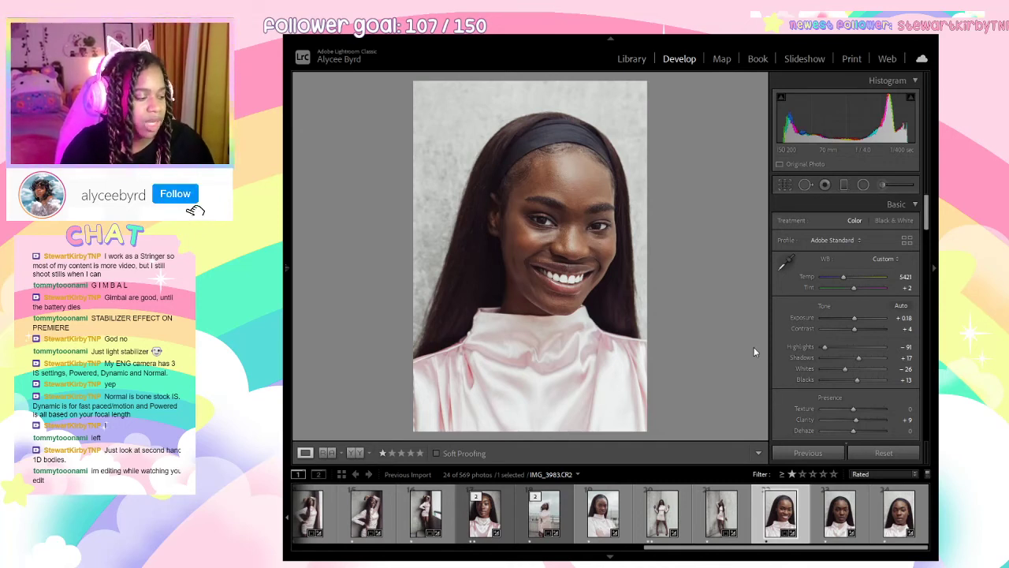
Try removing the star rating from the smiling portrait IMG_3983, and undo the removal.
{"action": "left_click", "coordinate": [850, 508]}
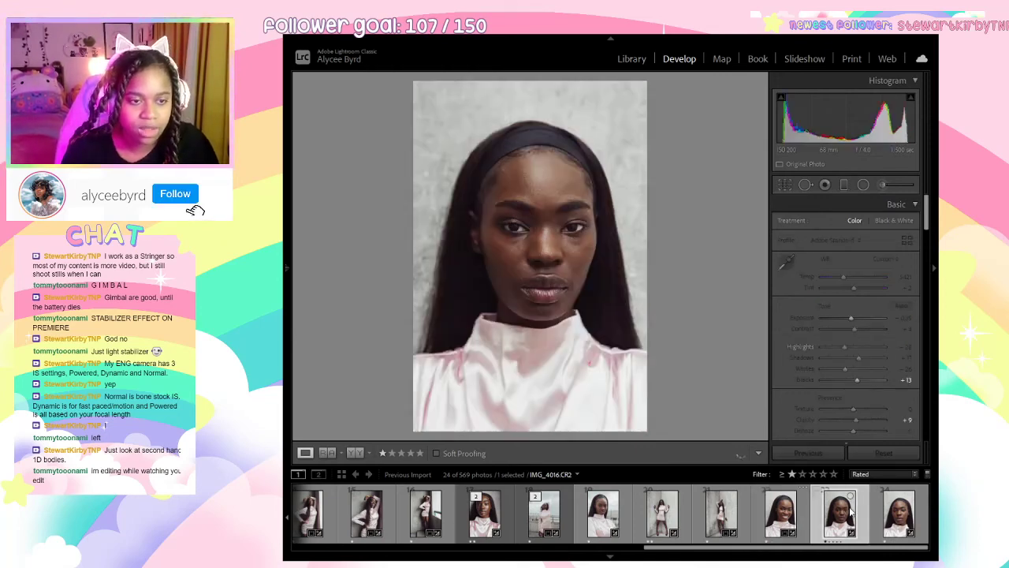
{"action": "left_click", "coordinate": [782, 514]}
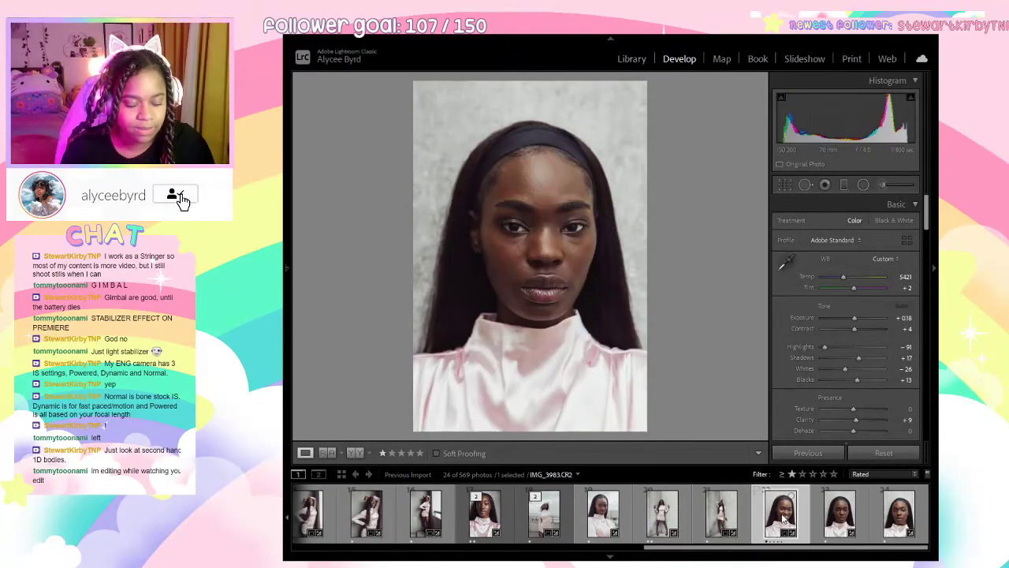
{"action": "key", "text": "0"}
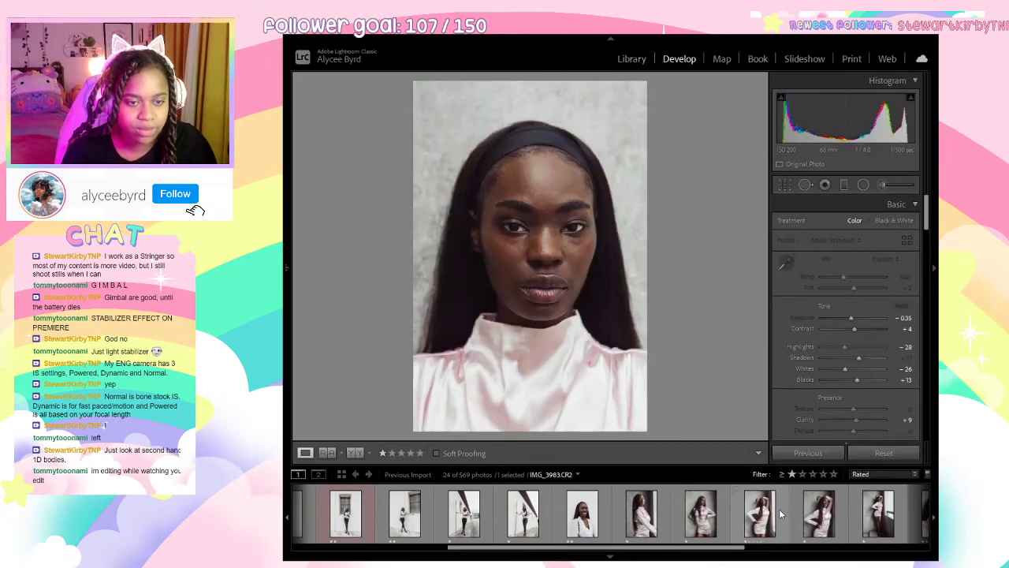
{"action": "key", "text": "ctrl+z"}
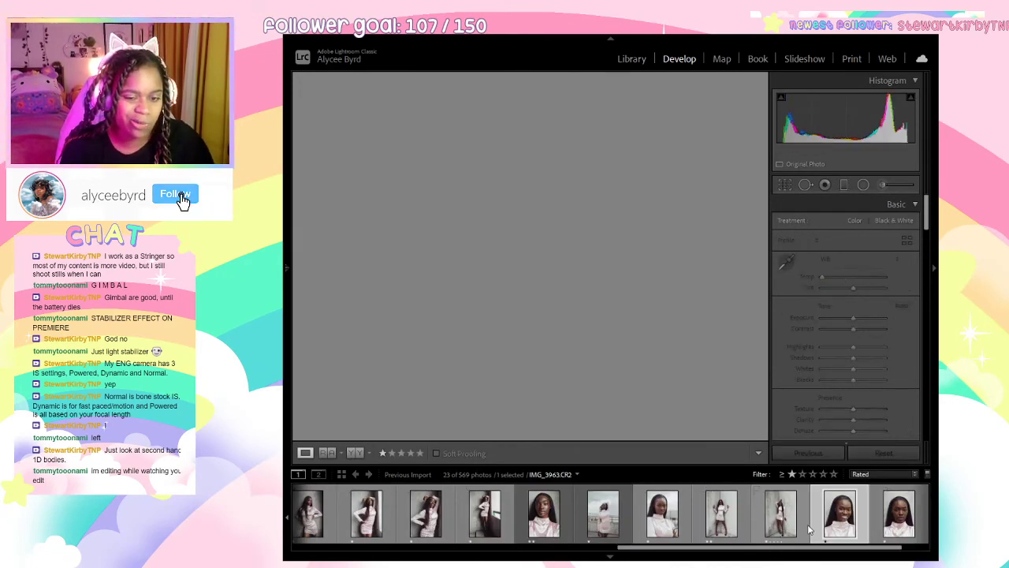
Remove the star ratings from the last two serious headband portraits, IMG_4016 and IMG_4017.
{"action": "key", "text": "Right"}
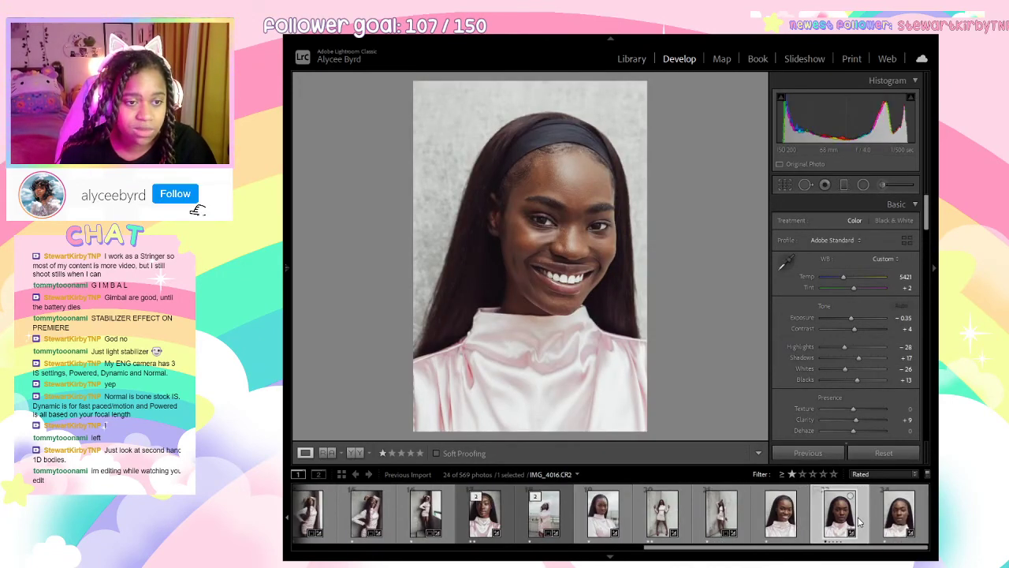
{"action": "key", "text": "0"}
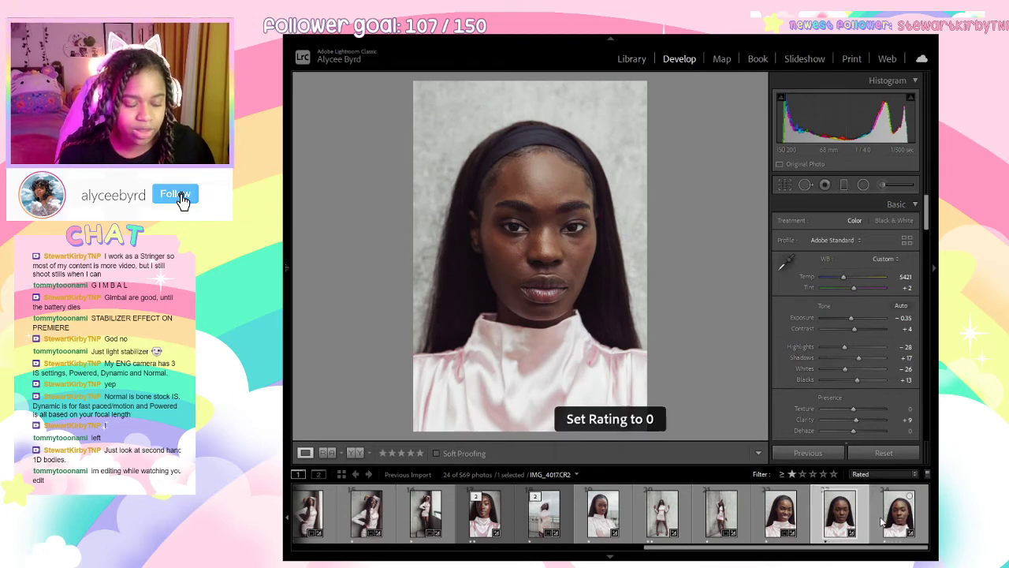
{"action": "key", "text": "0"}
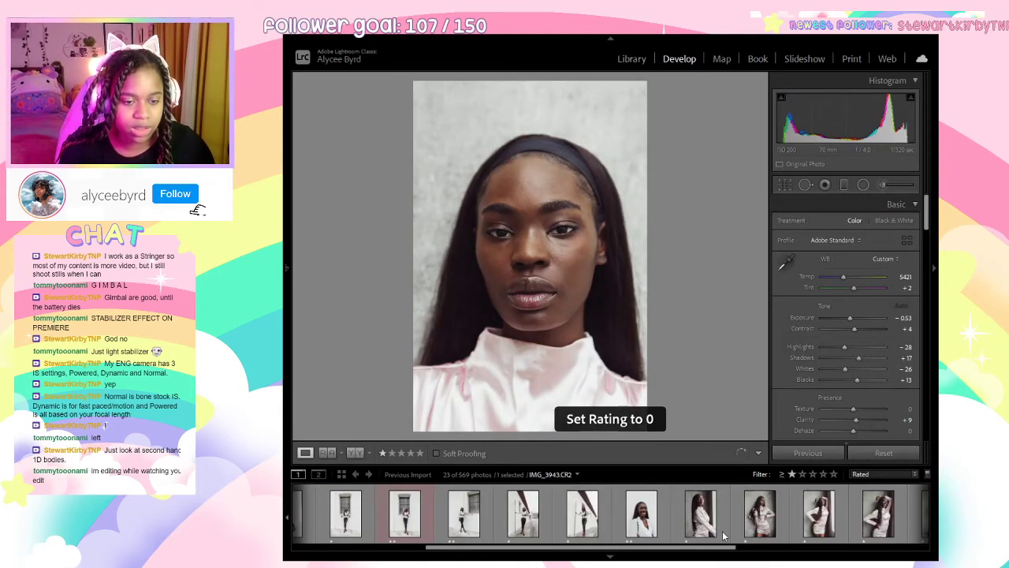
Review the remaining pink-dress portraits and remove the star rating from the crossed-arms portrait IMG_3927.
{"action": "left_click_drag", "start_coordinate": [818, 547], "coordinate": [904, 552]}
{"action": "left_click", "coordinate": [633, 530]}
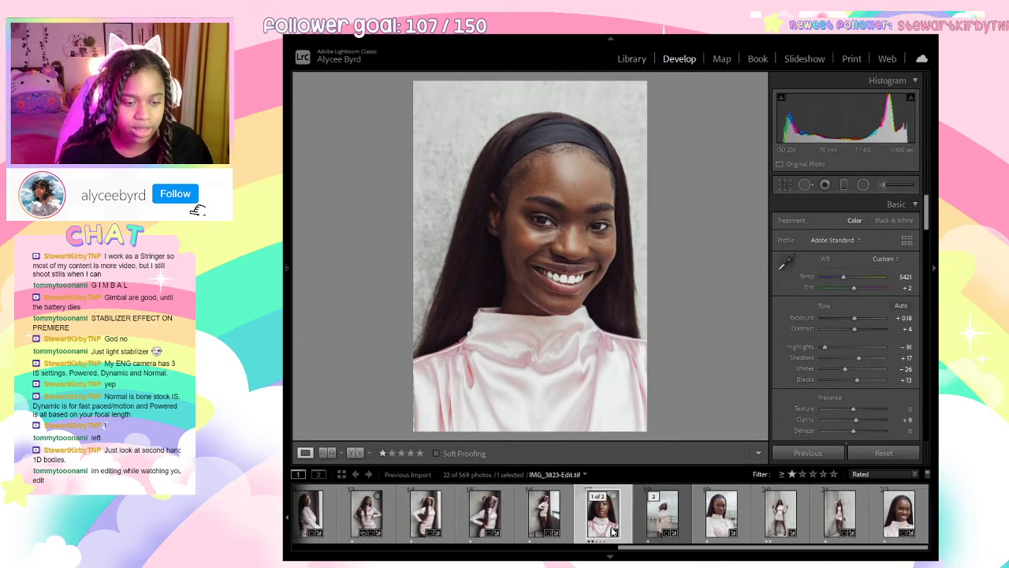
{"action": "left_click", "coordinate": [716, 516]}
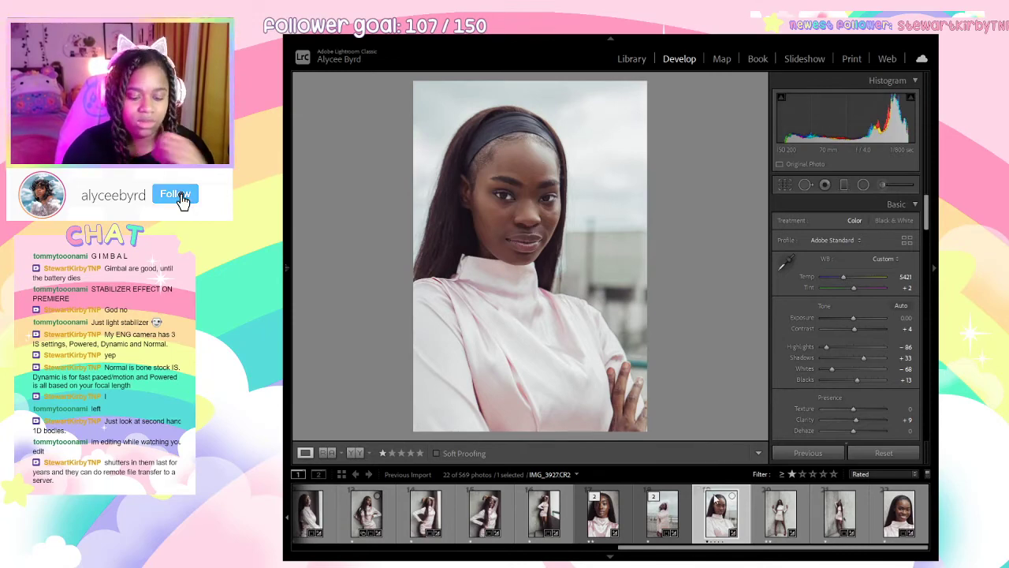
{"action": "key", "text": "0"}
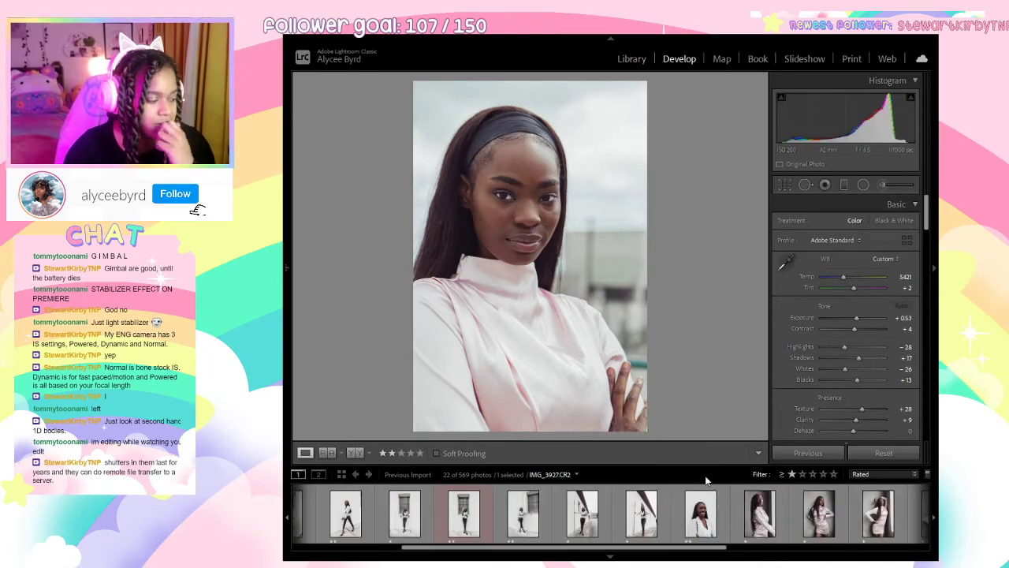
{"action": "key", "text": "0"}
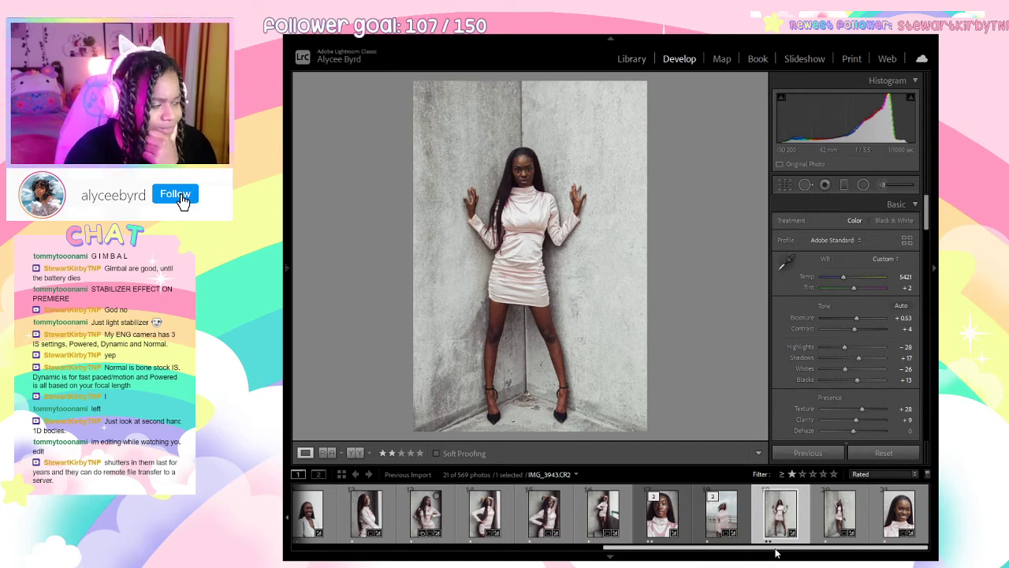
Compare the first two leather-trousers shots side by side, with IMG_3468 as reference and IMG_3487 as the active photo.
{"action": "left_click_drag", "start_coordinate": [759, 549], "coordinate": [372, 510]}
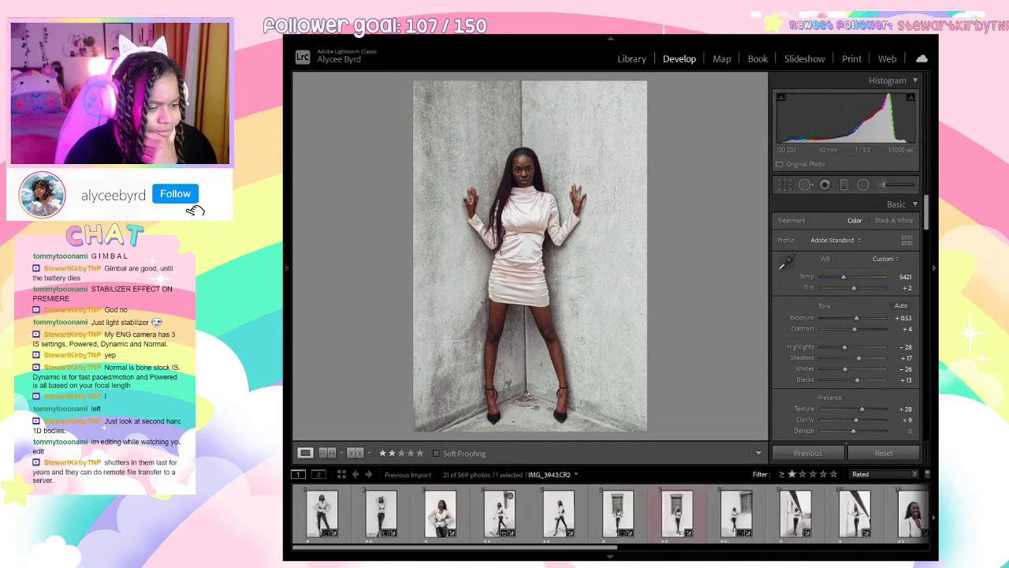
{"action": "left_click", "coordinate": [339, 521]}
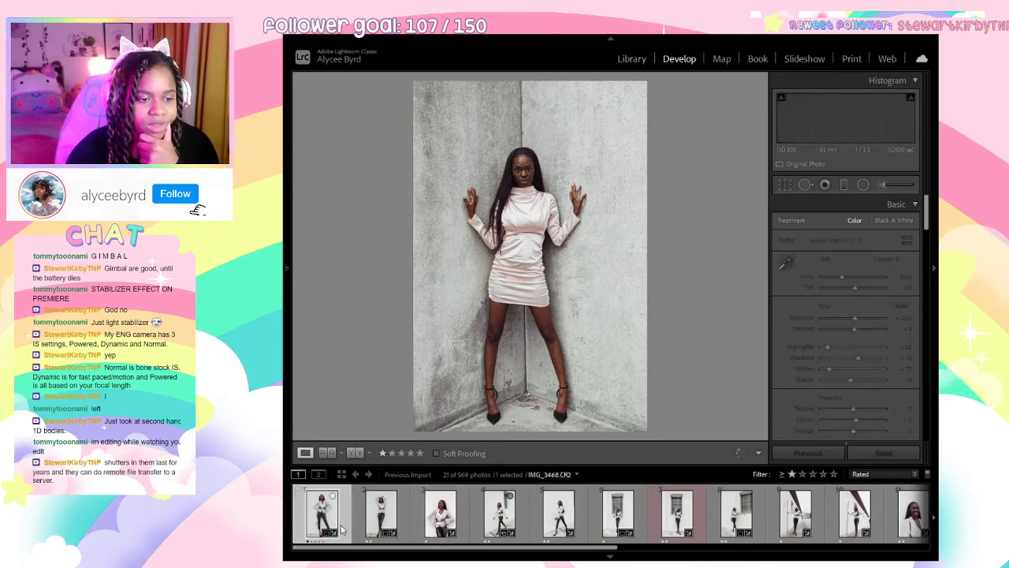
{"action": "left_click", "coordinate": [389, 523]}
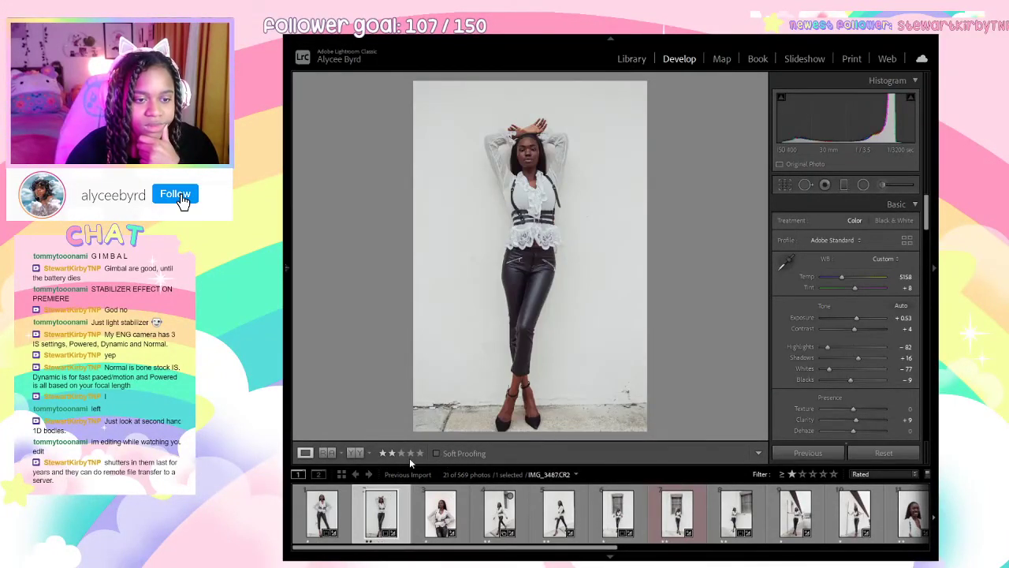
{"action": "left_click", "coordinate": [328, 452]}
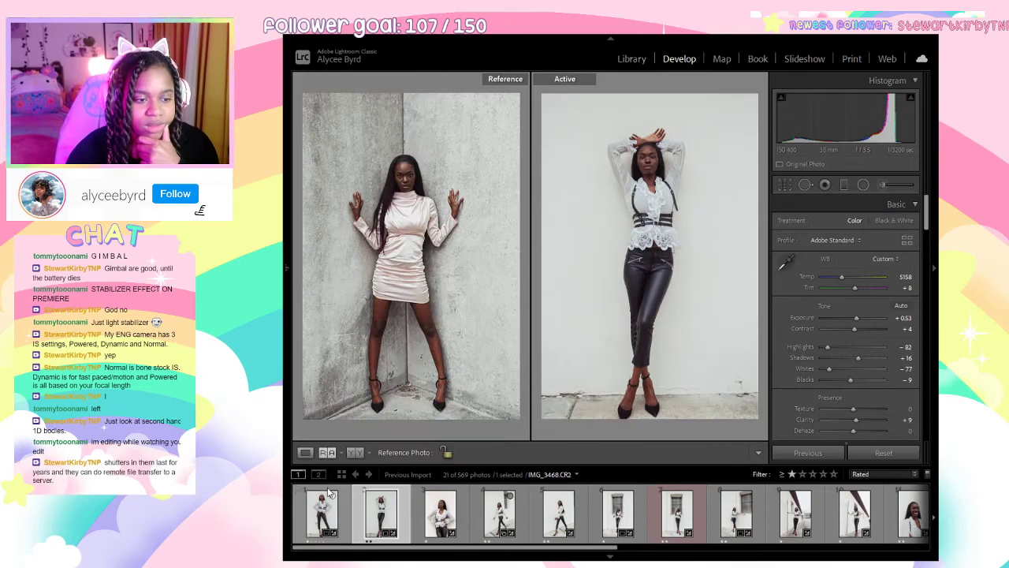
{"action": "left_click_drag", "start_coordinate": [321, 509], "coordinate": [368, 324]}
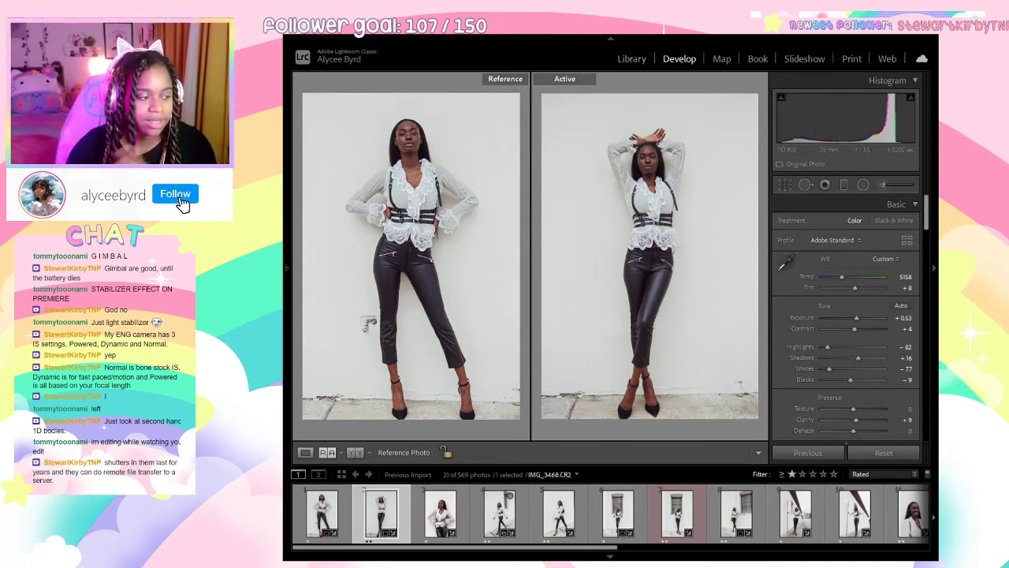
Compare the third leather-trousers shot with reference IMG_3468, and return to the single-photo view on the arms-raised shot IMG_3487.
{"action": "left_click", "coordinate": [427, 520]}
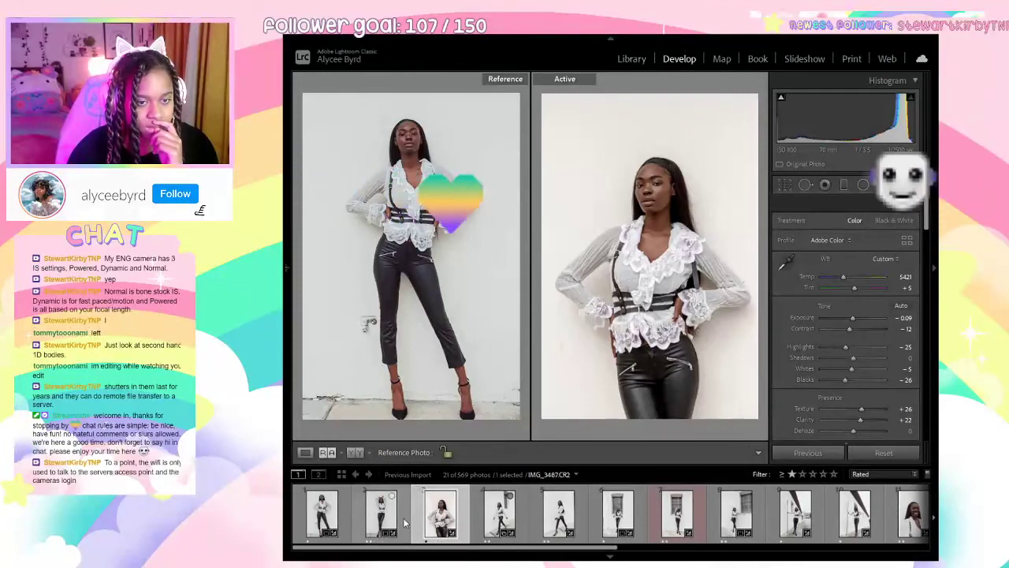
{"action": "left_click", "coordinate": [305, 453]}
{"action": "left_click", "coordinate": [381, 512]}
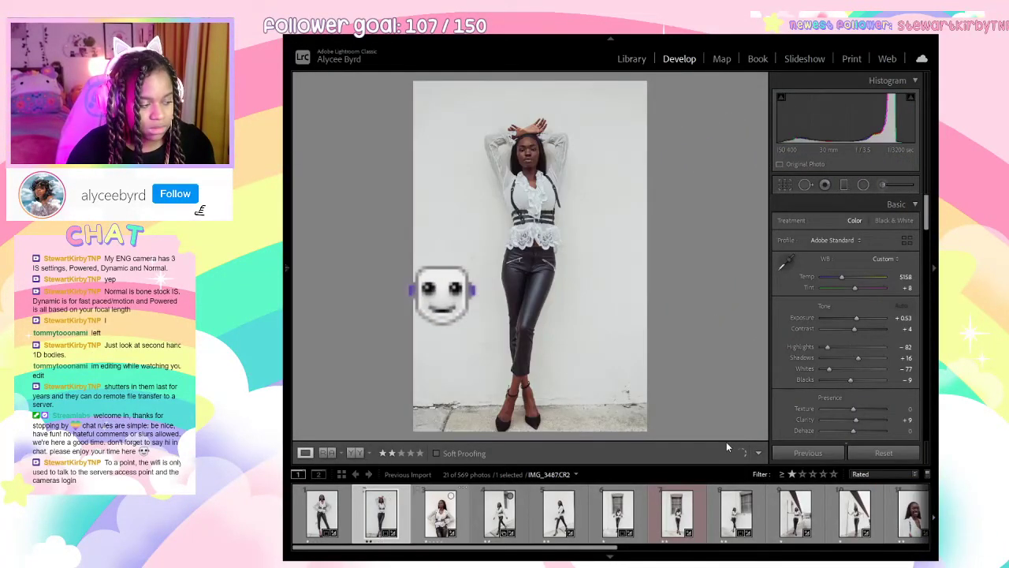
Compare the two walking shots IMG_3524 and IMG_3526, inspecting IMG_3524 at close zoom.
{"action": "key", "text": "shift+Right"}
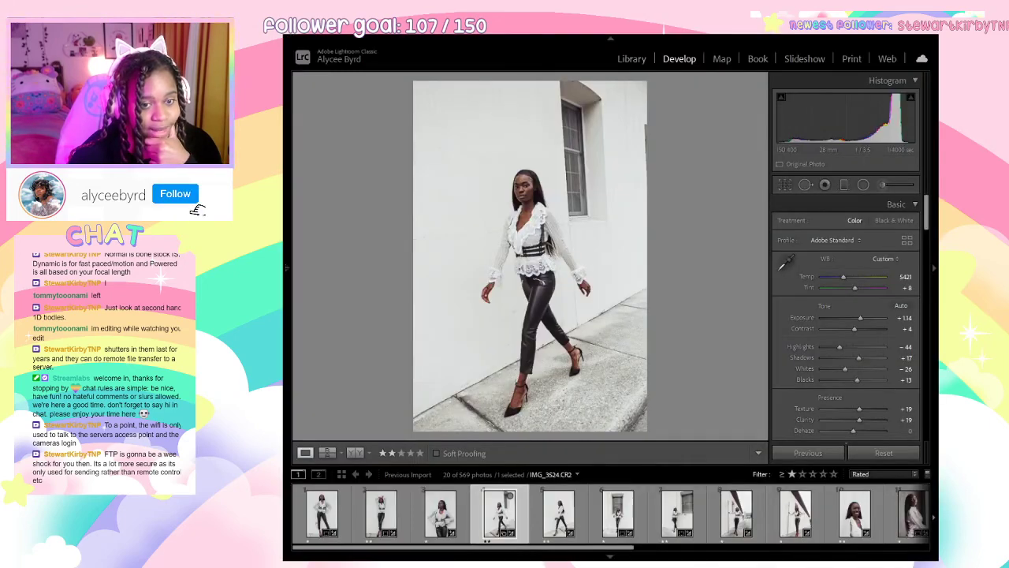
{"action": "left_click", "coordinate": [633, 252]}
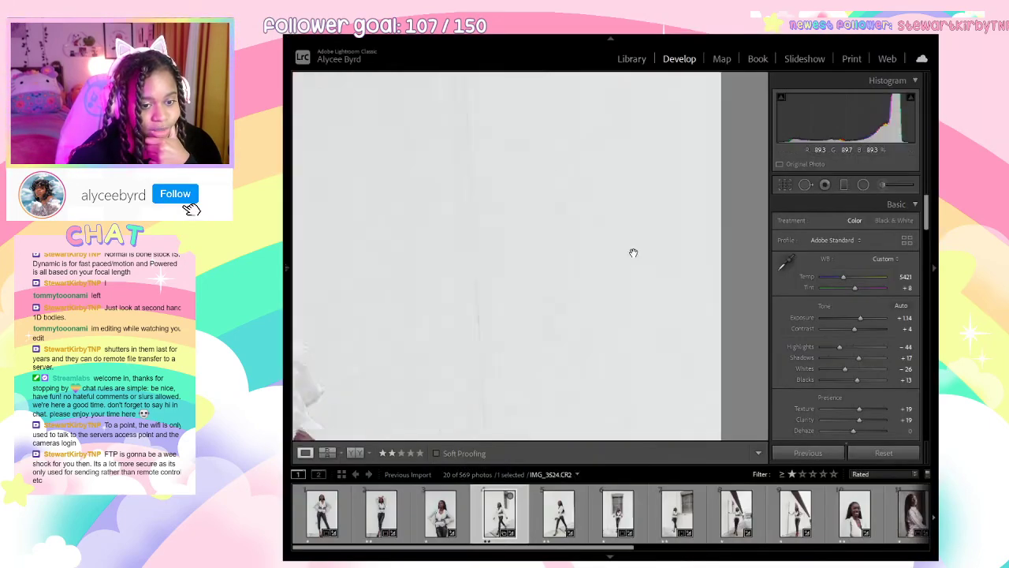
{"action": "left_click", "coordinate": [563, 194]}
{"action": "left_click", "coordinate": [549, 521]}
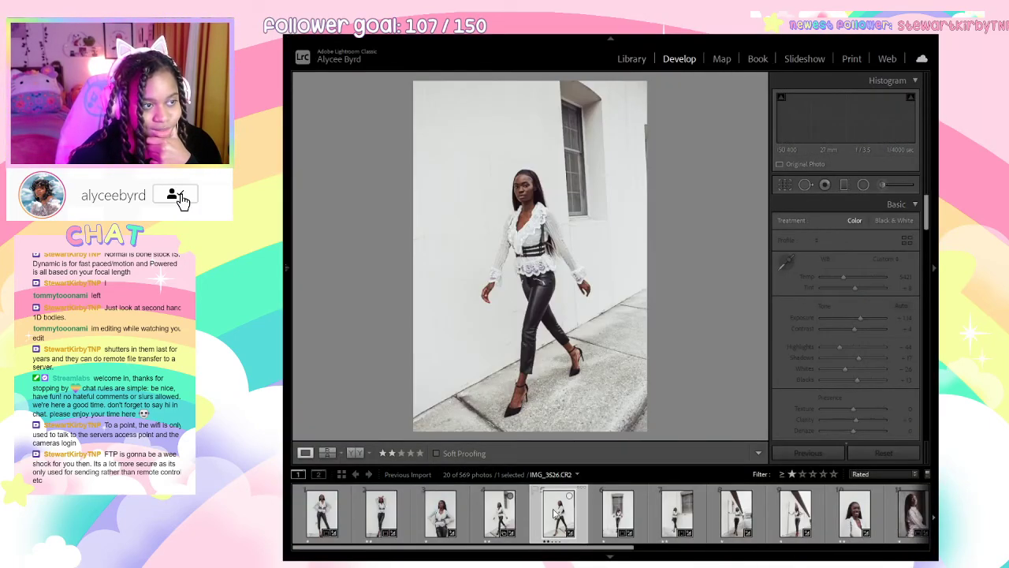
{"action": "left_click", "coordinate": [506, 514]}
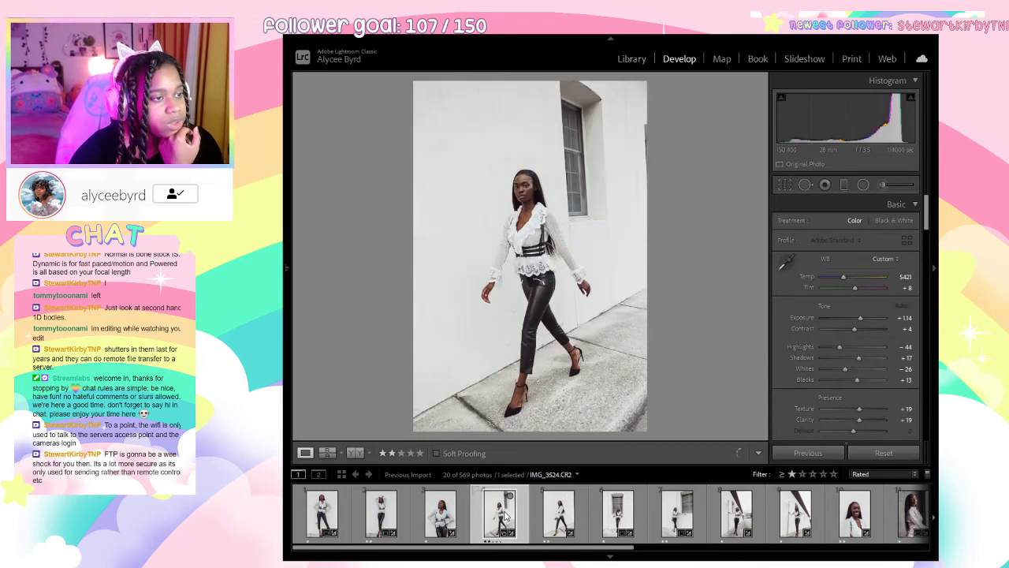
{"action": "left_click", "coordinate": [546, 516]}
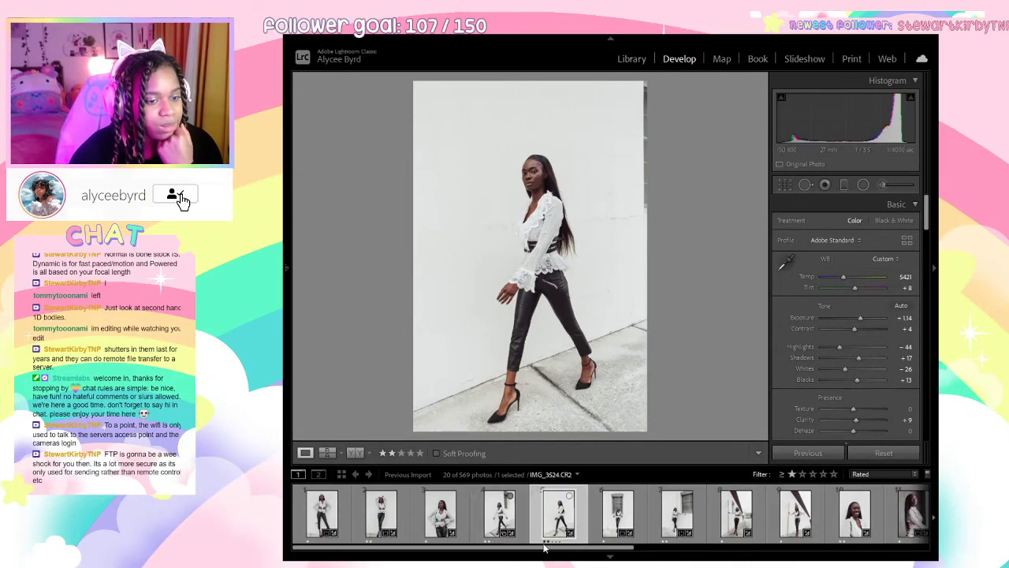
{"action": "key", "text": "Left"}
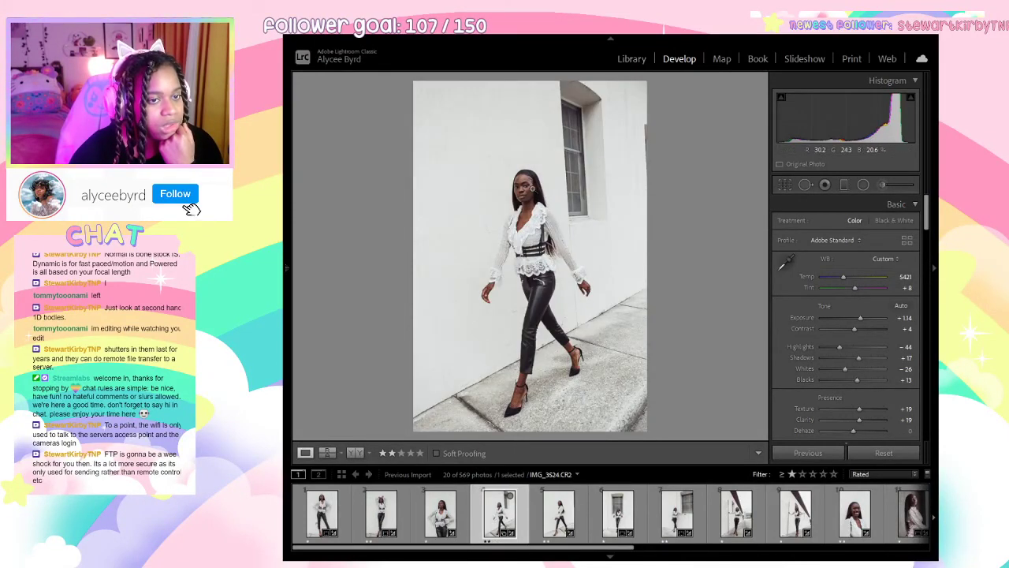
{"action": "left_click", "coordinate": [563, 519]}
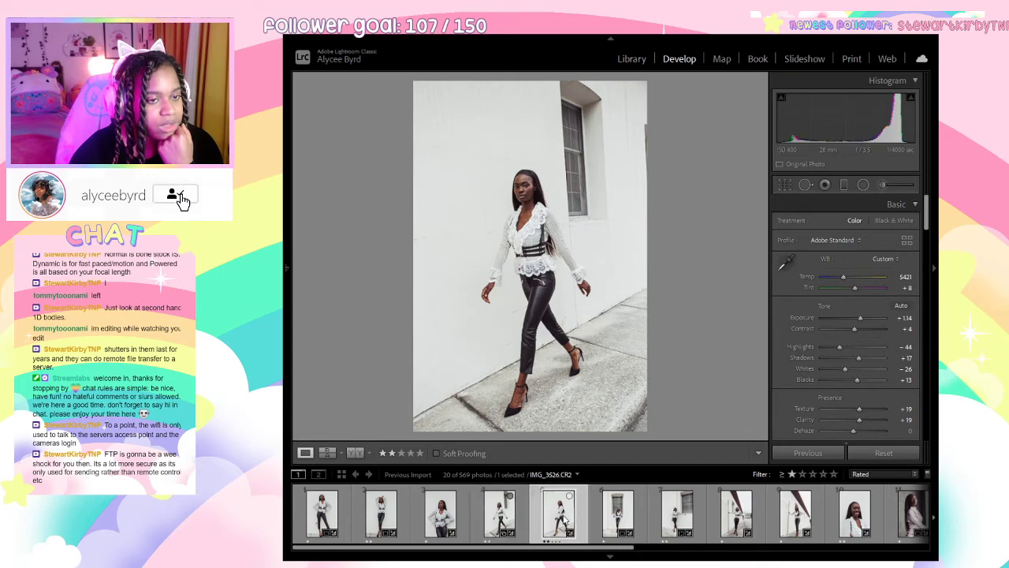
Remove the star rating from the walking shot beside the window, IMG_3524.
{"action": "left_click", "coordinate": [522, 528]}
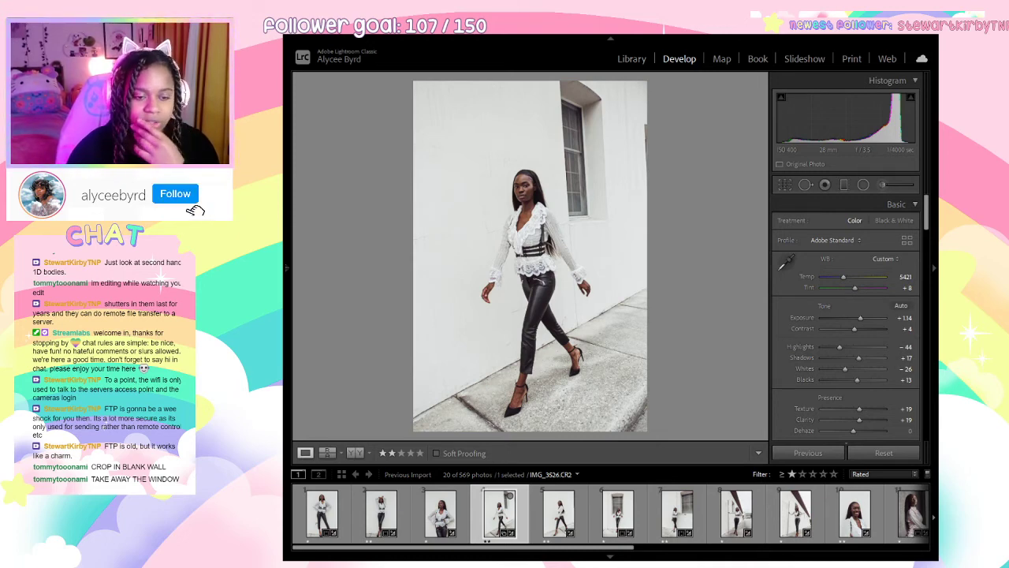
{"action": "left_click", "coordinate": [559, 514]}
{"action": "left_click", "coordinate": [508, 517]}
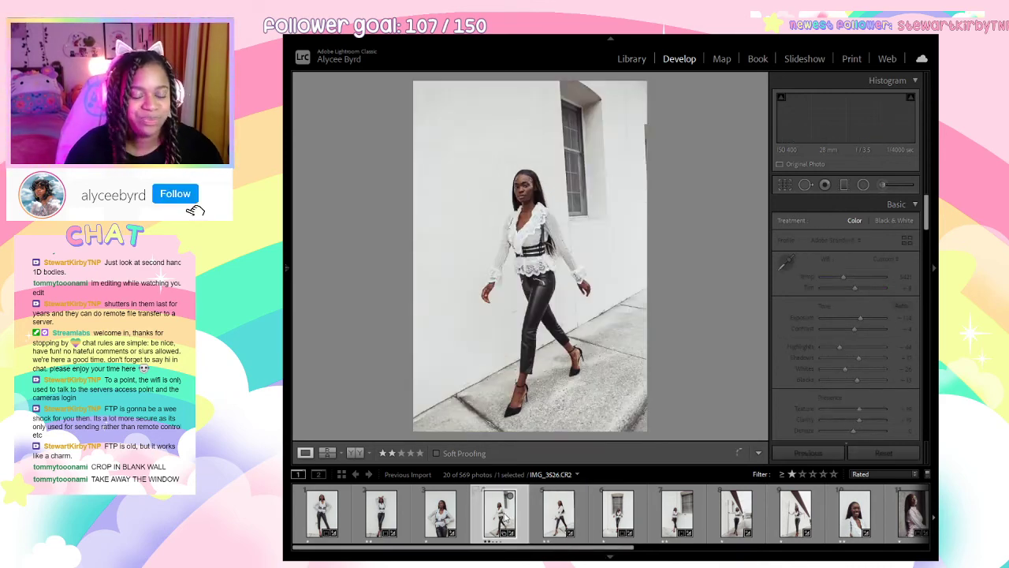
{"action": "key", "text": "0"}
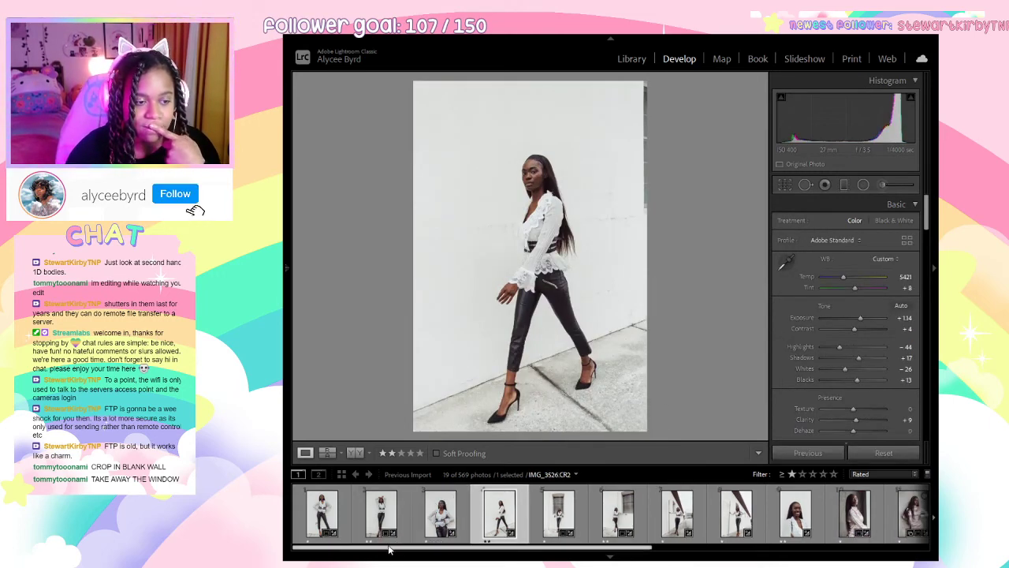
Compare the window poses IMG_3532 and IMG_3545 with each other and with walking shot IMG_3526, checking the face in IMG_3532 up close.
{"action": "left_click", "coordinate": [559, 514]}
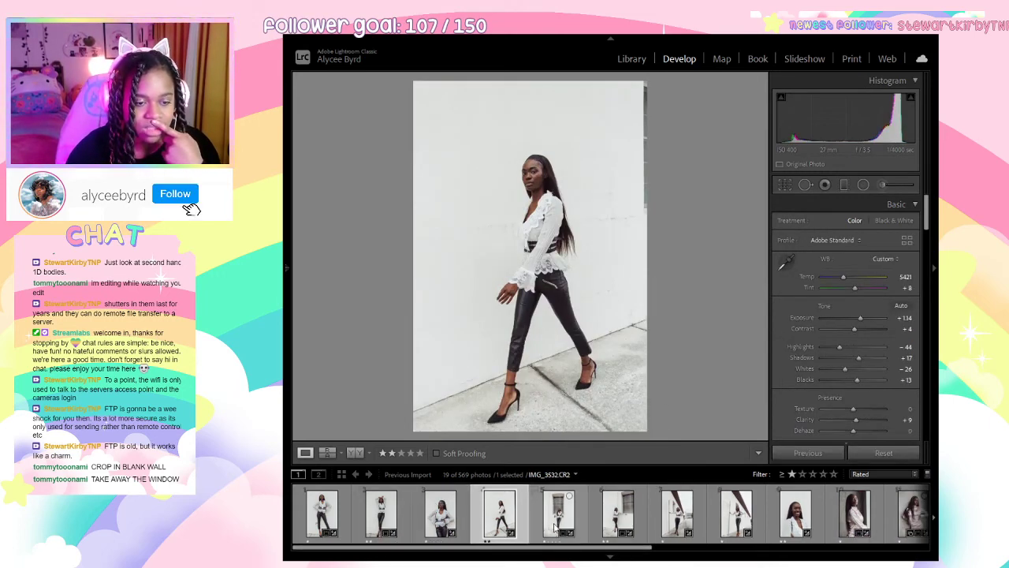
{"action": "left_click", "coordinate": [628, 518]}
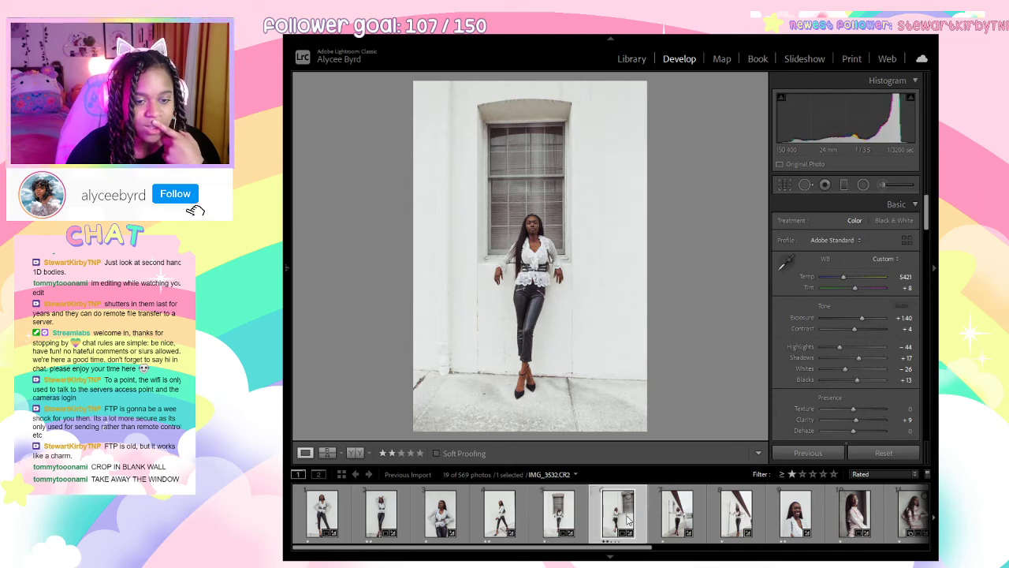
{"action": "left_click", "coordinate": [574, 517]}
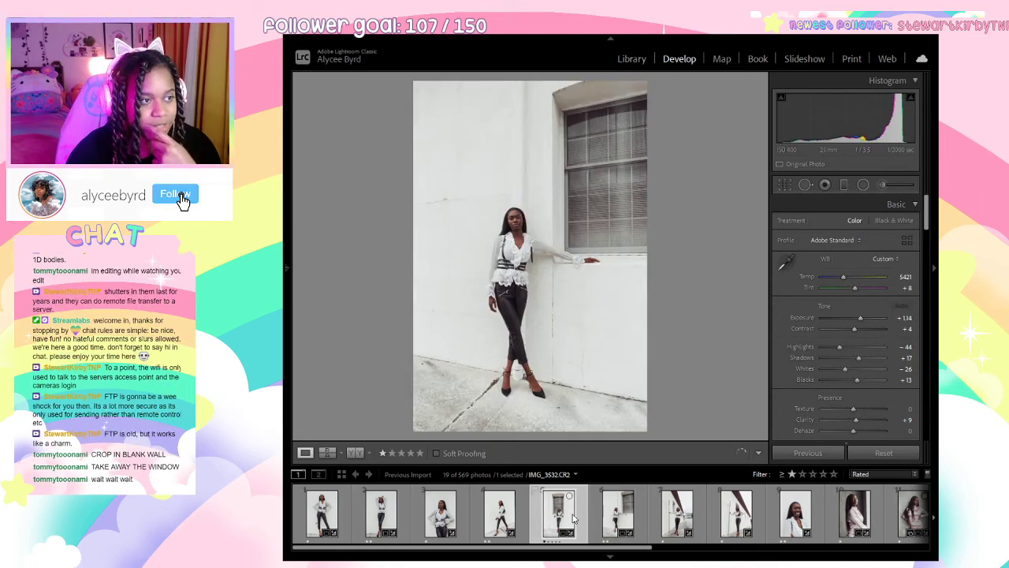
{"action": "left_click", "coordinate": [618, 533]}
{"action": "key", "text": "r"}
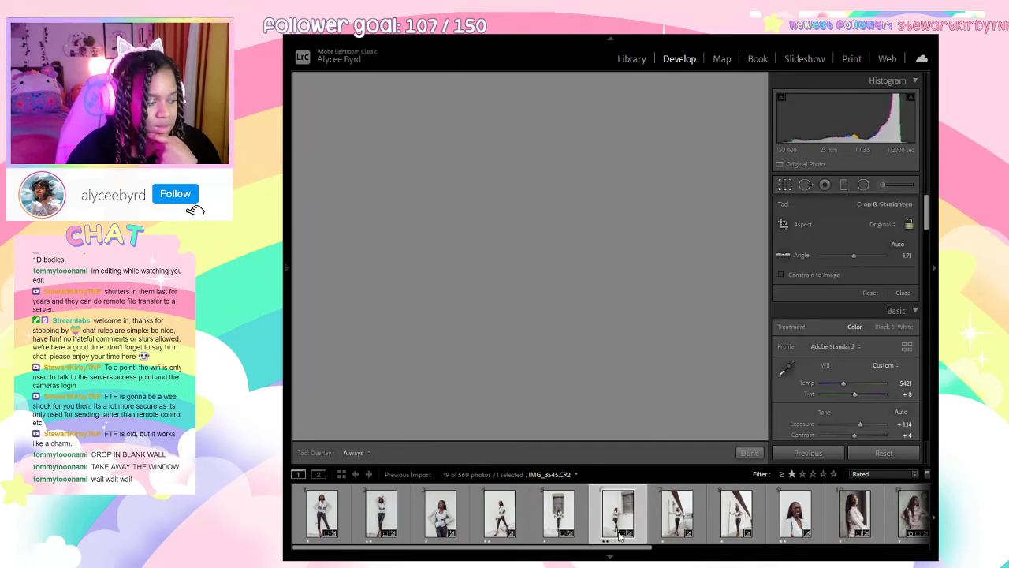
{"action": "key", "text": "r"}
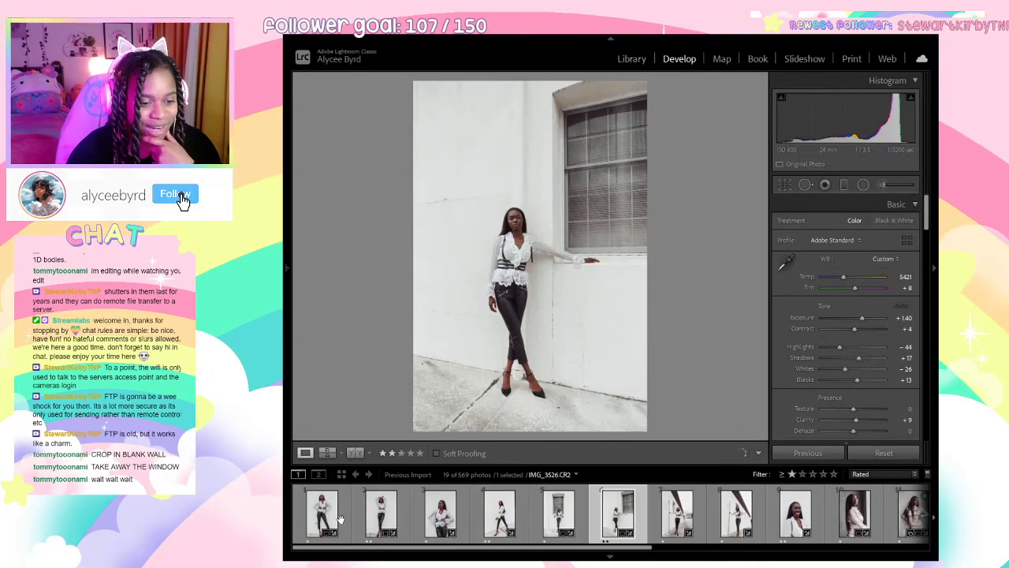
{"action": "left_click", "coordinate": [499, 515]}
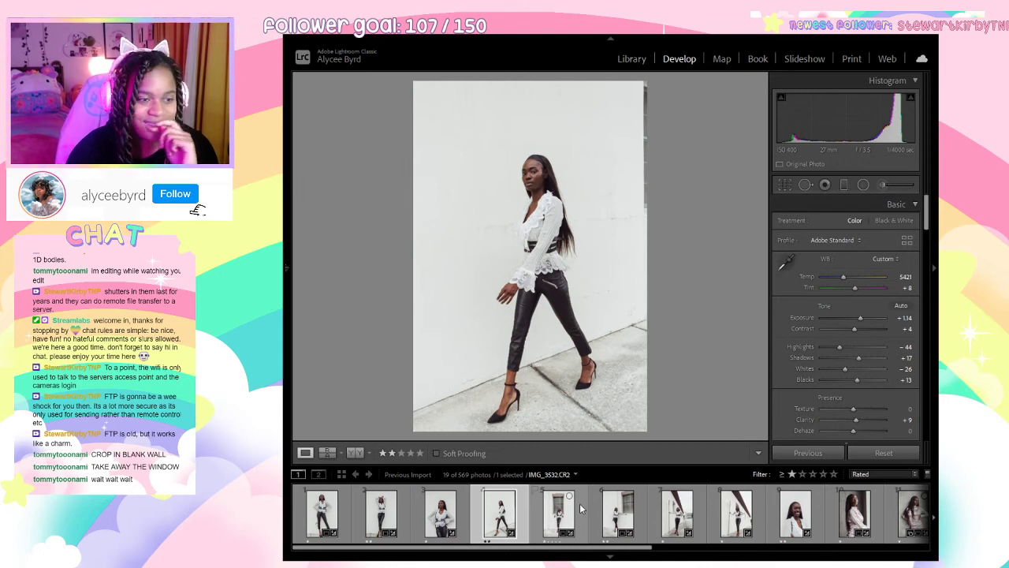
{"action": "left_click", "coordinate": [605, 511]}
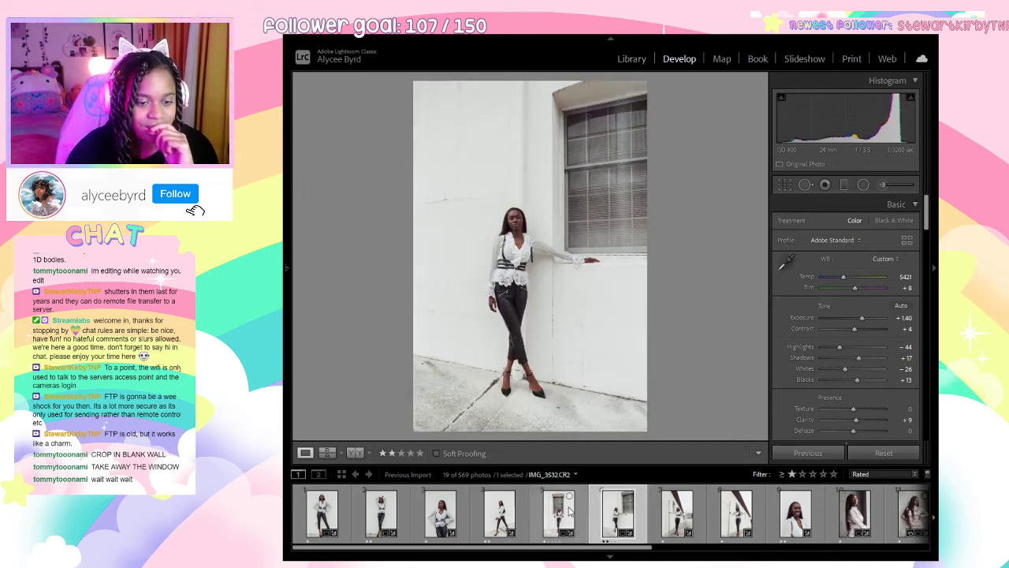
{"action": "left_click", "coordinate": [569, 511]}
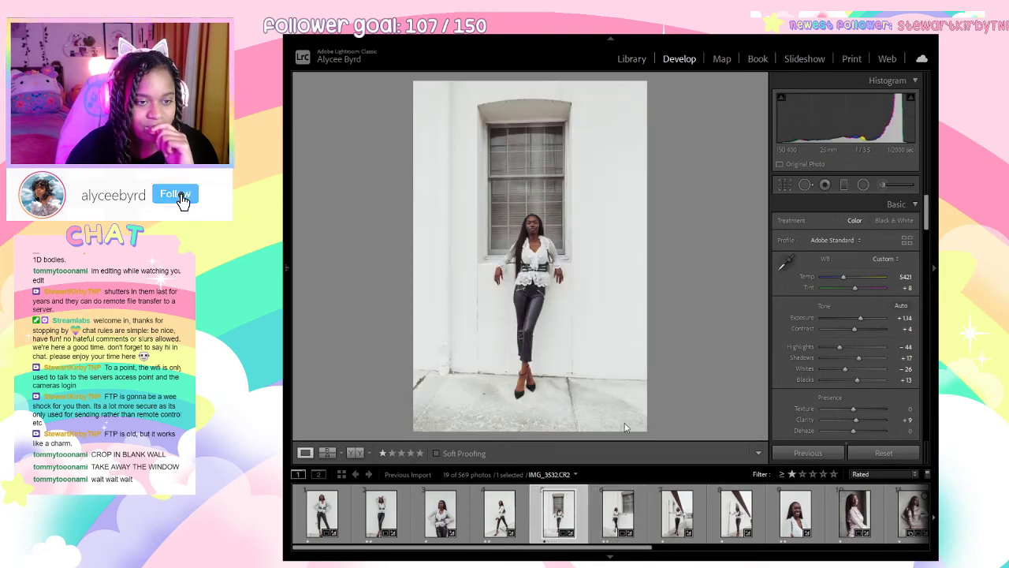
{"action": "left_click", "coordinate": [549, 277]}
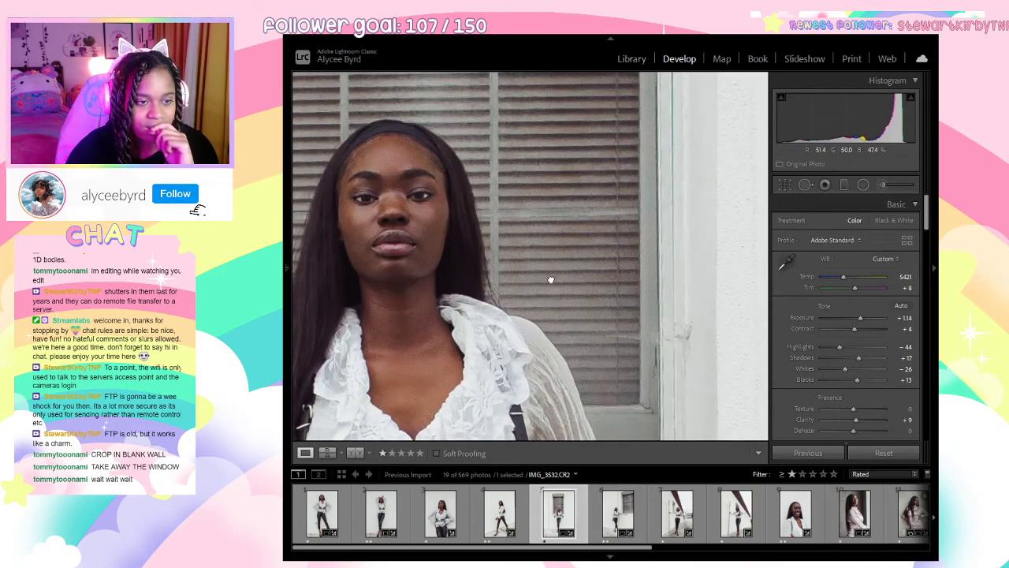
{"action": "left_click", "coordinate": [551, 279]}
{"action": "left_click", "coordinate": [597, 509]}
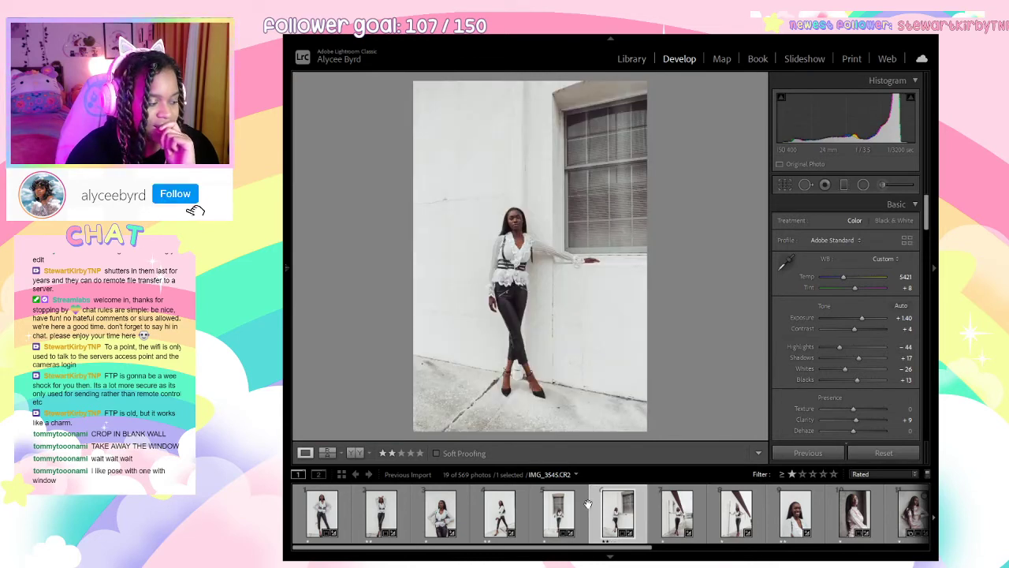
Turn off the rating filter, give the unrated walking shot IMG_3524 one star, and turn the Rated filter back on.
{"action": "left_click", "coordinate": [512, 511]}
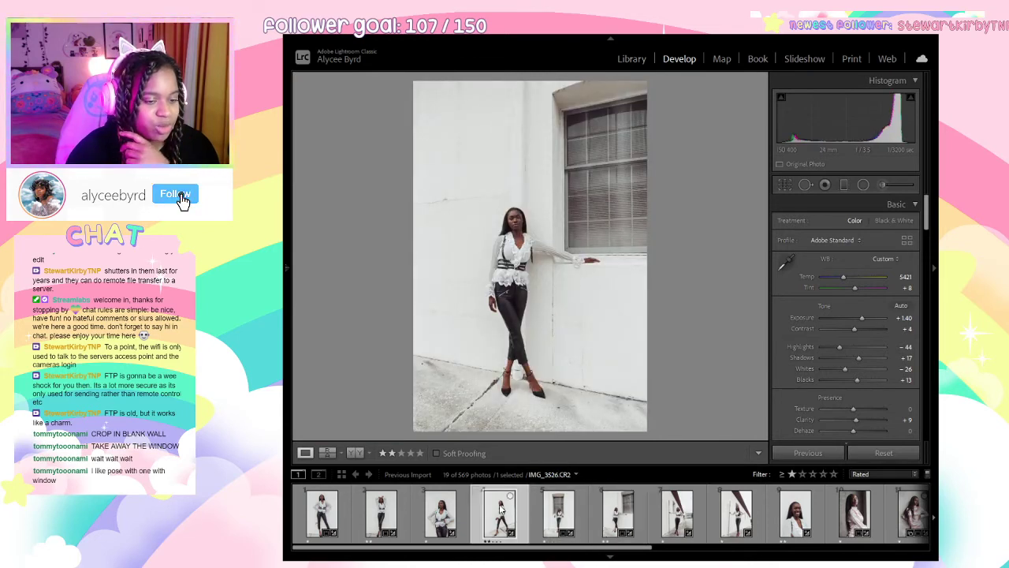
{"action": "left_click", "coordinate": [791, 473]}
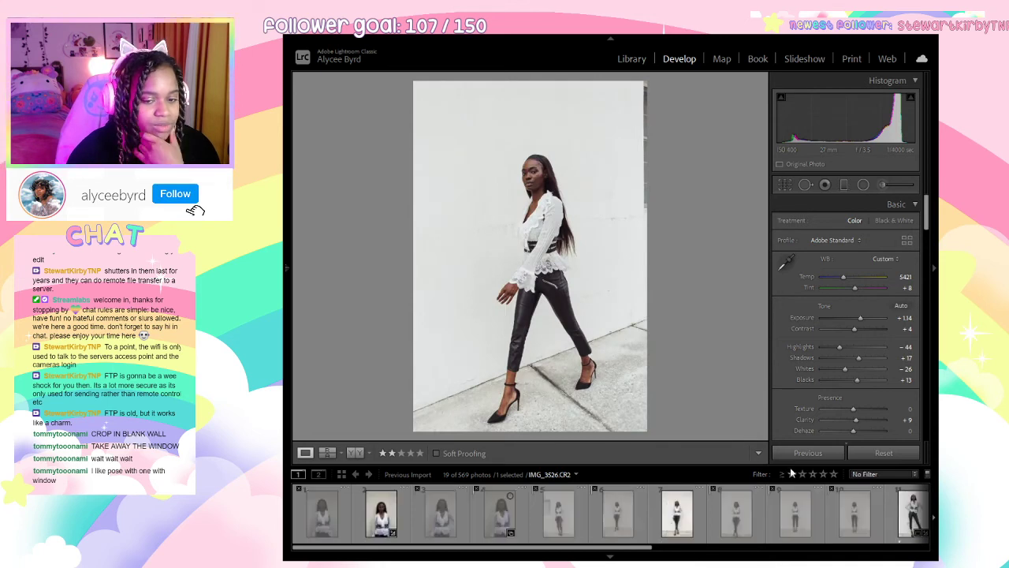
{"action": "left_click", "coordinate": [508, 513]}
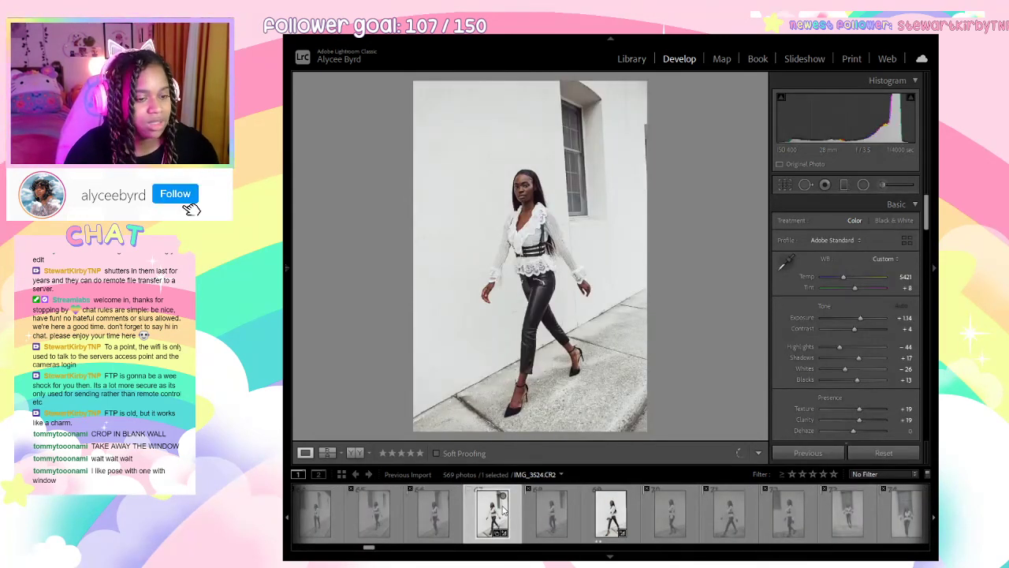
{"action": "key", "text": "1"}
{"action": "left_click", "coordinate": [793, 473]}
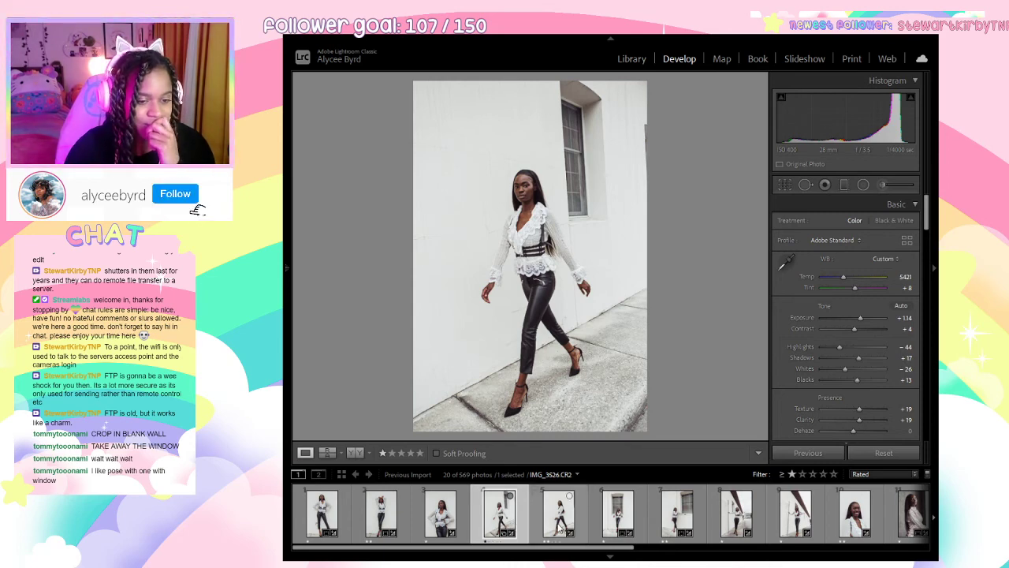
Recheck the window poses IMG_3532 and IMG_3545, and give the walking shot IMG_3524 a red colour label.
{"action": "left_click", "coordinate": [670, 526]}
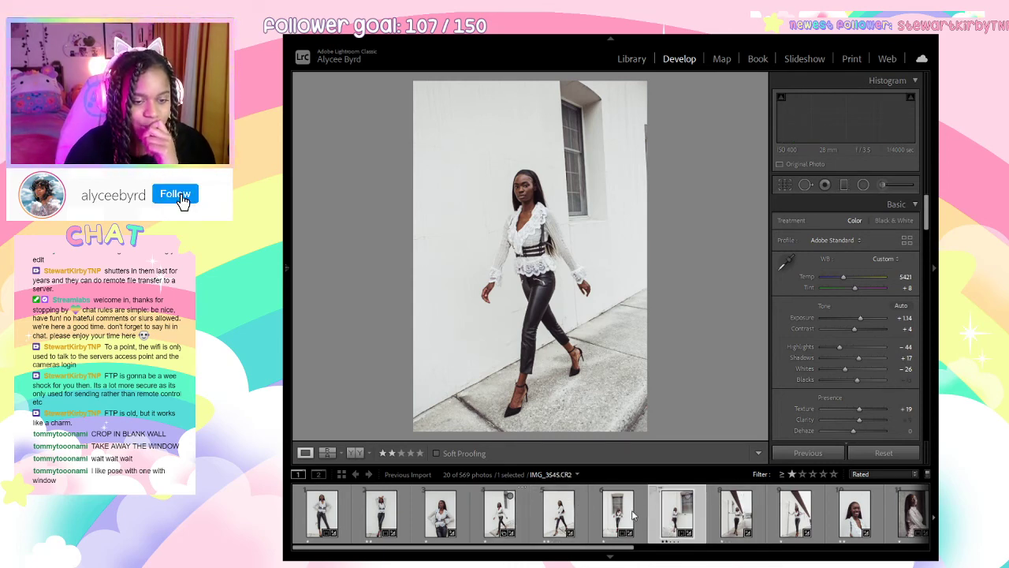
{"action": "left_click", "coordinate": [631, 515]}
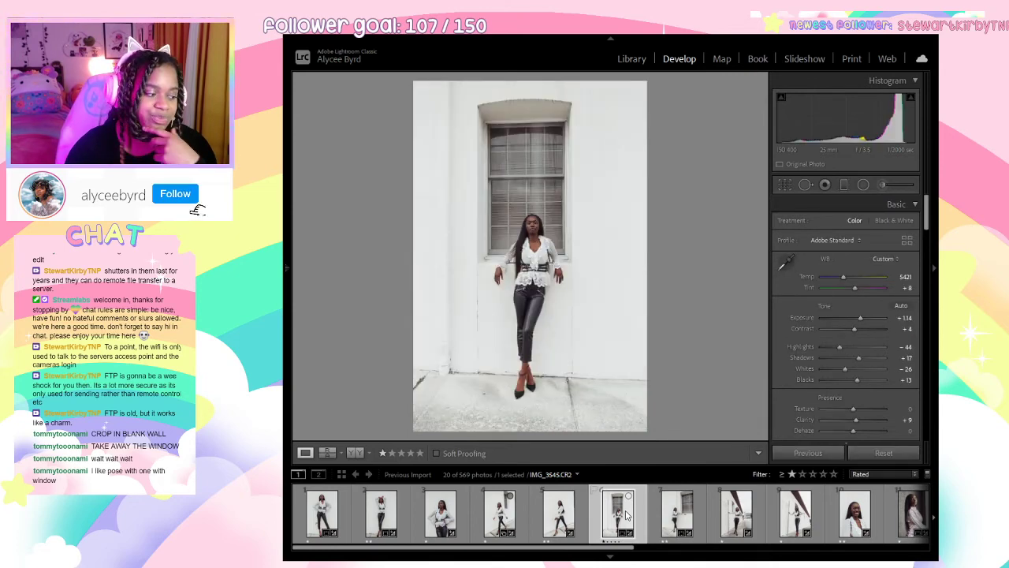
{"action": "left_click", "coordinate": [675, 516]}
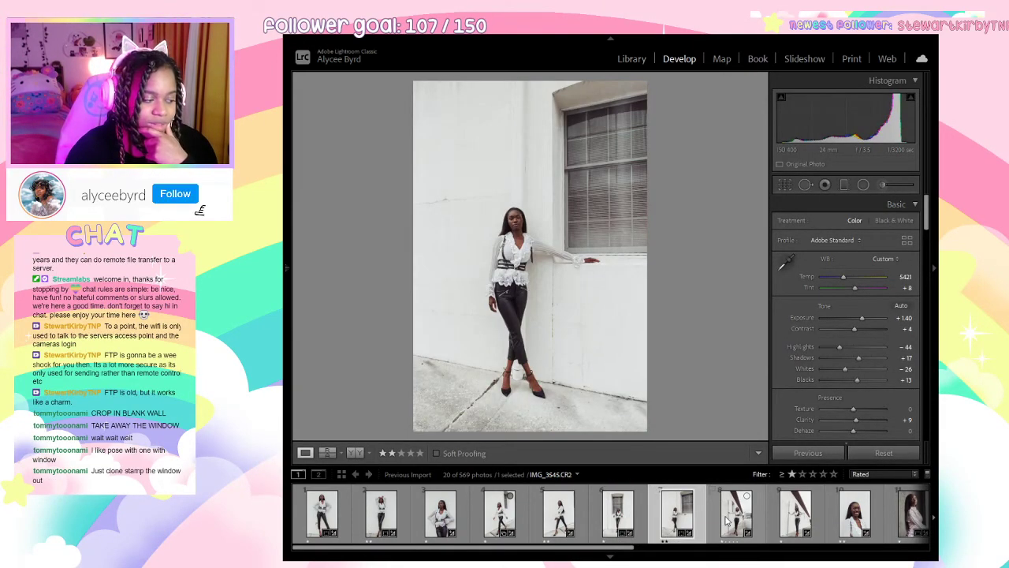
{"action": "left_click", "coordinate": [500, 514]}
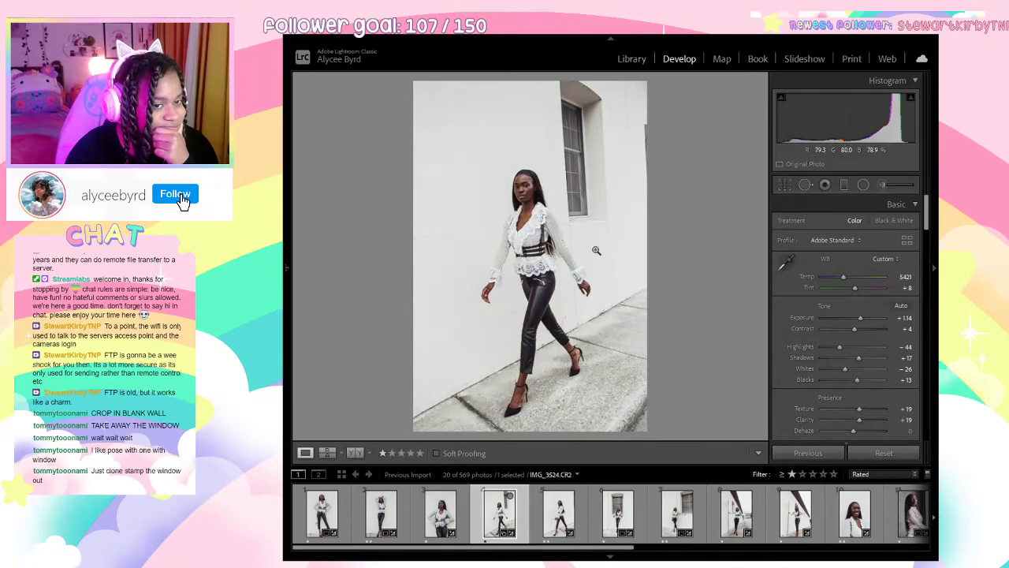
{"action": "key", "text": "7"}
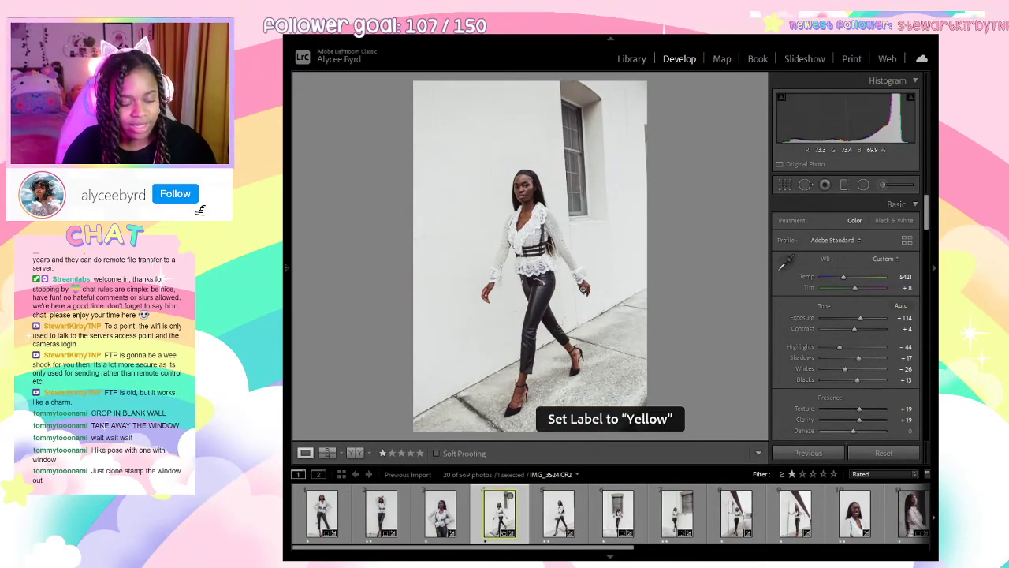
{"action": "key", "text": "8"}
{"action": "key", "text": "6"}
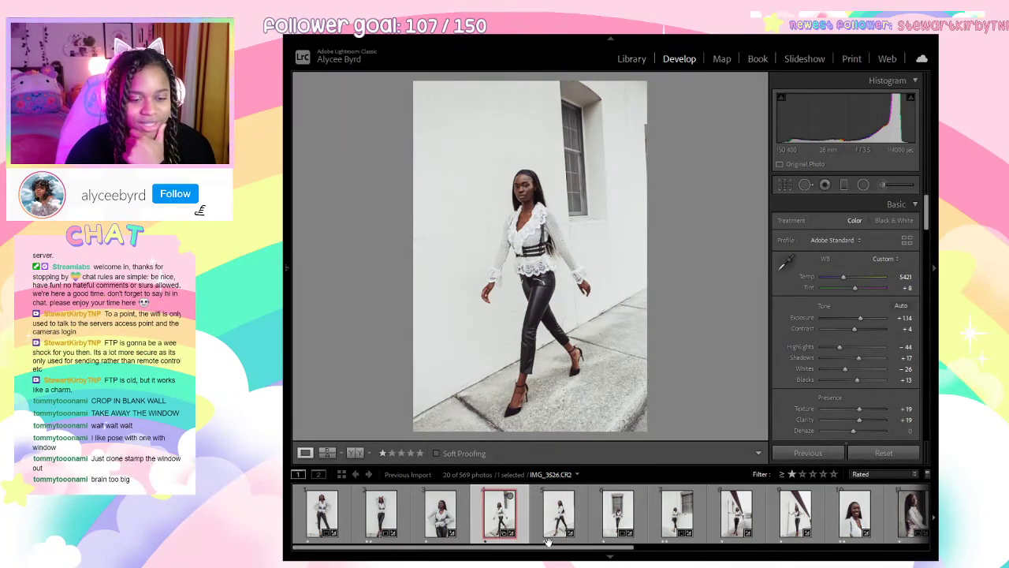
Compare the window poses IMG_3532 and IMG_3545 with the pole shots IMG_3625 and IMG_3647.
{"action": "left_click", "coordinate": [659, 517]}
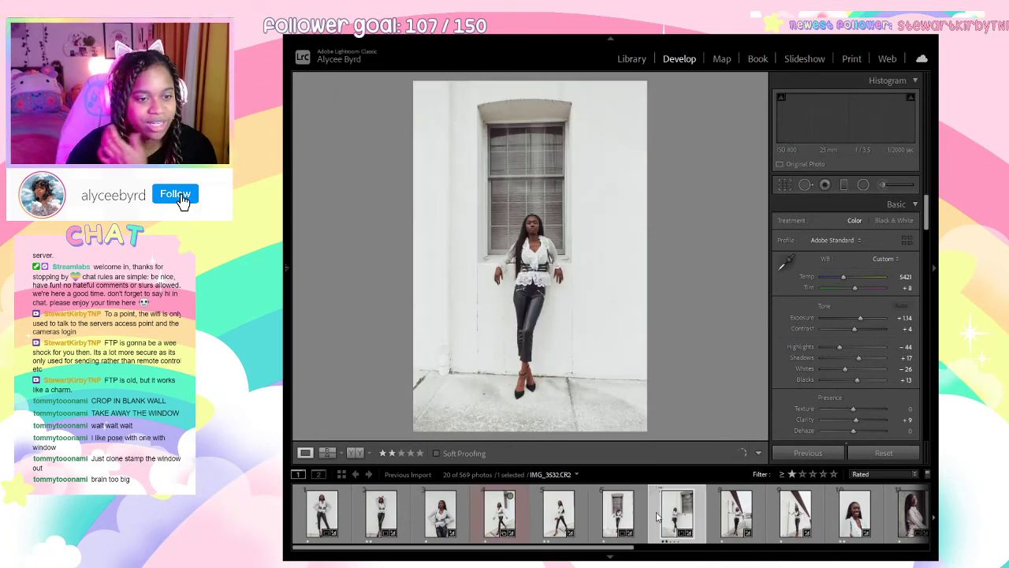
{"action": "left_click", "coordinate": [599, 533]}
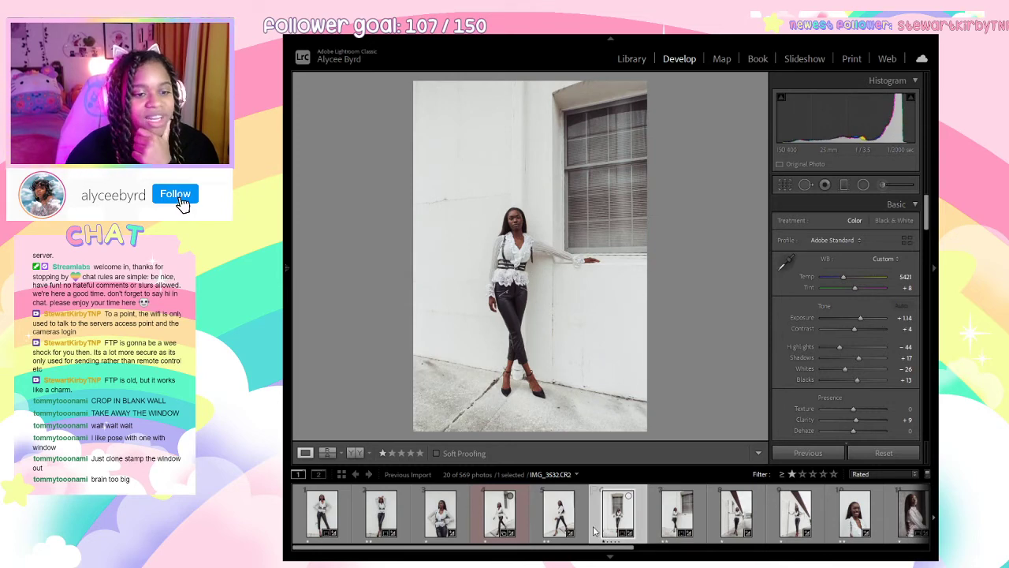
{"action": "left_click", "coordinate": [666, 517]}
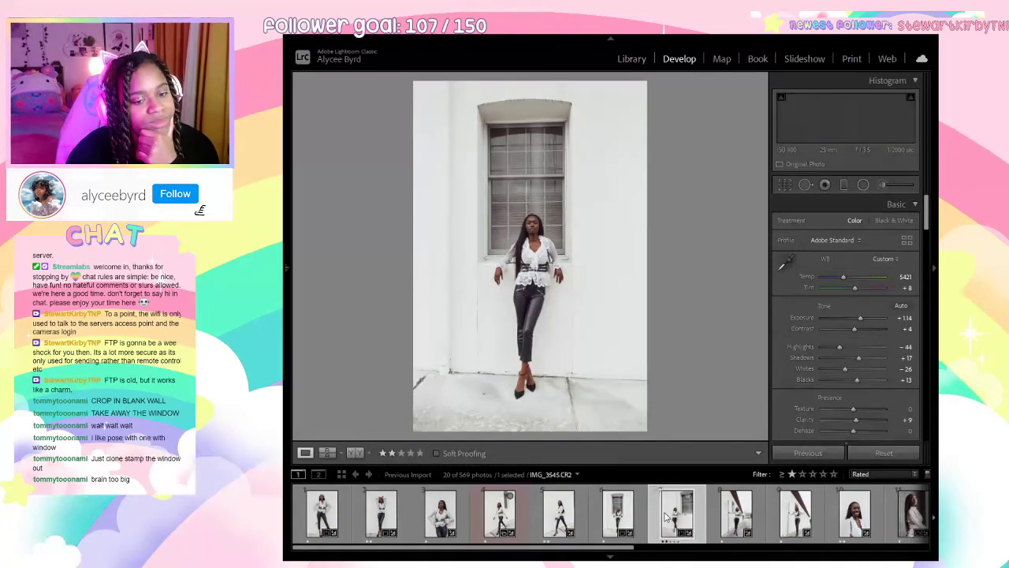
{"action": "left_click", "coordinate": [746, 522]}
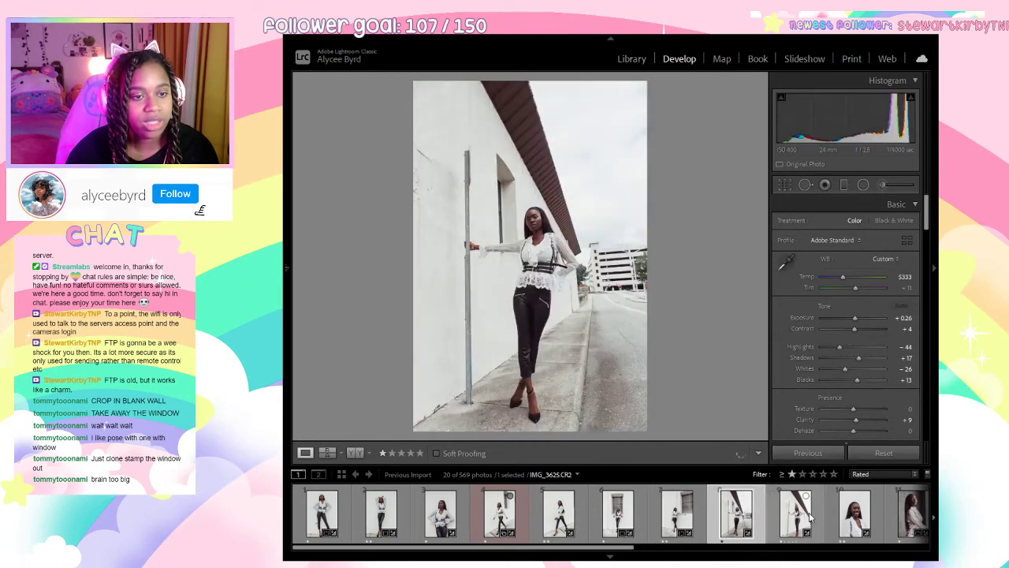
{"action": "left_click", "coordinate": [810, 517]}
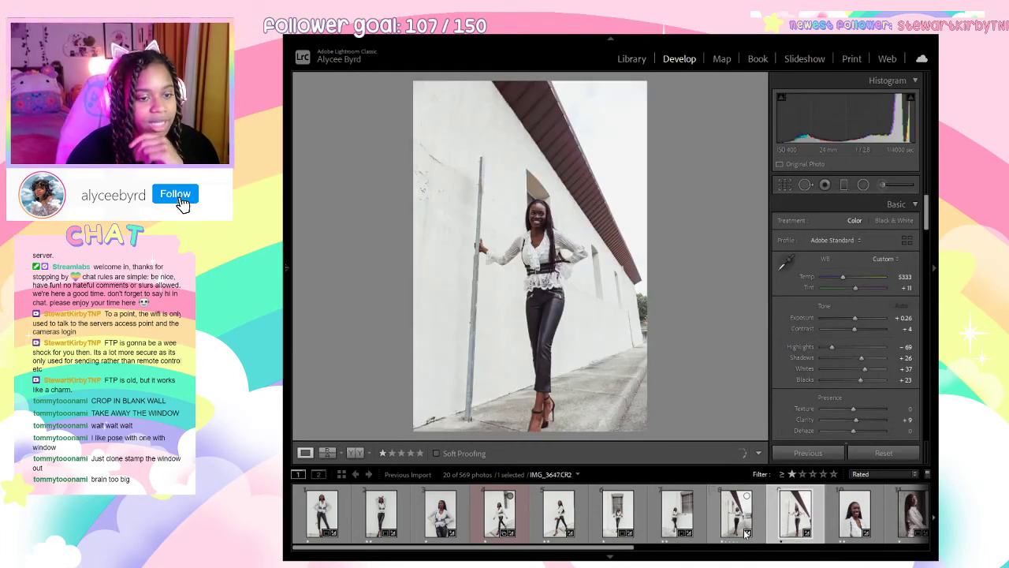
{"action": "left_click", "coordinate": [680, 527]}
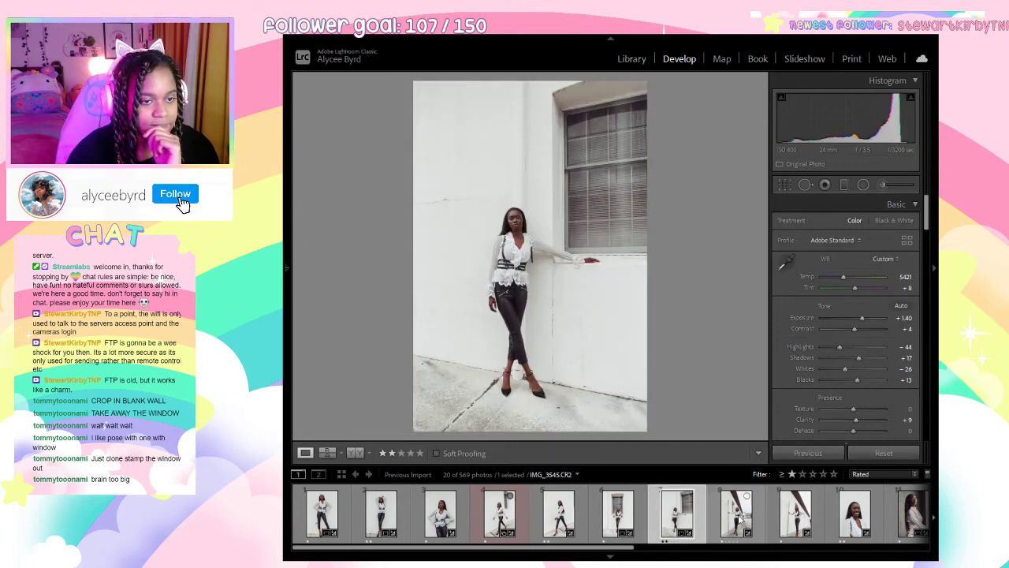
{"action": "left_click", "coordinate": [739, 517]}
{"action": "left_click", "coordinate": [809, 527]}
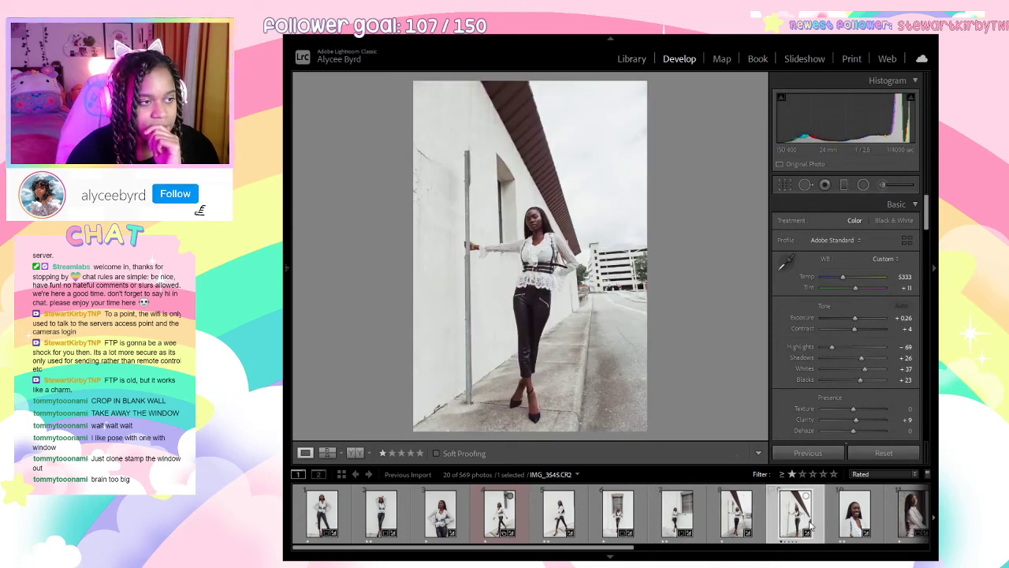
{"action": "left_click", "coordinate": [745, 522]}
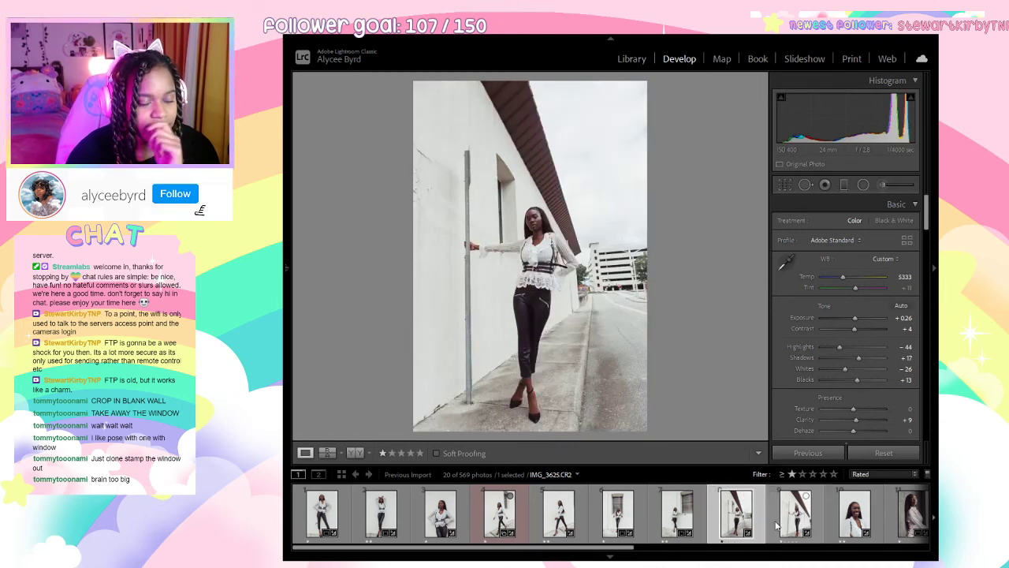
{"action": "left_click", "coordinate": [777, 525]}
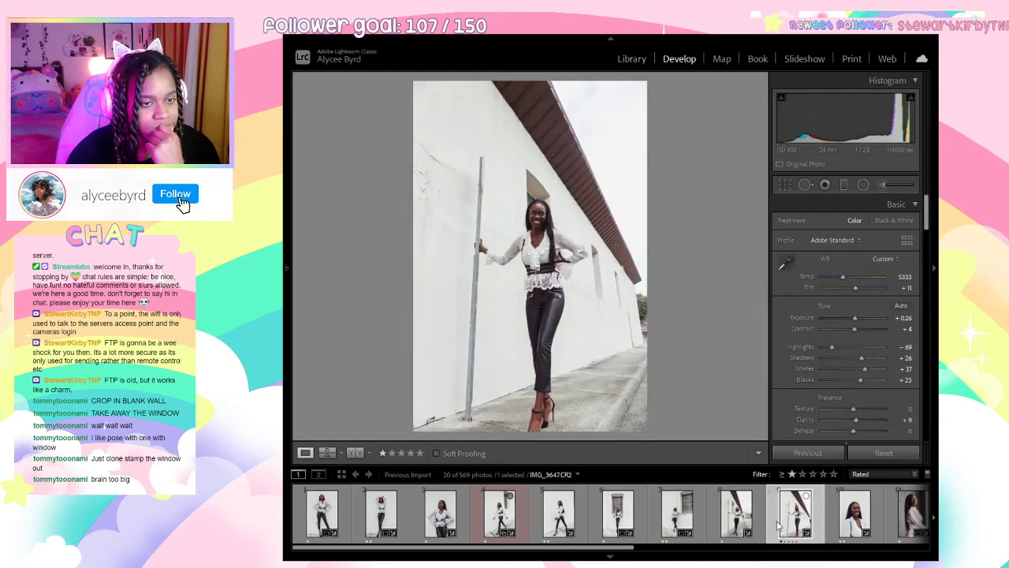
Examine the smiling pole shot IMG_3647 and the face in the pole shot IMG_3625 up close.
{"action": "left_click", "coordinate": [549, 252]}
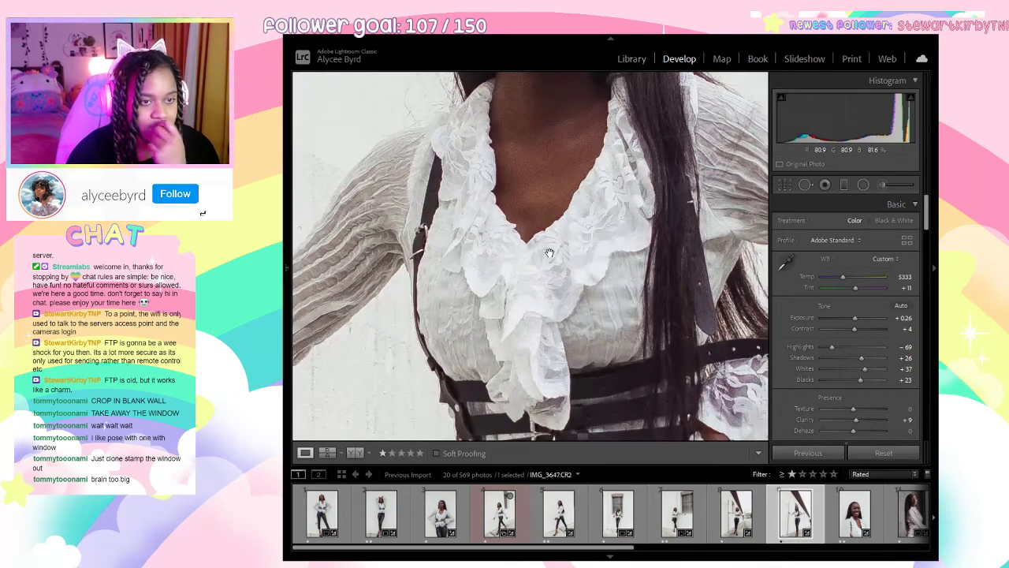
{"action": "left_click_drag", "start_coordinate": [549, 252], "coordinate": [505, 432]}
{"action": "left_click", "coordinate": [503, 429]}
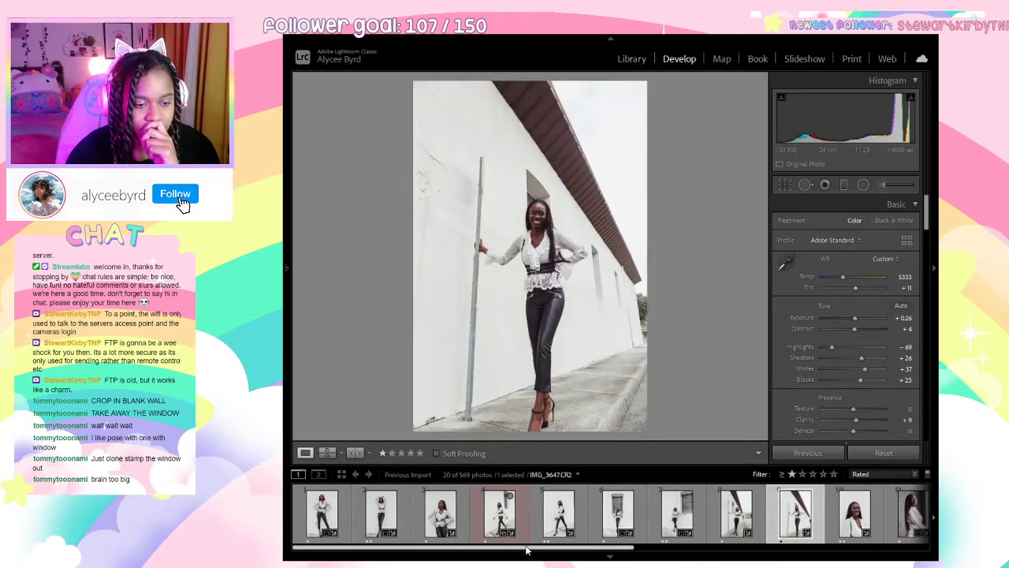
{"action": "left_click_drag", "start_coordinate": [527, 550], "coordinate": [640, 558]}
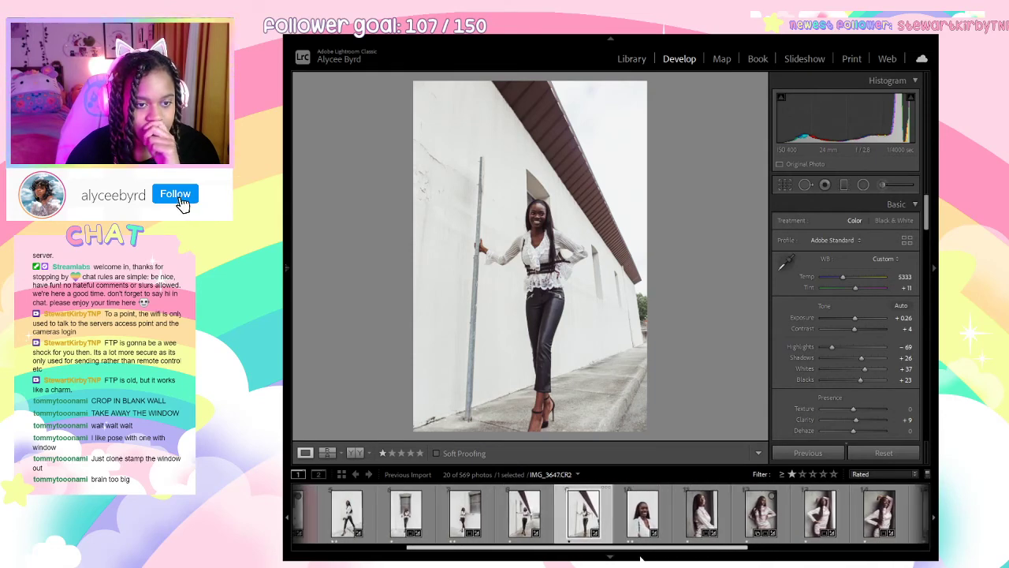
{"action": "left_click", "coordinate": [535, 516]}
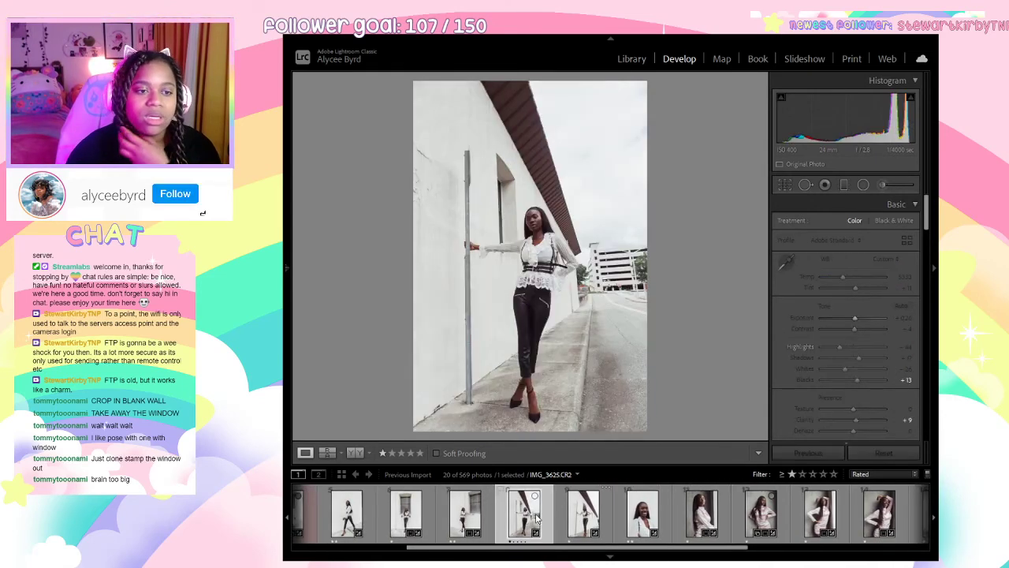
{"action": "left_click", "coordinate": [528, 225]}
{"action": "left_click_drag", "start_coordinate": [670, 393], "coordinate": [612, 249]}
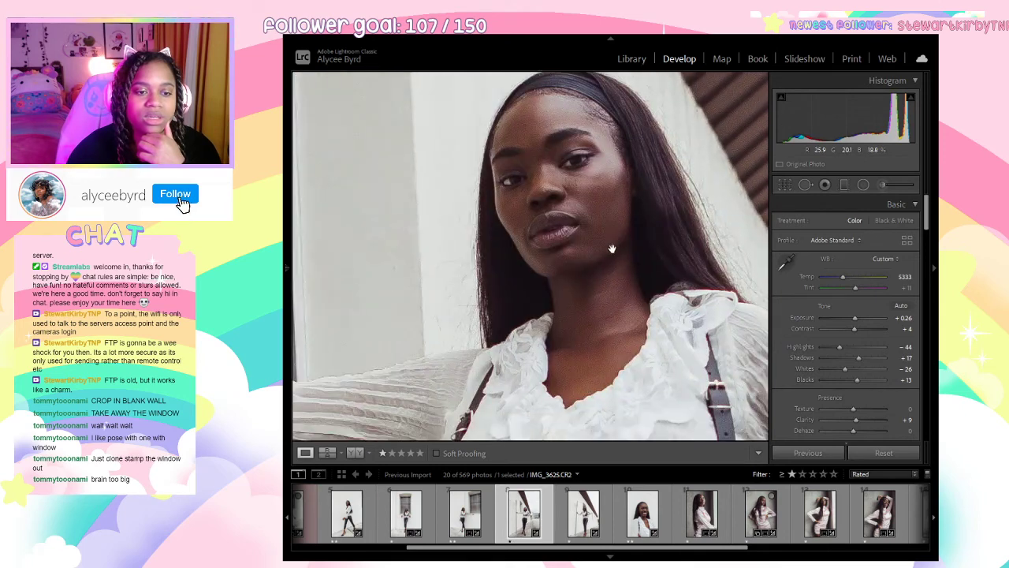
{"action": "left_click", "coordinate": [614, 259]}
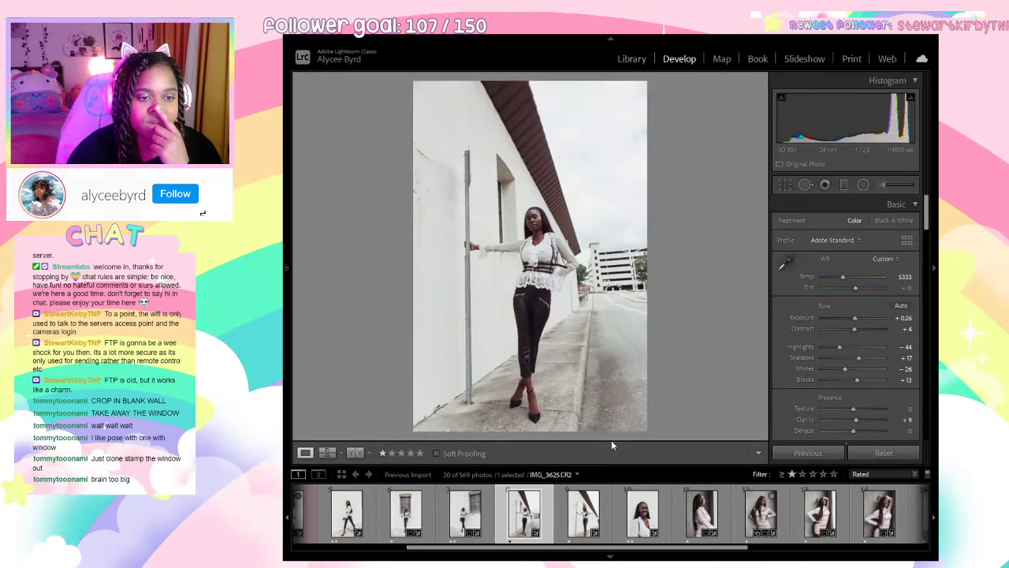
Check the smiling pole shot IMG_3647 once more and remove the star rating from the serious pole shot IMG_3625.
{"action": "left_click", "coordinate": [586, 522]}
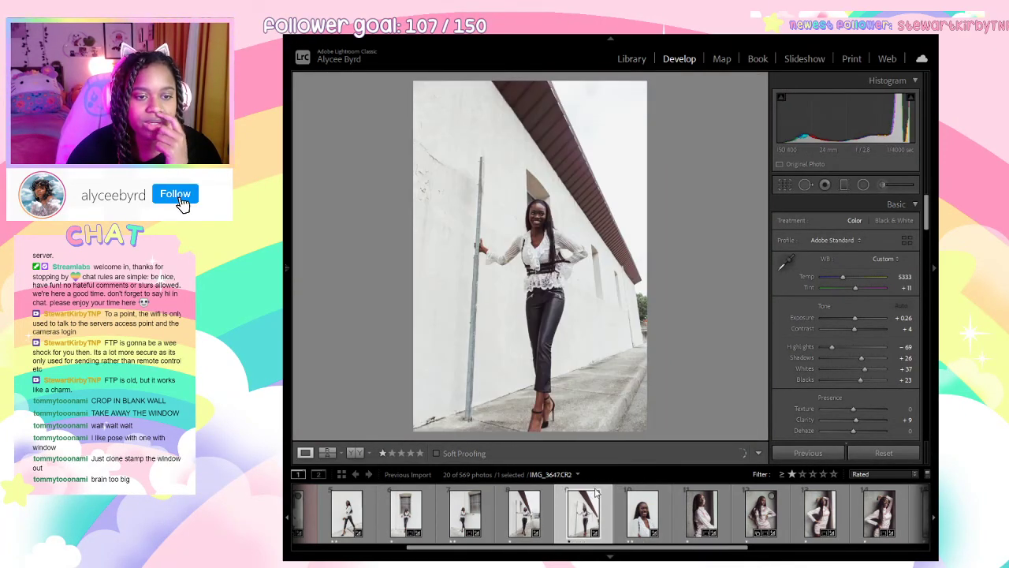
{"action": "left_click", "coordinate": [538, 509]}
{"action": "key", "text": "0"}
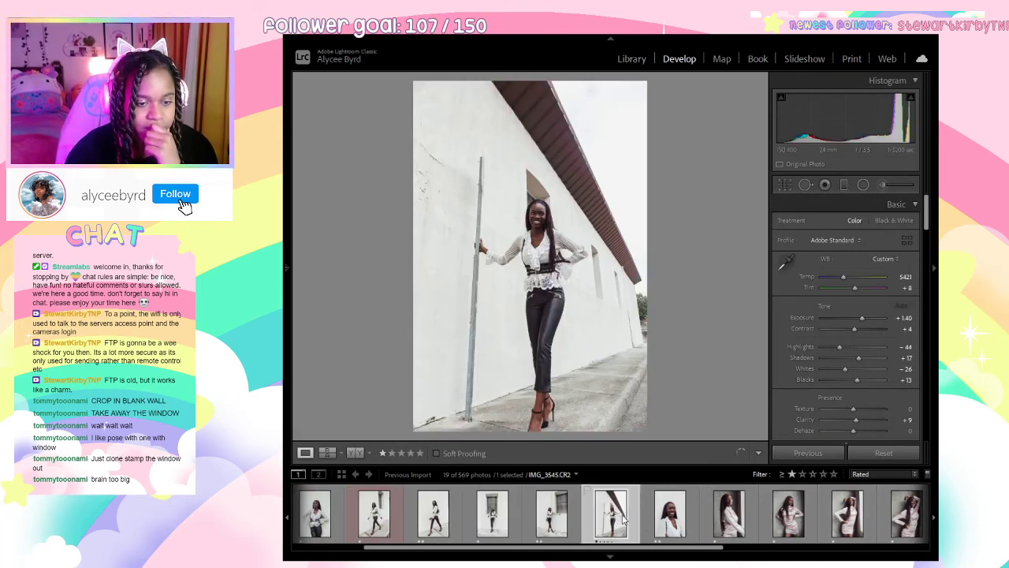
Compare the pole shot IMG_3647 with the smiling portrait IMG_3674, and review the pink dress photos from IMG_3750 to IMG_3812.
{"action": "left_click", "coordinate": [667, 520]}
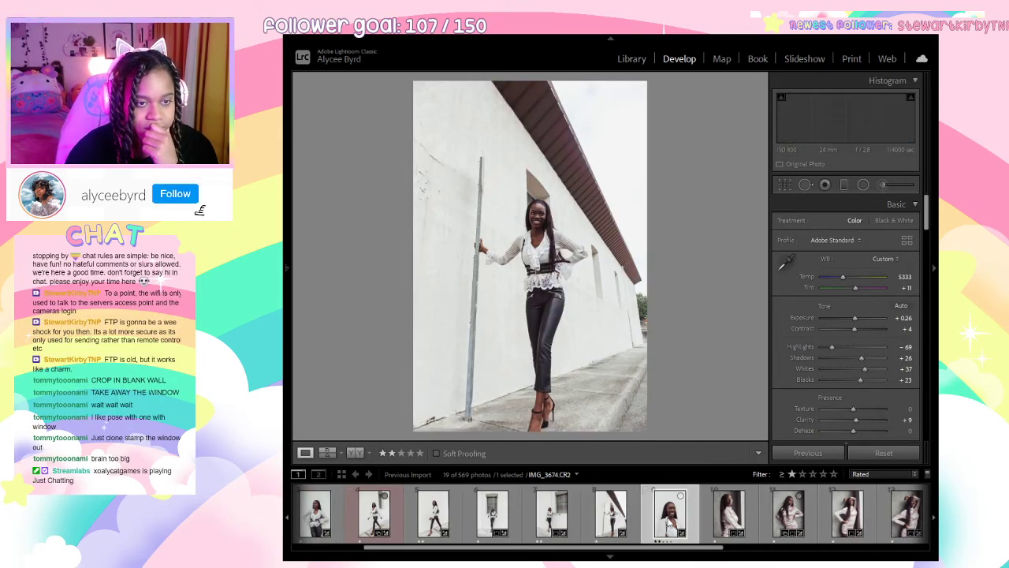
{"action": "left_click", "coordinate": [623, 529]}
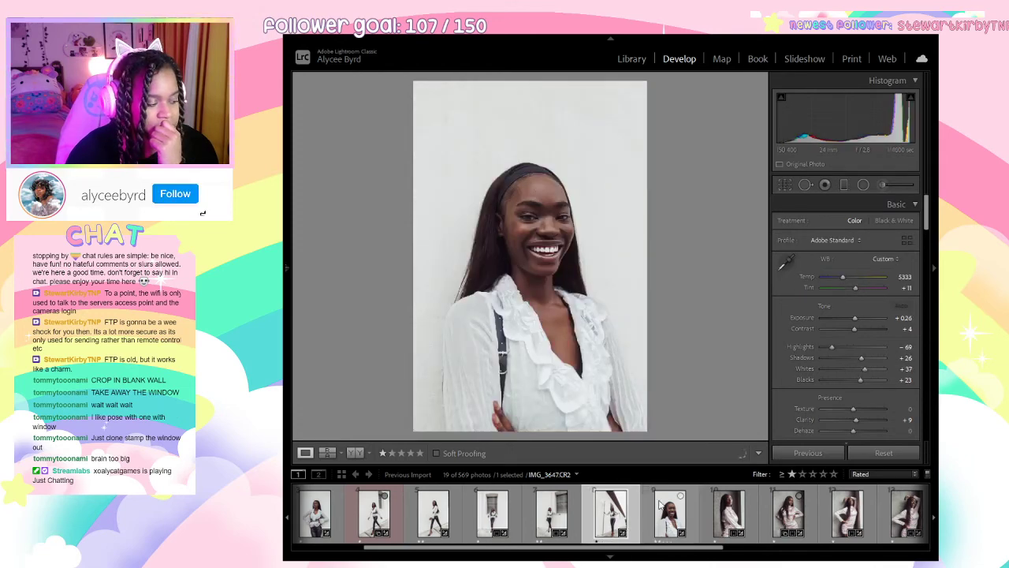
{"action": "left_click", "coordinate": [665, 511]}
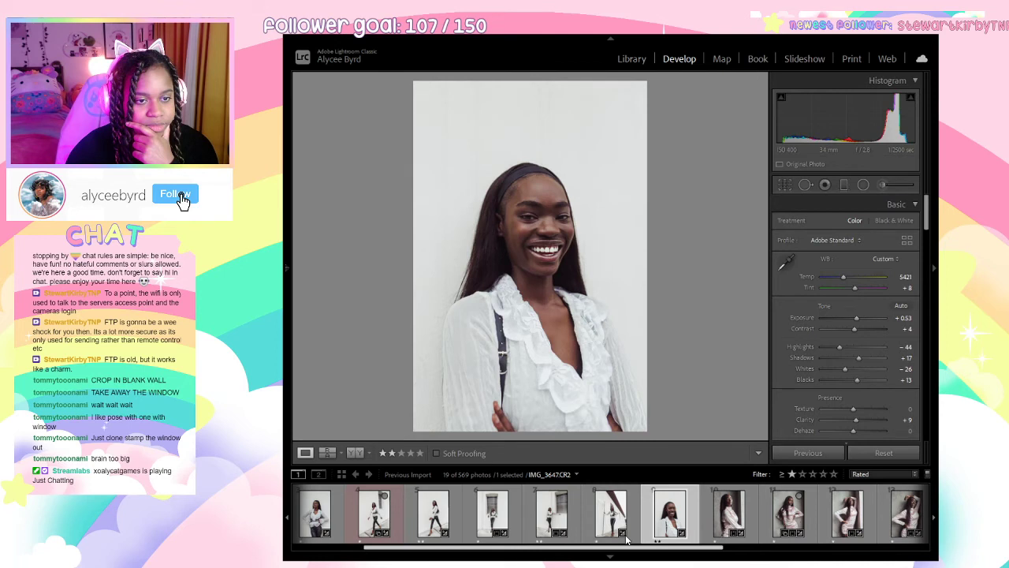
{"action": "scroll", "coordinate": [664, 544], "scroll_direction": "down", "scroll_amount": 3}
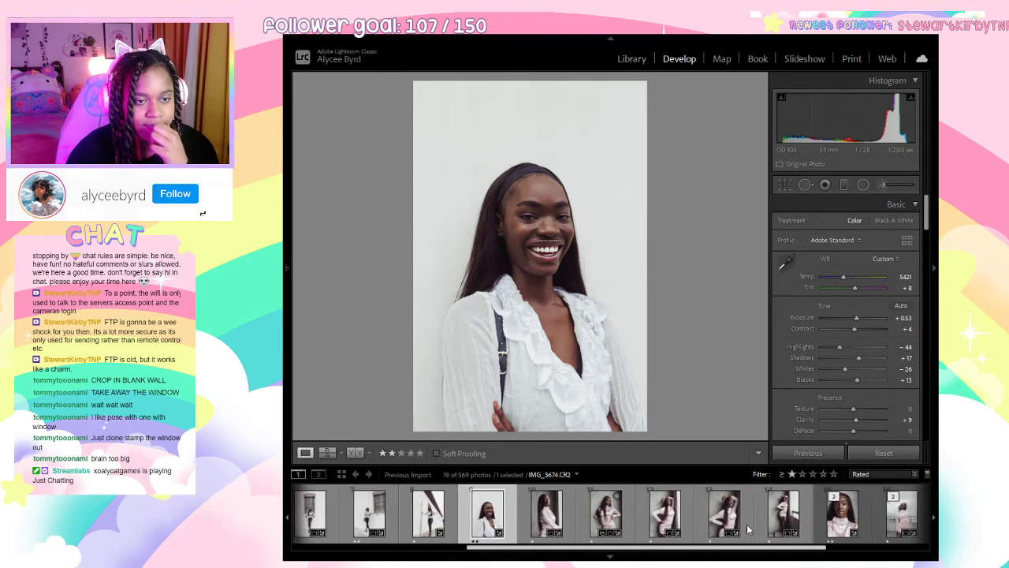
{"action": "left_click", "coordinate": [552, 523]}
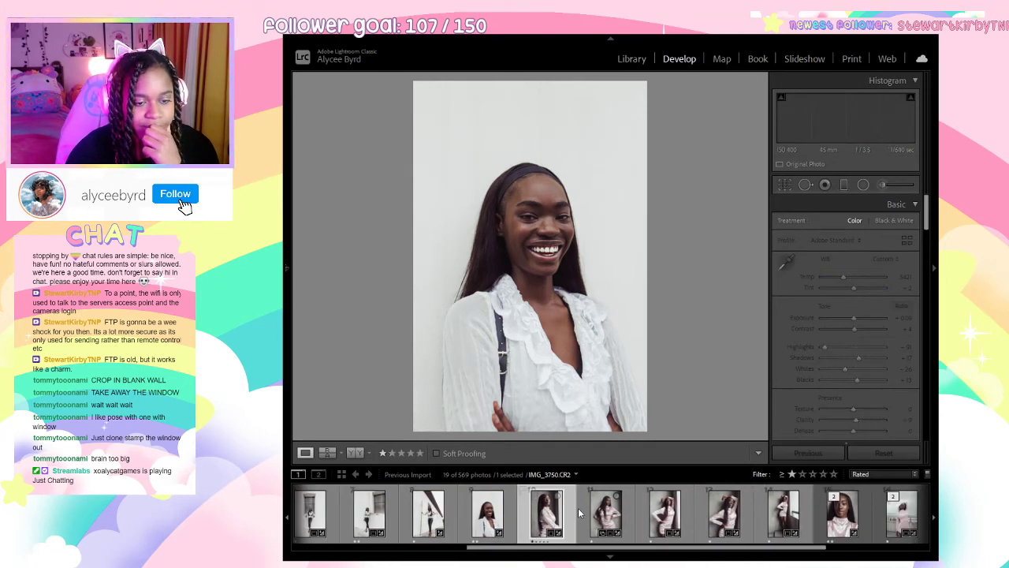
{"action": "left_click", "coordinate": [579, 513]}
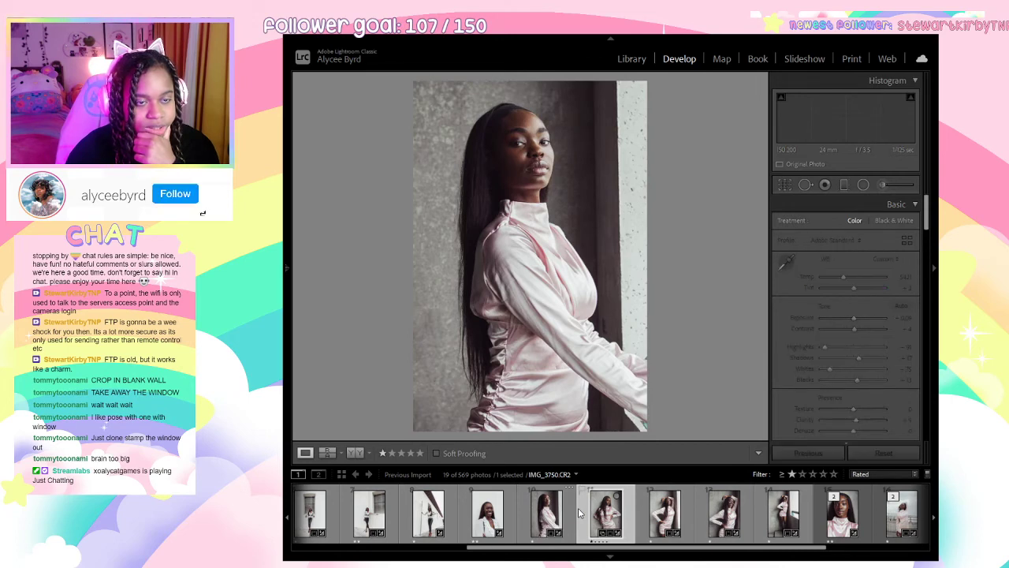
{"action": "left_click", "coordinate": [670, 517]}
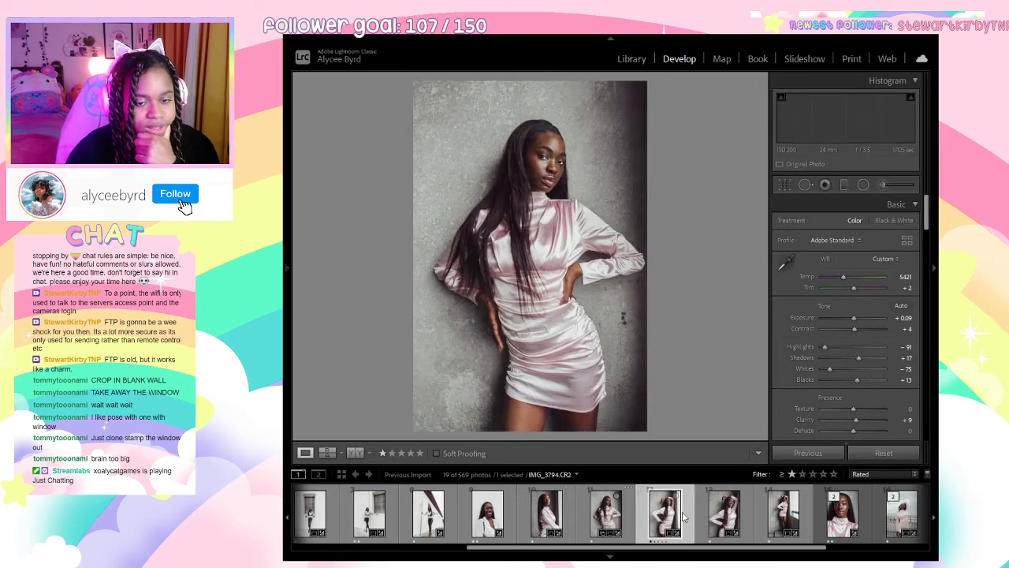
{"action": "left_click", "coordinate": [701, 512]}
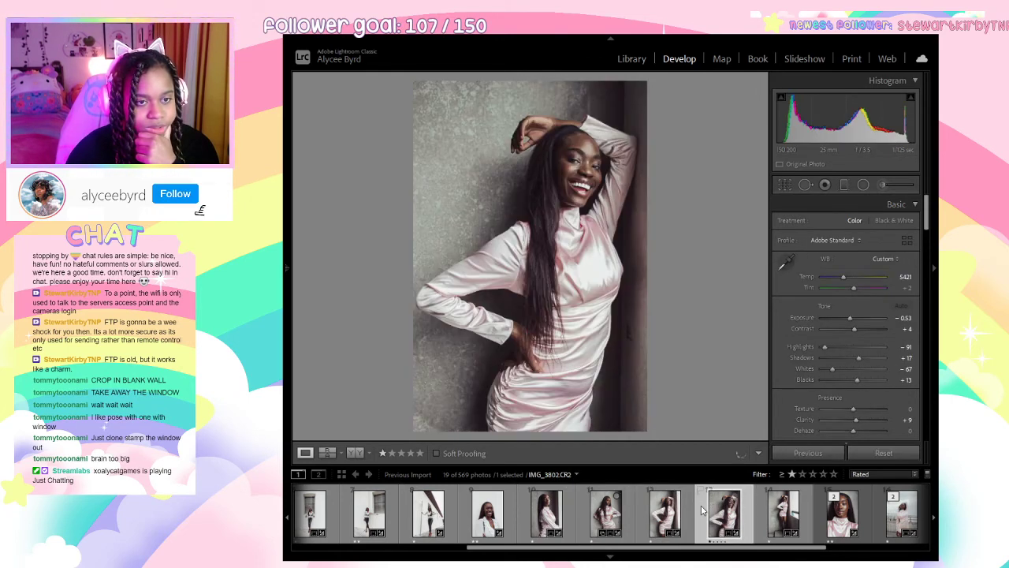
{"action": "left_click", "coordinate": [676, 517]}
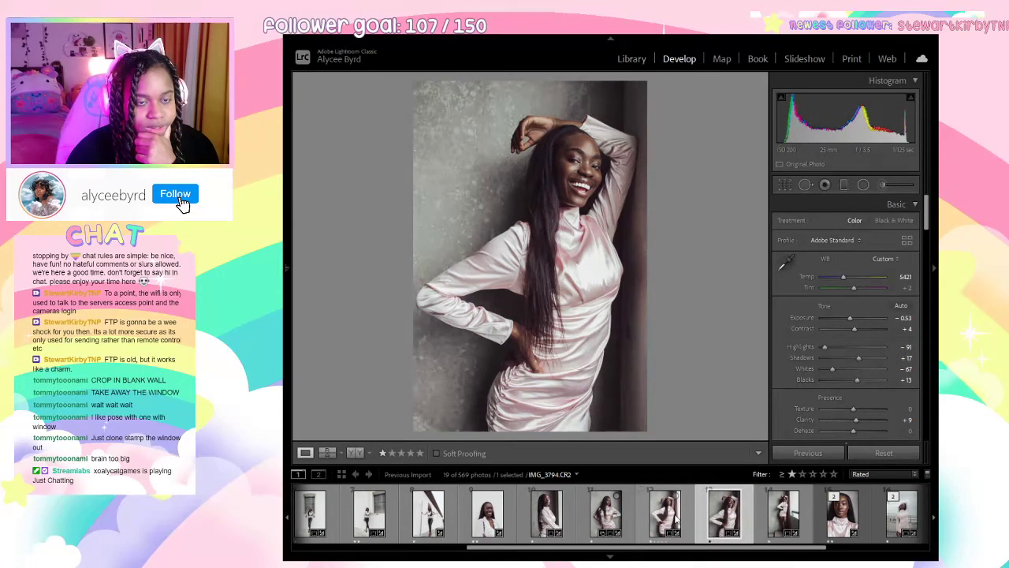
{"action": "key", "text": "Right"}
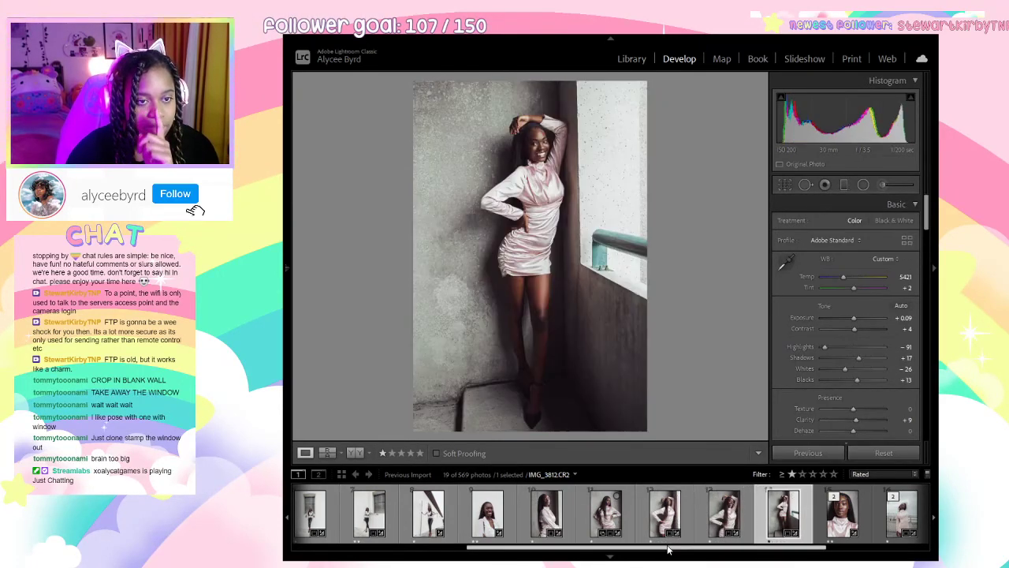
Remove the star rating from the smiling pole shot IMG_3647.
{"action": "left_click_drag", "start_coordinate": [666, 549], "coordinate": [636, 548]}
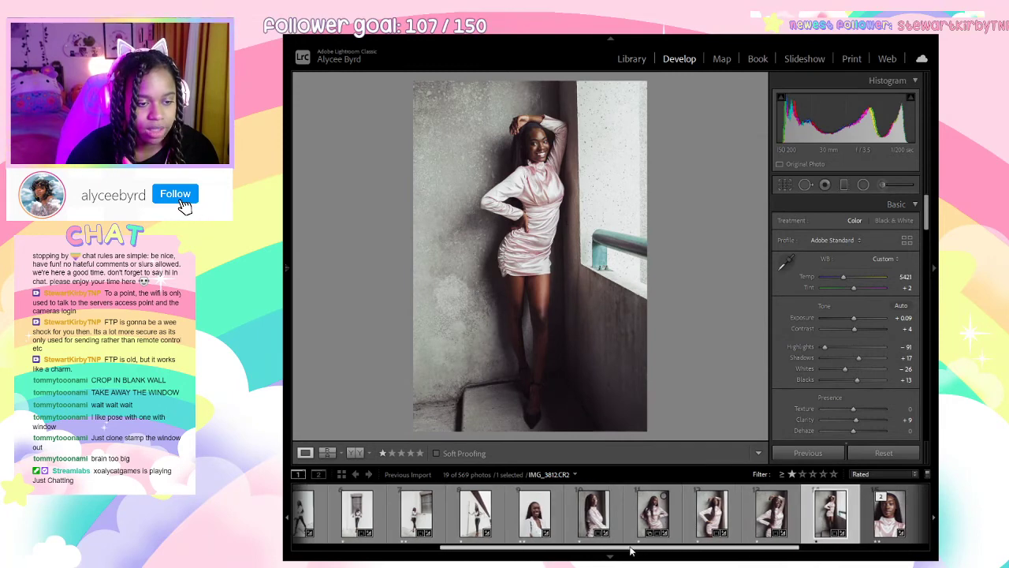
{"action": "left_click", "coordinate": [471, 515]}
{"action": "key", "text": "0"}
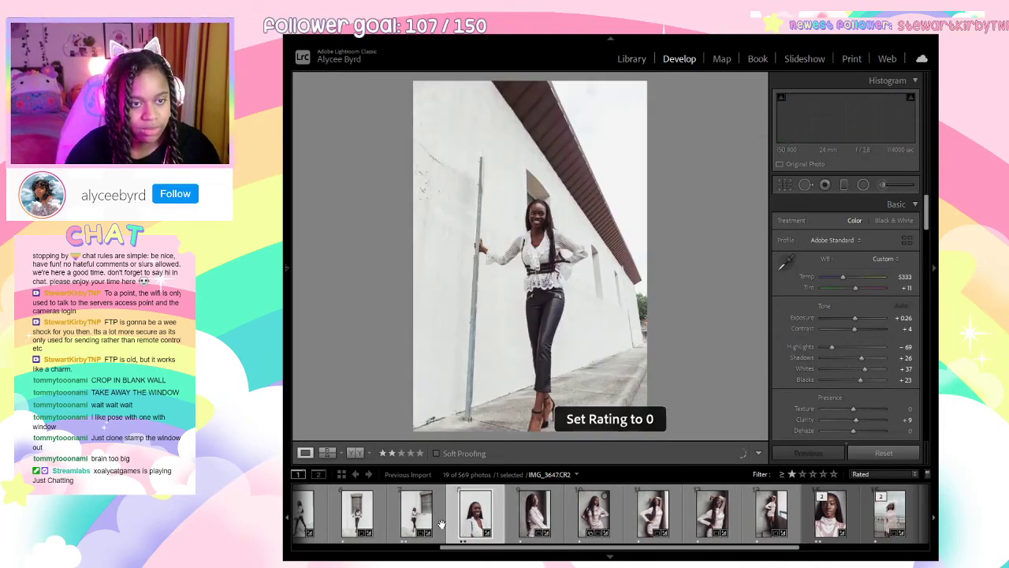
Review the rated white-blouse photos in order from the first shot, IMG_3468, through the window pose IMG_3532.
{"action": "left_click_drag", "start_coordinate": [521, 549], "coordinate": [383, 532]}
{"action": "left_click", "coordinate": [319, 514]}
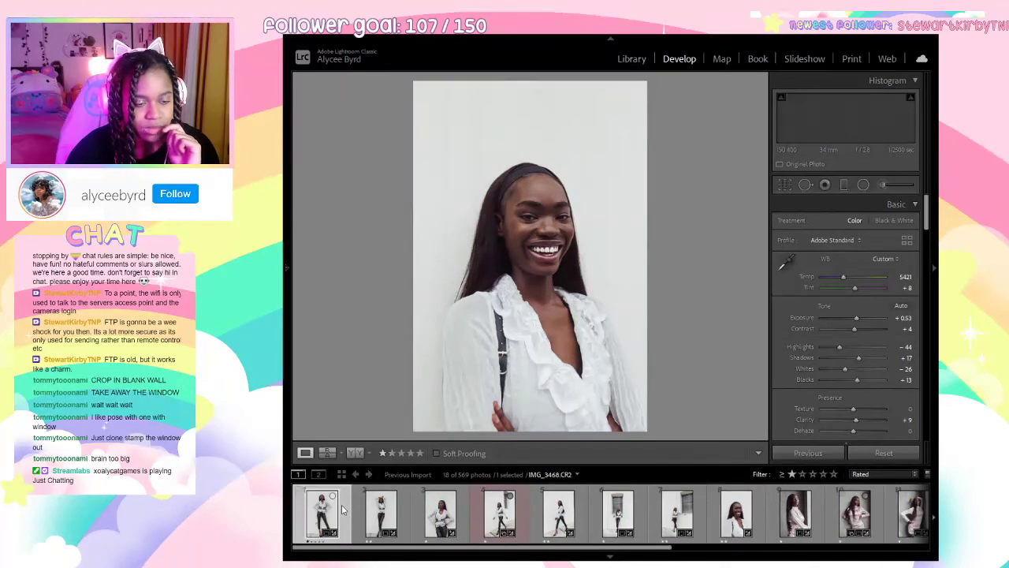
{"action": "left_click", "coordinate": [367, 510]}
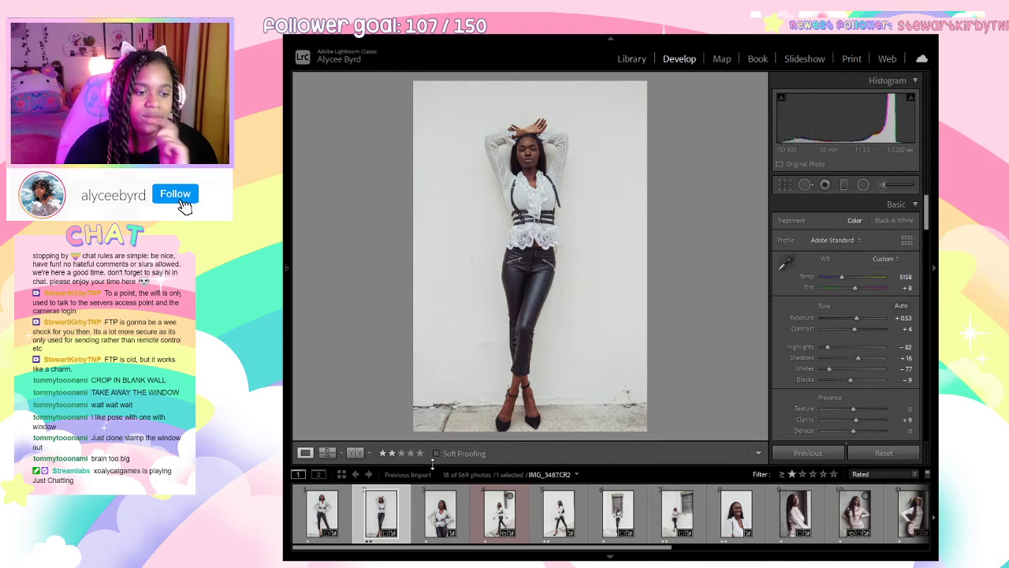
{"action": "key", "text": "Right"}
{"action": "key", "text": "Right"}
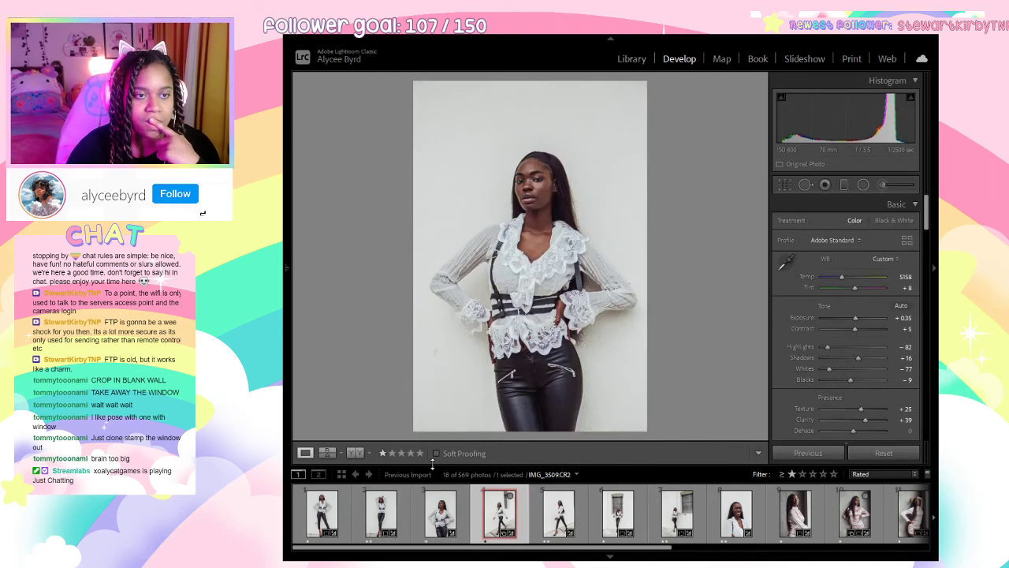
{"action": "key", "text": "Right"}
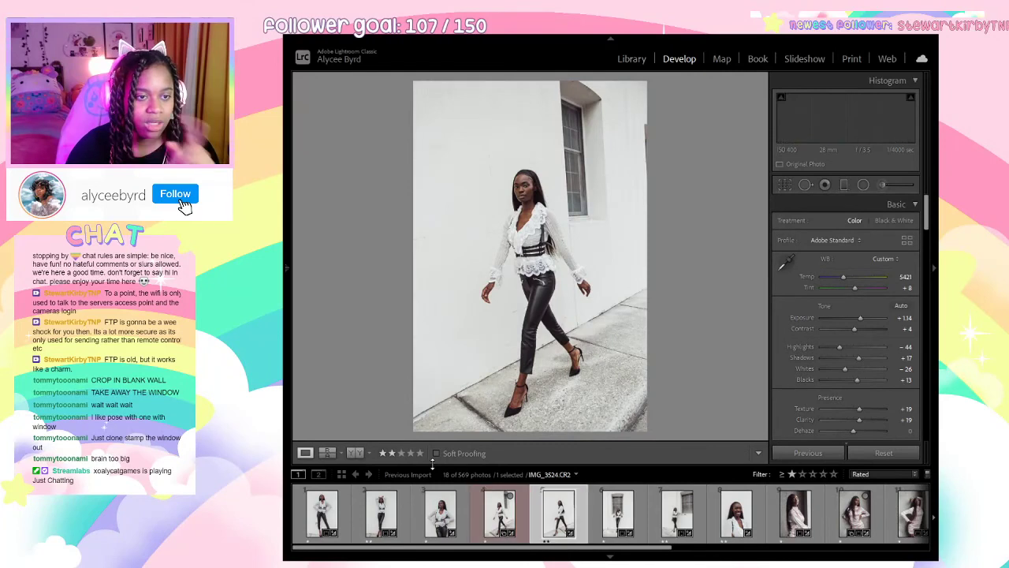
{"action": "key", "text": "Right"}
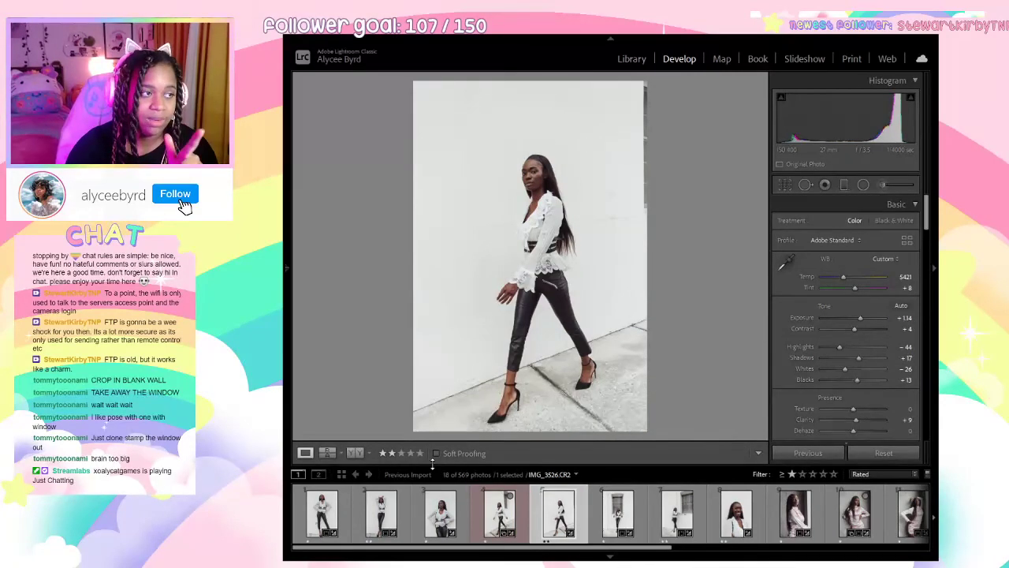
{"action": "key", "text": "Right"}
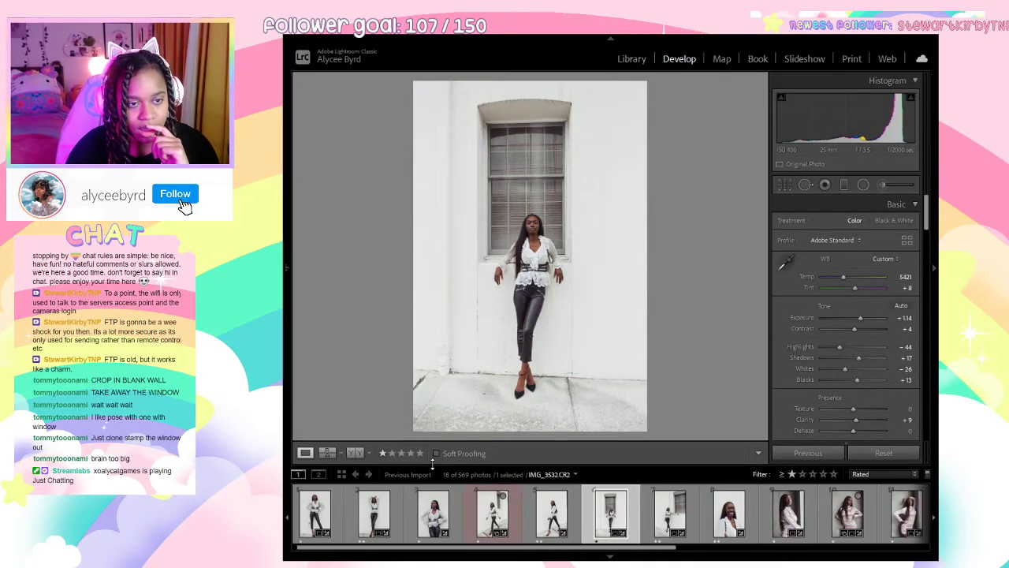
Compare window shots IMG_3532 and IMG_3545, and crop IMG_3532 tighter around the model, trimming the pavement below her feet.
{"action": "key", "text": "Right"}
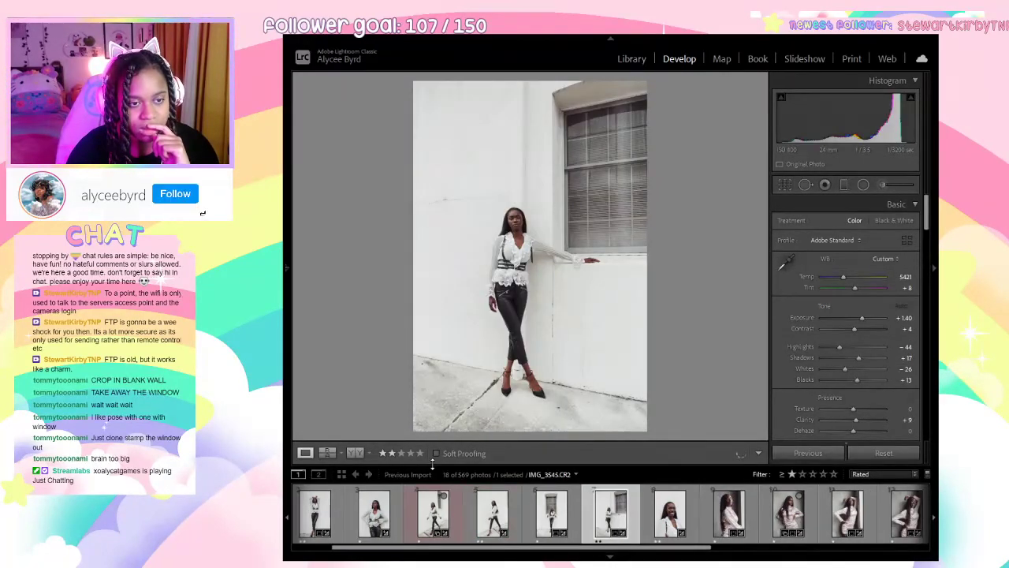
{"action": "key", "text": "Left"}
{"action": "key", "text": "Left"}
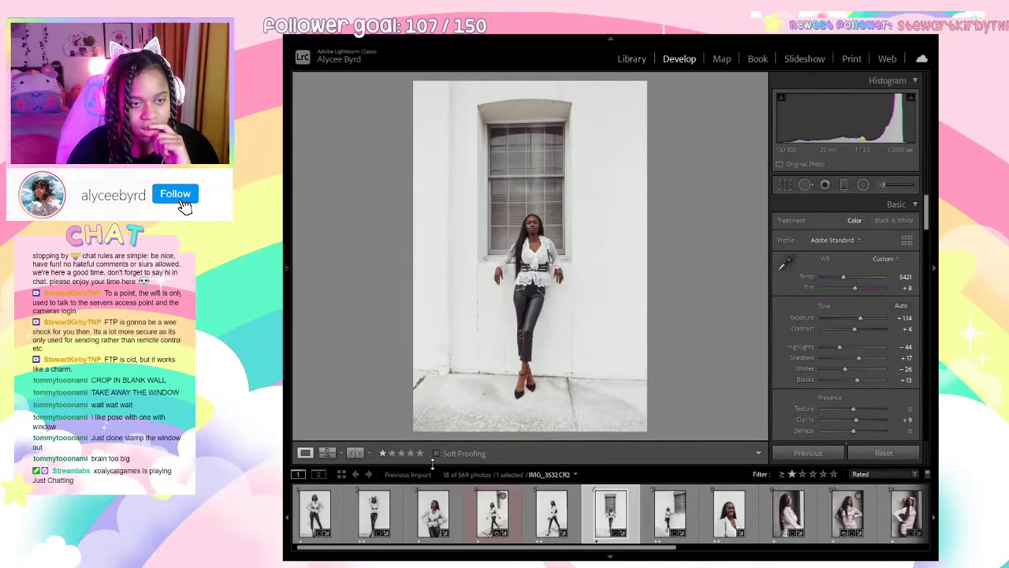
{"action": "left_click", "coordinate": [784, 185]}
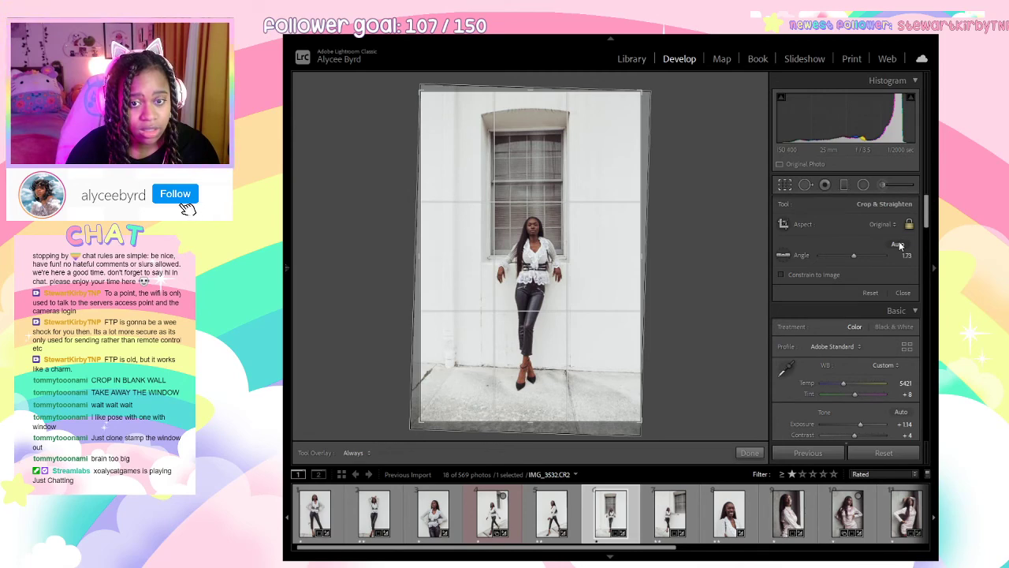
{"action": "left_click_drag", "start_coordinate": [506, 422], "coordinate": [512, 401]}
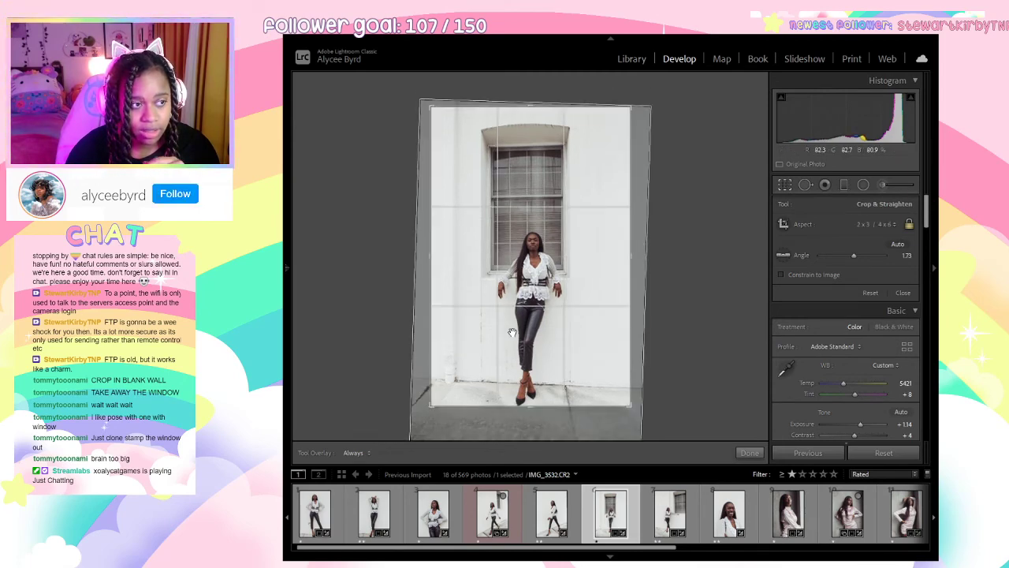
{"action": "key", "text": "Return"}
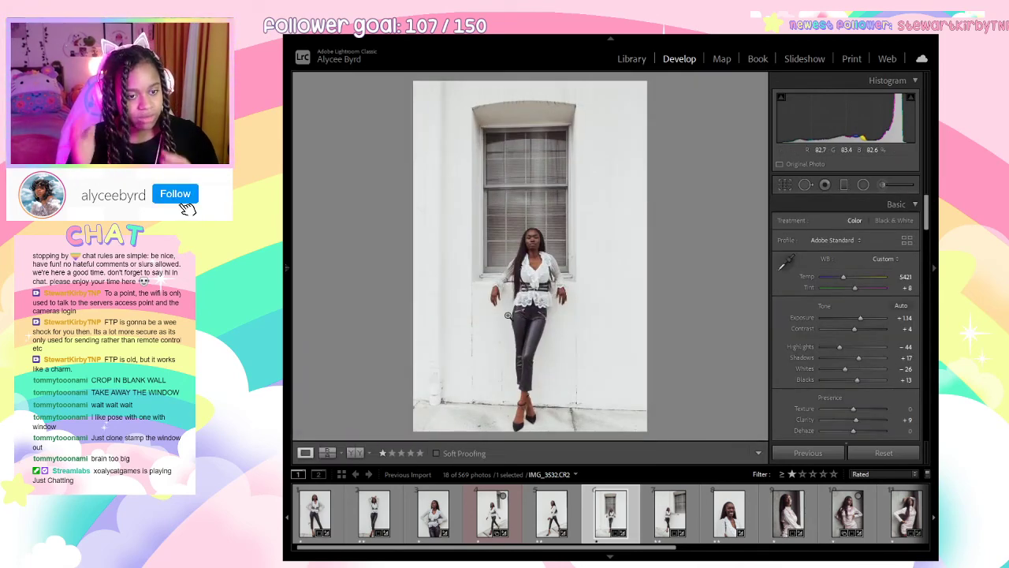
{"action": "left_click", "coordinate": [785, 185]}
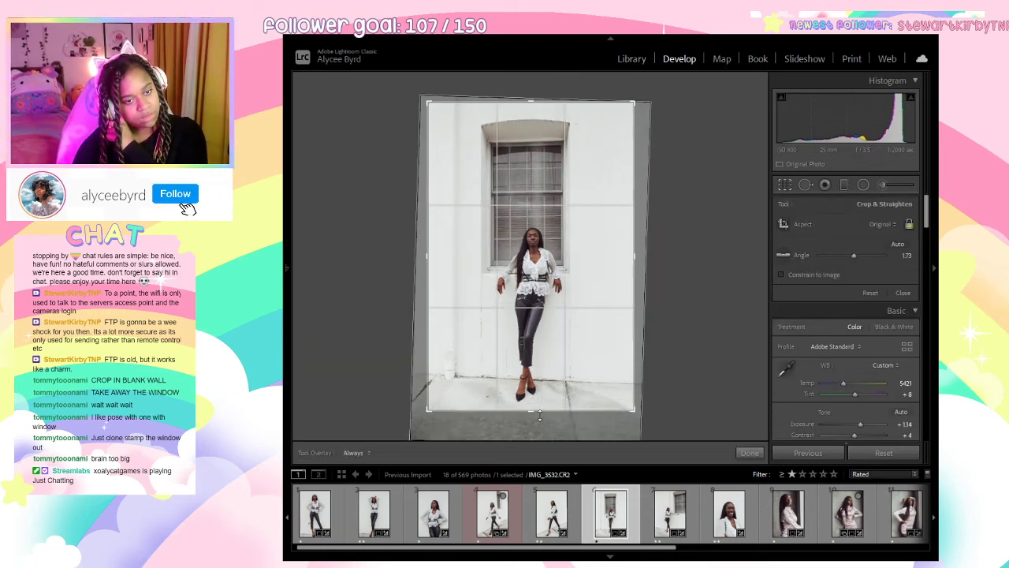
{"action": "key", "text": "Return"}
Compare the side-window shot IMG_3545 with IMG_3532, inspect its face up close, and crop IMG_3545 slightly tighter around the model.
{"action": "key", "text": "Right"}
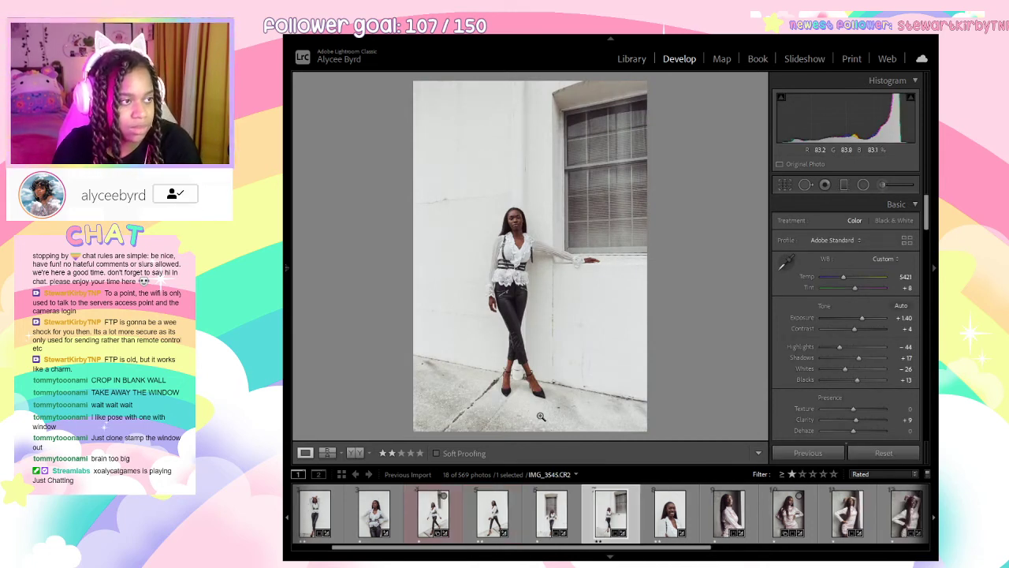
{"action": "key", "text": "Left"}
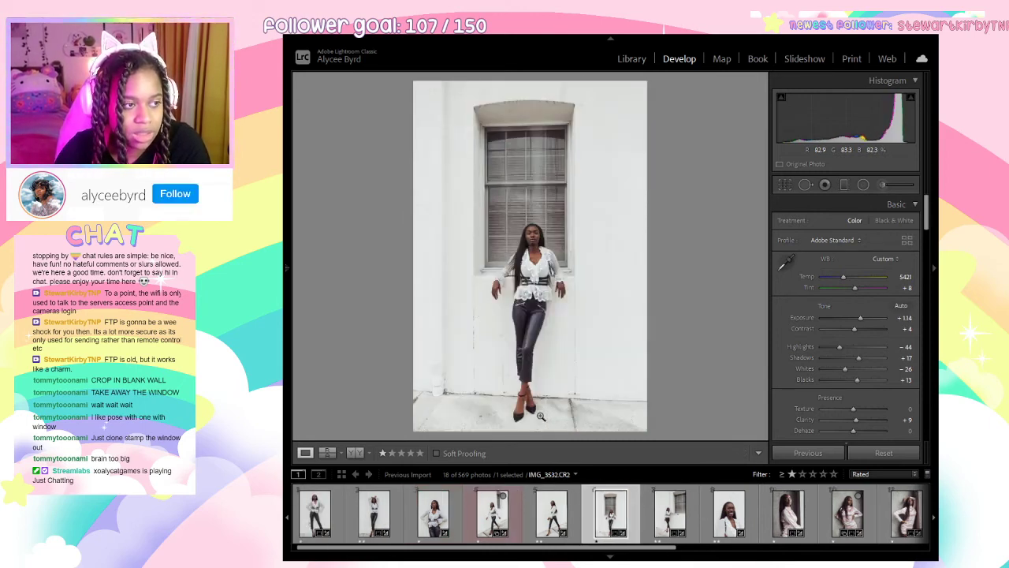
{"action": "key", "text": "Right"}
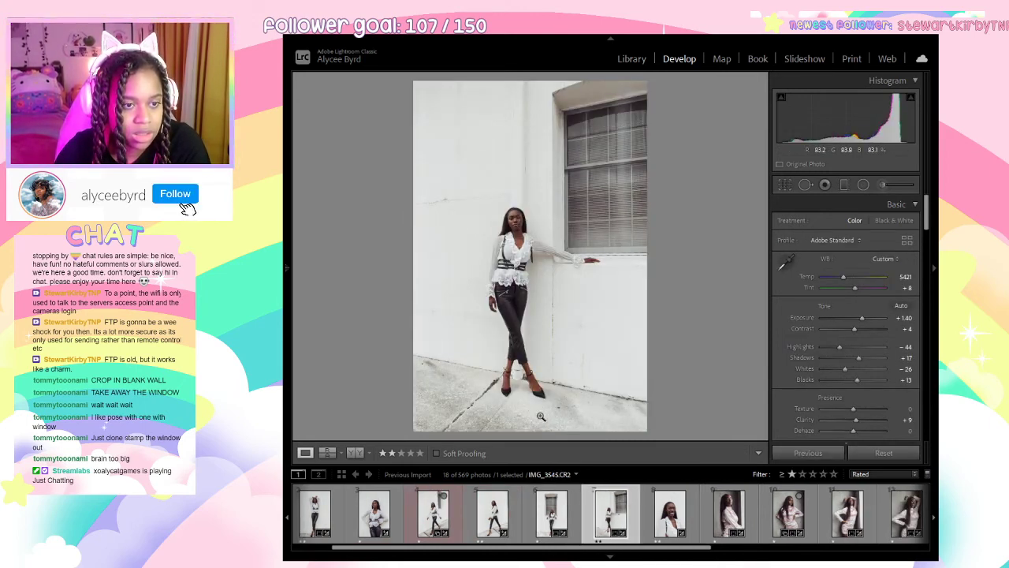
{"action": "left_click", "coordinate": [542, 219]}
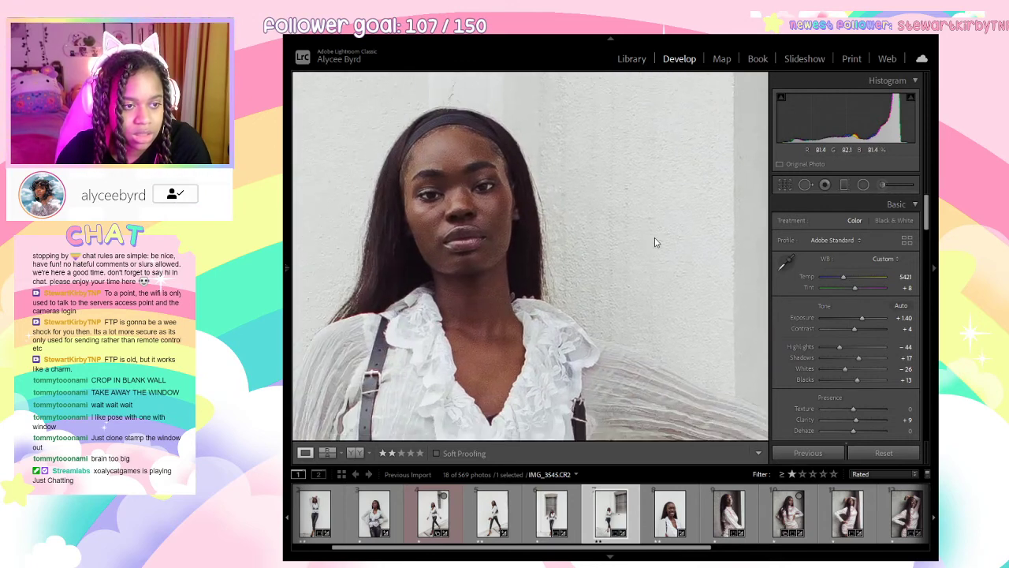
{"action": "left_click", "coordinate": [654, 239]}
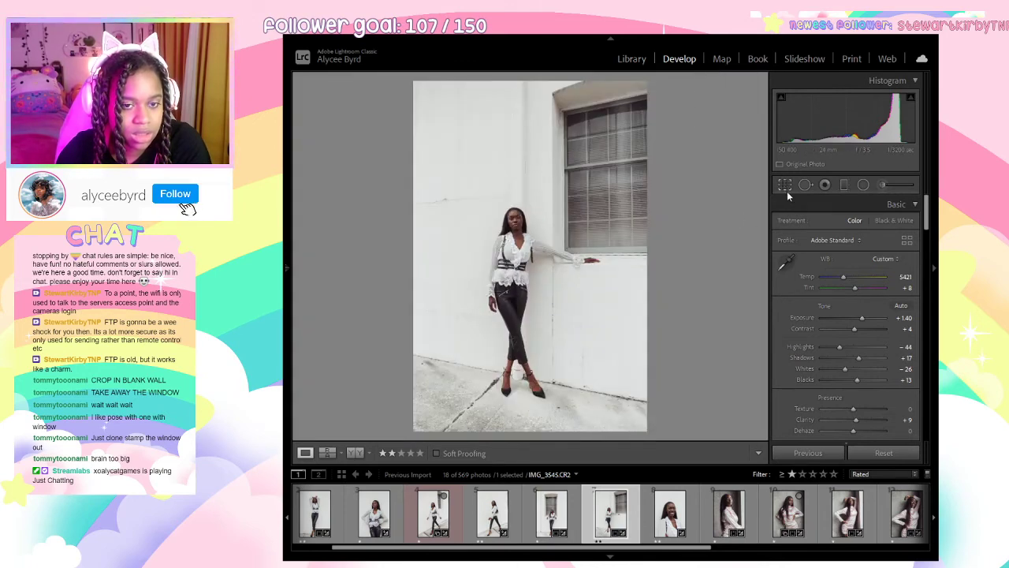
{"action": "left_click", "coordinate": [786, 189]}
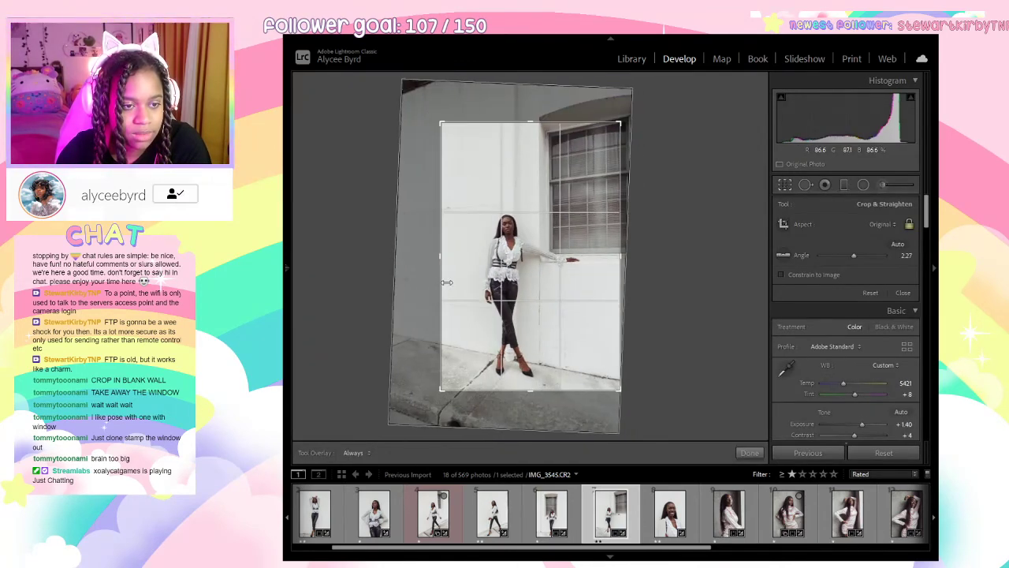
{"action": "left_click", "coordinate": [760, 454]}
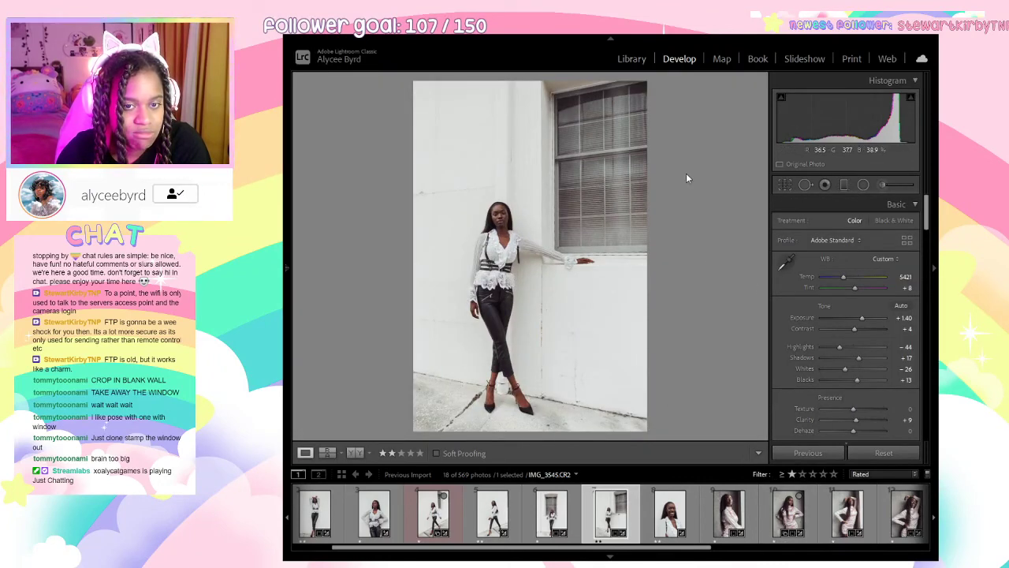
{"action": "left_click", "coordinate": [784, 187]}
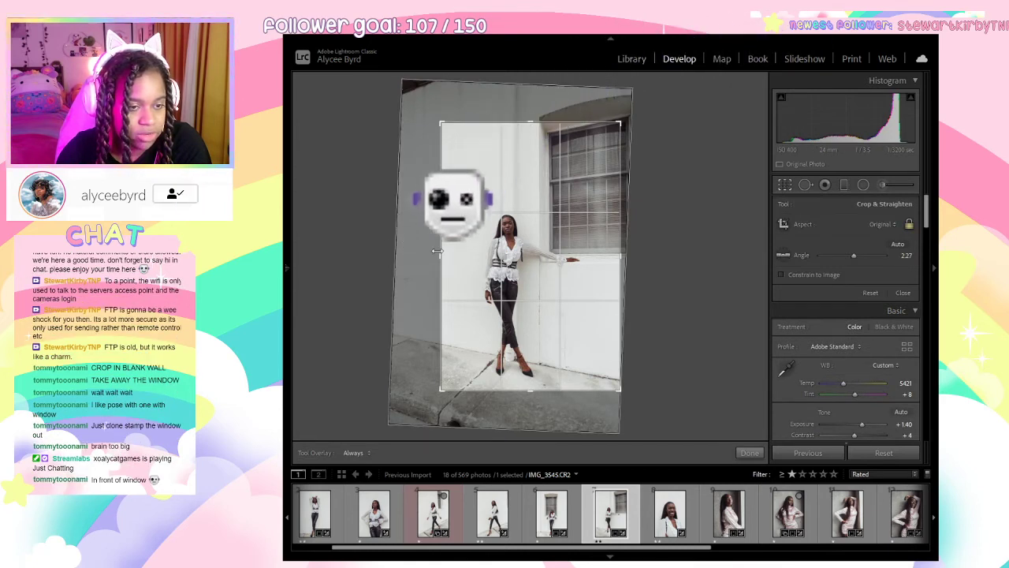
{"action": "left_click_drag", "start_coordinate": [439, 252], "coordinate": [433, 251]}
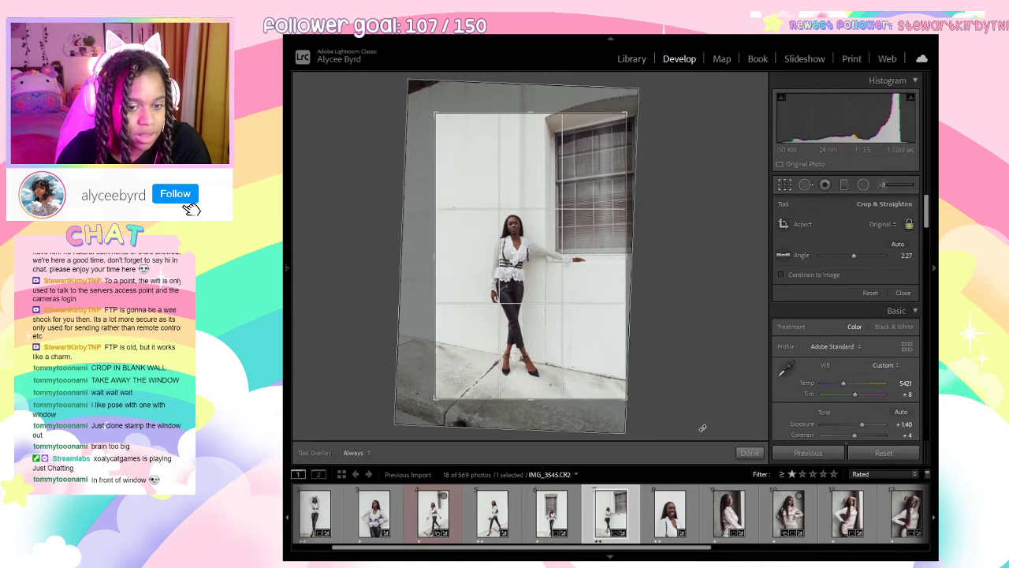
{"action": "left_click", "coordinate": [749, 452]}
Compare the two window shots once more and remove the star rating from the side-window shot IMG_3545.
{"action": "left_click", "coordinate": [551, 512]}
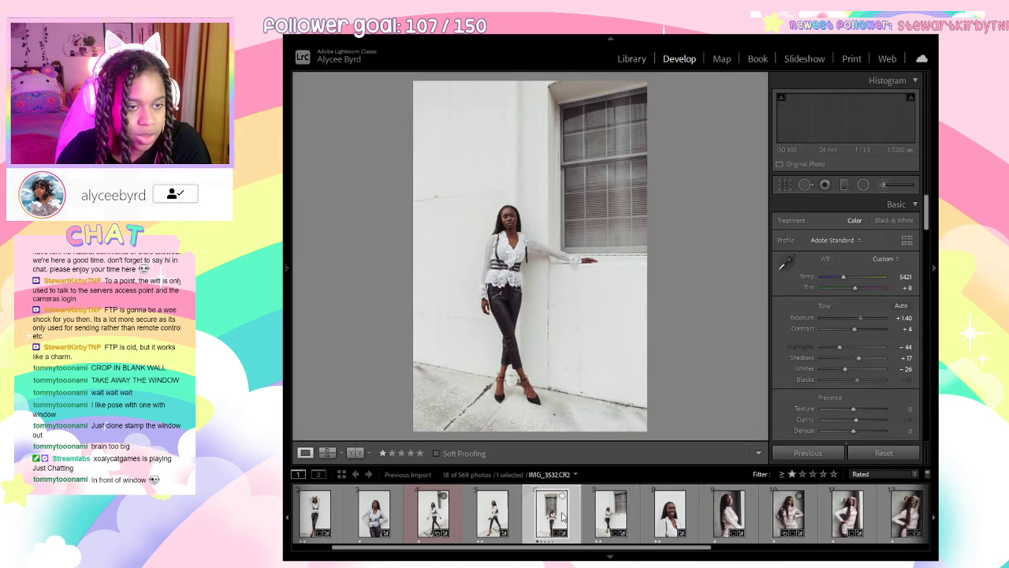
{"action": "left_click", "coordinate": [612, 513]}
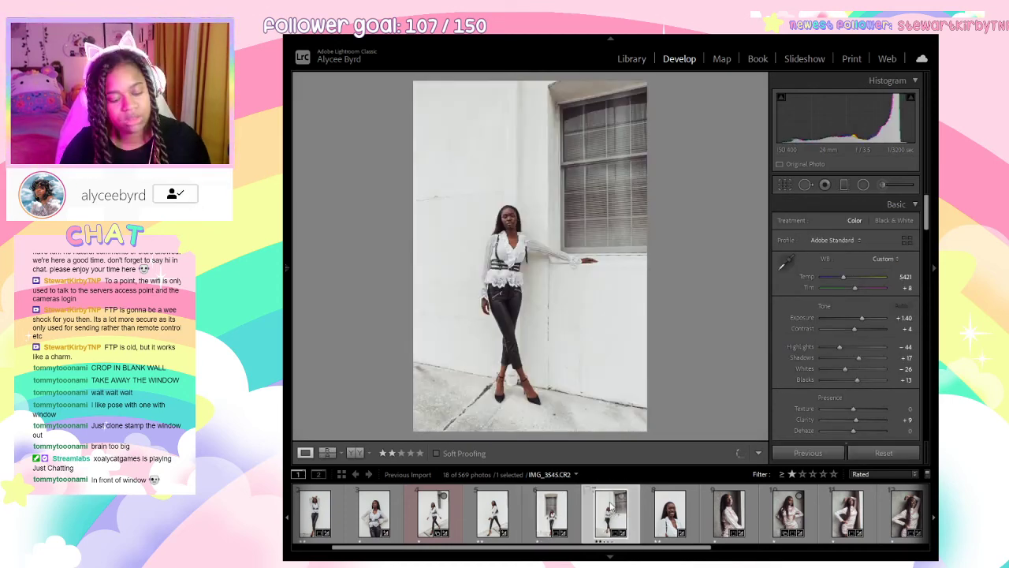
{"action": "key", "text": "0"}
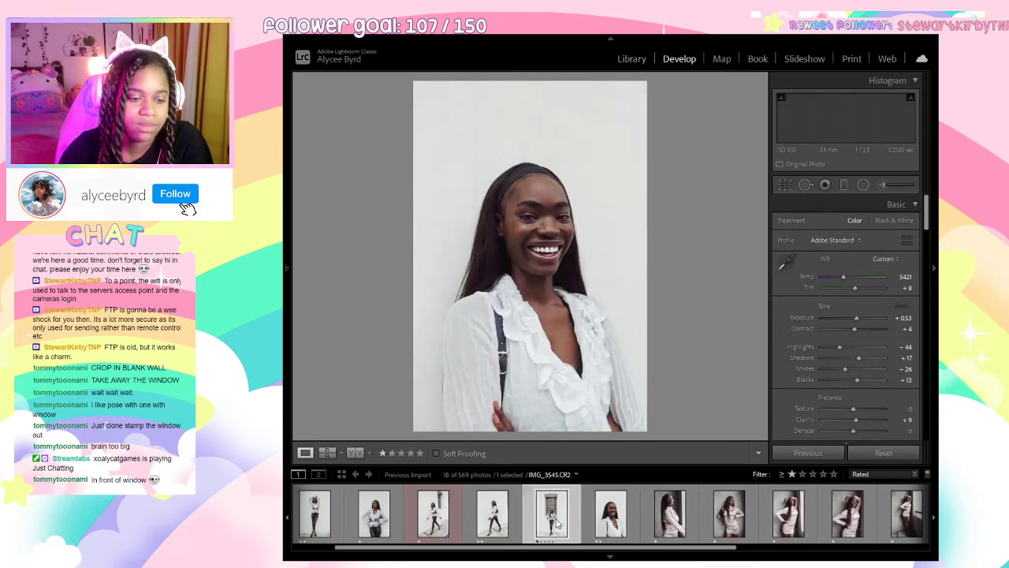
{"action": "left_click", "coordinate": [555, 520]}
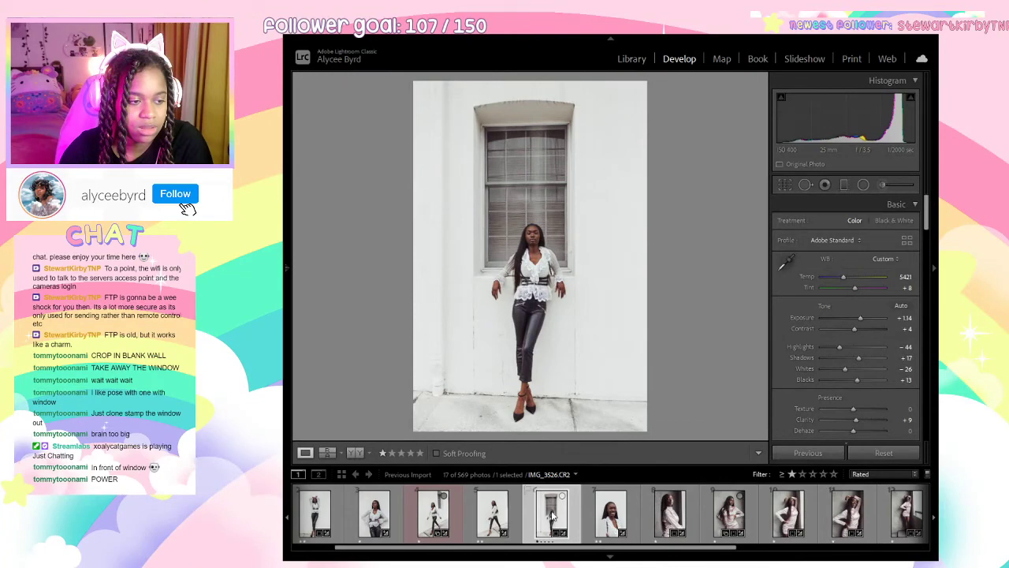
Review the pink dress photos from IMG_3750 onward and remove the star rating from the raised-arm pose IMG_3794.
{"action": "left_click", "coordinate": [669, 516]}
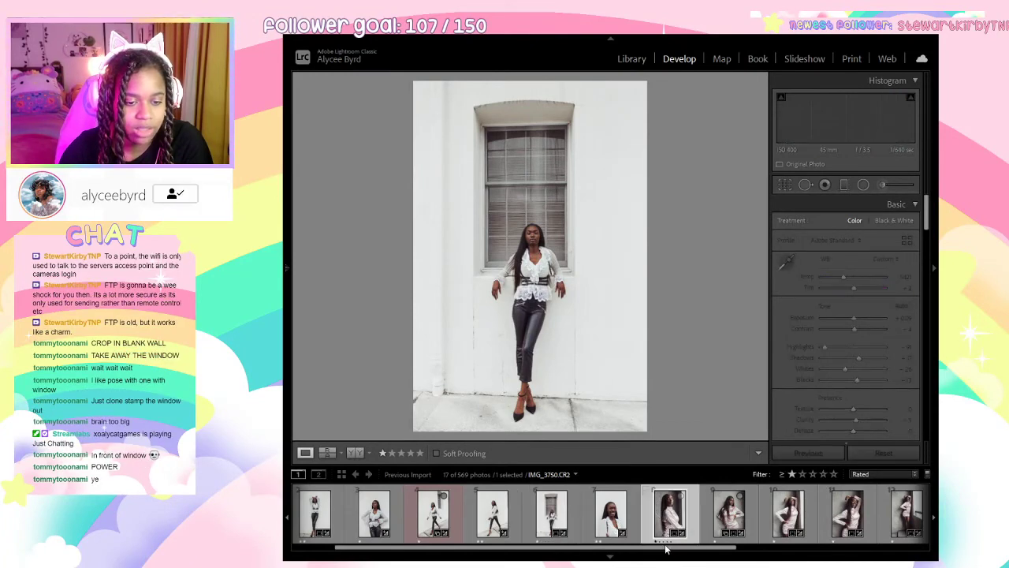
{"action": "left_click_drag", "start_coordinate": [666, 549], "coordinate": [753, 532]}
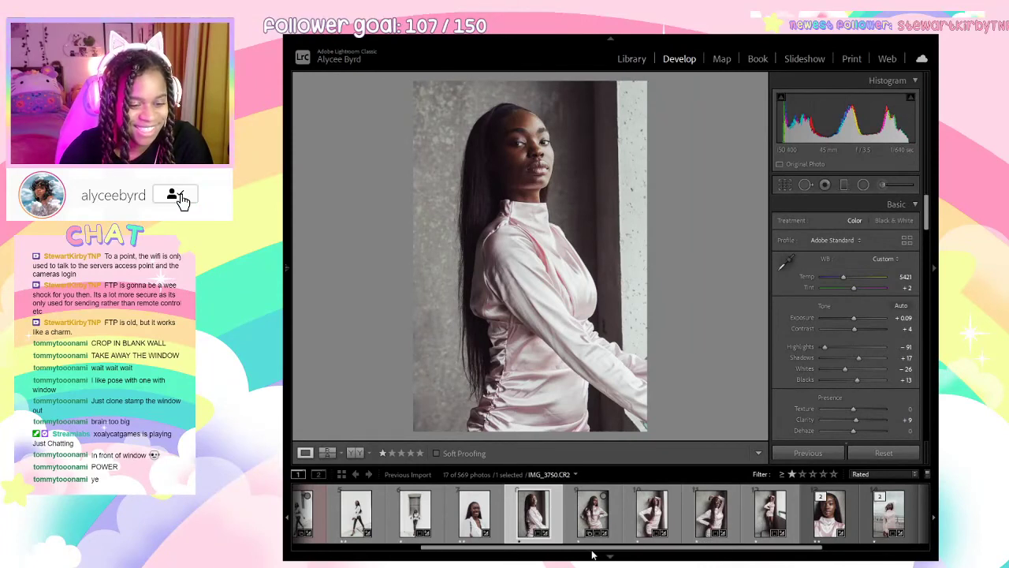
{"action": "scroll", "coordinate": [489, 518], "scroll_direction": "down", "scroll_amount": 2}
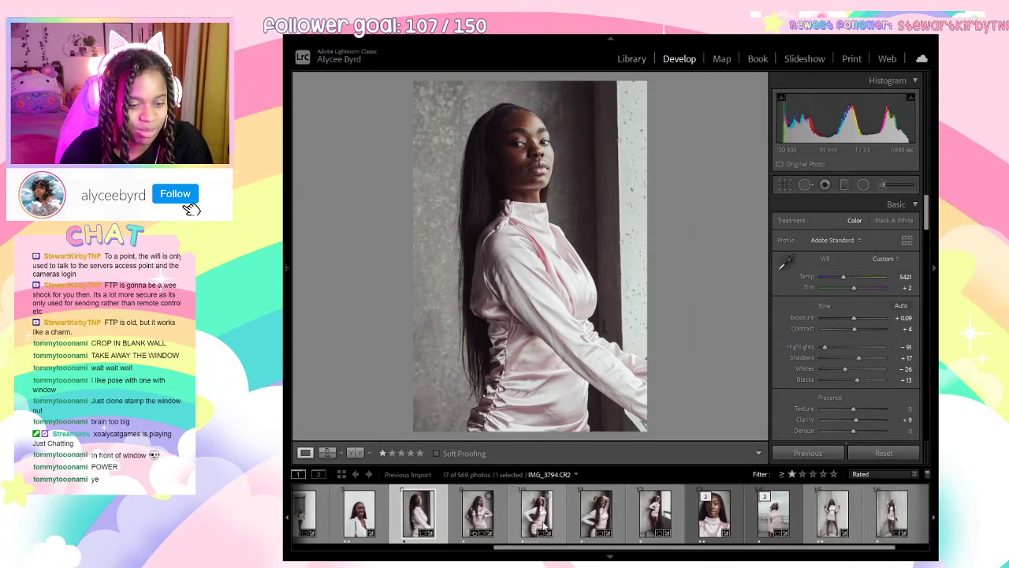
{"action": "left_click", "coordinate": [495, 521]}
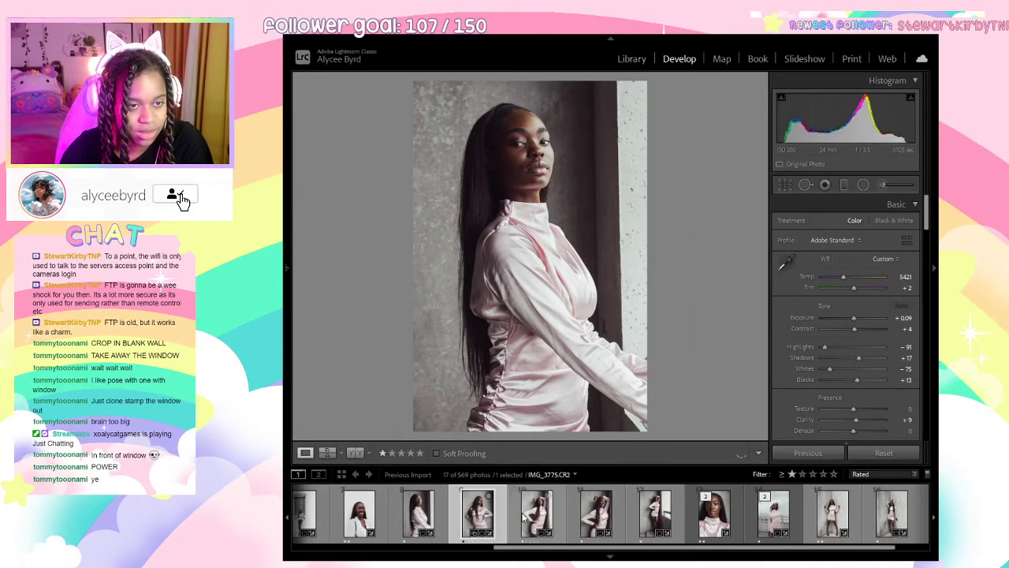
{"action": "left_click", "coordinate": [533, 517]}
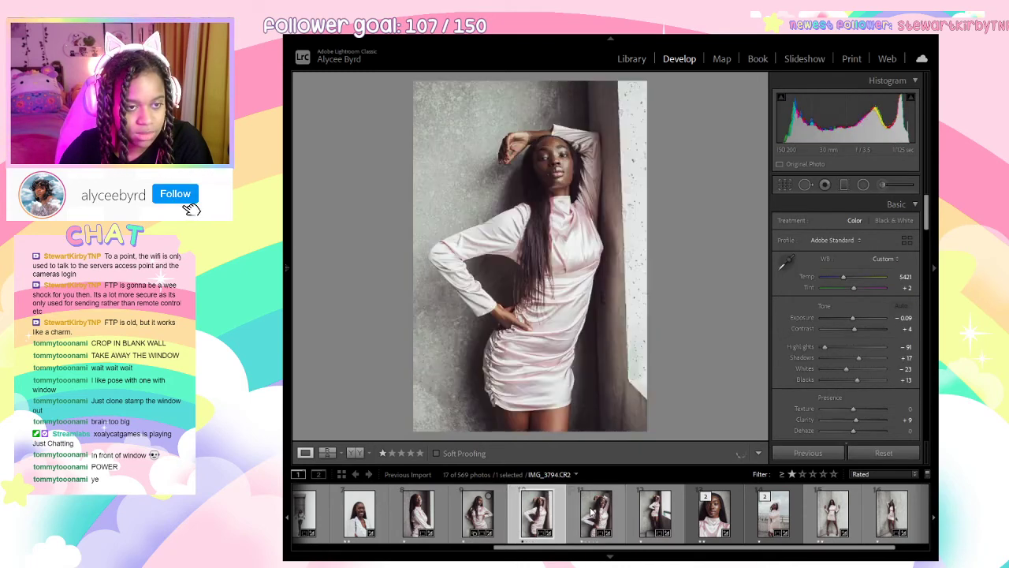
{"action": "key", "text": "0"}
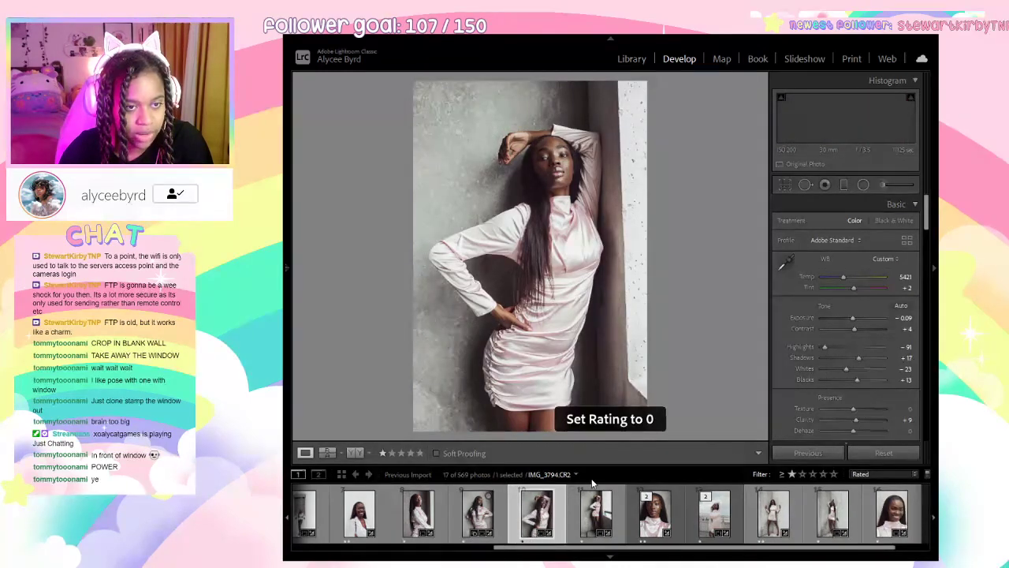
Review the pink dress photos from the smiling raised-arm pose through IMG_3823-Edit.tif, and remove the star rating from the railing shot IMG_3908-Edit.tif.
{"action": "scroll", "coordinate": [591, 505], "scroll_direction": "up", "scroll_amount": 5}
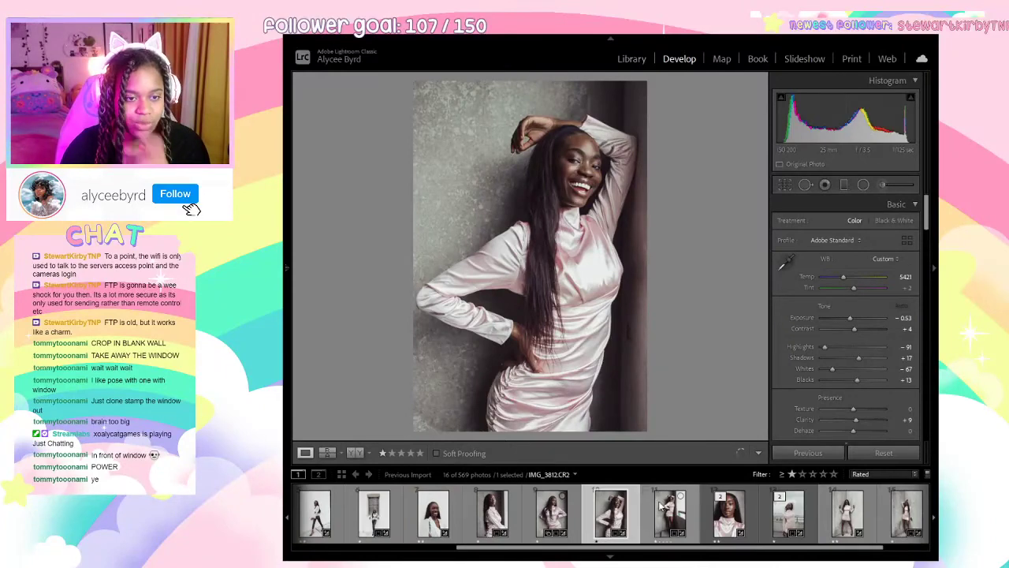
{"action": "key", "text": "Right"}
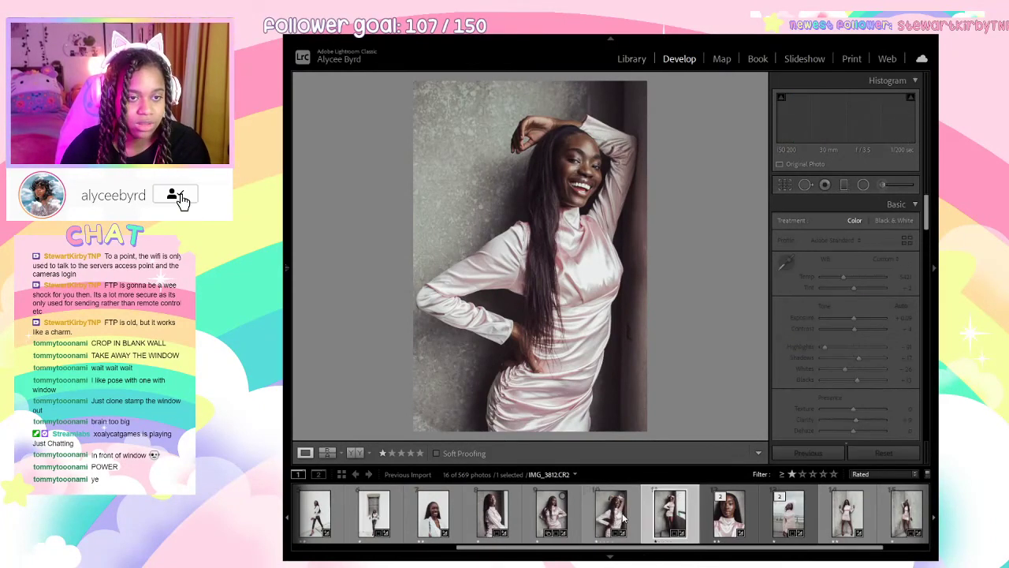
{"action": "left_click", "coordinate": [623, 516]}
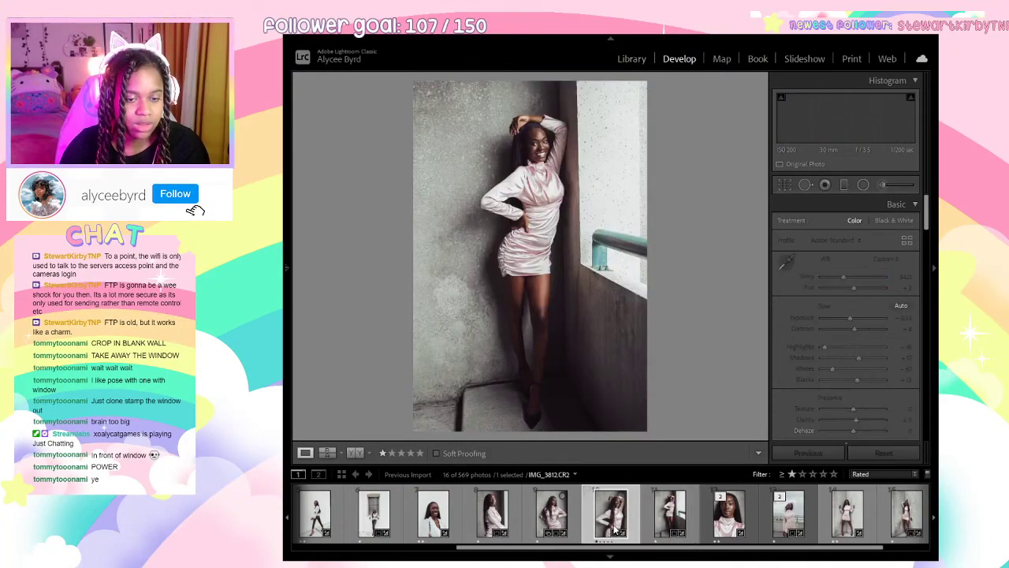
{"action": "left_click", "coordinate": [722, 512]}
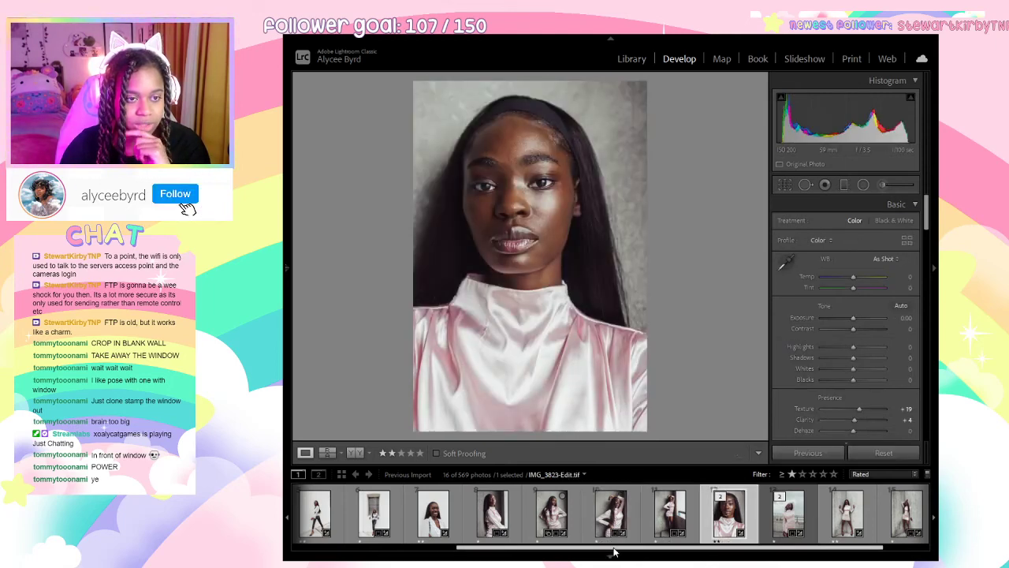
{"action": "scroll", "coordinate": [615, 552], "scroll_direction": "down", "scroll_amount": 1}
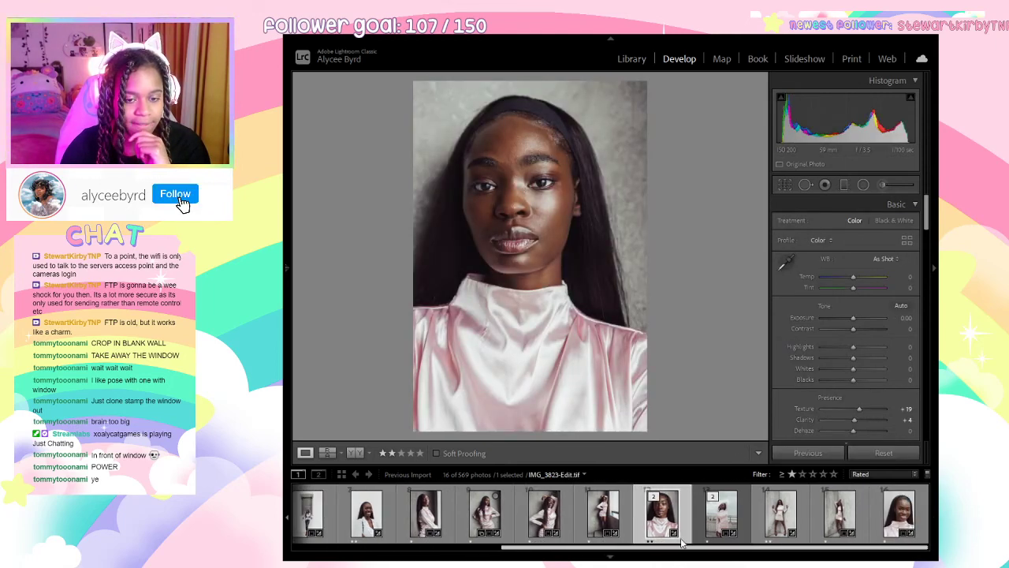
{"action": "left_click", "coordinate": [722, 516]}
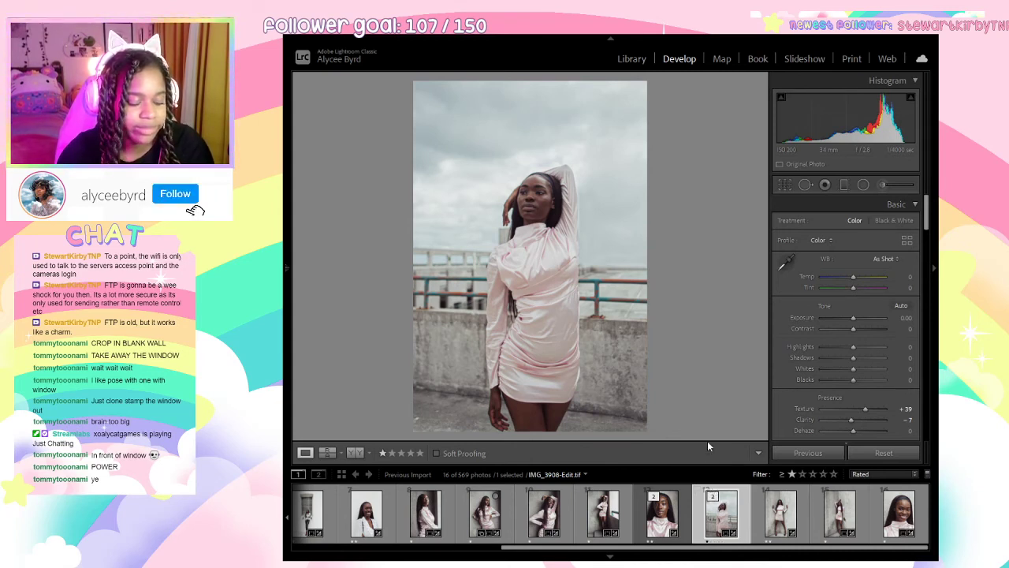
{"action": "key", "text": "0"}
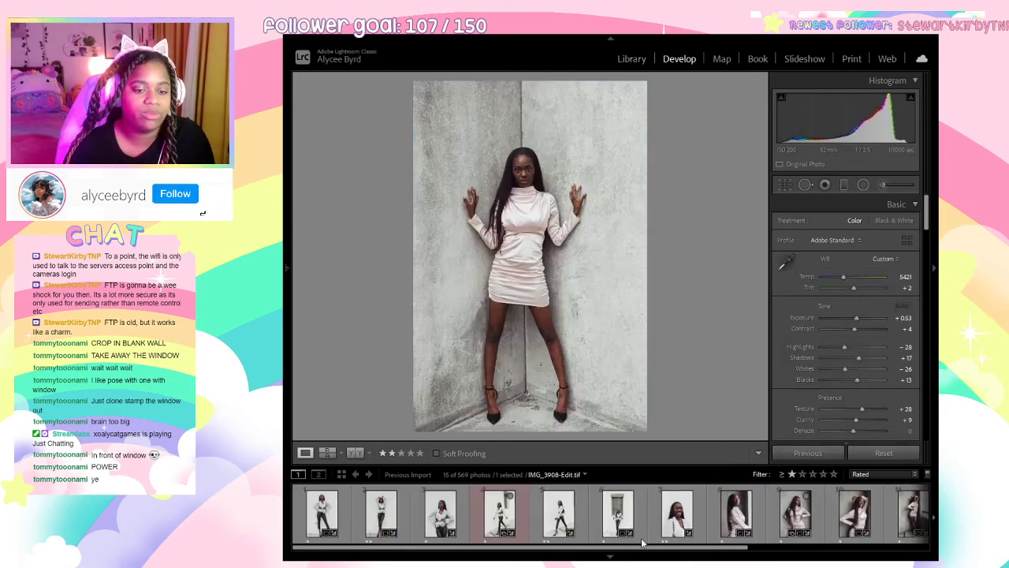
Check the full-length corner pose and the smiling close-up at the end of the rated photos, and turn off the star rating filter.
{"action": "left_click_drag", "start_coordinate": [642, 542], "coordinate": [700, 549]}
{"action": "left_click", "coordinate": [856, 521]}
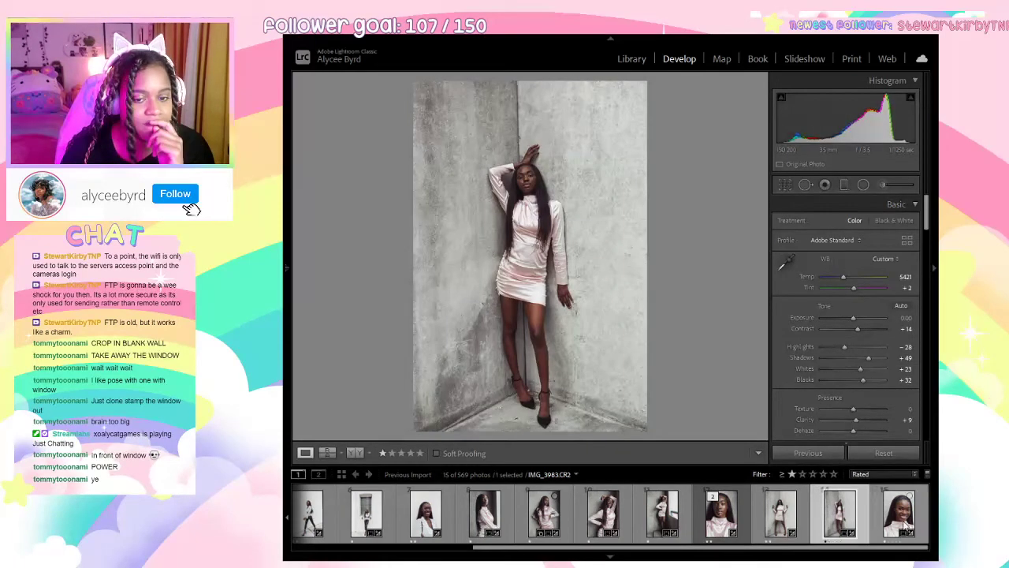
{"action": "left_click", "coordinate": [894, 521]}
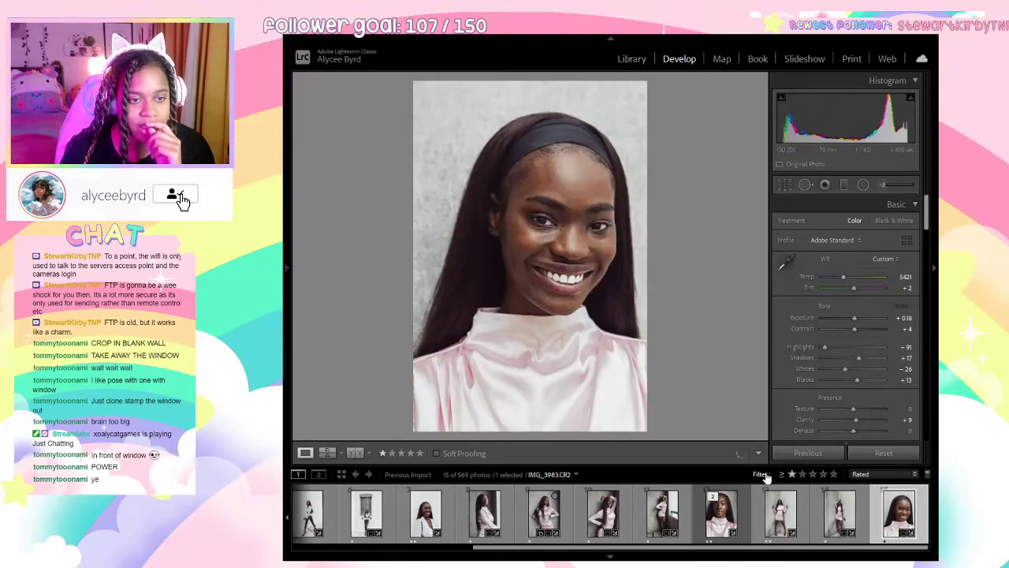
{"action": "left_click", "coordinate": [793, 474]}
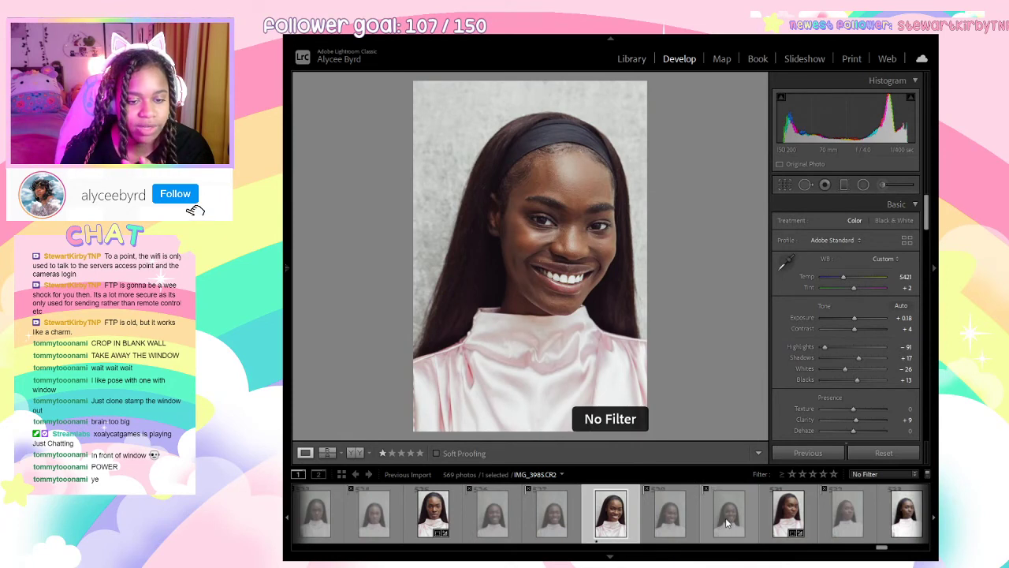
Check the unfiltered pink dress close-ups, give the head-on portrait IMG_4017 one star, and filter the photos to one star and higher.
{"action": "left_click", "coordinate": [442, 520]}
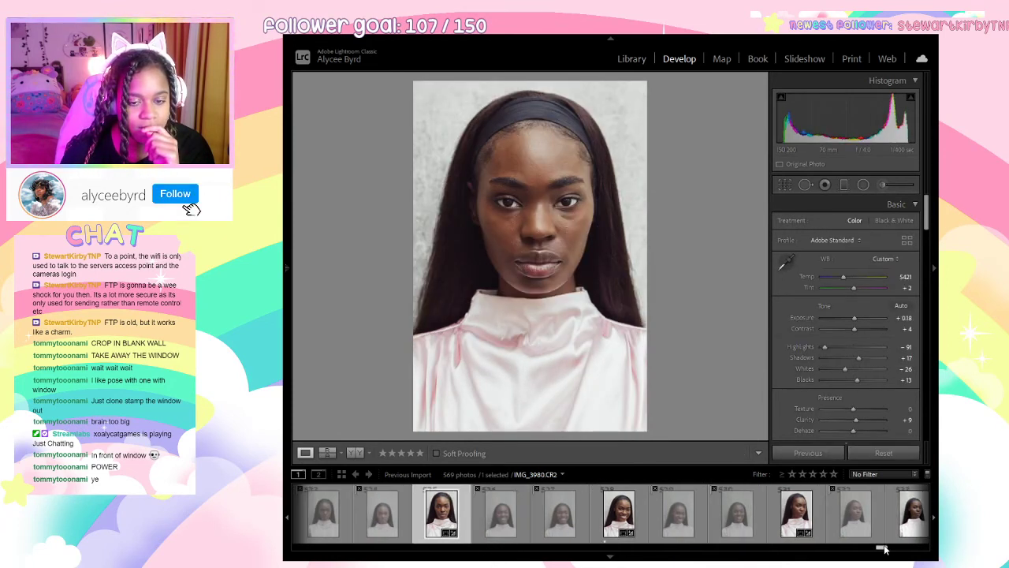
{"action": "left_click_drag", "start_coordinate": [885, 549], "coordinate": [927, 546]}
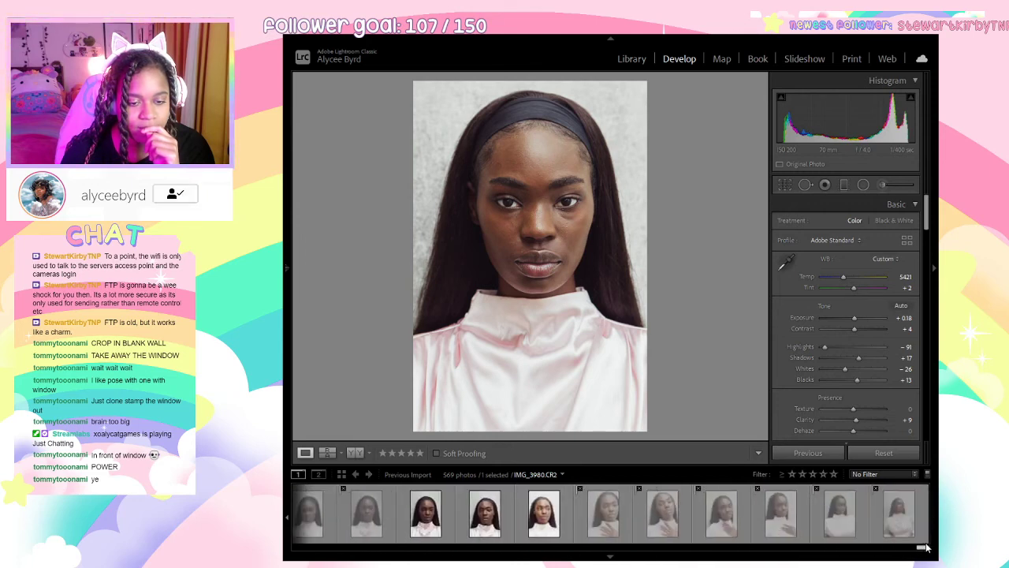
{"action": "left_click", "coordinate": [436, 521]}
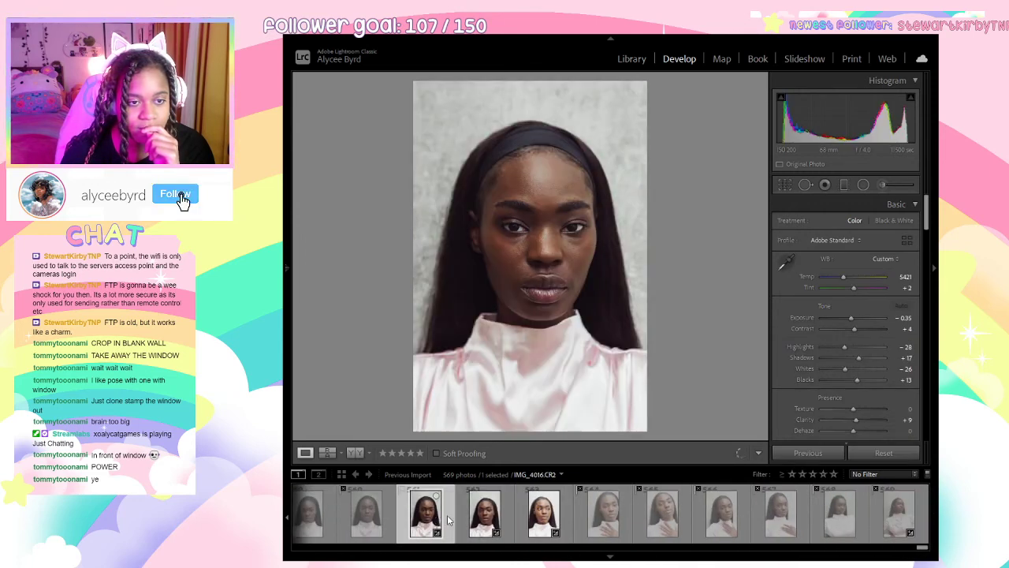
{"action": "left_click", "coordinate": [481, 523]}
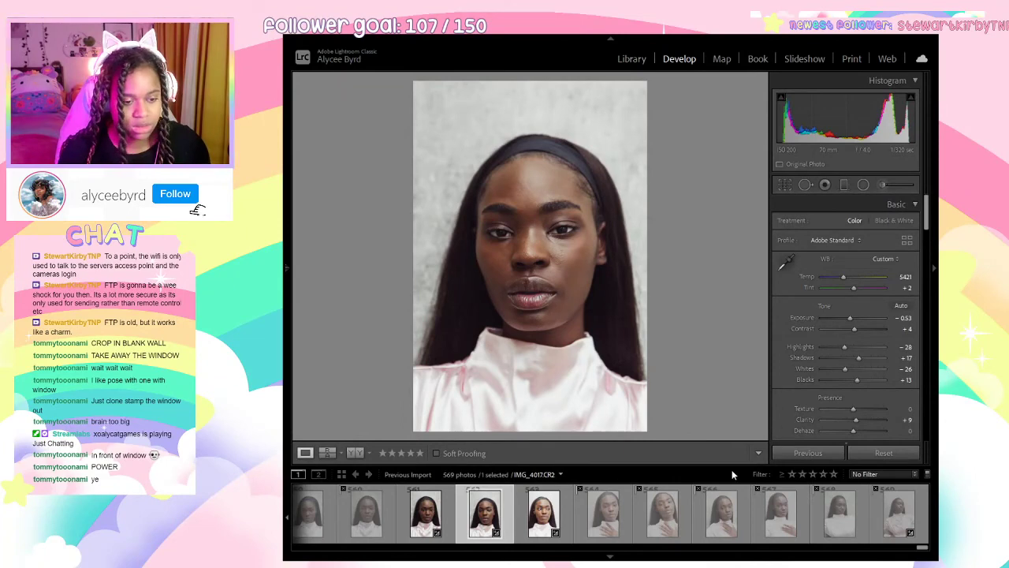
{"action": "key", "text": "1"}
{"action": "left_click", "coordinate": [791, 473]}
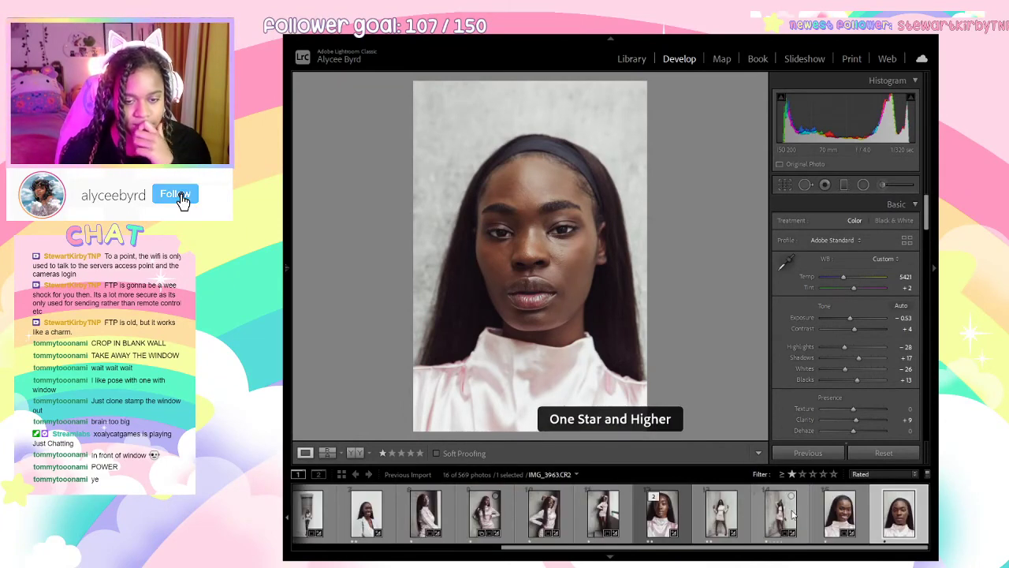
Crop IMG_4017 tighter around the face, trimming the empty wall above the head and keeping the original aspect ratio.
{"action": "left_click", "coordinate": [785, 185]}
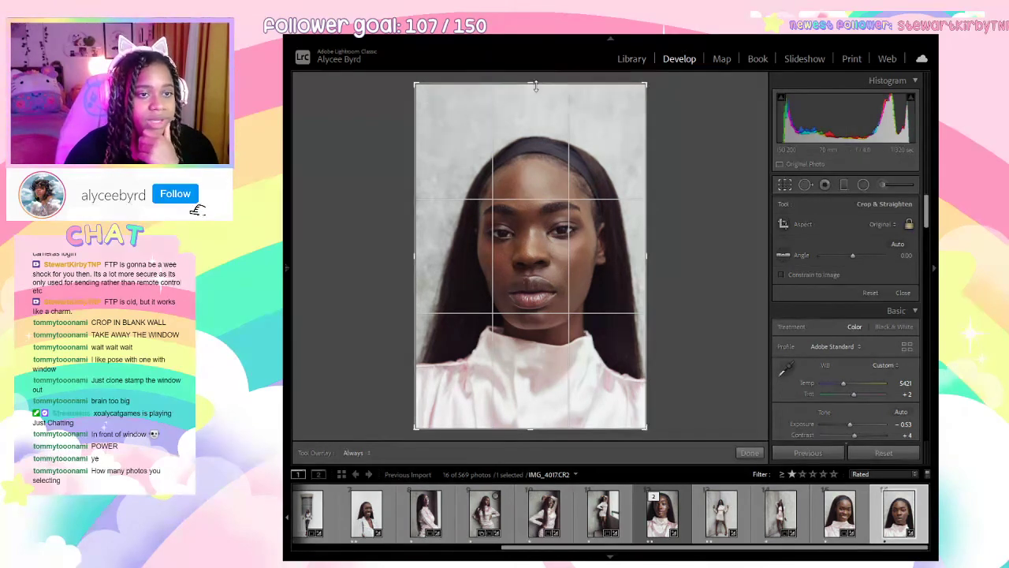
{"action": "left_click_drag", "start_coordinate": [533, 84], "coordinate": [532, 104]}
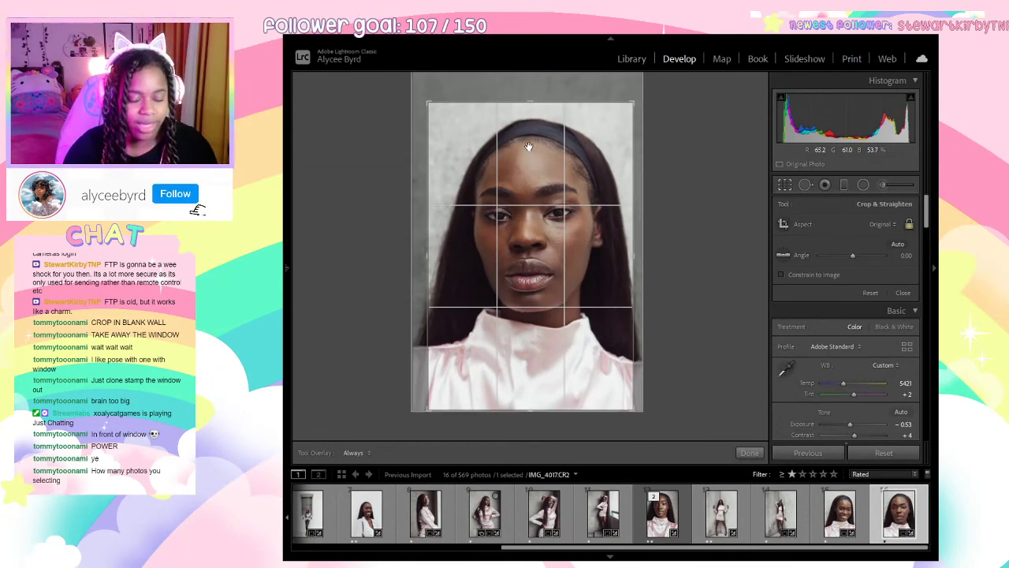
{"action": "key", "text": "Return"}
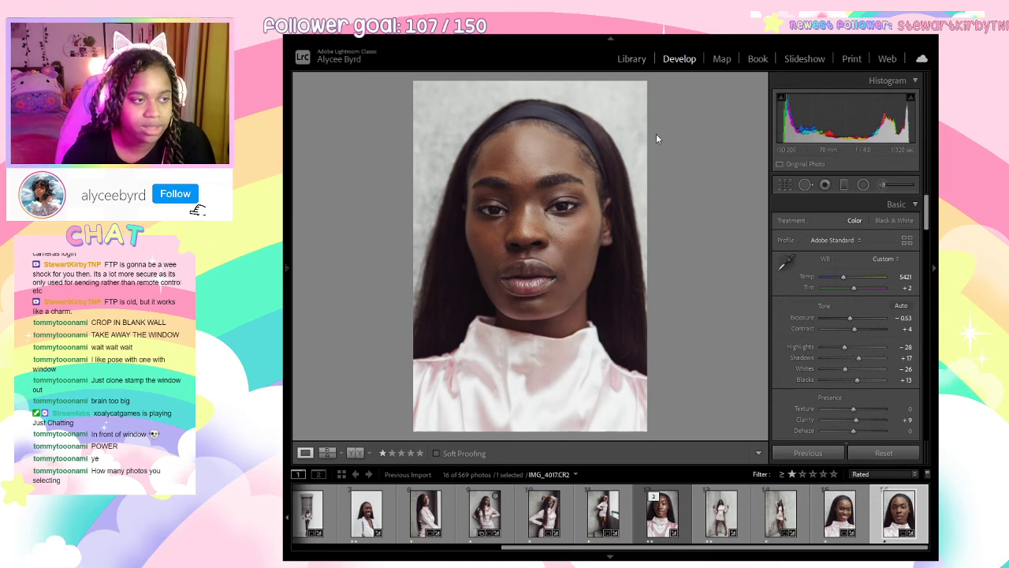
{"action": "left_click_drag", "start_coordinate": [584, 195], "coordinate": [703, 302]}
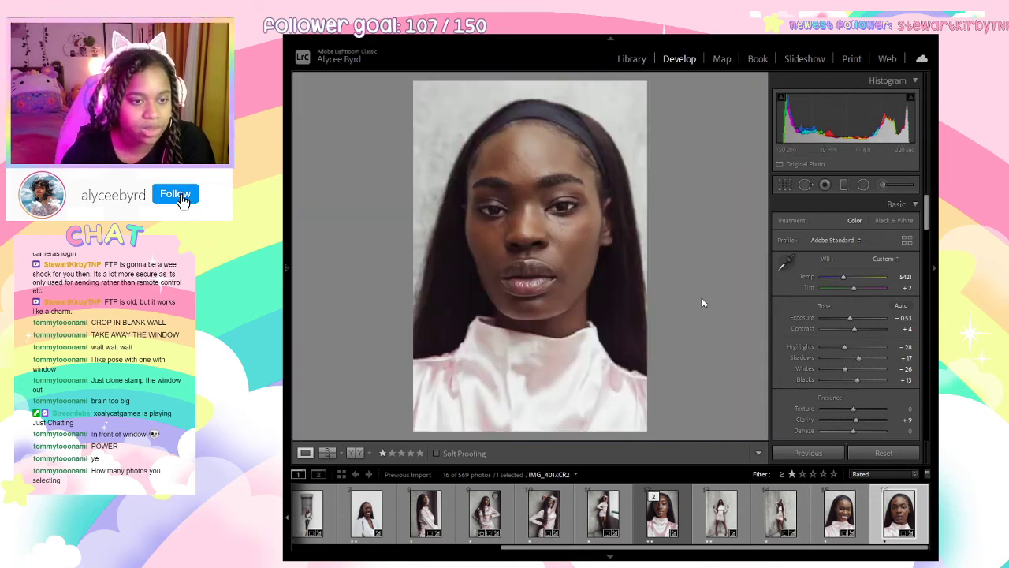
Compare IMG_4017 with the close-up IMG_3823-Edit.tif, and remove the star rating from the smiling pink dress close-up.
{"action": "left_click", "coordinate": [662, 514]}
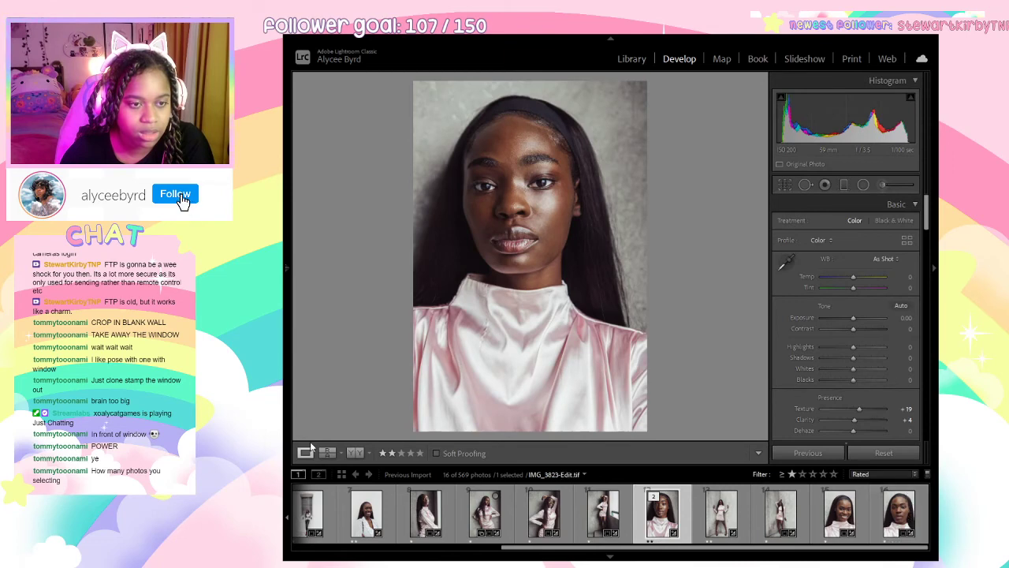
{"action": "left_click", "coordinate": [901, 513]}
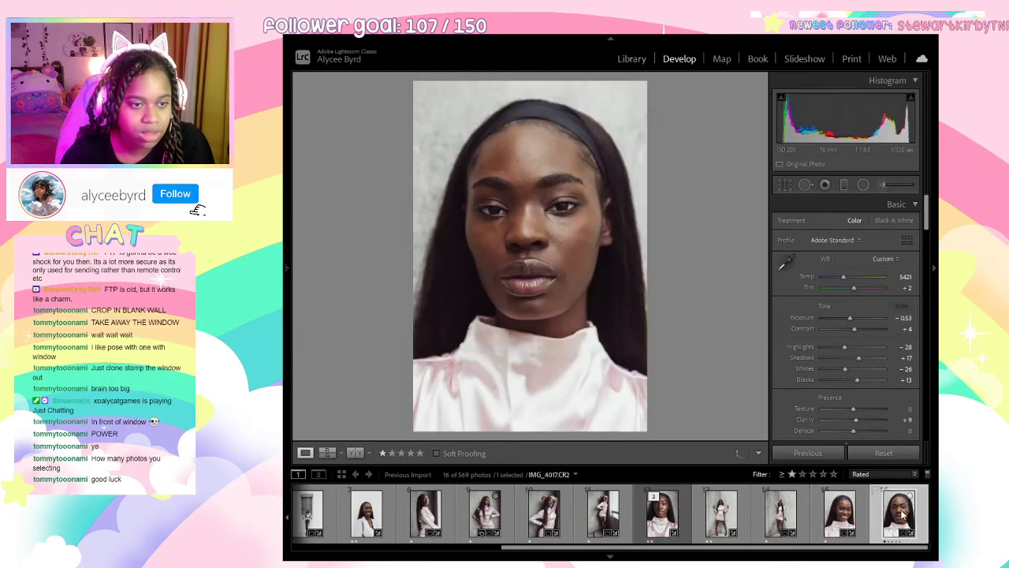
{"action": "left_click", "coordinate": [669, 520]}
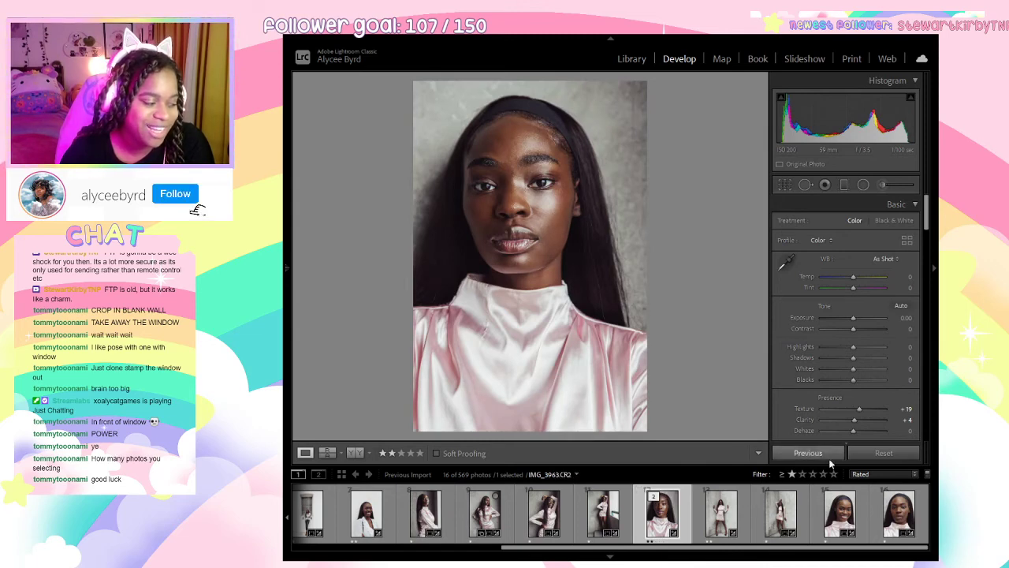
{"action": "left_click", "coordinate": [912, 515]}
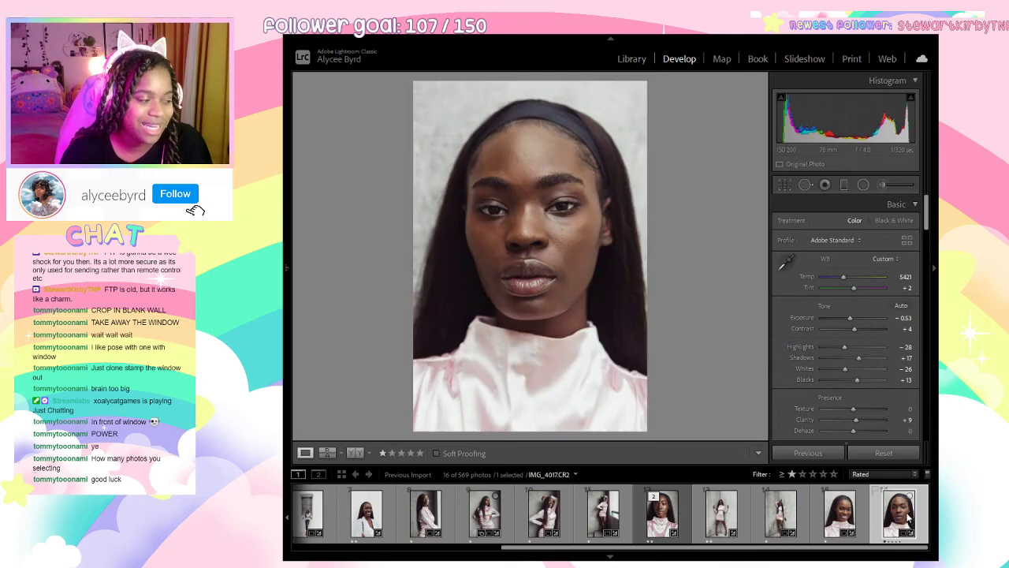
{"action": "left_click", "coordinate": [835, 515]}
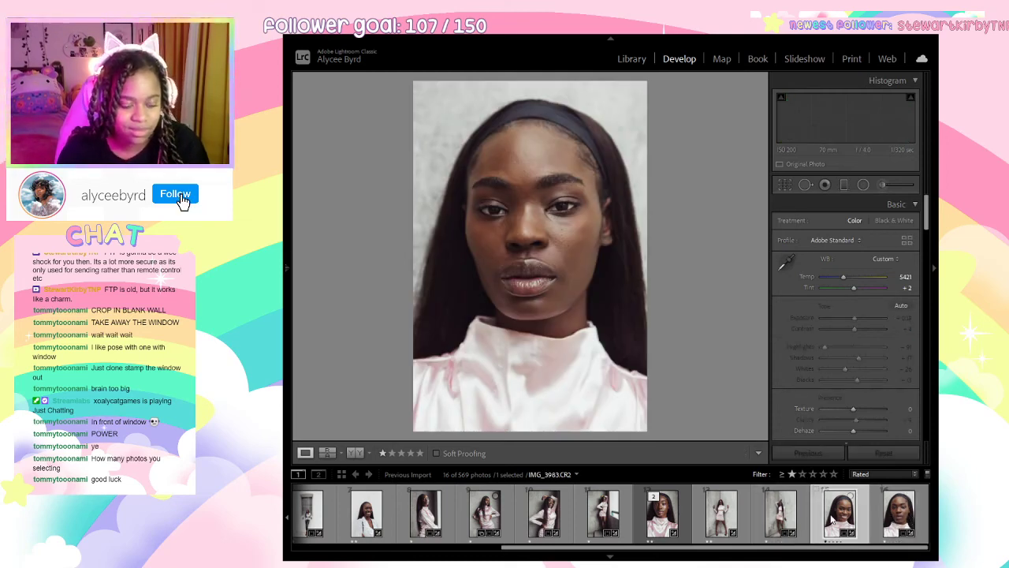
{"action": "key", "text": "0"}
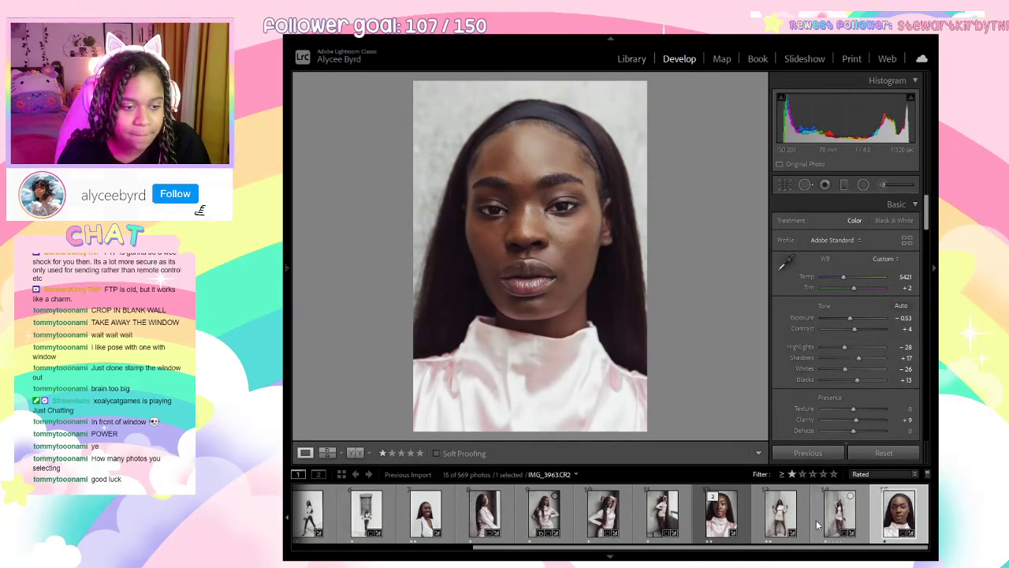
Review the rated white blouse photos from the start of the set and remove the star rating from the walking shot IMG_3526.
{"action": "left_click_drag", "start_coordinate": [556, 548], "coordinate": [354, 547]}
{"action": "left_click", "coordinate": [323, 520]}
{"action": "key", "text": "Right"}
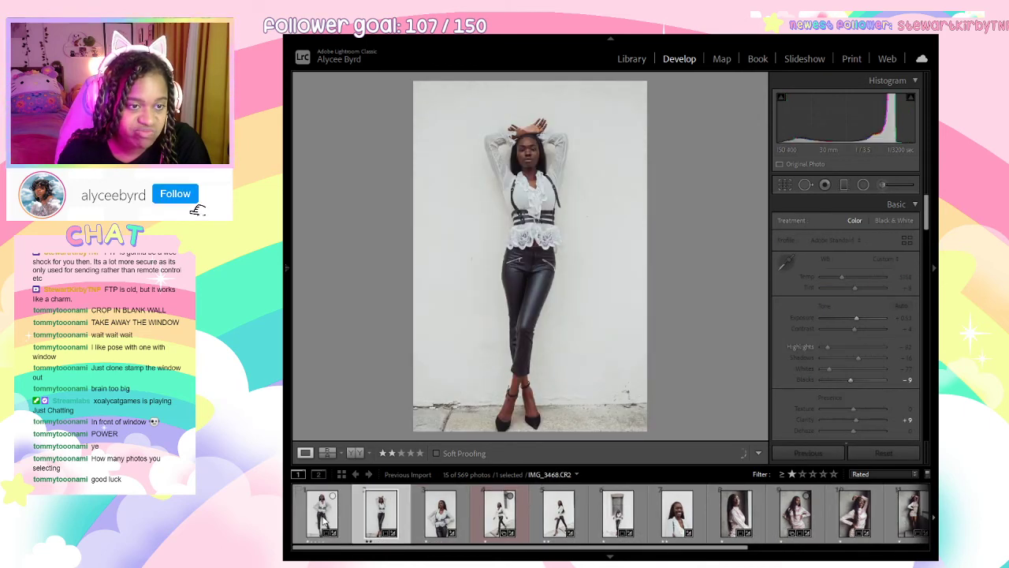
{"action": "key", "text": "Right"}
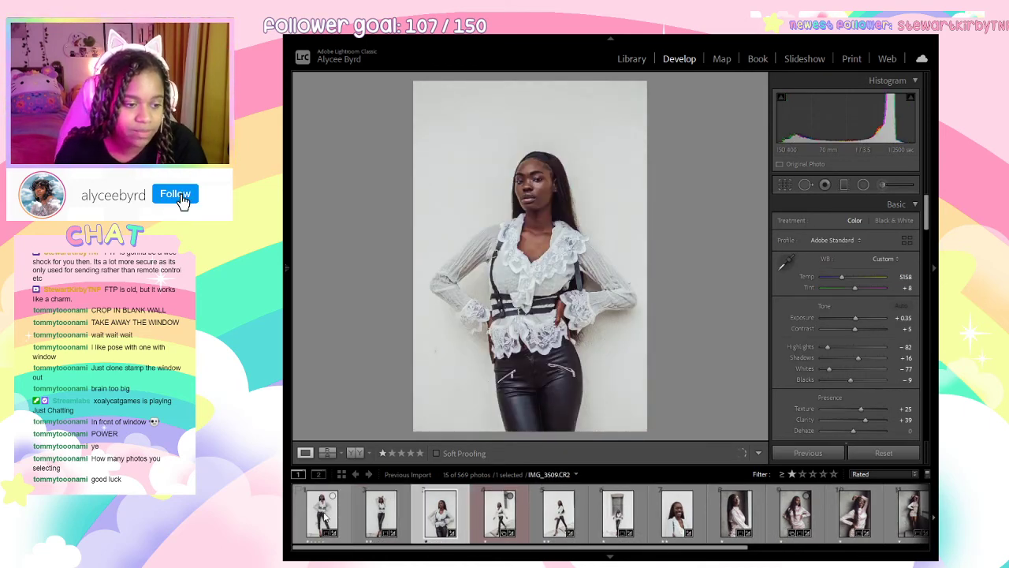
{"action": "key", "text": "Left"}
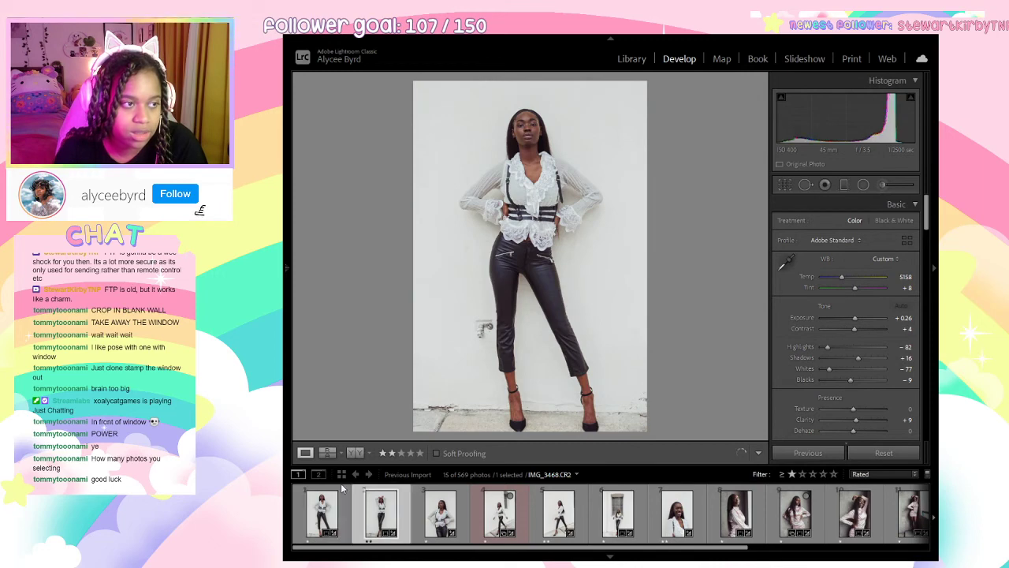
{"action": "key", "text": "Right"}
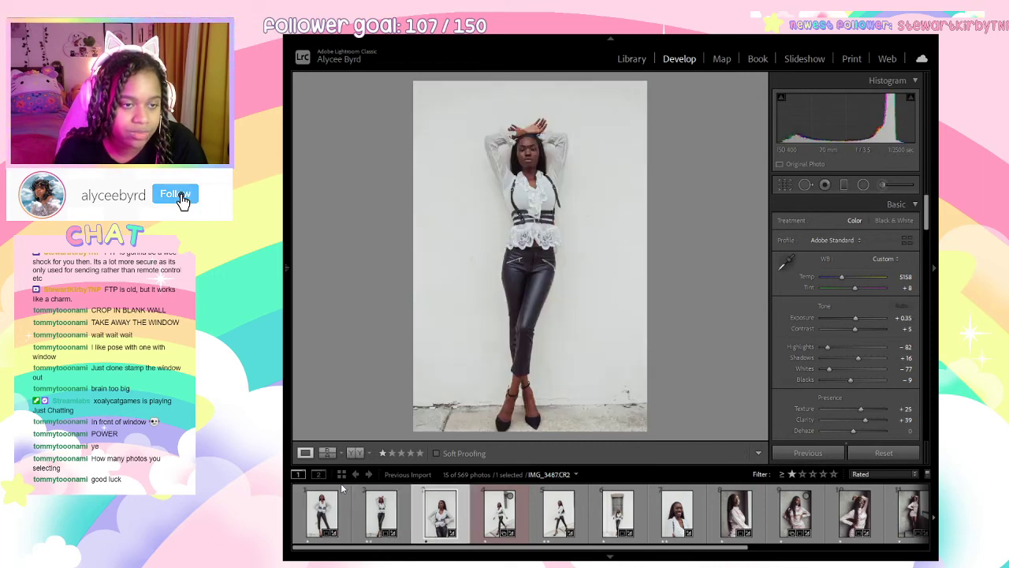
{"action": "key", "text": "Right"}
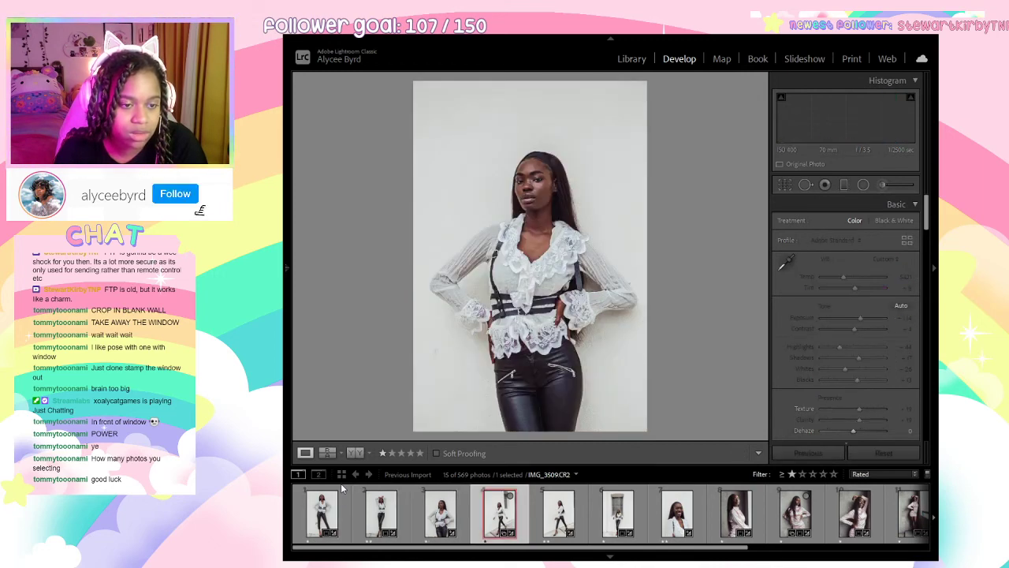
{"action": "key", "text": "Right"}
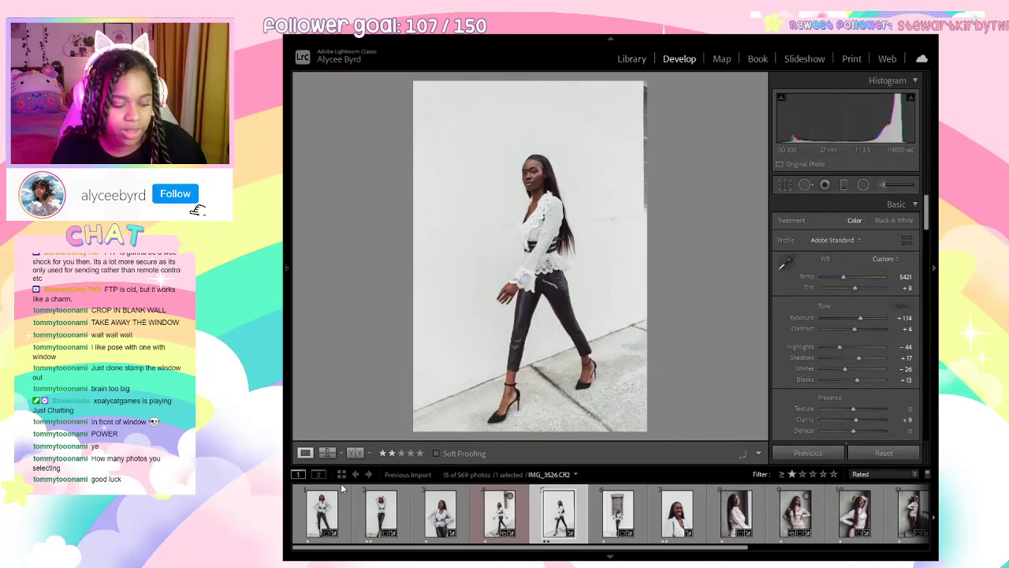
{"action": "key", "text": "1"}
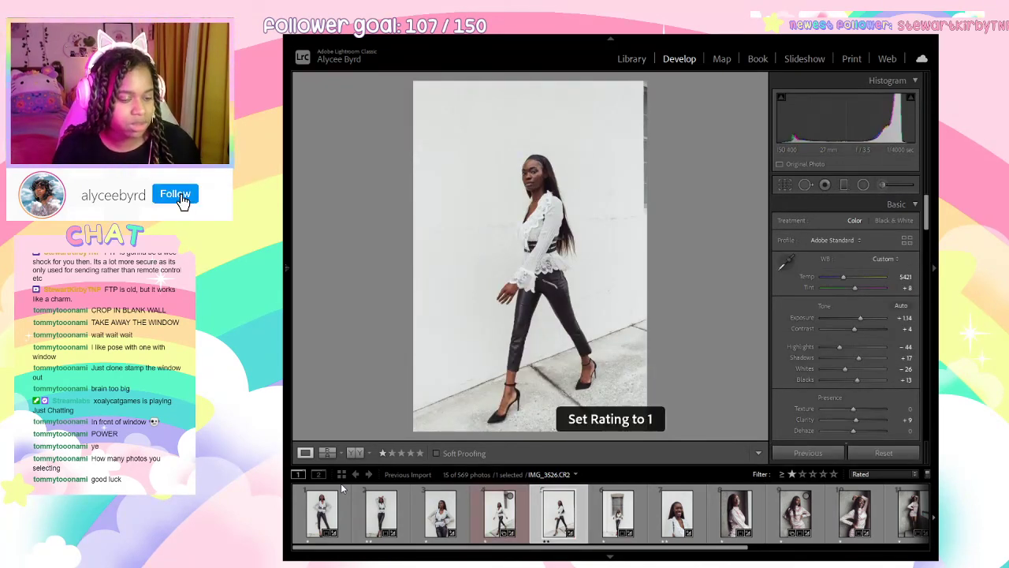
{"action": "key", "text": "0"}
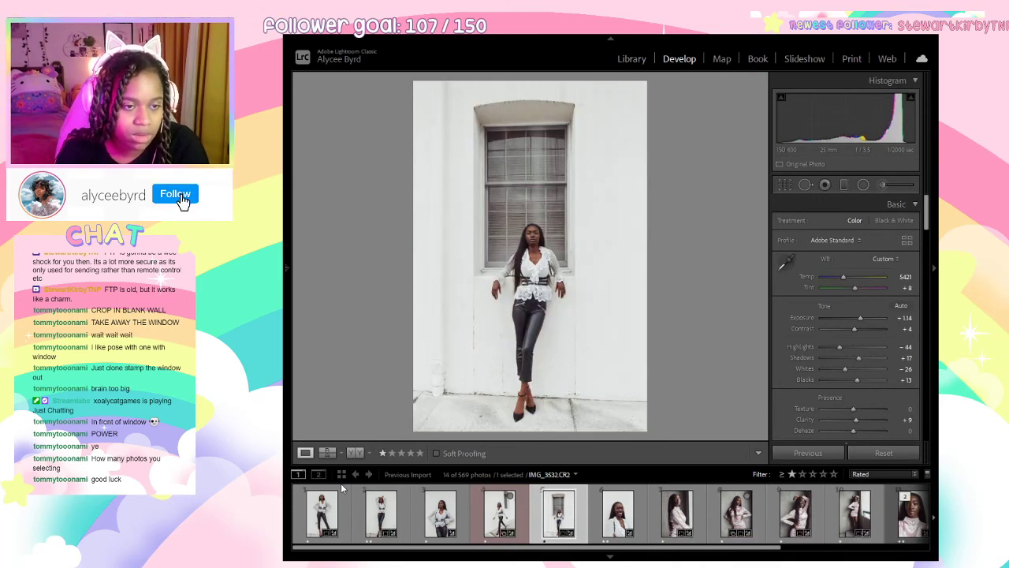
Review the rated photos from the smiling white blouse portrait through the pink dress poses to the close-up IMG_3823-Edit.tif.
{"action": "key", "text": "Right"}
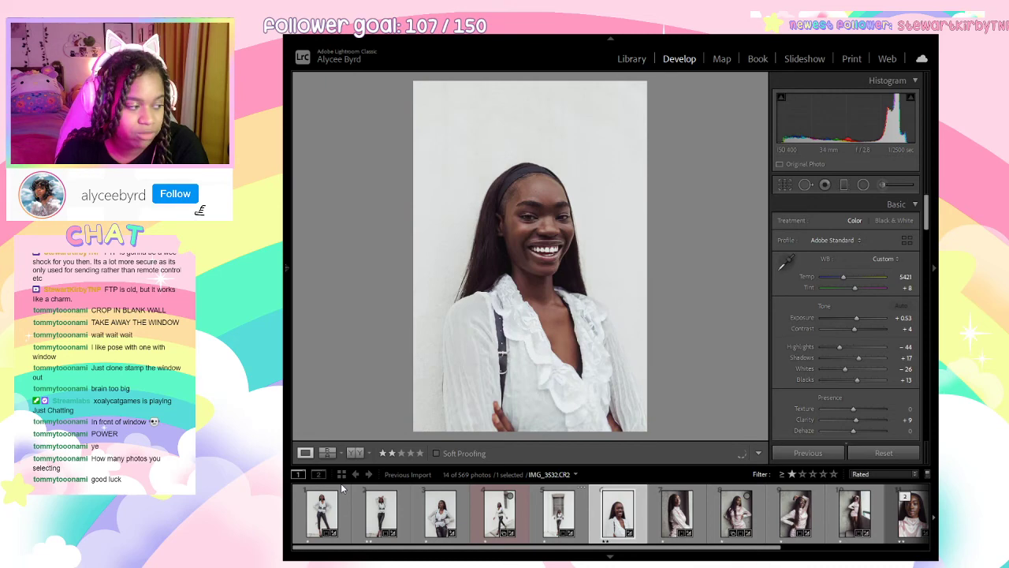
{"action": "key", "text": "Right"}
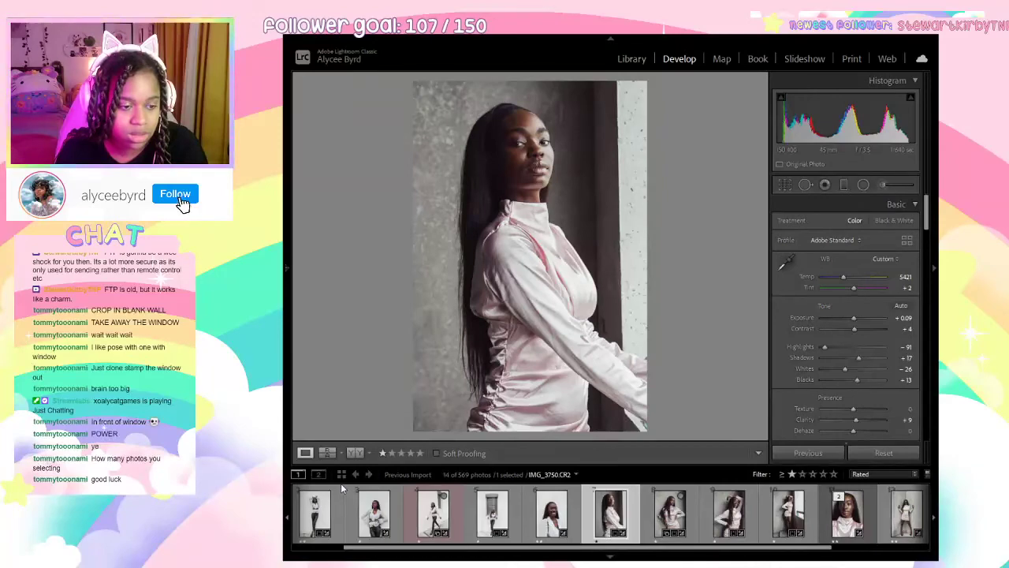
{"action": "key", "text": "Right"}
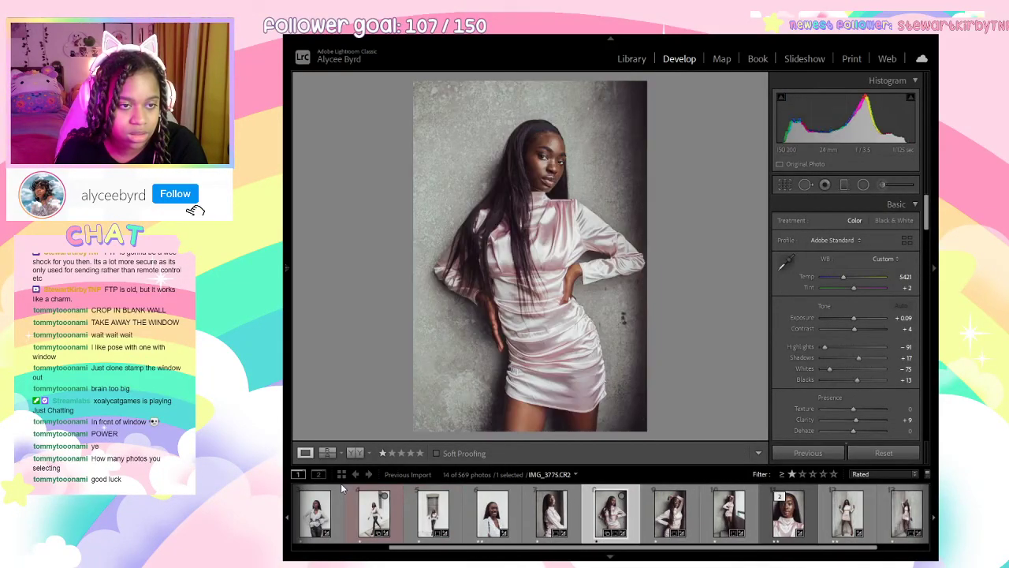
{"action": "key", "text": "Left"}
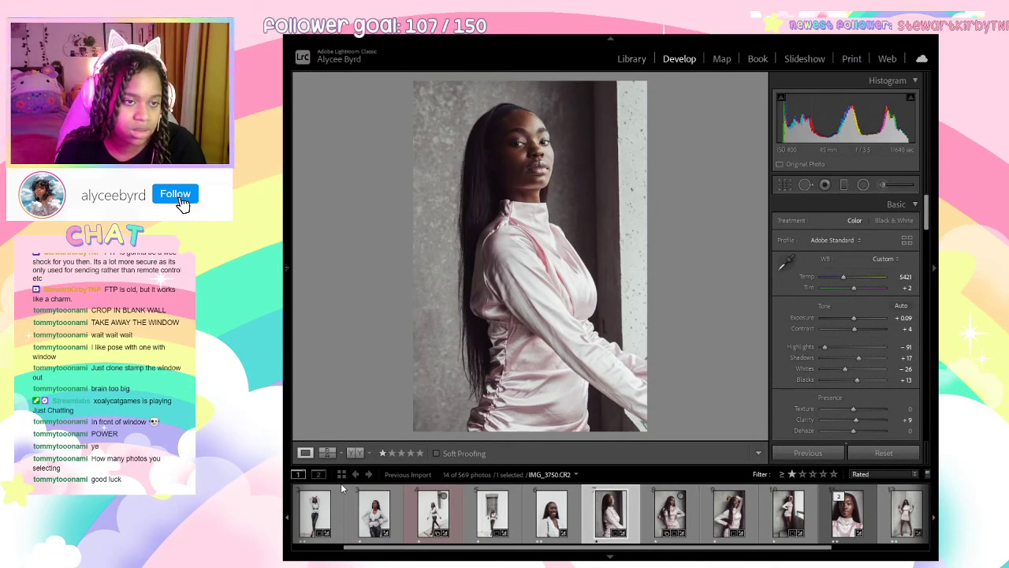
{"action": "key", "text": "Right"}
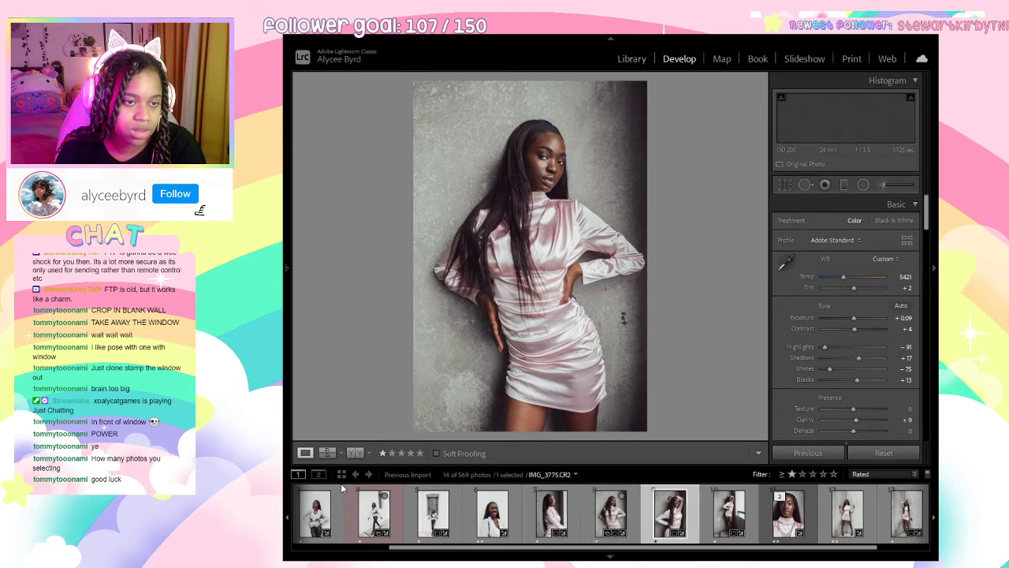
{"action": "key", "text": "Right"}
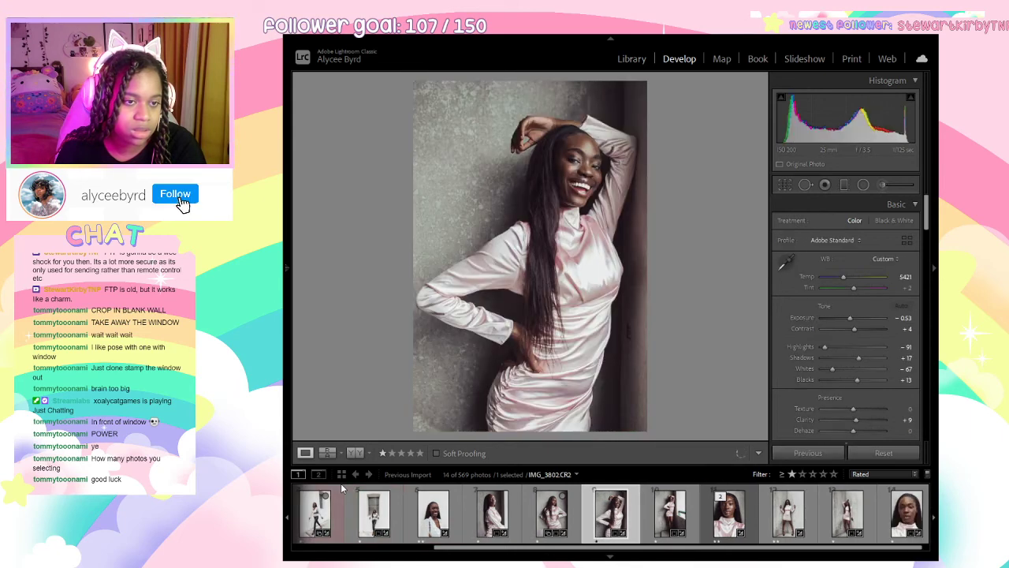
{"action": "key", "text": "Right"}
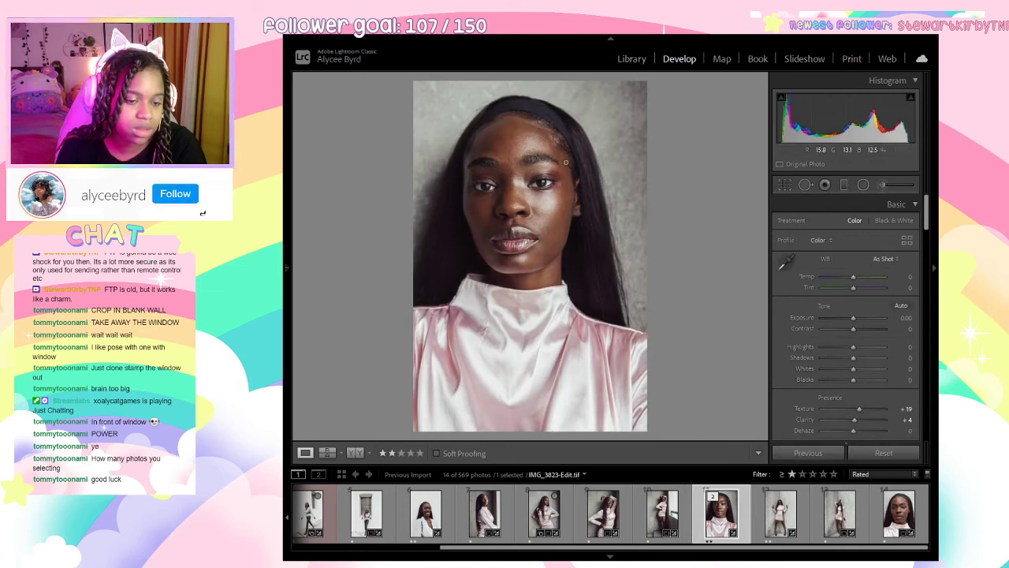
Crop IMG_3823-Edit.tif tighter to center the face, trimming the side and lower edge at the original aspect ratio.
{"action": "left_click", "coordinate": [785, 185]}
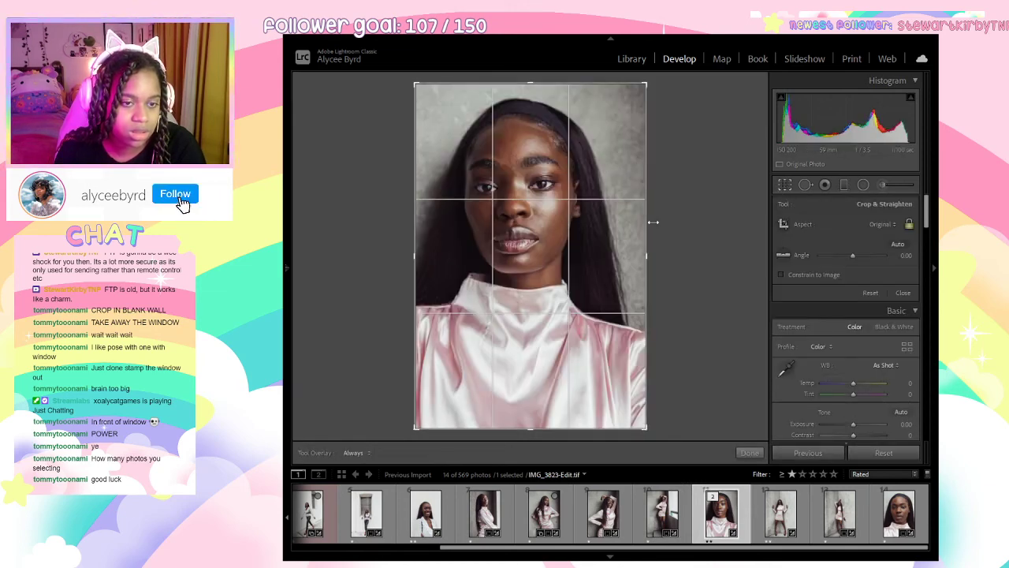
{"action": "left_click_drag", "start_coordinate": [654, 221], "coordinate": [581, 244]}
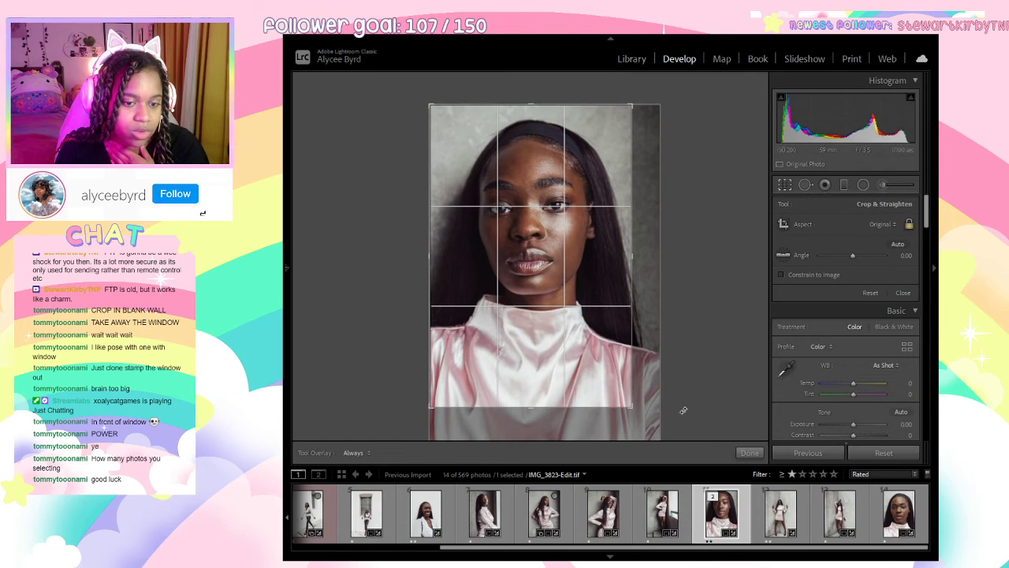
{"action": "left_click", "coordinate": [749, 453]}
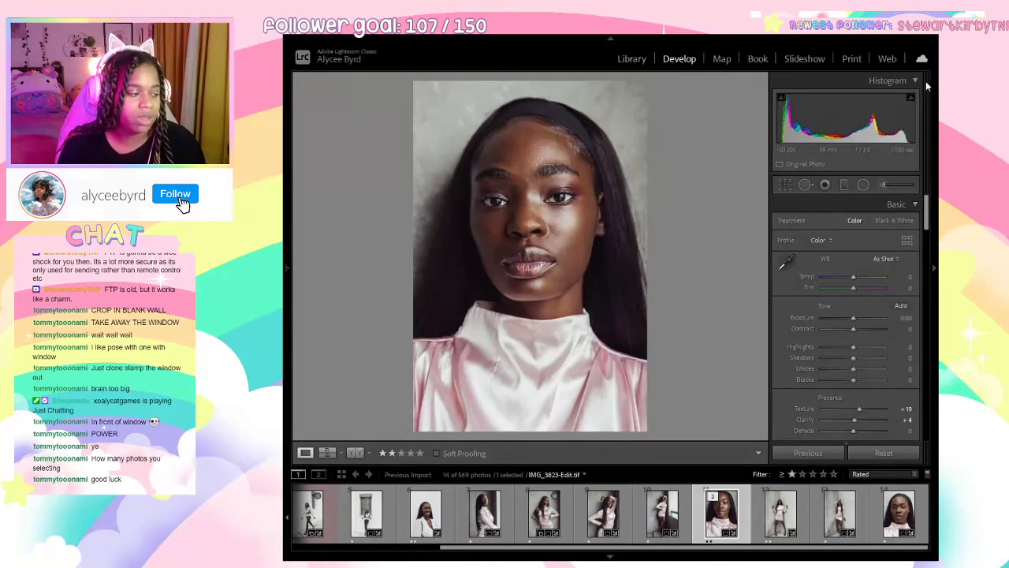
Check the two full-length pink dress corner poses and the last rated close-up.
{"action": "key", "text": "Right"}
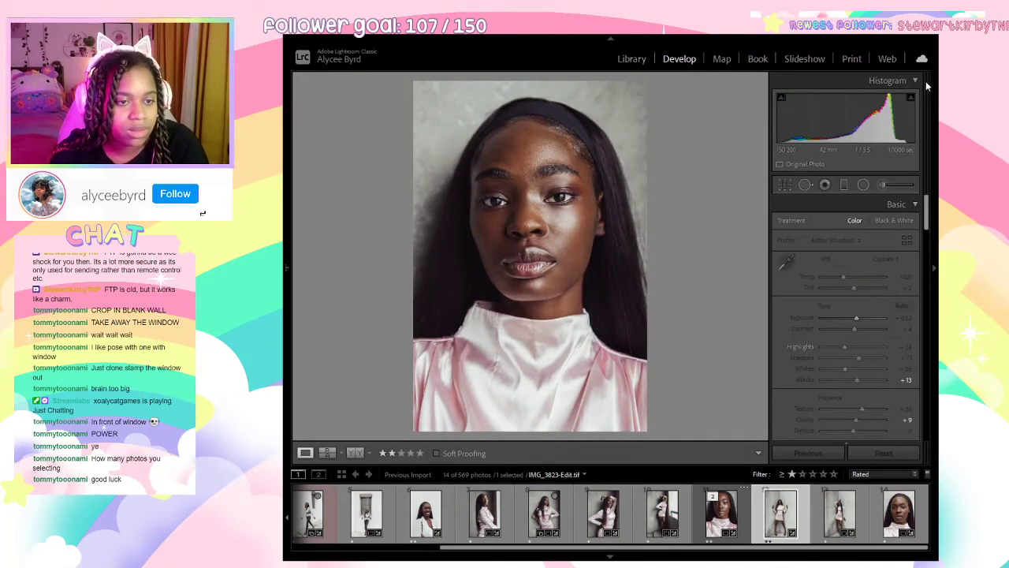
{"action": "key", "text": "Right"}
{"action": "key", "text": "Right"}
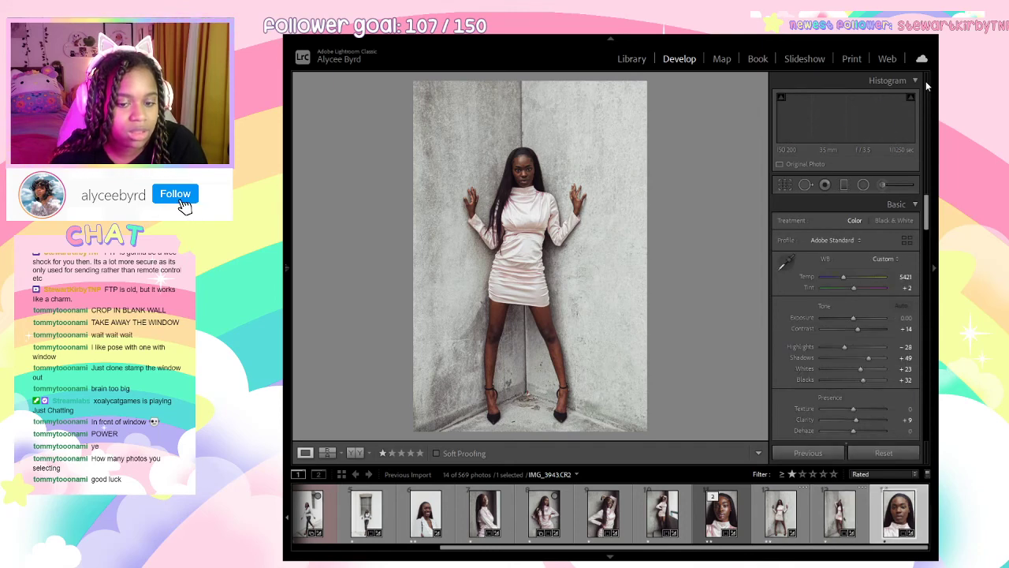
Remove the star rating from the last close-up and recheck the rated photos from the white blouse shots to IMG_3823-Edit.tif.
{"action": "key", "text": "0"}
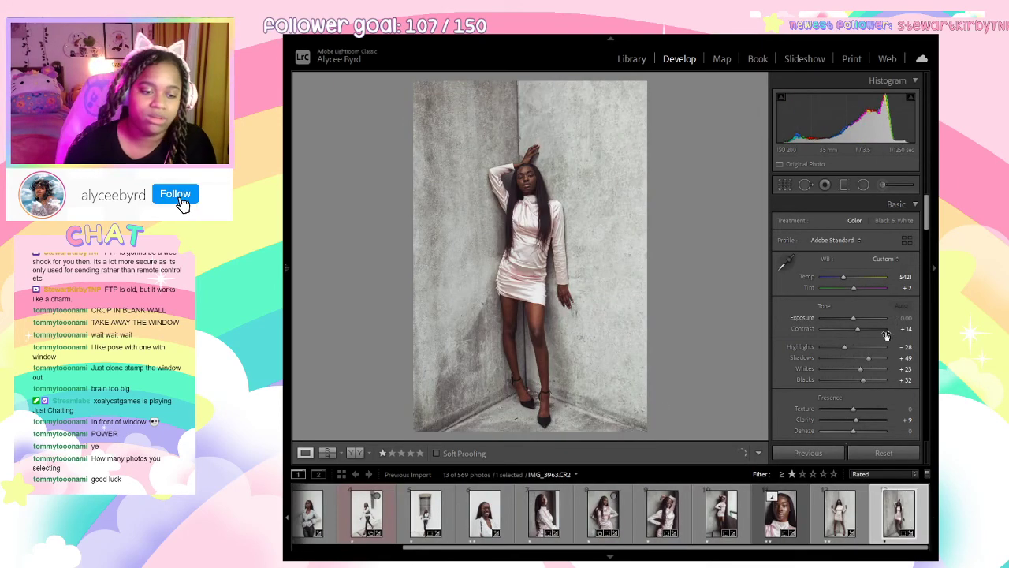
{"action": "left_click_drag", "start_coordinate": [715, 548], "coordinate": [604, 550]}
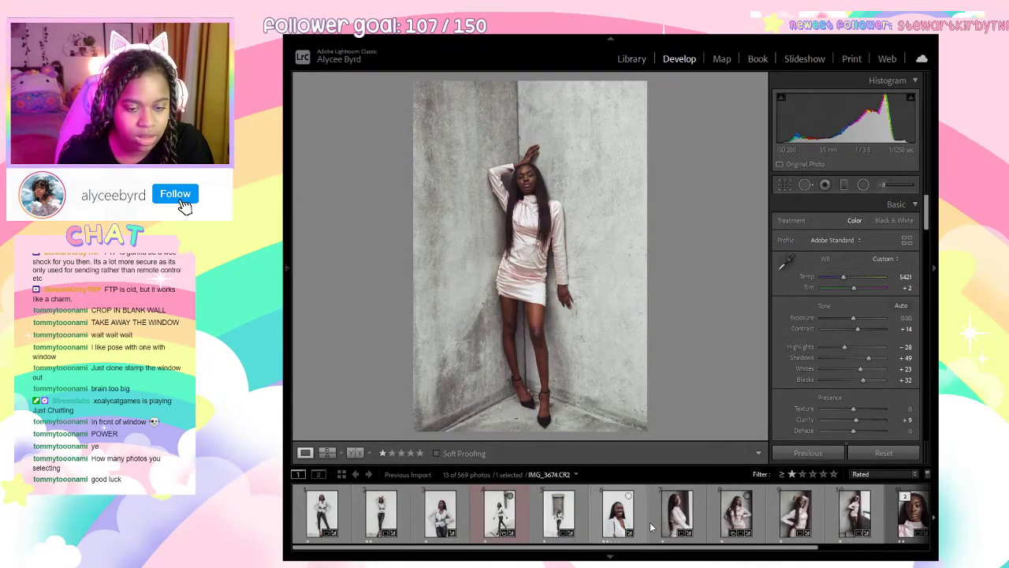
{"action": "left_click", "coordinate": [447, 515]}
{"action": "left_click", "coordinate": [618, 513]}
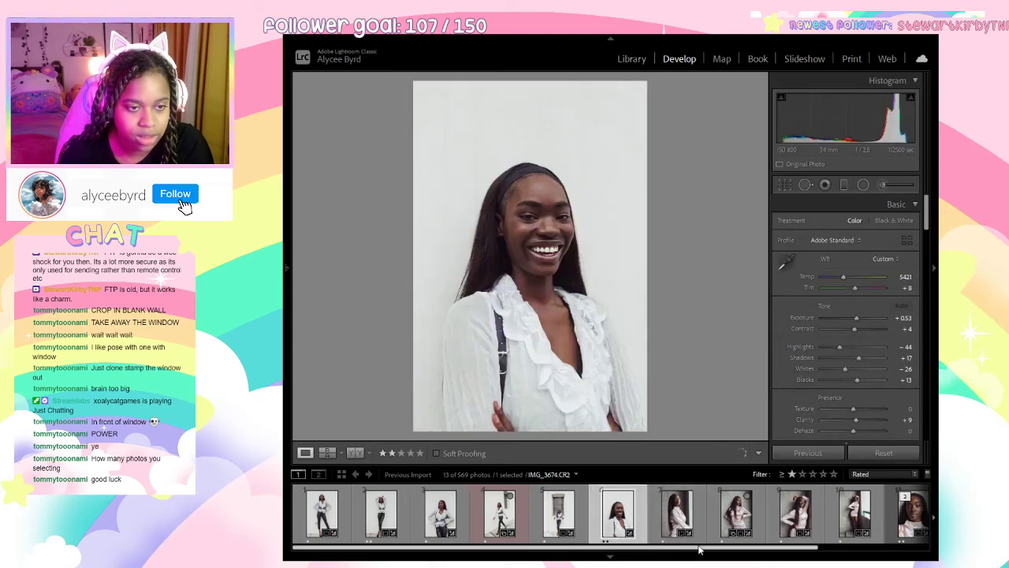
{"action": "scroll", "coordinate": [642, 512], "scroll_direction": "down", "scroll_amount": 1}
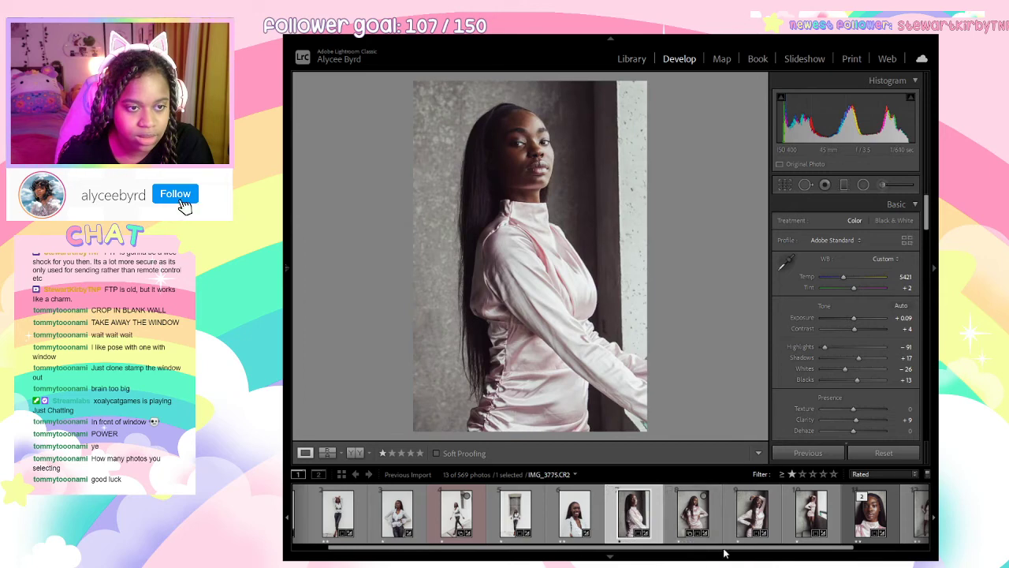
{"action": "left_click", "coordinate": [749, 520]}
{"action": "scroll", "coordinate": [846, 549], "scroll_direction": "down", "scroll_amount": 2}
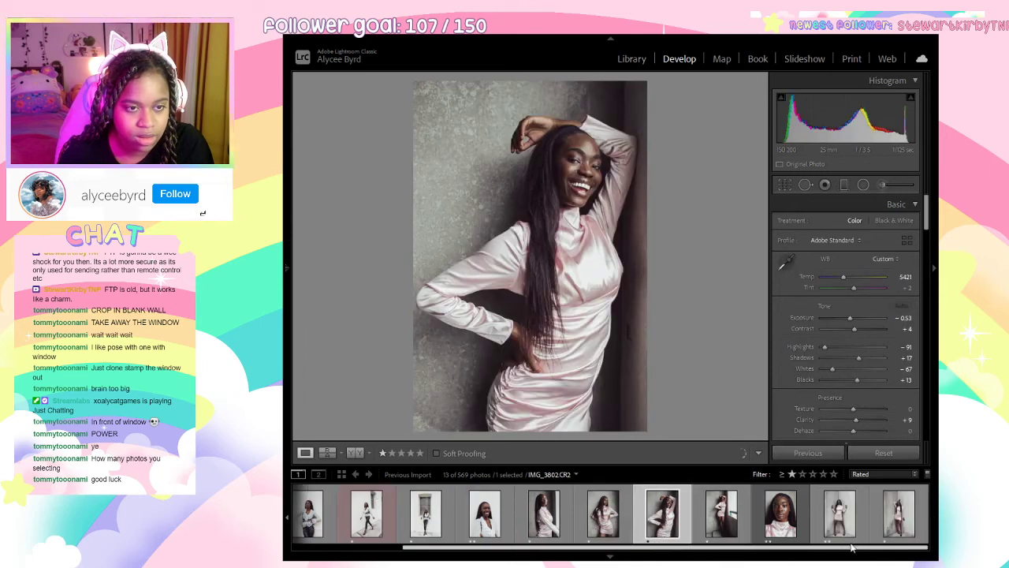
{"action": "left_click", "coordinate": [769, 509]}
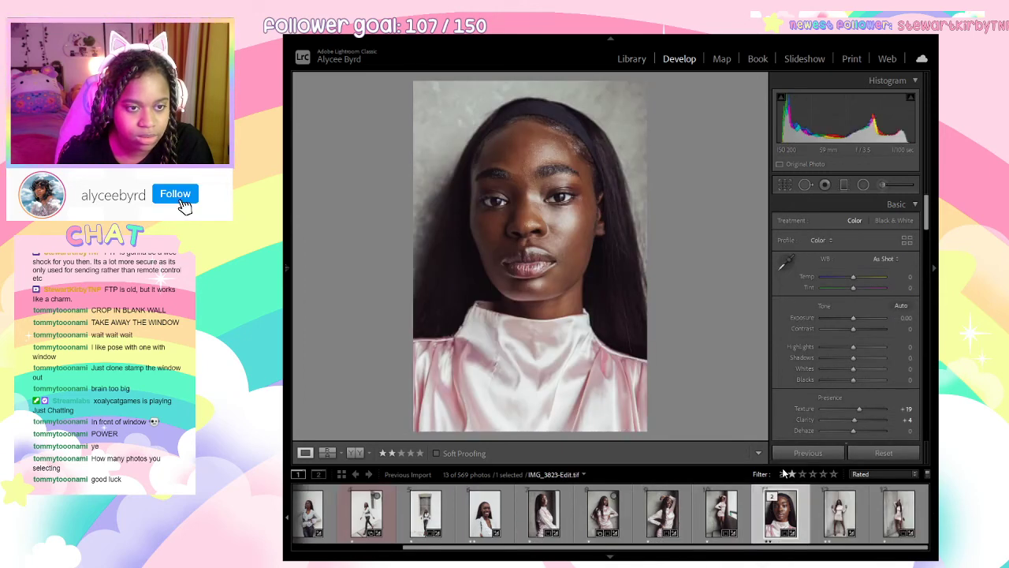
Turn off the star rating filter and examine the unrated pink dress poses with crossed and raised arms up to IMG_3769.CR2.
{"action": "left_click", "coordinate": [792, 475]}
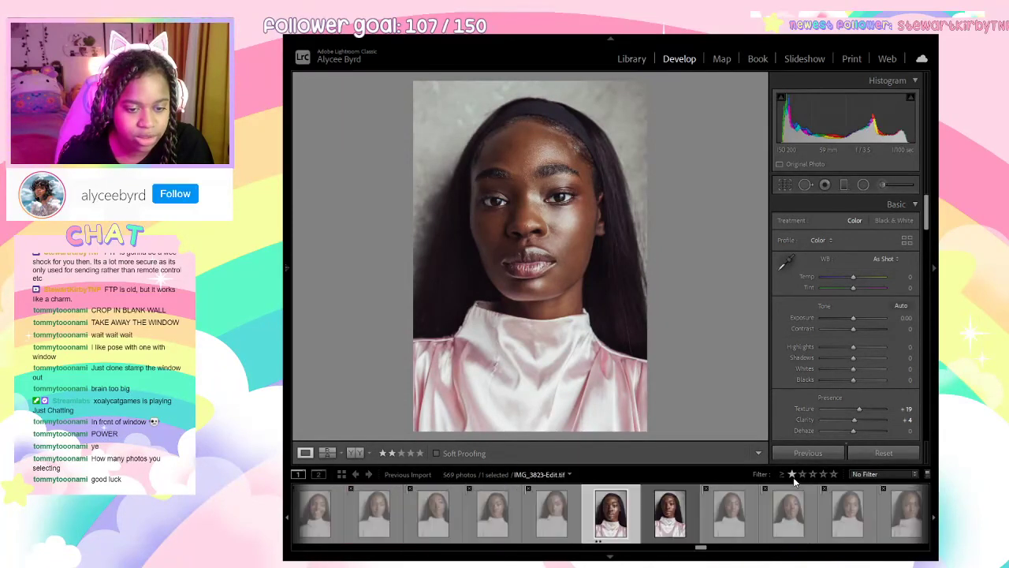
{"action": "left_click_drag", "start_coordinate": [696, 548], "coordinate": [631, 550]}
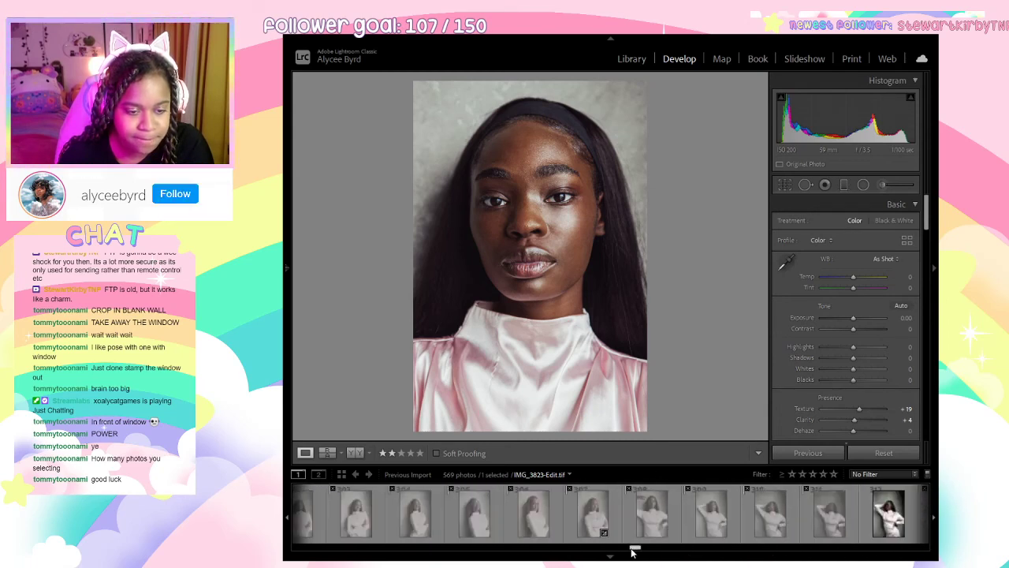
{"action": "left_click", "coordinate": [609, 521]}
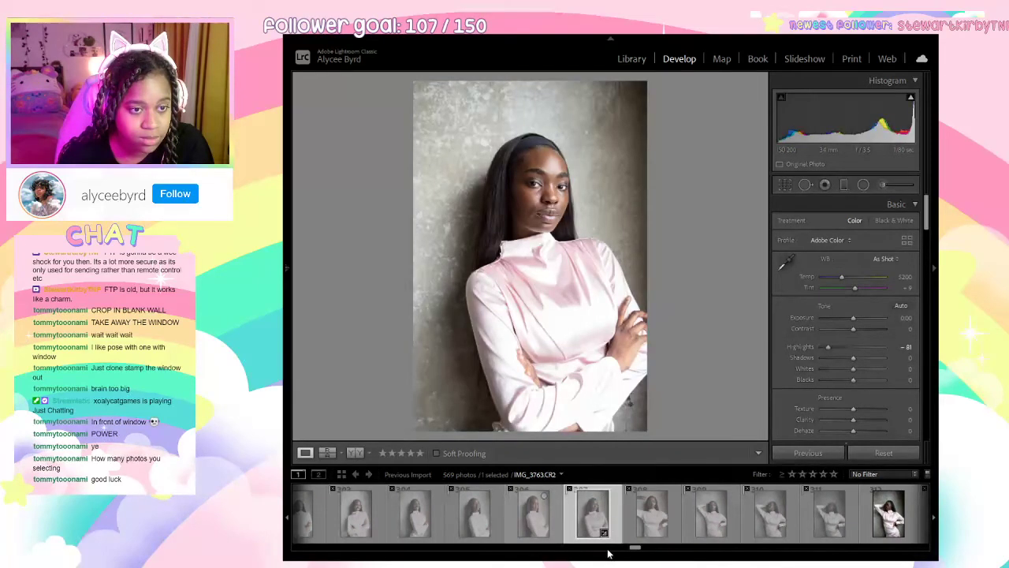
{"action": "left_click", "coordinate": [542, 514]}
{"action": "left_click", "coordinate": [603, 522]}
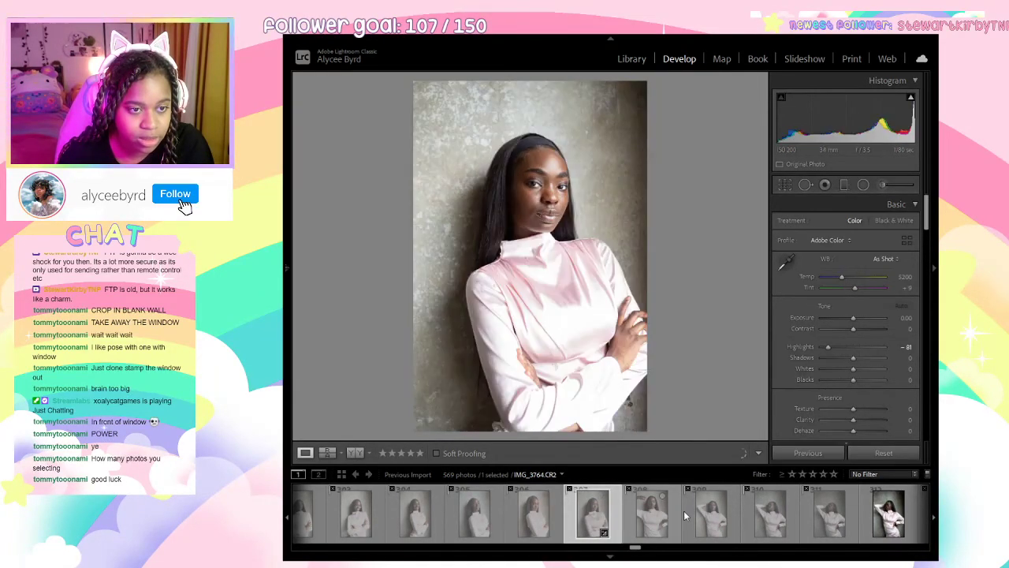
{"action": "left_click", "coordinate": [544, 509]}
{"action": "left_click", "coordinate": [718, 513]}
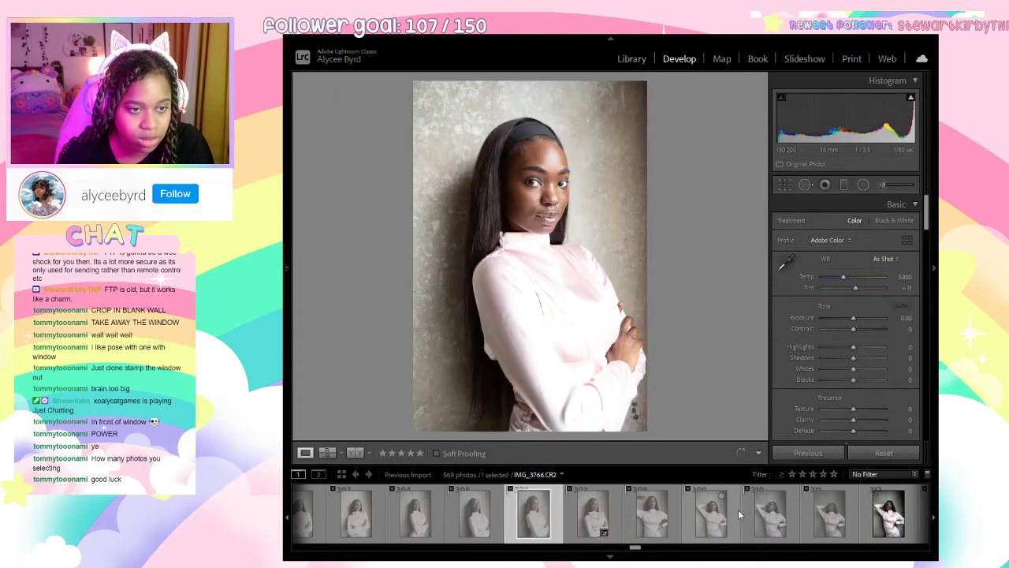
{"action": "left_click", "coordinate": [769, 514]}
{"action": "left_click", "coordinate": [891, 516]}
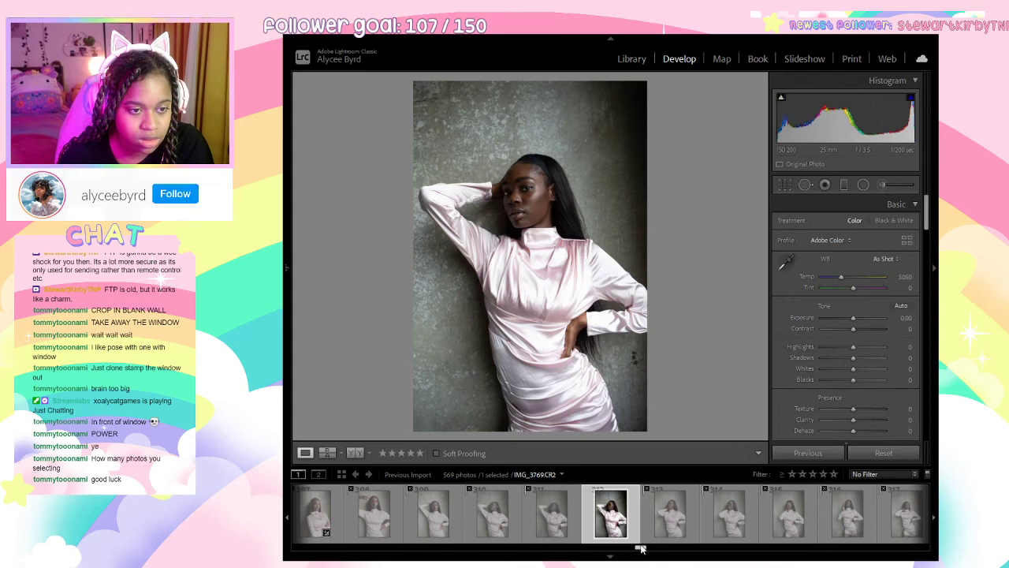
Darken the smiling close-up IMG_3818.CR2 to an exposure of −1.32 and mark it as an unflagged one-star photo.
{"action": "left_click_drag", "start_coordinate": [645, 544], "coordinate": [667, 556]}
{"action": "left_click_drag", "start_coordinate": [680, 554], "coordinate": [693, 559]}
{"action": "left_click", "coordinate": [714, 513]}
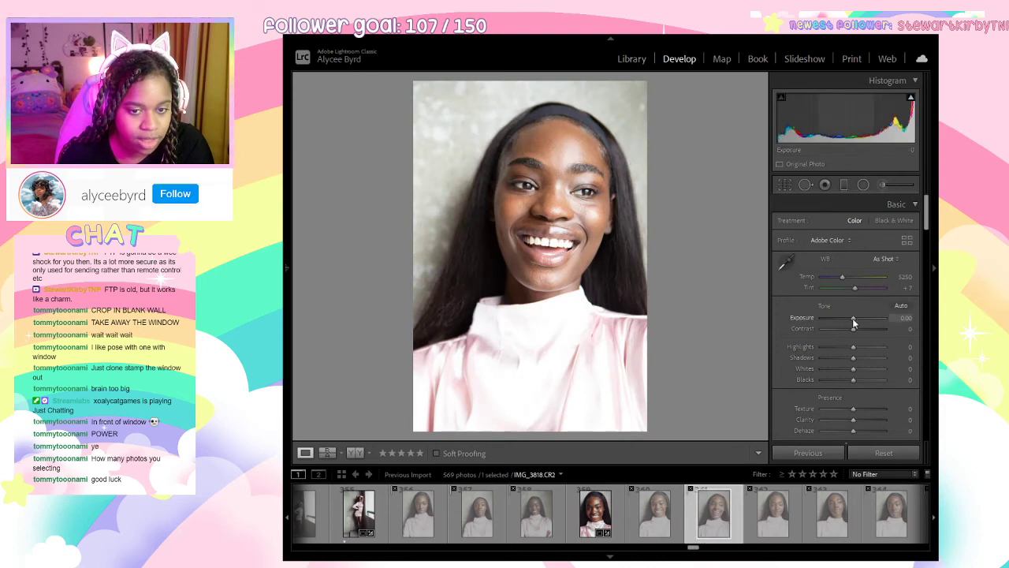
{"action": "left_click_drag", "start_coordinate": [852, 322], "coordinate": [847, 320]}
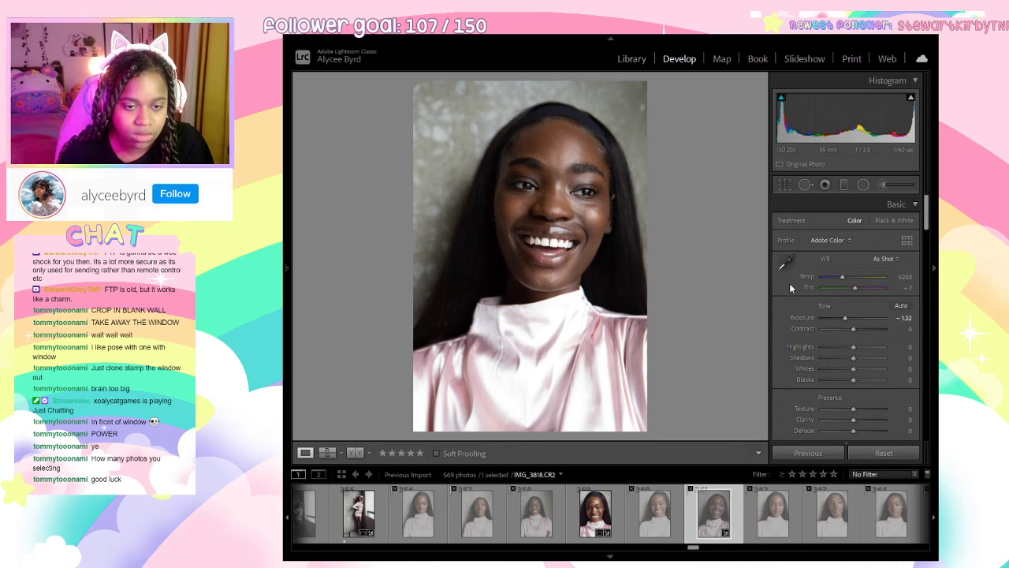
{"action": "key", "text": "u"}
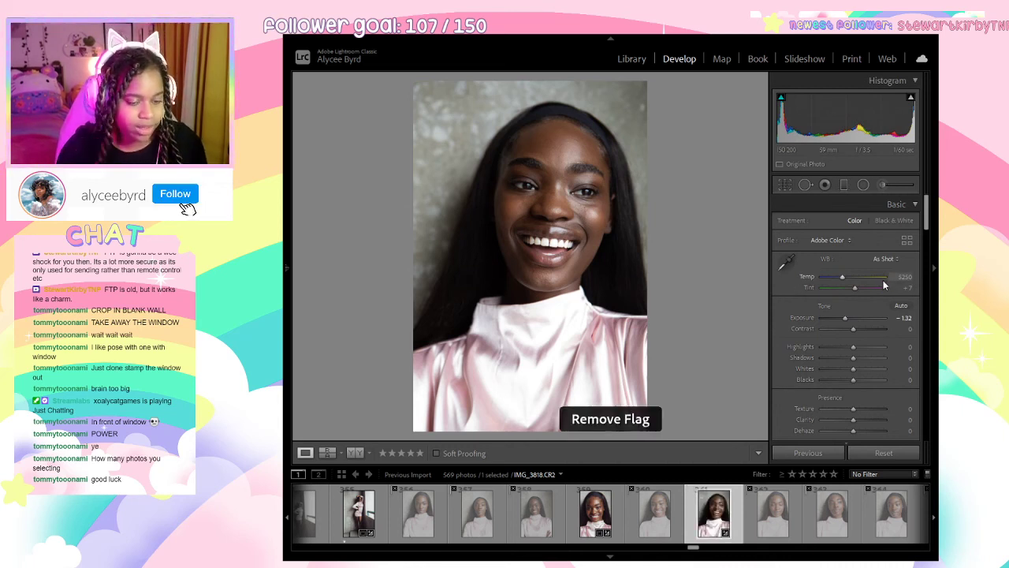
{"action": "key", "text": "1"}
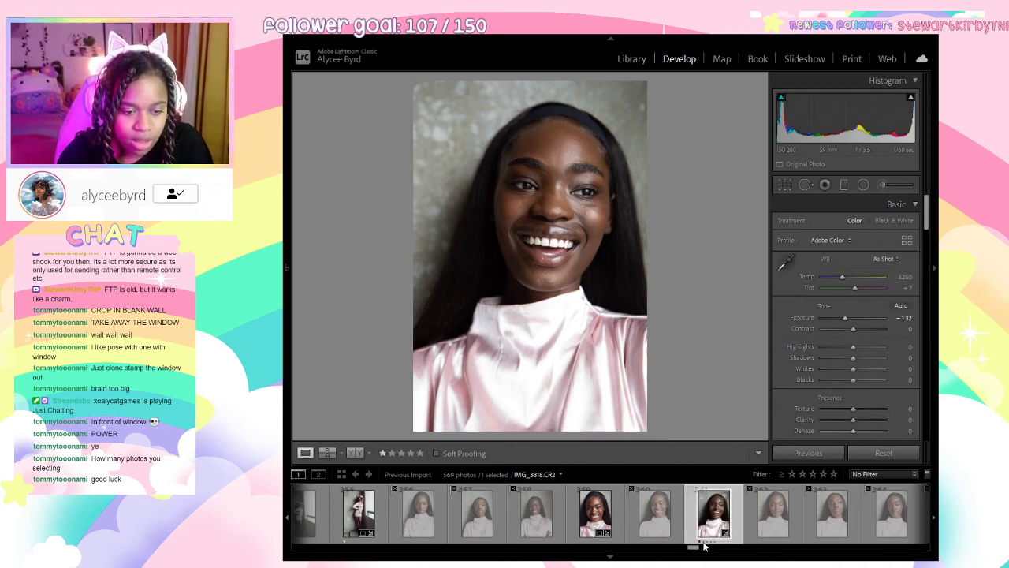
Examine the unrated close-ups around IMG_3823.CR2 and the window shots that follow for alternatives.
{"action": "key", "text": "Right"}
{"action": "key", "text": "Right"}
{"action": "key", "text": "Right"}
{"action": "key", "text": "Right"}
{"action": "key", "text": "Right"}
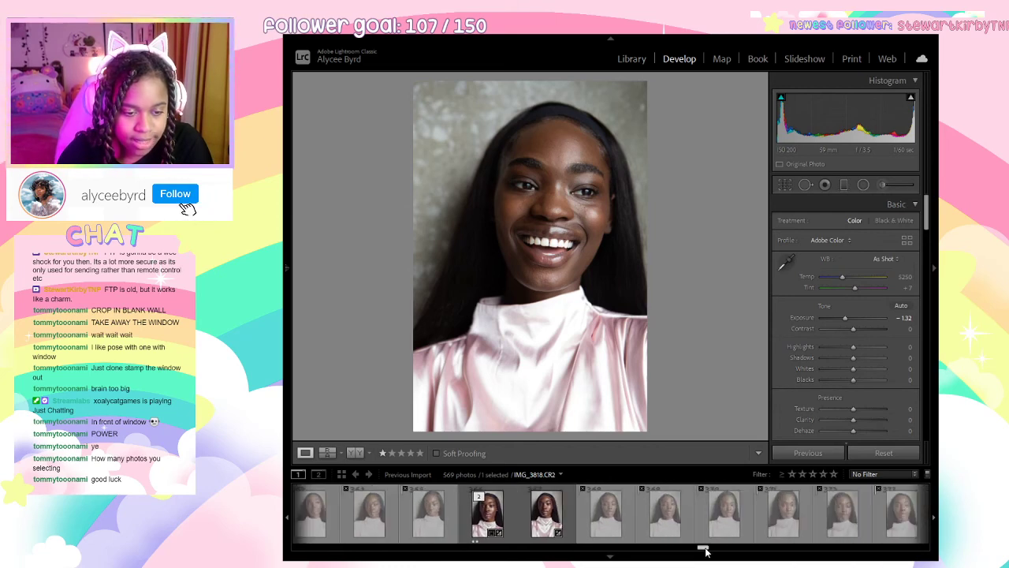
{"action": "left_click", "coordinate": [657, 521]}
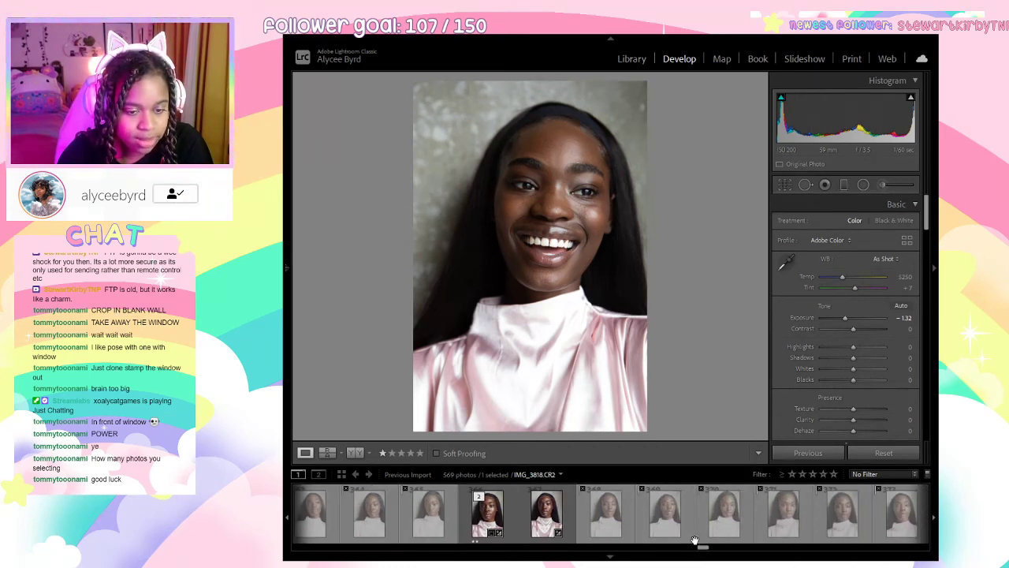
{"action": "left_click", "coordinate": [727, 522]}
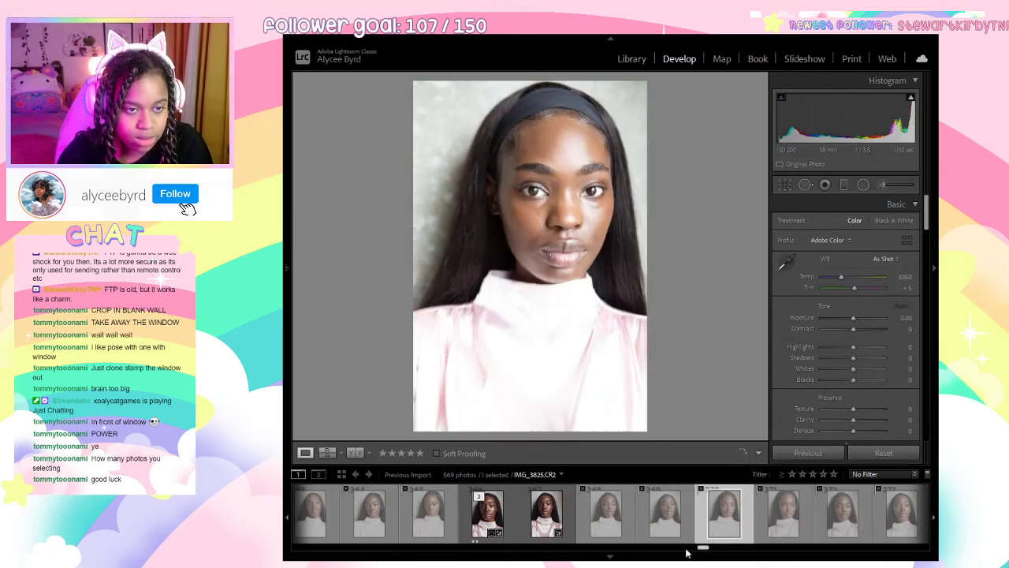
{"action": "left_click", "coordinate": [597, 526]}
{"action": "left_click", "coordinate": [548, 522]}
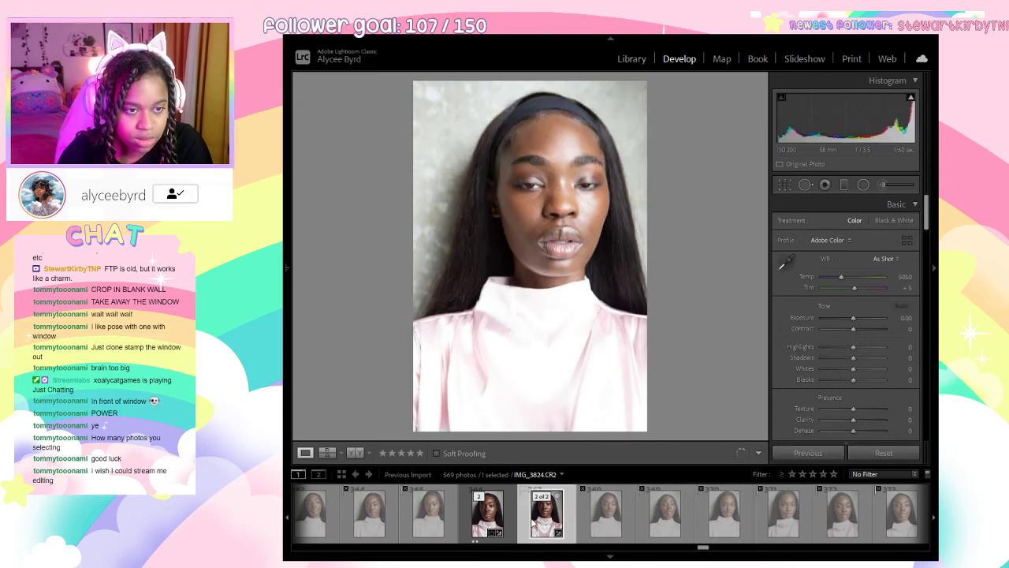
{"action": "left_click_drag", "start_coordinate": [705, 548], "coordinate": [714, 549]}
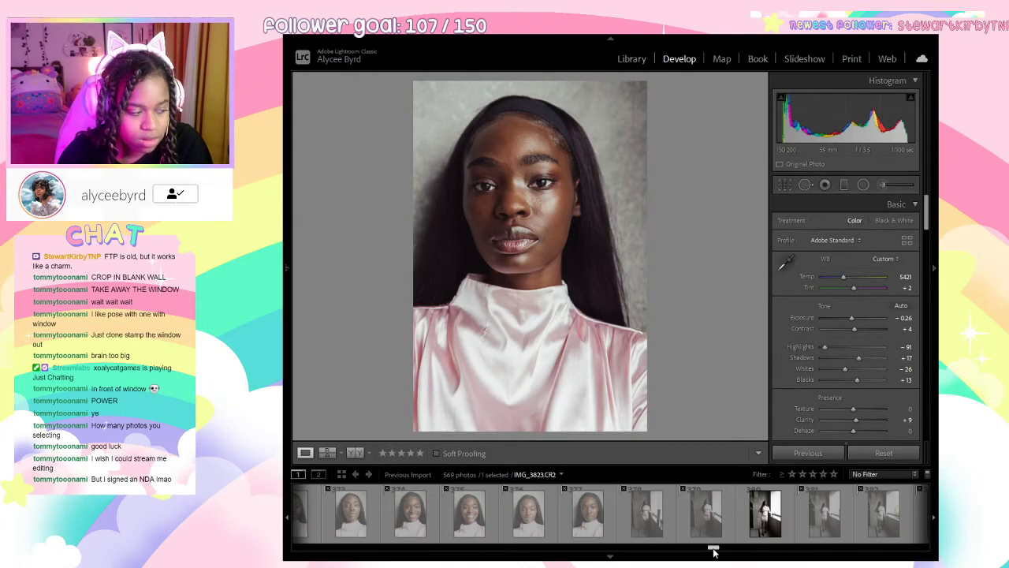
{"action": "left_click_drag", "start_coordinate": [714, 552], "coordinate": [718, 553]}
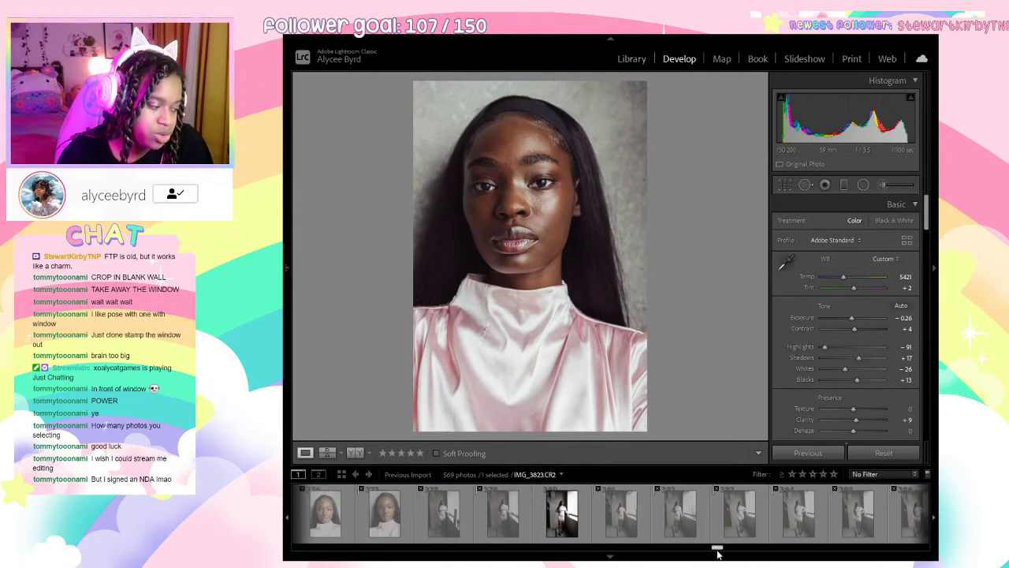
{"action": "left_click_drag", "start_coordinate": [717, 554], "coordinate": [724, 552]}
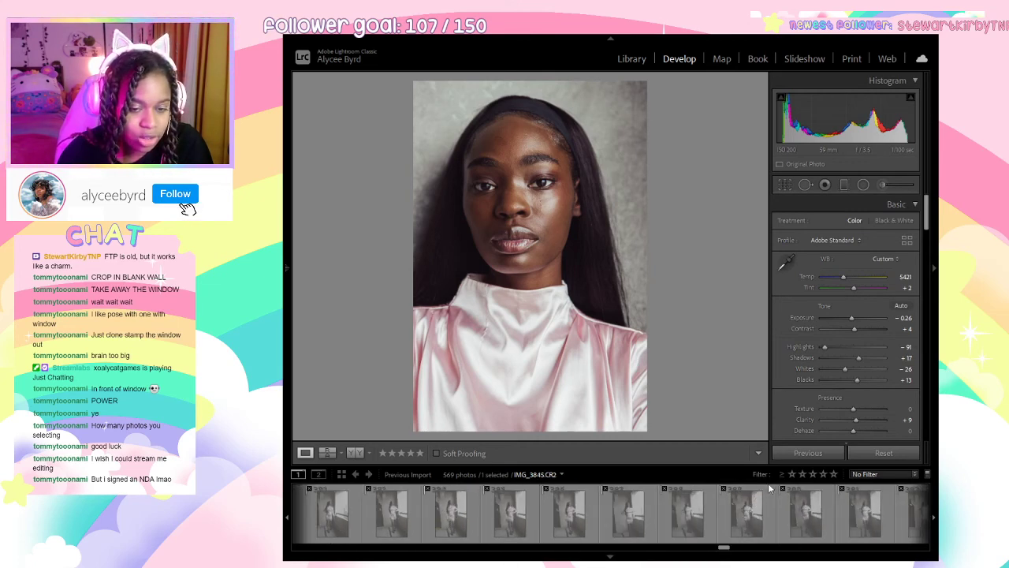
Among the photos rated one star and higher, apply IMG_3812.CR2's develop settings to the smiling close-up IMG_3818.CR2 with exposure −1.32.
{"action": "left_click", "coordinate": [790, 474]}
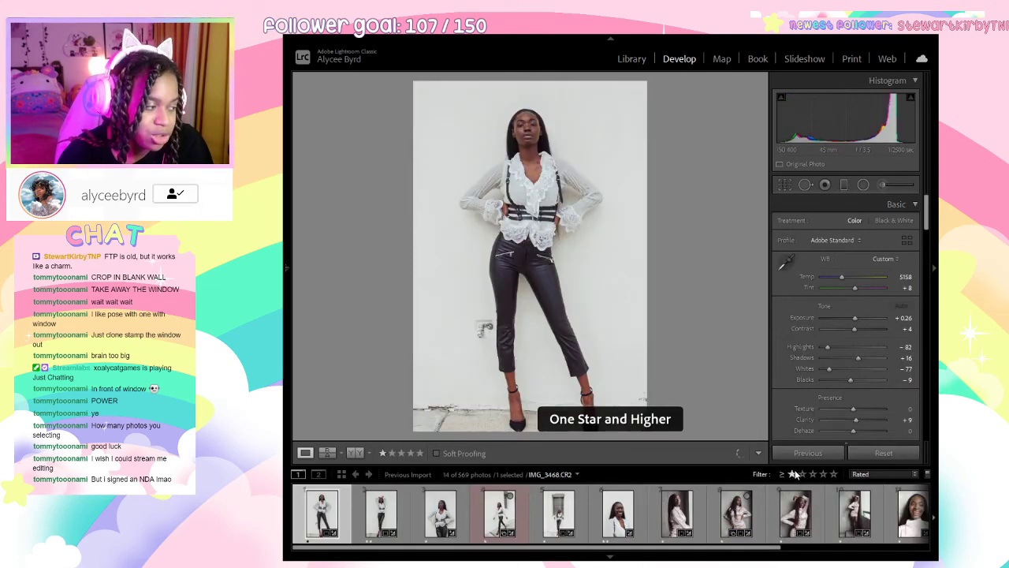
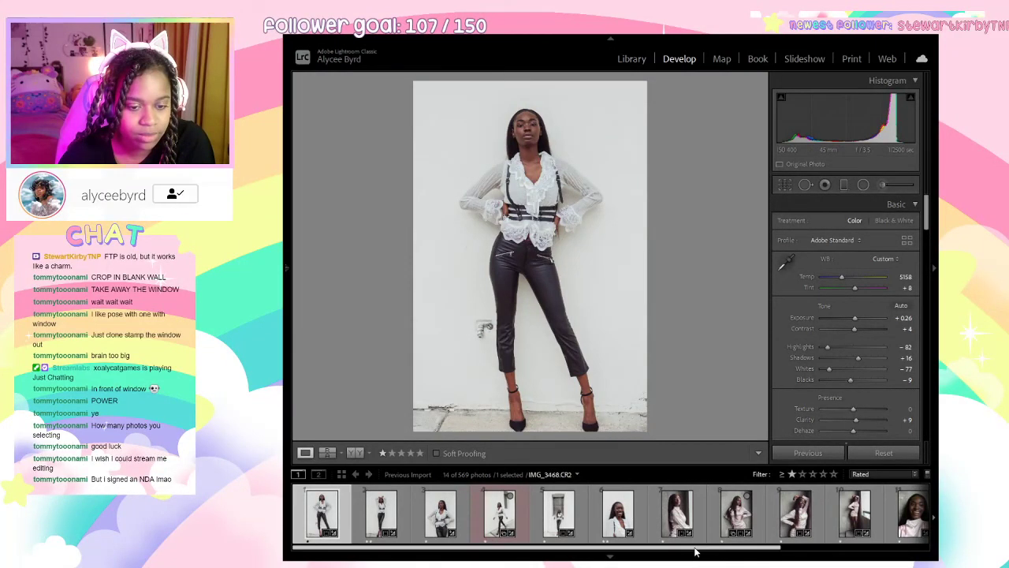
{"action": "scroll", "coordinate": [737, 512], "scroll_direction": "down", "scroll_amount": 3}
{"action": "left_click", "coordinate": [805, 513]}
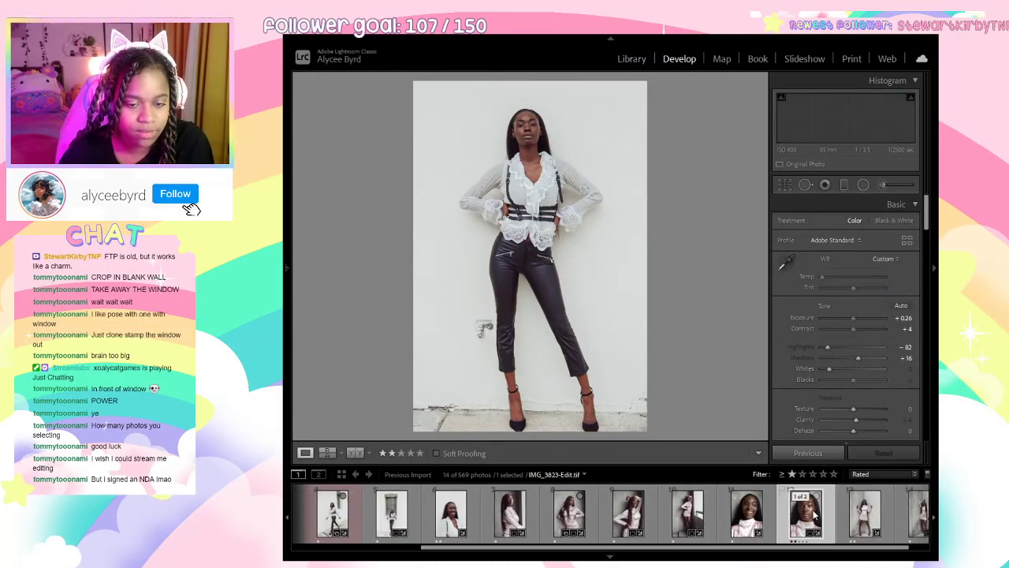
{"action": "left_click", "coordinate": [742, 520], "text": "ctrl"}
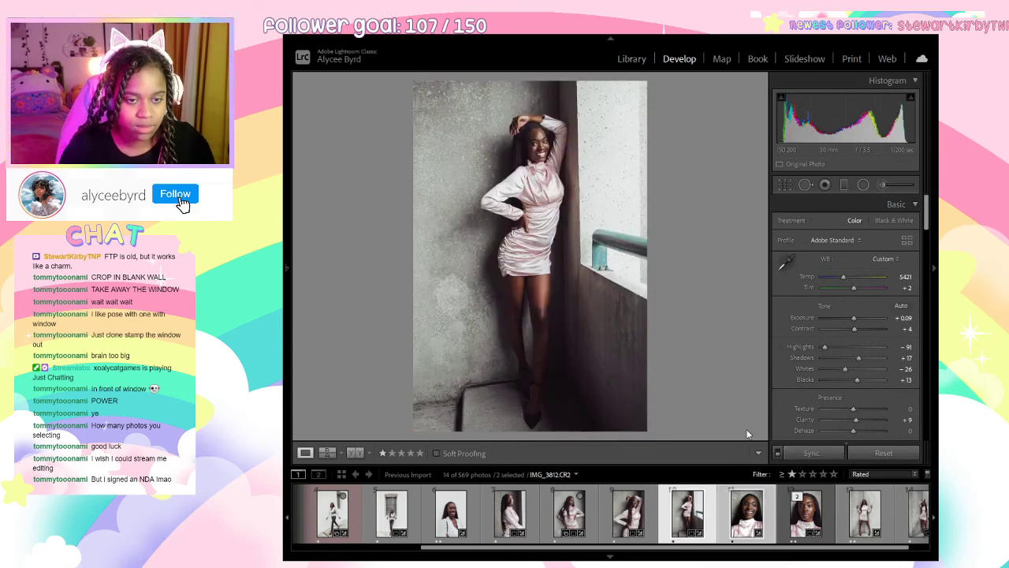
{"action": "key", "text": "ctrl+shift+v"}
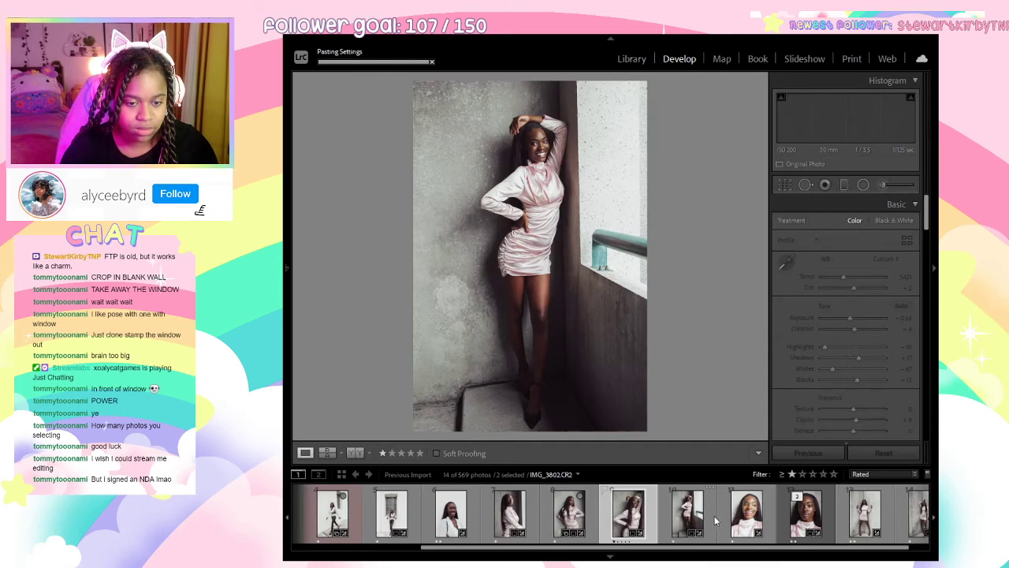
{"action": "left_click", "coordinate": [745, 516]}
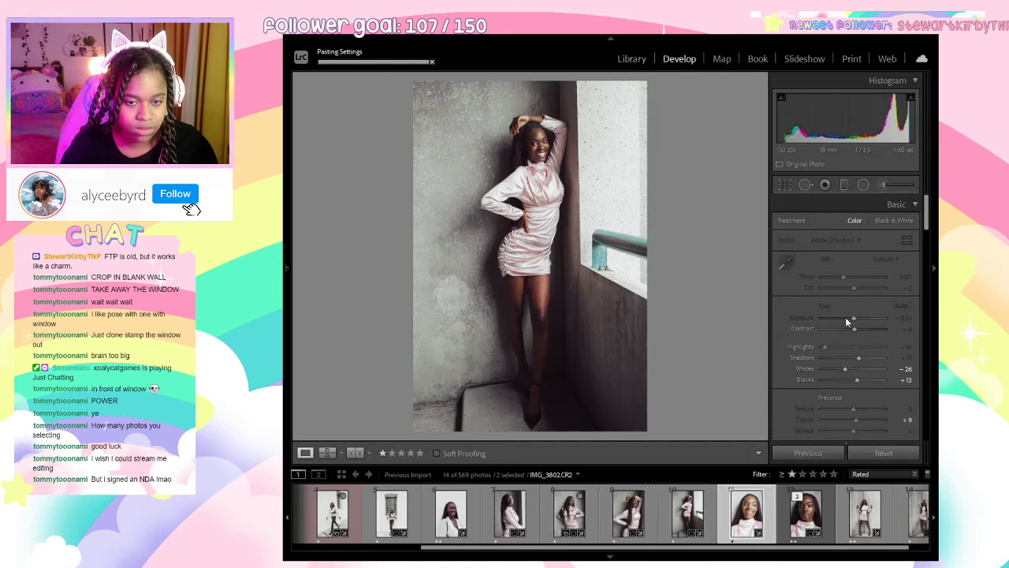
{"action": "left_click_drag", "start_coordinate": [847, 321], "coordinate": [844, 323]}
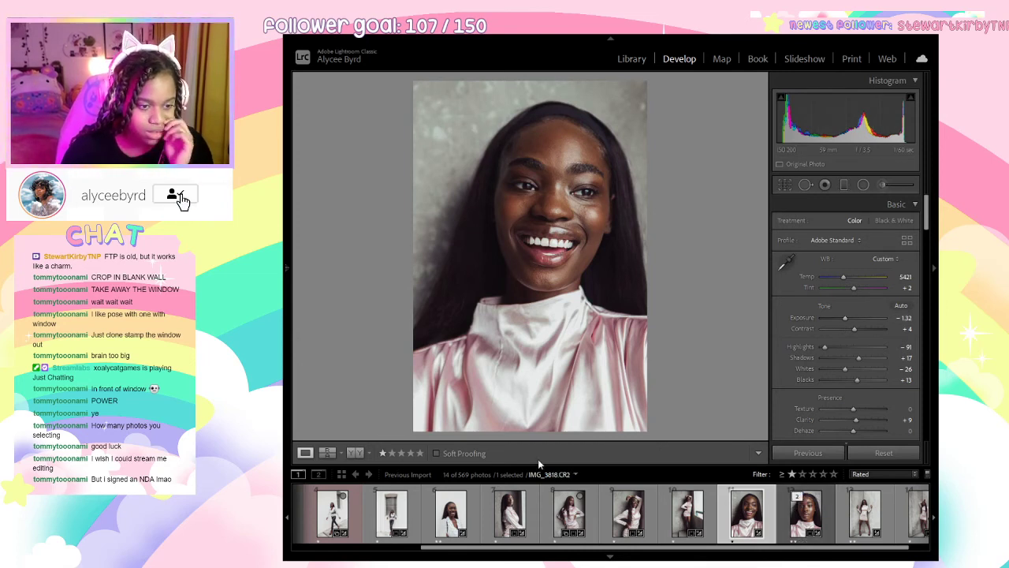
Compare the smiling close-up IMG_3818.CR2 with IMG_3823-Edit.tif and remove the smiling close-up's star rating.
{"action": "left_click", "coordinate": [807, 514]}
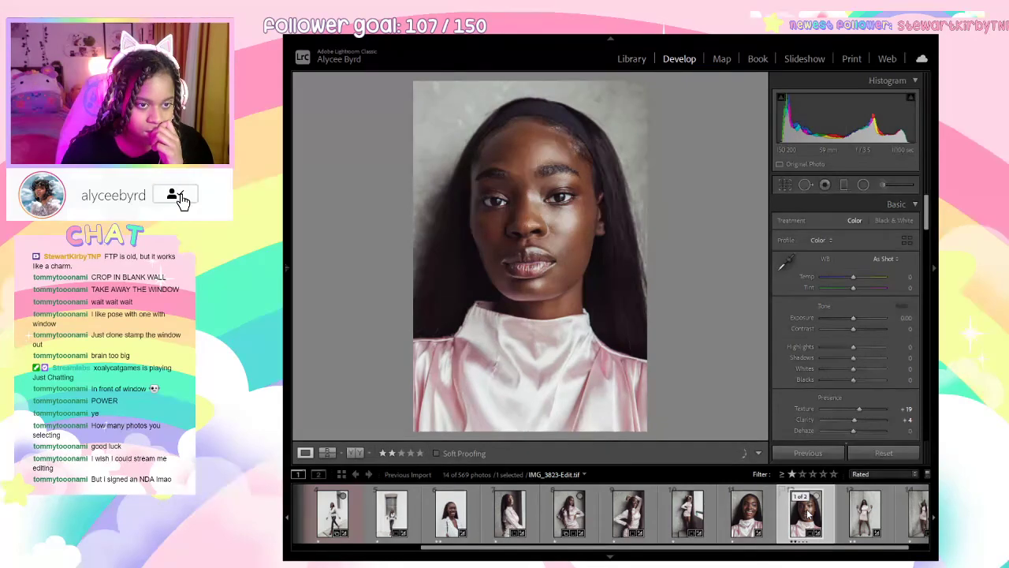
{"action": "left_click", "coordinate": [761, 516]}
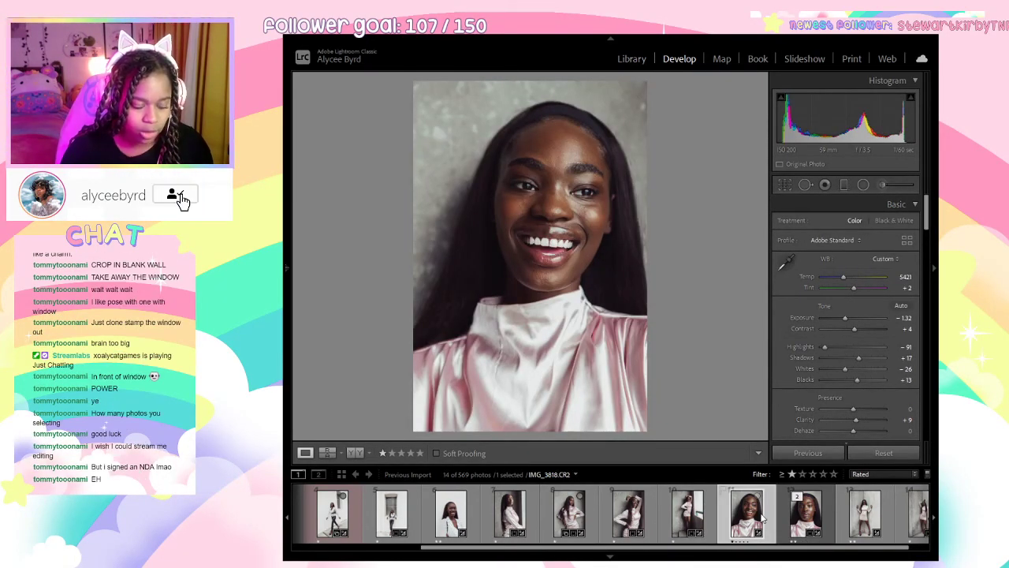
{"action": "key", "text": "0"}
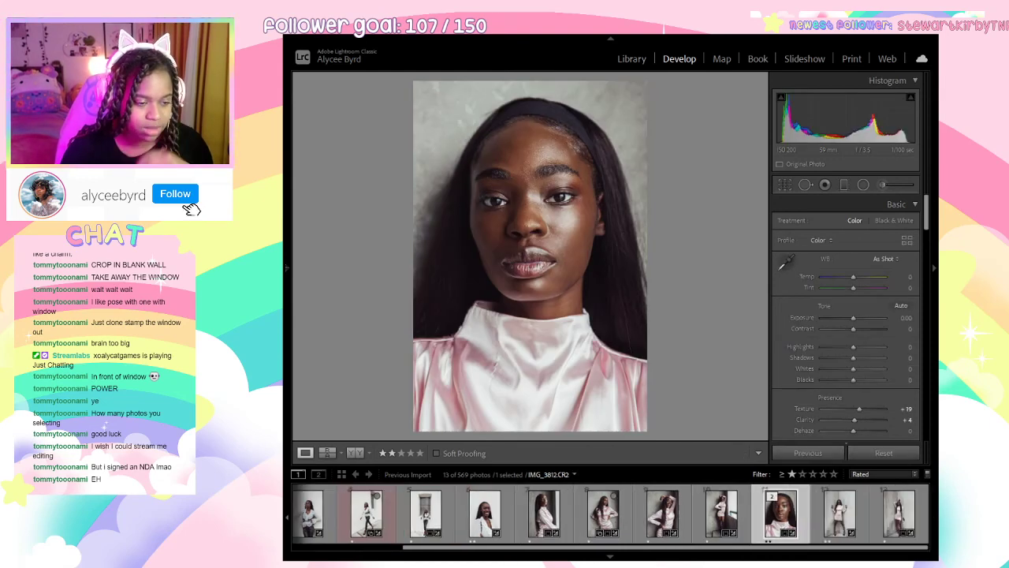
Review the earliest photos rated one star and higher, comparing the full-length white-blouse poses against the white wall.
{"action": "left_click", "coordinate": [604, 542]}
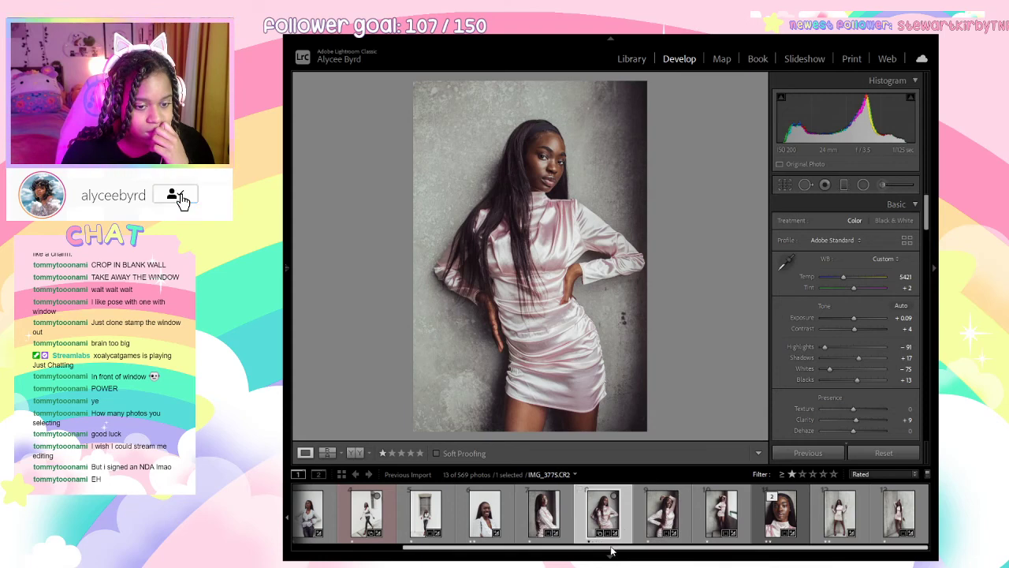
{"action": "left_click_drag", "start_coordinate": [610, 548], "coordinate": [506, 547]}
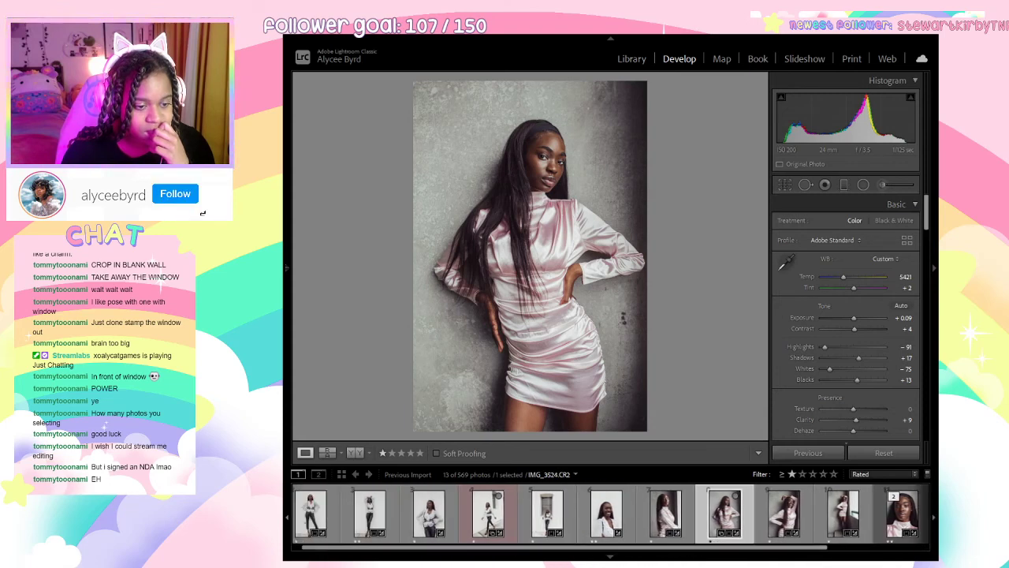
{"action": "left_click", "coordinate": [367, 517]}
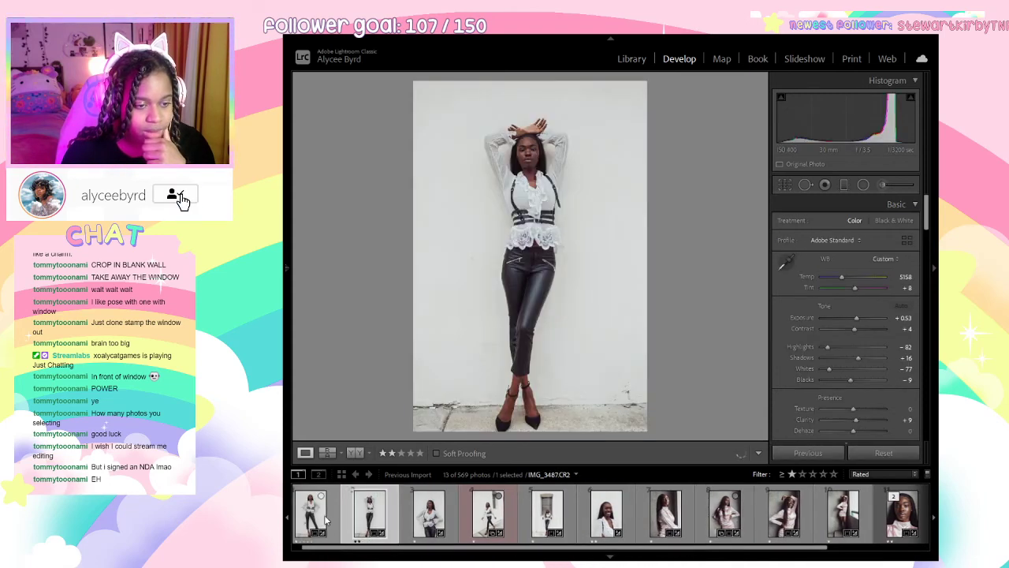
{"action": "left_click", "coordinate": [372, 514]}
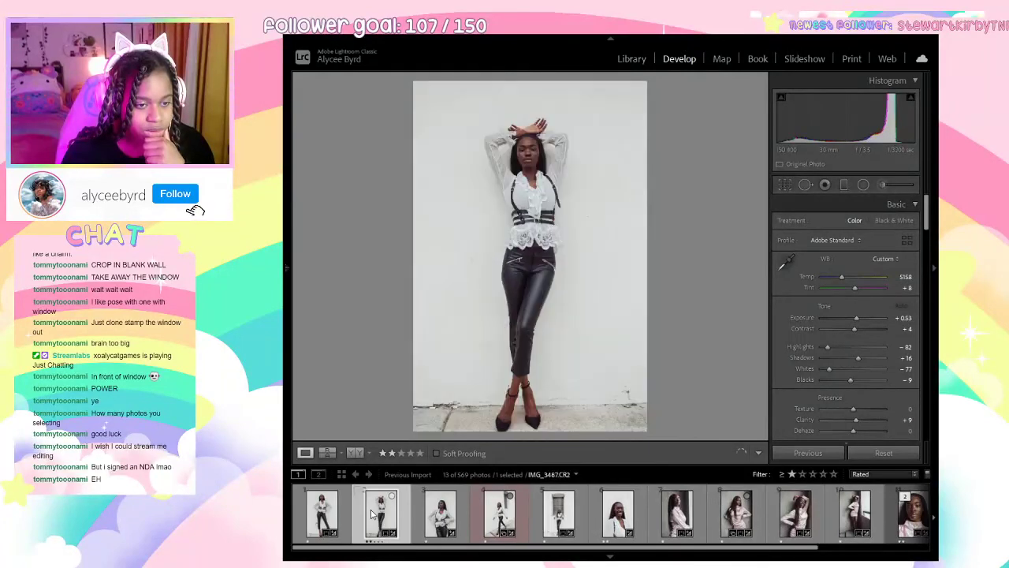
{"action": "left_click", "coordinate": [329, 539]}
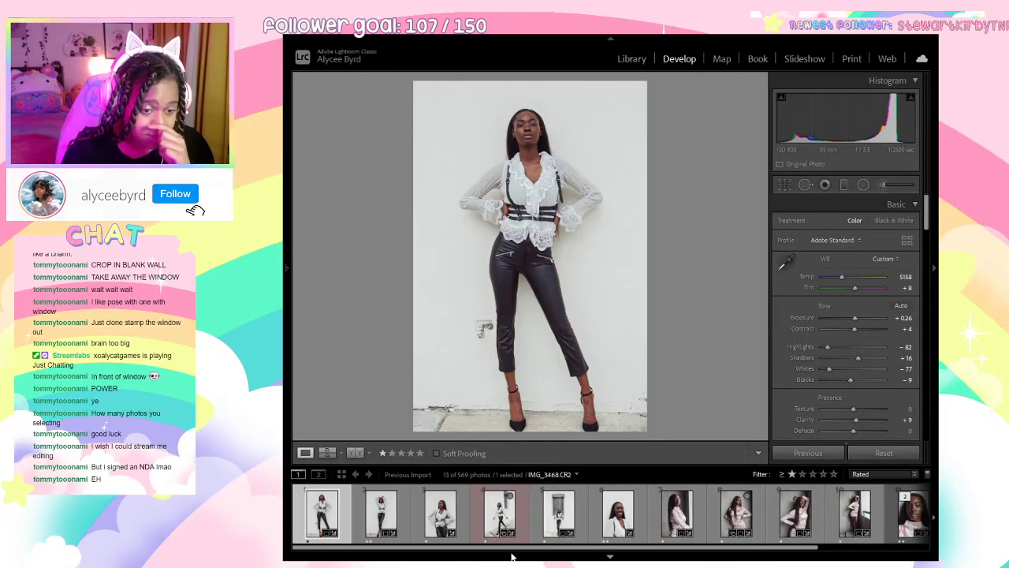
{"action": "left_click_drag", "start_coordinate": [517, 548], "coordinate": [649, 545]}
Compare the rated pink-dress photos, checking the two full-length concrete-corner poses IMG_3943.CR2 and IMG_3963.CR2 against each other.
{"action": "left_click", "coordinate": [611, 522]}
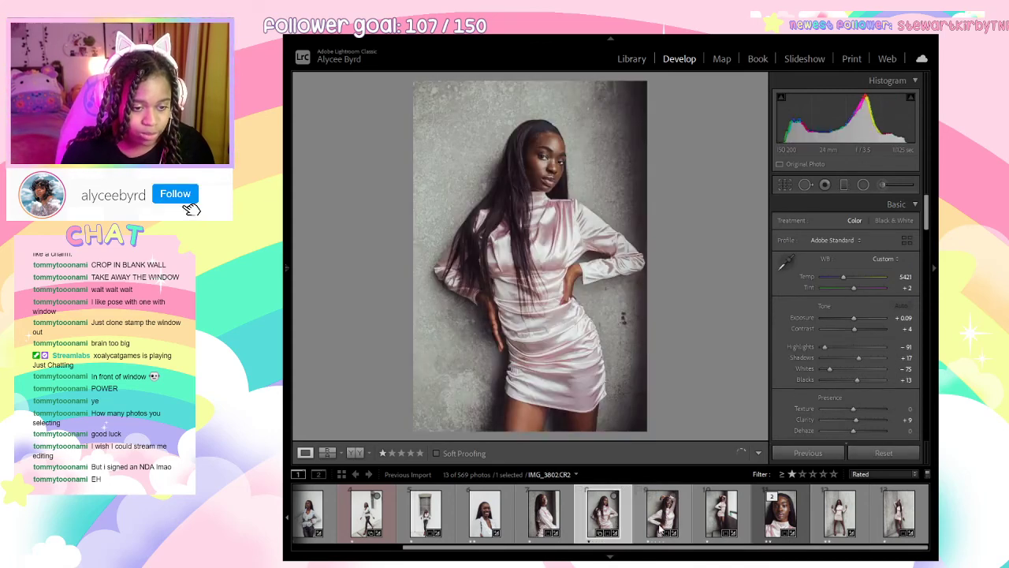
{"action": "left_click", "coordinate": [659, 526]}
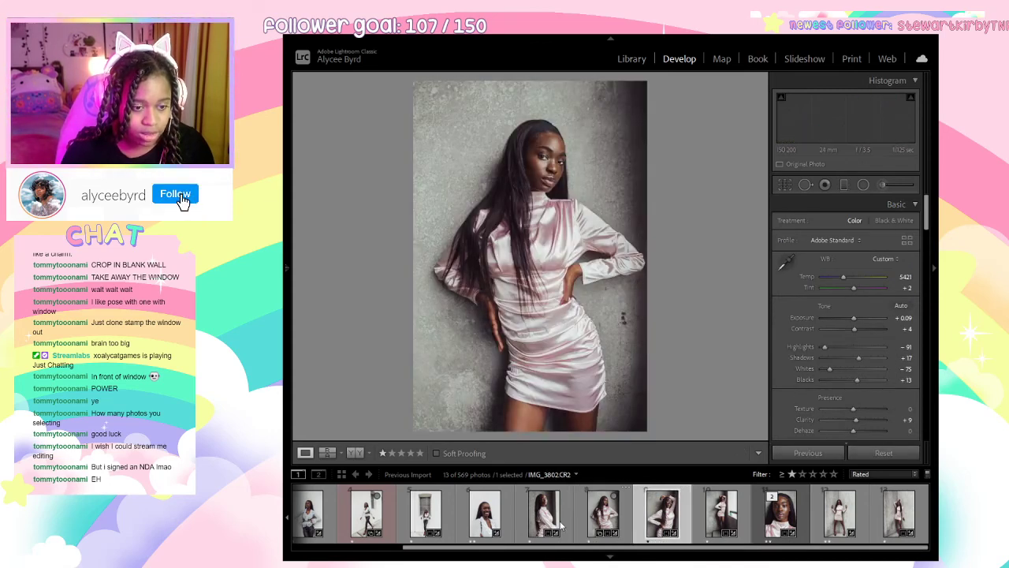
{"action": "left_click", "coordinate": [724, 520]}
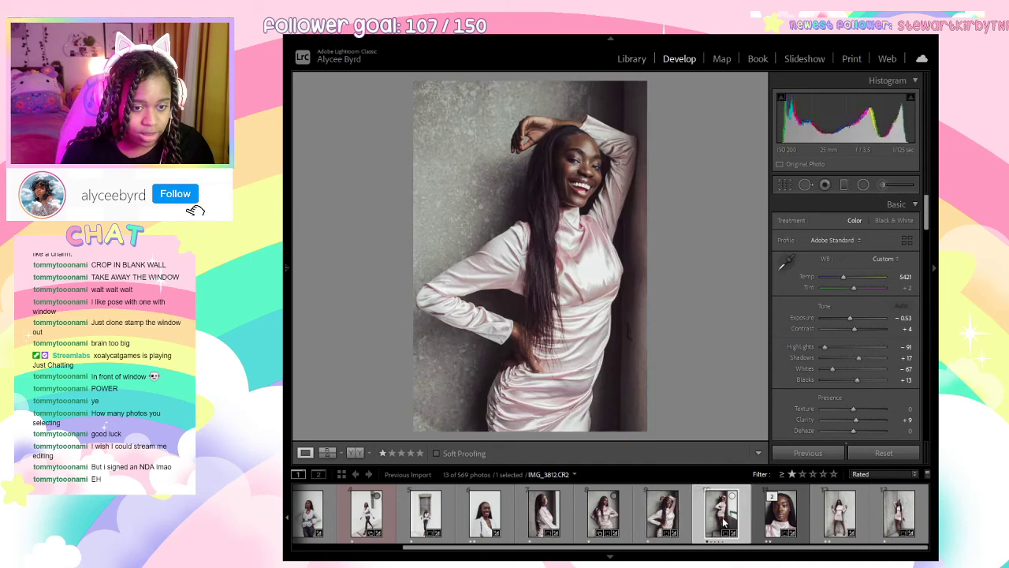
{"action": "left_click", "coordinate": [781, 514]}
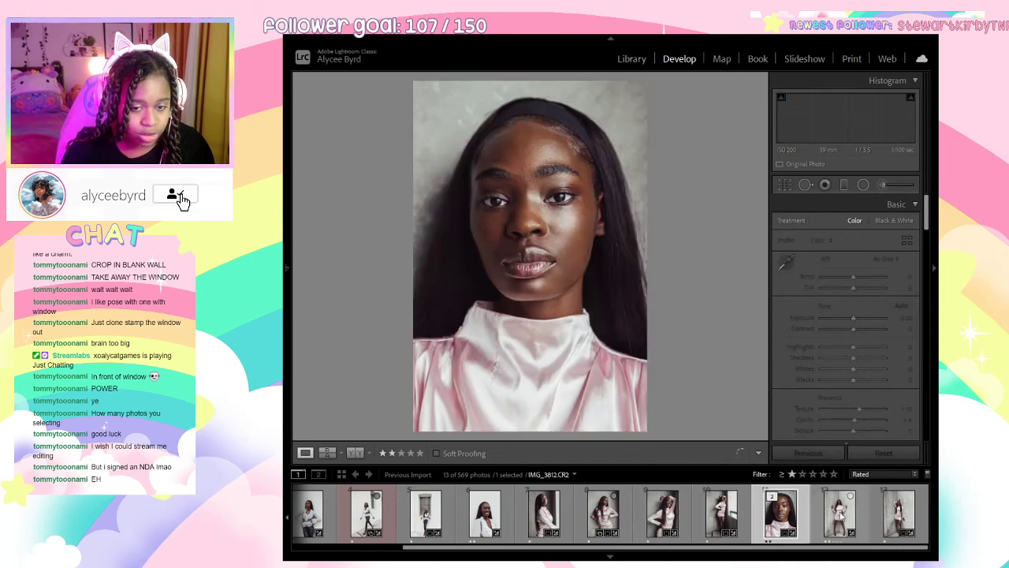
{"action": "left_click", "coordinate": [839, 514]}
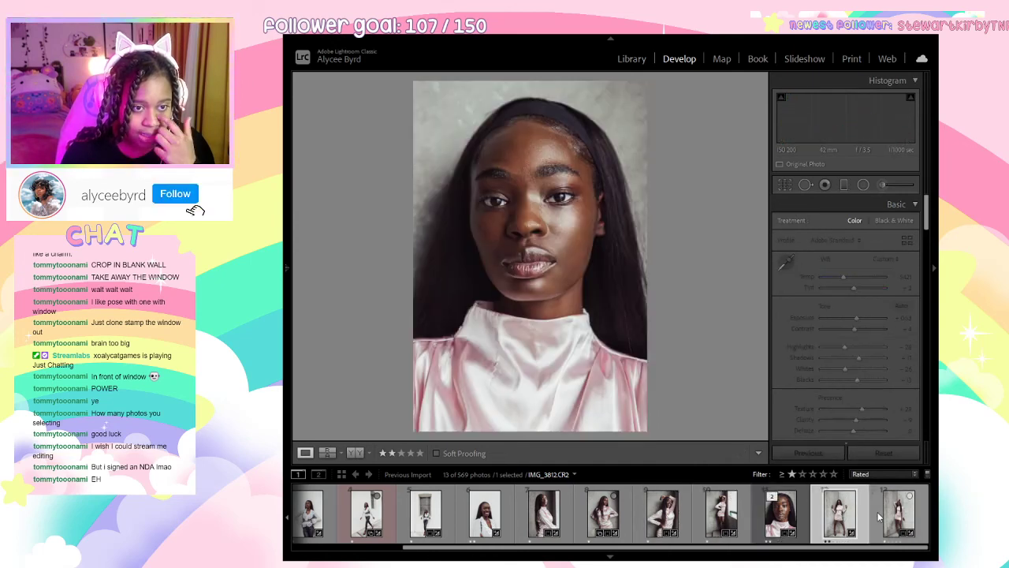
{"action": "left_click", "coordinate": [879, 517]}
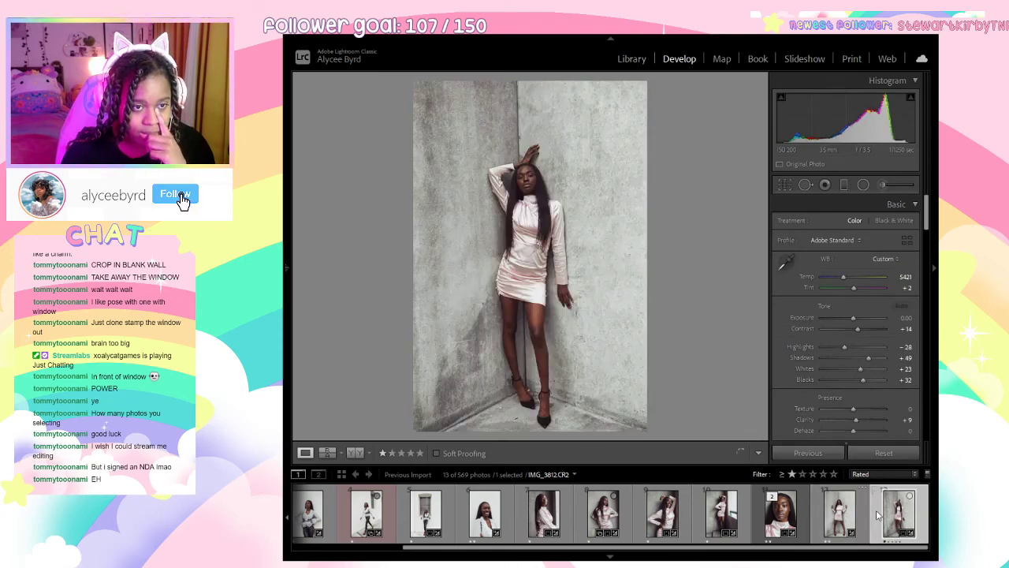
{"action": "left_click", "coordinate": [846, 508]}
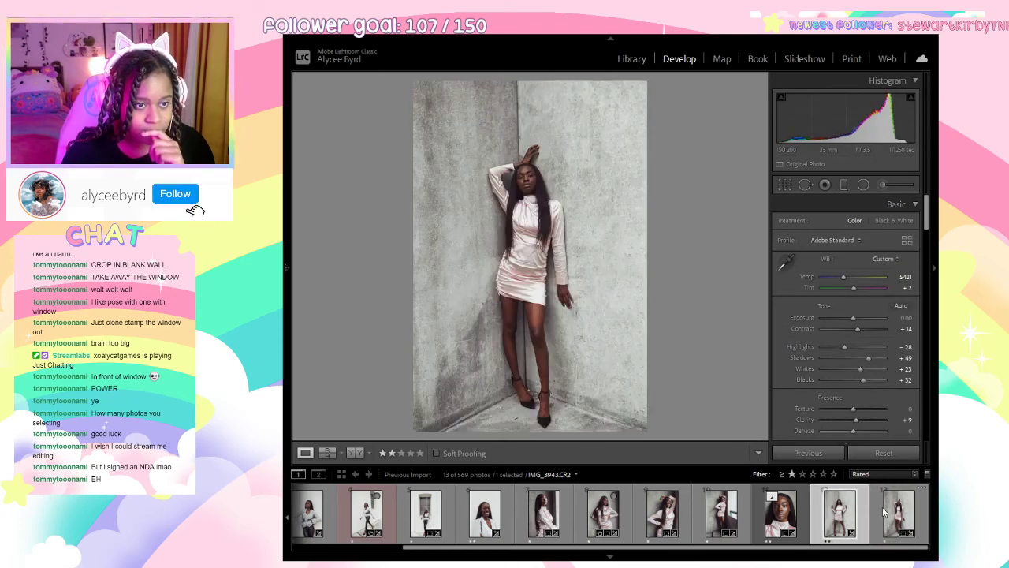
{"action": "left_click", "coordinate": [883, 513]}
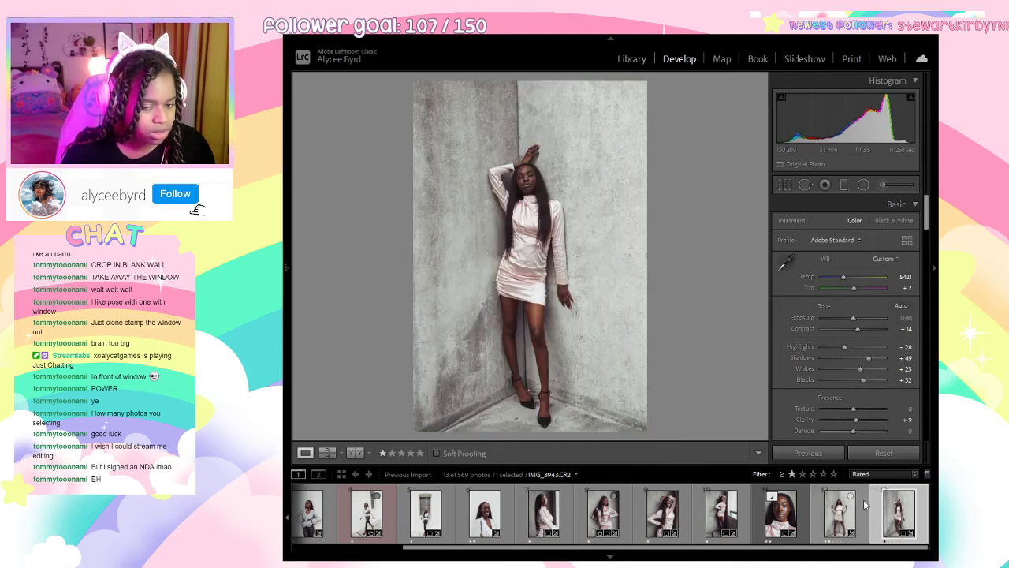
{"action": "left_click", "coordinate": [849, 507]}
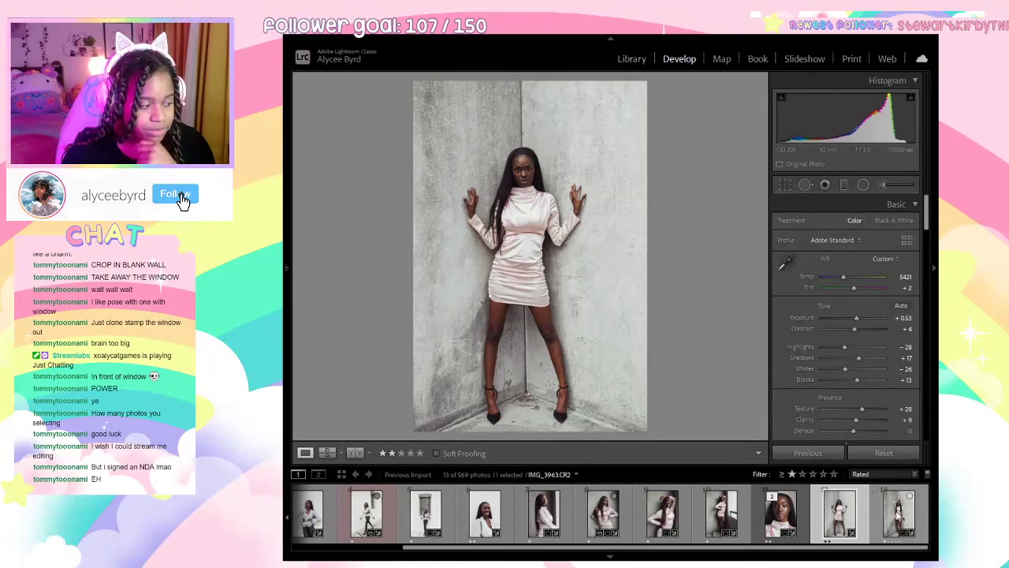
{"action": "left_click", "coordinate": [899, 510]}
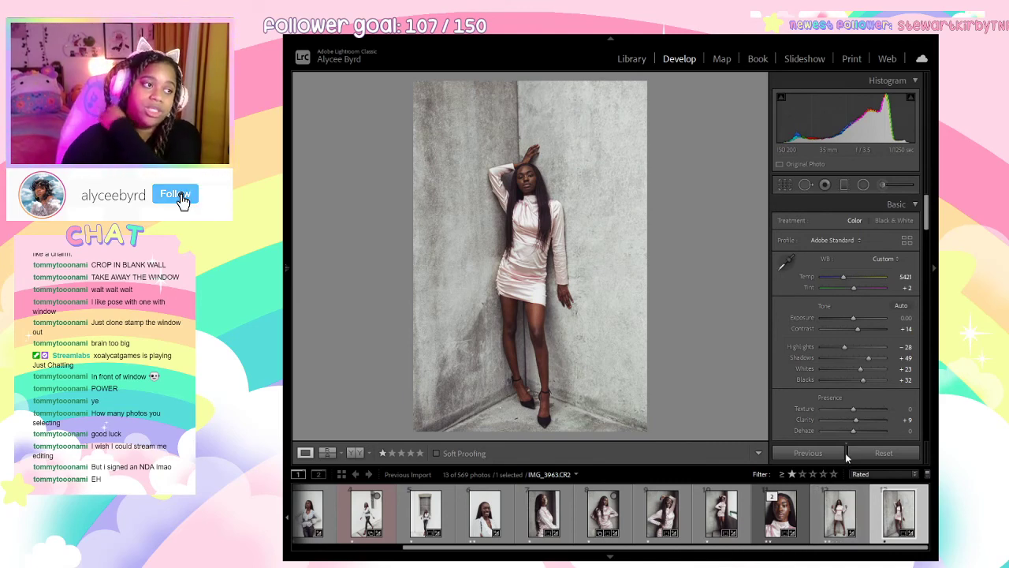
Turn off the rating filter and examine the unrated concrete-corner shots that follow IMG_3963.CR2.
{"action": "left_click", "coordinate": [791, 476]}
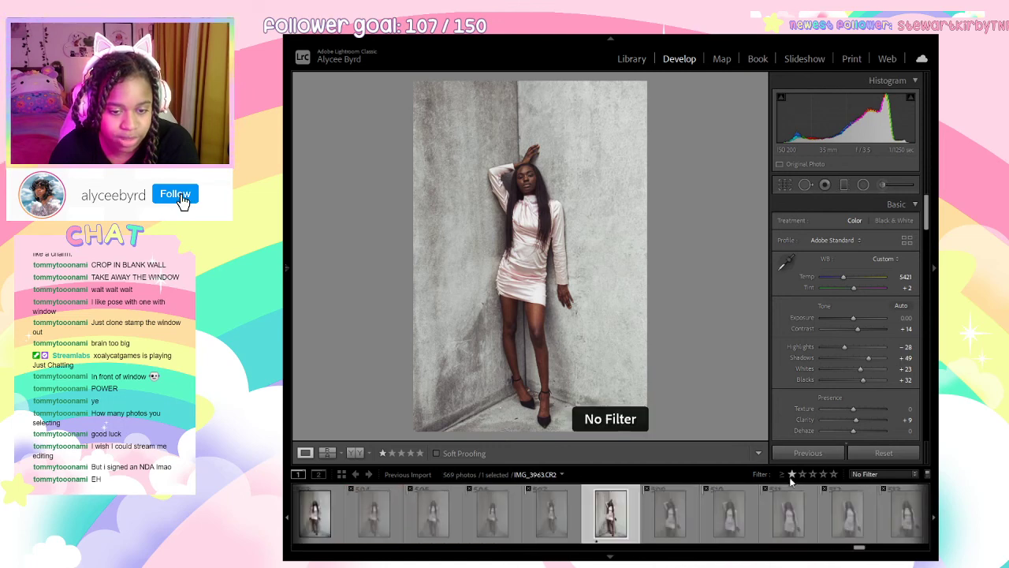
{"action": "mouse_move", "coordinate": [857, 547]}
{"action": "left_mouse_down"}
{"action": "mouse_move", "coordinate": [827, 553]}
{"action": "mouse_move", "coordinate": [859, 557]}
{"action": "left_mouse_up"}
{"action": "left_click", "coordinate": [865, 523]}
{"action": "left_click", "coordinate": [745, 514]}
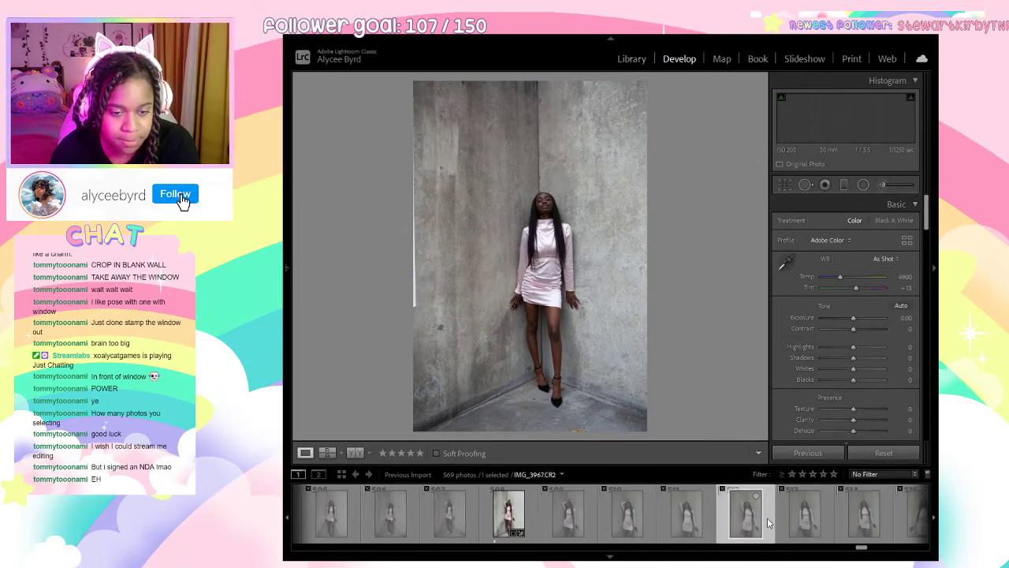
{"action": "left_click", "coordinate": [805, 524]}
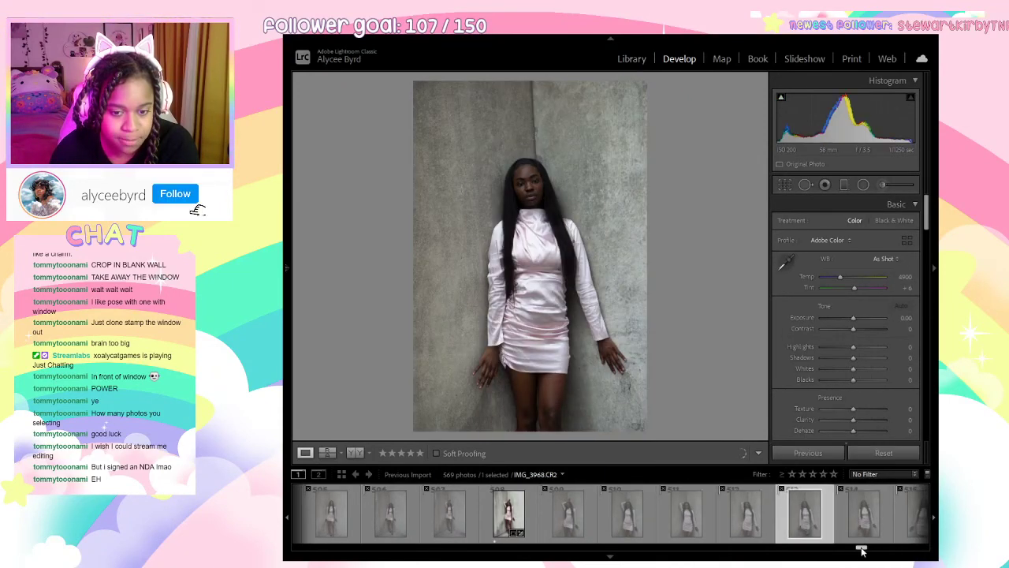
Rate the hand-at-neck close-ups IMG_3994.CR2 and IMG_3990.CR2 one star and filter to photos rated one star and higher.
{"action": "left_click_drag", "start_coordinate": [862, 548], "coordinate": [890, 551]}
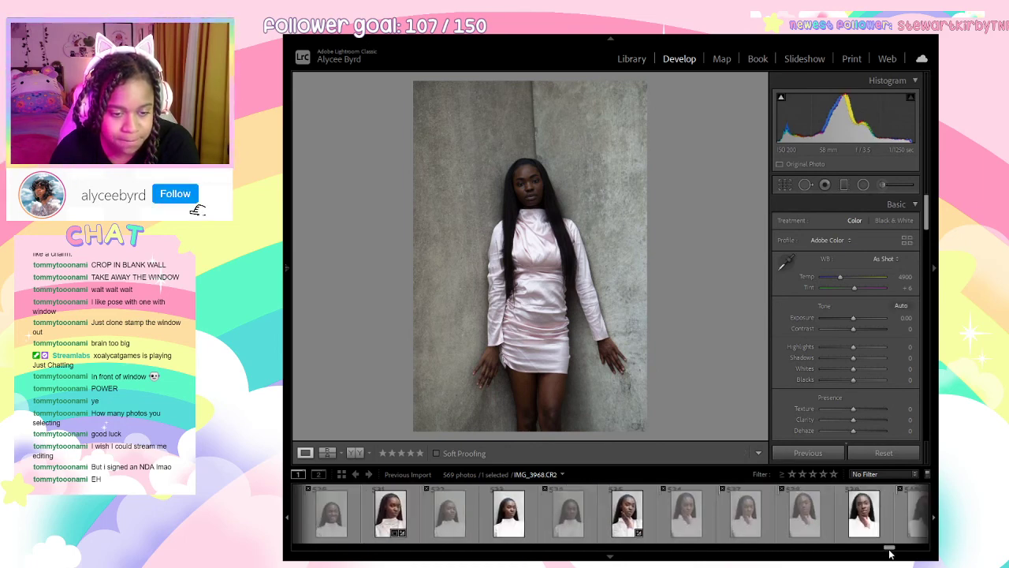
{"action": "left_click", "coordinate": [516, 531]}
{"action": "key", "text": "Right"}
{"action": "key", "text": "Right"}
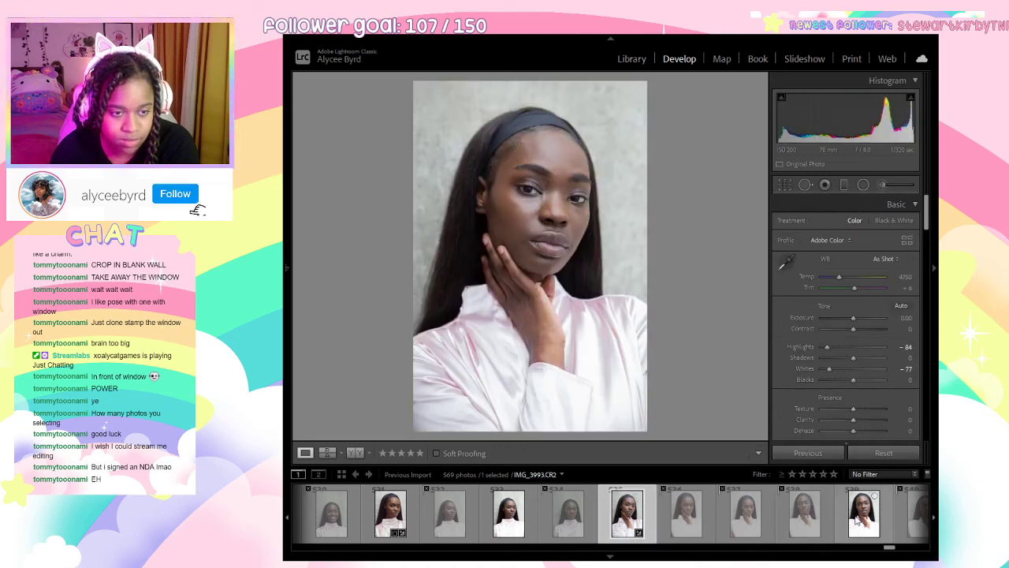
{"action": "left_click", "coordinate": [857, 521]}
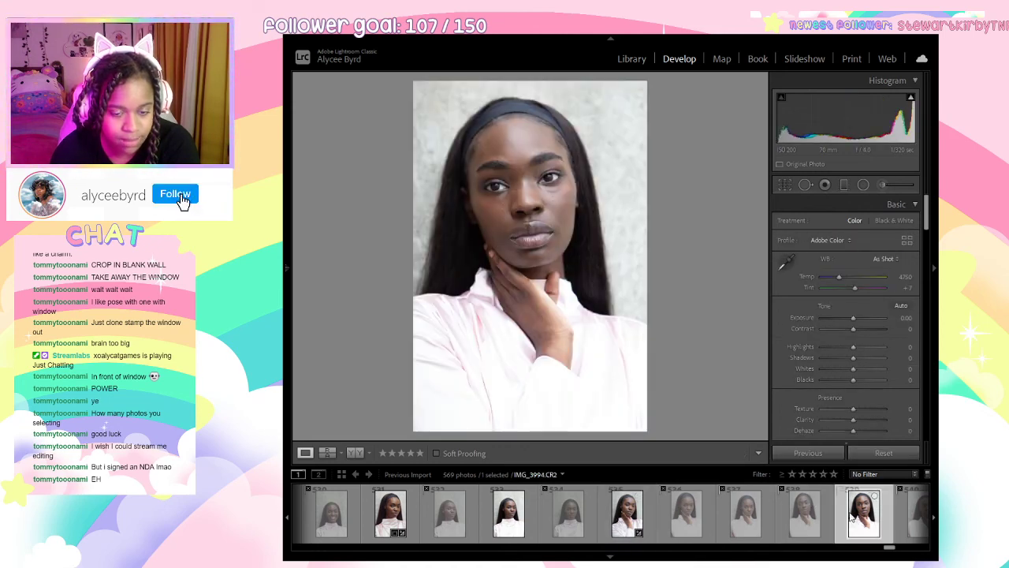
{"action": "key", "text": "1"}
{"action": "left_click", "coordinate": [626, 513]}
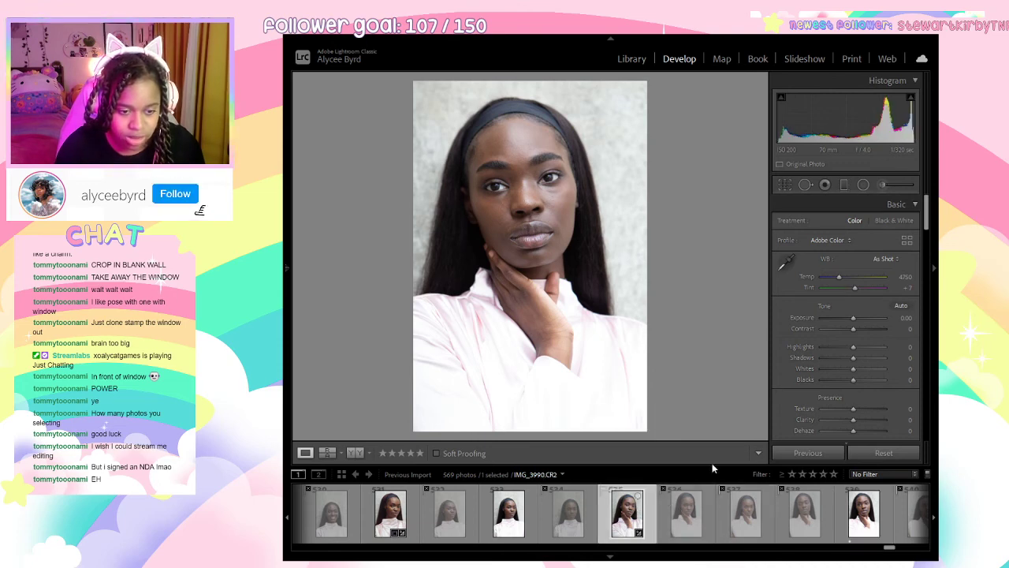
{"action": "key", "text": "1"}
{"action": "key", "text": "ctrl+alt+1"}
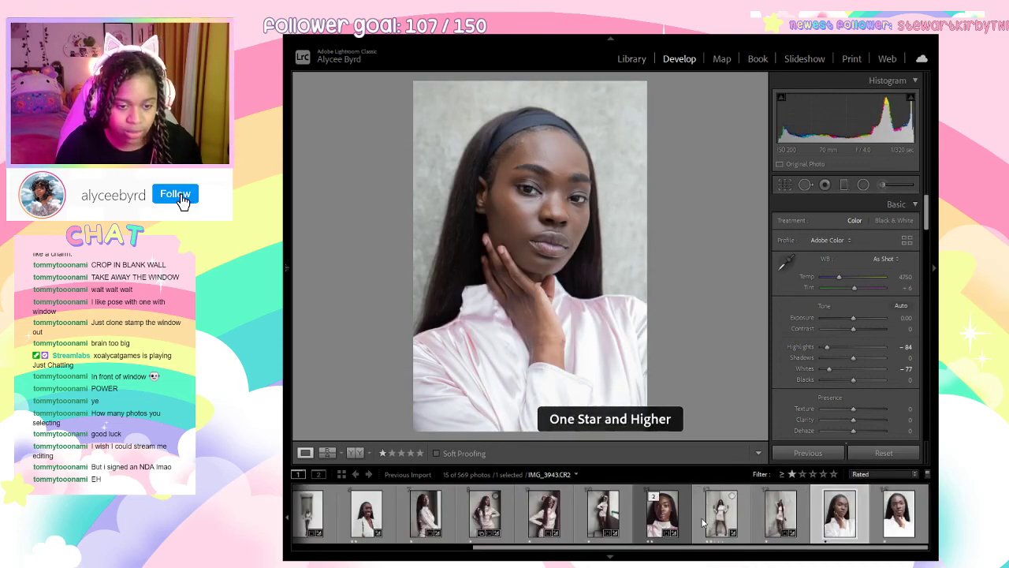
Sync IMG_3943.CR2's develop settings to the hand-at-neck close-ups IMG_3990.CR2 and IMG_3994.CR2.
{"action": "left_click", "coordinate": [714, 517]}
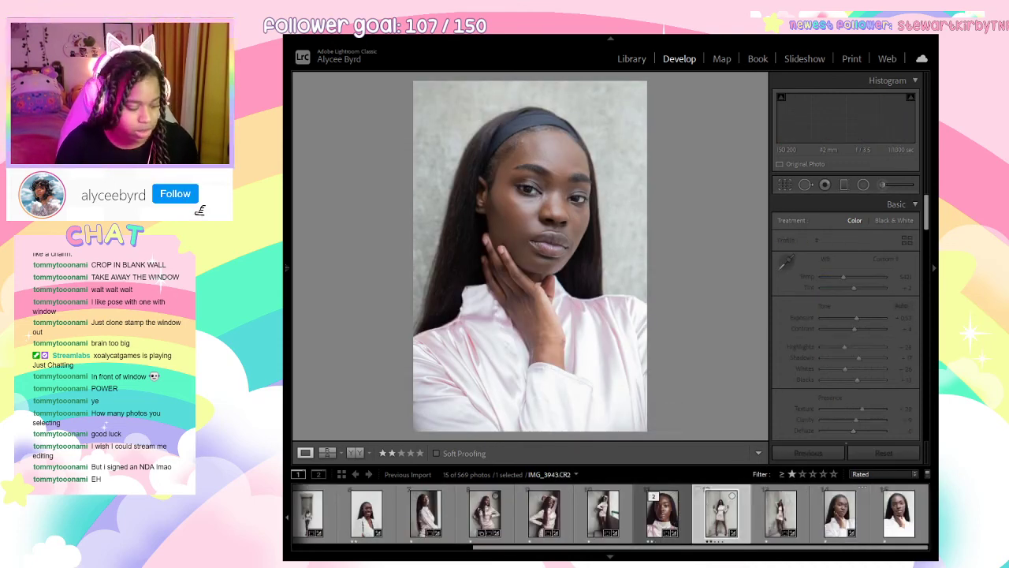
{"action": "left_click", "coordinate": [824, 514], "text": "ctrl"}
{"action": "left_click", "coordinate": [898, 515], "text": "ctrl"}
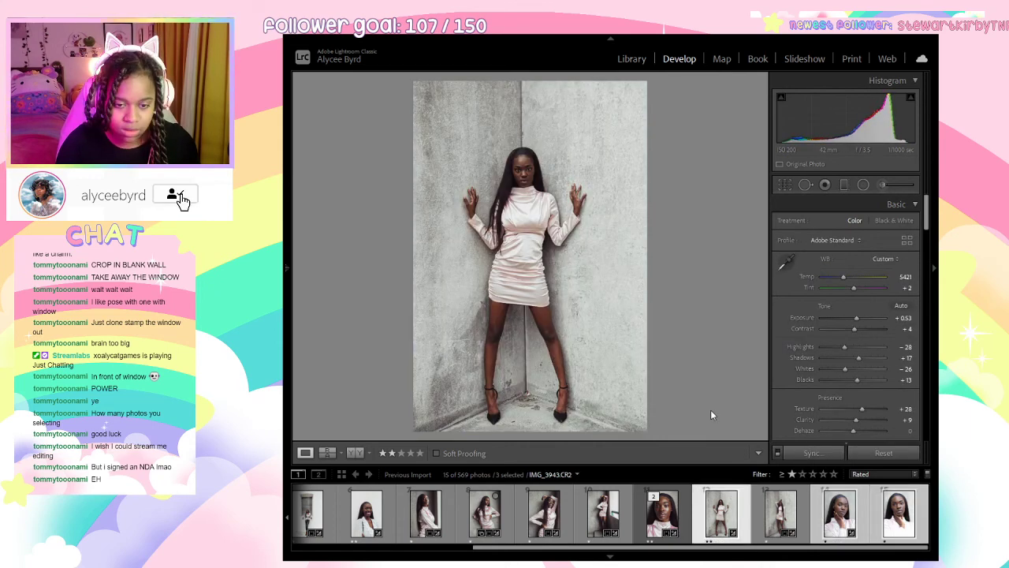
{"action": "left_click", "coordinate": [741, 409]}
Darken the two hand-at-neck close-ups, setting exposure to −0.61 on IMG_3994.CR2 and −0.79 on IMG_3990.CR2.
{"action": "left_click", "coordinate": [838, 512]}
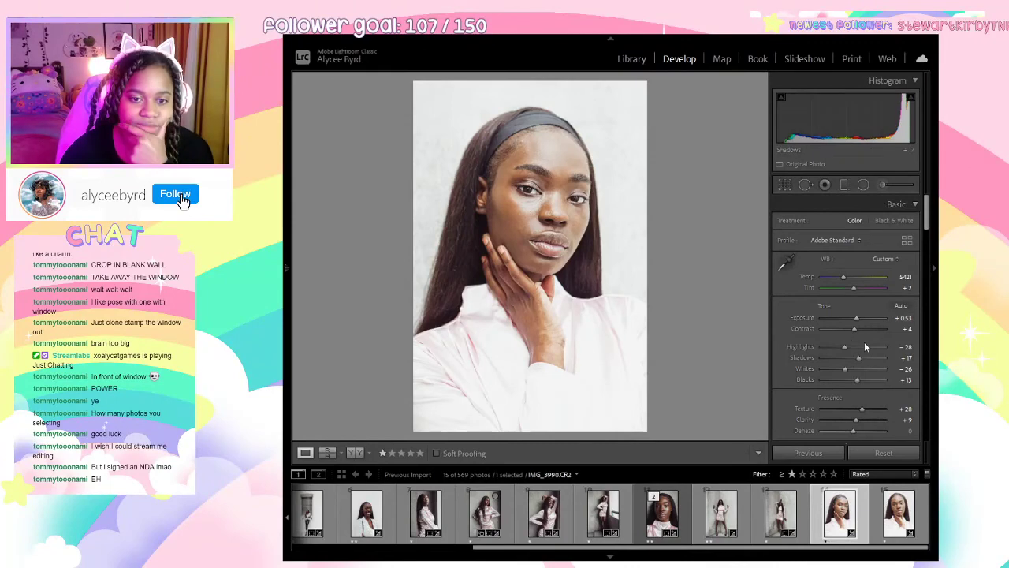
{"action": "left_click_drag", "start_coordinate": [850, 322], "coordinate": [847, 322]}
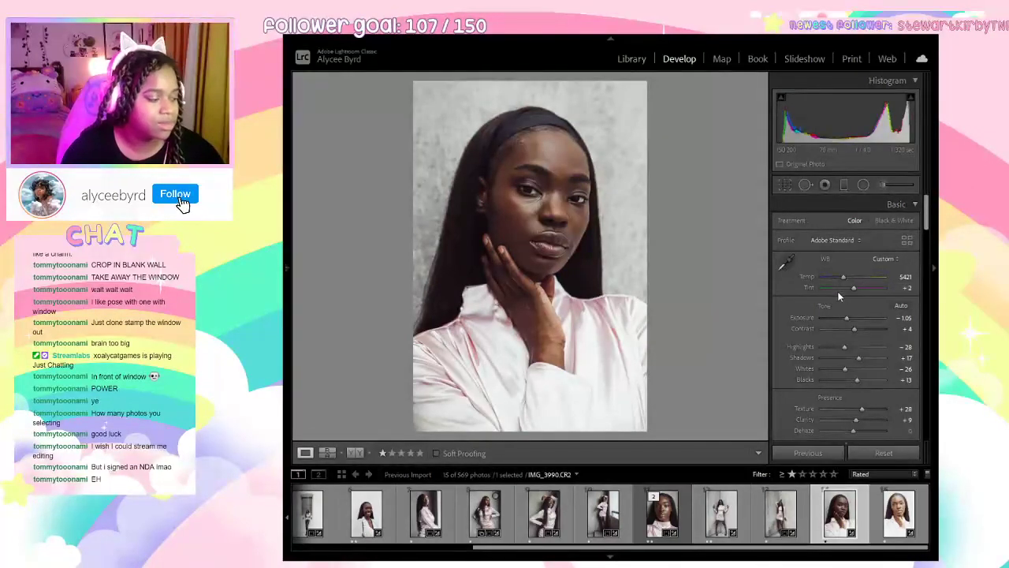
{"action": "left_click", "coordinate": [891, 516]}
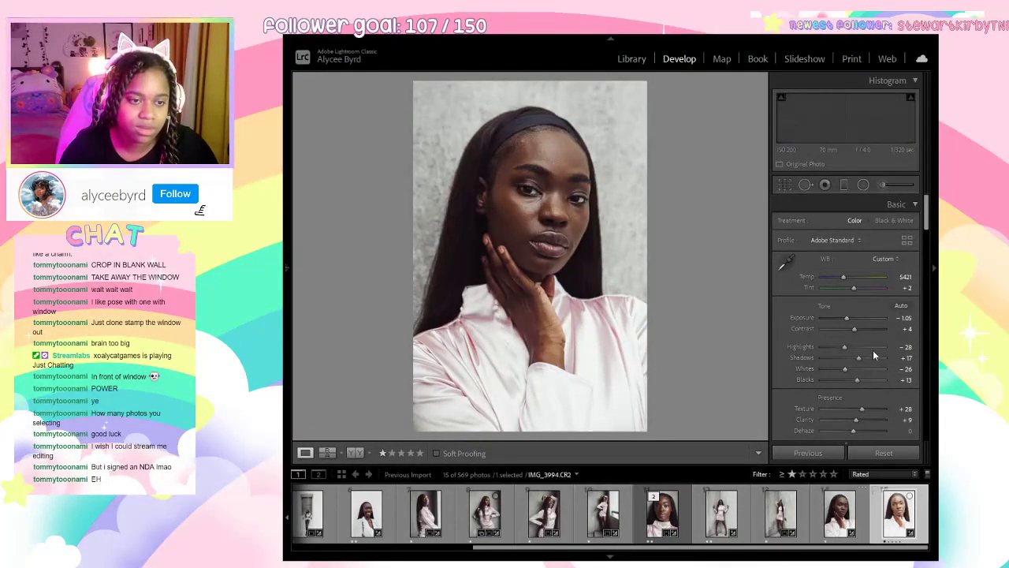
{"action": "left_click_drag", "start_coordinate": [851, 323], "coordinate": [849, 322]}
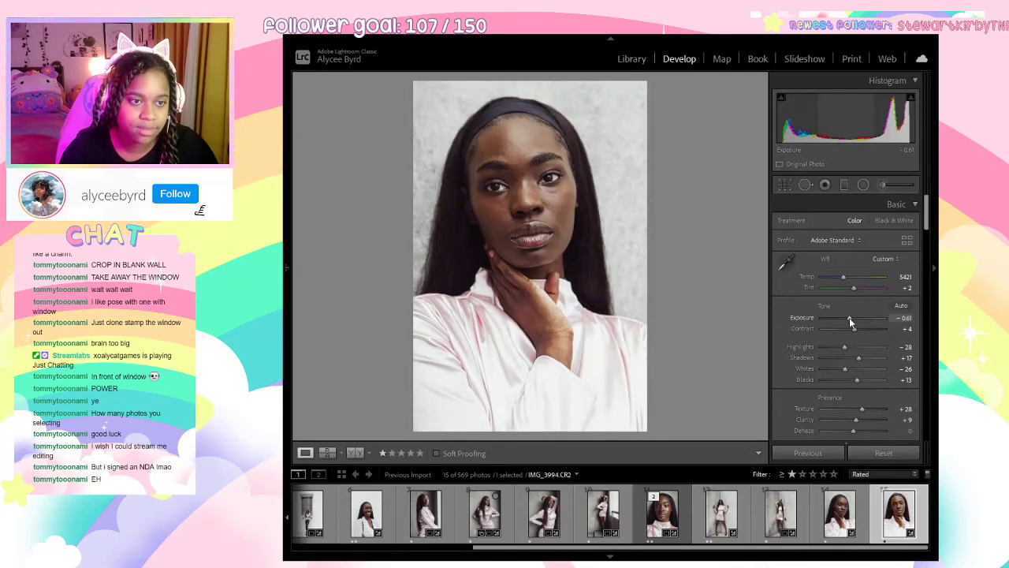
{"action": "left_click", "coordinate": [828, 516]}
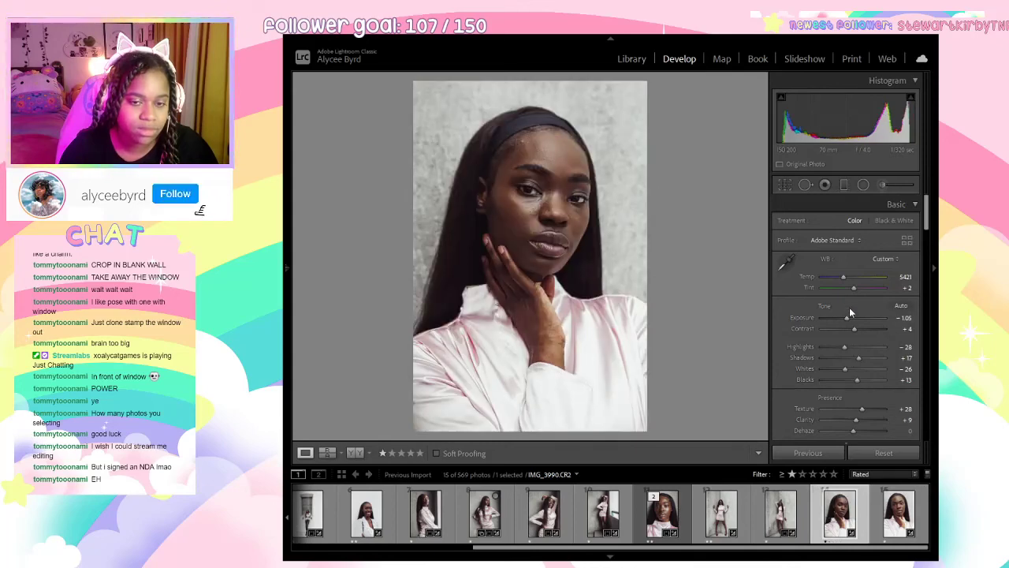
{"action": "left_click_drag", "start_coordinate": [847, 317], "coordinate": [847, 318]}
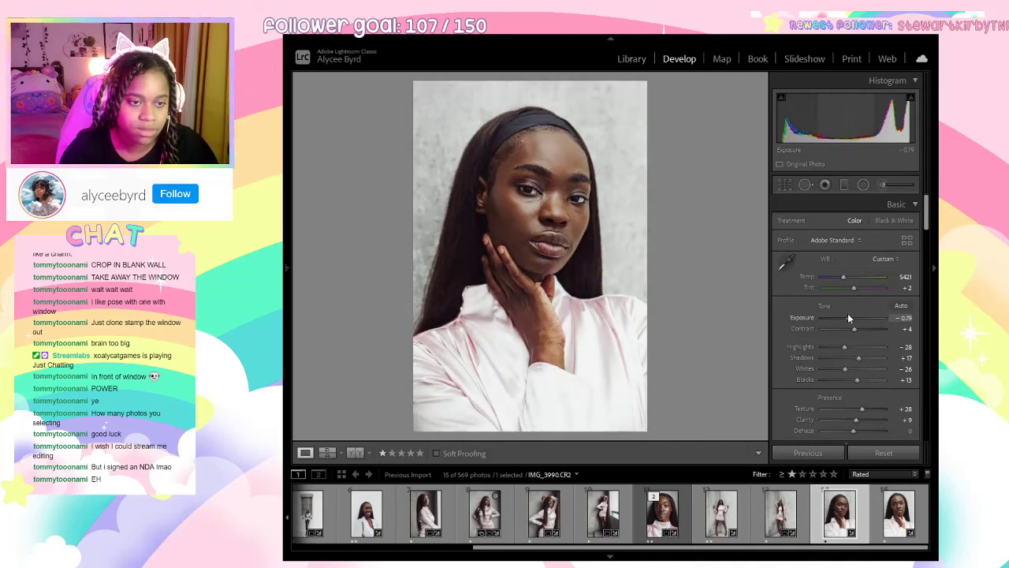
Remove the star rating from the close-up IMG_3994.CR2 and look over the remaining rated photos.
{"action": "left_click", "coordinate": [895, 512]}
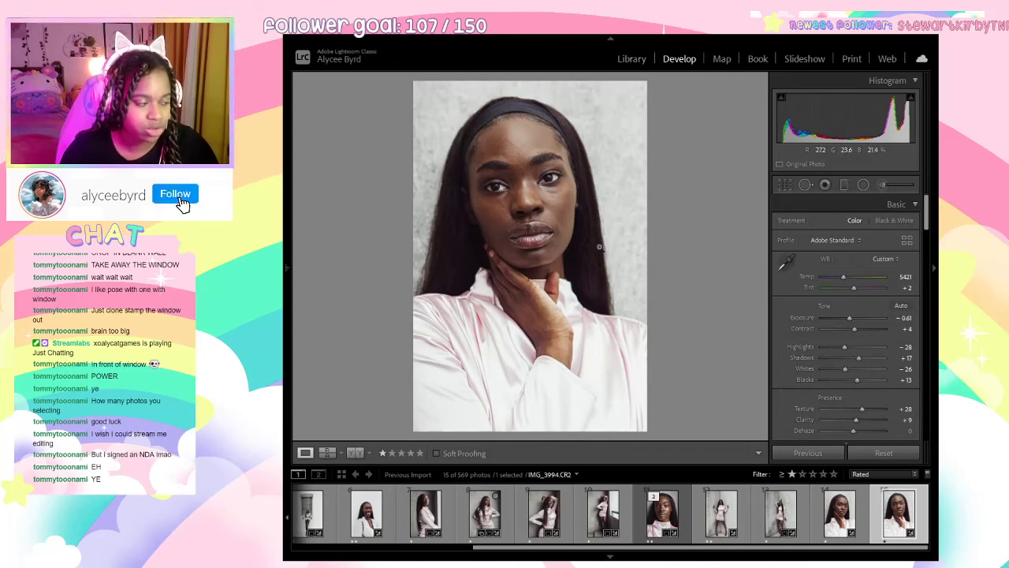
{"action": "key", "text": "0"}
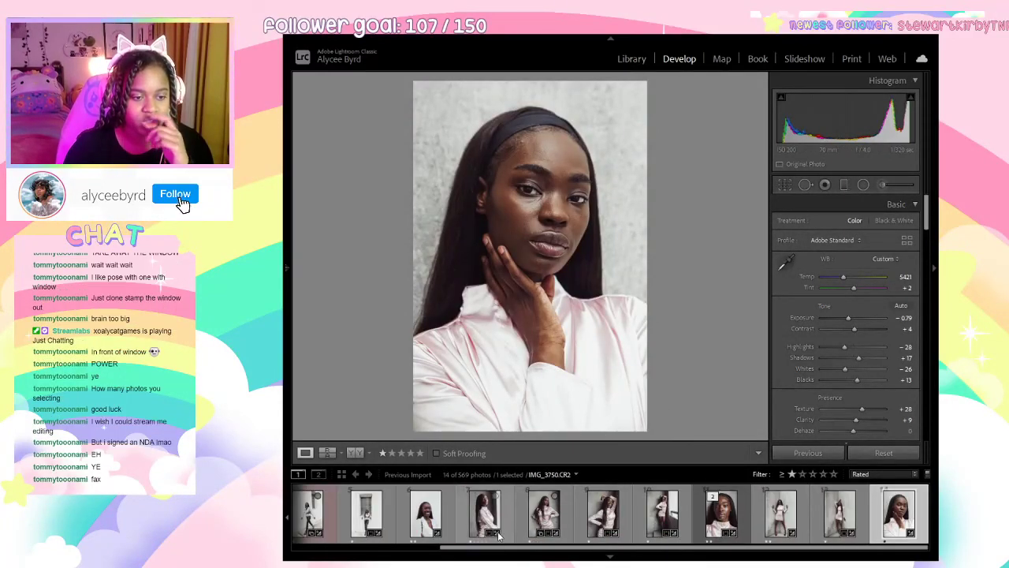
{"action": "left_click_drag", "start_coordinate": [481, 555], "coordinate": [297, 540]}
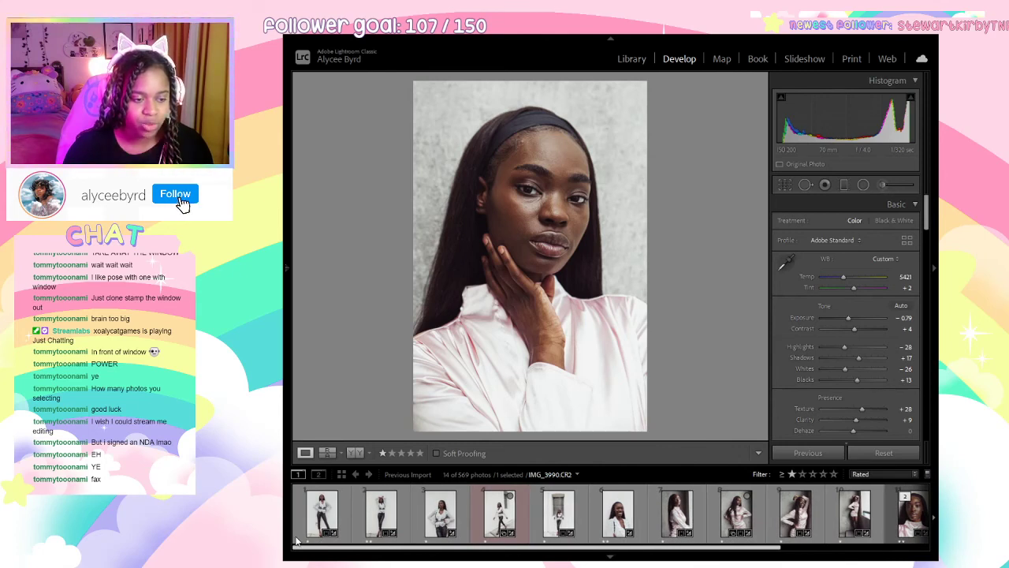
{"action": "scroll", "coordinate": [302, 542], "scroll_direction": "down", "scroll_amount": 3}
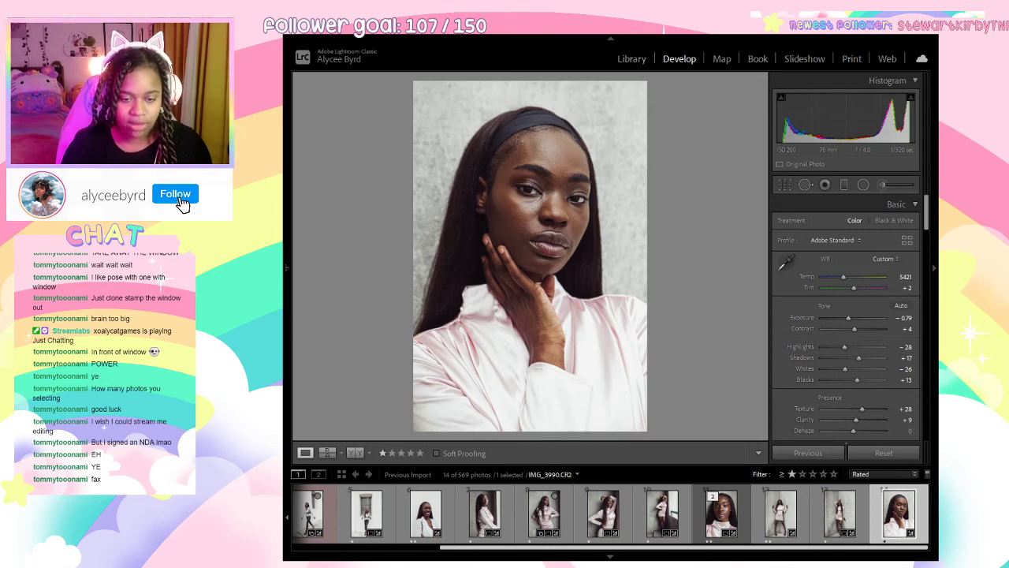
Lower the highlights to −61 and the whites to −60 on the hand-at-neck close-up IMG_3990.CR2.
{"action": "scroll", "coordinate": [353, 554], "scroll_direction": "up", "scroll_amount": 3}
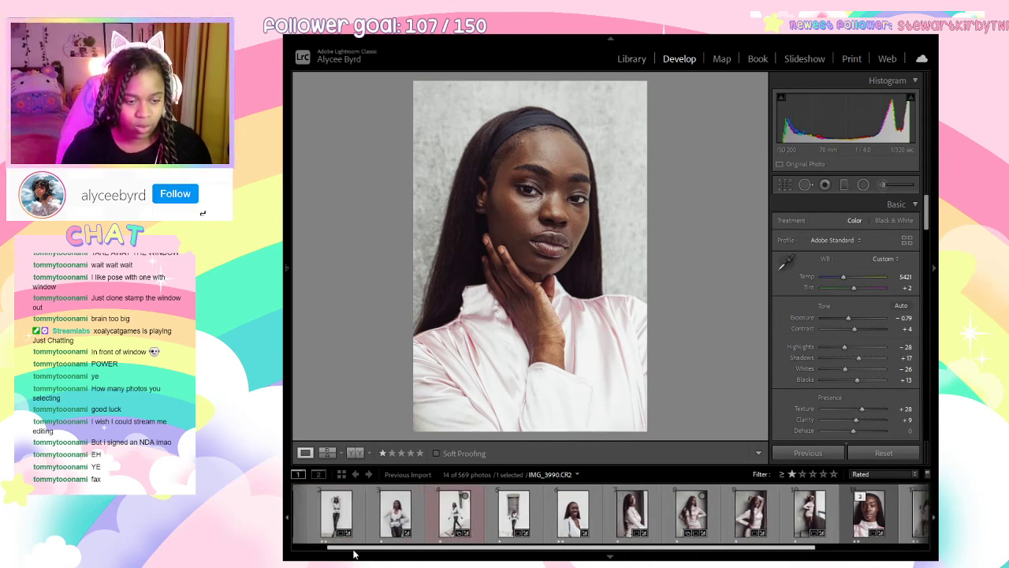
{"action": "left_click_drag", "start_coordinate": [357, 552], "coordinate": [324, 548]}
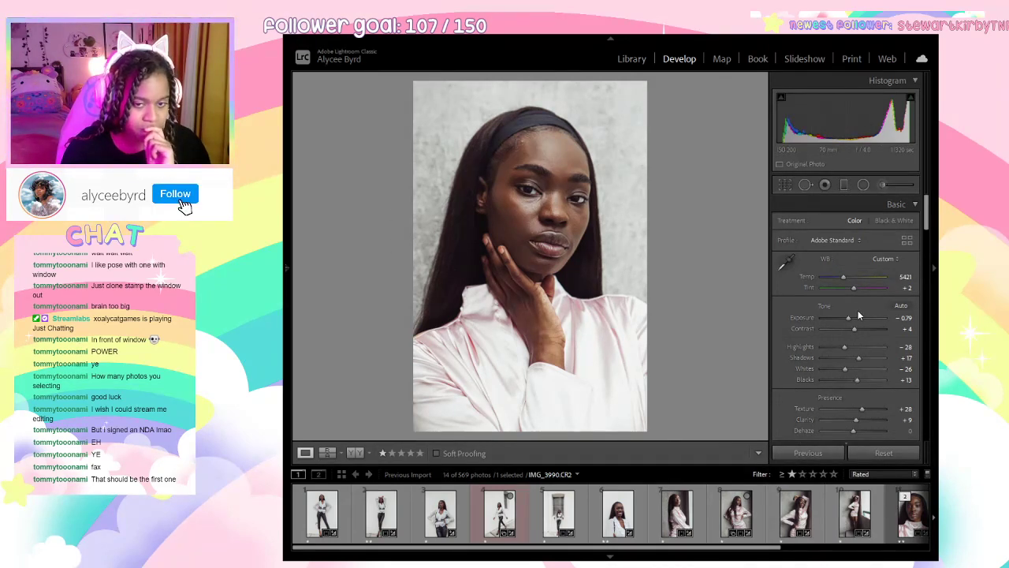
{"action": "left_click_drag", "start_coordinate": [853, 316], "coordinate": [848, 319]}
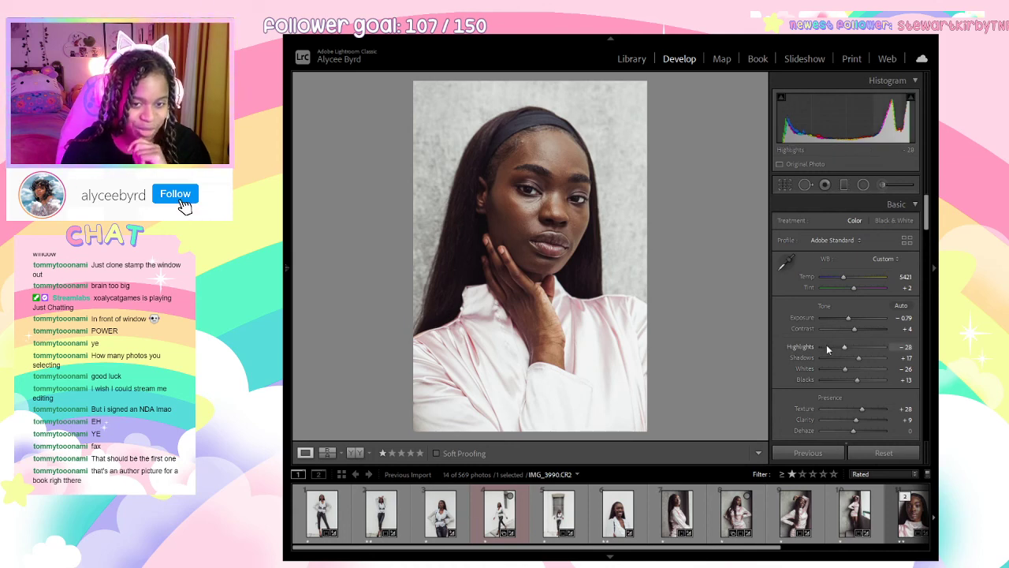
{"action": "left_click_drag", "start_coordinate": [827, 347], "coordinate": [836, 370]}
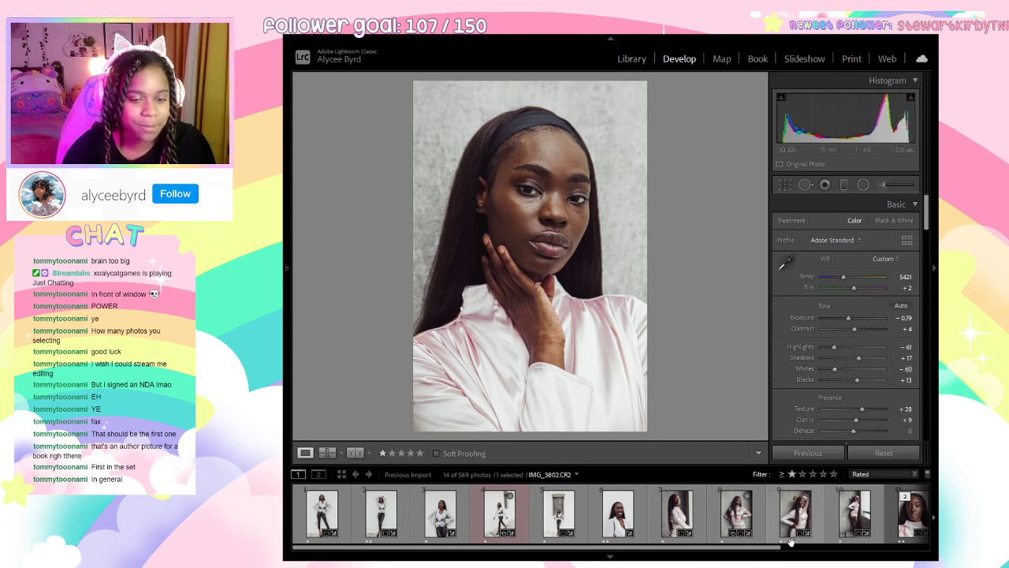
{"action": "left_click_drag", "start_coordinate": [766, 547], "coordinate": [937, 545]}
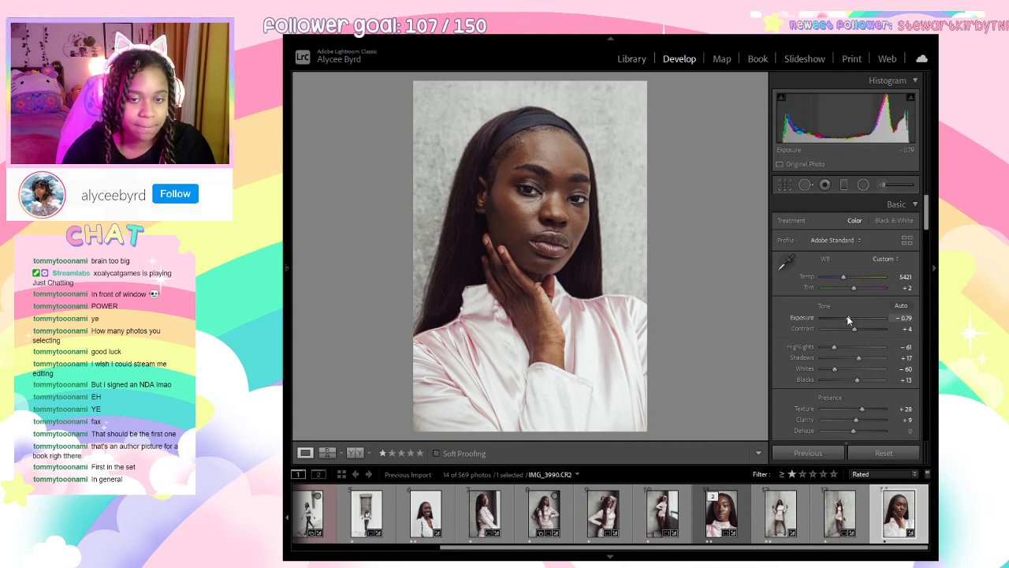
{"action": "left_click_drag", "start_coordinate": [848, 317], "coordinate": [846, 321]}
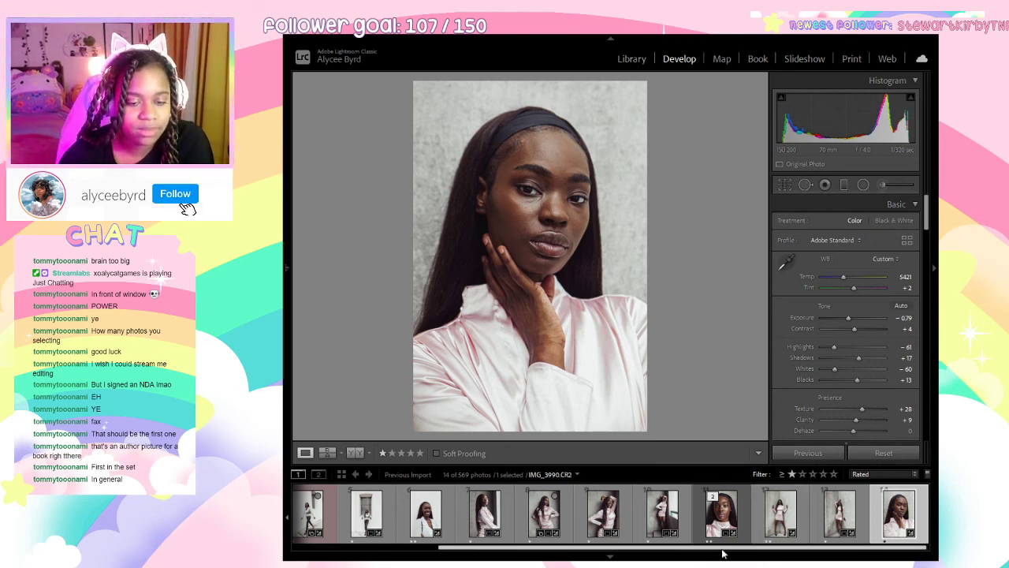
Review the rated white-blouse photos one by one, checking the window in the walking shot up close.
{"action": "left_click_drag", "start_coordinate": [722, 548], "coordinate": [474, 542]}
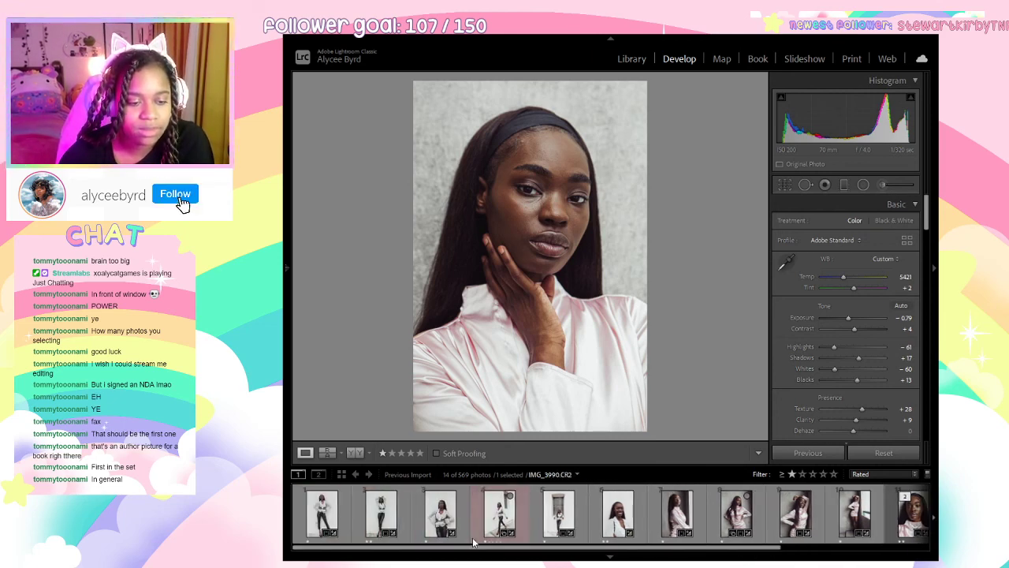
{"action": "left_click", "coordinate": [358, 507]}
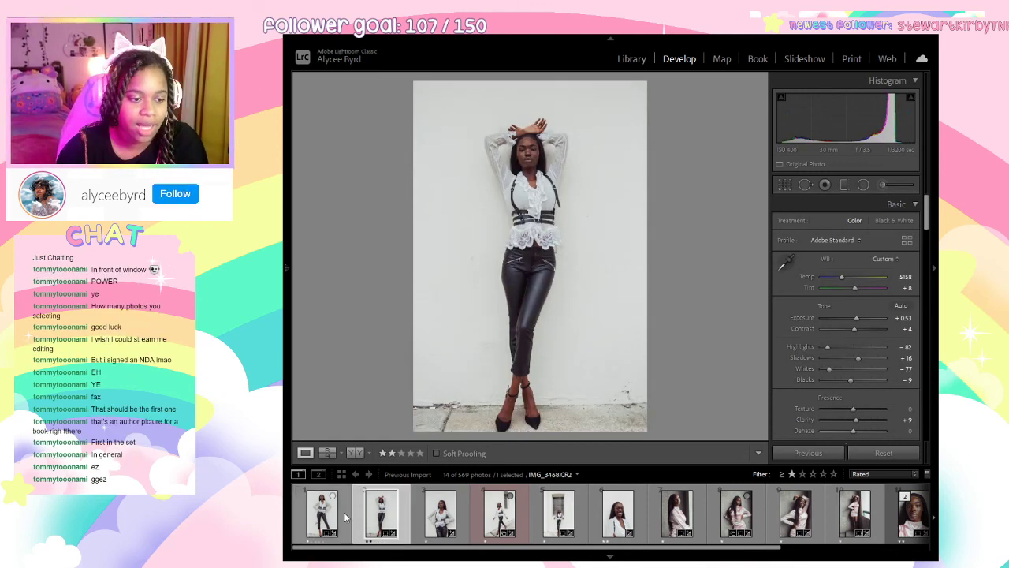
{"action": "left_click", "coordinate": [450, 532]}
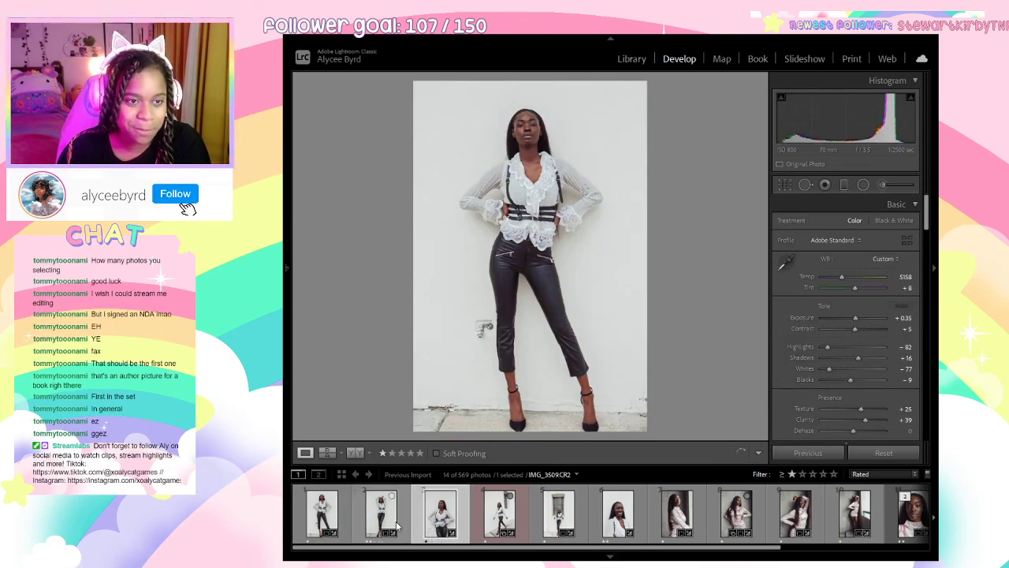
{"action": "left_click", "coordinate": [397, 527]}
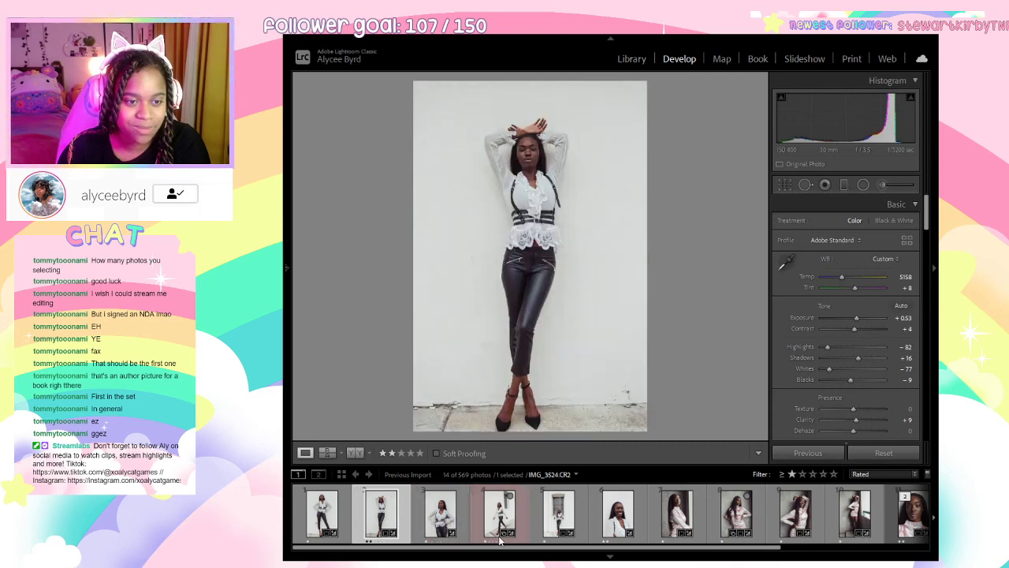
{"action": "left_click", "coordinate": [499, 536]}
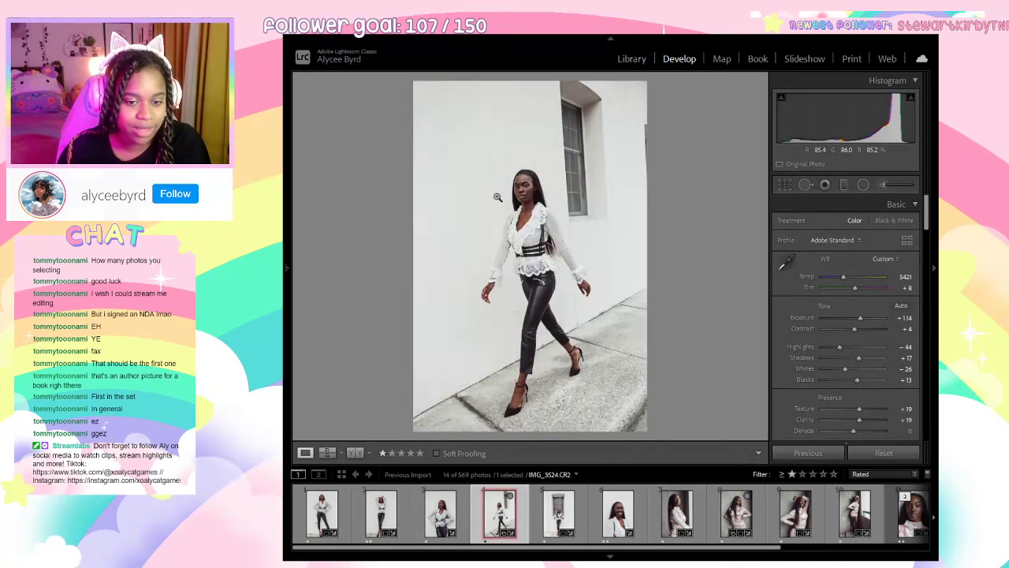
{"action": "left_click", "coordinate": [580, 138]}
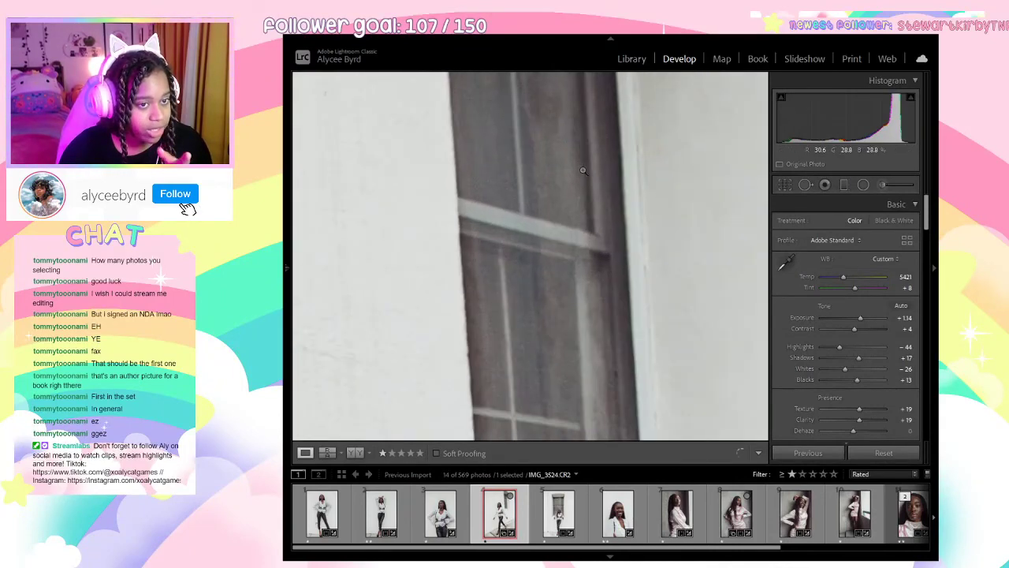
{"action": "left_click", "coordinate": [584, 170]}
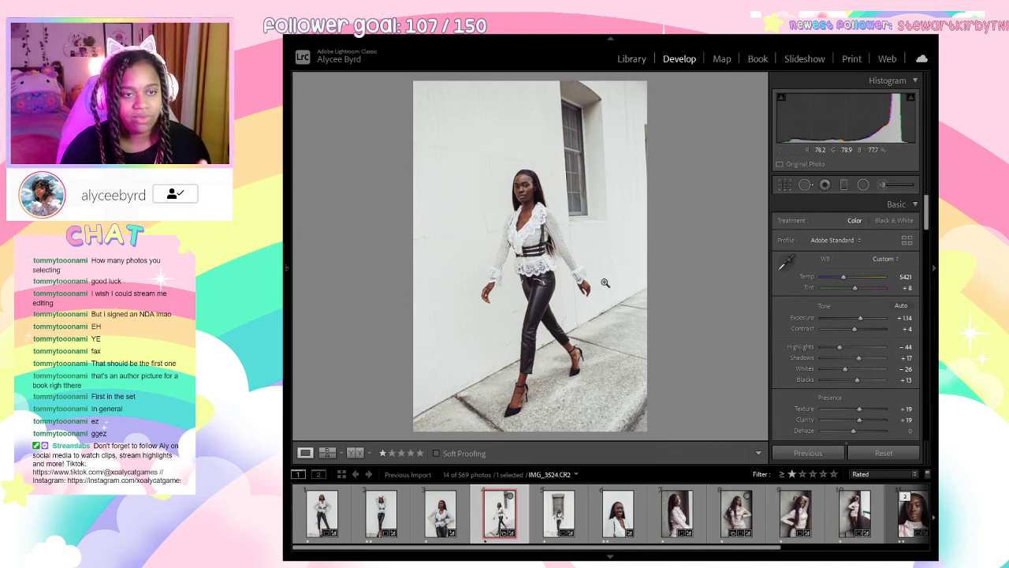
{"action": "left_click", "coordinate": [561, 513]}
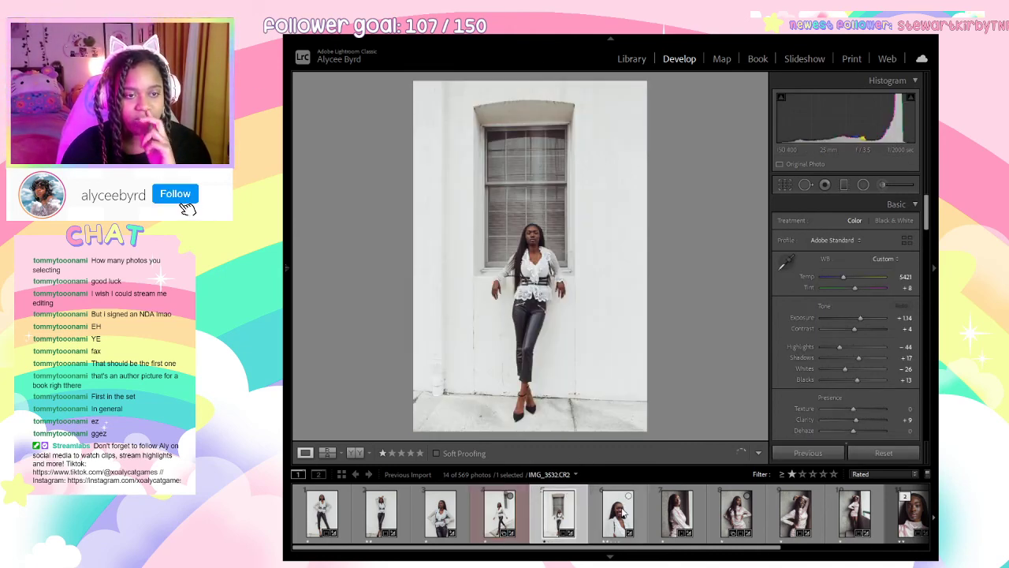
{"action": "left_click", "coordinate": [621, 511]}
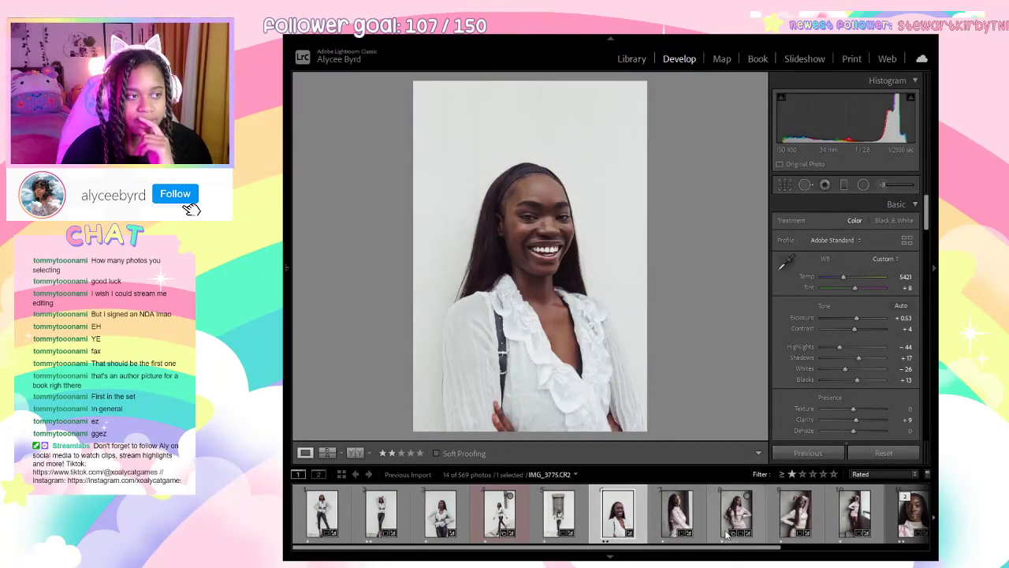
Review the rated pink-dress photos from IMG_3750.CR2 through IMG_3823-Edit.tif, checking the face in IMG_3750.CR2 up close.
{"action": "left_click", "coordinate": [676, 512]}
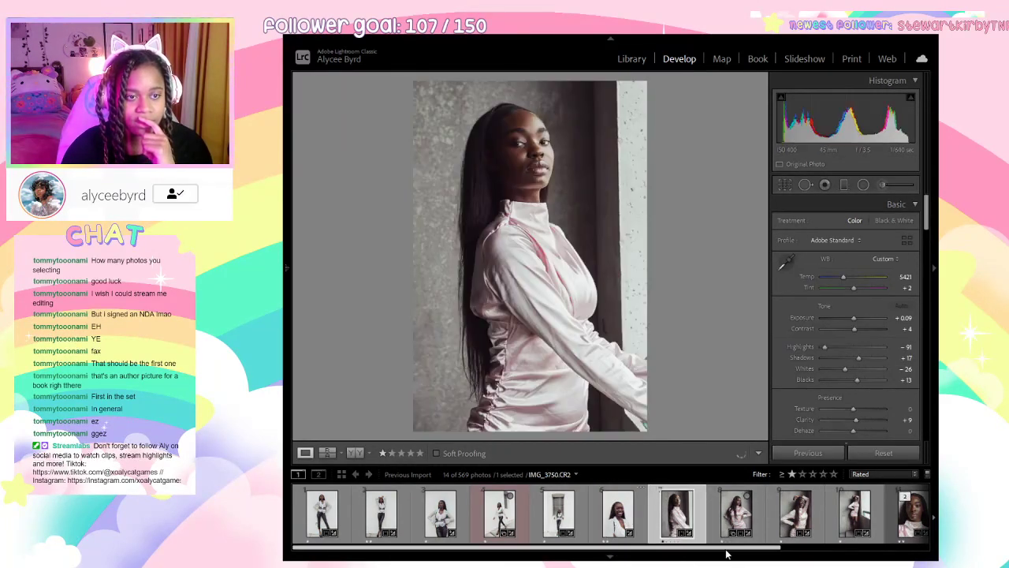
{"action": "scroll", "coordinate": [788, 547], "scroll_direction": "down", "scroll_amount": 3}
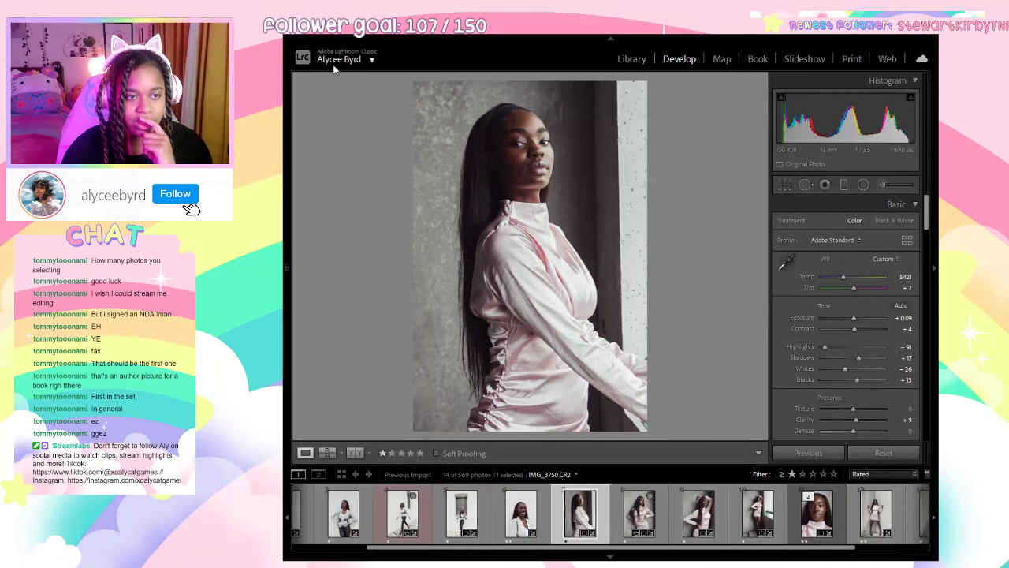
{"action": "left_click", "coordinate": [526, 162]}
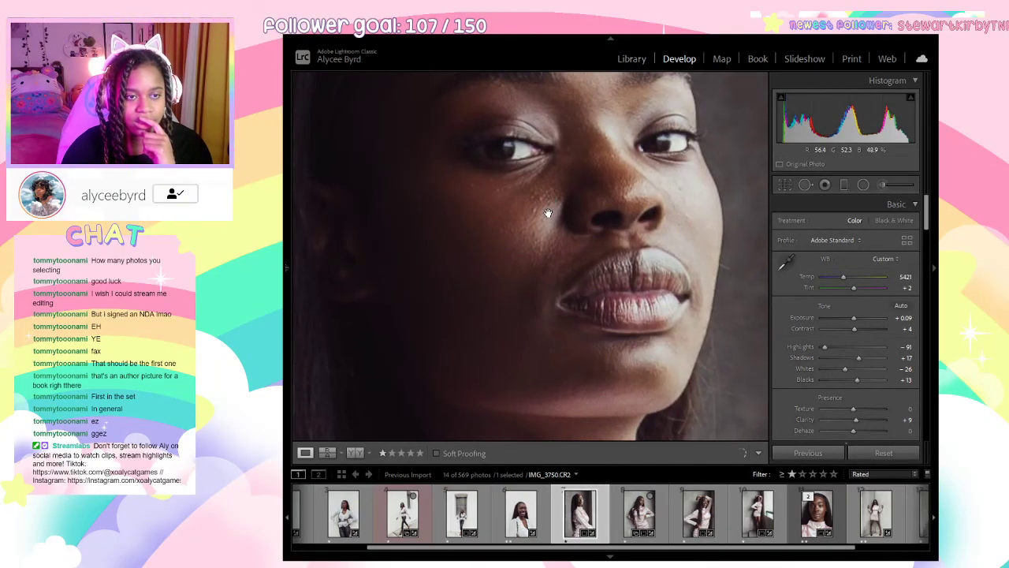
{"action": "left_click", "coordinate": [548, 213]}
{"action": "left_click", "coordinate": [640, 515]}
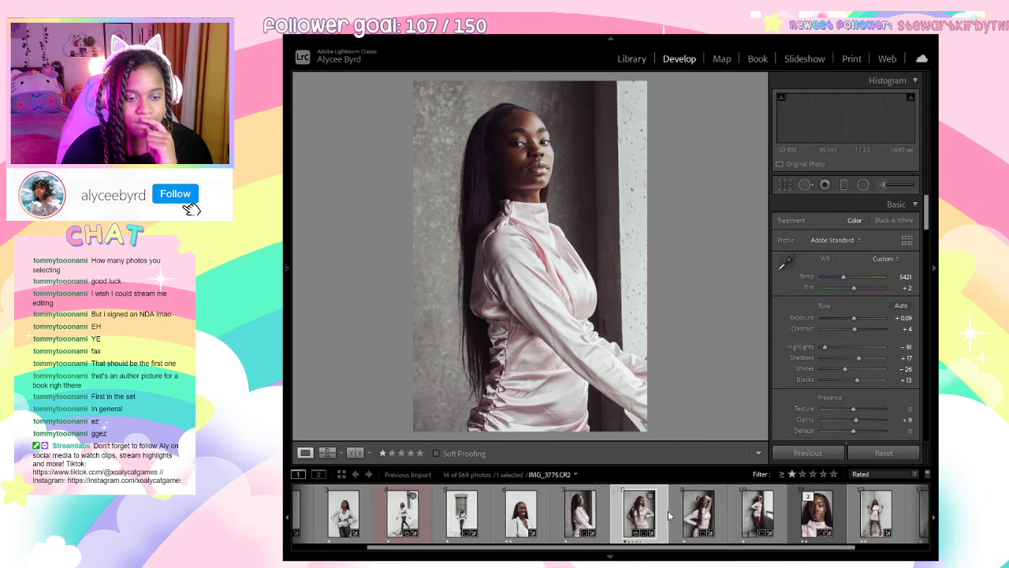
{"action": "left_click", "coordinate": [701, 513]}
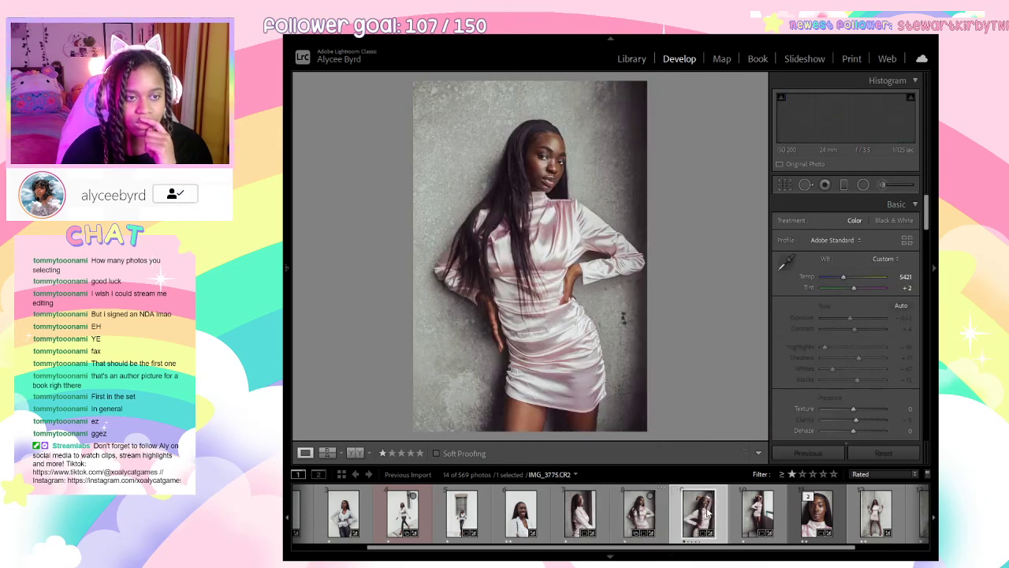
{"action": "left_click", "coordinate": [755, 517]}
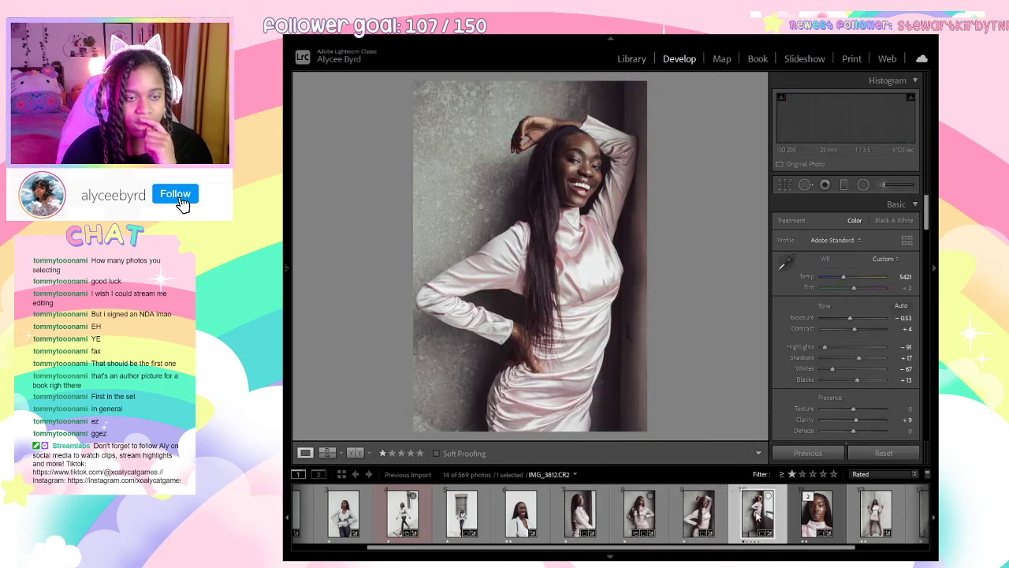
{"action": "left_click", "coordinate": [813, 516]}
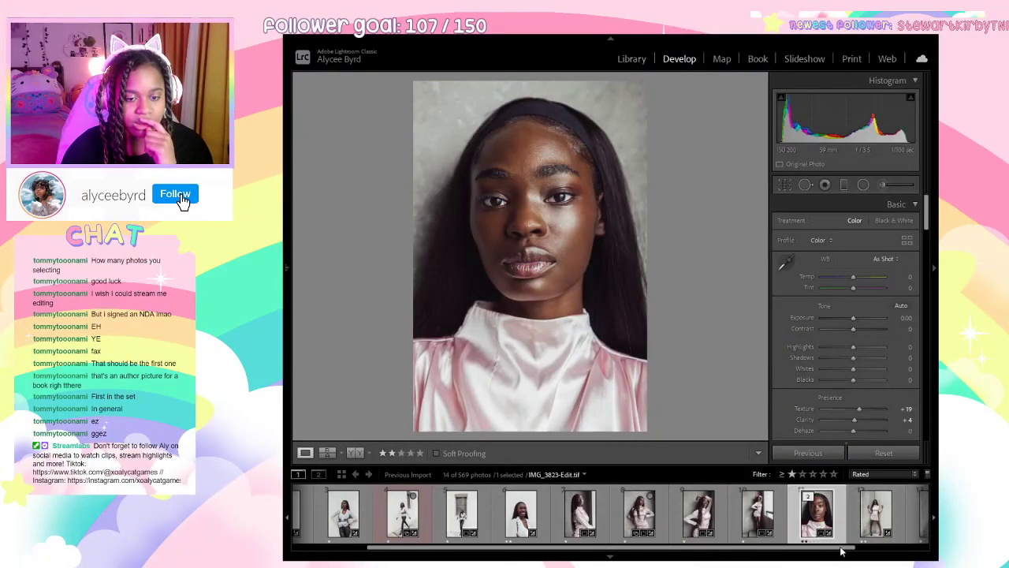
Review the remaining corner poses and hand-at-neck close-up, inspecting the floor around the shoes in IMG_3963.CR2.
{"action": "left_click", "coordinate": [872, 548]}
{"action": "left_click", "coordinate": [793, 520]}
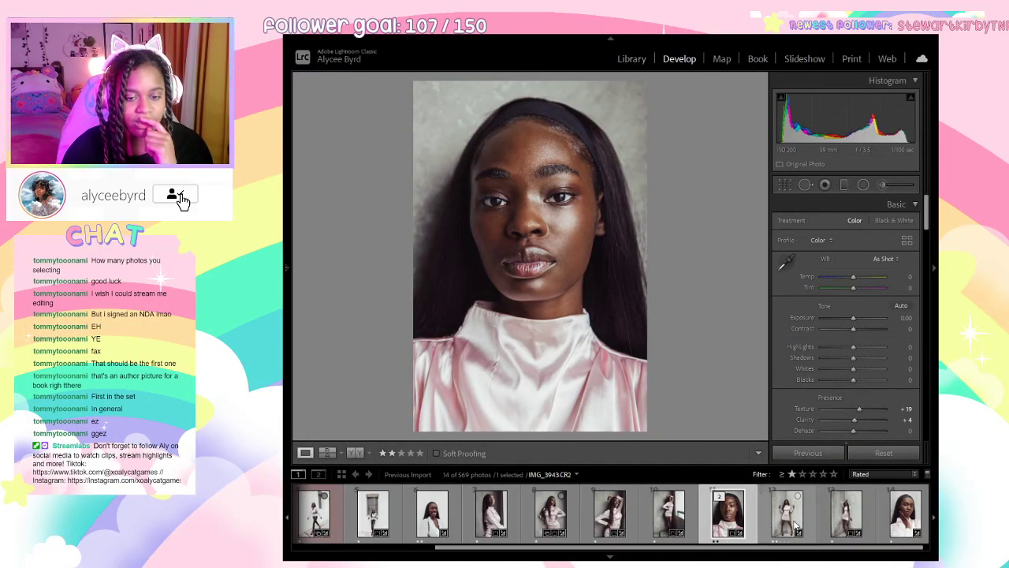
{"action": "left_click", "coordinate": [850, 526]}
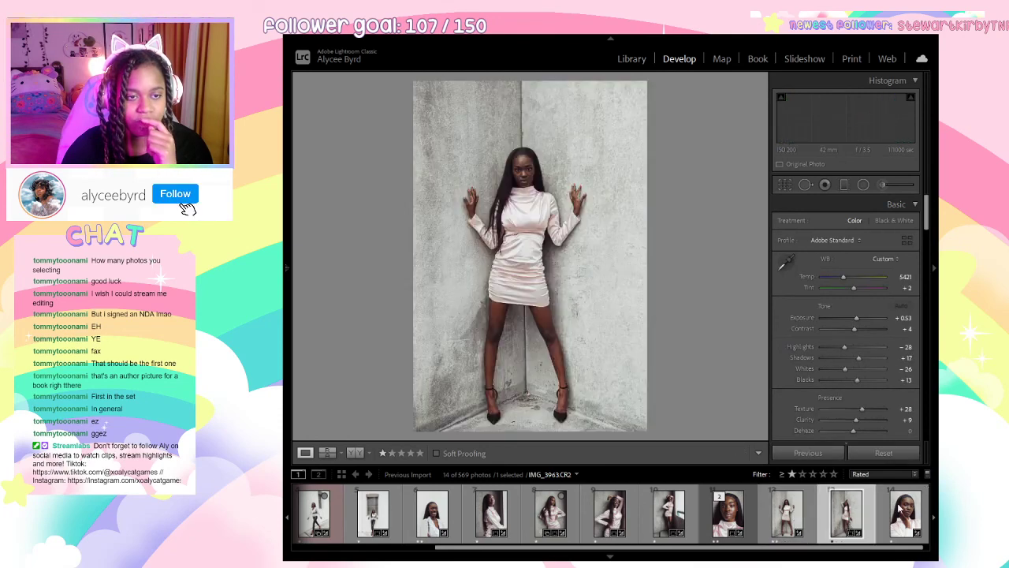
{"action": "left_click", "coordinate": [907, 512]}
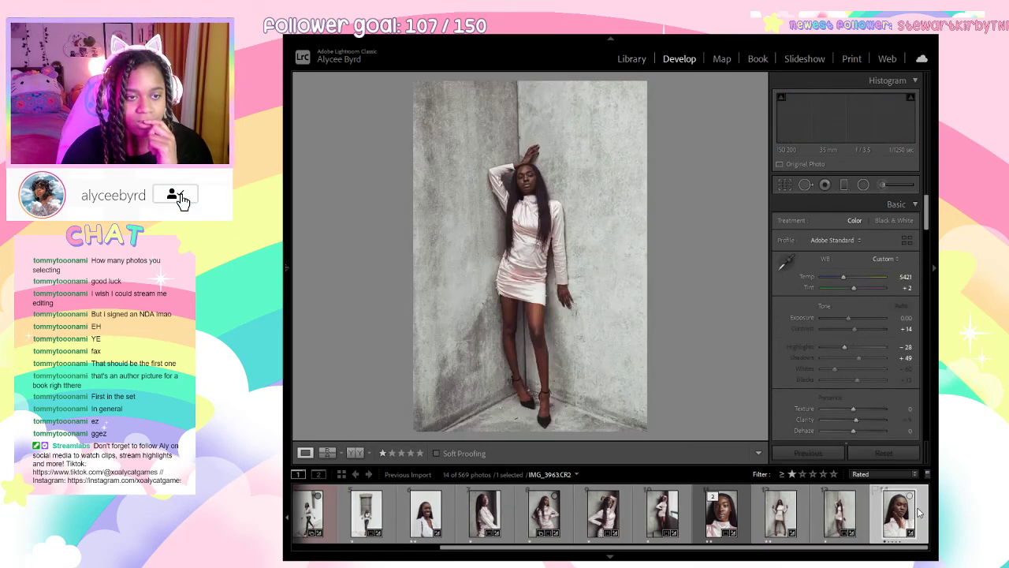
{"action": "key", "text": "Left"}
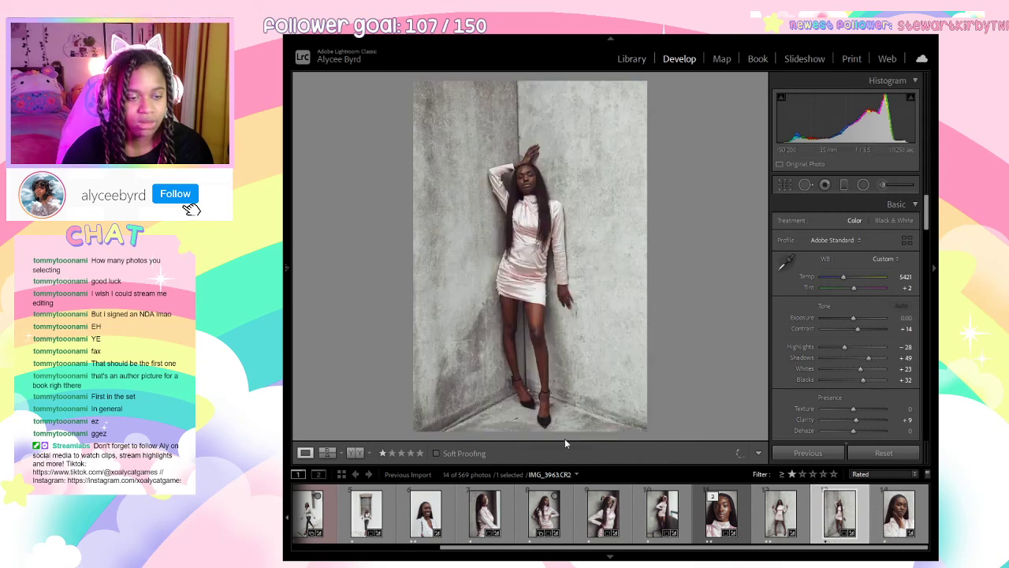
{"action": "left_click", "coordinate": [530, 402]}
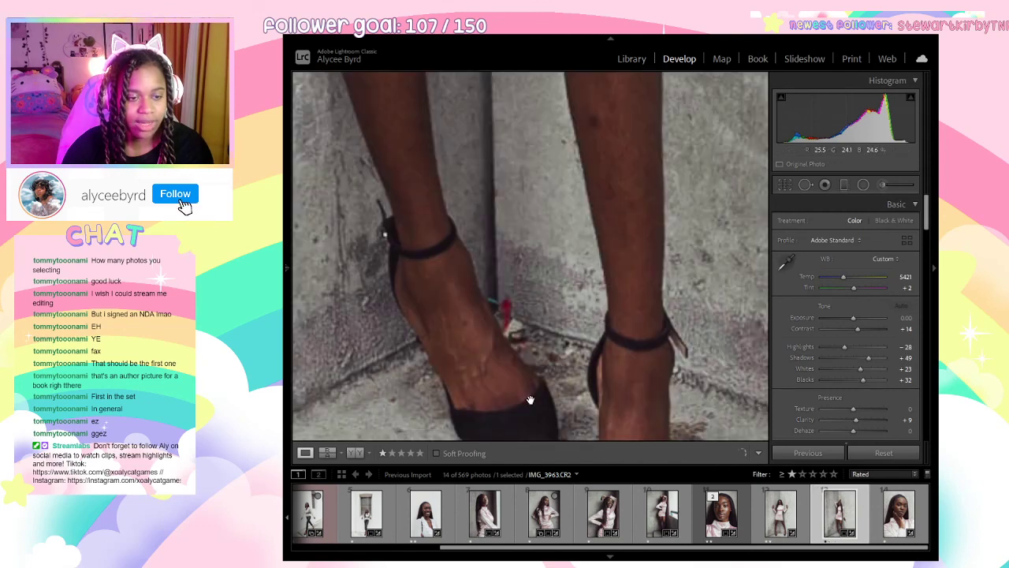
{"action": "left_click", "coordinate": [519, 333]}
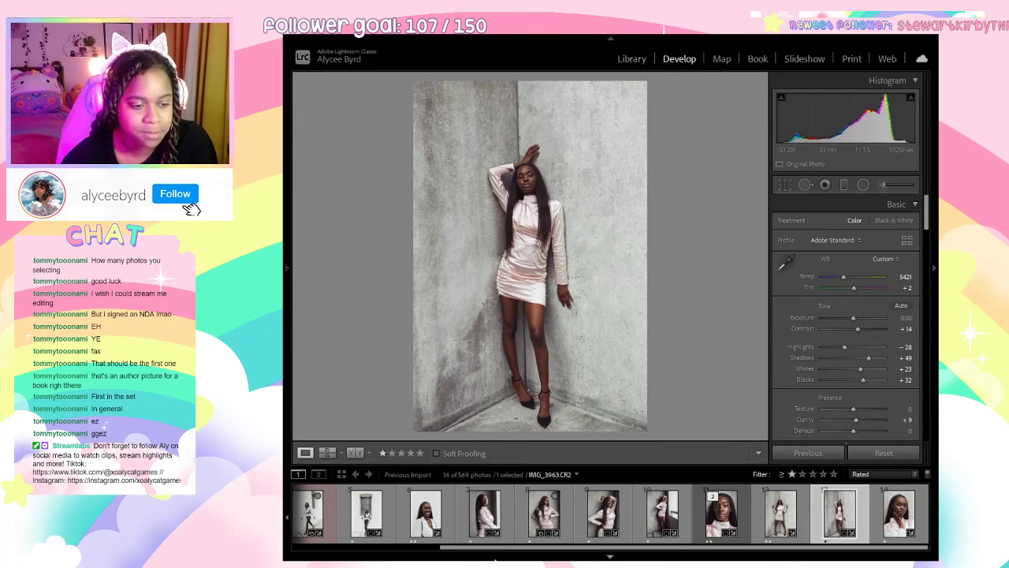
Display the rated photos in the Library's Grid view with the develop and metadata panels hidden and larger thumbnails.
{"action": "left_click_drag", "start_coordinate": [479, 548], "coordinate": [367, 547]}
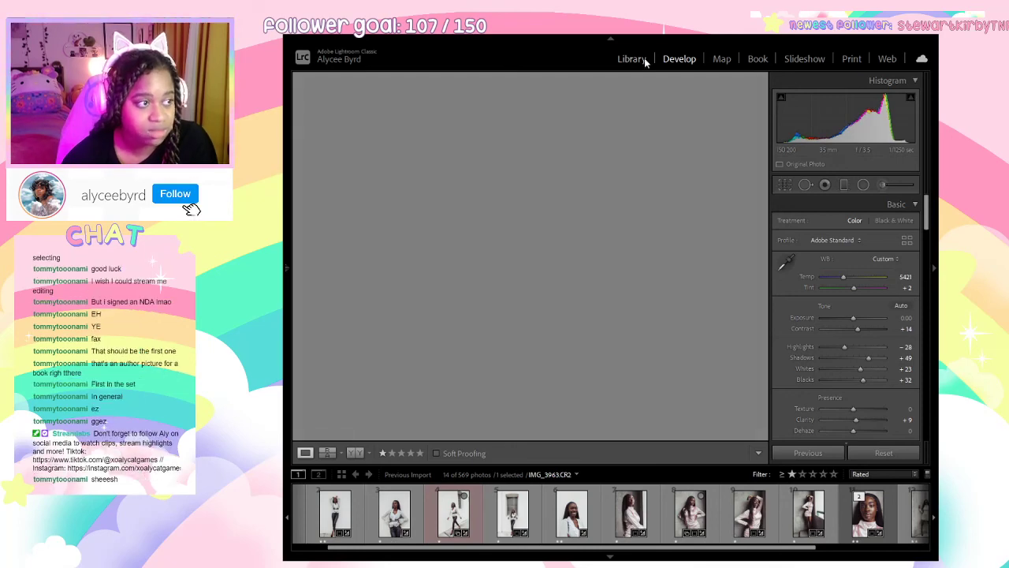
{"action": "left_click", "coordinate": [635, 59]}
{"action": "left_click", "coordinate": [305, 452]}
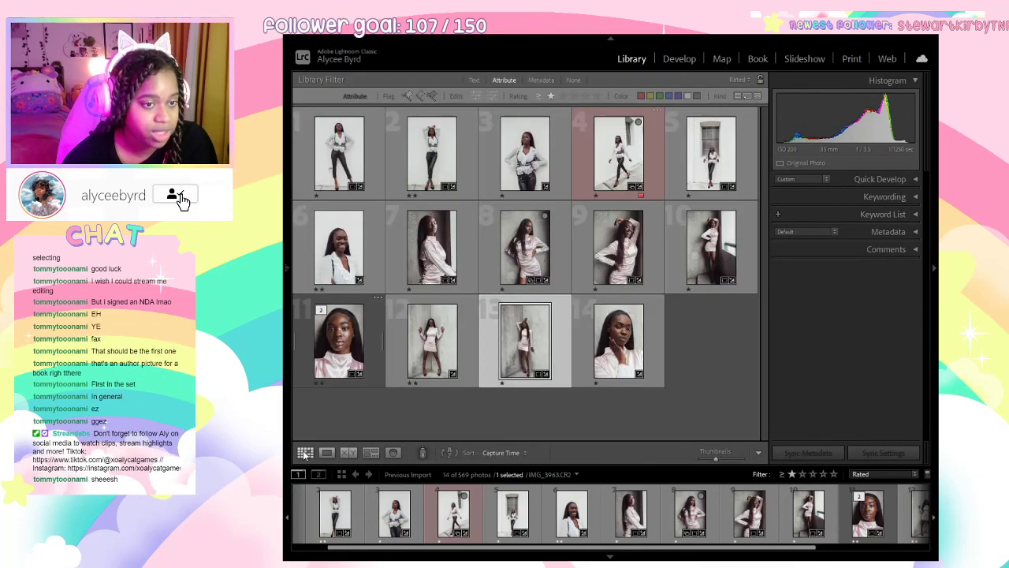
{"action": "left_click", "coordinate": [932, 268]}
{"action": "left_click_drag", "start_coordinate": [875, 451], "coordinate": [886, 460]}
{"action": "scroll", "coordinate": [739, 340], "scroll_direction": "up", "scroll_amount": 2}
{"action": "scroll", "coordinate": [739, 341], "scroll_direction": "up", "scroll_amount": 2}
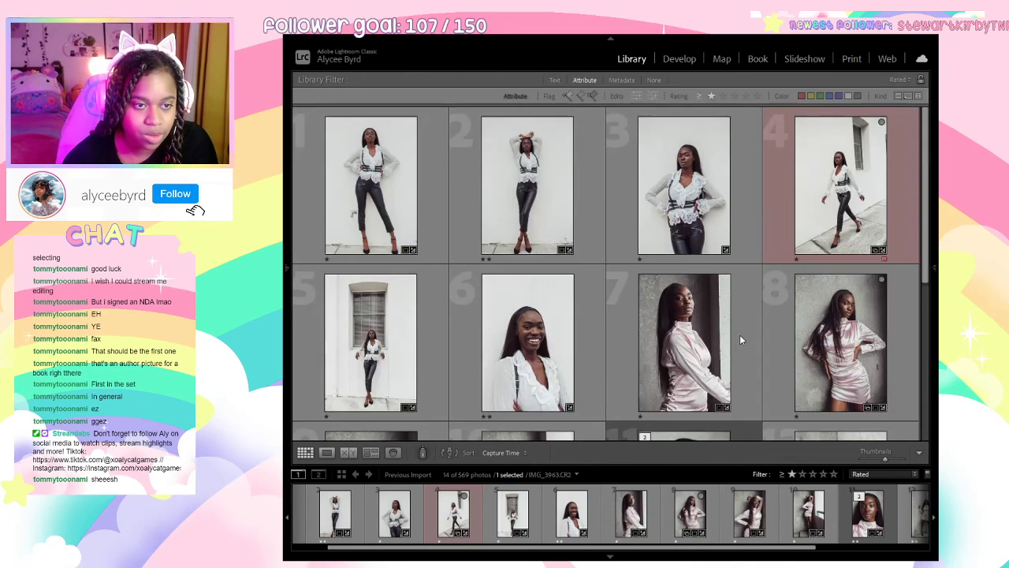
Examine the whole grid of rated photos to judge how the selection works as a set.
{"action": "scroll", "coordinate": [739, 334], "scroll_direction": "down", "scroll_amount": 4}
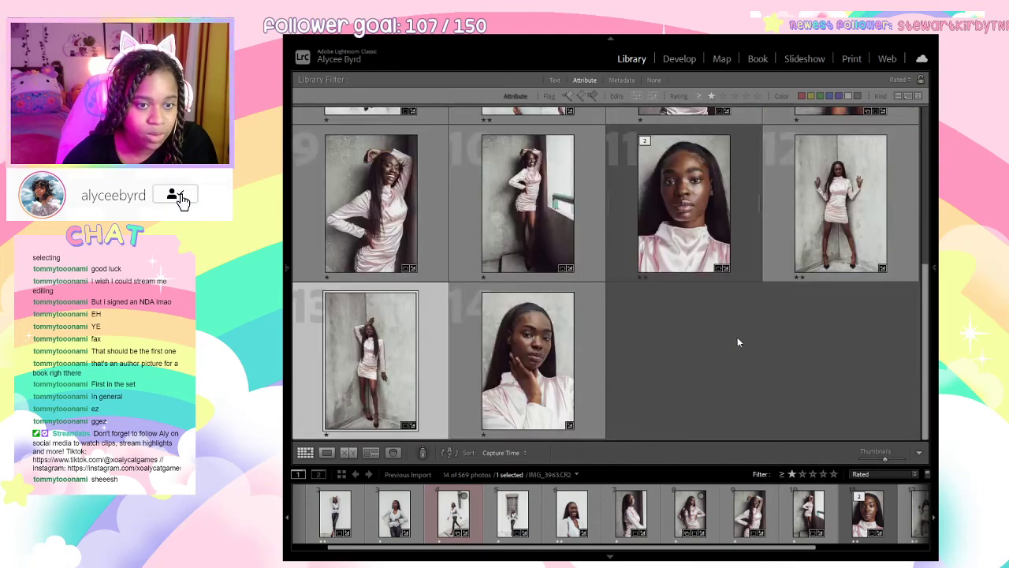
{"action": "scroll", "coordinate": [737, 337], "scroll_direction": "up", "scroll_amount": 4}
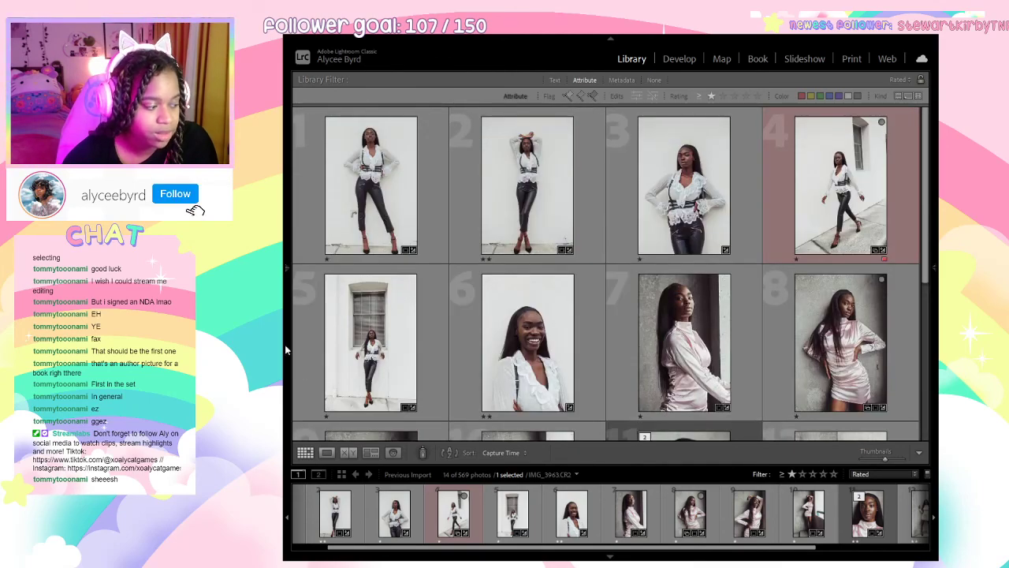
{"action": "scroll", "coordinate": [696, 335], "scroll_direction": "down", "scroll_amount": 4}
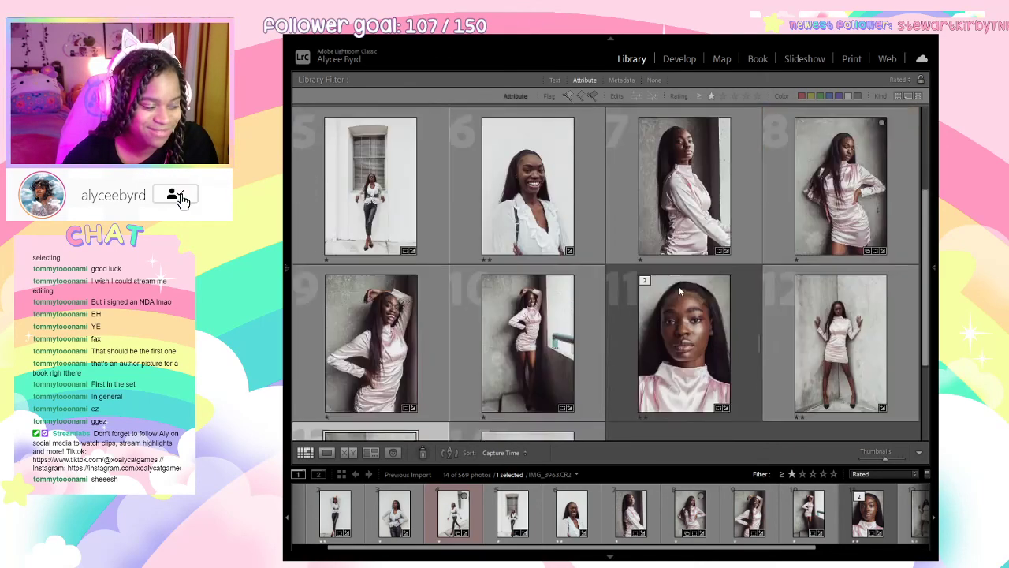
{"action": "scroll", "coordinate": [696, 336], "scroll_direction": "up", "scroll_amount": 4}
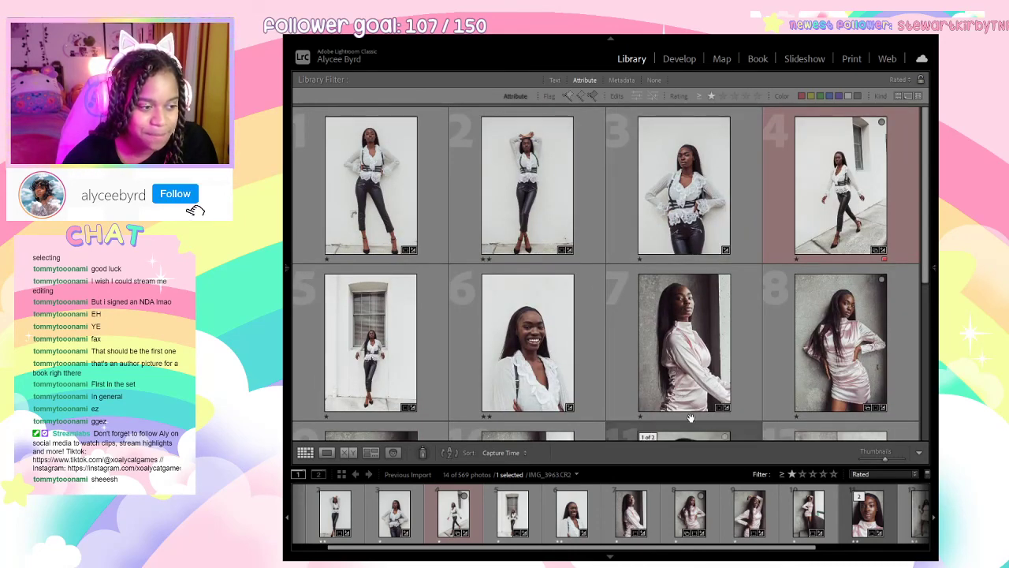
{"action": "scroll", "coordinate": [605, 273], "scroll_direction": "down", "scroll_amount": 3}
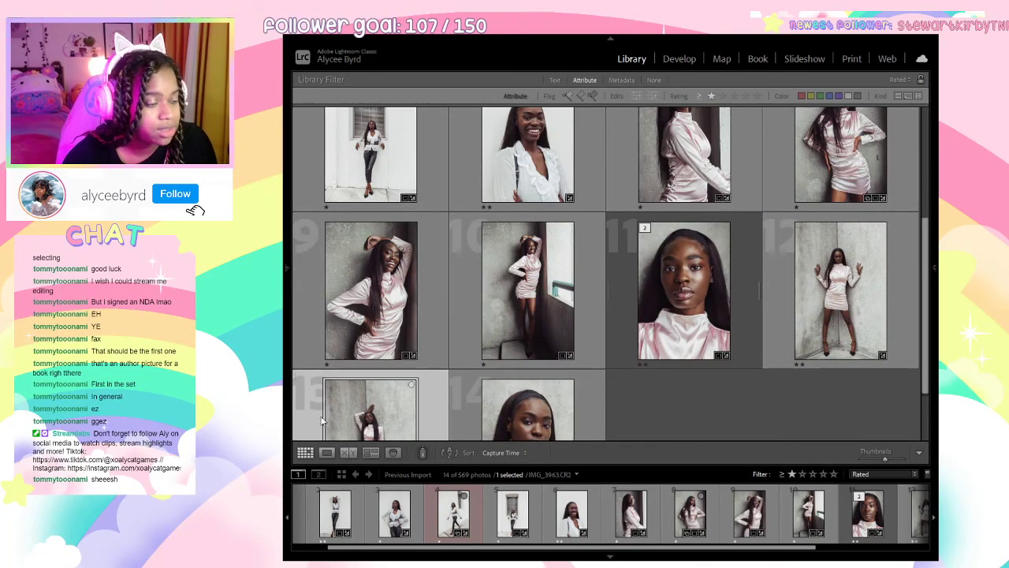
{"action": "scroll", "coordinate": [708, 426], "scroll_direction": "up", "scroll_amount": 5}
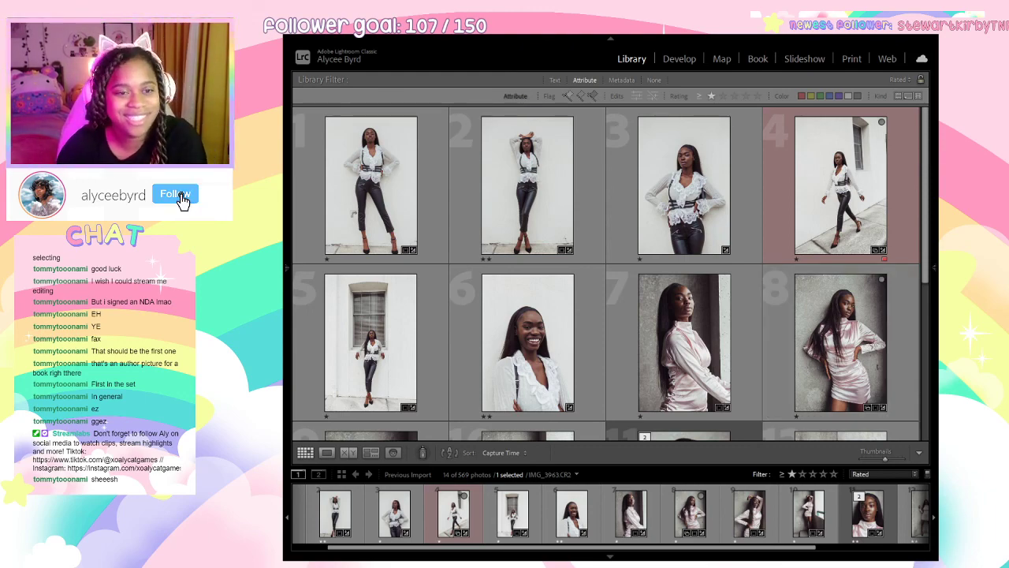
{"action": "scroll", "coordinate": [710, 181], "scroll_direction": "down", "scroll_amount": 2}
{"action": "scroll", "coordinate": [587, 218], "scroll_direction": "up", "scroll_amount": 2}
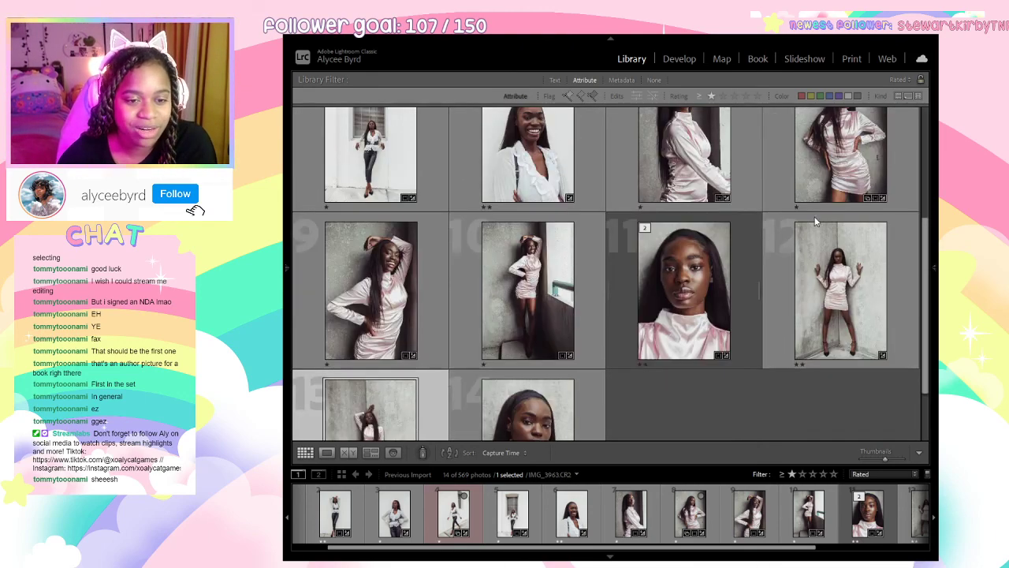
Open the white-blouse photo with raised arms, IMG_3487.CR2, in Loupe view and shrink the filmstrip to enlarge the preview.
{"action": "double_click", "coordinate": [587, 224]}
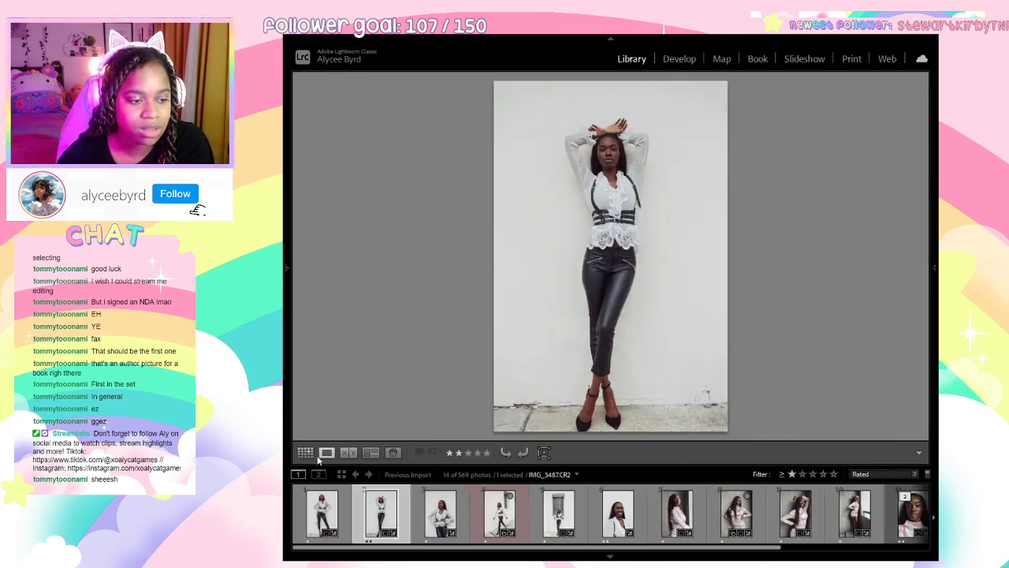
{"action": "left_click_drag", "start_coordinate": [800, 465], "coordinate": [799, 506]}
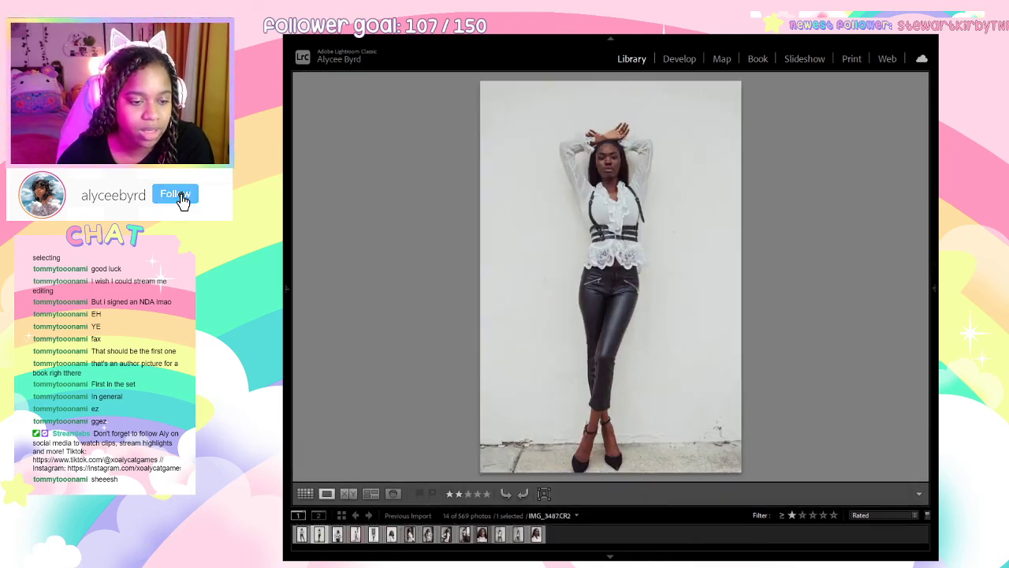